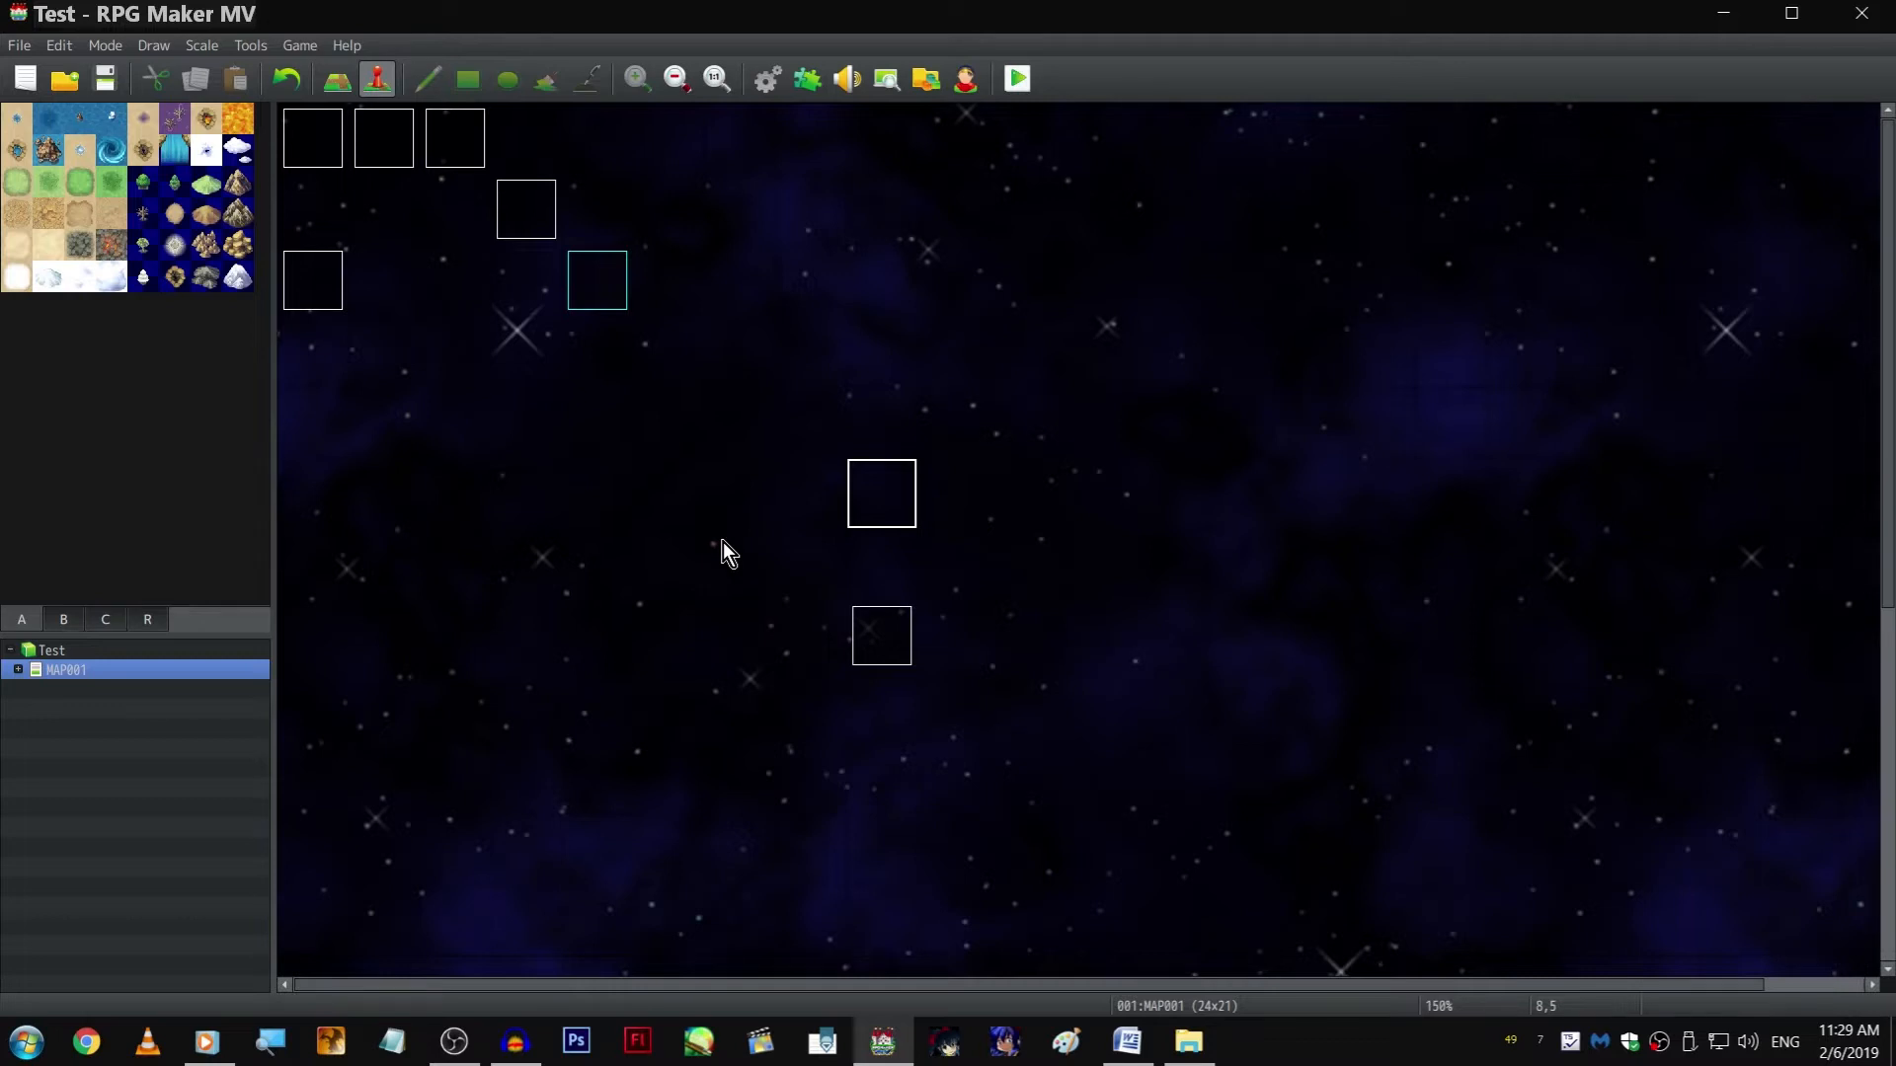
Open the "Scene 1, 2, 3, 4" event and review the command lists on event pages 4 and 3
double_click(286, 292)
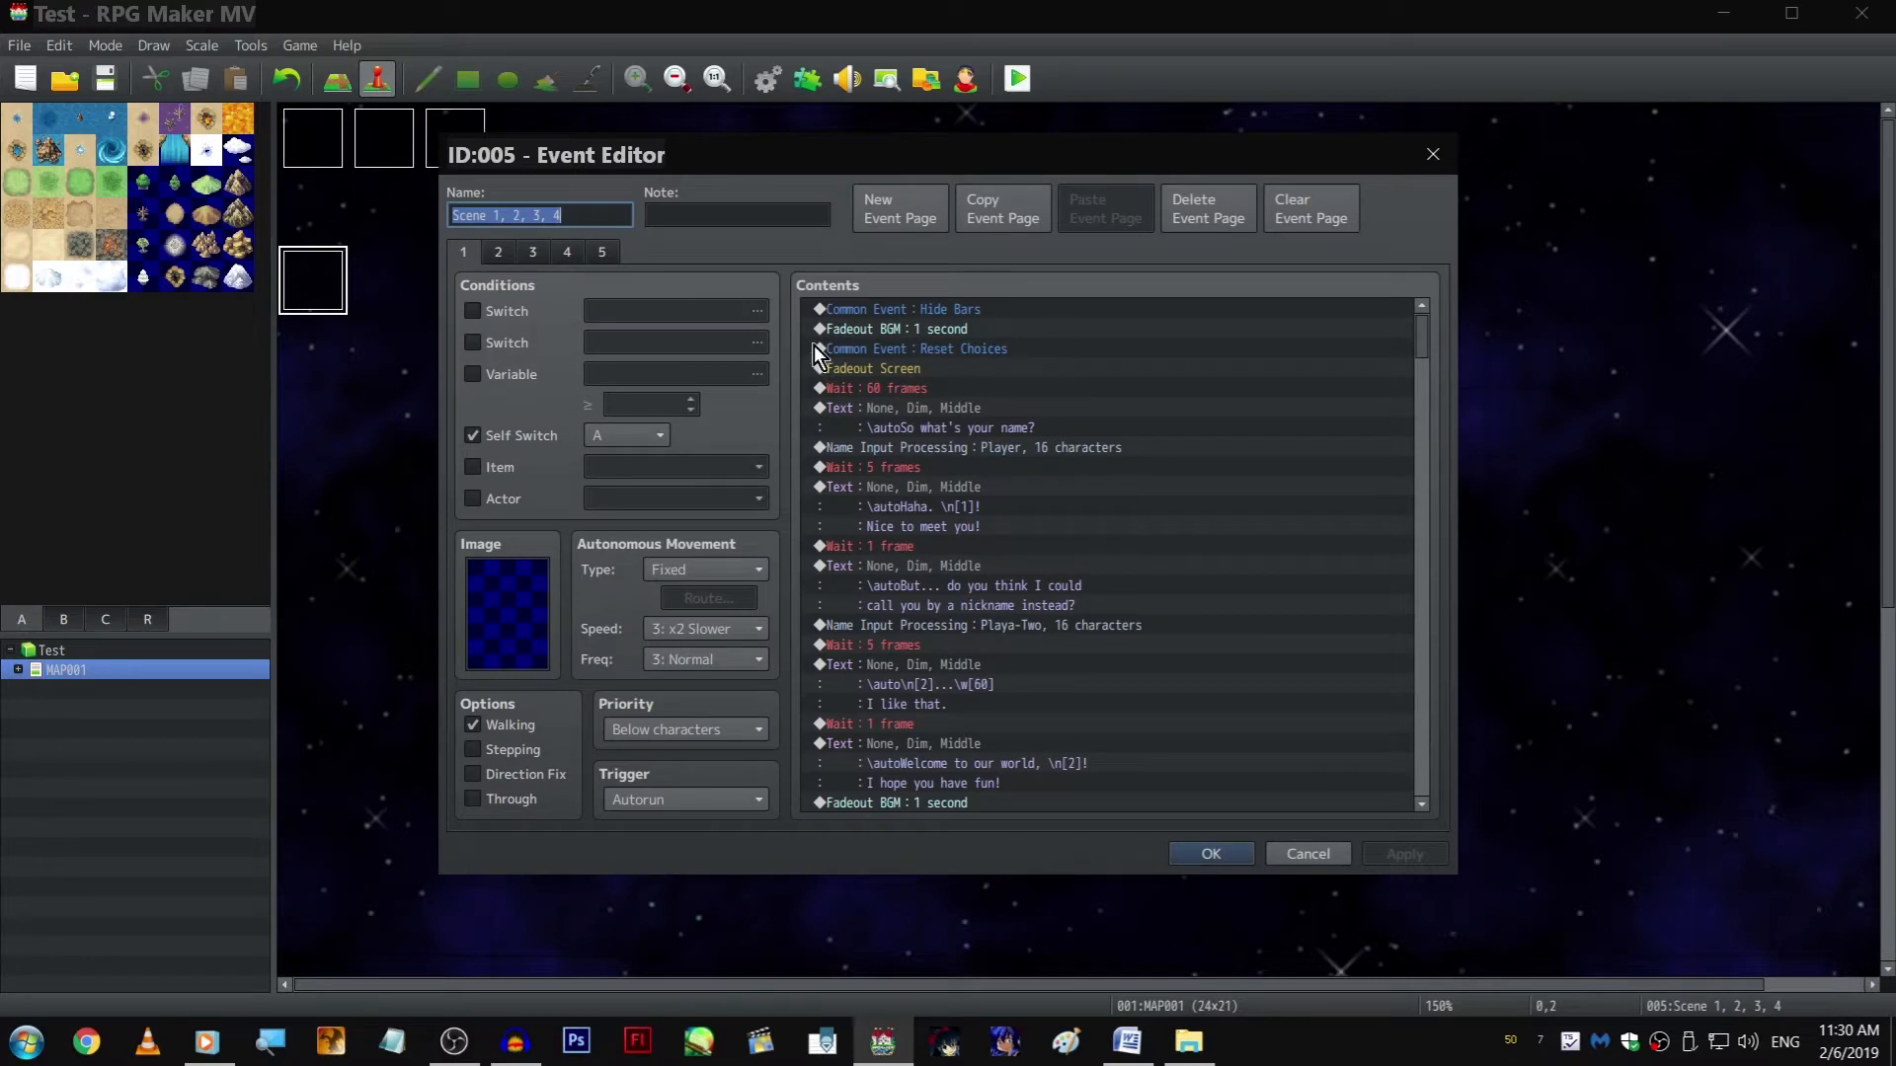
left_click(569, 252)
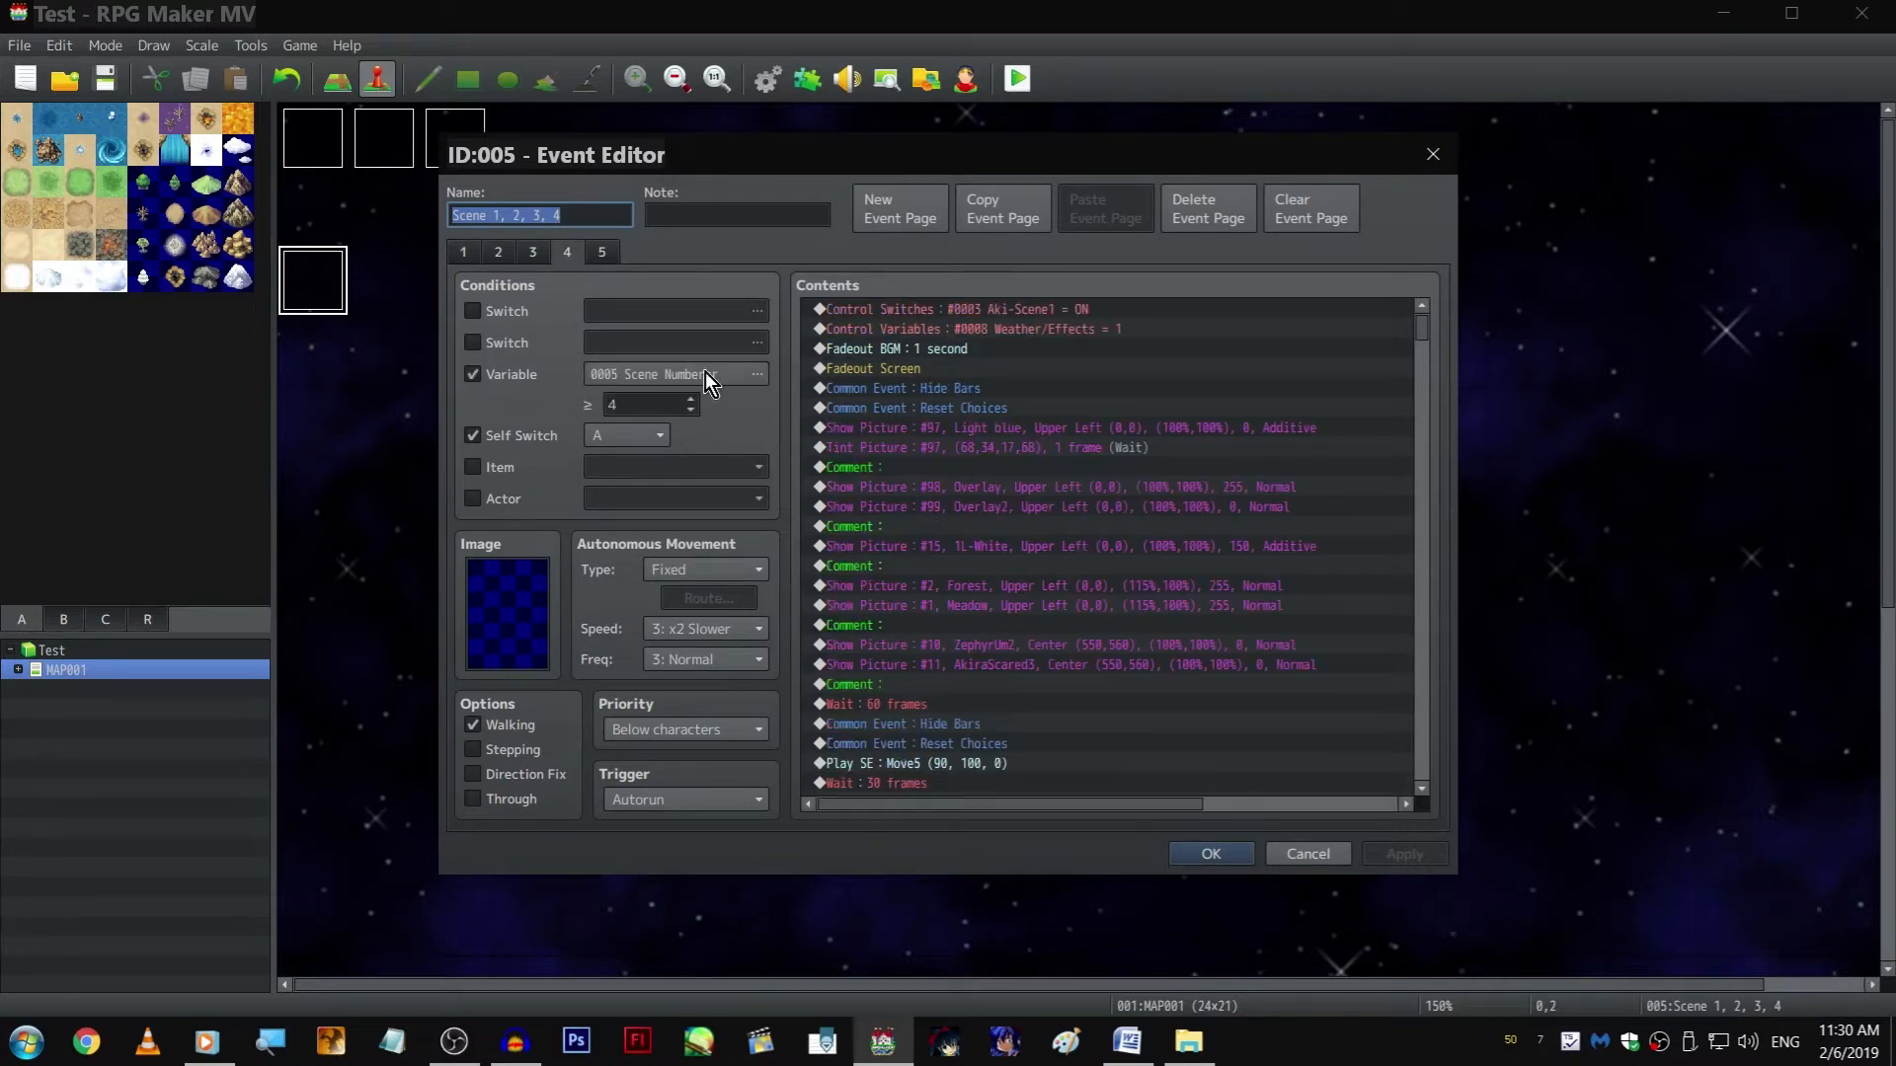
scroll(1395, 571, "down", 10)
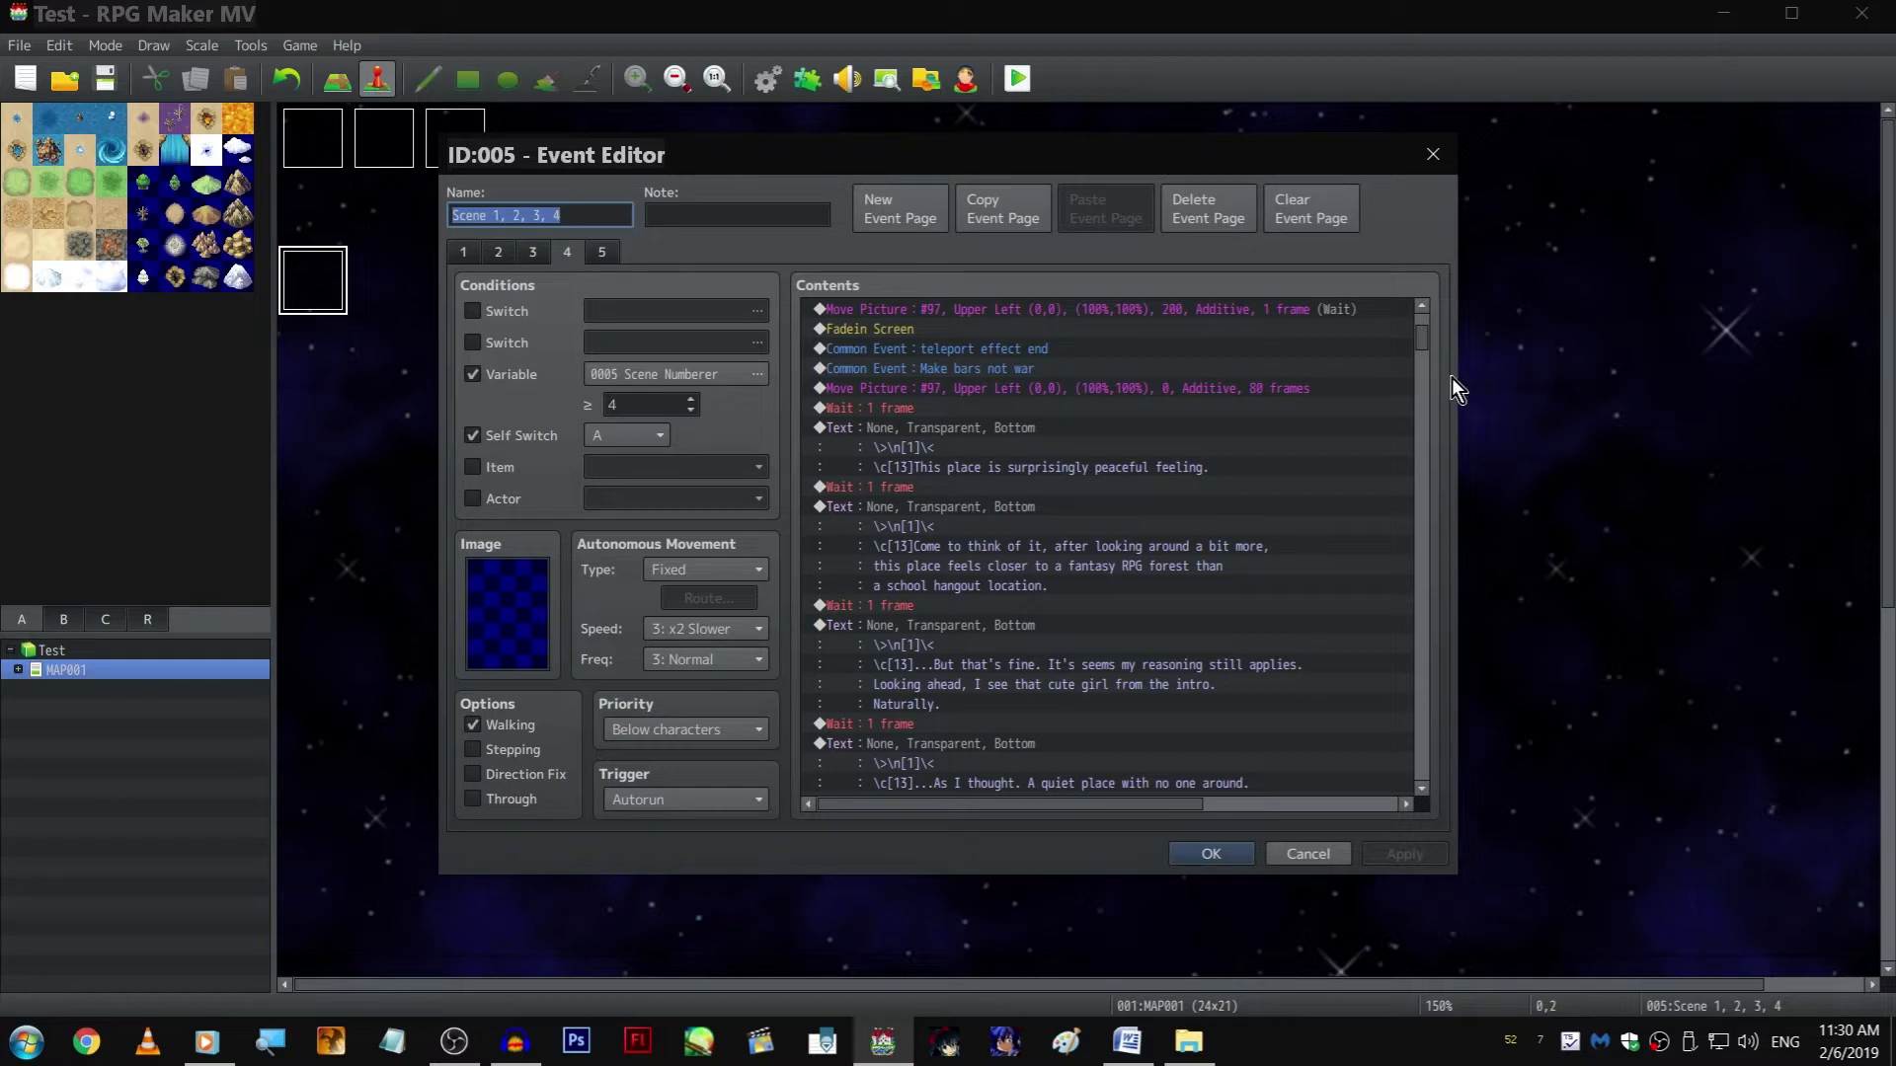
left_click(533, 254)
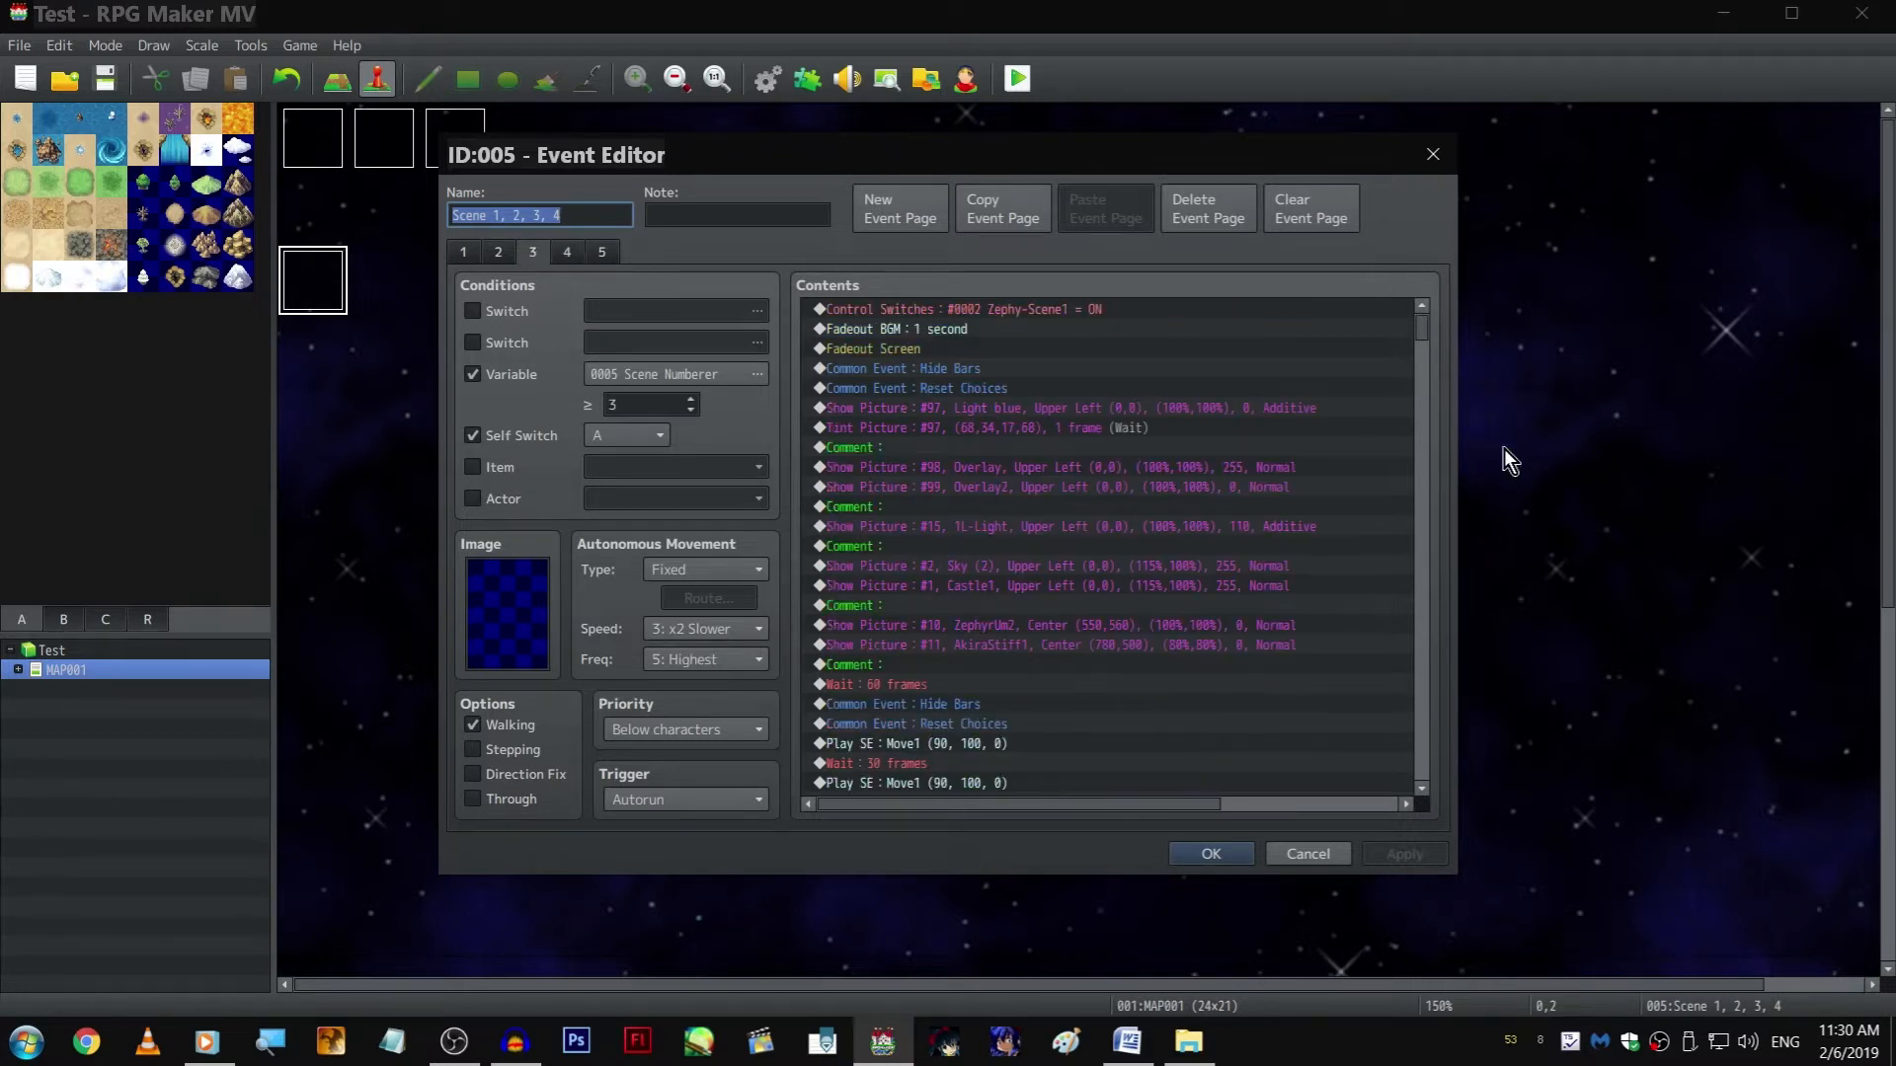
left_click_drag(1422, 329, 1401, 664)
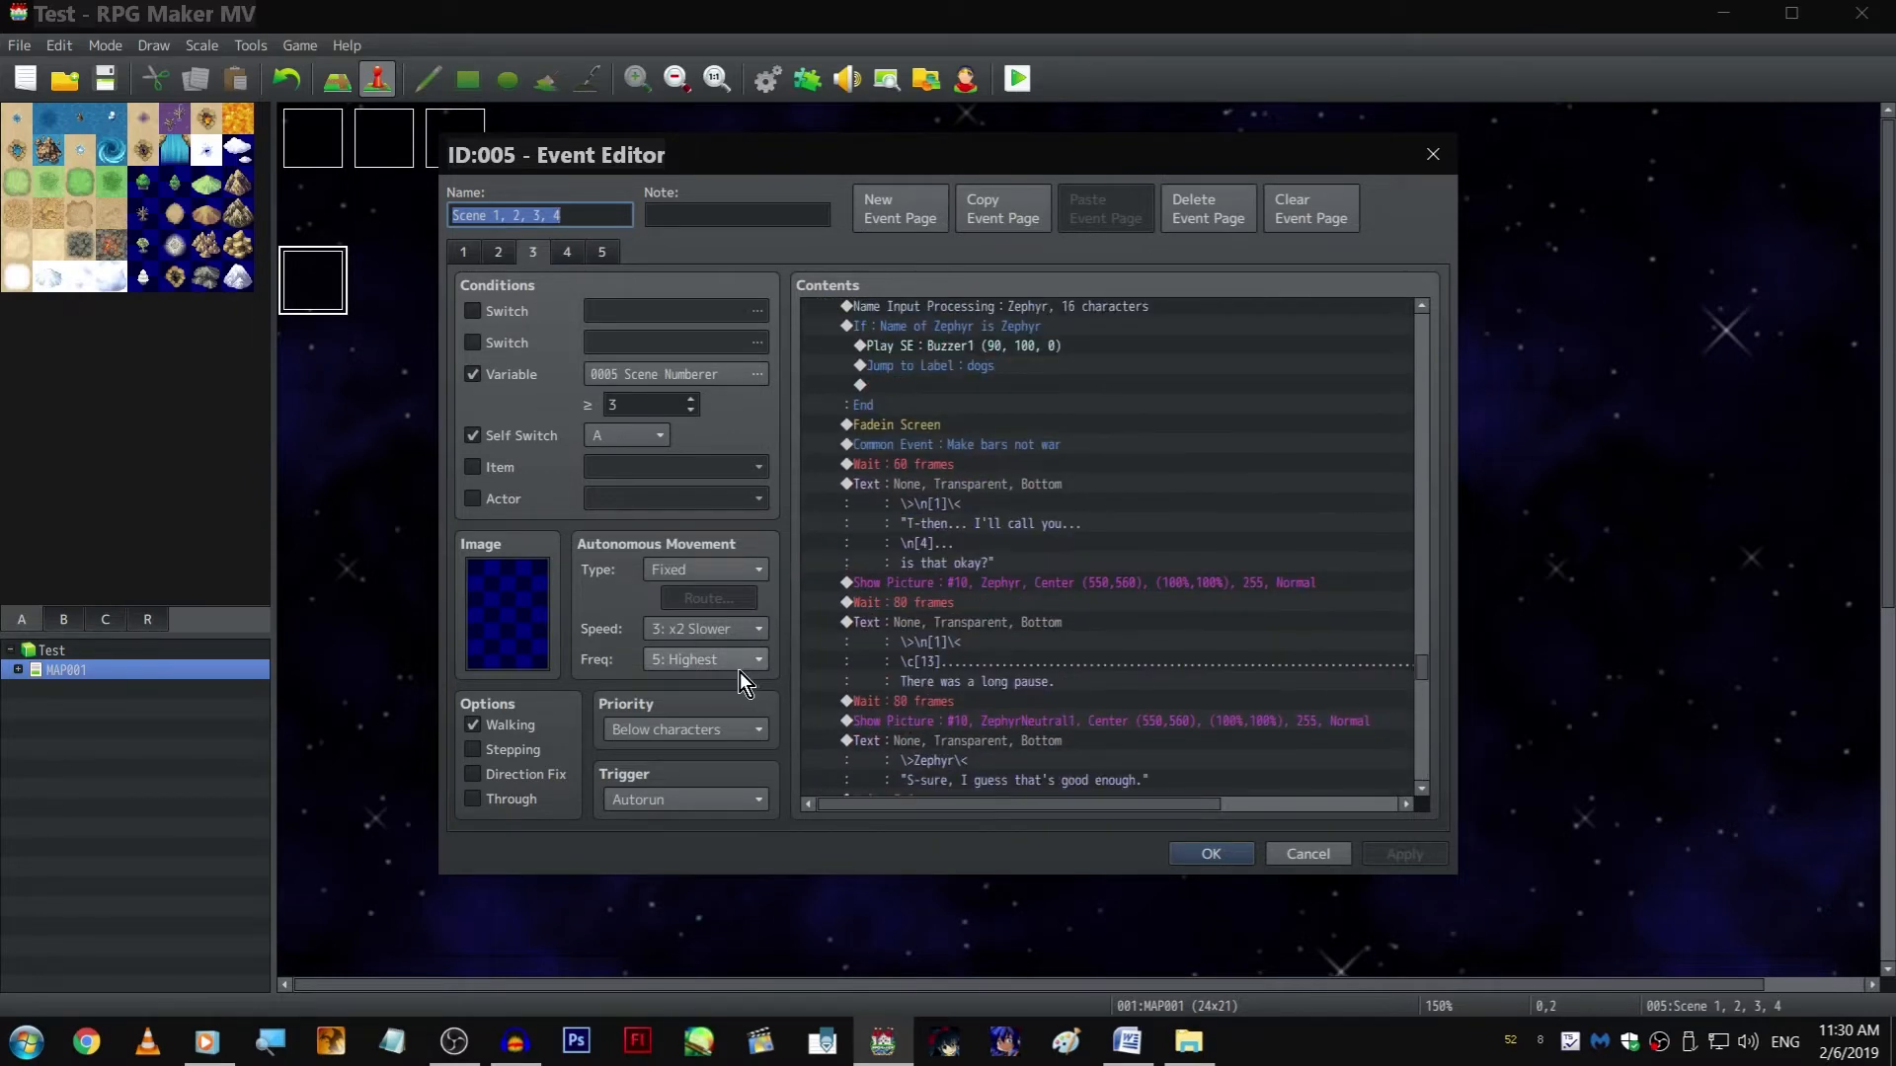
scroll(1390, 458, "up", 1)
left_click_drag(1419, 681, 1422, 314)
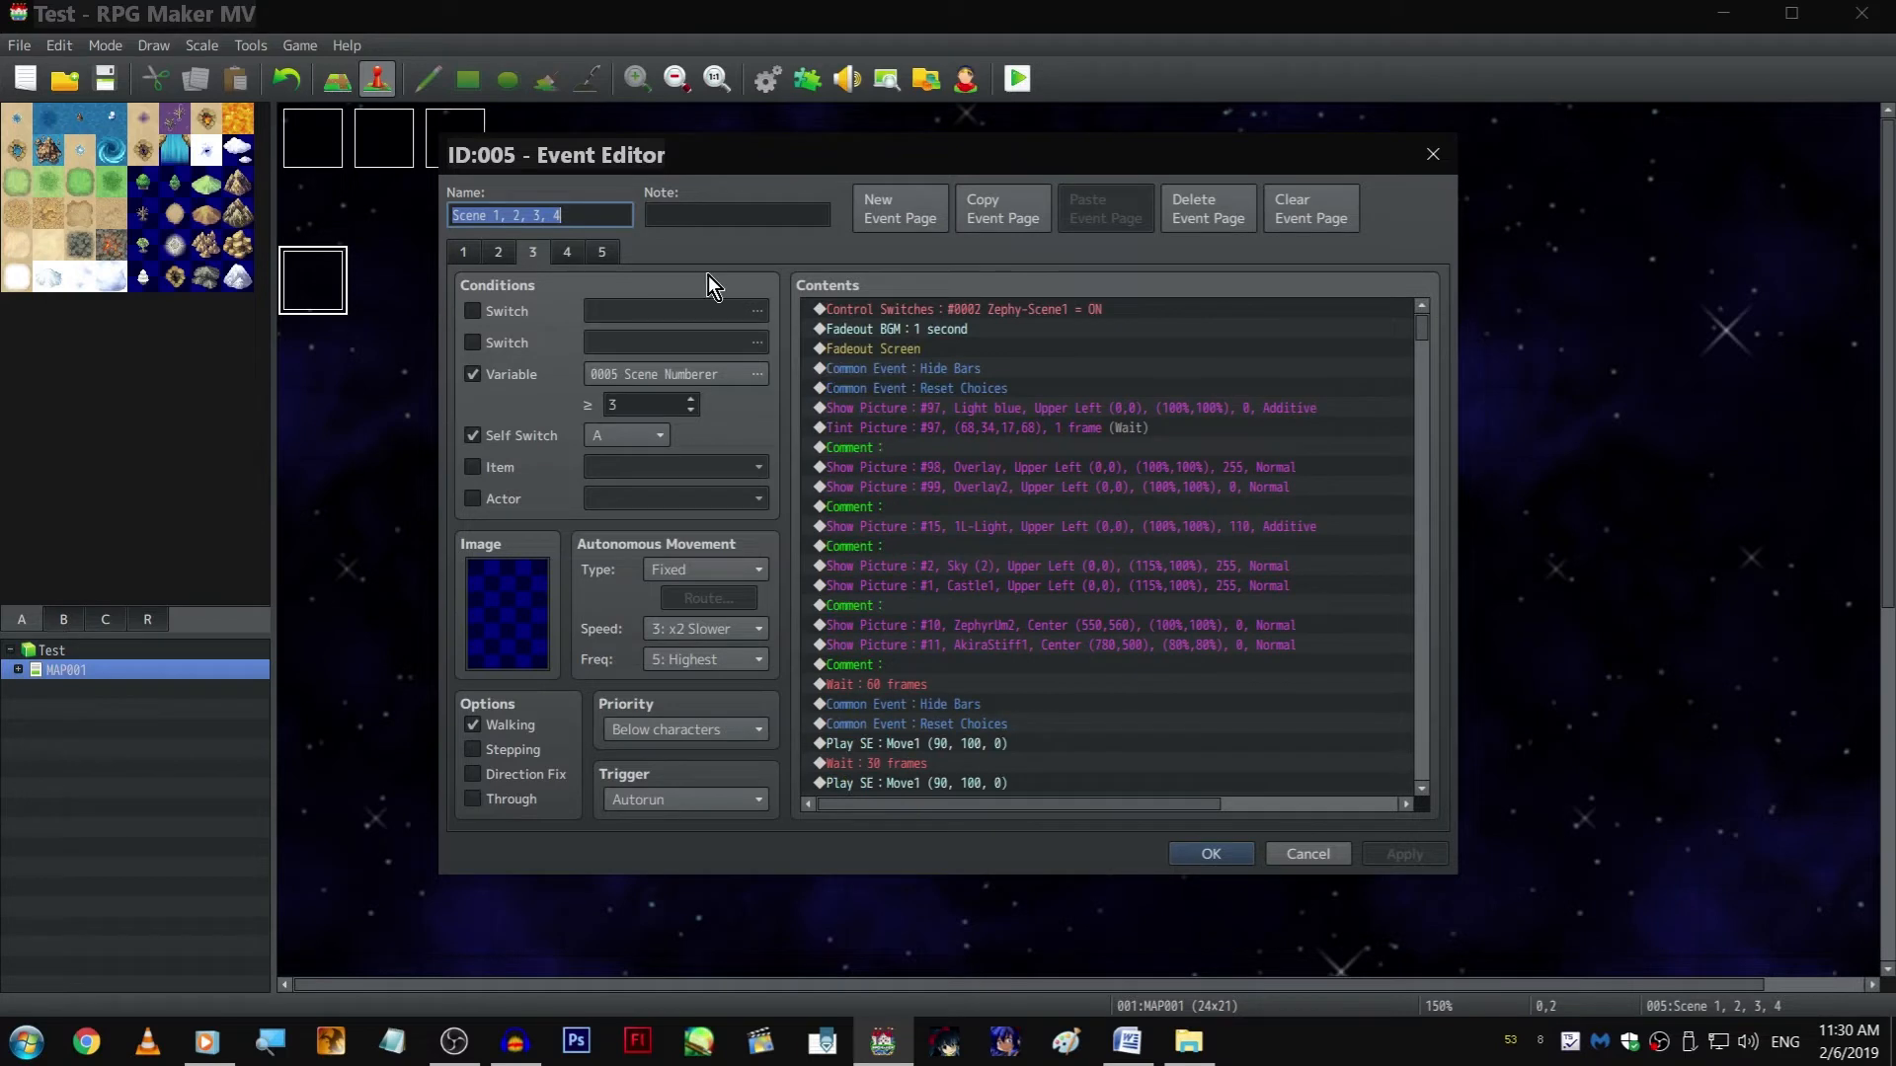
Review event page 5 from its opening commands through the Zephyr name condition to the unfinished dialogue at its end
left_click(604, 253)
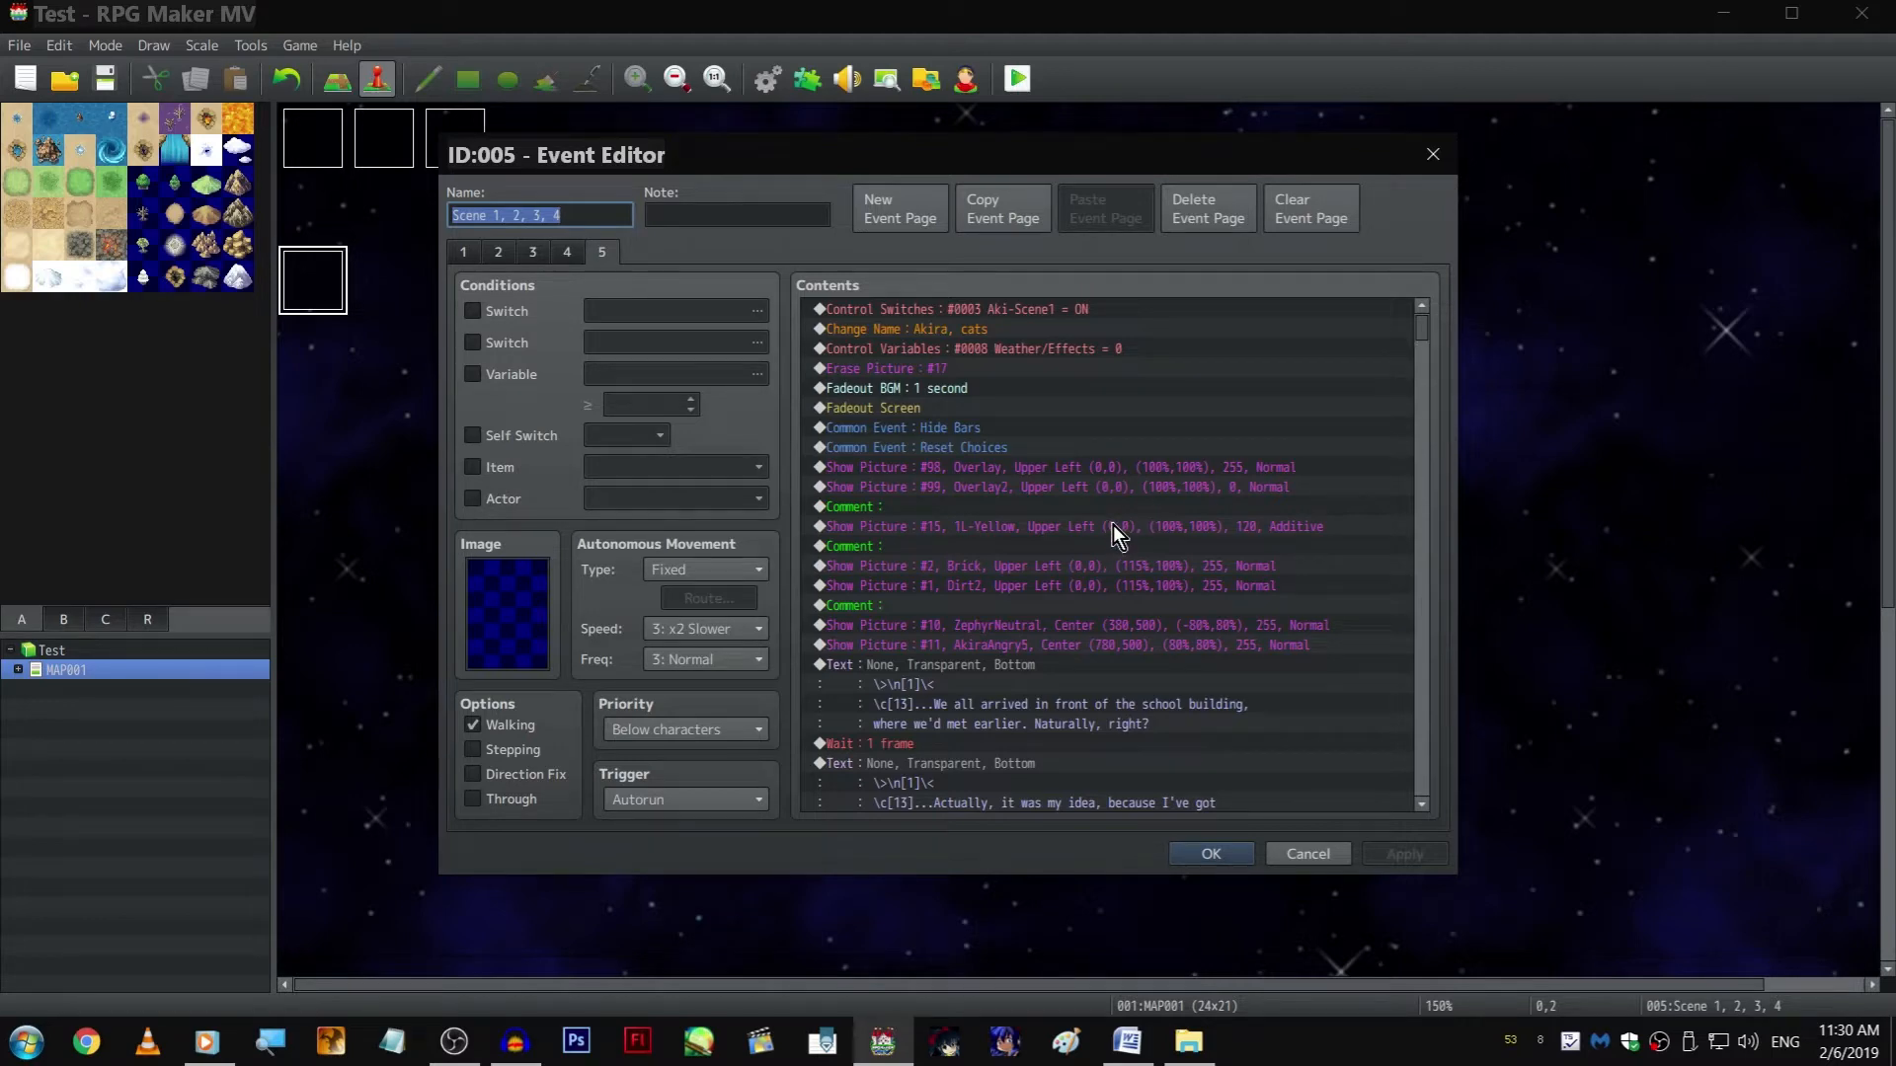
scroll(1242, 535, "down", 15)
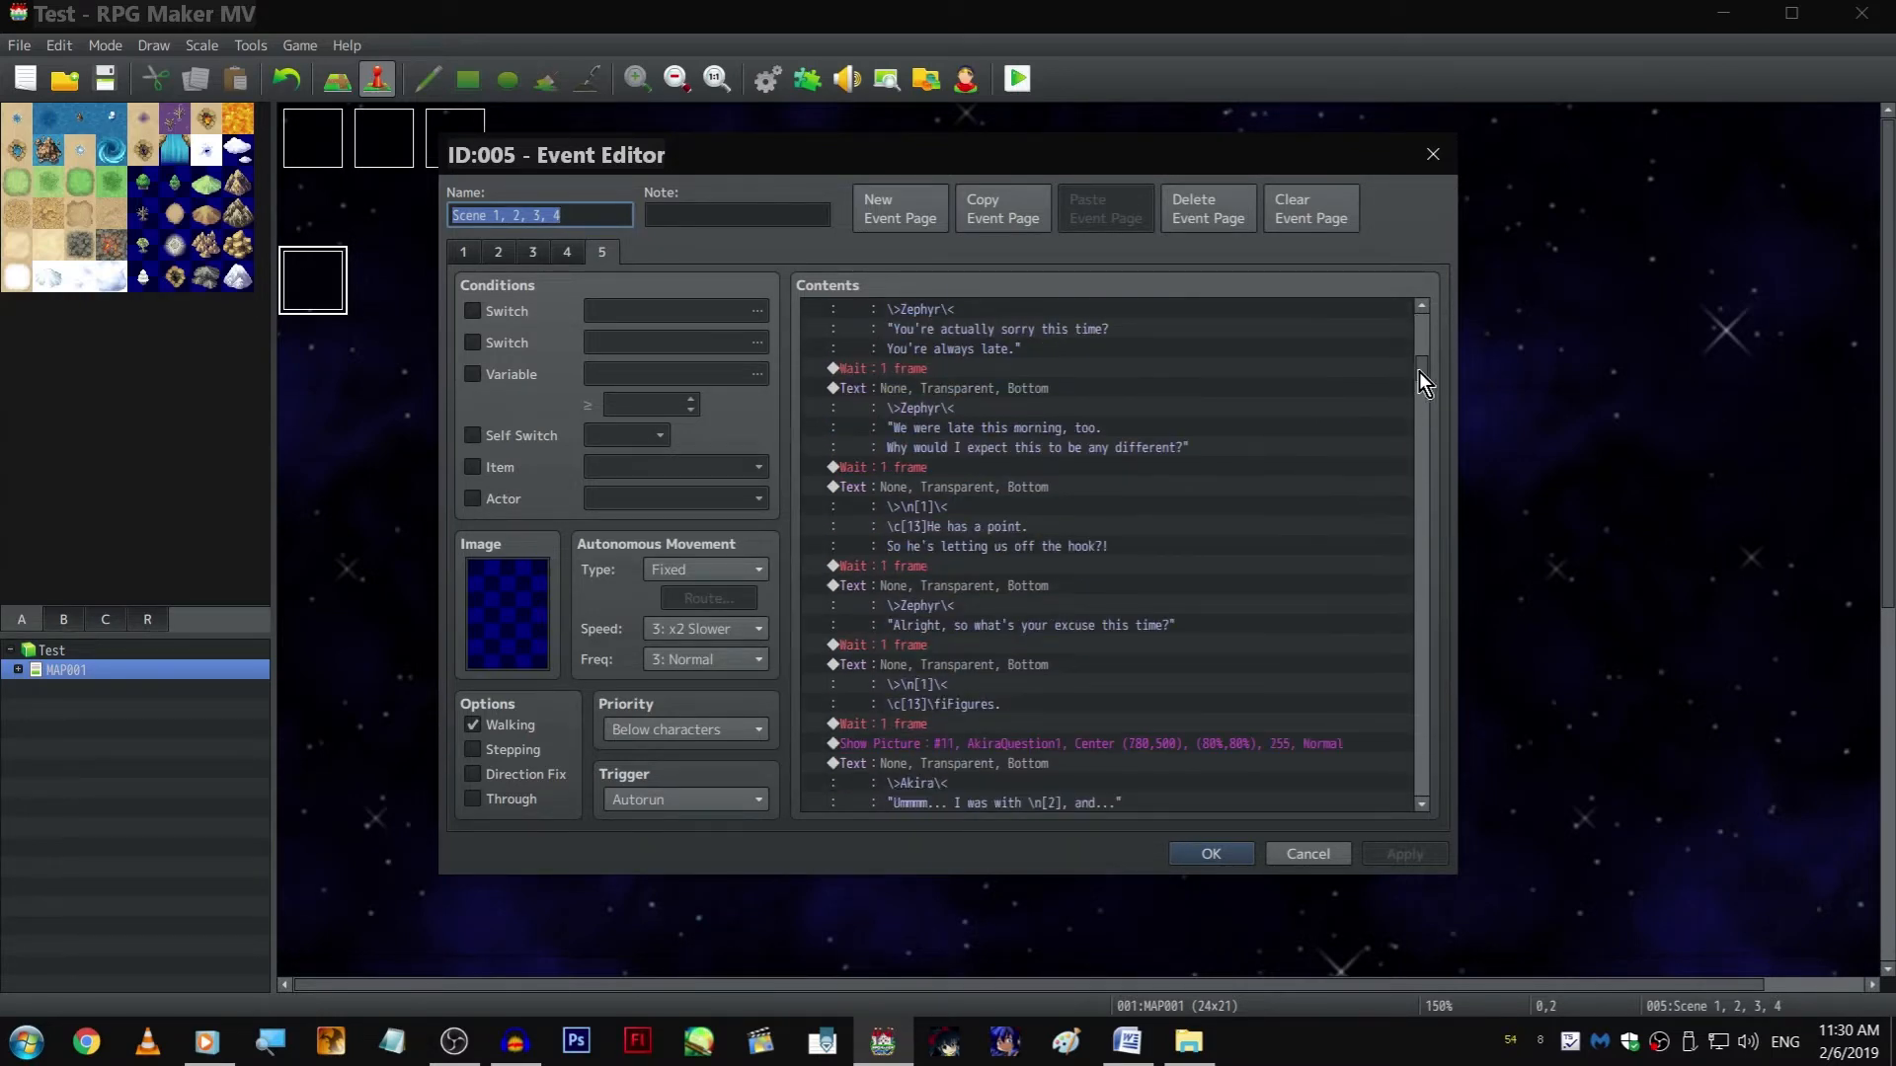
left_click_drag(1418, 371, 1410, 815)
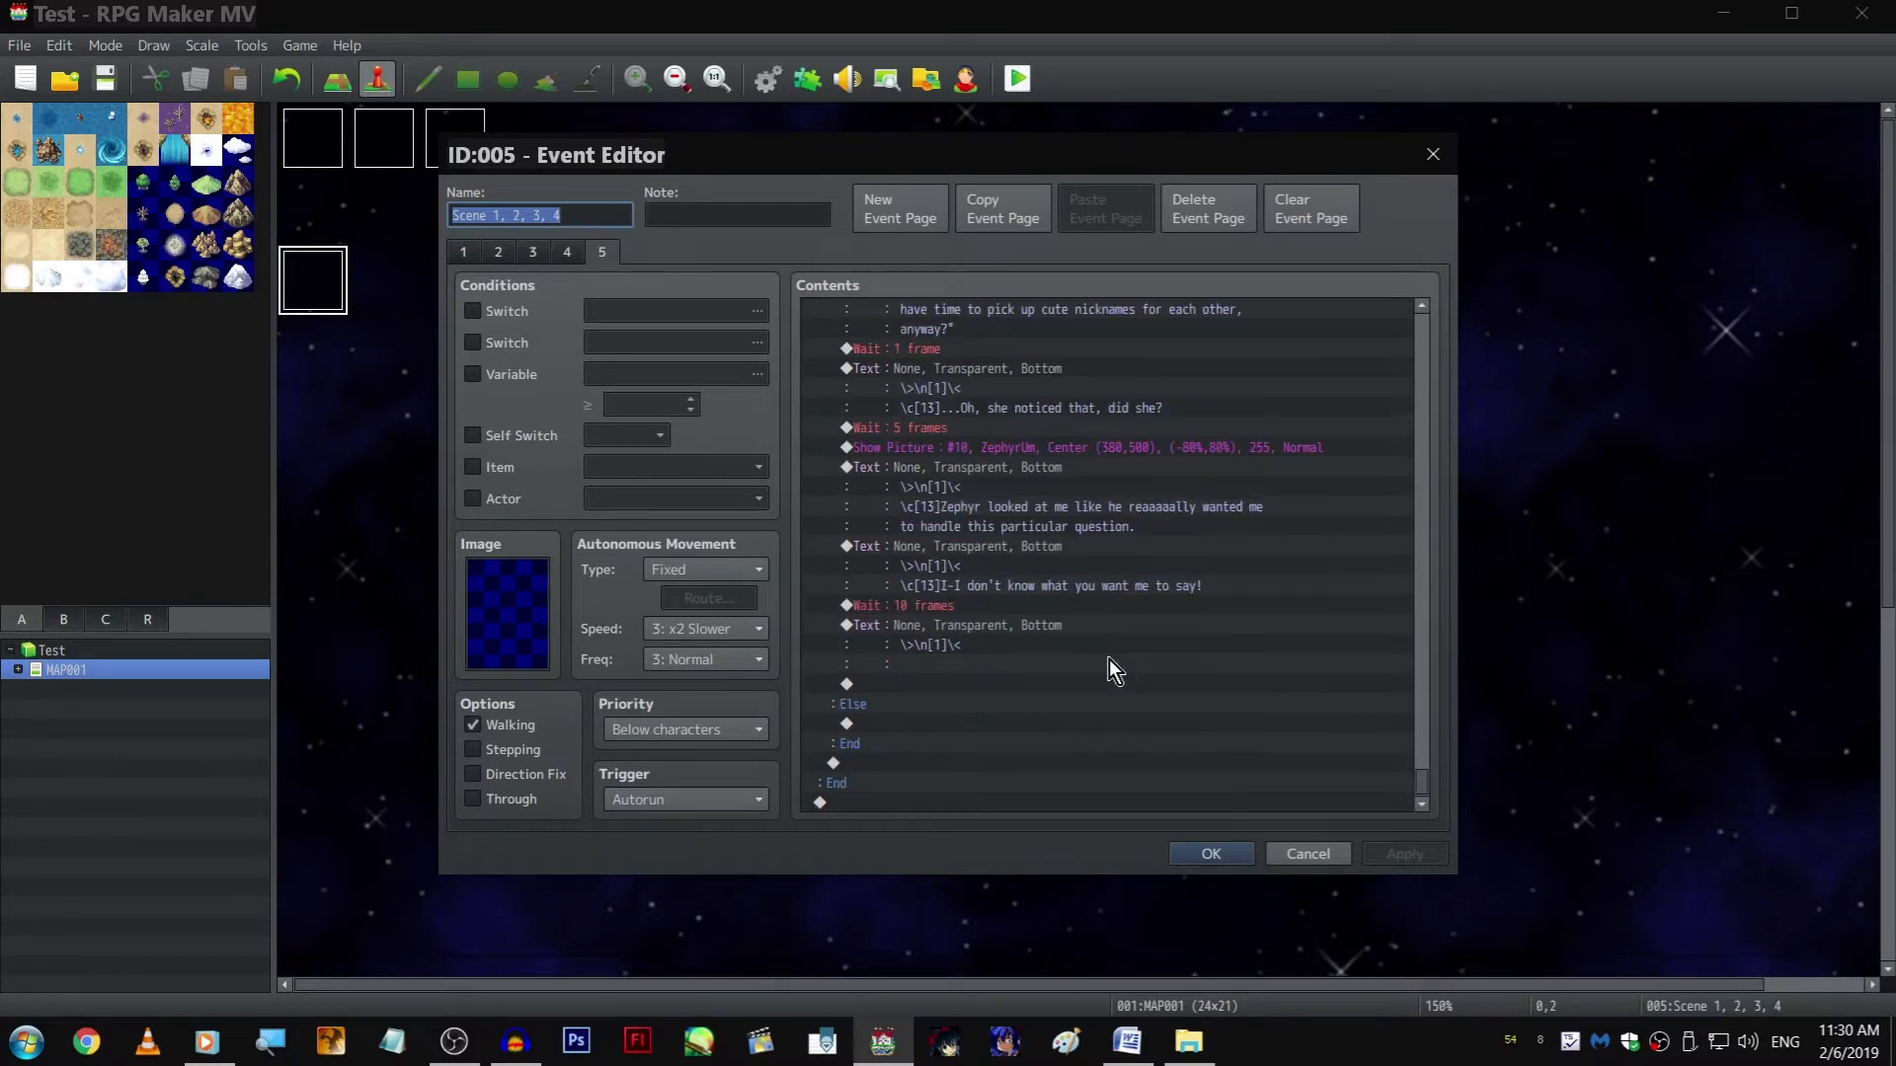
scroll(1145, 659, "up", 10)
scroll(1151, 642, "up", 2)
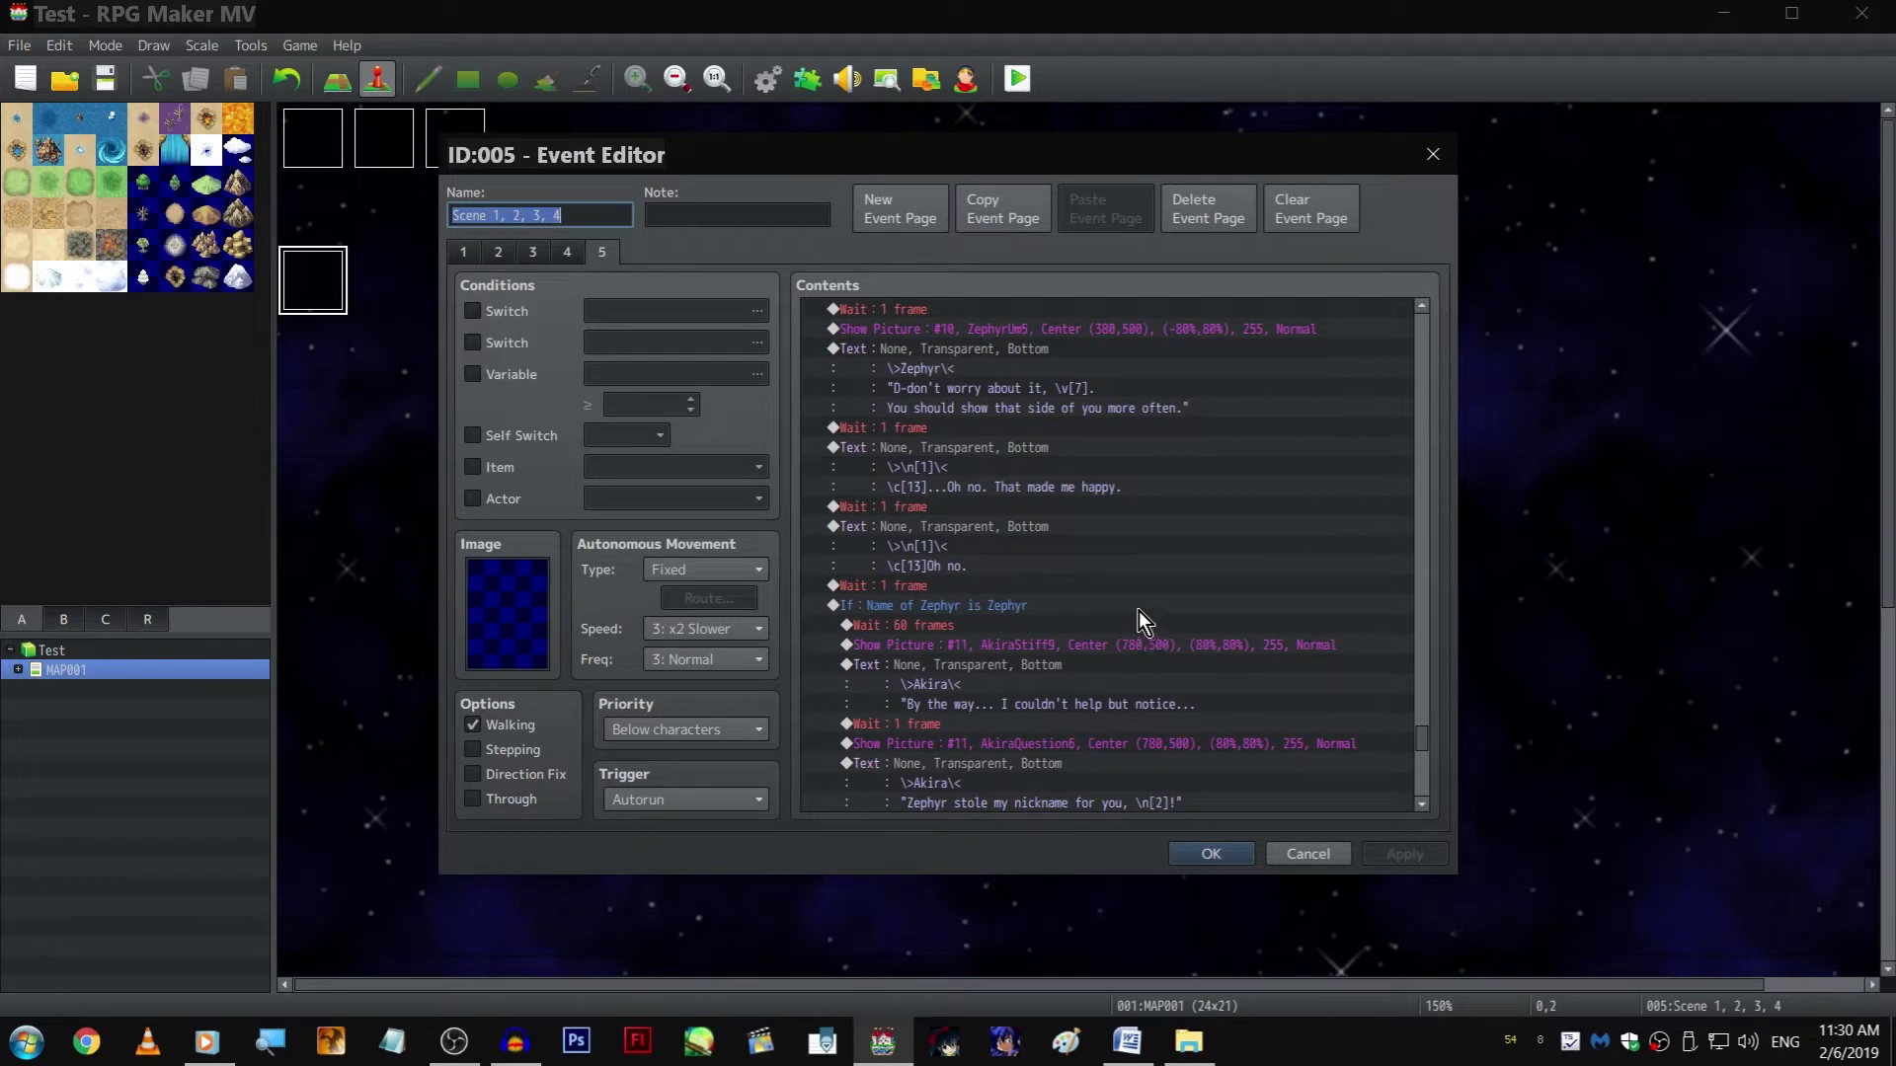
scroll(1139, 610, "up", 3)
scroll(1421, 715, "up", 3)
scroll(1441, 435, "up", 6)
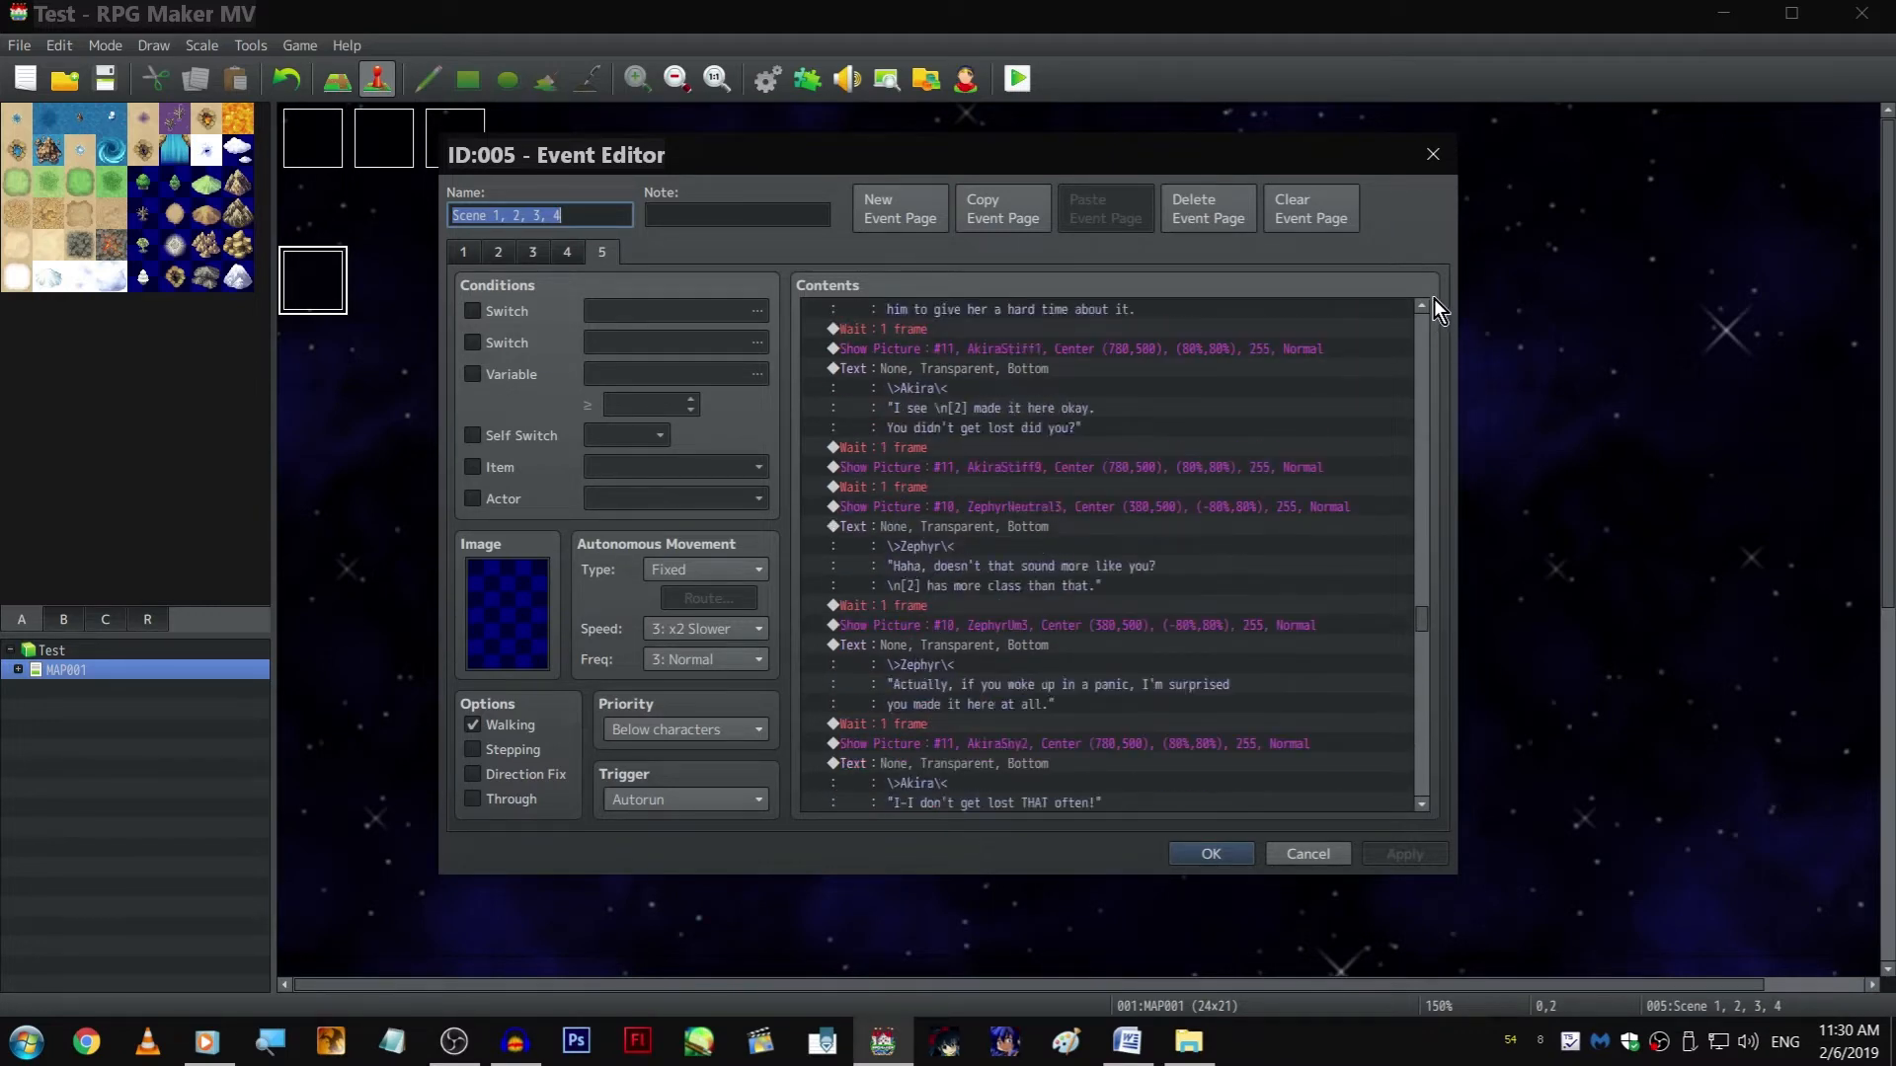
left_click_drag(1422, 505, 1449, 298)
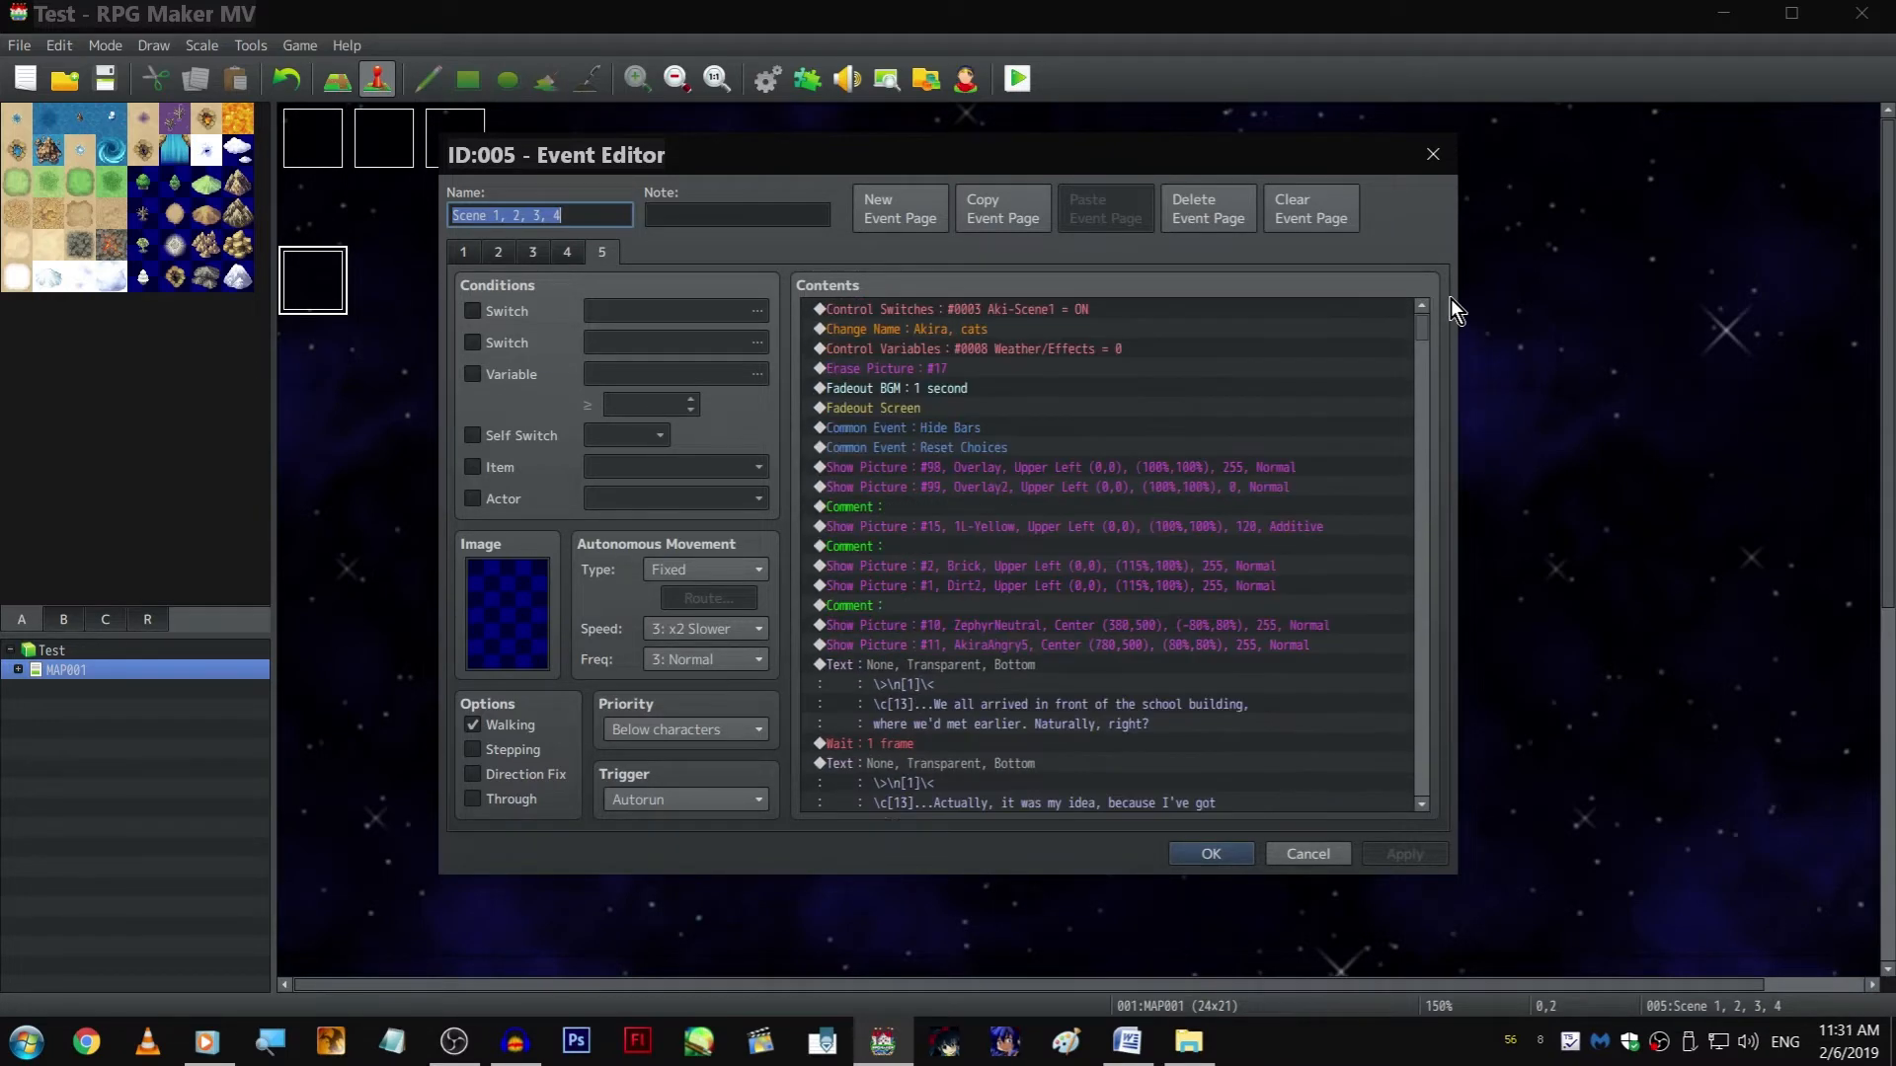
Edit the Change Name command on page 5 to target actor 0004 Zephyr with the name "cats"
double_click(969, 328)
double_click(1090, 564)
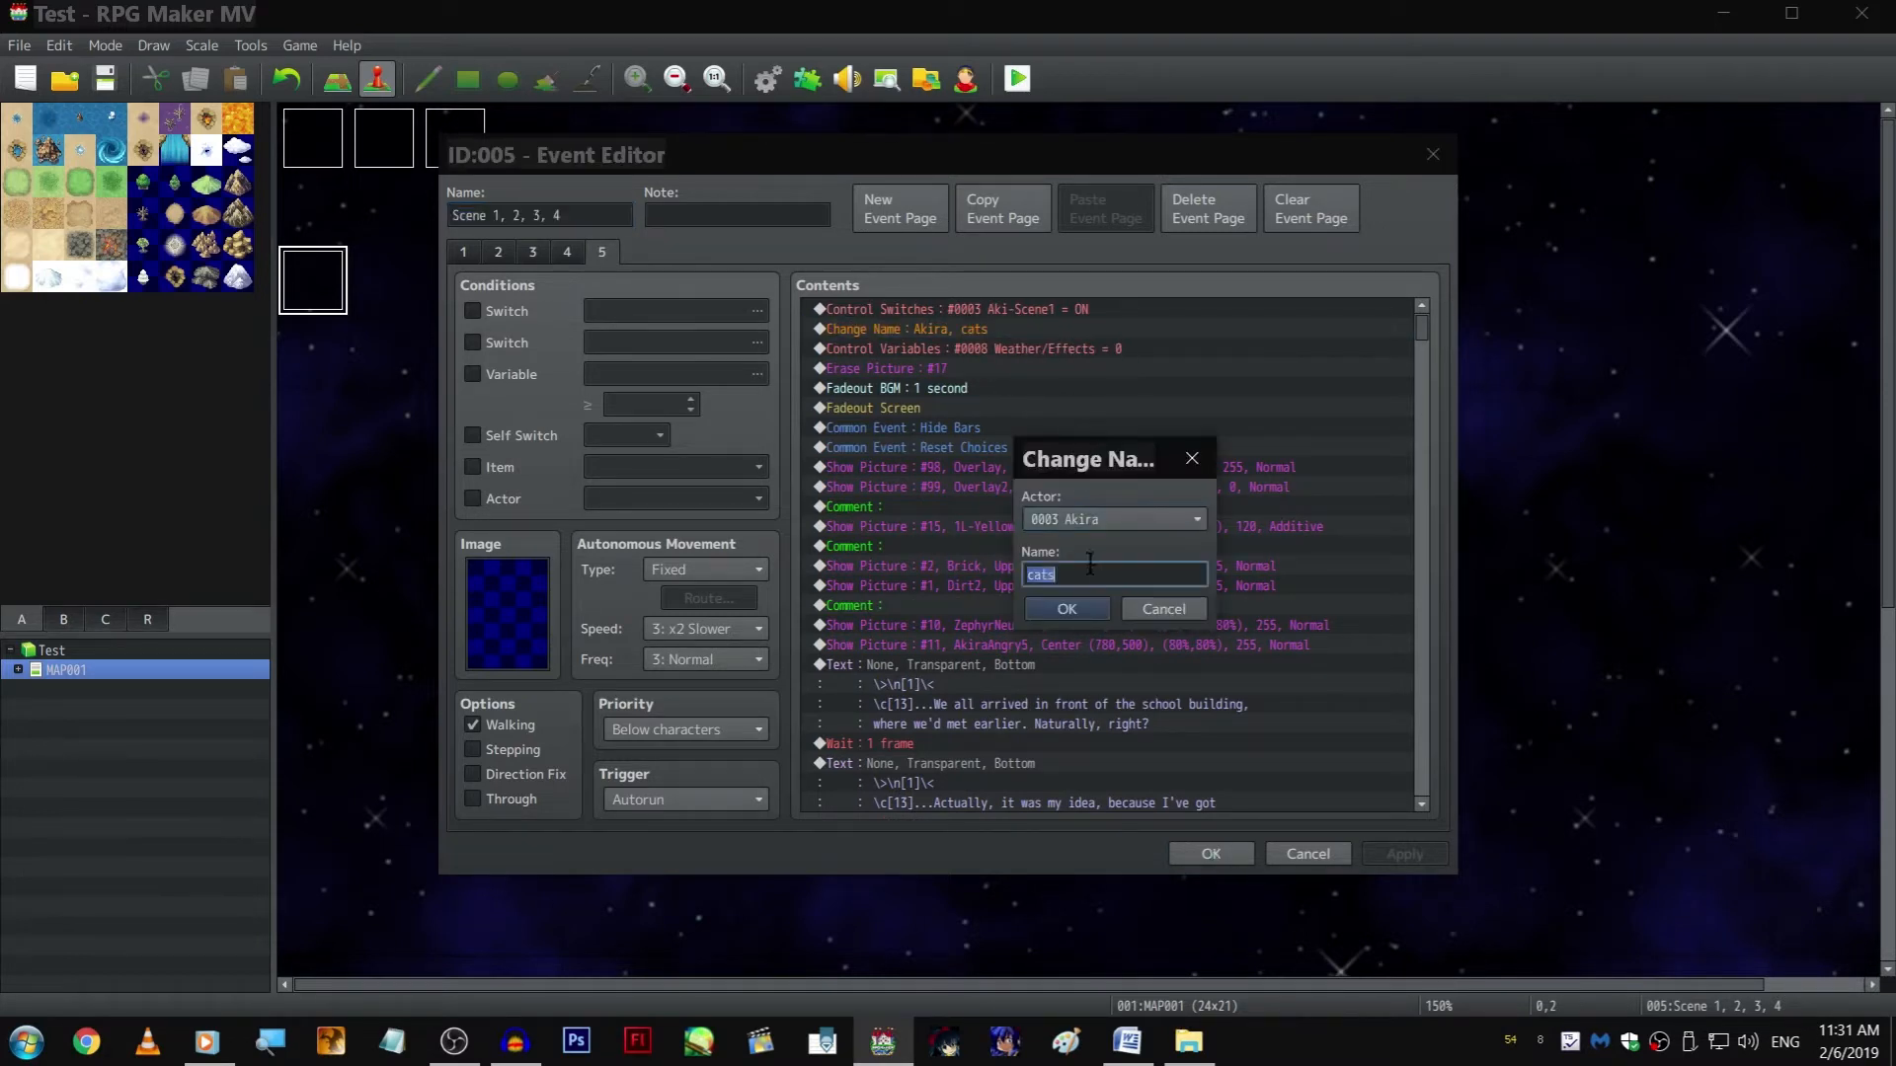
key("BackSpace")
left_click(1174, 519)
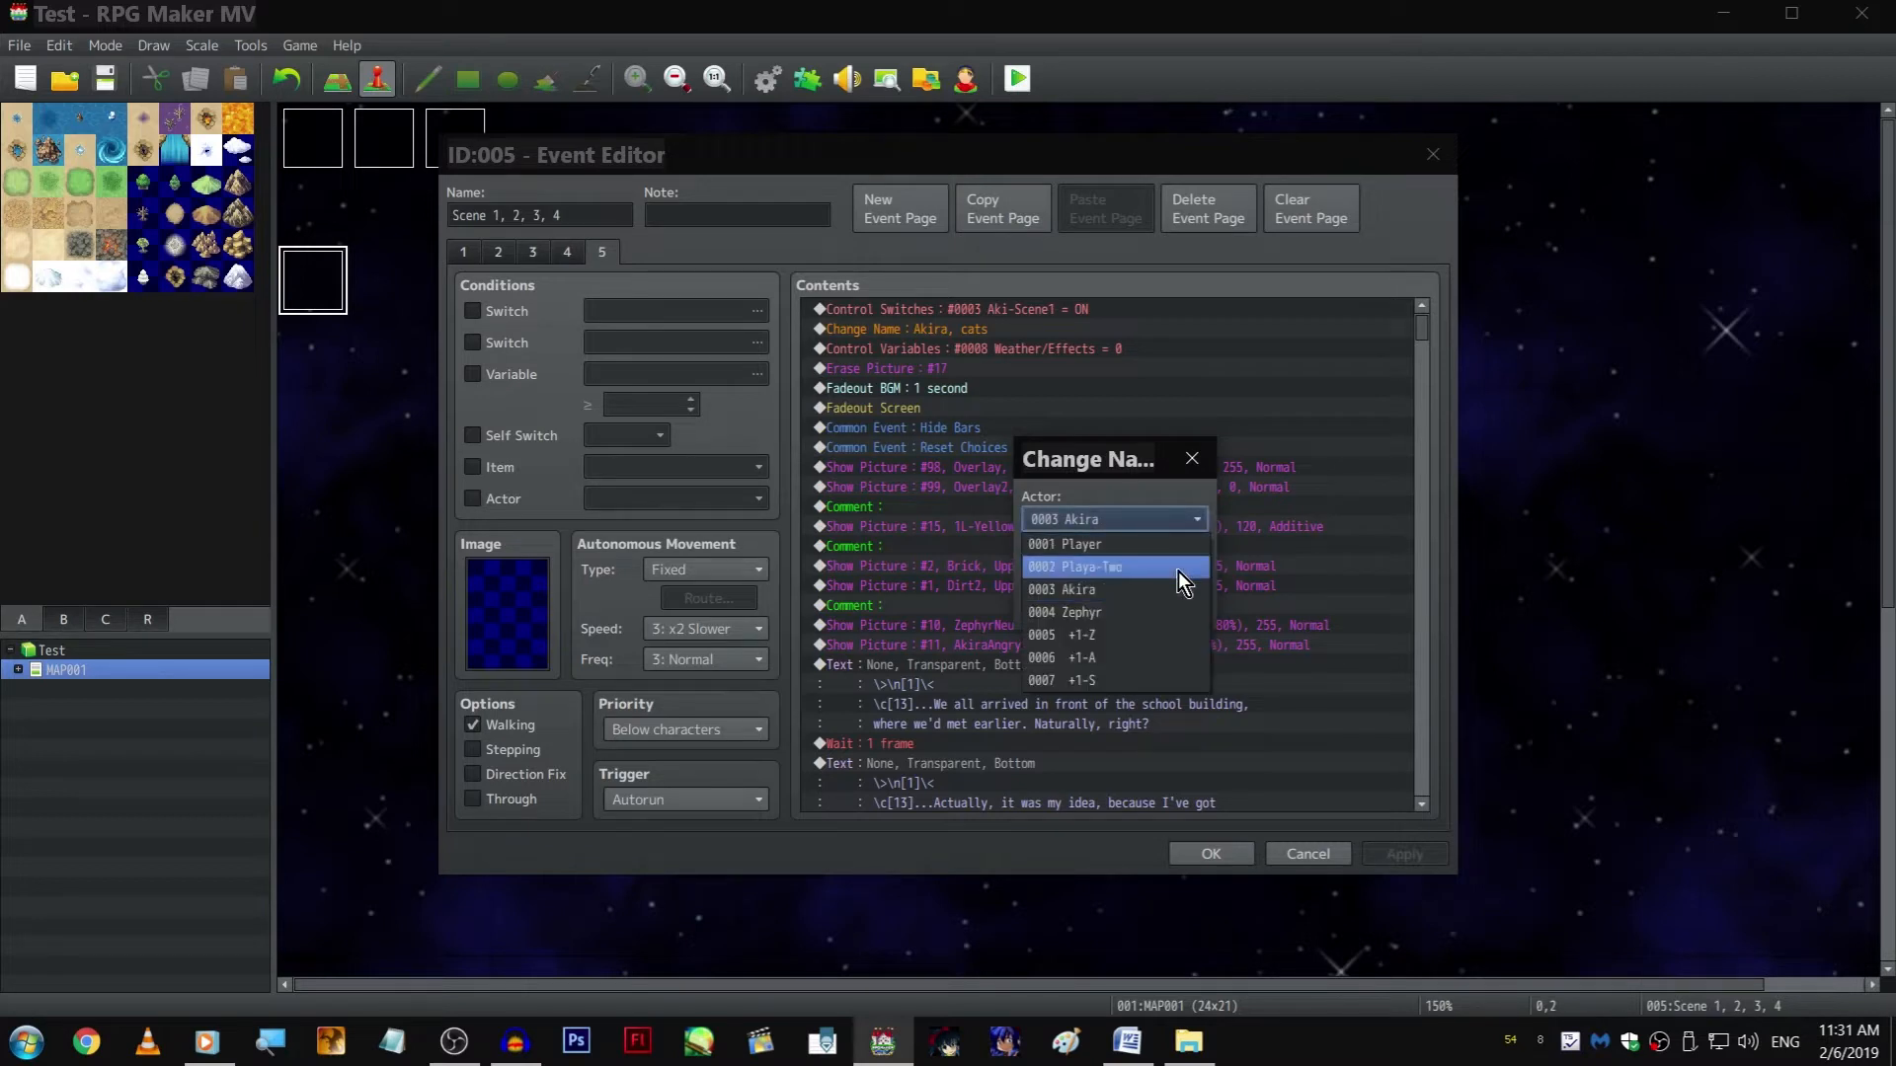
left_click(1157, 616)
left_click(1140, 581)
type("cats")
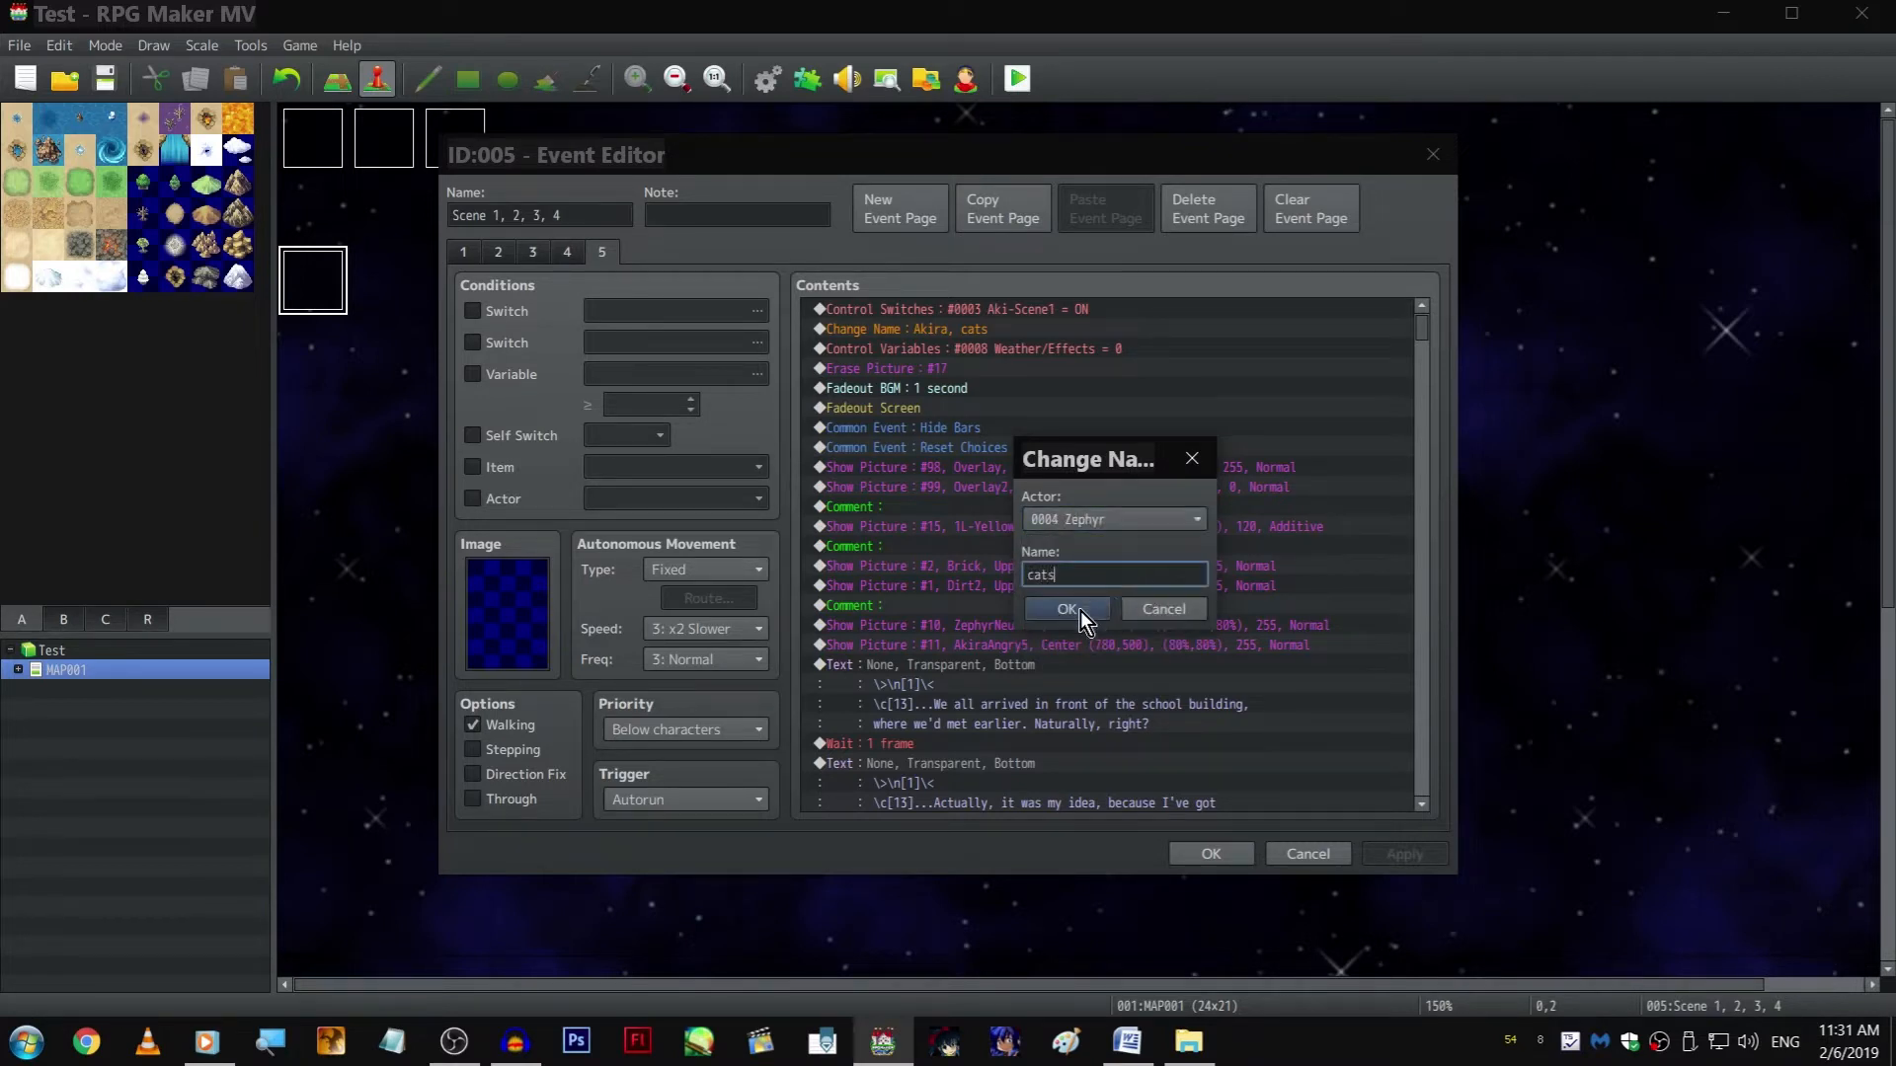
left_click(1074, 609)
Change the first Control Switches command on page 5 to use switch 0002 Zephy-Scene1
right_click(1068, 320)
left_click(1110, 352)
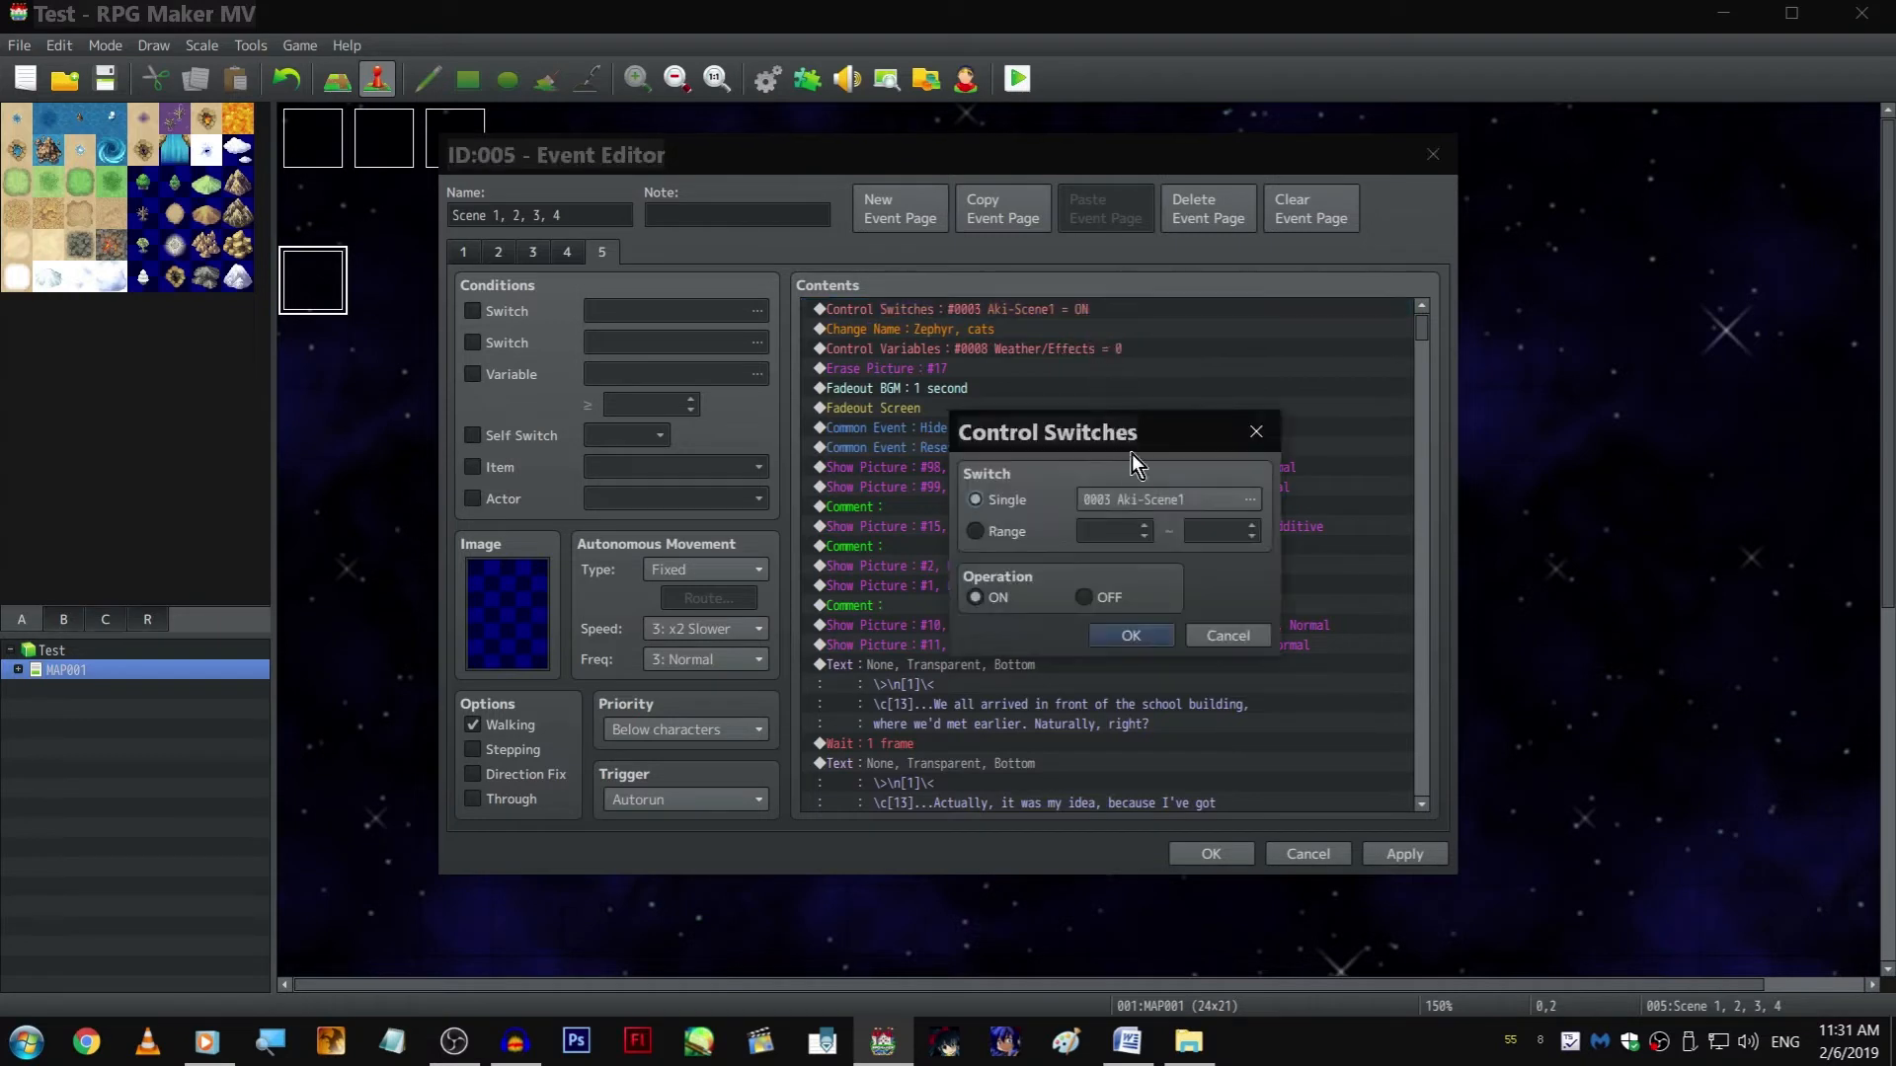
left_click(1234, 500)
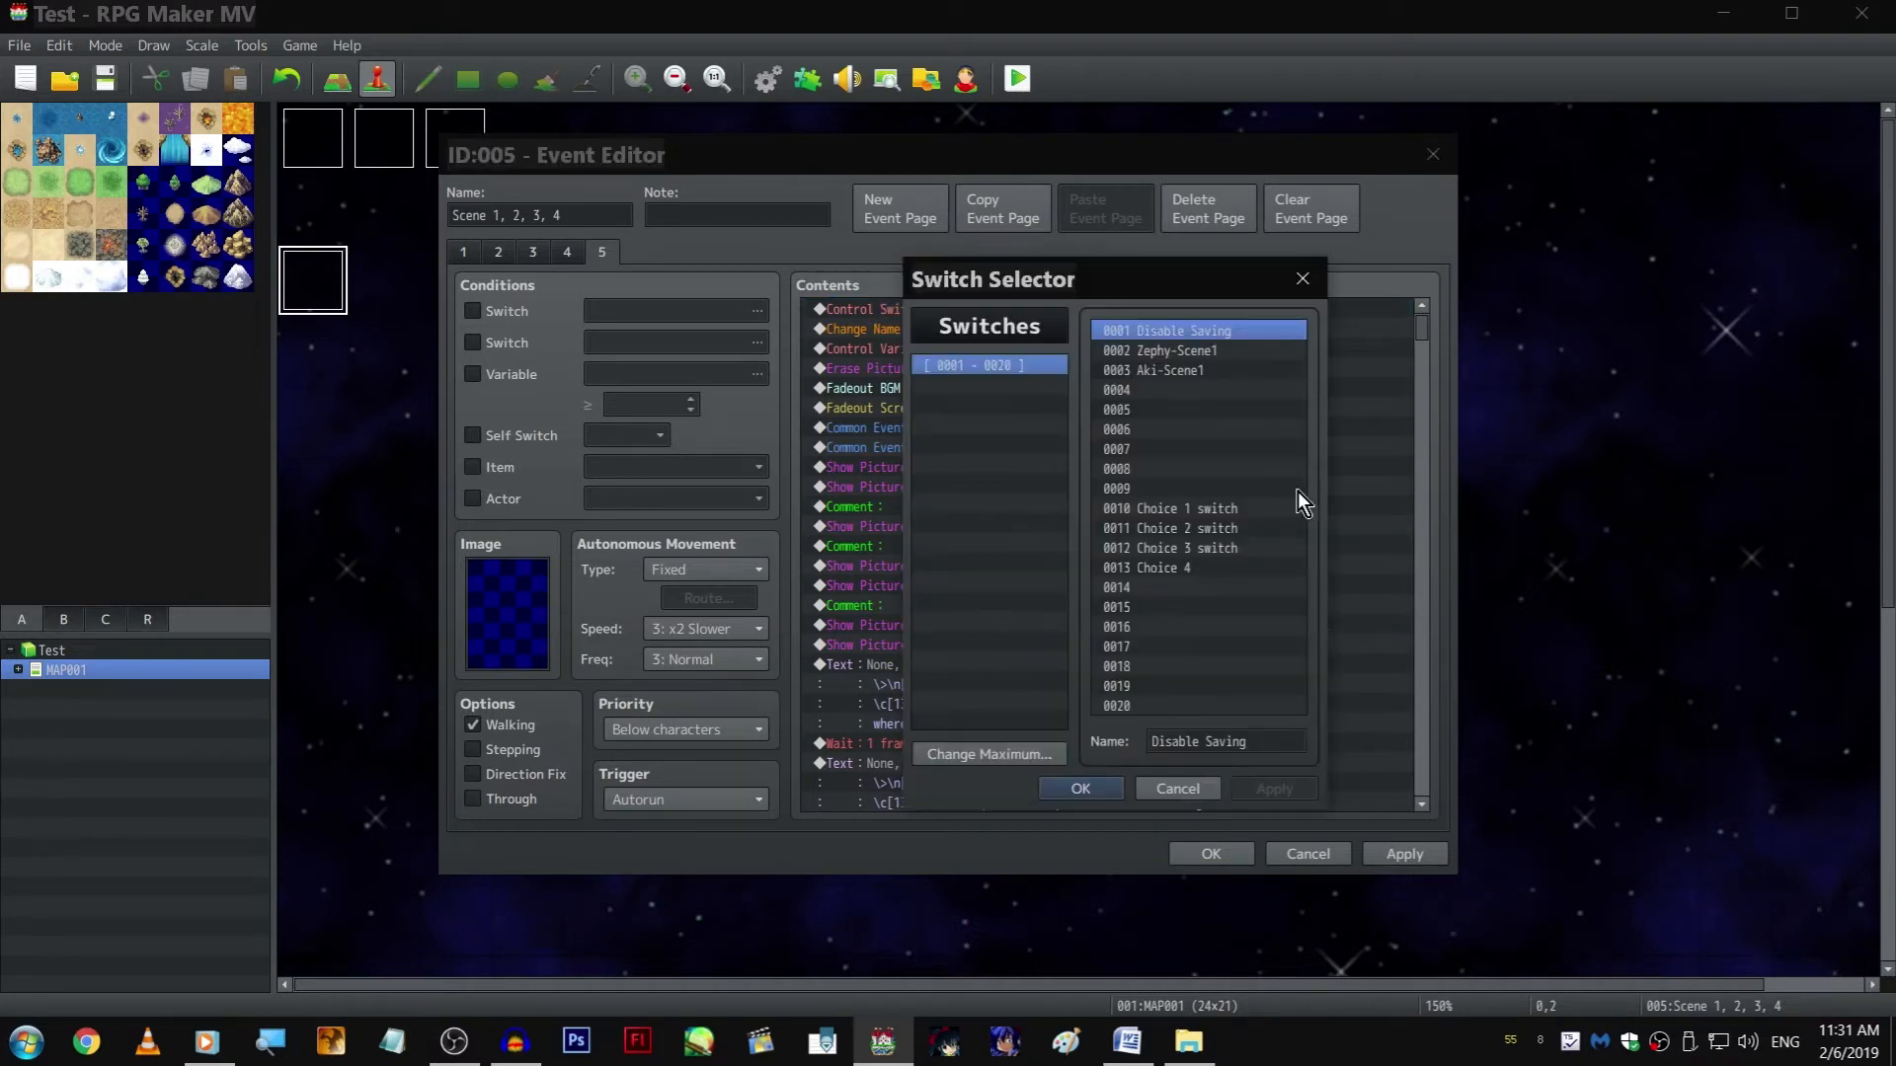
double_click(1254, 356)
left_click(1116, 630)
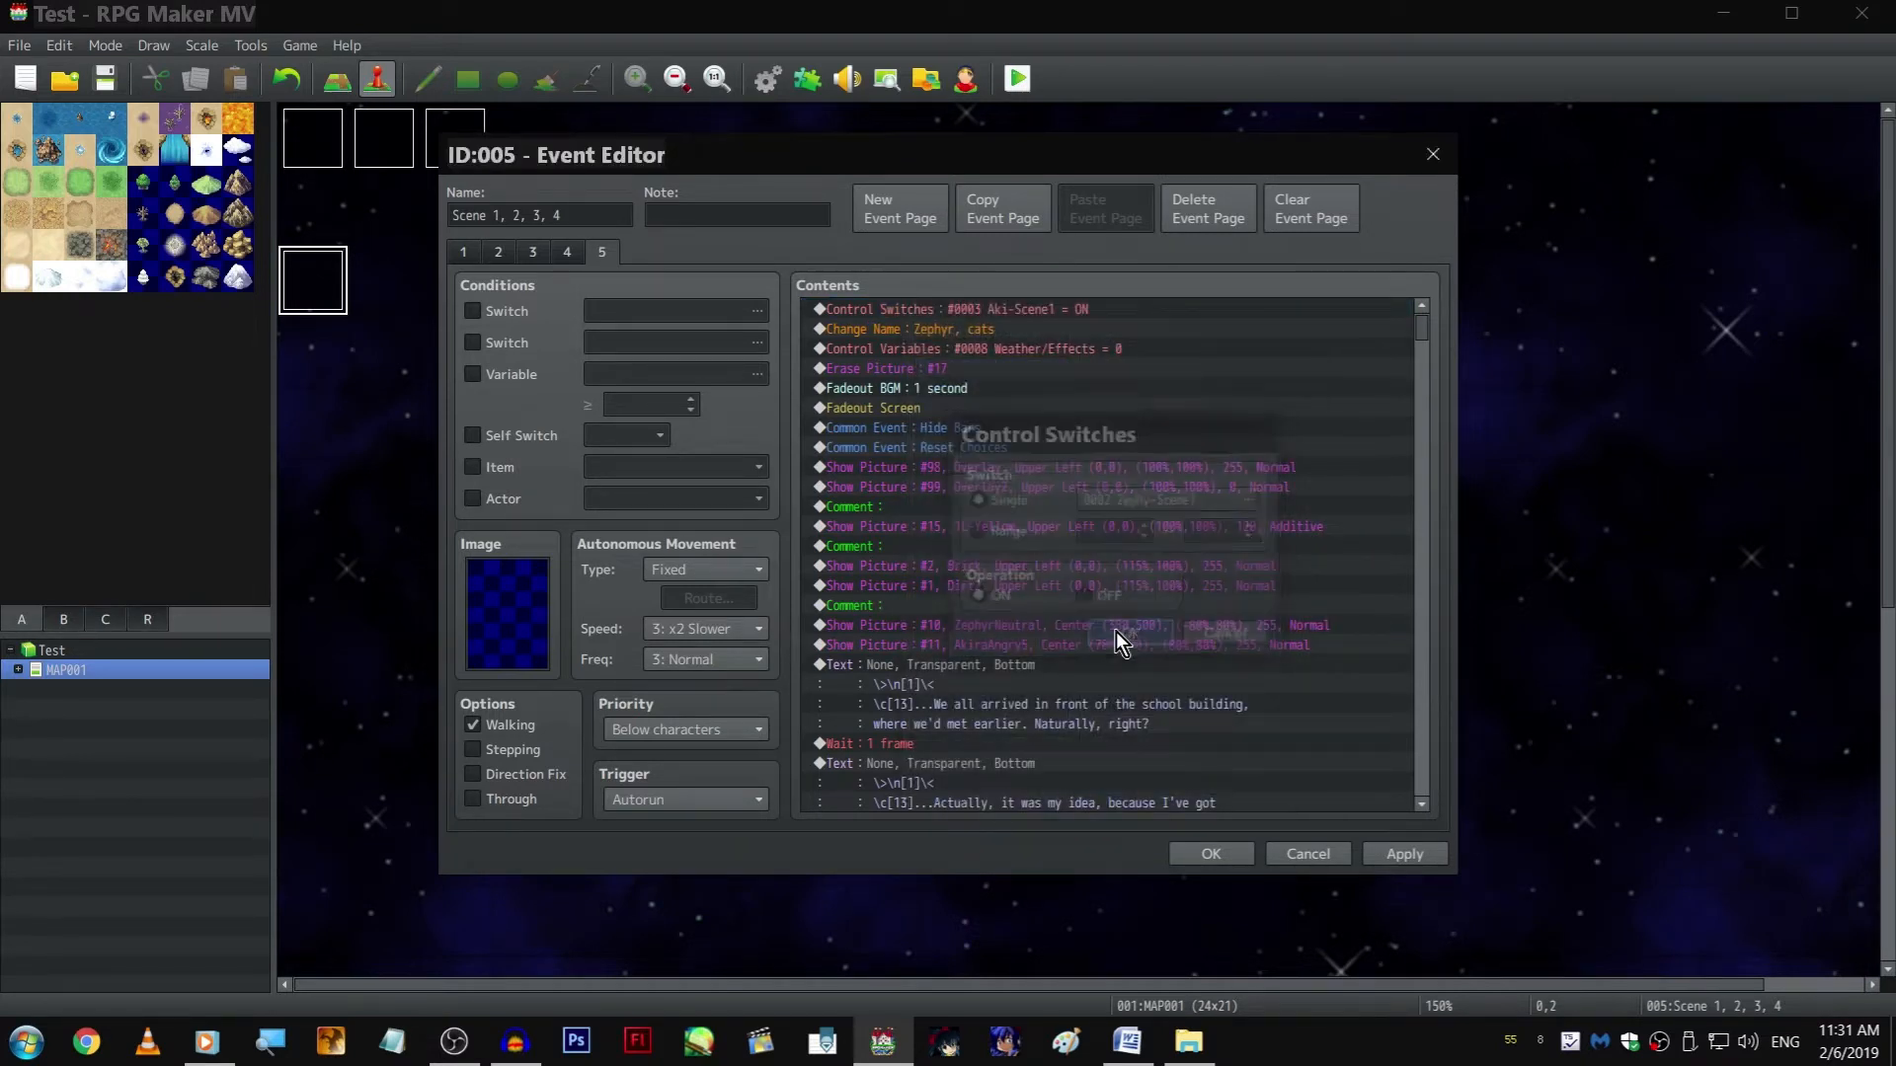
Accept the event changes and launch a playtest of the game in full screen
left_click(1195, 855)
left_click(1017, 79)
key("Return")
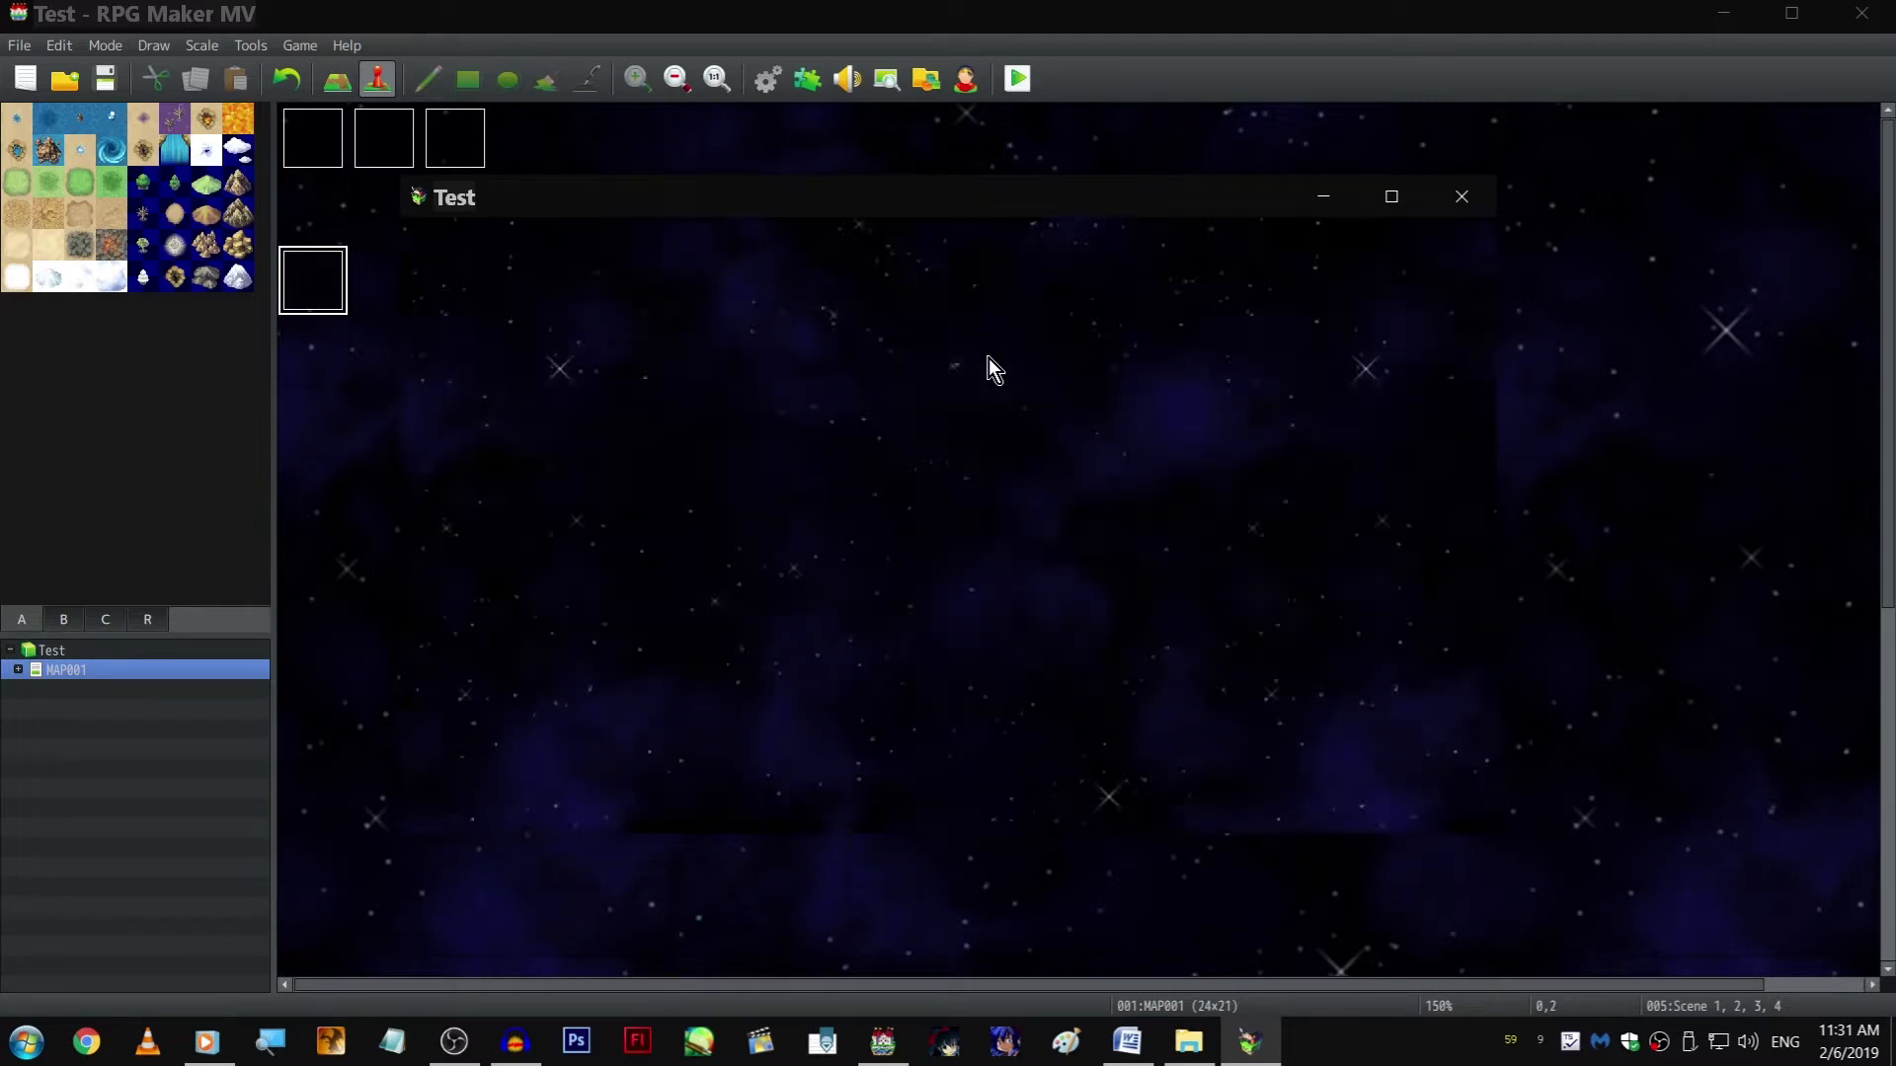
key("F4")
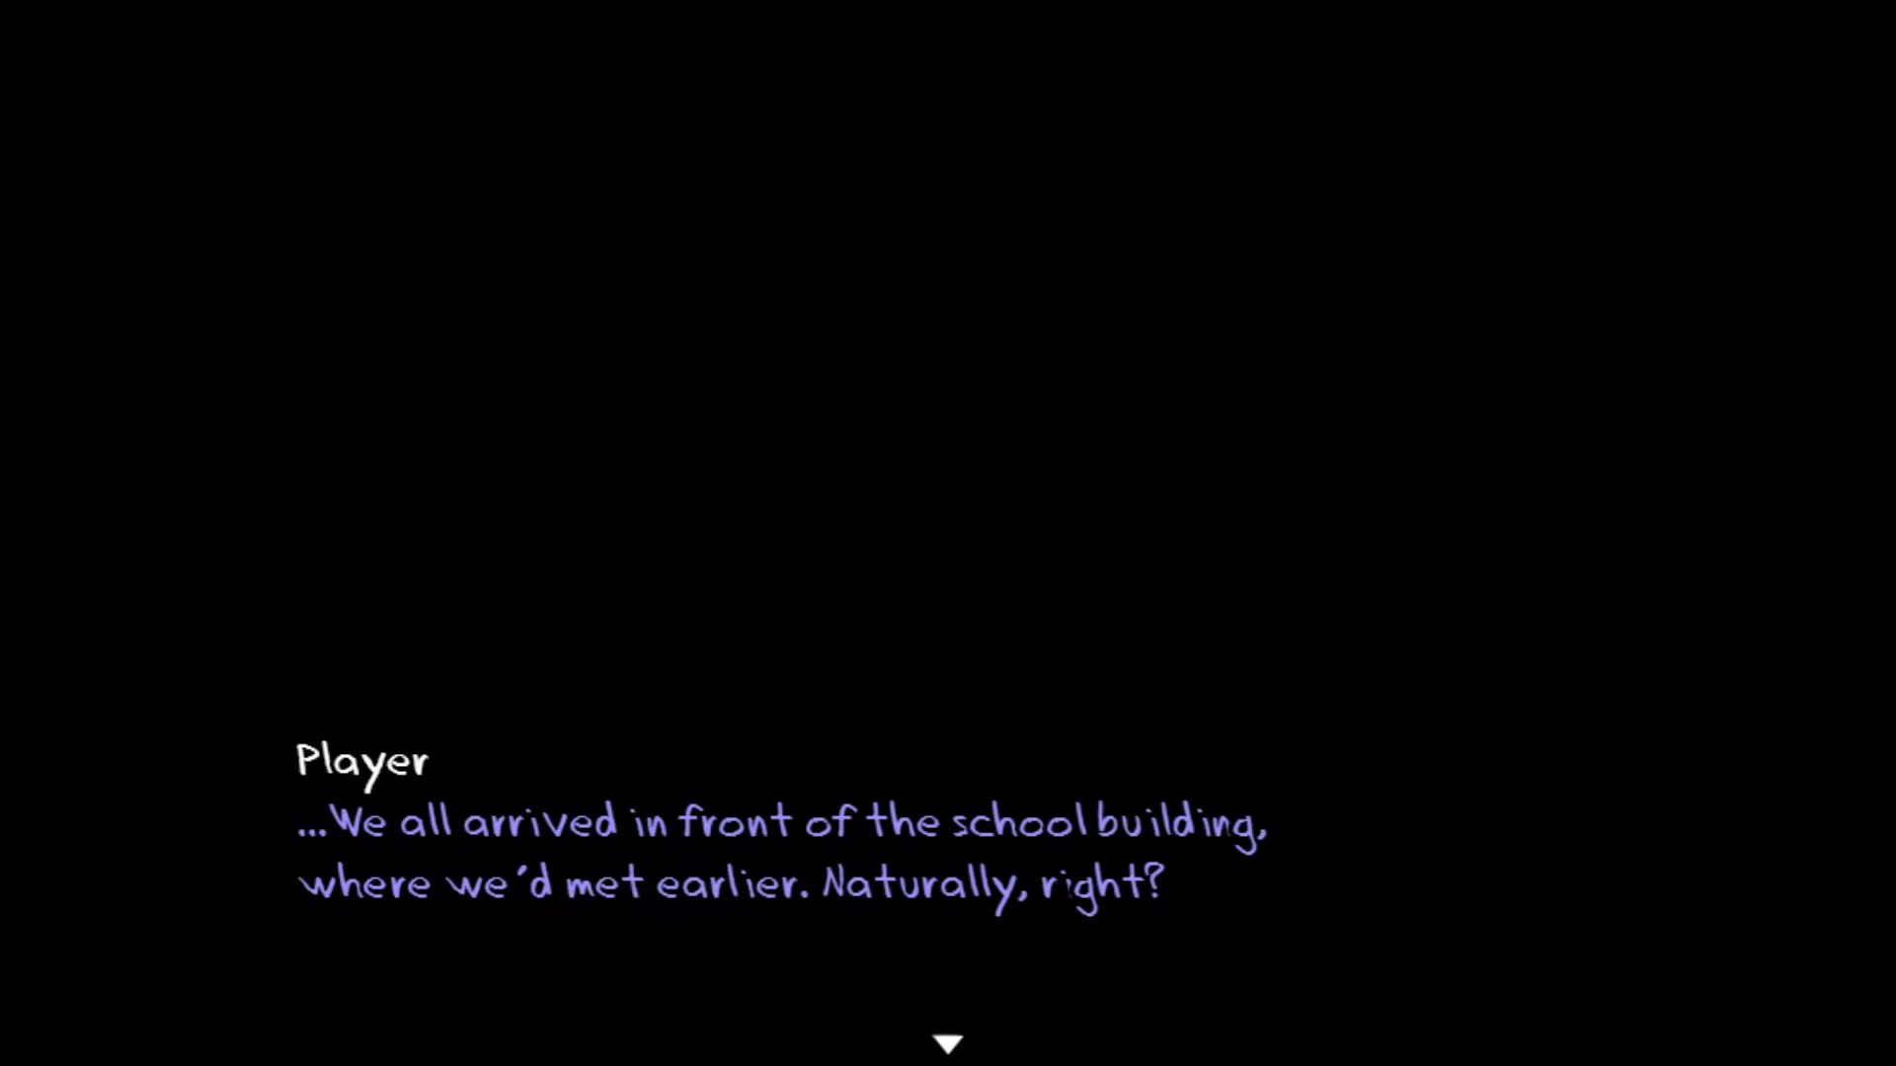
Play through the opening school-building dialogue up to Akira's question about getting lost
left_click(1290, 569)
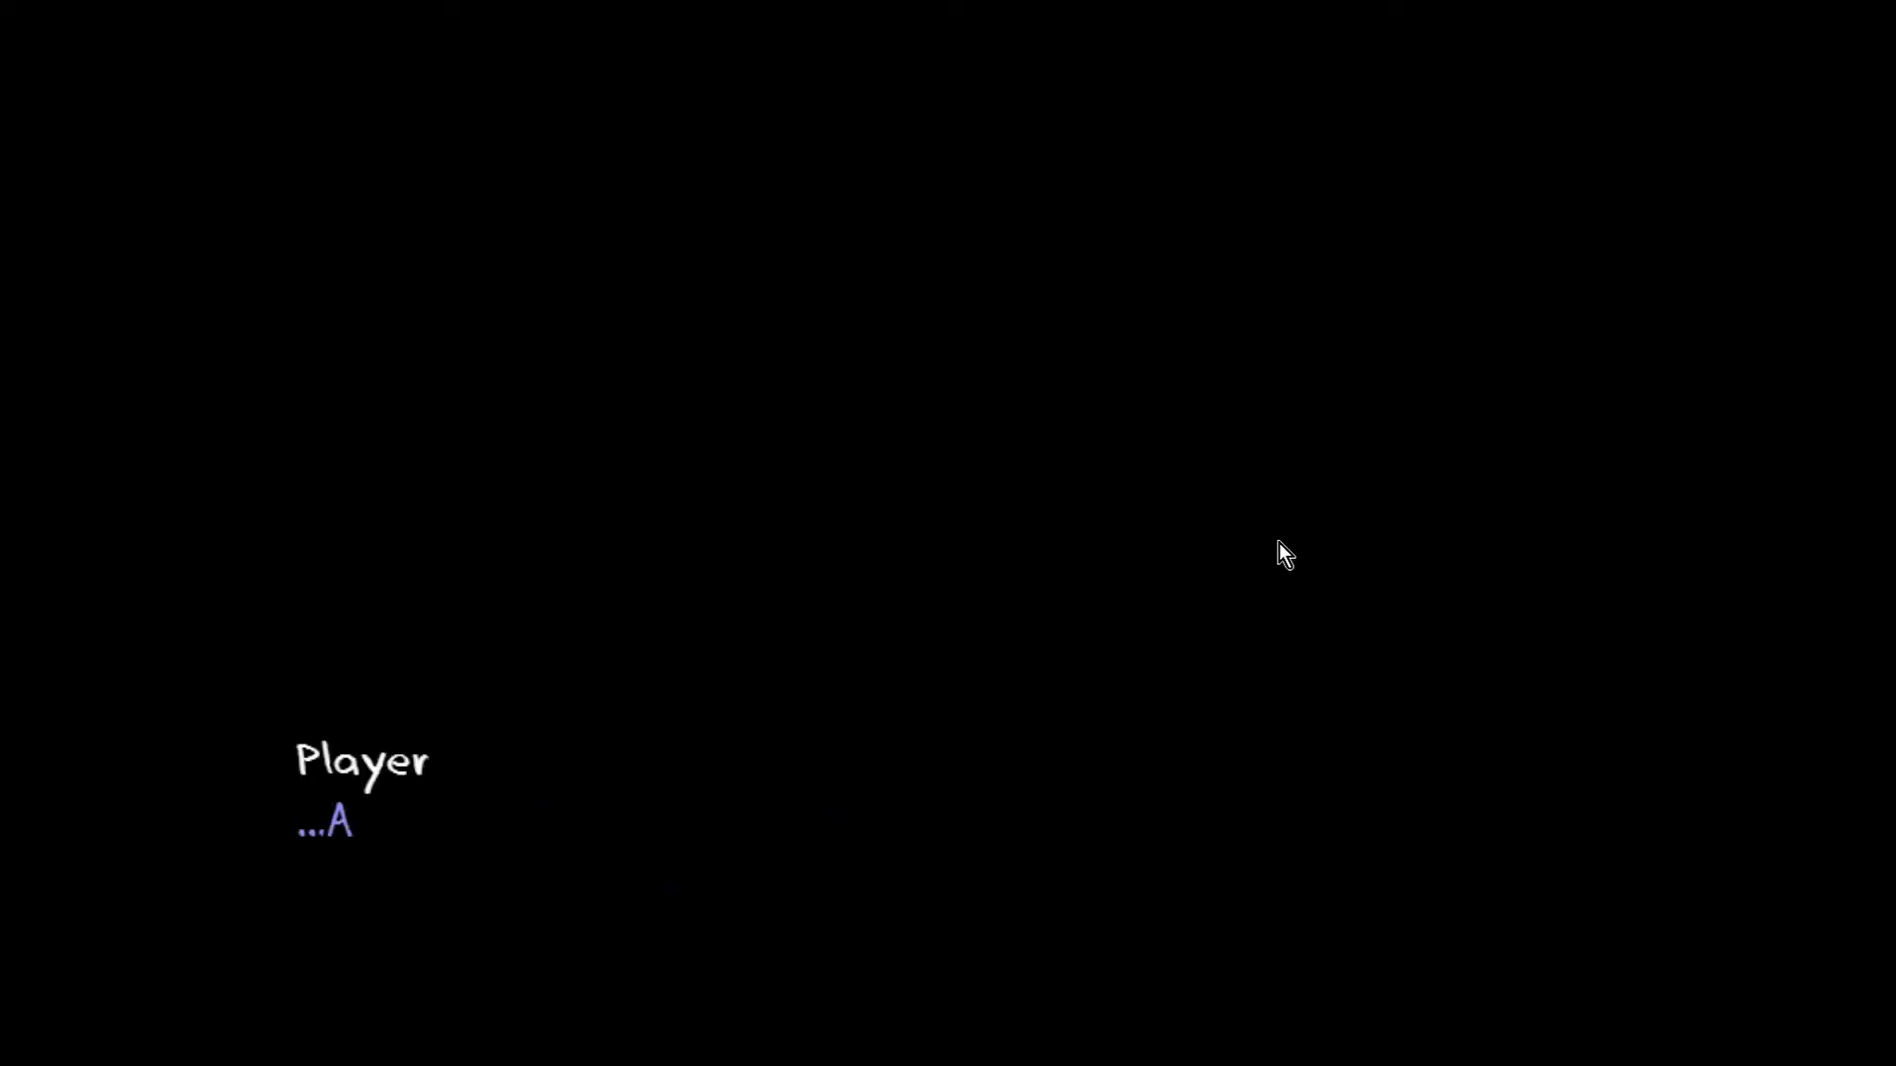
left_click(1263, 590)
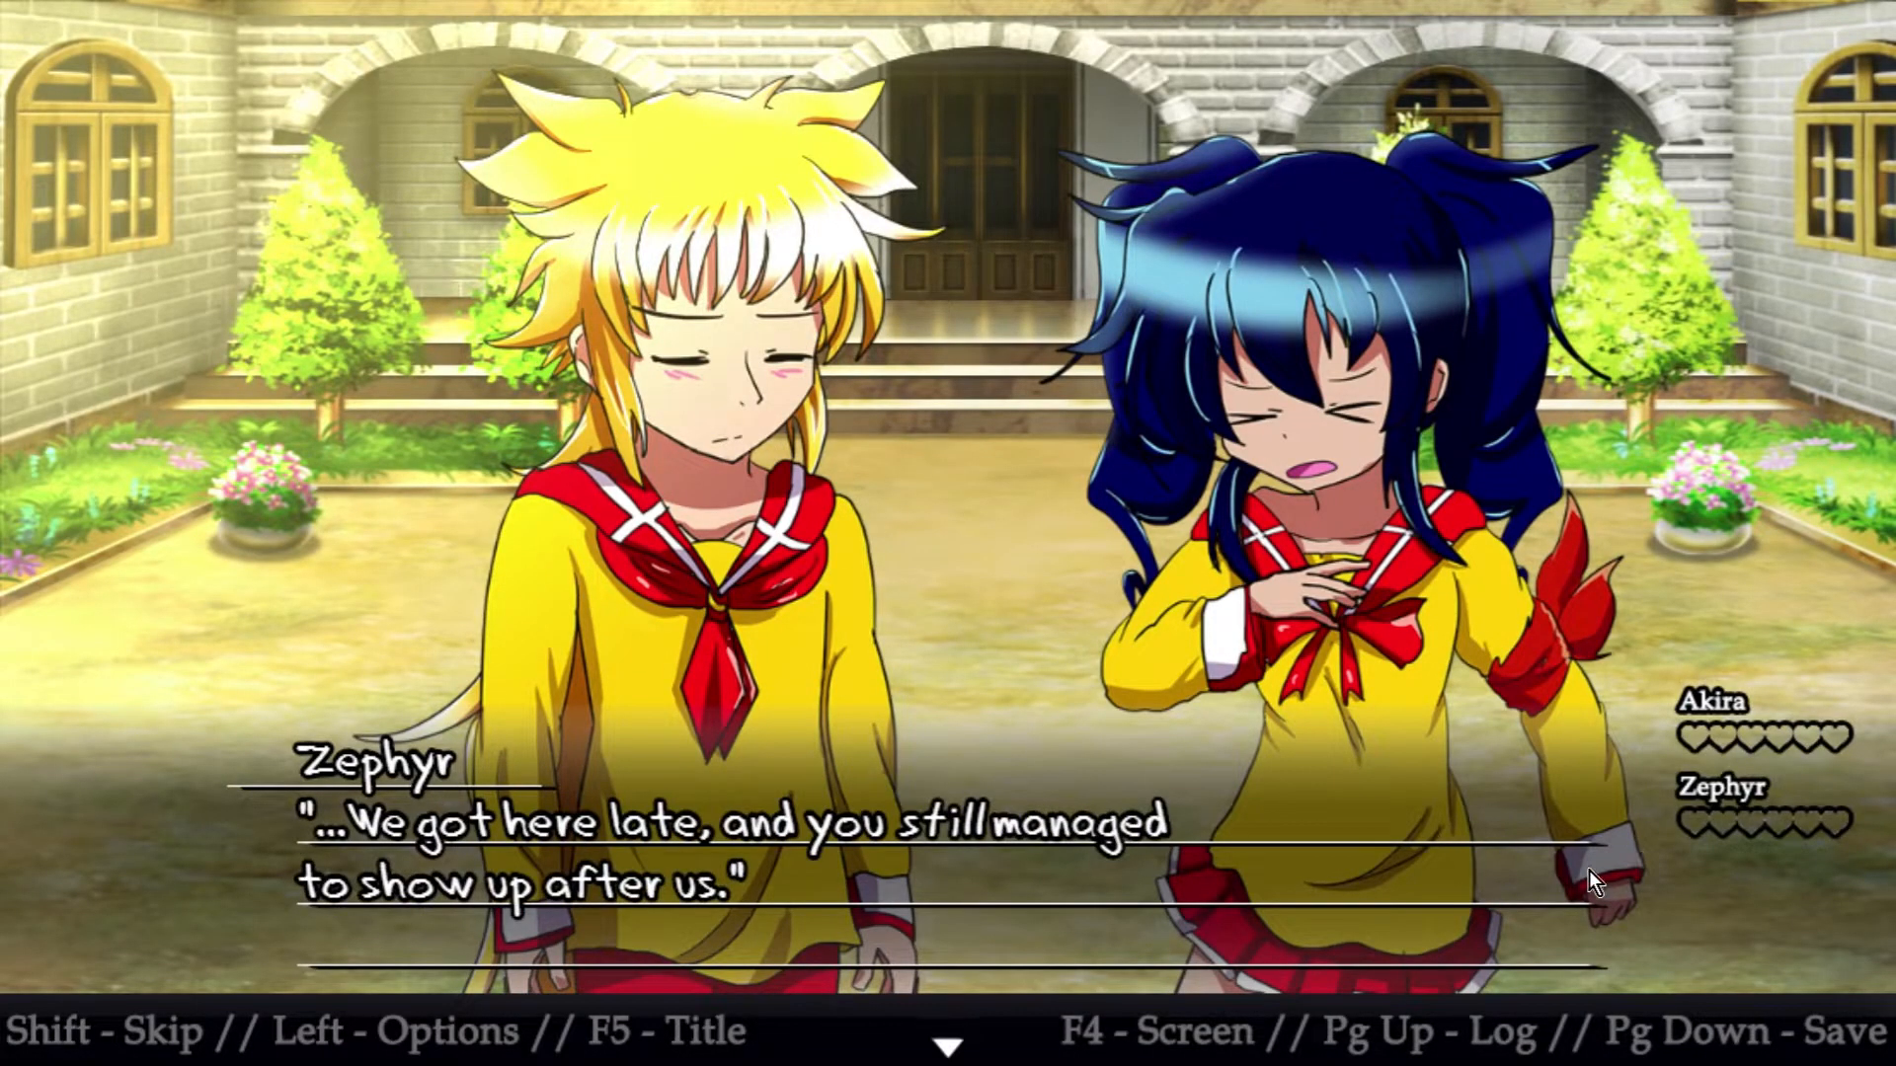
left_click(1045, 693)
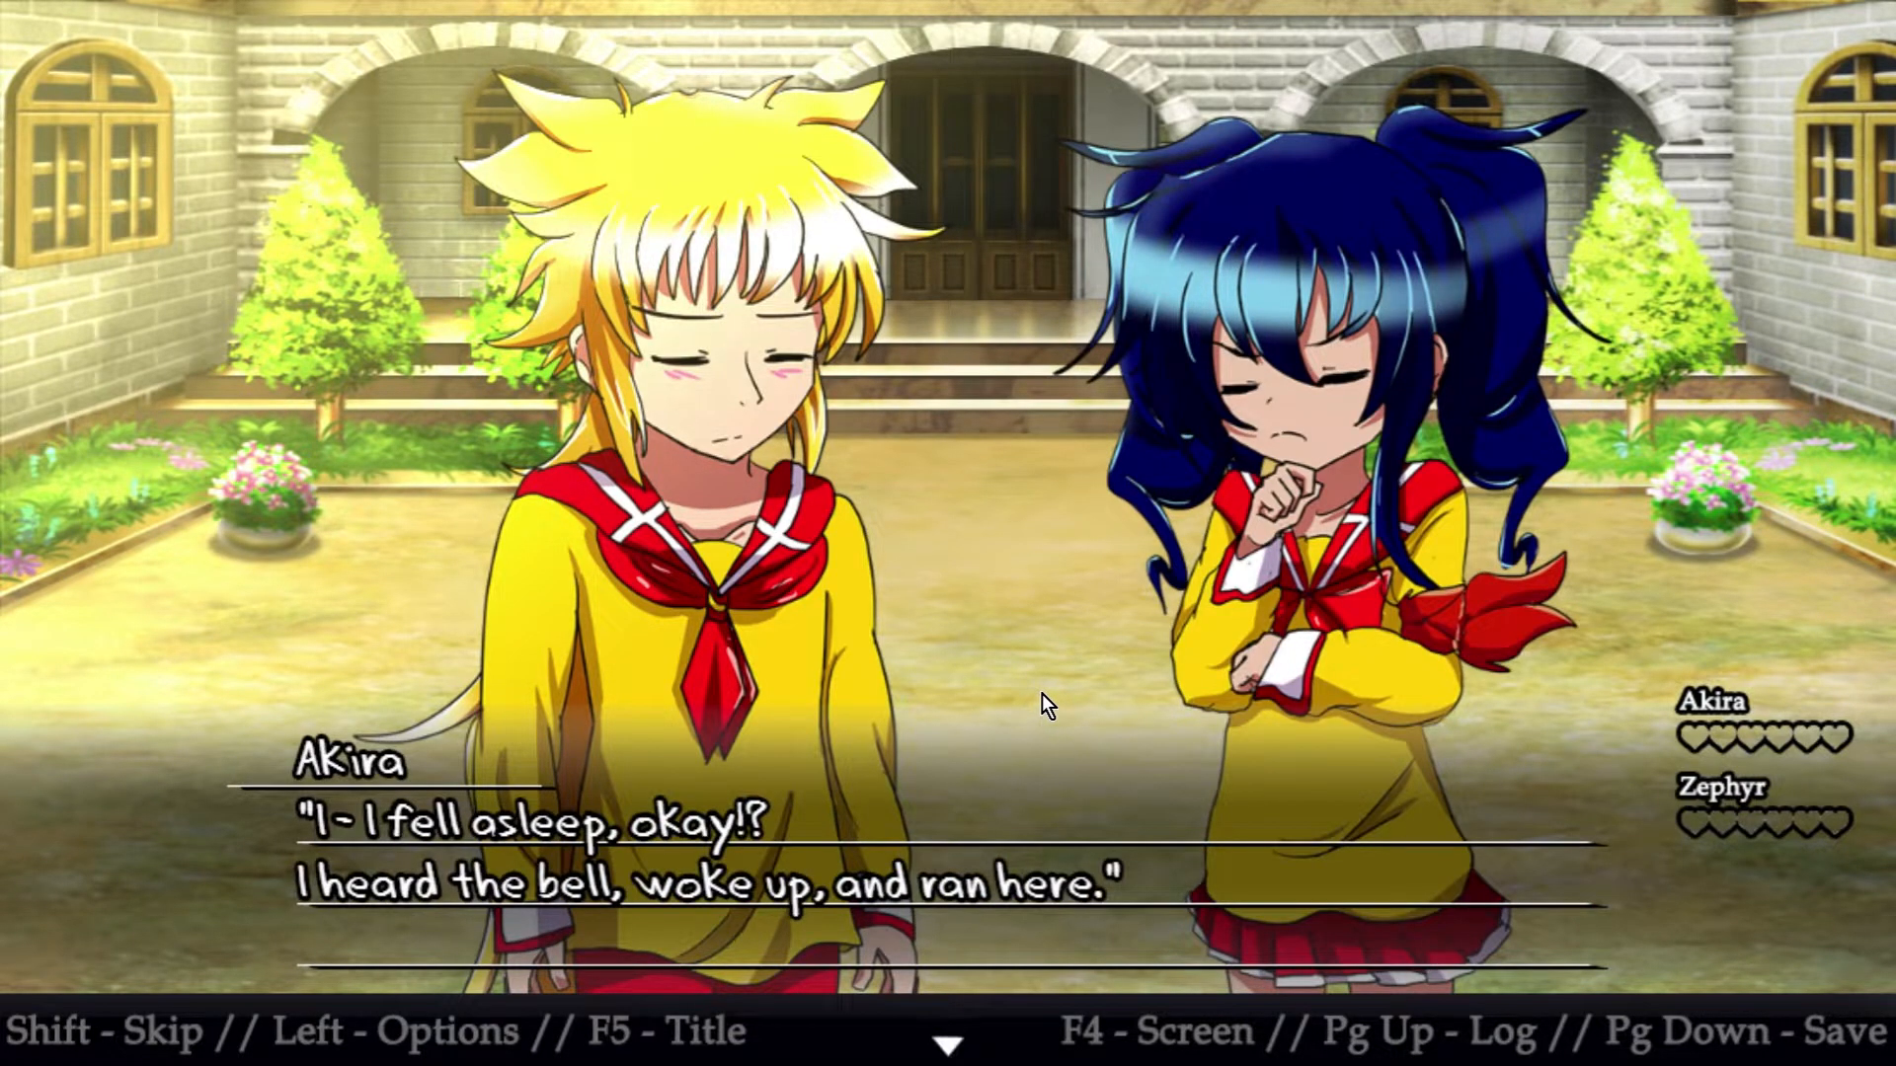
left_click(1041, 693)
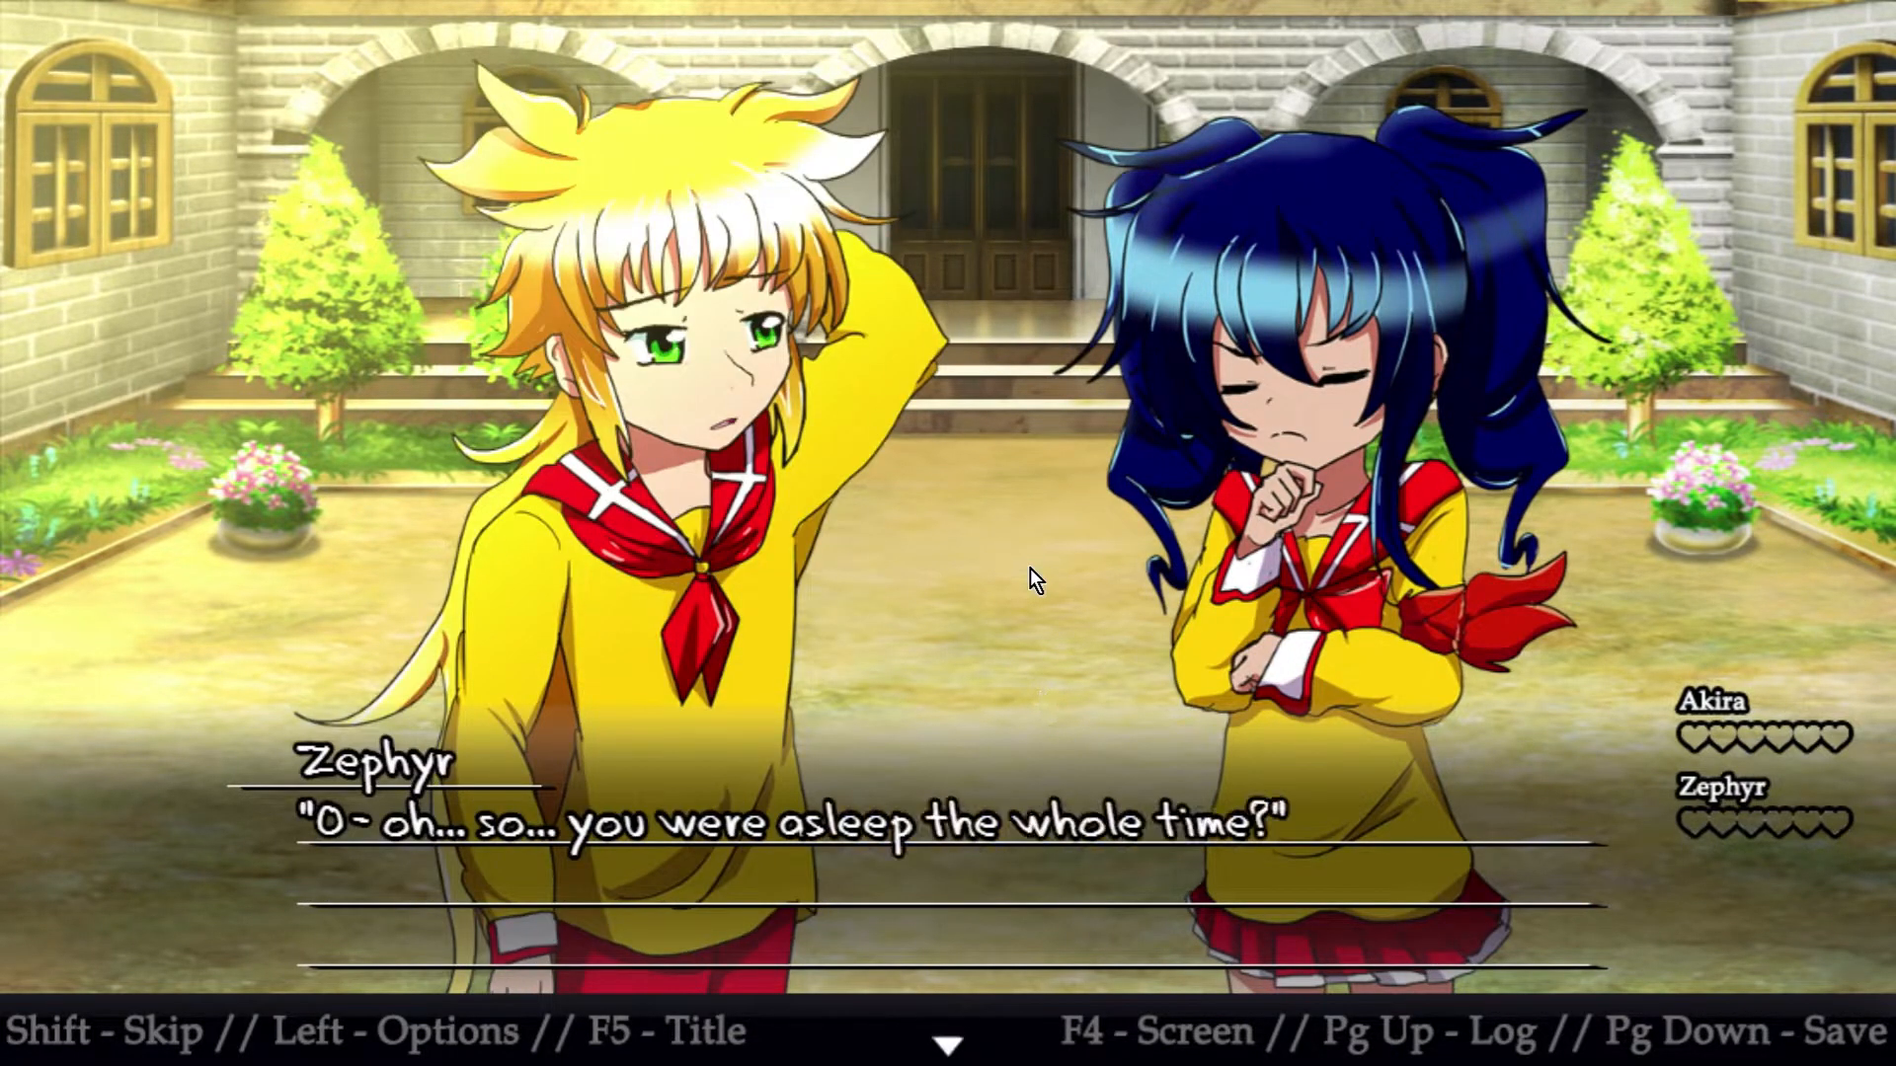
left_click(1029, 569)
left_click(1028, 569)
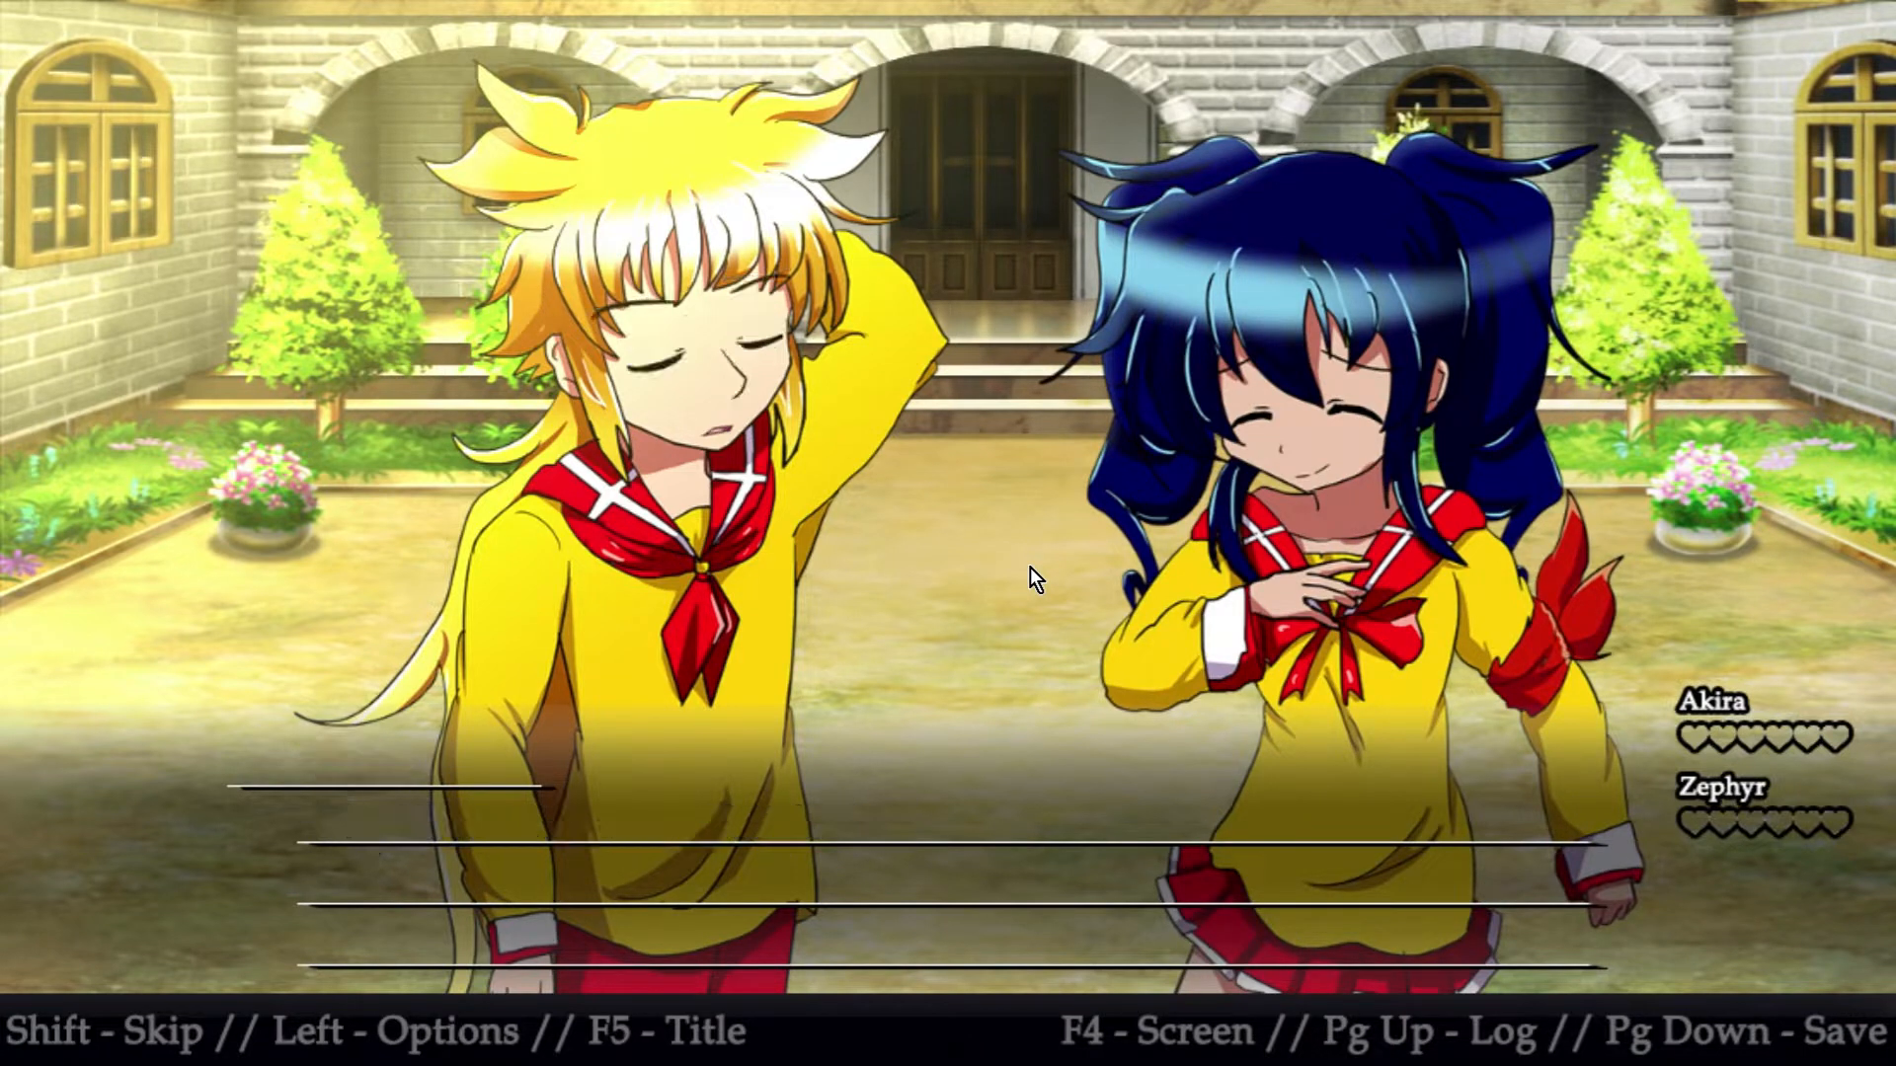
left_click(956, 765)
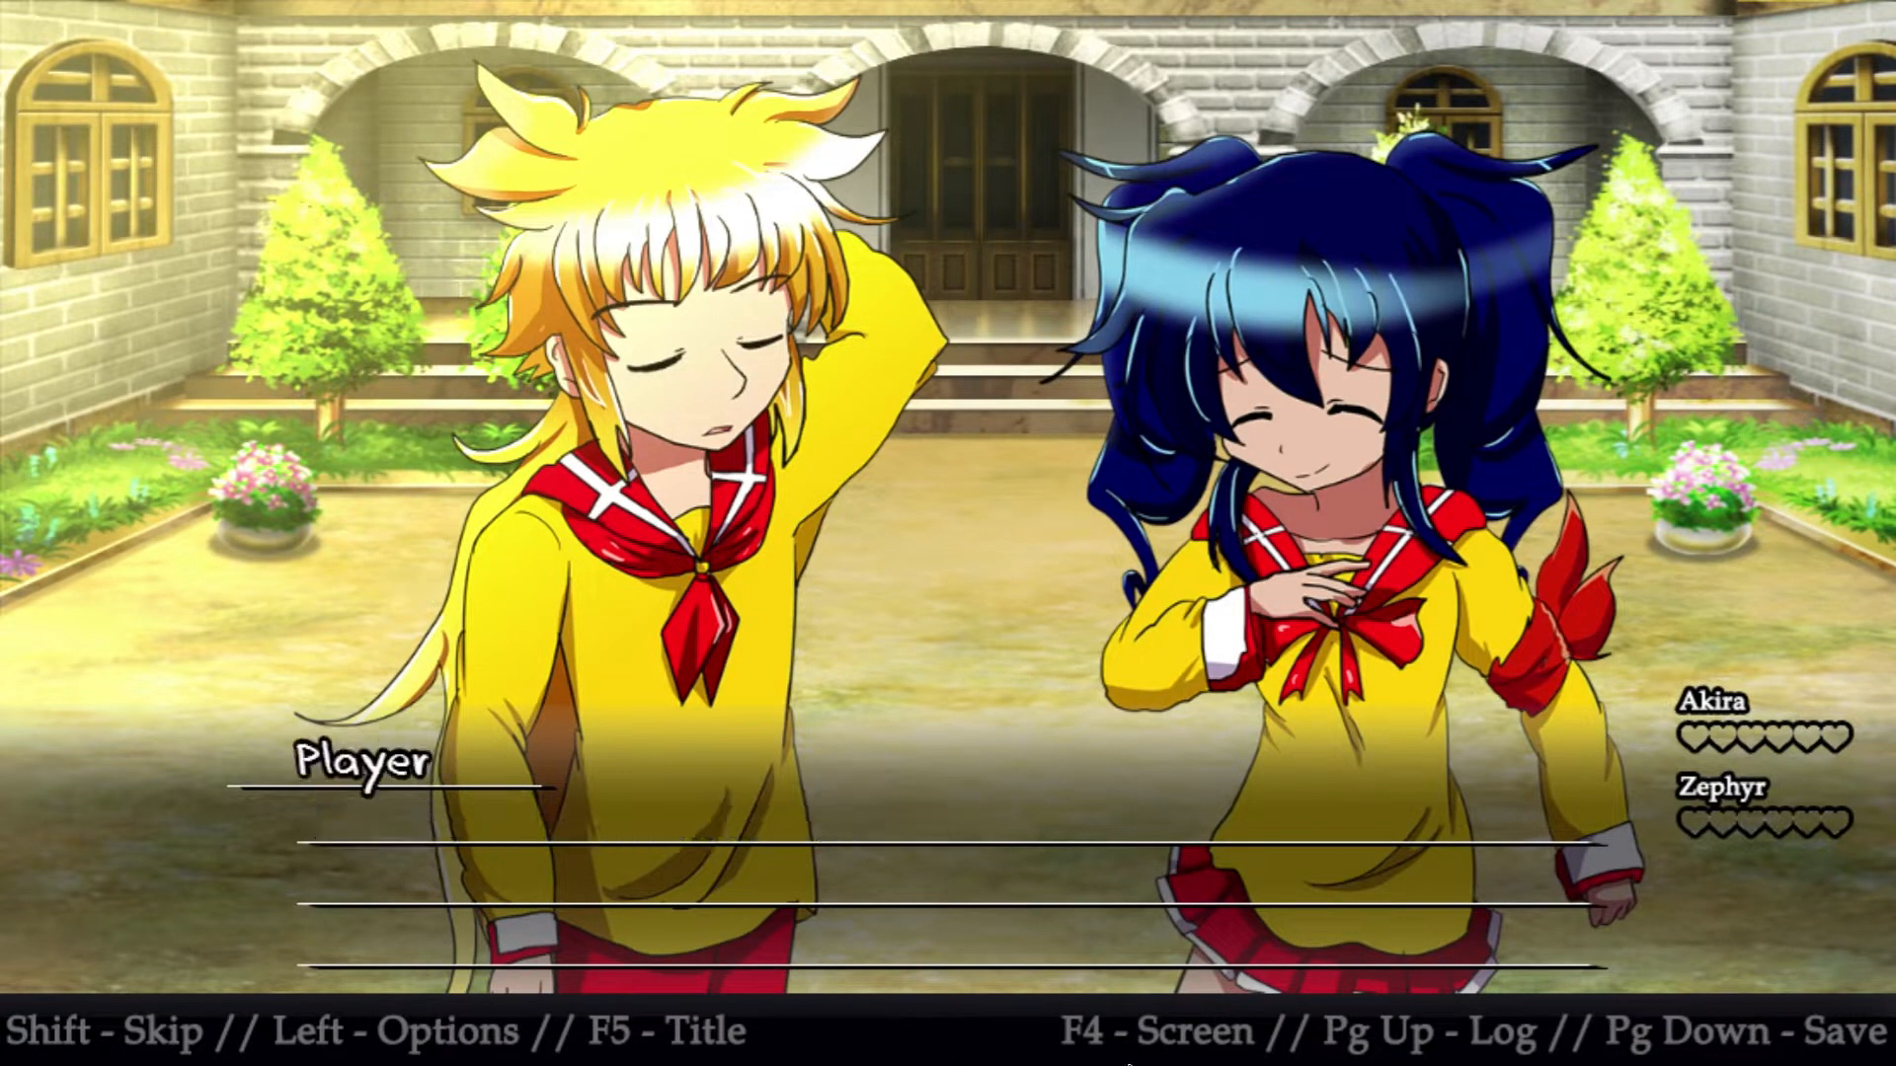
left_click(1059, 673)
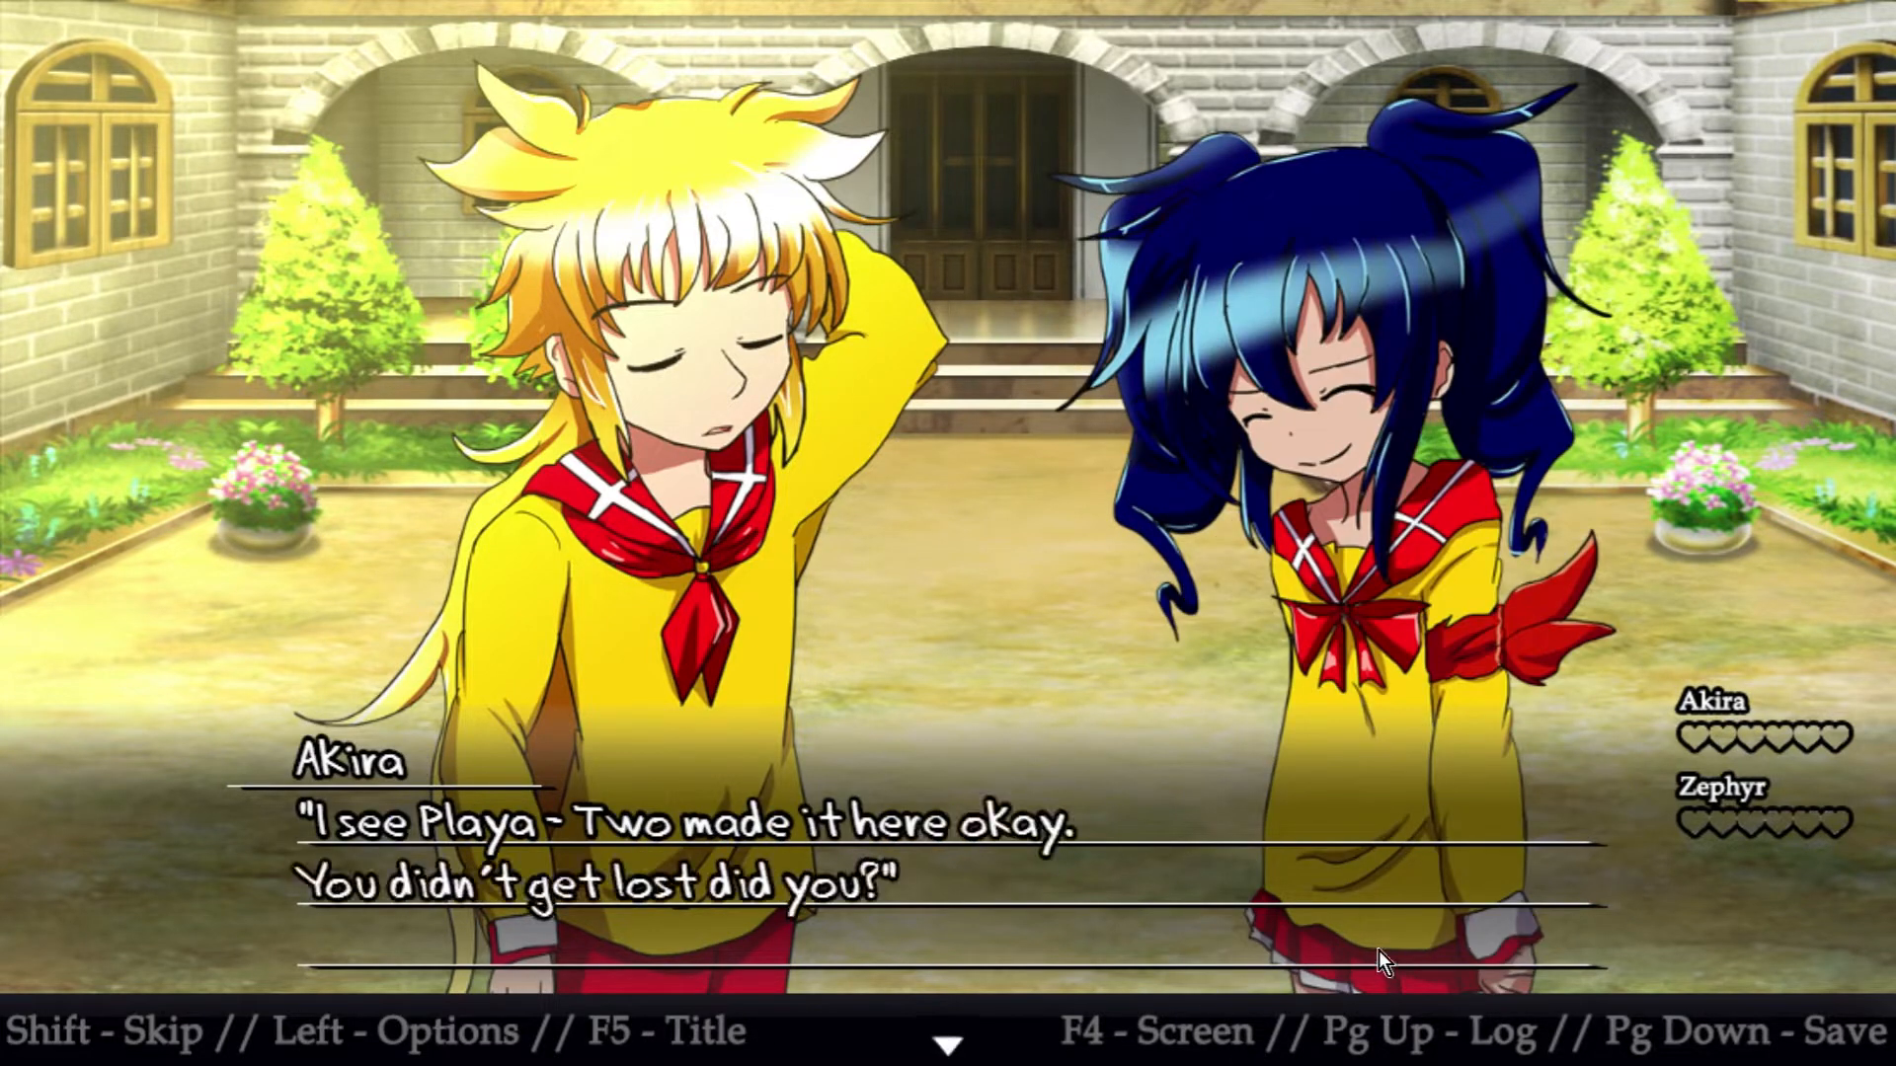
Review earlier lines in the in-game message log, then return to the scene
key("Page_Up")
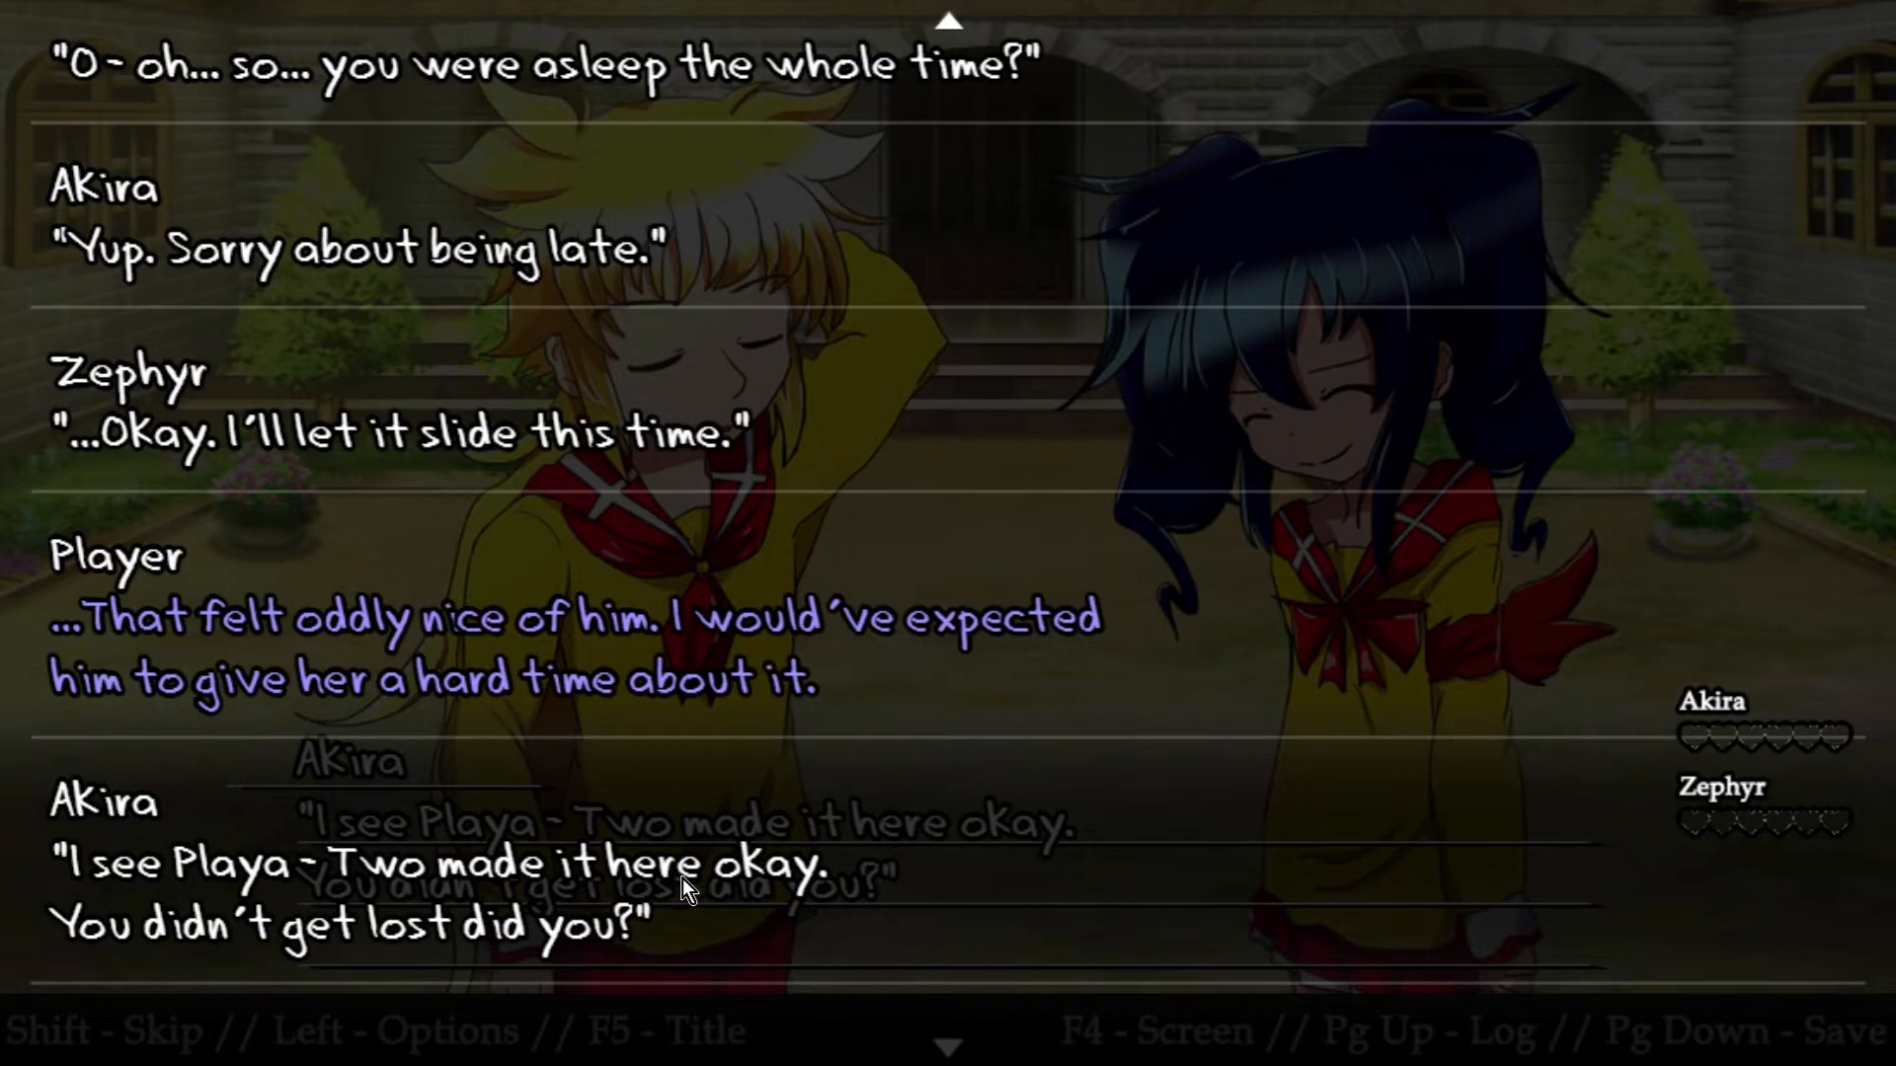
scroll(683, 881, "up", 1)
scroll(683, 881, "up", 1)
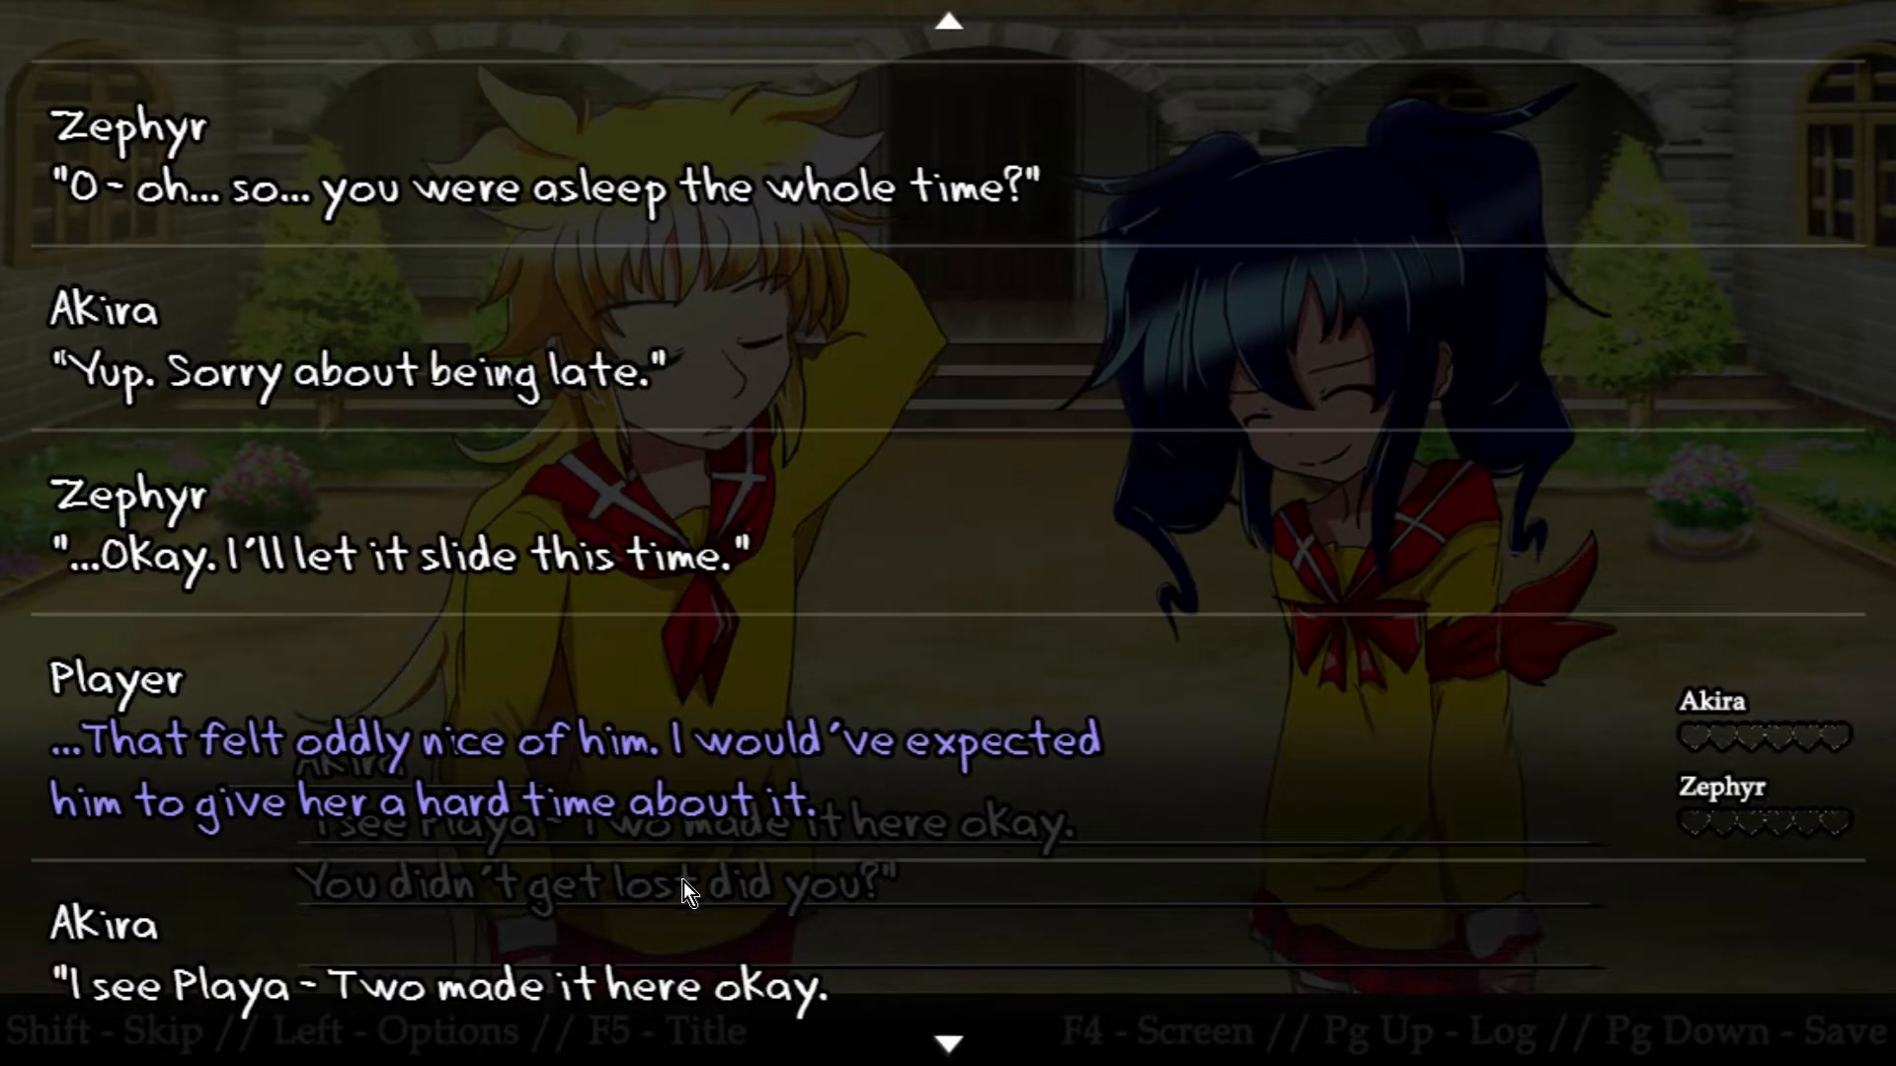
left_click(690, 873)
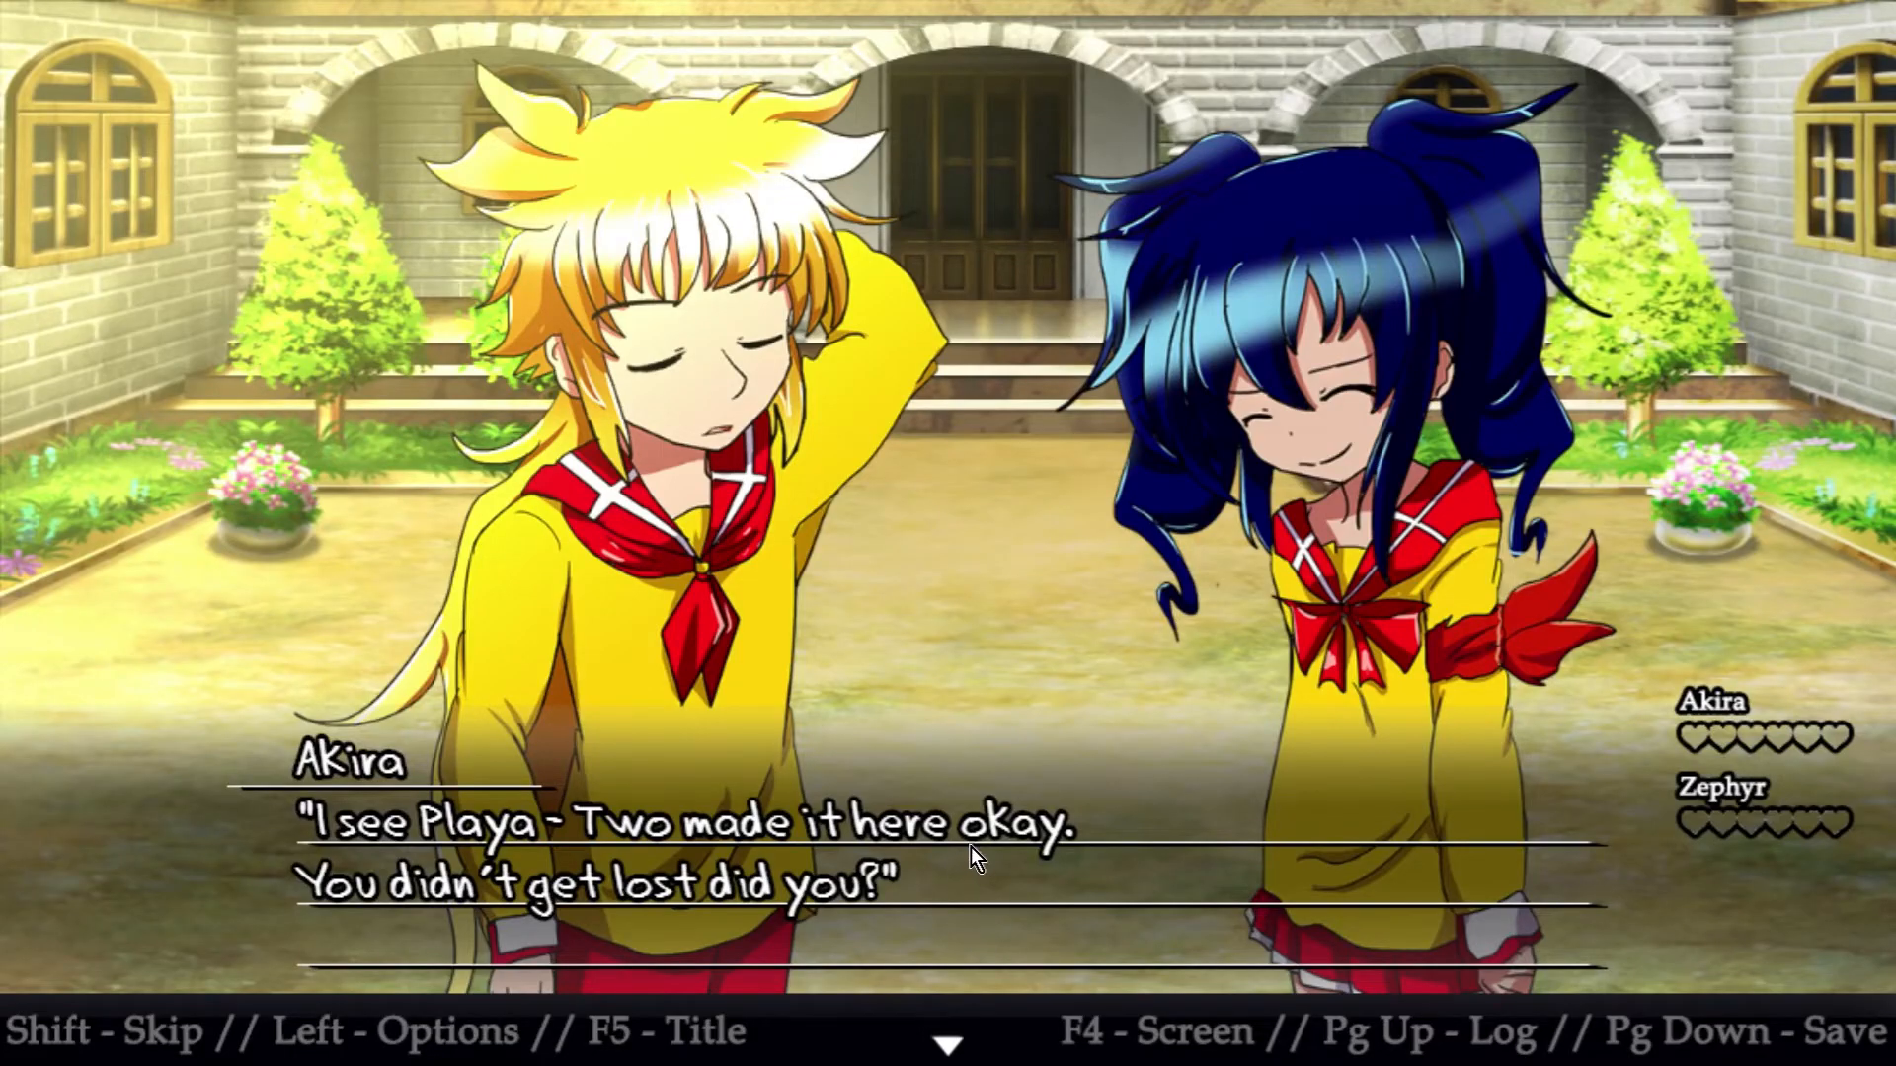
Advance the dialogue through Zephyr's teasing of Akira up to his line about the sign
left_click(999, 913)
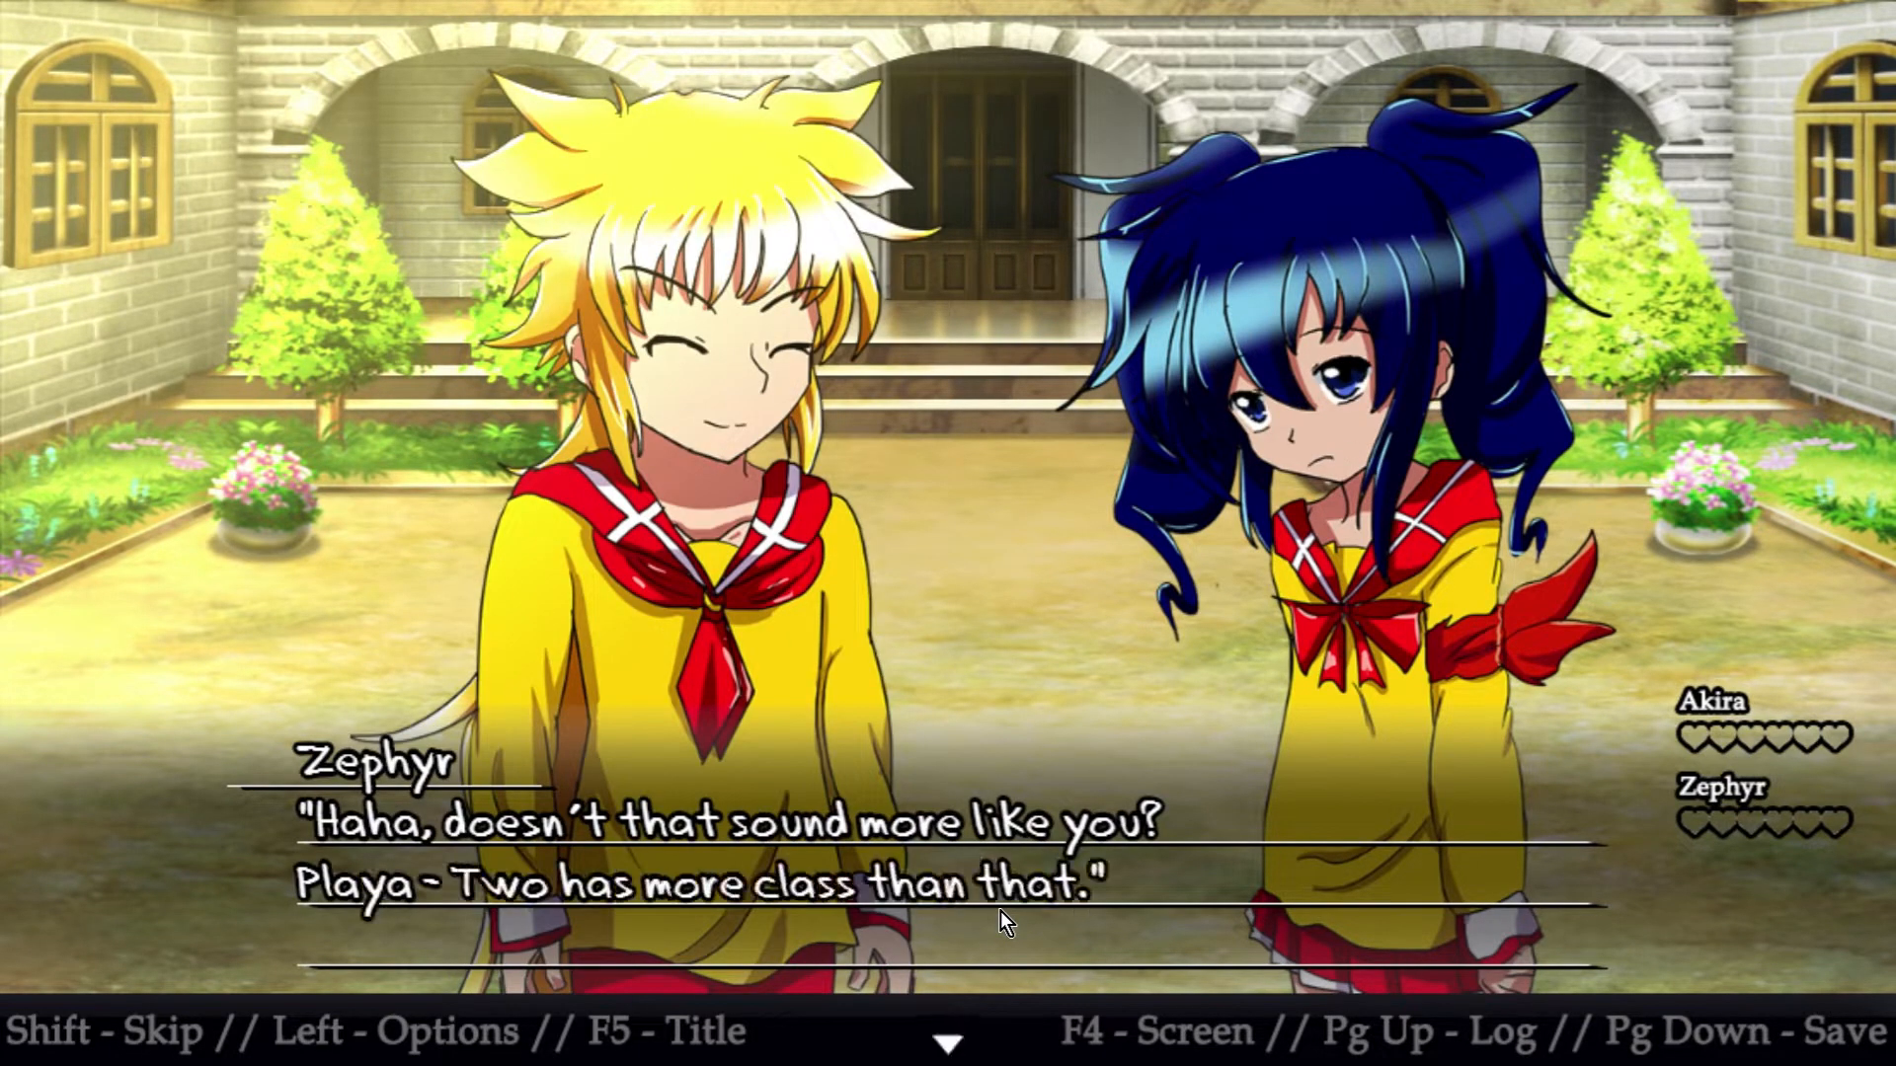
left_click(999, 911)
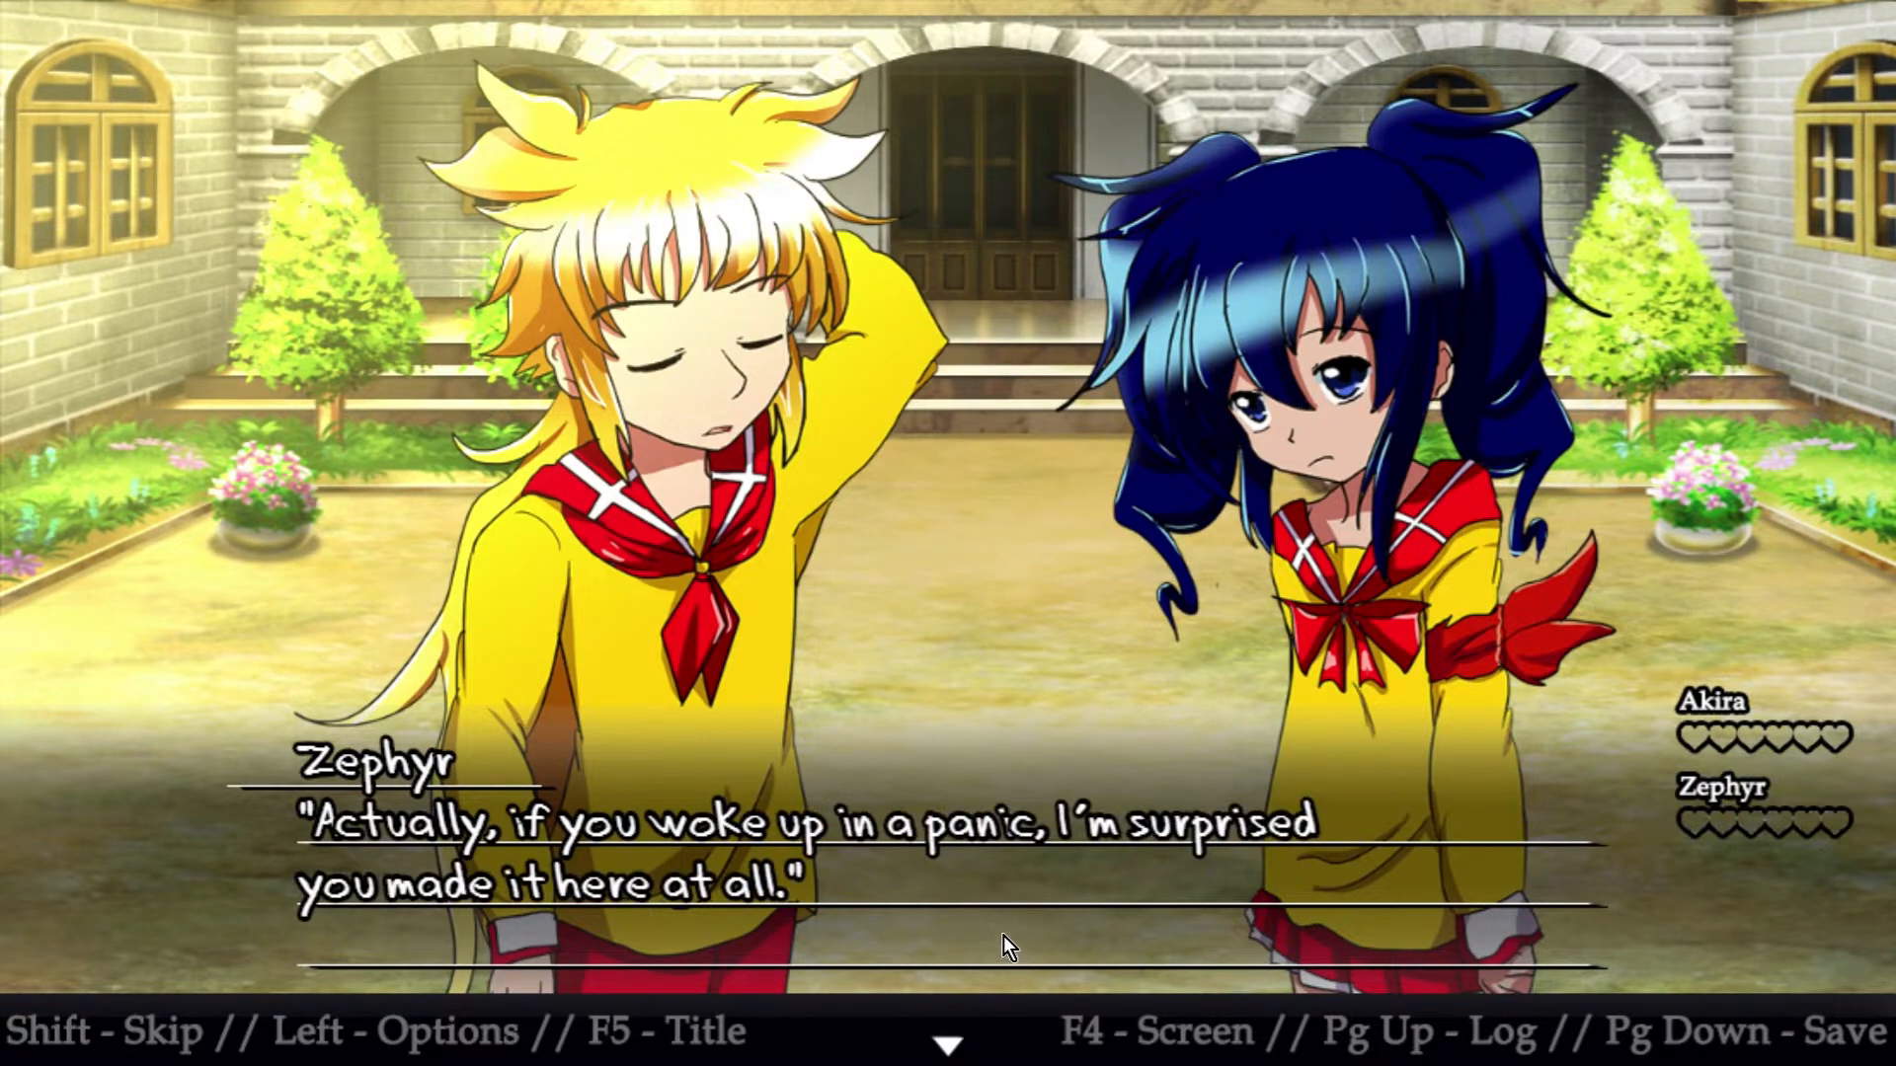
left_click(1003, 934)
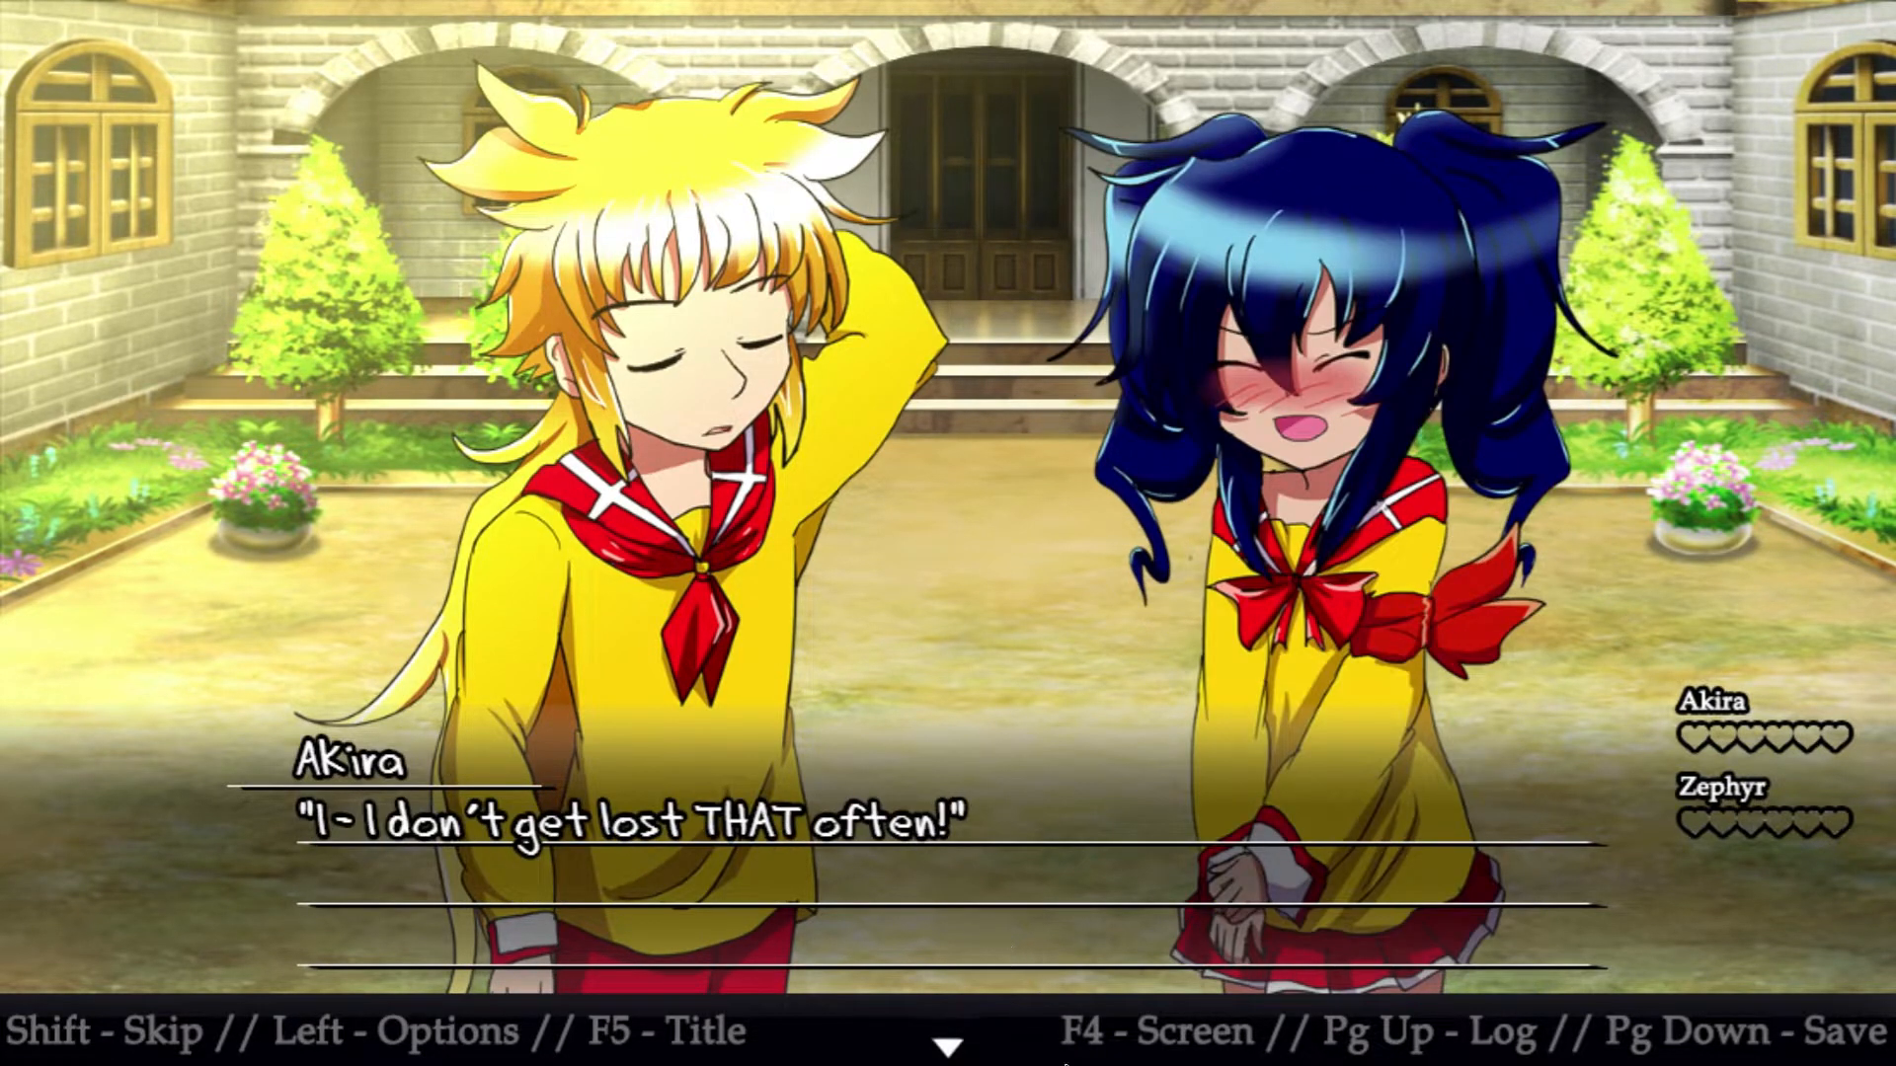
left_click(1004, 888)
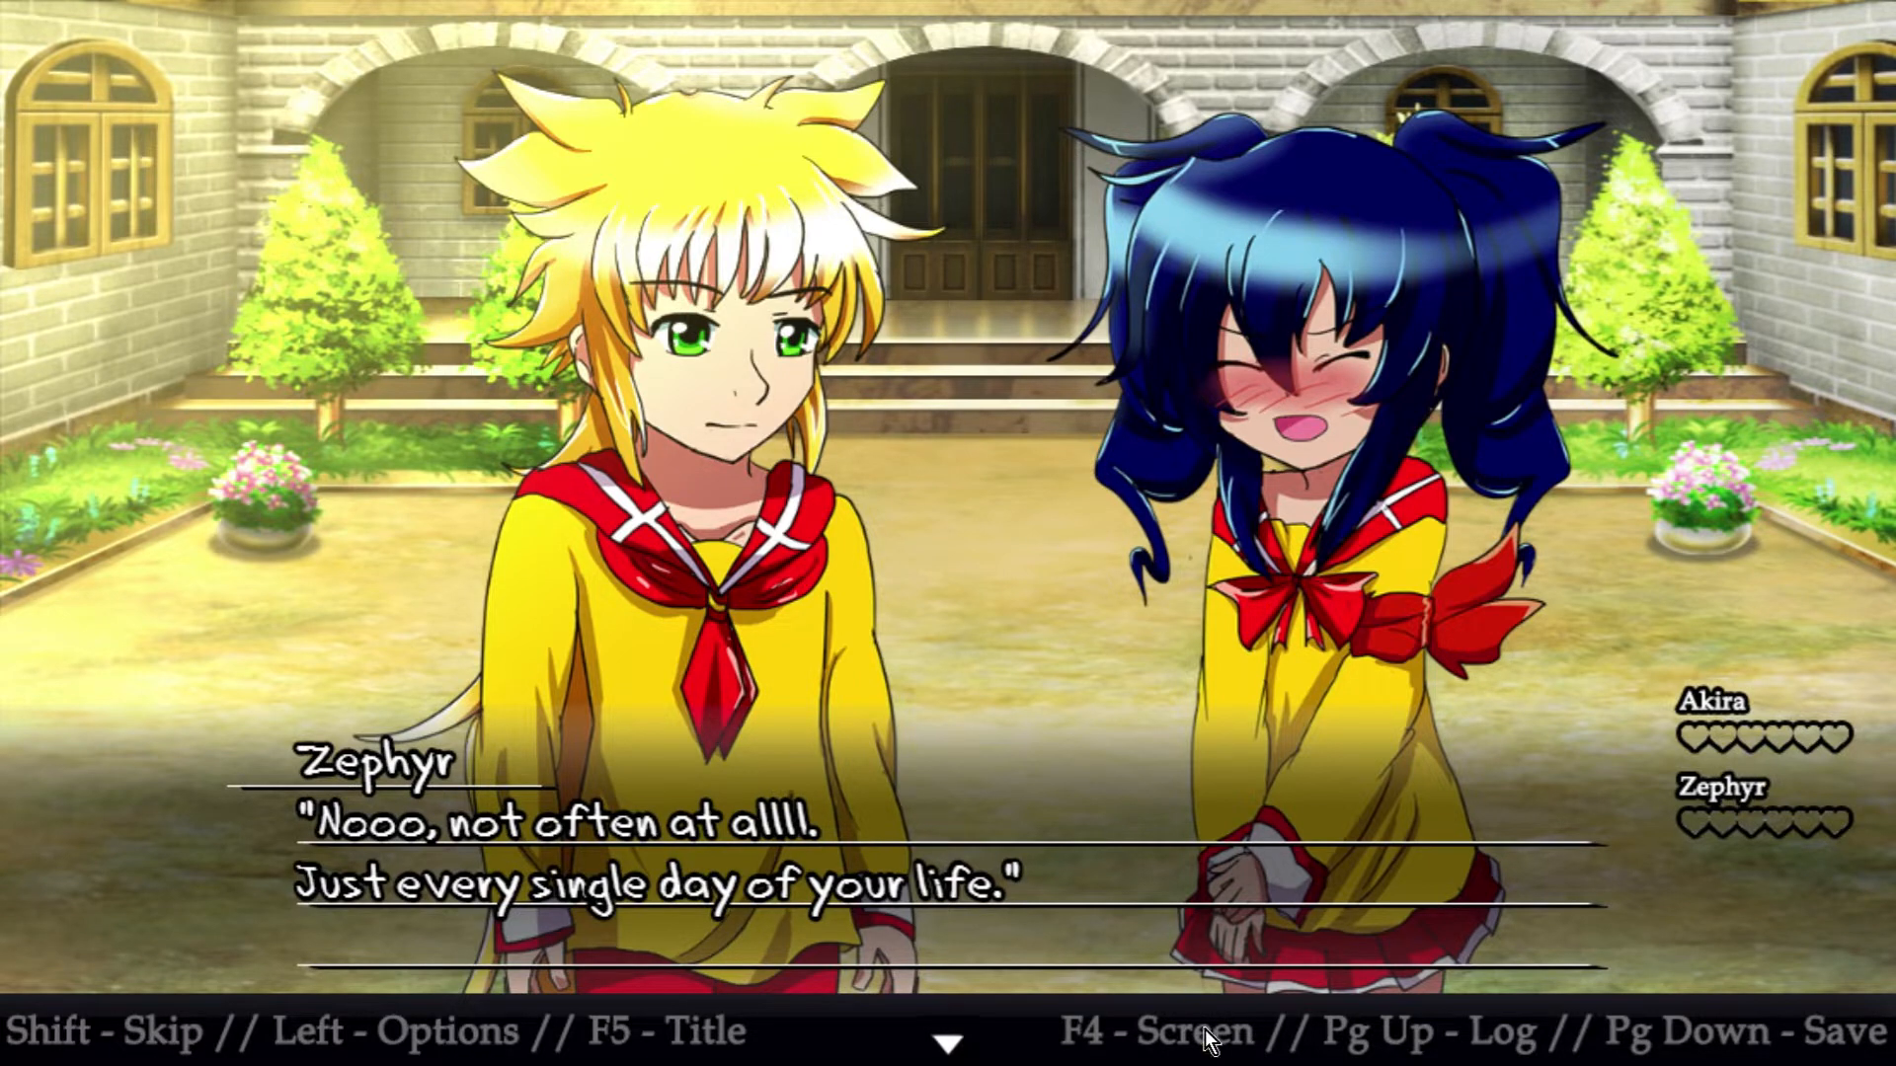
left_click(1206, 792)
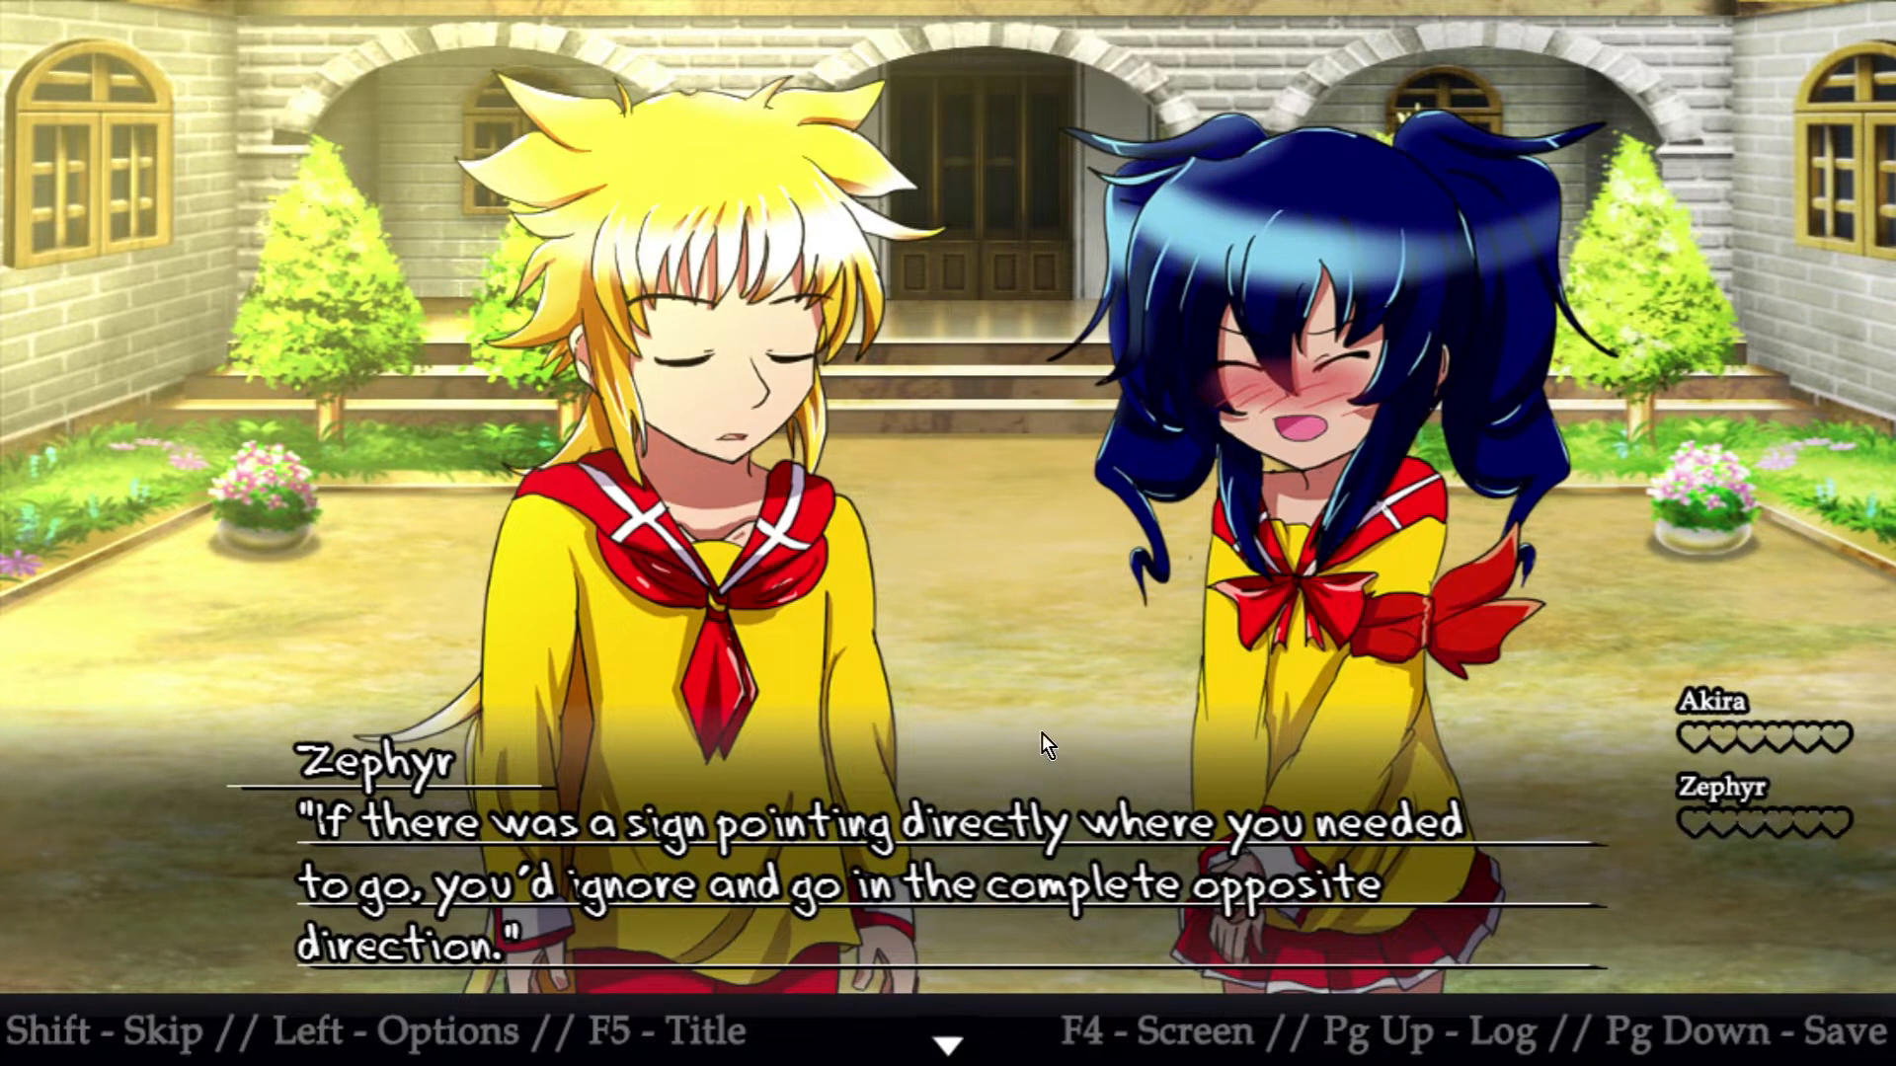
Advance the playtest to Akira's "N-nobody would do that!" line, then switch to RPG Maker MV and open page 4 of the Scene 1, 2, 3, 4 event
left_click(1032, 706)
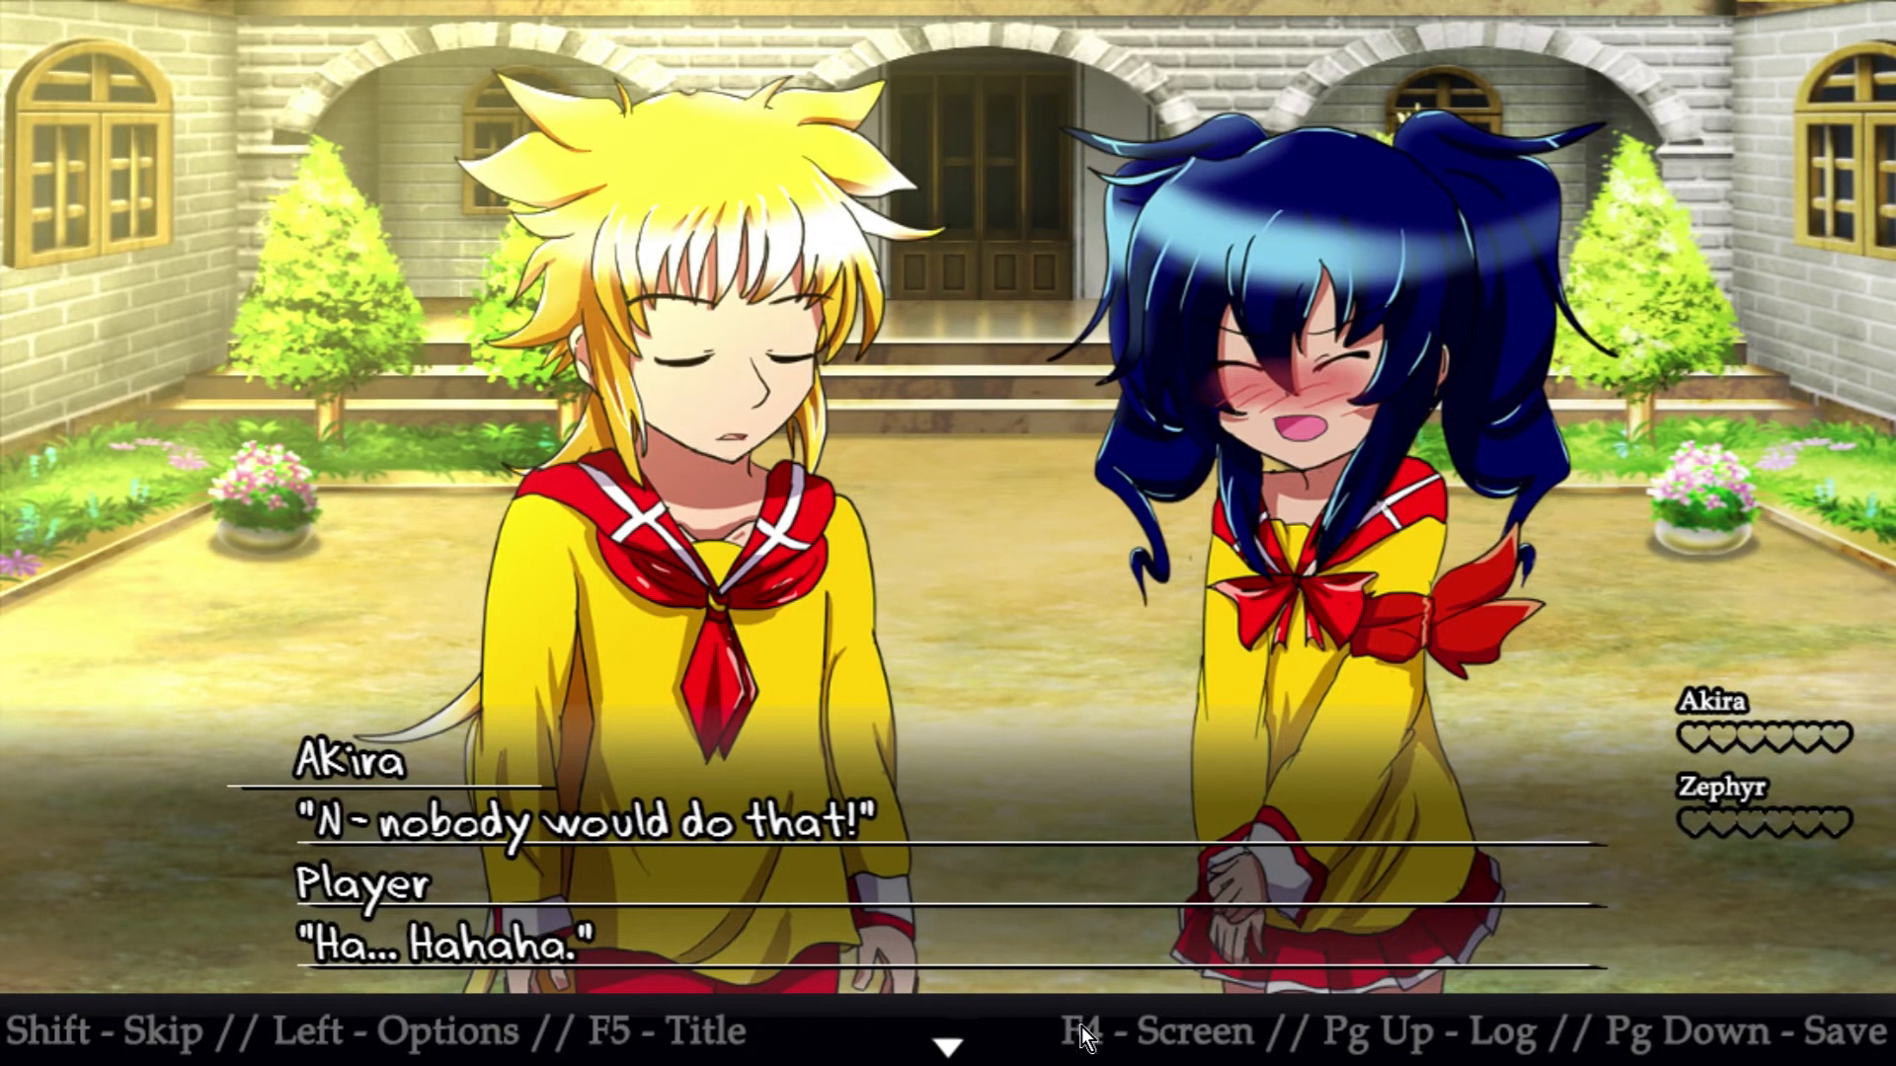
key("super")
left_click(881, 1042)
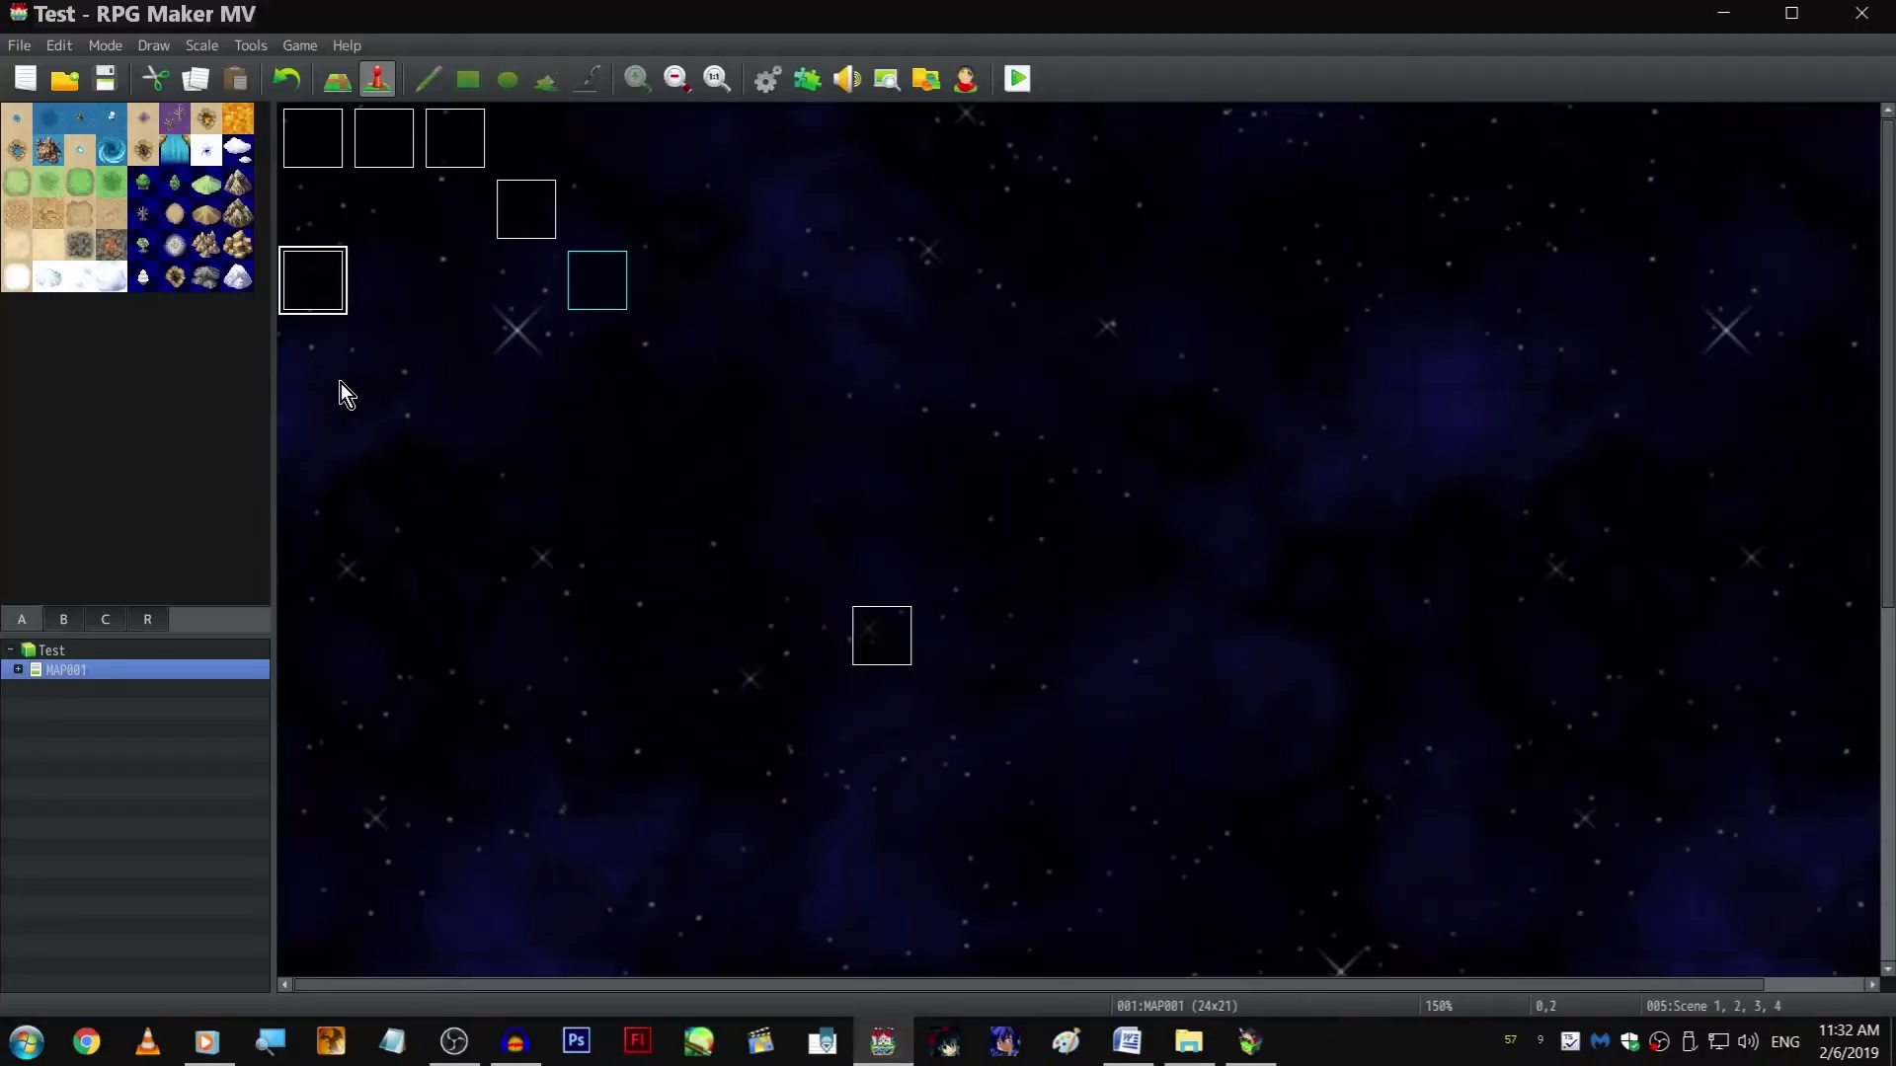
double_click(298, 281)
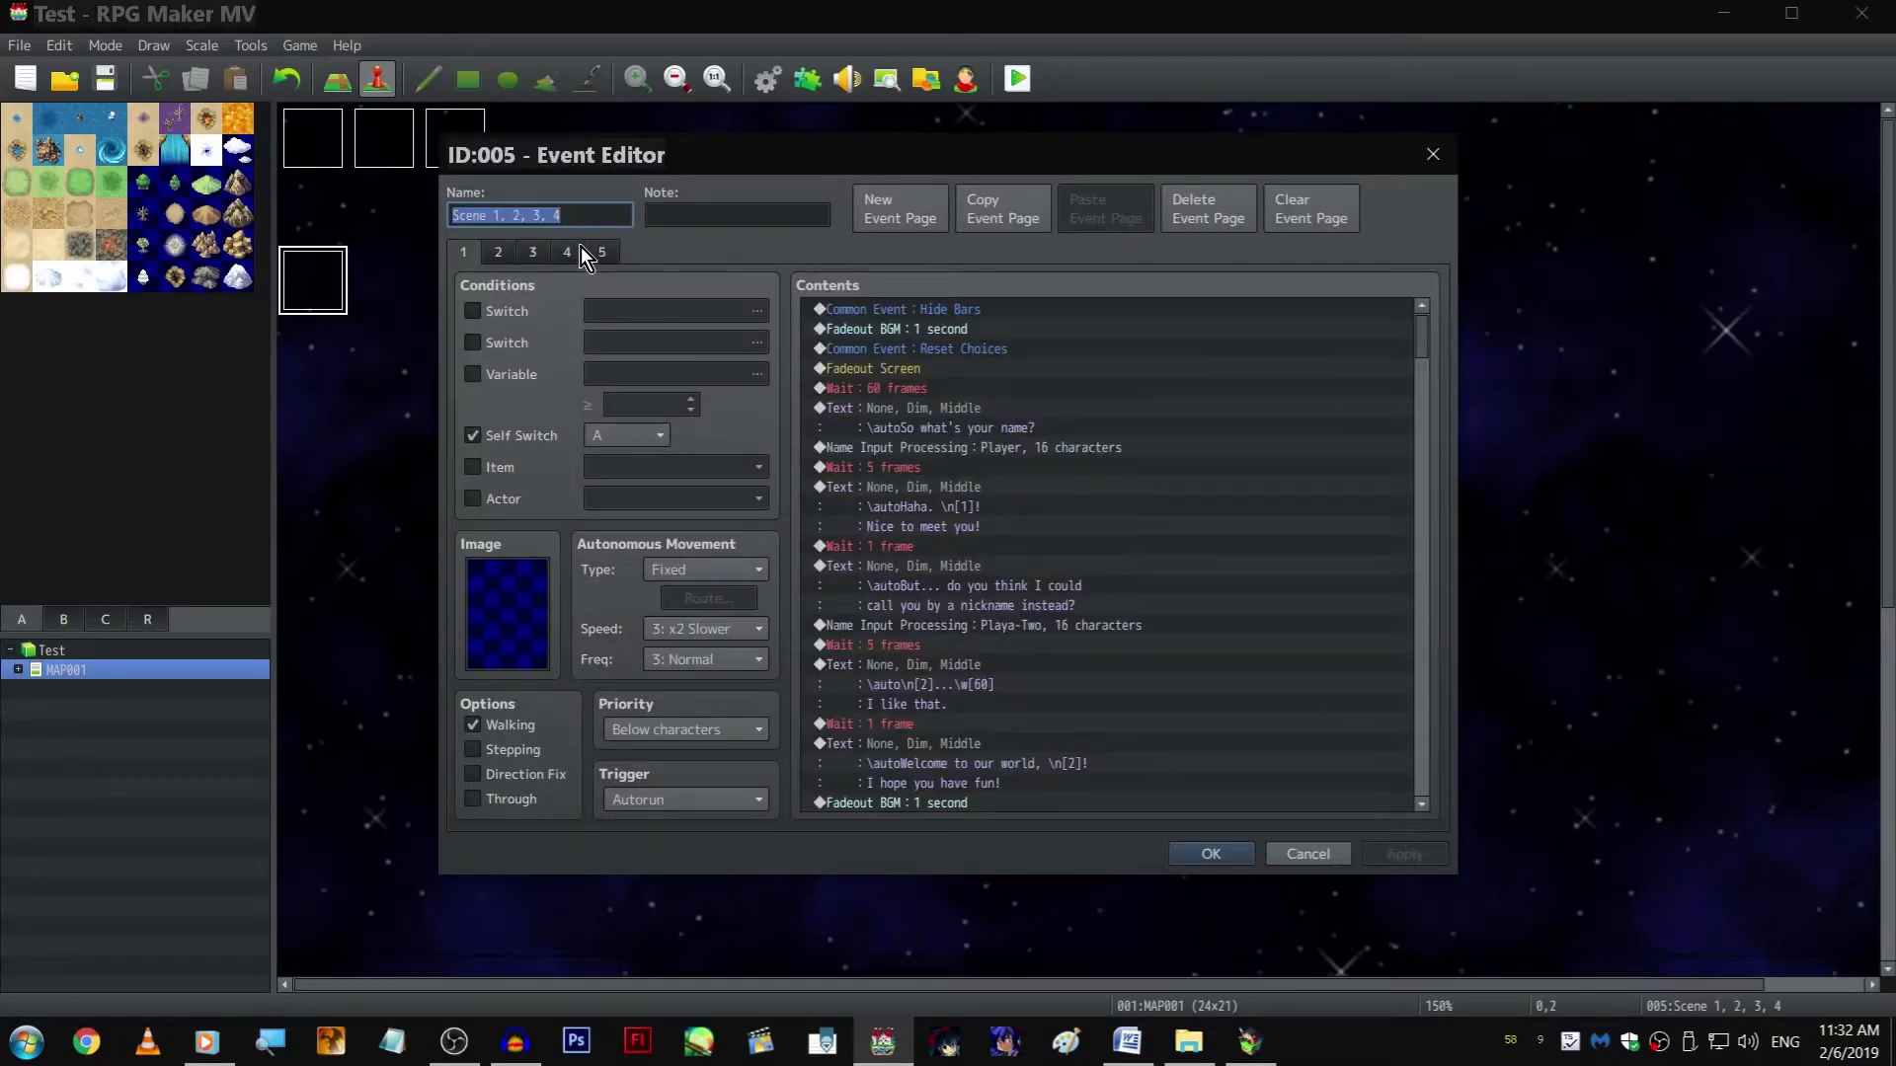
left_click(578, 249)
scroll(1247, 448, "down", 10)
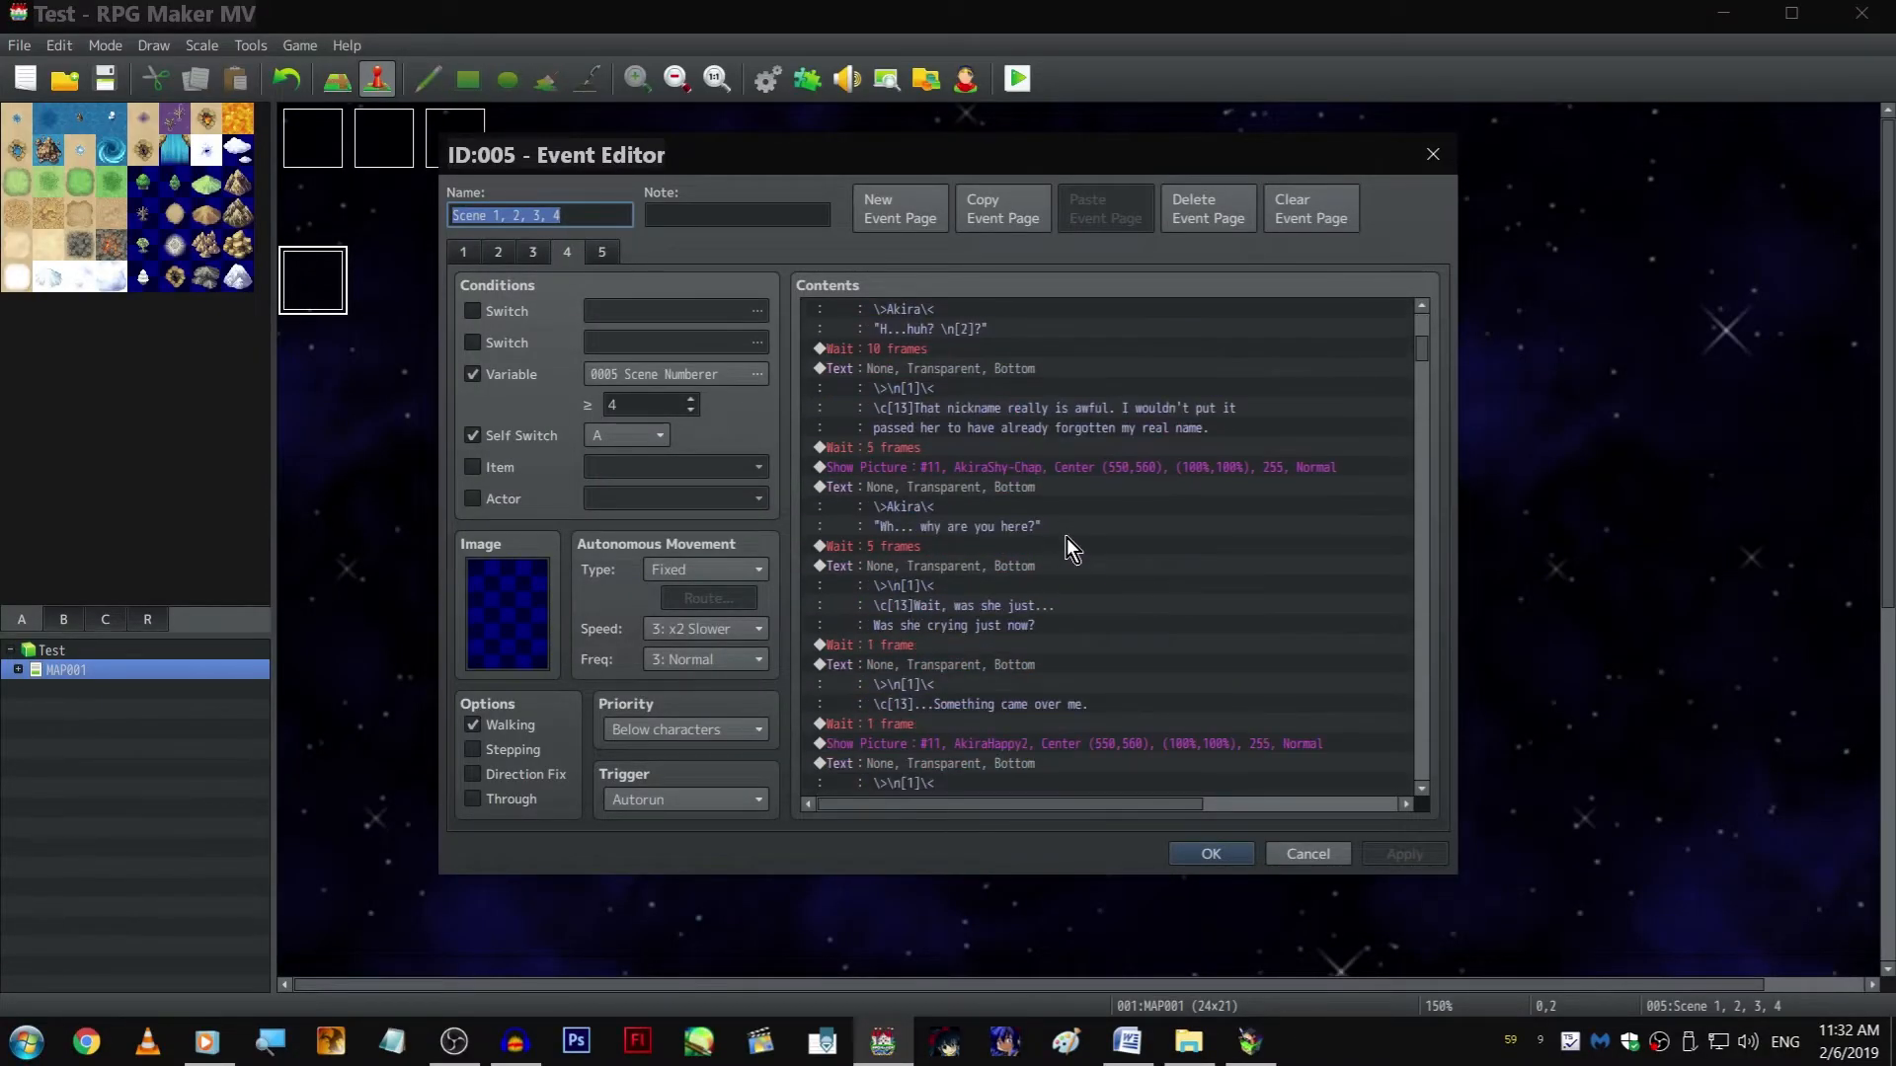
Examine page 4's event commands, from the choice branches through the closing lunchtime-date text, comparing with the current line in the playtest
left_click(1249, 1042)
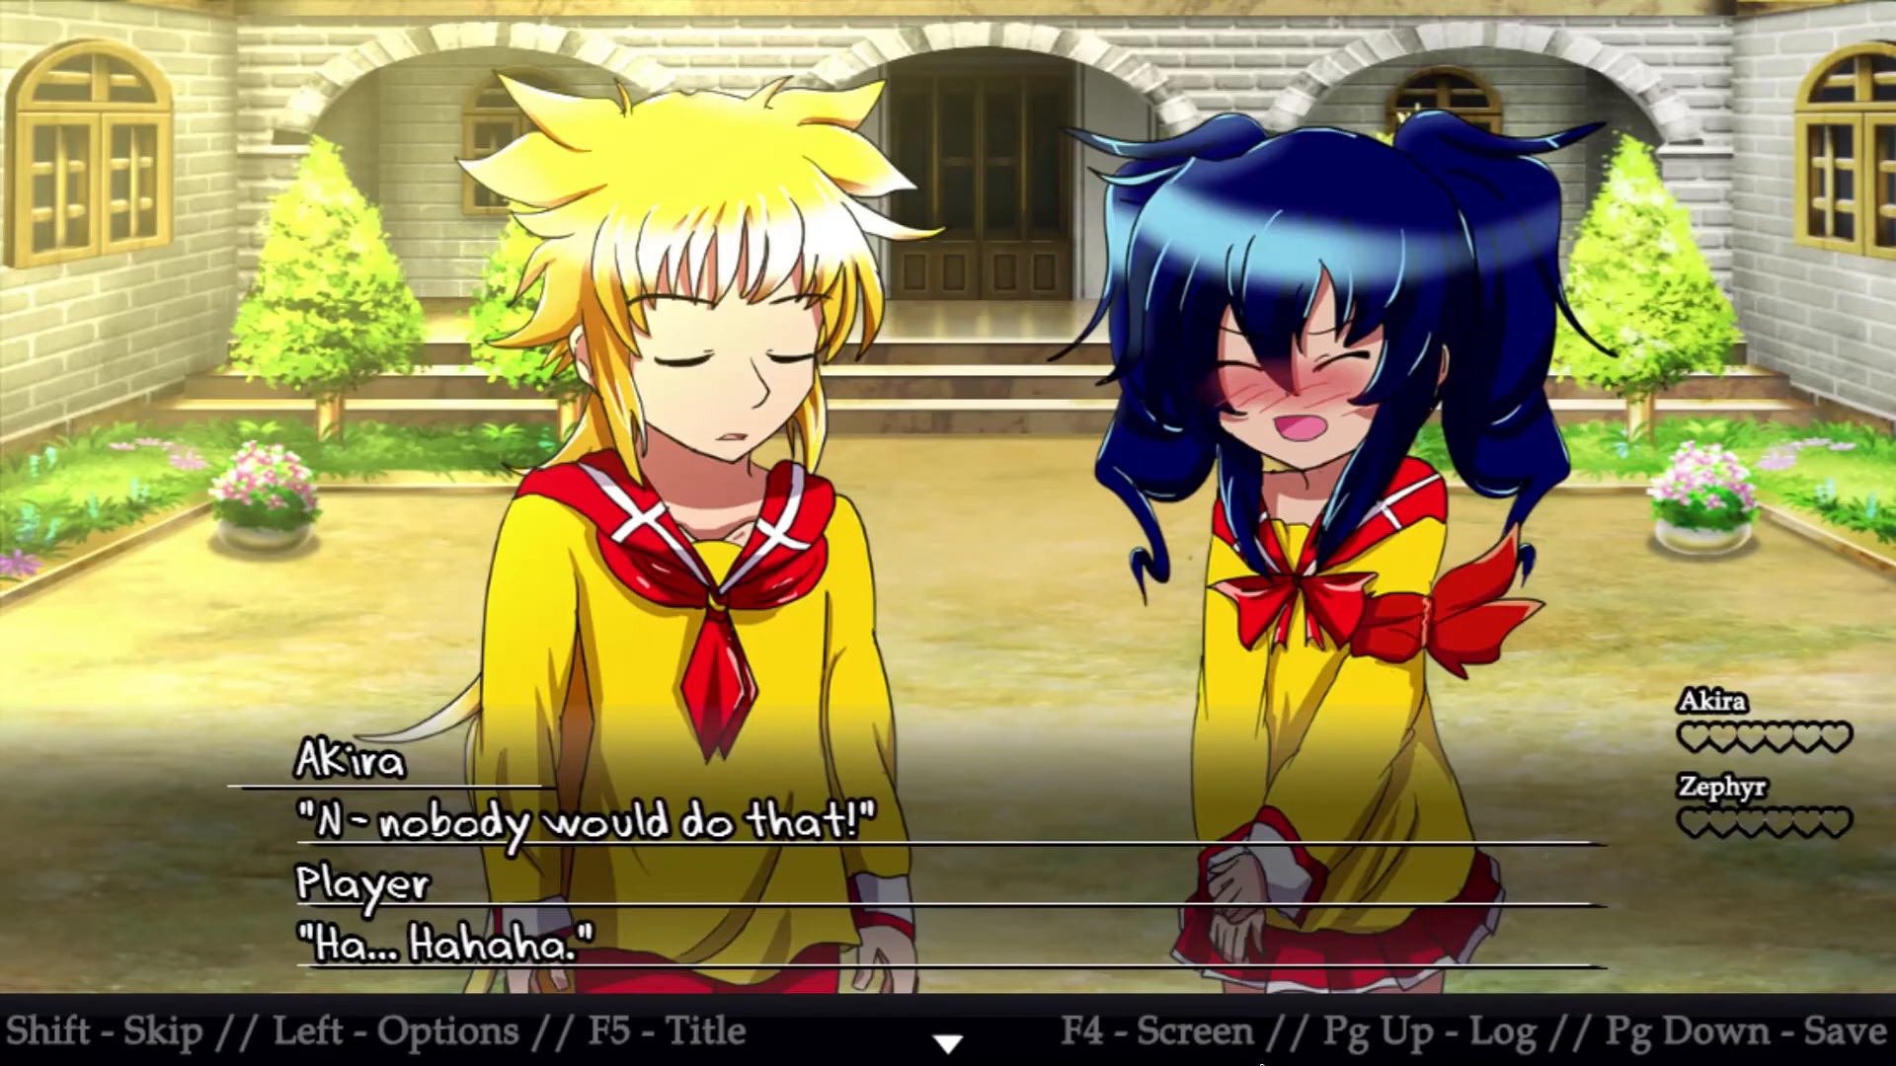
key("alt+Tab")
left_click(1047, 656)
left_click(1043, 648)
scroll(1063, 660, "down", 6)
scroll(1063, 660, "down", 3)
left_click(1069, 651)
scroll(1072, 652, "down", 6)
scroll(1086, 642, "up", 10)
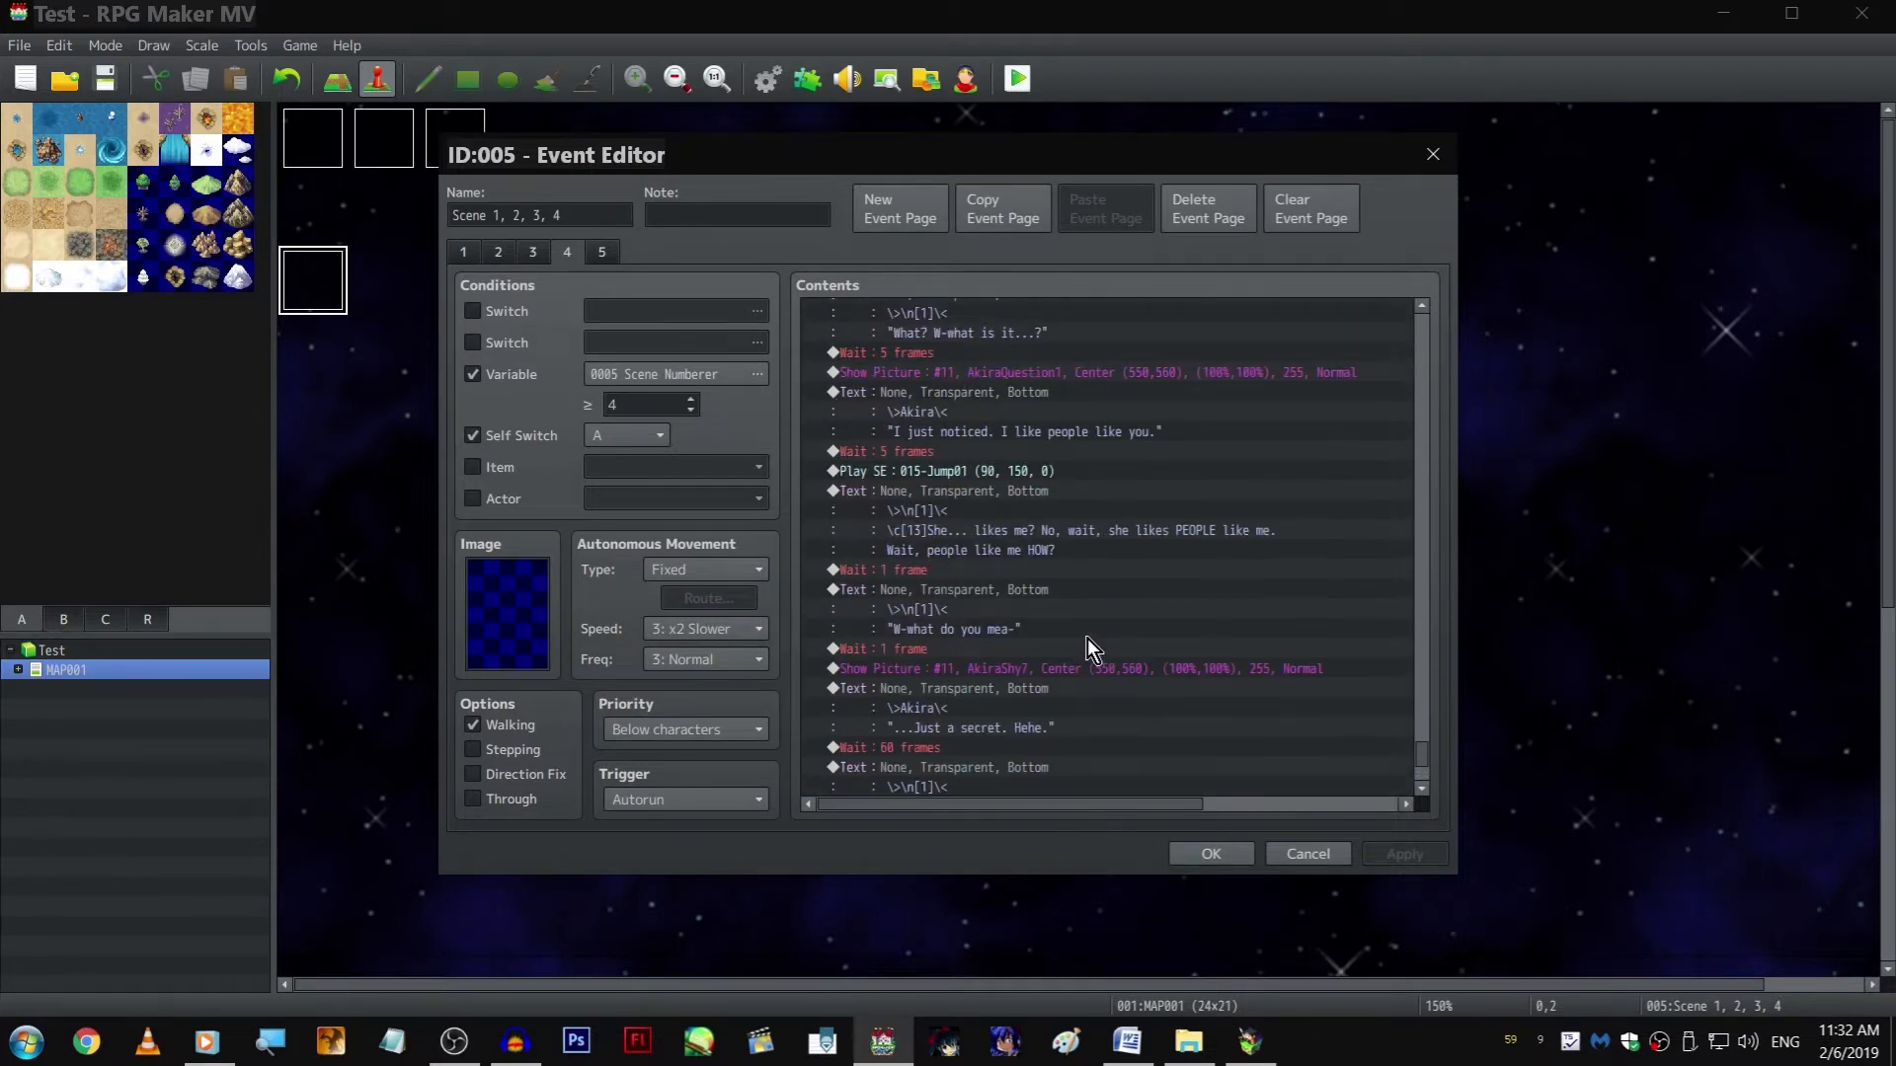
scroll(1094, 641, "down", 10)
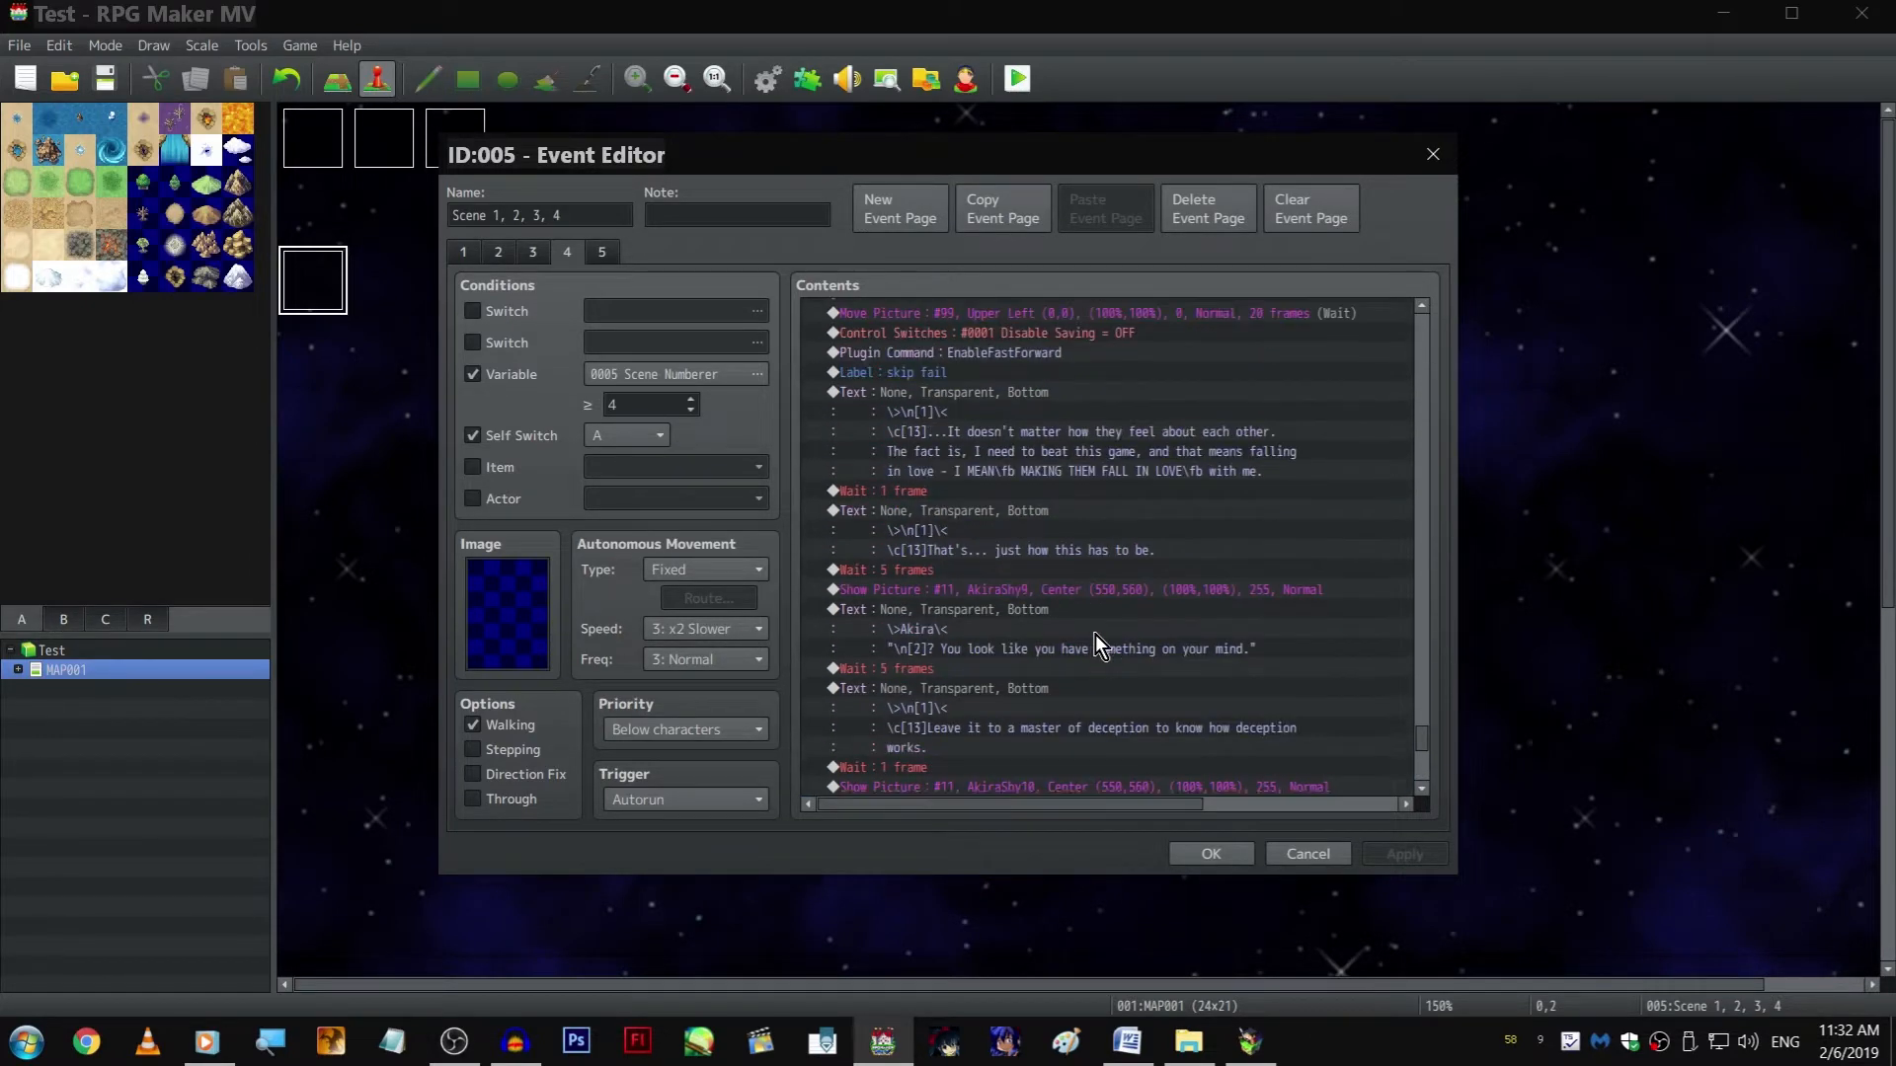
scroll(1088, 646, "up", 5)
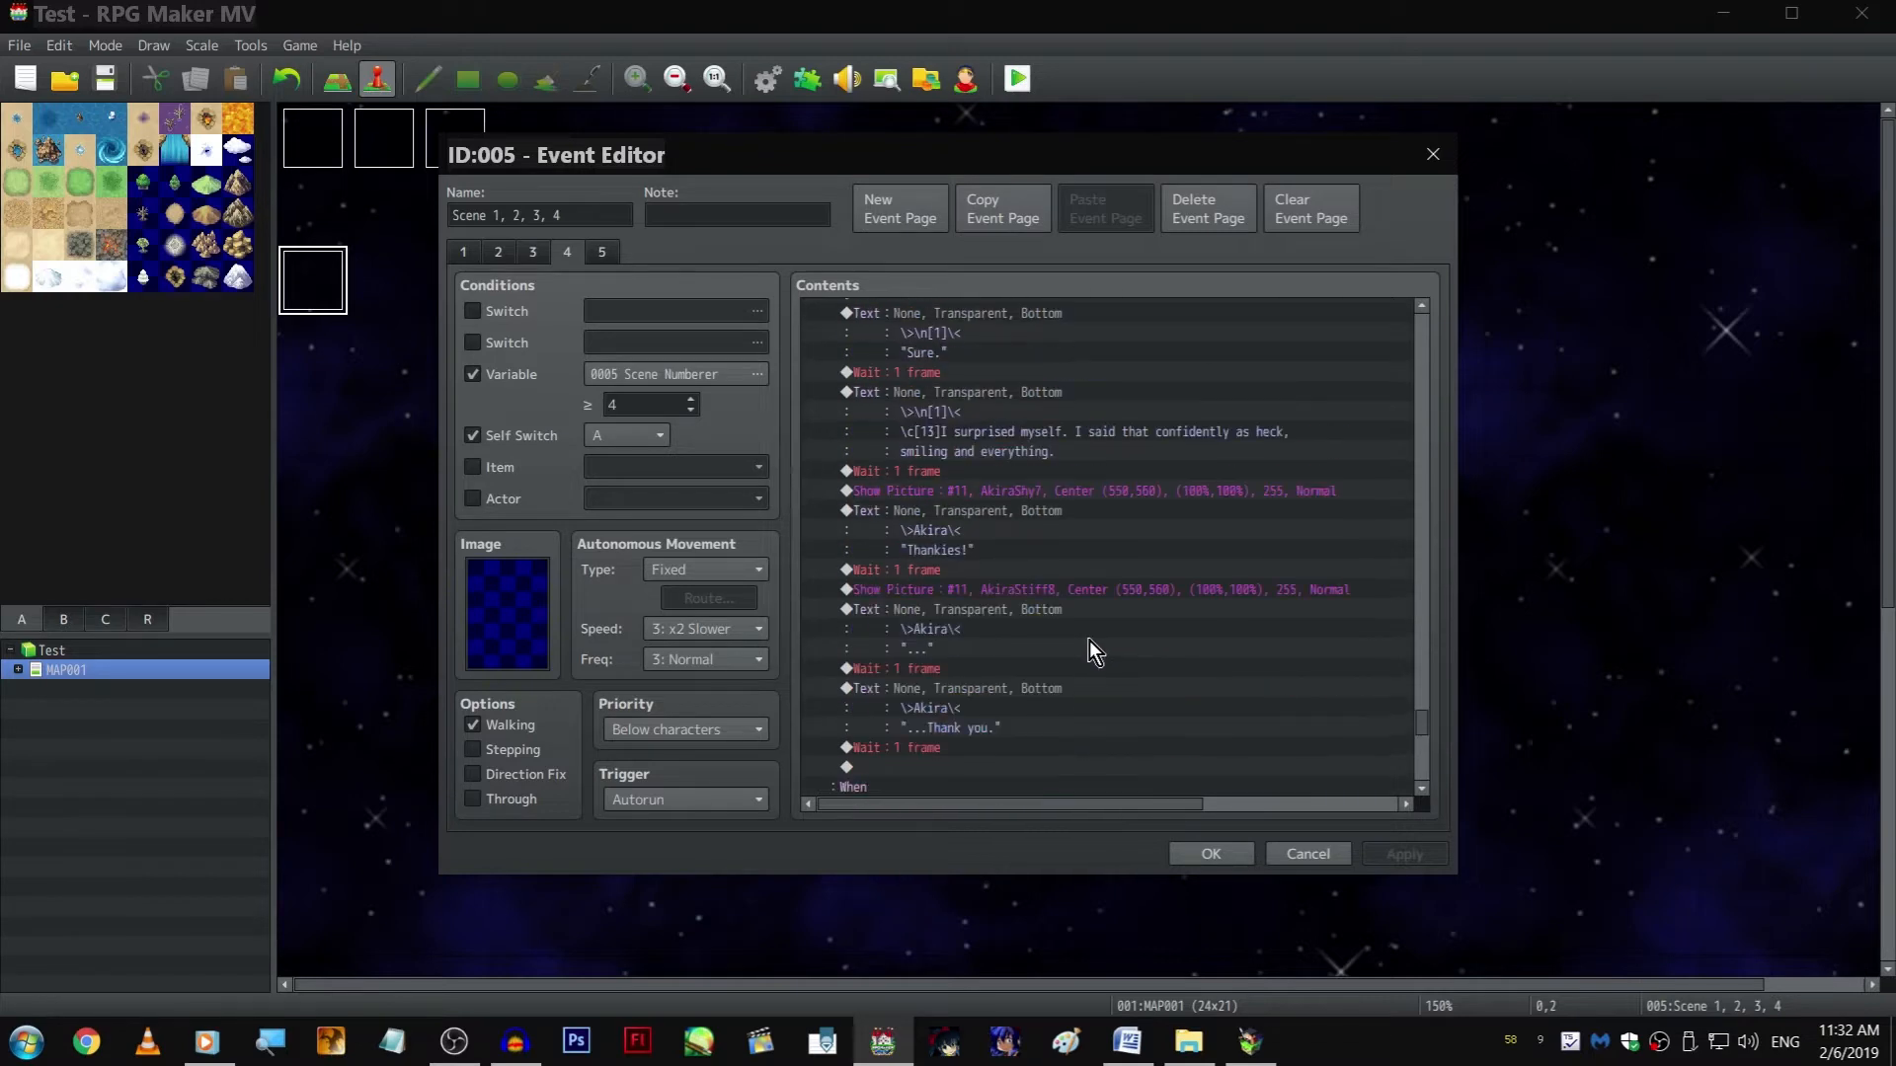
scroll(1092, 622, "up", 5)
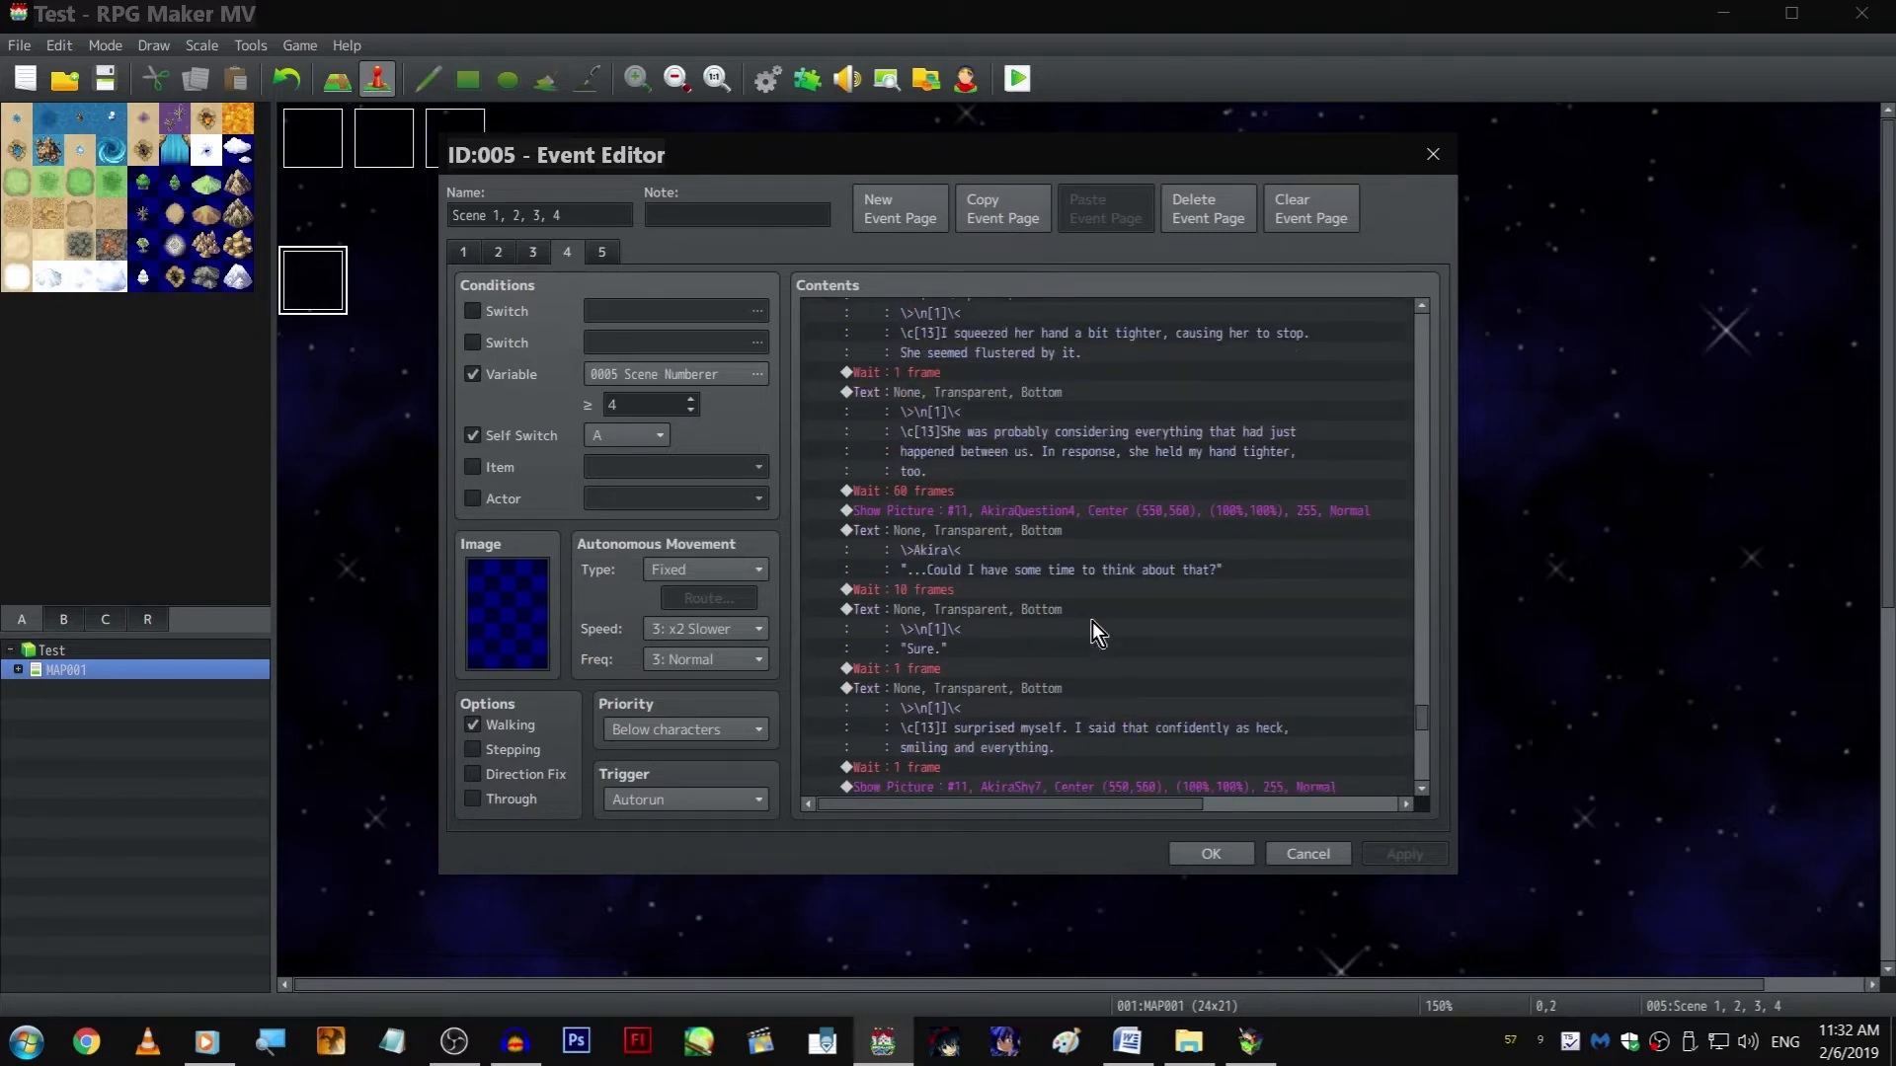
scroll(1094, 624, "down", 9)
scroll(1098, 623, "down", 4)
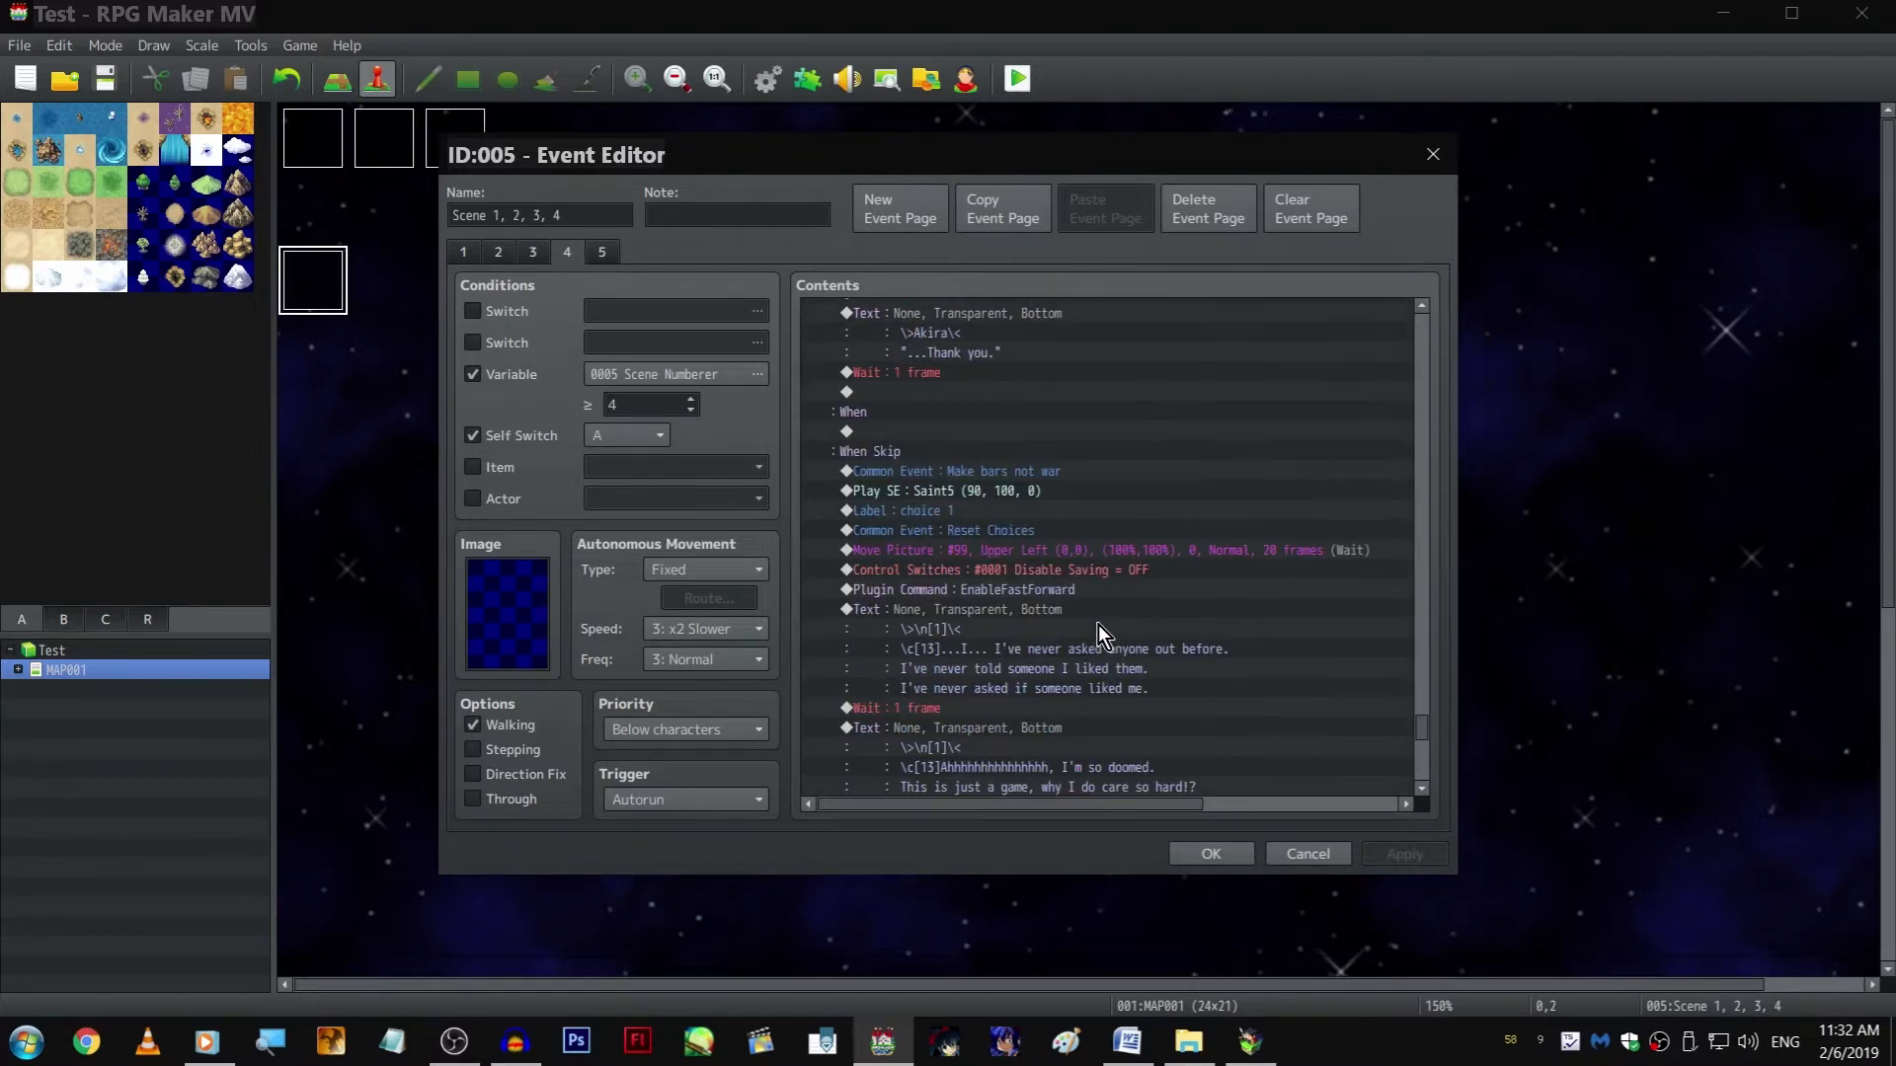
scroll(1097, 624, "down", 8)
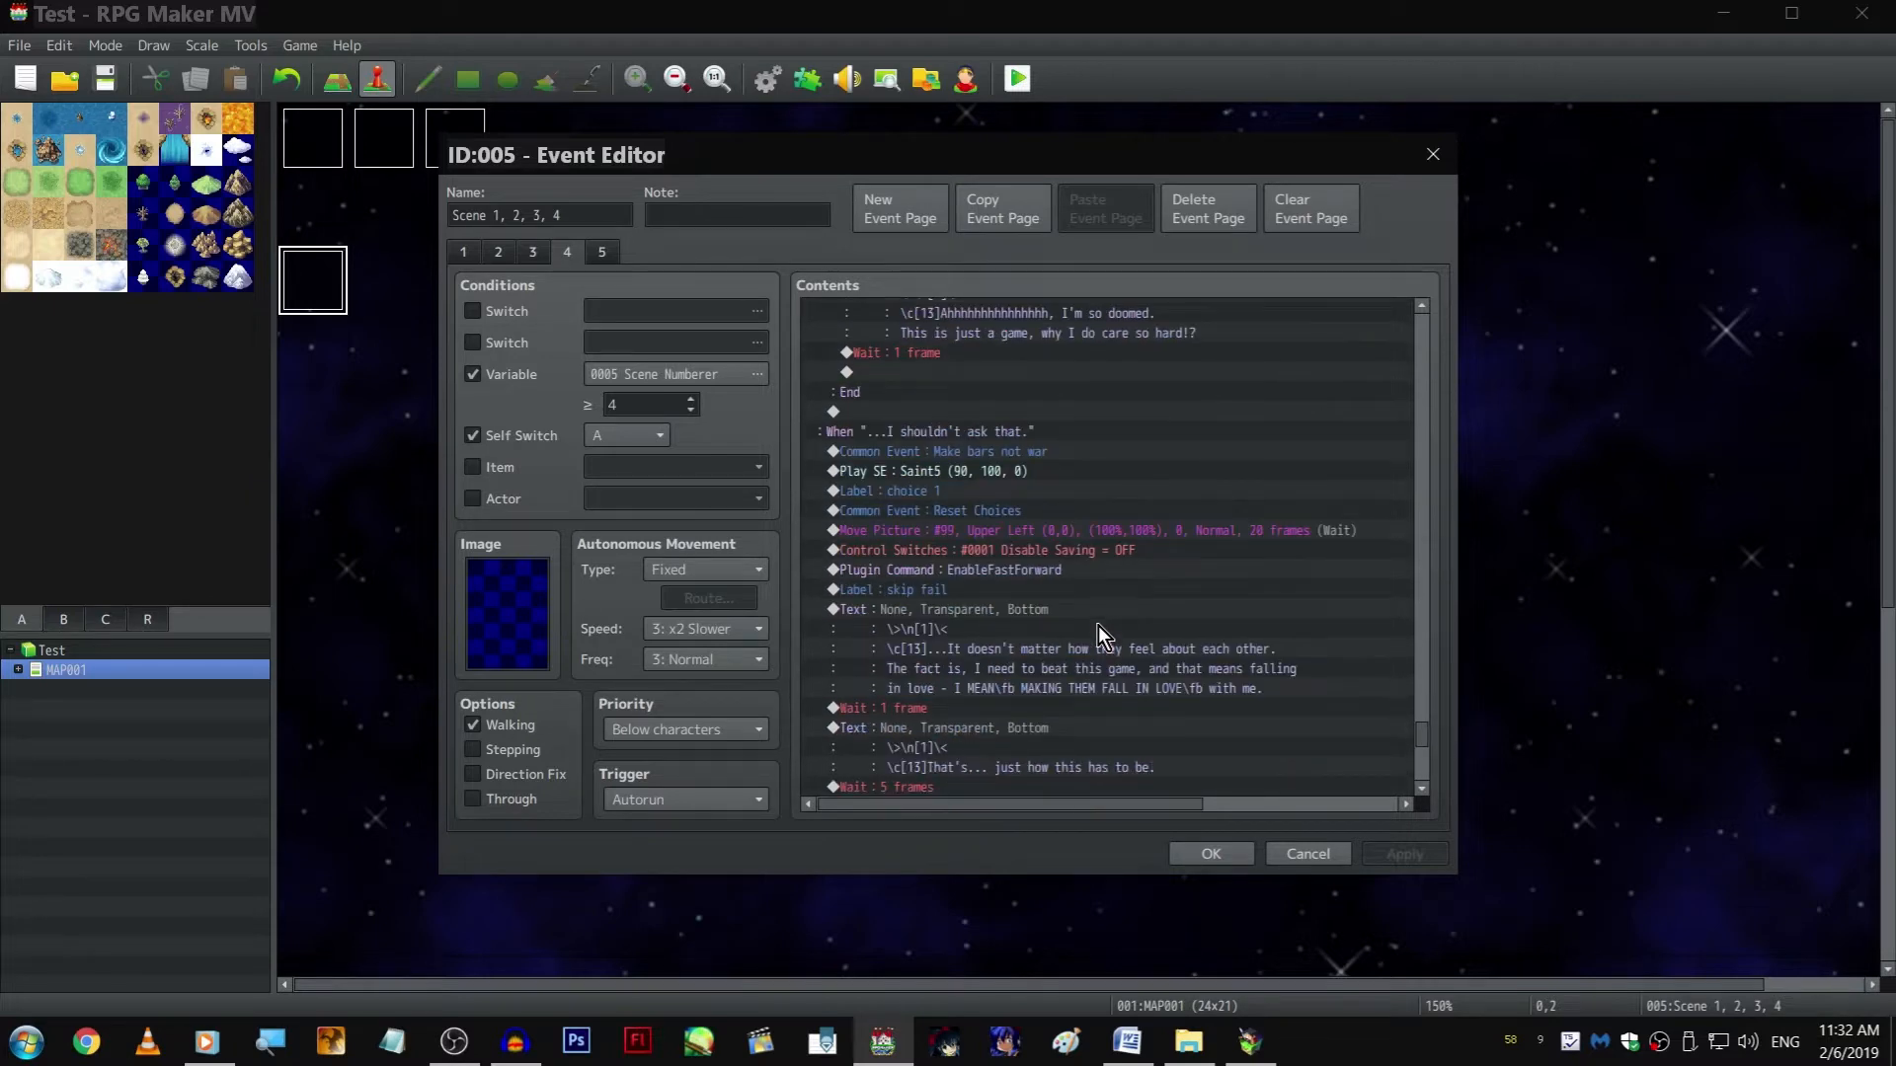
scroll(1098, 625, "down", 18)
scroll(1096, 625, "down", 12)
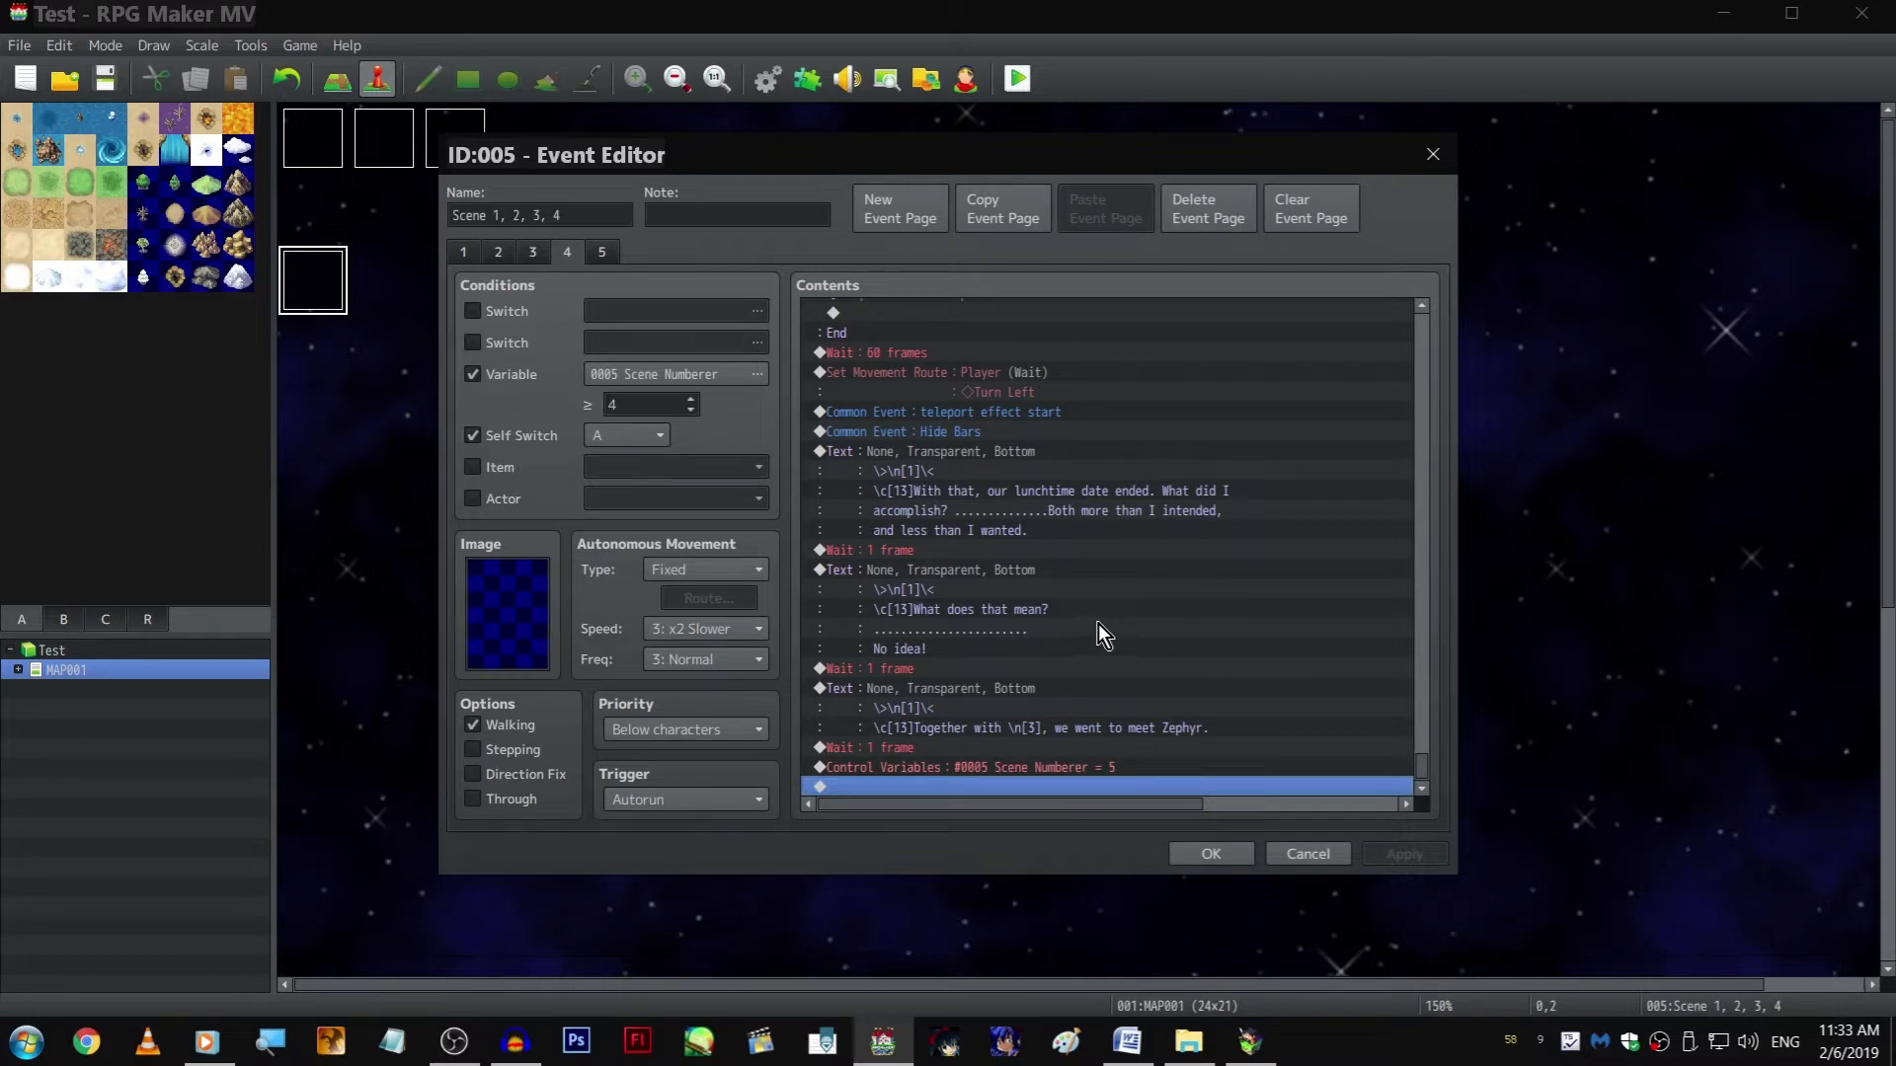
left_click(1182, 608)
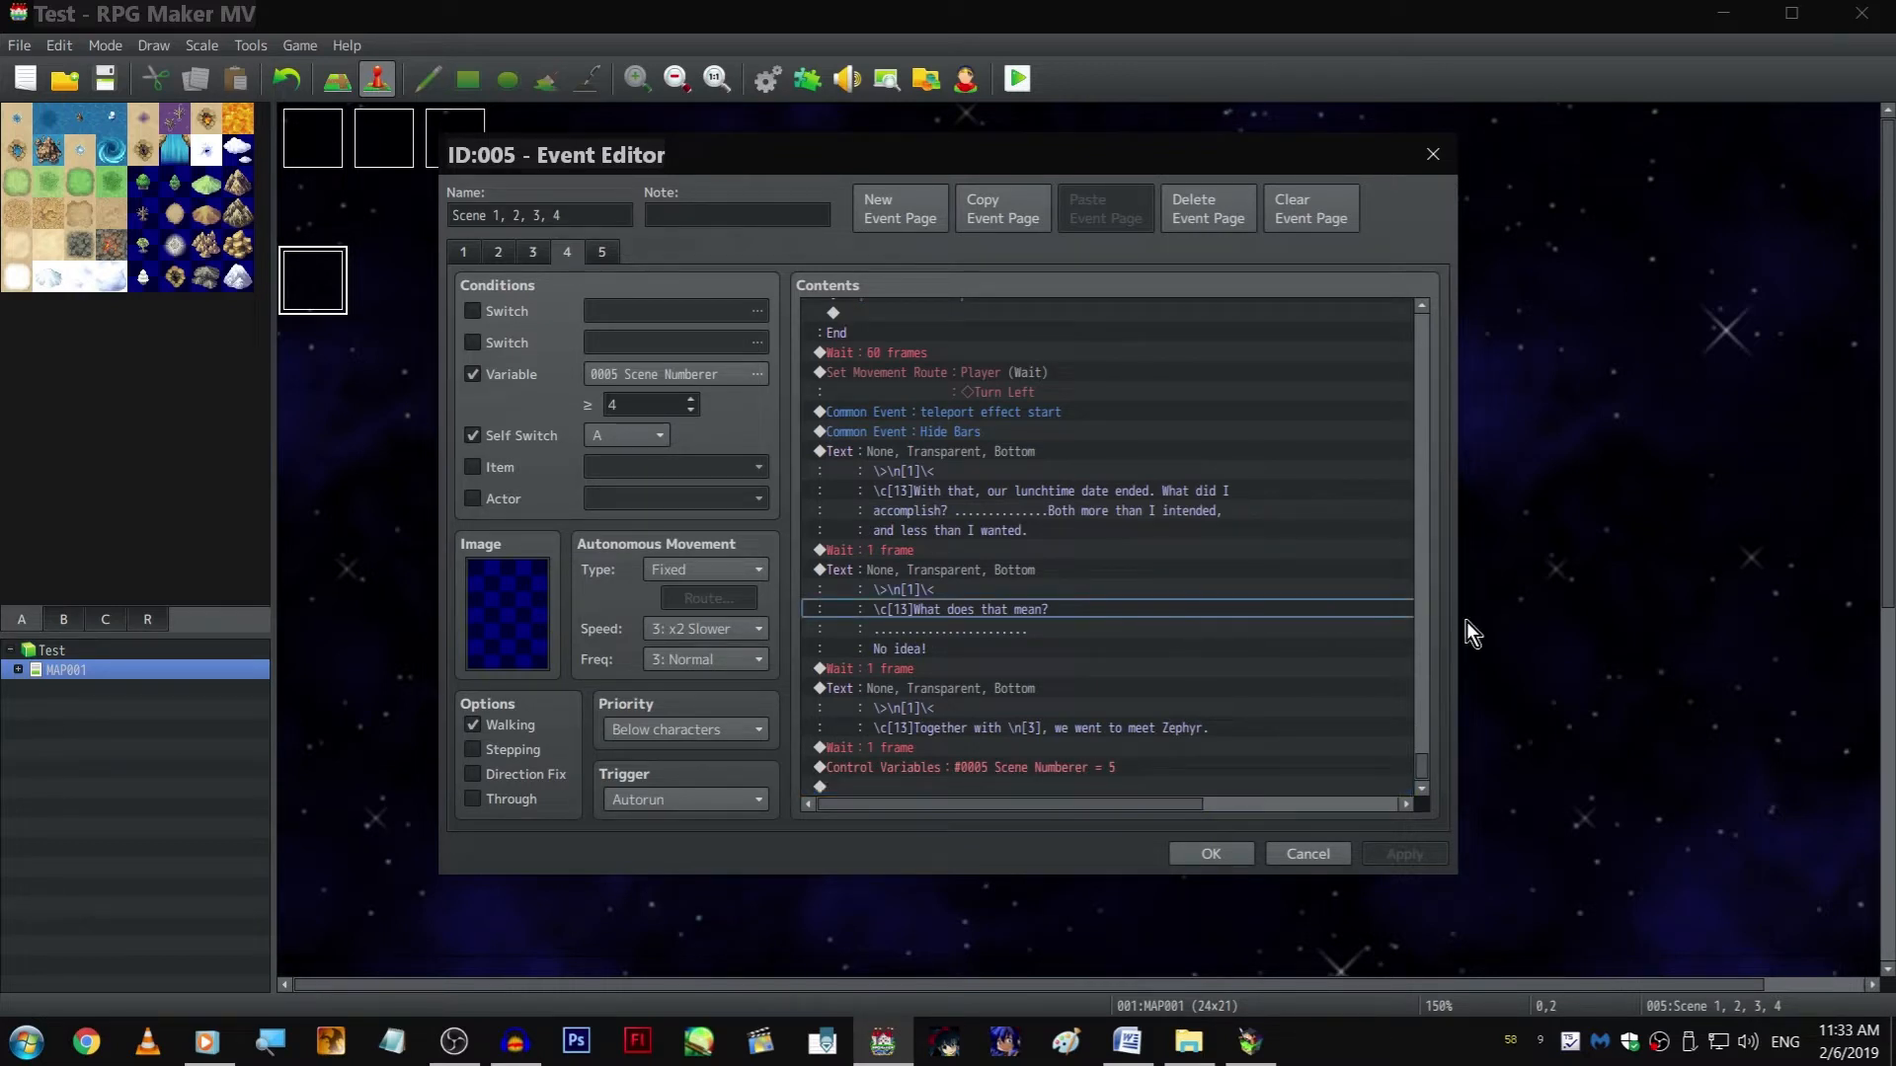
scroll(1425, 582, "up", 15)
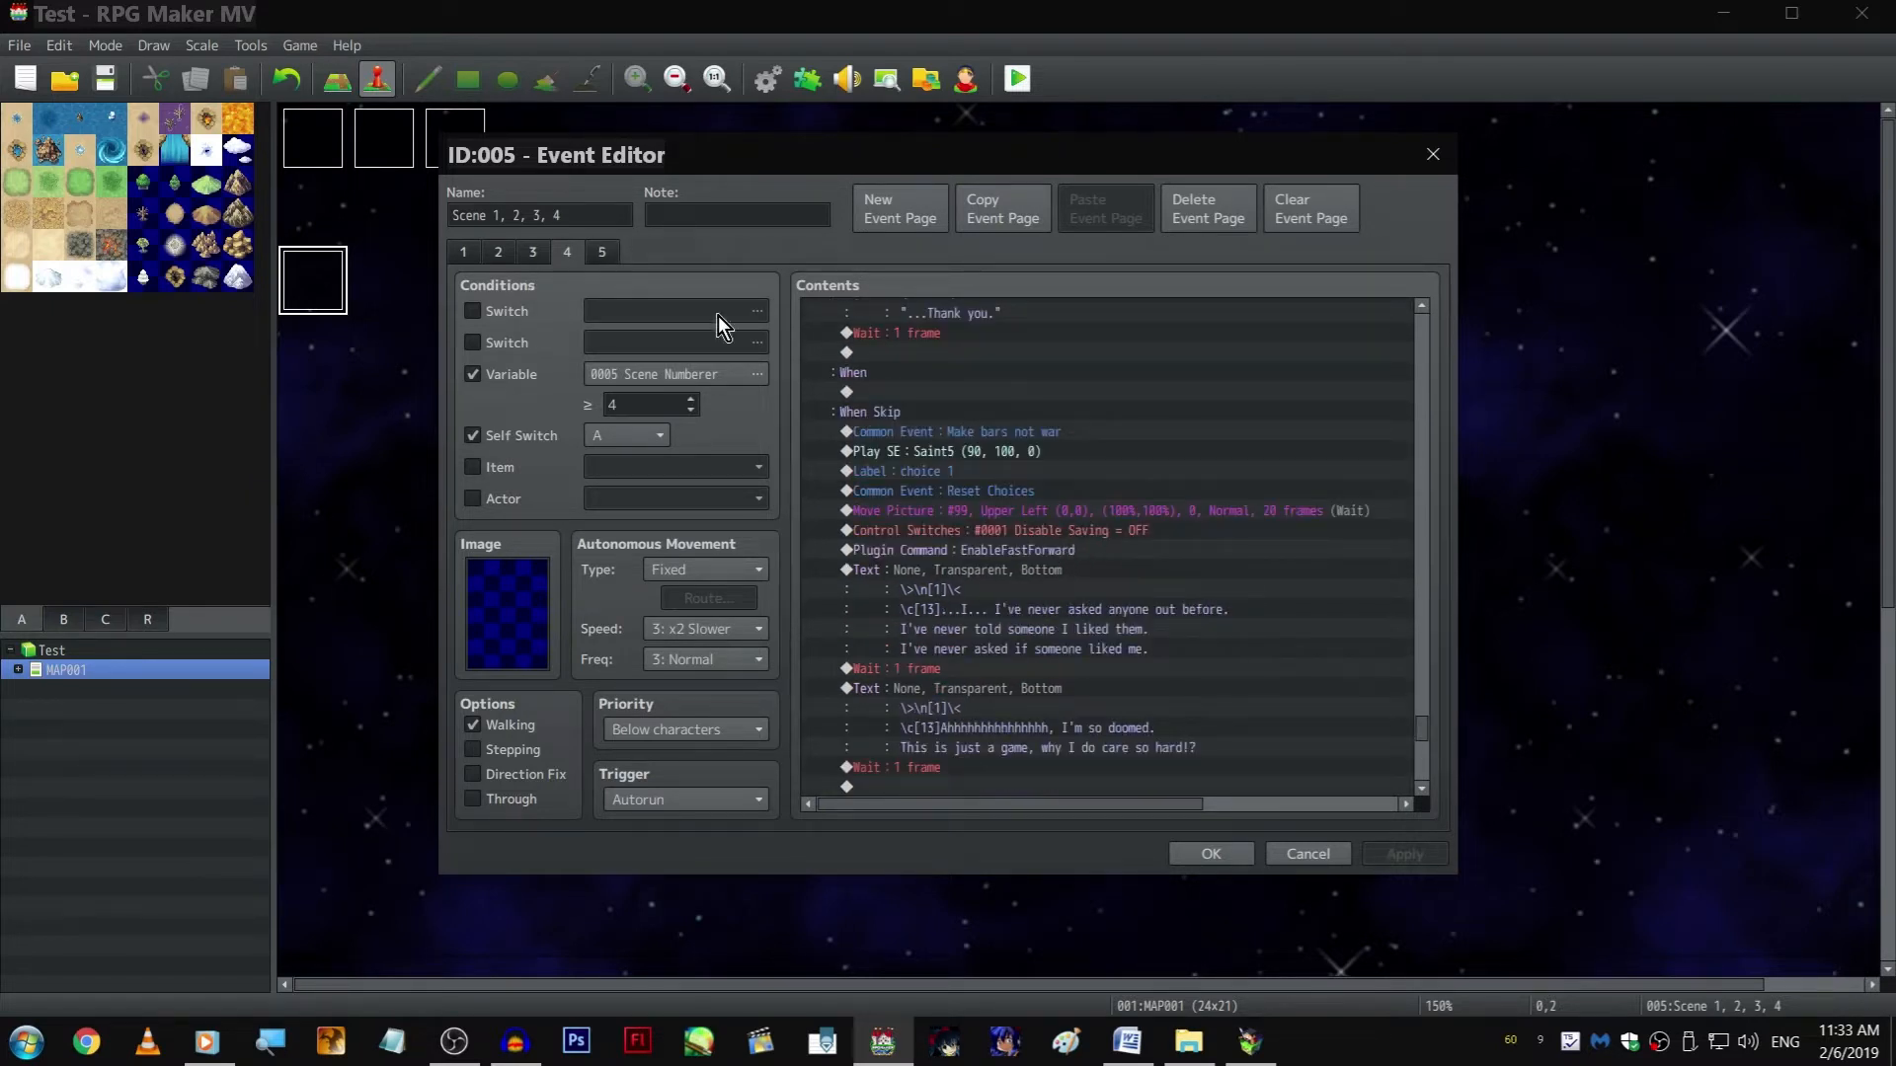
Open event page 5 and rename the event as "Scene 1, 2, 3, 4, 5"
left_click(601, 252)
left_click(591, 214)
key("BackSpace")
type(", ")
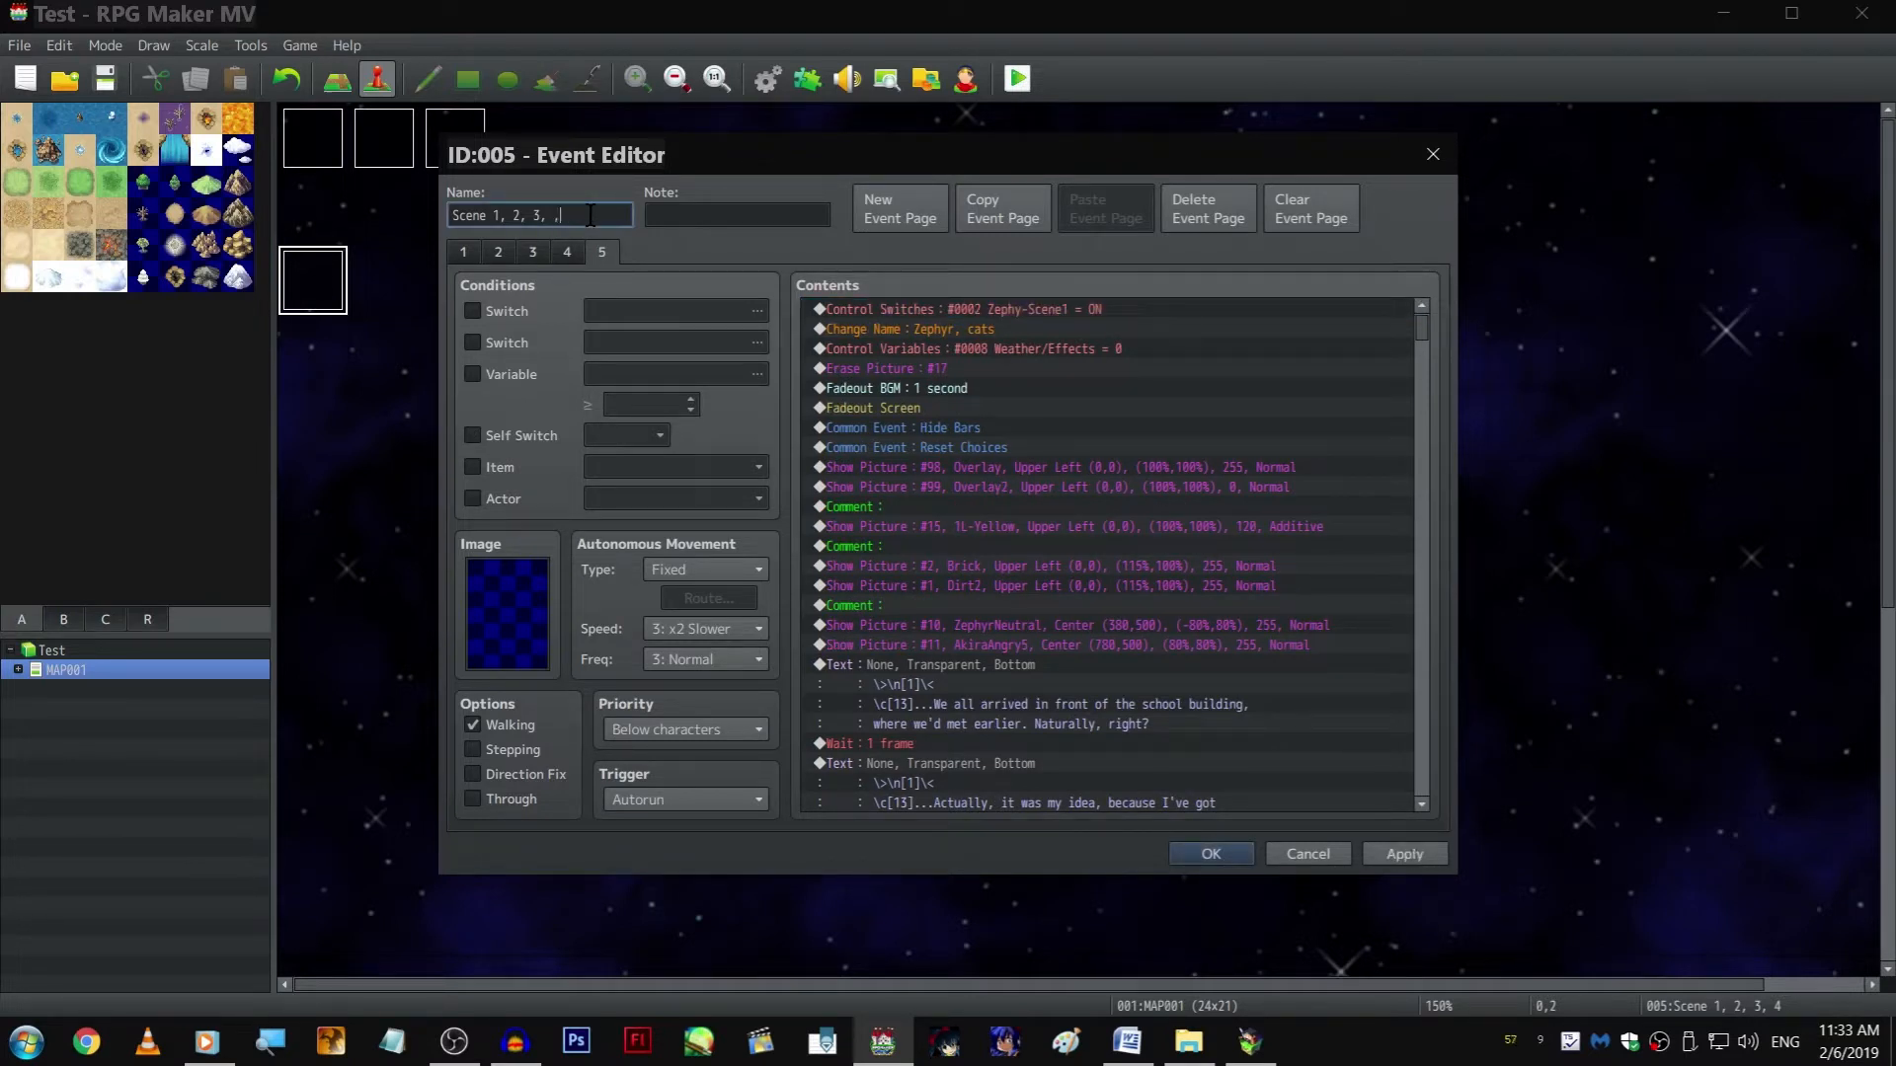
type("4")
left_click(505, 1057)
left_click(506, 1057)
On page 5, insert a 1-frame Wait between Akira's "N-nobody would do that!" and the player's "Ha... Hahaha." text
scroll(1339, 650, "down", 10)
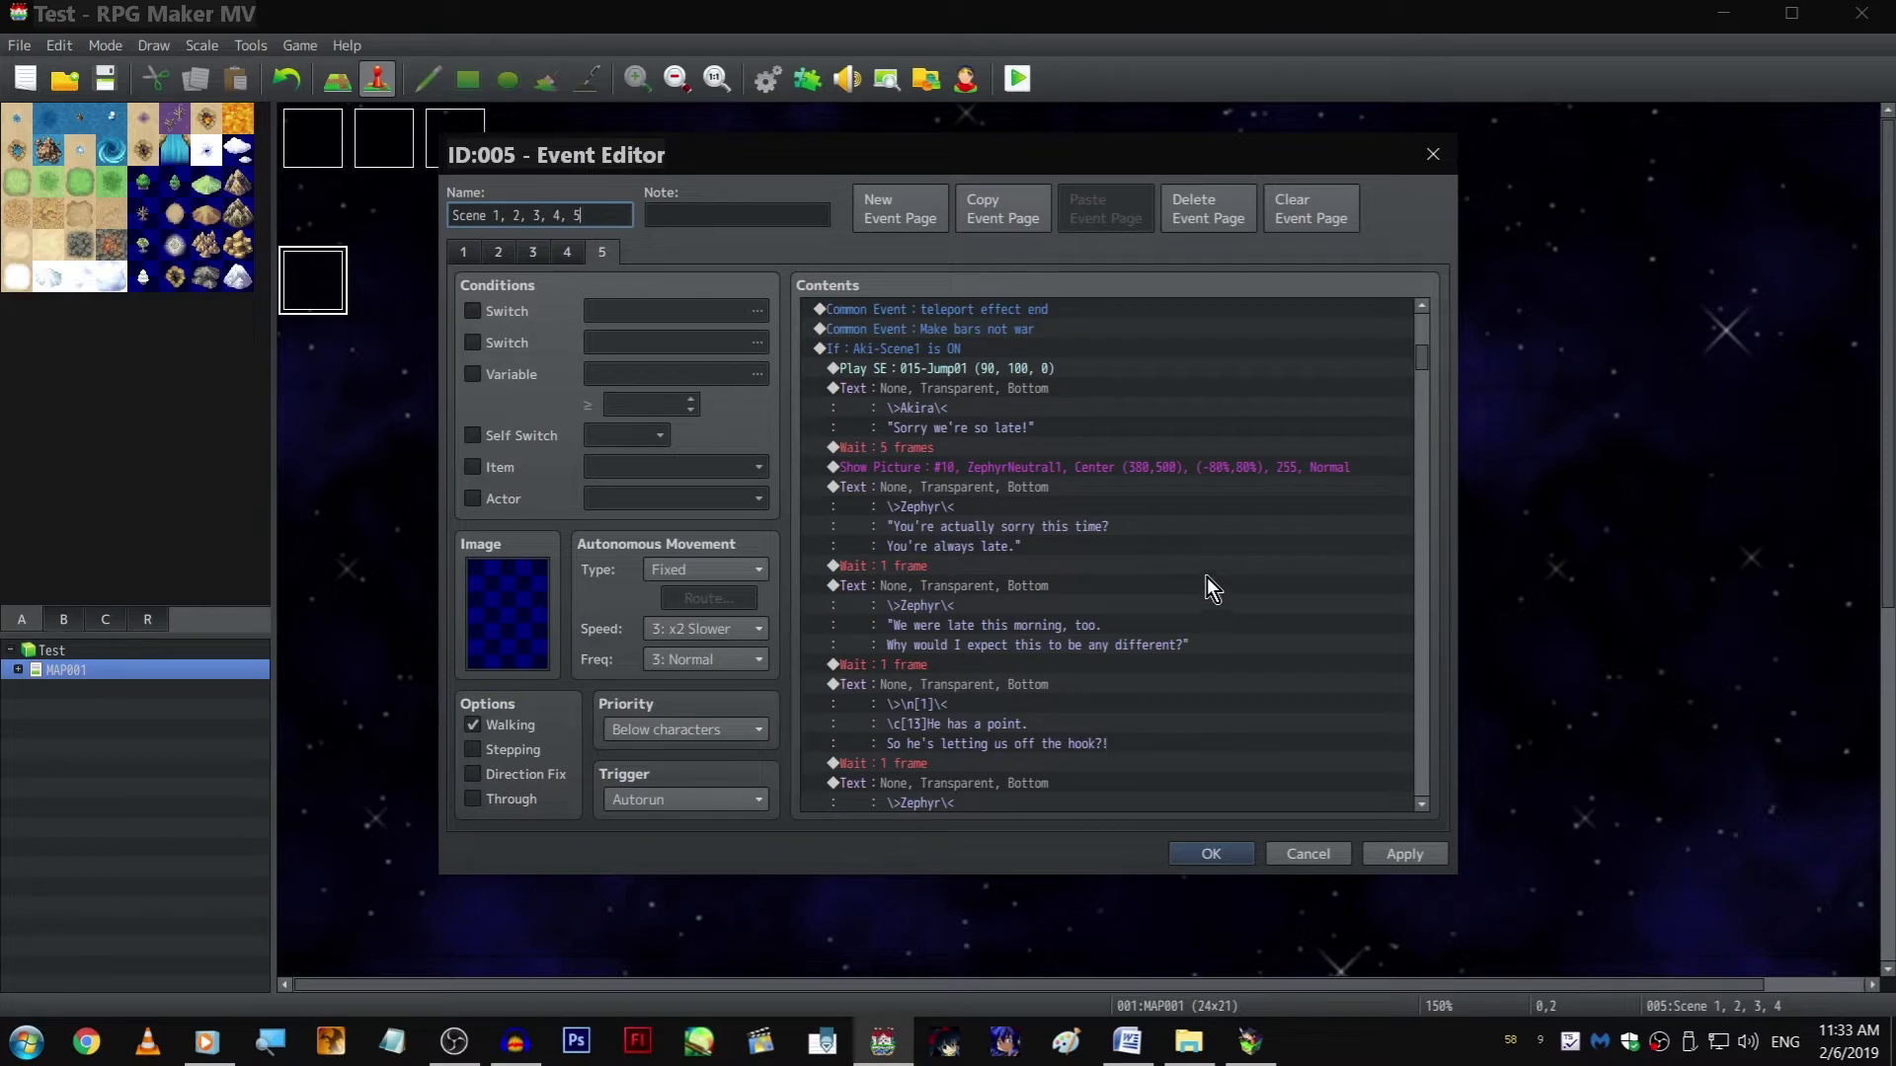
scroll(1213, 583, "down", 7)
scroll(1212, 575, "down", 15)
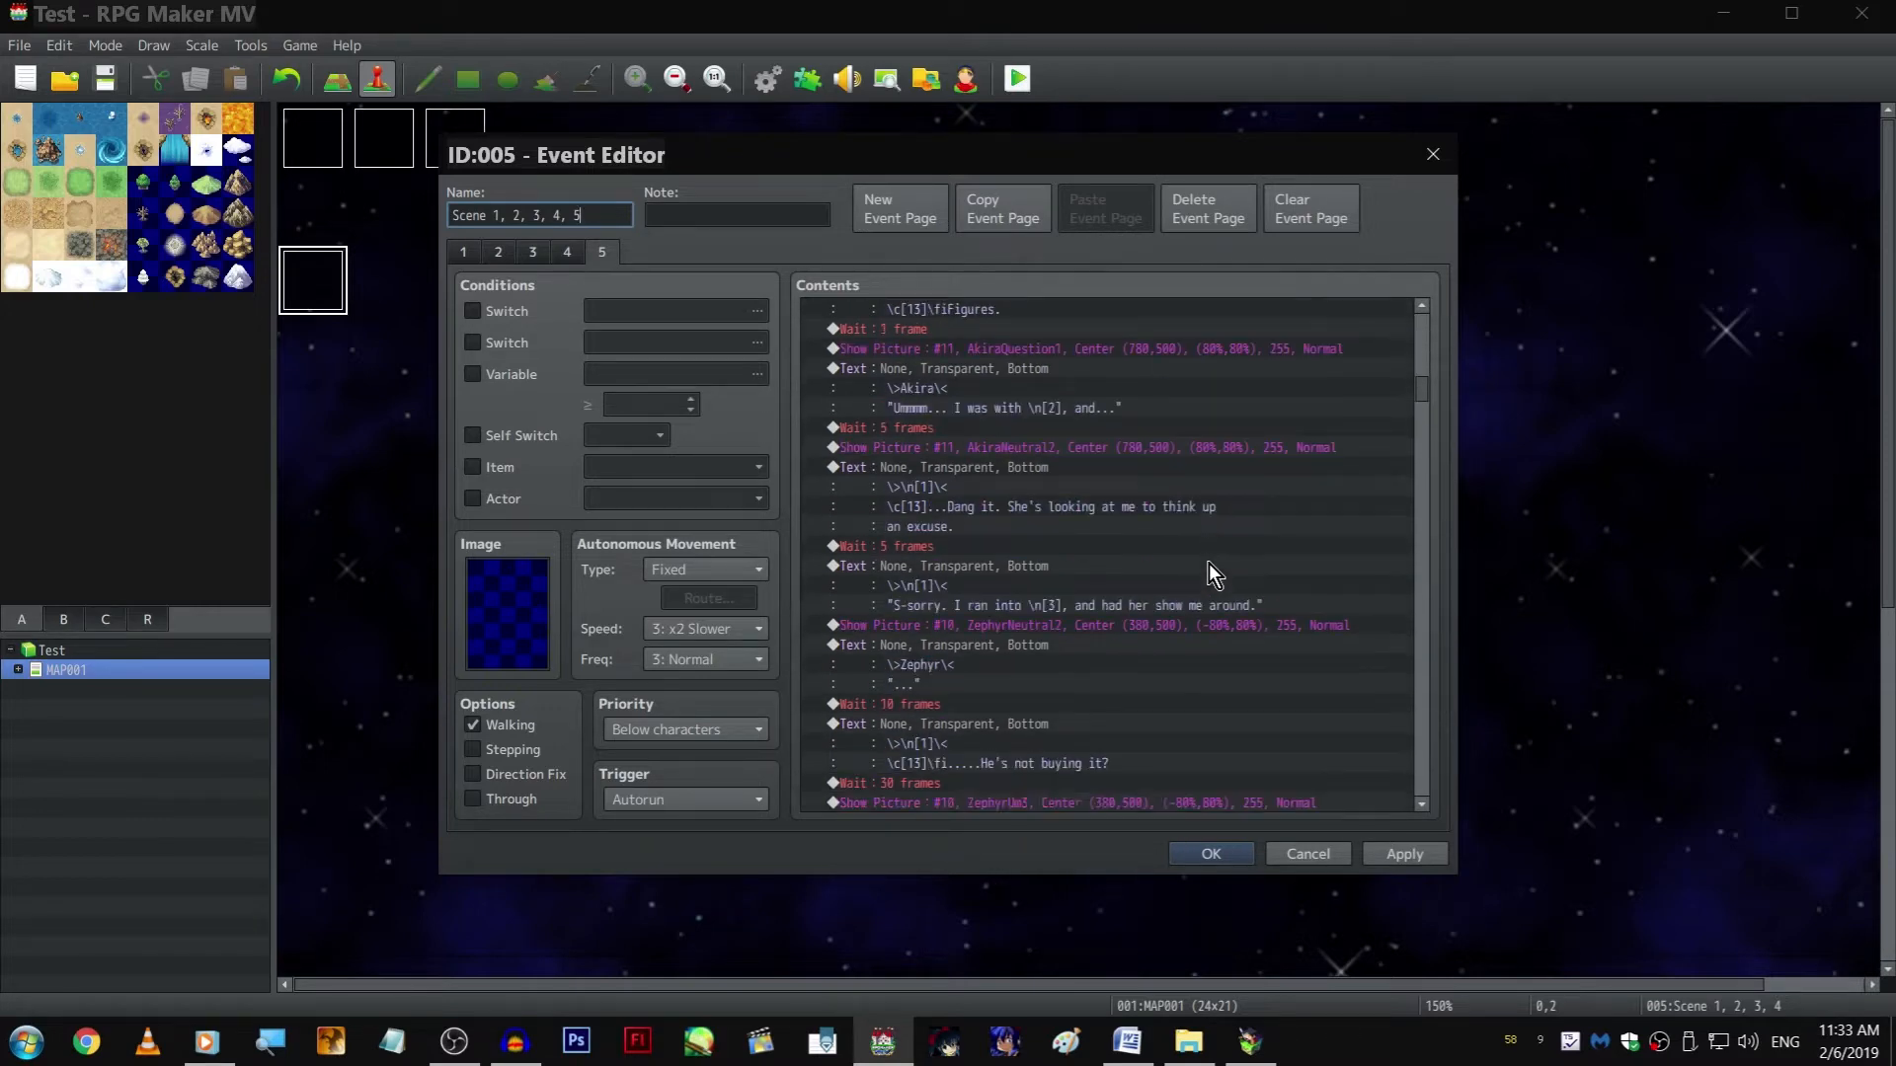
scroll(1224, 574, "down", 4)
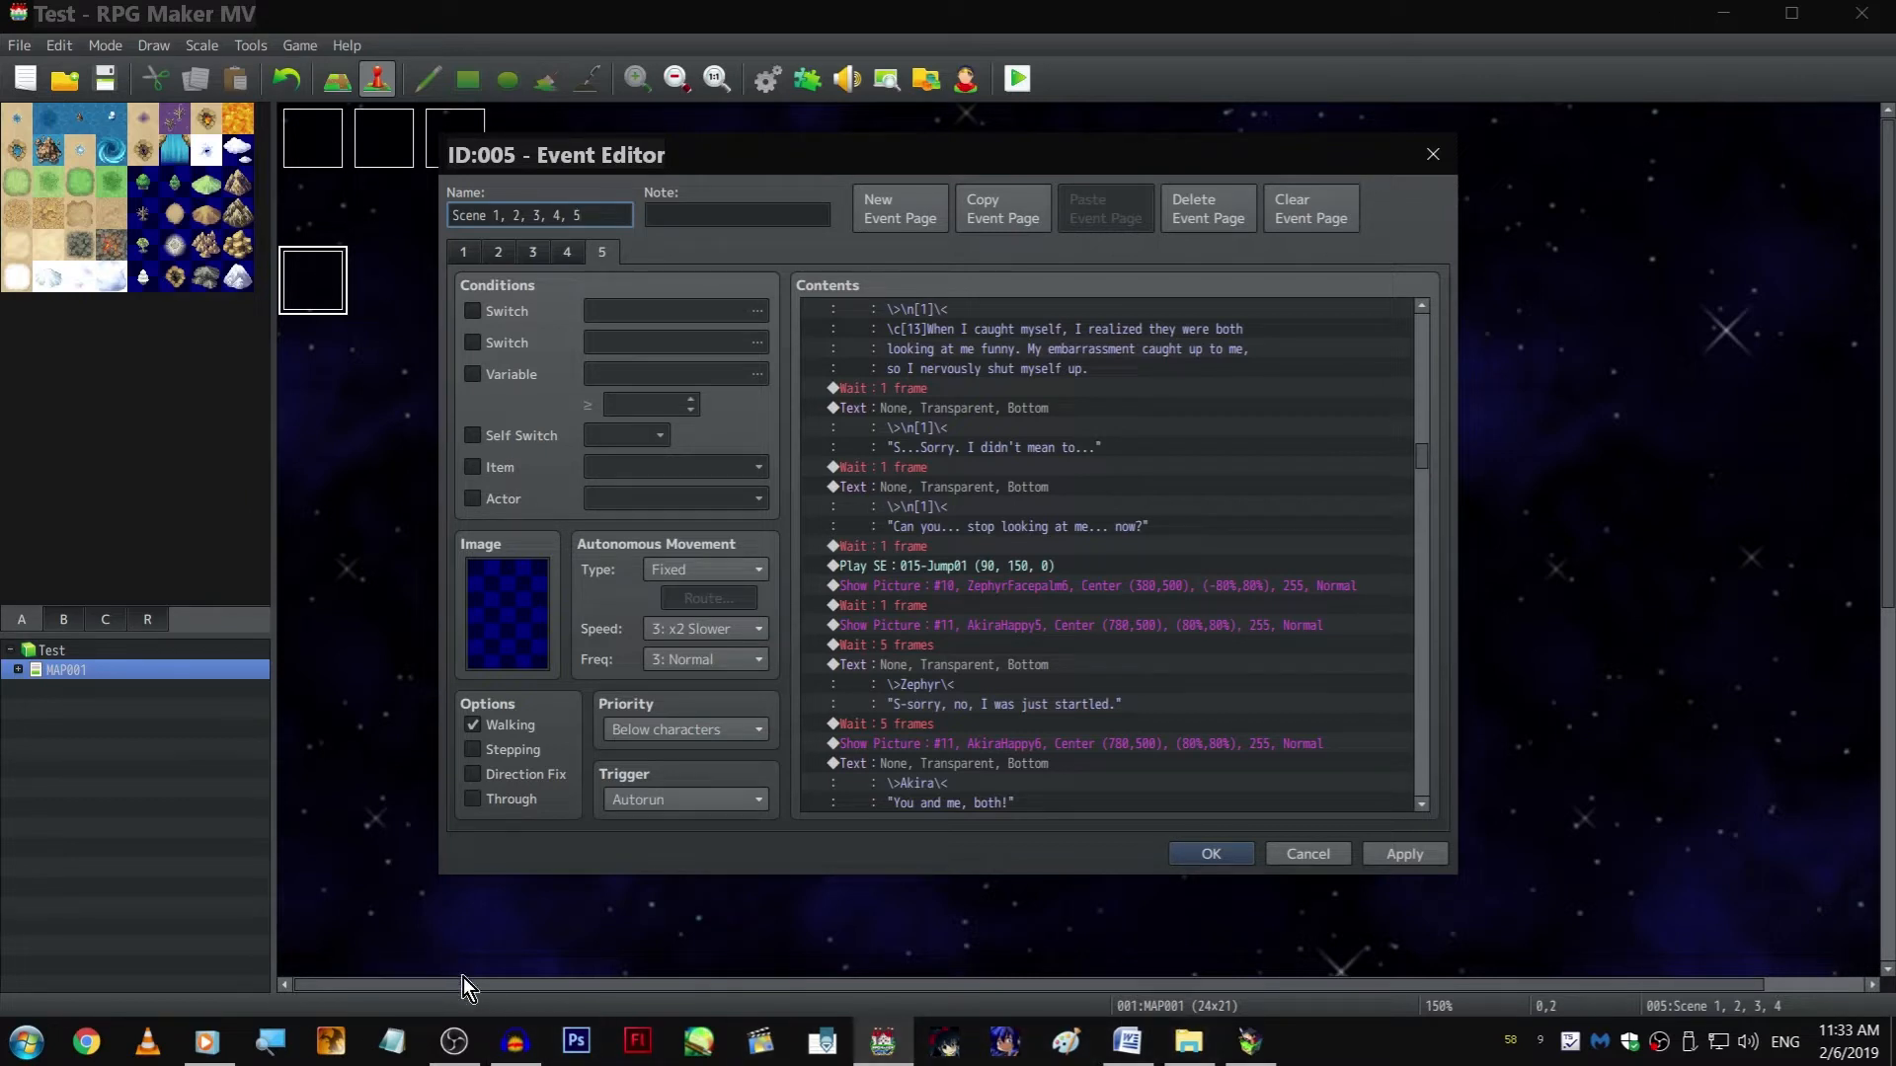
left_click(456, 1039)
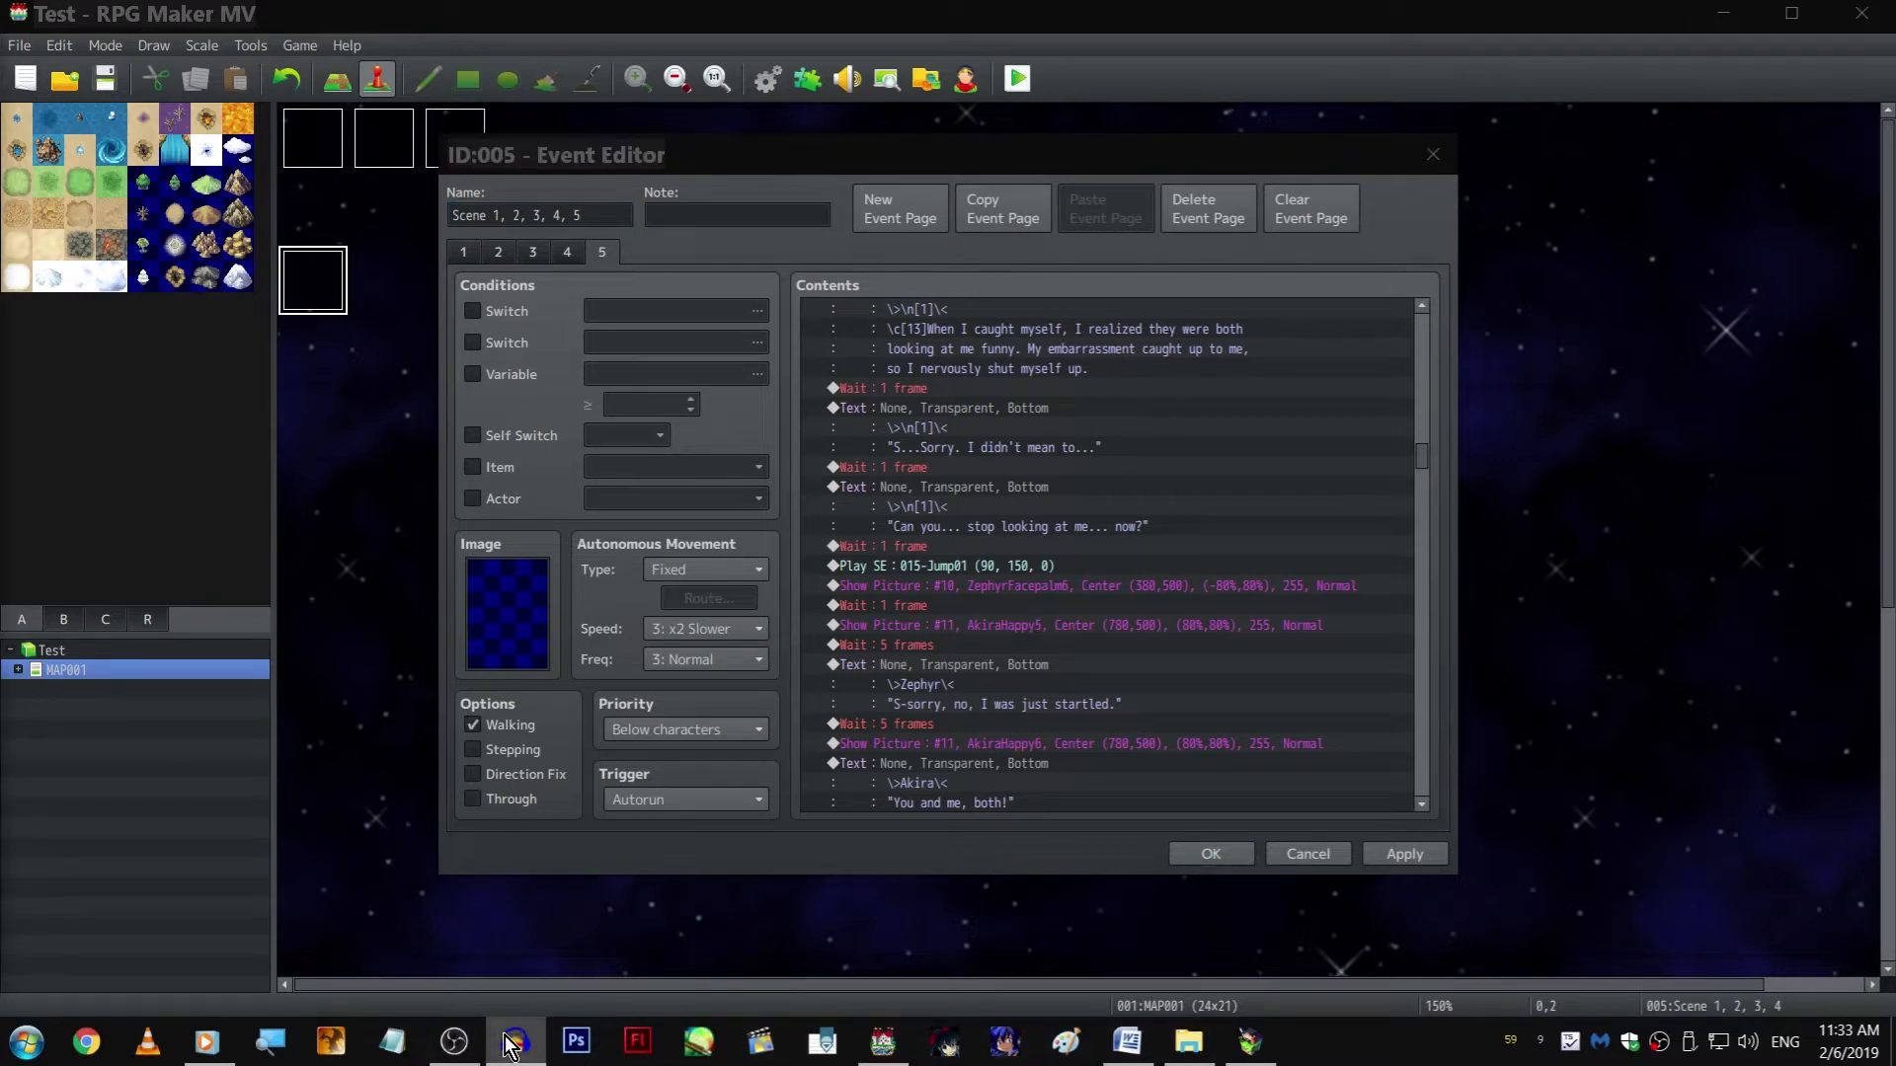
left_click(505, 1042)
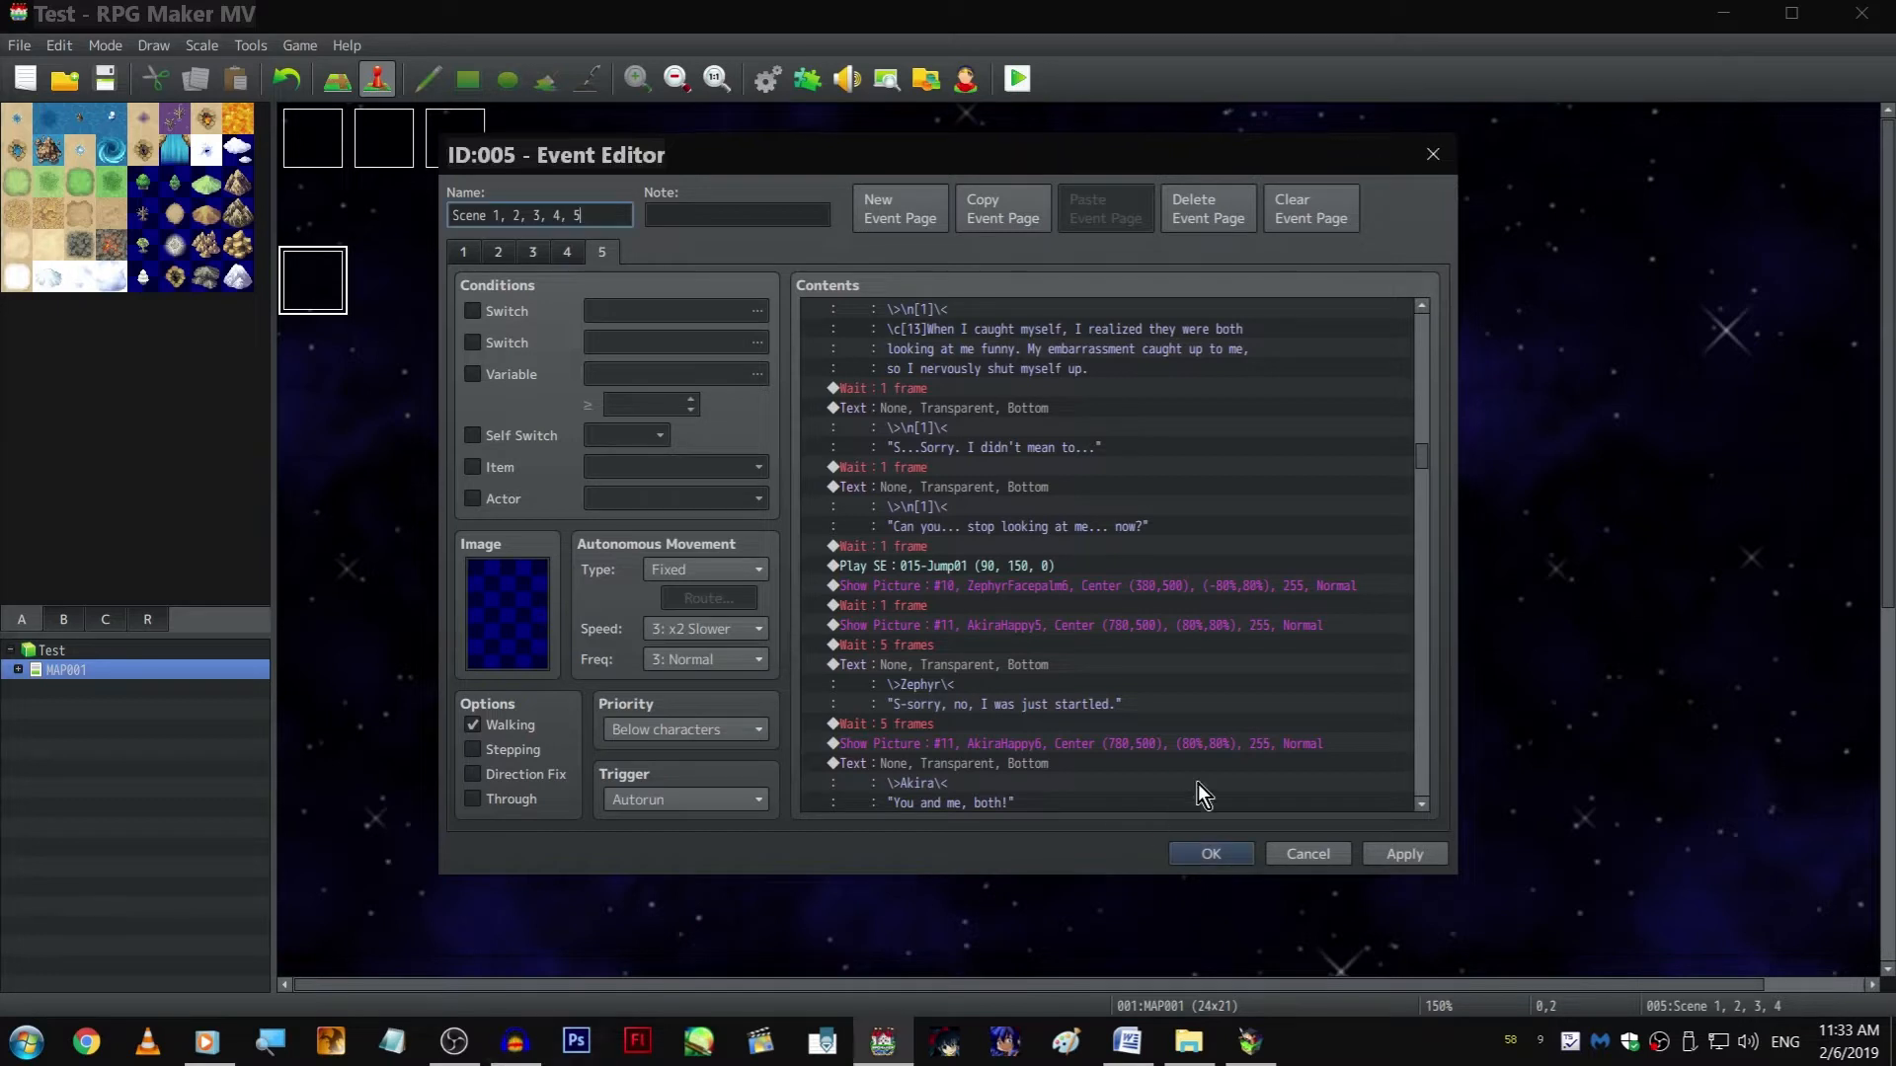
scroll(1199, 784, "down", 10)
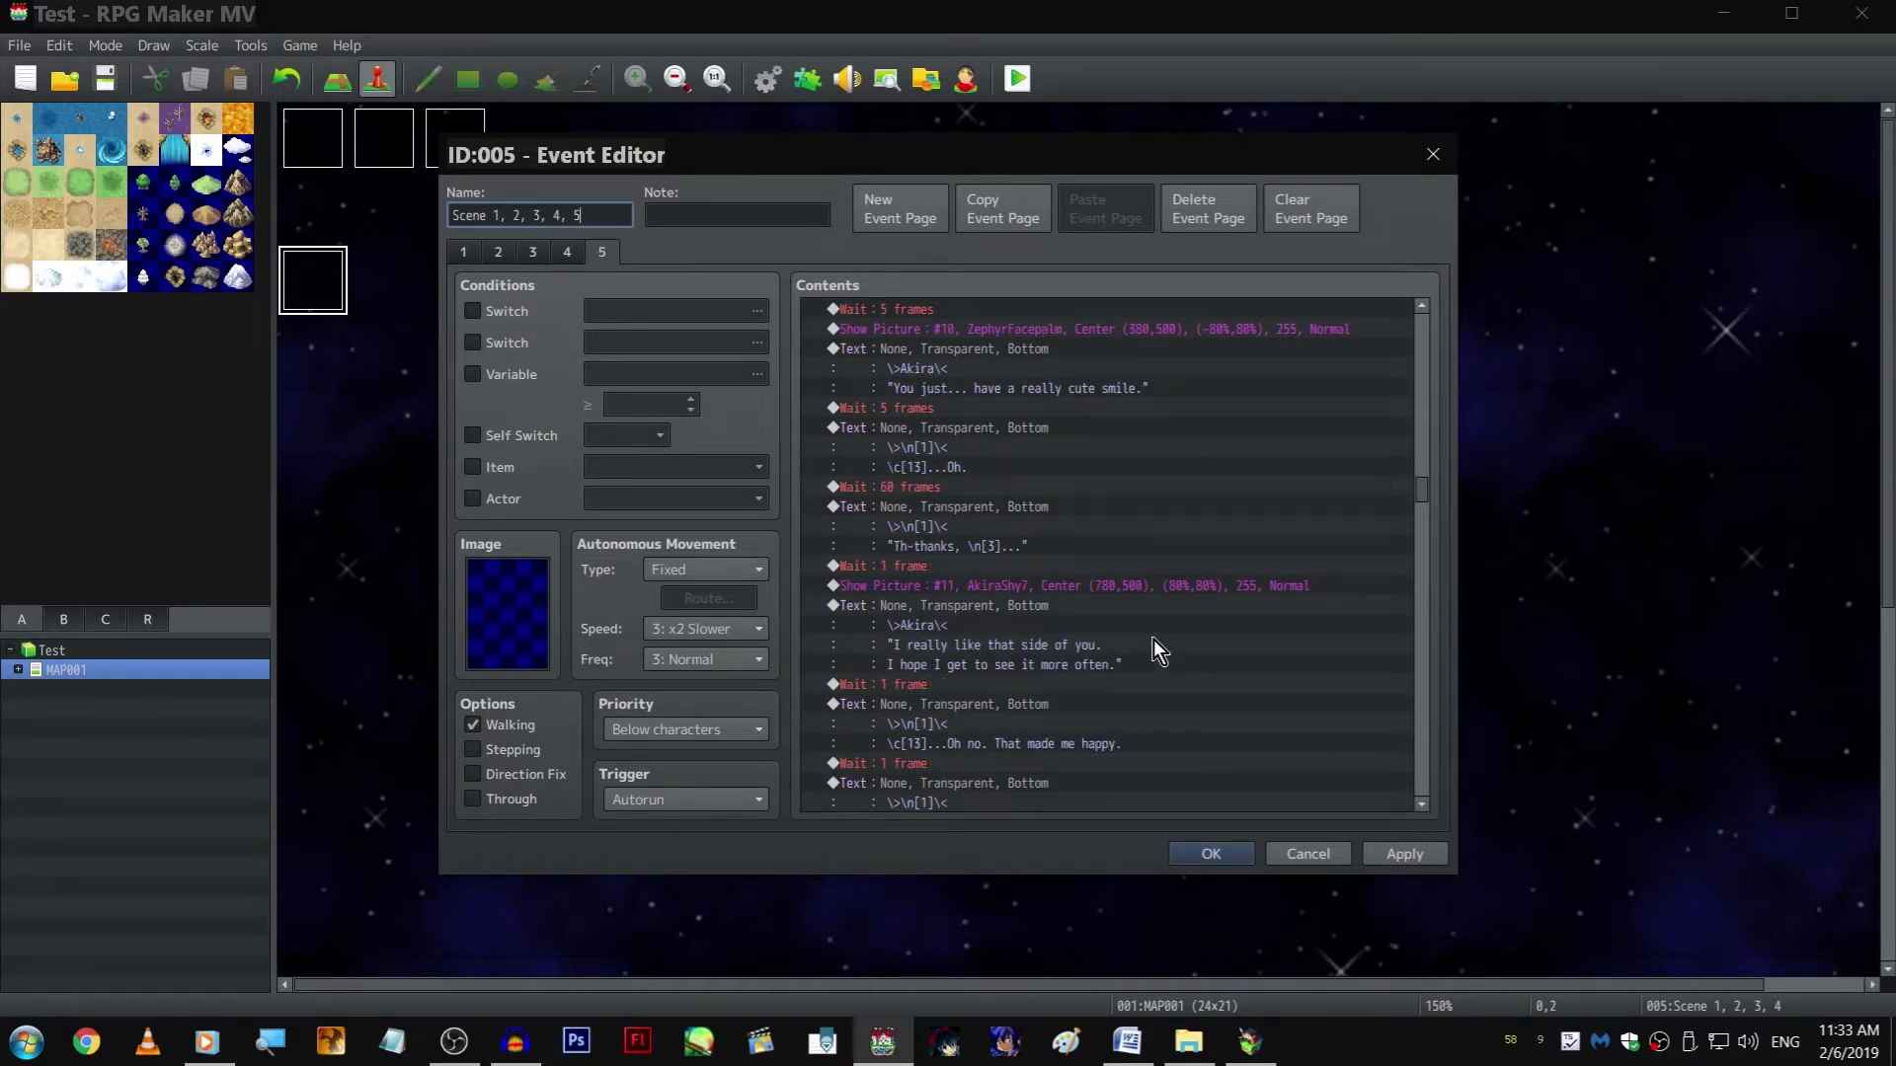
scroll(1096, 445, "down", 6)
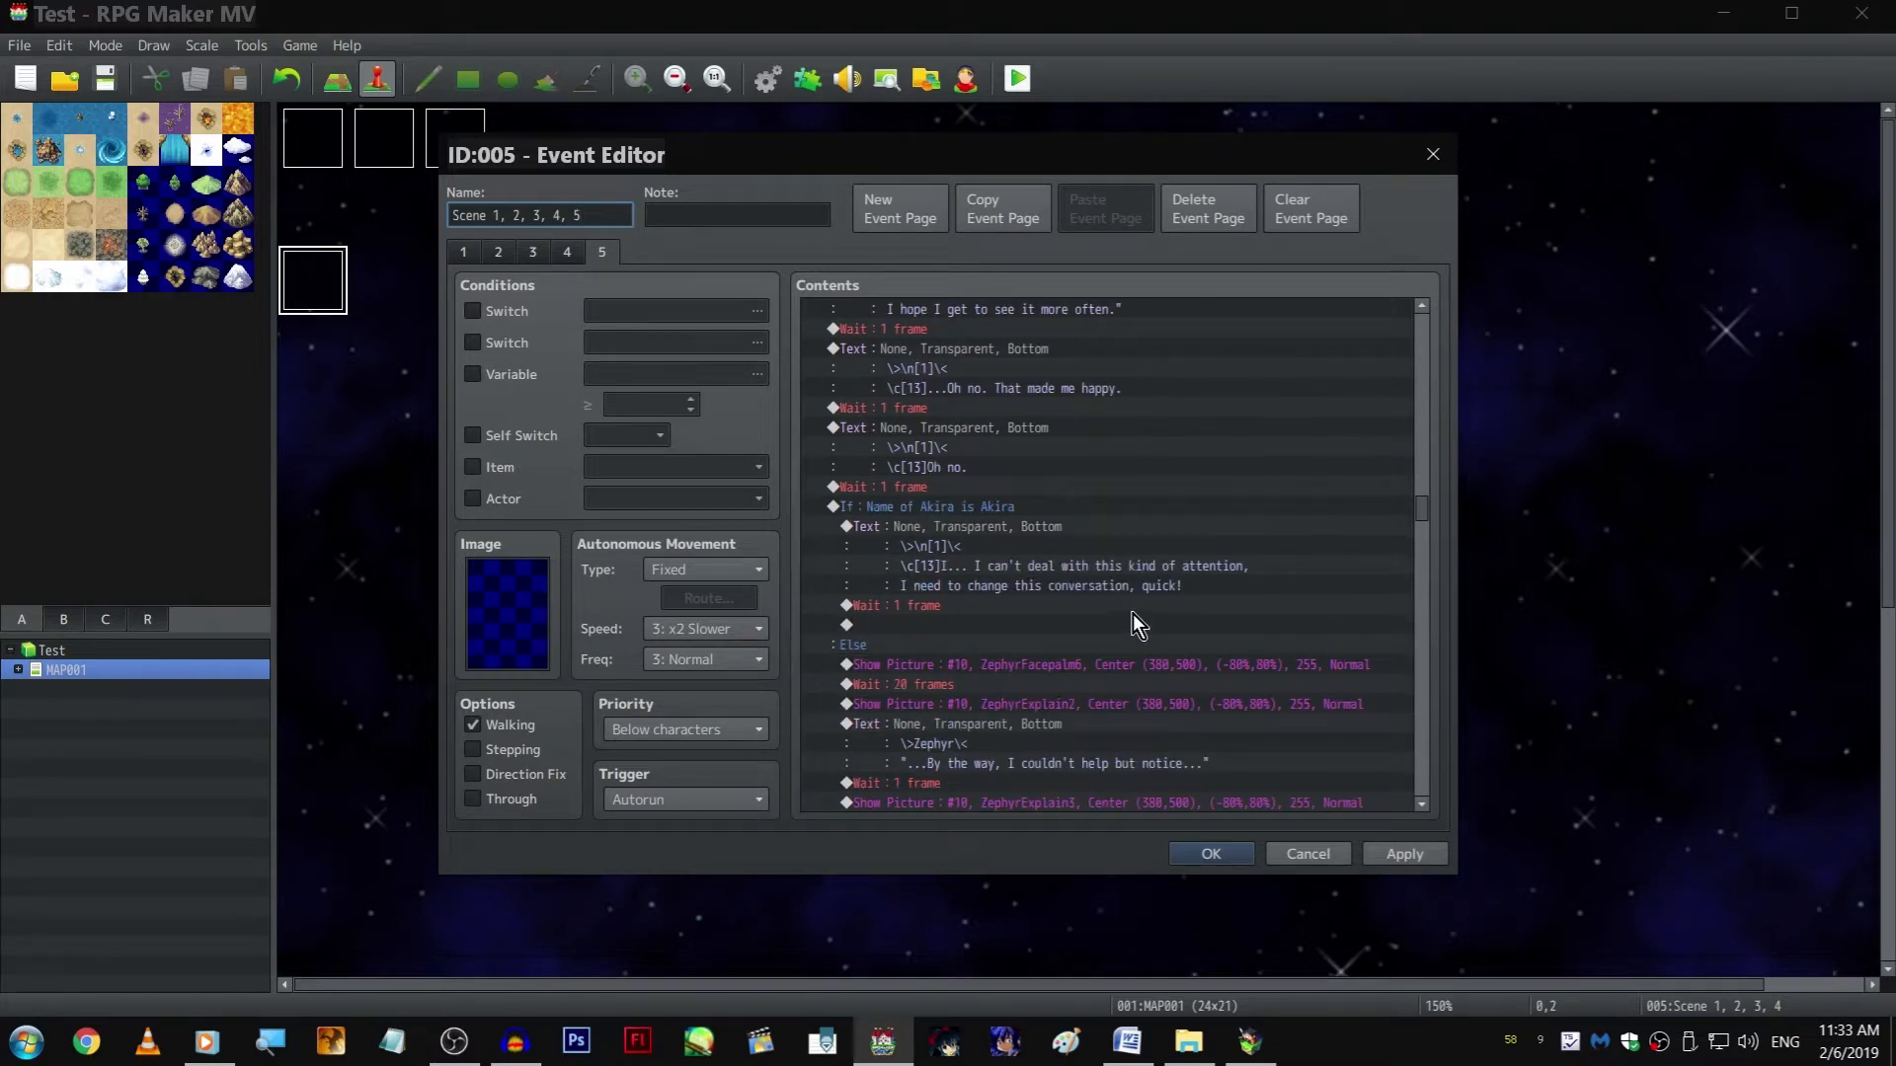
scroll(1131, 549, "down", 10)
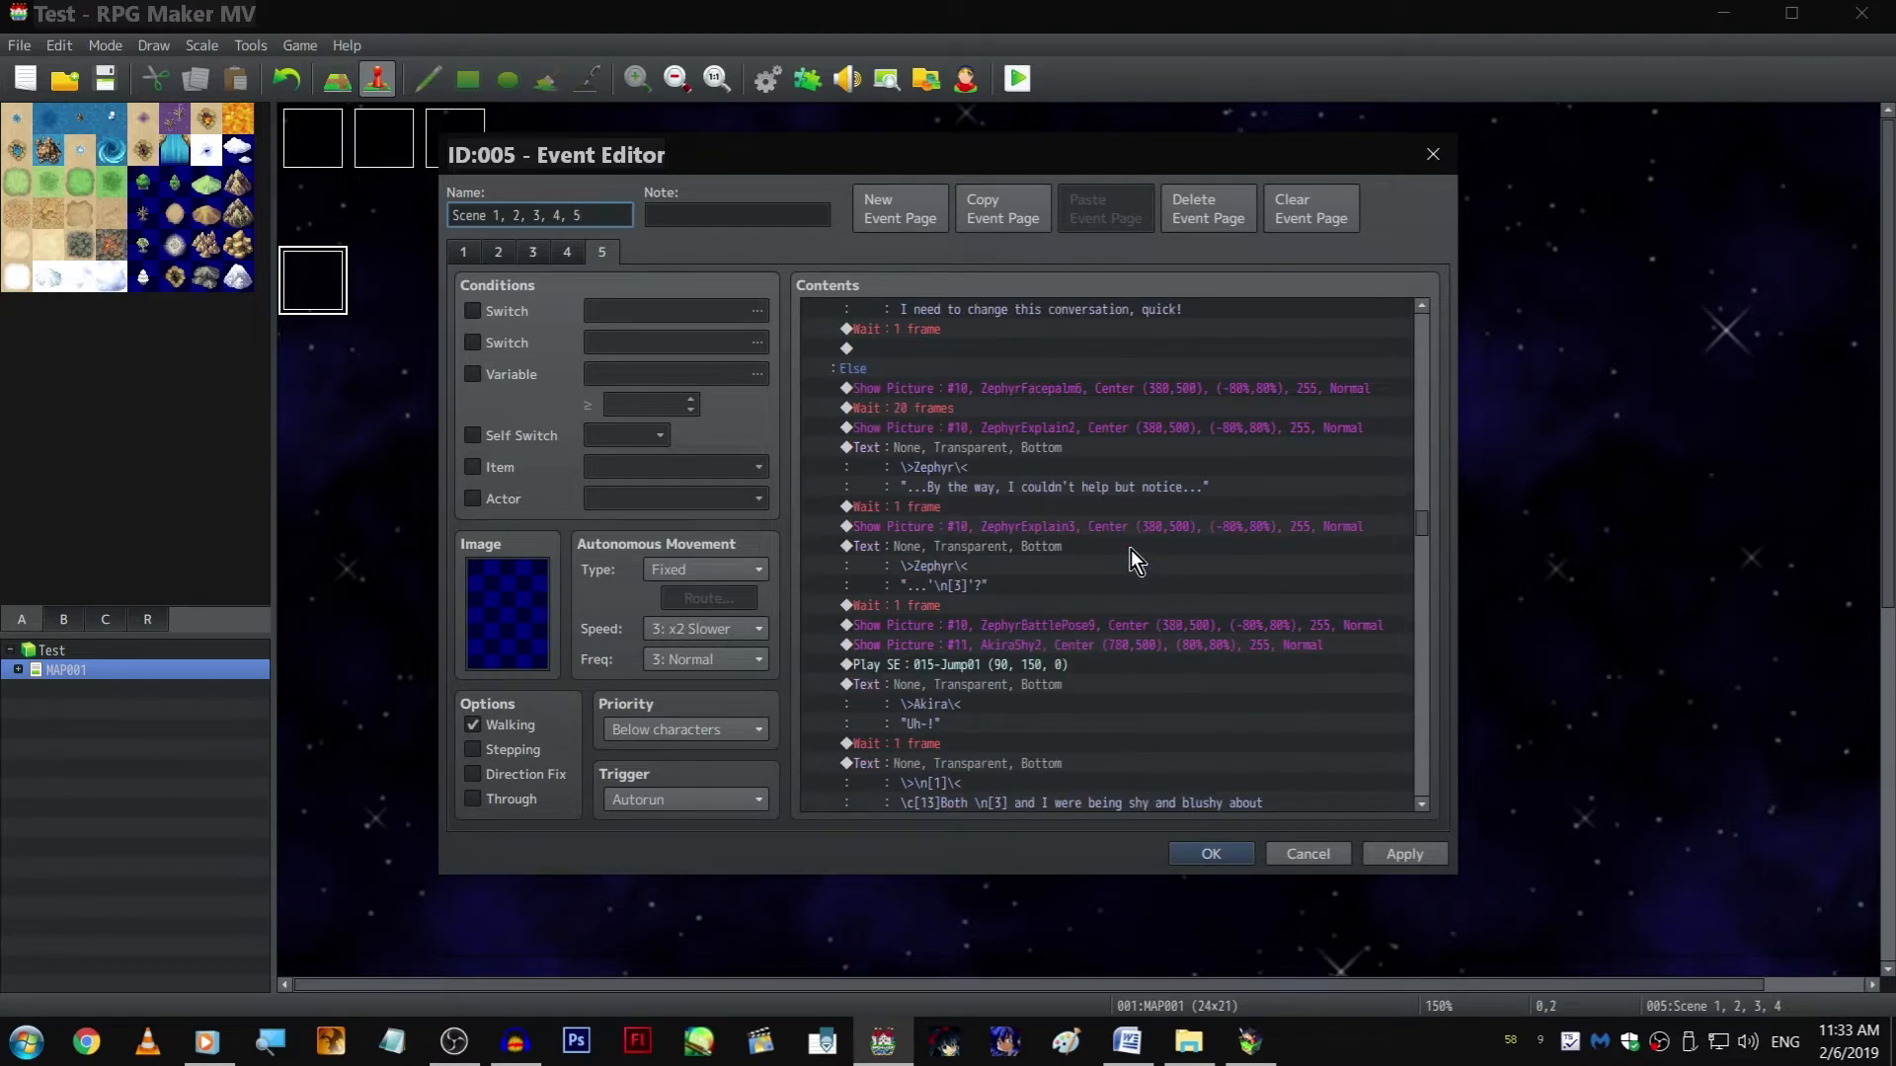
scroll(1244, 499, "down", 3)
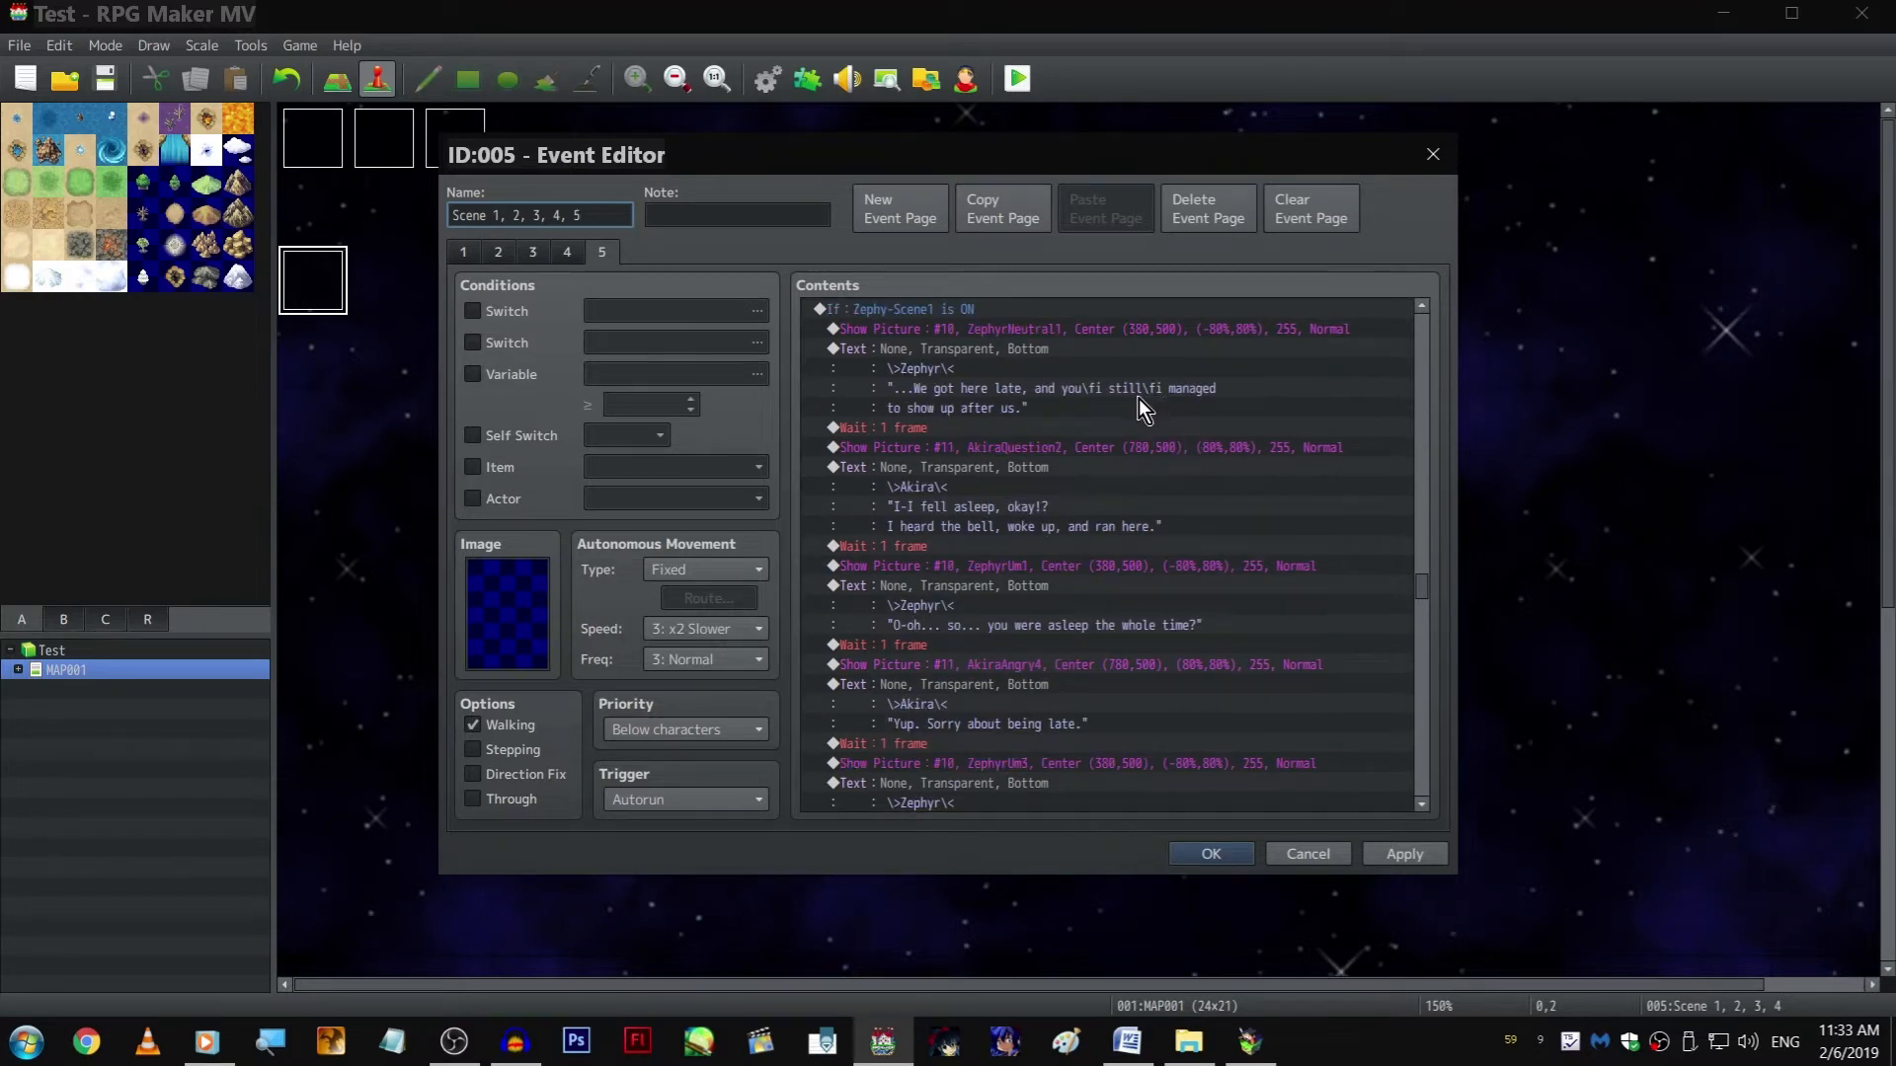
scroll(1140, 399, "down", 2)
scroll(1092, 584, "down", 6)
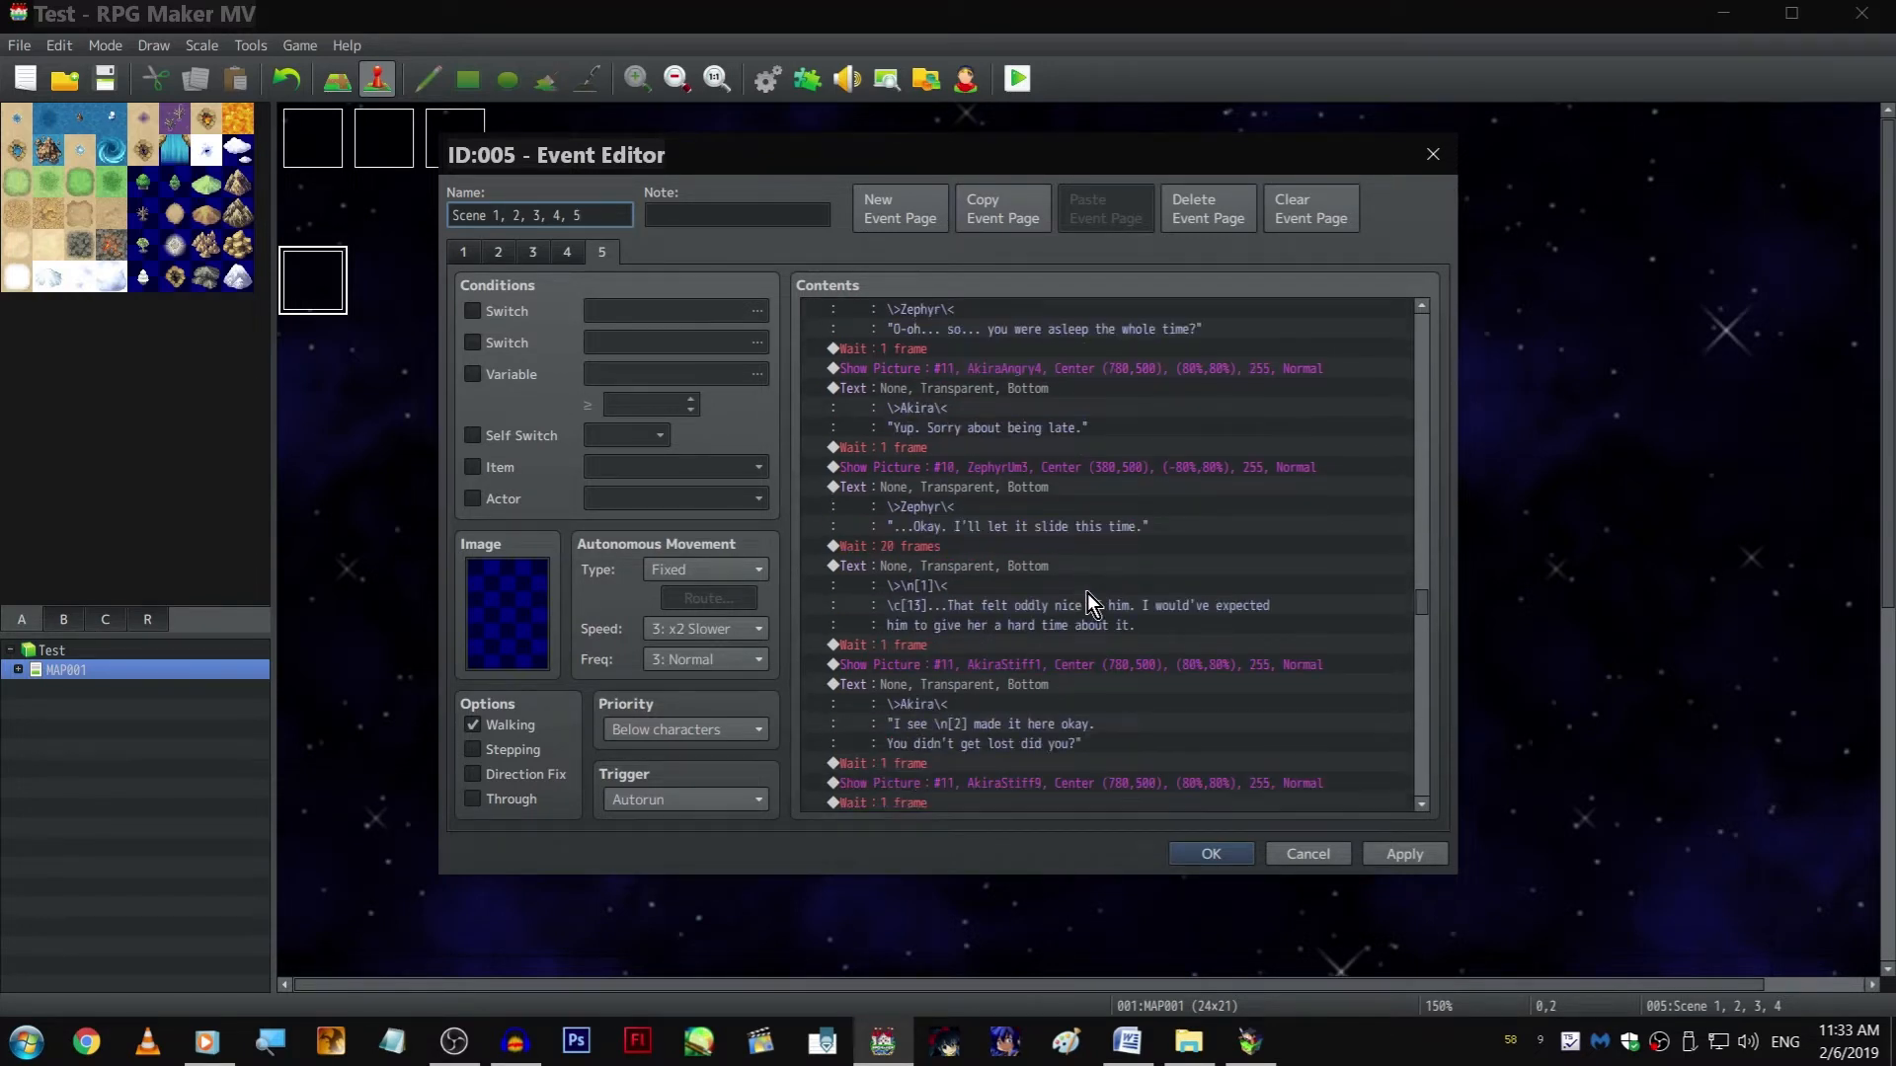
scroll(1187, 671, "down", 12)
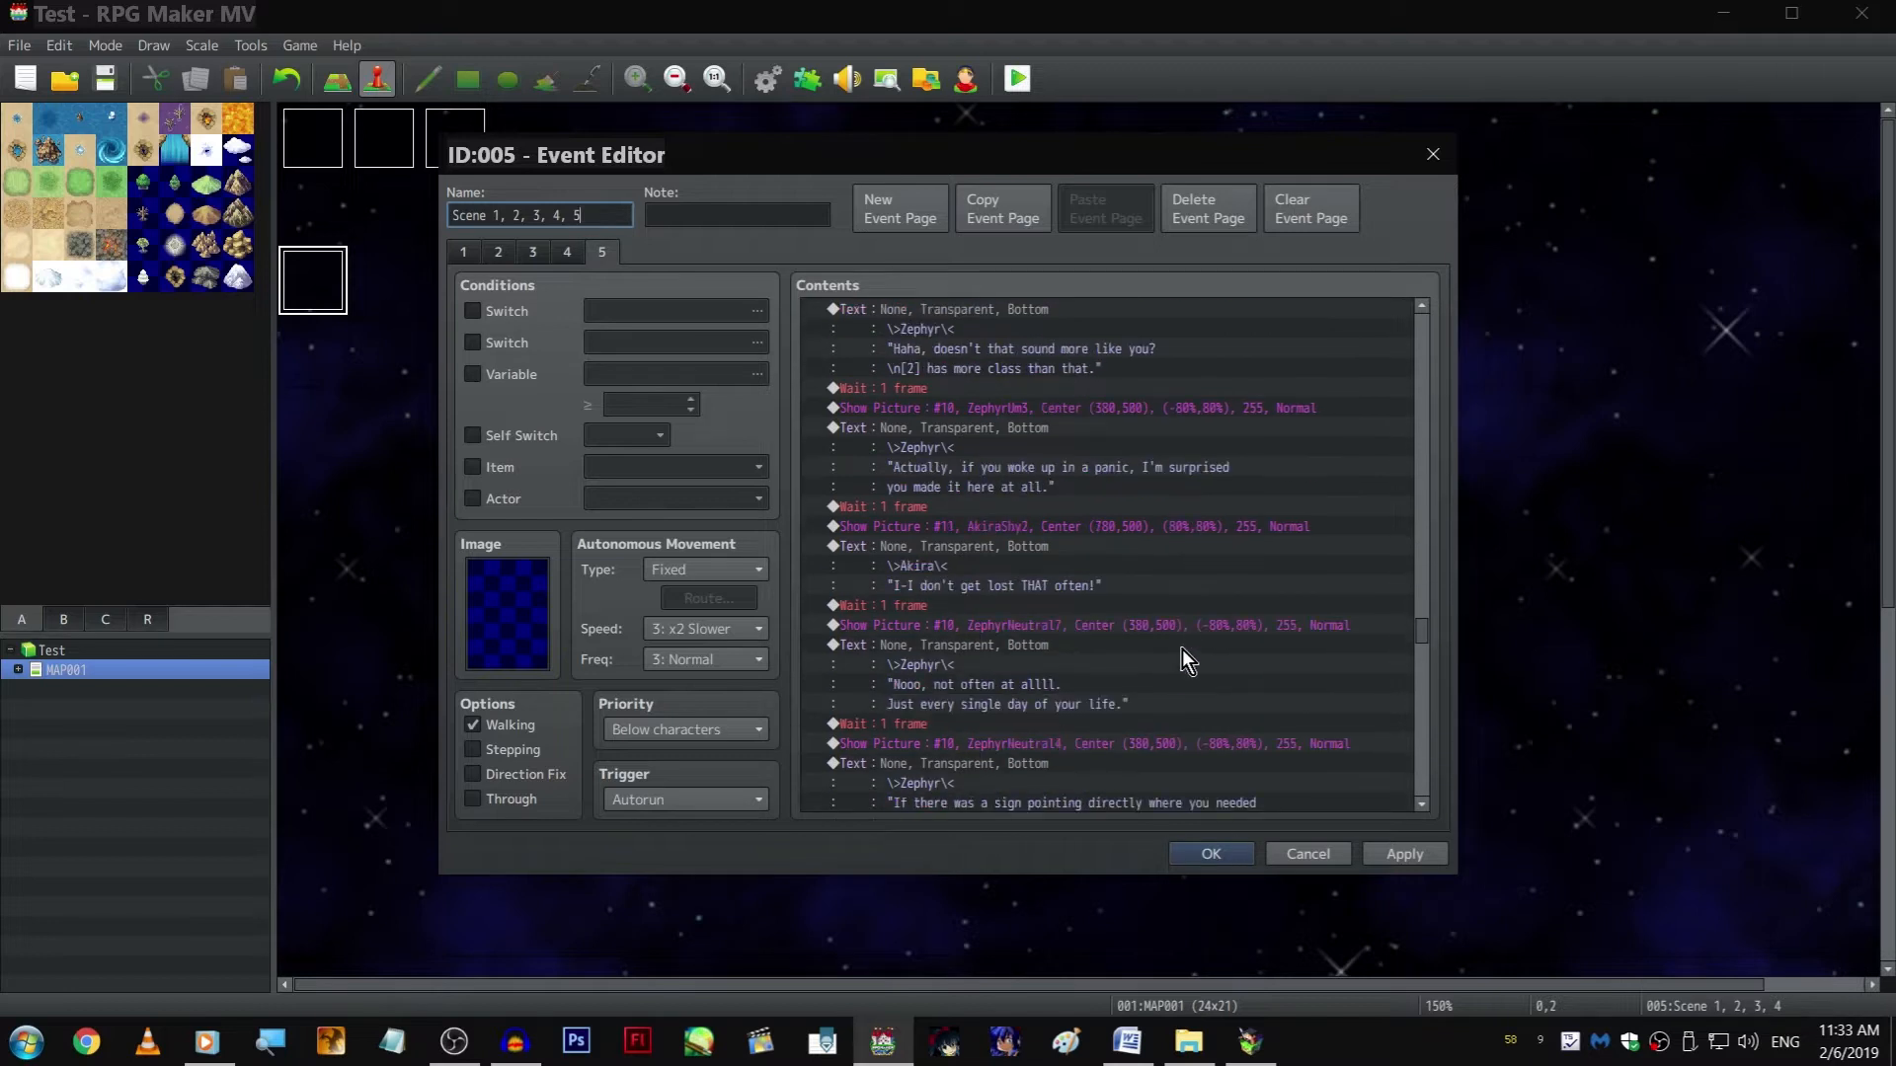
scroll(1170, 642, "down", 2)
left_click(1056, 601)
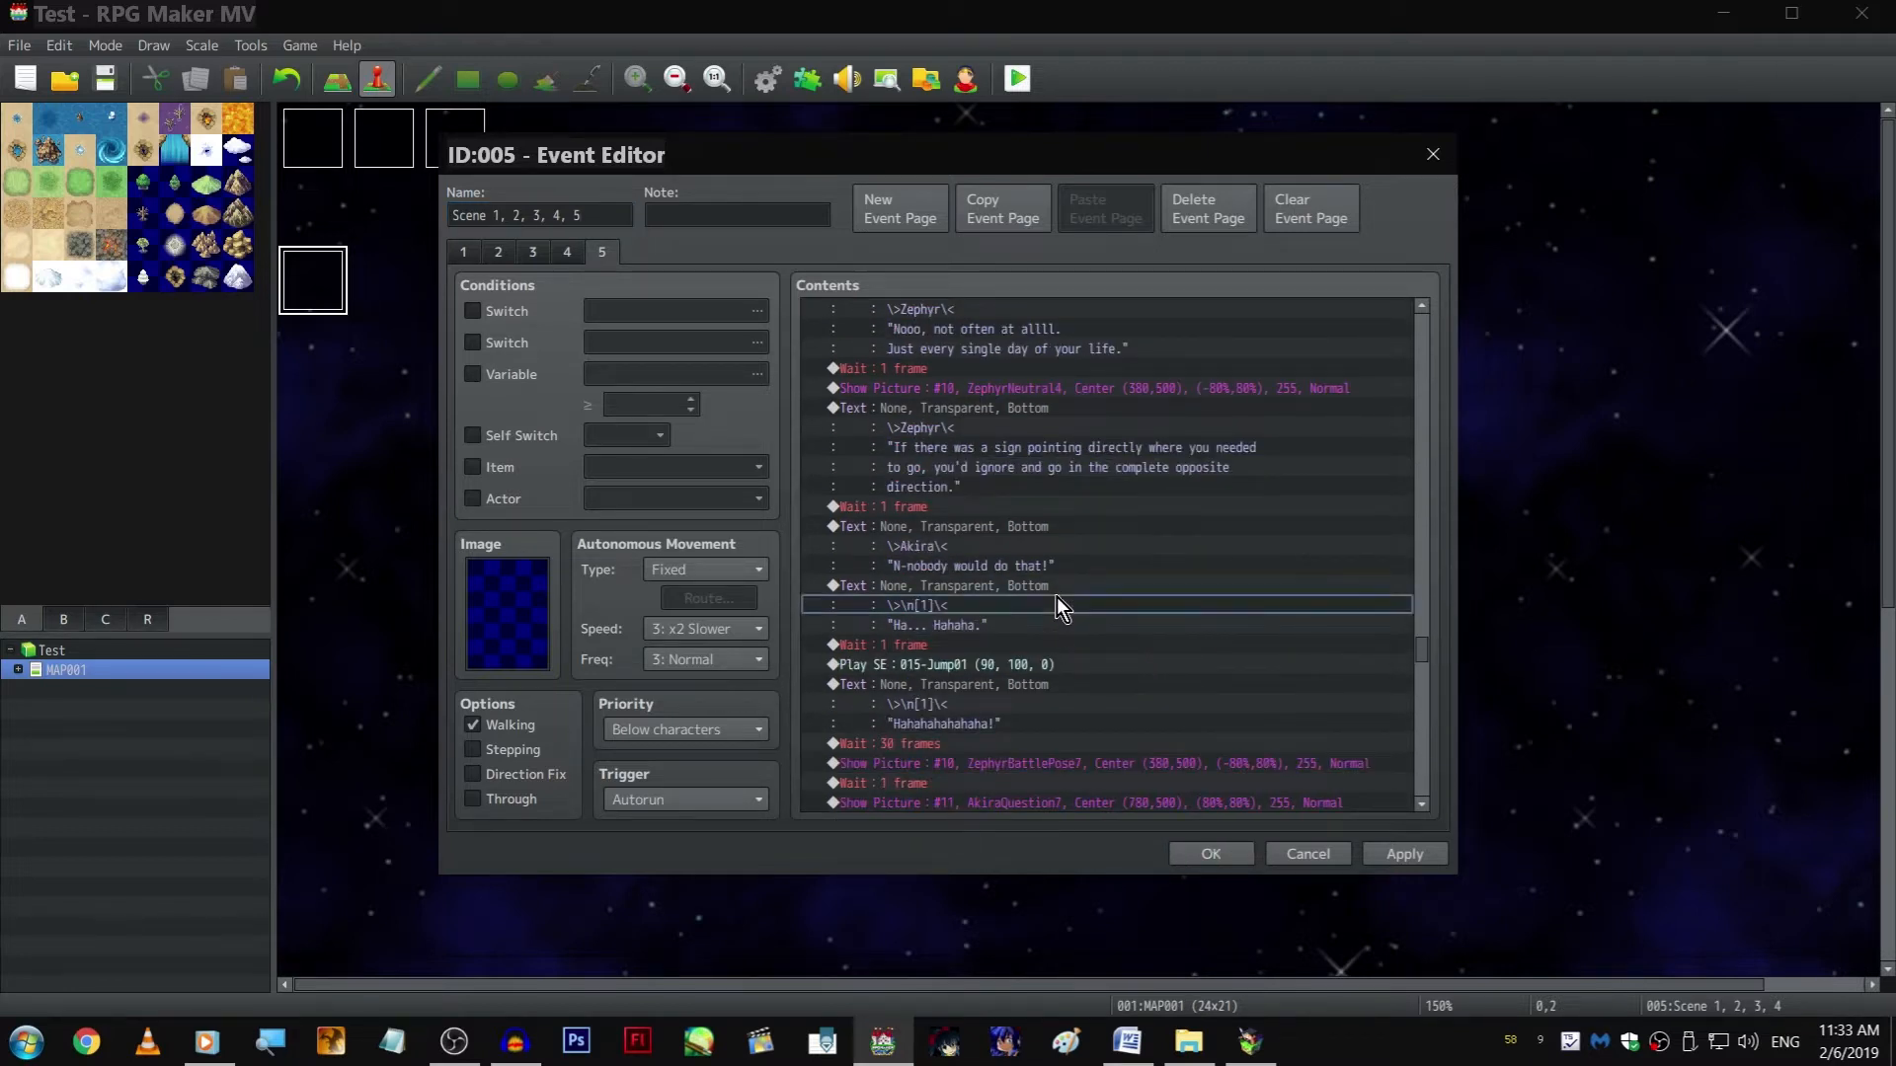
scroll(1059, 611, "down", 2)
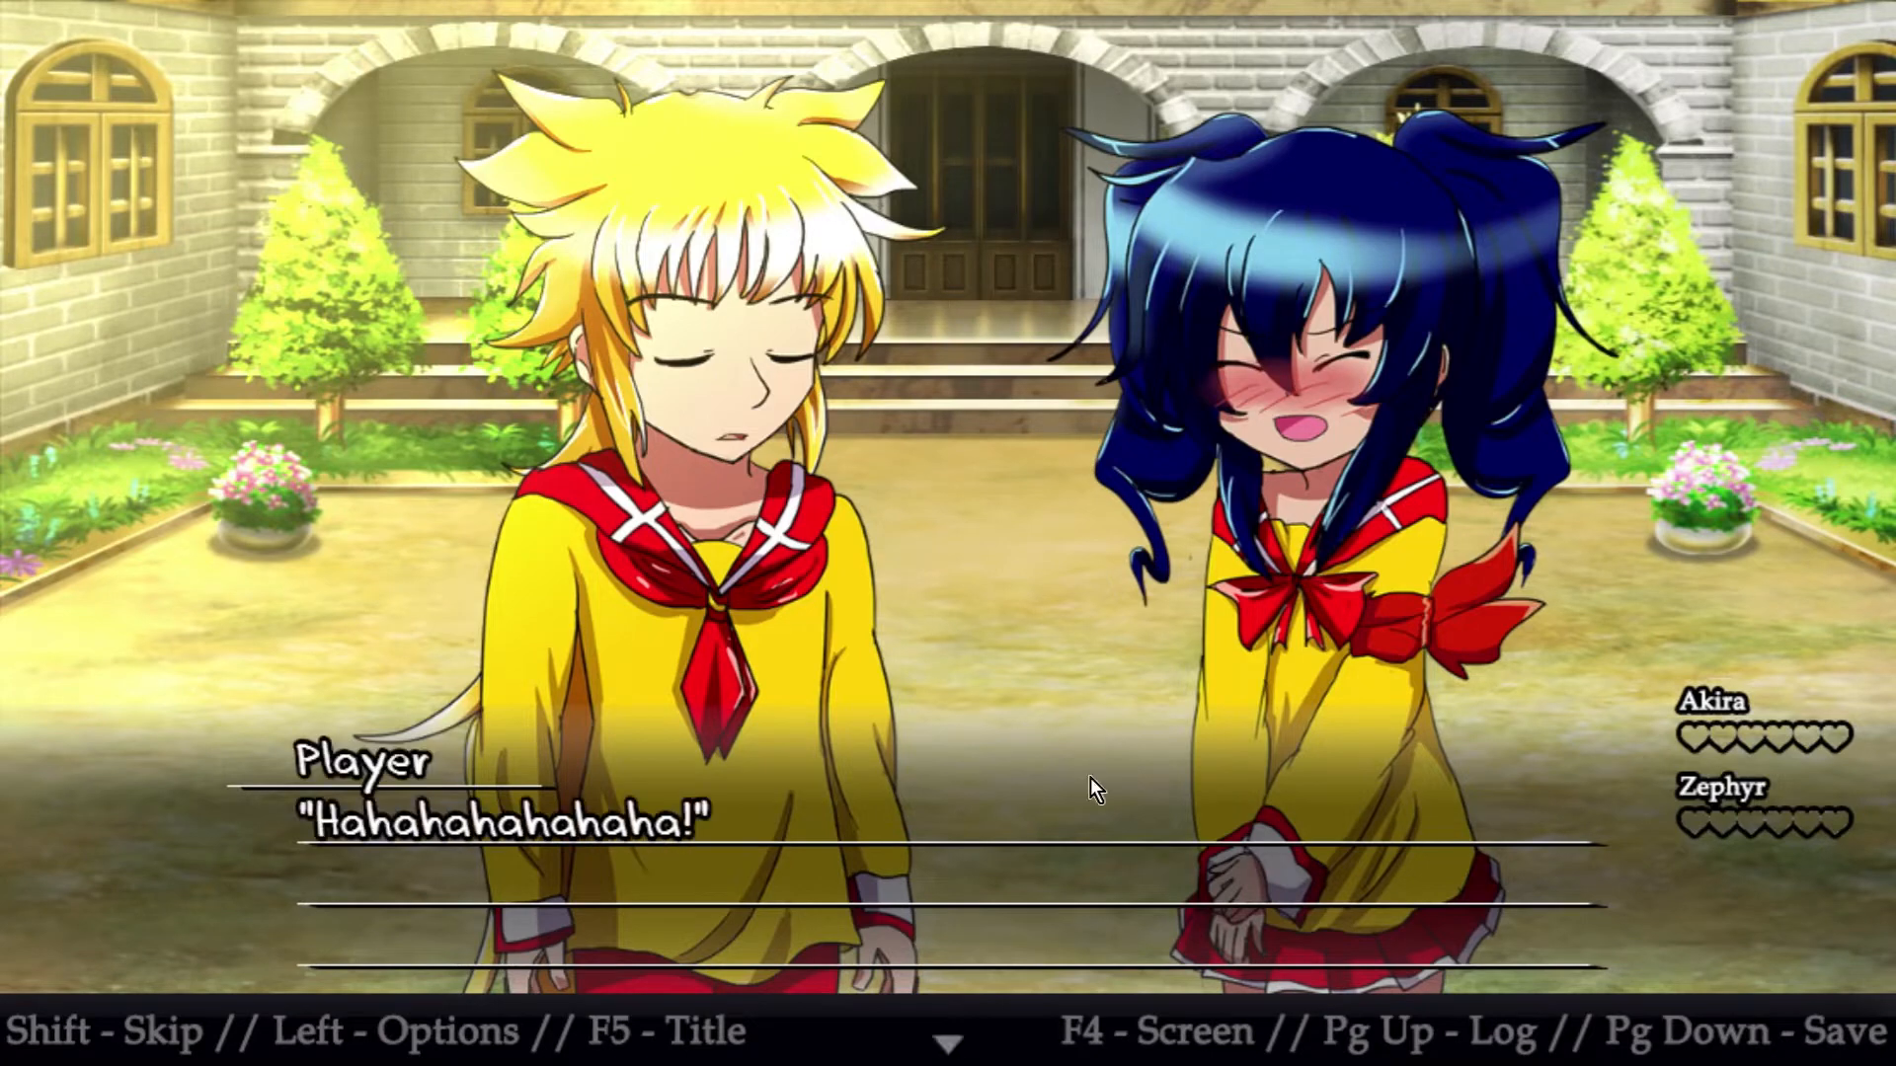
Return to the playtest and advance from the player's laughter past the "Wh-what did I do!?" line
left_click(1090, 778)
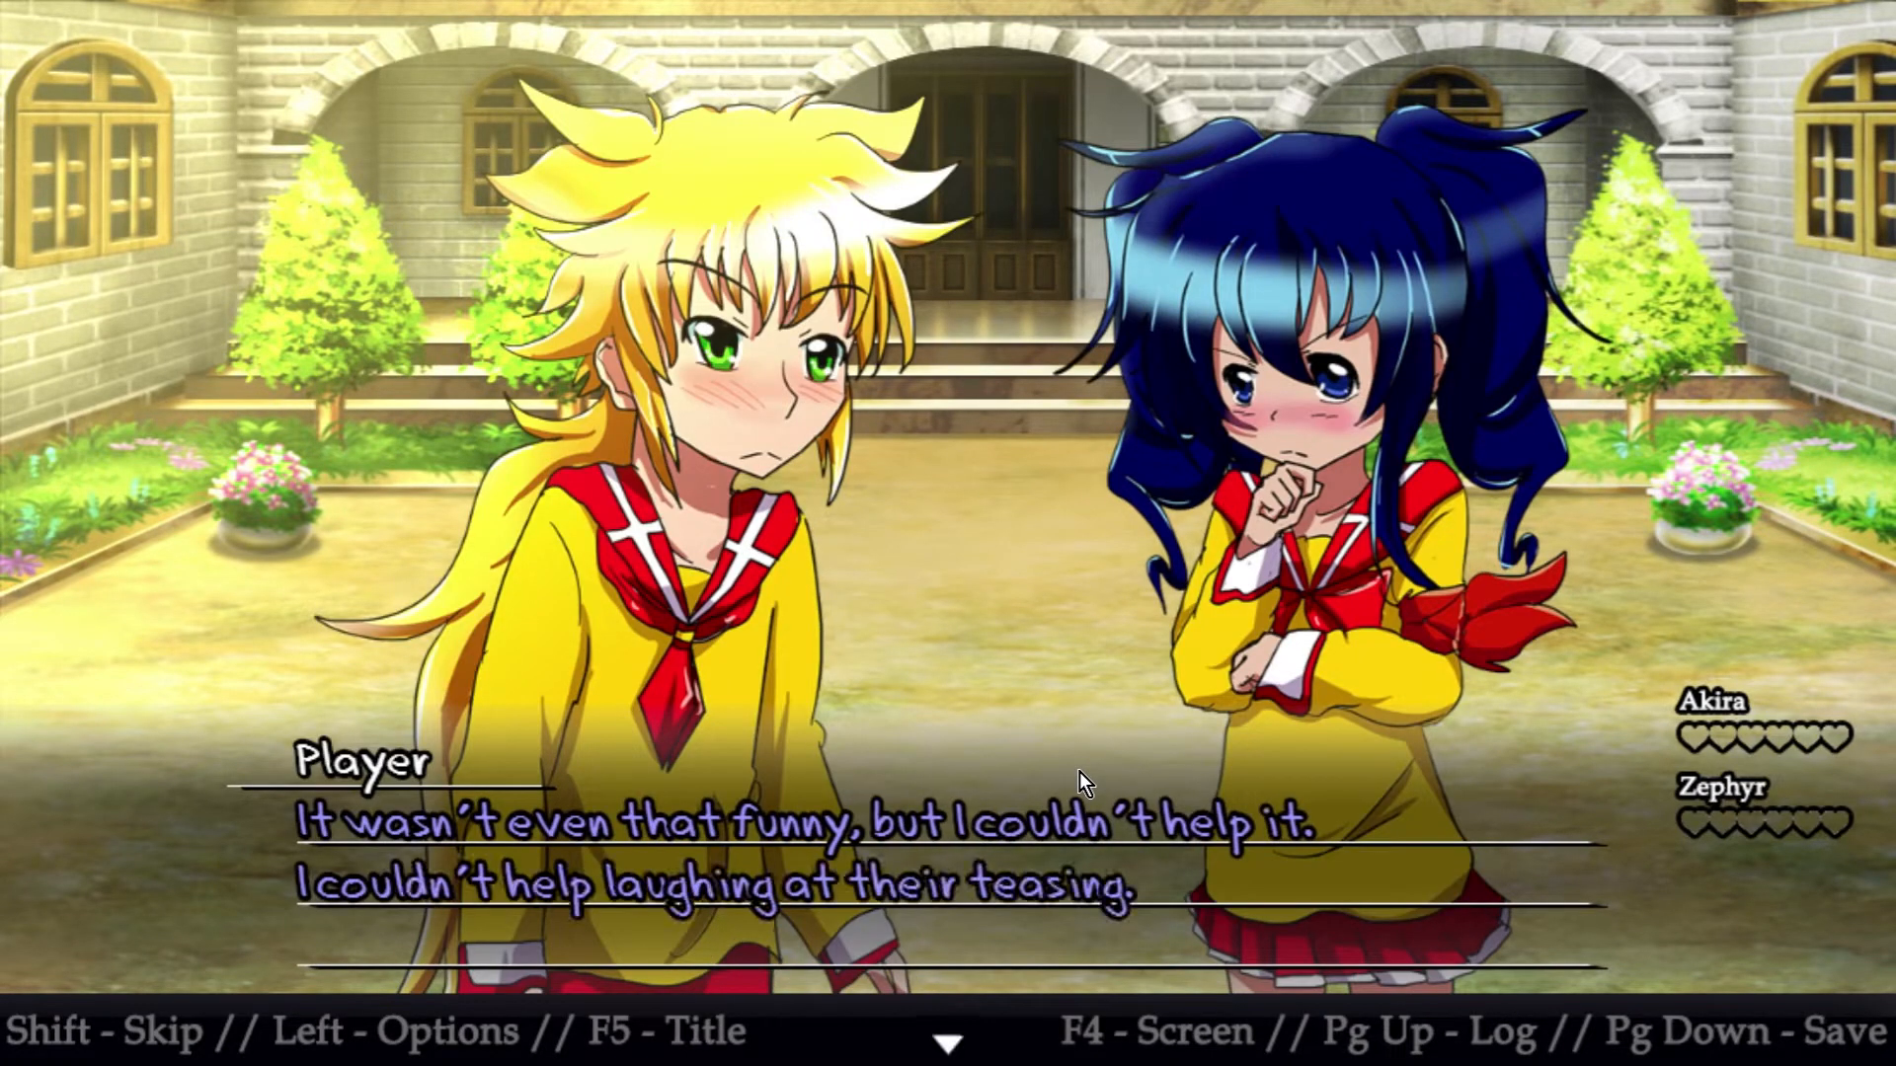
left_click(1080, 772)
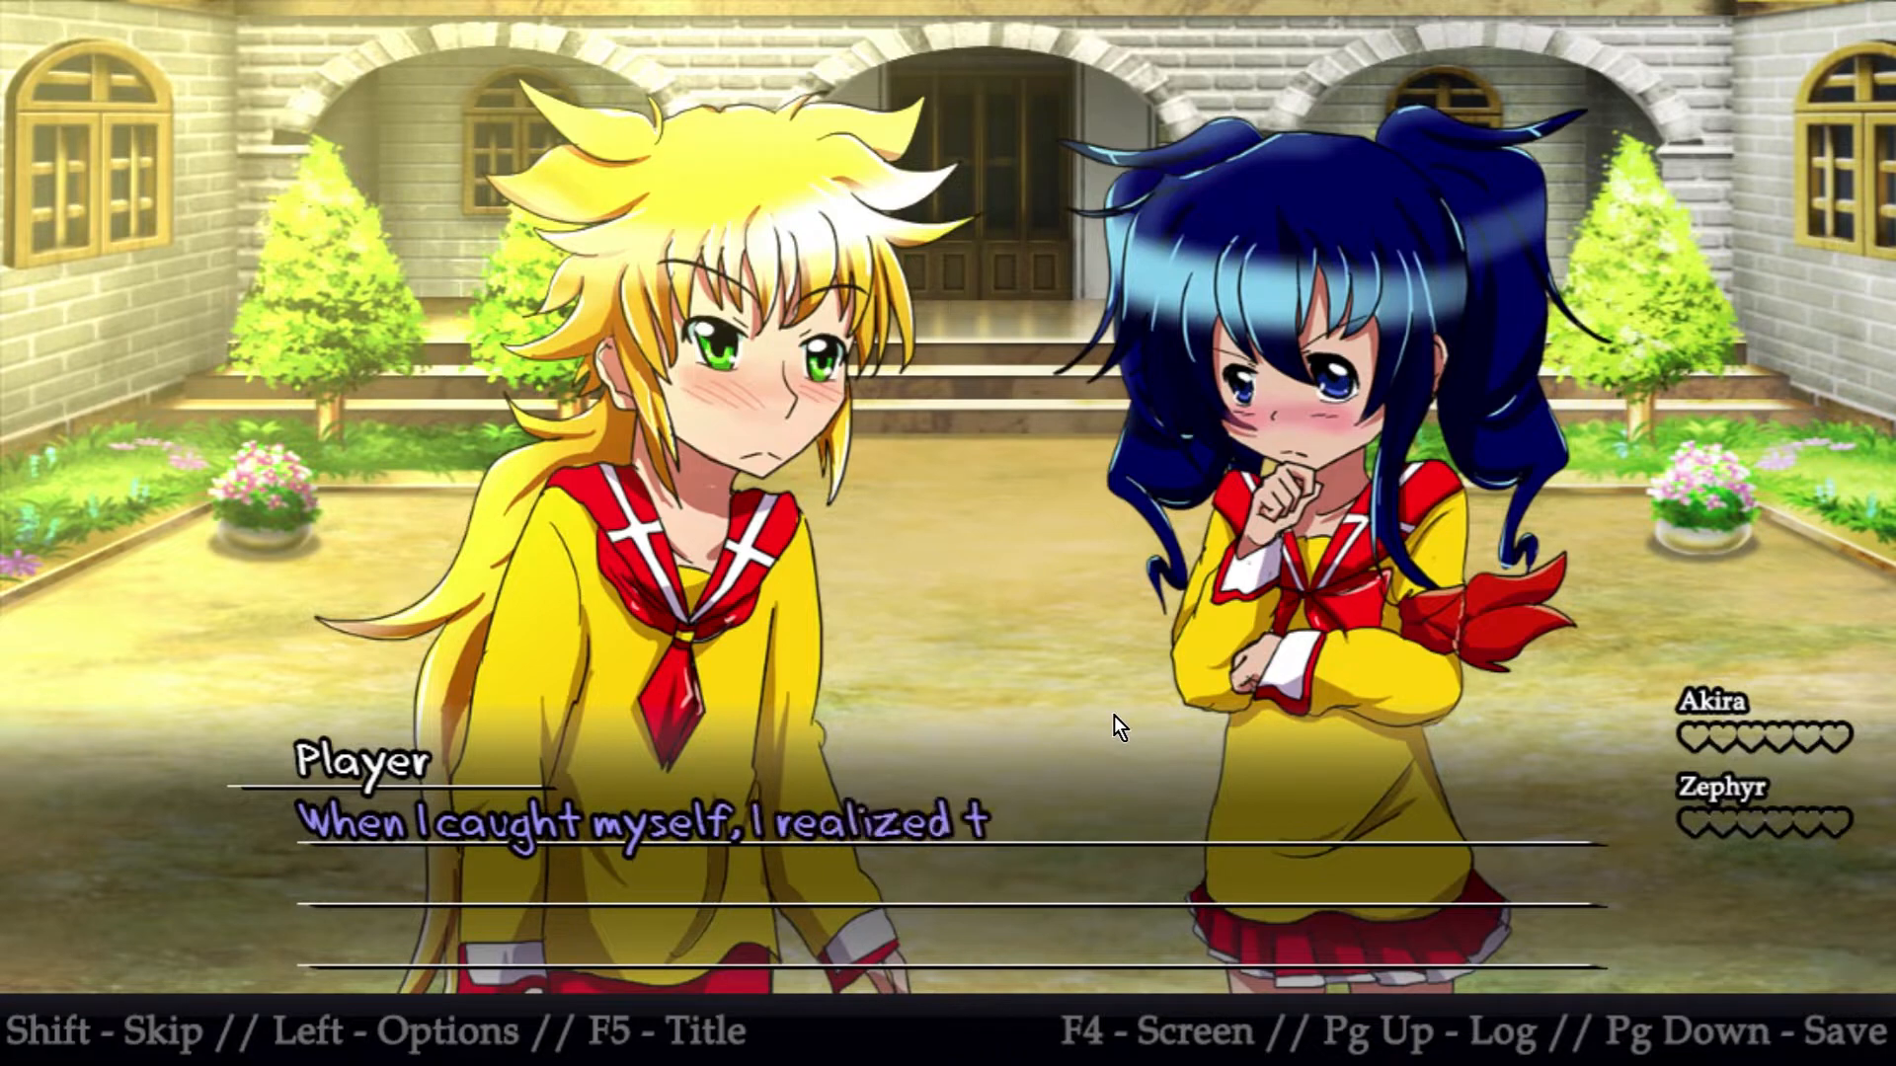
left_click(1081, 584)
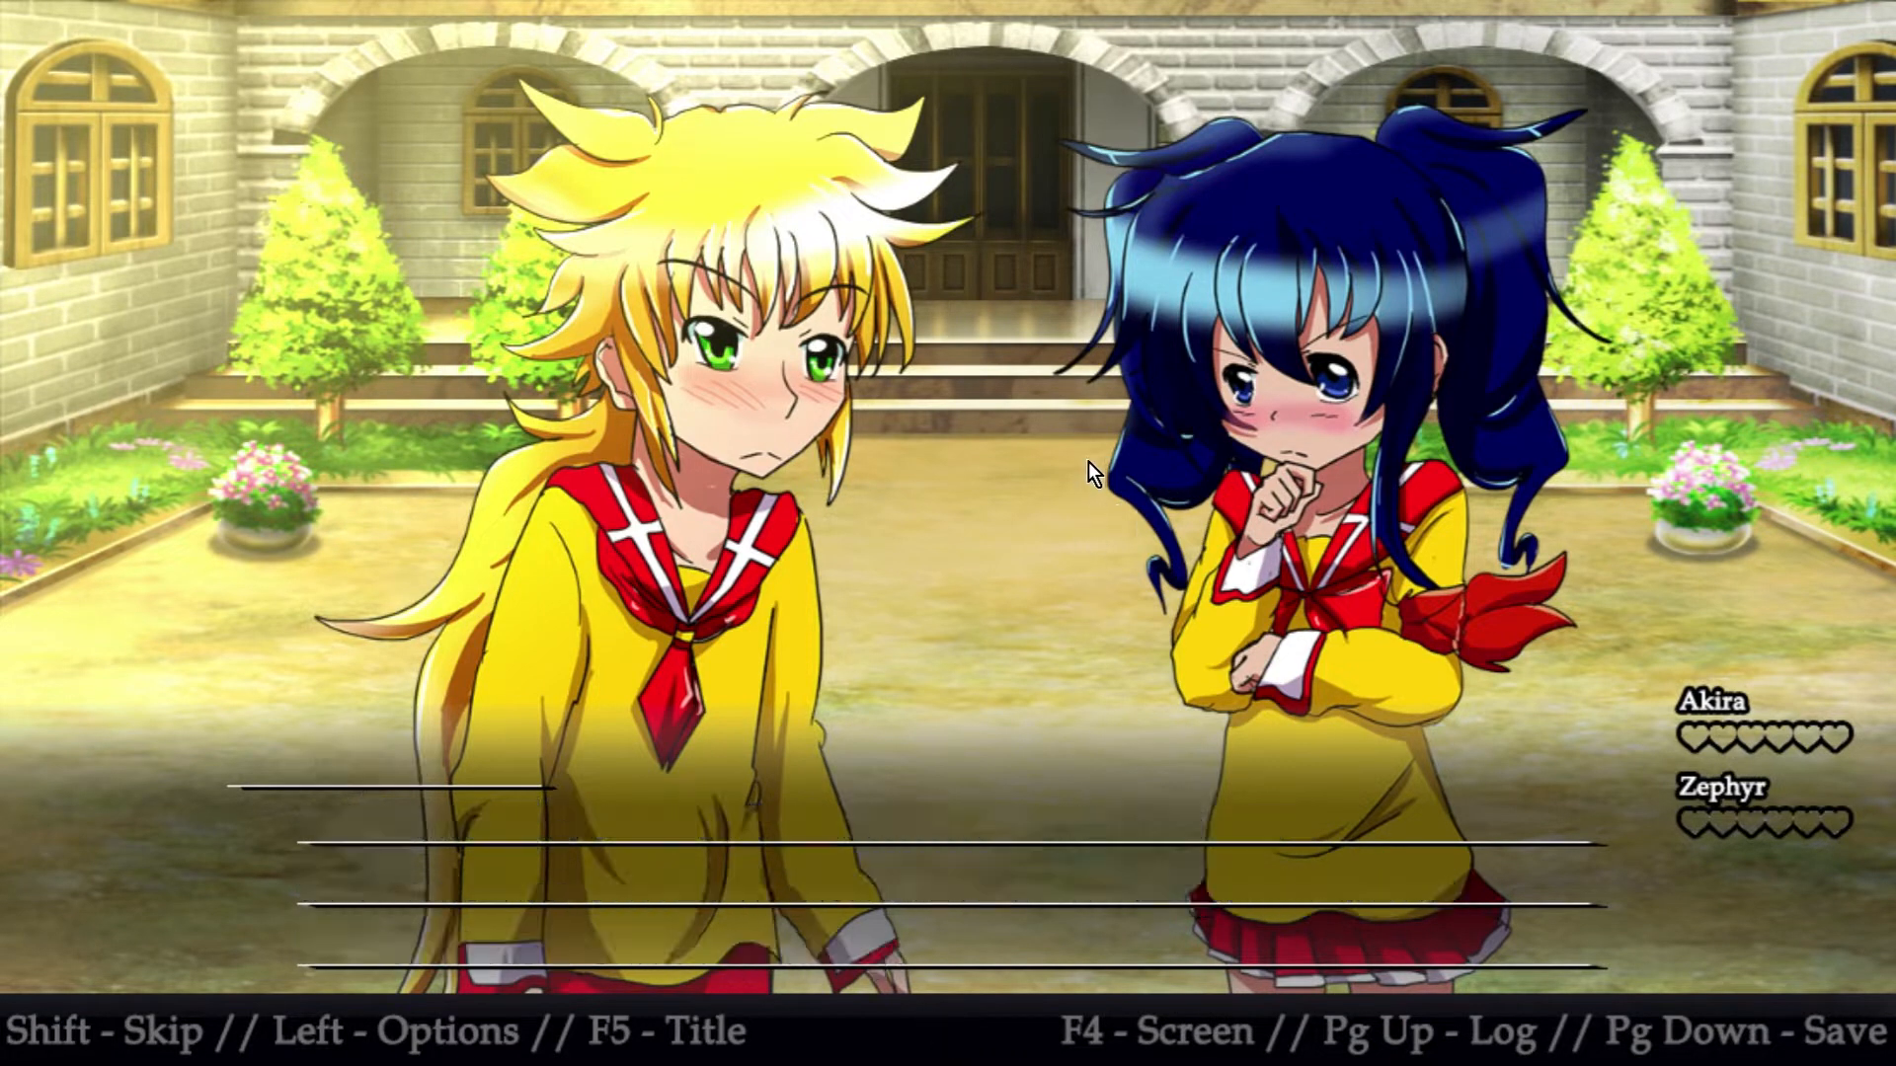
left_click(1084, 460)
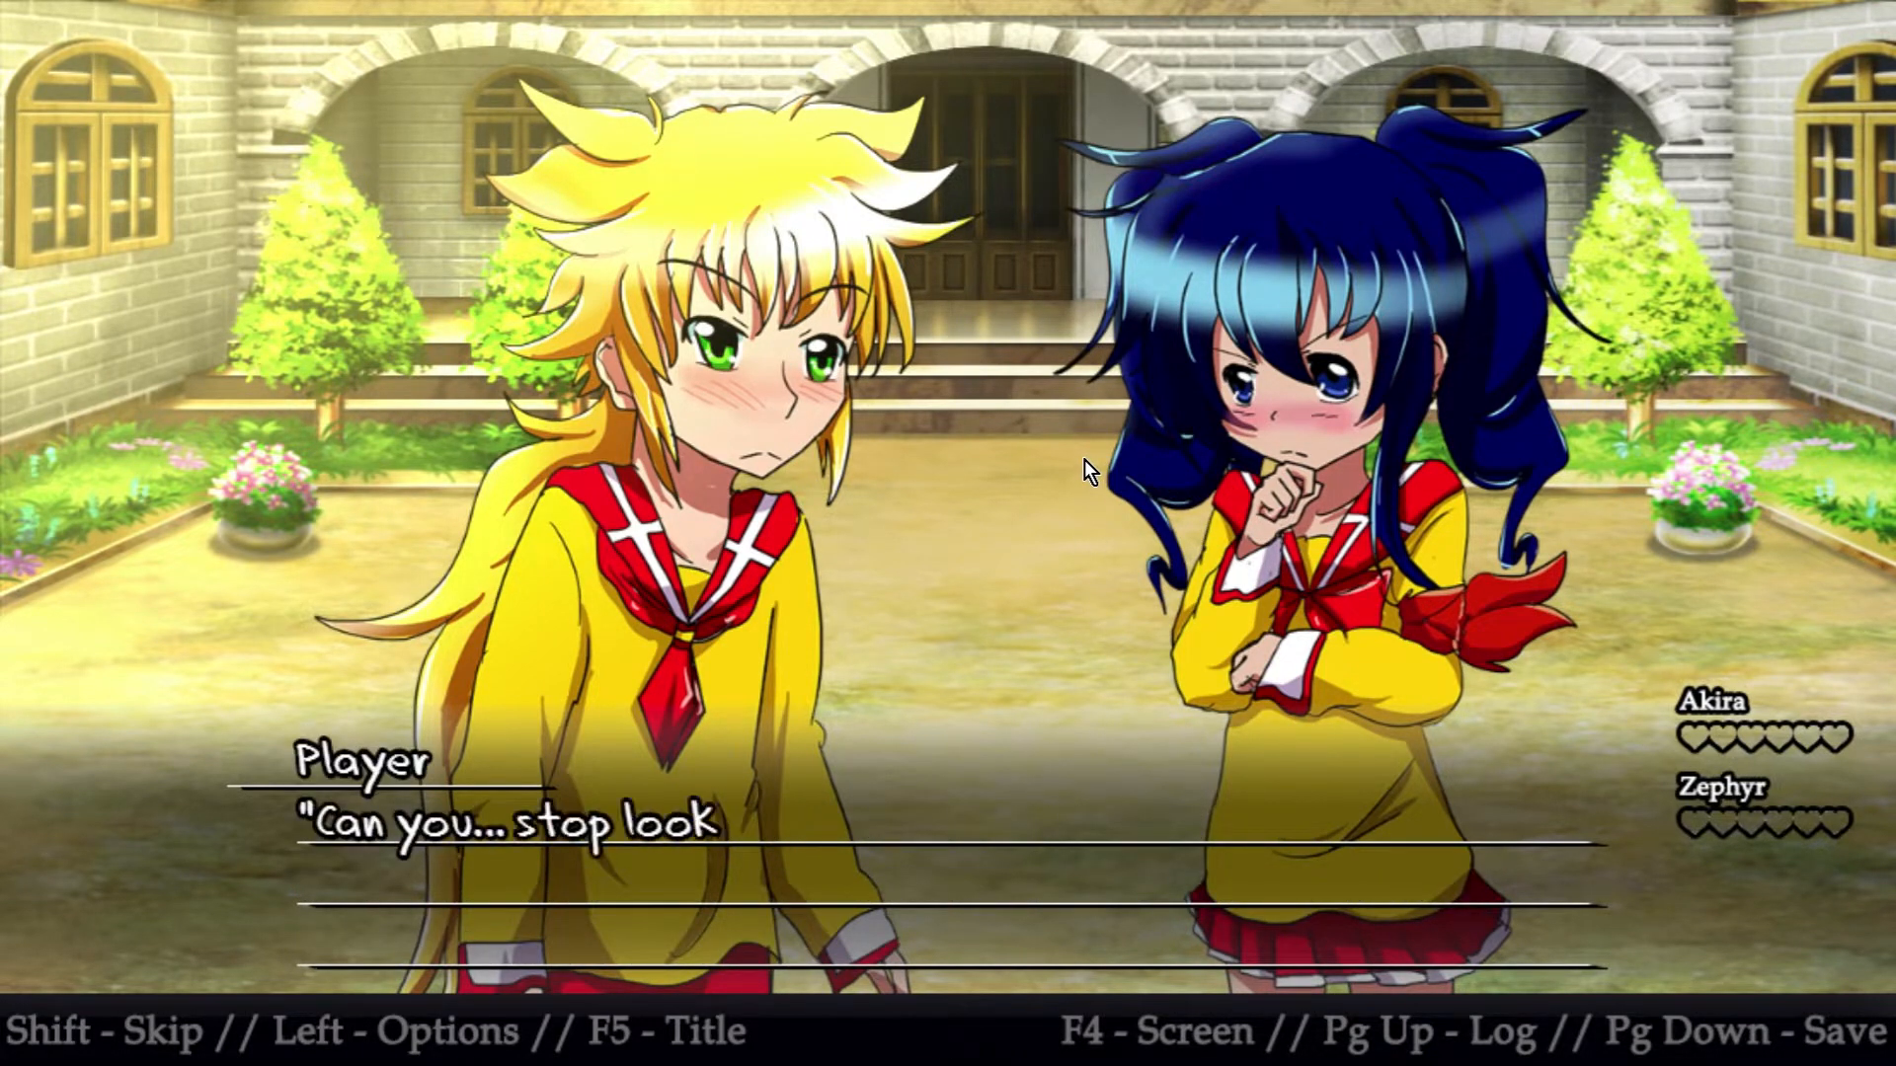
left_click(1084, 459)
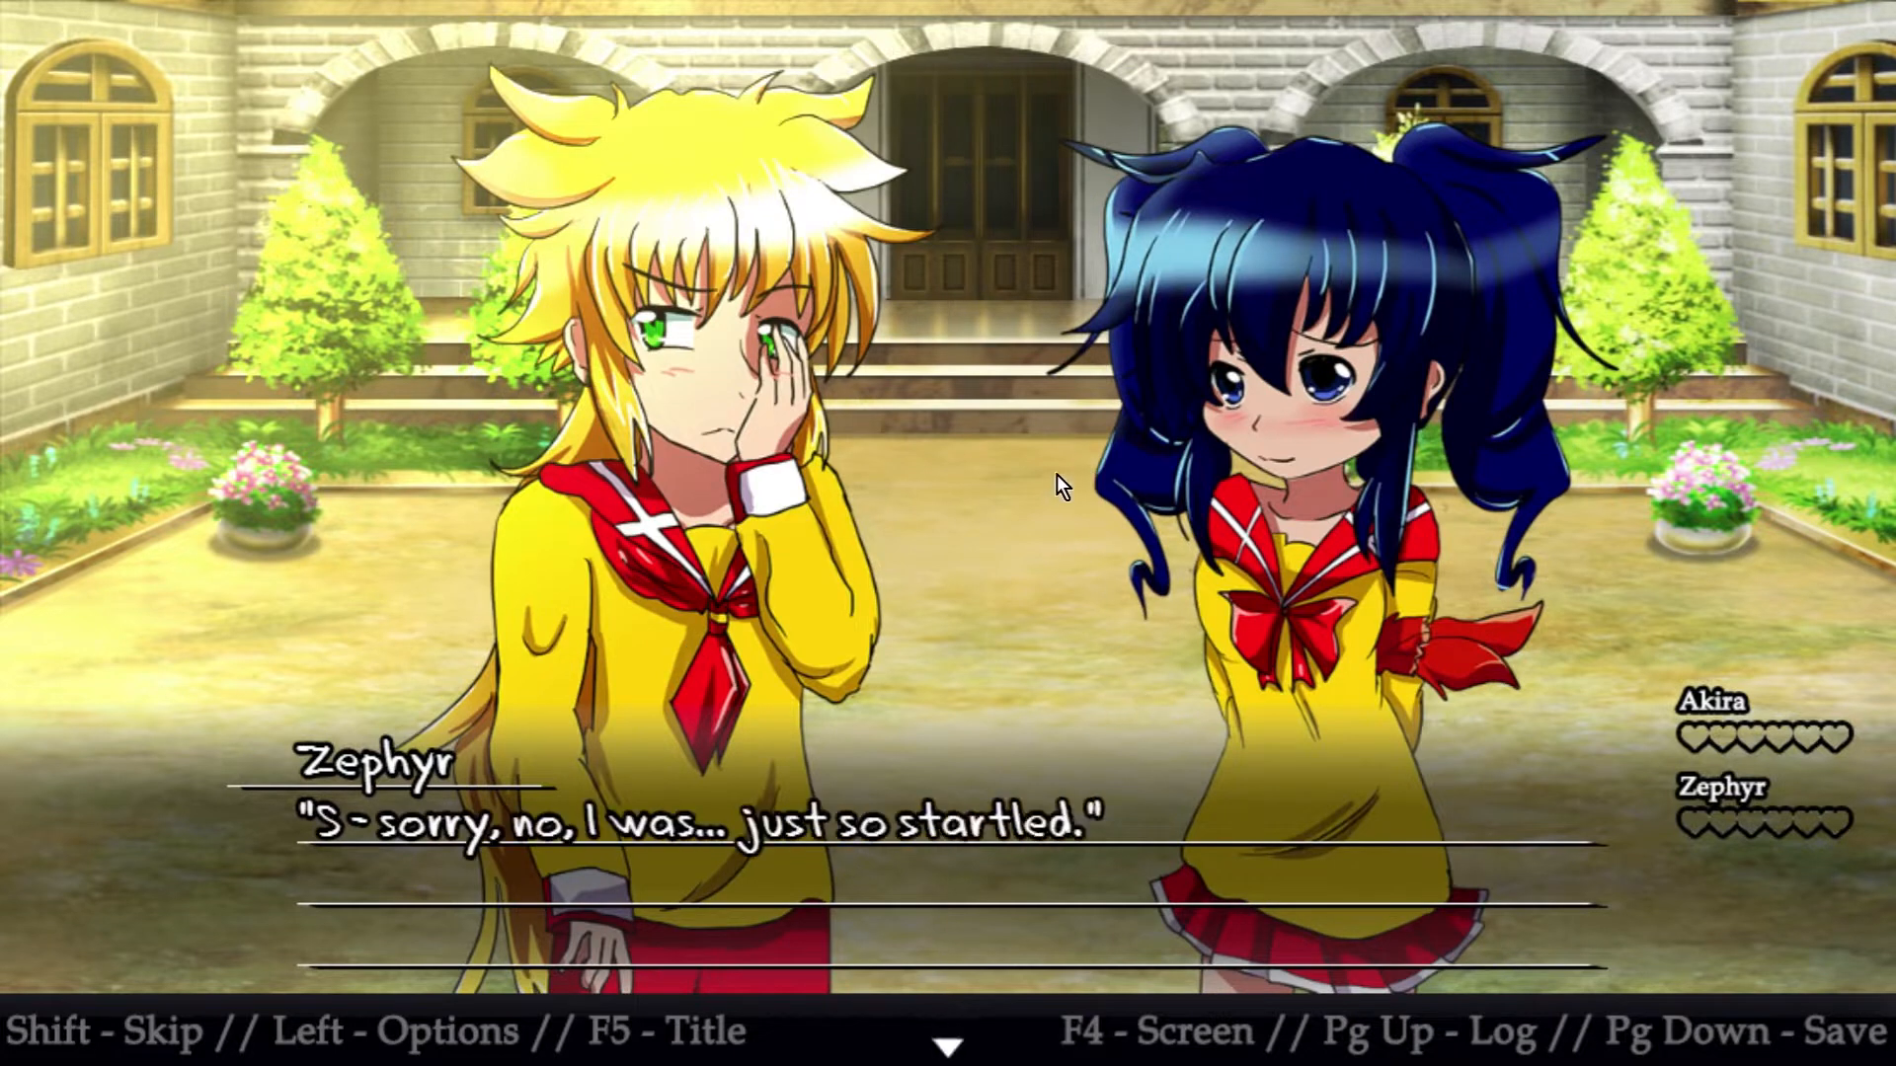
left_click(1056, 474)
left_click(1056, 475)
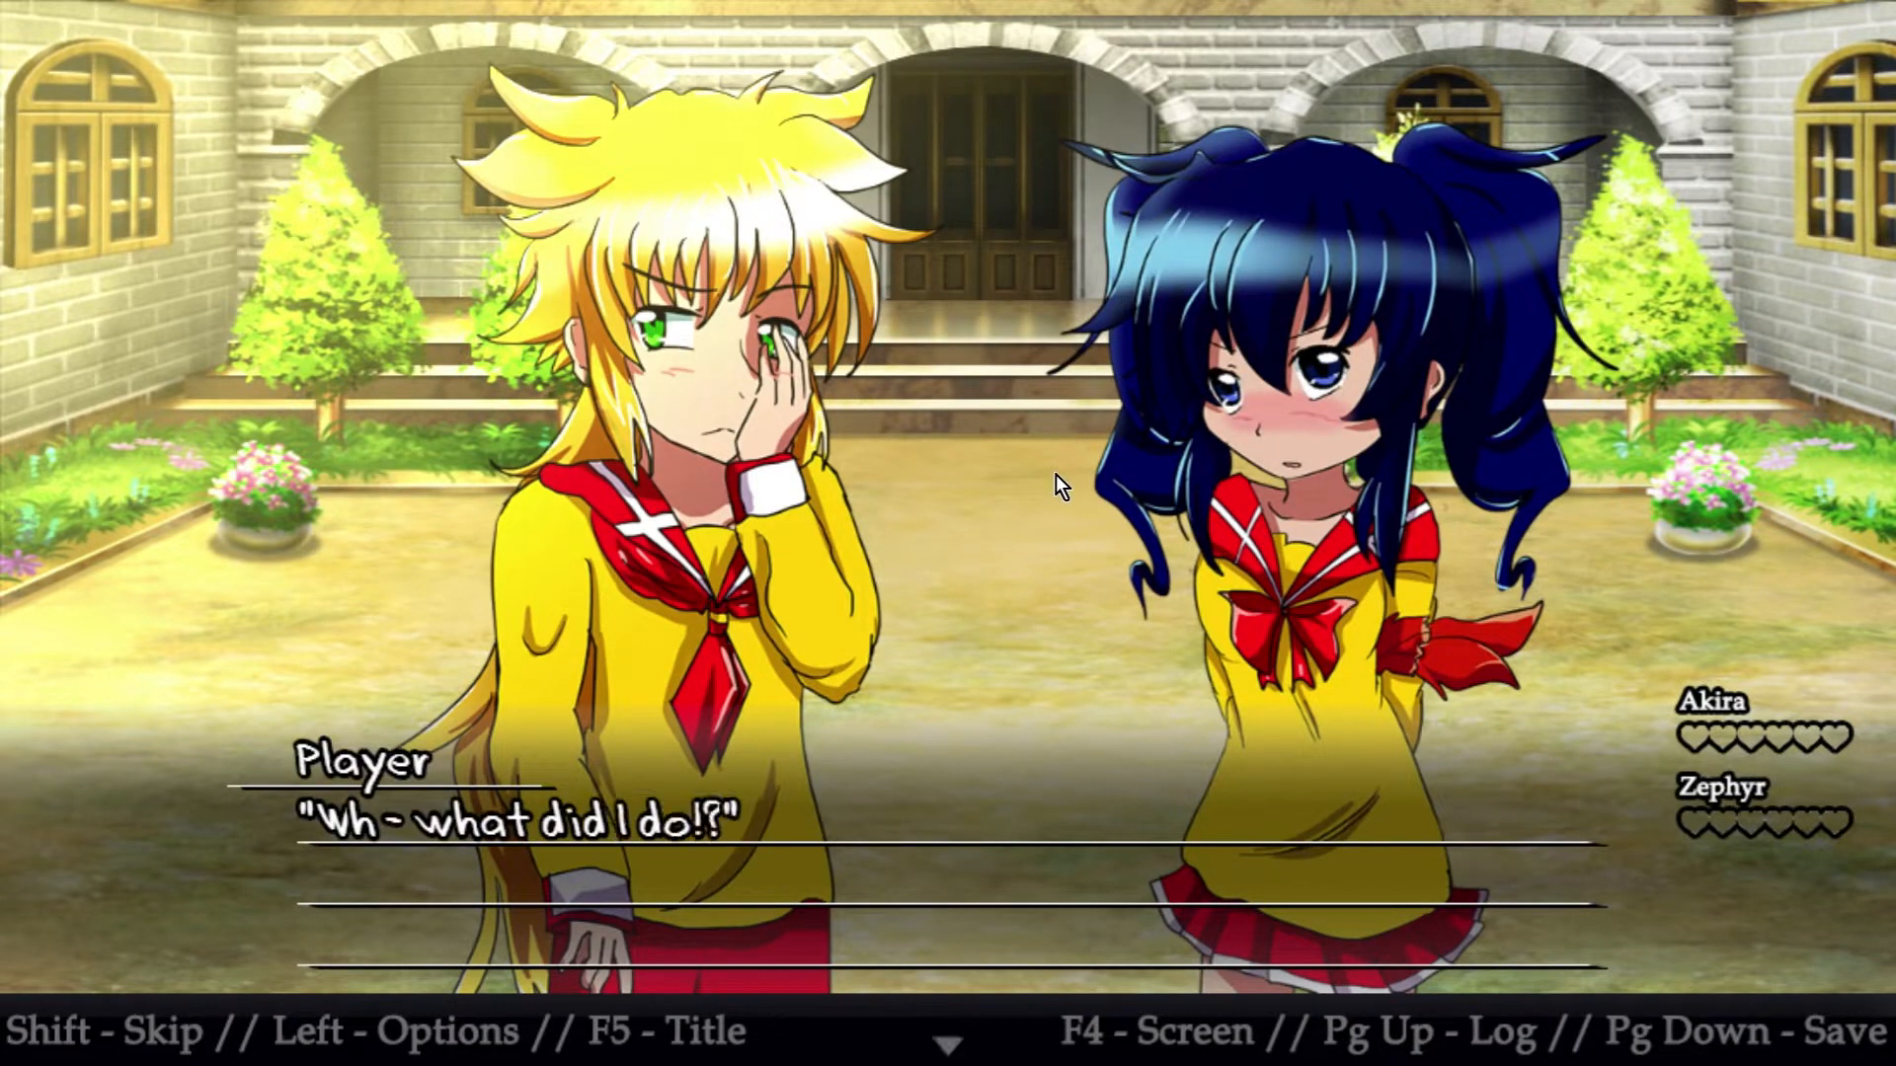
left_click(1056, 476)
left_click(1056, 474)
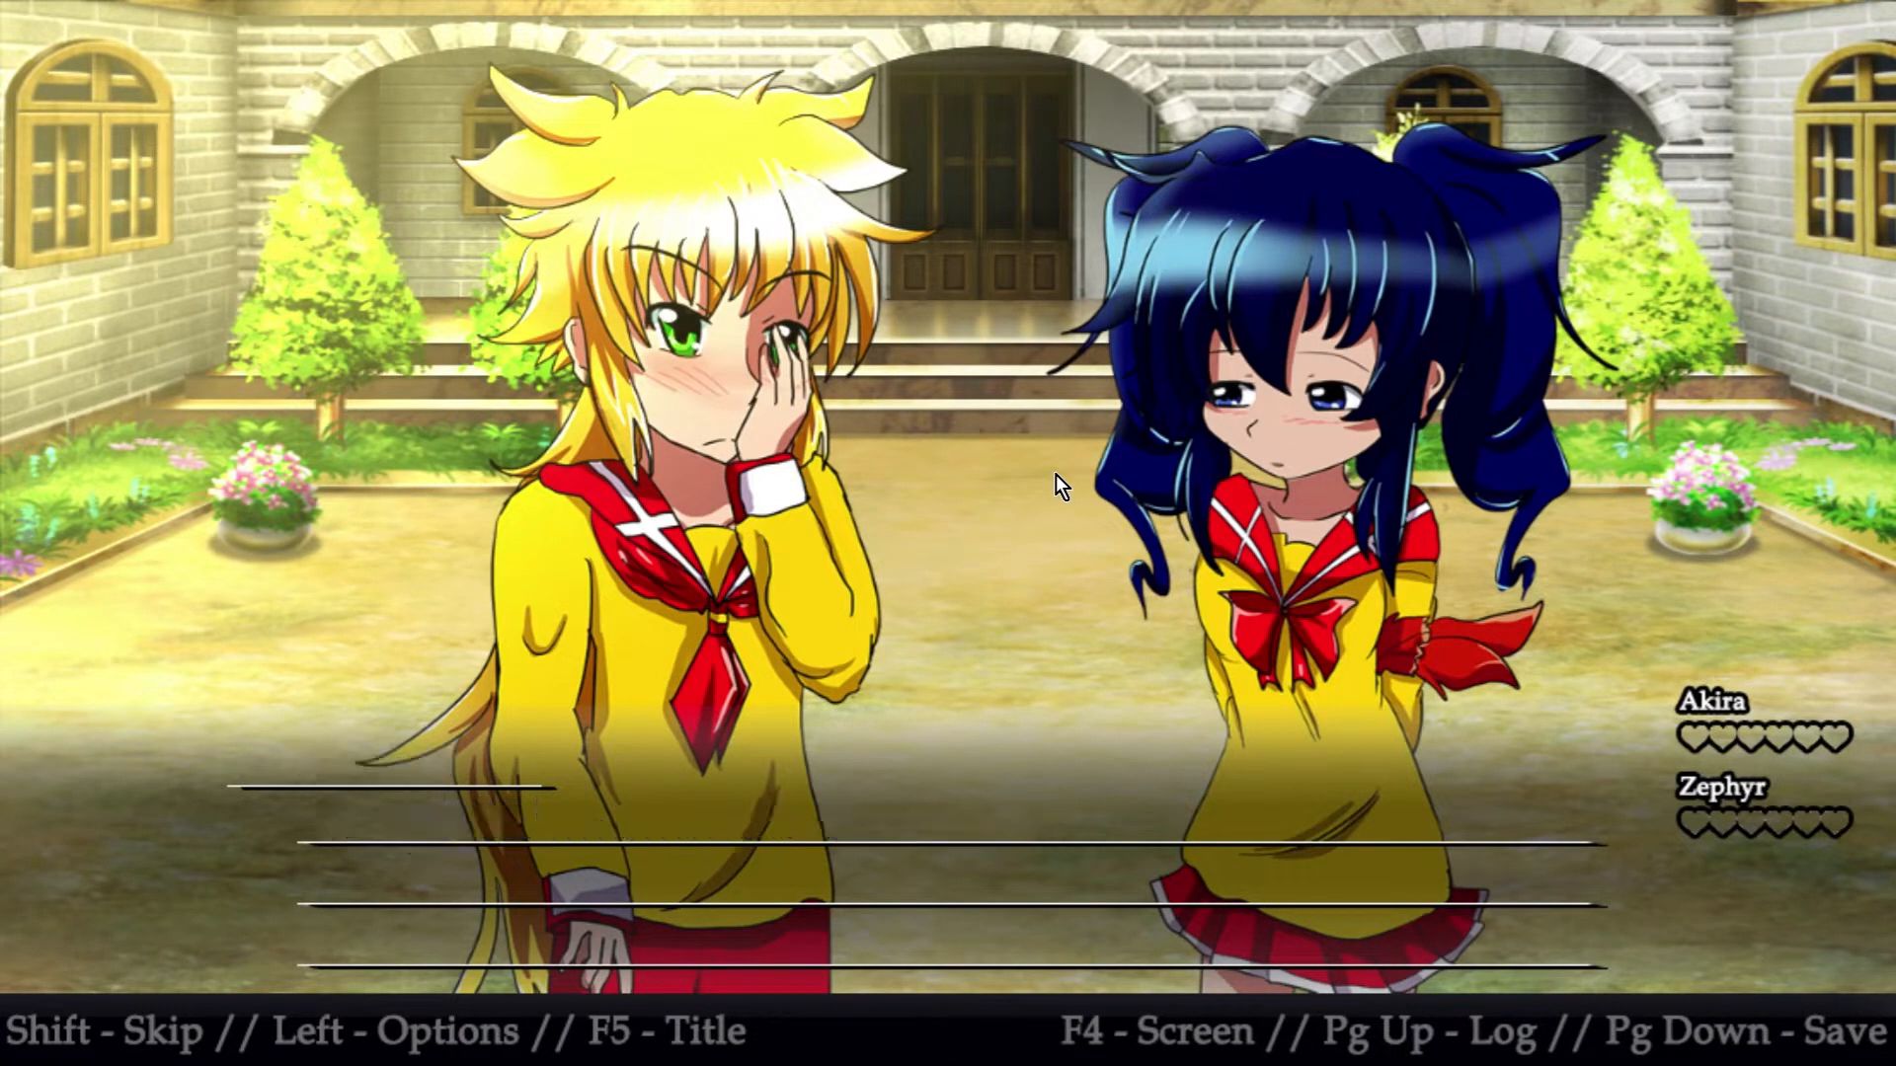
Advance the playtest from the player's "...OH." line through "...Oh no. That made me happy." to the scene's last line
left_click(1051, 433)
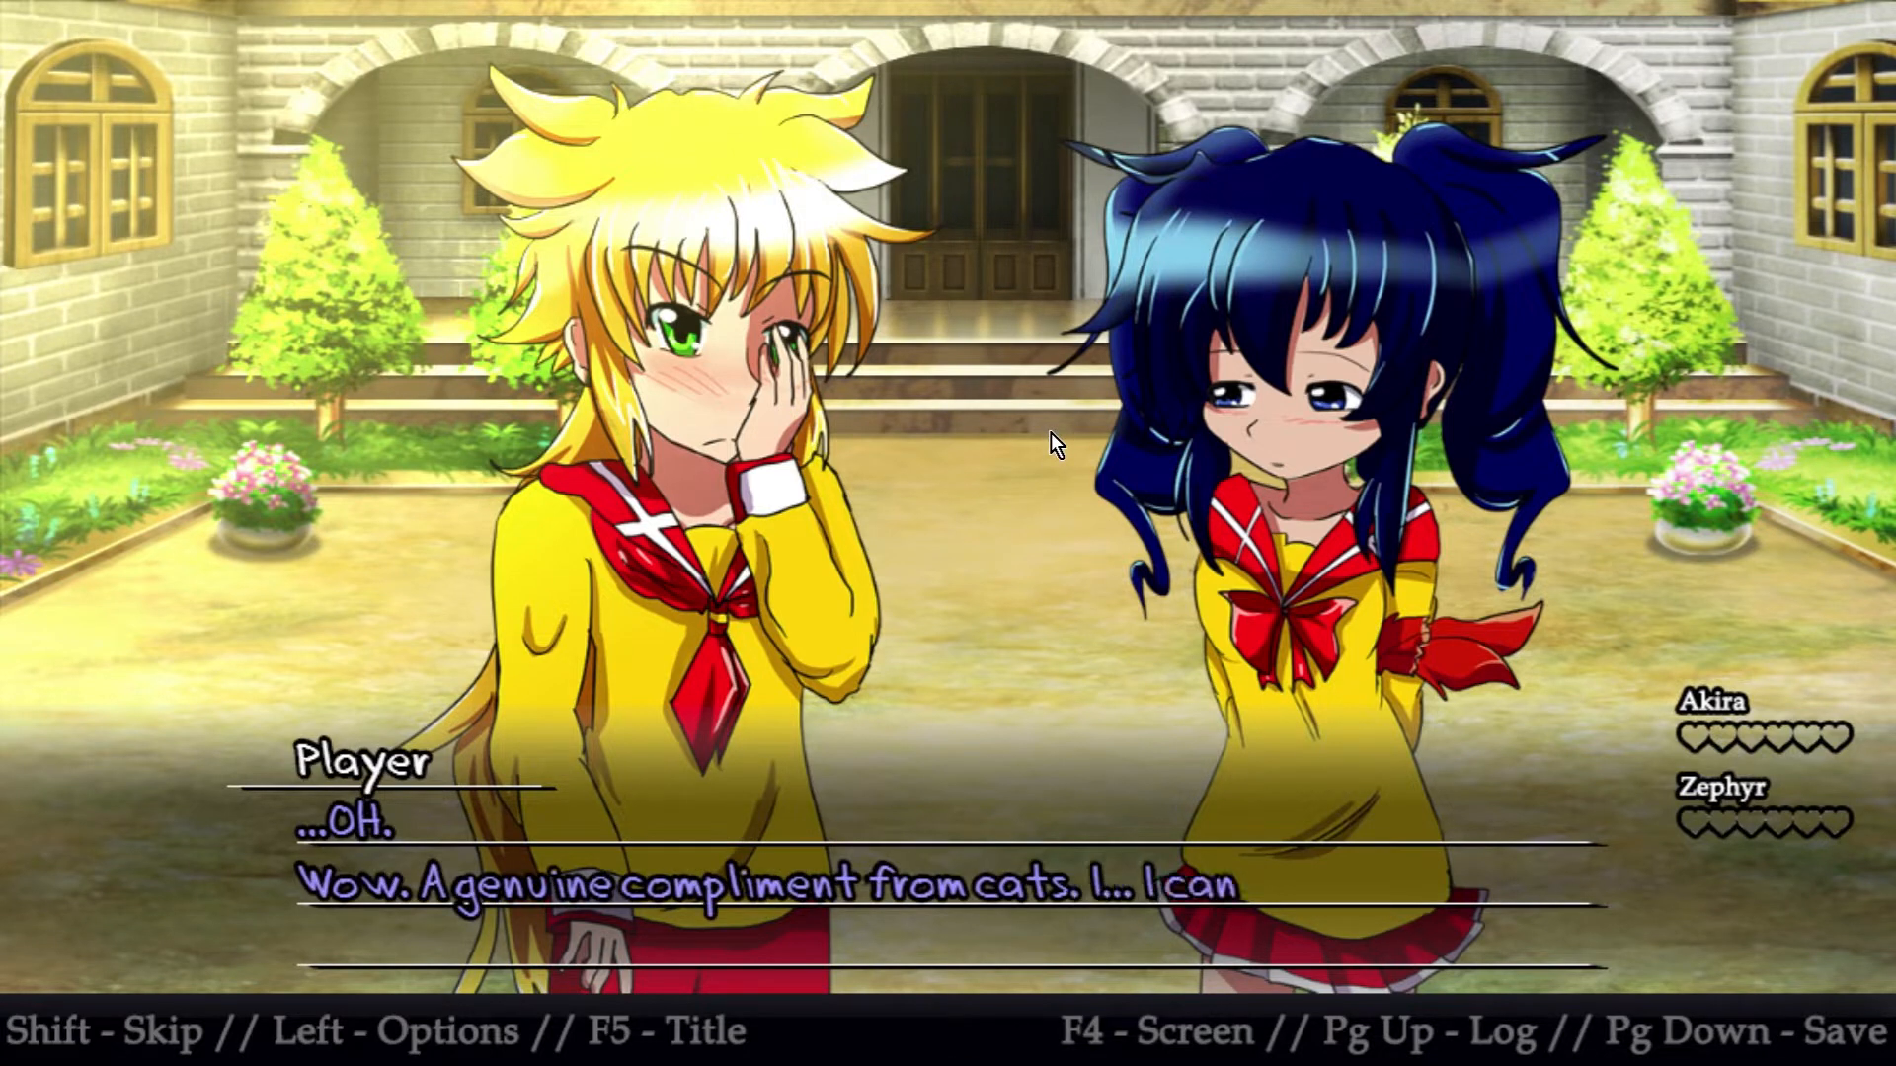
left_click(1050, 433)
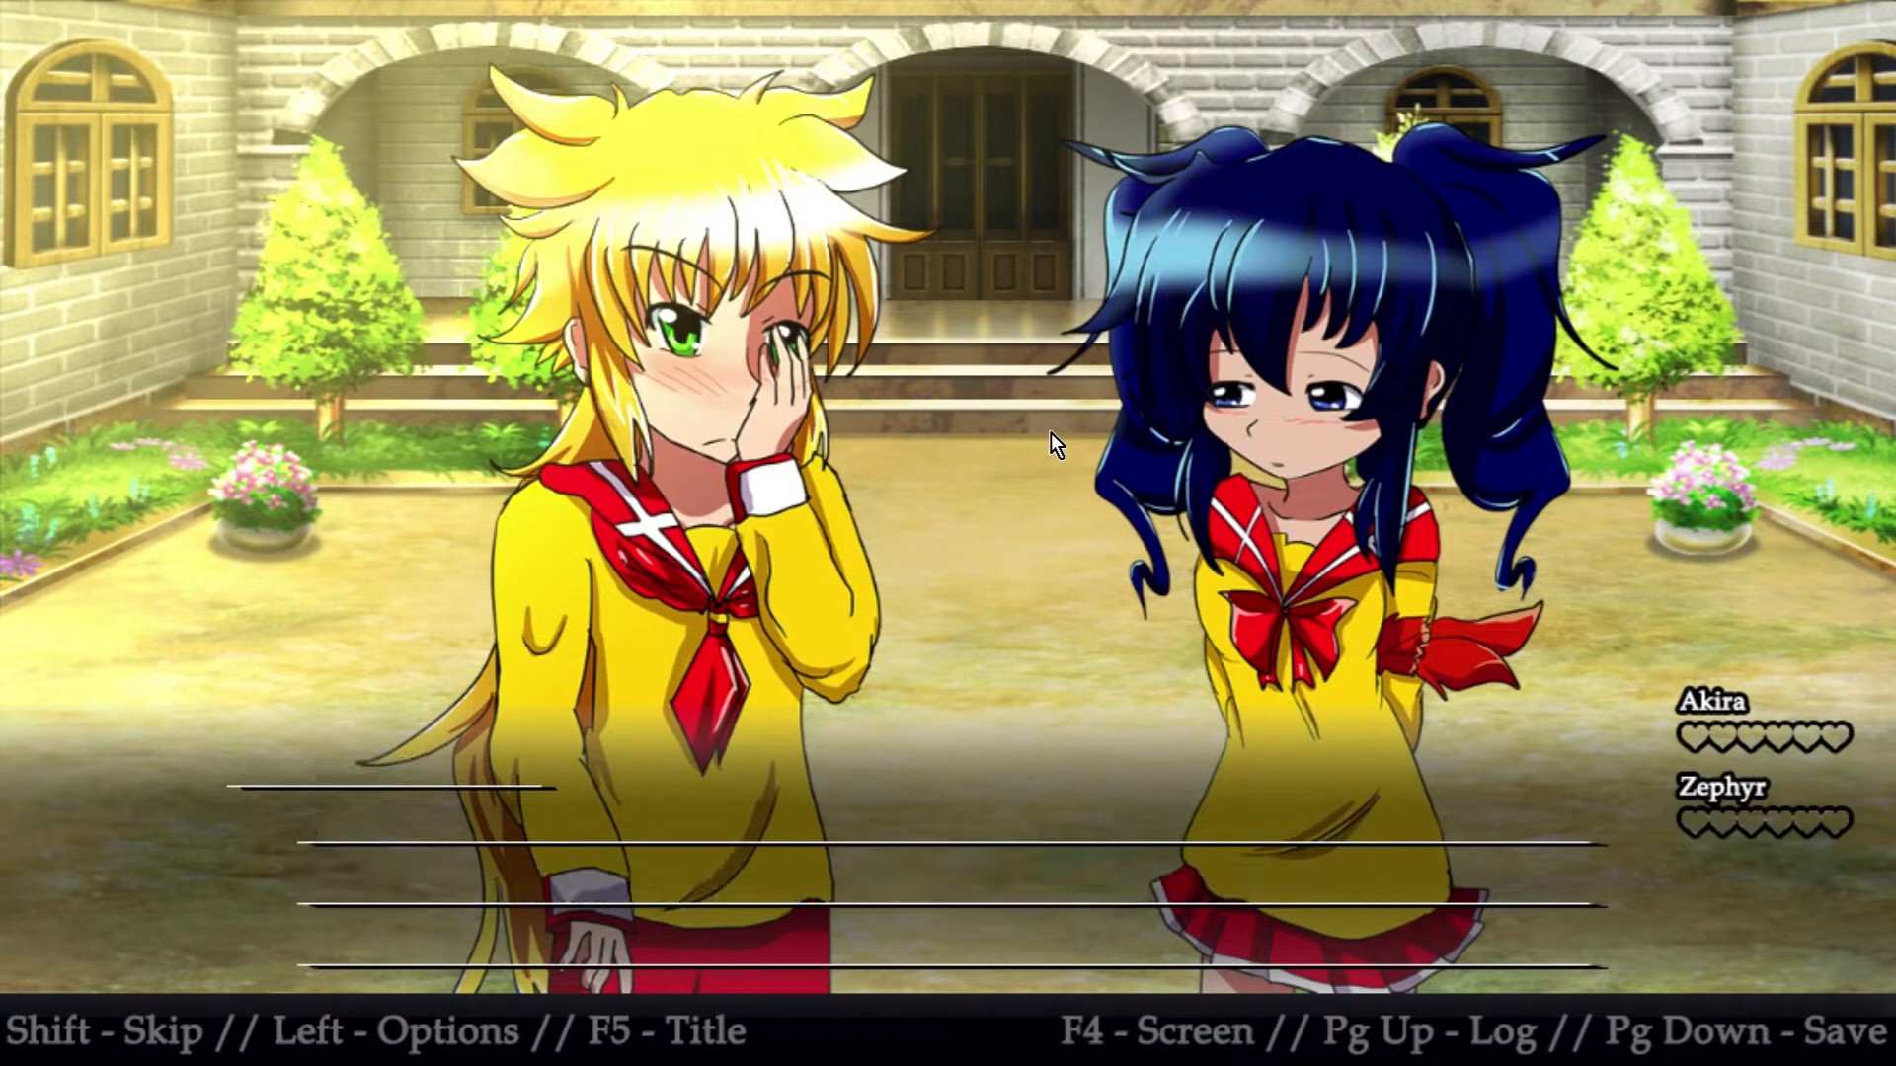
left_click(1005, 472)
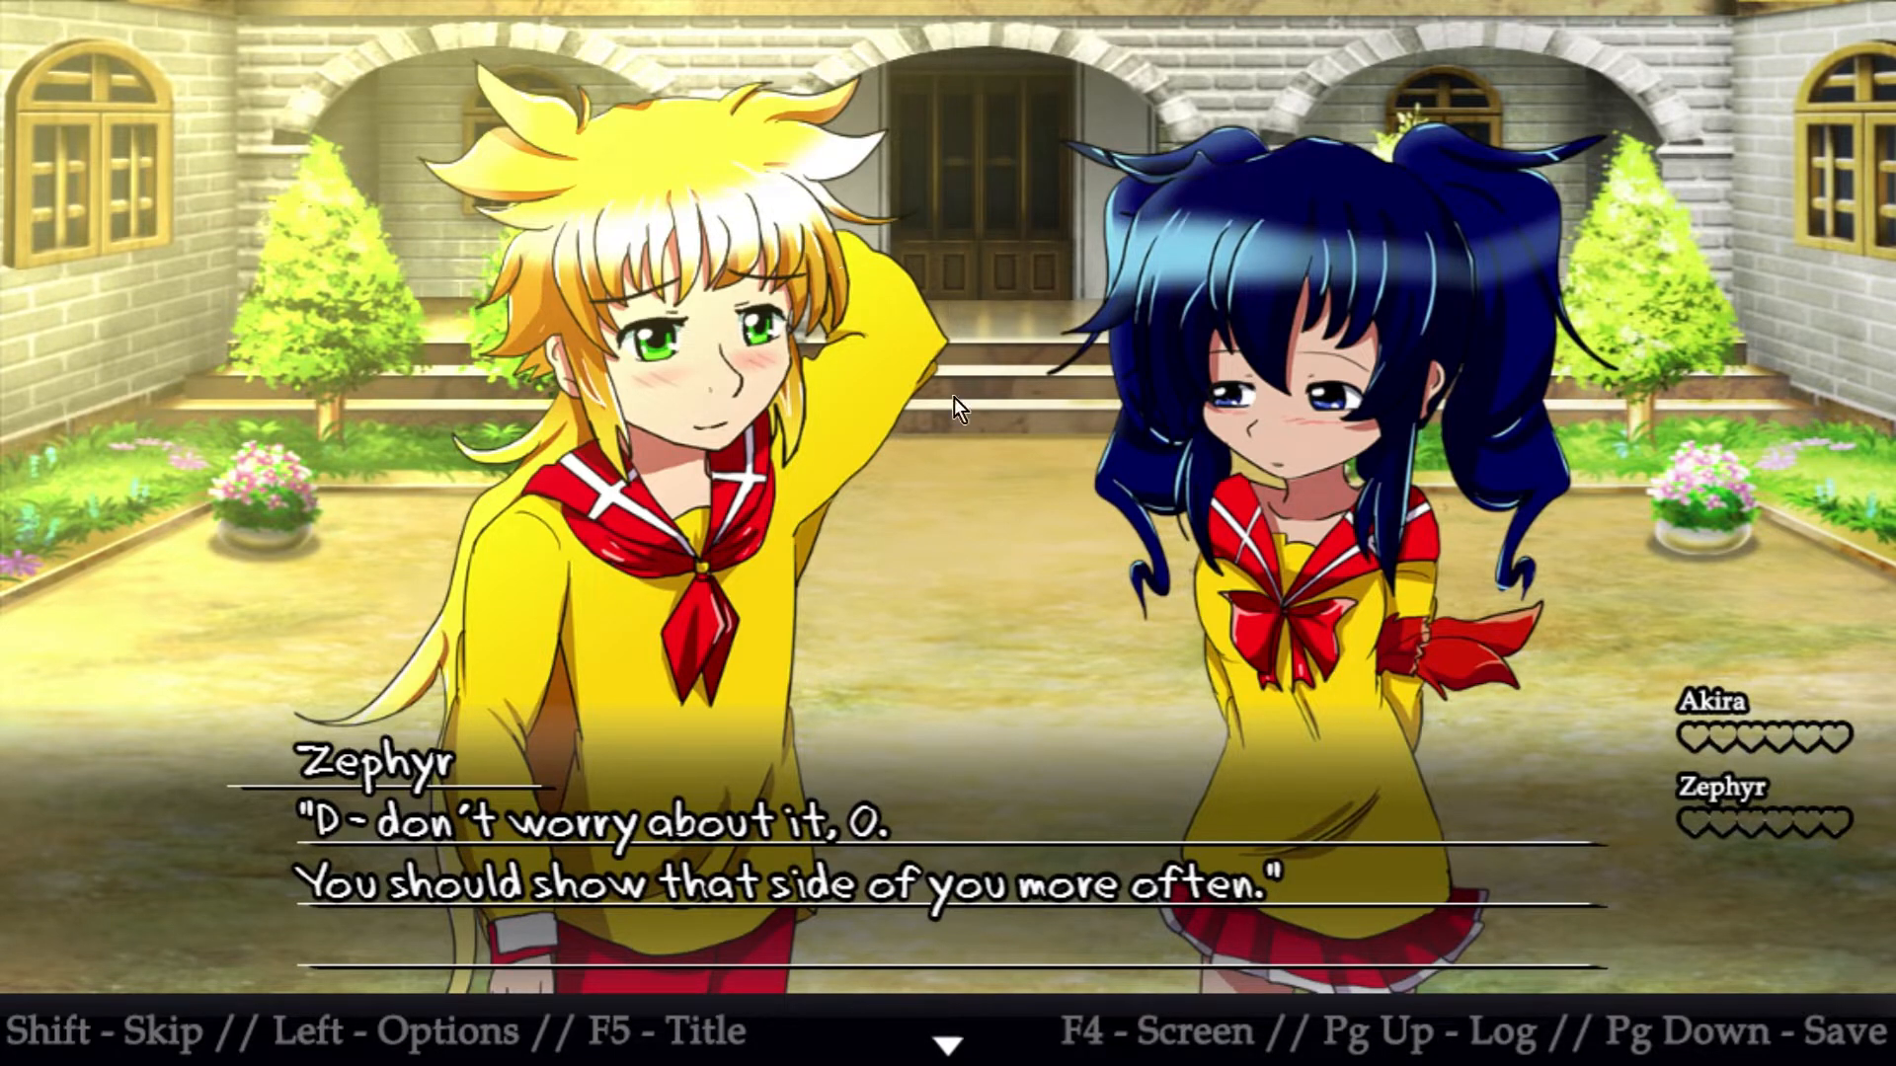
left_click(1483, 96)
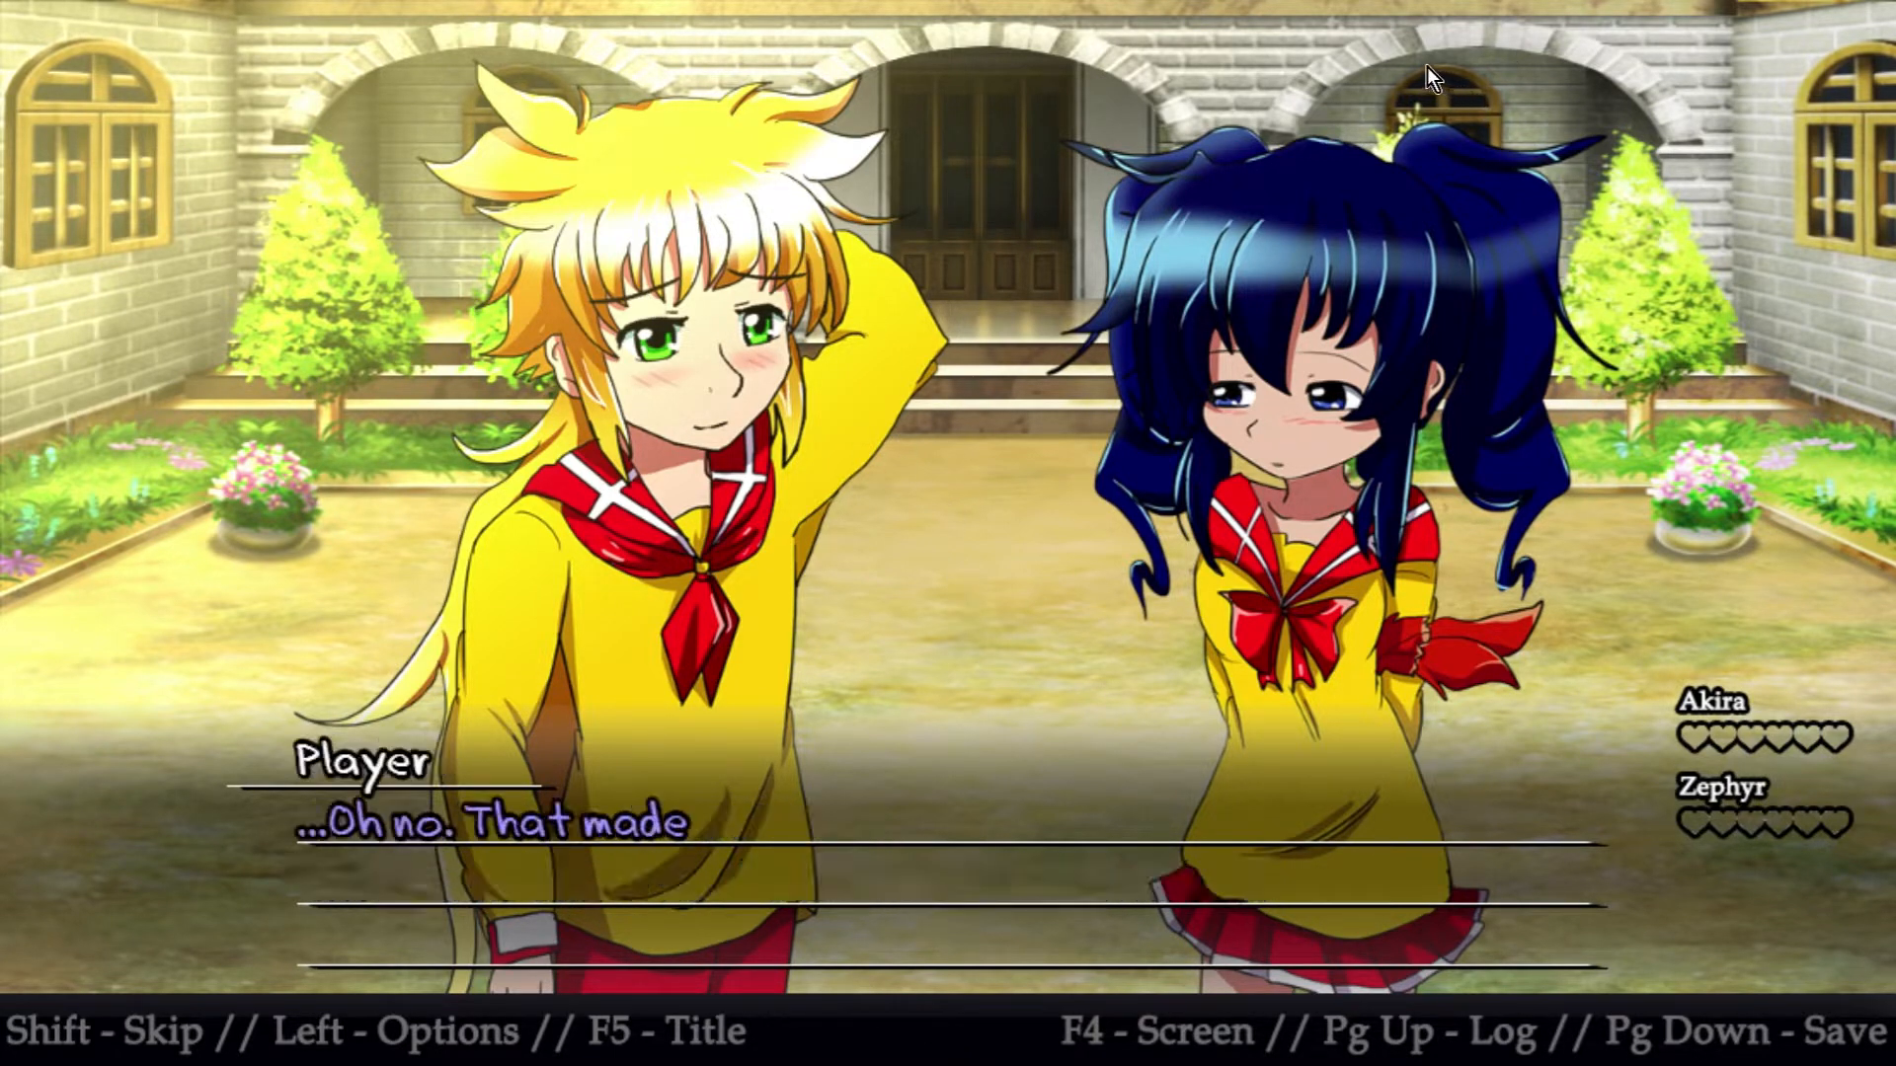
left_click(1358, 20)
left_click(1272, 219)
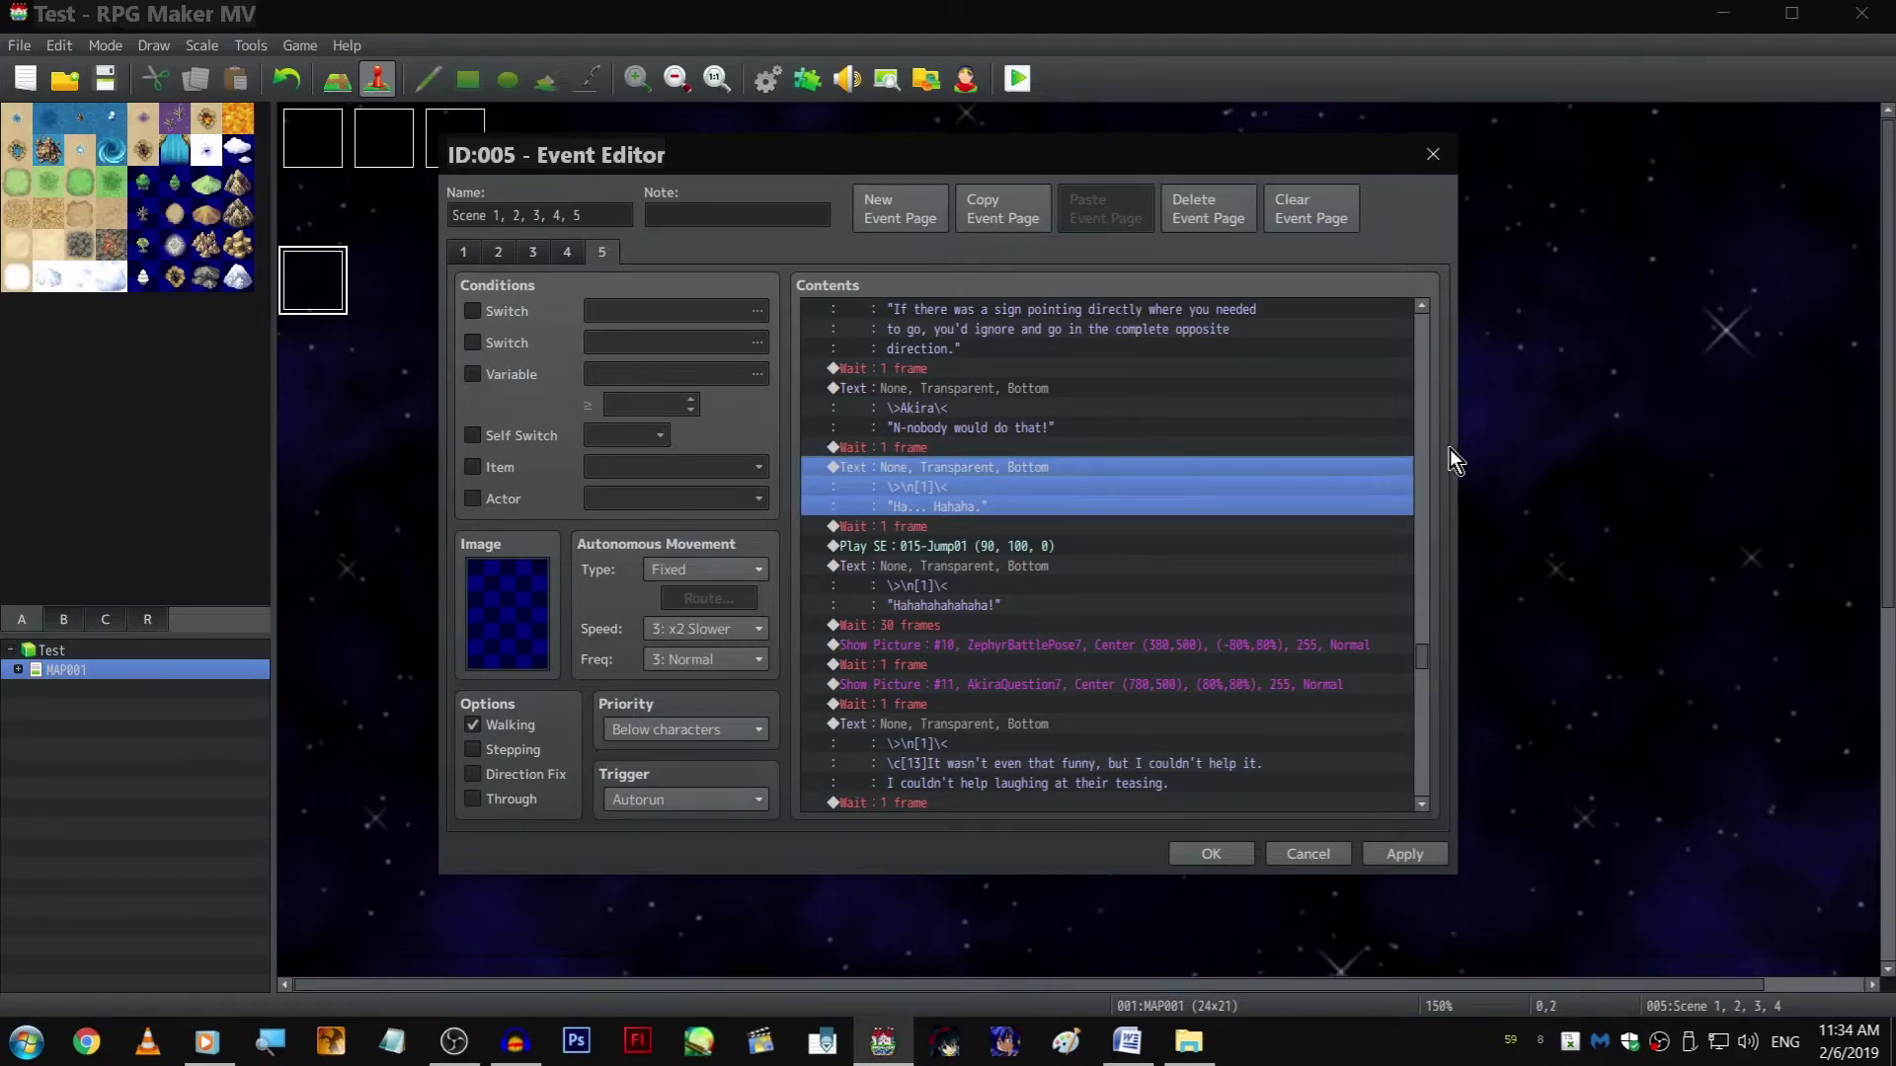
On page 5, move all commands inside the "Name of Zephyr is Zephyr" branch into its Else branch
scroll(1410, 518, "down", 4)
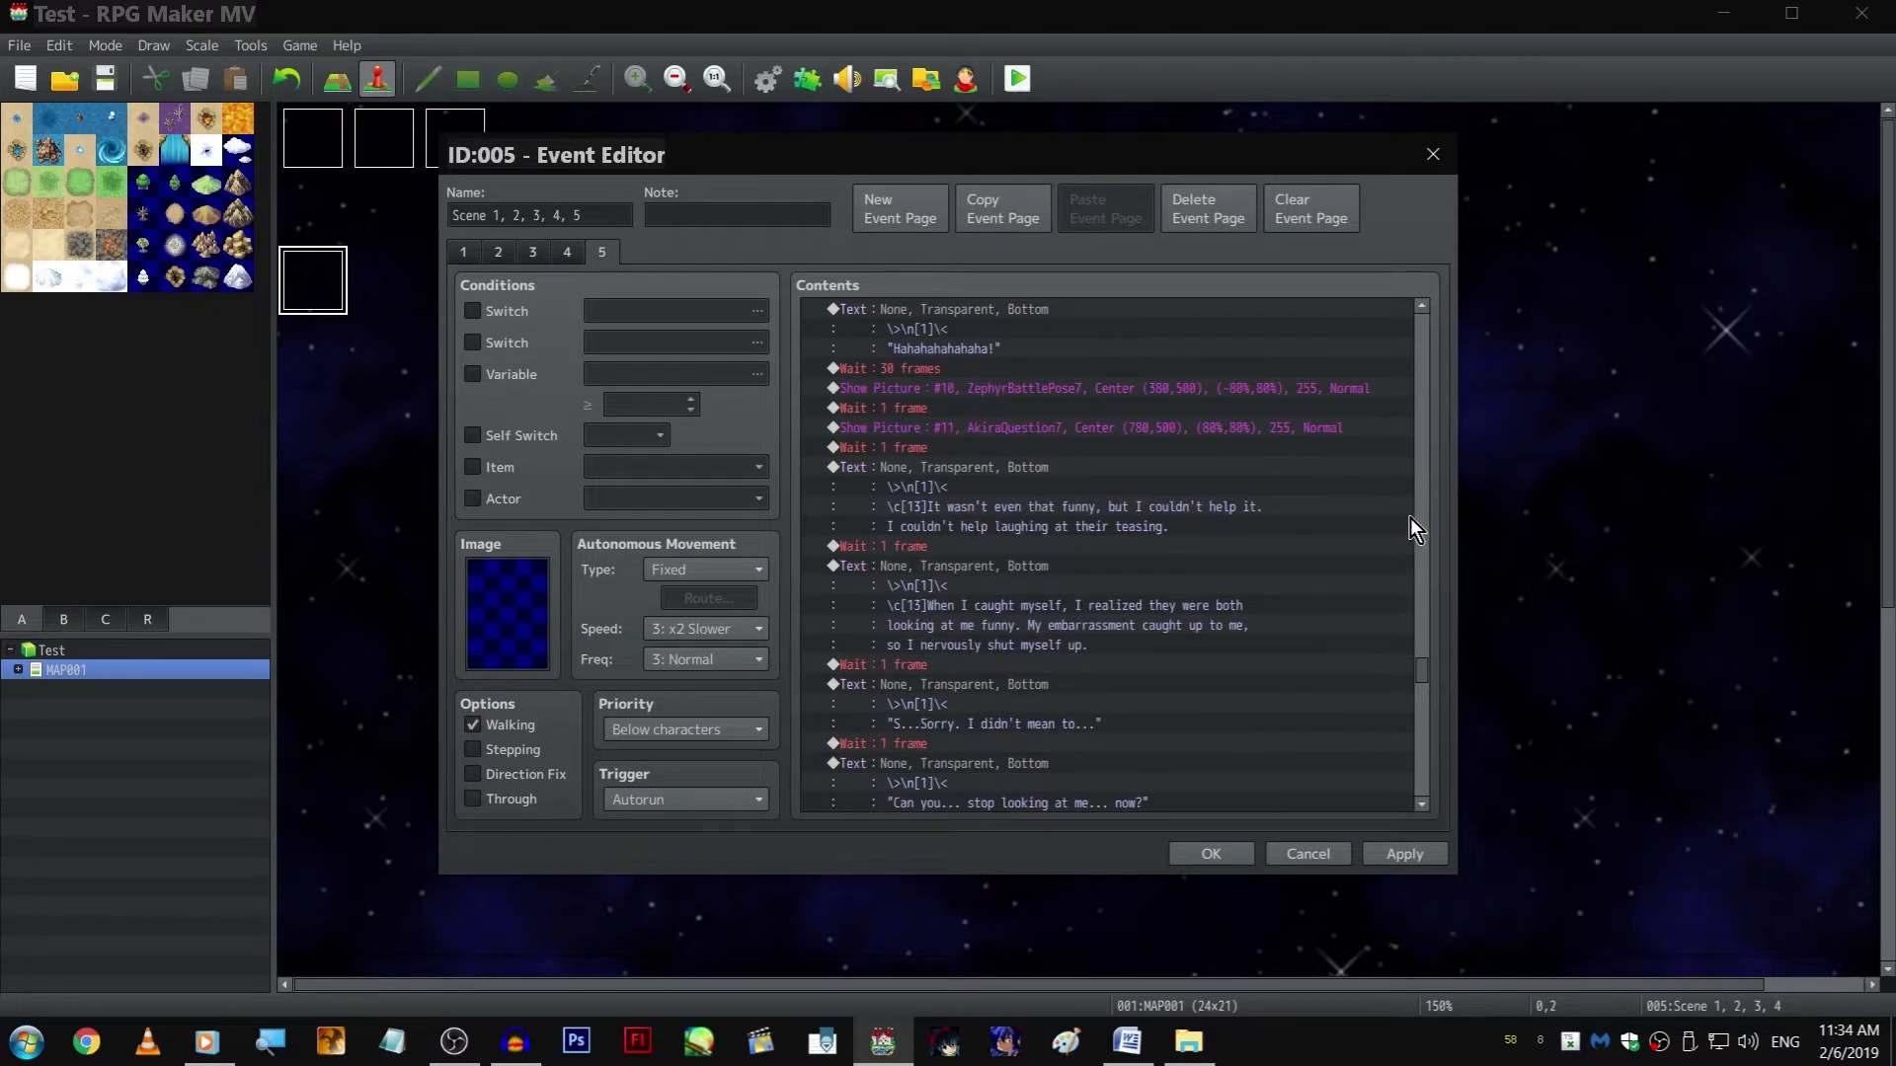
left_click_drag(1422, 671, 1422, 797)
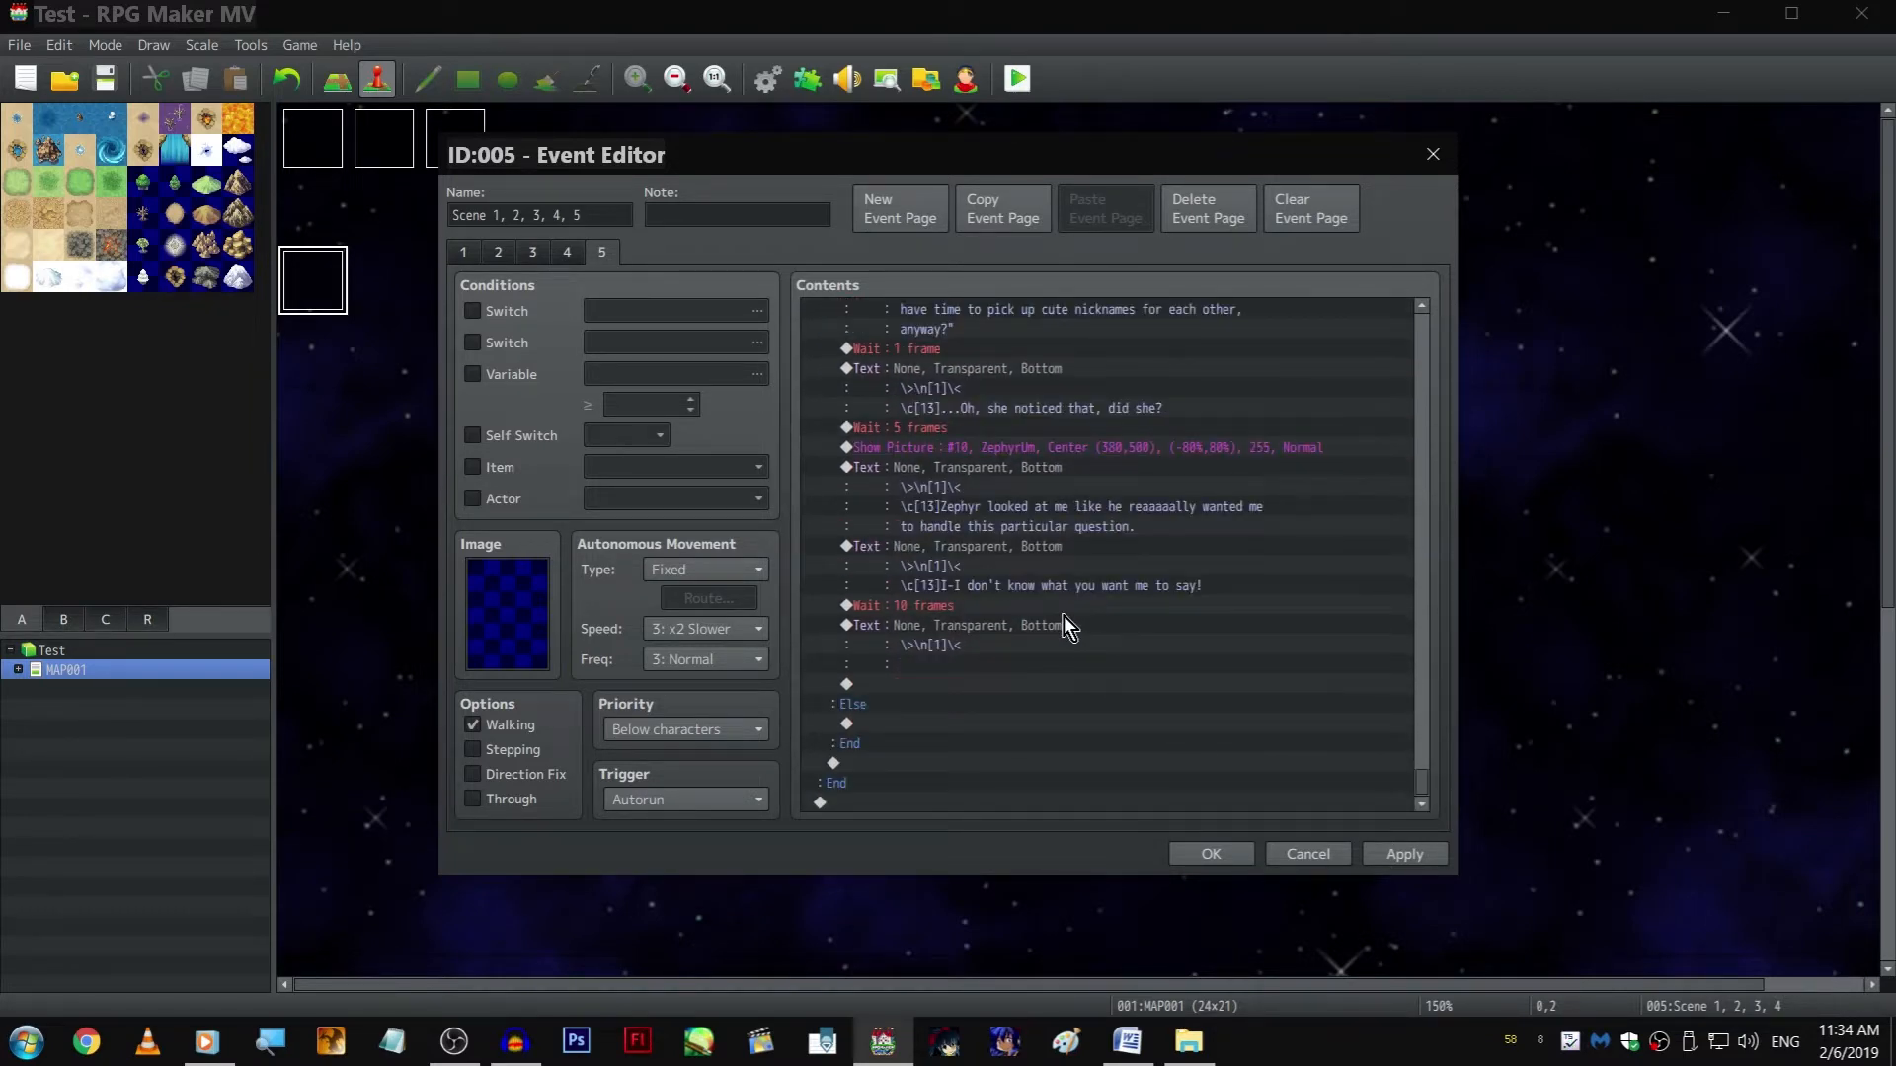
scroll(1064, 614, "up", 10)
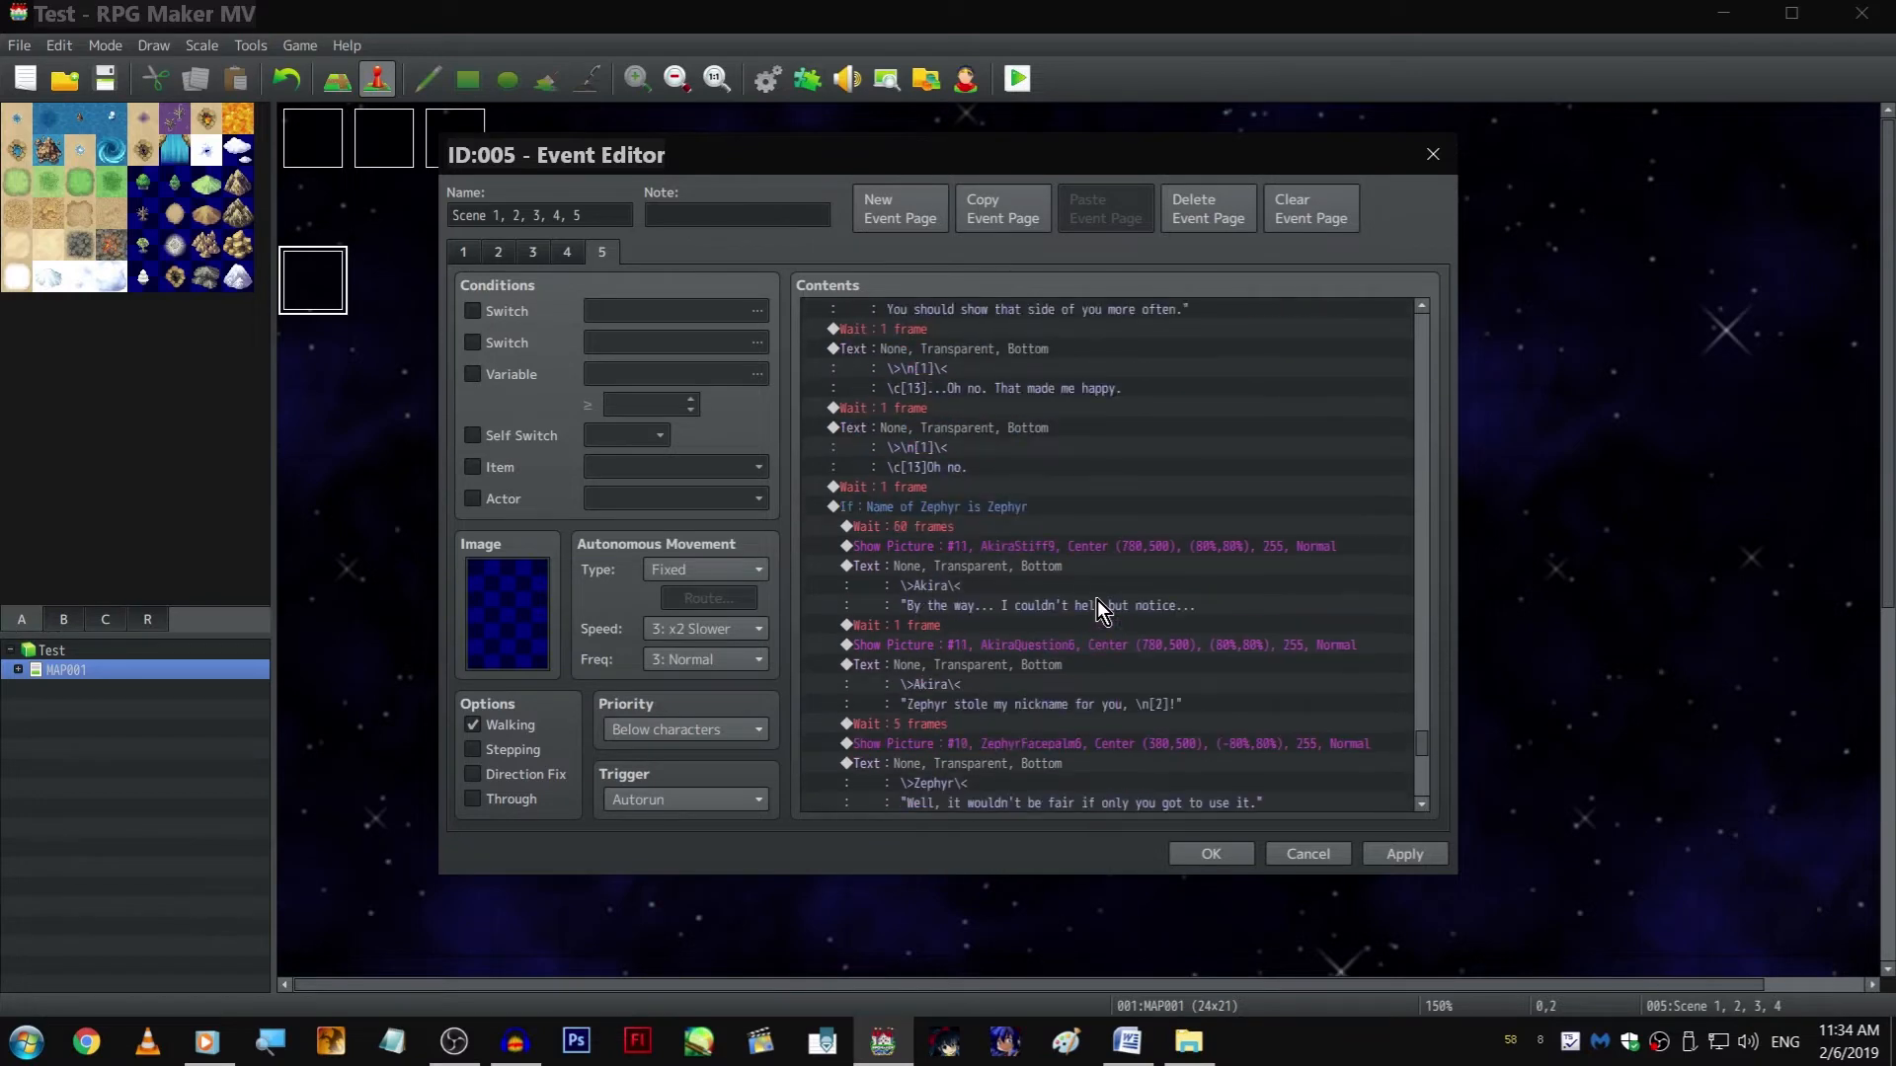
left_click(1069, 506)
left_click(1062, 528)
scroll(1077, 583, "down", 5)
left_click(1039, 637, "shift")
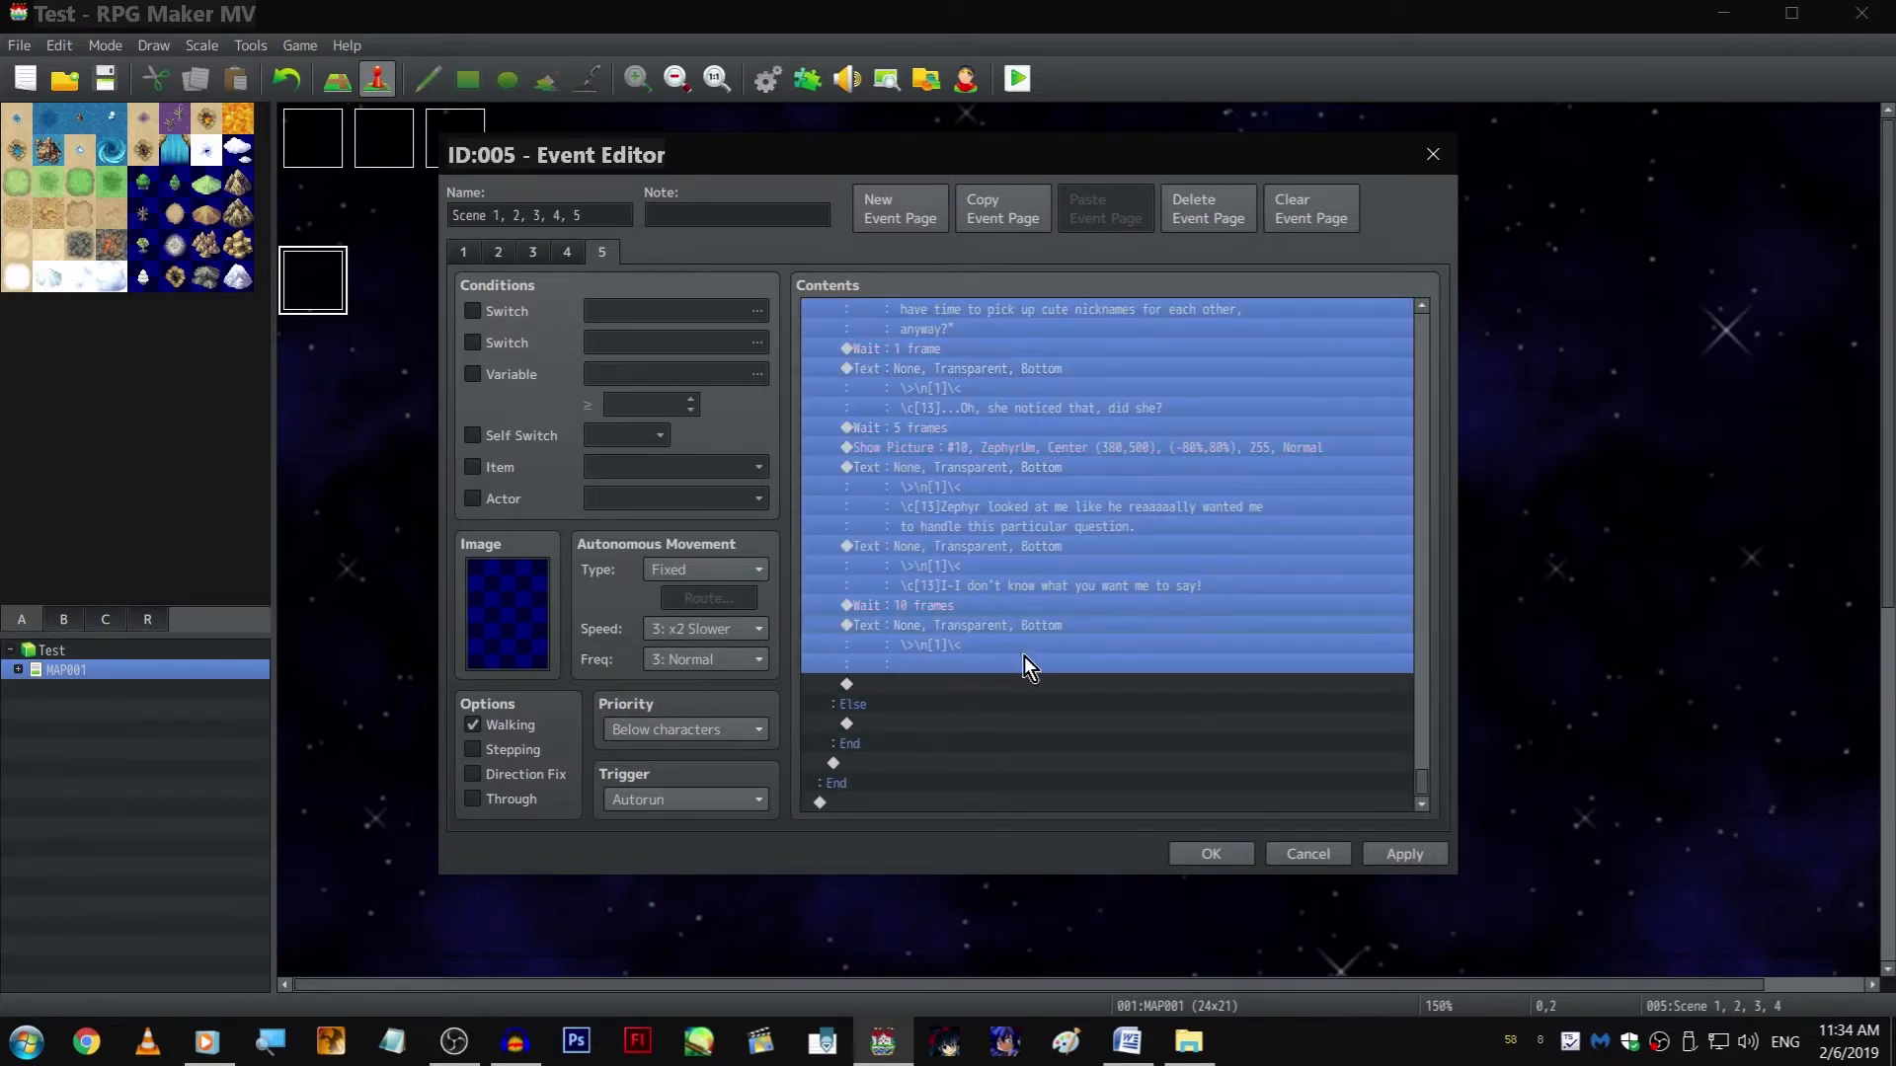
key("Delete")
left_click(936, 721)
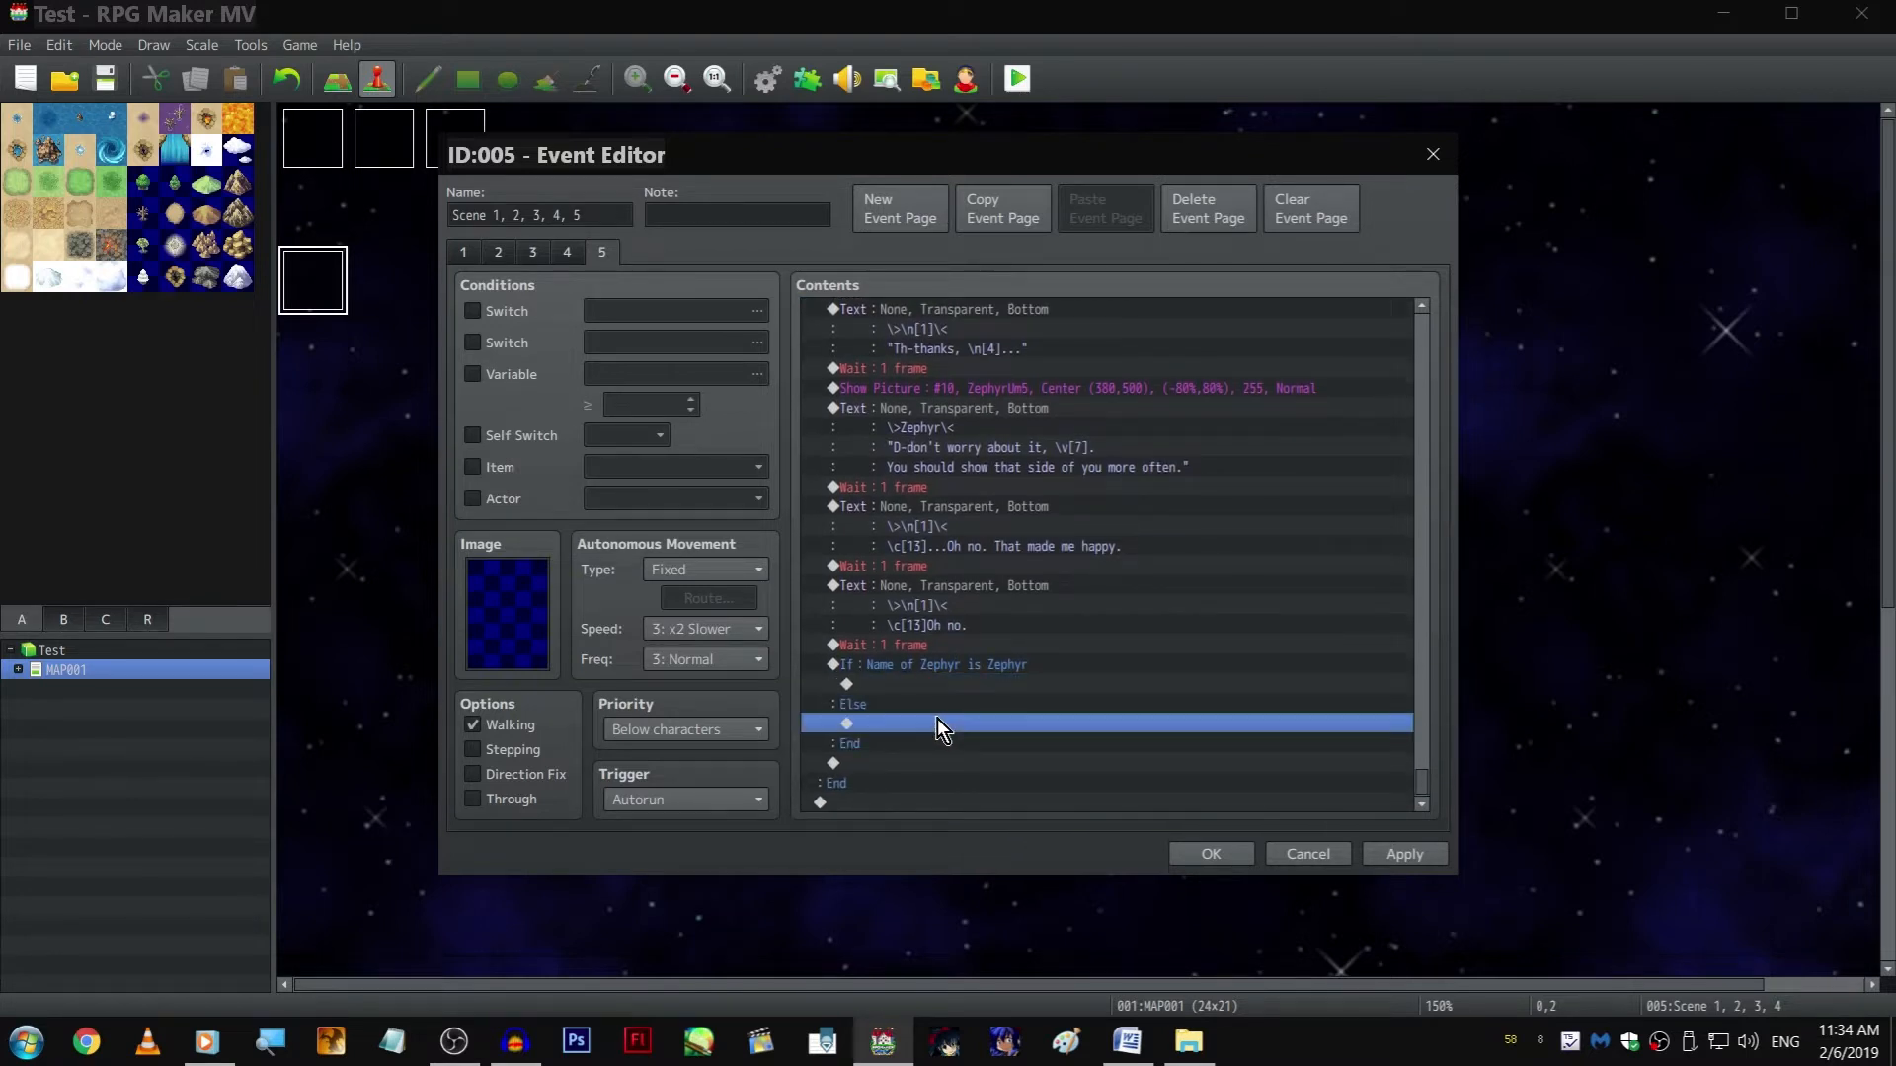
key("ctrl+v")
Review the nickname dialogue in the Else branch and save the event
scroll(1043, 622, "up", 1)
scroll(1052, 606, "up", 6)
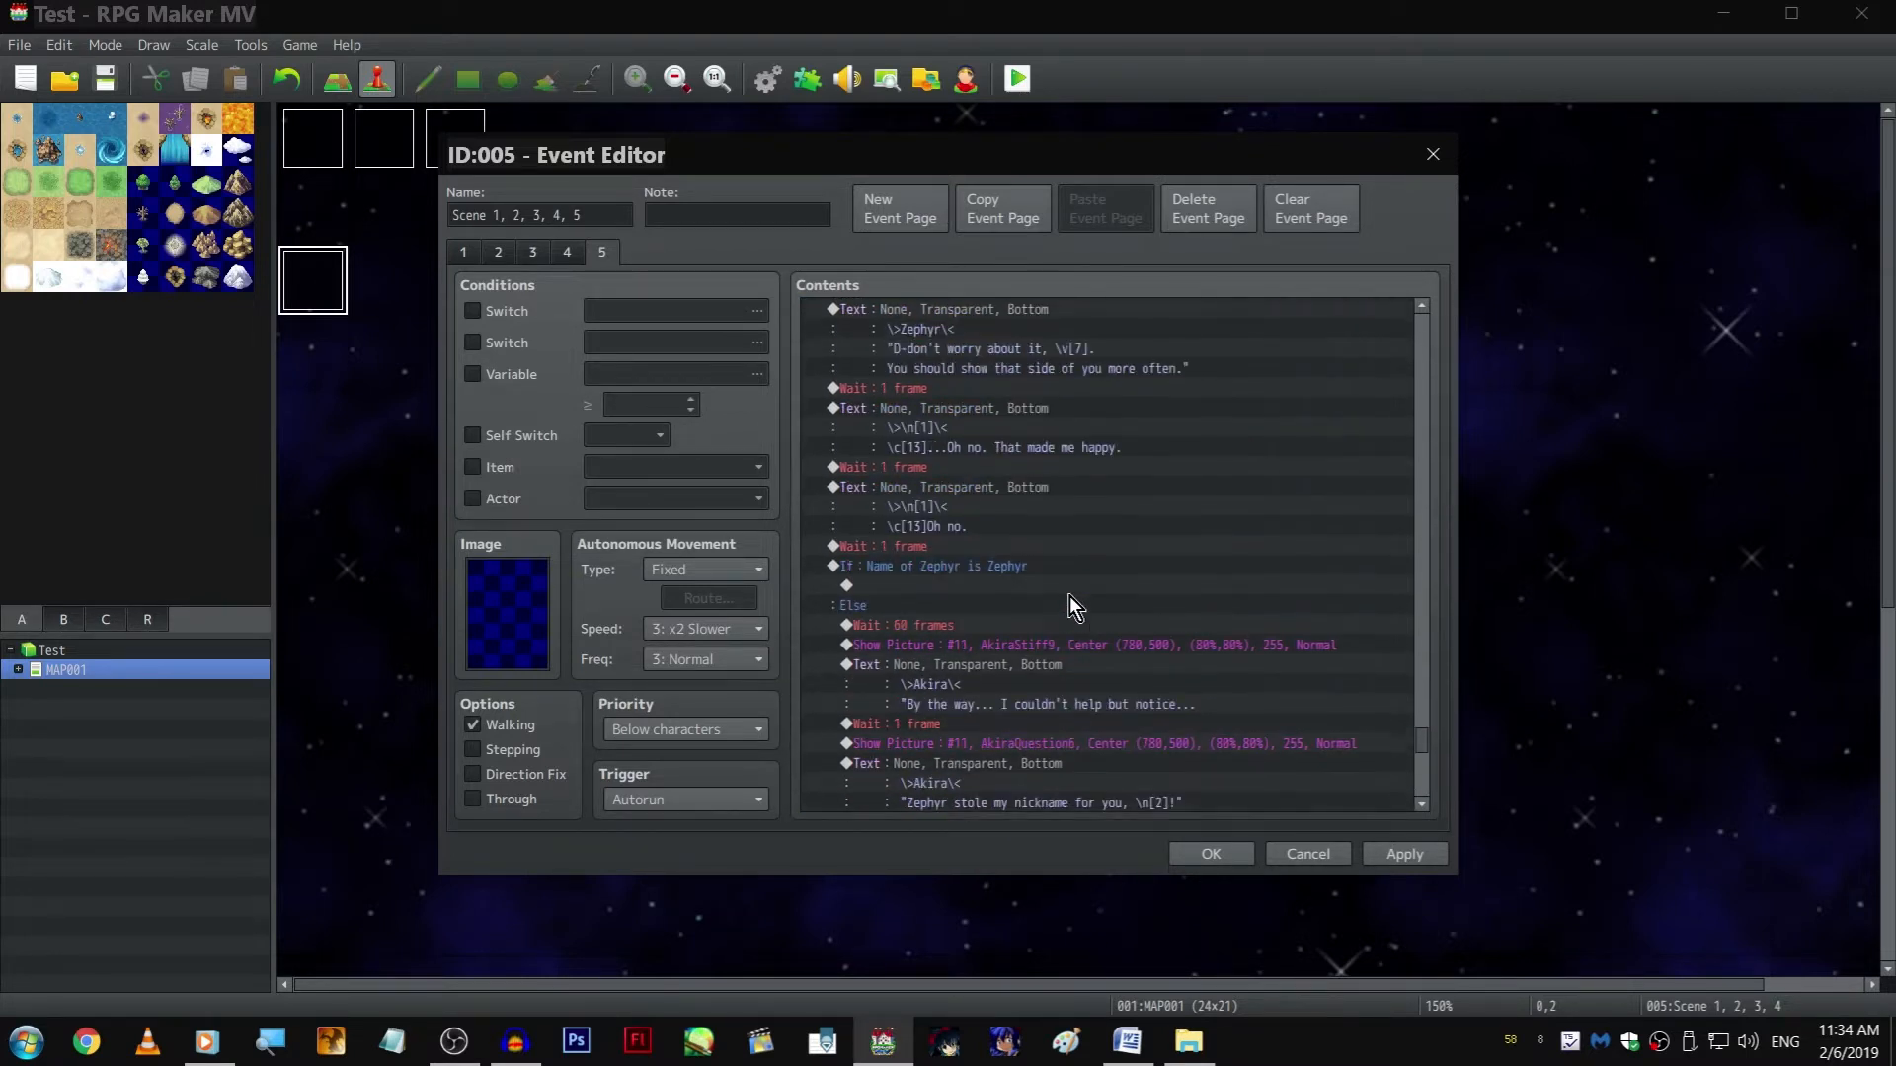
scroll(1072, 573, "down", 4)
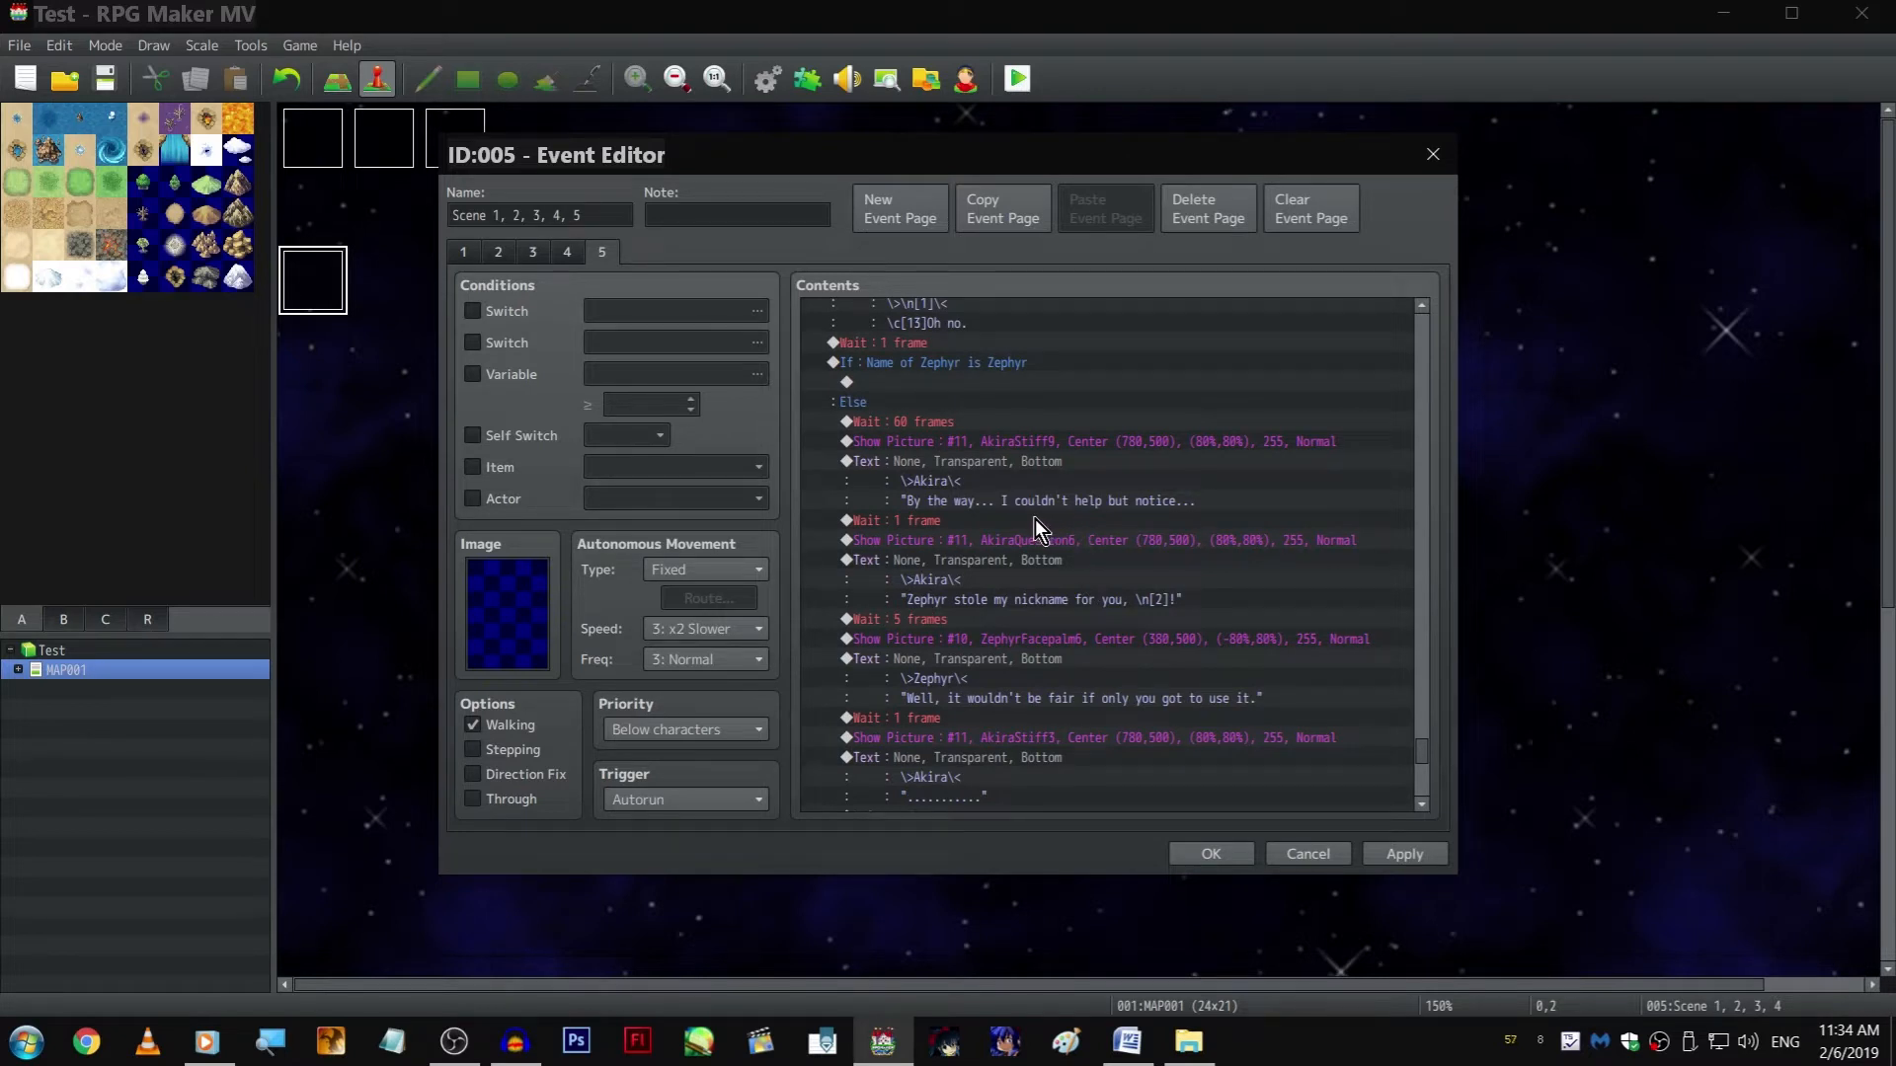
scroll(1034, 518, "down", 2)
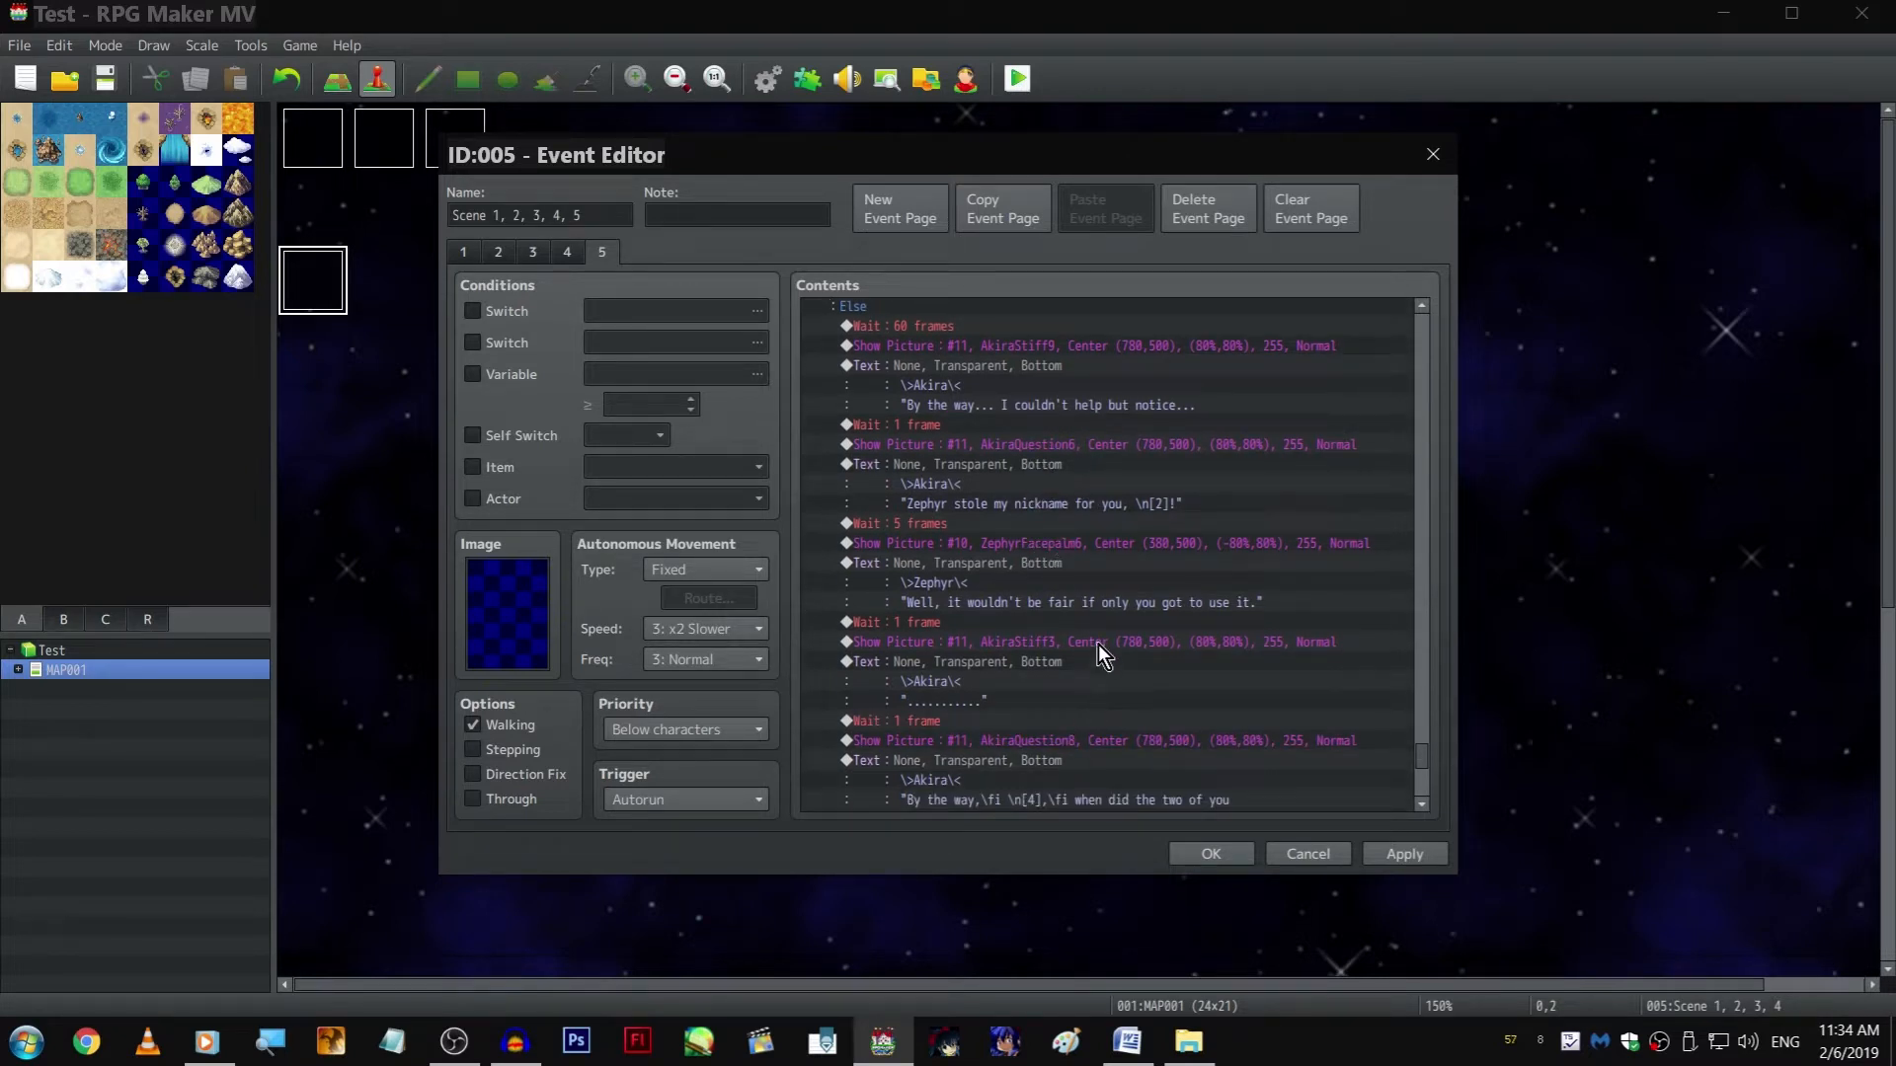
scroll(1096, 585, "down", 2)
scroll(1098, 498, "down", 2)
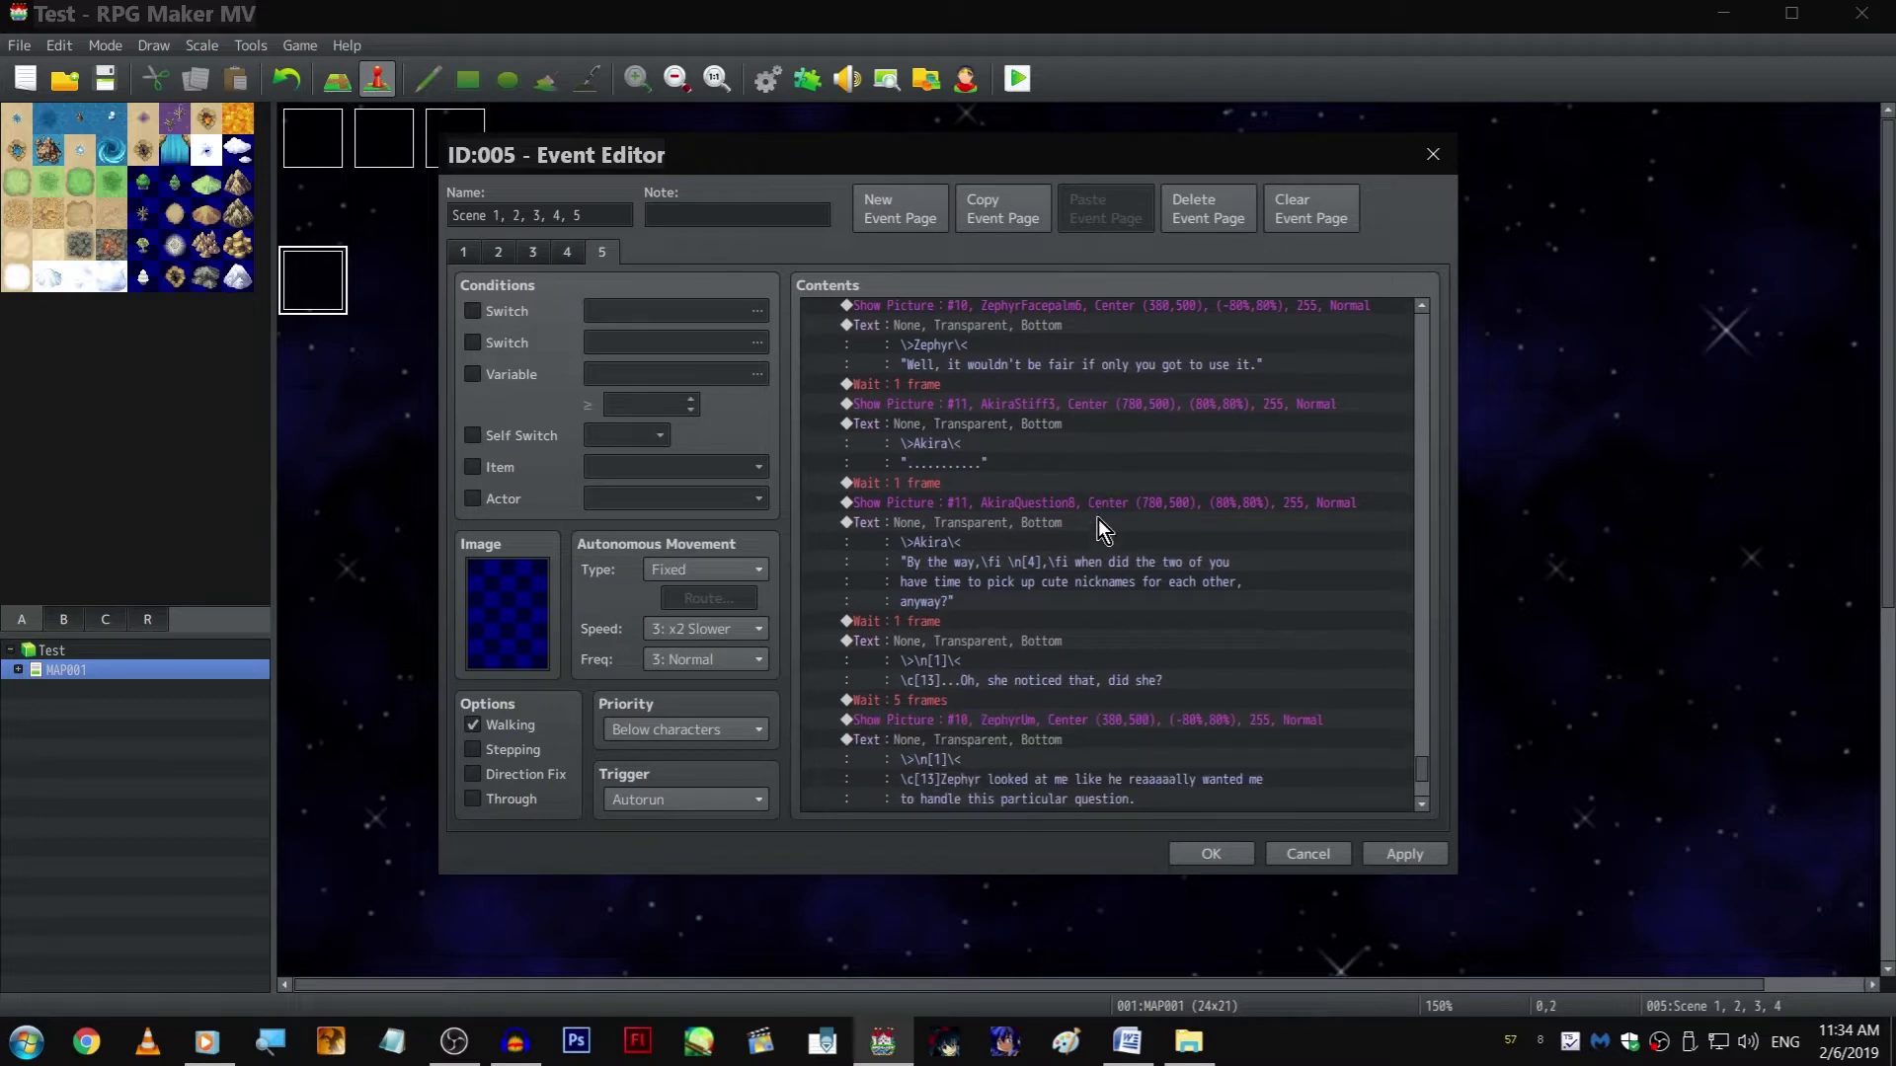
left_click(1196, 851)
In the database, rename actor 0002 as "Playa" and save the change
left_click(767, 79)
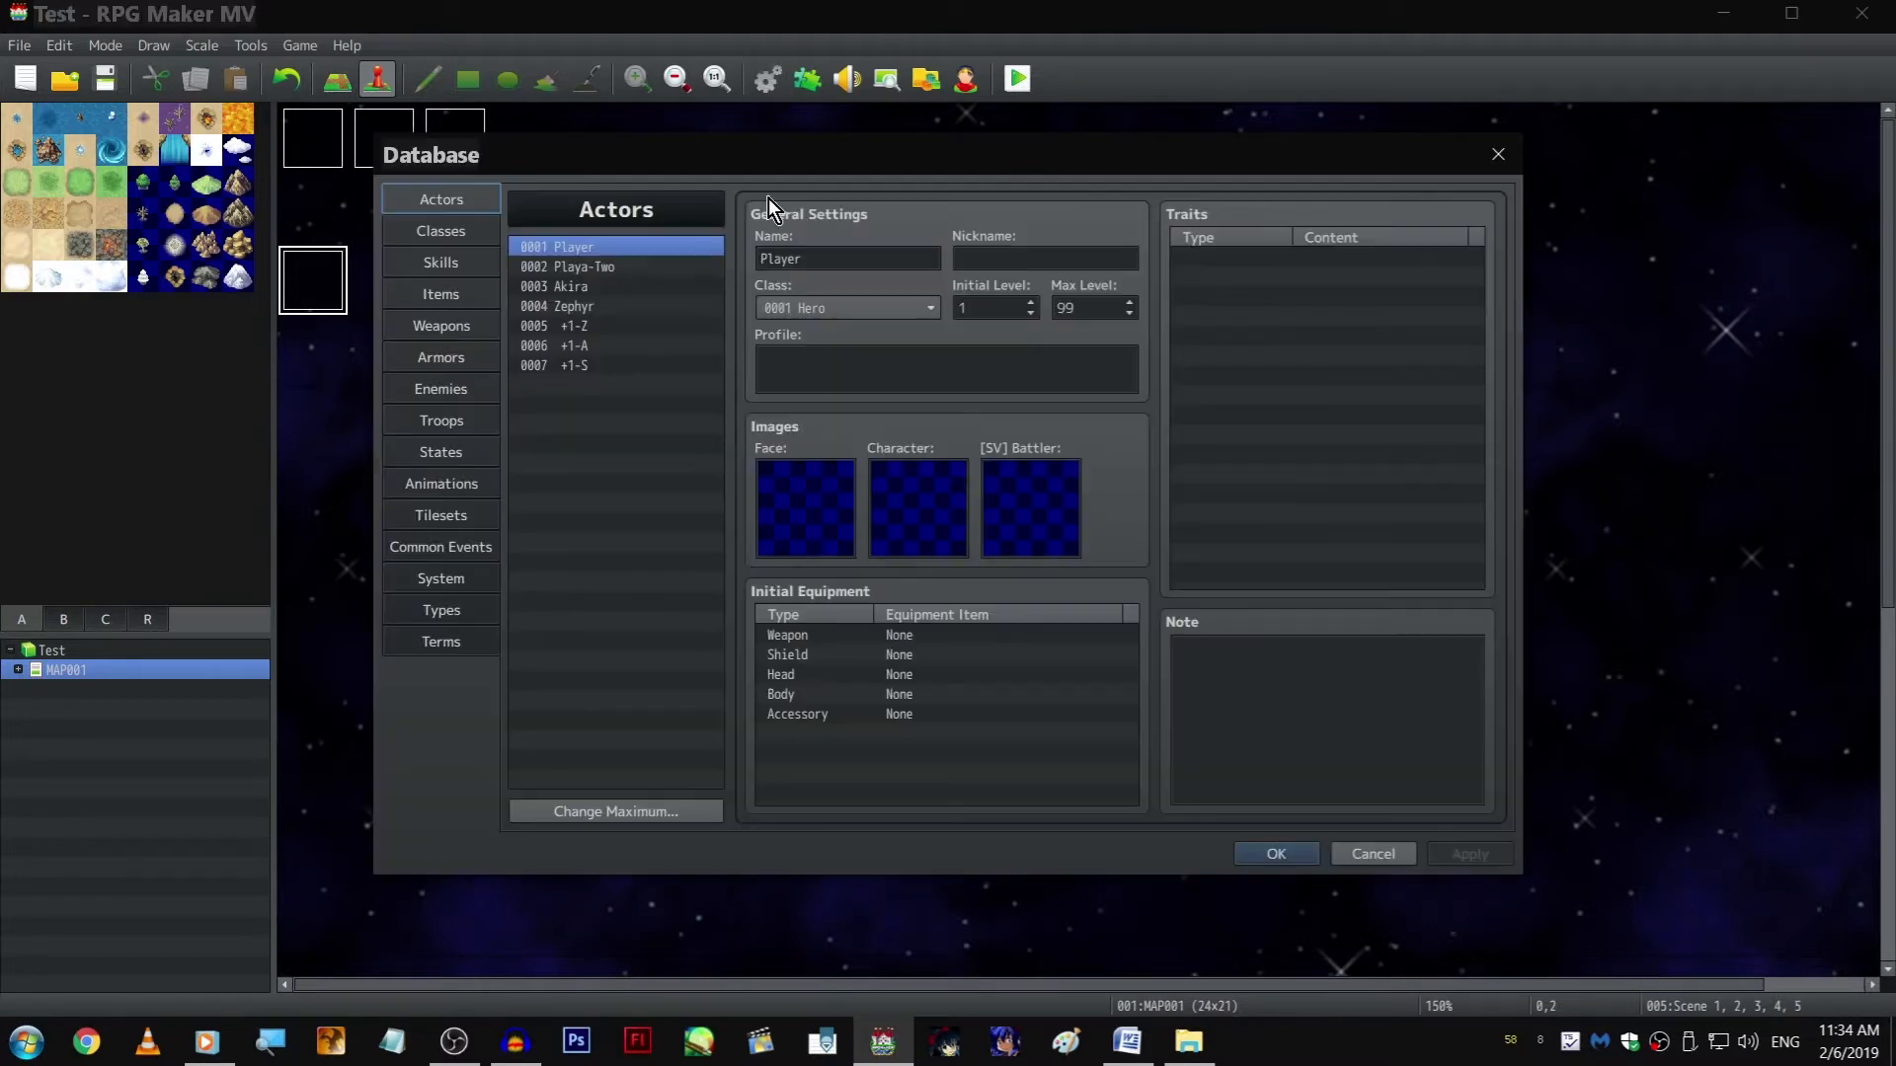
left_click(630, 265)
double_click(842, 260)
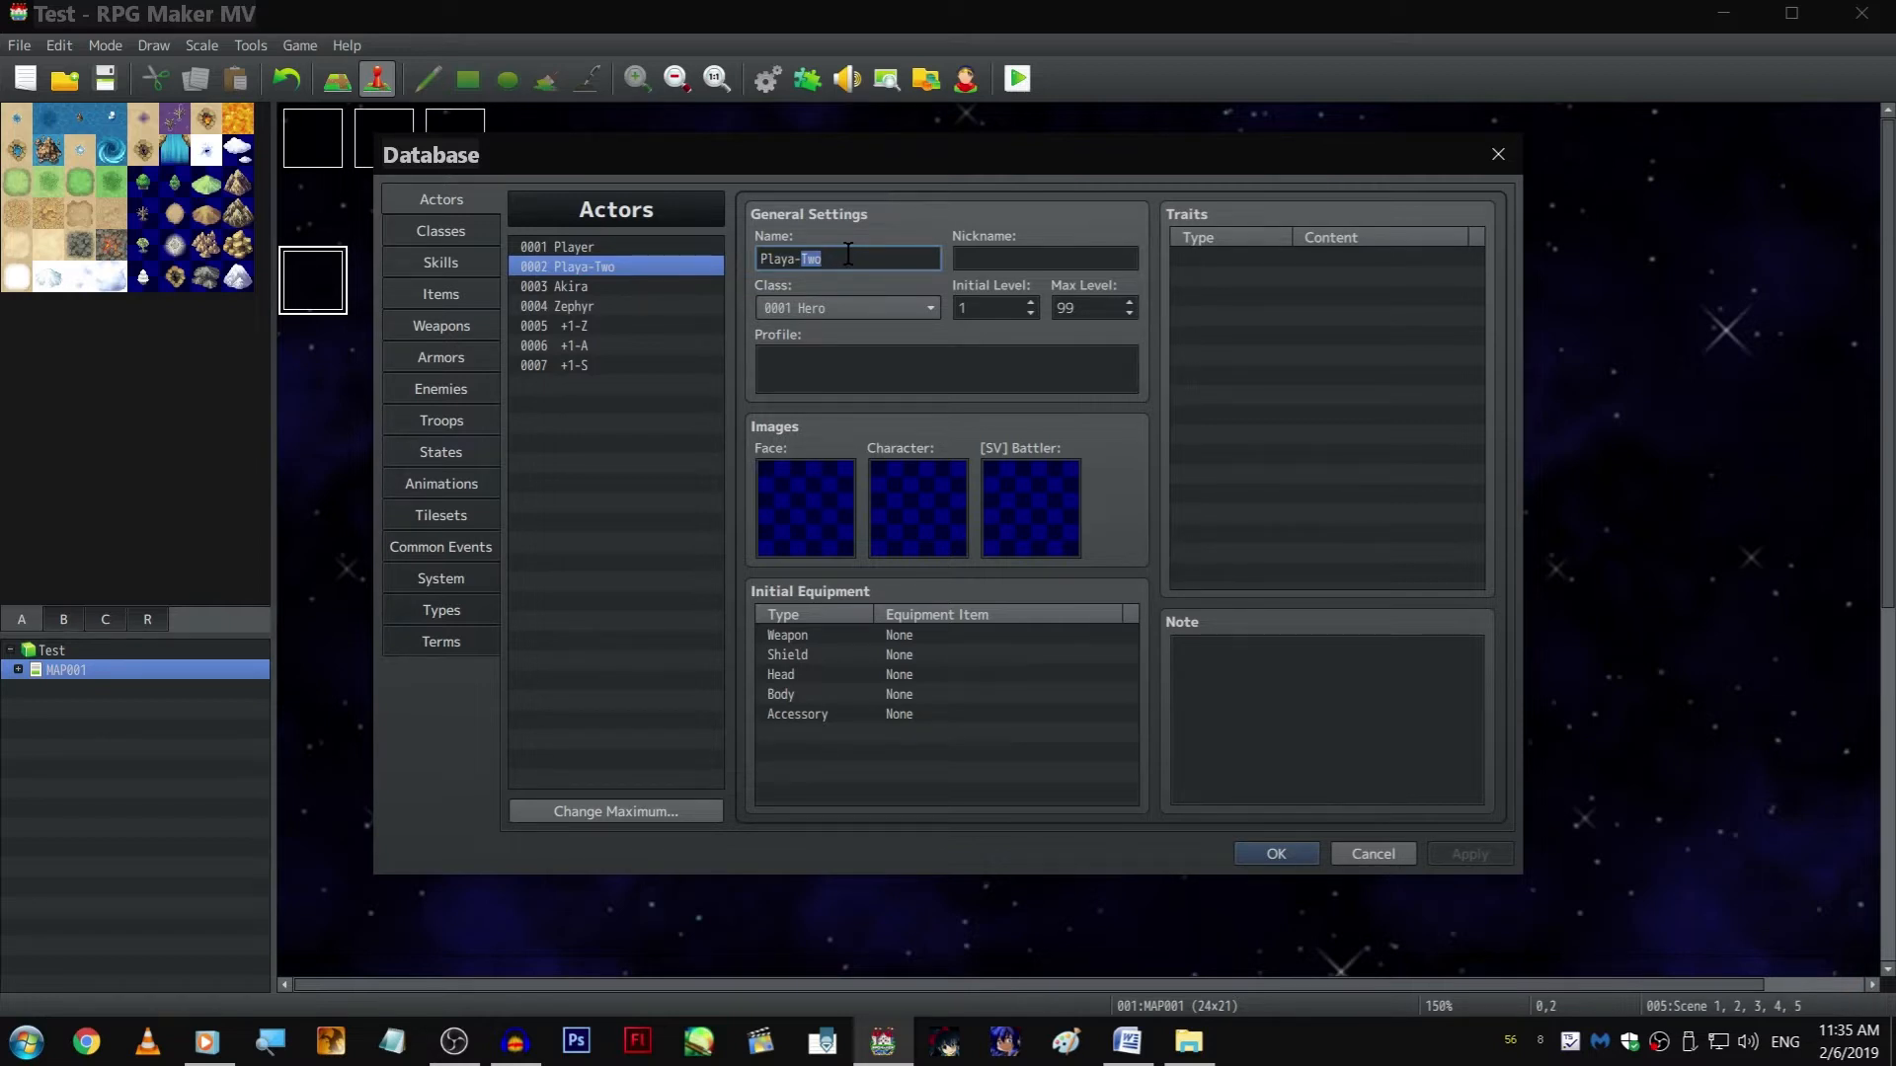
type("Proga")
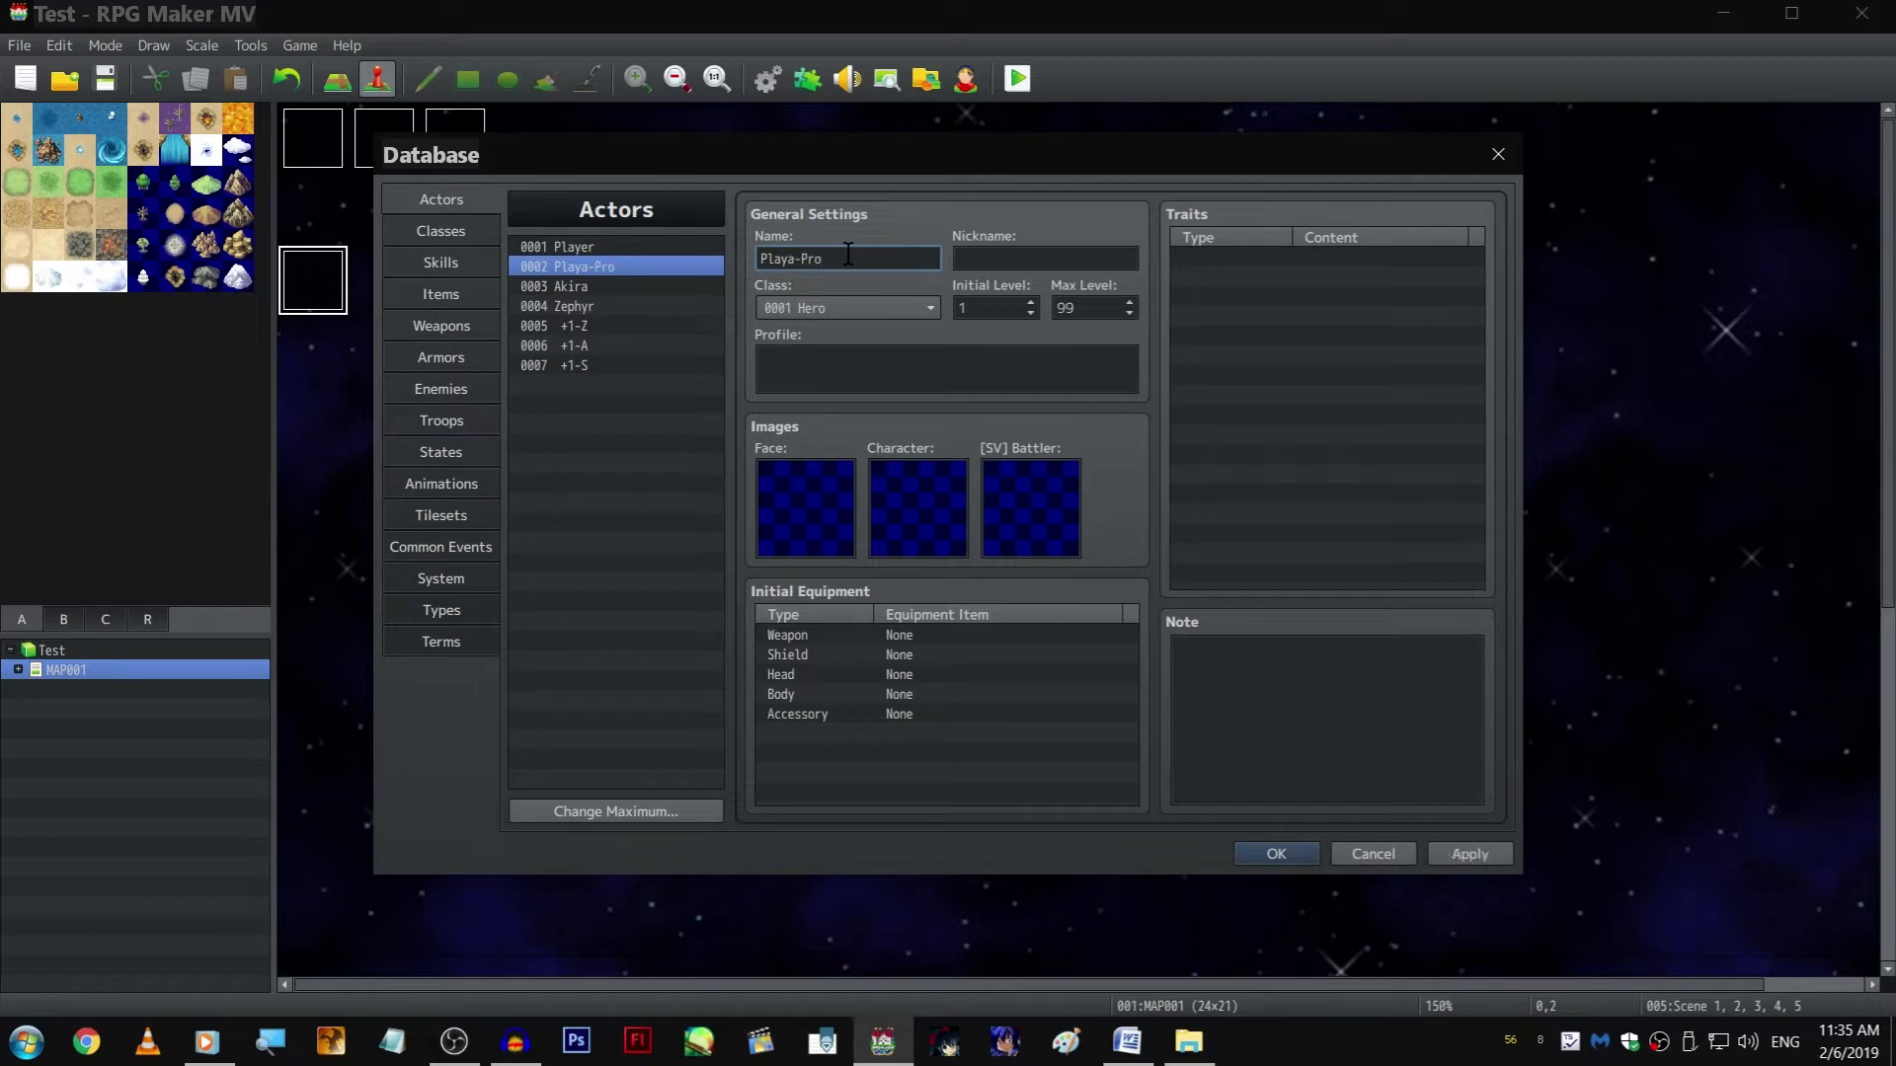
key("BackSpace")
key("BackSpace")
type("tagonis")
left_click_drag(906, 257, 797, 259)
key("BackSpace")
left_click(1274, 853)
Reopen event 005 and examine page 5's opening commands and the closing dialogue of its Else branch
double_click(326, 277)
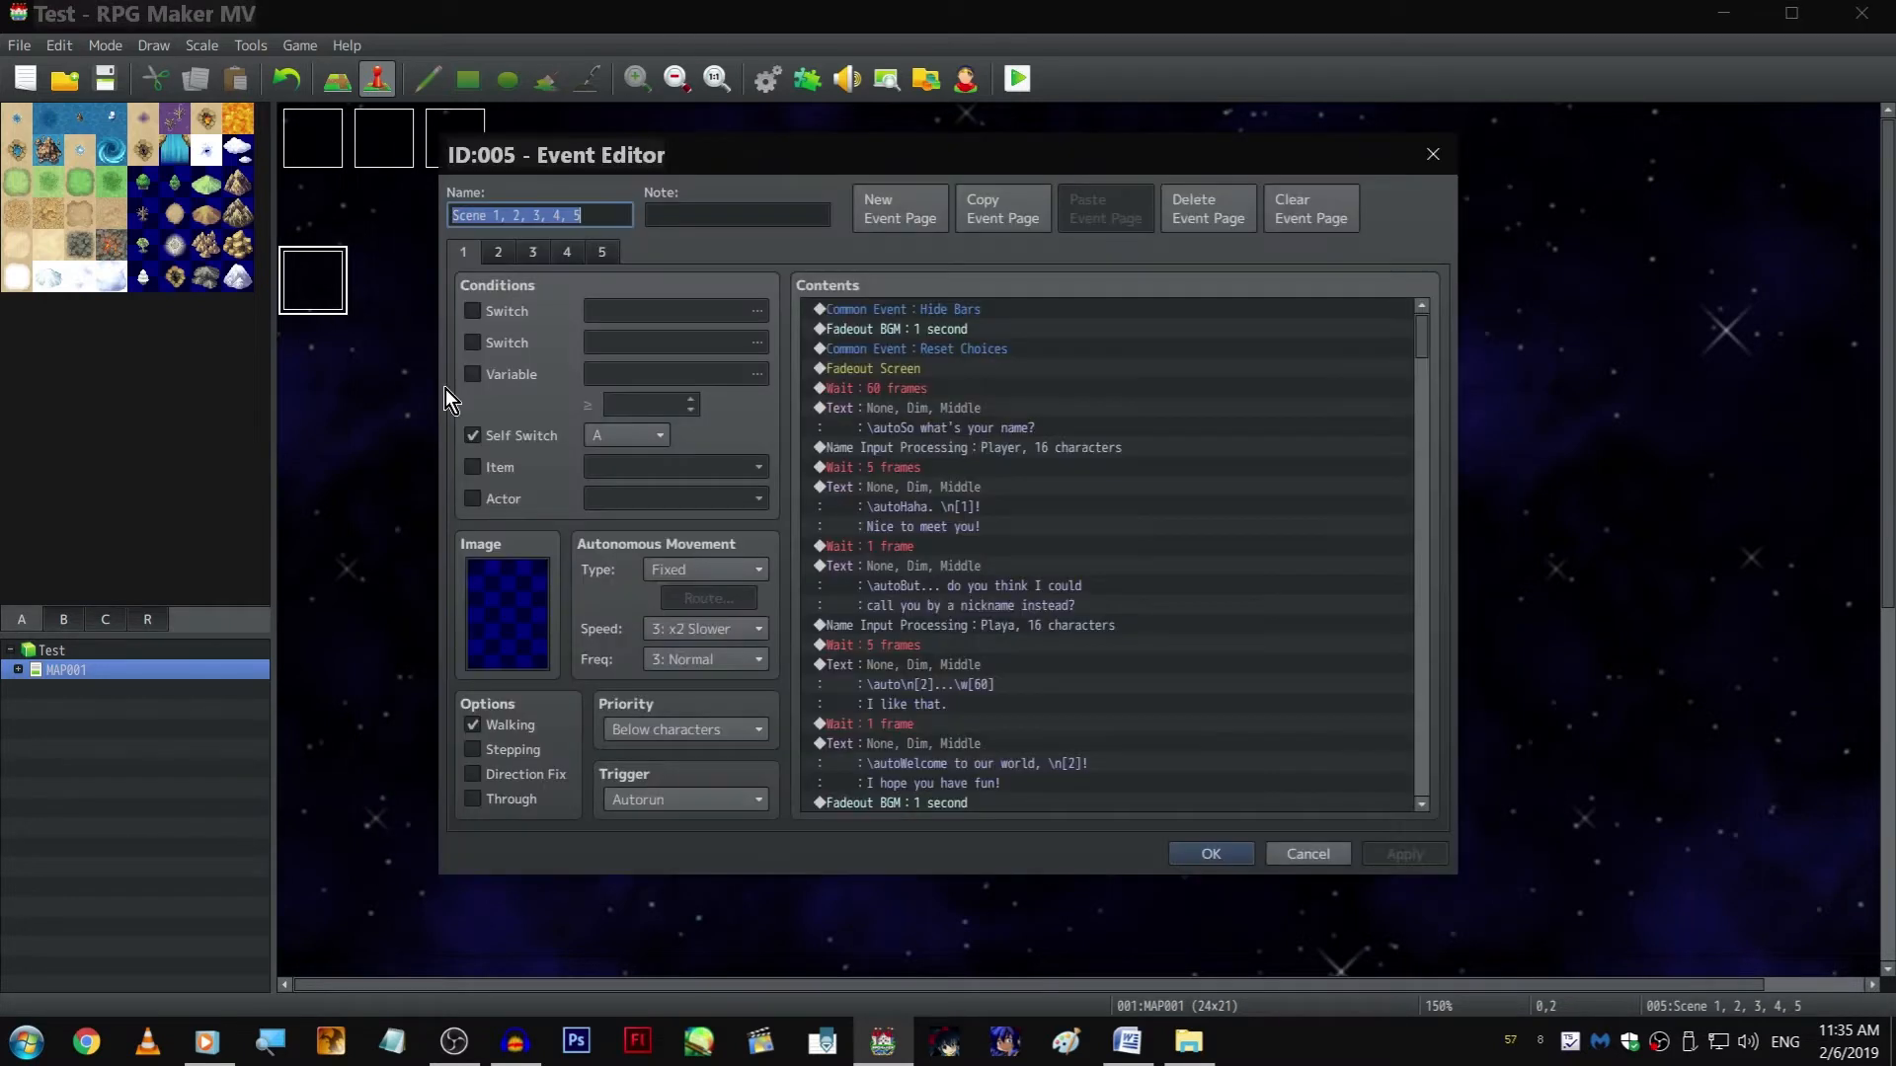
left_click(515, 1038)
left_click(516, 1038)
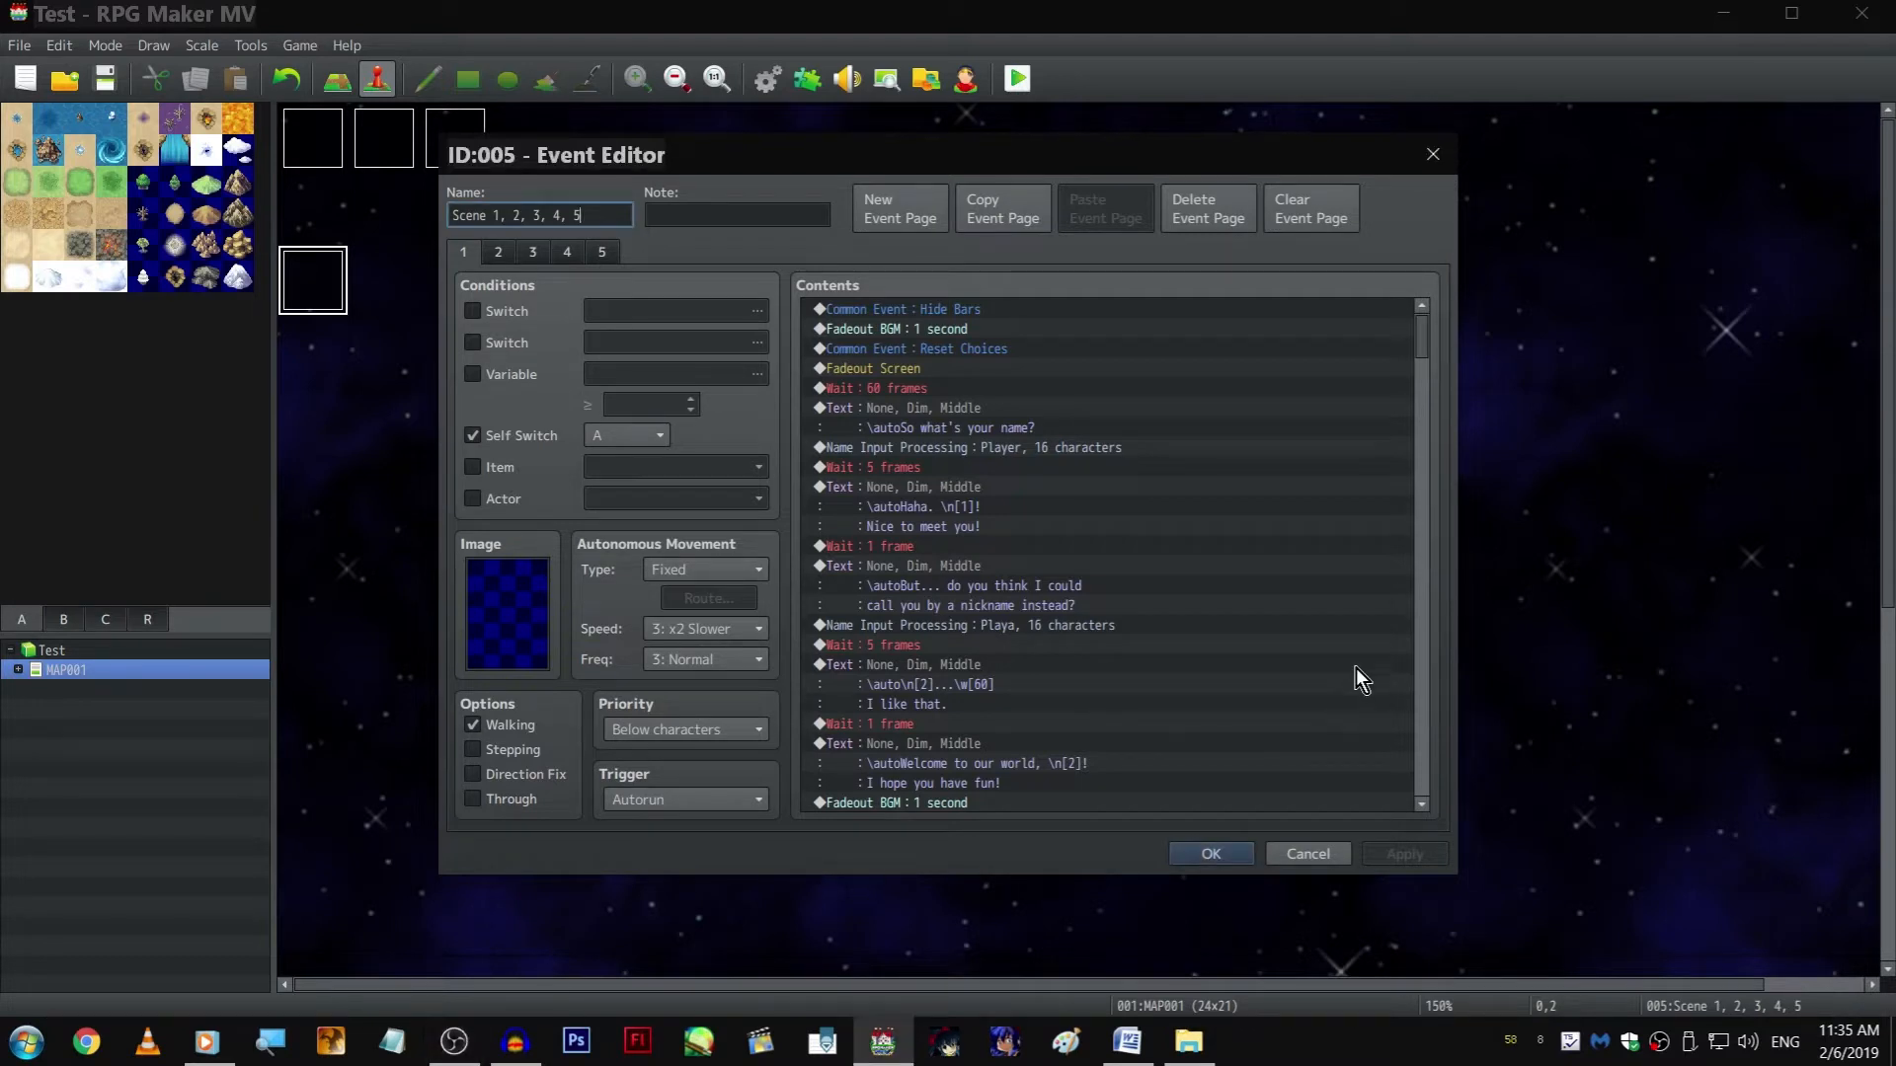
left_click(602, 253)
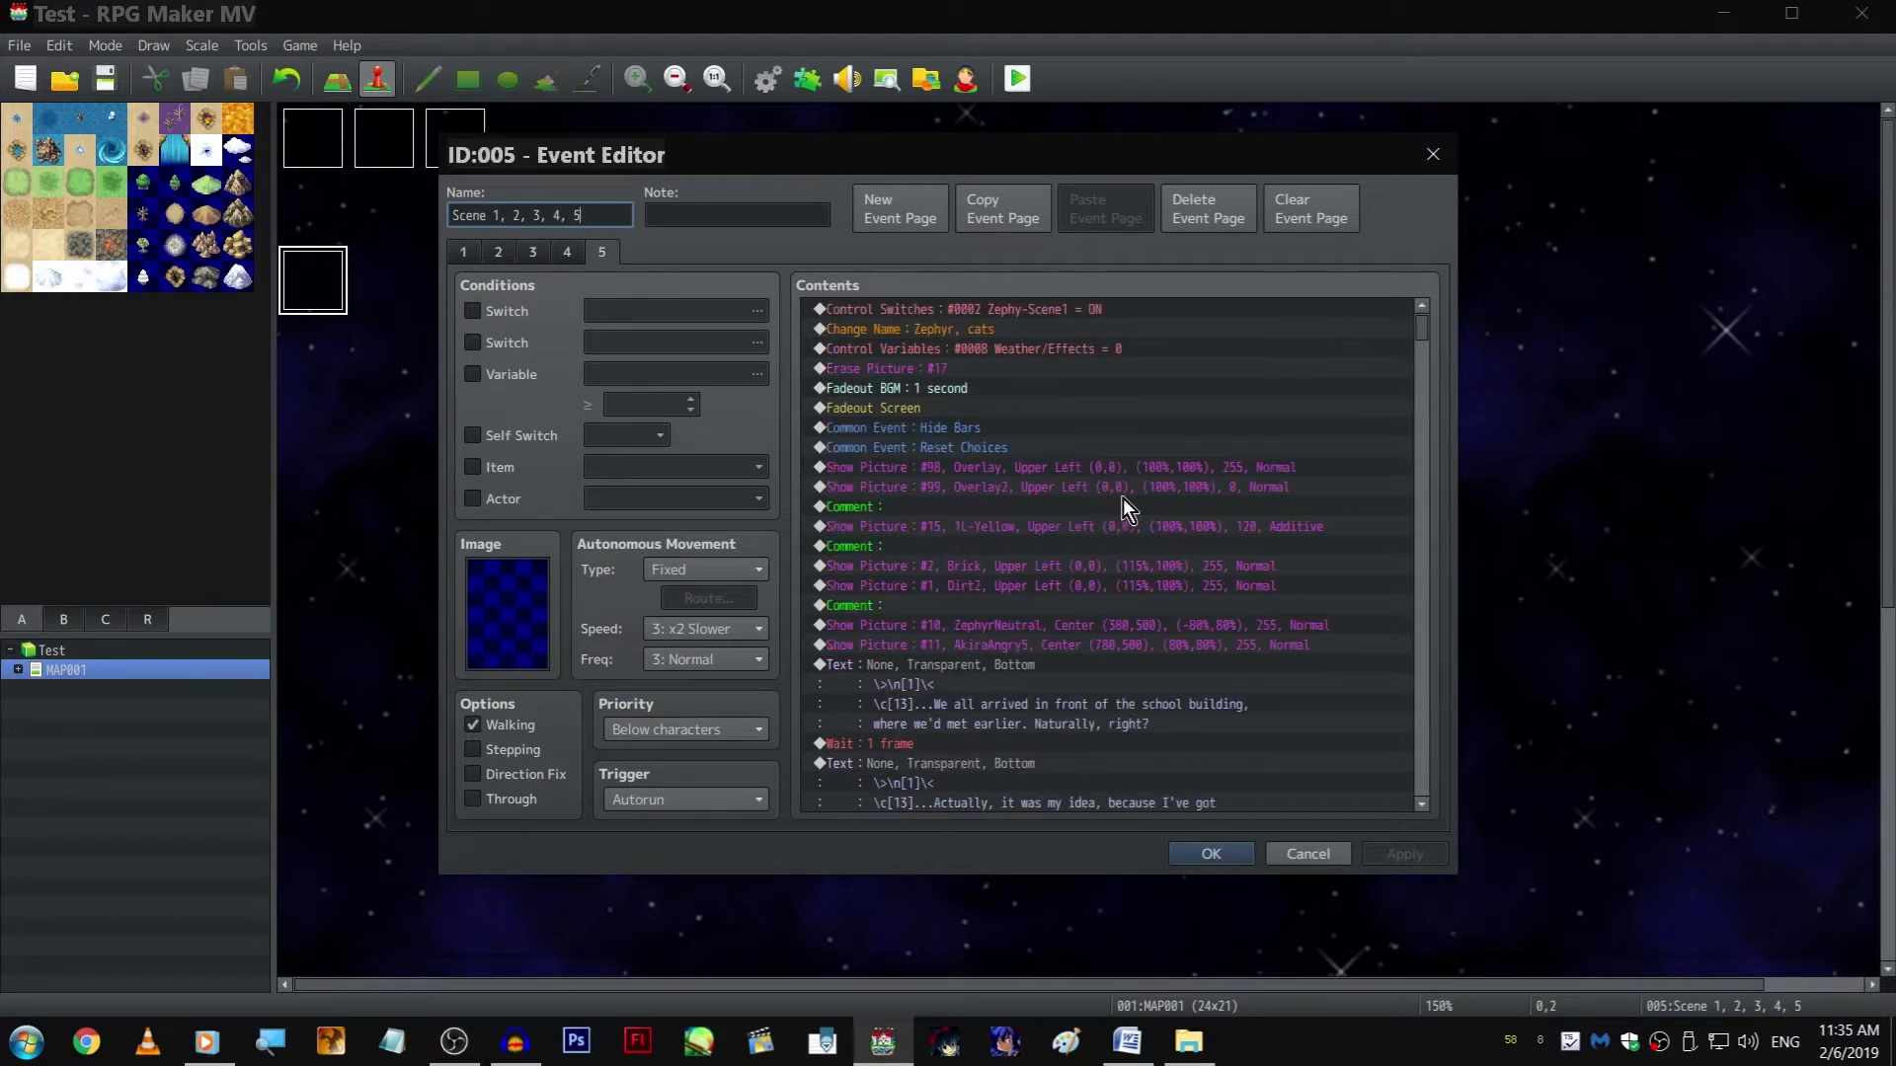
left_click(1222, 416)
key("End")
scroll(1026, 667, "up", 1)
scroll(1027, 668, "down", 1)
left_click(1027, 689)
left_click(1028, 709)
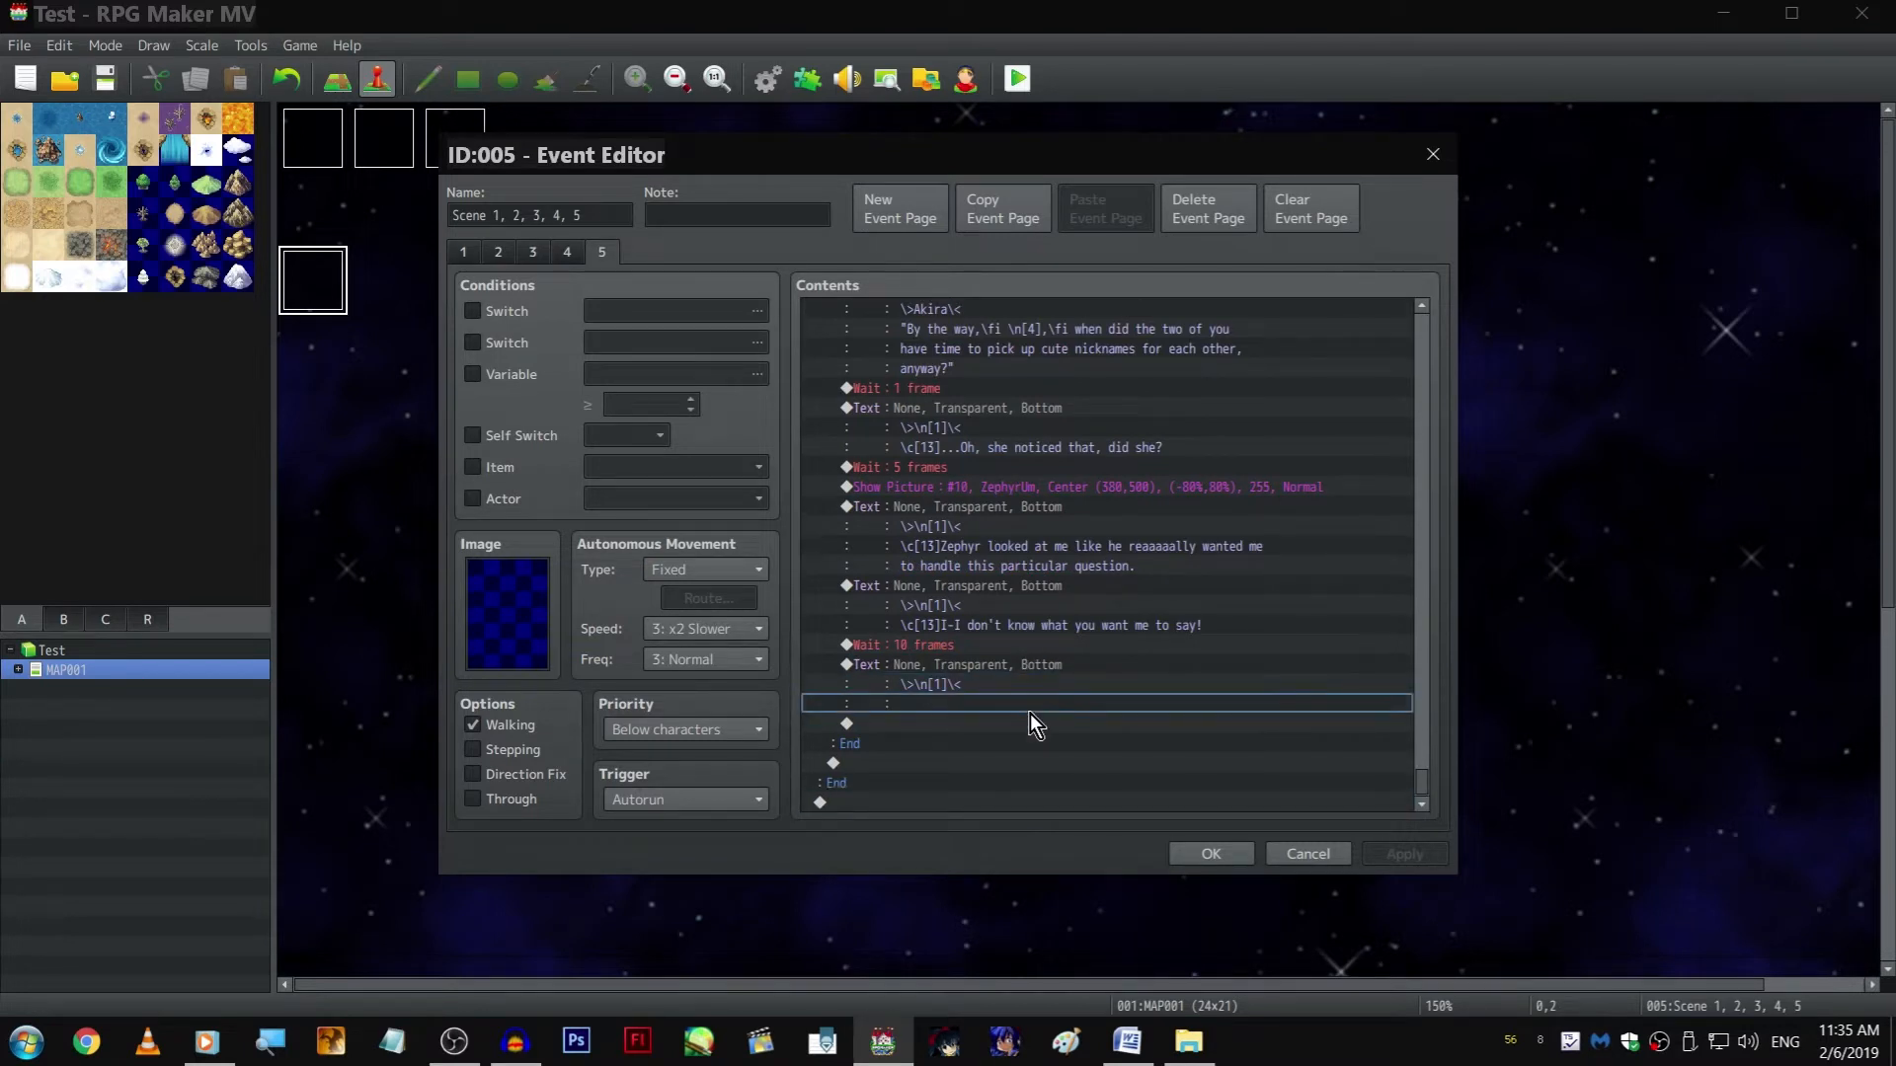
key("Home")
left_click(991, 329)
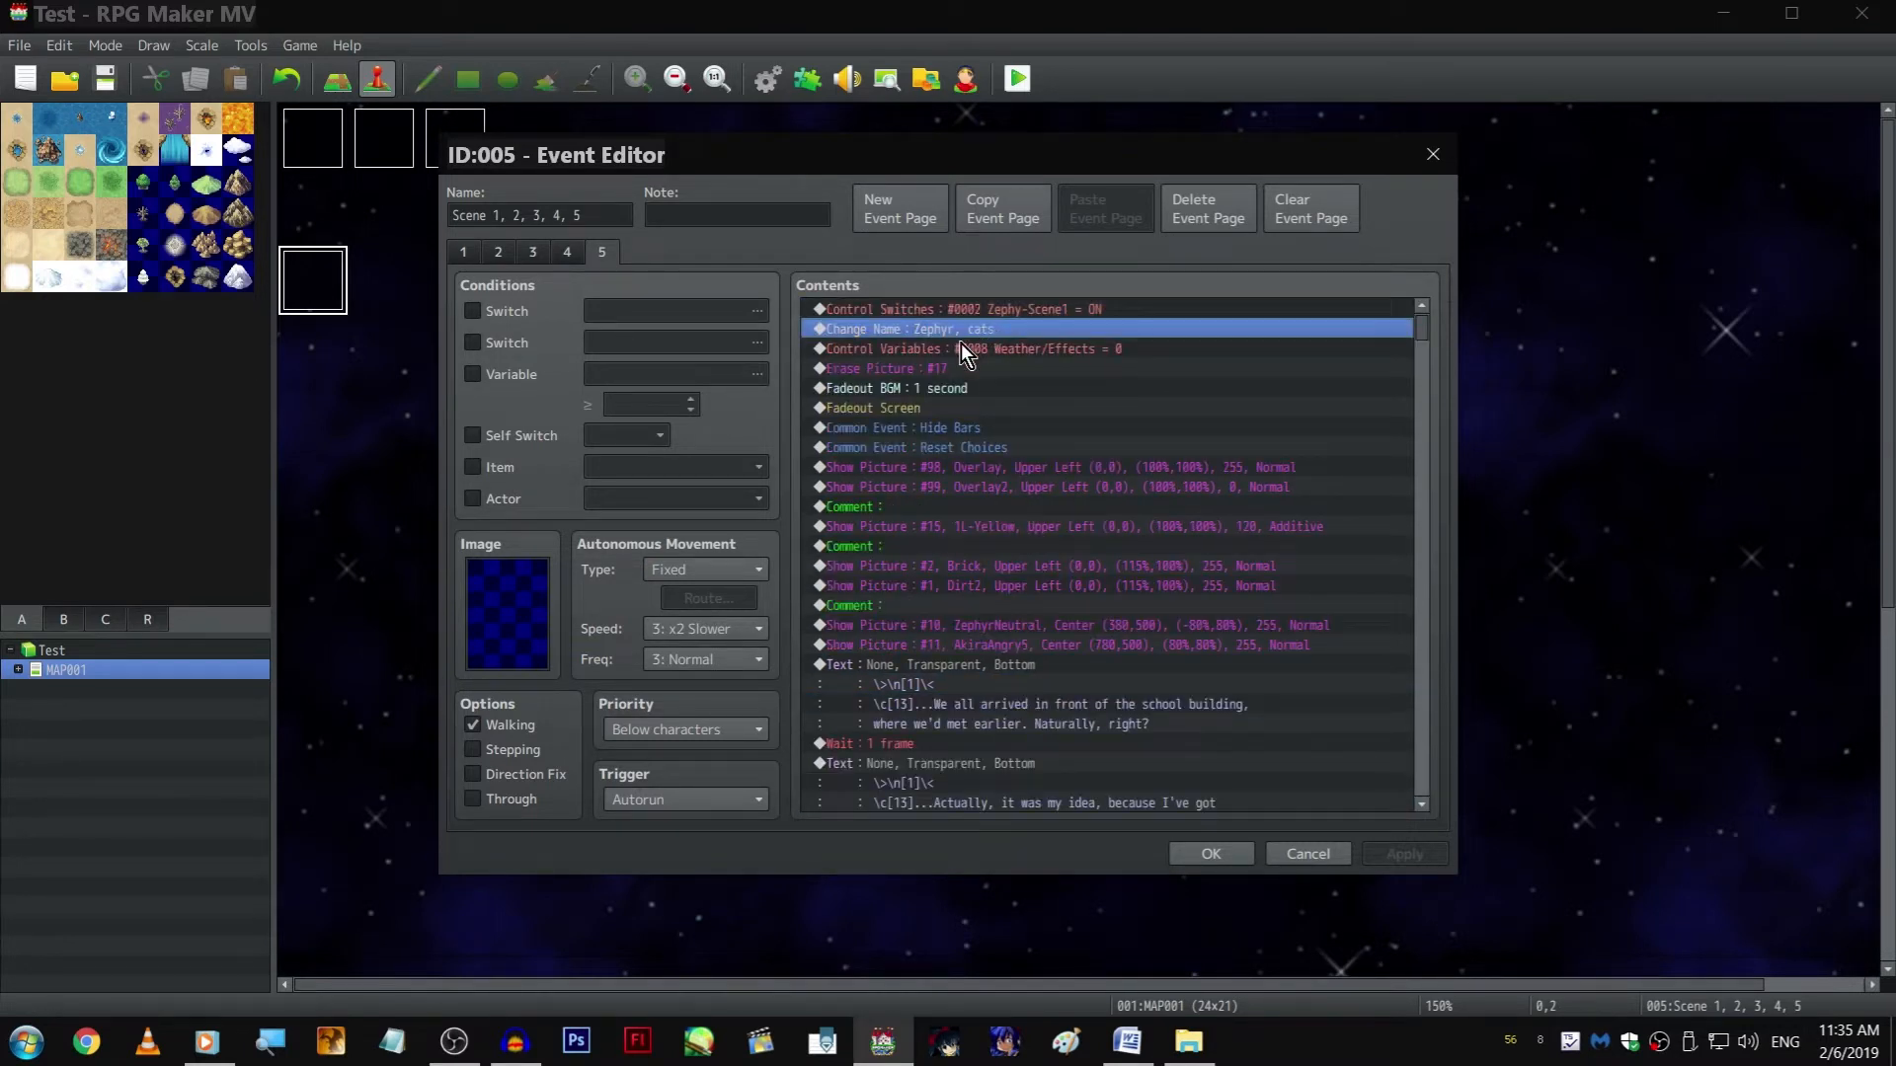
left_click(961, 342)
key("Insert")
left_click(881, 257)
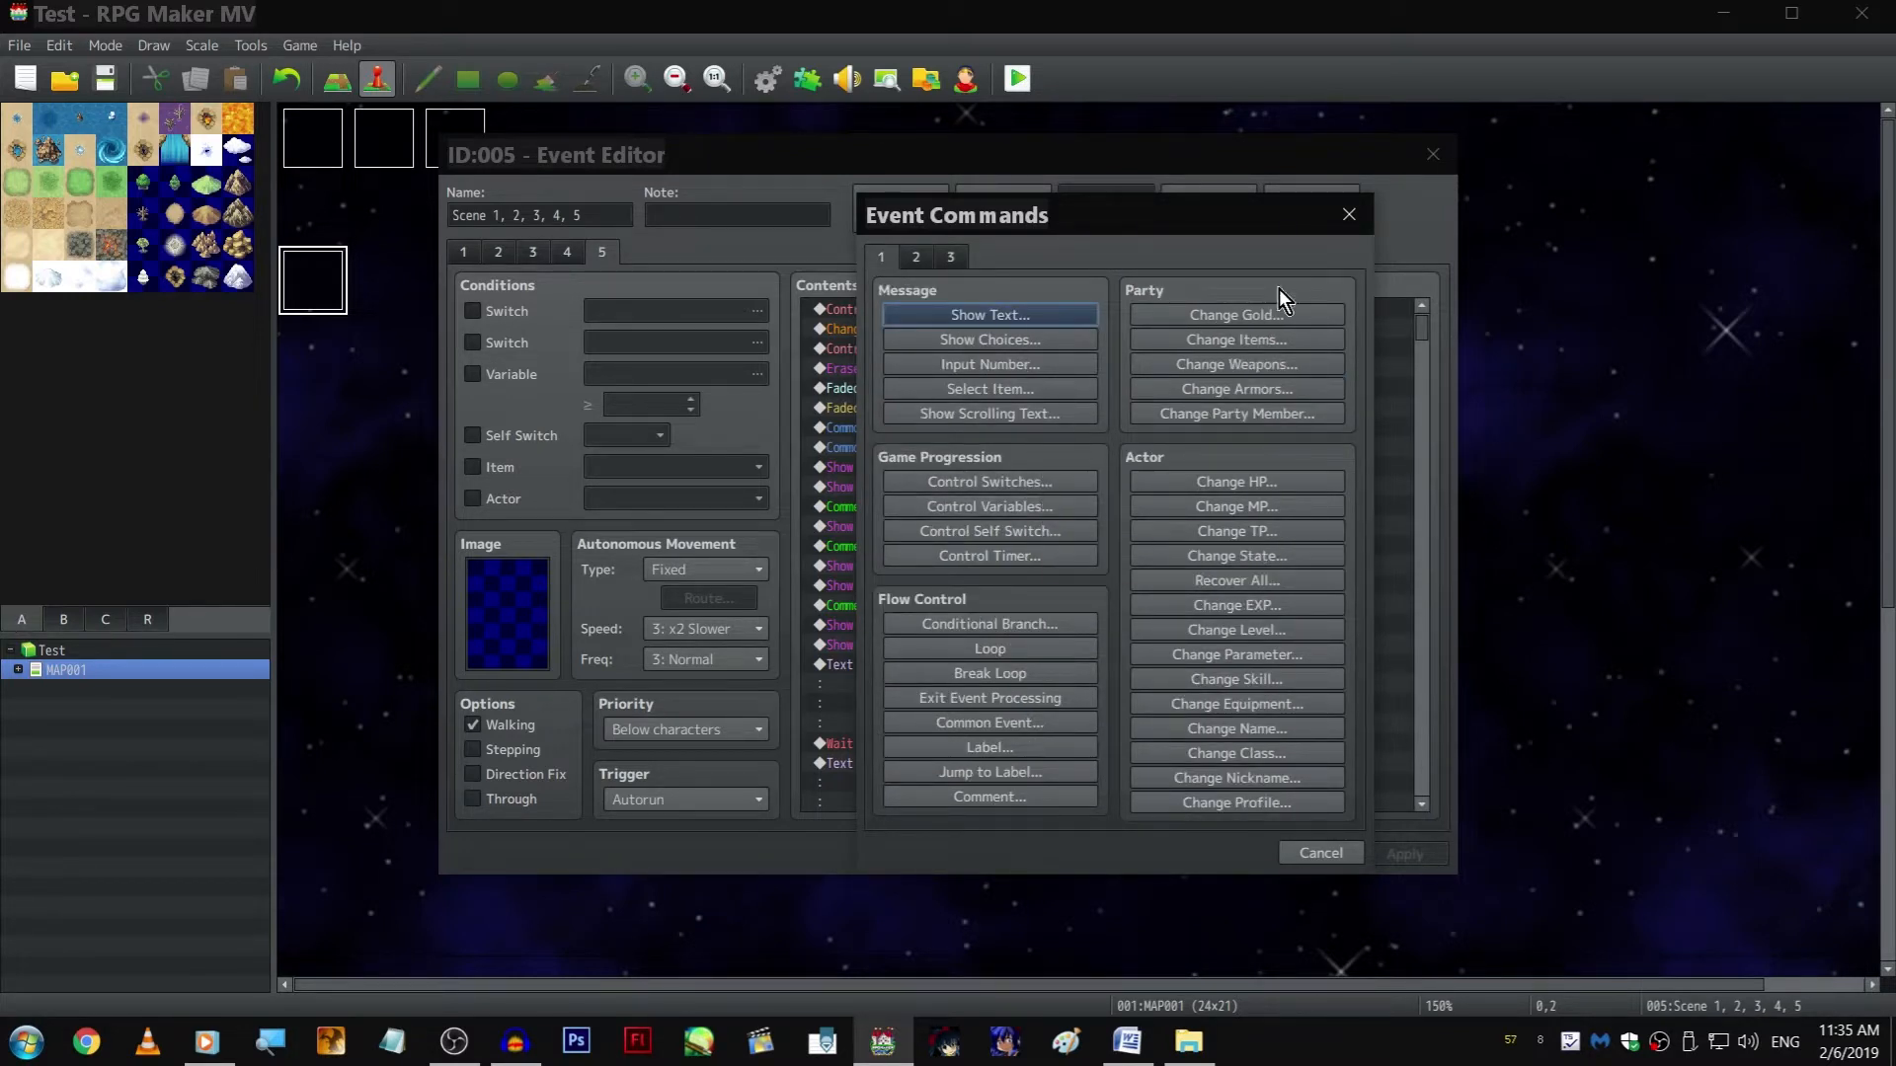
left_click(1338, 227)
Insert a 1-frame Wait between Zephyr's "handle this particular question" narration and the "I-I don't know what you want me to say!" text
left_click_drag(1420, 322, 1406, 796)
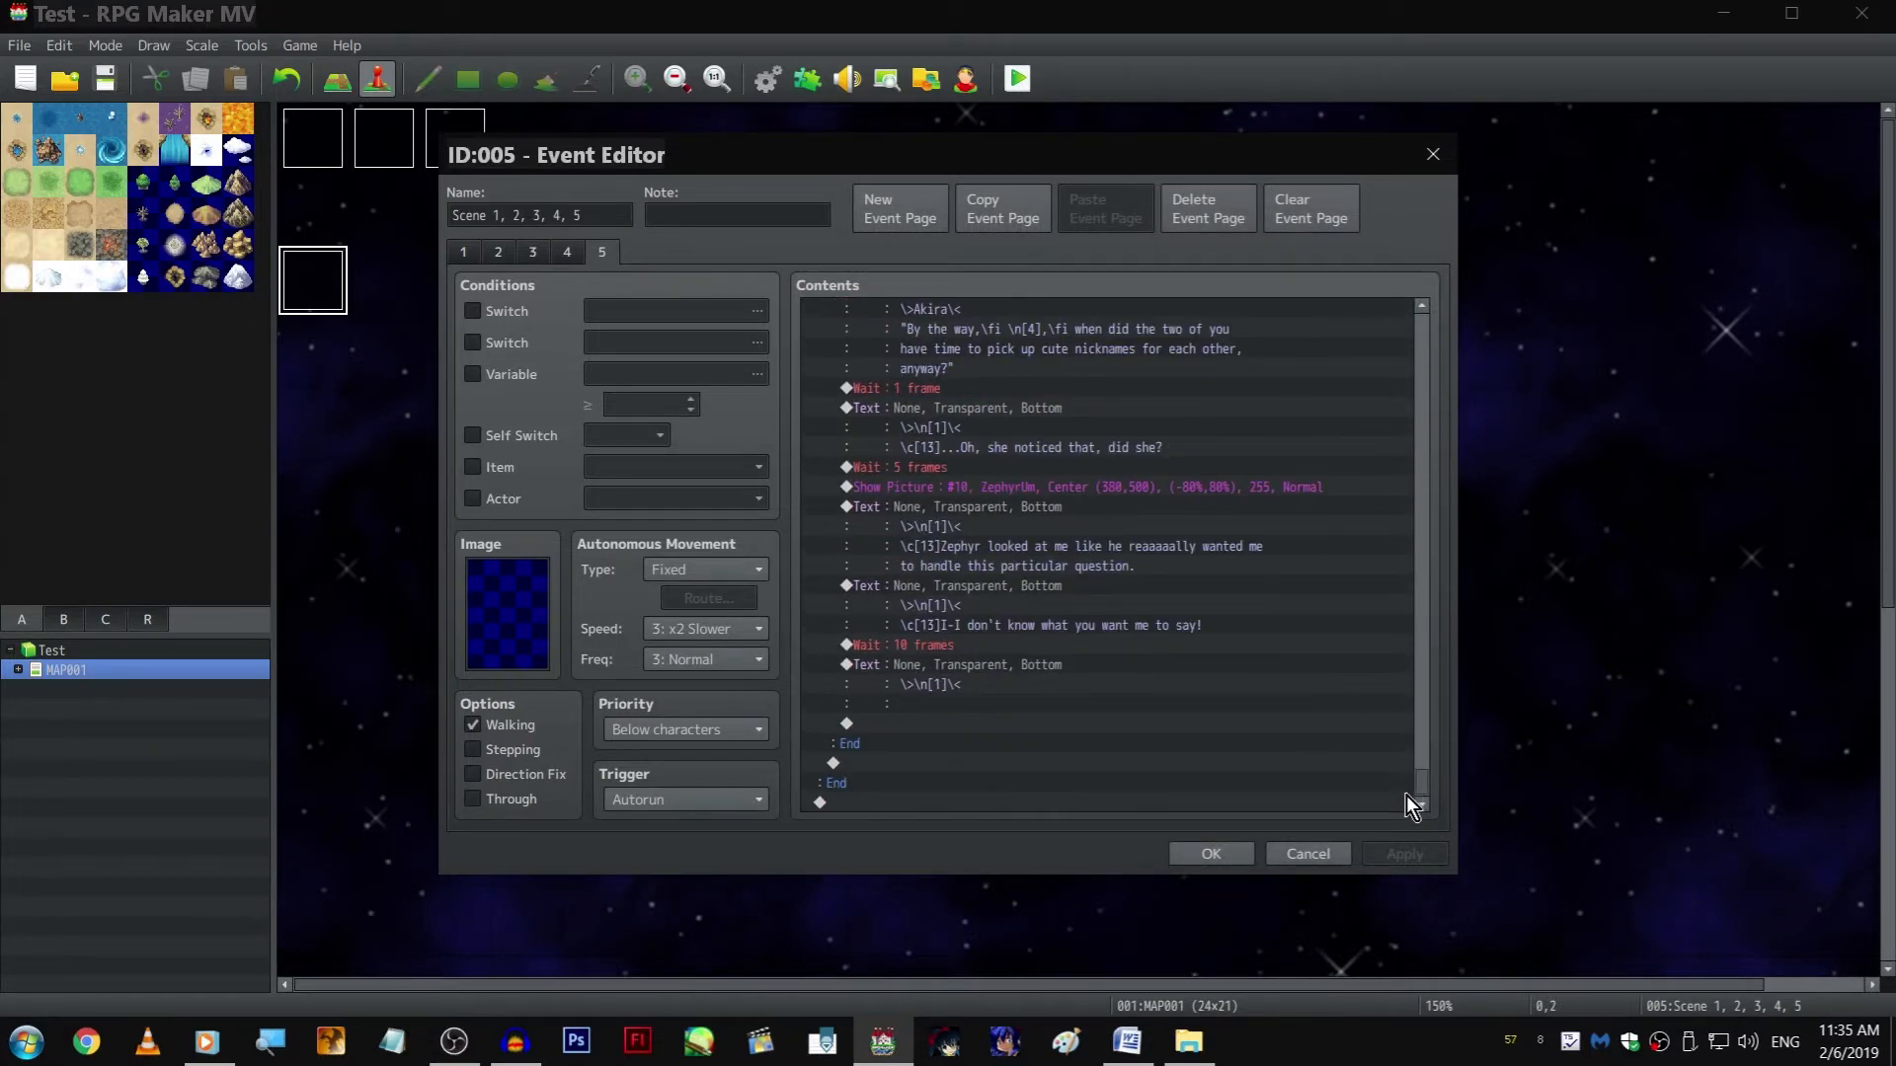
left_click(1046, 683)
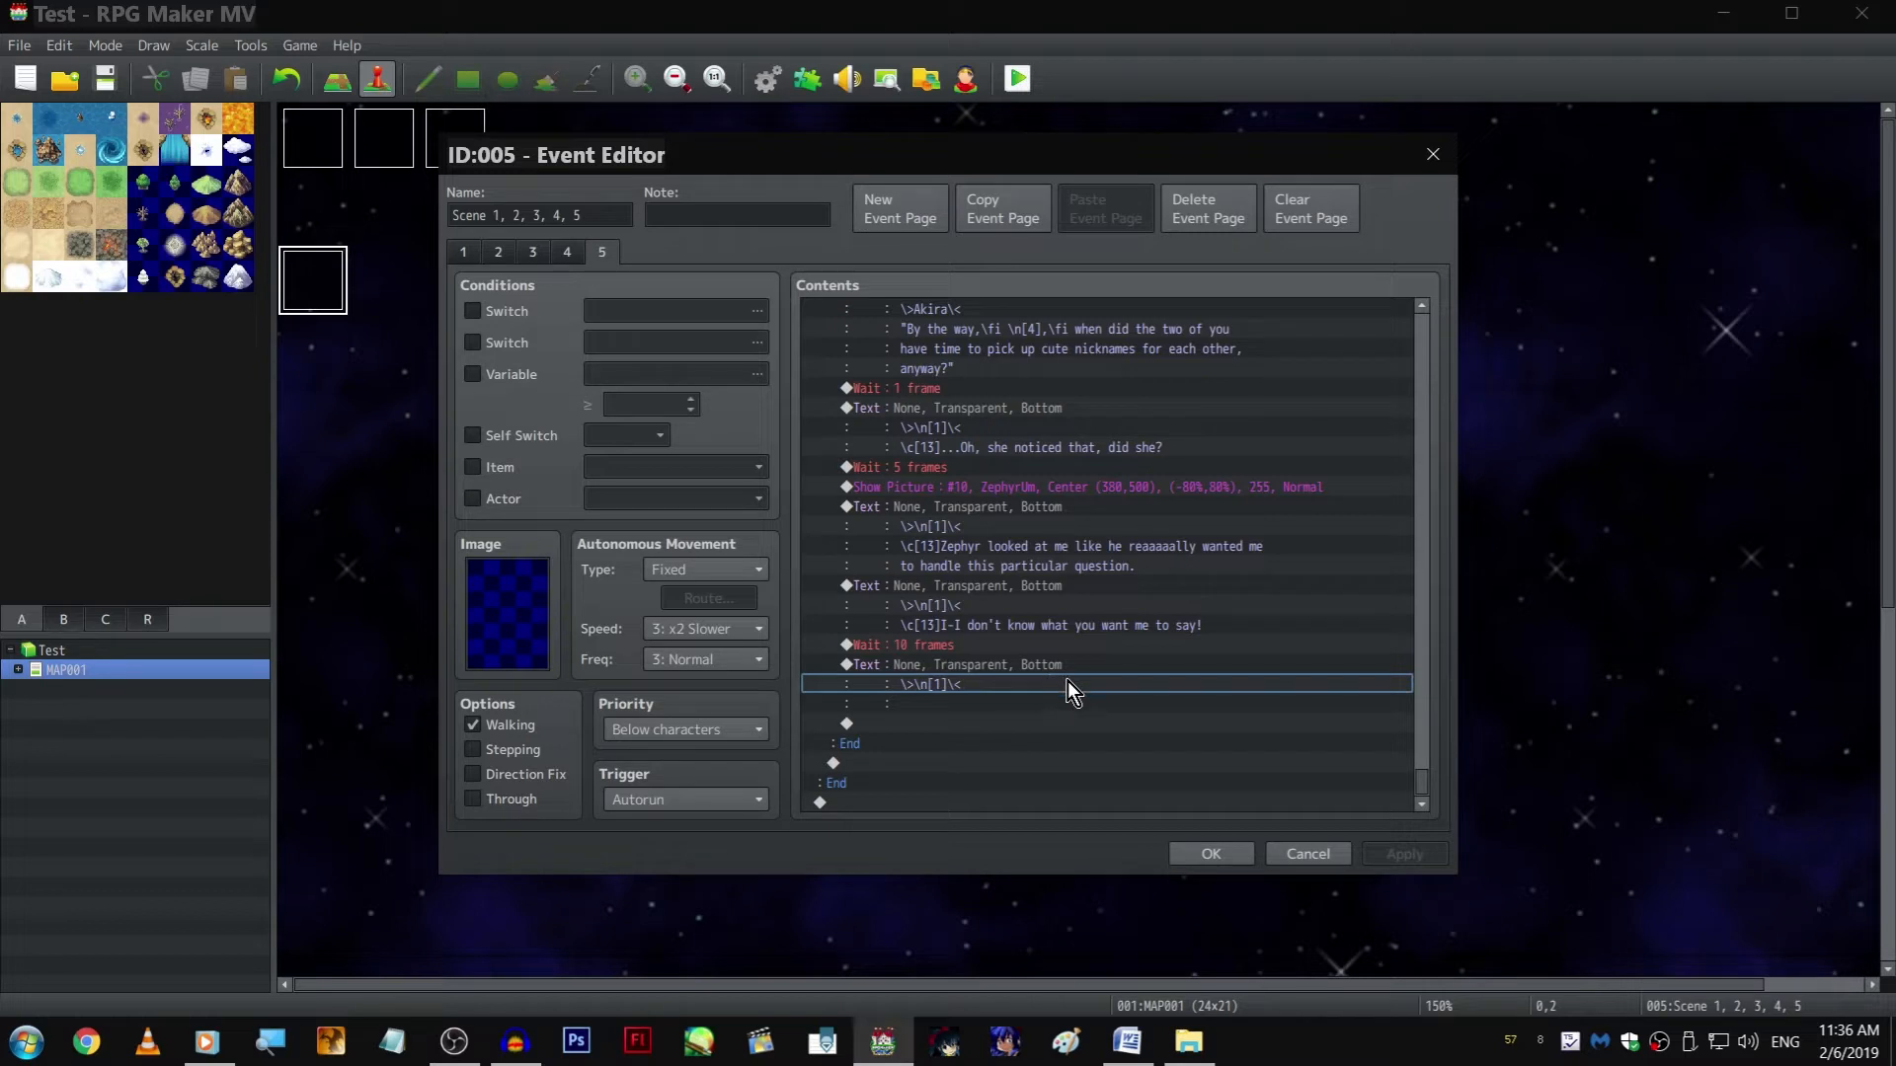
left_click(1059, 646)
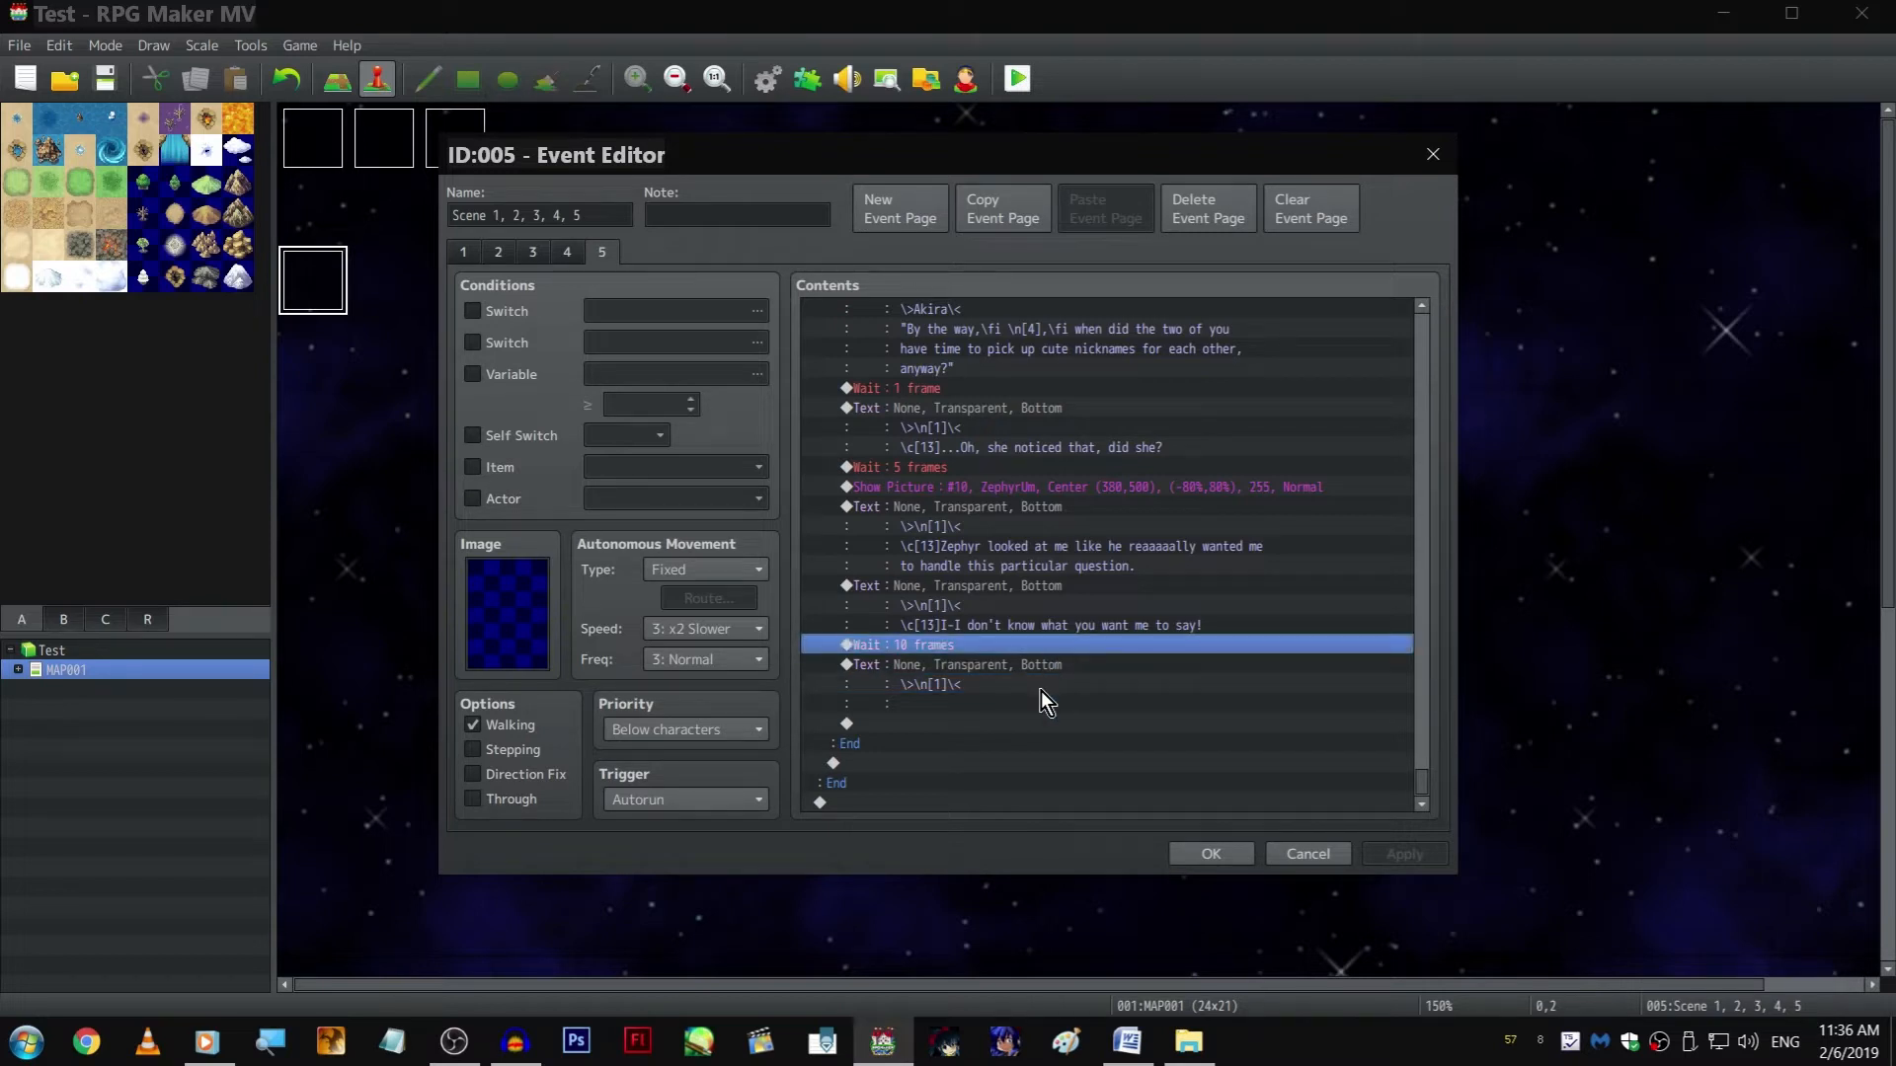
left_click(1052, 585)
key("ctrl+v")
double_click(1029, 566)
type("1")
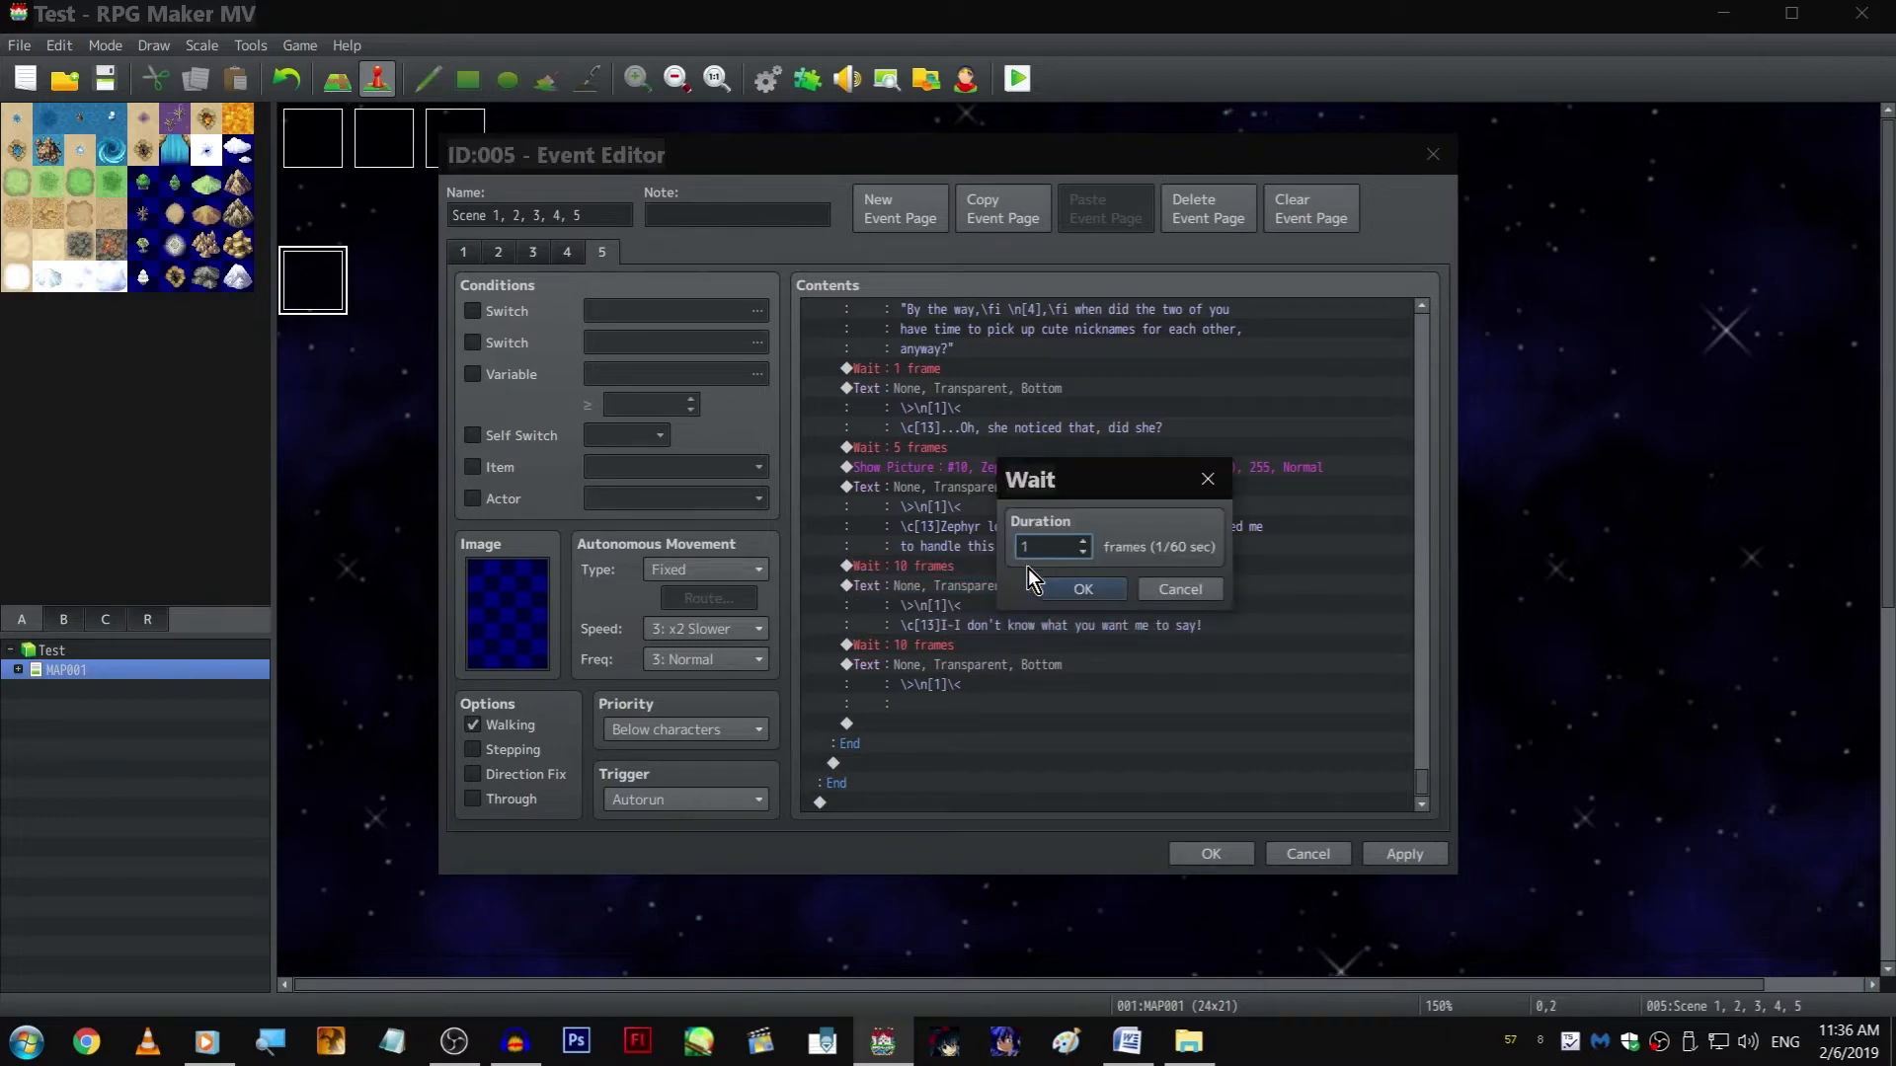
key("Return")
Examine the Else branch's waits and dialogue, from the nickname argument down to the unfinished player text
scroll(1069, 567, "up", 7)
scroll(1076, 580, "down", 3)
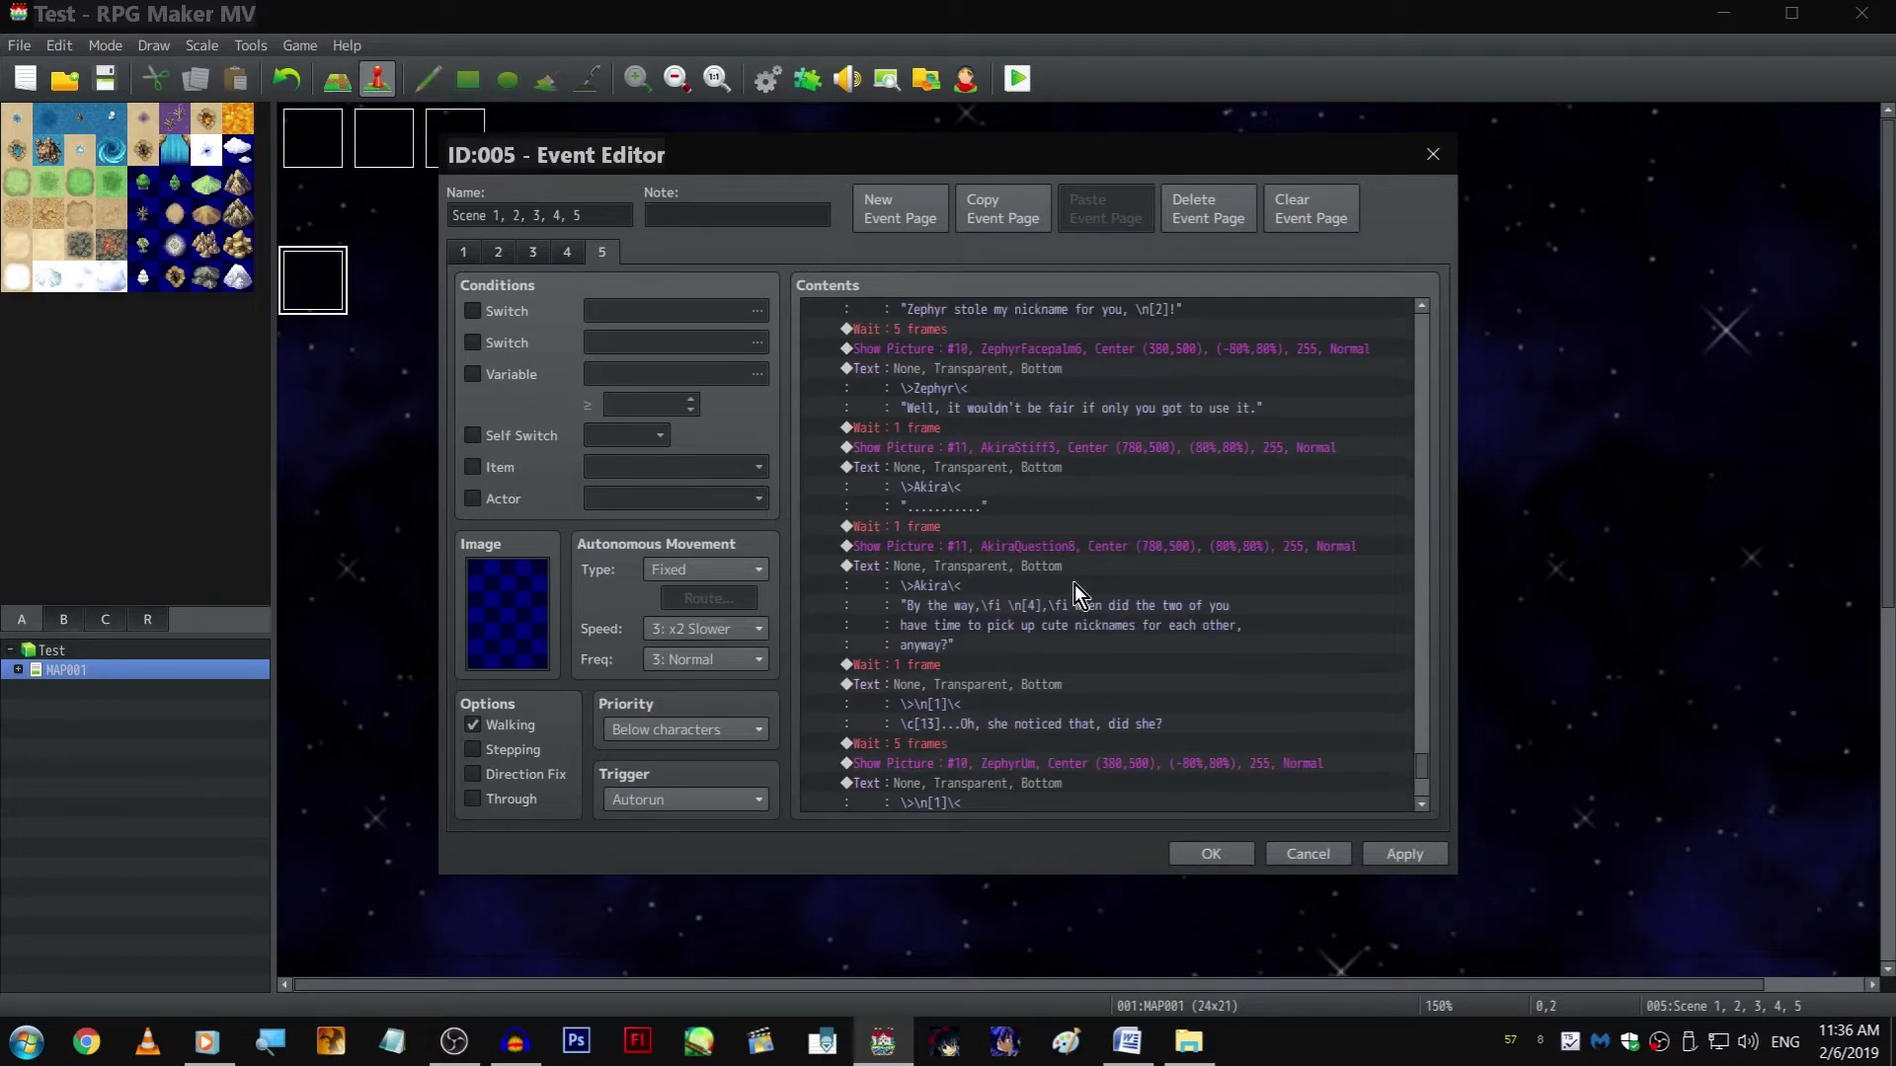
scroll(1288, 632, "down", 2)
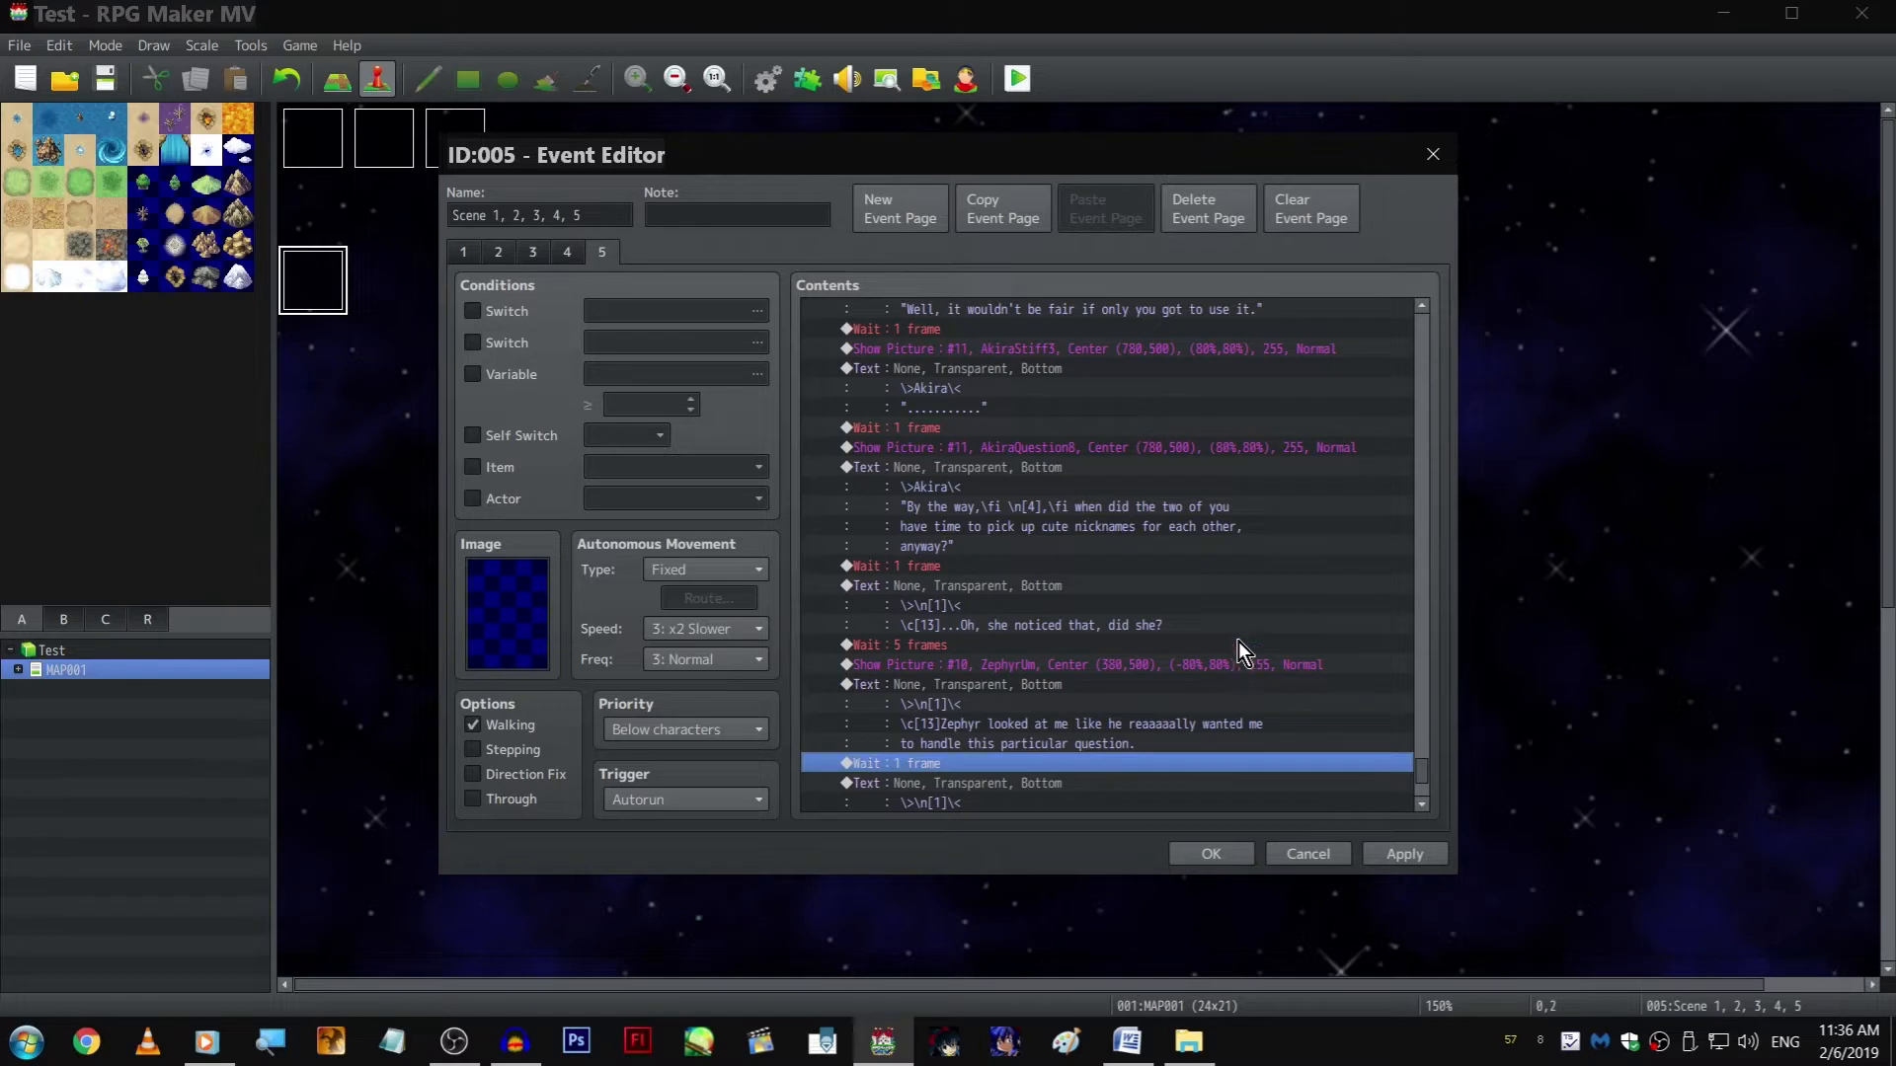
scroll(1230, 632, "down", 2)
scroll(1227, 608, "down", 2)
left_click(1158, 581)
left_click(1156, 570)
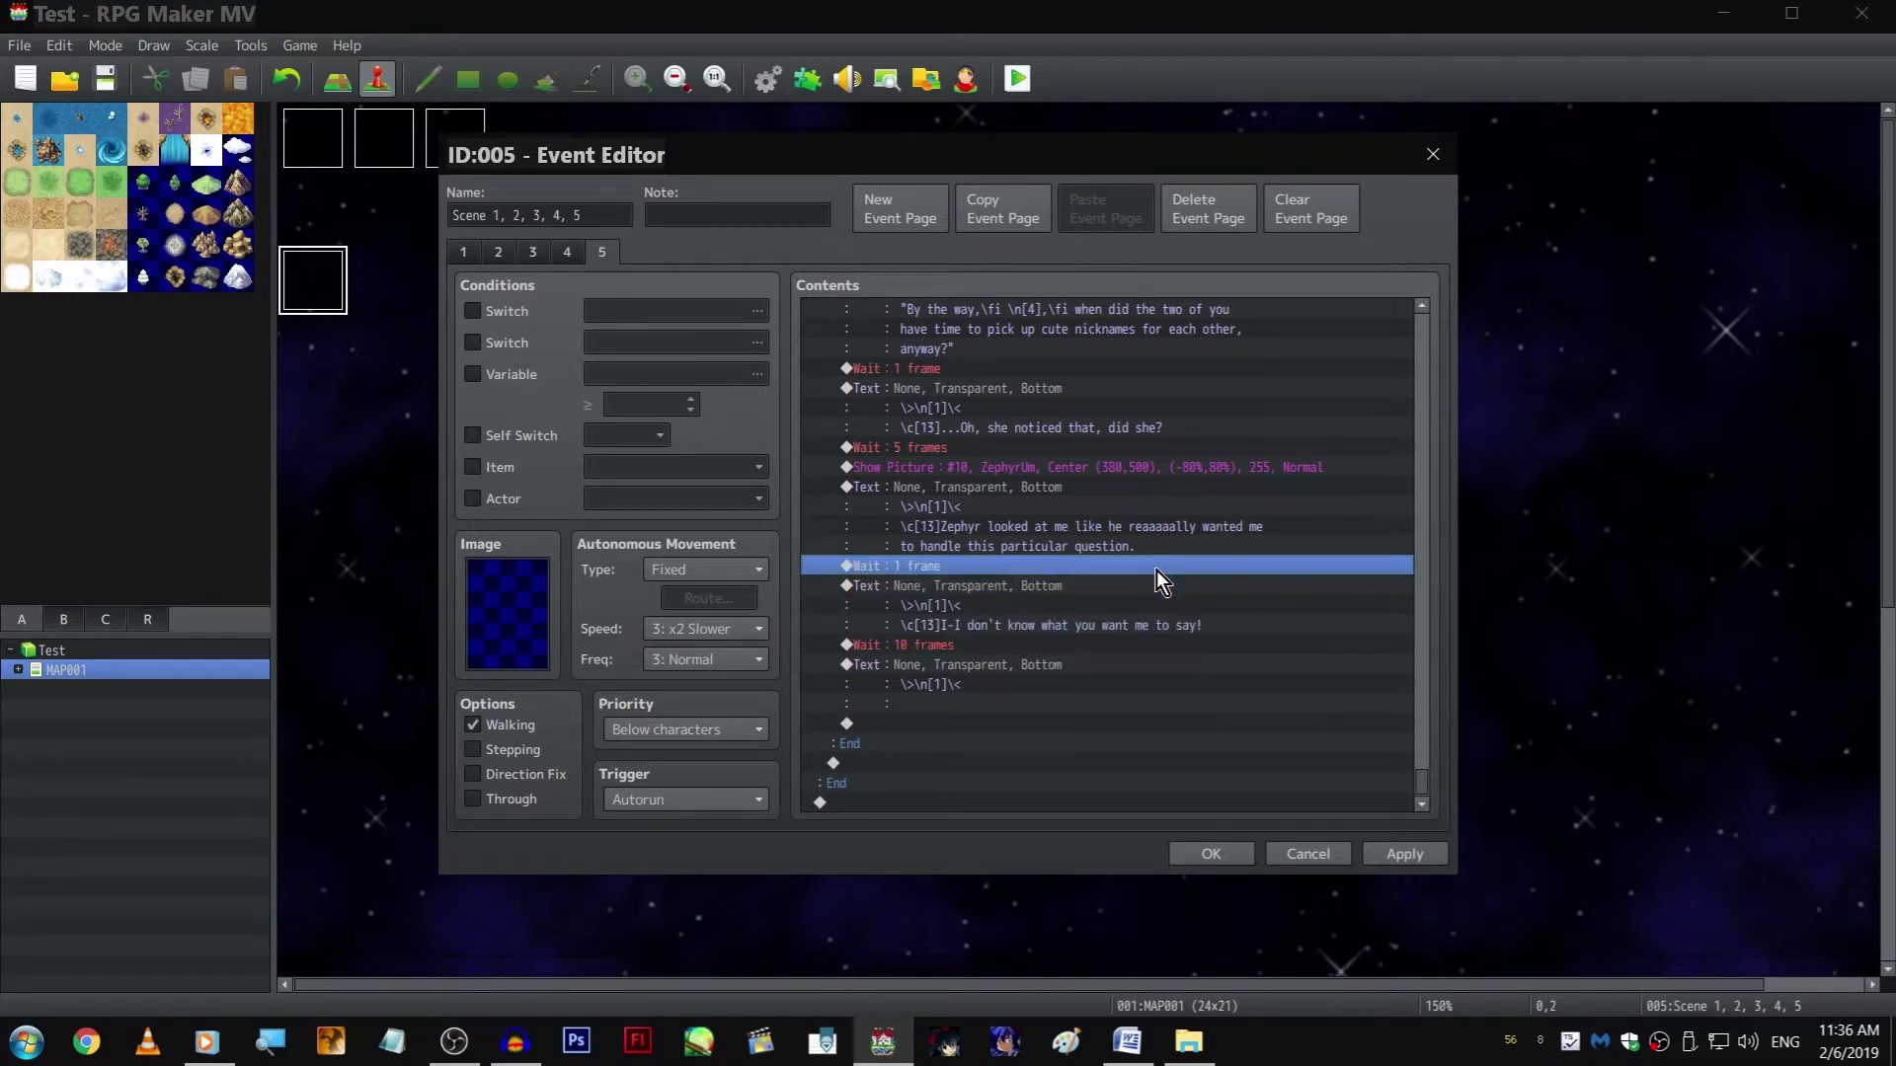
left_click(1169, 500)
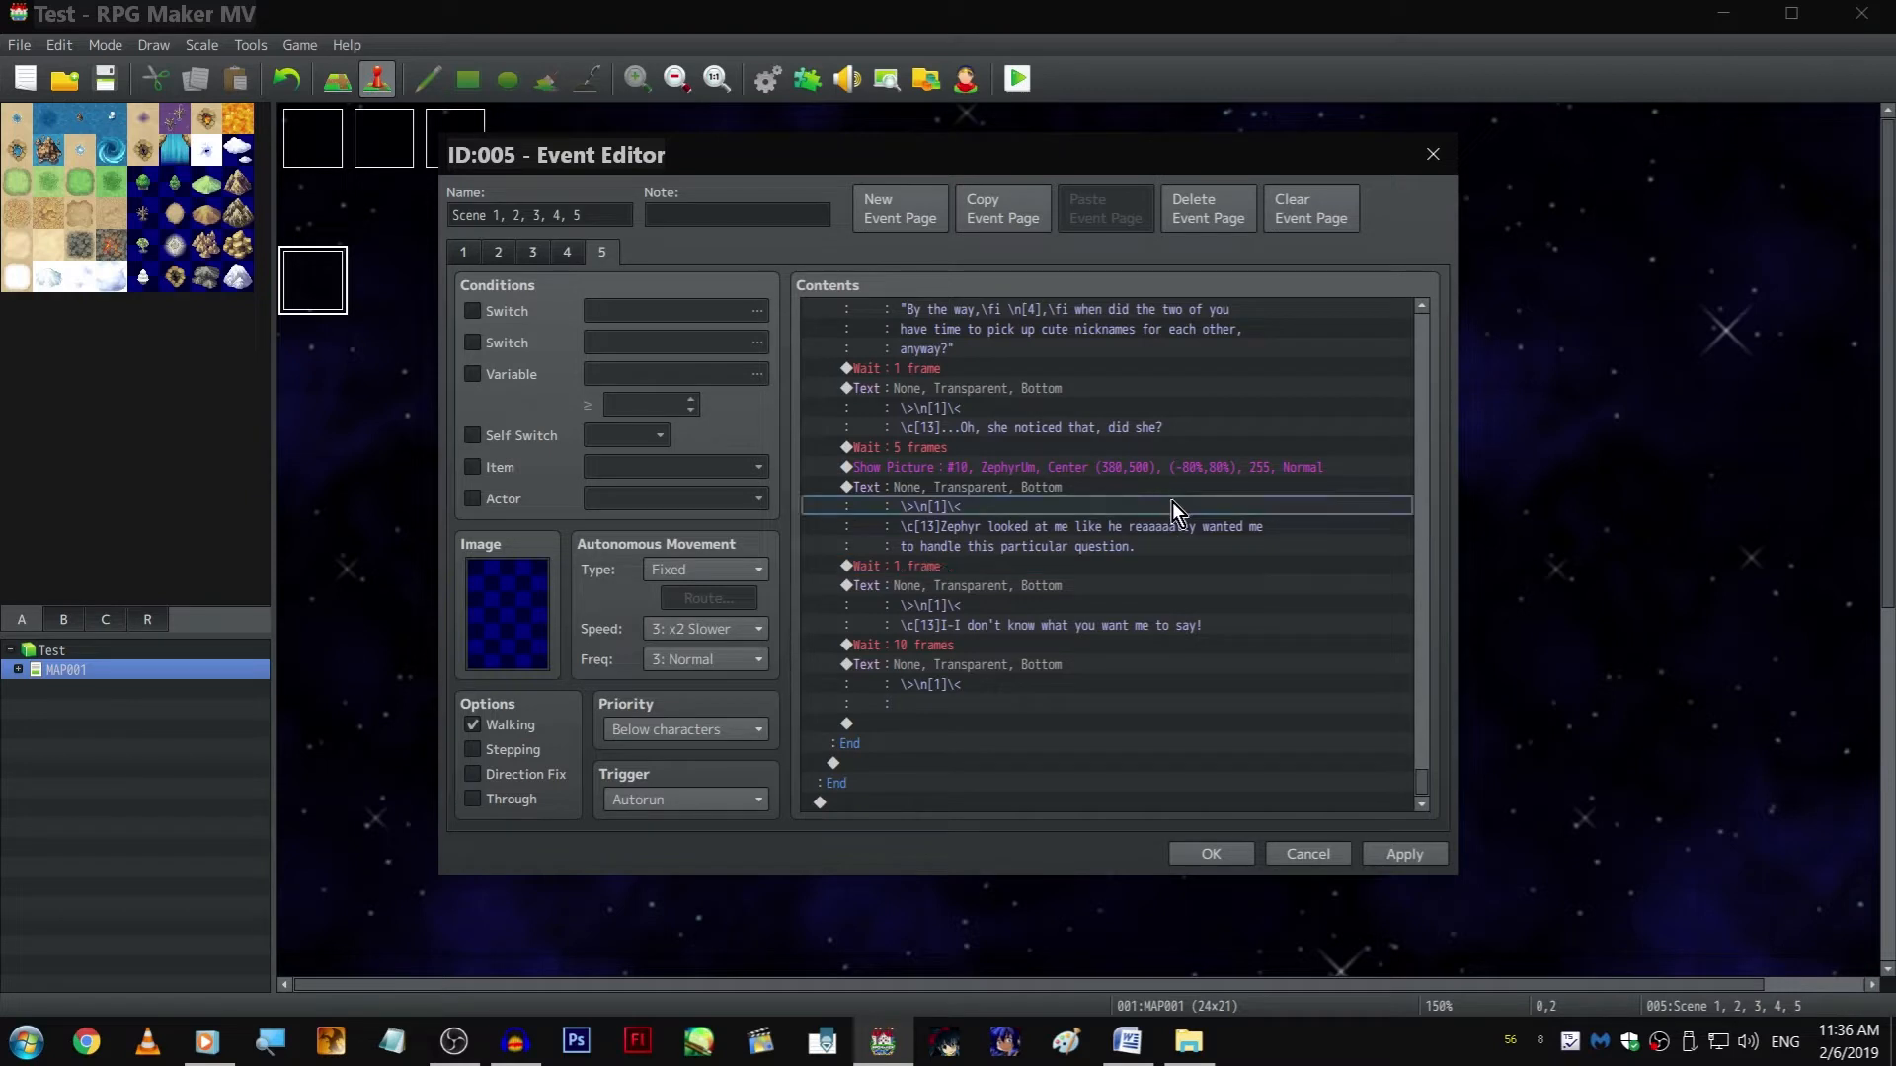
Fill in the branch's last player text with "I-I ran into \n[4], and he showed me around...", including the quotation marks
left_click(1076, 664)
right_click(1076, 662)
left_click(1128, 699)
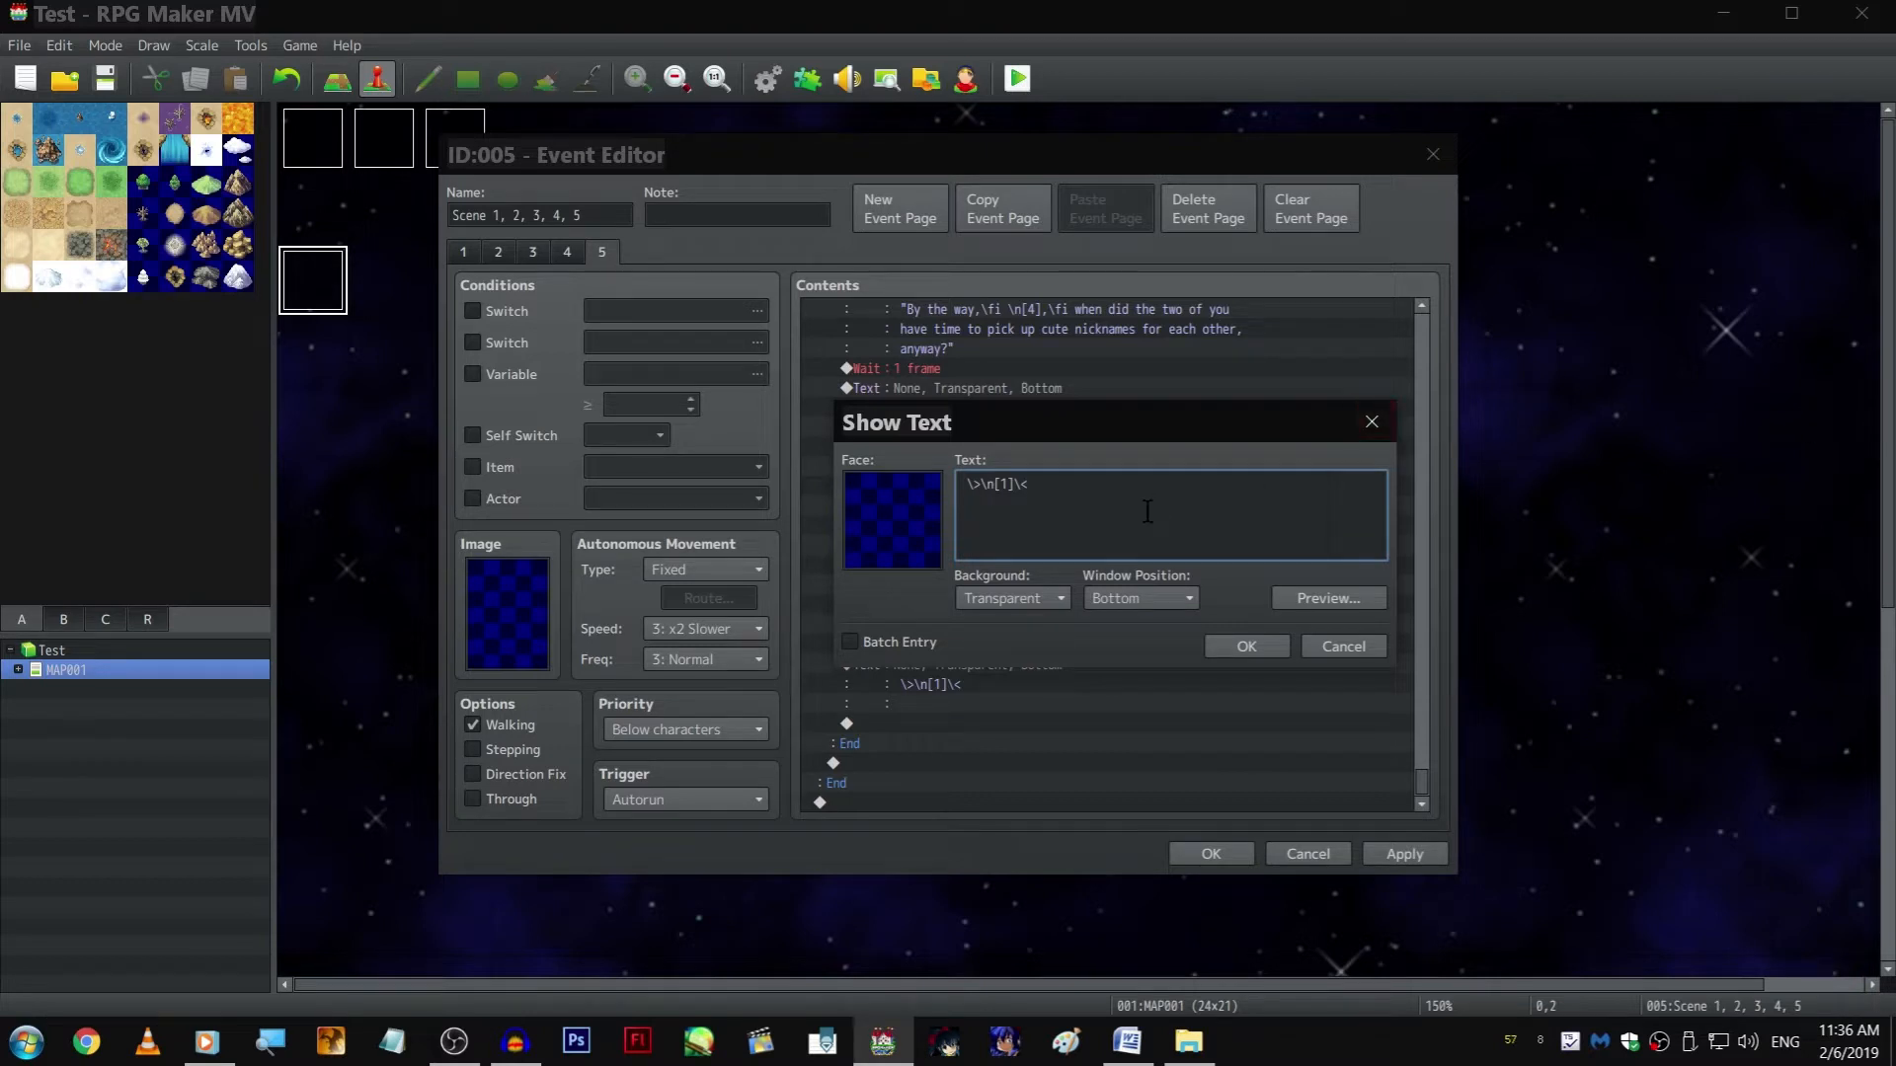
type("\"I-I")
type("ran into")
type("  [4], and he showed me around...\"")
key("Return")
key("ctrl+Return")
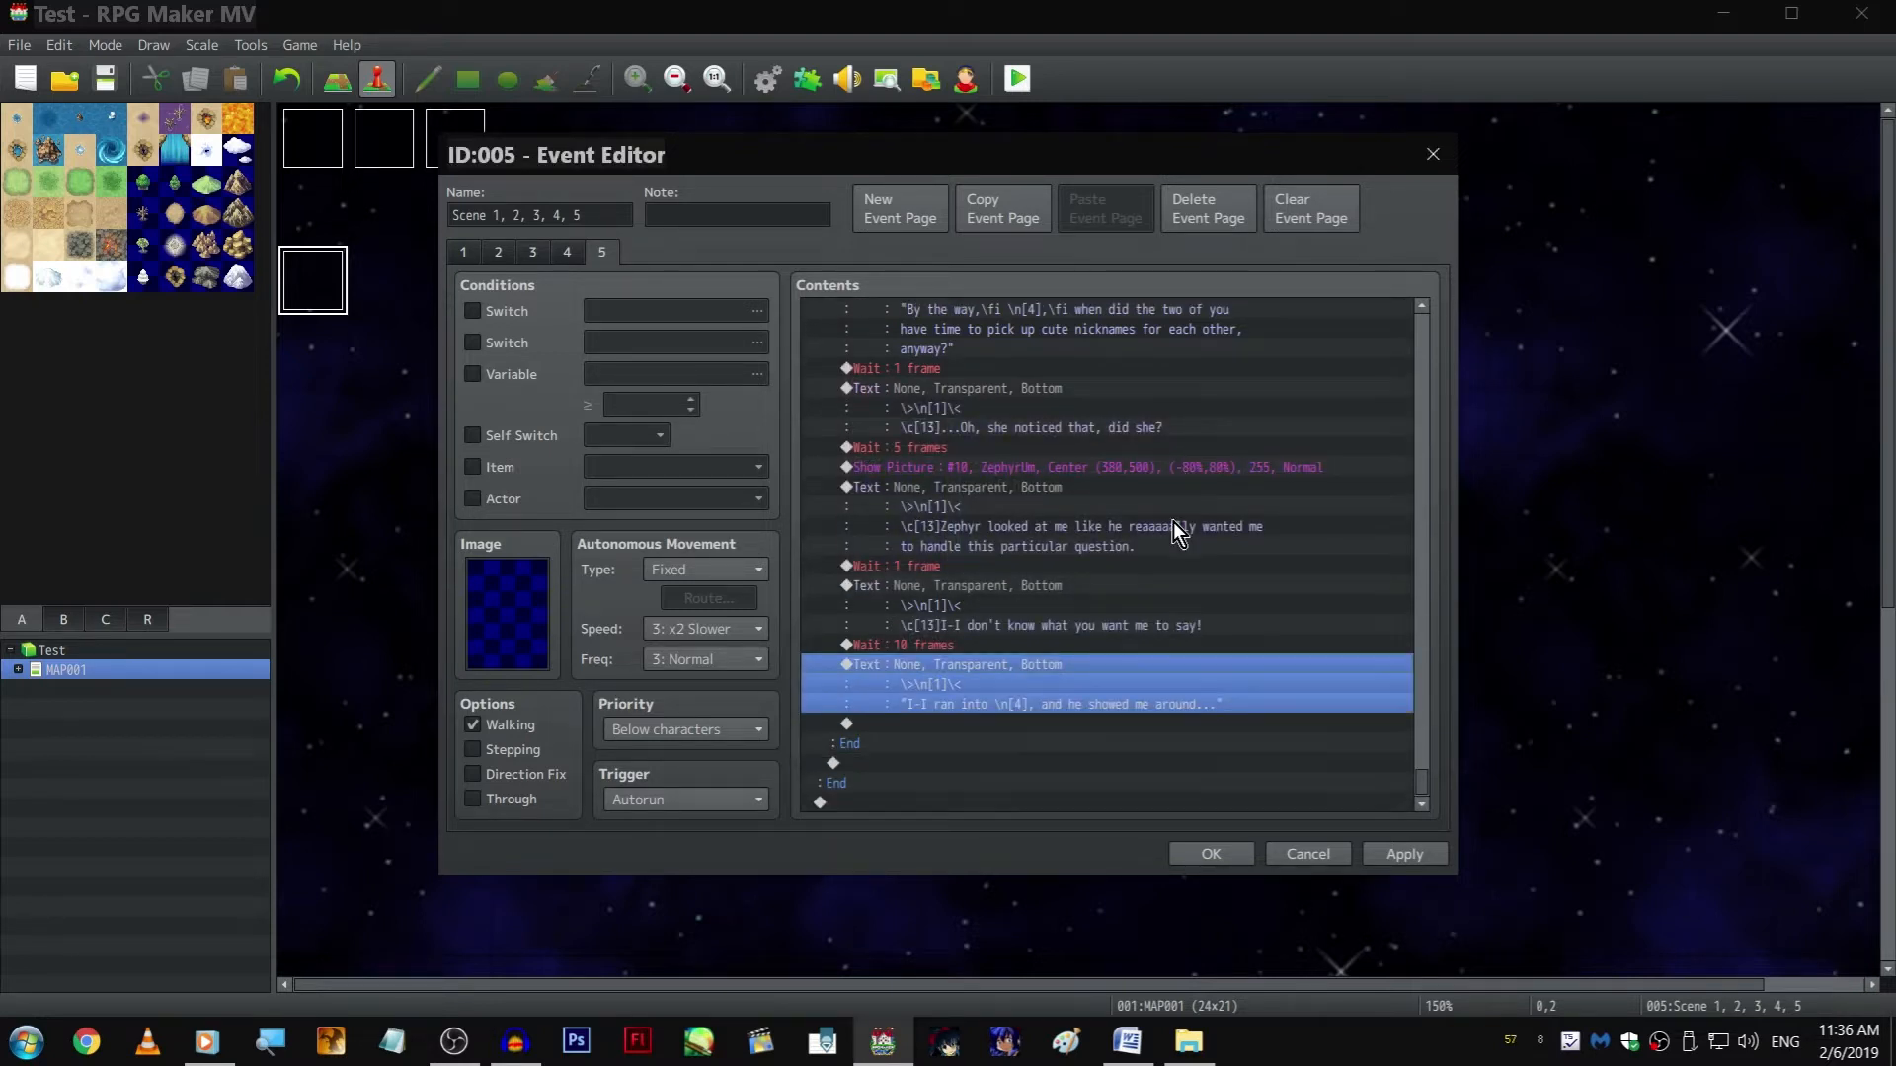
Copy the 10-frame Wait and add it after the "I-I ran into \n[4], and he showed me around..." text
left_click(992, 645)
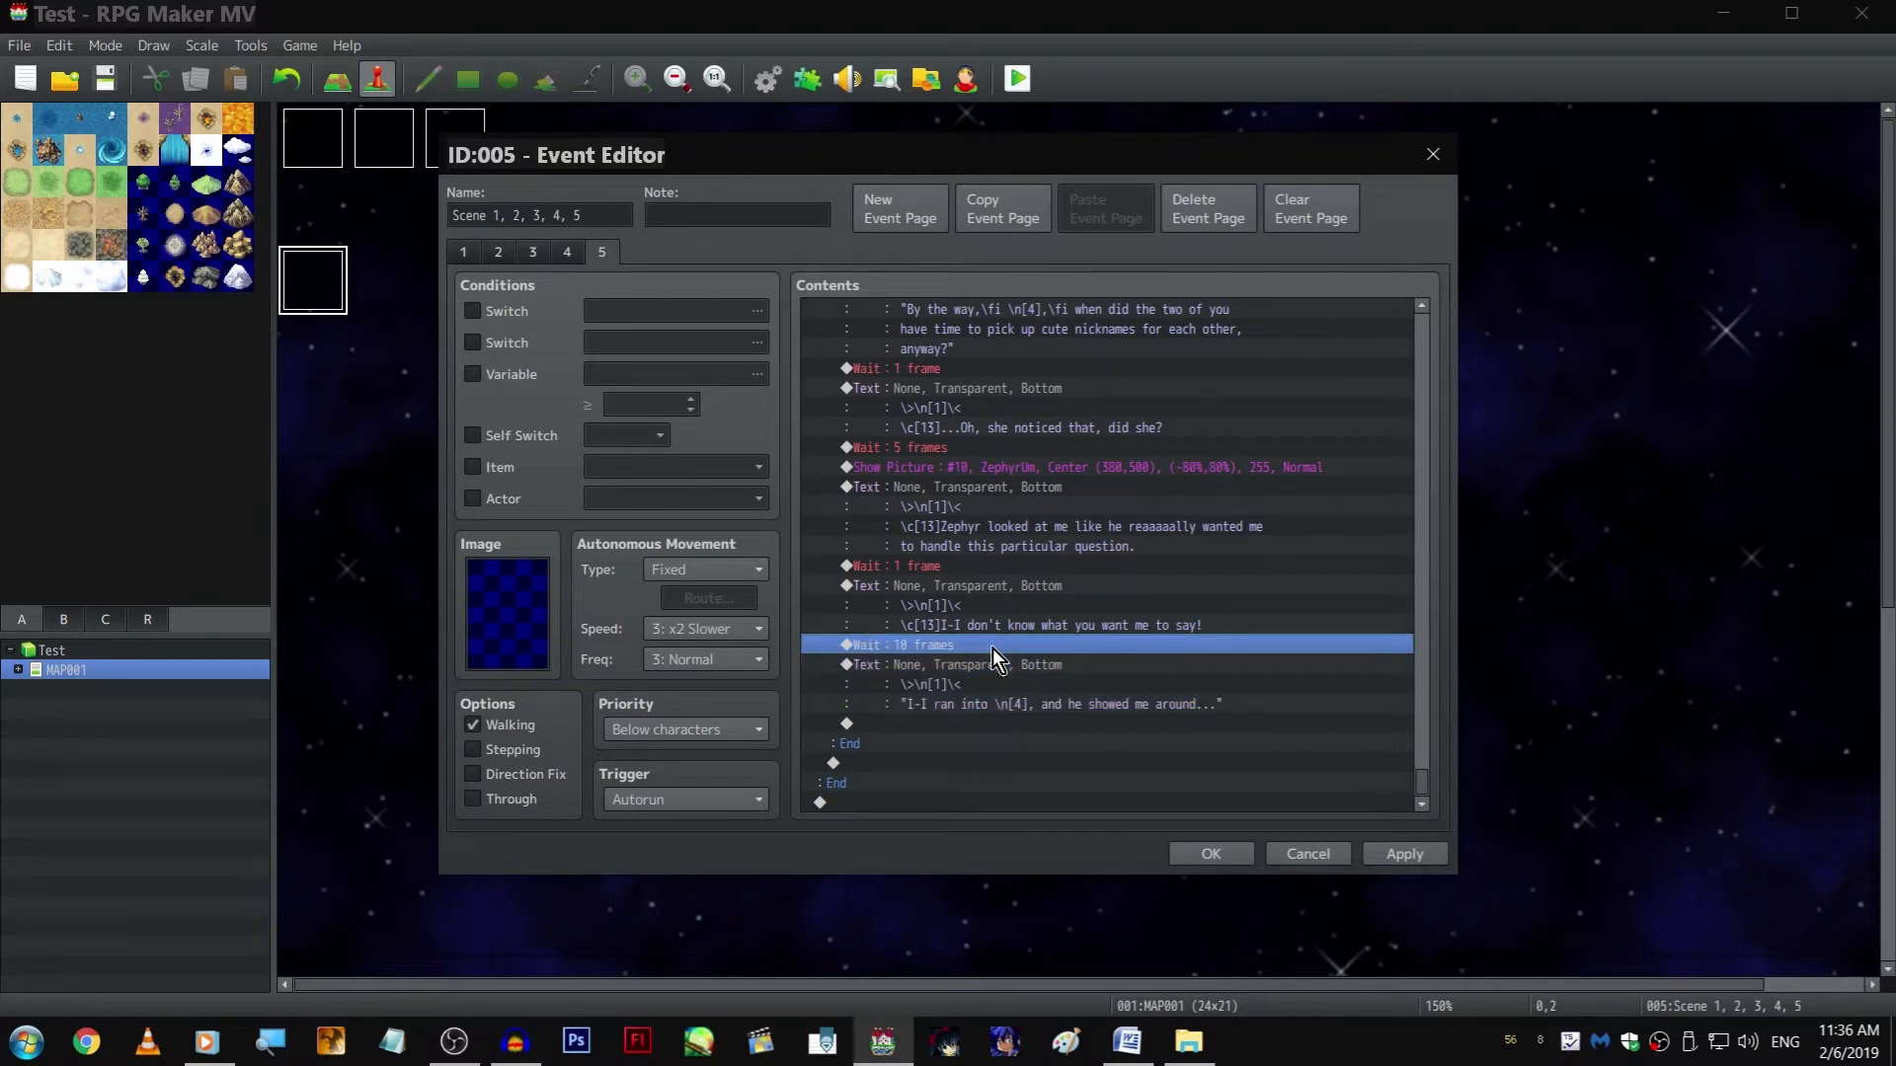
left_click(993, 725)
key("ctrl+v")
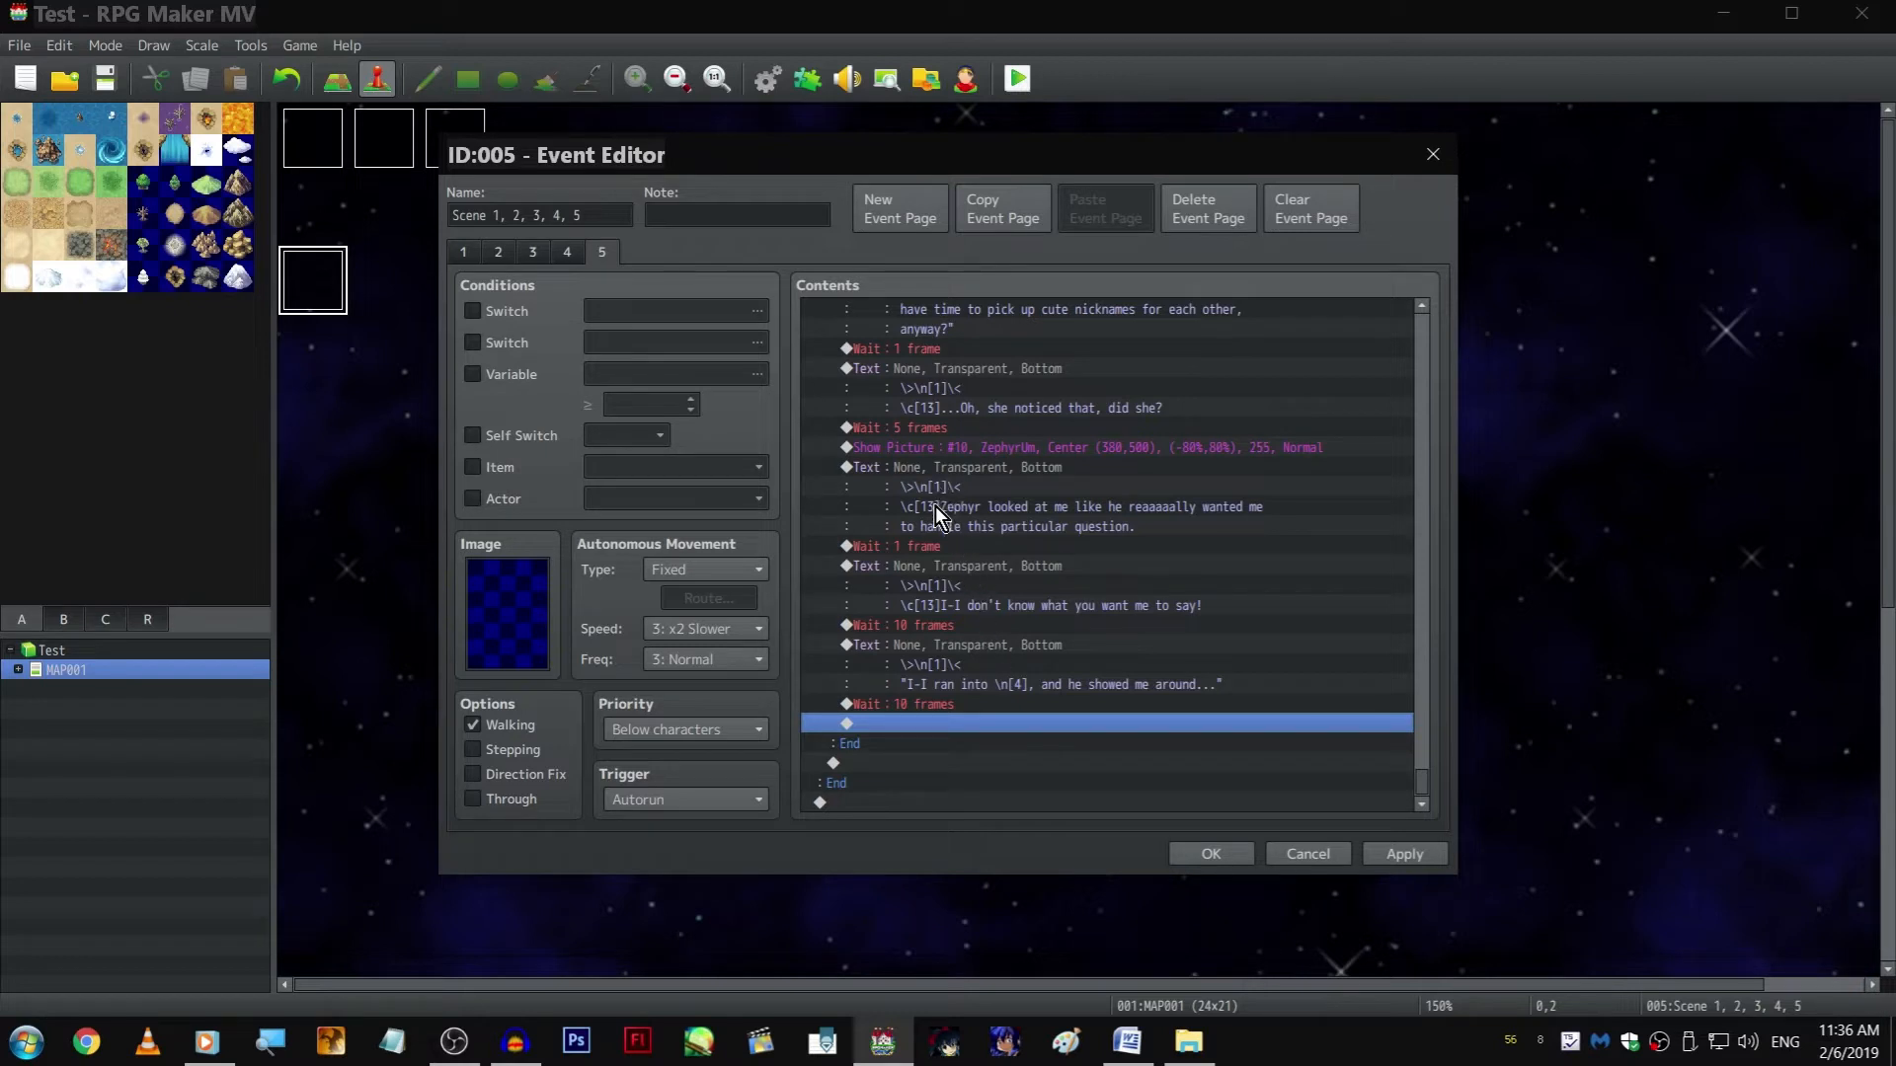
left_click(517, 1048)
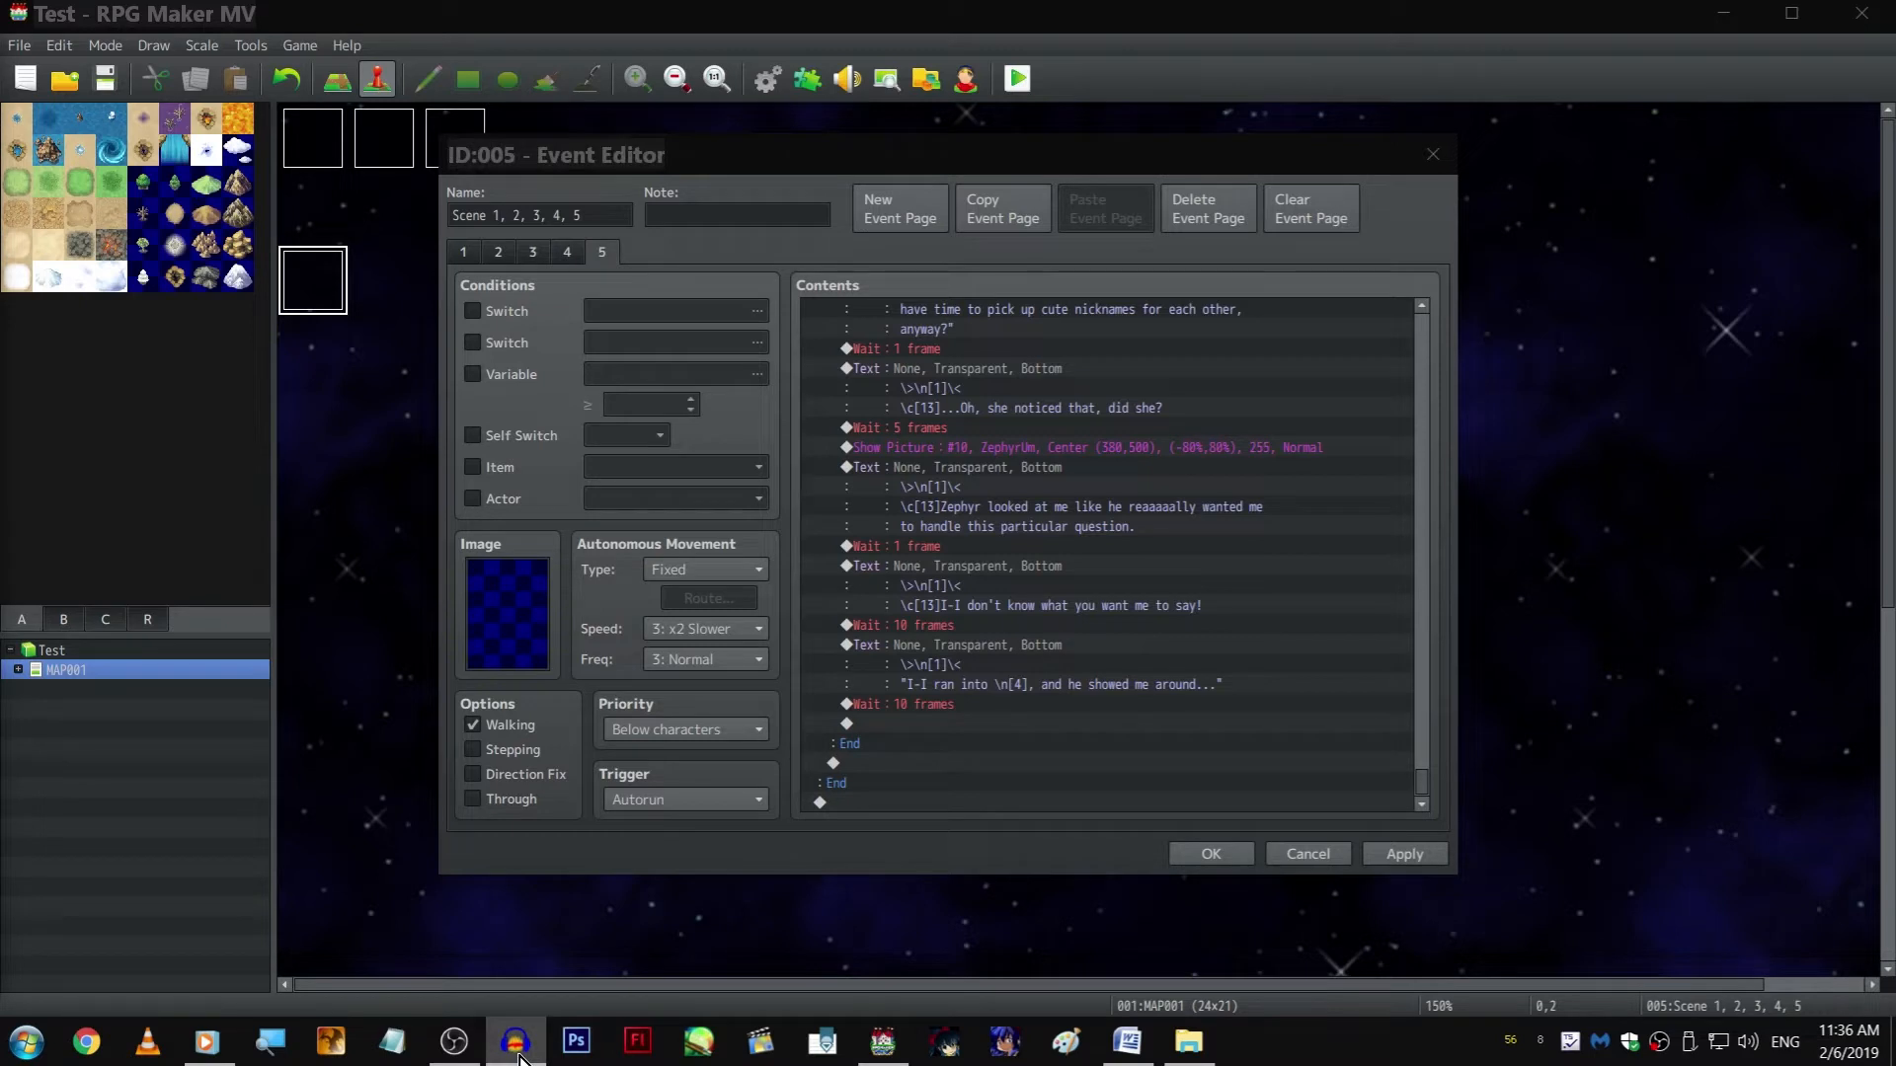
left_click(518, 1055)
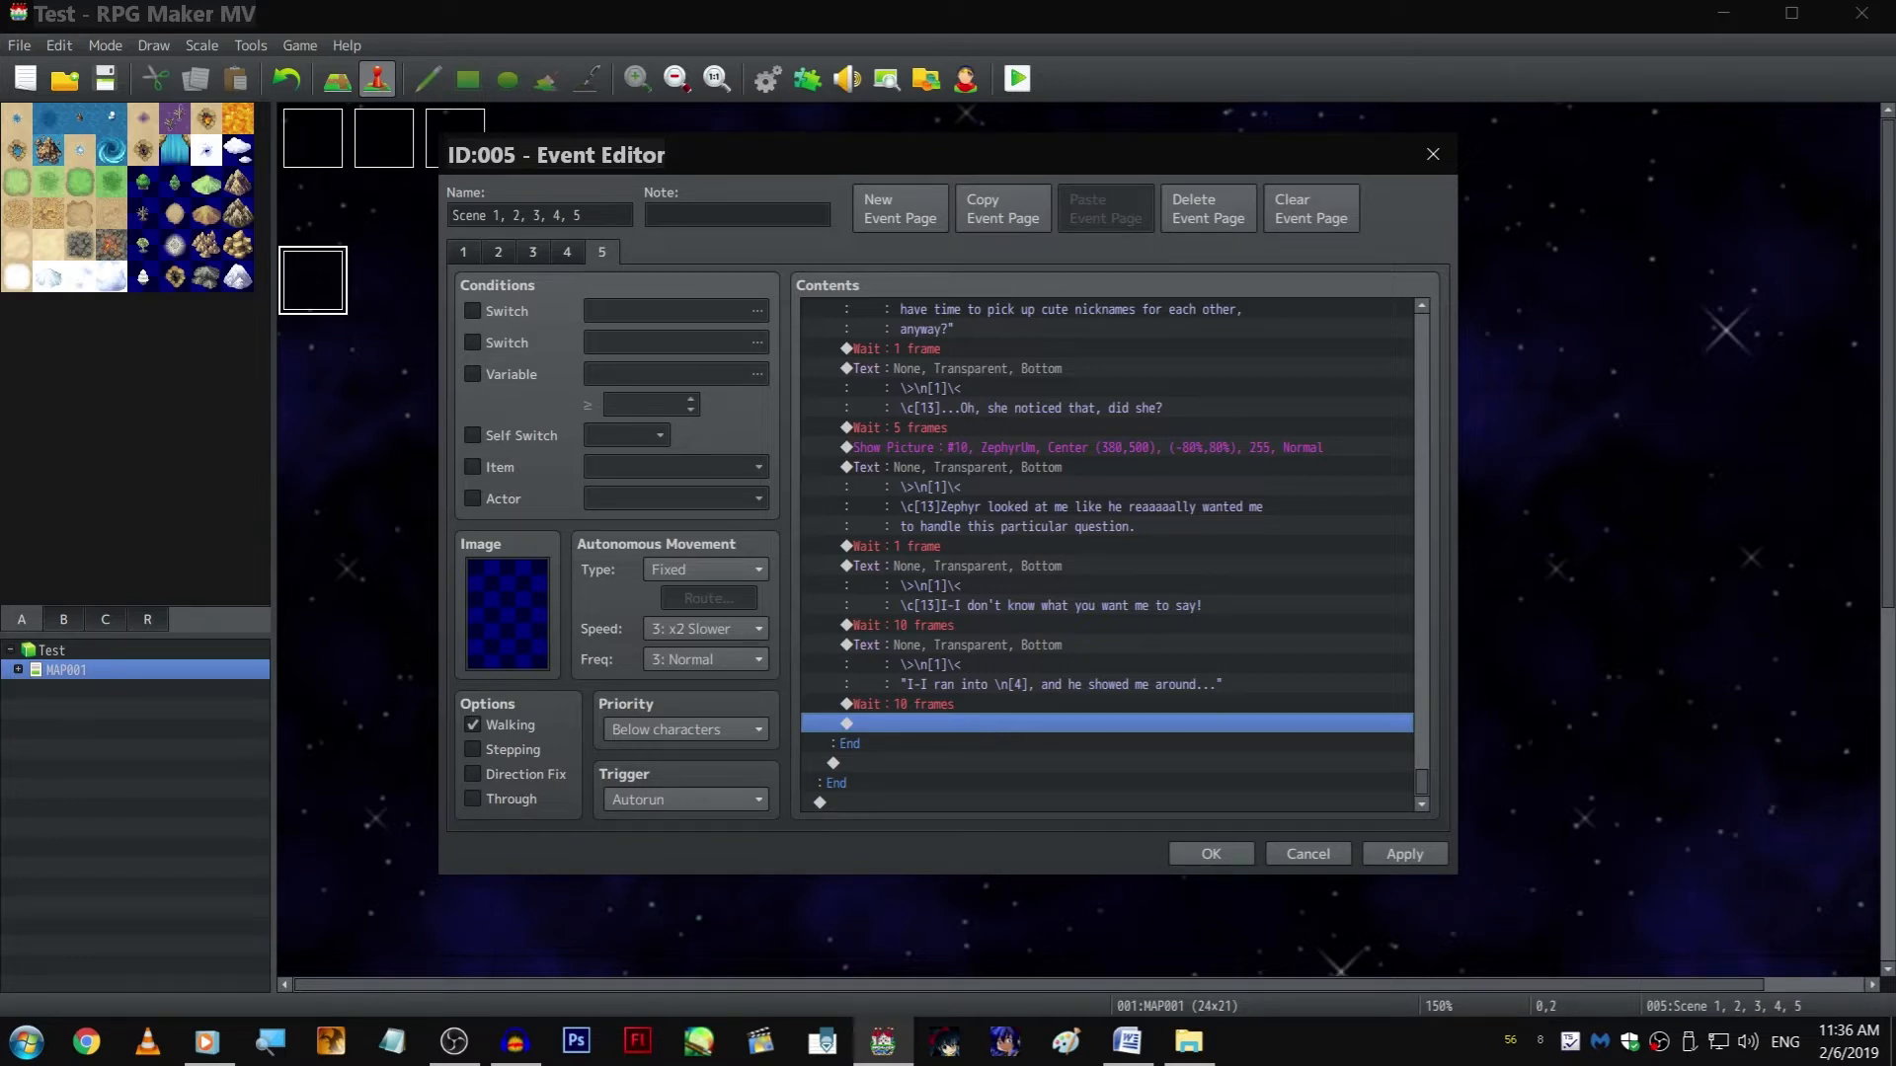
key("alt+Tab")
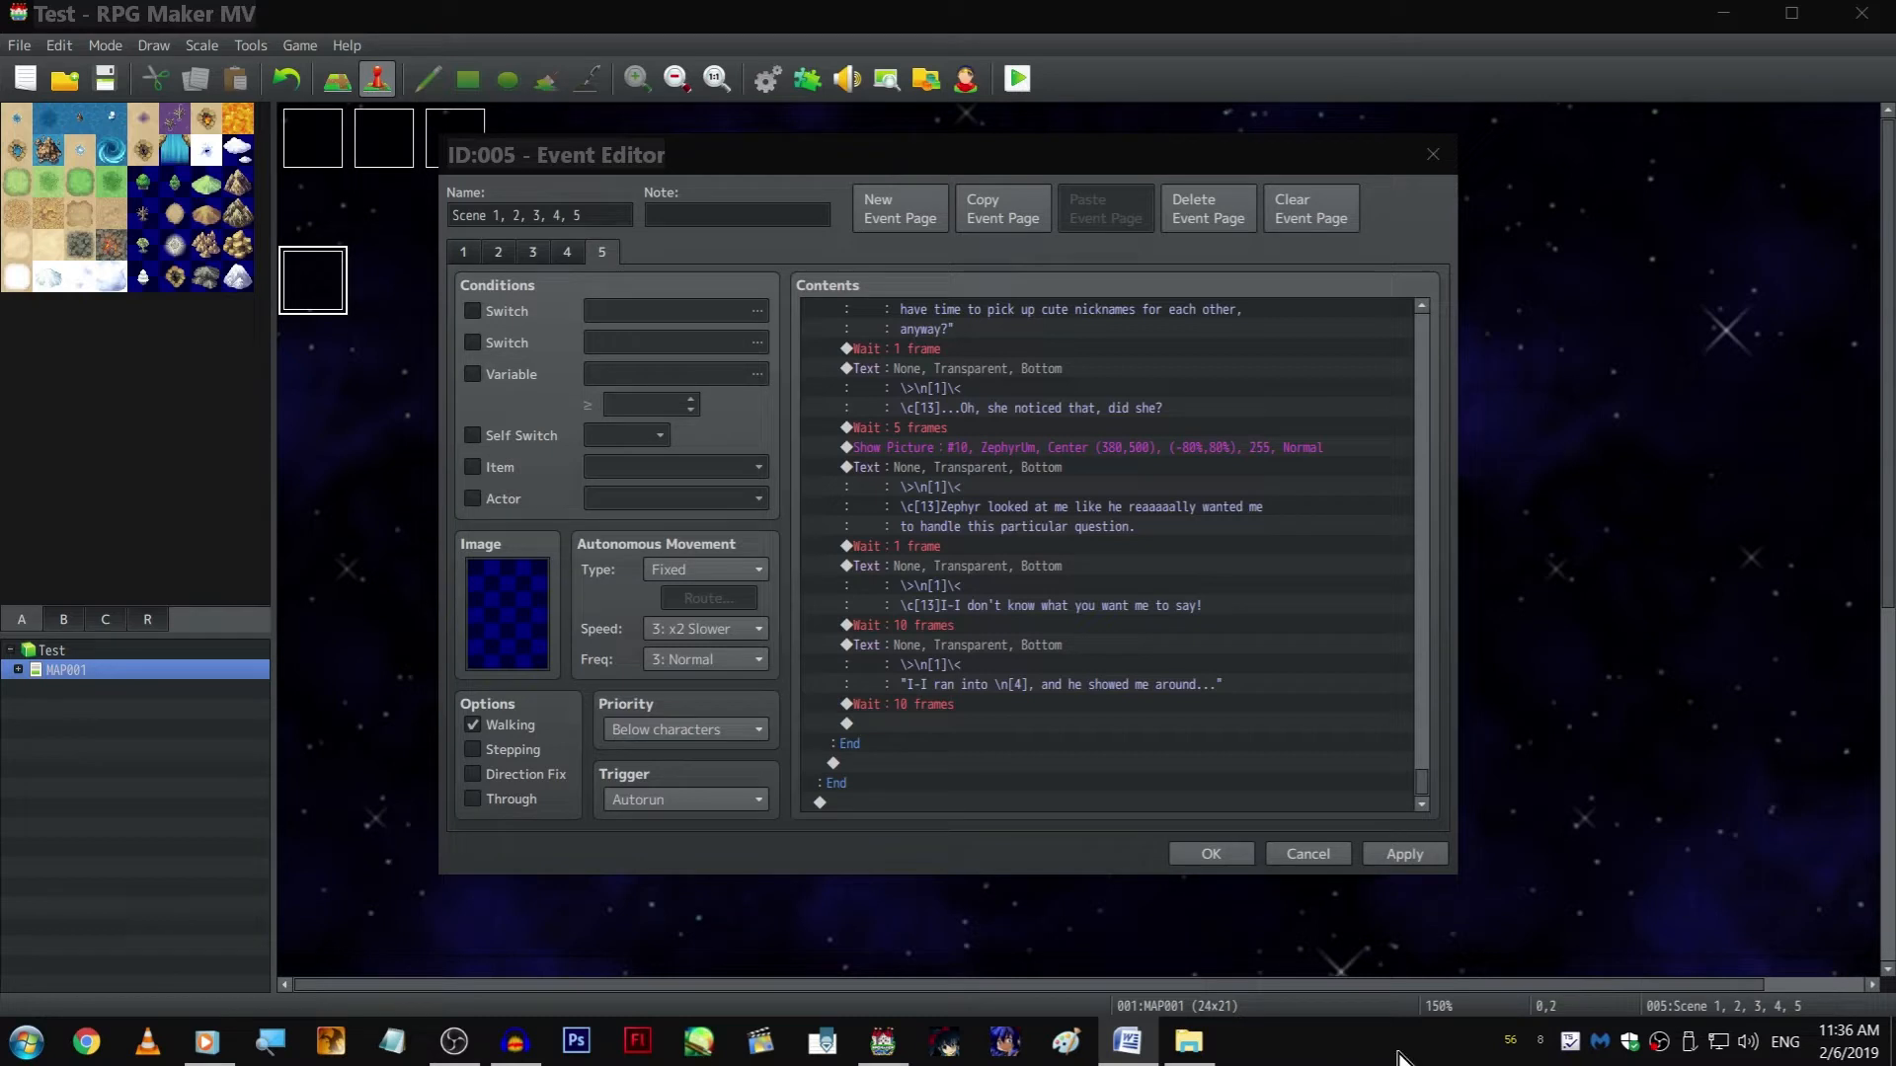
left_click(1005, 706)
left_click(993, 724)
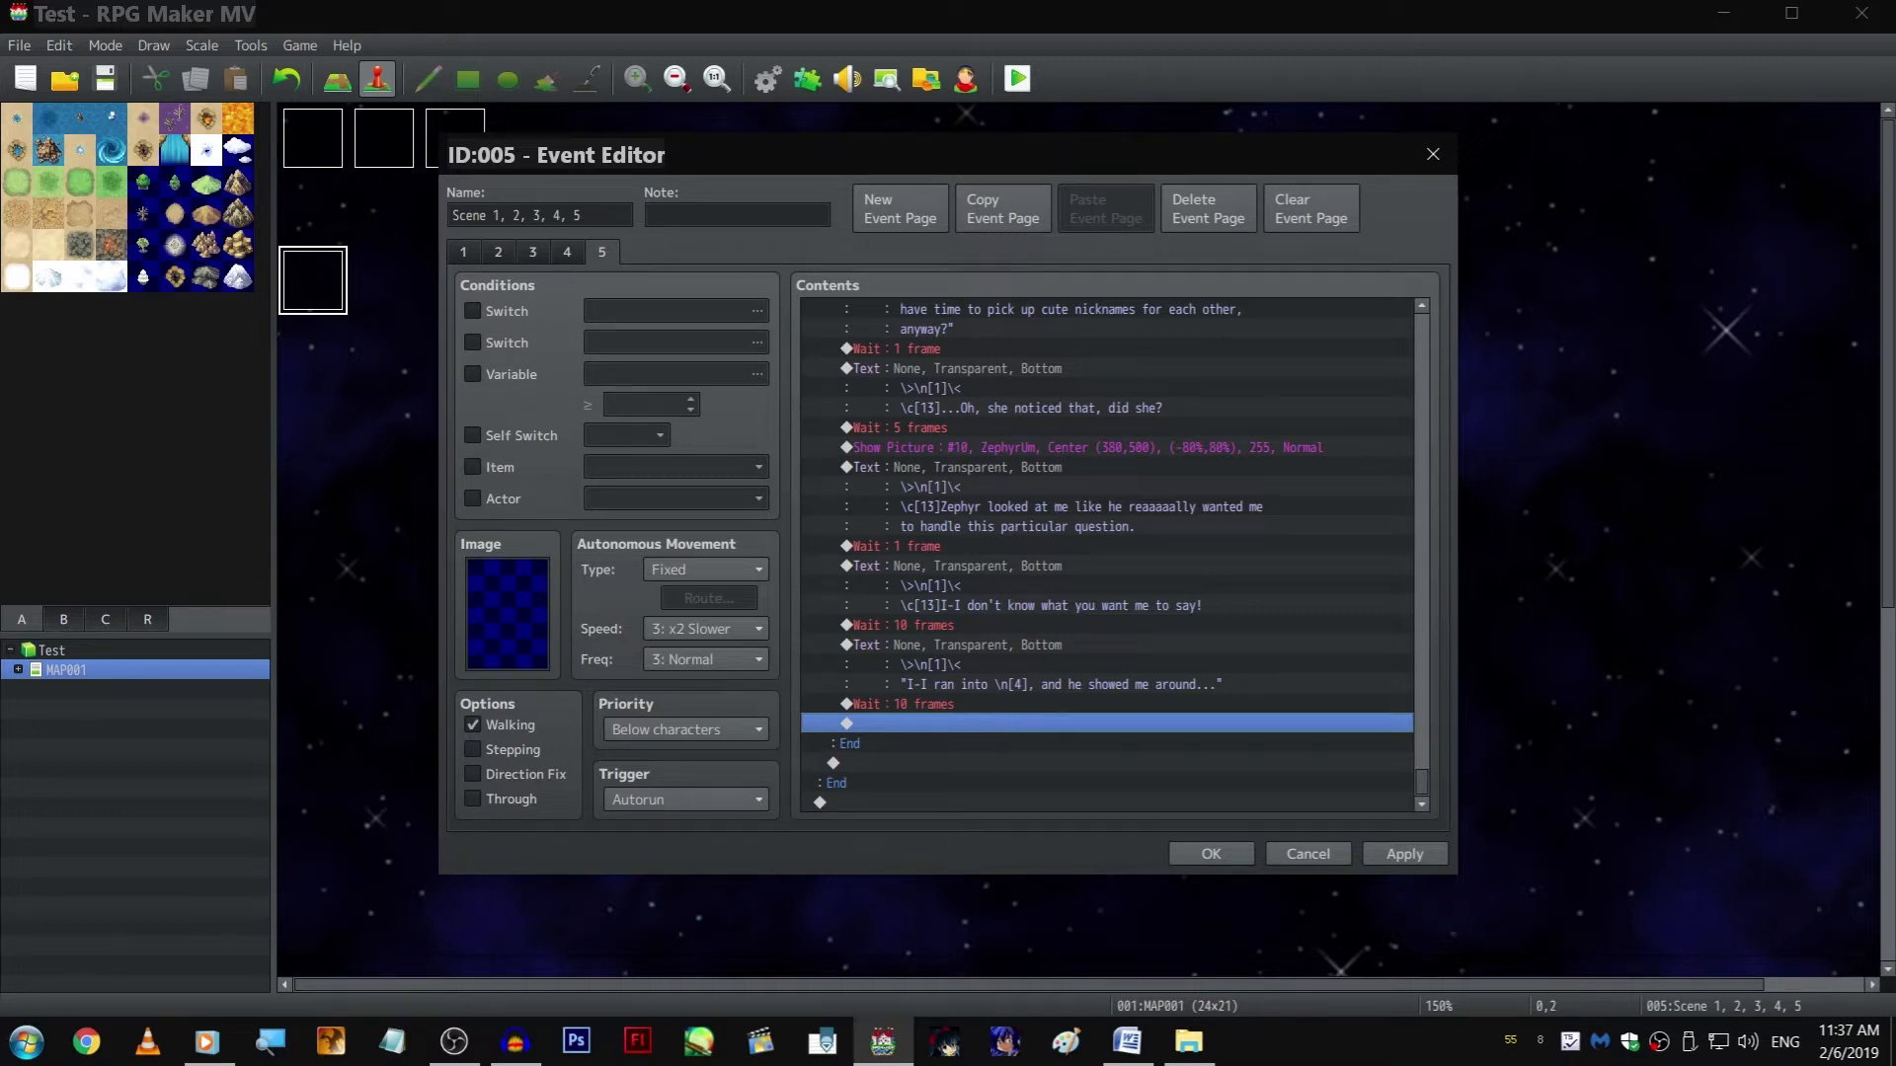
Set the branch's last Wait to 1 frame and paste a copy of the "I-I ran into \n[4]" text after it
double_click(997, 703)
type("10")
key("Return")
left_click(987, 672)
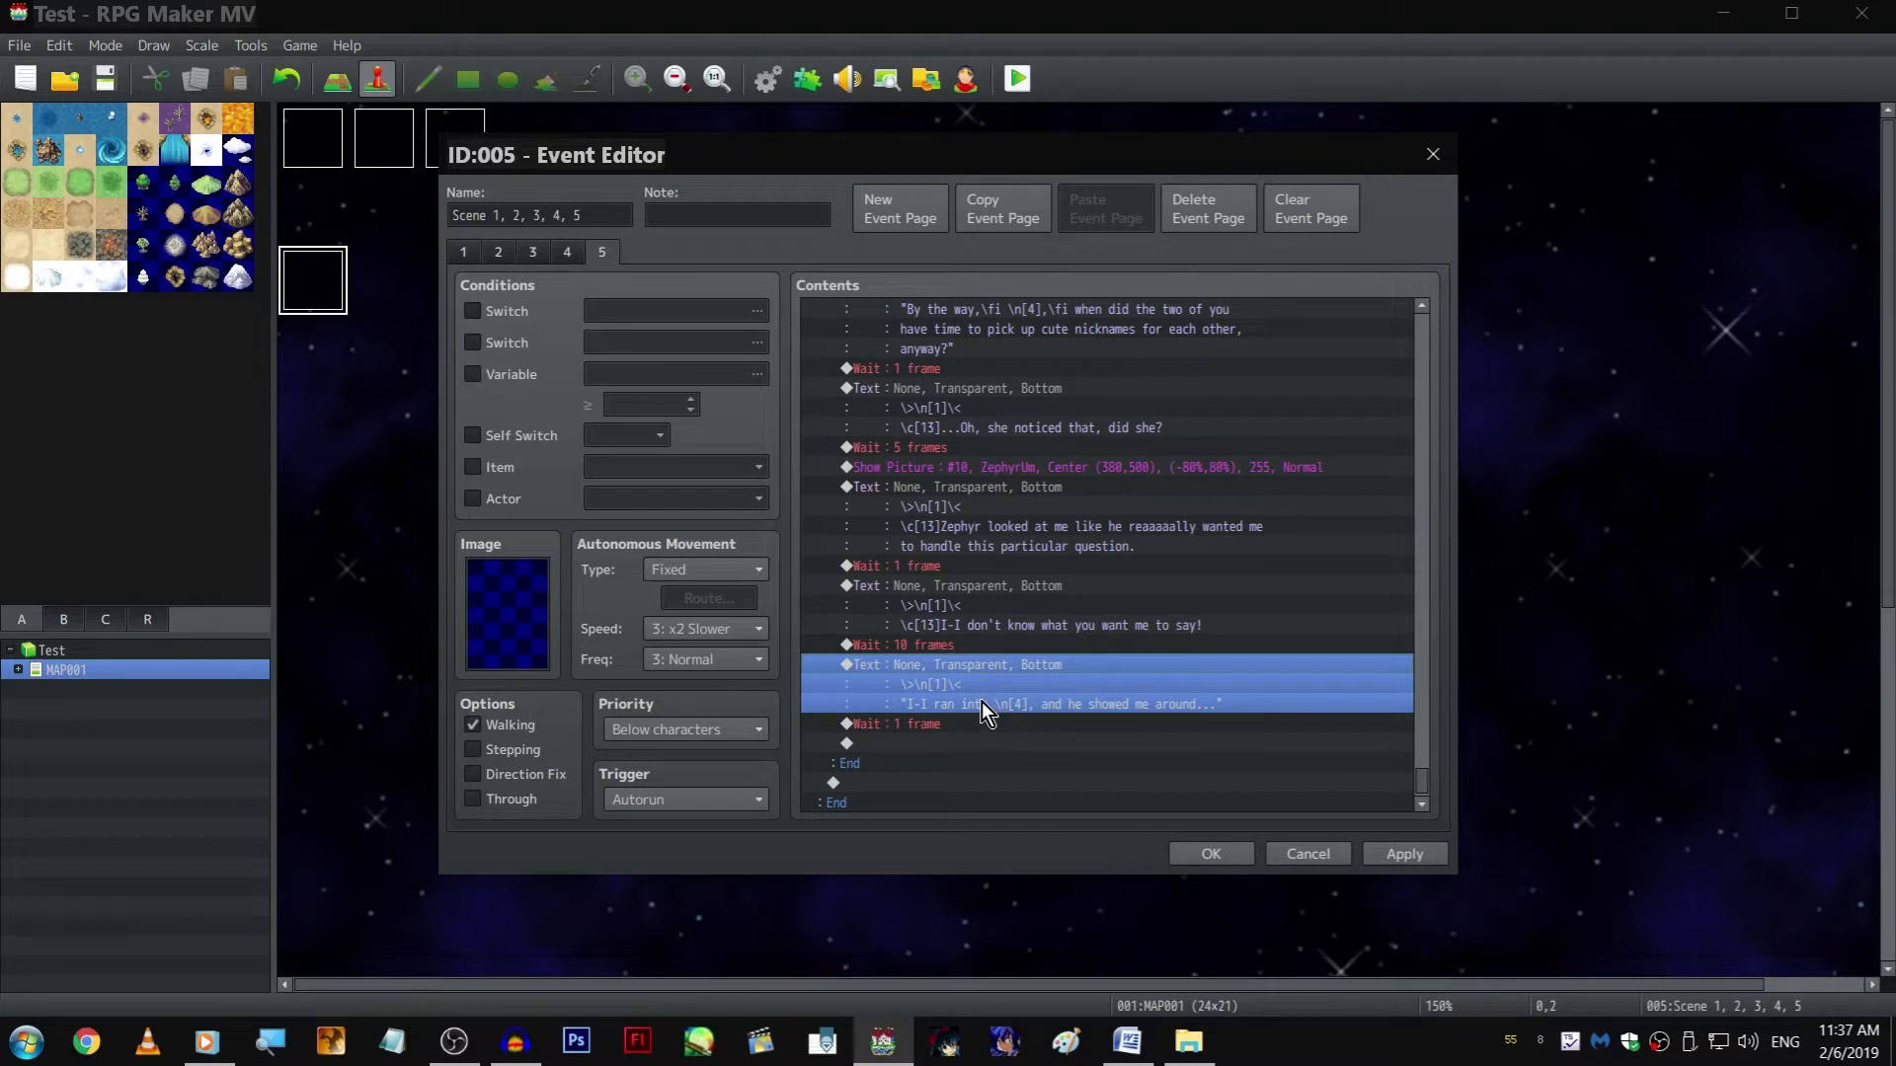
left_click(1005, 743)
key("ctrl+v")
Replace the copied text's line with "\c[13]I realllly don't like the idea of having to explain what we were talking about before to her"
double_click(1006, 747)
left_click_drag(980, 524, 983, 497)
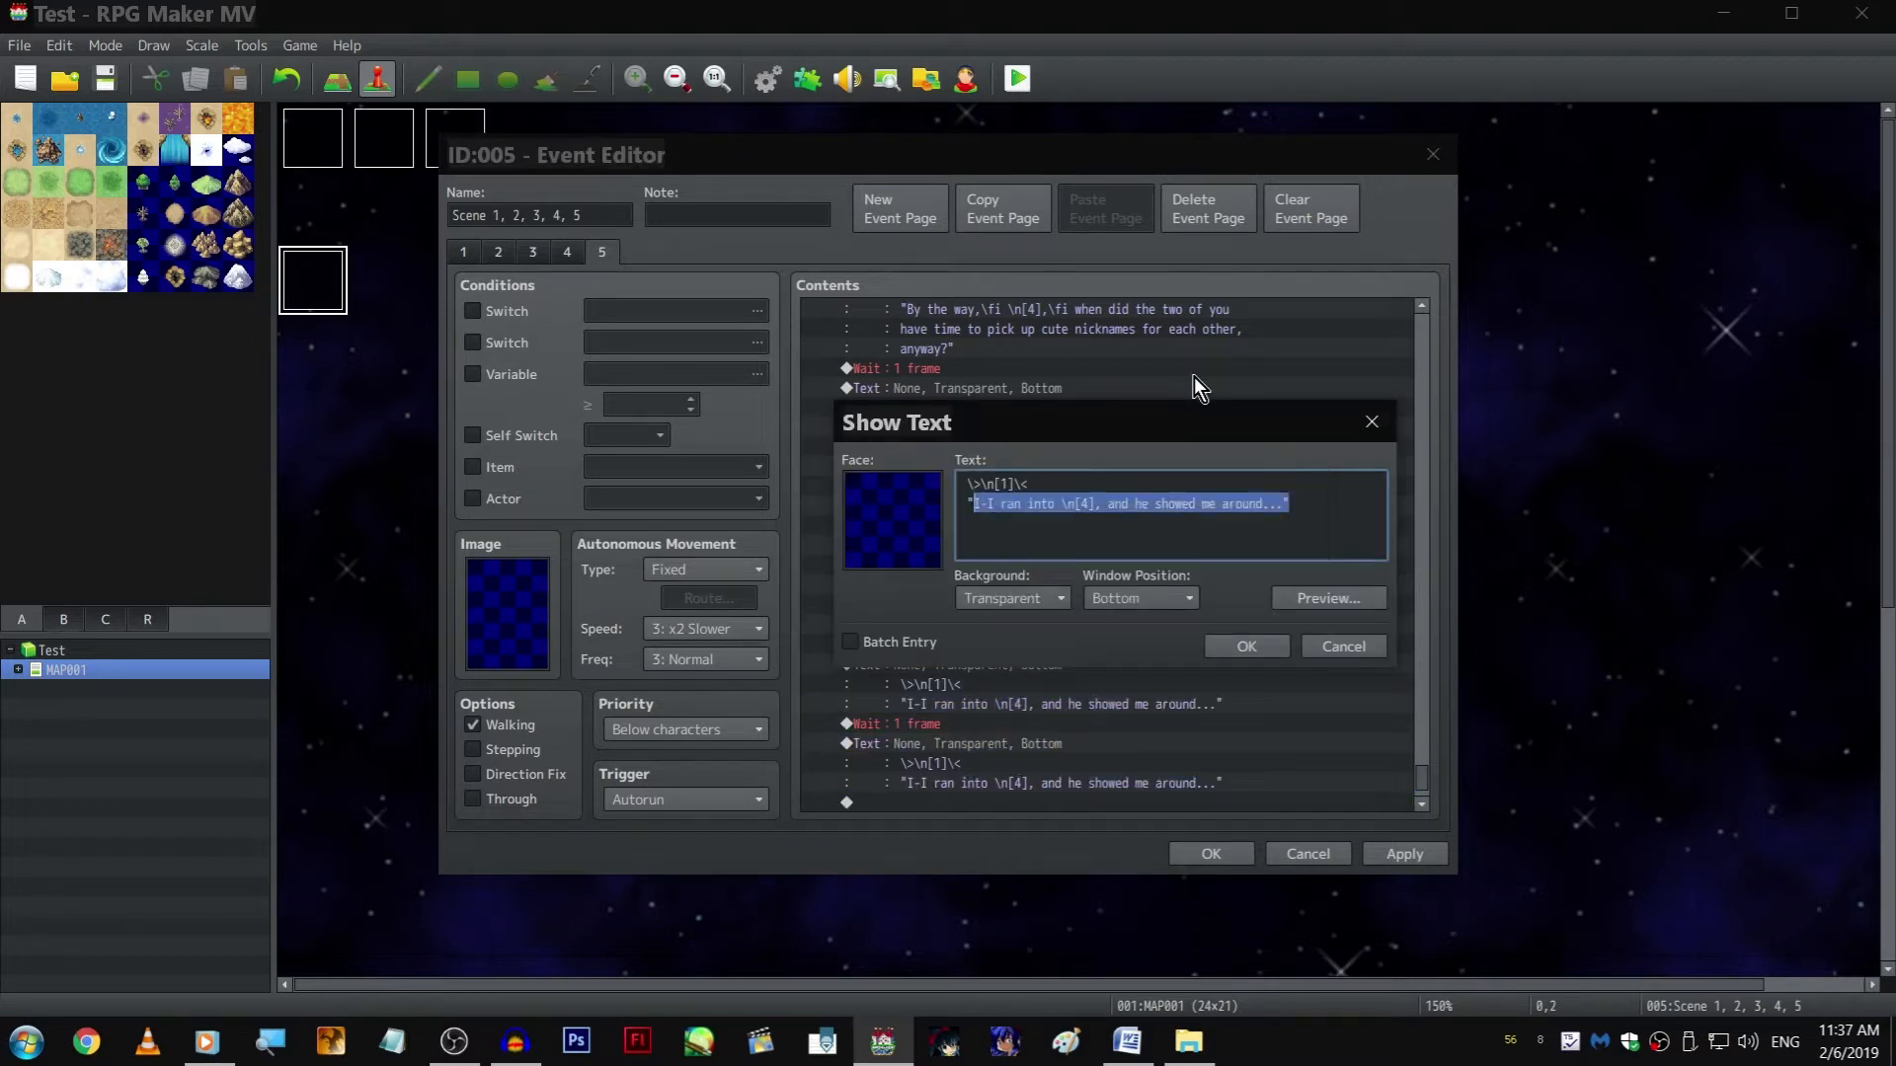
key("BackSpace")
key("BackSpace")
type("\\c[13]I realllly don't like the idea of having to explain")
key("Return")
type("what we were talking about before t")
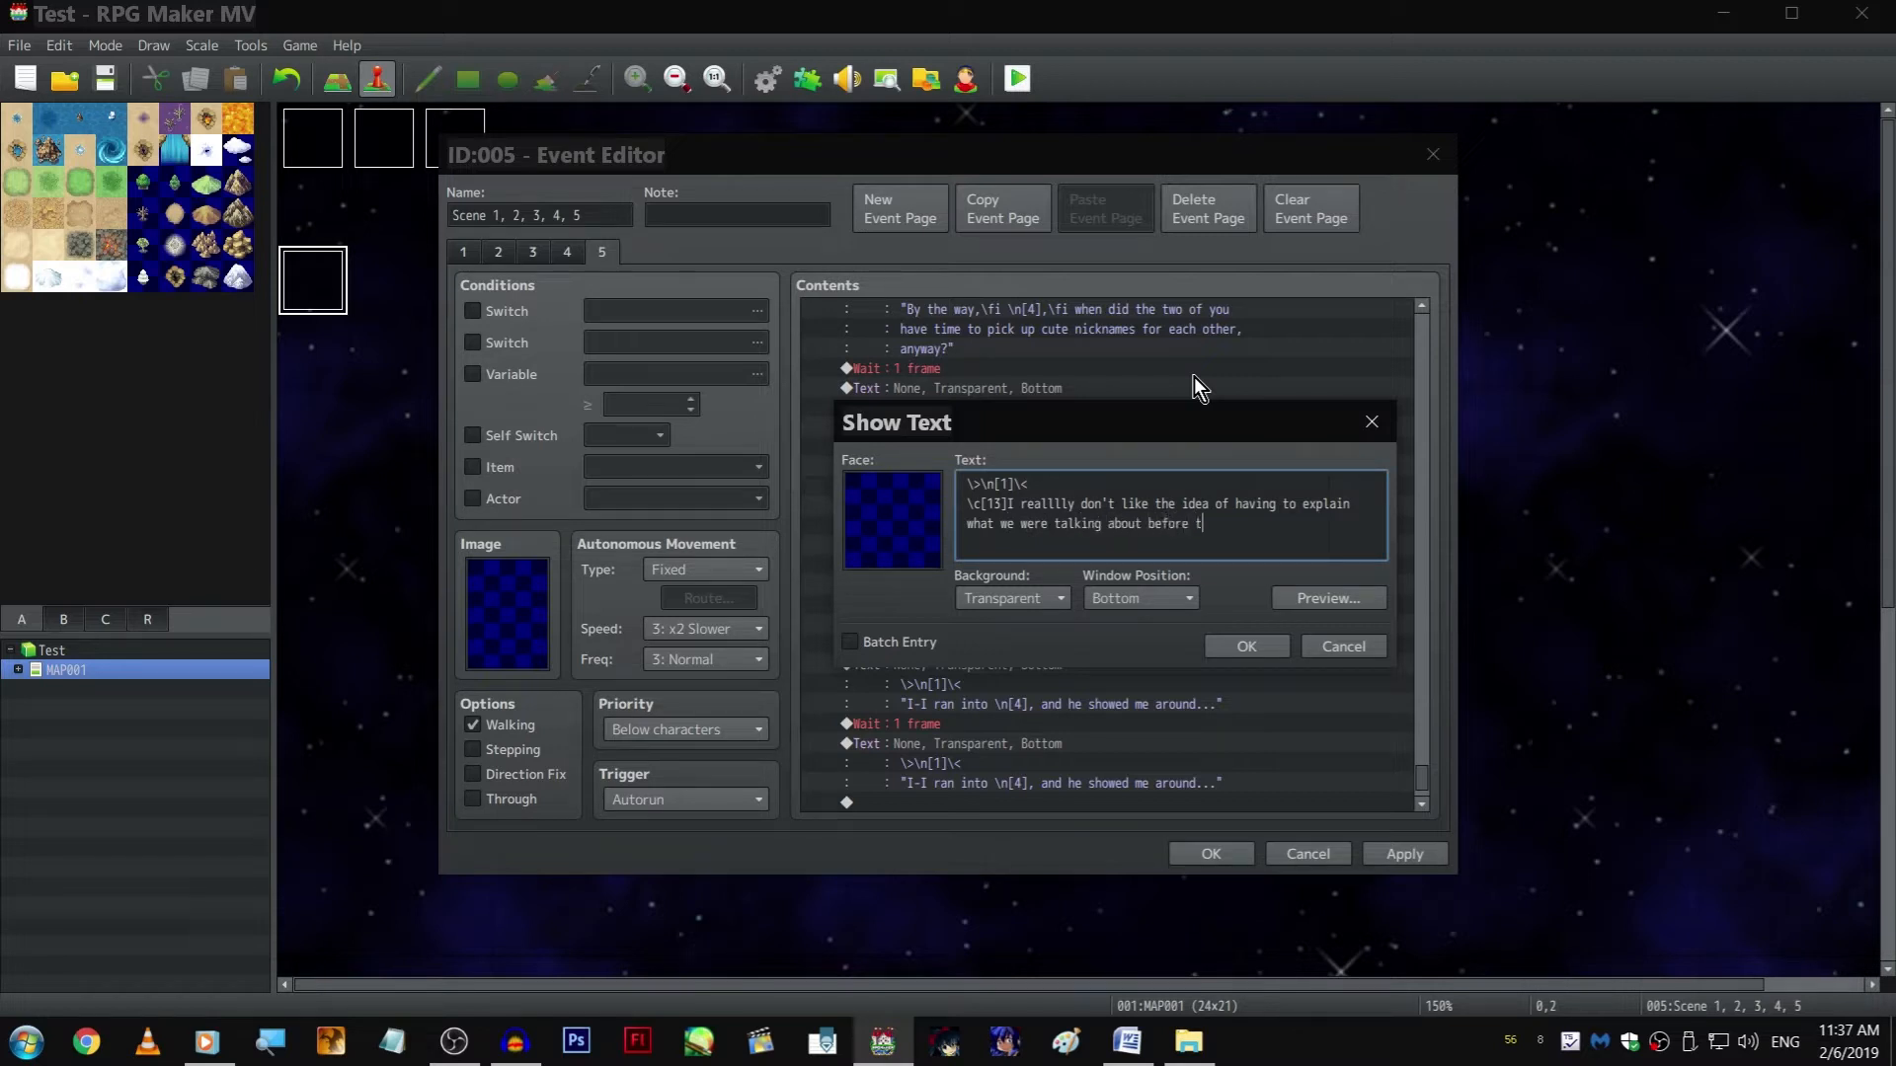
type("o her")
type(". I figured this")
type(" was as")
type(" generat")
Finish the narration with "I figured this was a generic enough response to throw her off the trail." and save the text
key("BackSpace")
key("BackSpace")
type("ic enough")
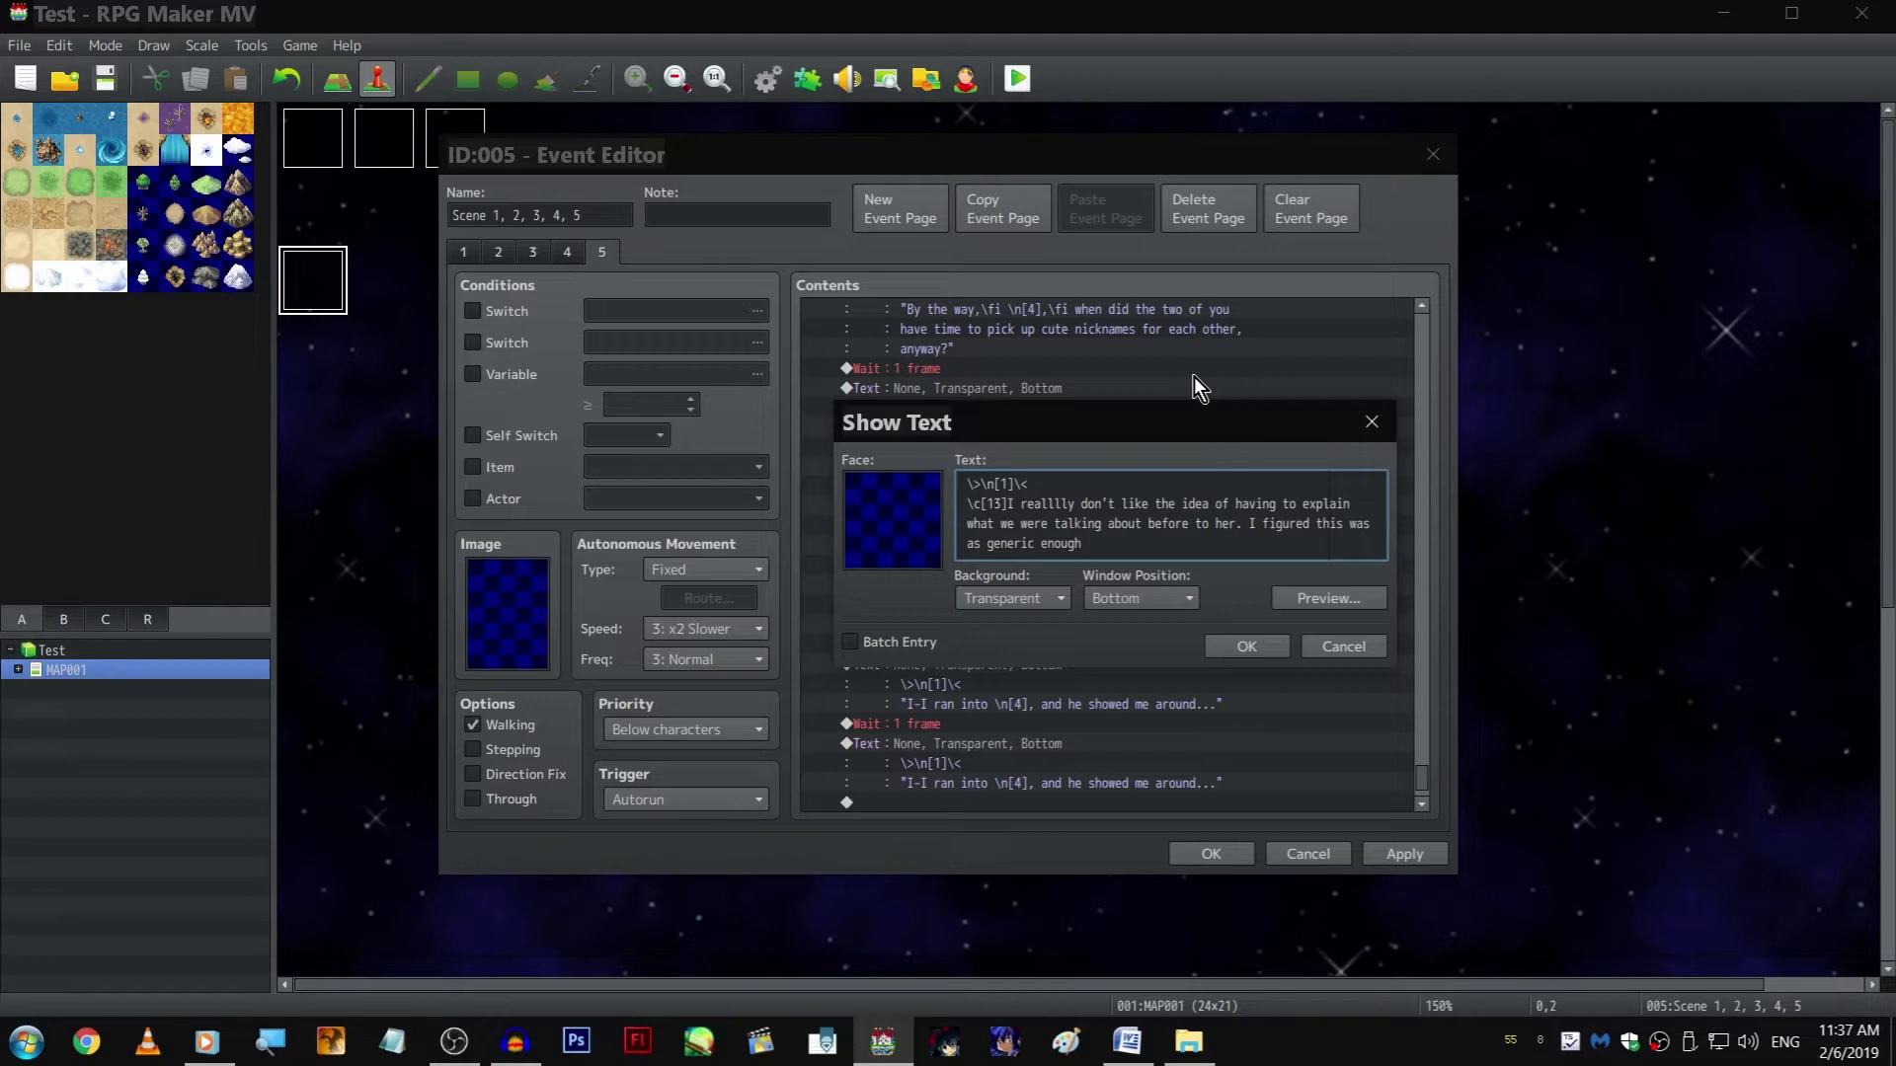
key("Right")
key("BackSpace")
key("End")
type("response to throiw")
key("ctrl+BackSpace")
type("throw her off")
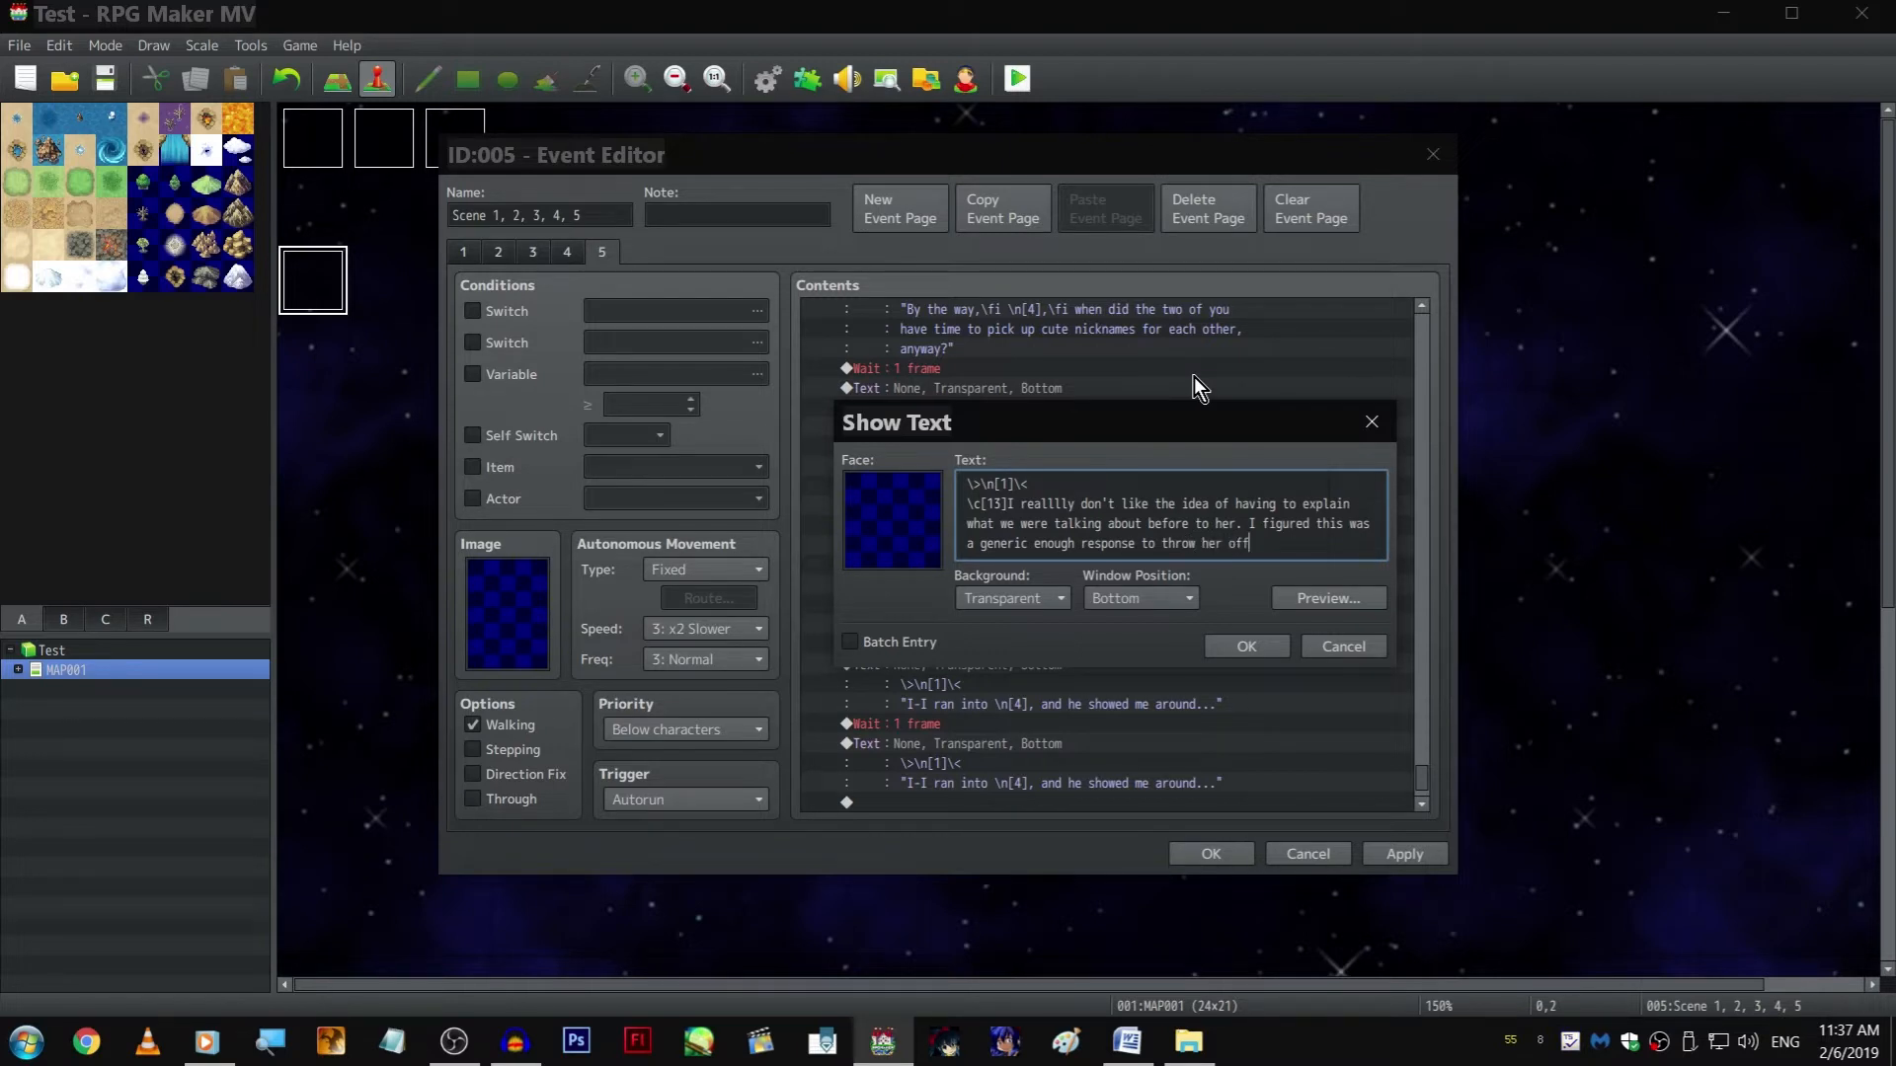
type(" the trail.")
key("ctrl+Return")
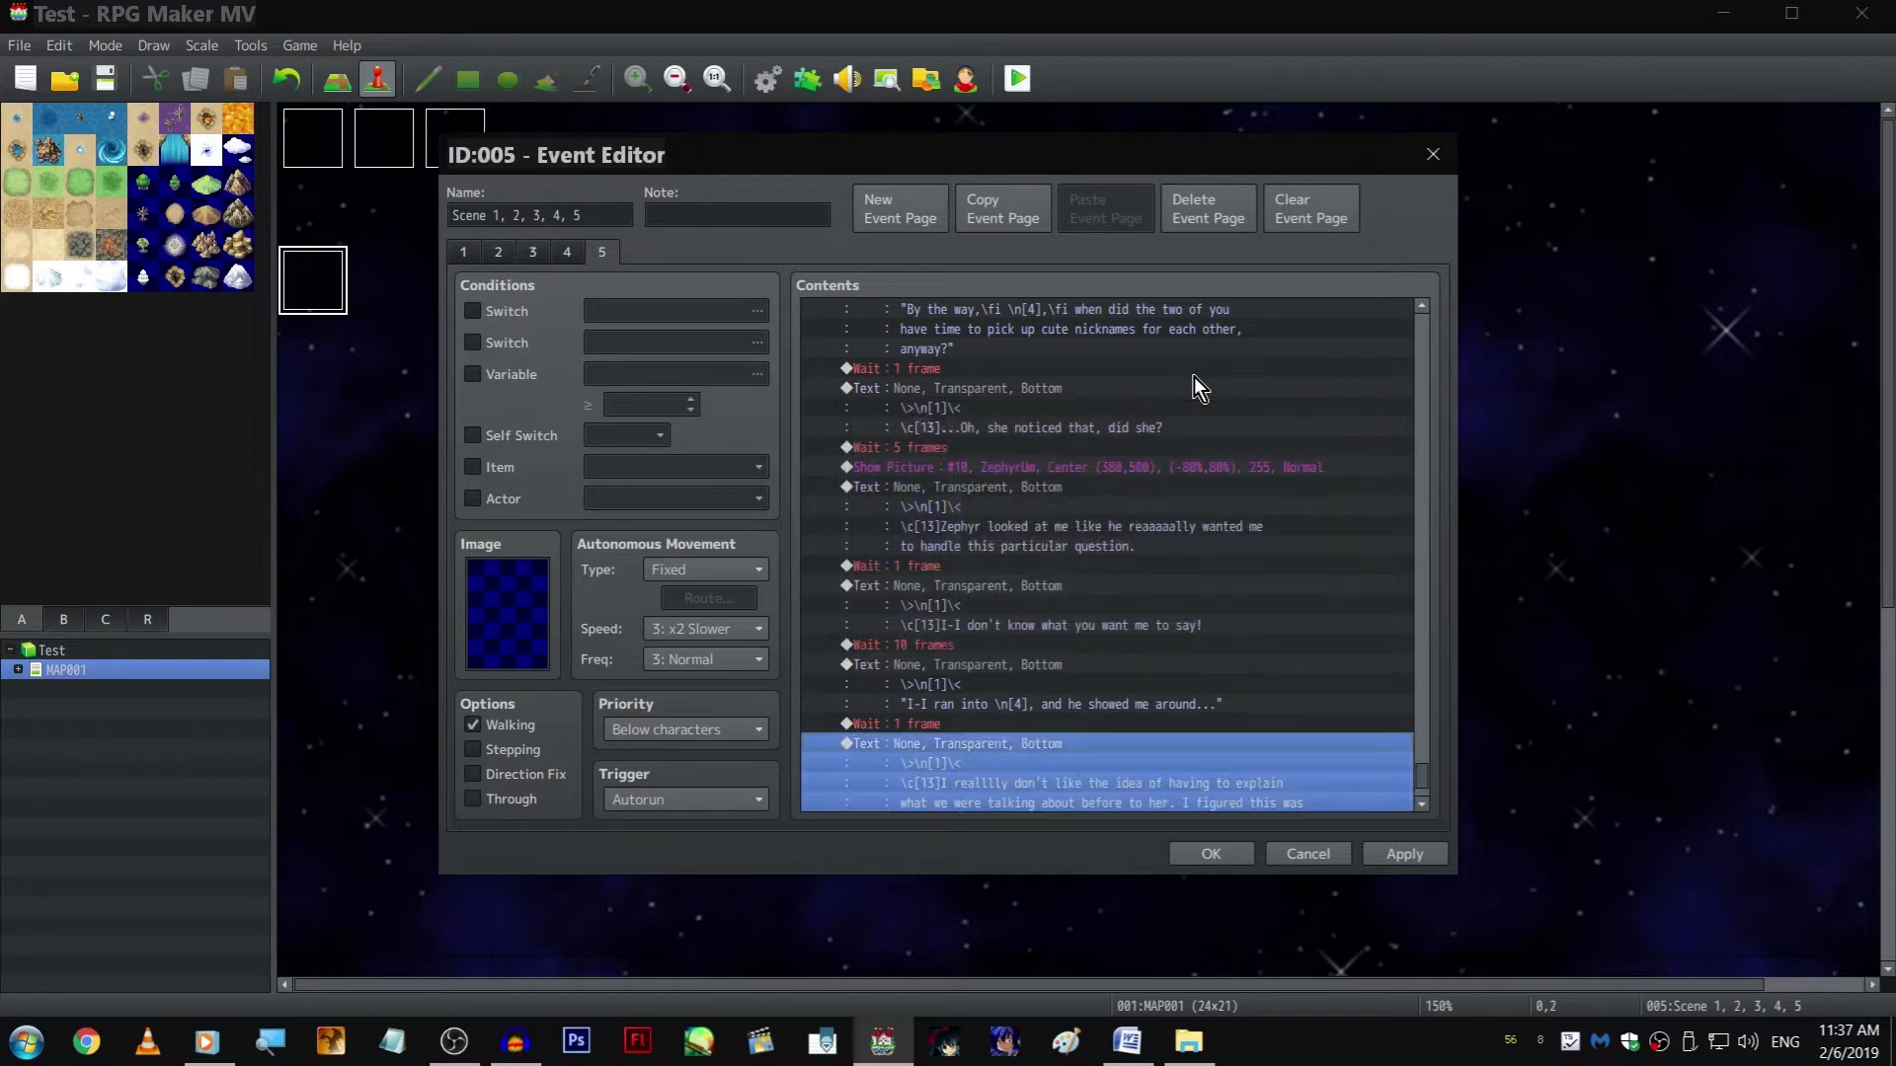
Duplicate the "I realllly don't like" narration and replace the copy's wording after \c[13] with "Wait, to do what? I-it's not"
scroll(1158, 435, "down", 2)
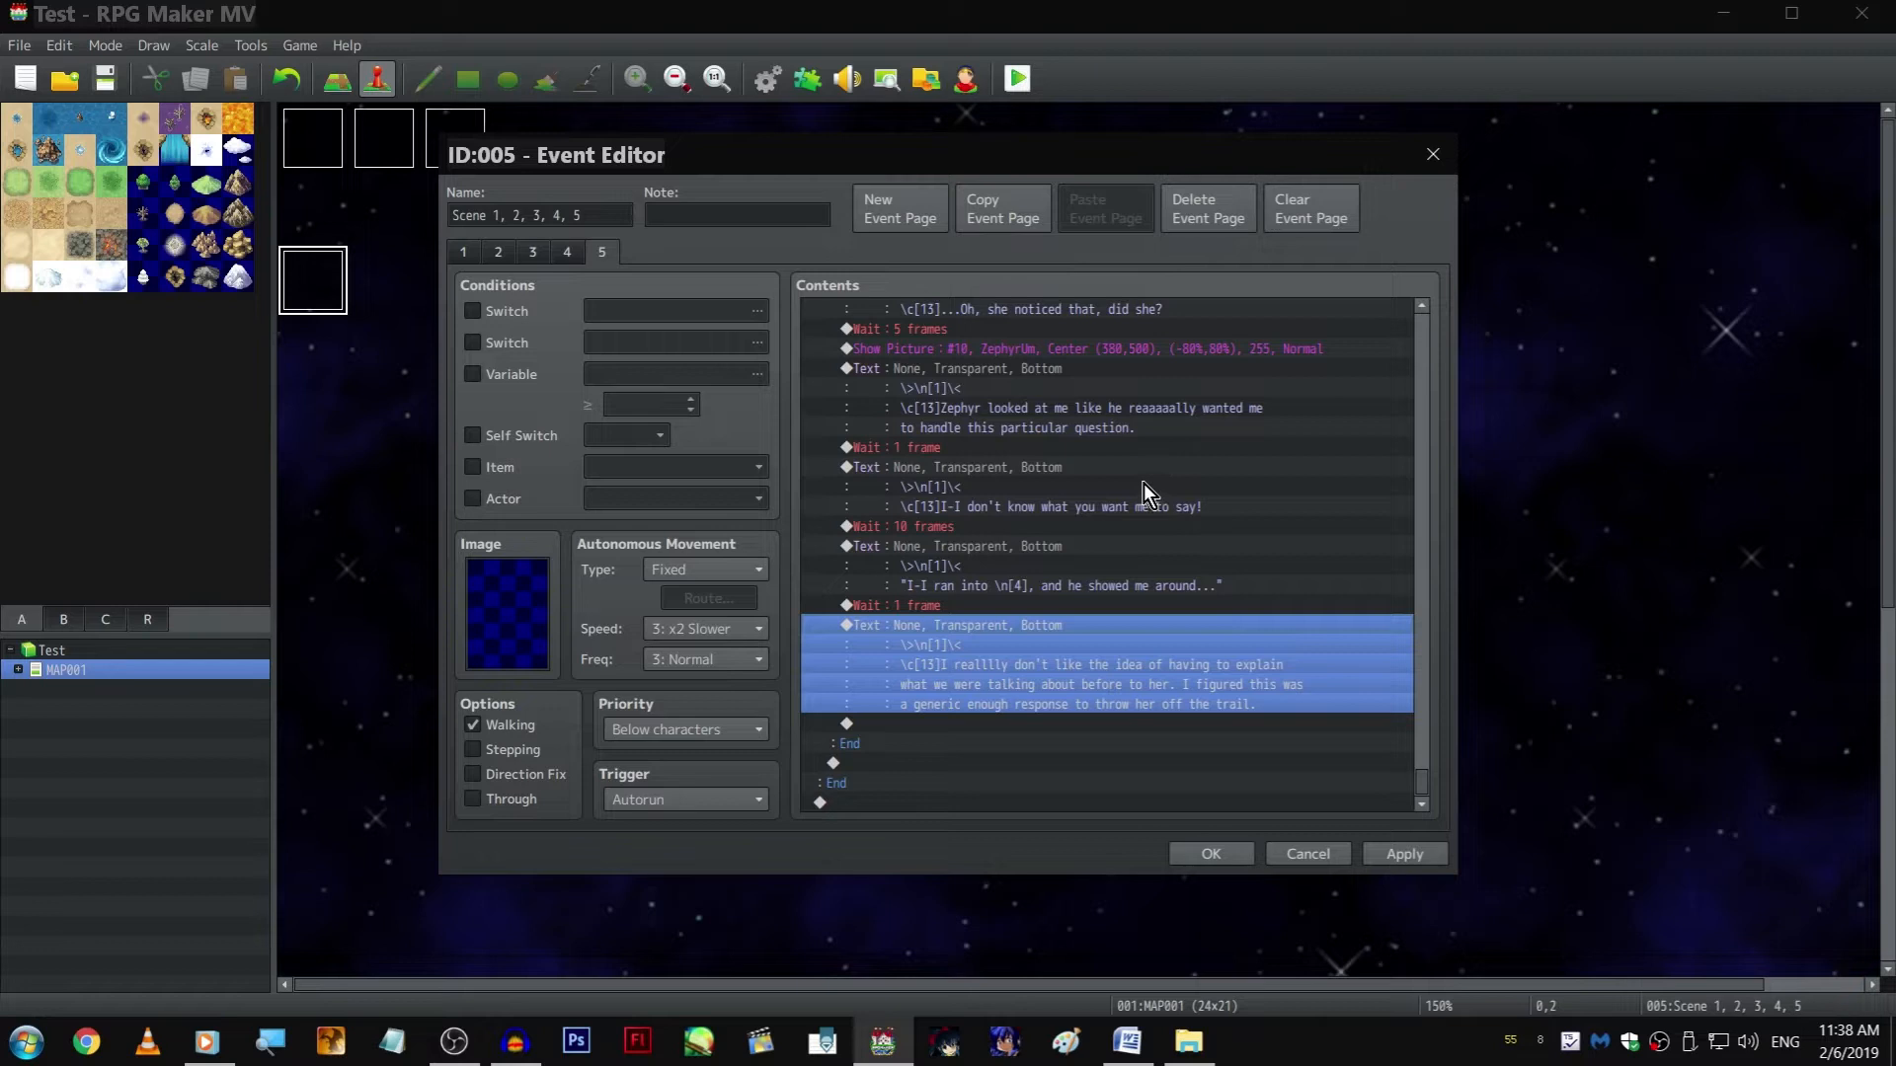
key("ctrl+v")
double_click(1100, 615)
left_click(1012, 500, "shift")
key("shift+Left")
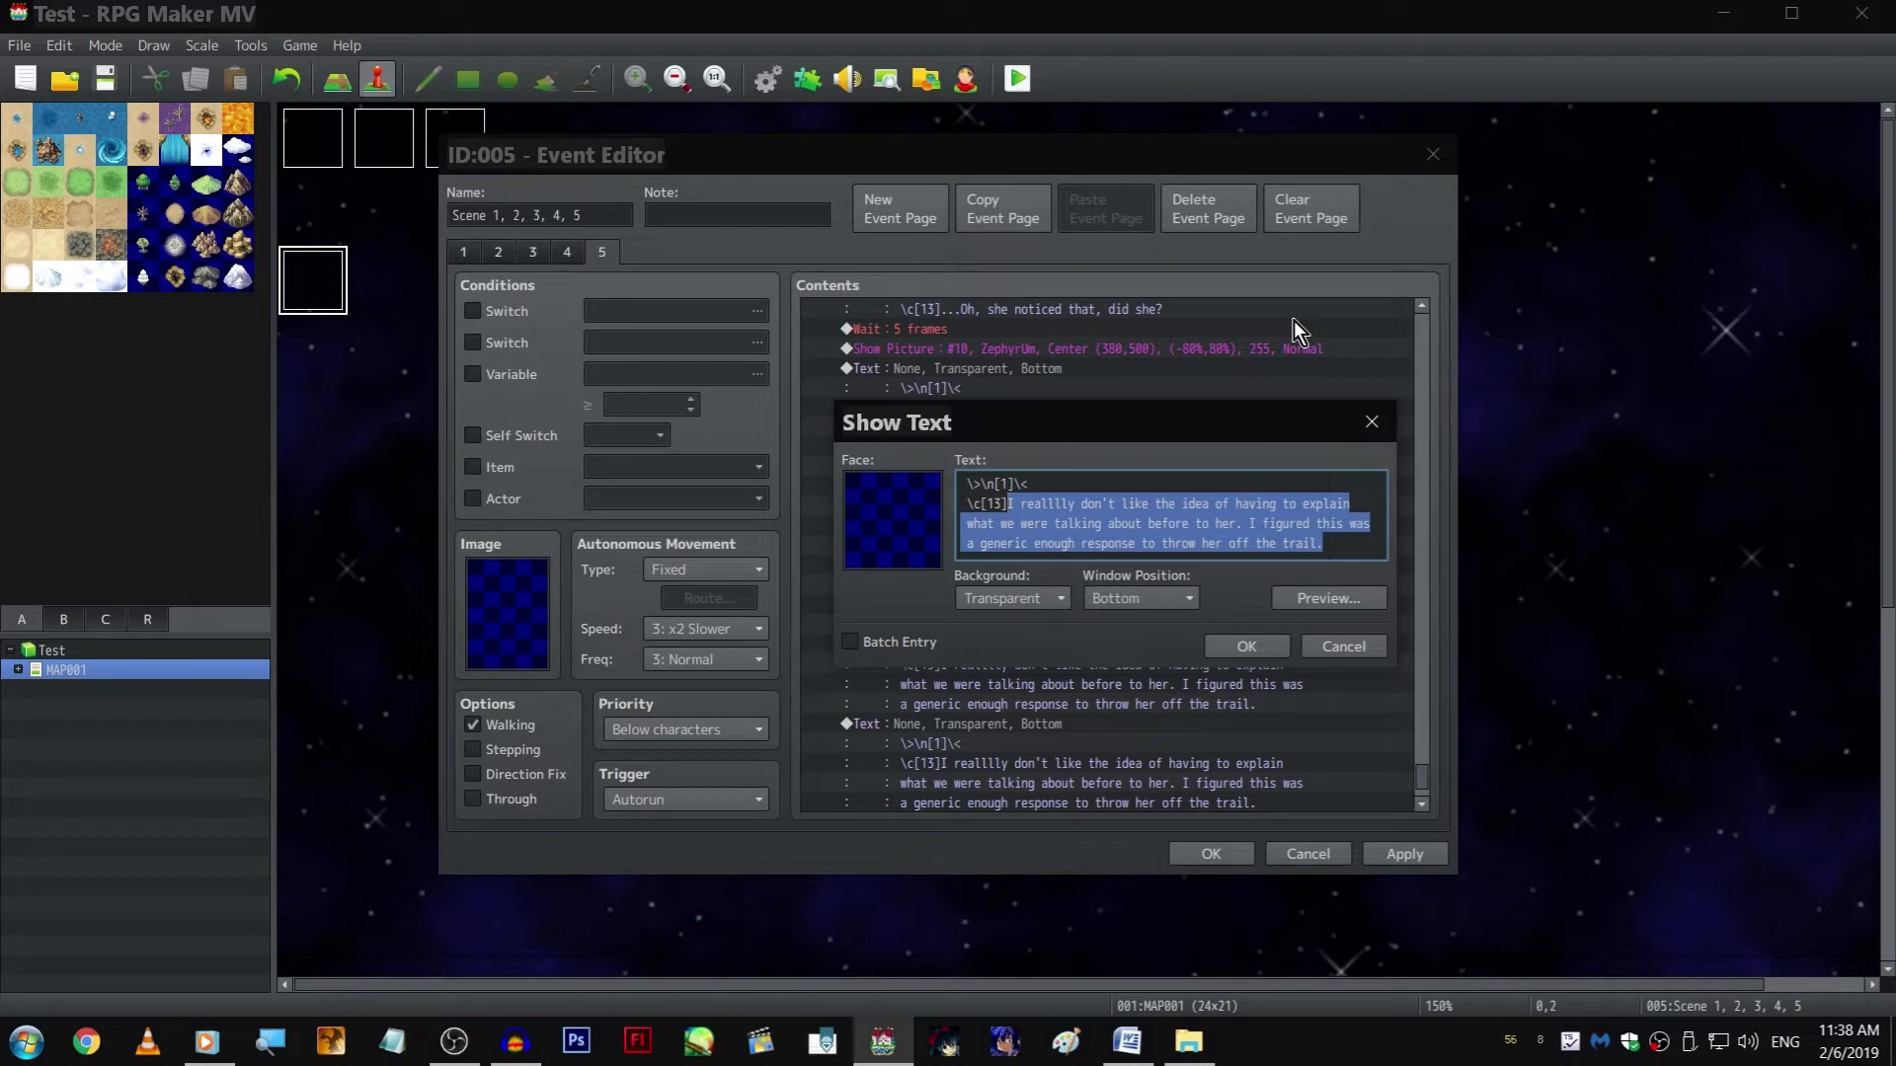
type("Wait")
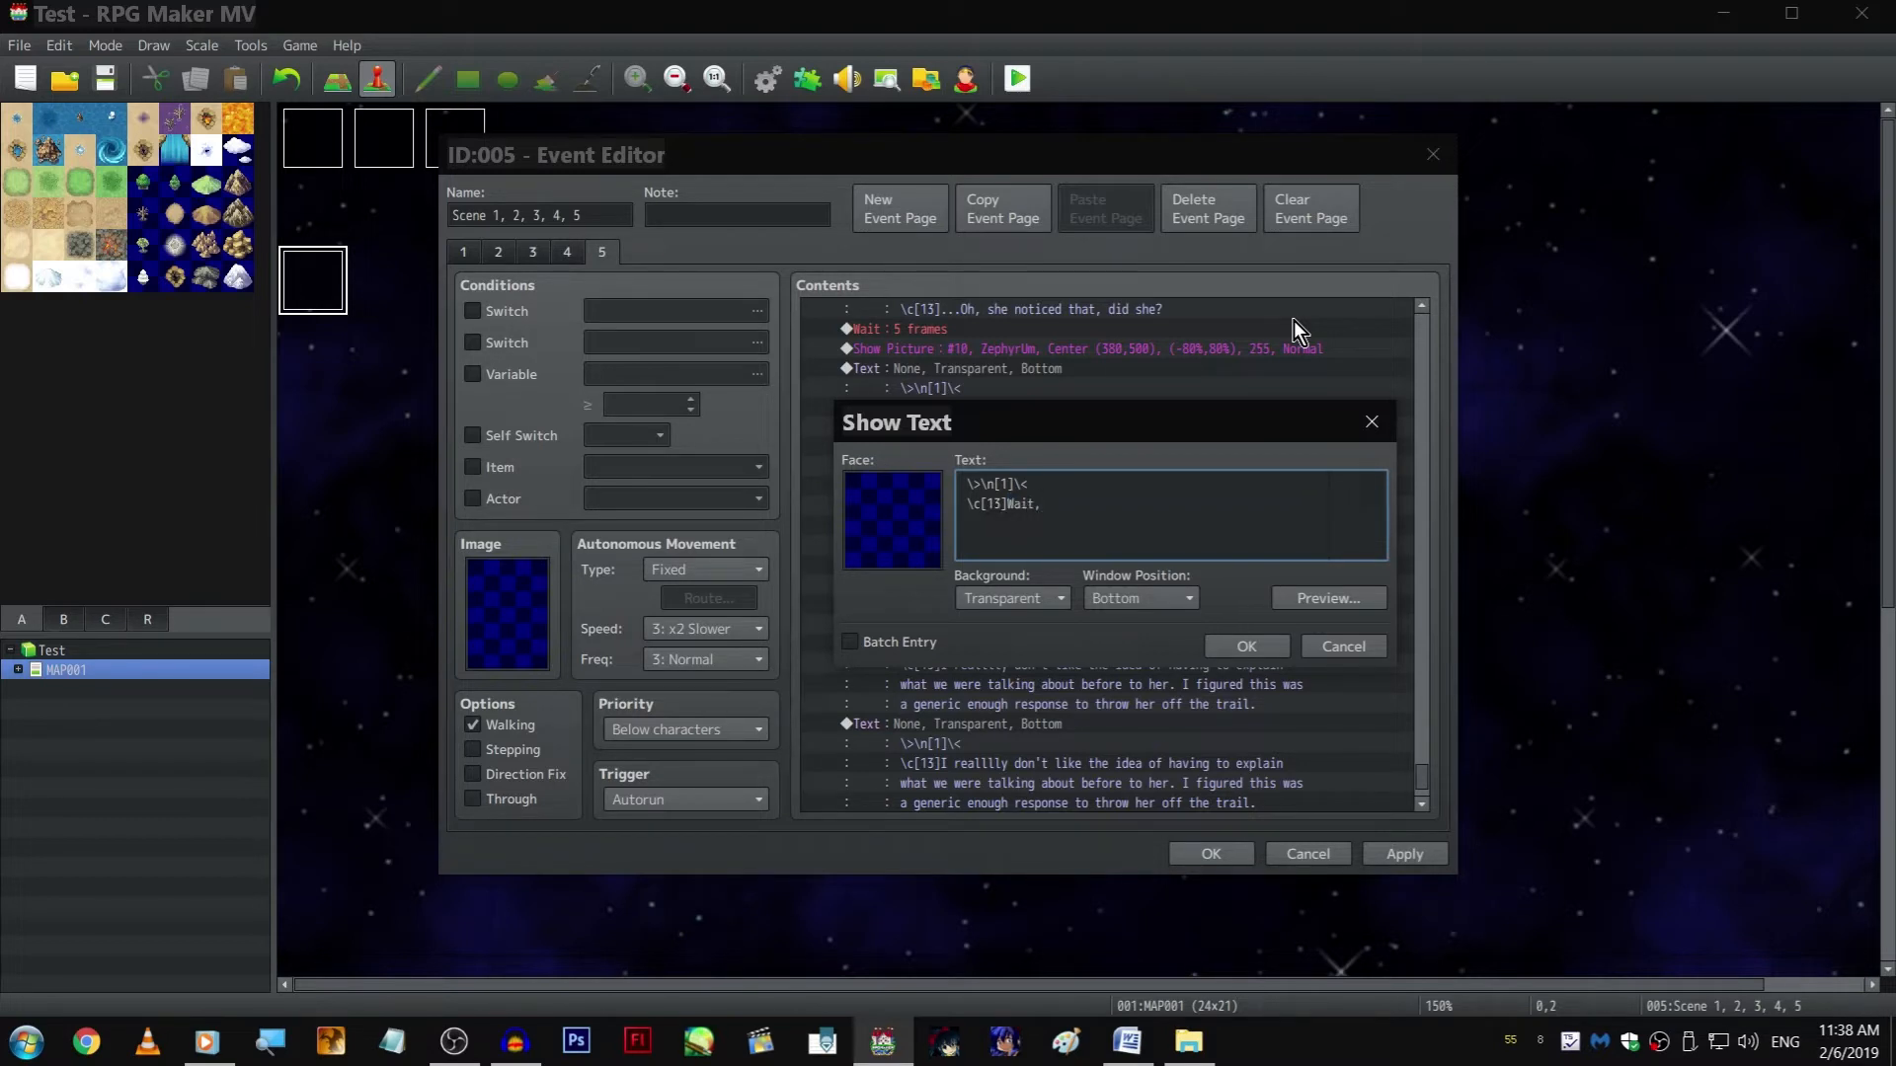
type(", to do")
type(" what?")
type(" II")
type("it's not")
left_click(515, 1039)
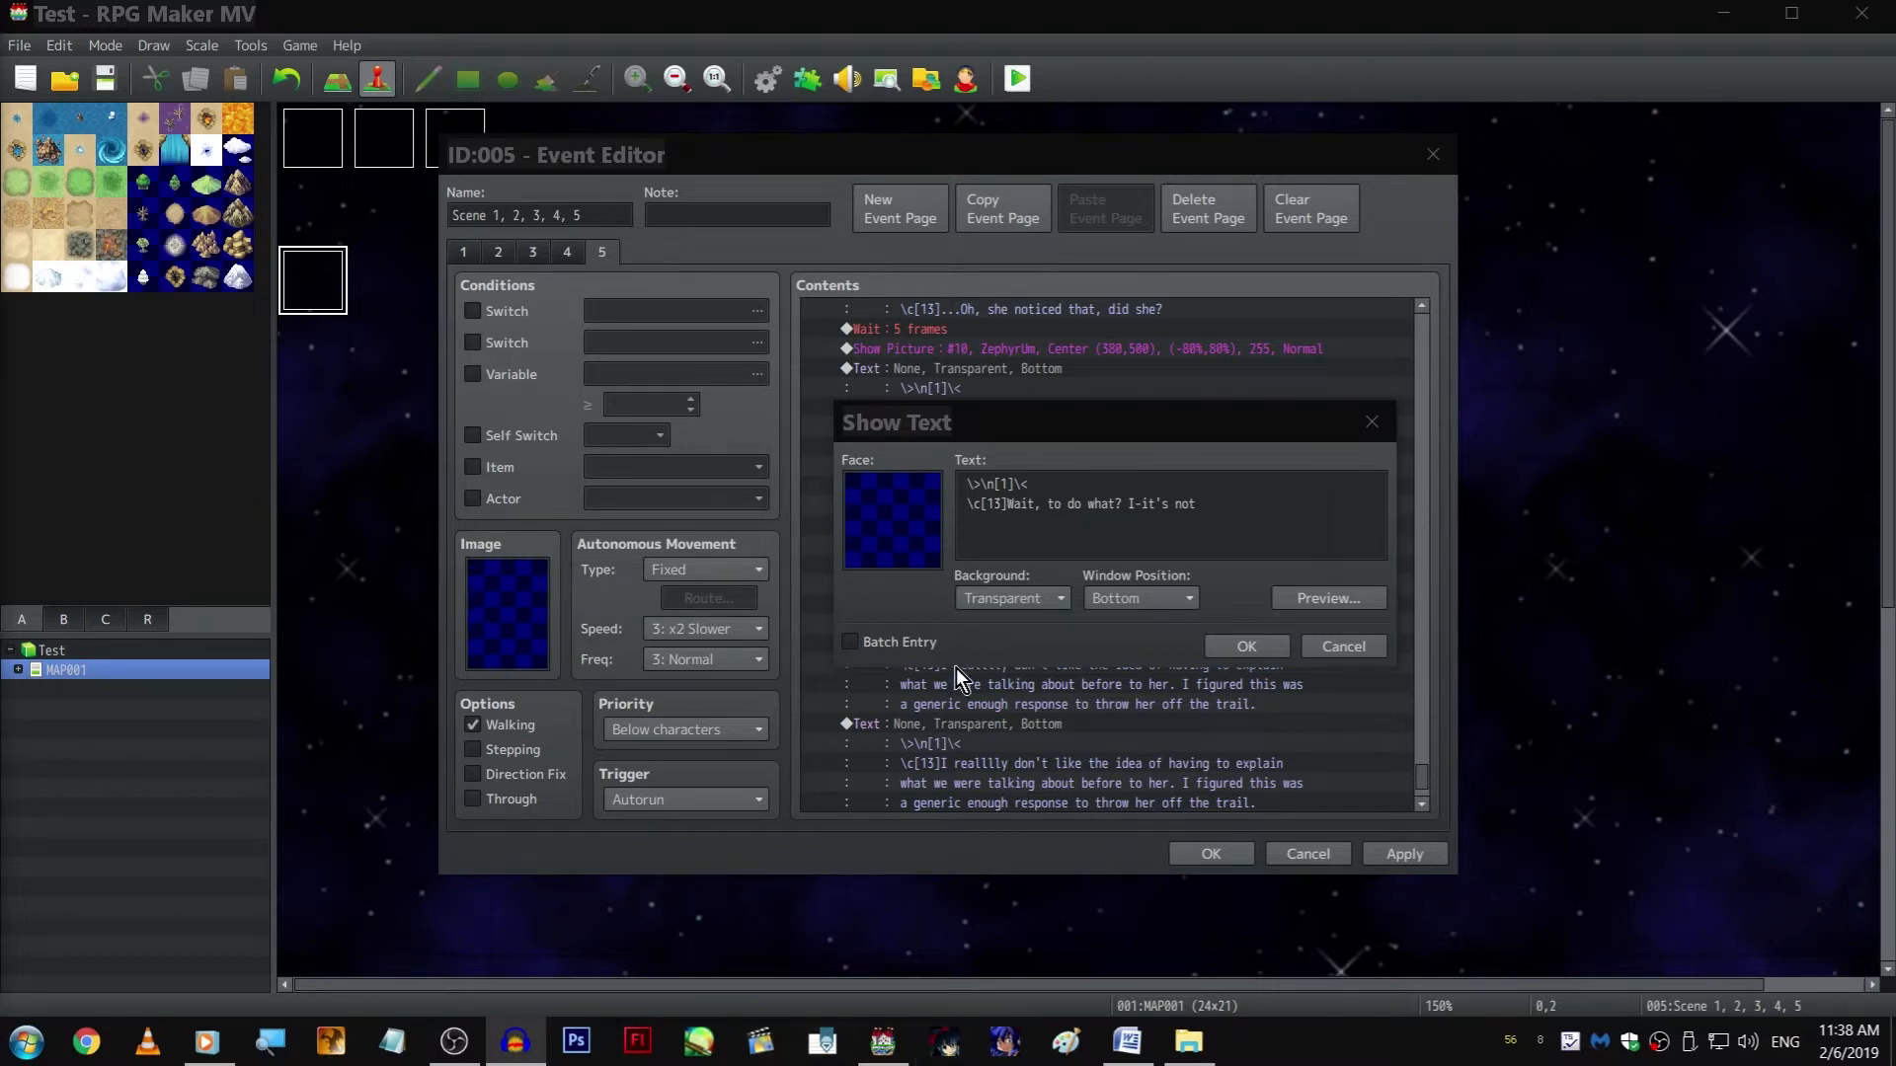
left_click(1260, 515)
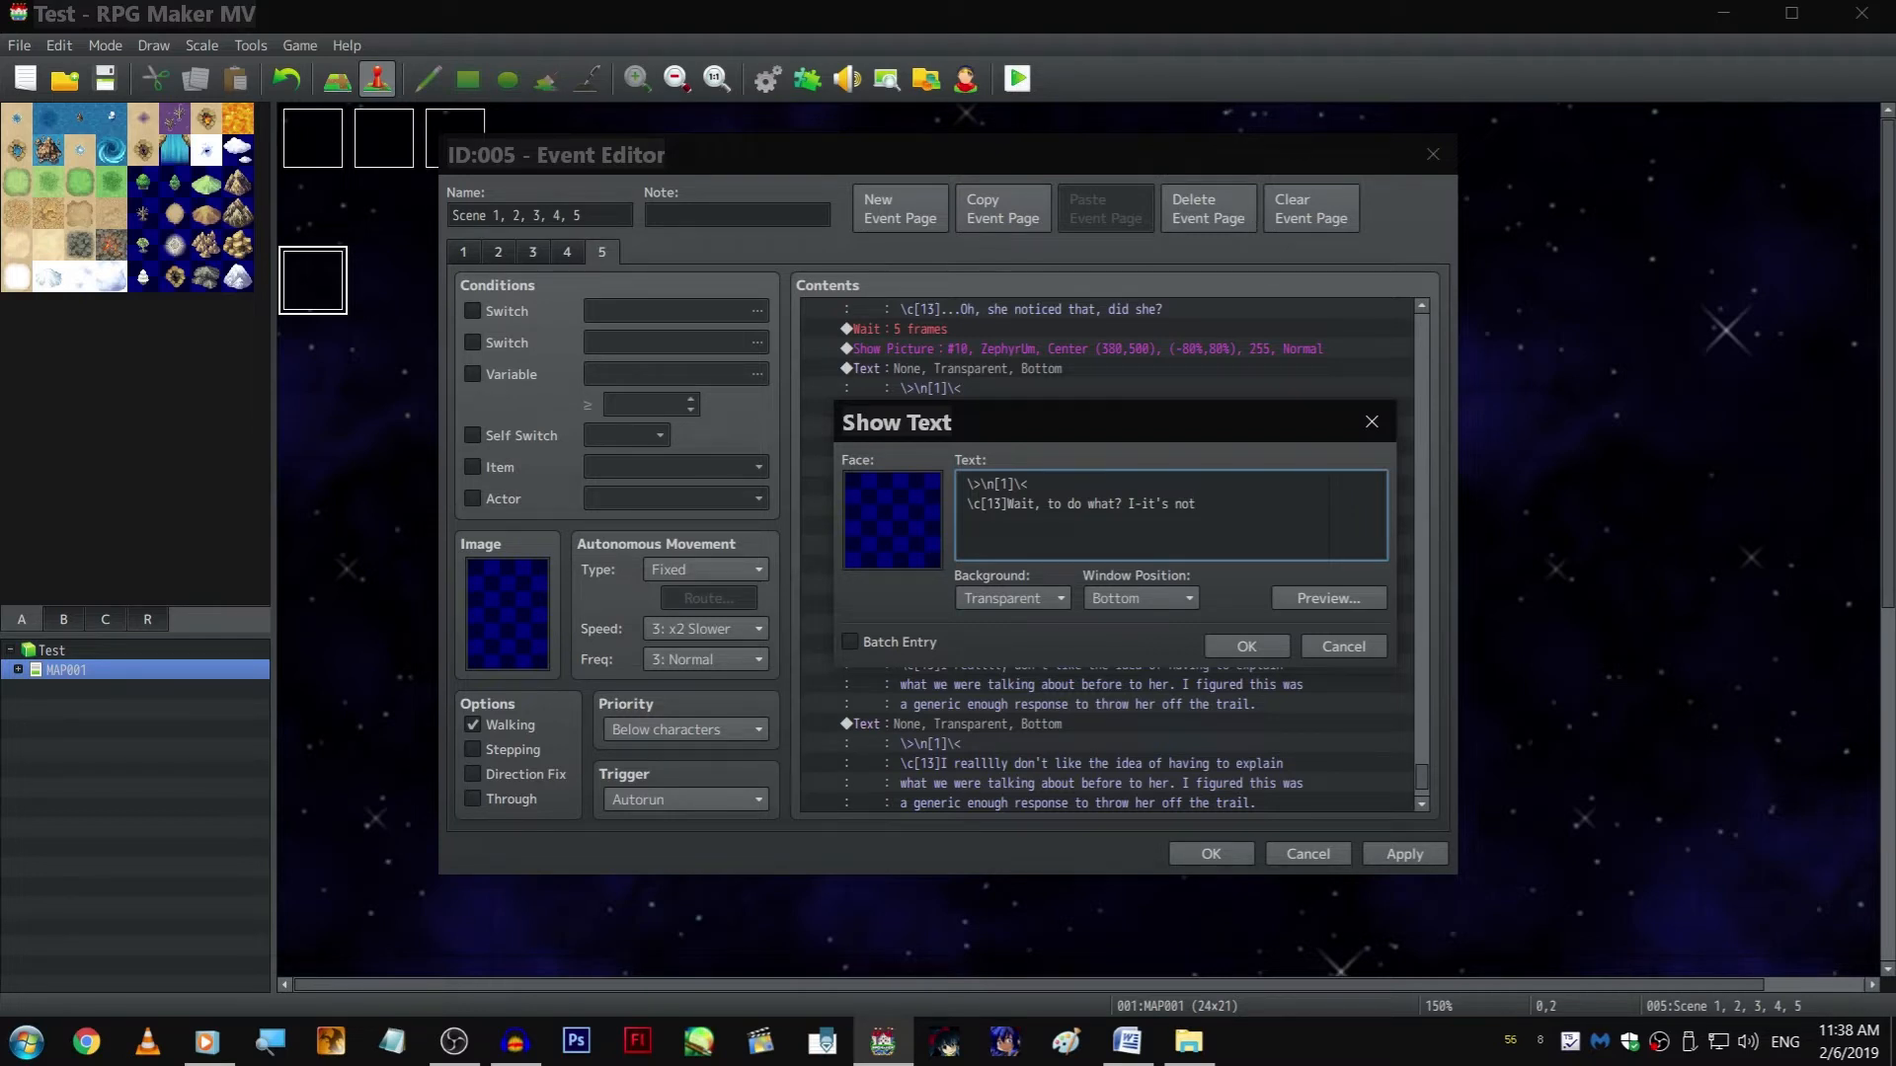
Complete the "Wait, to do what?" narration with "like we wer're doing anything wrong." and save the text
left_click(1284, 511)
type("like we wer'e doing ")
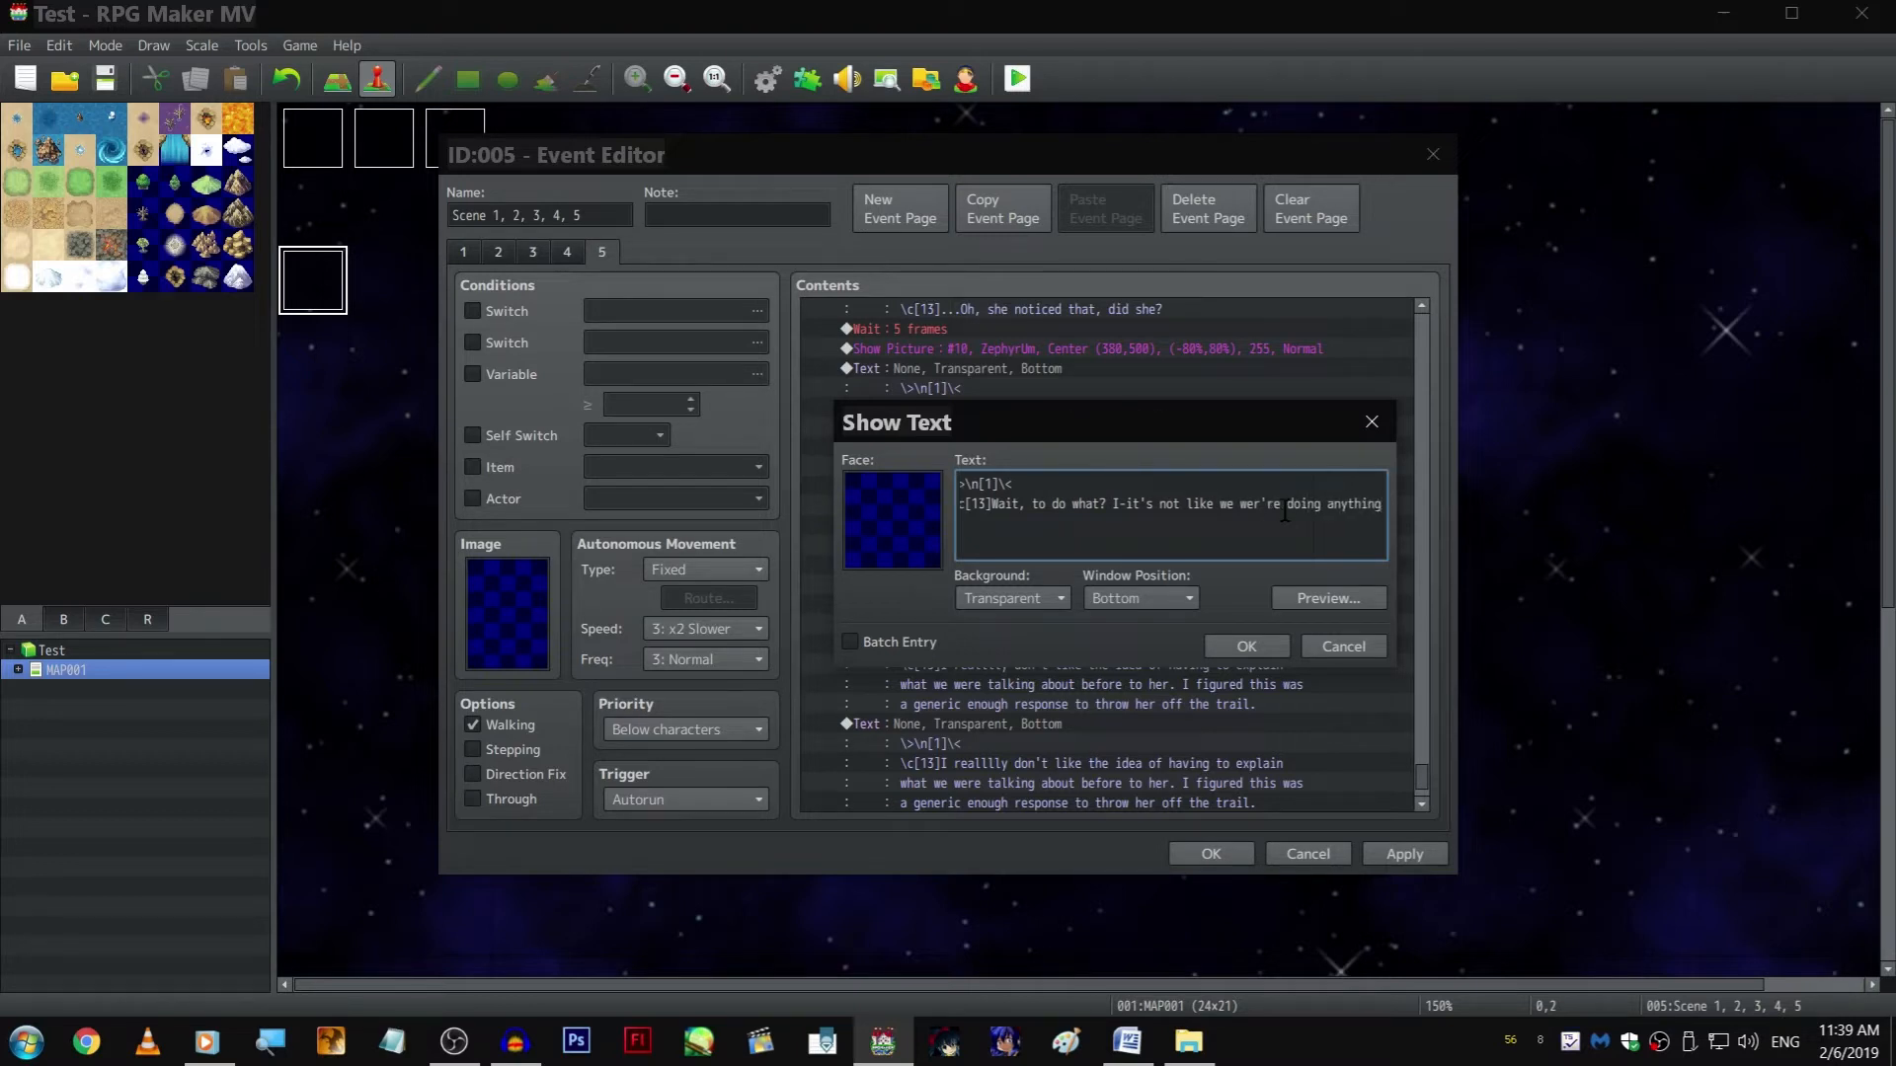
type("anythign wrong")
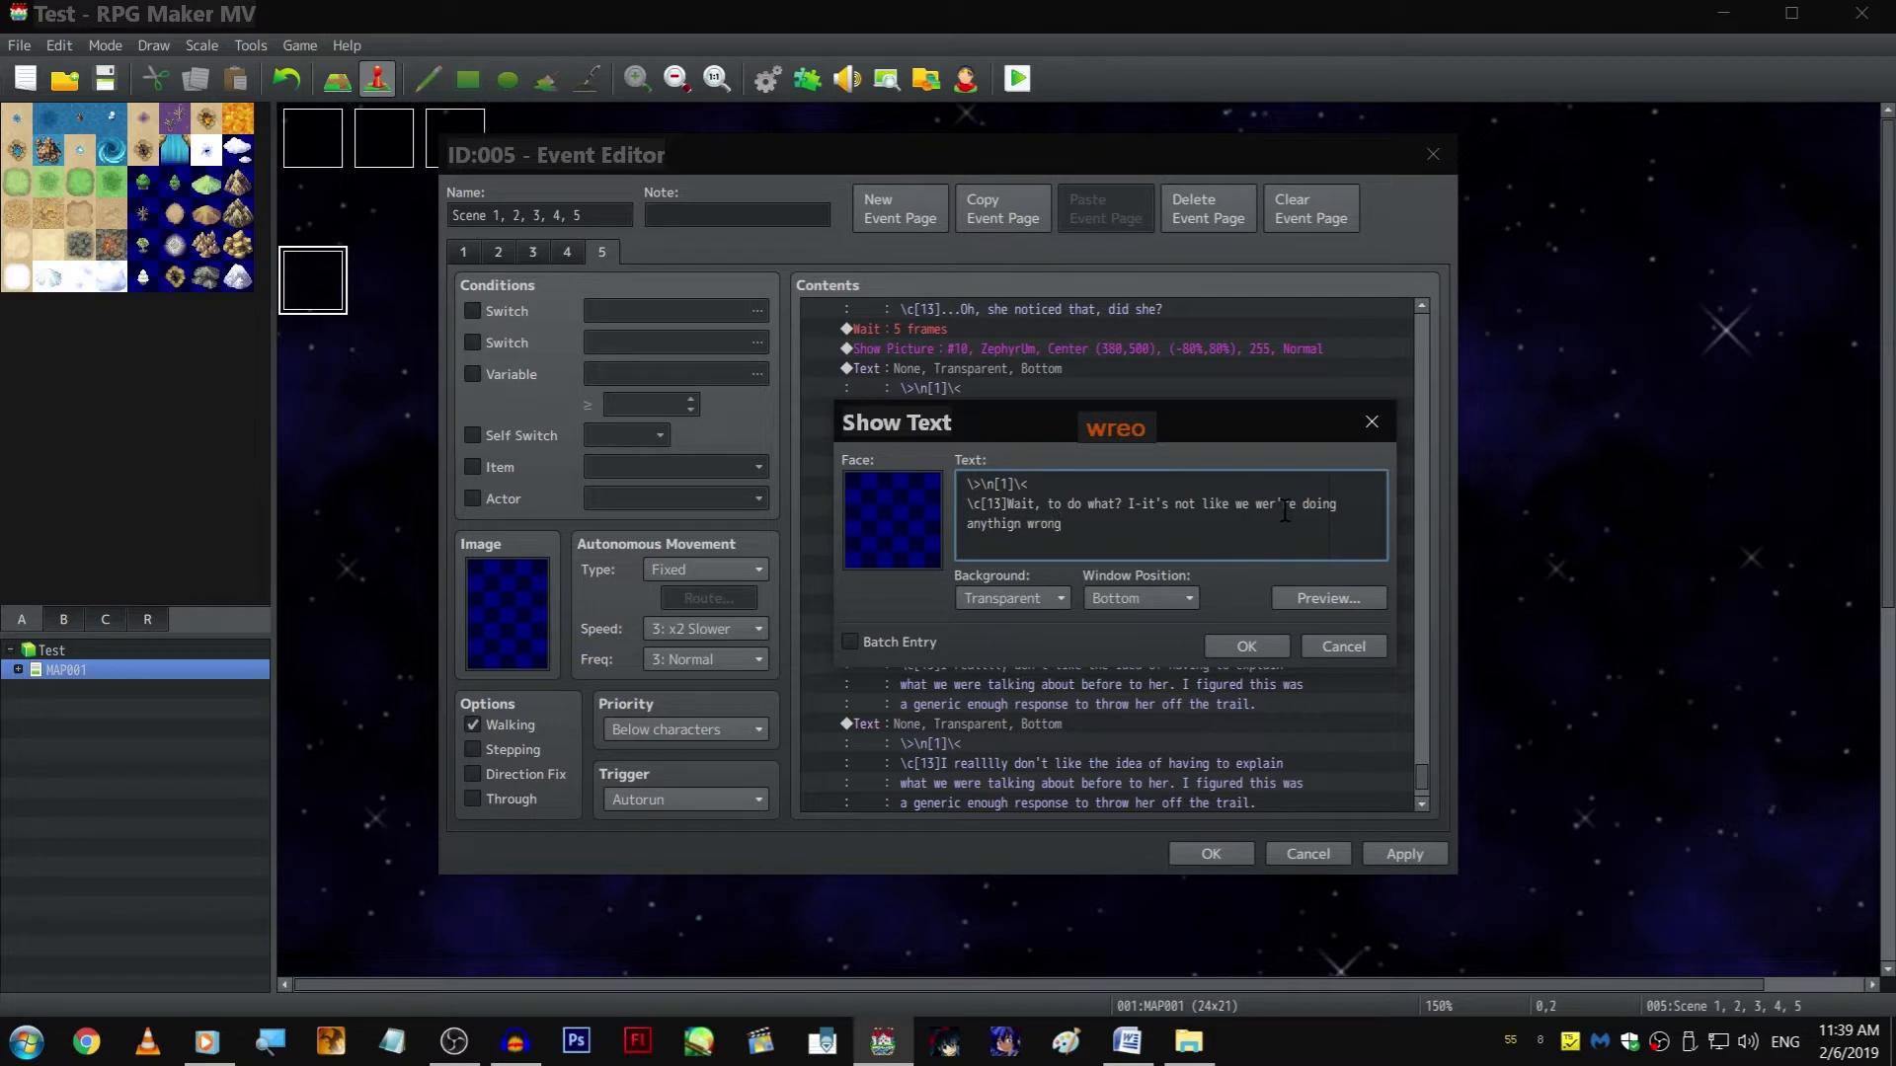
key("BackSpace")
key("BackSpace")
key("BackSpace")
key("BackSpace")
key("BackSpace")
key("BackSpace")
key("BackSpace")
key("BackSpace")
type("ng wrong")
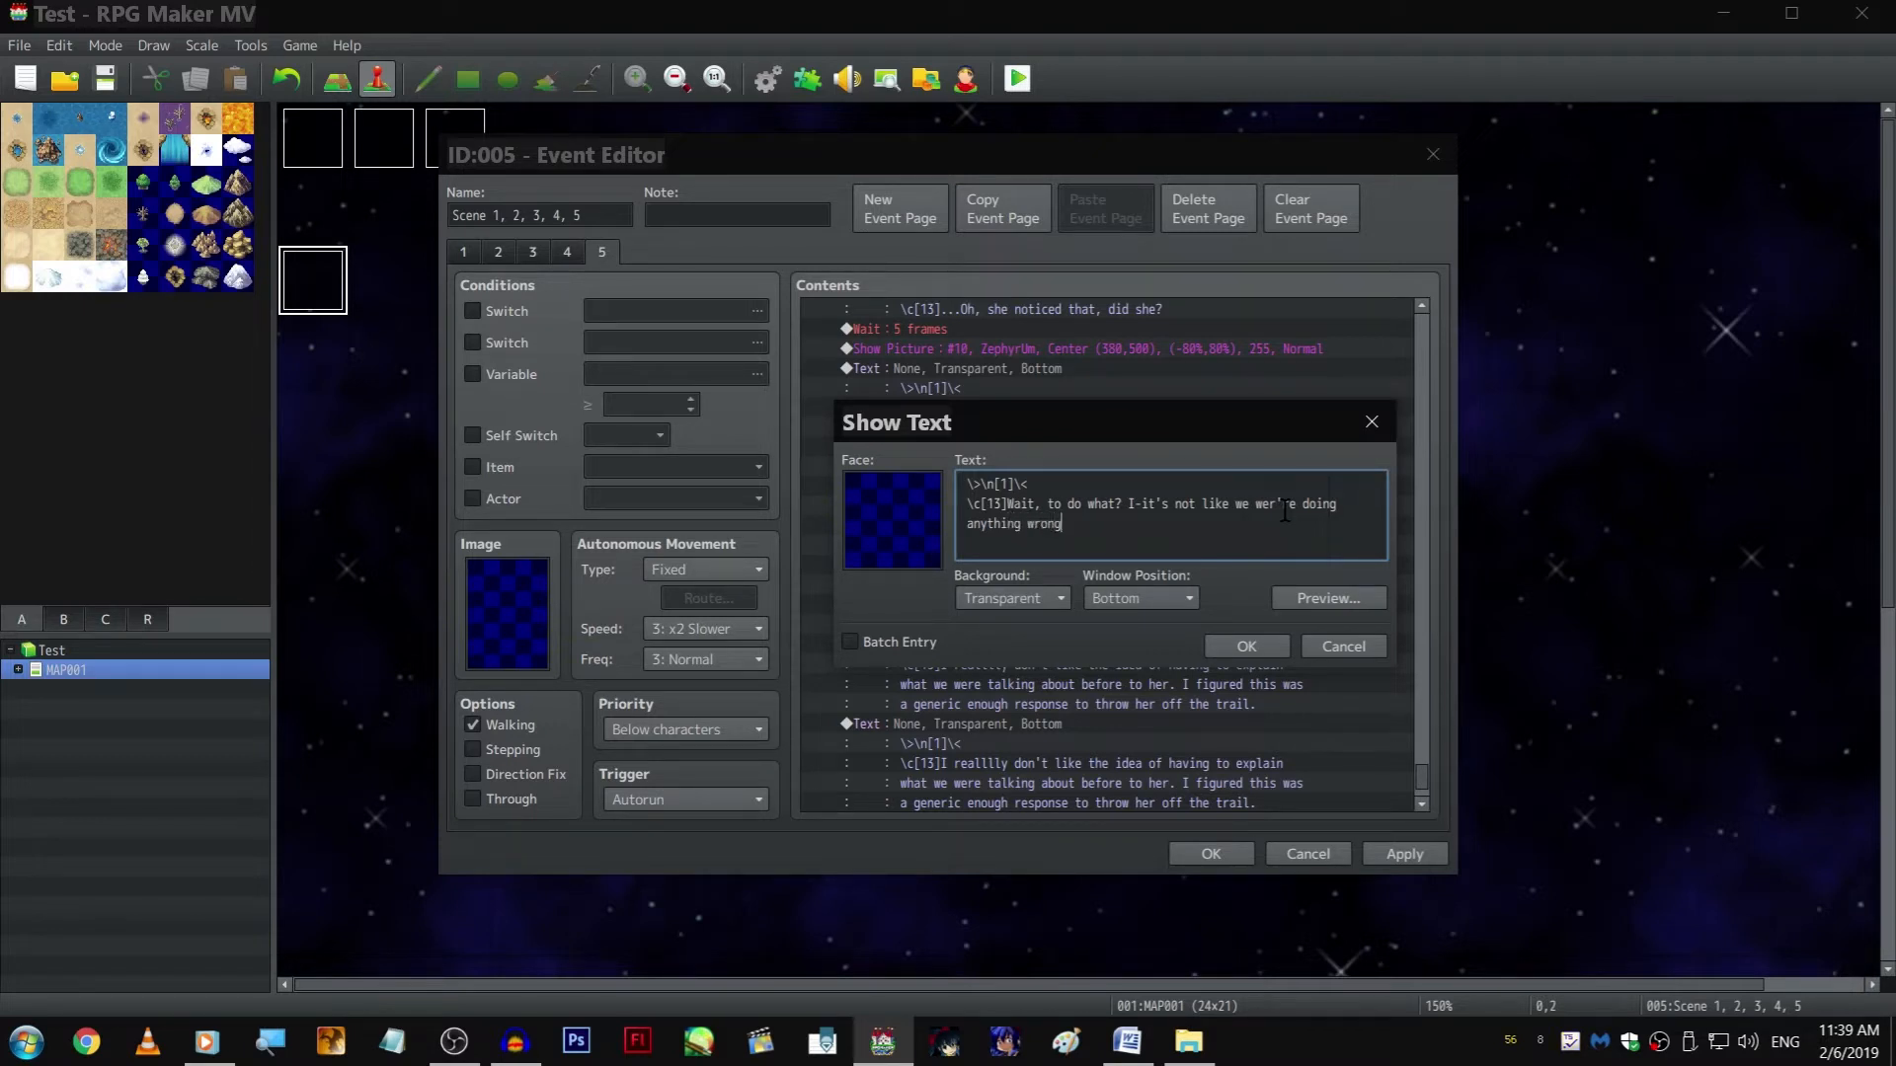
type(". Wait, doubl")
key("BackSpace")
key("BackSpace")
key("BackSpace")
key("BackSpace")
key("BackSpace")
key("BackSpace")
key("BackSpace")
key("BackSpace")
key("BackSpace")
key("BackSpace")
key("BackSpace")
key("BackSpace")
key("Tab")
key("Return")
Copy the "Wait, to do what?" text and paste it directly below the original
key("Down")
key("Down")
key("Up")
key("Up")
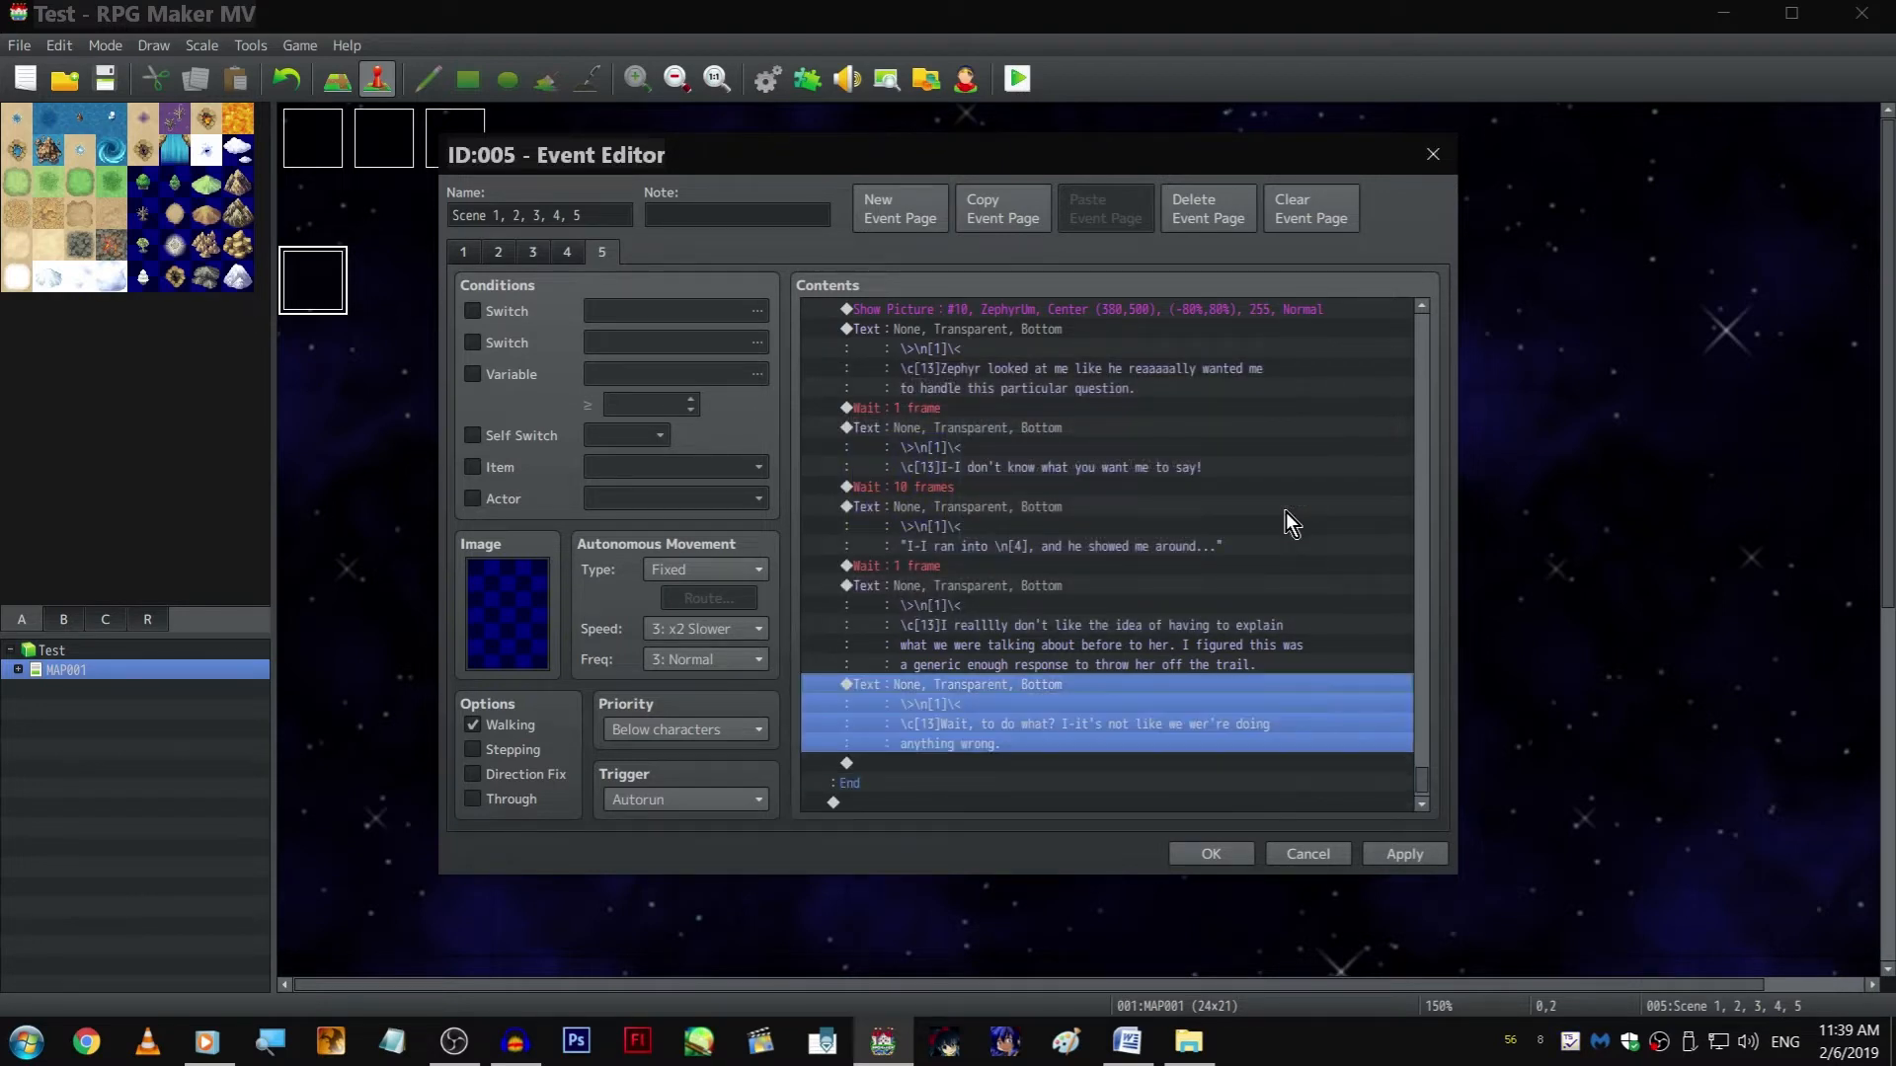
key("ctrl+c")
key("Down")
key("ctrl+v")
Rewrite the copied narration after \c[13] as "Wait, double wait. I'm TRYING to get him to love me, aren't I?"
key("space")
key("shift+Up")
key("shift+Up")
key("shift+Down")
key("shift+Left")
key("shift+Left")
key("shift+Left")
key("shift+Left")
key("shift+Left")
key("shift+Left")
key("shift+Left")
key("shift+Left")
key("shift+Left")
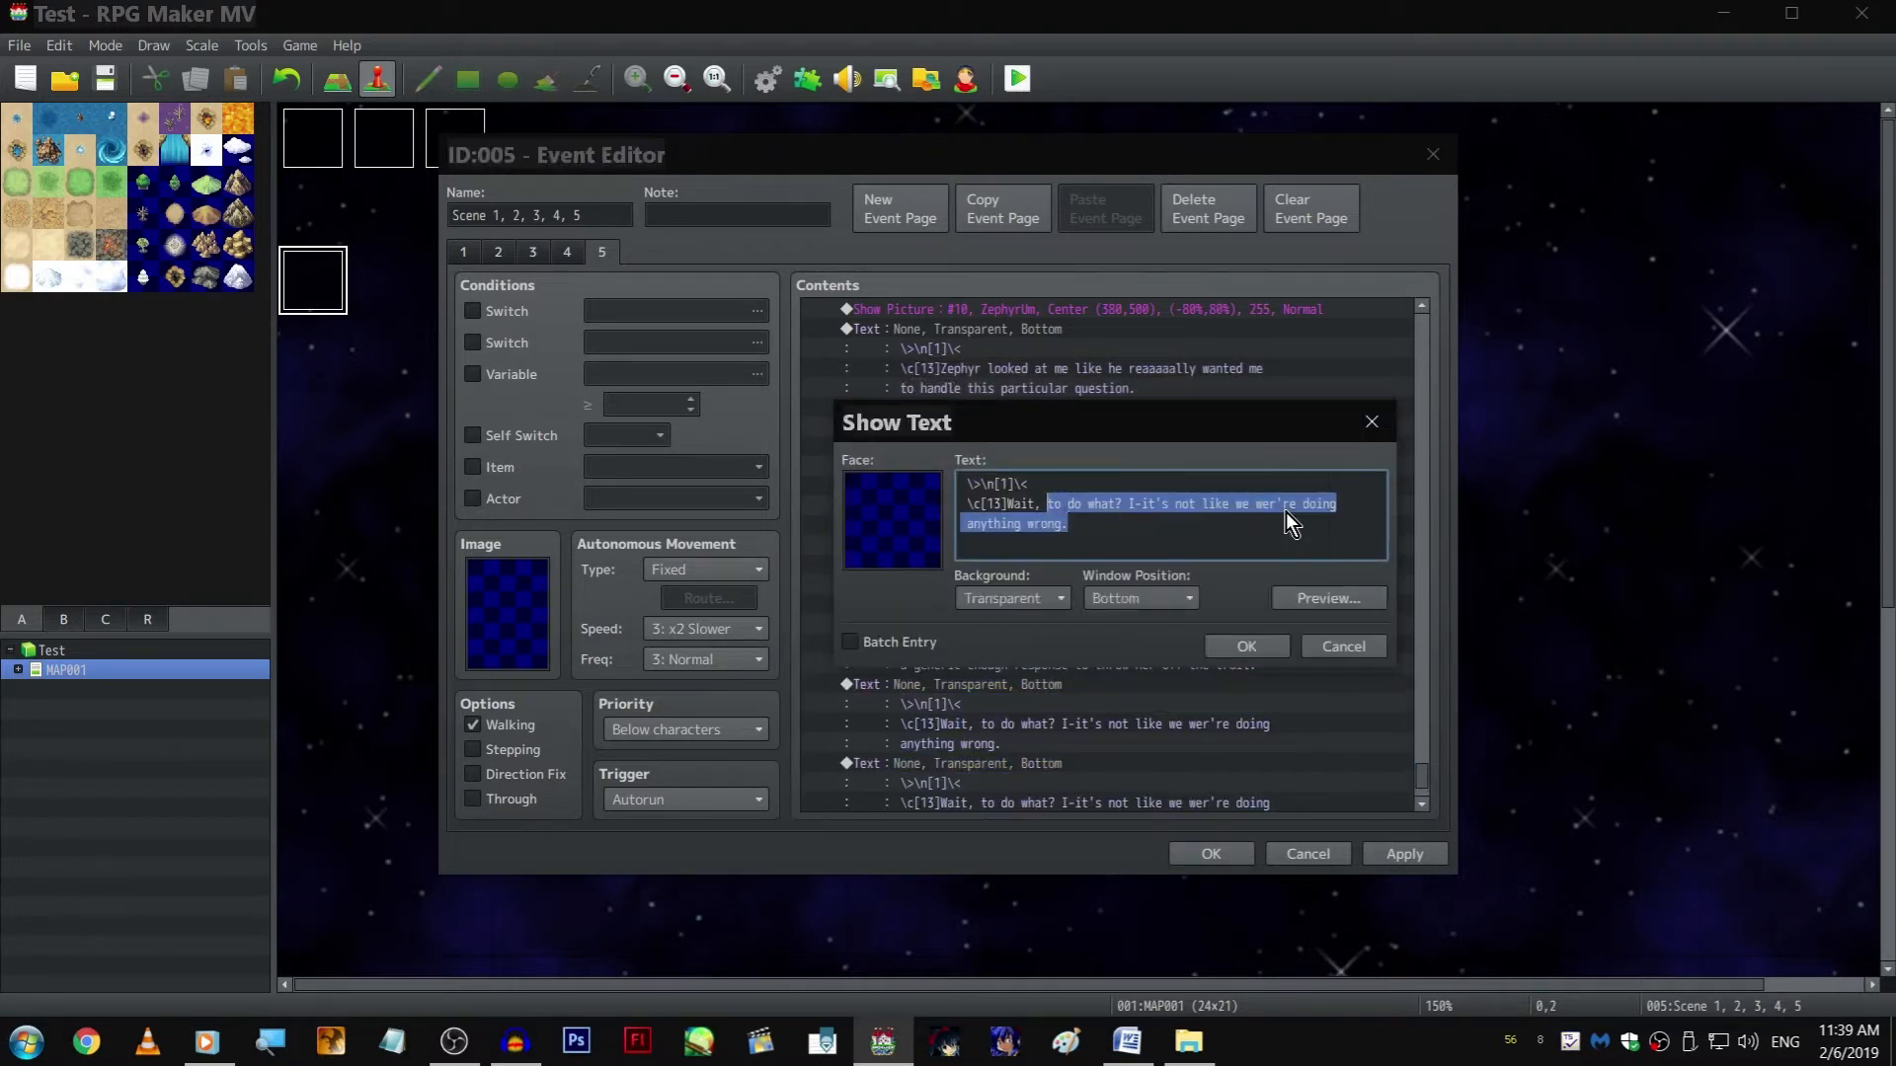
key("BackSpace")
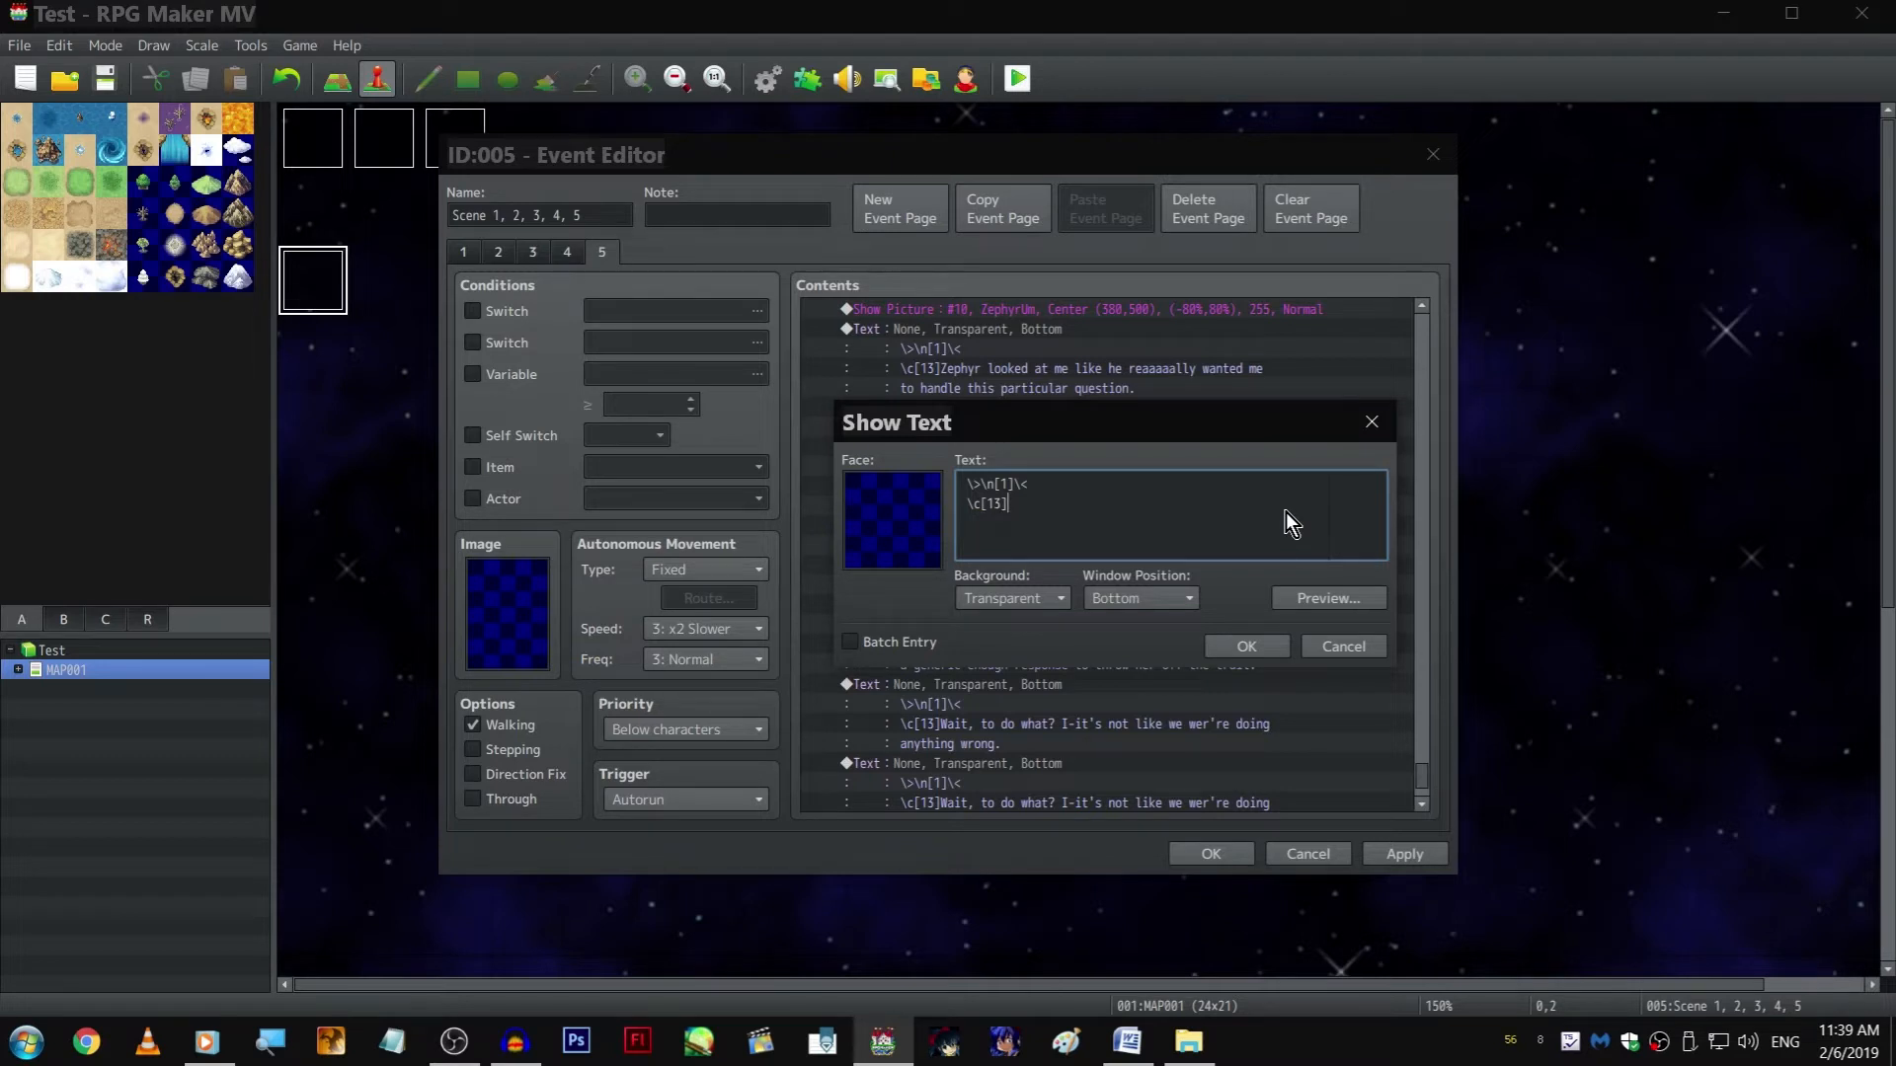
type("Wait, double wait. I'm TRYING tog")
key("BackSpace")
type(",")
key("Return")
type("ar")
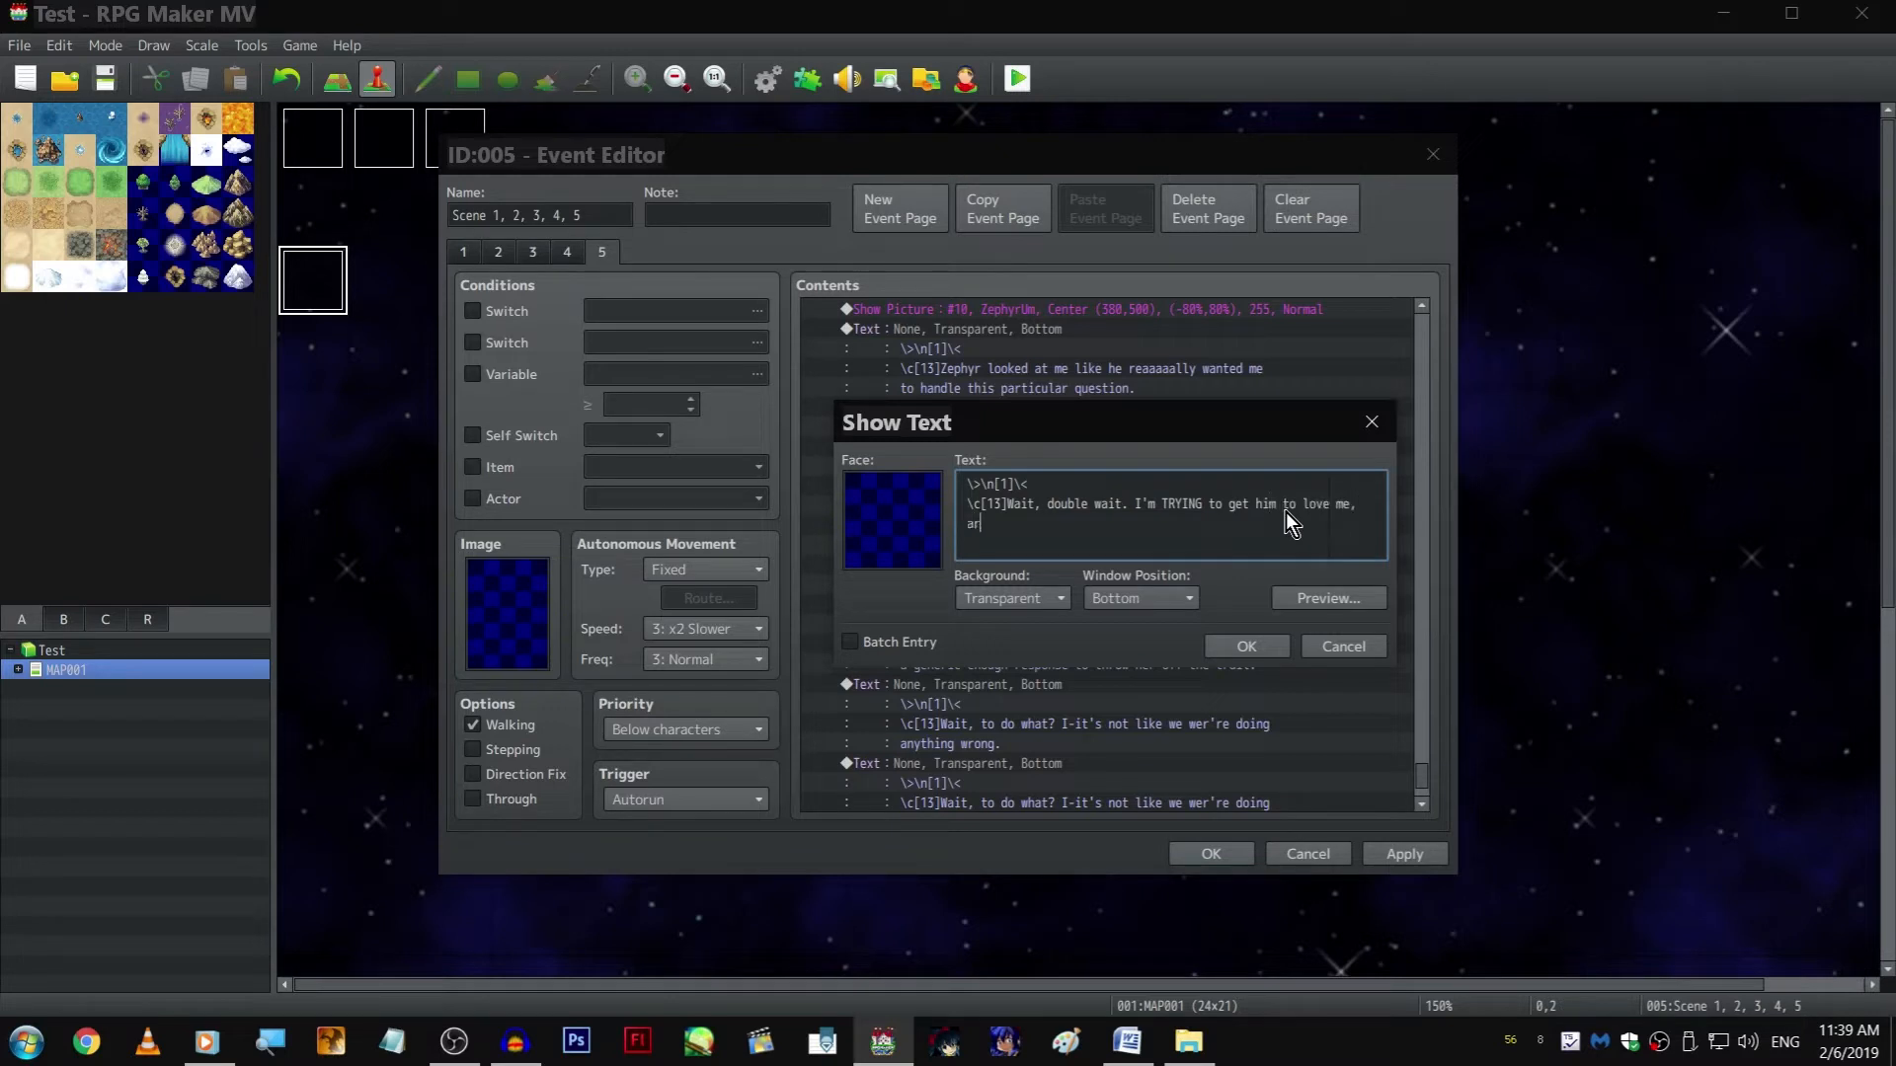
type("en't I? WHY AM I")
Append the all-caps question "WHY AM I ALL SELF-CONCIOUS NOW!??!" to the "double wait" narration
type("ALL SELF-CONCIOUS NOW!??!")
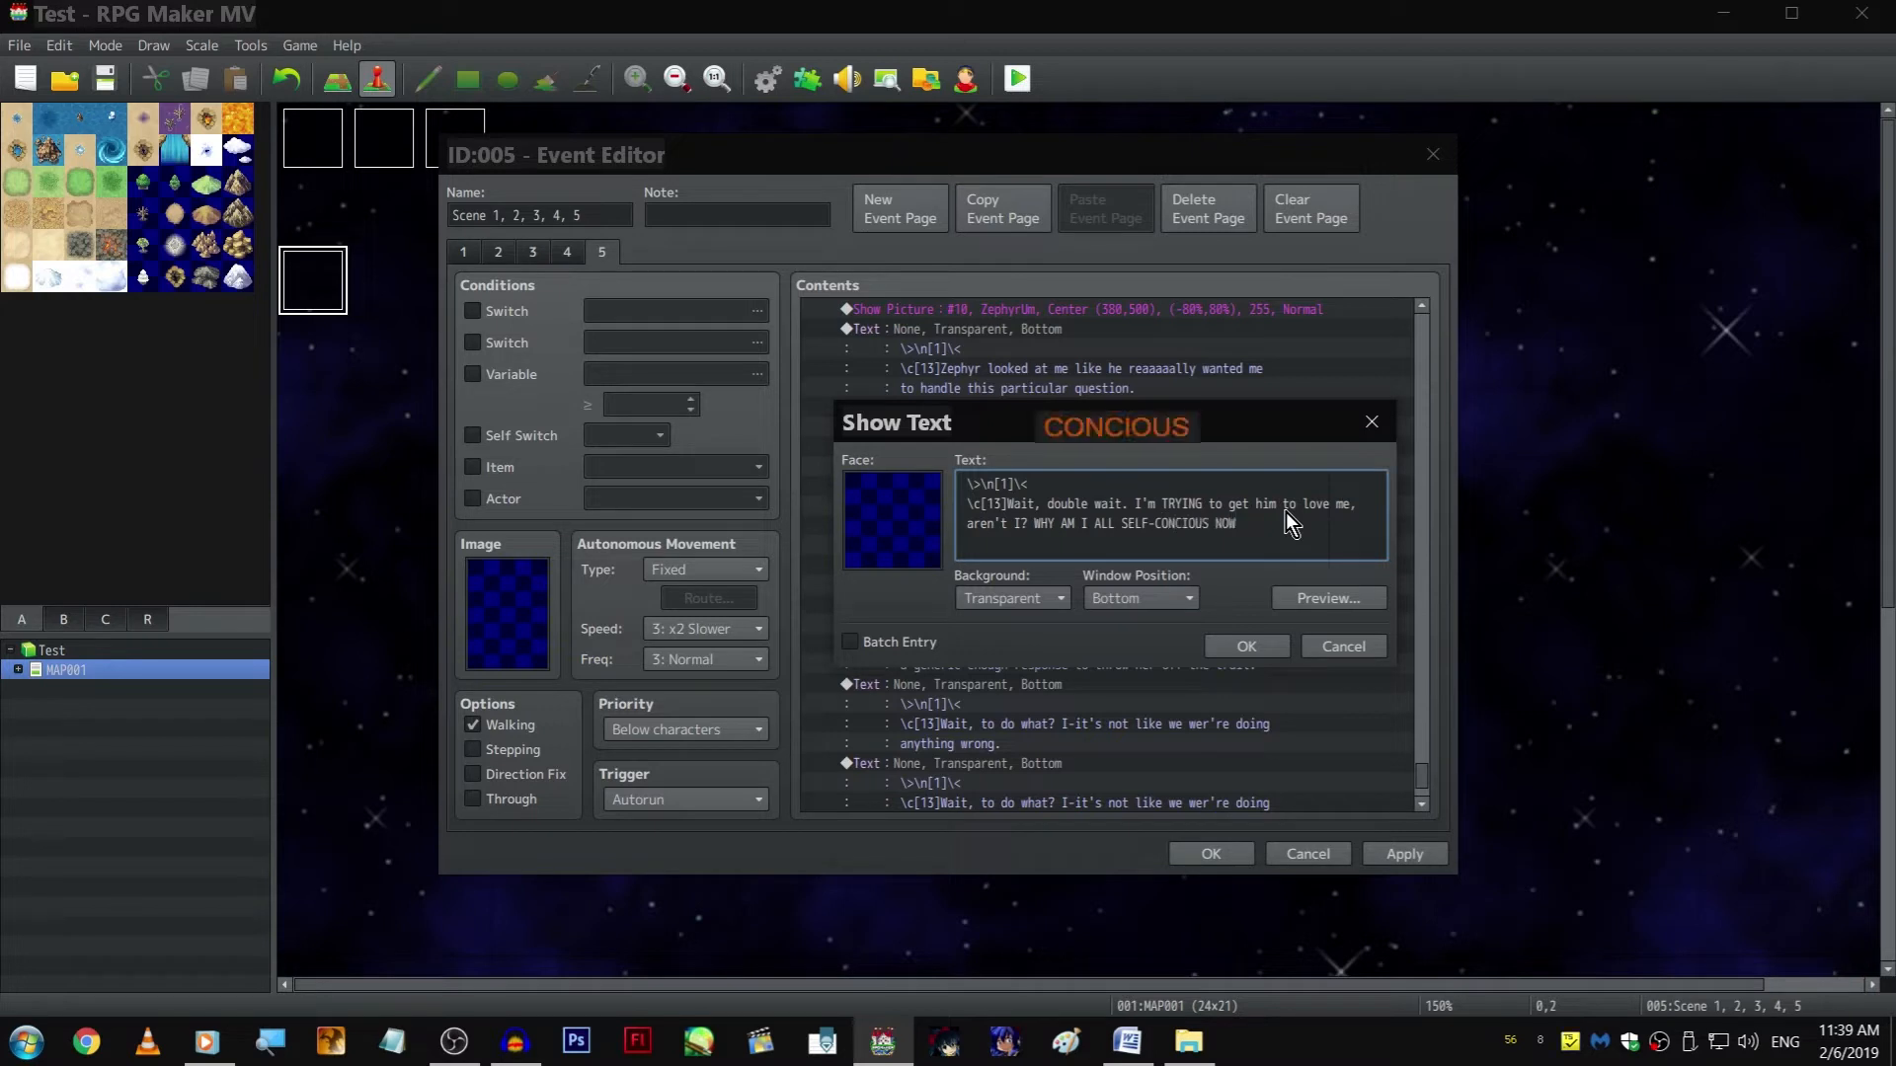
Correct the misspelled word after "SELF-" to "CONSCIOUS" using the spelling suggestion and save the text
key("ctrl+Left")
key("ctrl+Left")
key("ctrl+Right")
key("Left")
key("ctrl+shift+Left")
type("CONCIOUS")
left_click(1155, 425)
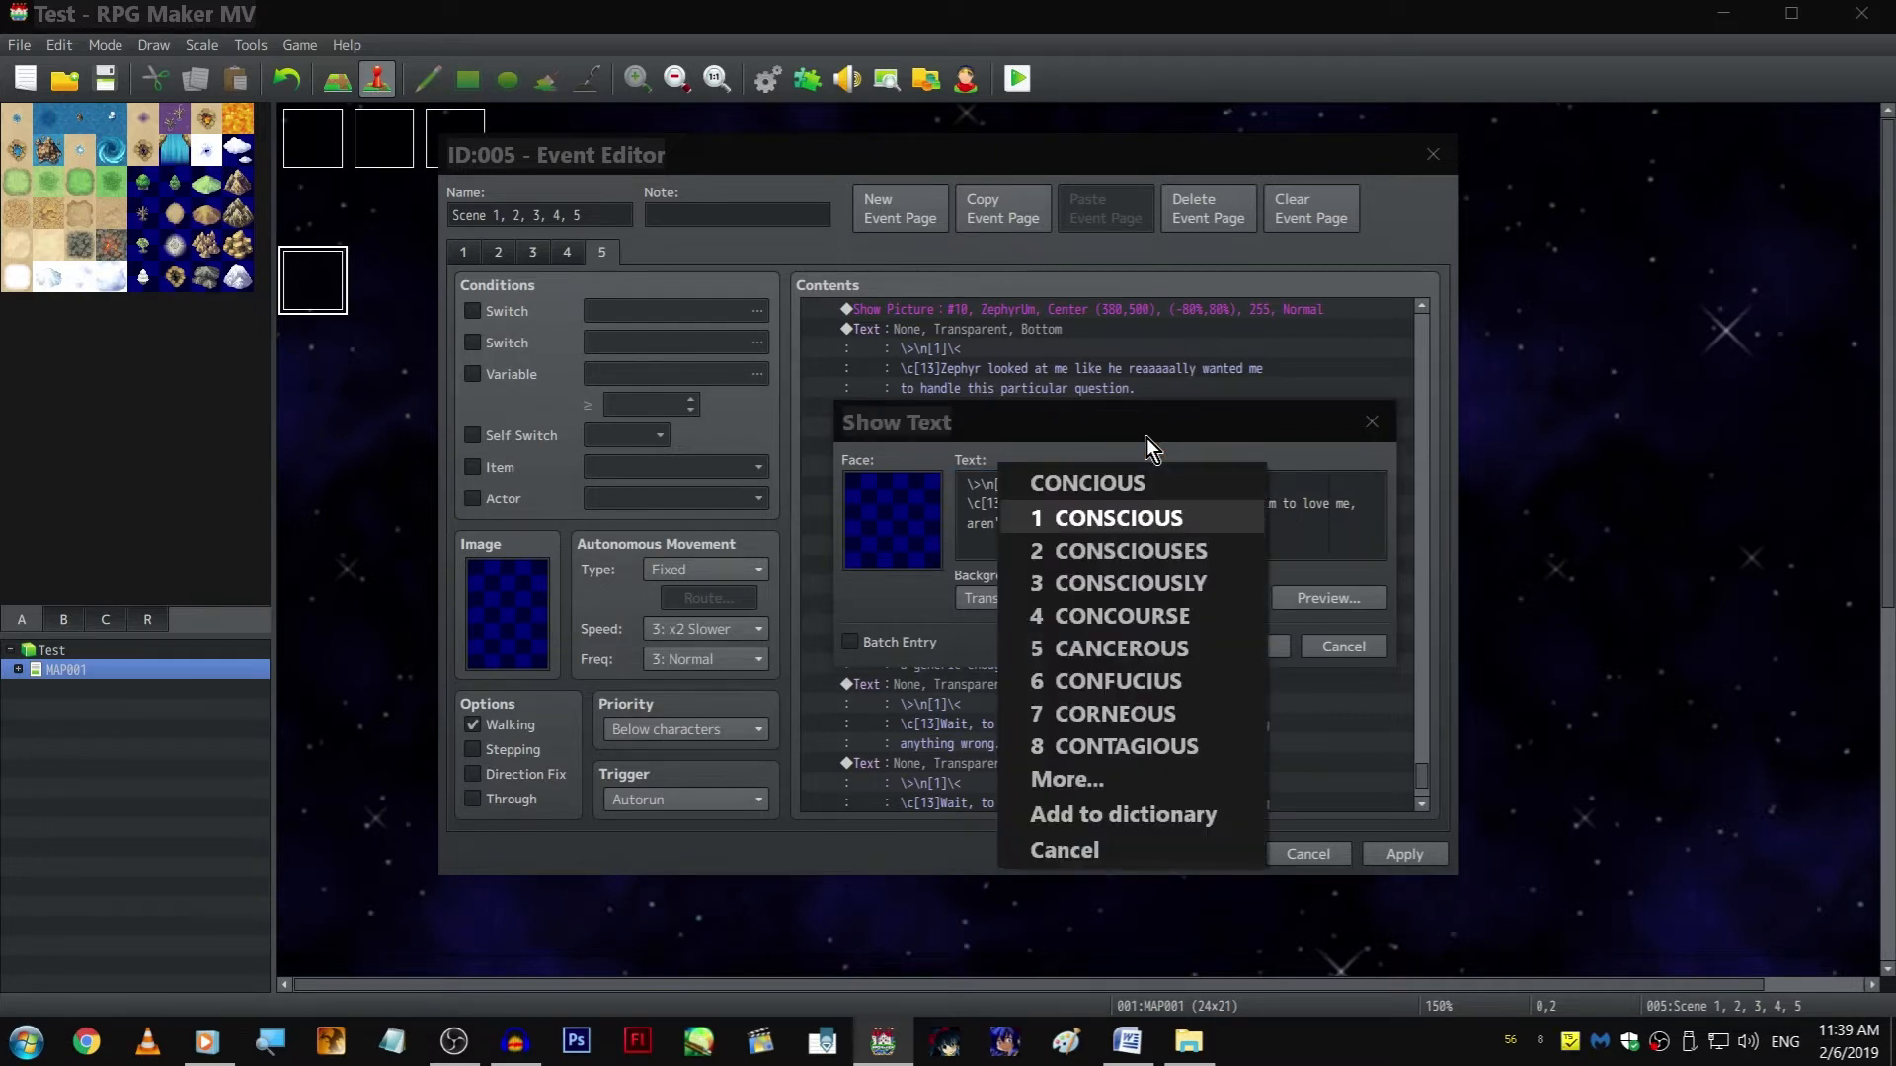
left_click(1171, 523)
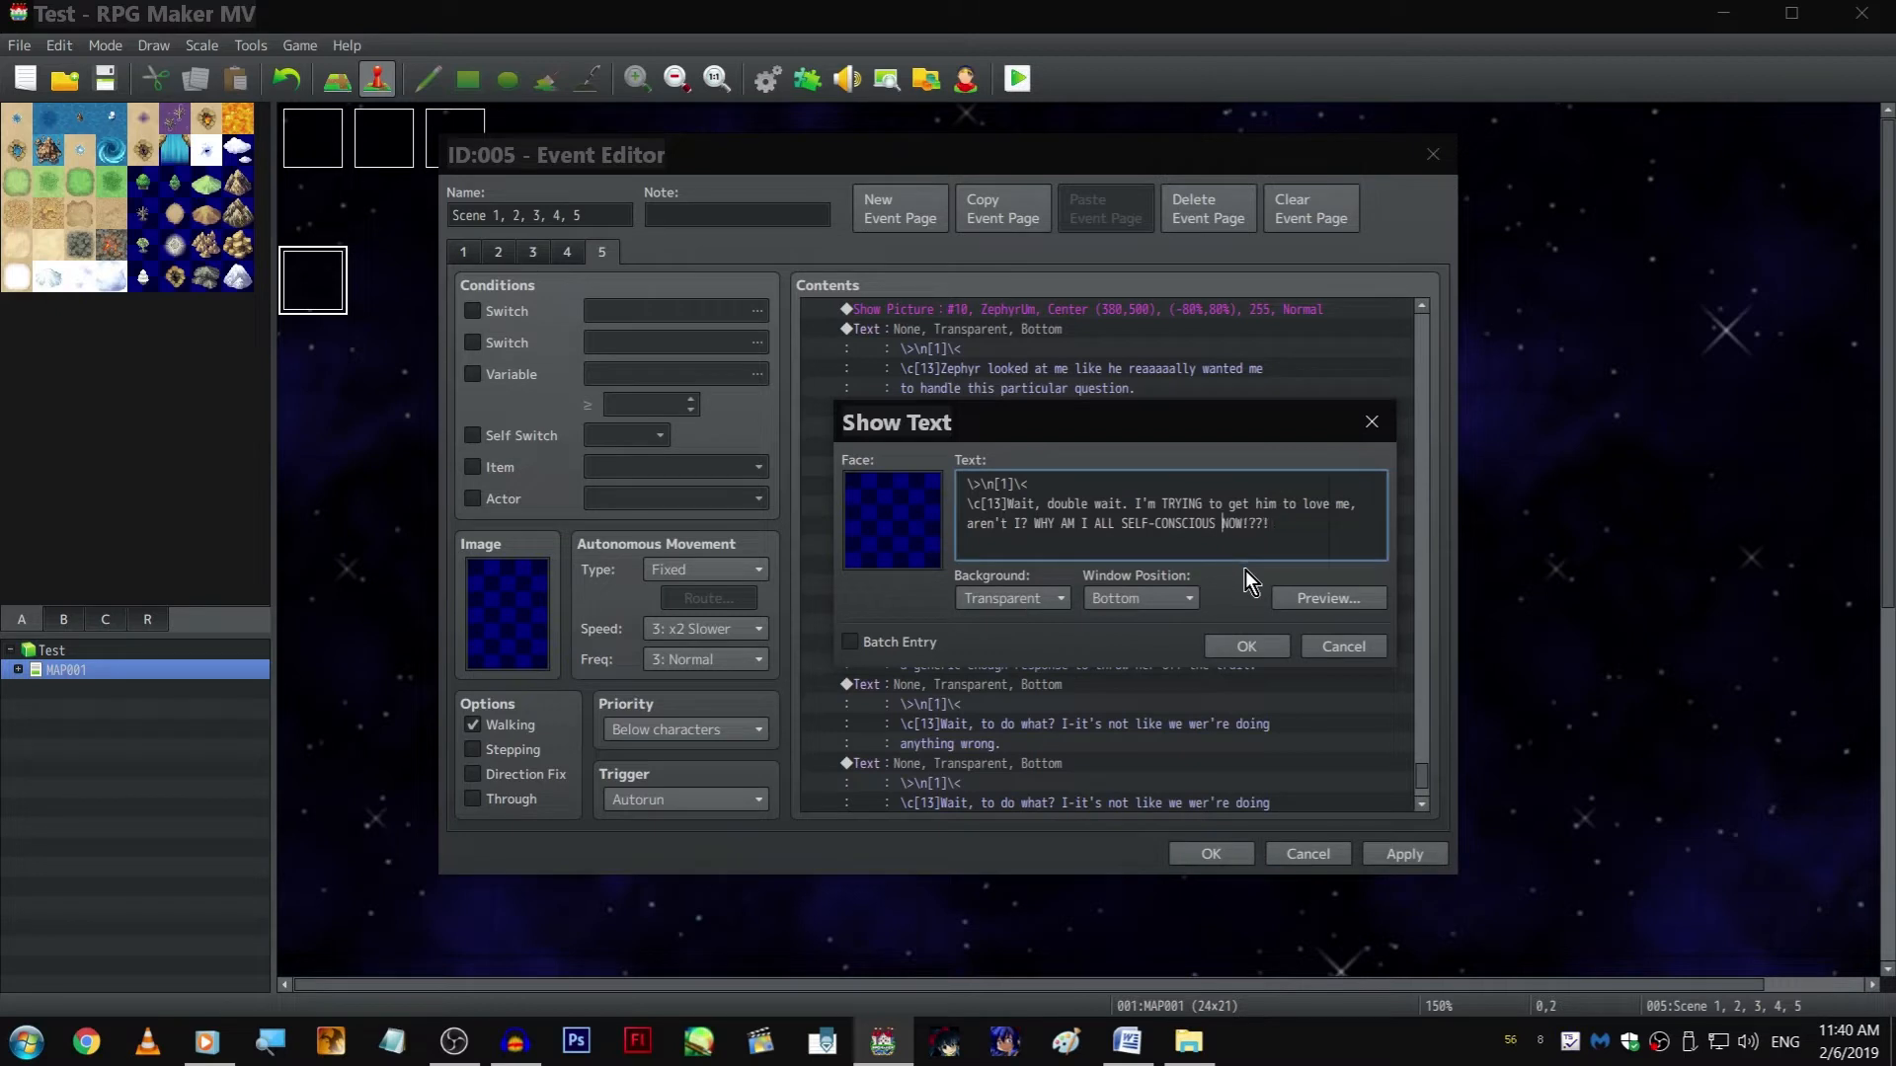
left_click(1232, 644)
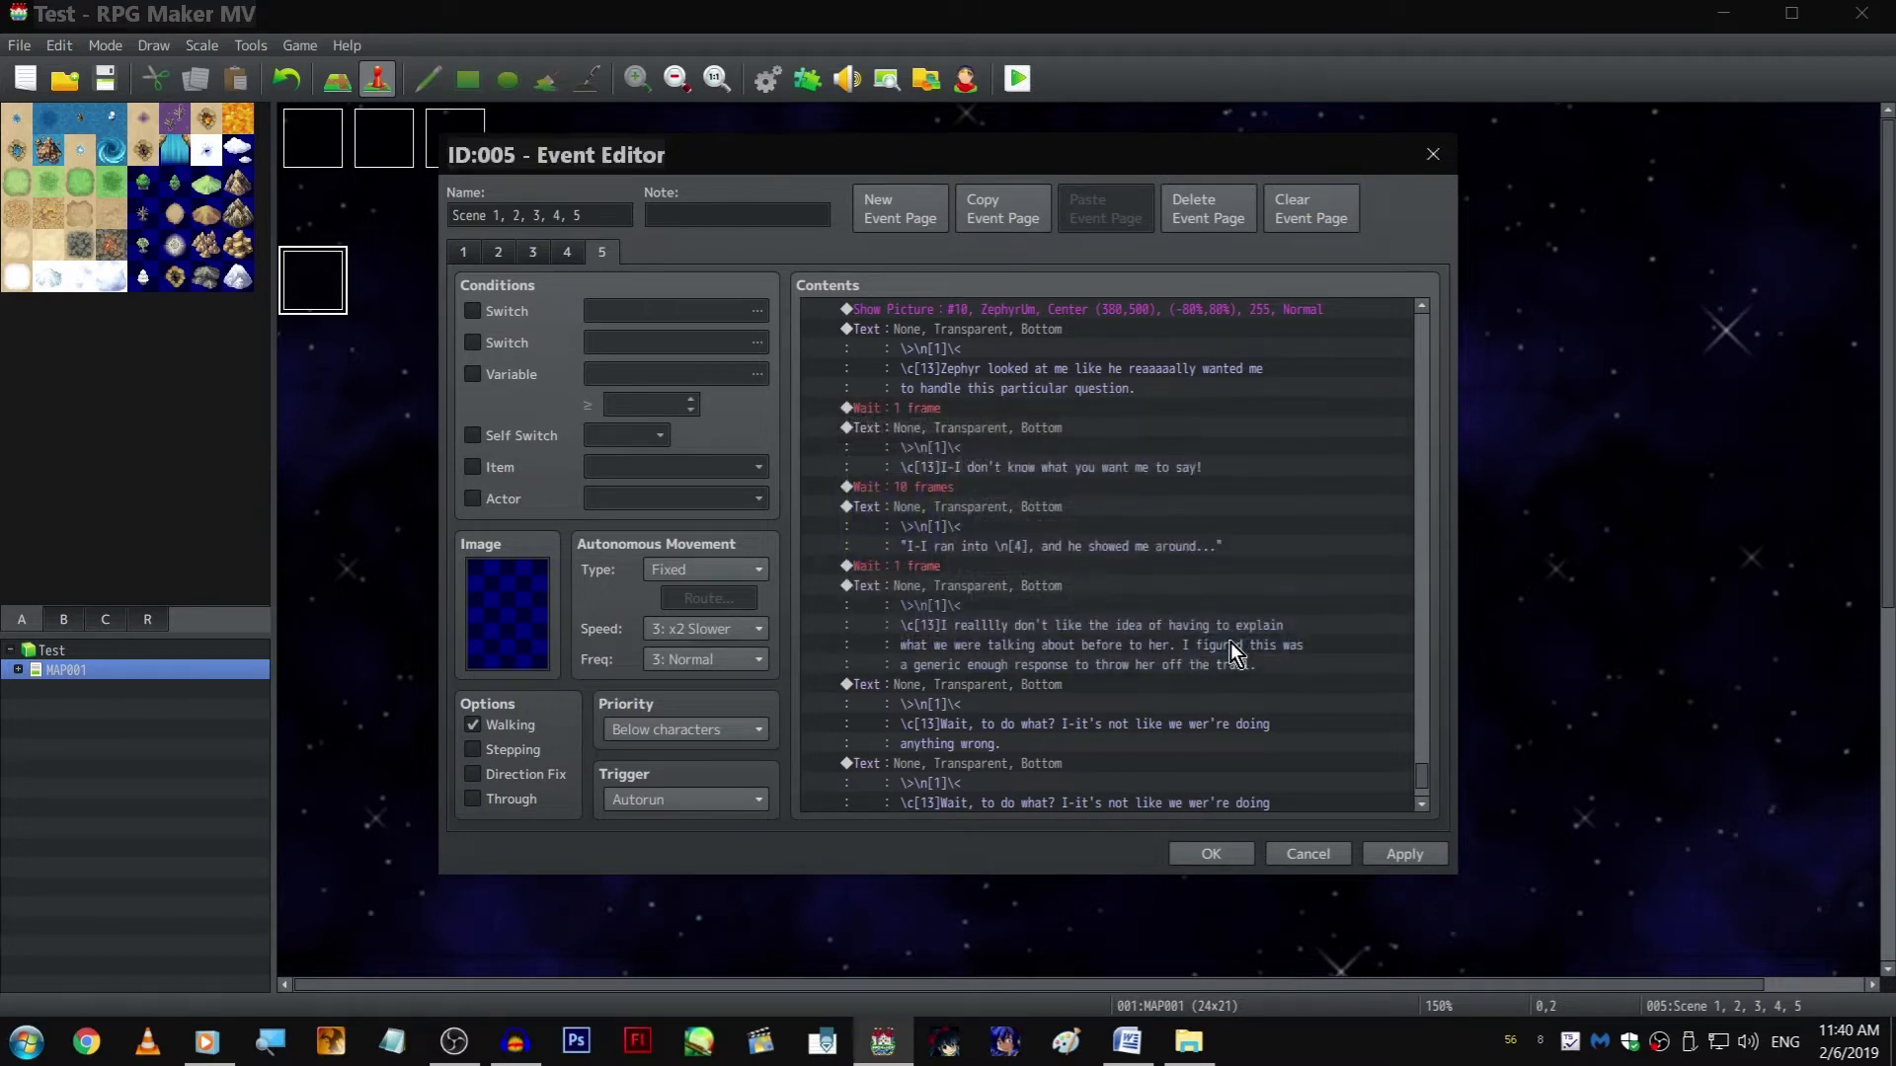
Copy a 1-frame Wait and paste it after each of the three new narration texts
left_click(1052, 447)
key("ctrl+c")
left_click(1059, 572)
key("ctrl+v")
left_click(1062, 652)
left_click(1063, 661)
key("ctrl+v")
left_click(1019, 725)
key("ctrl+v")
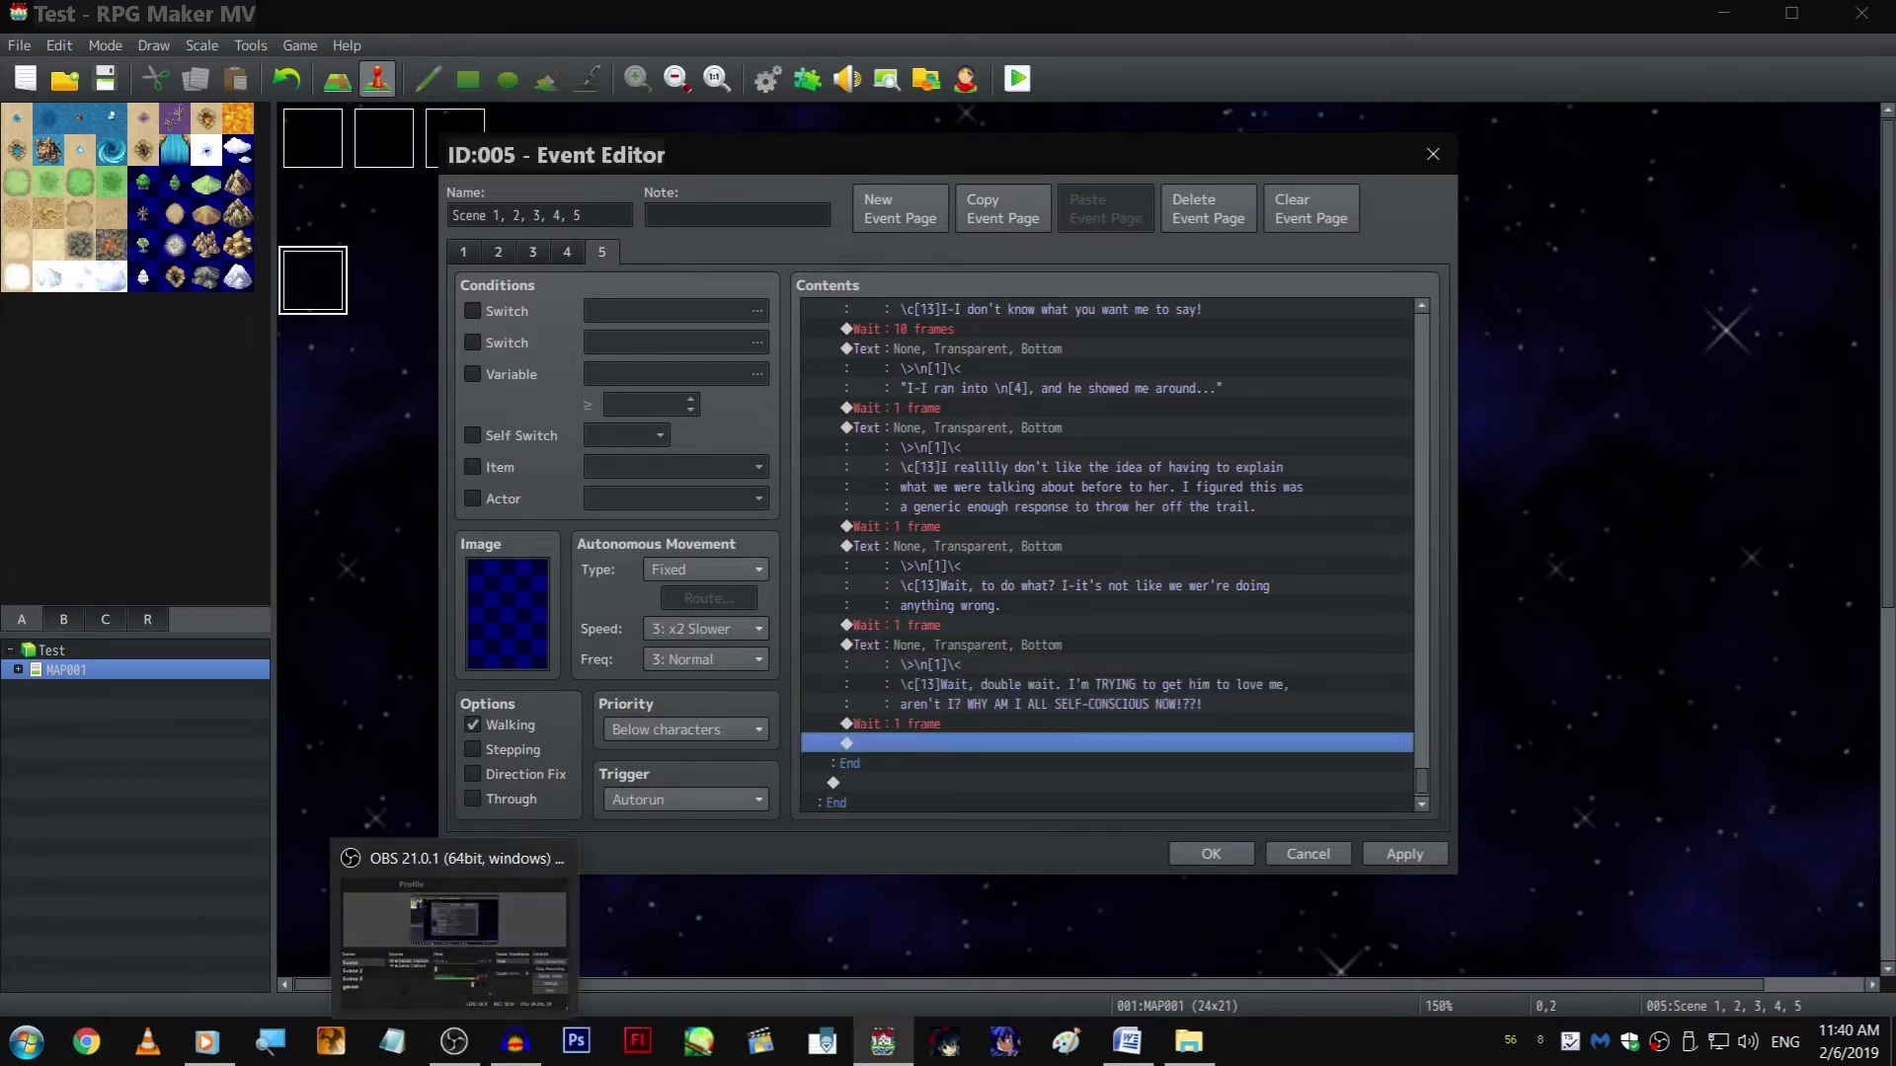
left_click(457, 1044)
left_click(459, 1046)
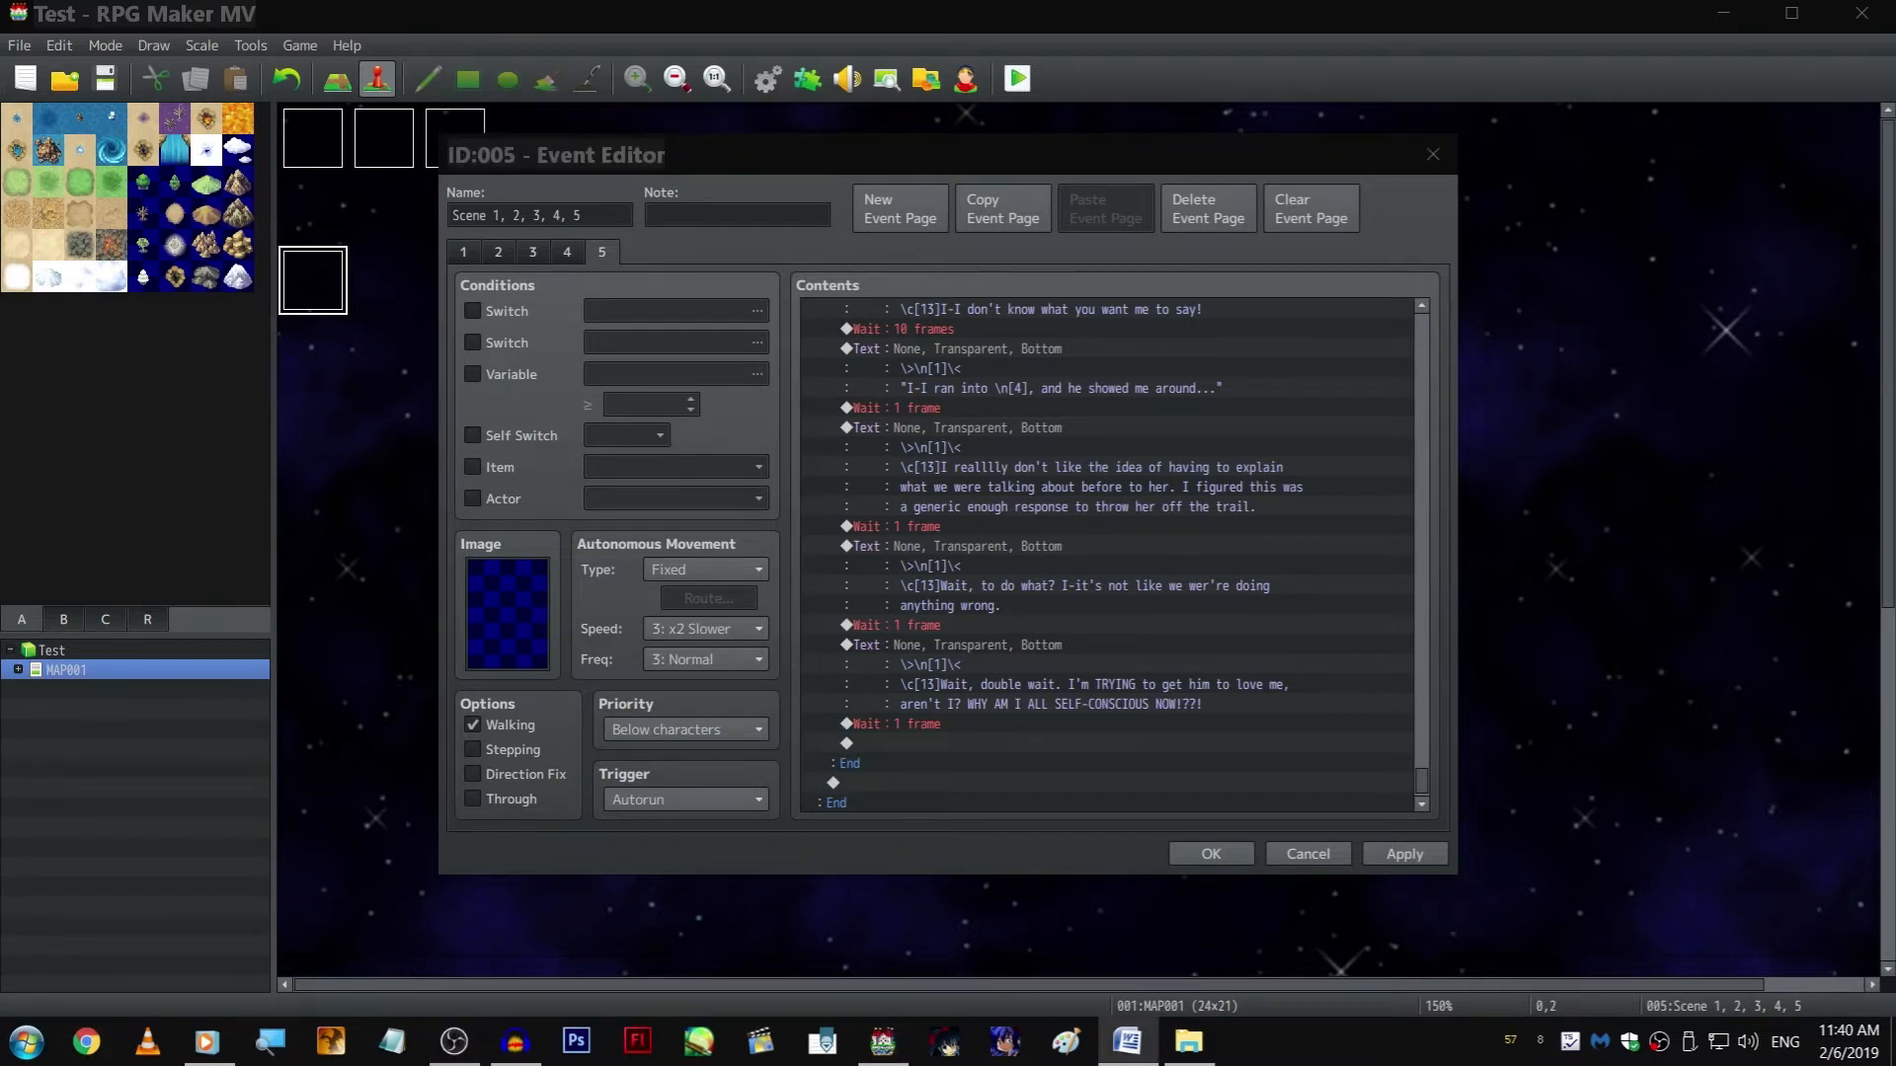
Copy Akira's AkiraQuestion8 picture command with her "By the way" text and paste both at the end of the branch
left_click(996, 628)
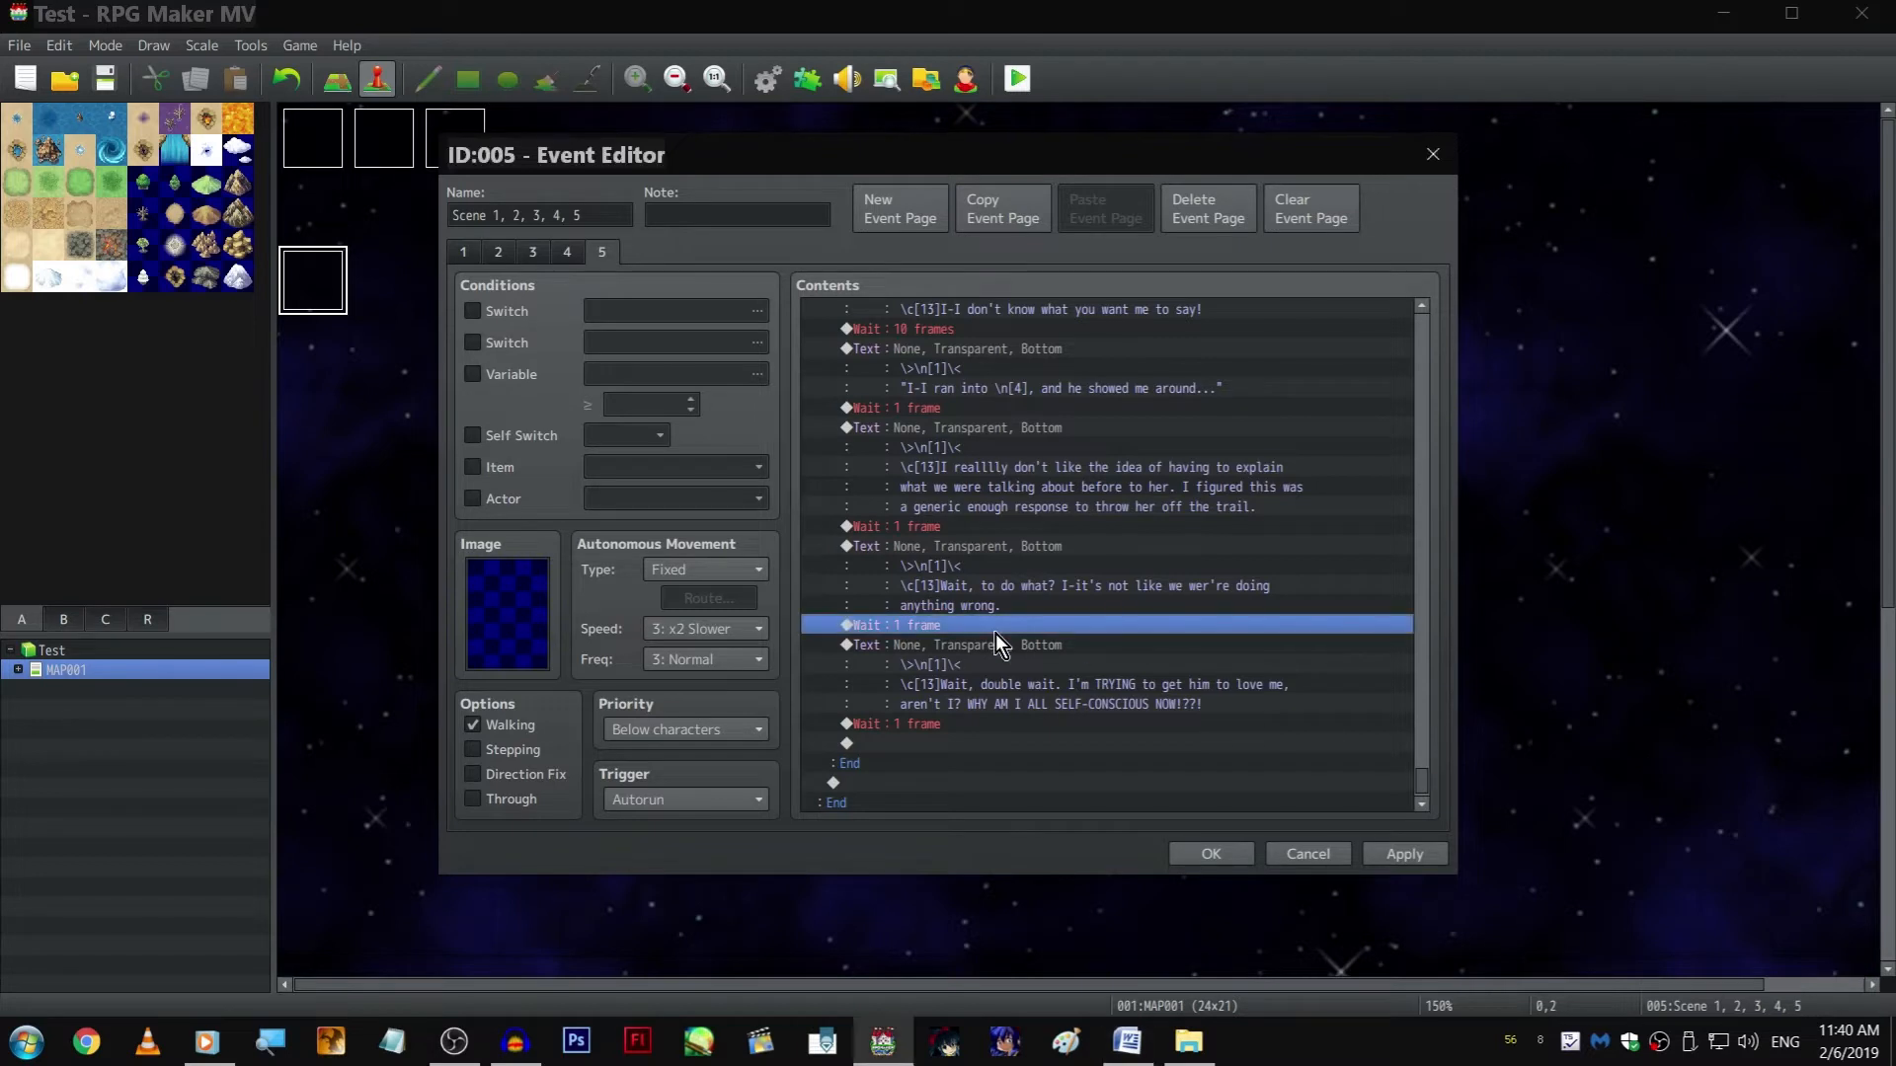
scroll(1027, 420, "up", 3)
scroll(1046, 425, "up", 6)
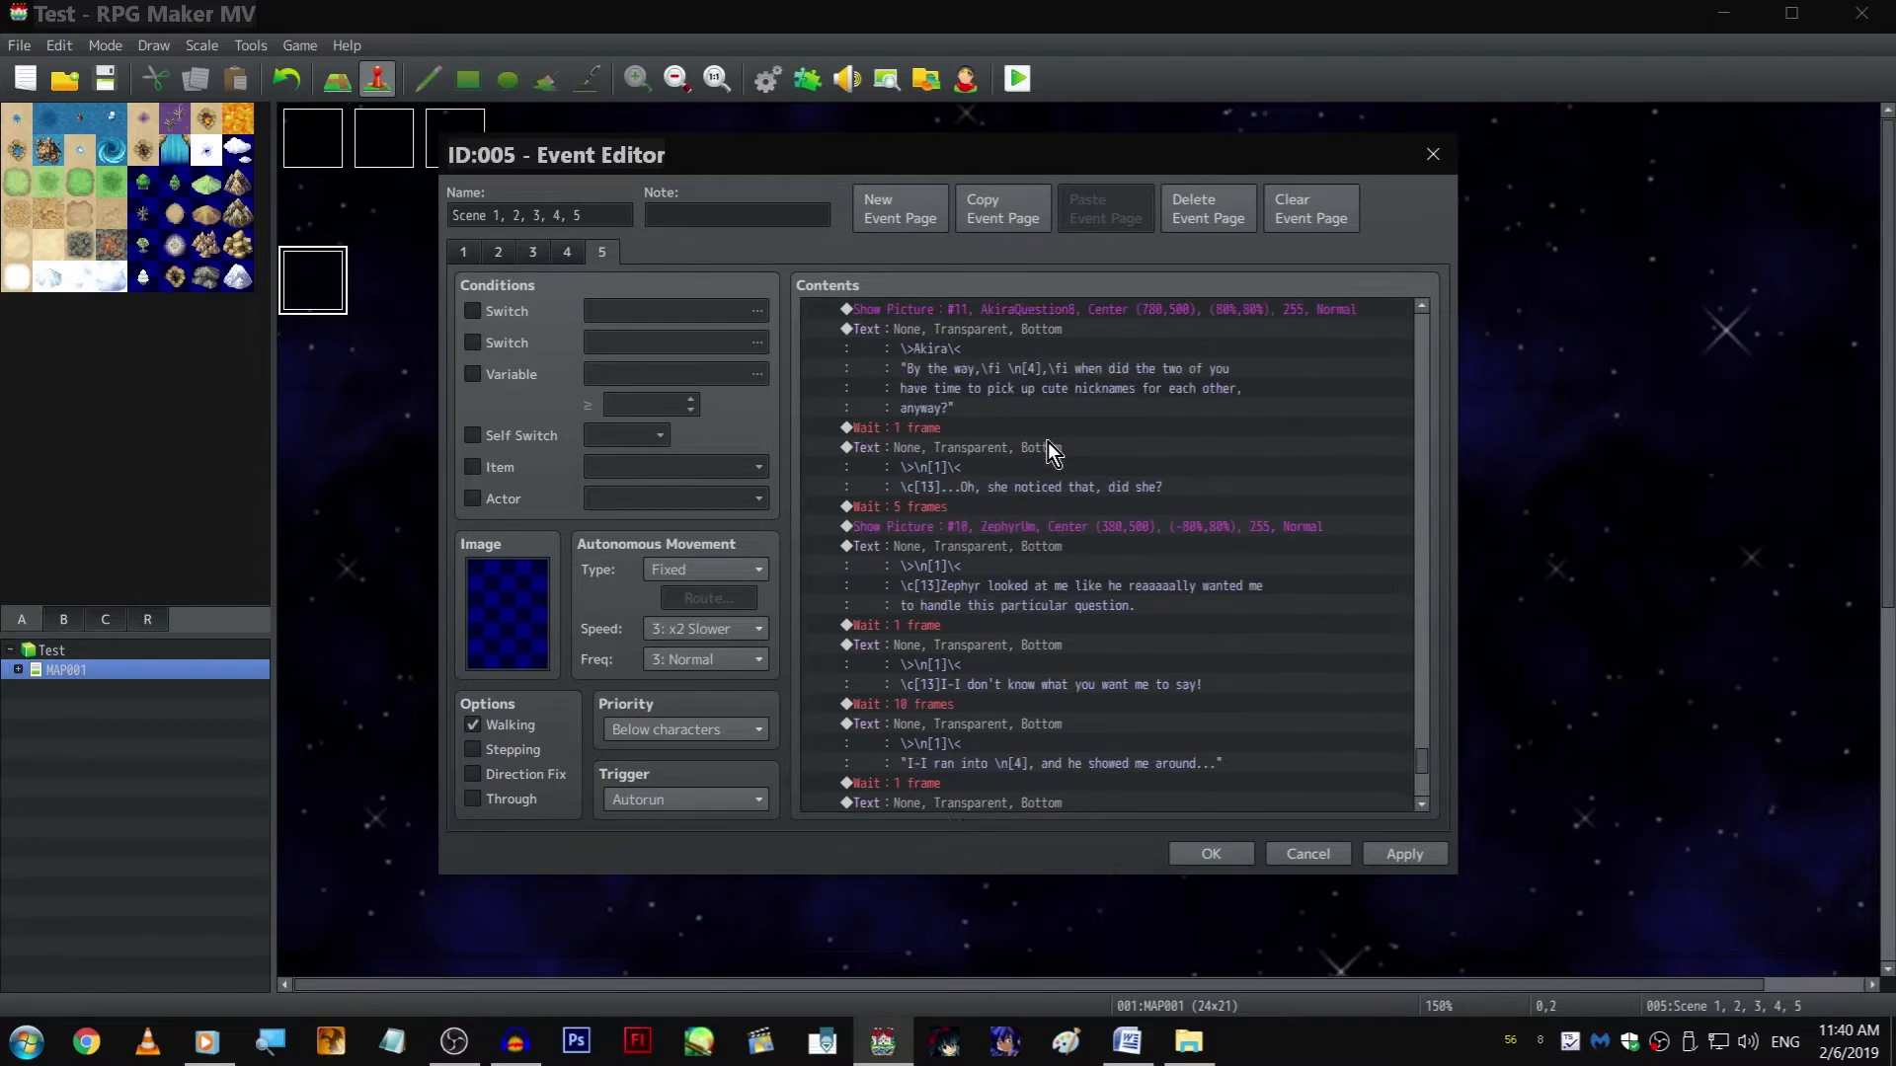
left_click(1028, 447)
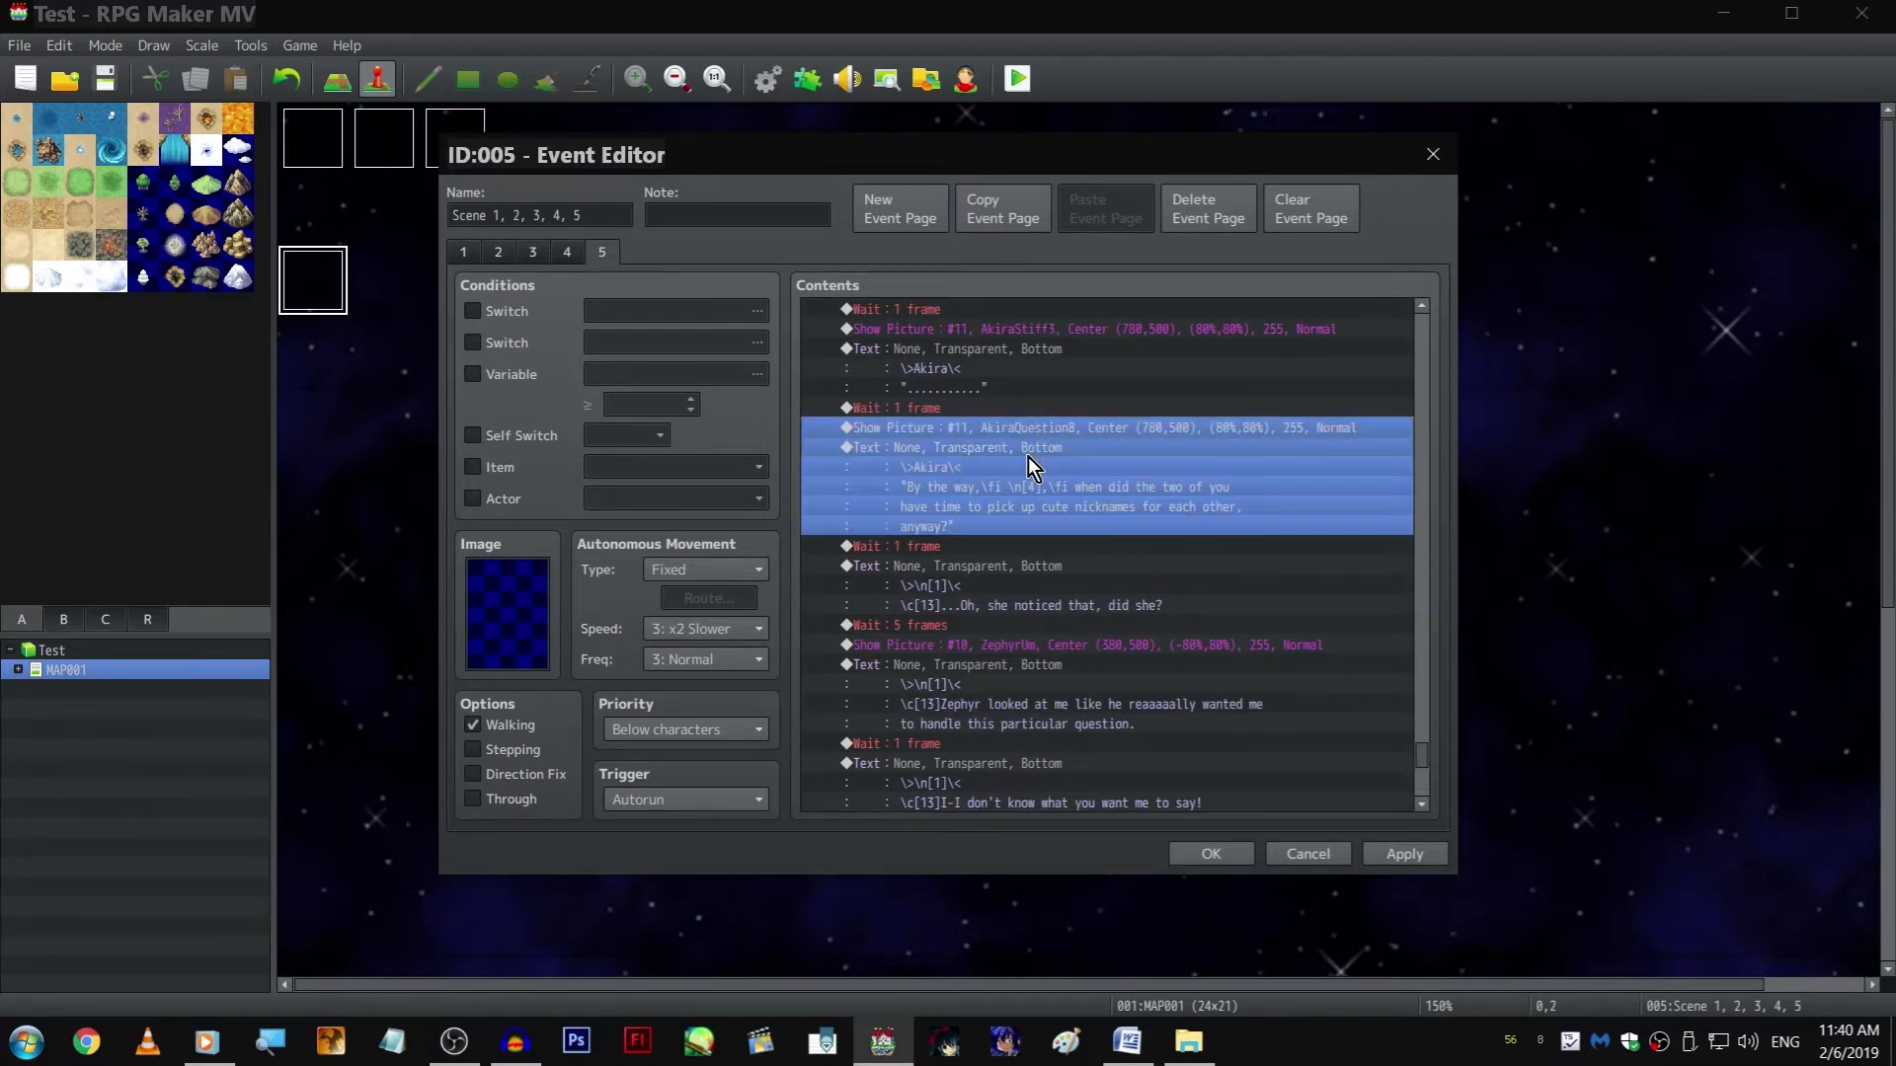
scroll(1017, 553, "down", 8)
left_click(959, 730)
key("ctrl+v")
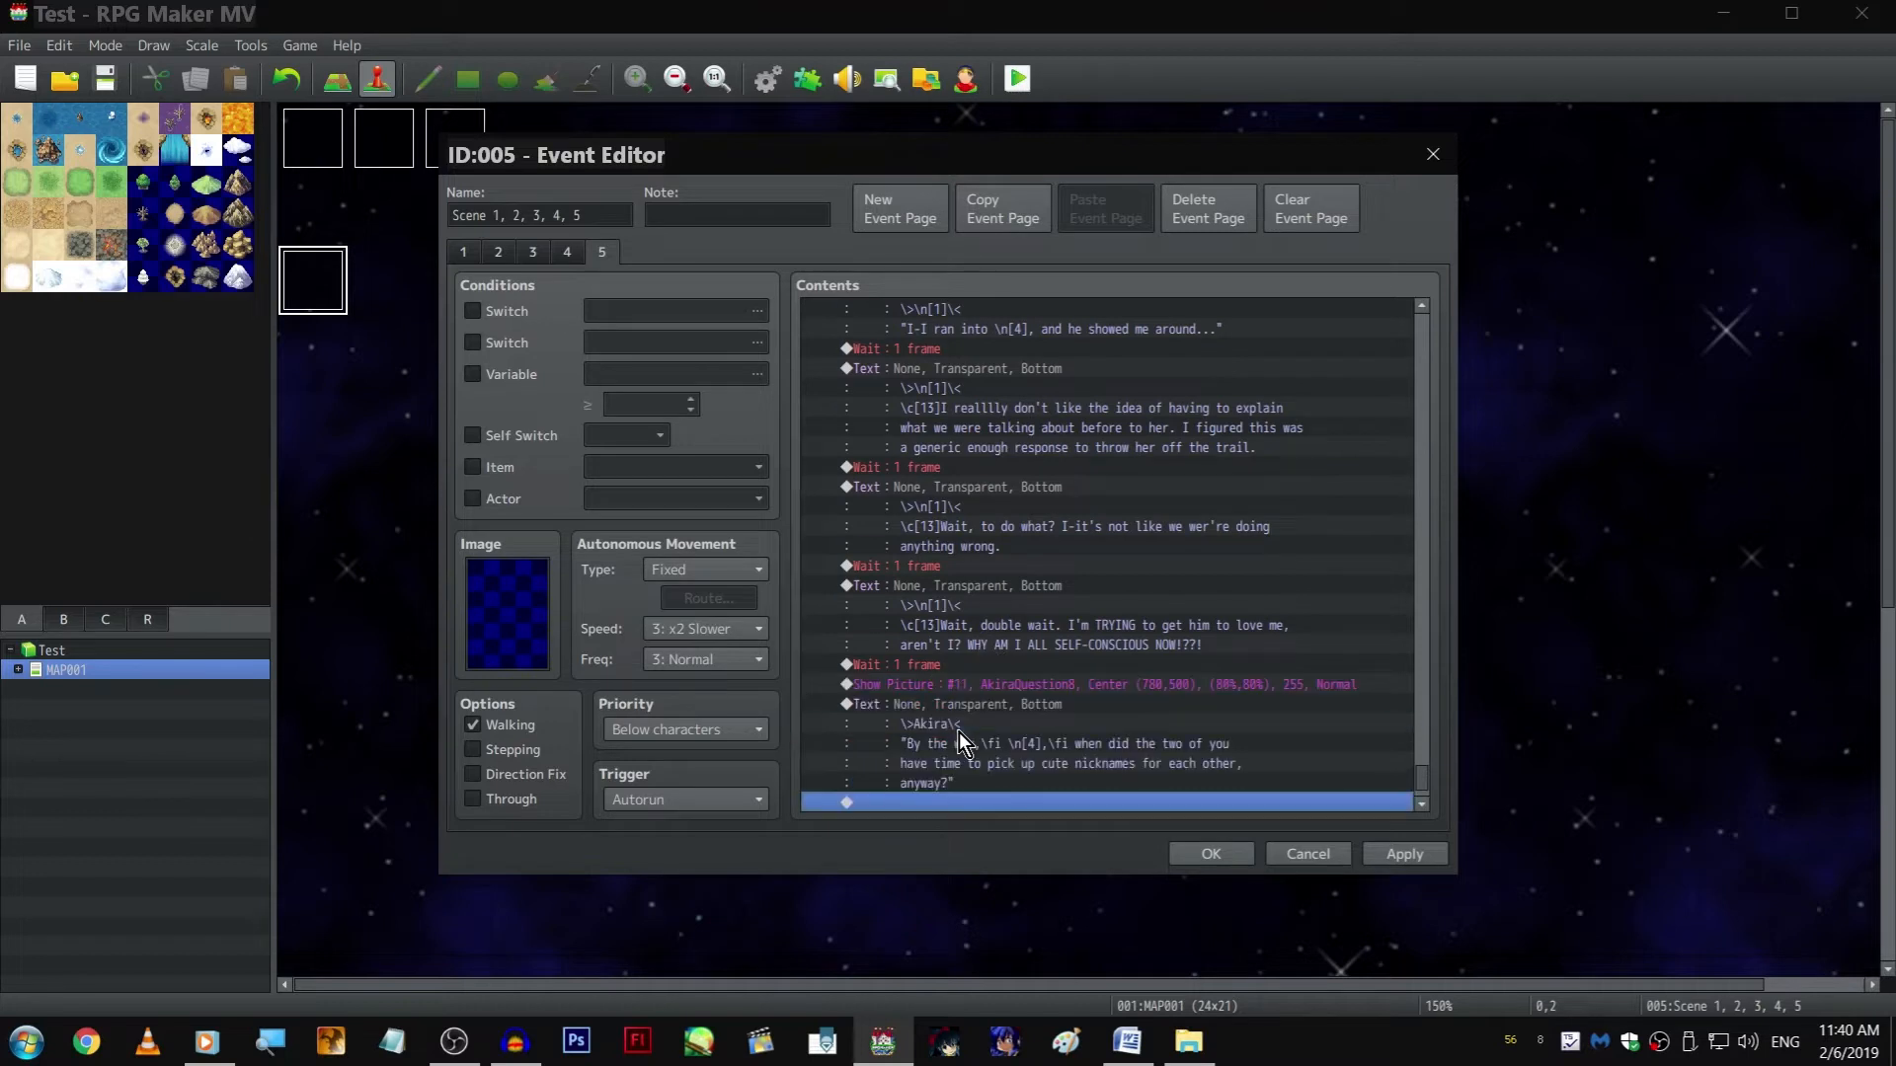
Set the Wait before Akira's copied picture and text to 30 frames
double_click(964, 665)
type("3")
key("Return")
Change the image of Akira's copied Show Picture command at the end of the branch to AkiraNeutral1
double_click(1122, 683)
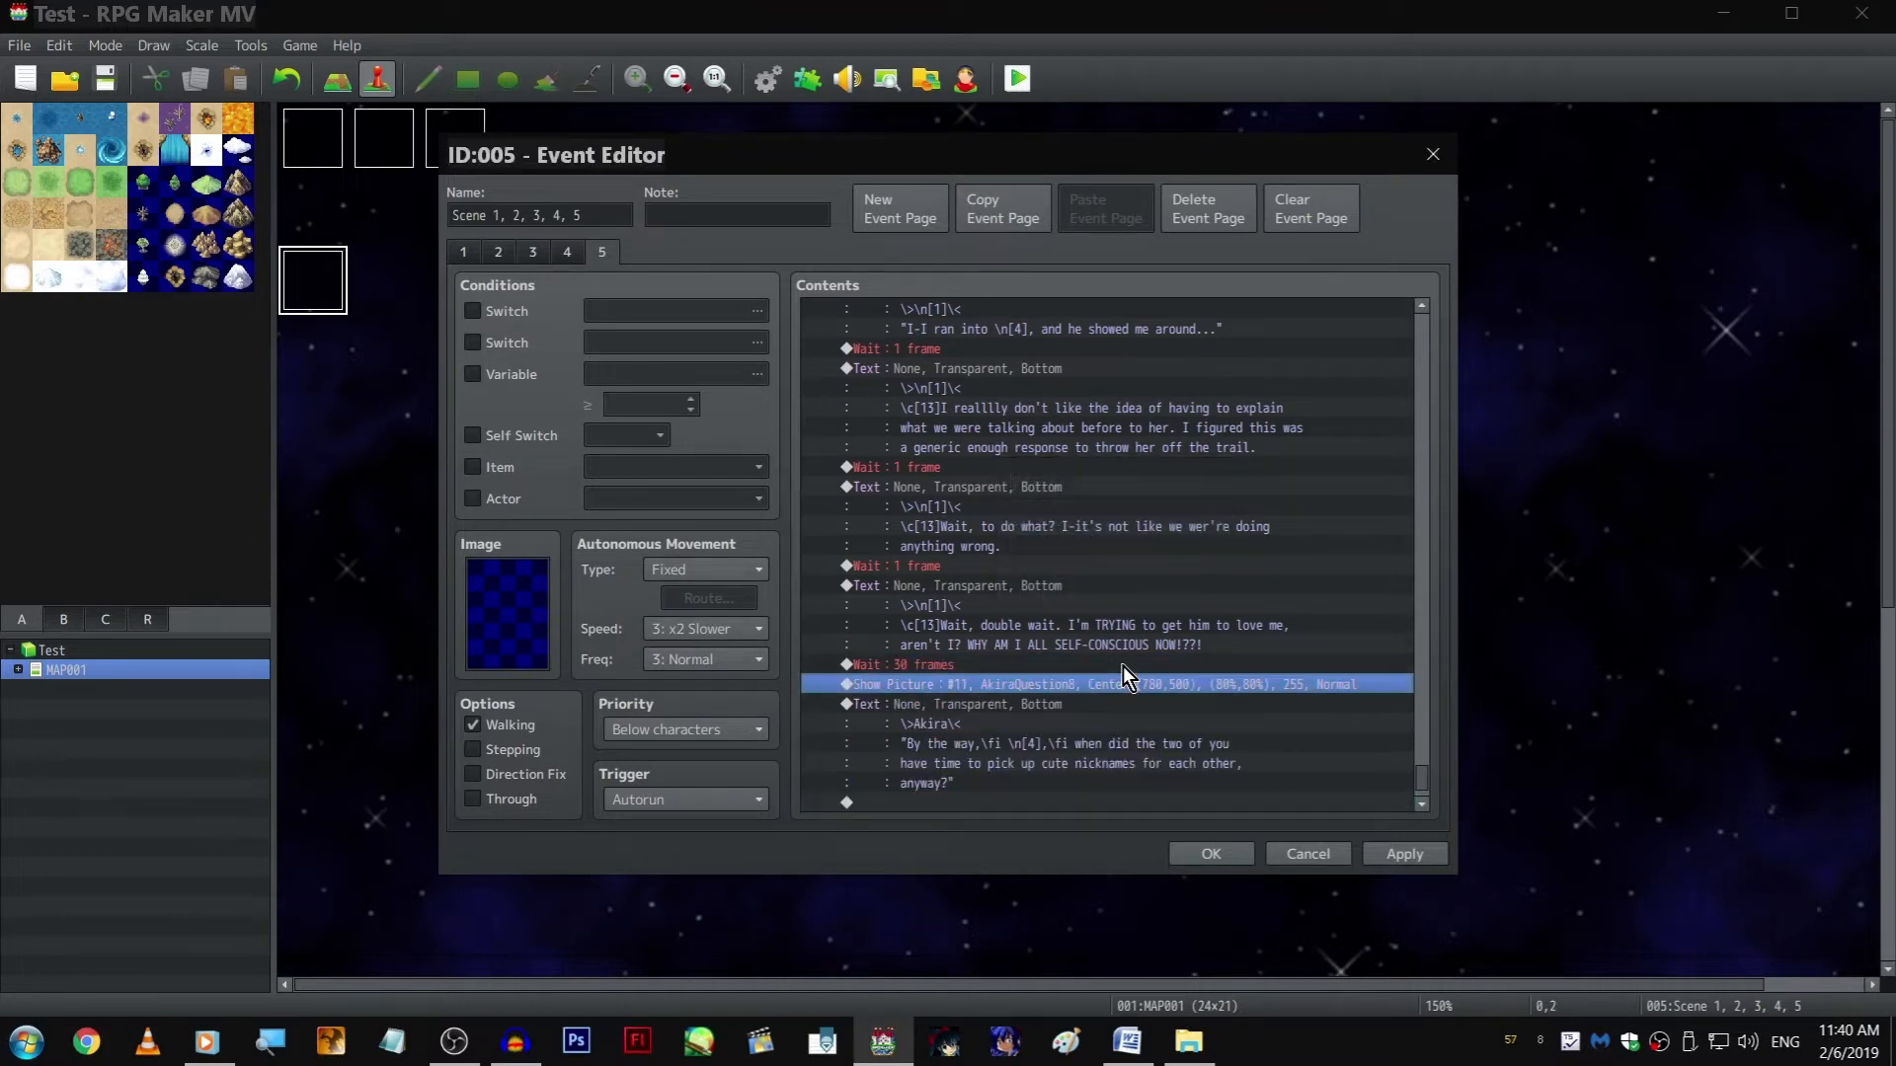
left_click(1088, 416)
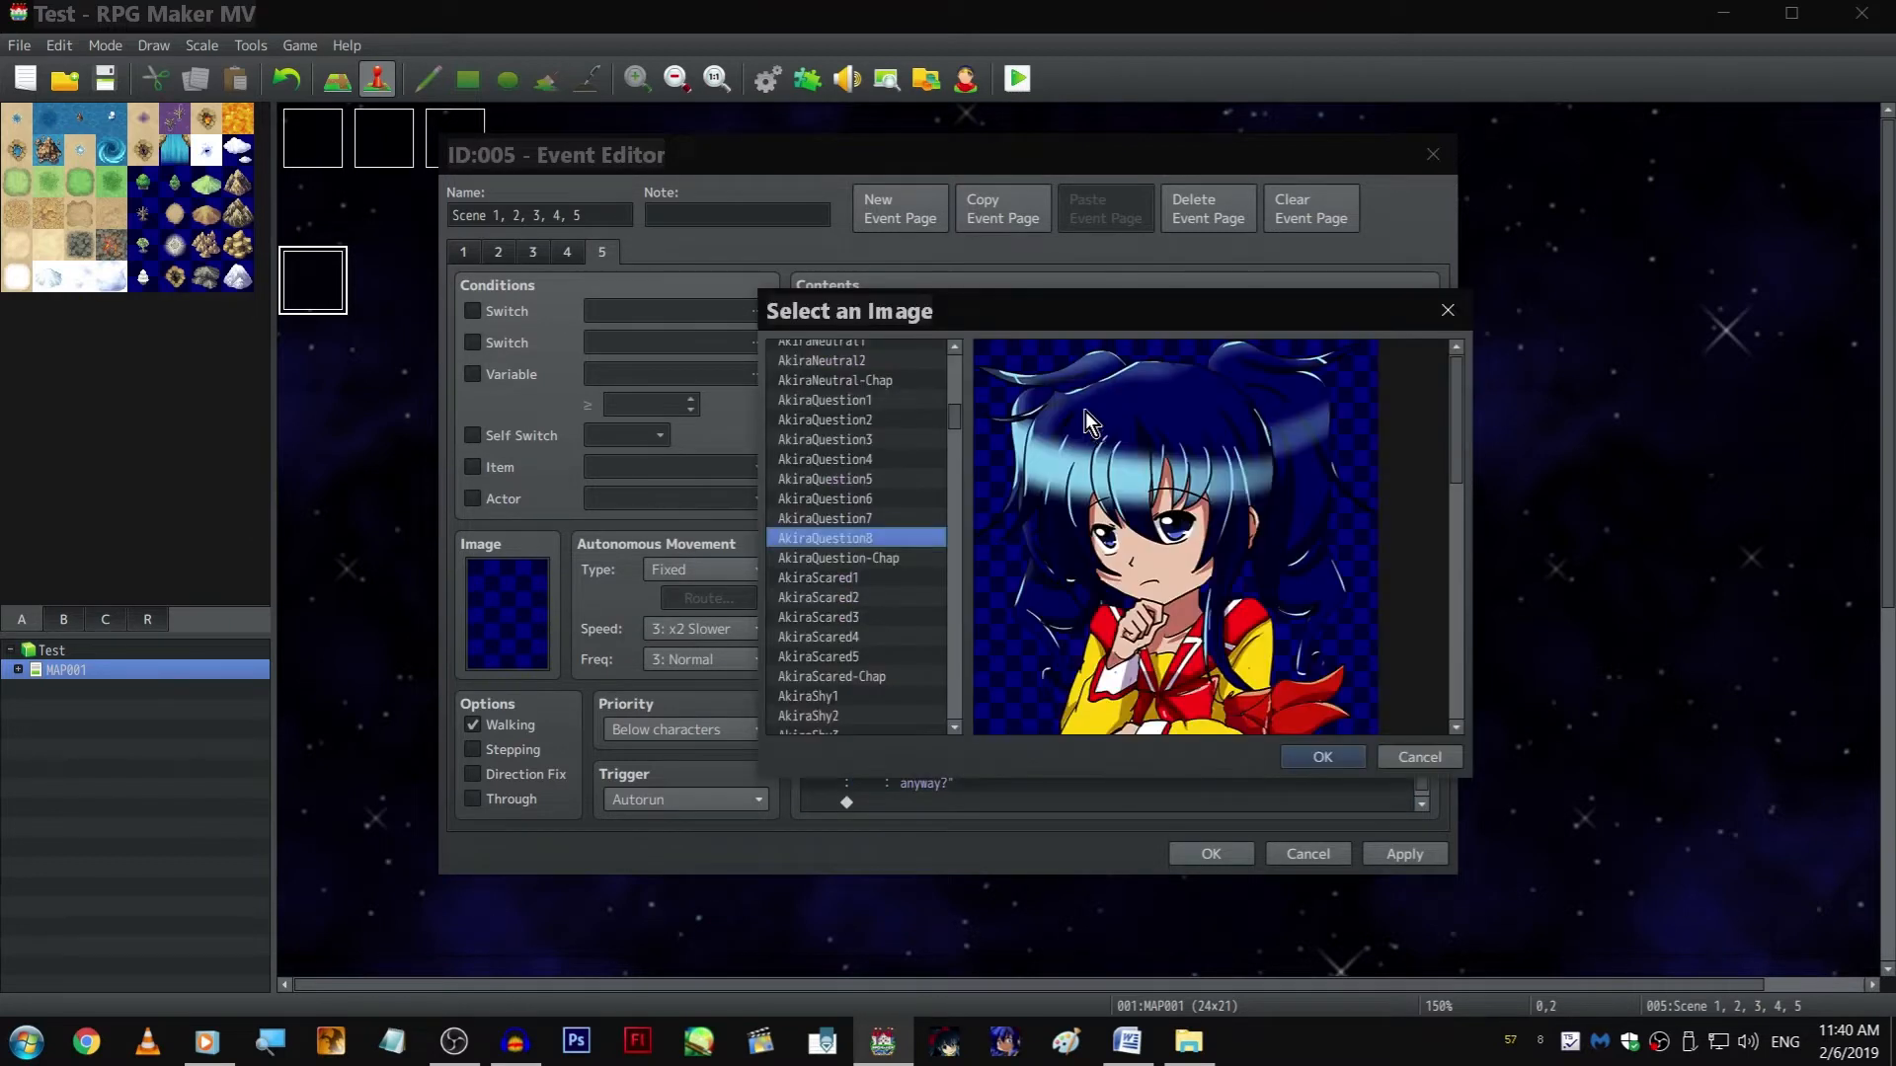
key("Up")
key("Up")
key("Up")
key("Up")
scroll(934, 556, "down", 1)
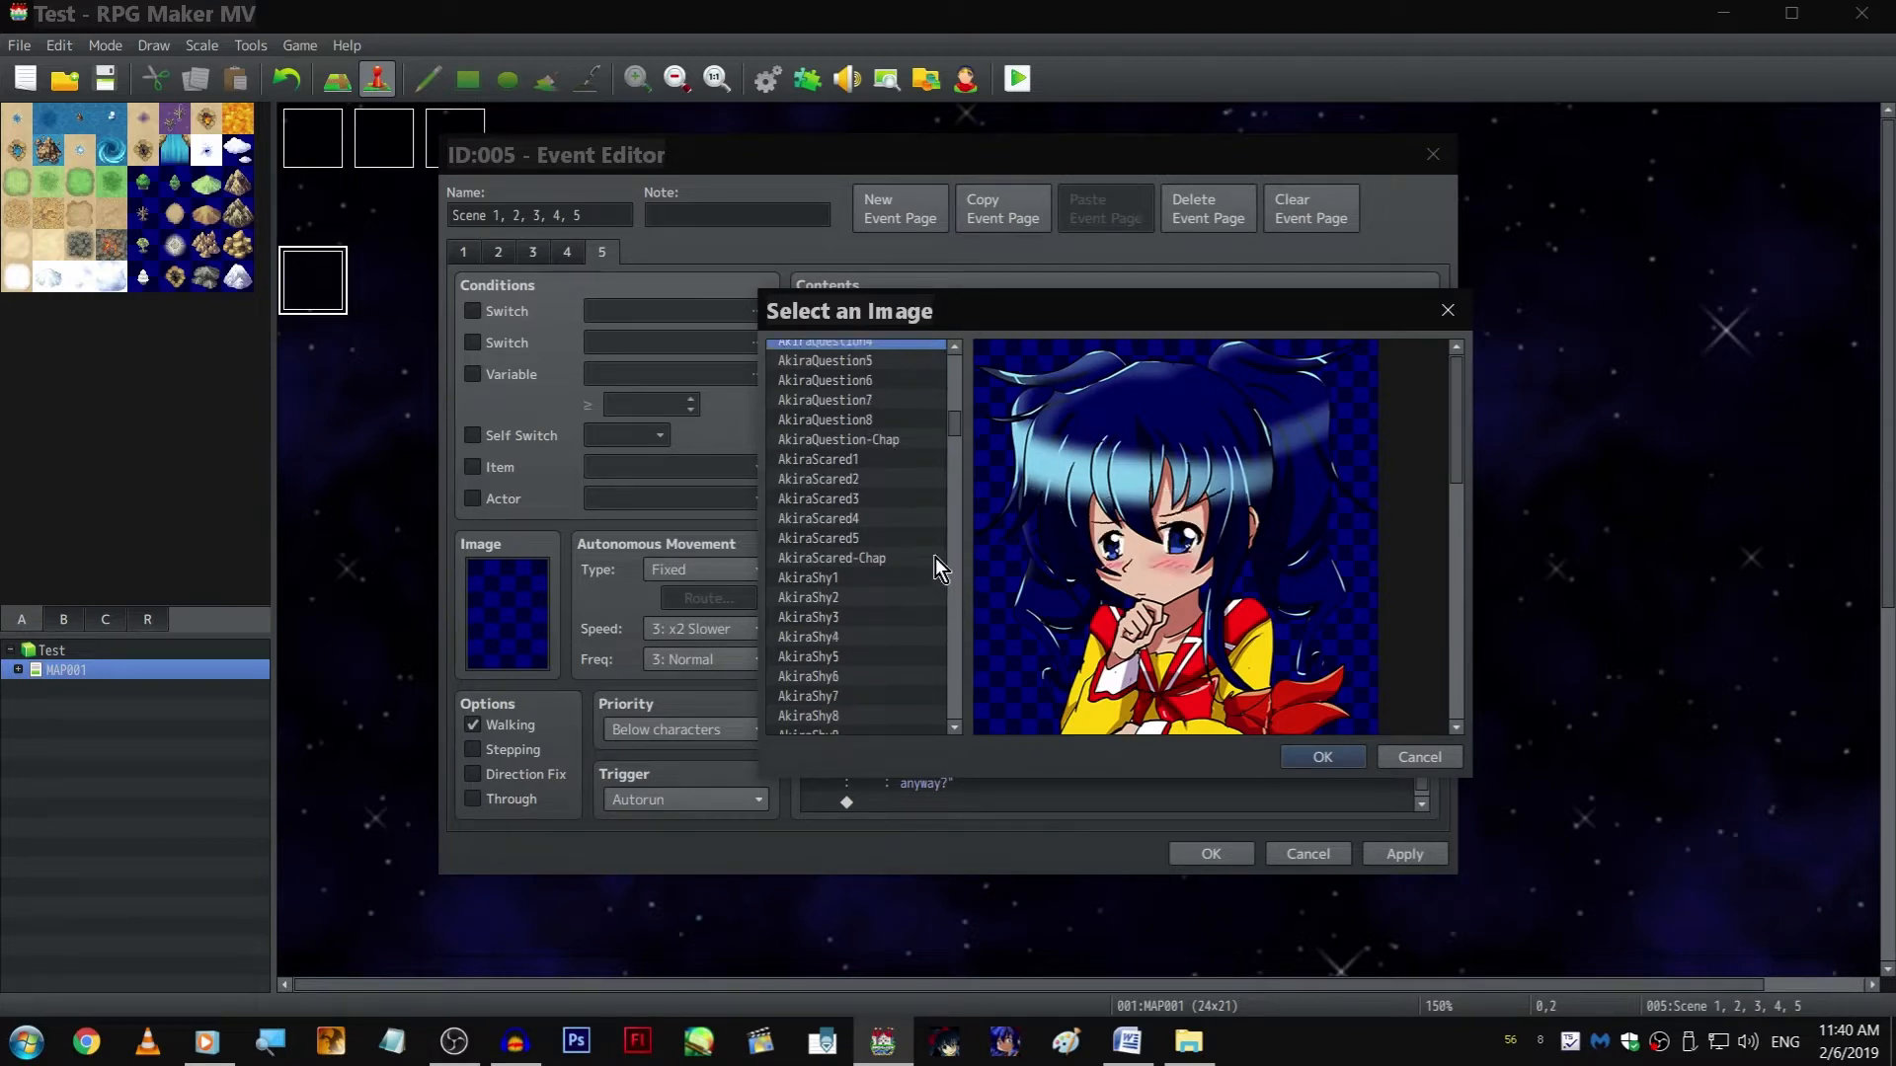
key("Up")
key("Up")
key("Down")
scroll(916, 602, "up", 2)
left_click(892, 513)
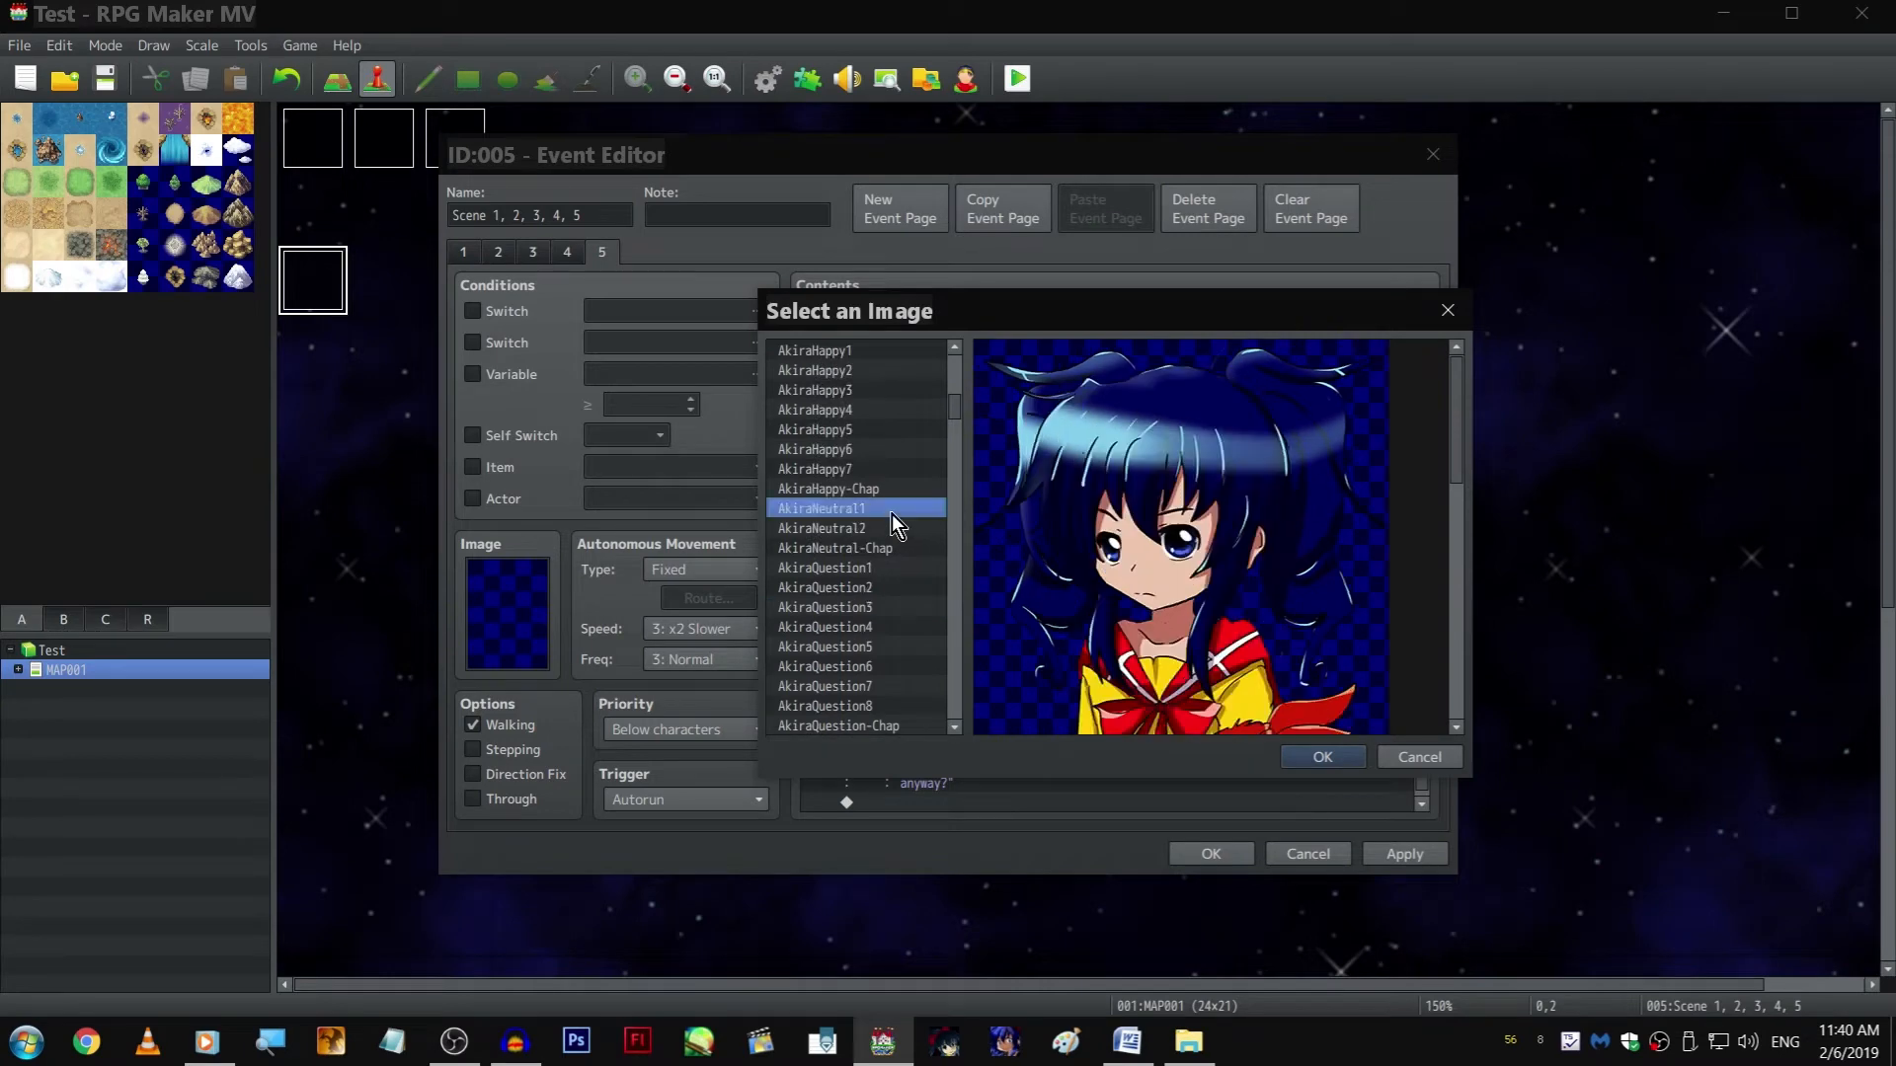
double_click(892, 512)
left_click(1179, 737)
Replace Akira's copied "By the way" line with "Oh...", "..." and "...okay." on three separate lines and save the text
double_click(1173, 732)
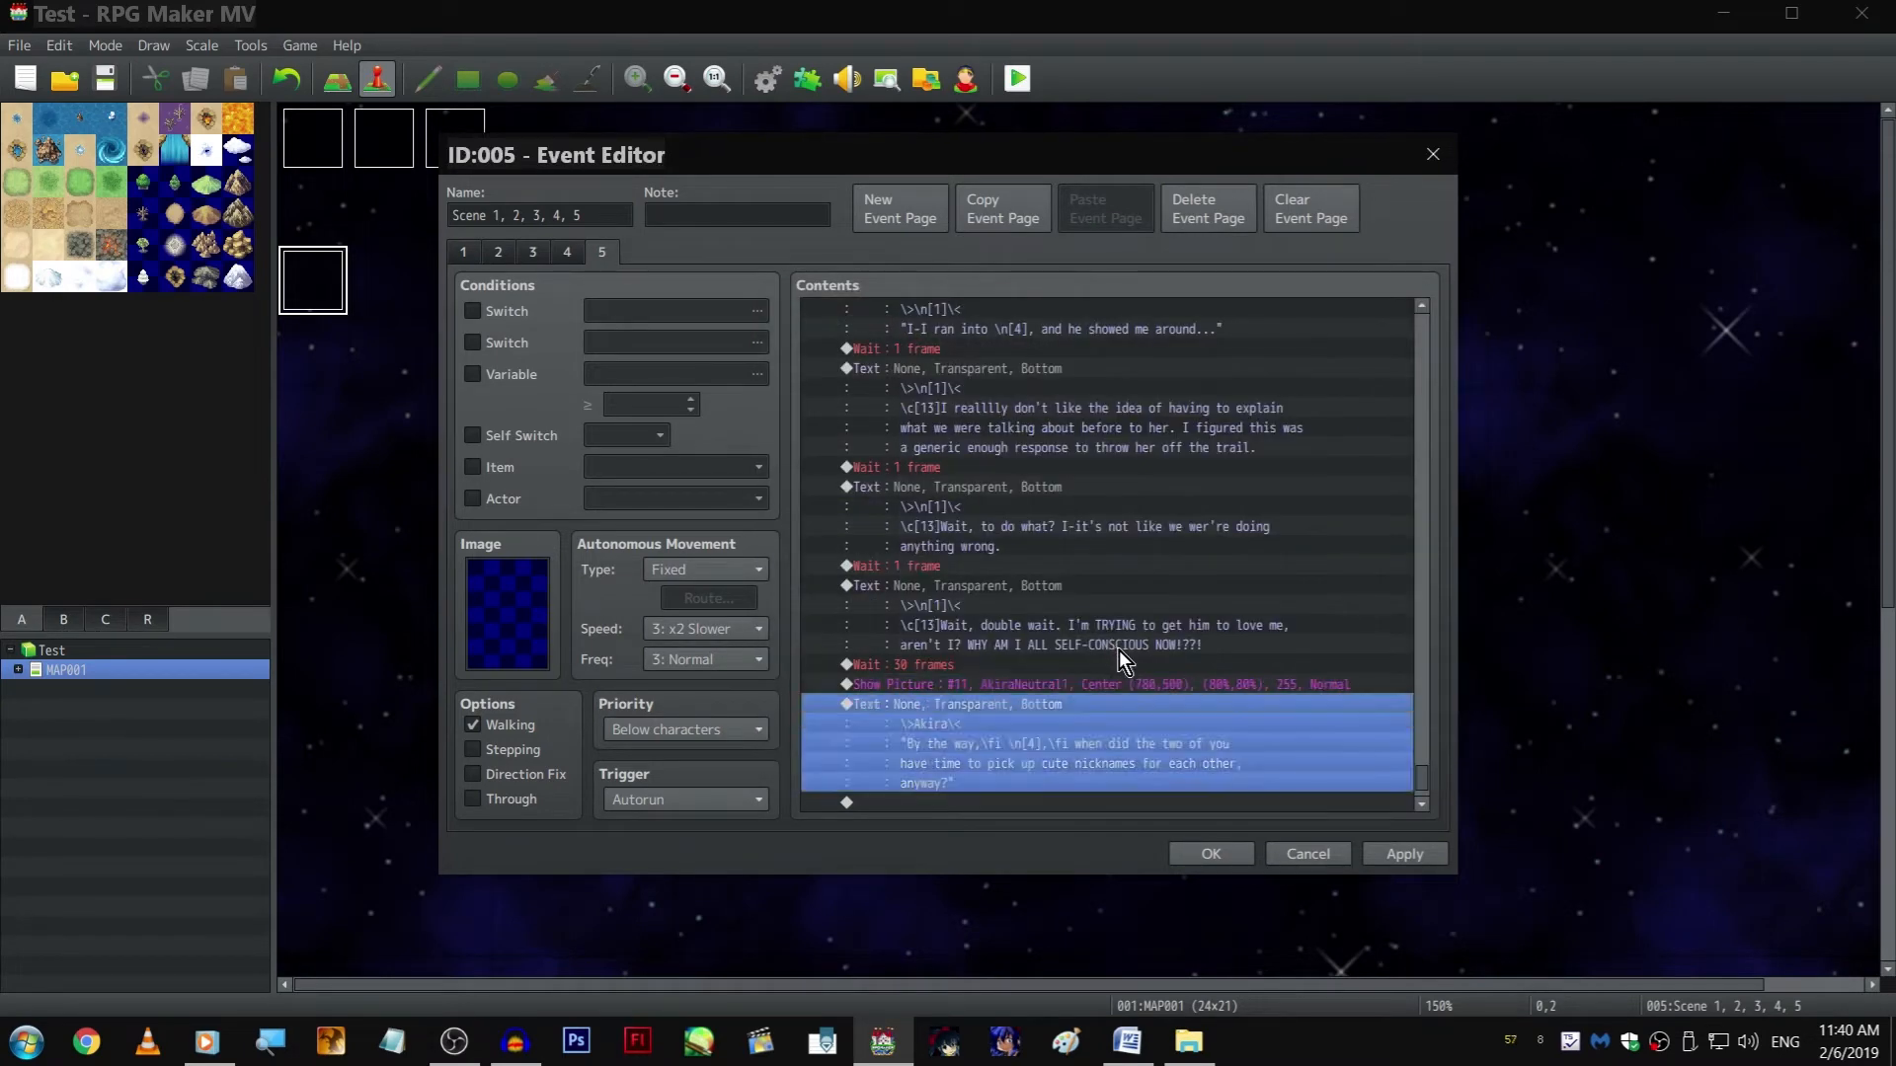
left_click_drag(1025, 547, 965, 504)
key("shift+Right")
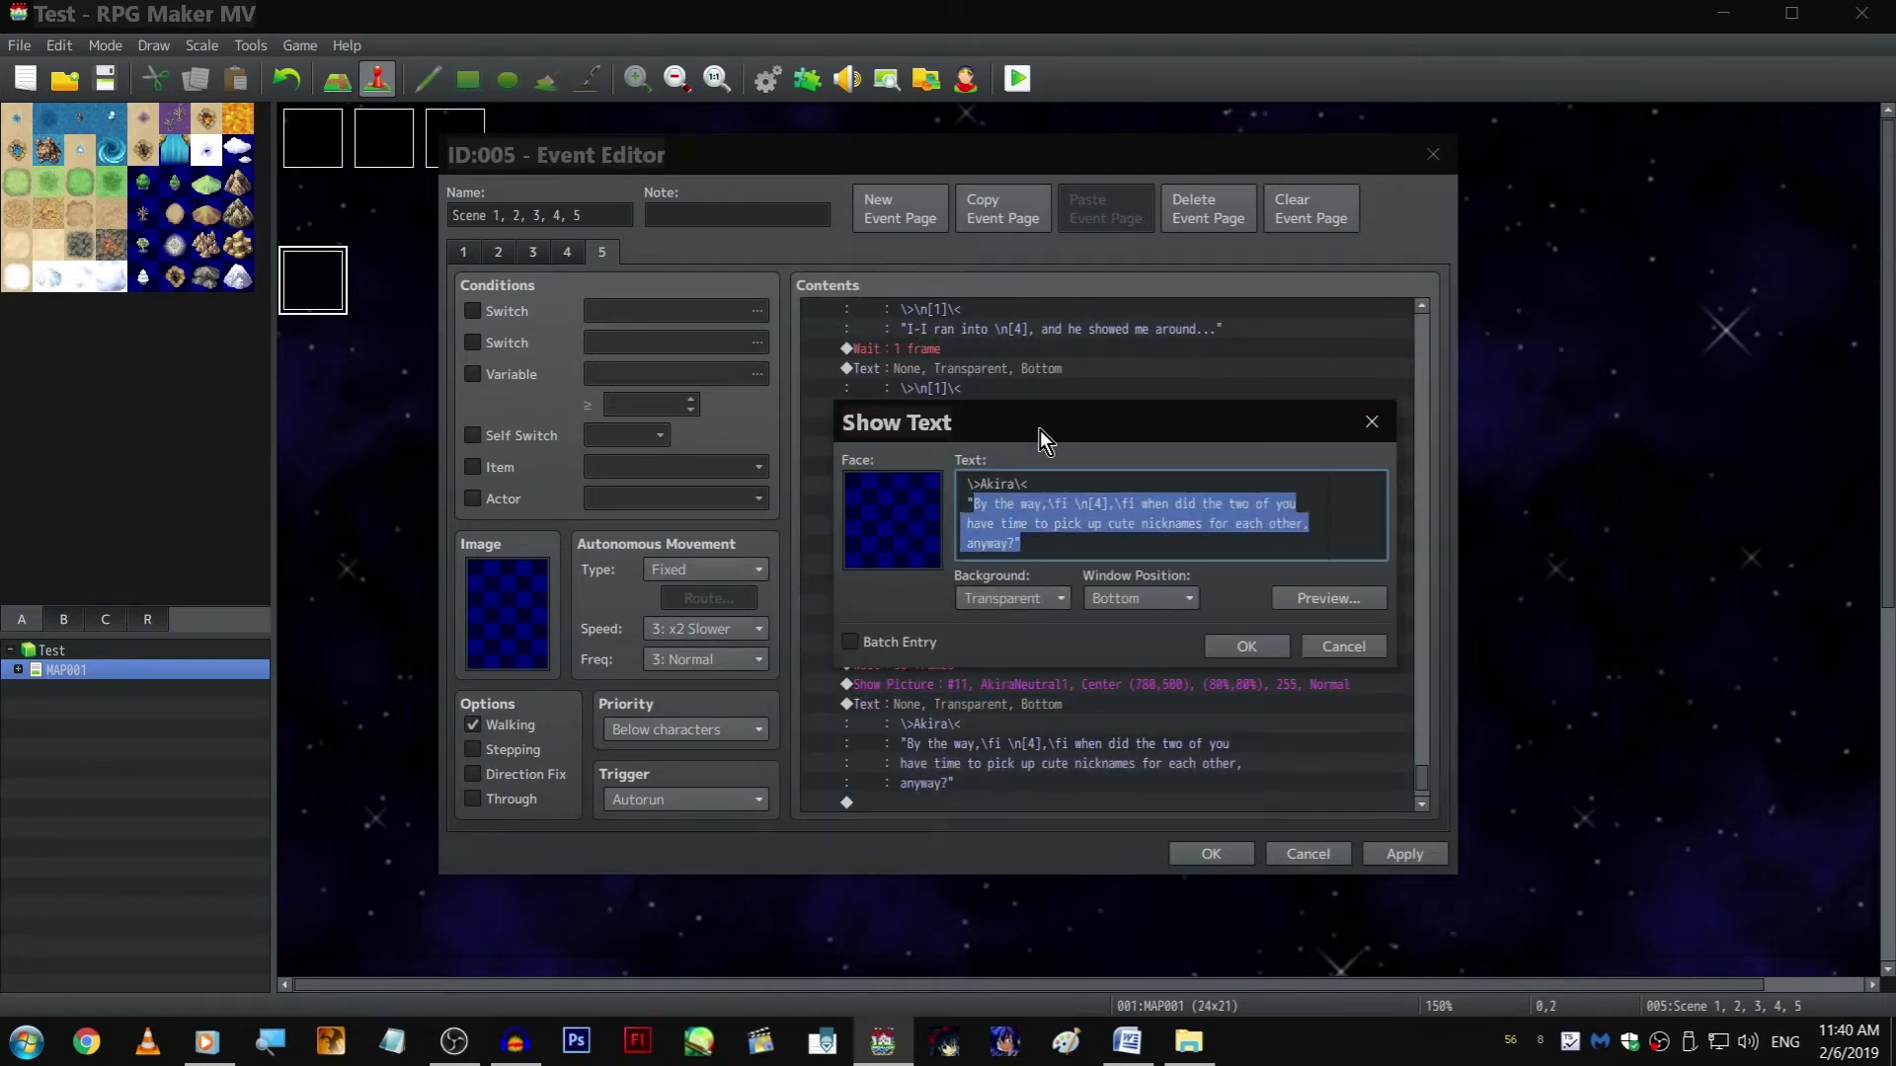
type("Oh...")
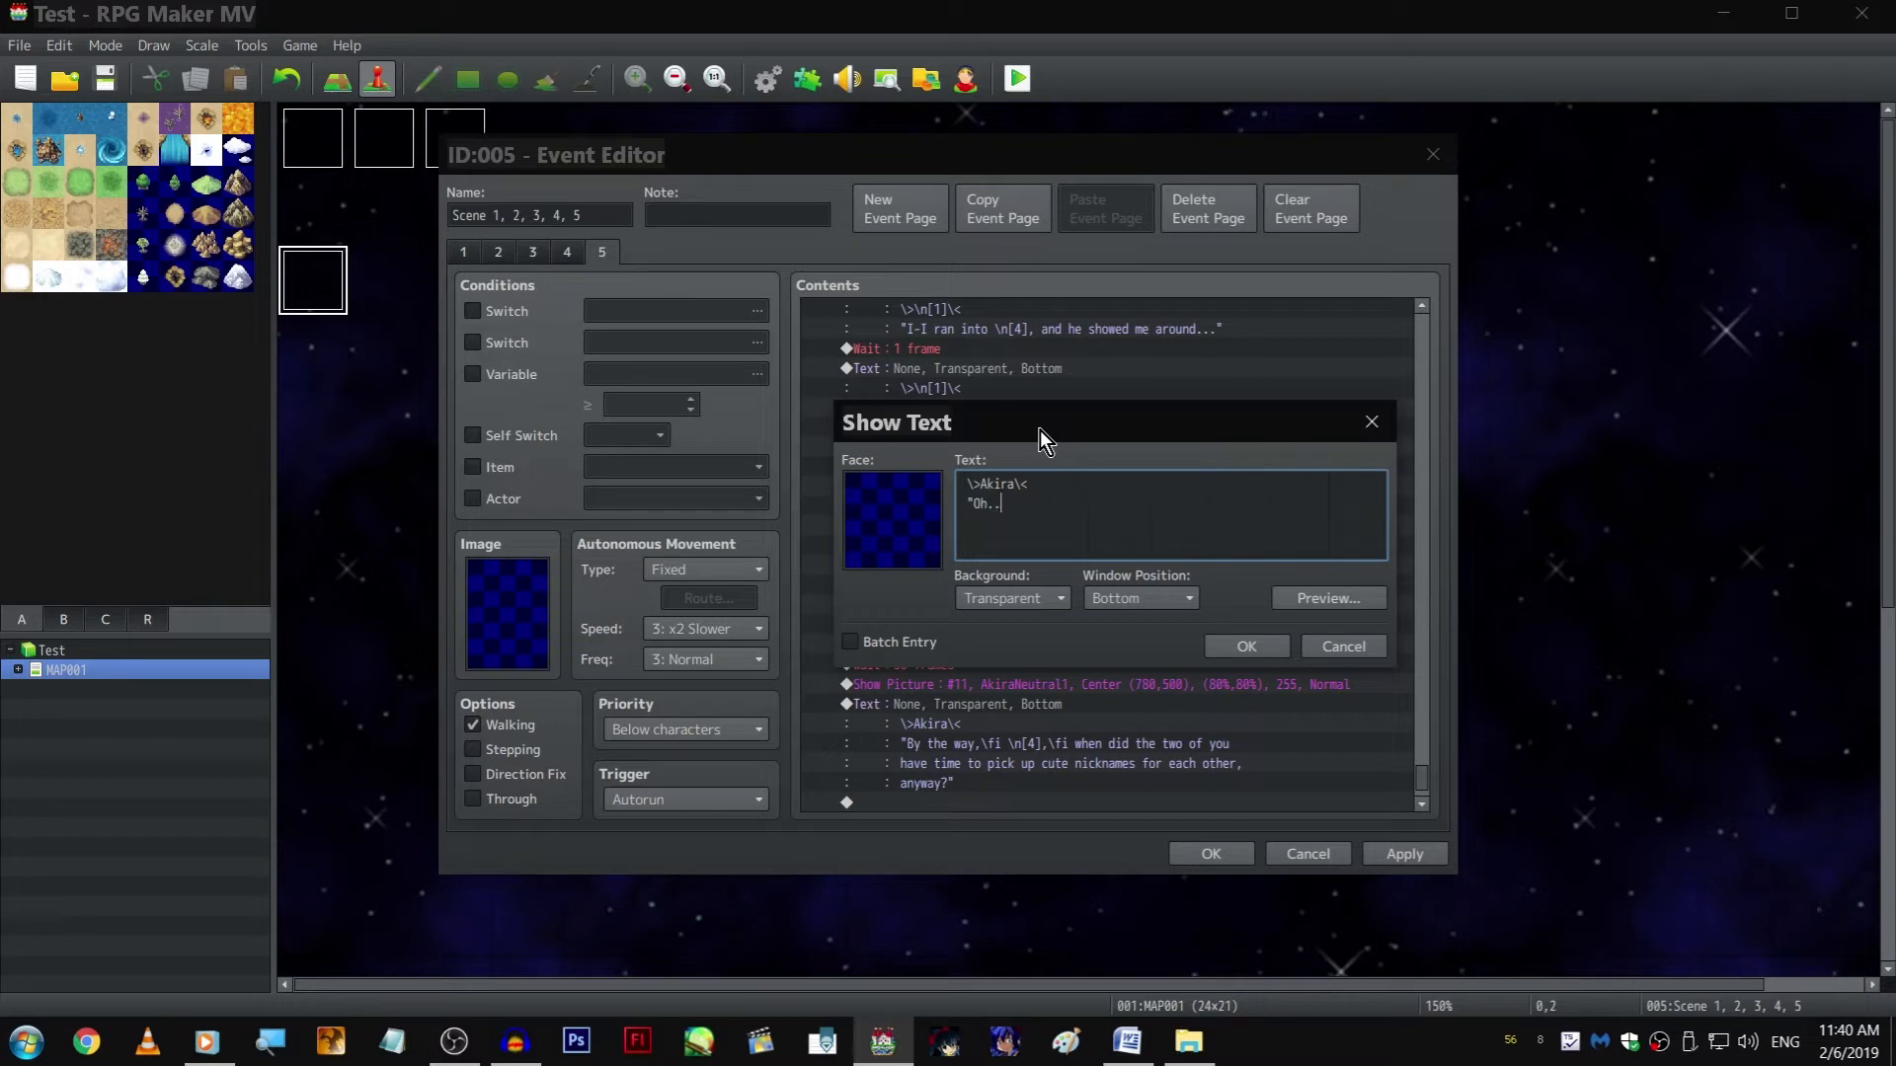
key("Return")
type("...")
key("Return")
type("...okay.\"")
key("ctrl+Return")
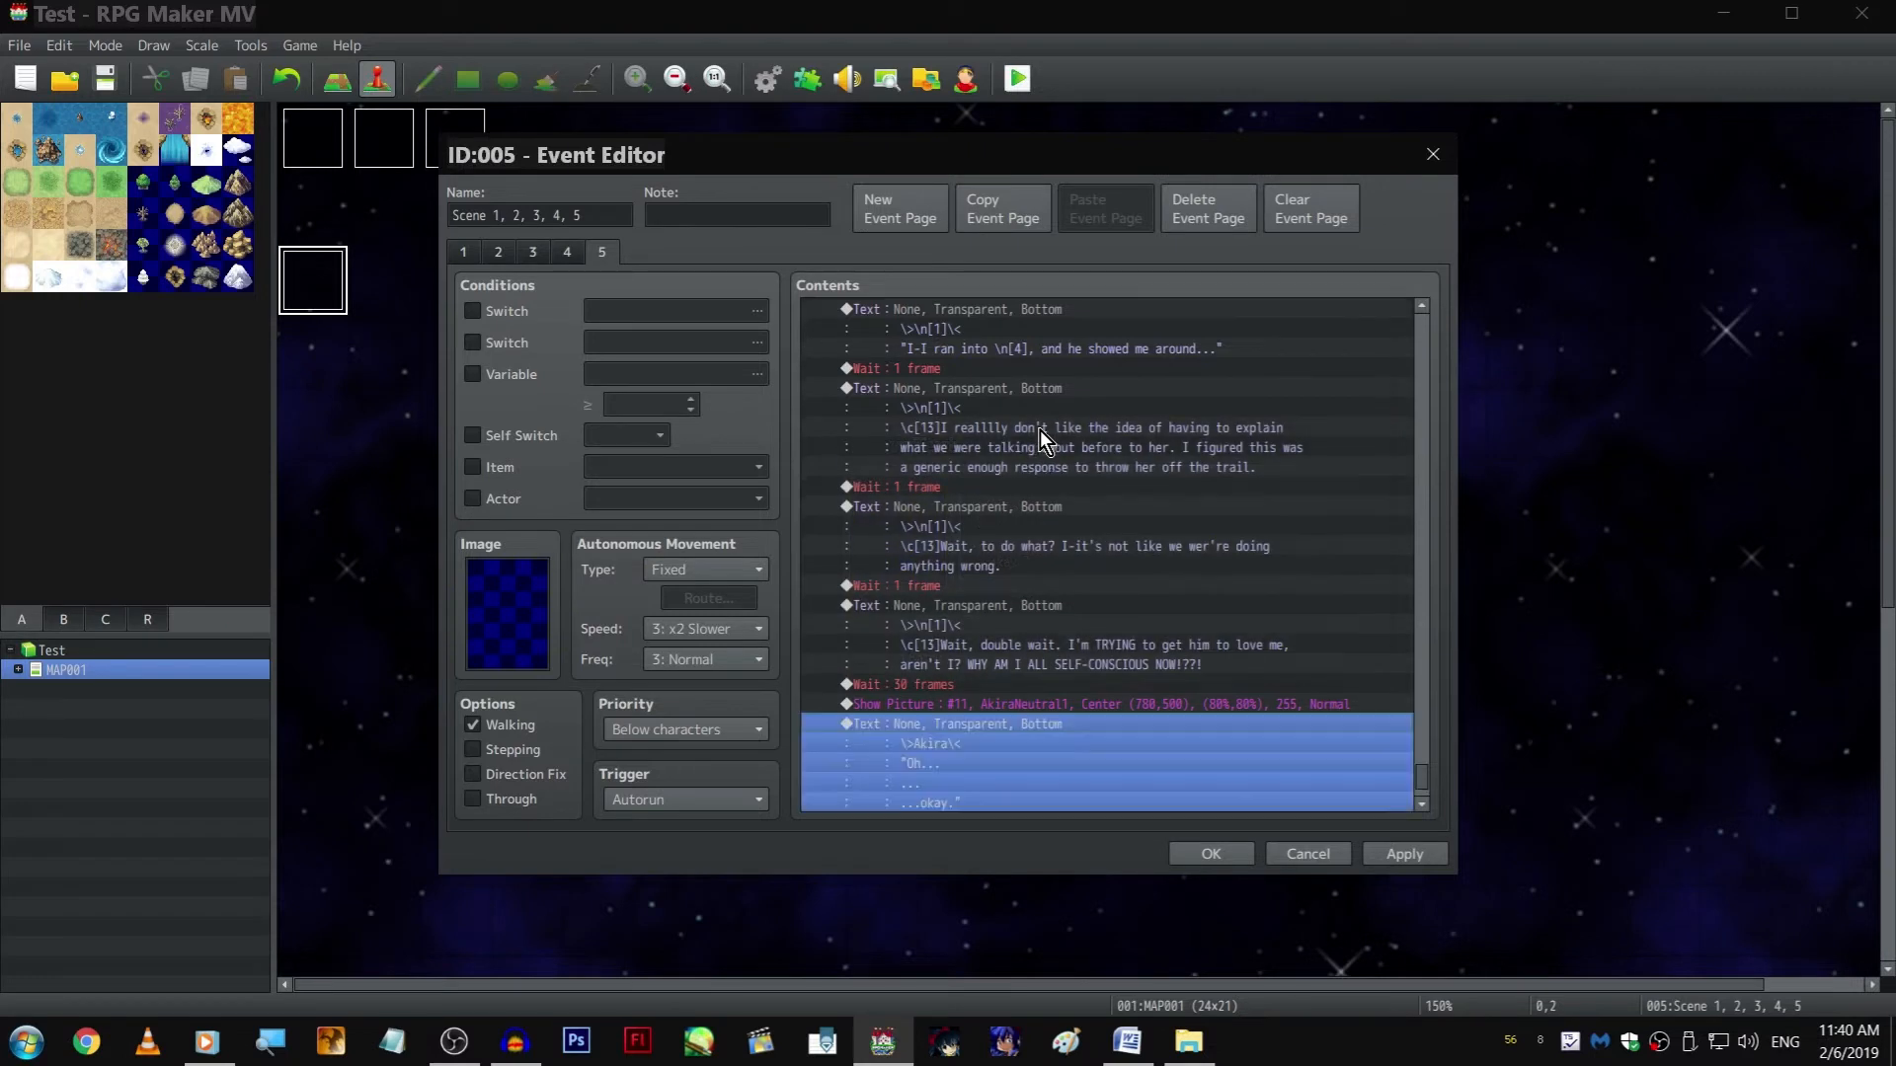
Copy the 30-frame Wait and the player's "double wait" text and paste both after Akira's "okay" line
scroll(1003, 582, "down", 2)
left_click(997, 597)
left_click(998, 592)
left_click(999, 727)
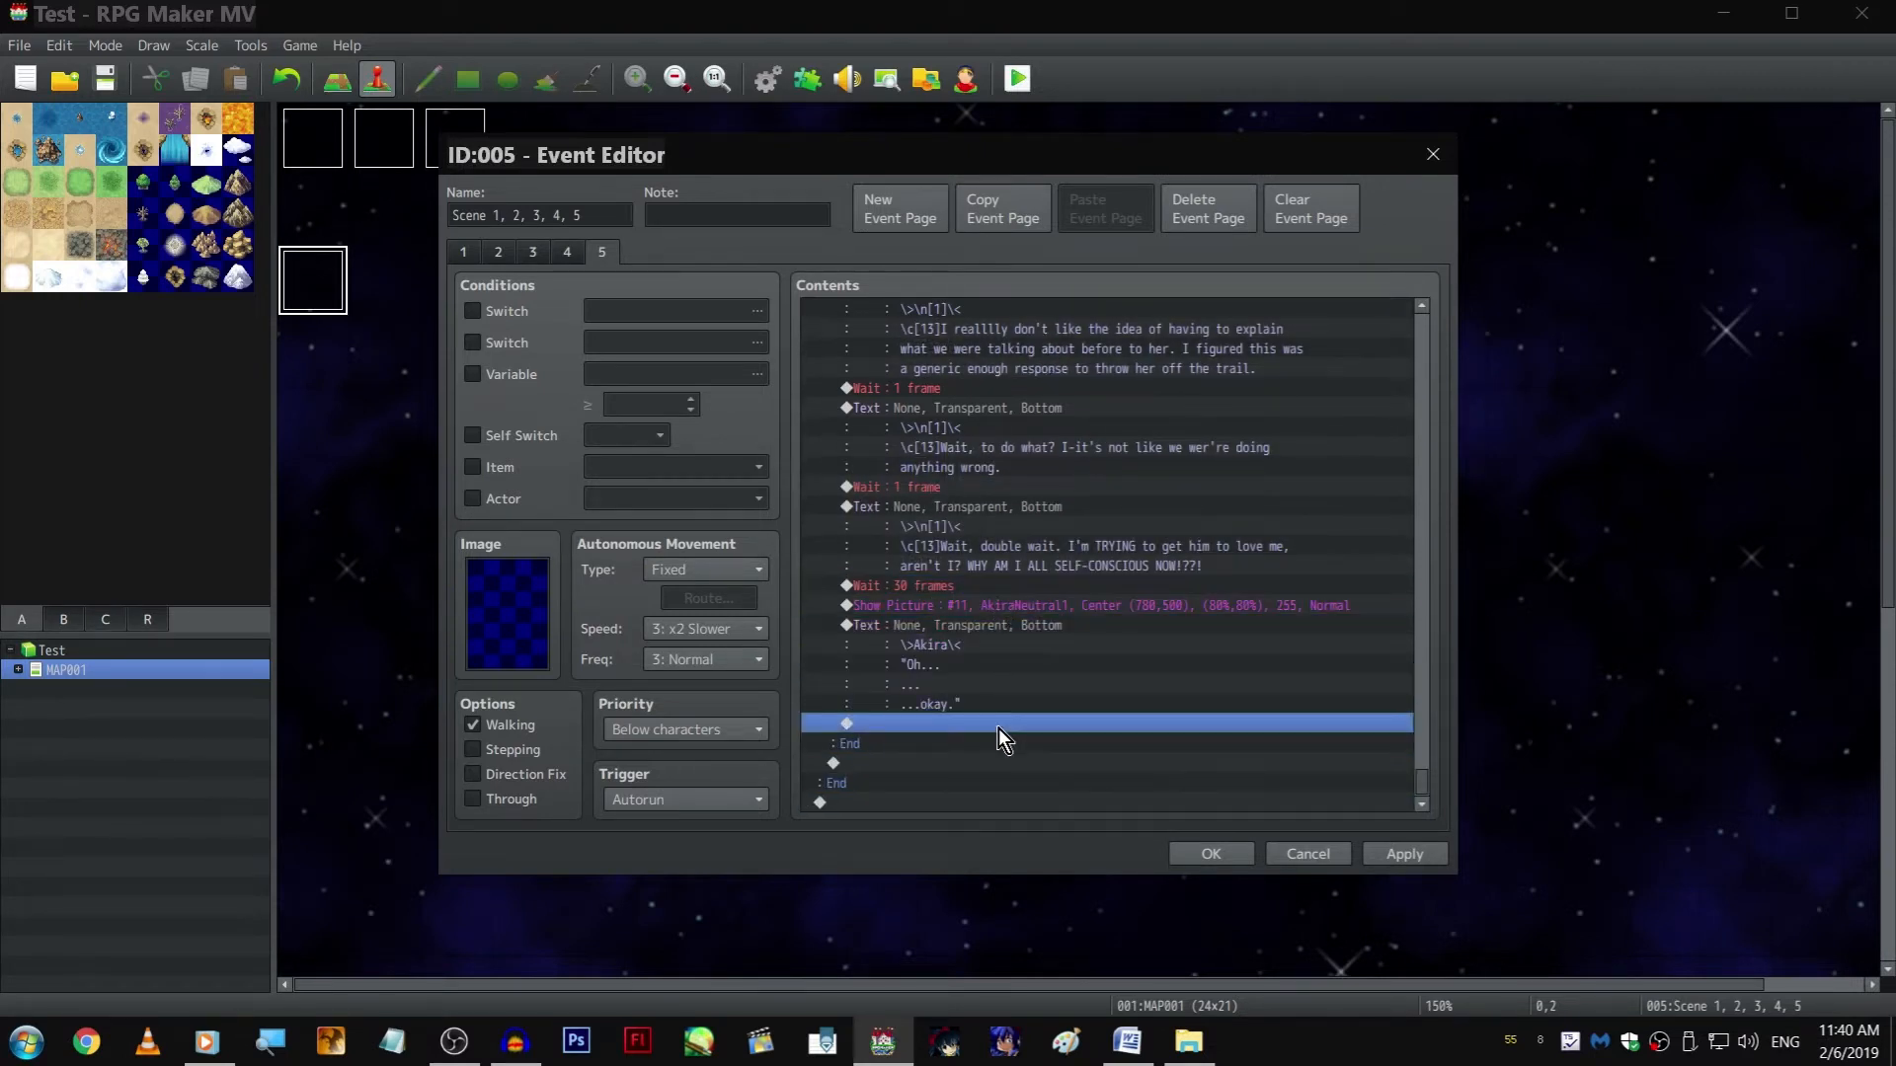
key("ctrl+v")
left_click(1009, 503)
key("ctrl+c")
left_click(948, 750)
key("ctrl+v")
left_click(941, 709)
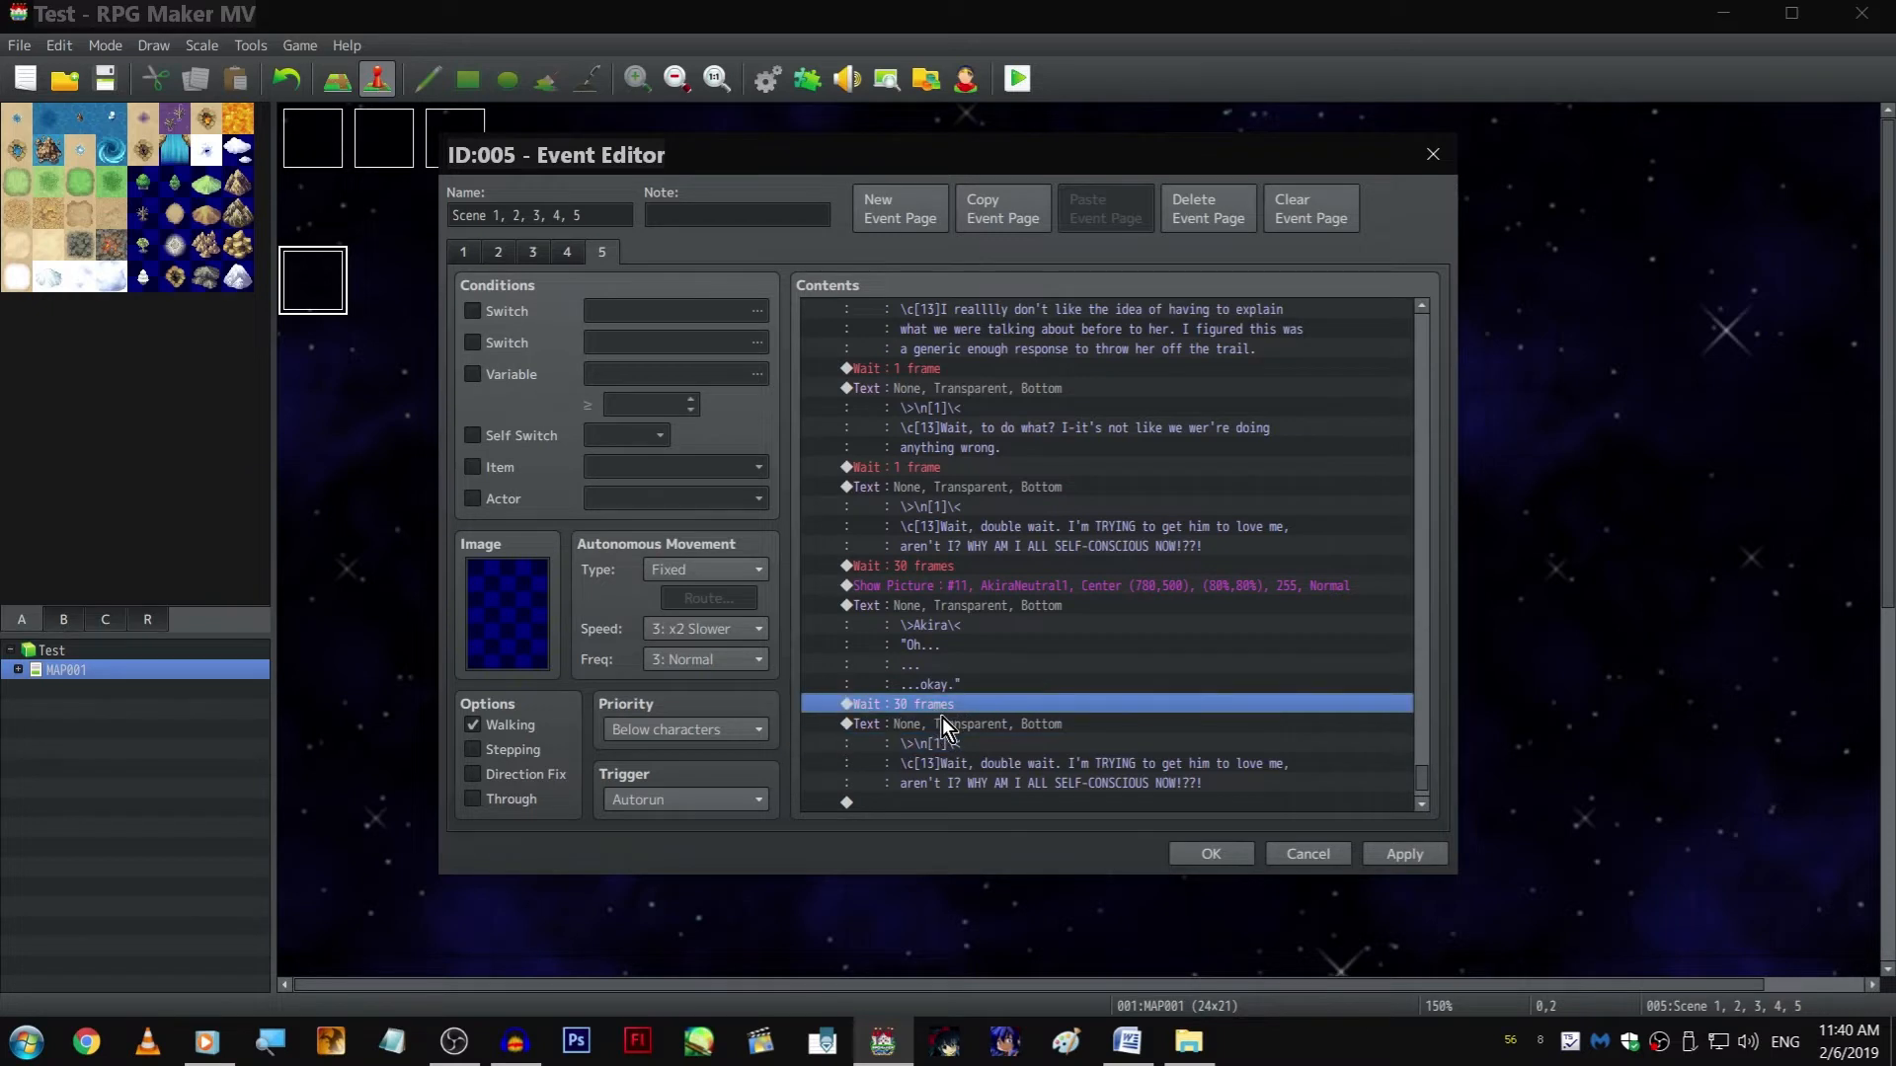
Rewrite the copied narration as "I feel like my internal over-reaction has reached my expression. I-I need to change this conersation, quick."
double_click(944, 729)
left_click(1010, 501, "shift")
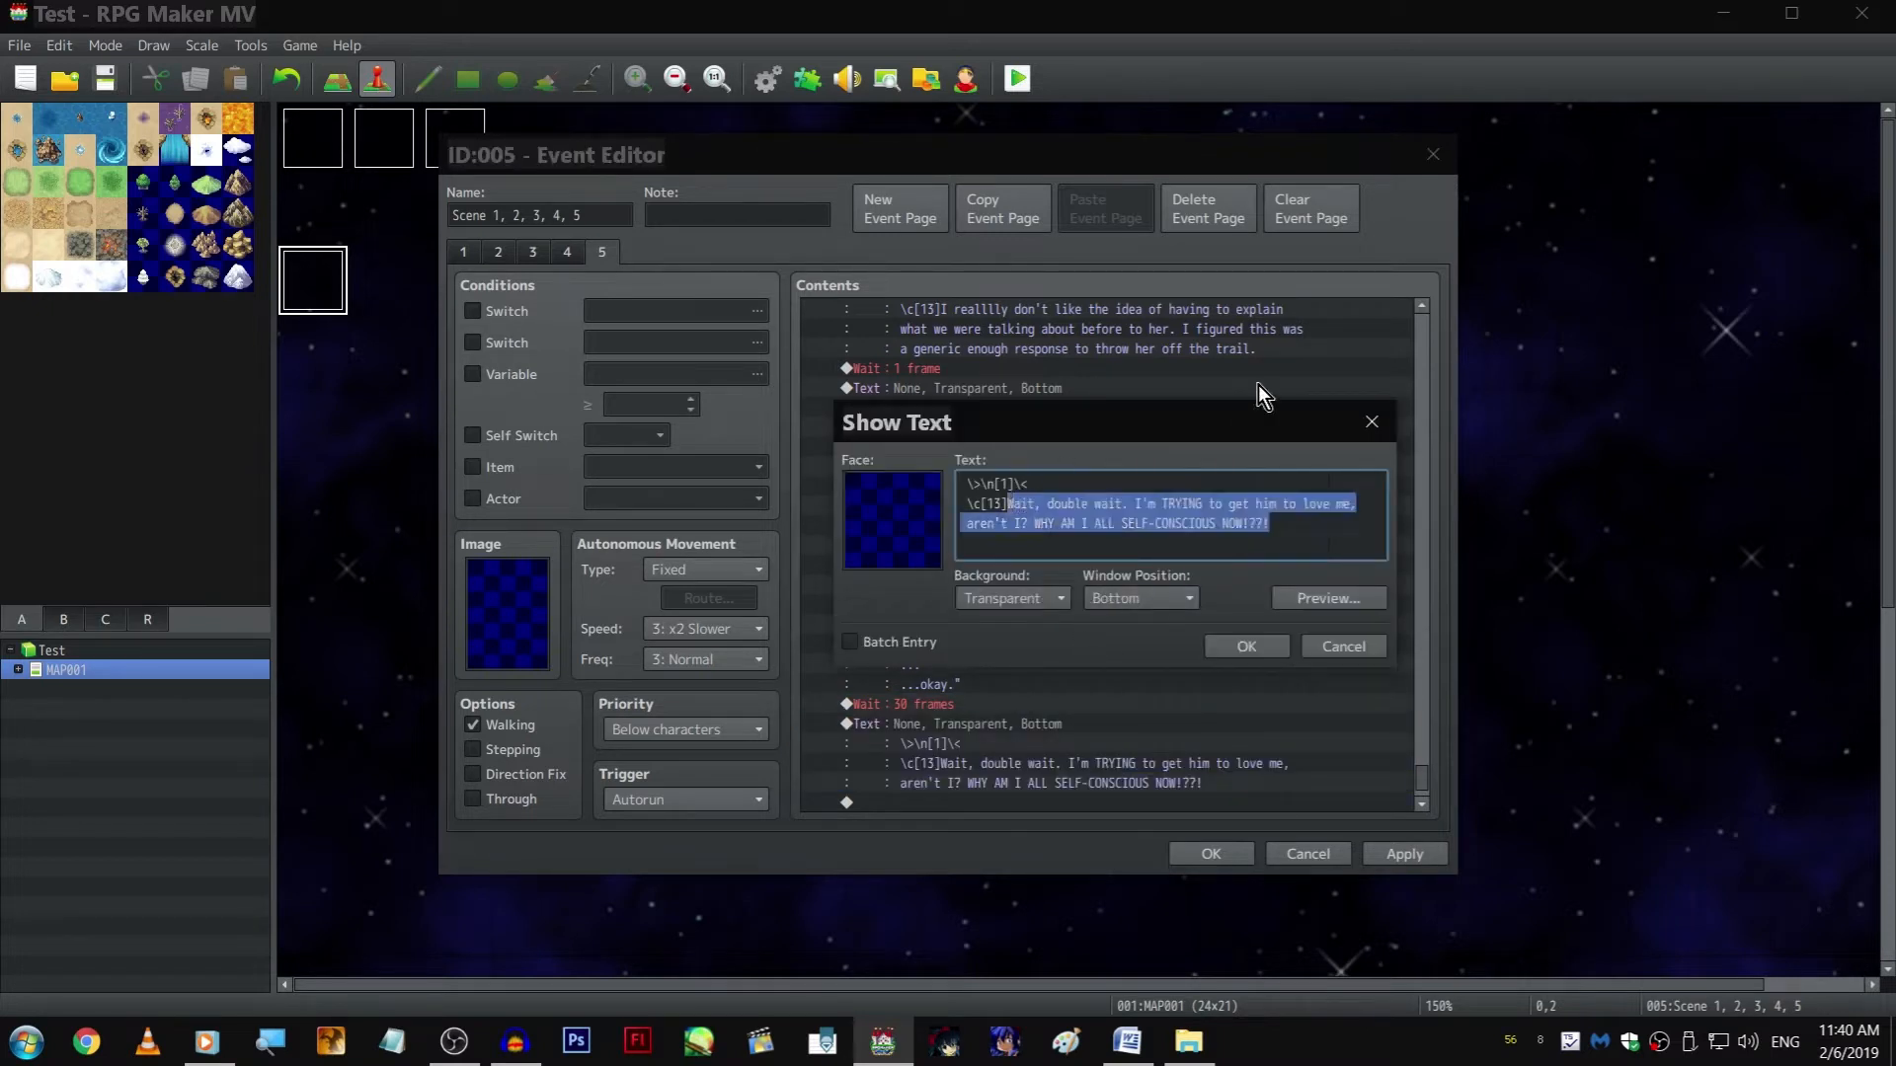
type("I feel")
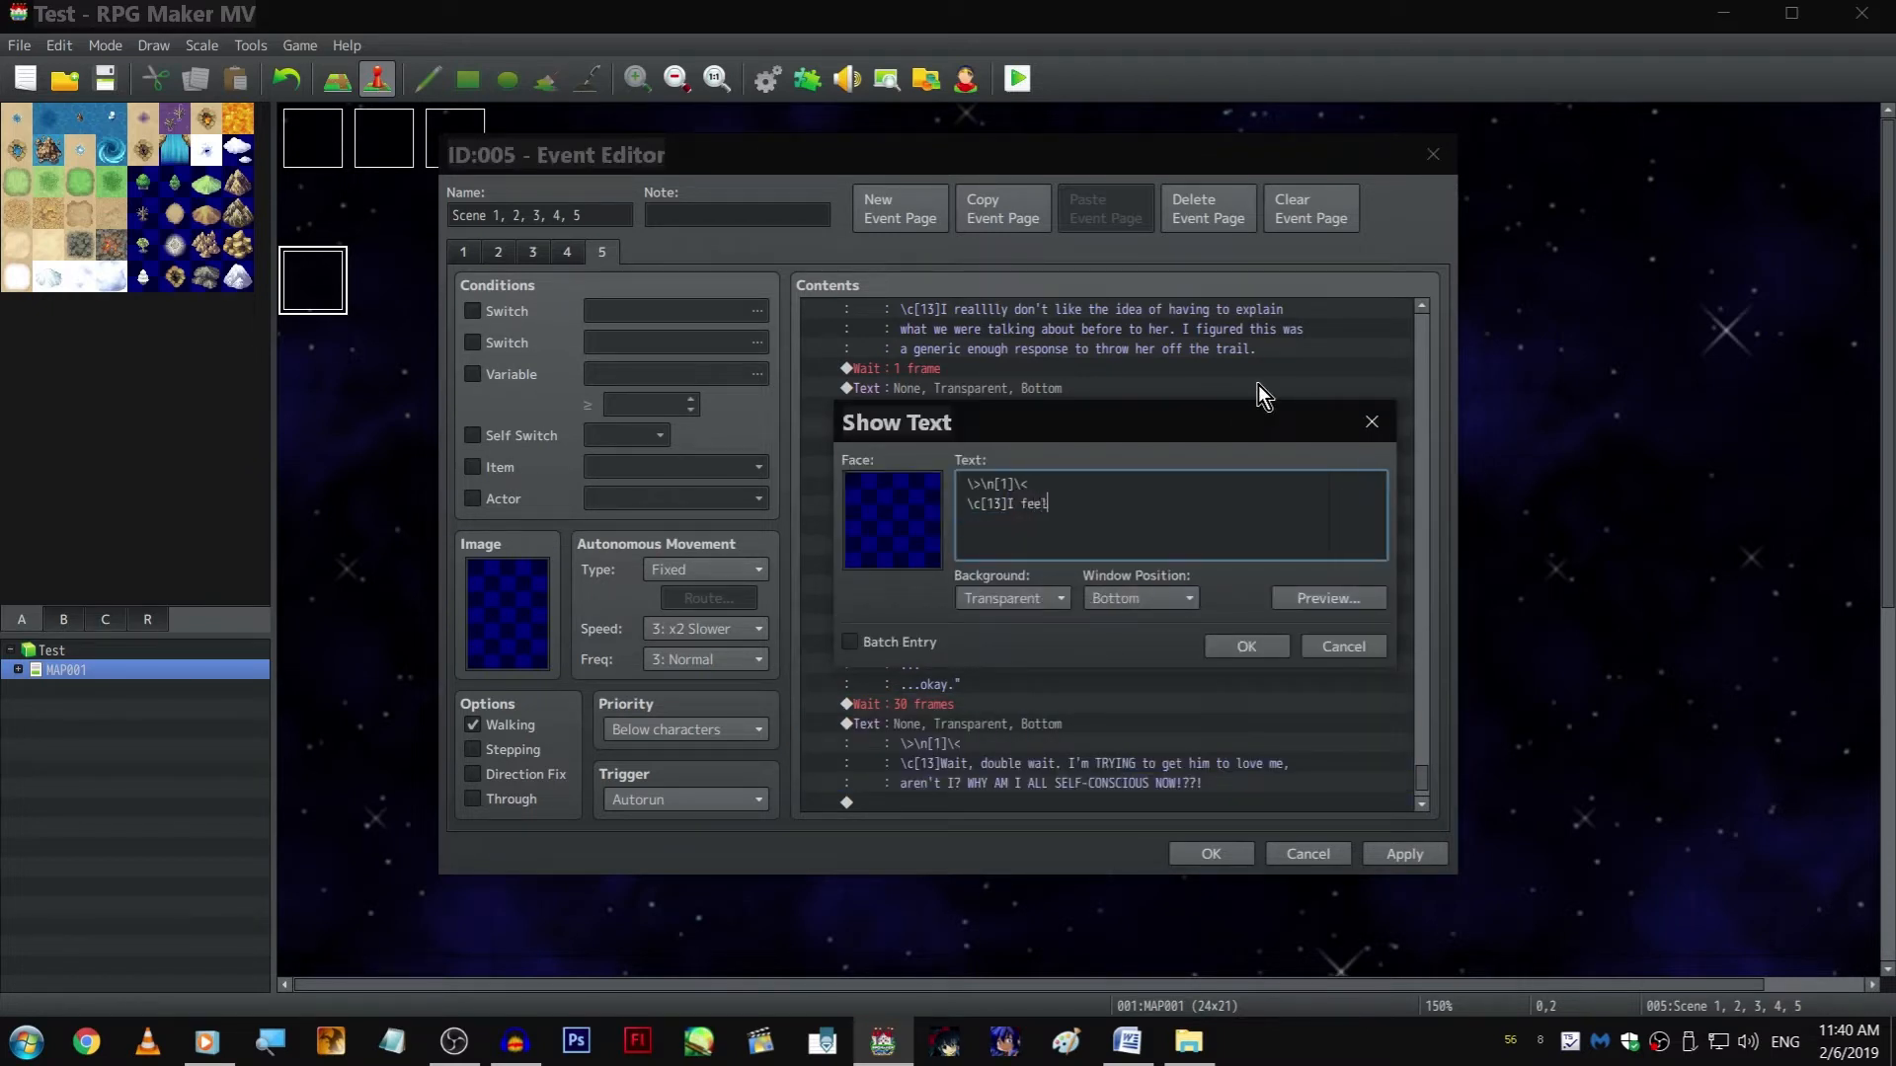
type(" like my internal over-reaction has reached")
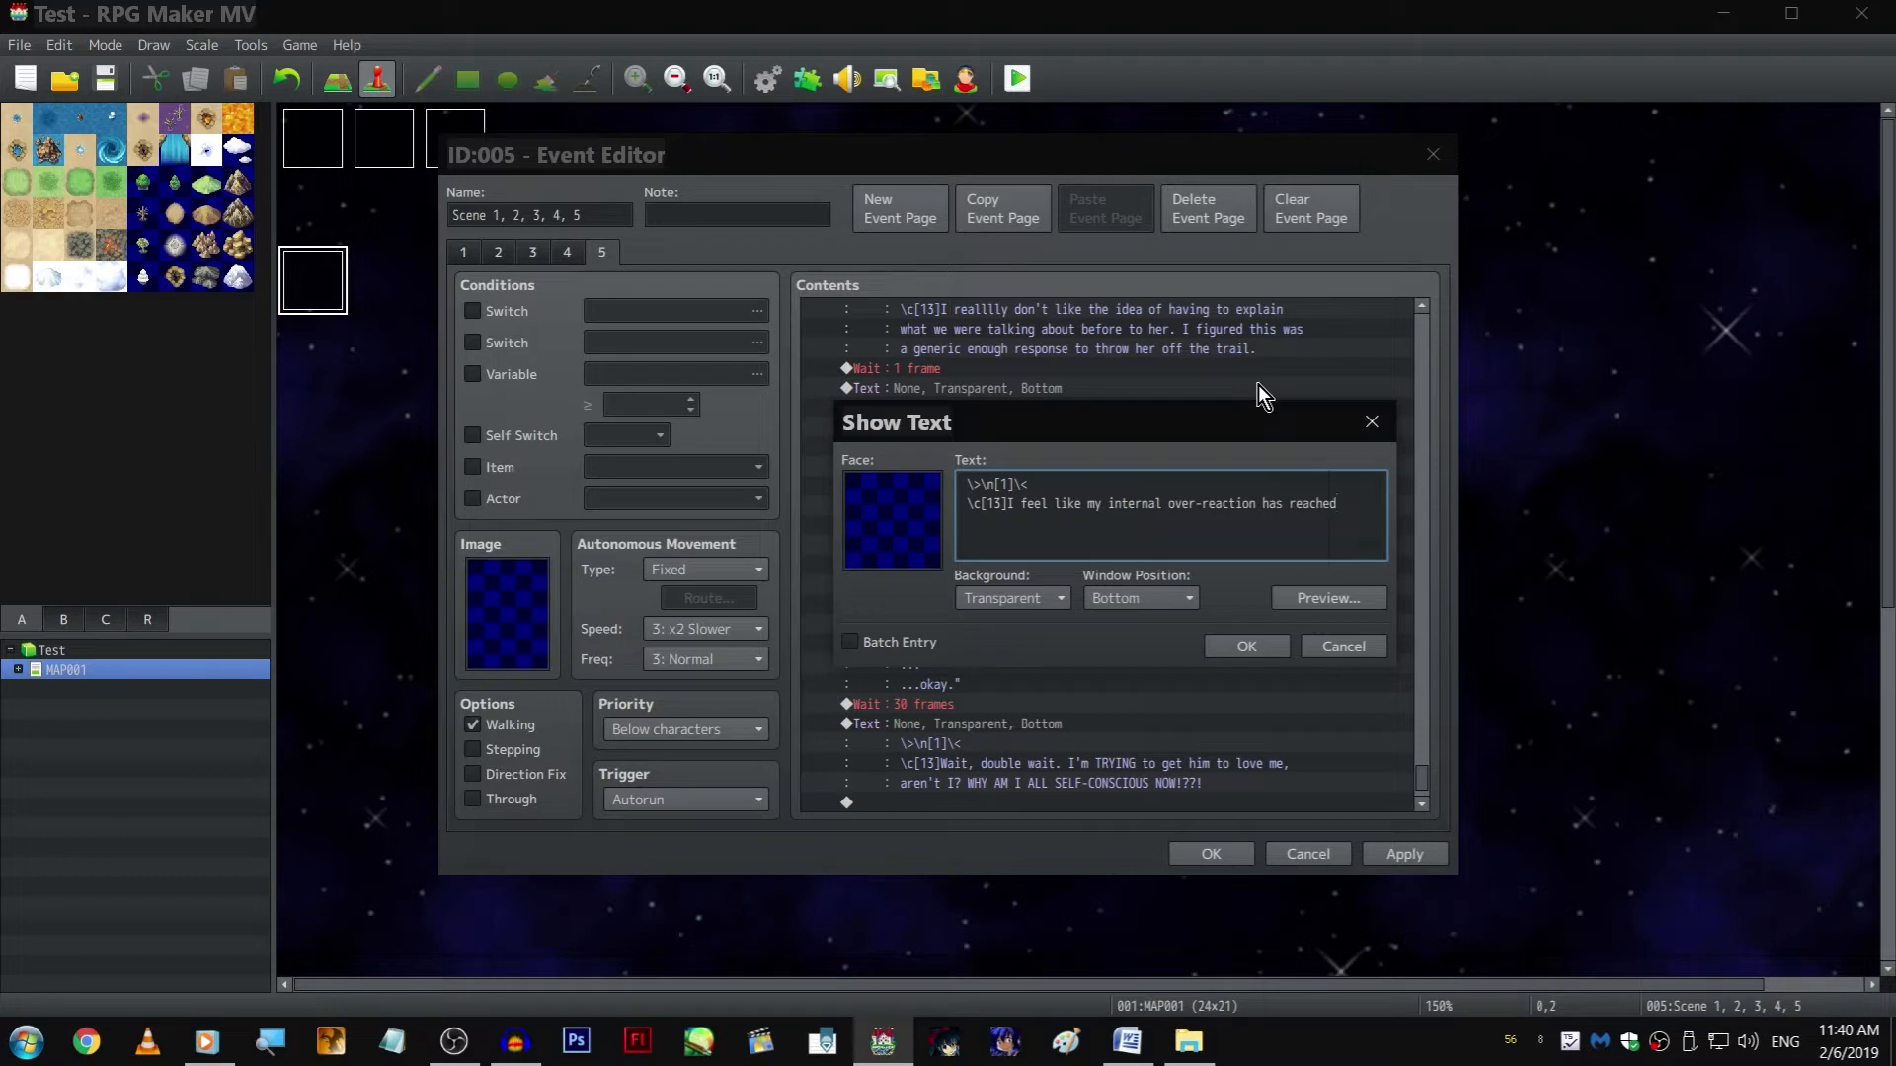
key("Return")
type("my expression. I-I need to change ")
type("this conersaion, quick.")
Correct the misspelled word before "quick" to "conversation" and save the narration text
key("ctrl+Left")
key("ctrl+Left")
key("ctrl+Left")
key("ctrl+shift+Left")
type("conver")
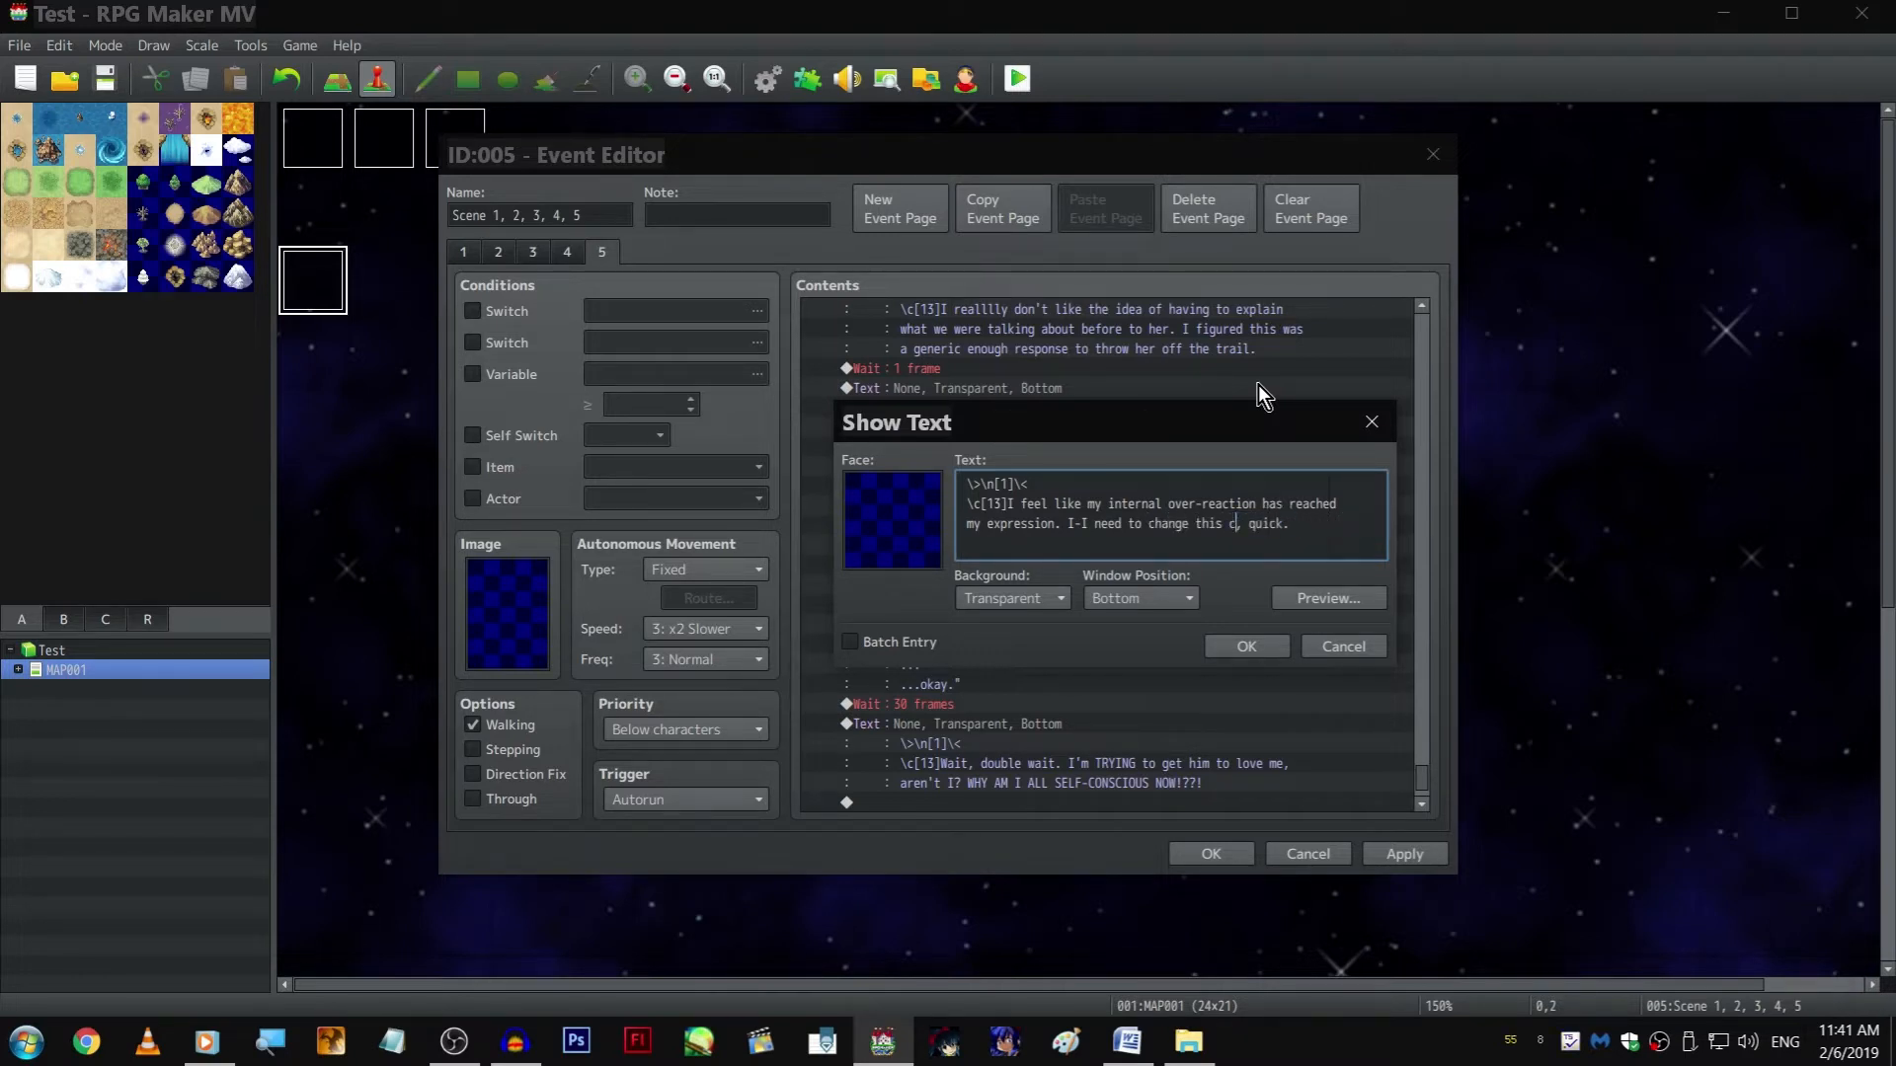
type("sation")
key("ctrl+Return")
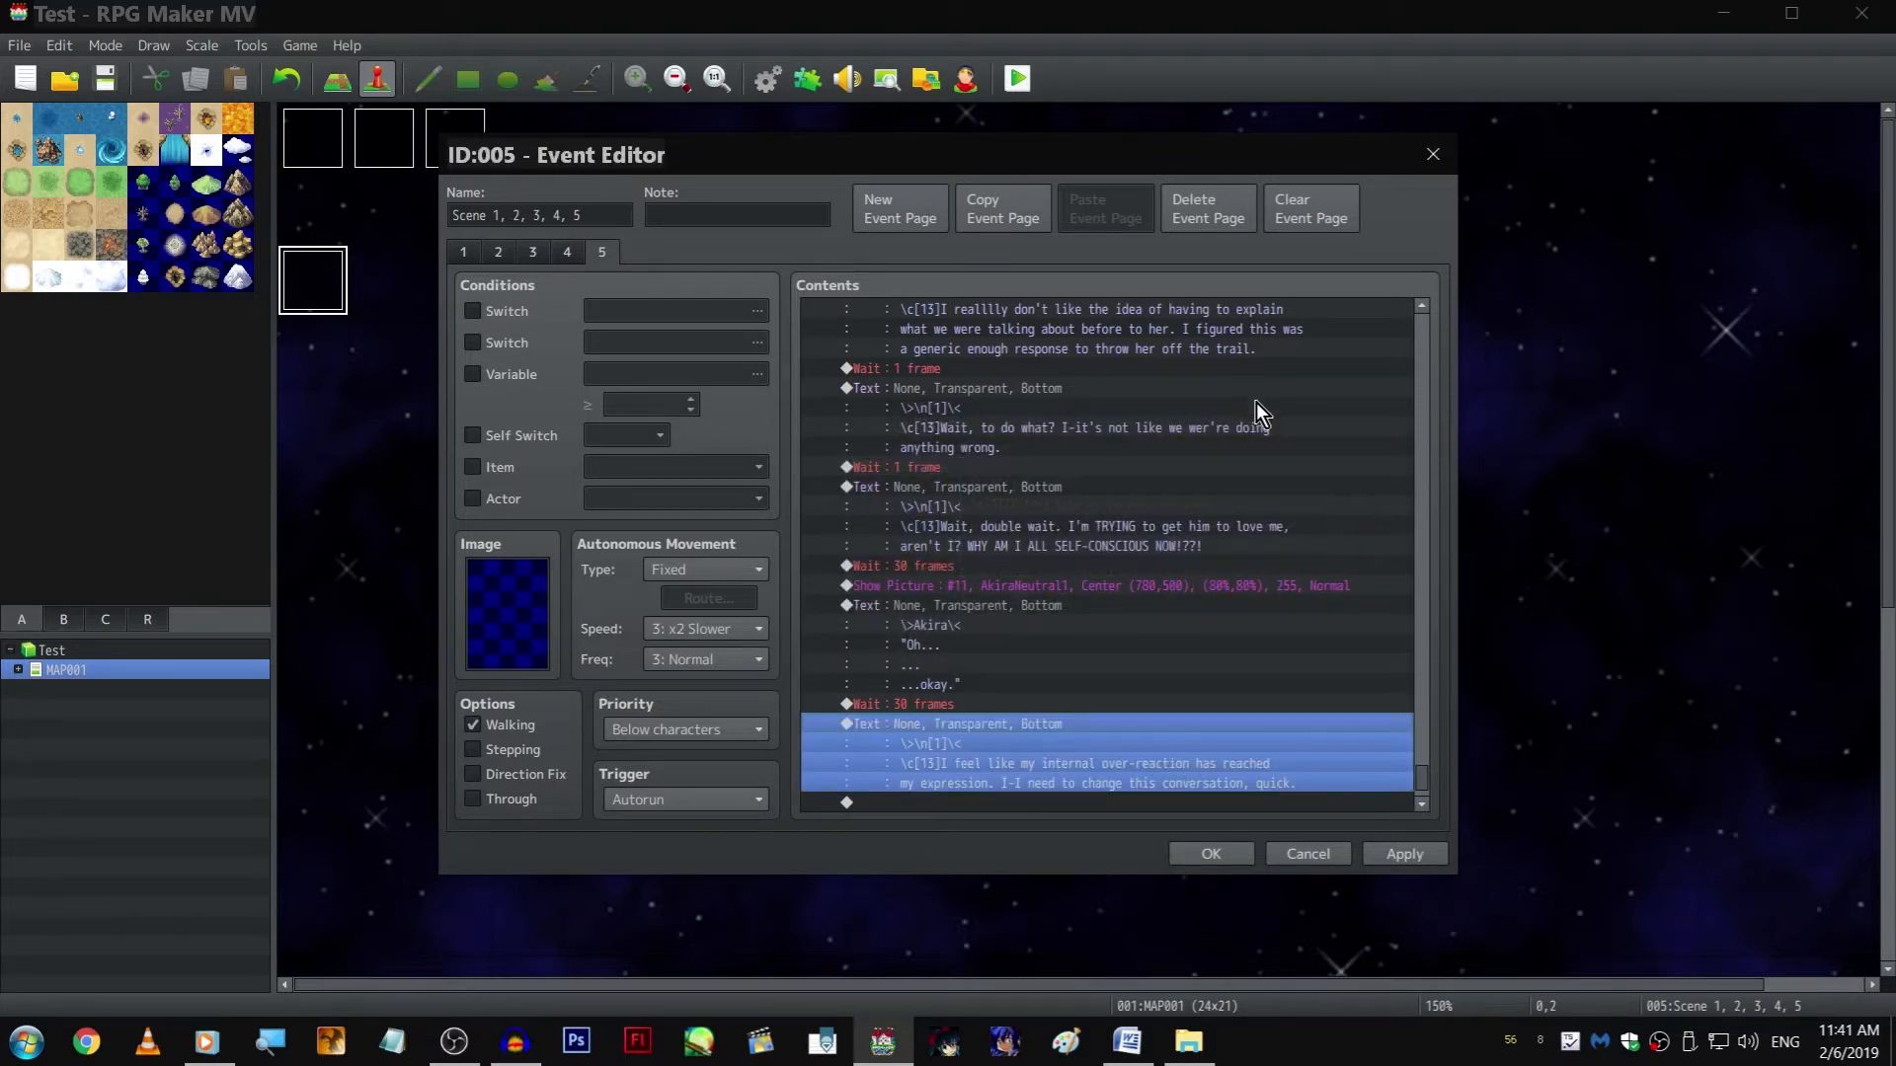
Copy a 1-frame Wait, paste it after the "internal over-reaction" narration, and apply the event changes
scroll(1307, 519, "down", 2)
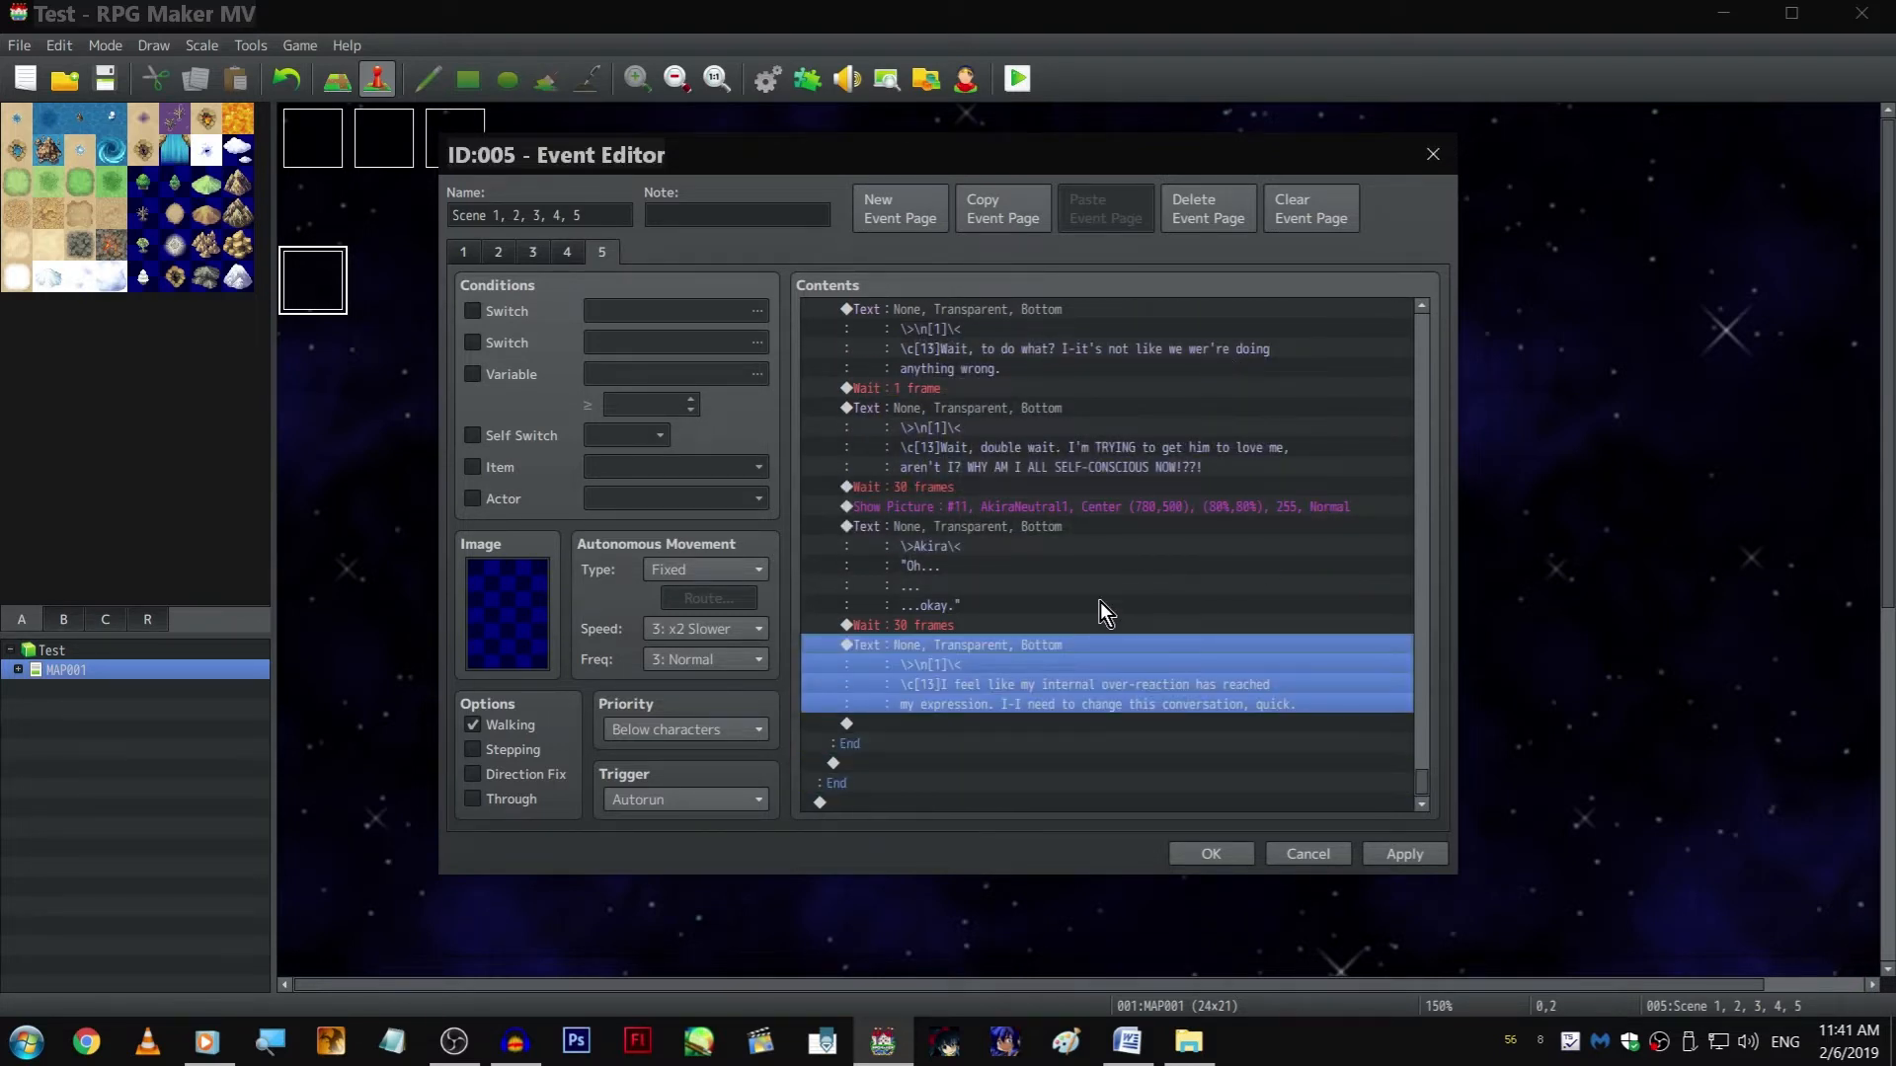
left_click(1022, 614)
left_click(1019, 489)
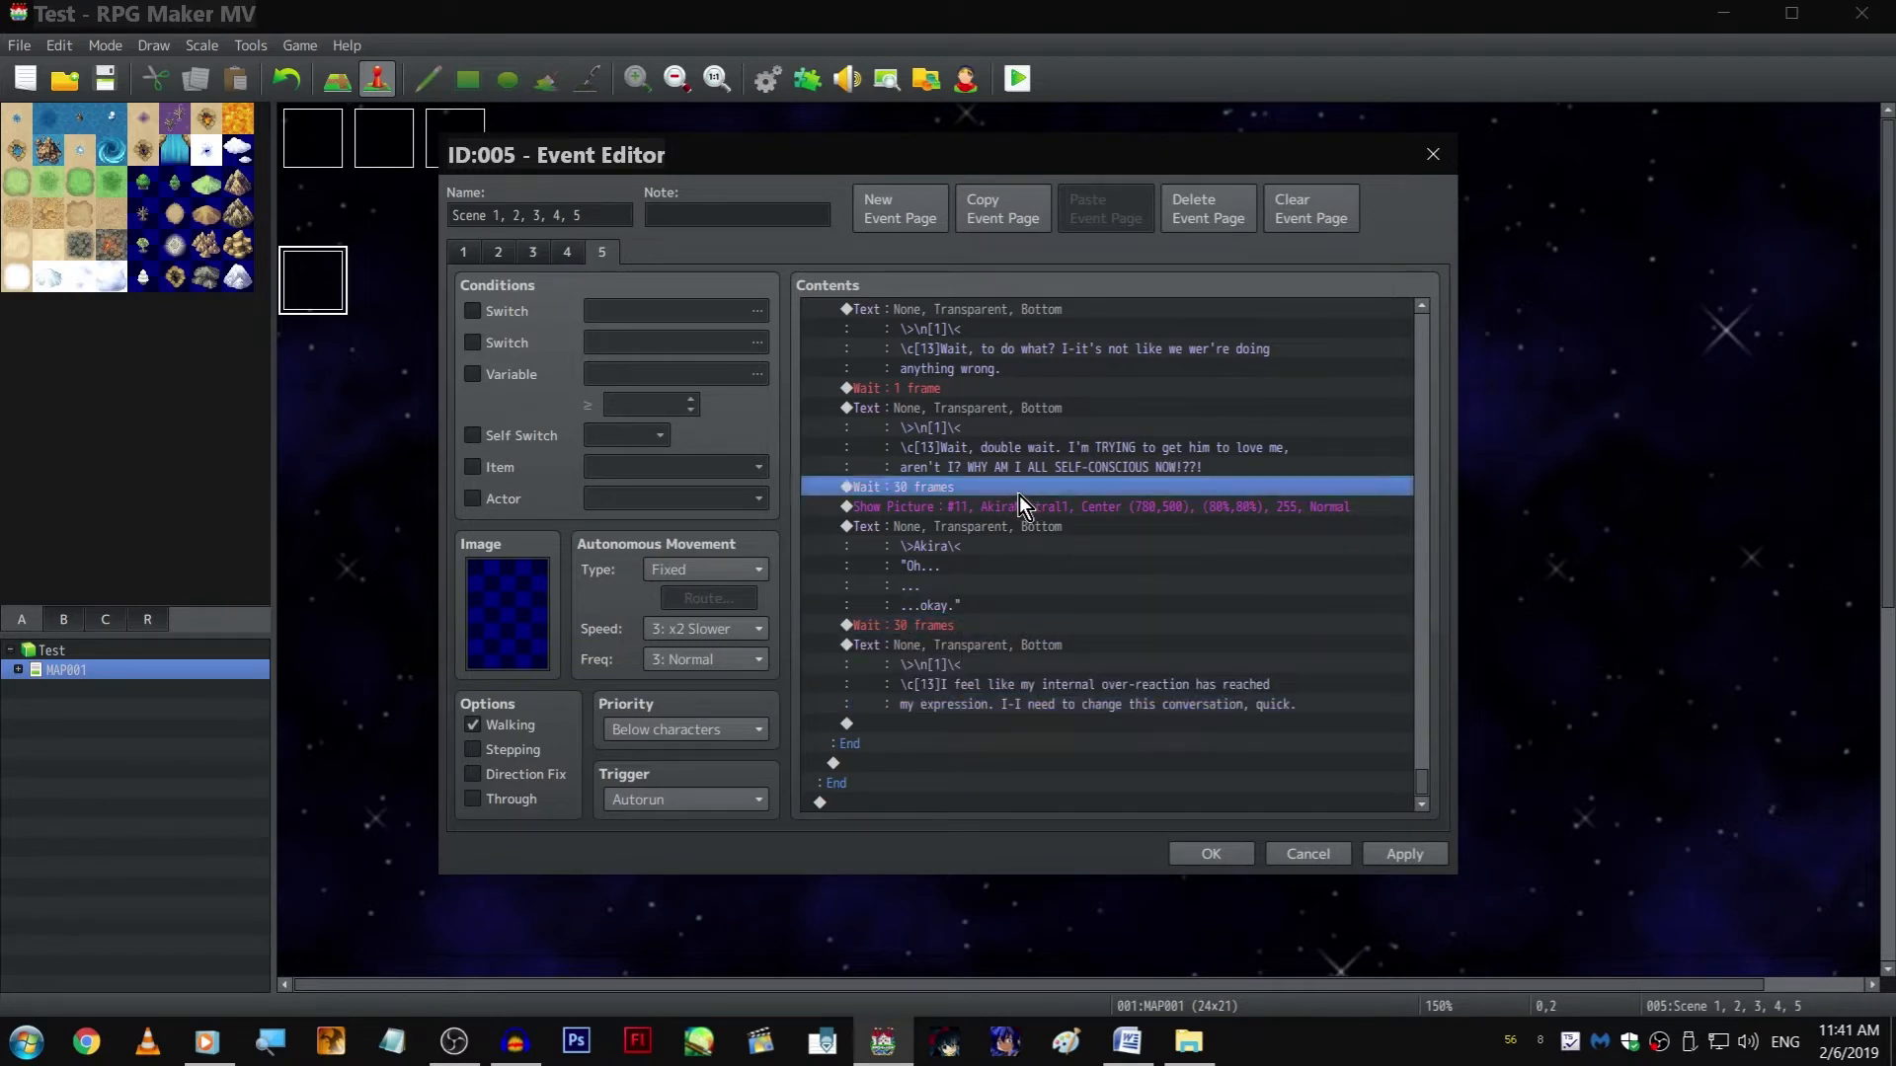
left_click(1010, 391)
key("ctrl+c")
left_click(994, 718)
key("ctrl+v")
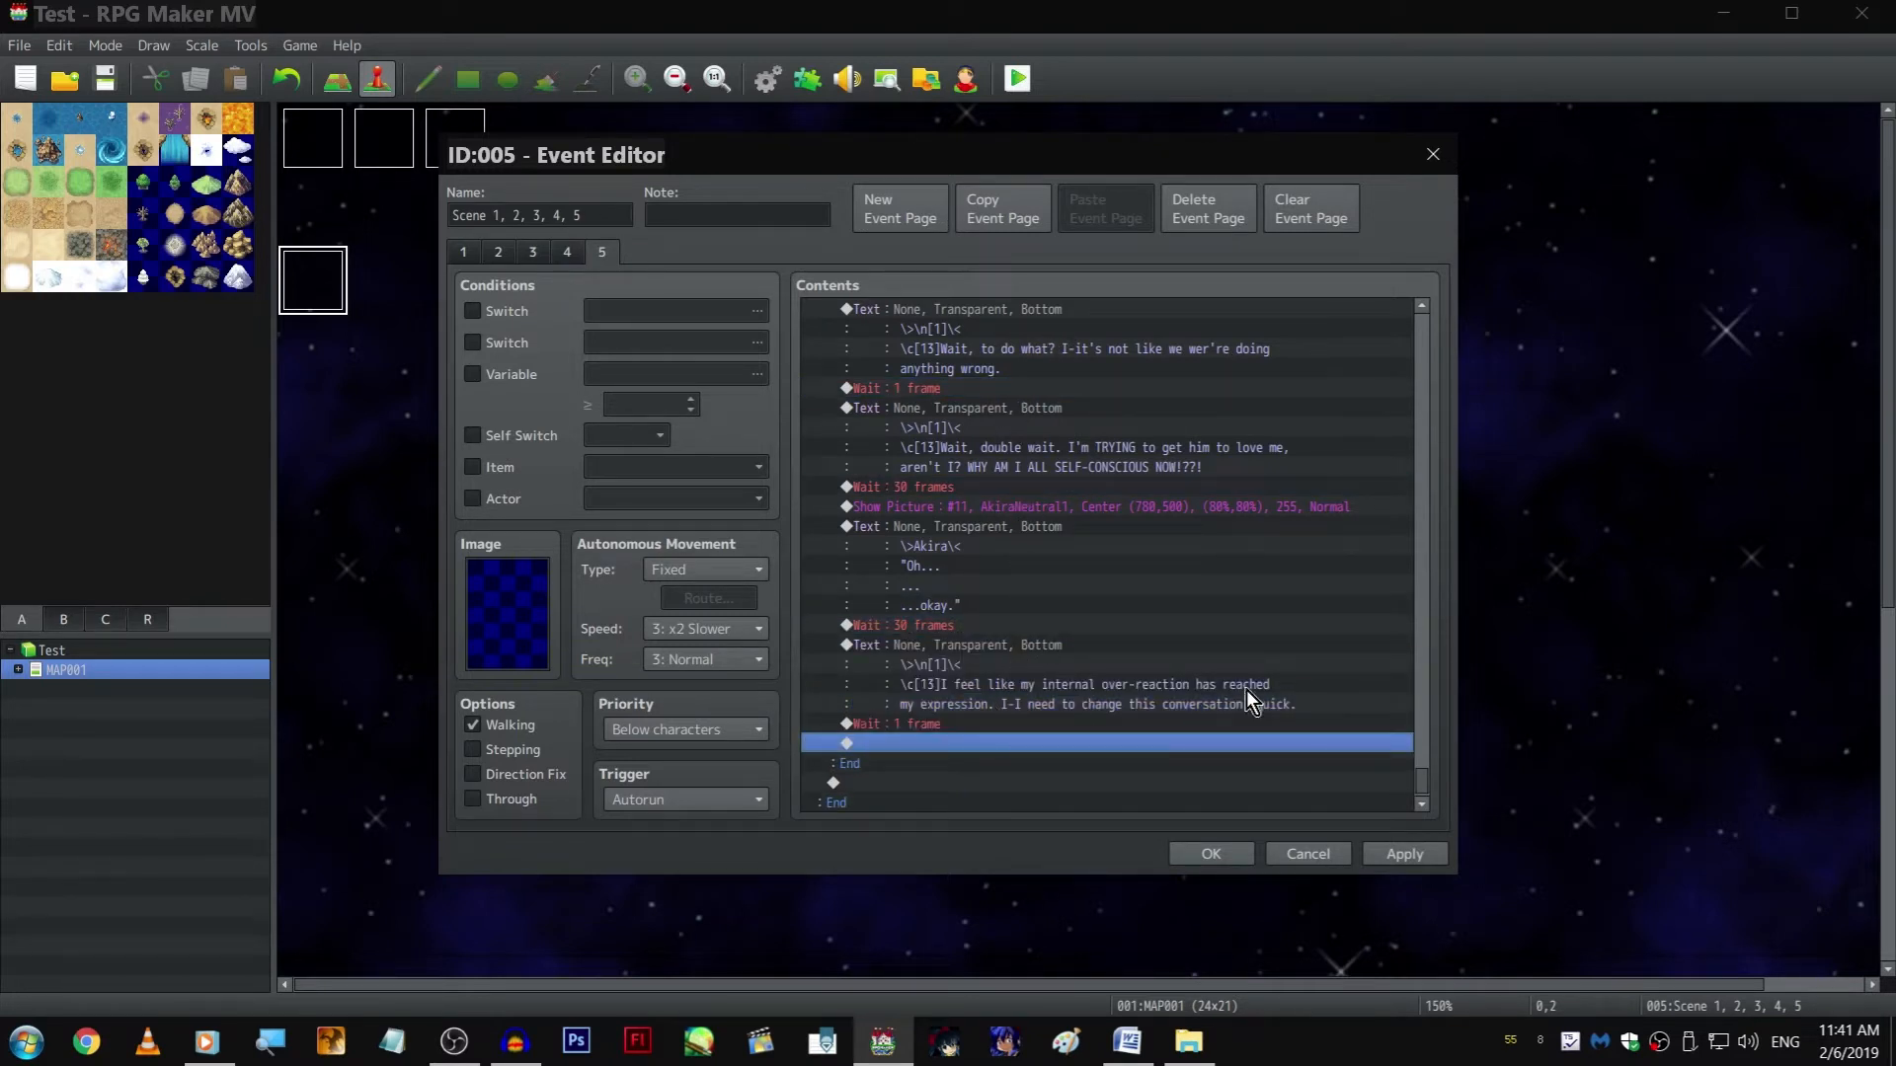
left_click(1437, 855)
Review the page's dialogue from the laughing and teasing scene through the name-check branch to its end
scroll(1140, 630, "up", 10)
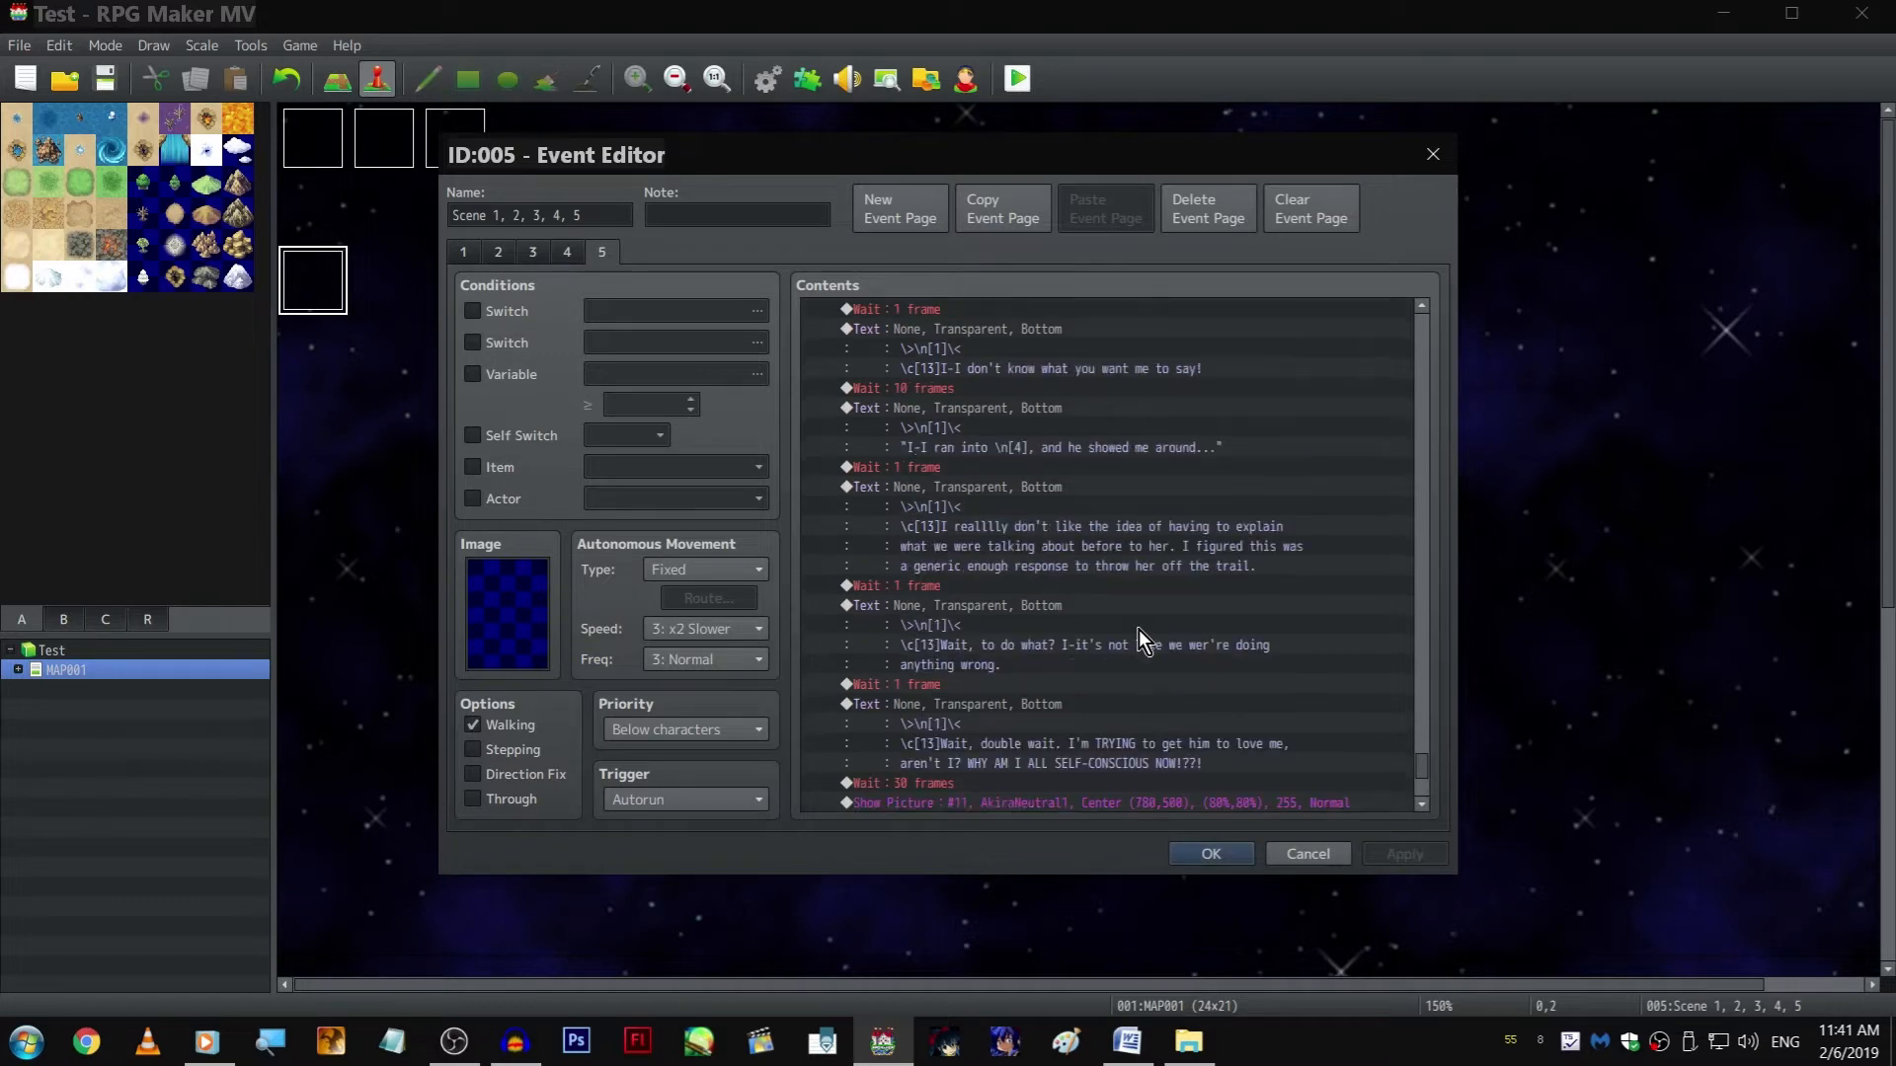
scroll(1029, 507, "up", 5)
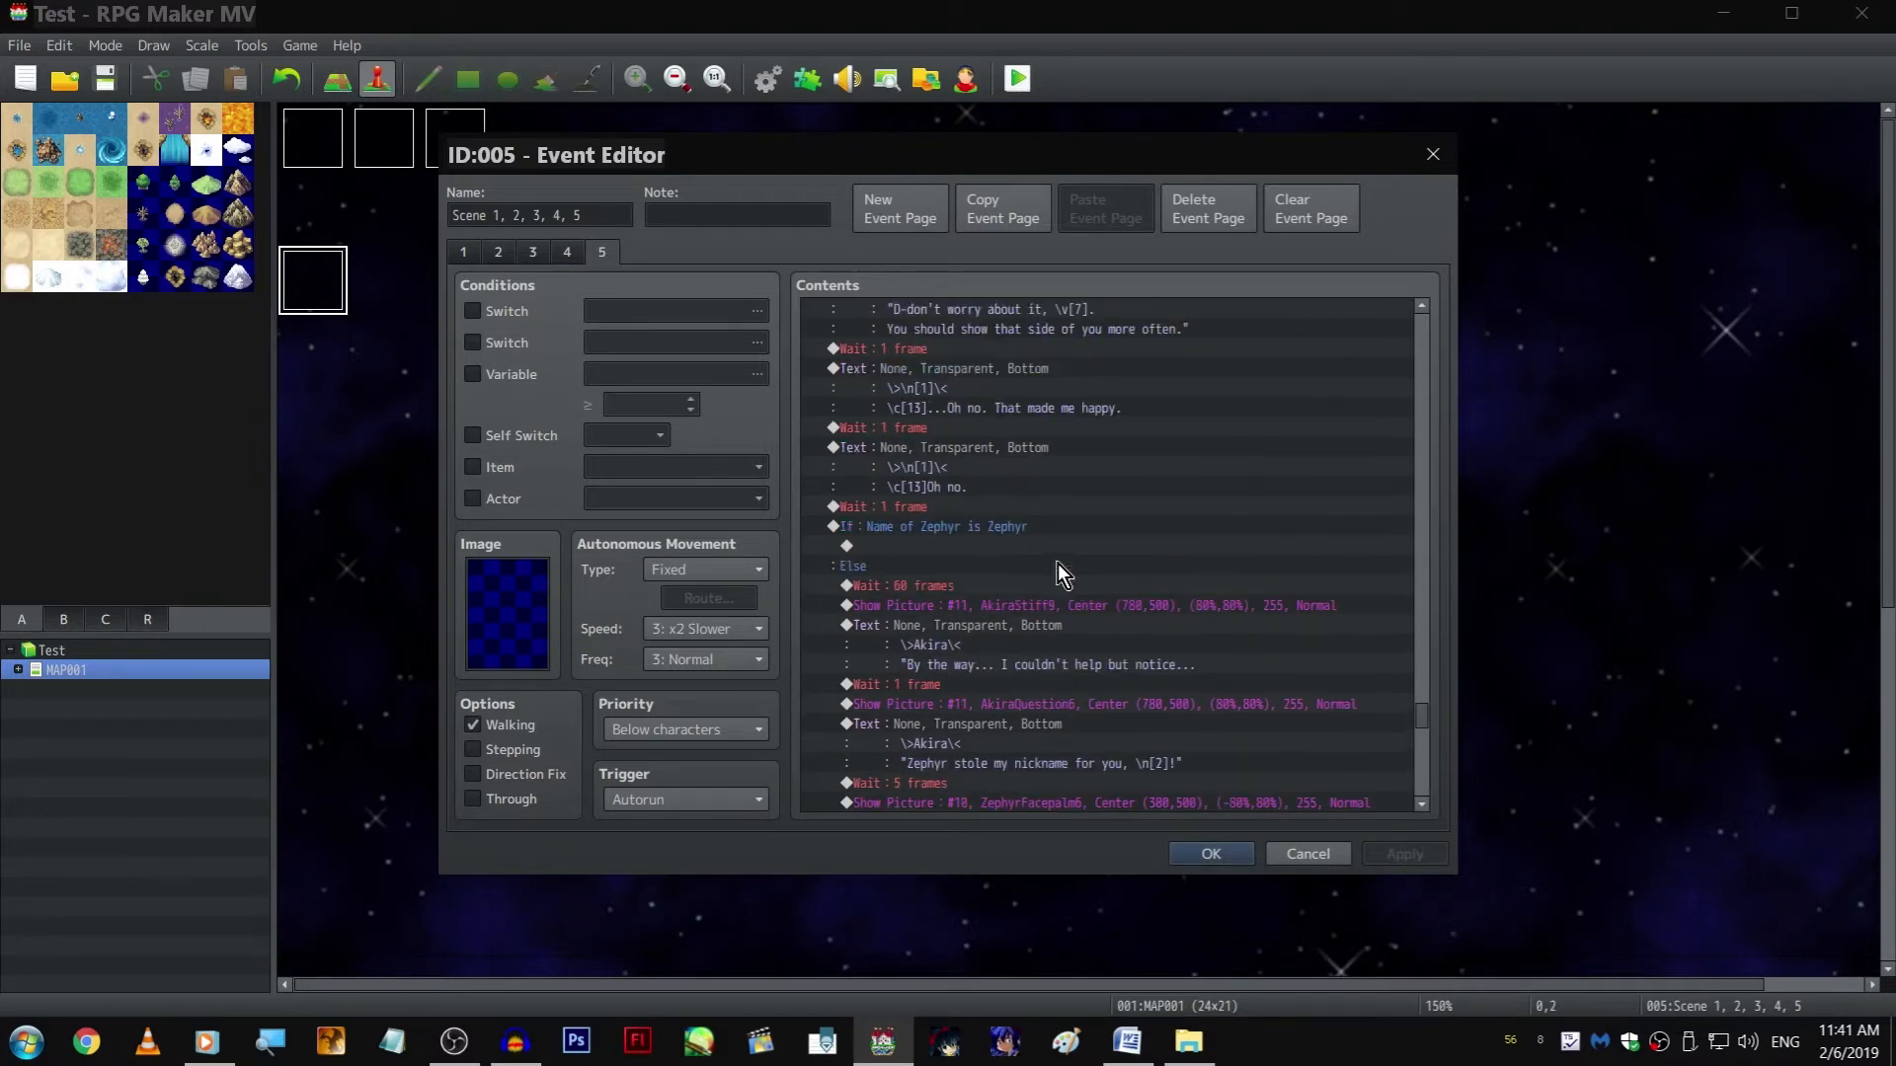
scroll(1005, 496, "up", 3)
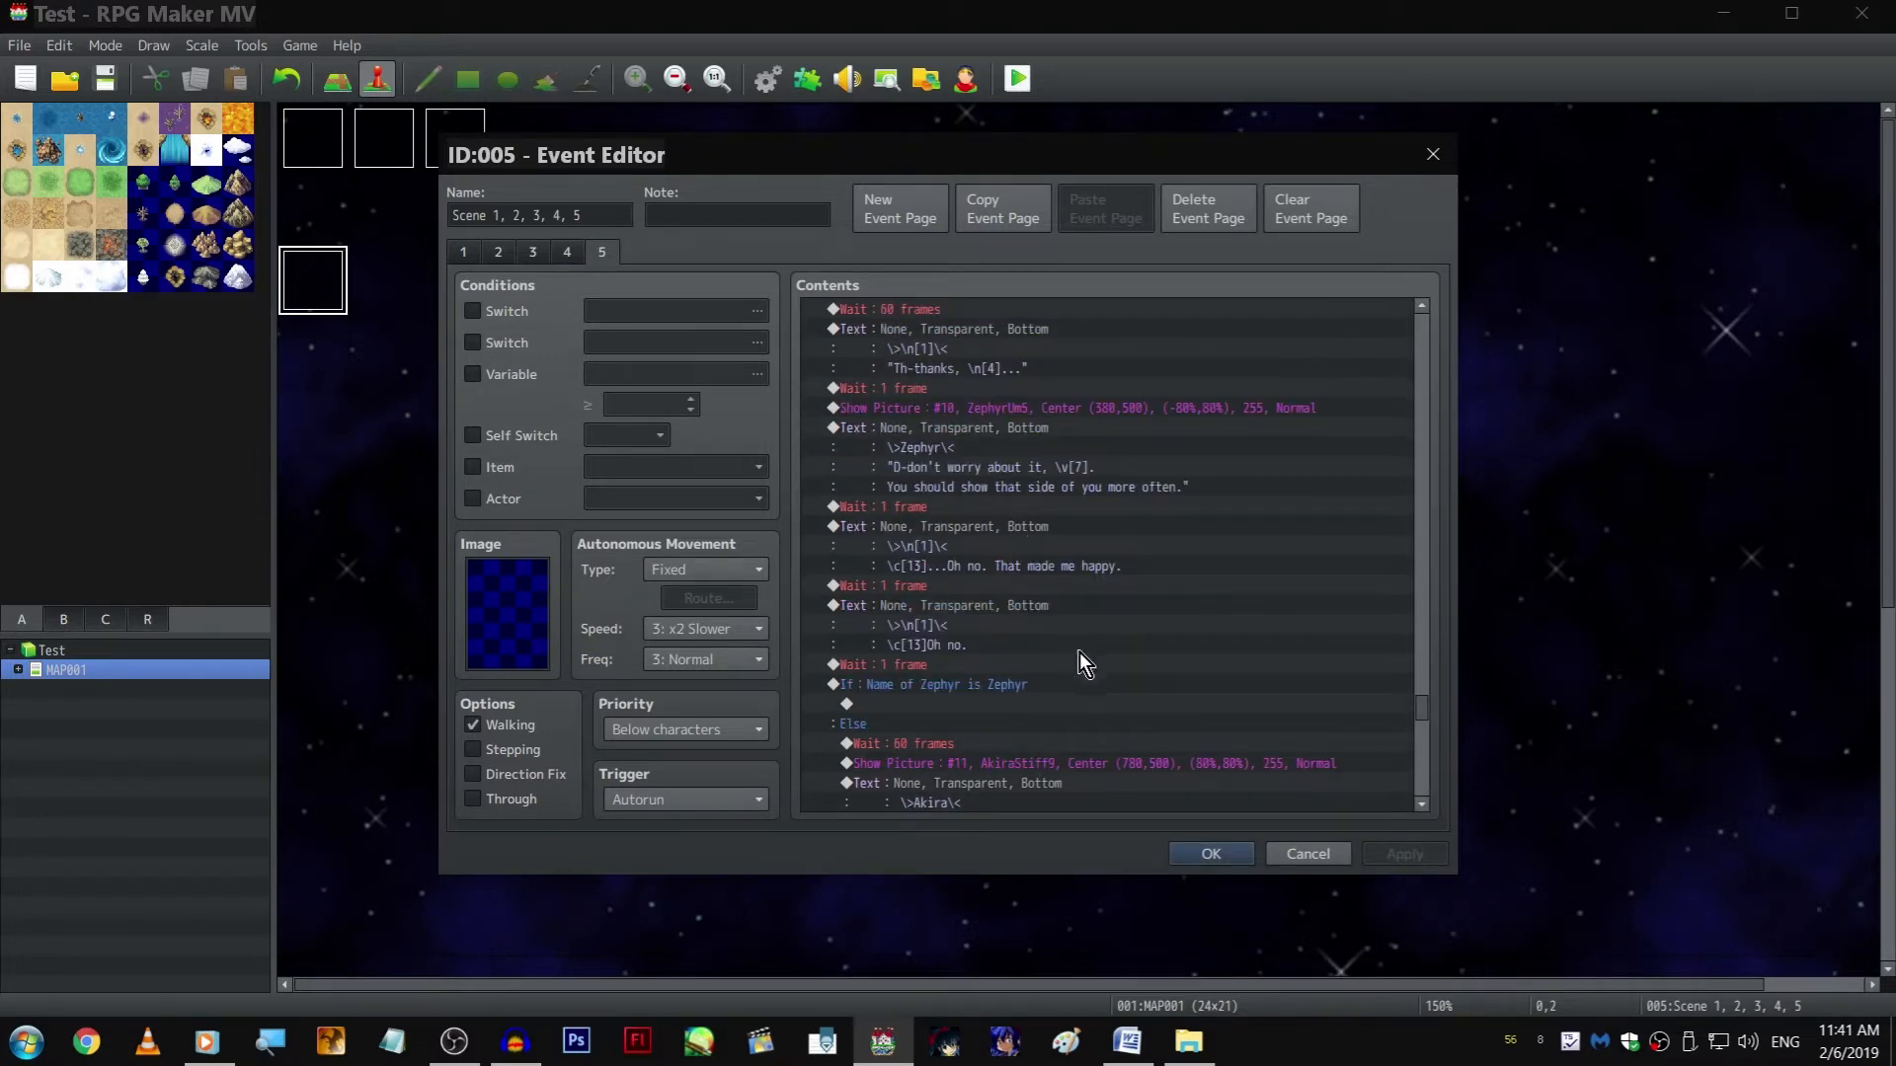
scroll(1092, 665, "up", 10)
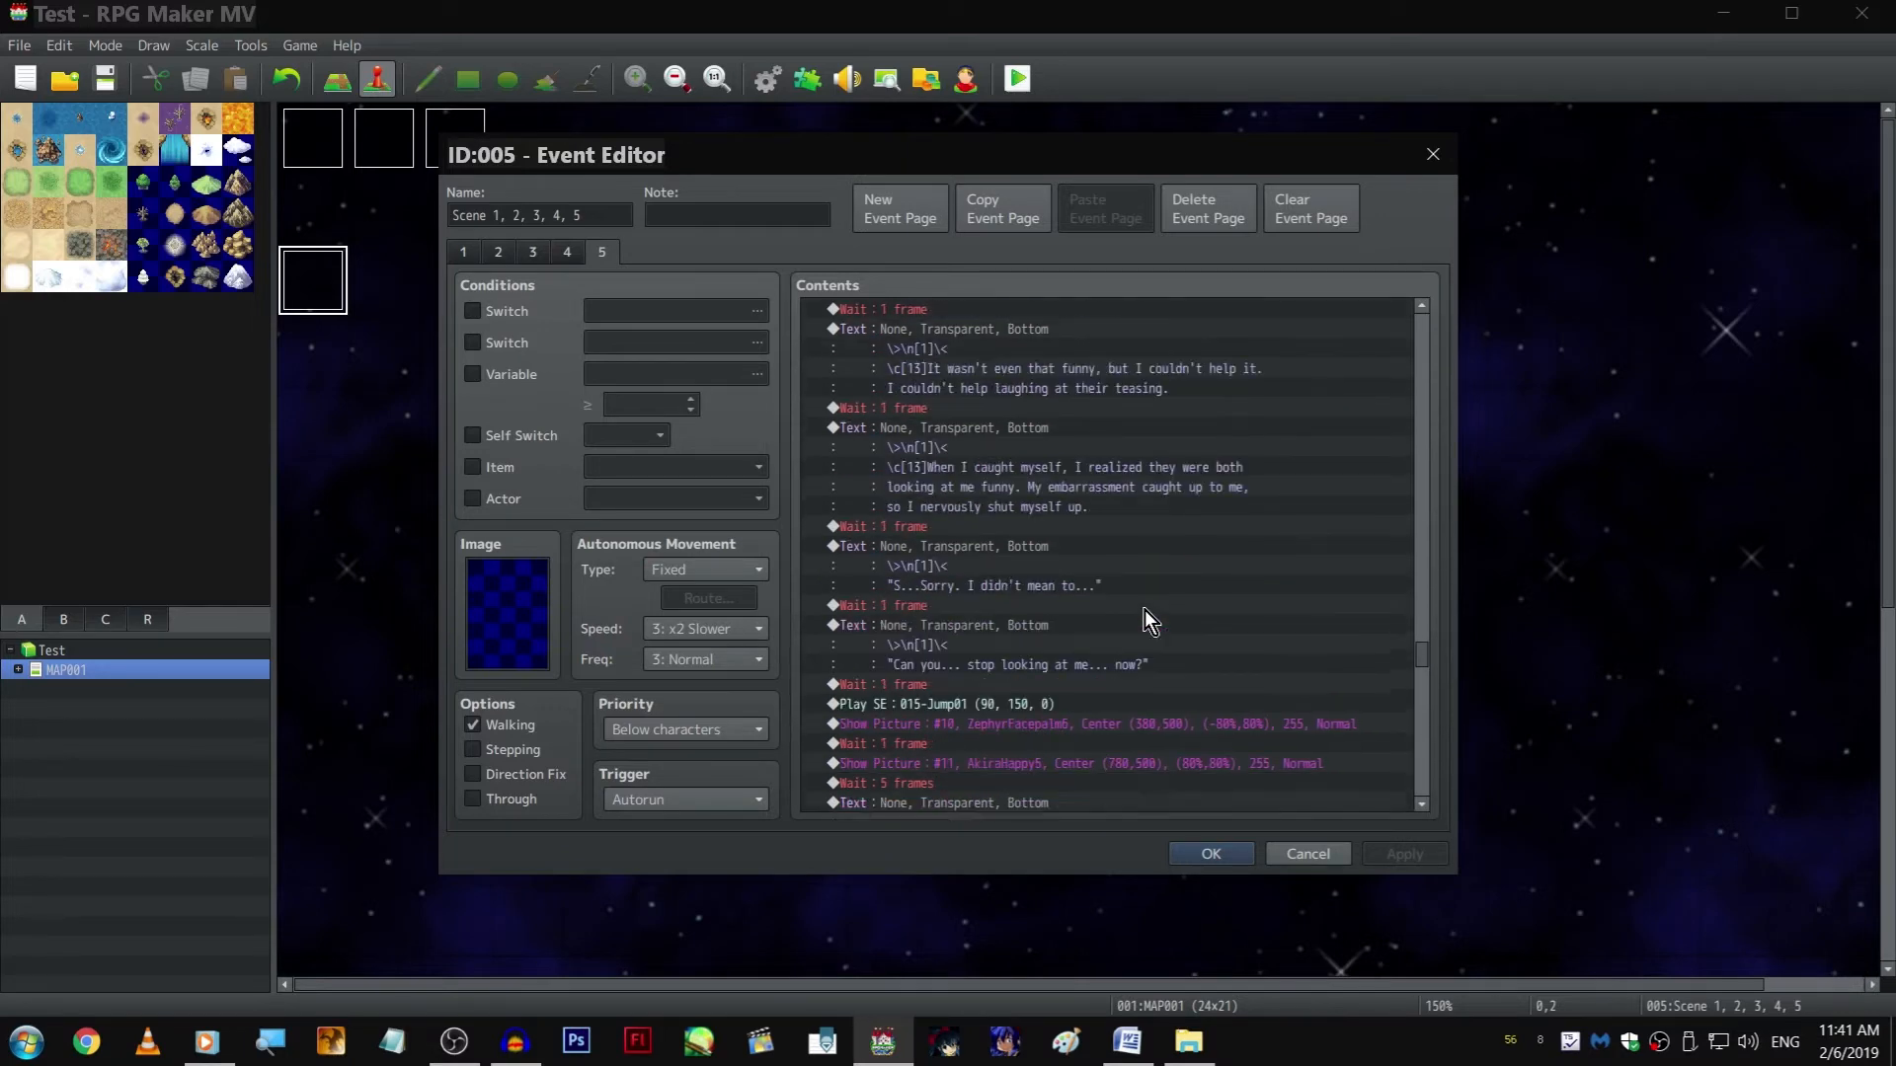
scroll(1152, 671, "up", 8)
scroll(1015, 571, "down", 4)
scroll(1045, 543, "up", 10)
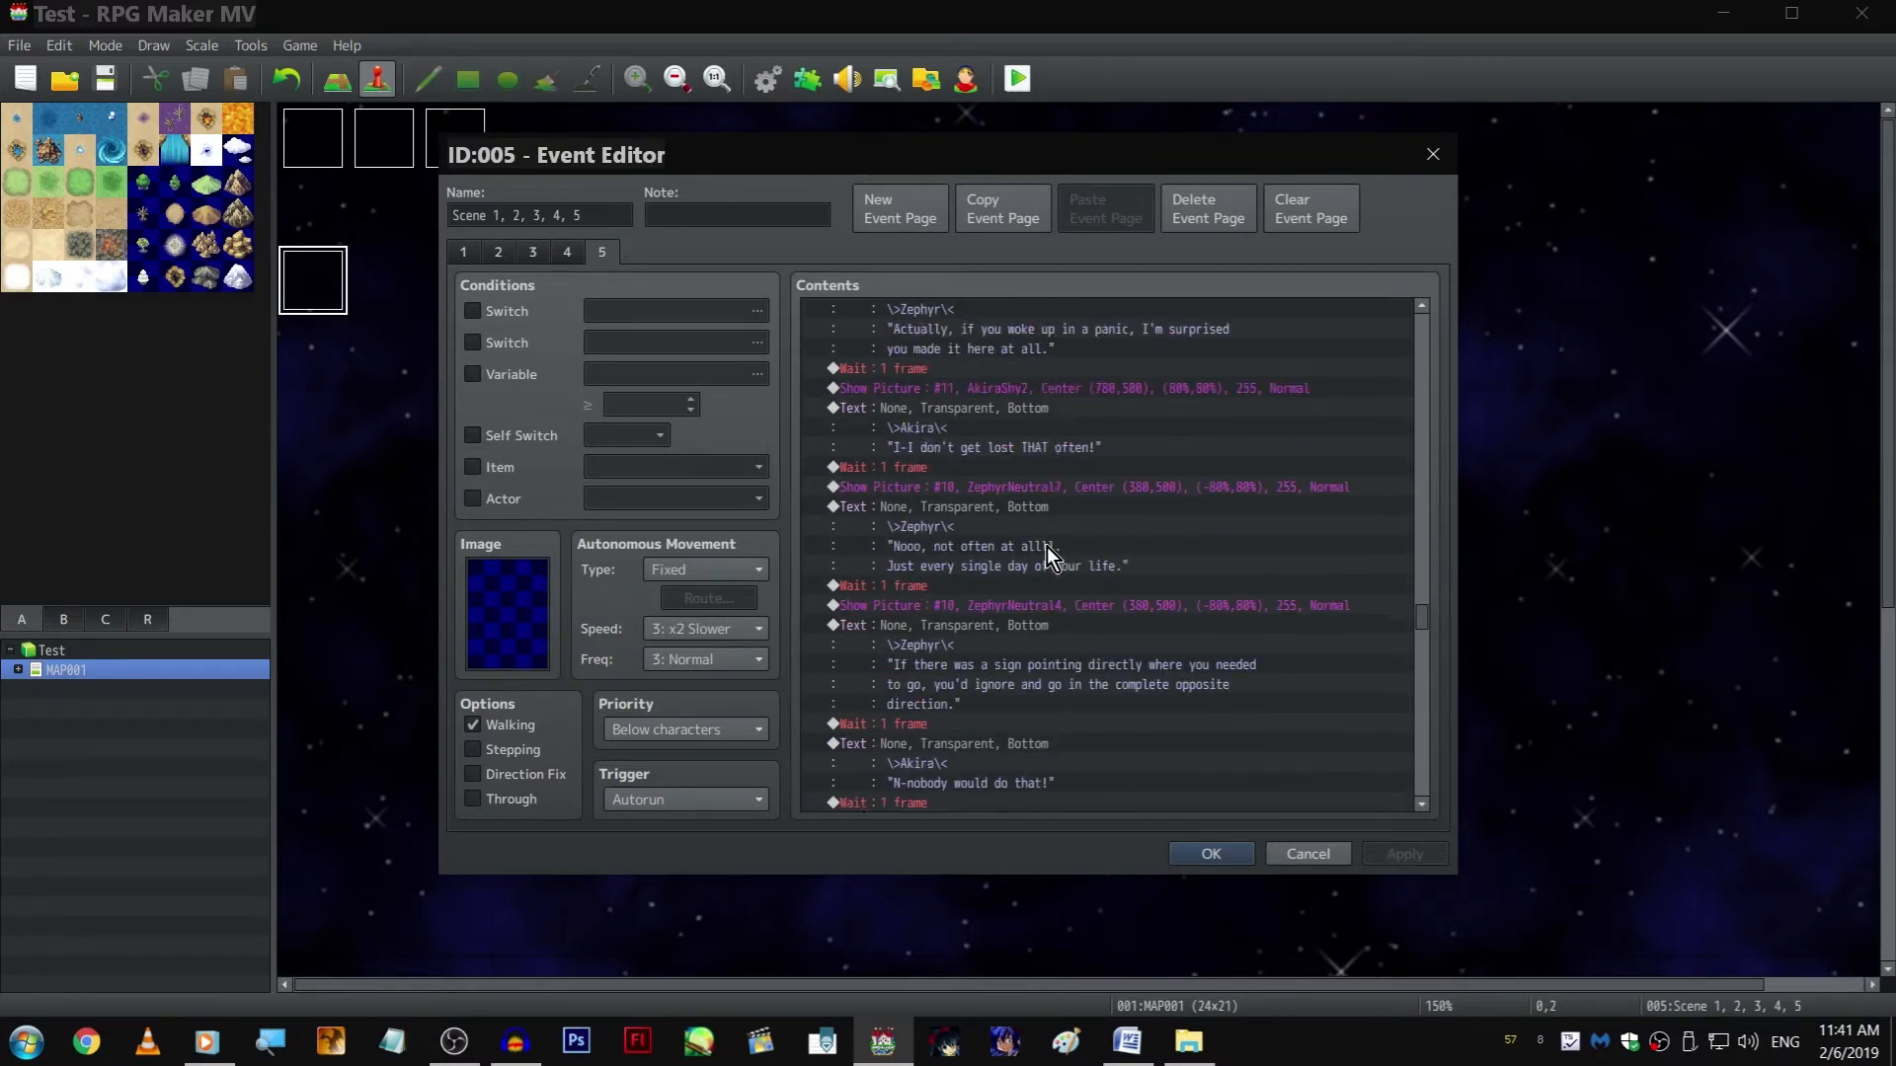
scroll(1042, 553, "down", 10)
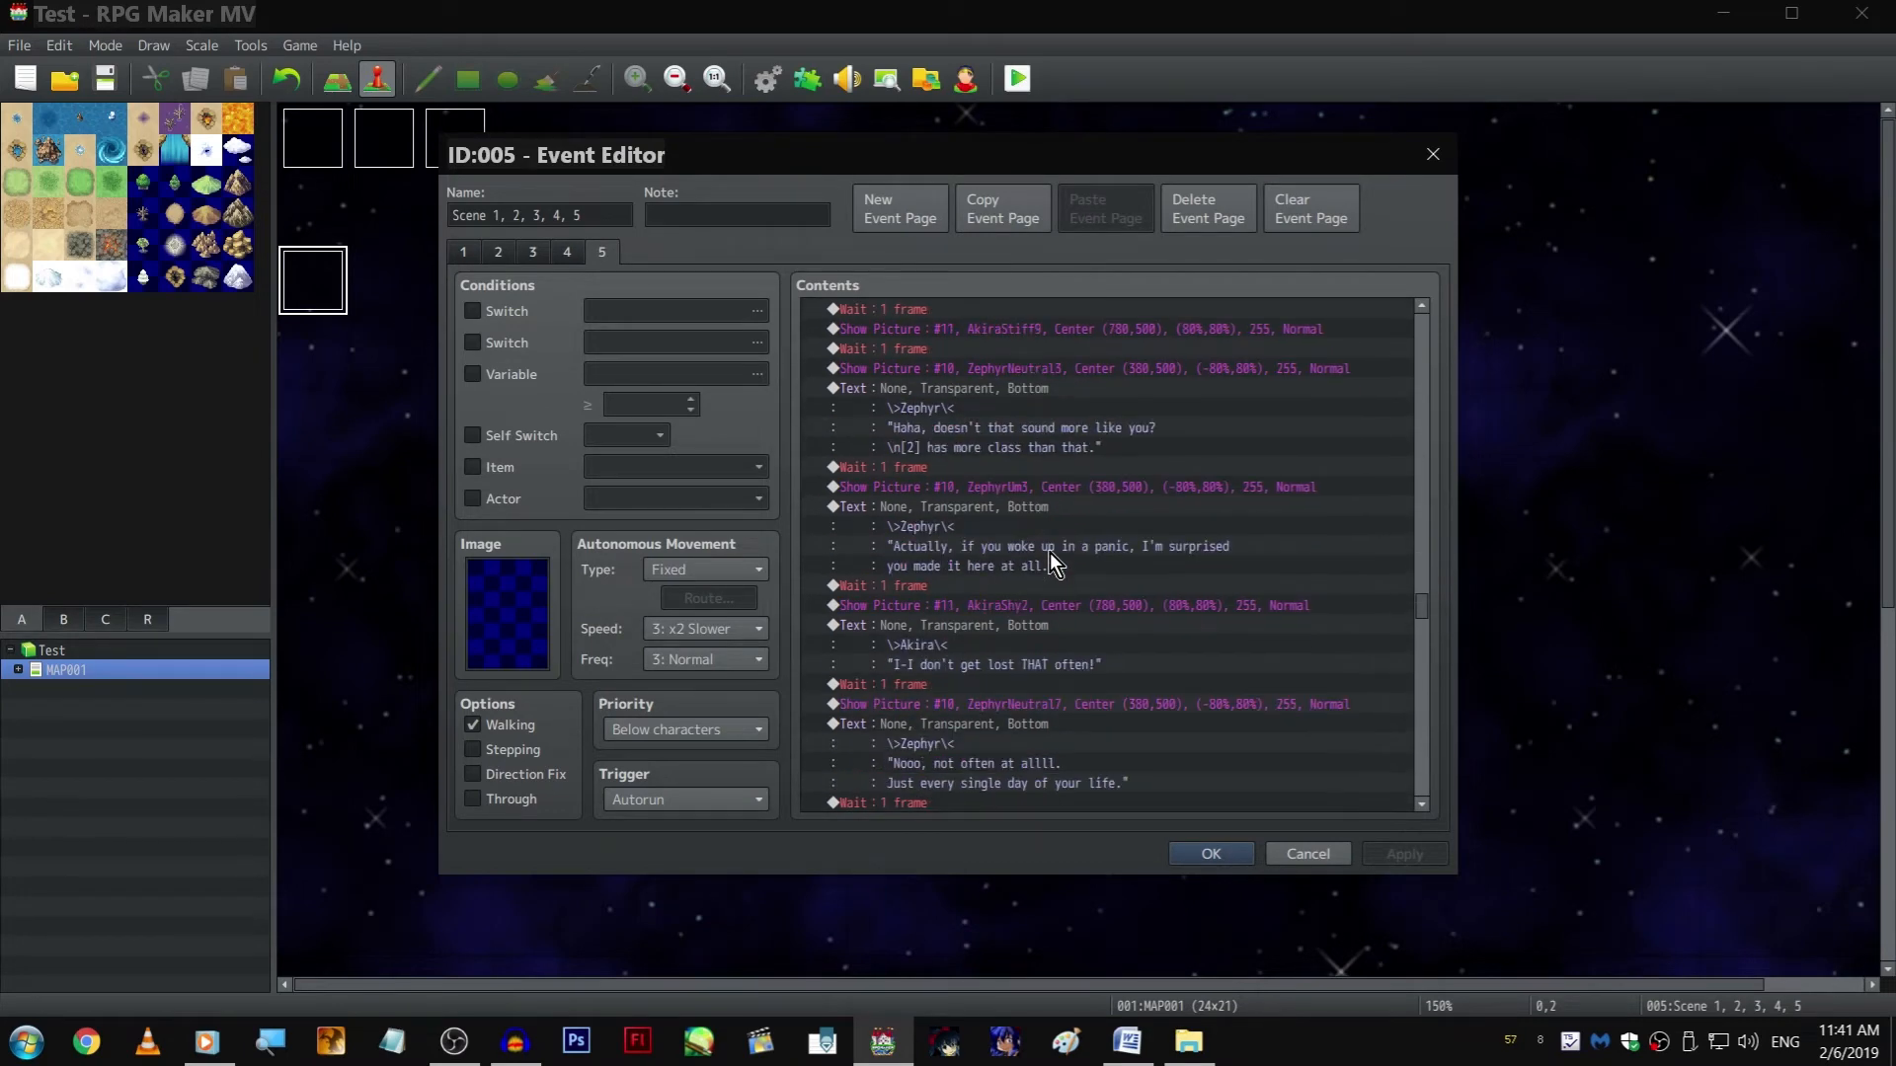
scroll(1040, 503, "down", 15)
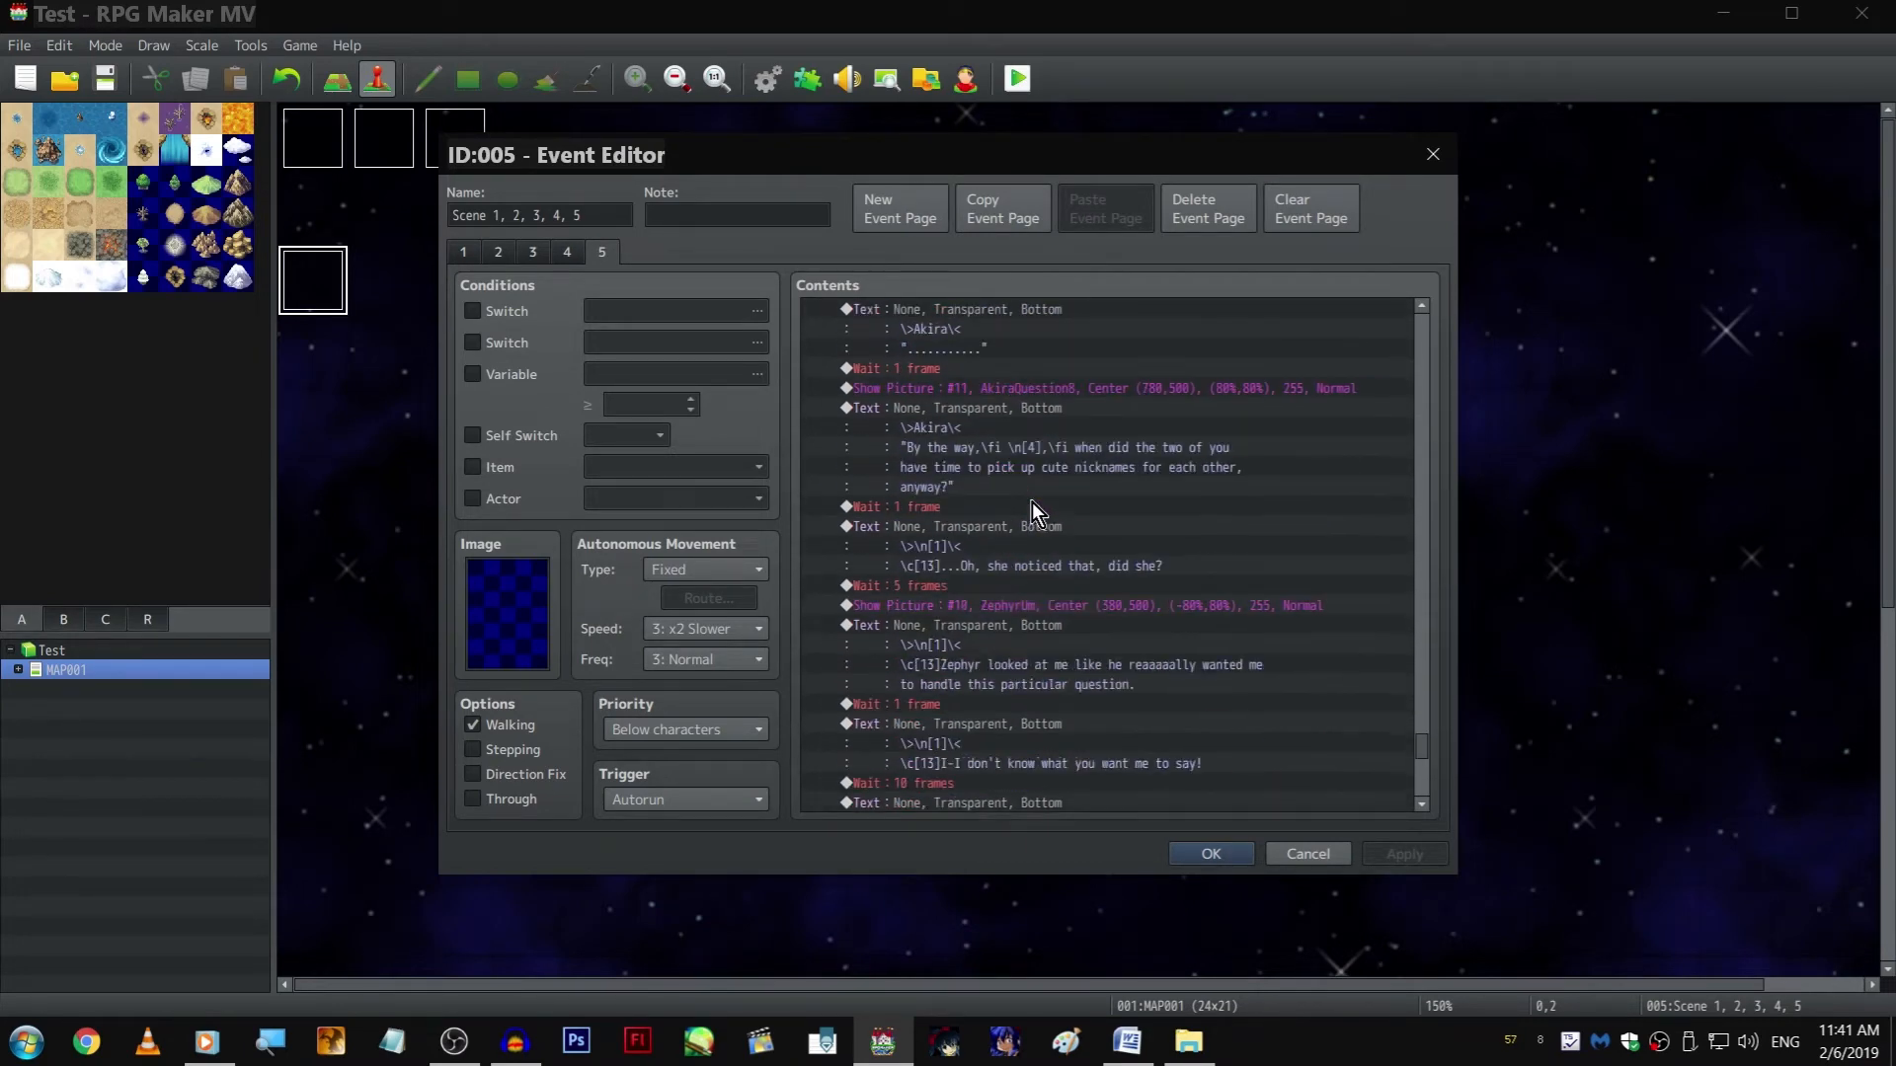
scroll(1027, 508, "down", 2)
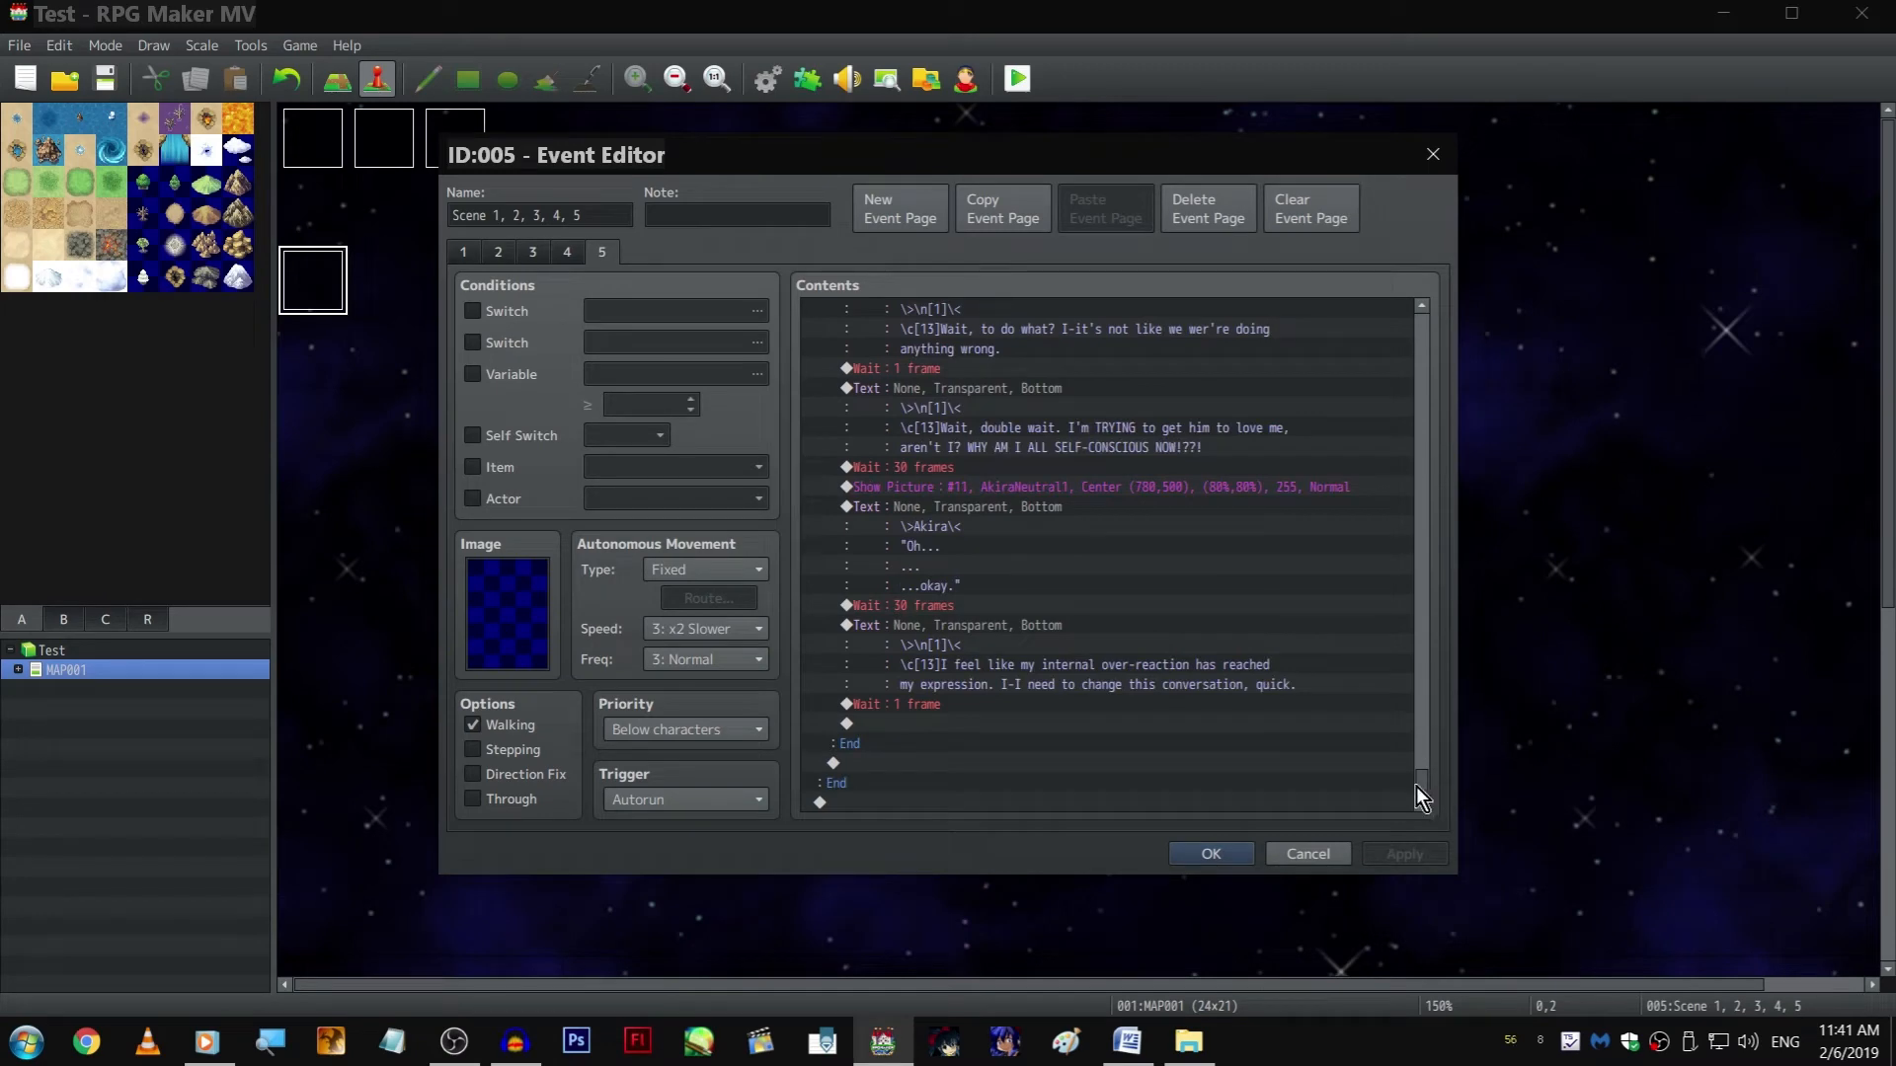
Copy the "I can't deal with this kind of attention" text and its 1-frame Wait from the Akira name branch into the empty Zephyr name branch
left_click_drag(1428, 778, 1395, 490)
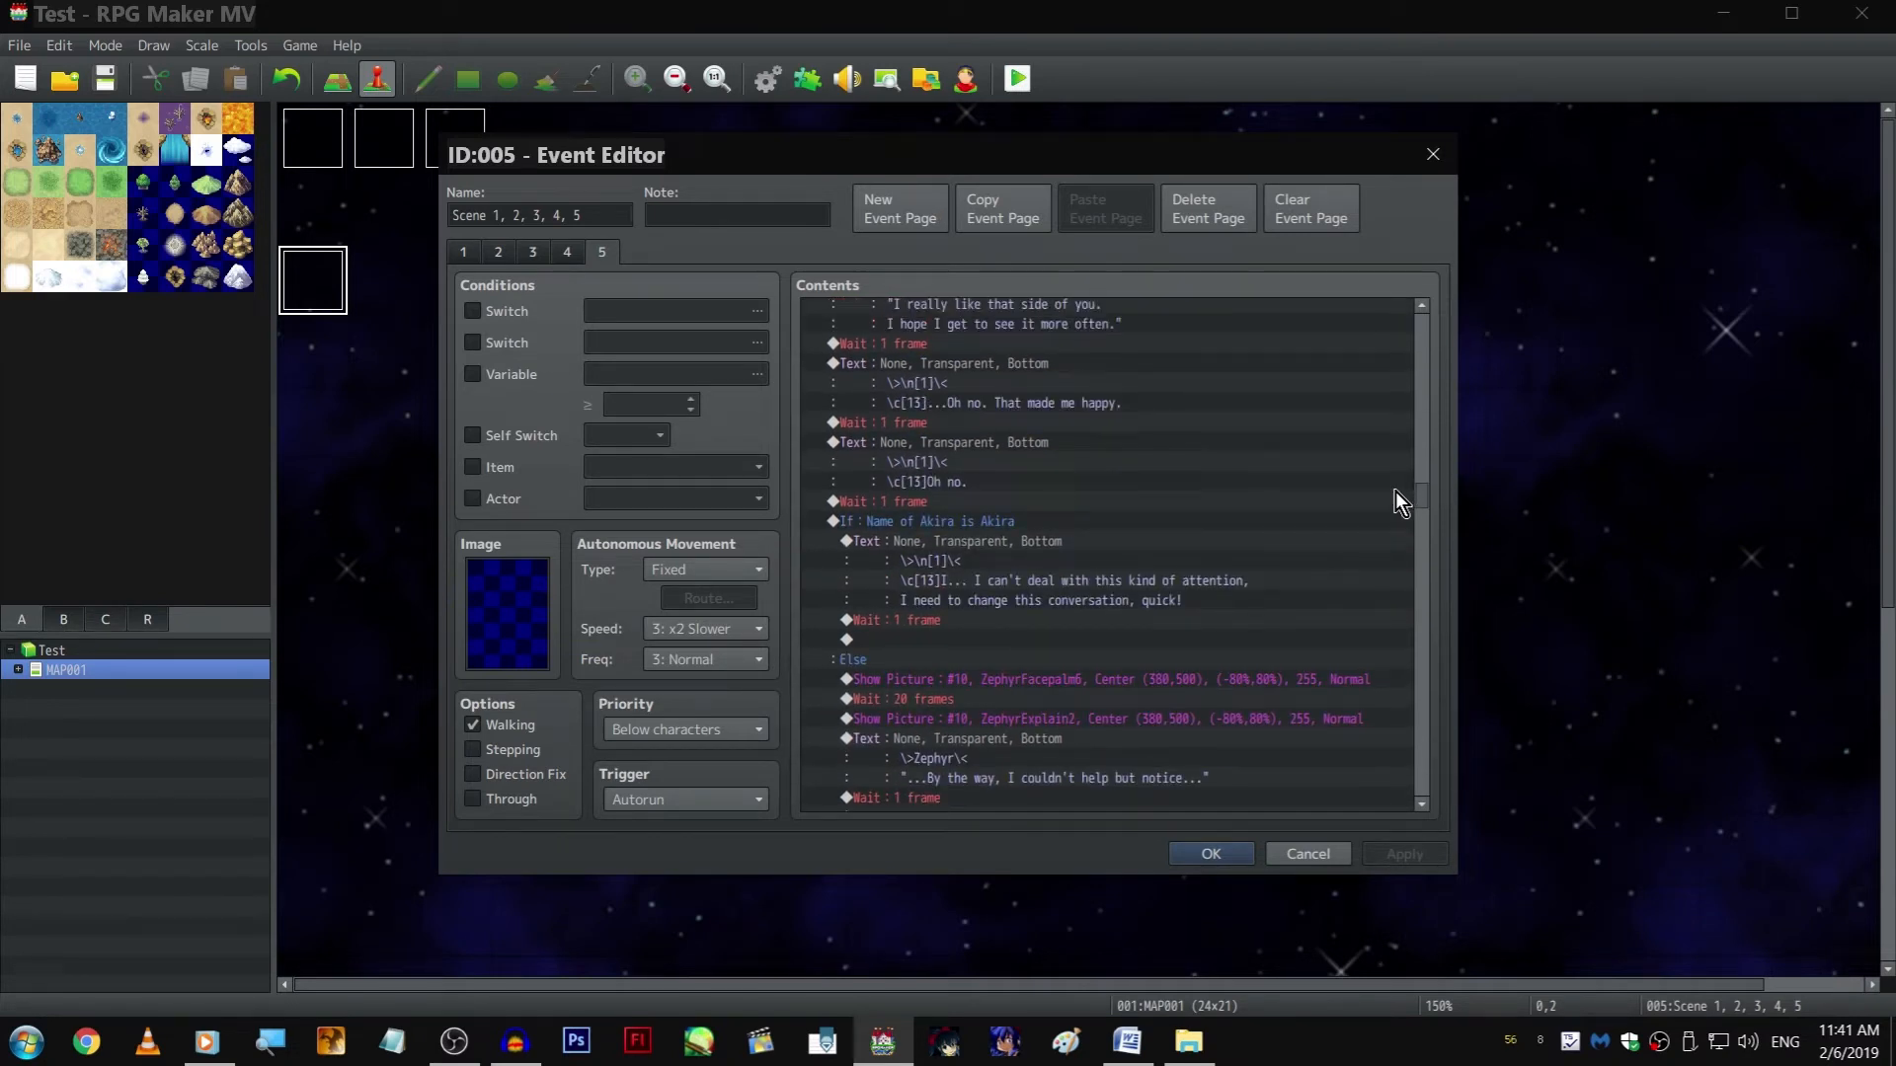
left_click(981, 697)
left_click(957, 618)
left_click(970, 551, "shift")
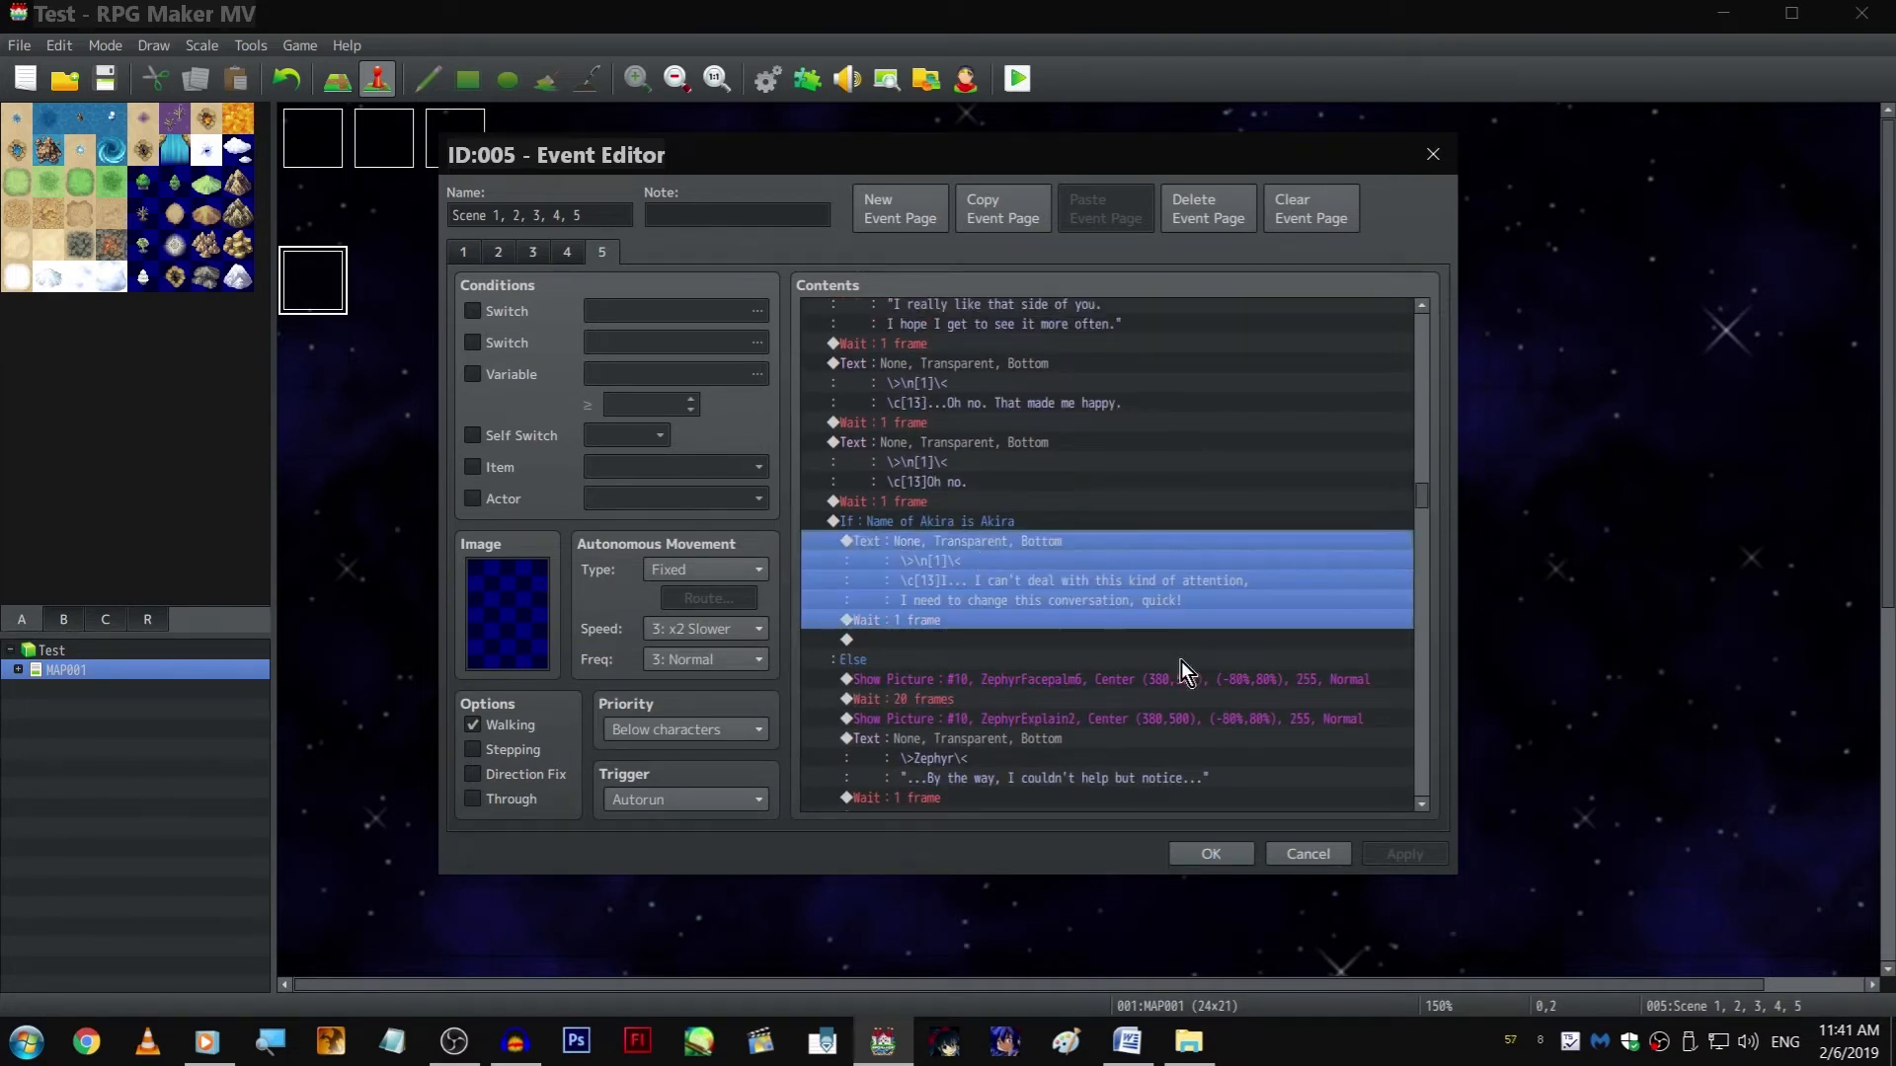
scroll(1140, 622, "down", 10)
scroll(1036, 538, "up", 3)
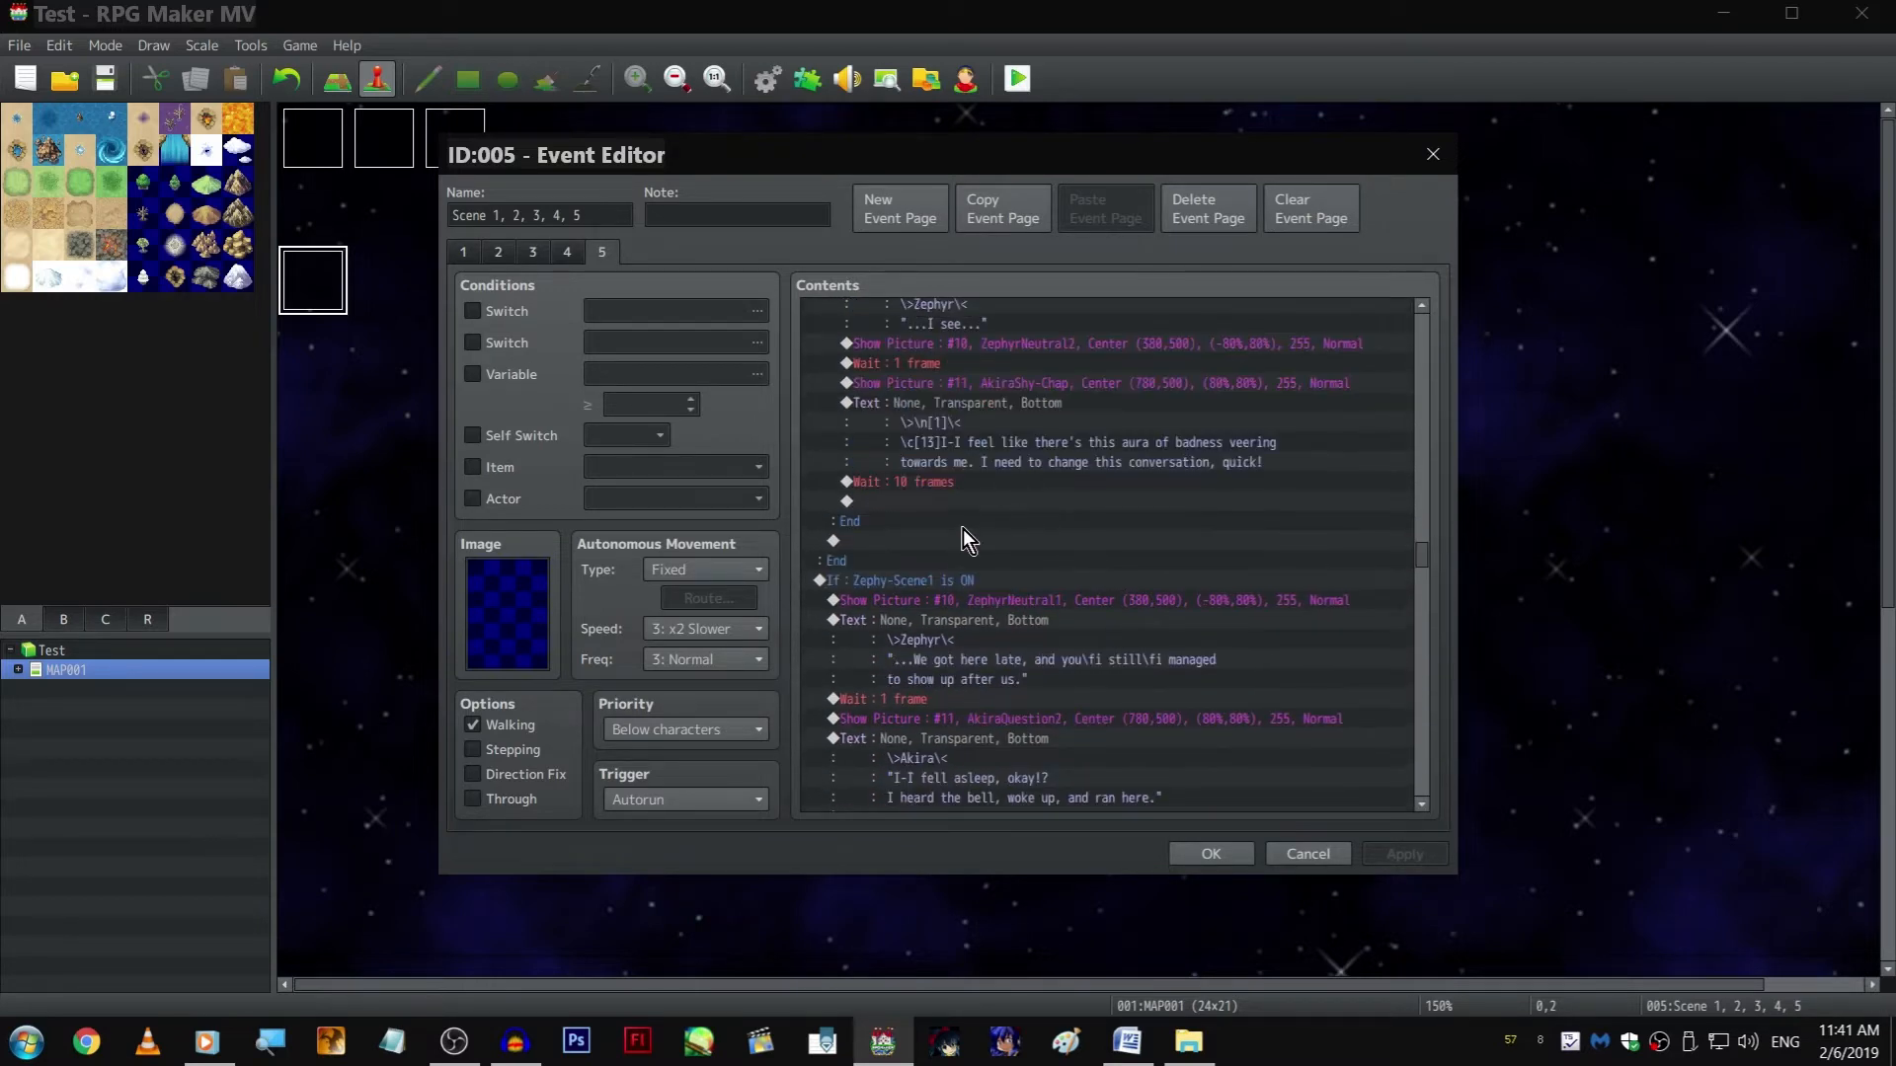
scroll(960, 531, "down", 10)
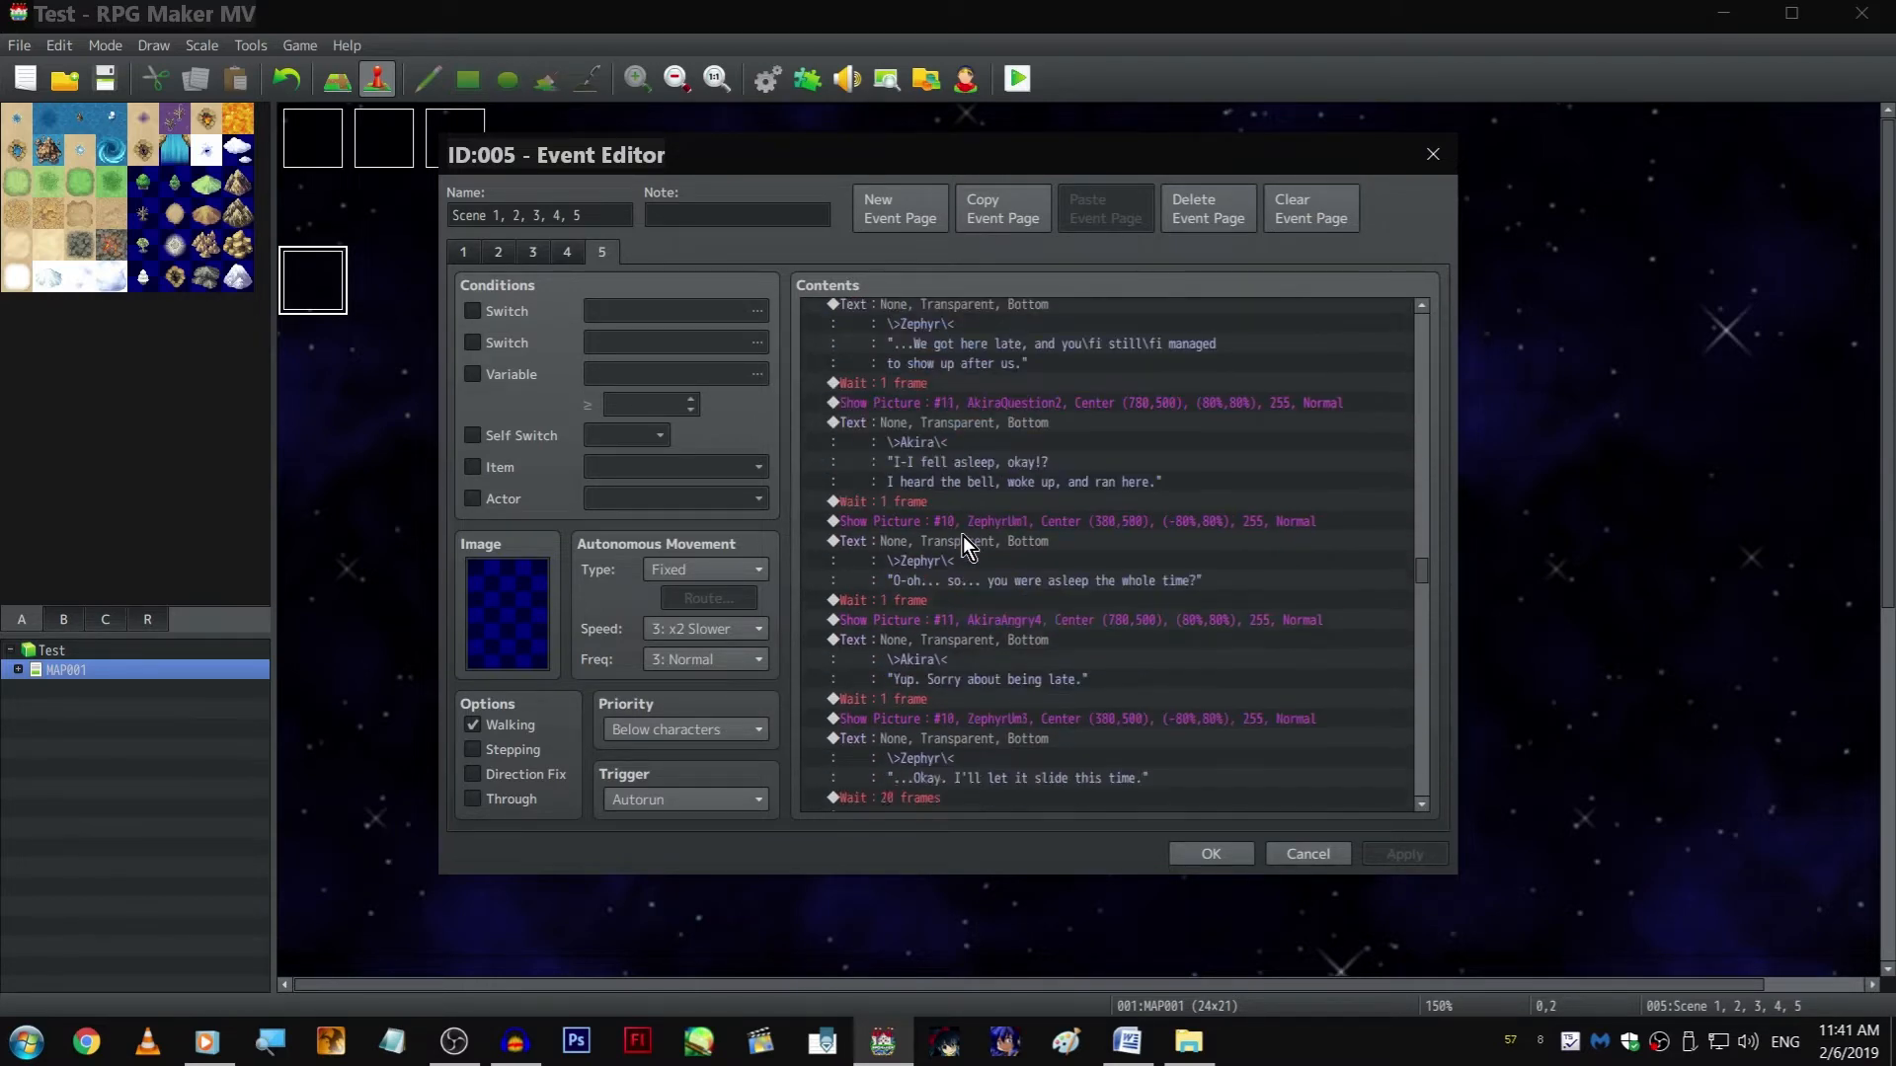
scroll(963, 541, "down", 15)
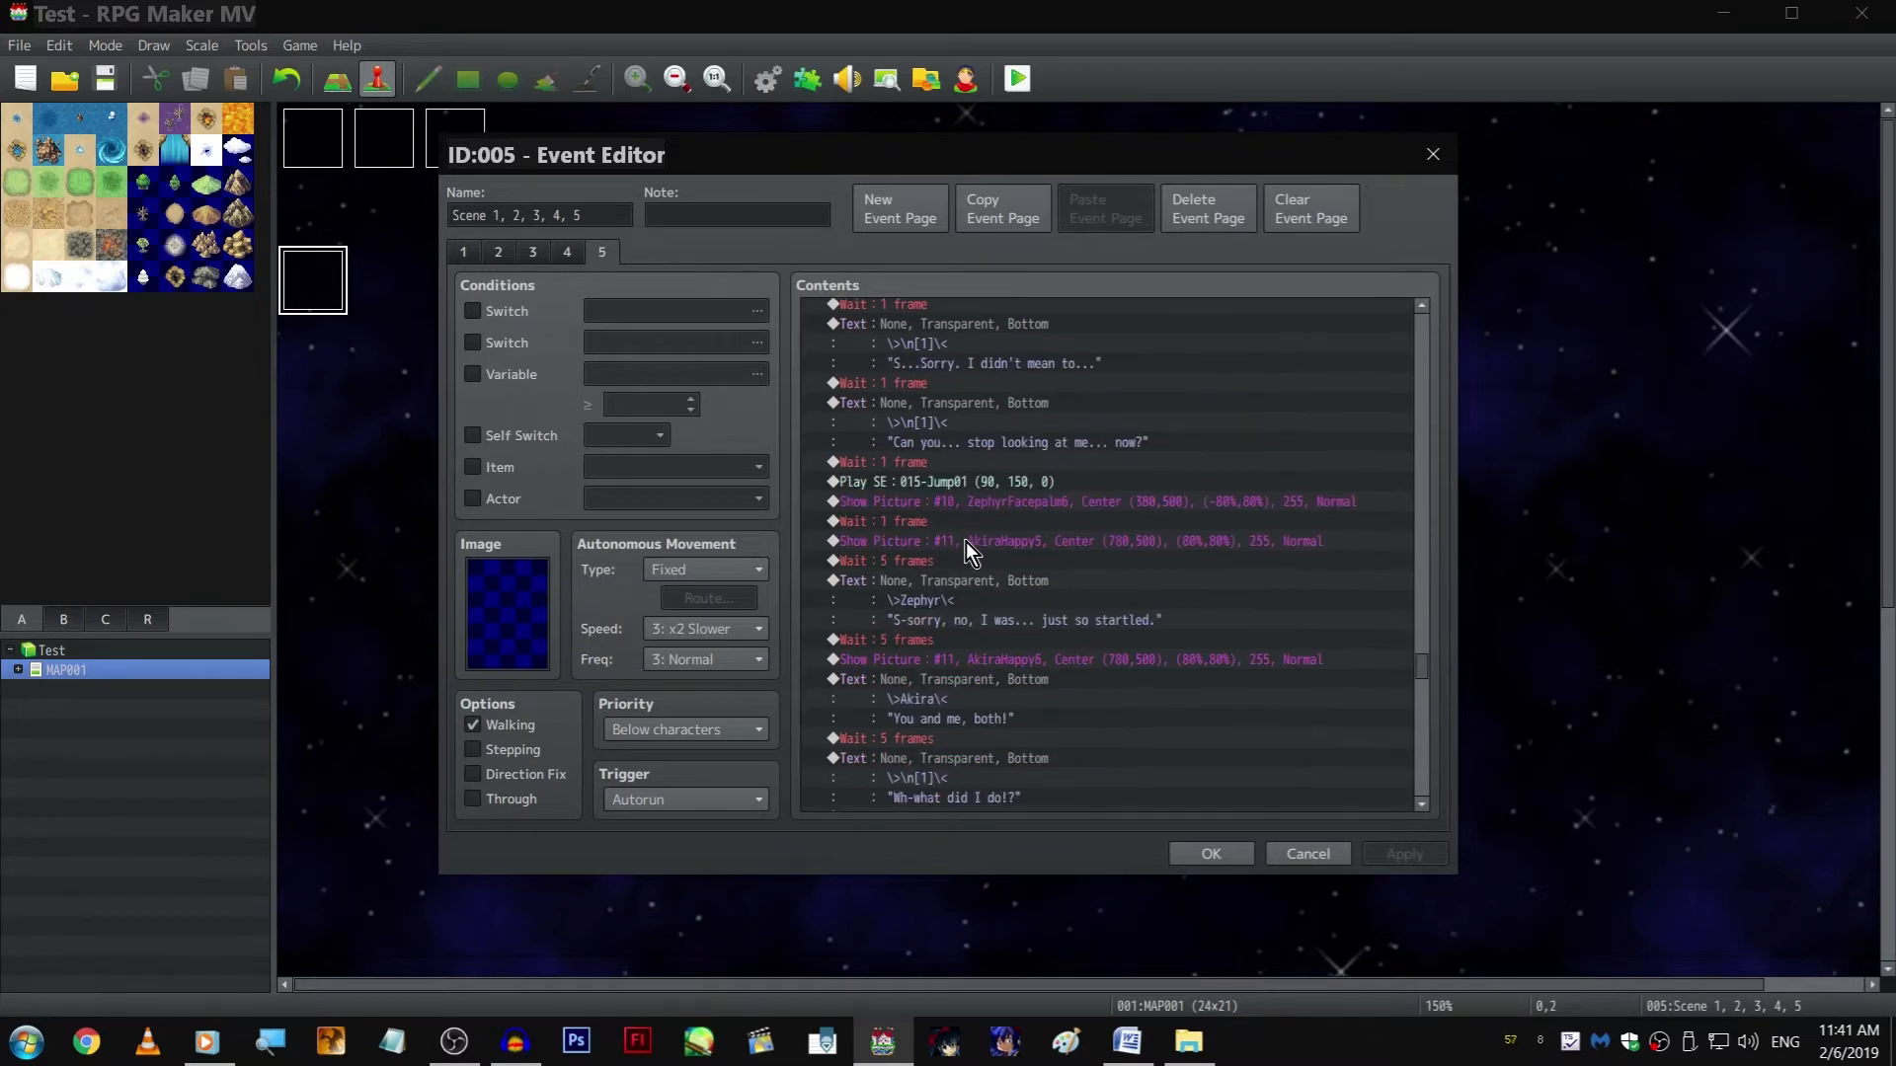
scroll(965, 541, "down", 9)
left_click(992, 645)
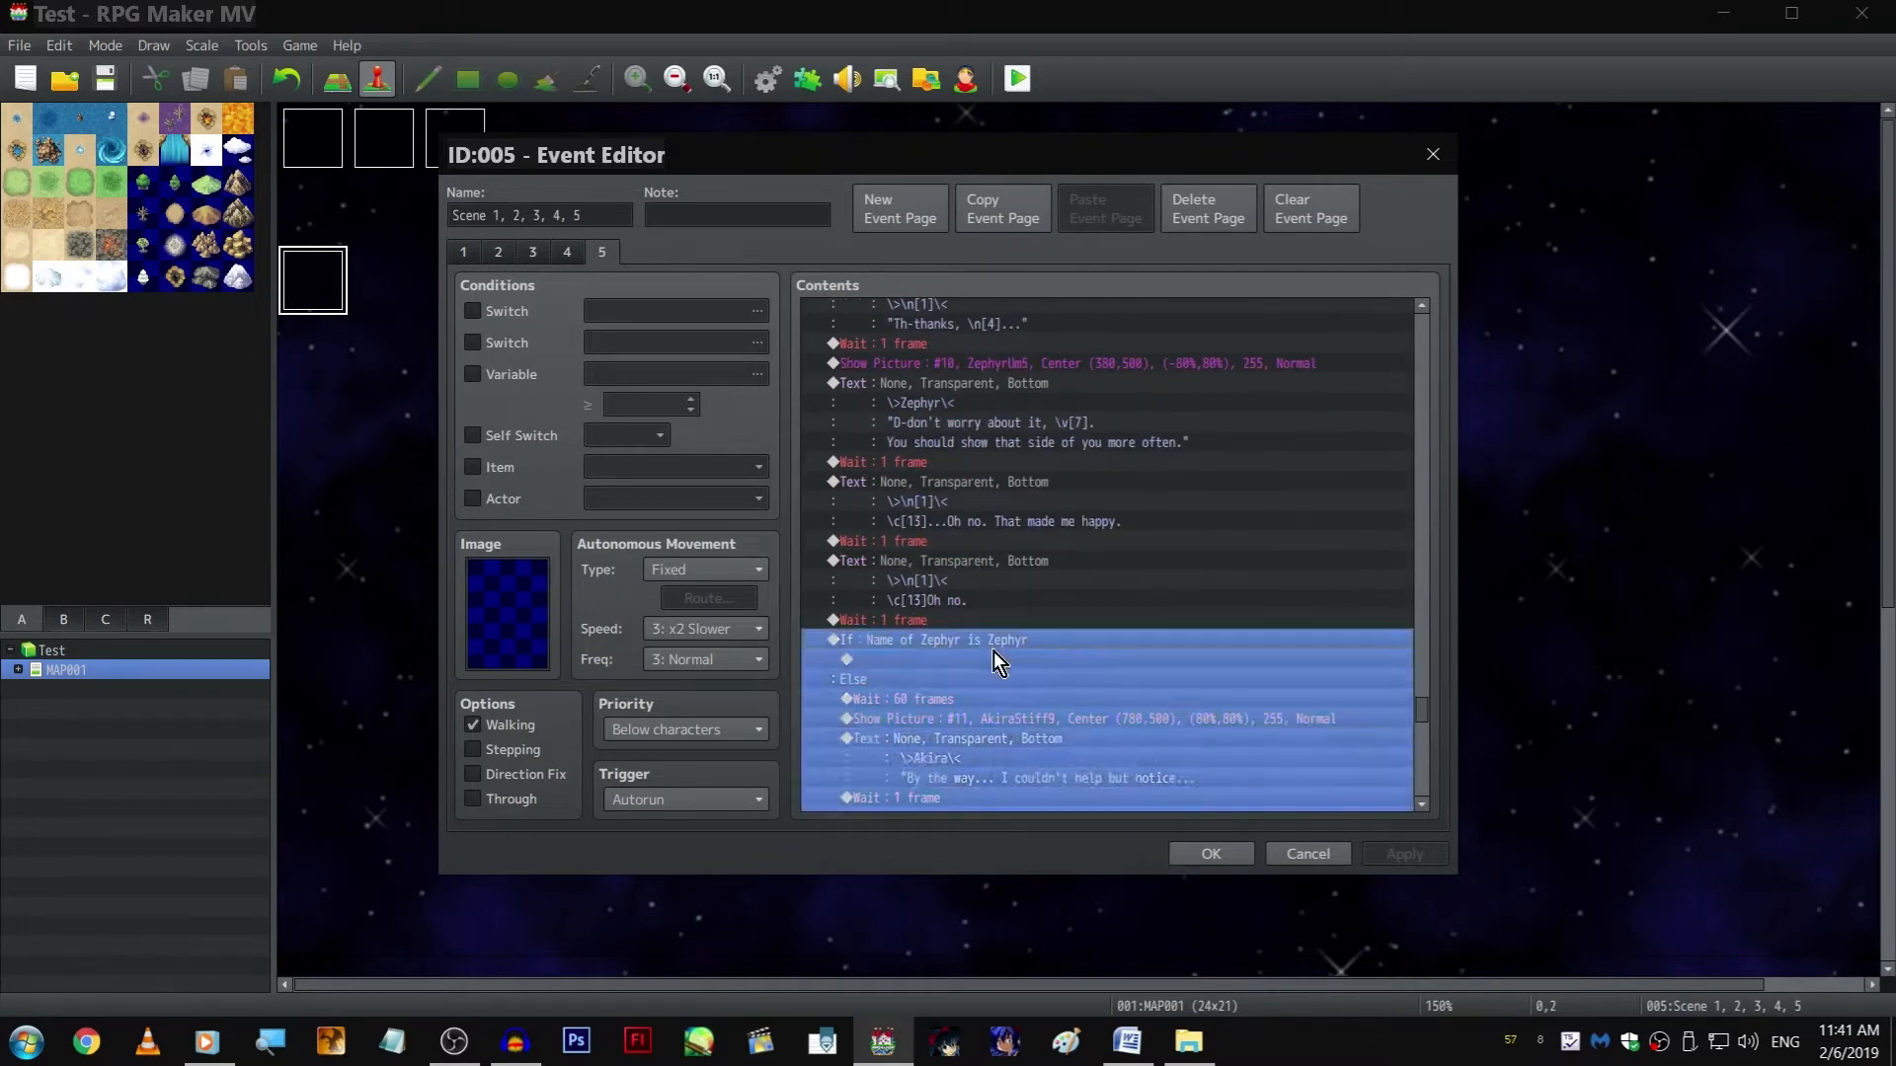
left_click(999, 660)
key("ctrl+v")
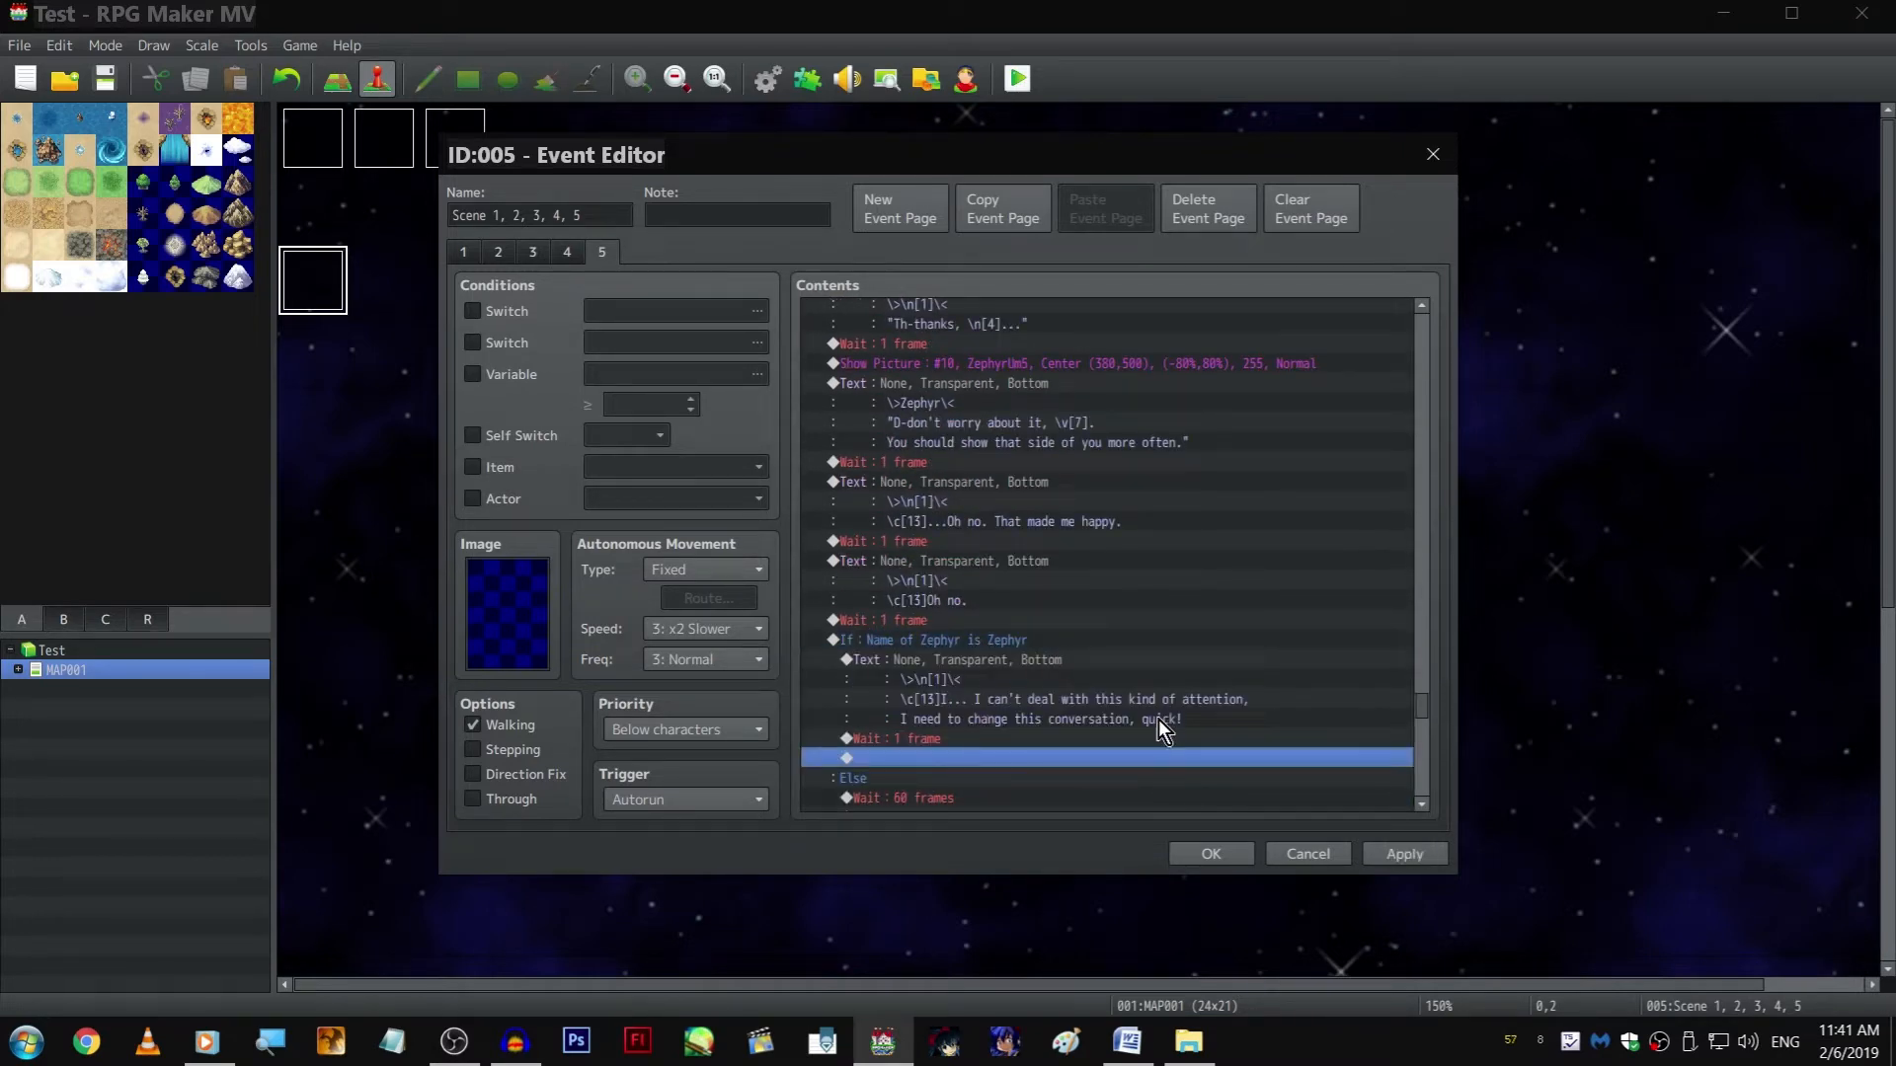
Select the empty line at the end of page 5 and accept the event changes
scroll(1133, 687, "down", 12)
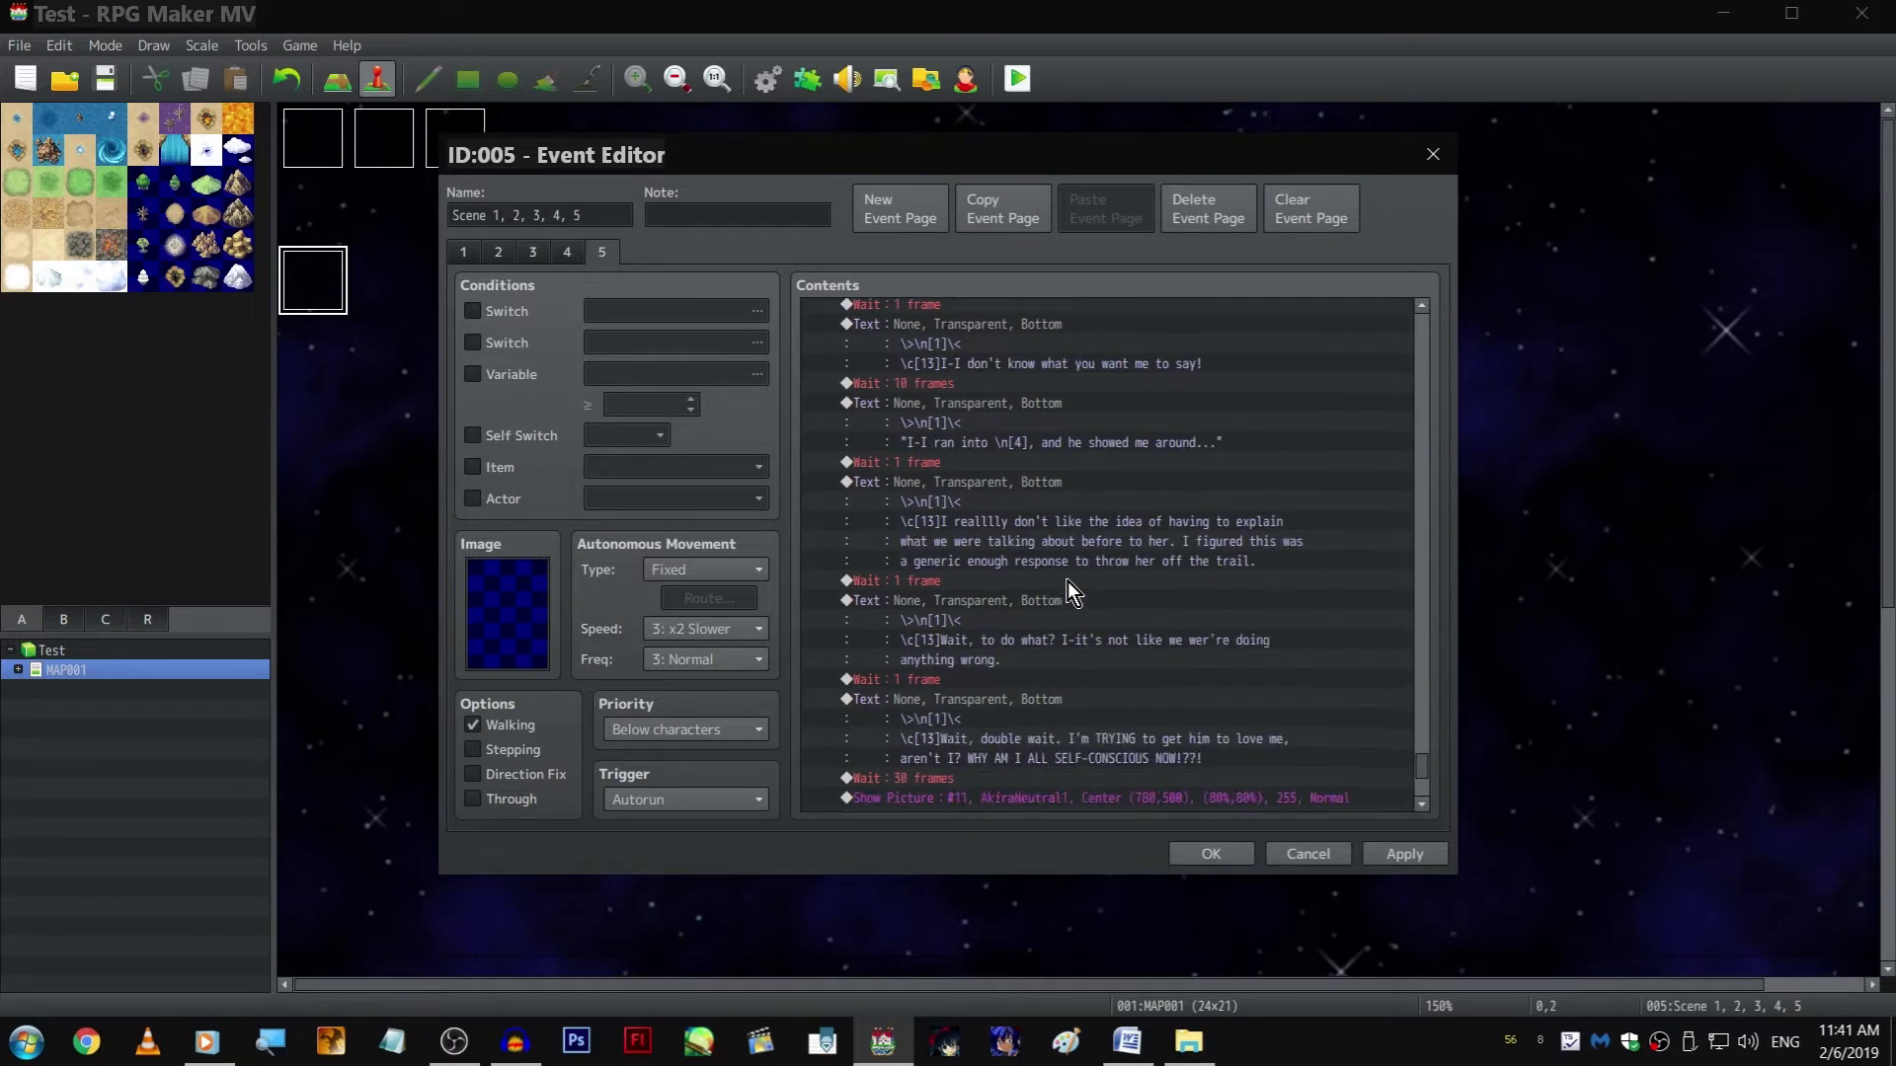
scroll(1074, 578, "down", 5)
left_click(997, 802)
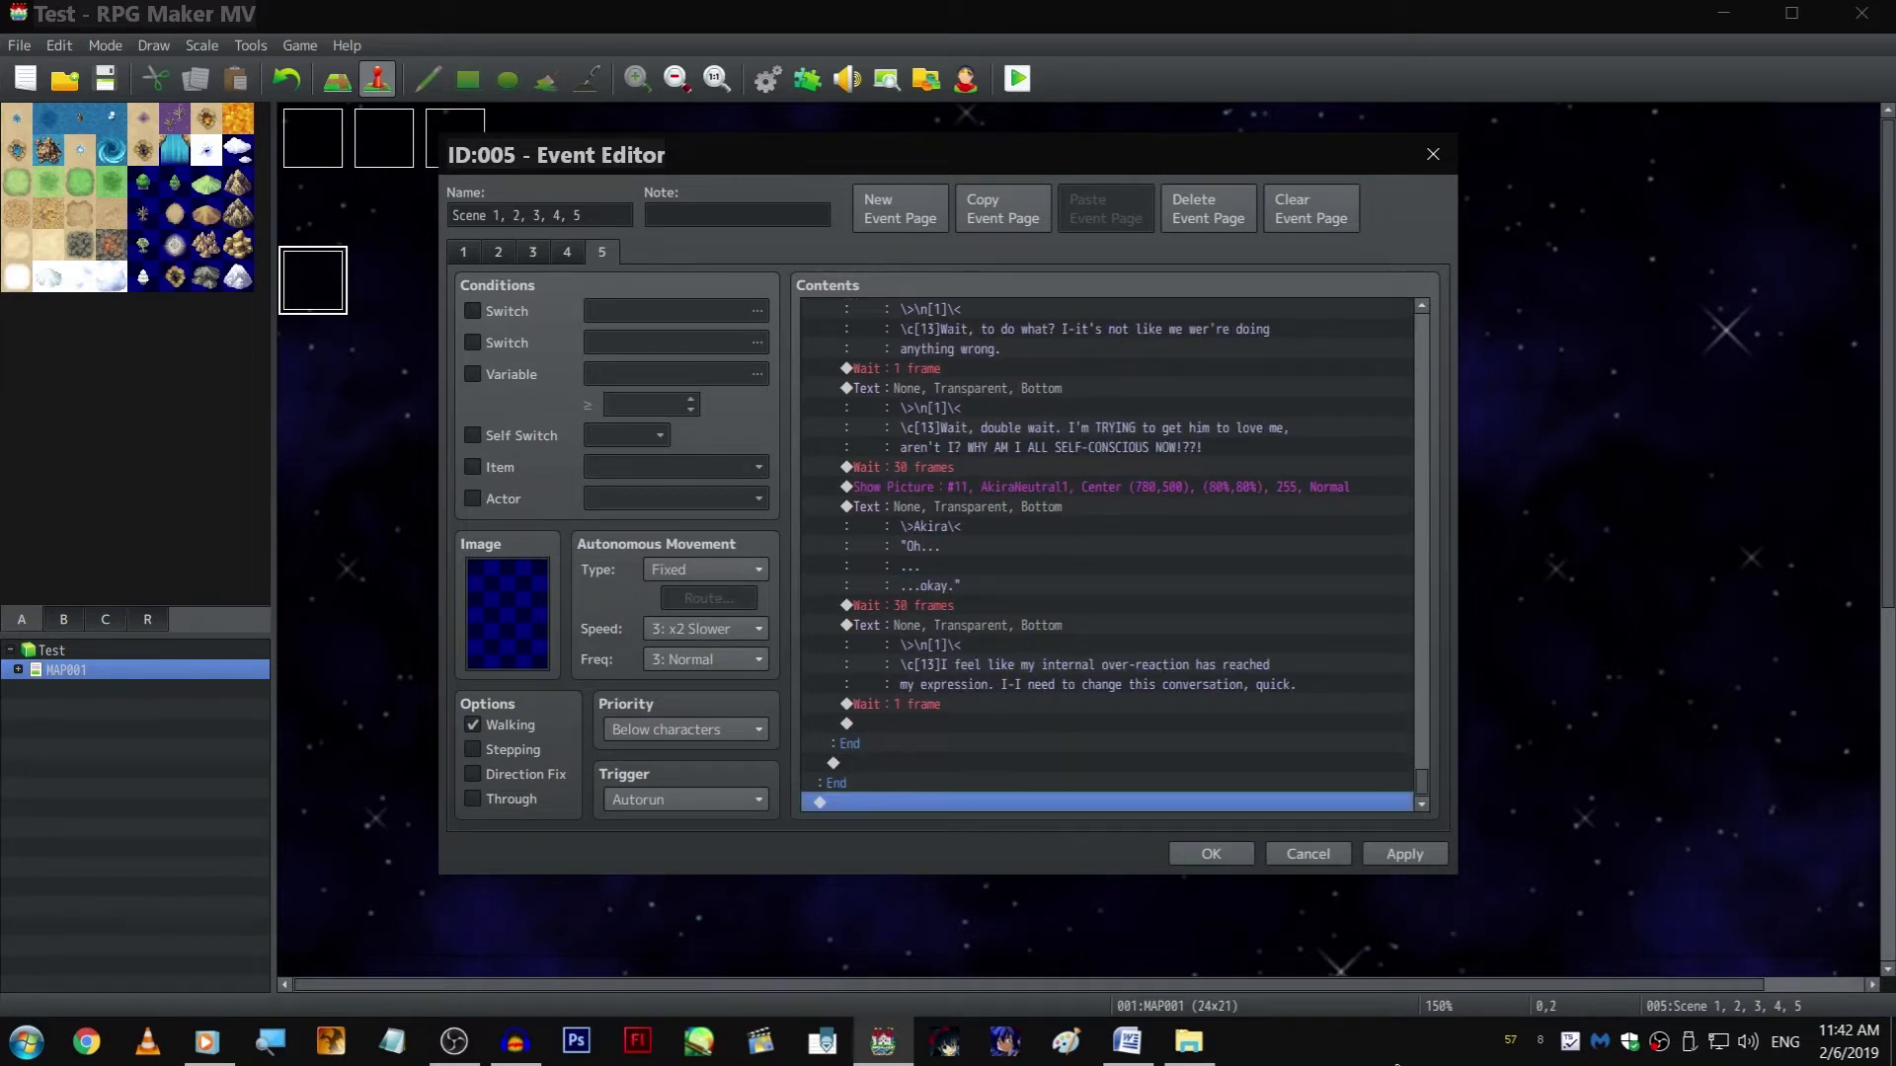
left_click(1223, 855)
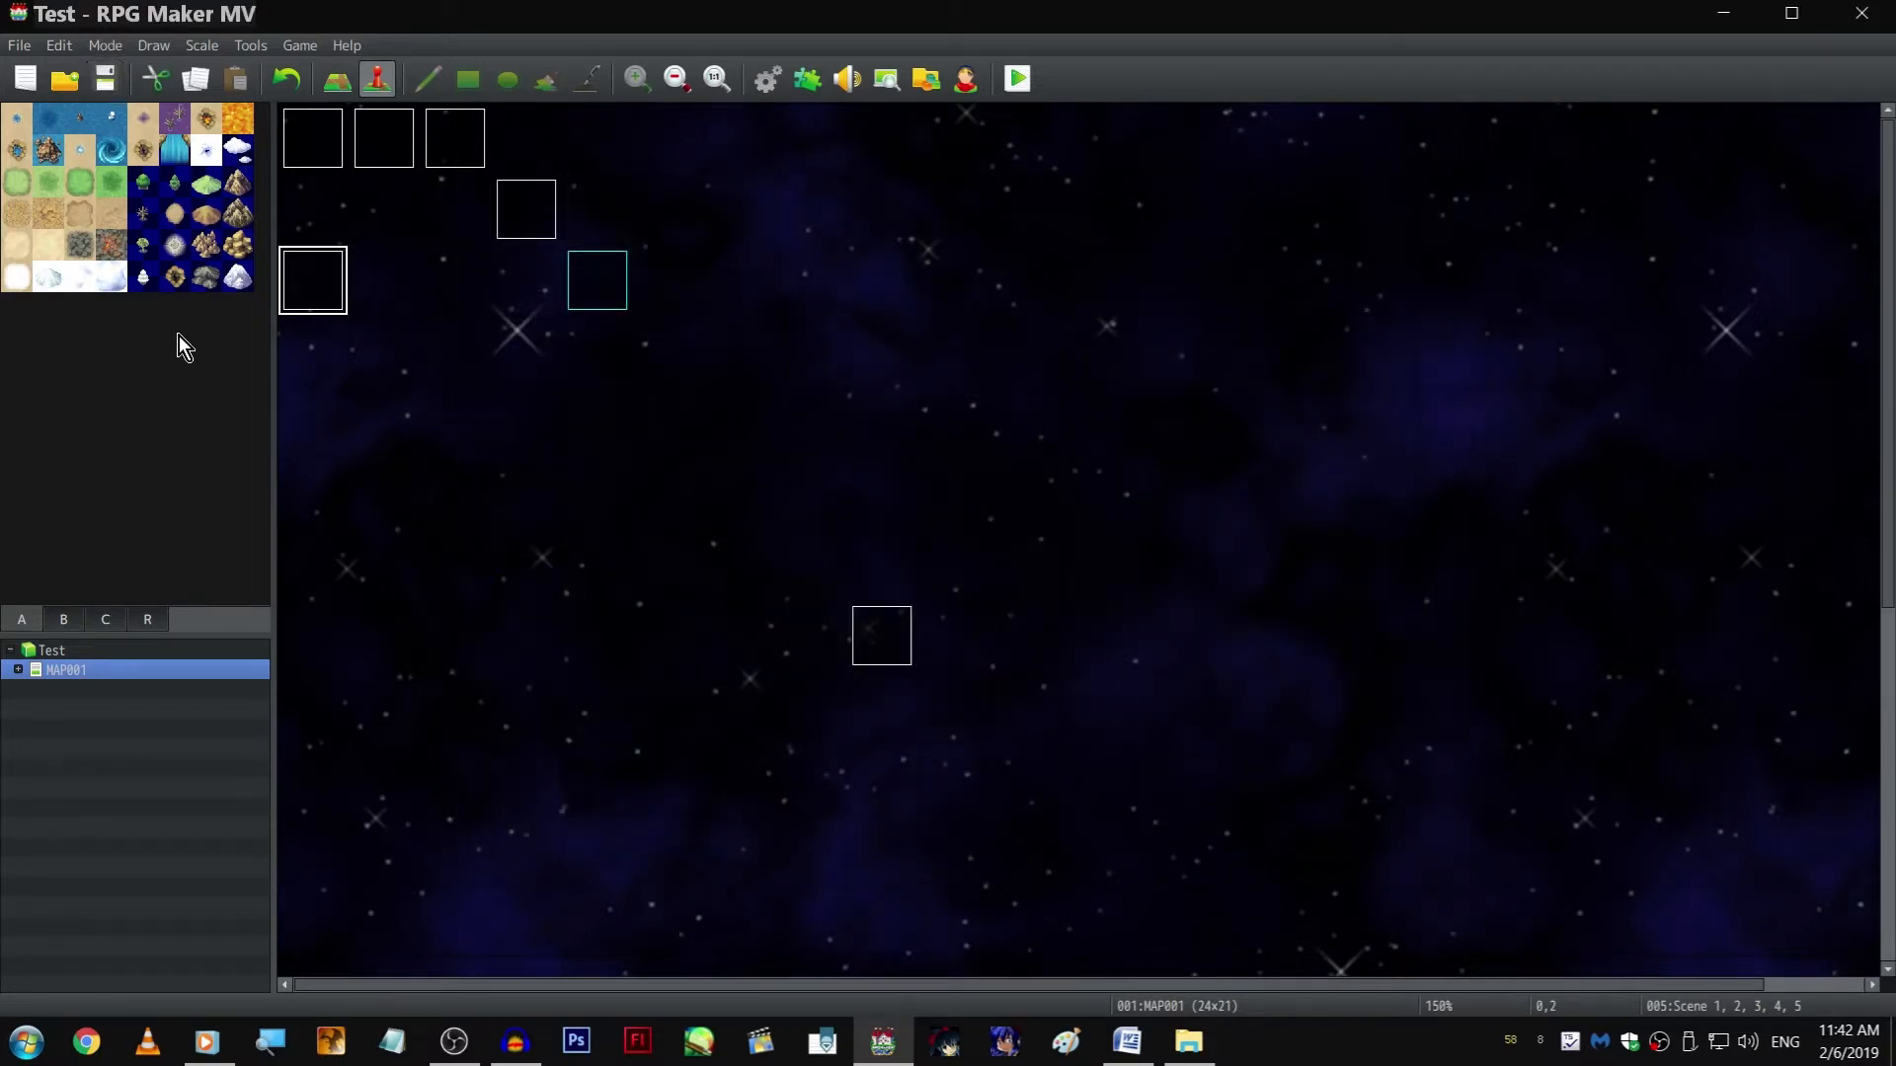
Reopen the Scene 1, 2, 3, 4, 5 event and copy the "internal over-reaction" narration to the end of page 5, outside the branches
double_click(330, 270)
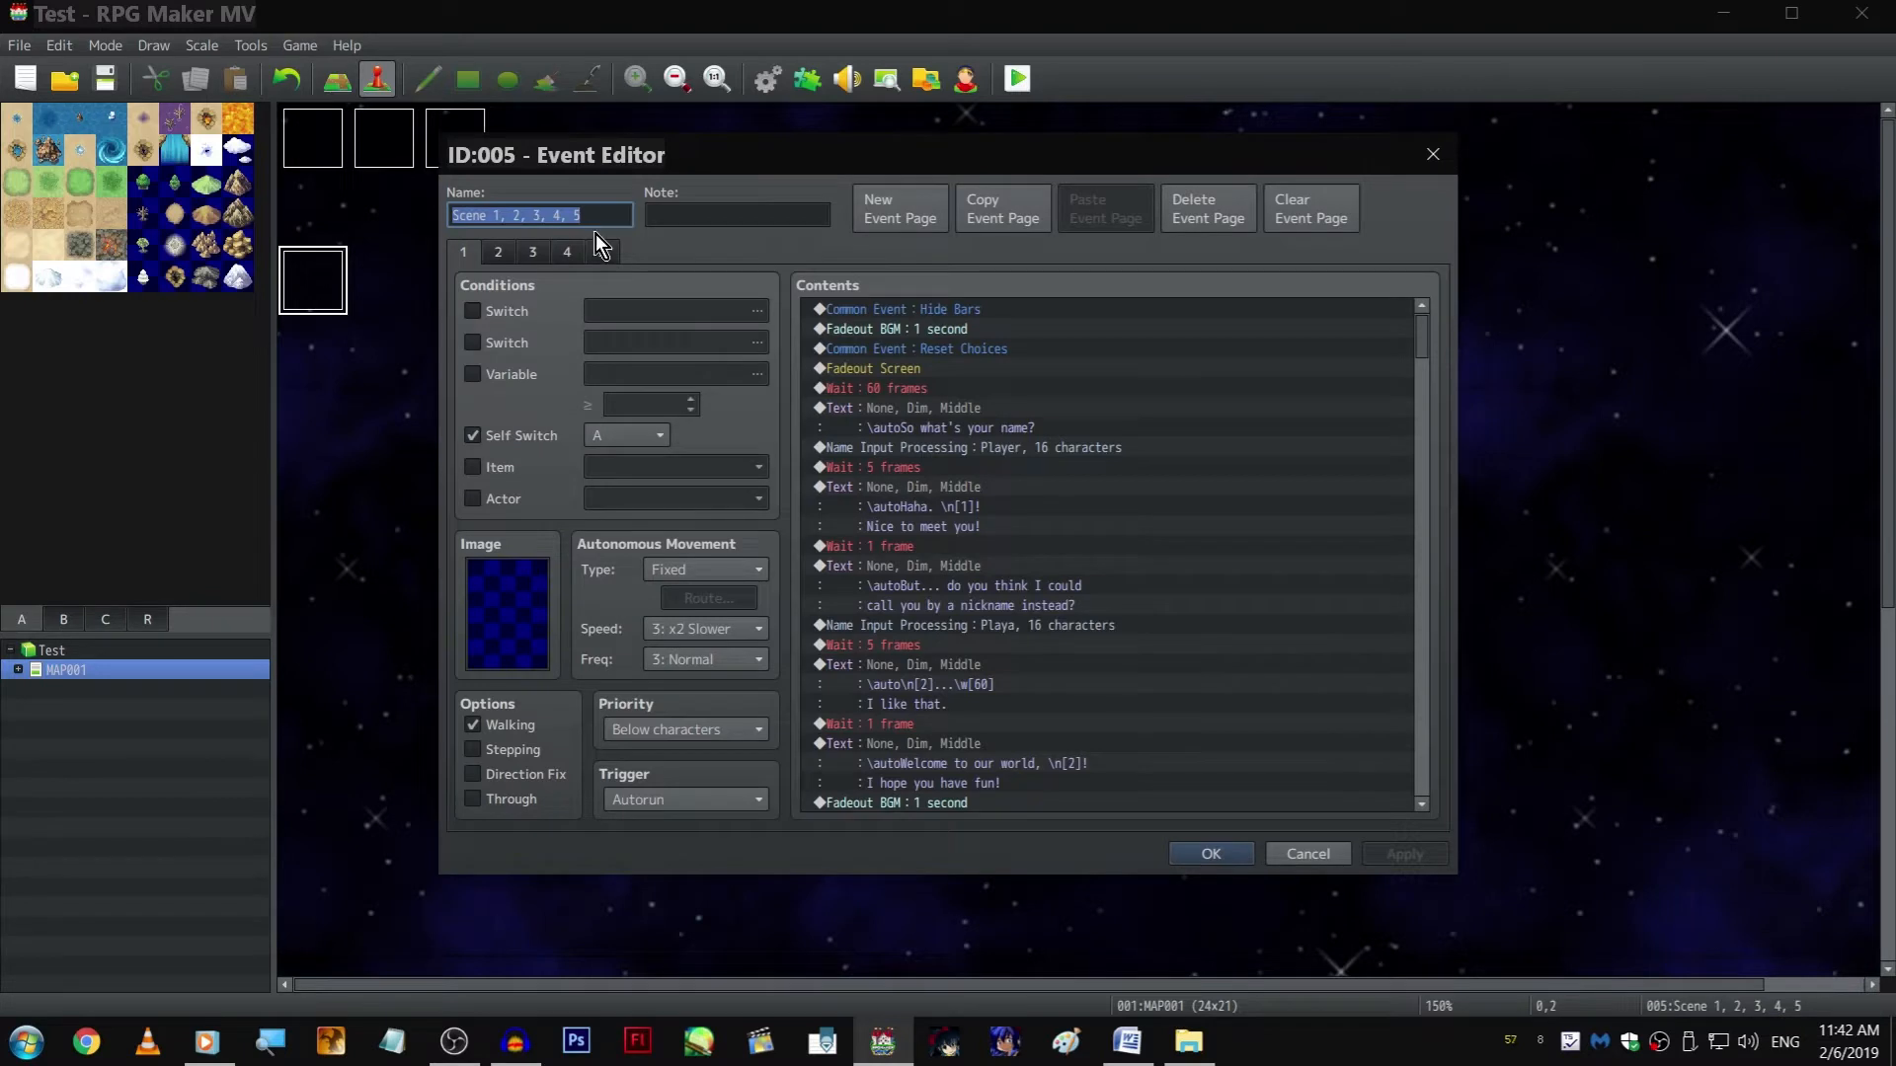
left_click(1092, 447)
key("End")
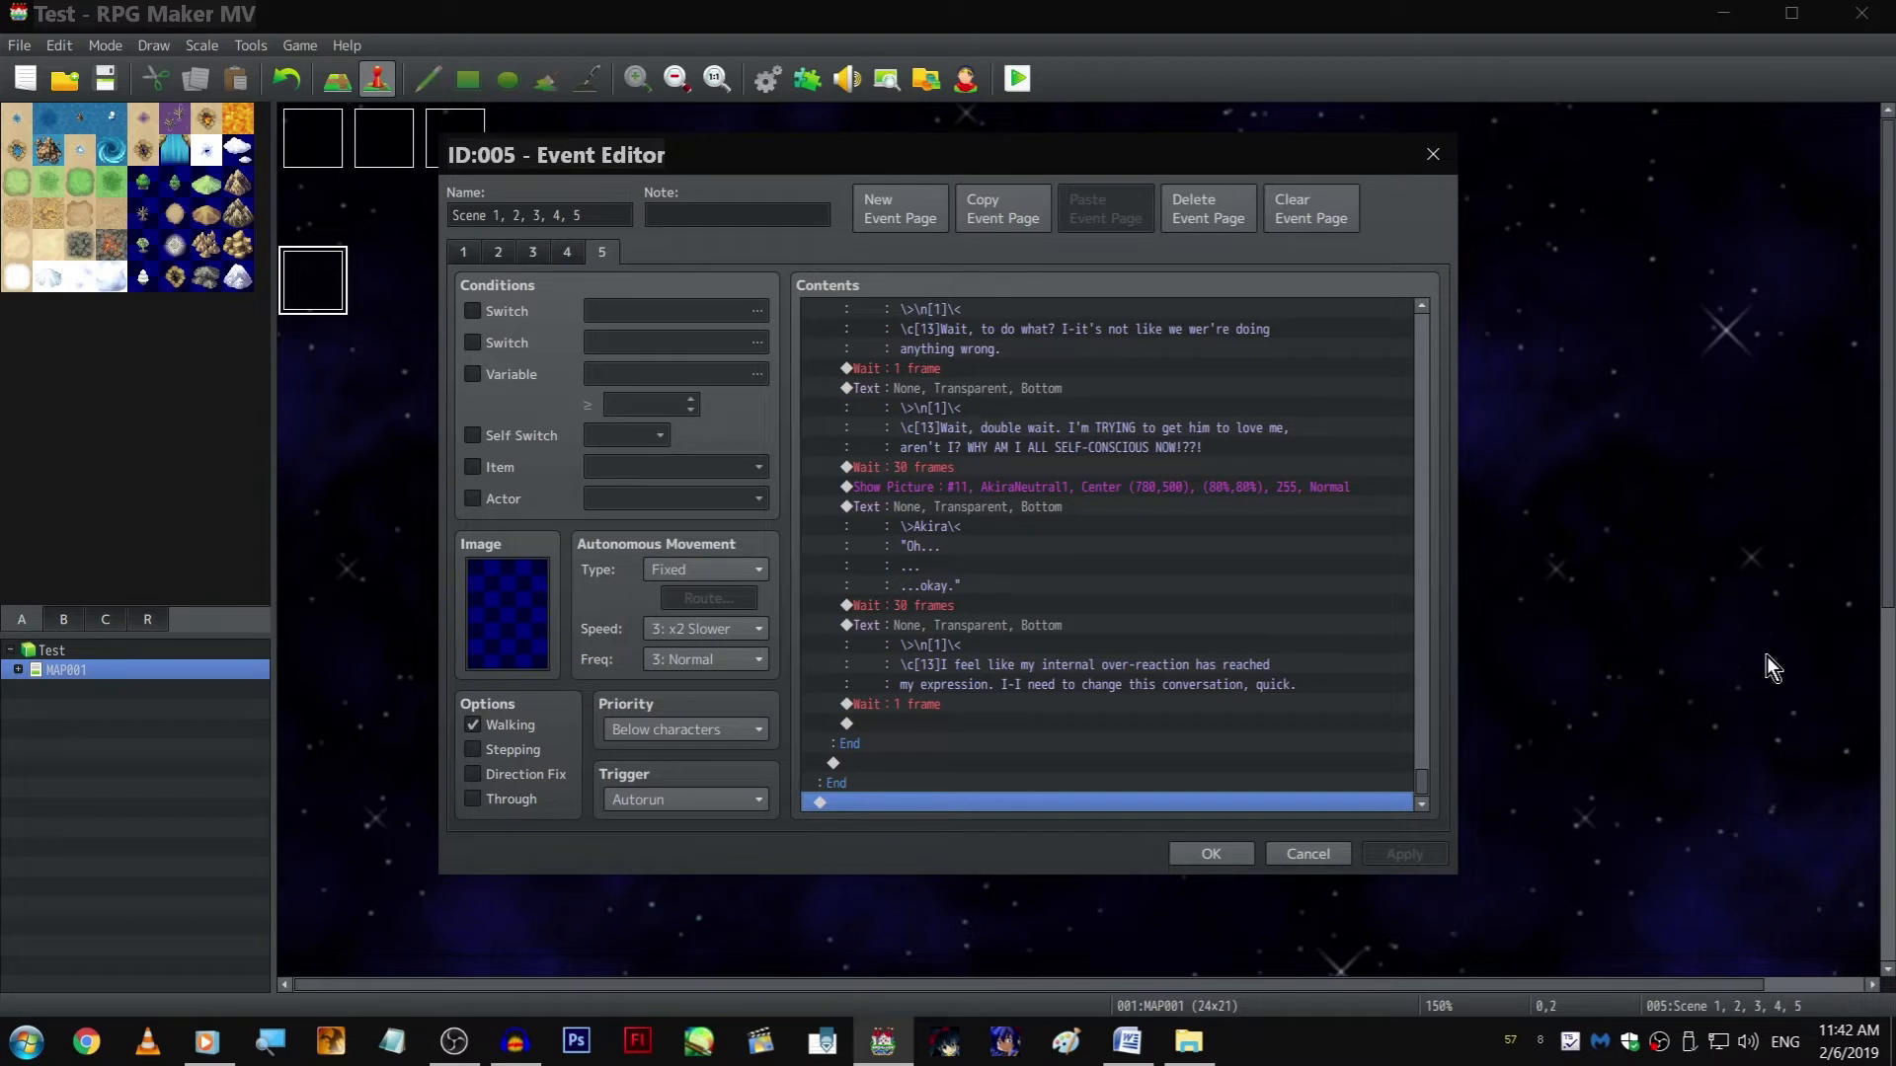
left_click(991, 660)
key("ctrl+c")
left_click(992, 800)
key("ctrl+v")
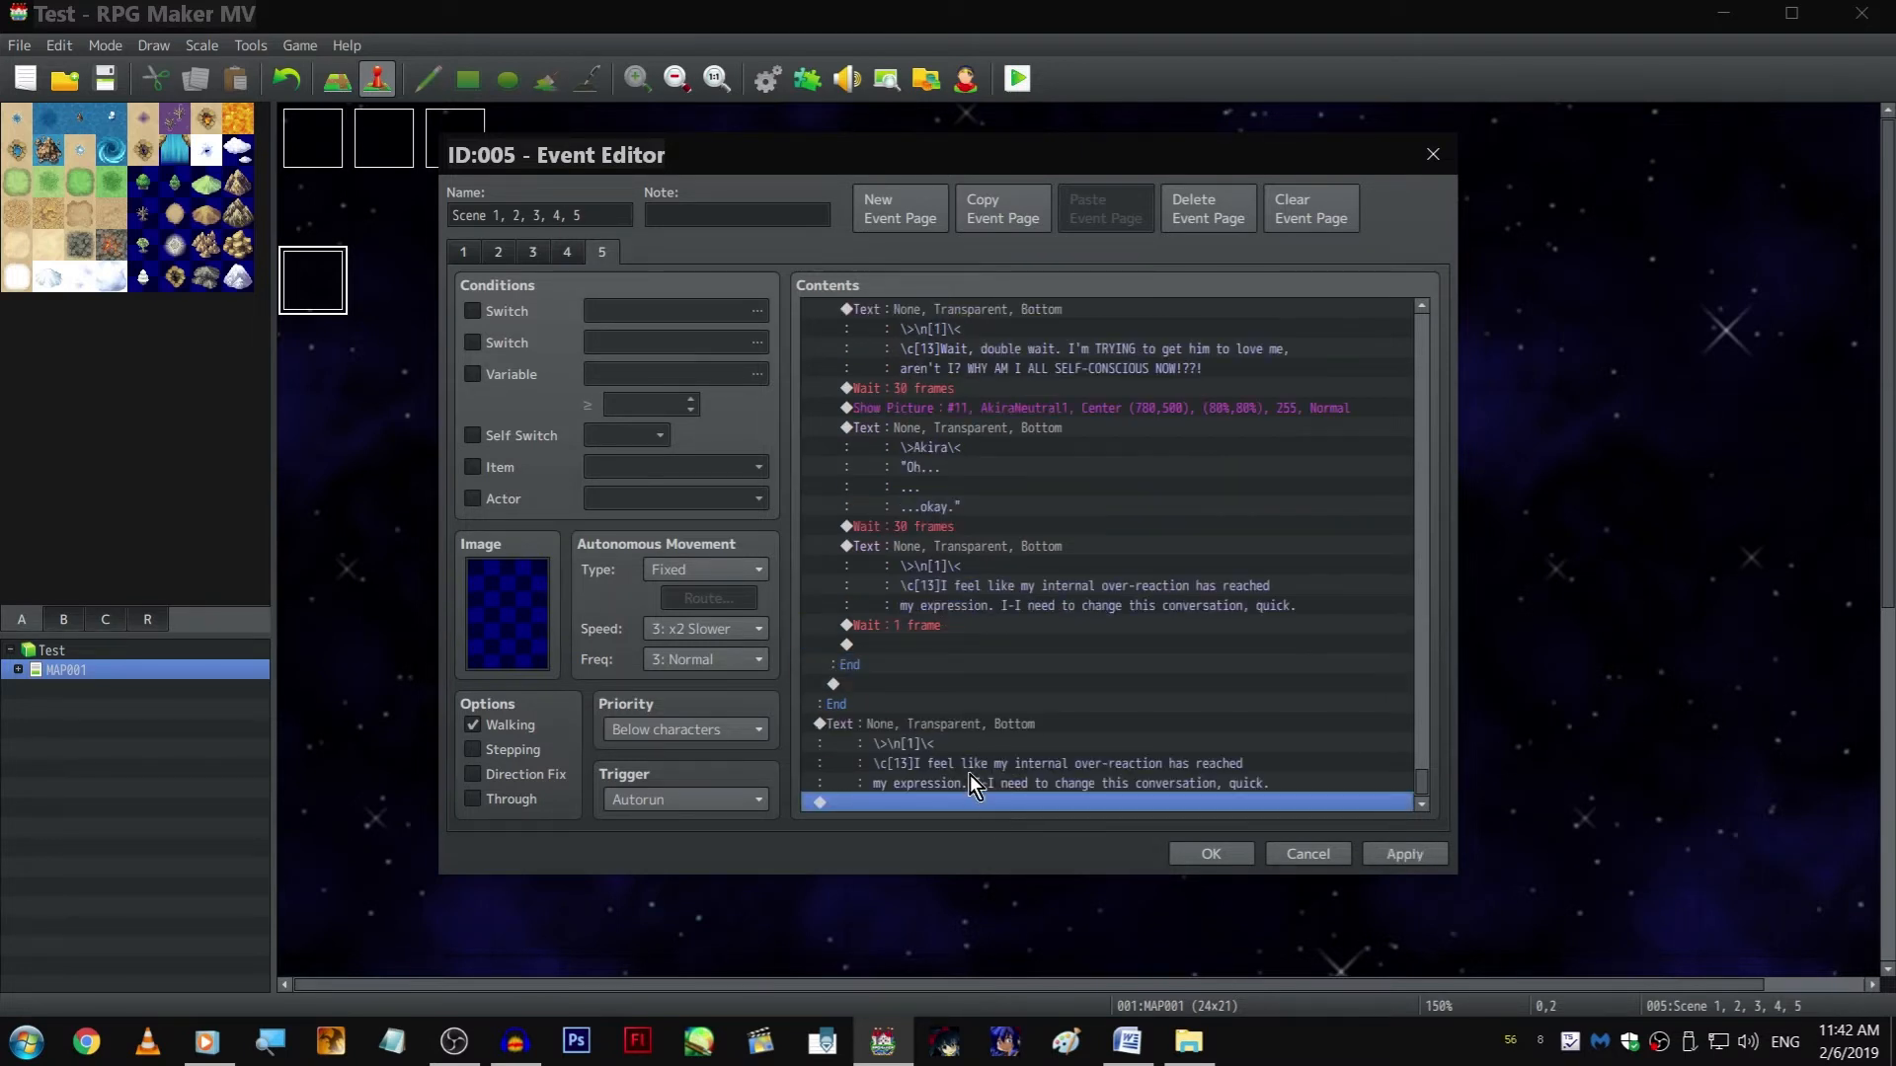
Replace the copied narration with the line "S-so, this event, i-it's a school festival, right?", keeping the \>\n[1]\< name tag
double_click(967, 726)
left_click(1018, 505, "shift")
key("shift+Left")
key("shift+Left")
key("shift+Left")
key("shift+Left")
key("shift+Left")
key("shift+Left")
key("shift+Left")
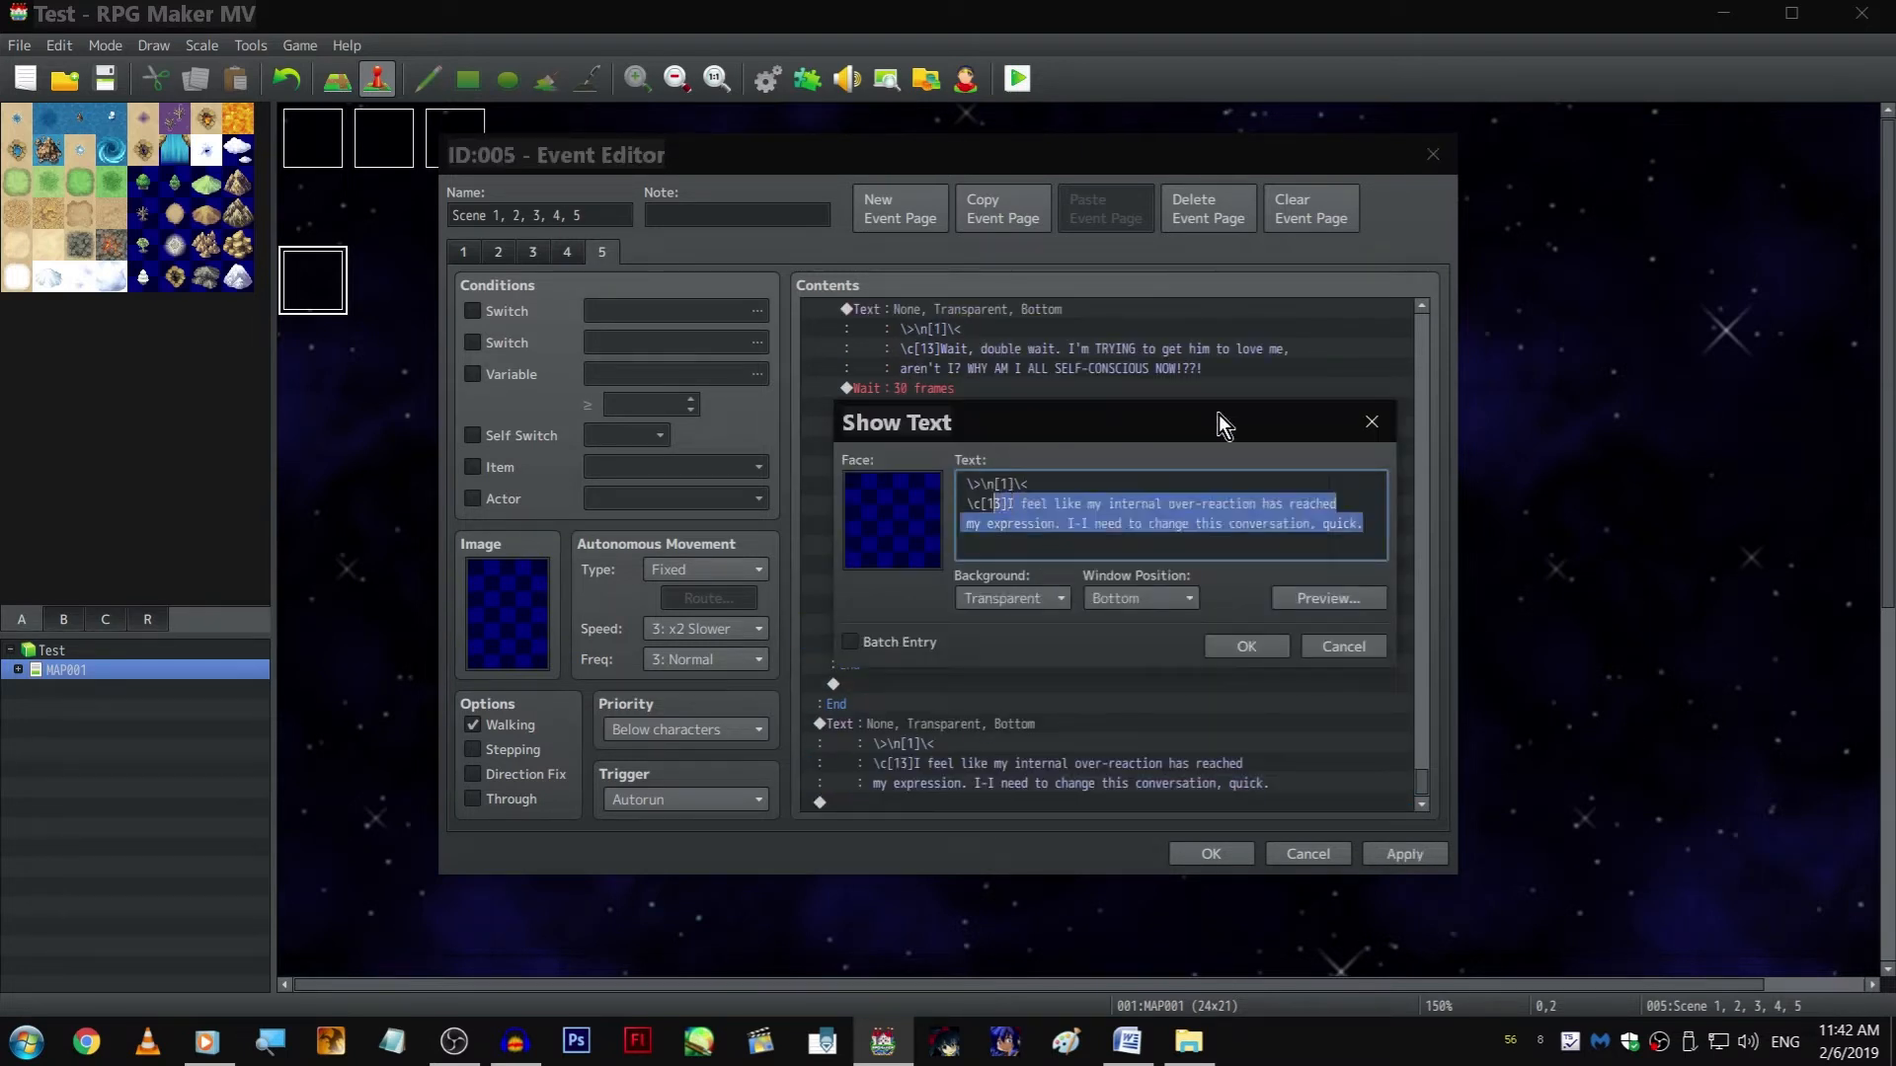
type("\"Ss")
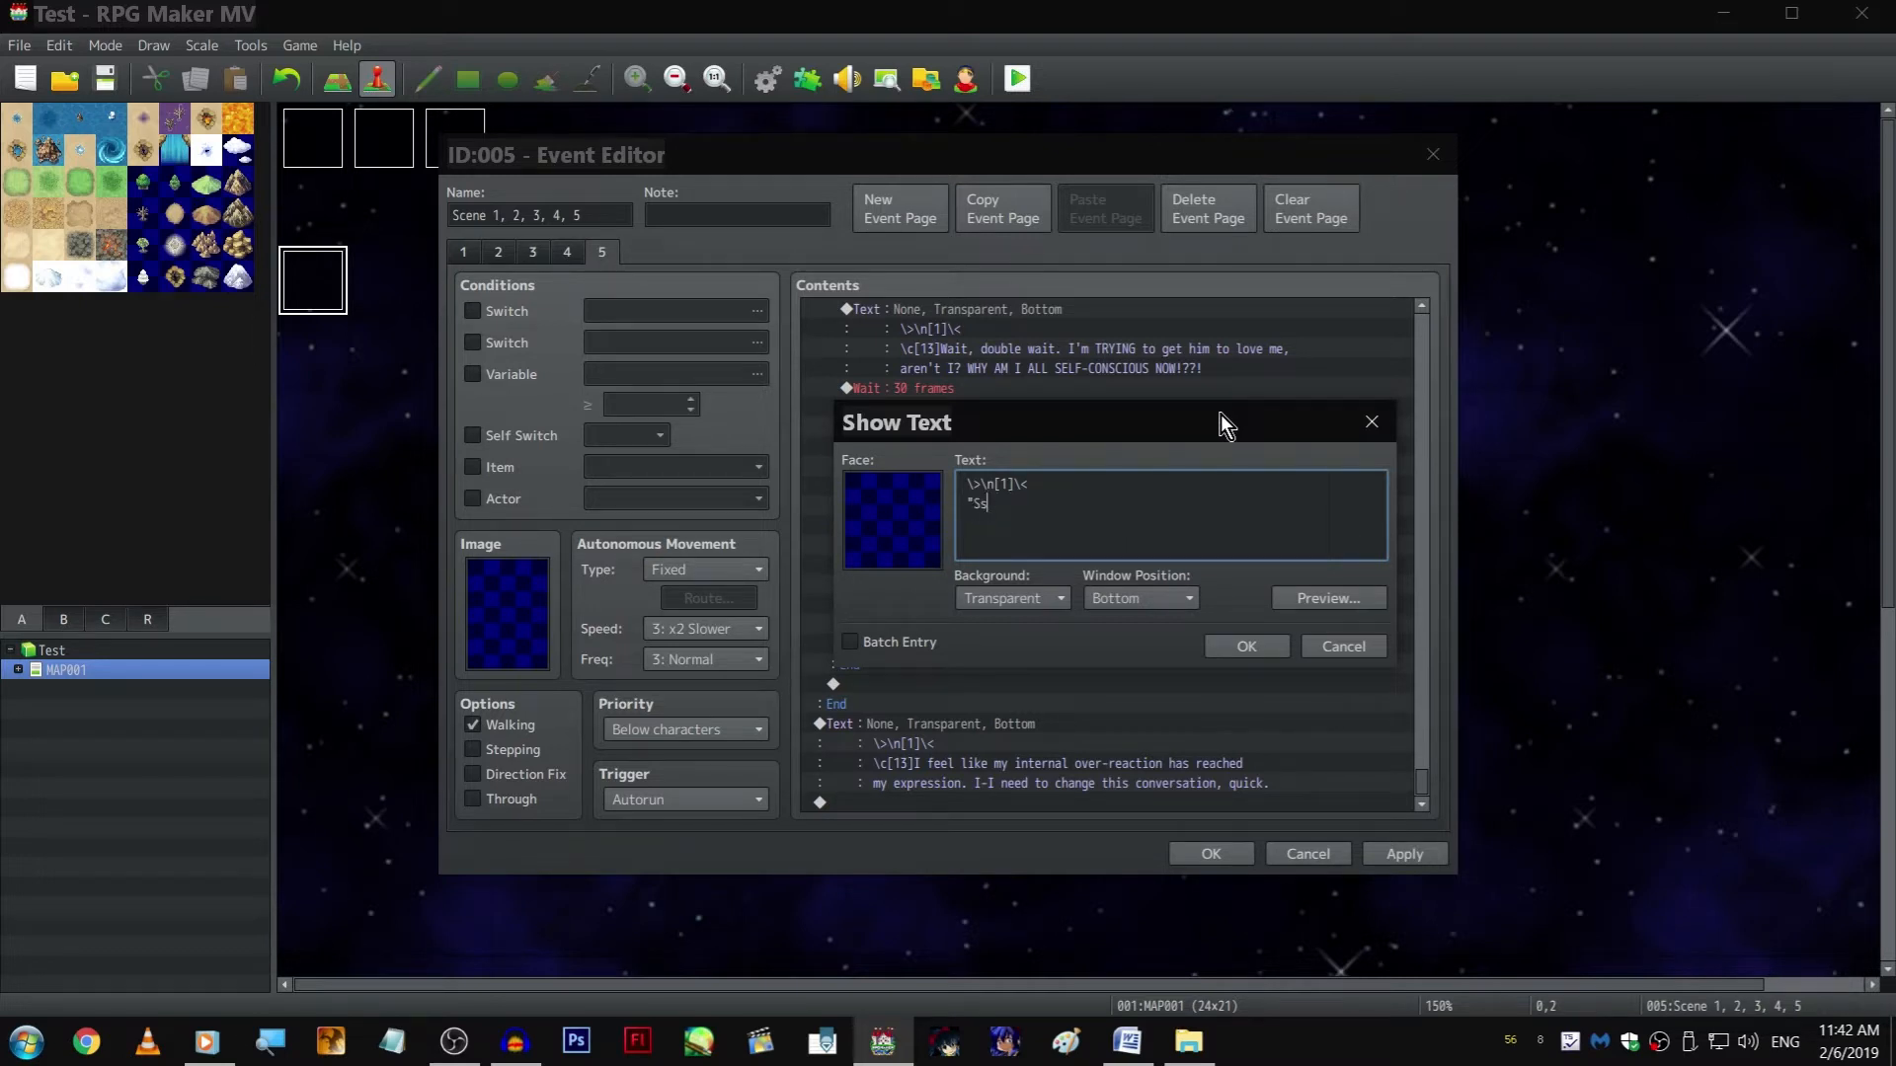
key("BackSpace")
type("-so, this event, i-it's a school festival, right?\"")
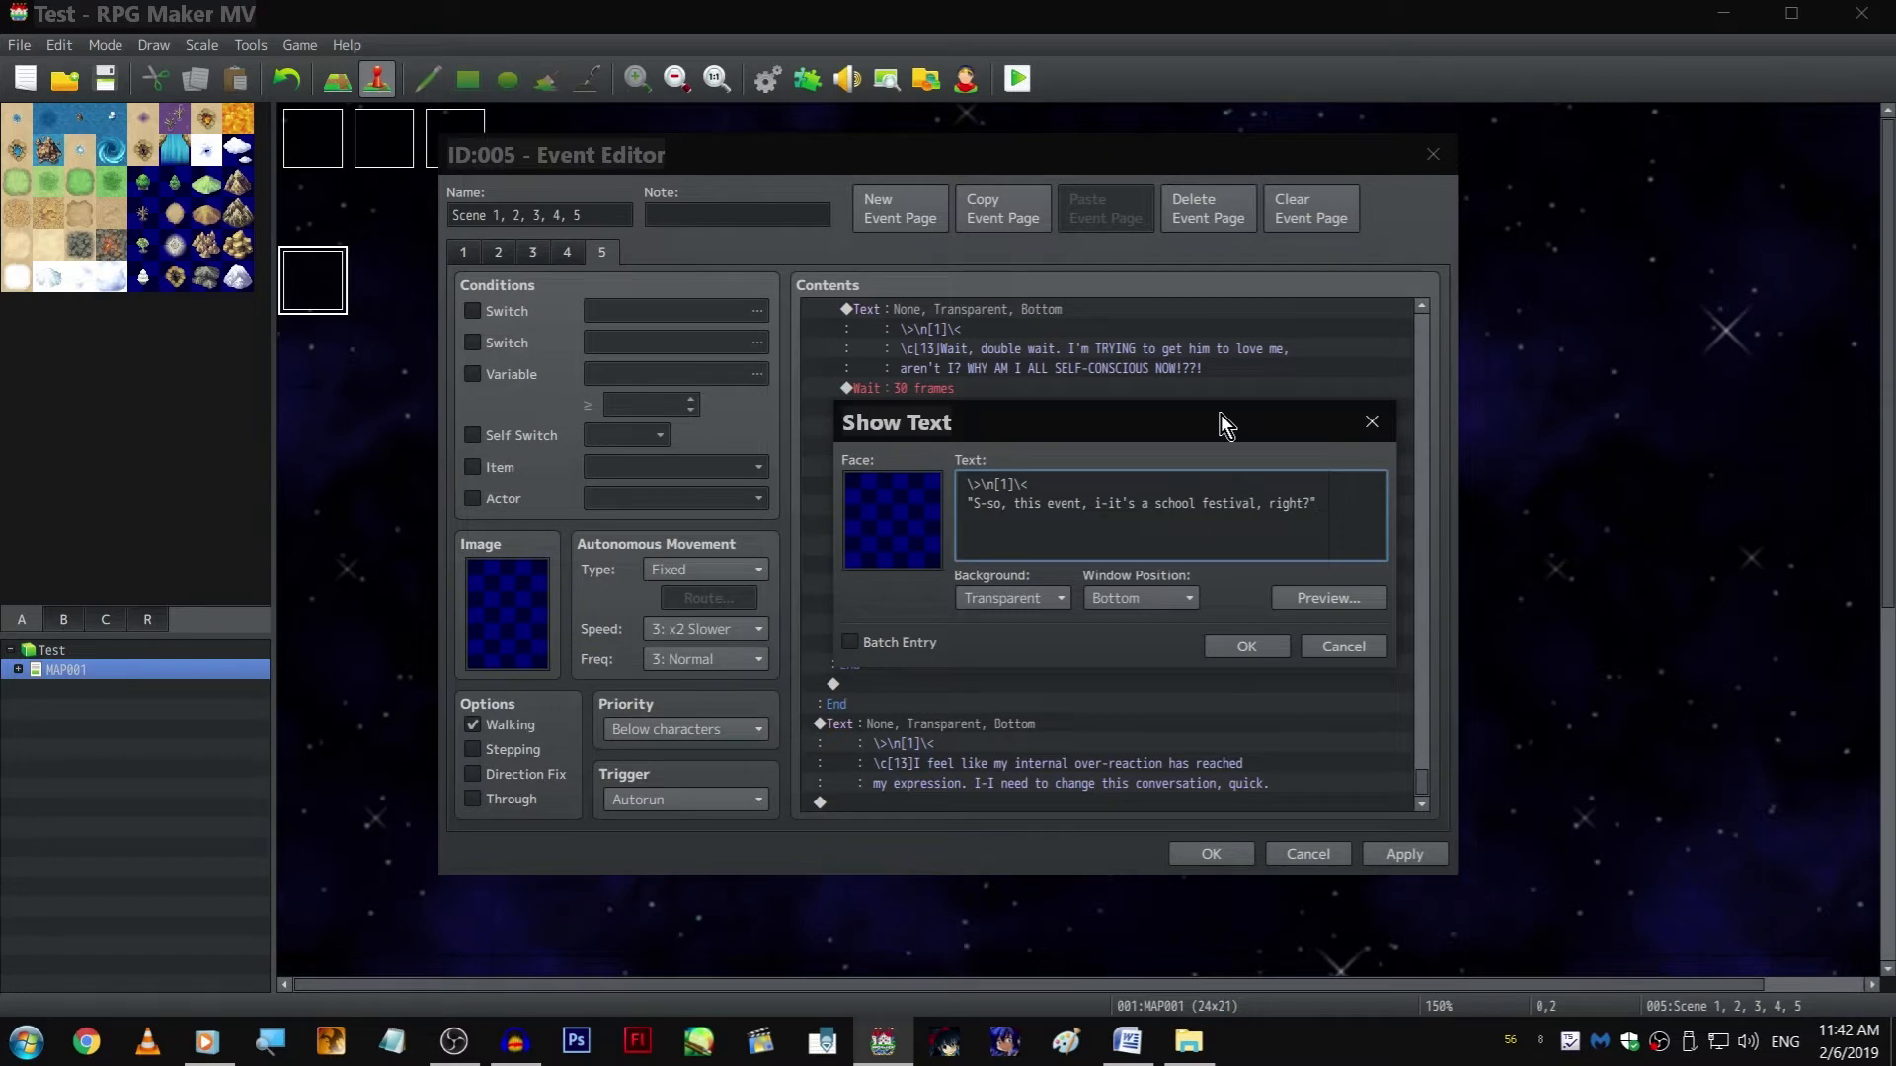
key("ctrl+Return")
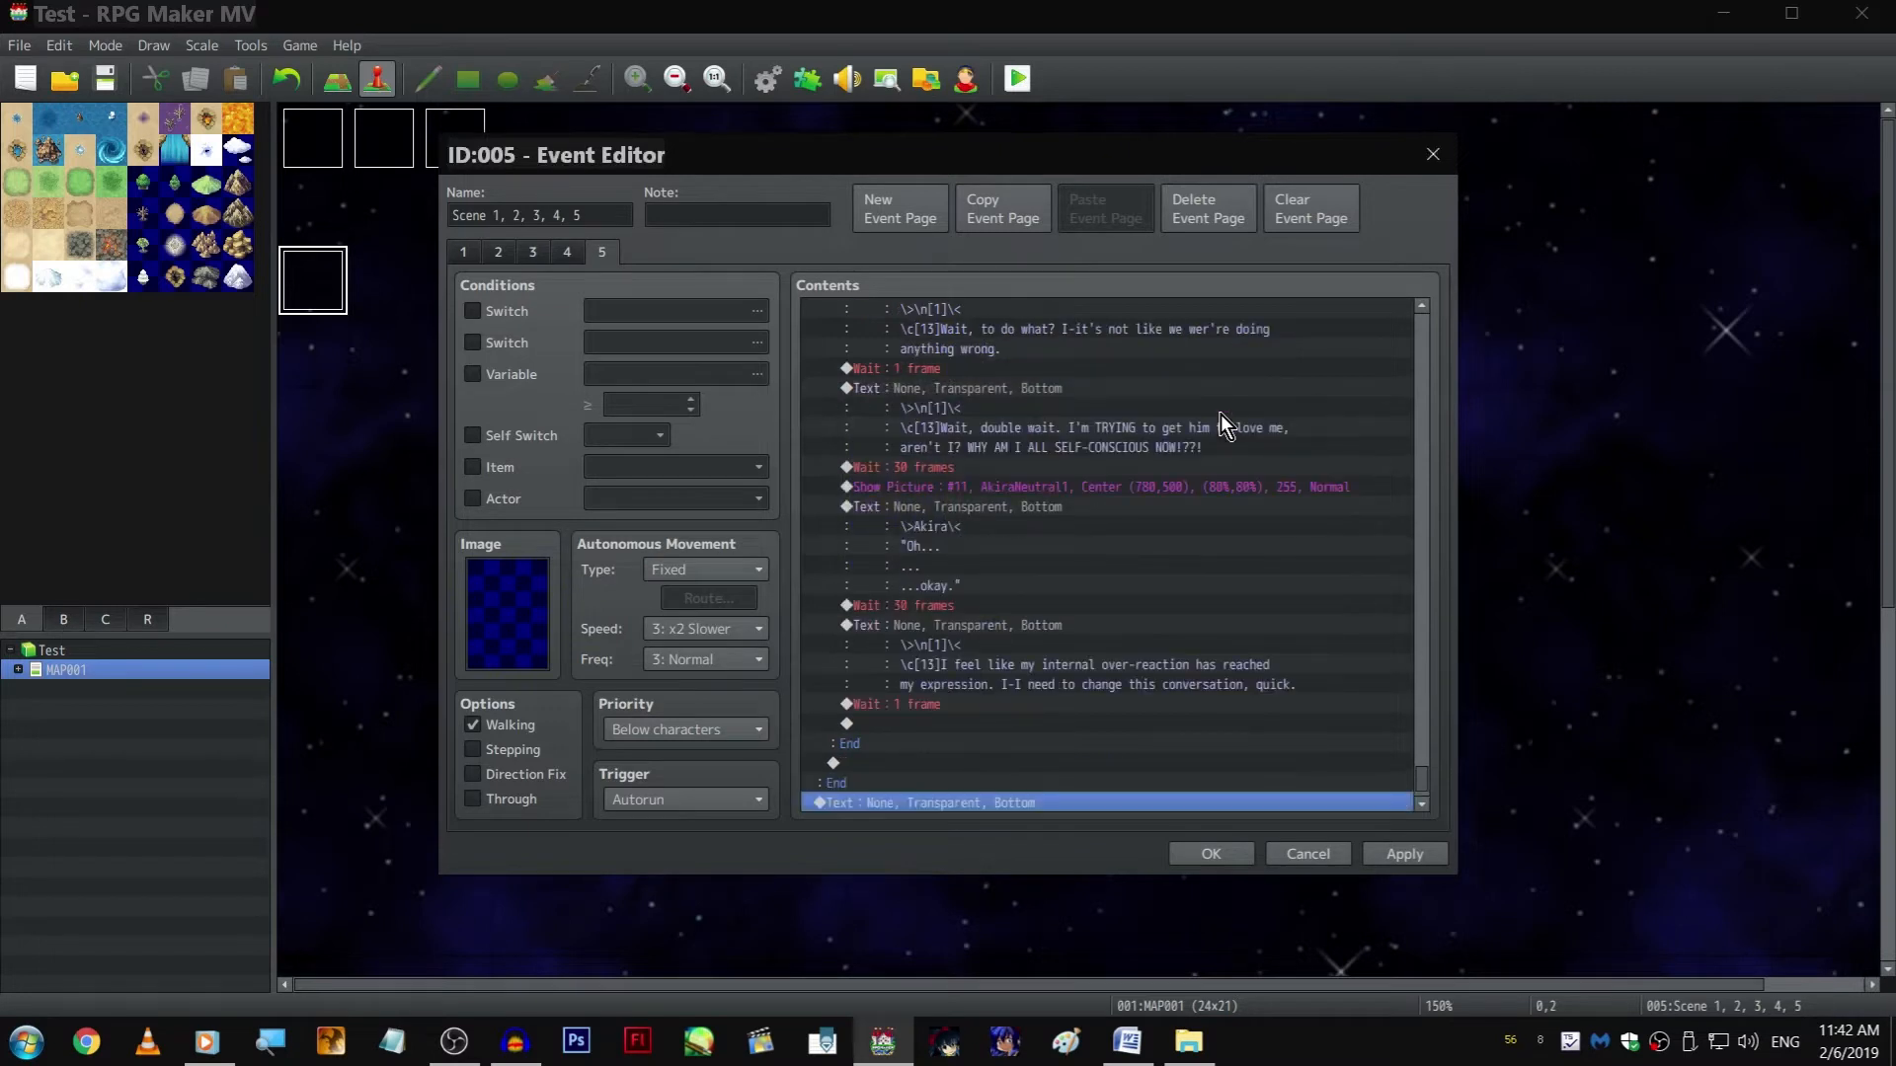
Copy the 1-frame Wait from the Akira branch and paste it before and after the school festival line
left_click(1118, 644)
key("ctrl+c")
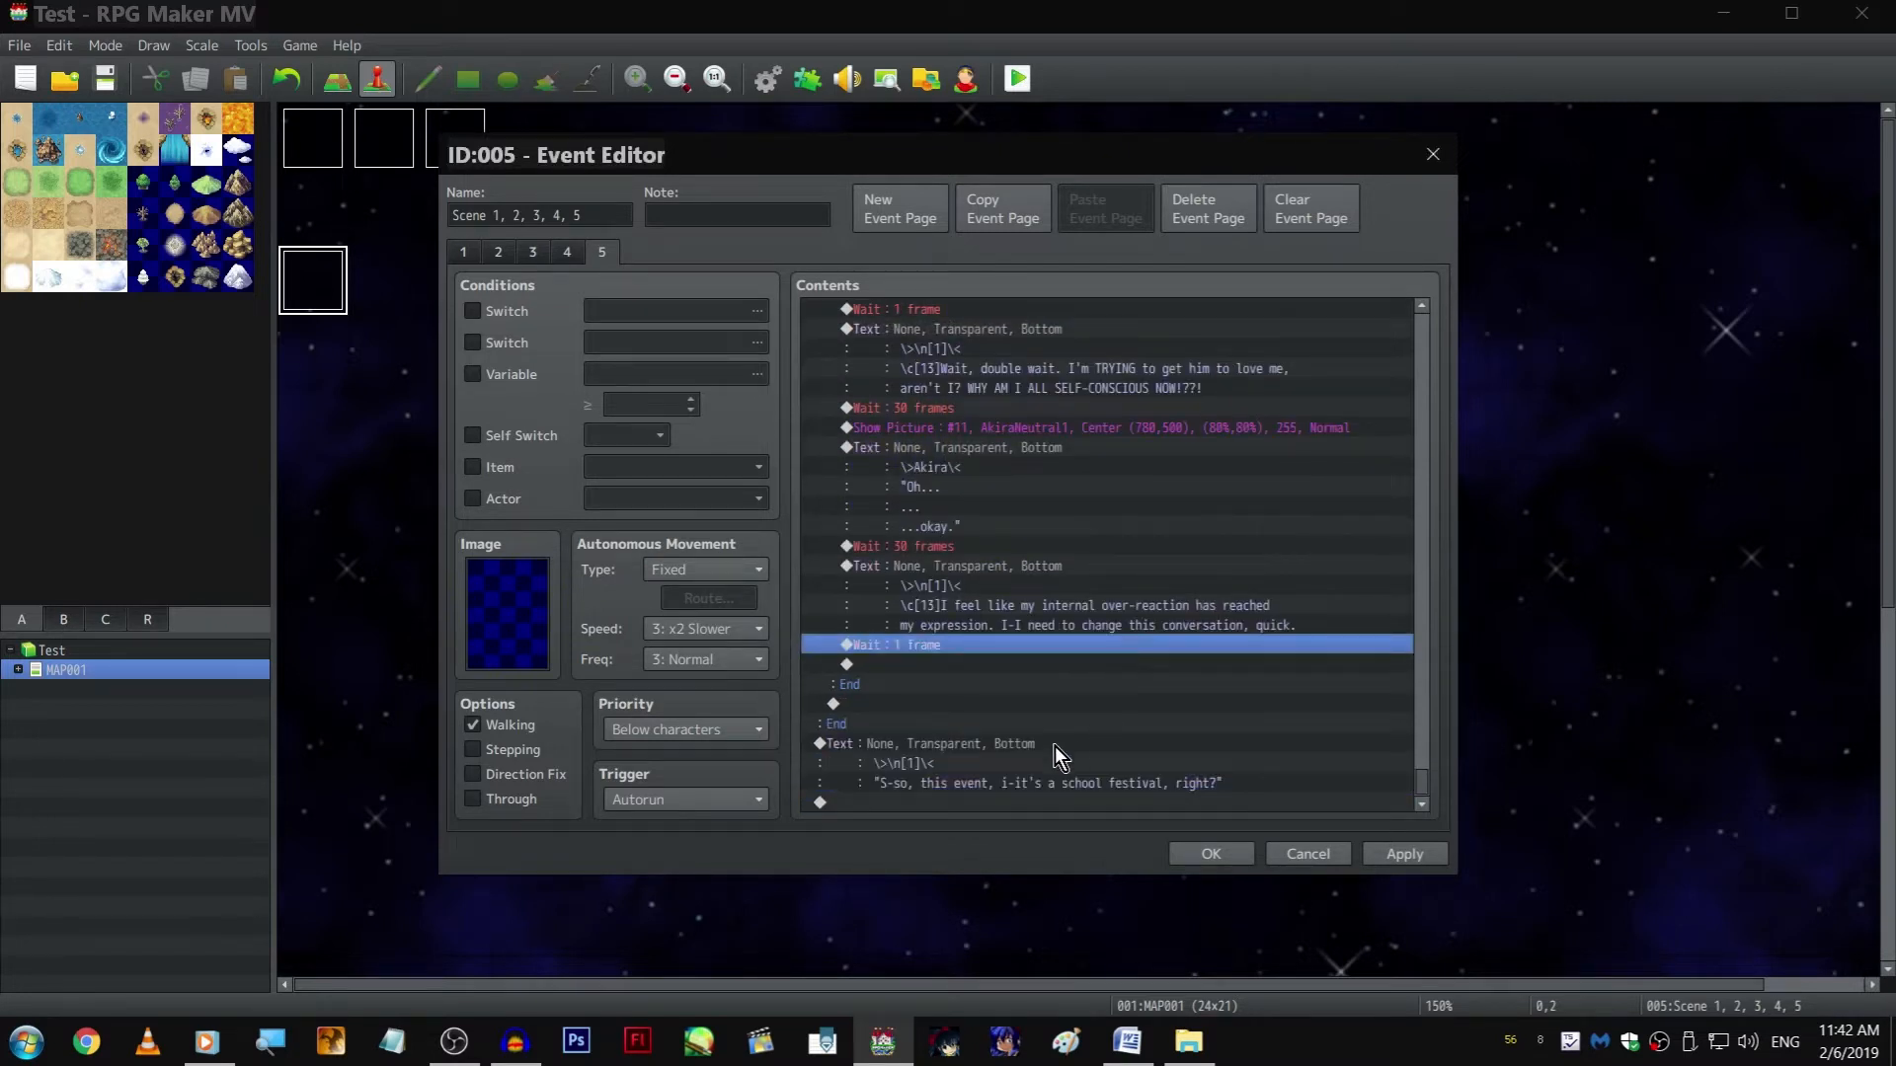
left_click(1054, 744)
key("ctrl+v")
key("Down")
key("ctrl+v")
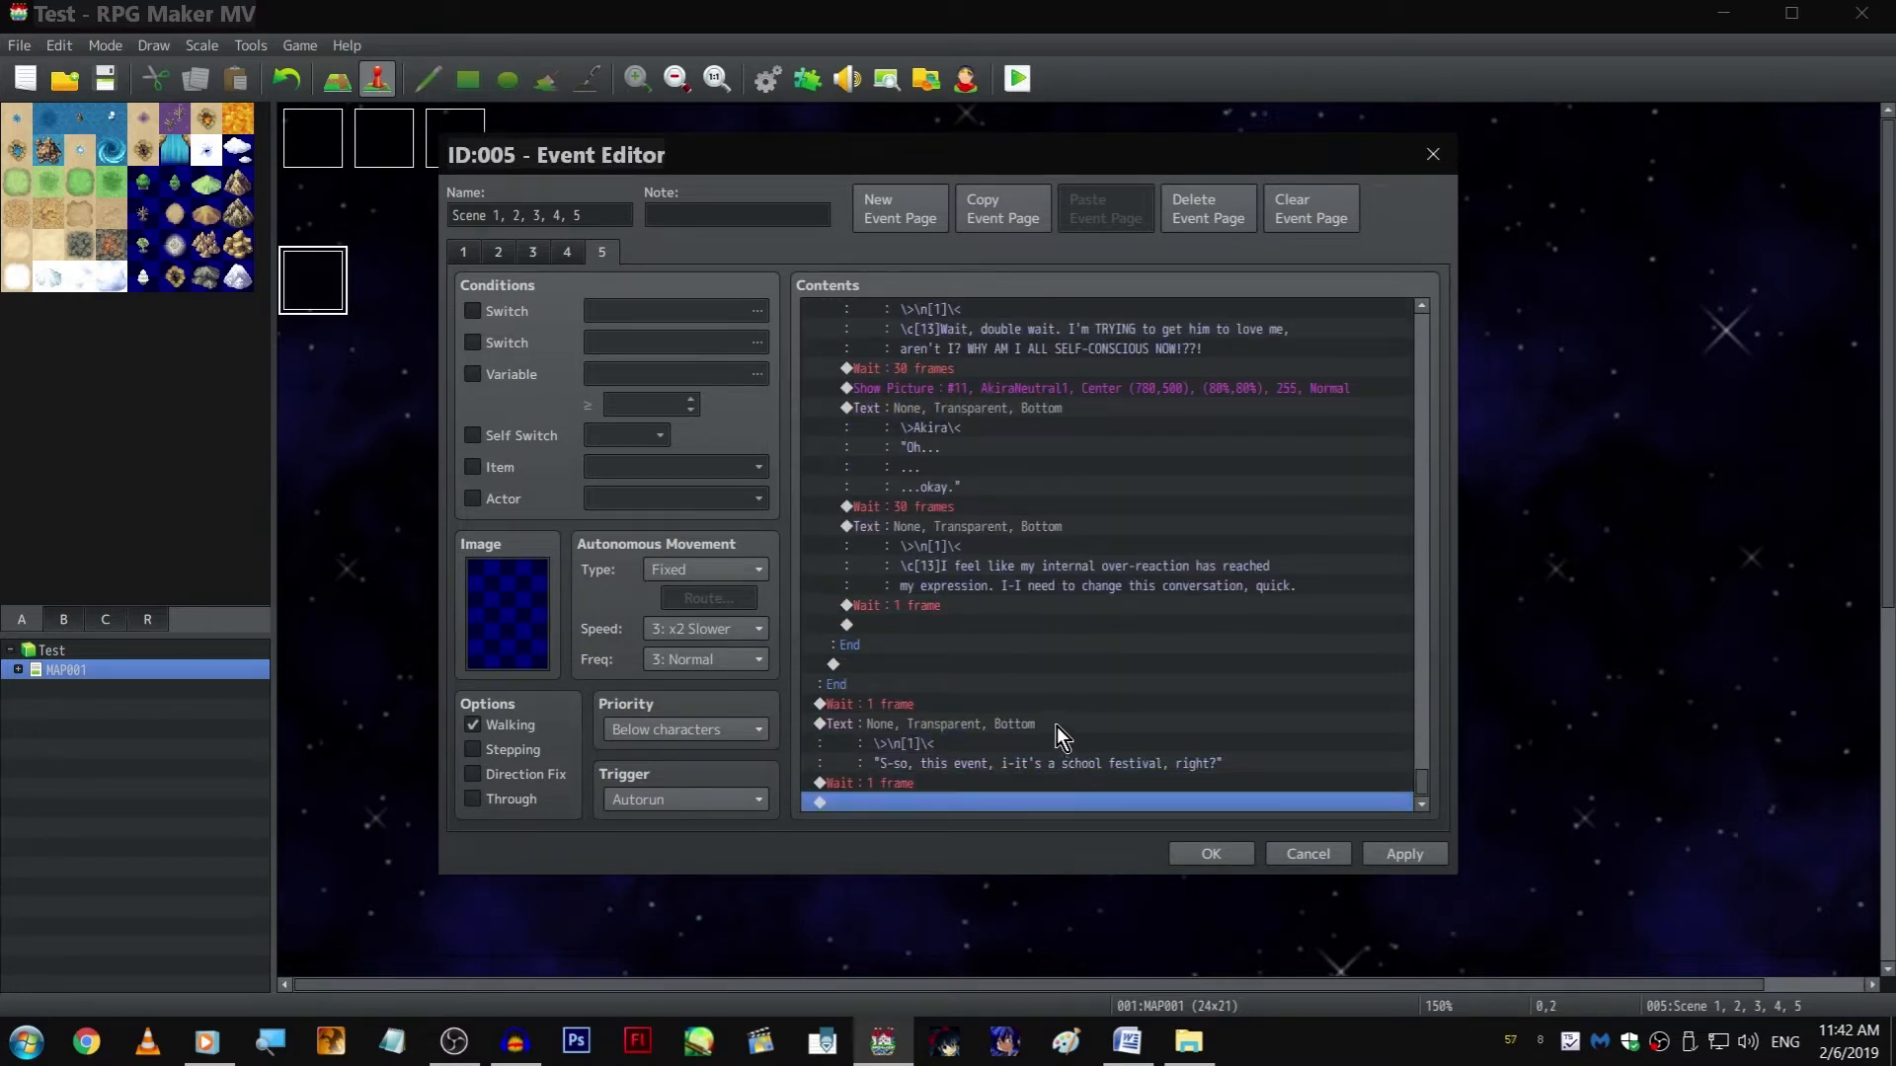
Duplicate the school festival text after the last 1-frame Wait
left_click(1057, 726)
left_click(959, 743)
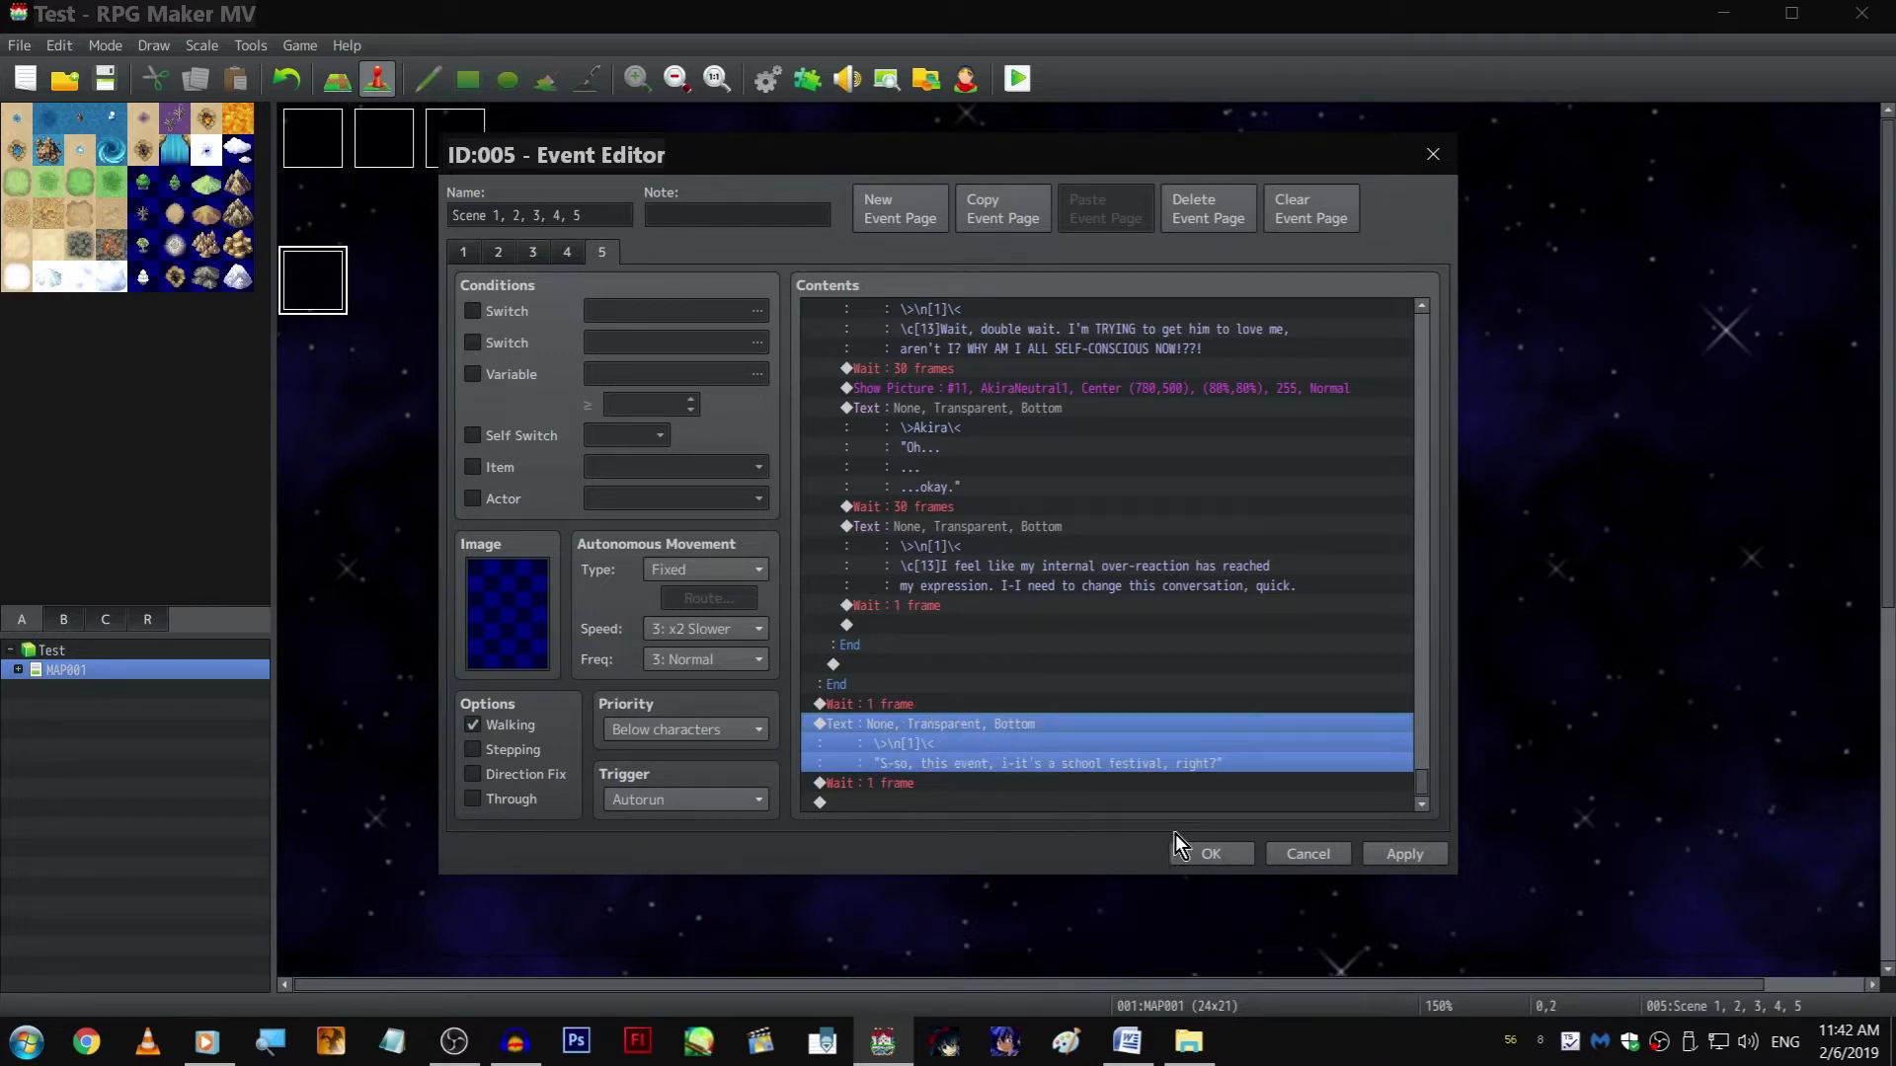
key("ctrl+c")
key("Down")
key("Down")
key("ctrl+v")
Replace the duplicated line with the narration "\c[13]Because of course it is." under the same name tag
double_click(1003, 745)
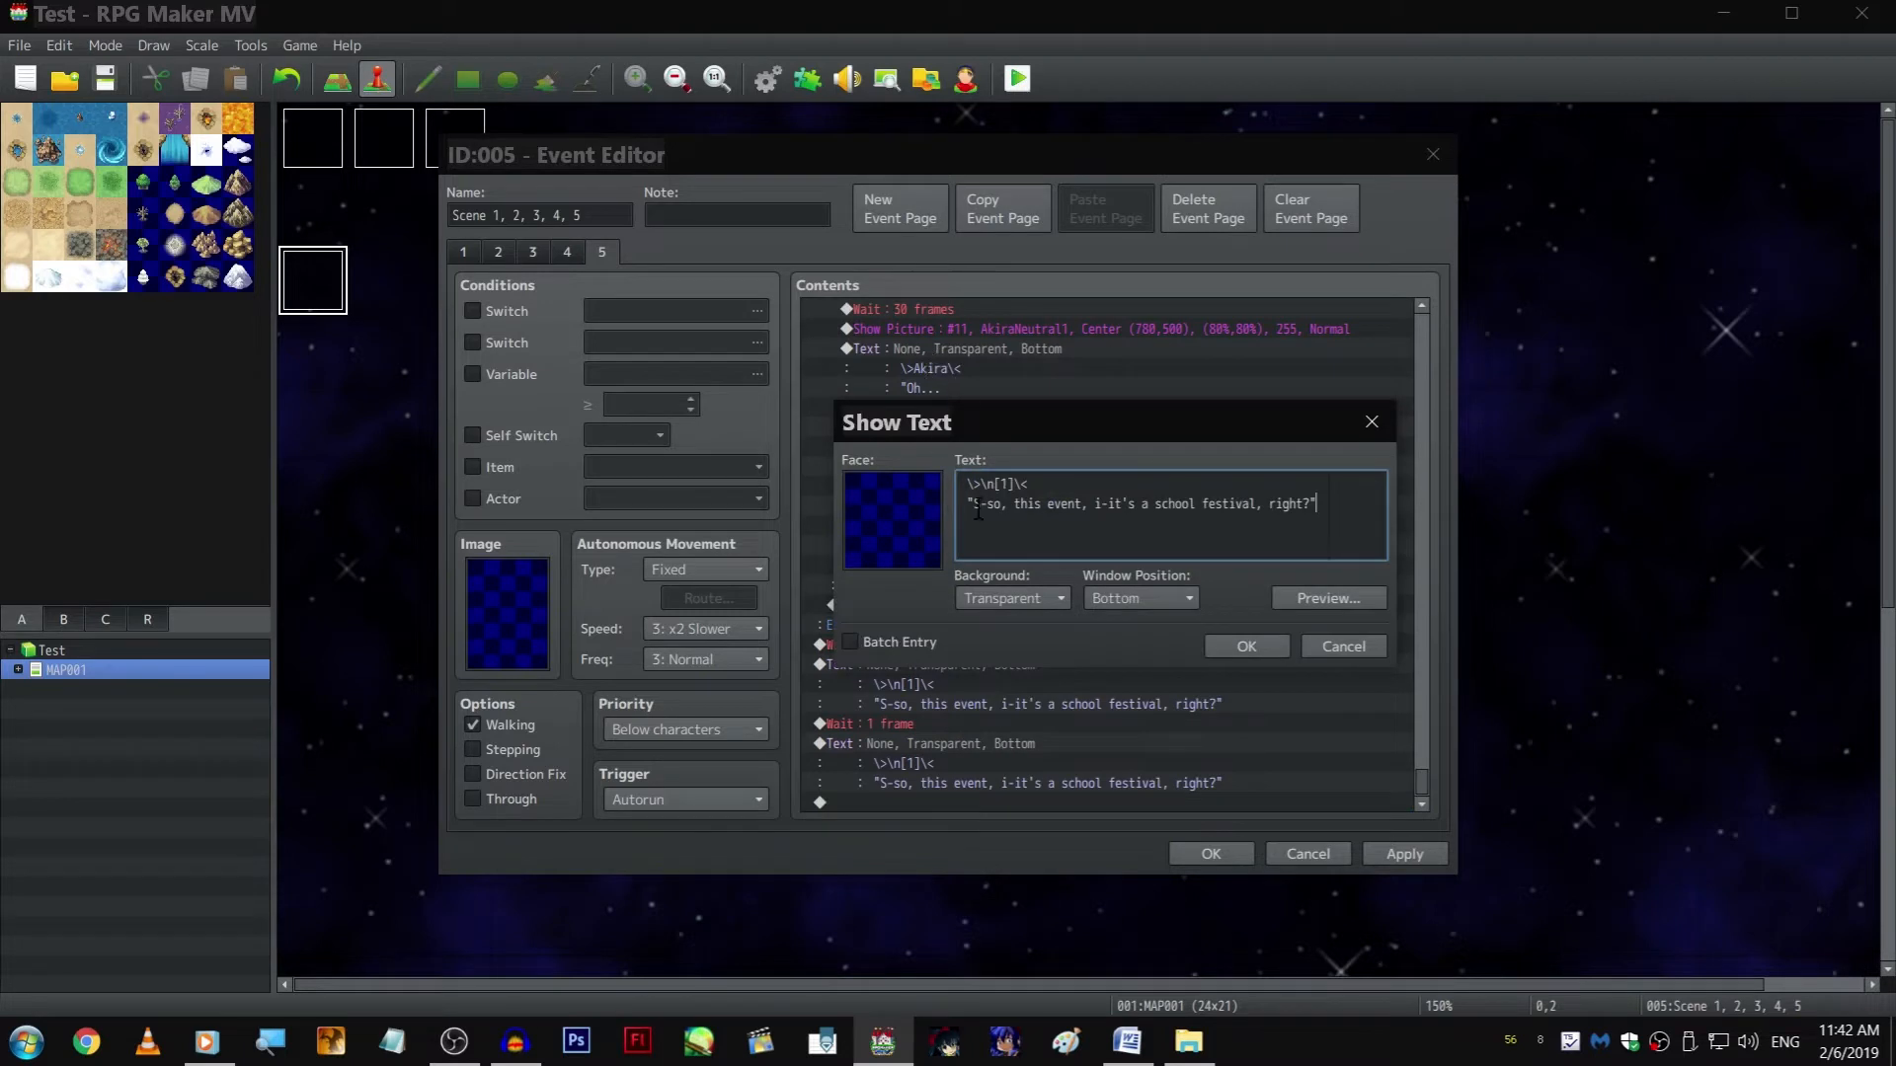
triple_click(974, 509)
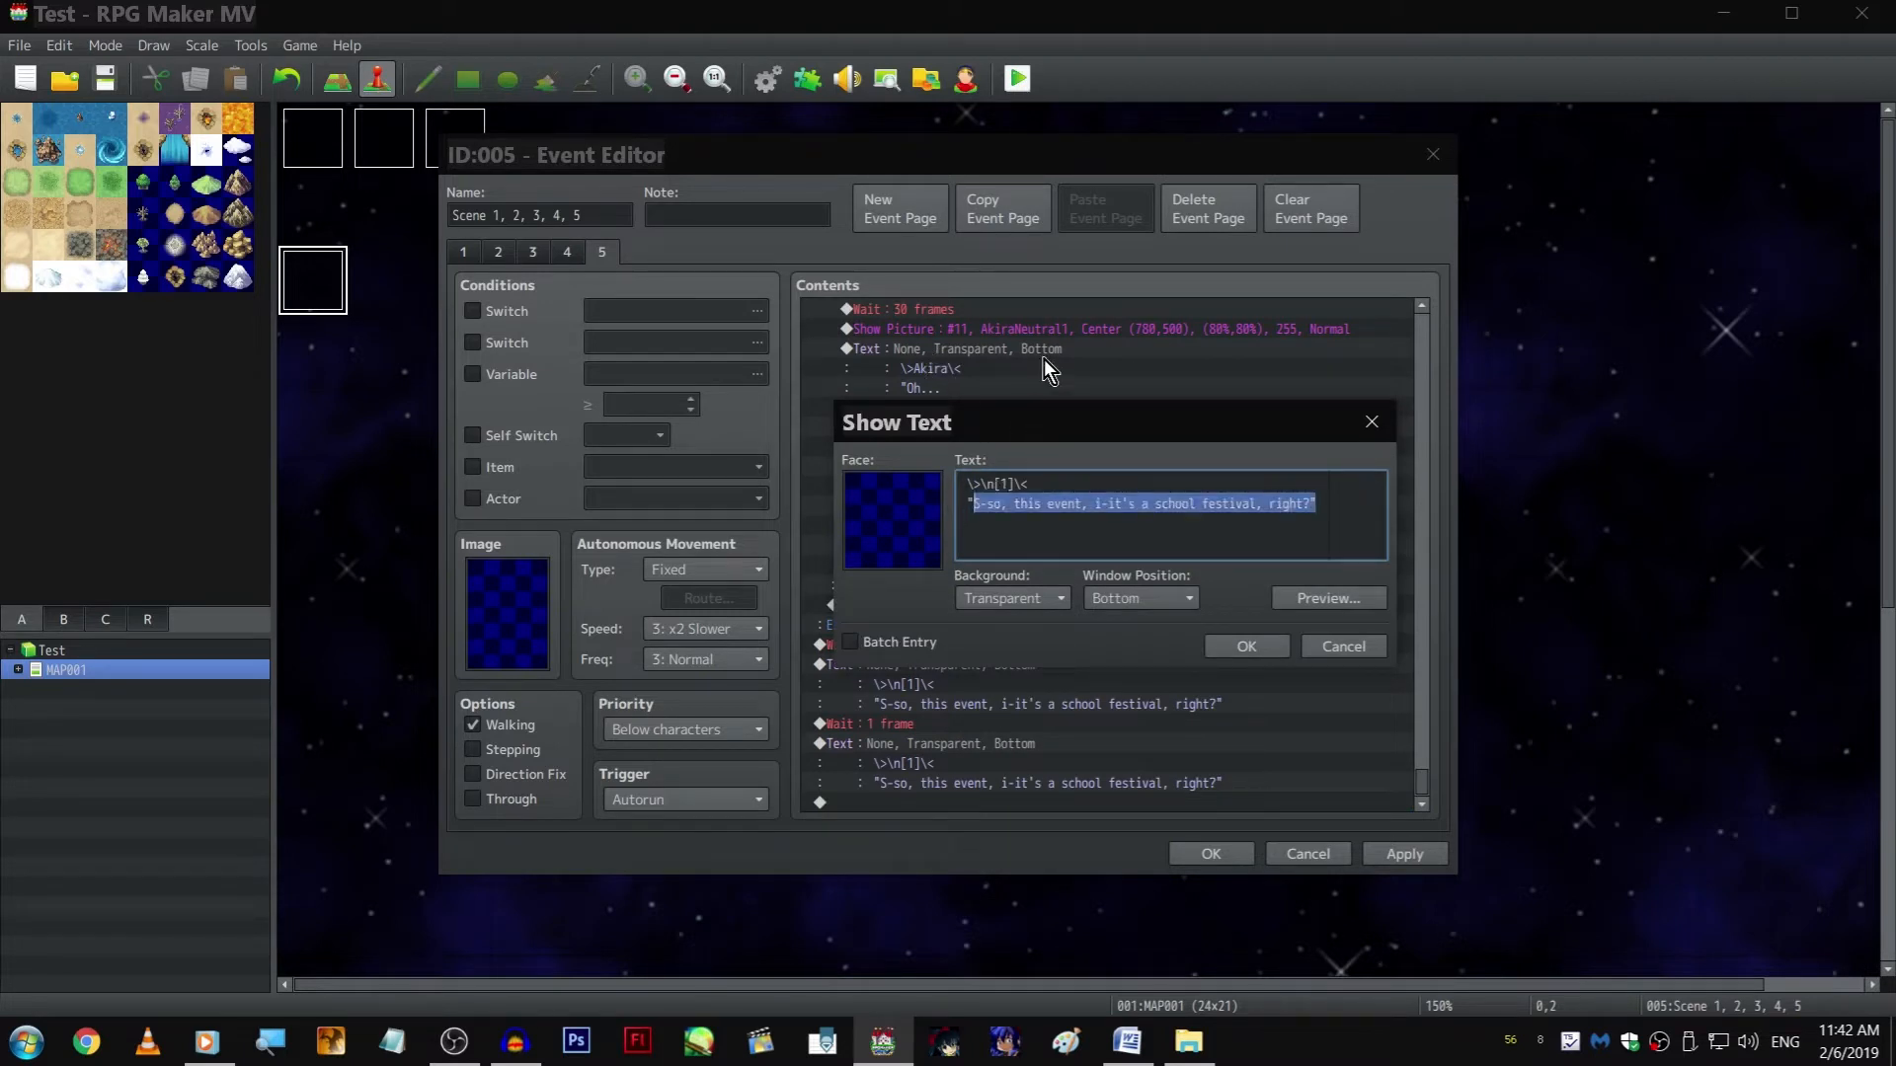
key("BackSpace")
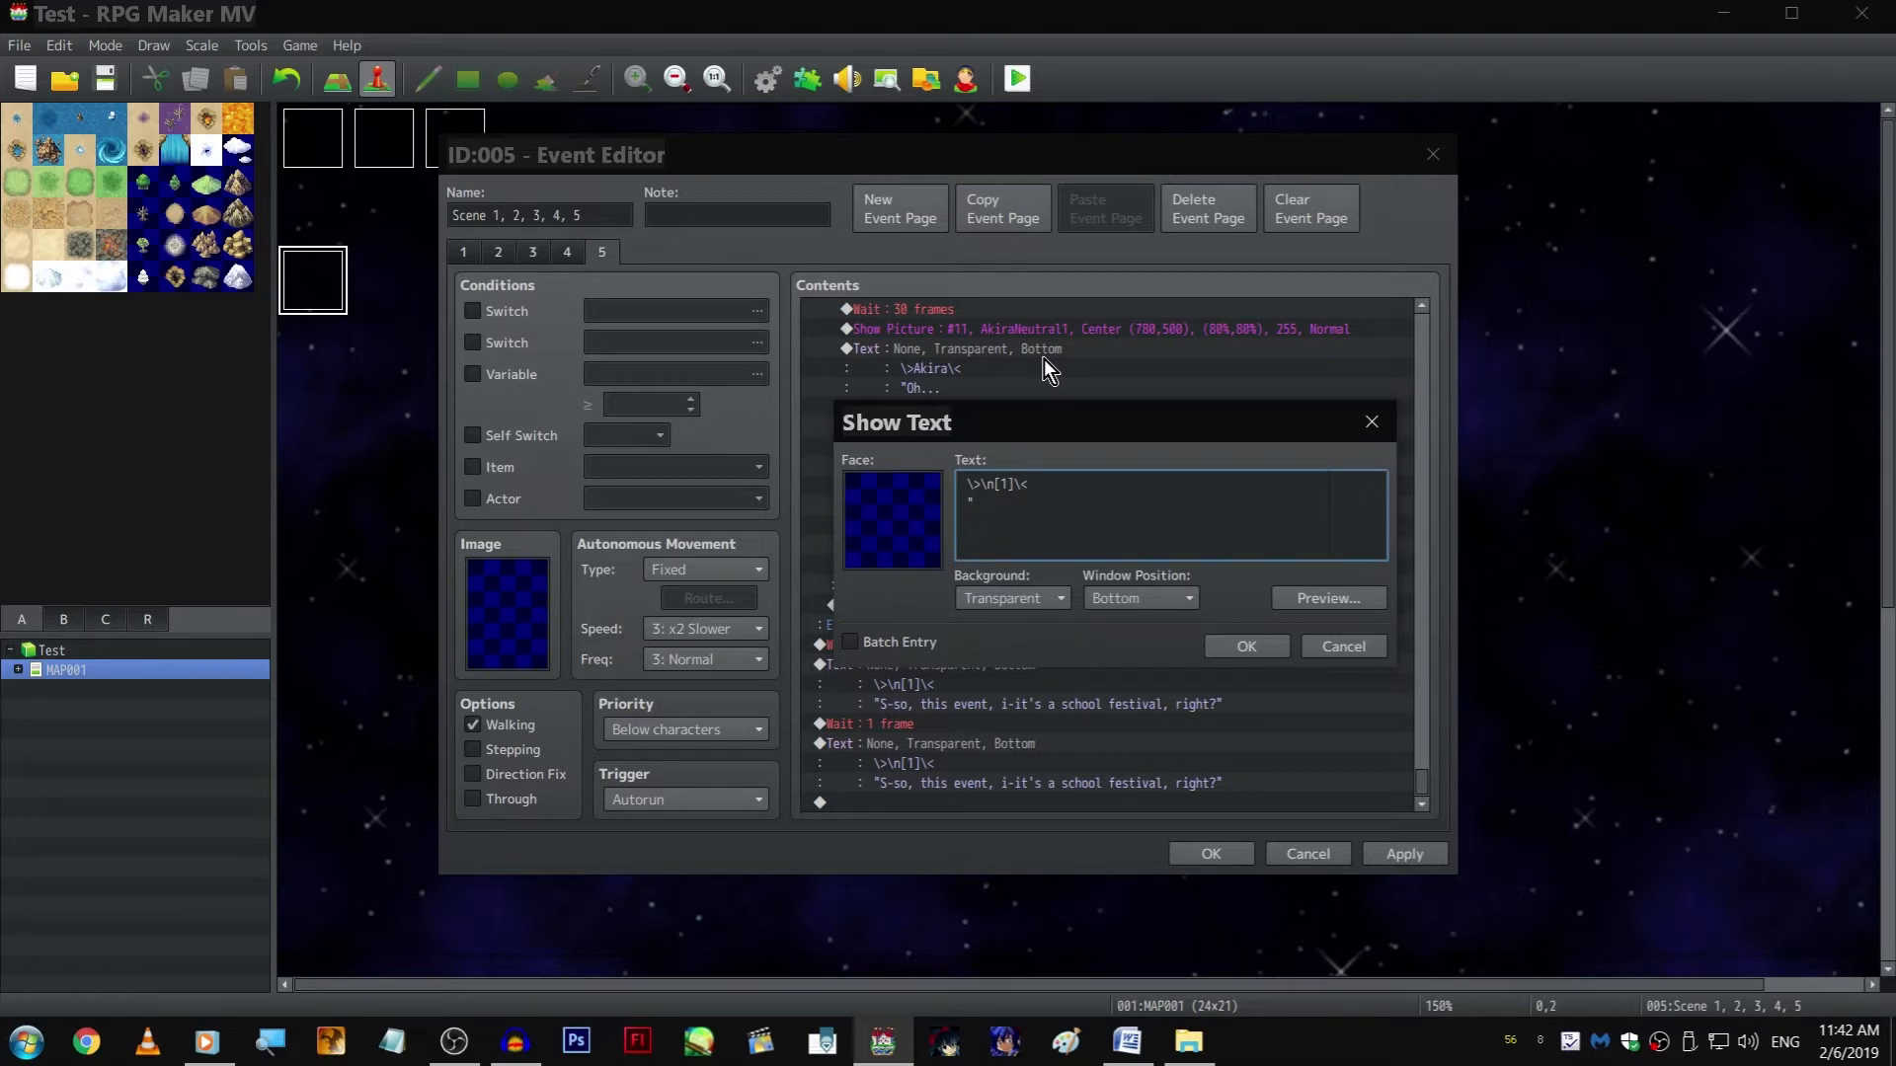
key("Return")
type("\\c[13]Because of course it is.")
key("ctrl+Return")
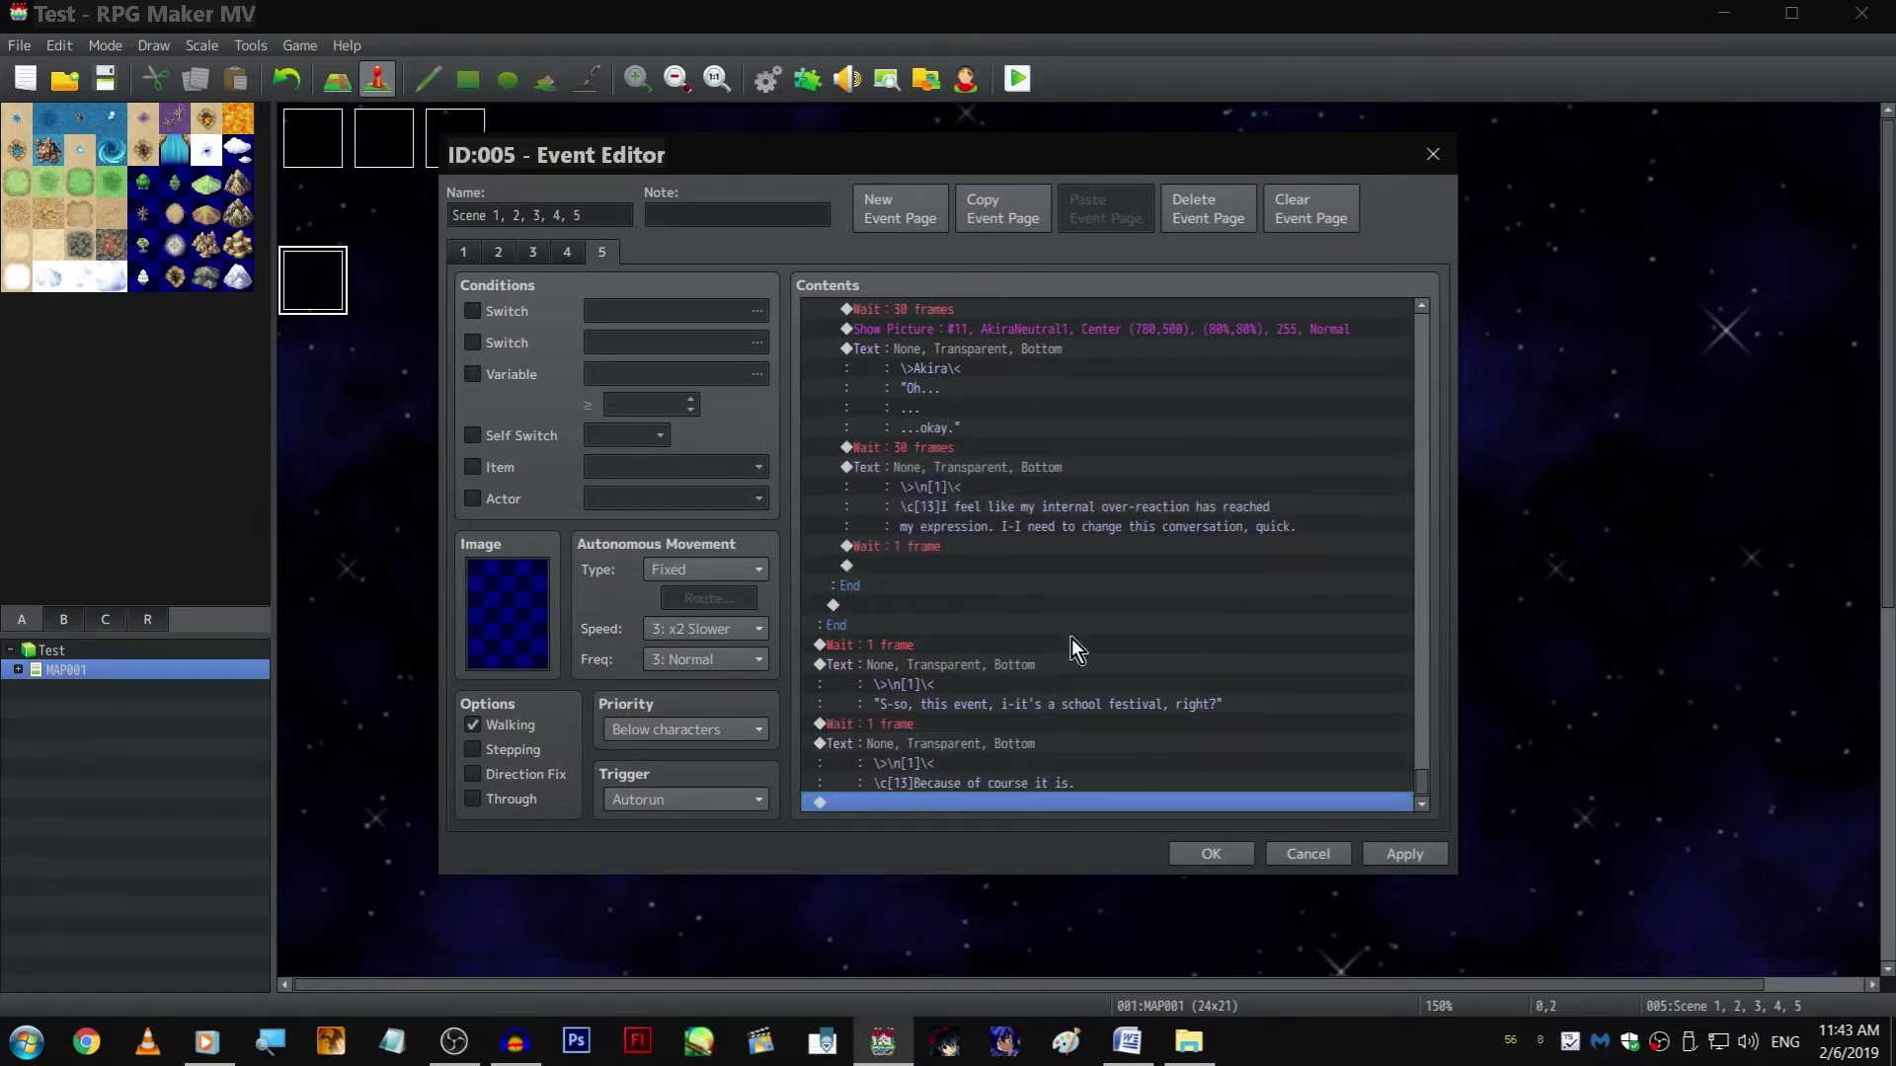
Insert copies of the Zephyr and Akira Show Picture commands after the school festival line, setting picture #10 to ZephyrUm1
scroll(1076, 622, "up", 5)
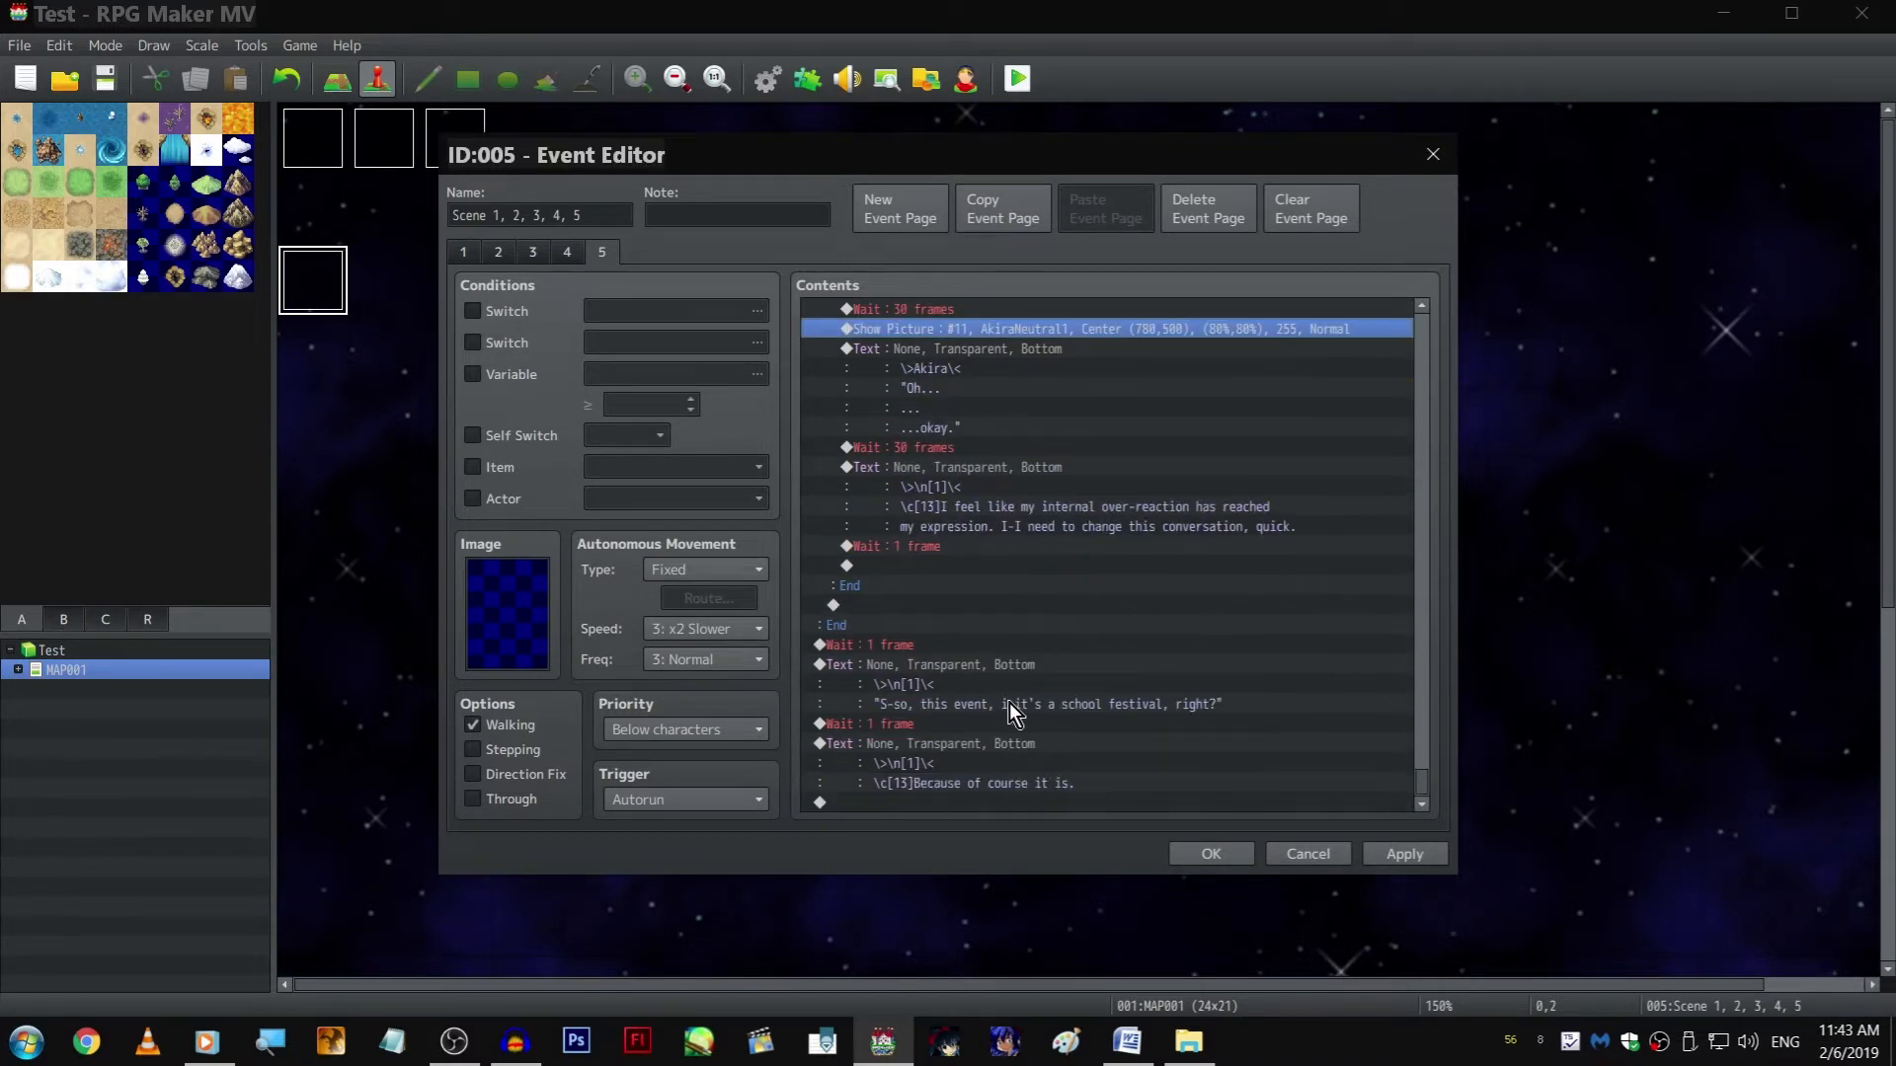
left_click(997, 730)
scroll(1068, 530, "up", 5)
scroll(1071, 529, "up", 5)
scroll(1100, 577, "down", 10)
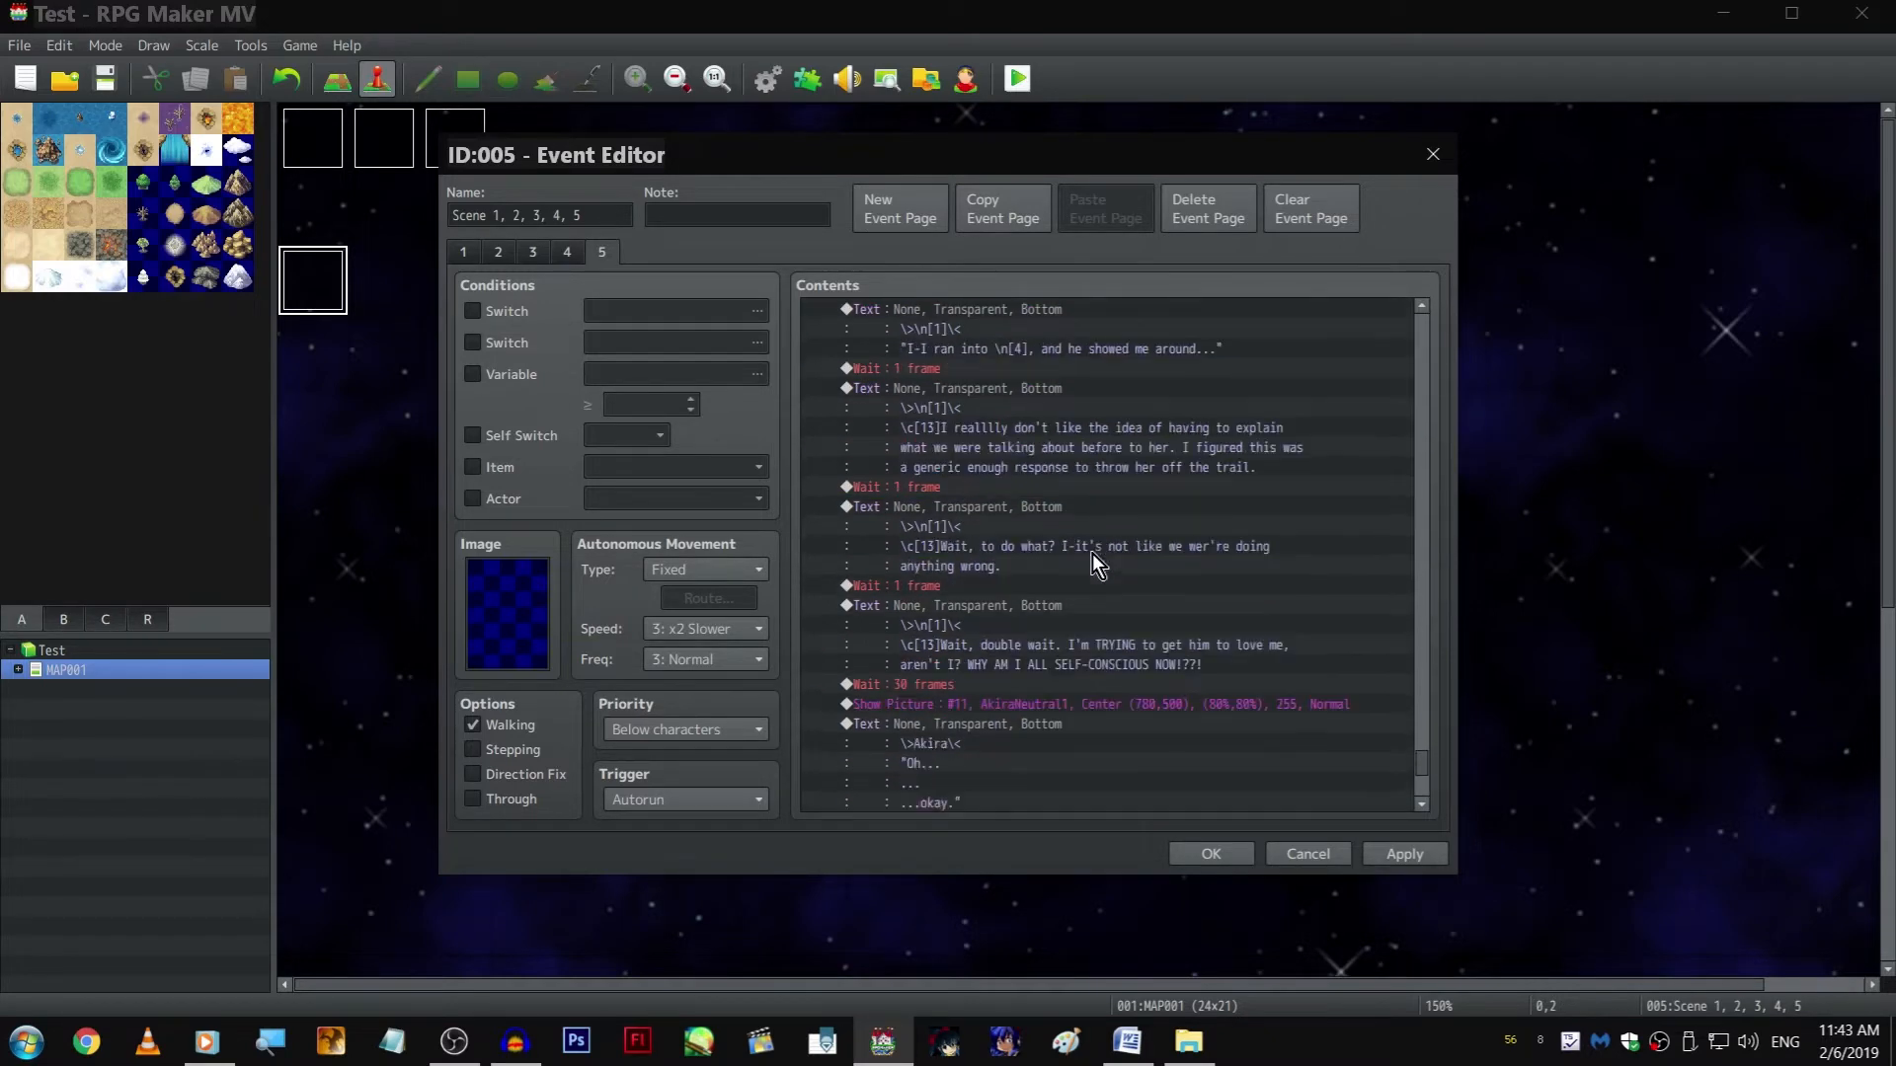
double_click(1040, 705)
left_click(1109, 424)
key("Down")
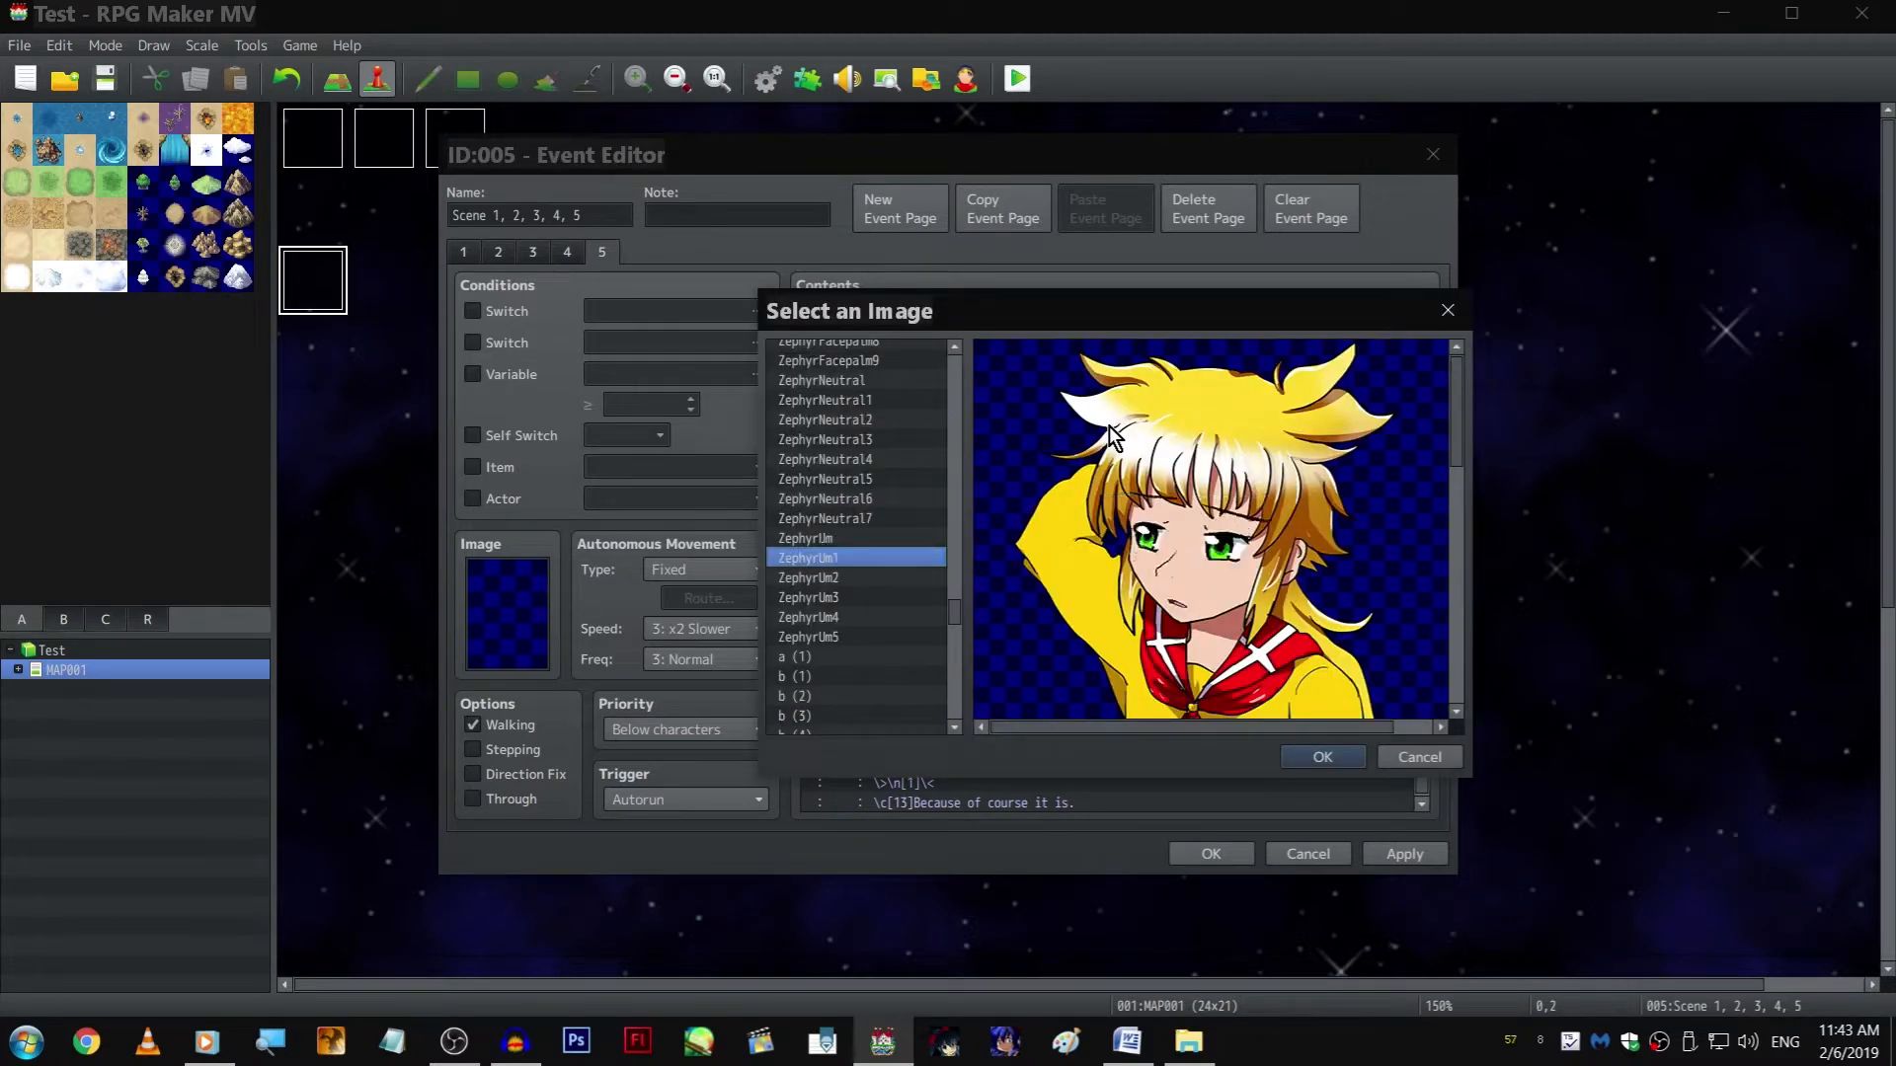
key("Return")
key("Return")
key("Return")
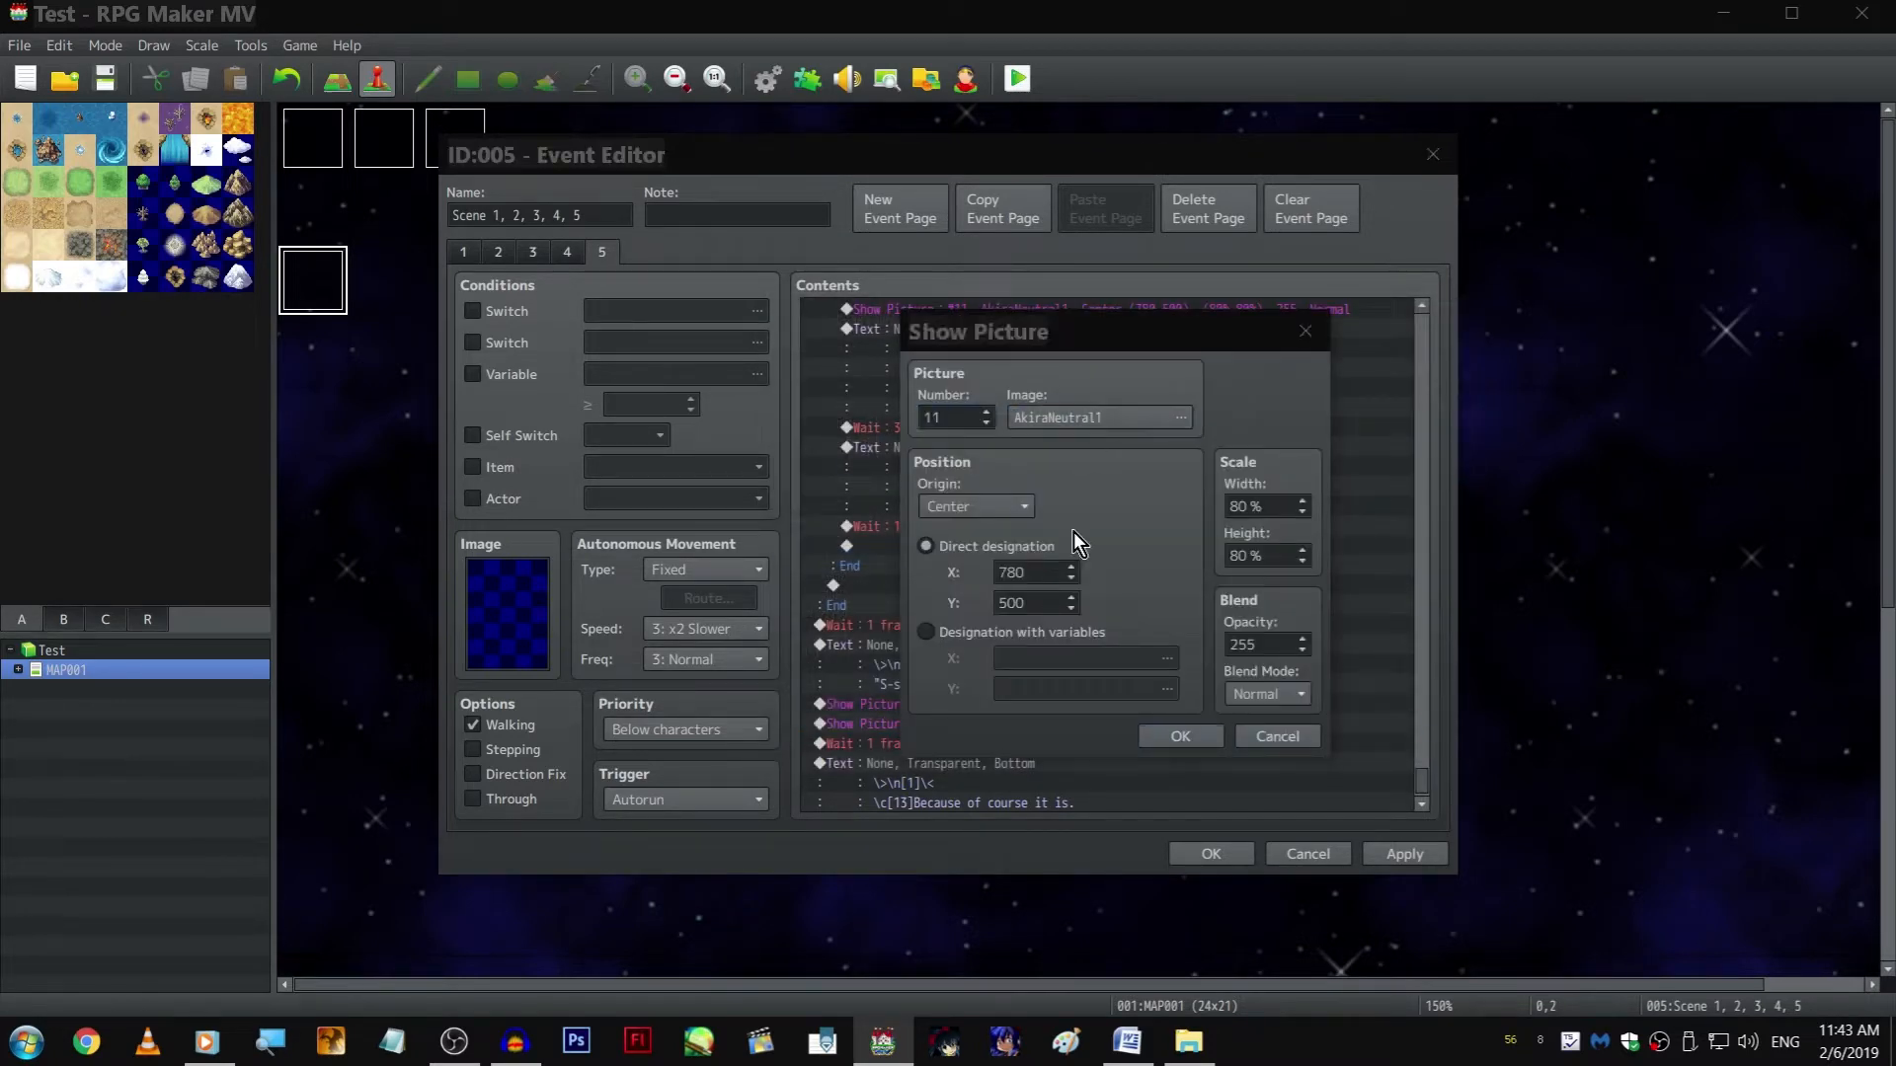
Preview Akira's expressions and set the copied picture #11 to AkiraShy10
left_click(1091, 425)
scroll(918, 536, "up", 2)
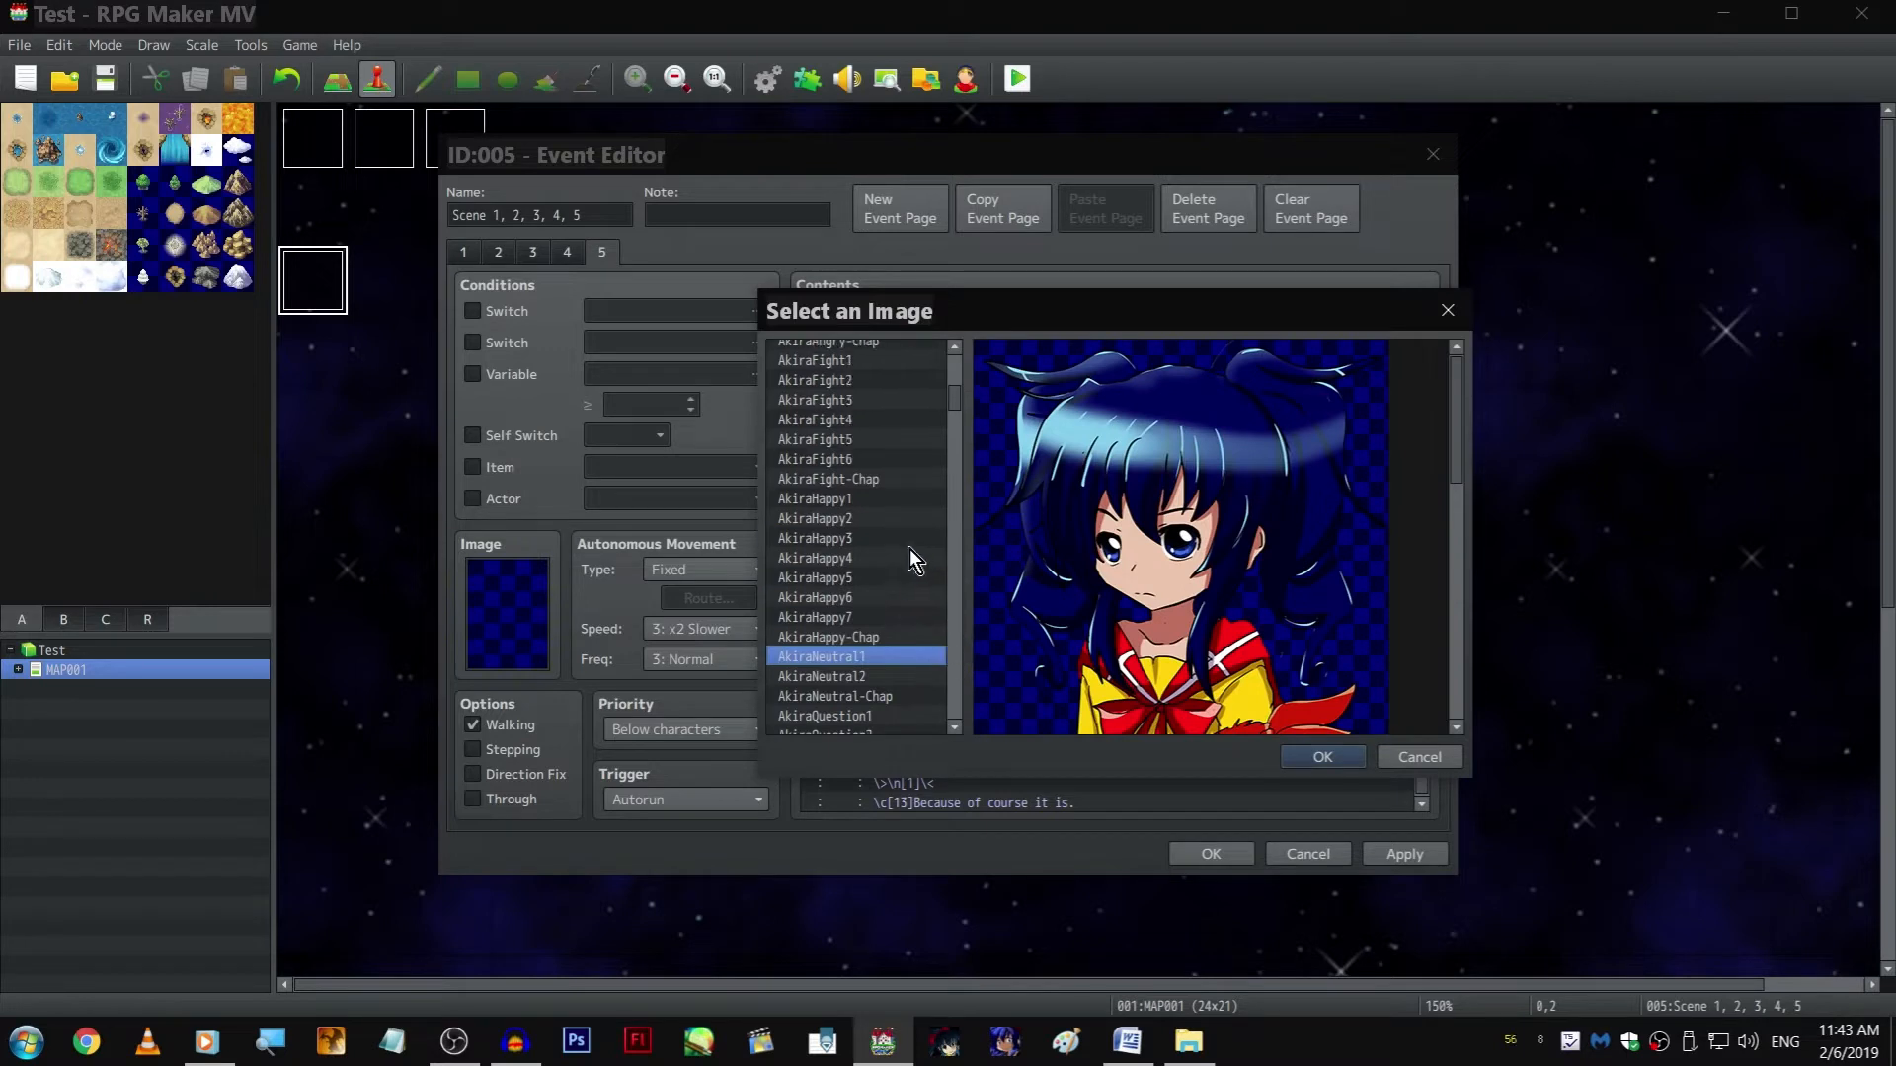
left_click(892, 630)
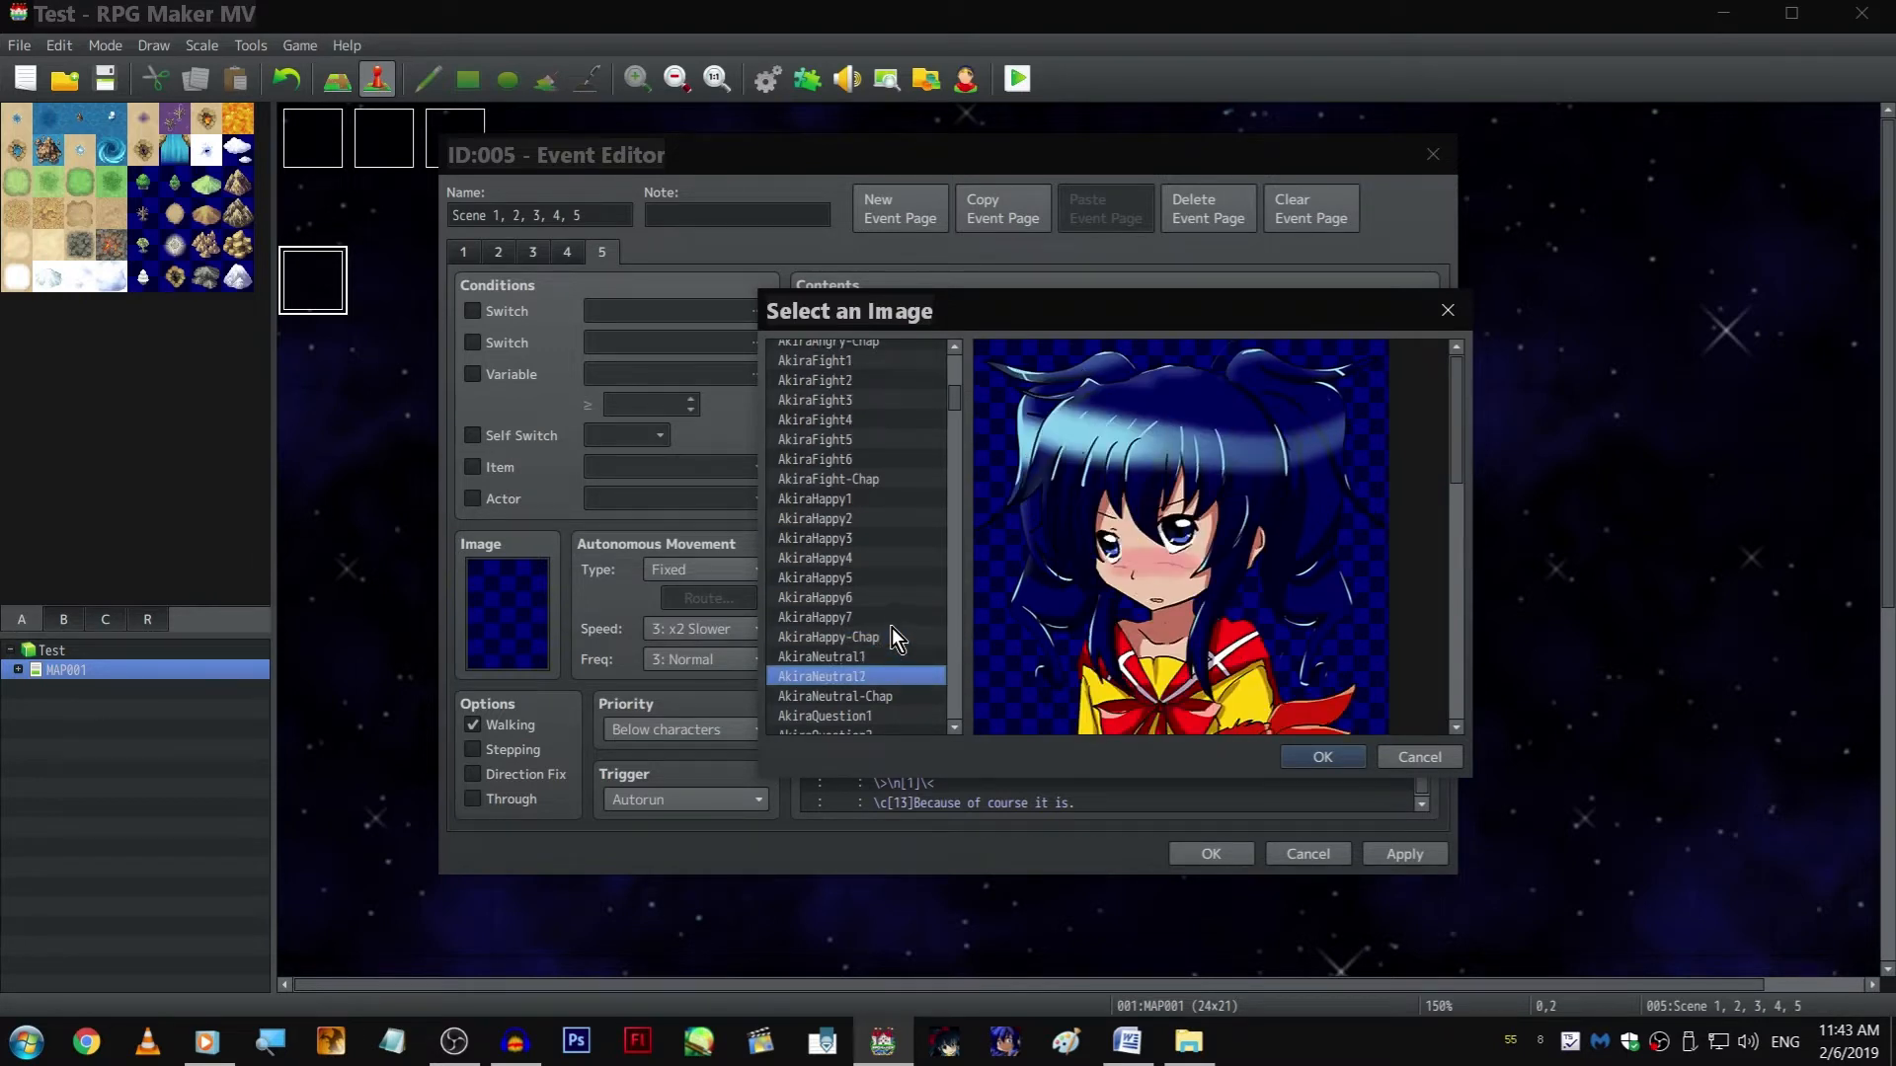
left_click(886, 620)
scroll(892, 460, "up", 3)
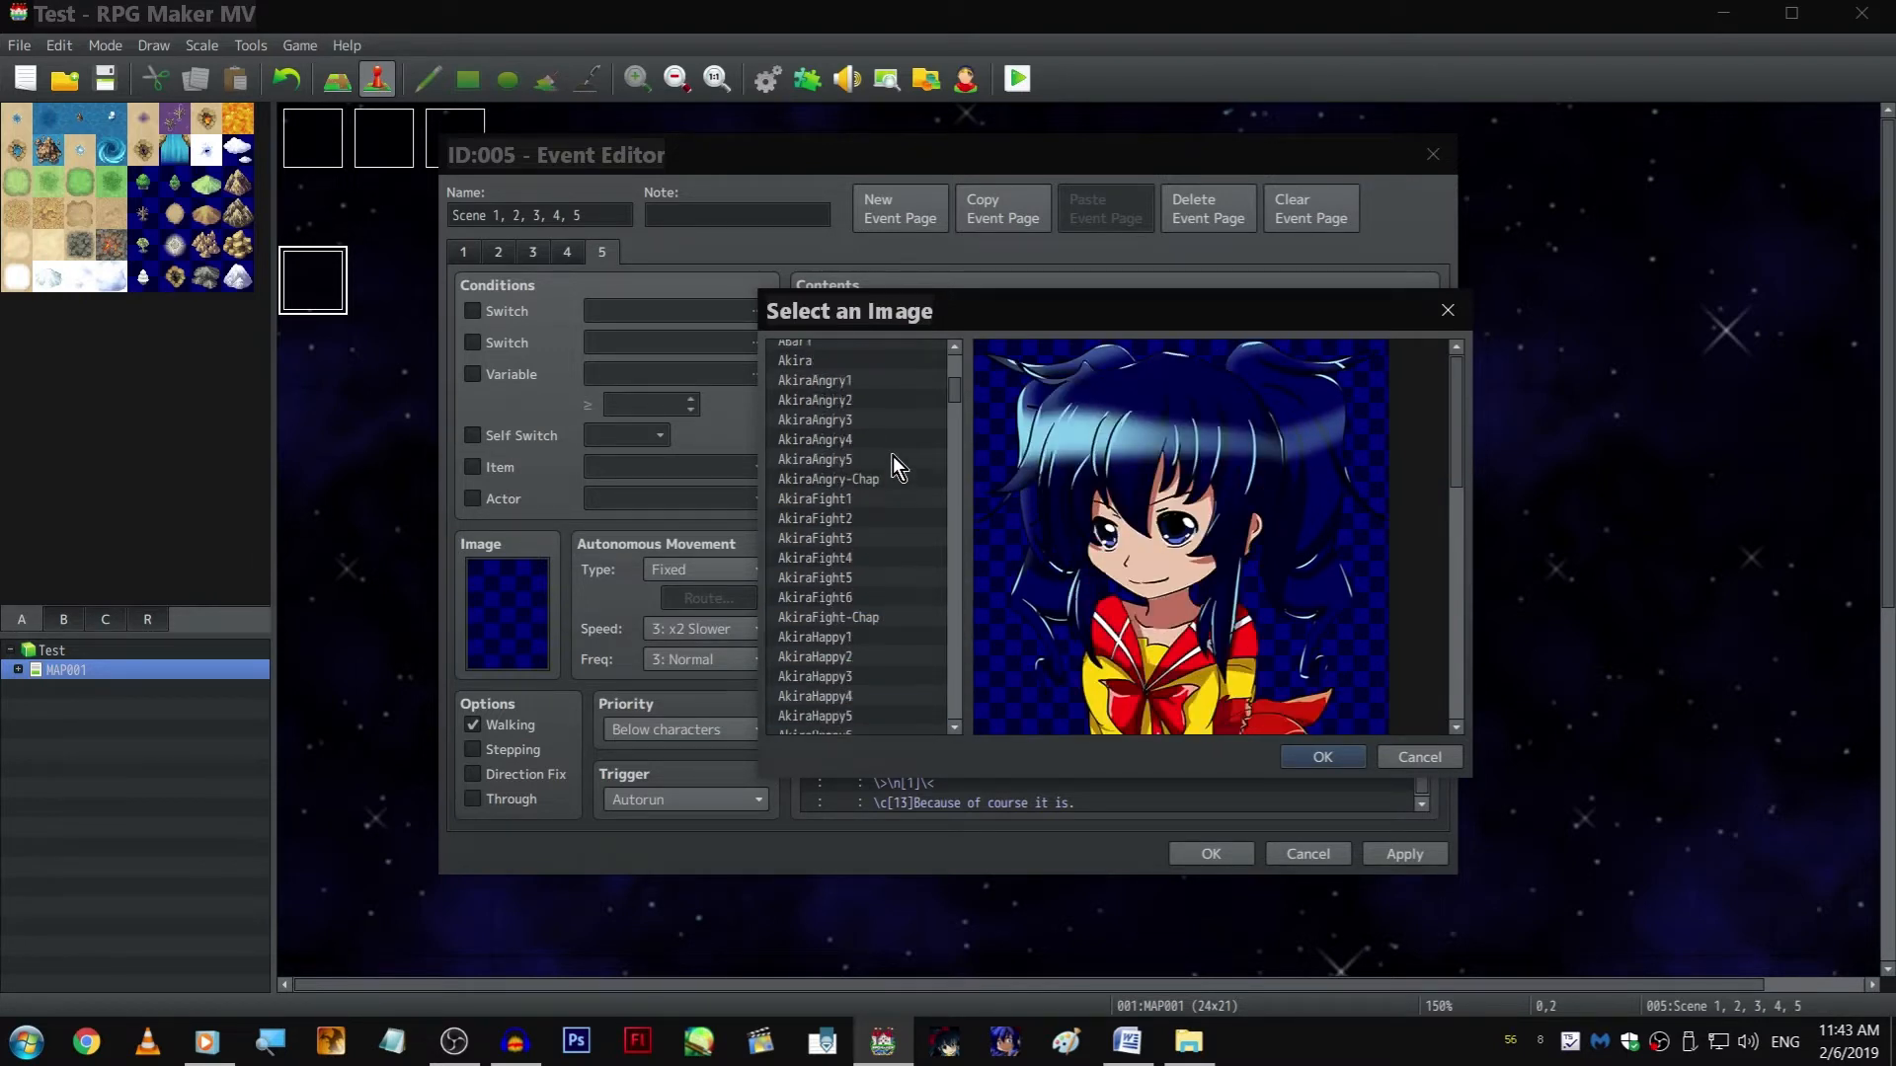
left_click(895, 434)
key("Up")
key("Up")
key("Up")
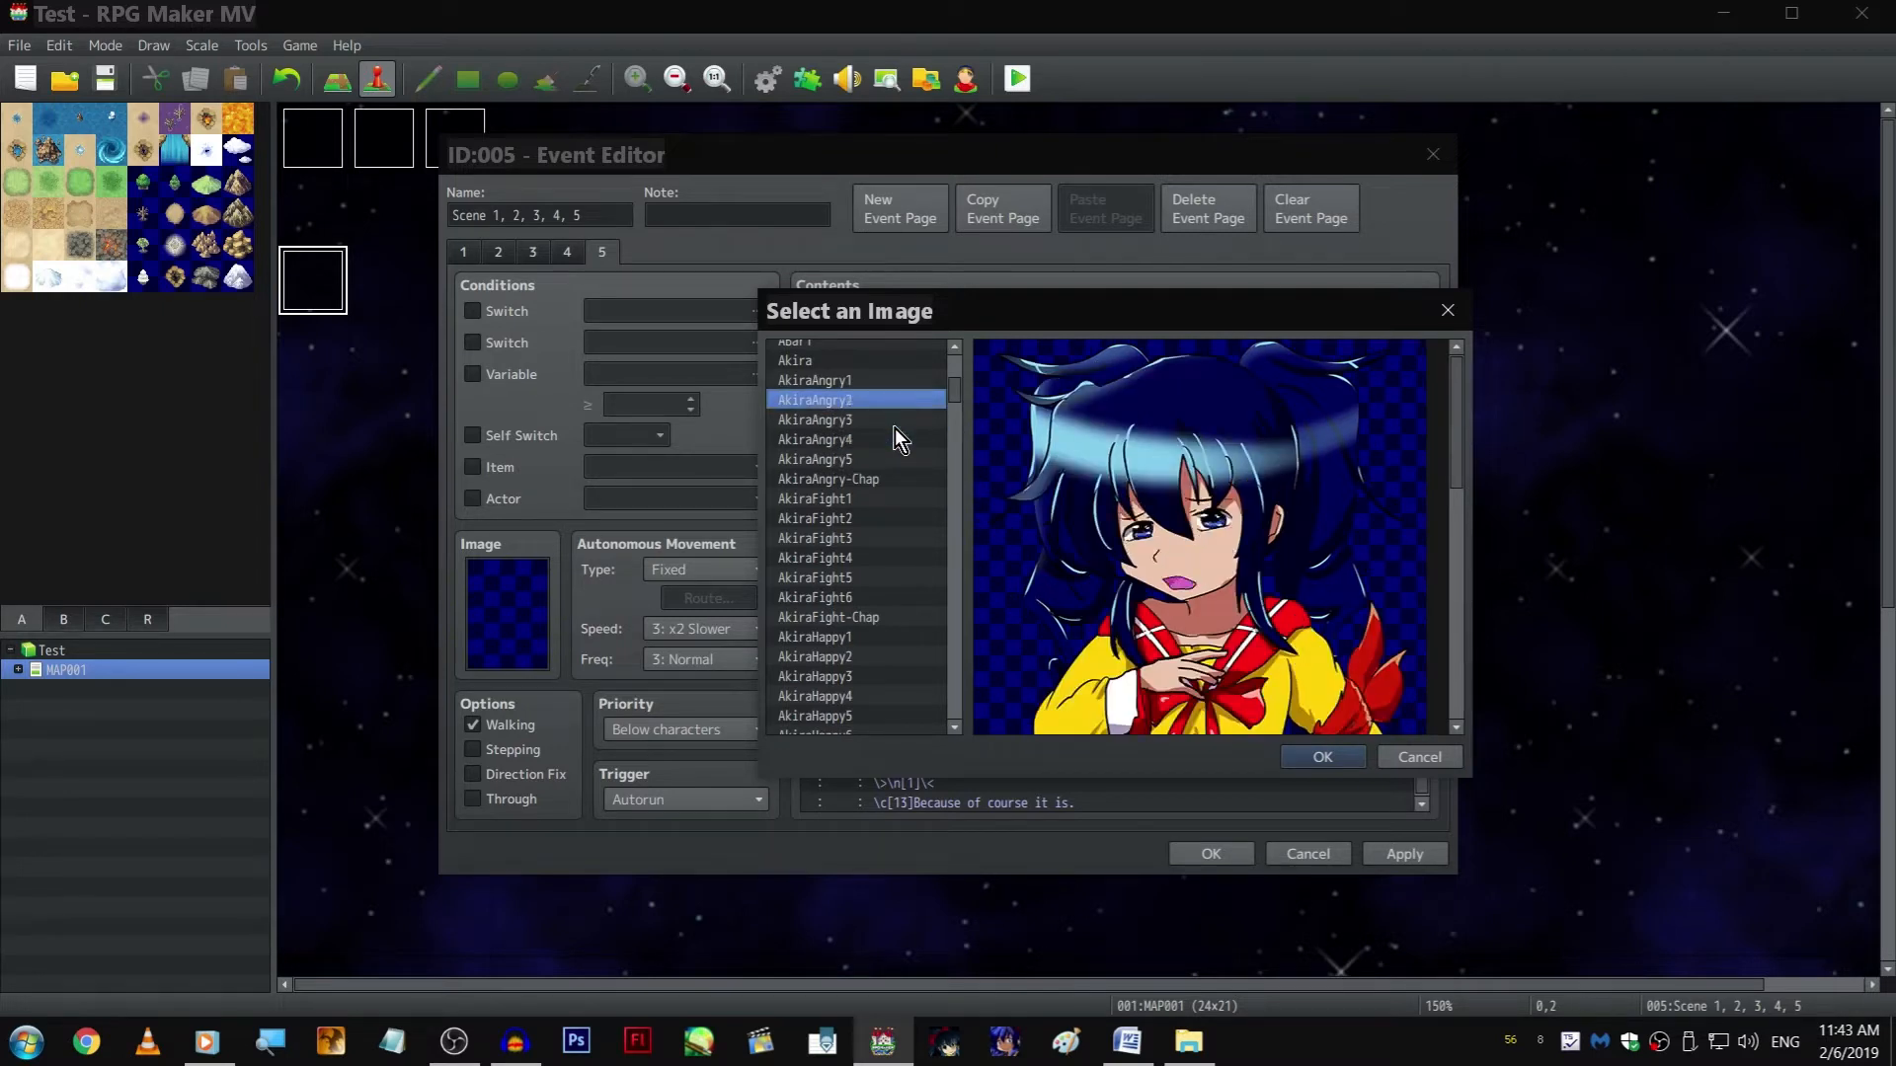
scroll(897, 425, "down", 6)
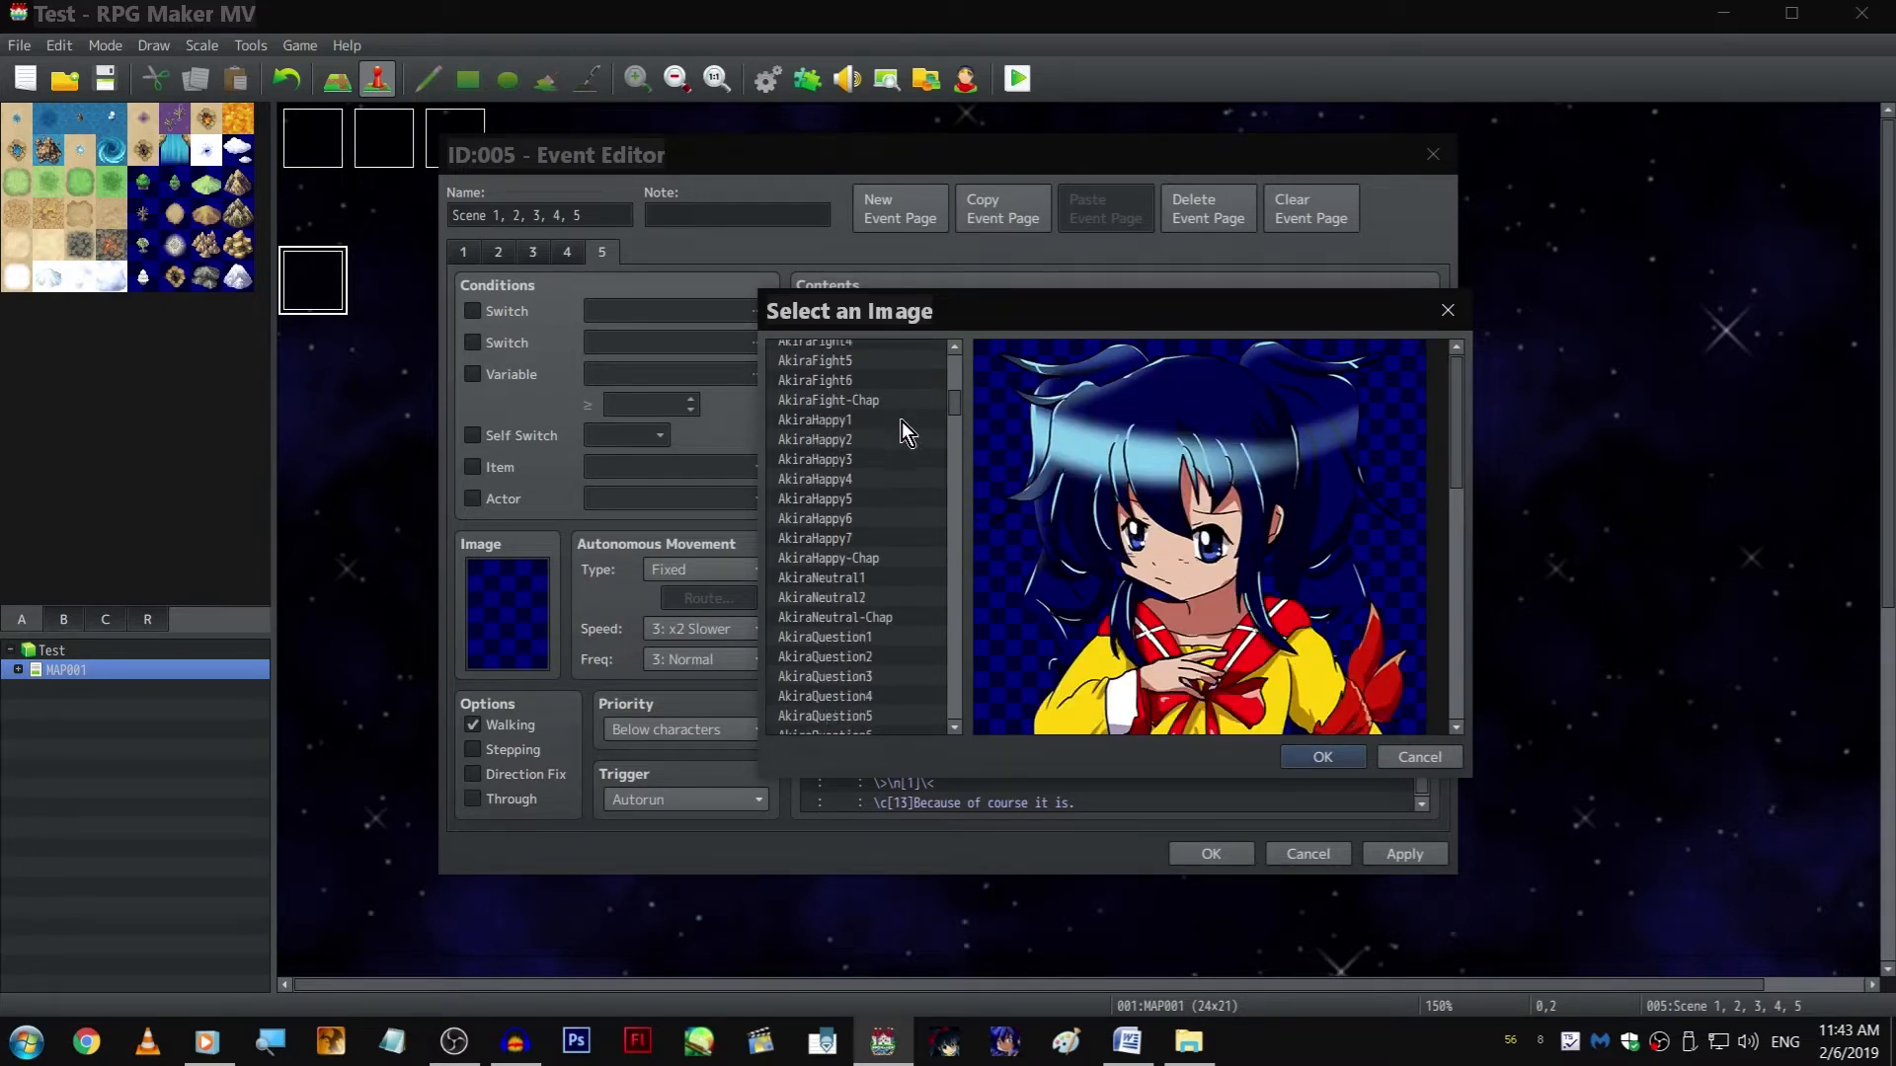
left_click(904, 479)
key("Down")
key("Down")
key("Down")
key("Down")
key("Down")
key("Down")
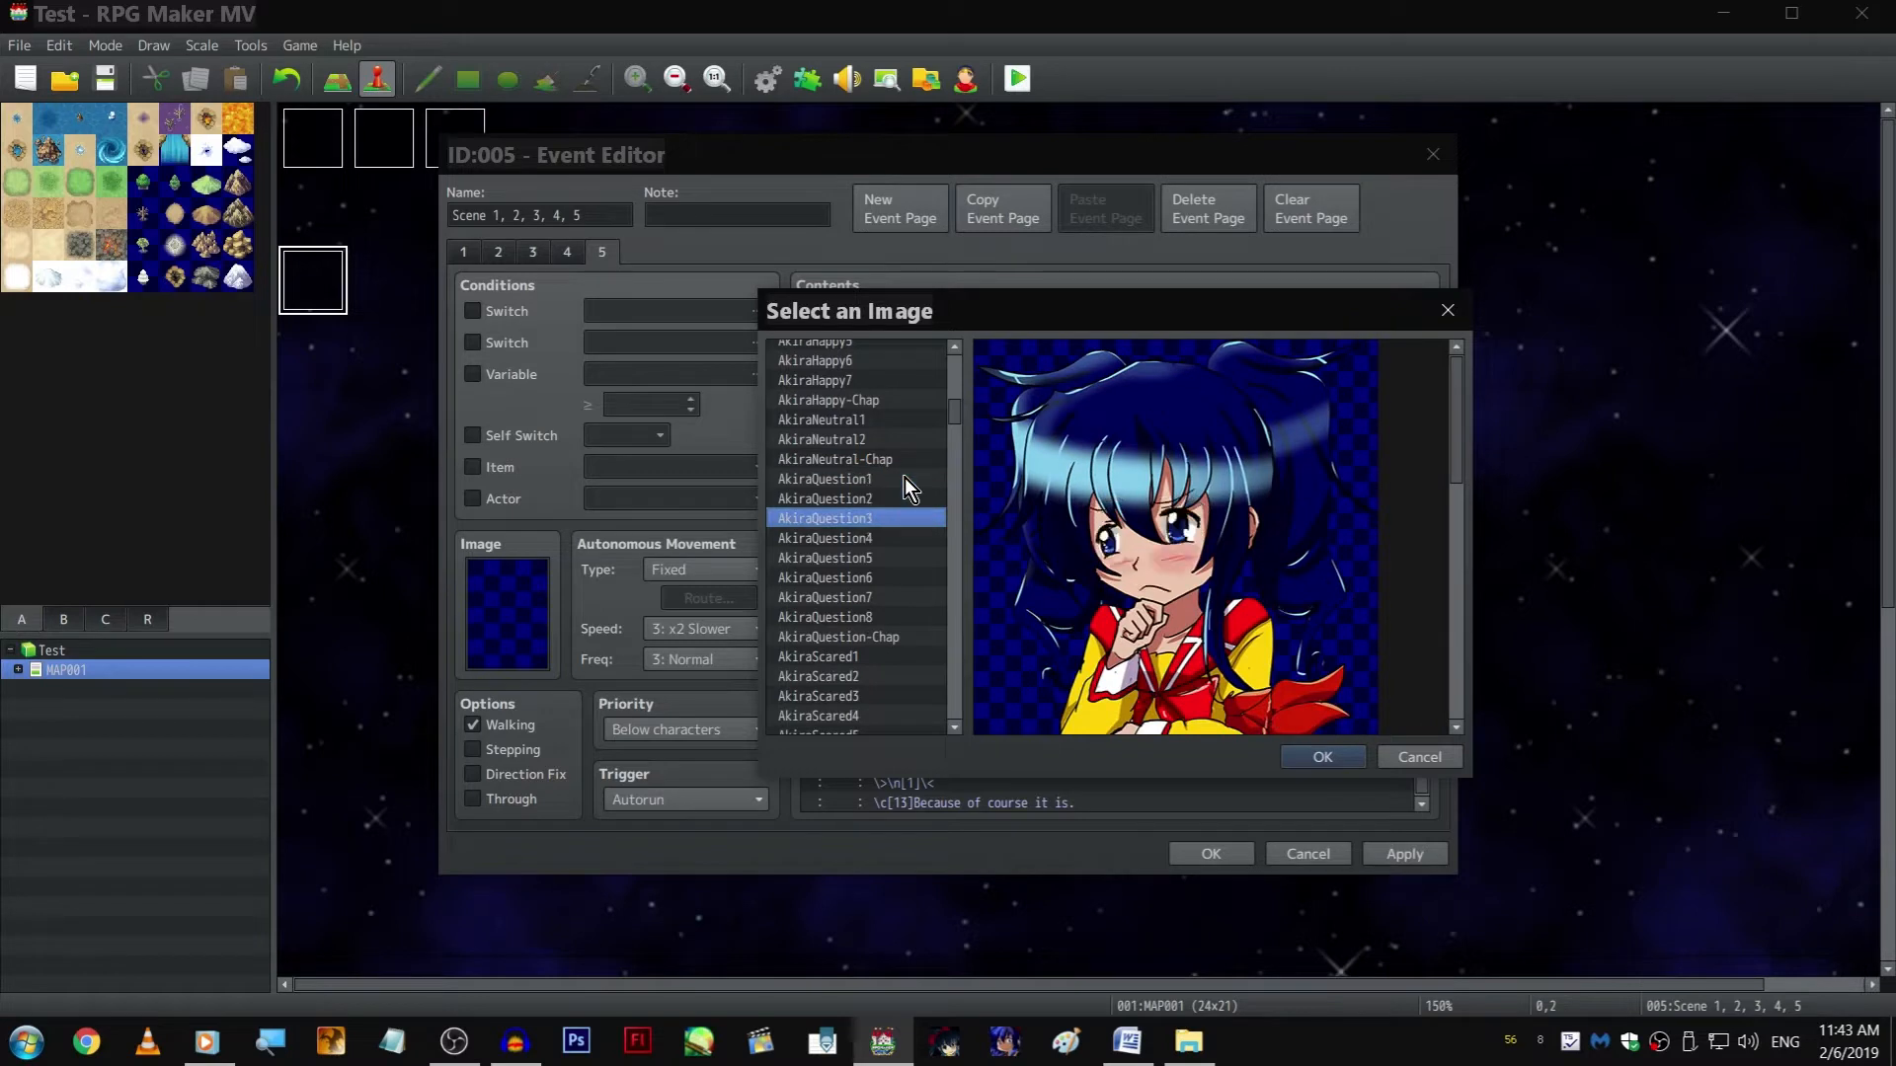
key("Down")
key("Down")
key("Down")
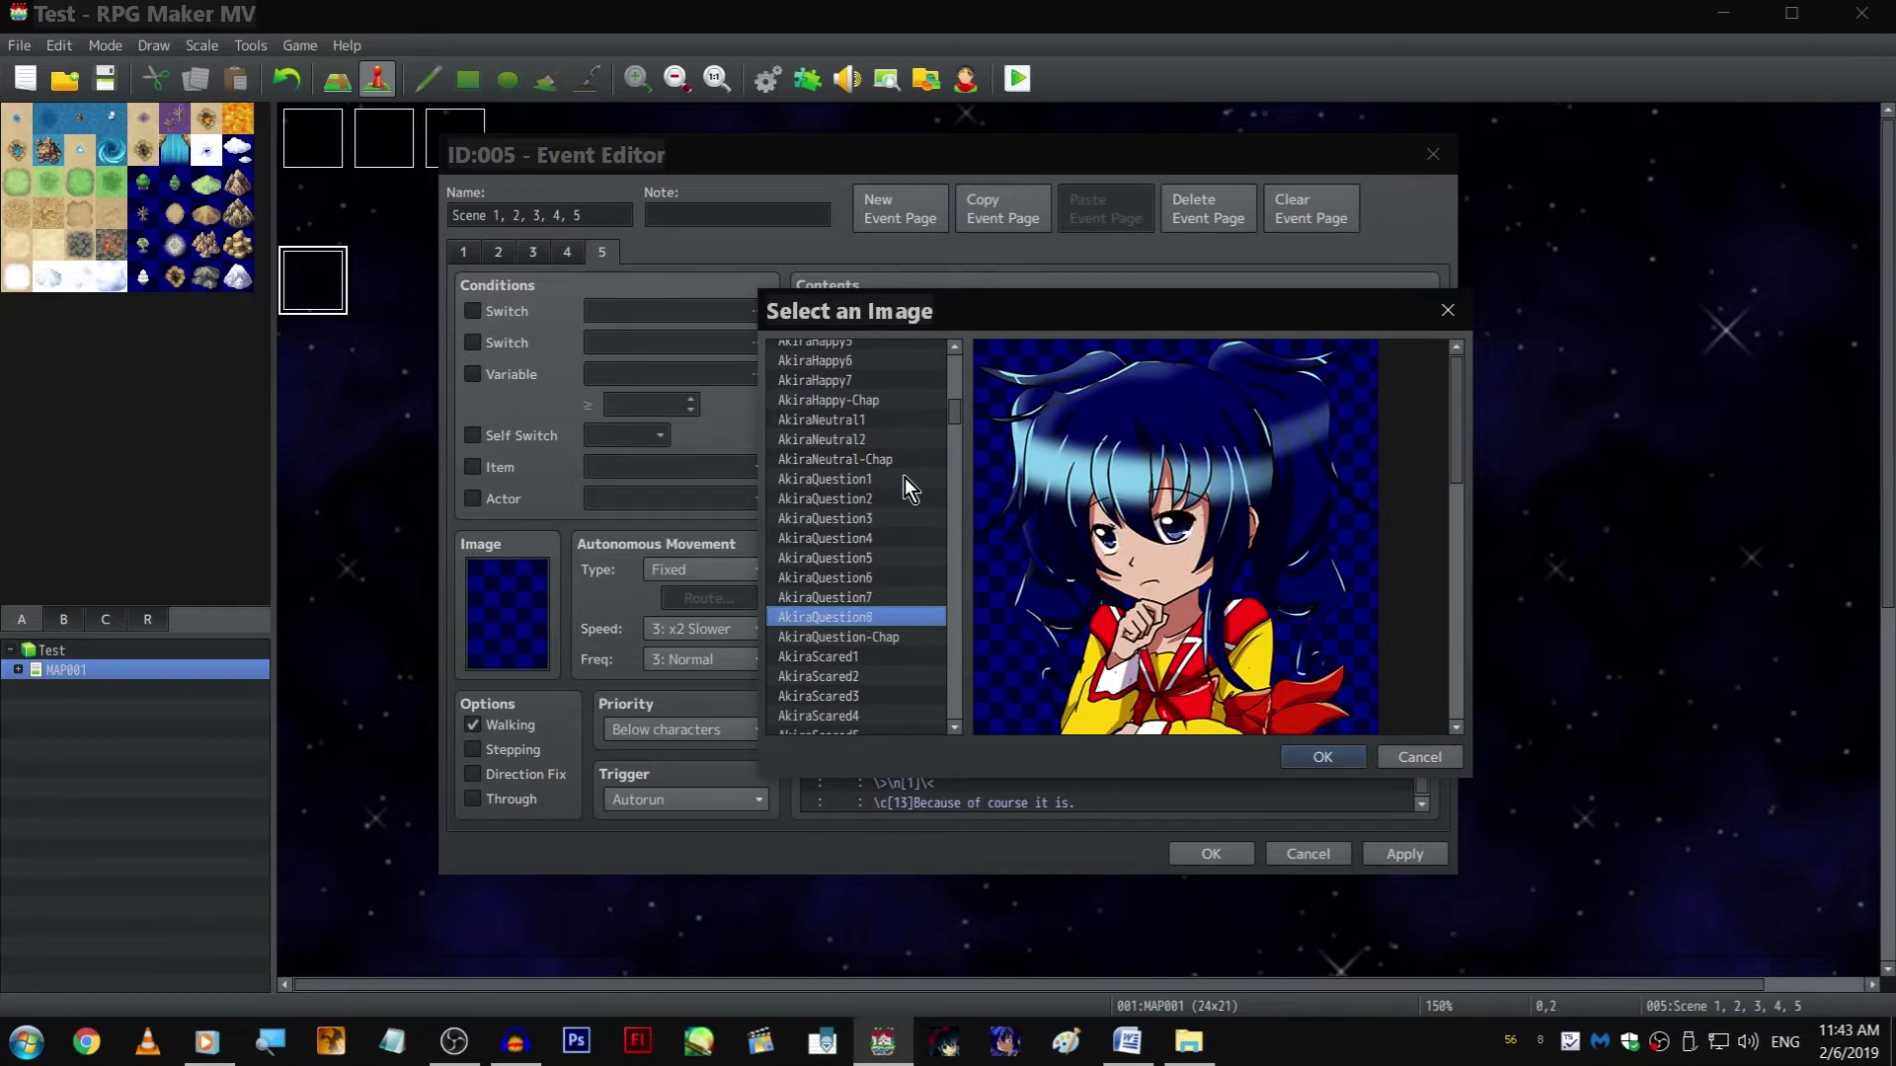
scroll(905, 477, "down", 2)
key("Down")
key("Down")
key("Down")
key("Down")
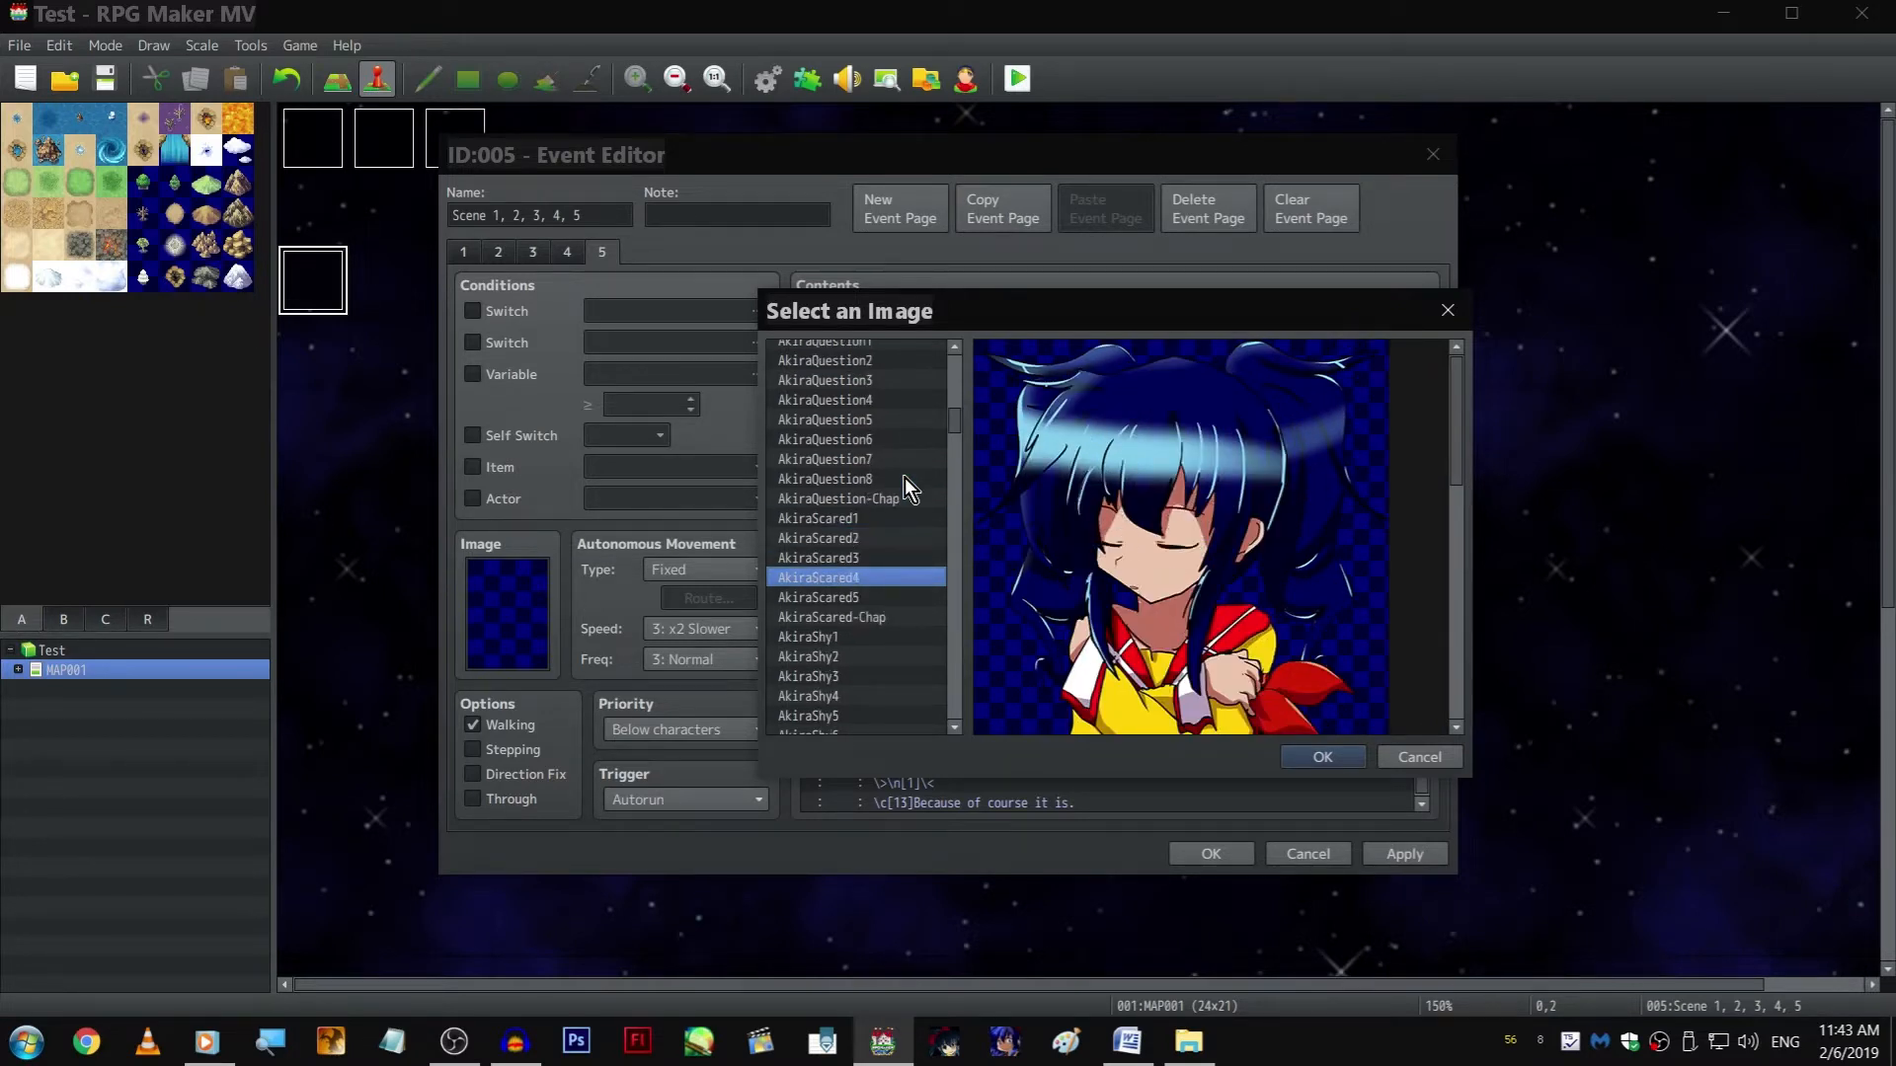
scroll(904, 477, "down", 2)
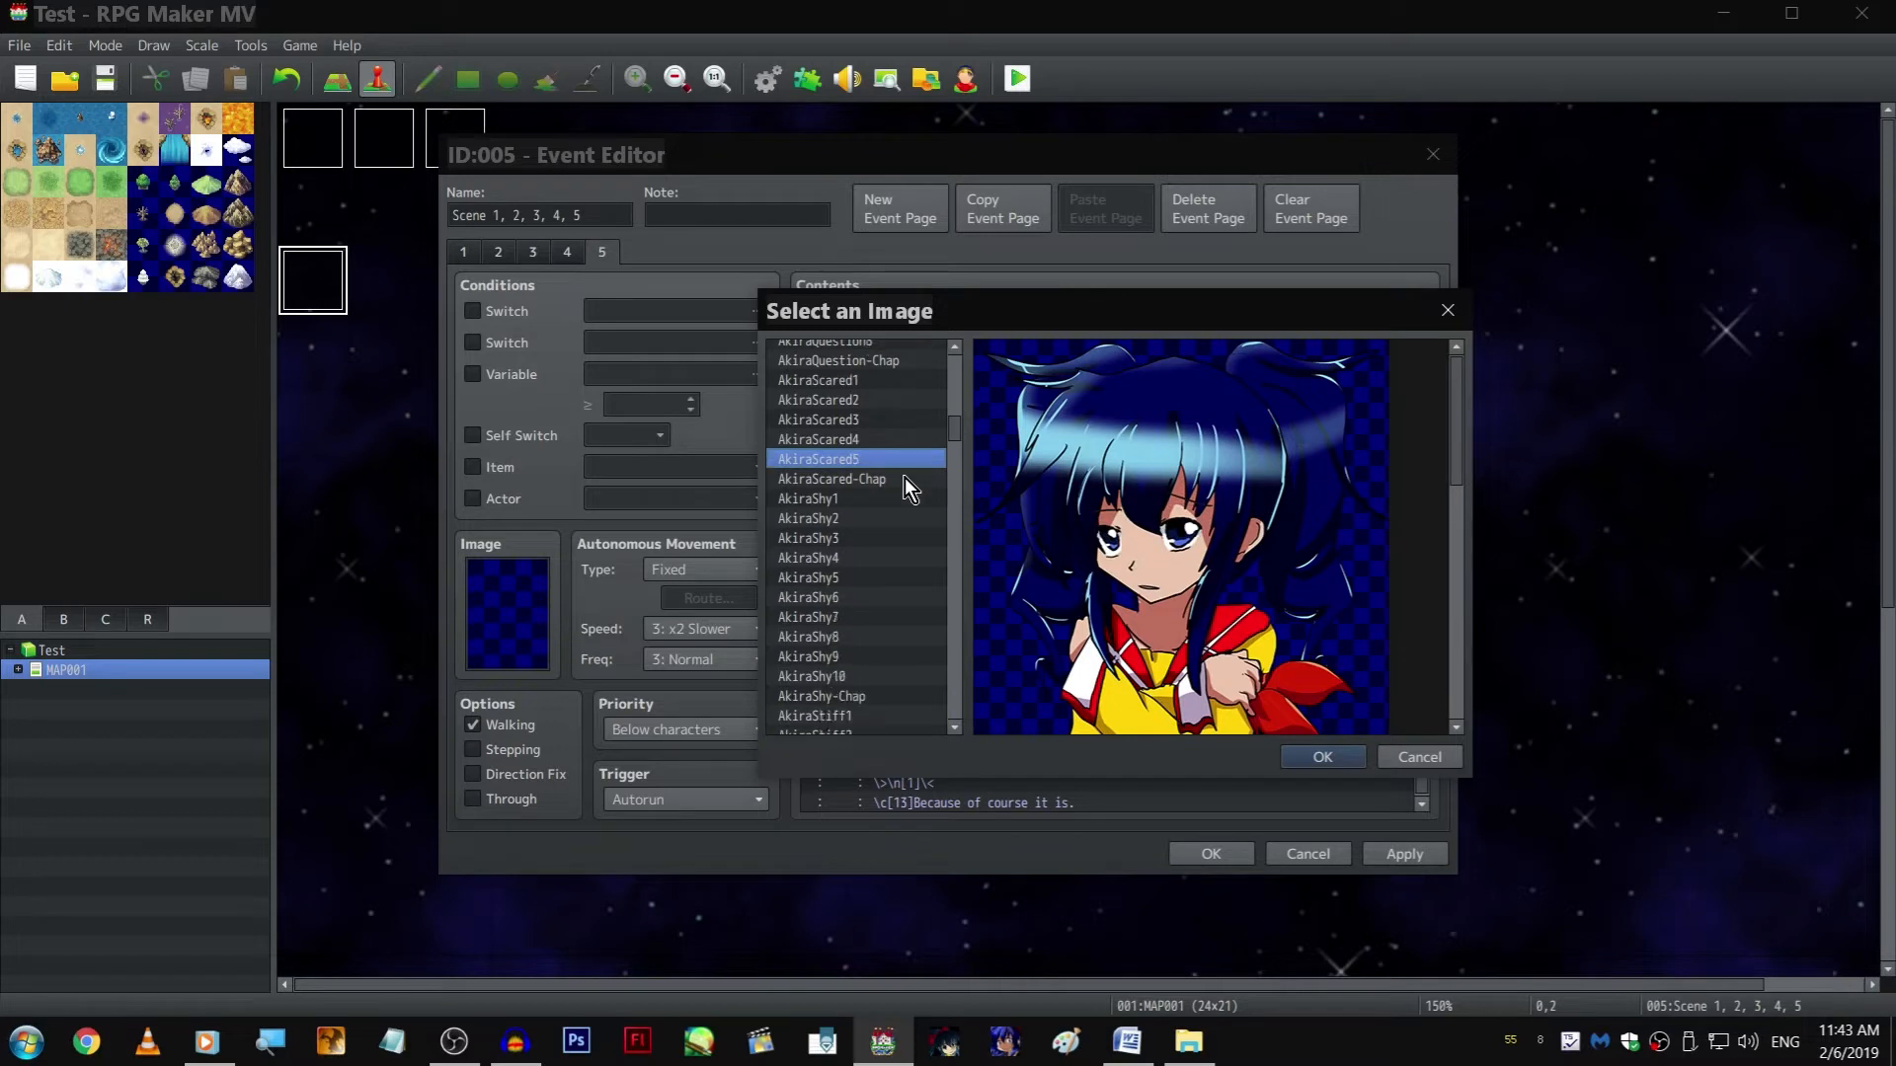
scroll(905, 477, "down", 2)
left_click(898, 406)
key("Down")
key("Down")
key("Down")
key("Down")
key("Down")
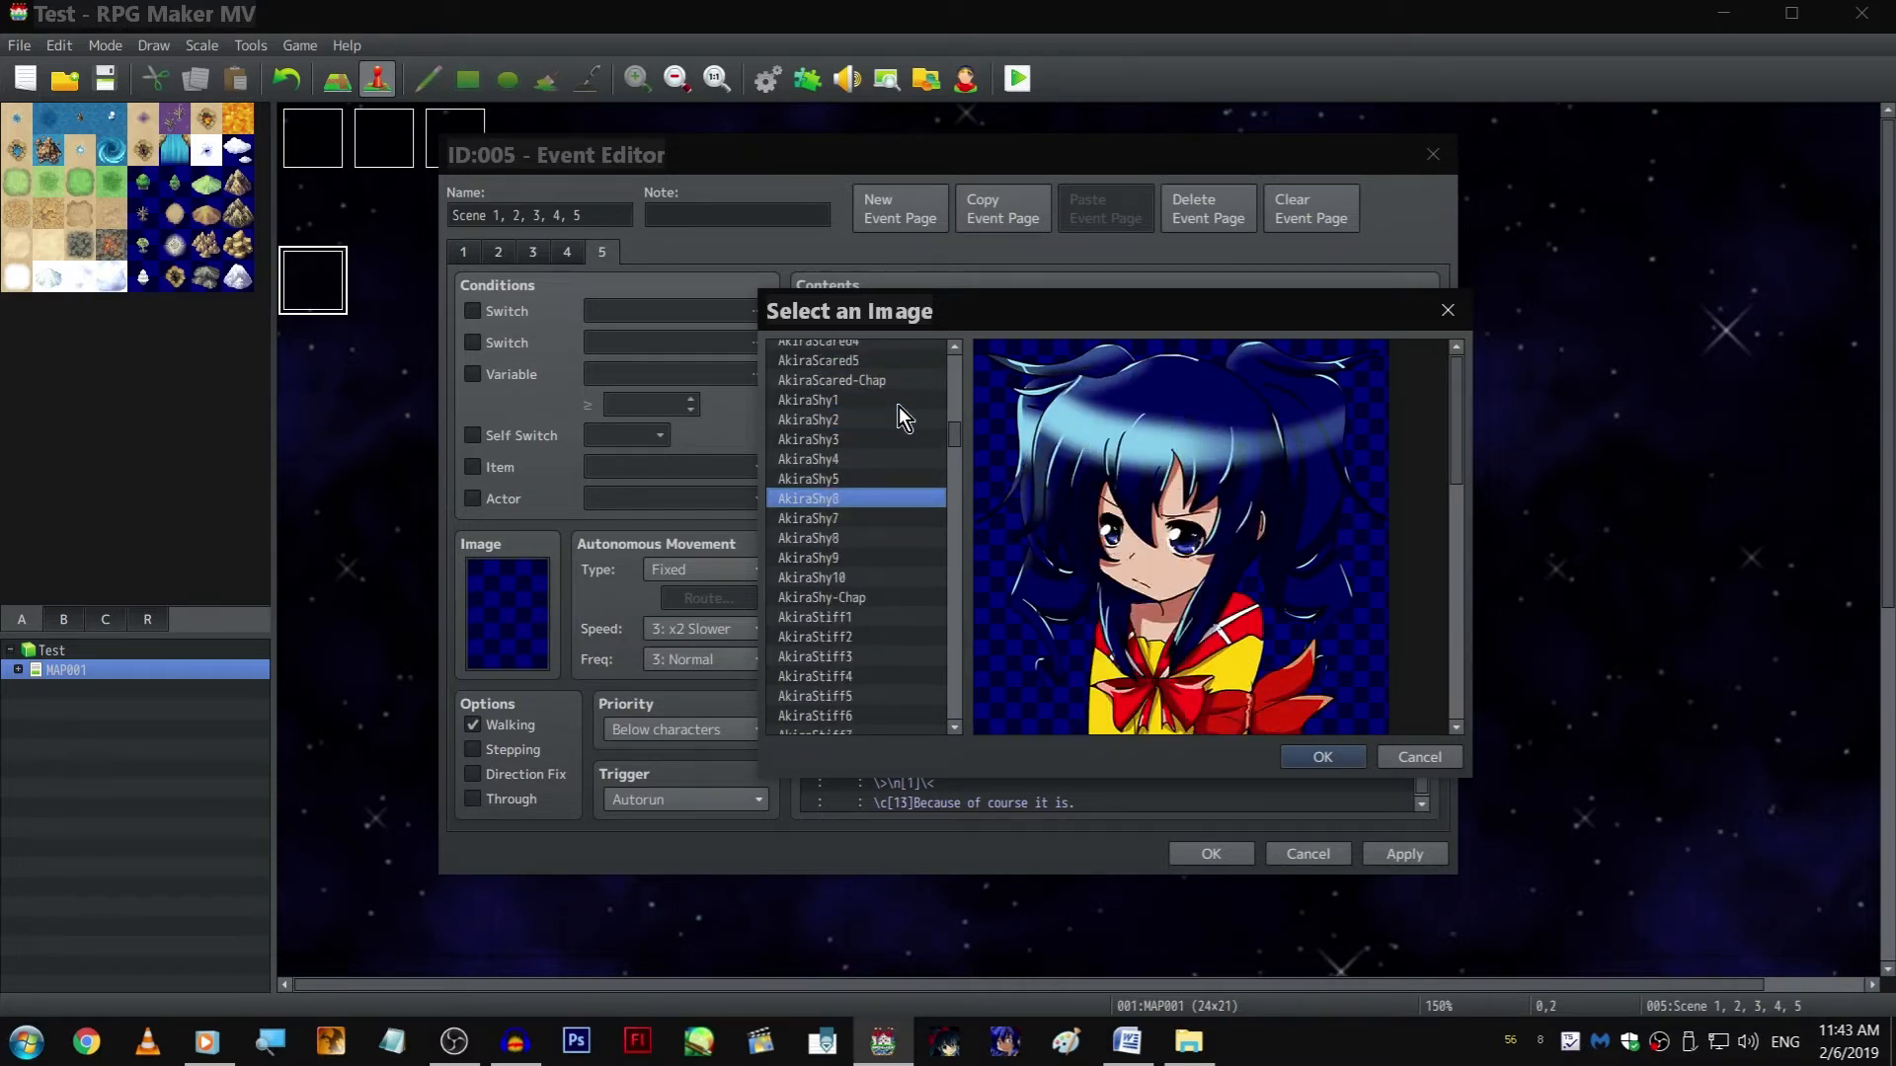
key("Down")
key("Down")
key("Down")
key("Down")
key("Down")
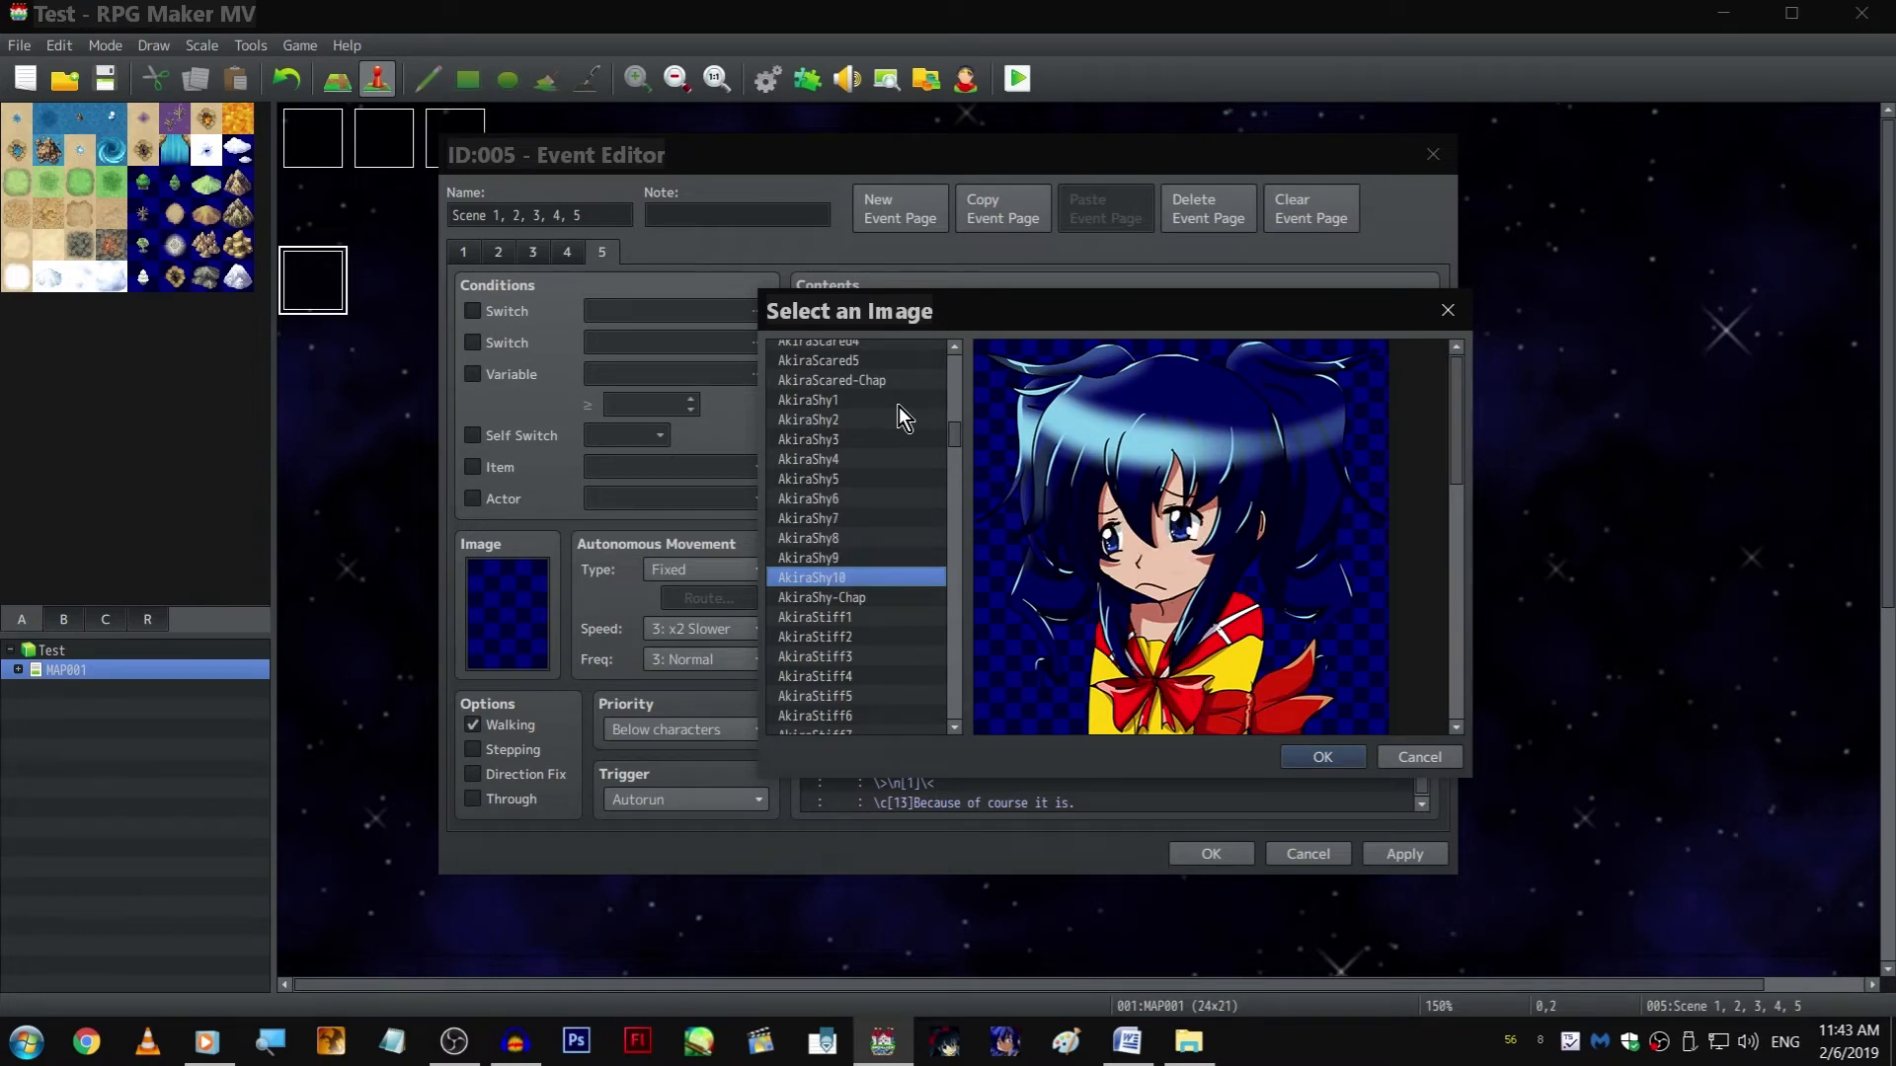
key("Up")
key("Return")
key("Return")
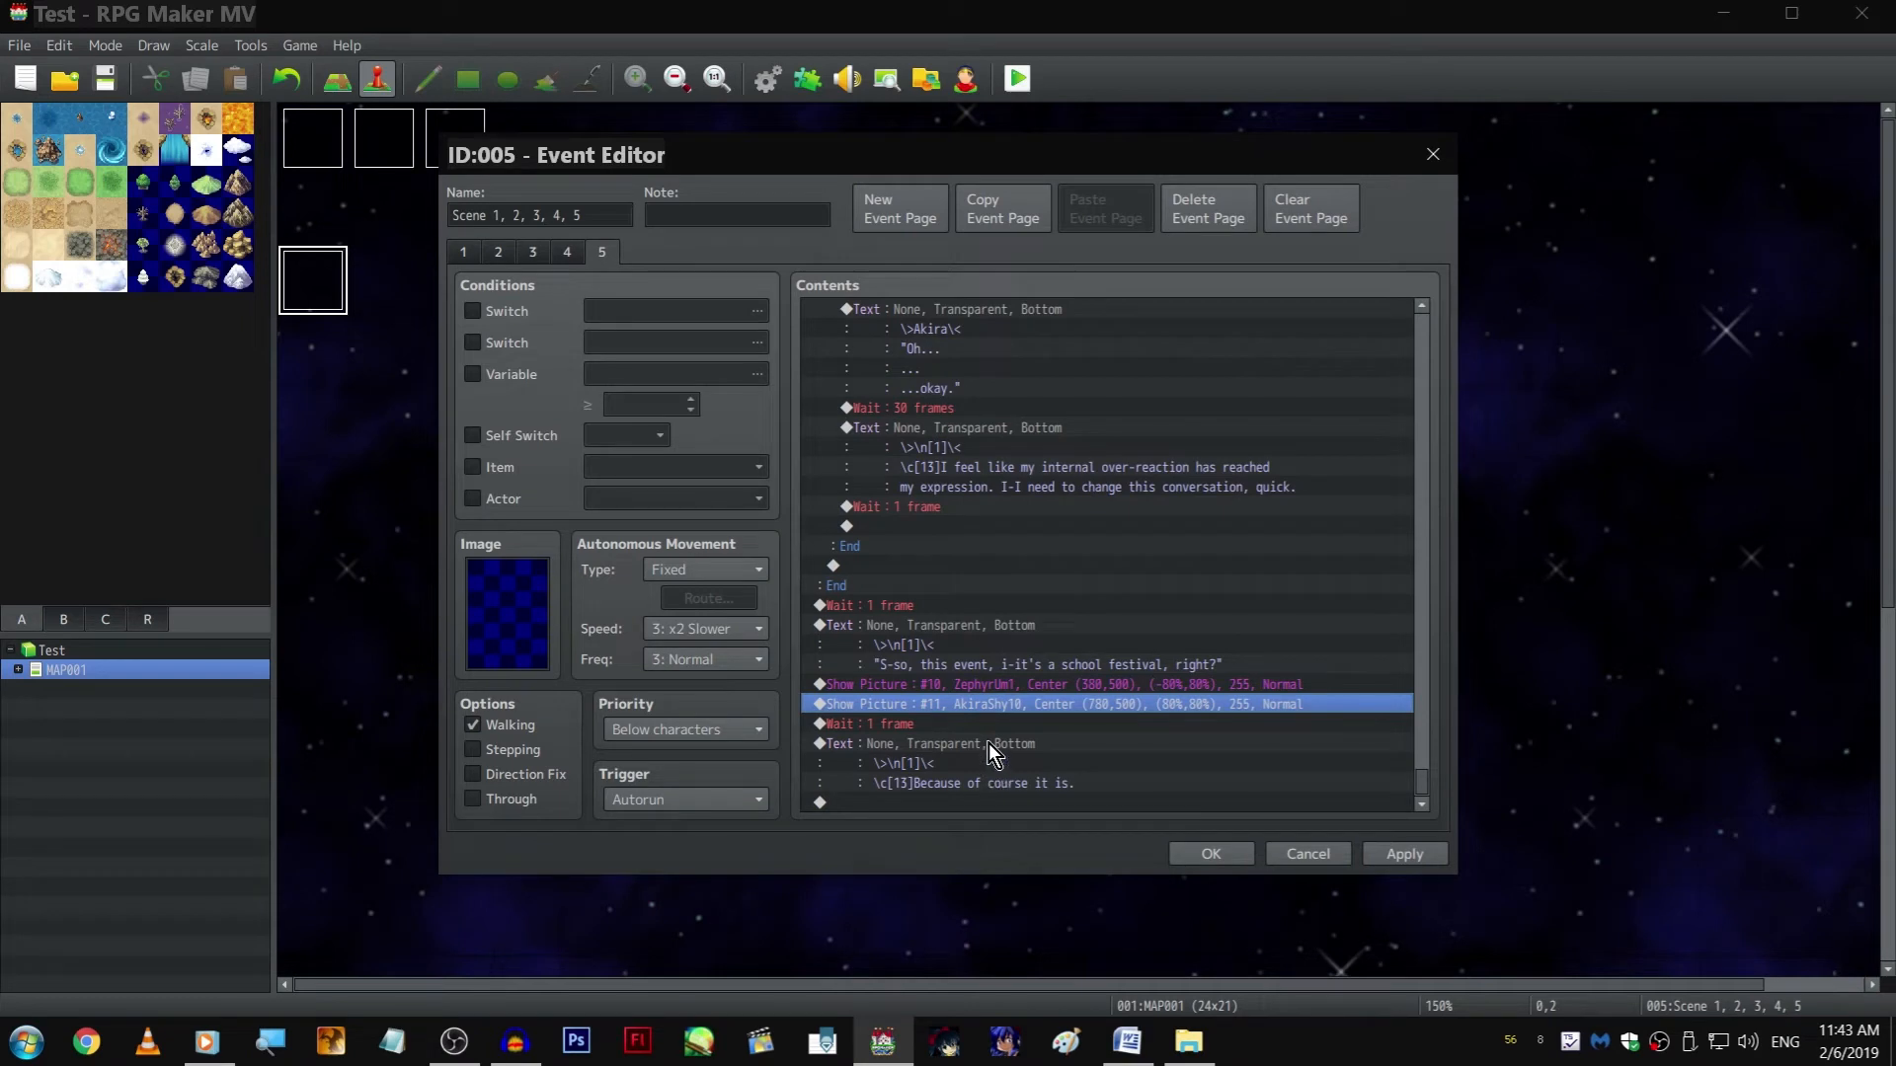
Copy the 1-frame Wait below "Because of course it is." and set the copy to 30 frames
left_click(968, 723)
key("ctrl+c")
left_click(997, 799)
key("ctrl+v")
double_click(997, 781)
type("30")
key("Return")
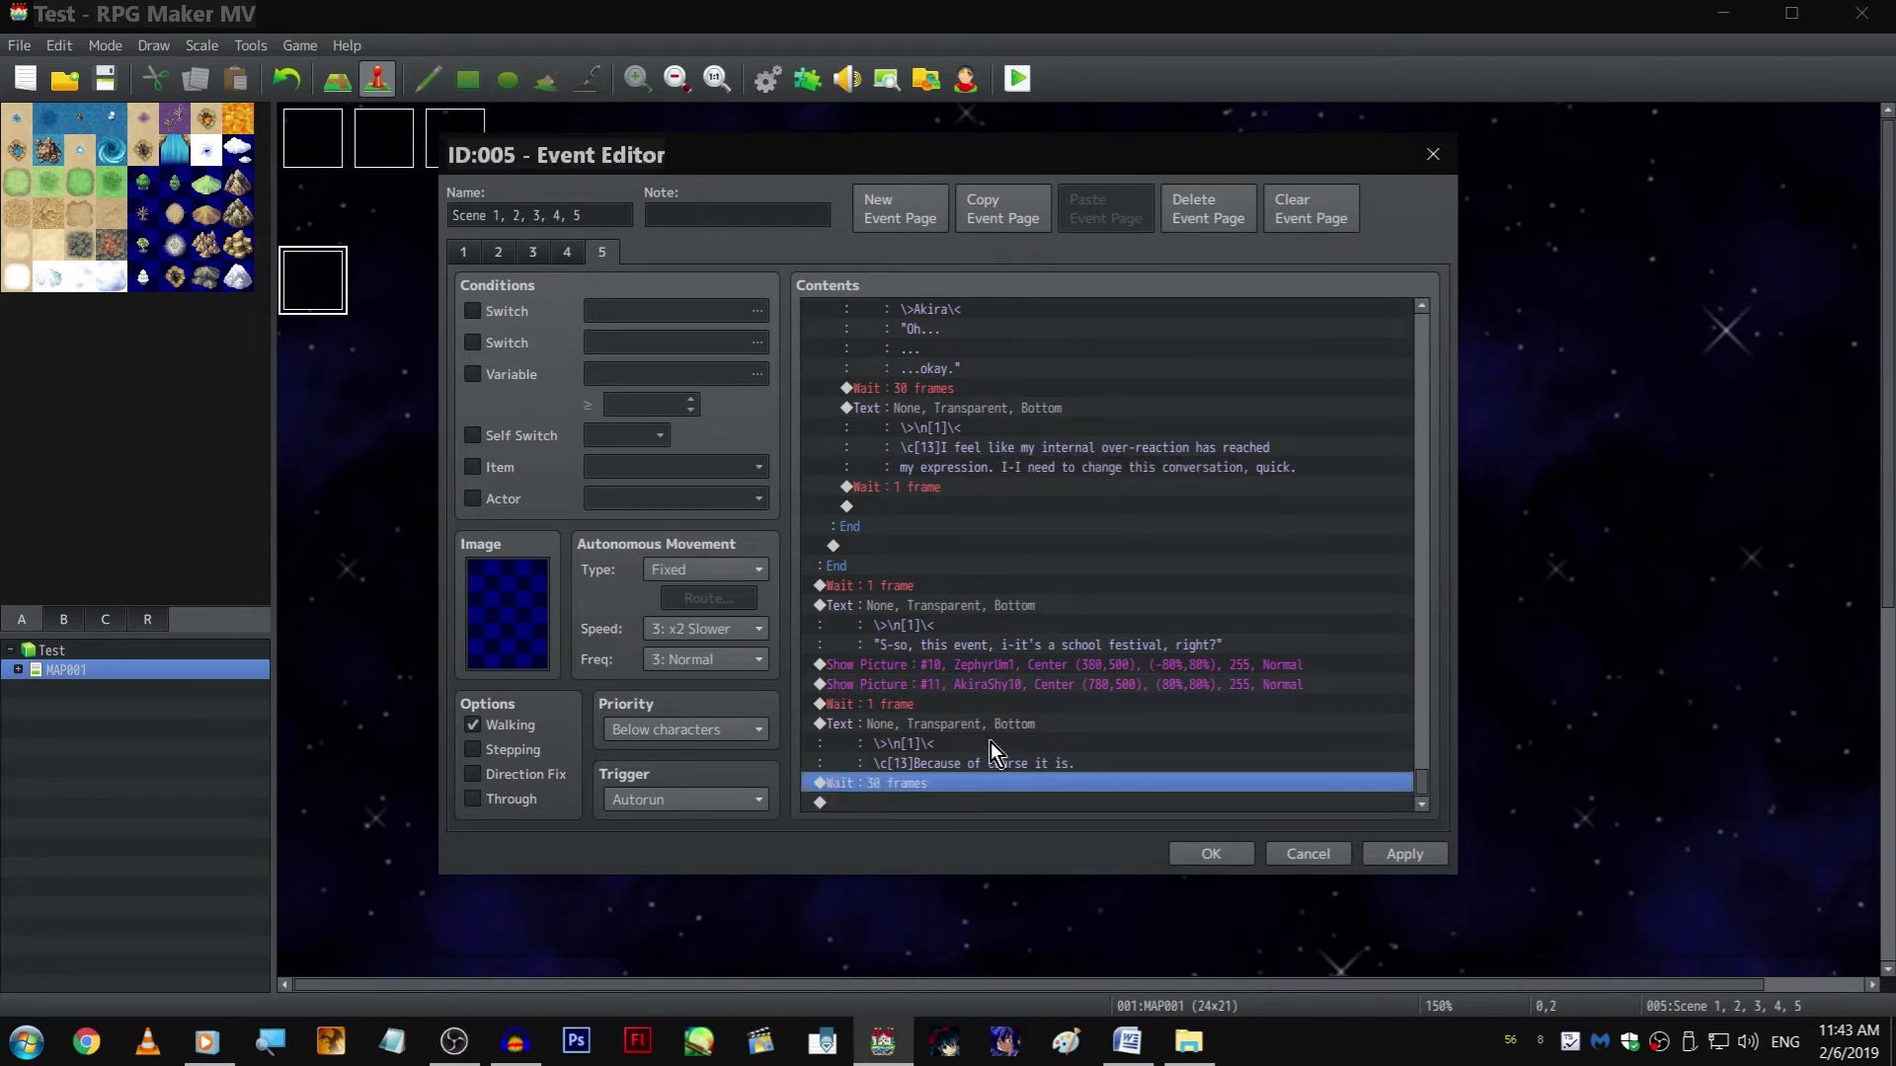
Copy the ZephyrUm1 Show Picture command to the end of the page, after the 30-frame Wait
left_click(1003, 665)
key("ctrl+c")
left_click(990, 800)
key("ctrl+v")
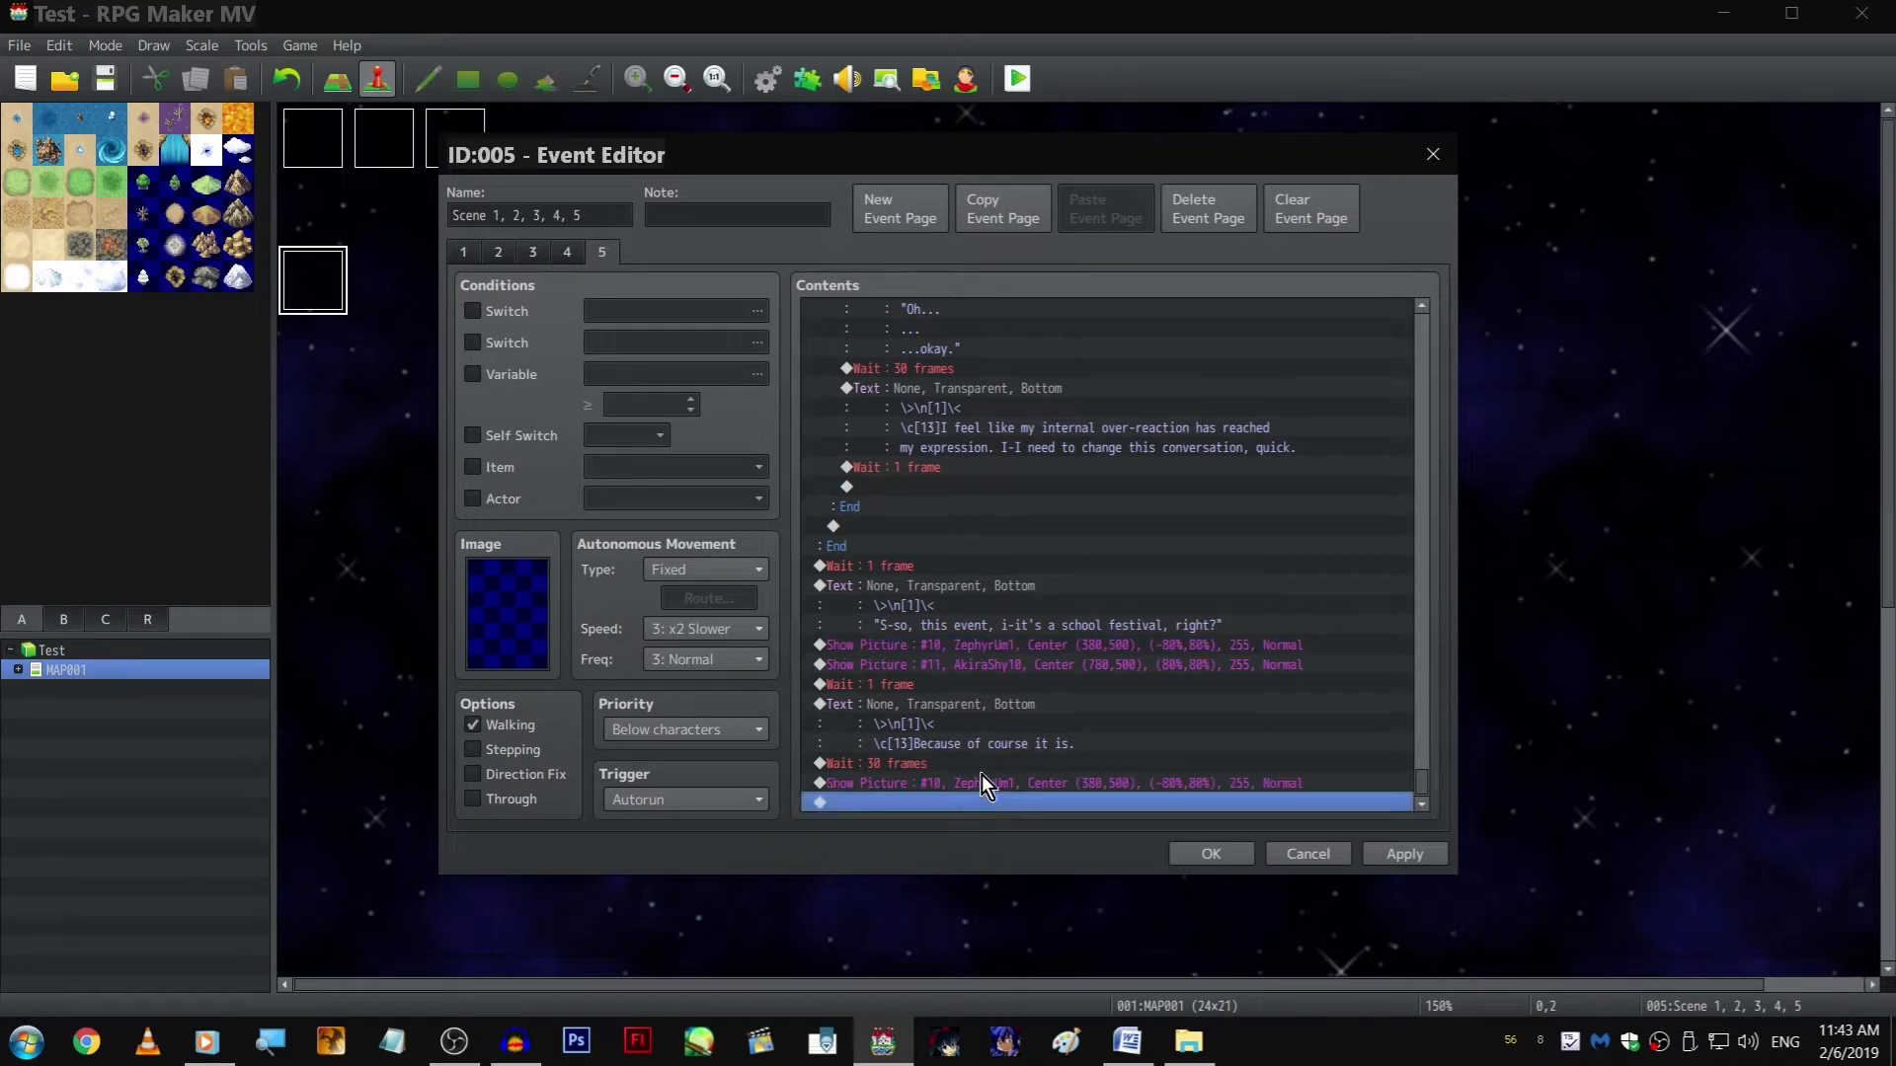
Browse Zephyr's expression images and set the last copied Show Picture command, picture #10, to ZephyrBattlePose9
left_click(982, 782)
double_click(980, 780)
left_click(1110, 422)
key("Down")
key("Down")
key("Down")
key("Down")
key("Down")
key("Up")
key("Up")
key("Up")
key("Up")
key("Up")
scroll(859, 557, "down", 20)
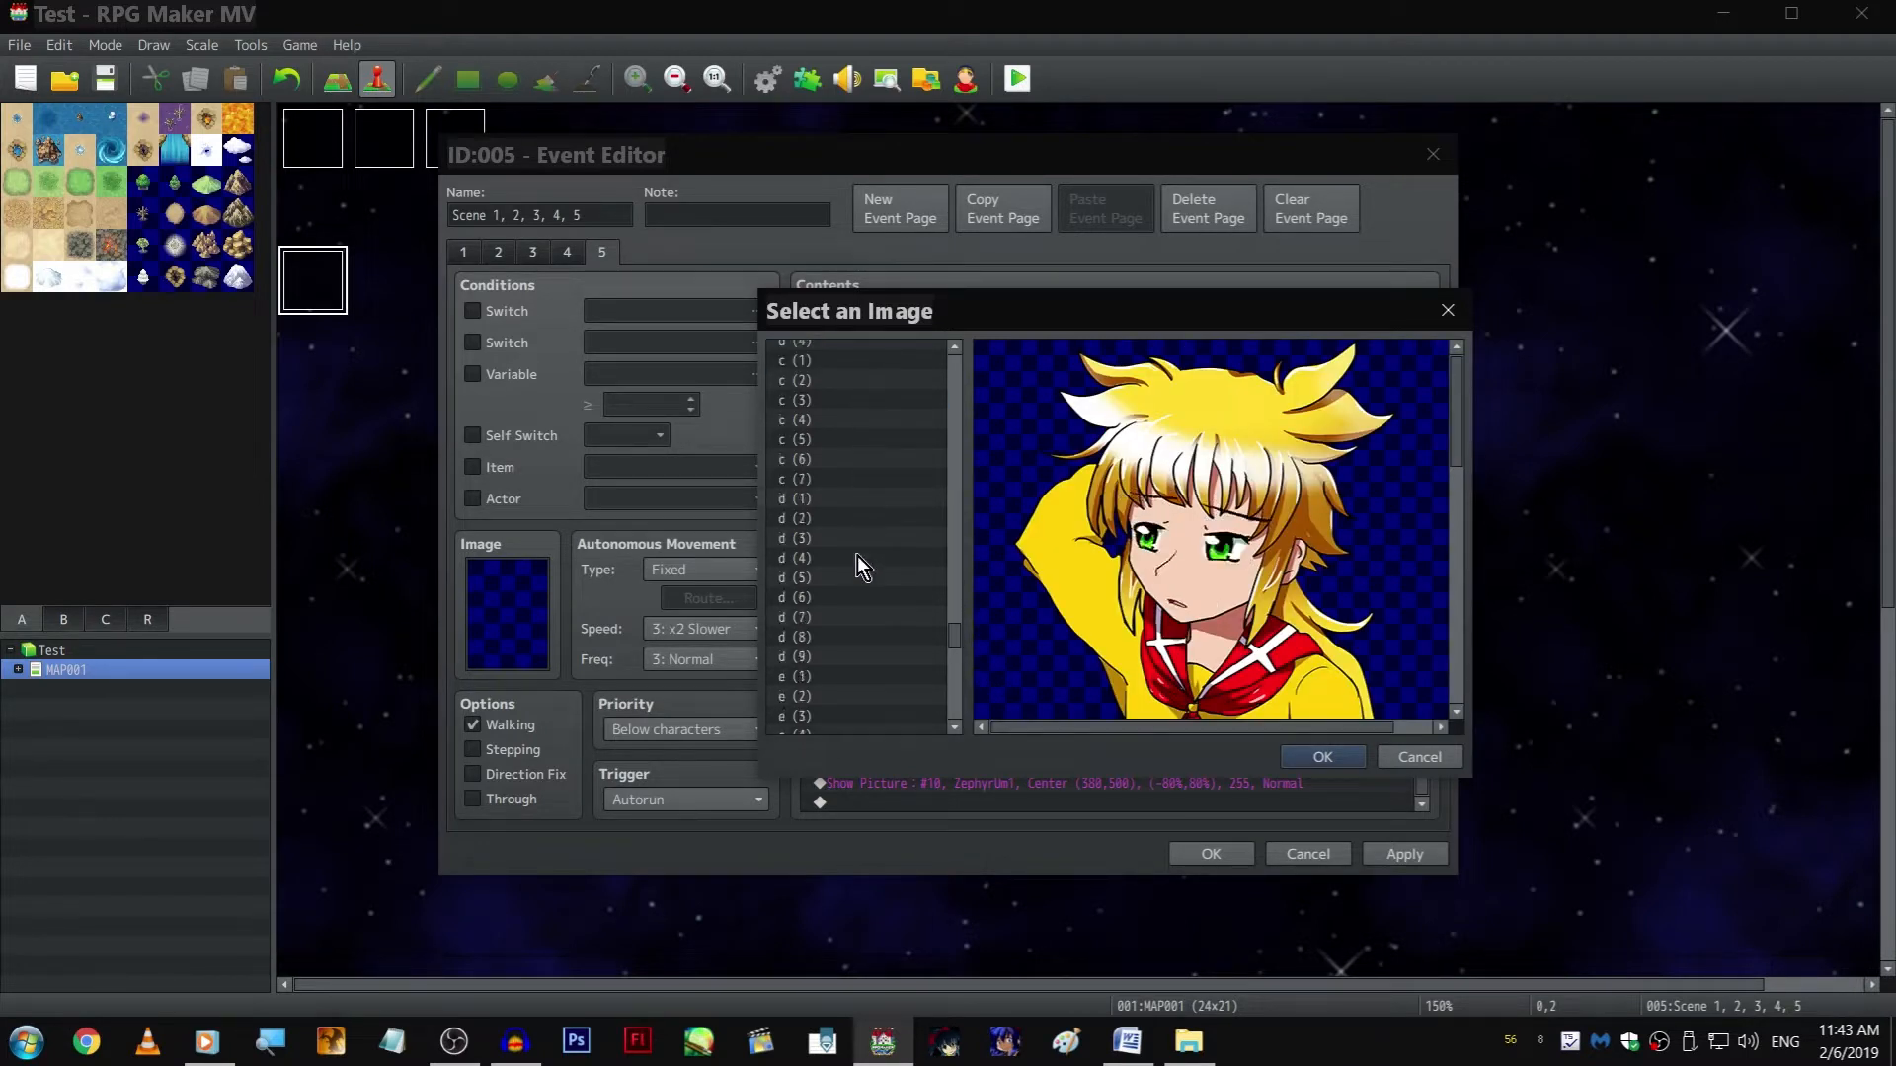
scroll(869, 592, "up", 15)
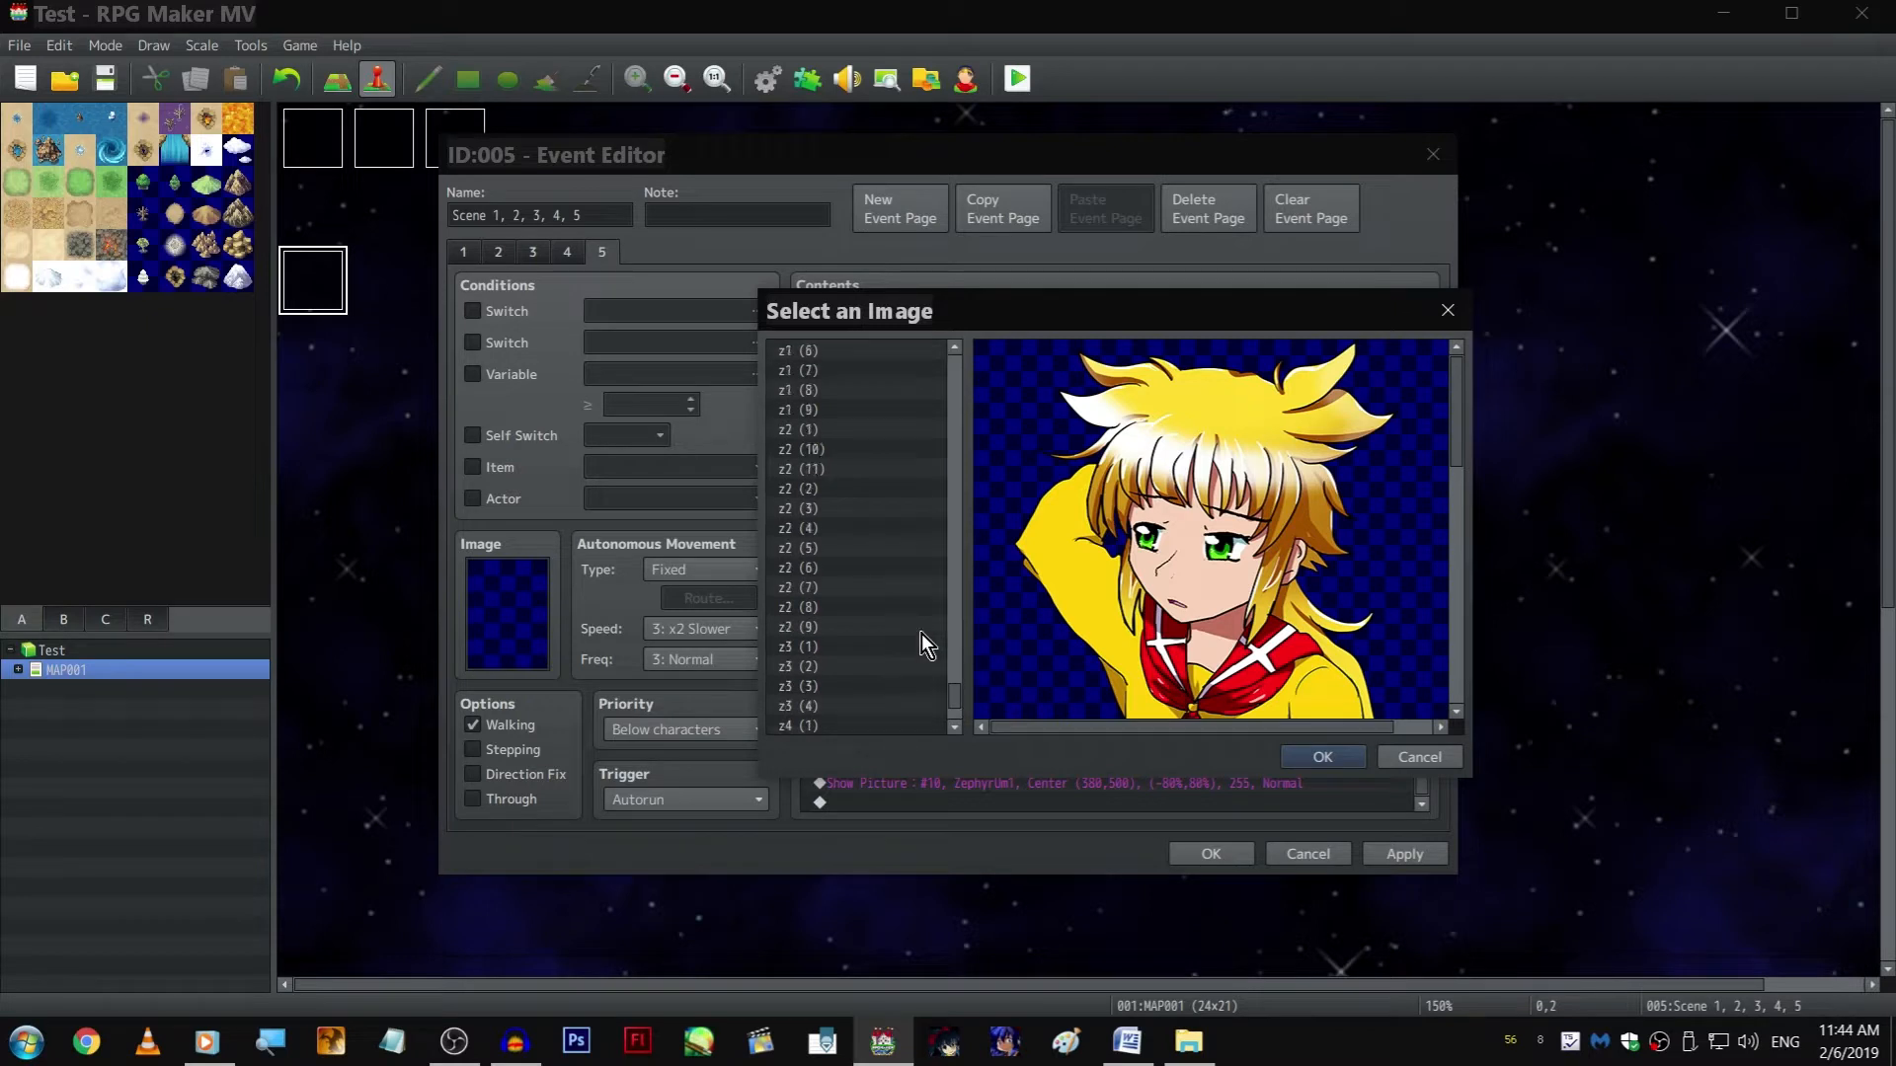
scroll(882, 558, "up", 8)
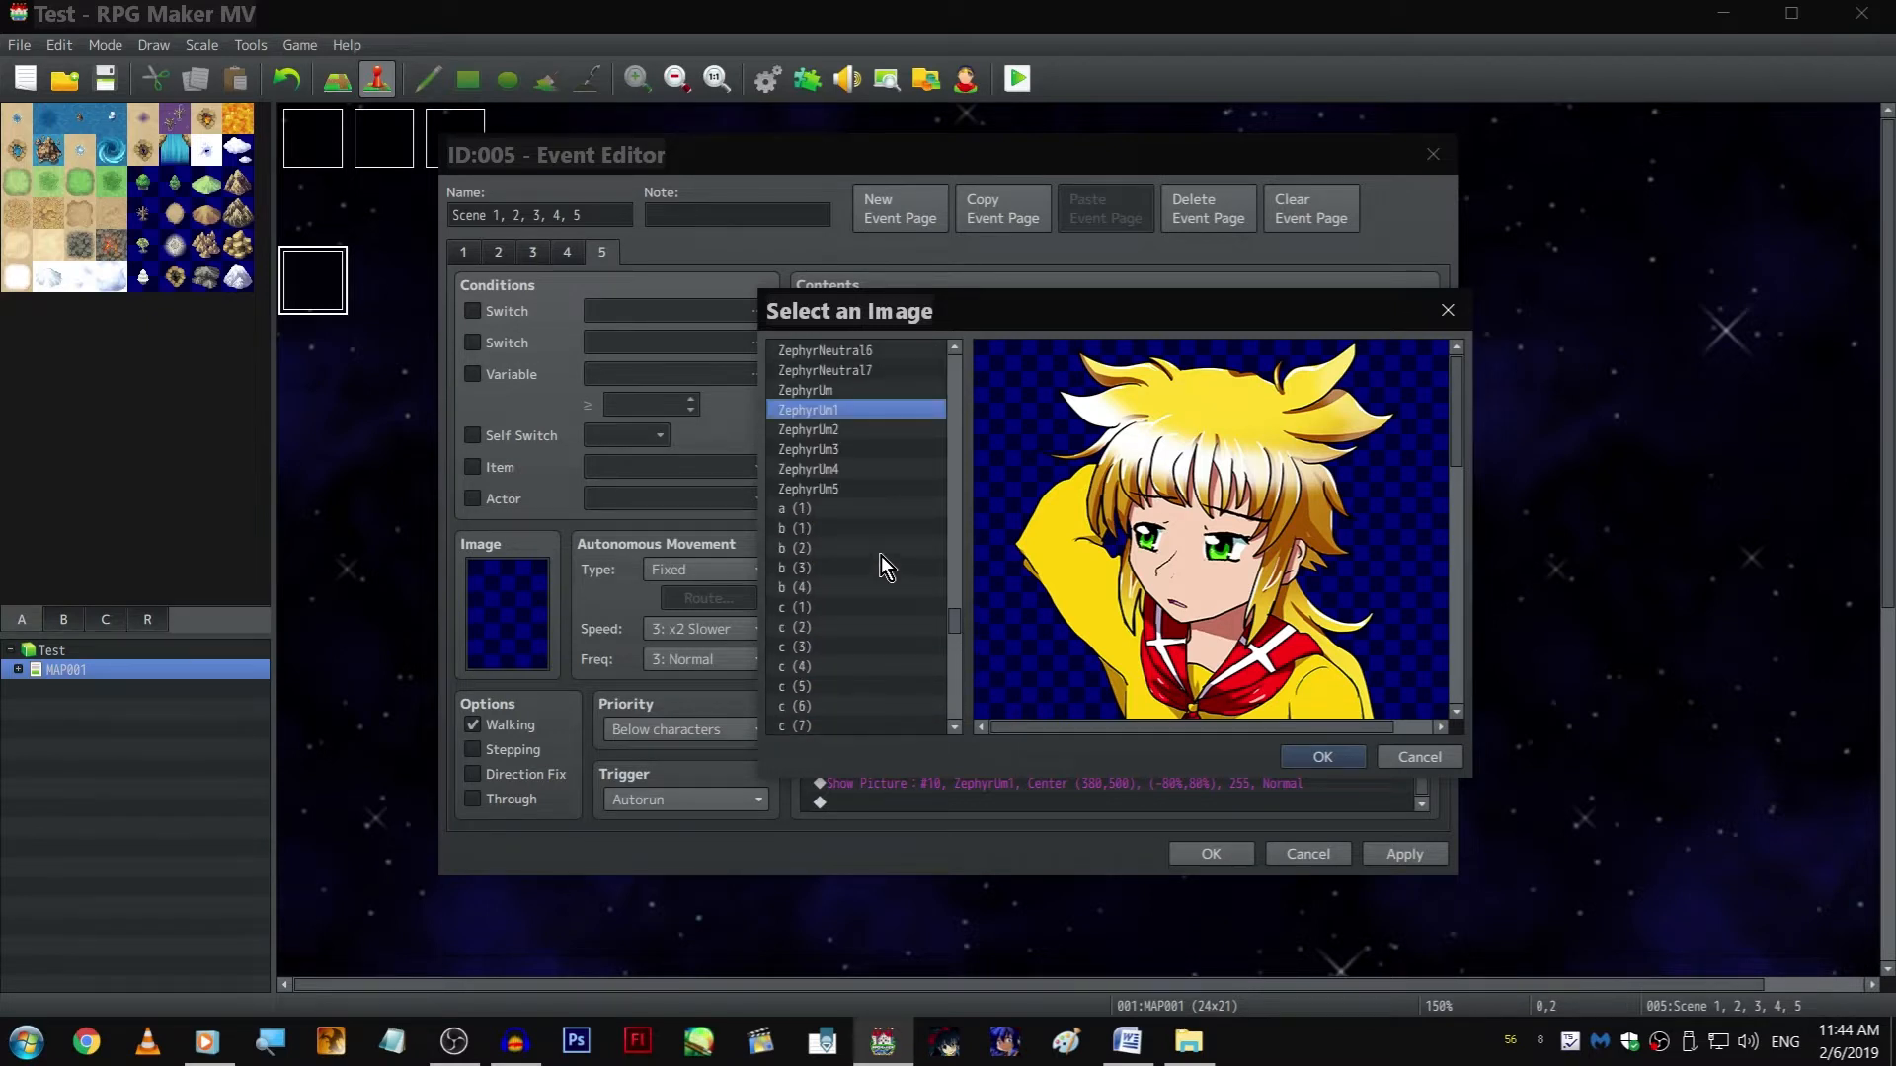
scroll(886, 488, "up", 1)
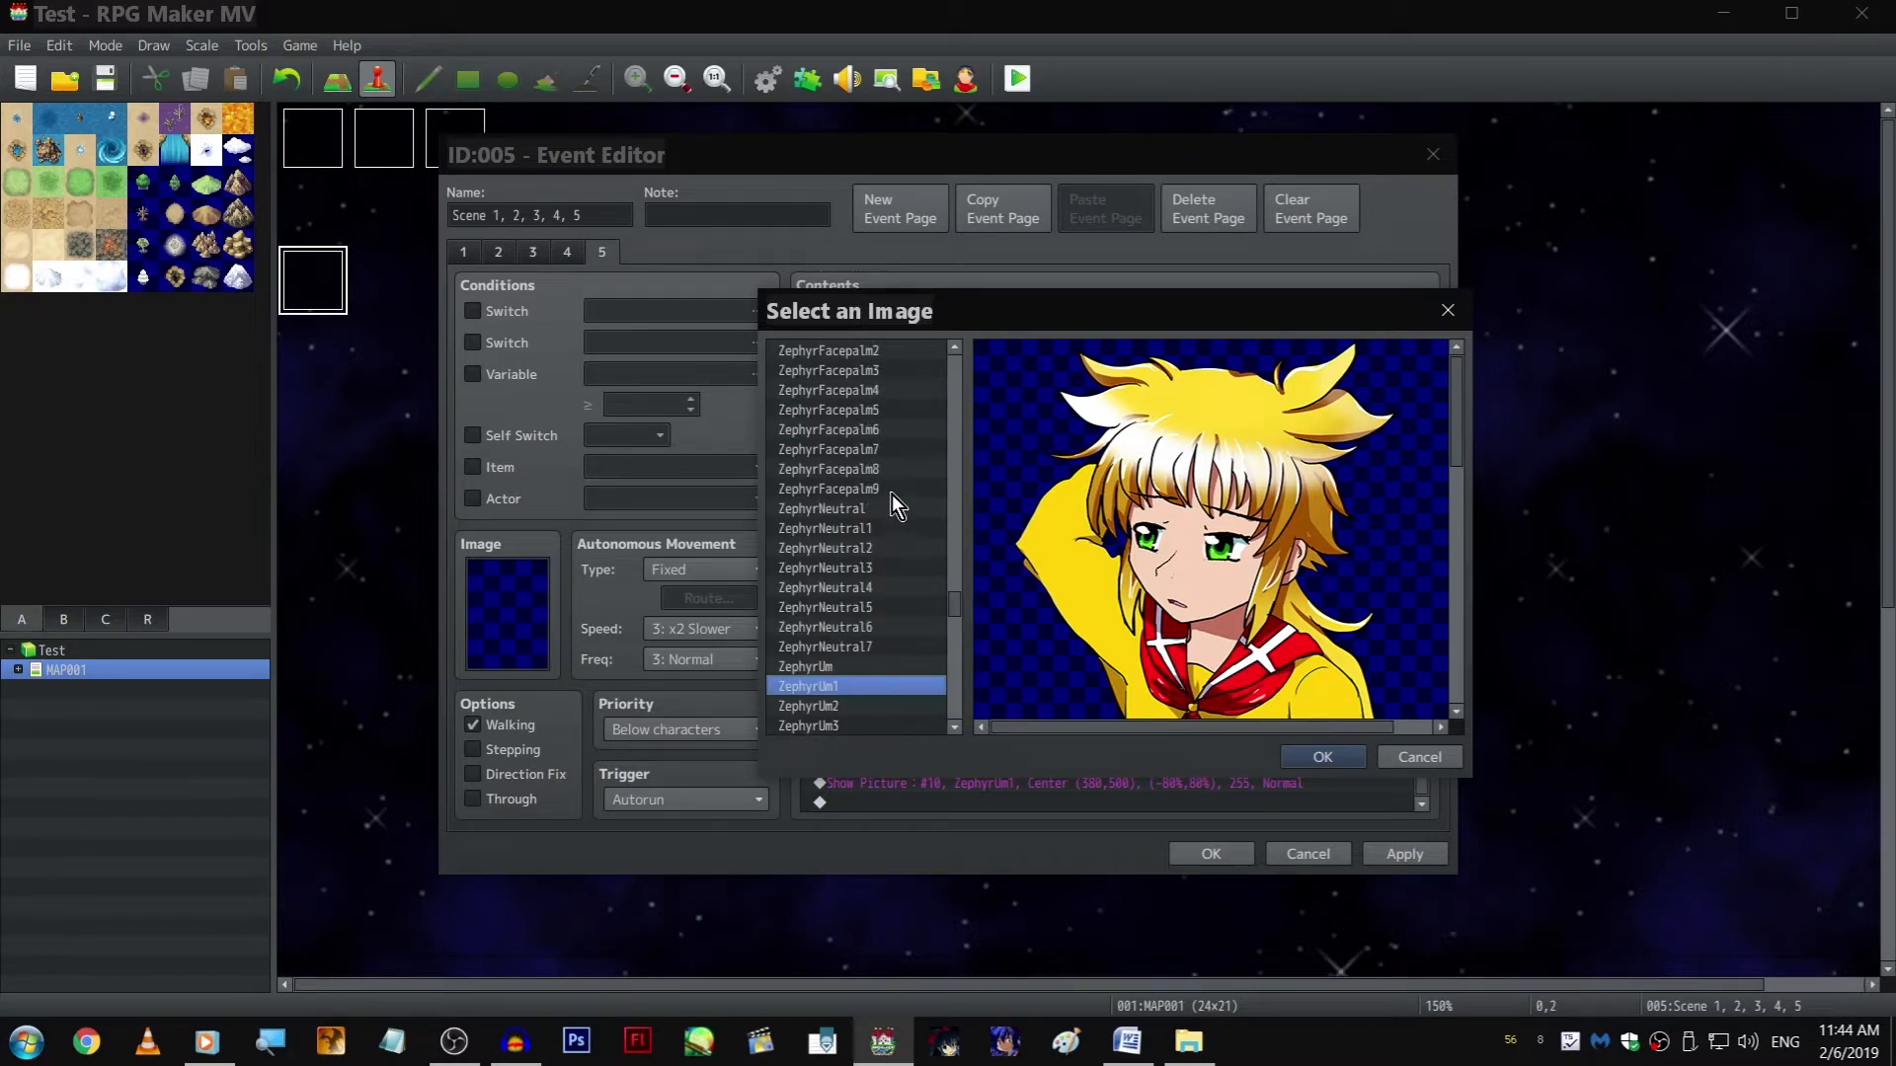
left_click(893, 489)
scroll(901, 478, "up", 3)
scroll(900, 478, "up", 2)
left_click(902, 474)
scroll(882, 500, "up", 3)
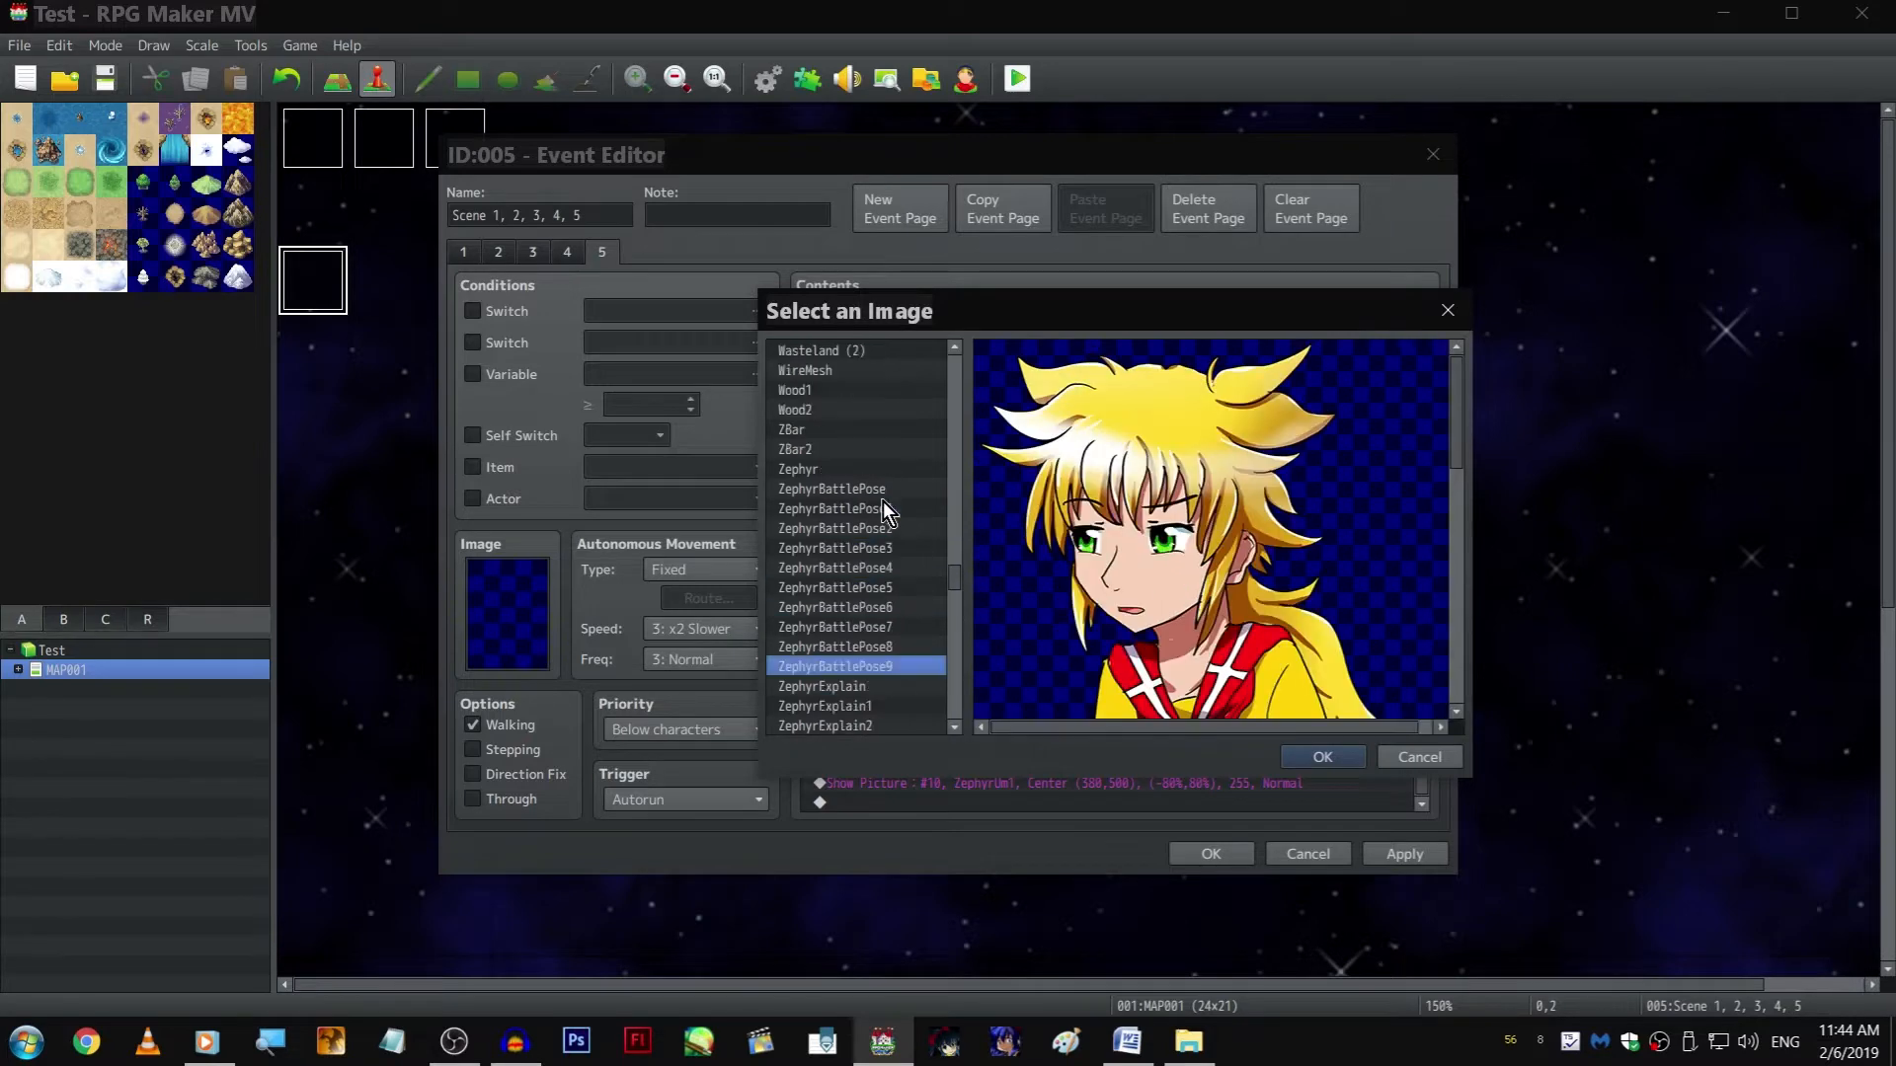
key("Return")
key("Return")
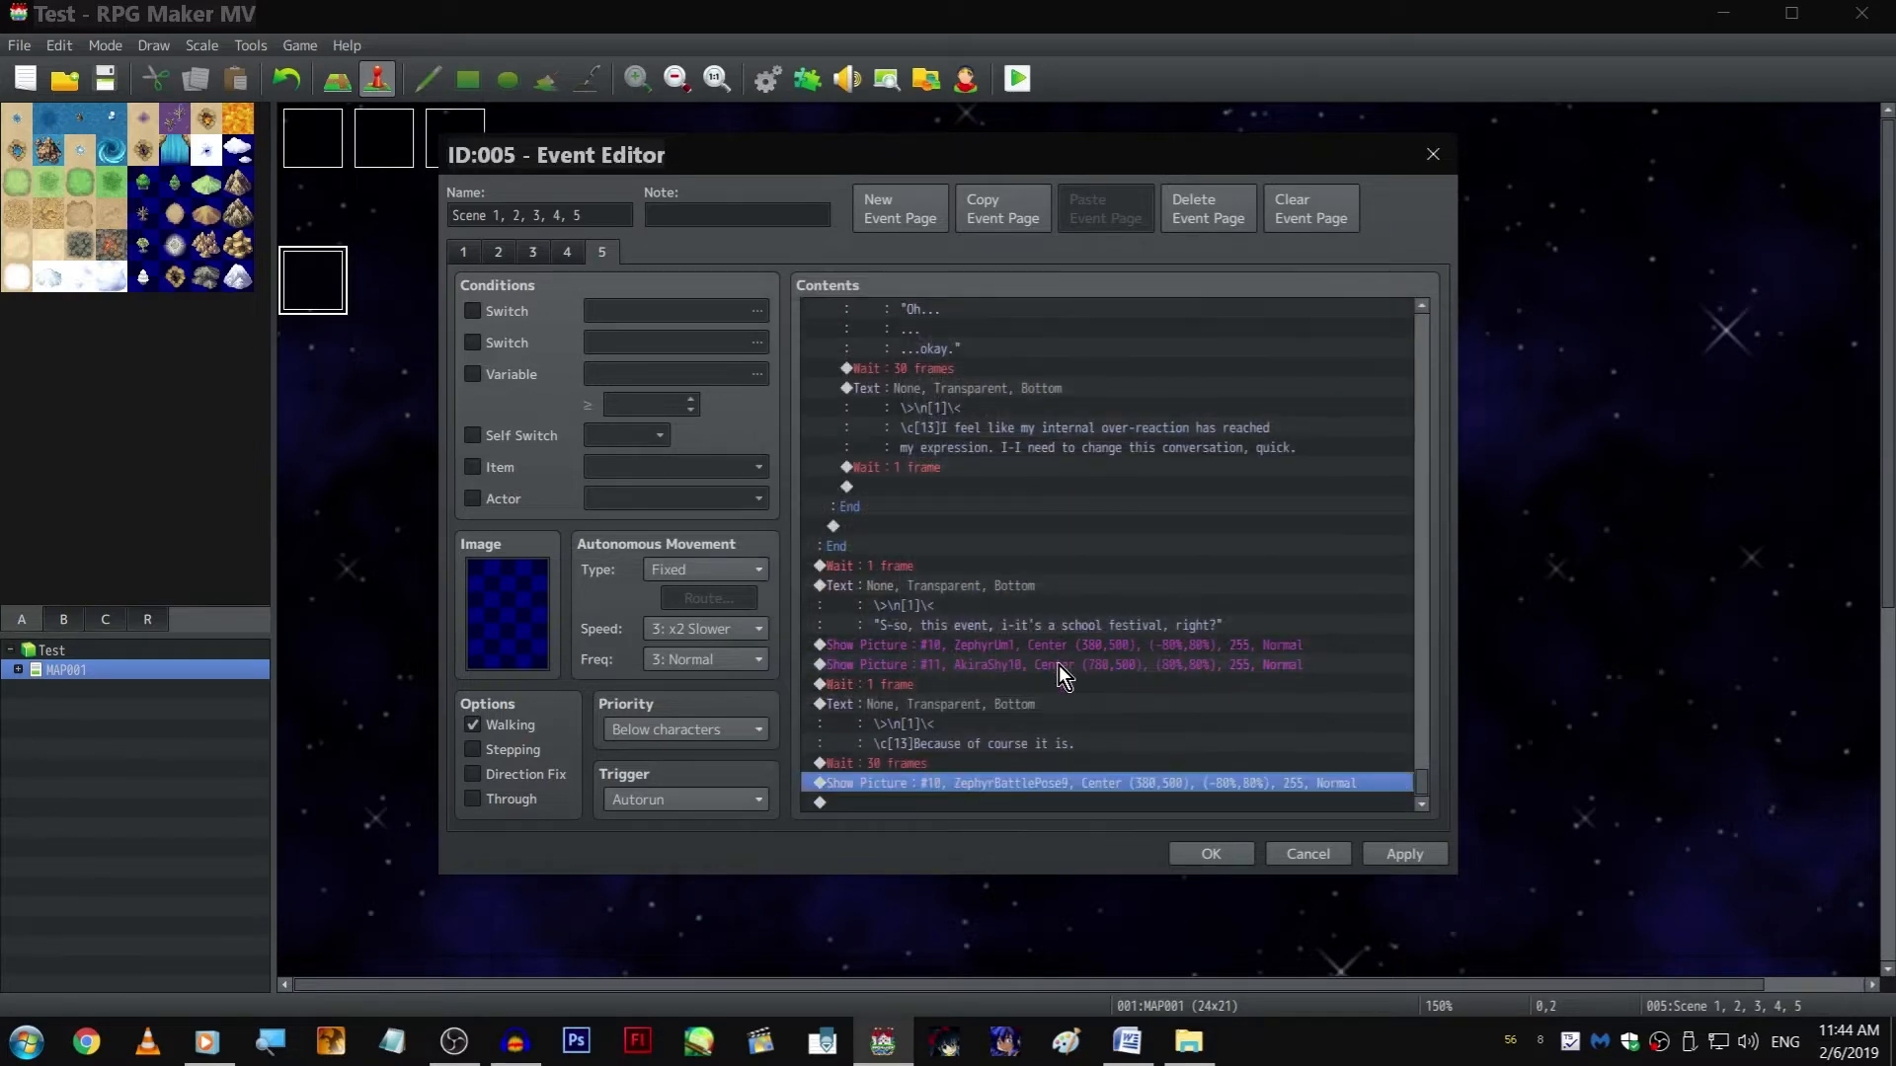
Copy Akira's "Oh... ... ...okay." text command to the end of the page, after the ZephyrBattlePose9 picture
left_click(962, 699)
scroll(1056, 430, "up", 4)
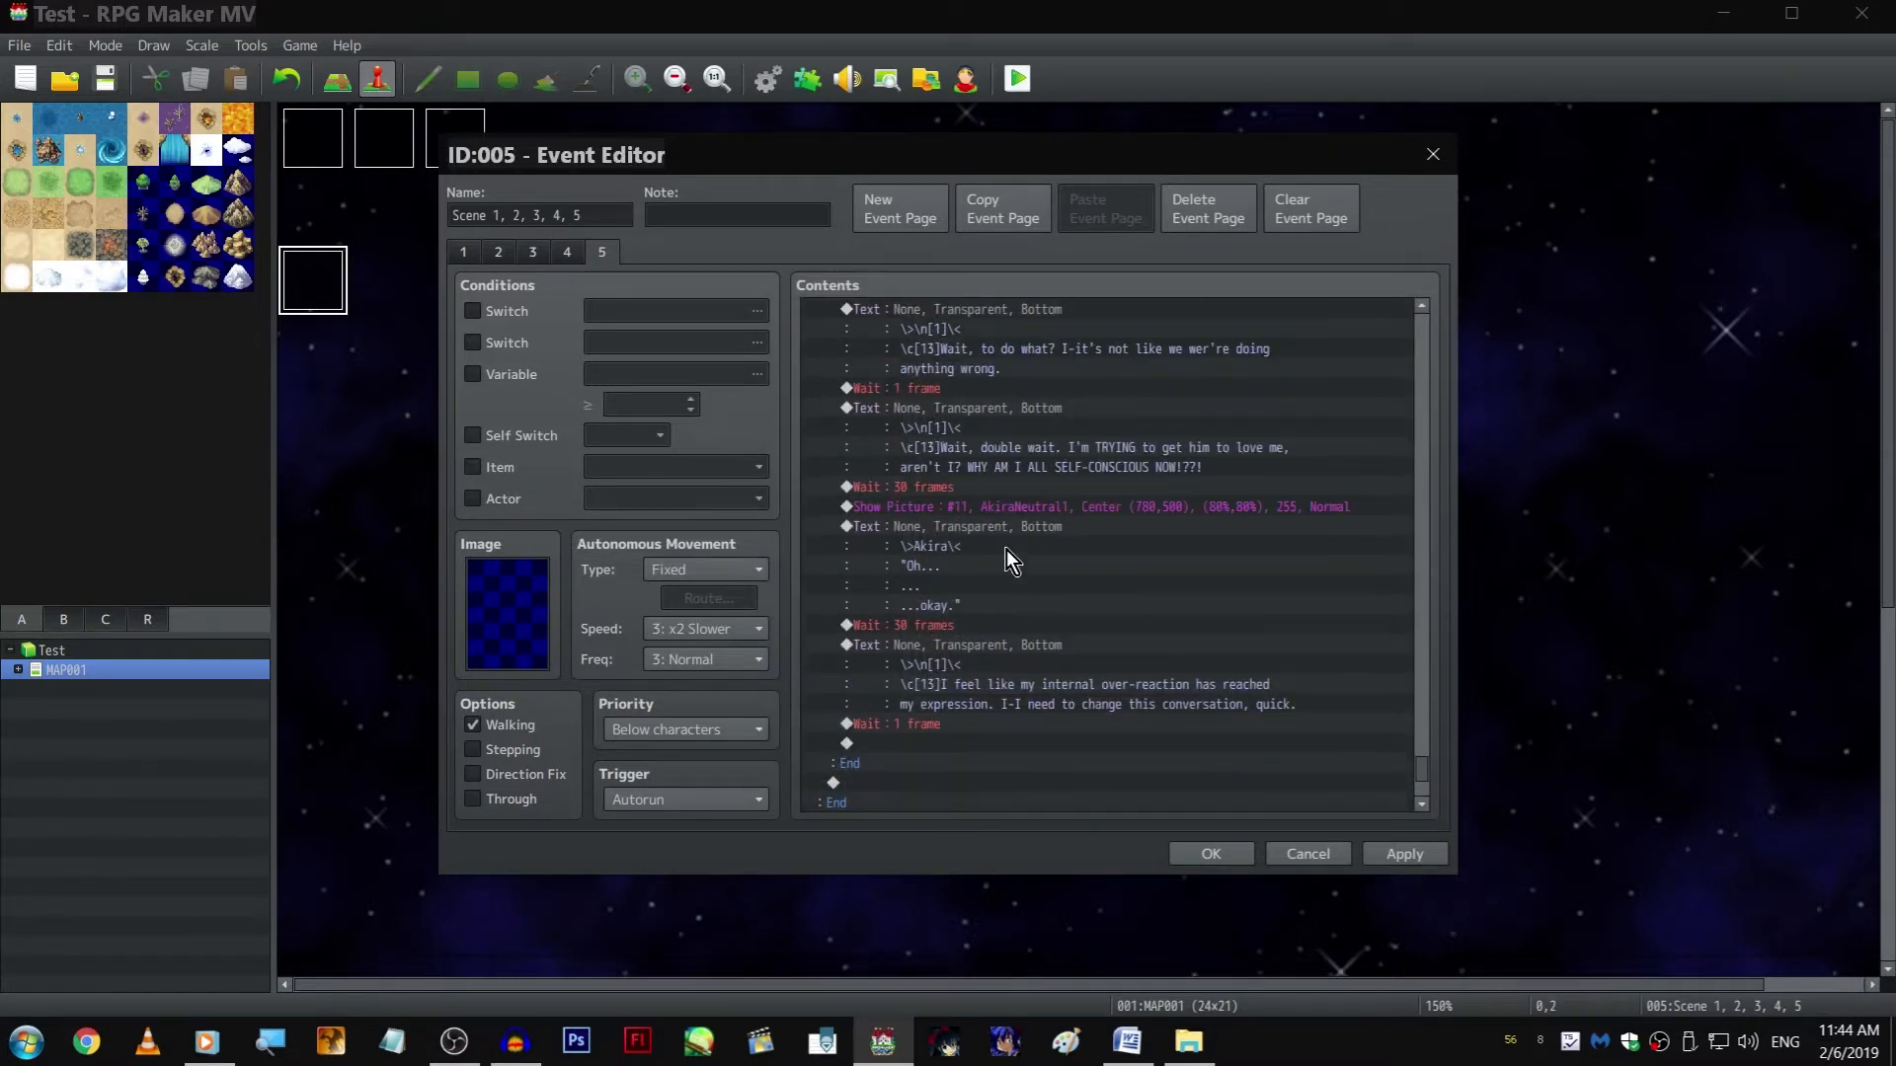
left_click(1005, 553)
scroll(995, 582, "down", 4)
left_click(1003, 802)
key("ctrl+v")
Rewrite the copied text with the speaker name Zephyr and the line "A what?", and apply the event changes
double_click(975, 726)
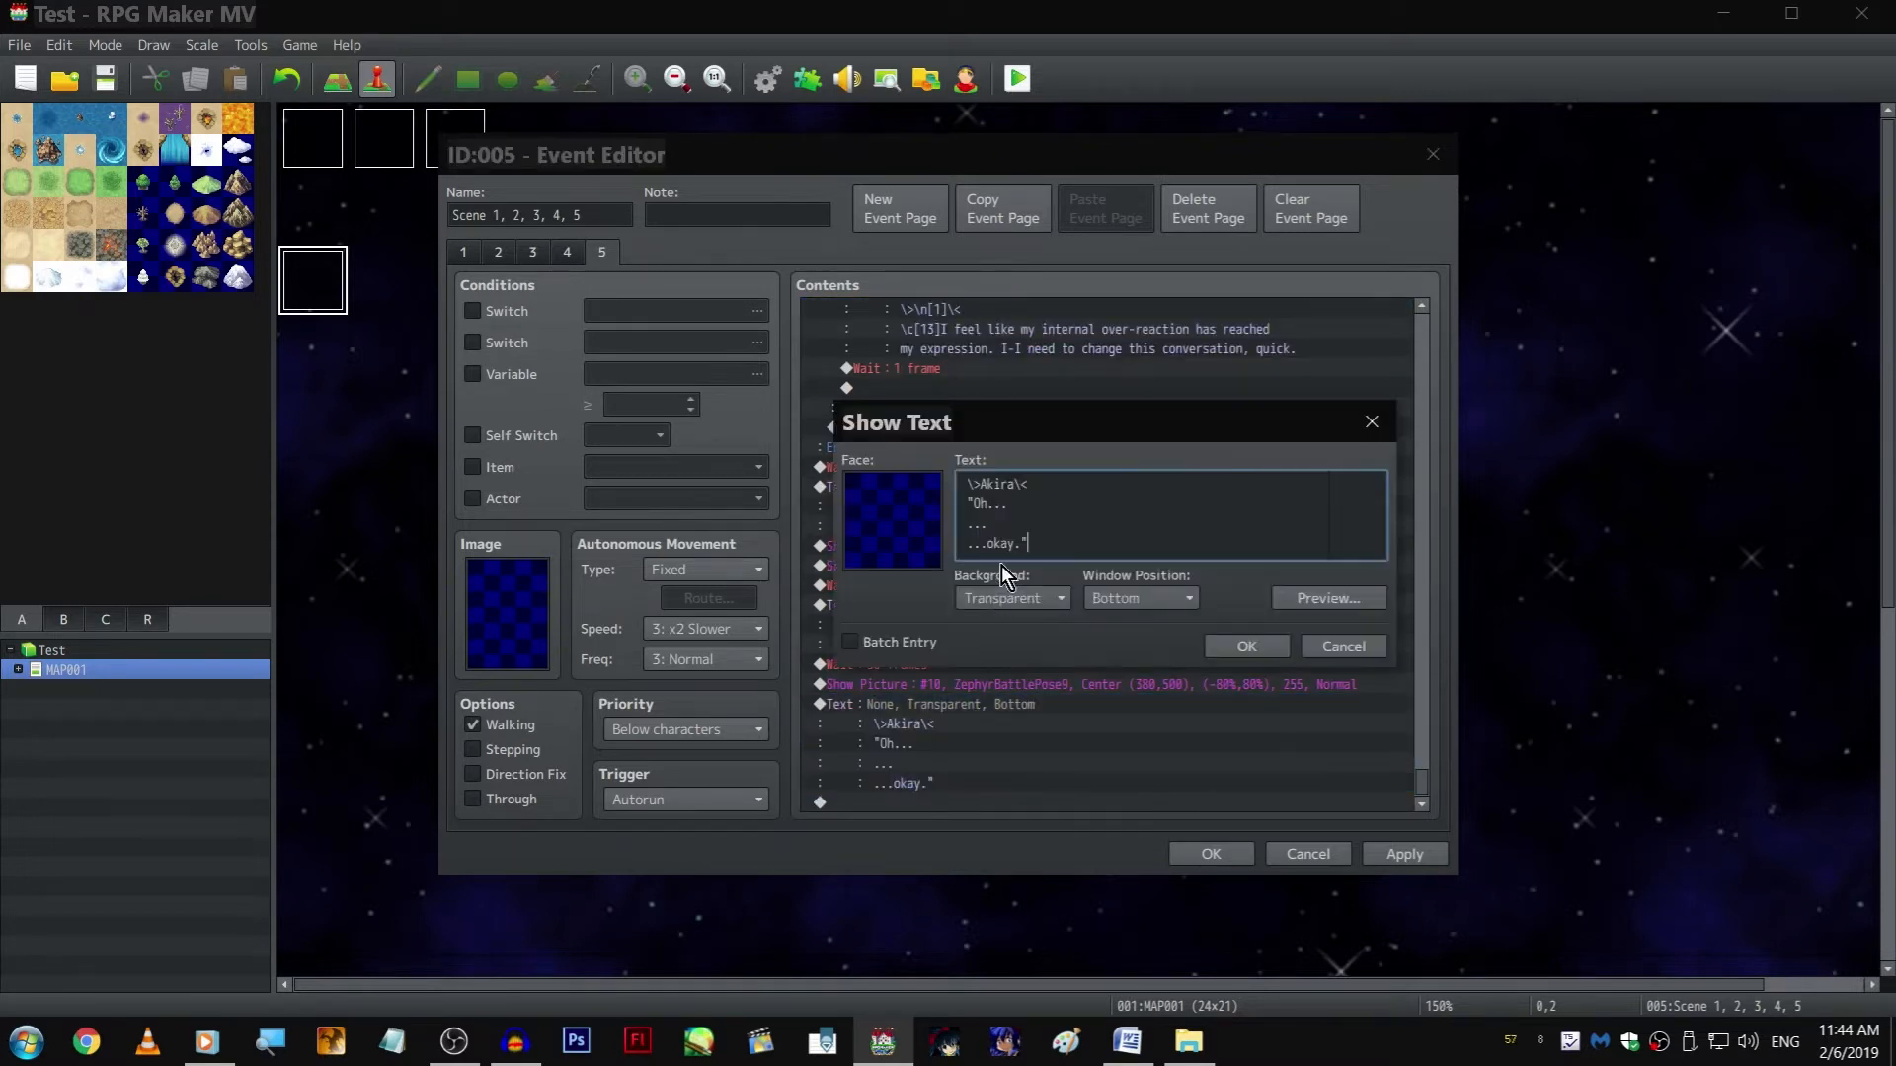
double_click(997, 484)
type("Zephyr")
key("Down")
key("Home")
key("Right")
key("shift+Down")
key("shift+Down")
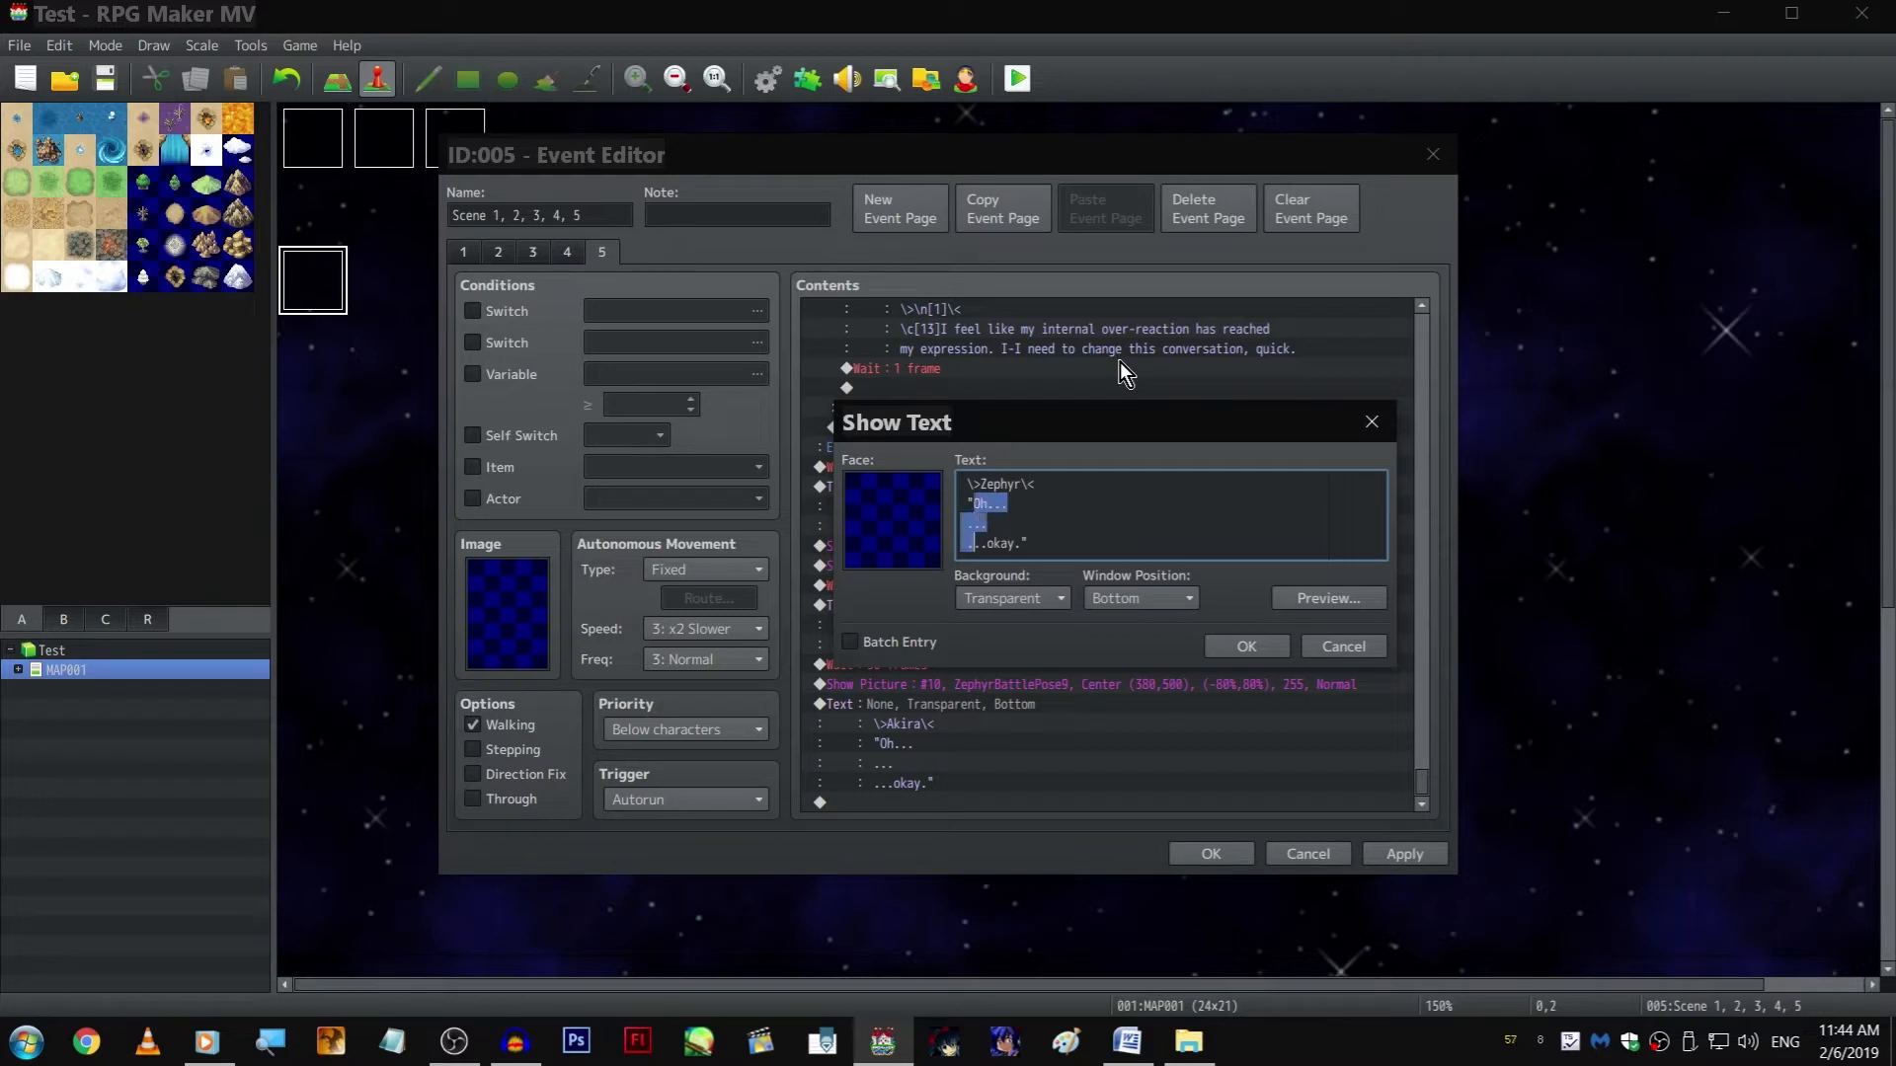
key("shift+End")
type("A what?\"")
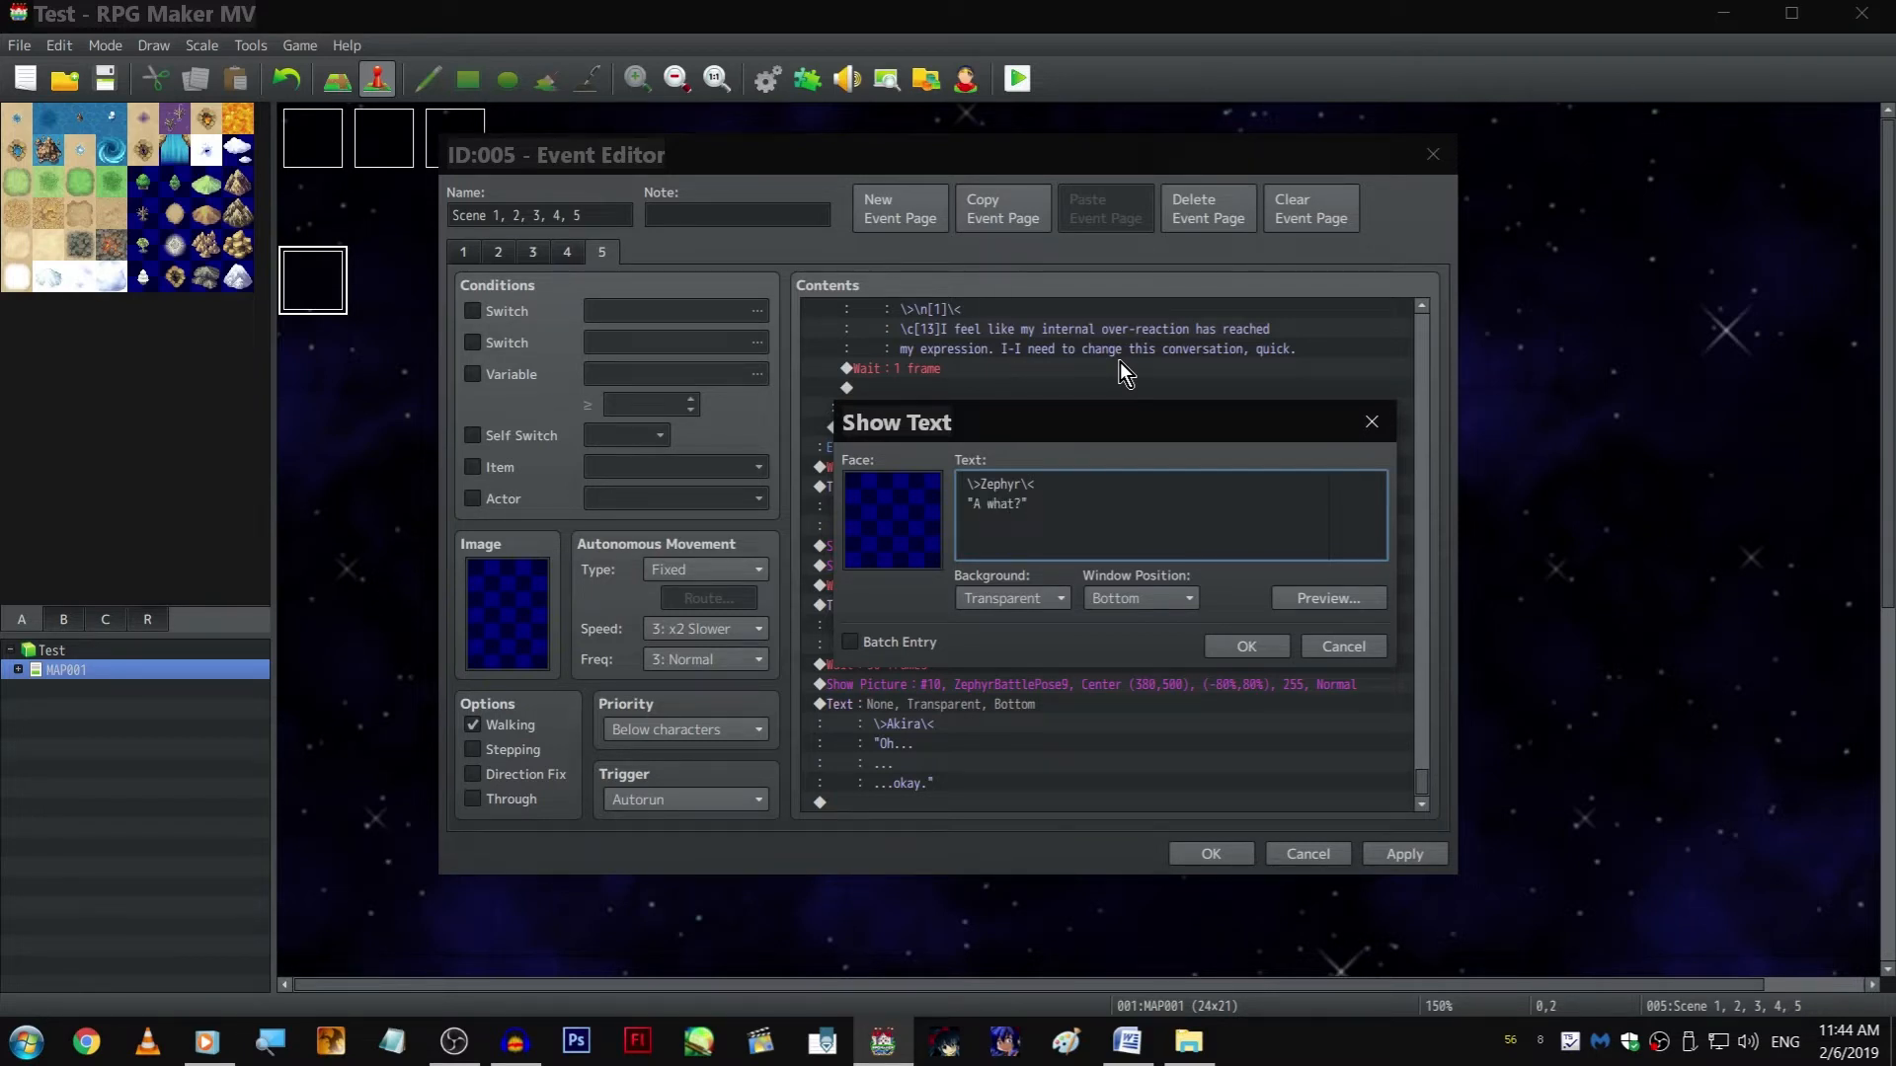
key("ctrl+Return")
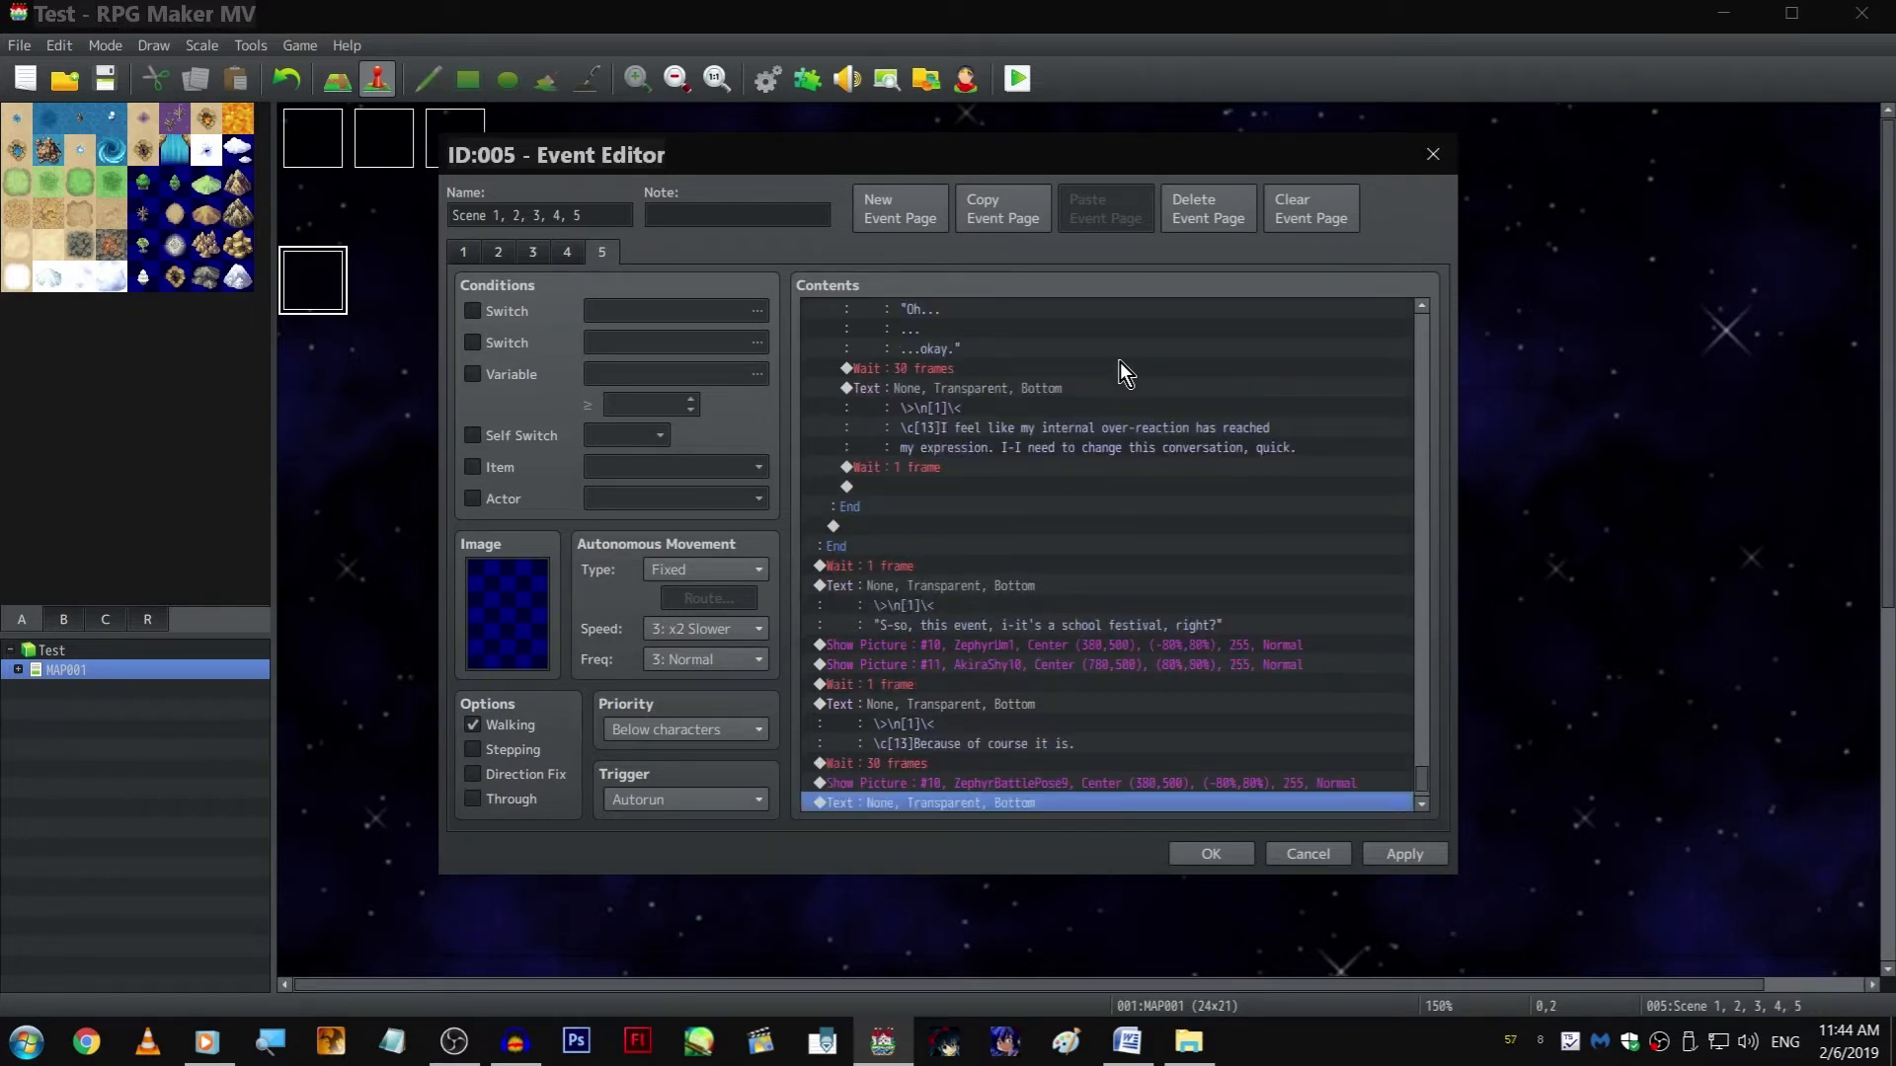
scroll(1145, 466, "down", 1)
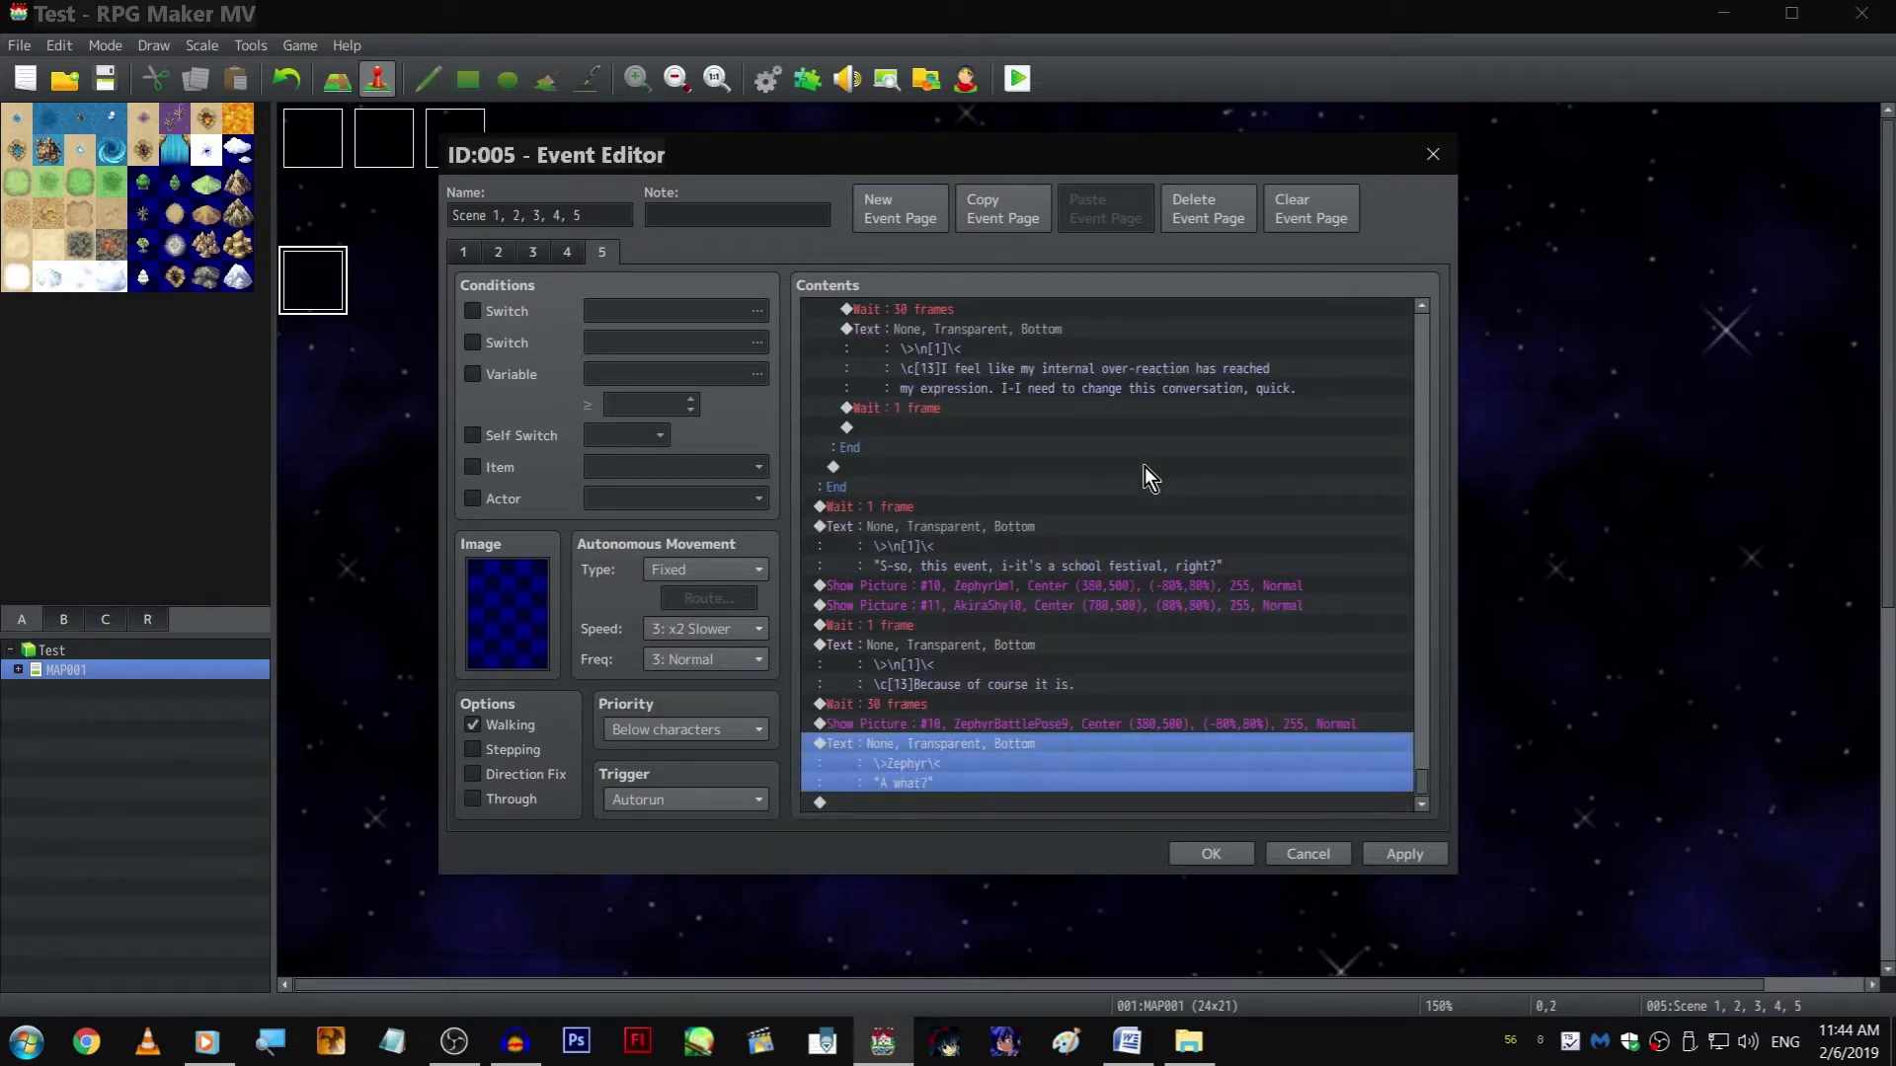
left_click(1404, 854)
Copy the 1-frame Wait below Zephyr's "A what?" line and set the copy to 5 frames
left_click(1088, 765)
left_click_drag(1037, 802, 956, 630)
key("ctrl+c")
left_click(1047, 801)
key("ctrl+v")
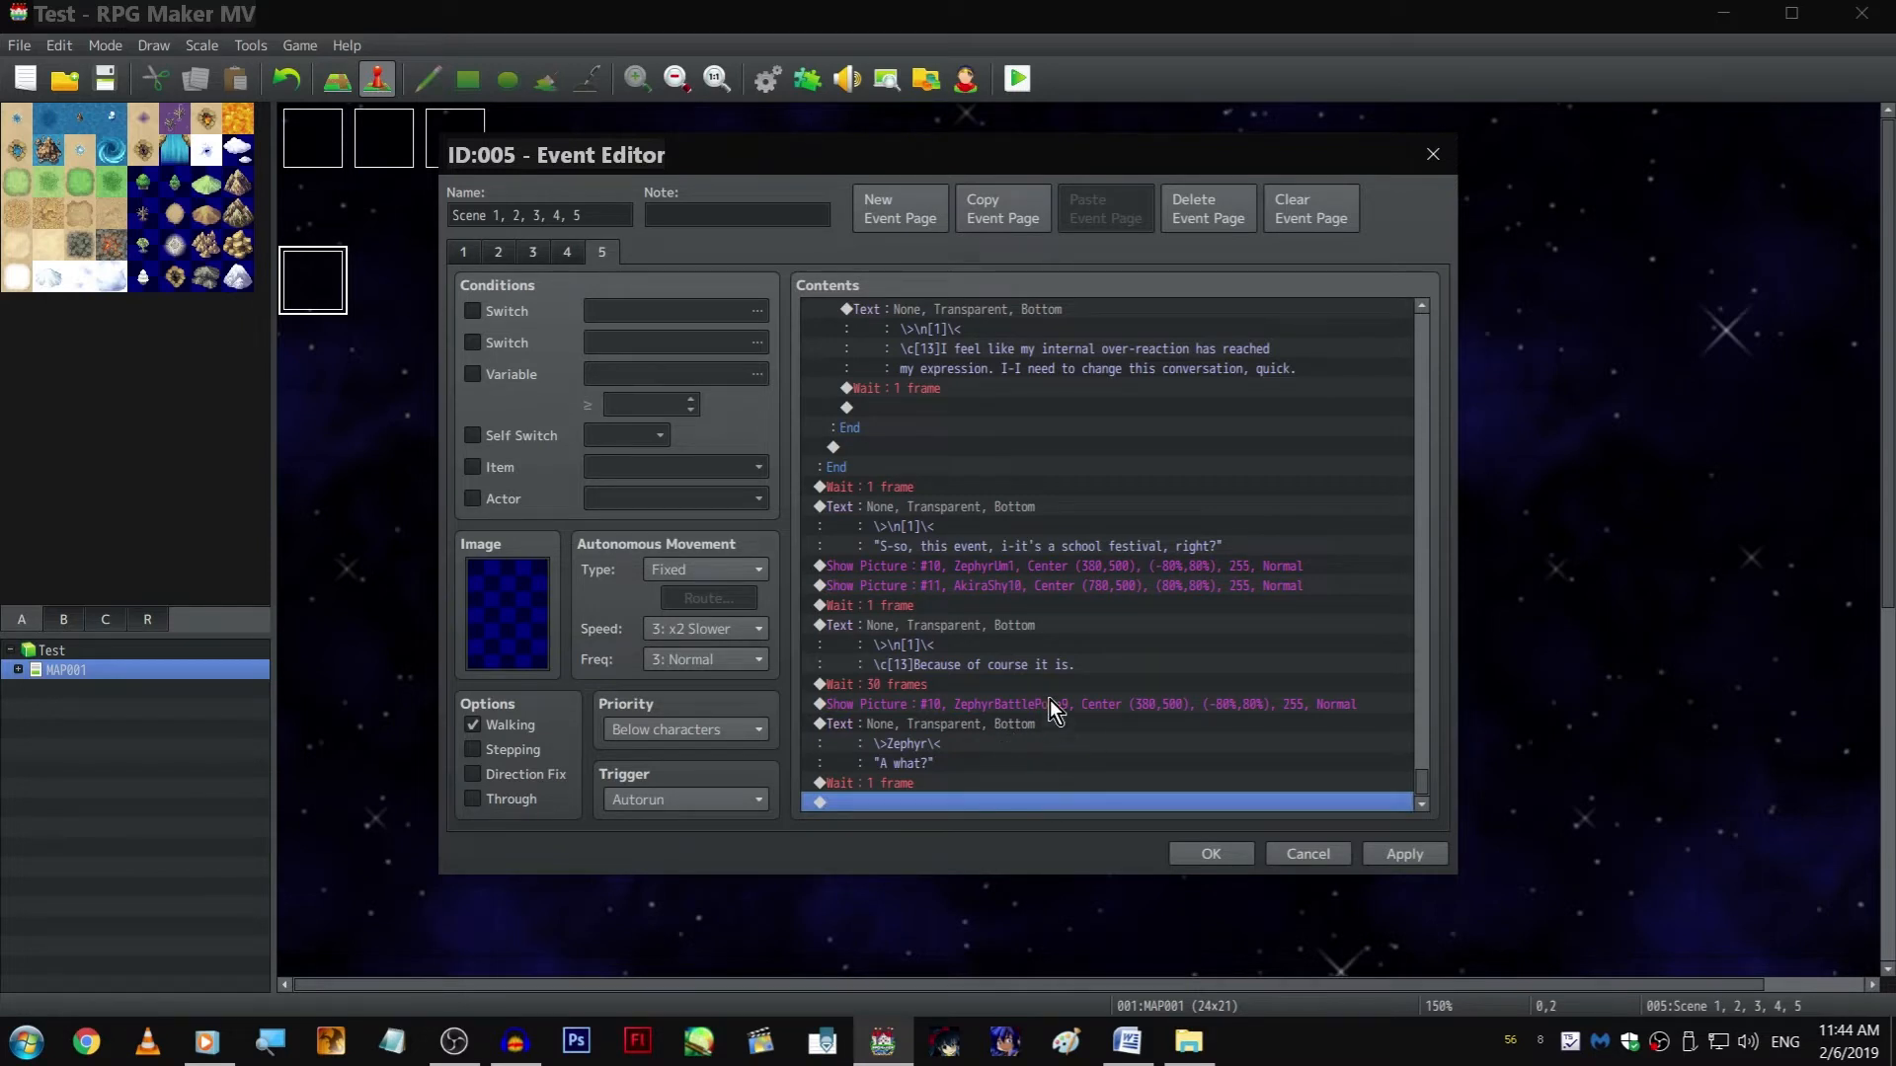
double_click(961, 778)
key("Escape")
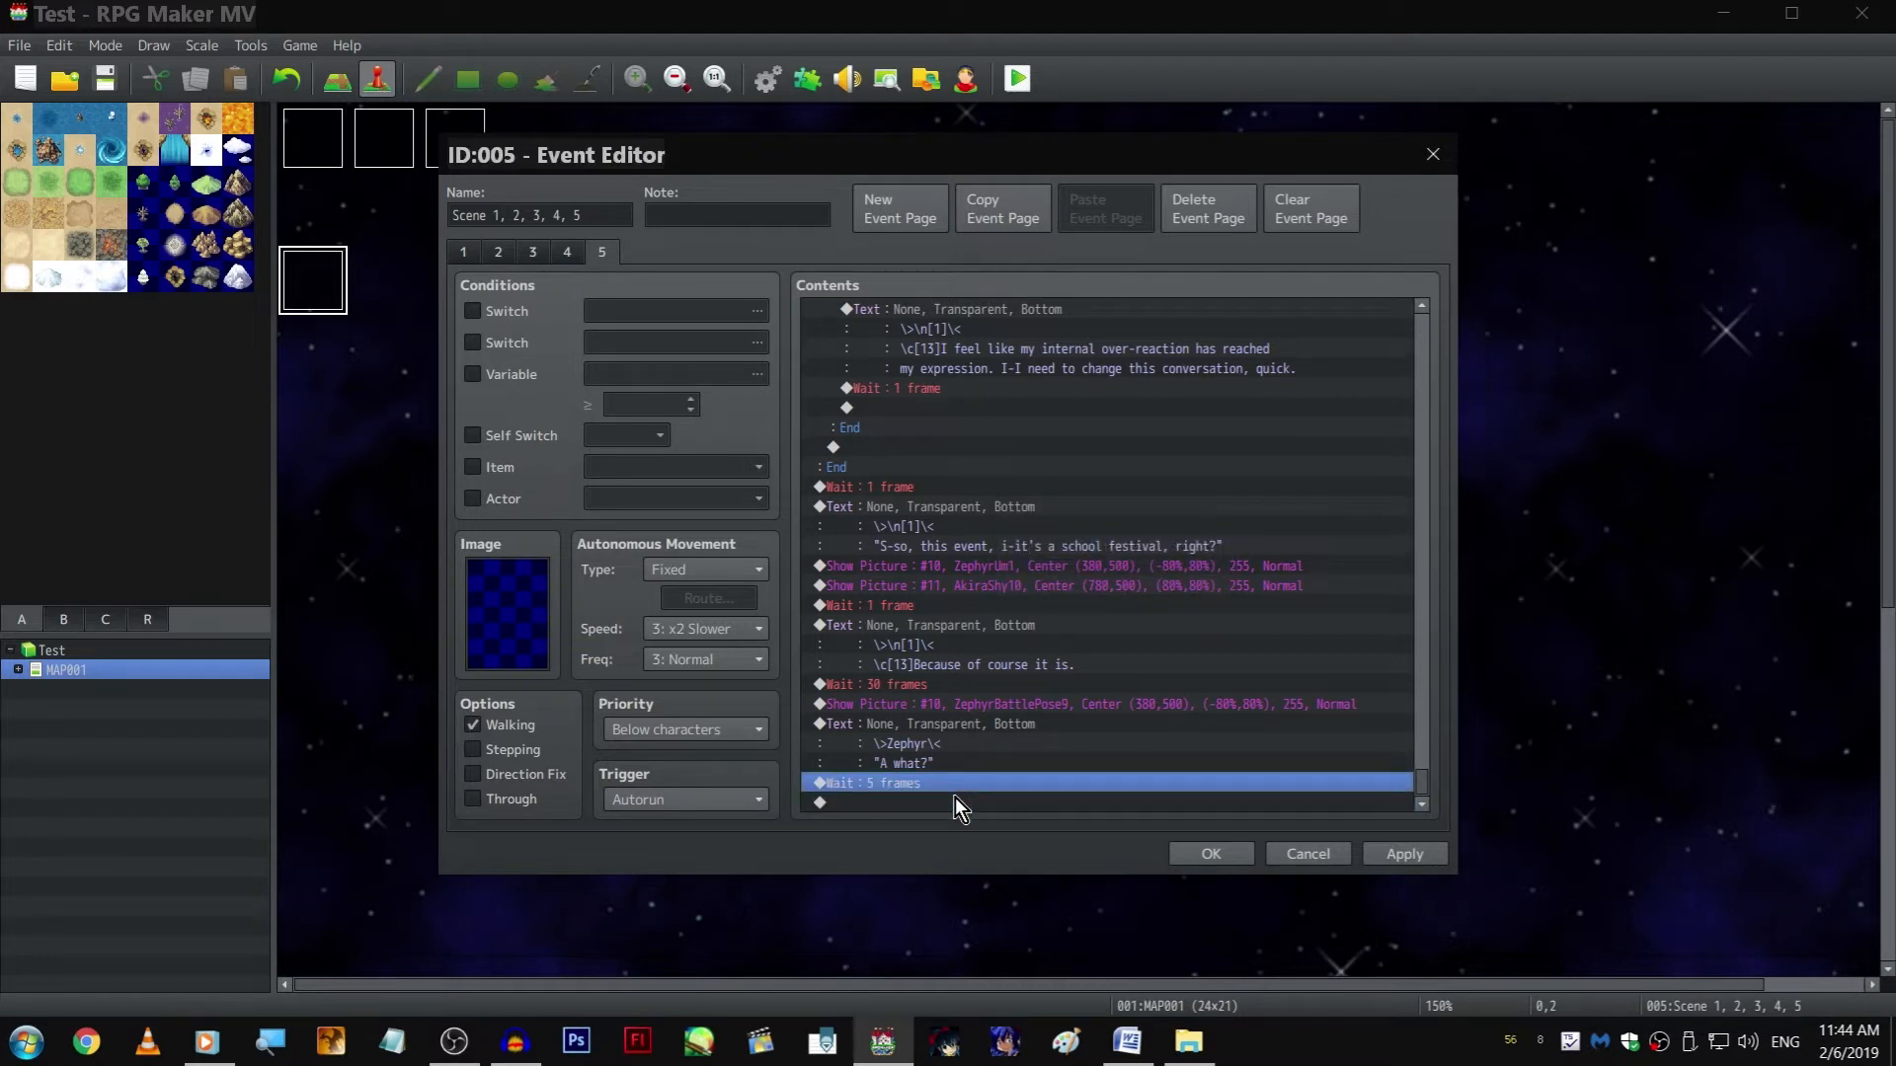
Copy the AkiraShy10 Show Picture command to the end of the page, after the 5-frame Wait
left_click(1017, 688)
left_click(1024, 705)
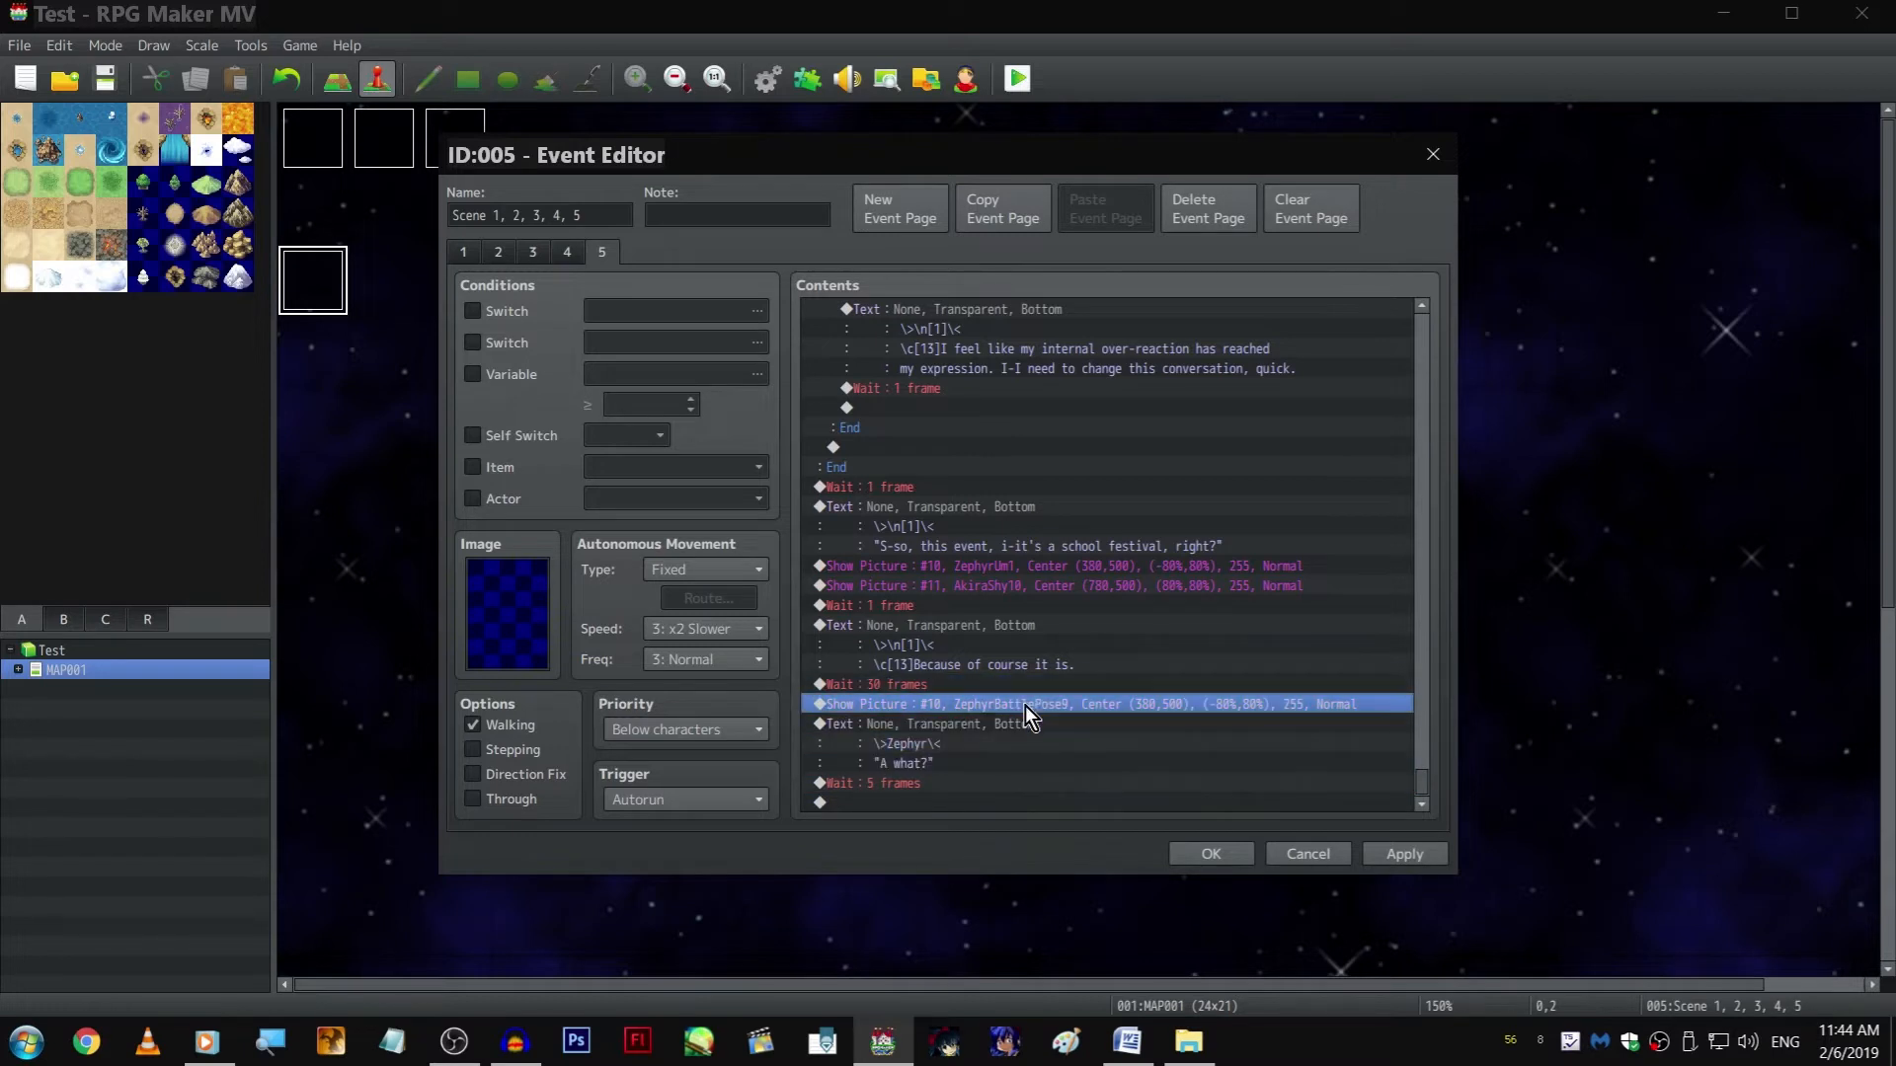
left_click(1045, 586)
key("ctrl+c")
left_click(1022, 803)
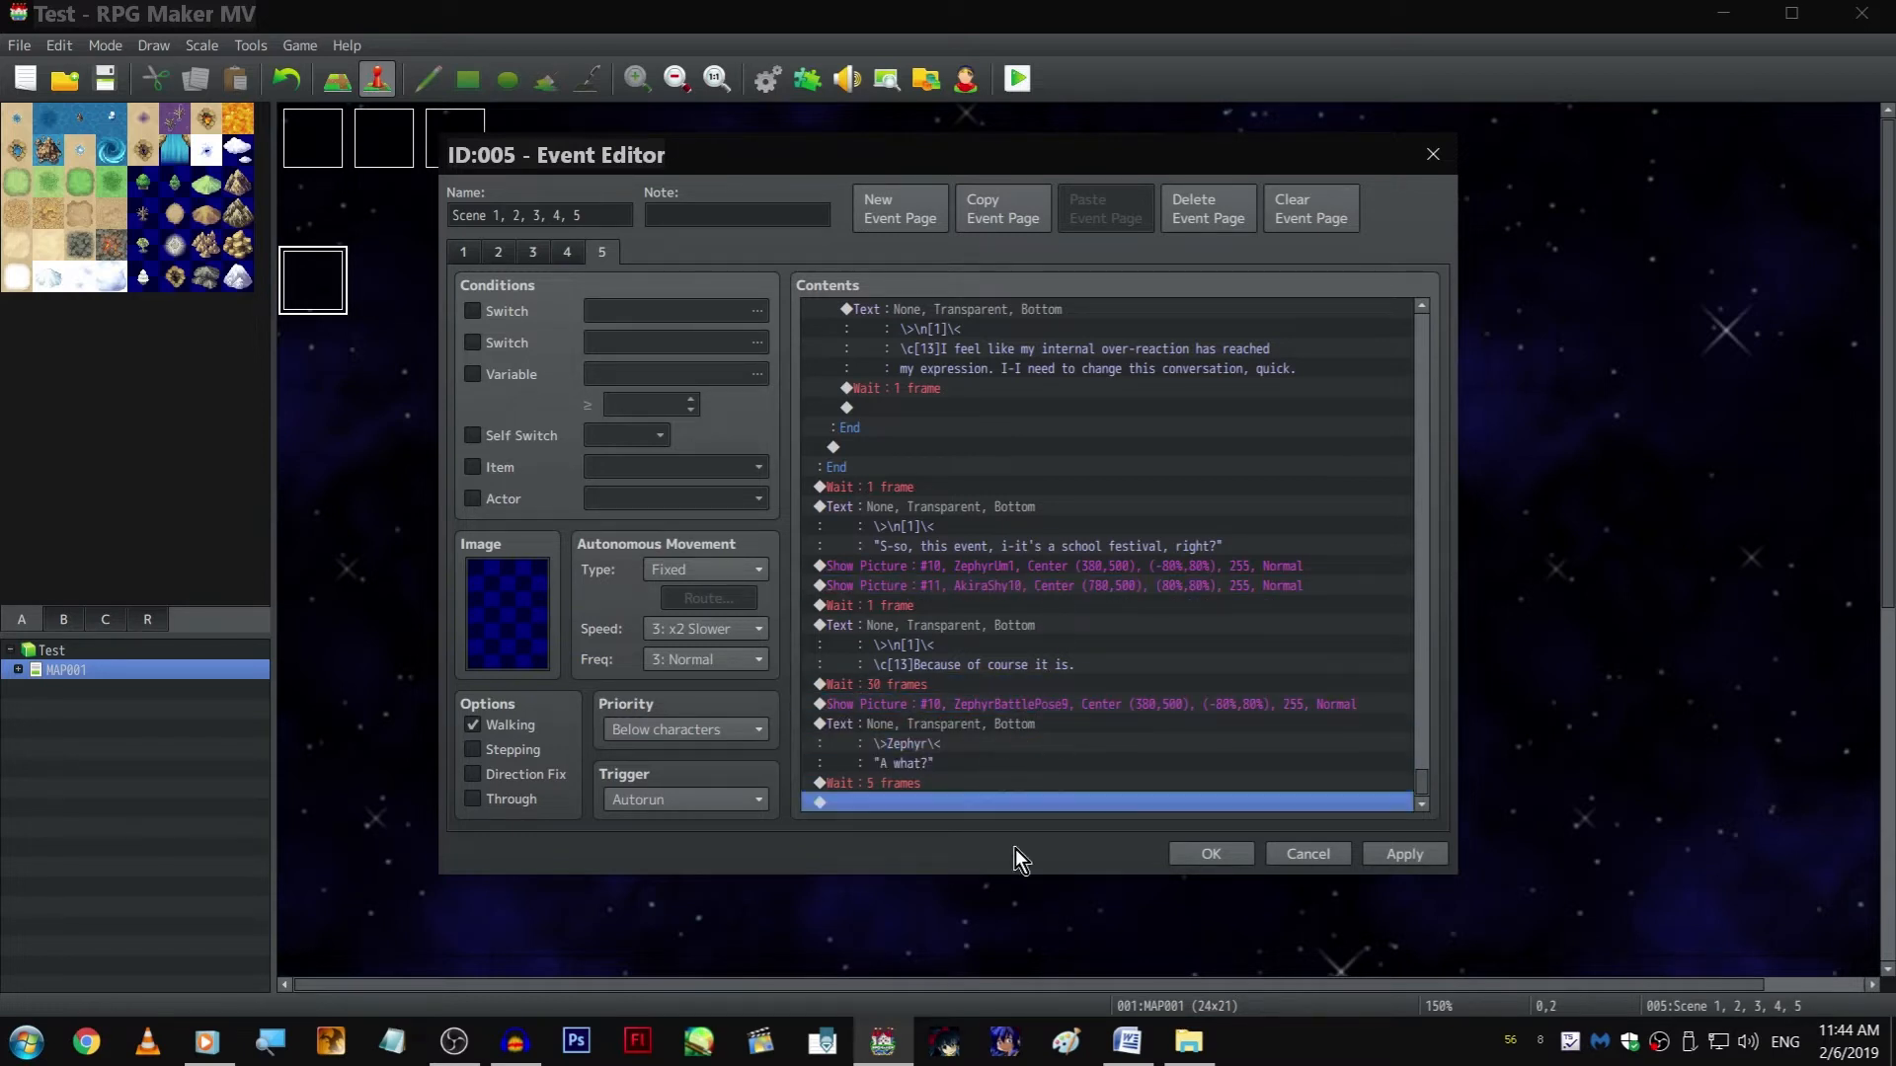
key("ctrl+v")
left_click(975, 774)
double_click(975, 772)
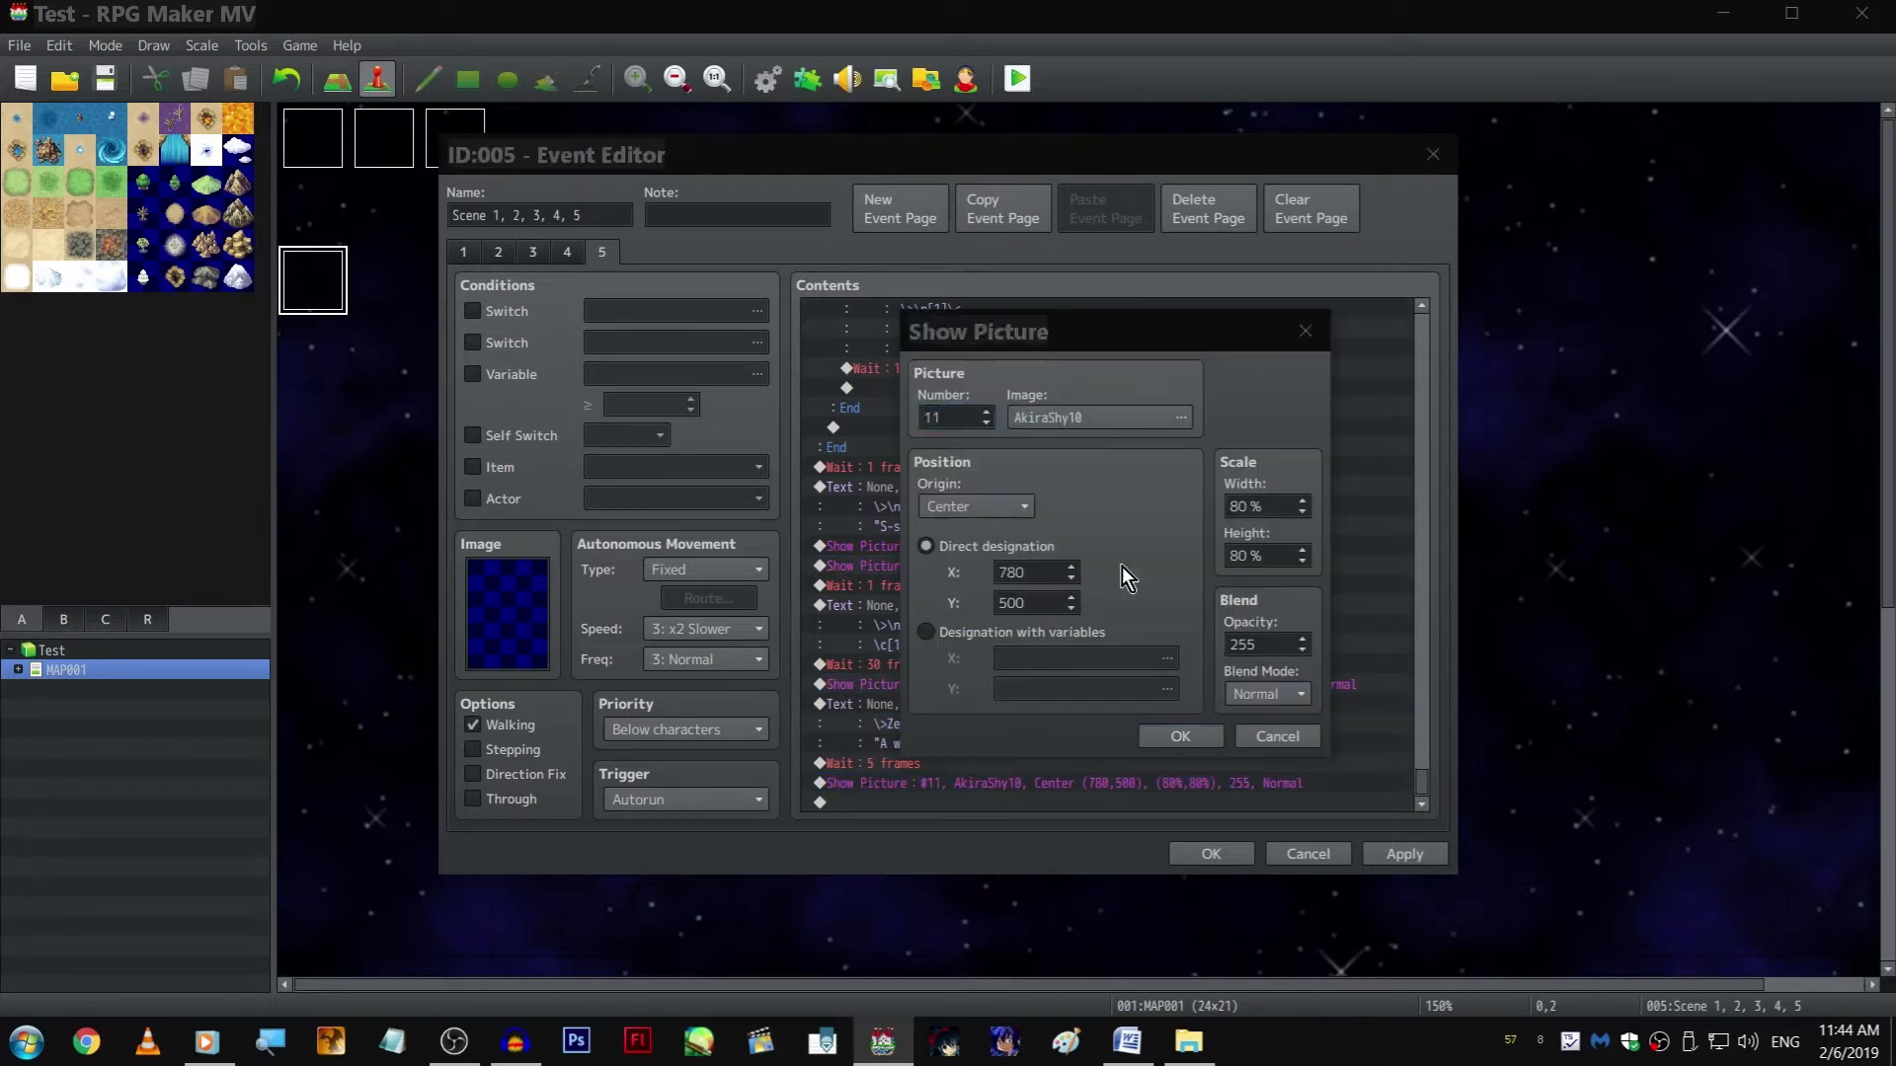
left_click(1160, 416)
scroll(888, 541, "up", 2)
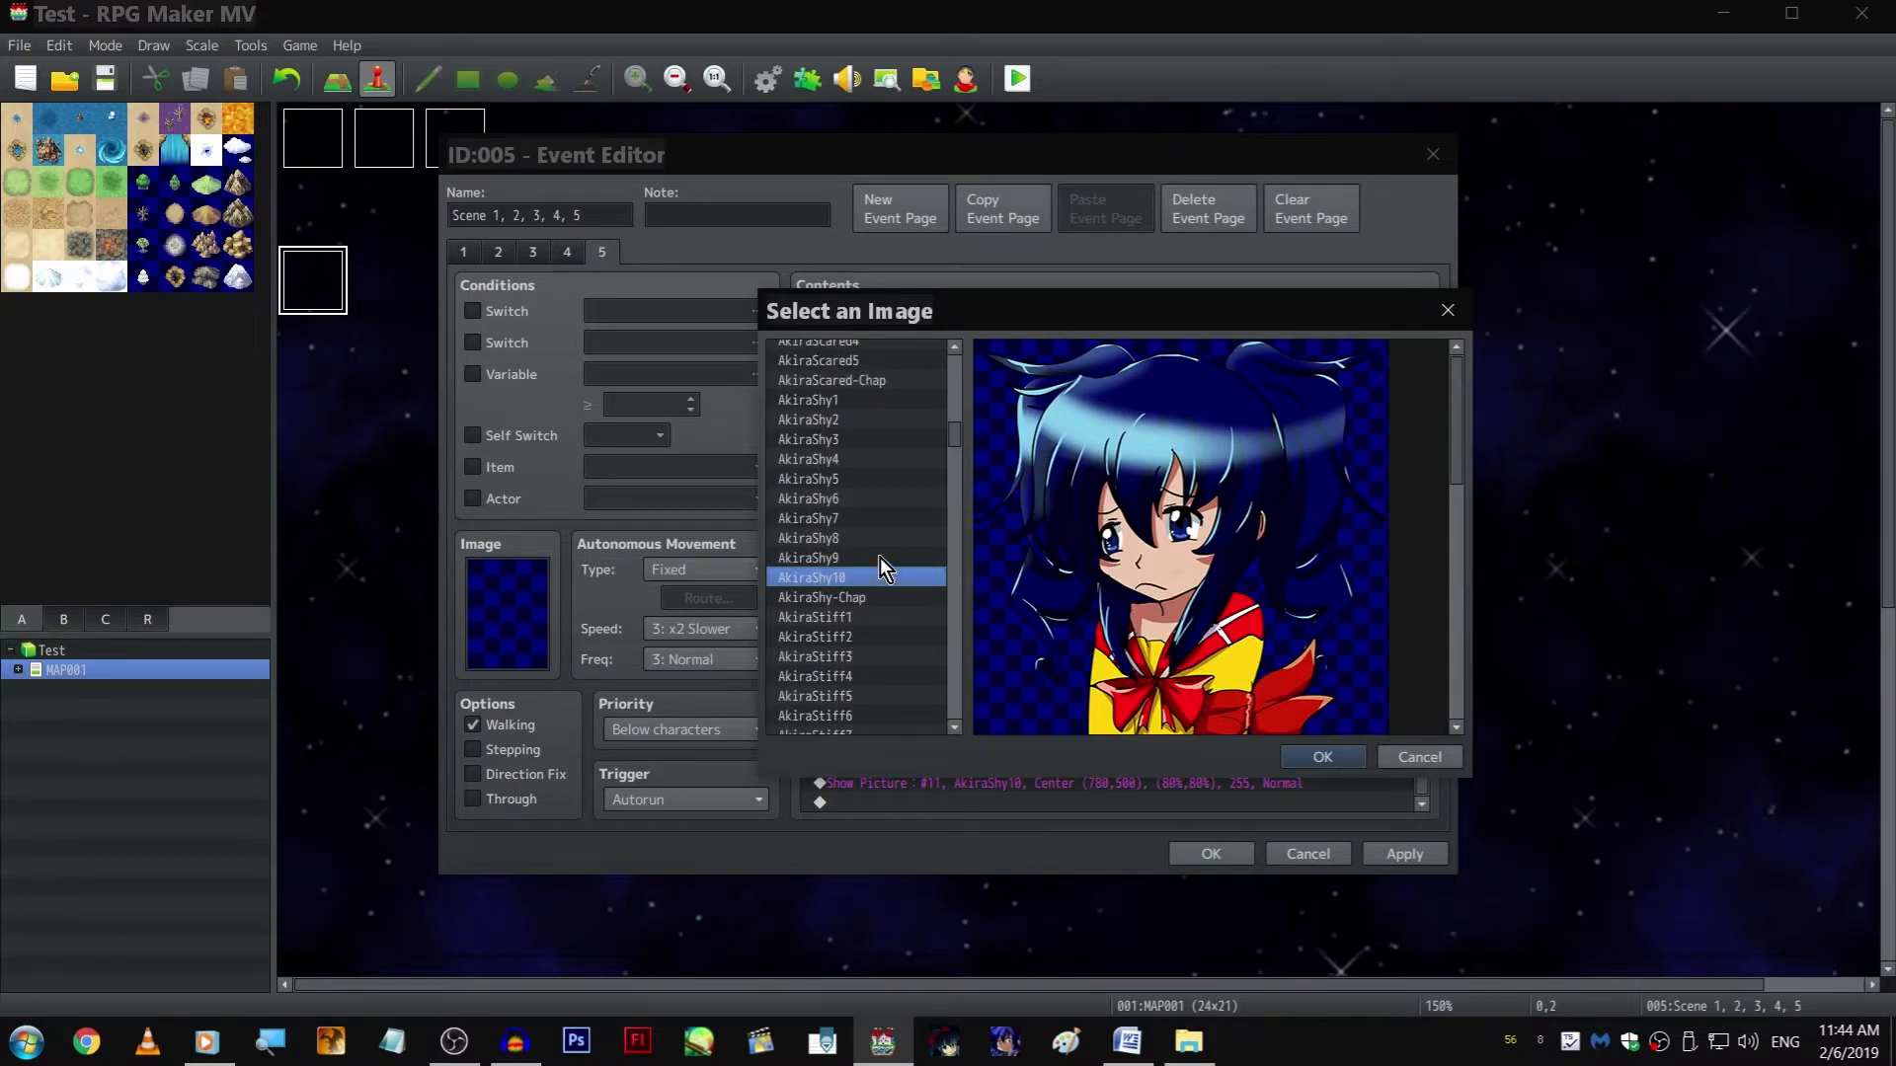
left_click(880, 557)
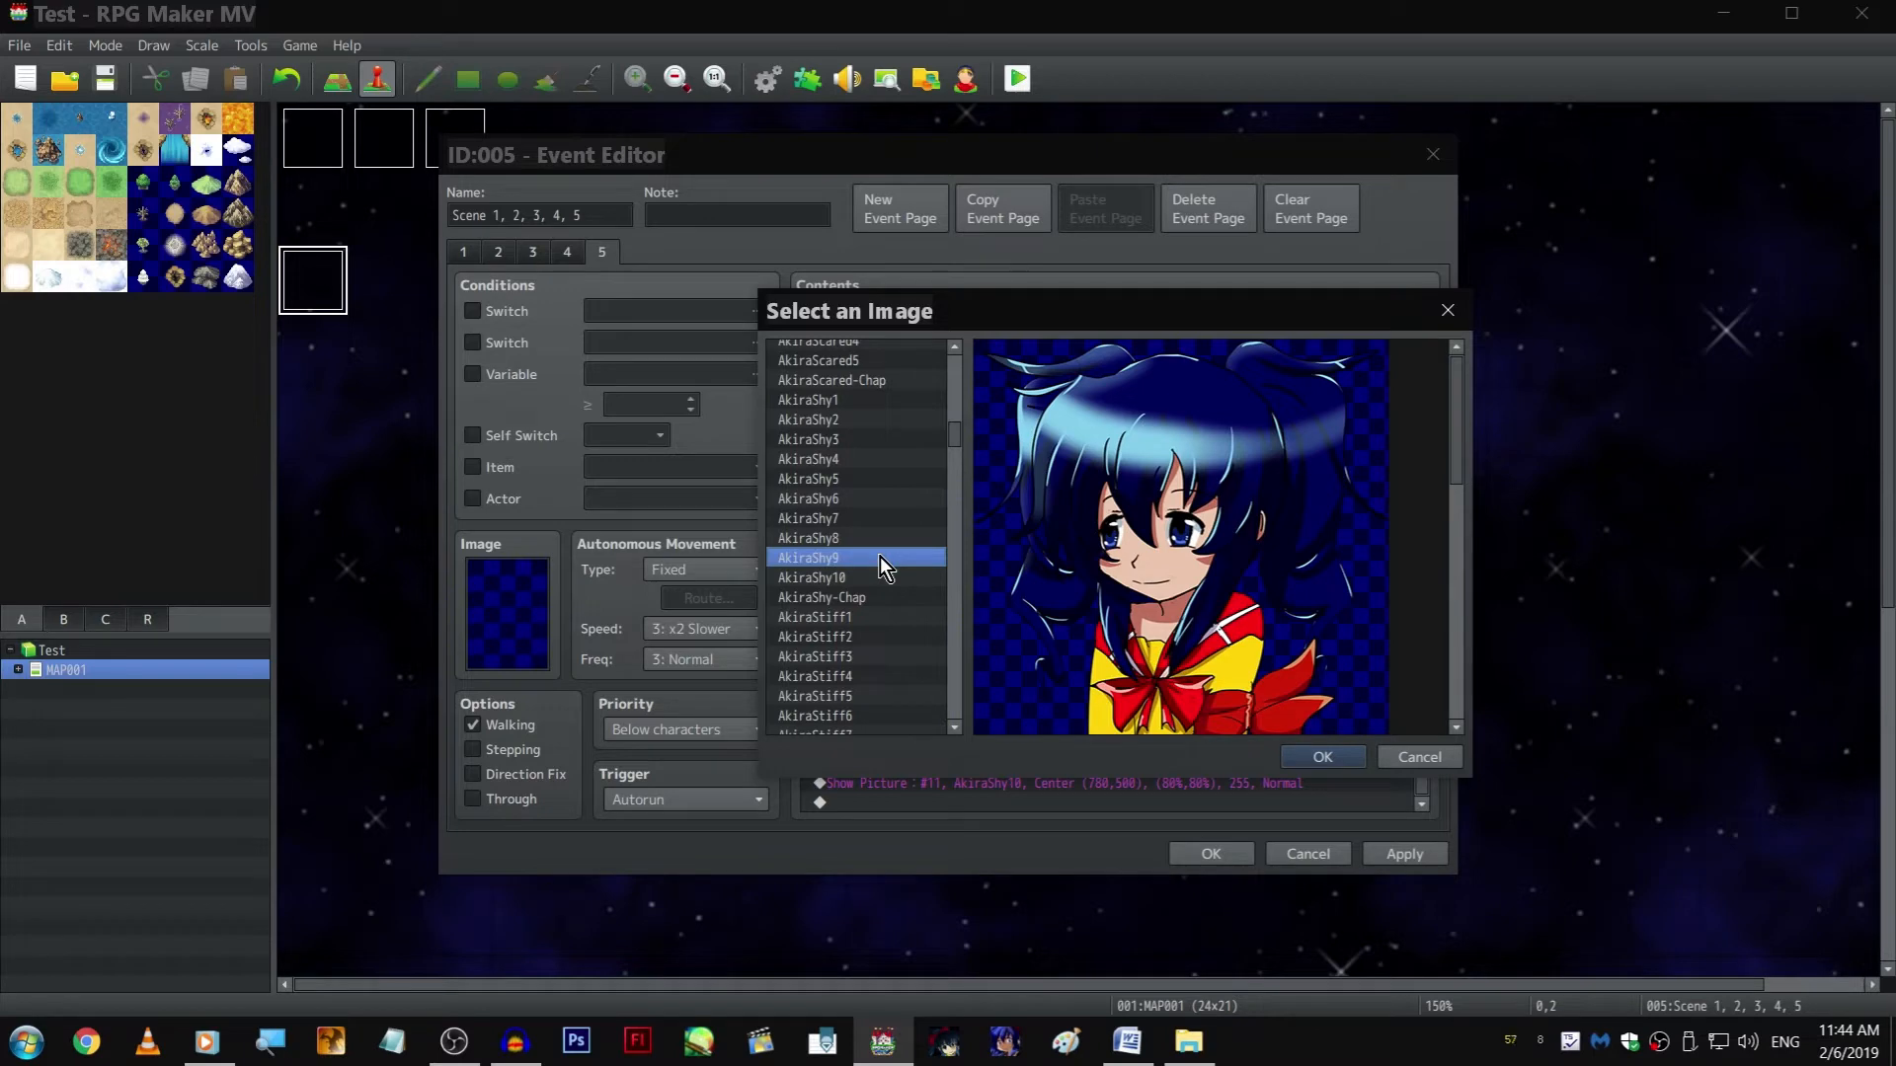
left_click(1418, 757)
left_click(1280, 729)
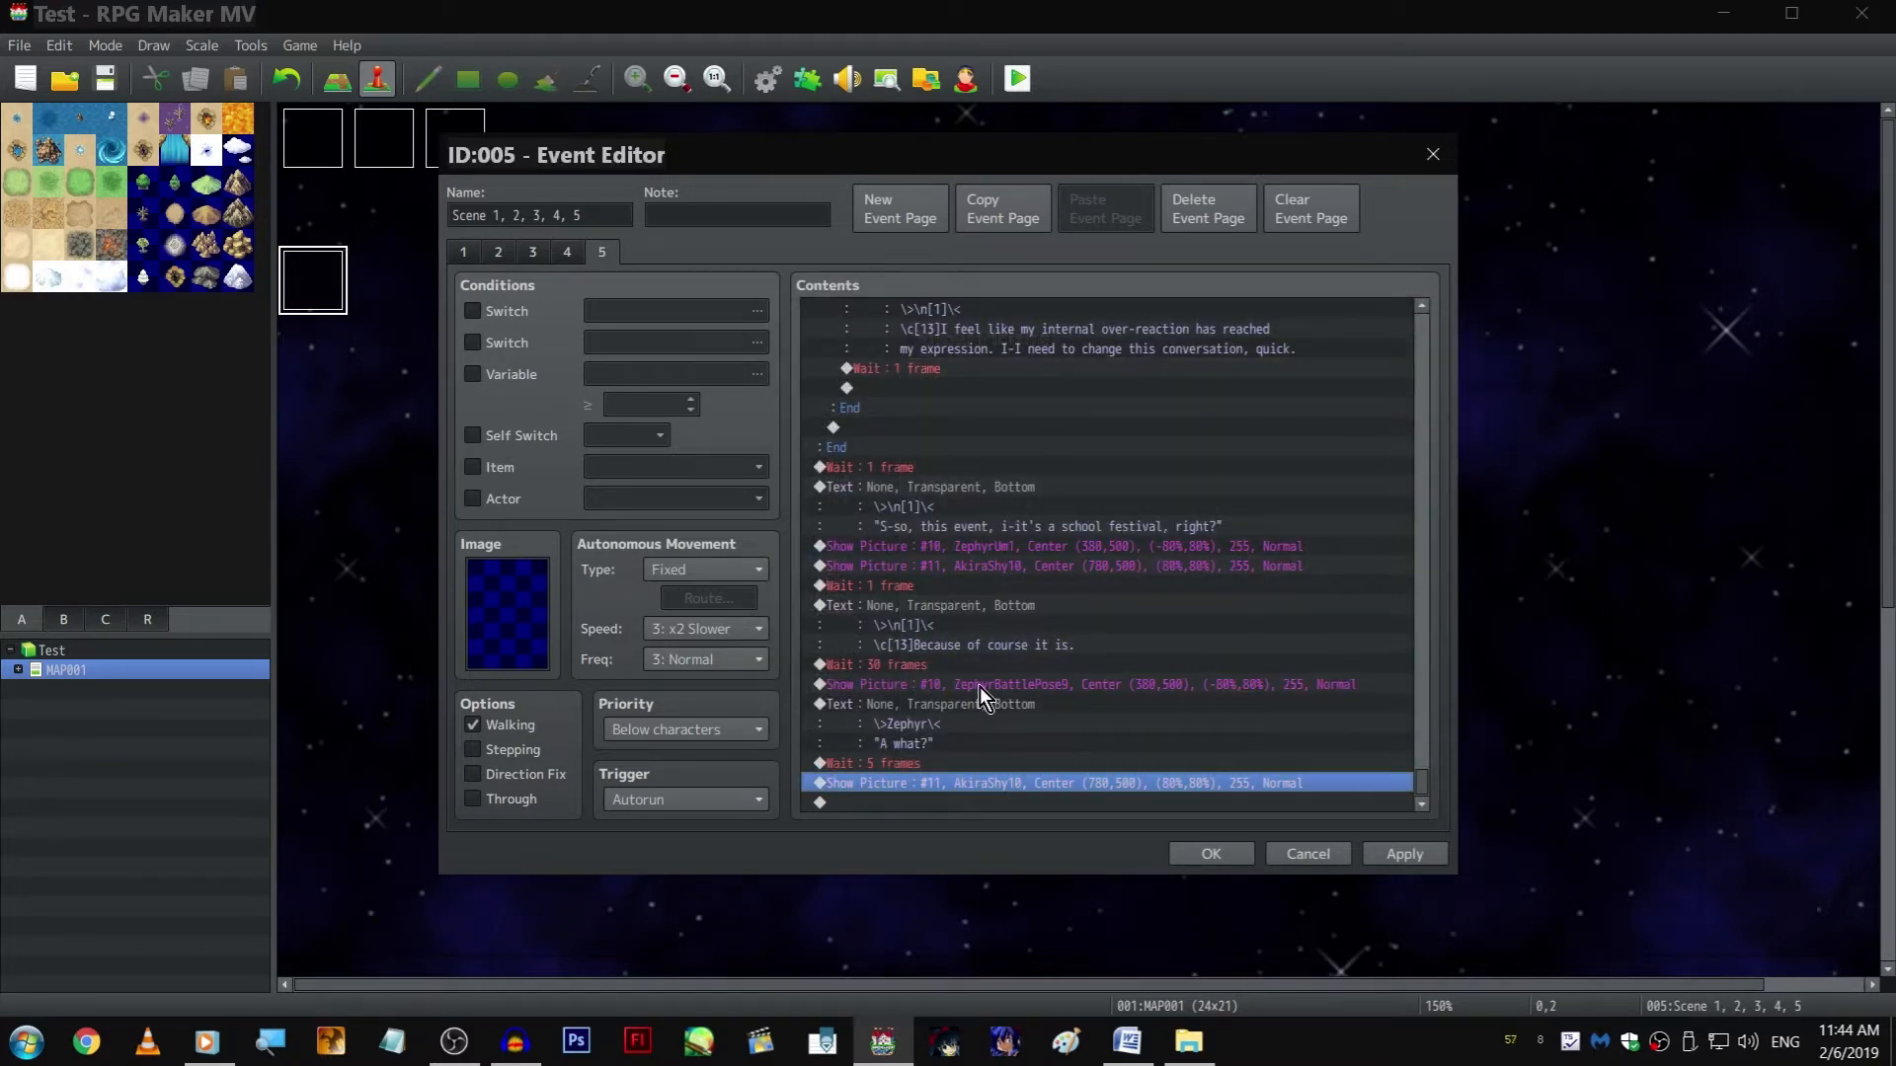
Insert a copy of the "Because of course it is." text above the last AkiraShy10 picture and change its line to "Eh?"
left_click(1011, 608)
key("ctrl+c")
left_click(1036, 781)
key("ctrl+v")
double_click(1027, 747)
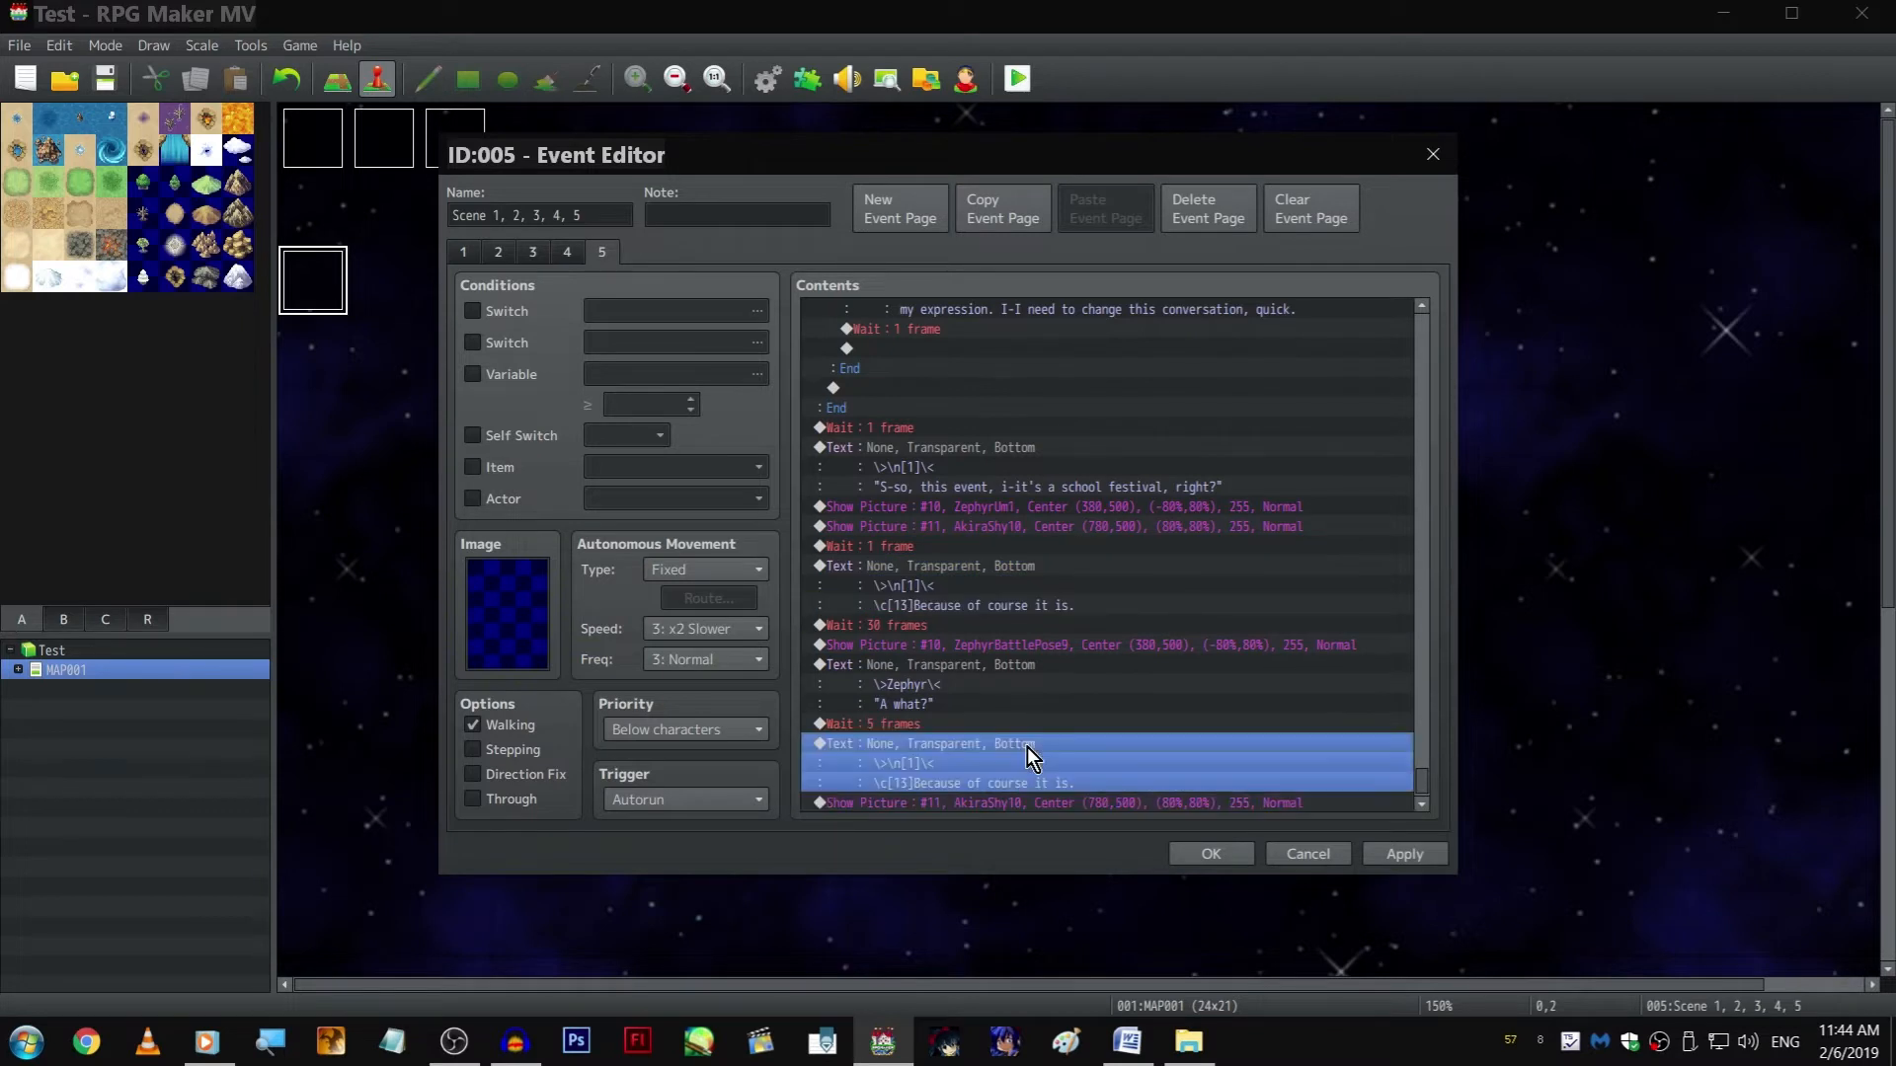
left_click_drag(1006, 503, 1171, 504)
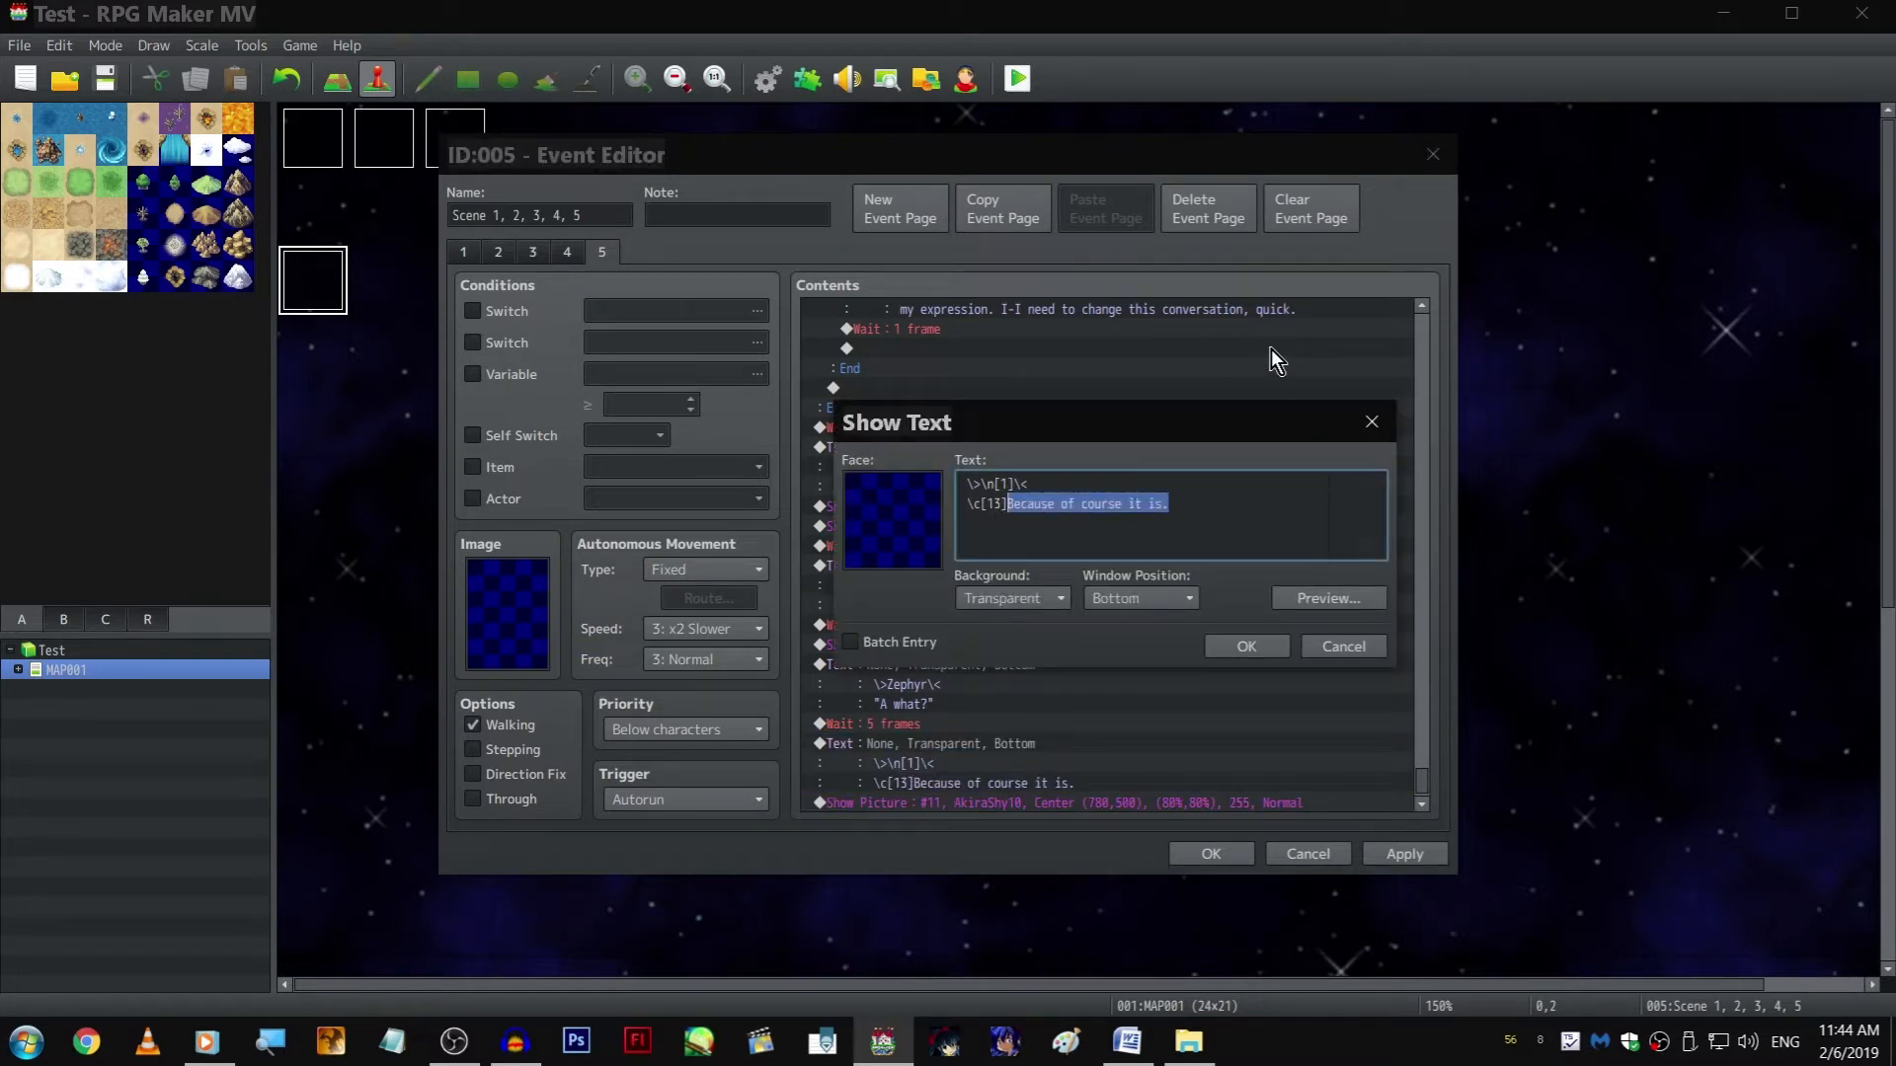
type("Eh?")
key("ctrl+Return")
scroll(1240, 494, "down", 1)
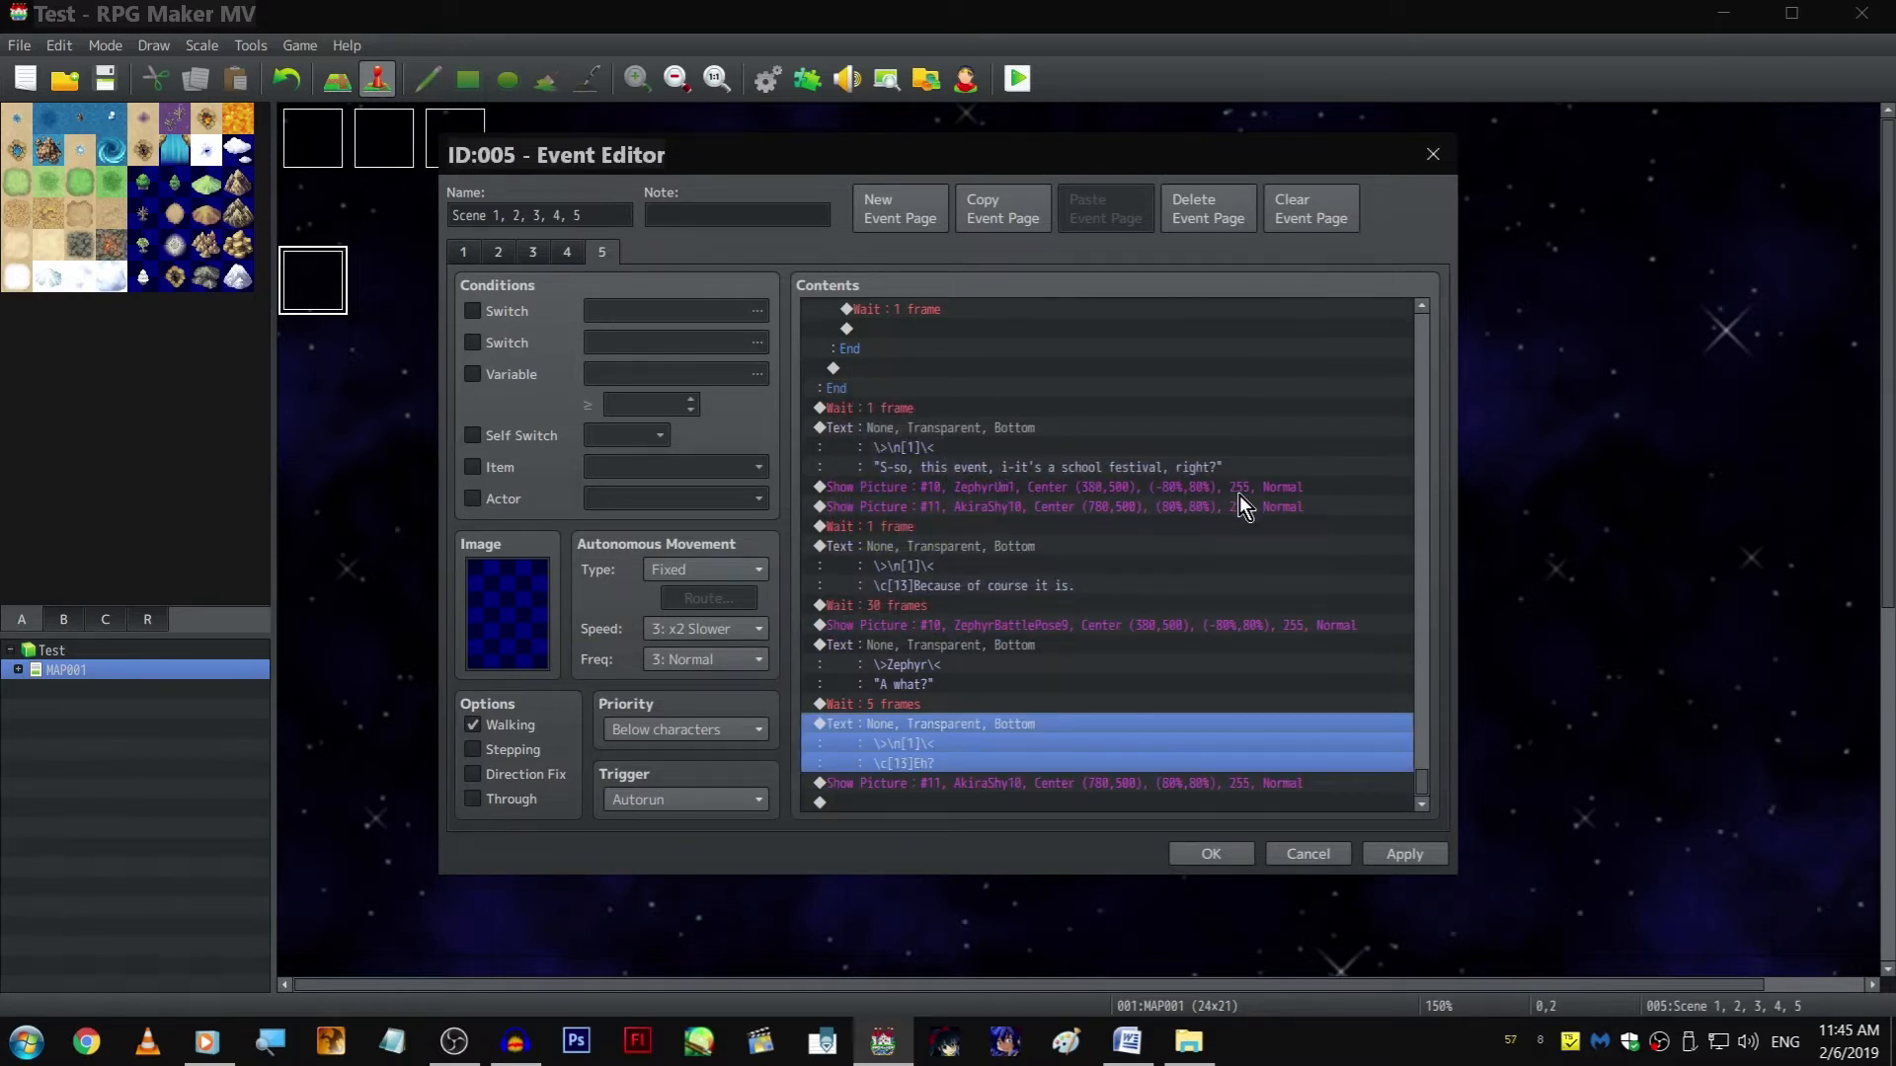
double_click(1153, 721)
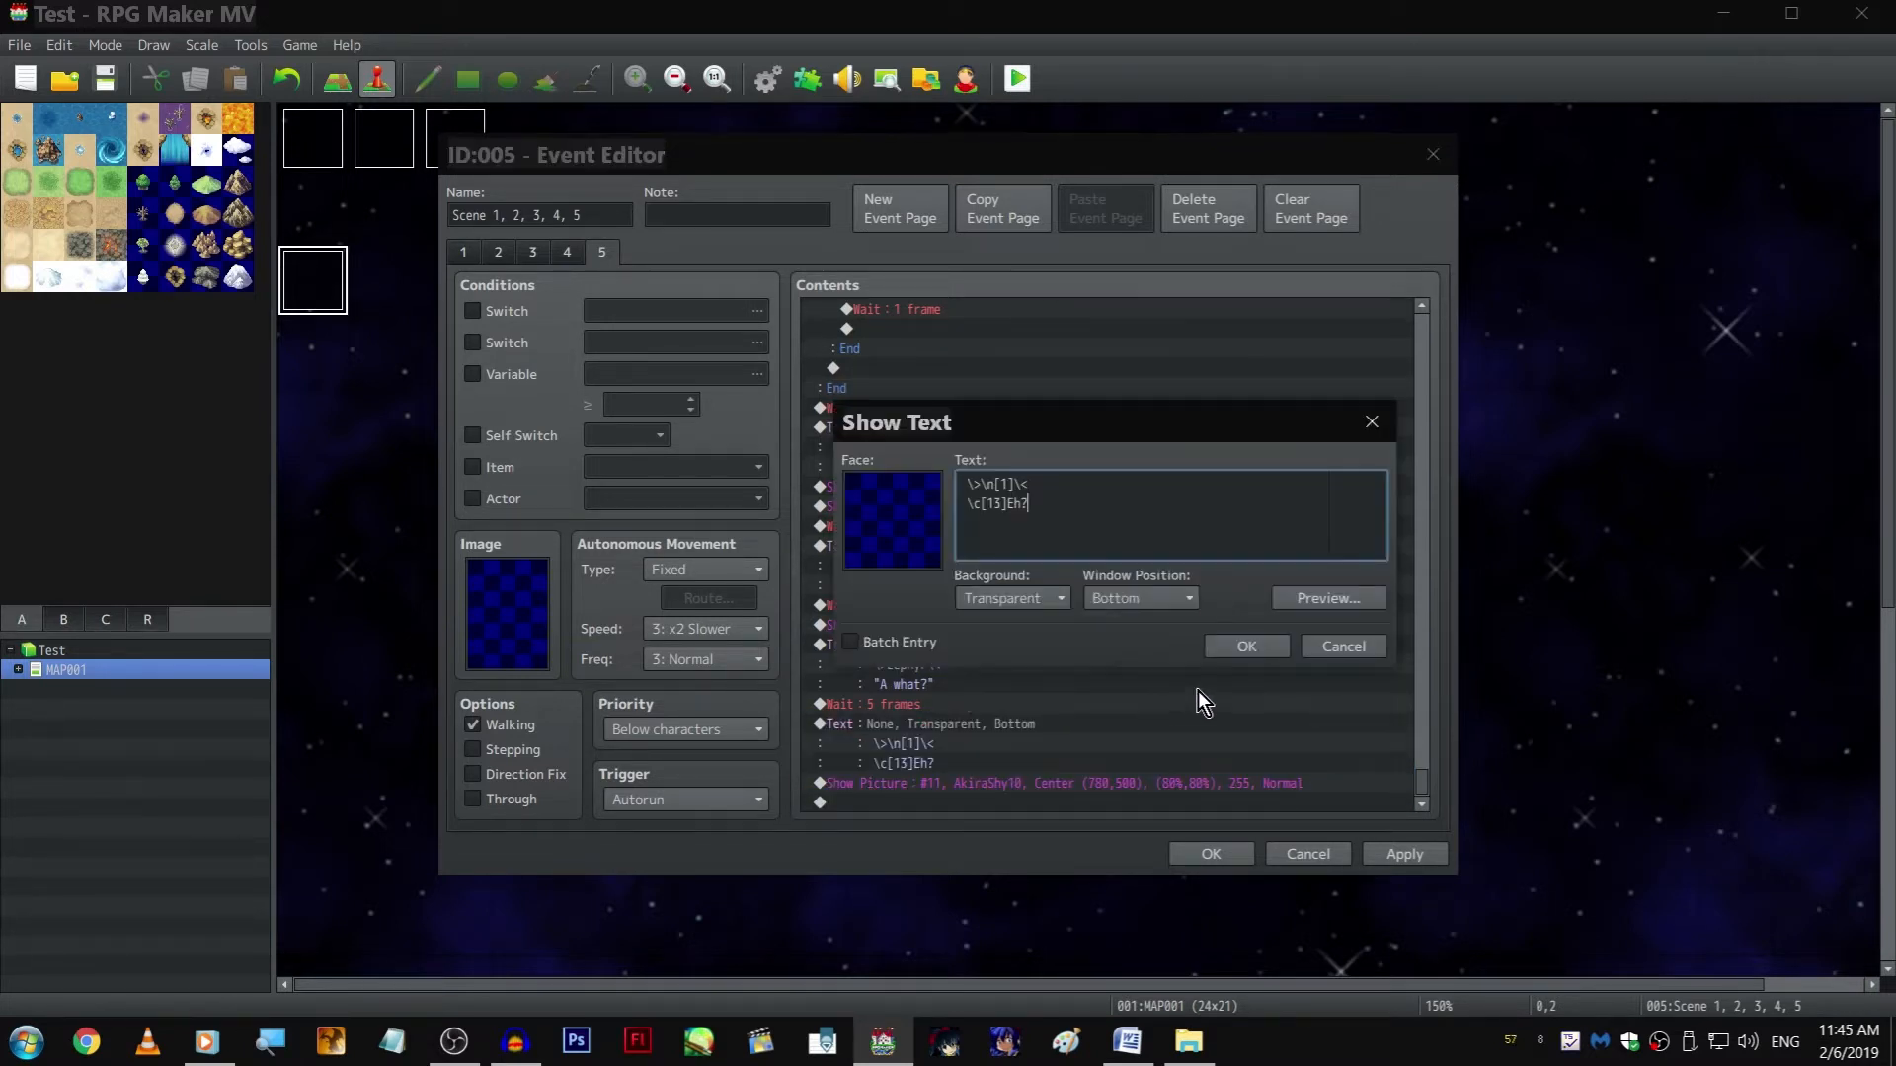
left_click(1373, 638)
Insert a copy of the 5-frame Wait between the "Eh?" text and the AkiraShy10 picture
left_click(977, 705)
key("ctrl+c")
left_click(1013, 779)
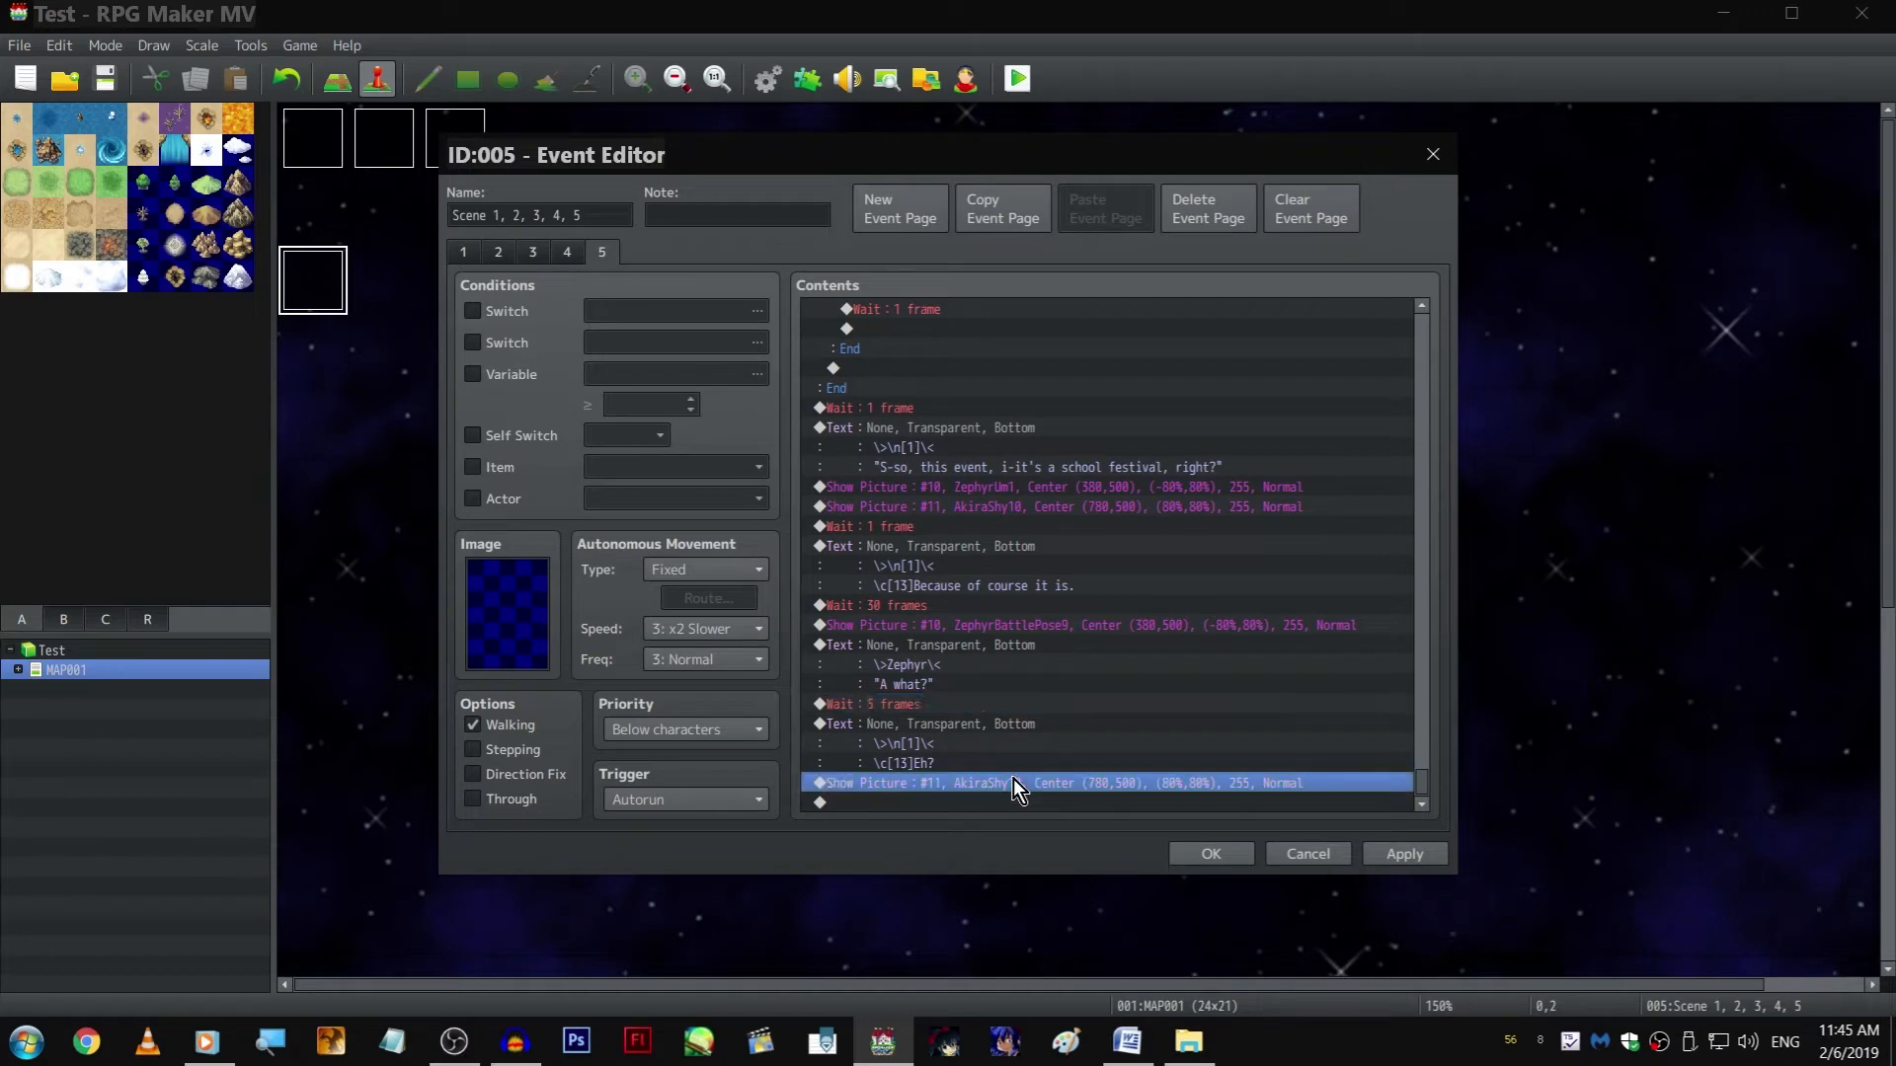
key("ctrl+v")
Browse Akira's expression images and set the last Show Picture command, picture #11, to AkiraShy1
key("space")
left_click(1093, 413)
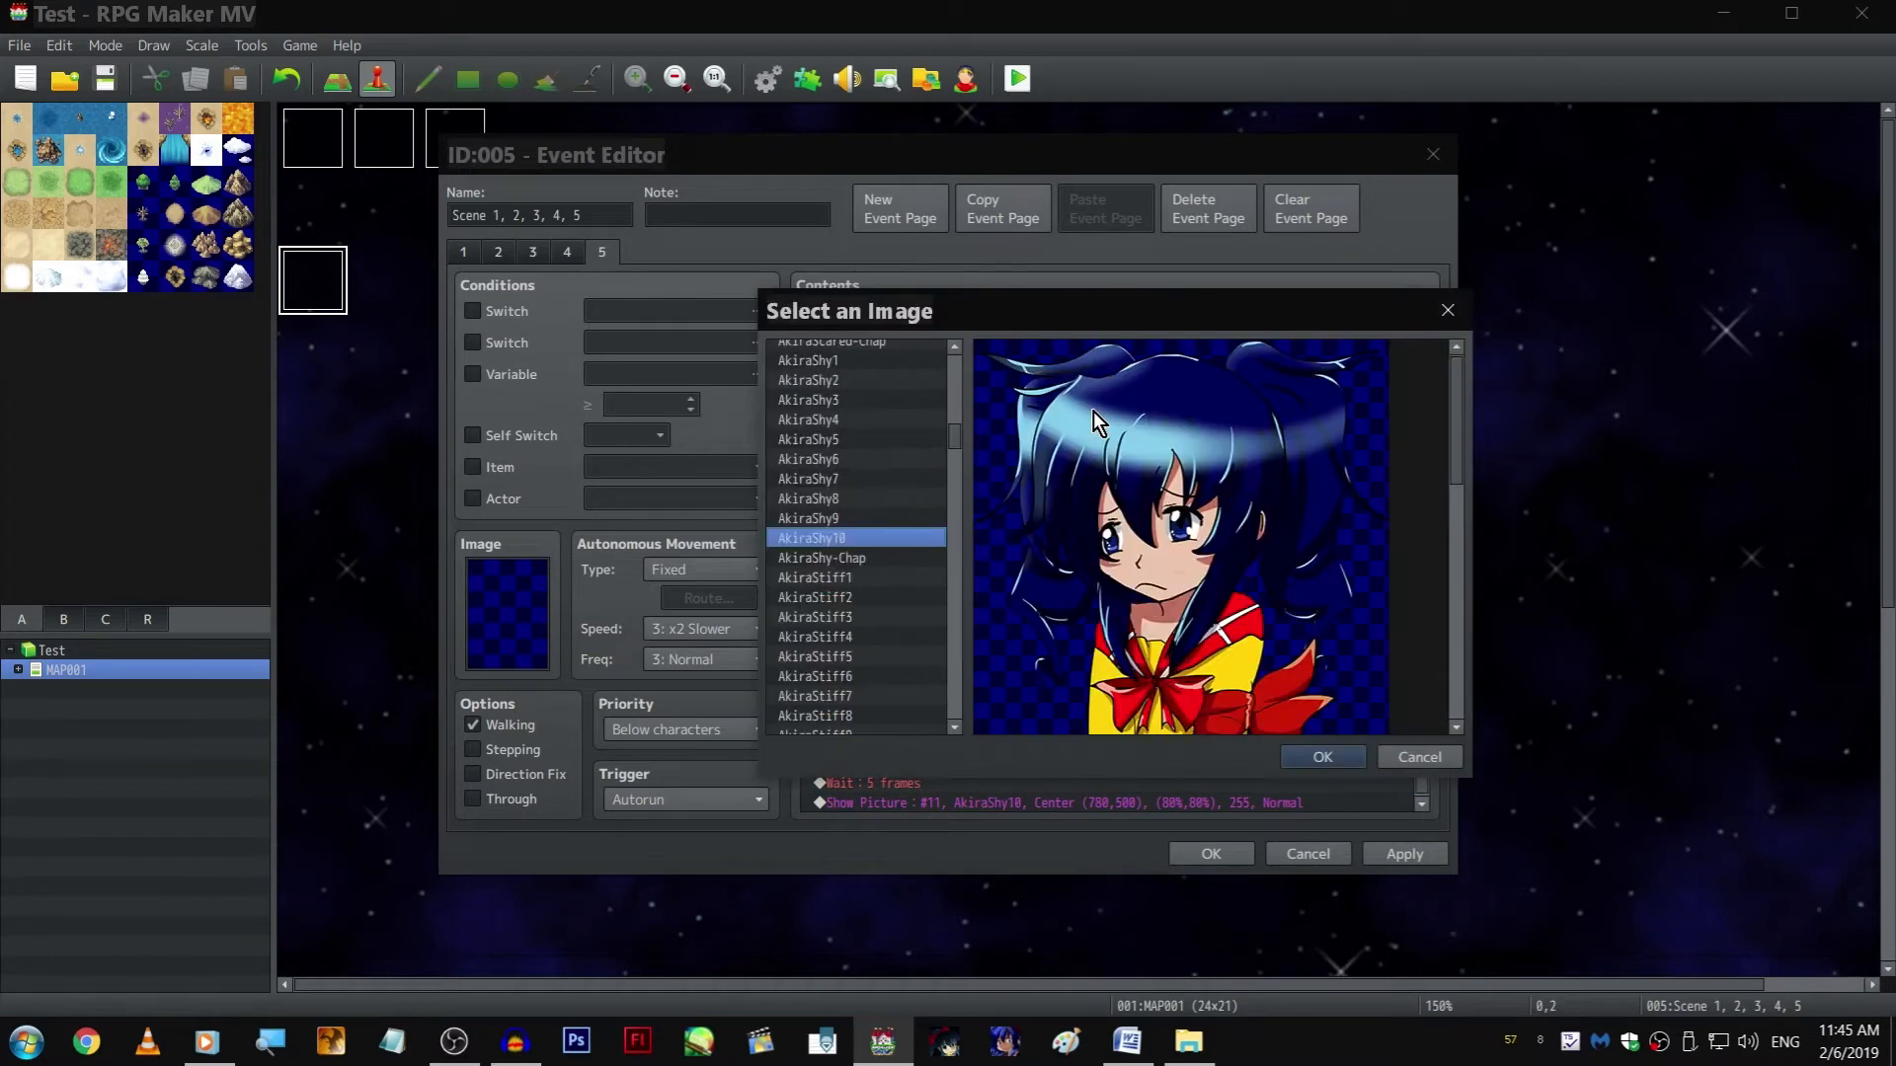
left_click_drag(1109, 299, 1111, 234)
scroll(855, 485, "down", 2)
scroll(924, 494, "down", 3)
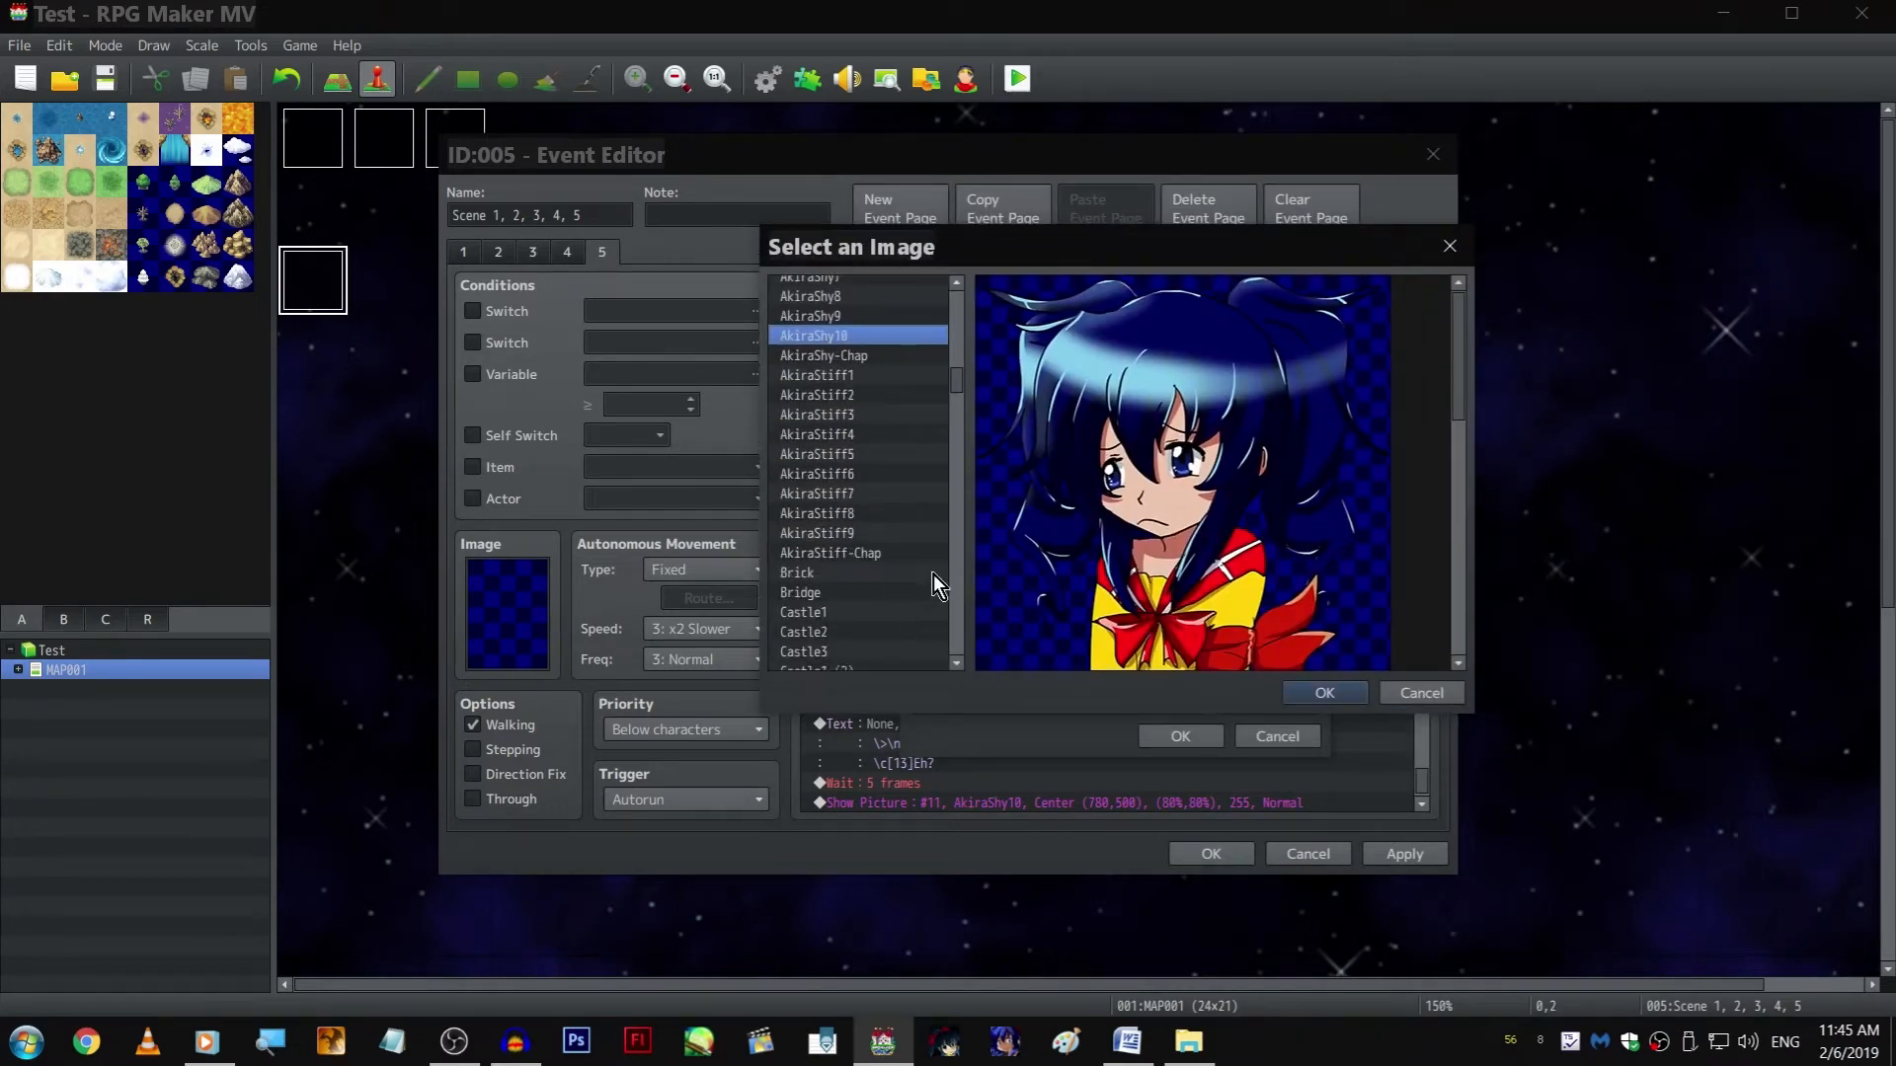
scroll(928, 504, "up", 7)
scroll(923, 464, "up", 3)
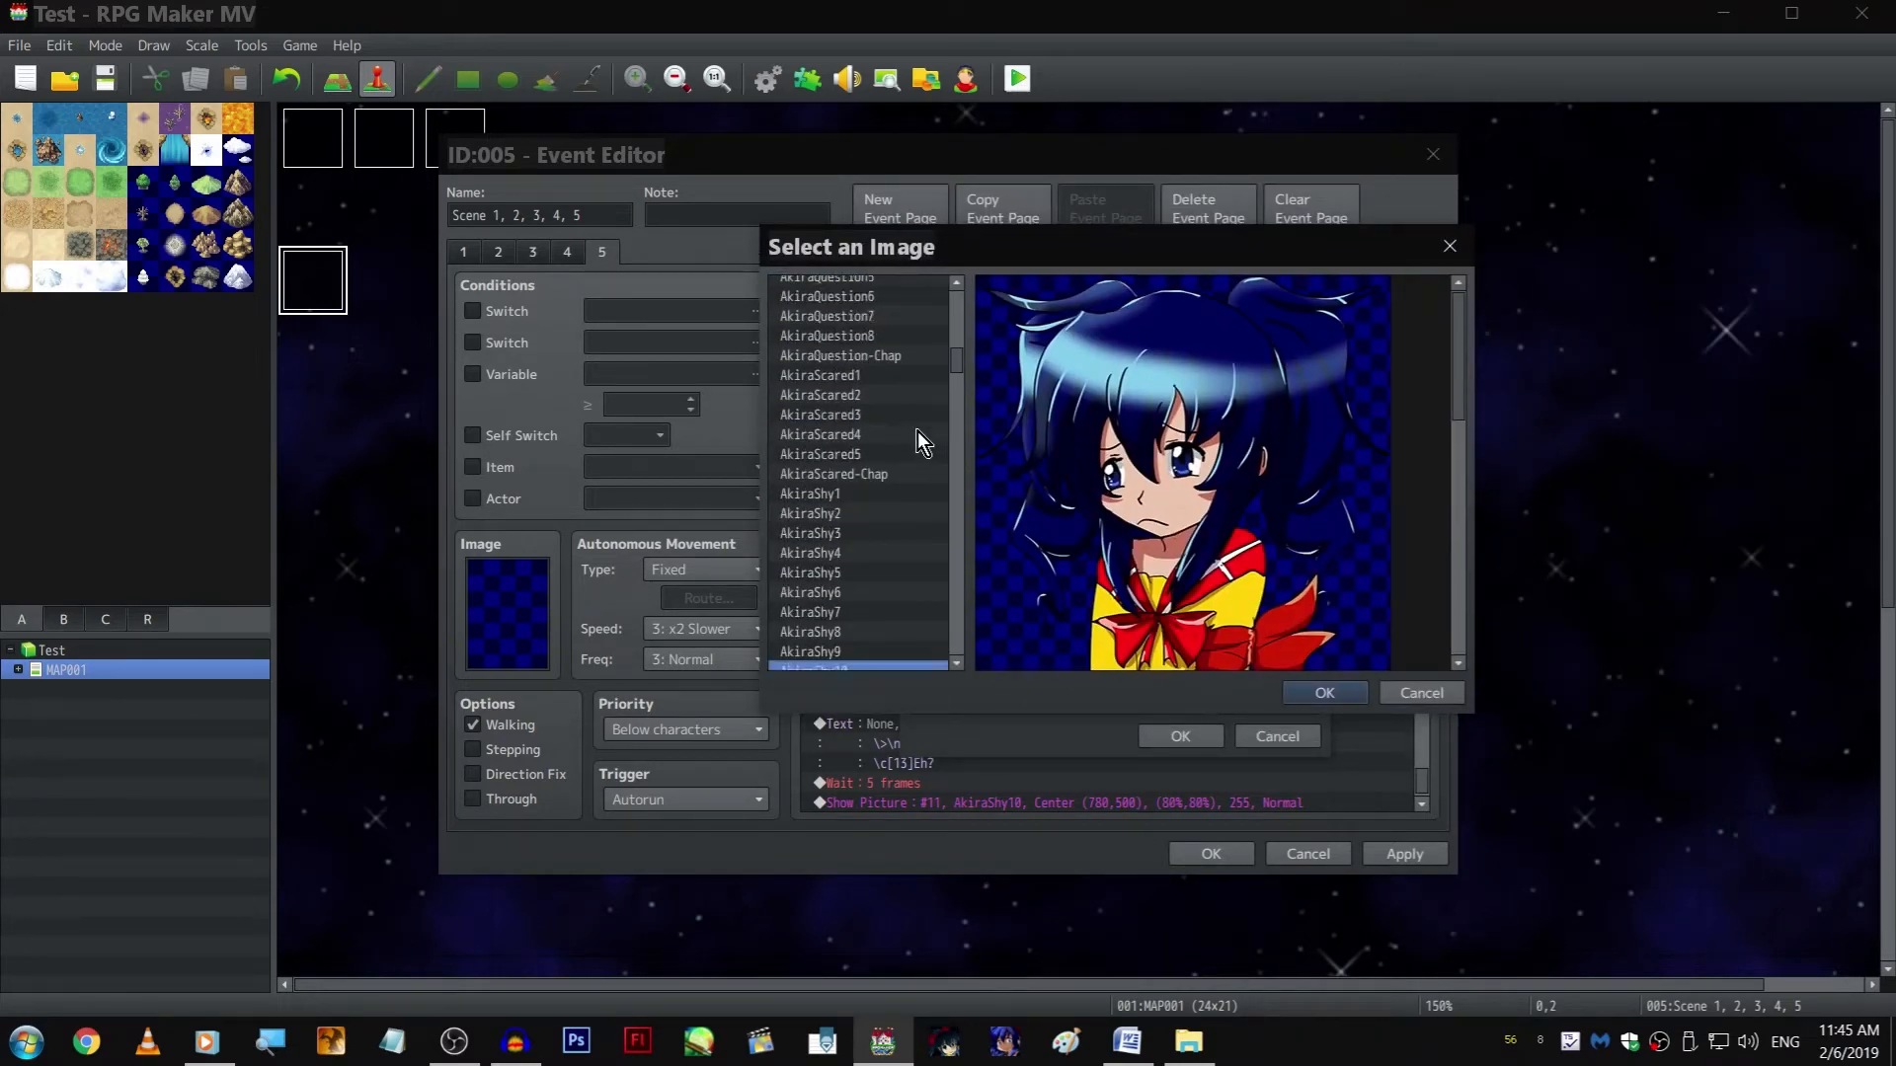
left_click(896, 494)
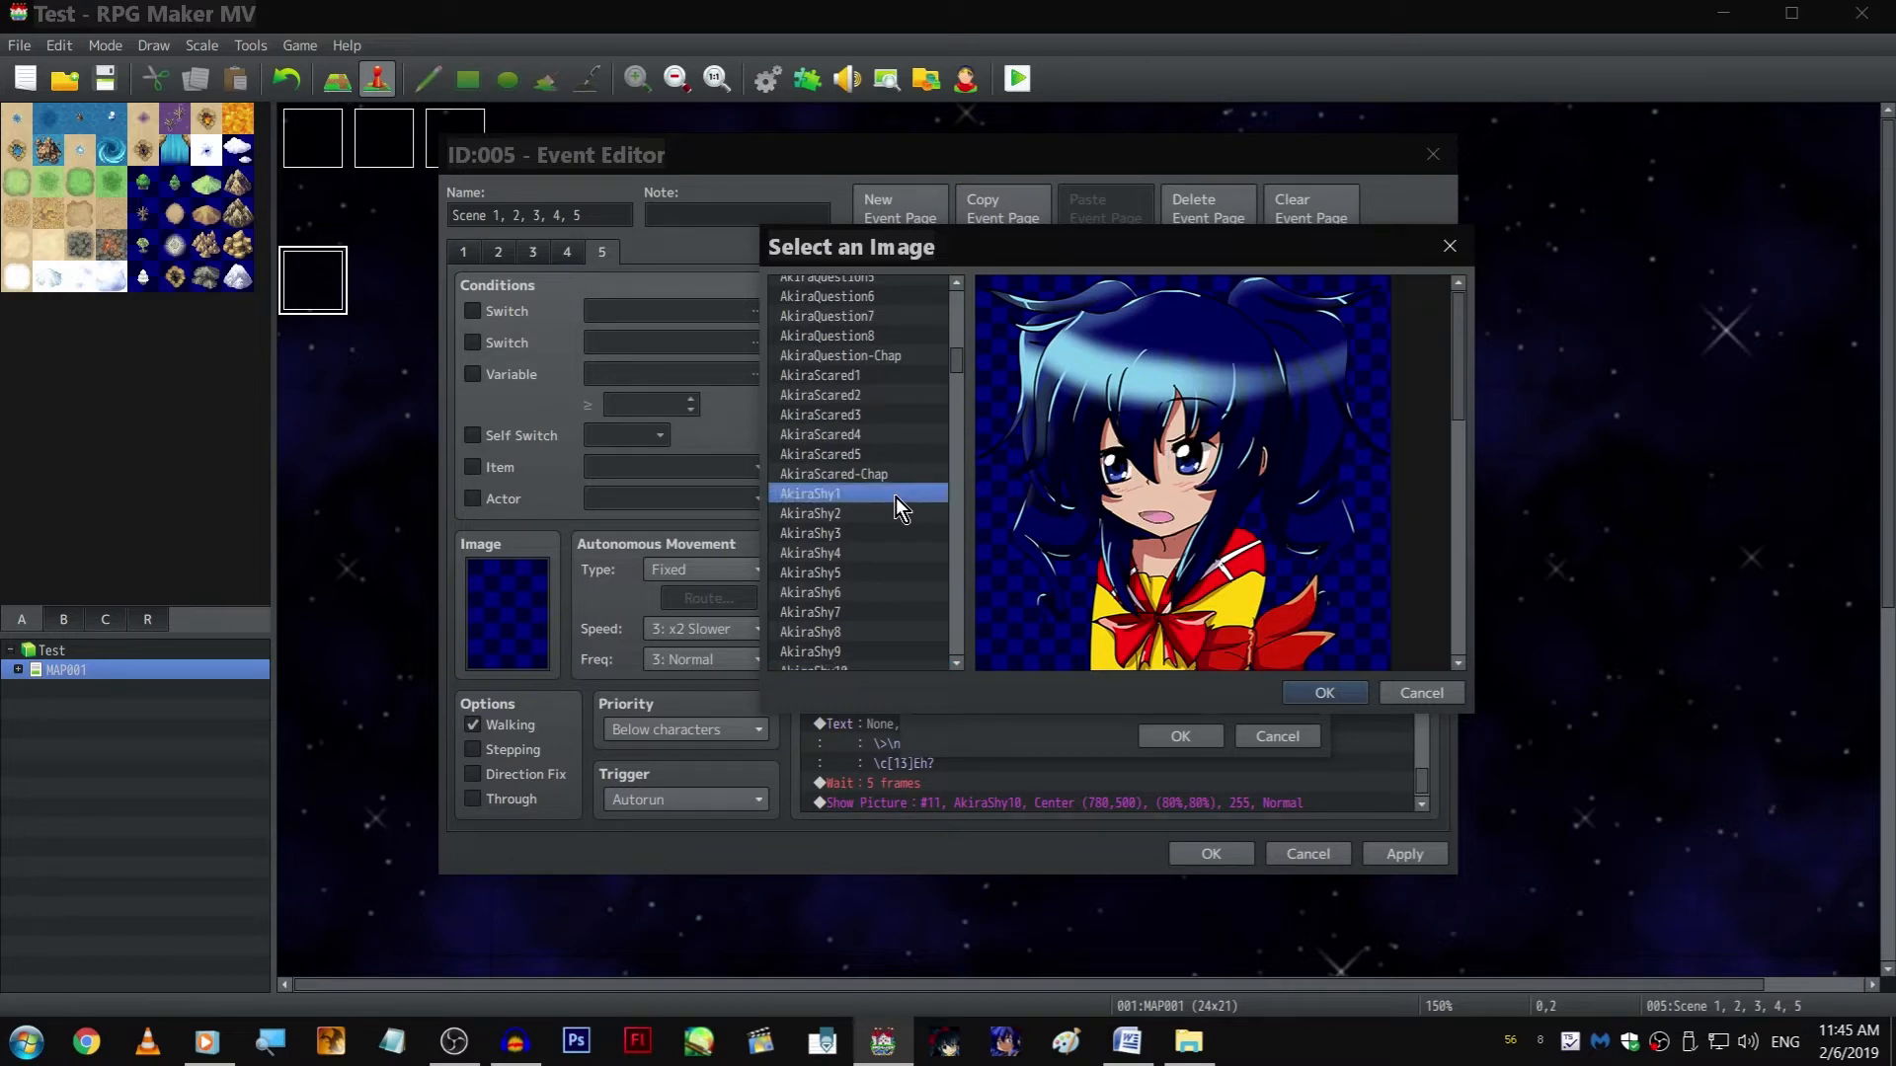
double_click(897, 493)
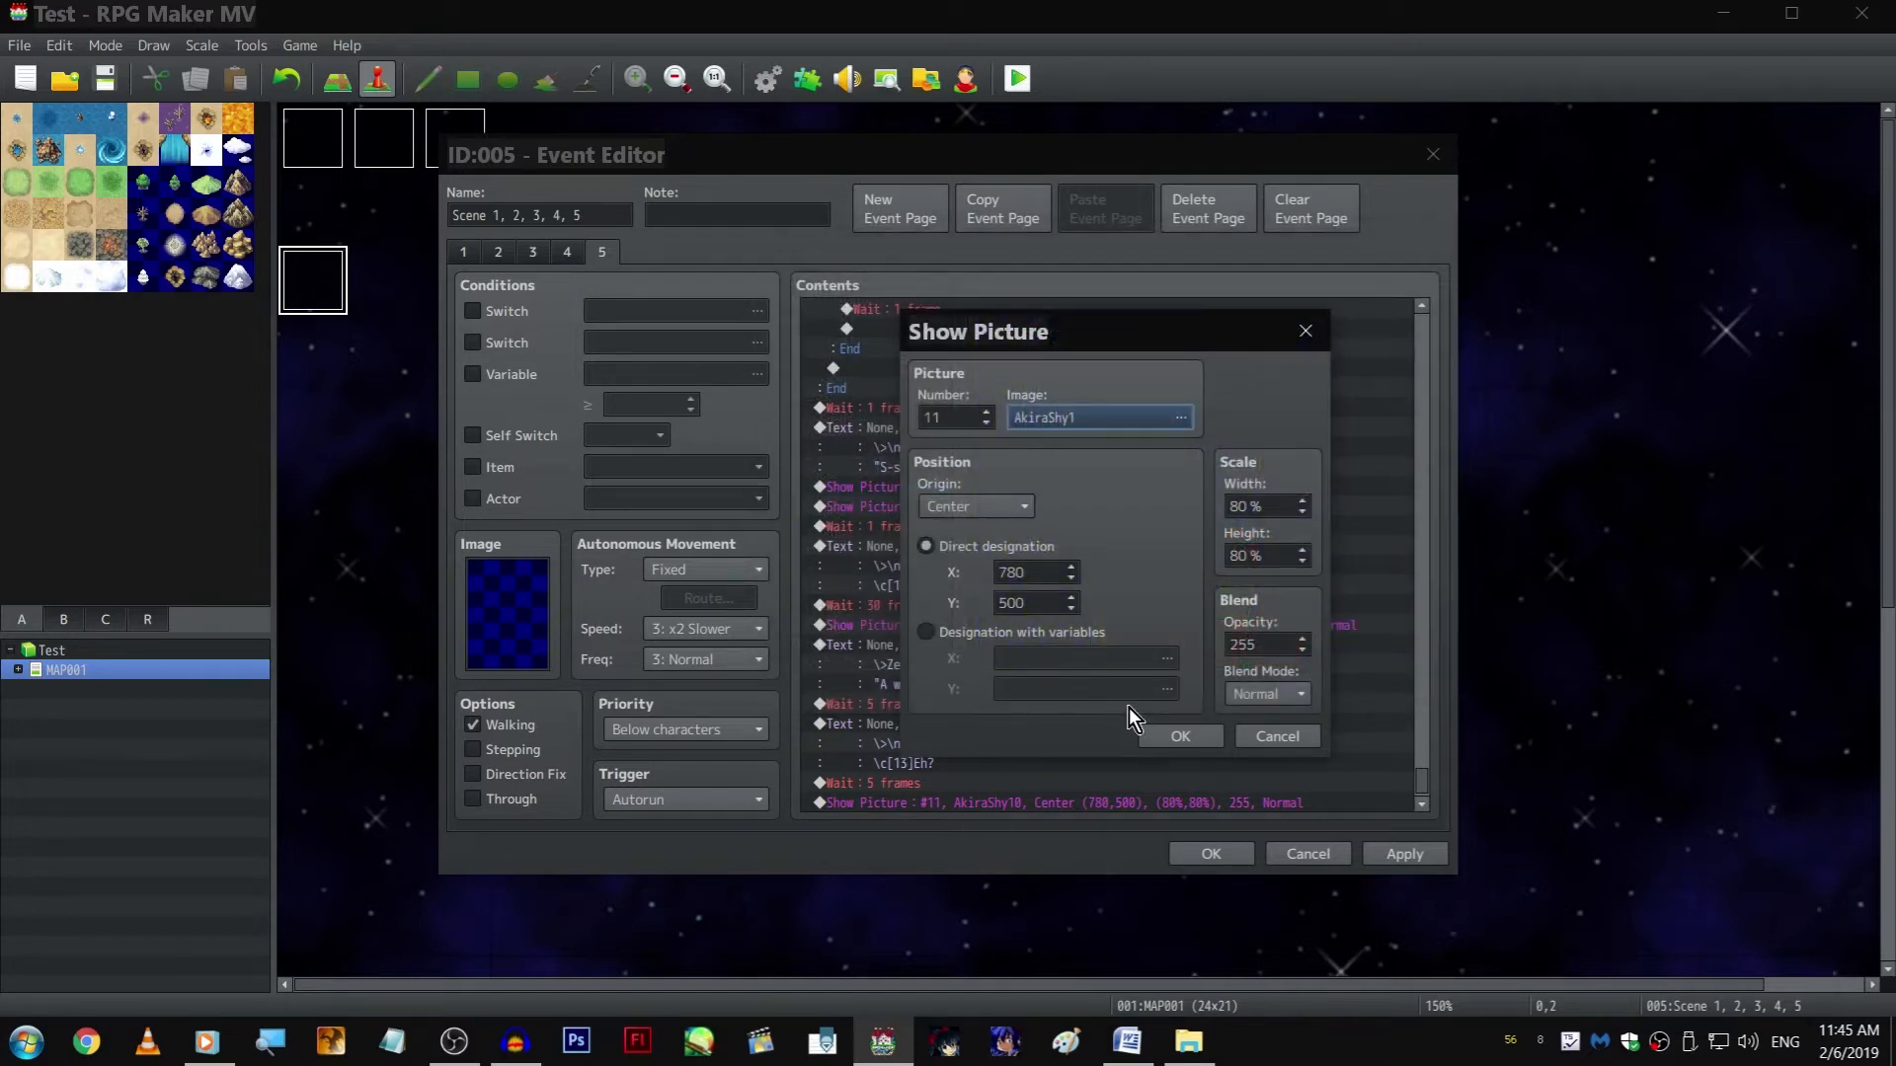
left_click(1161, 733)
left_click(987, 629)
key("ctrl+c")
left_click(1017, 802)
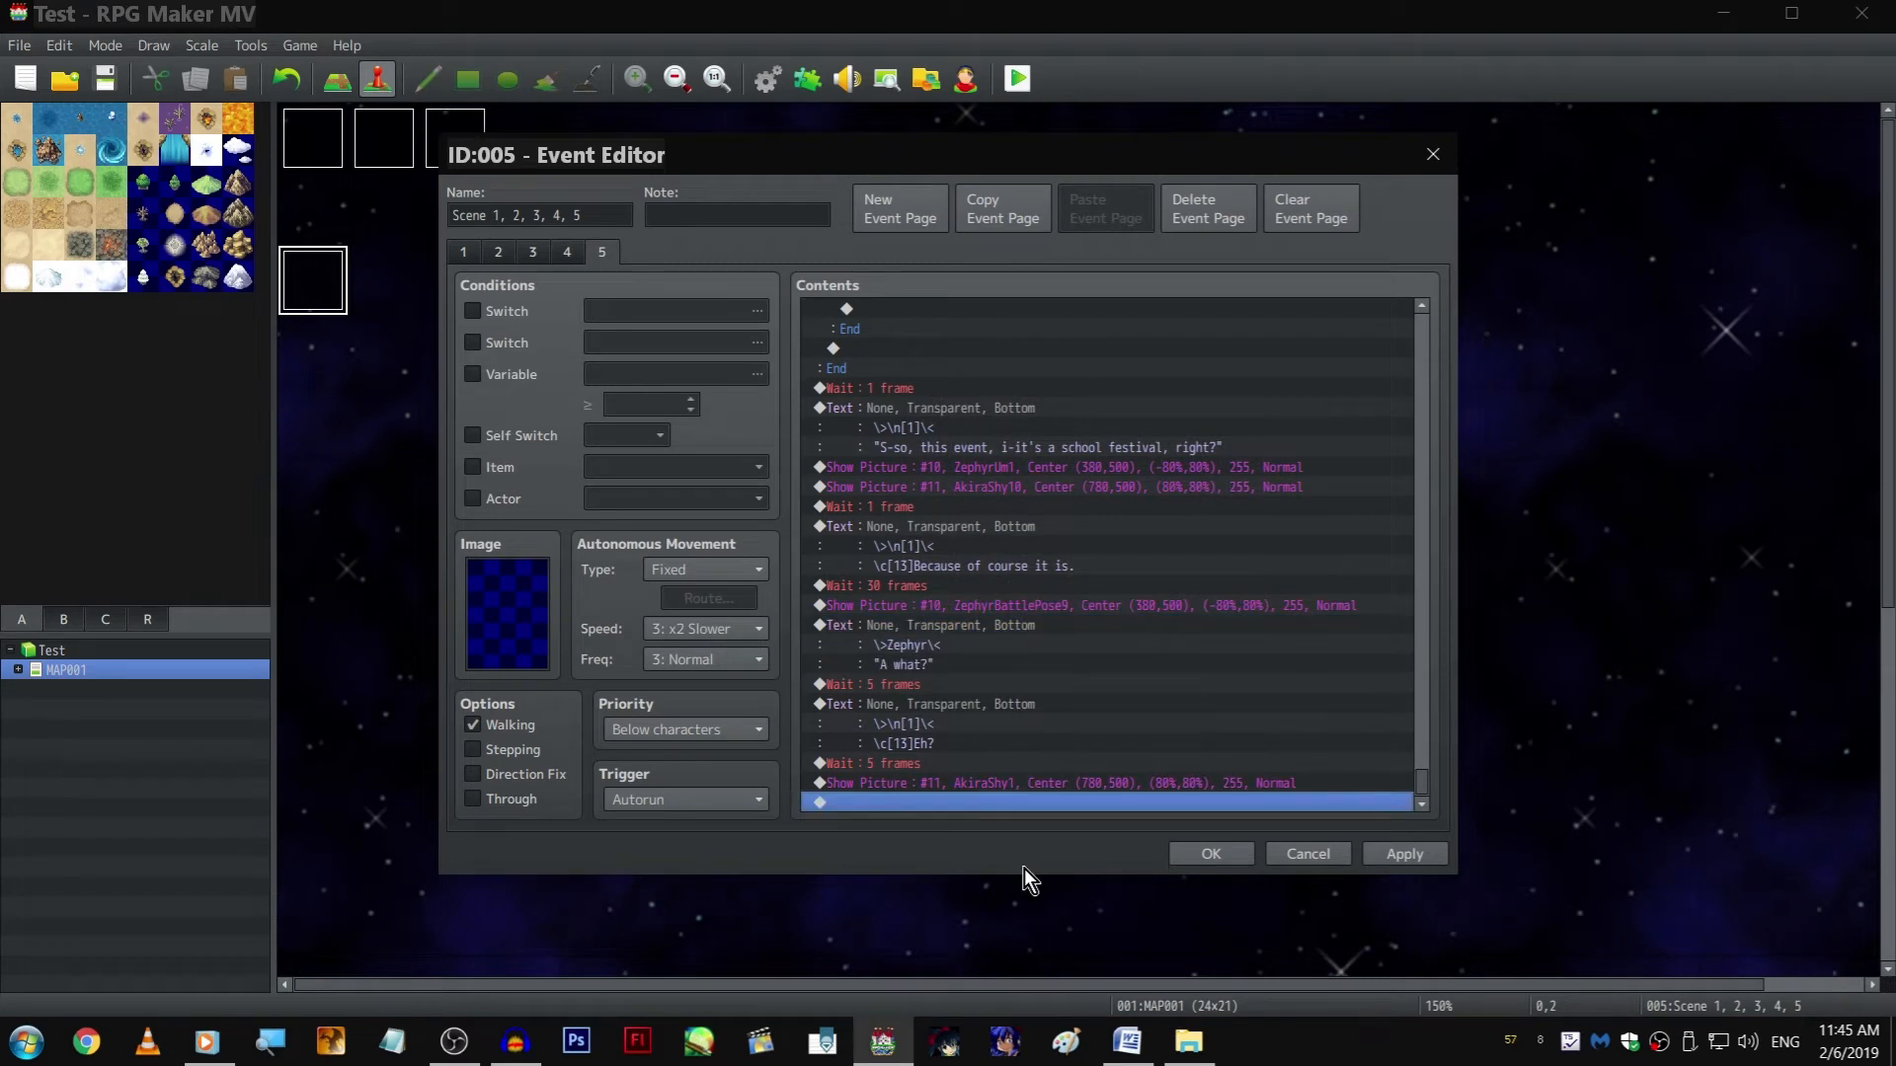
key("ctrl+v")
Rewrite the copied text with the speaker name Akira and the line "We don't have school festivals here."
double_click(1009, 740)
double_click(999, 484)
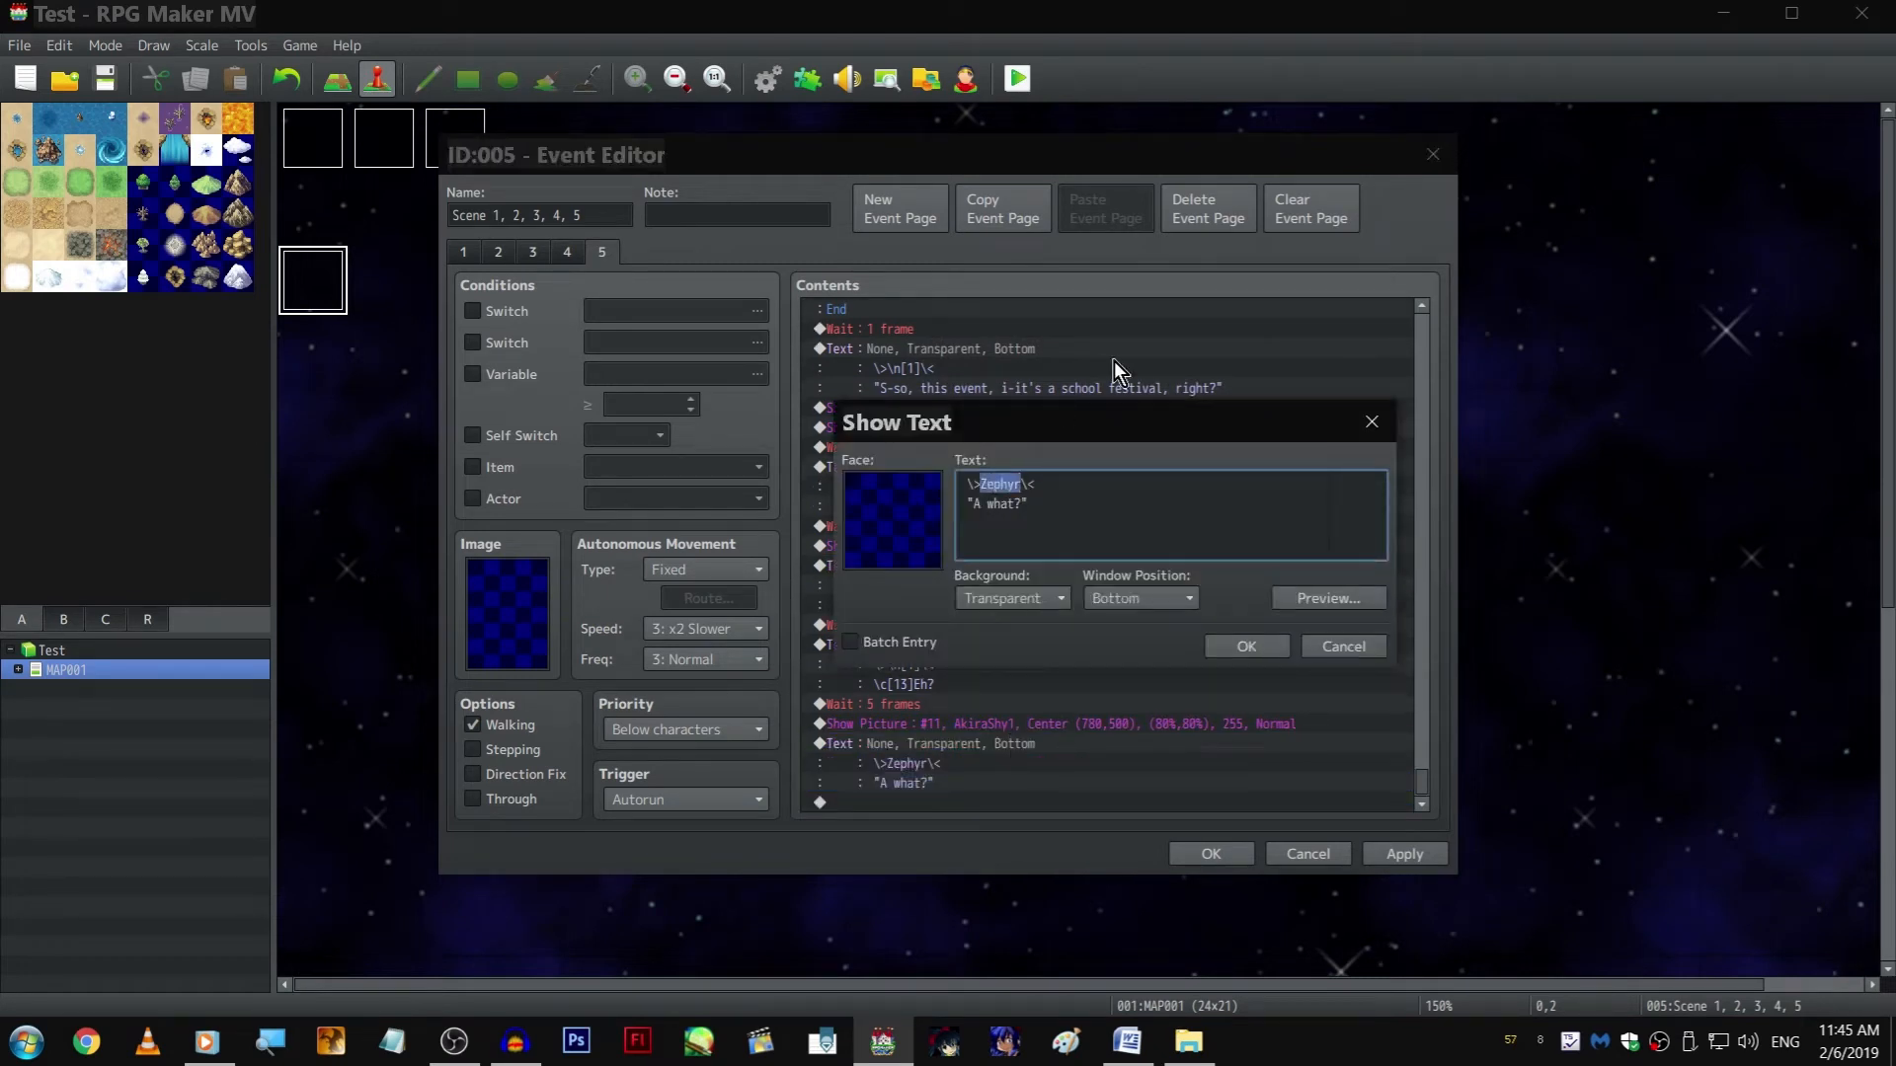
type("Akira")
key("Down")
key("End")
key("Left")
key("shift+Left")
key("shift+Left")
key("shift+Left")
key("shift+Left")
key("shift+Left")
key("shift+Left")
key("shift+Left")
type("We don't have school festivals here.")
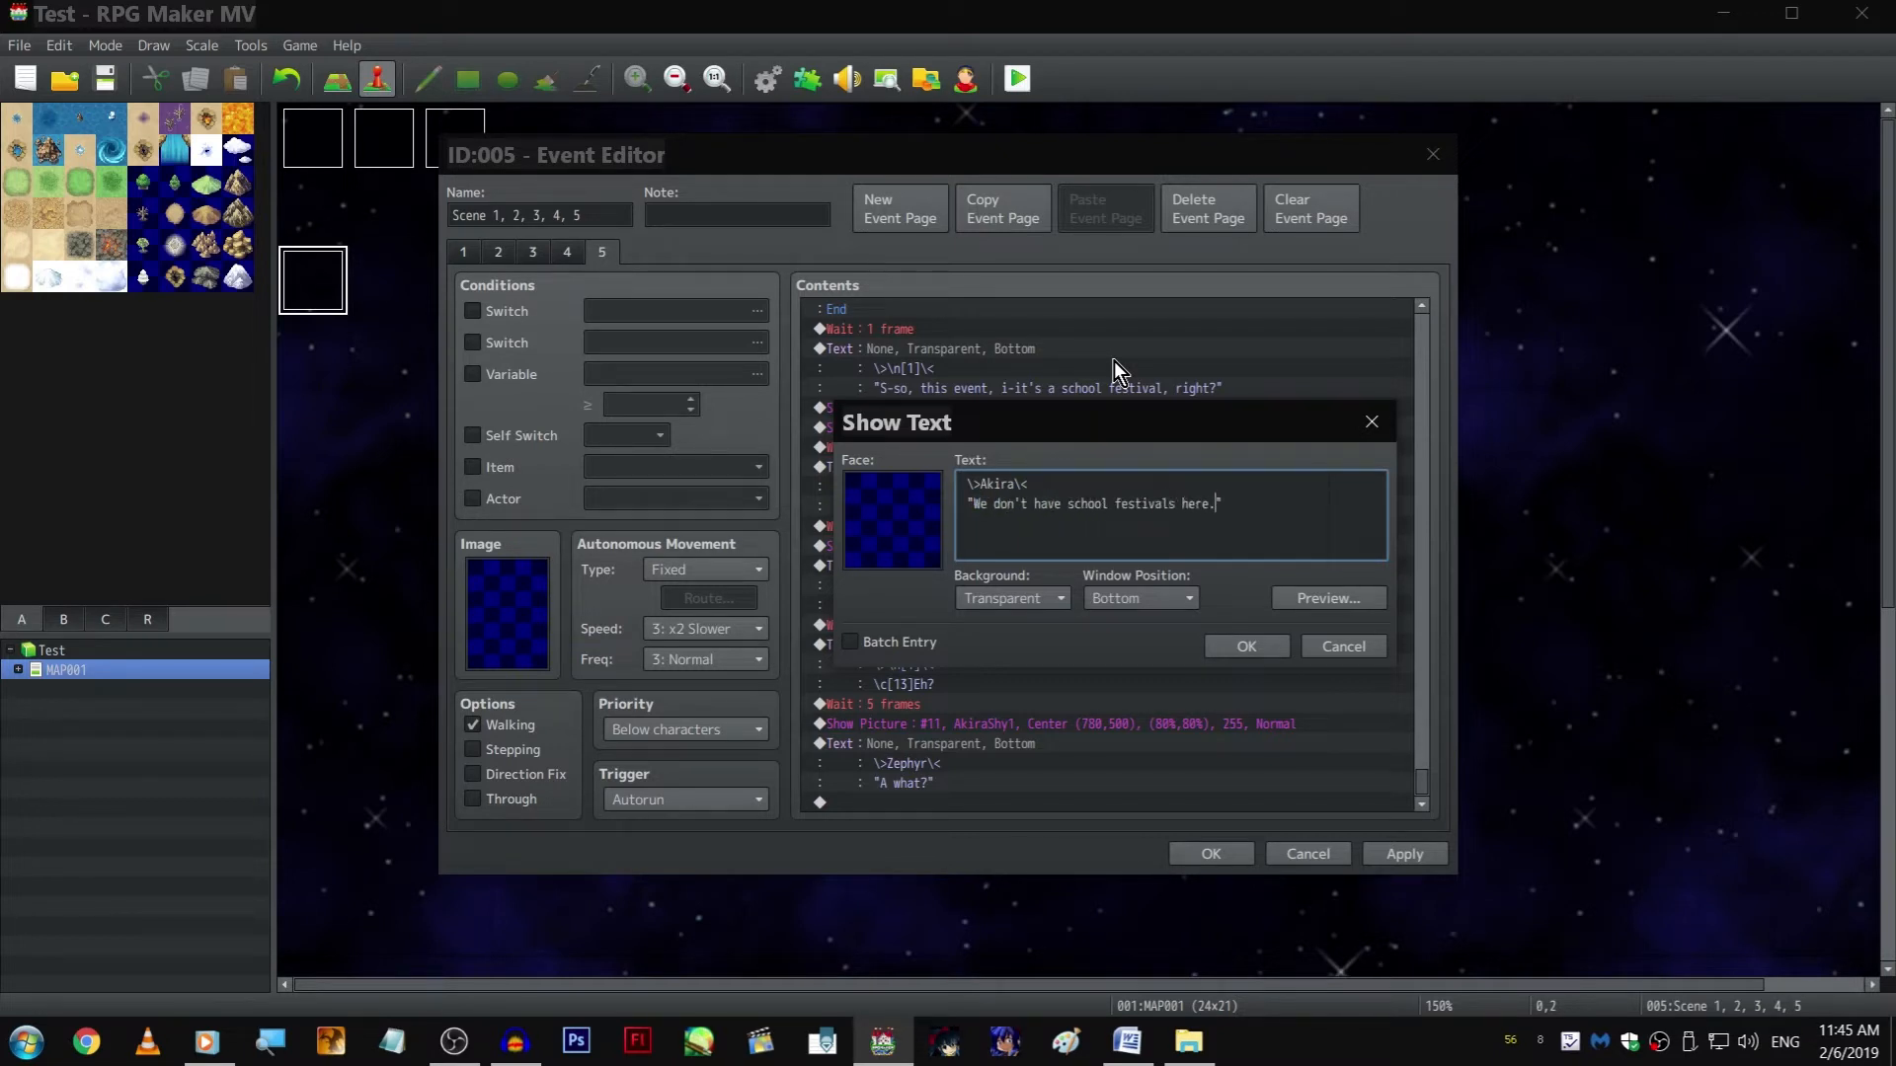
key("ctrl+Return")
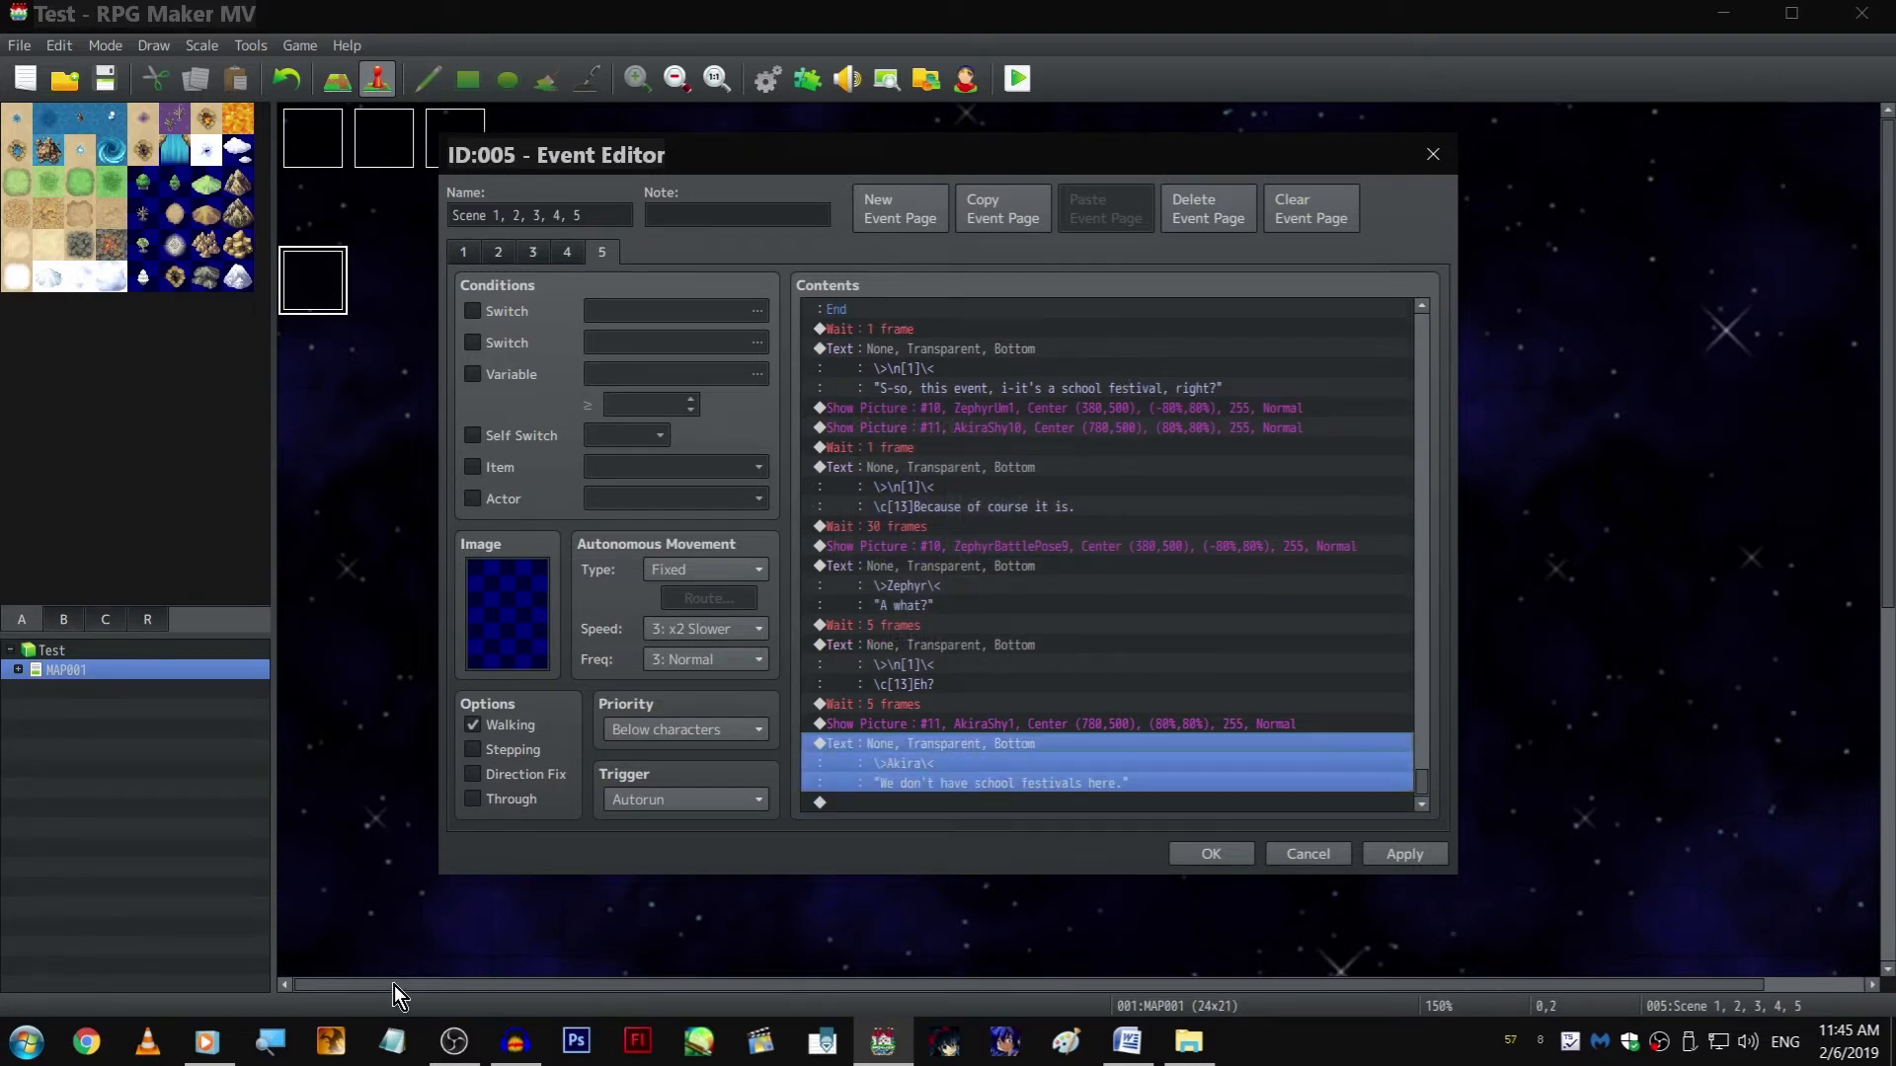
left_click(206, 1042)
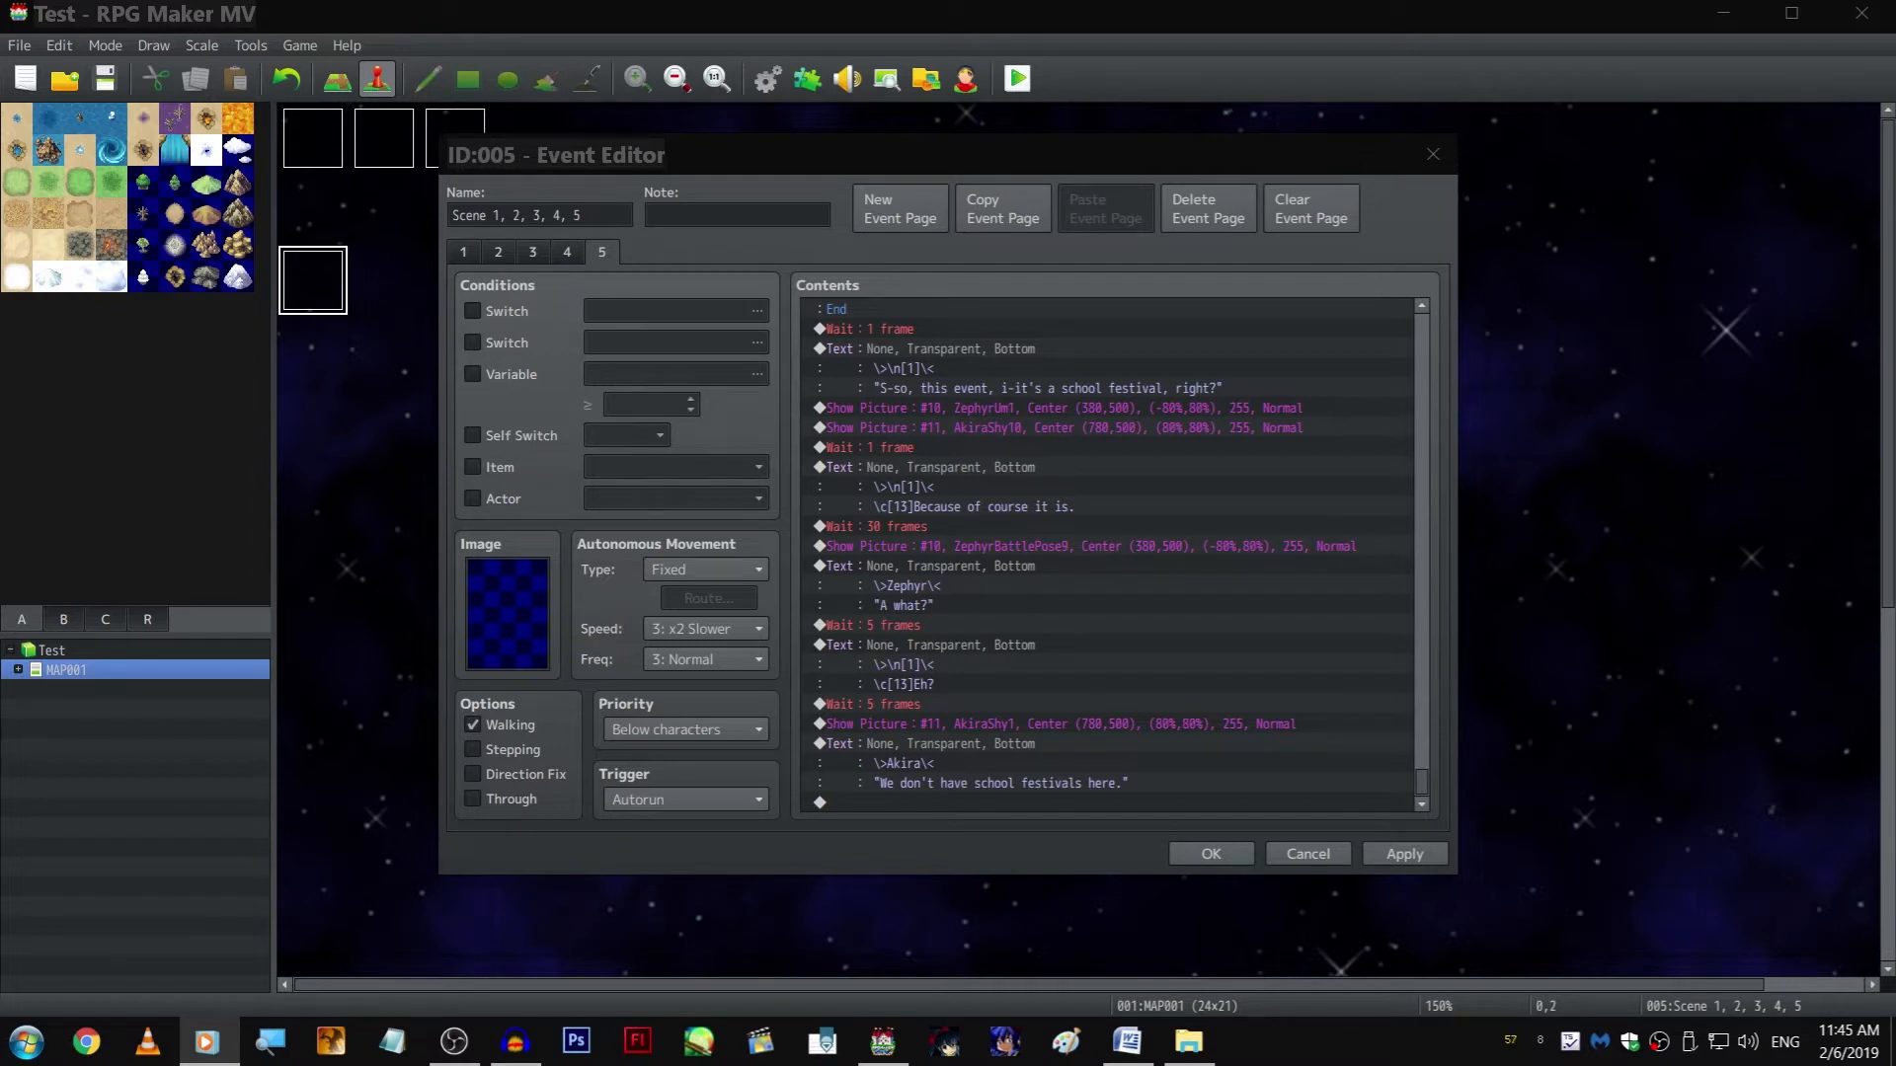
Add a copy of the 5-frame Wait at the end of page 5, after Akira's "We don't have school festivals here." line
key("alt+Tab")
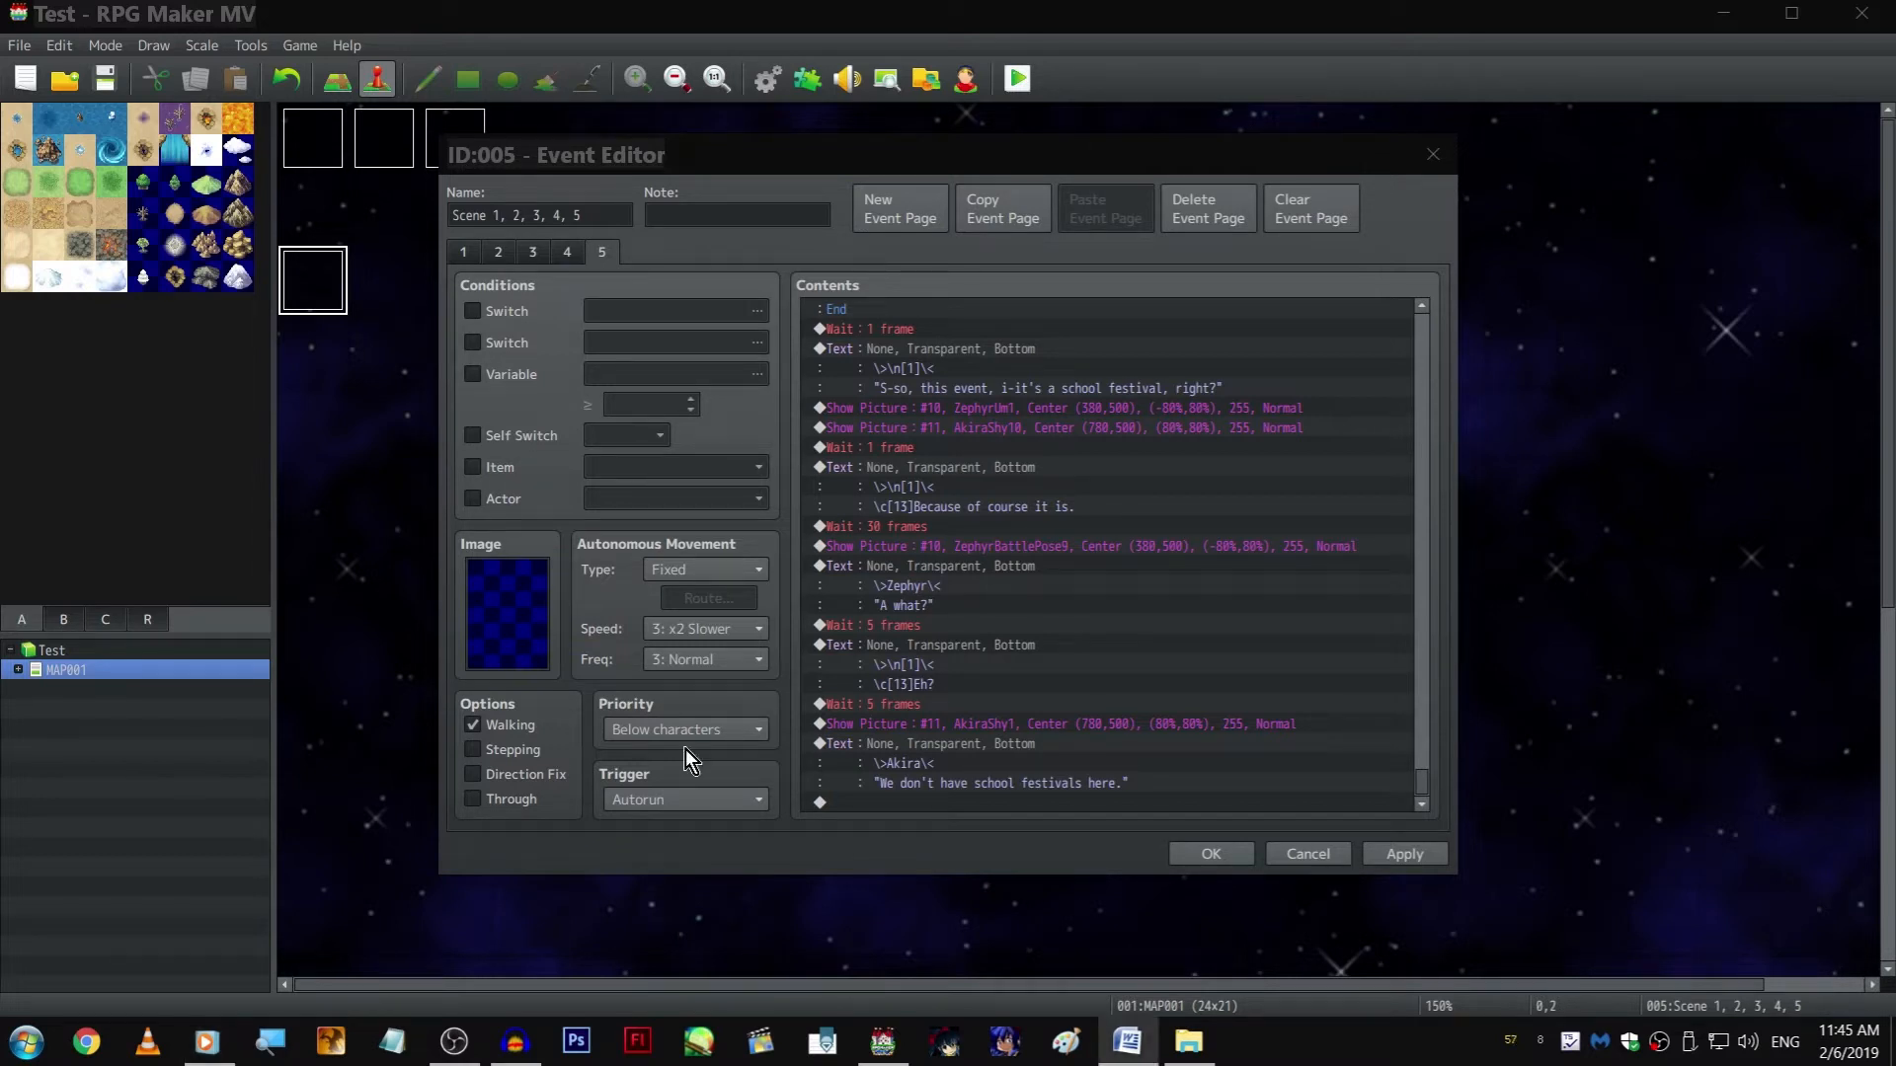
left_click(1019, 800)
left_click(959, 696)
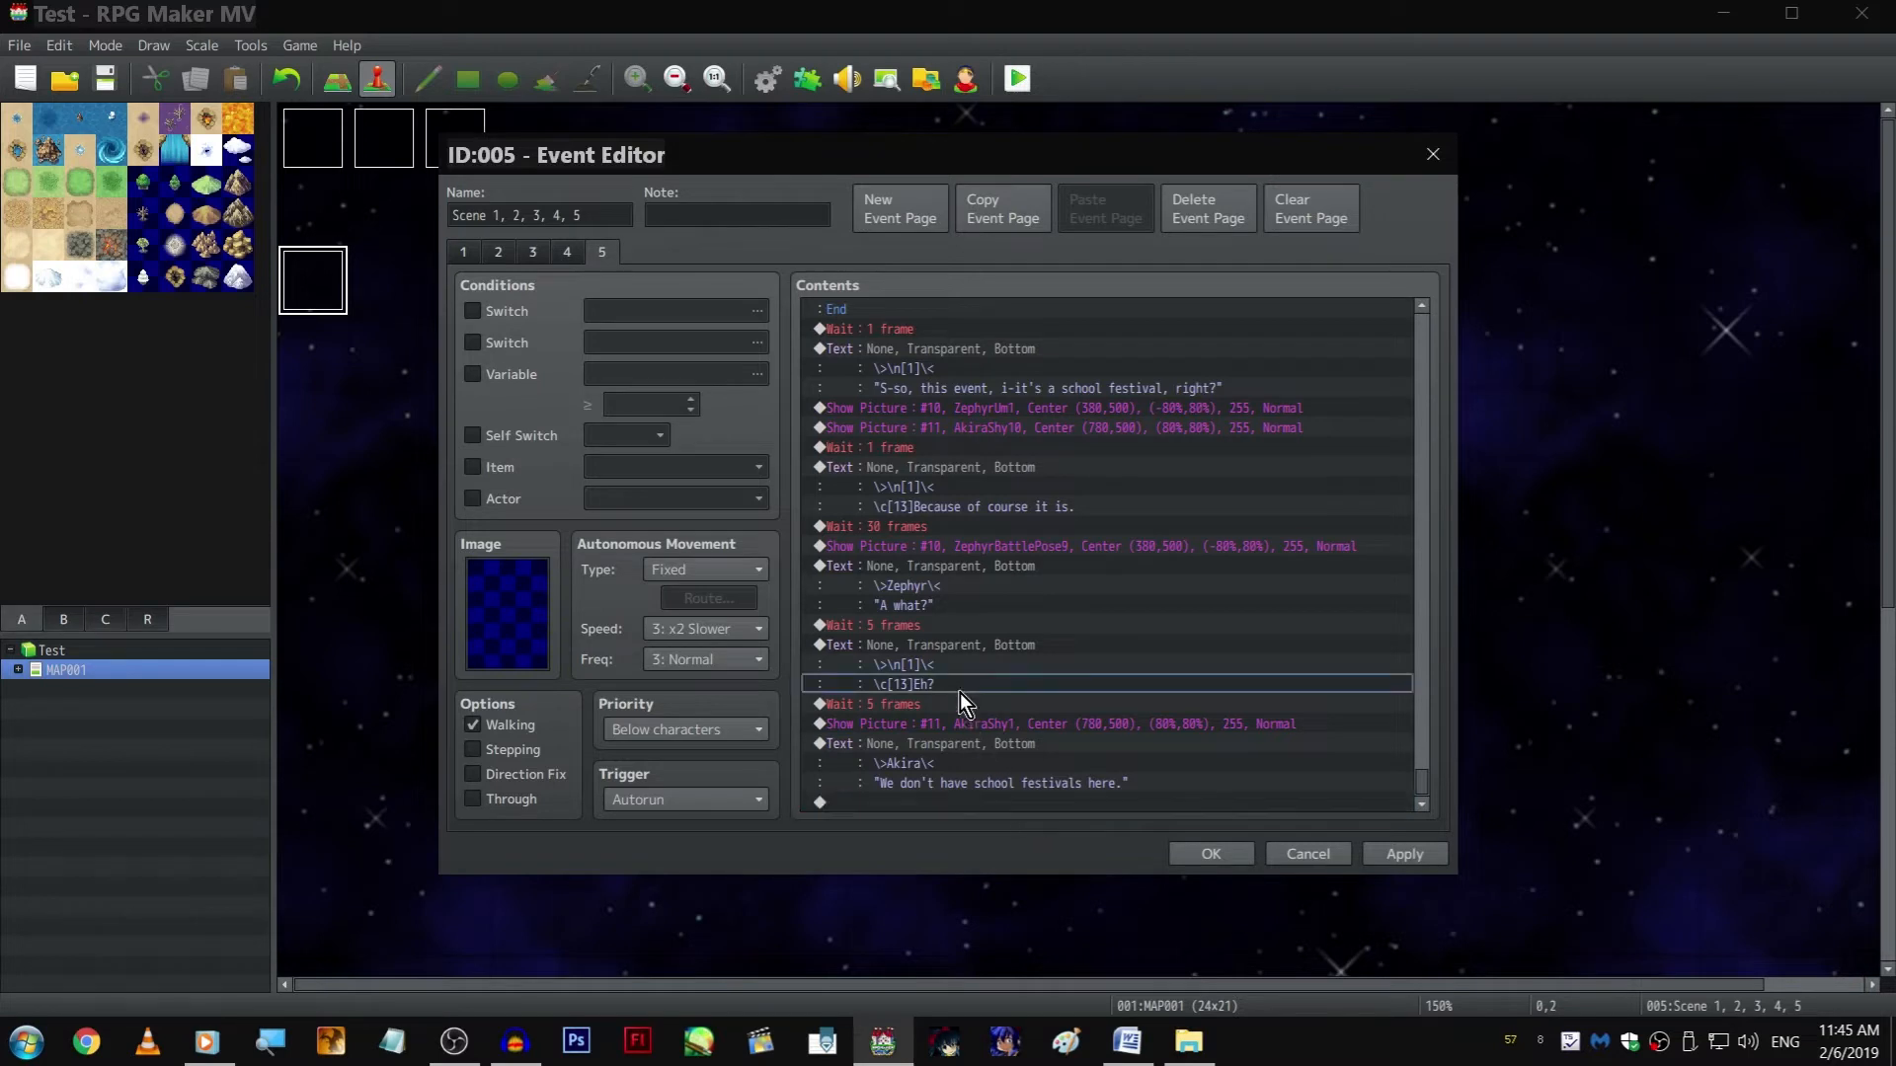
left_click(989, 801)
key("ctrl+v")
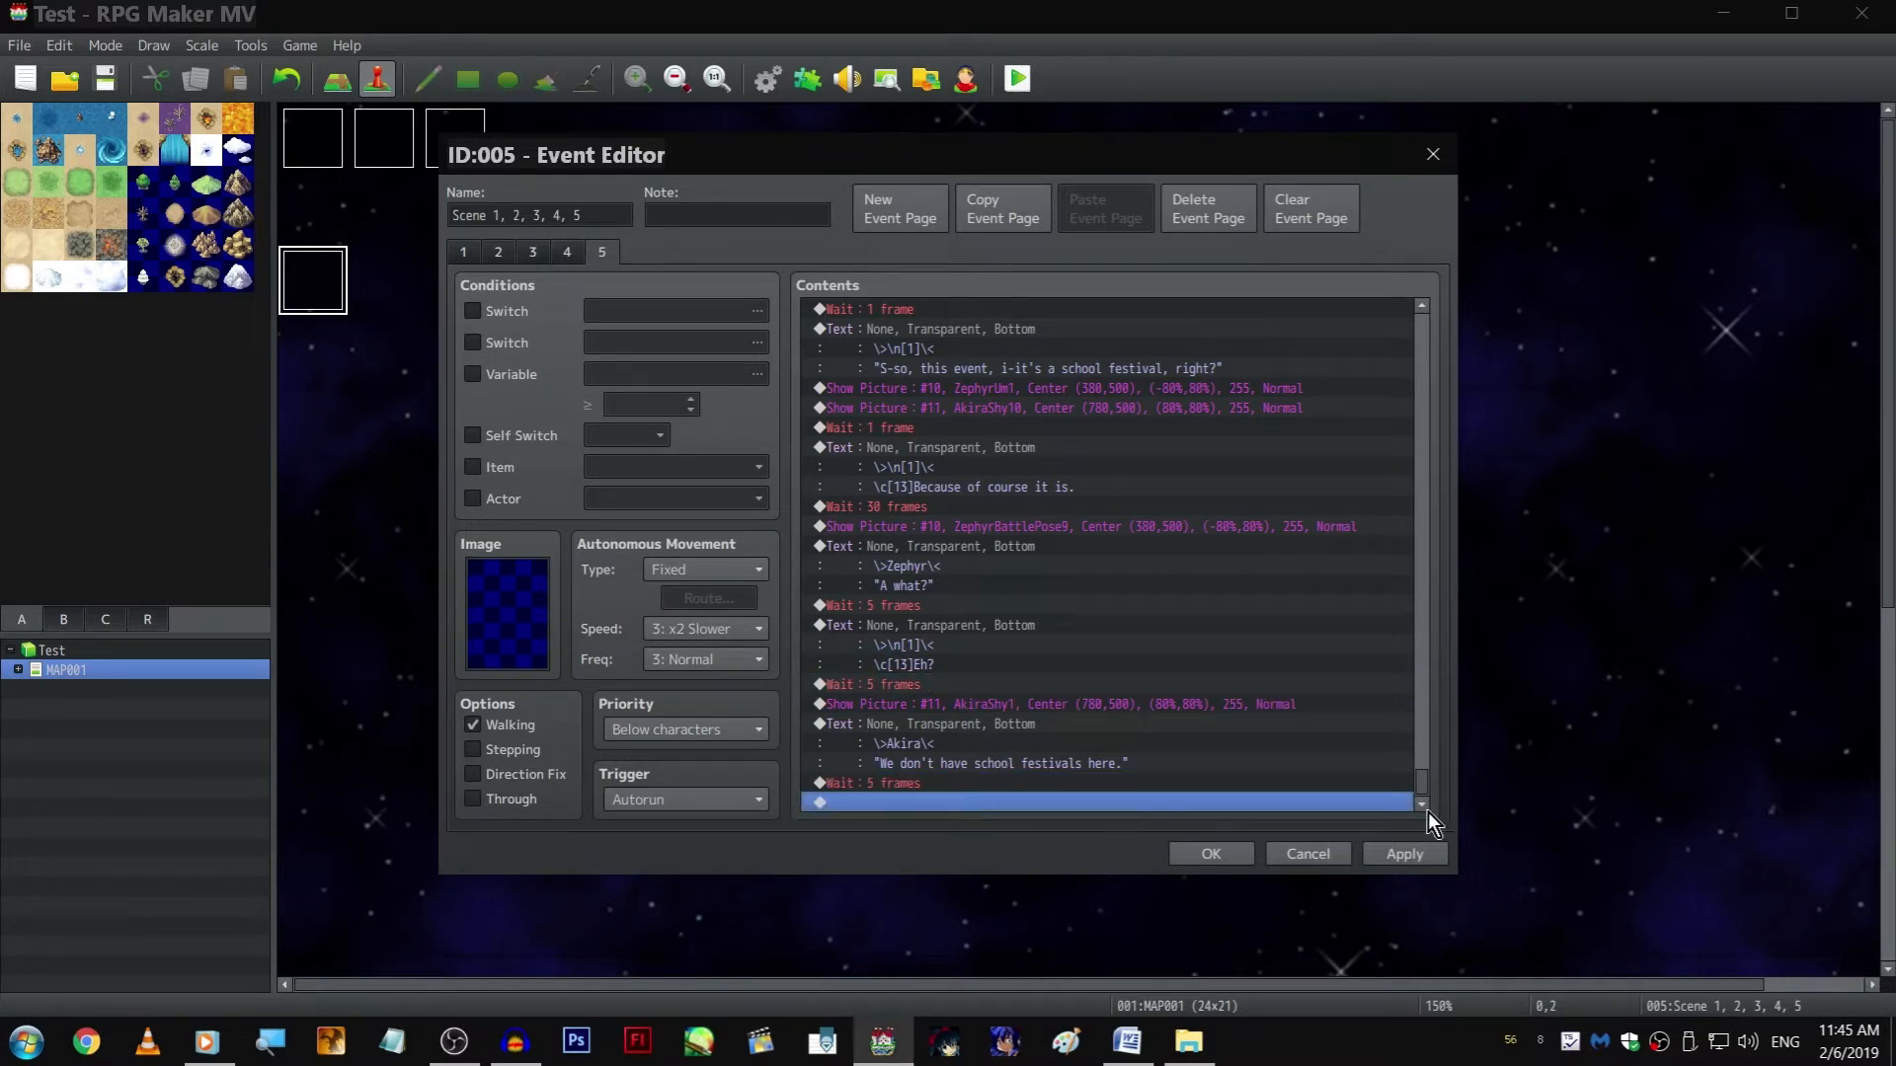
Apply the page 5 changes, close the event and save the project
left_click(1431, 851)
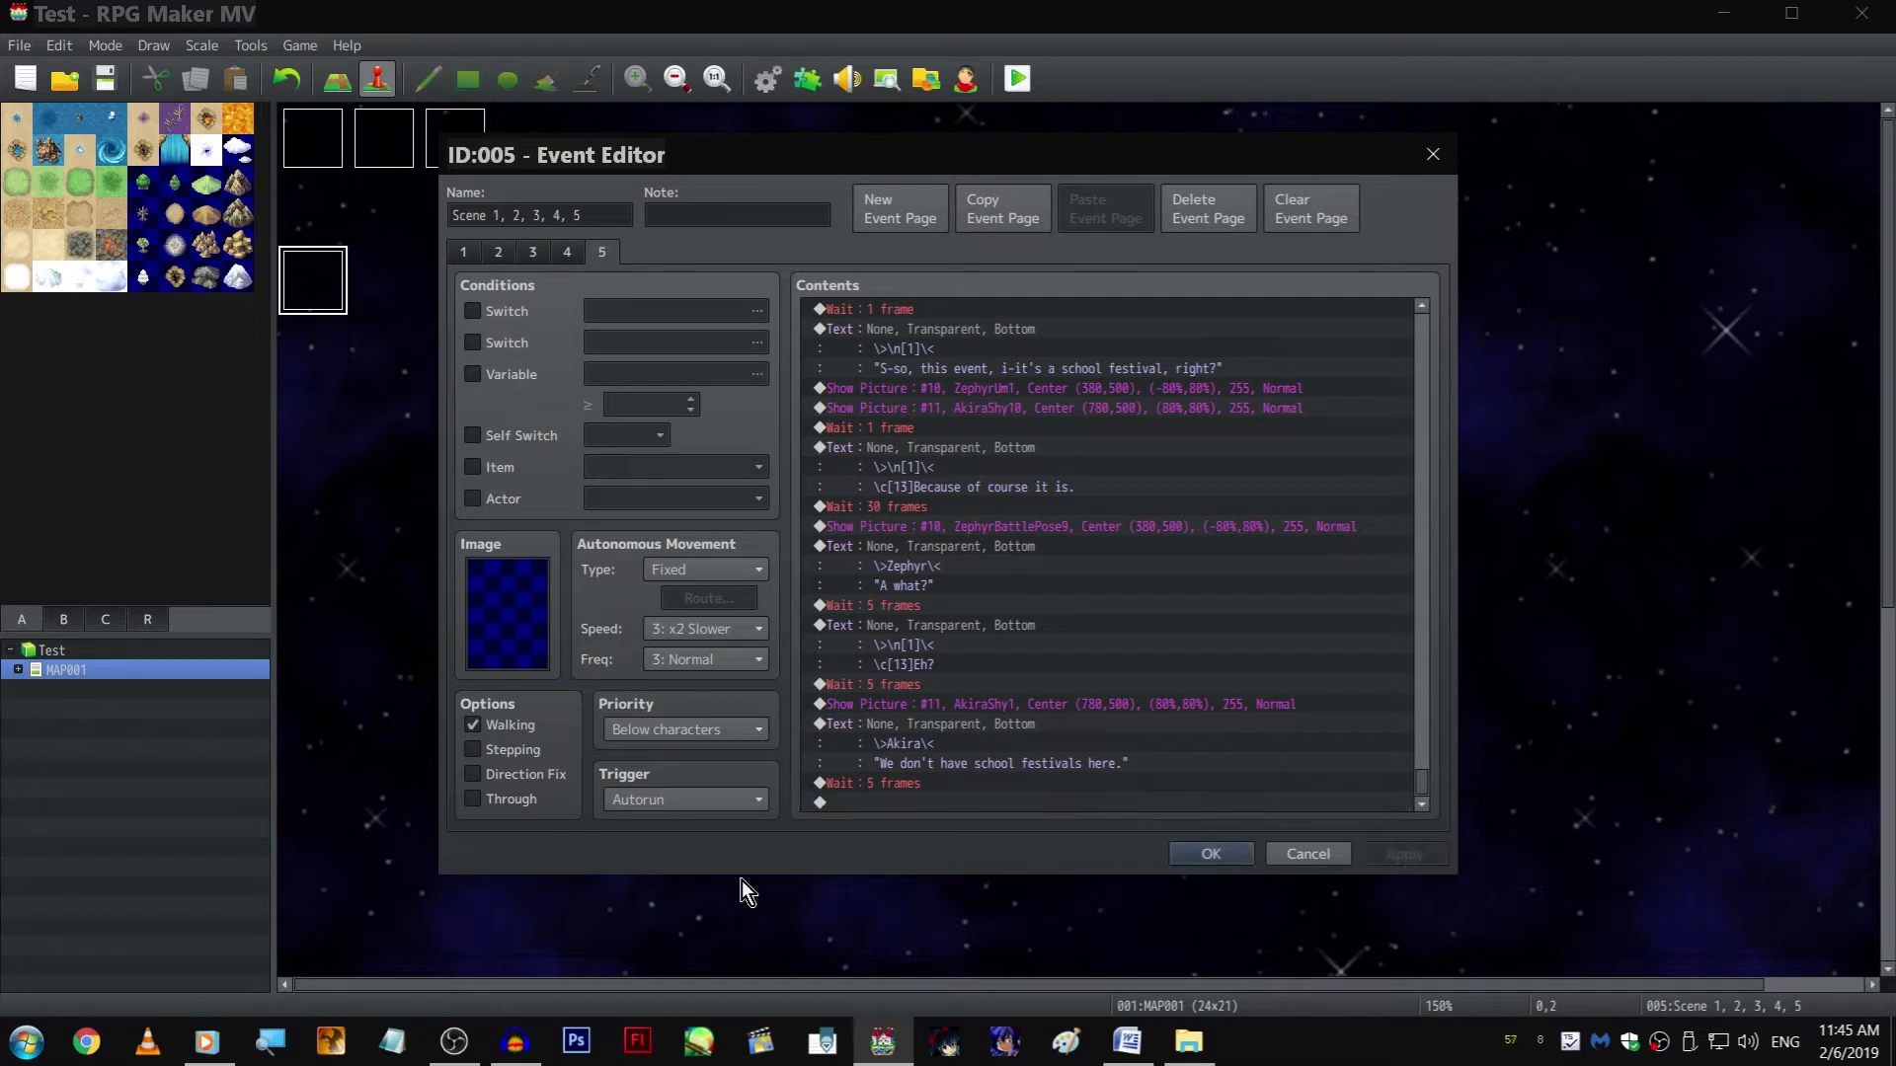
left_click(1202, 854)
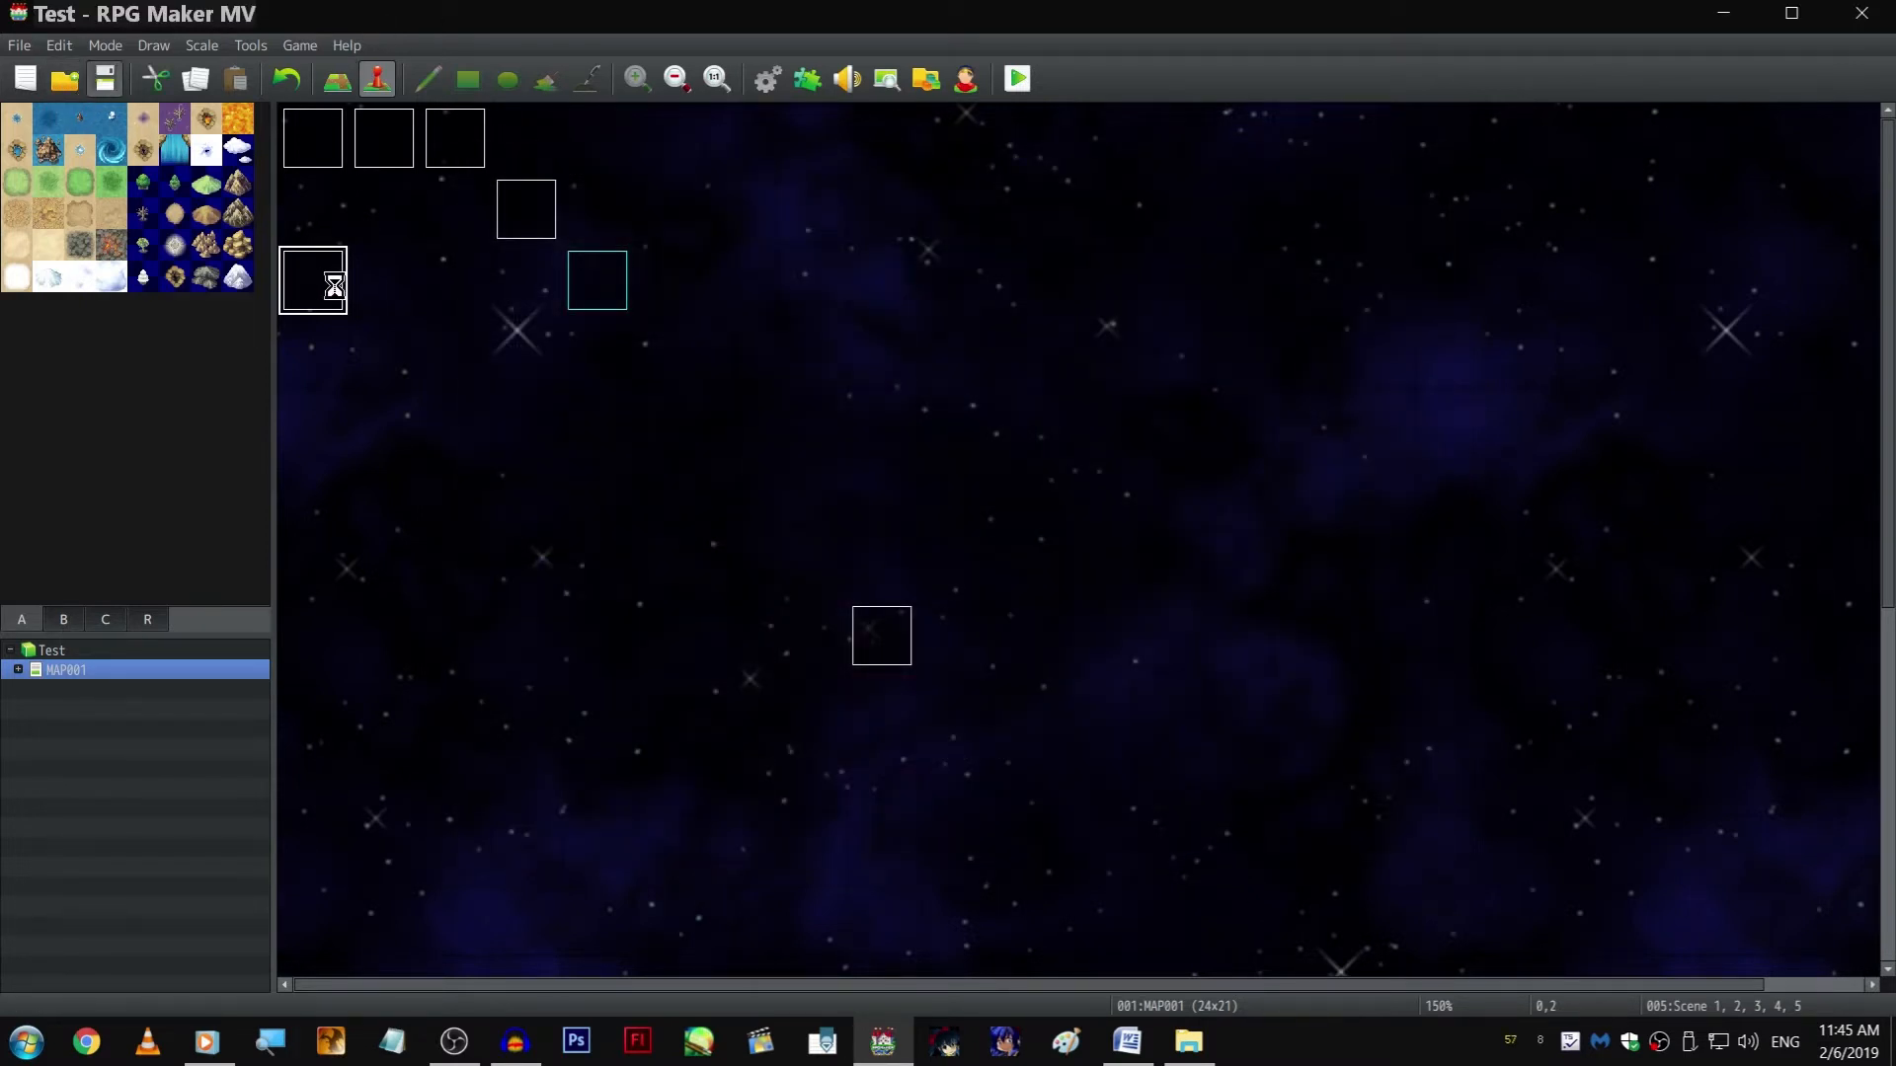
left_click(504, 1059)
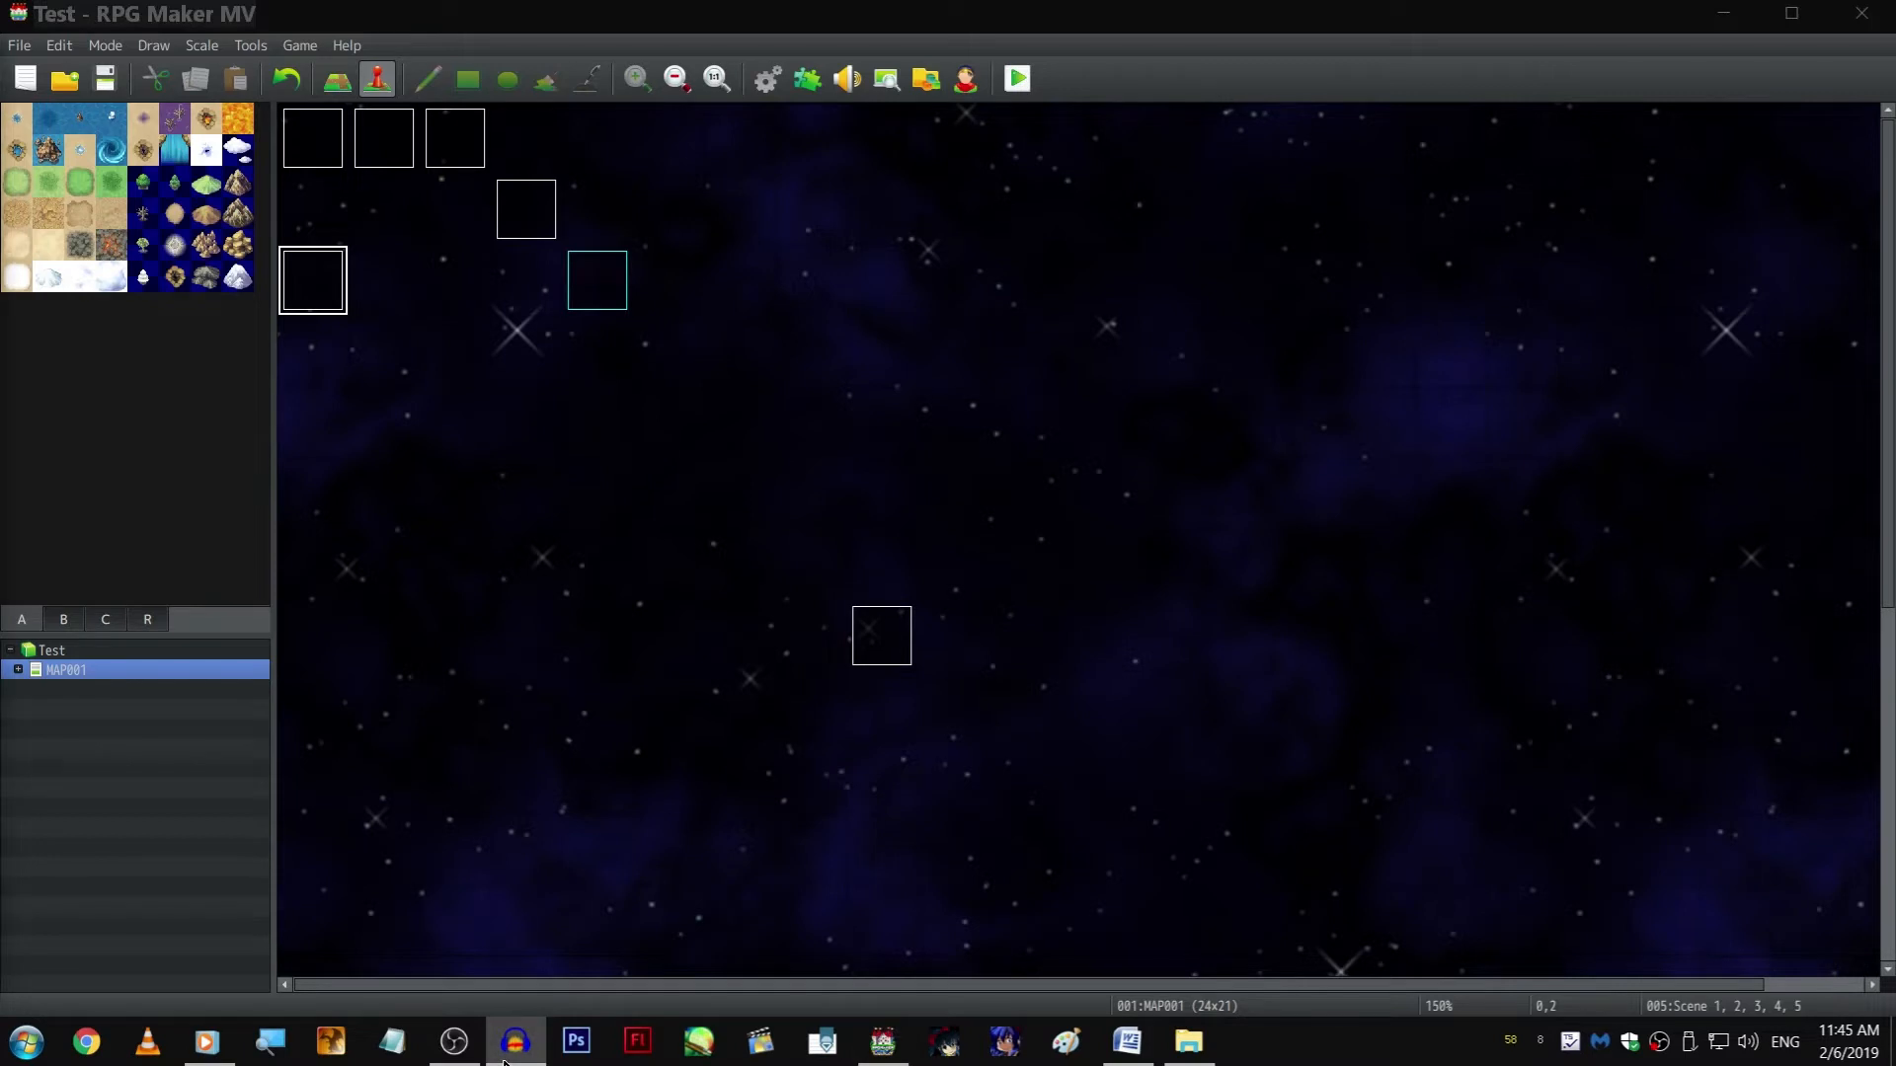
Reopen the "Scene 1, 2, 3, 4, 5" event on page 5 and select the empty line at the end of its contents
double_click(311, 269)
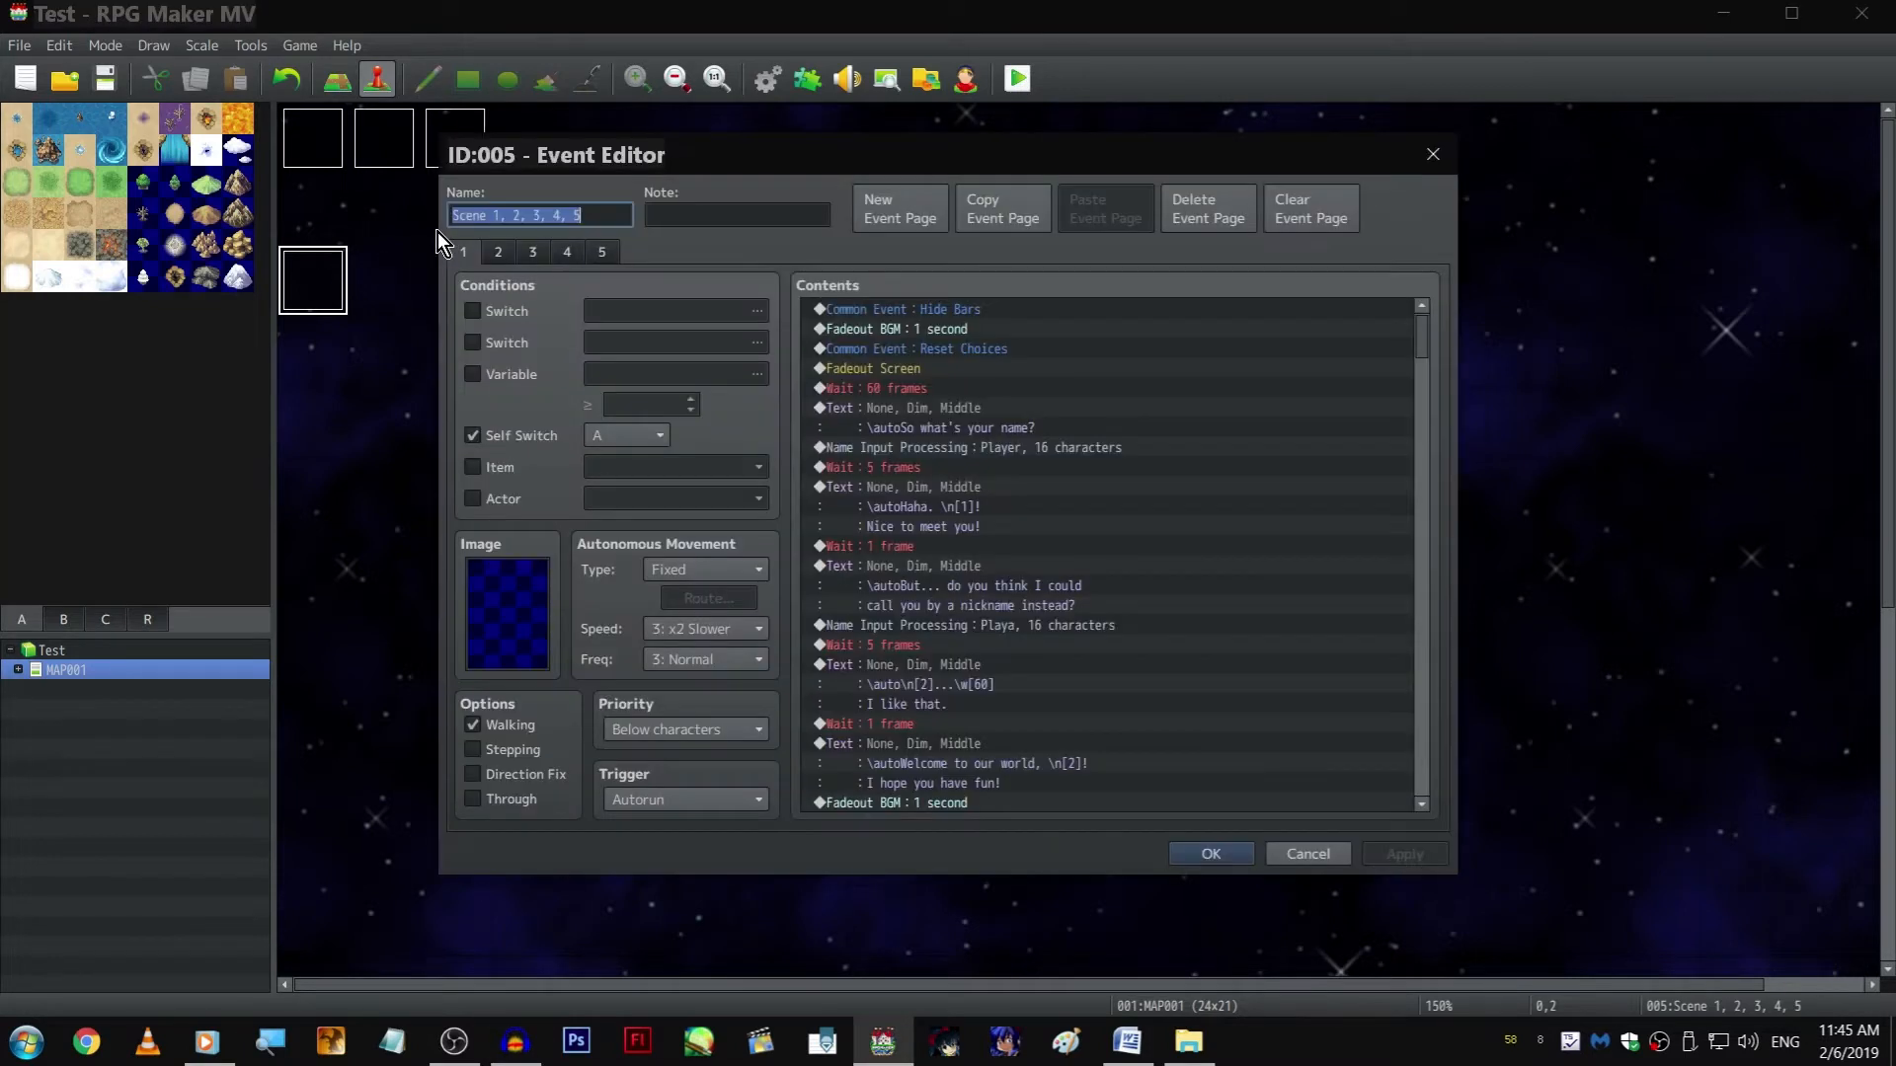
left_click(604, 255)
left_click(1133, 354)
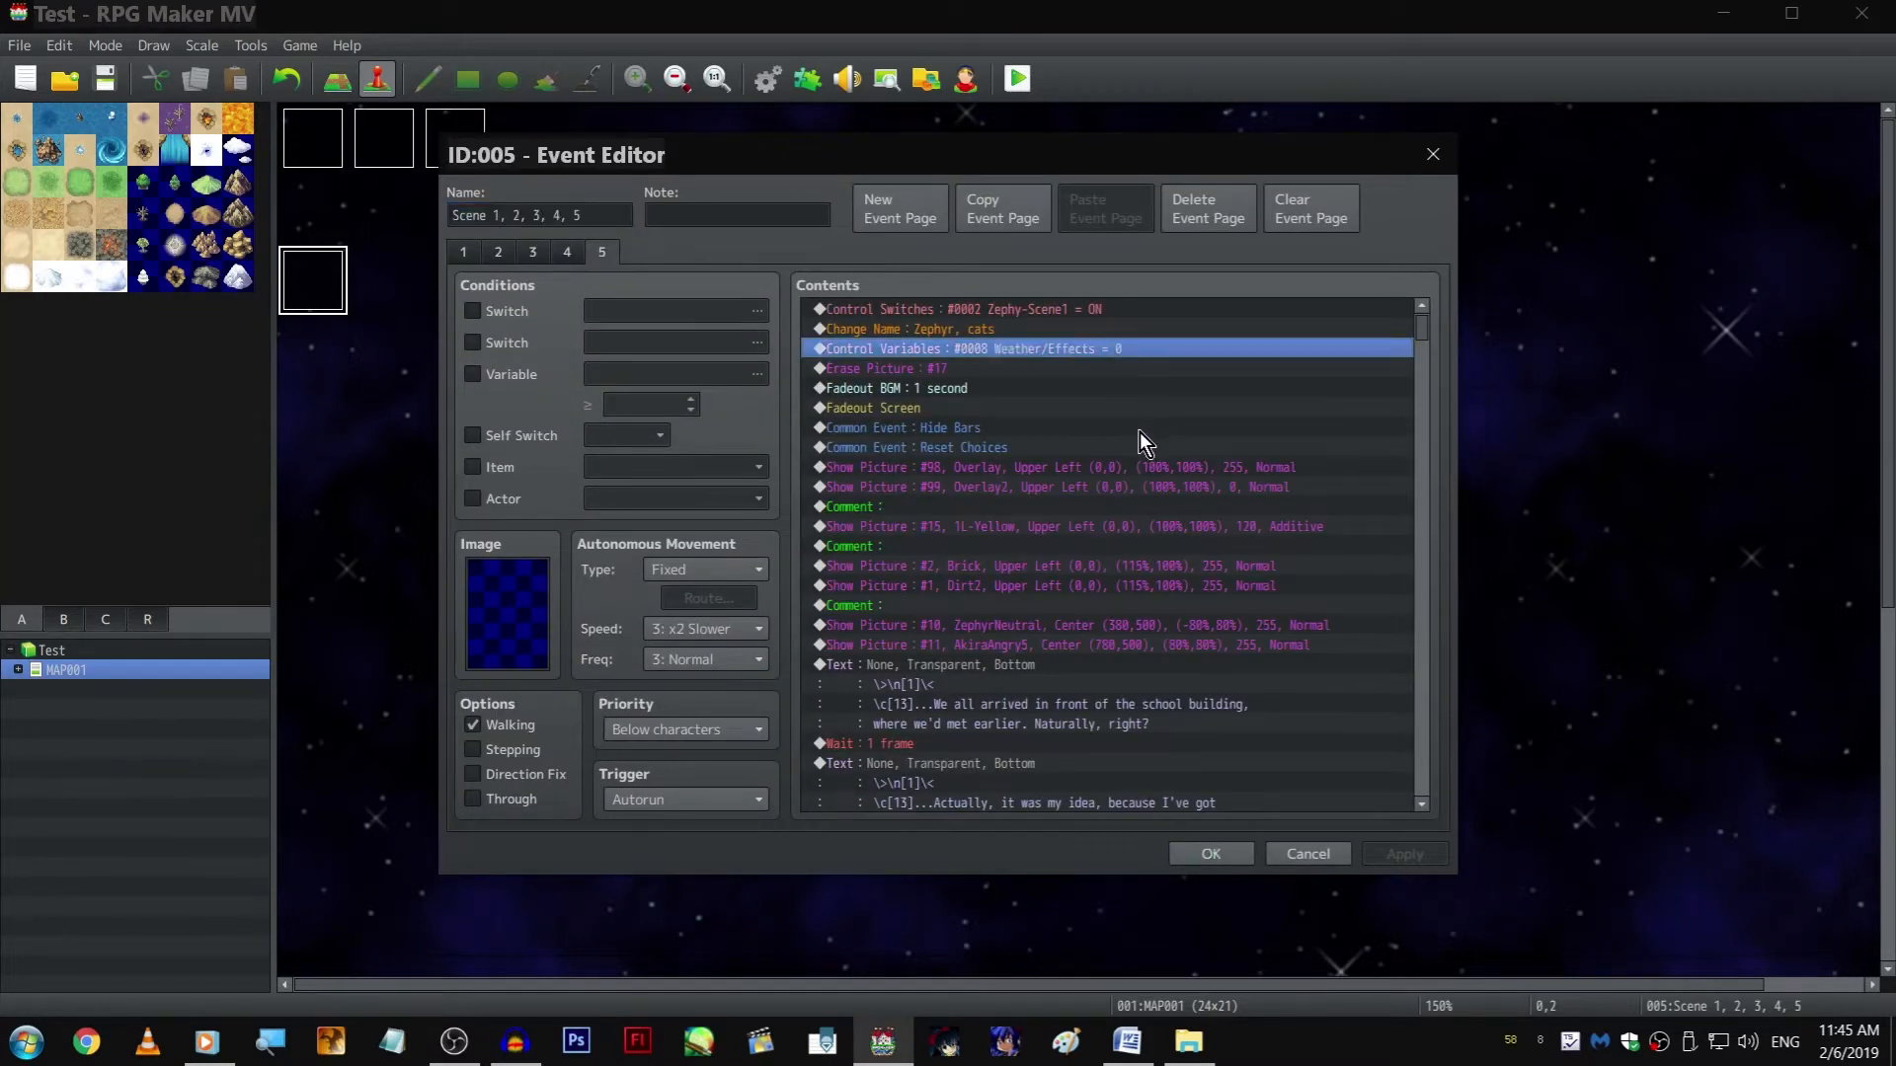
key("End")
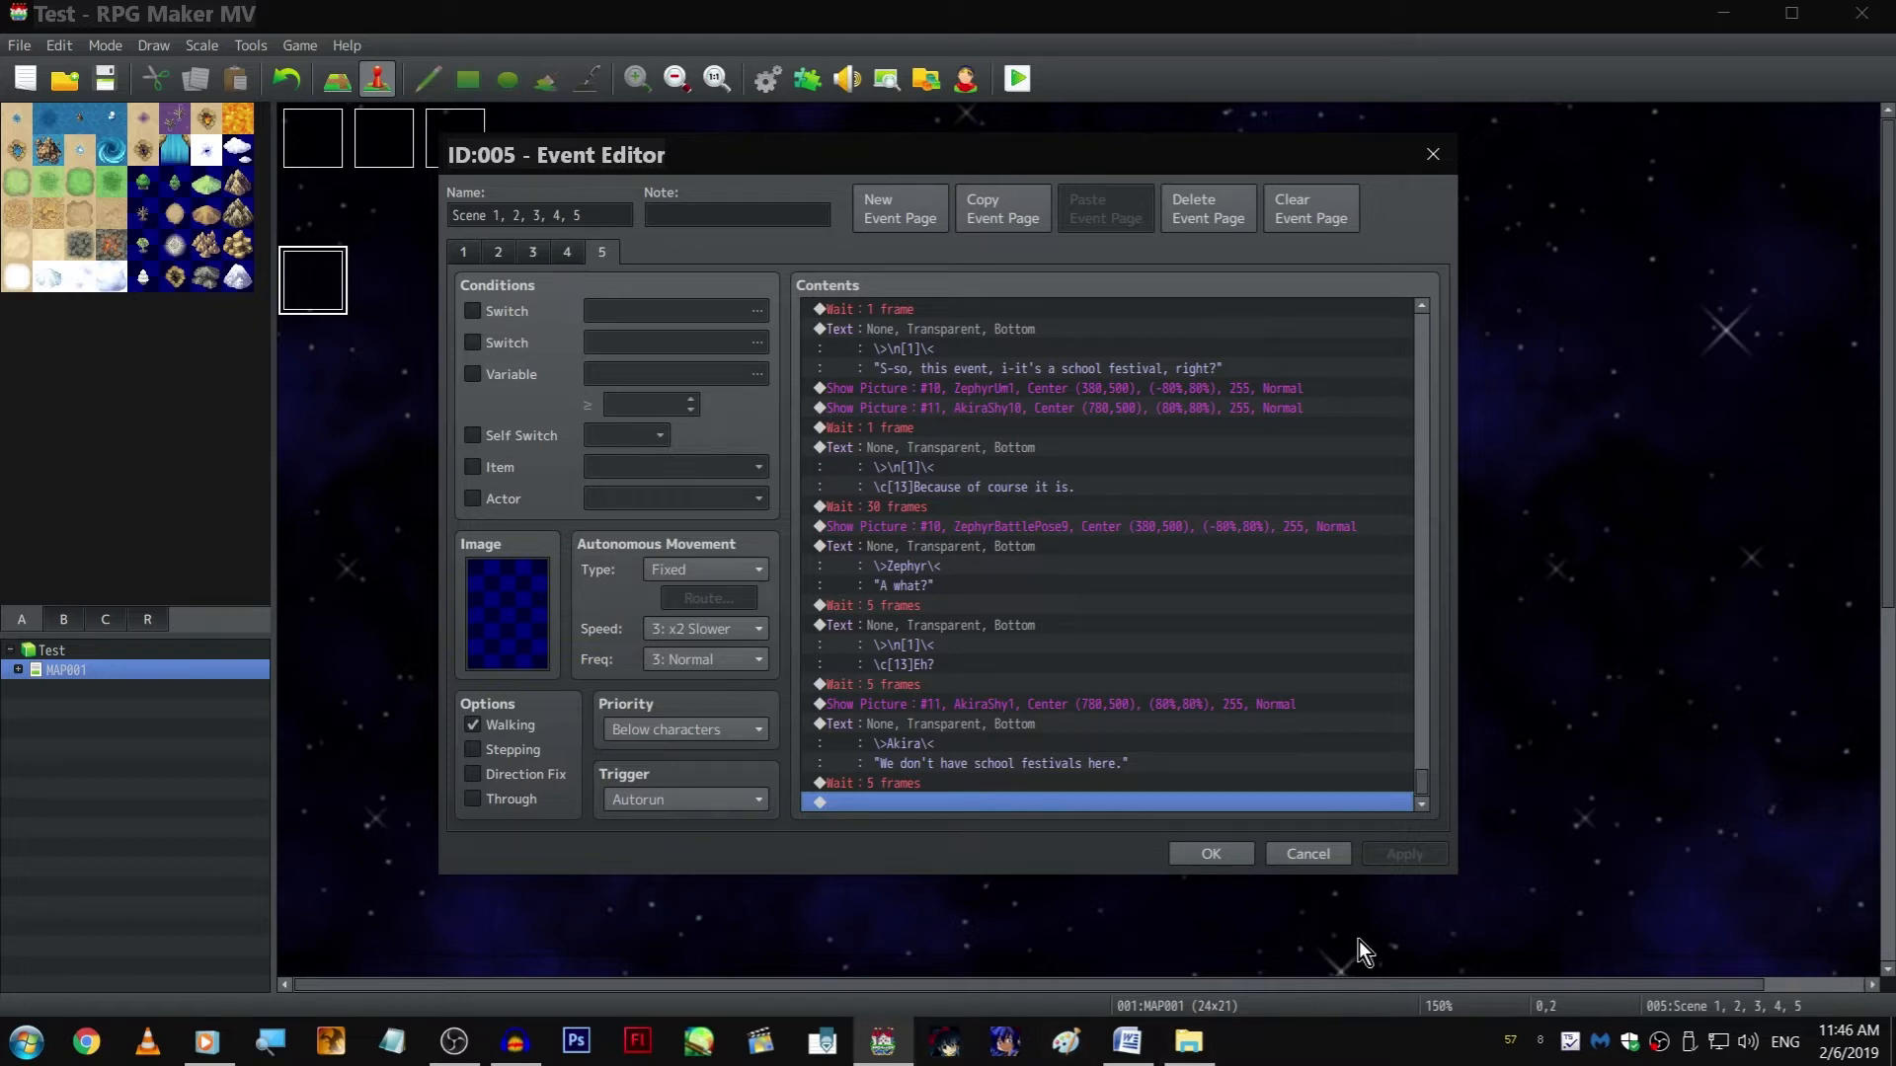
Set the Wait after Akira's "We don't have school festivals here." line to 60 frames
double_click(982, 787)
type("60")
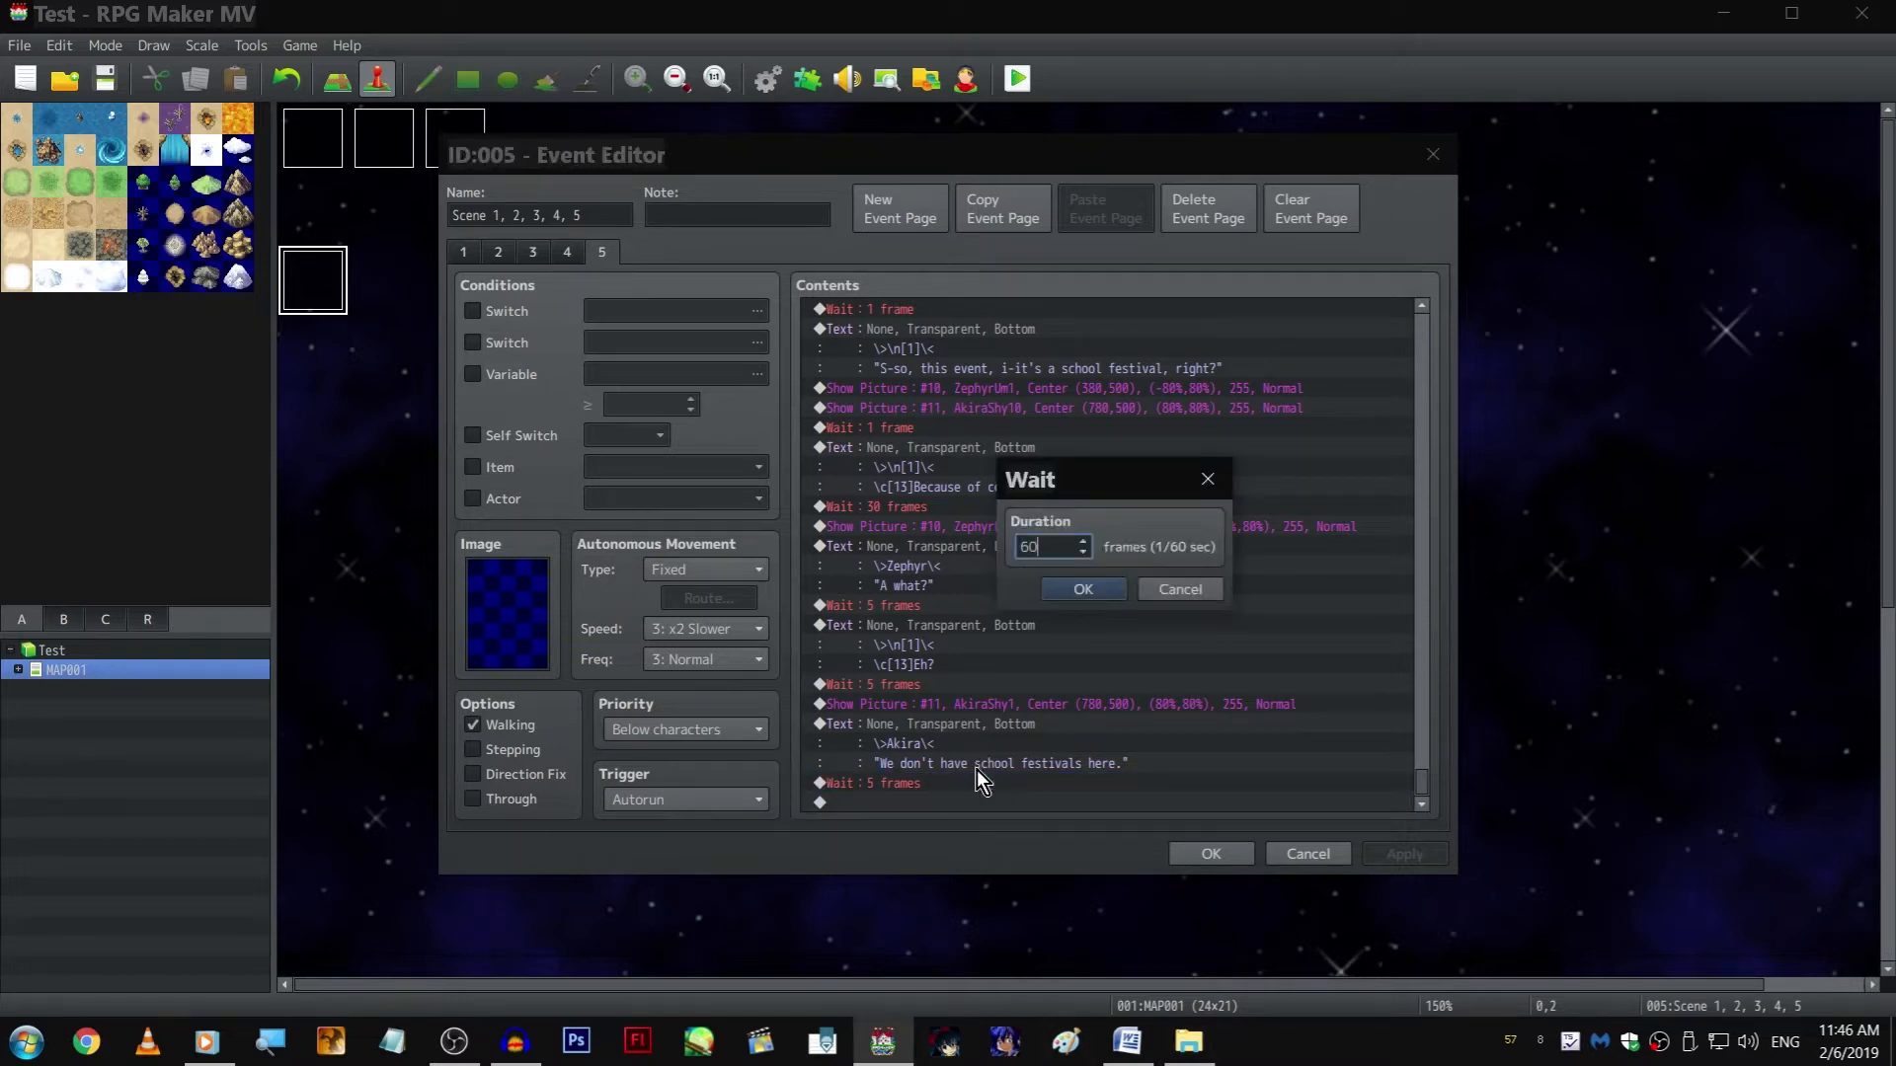
key("Return")
Copy the "Because of course it is." text to the end of page 5, after the 60-frame Wait
left_click(1045, 445)
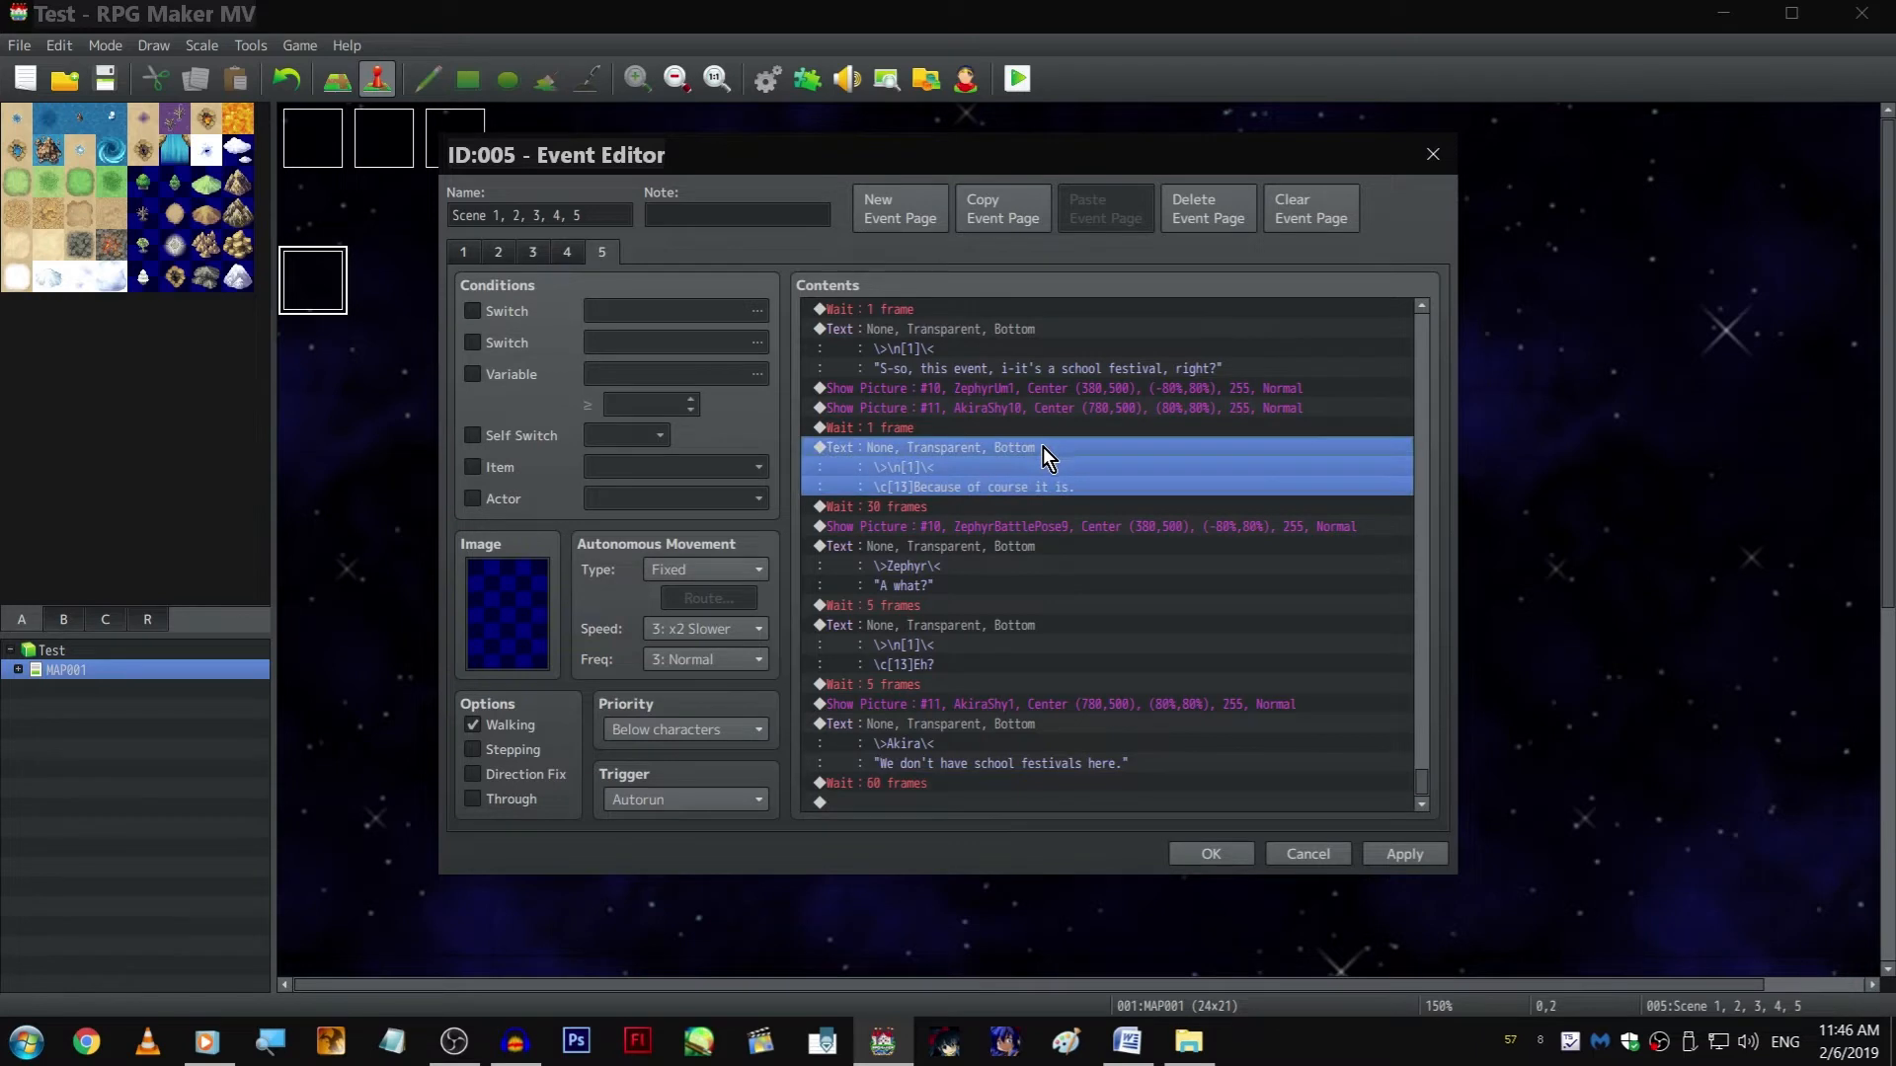
key("ctrl+c")
left_click(1021, 802)
key("ctrl+v")
Rewrite the copied text's thought line as "........Well that subverted my expectations.", keeping the \n[1] speaker and \c[13] color code
double_click(994, 744)
left_click(1007, 502, "shift")
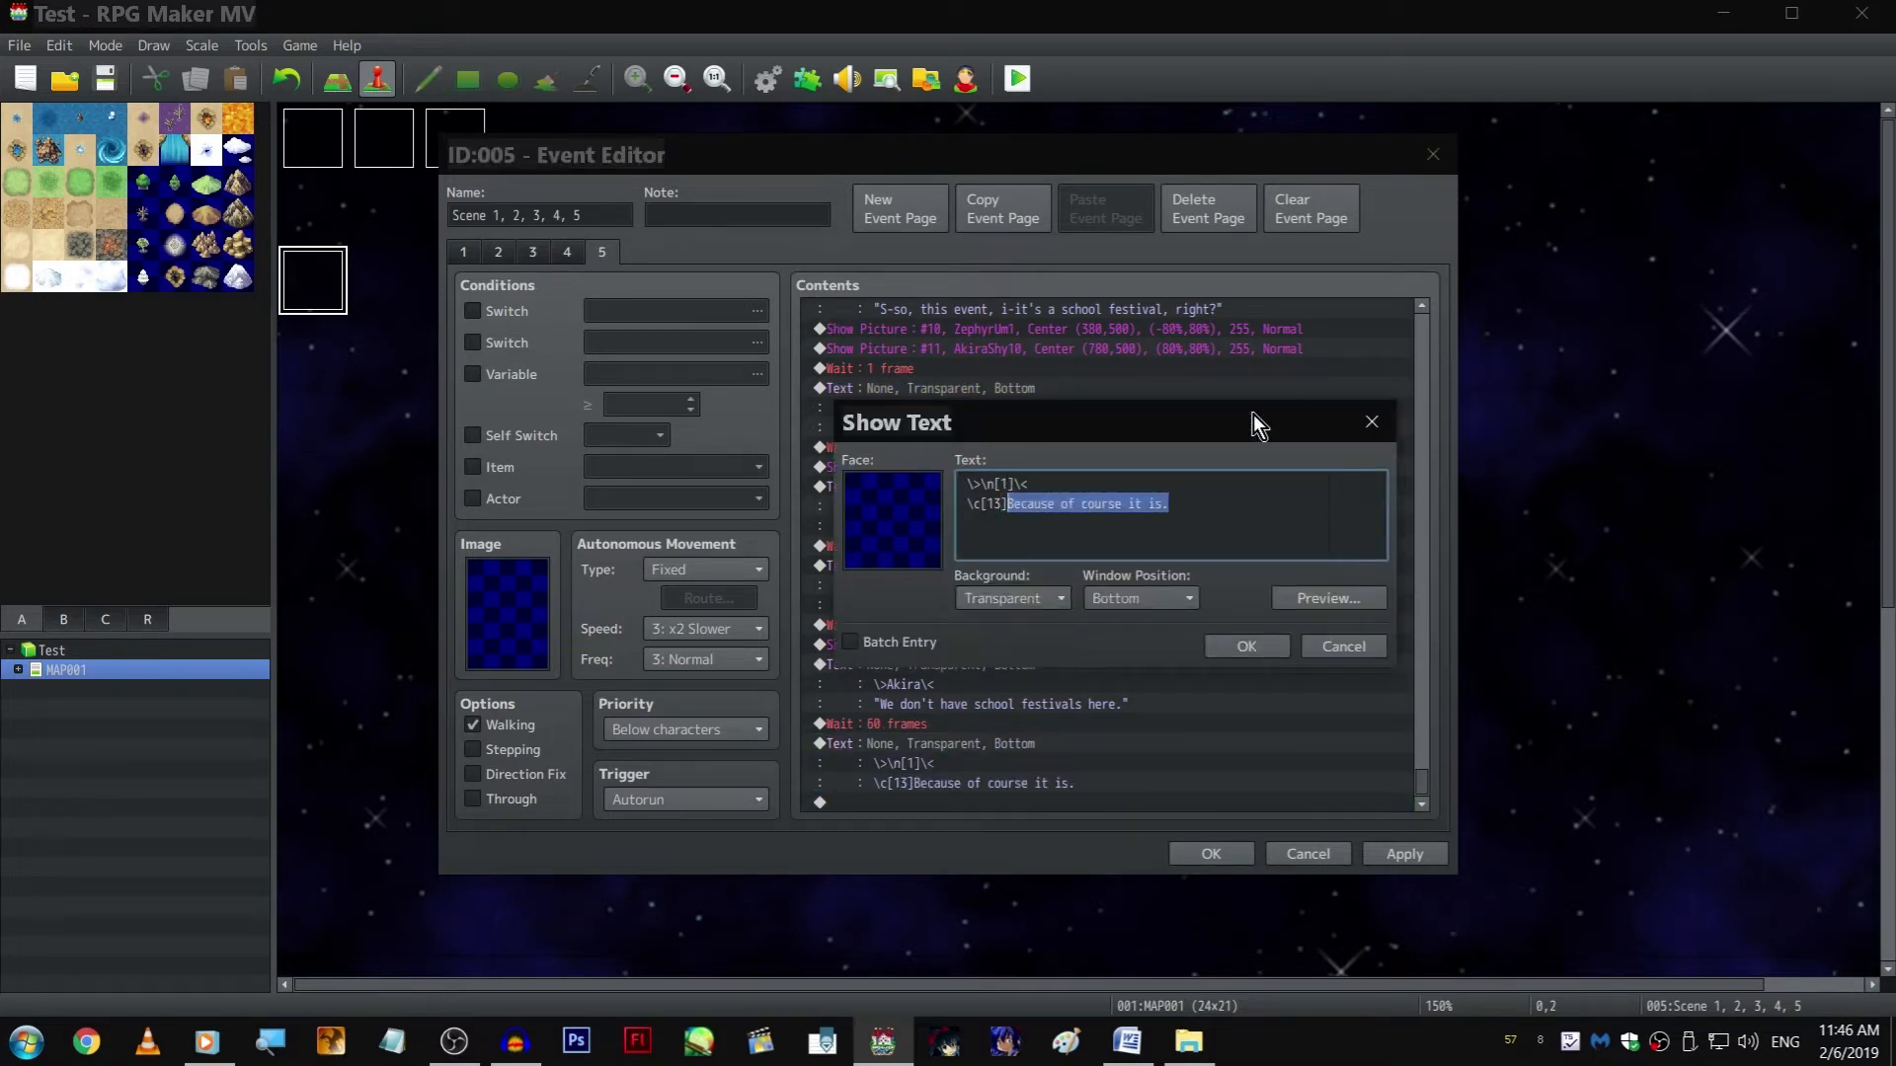
type("........Well that sun")
key("BackSpace")
type("bverted my expectations.")
key("ctrl+Return")
Duplicate the expectations text and replace its colored thought line with the spoken line "O.... oh... Then what is it we're doing?"
key("ctrl+c")
key("ctrl+v")
key("space")
key("shift+Home")
key("shift+Right")
key("shift+Right")
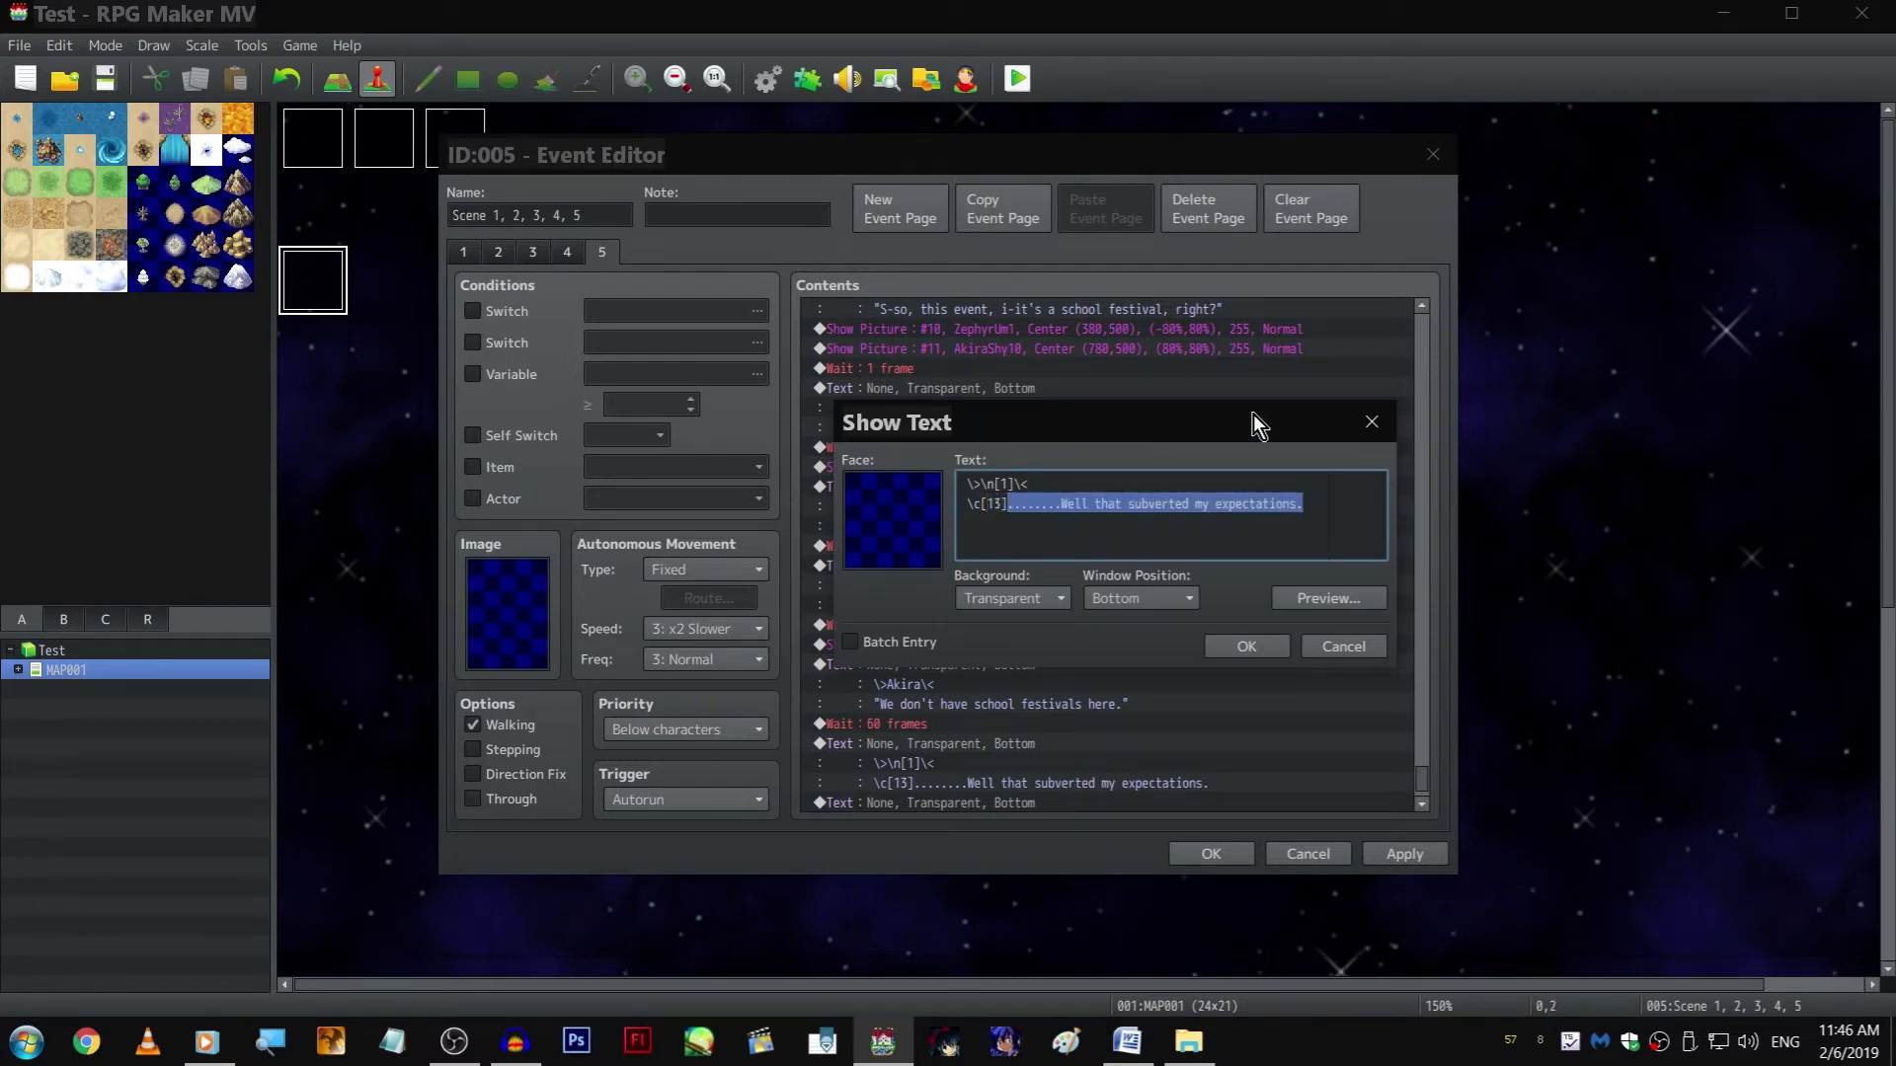
type("0")
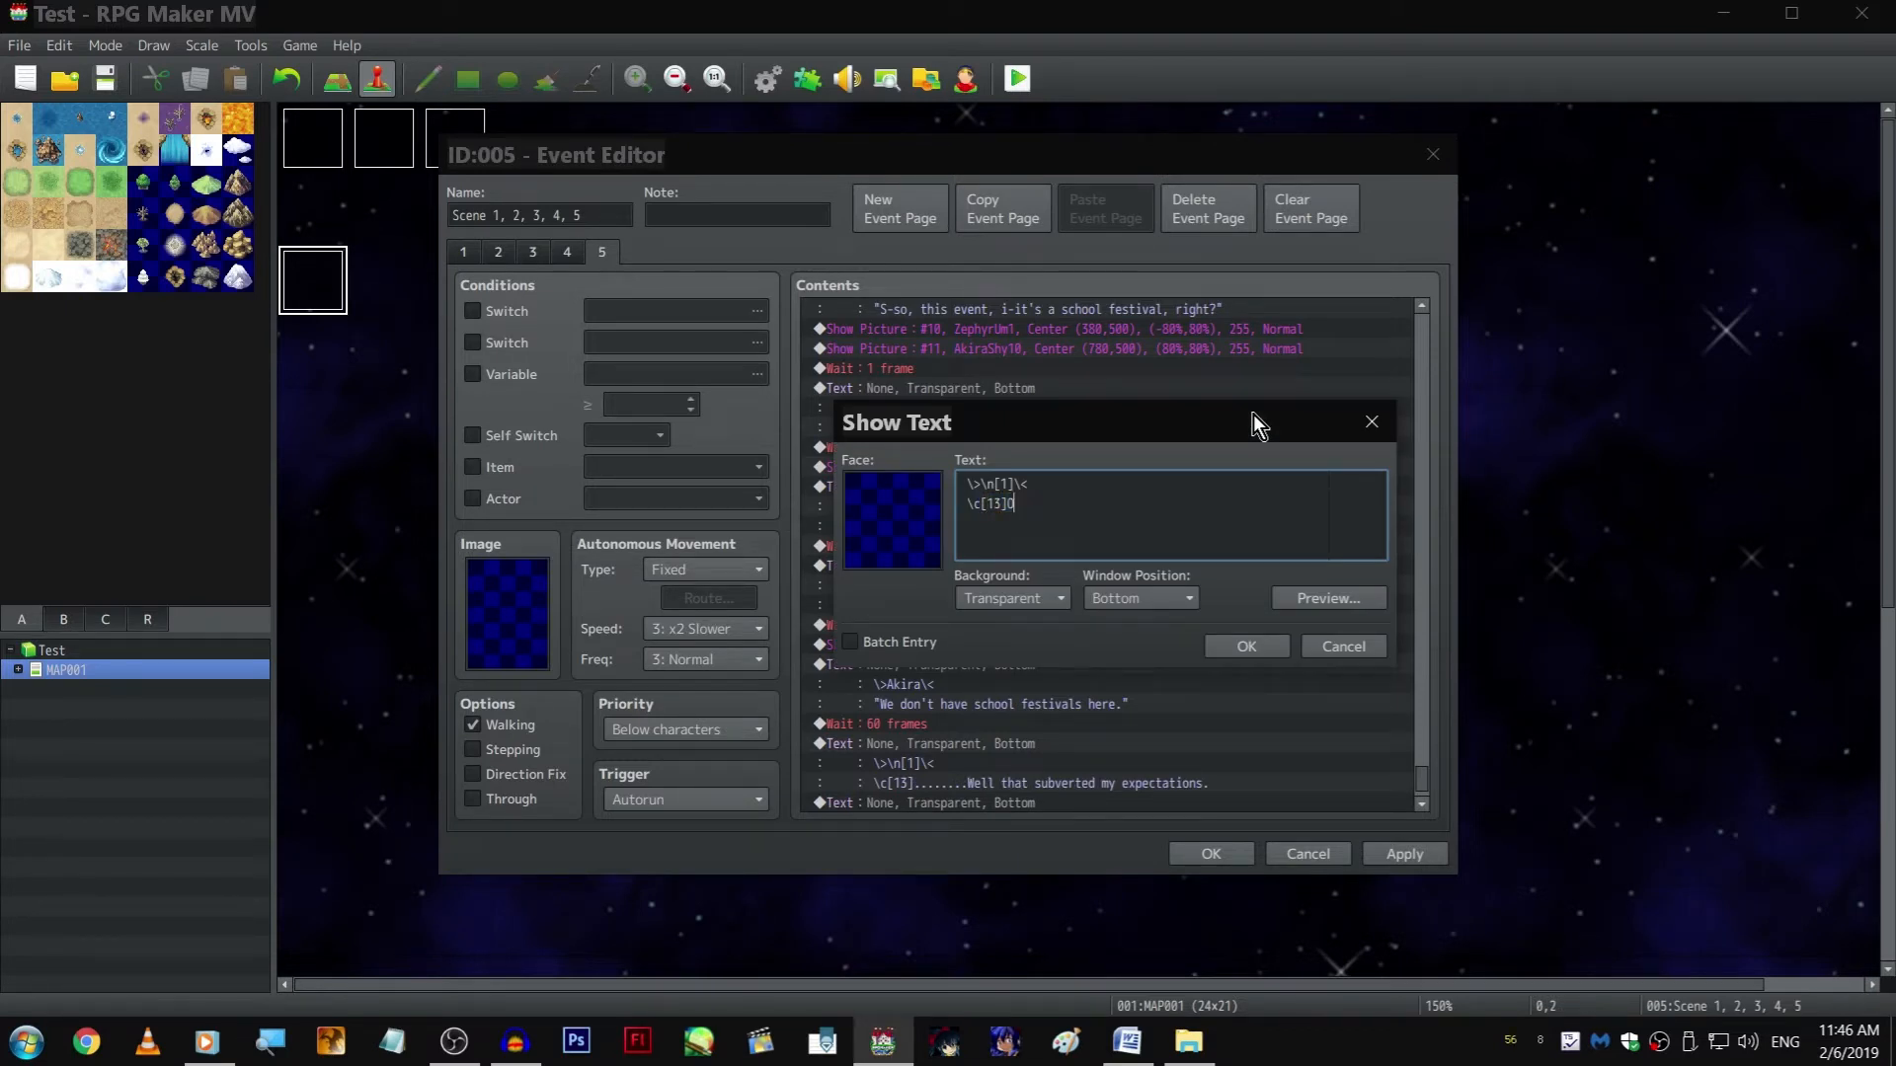
key("BackSpace")
key("BackSpace")
key("BackSpace")
key("BackSpace")
key("BackSpace")
key("BackSpace")
key("BackSpace")
type("\"0.... Oh")
key("BackSpace")
key("BackSpace")
type("oh...")
type(" Then what ")
type("is it we'l")
type("l")
key("BackSpace")
key("BackSpace")
key("BackSpace")
type("re doing?")
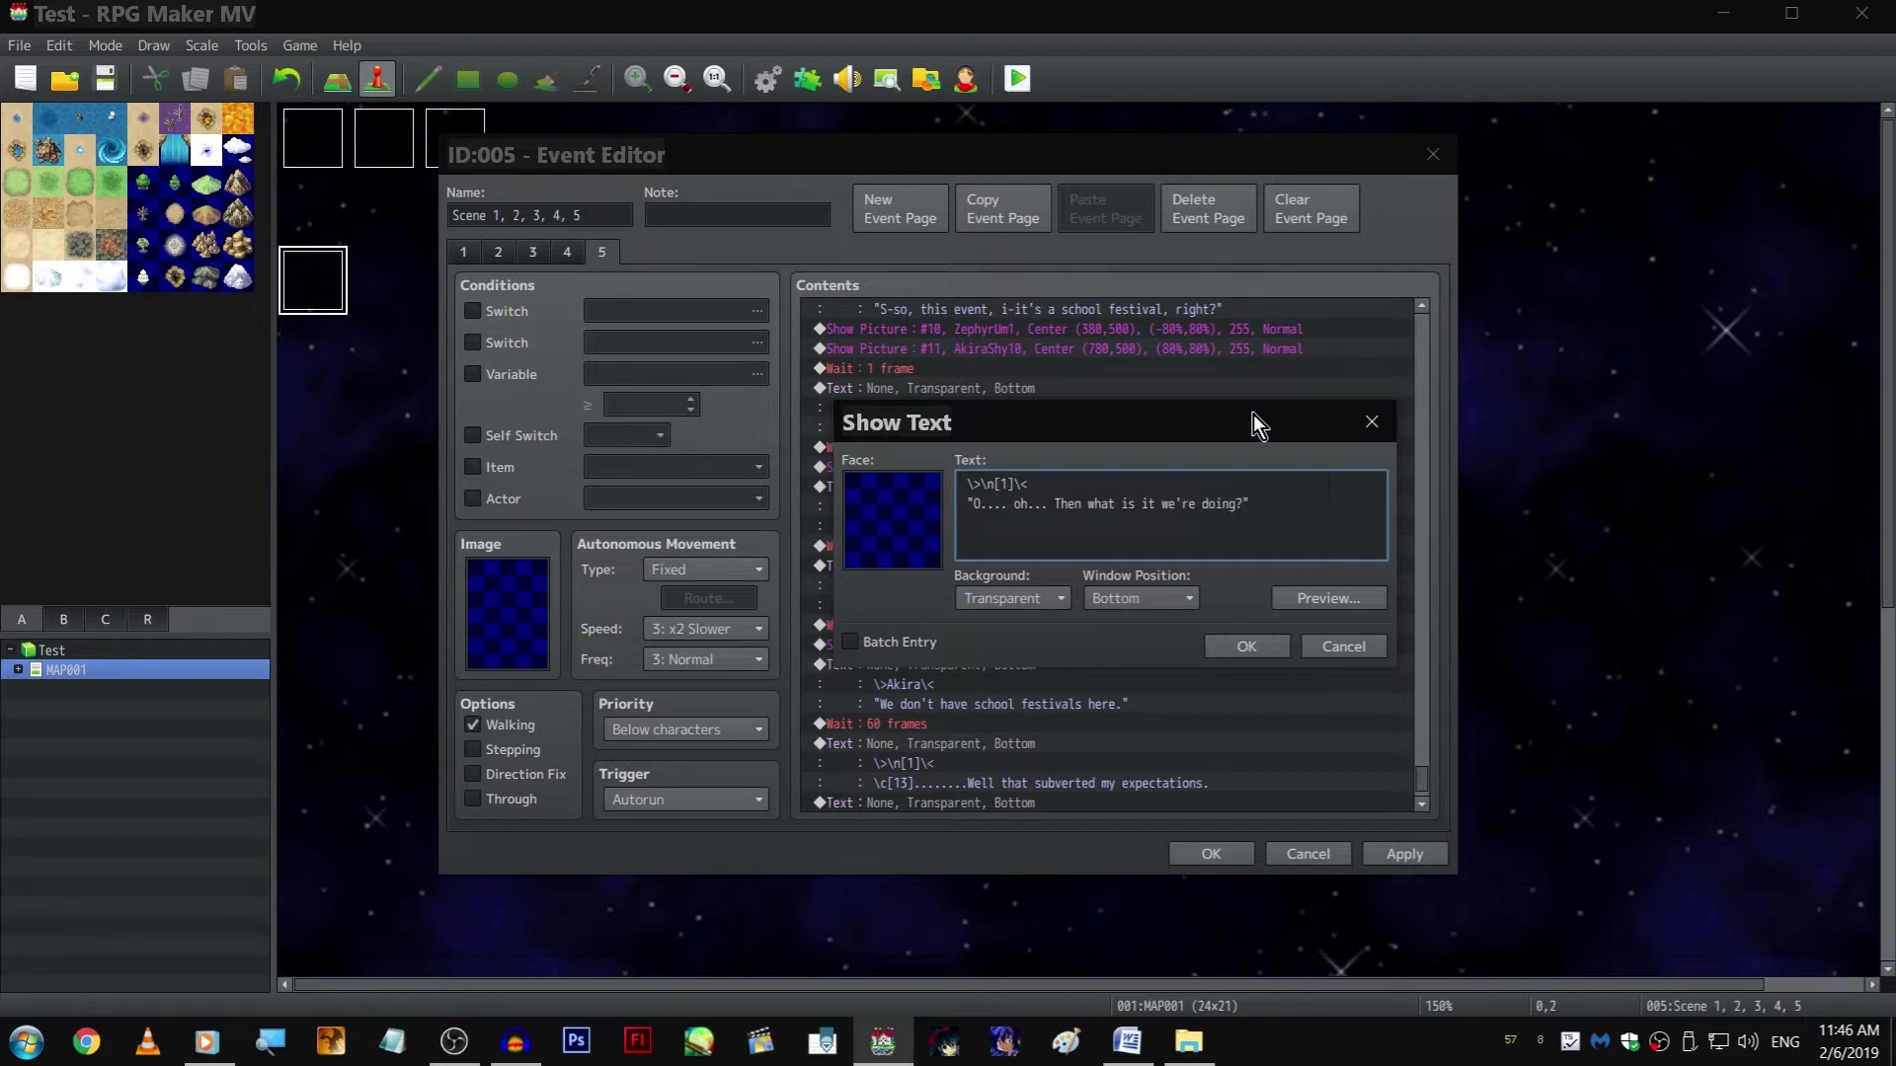
key("ctrl+Return")
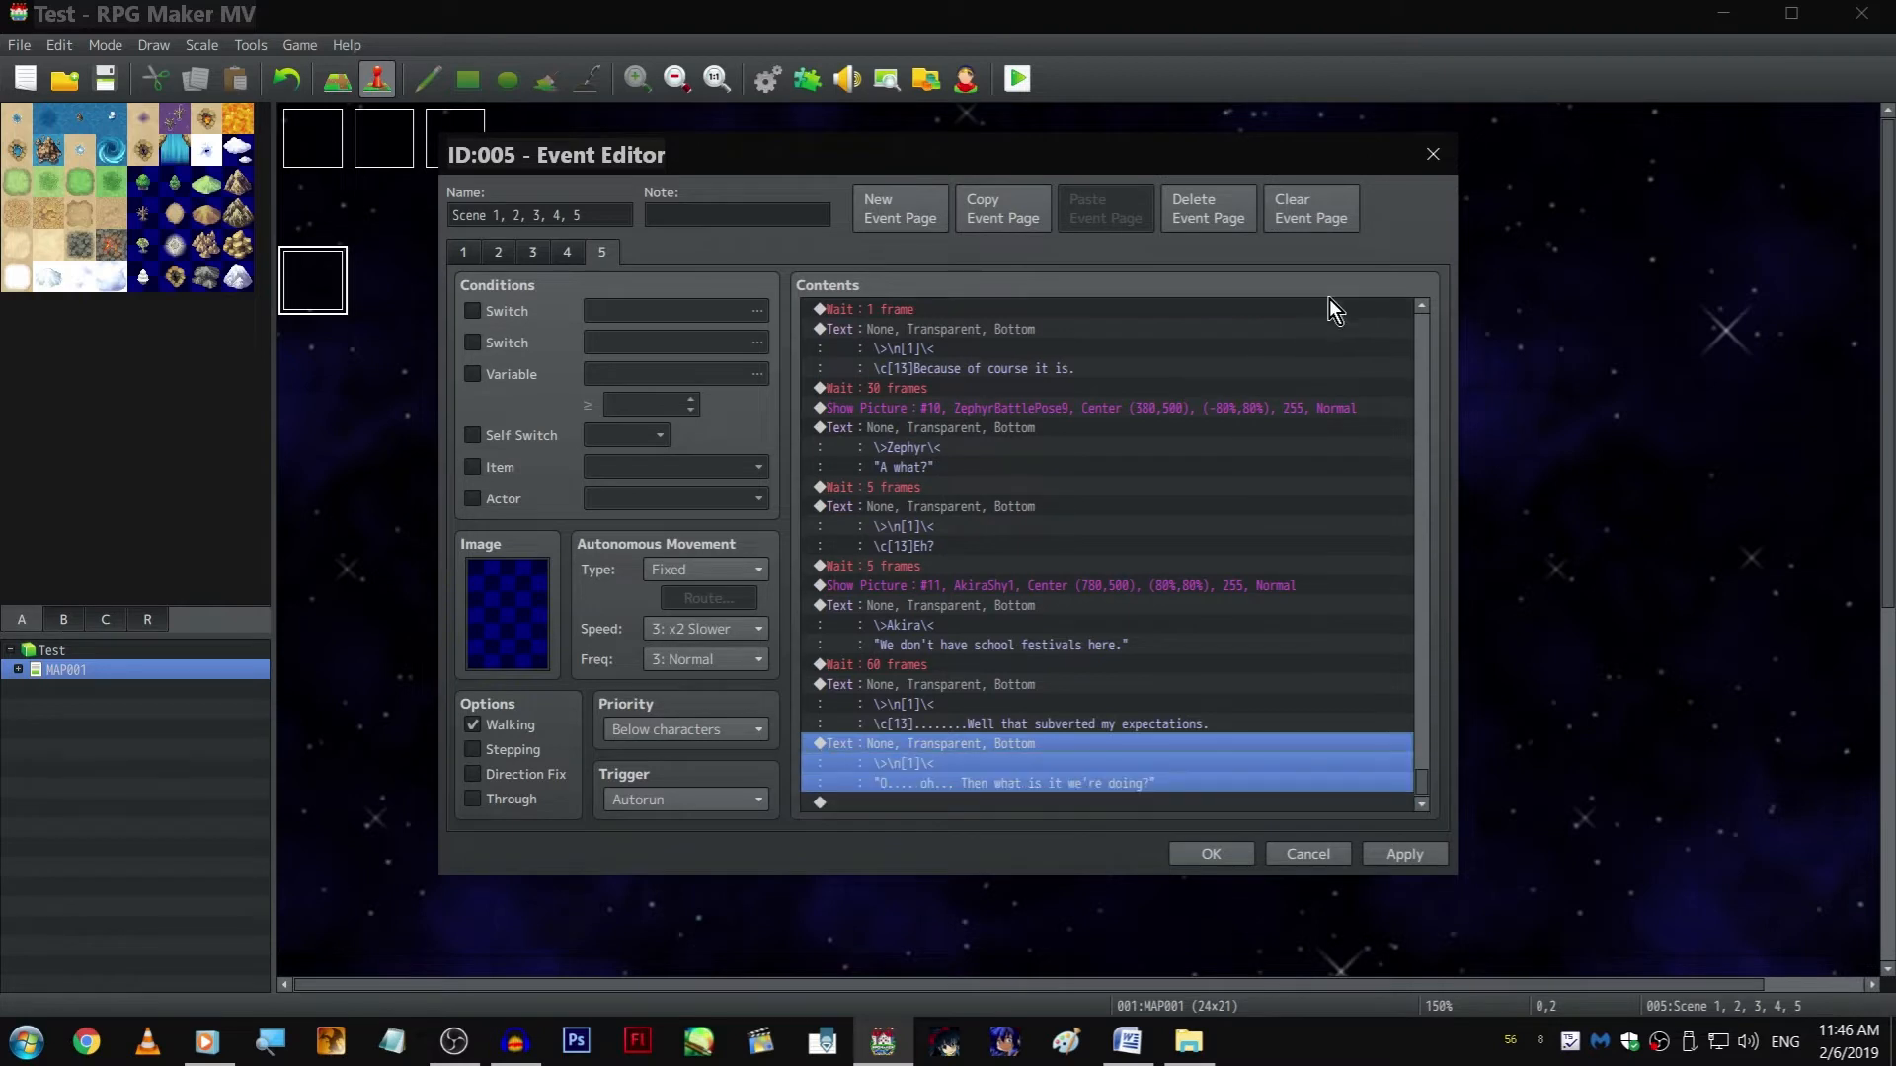
Insert a copied Wait between the expectations thought and the "Then what is it we're doing?" line, set to 1 frame
left_click(1021, 503)
left_click(1021, 491)
key("ctrl+c")
left_click(1096, 741)
key("ctrl+v")
double_click(1080, 739)
type("1")
key("Return")
Add a 1-frame Wait at the end of page 5, after the "Then what is it we're doing?" line
scroll(1084, 728, "down", 1)
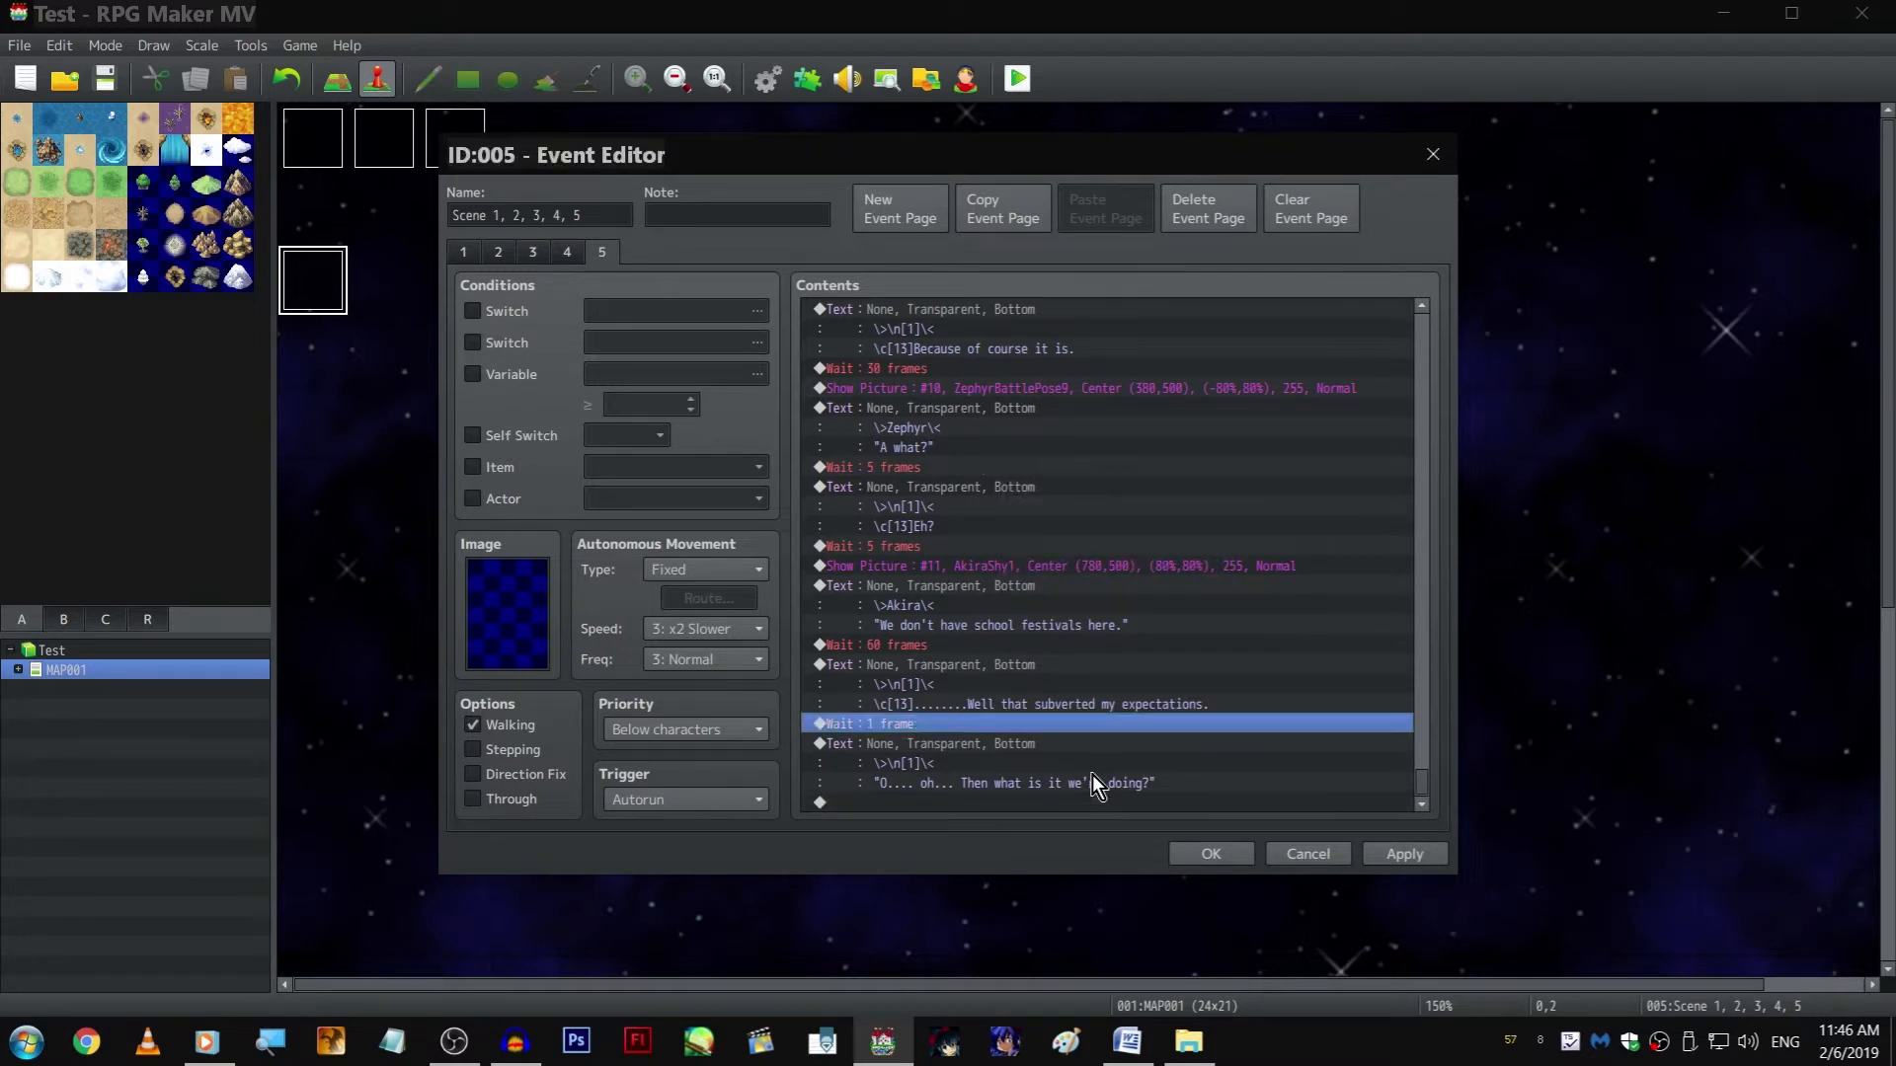
left_click(1084, 801)
key("ctrl+v")
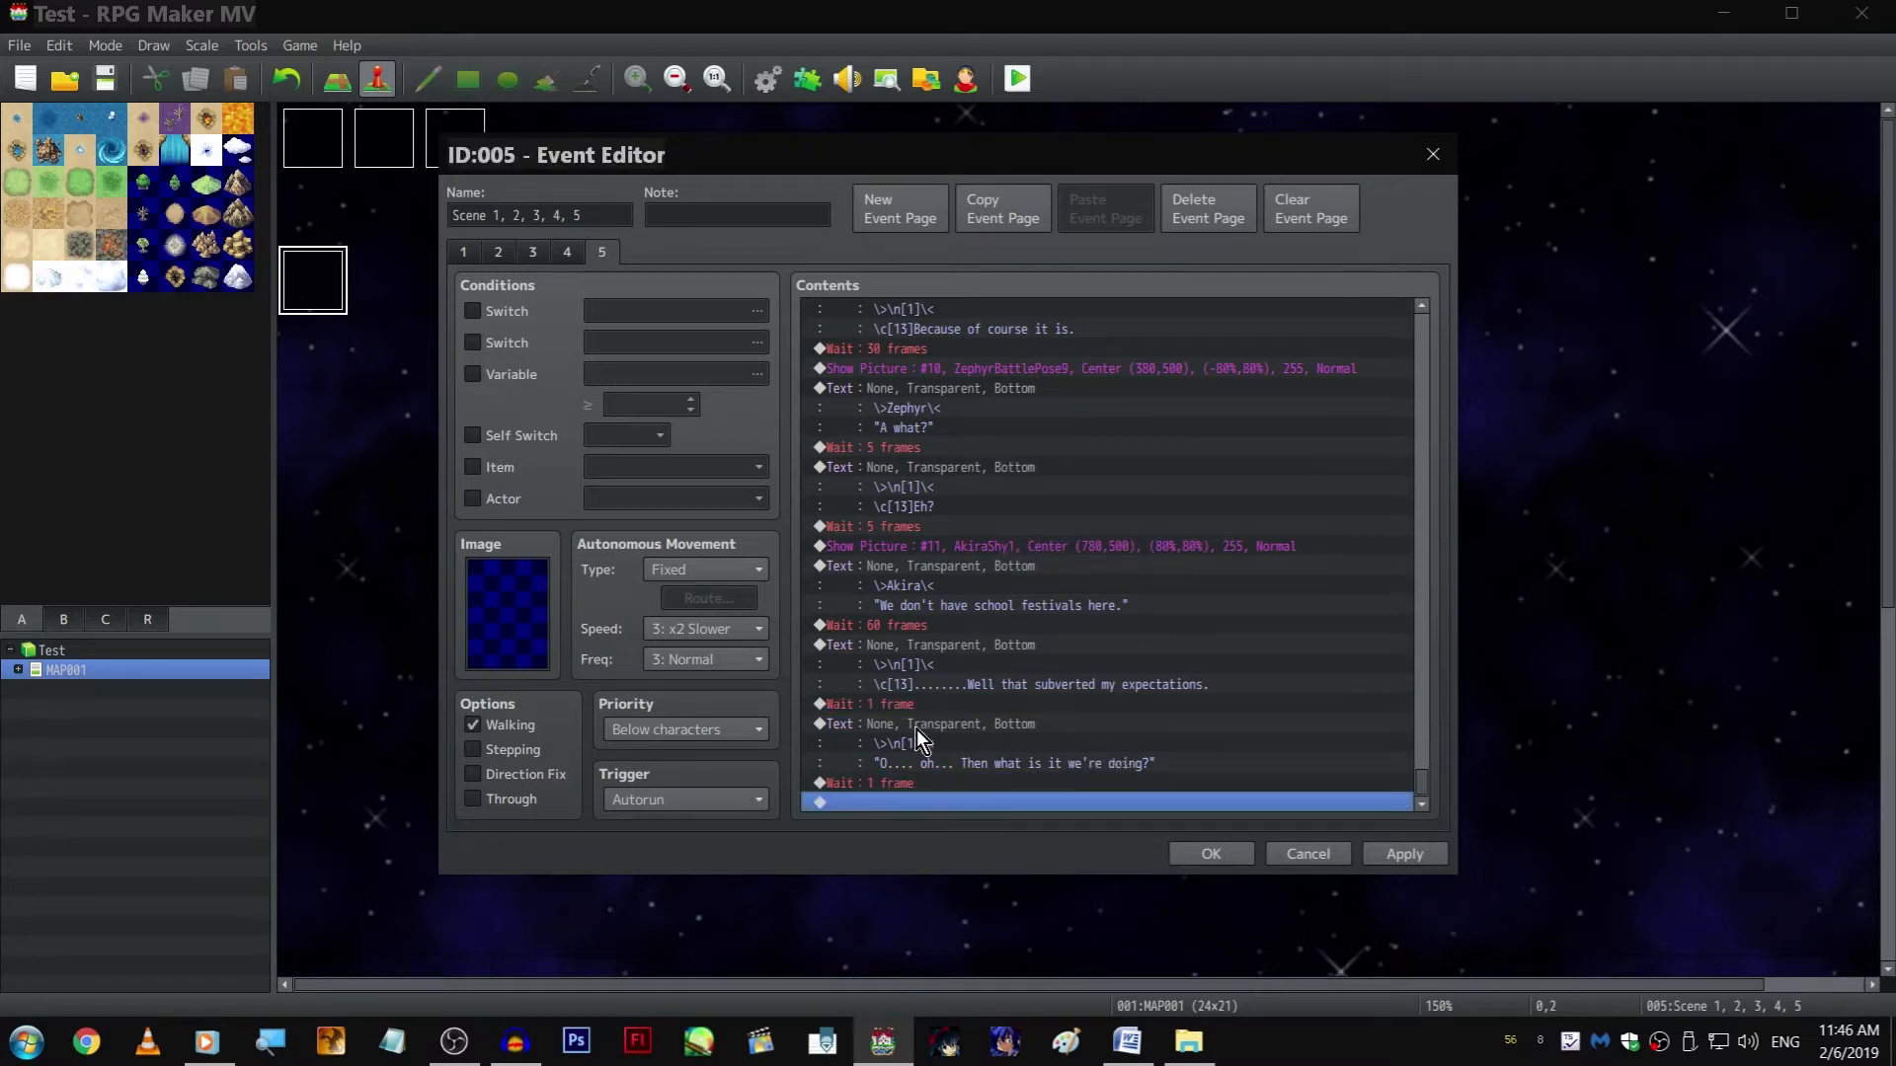
Add a Play SE command with the sound 015-Jump01 at the end of page 5
double_click(1166, 808)
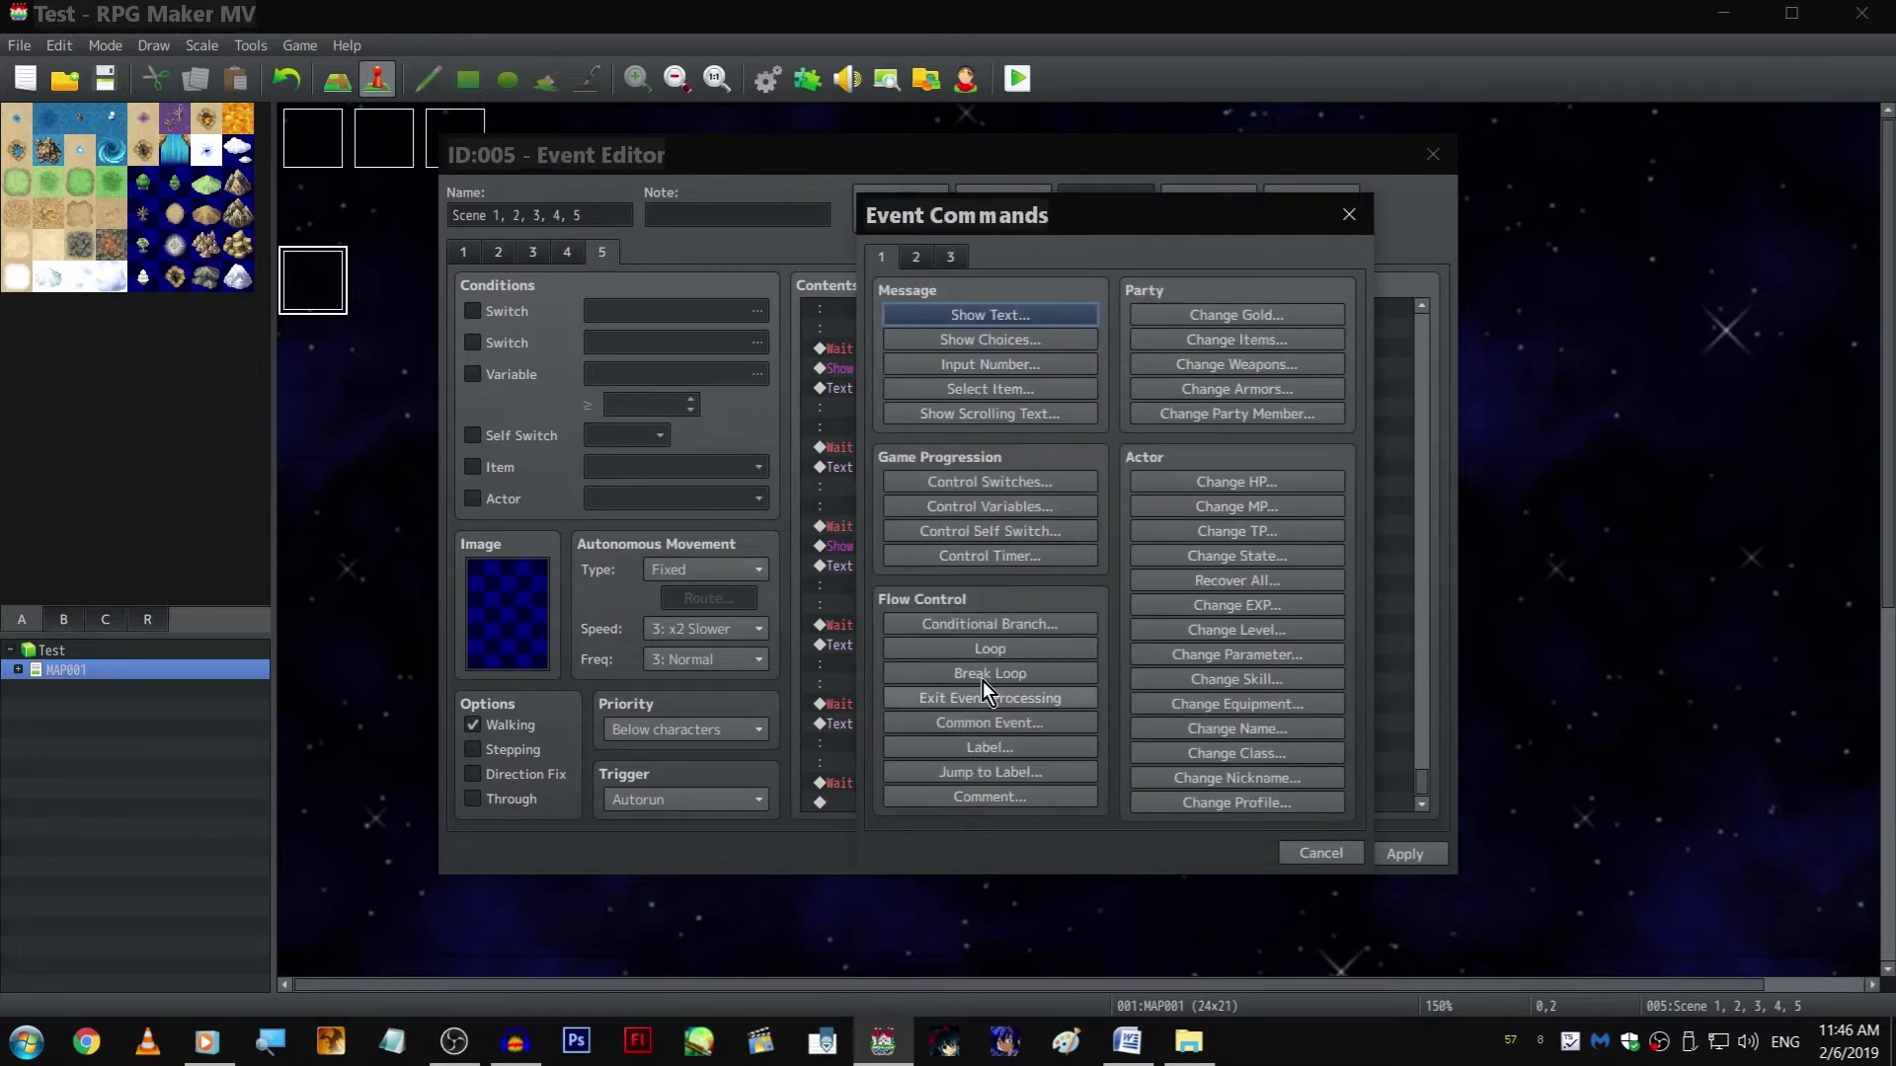
left_click(916, 257)
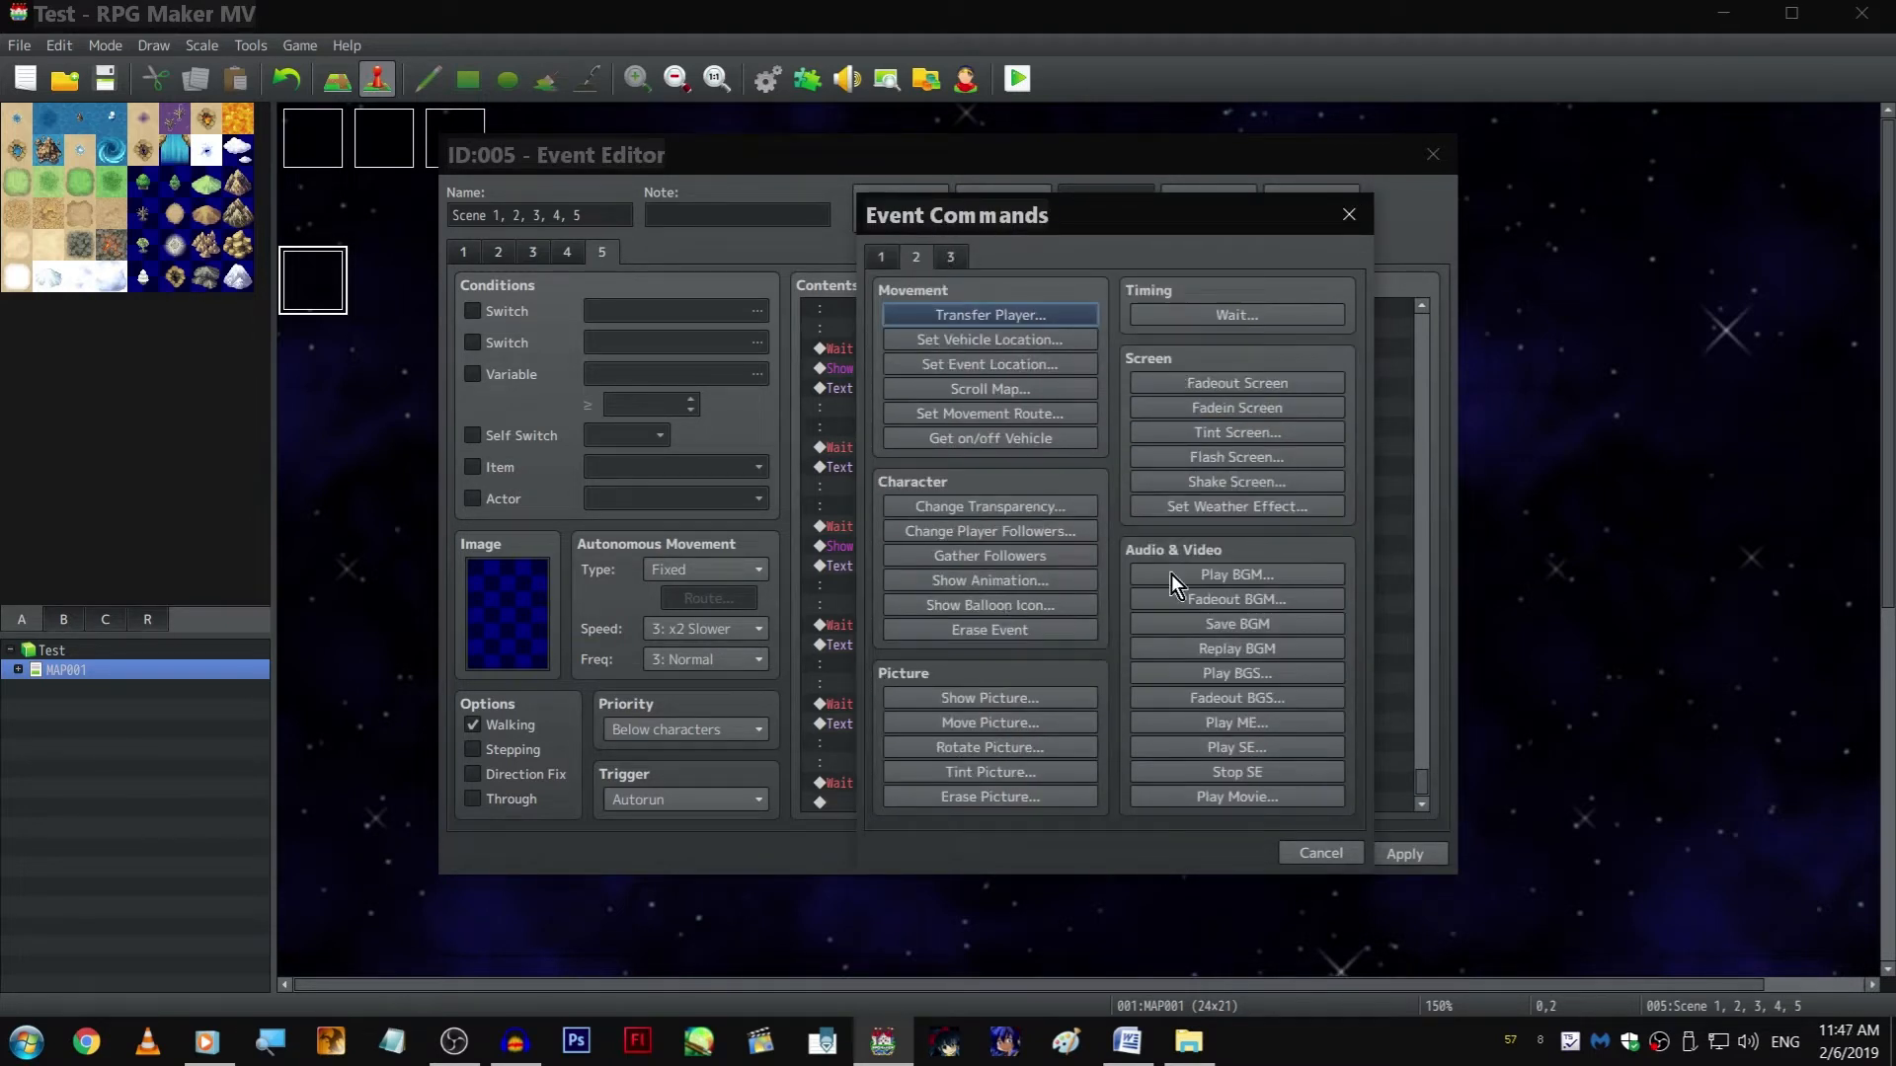
left_click(1282, 750)
left_click(1058, 371)
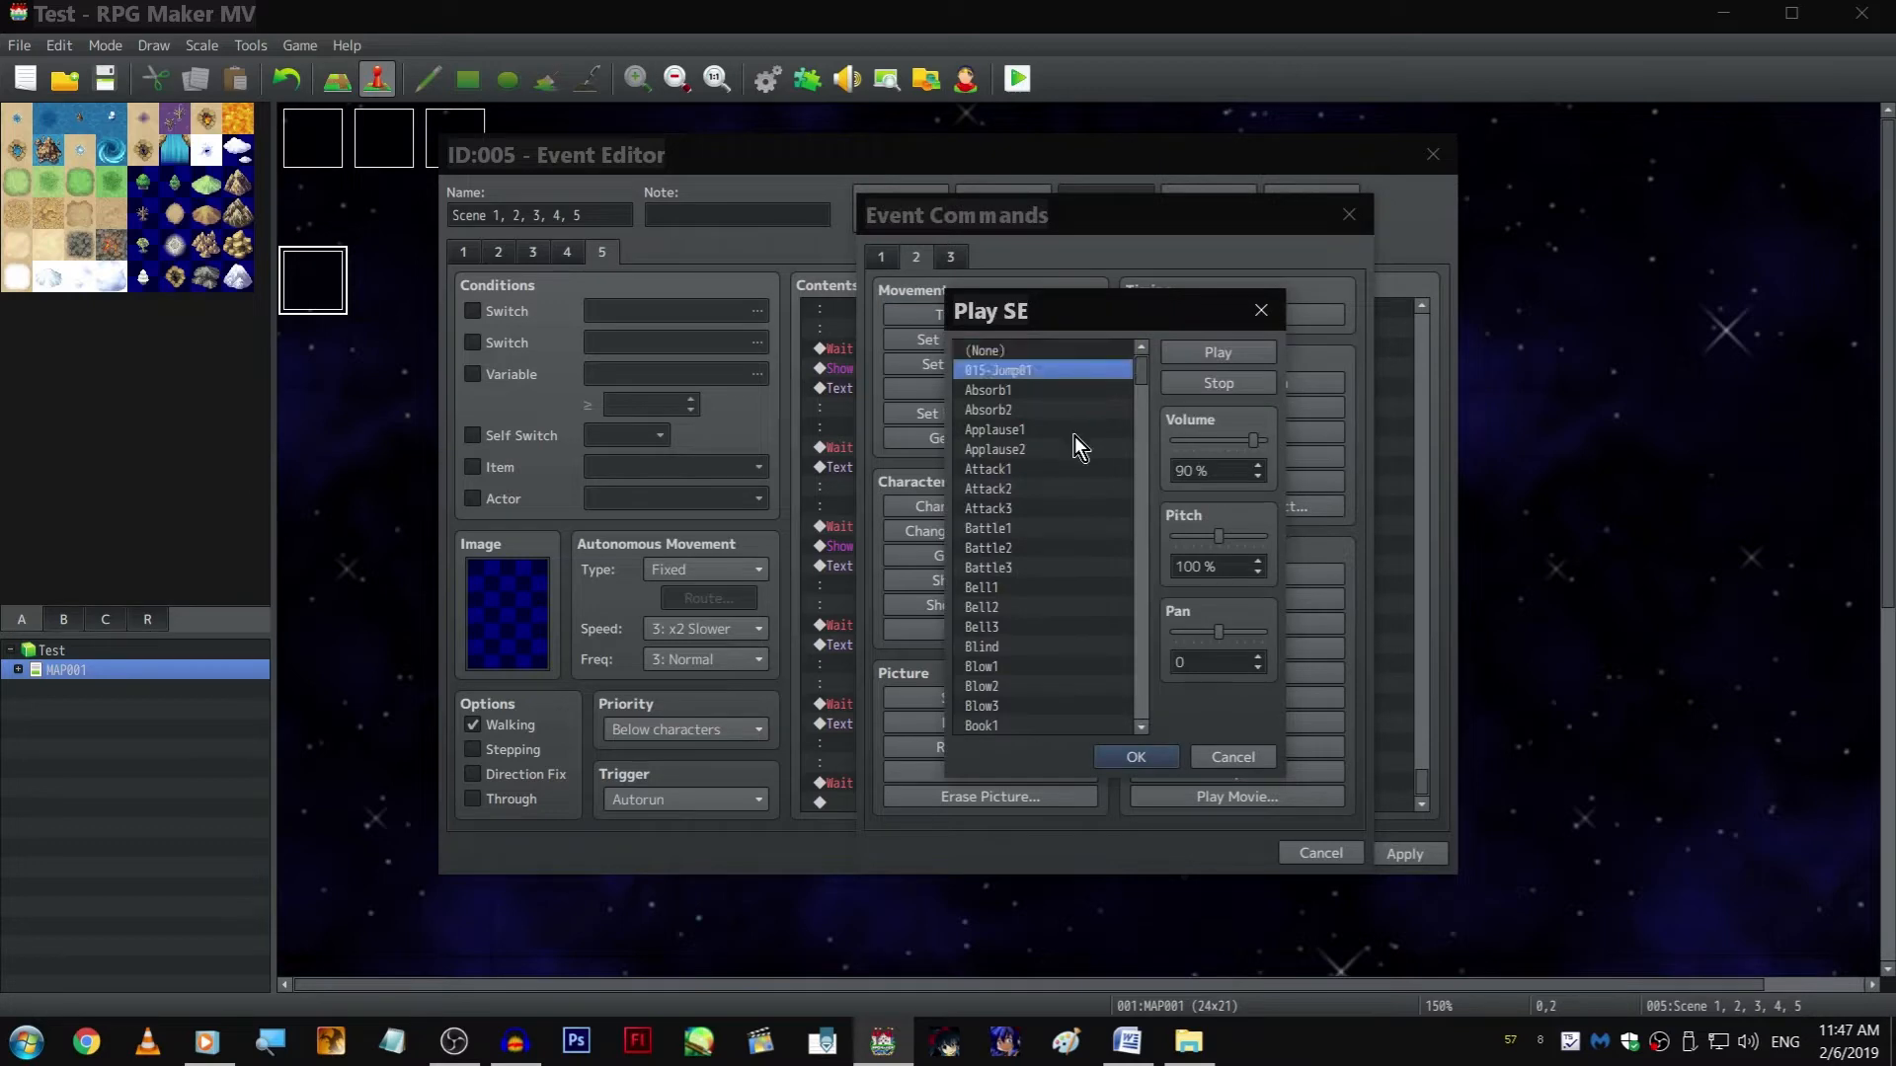
left_click(1133, 757)
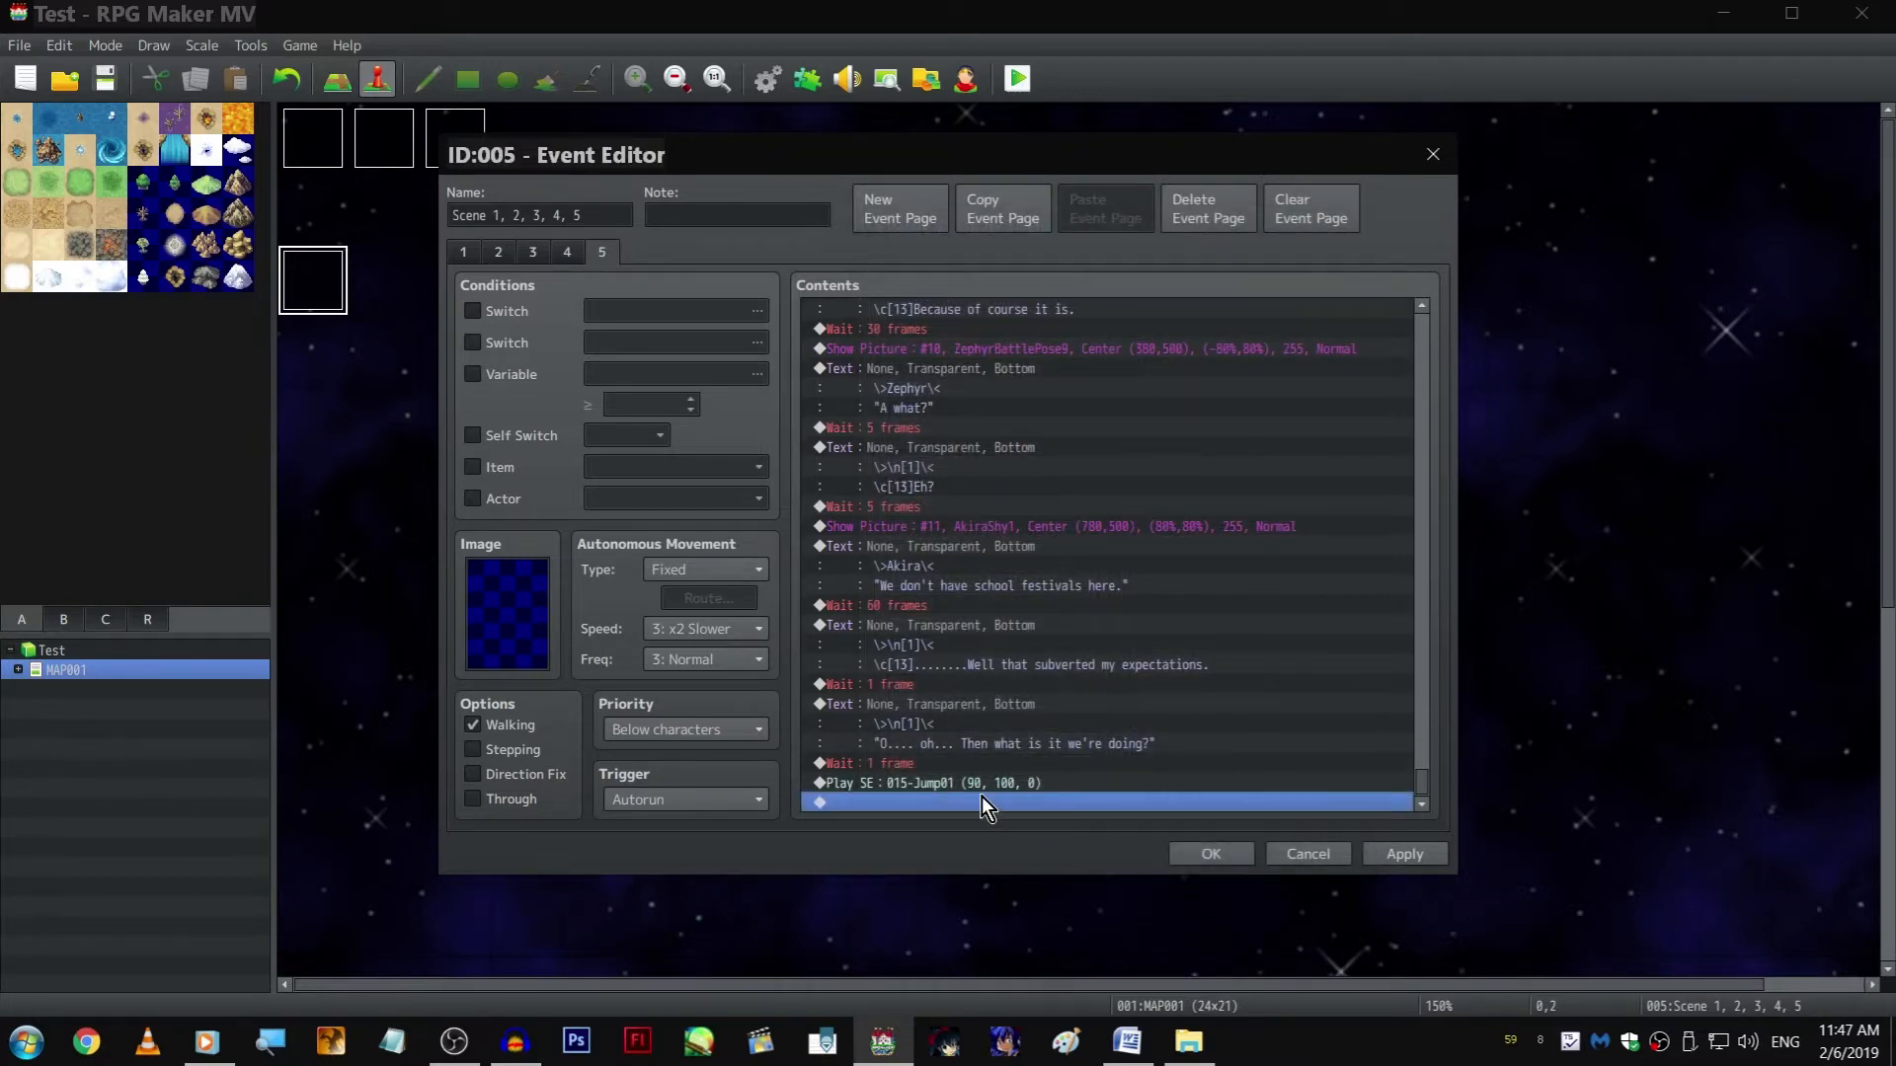
Add a call to the "teleport effect start" common event after the jump sound and apply the changes
double_click(975, 792)
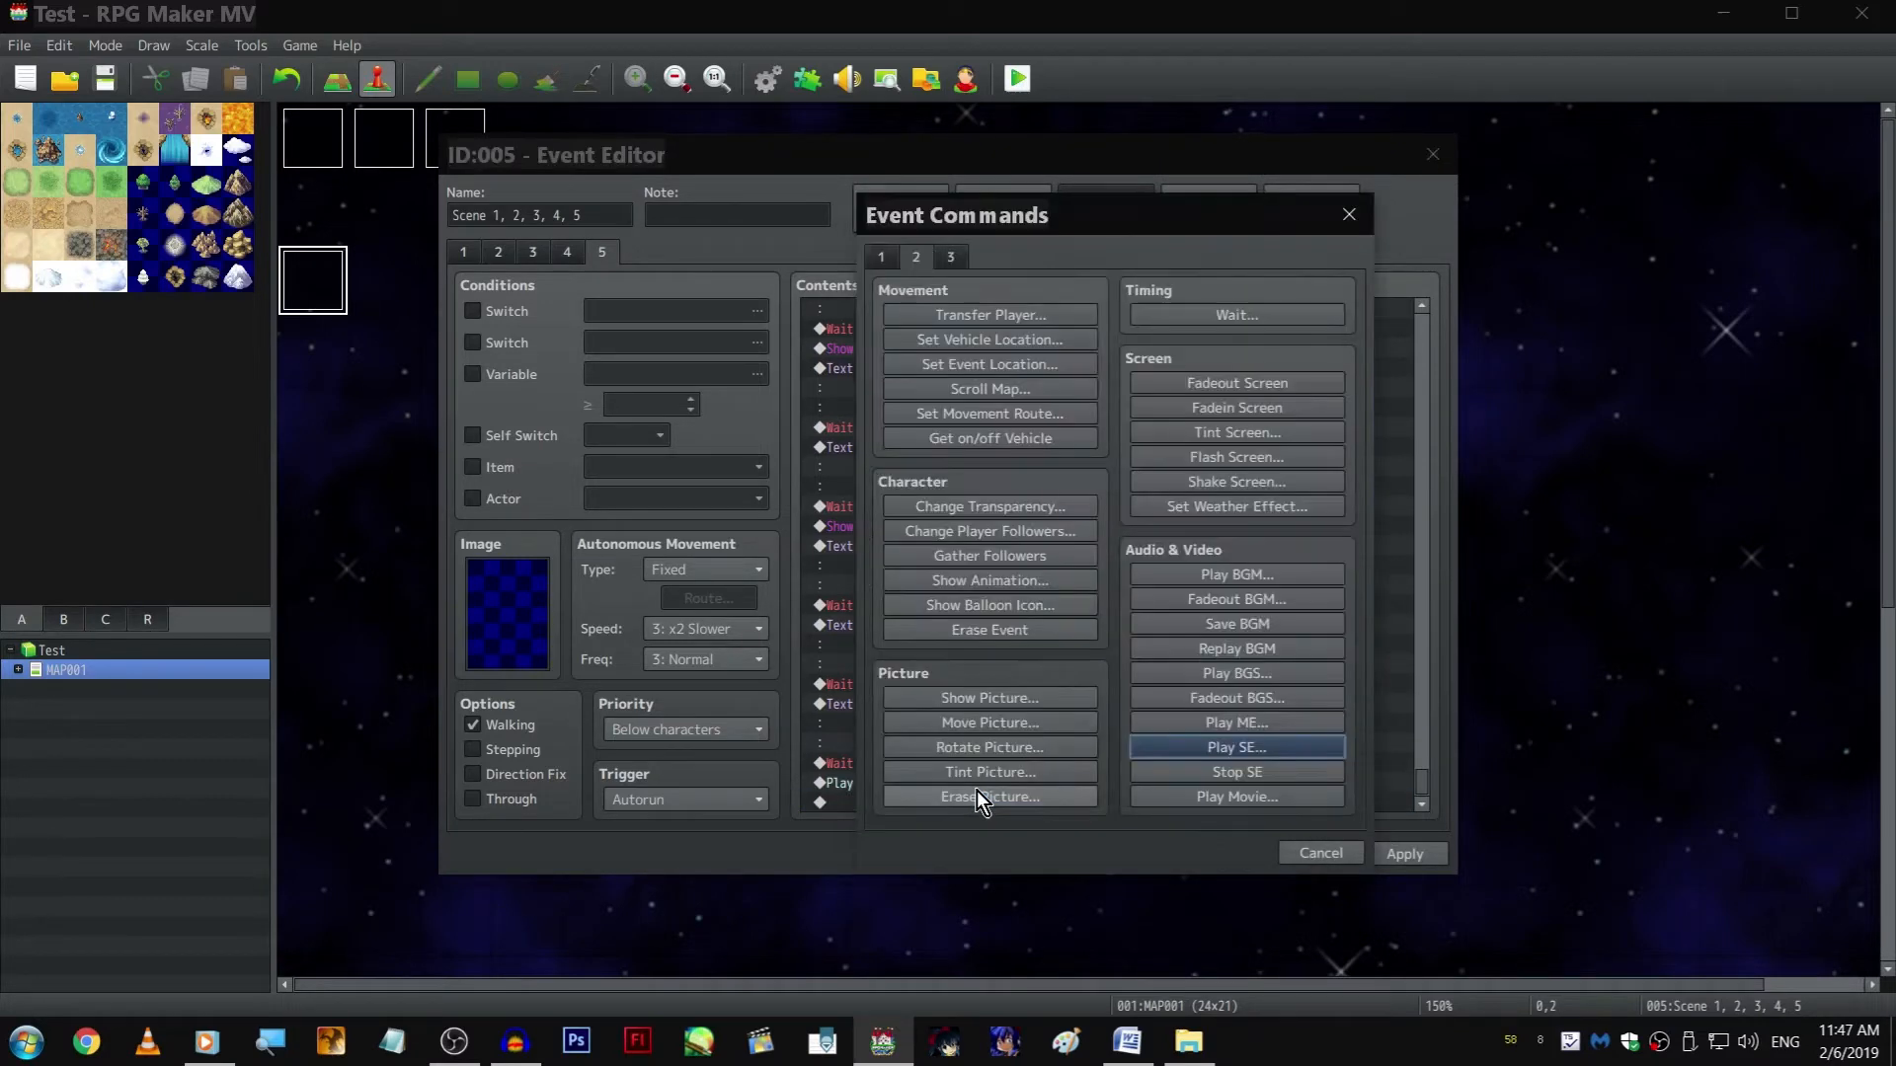
left_click(885, 257)
left_click(1058, 719)
left_click(1123, 547)
left_click(1123, 546)
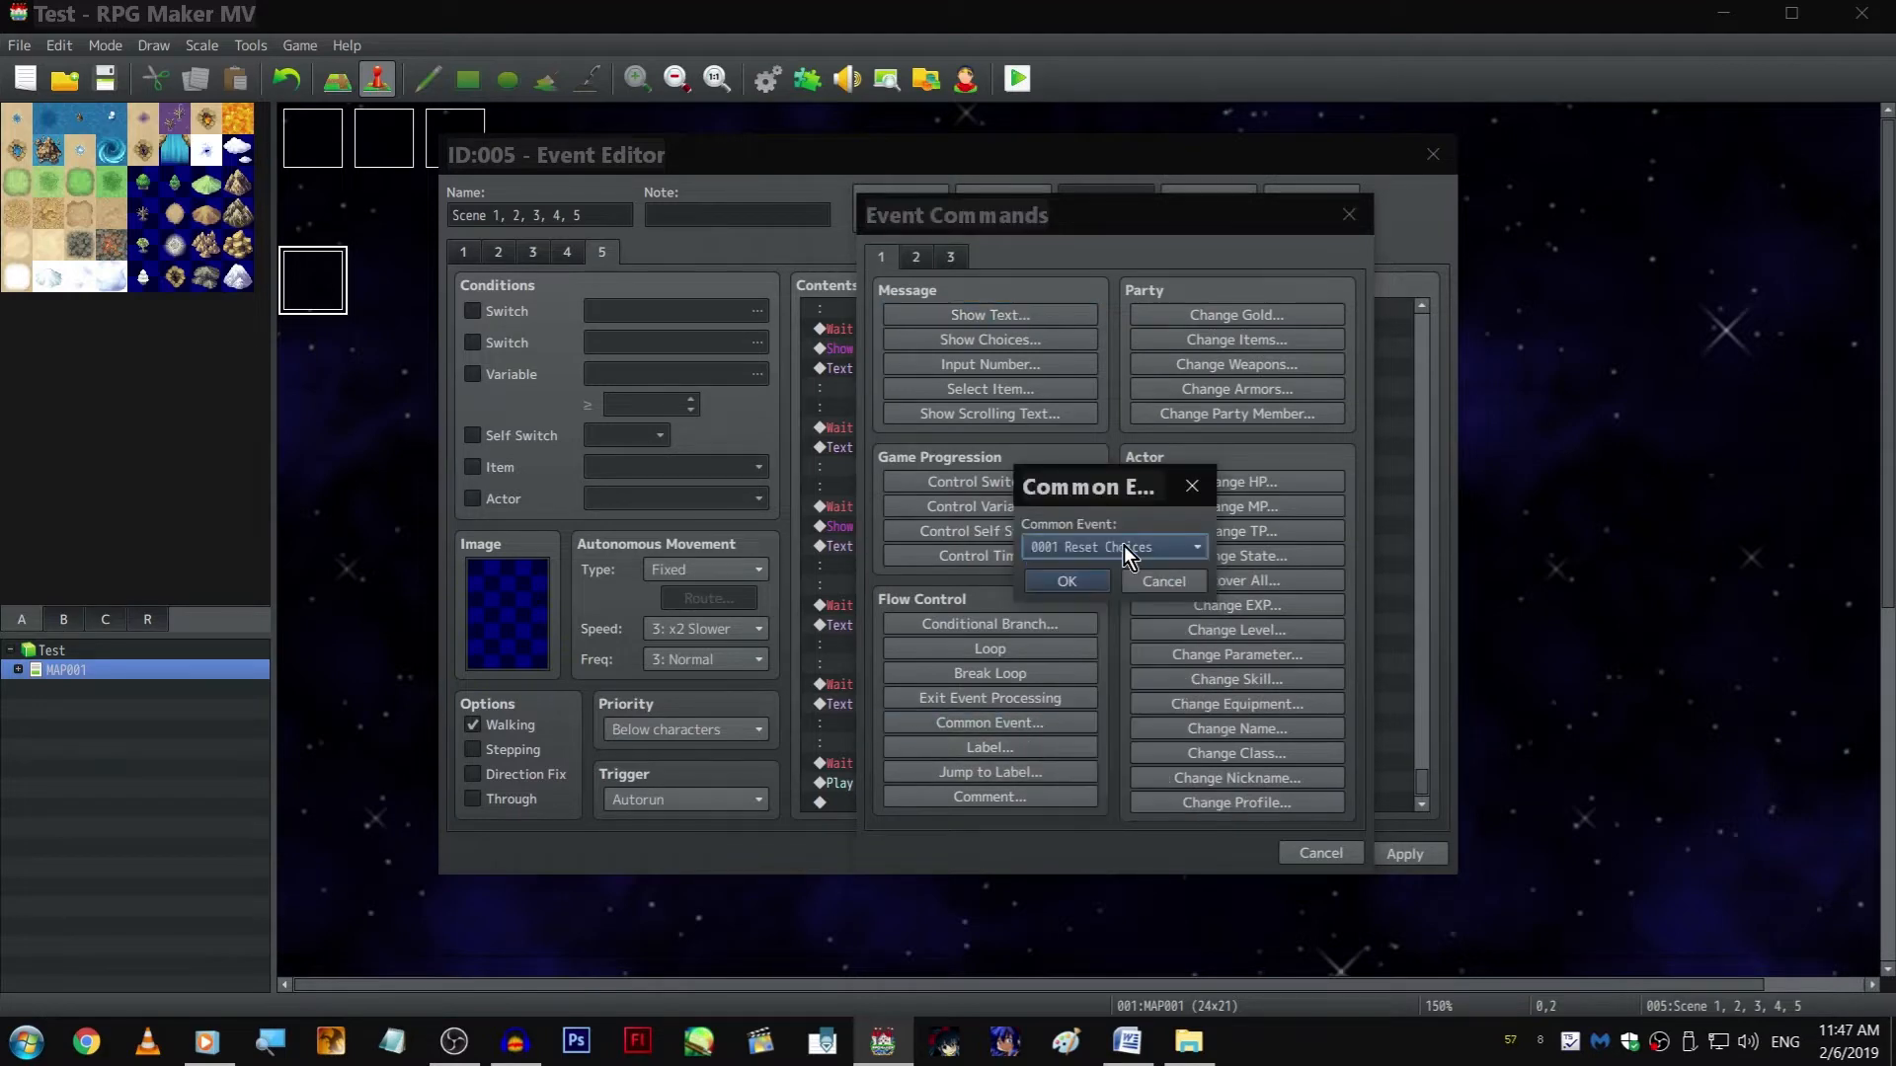
left_click(1124, 547)
left_click(1193, 646)
left_click(1092, 582)
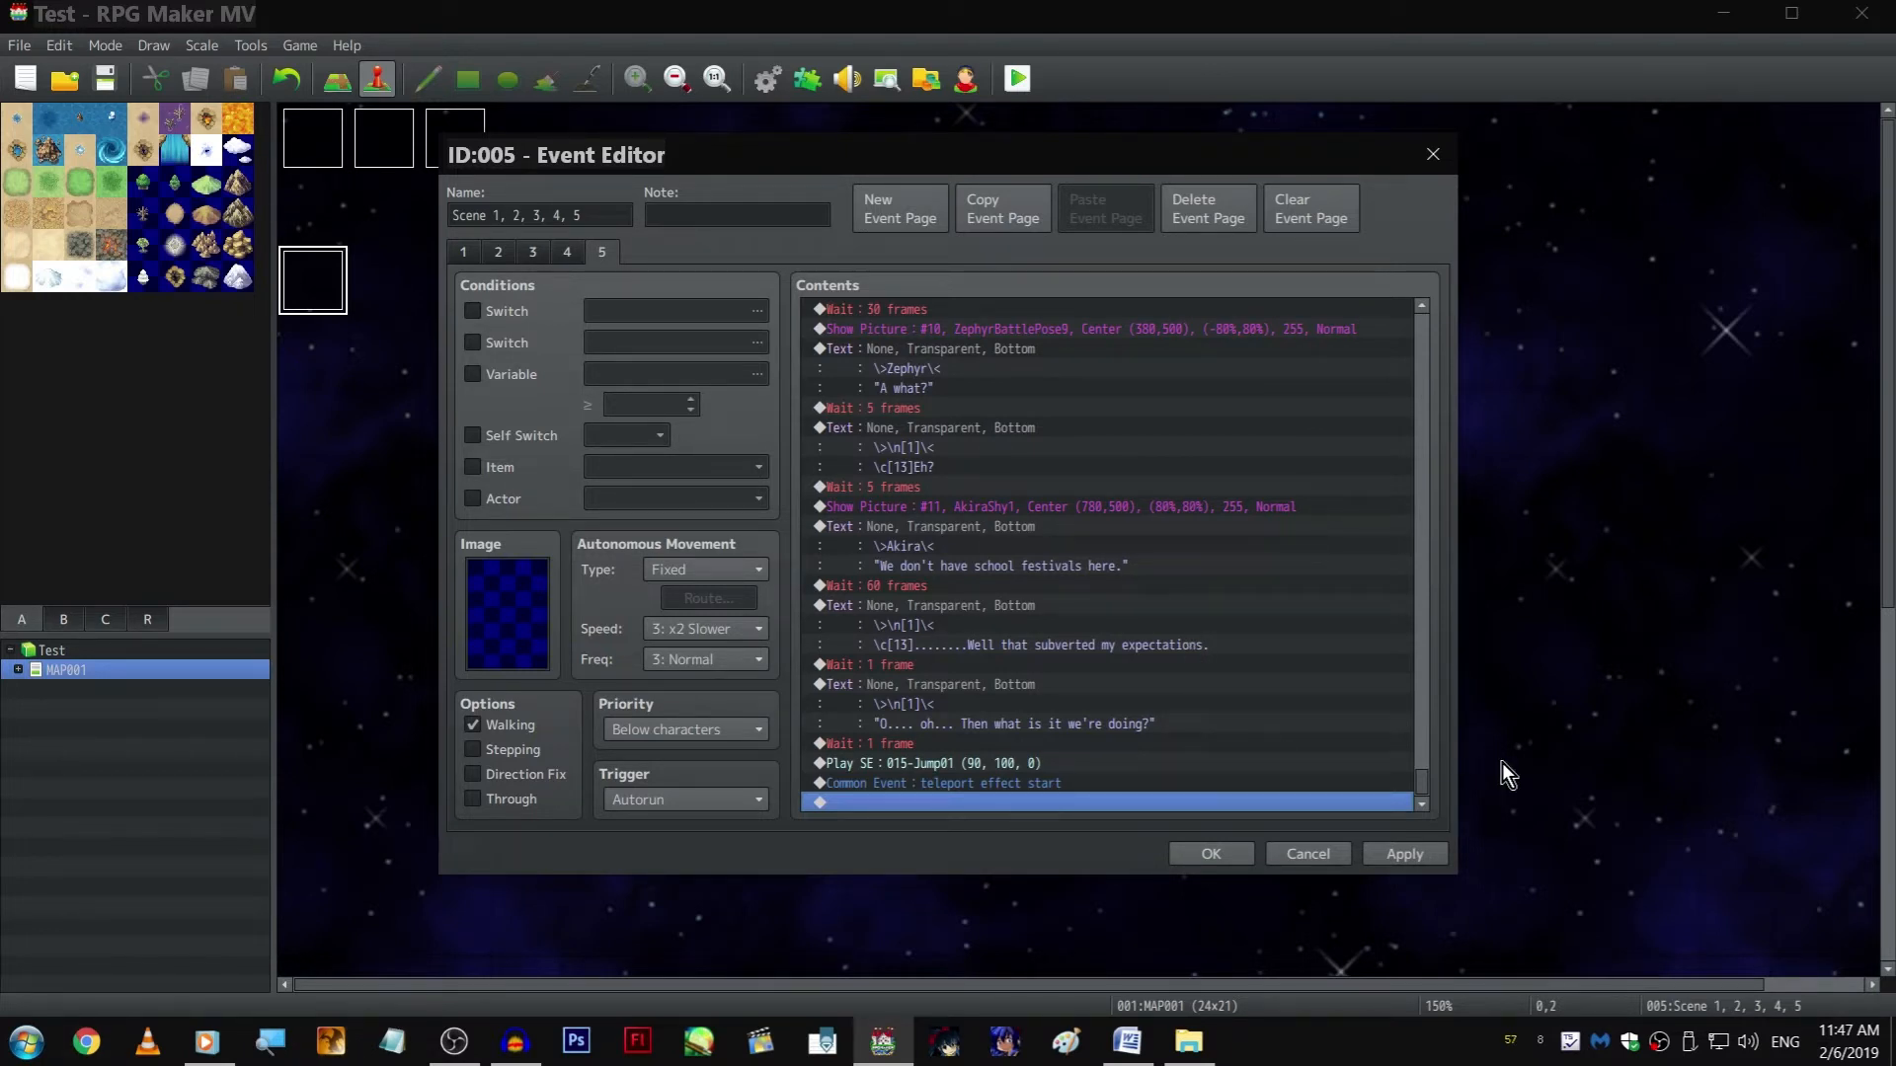
left_click(1442, 854)
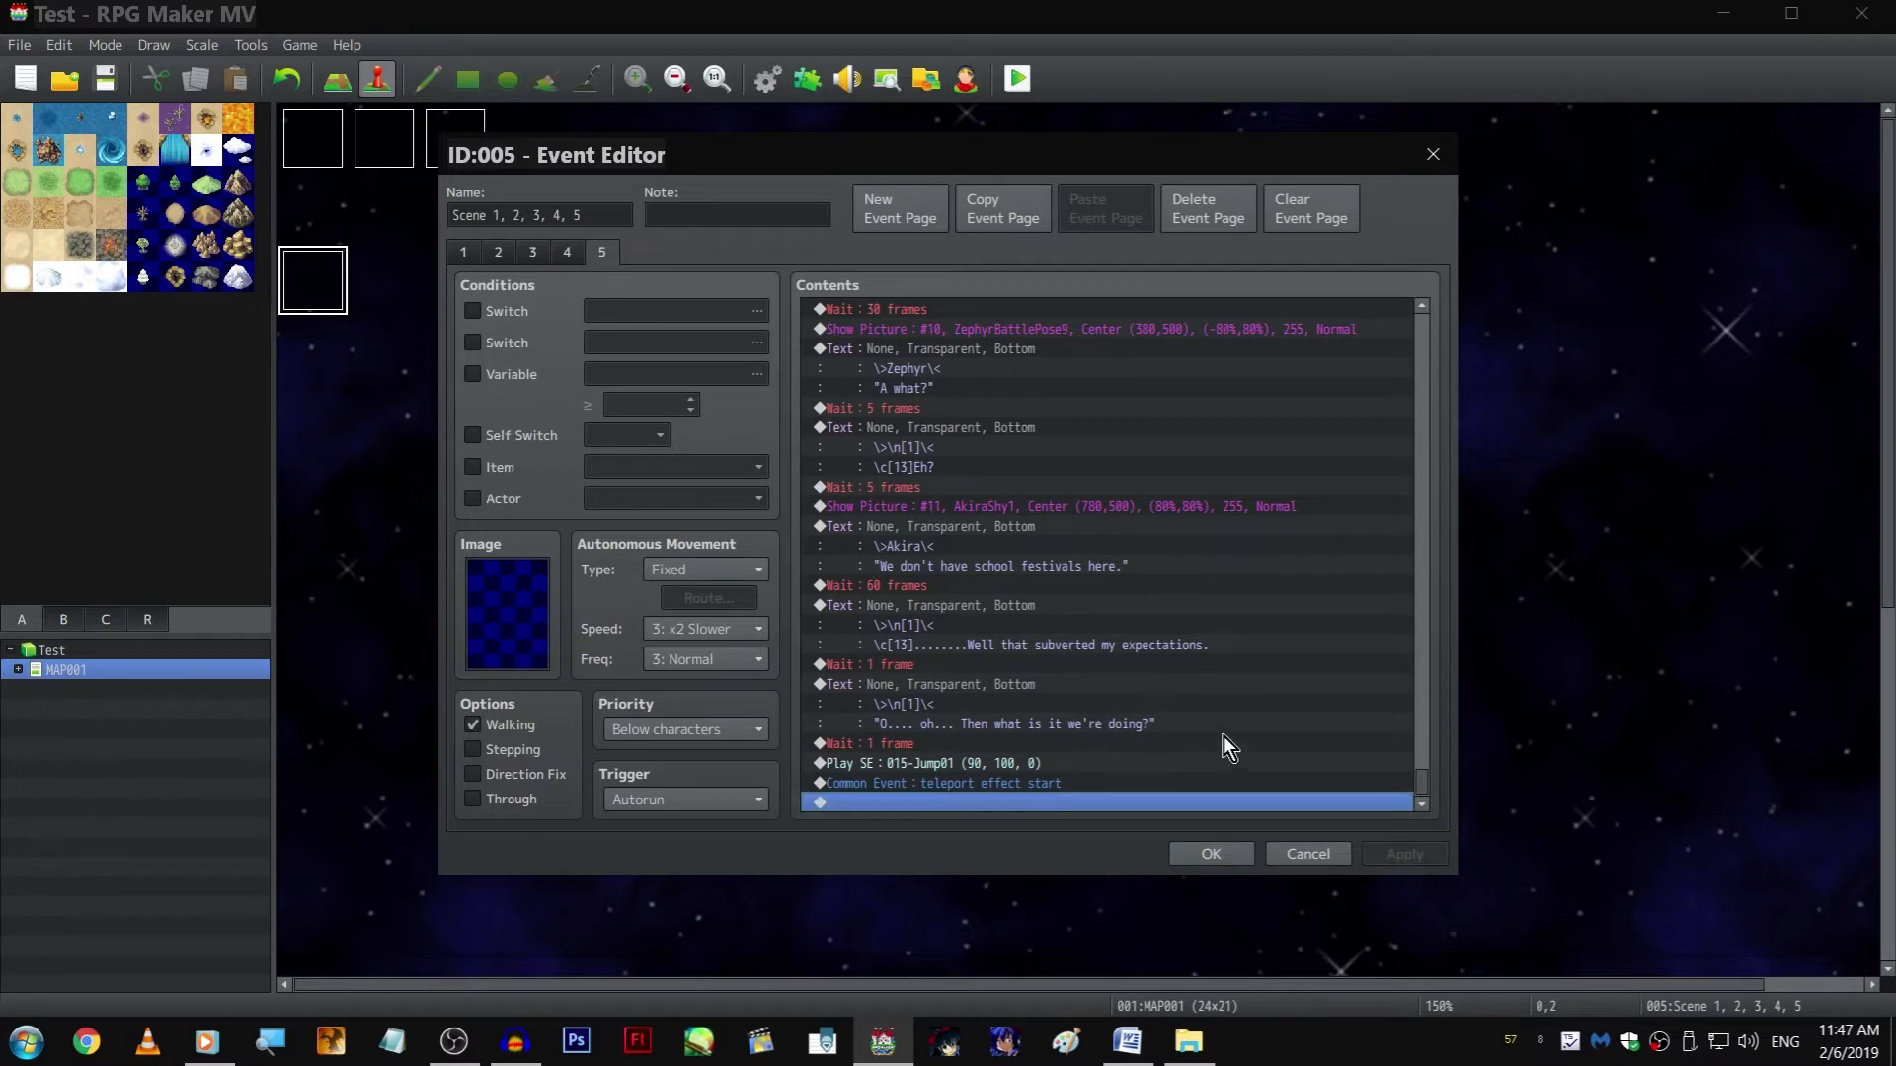
scroll(1234, 741, "up", 6)
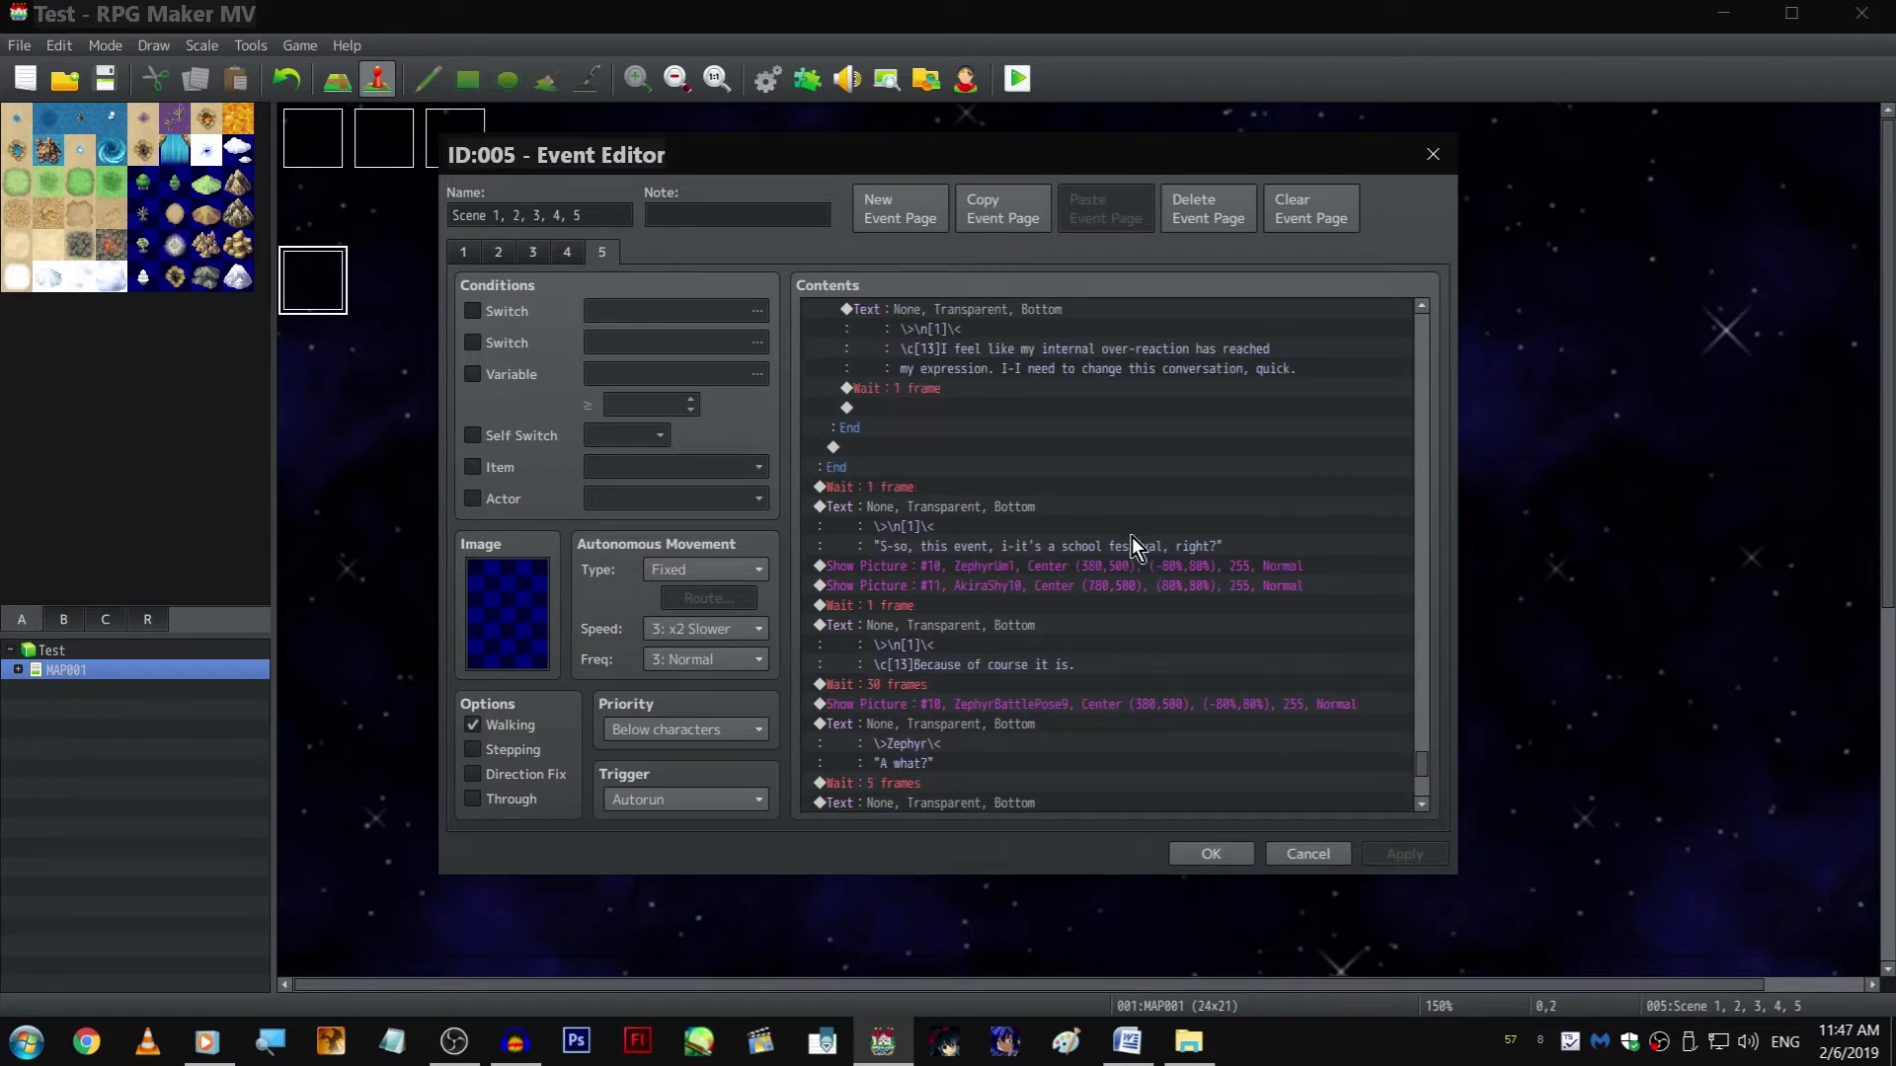
scroll(1131, 536, "up", 10)
left_click_drag(1422, 704, 1421, 329)
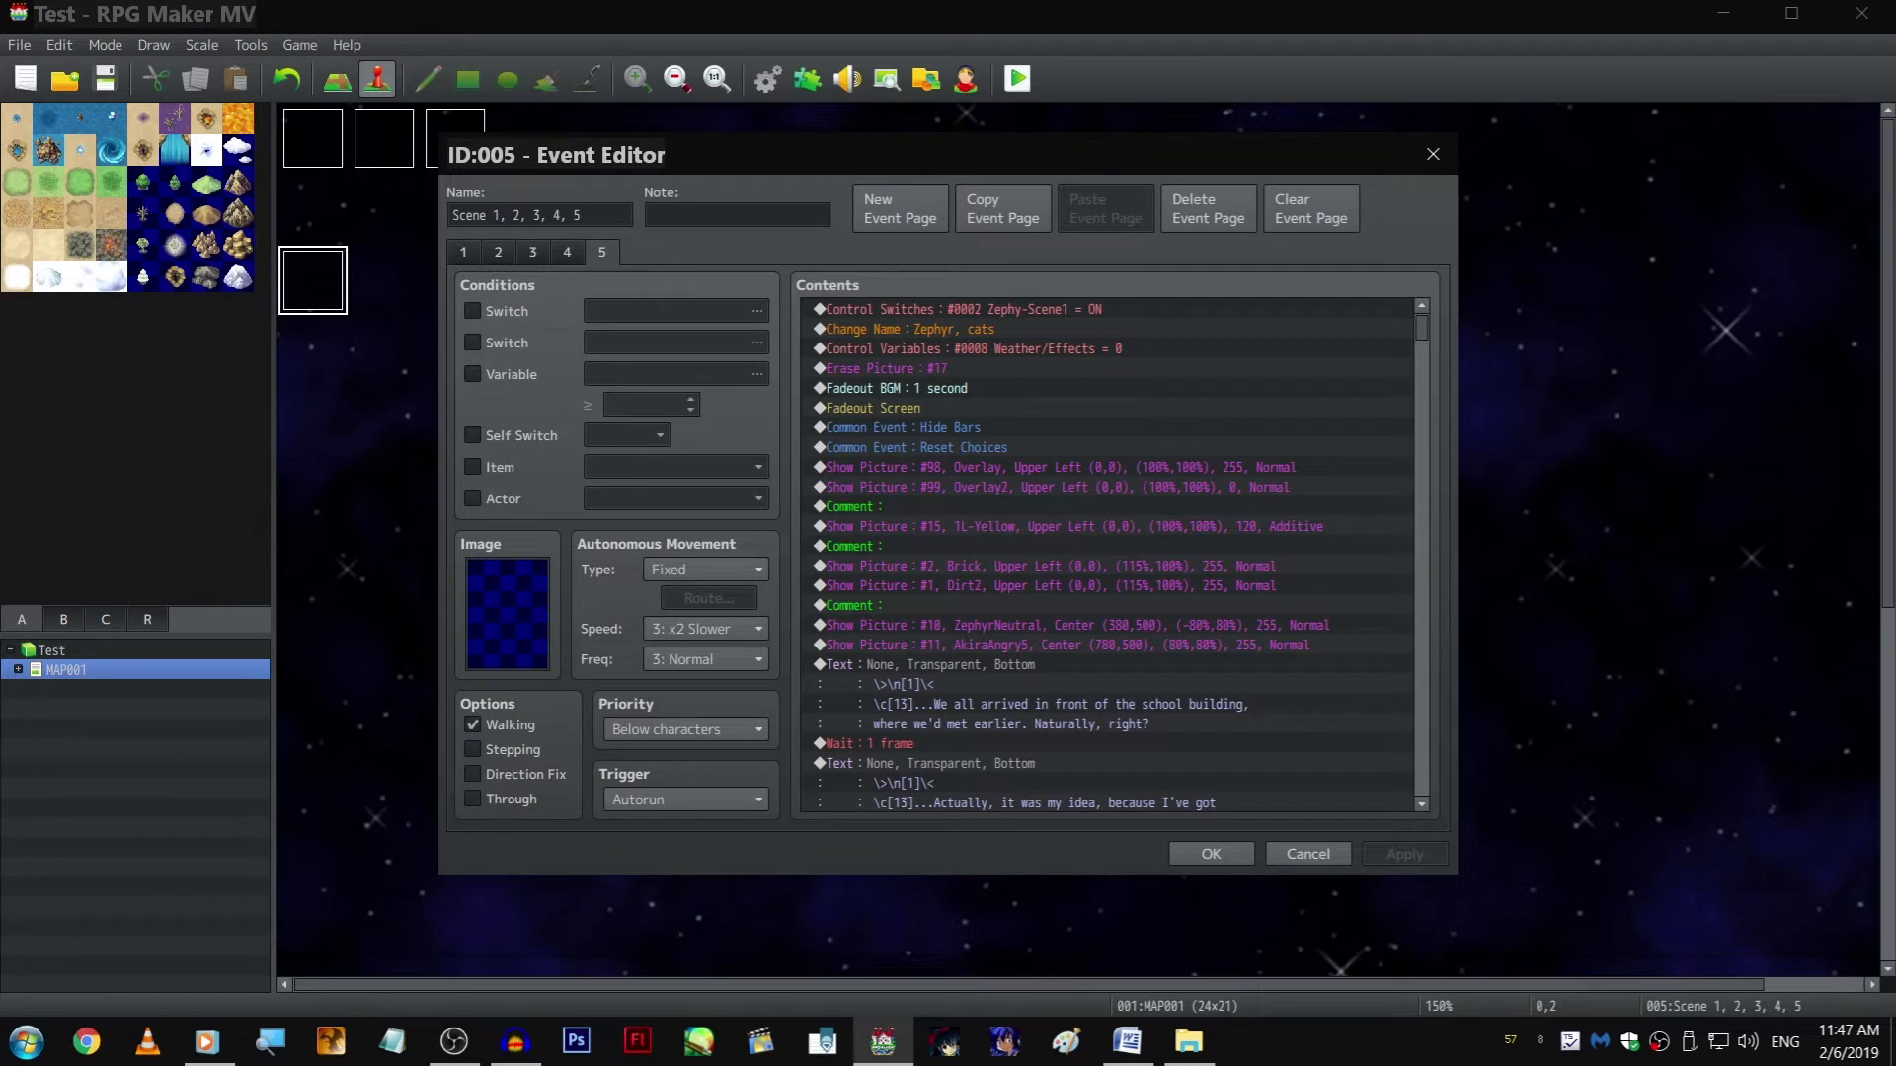
scroll(1228, 691, "down", 10)
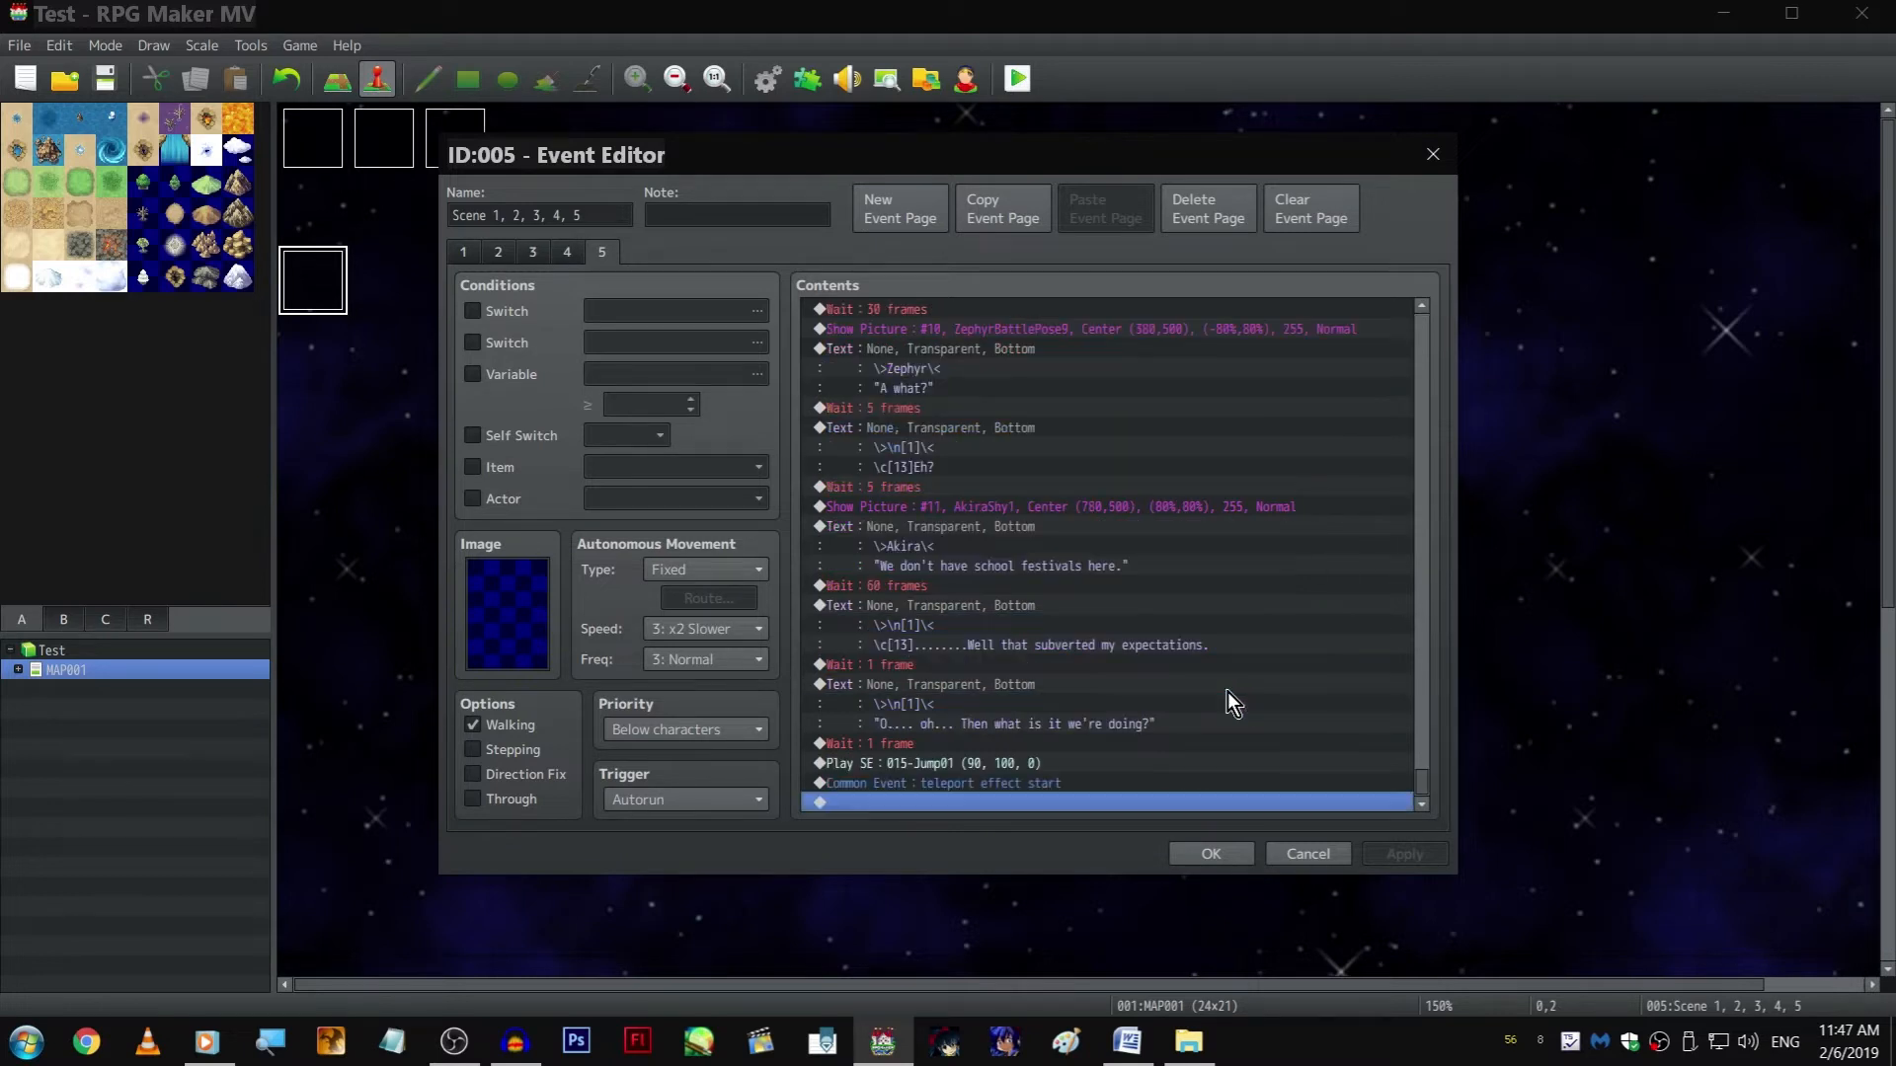
Copy the "Well that subverted my expectations." text to the end of page 5, after the teleport effect common event
left_click(1036, 696)
left_click(1018, 802)
left_click(987, 613)
key("ctrl+c")
left_click(1022, 803)
key("ctrl+v")
Rewrite the copied thought as "Akira pushed me forward, and dragged my passed the school entrance. The three of us started walking somewhere.", breaking the line before "entrance"
double_click(1009, 744)
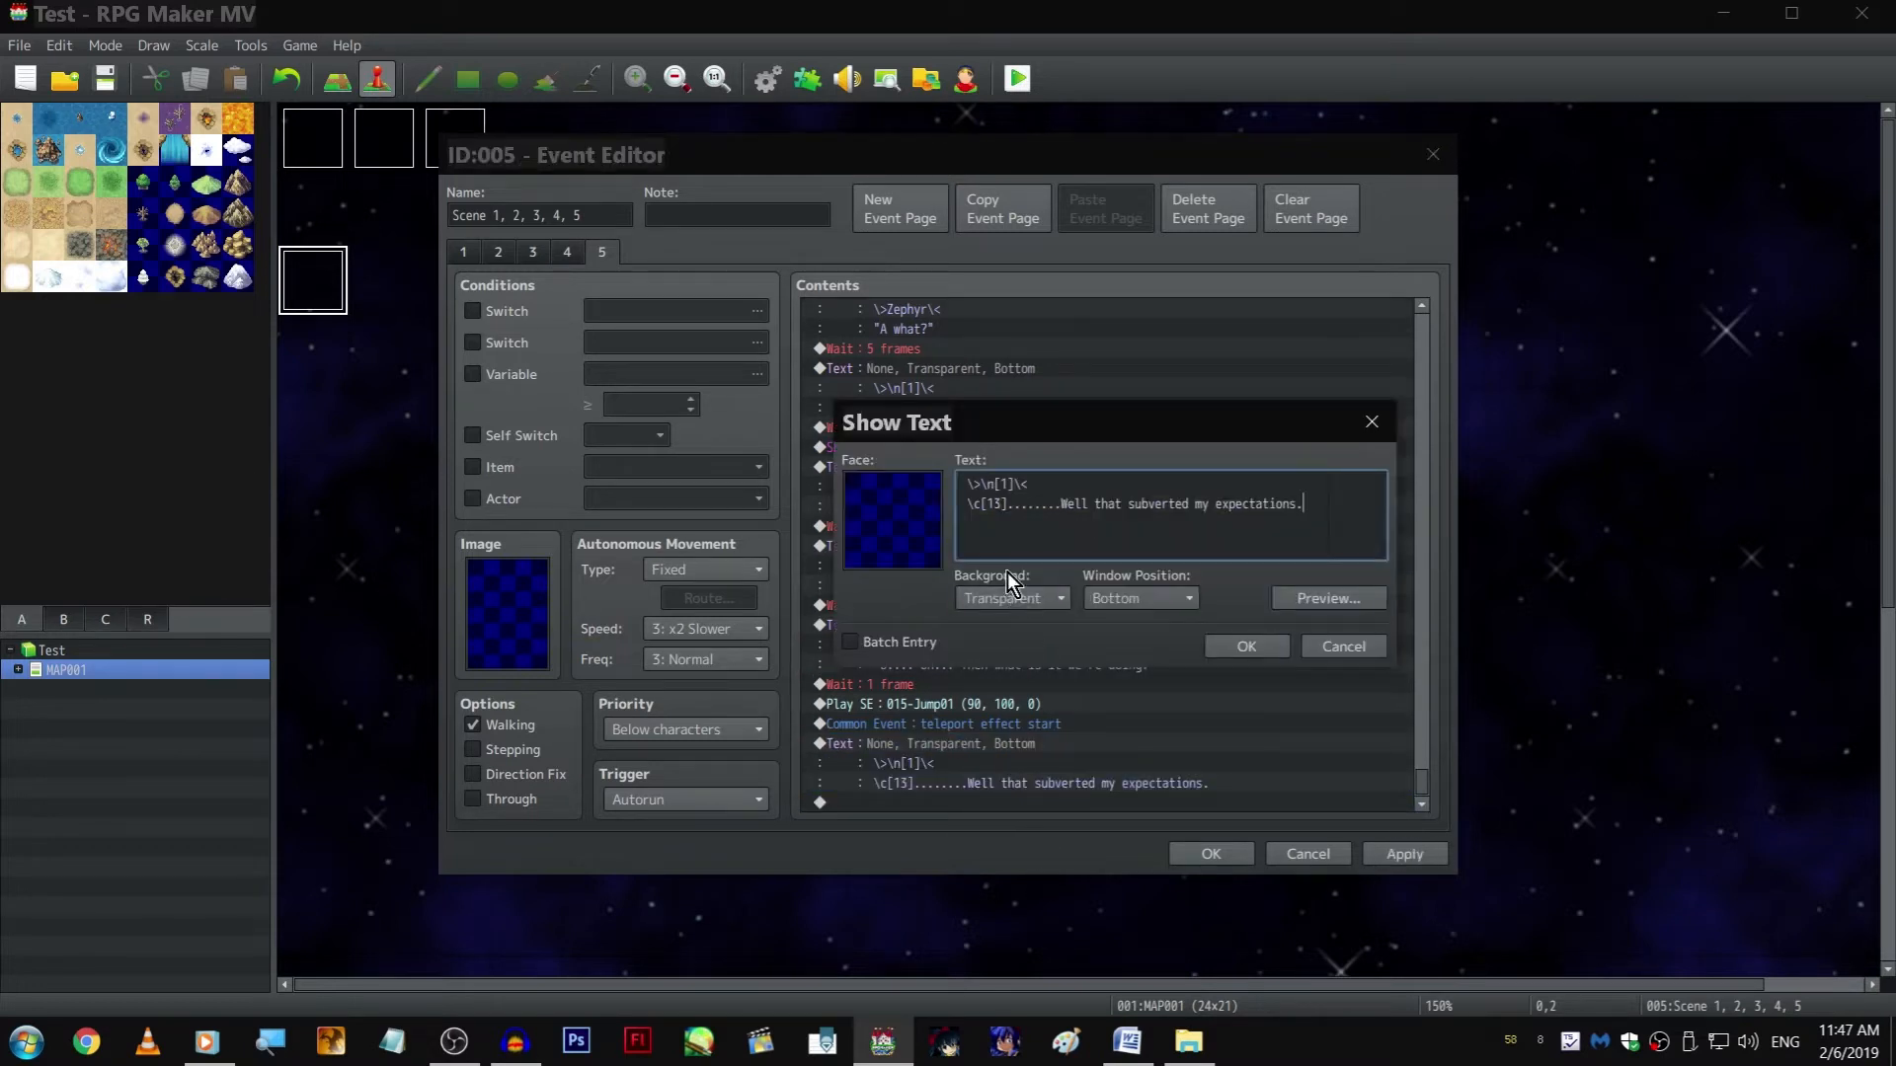
left_click(1009, 503, "shift")
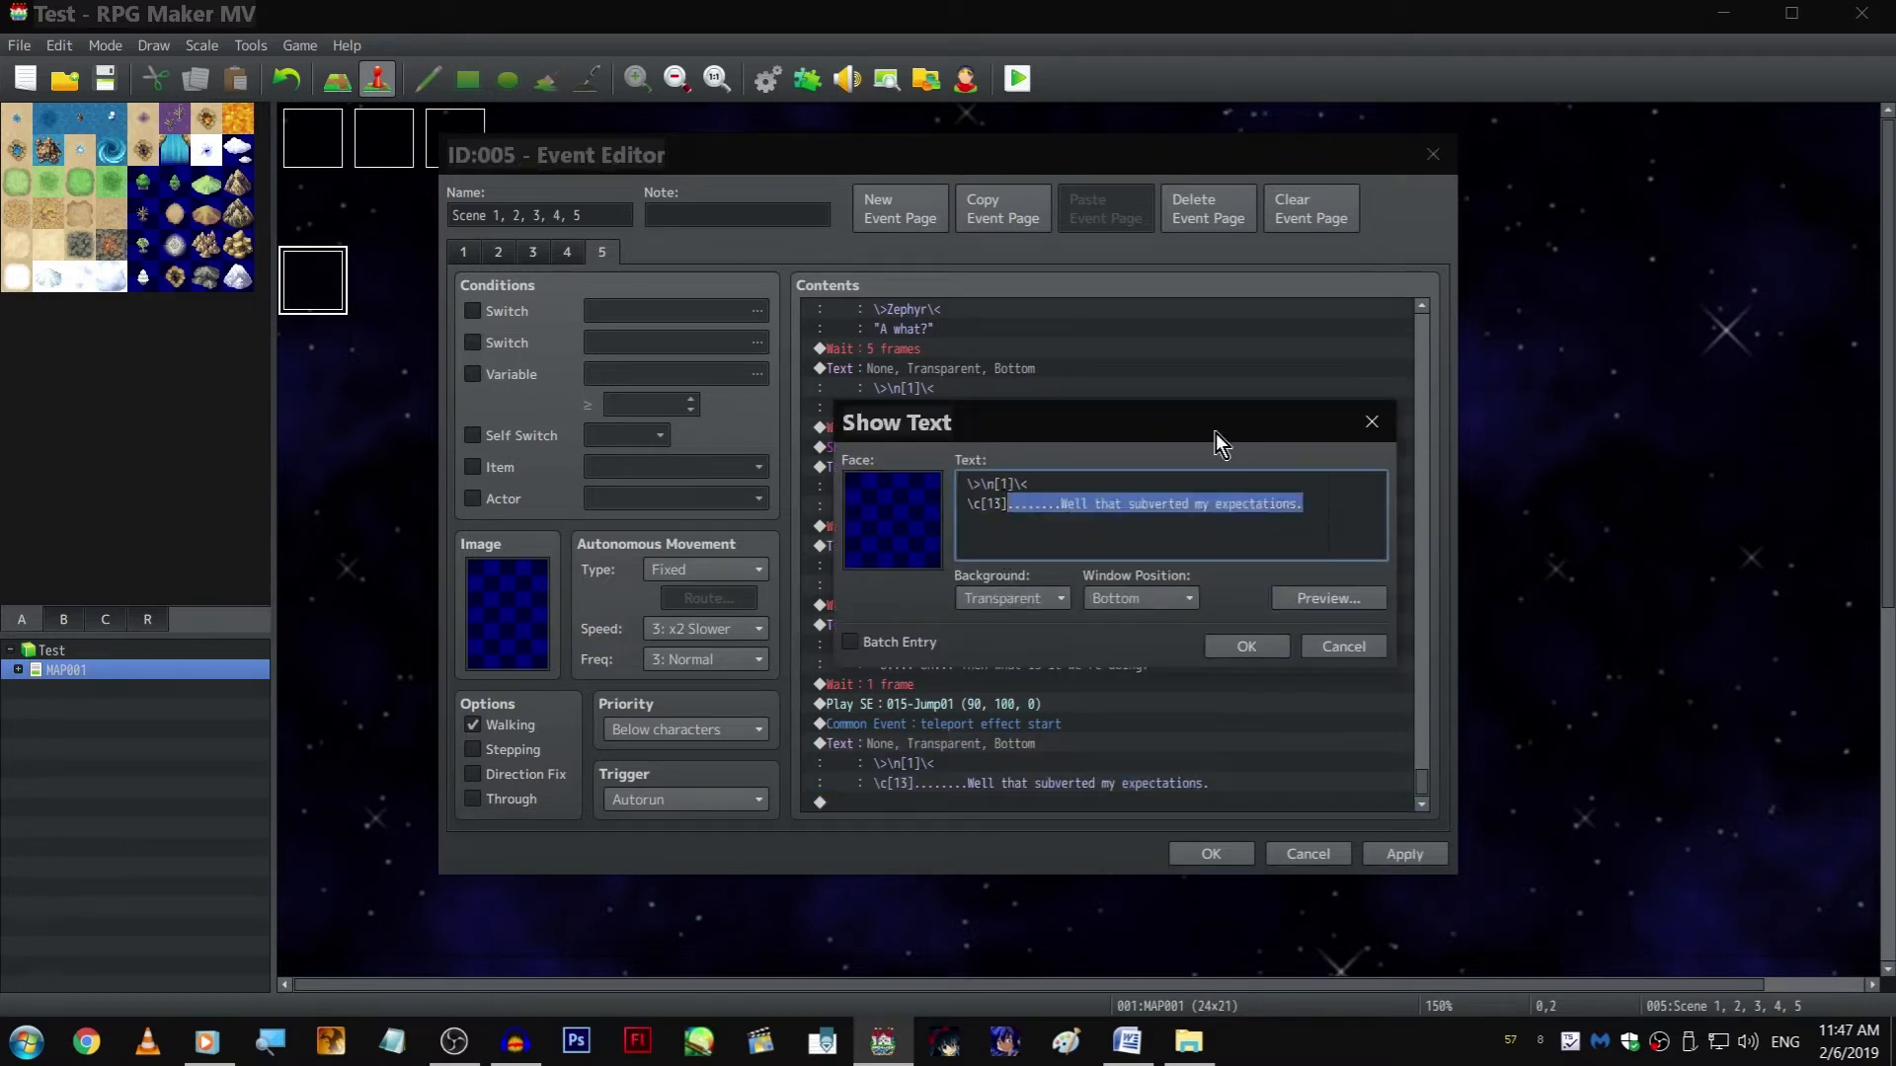
type("A")
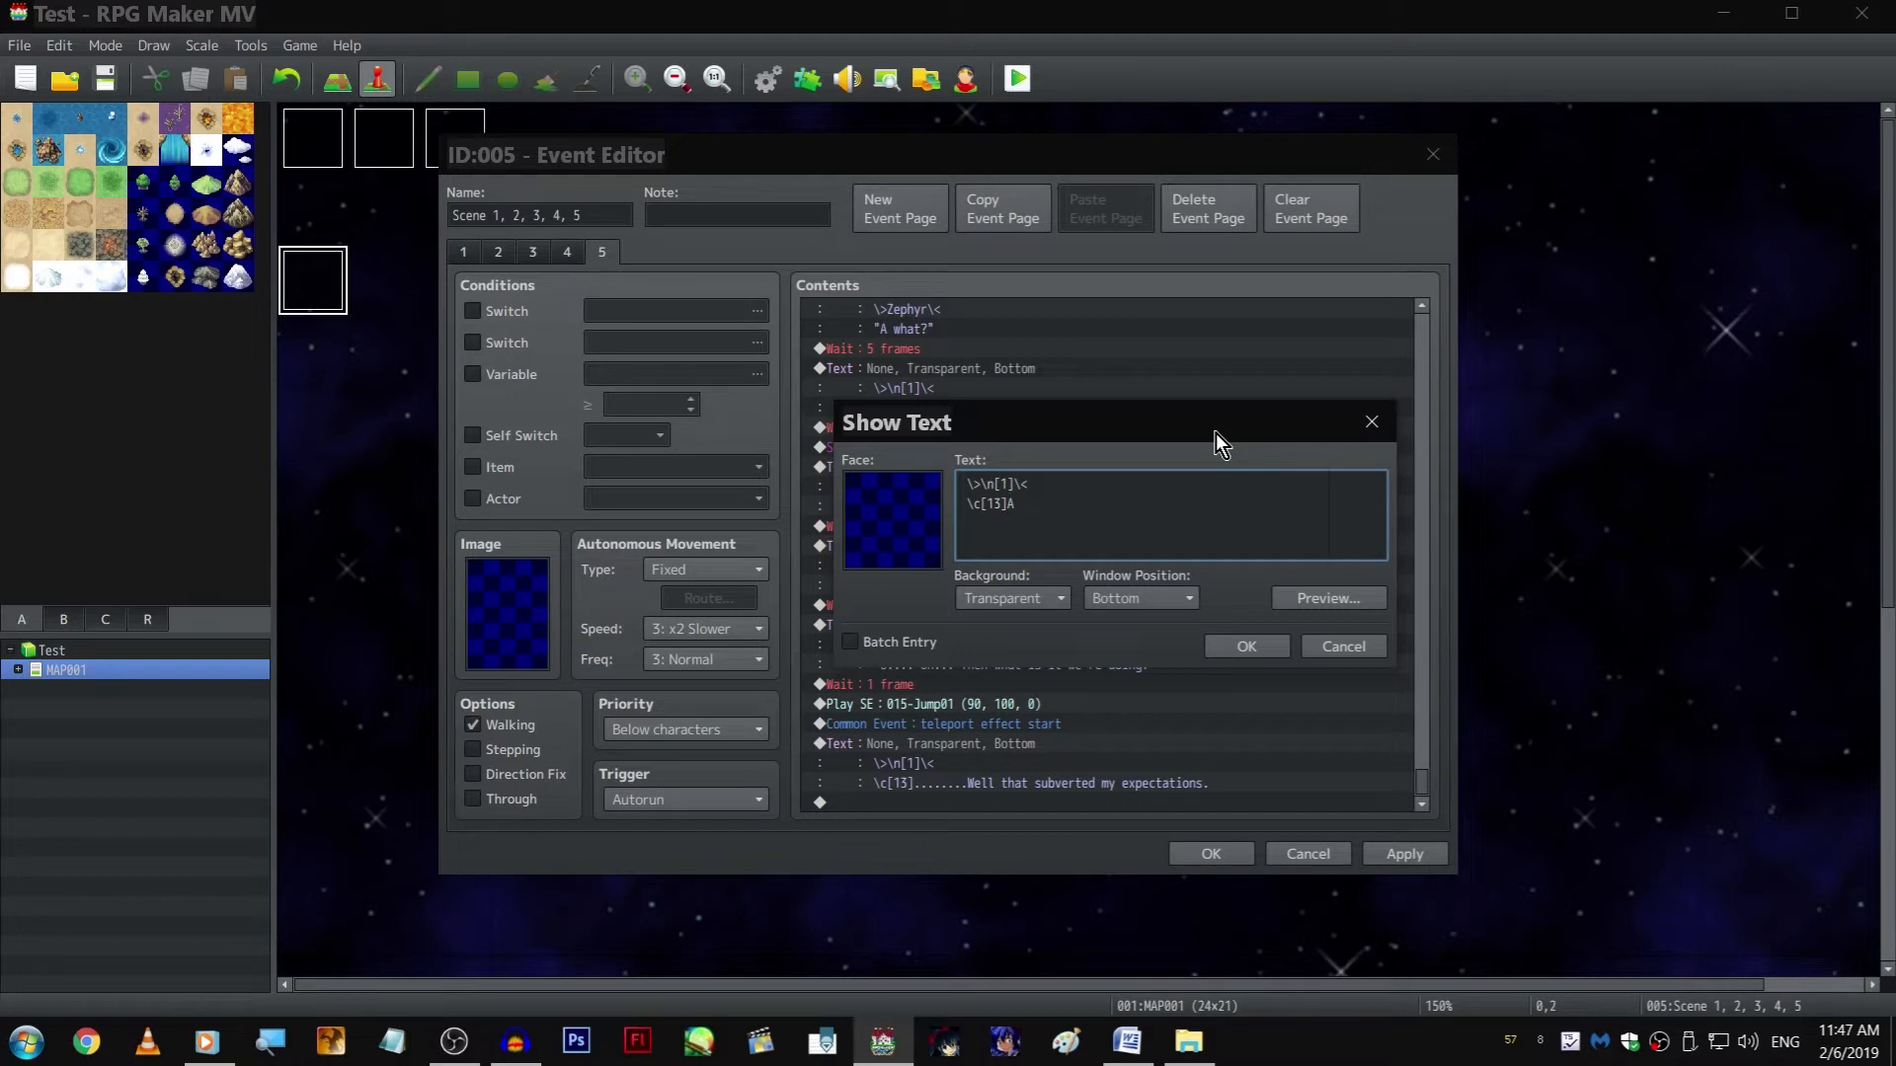
type("kira pushed me forward, and dragged my passed the ")
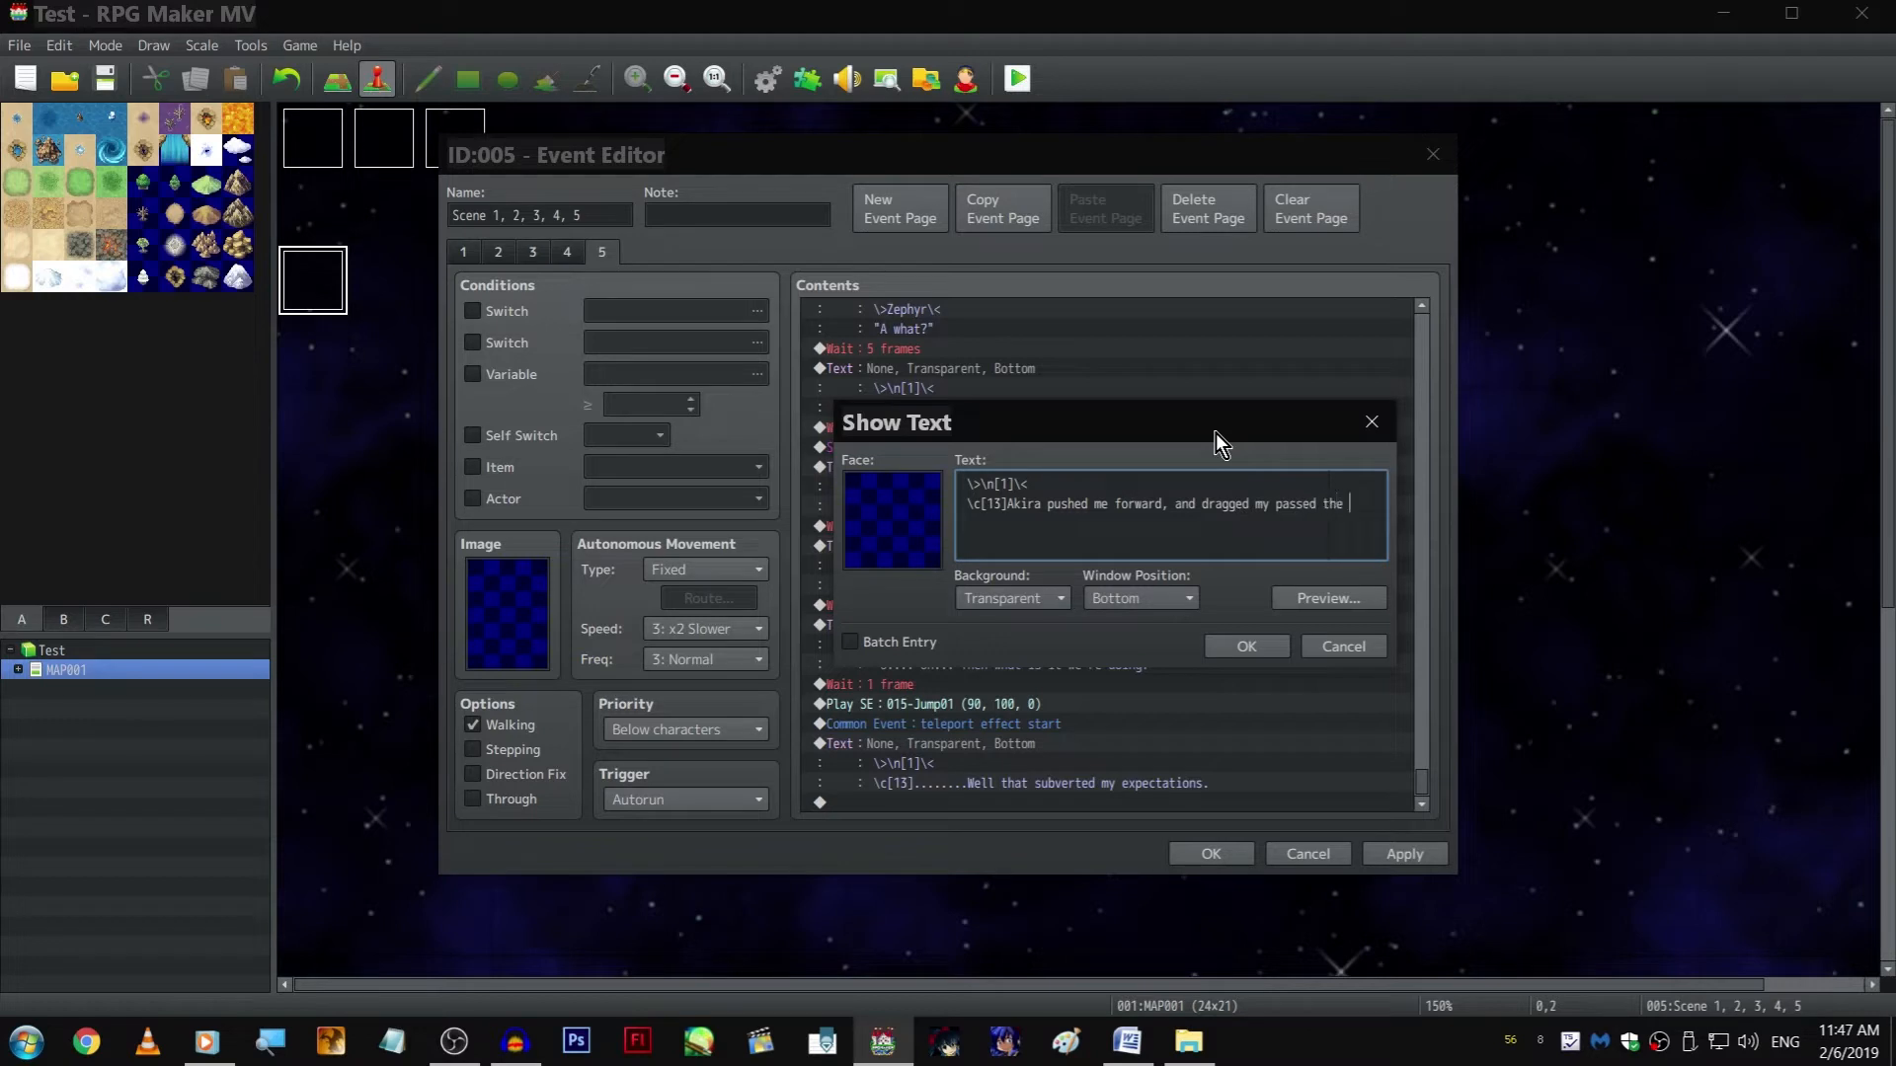
type("school")
key("Return")
type("entrance. The three of us starte")
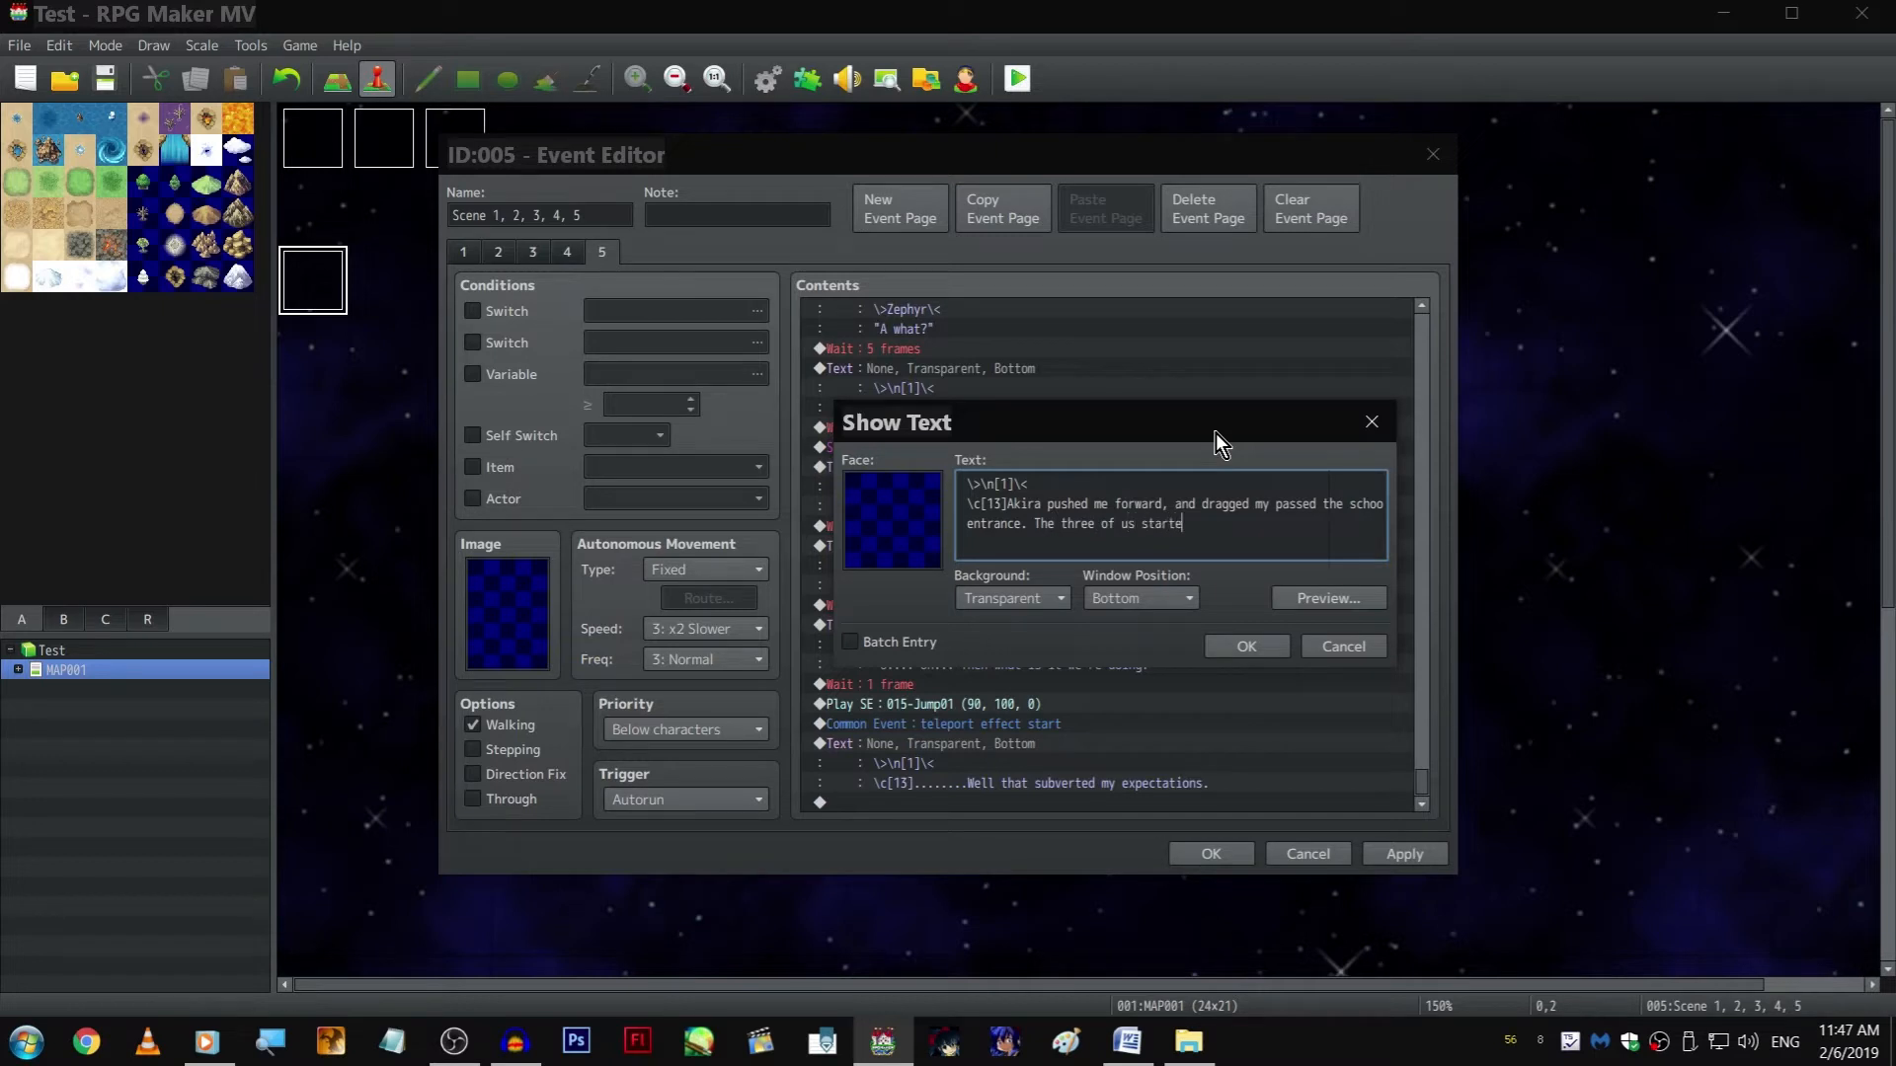
type("d walking somewhere.")
key("ctrl+Return")
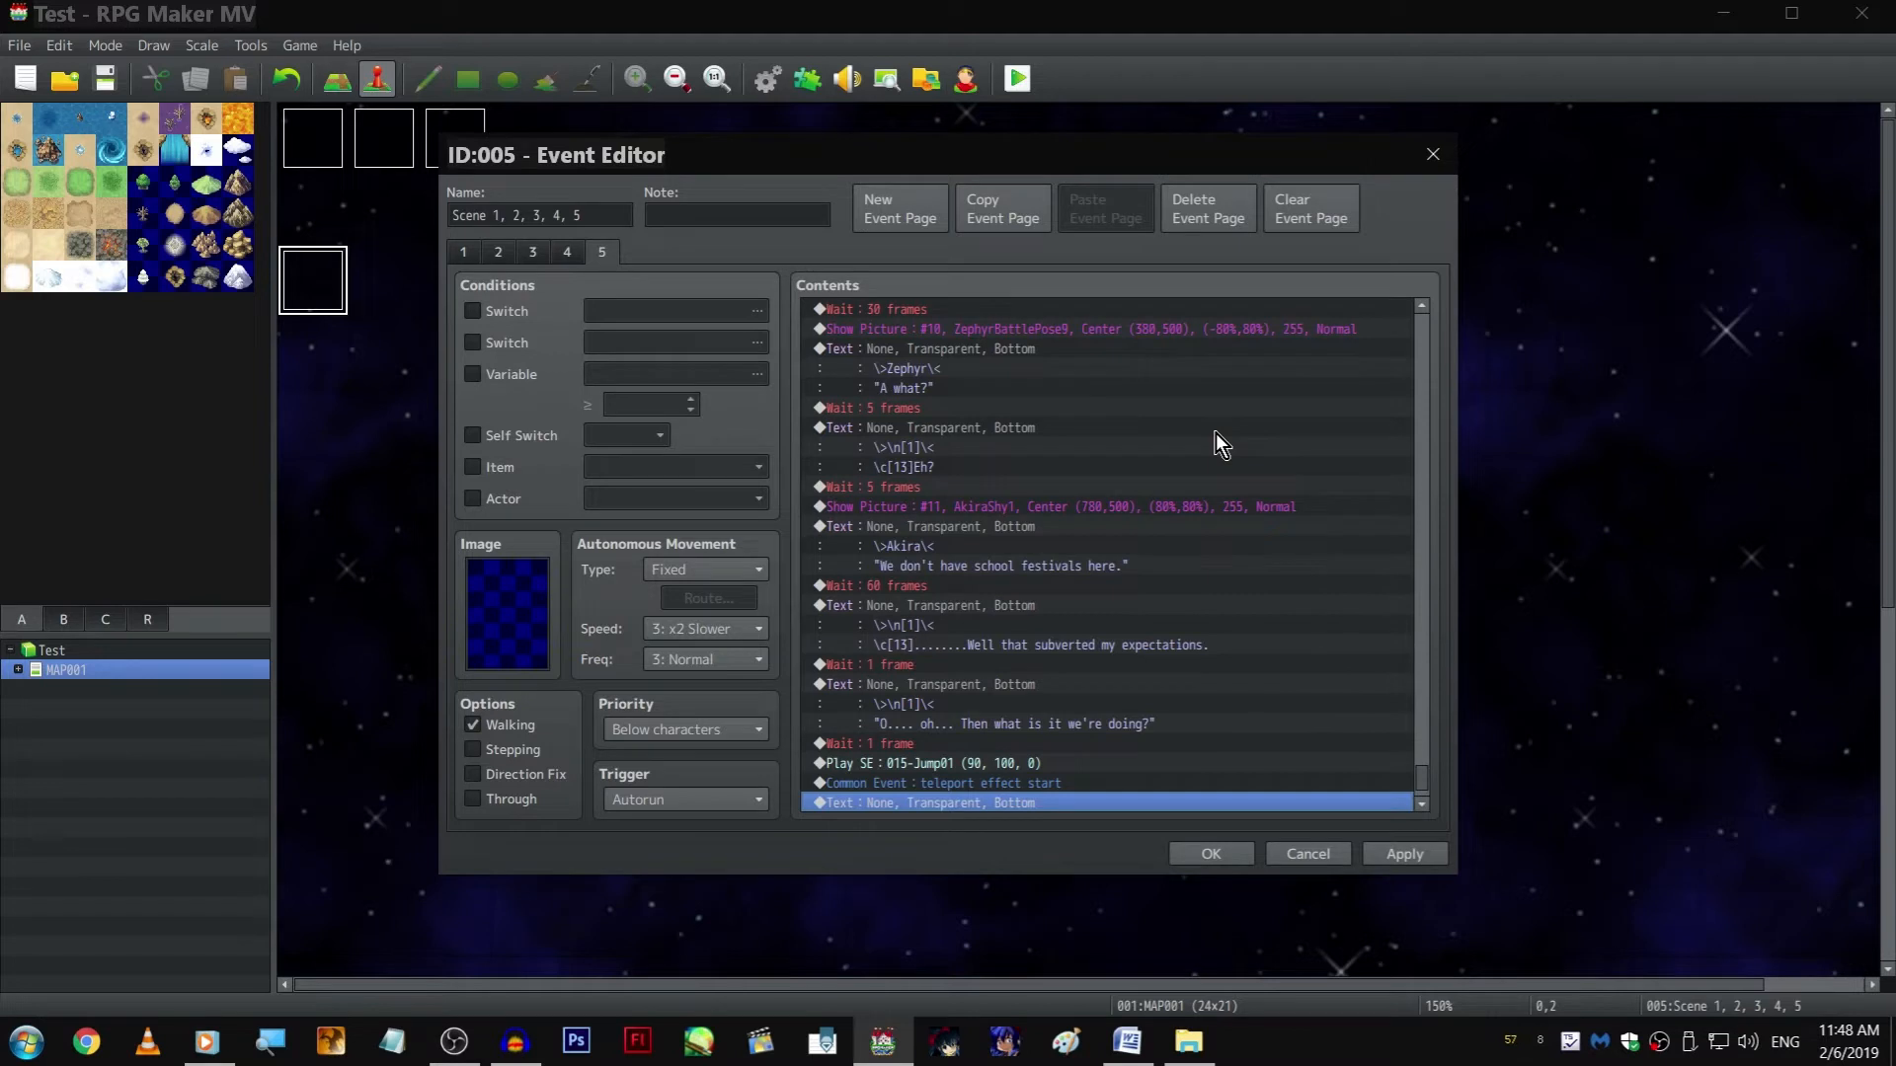
Copy the scene setup commands from Fadeout Screen through the AkiraAngry5 picture at the page's start to the end of page 5
key("Down")
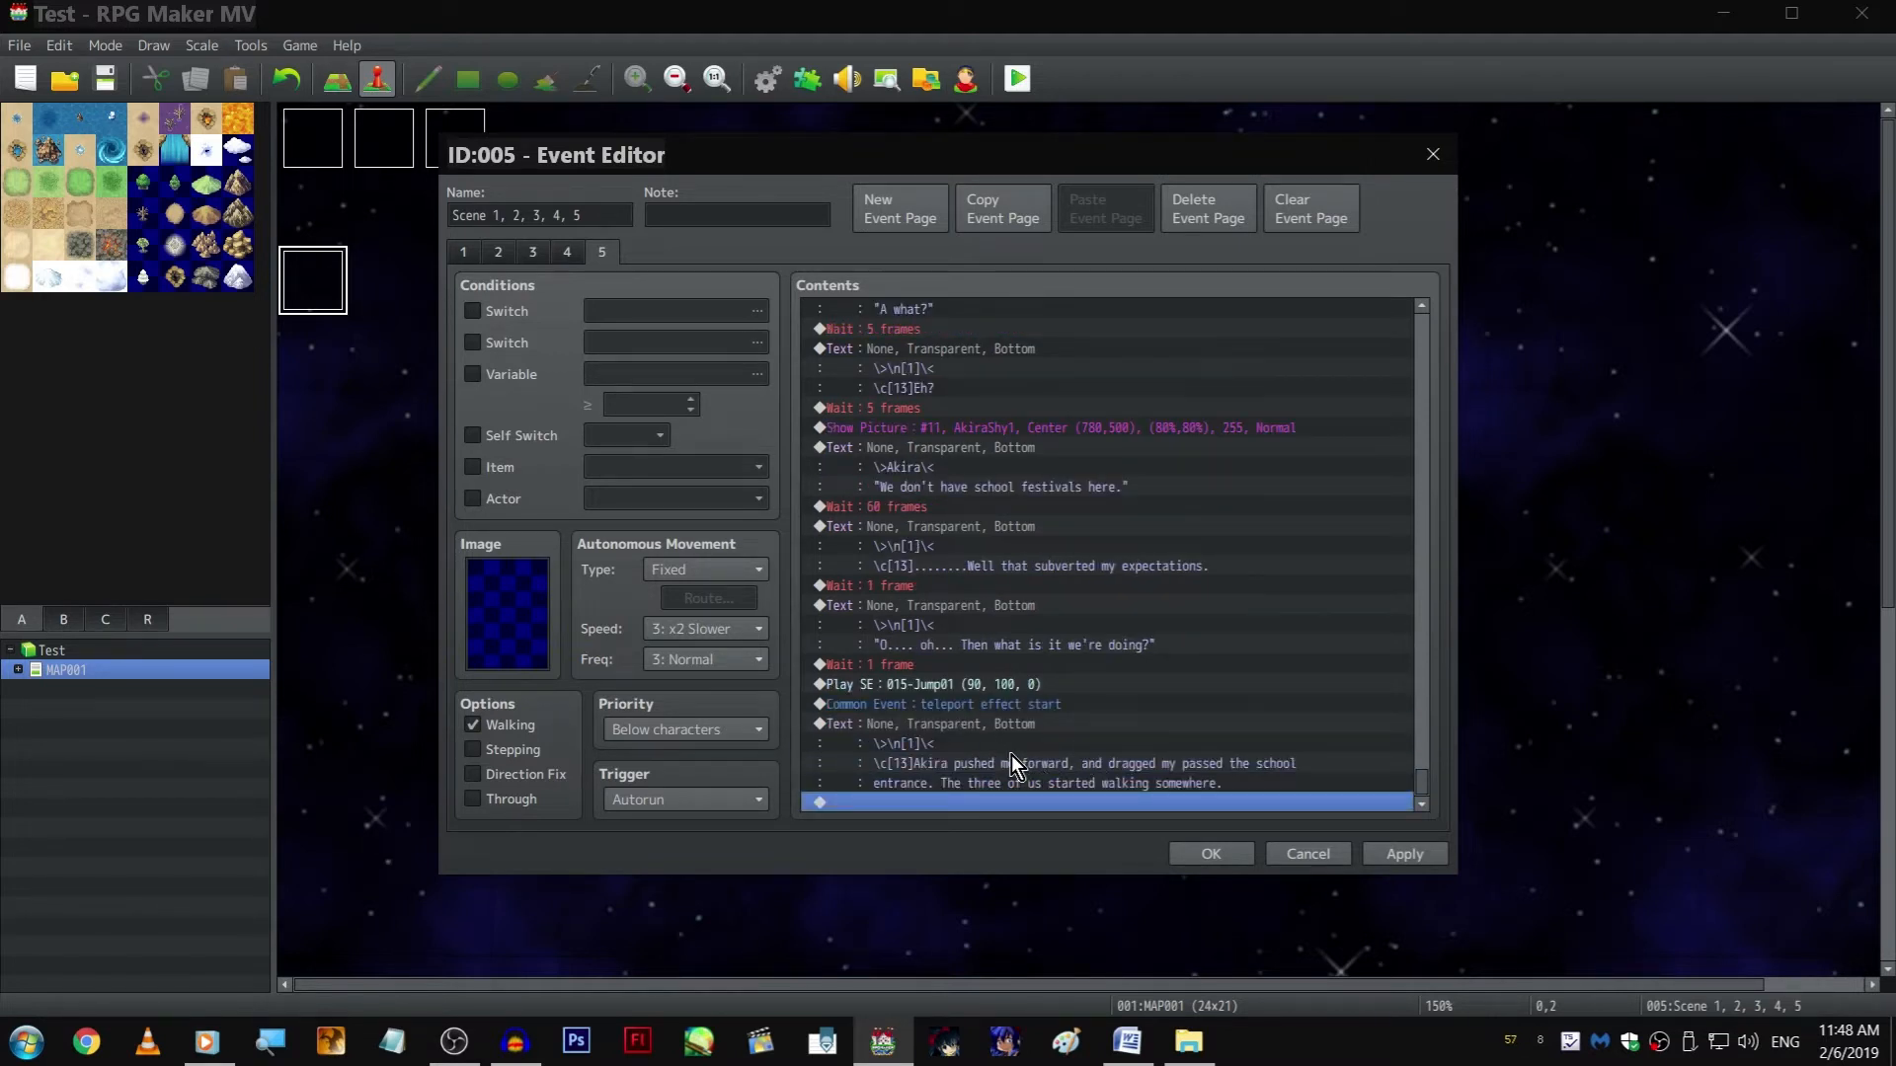
key("Home")
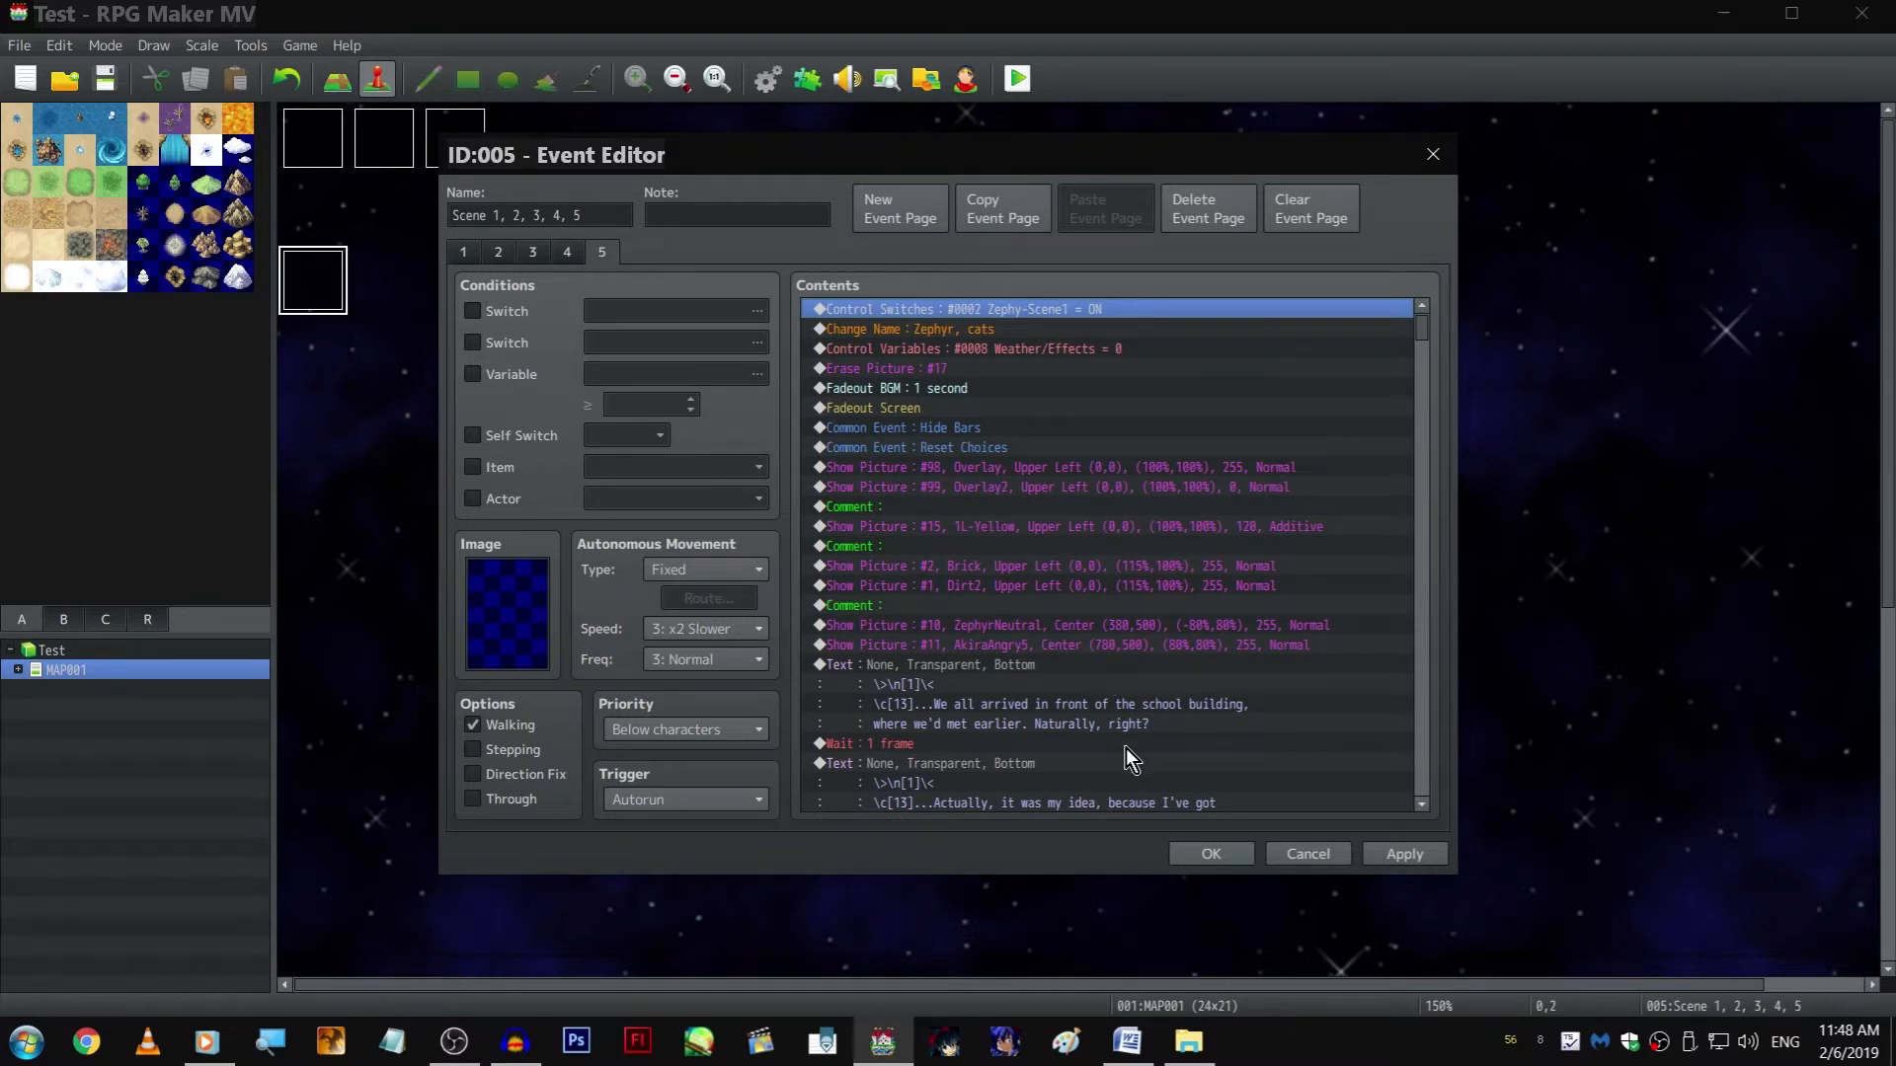
left_click(1009, 589)
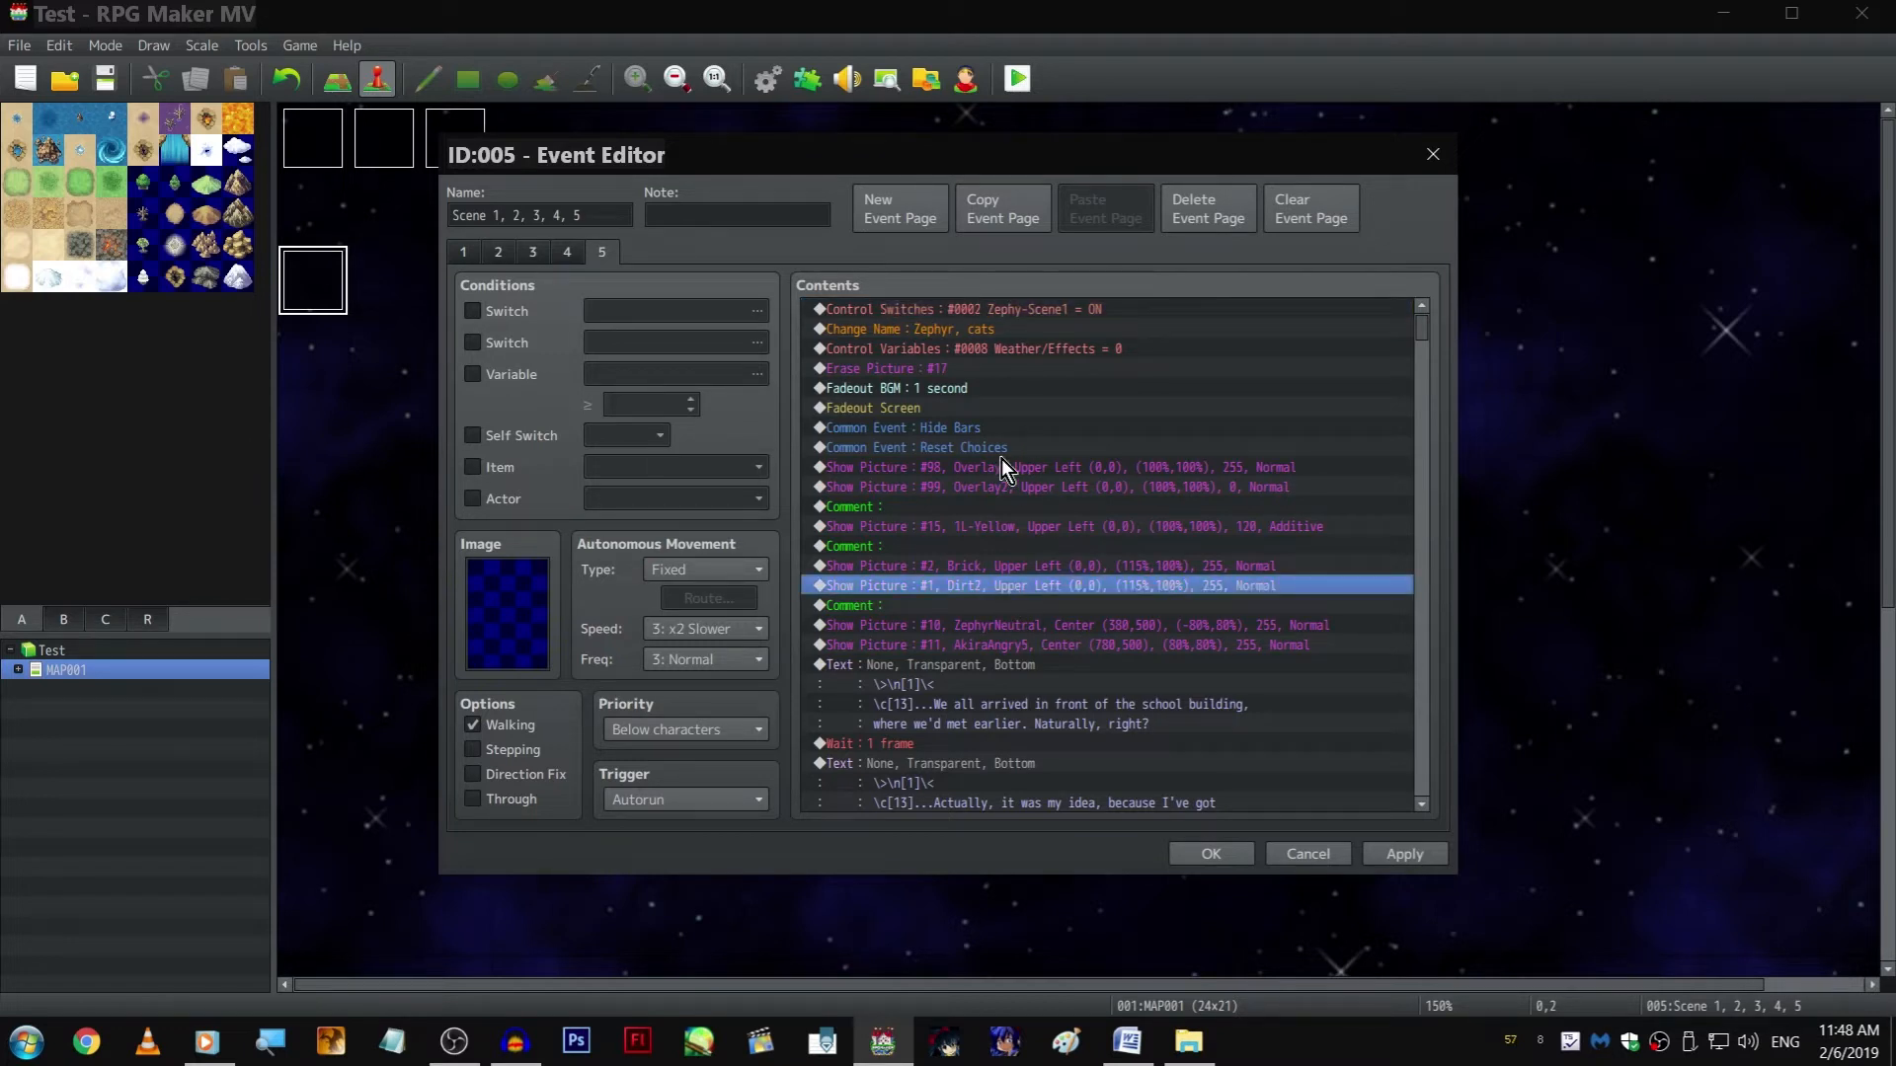
left_click(1015, 403)
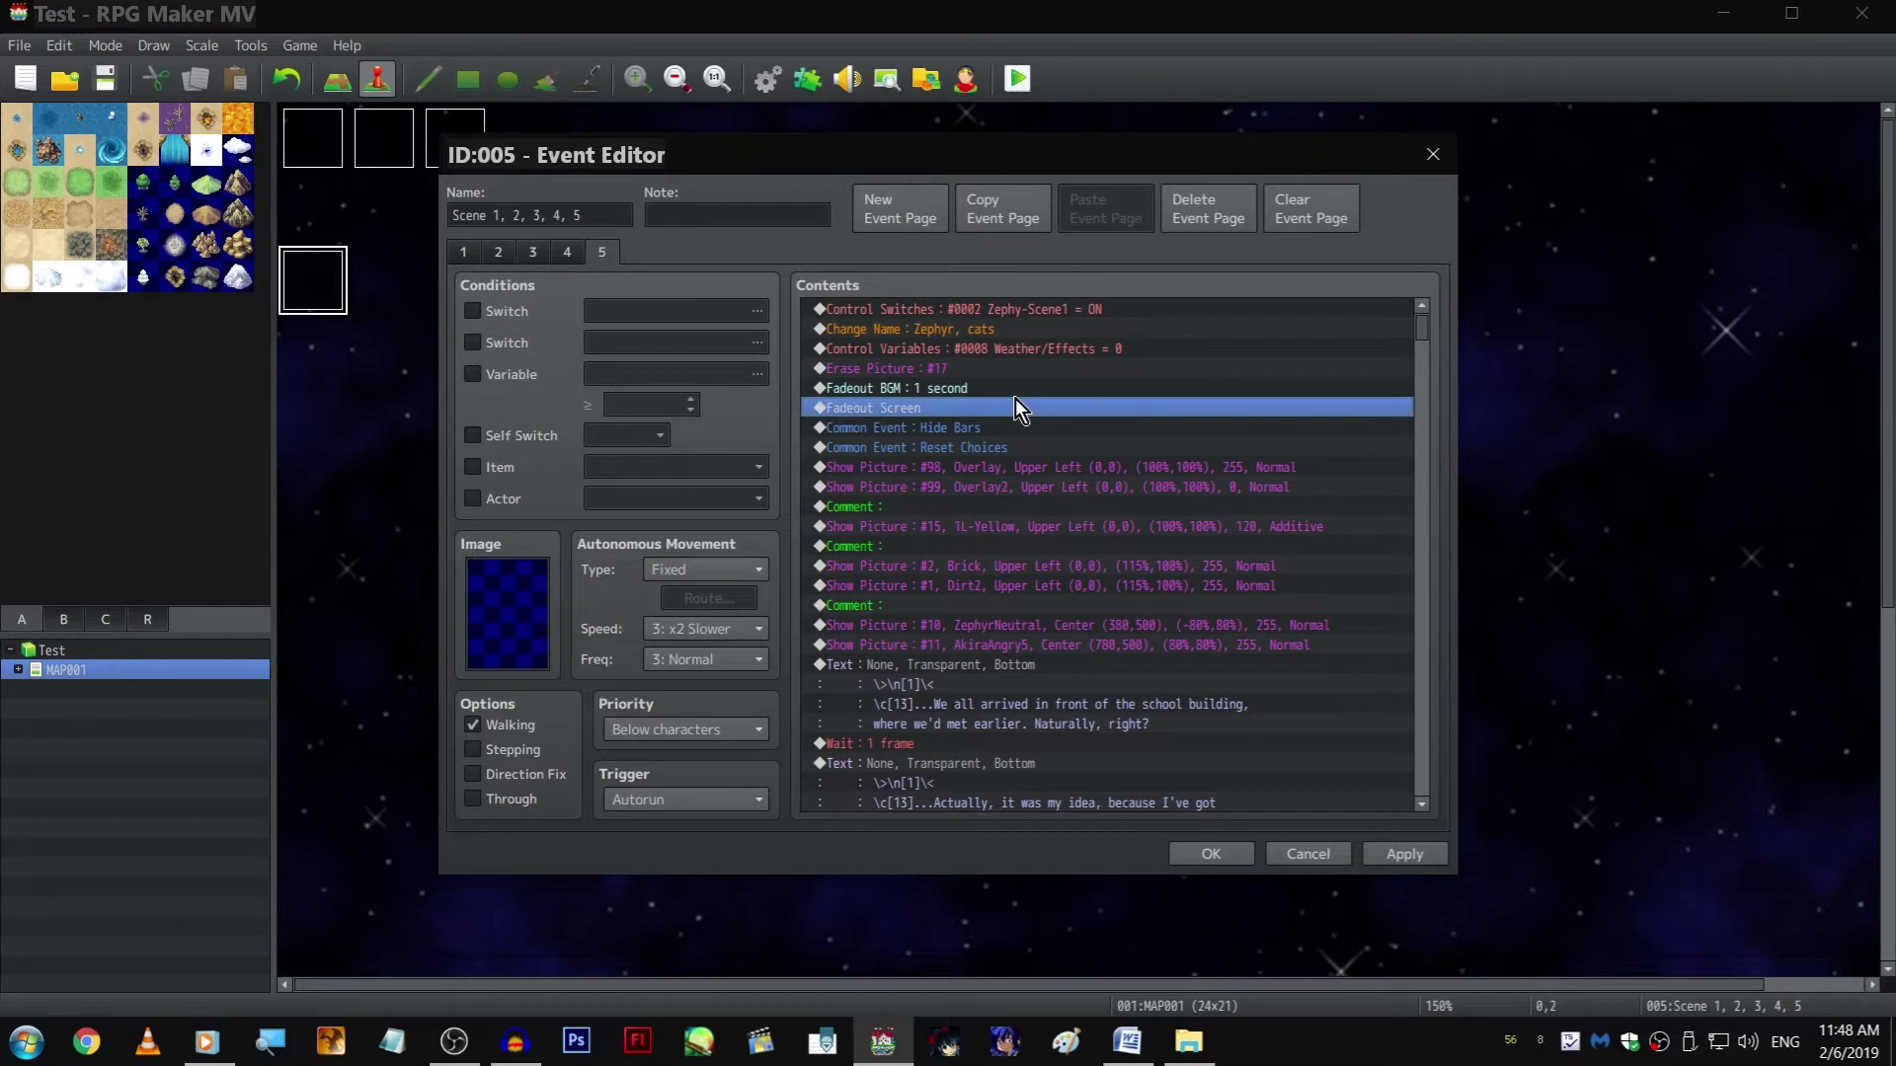
right_click(1014, 399)
left_click(1009, 402)
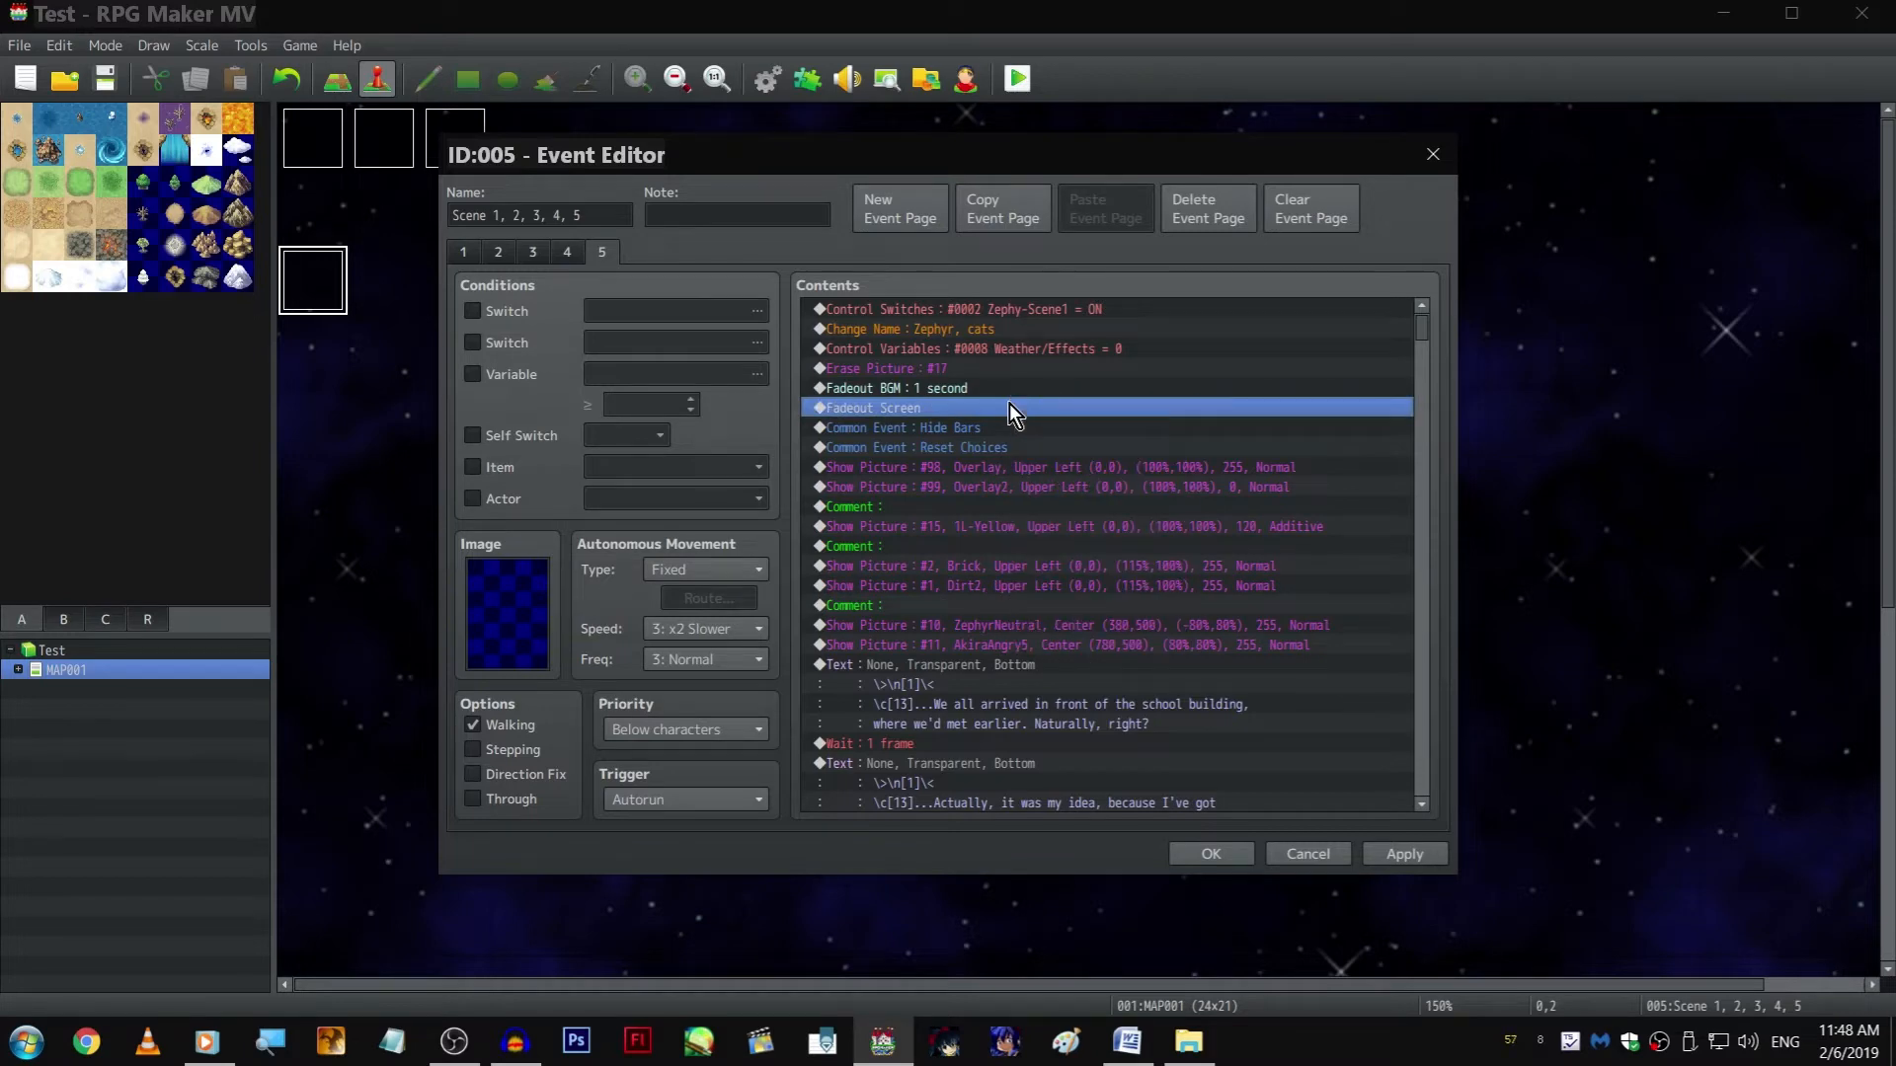
left_click(1052, 644, "shift")
key("ctrl+c")
key("End")
key("ctrl+v")
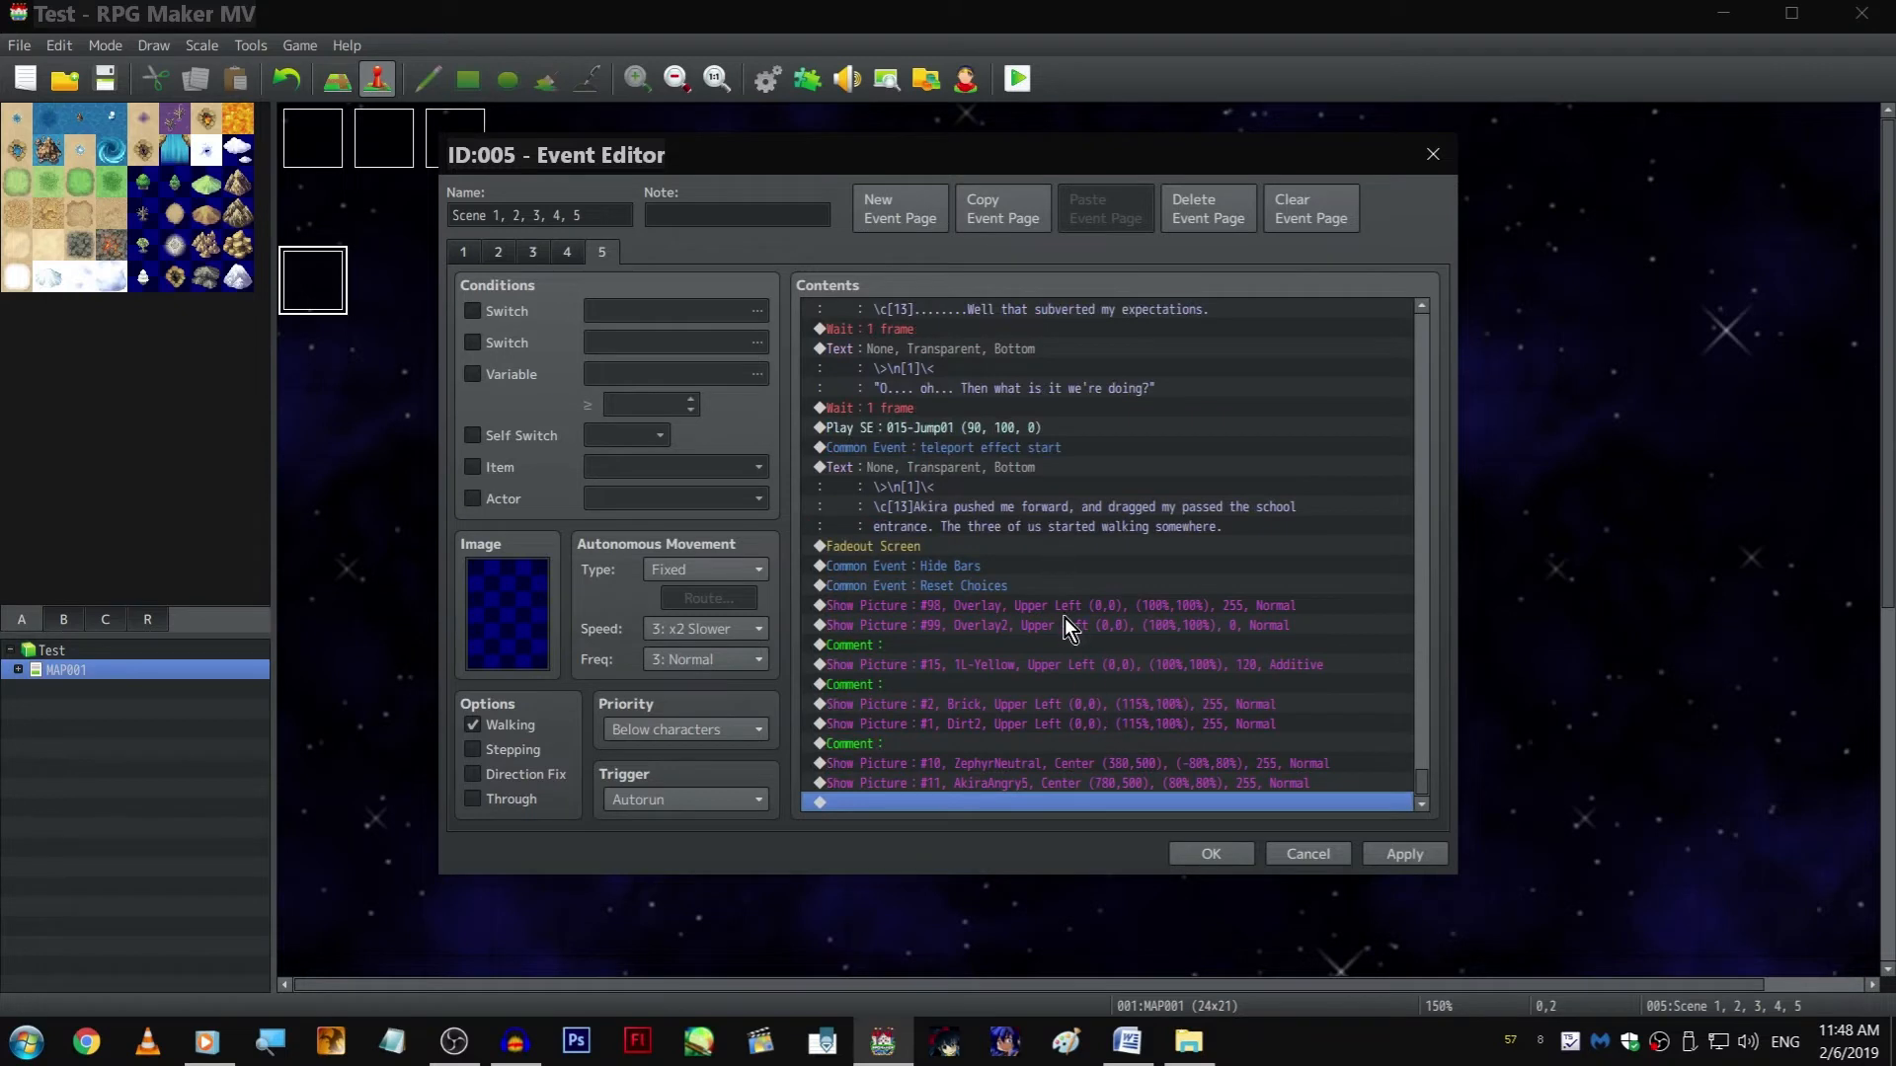
Change the copied additive picture #15 from 1L-Yellow to the 1-Lotslights image
double_click(1027, 667)
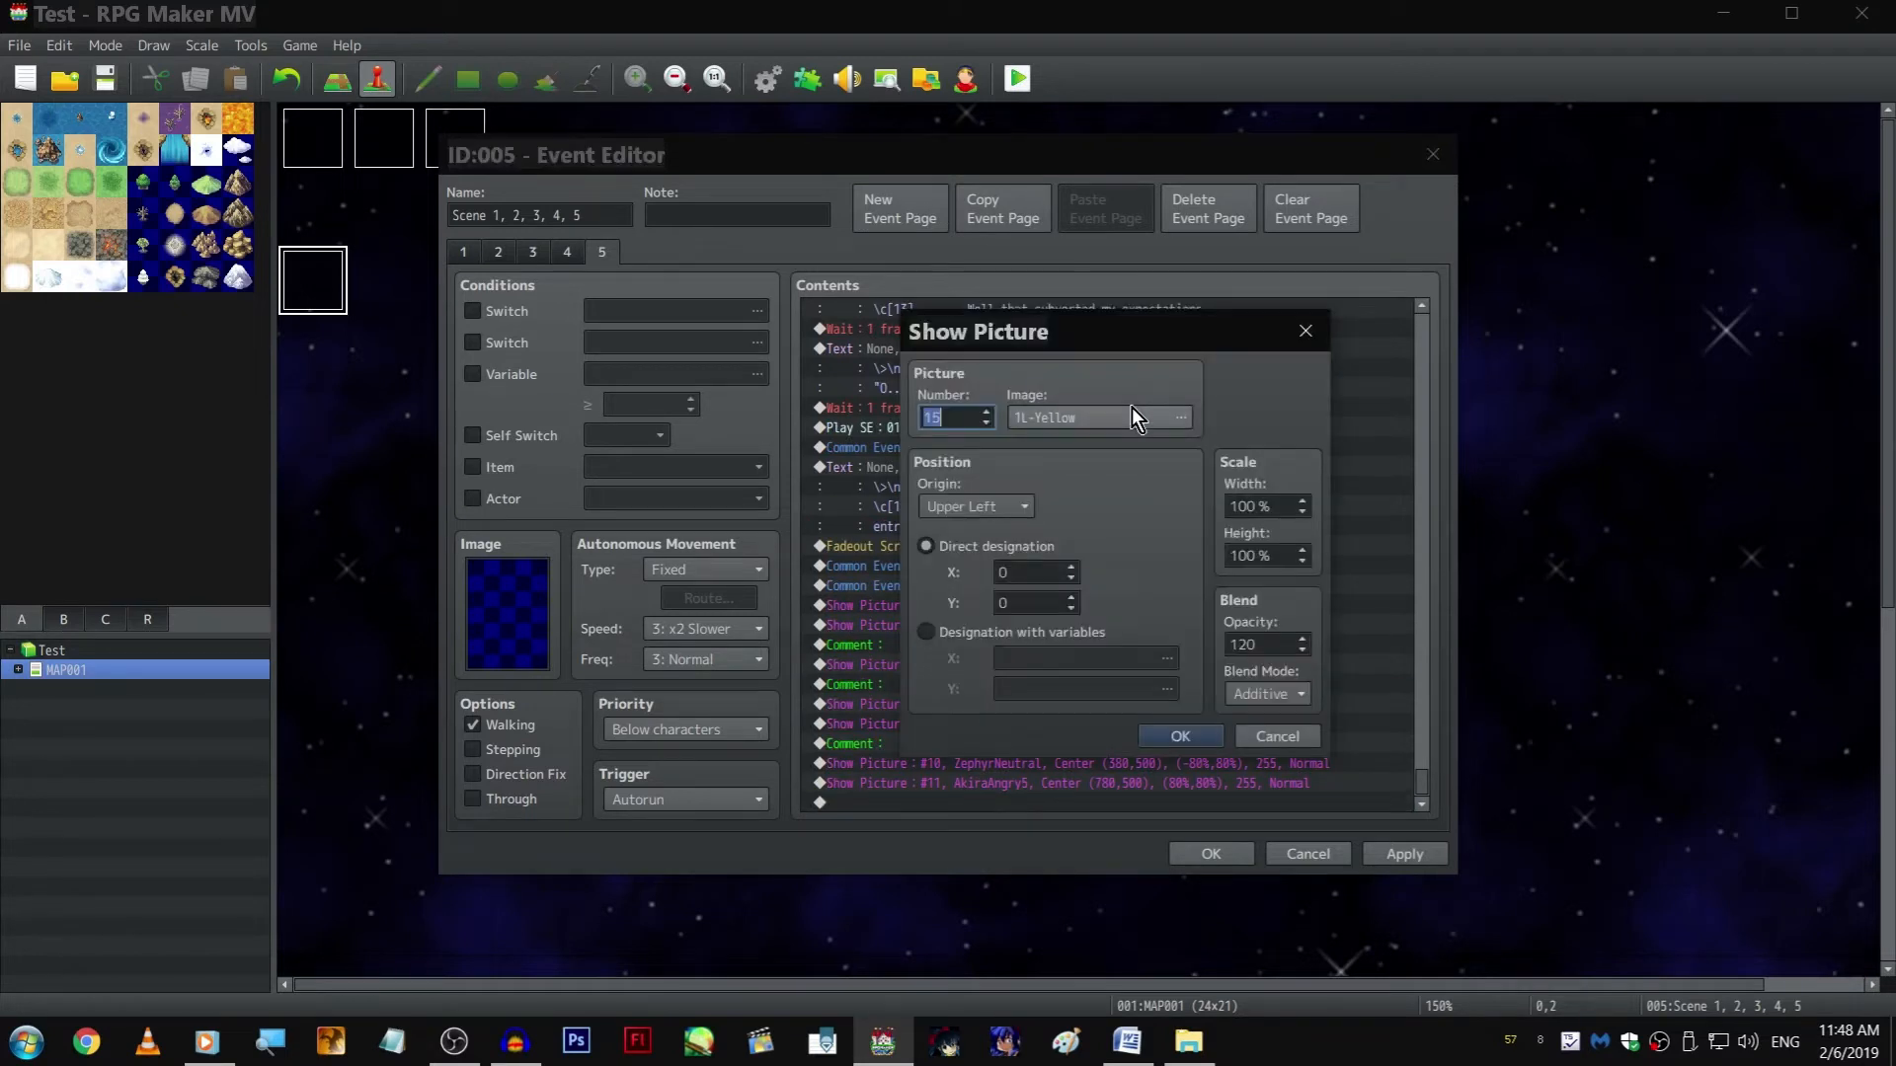
left_click(1126, 414)
key("Down")
key("Up")
key("Up")
left_click(863, 401)
left_click(854, 419)
scroll(855, 421, "up", 1)
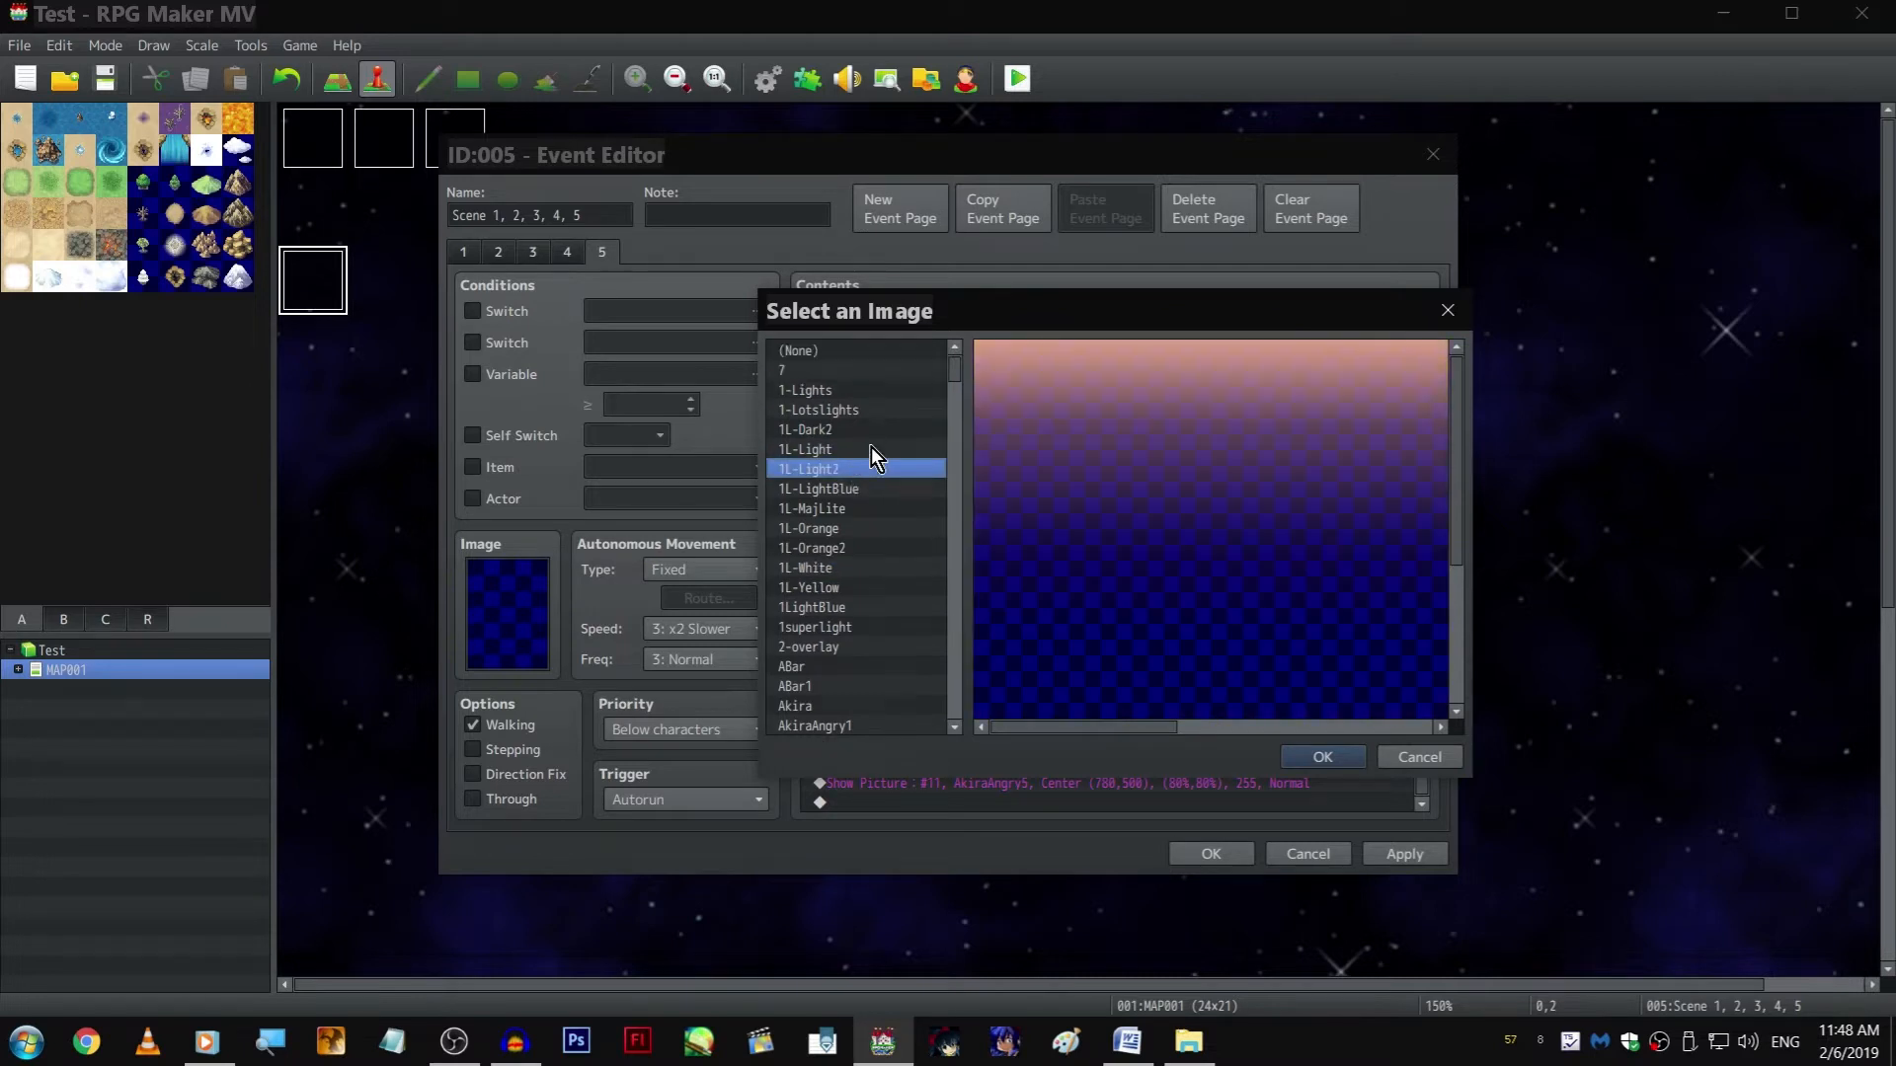
left_click(871, 431)
left_click(871, 413)
left_click(872, 393)
left_click(870, 408)
scroll(1258, 557, "down", 3)
left_click_drag(1124, 729, 1348, 702)
scroll(1191, 572, "up", 3)
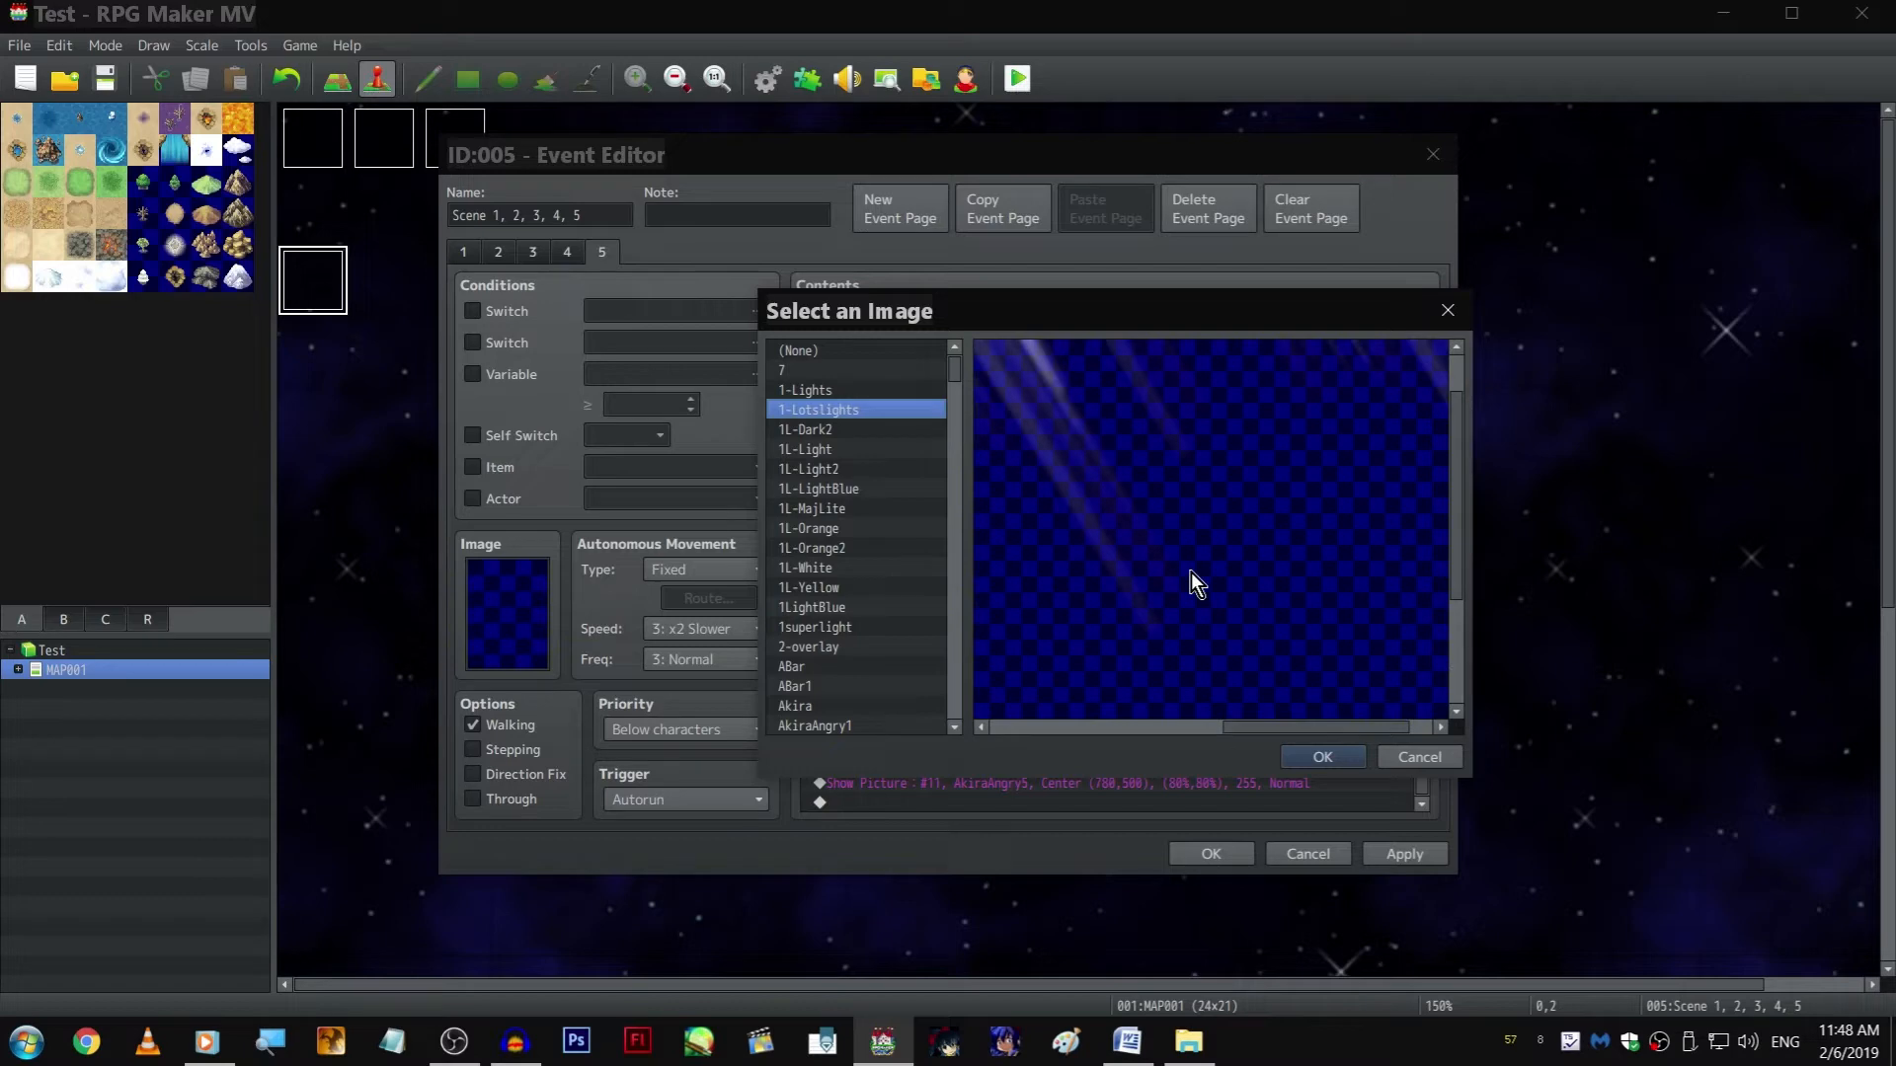
left_click(1402, 756)
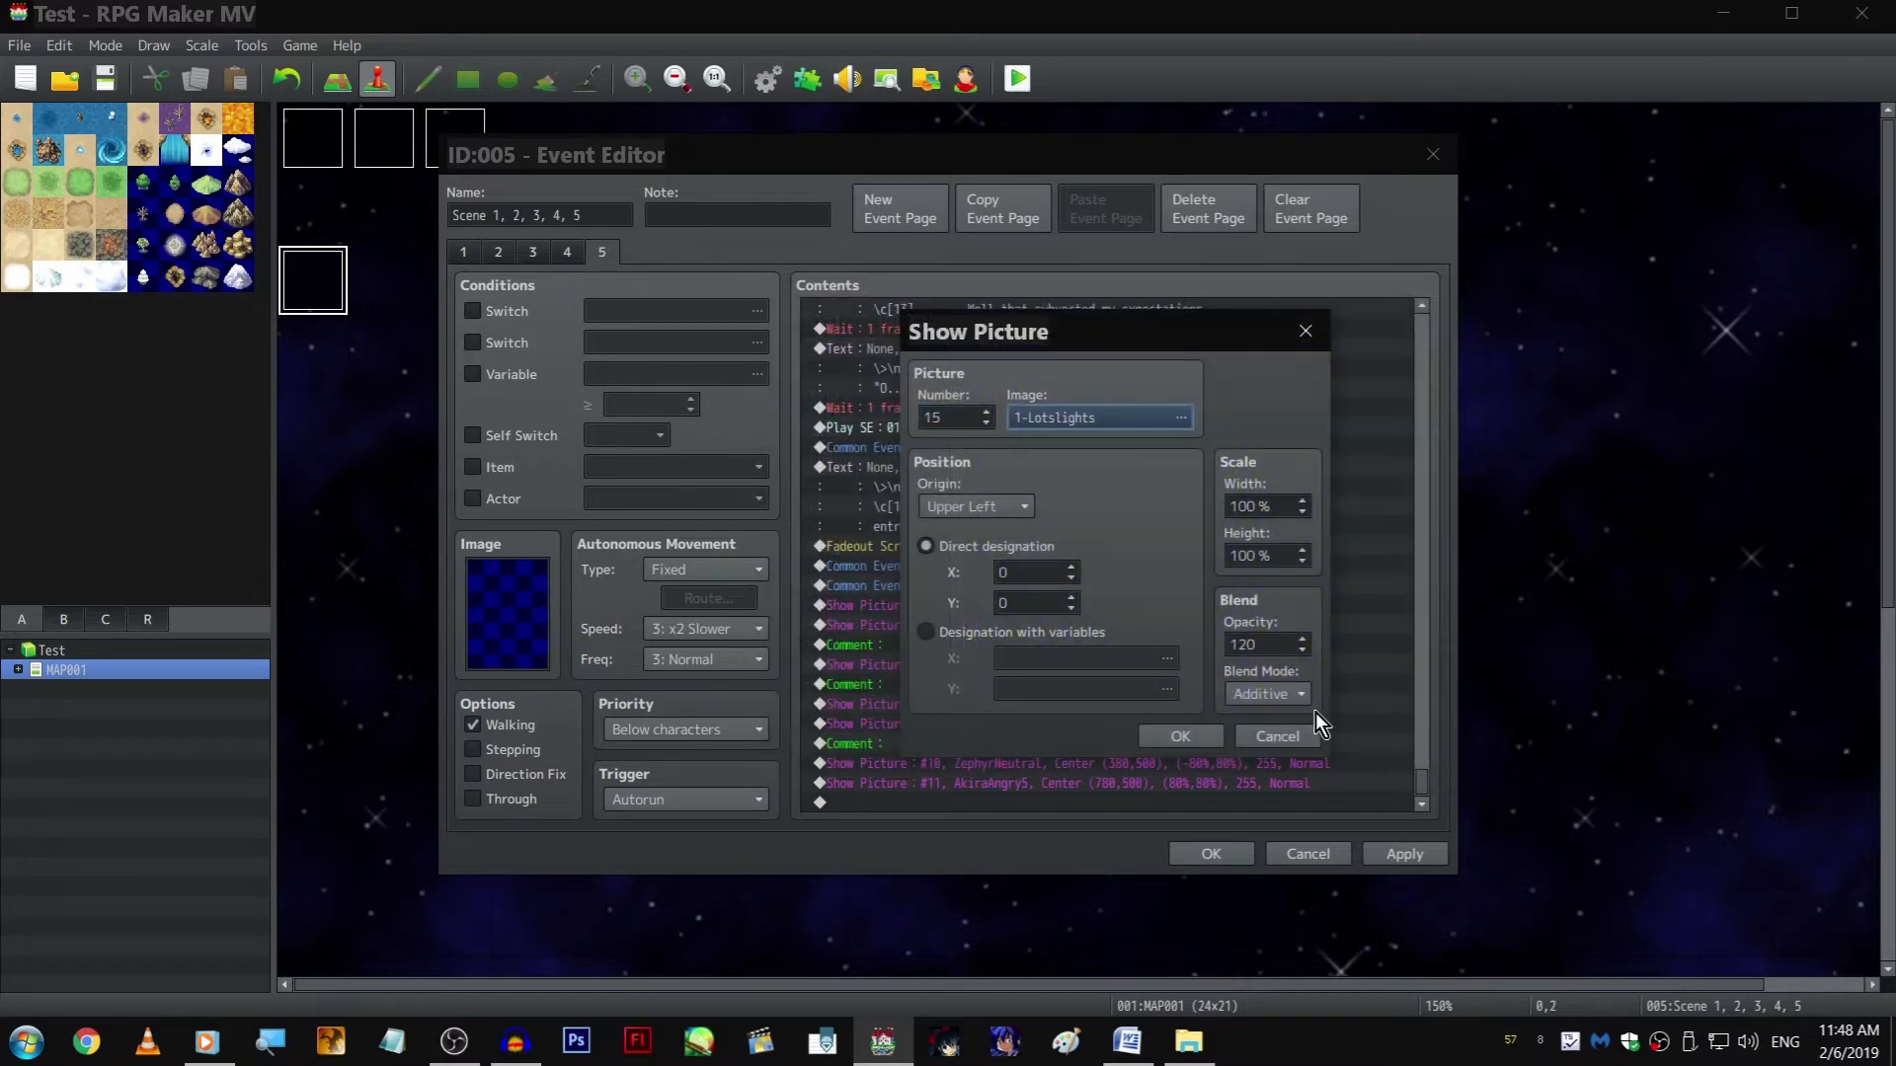
left_click(1283, 720)
Duplicate the 1-Lotslights picture command and set the copy's picture number to 17
key("ctrl+c")
key("ctrl+v")
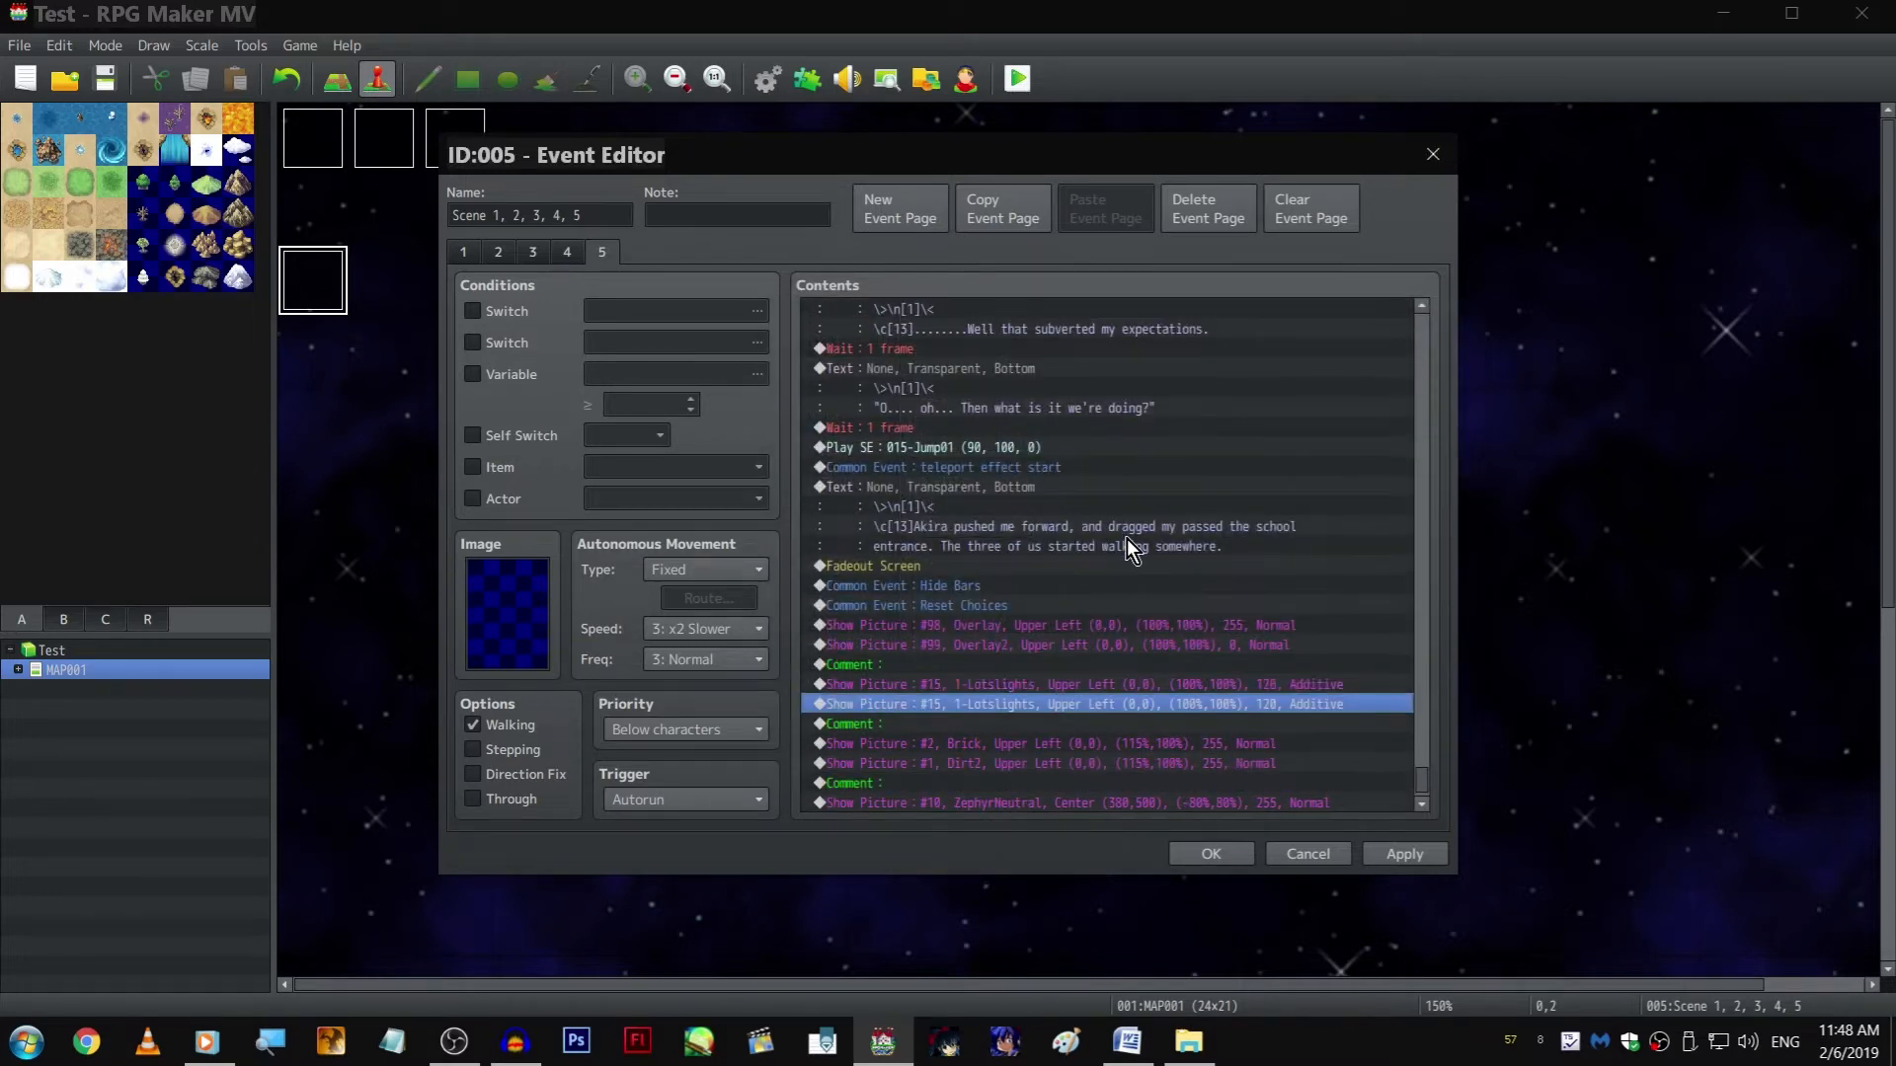
key("Return")
key("Up")
key("Up")
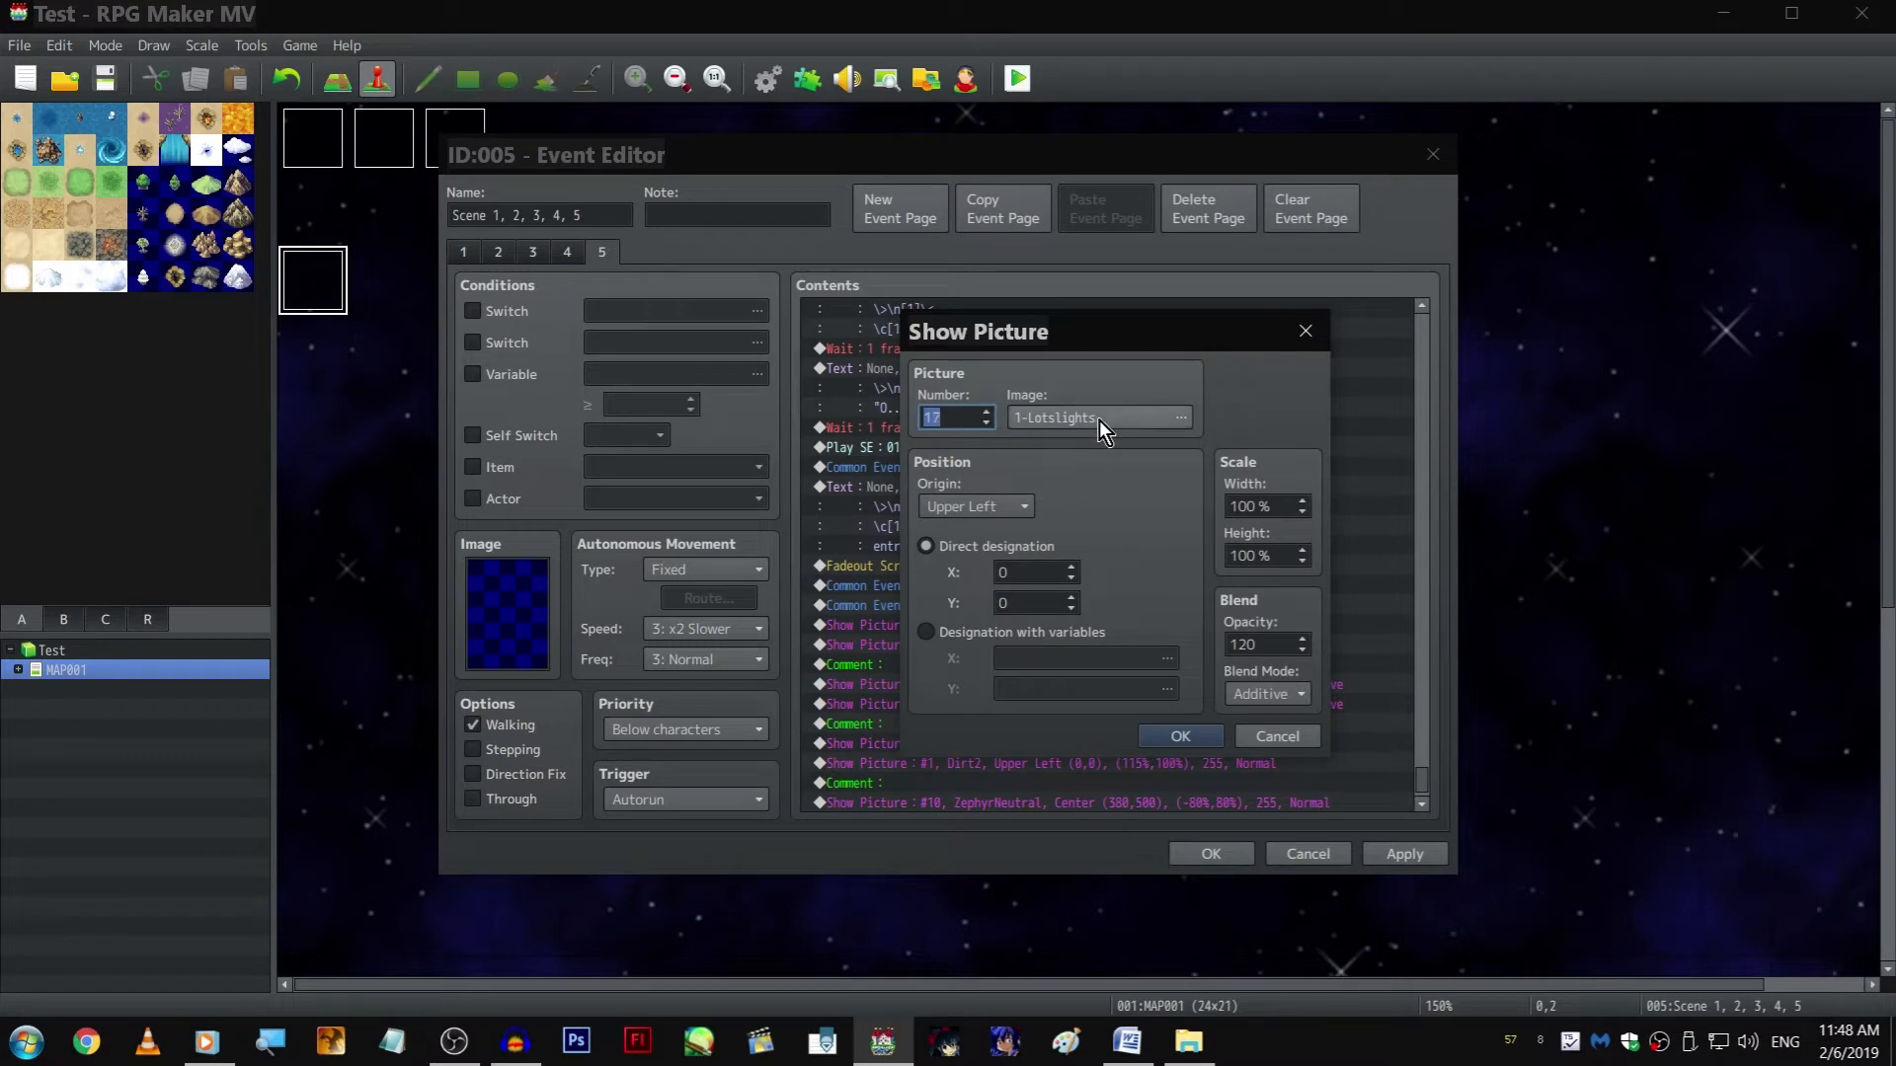
Set the image of the duplicated picture #17 to 1L-White
left_click(1099, 419)
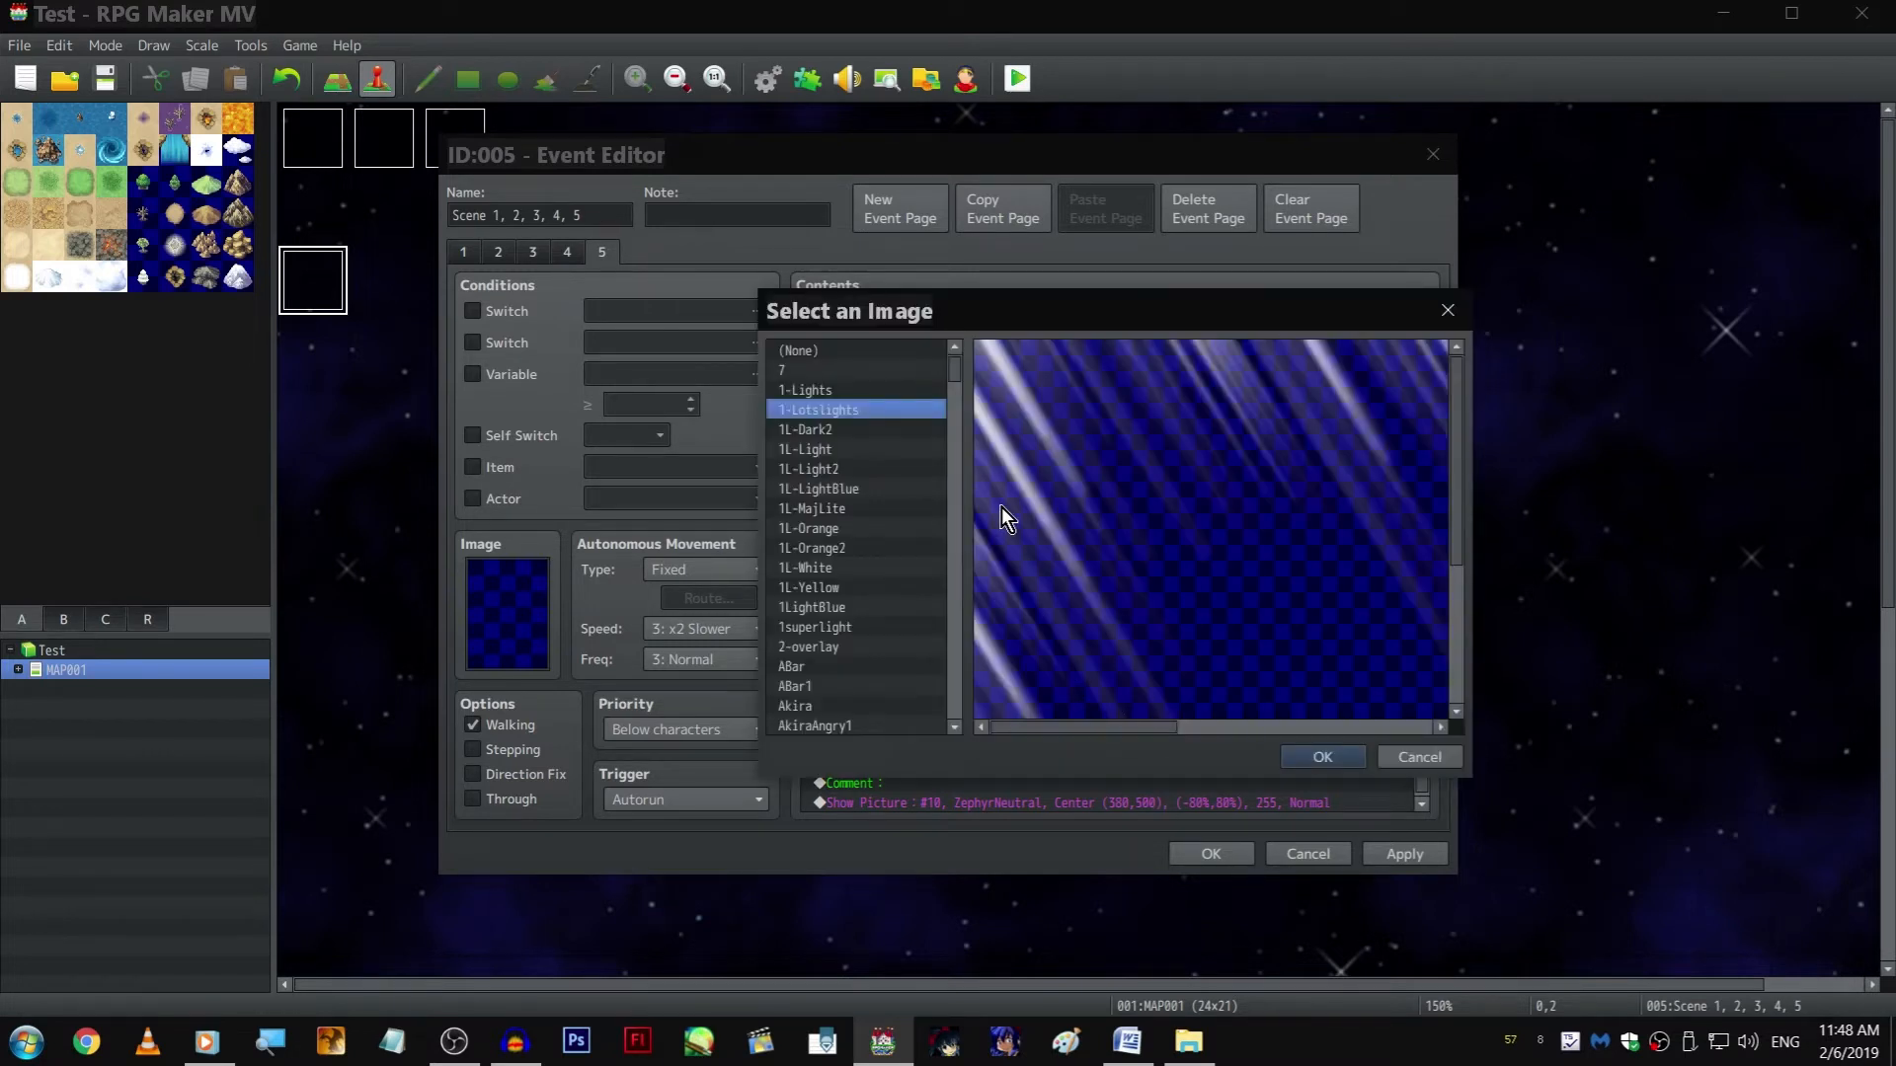
key("Down")
key("Down")
key("Down")
key("Down")
key("Down")
key("Down")
key("Down")
key("Down")
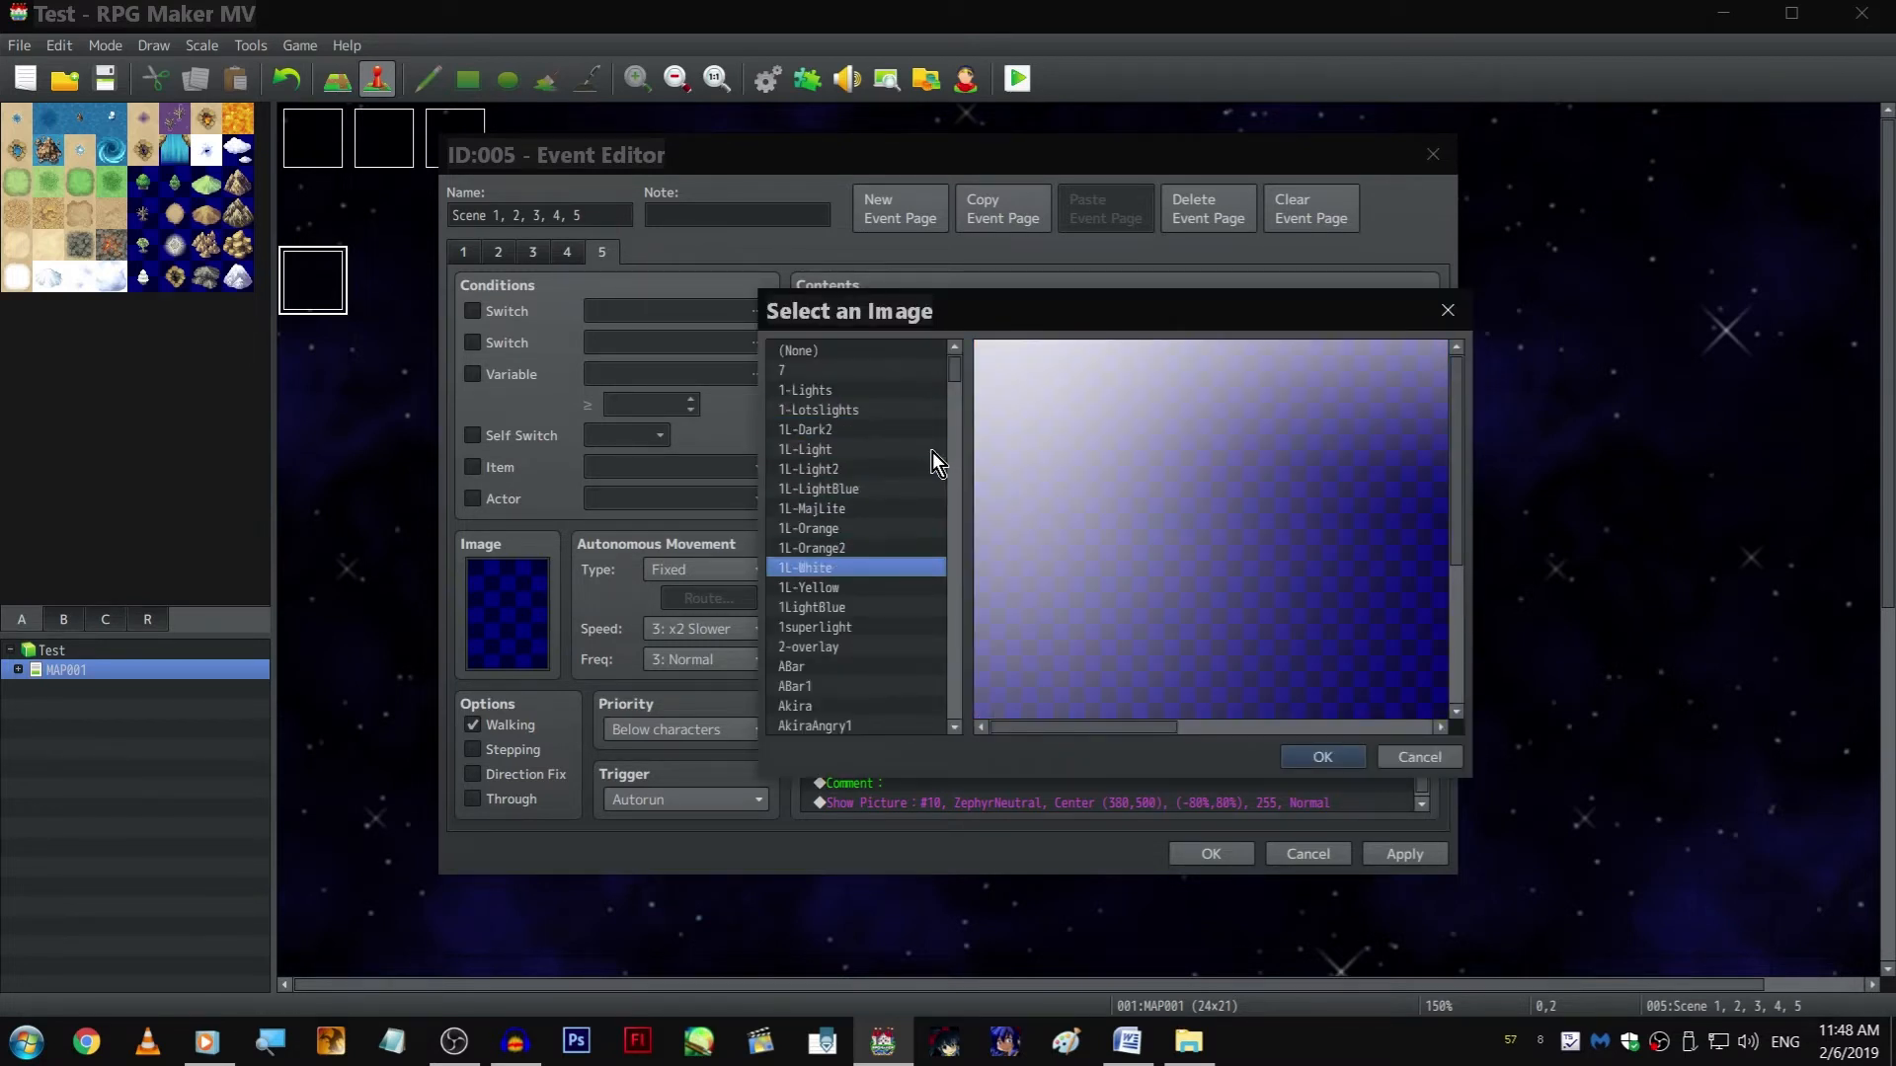
key("Down")
key("Up")
key("Return")
key("Return")
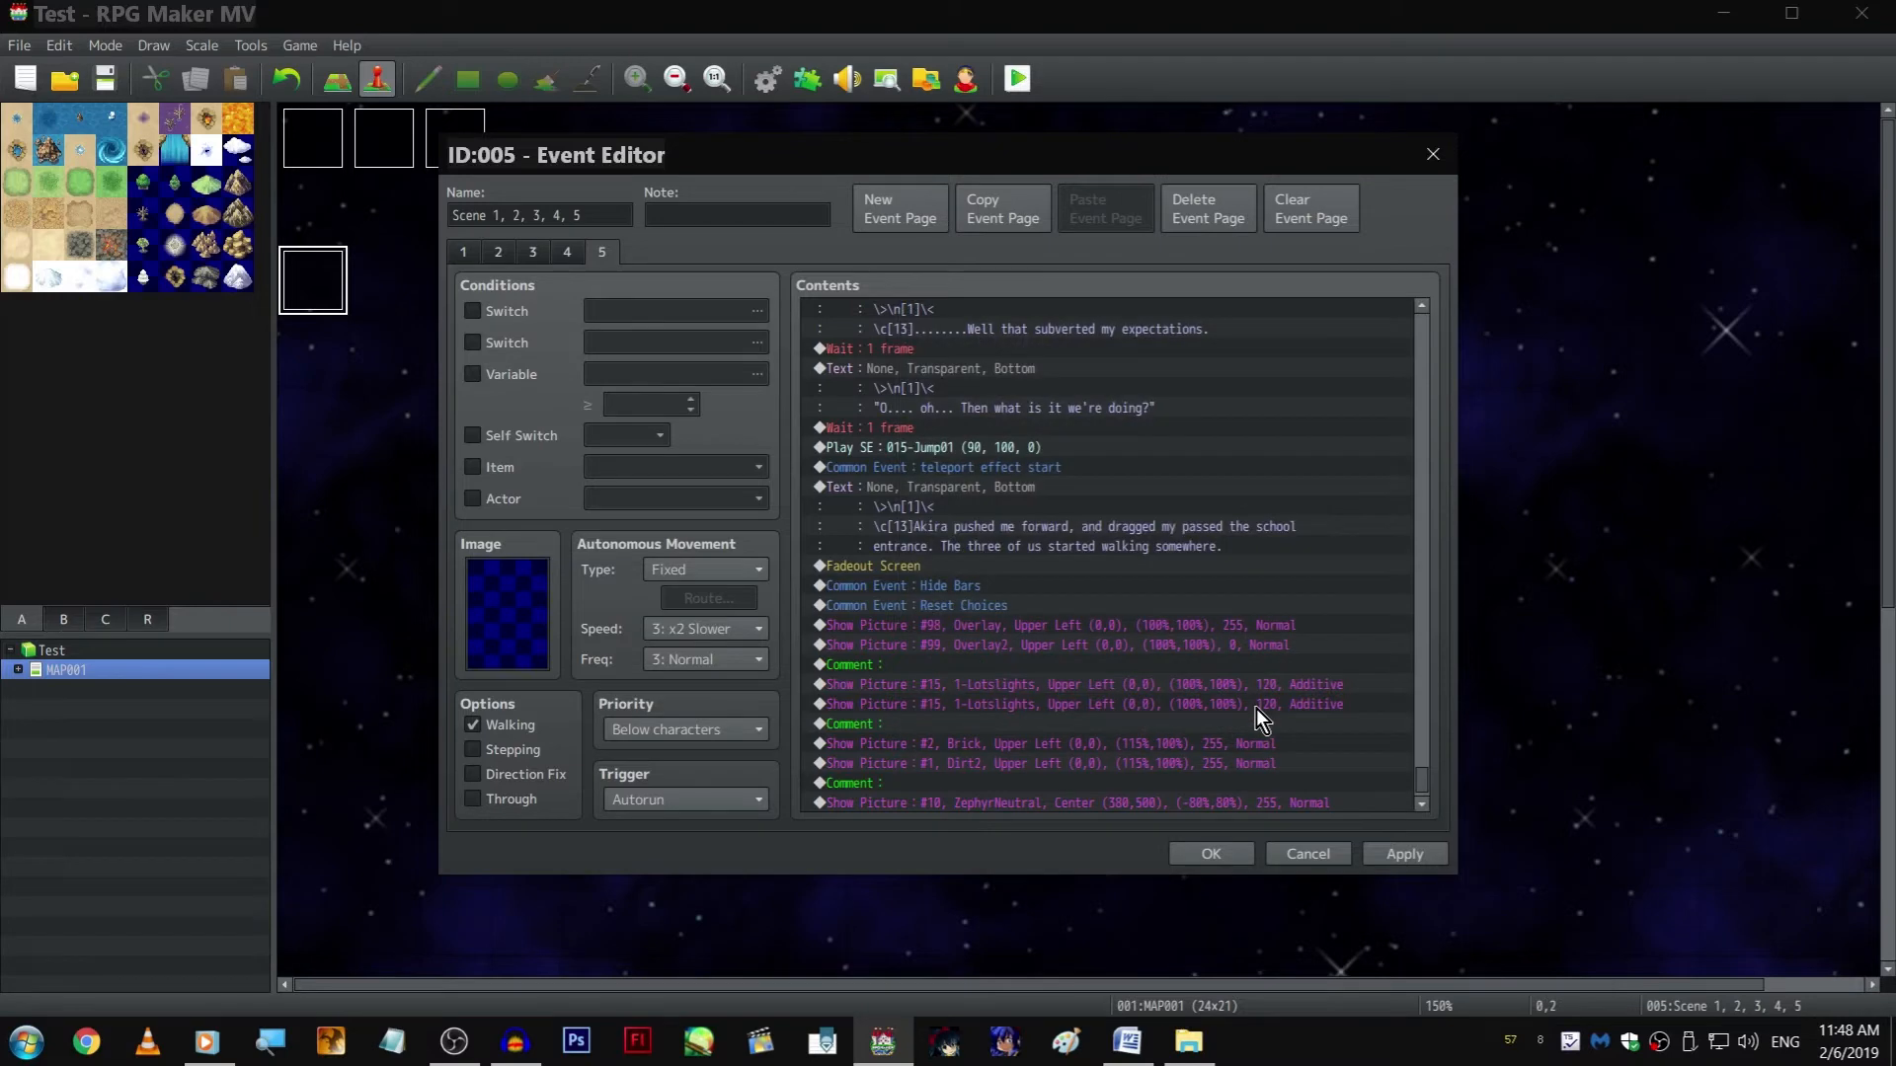
Set the image of the copied Brick picture #2 to None
scroll(1171, 730, "down", 2)
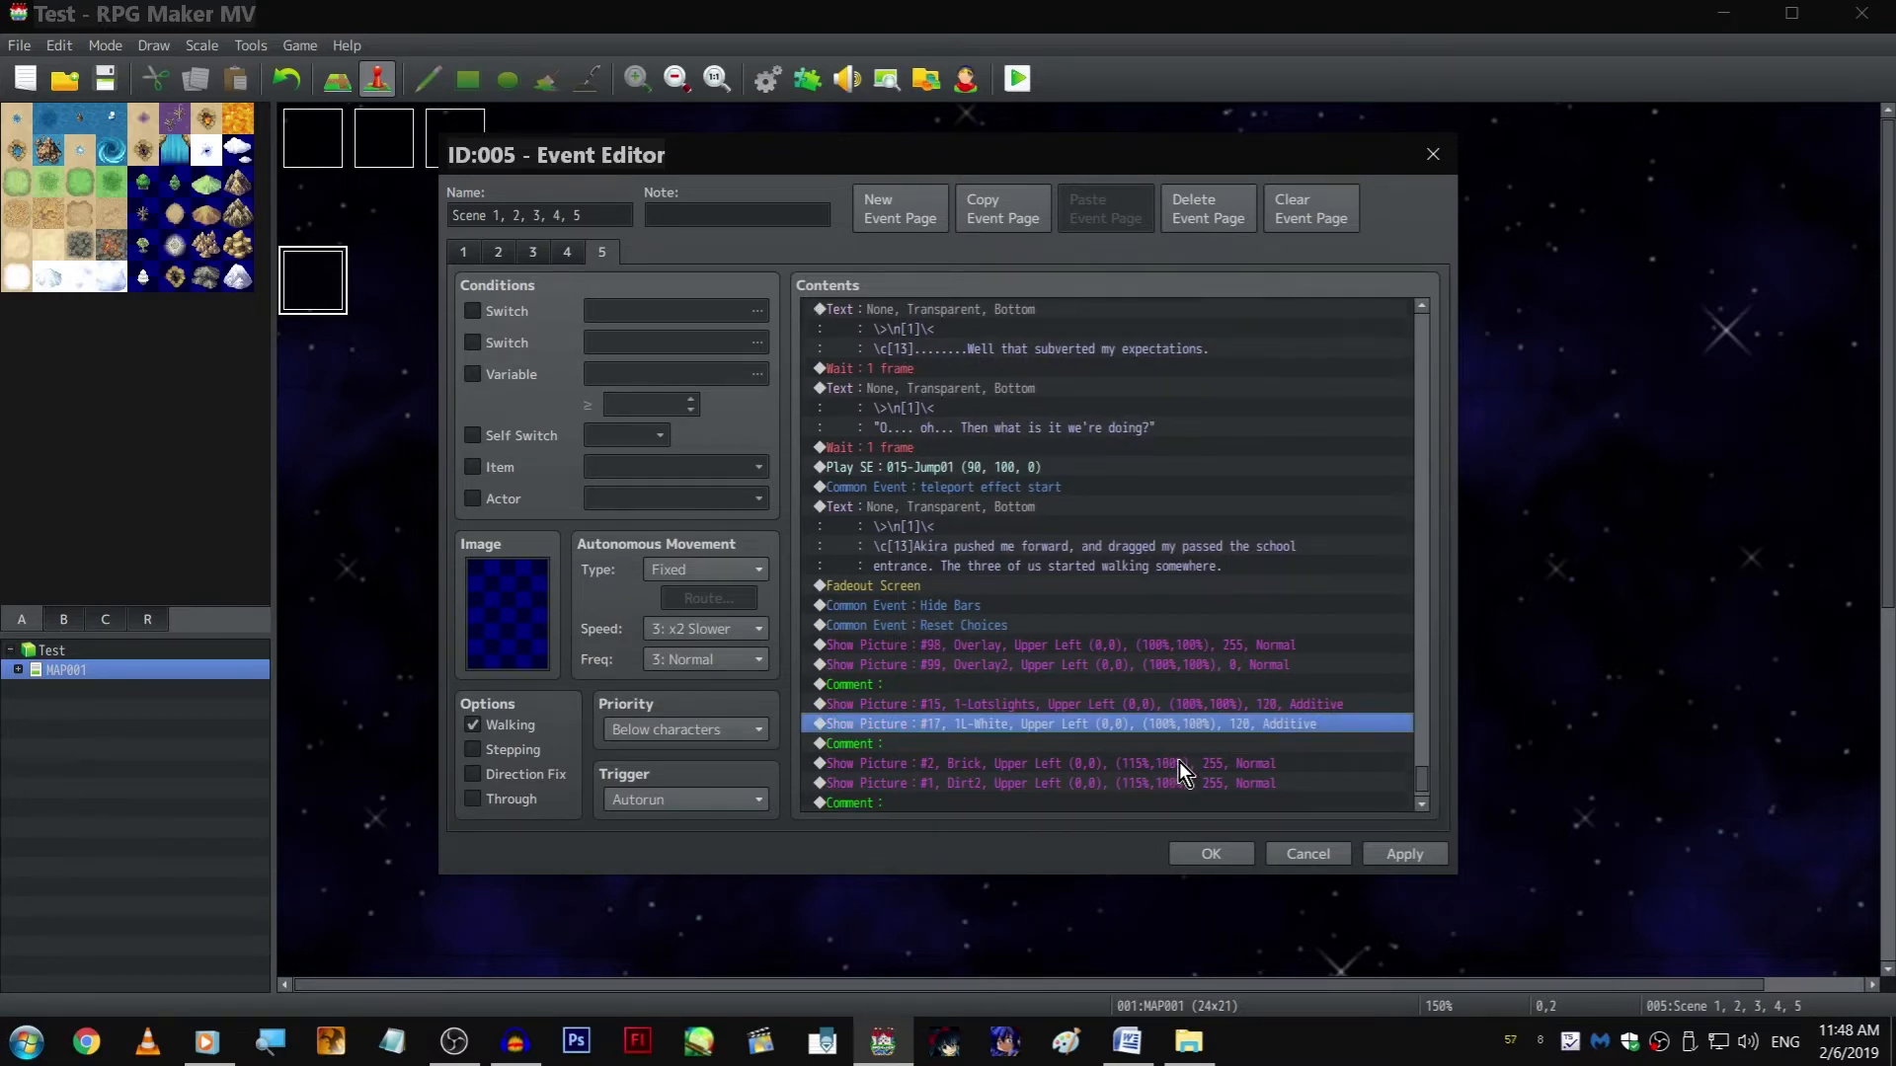
left_click(1062, 707)
double_click(1062, 709)
left_click(1142, 411)
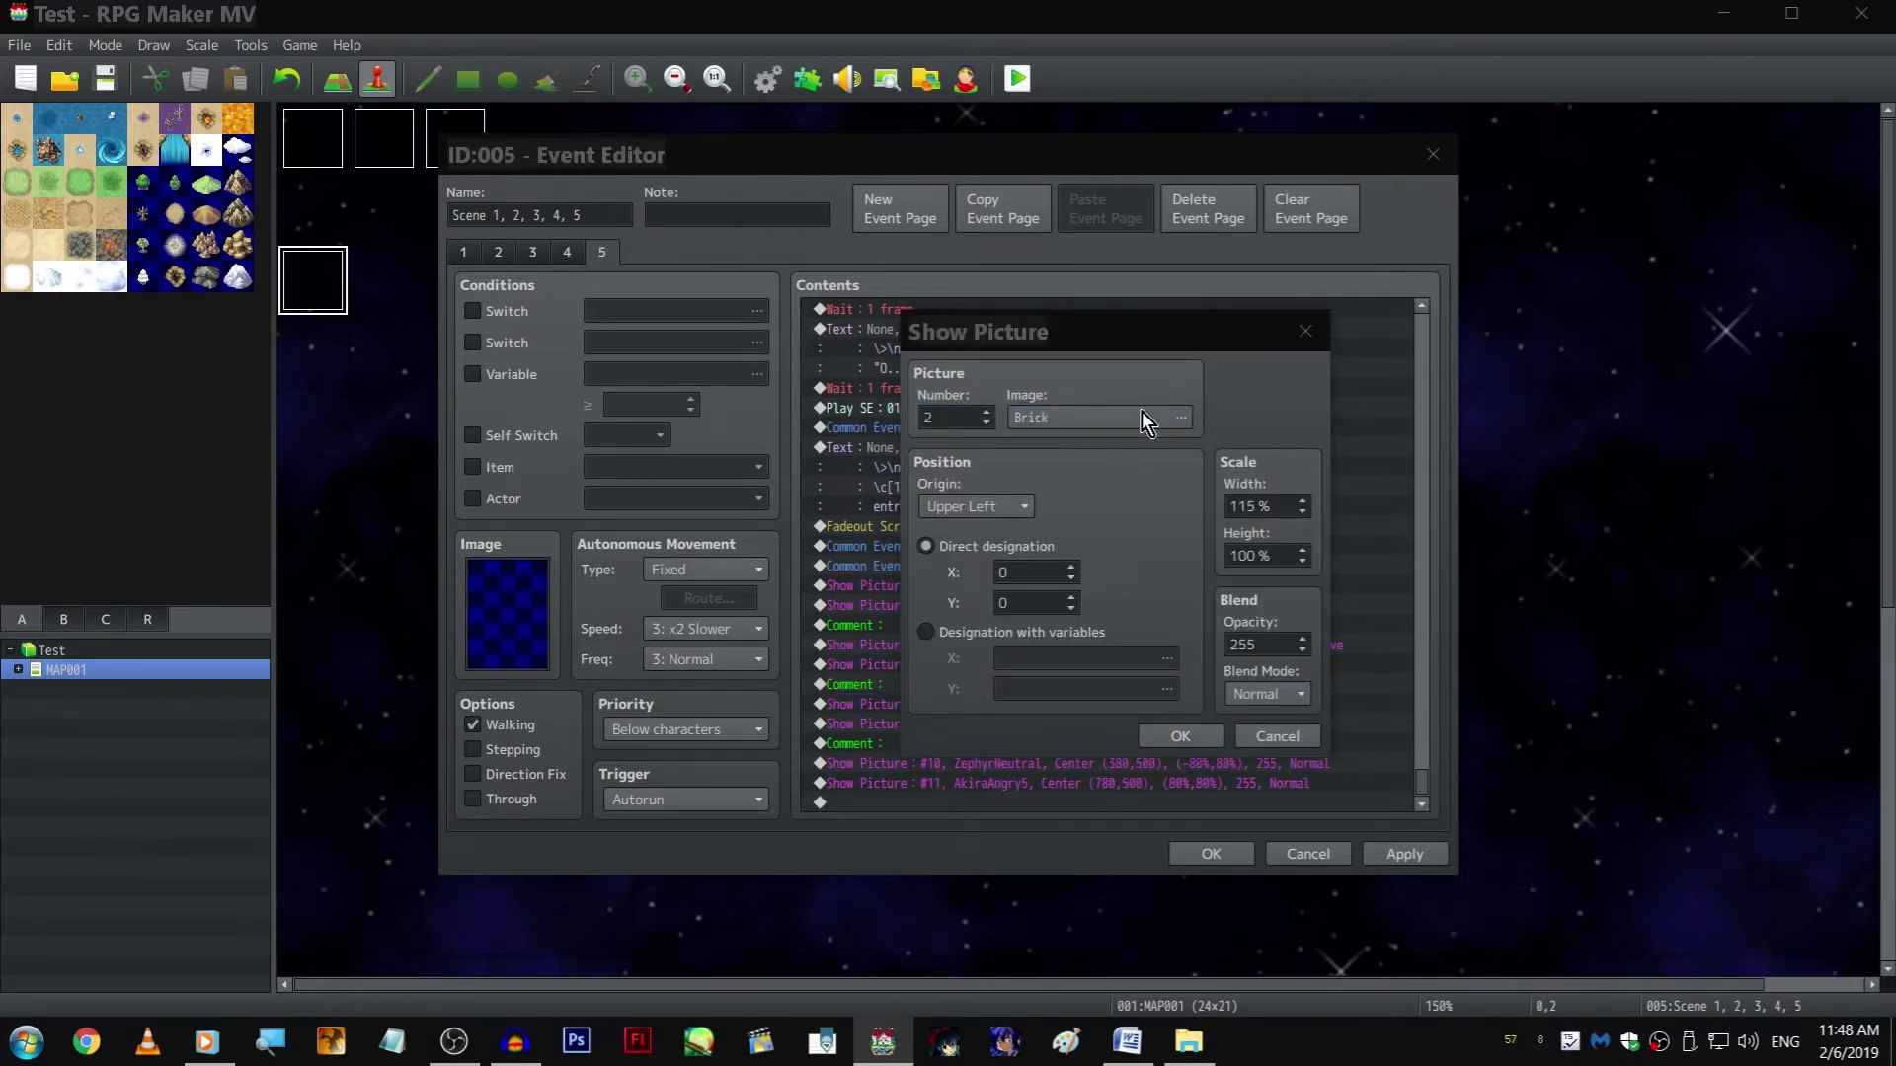
key("Home")
key("Return")
Set the image of the copied Dirt2 picture #1 to None
key("Return")
key("Return")
left_click(1182, 735)
key("Return")
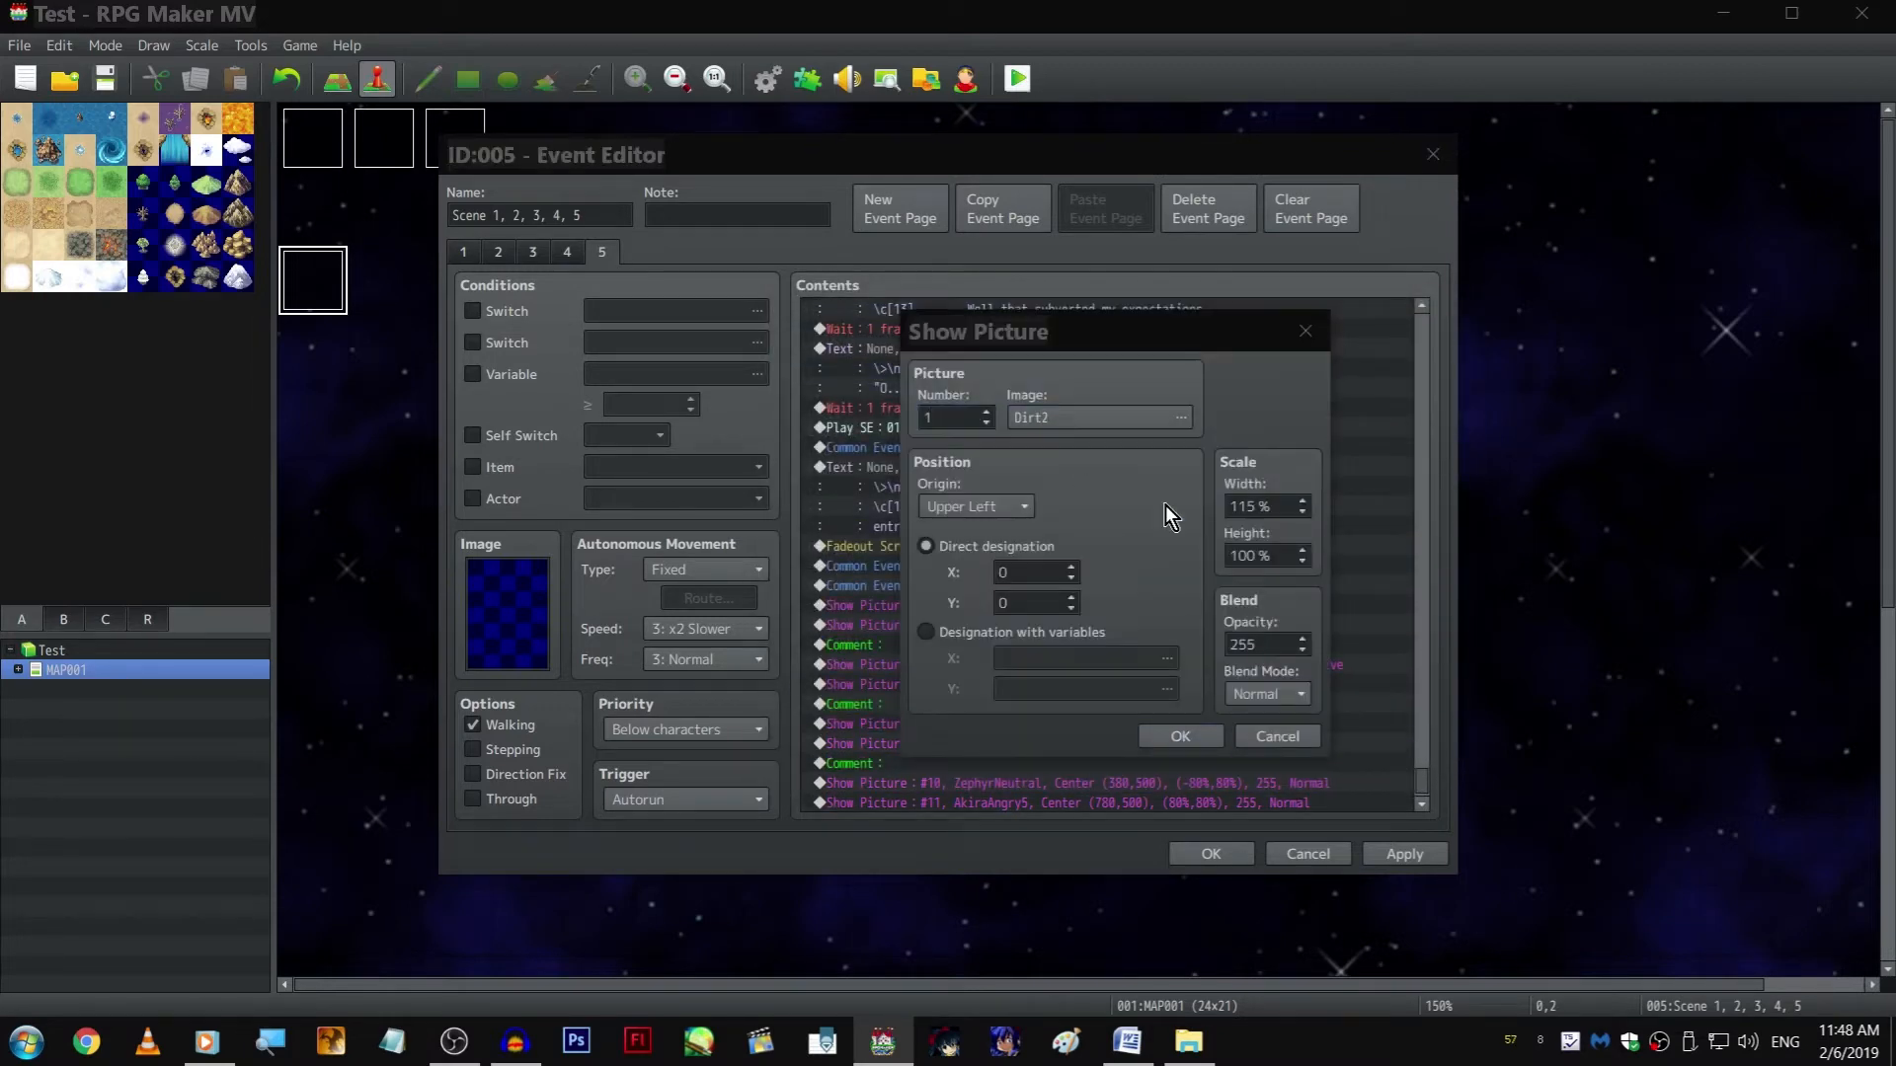
left_click(1145, 417)
key("Home")
key("Return")
key("Return")
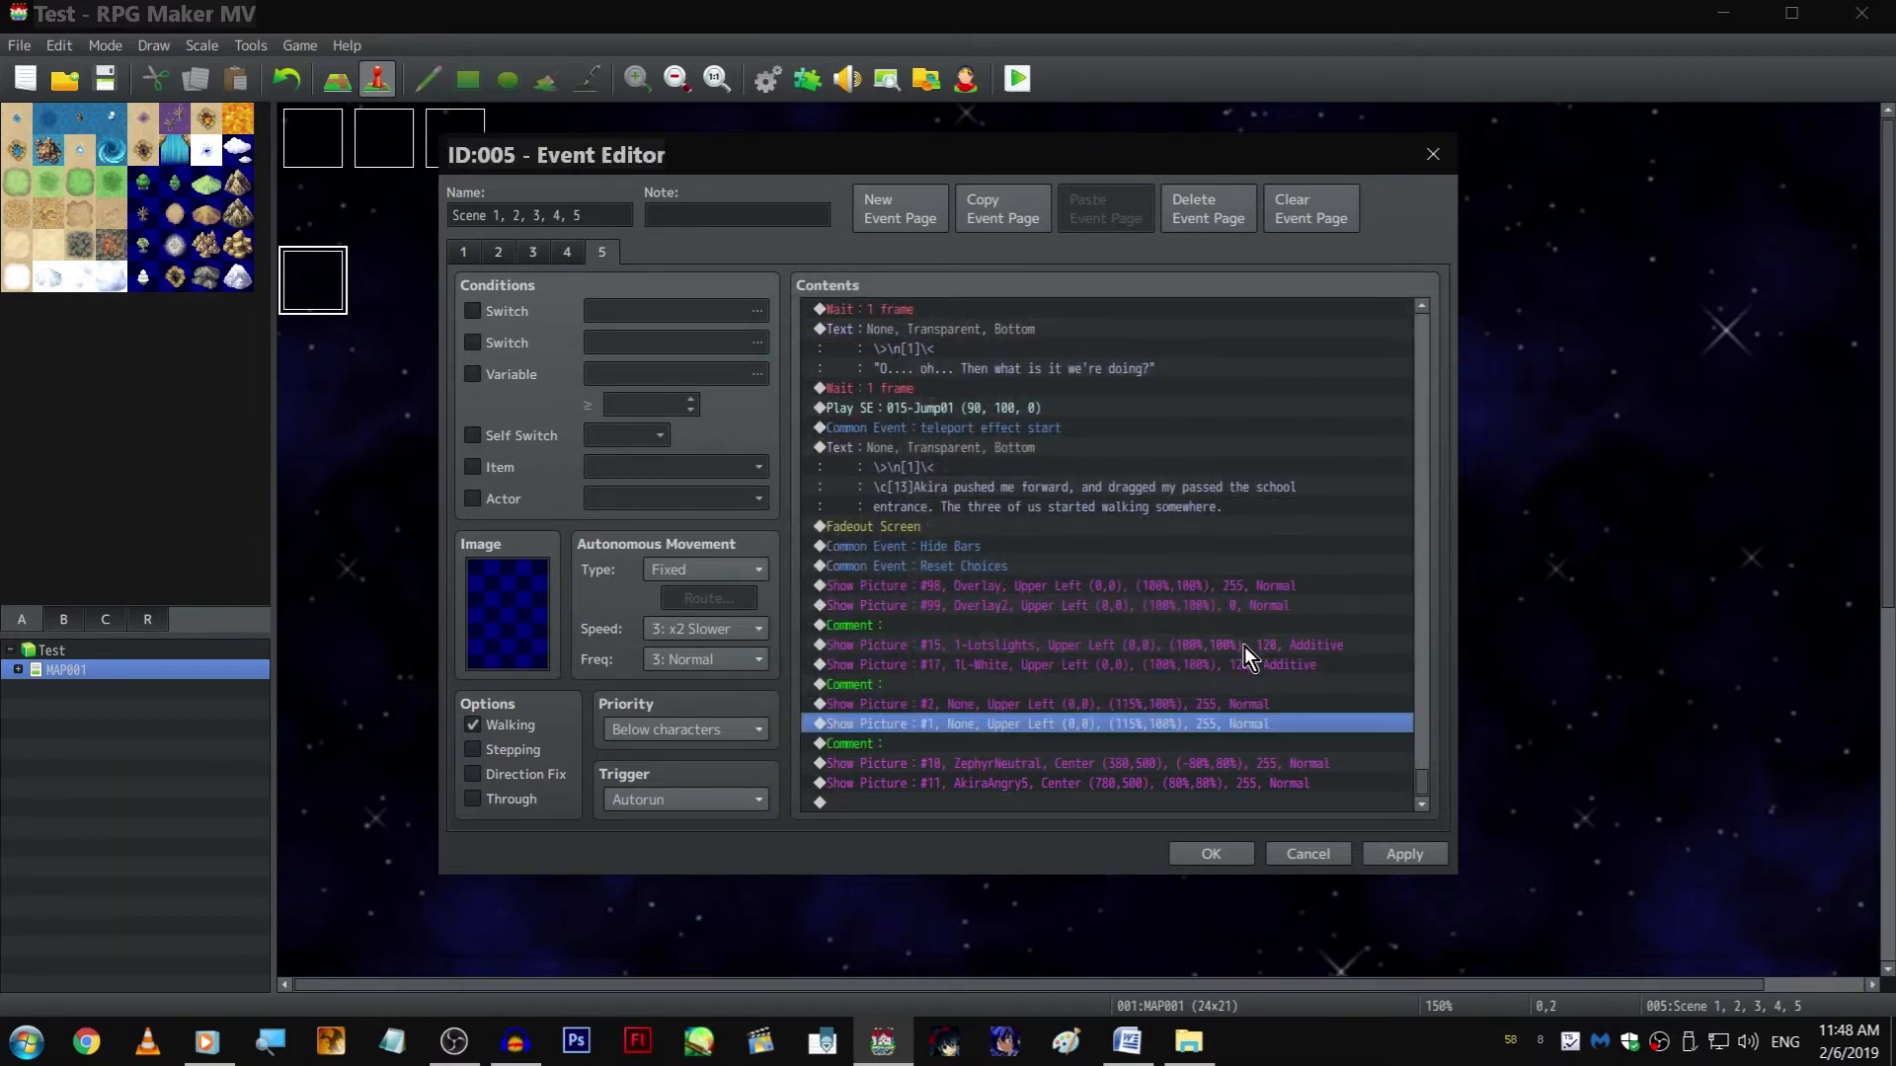
left_click(946, 767)
left_click(940, 803)
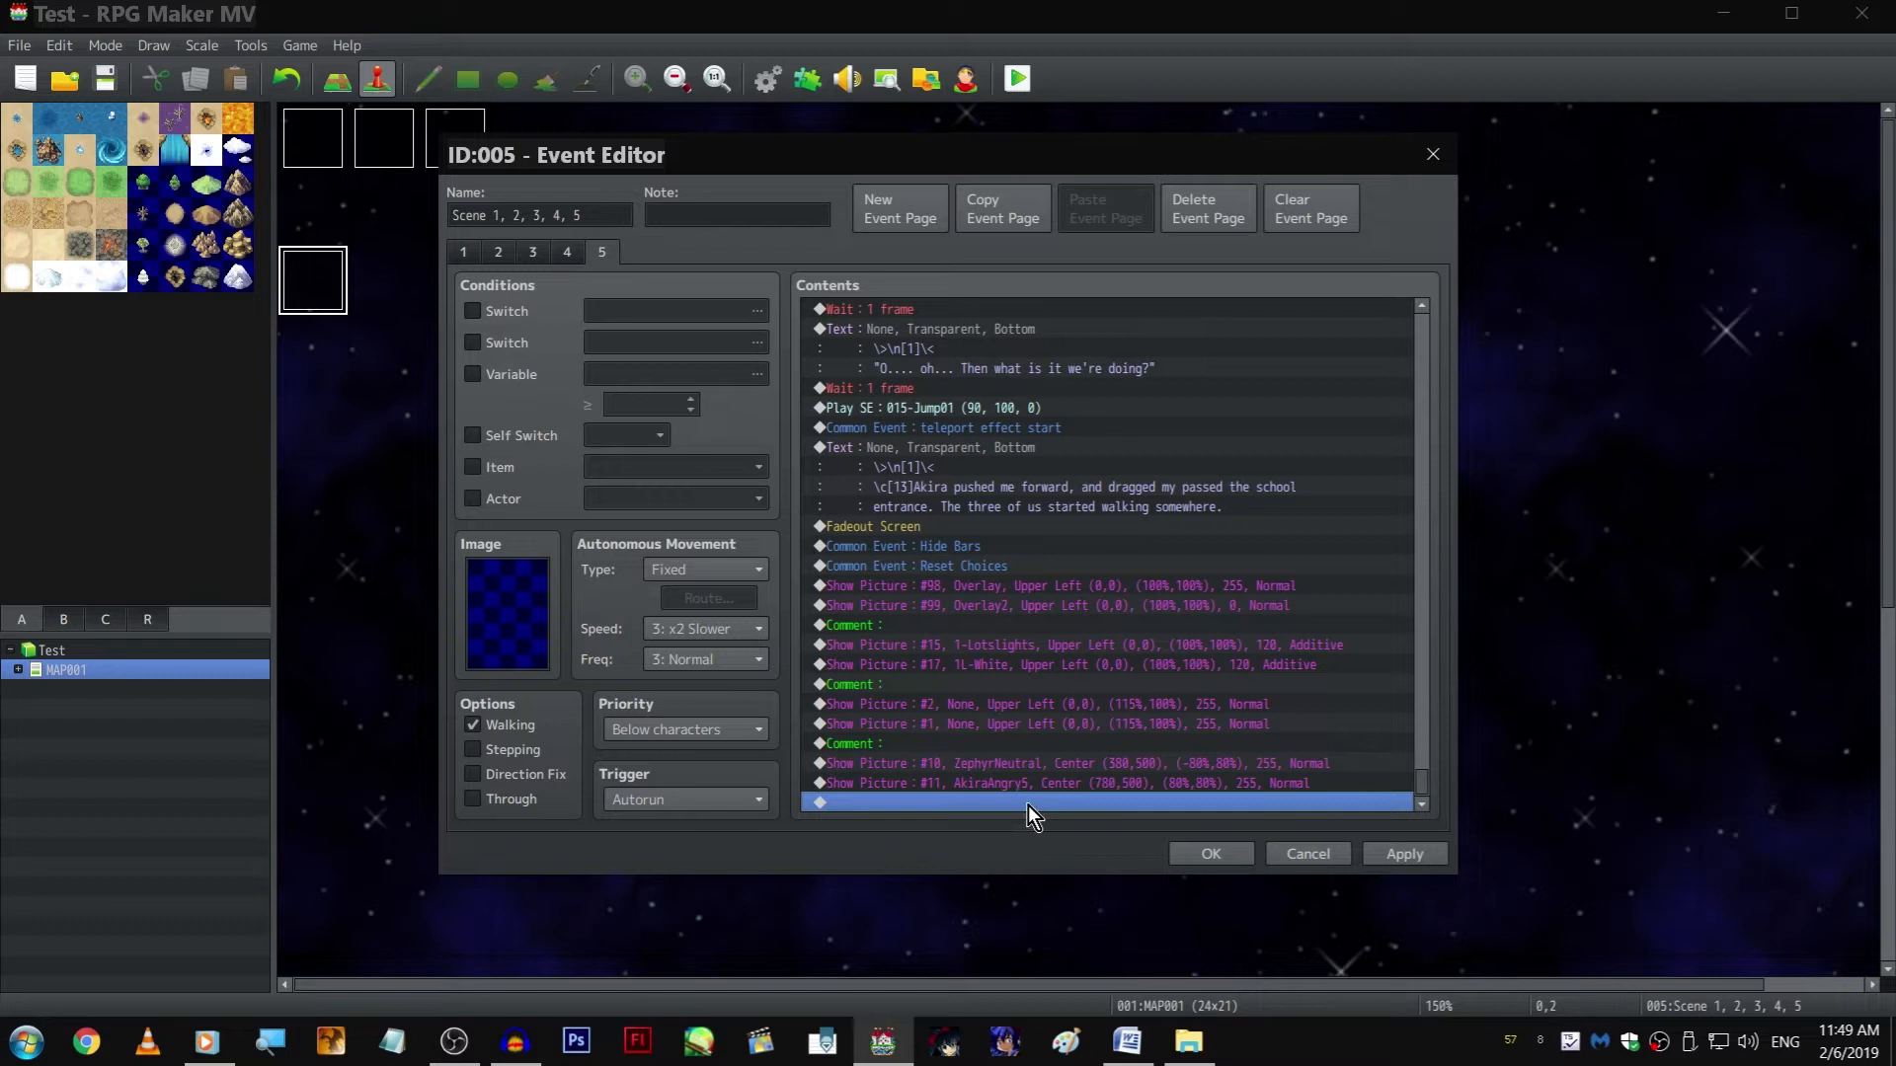
double_click(918, 800)
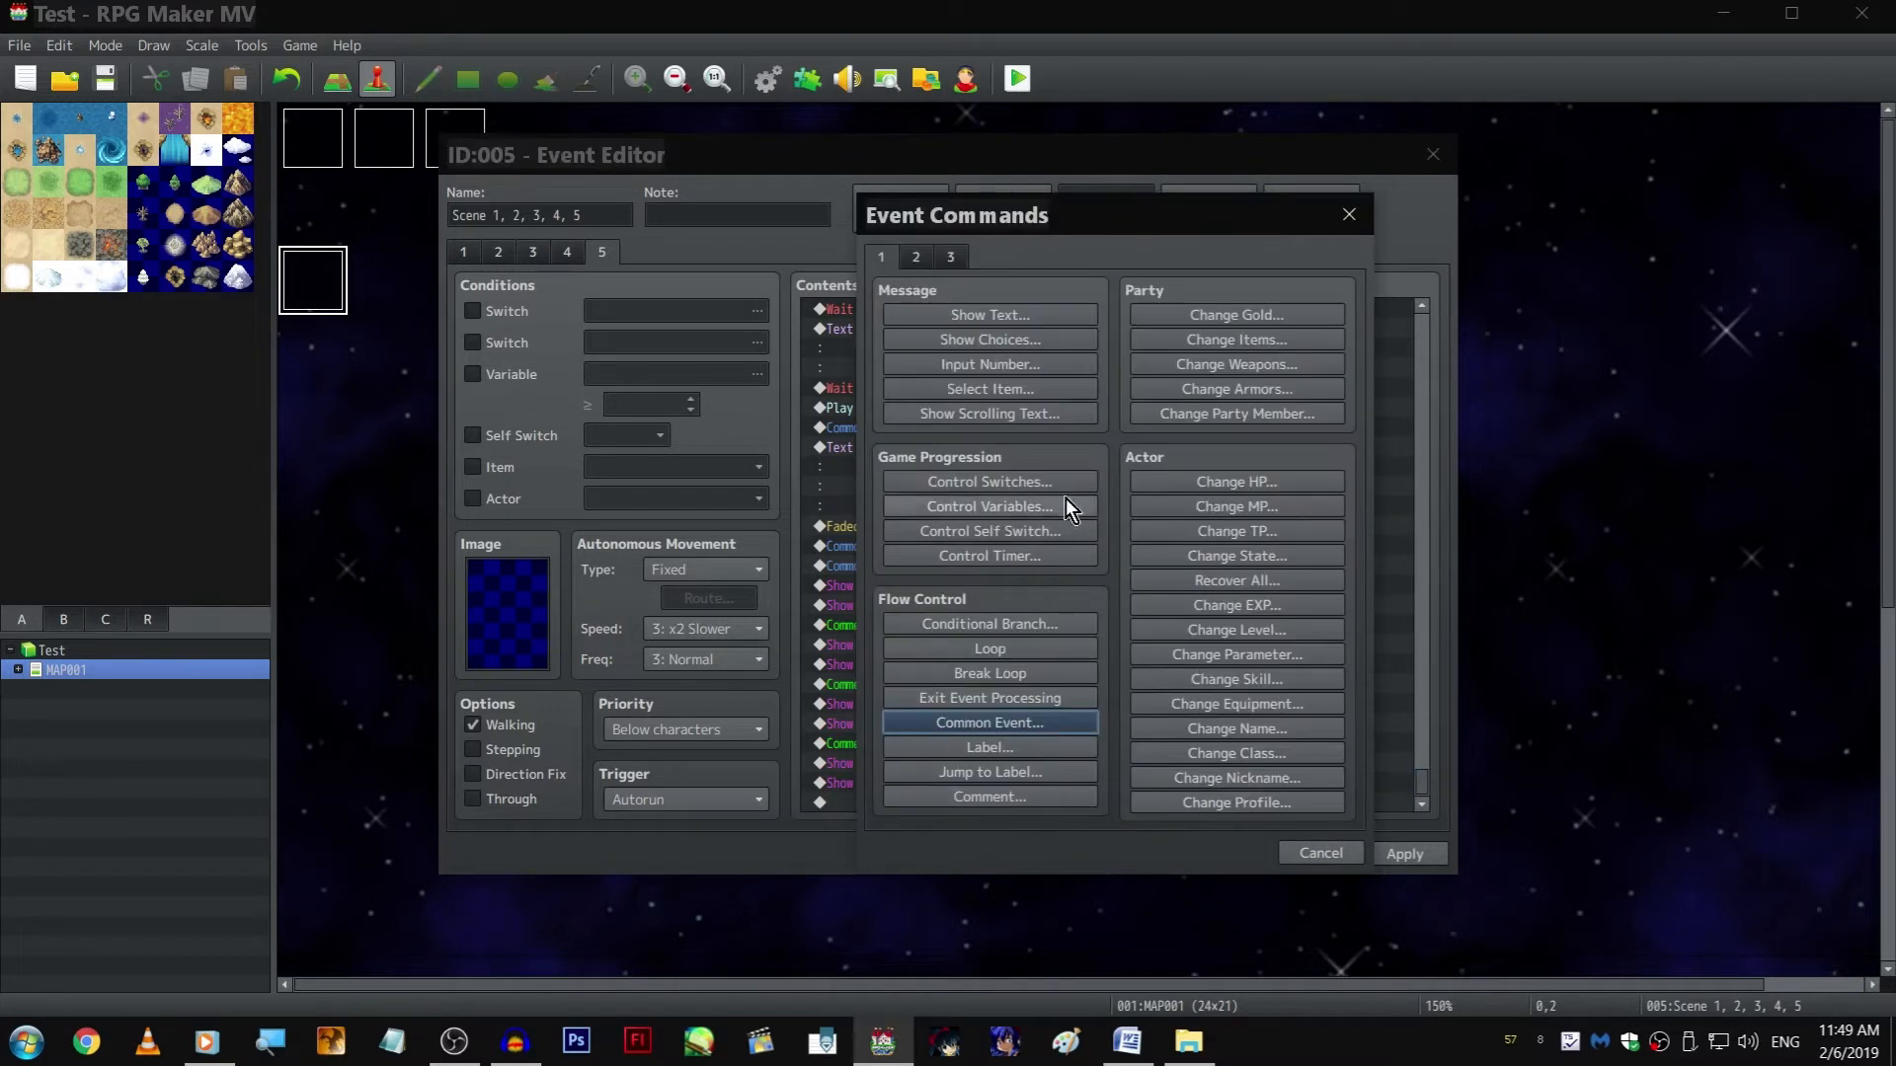
left_click(1329, 851)
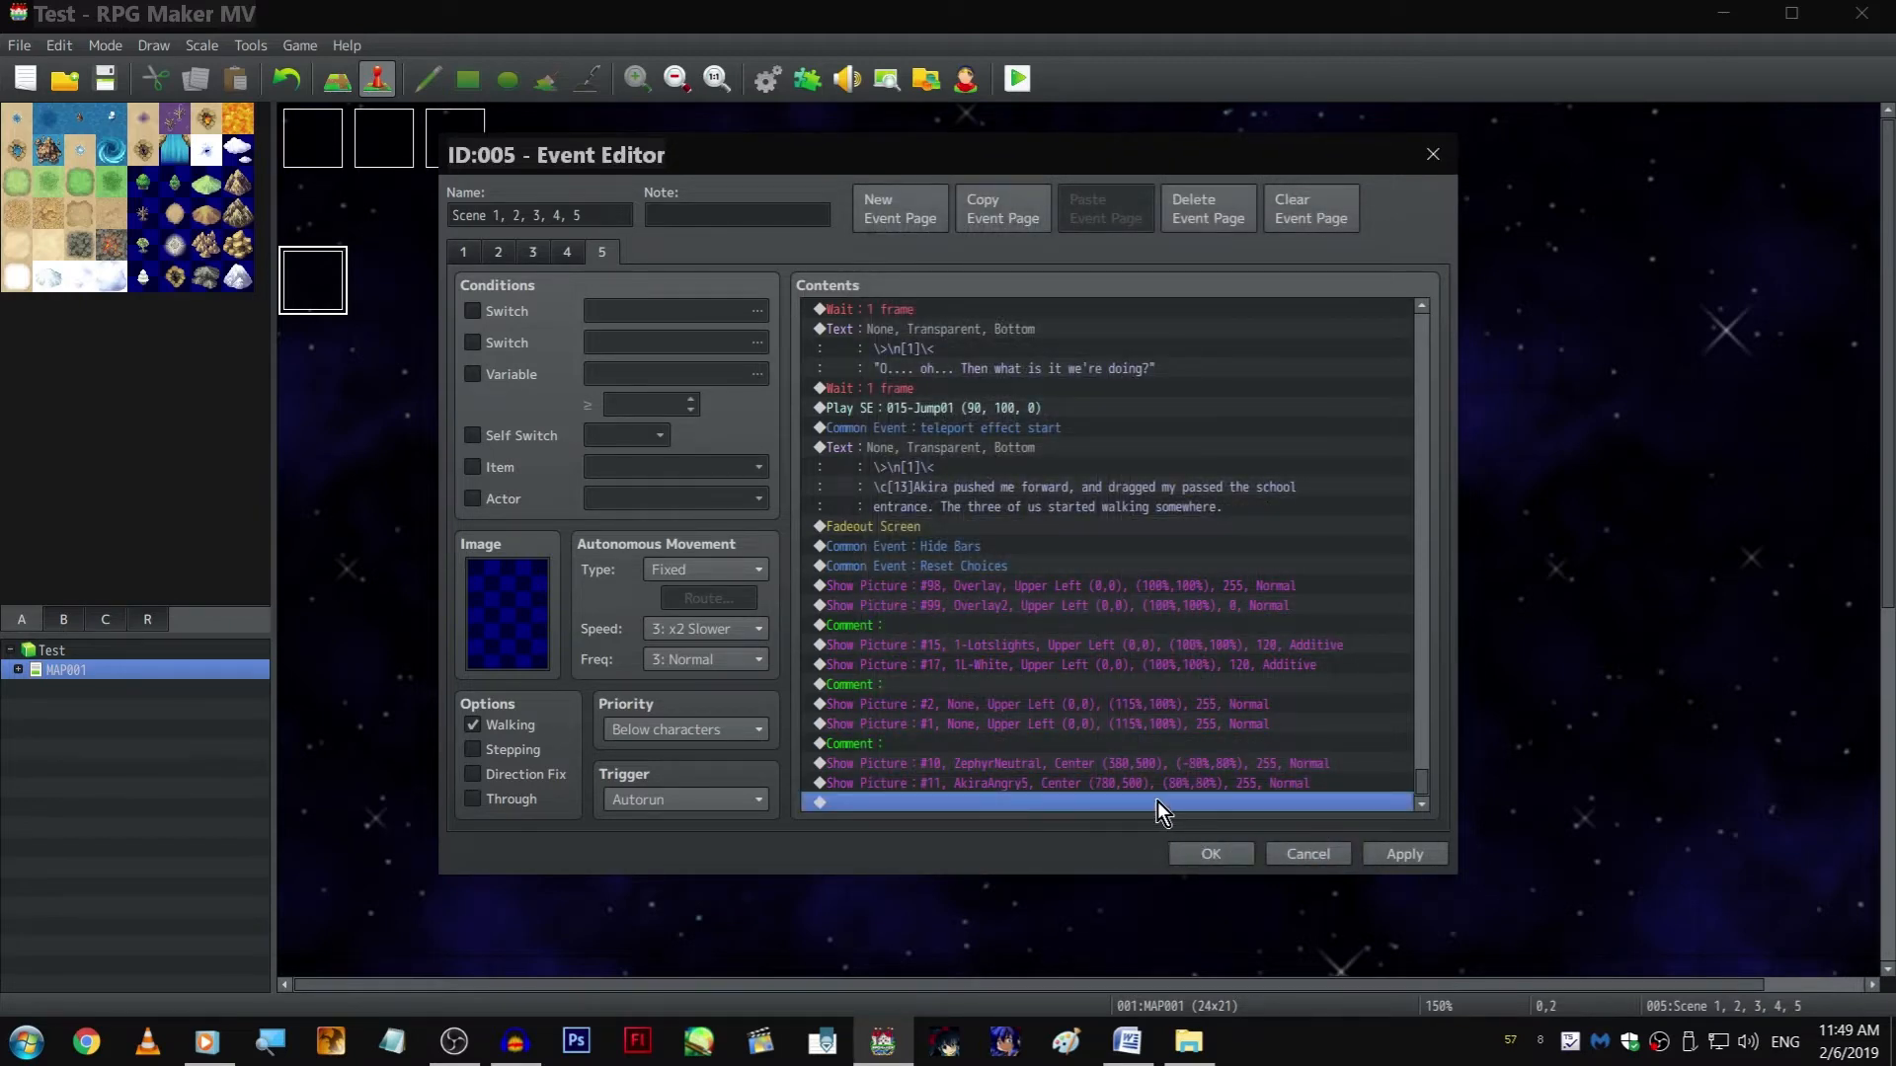
Append a Control Variables command setting 0008 Weather/Effects to 2 at the end of page 5, and save the event
double_click(1157, 802)
left_click(993, 513)
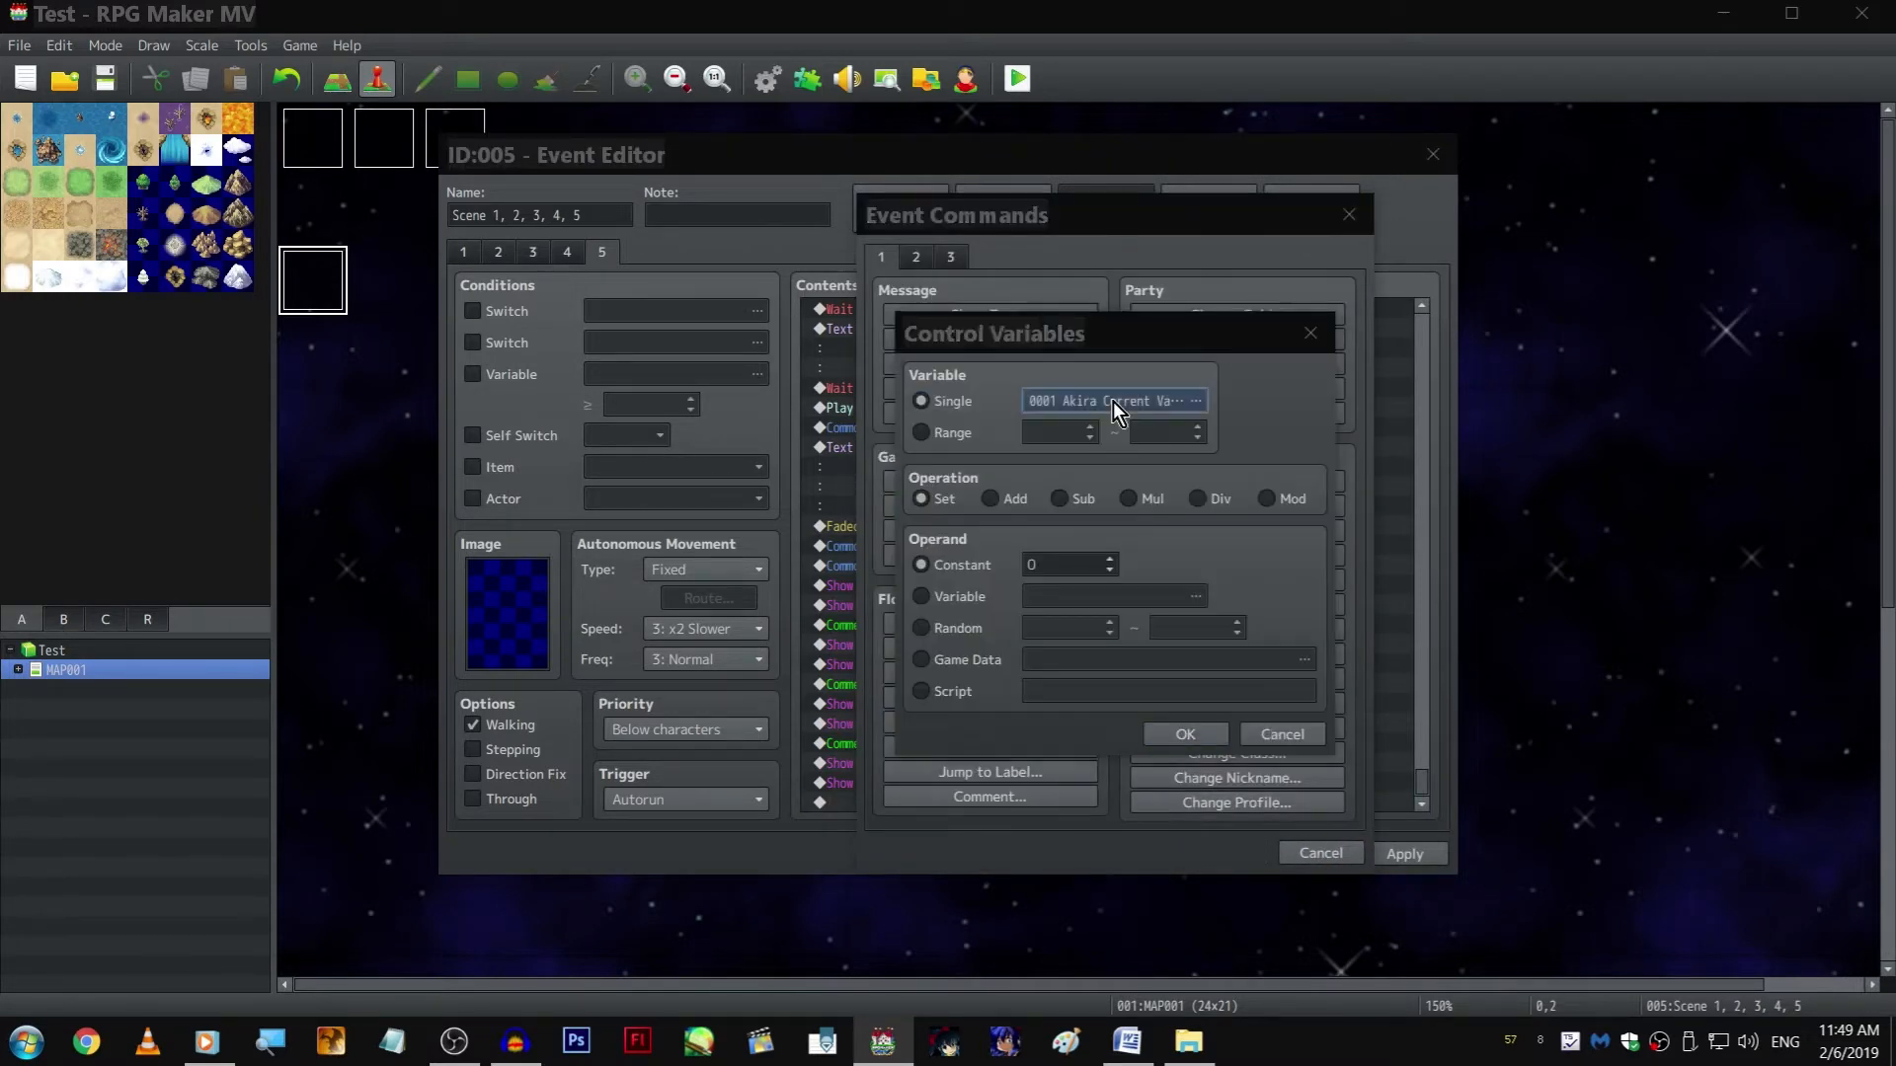
left_click(1112, 401)
double_click(1204, 471)
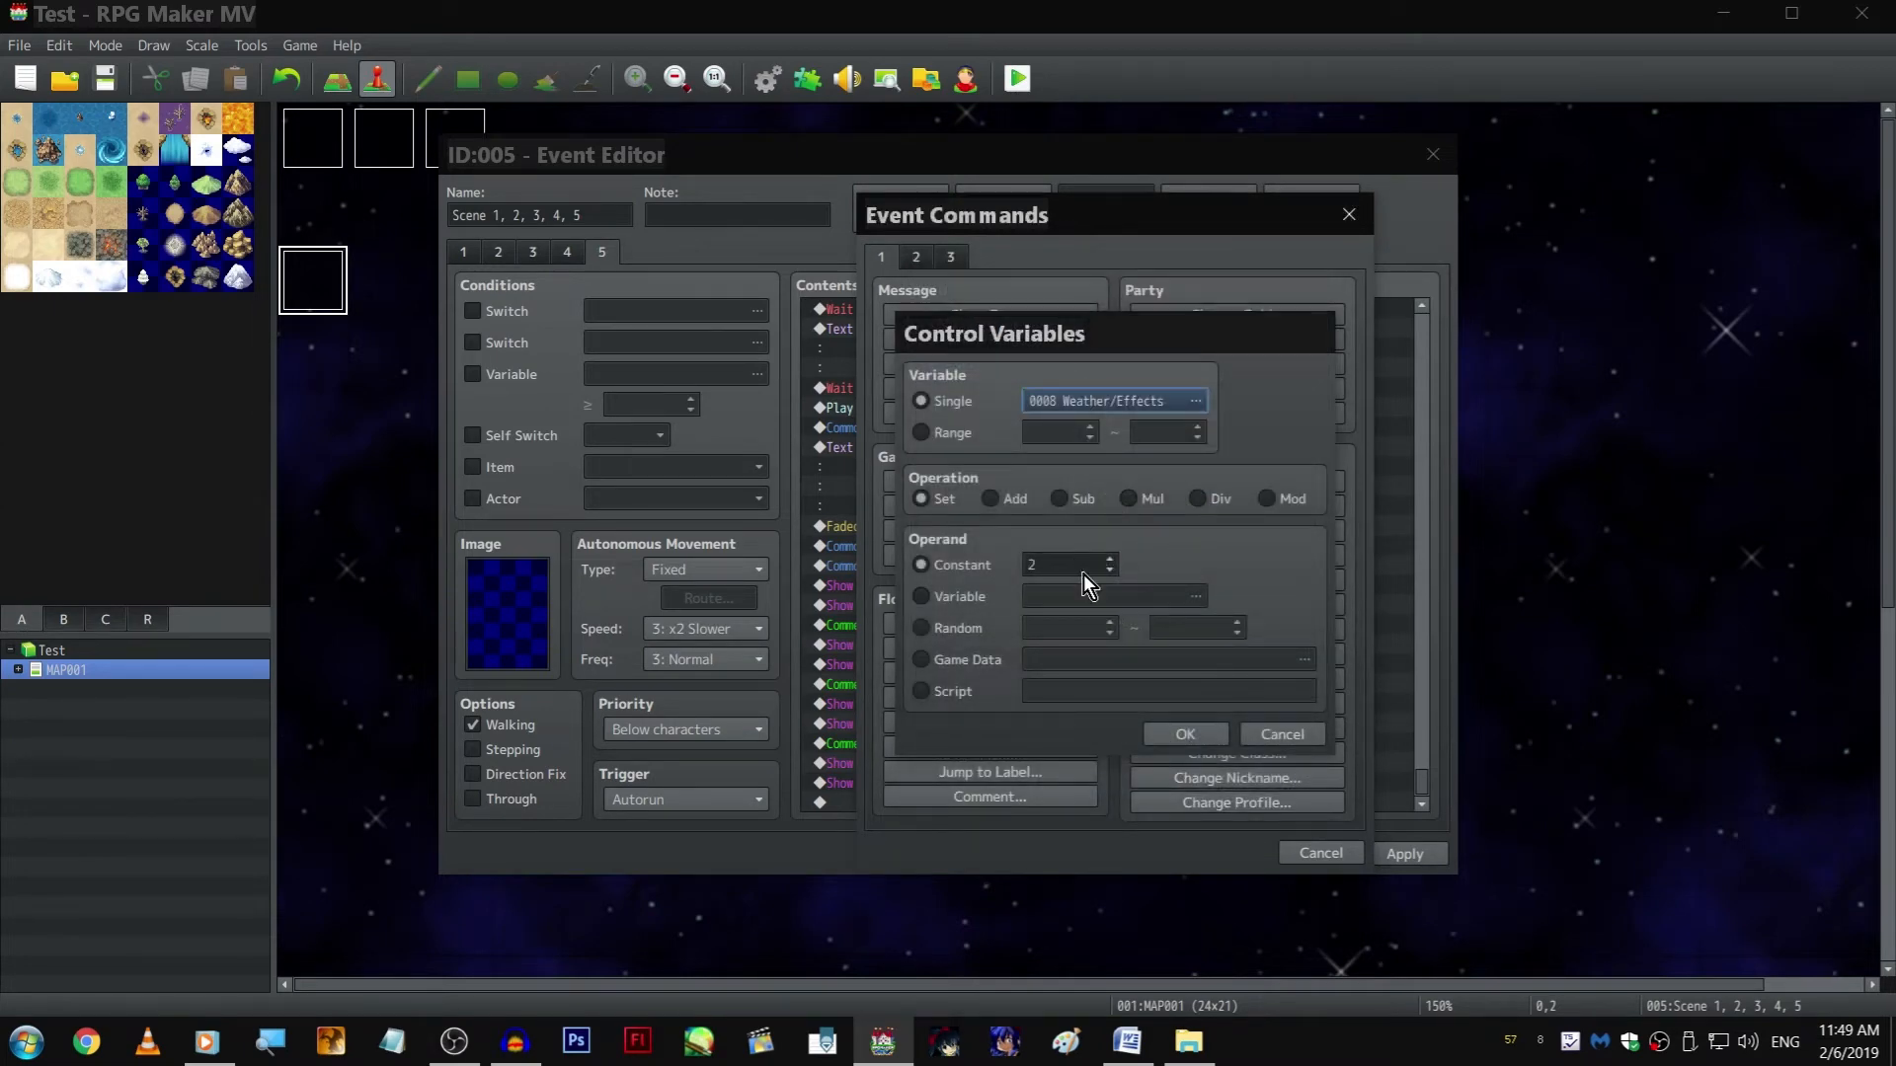
key("Return")
key("Home")
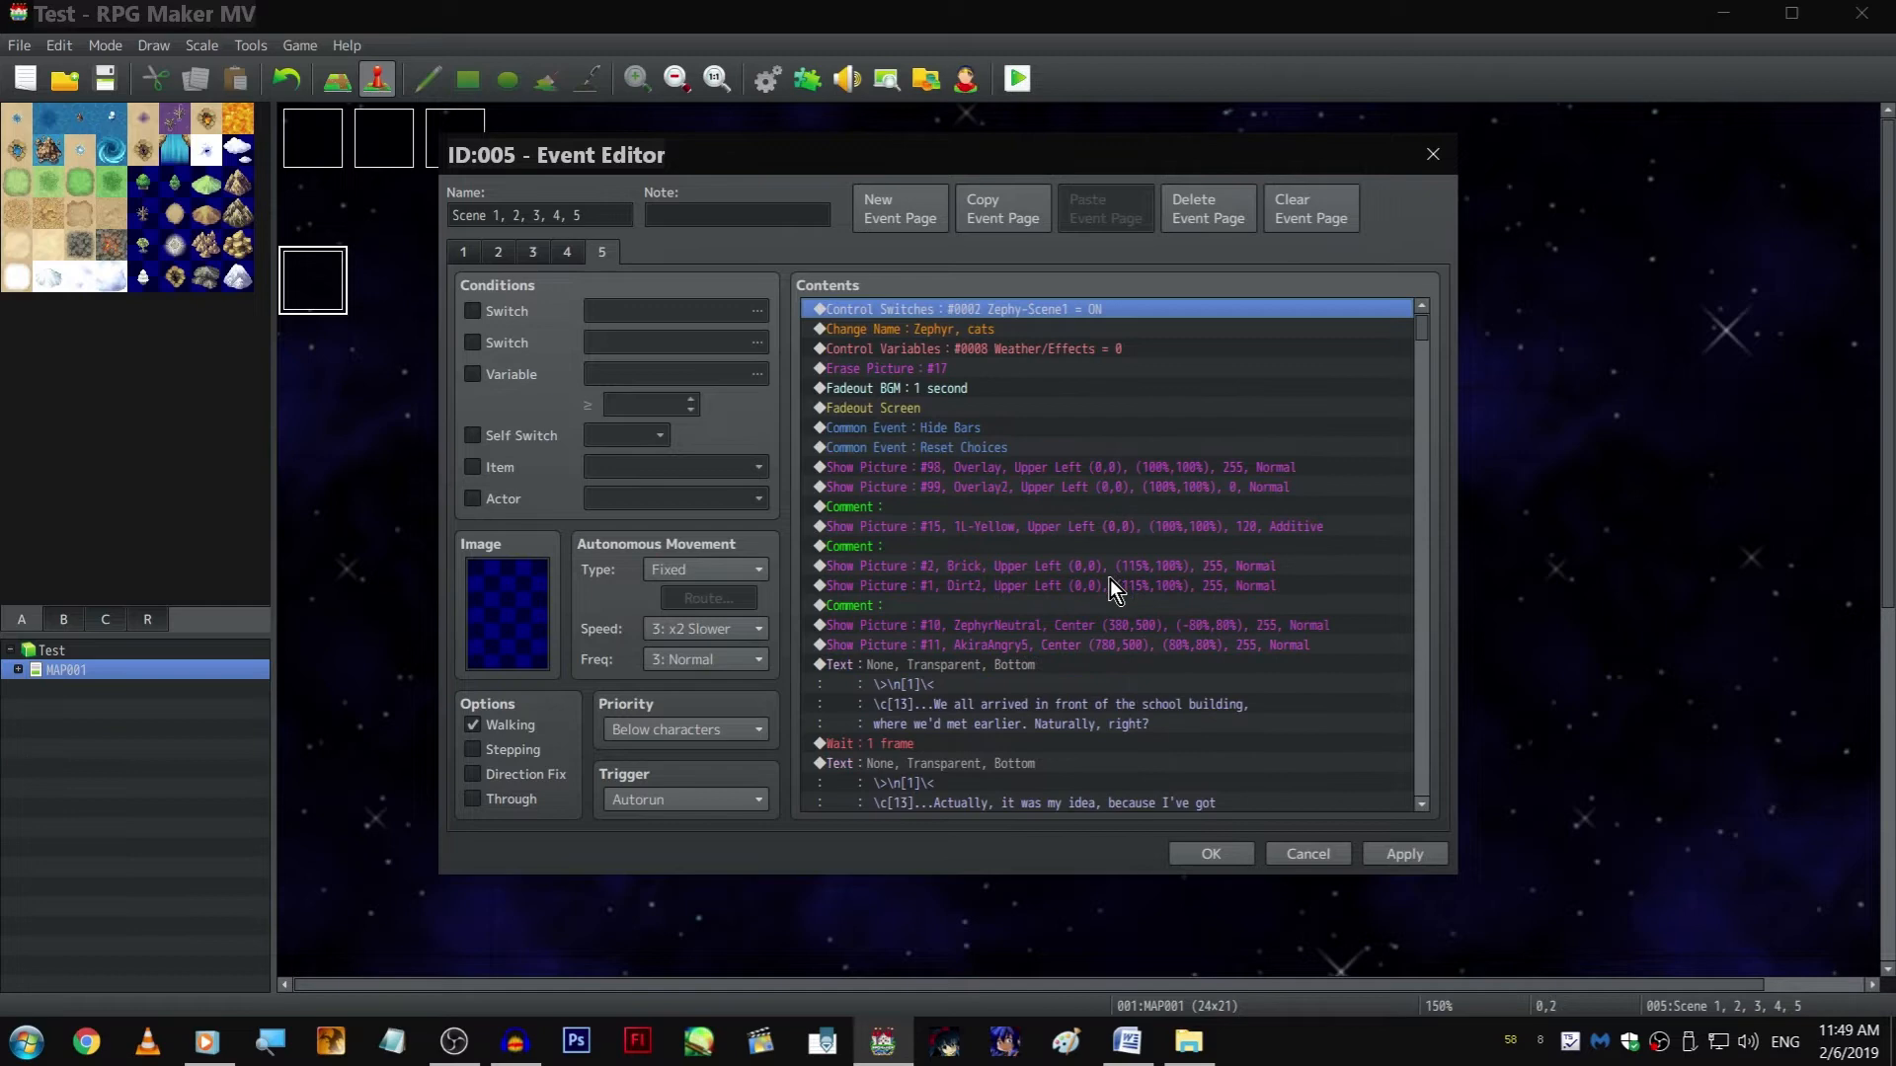
key("Return")
Add a second page to event EV013 with a condition on the 0008 Weather/Effects variable, and save the event
double_click(541, 208)
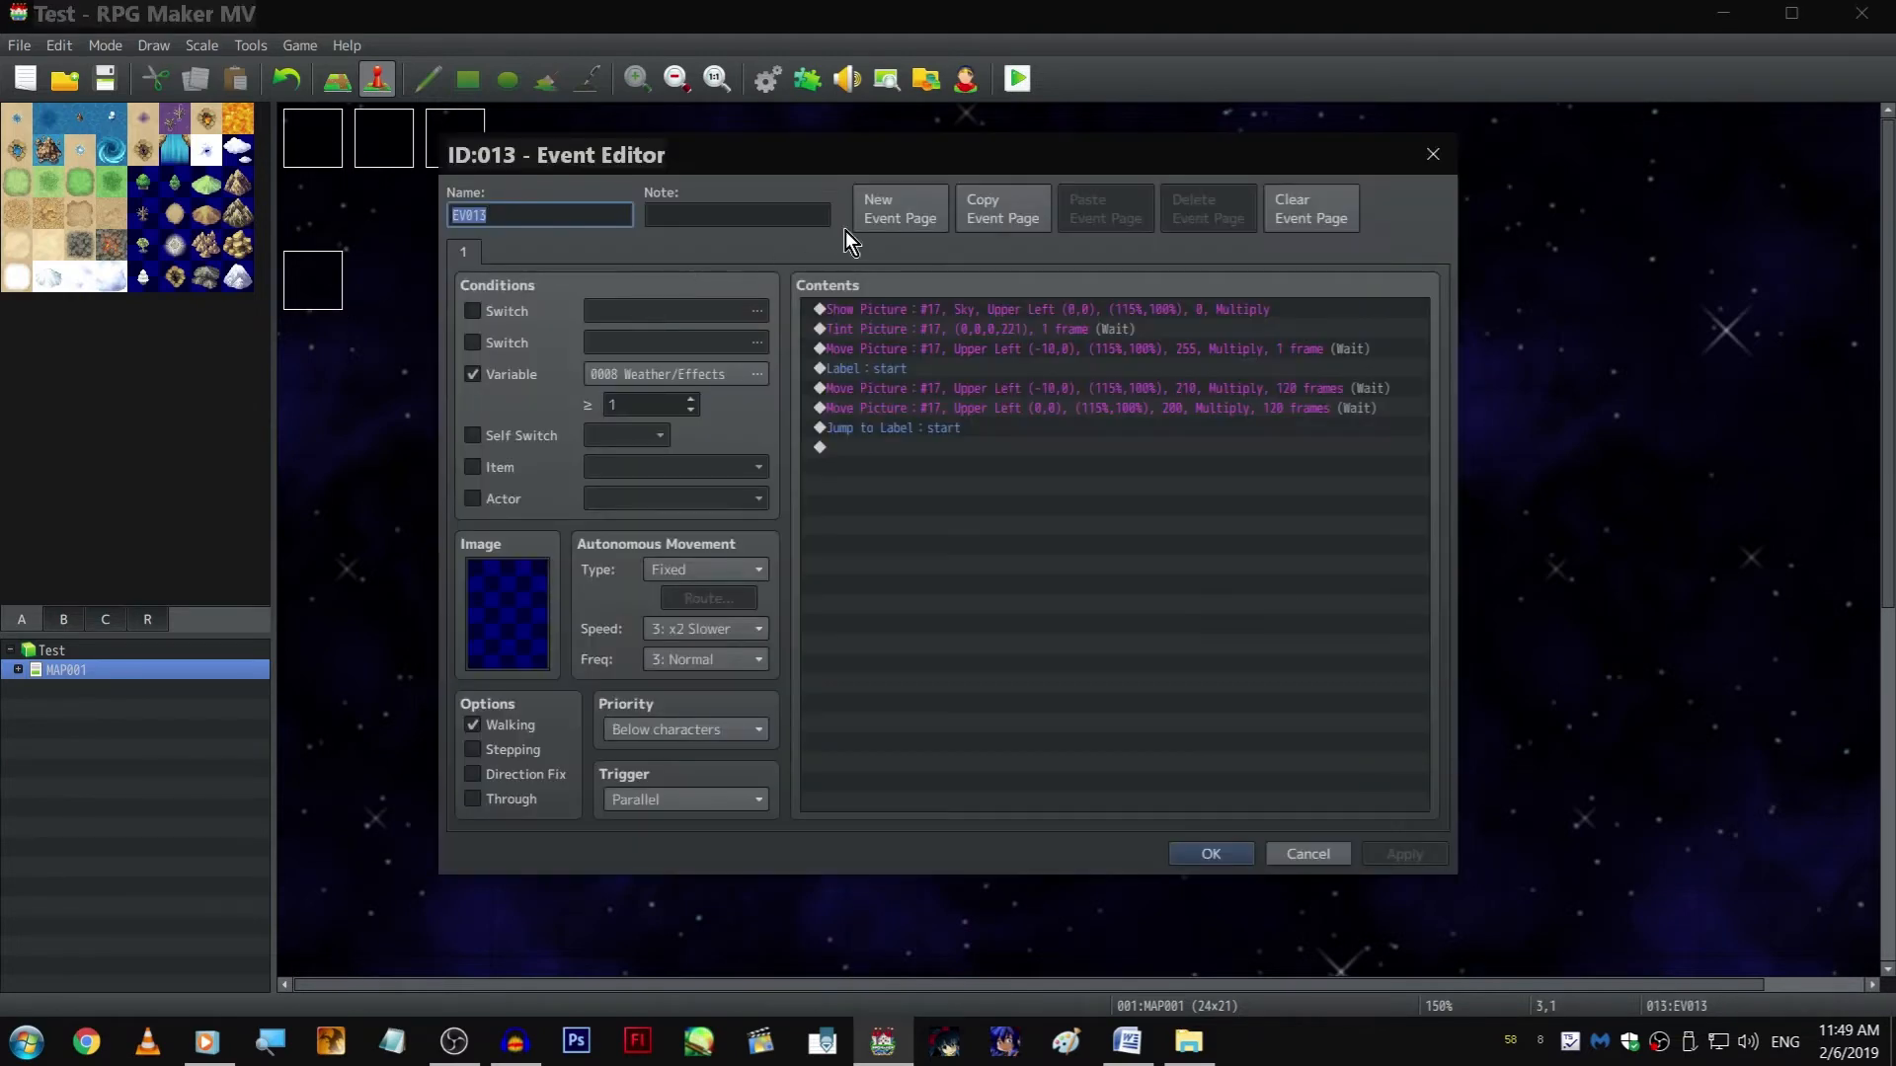
left_click(894, 209)
left_click(506, 375)
double_click(651, 406)
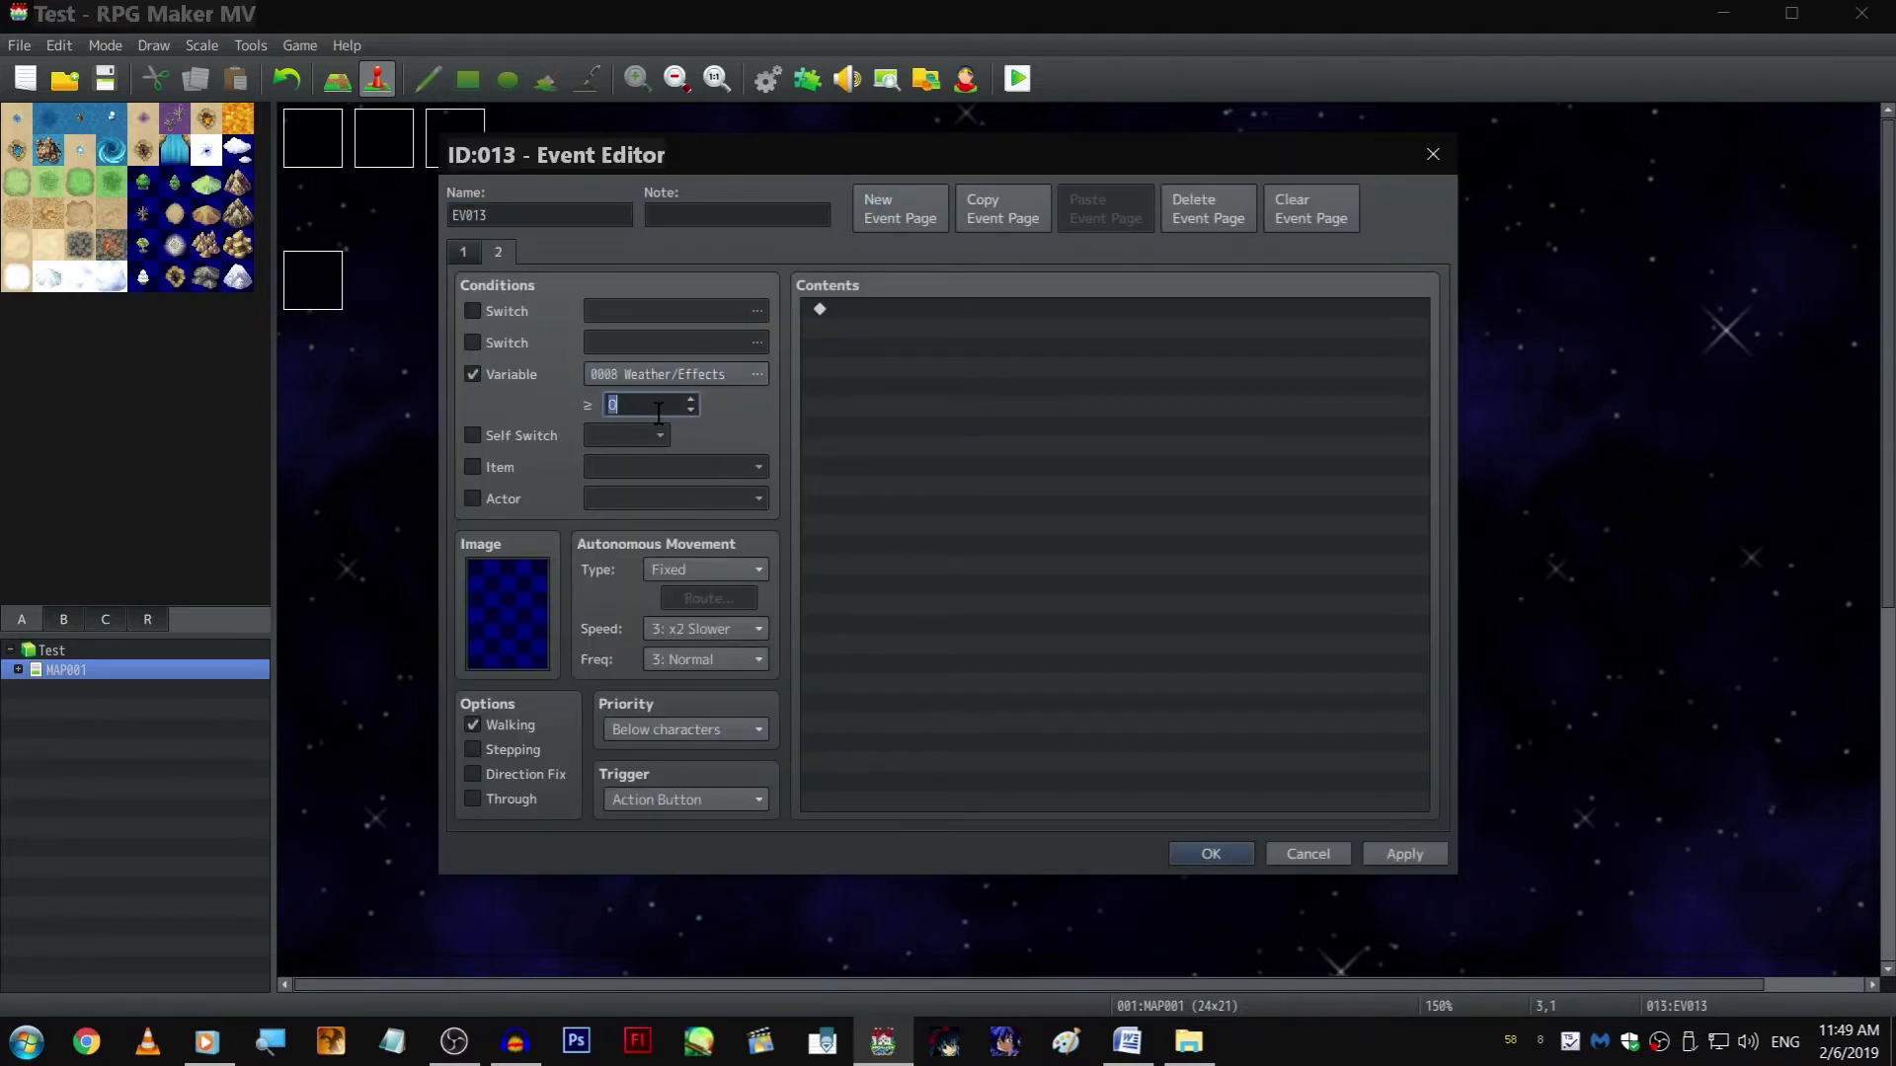
key("Return")
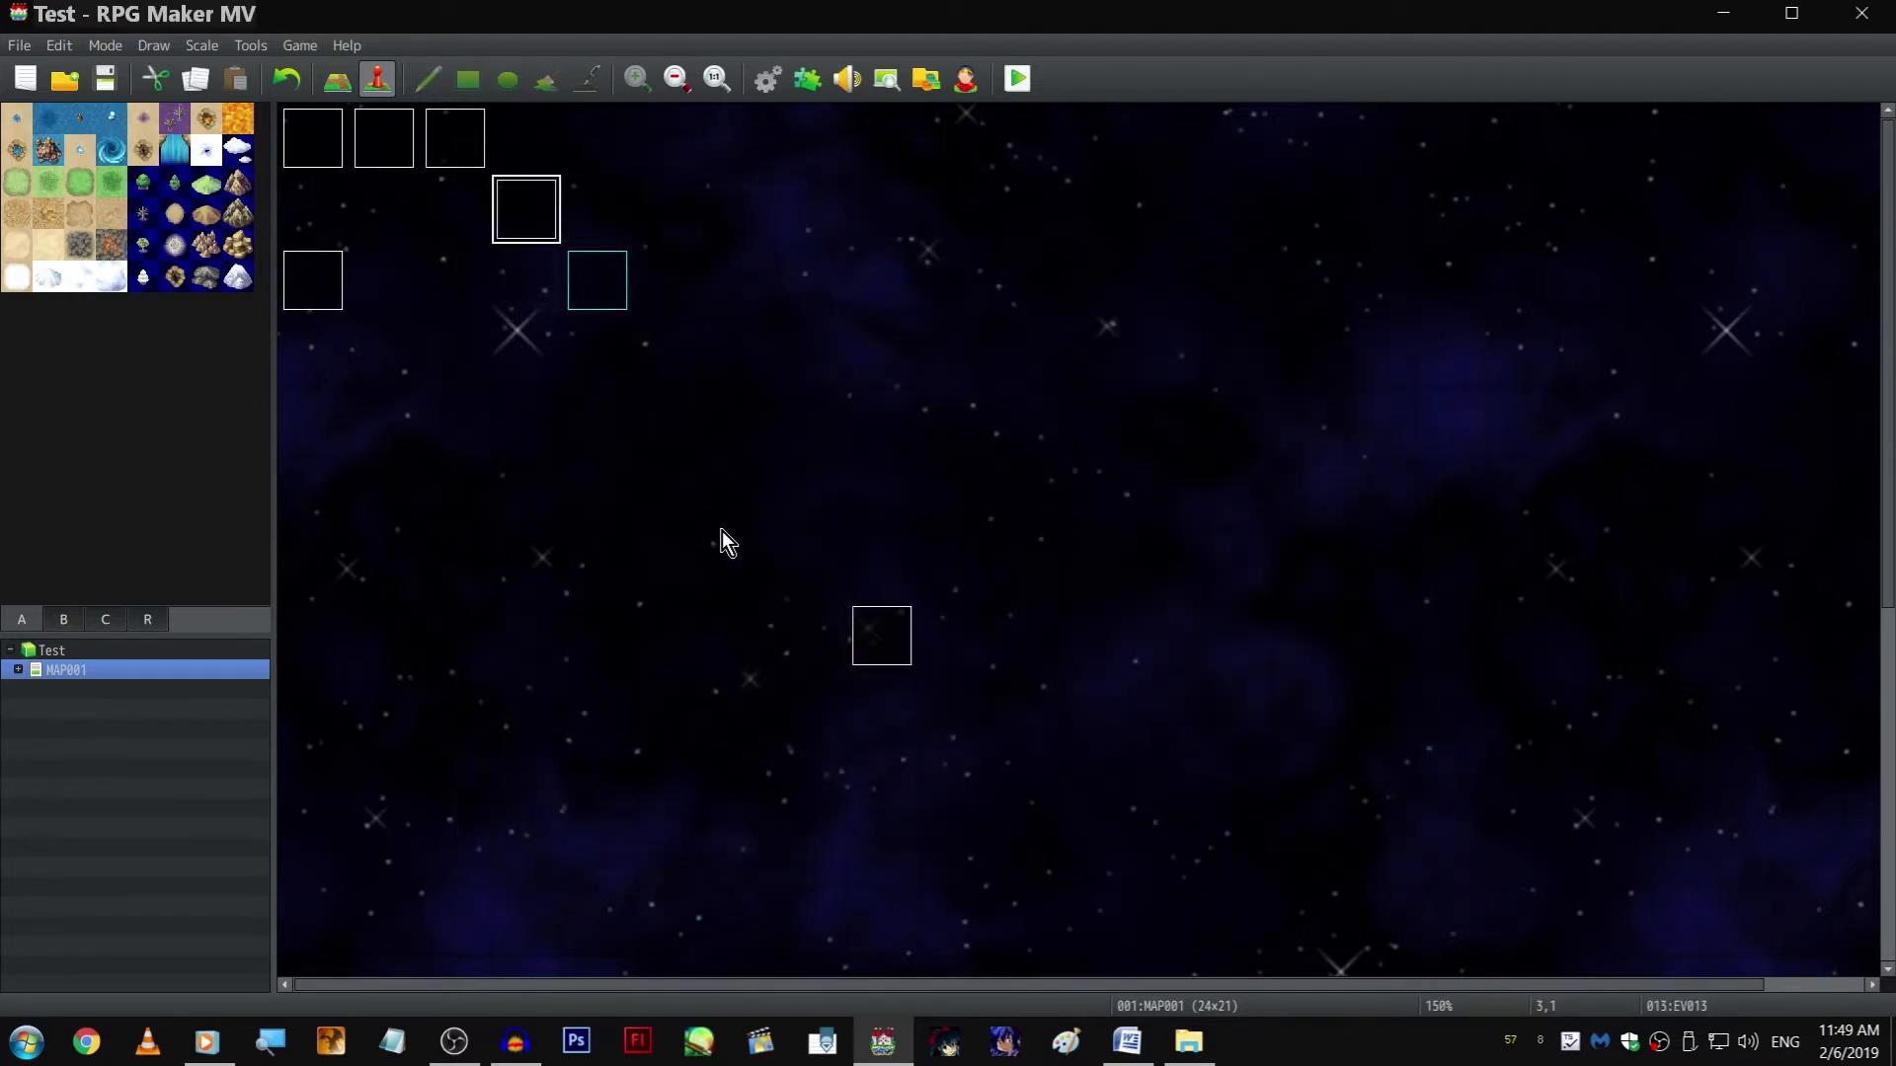
In page 5 of the scene event, move the final Hide Bars and Fadeout Screen commands above the "Akira pushed me forward" text, Hide Bars first
left_click(620, 210)
double_click(314, 278)
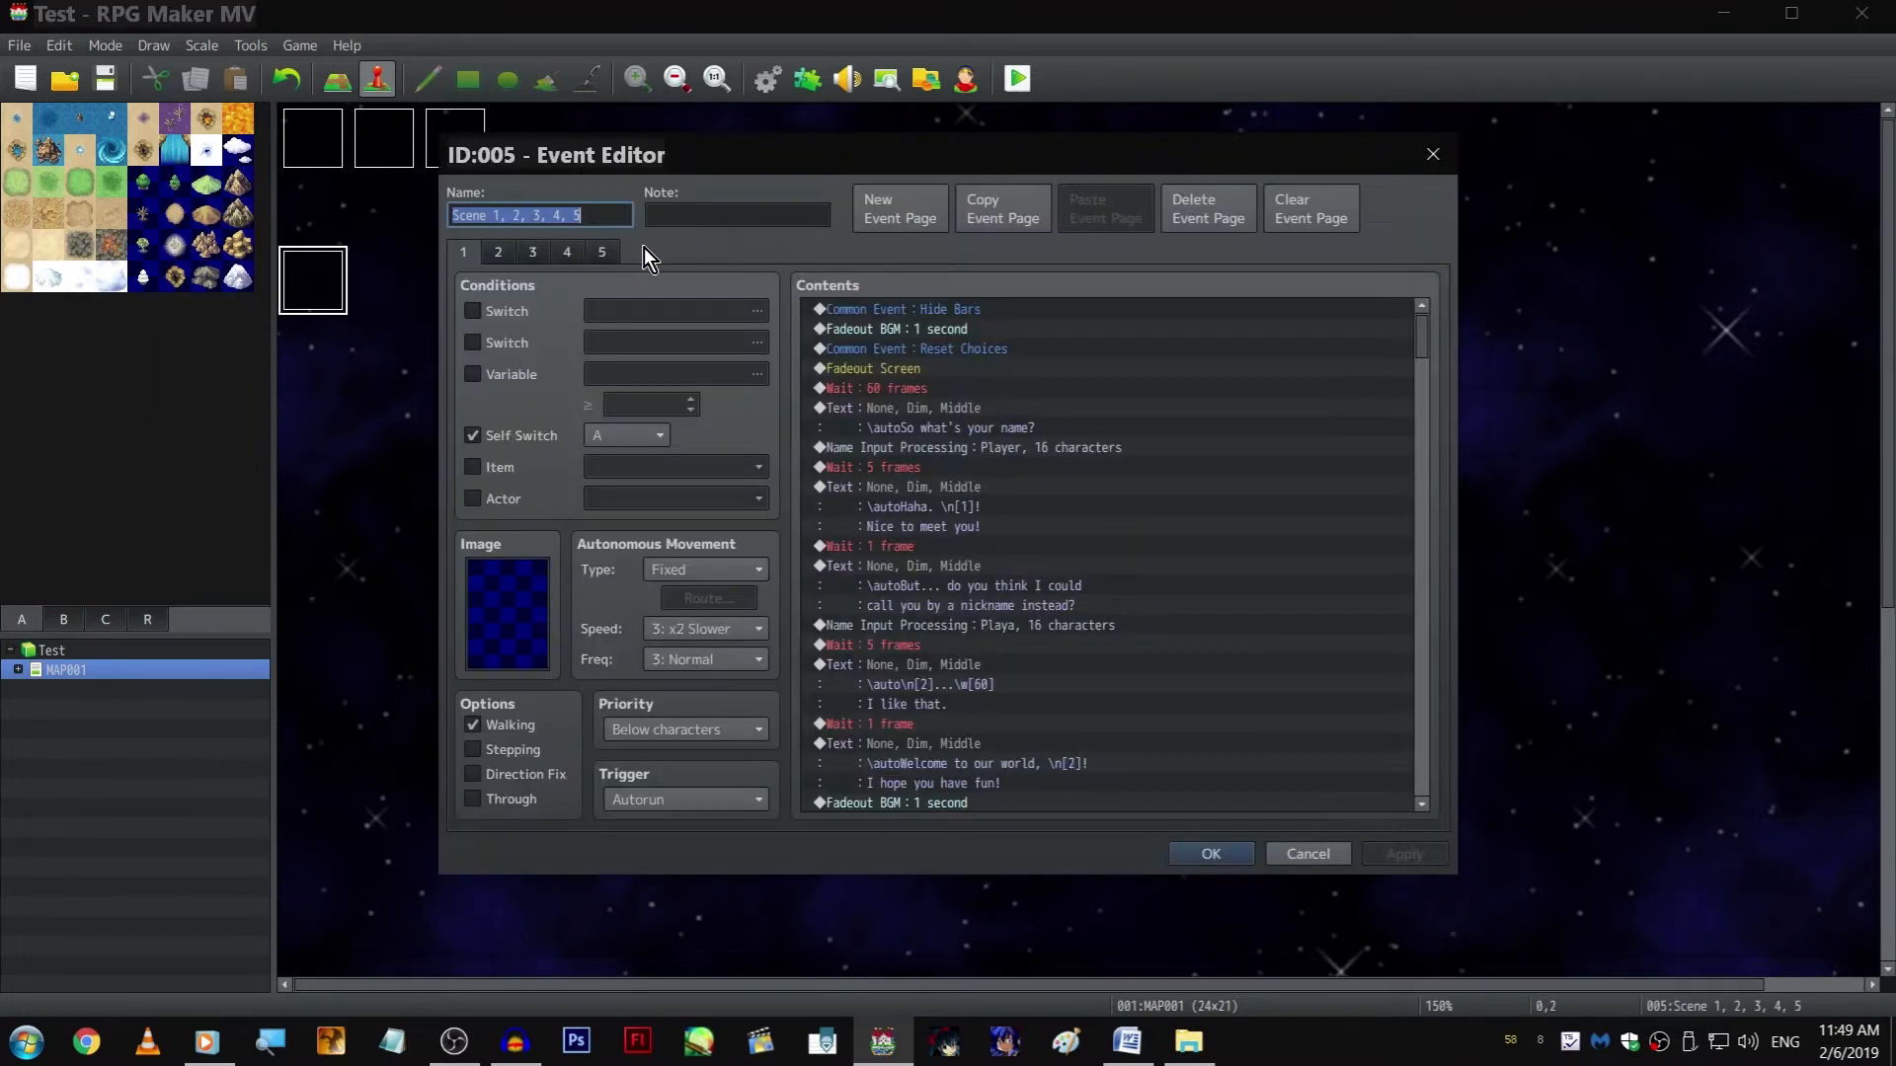
left_click(606, 253)
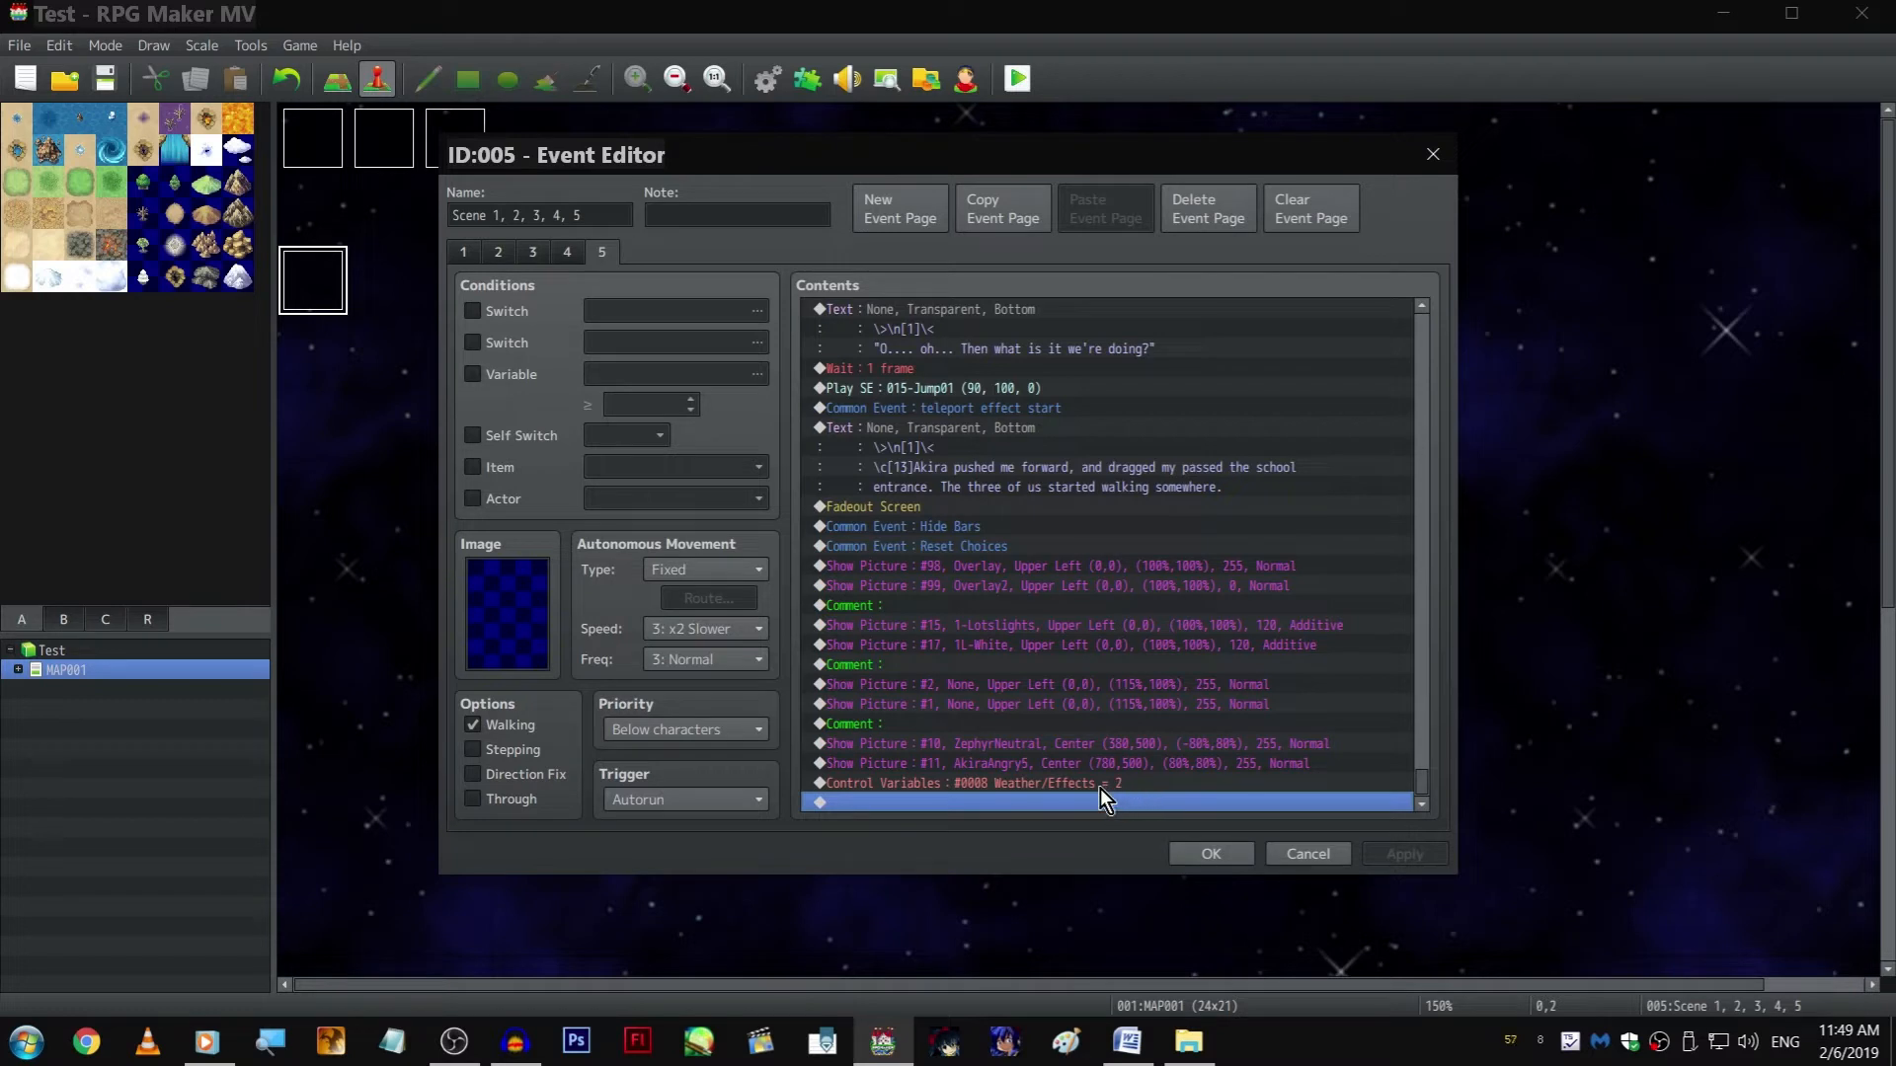
left_click(999, 507)
key("ctrl+x")
left_click(1045, 453)
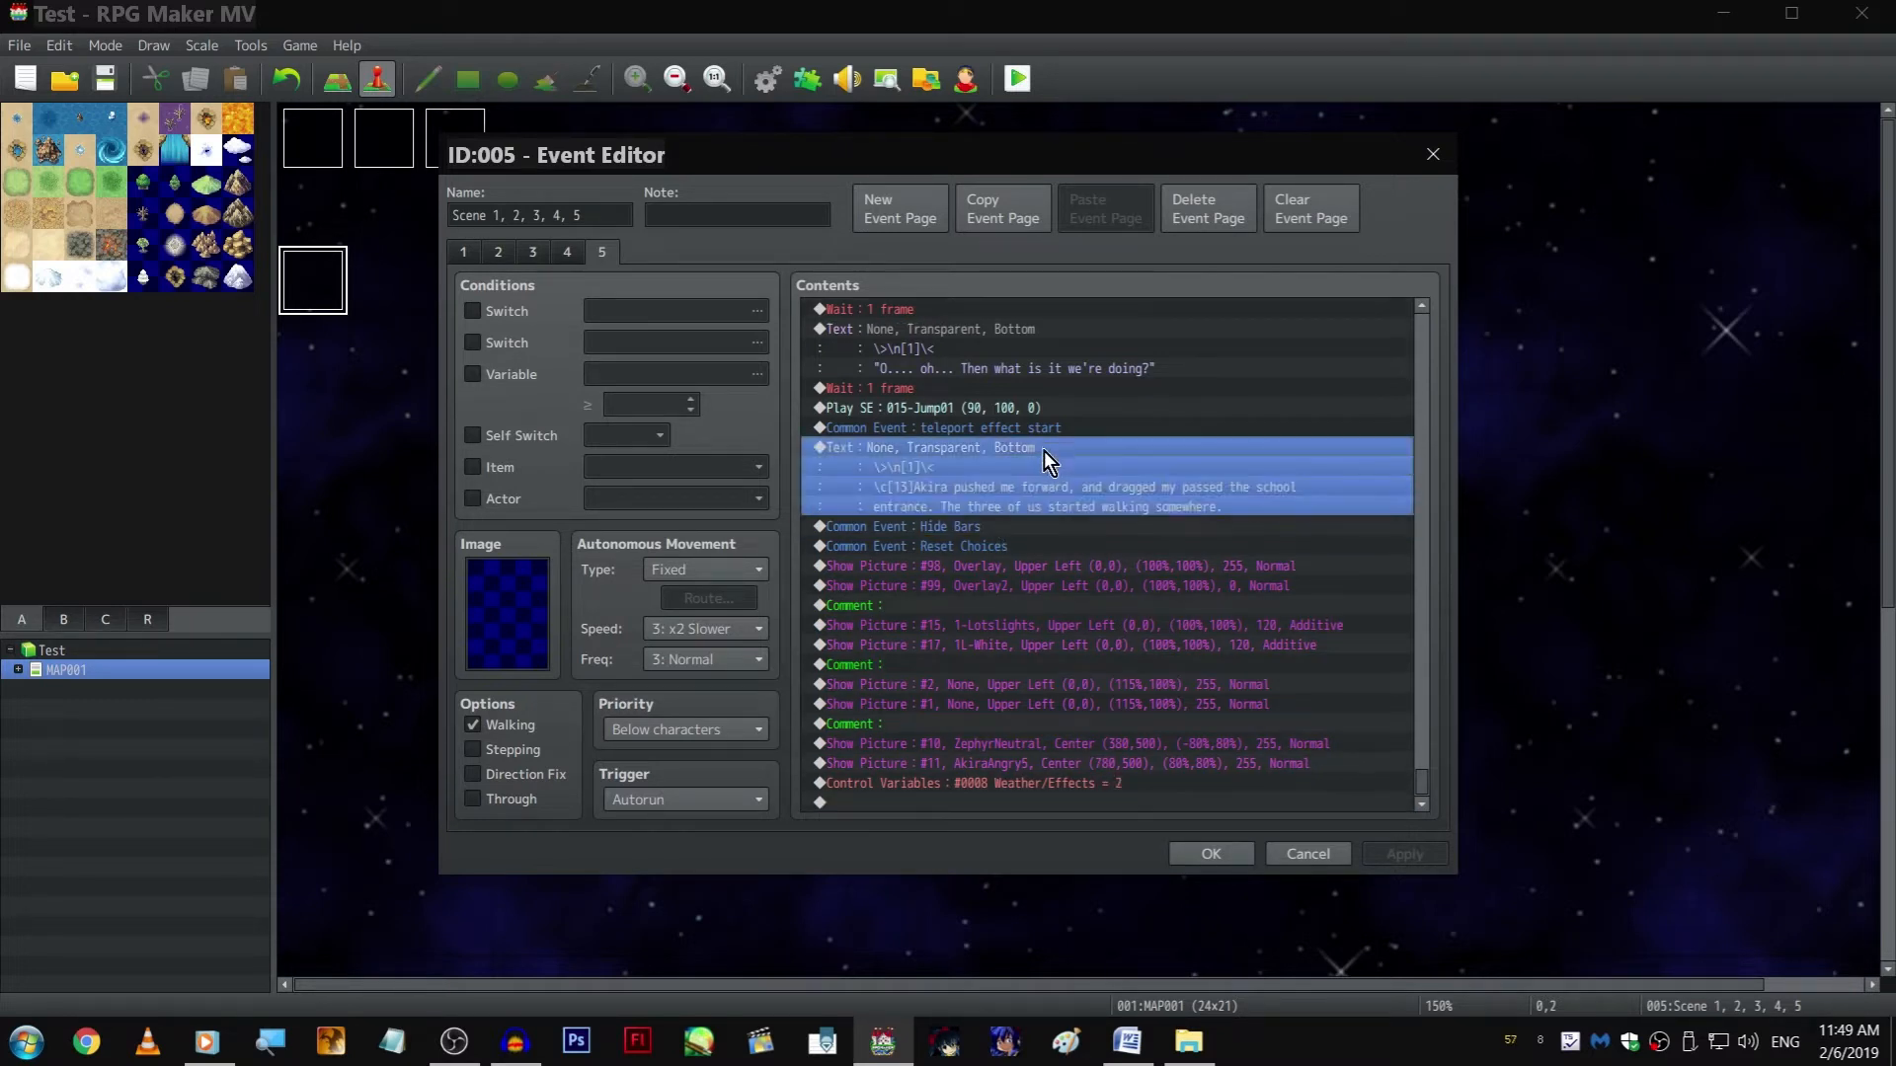
key("ctrl+v")
left_click(1003, 545)
key("ctrl+x")
left_click(1027, 449)
key("ctrl+v")
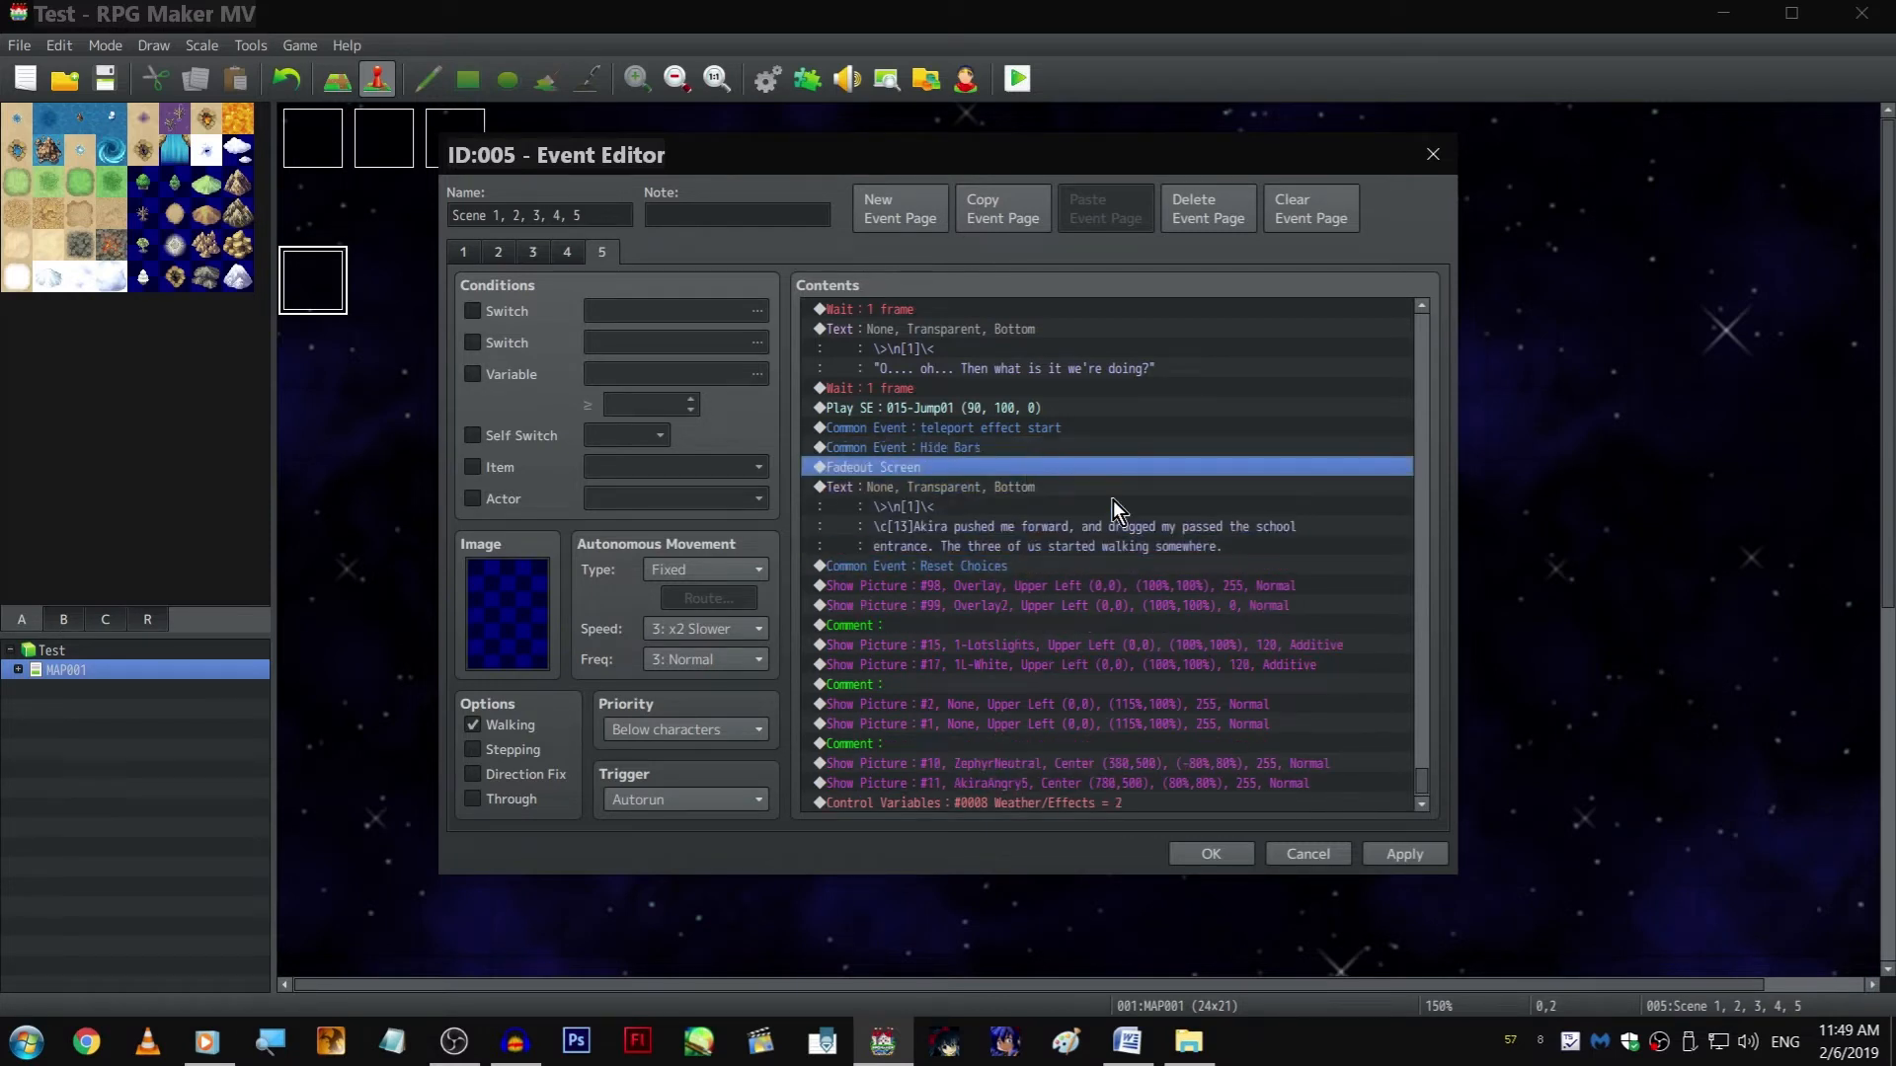
Cut the Reset Choices common event that follows the "Akira pushed me forward" text
scroll(1017, 593, "down", 1)
left_click(1017, 548)
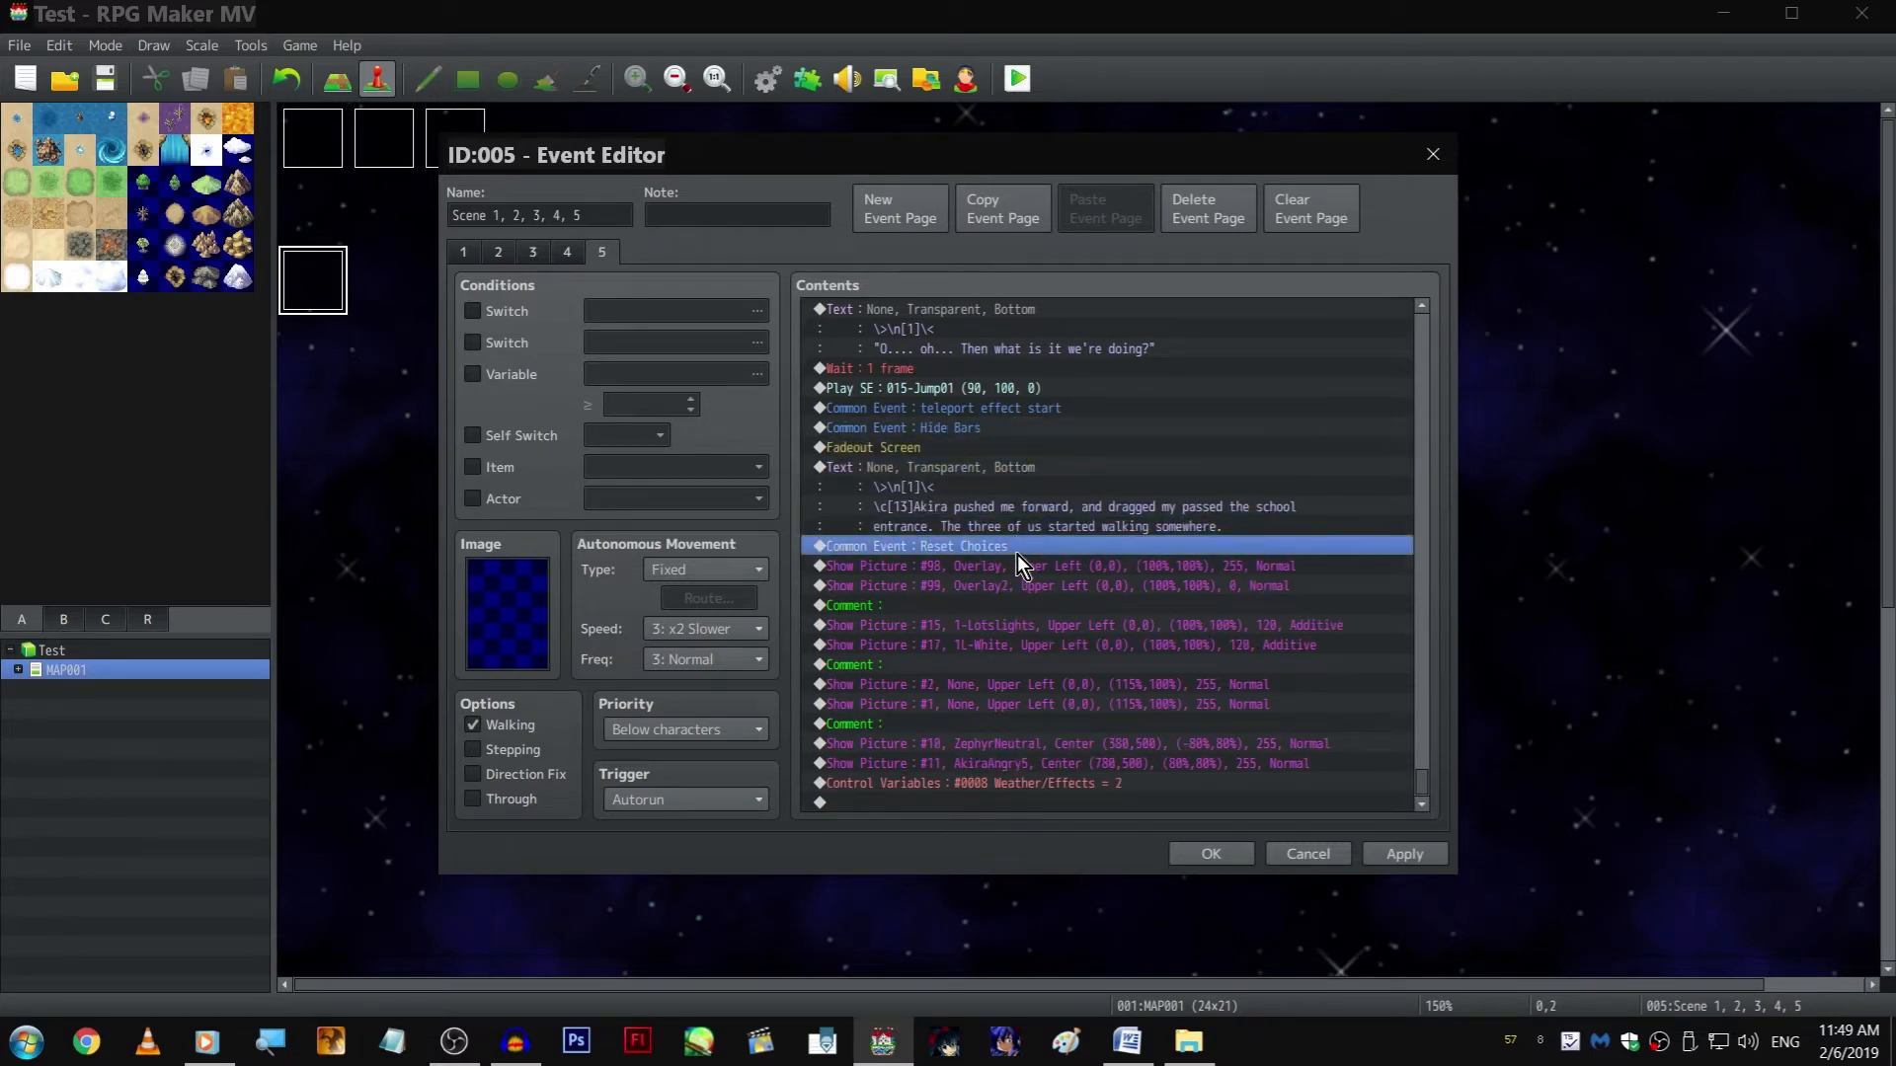
key("ctrl+x")
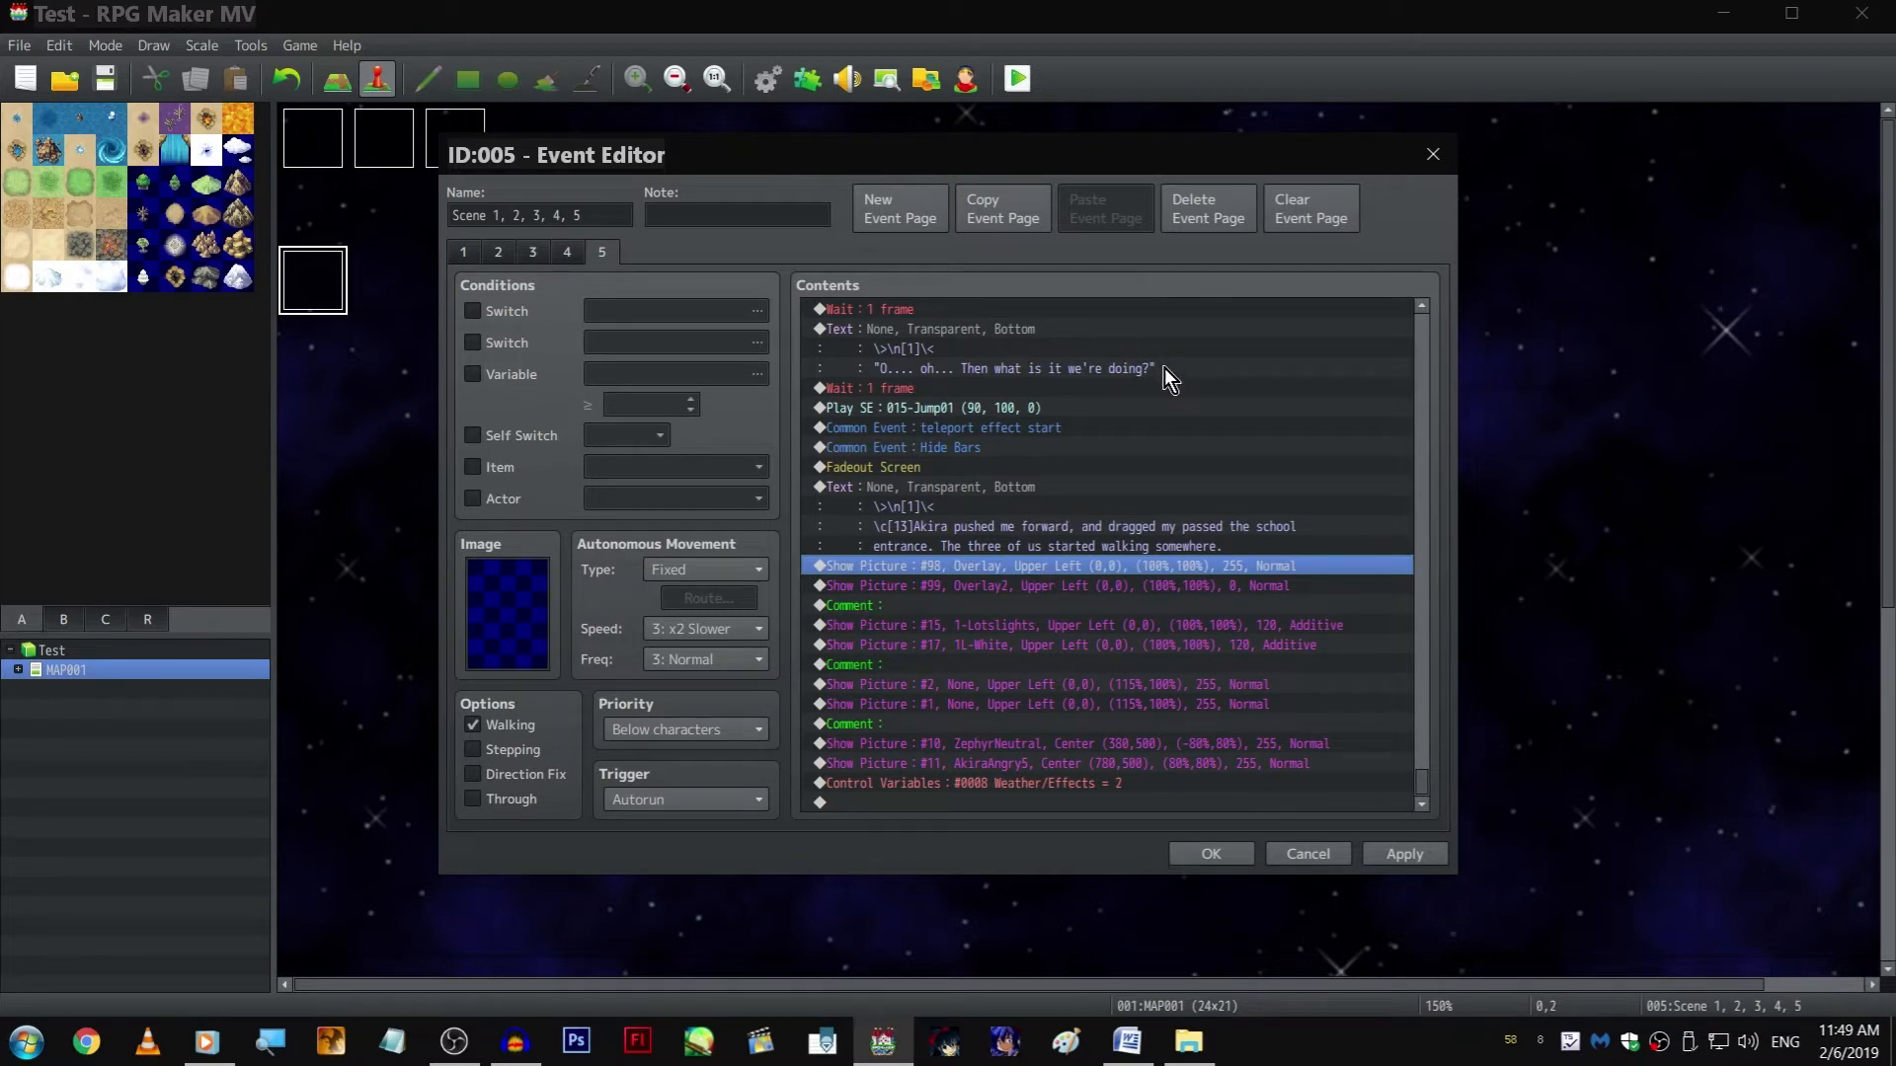
left_click_drag(1260, 424, 1260, 460)
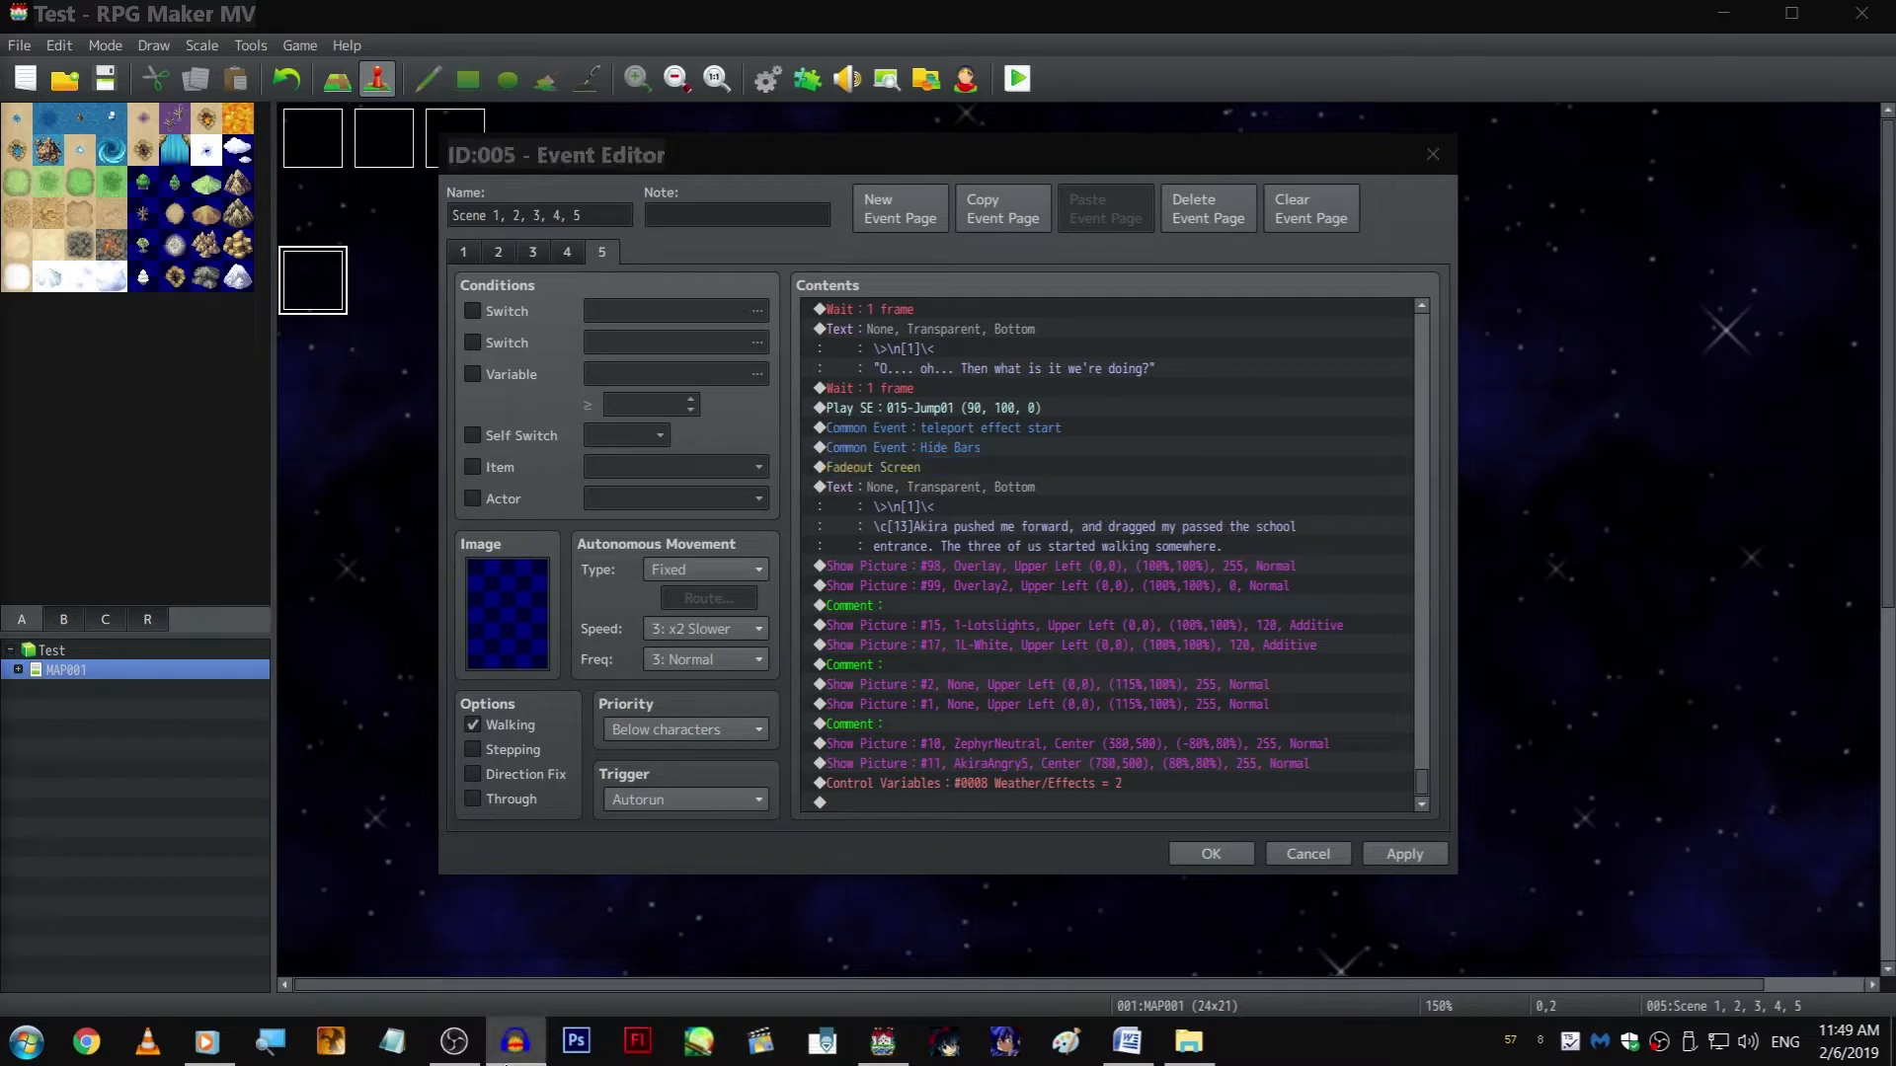
Append a Change Parallax command at the end of page 5, using the zLoop image
left_click(1212, 685)
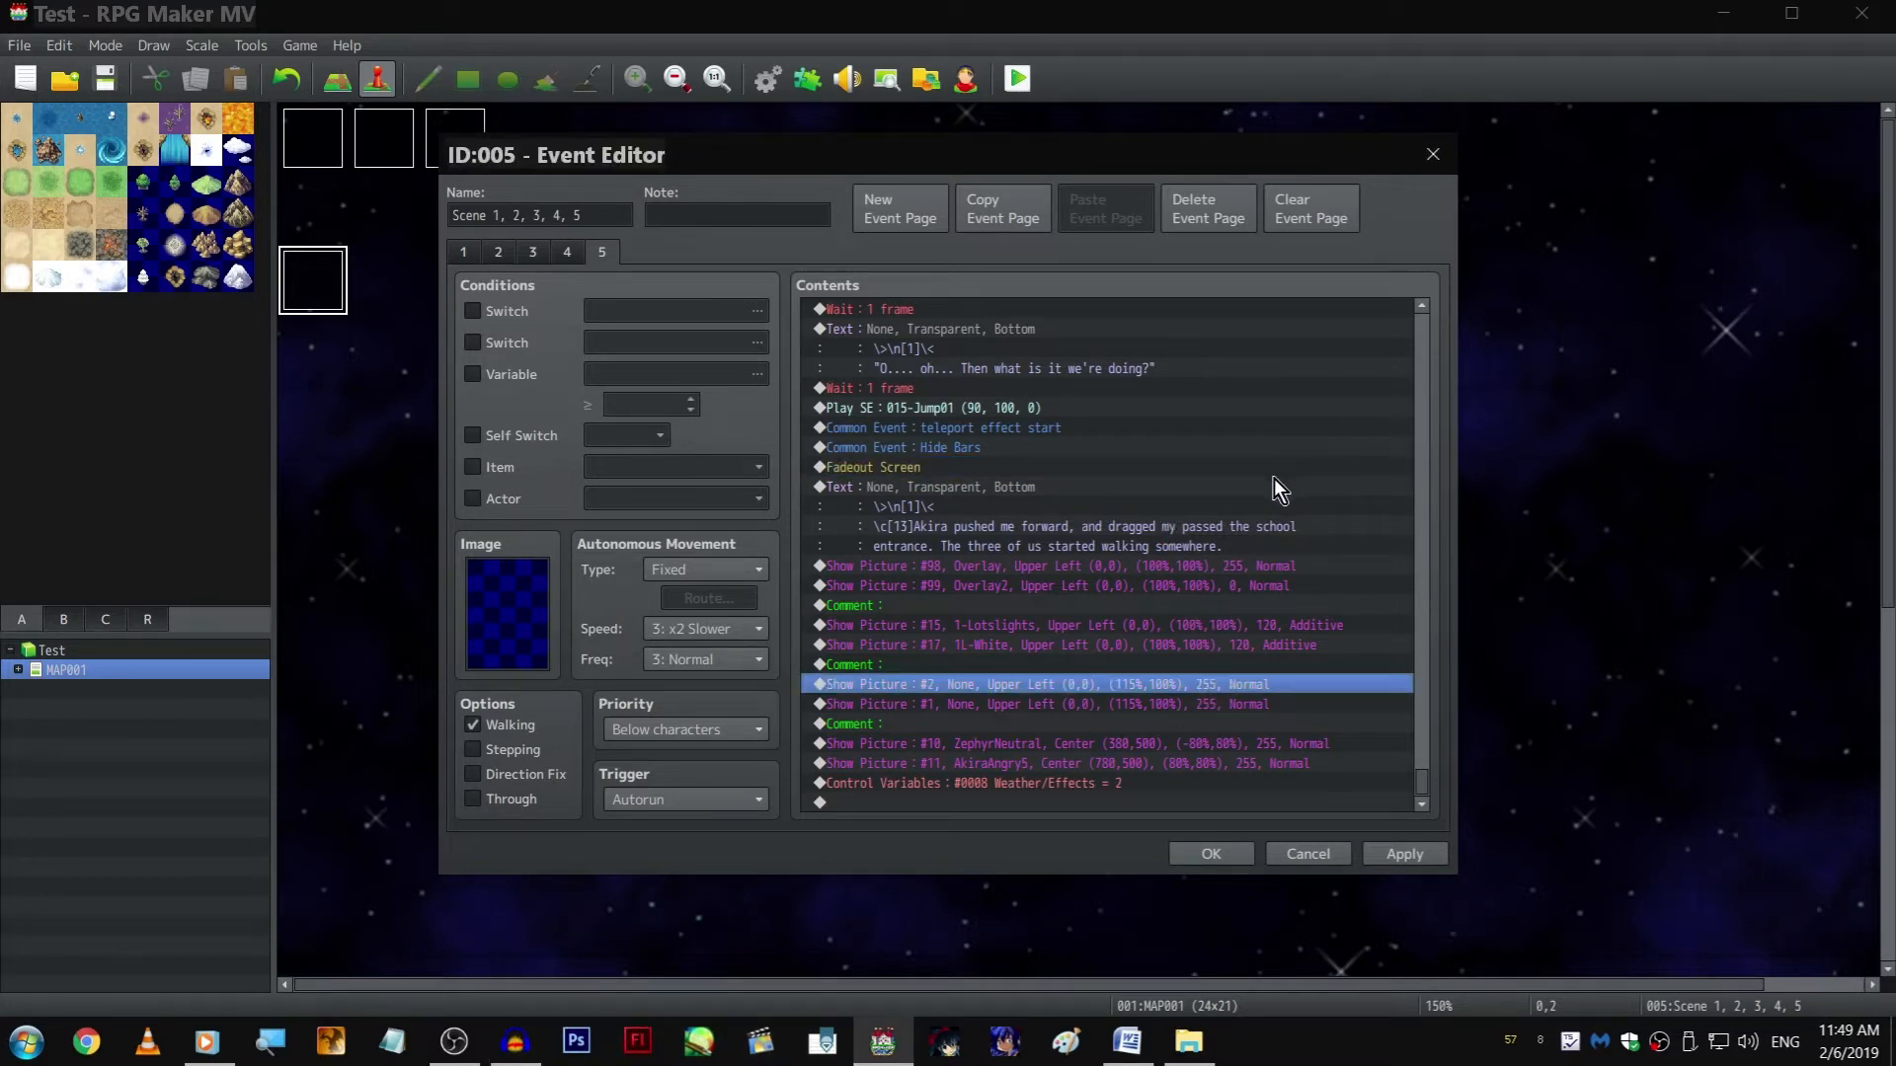
left_click(1106, 782)
left_click(1075, 802)
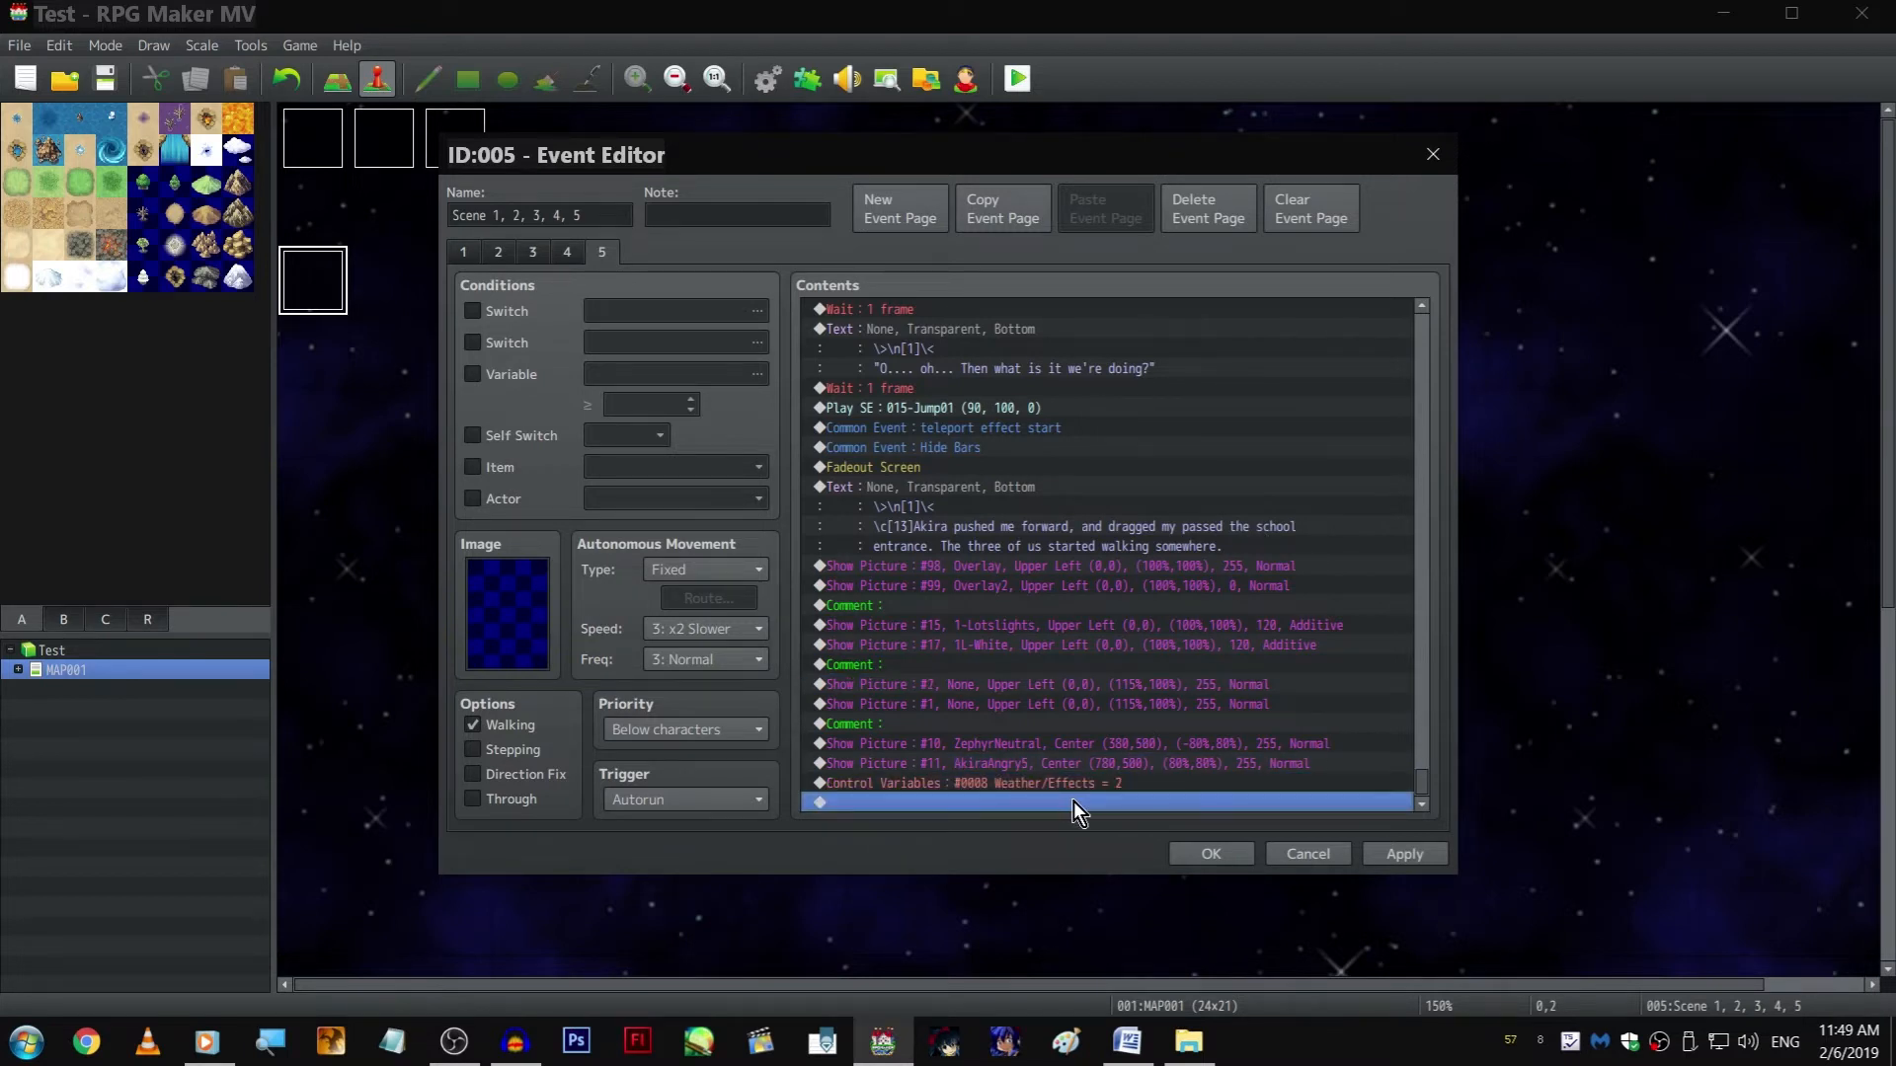
double_click(1074, 801)
left_click(947, 258)
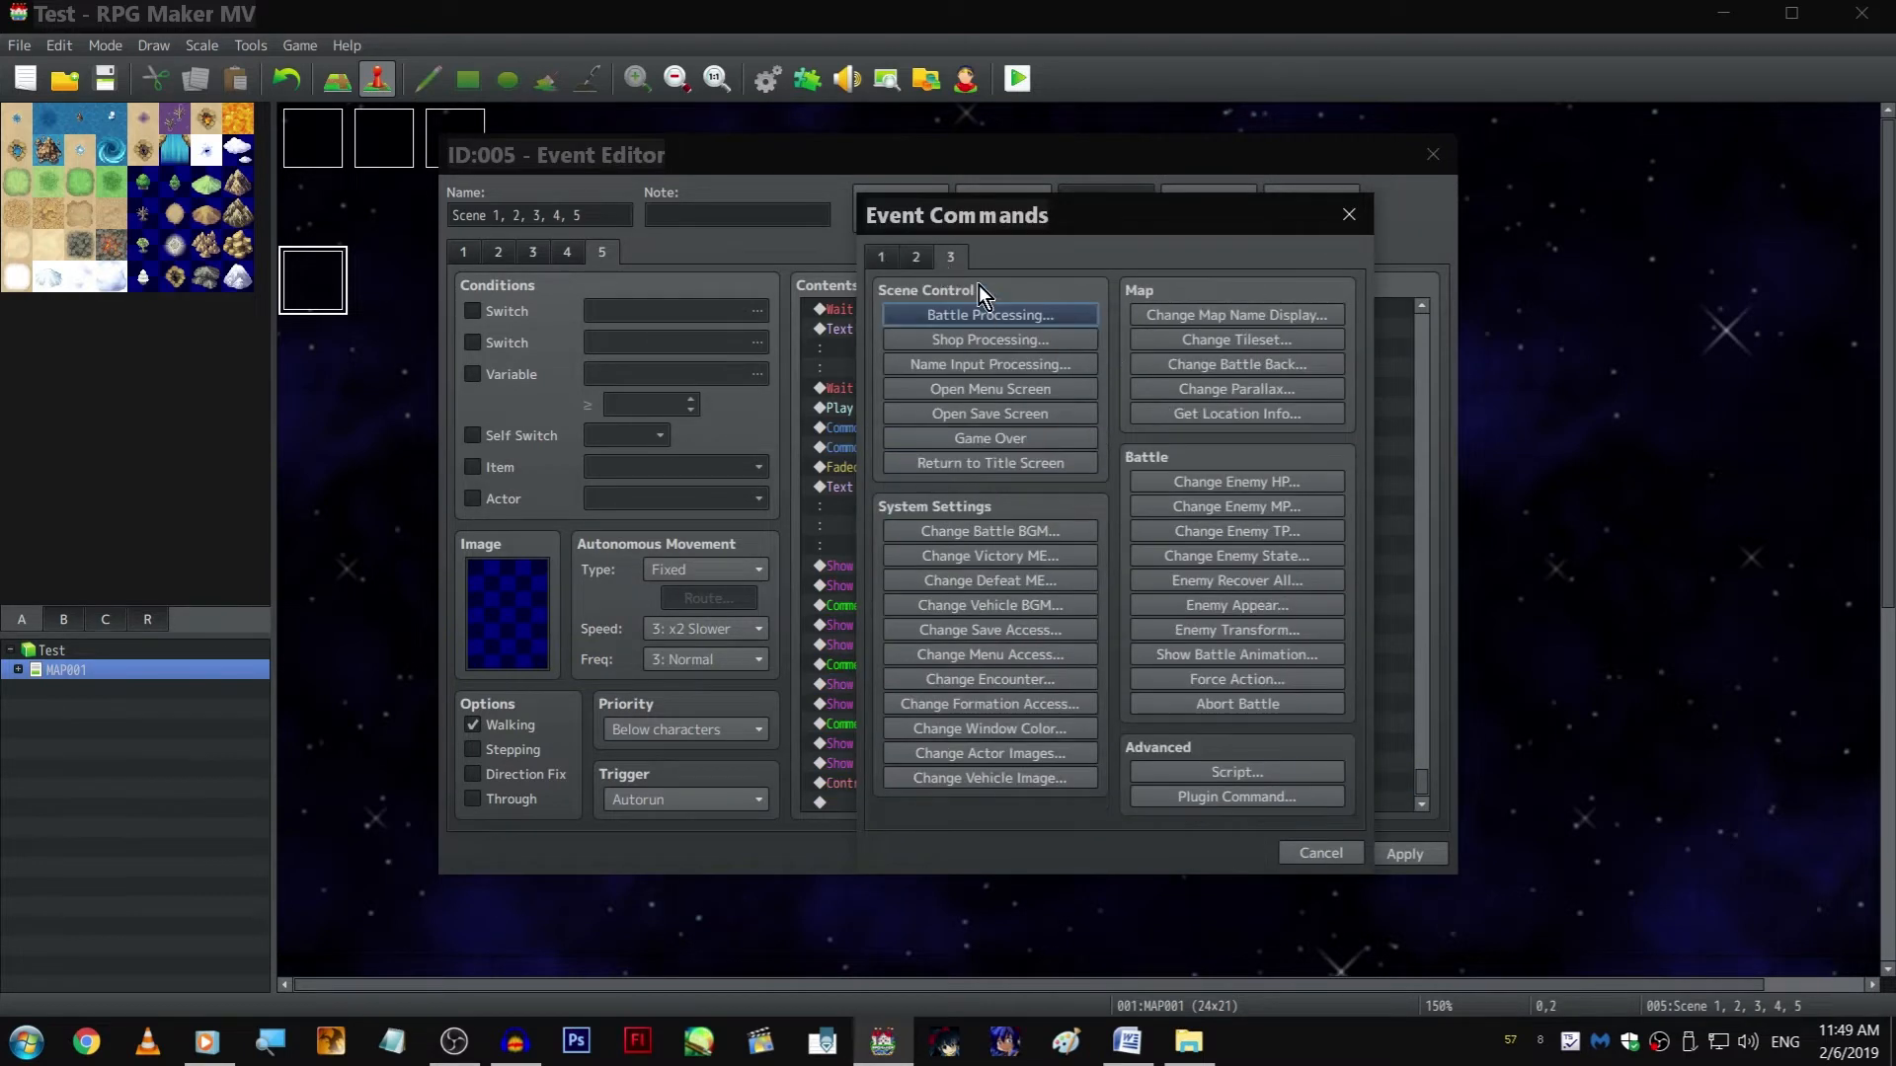
left_click(1216, 390)
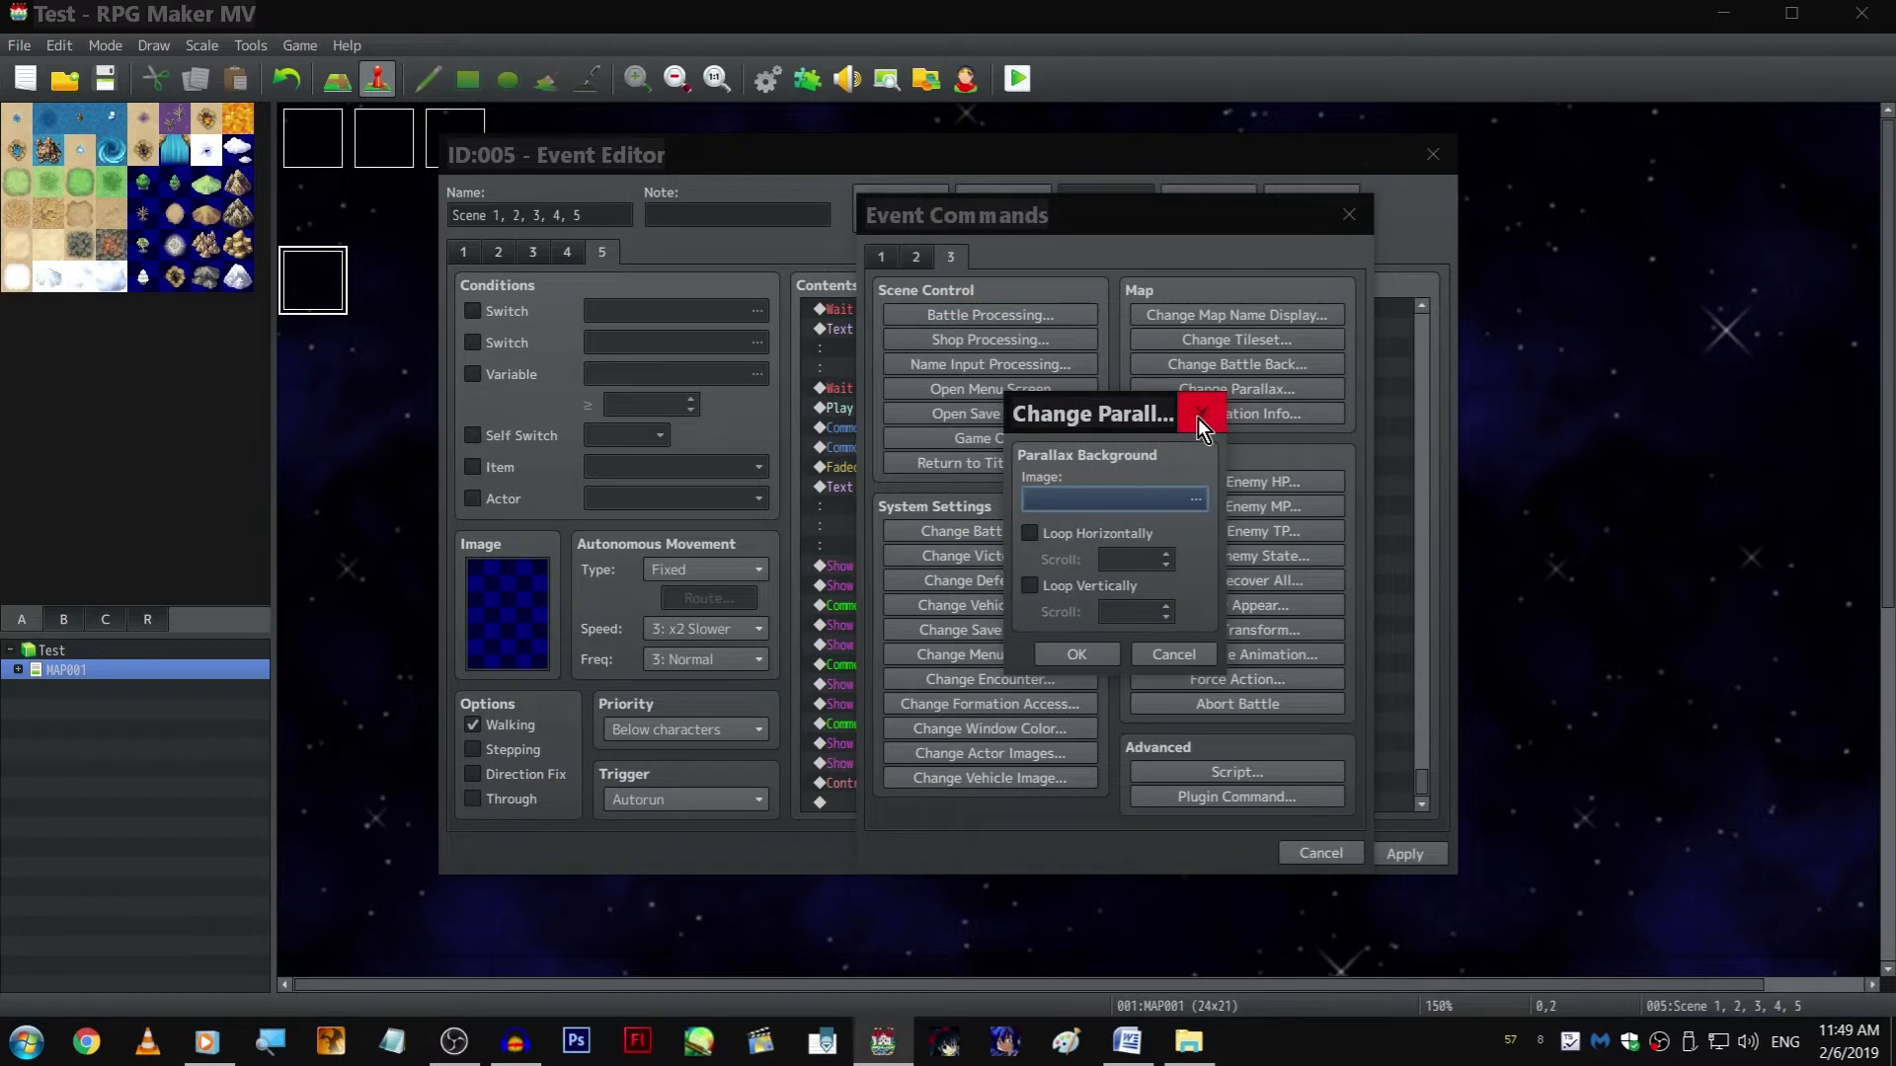
double_click(1117, 502)
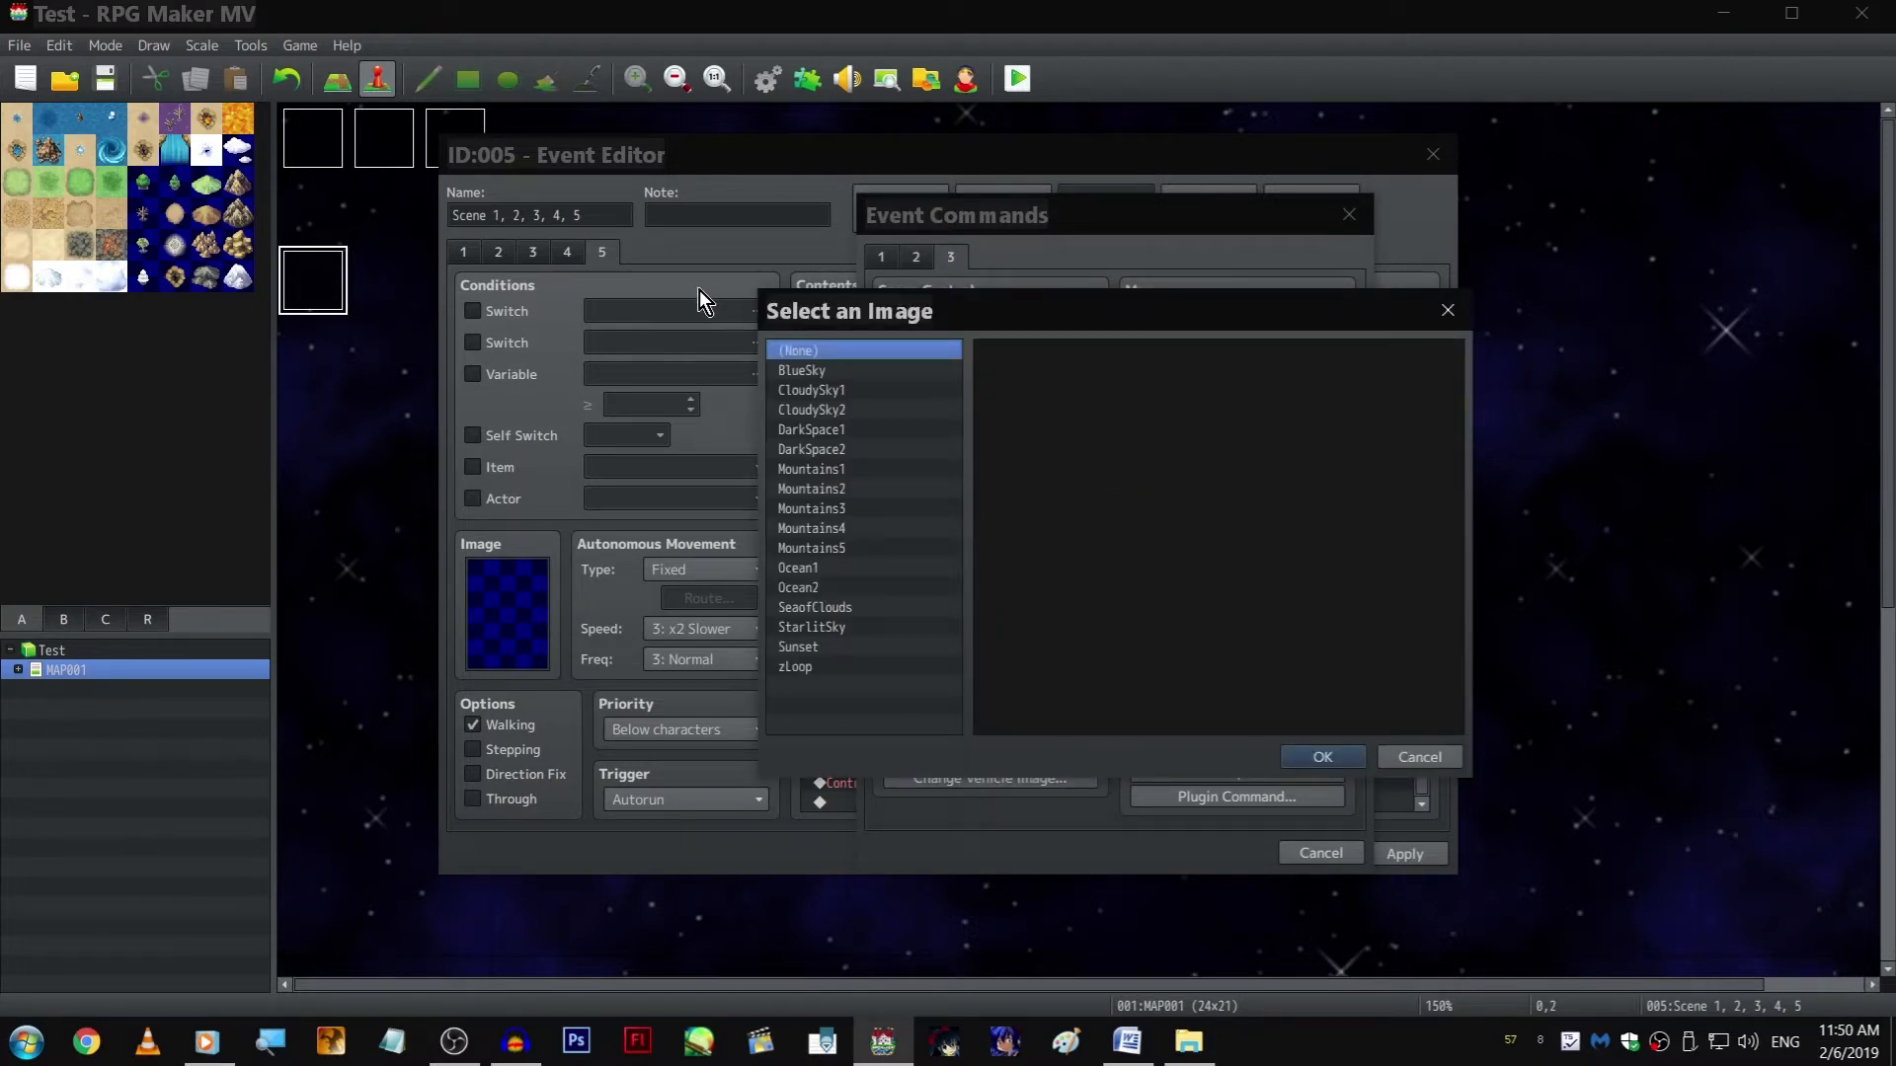
left_click(810, 666)
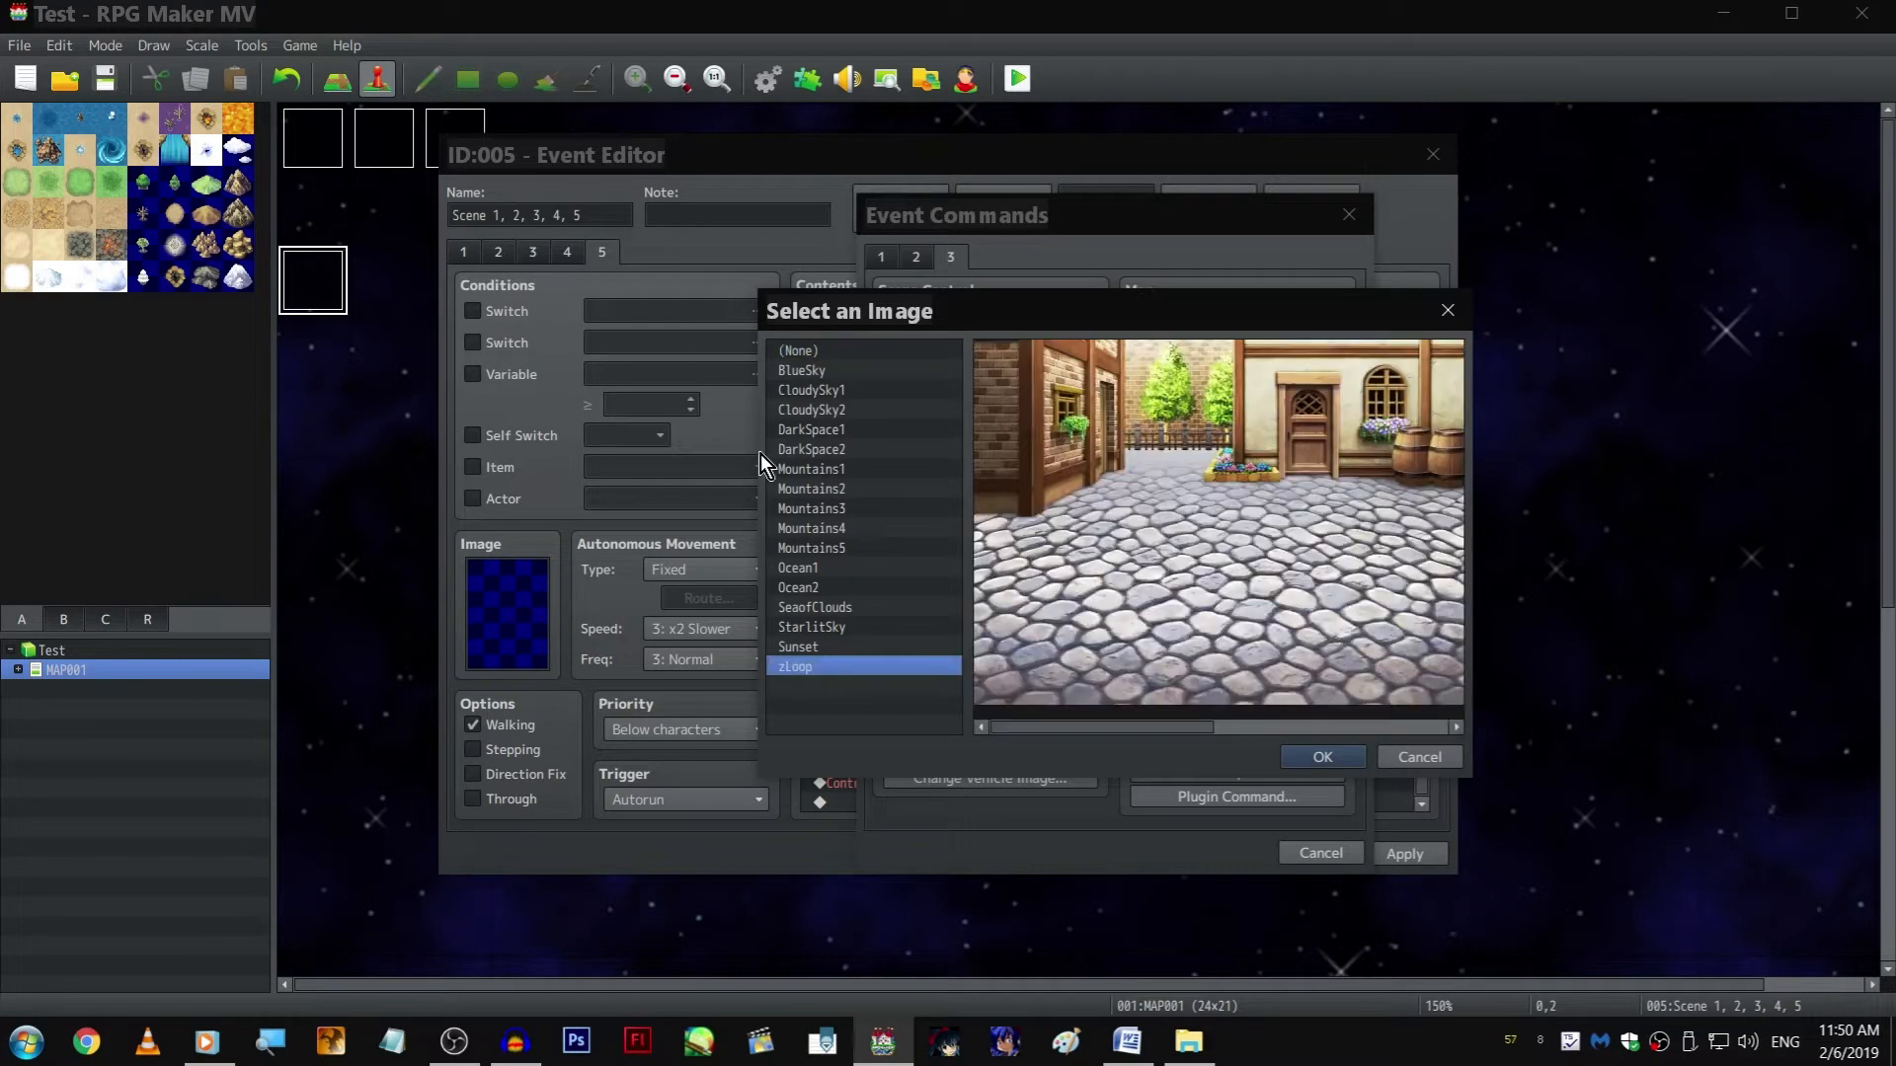
left_click_drag(1111, 723, 1229, 729)
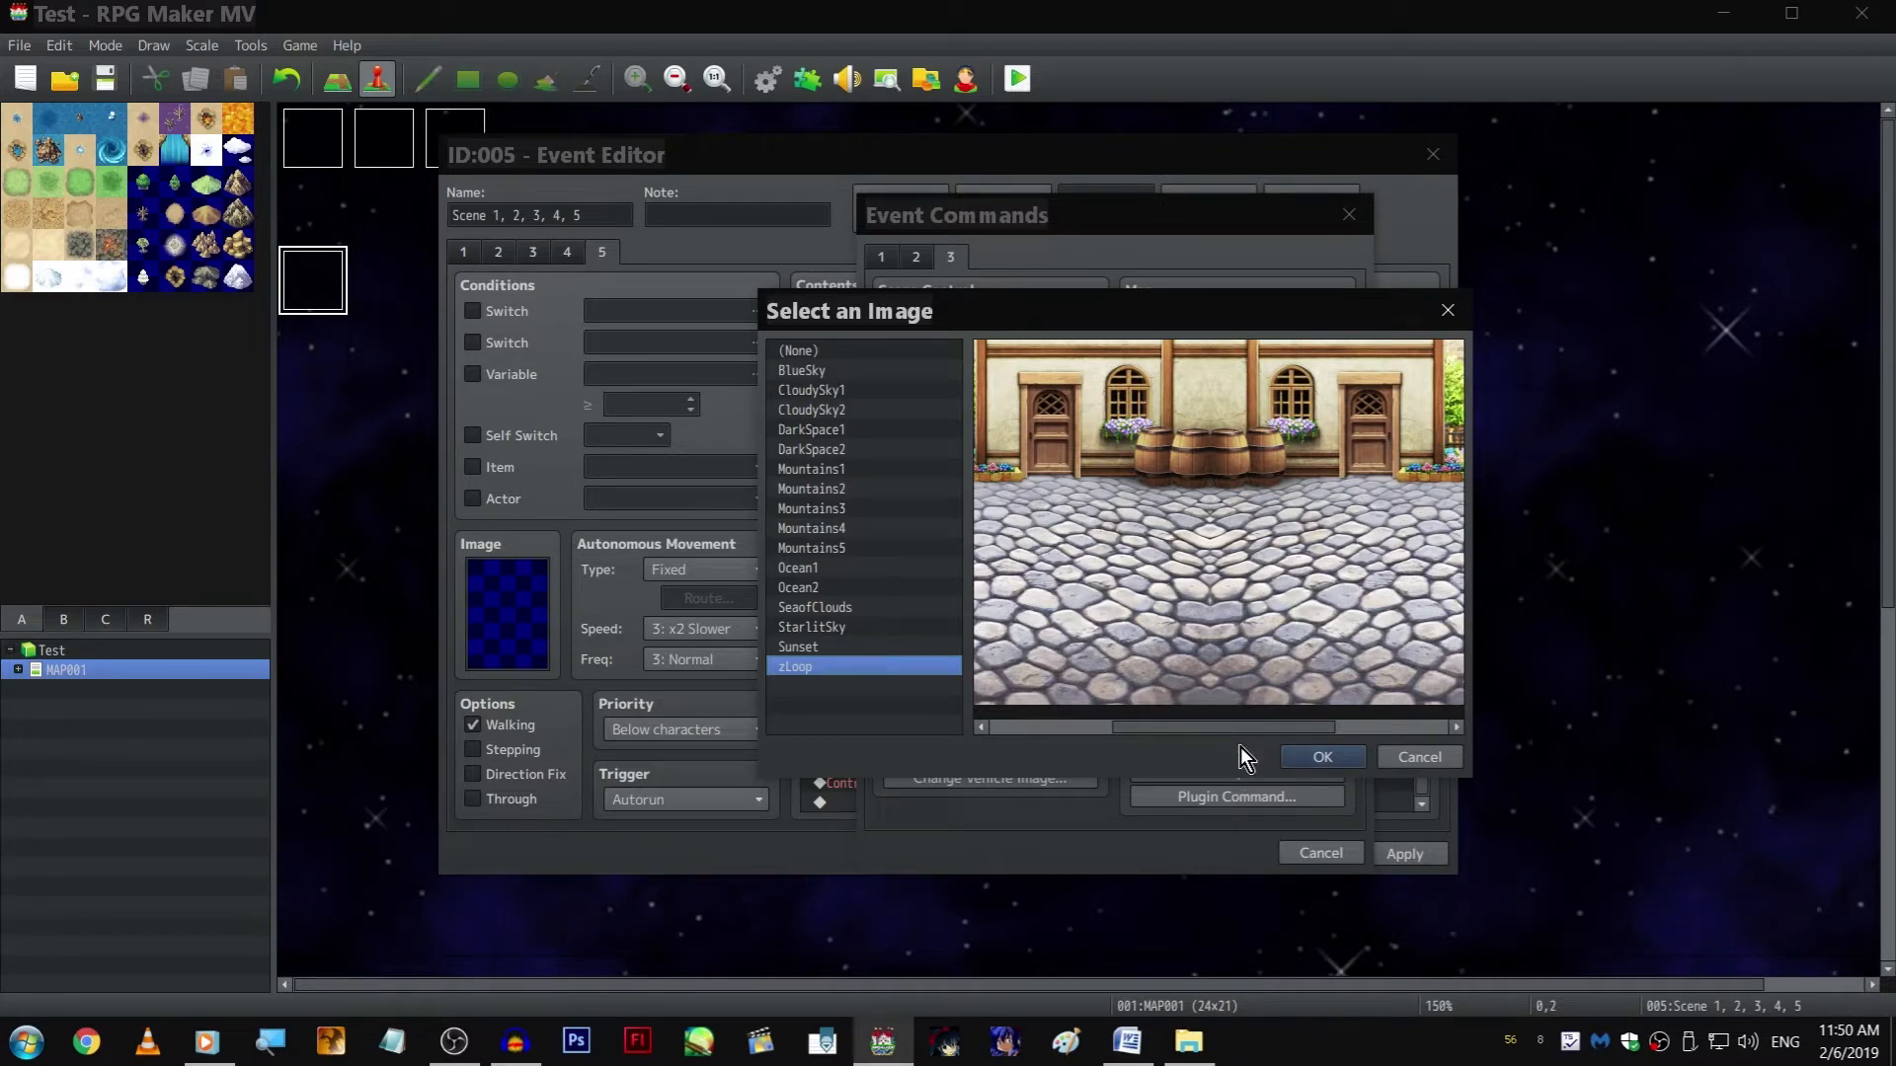
left_click(1323, 765)
Make the zLoop parallax loop horizontally with a scroll of -2, and confirm the command
left_click(1141, 538)
scroll(1137, 553, "down", 2)
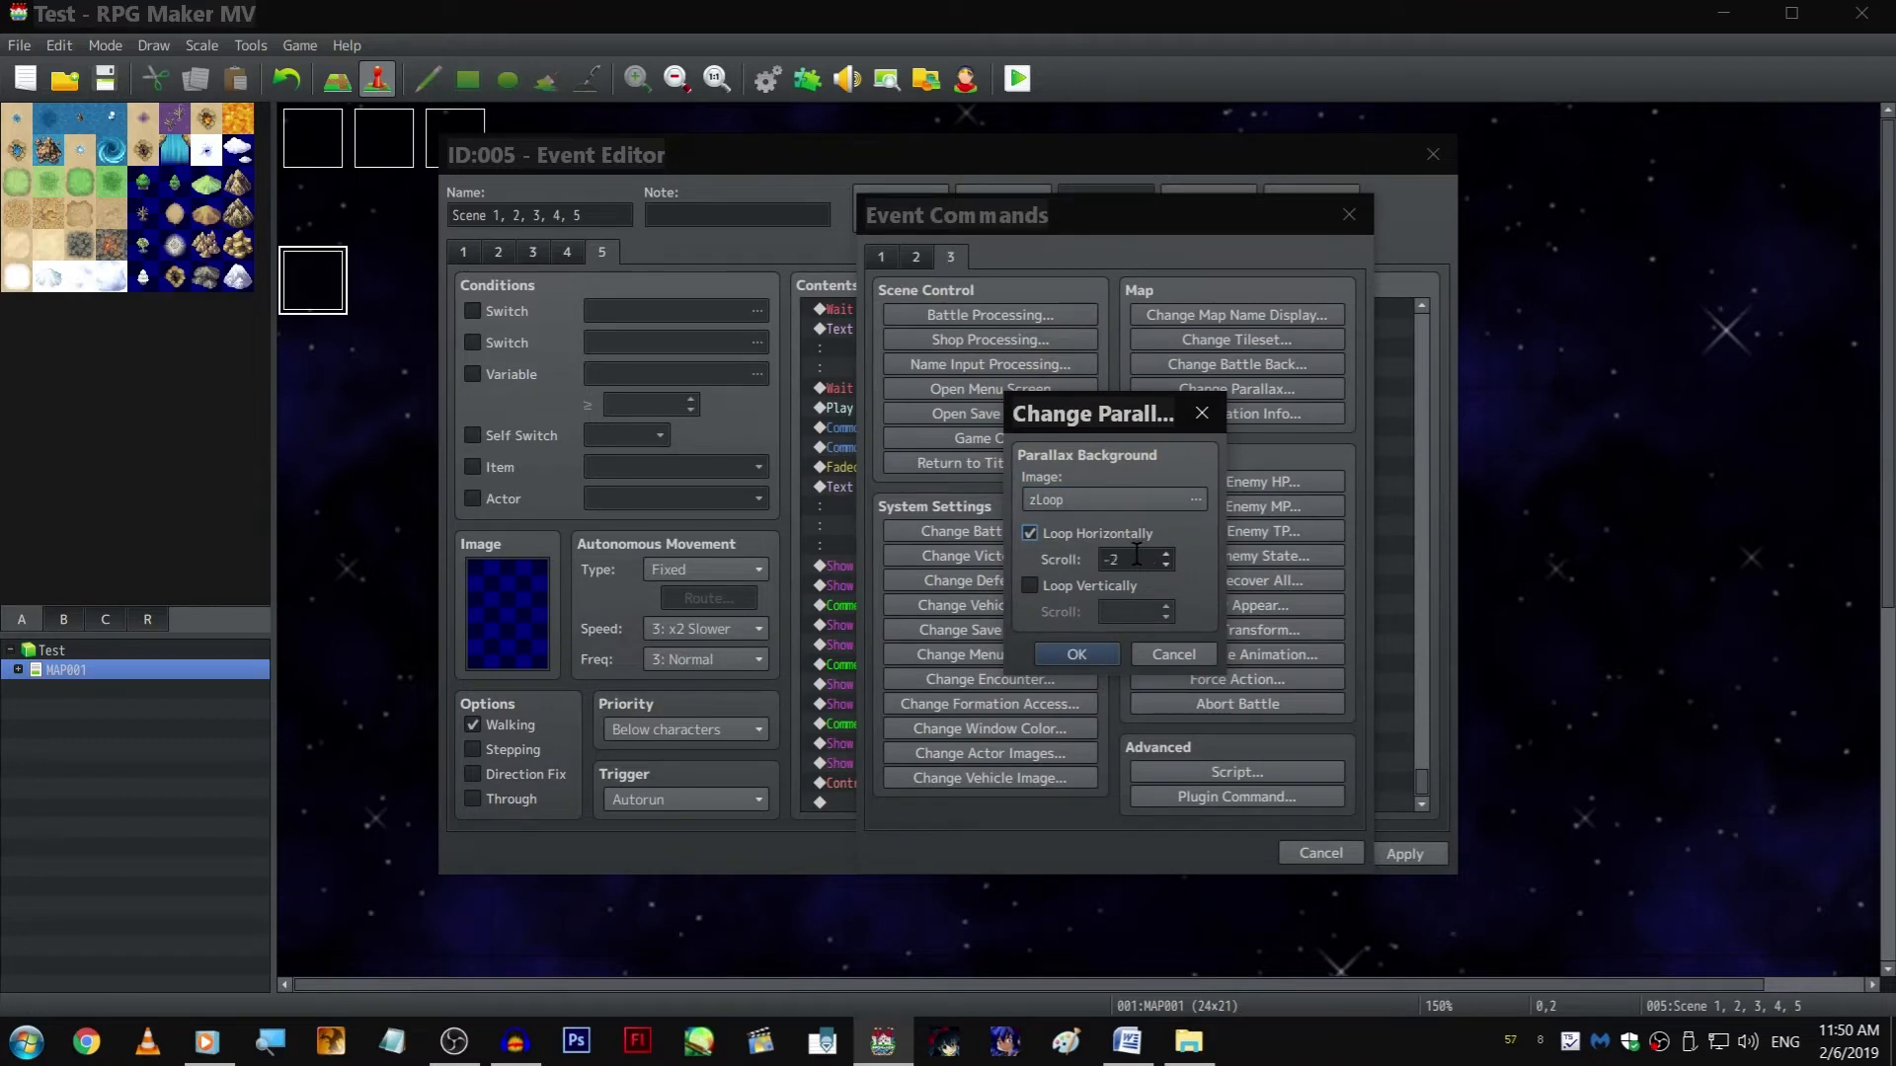
left_click(1075, 655)
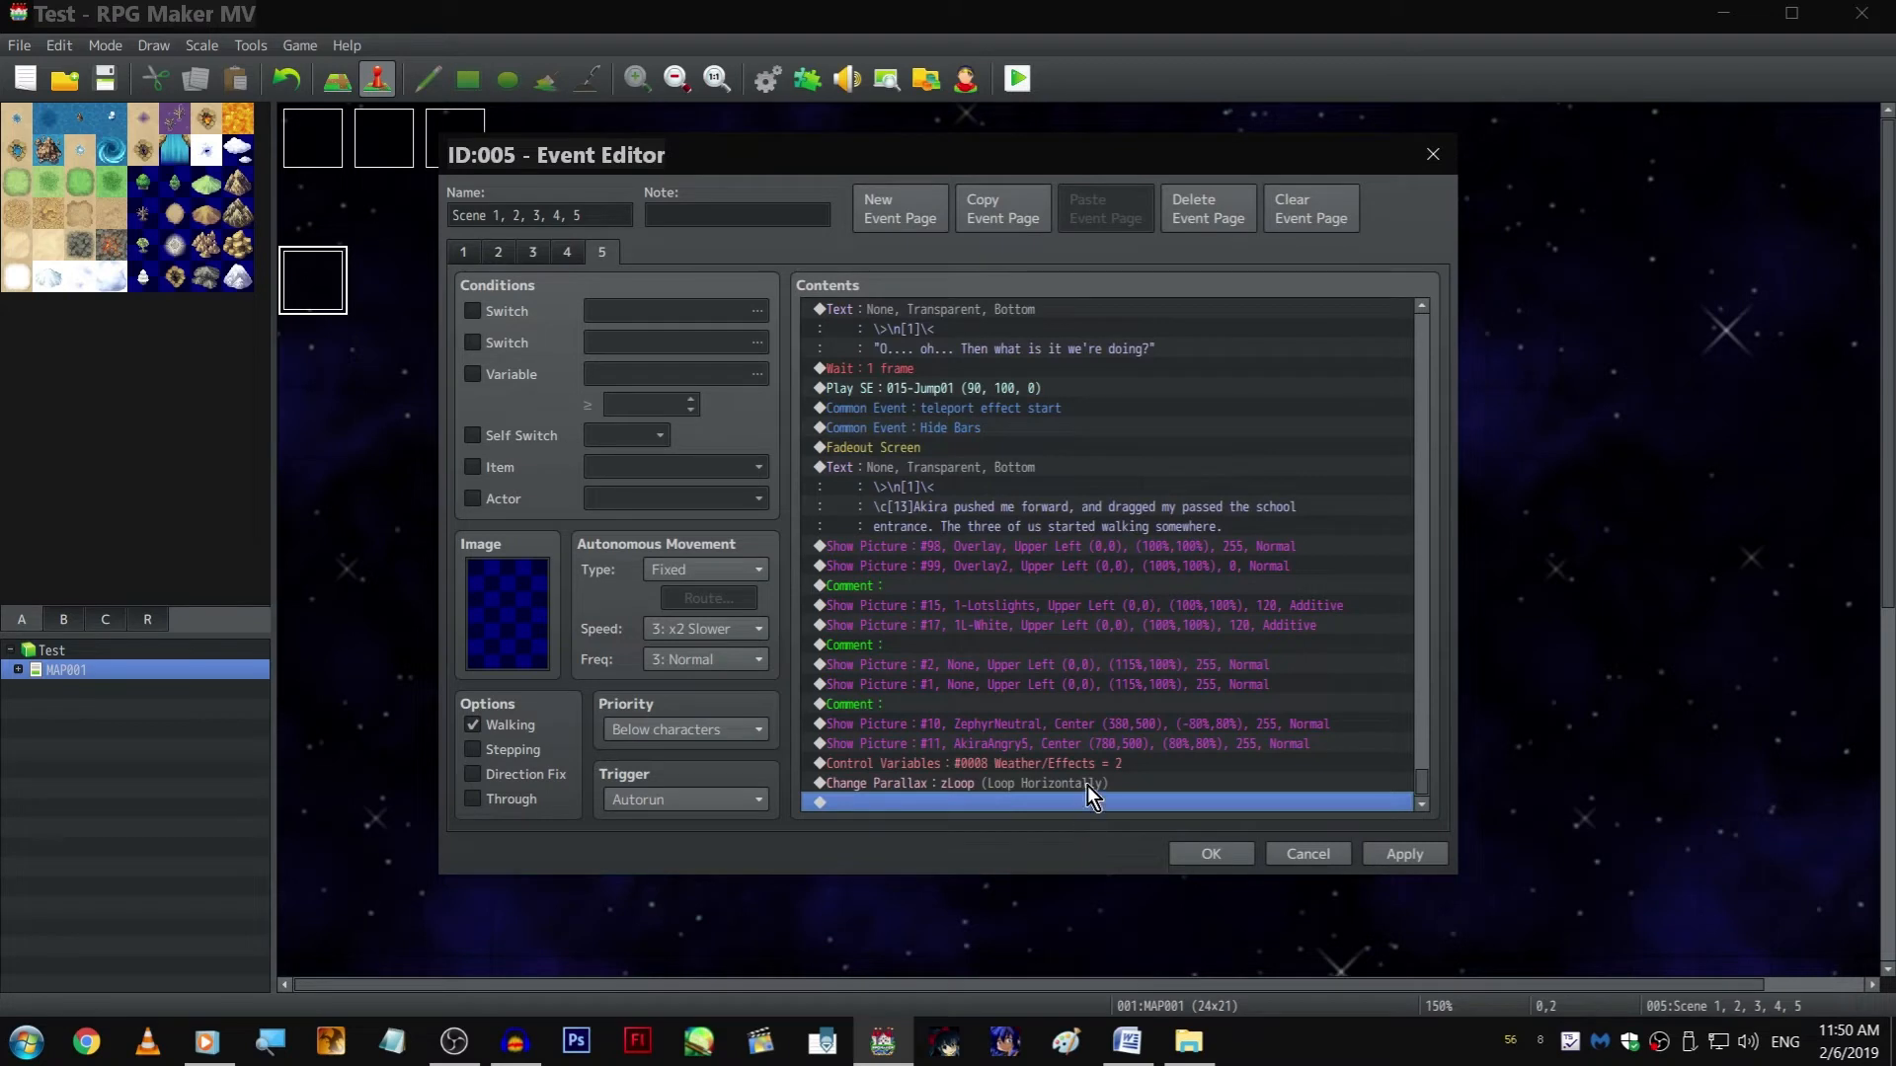
right_click(1112, 732)
left_click(1129, 762)
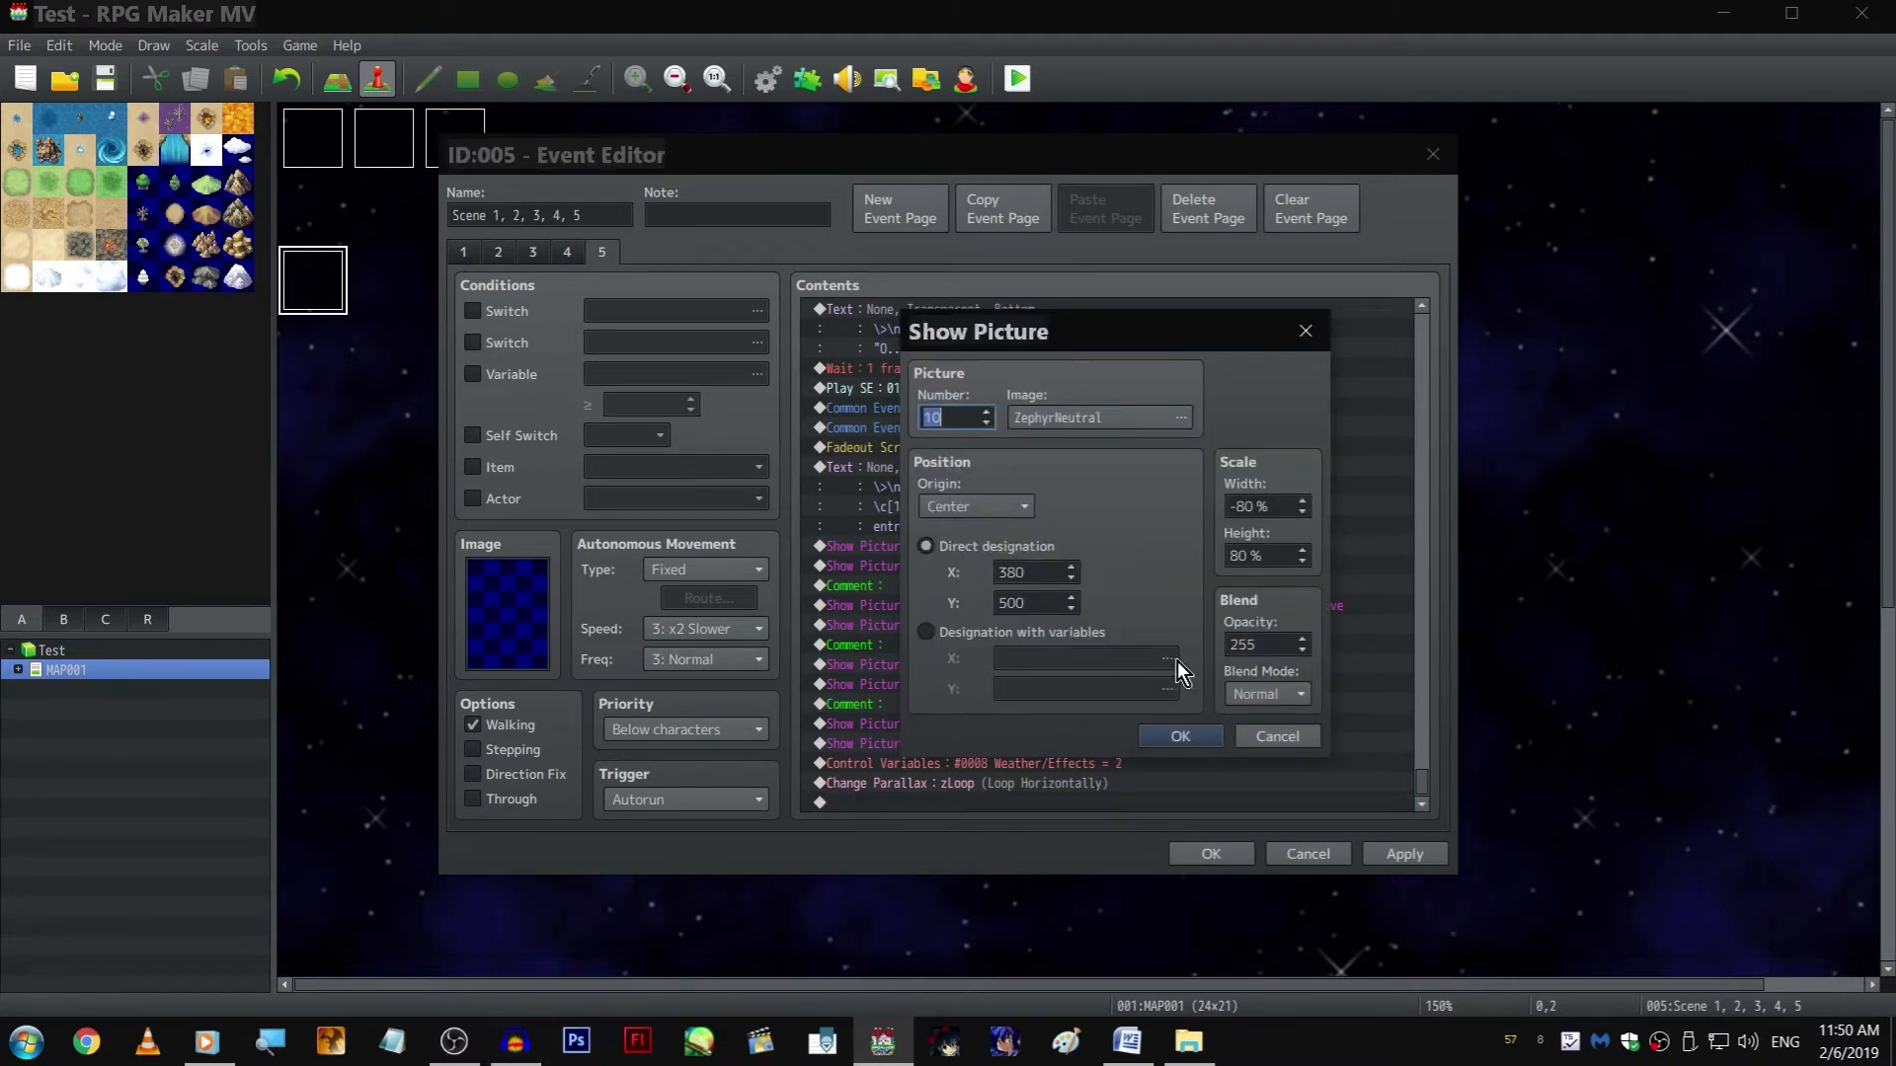
left_click(1280, 737)
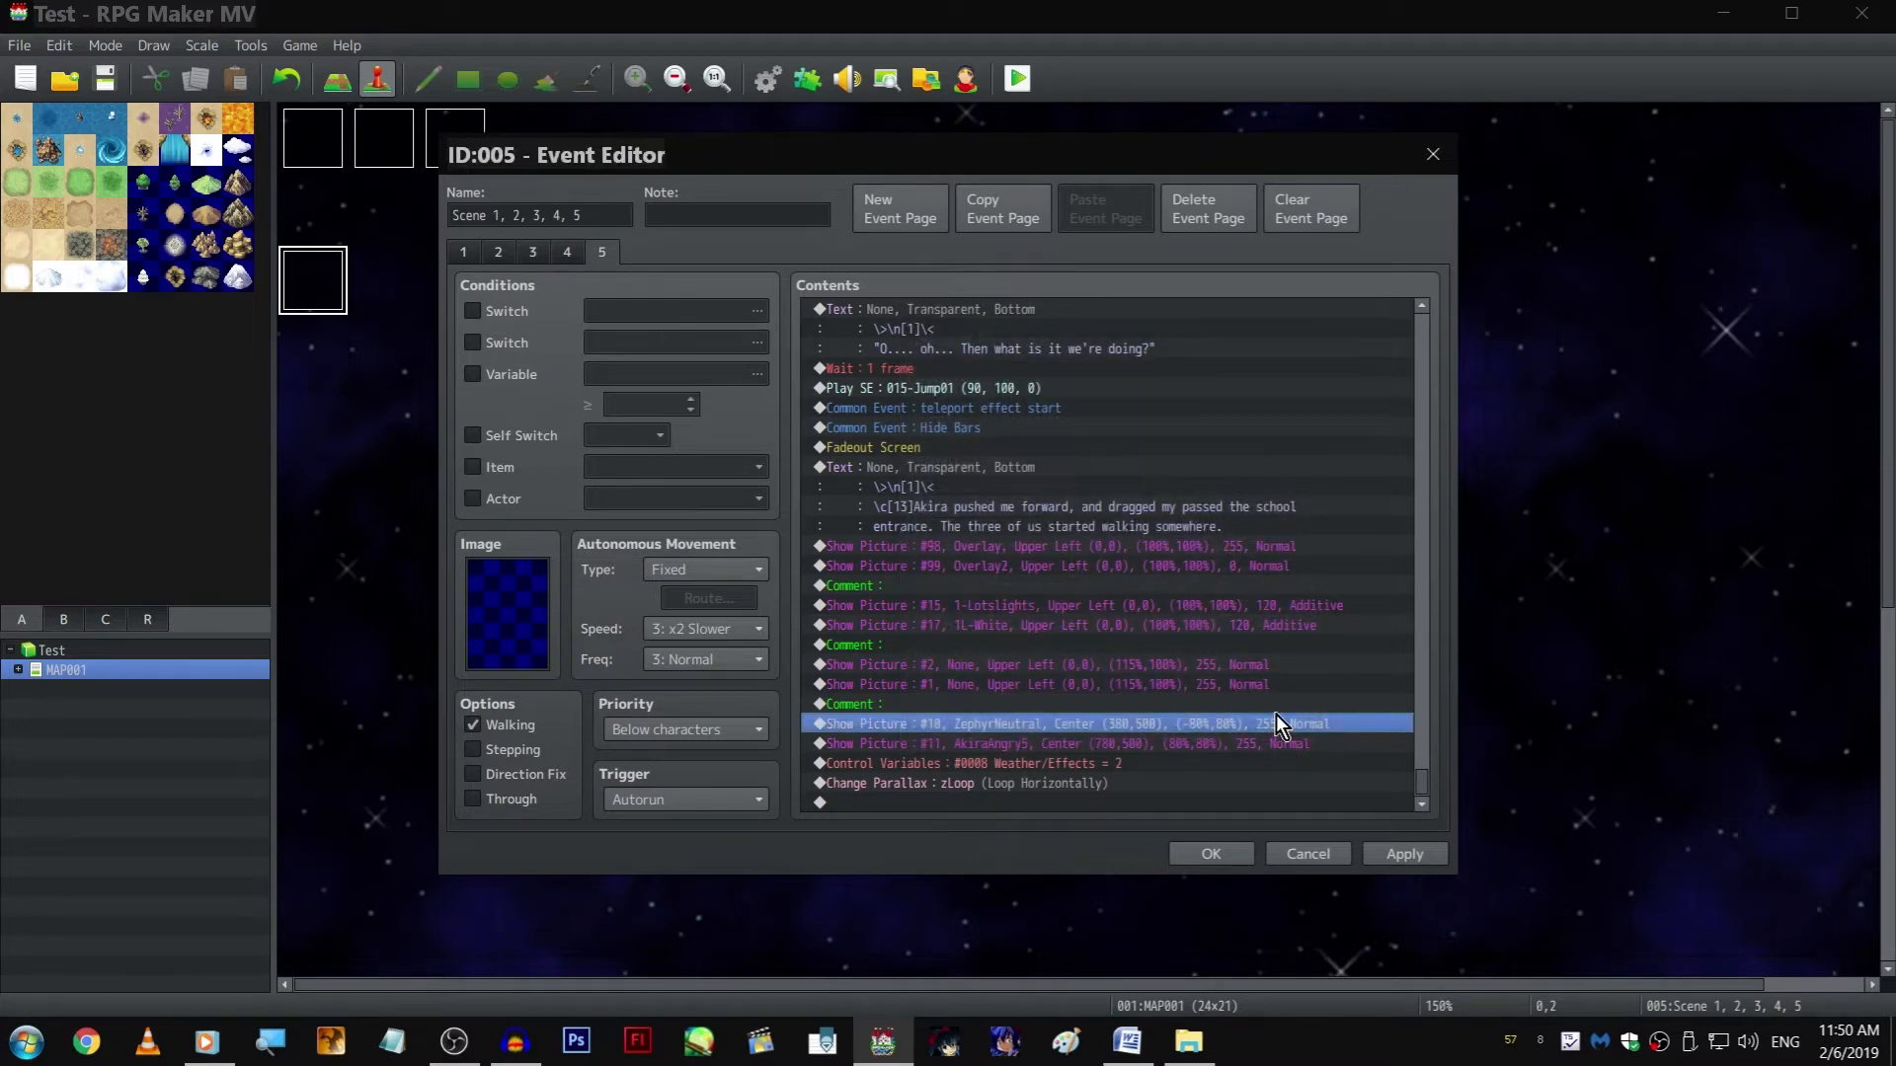
right_click(1276, 713)
left_click(1295, 751)
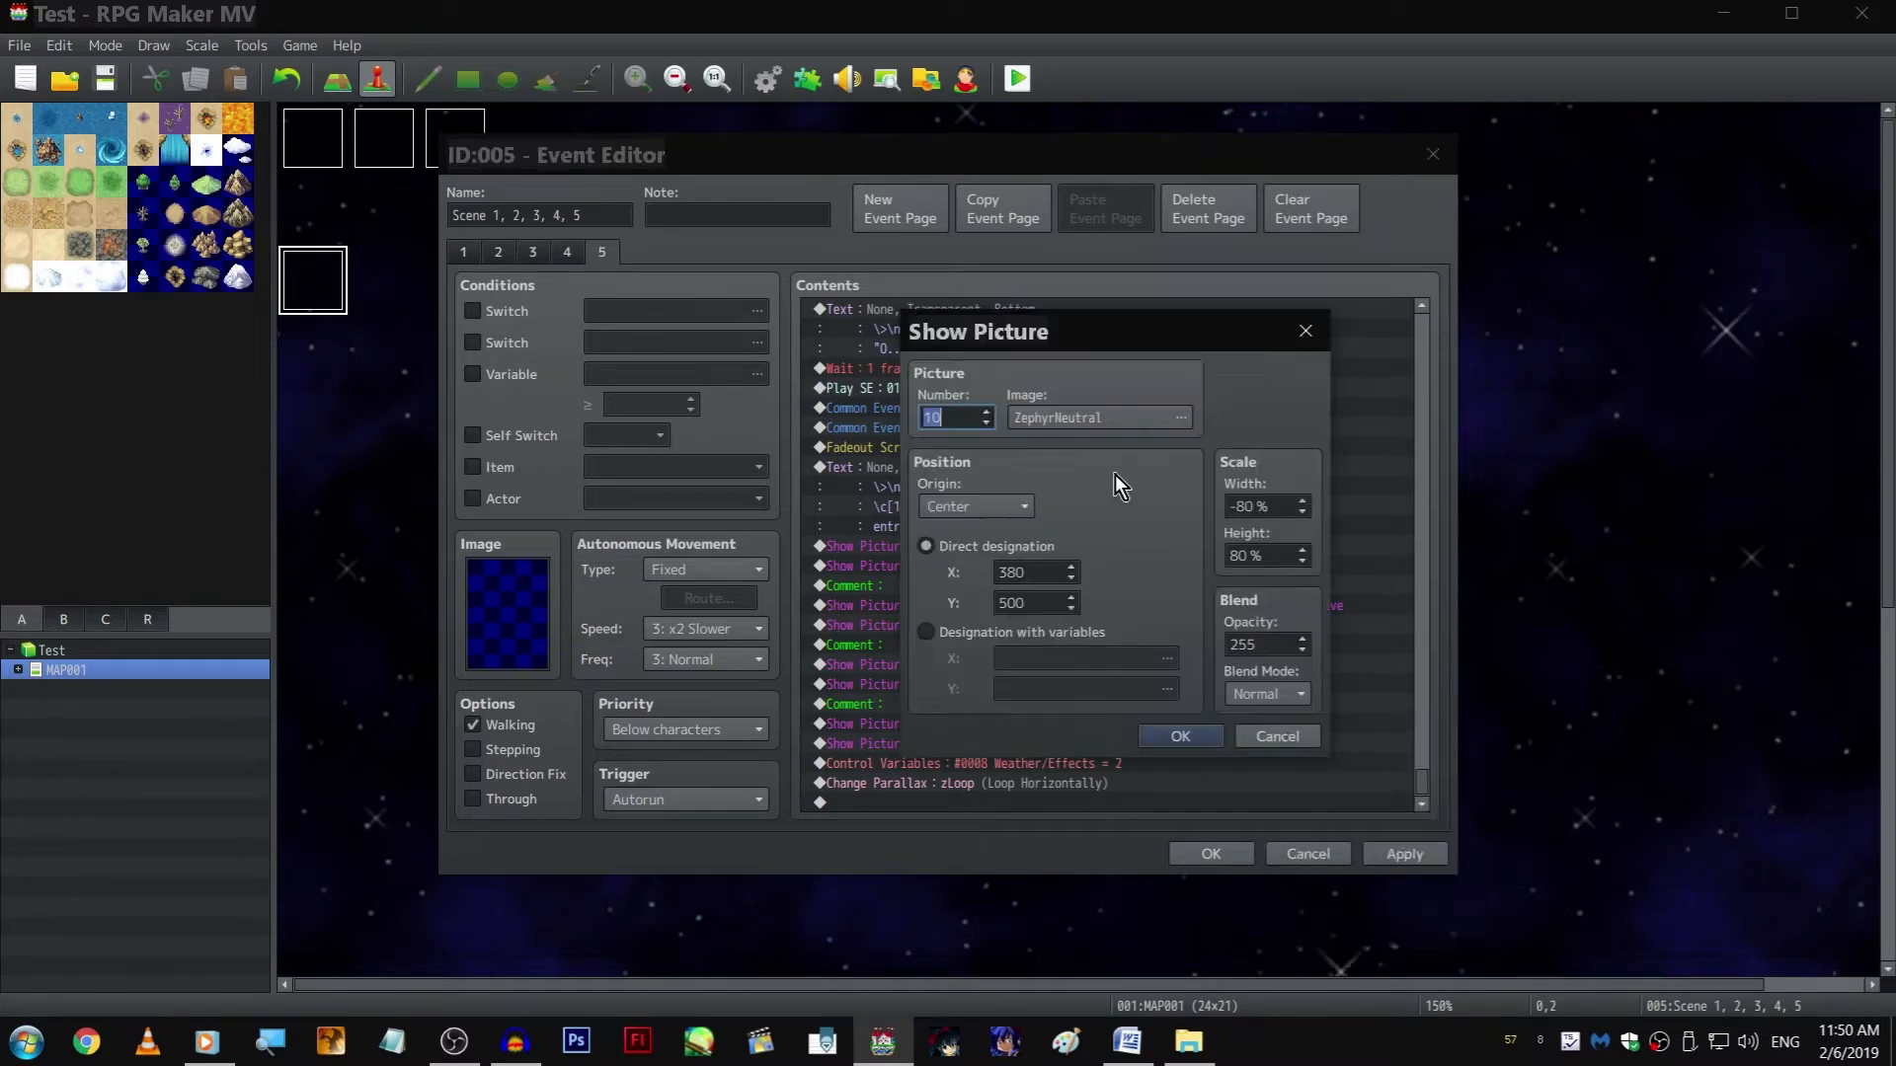
left_click(1087, 434)
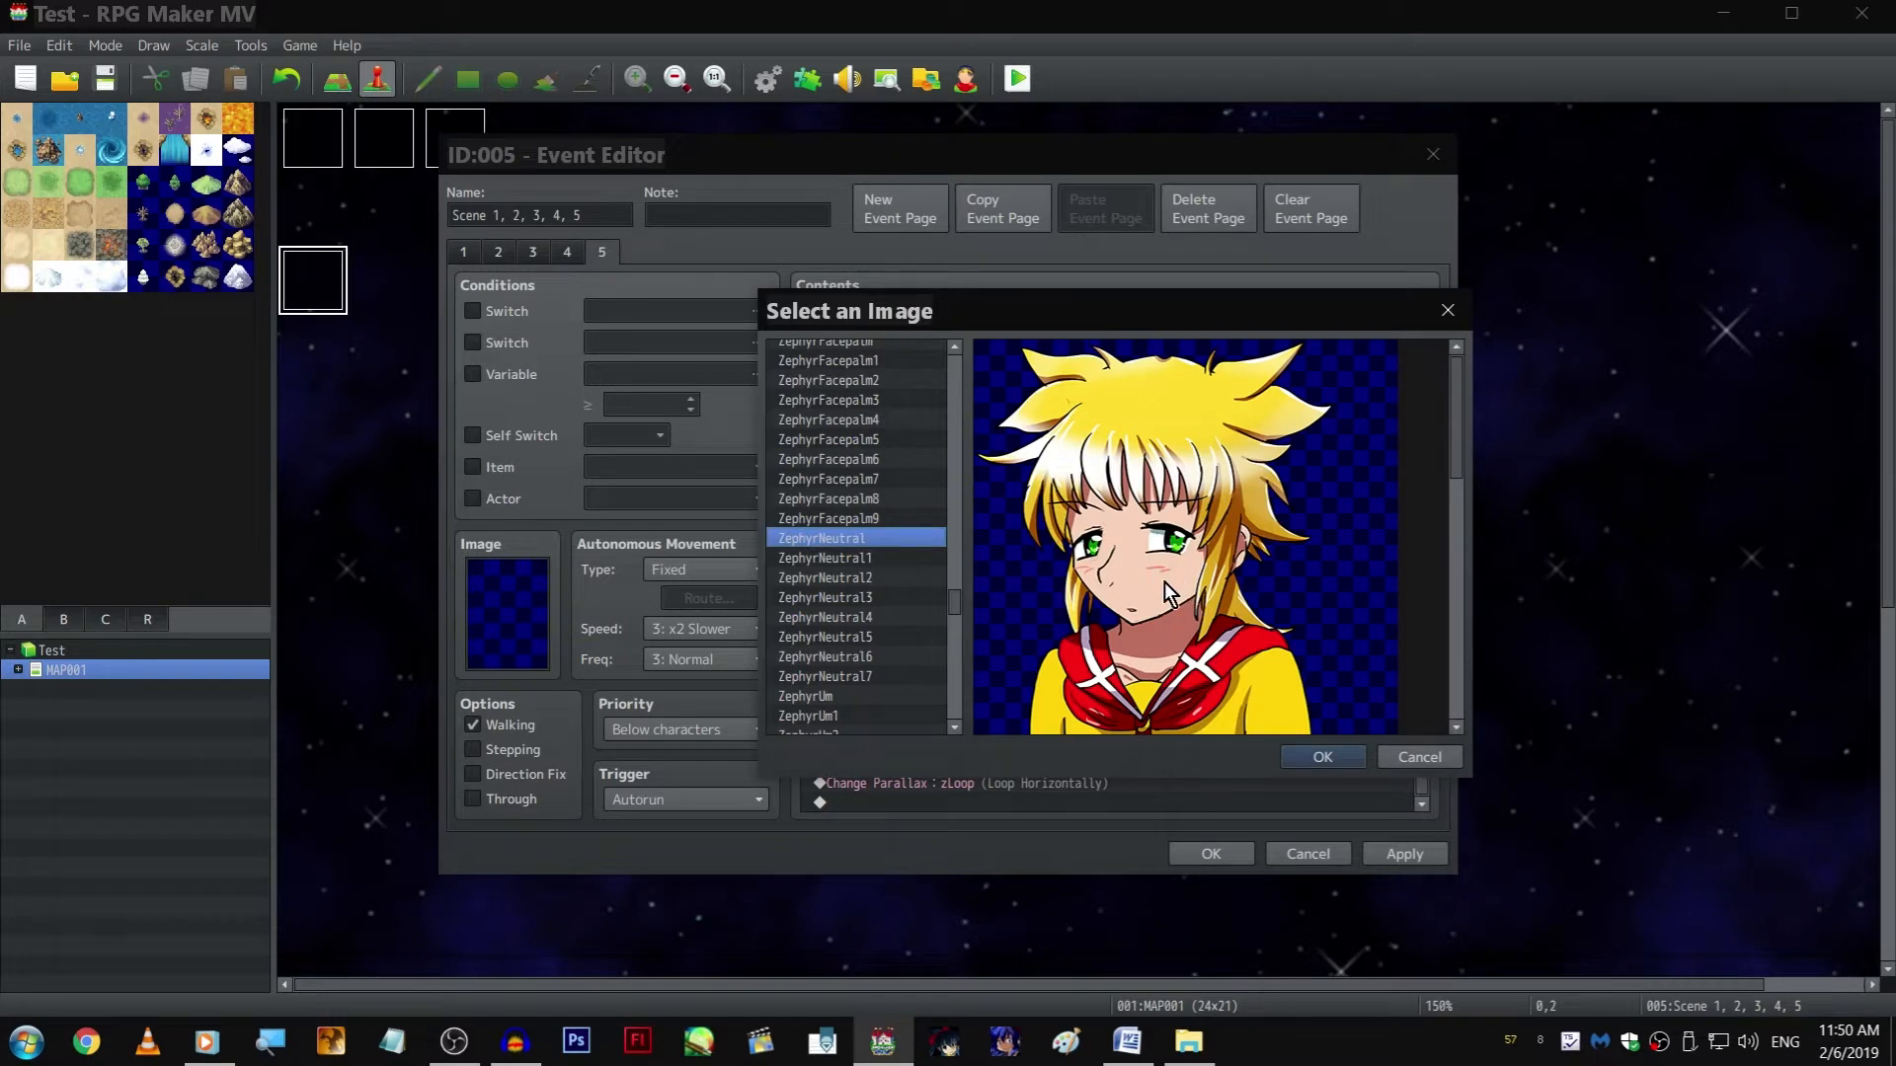
left_click(855, 517)
scroll(900, 573, "up", 3)
scroll(918, 562, "down", 3)
left_click(903, 577)
left_click(904, 597)
left_click(904, 614)
left_click(904, 637)
left_click(902, 657)
left_click(898, 677)
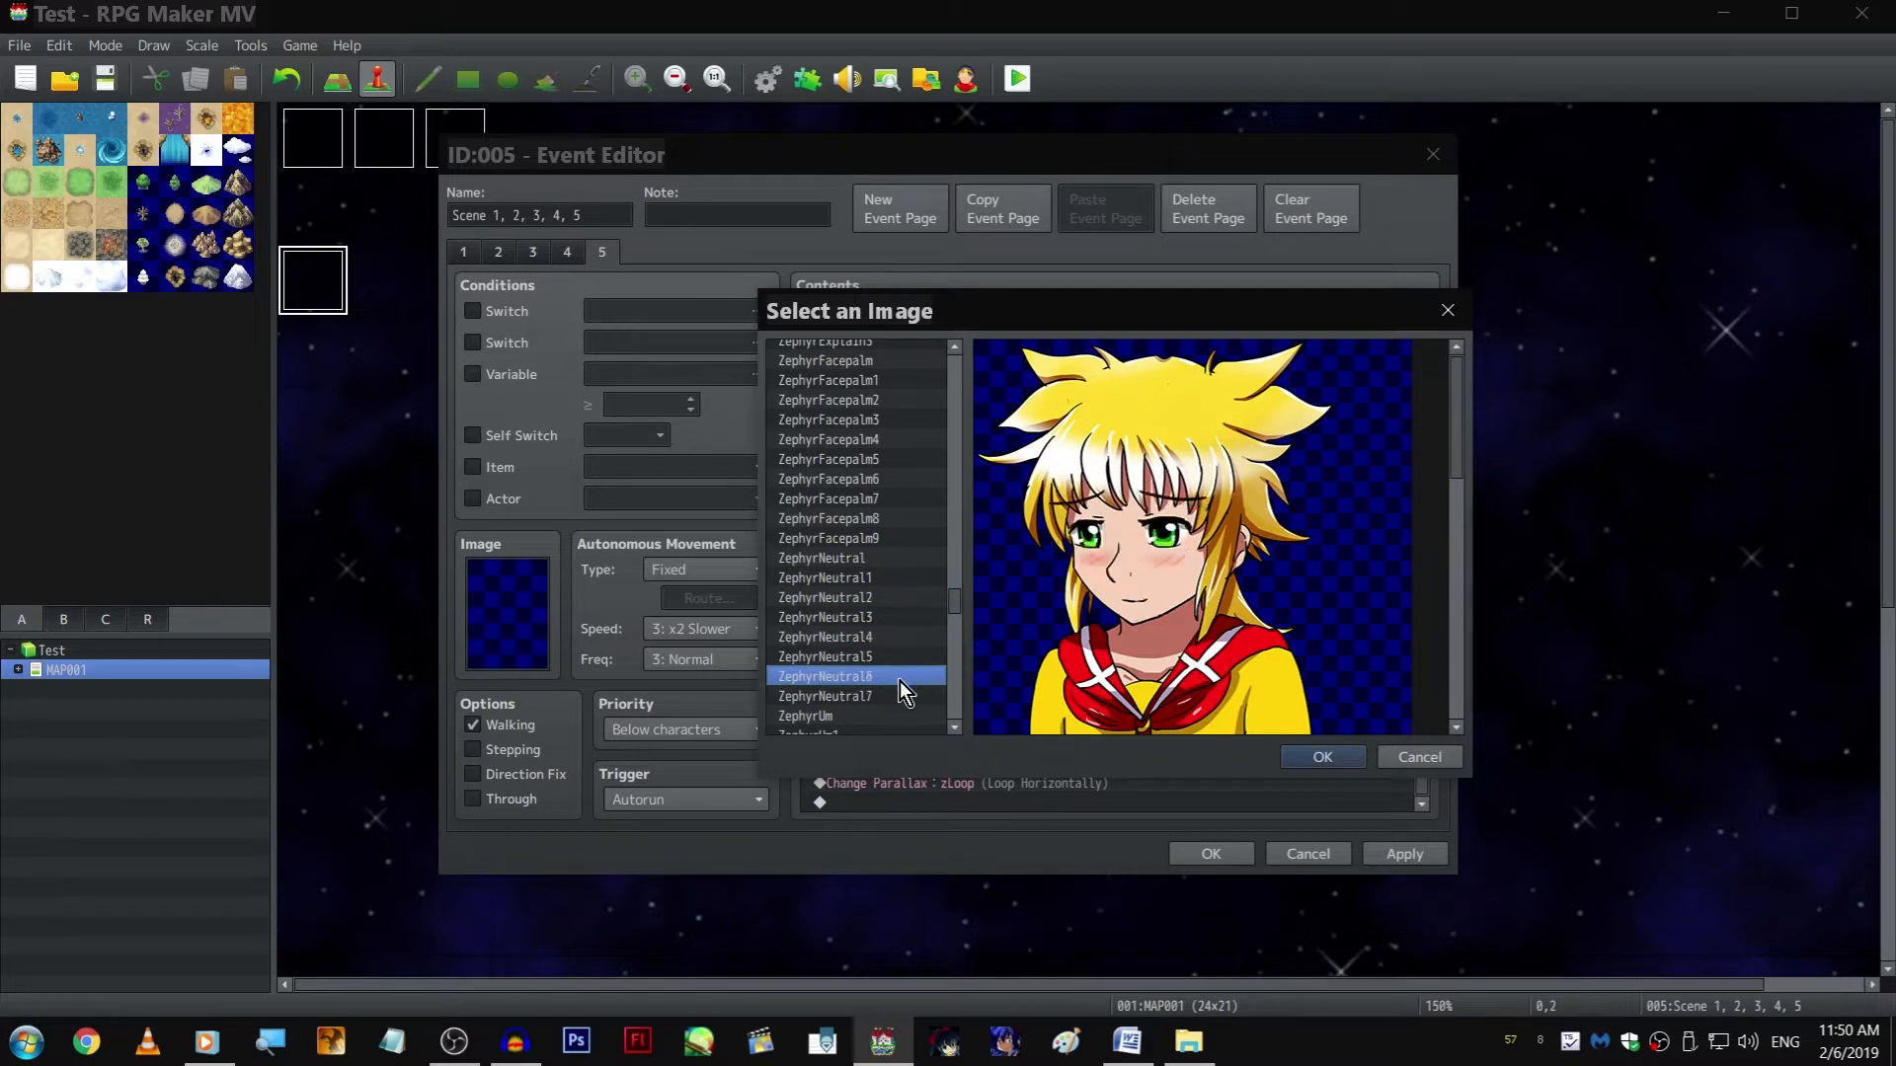
scroll(897, 679, "down", 2)
left_click(879, 618)
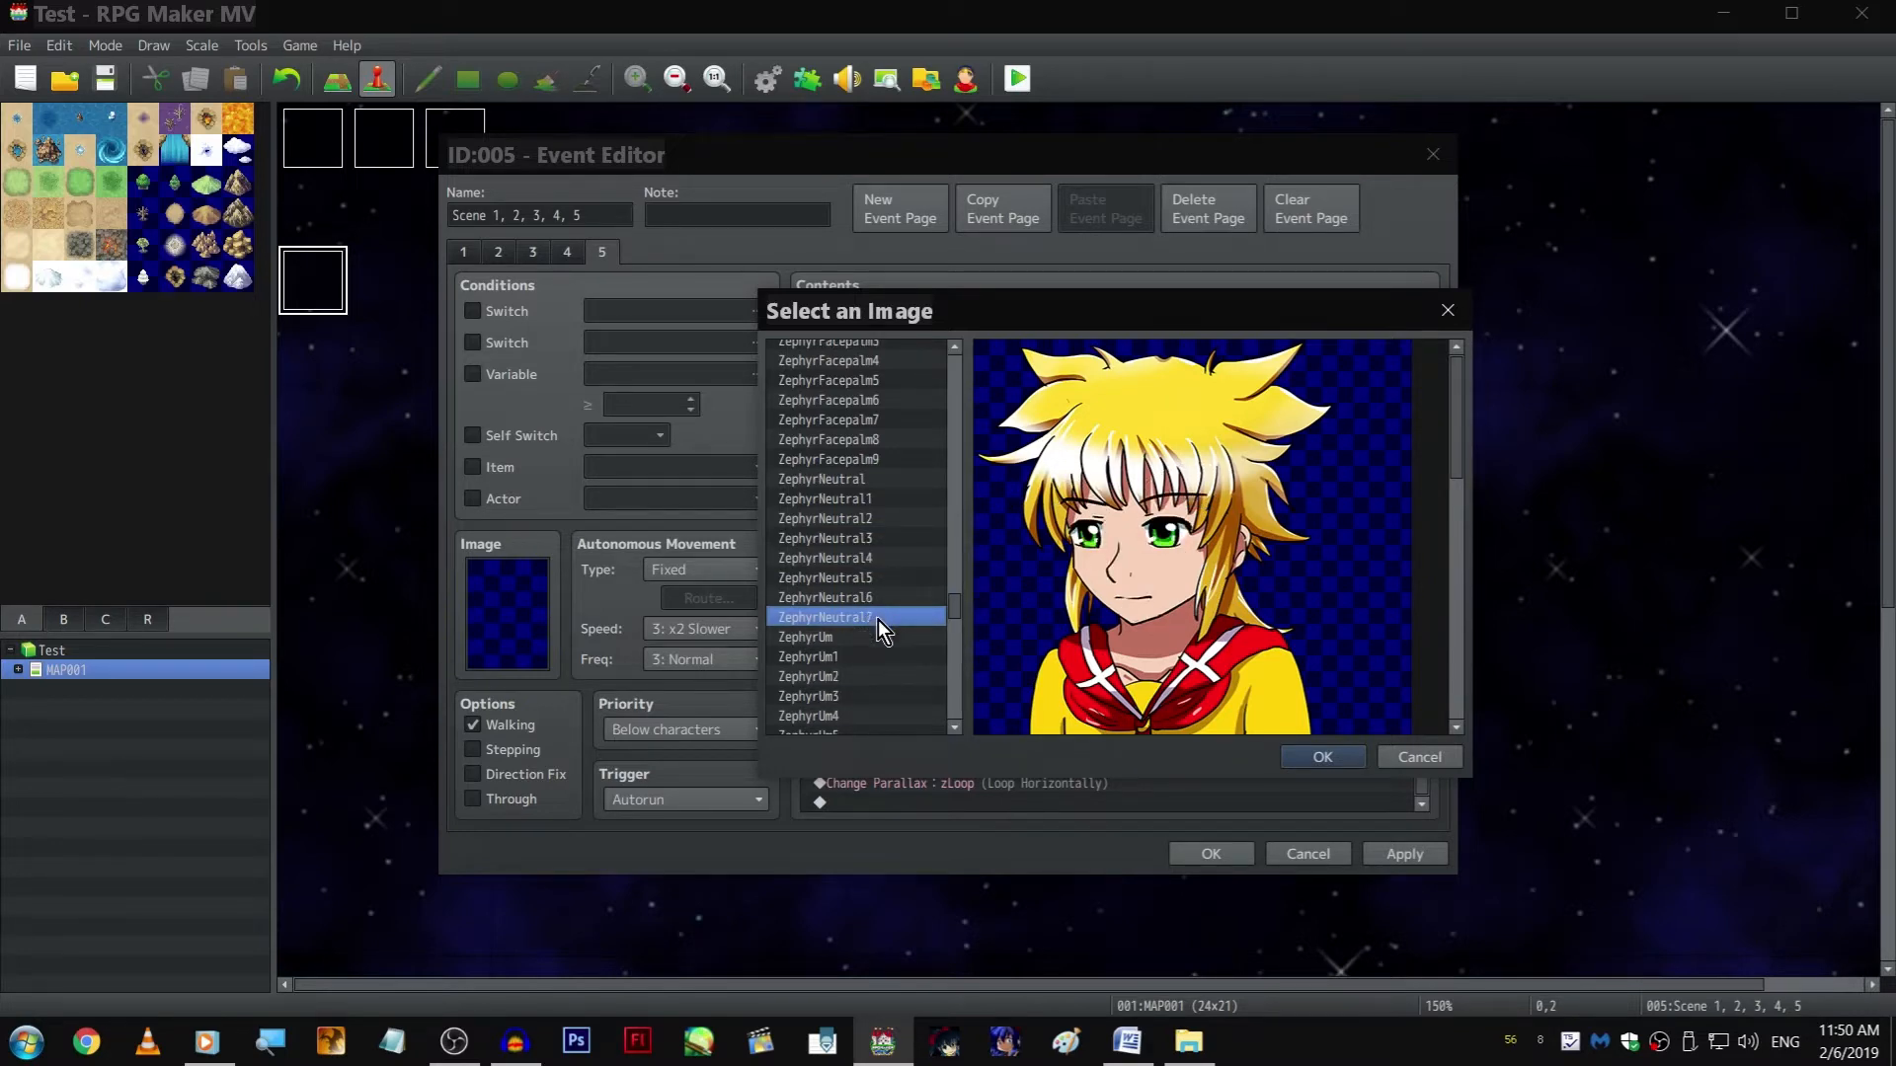
double_click(879, 619)
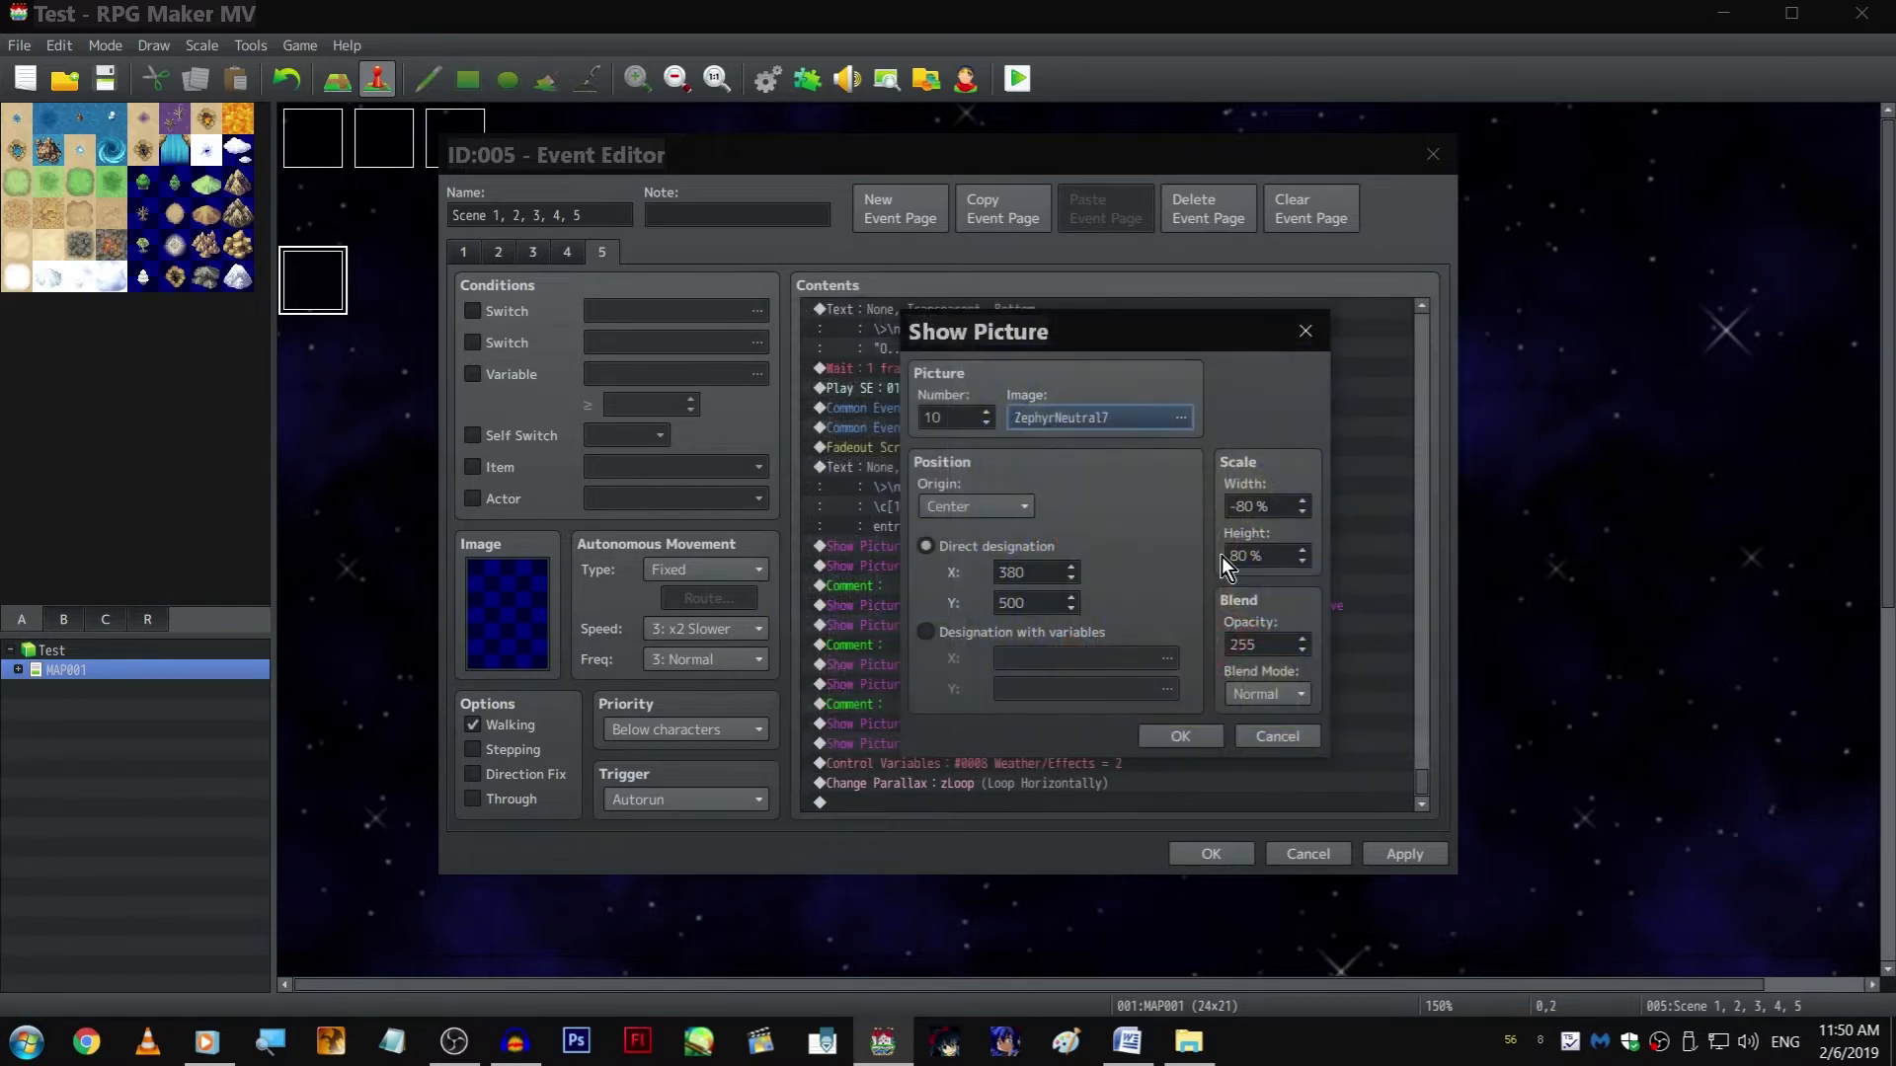
double_click(1269, 507)
type("100")
double_click(1278, 555)
type("100")
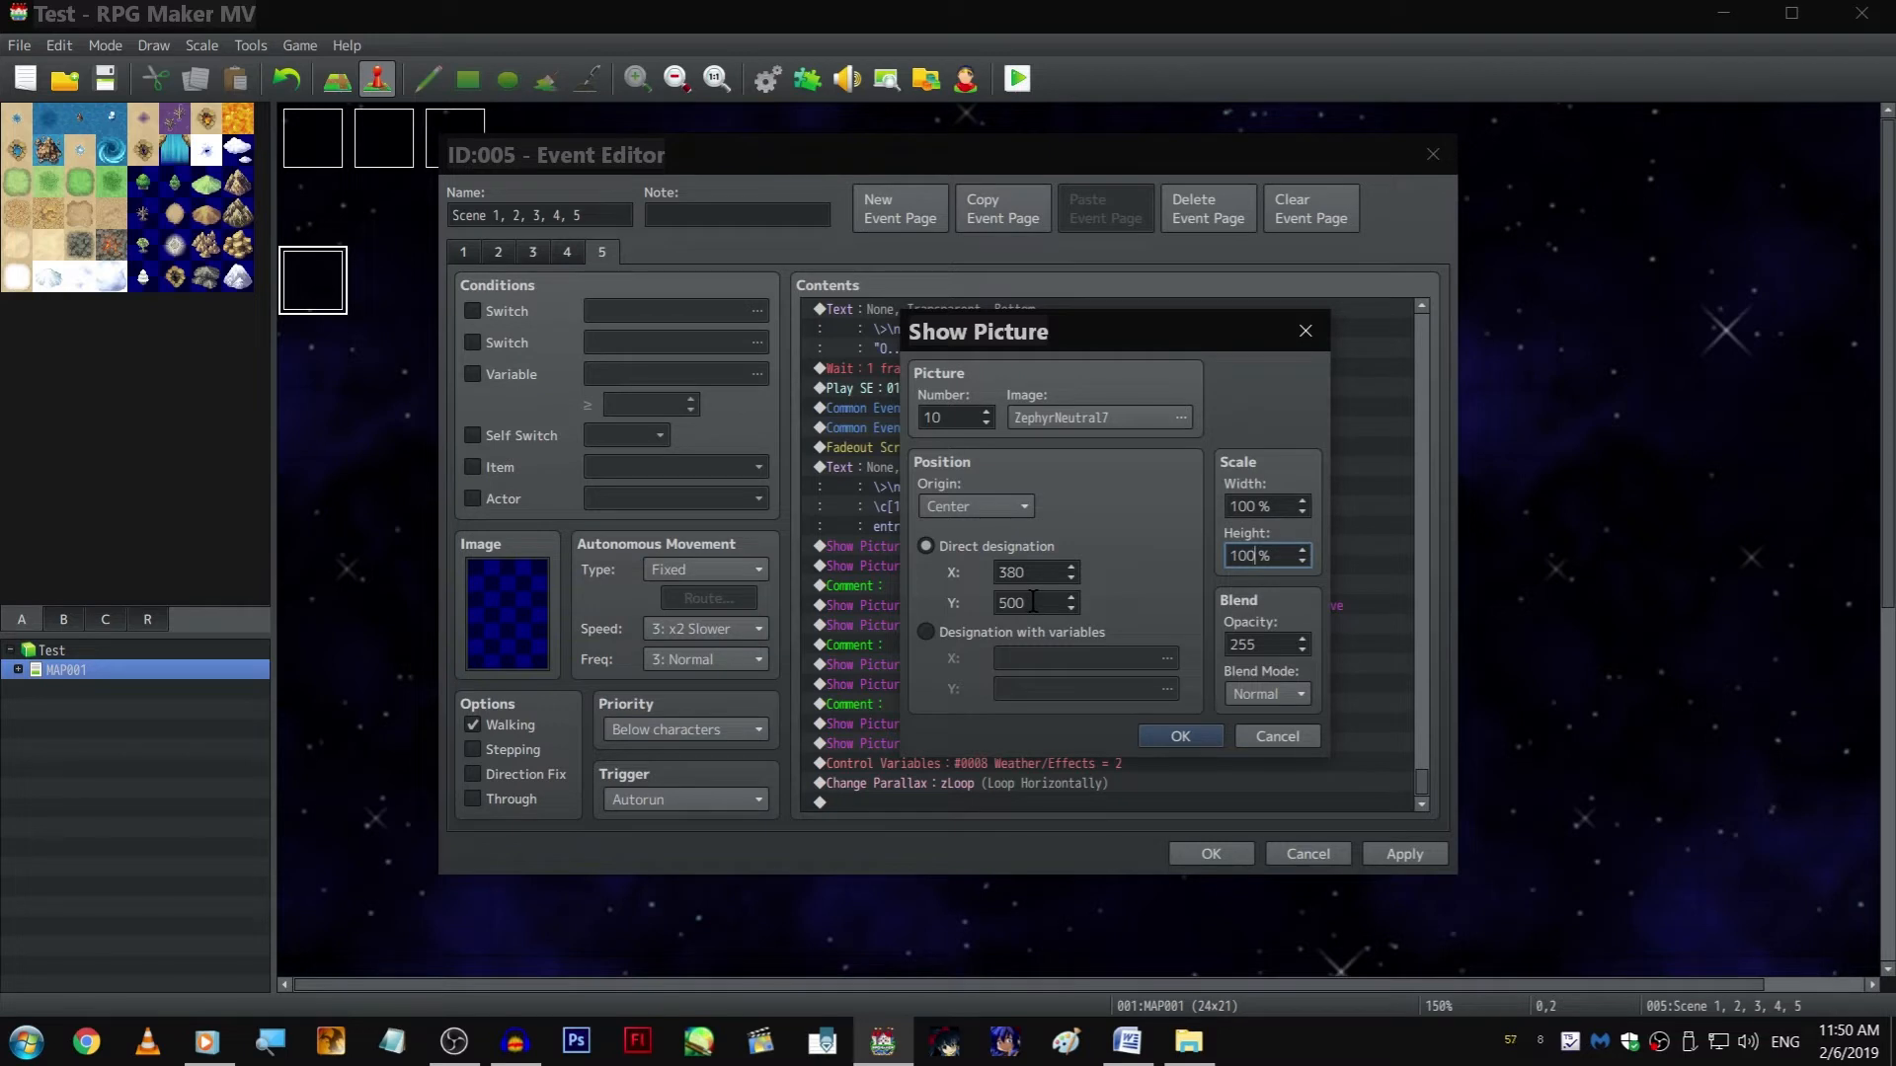
left_click(1242, 738)
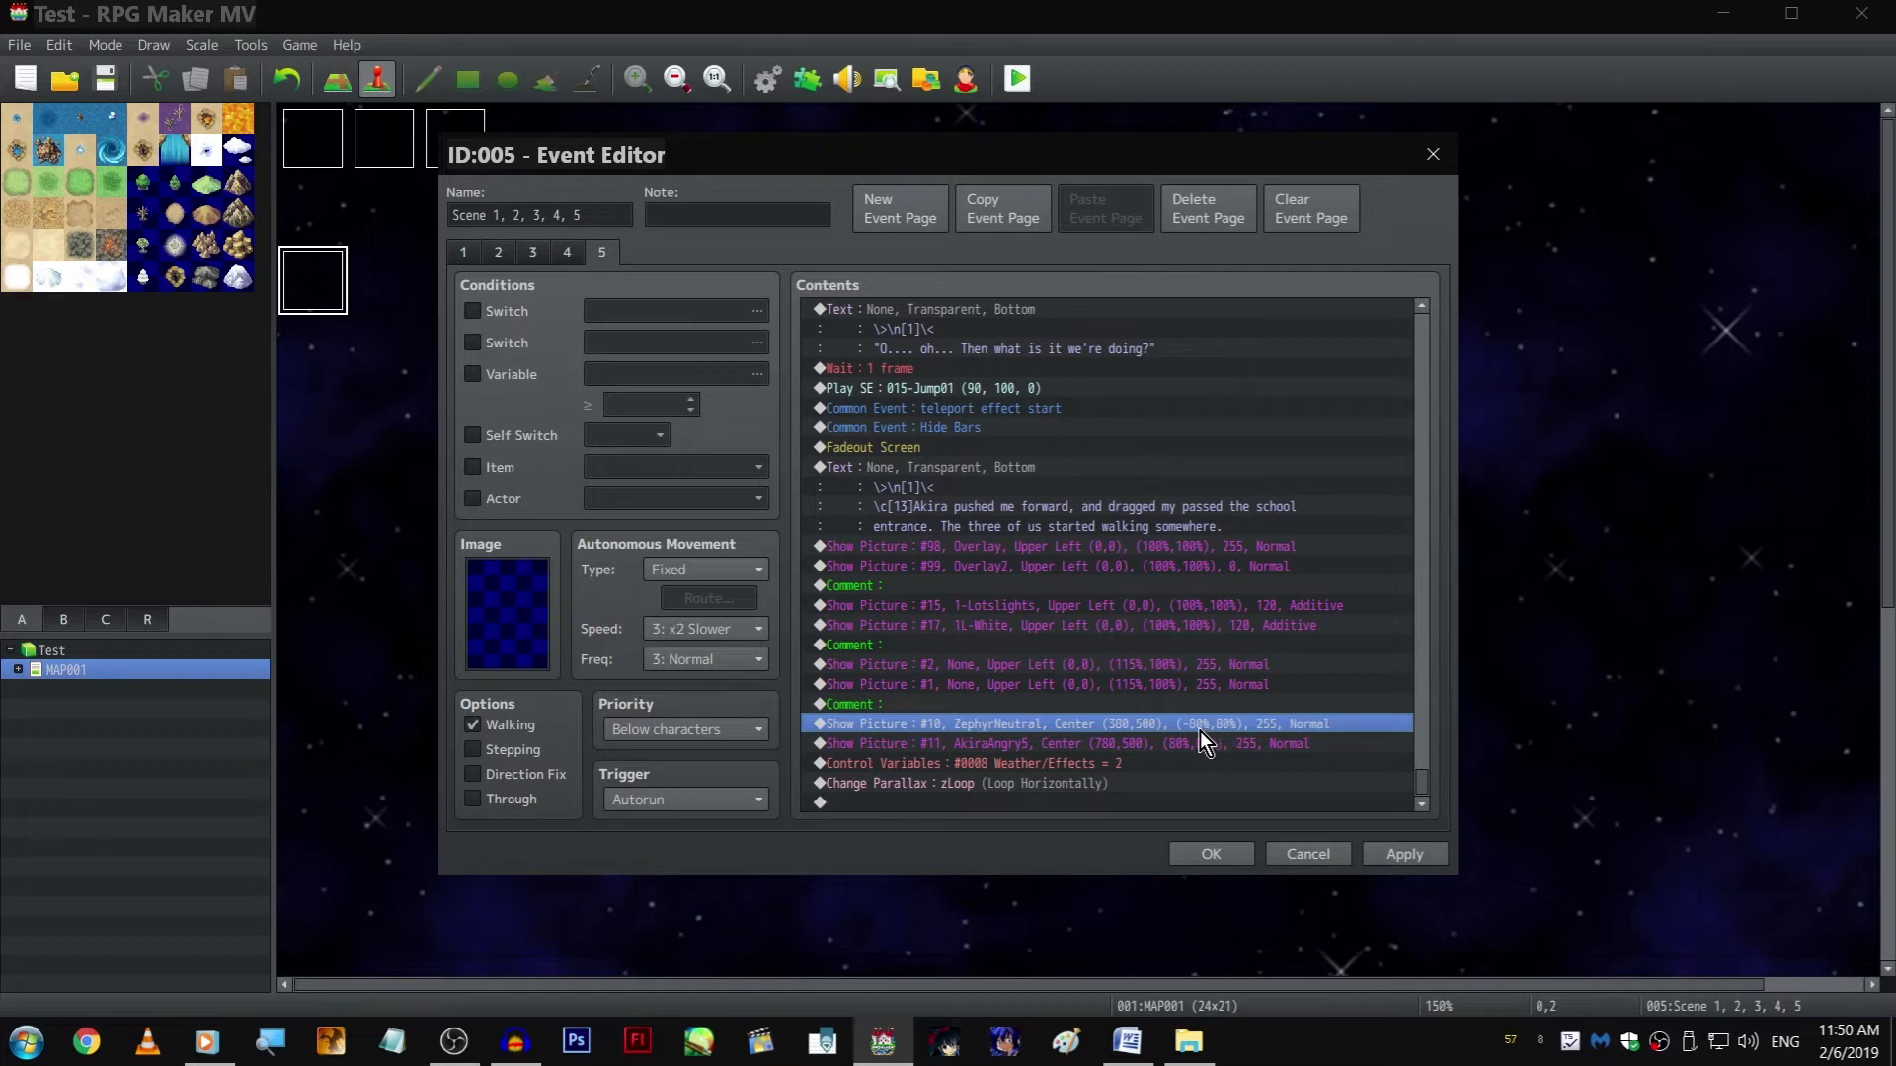
Set the width and height scale of picture #10, ZephyrNeutral, at the end of page 5 to 100%
right_click(1197, 727)
left_click(1214, 762)
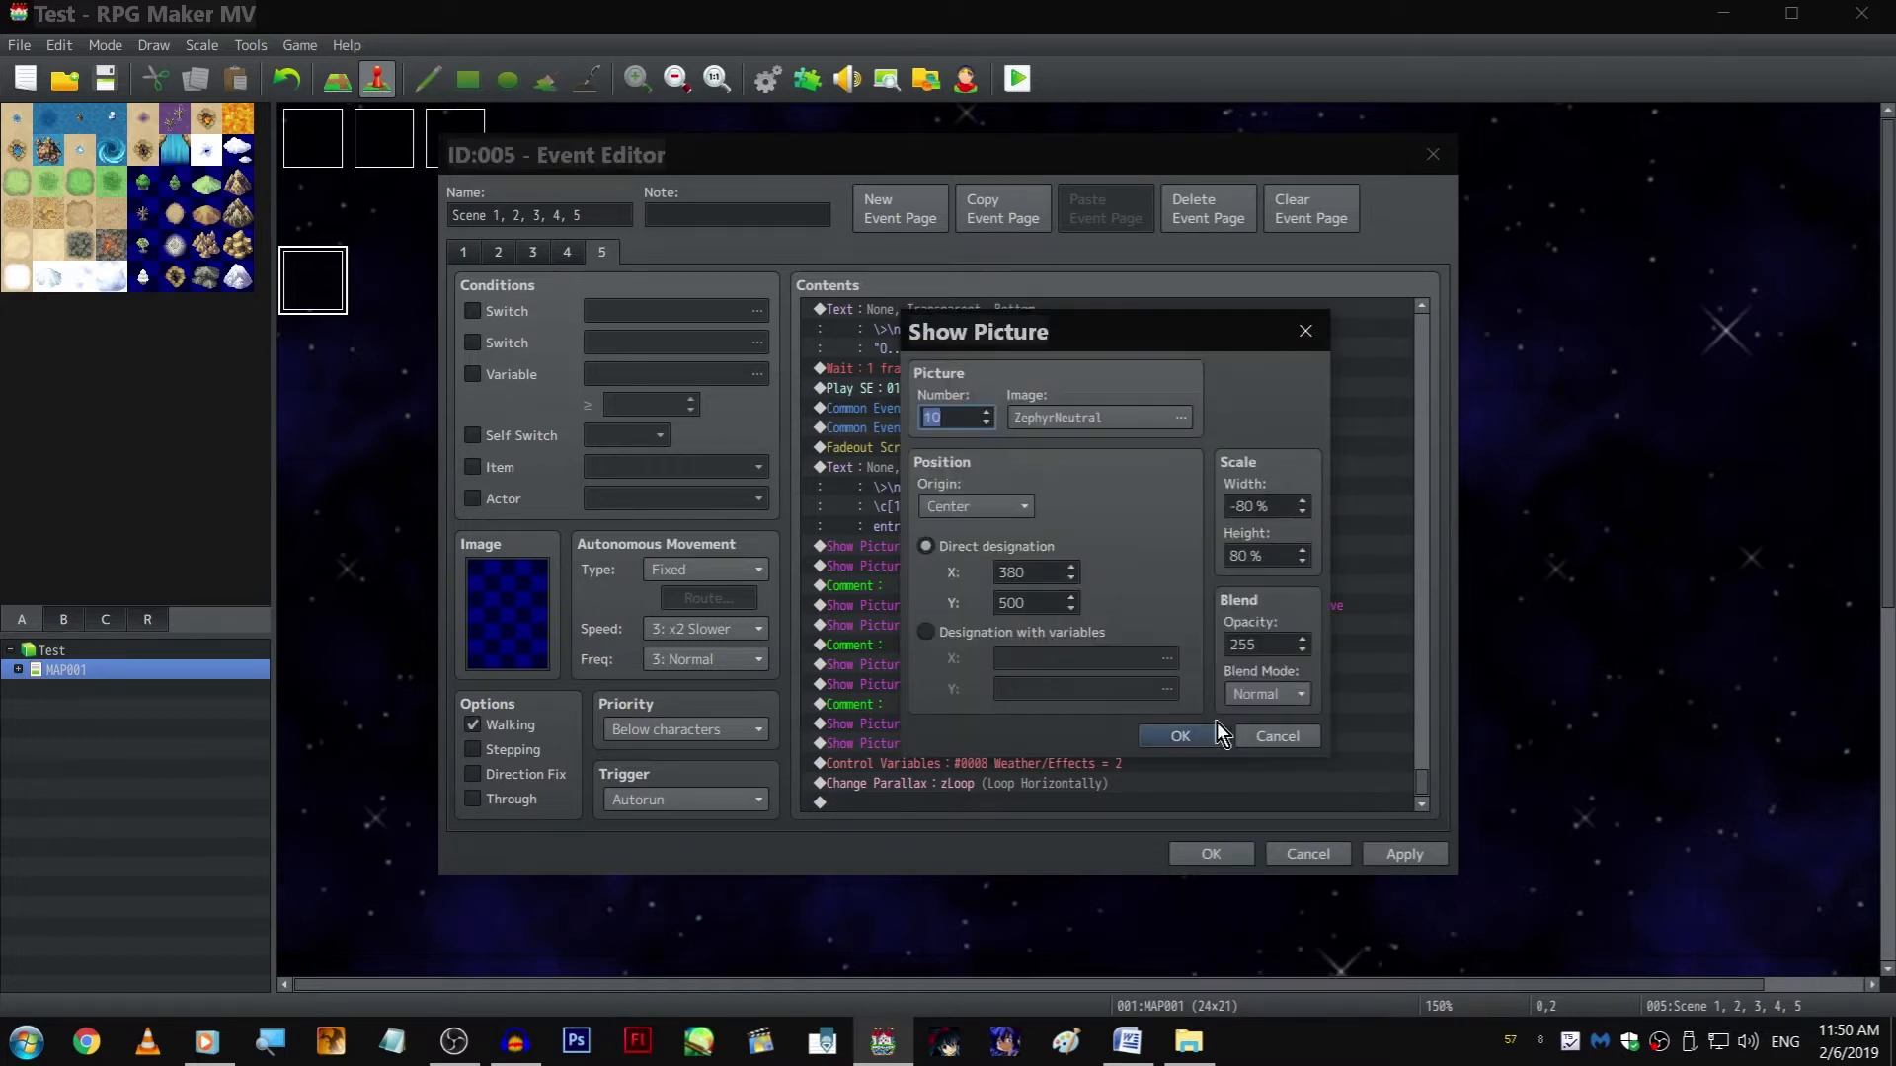
left_click_drag(1257, 506, 1224, 572)
type("100100")
double_click(1017, 577)
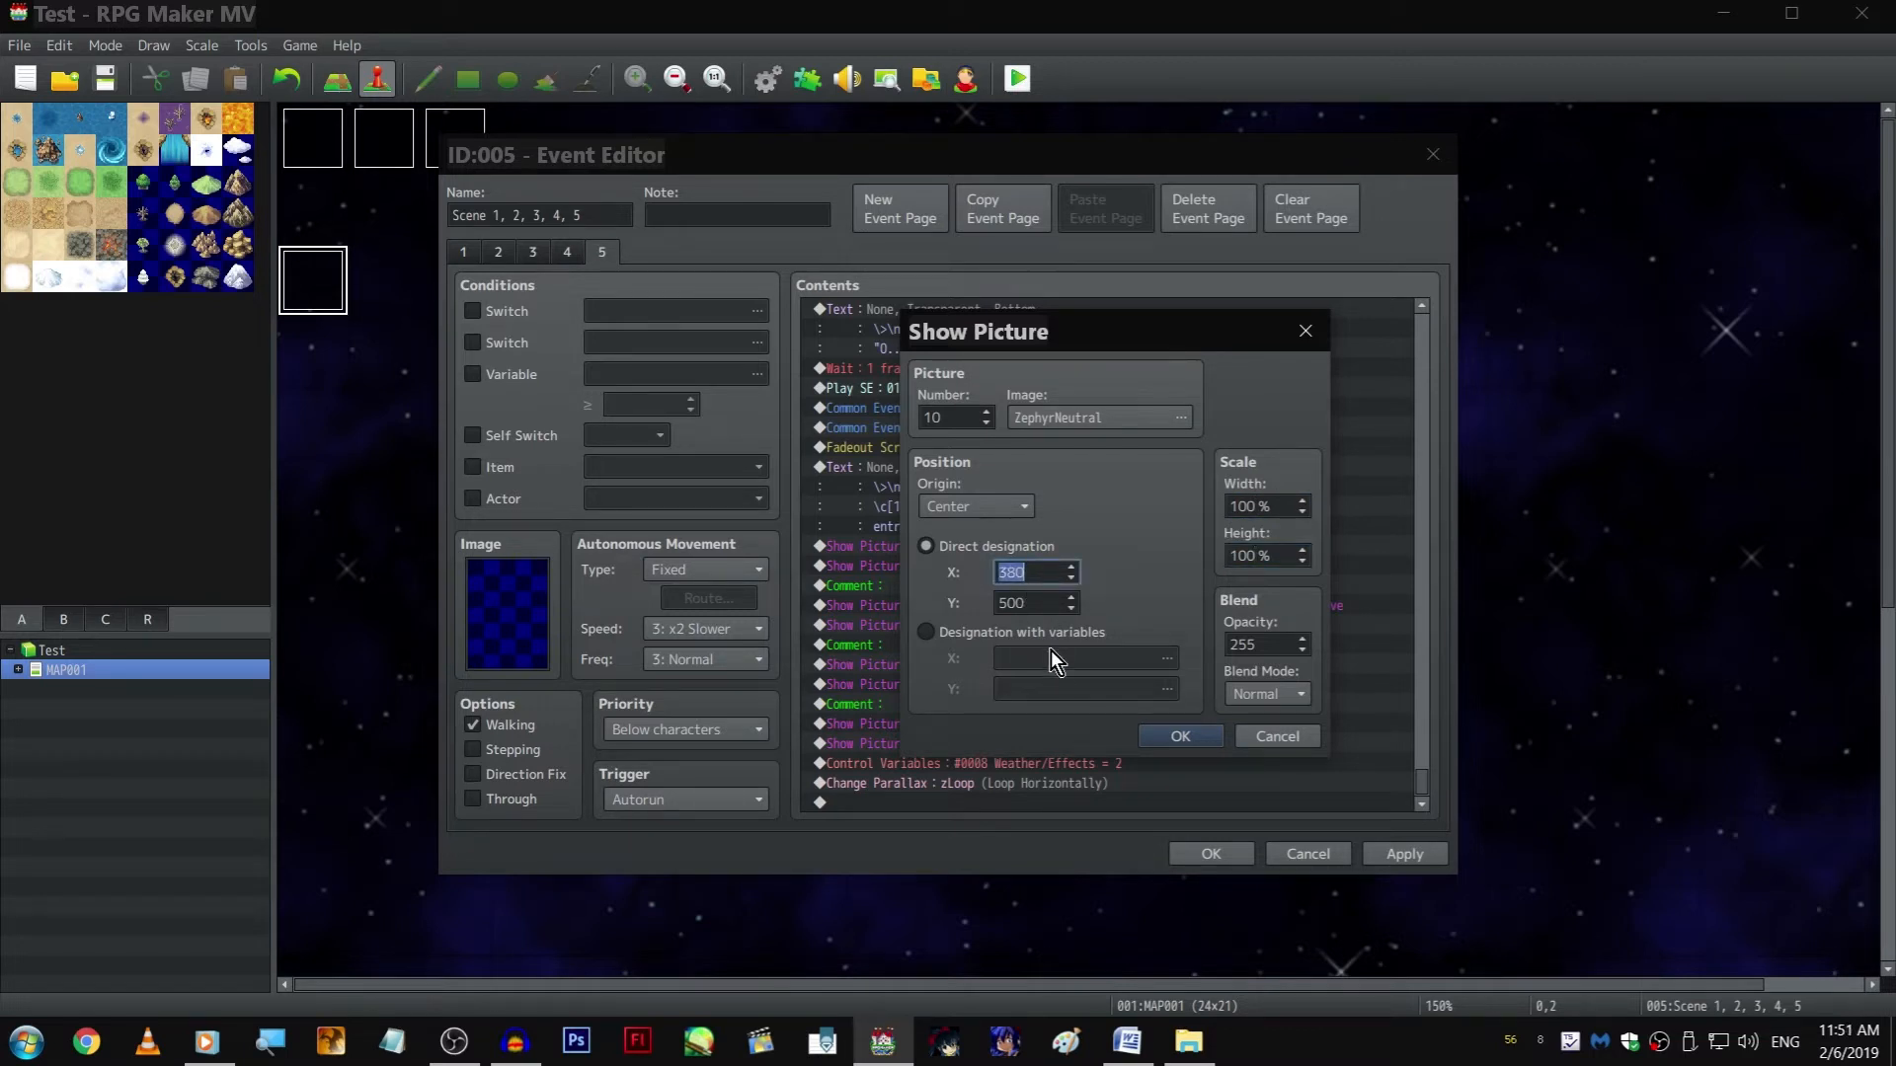
key("Return")
Set the width and height scale of picture #11, AkiraAngry5, to 100%, and apply the event changes
key("Down")
key("space")
double_click(1278, 505)
type("100")
key("Tab")
type("100")
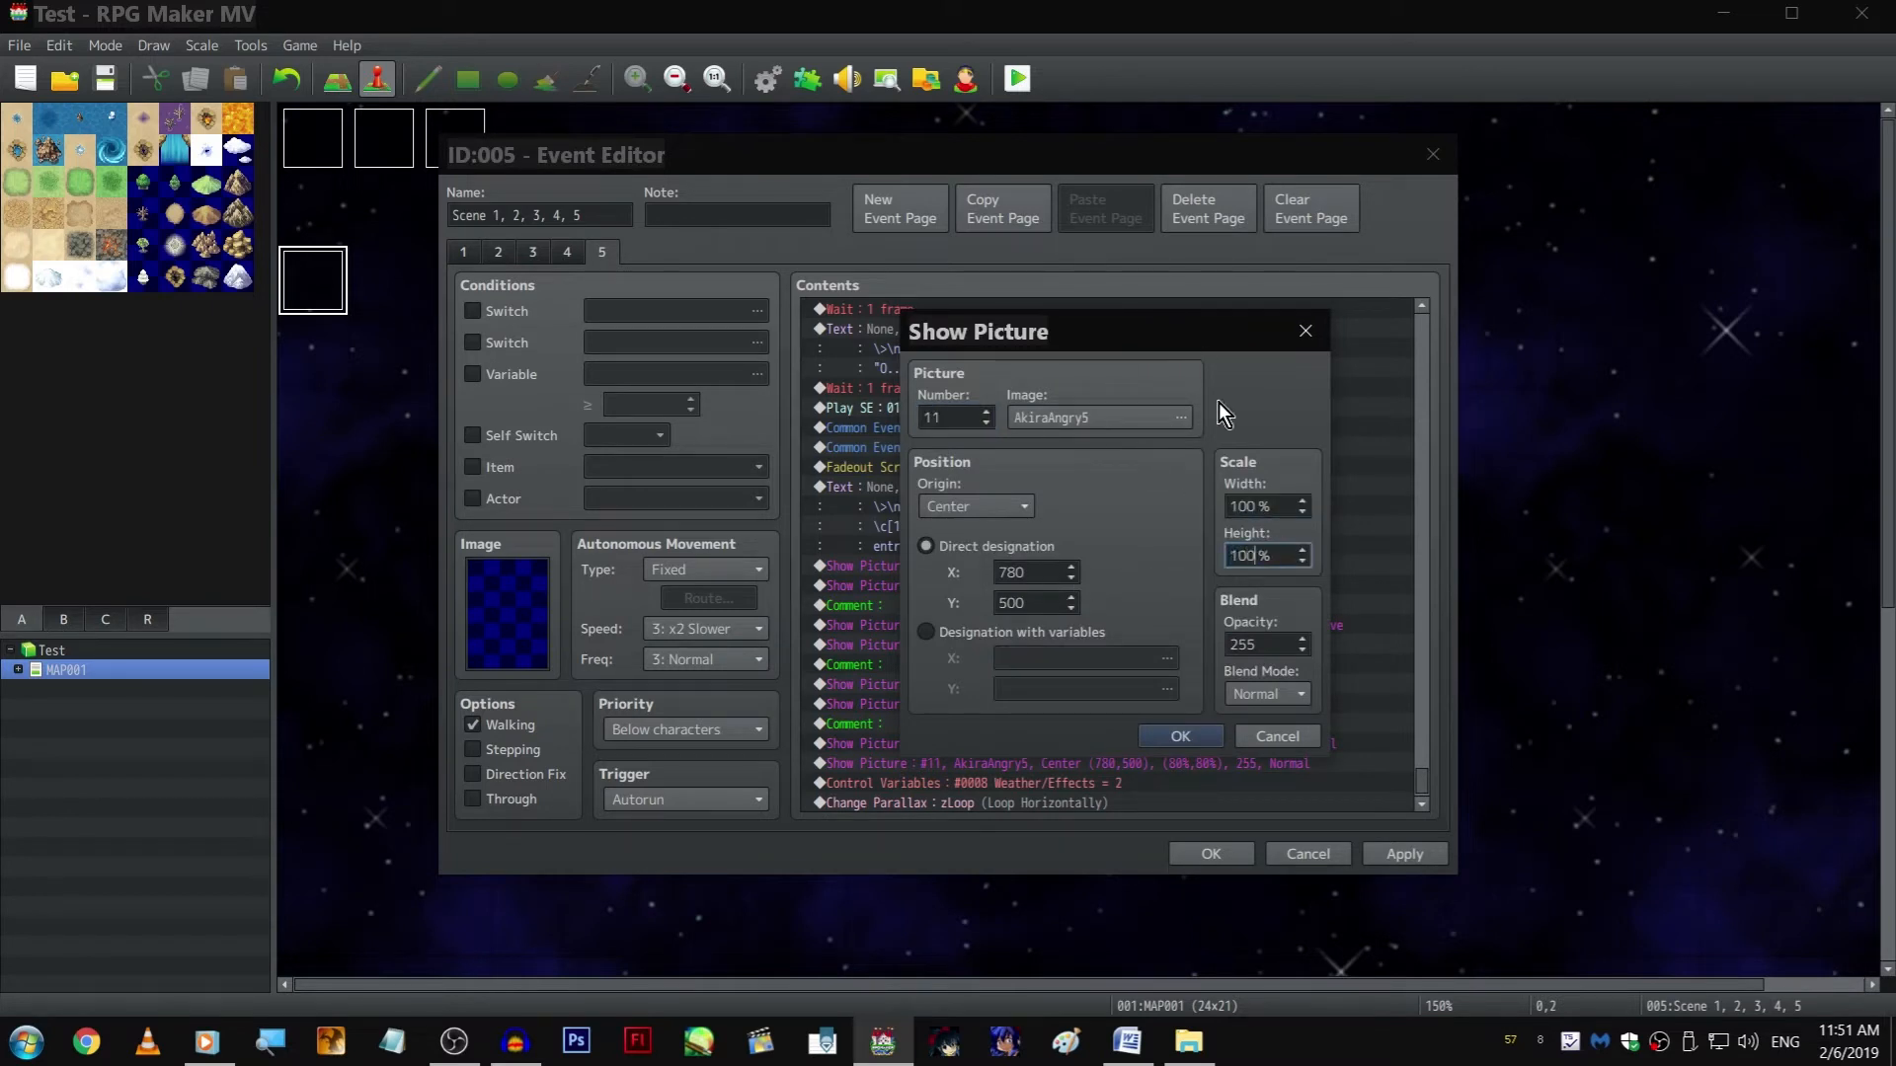
left_click(1175, 738)
left_click(1432, 855)
Near the start of page 5, insert a Jump to Label command targeting cats before the Weather/Effects = 0 command
left_click(1039, 558)
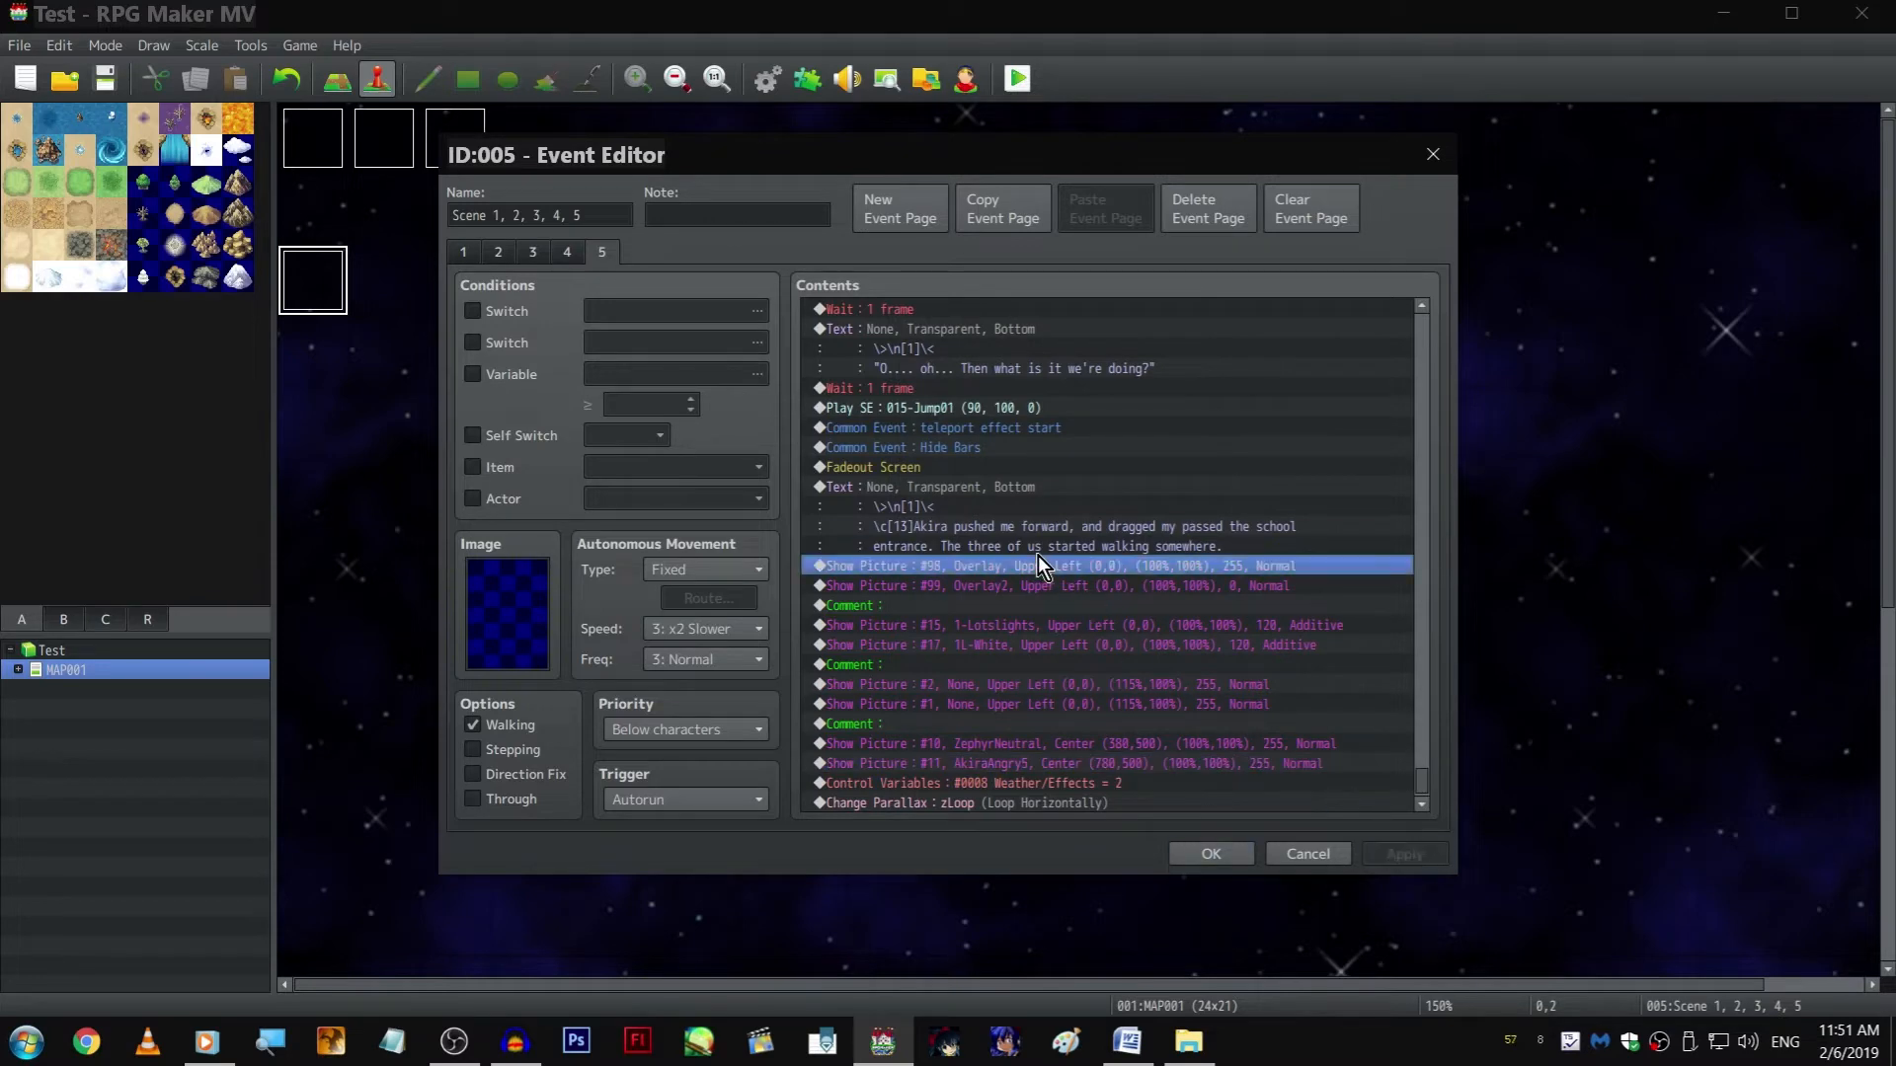
key("Home")
scroll(1076, 388, "down", 7)
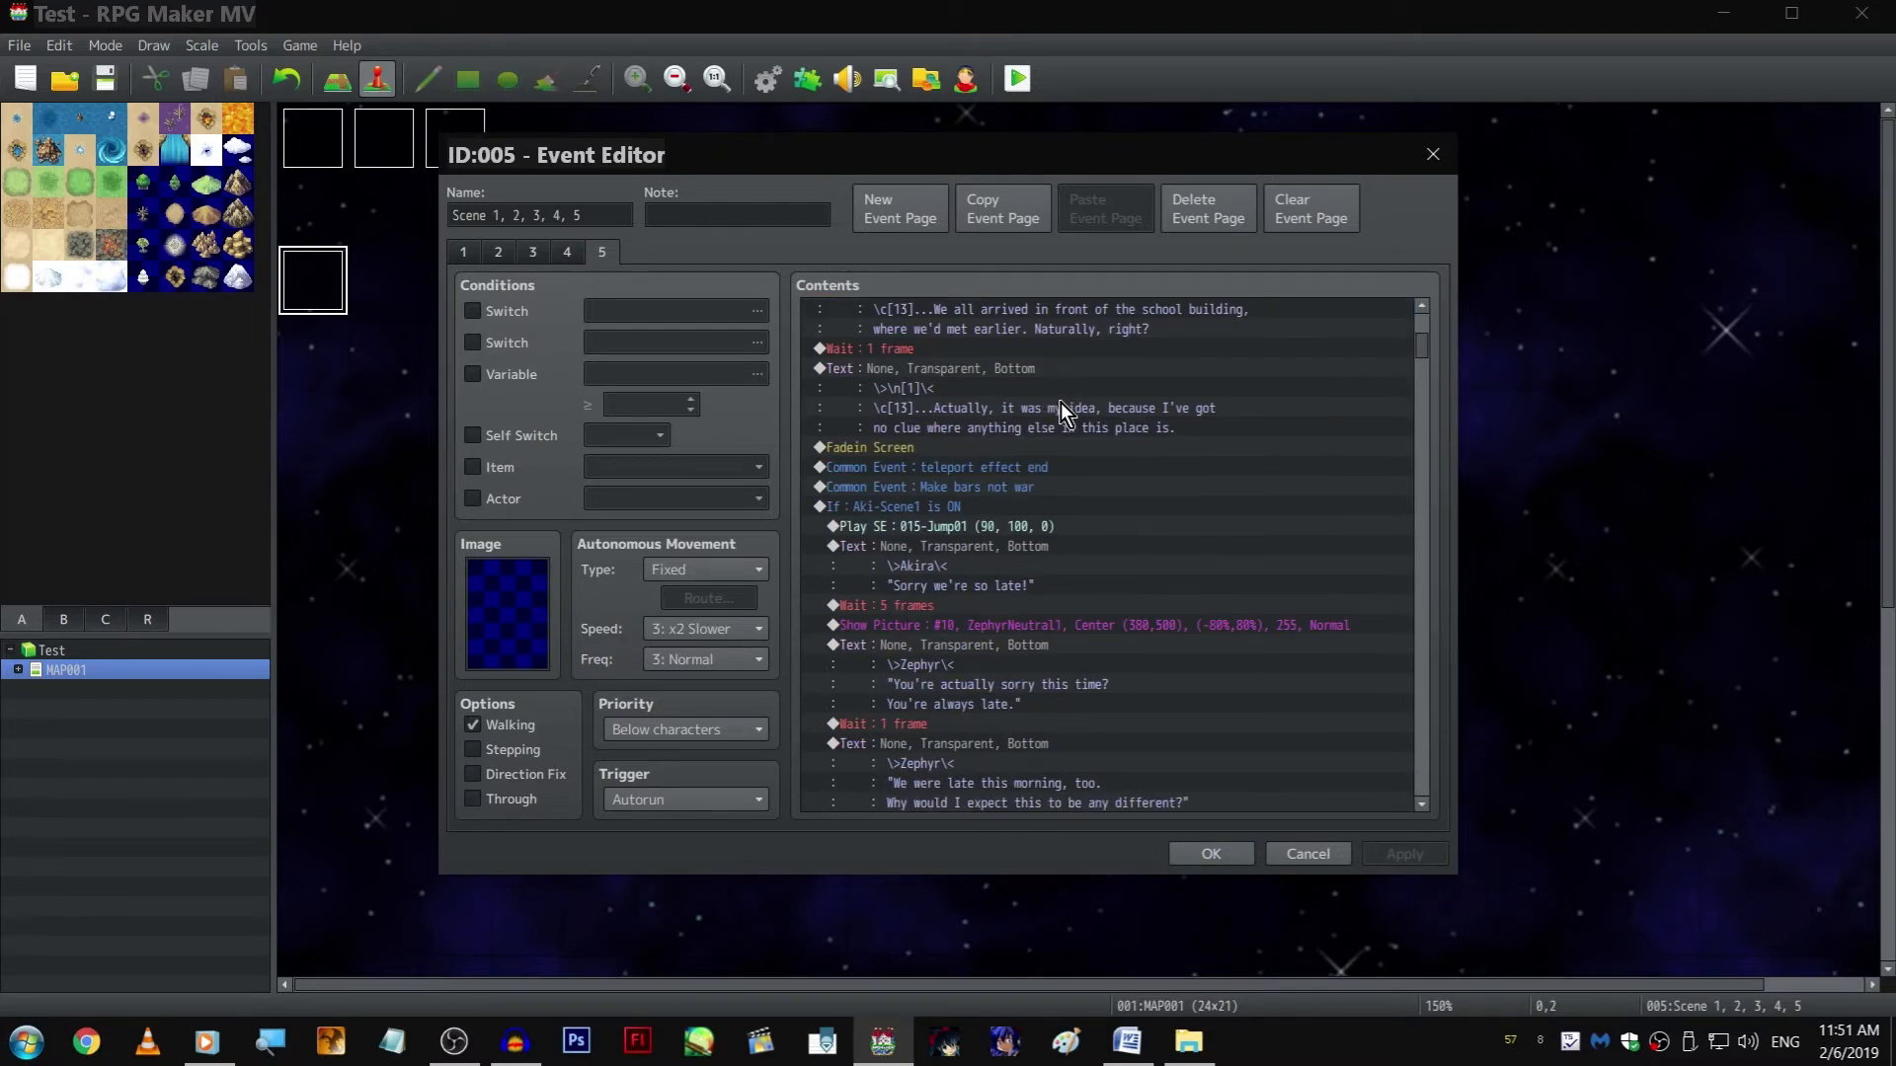
scroll(1060, 401, "up", 7)
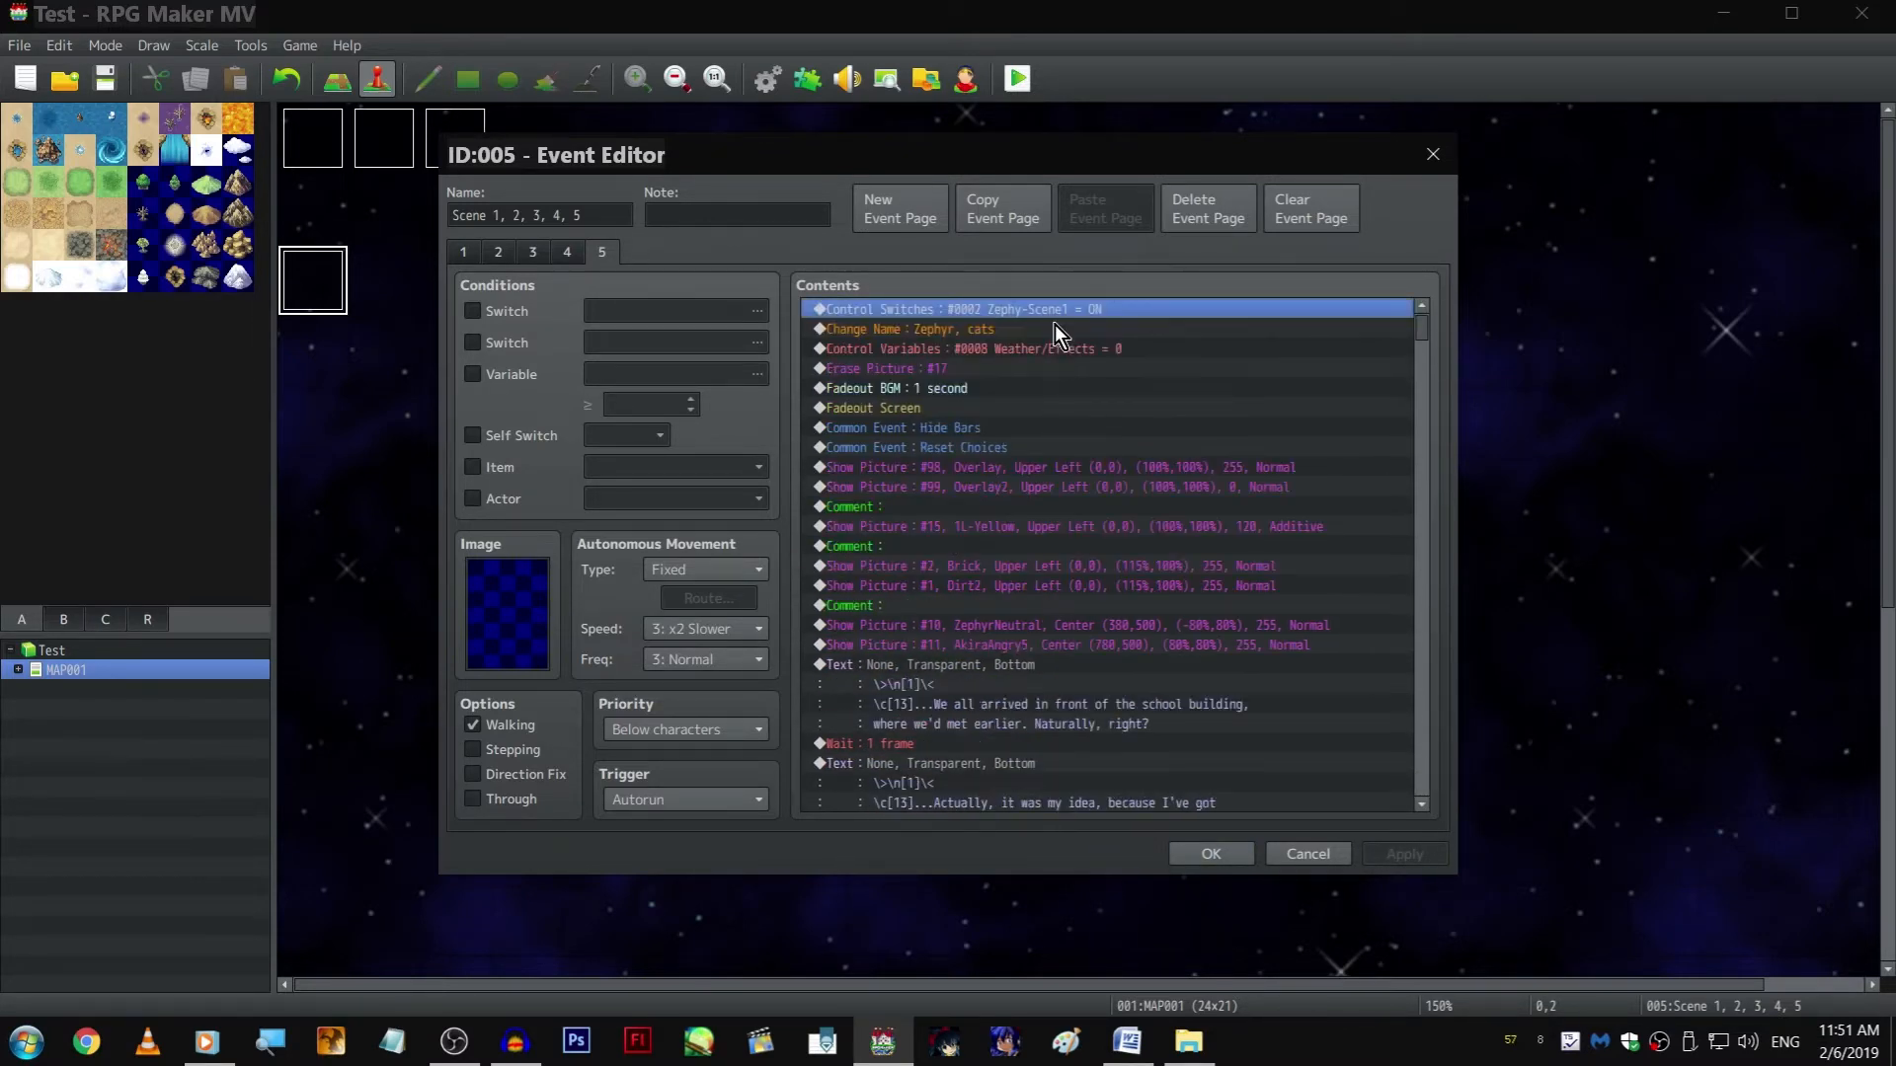
key("Down")
key("Down")
key("Down")
key("Down")
key("Down")
key("Down")
key("Up")
key("Up")
key("Up")
key("Up")
key("Up")
key("Up")
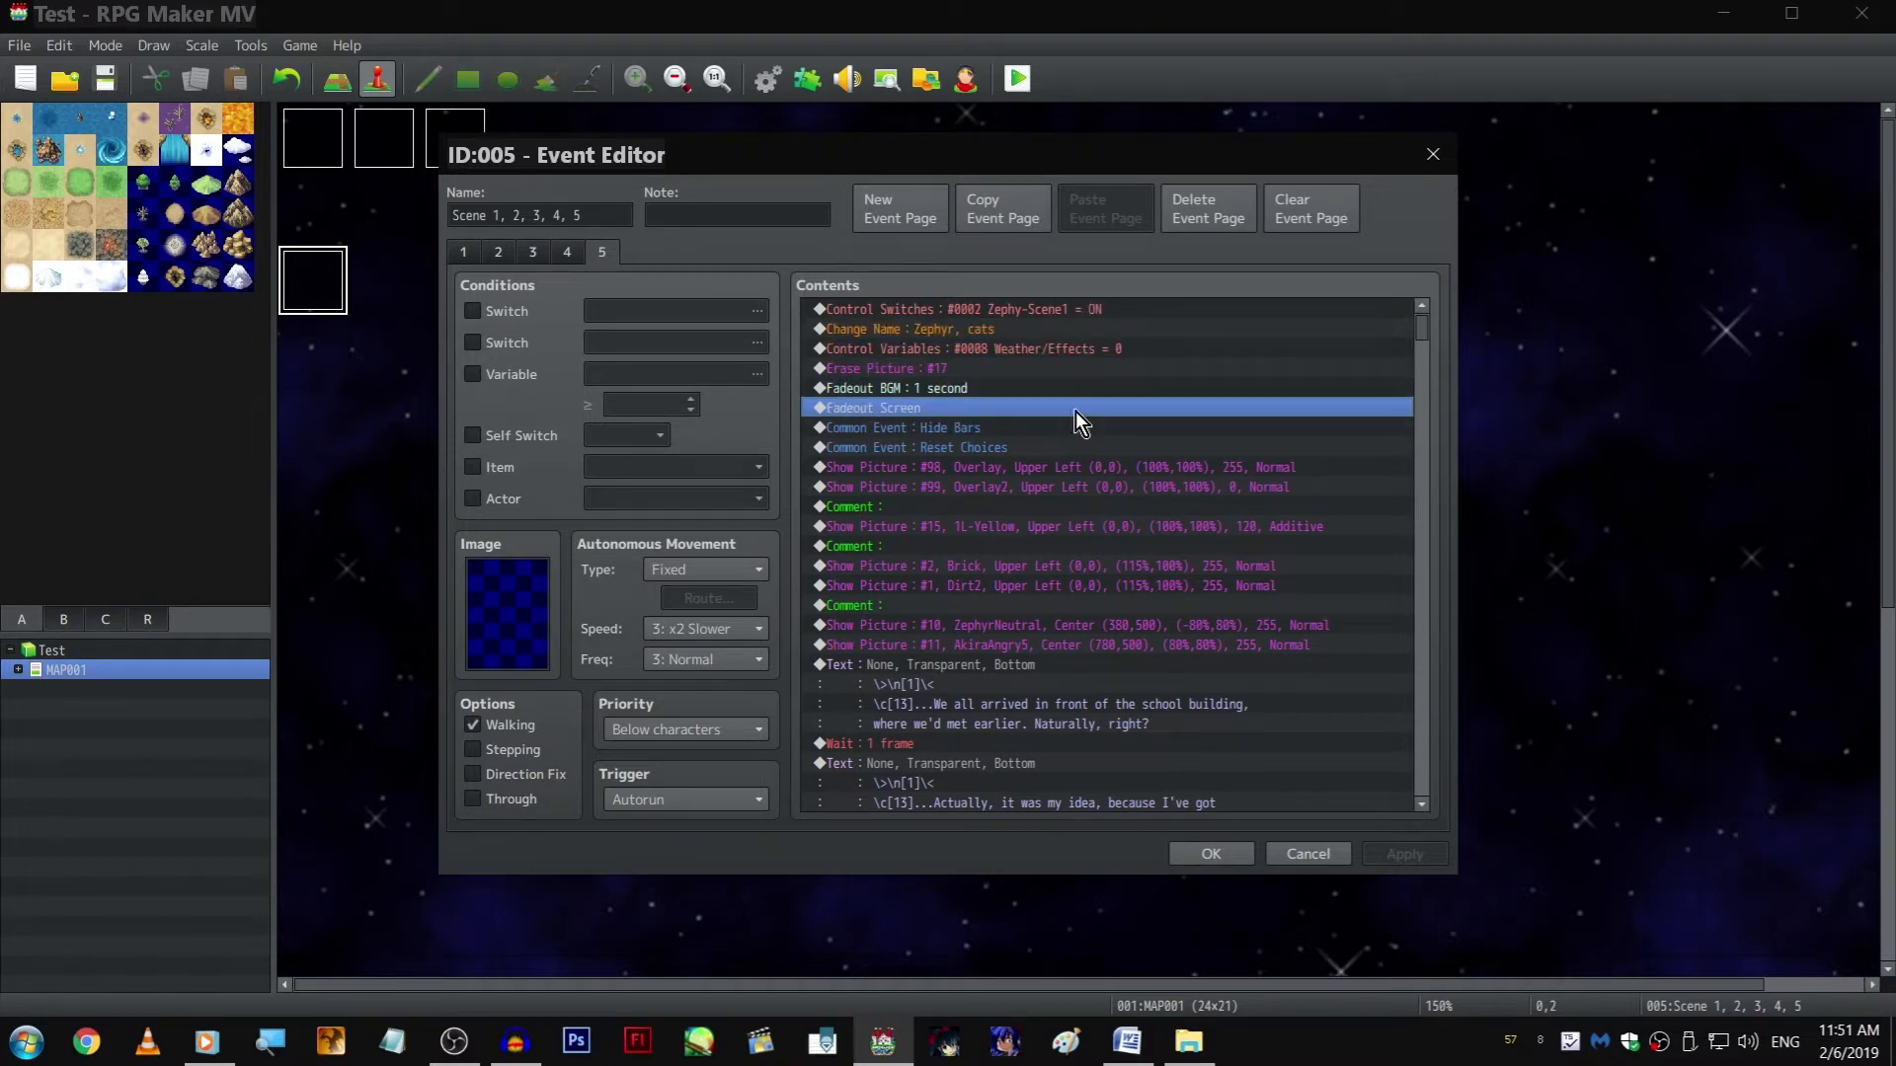
key("shift+Down")
key("Delete")
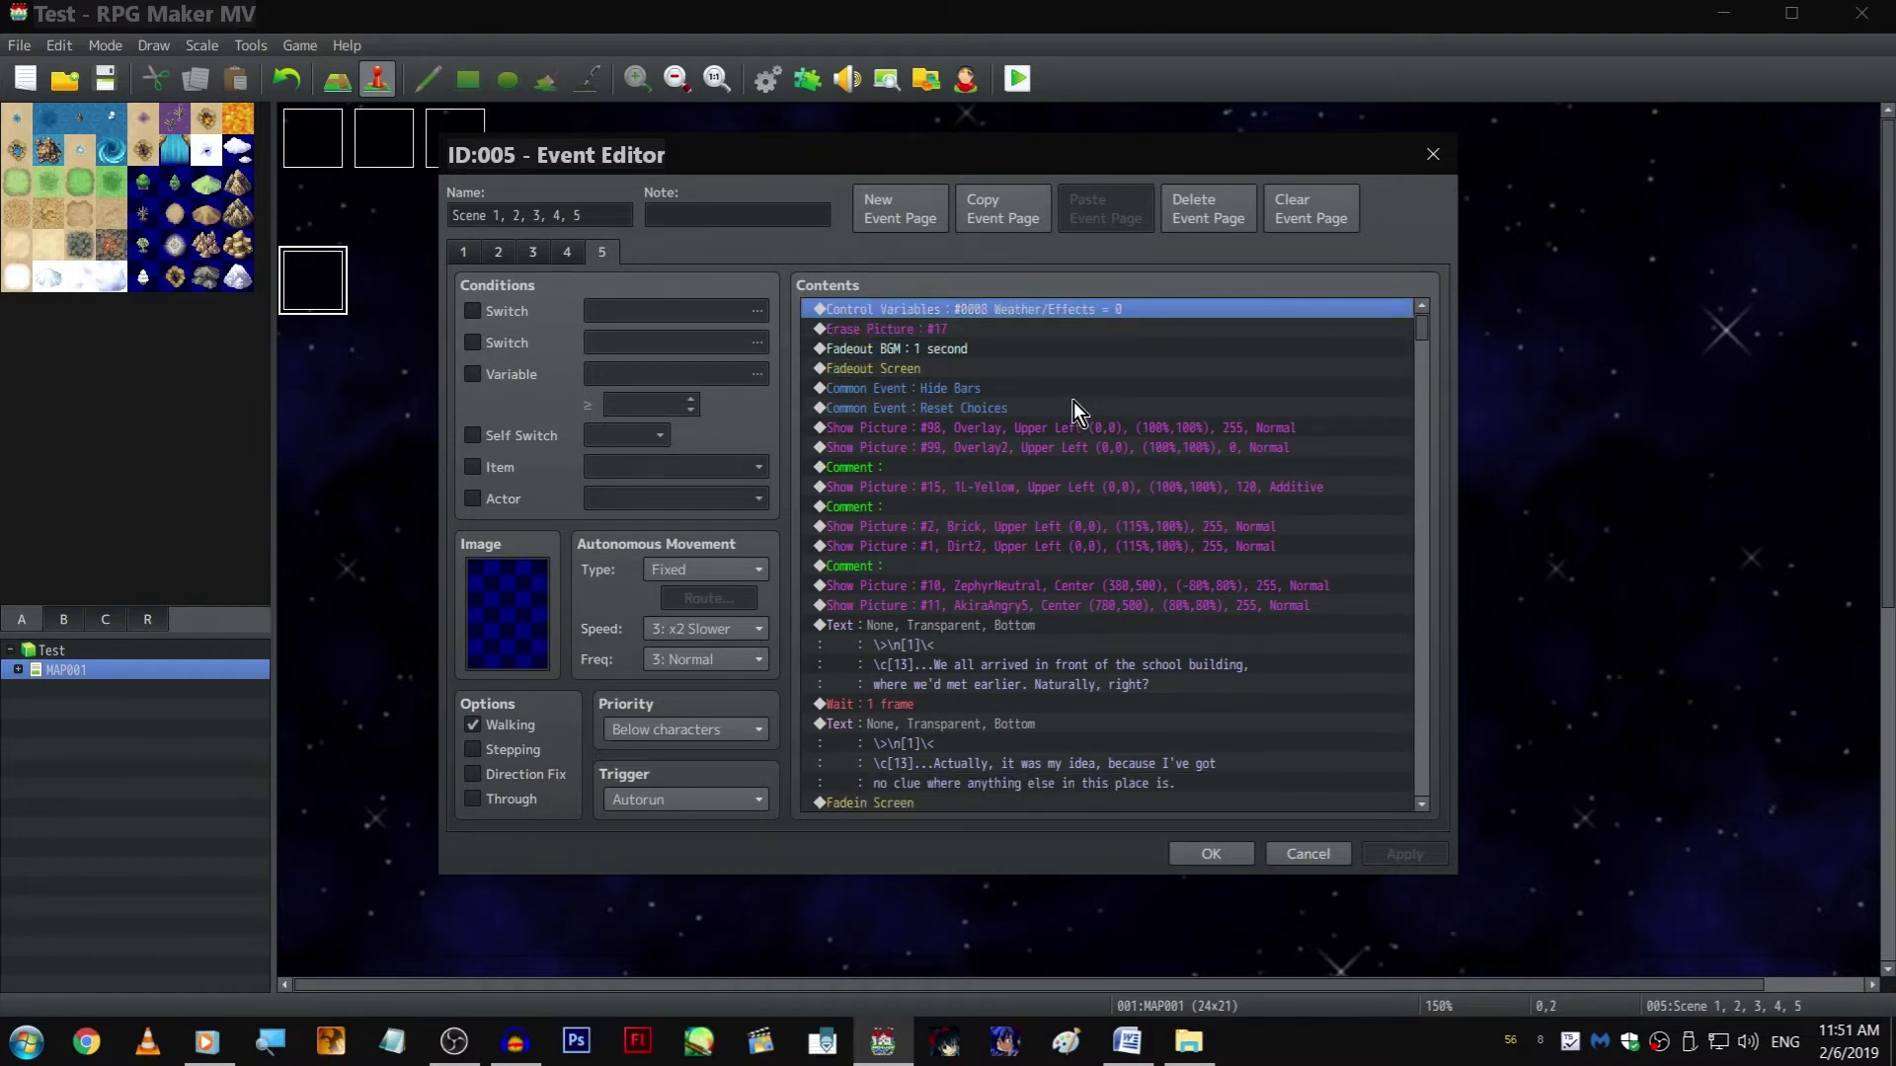
key("Insert")
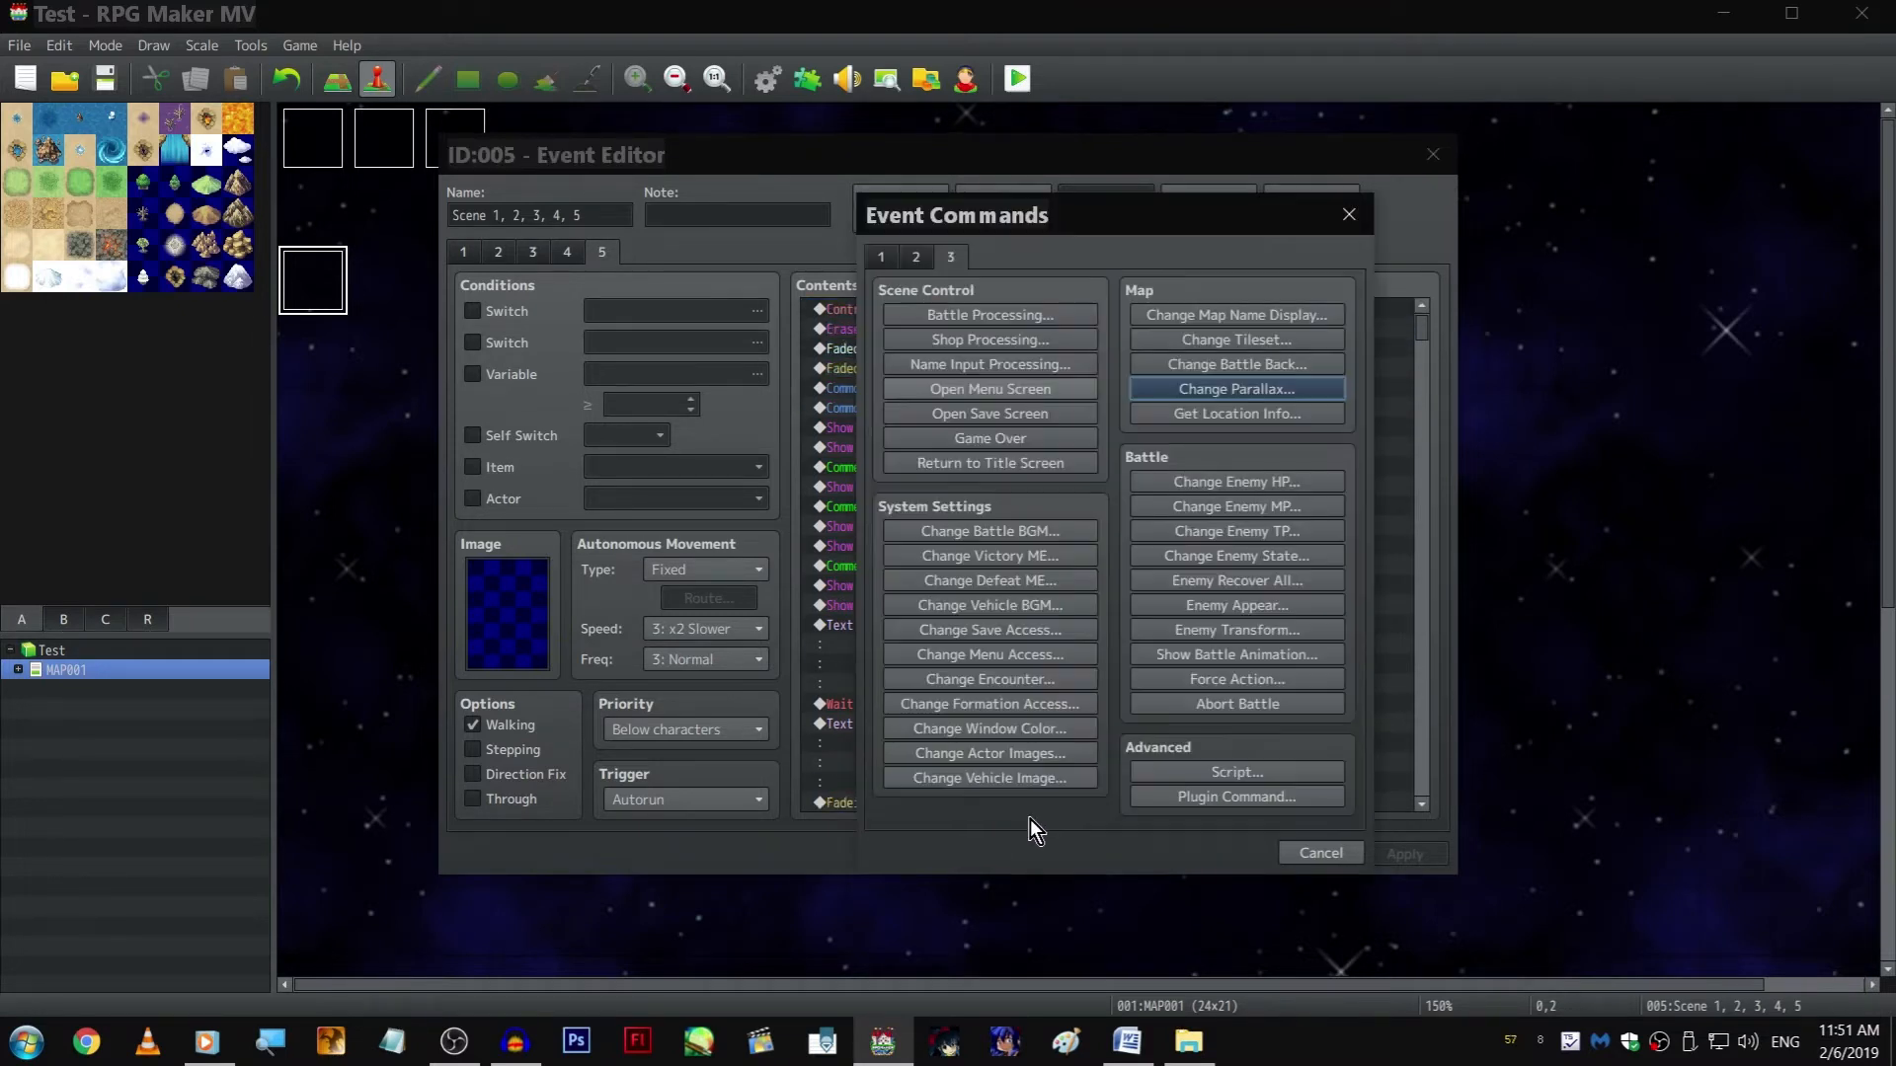
left_click(887, 251)
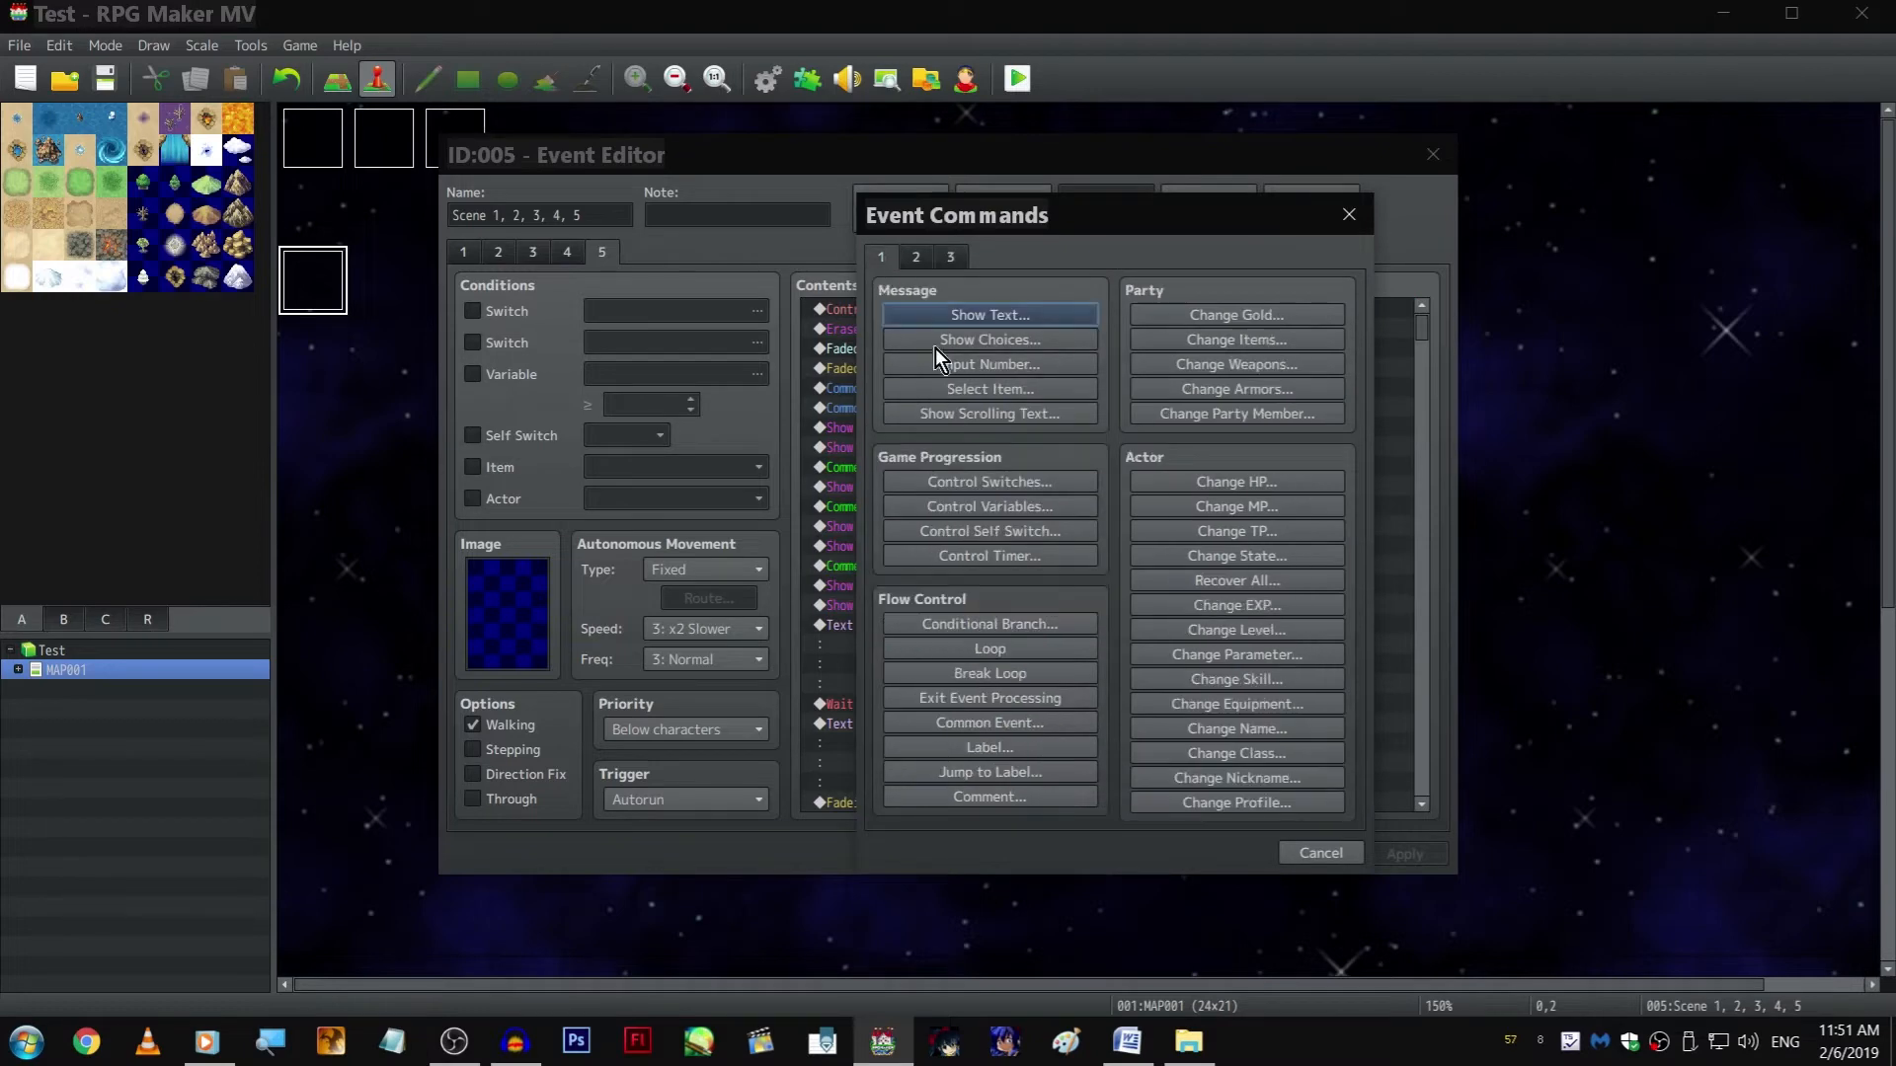
left_click(998, 775)
type("c")
left_click(1056, 579)
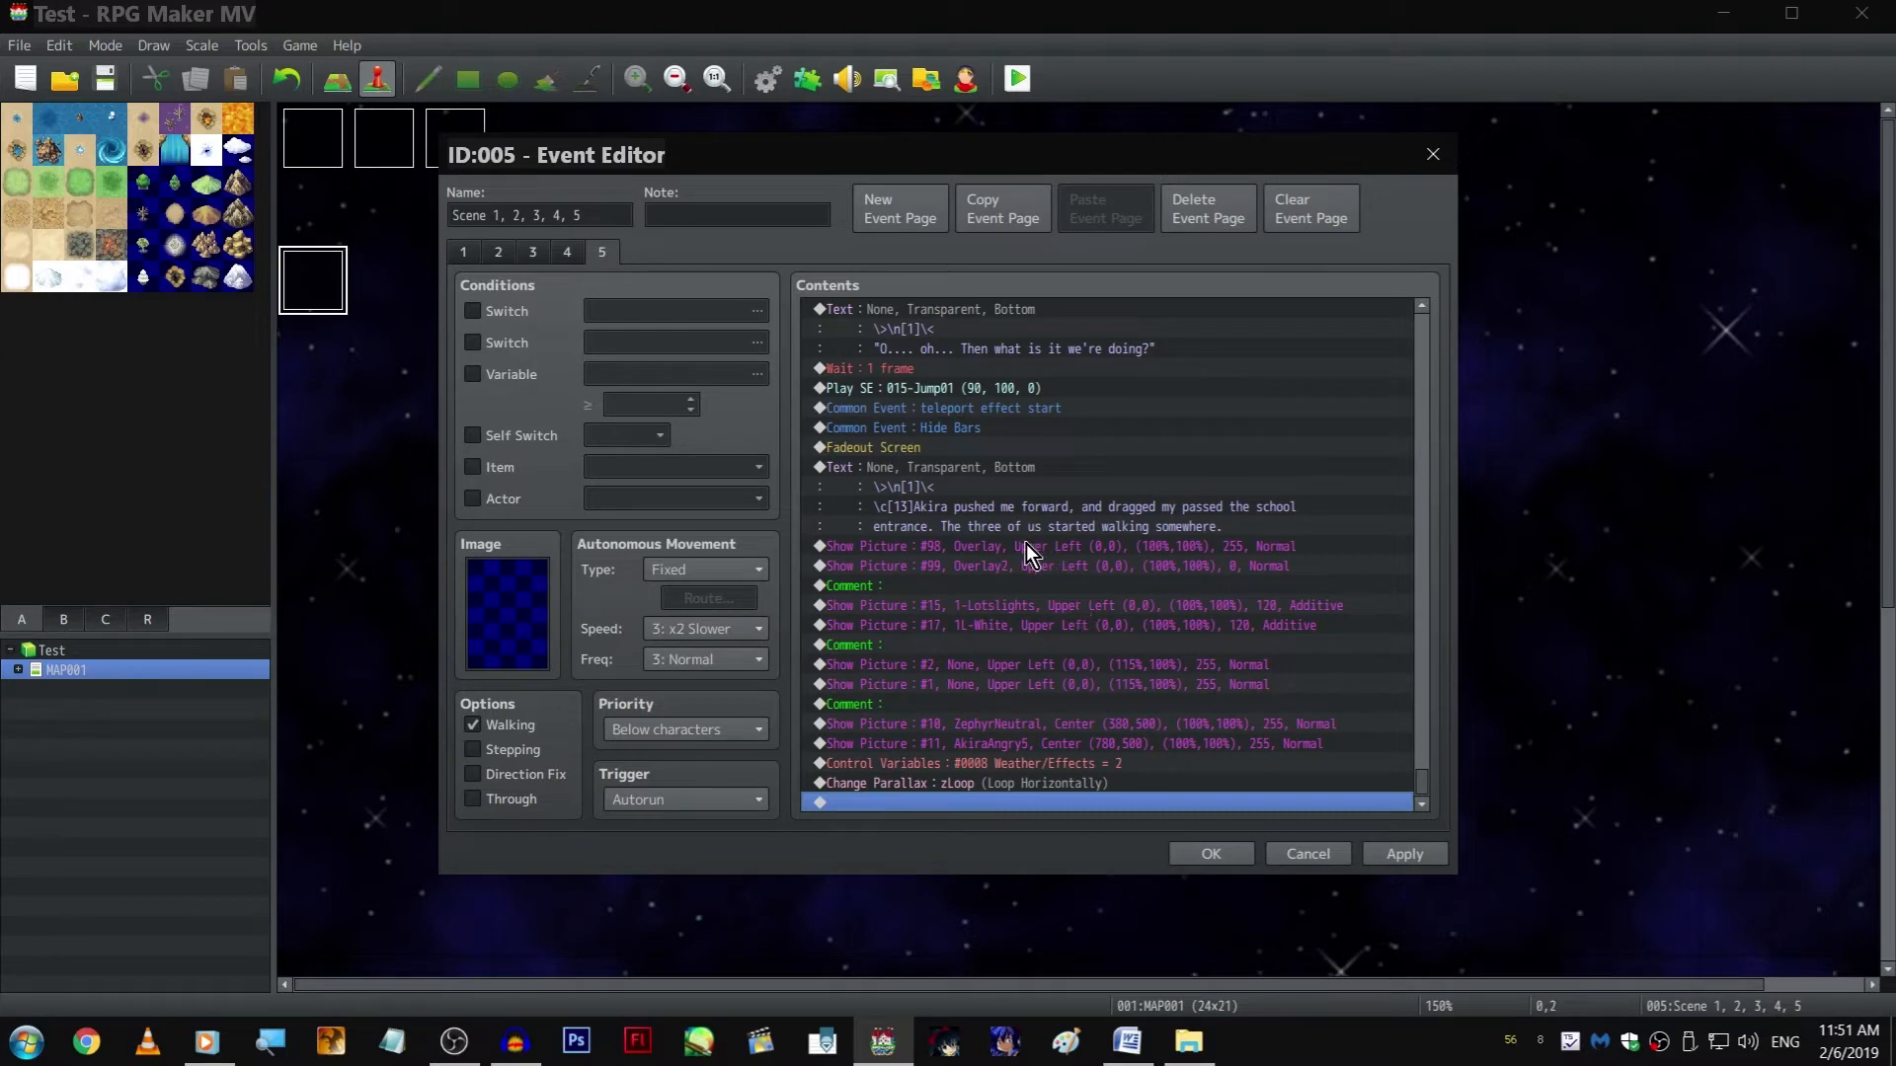
Insert a Label command named cats before the Show Picture #98 command that follows the "Akira pushed me forward" text
left_click(1026, 546)
double_click(1026, 546)
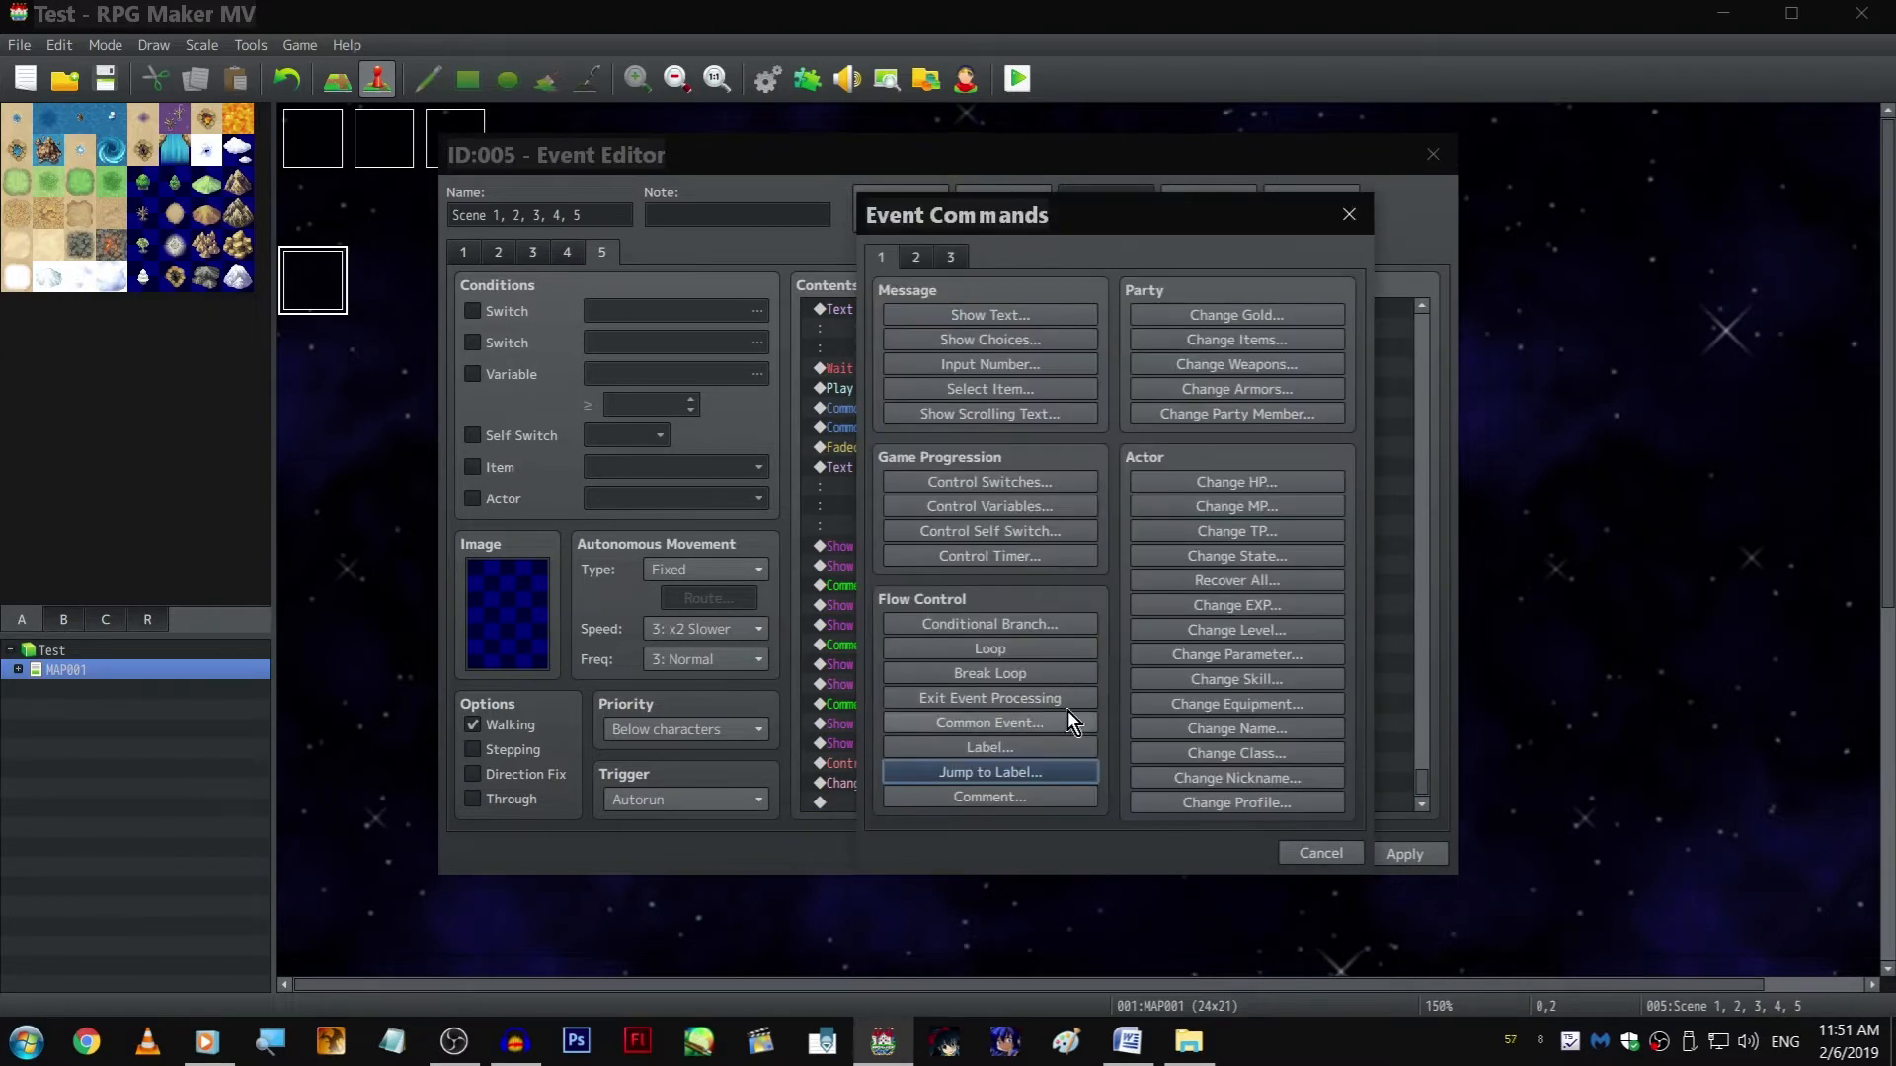
left_click(1036, 748)
left_click(1072, 580)
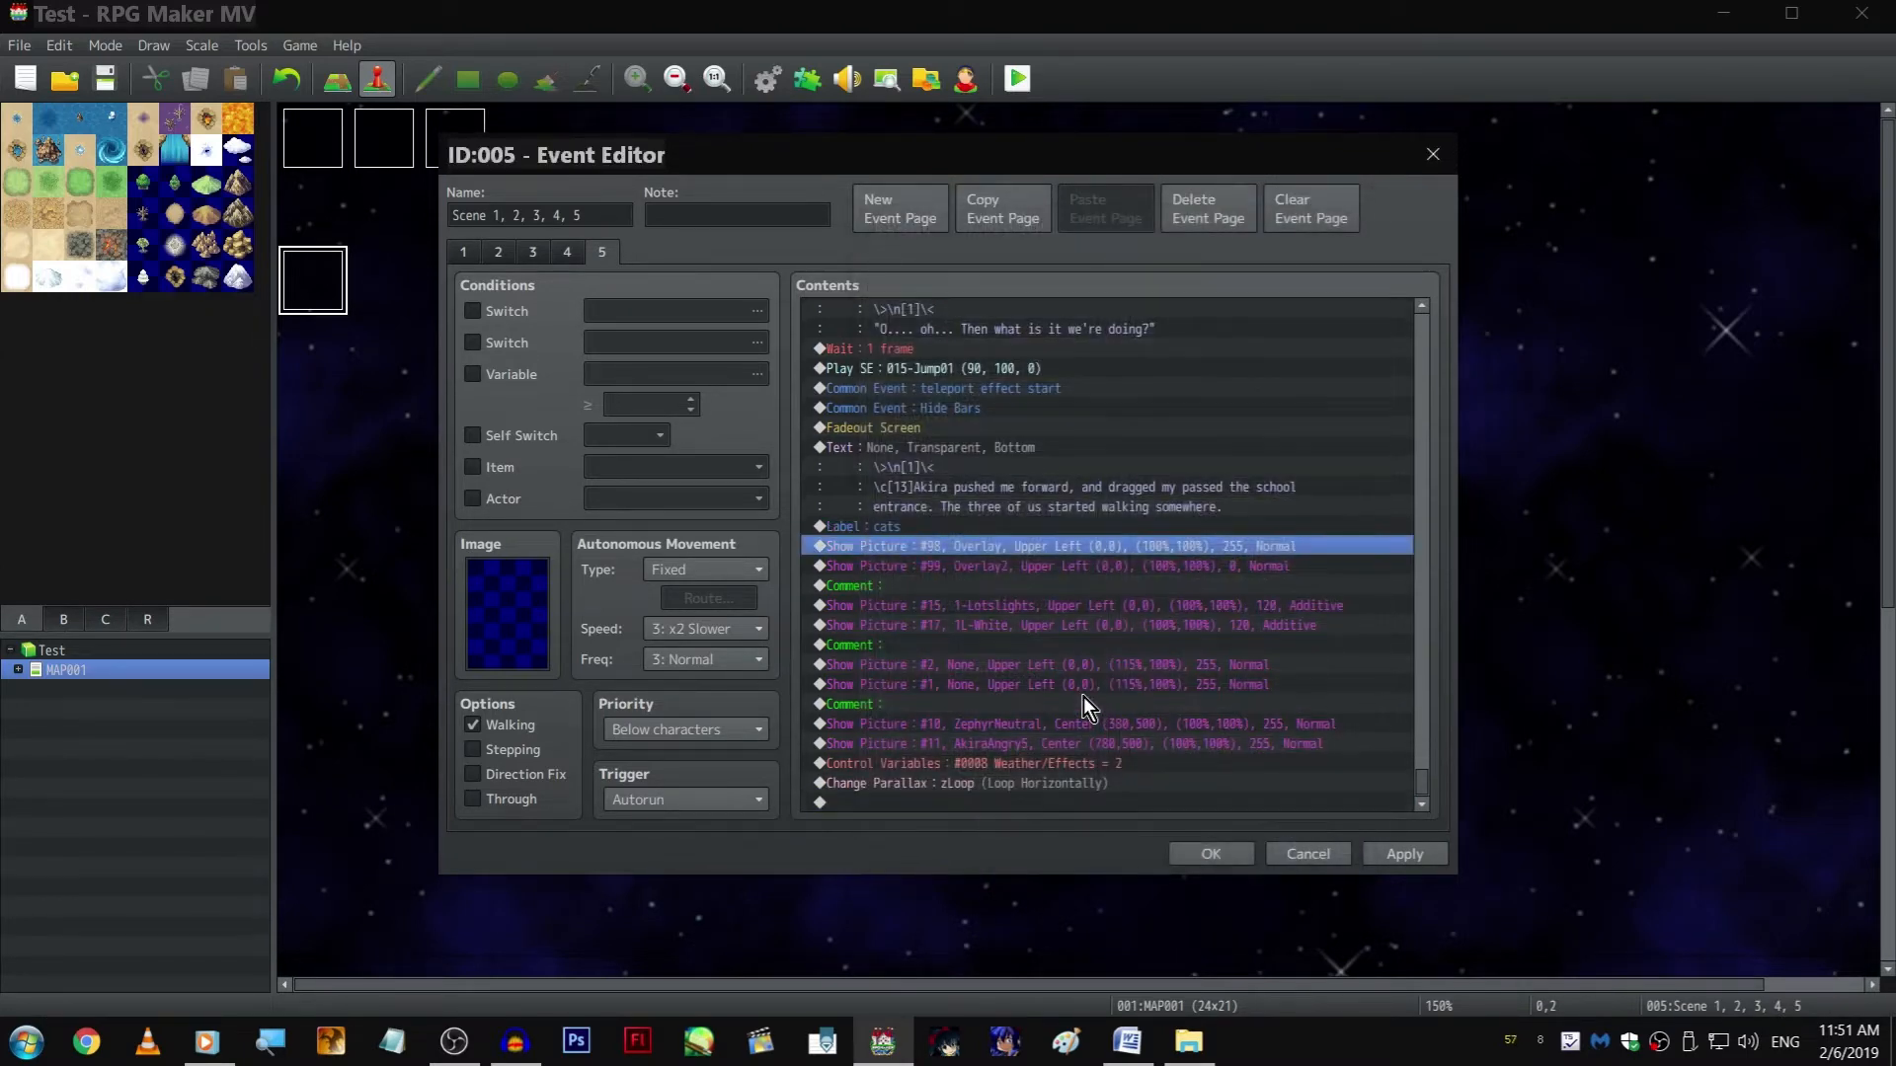
Append an empty Show Text command with window background after the Change Parallax command, and apply the event changes
double_click(1004, 800)
left_click(908, 340)
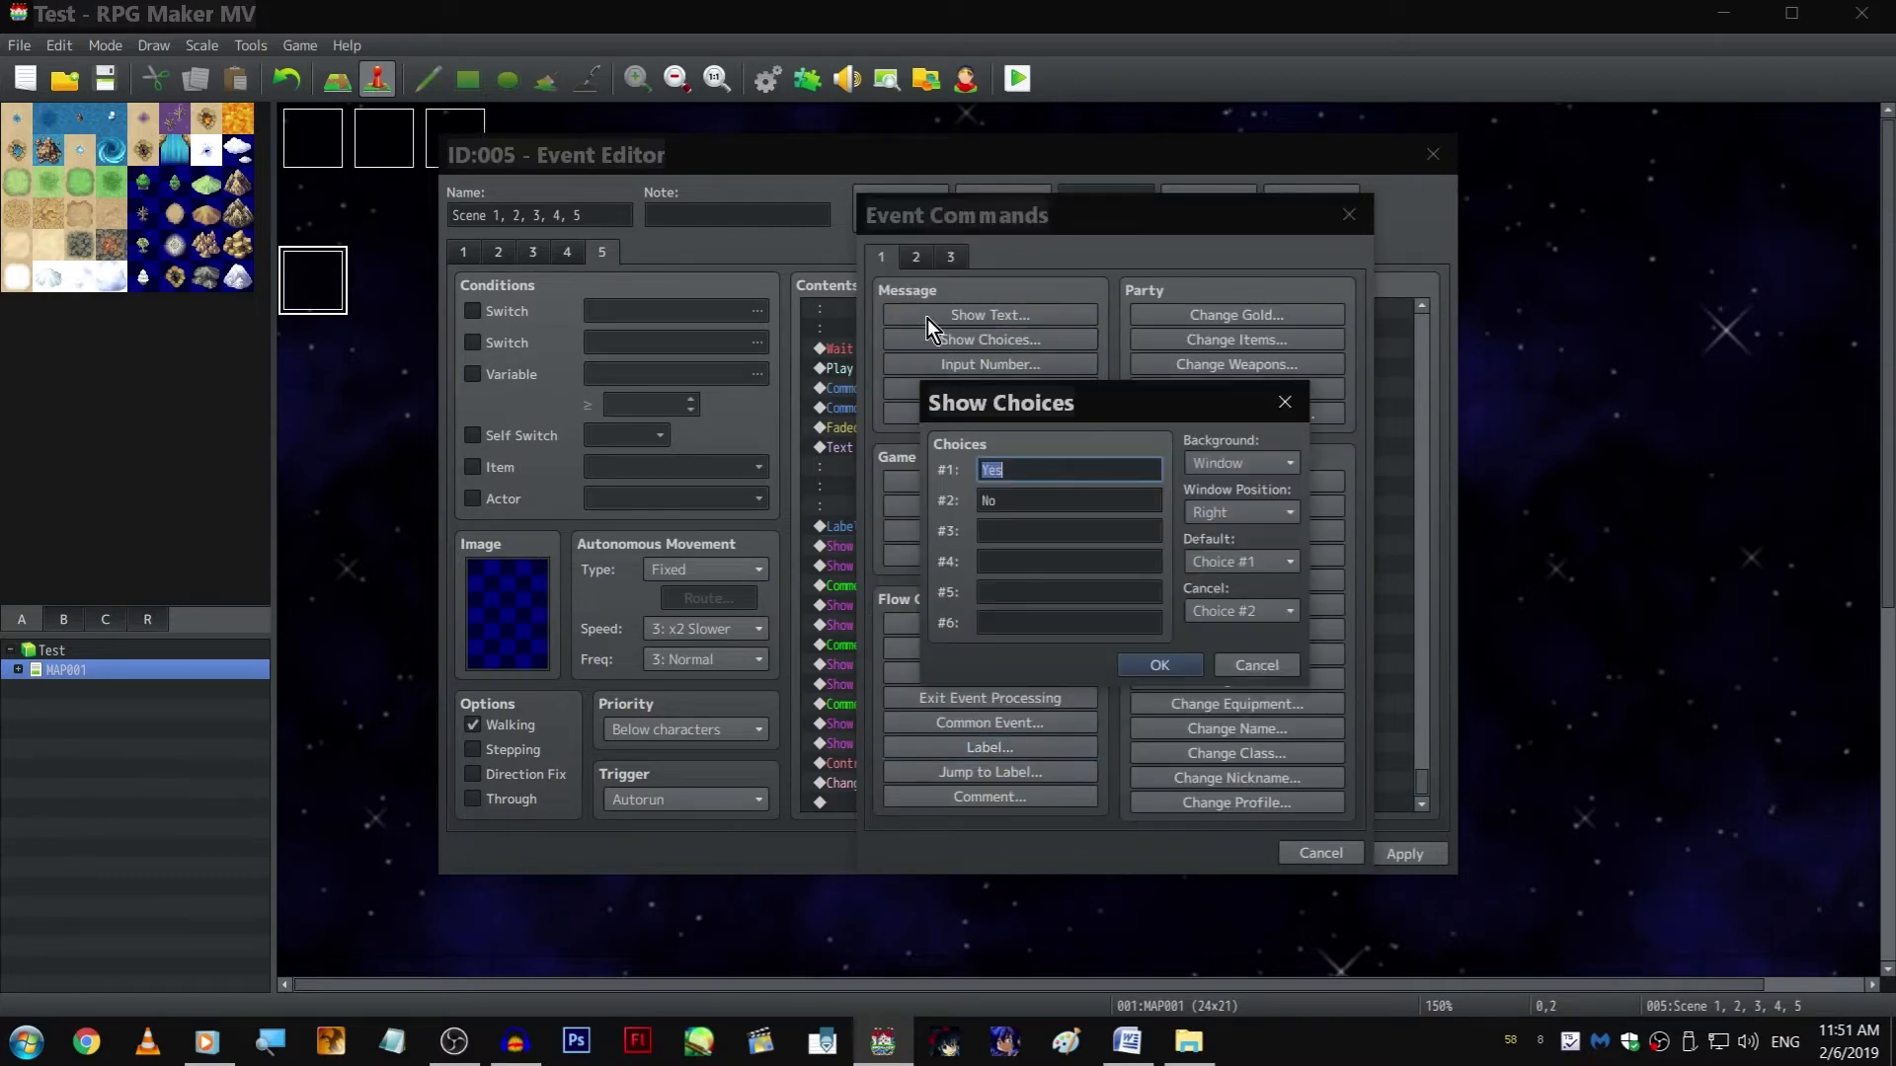
key("Escape")
left_click(988, 312)
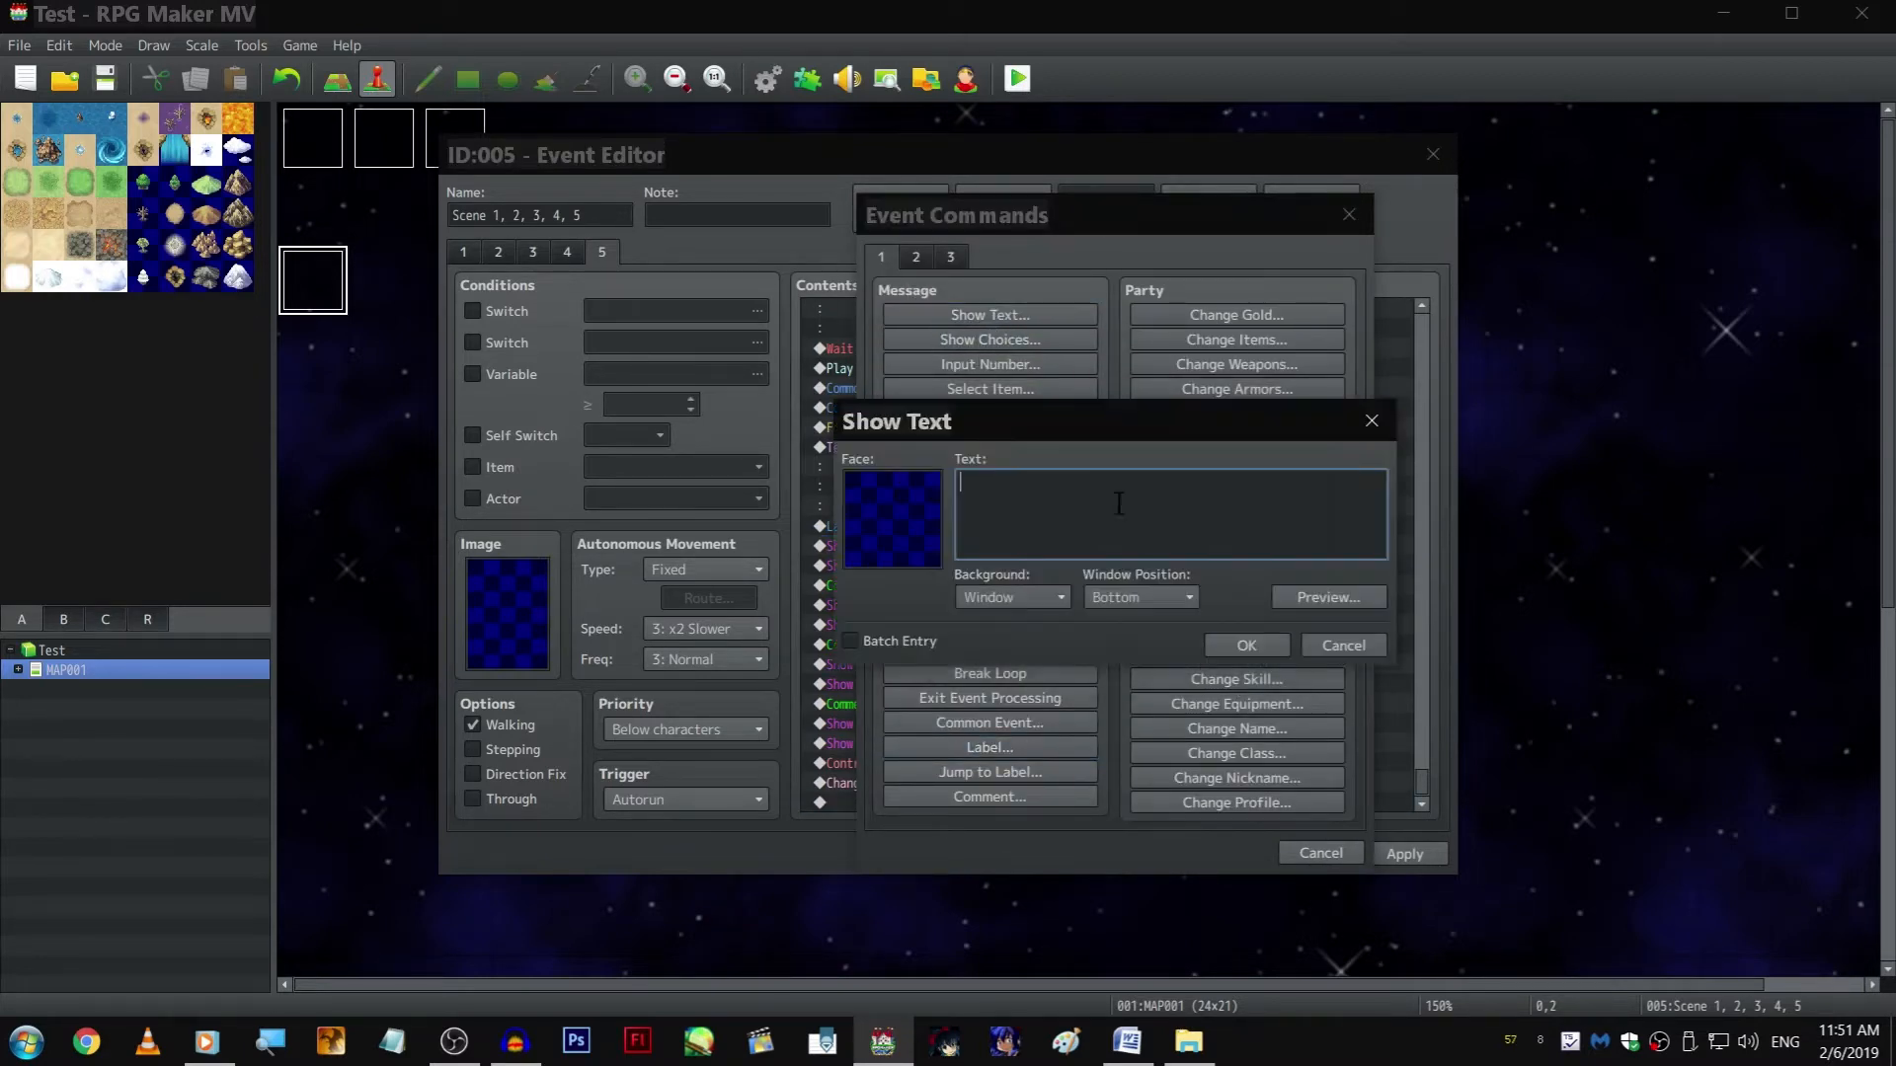
left_click(1248, 645)
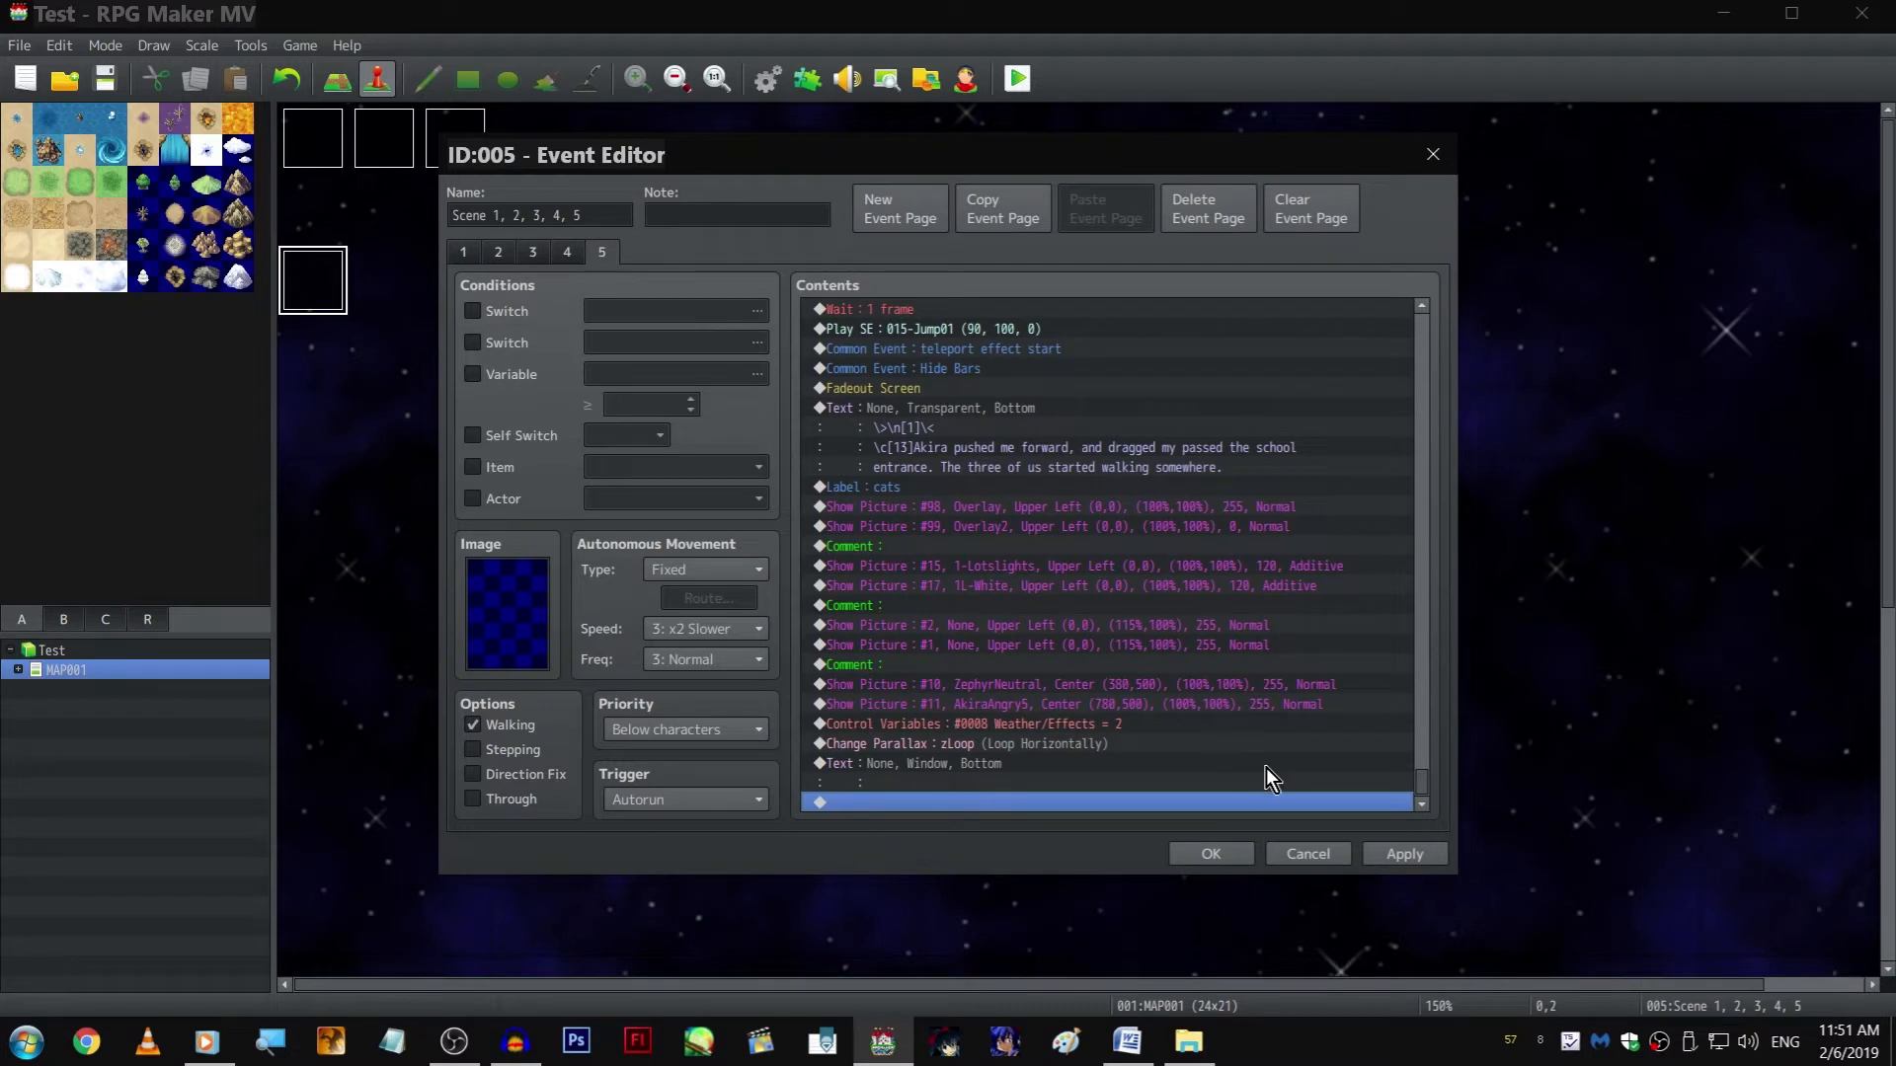
left_click(1422, 861)
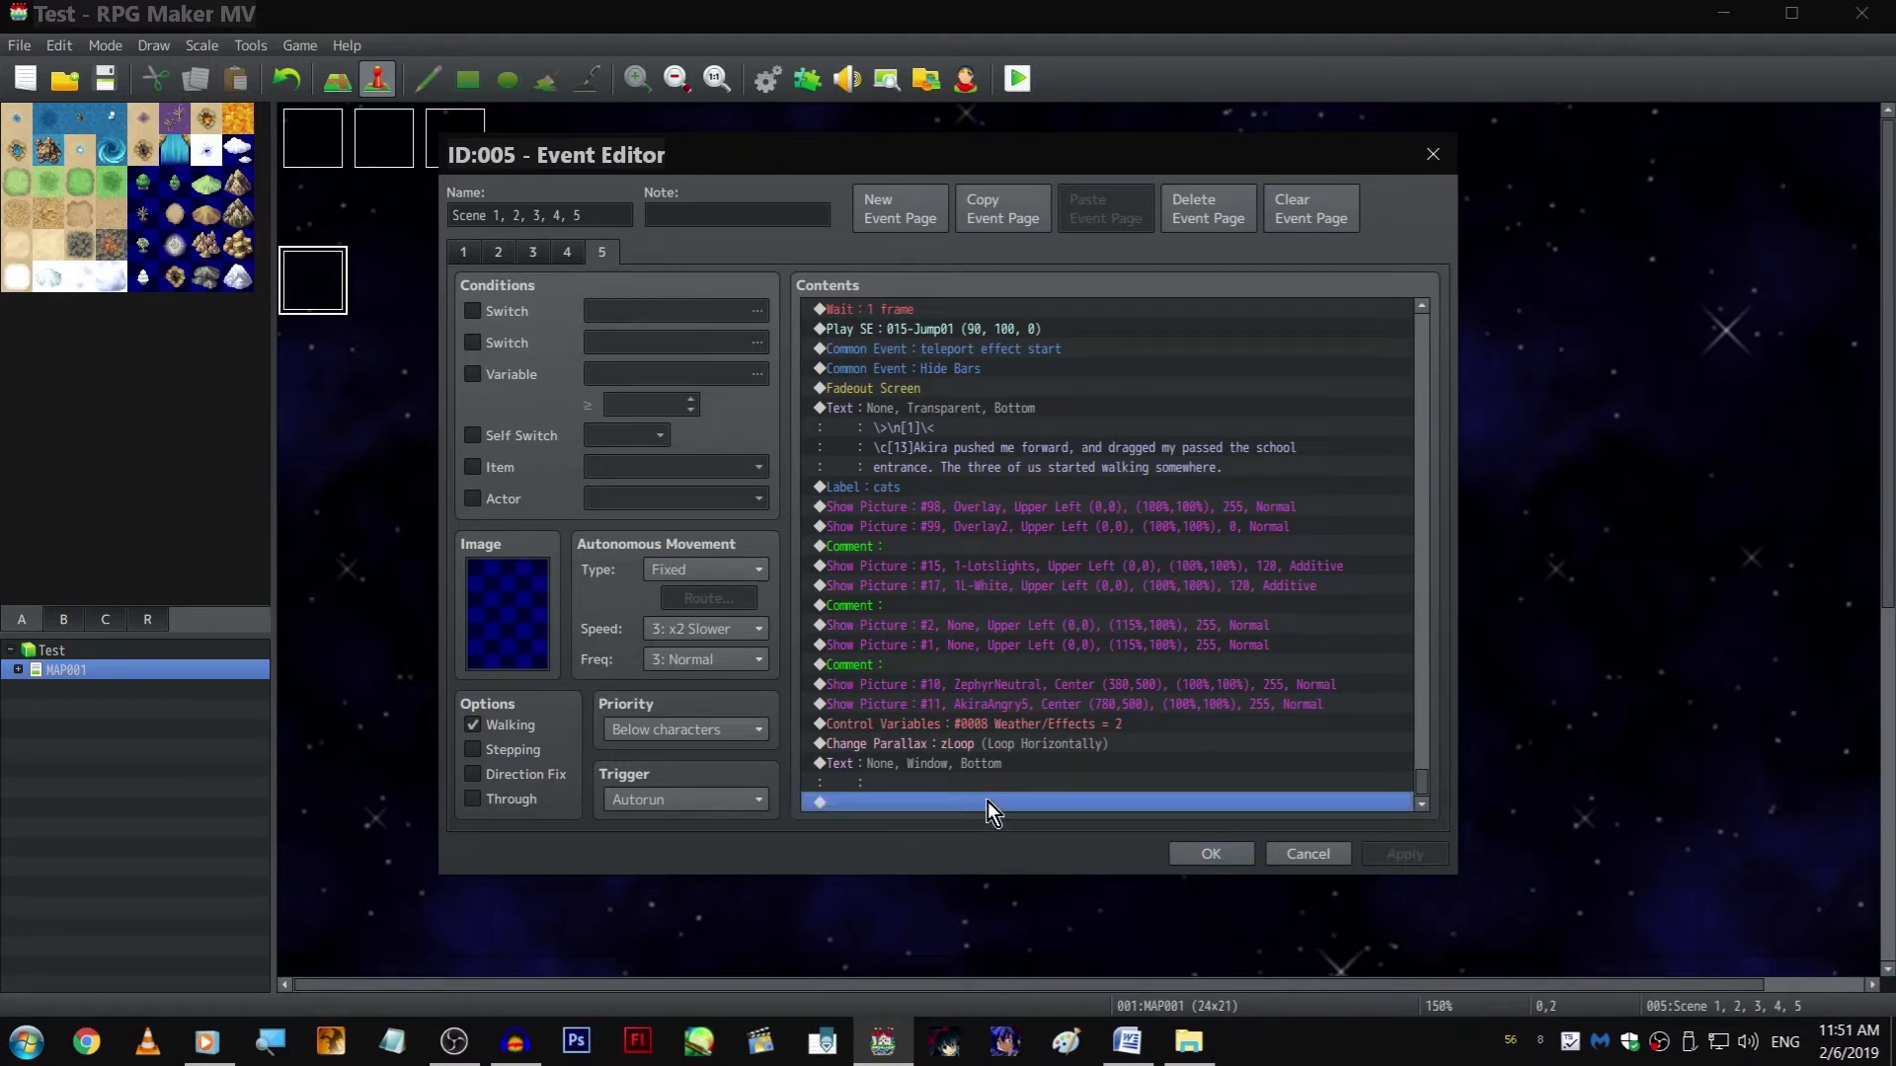
Confirm the event and playtest the page 5 scene from the cats label, closing the game after checking the characters' positions
left_click(1207, 853)
left_click(1017, 78)
key("Return")
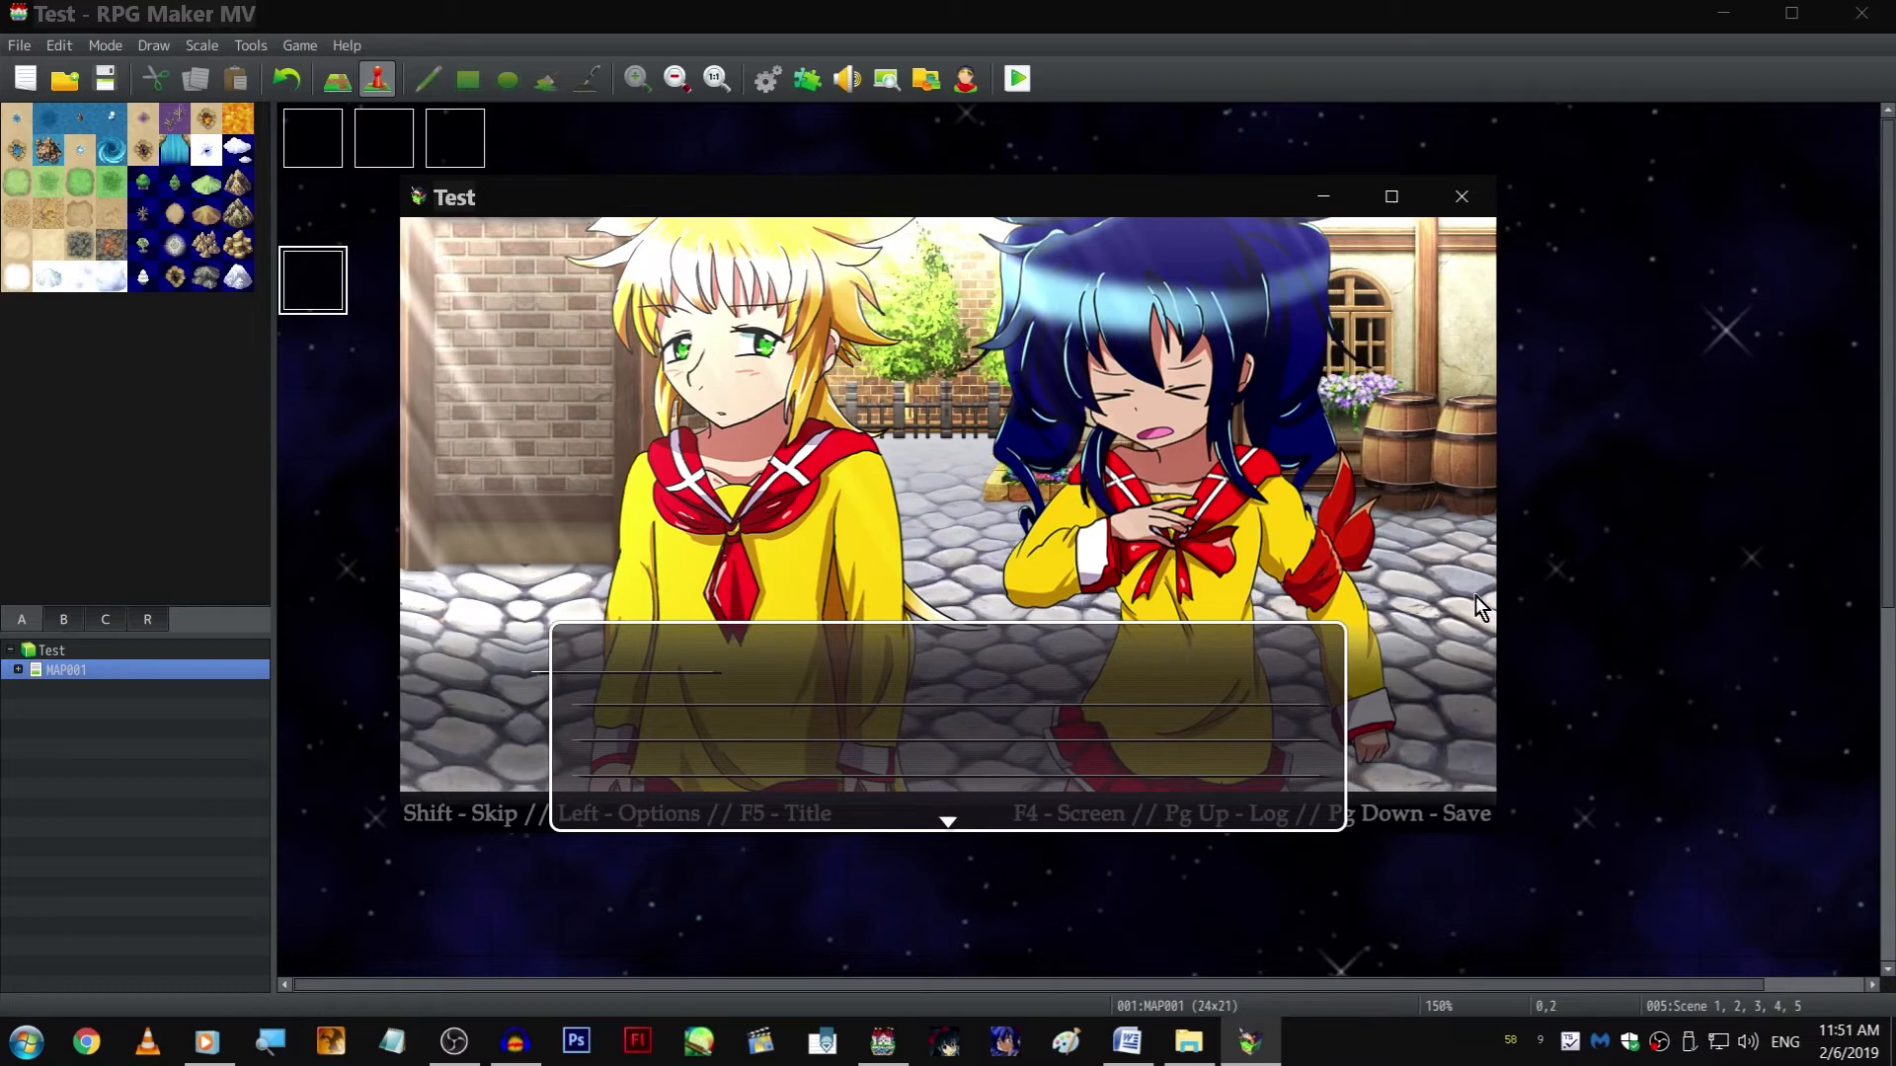
left_click(1449, 192)
On page 5 of the scene event, set the Y position of picture #10, ZephyrNeutral, after the cats label to 550
key("Return")
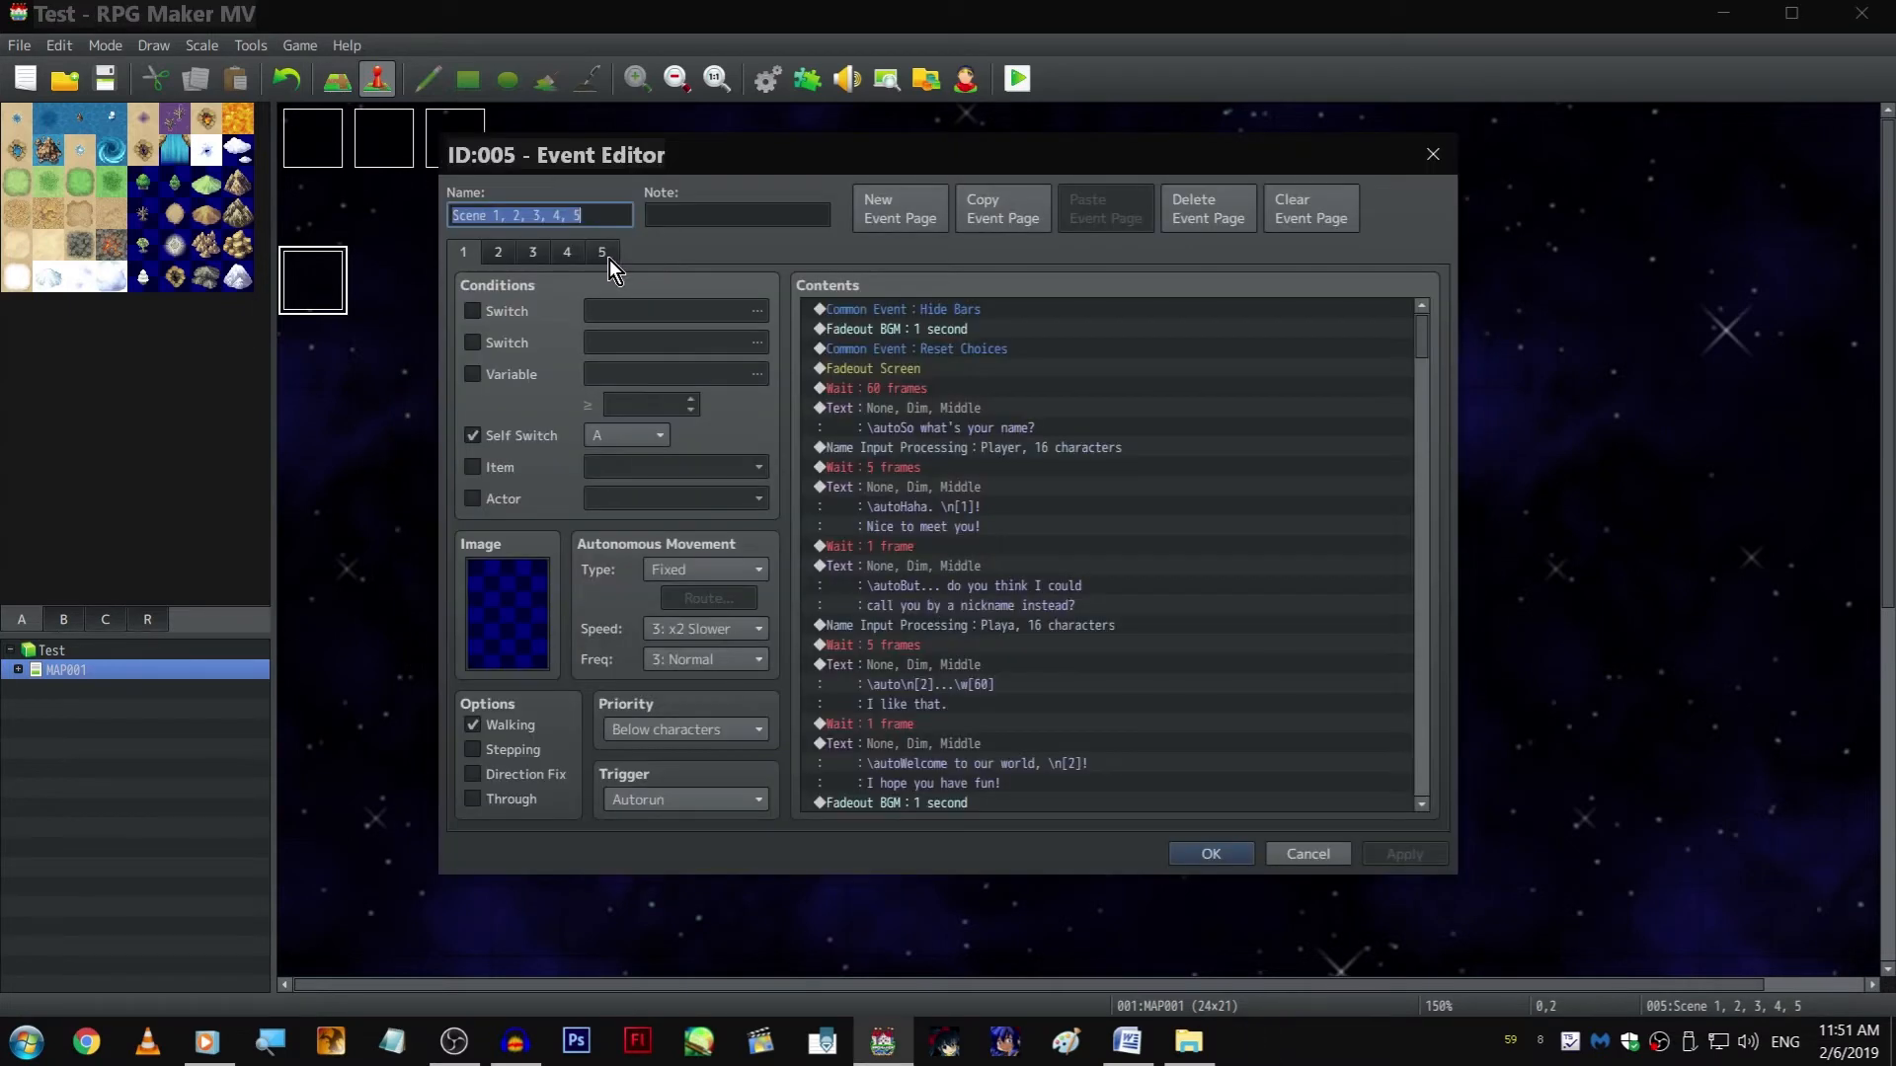
left_click(606, 256)
scroll(1043, 554, "down", 5)
left_click(1057, 695)
double_click(1057, 672)
left_click(1270, 628)
left_click(1214, 700)
left_click(1207, 685)
double_click(1207, 685)
double_click(1042, 571)
double_click(1055, 606)
type("5")
key("Return")
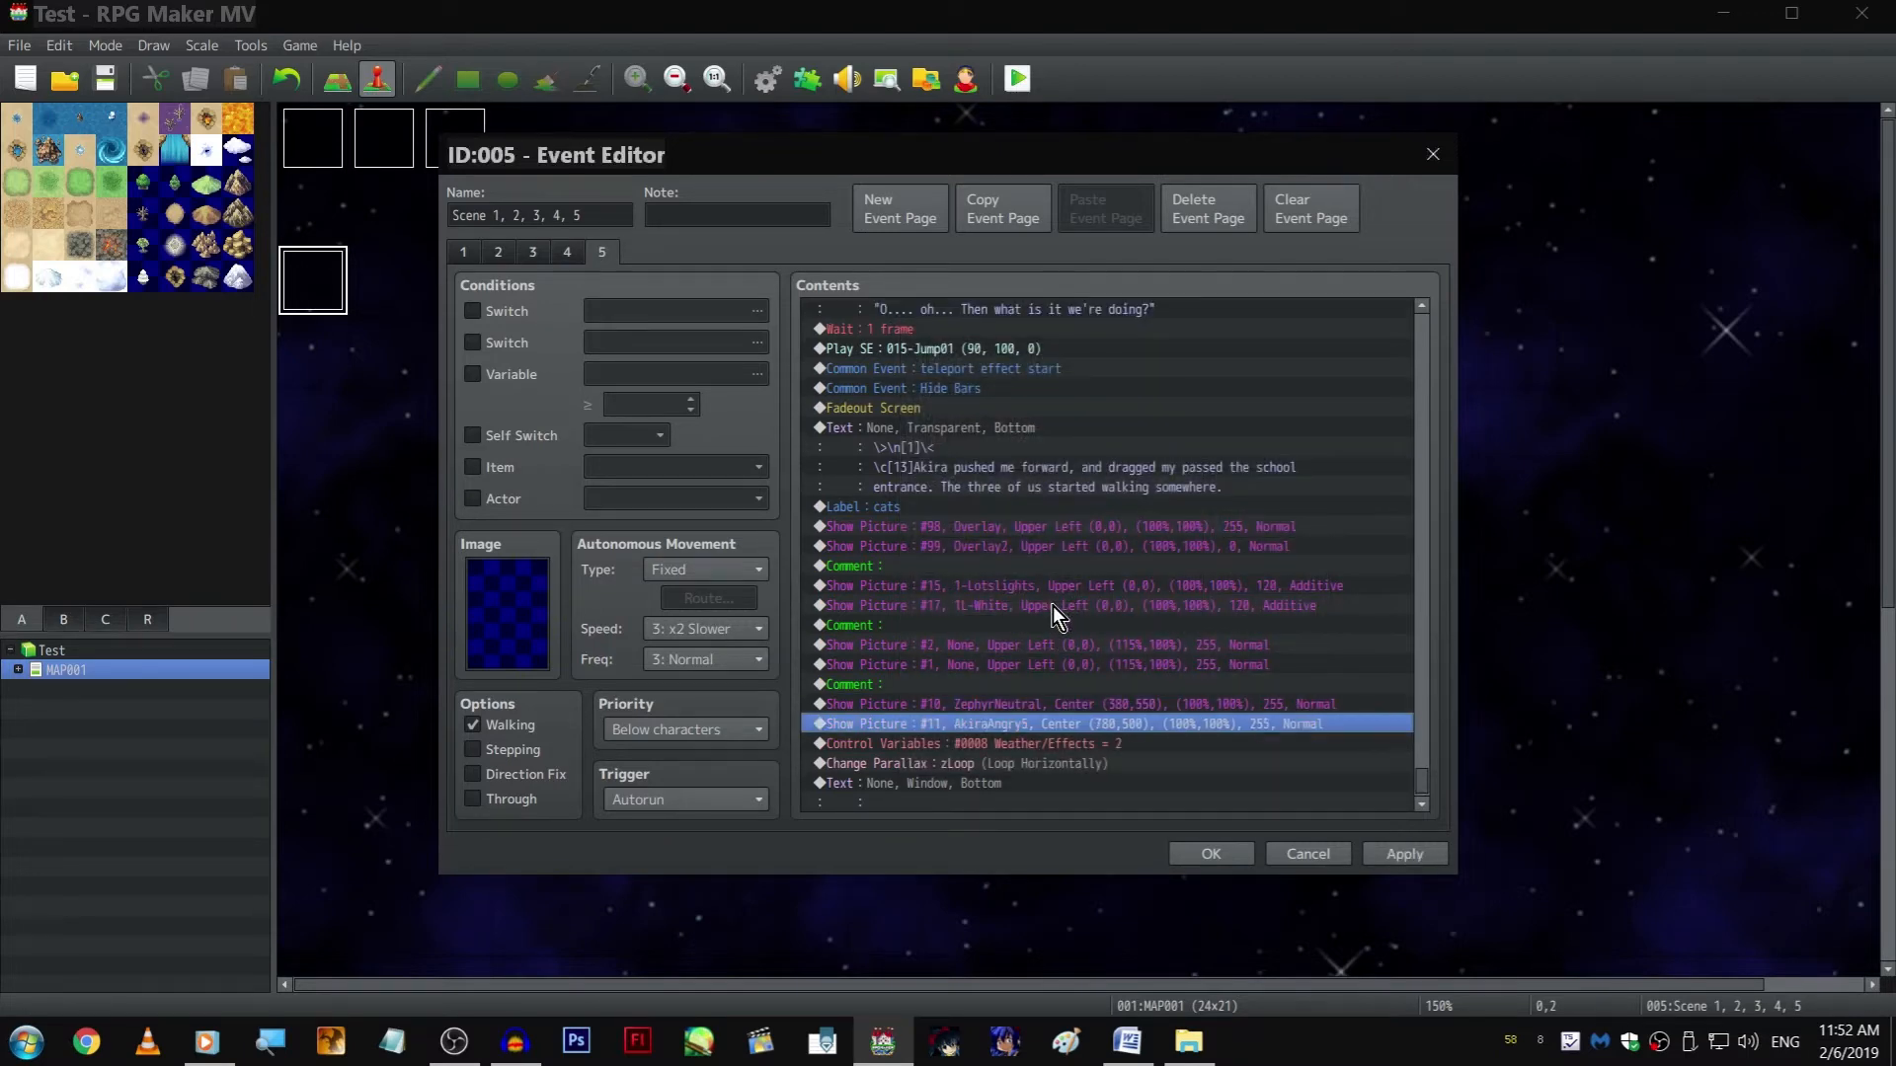
Set the Y position of picture #11, AkiraAngry5, to 550 and playtest the scene with the lowered characters
double_click(1053, 606)
key("Return")
key("Return")
left_click(1021, 69)
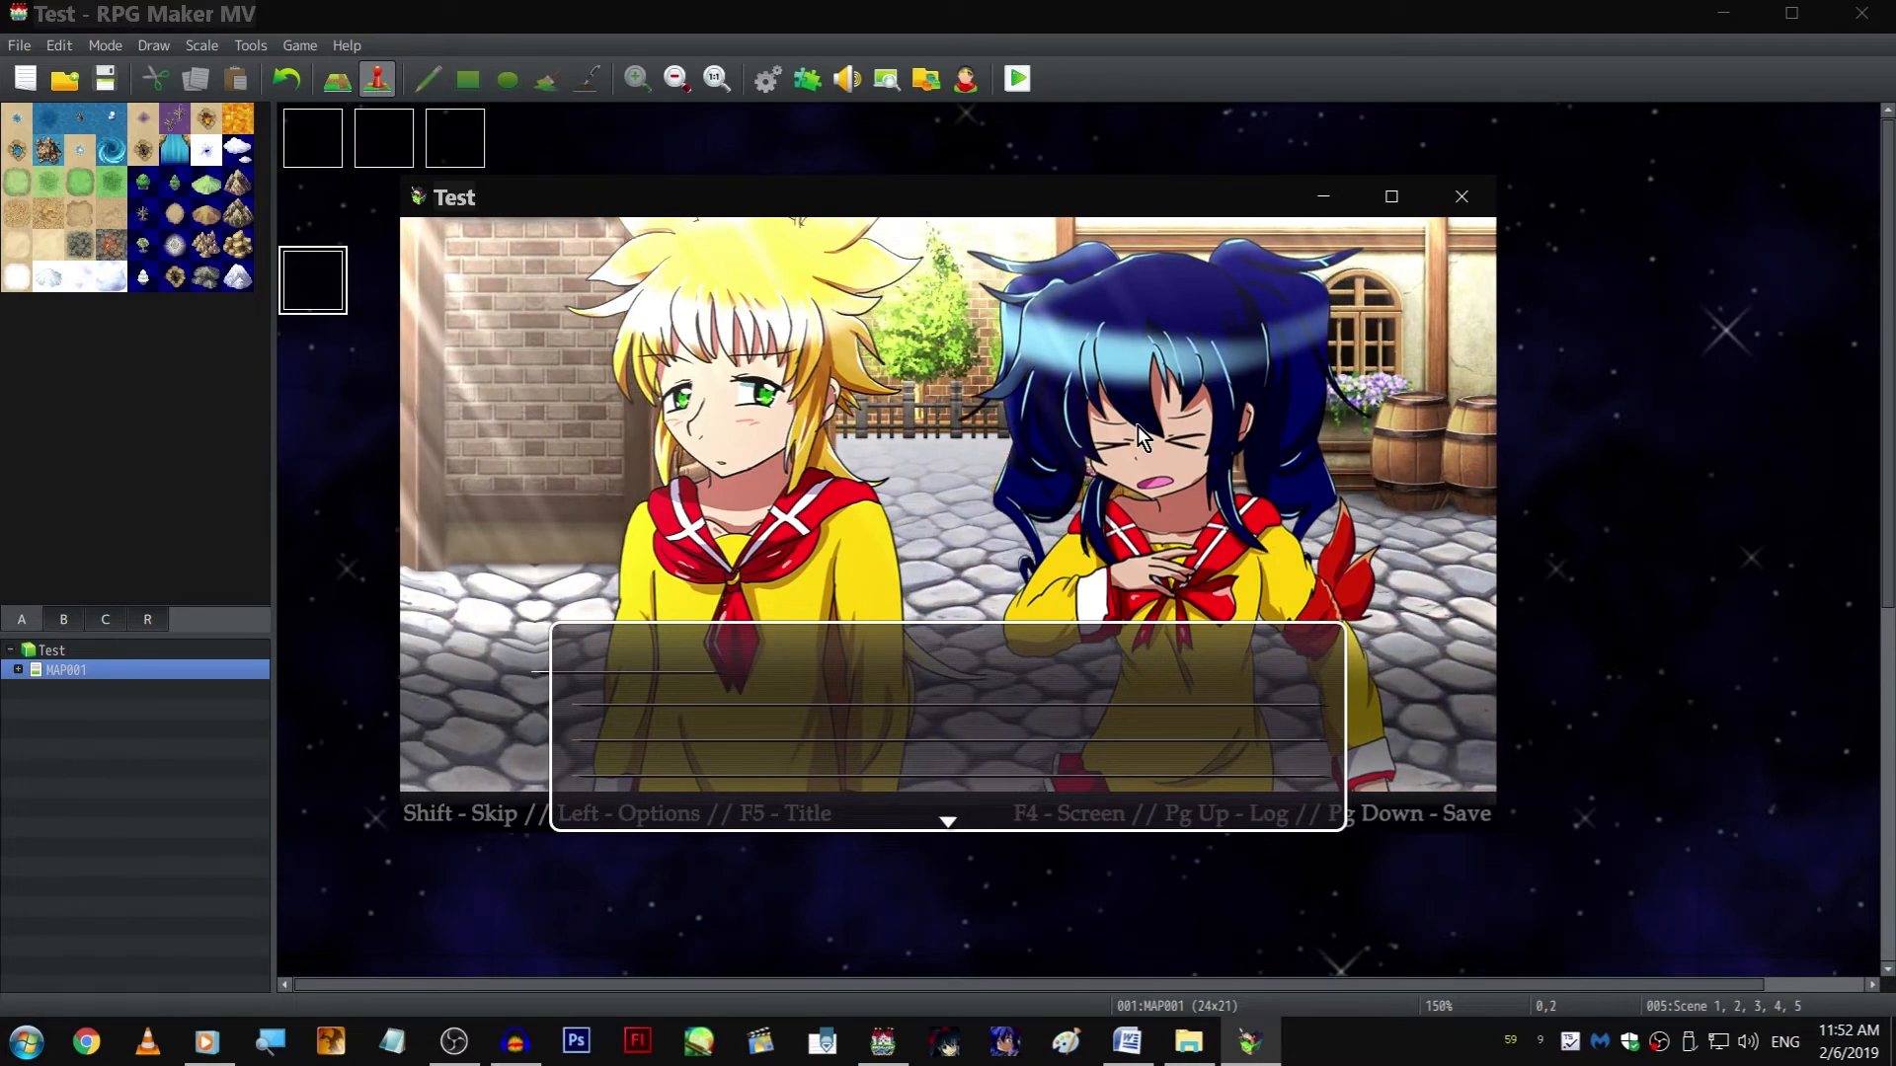
left_click(1484, 205)
Set the Y position of both pictures #10, ZephyrNeutral, and #11, AkiraAngry5, after the cats label to 560
double_click(606, 255)
left_click(604, 252)
double_click(1022, 690)
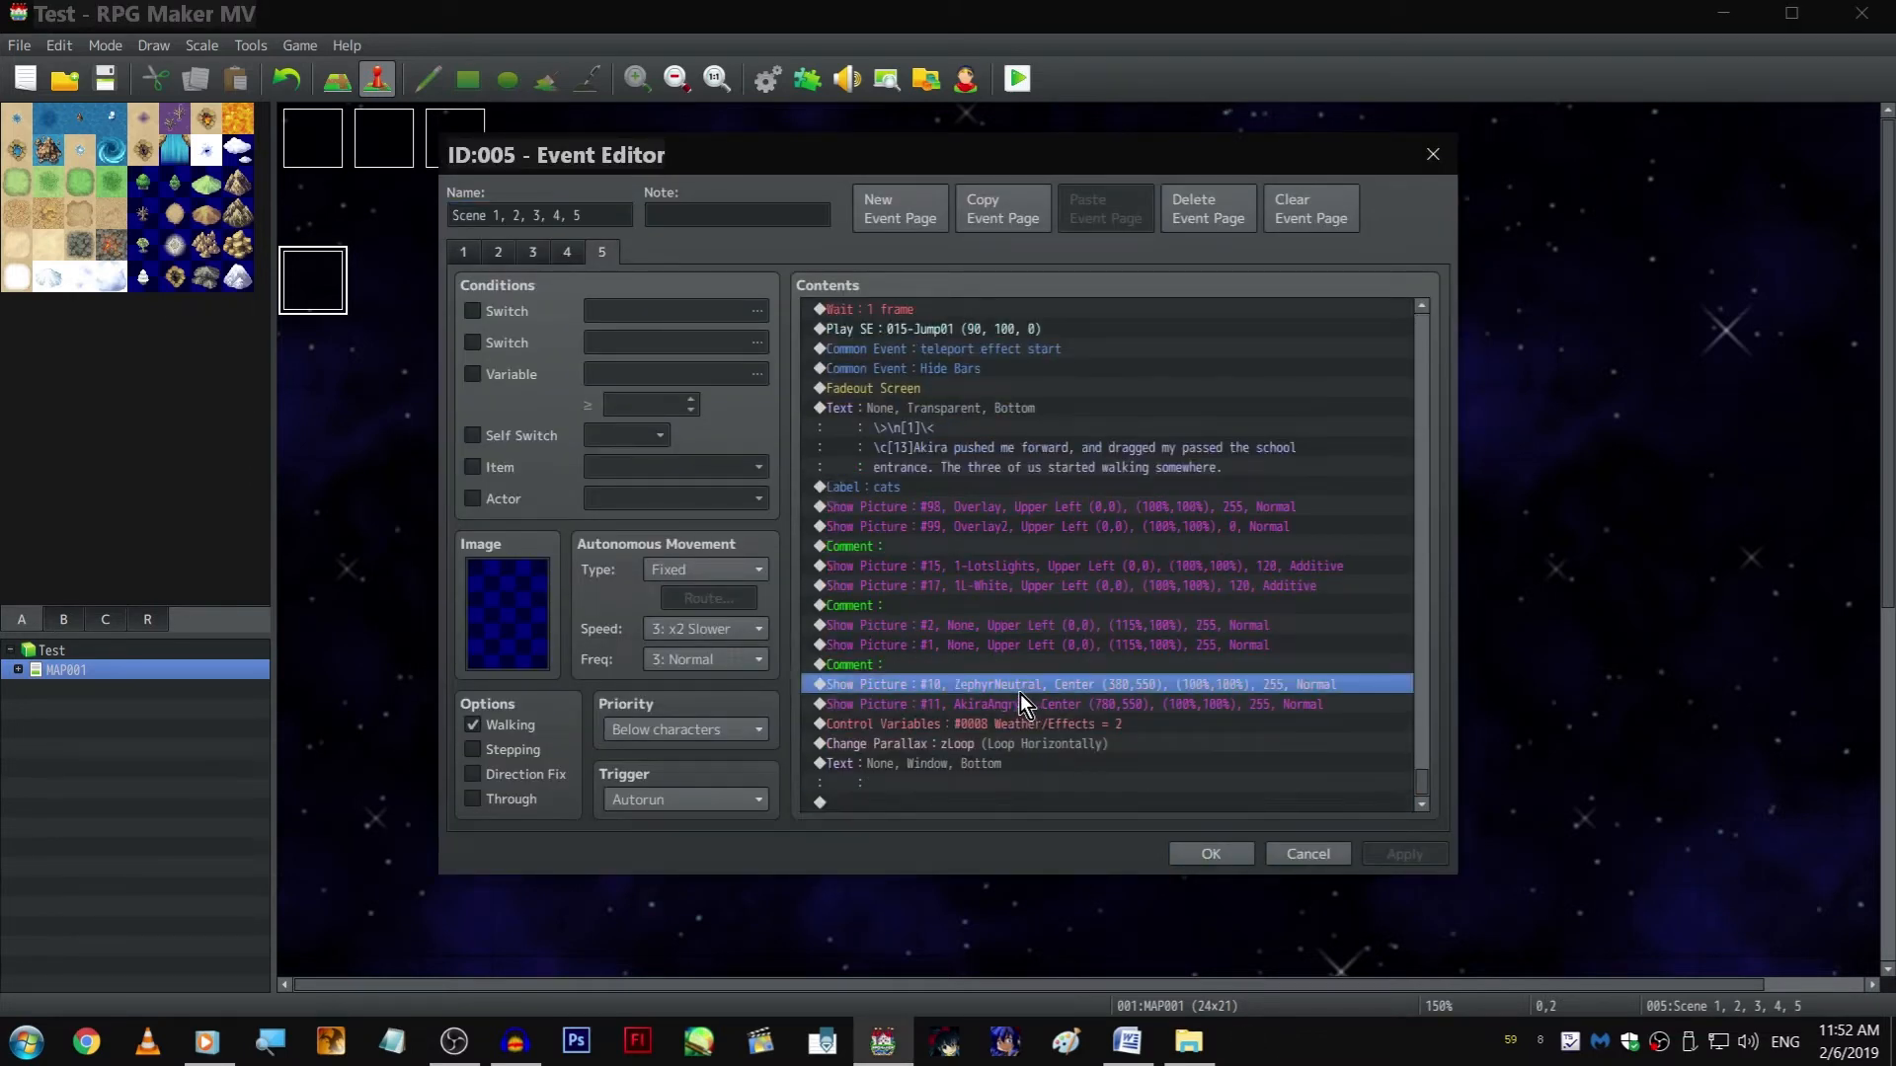
double_click(1033, 600)
type("580")
key("Return")
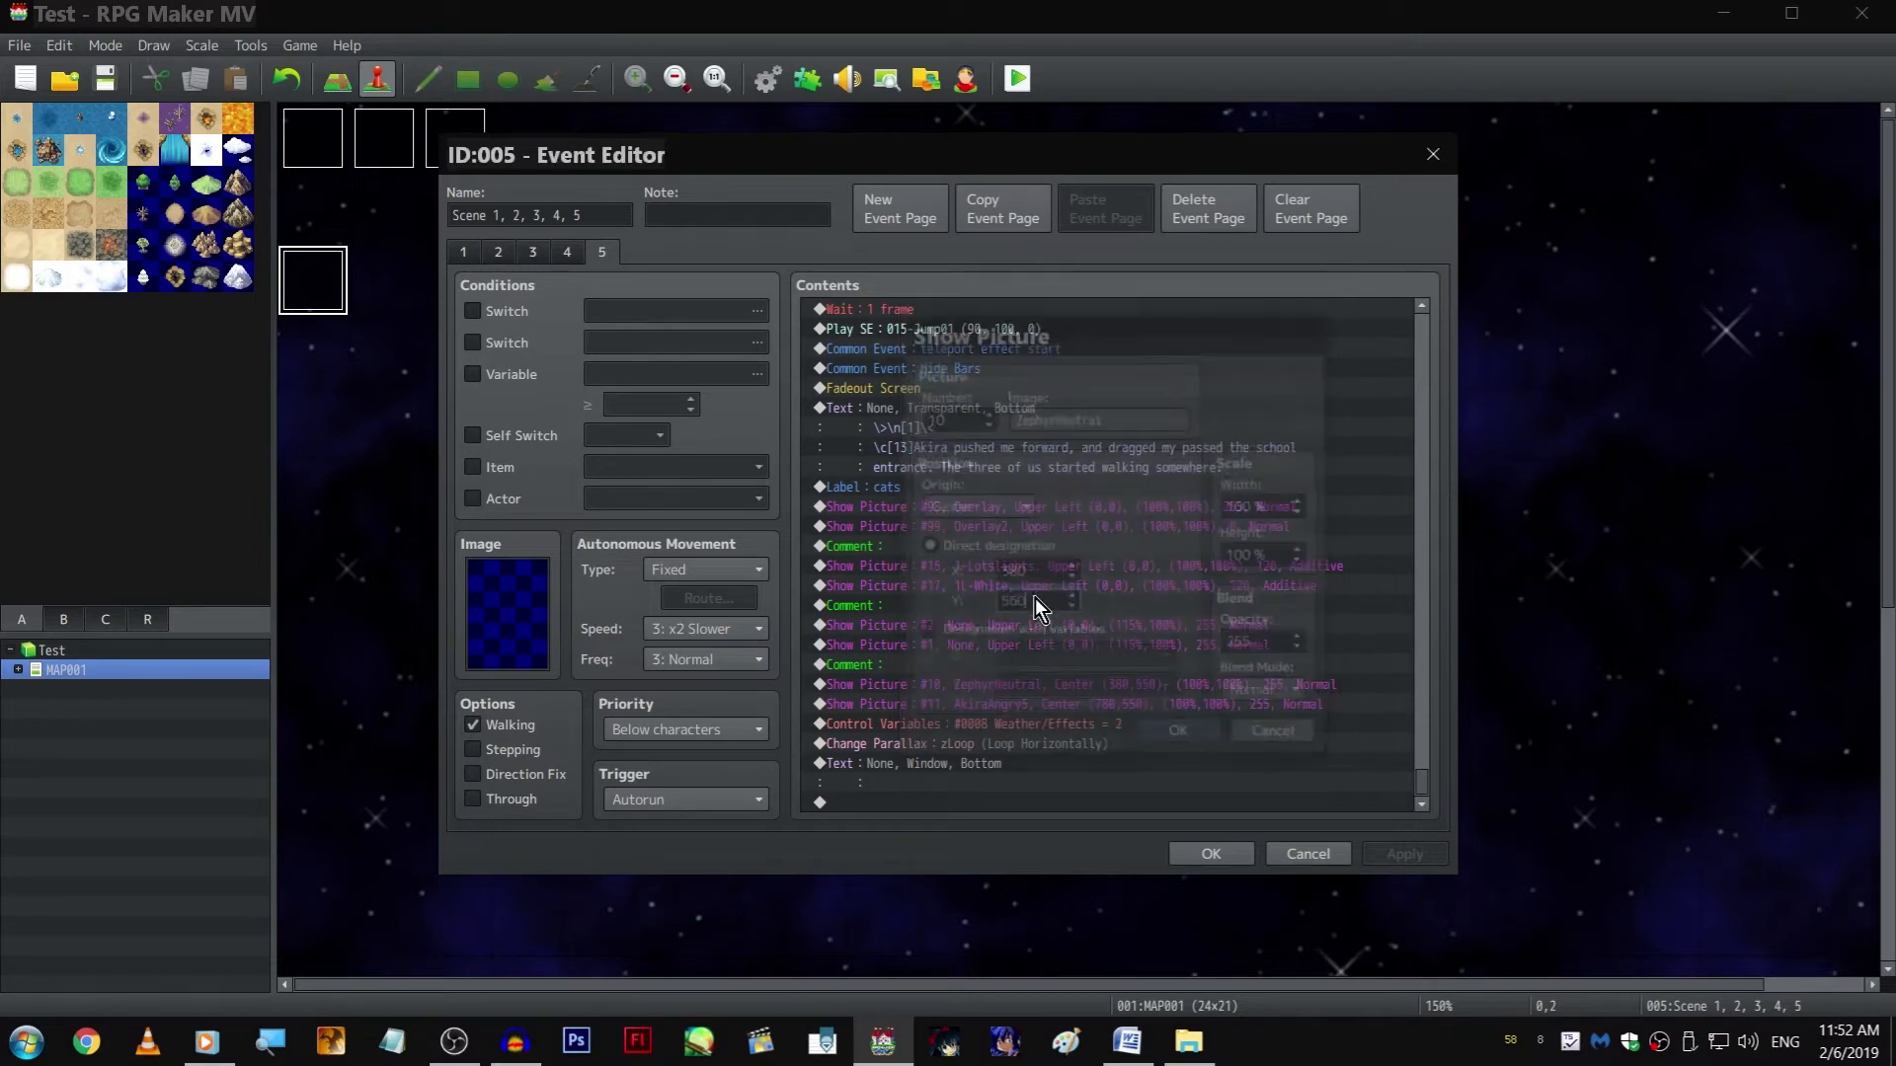
key("Down")
key("space")
double_click(1055, 602)
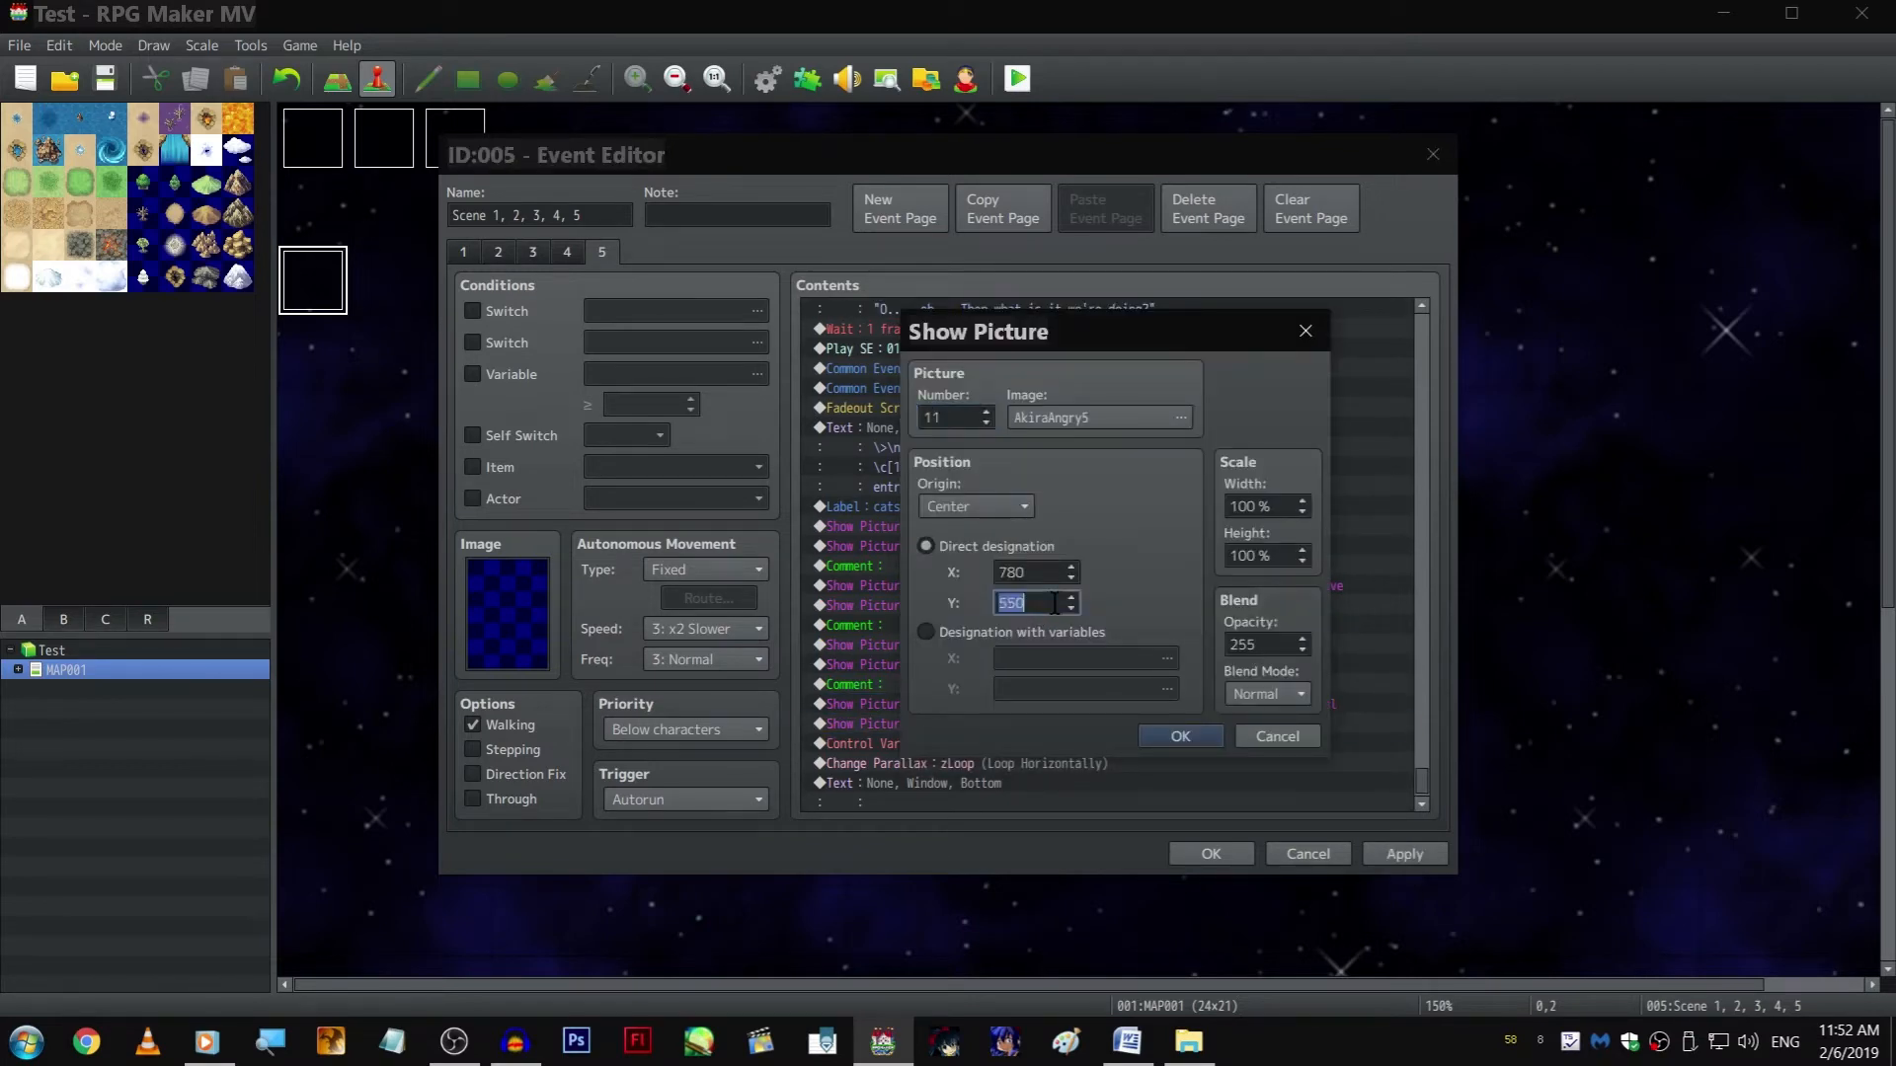
type("560")
key("Return")
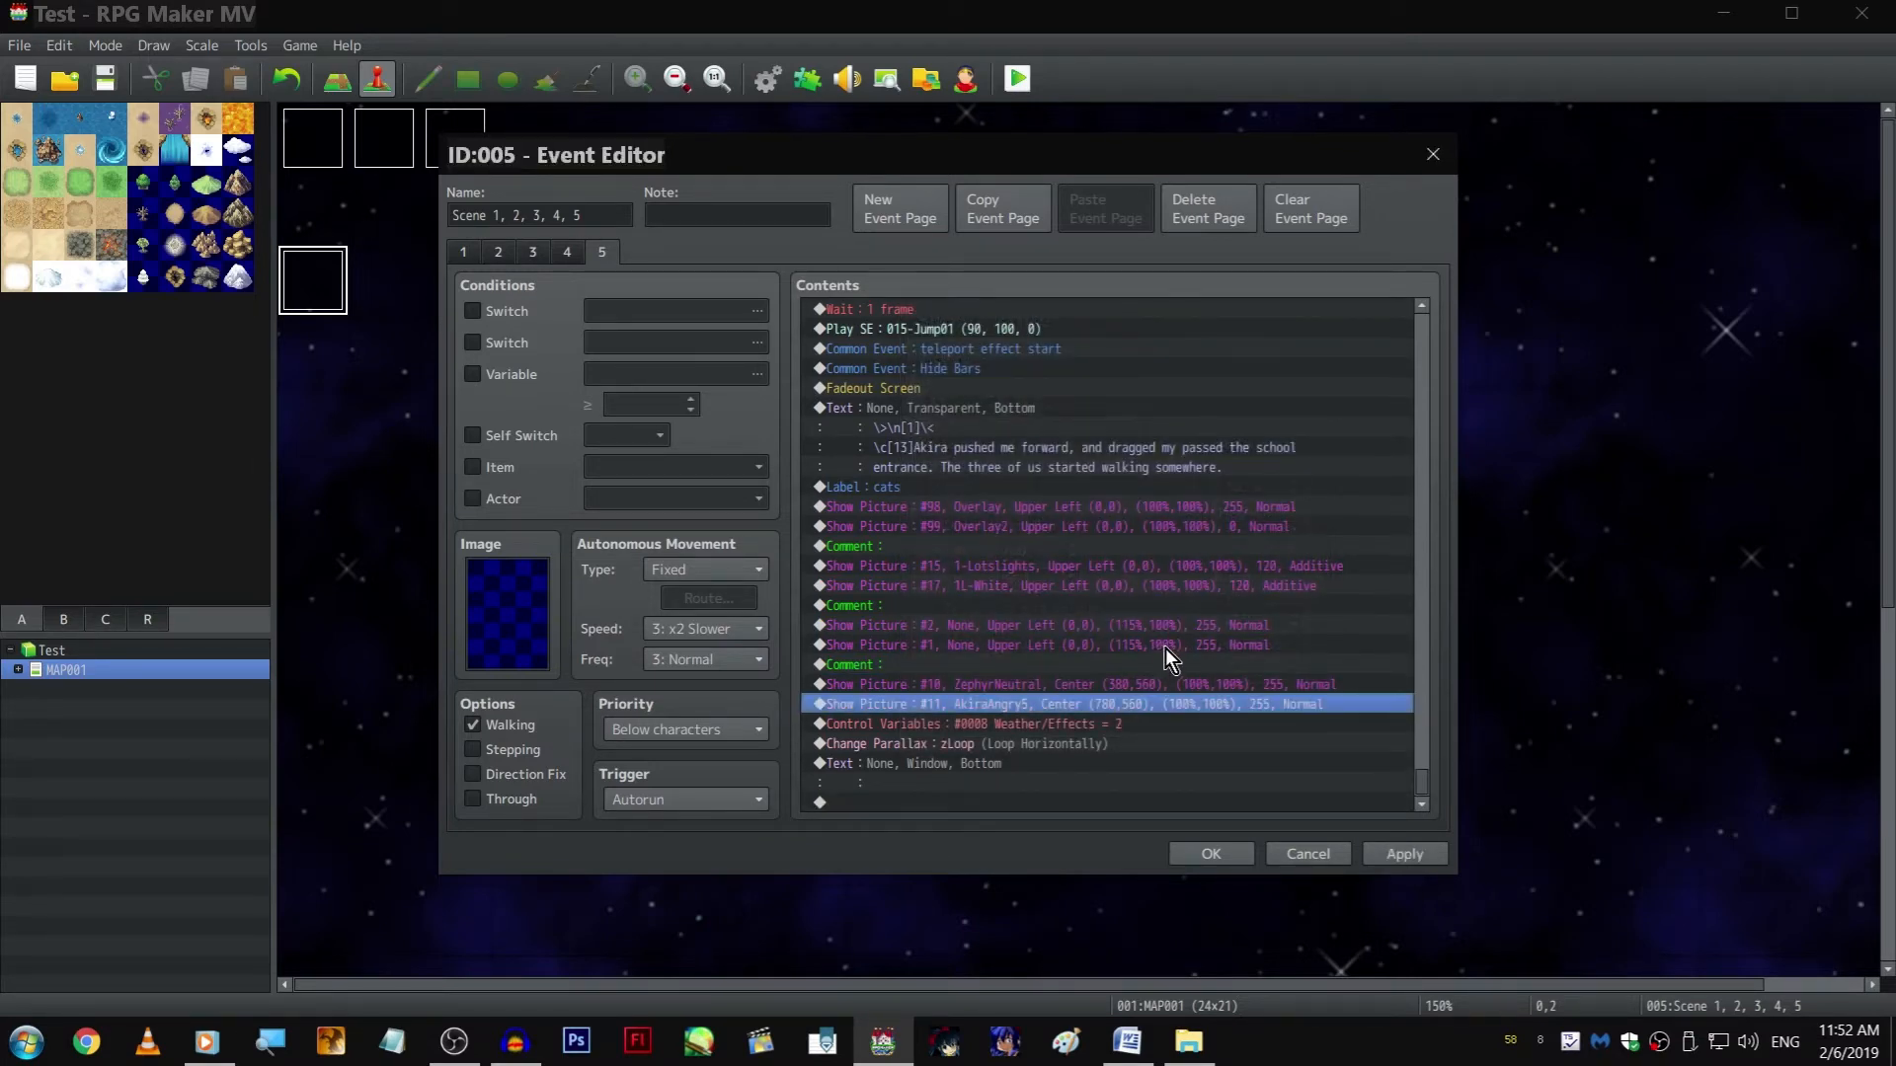
Change the background of the empty Show Text command after Change Parallax to Transparent, and confirm the event
double_click(1032, 762)
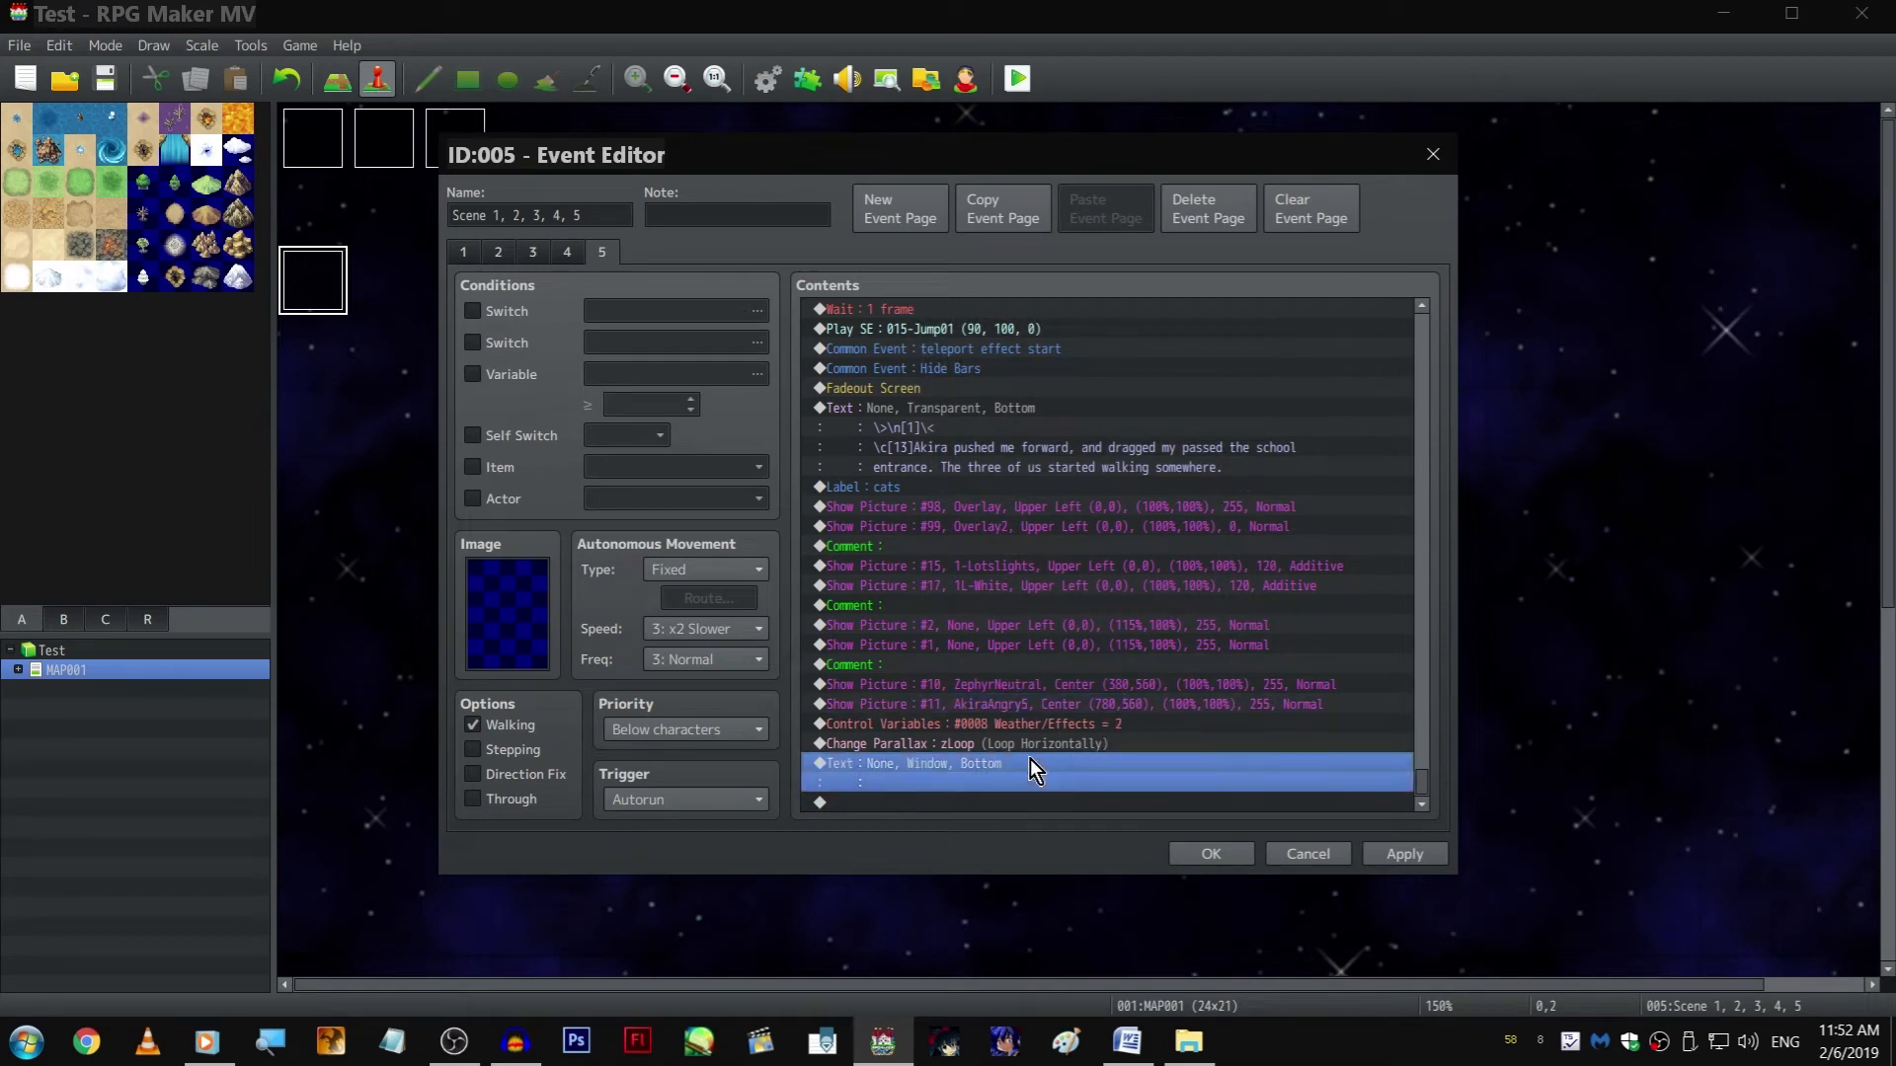
left_click(1011, 604)
left_click(1041, 667)
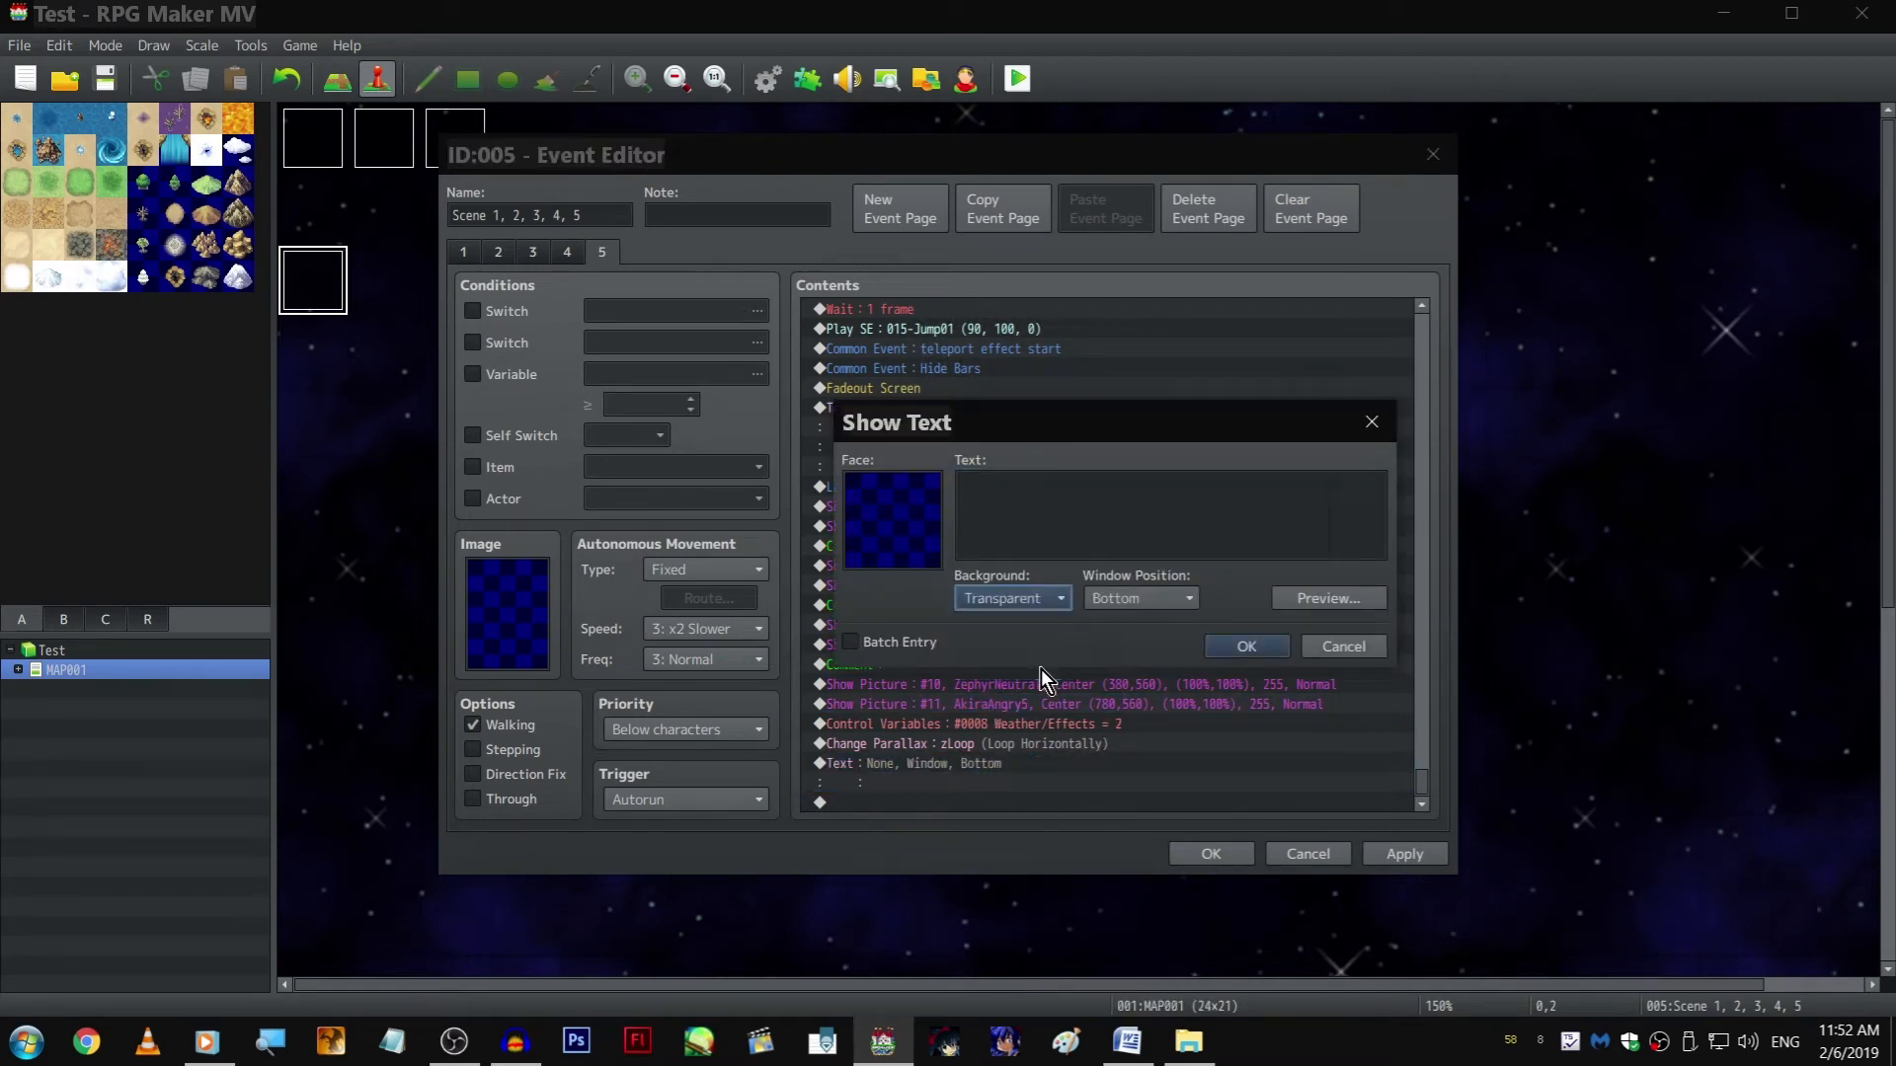
key("Return")
key("Return")
Playtest the scene in full screen to check the characters against the scrolling background, and close the game
left_click(1017, 81)
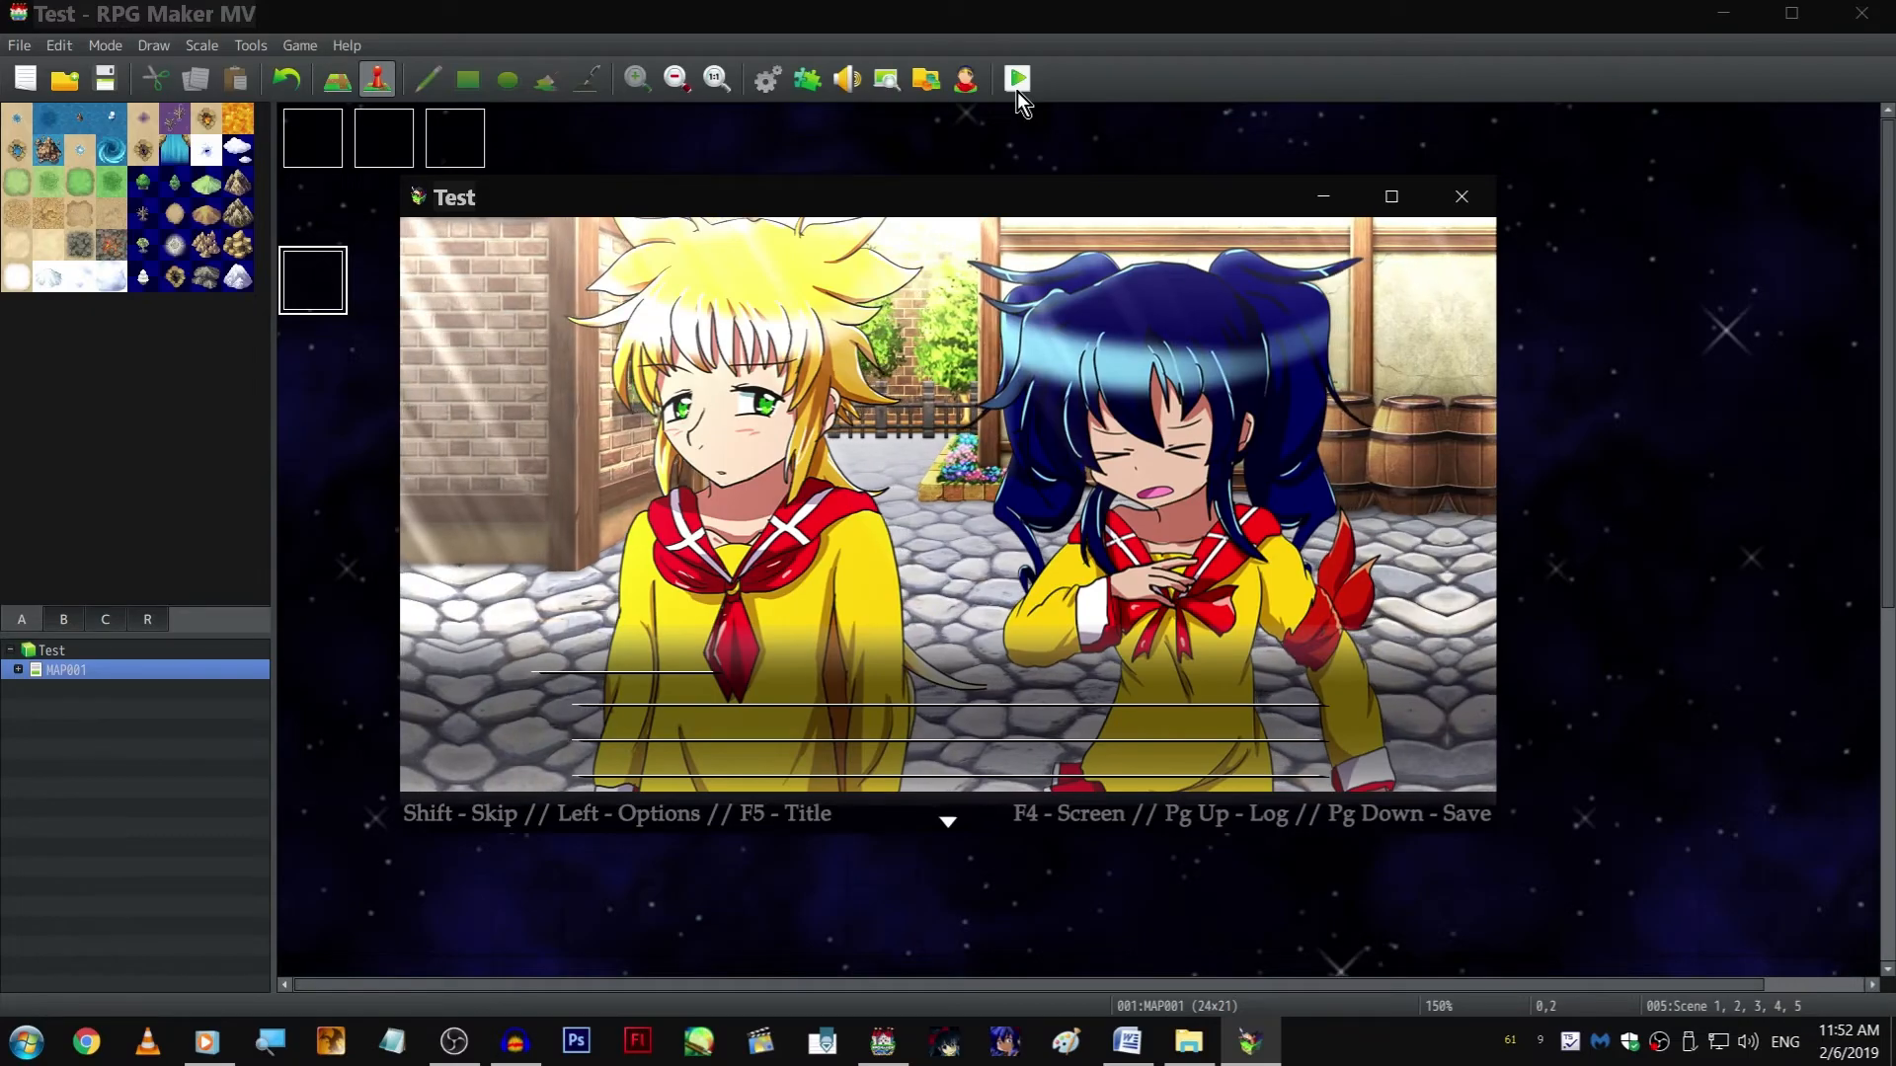
key("F4")
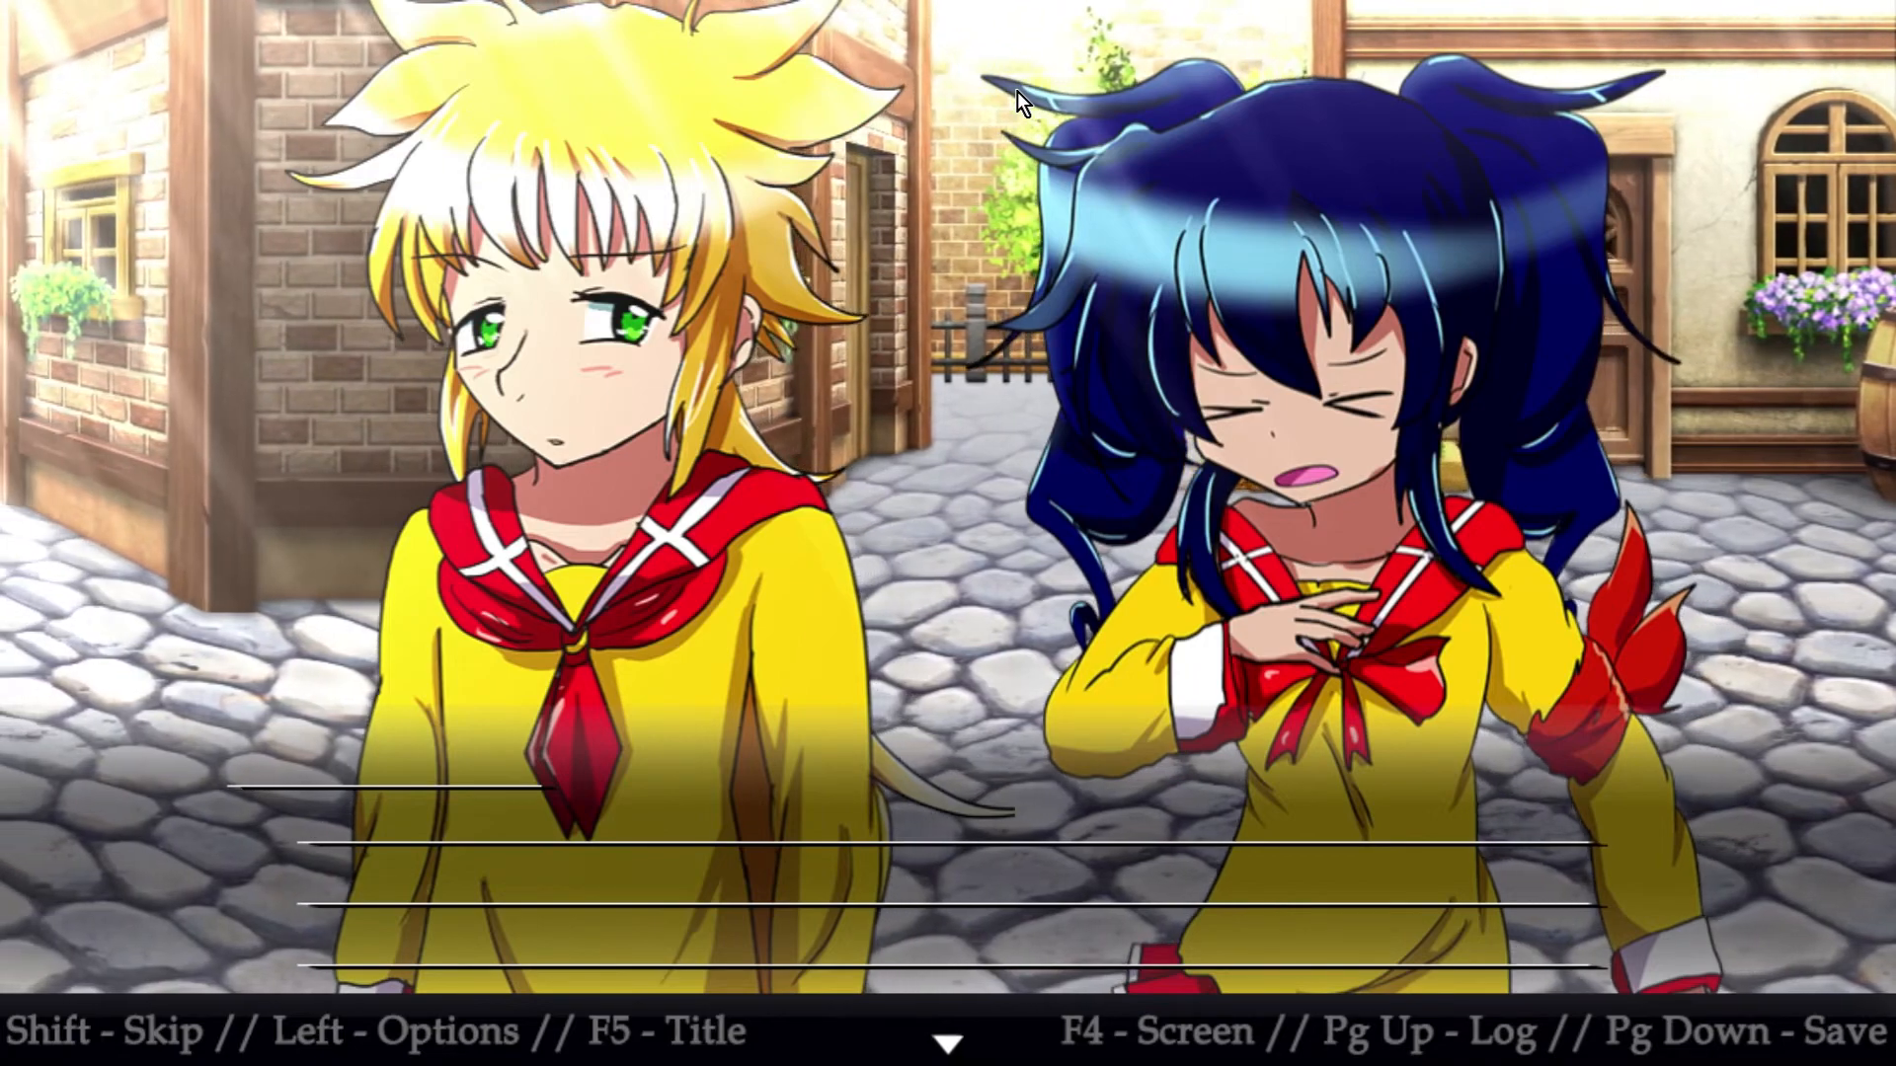
key("alt+F4")
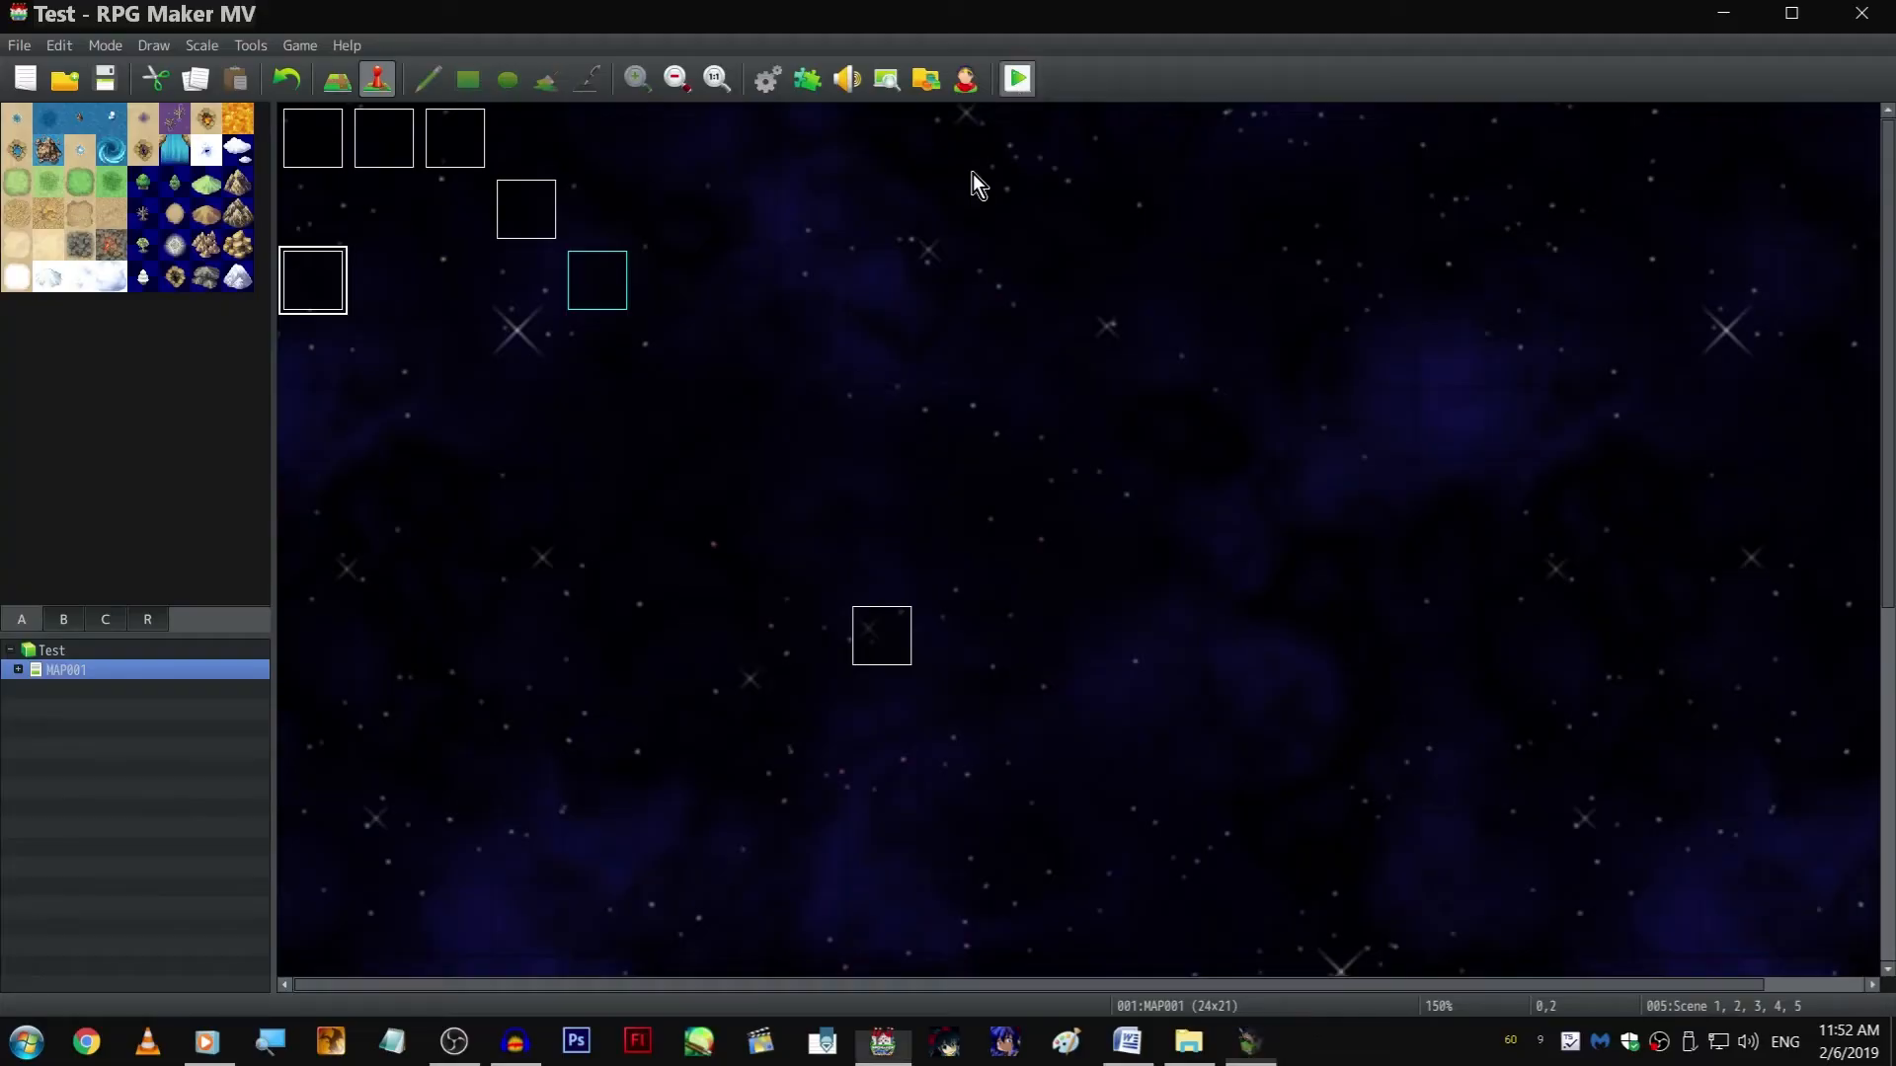
On page 5, set the width and height scale of picture #10, ZephyrNeutral, after the cats label to 110%
double_click(313, 281)
left_click(601, 253)
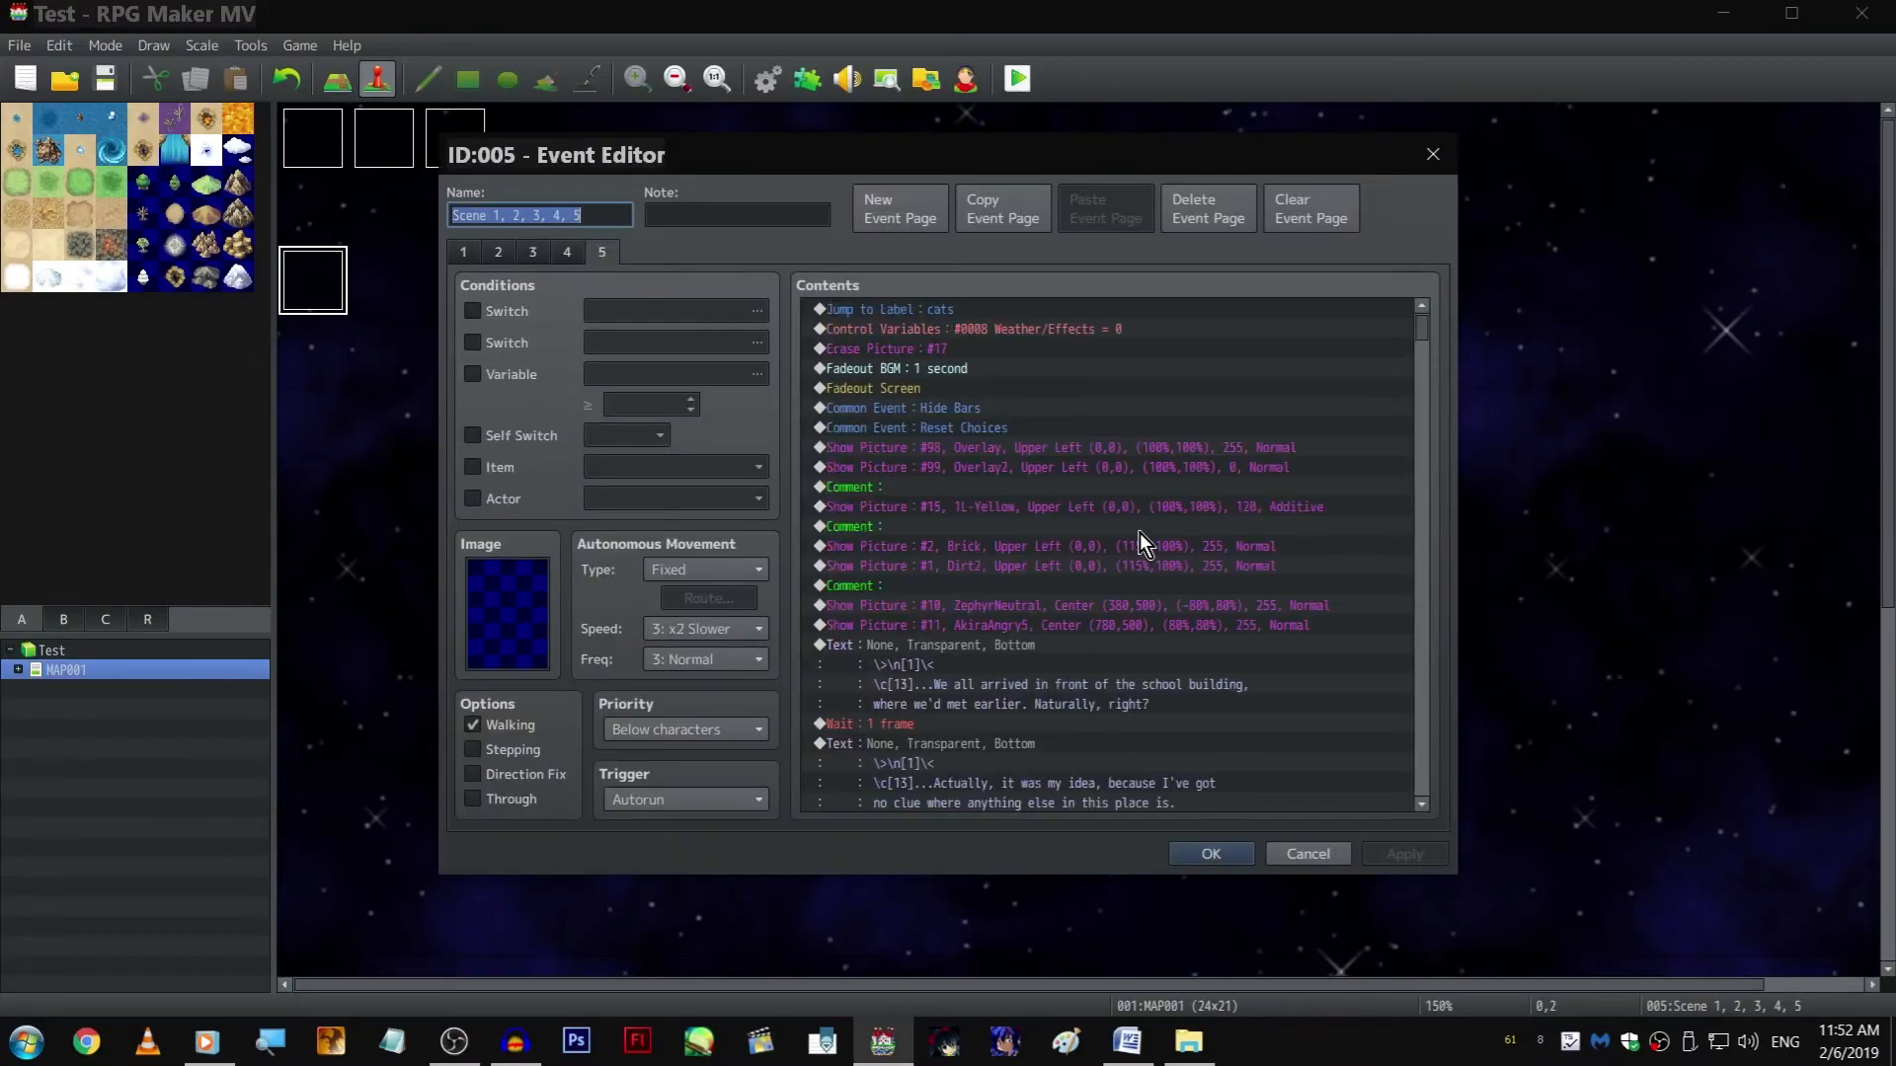
scroll(1271, 726, "down", 10)
double_click(1118, 685)
left_click(1302, 511)
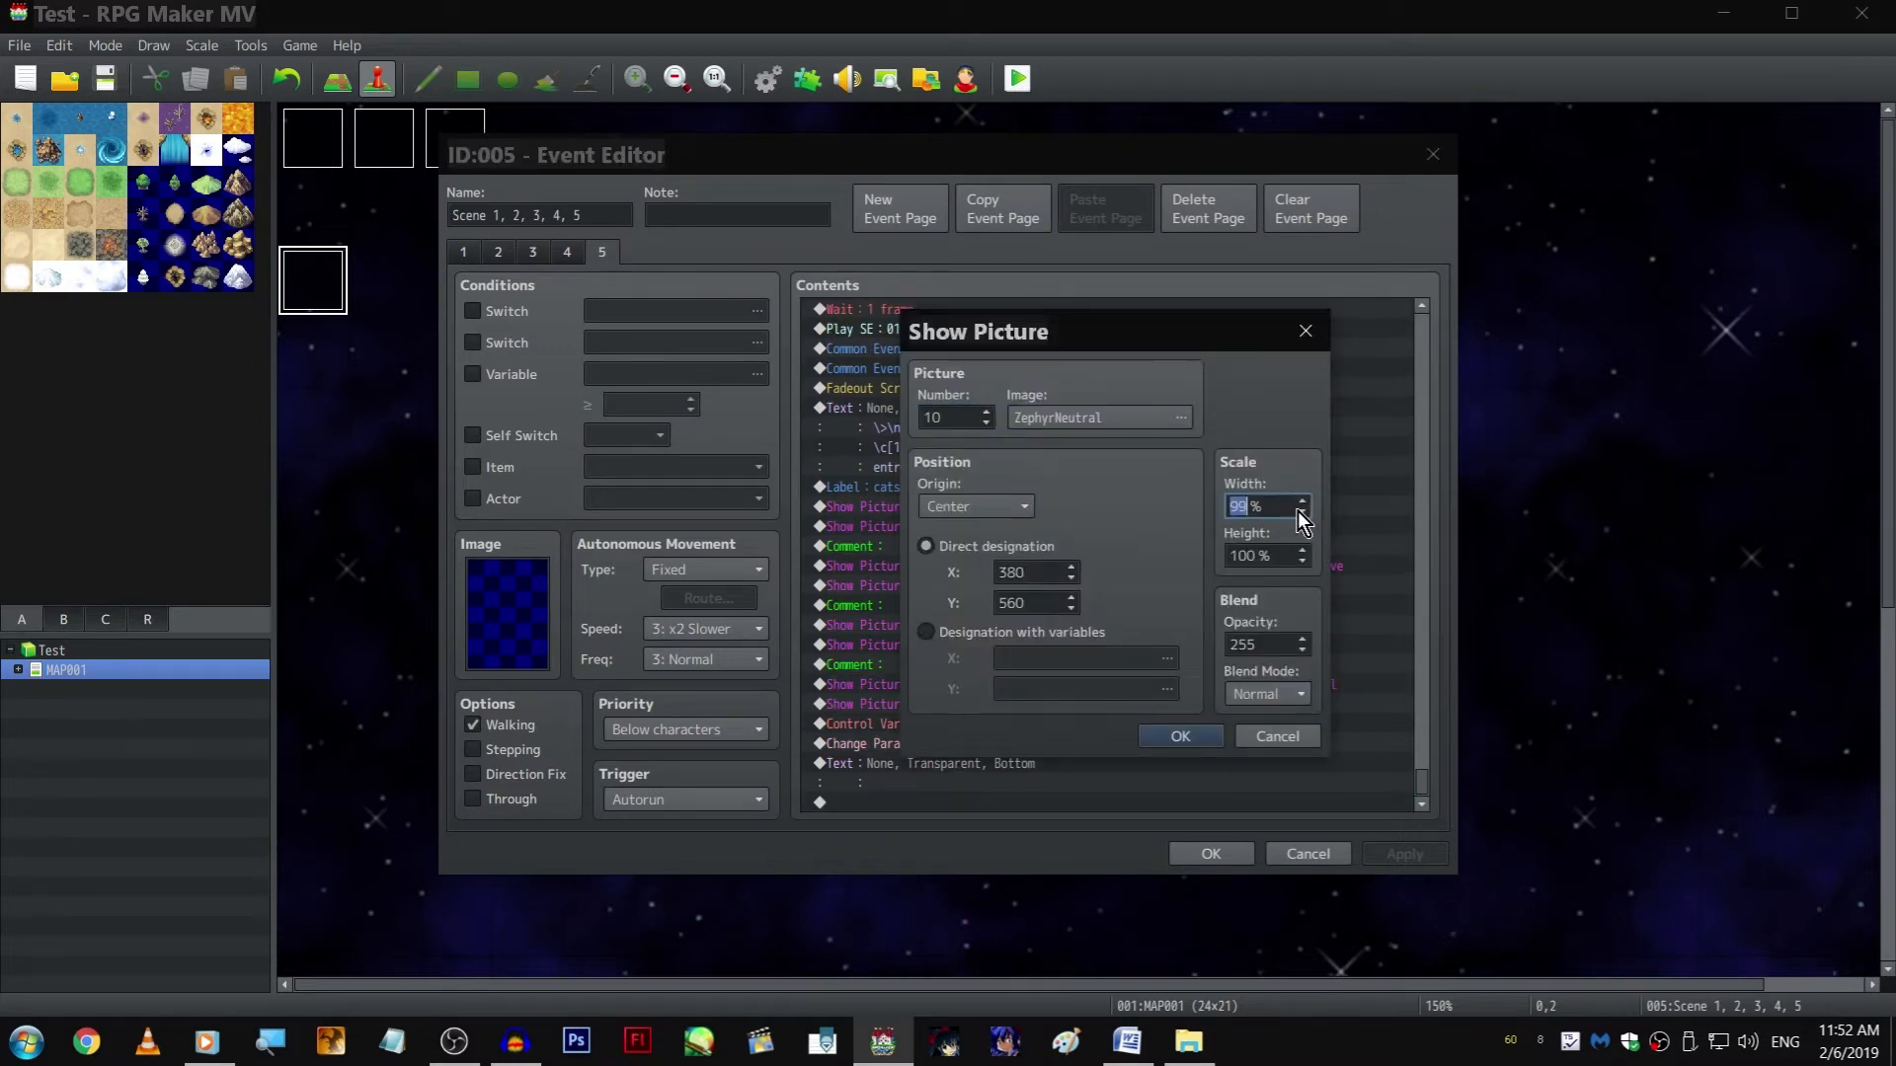
key("Tab")
type("110")
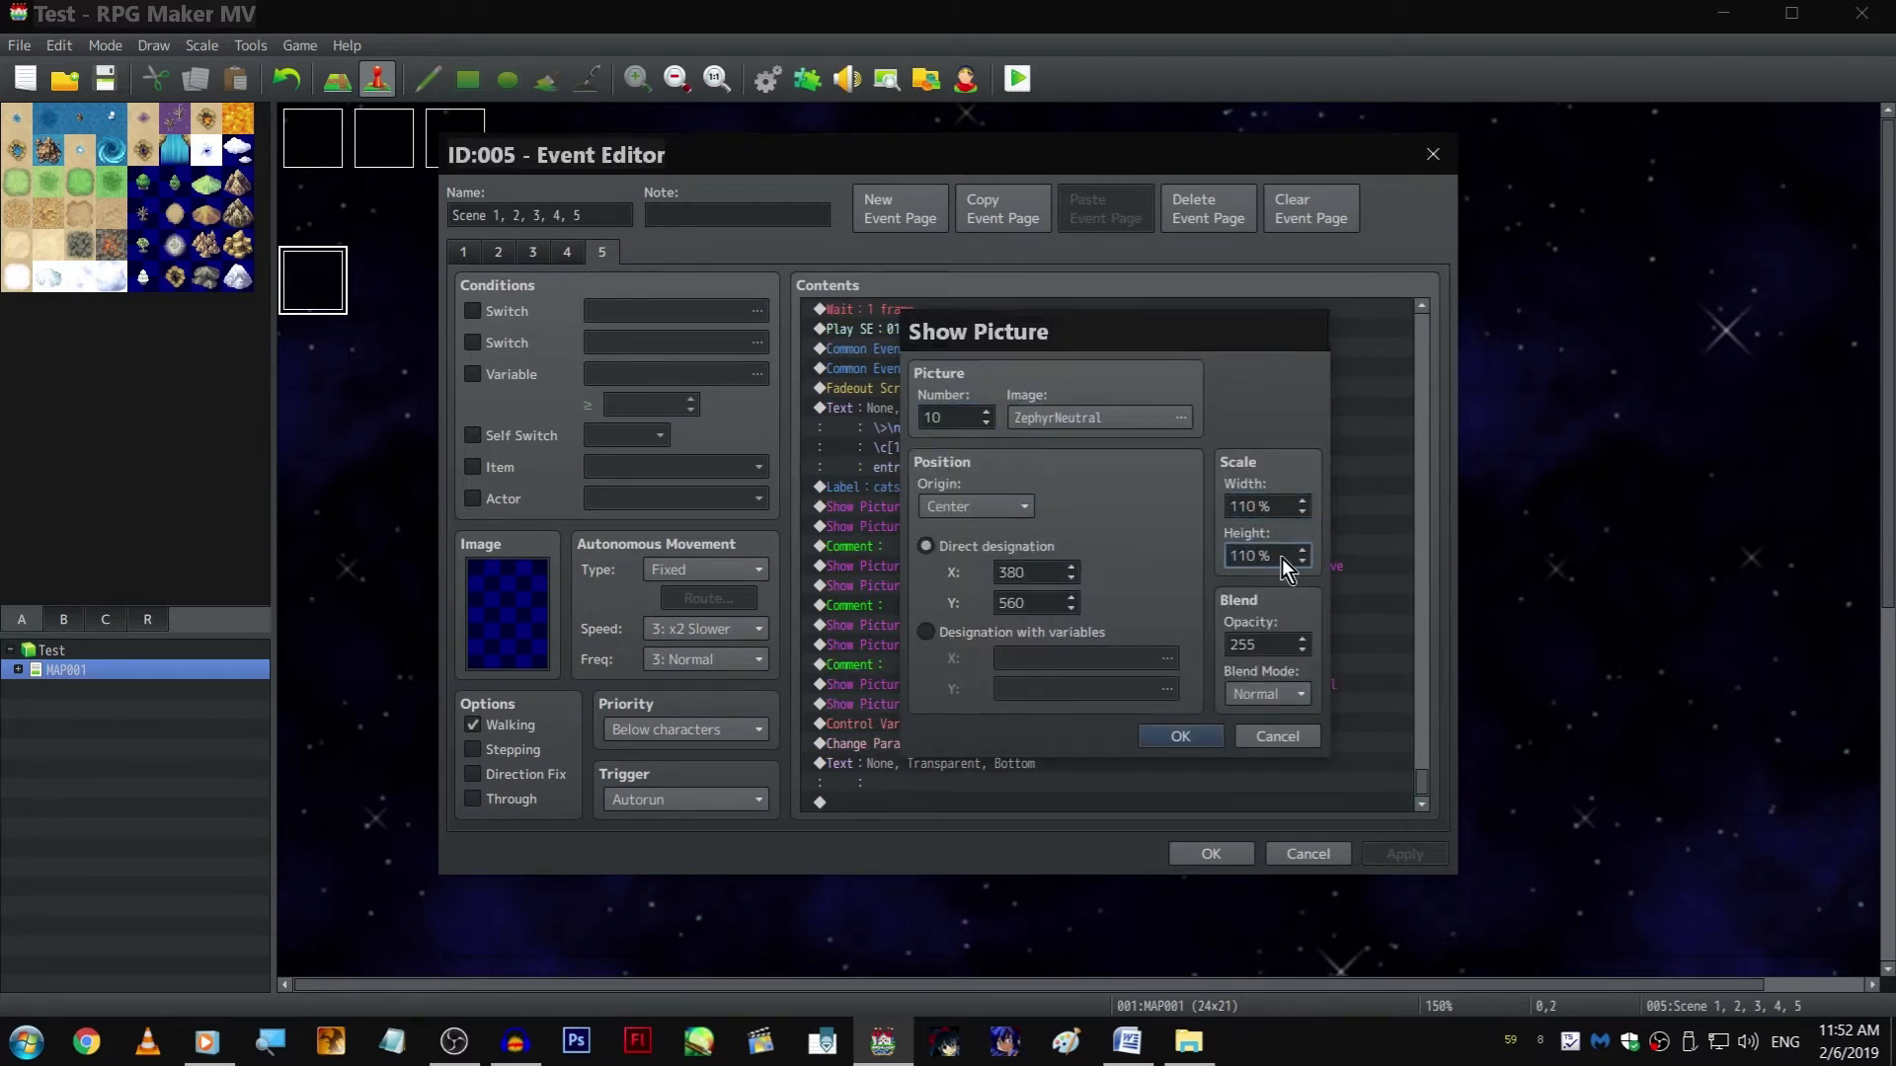
key("Return")
Set the Y position of pictures #11, AkiraAngry5, and #10, ZephyrNeutral, to 570, and playtest the scene in full screen
double_click(1111, 703)
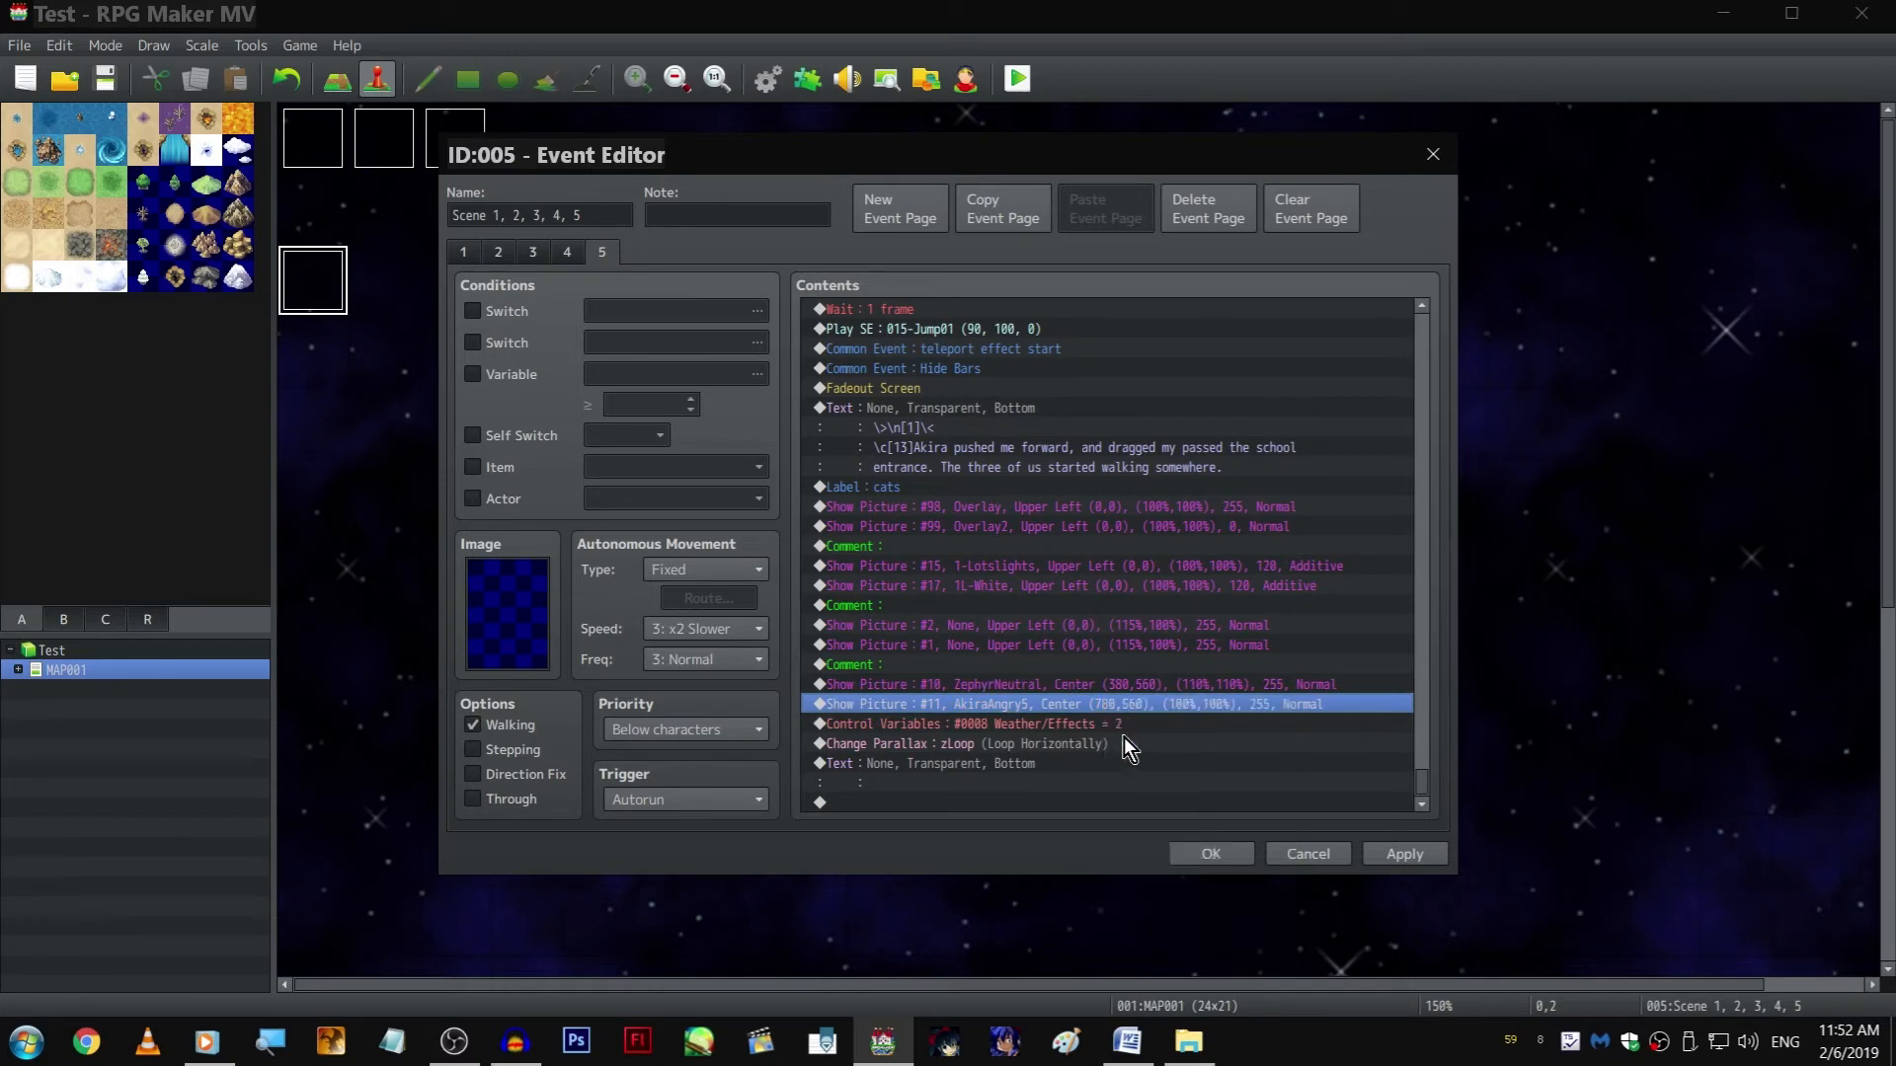
double_click(1029, 603)
key("Return")
double_click(1041, 614)
double_click(1034, 603)
key("Return")
key("Return")
left_click(1018, 83)
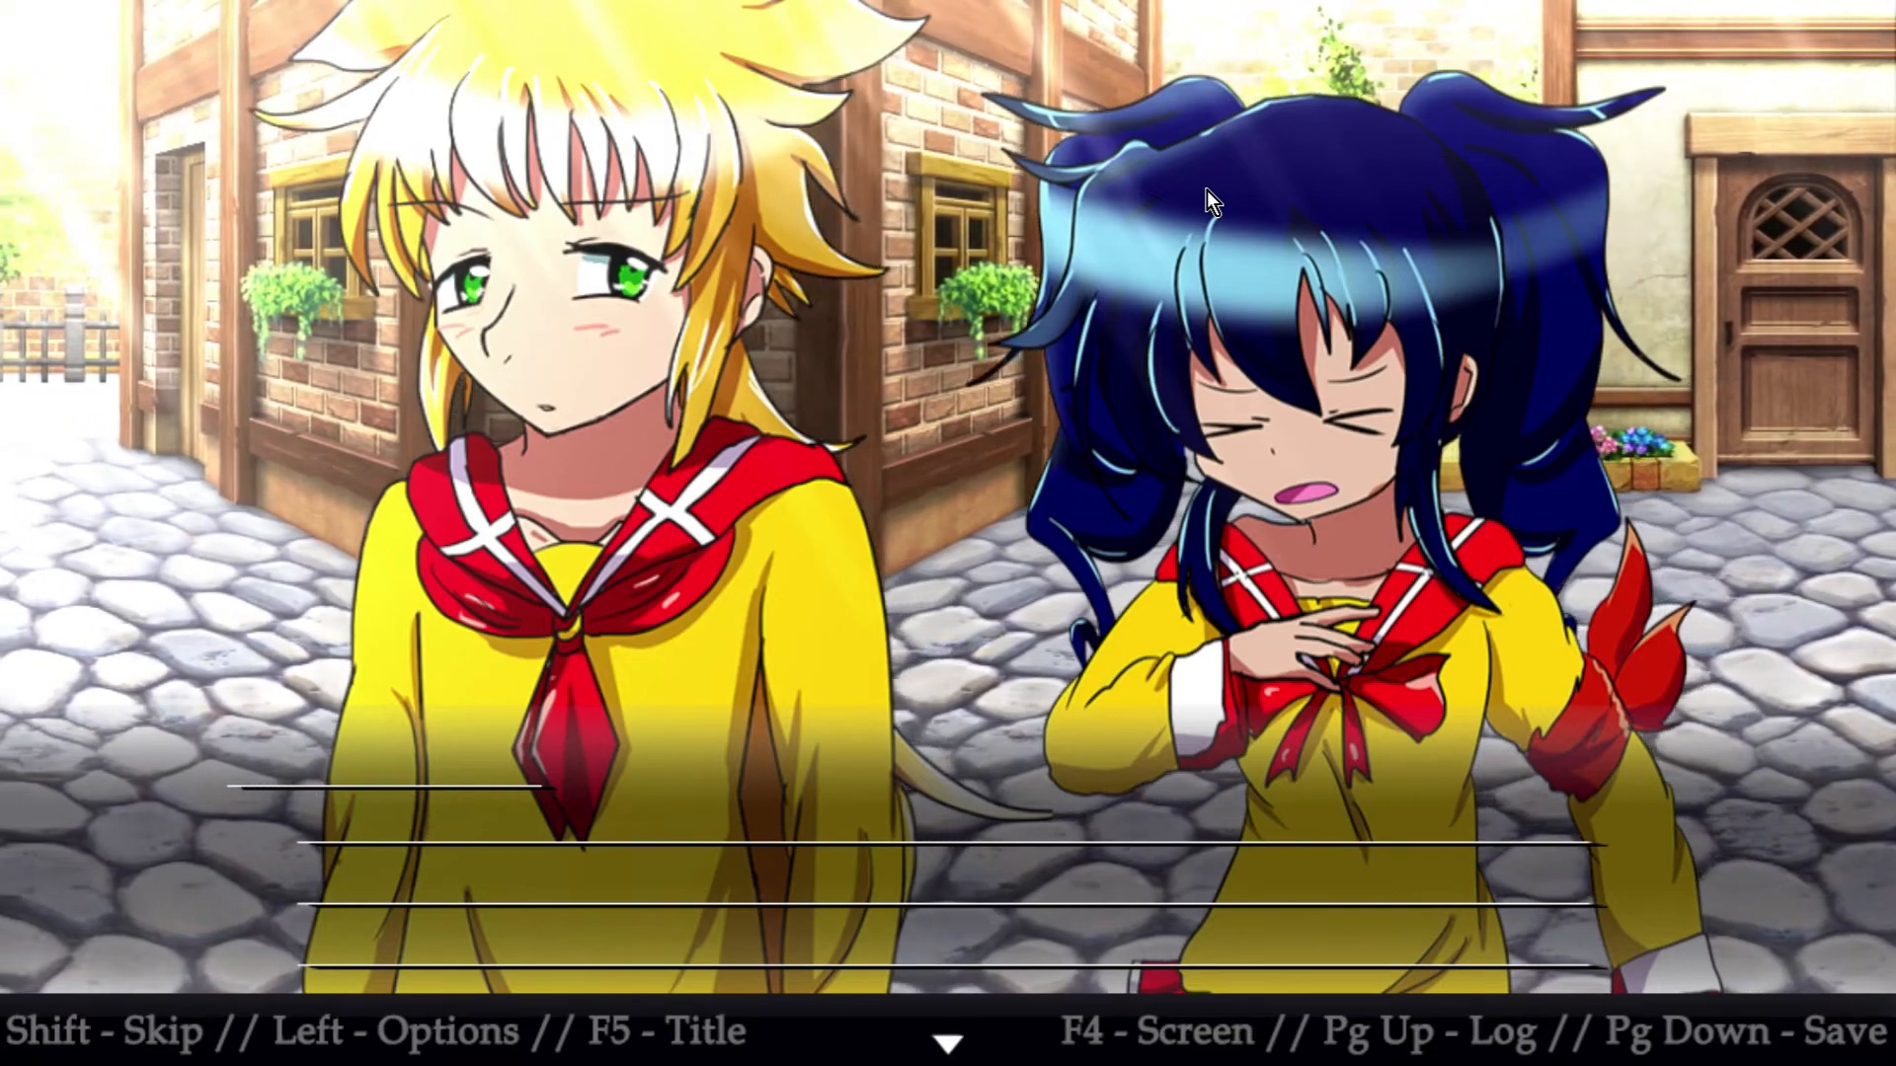
key("alt+F4")
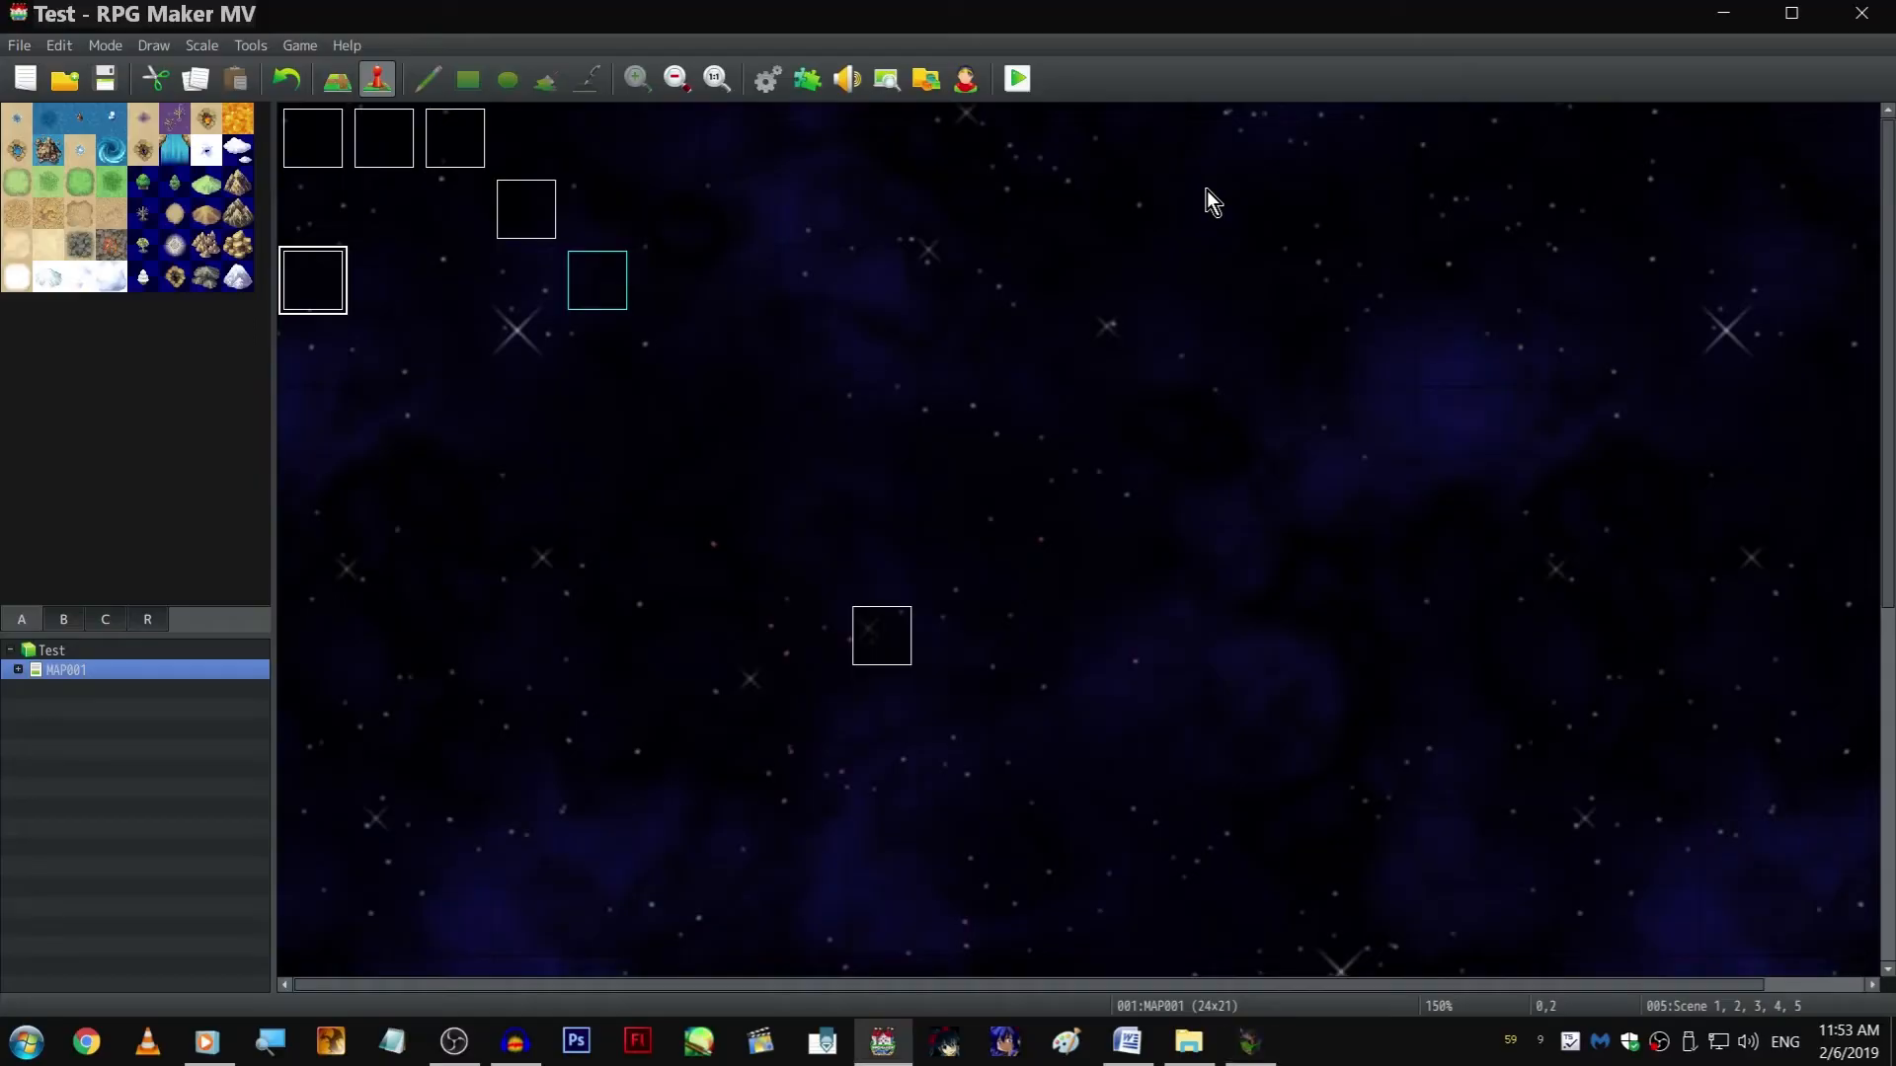
On page 5, change the image of picture #10 after the cats label from ZephyrNeutral to ZephyrNeutral7
key("Return")
left_click(596, 255)
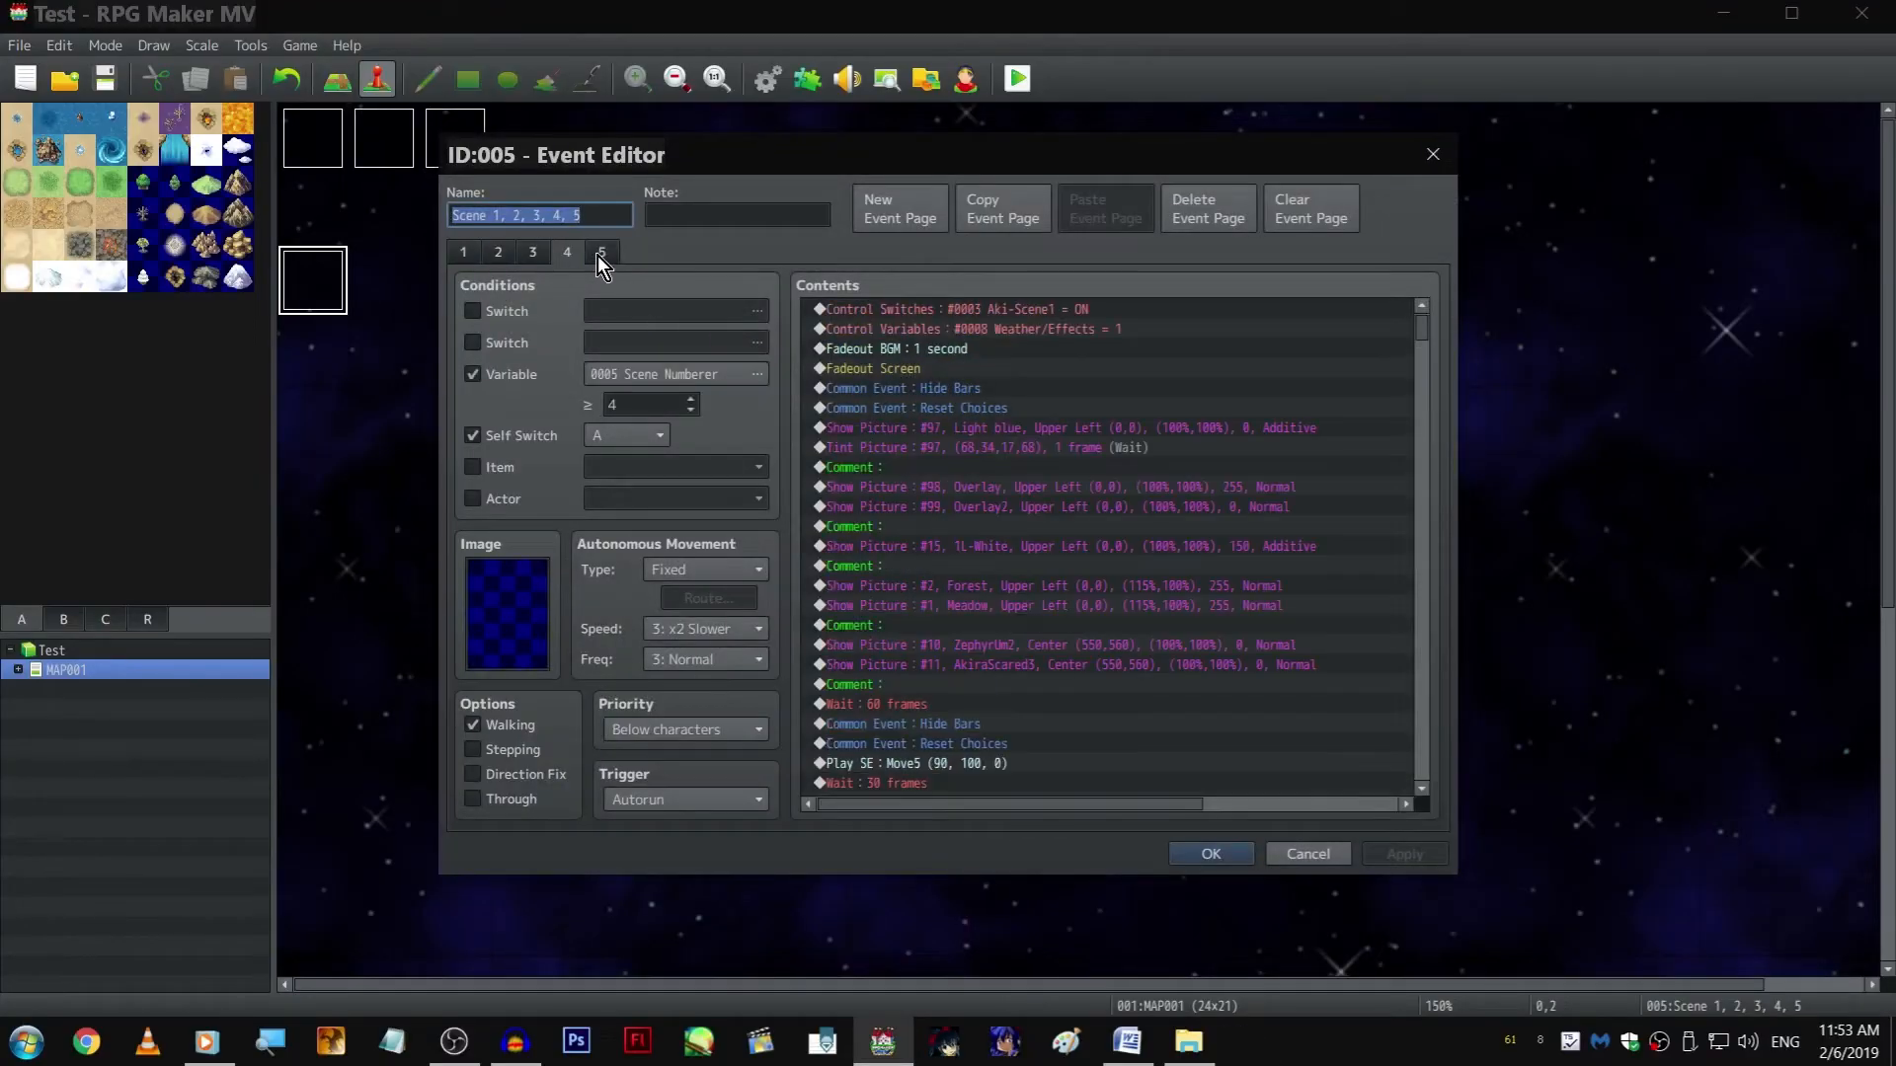
scroll(1086, 642, "down", 5)
double_click(1039, 684)
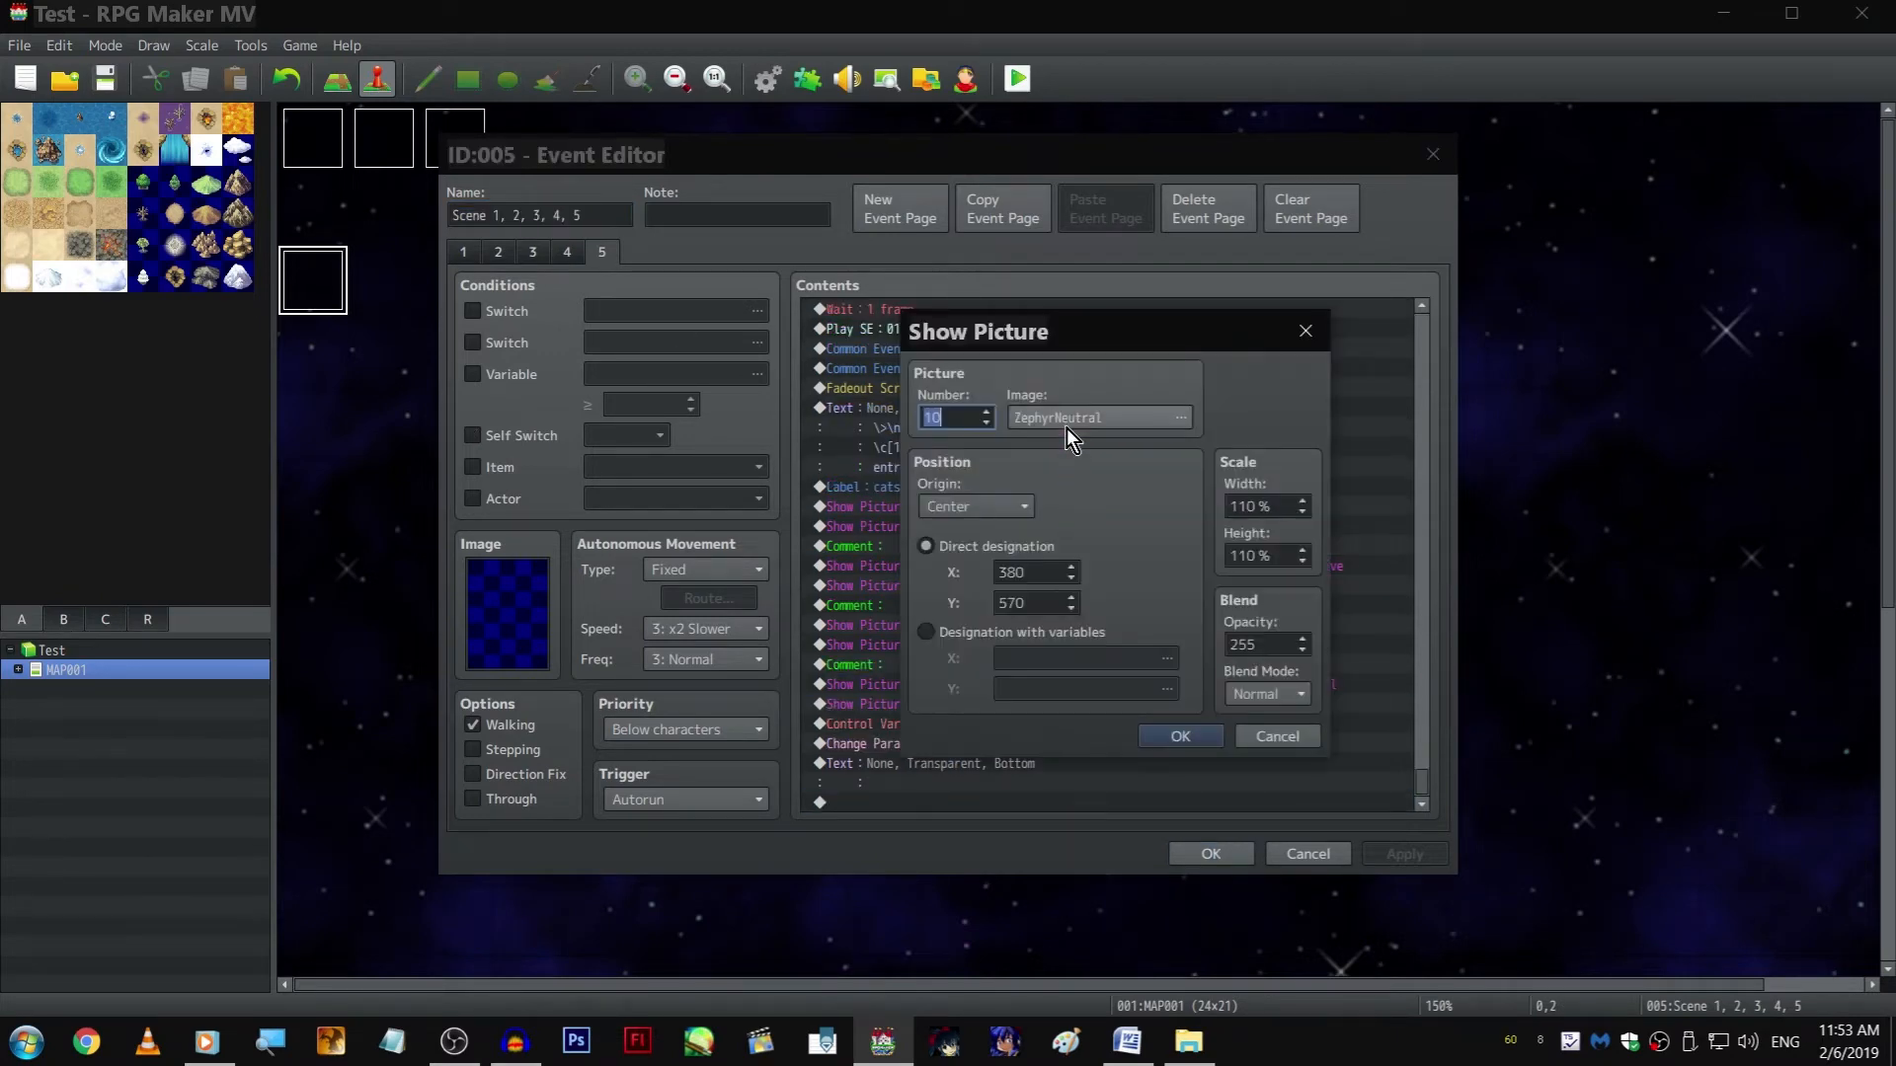
left_click(1061, 424)
key("Up")
key("Down")
key("Down")
key("Down")
key("Down")
key("Down")
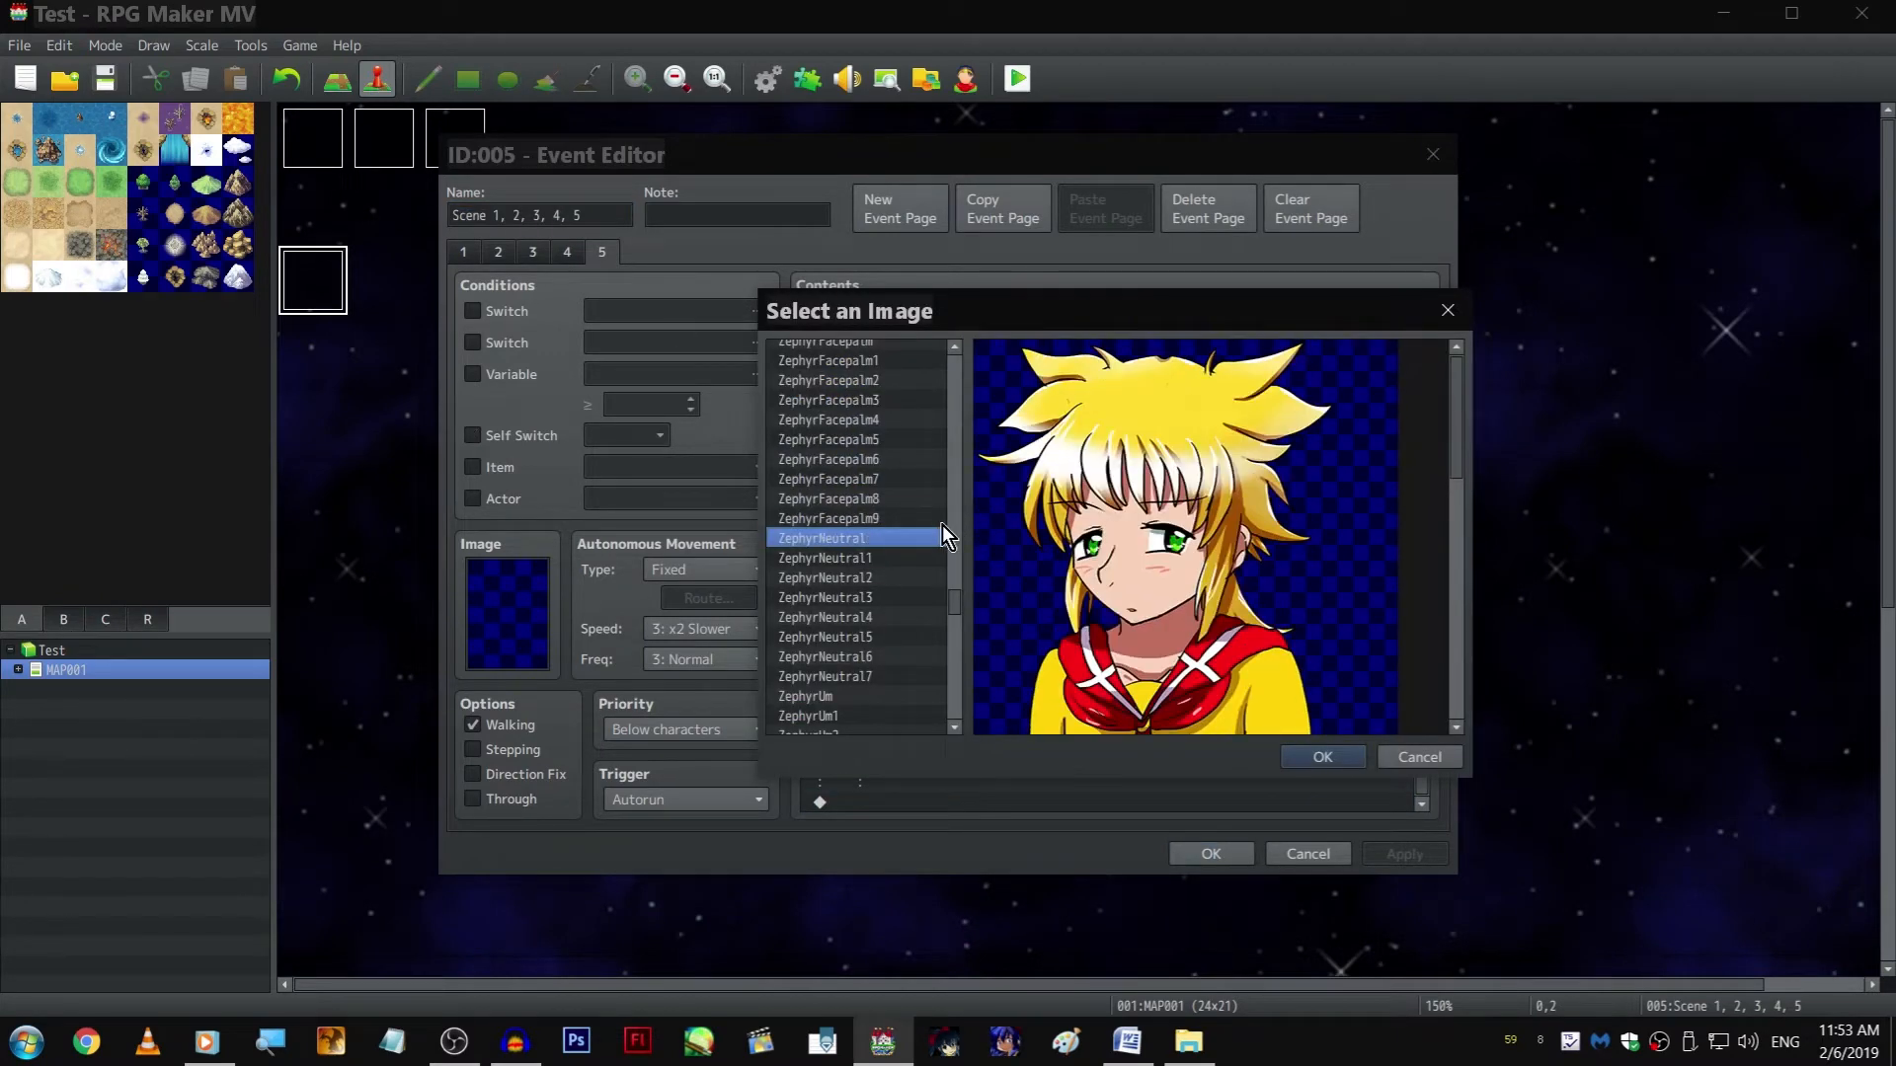
key("Down")
key("Down")
key("Down")
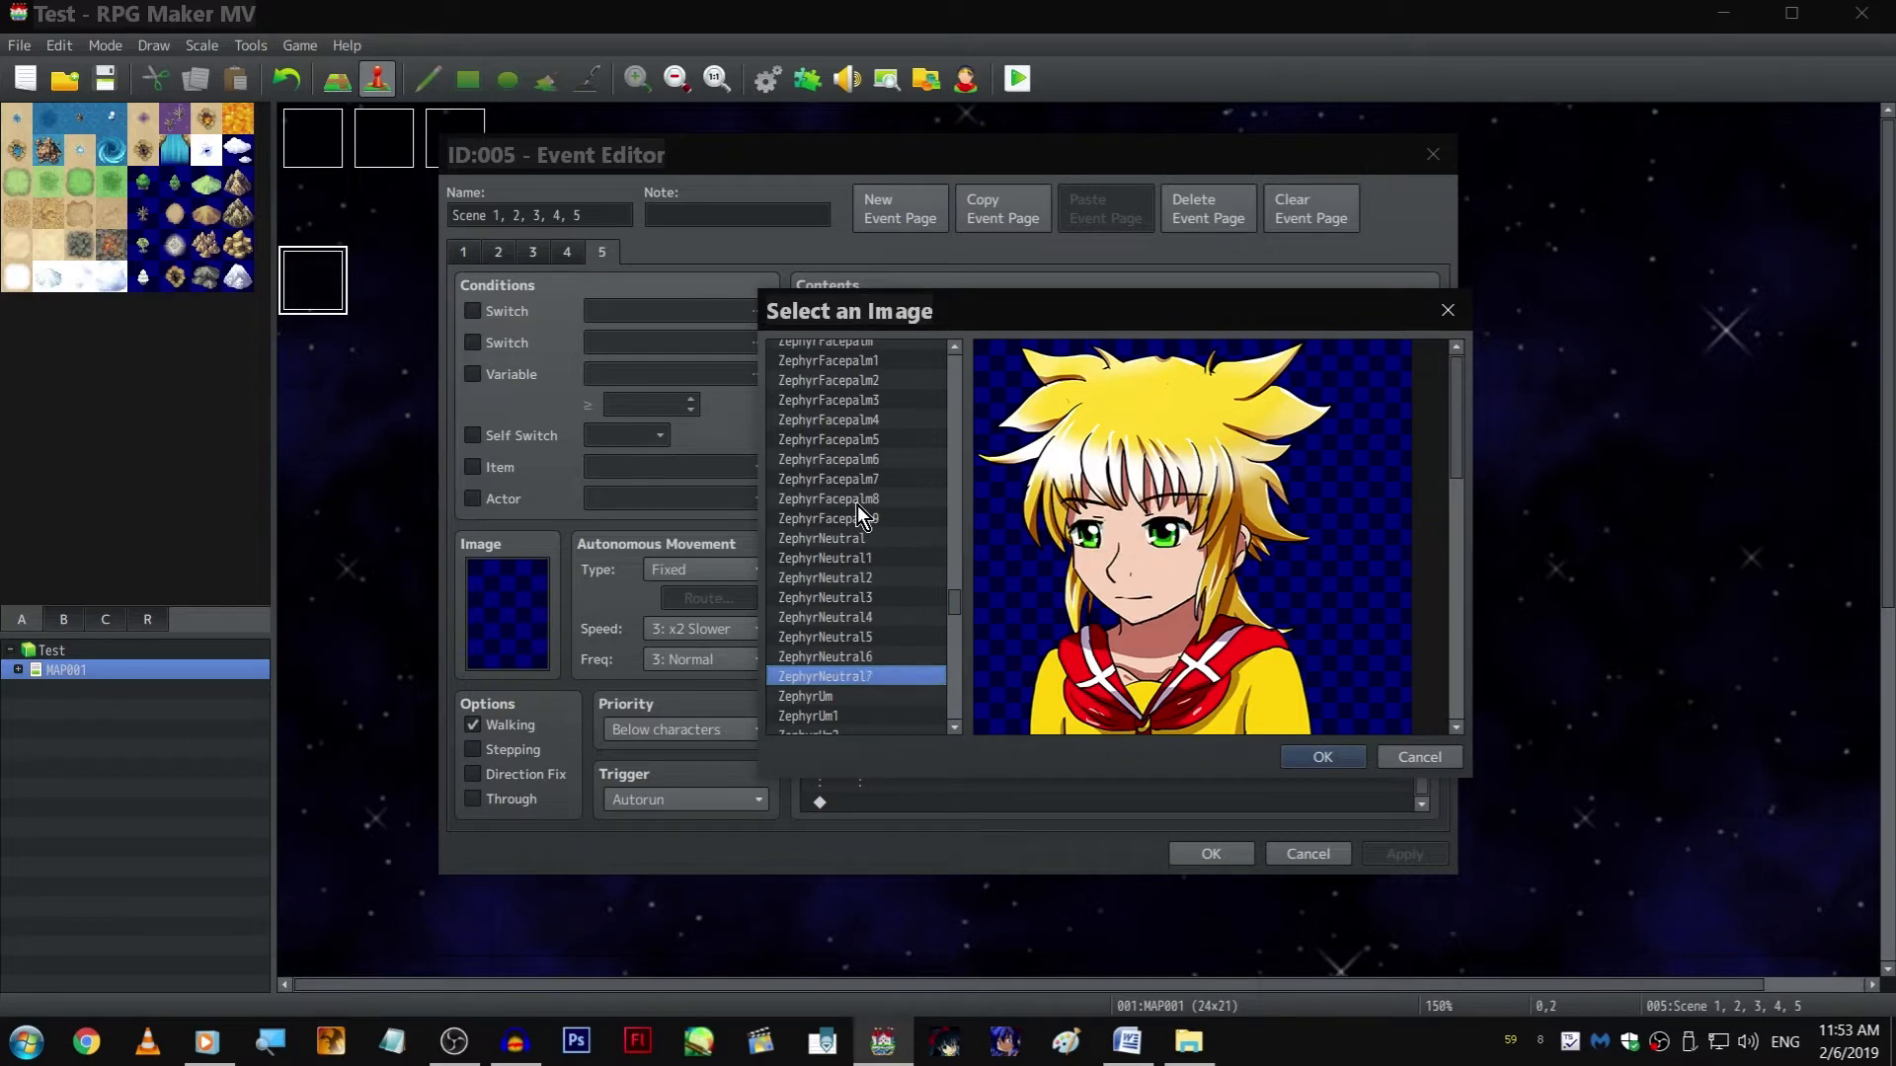
key("Return")
key("Return")
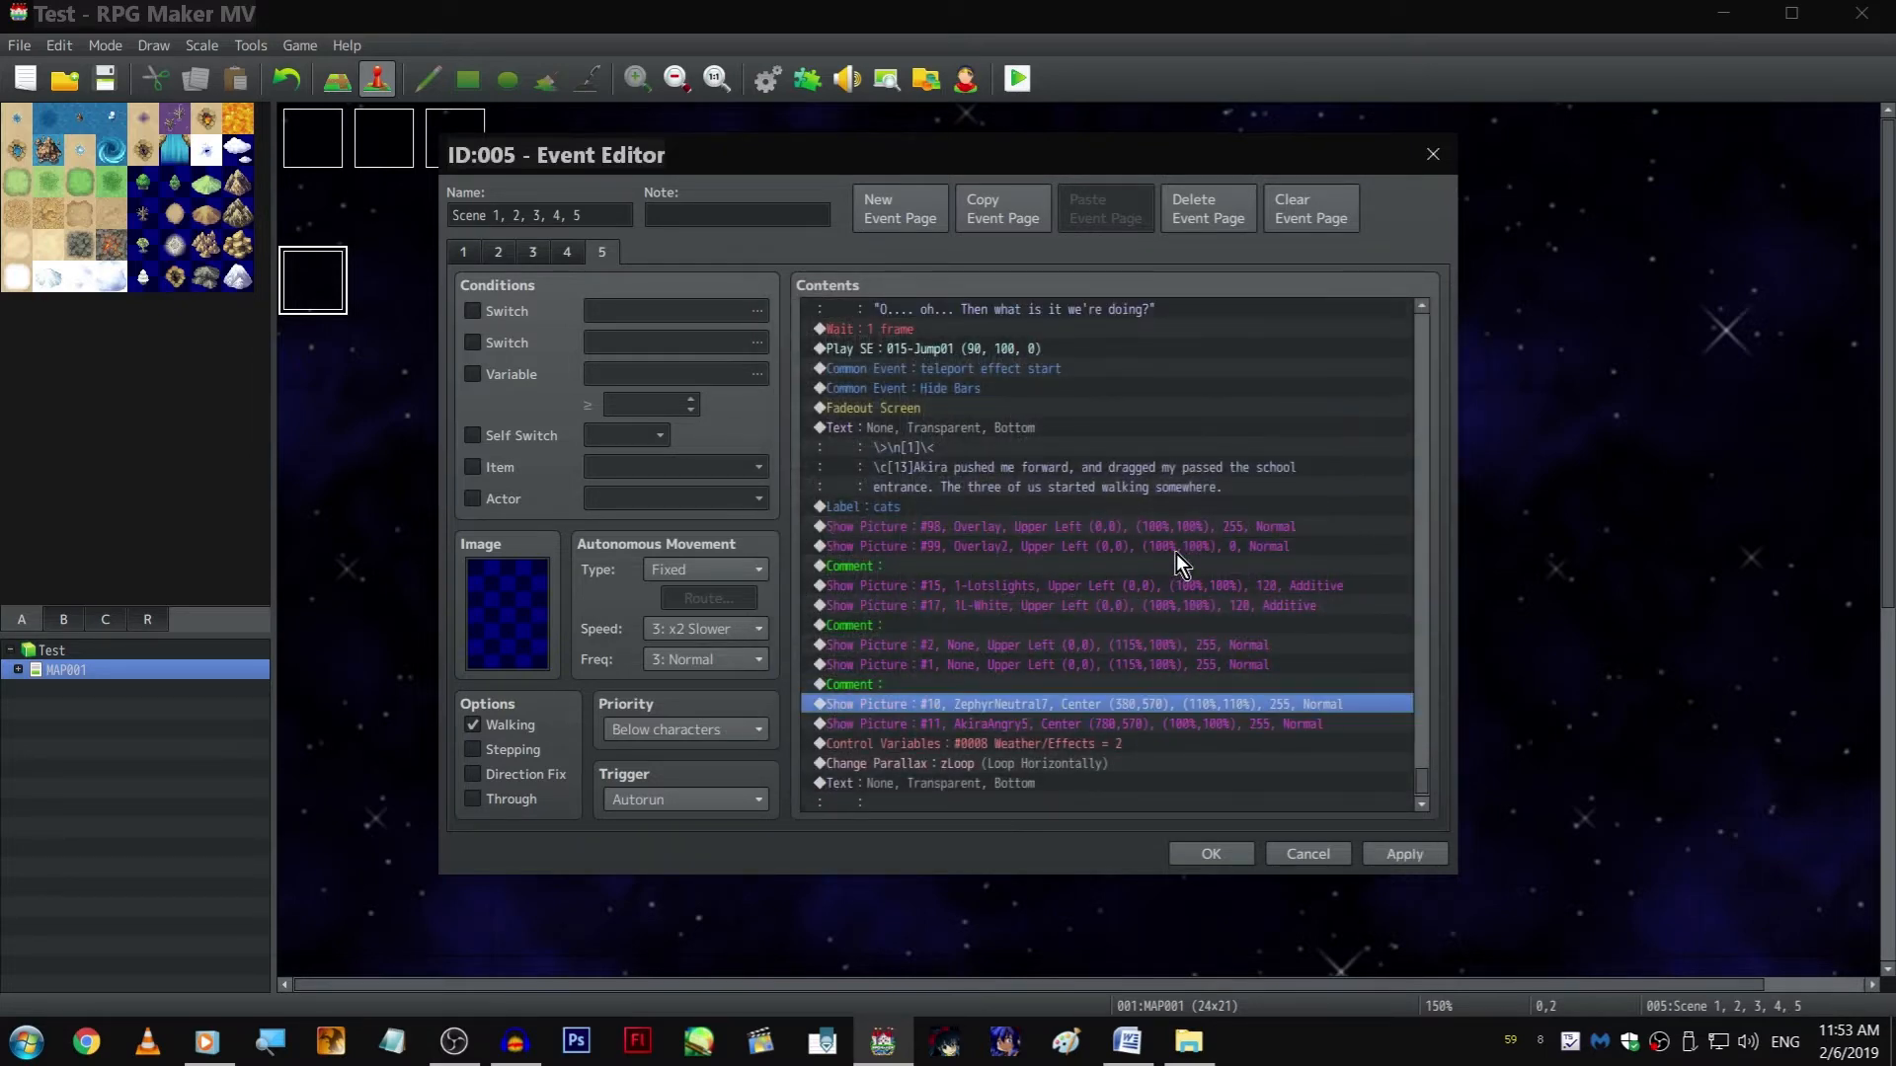
Inspect the image and scale settings of the earlier Show Picture #10 command near the start of page 5
key("Home")
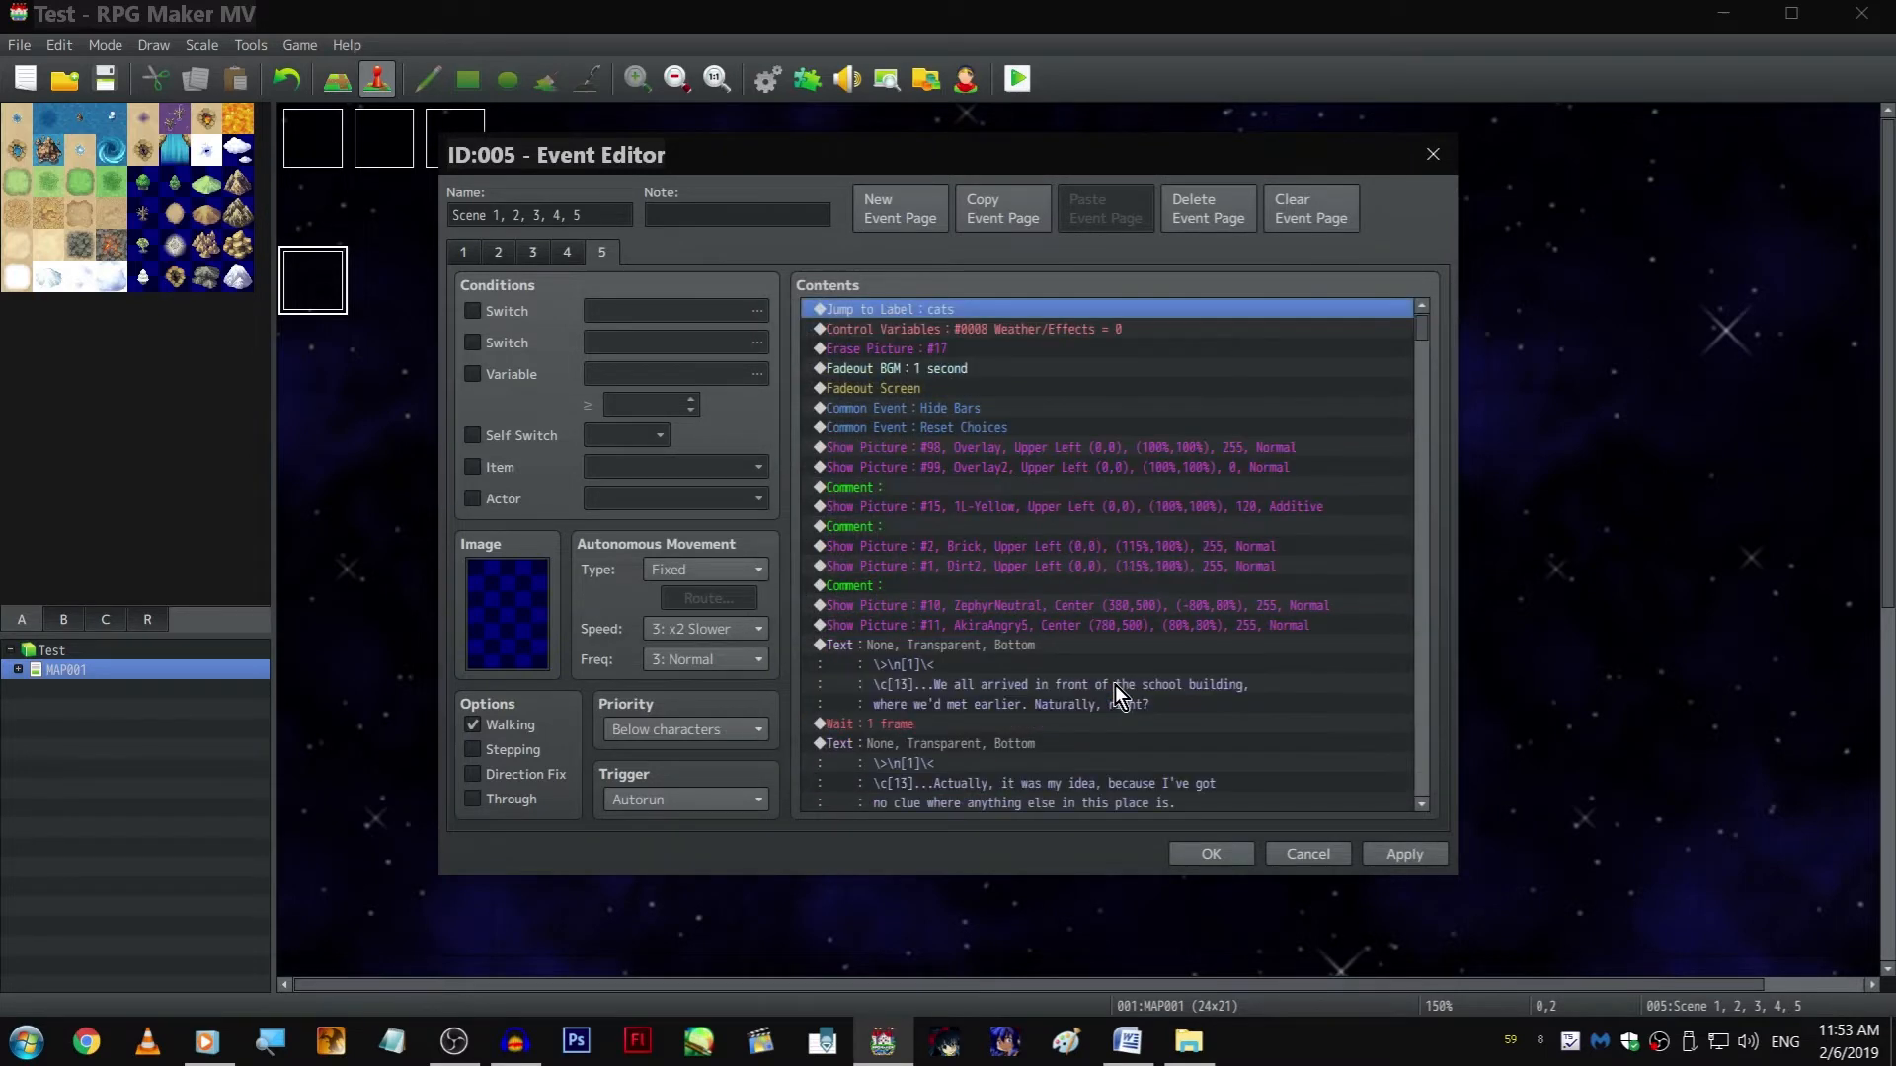
right_click(1056, 606)
left_click(1086, 622)
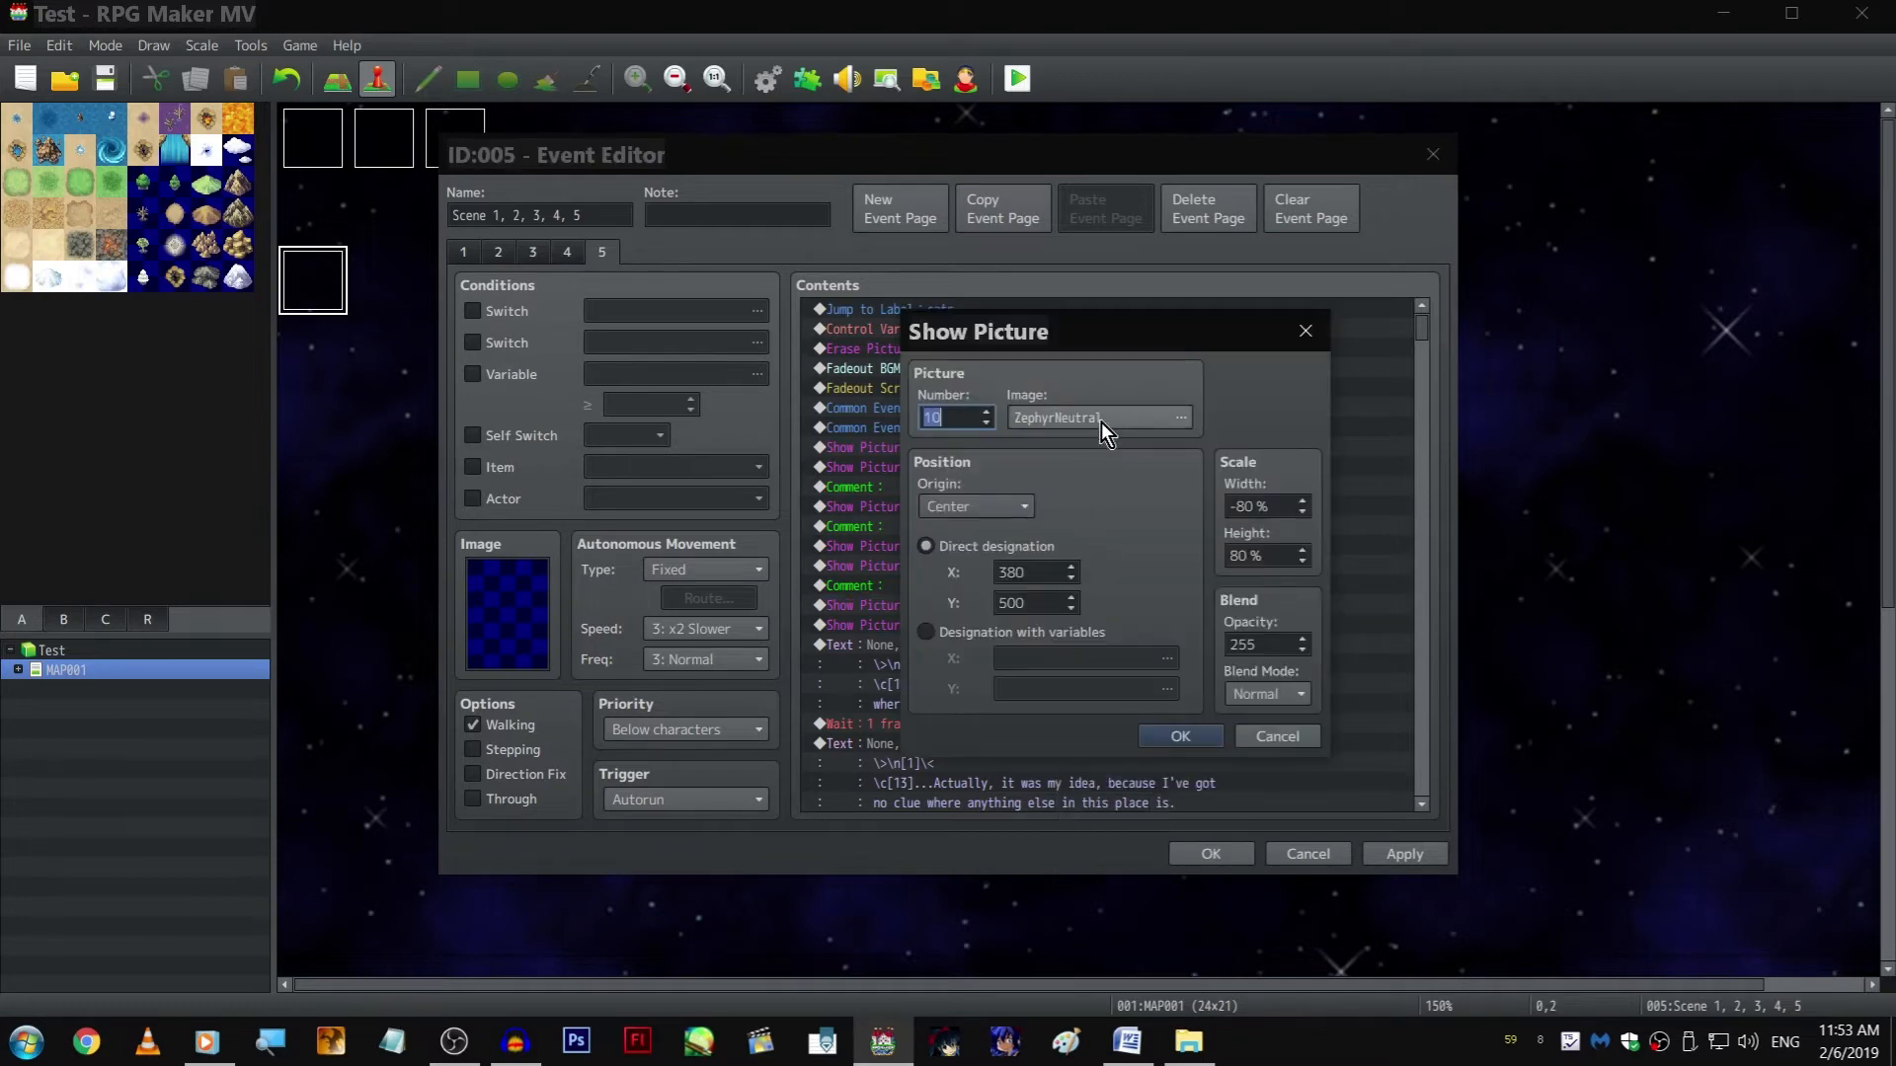
key("Escape")
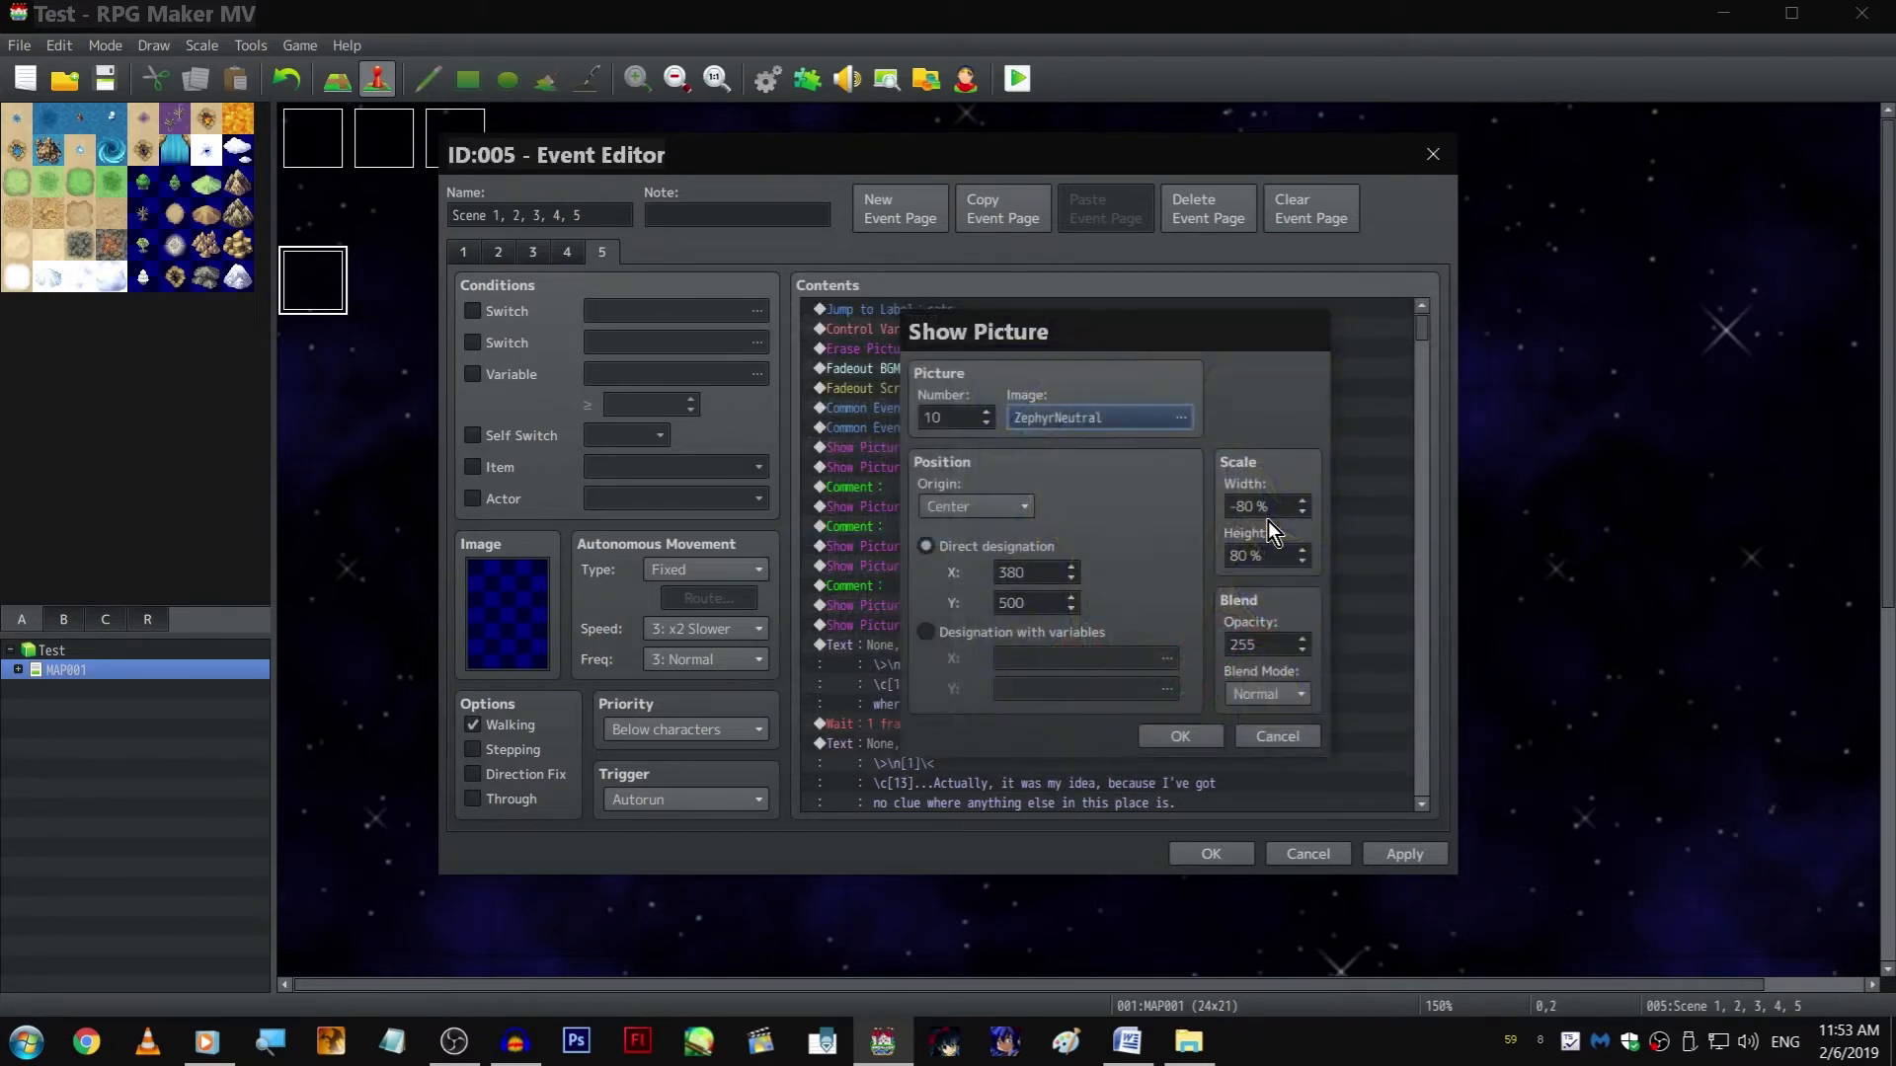
key("Escape")
key("End")
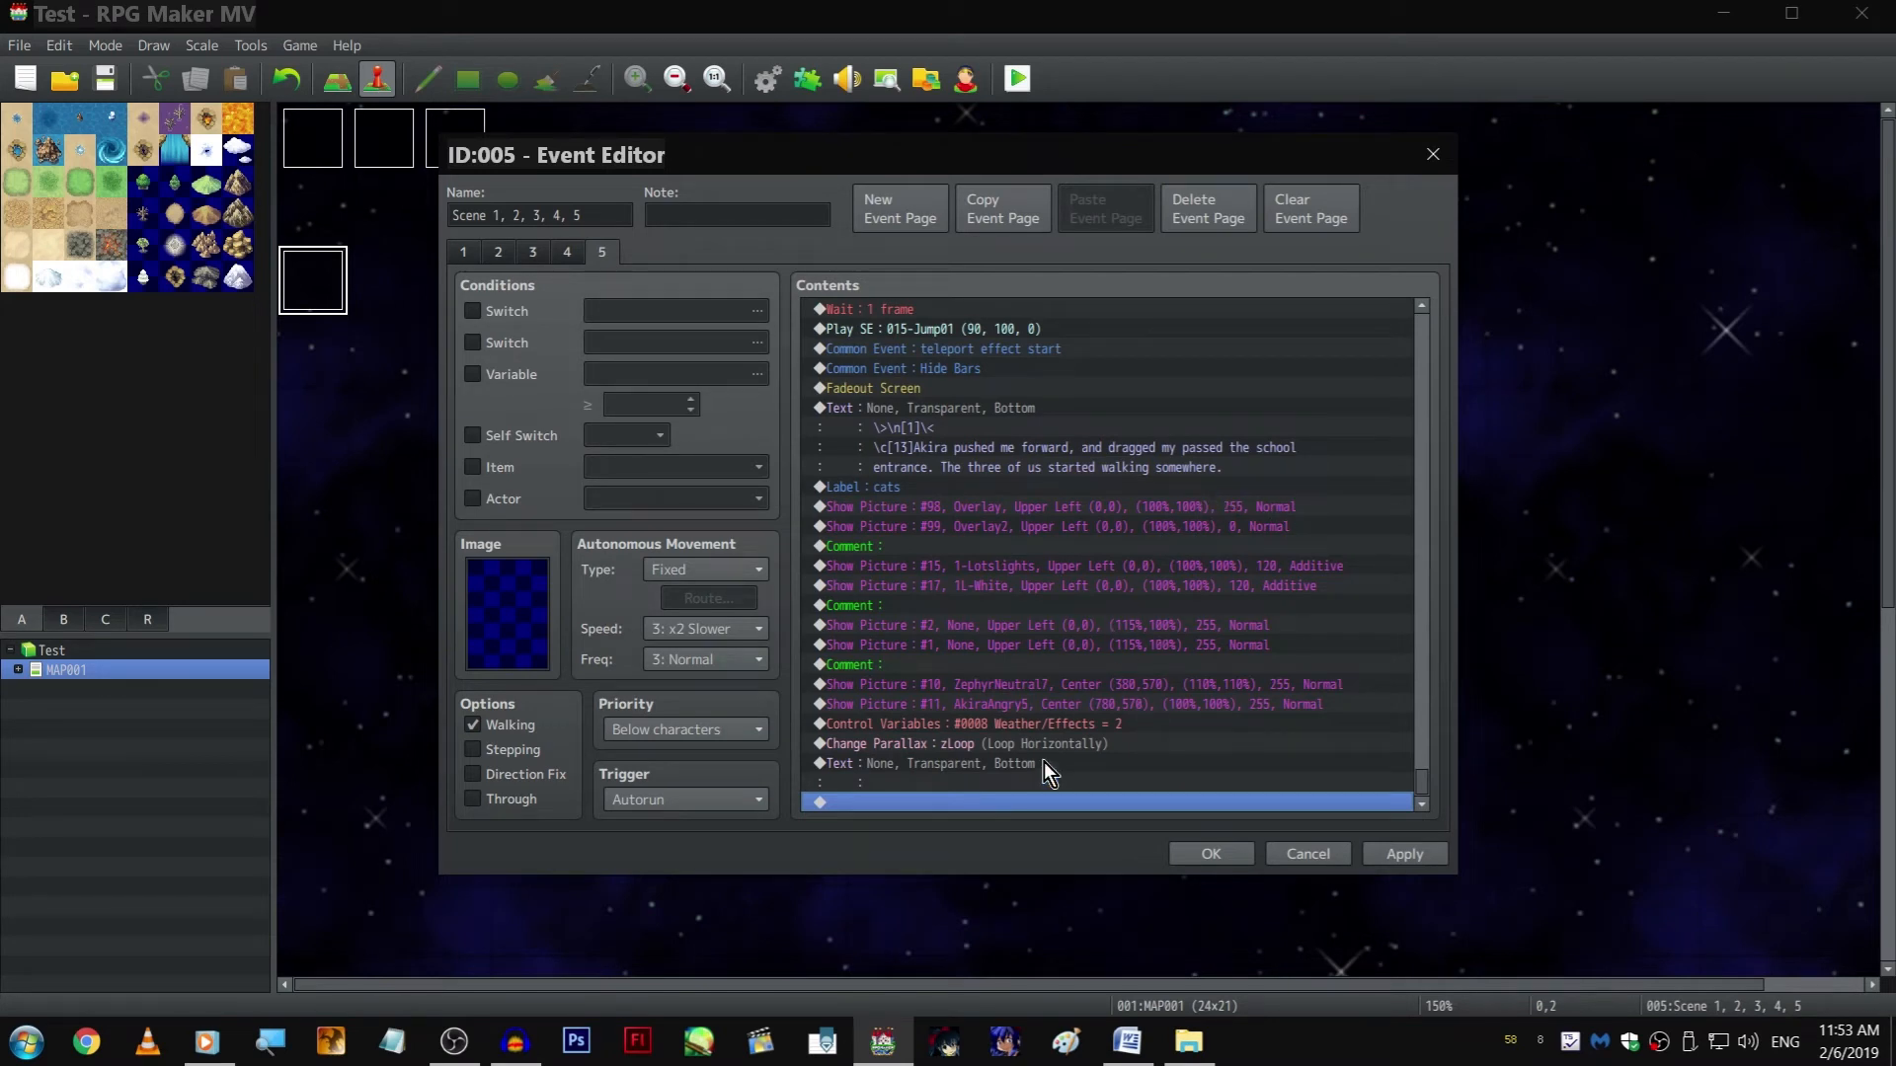
Open the settings of picture #10, ZephyrNeutral7, and note its position as "380 - 570" in a new Notepad document
left_click(1077, 707)
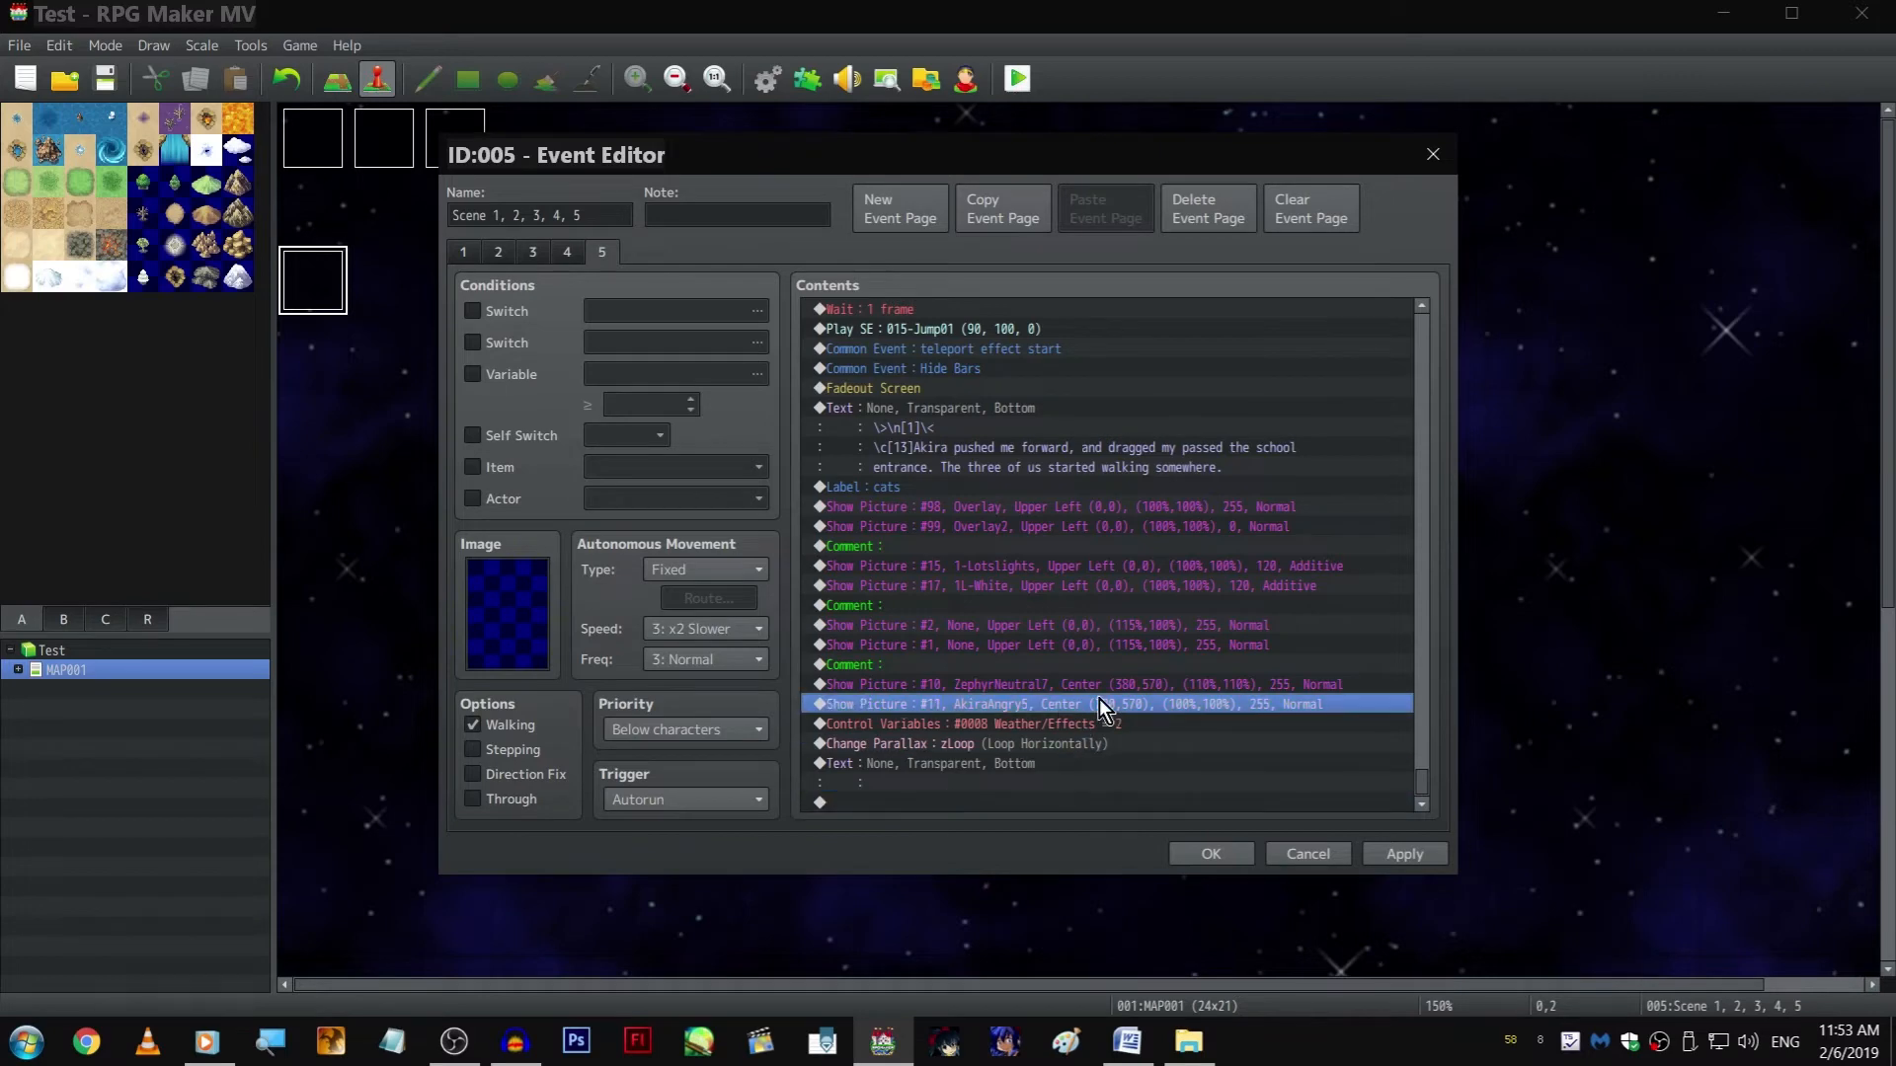
left_click(1106, 688)
right_click(1105, 691)
left_click(1121, 705)
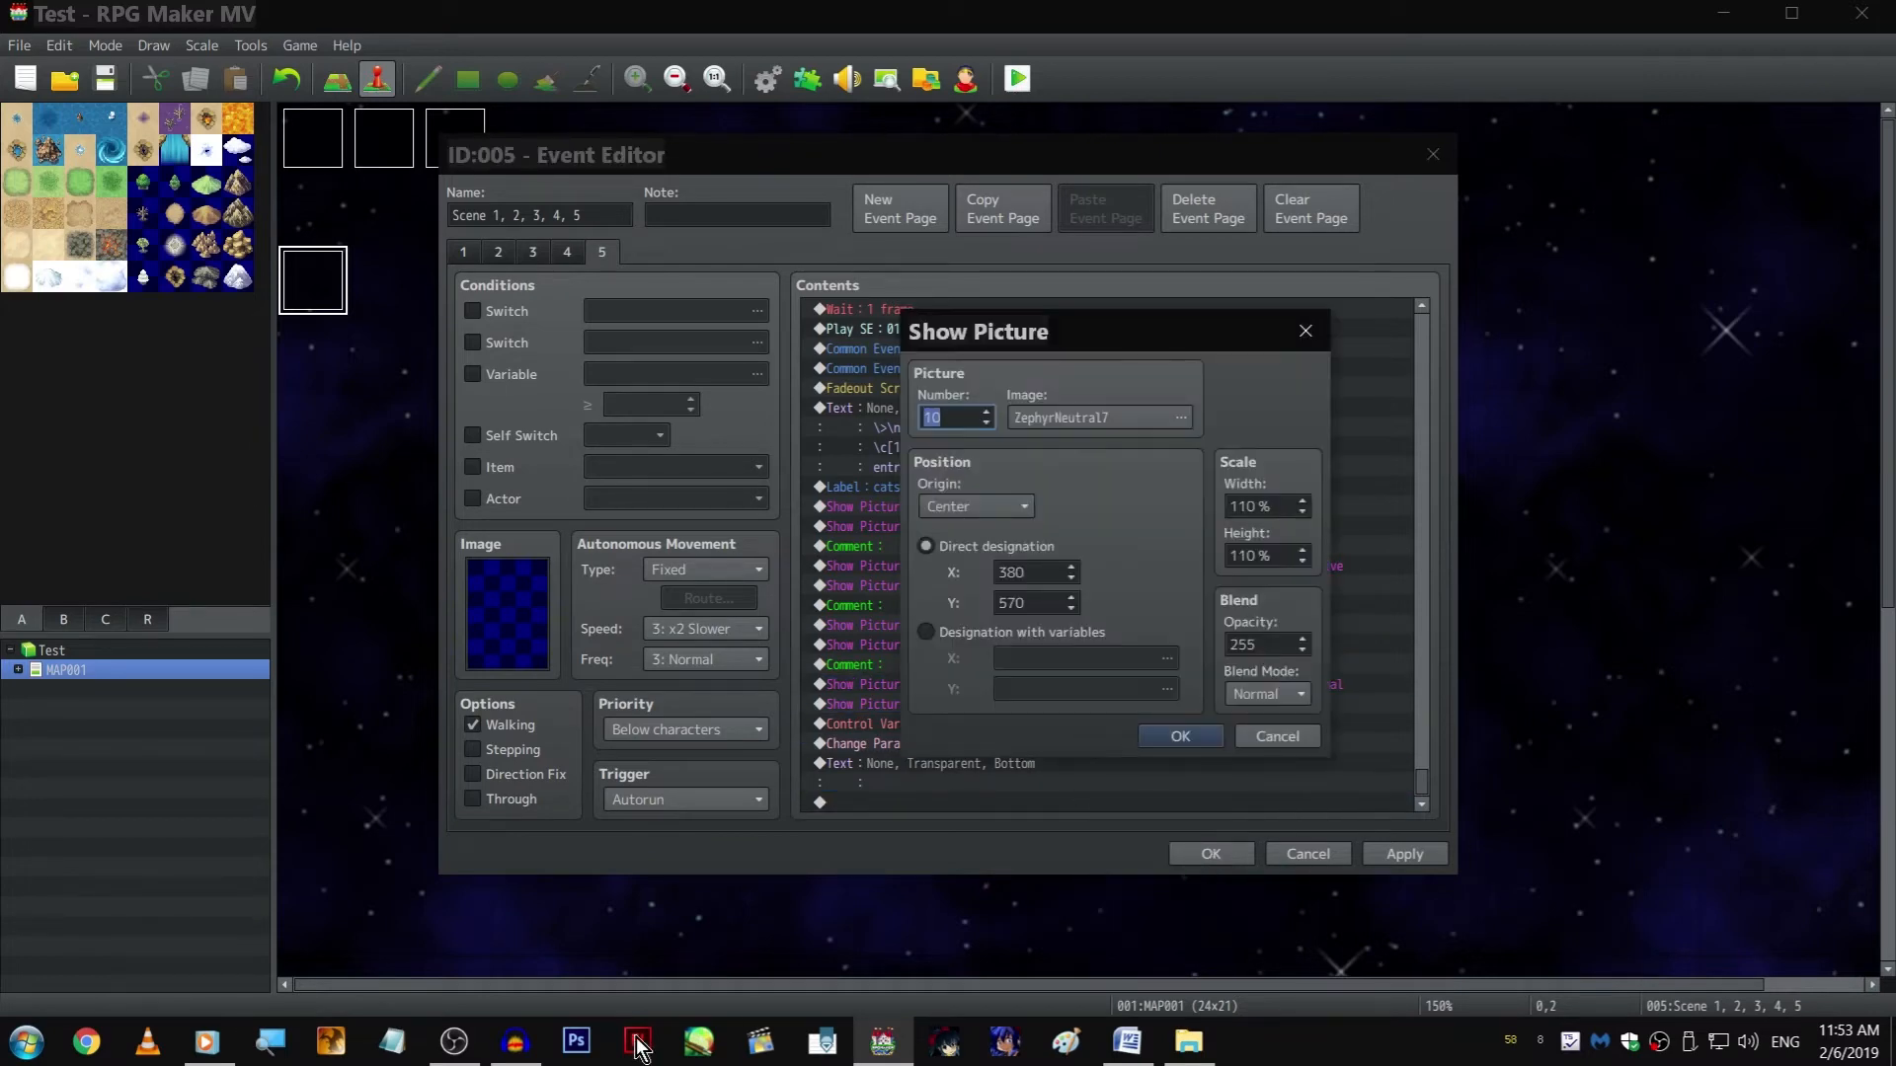
right_click(392, 1041)
left_click(306, 945)
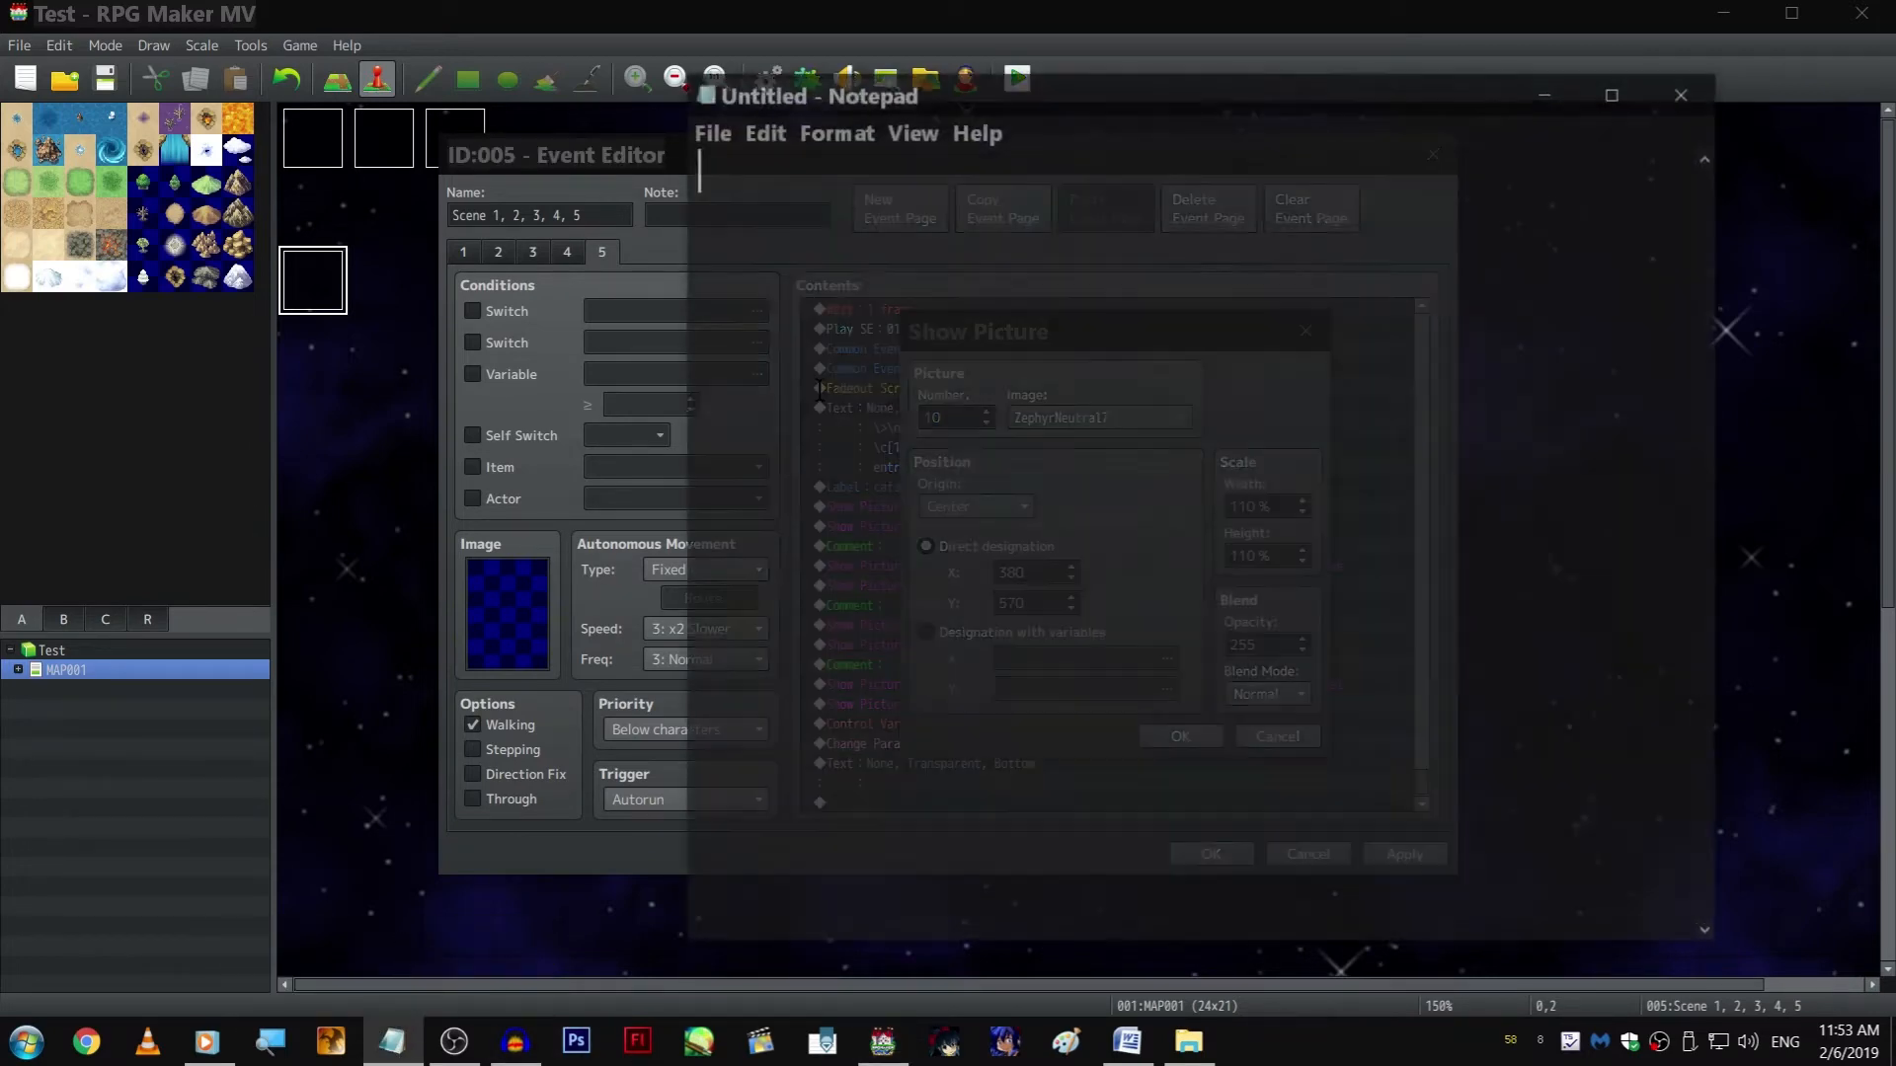
left_click_drag(906, 95, 1295, 477)
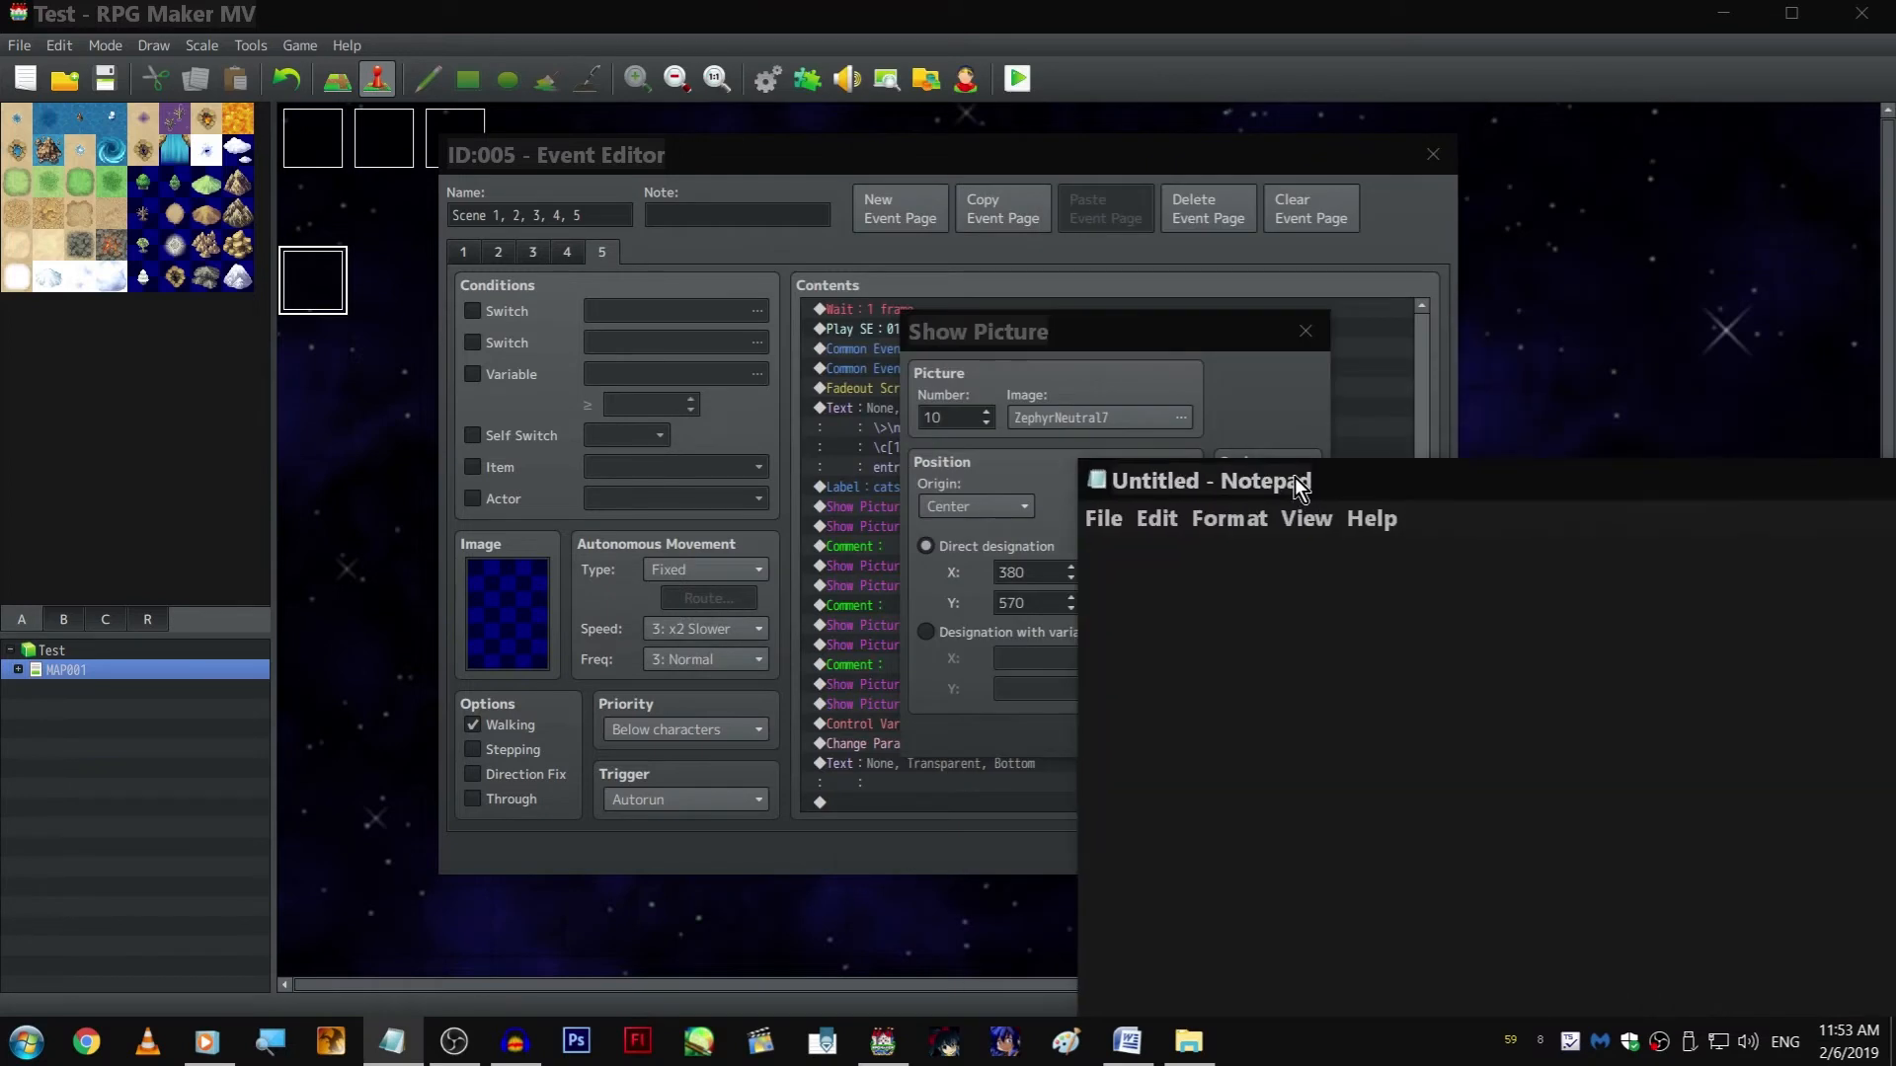
type("380 - 570")
key("Return")
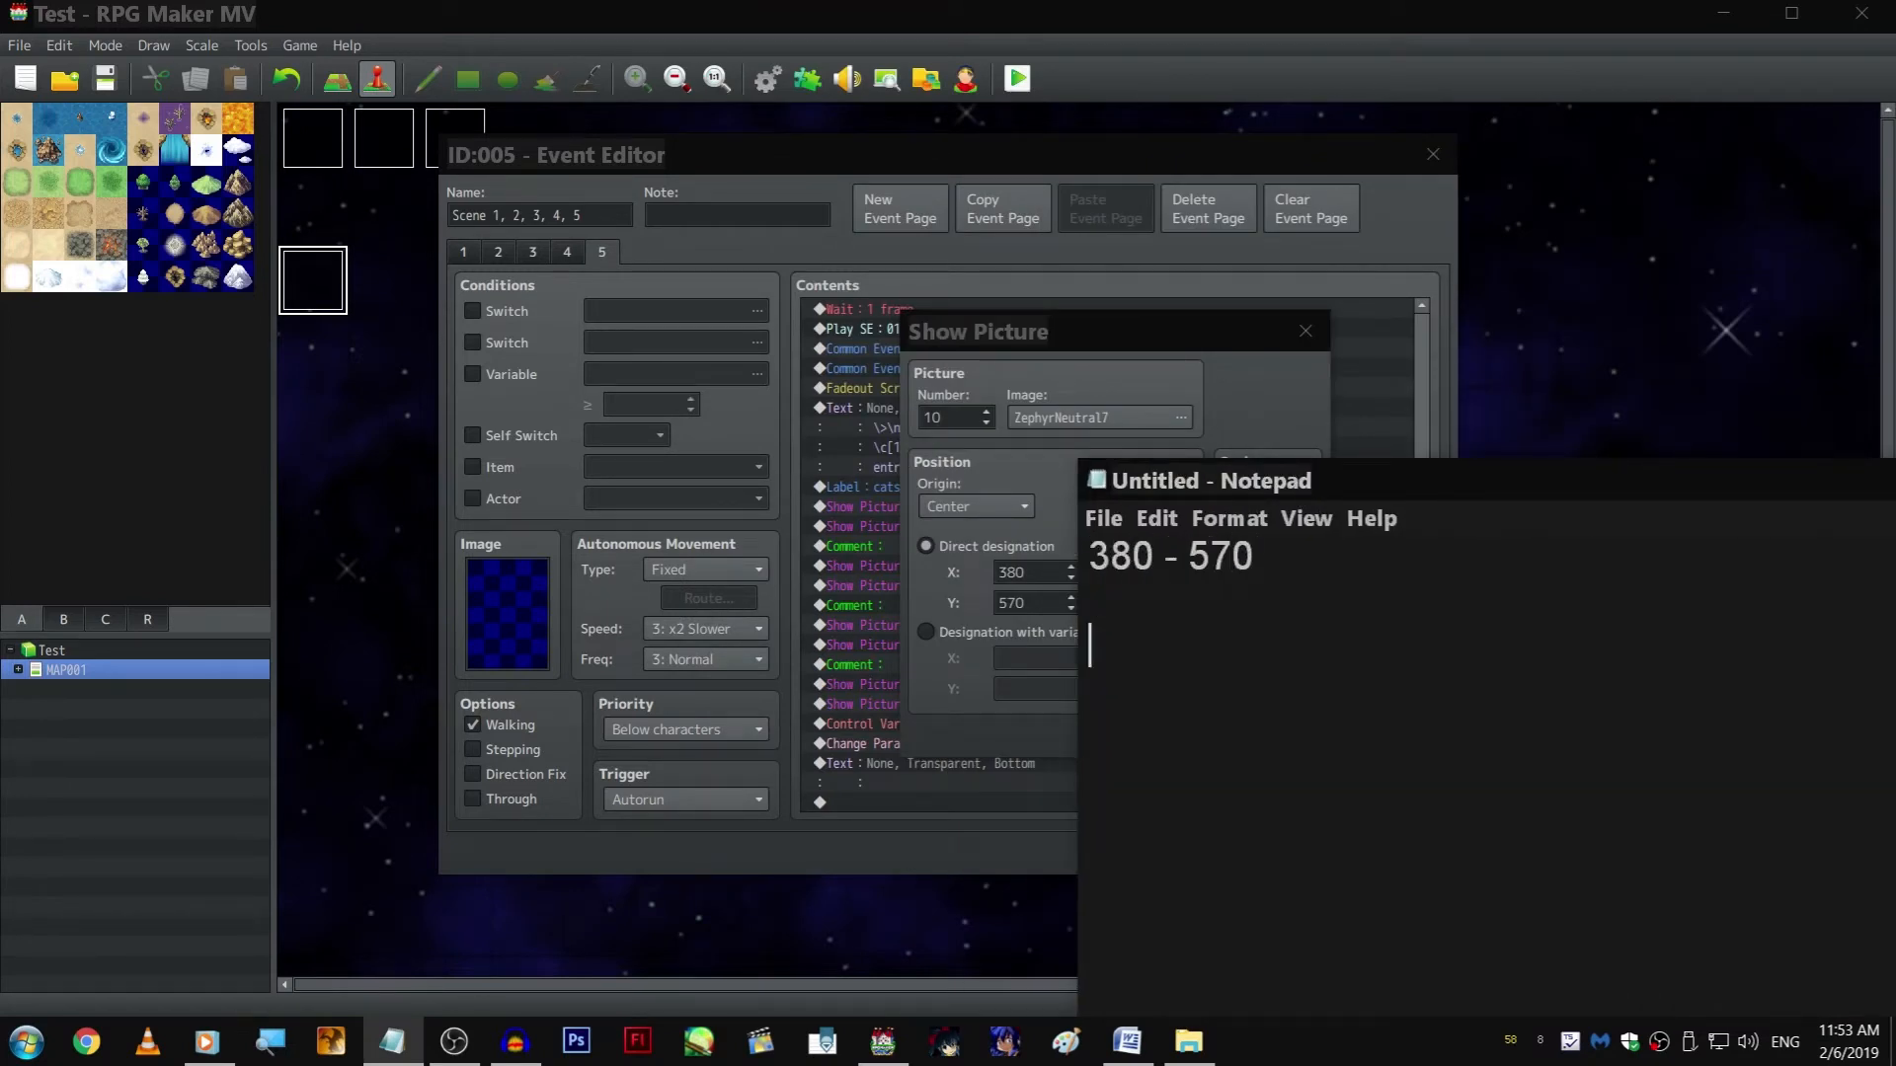
Switch picture #10, ZephyrNeutral7, to a variable-designated position and name variable 0009 "Zeph LOC X"
left_click(1037, 632)
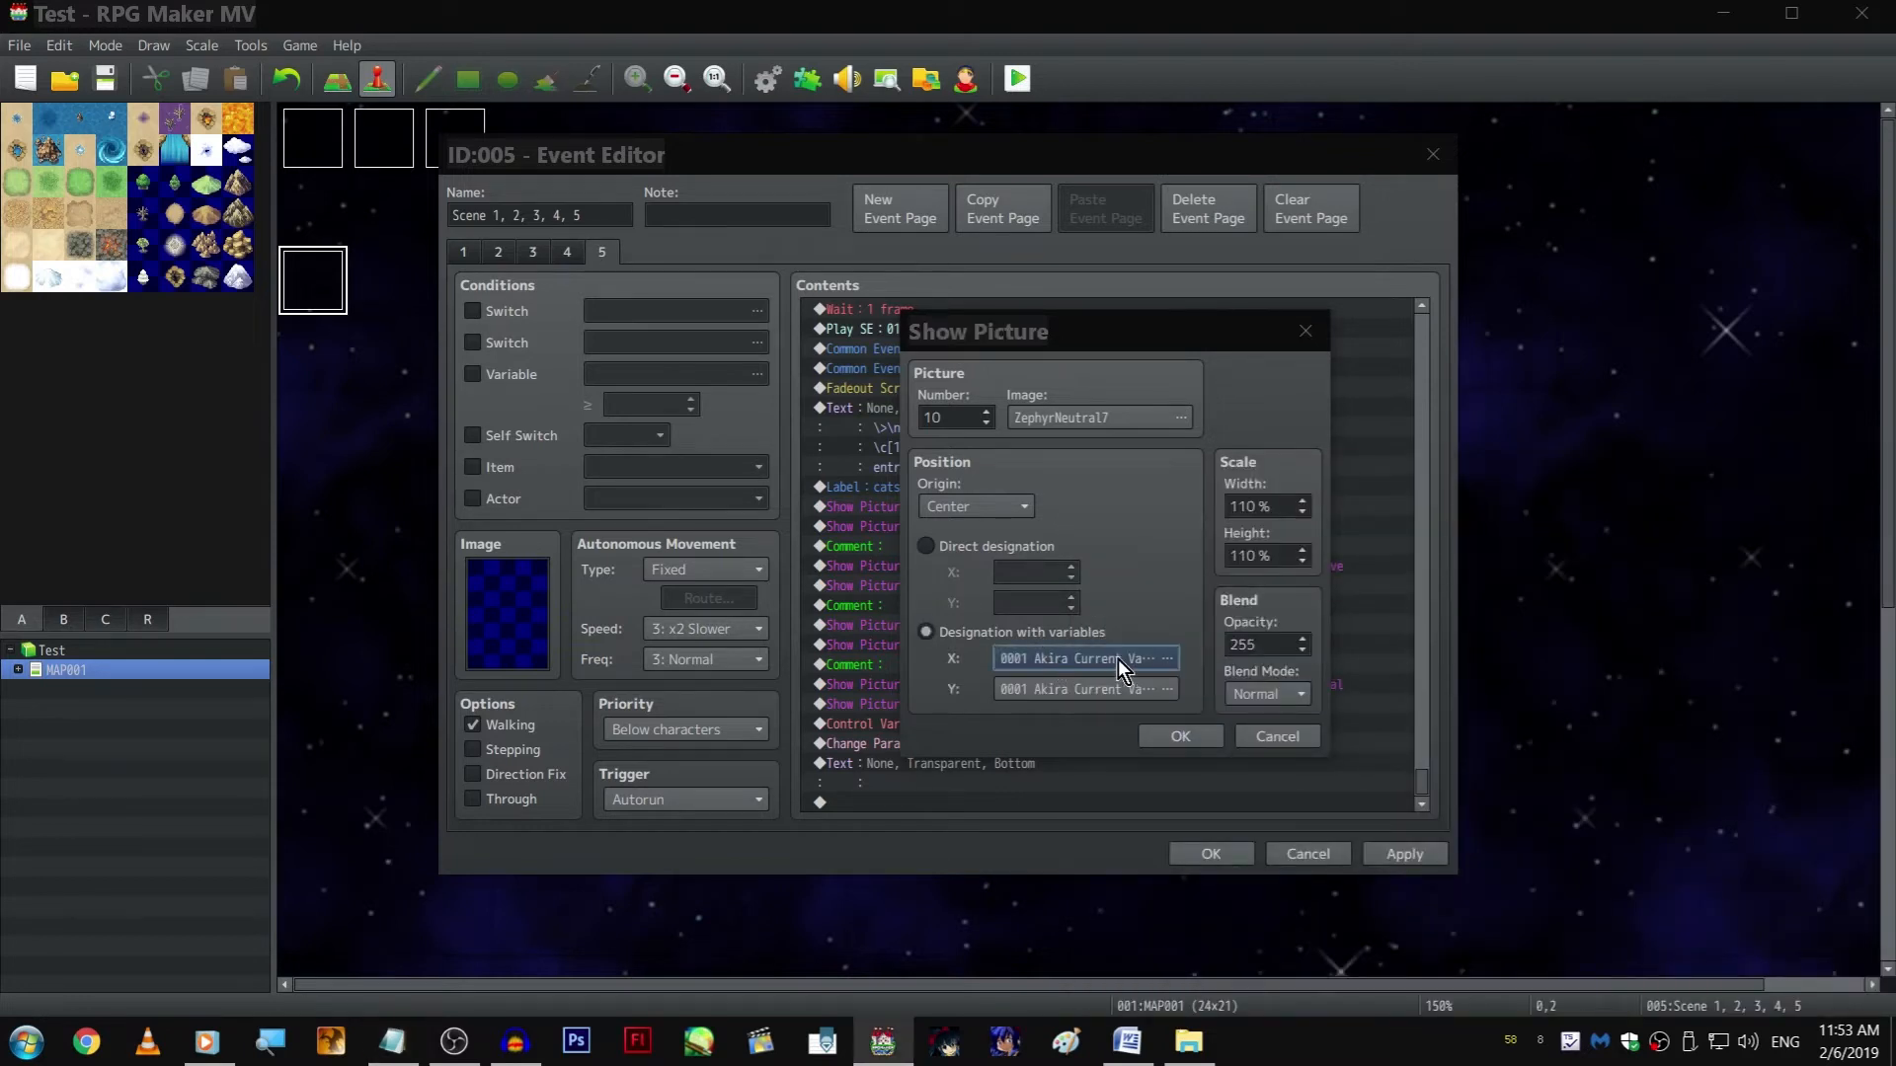
left_click(1090, 661)
left_click(1222, 469)
left_click(1225, 488)
left_click(1228, 739)
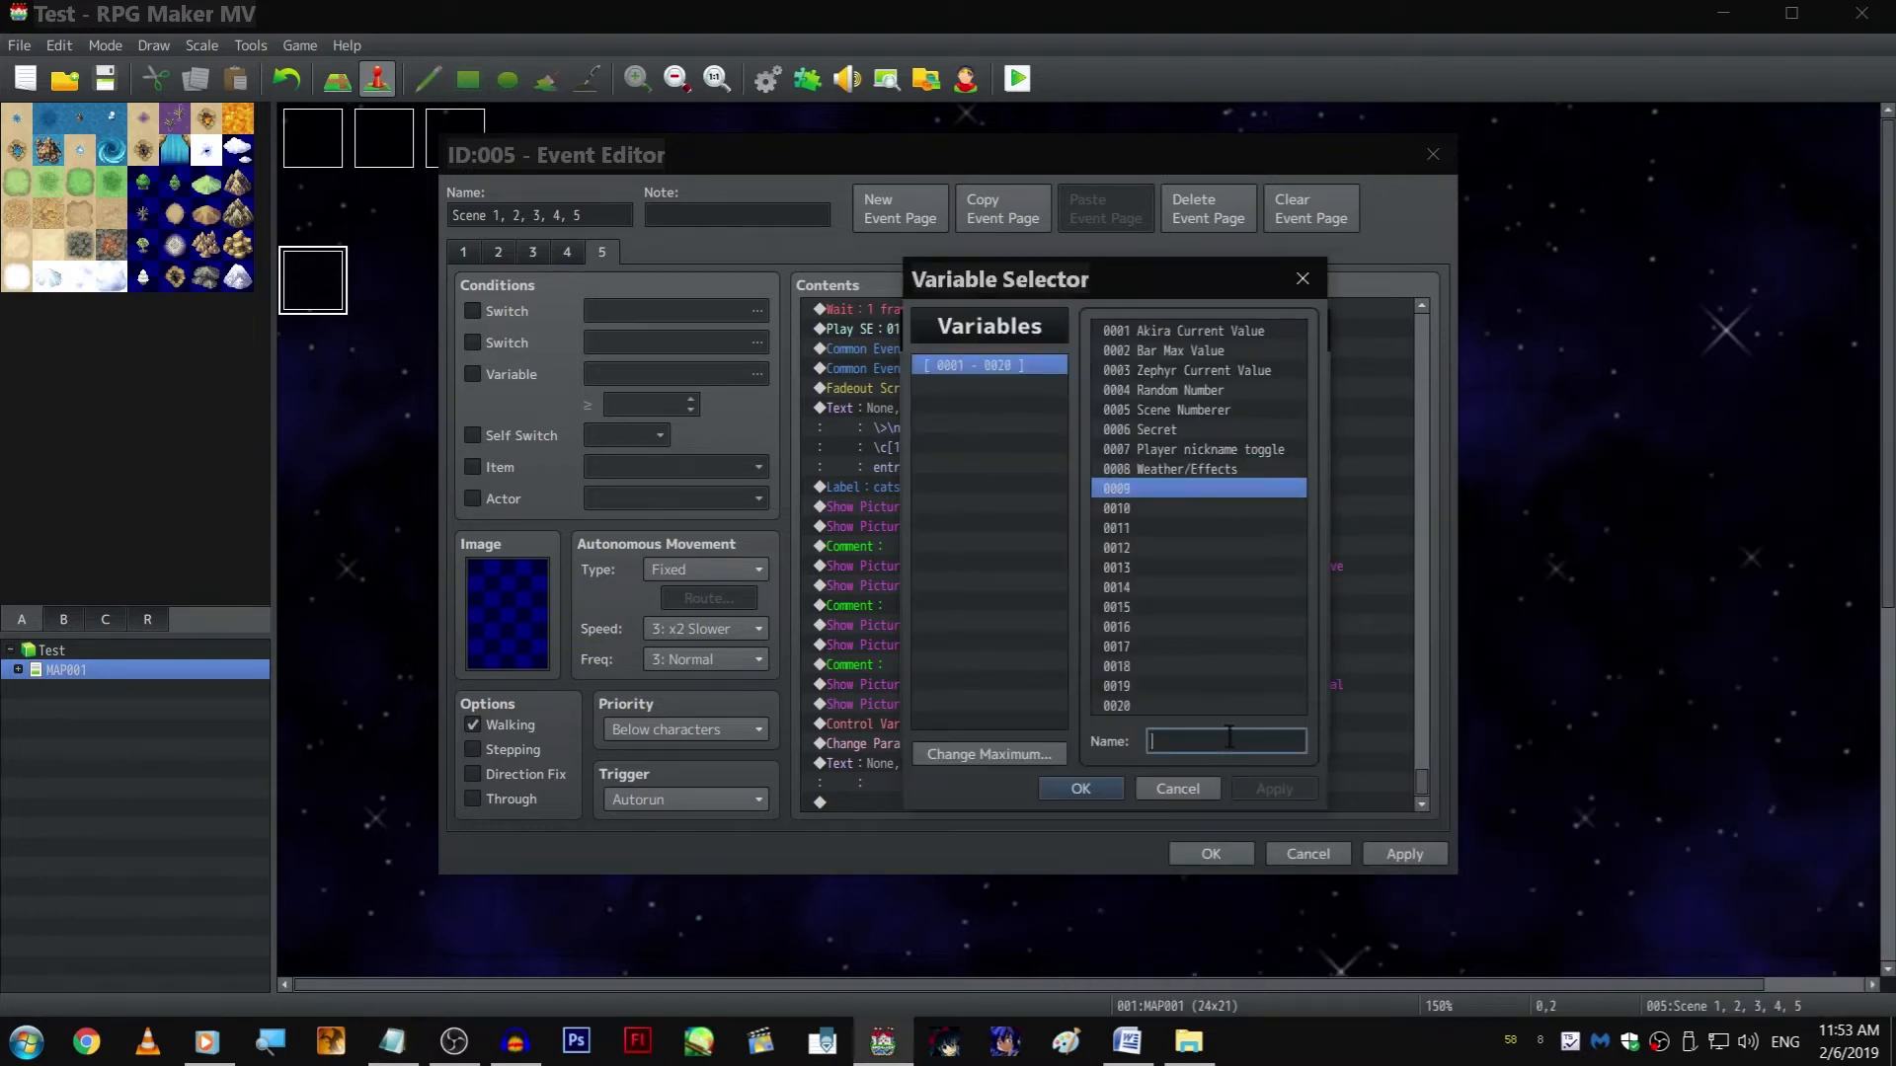
type("Zeph LOC")
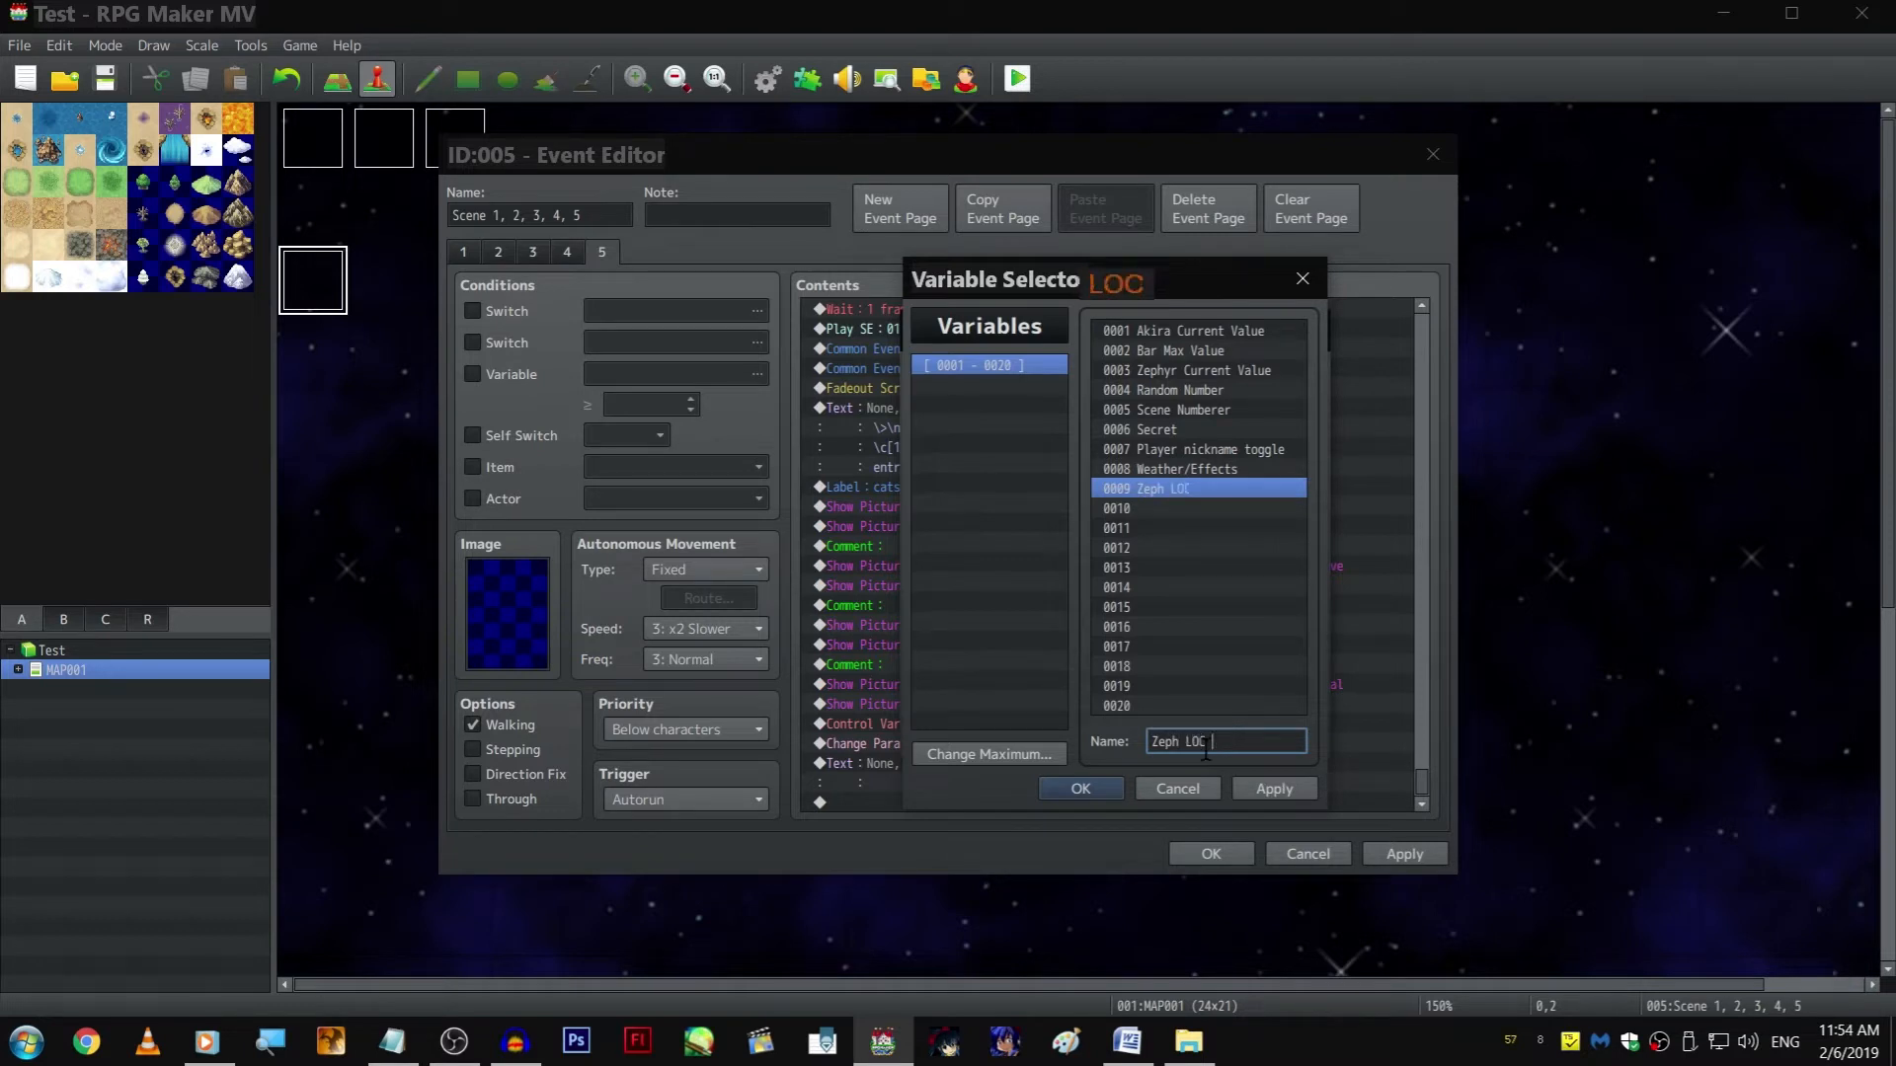
Duplicate the name of variable 0009 onto variable 0010, changing it to "Zeph LOC Y"
left_click(1231, 495)
key("ctrl+c")
left_click(1234, 502)
key("ctrl+v")
double_click(1281, 733)
type("Y")
Paste the copied name onto variable 0011 and change it to "Aki LOC X"
left_click(1193, 528)
key("ctrl+v")
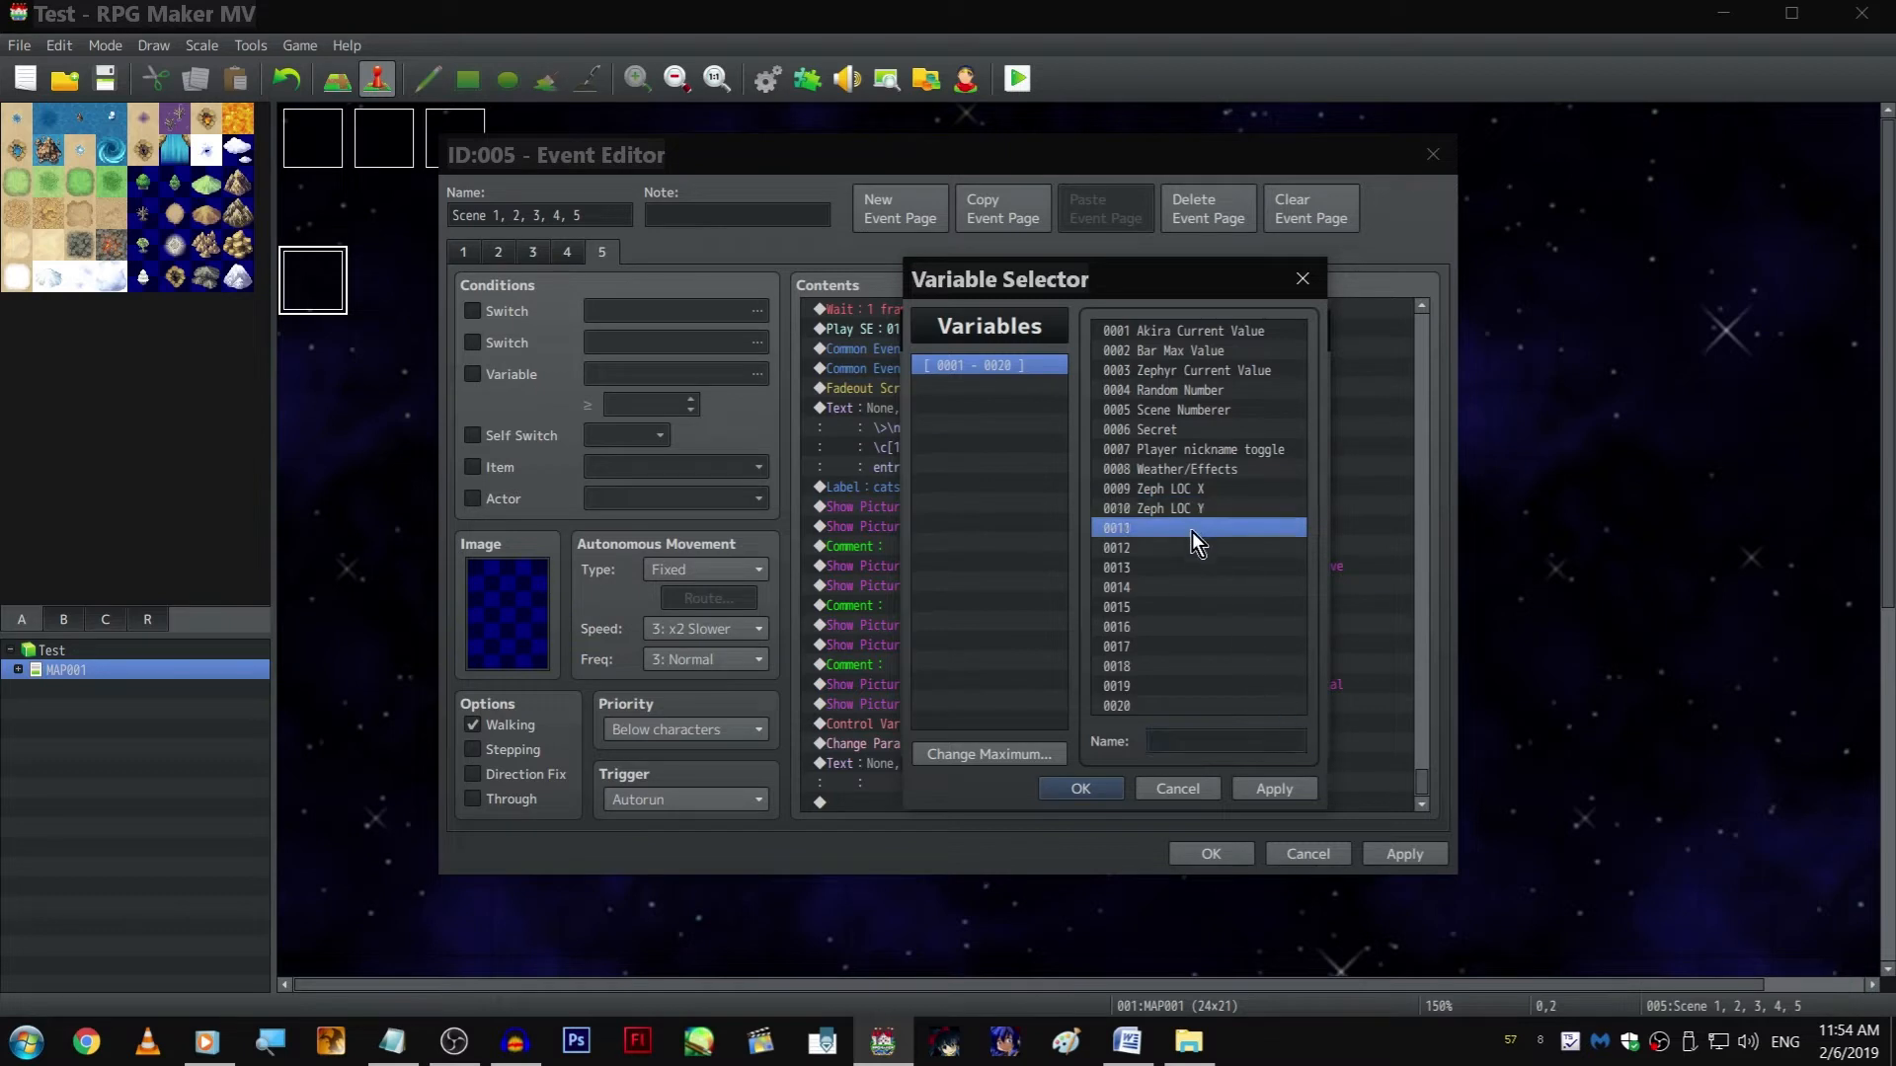
left_click_drag(1230, 743, 1177, 743)
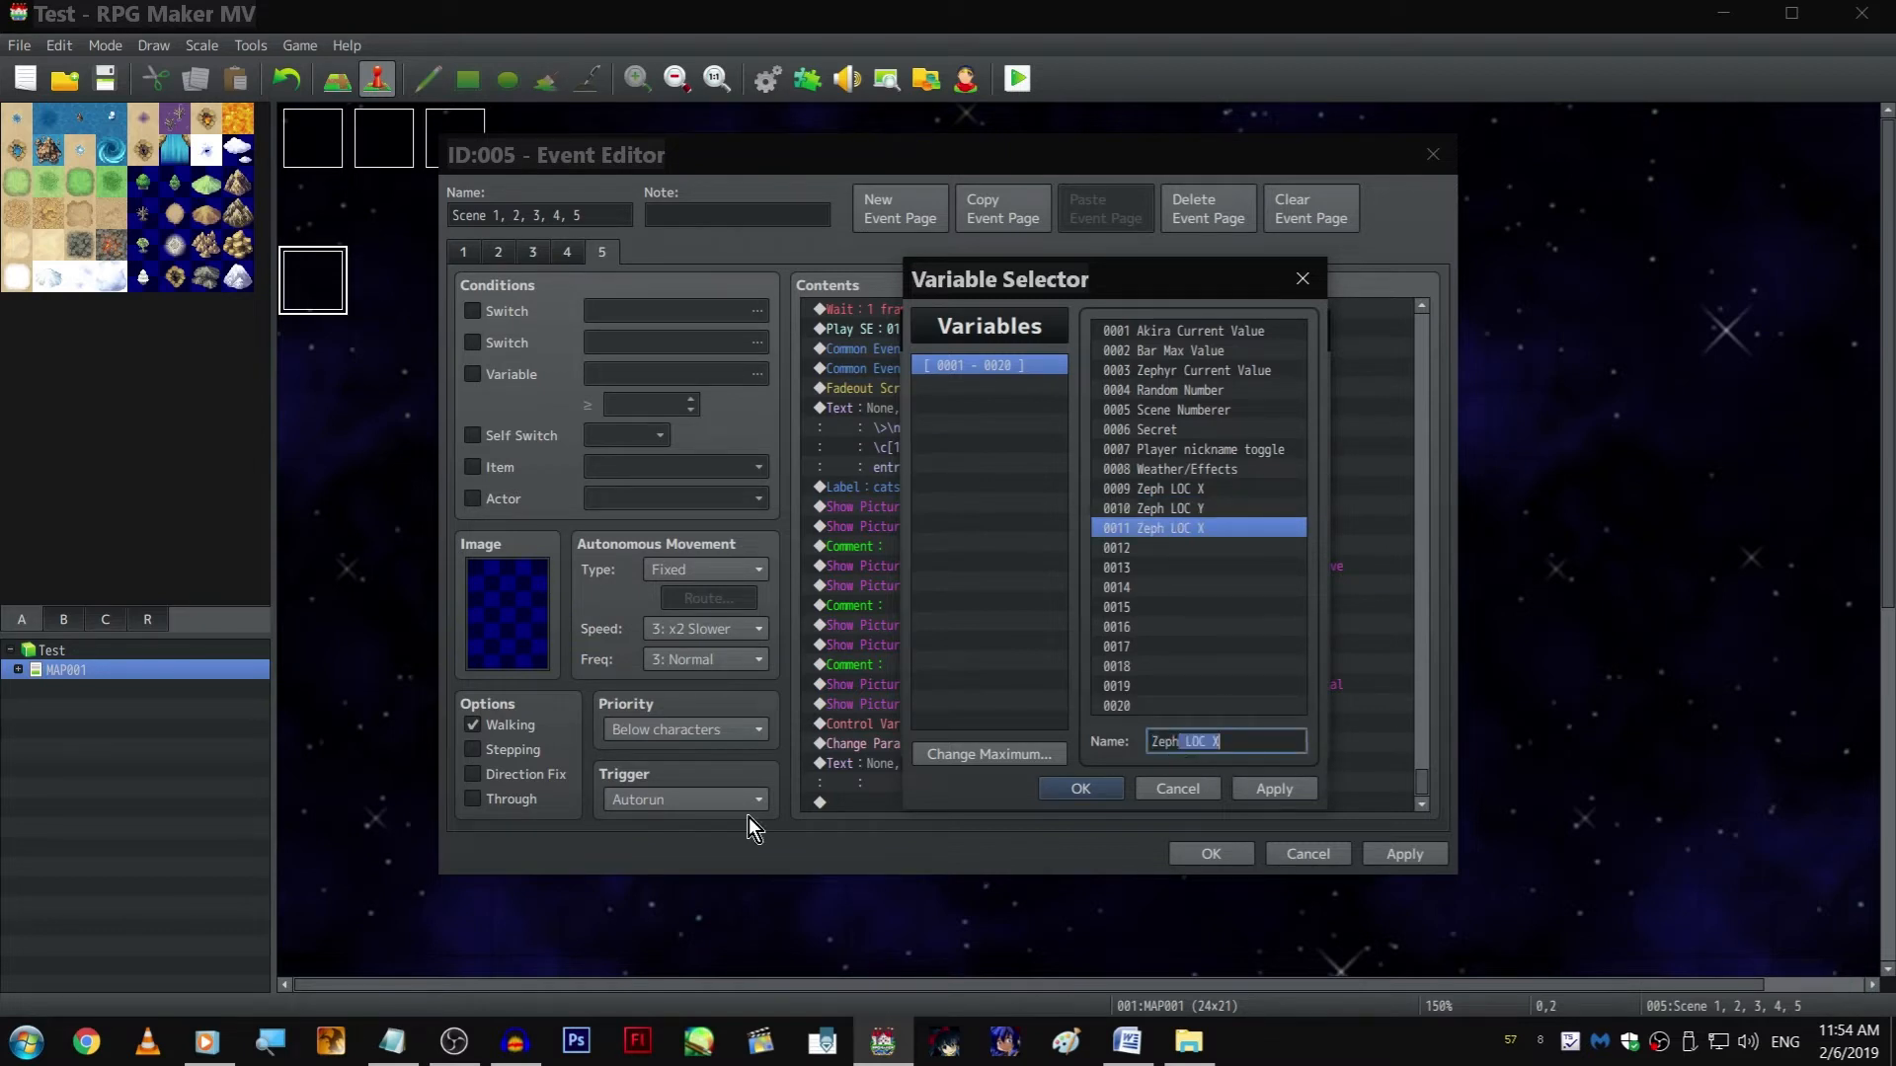
type("Aki")
Copy the name of variable 0011 to variable 0012 and change it to "Aki LOC Y"
left_click(1264, 526)
key("ctrl+c")
left_click(1237, 548)
key("ctrl+v")
left_click(1198, 741)
left_click_drag(1205, 741, 1449, 723)
key("End")
key("BackSpace")
type("Y")
key("Return")
Assign Zeph LOC X and Zeph LOC Y as the X and Y position variables of picture #10
key("space")
double_click(1242, 489)
left_click(1018, 683)
double_click(1199, 501)
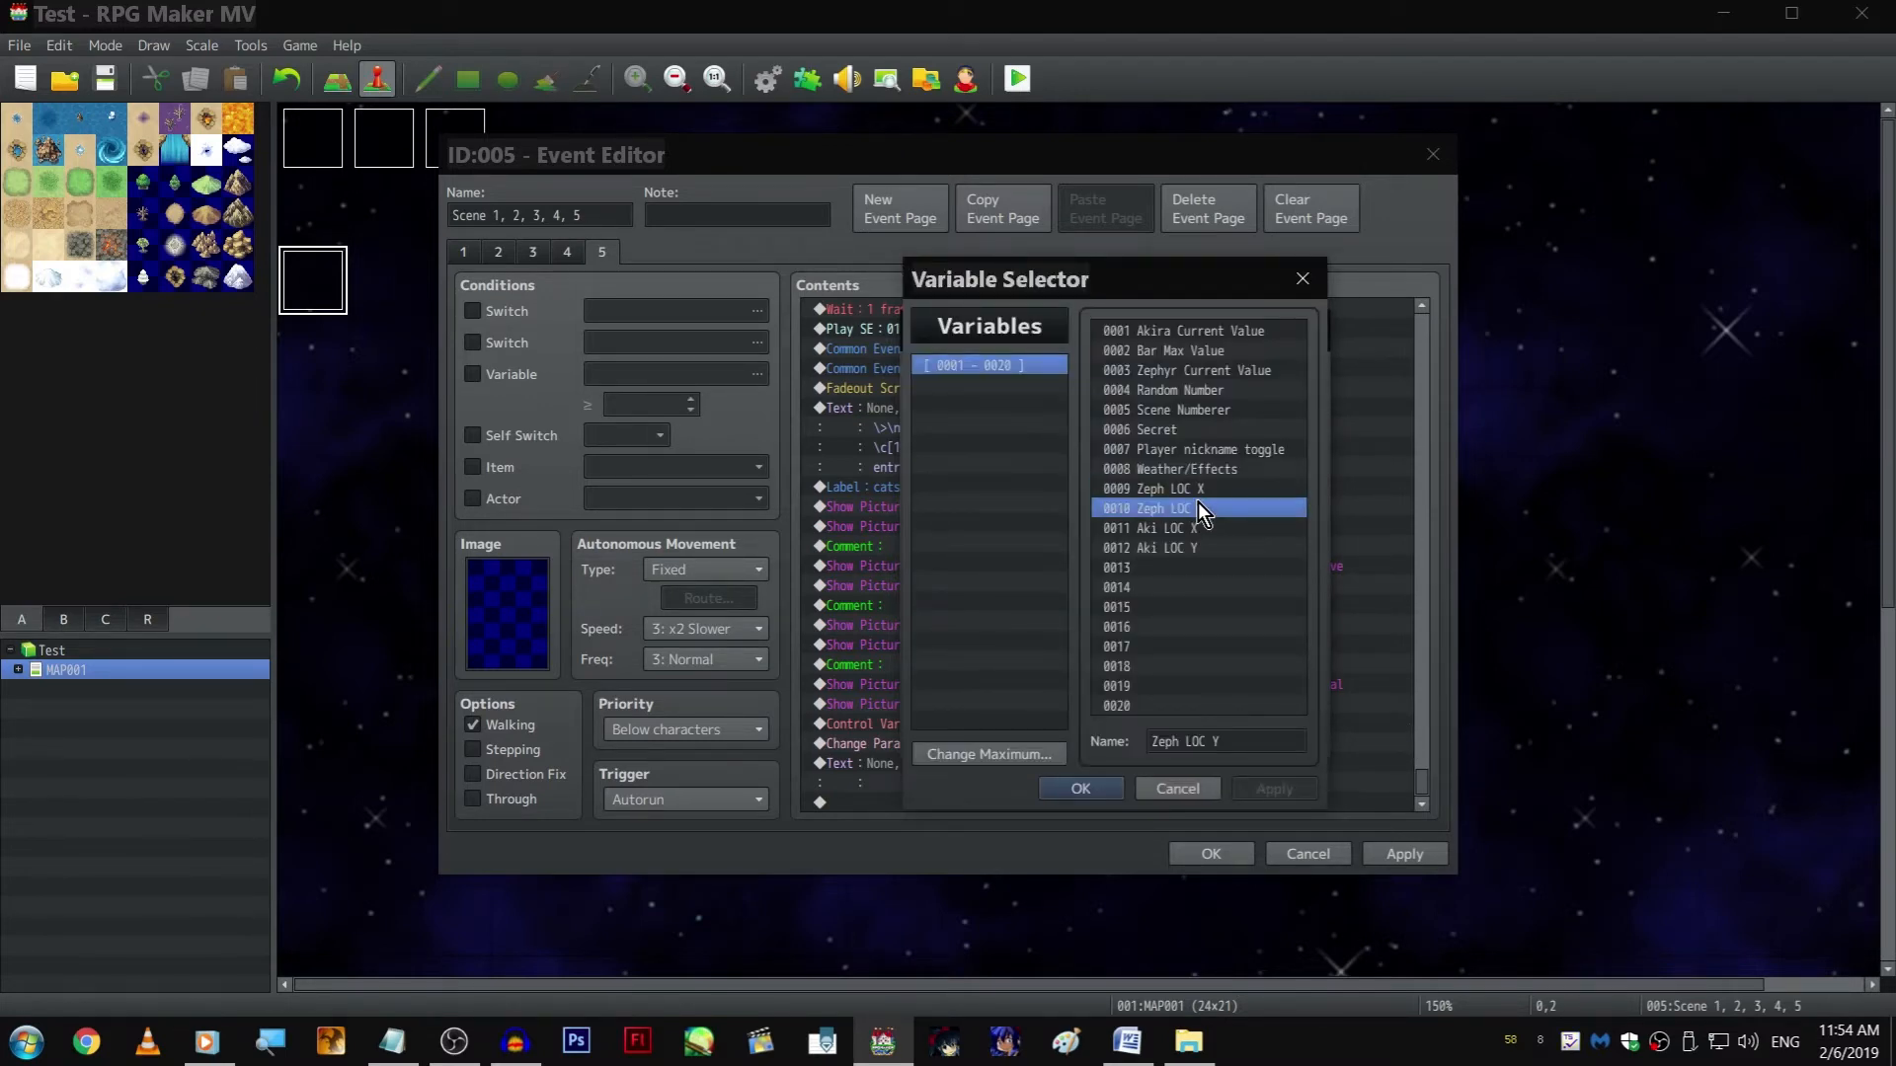
key("Return")
key("Return")
Open the settings of picture #11, AkiraAngry5, and add its position as "780 - 570" to the Notepad document
left_click(1056, 630)
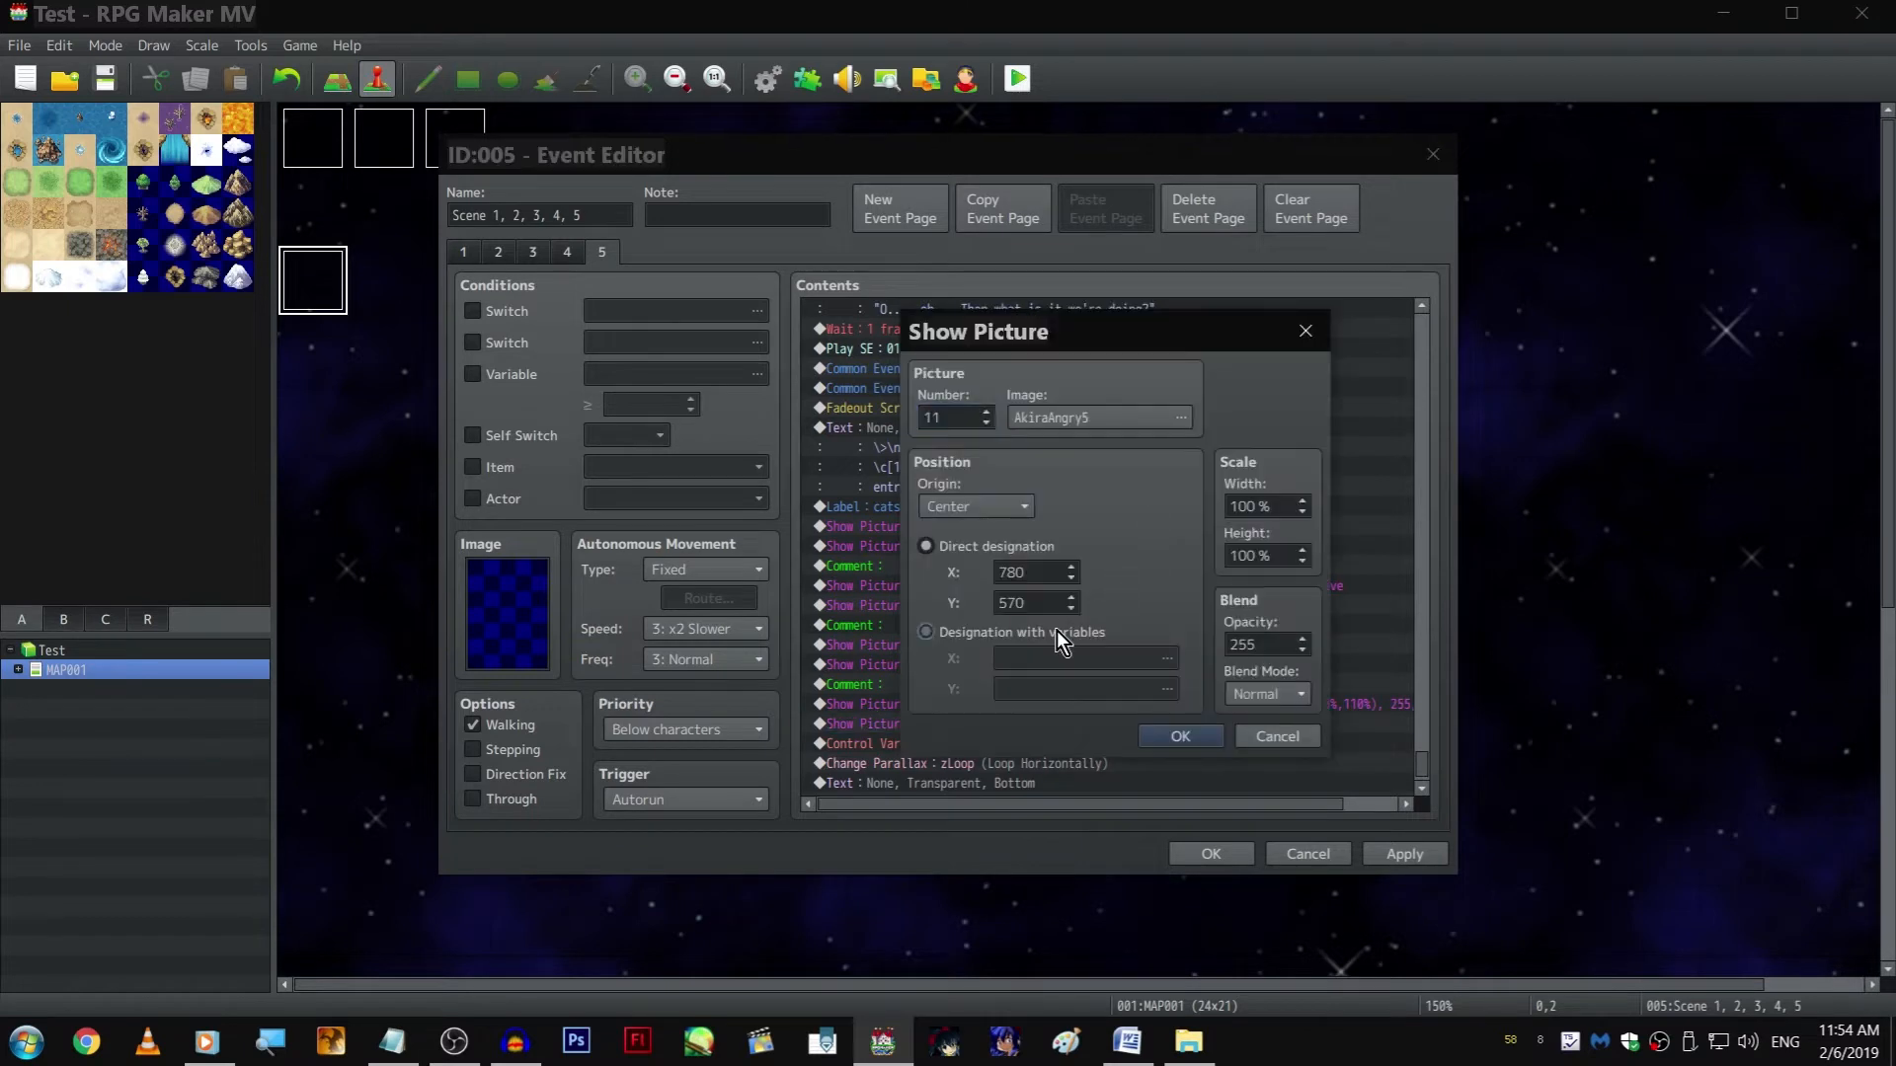
left_click(1003, 546)
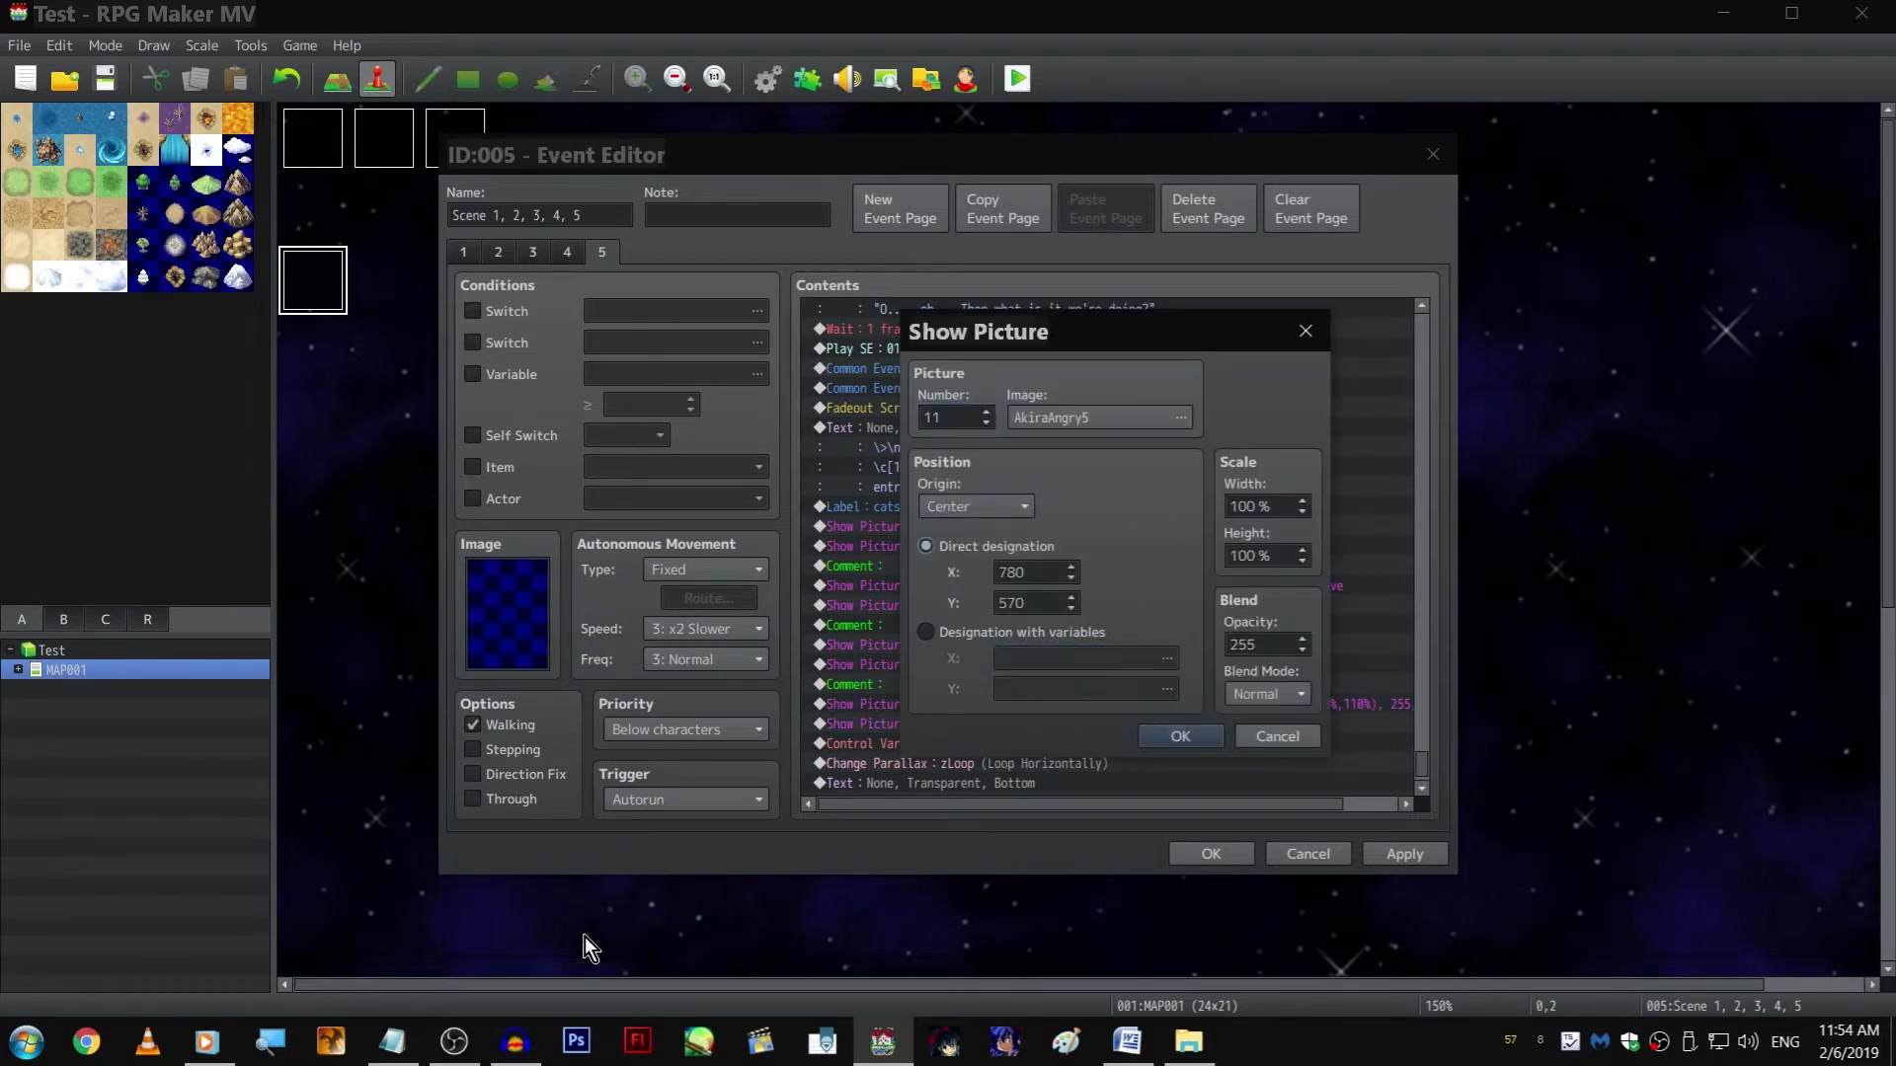
left_click(392, 1041)
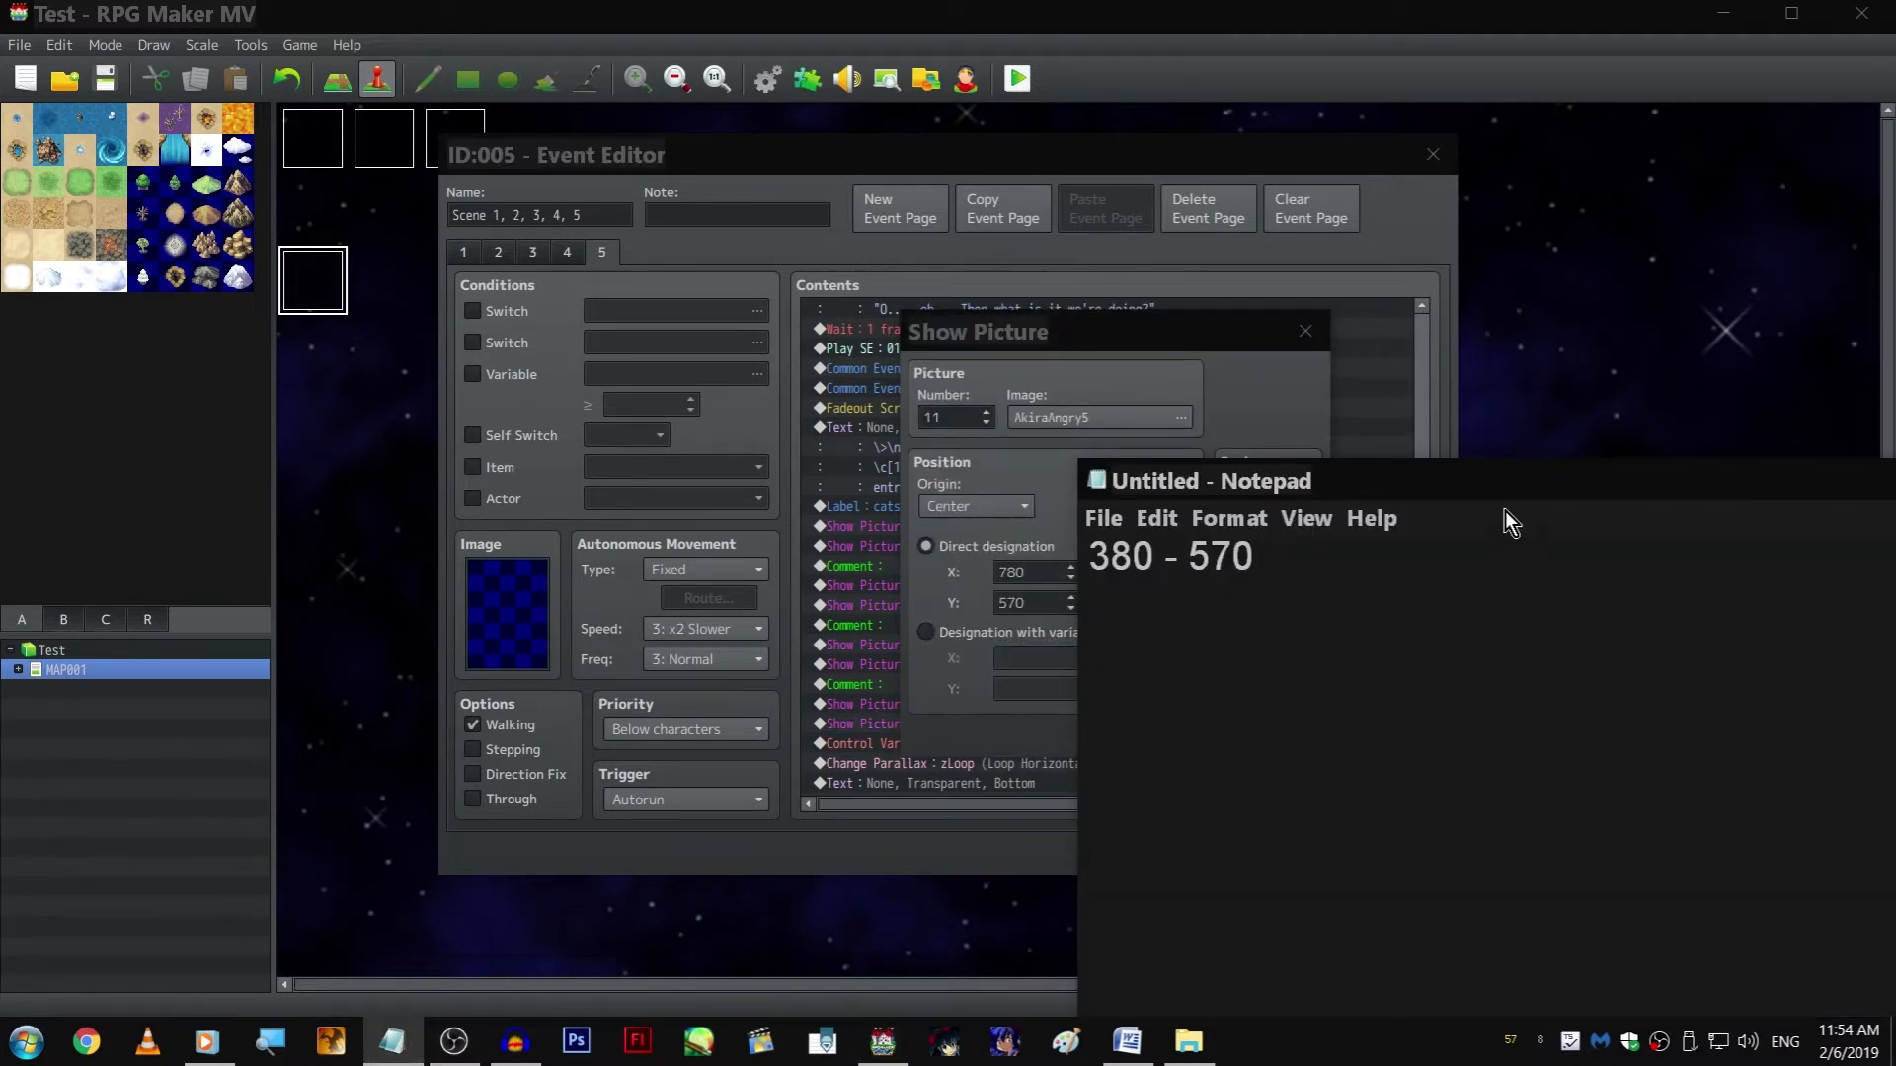
type("780")
key("Return")
key("Return")
type("570")
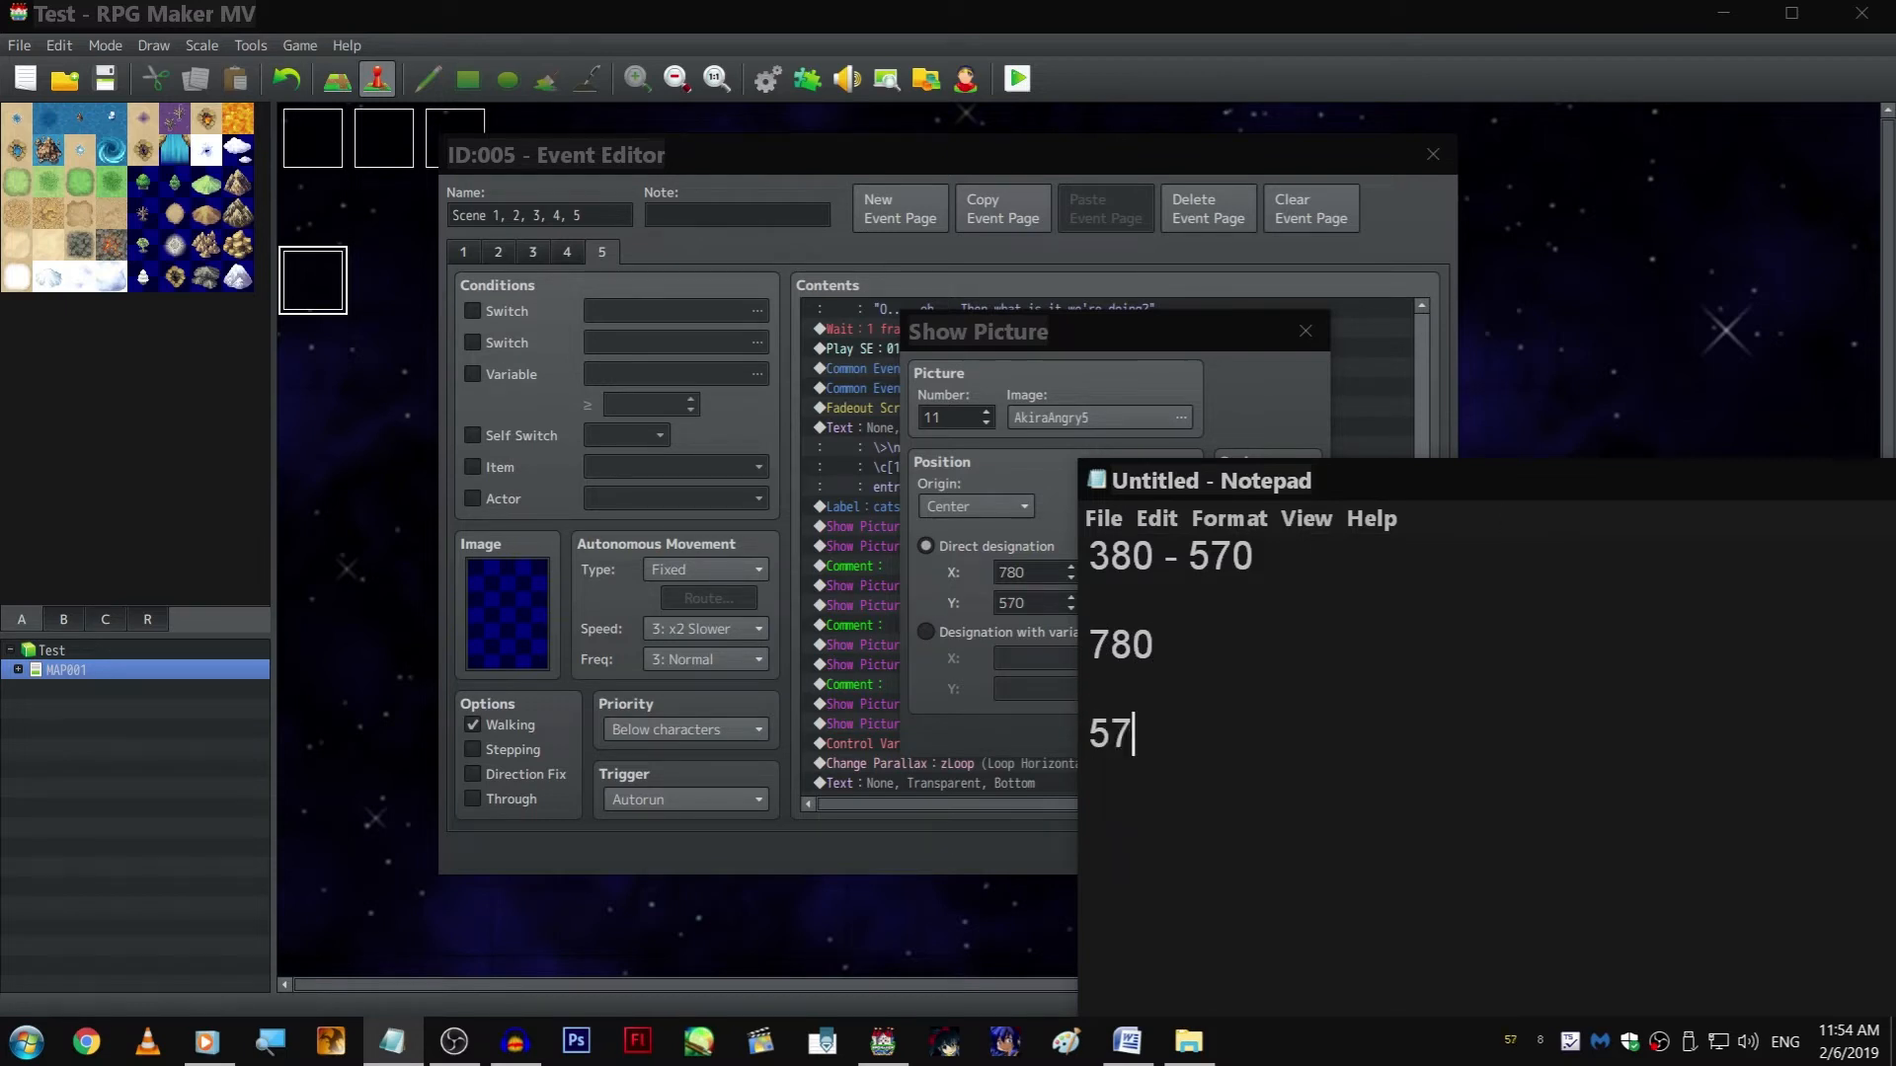
key("Home")
key("BackSpace")
key("BackSpace")
type("-")
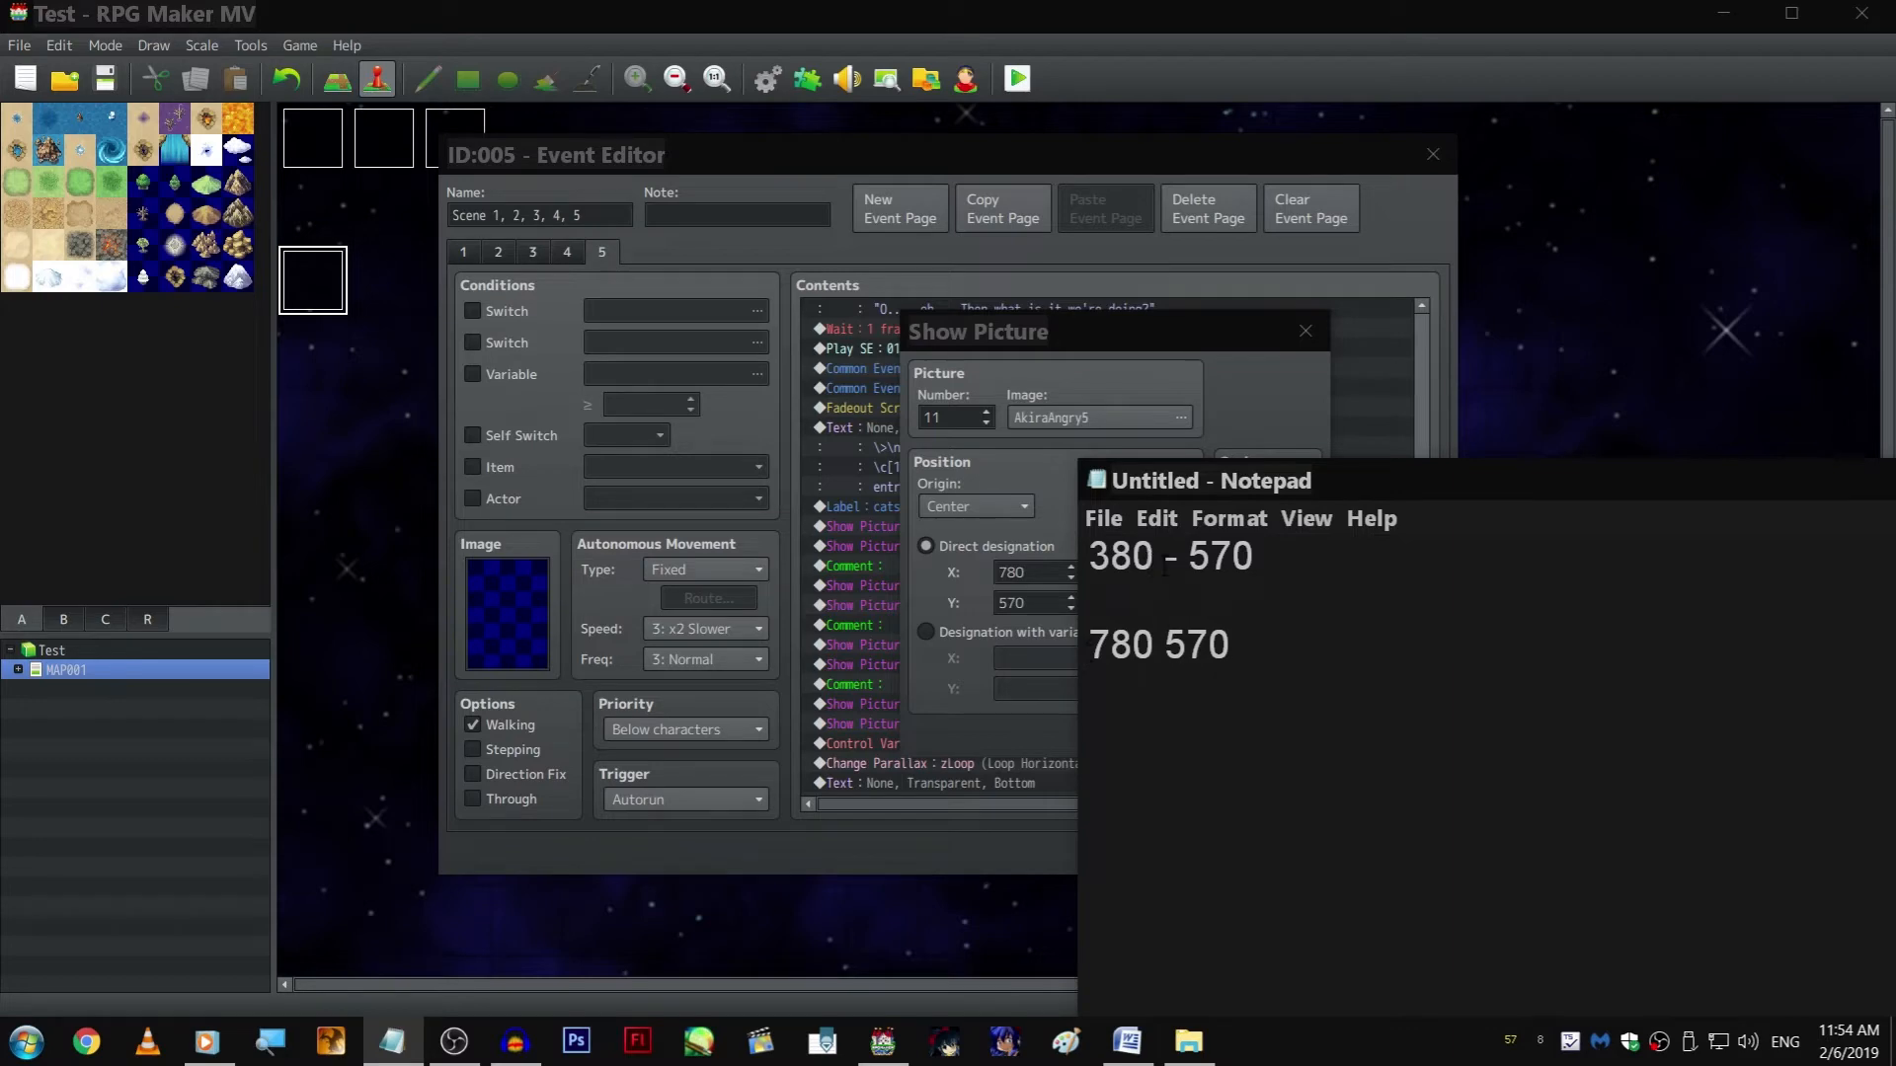
Position picture #11 with variables Aki LOC X and Aki LOC Y, and save the scene event
left_click(1053, 637)
left_click(1053, 667)
left_click(1246, 508)
double_click(1226, 528)
left_click(1088, 691)
left_click(1186, 548)
double_click(1187, 548)
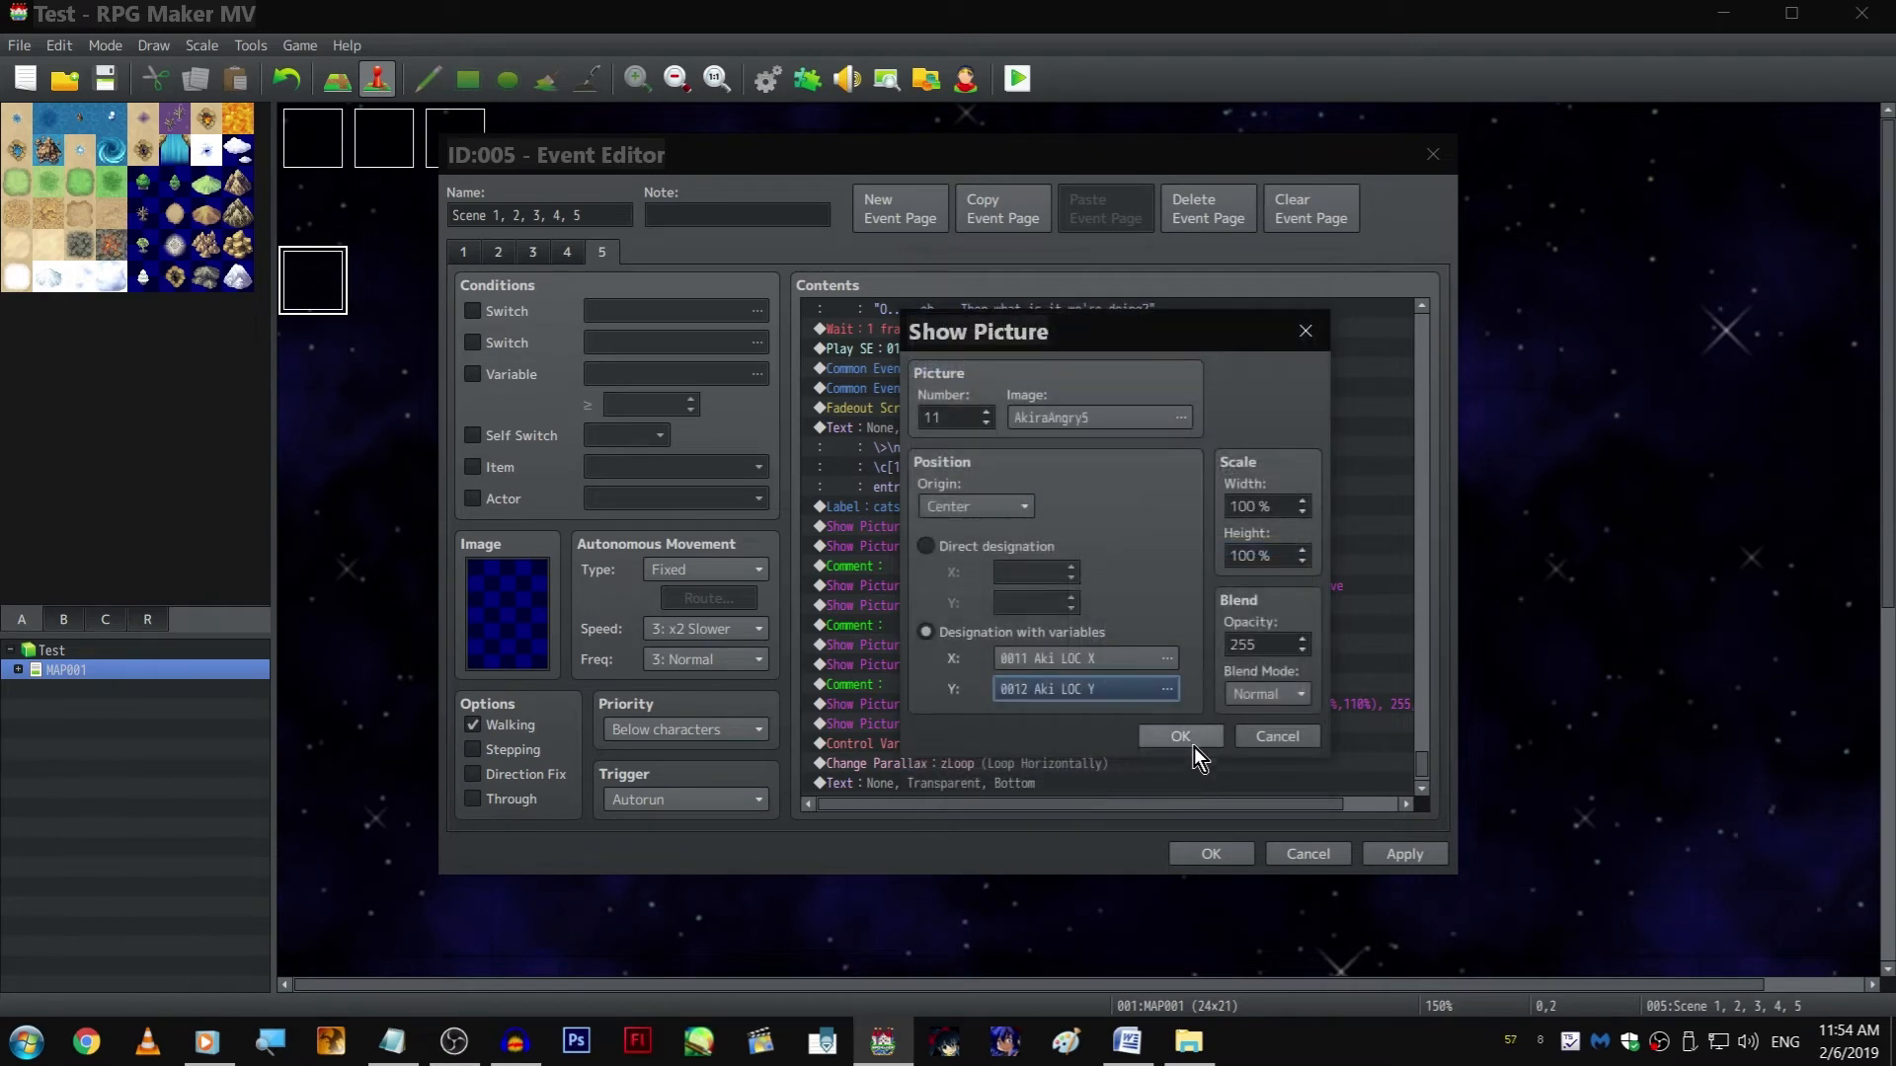
left_click(1220, 738)
left_click(1023, 786)
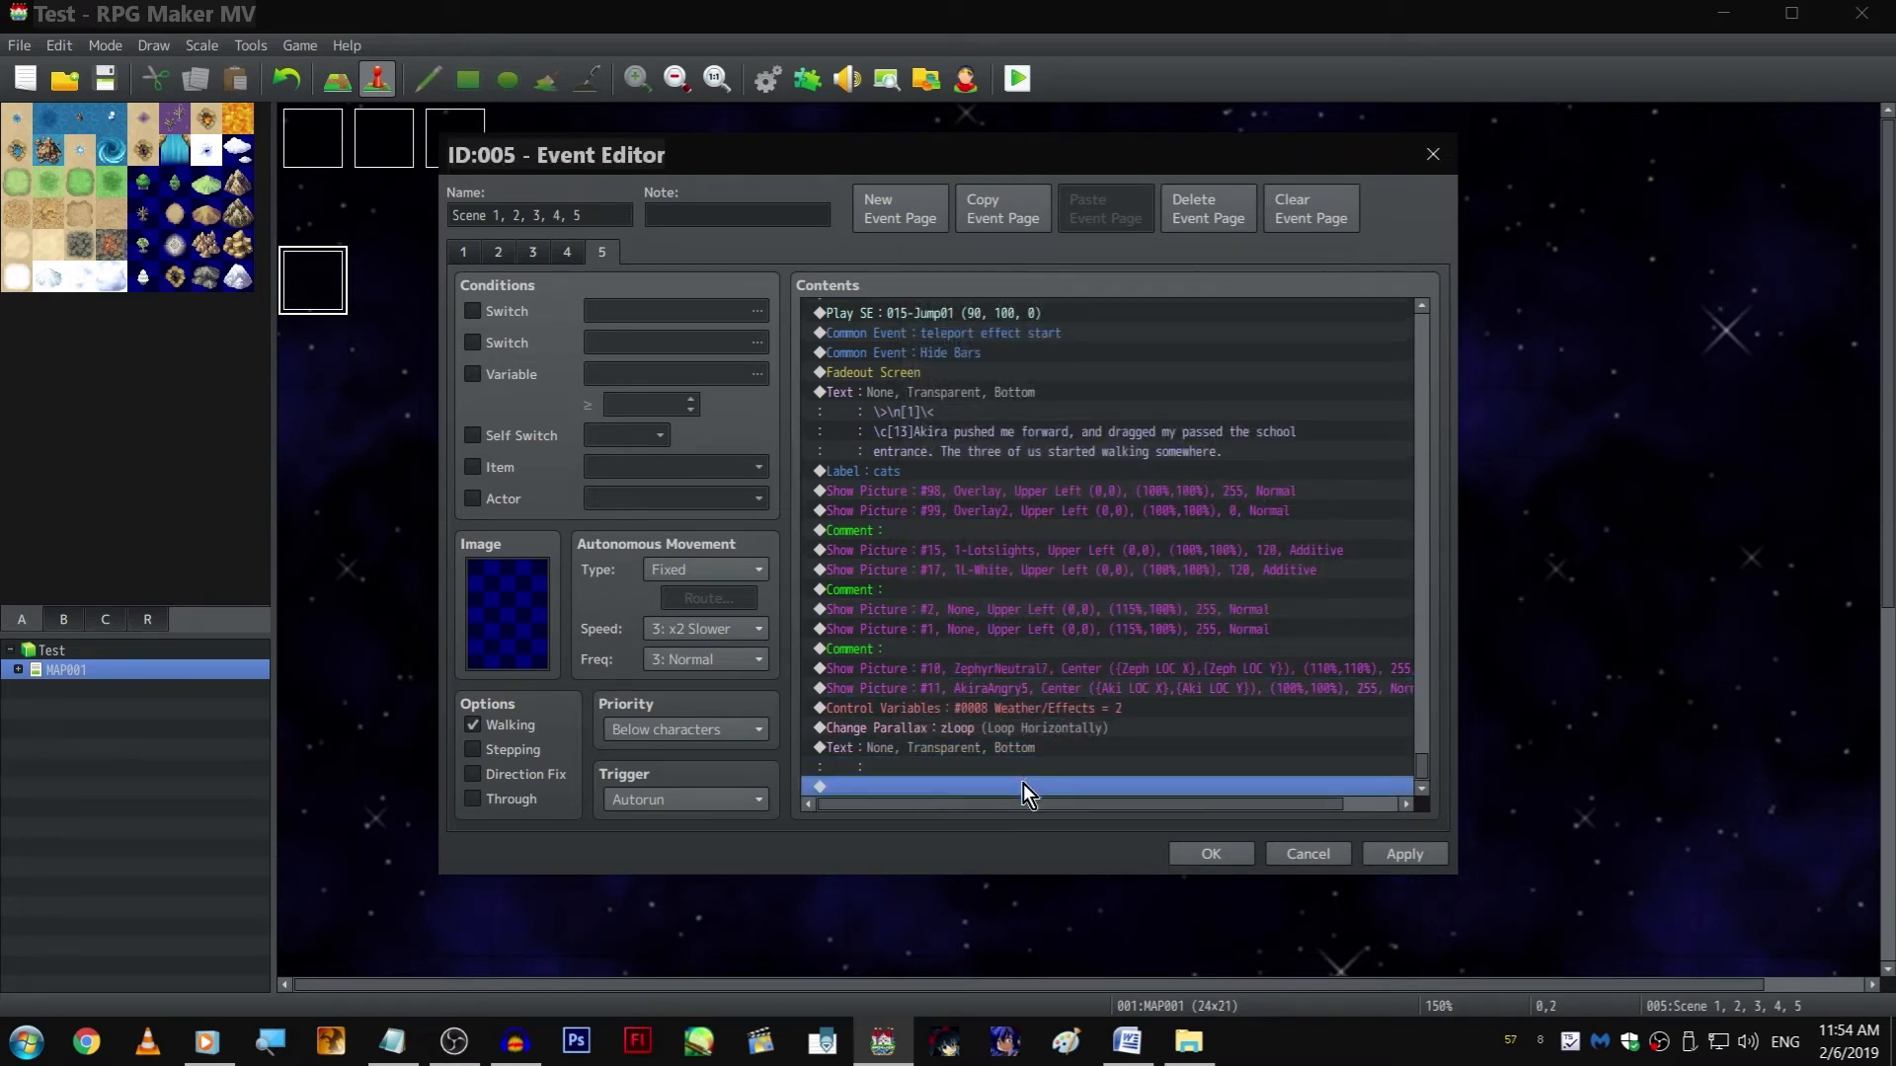
left_click(1206, 853)
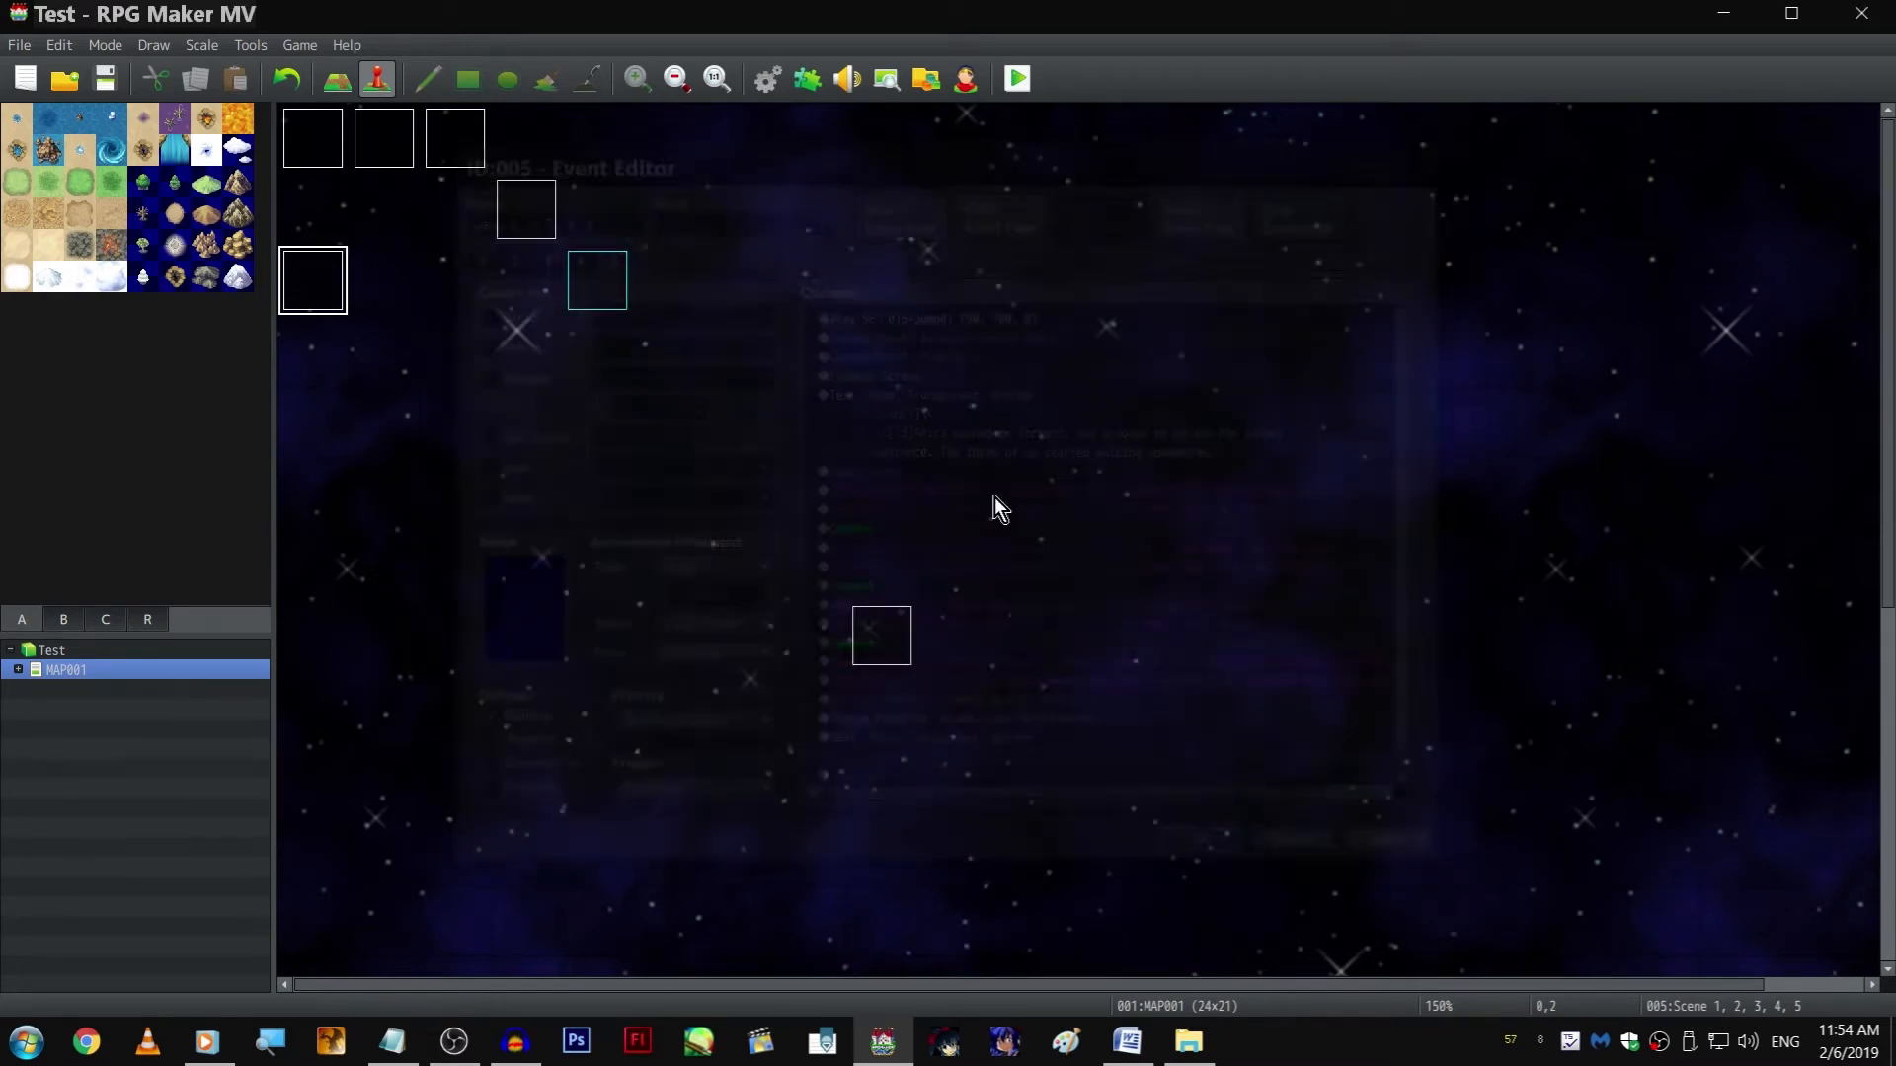
Inspect the pages and variable condition of the existing event EV013
double_click(509, 207)
key("Escape")
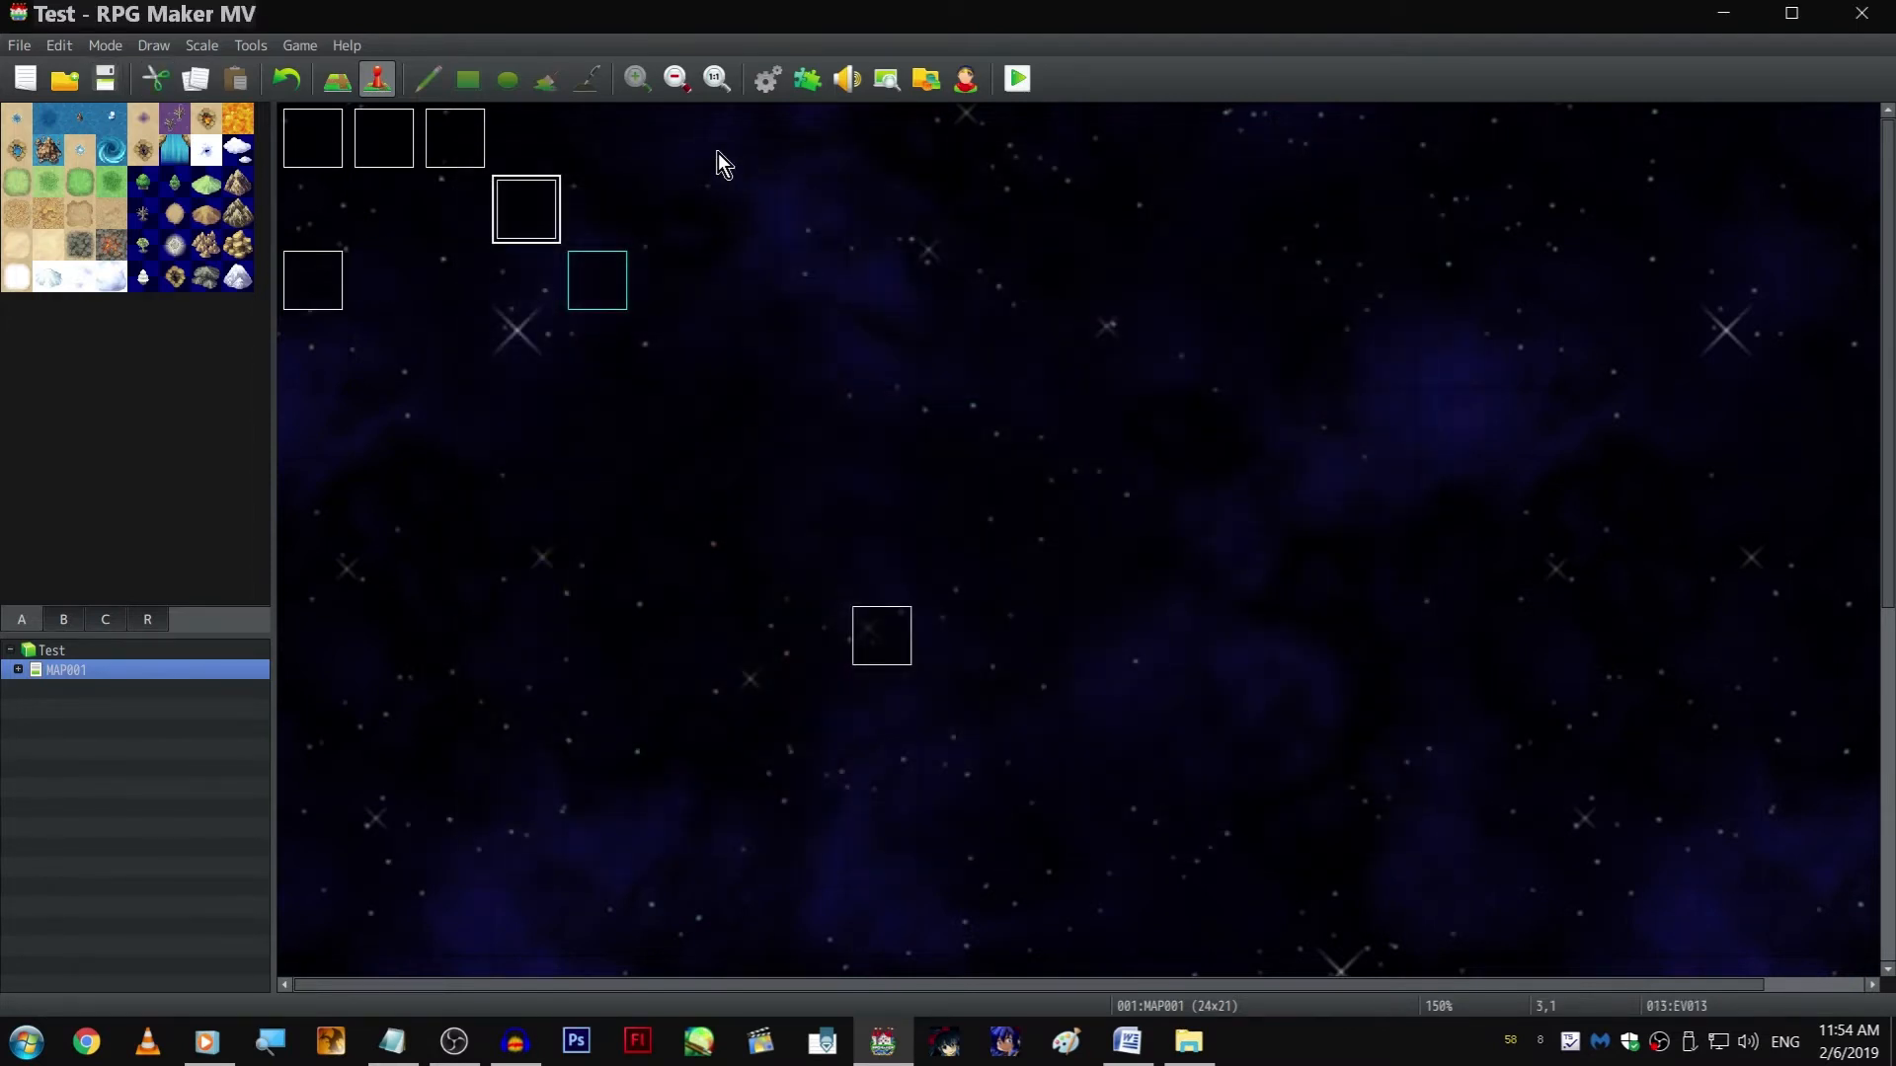
double_click(567, 221)
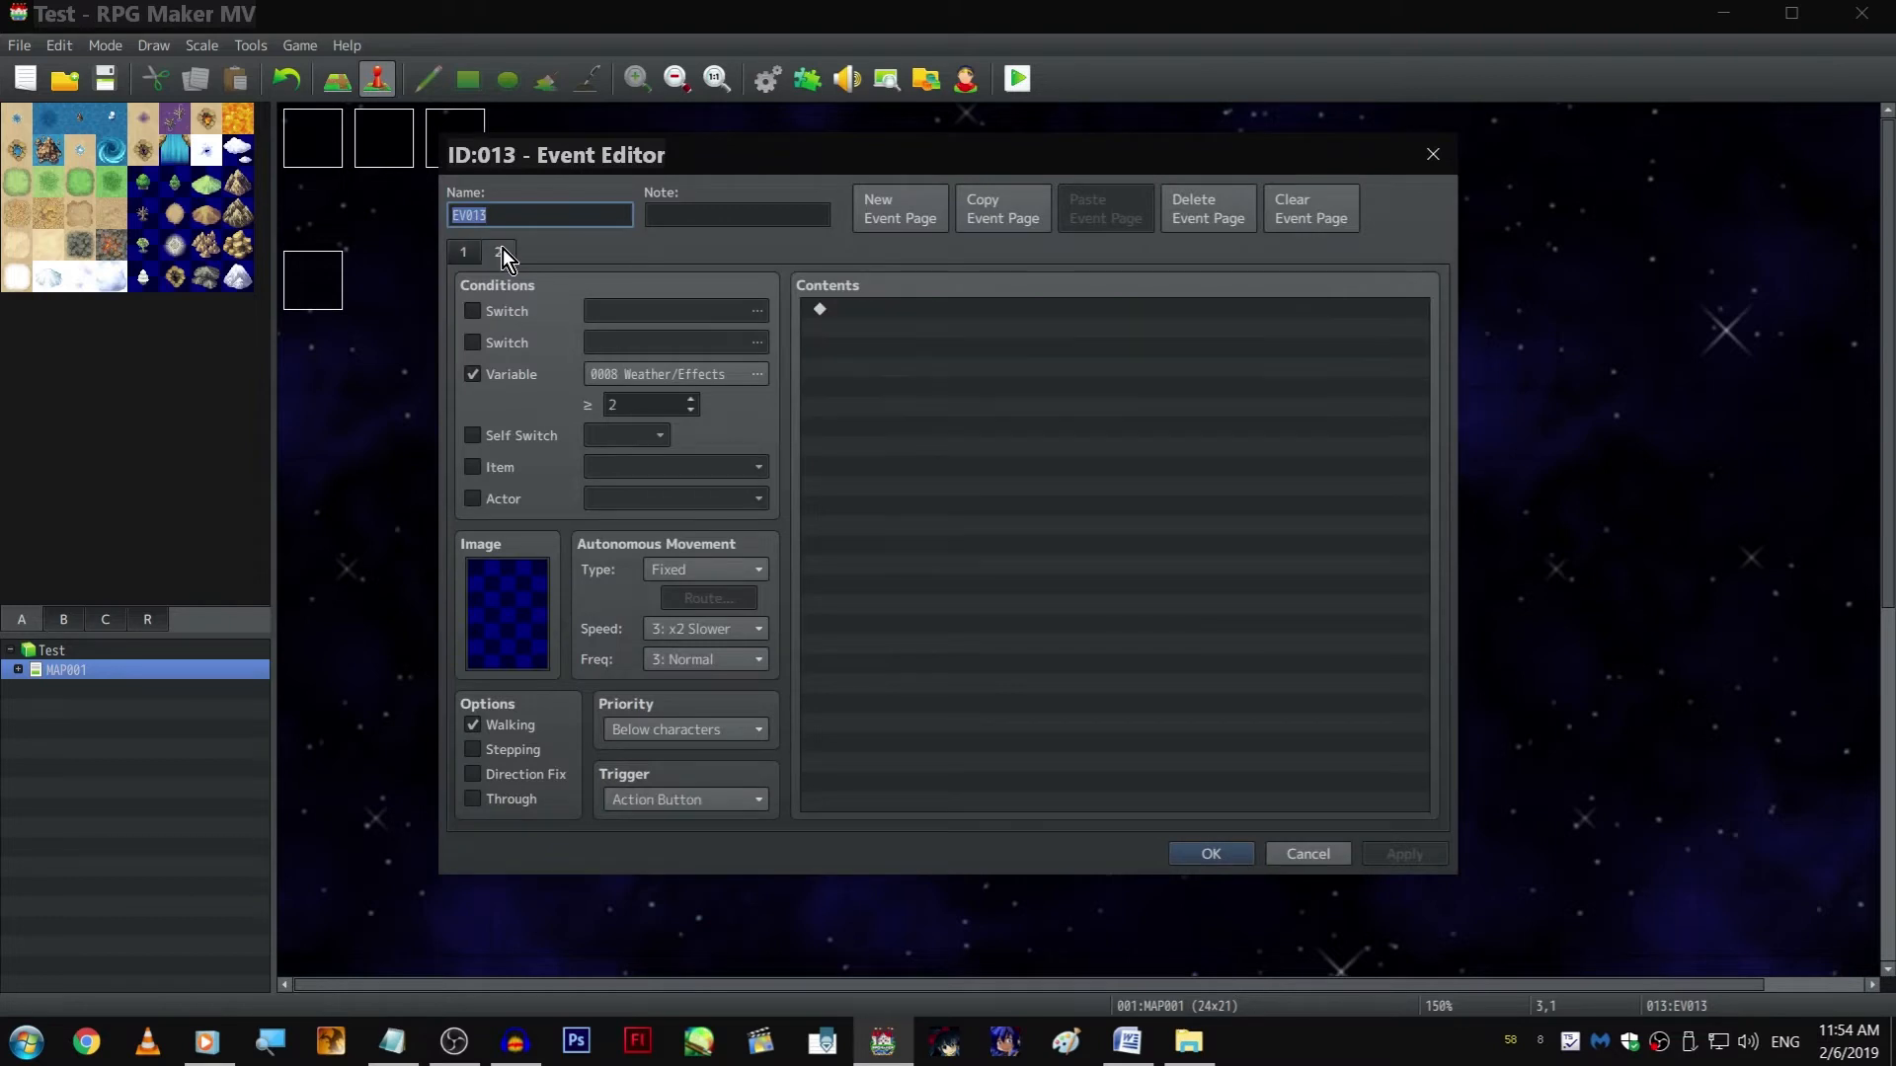
key("Escape")
Create a new event on the tile beside EV013 with the condition Weather/Effects ≥ 2 and the Parallel trigger
left_click(549, 213)
left_click(587, 225)
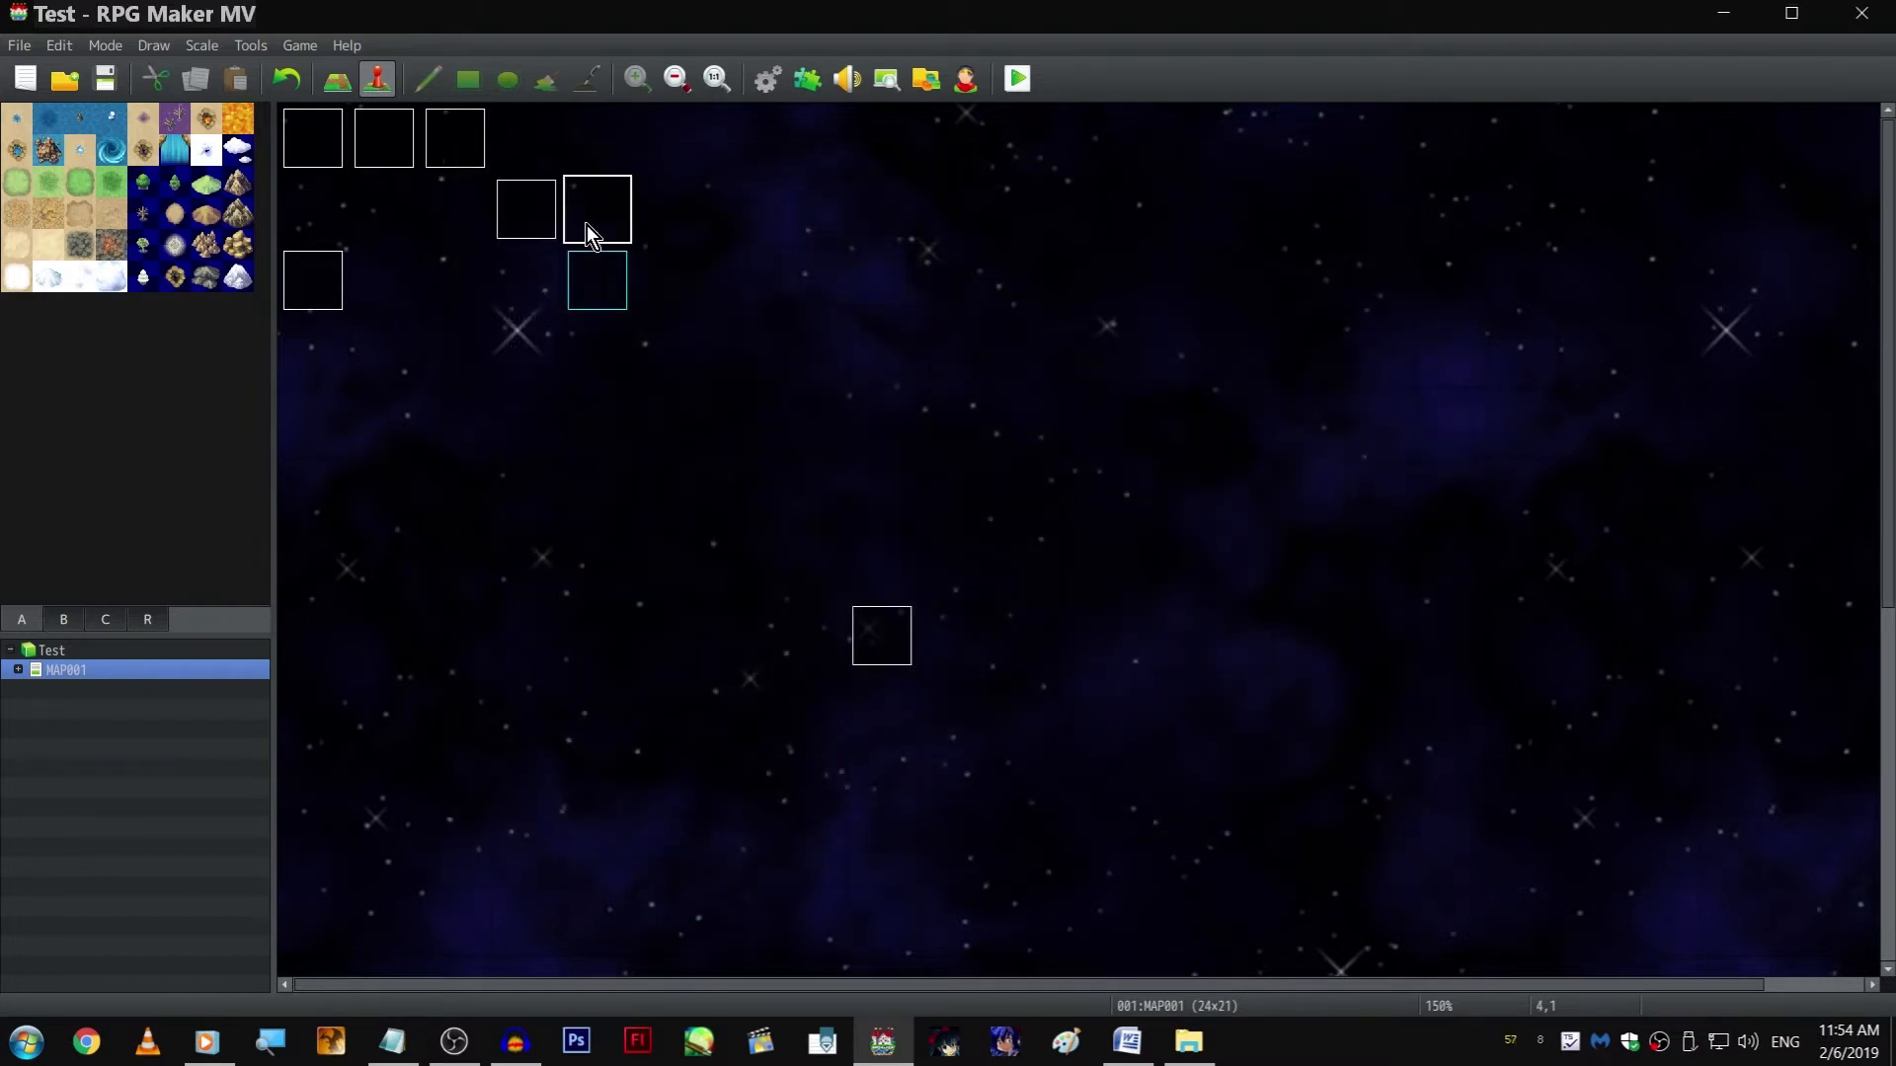
double_click(589, 225)
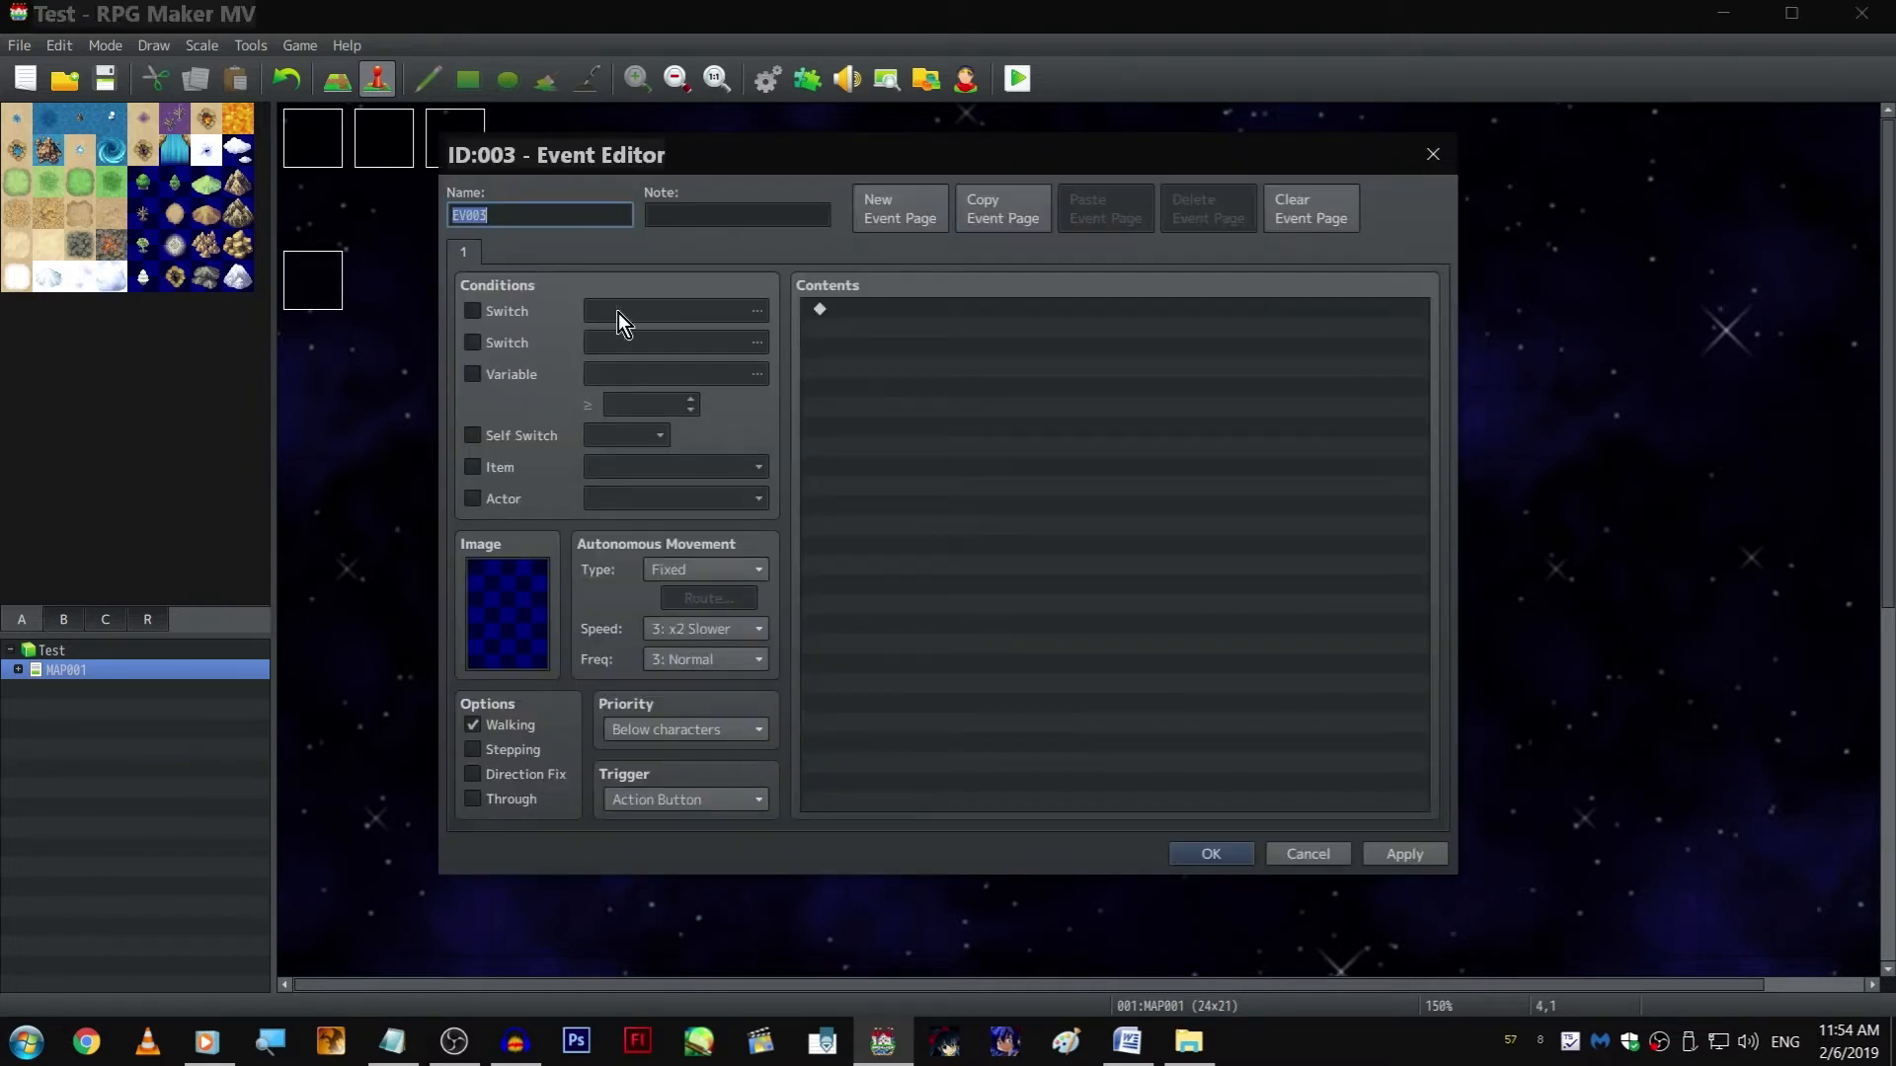
left_click(512, 343)
left_click(511, 342)
left_click(511, 375)
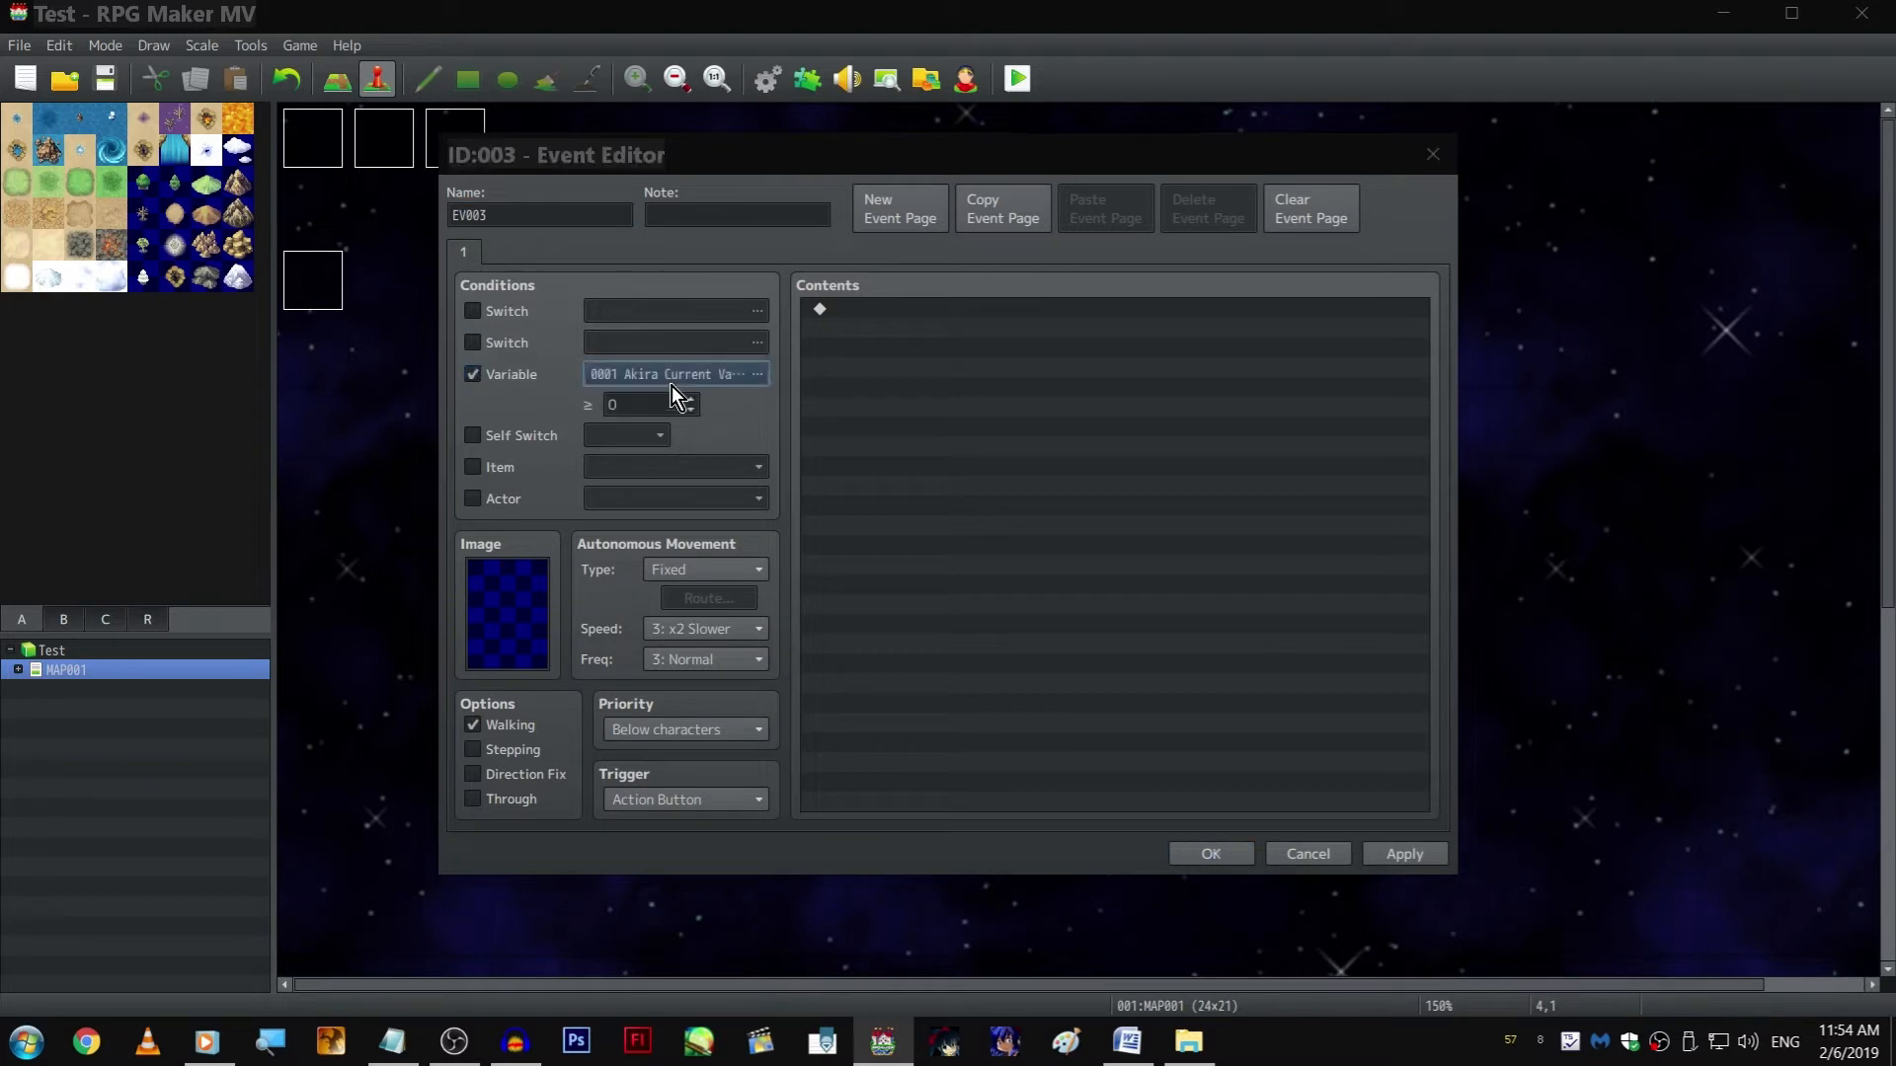
left_click(756, 374)
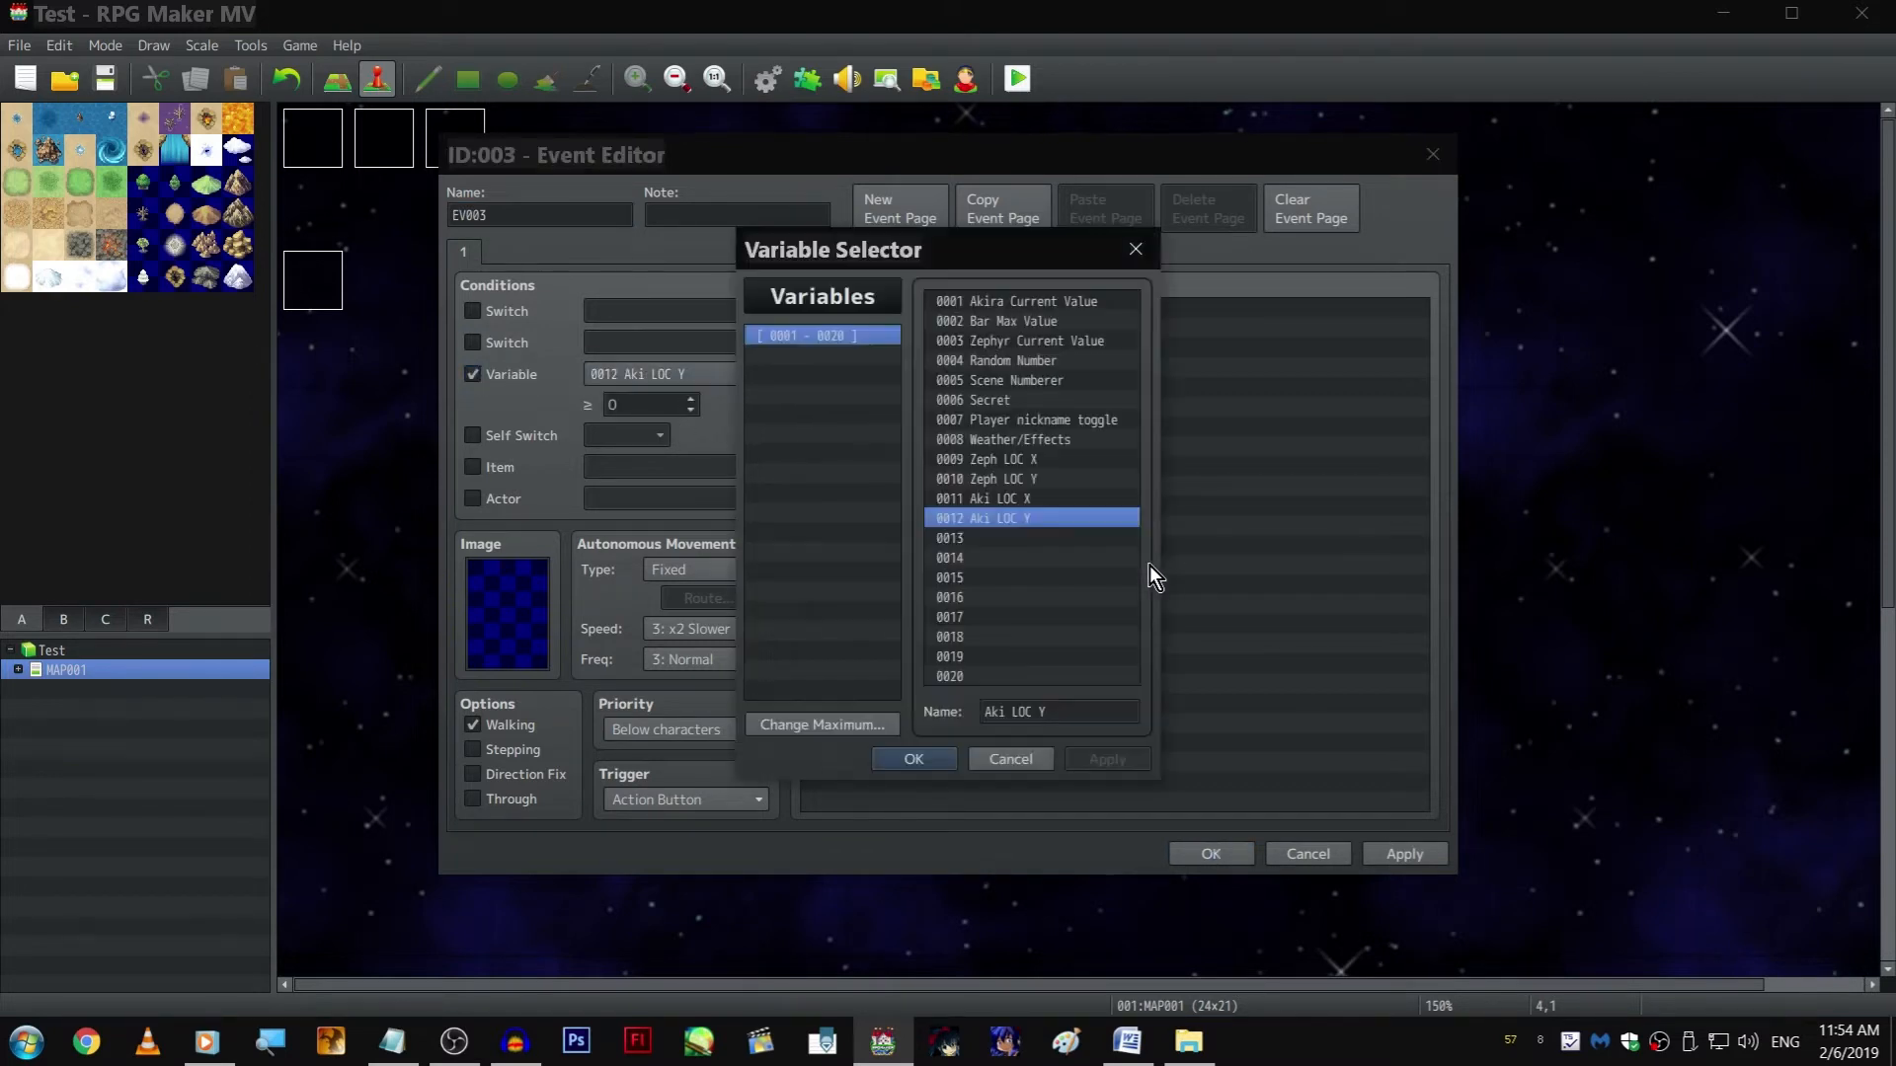
double_click(1055, 444)
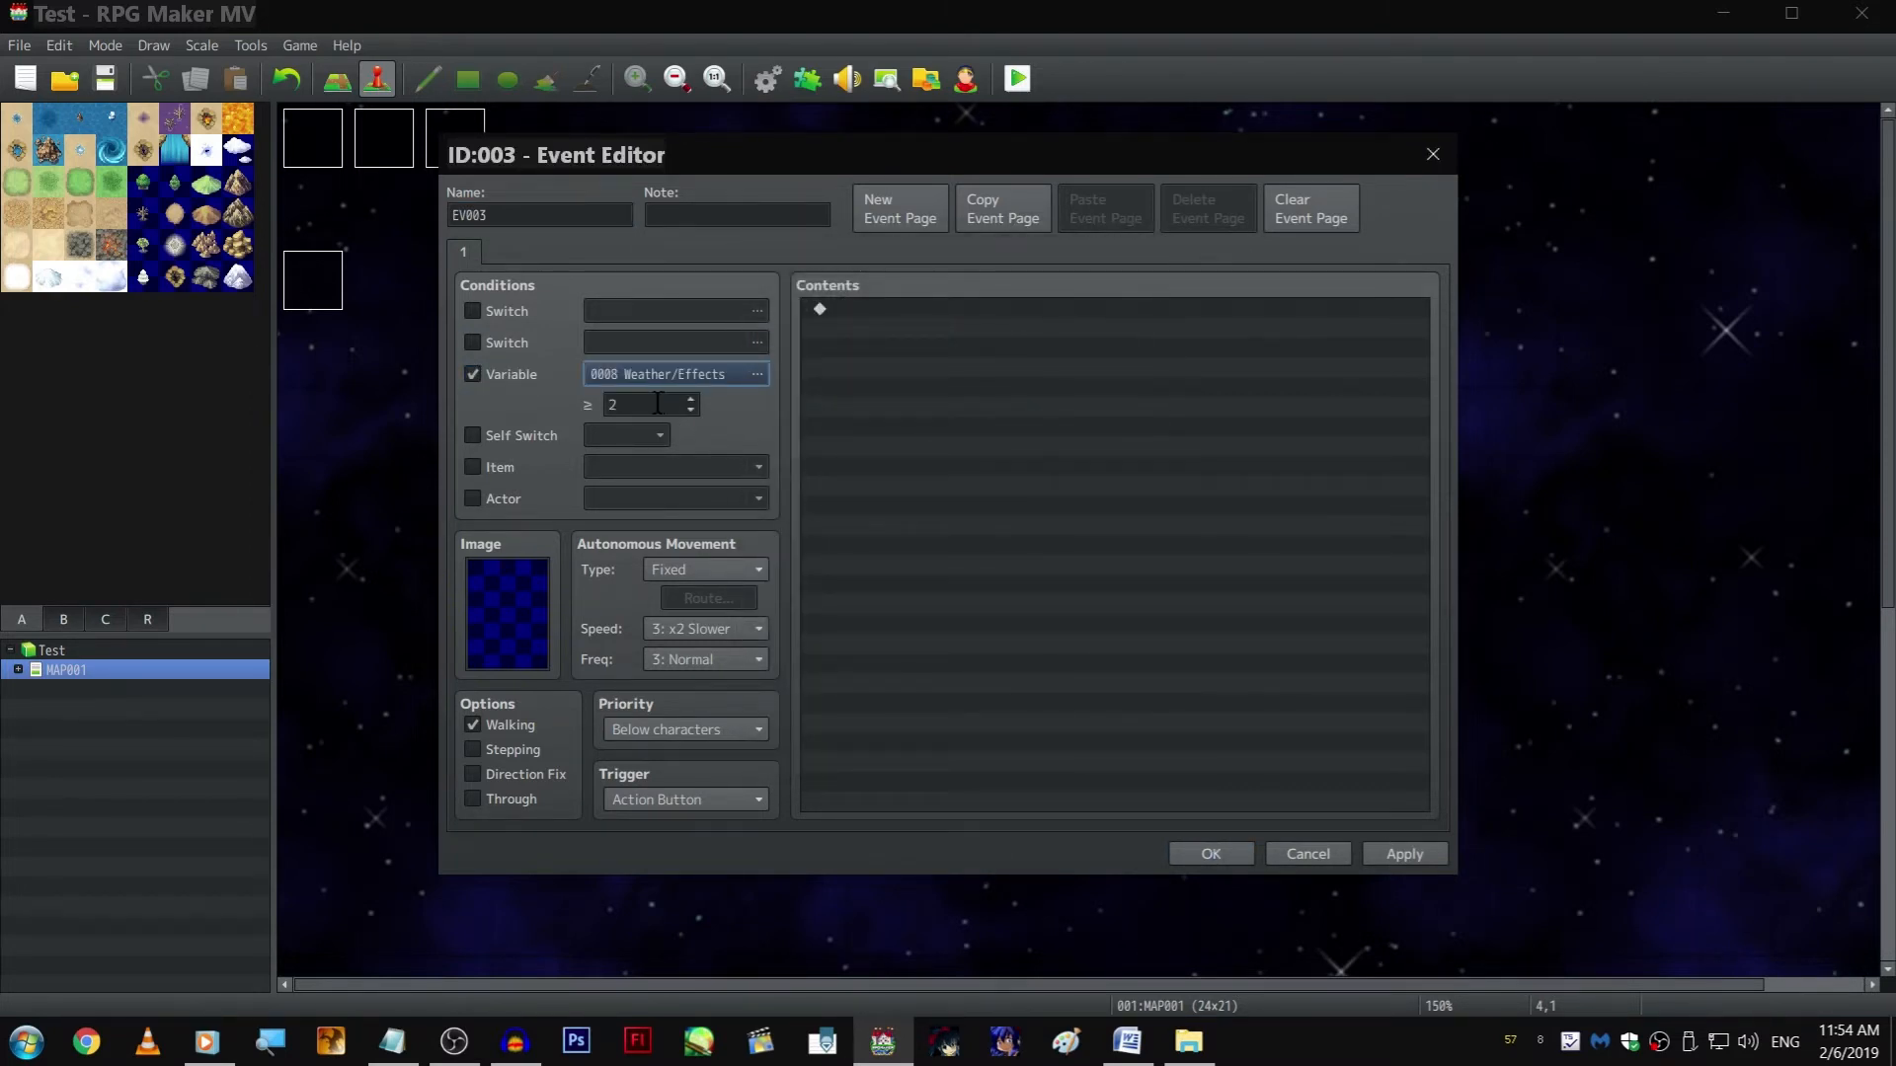
scroll(746, 790, "down", 4)
Add a Control Variables command to the new event that sets Zeph LOC X to 380, as noted in Notepad
double_click(1008, 395)
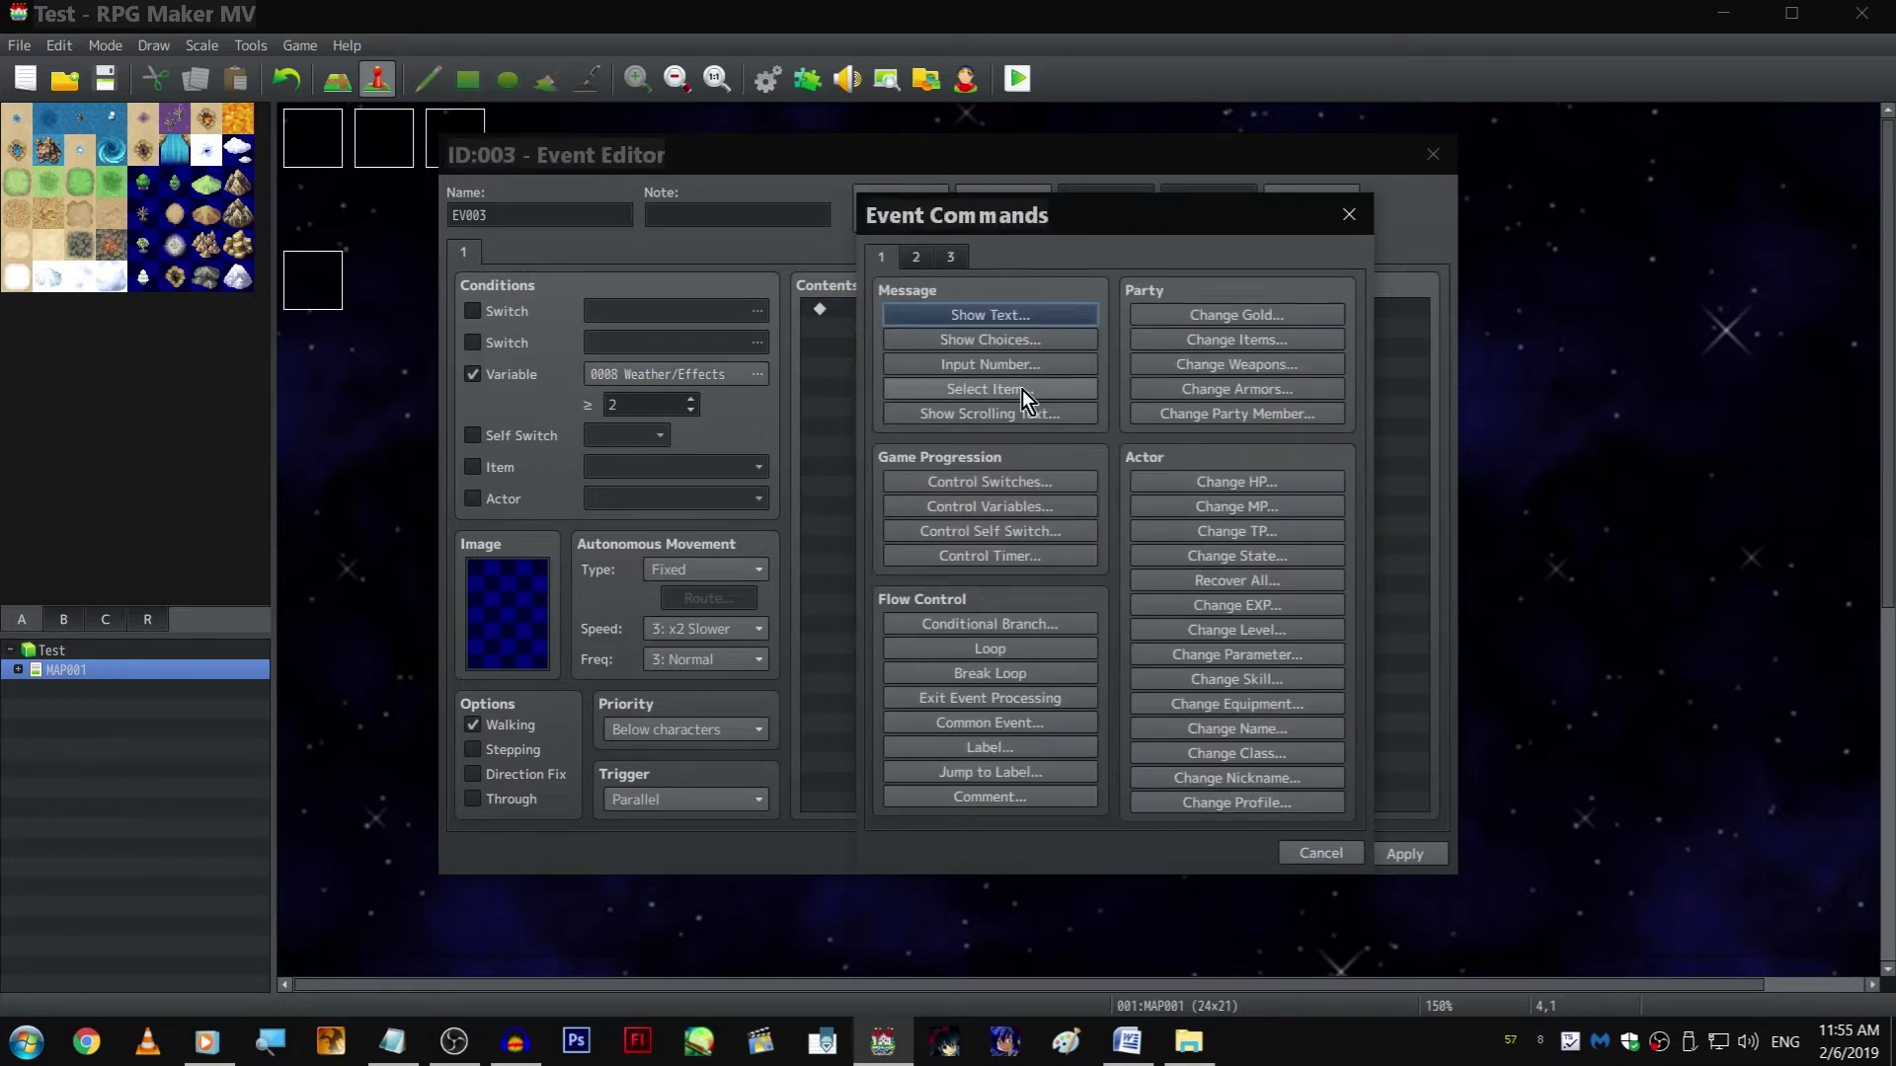
left_click(1025, 506)
left_click(1076, 402)
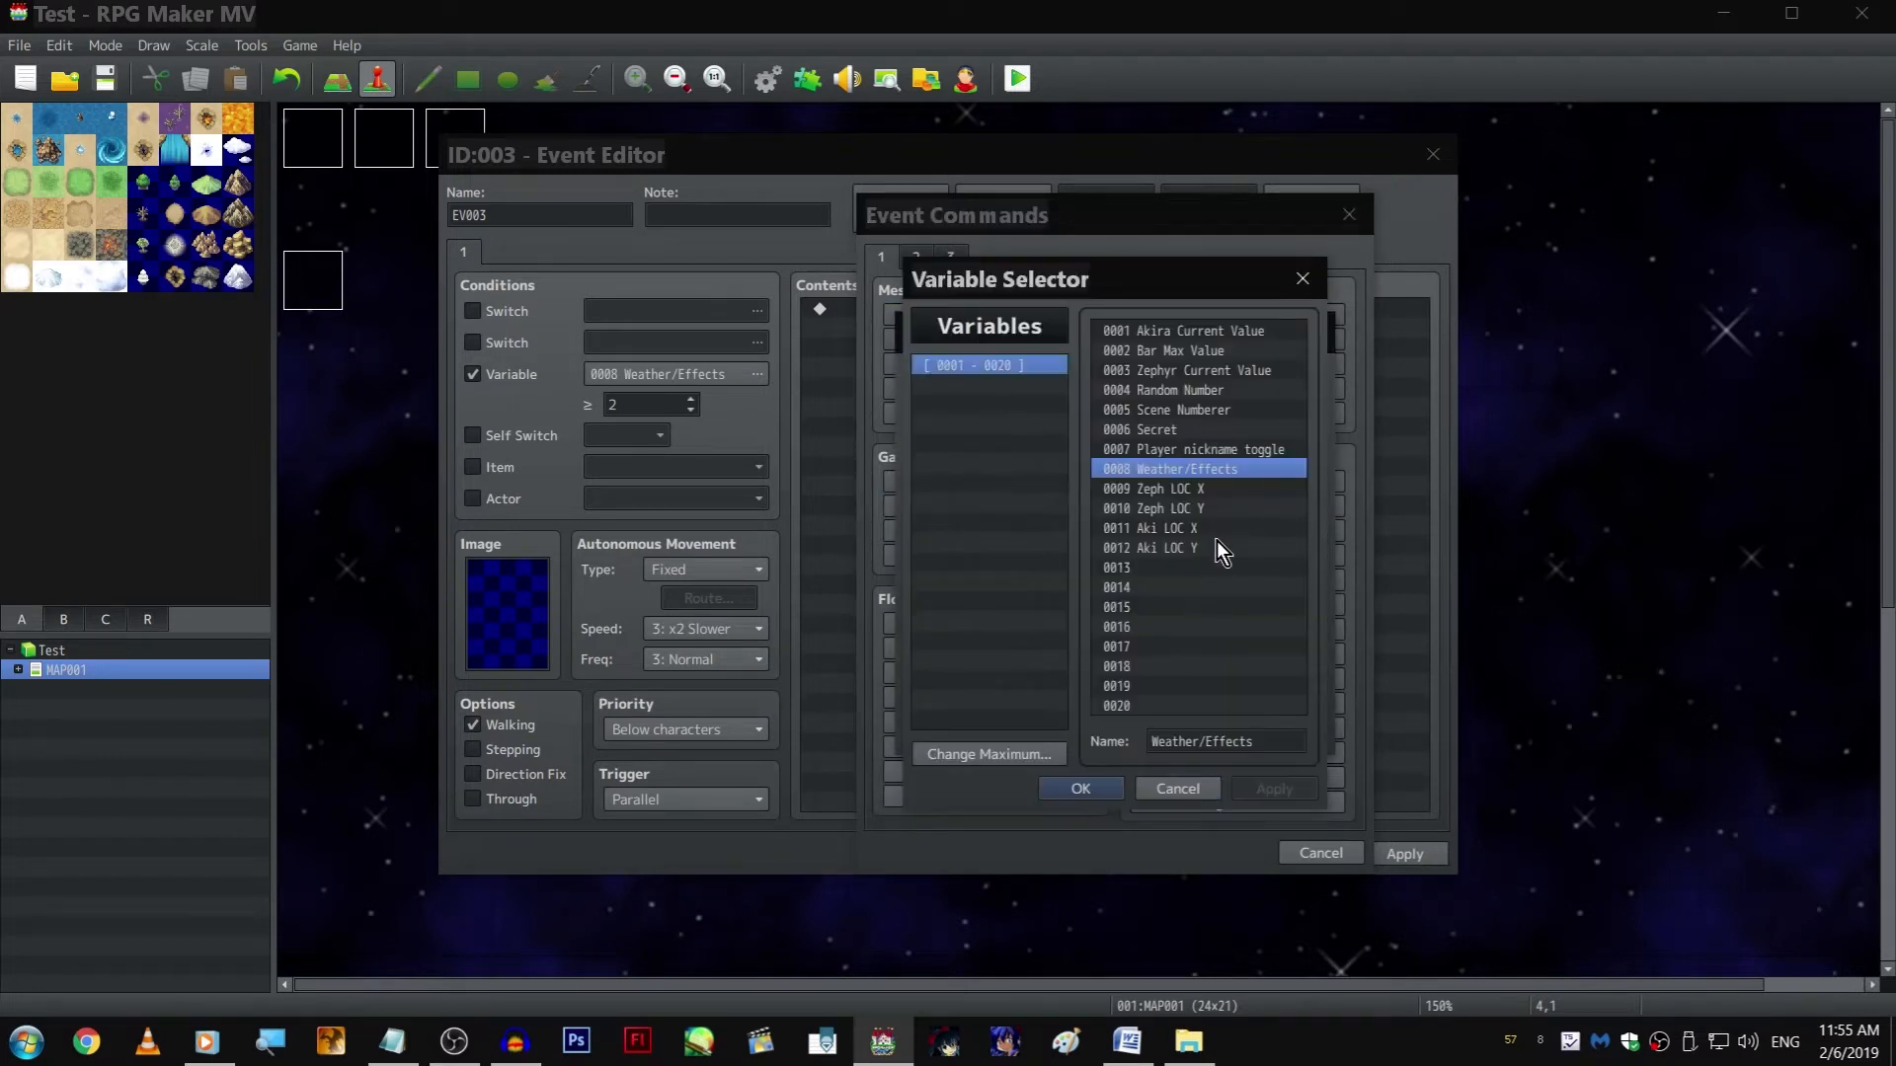
double_click(1205, 490)
key("Tab")
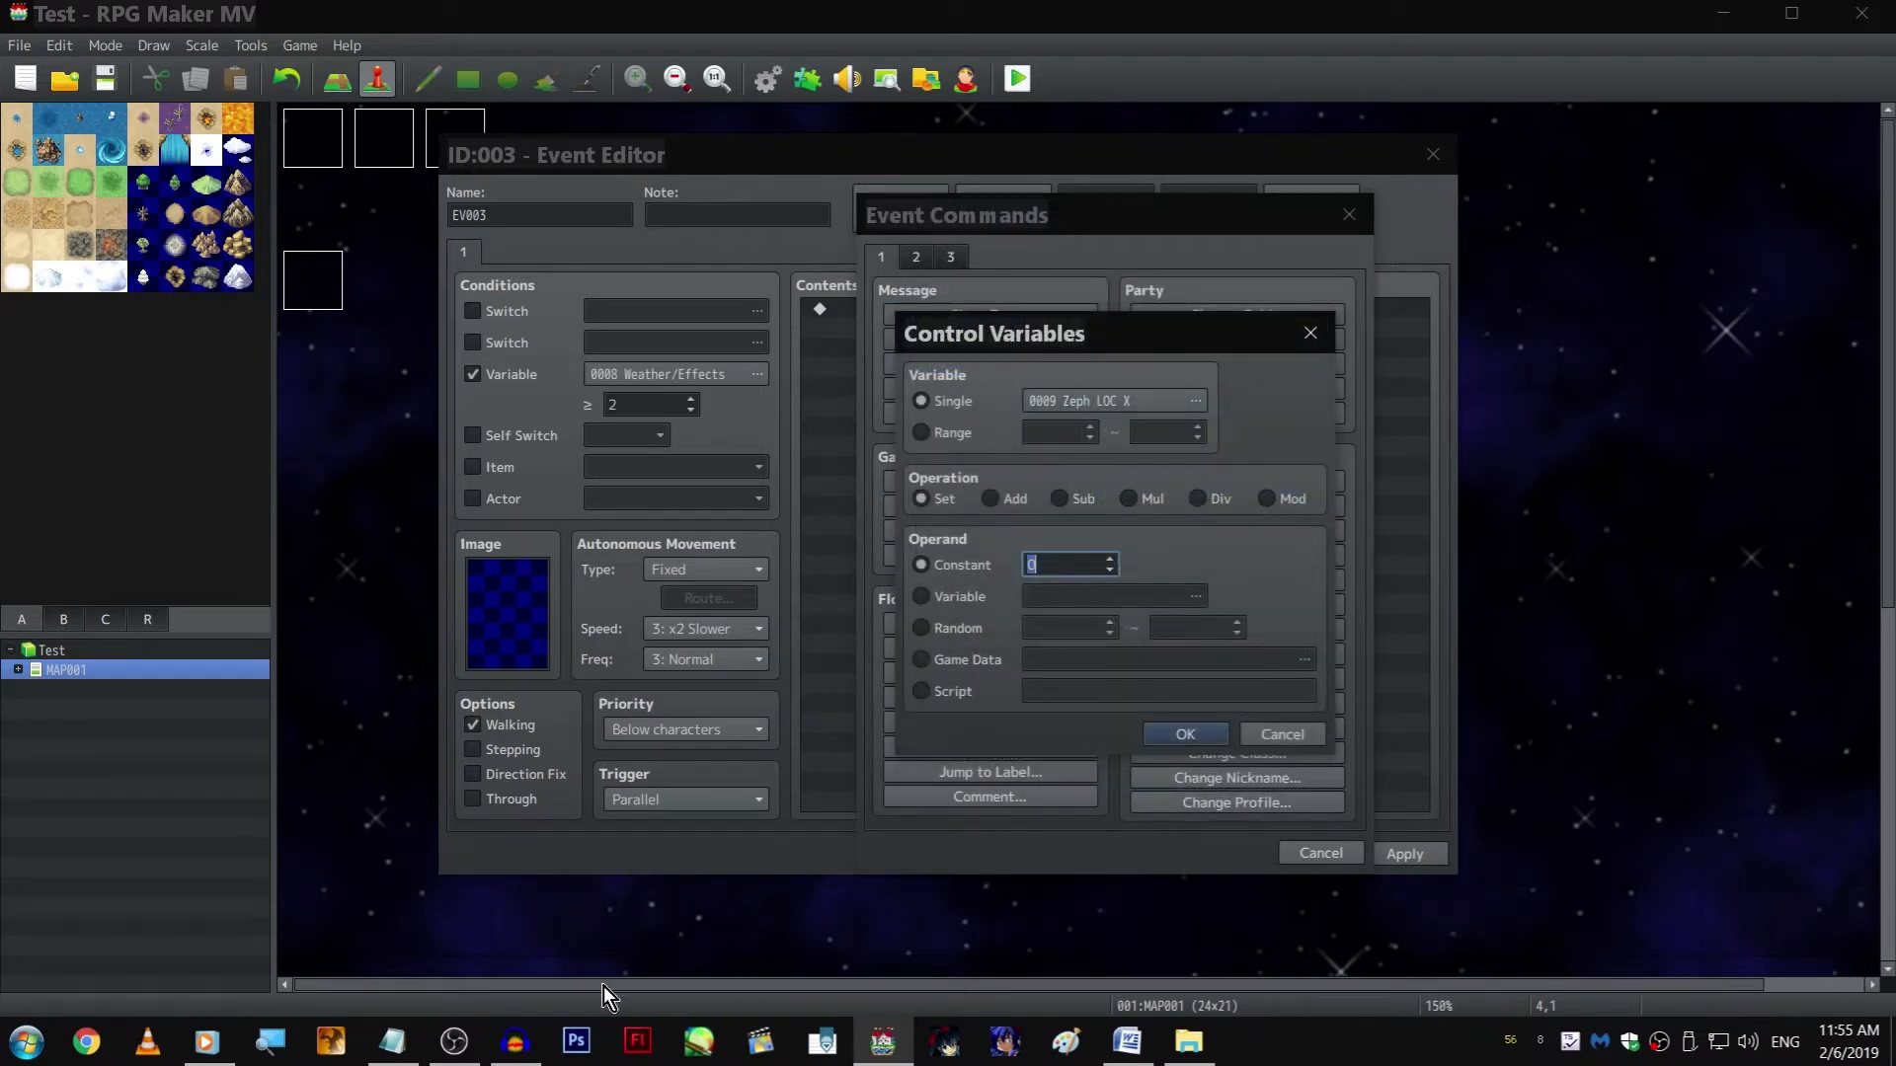
left_click(392, 1041)
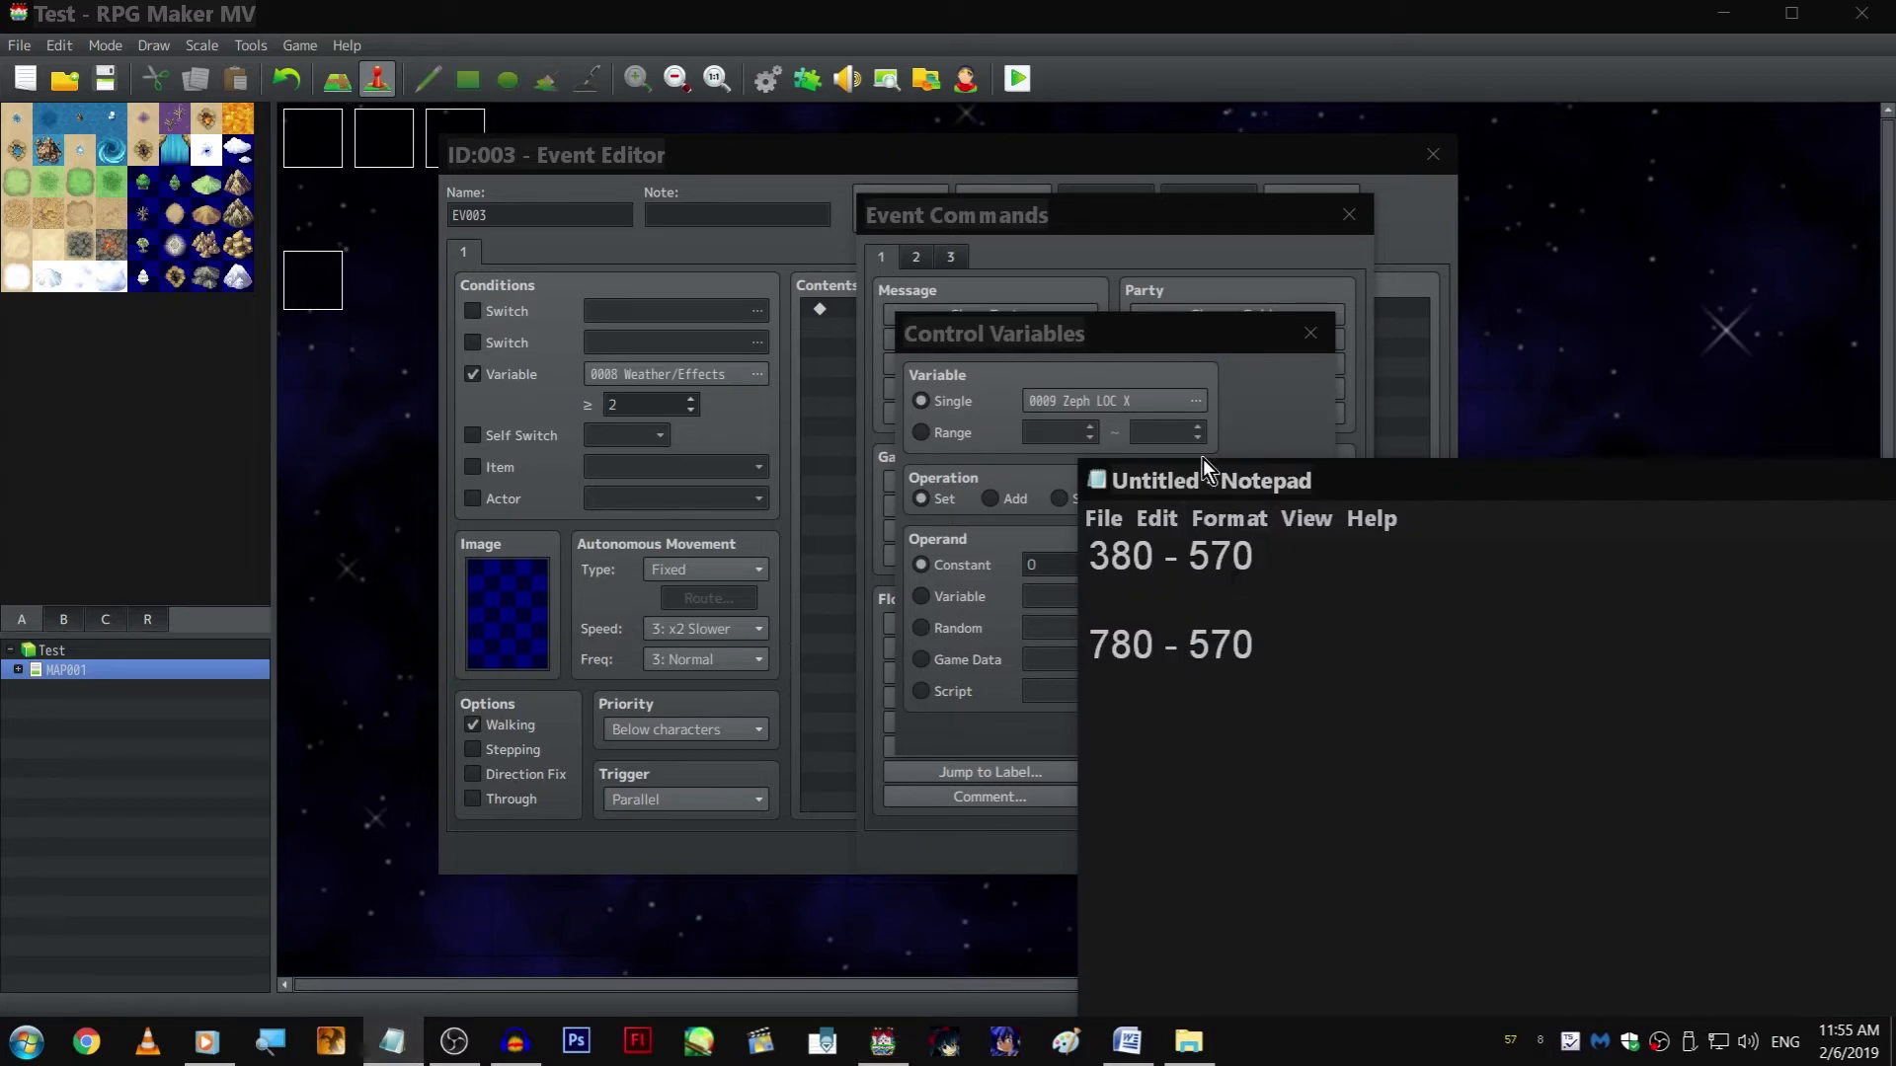
left_click(1046, 603)
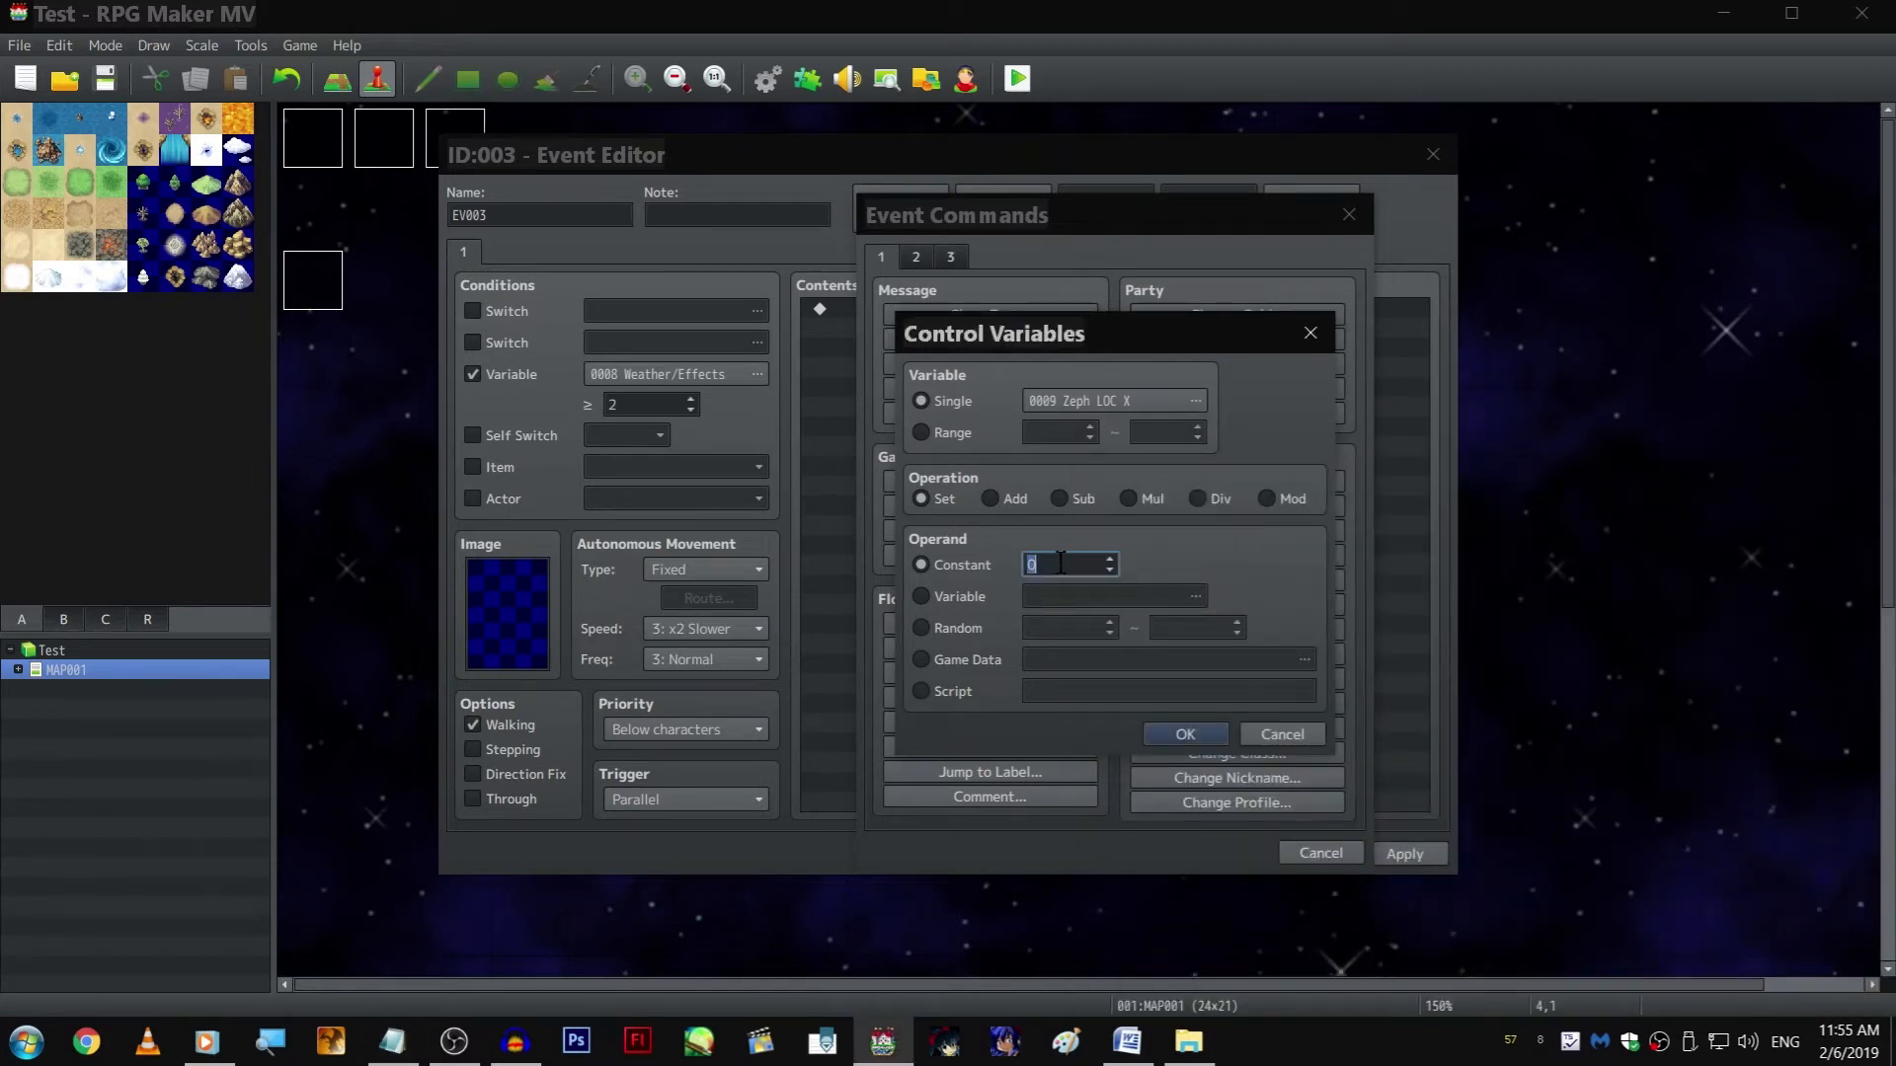
type("380")
key("Return")
key("Return")
key("Return")
Add a second Control Variables command that sets Zeph LOC Y to 570
left_click(1104, 400)
double_click(1200, 503)
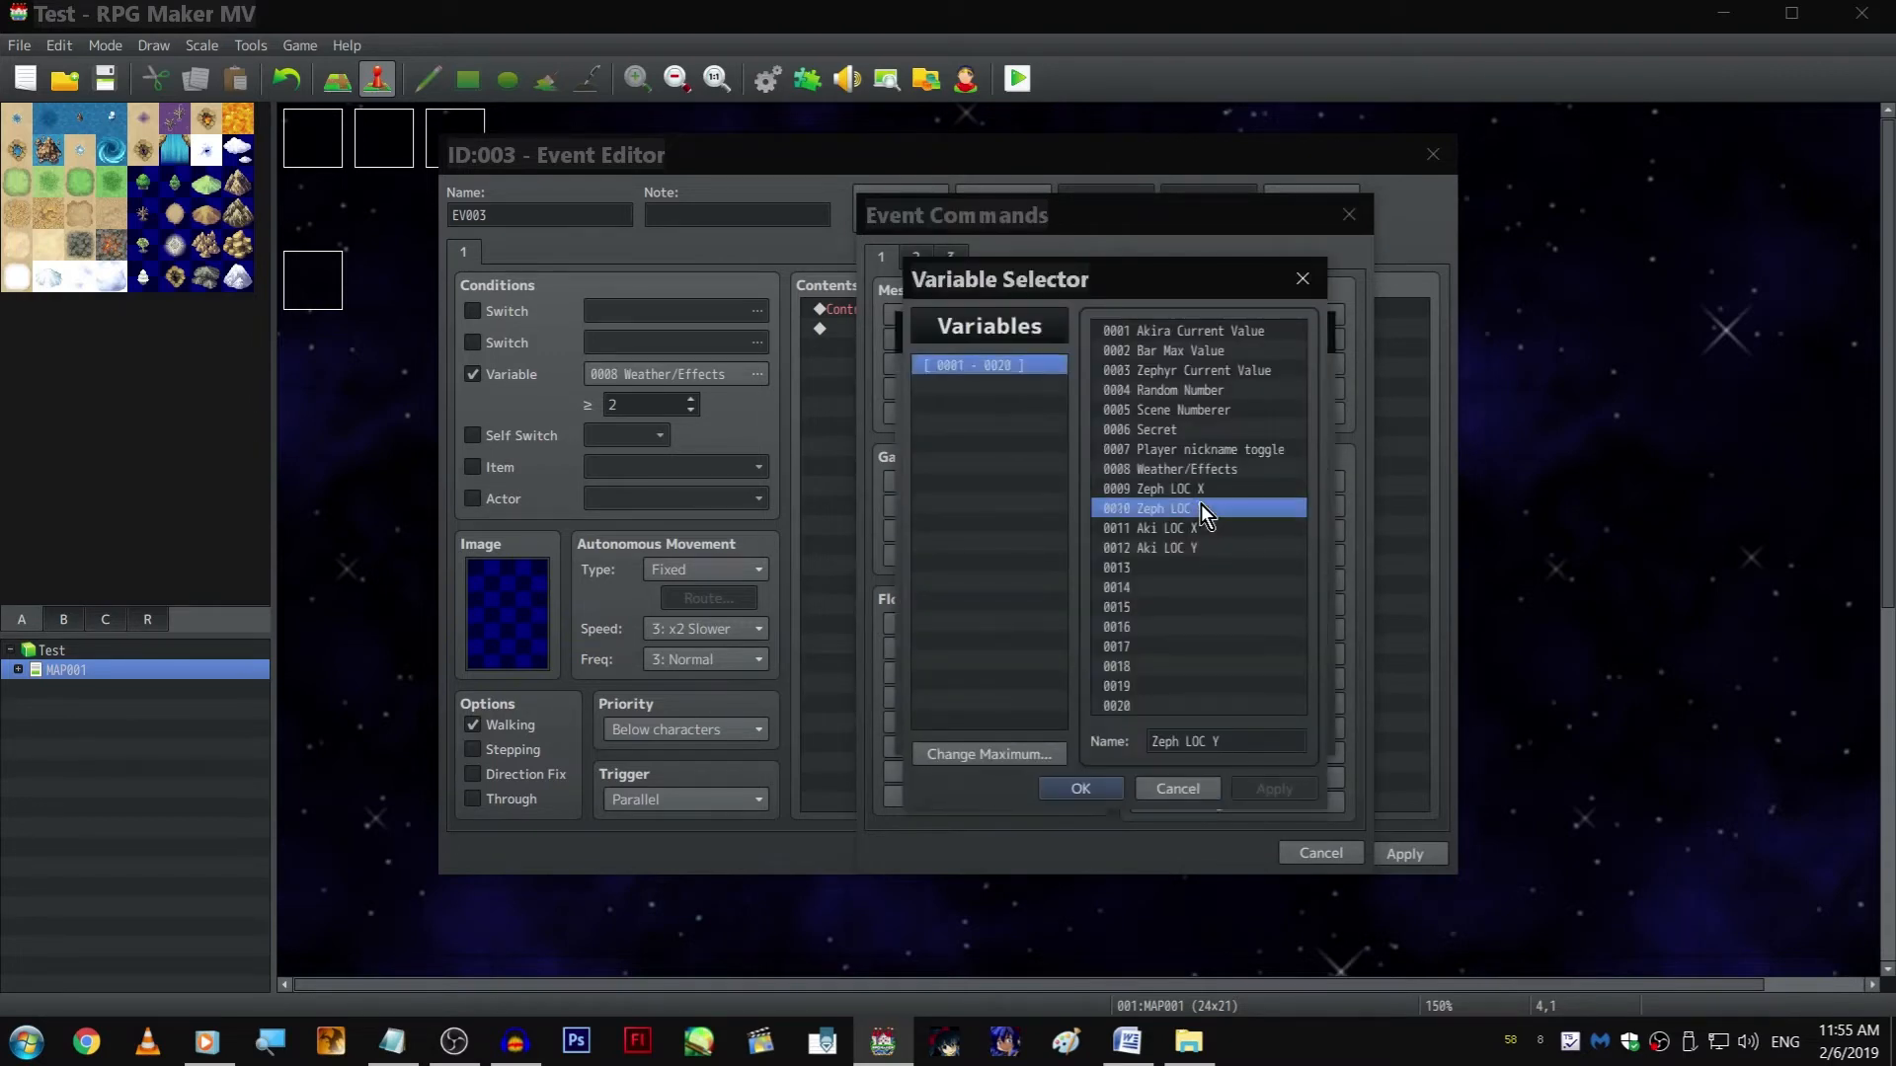
key("alt+Tab")
key("alt+Tab")
left_click_drag(1042, 563, 501, 675)
type("570")
key("Return")
key("Return")
key("Return")
Add a Control Variables command that sets Aki LOC X to 780, checking the value against the Notepad notes
left_click(1151, 399)
double_click(1165, 528)
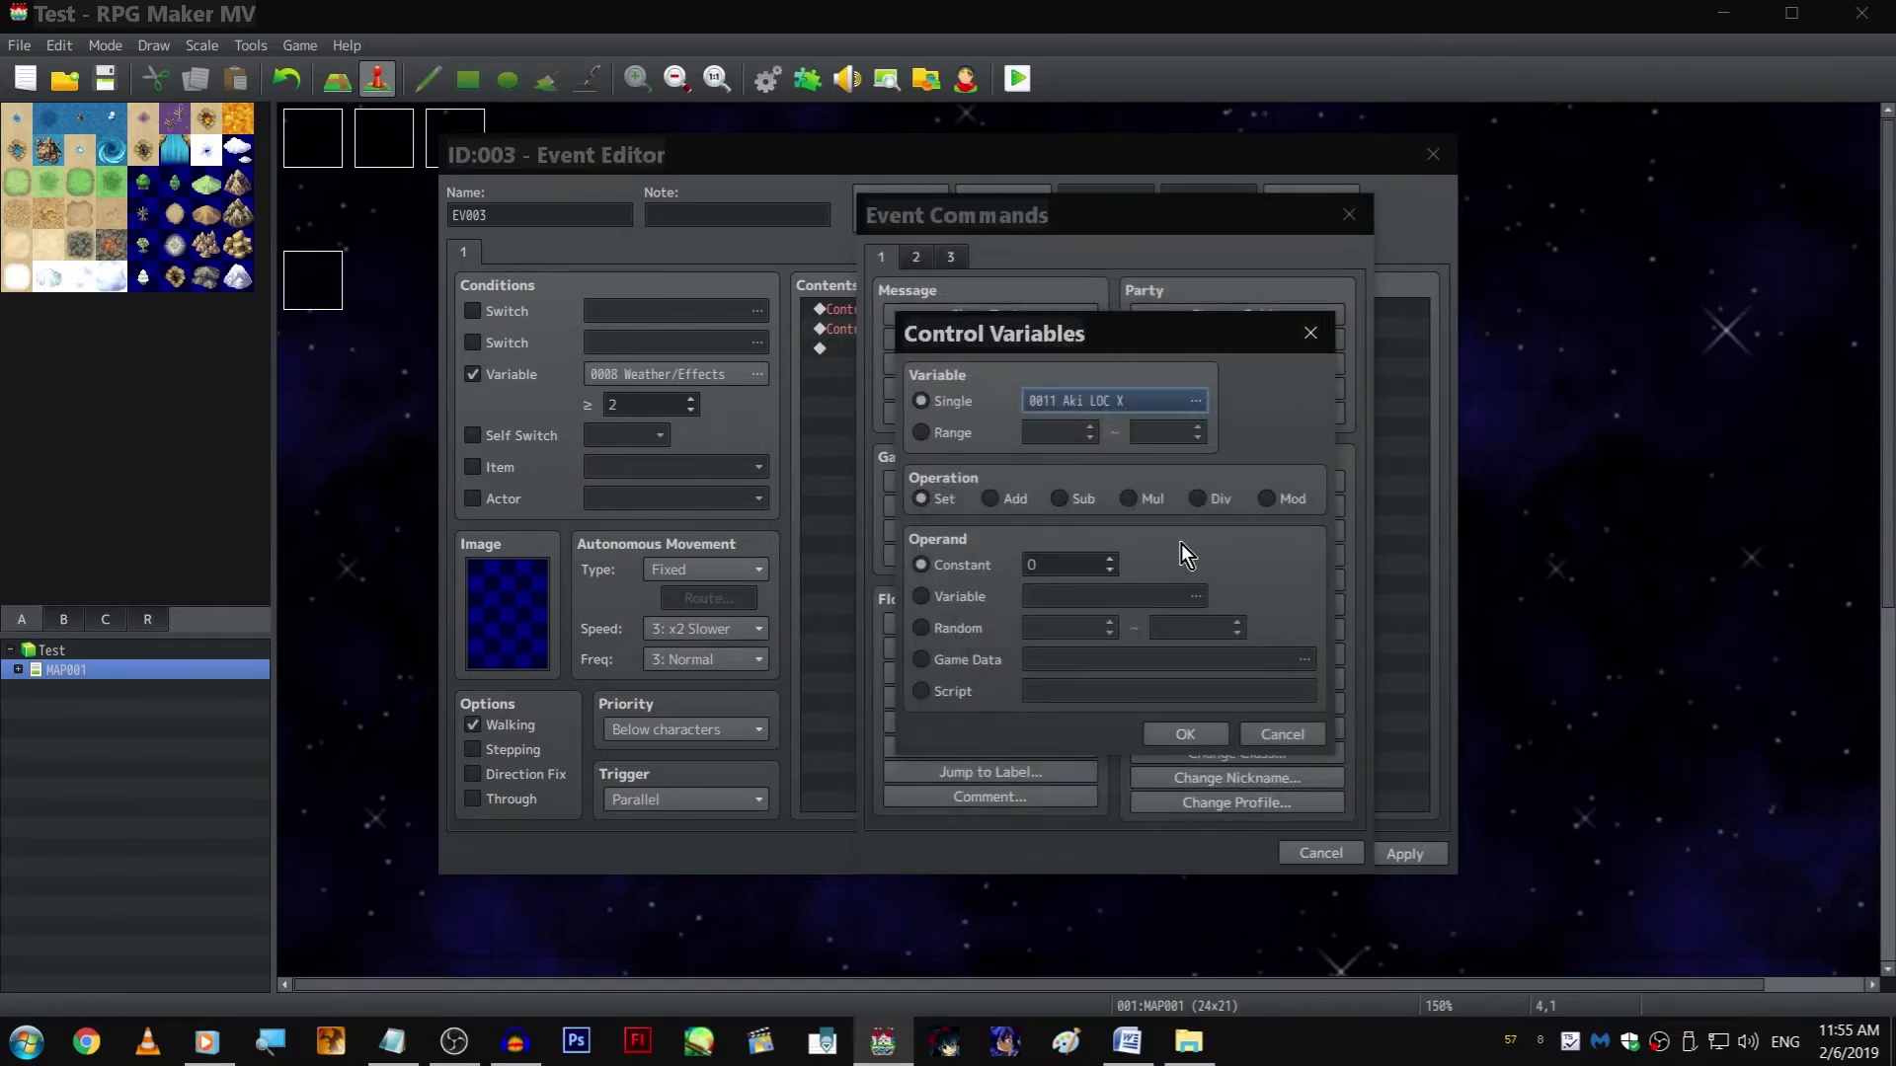
key("alt+Tab")
key("alt+Tab")
double_click(1076, 569)
type("780")
key("alt+Tab")
key("alt+Tab")
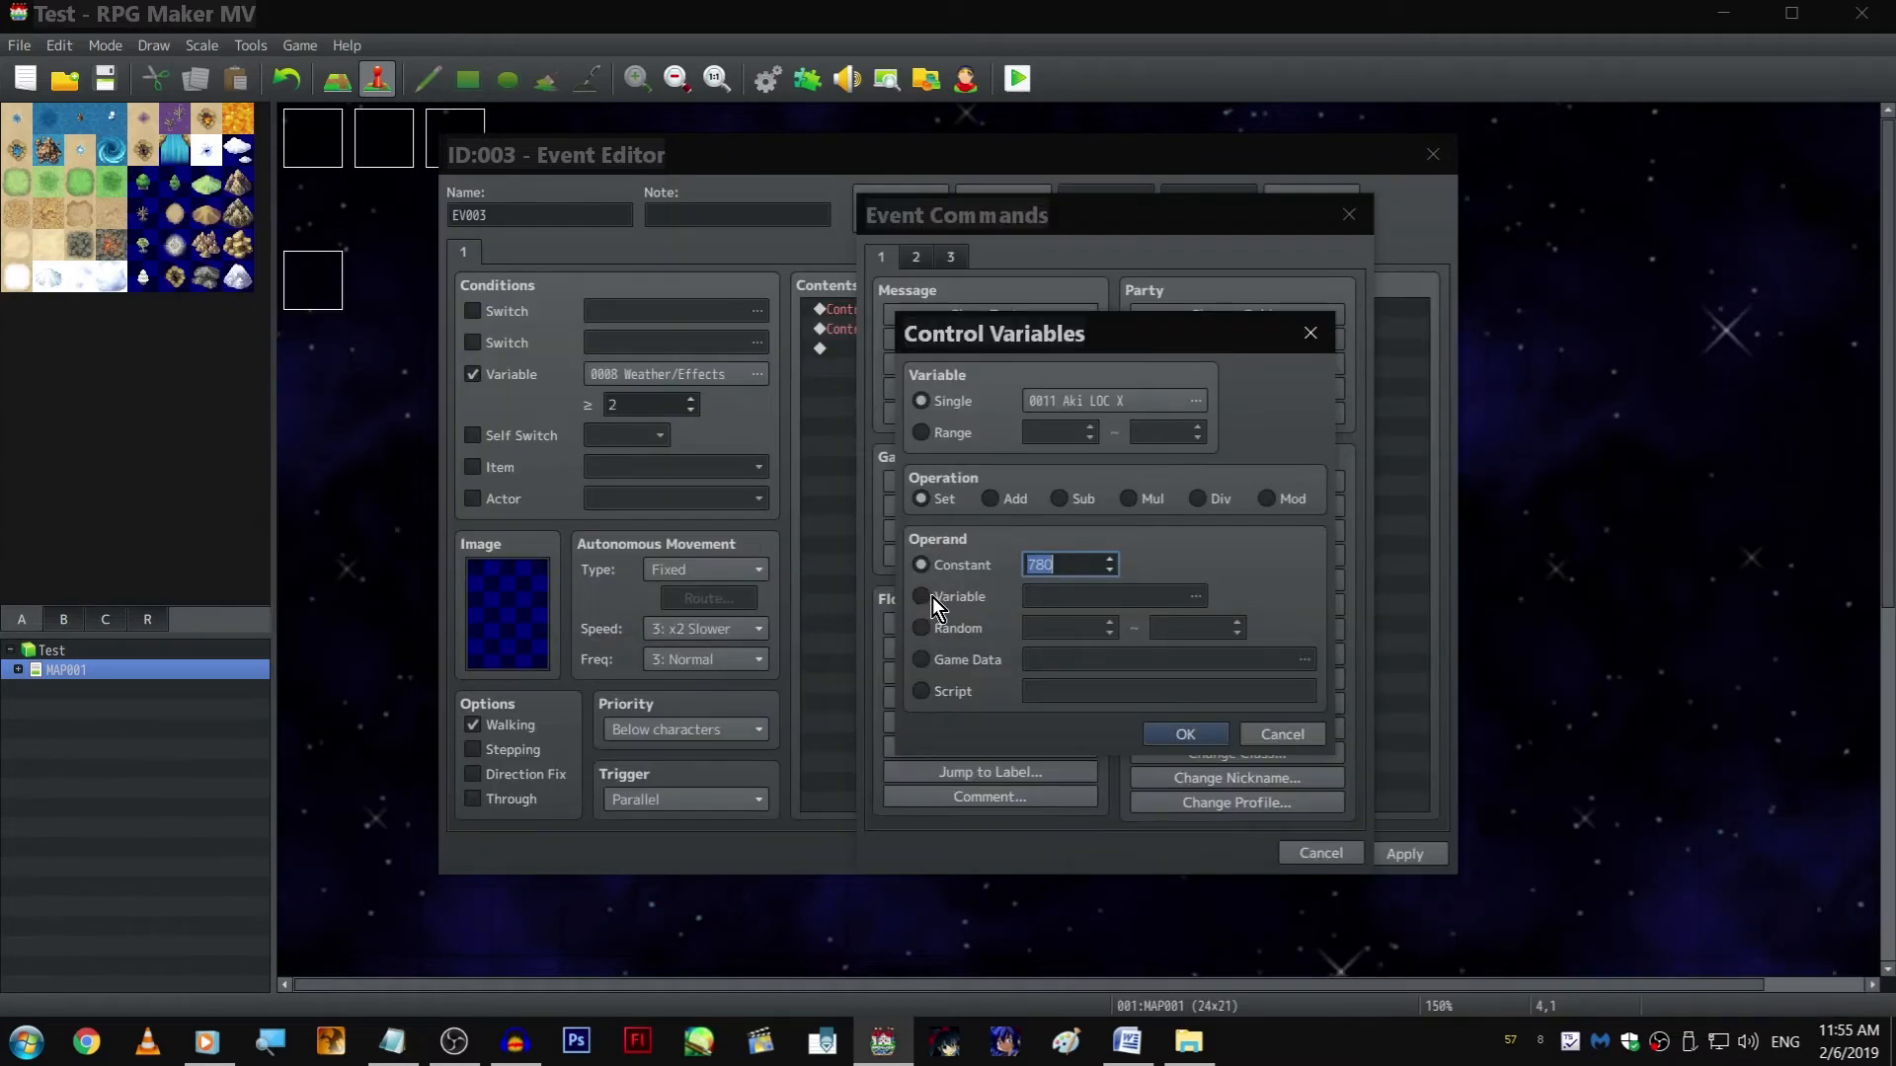
key("Return")
Duplicate the Aki LOC X command and change the copy to set Aki LOC Y to 570
left_click(1012, 356)
key("ctrl+c")
key("ctrl+v")
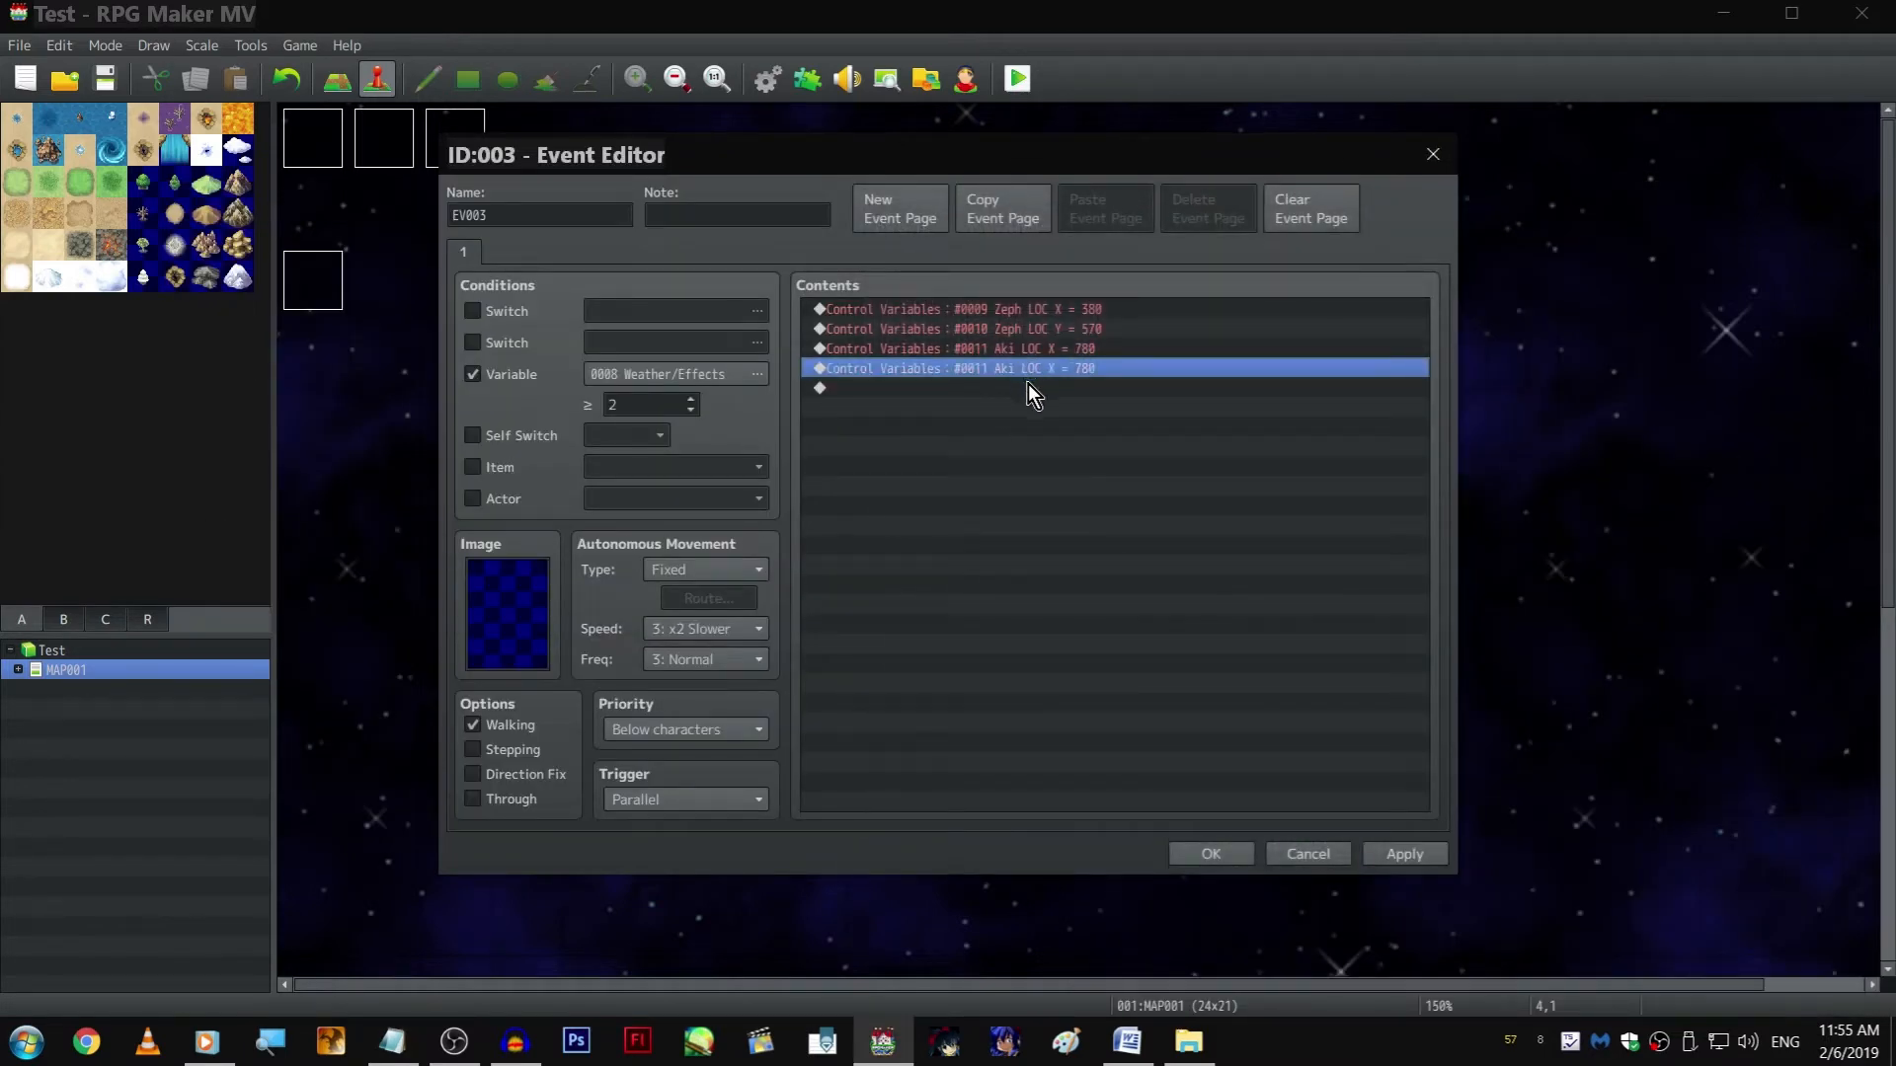
double_click(1027, 381)
left_click(1367, 212)
double_click(1129, 374)
left_click(1112, 404)
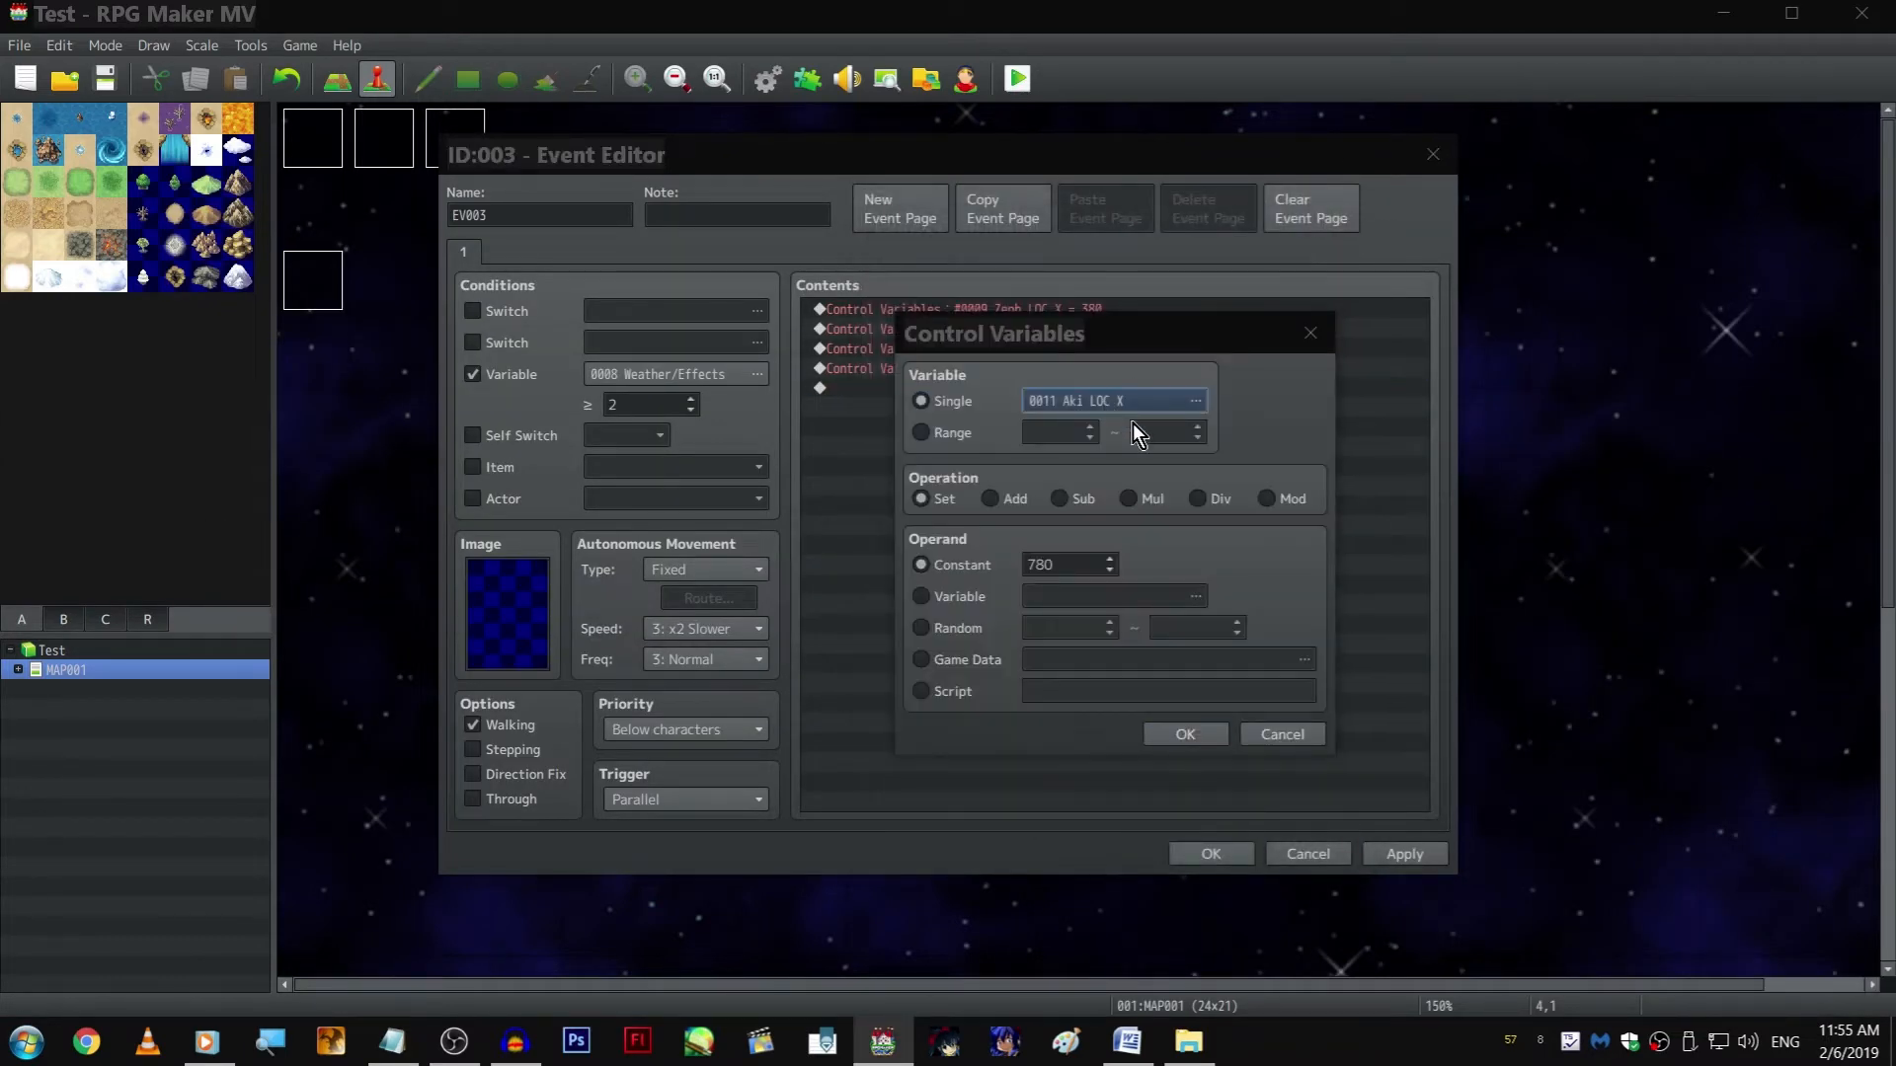
left_click(1213, 551)
key("Return")
key("alt+Tab")
key("alt+Tab")
type("570")
key("Return")
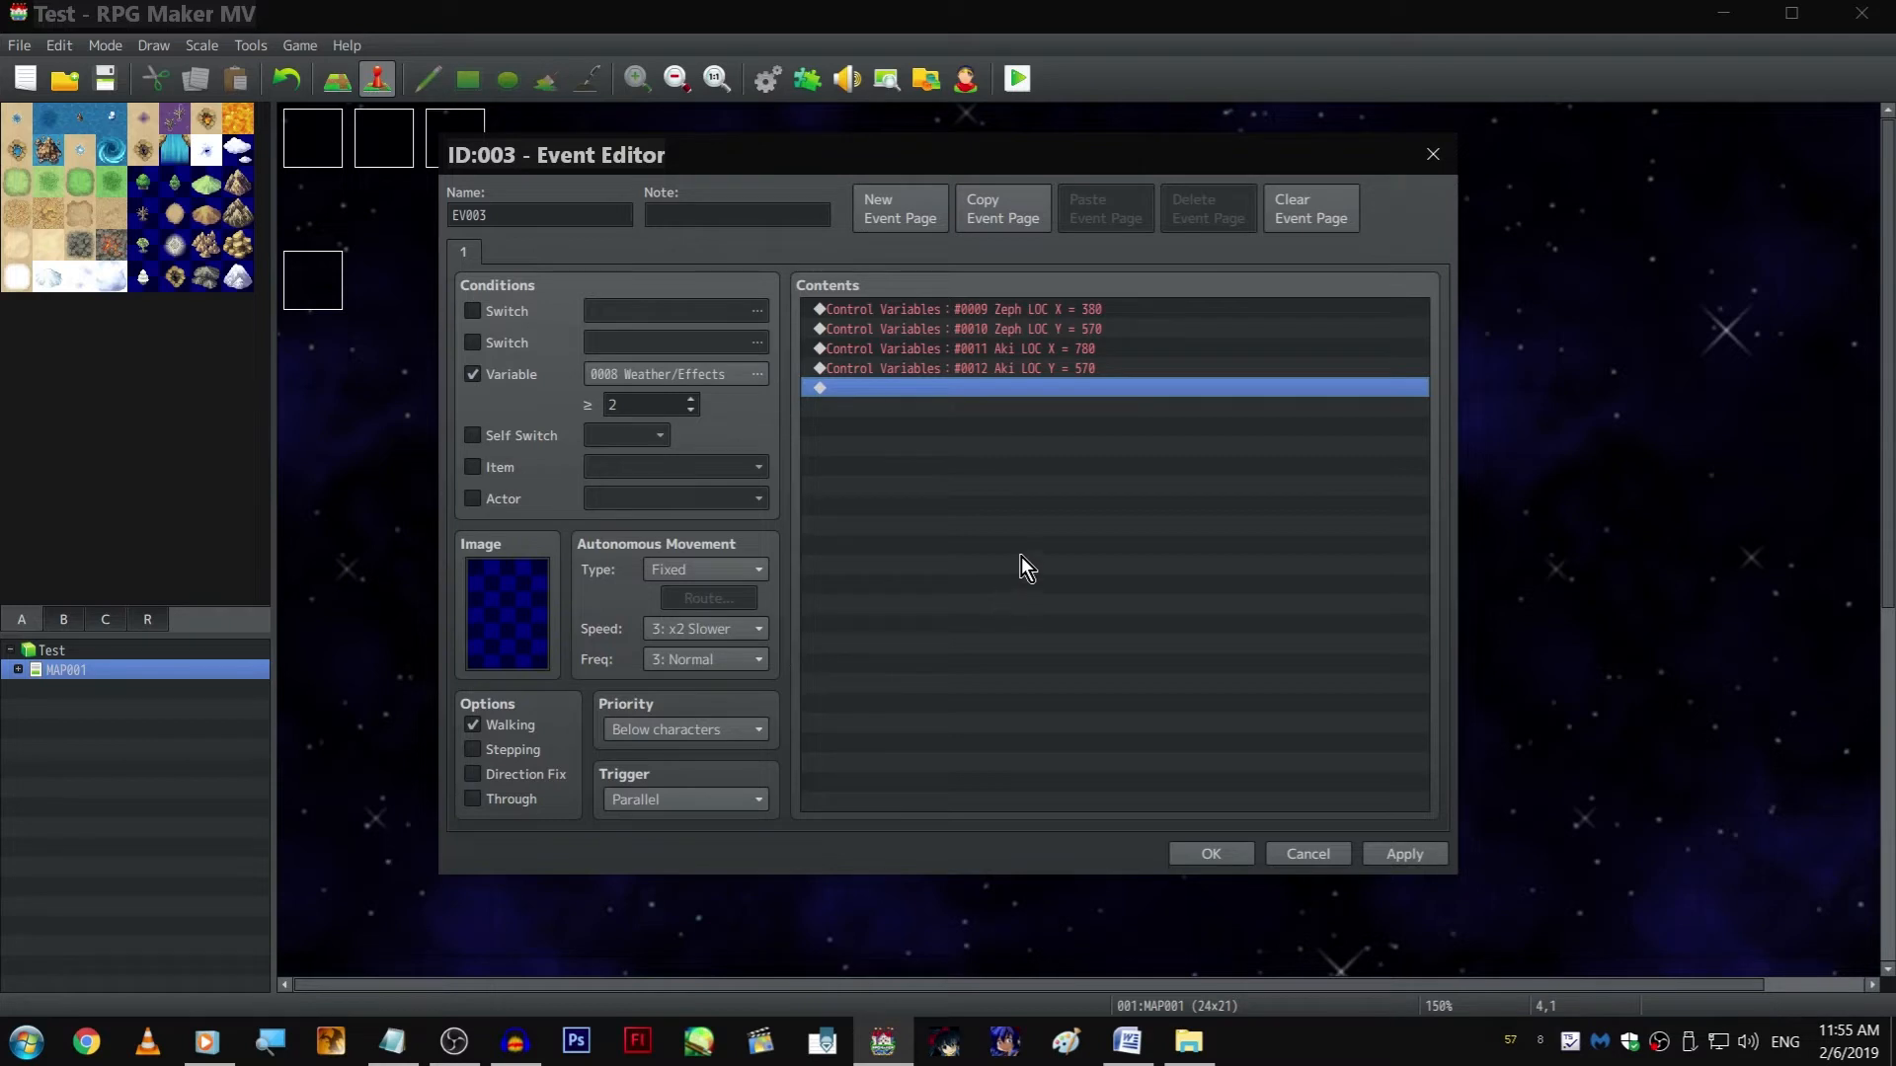
Add a label named "cats" after the four Control Variables commands
double_click(1021, 557)
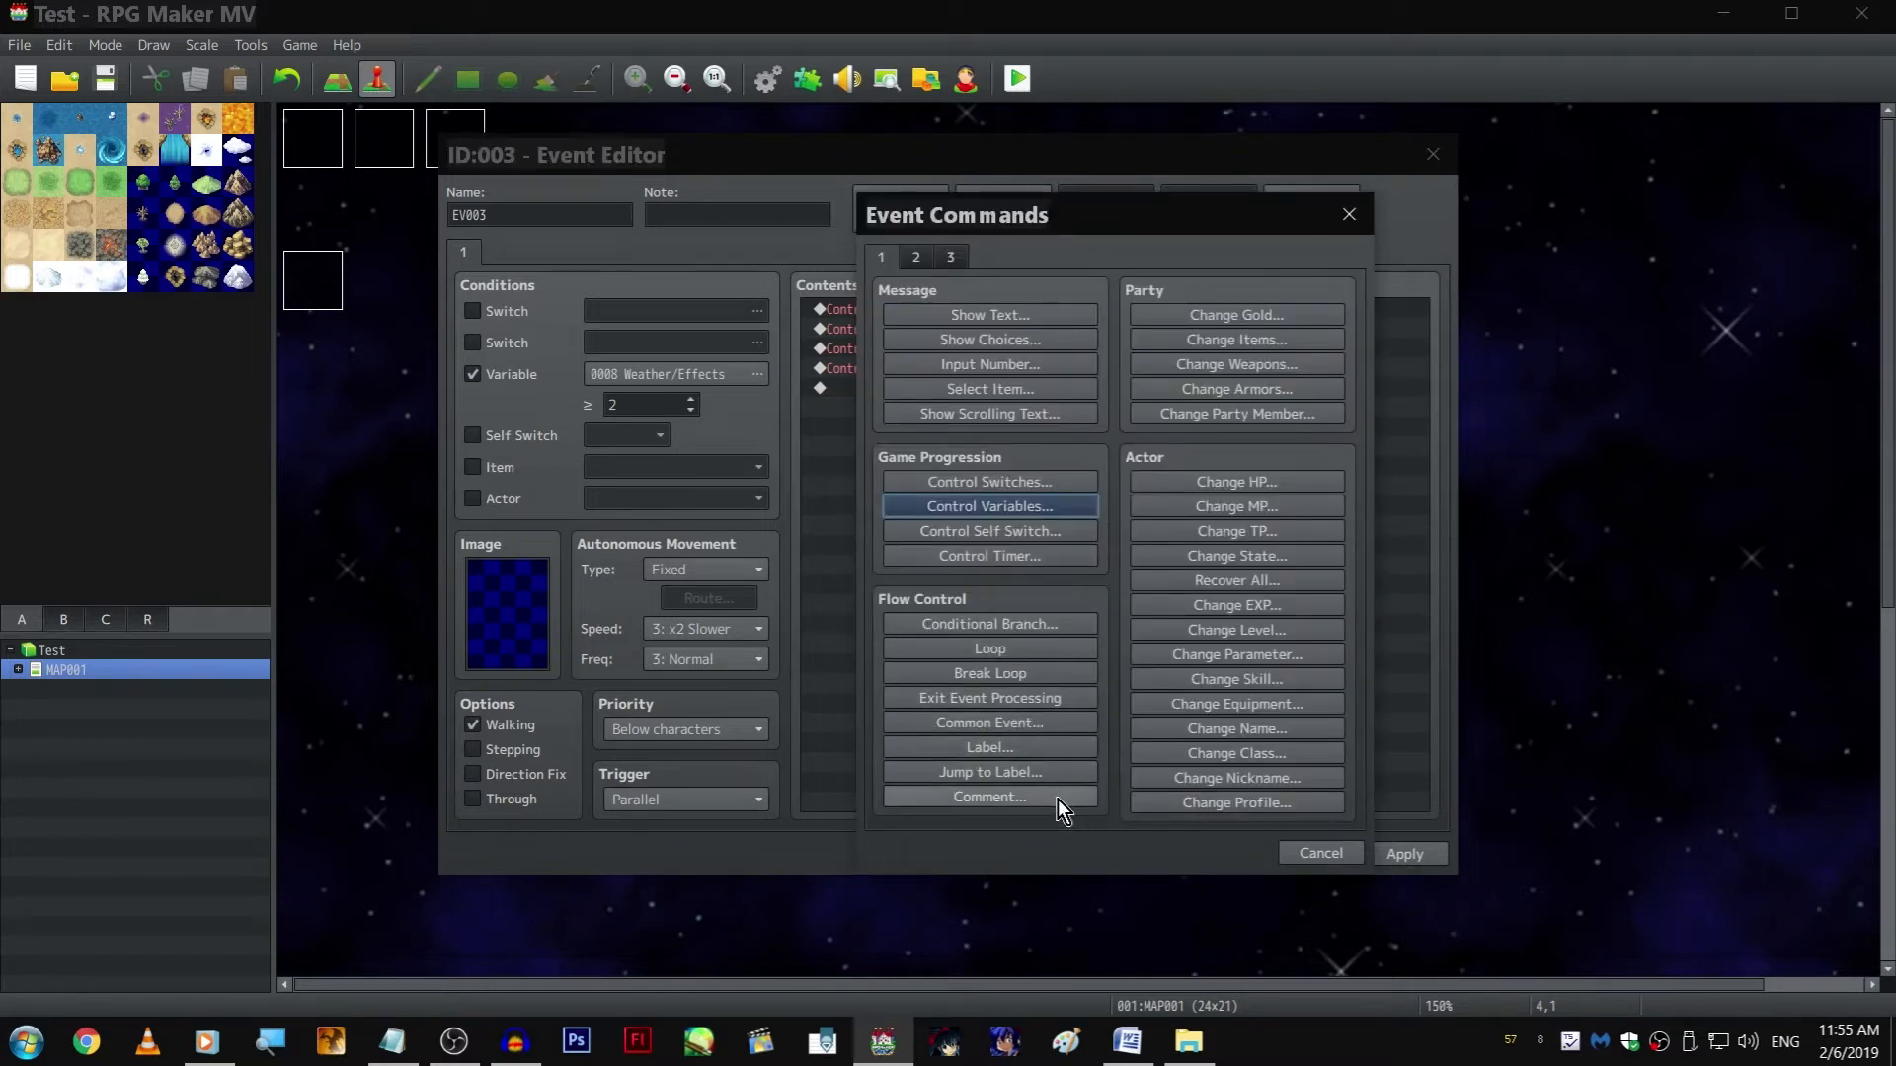
left_click(1072, 750)
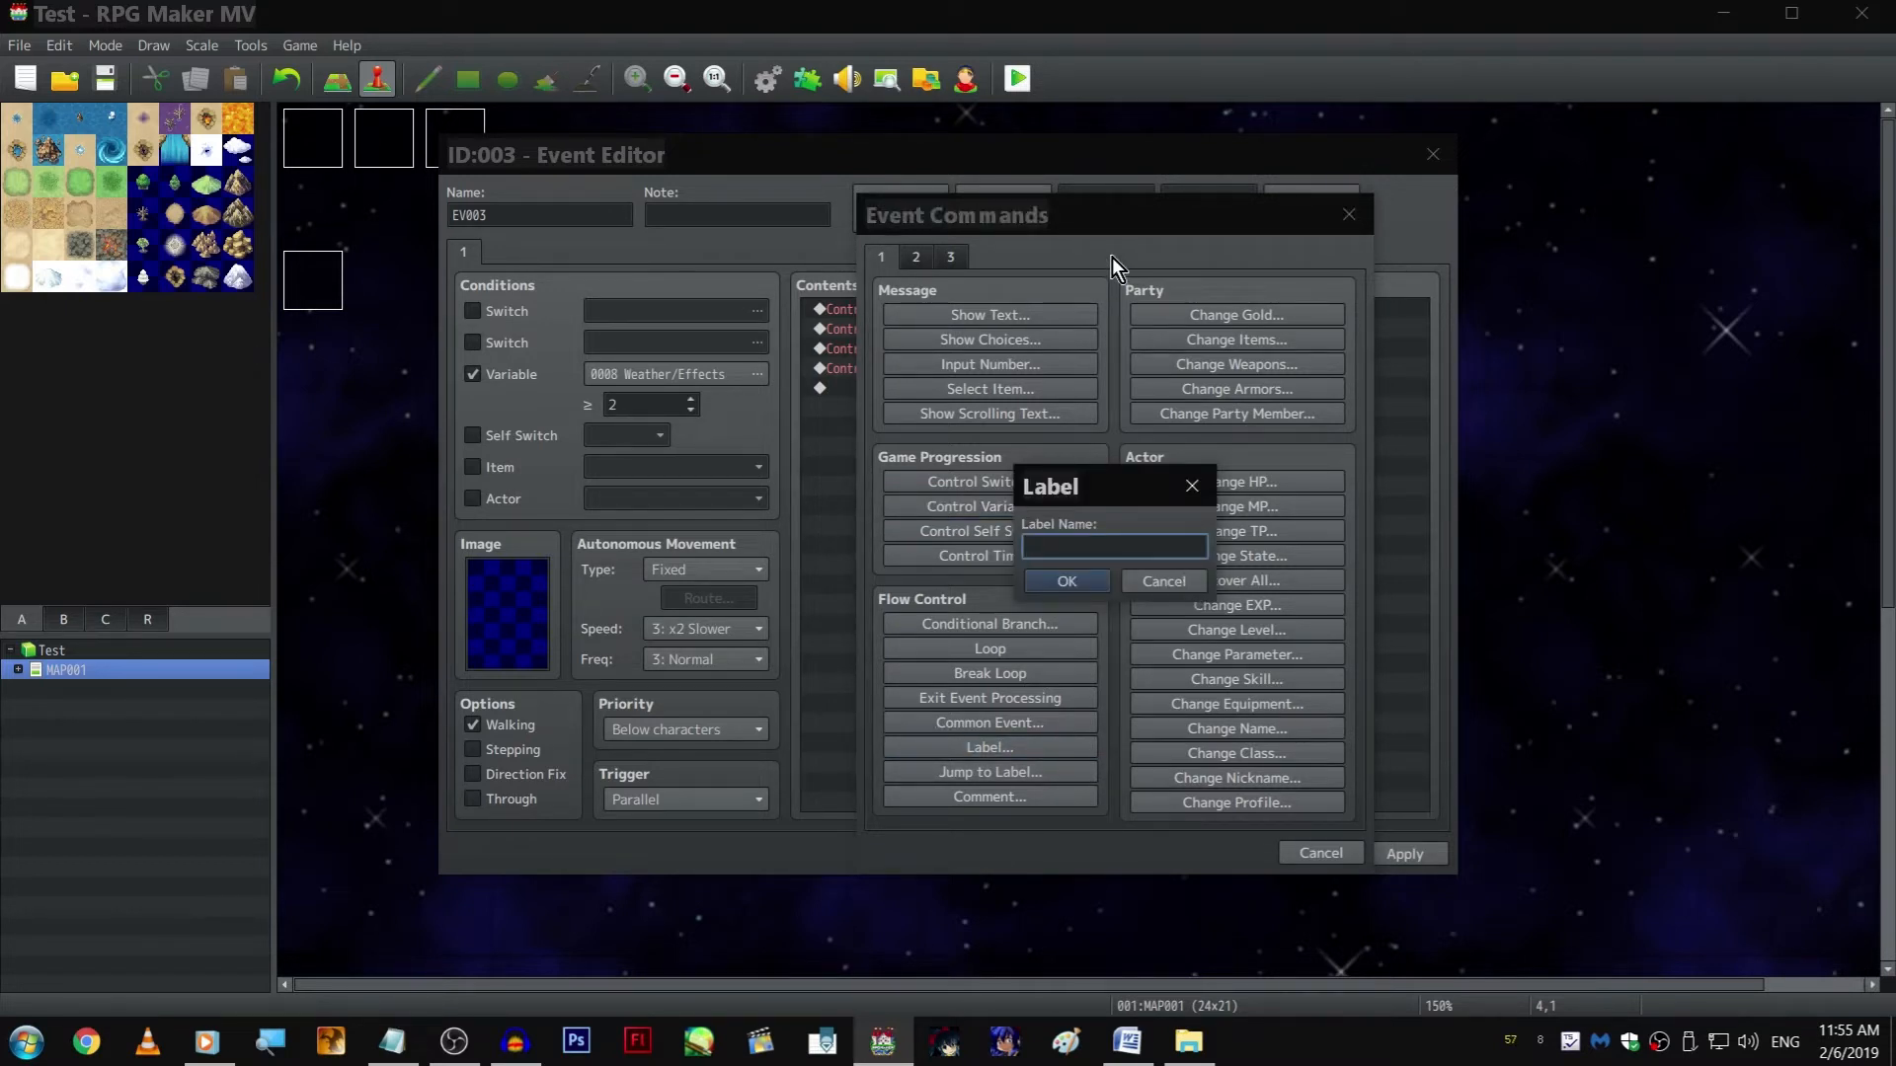
type("cats")
key("Return")
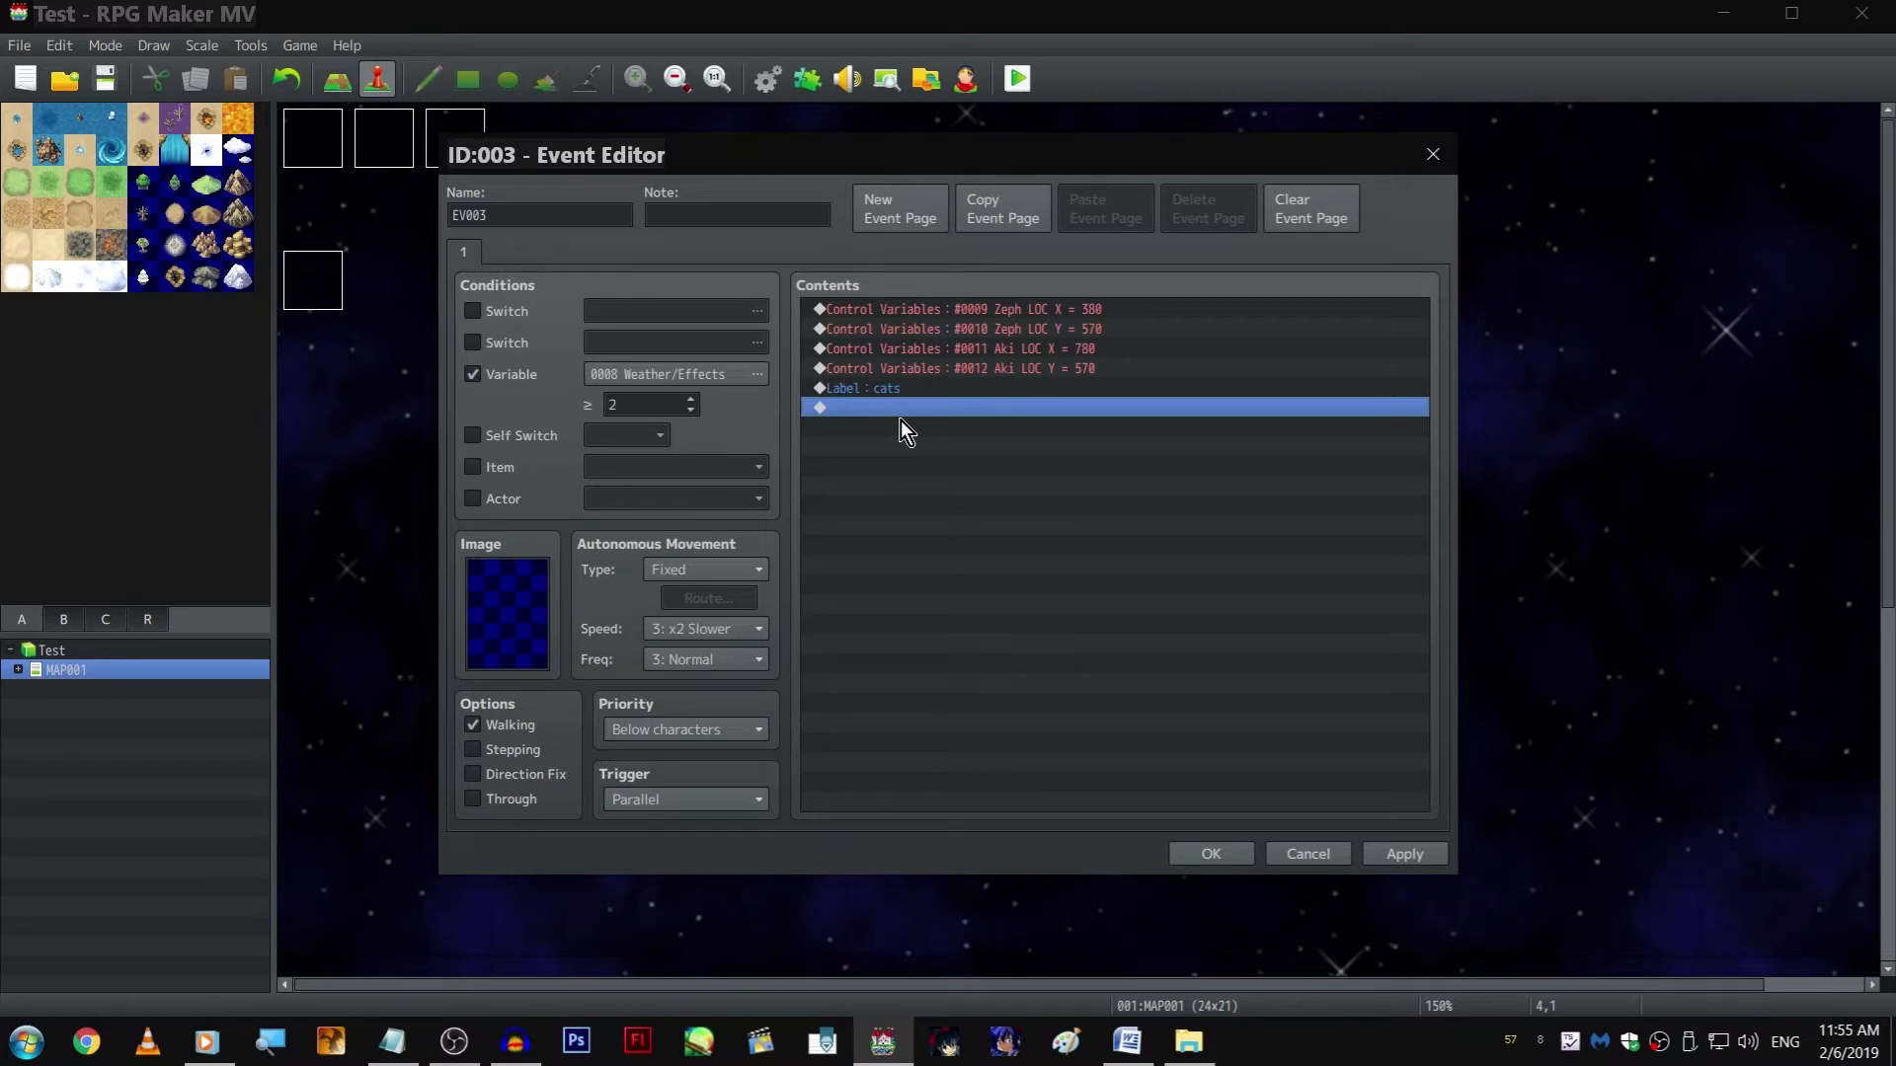
left_click(453, 1045)
left_click(465, 1064)
left_click(523, 1064)
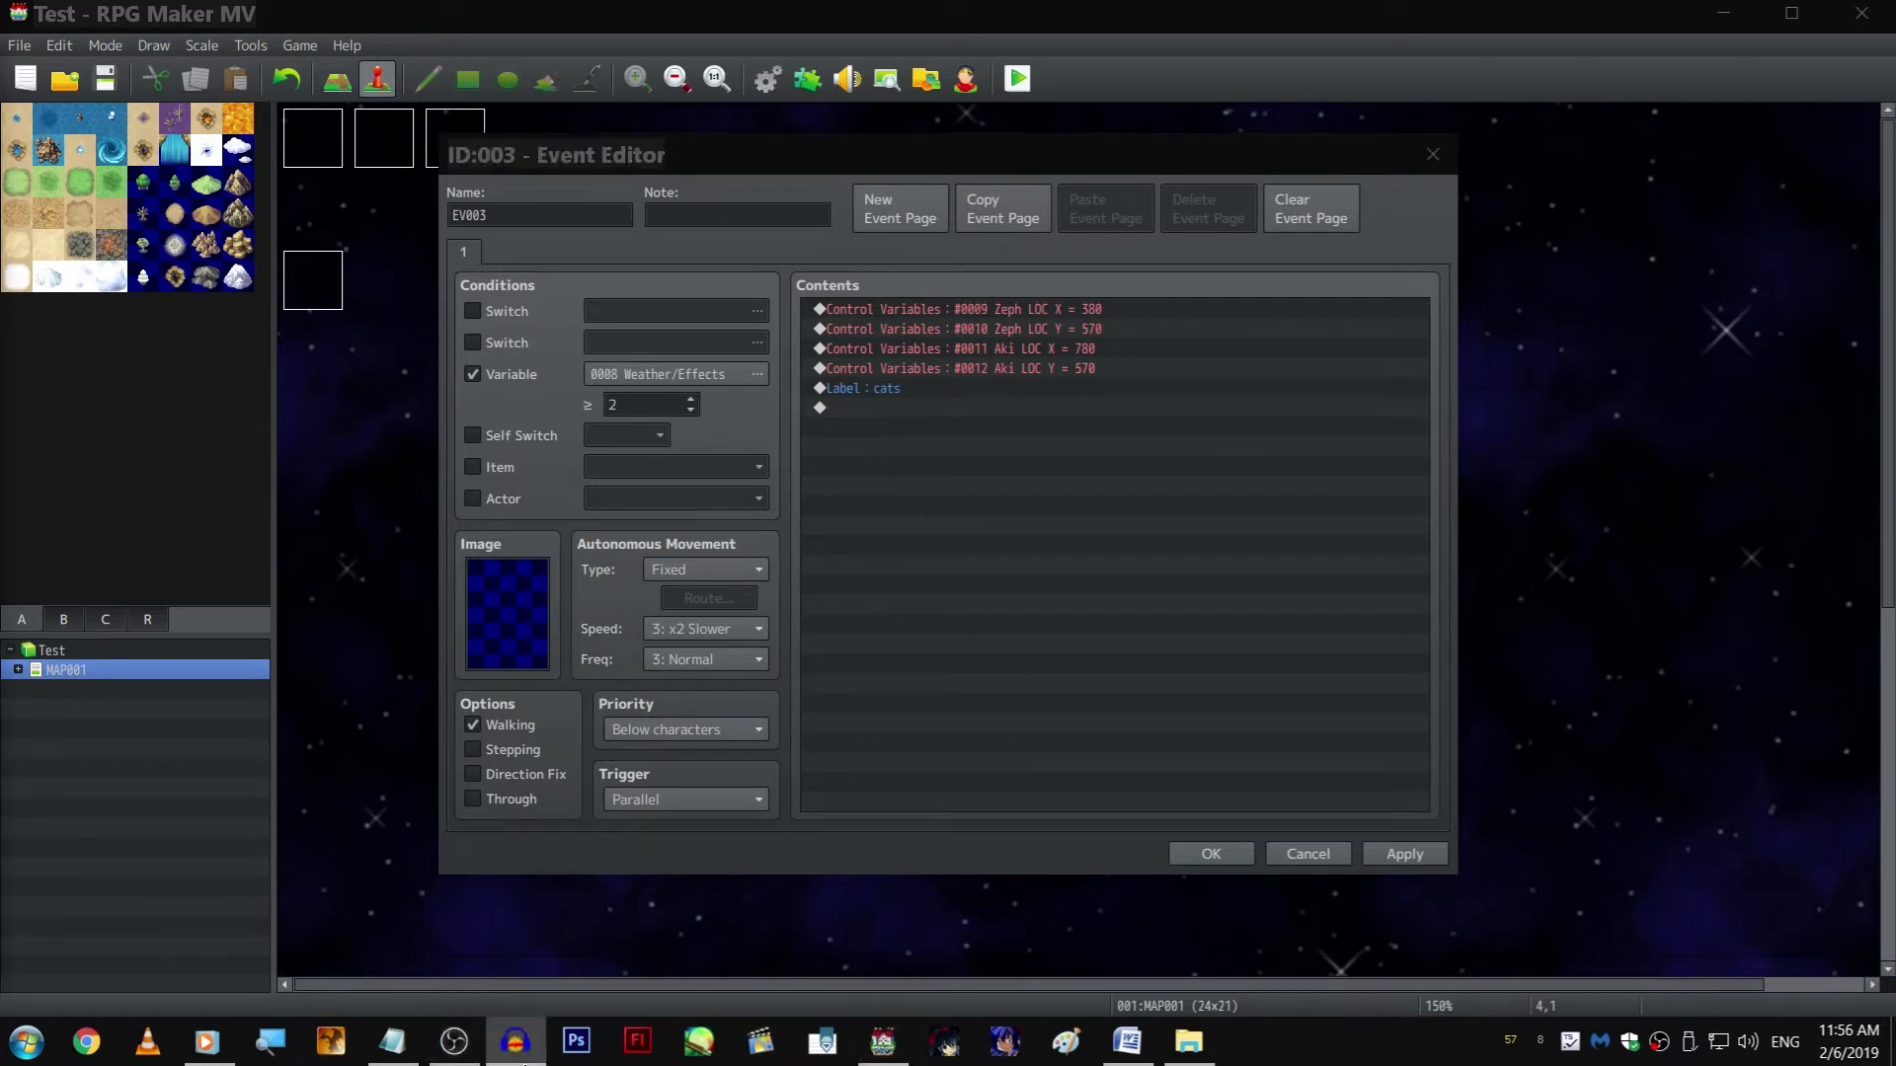
left_click(524, 1064)
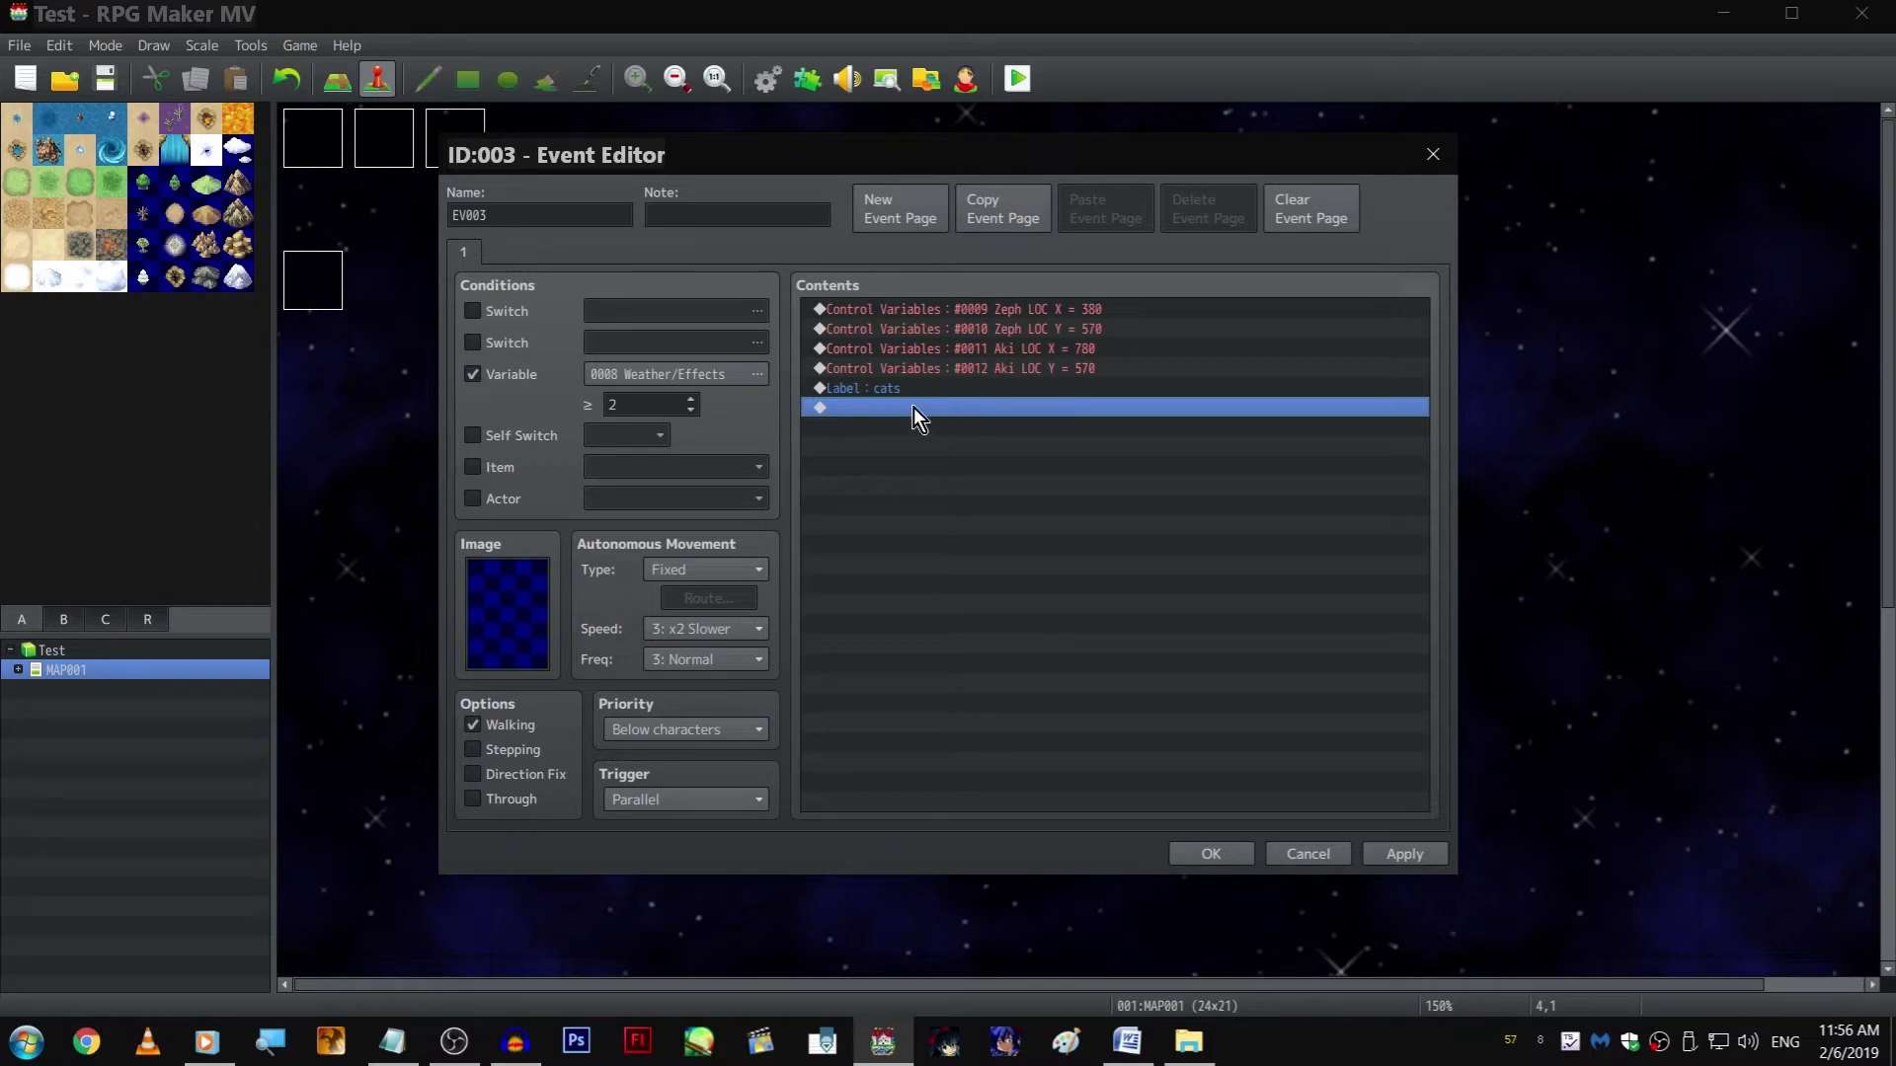
Add a Move Picture command with its default settings after the "cats" label and save the EV003 event
double_click(943, 476)
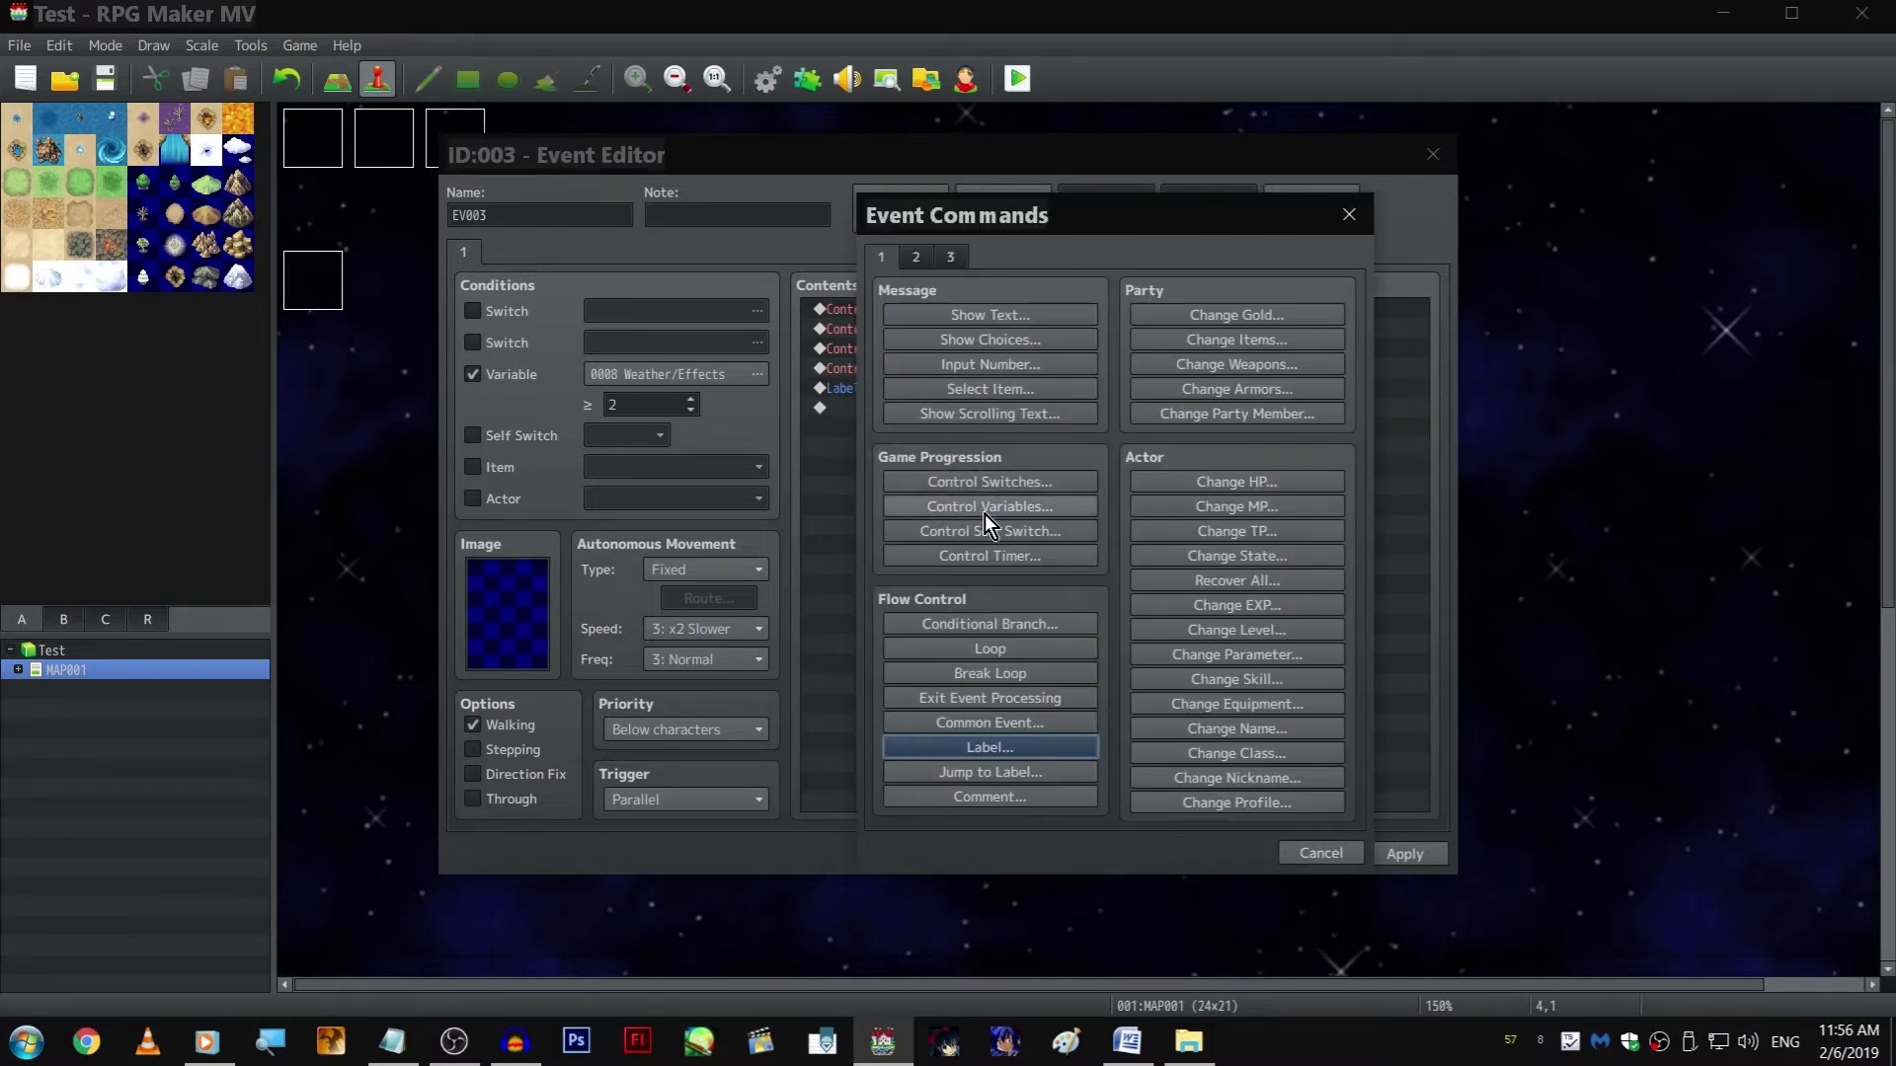
left_click(916, 257)
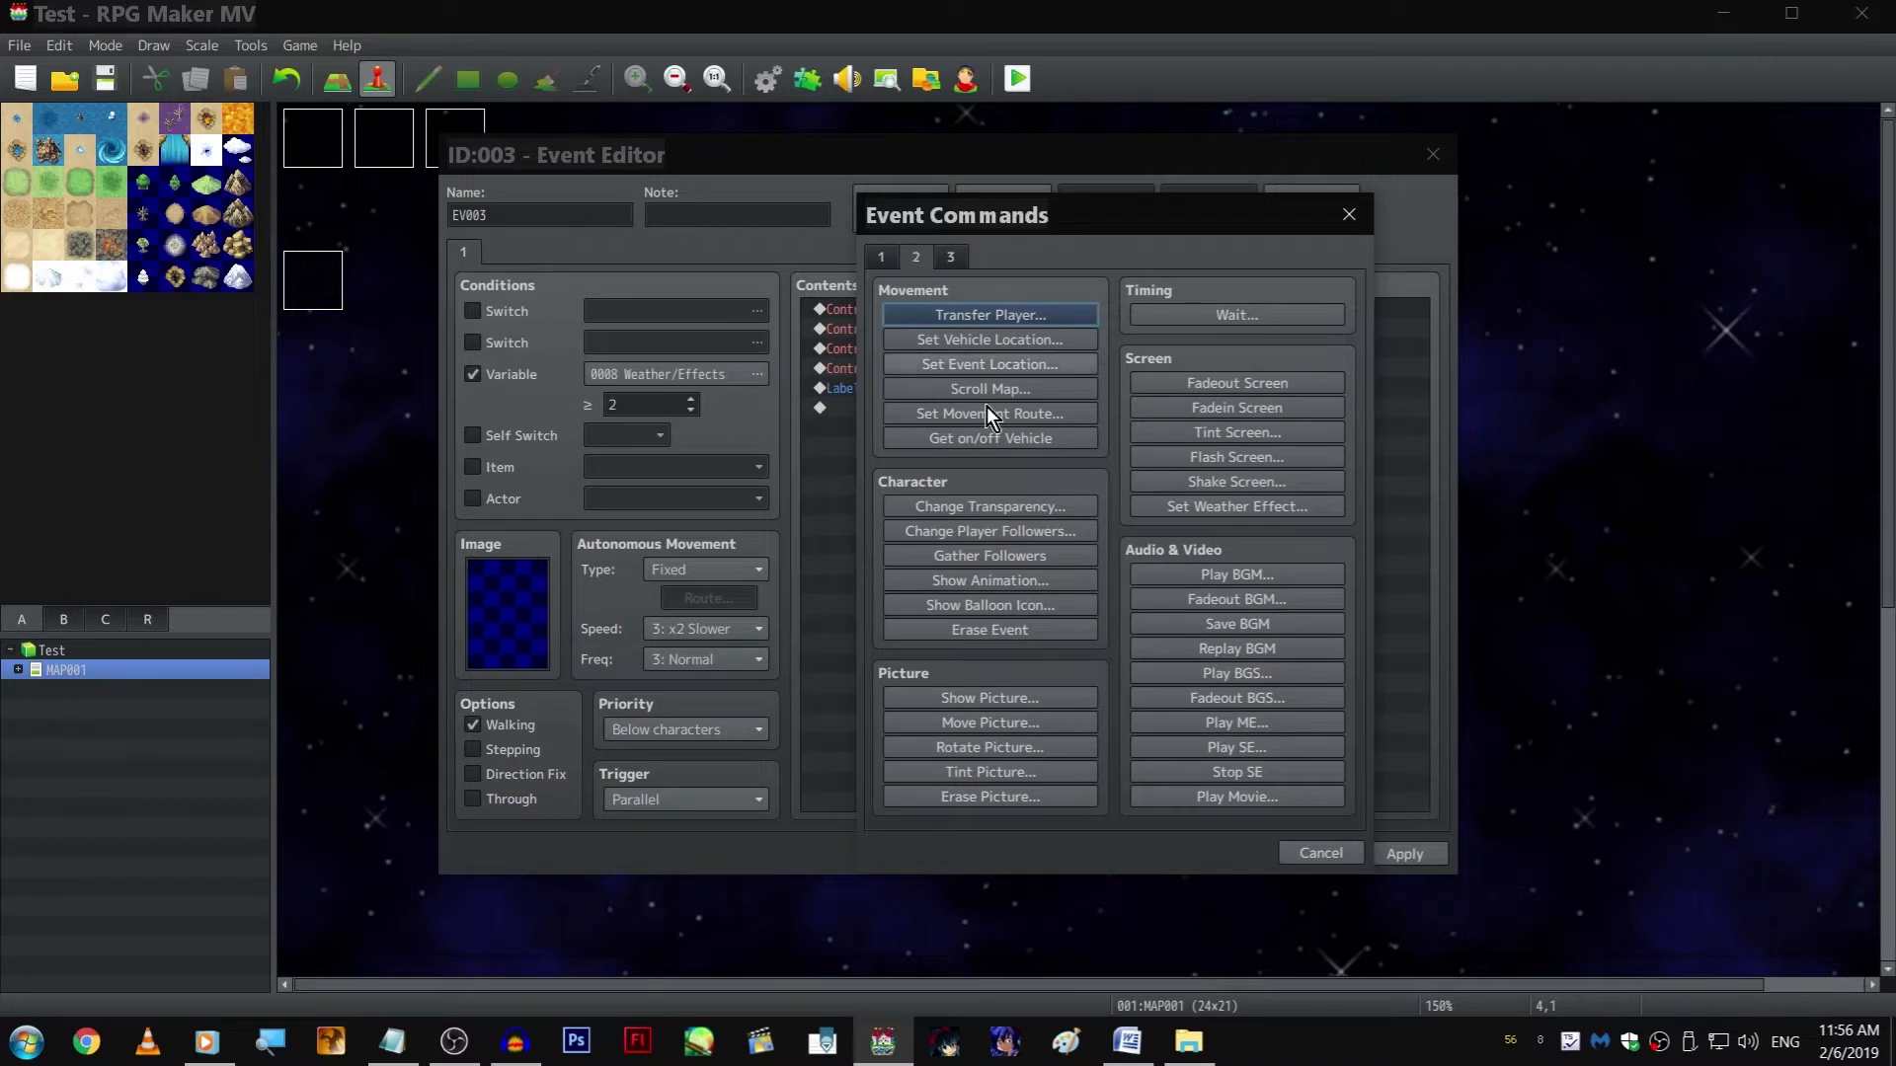
left_click_drag(1194, 210, 1593, 126)
left_click(1454, 638)
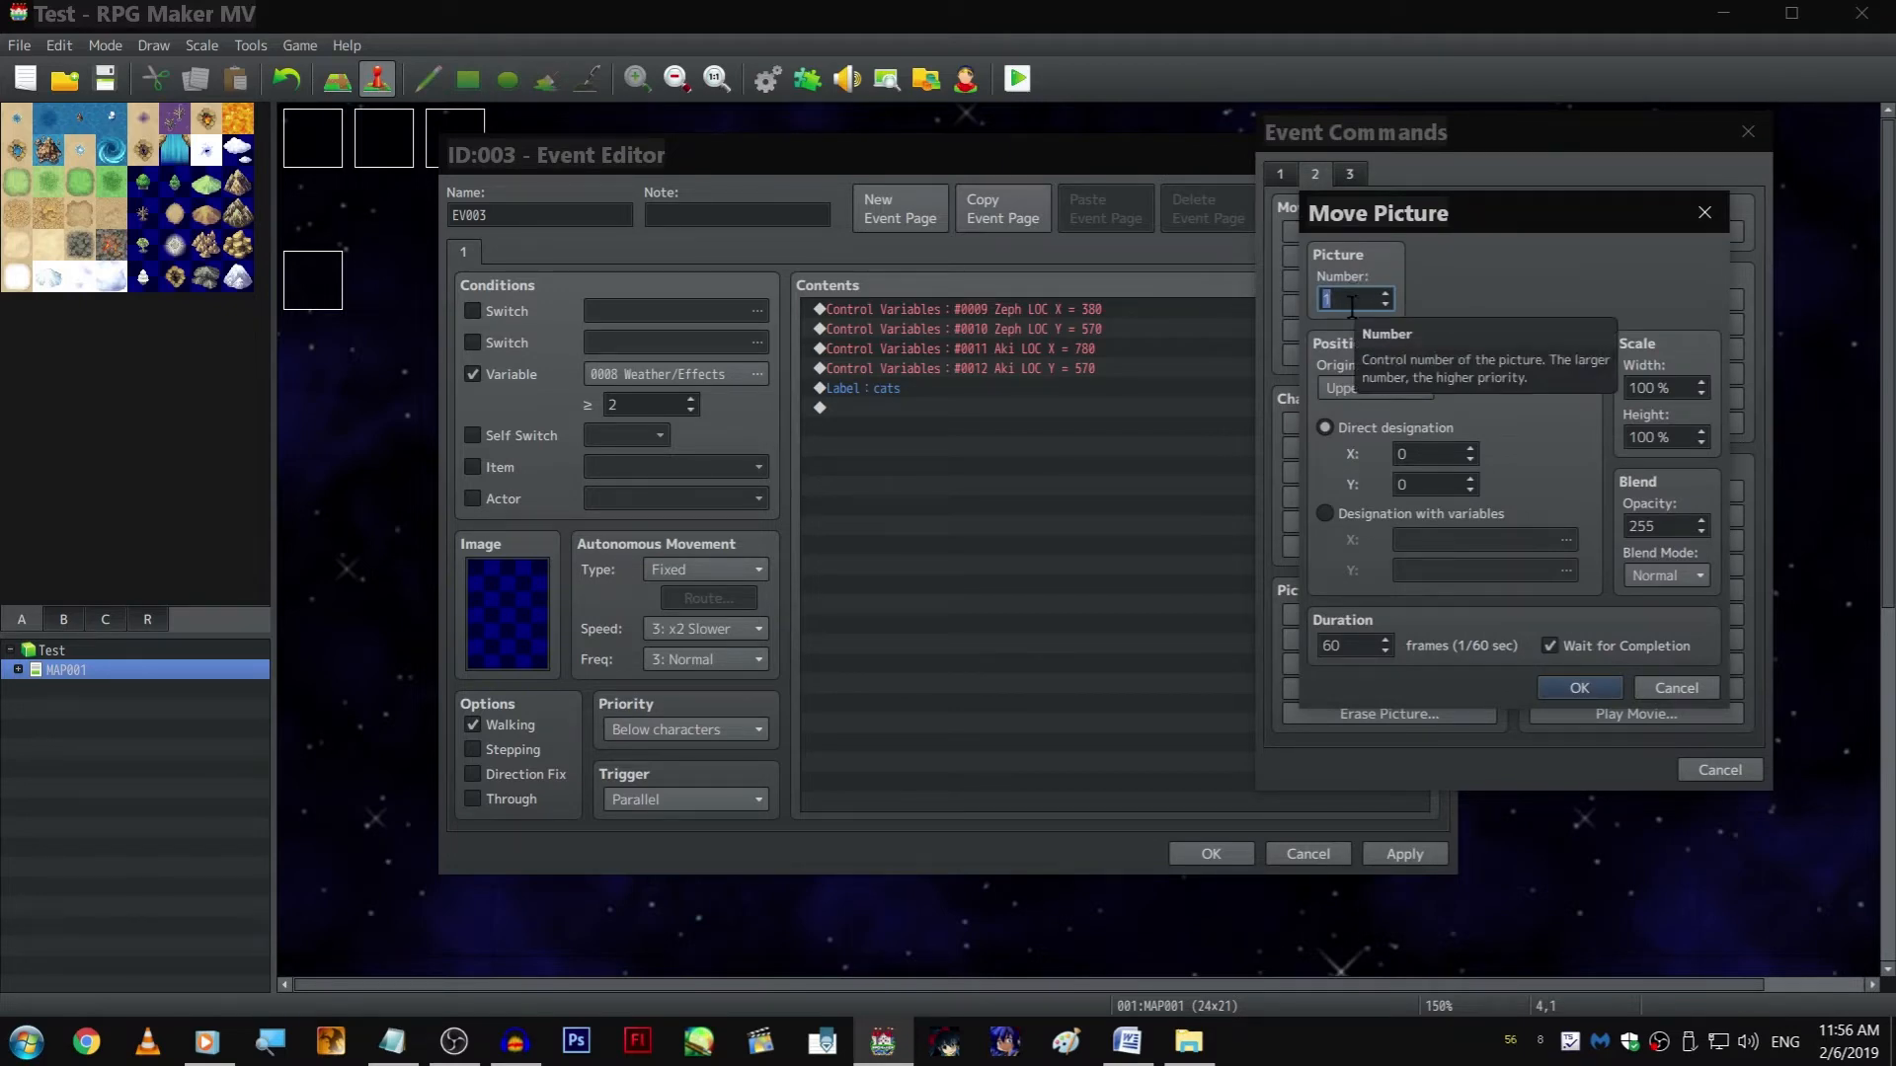
key("Return")
key("Escape")
Examine the Show Picture commands and their positions on page 5 of the "Scene 1, 2, 3, 4, 5" event
double_click(324, 279)
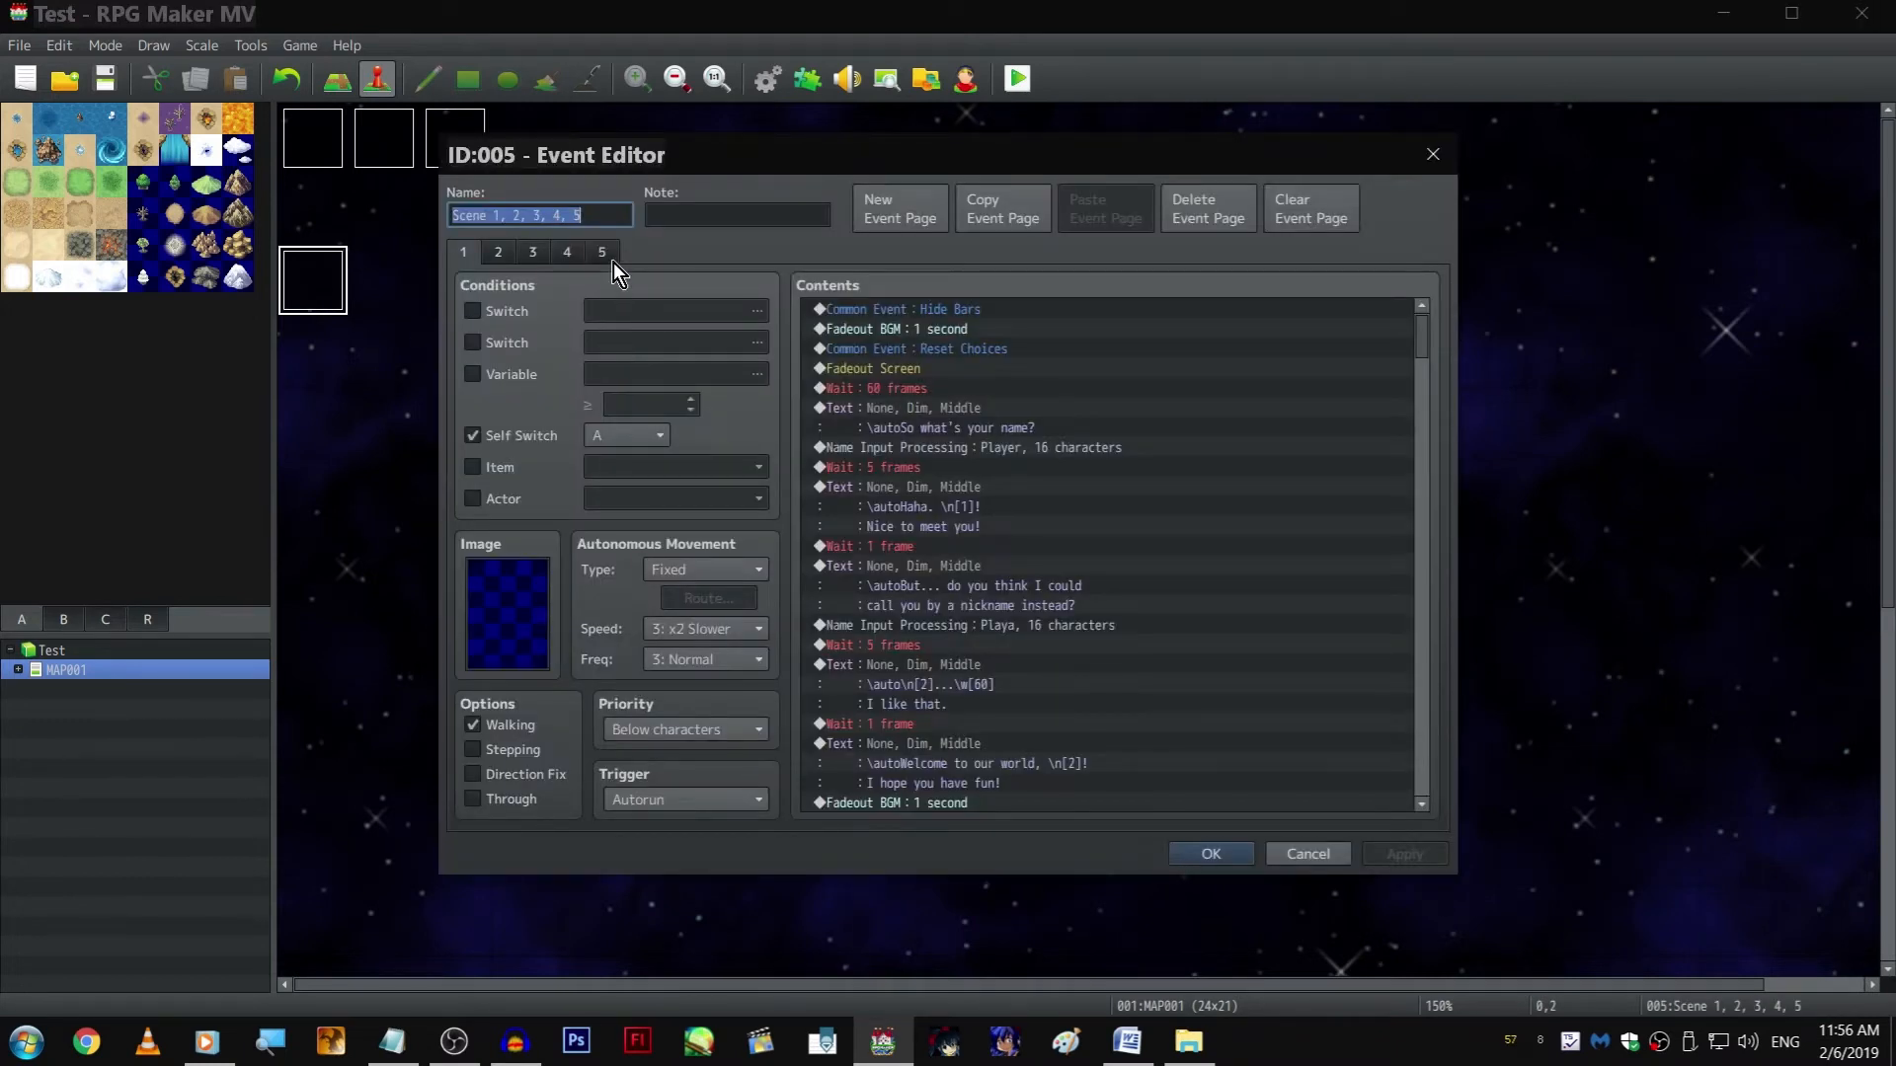
left_click(613, 263)
scroll(1194, 593, "down", 4)
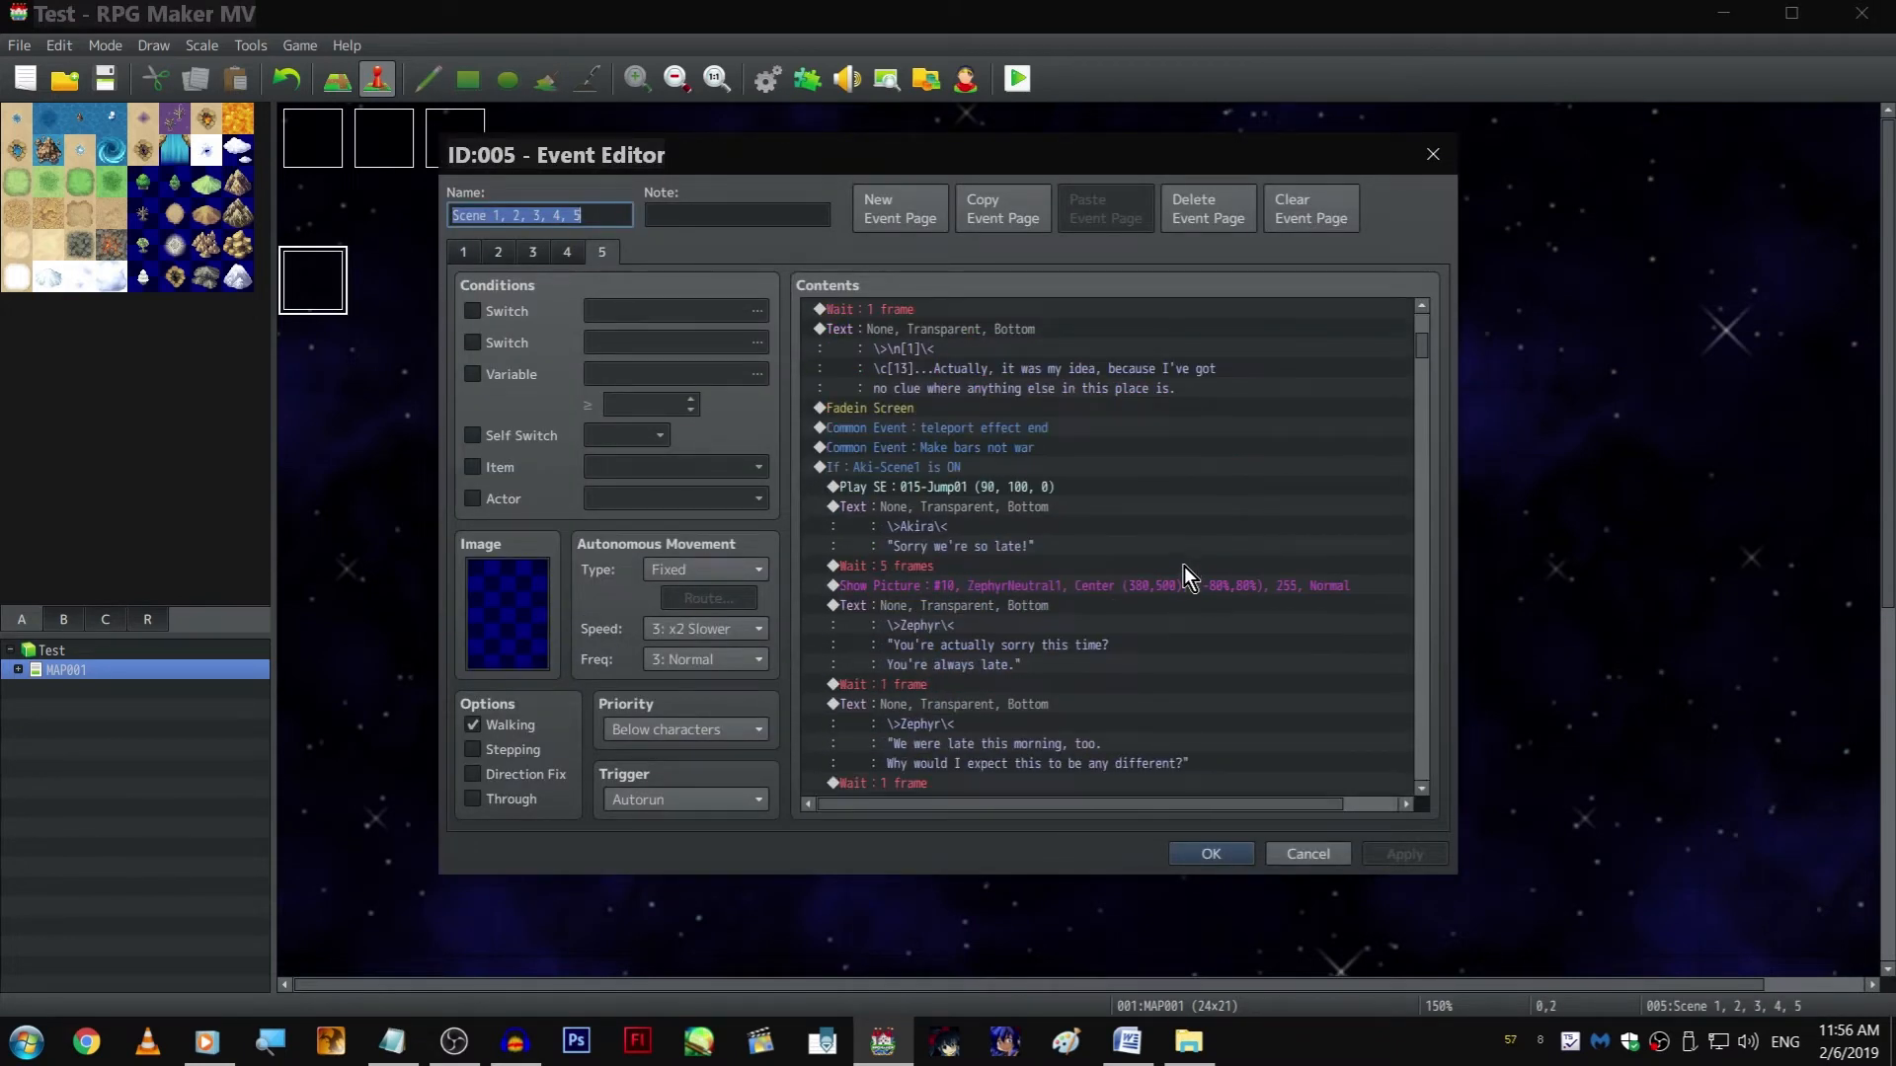
scroll(1183, 561, "up", 6)
scroll(1125, 558, "down", 4)
scroll(1101, 545, "down", 3)
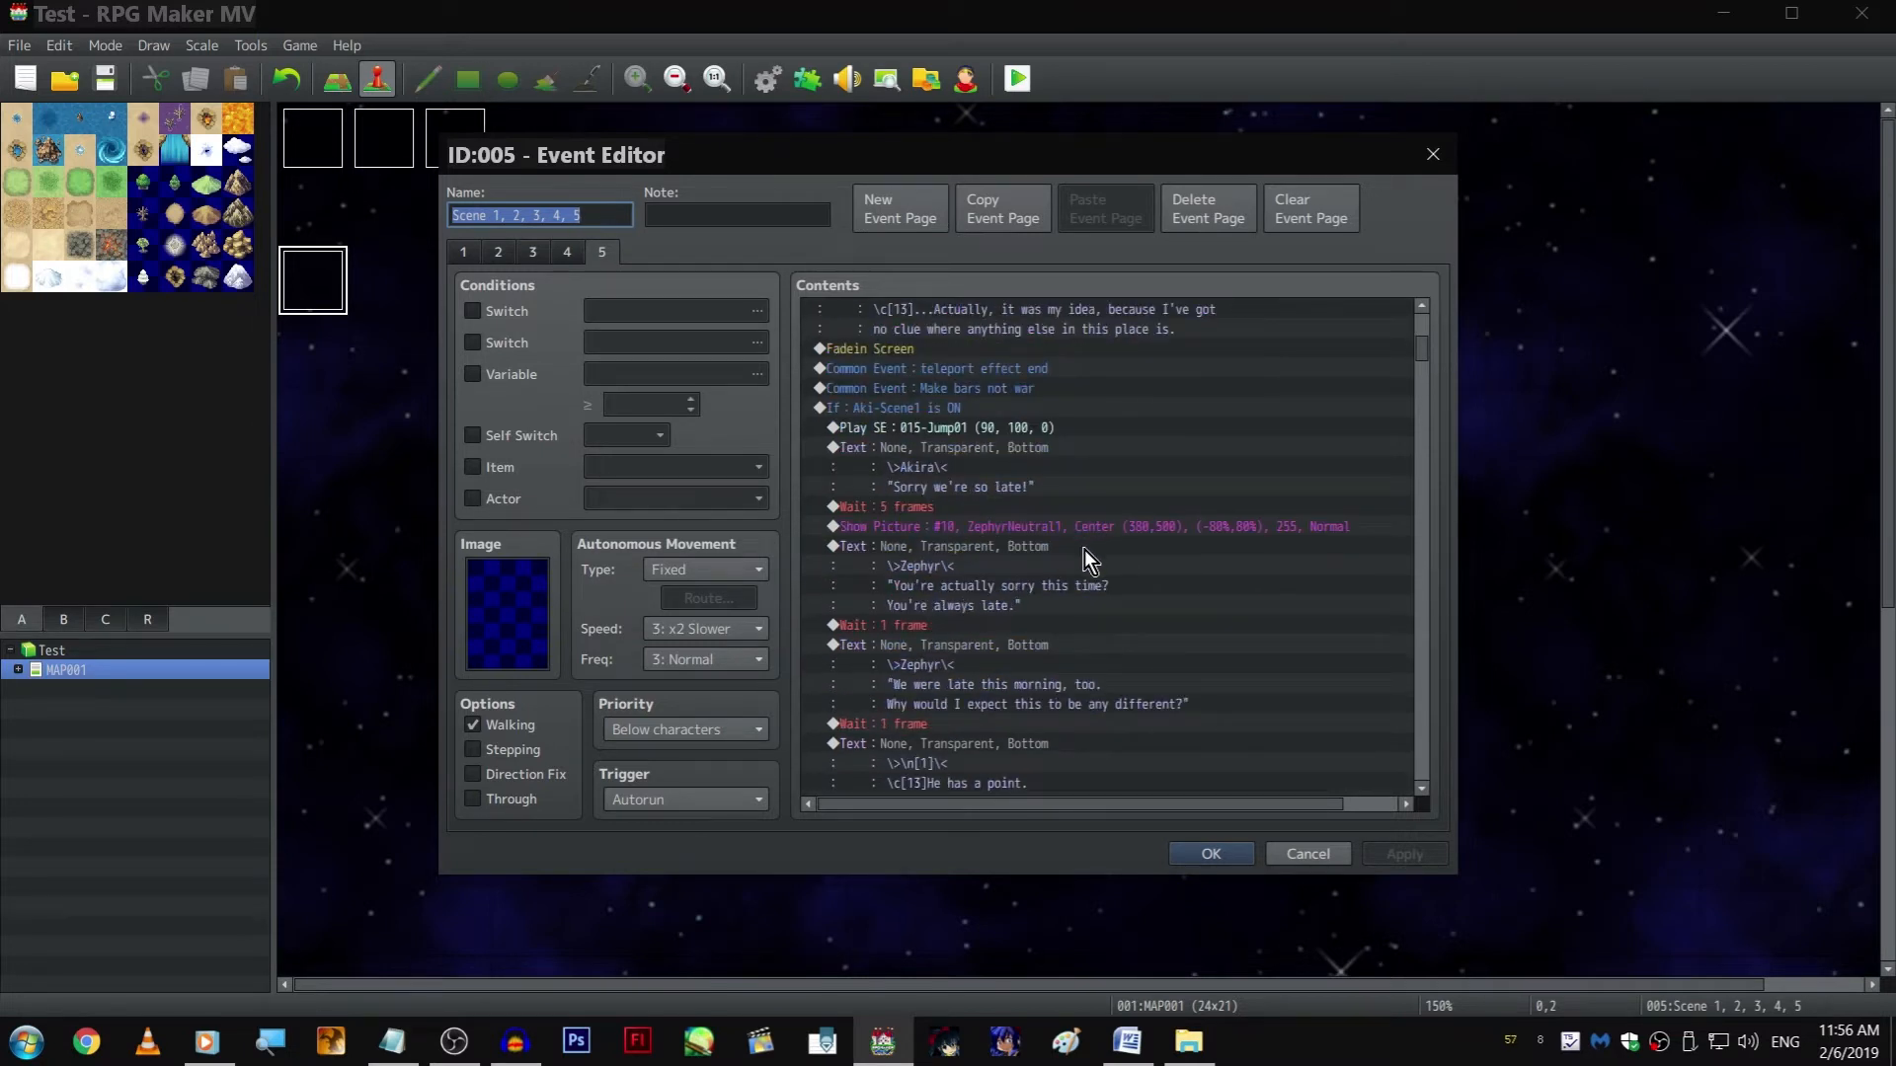
scroll(1091, 538, "down", 2)
scroll(1145, 538, "up", 2)
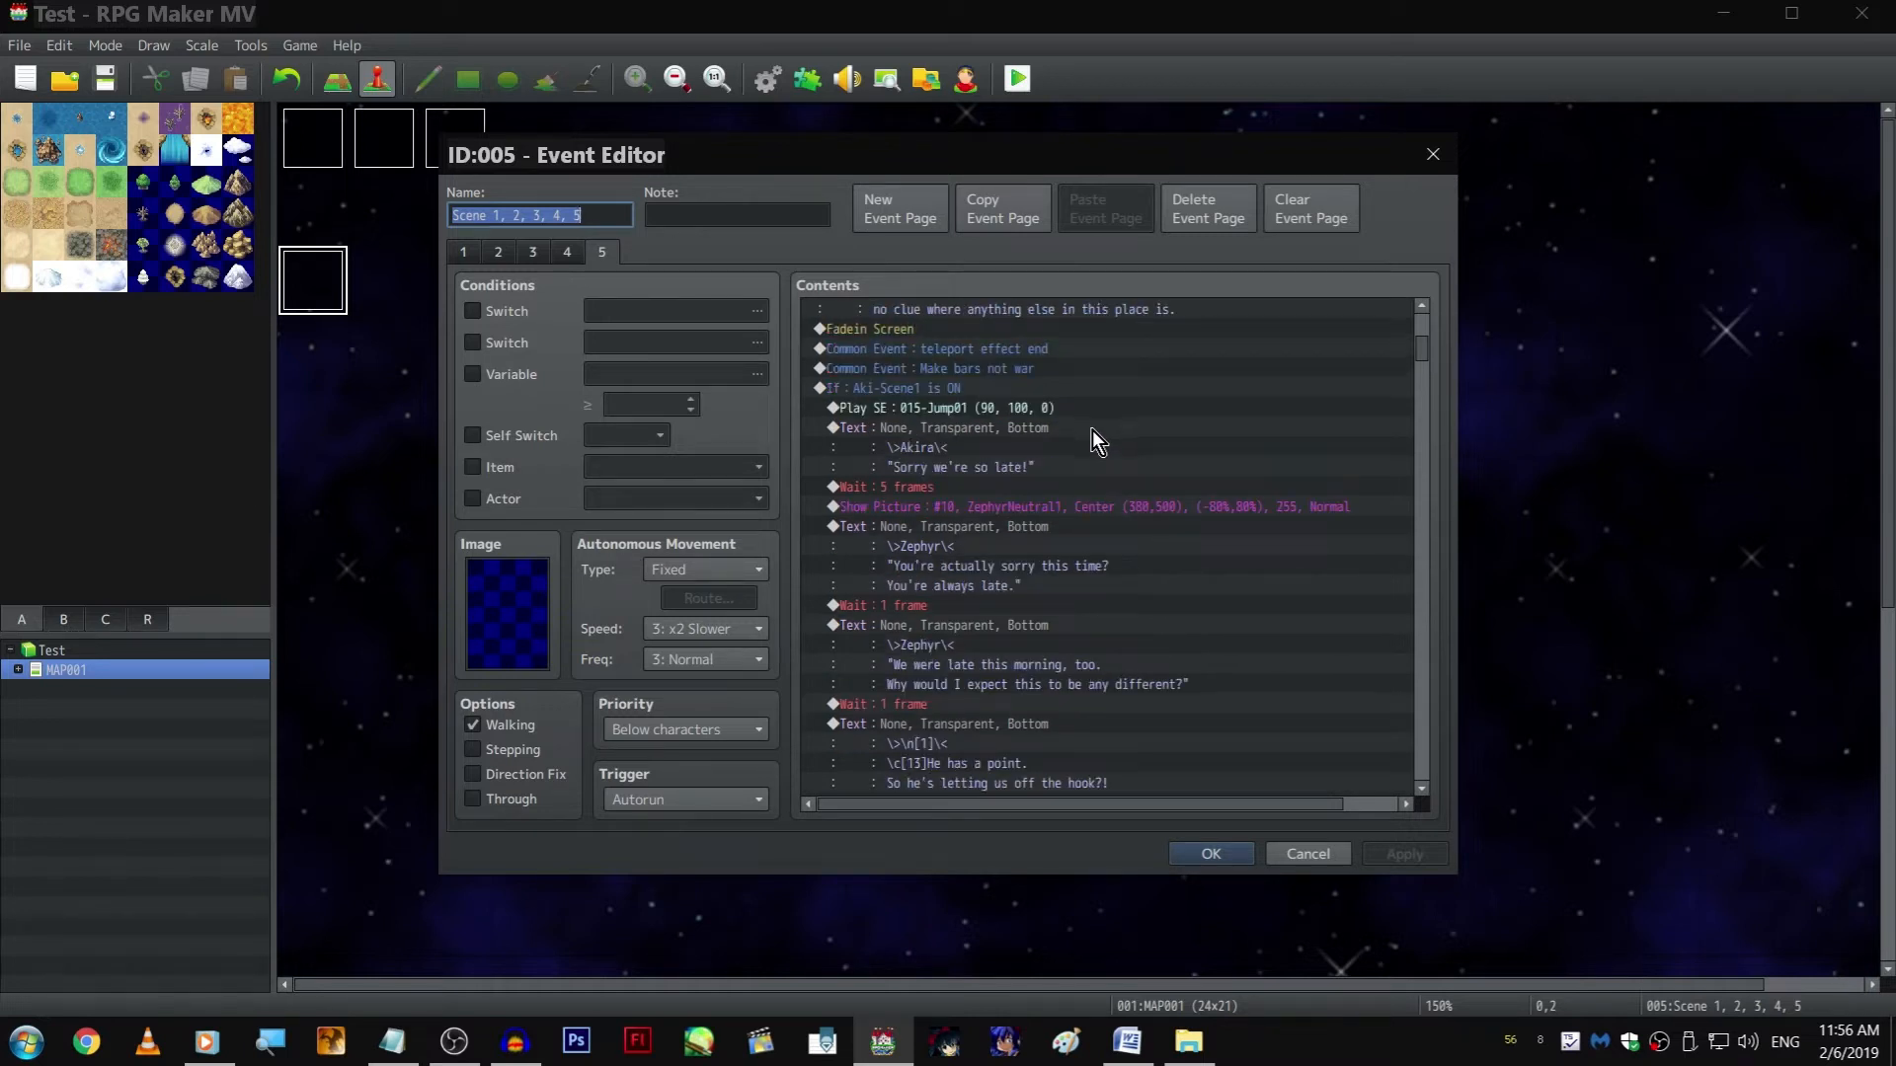
scroll(1092, 429, "down", 3)
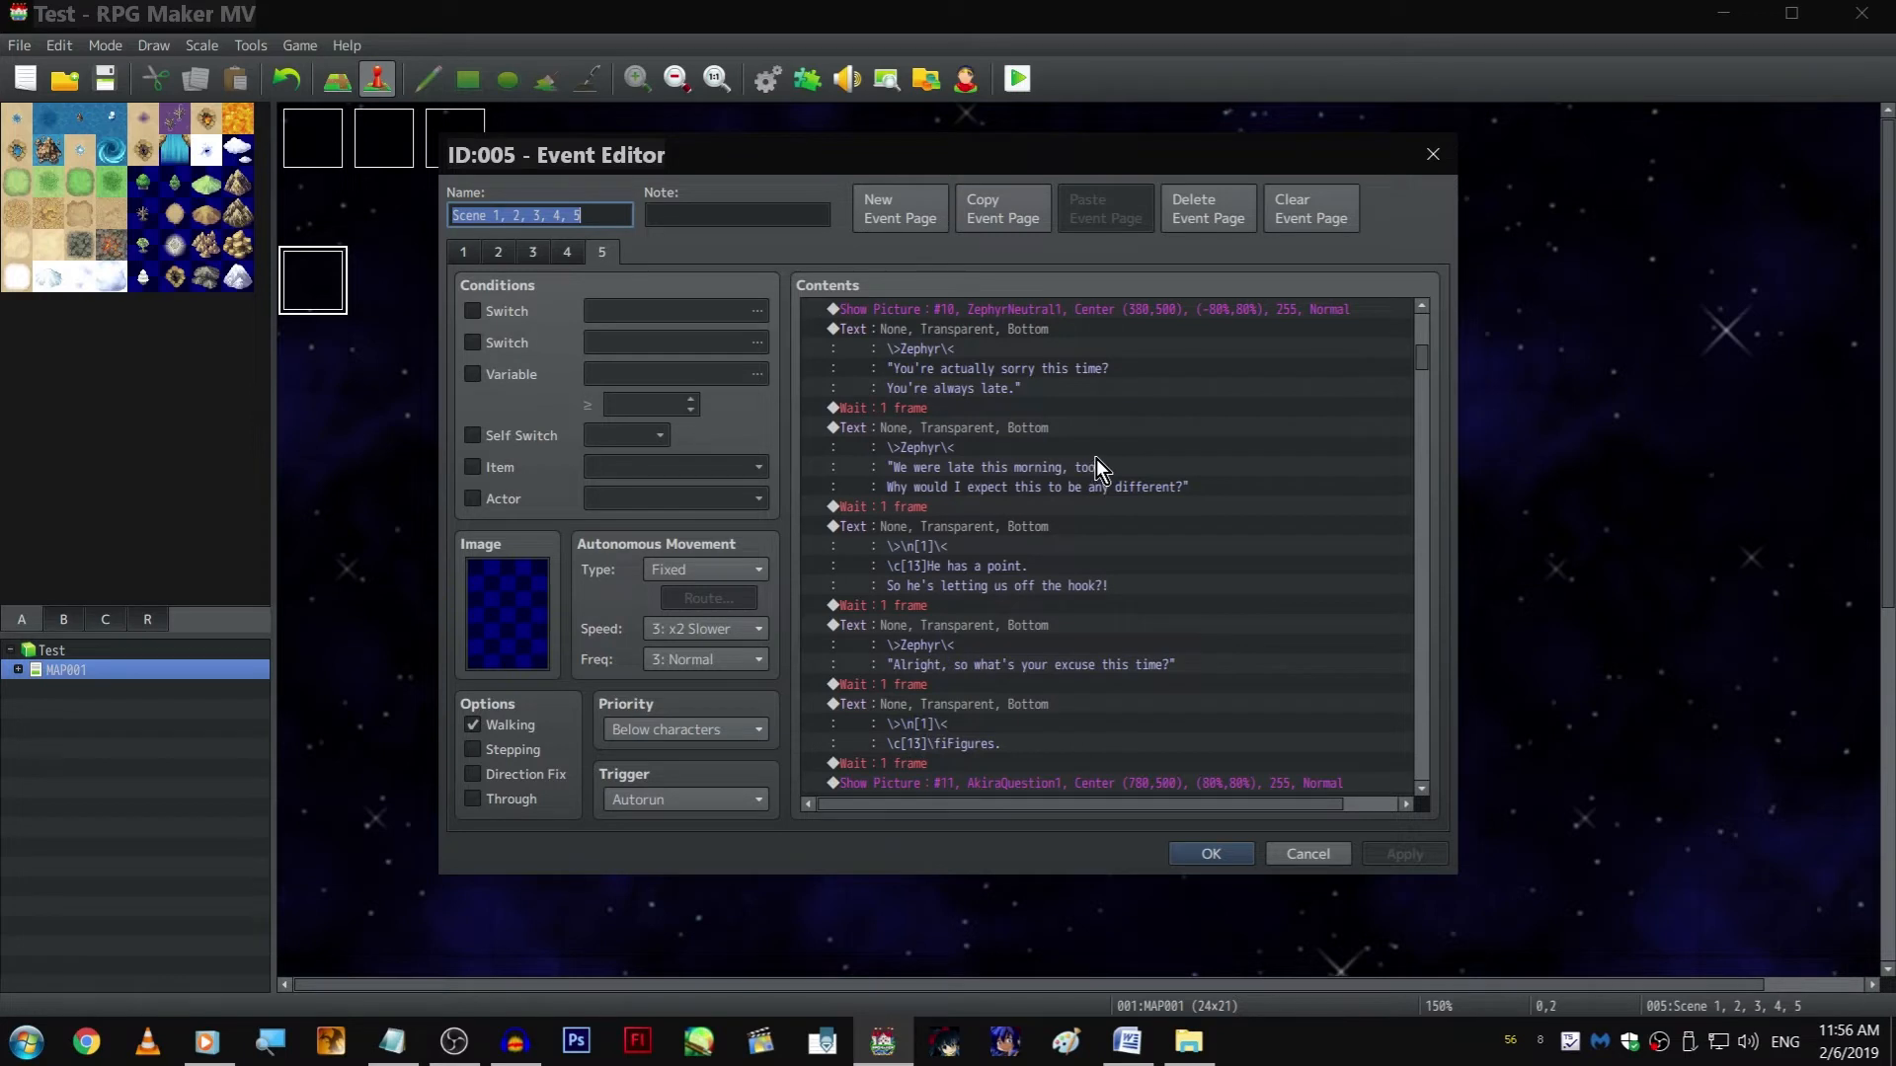
scroll(1095, 458, "down", 2)
scroll(1105, 407, "down", 6)
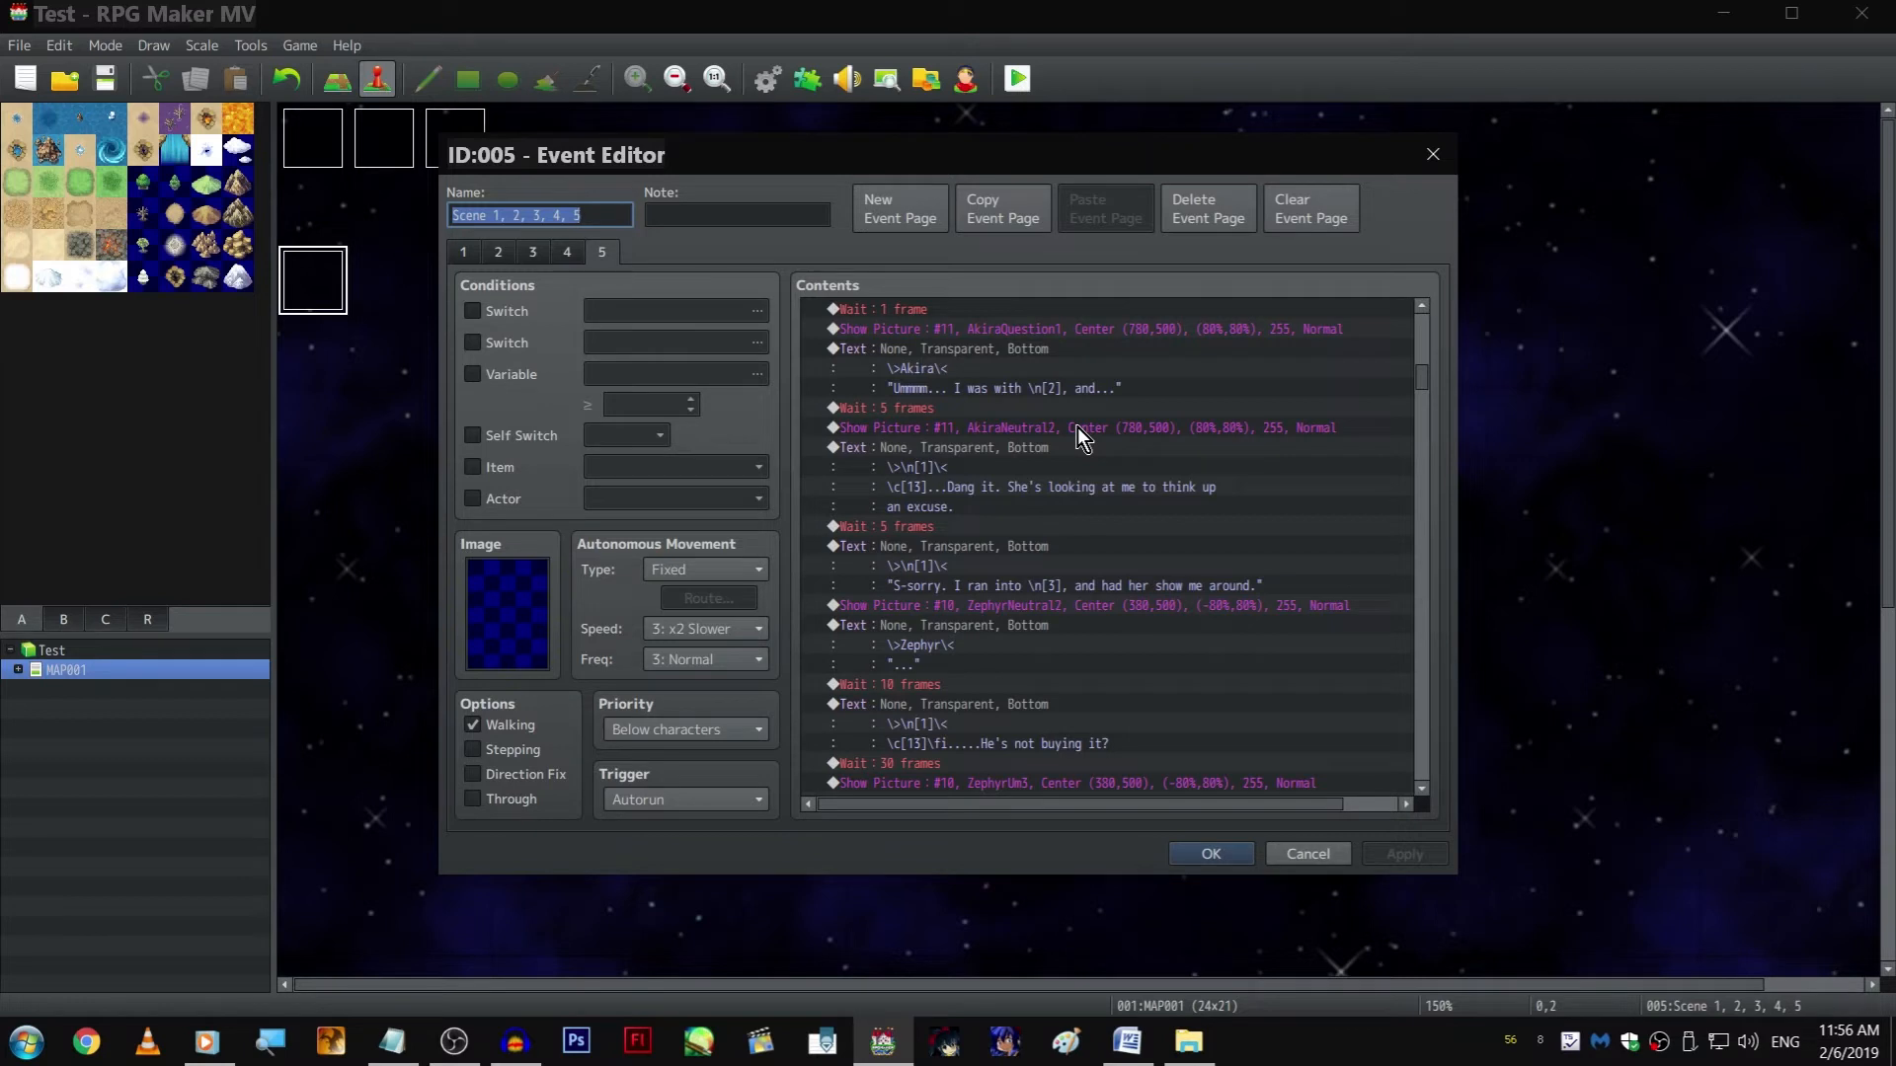
Copy the Show Picture commands for ZephyrNeutral7 and AkiraAngry5 near the end of page 5 and close the event
left_click(1077, 426)
key("End")
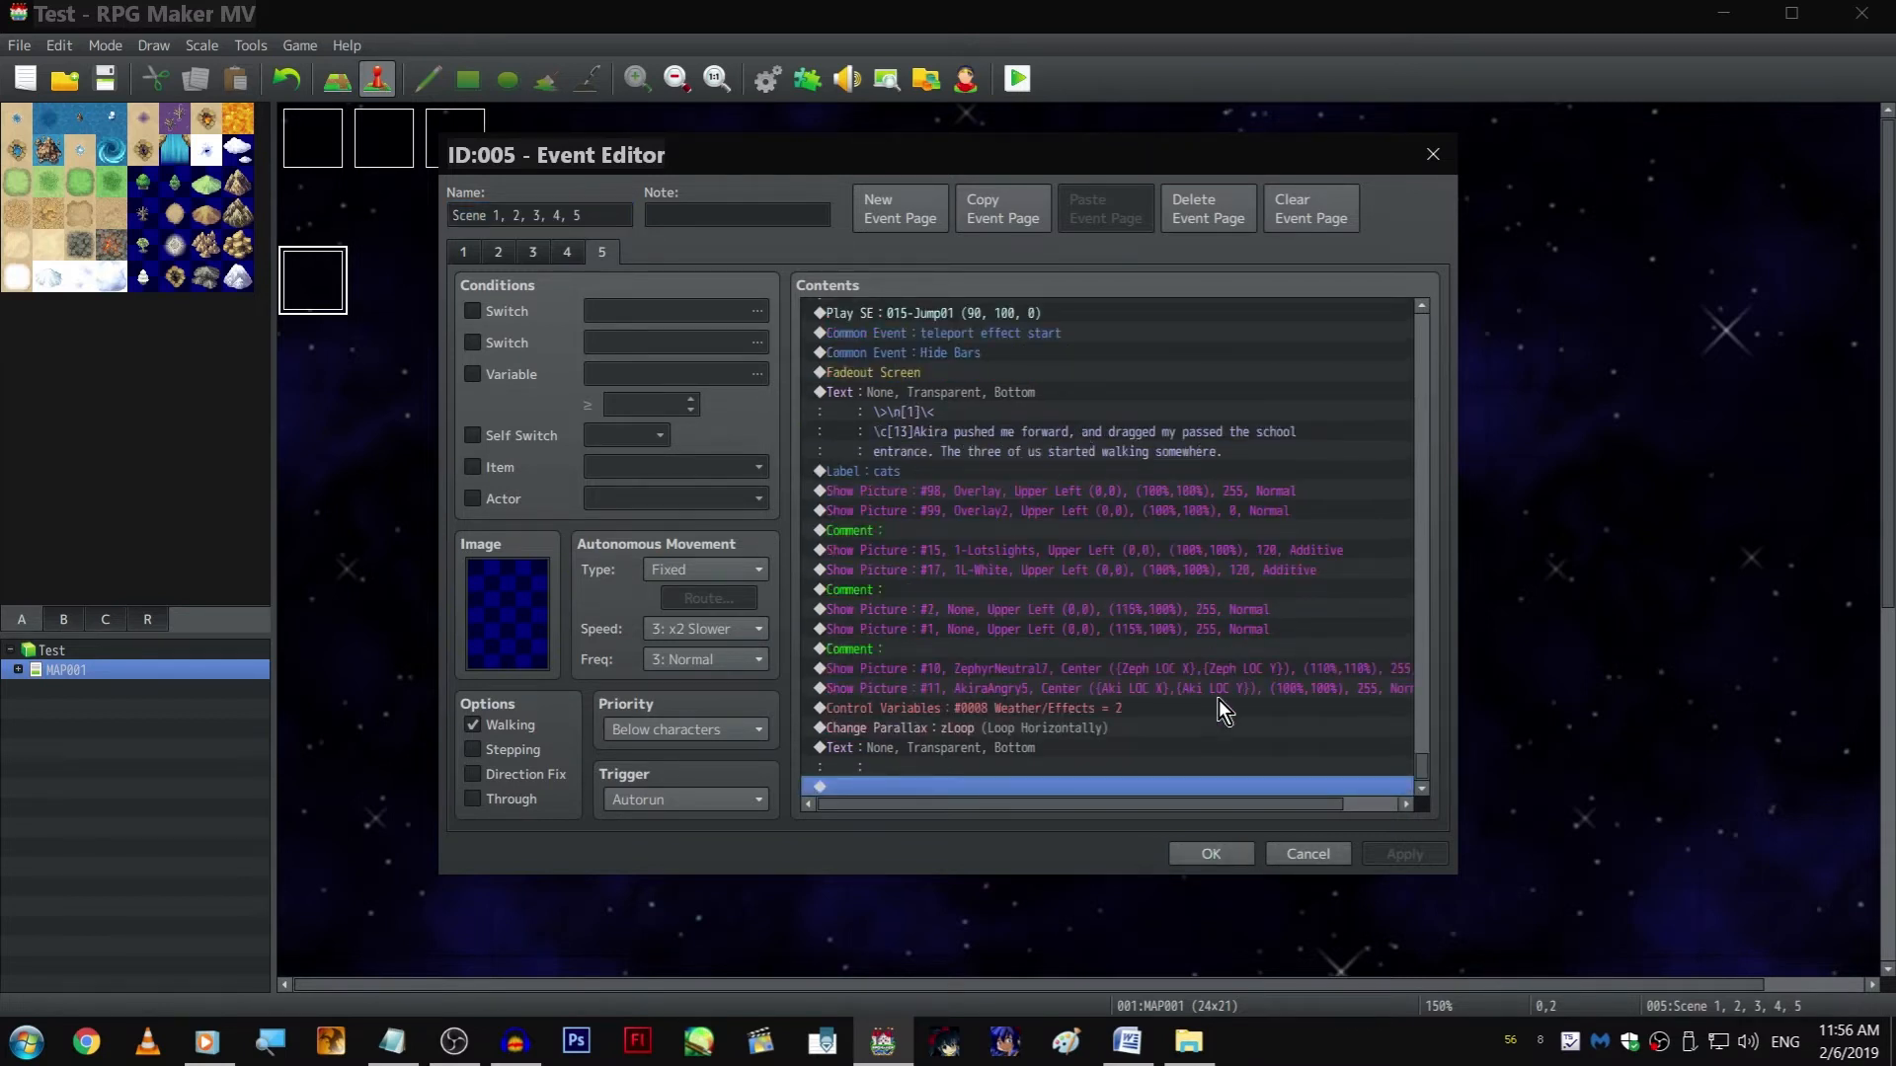
left_click_drag(1017, 693, 956, 655)
right_click(956, 661)
left_click(1051, 747)
key("Escape")
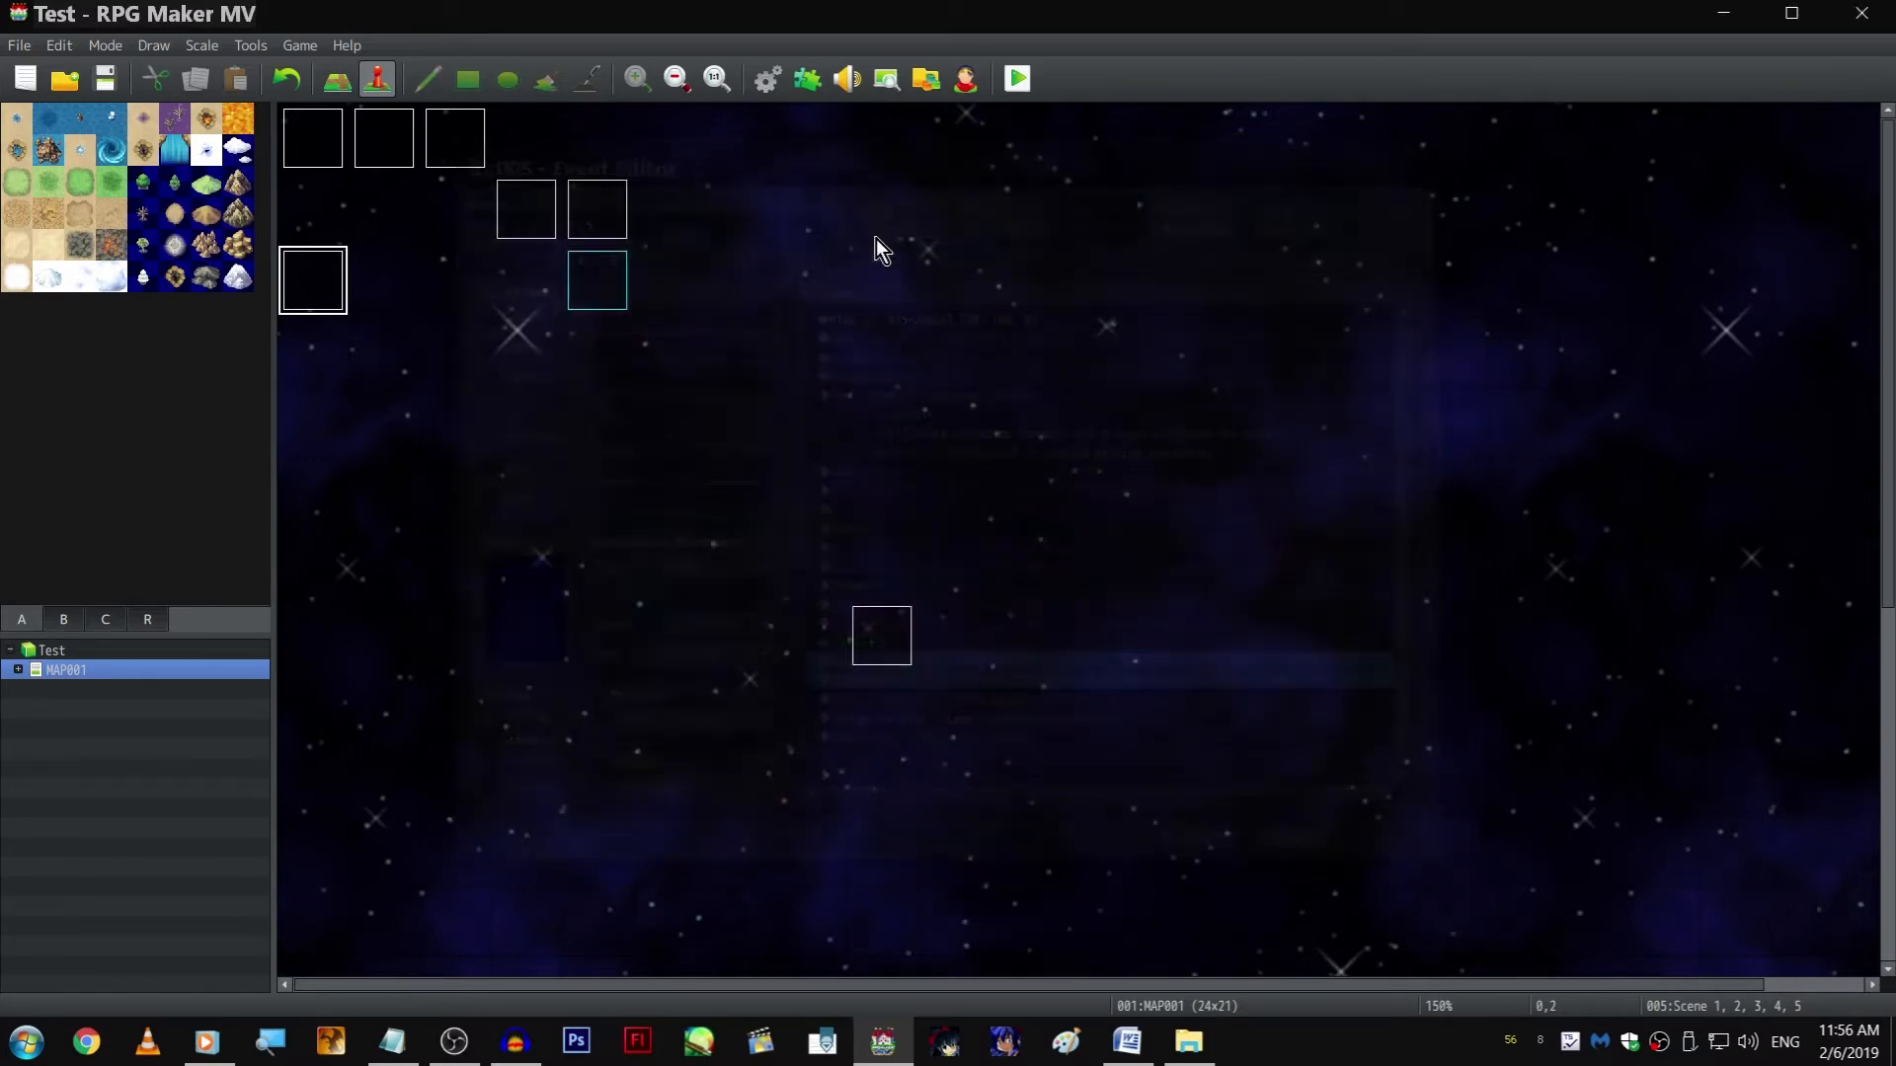
Paste the two copied Show Picture commands above the Control Variables commands in event EV003
double_click(604, 221)
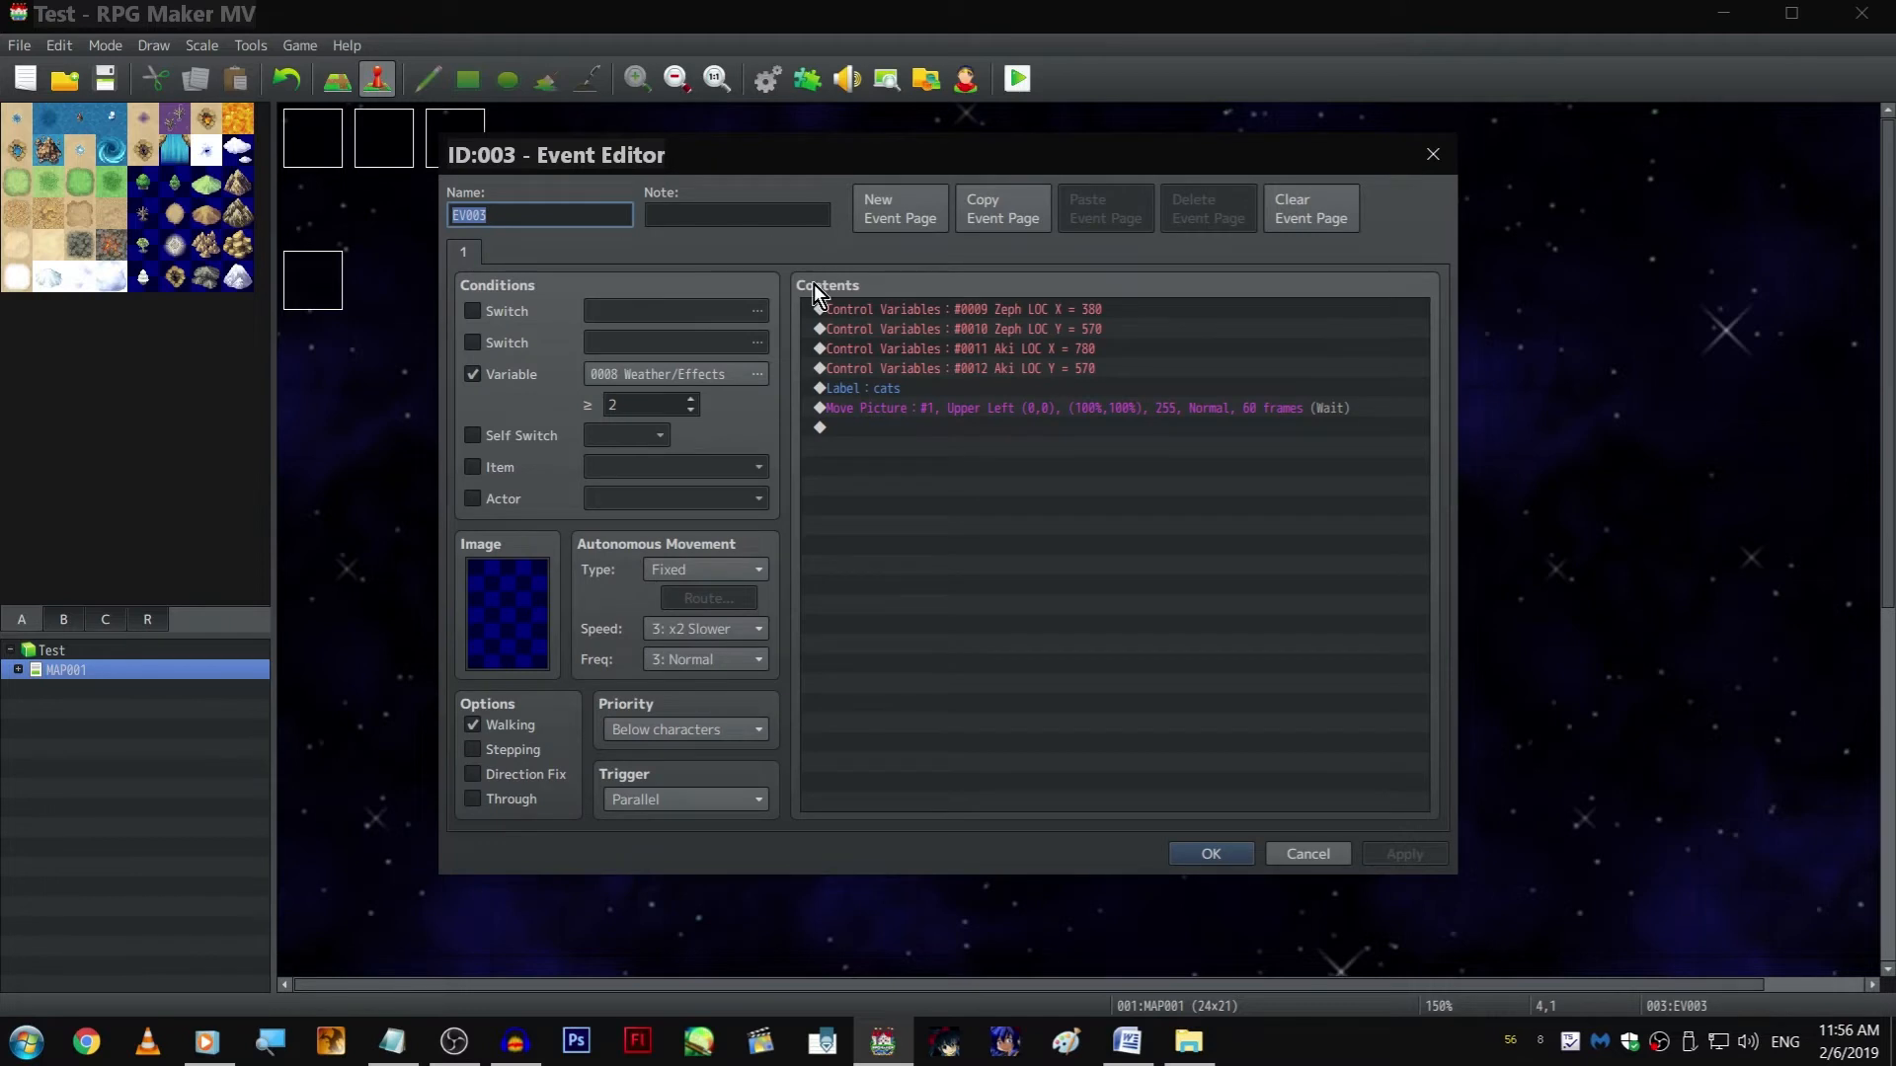
left_click(1096, 477)
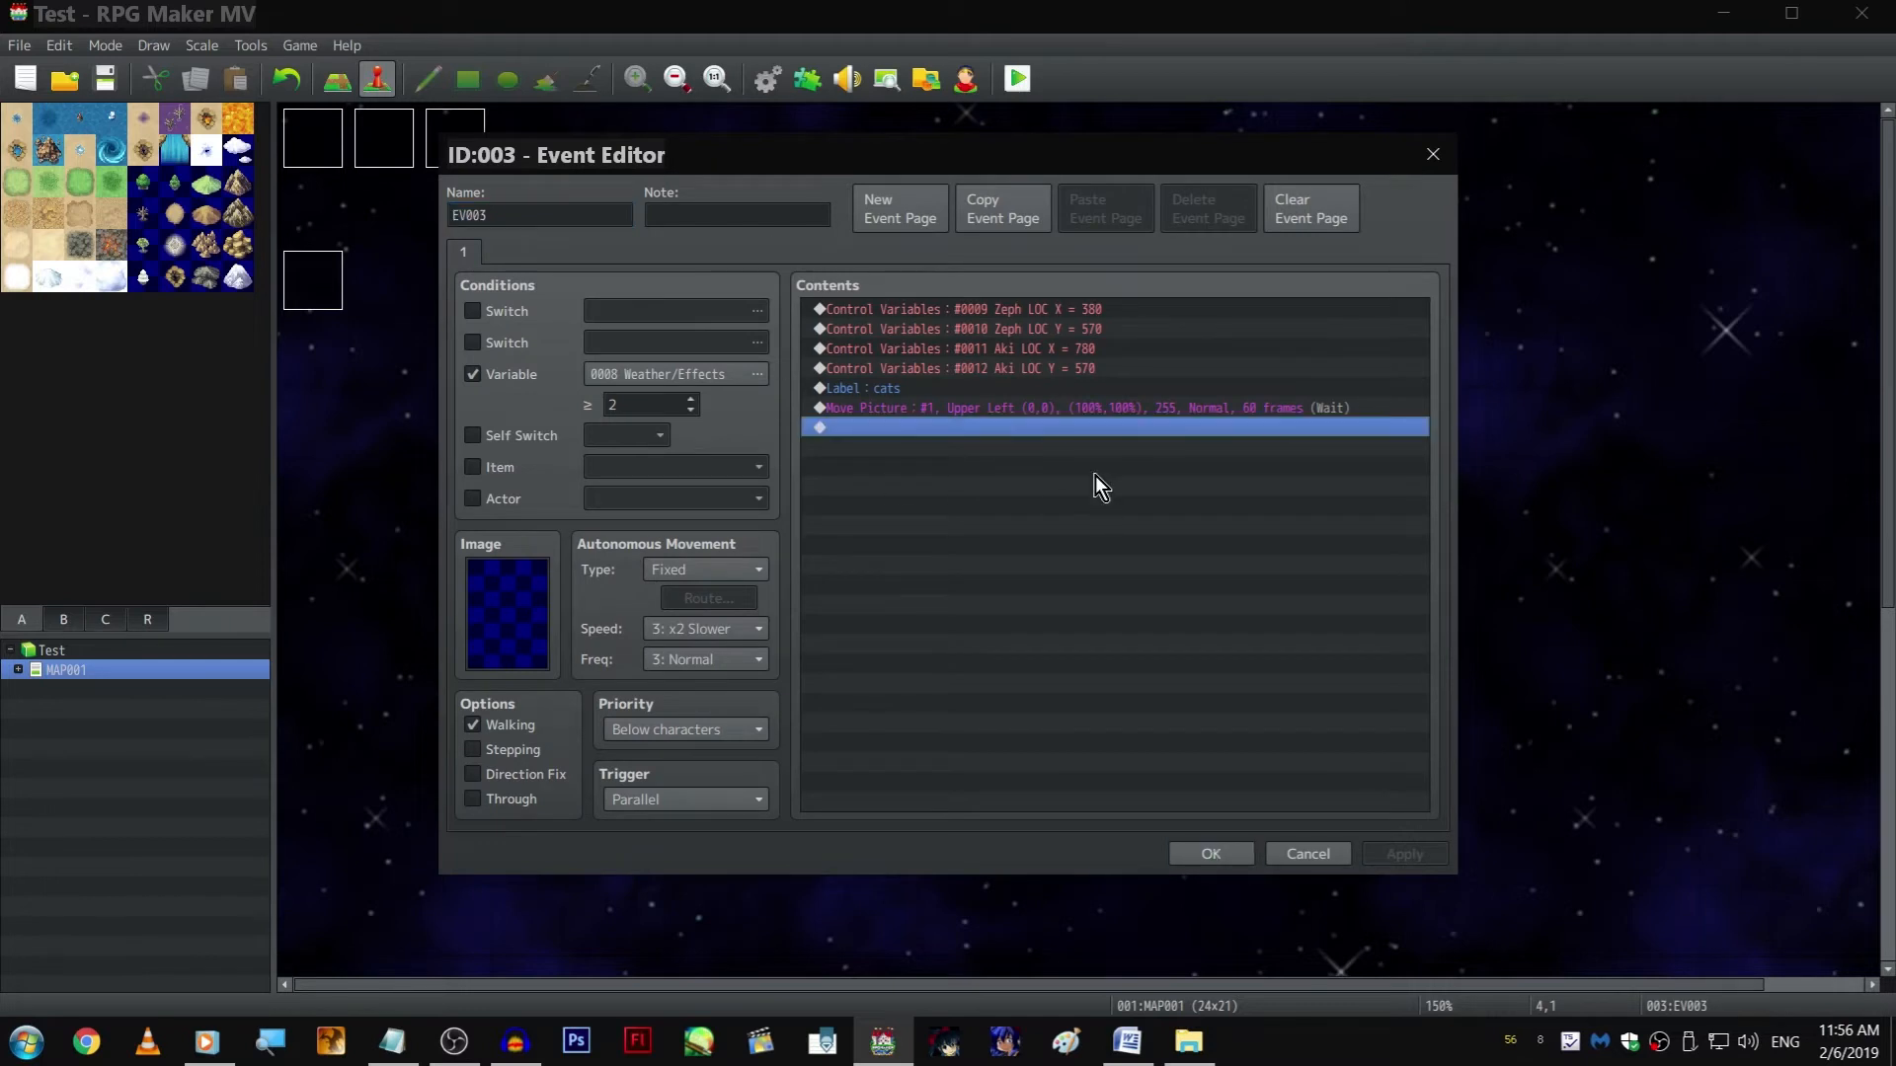
right_click(997, 312)
left_click(1138, 431)
left_click(1056, 569)
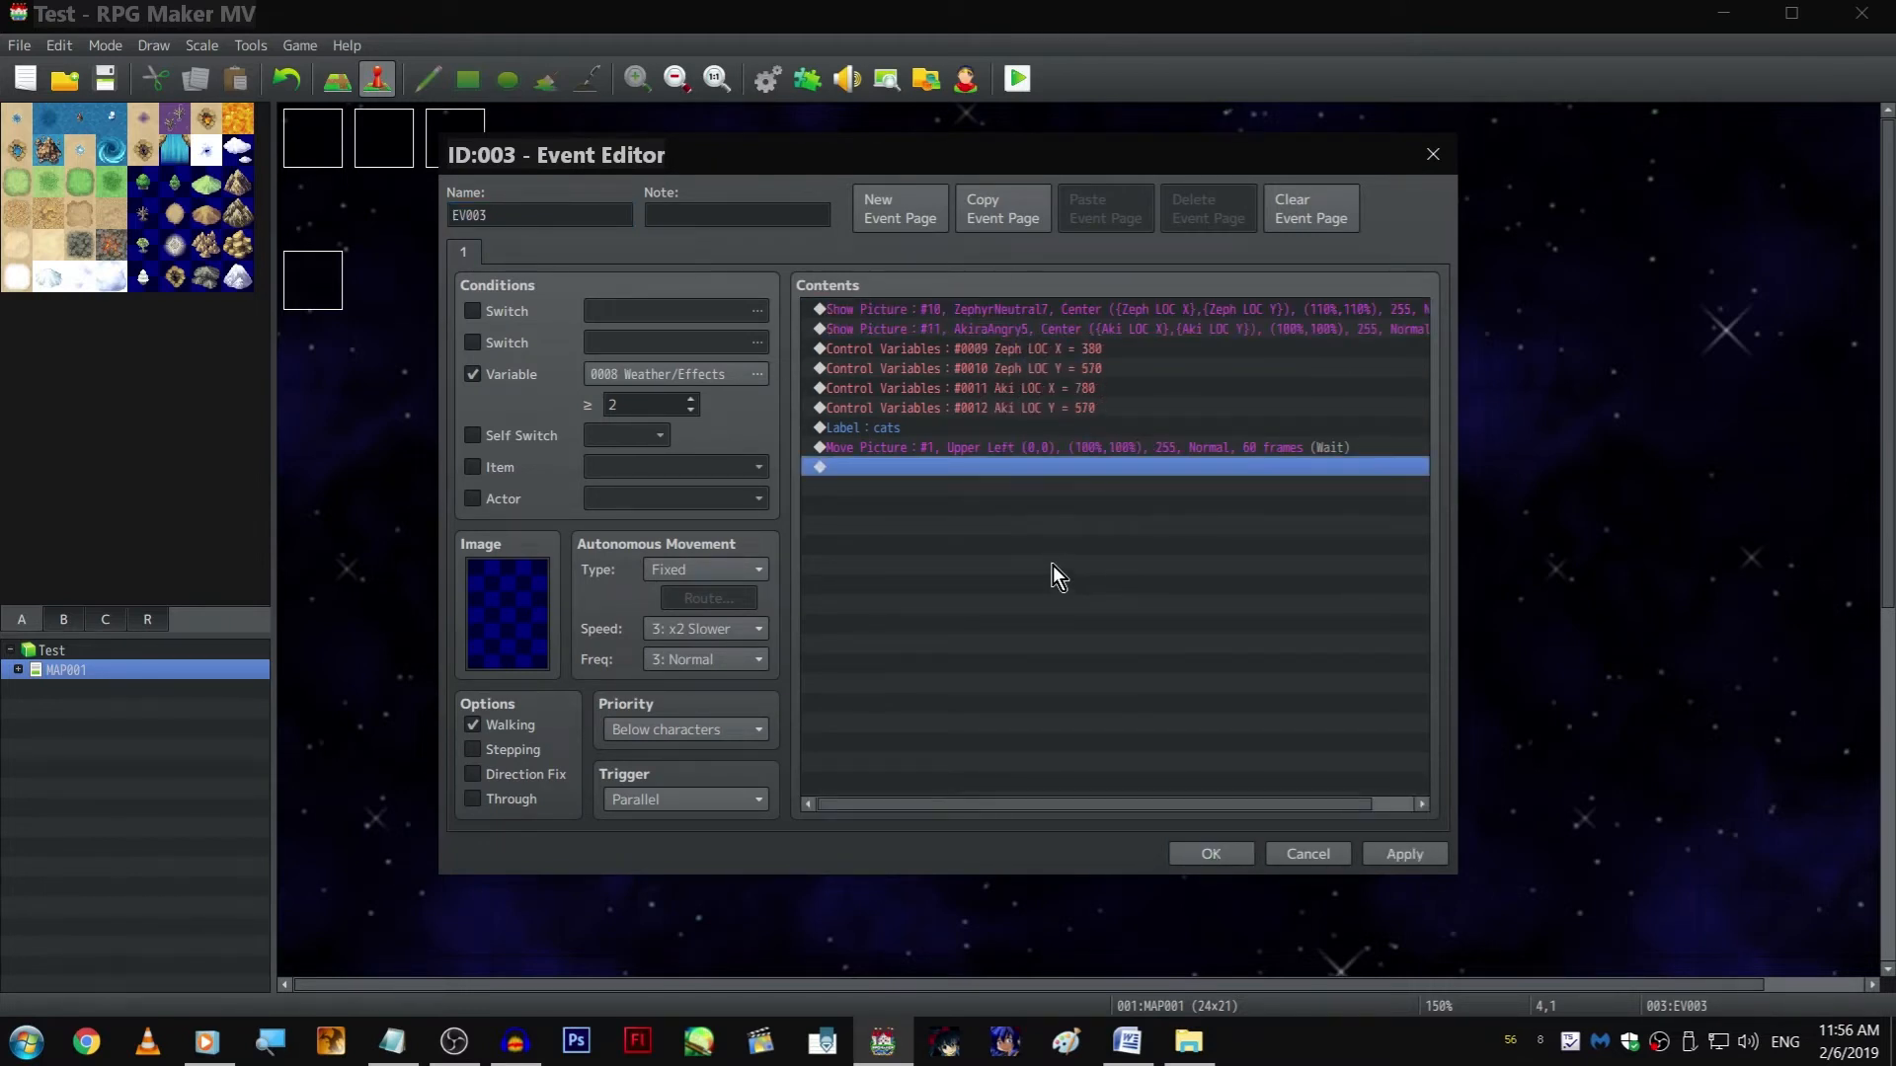
Change the Move Picture command to picture number 10, positioned by the variables Zeph LOC X and Zeph LOC Y
right_click(983, 447)
left_click(989, 485)
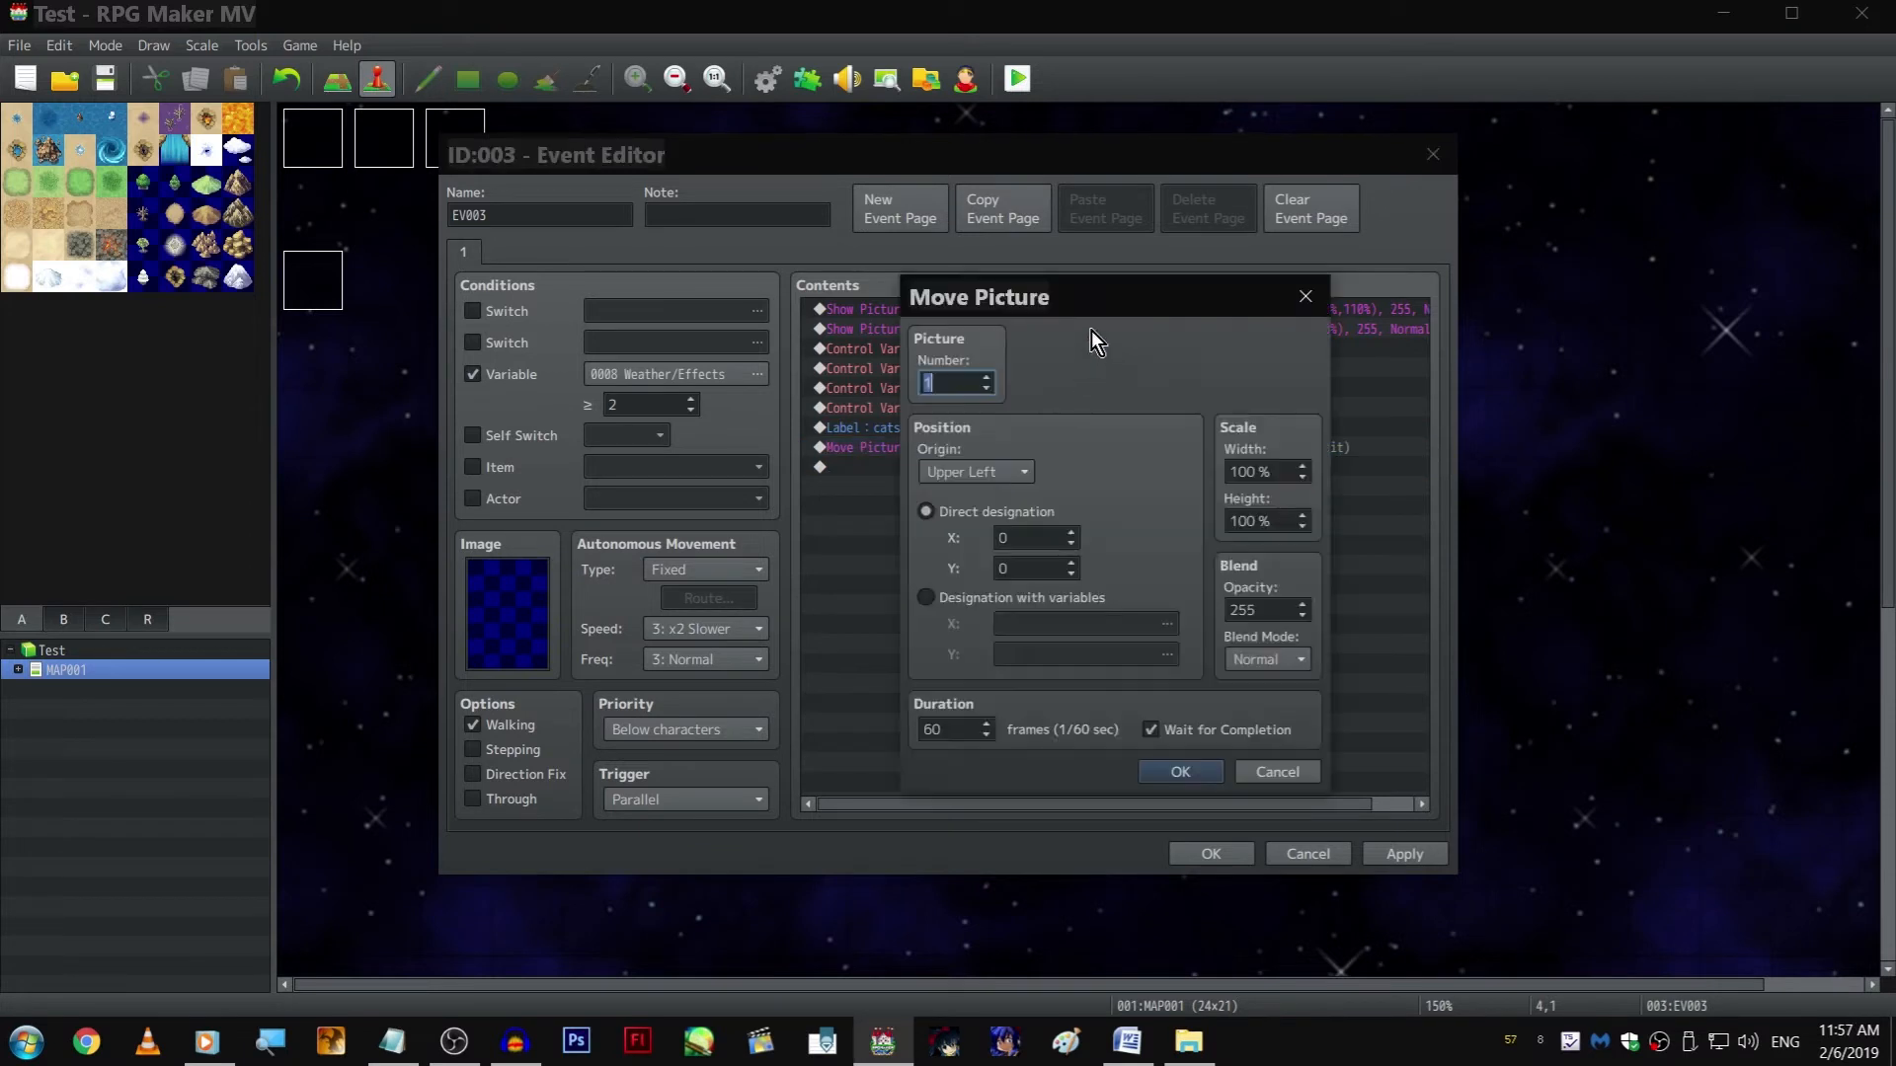
left_click_drag(1179, 312, 1323, 441)
type("10")
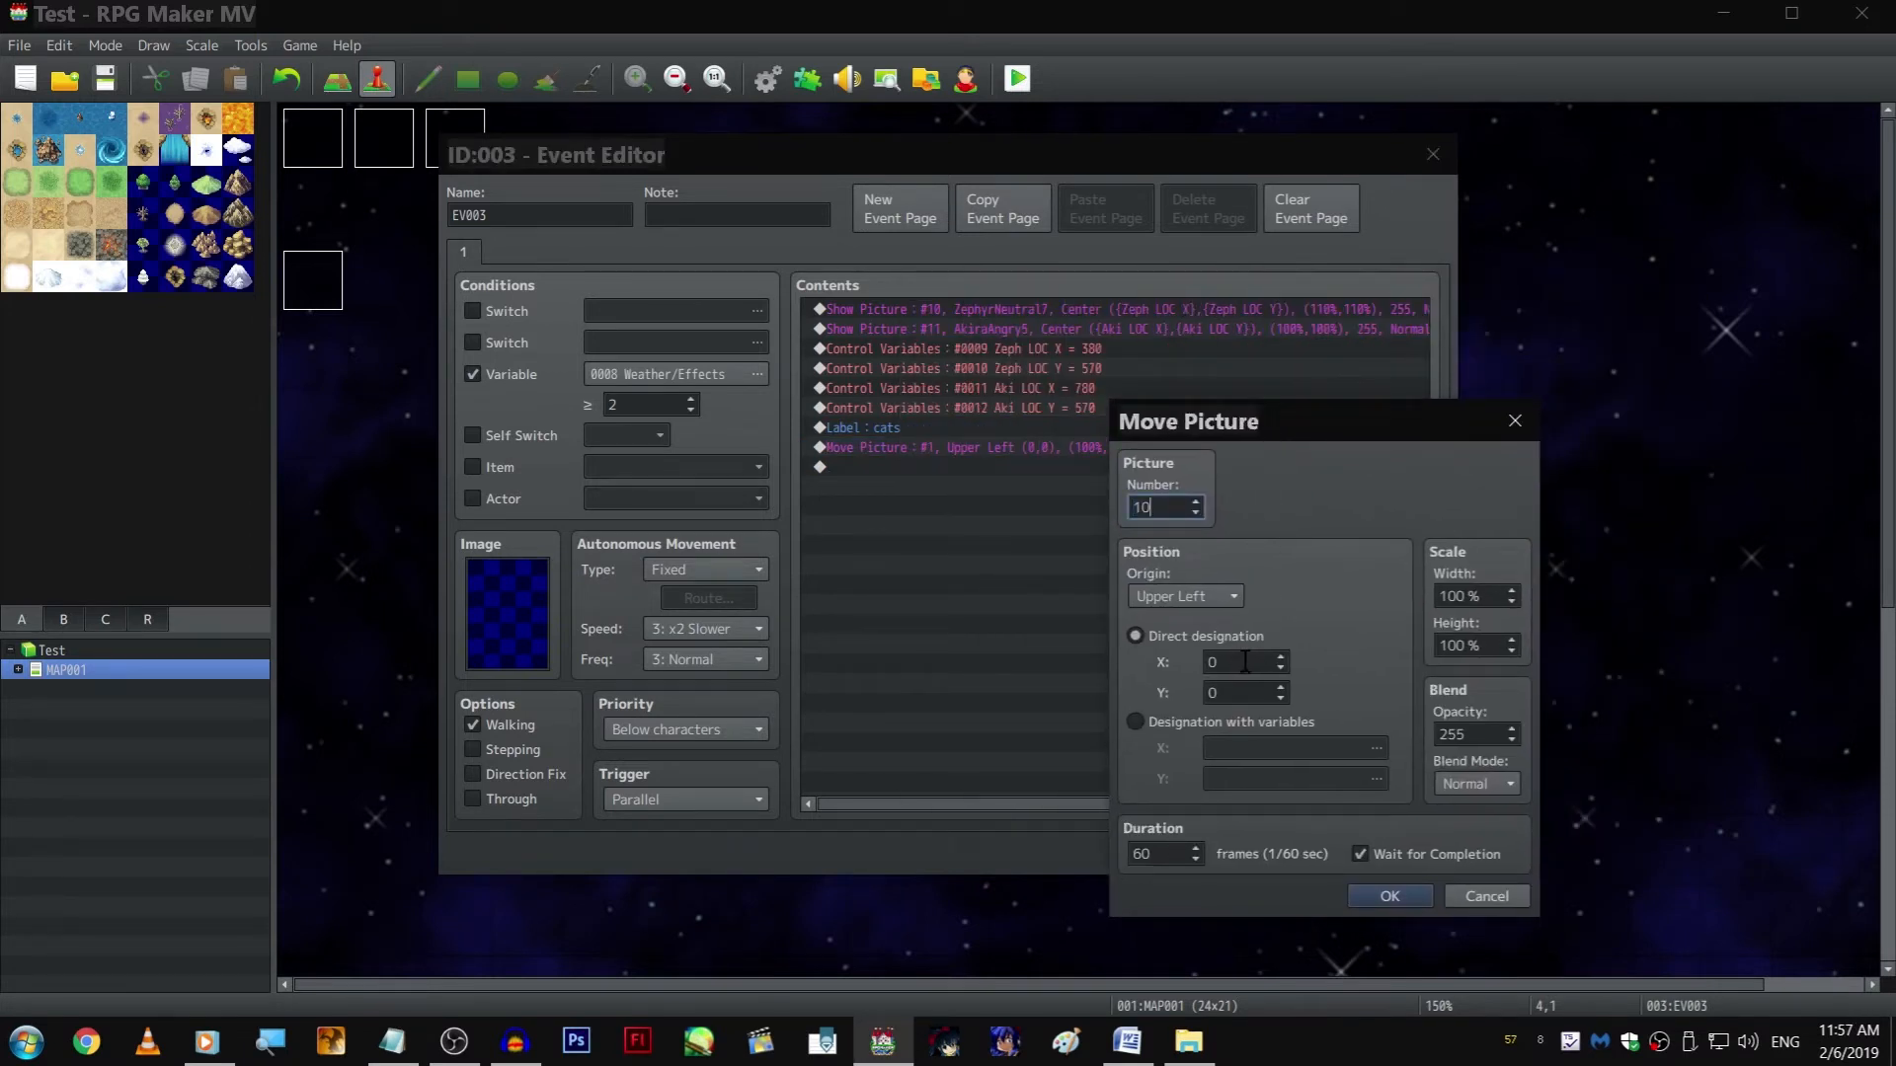
left_click(1242, 720)
left_click(1274, 779)
left_click_drag(1414, 653, 1431, 619)
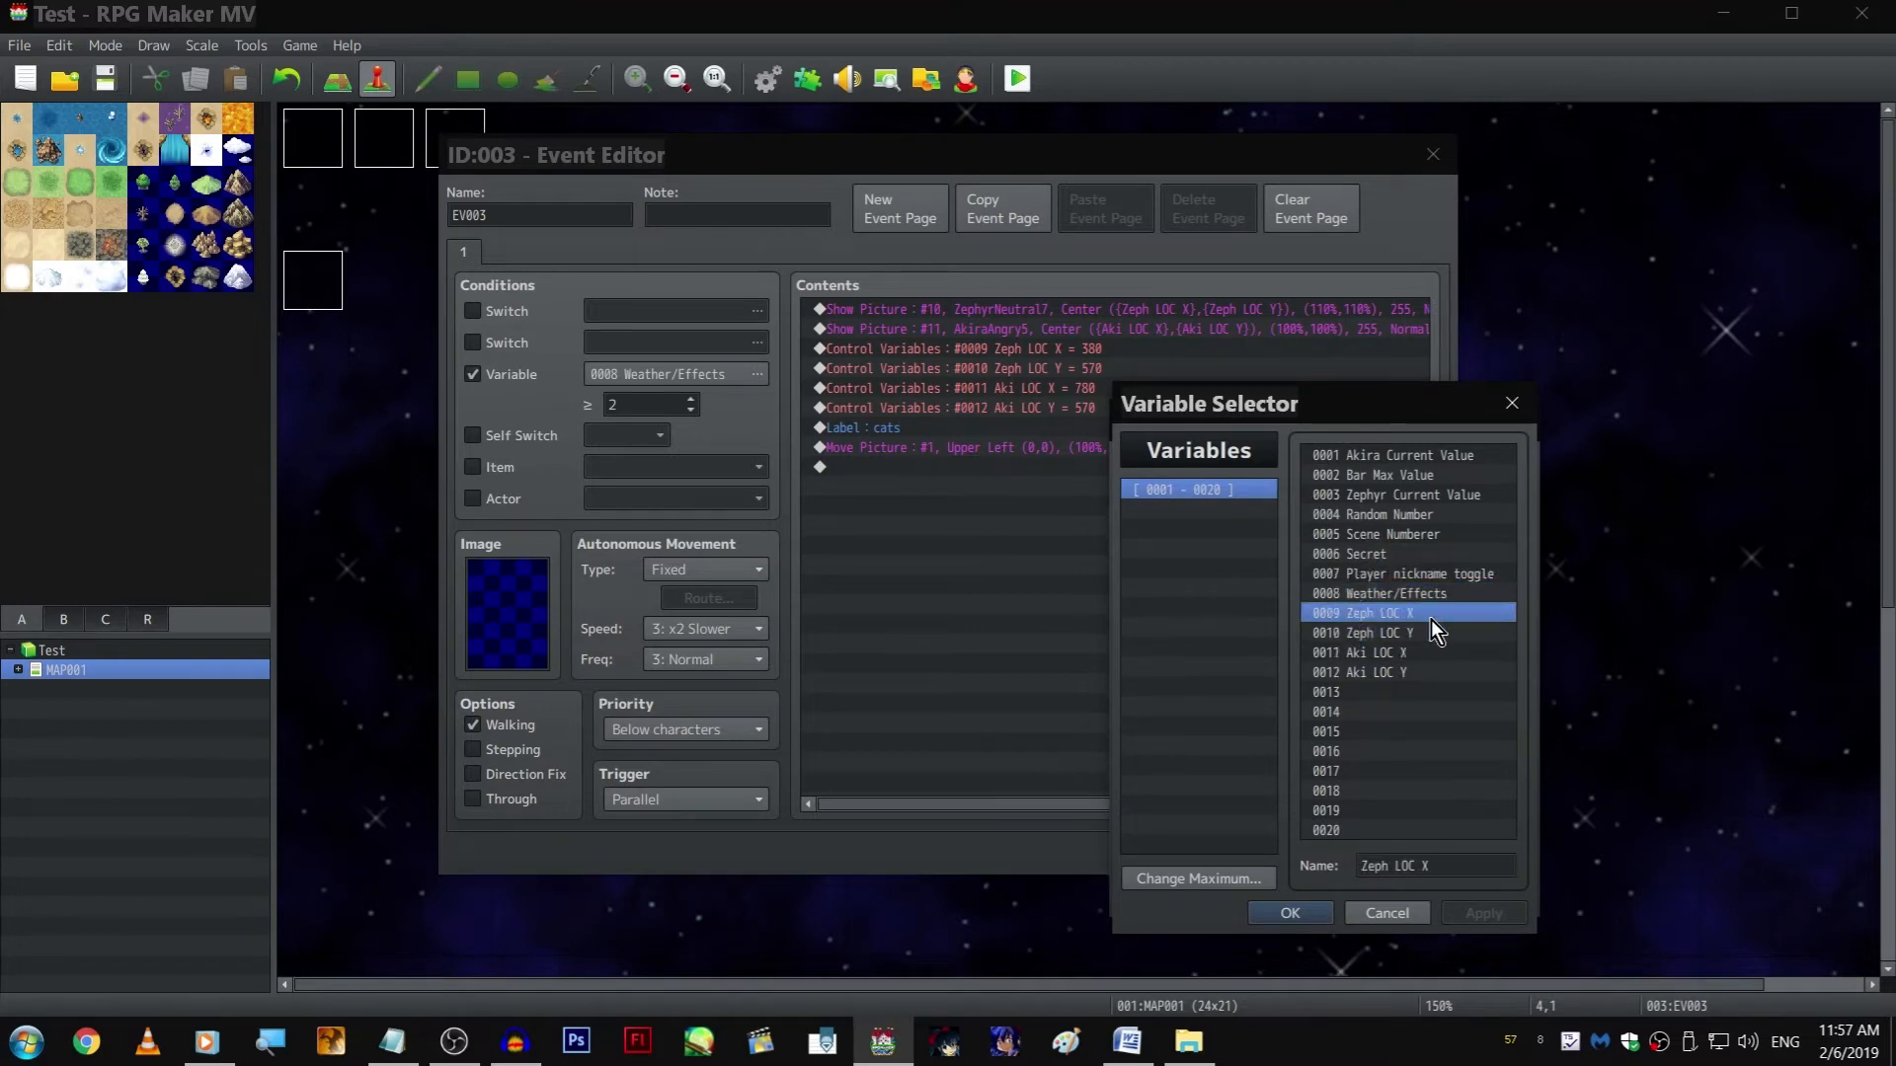
double_click(1431, 619)
left_click(1252, 786)
double_click(1424, 632)
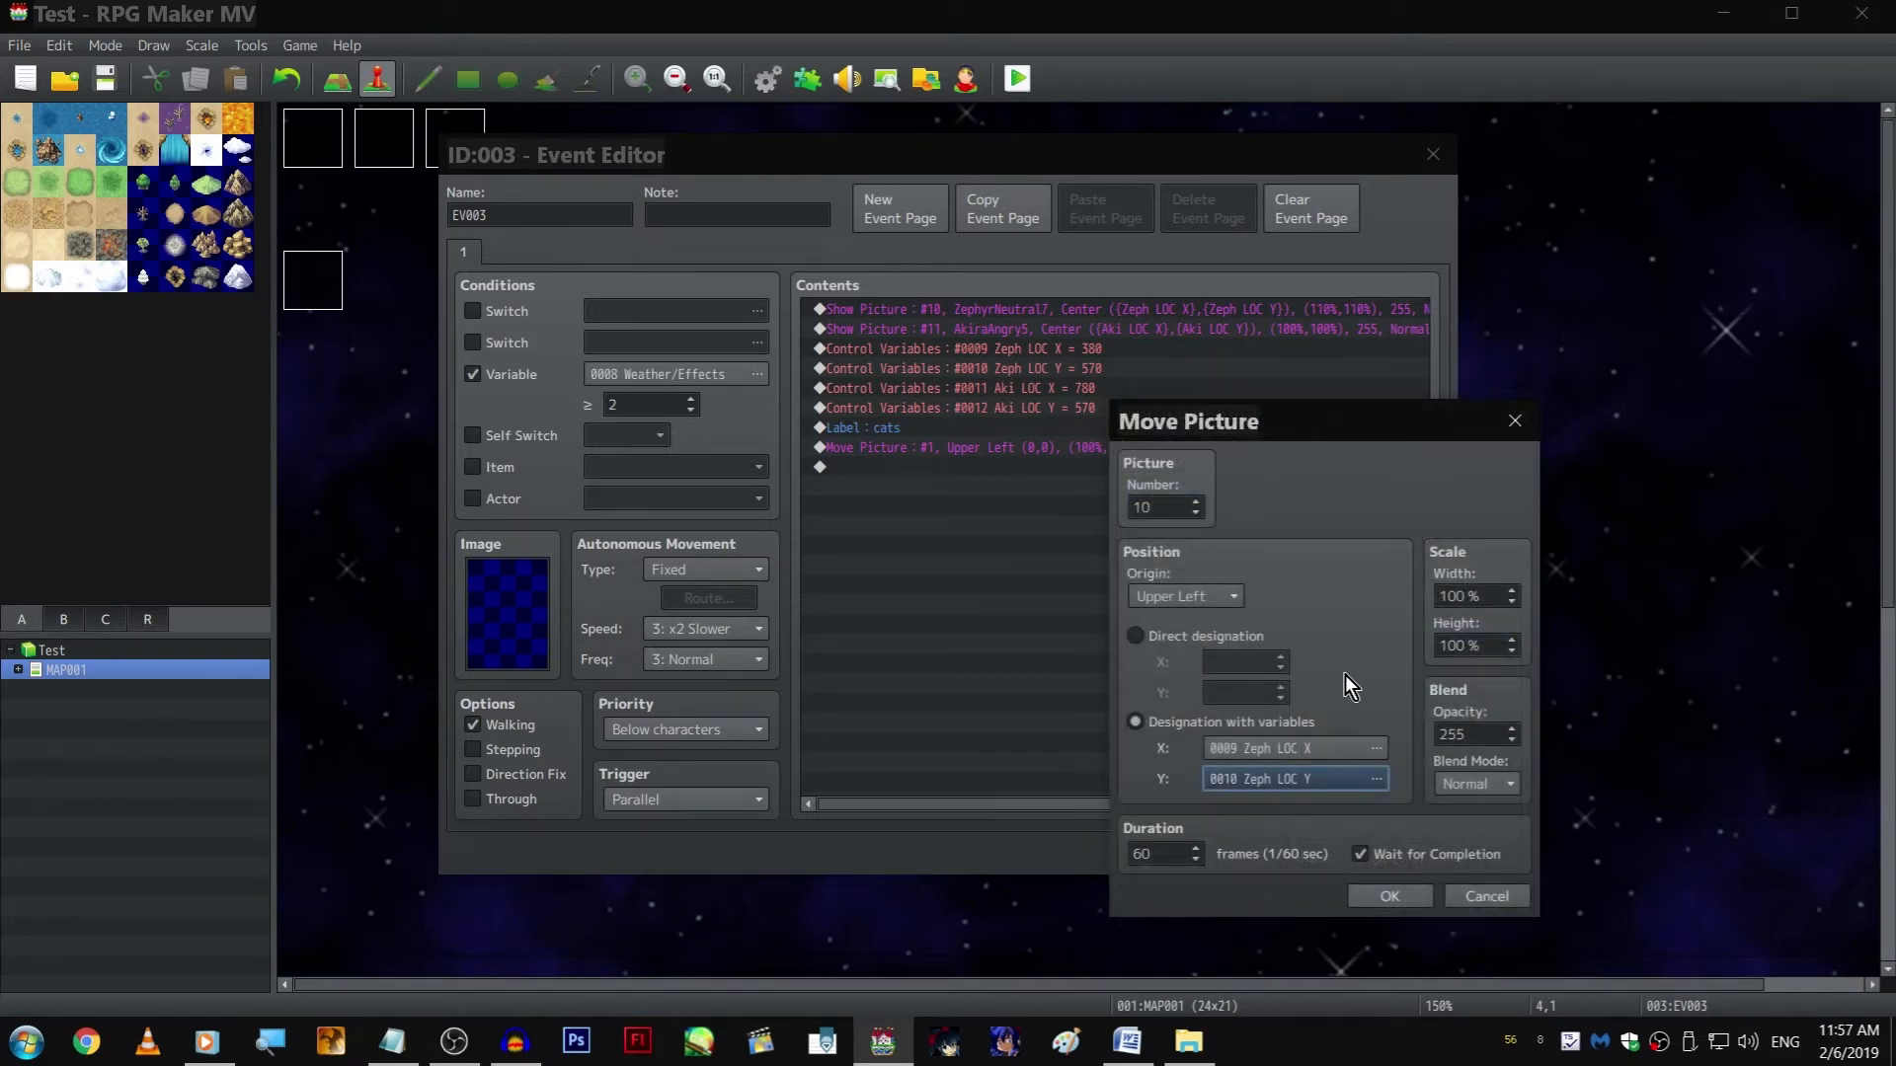
Set the picture 10 move to a Center origin, 110% width and height, and no waiting for completion
scroll(1194, 601, "down", 1)
left_click(1491, 601)
type("110")
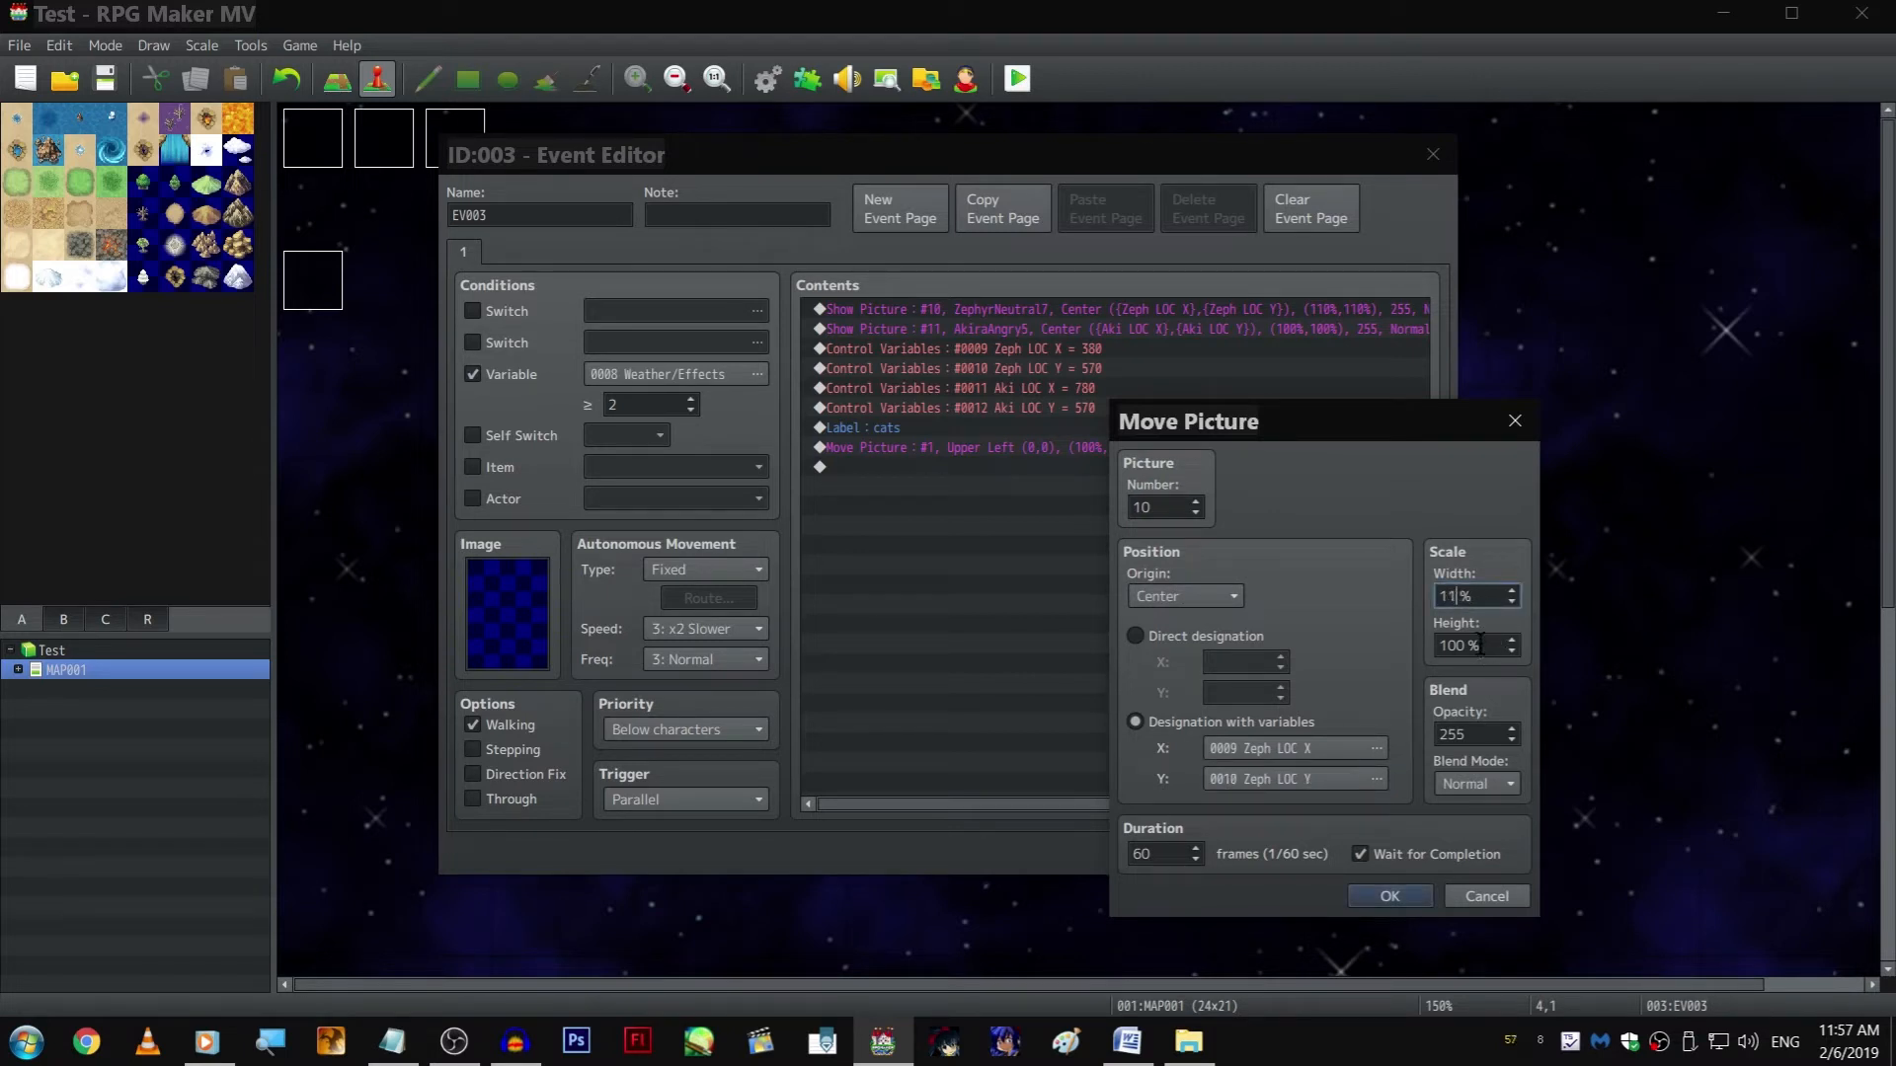
key("Tab")
type("11")
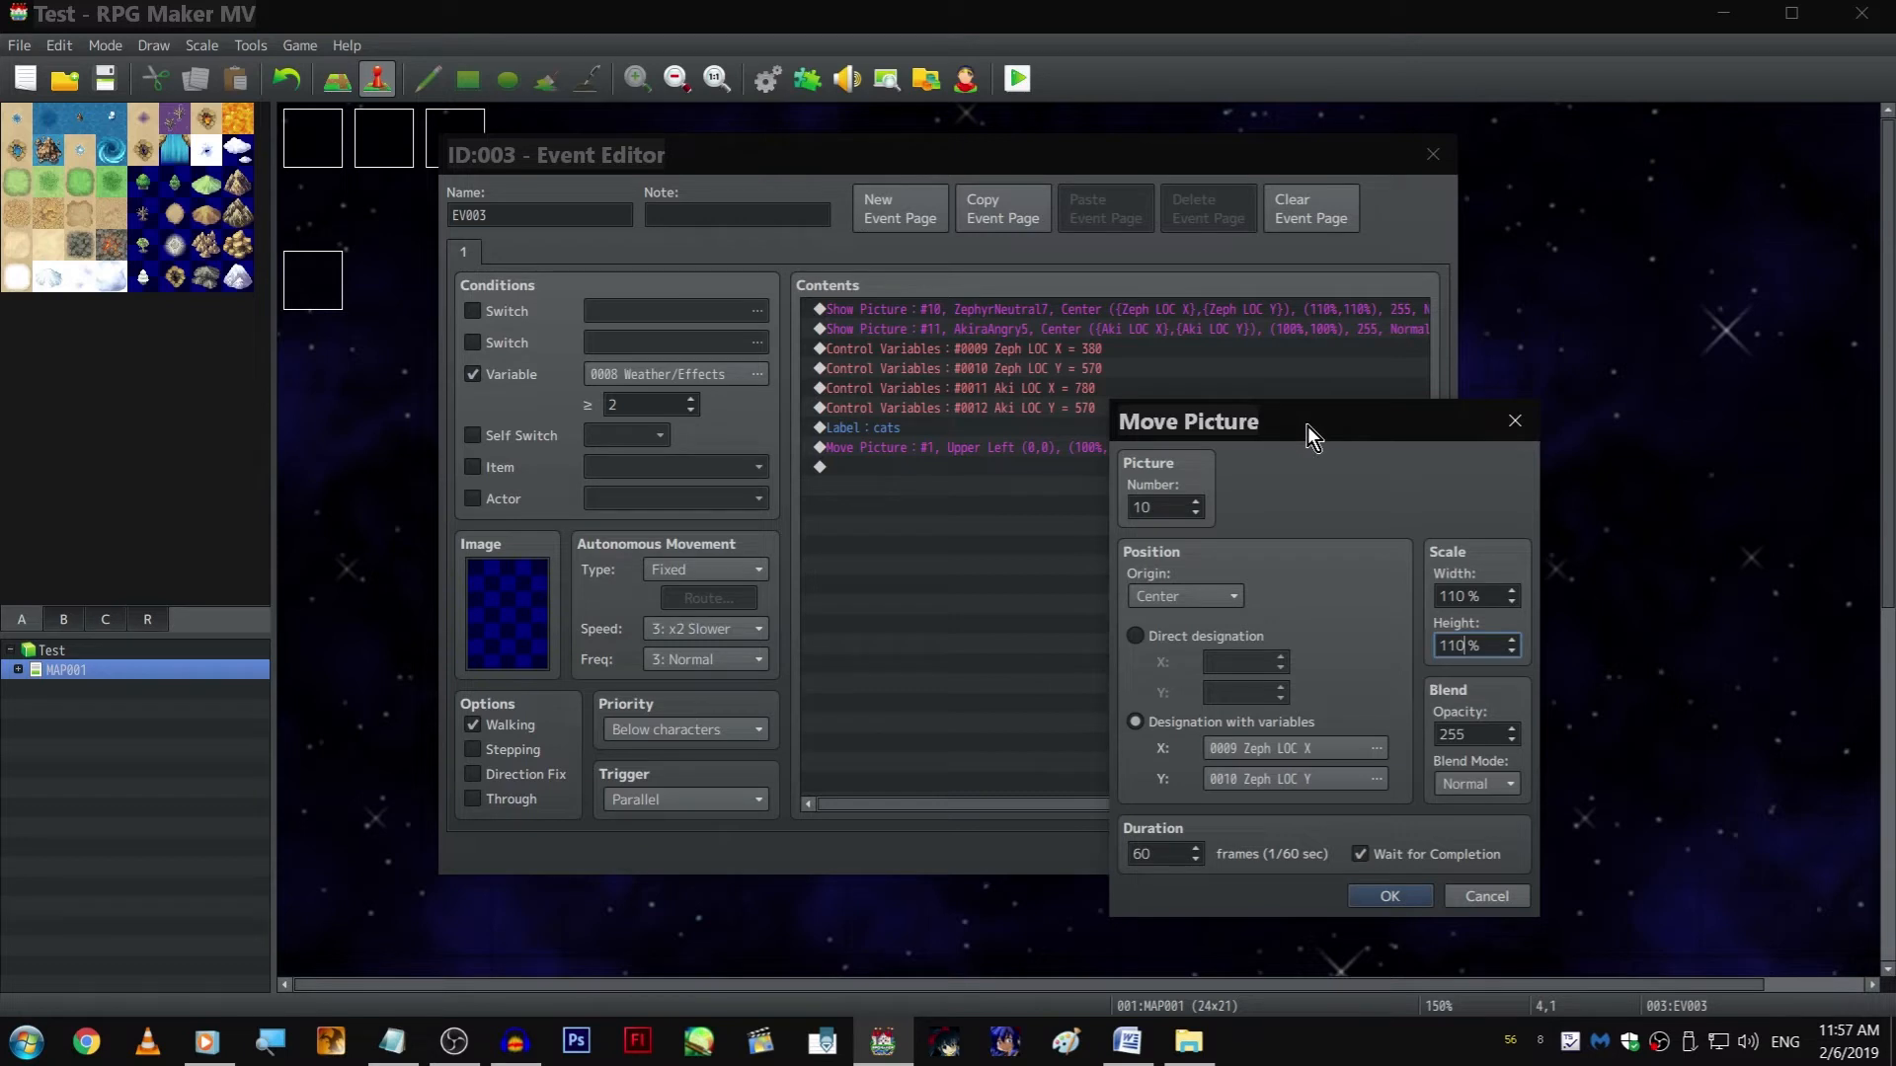
left_click(1383, 855)
left_click(1389, 896)
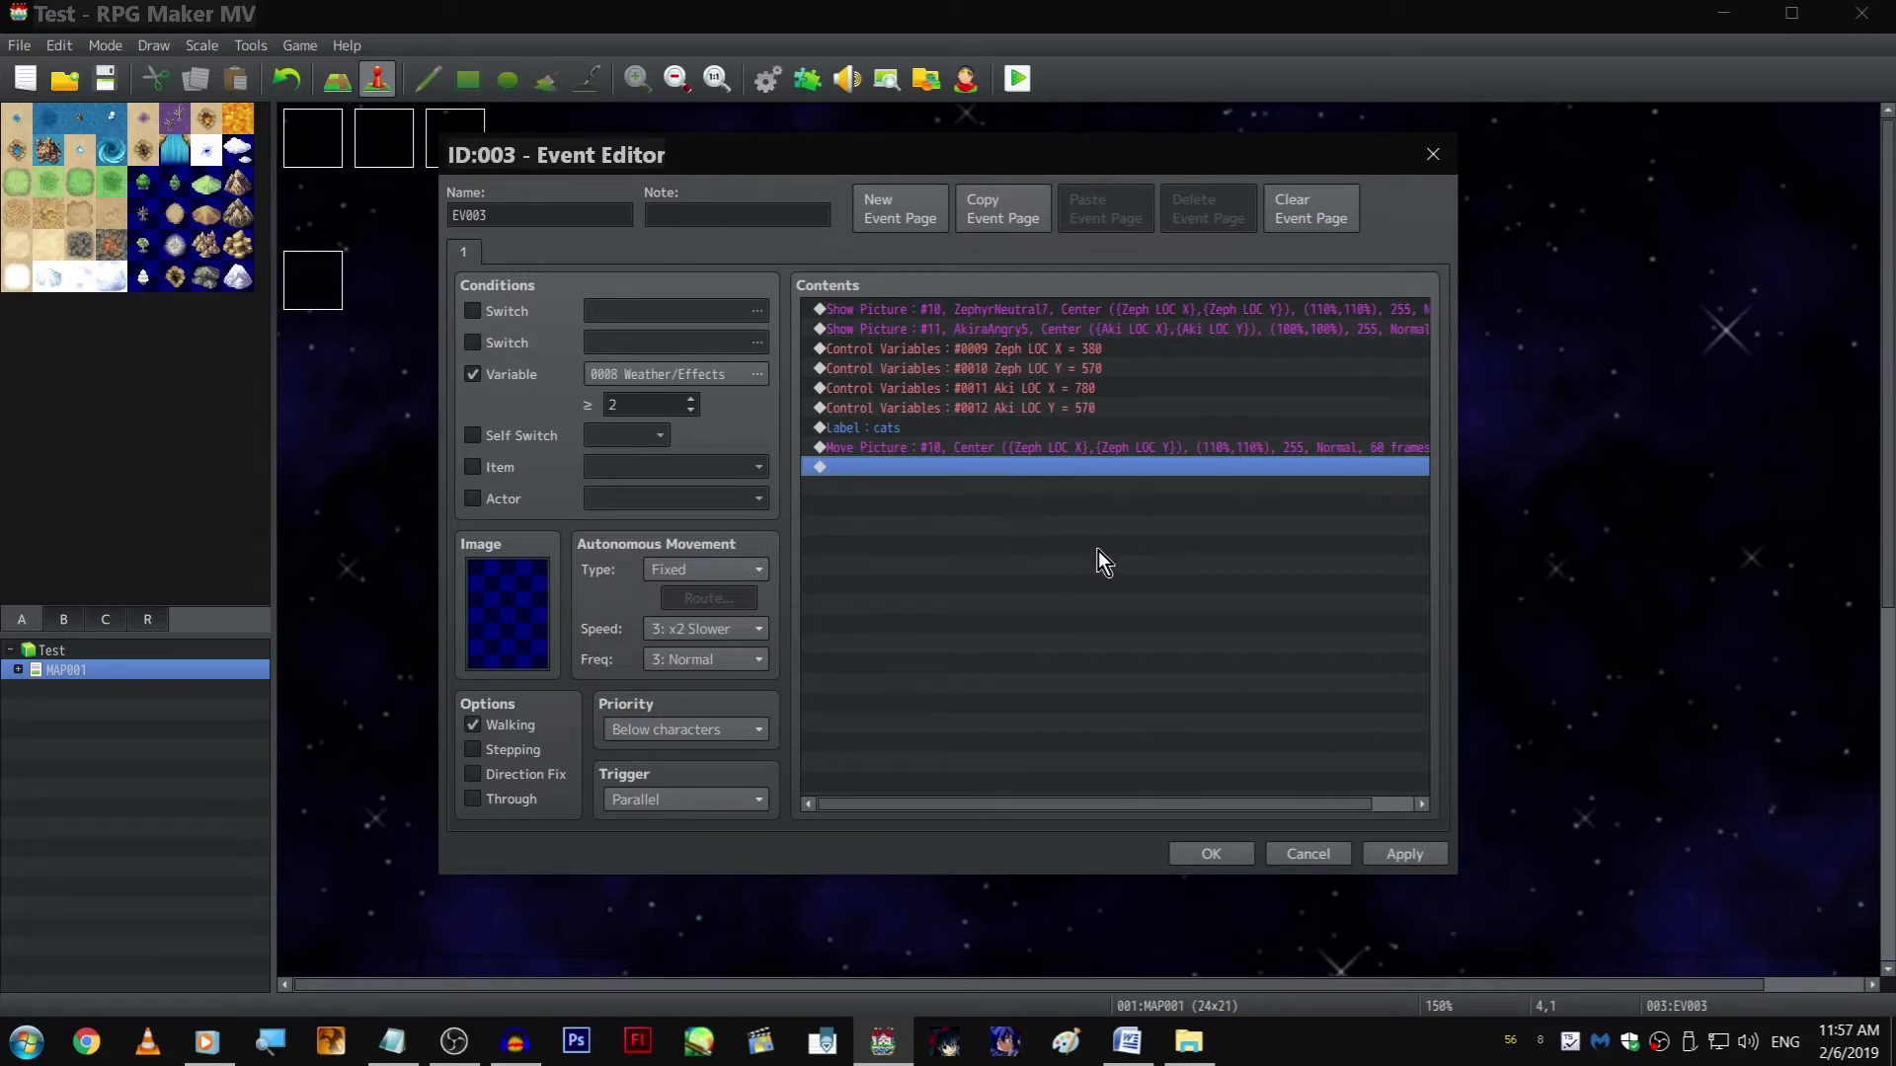
Duplicate the picture 10 Move Picture command and set the copy's picture number to 11
right_click(932, 452)
left_click(1011, 533)
key("ctrl+v")
double_click(992, 470)
left_click_drag(1096, 292, 1447, 262)
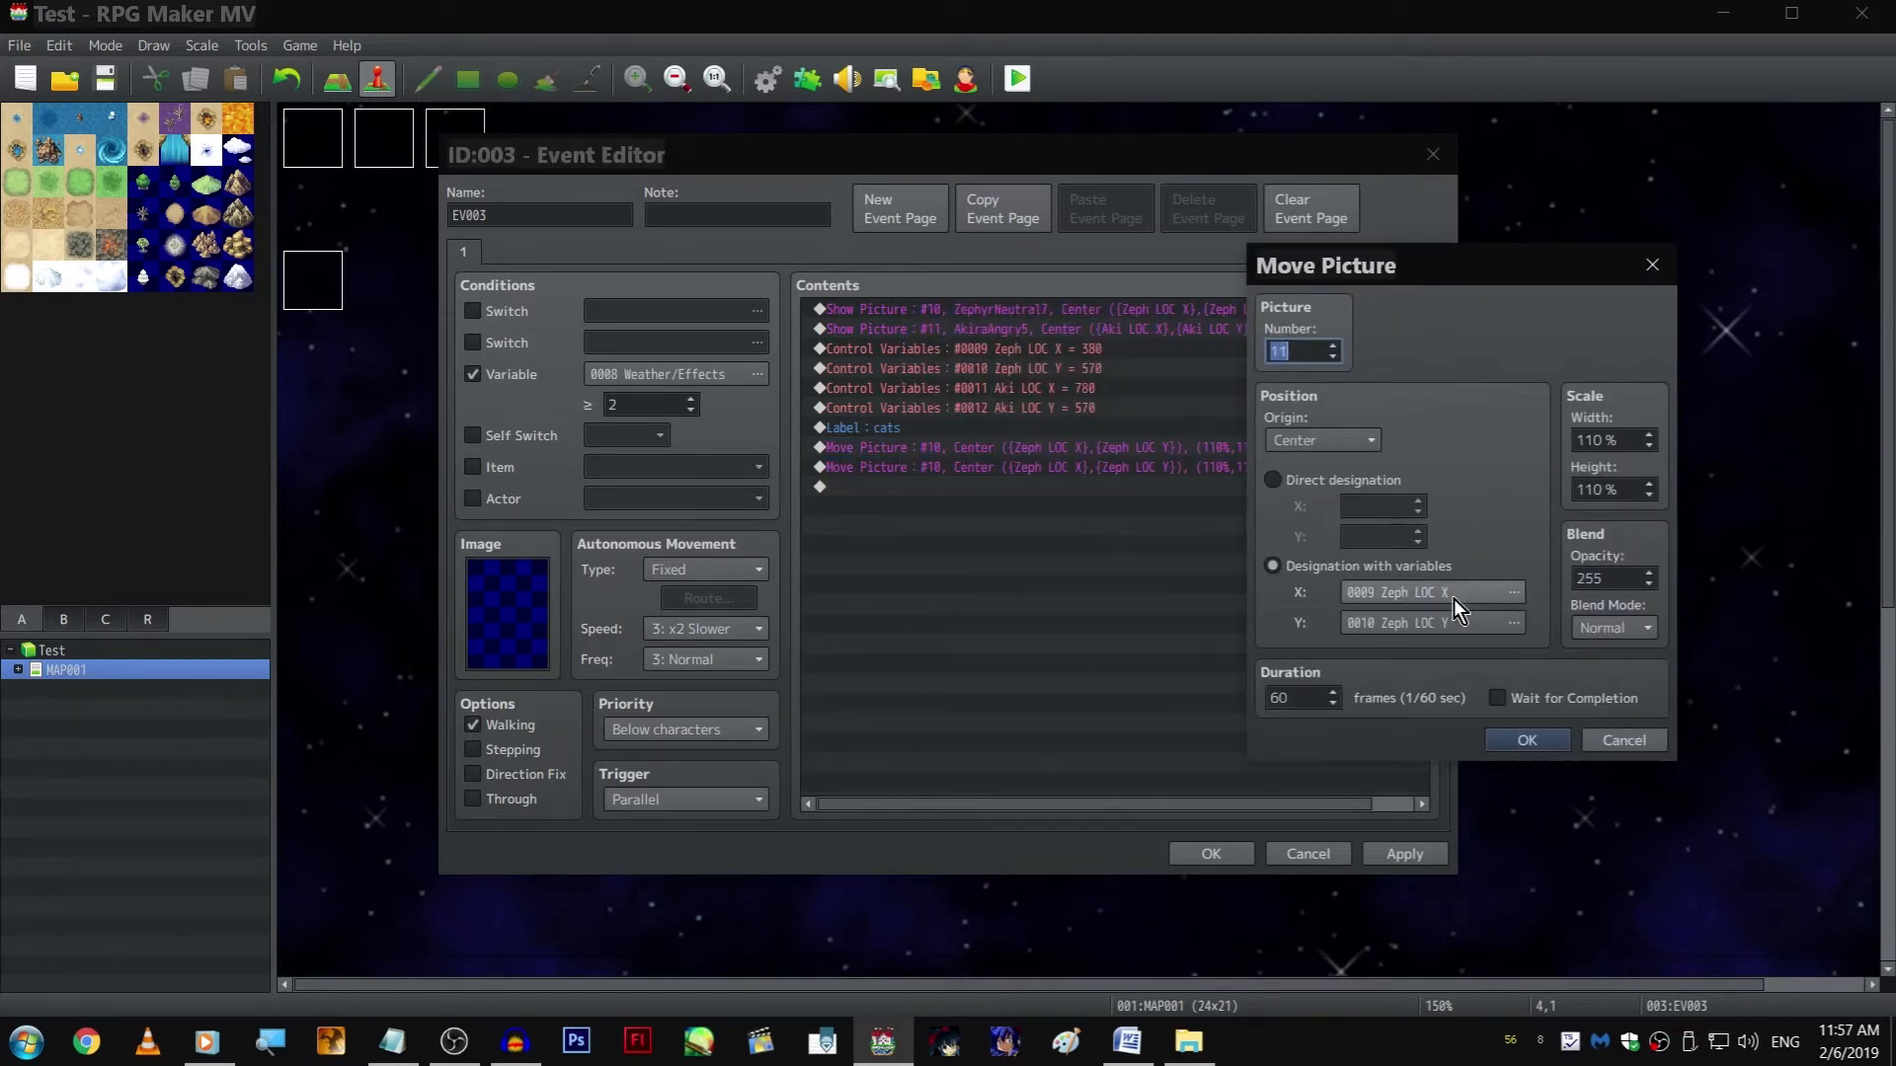
Assign Aki LOC X and Aki LOC Y as the position variables of the picture 11 move
left_click(1453, 624)
double_click(1520, 496)
left_click(1394, 626)
left_click(1529, 516)
double_click(1529, 515)
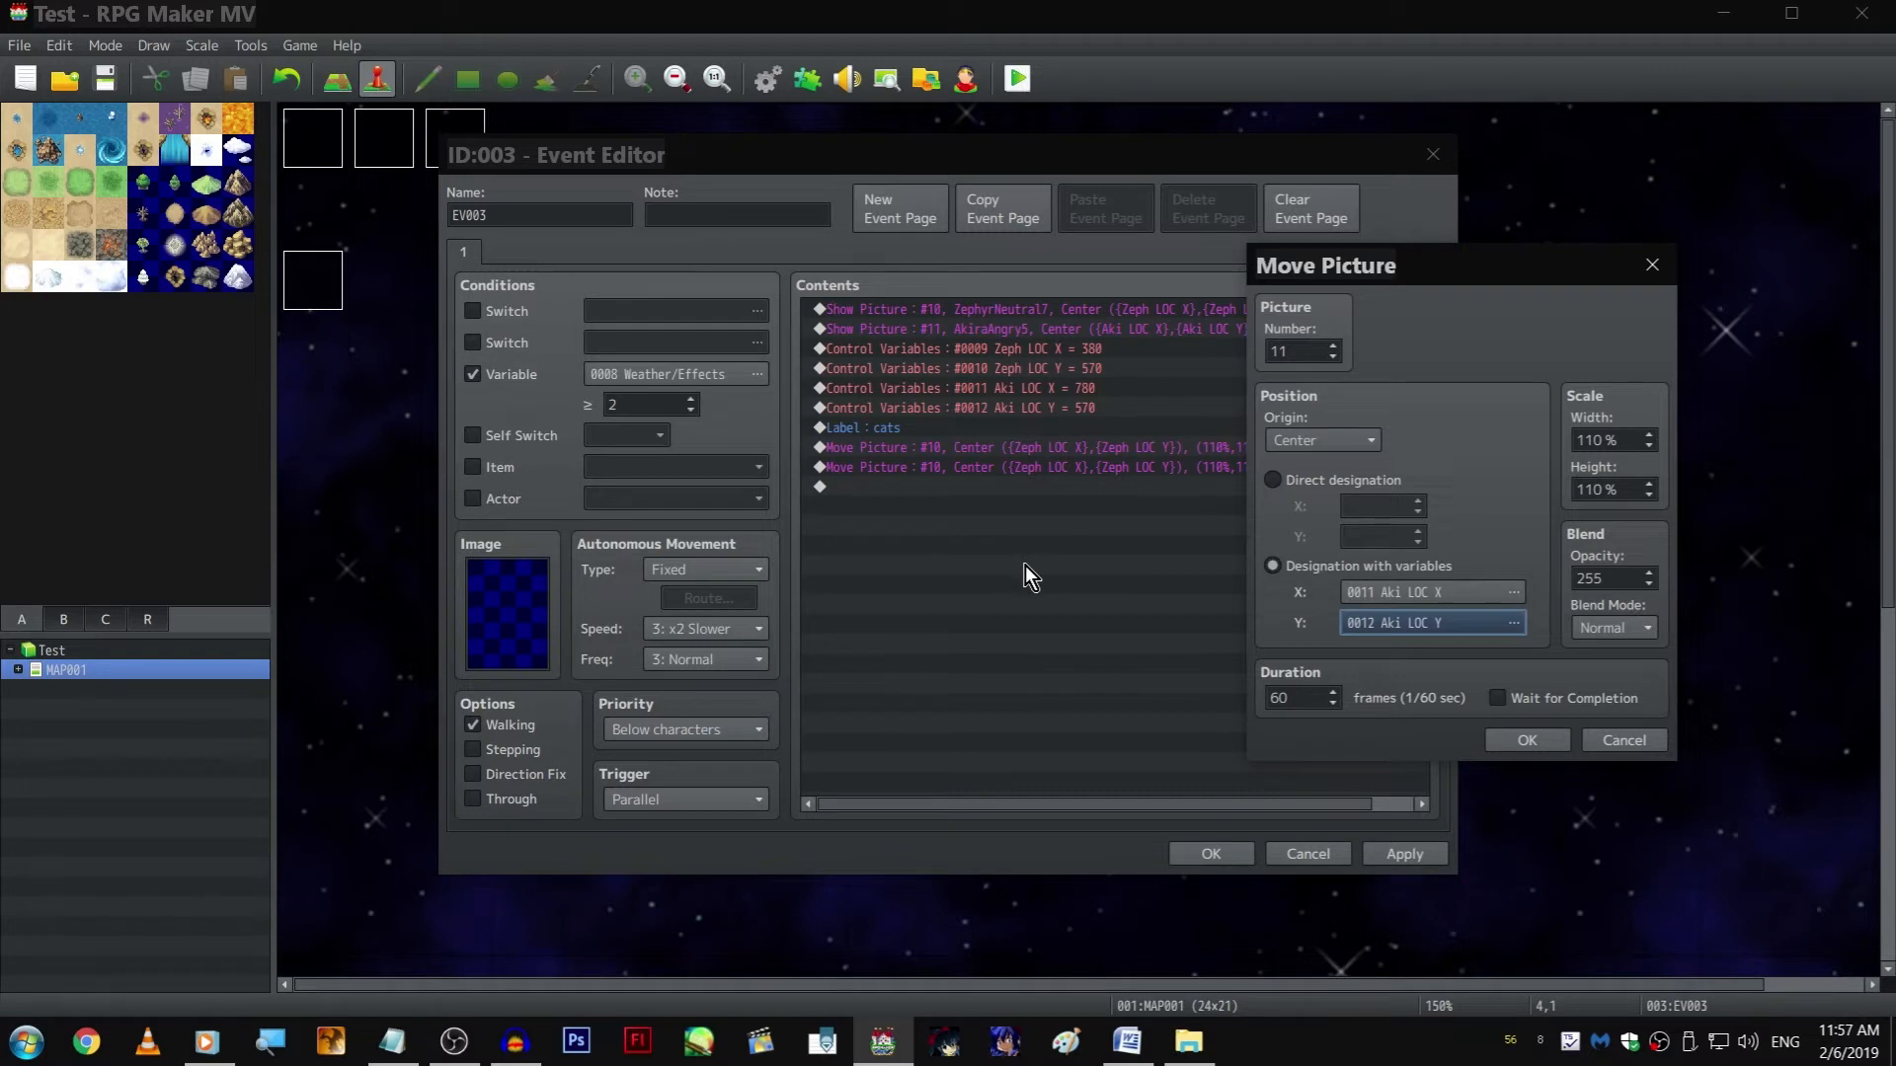
key("Return")
key("Return")
key("Return")
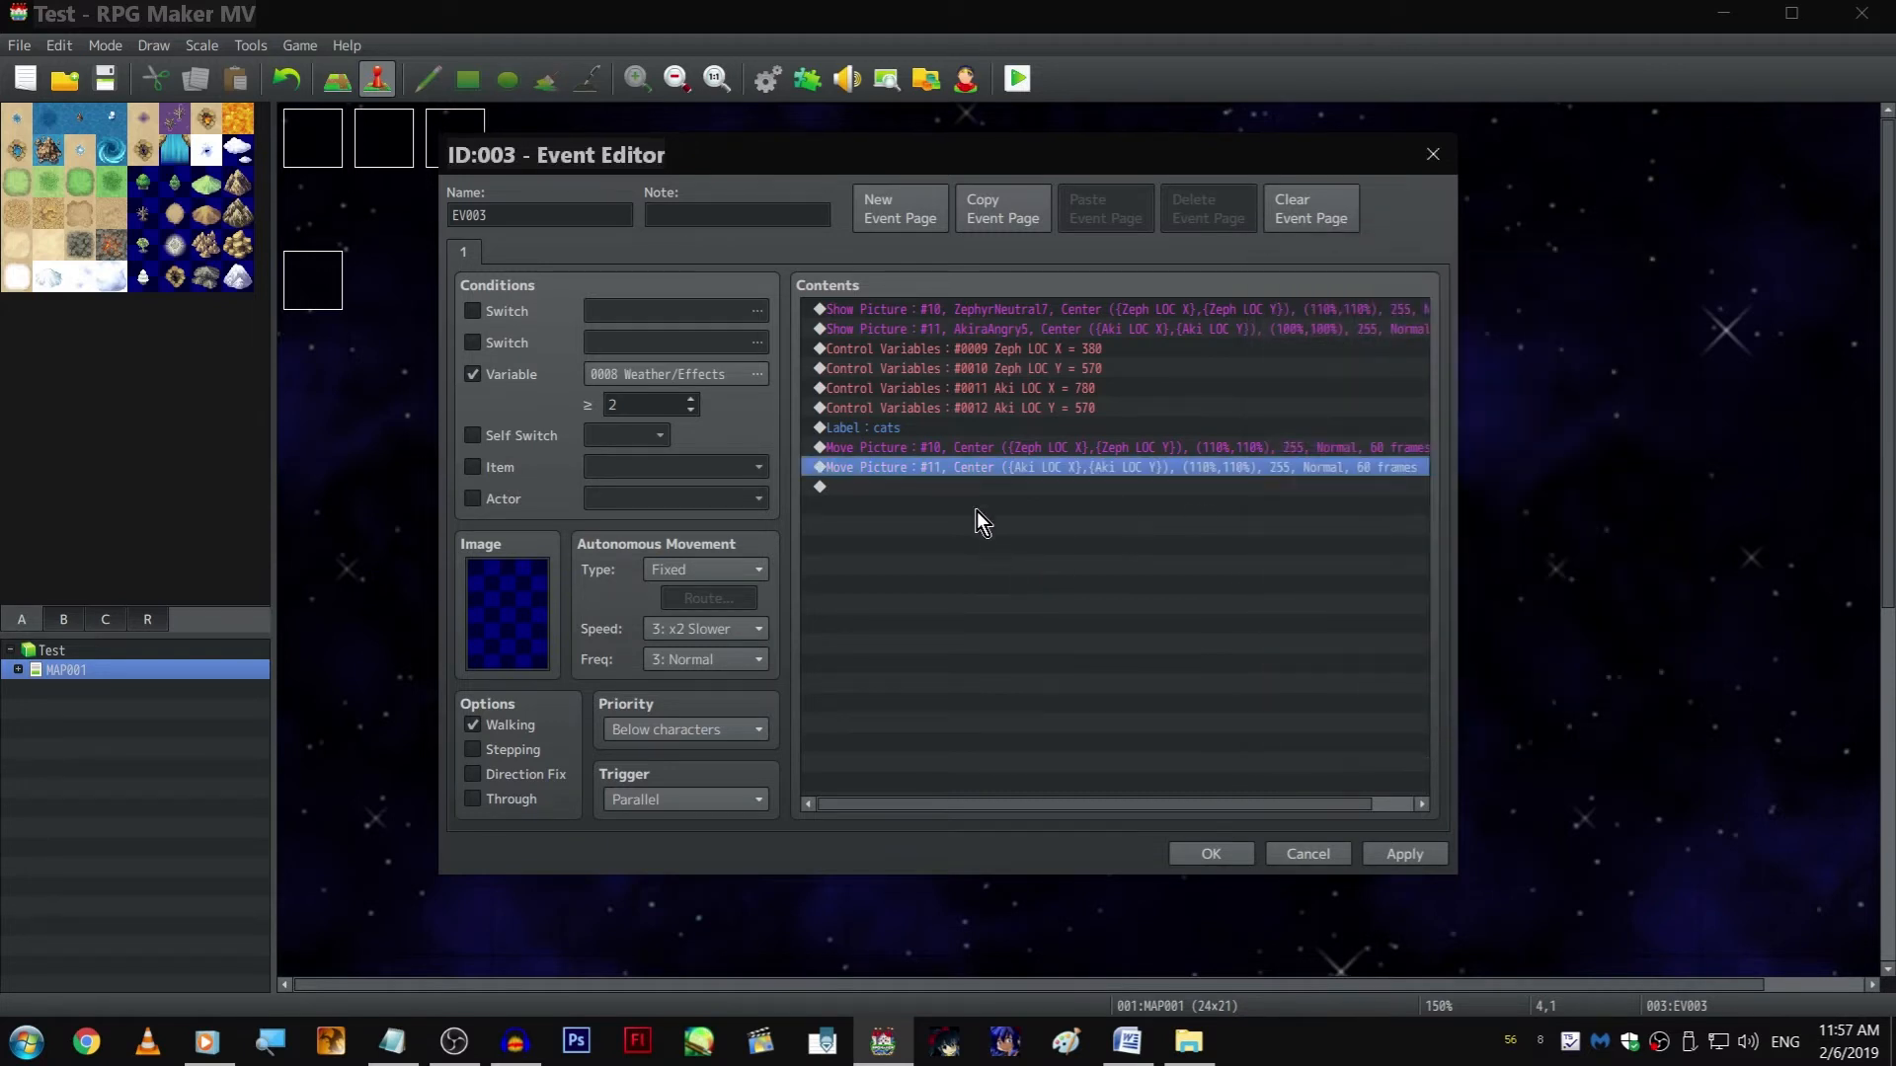
key("Down")
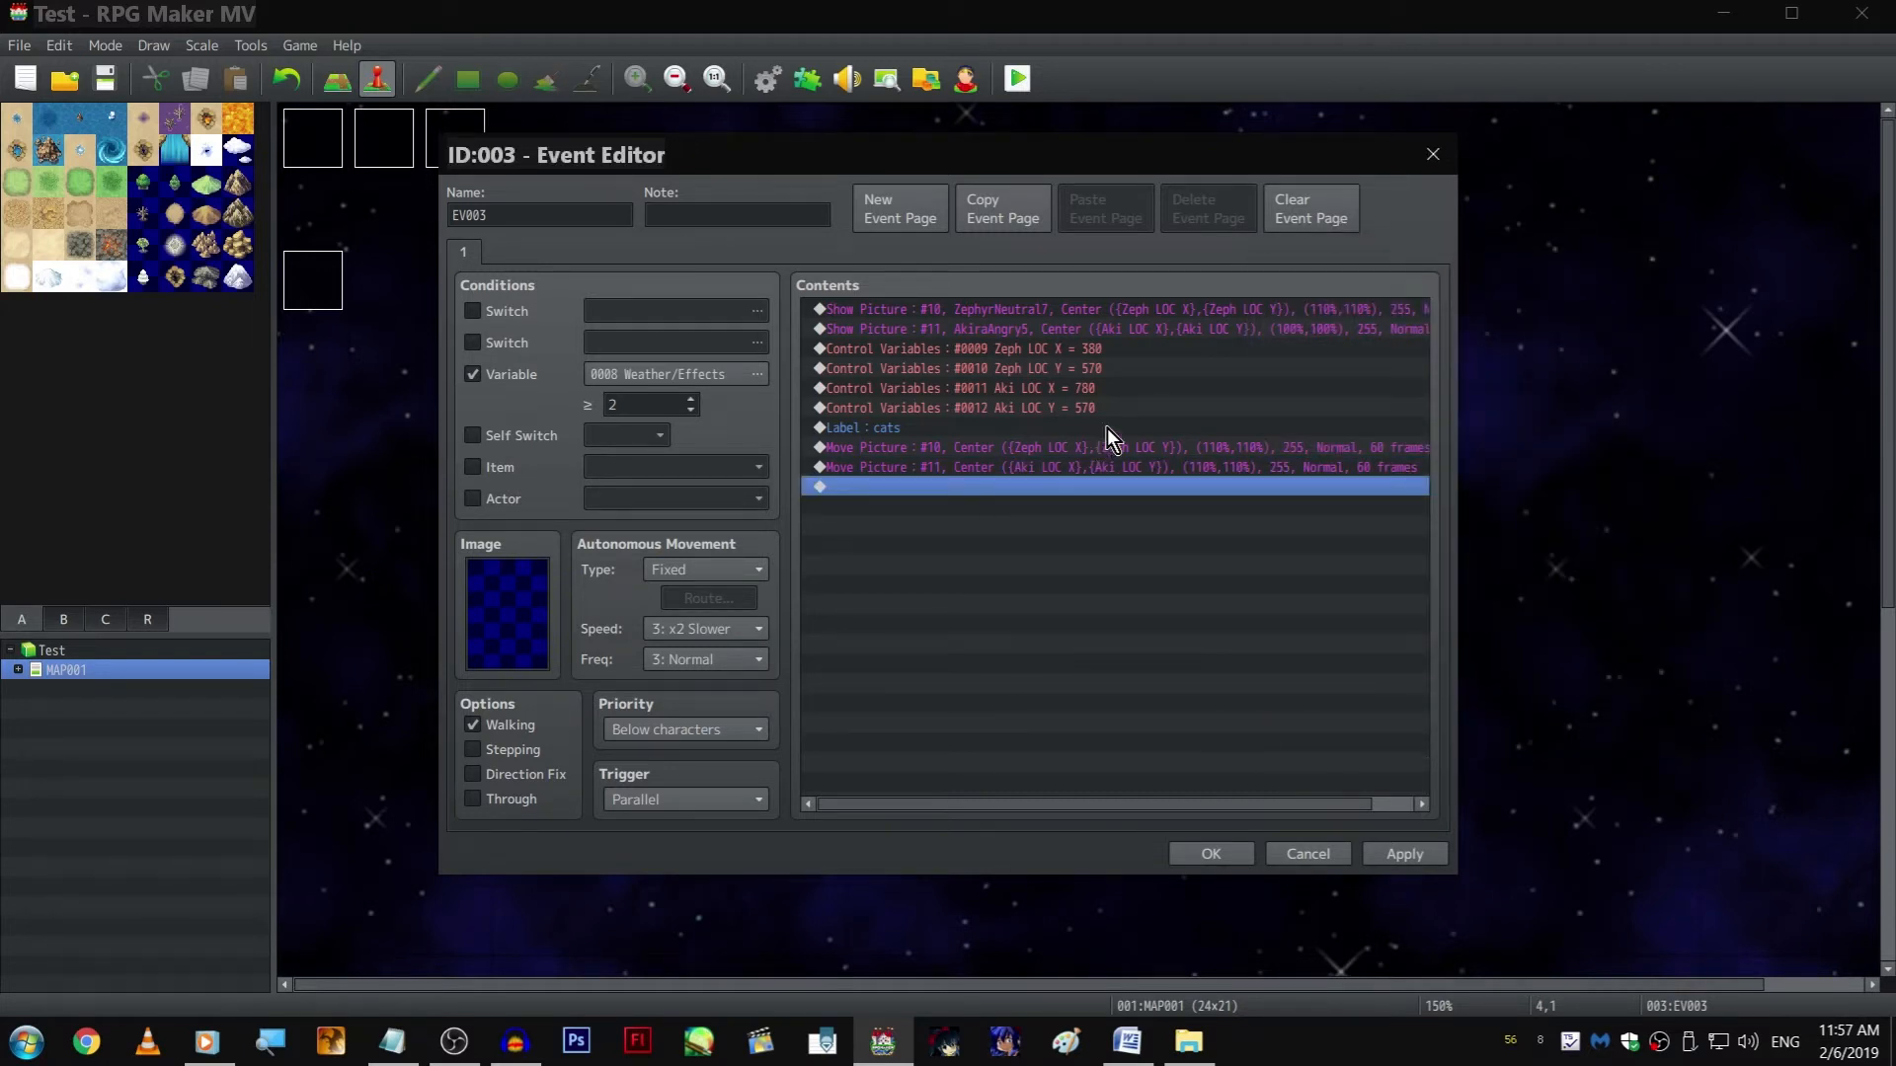
mouse_move(1078, 541)
left_mouse_down()
mouse_move(1073, 375)
mouse_move(1076, 536)
left_mouse_up()
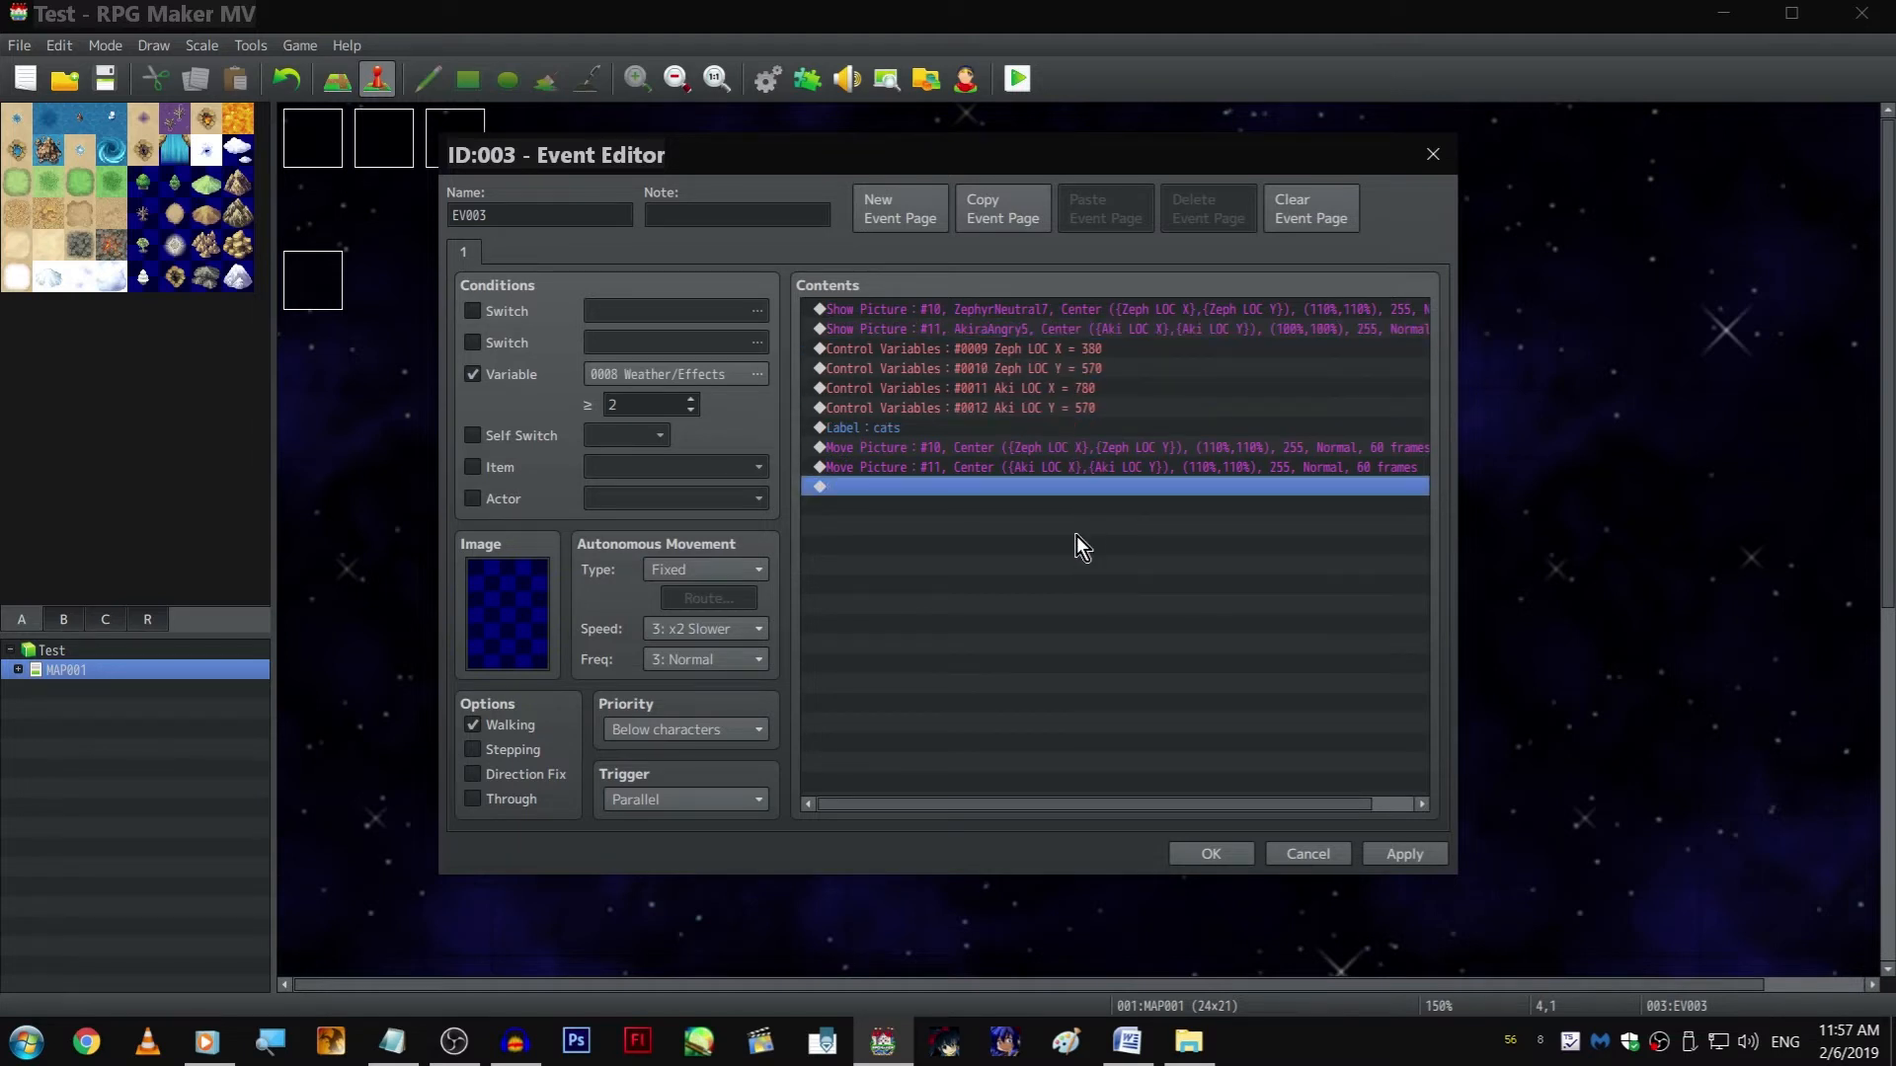
left_click(1084, 413)
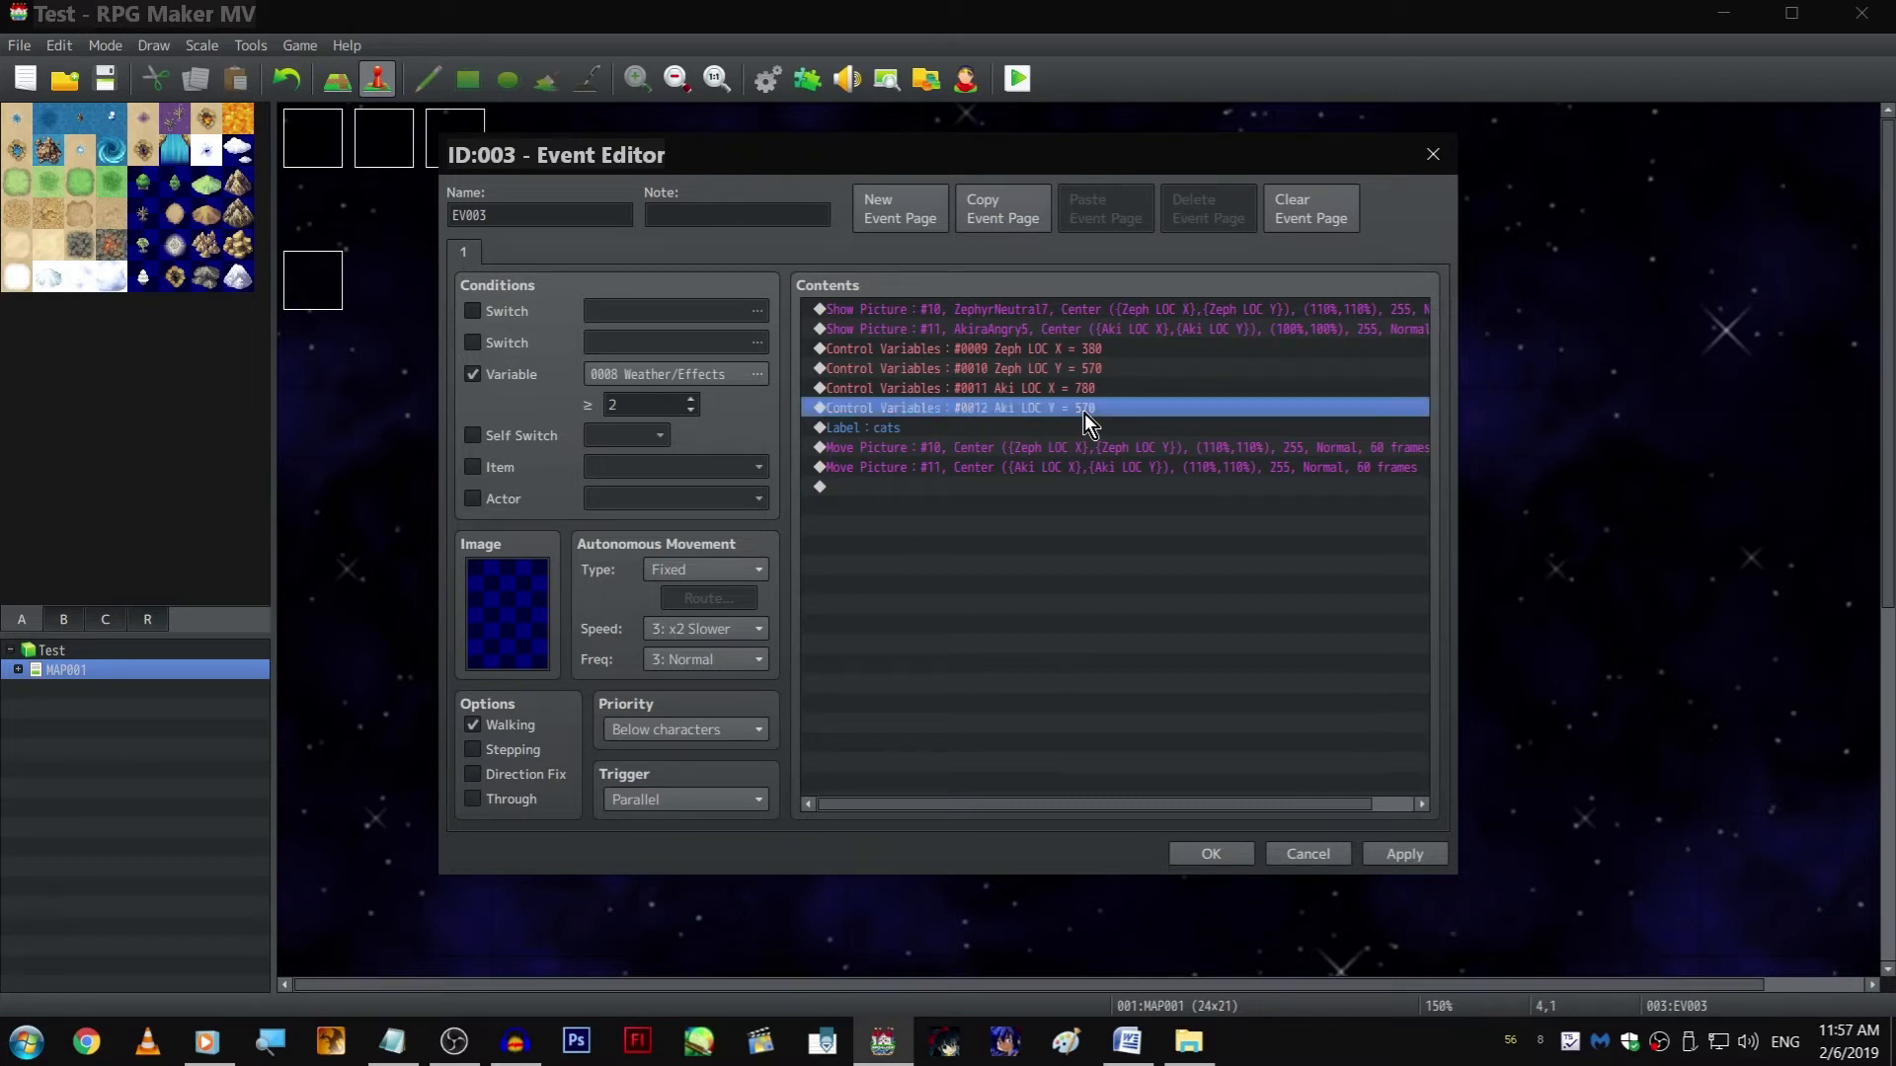
left_click(1052, 486)
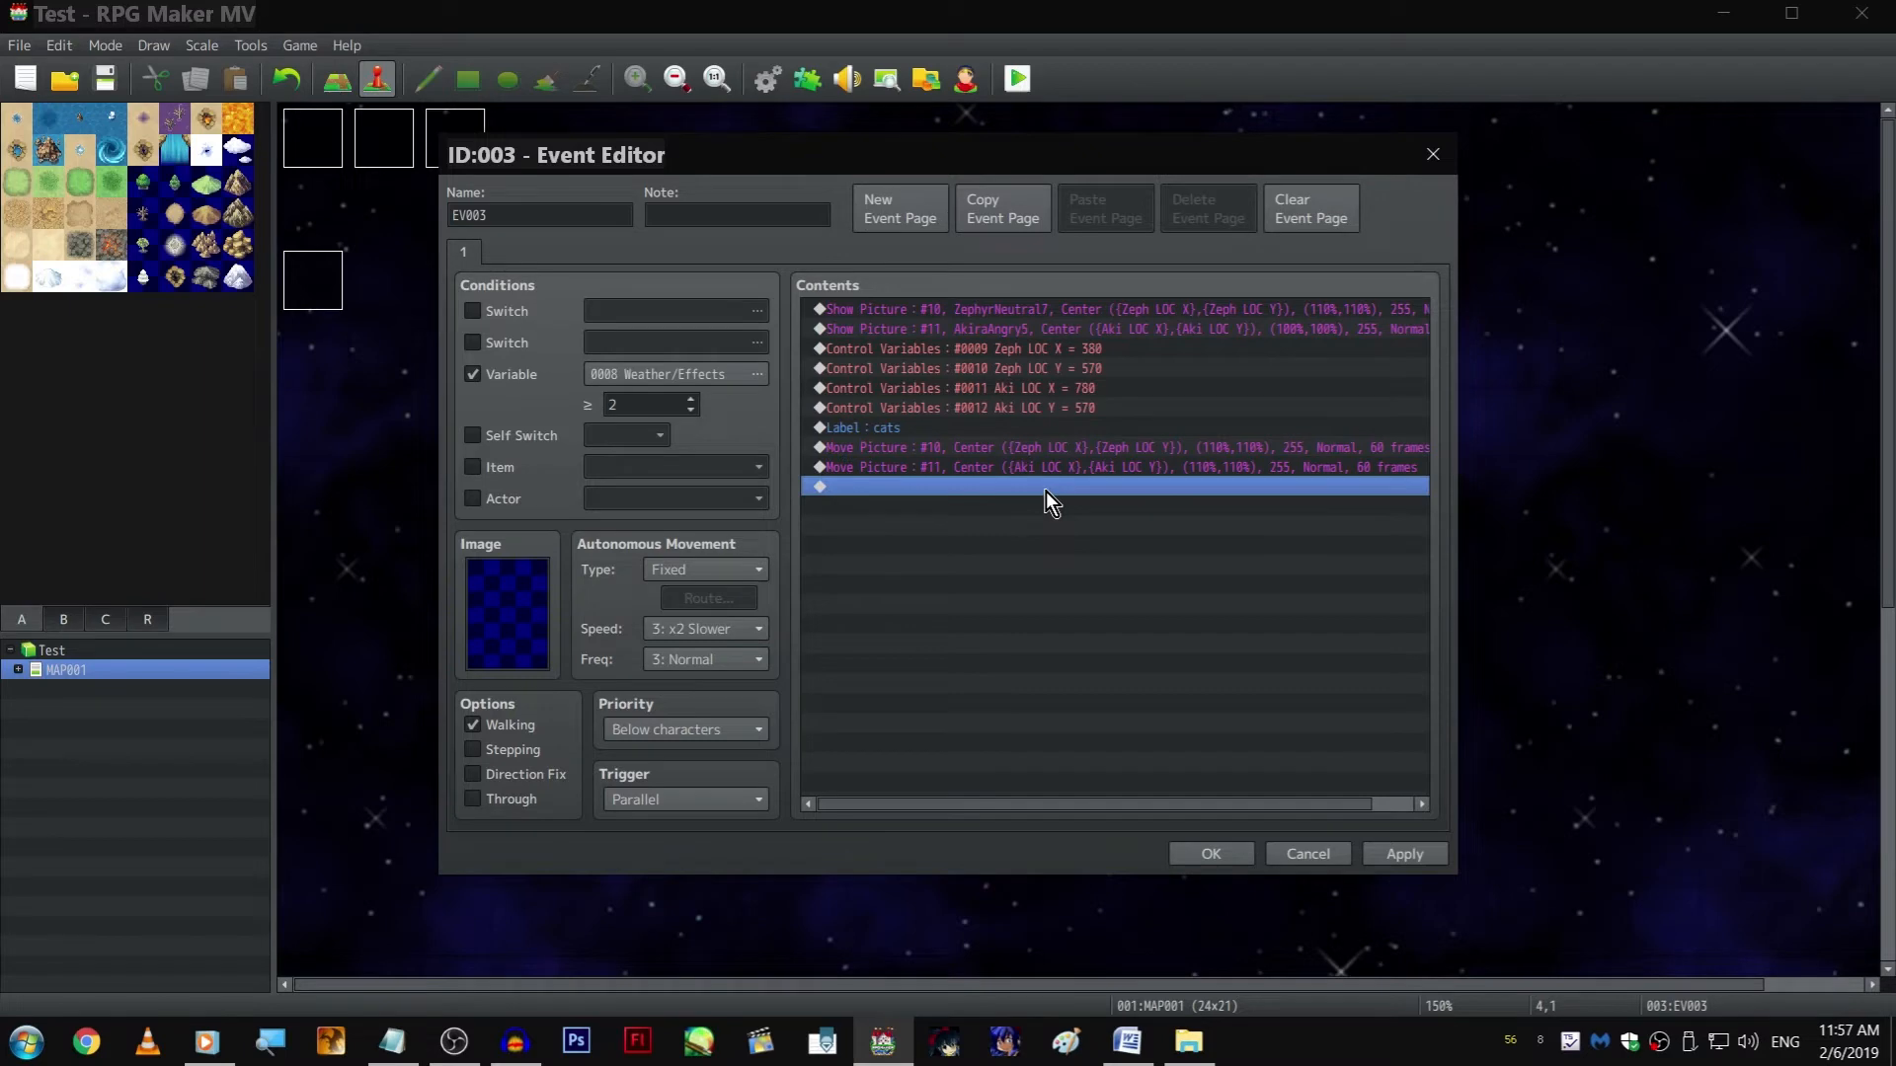
double_click(1046, 490)
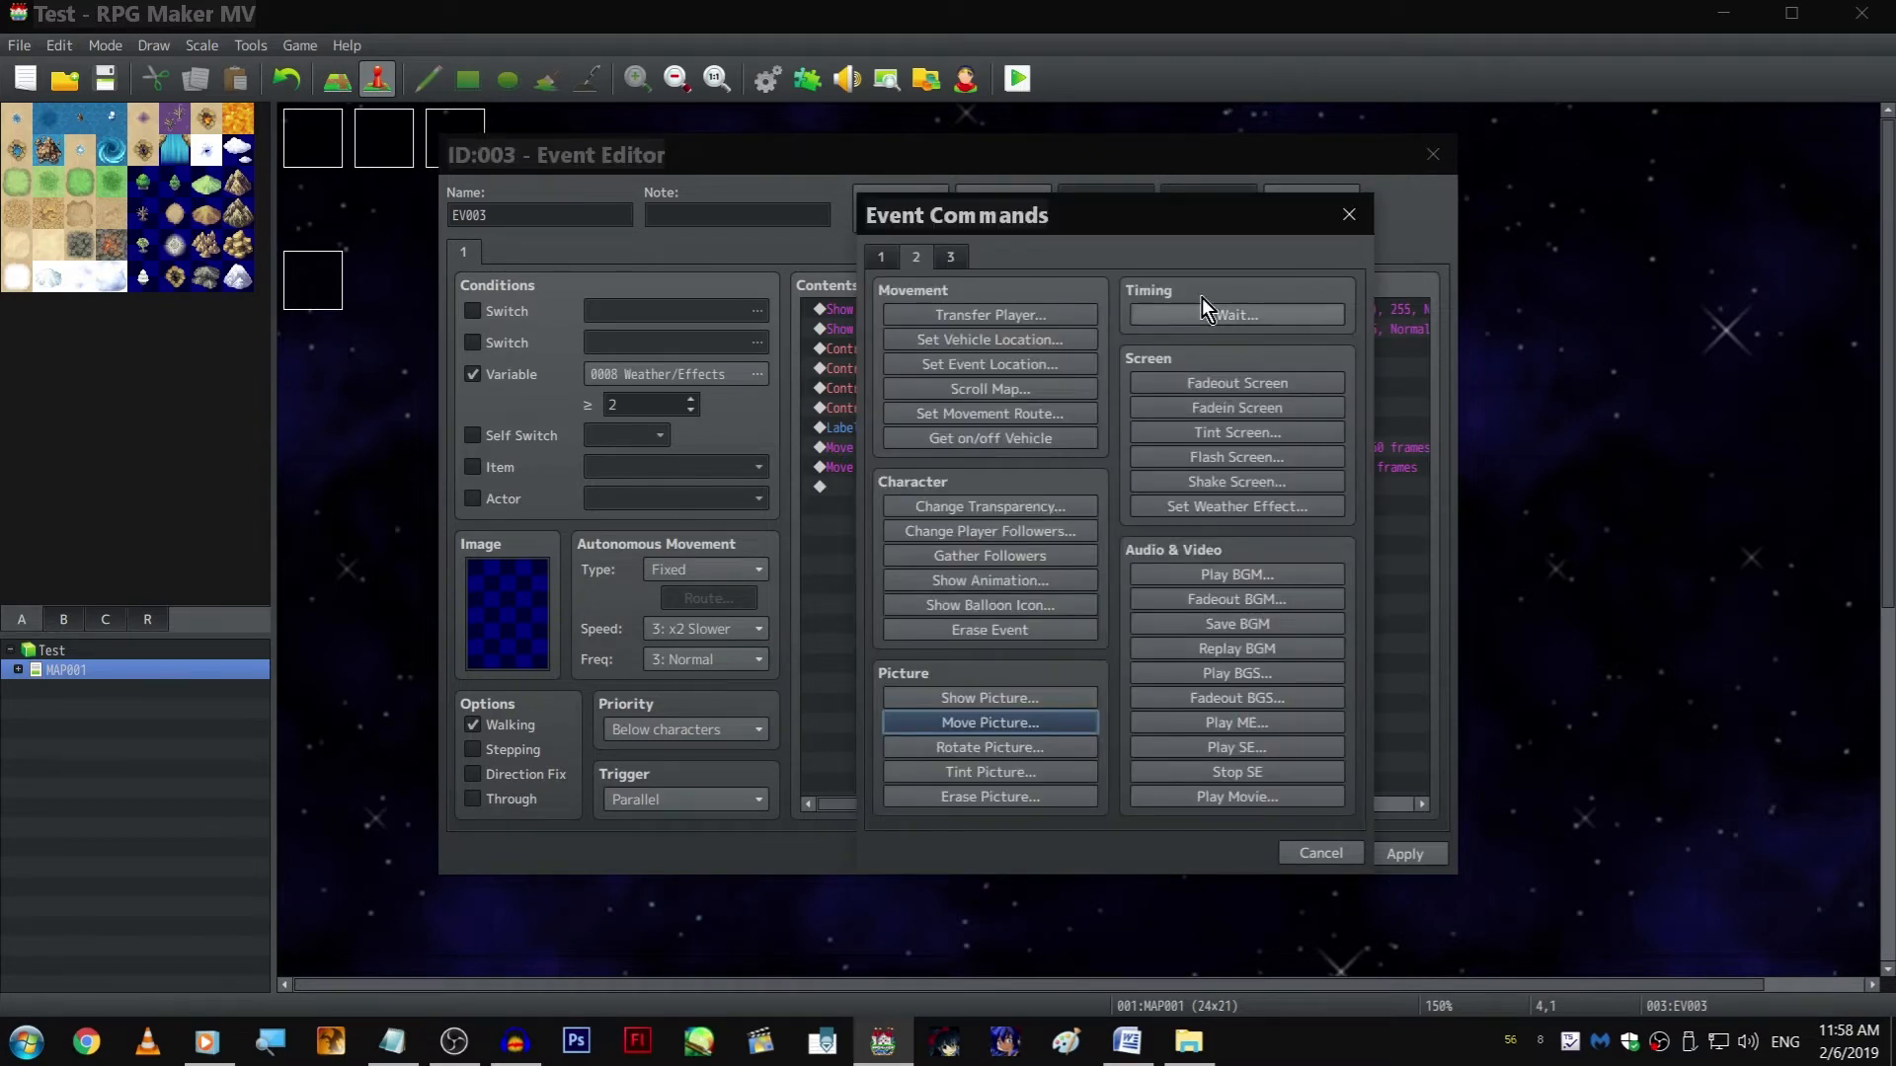
left_click_drag(958, 214, 1276, 179)
left_click(1584, 283)
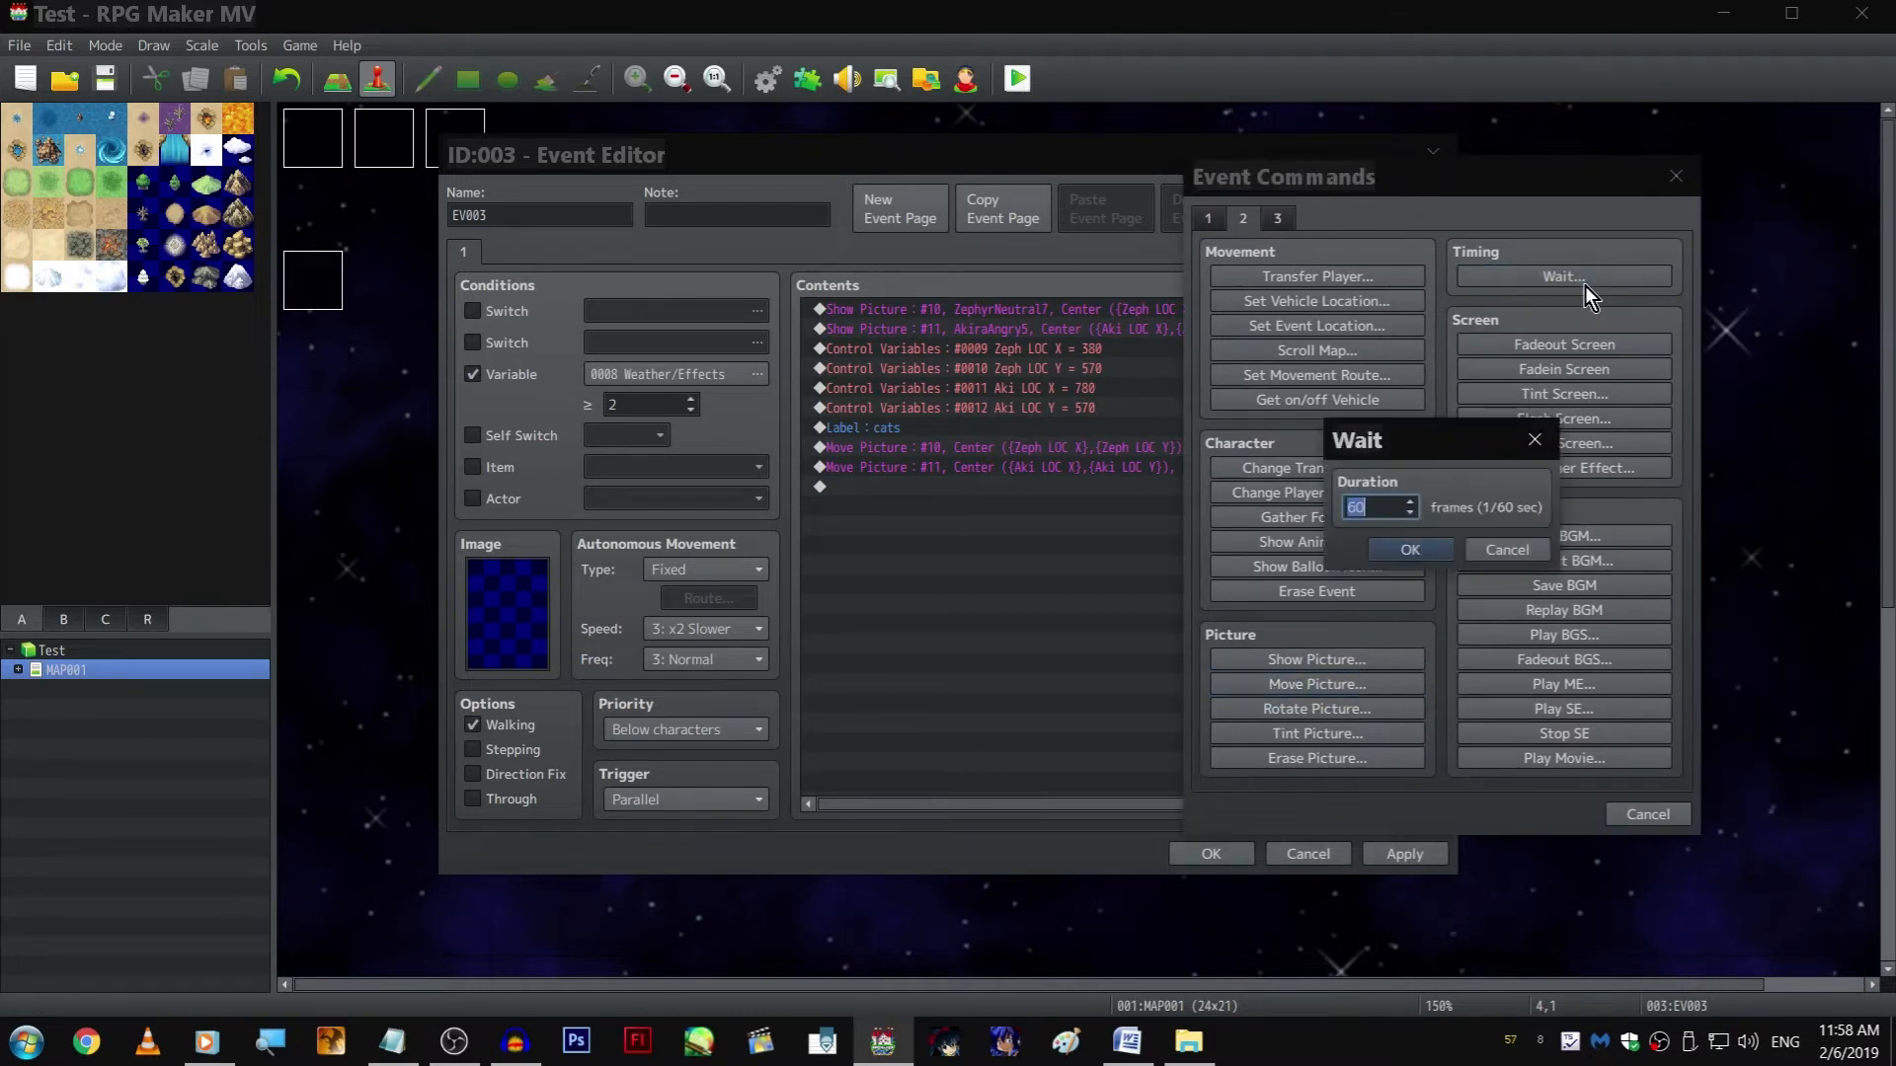
left_click(1511, 551)
left_click(1645, 815)
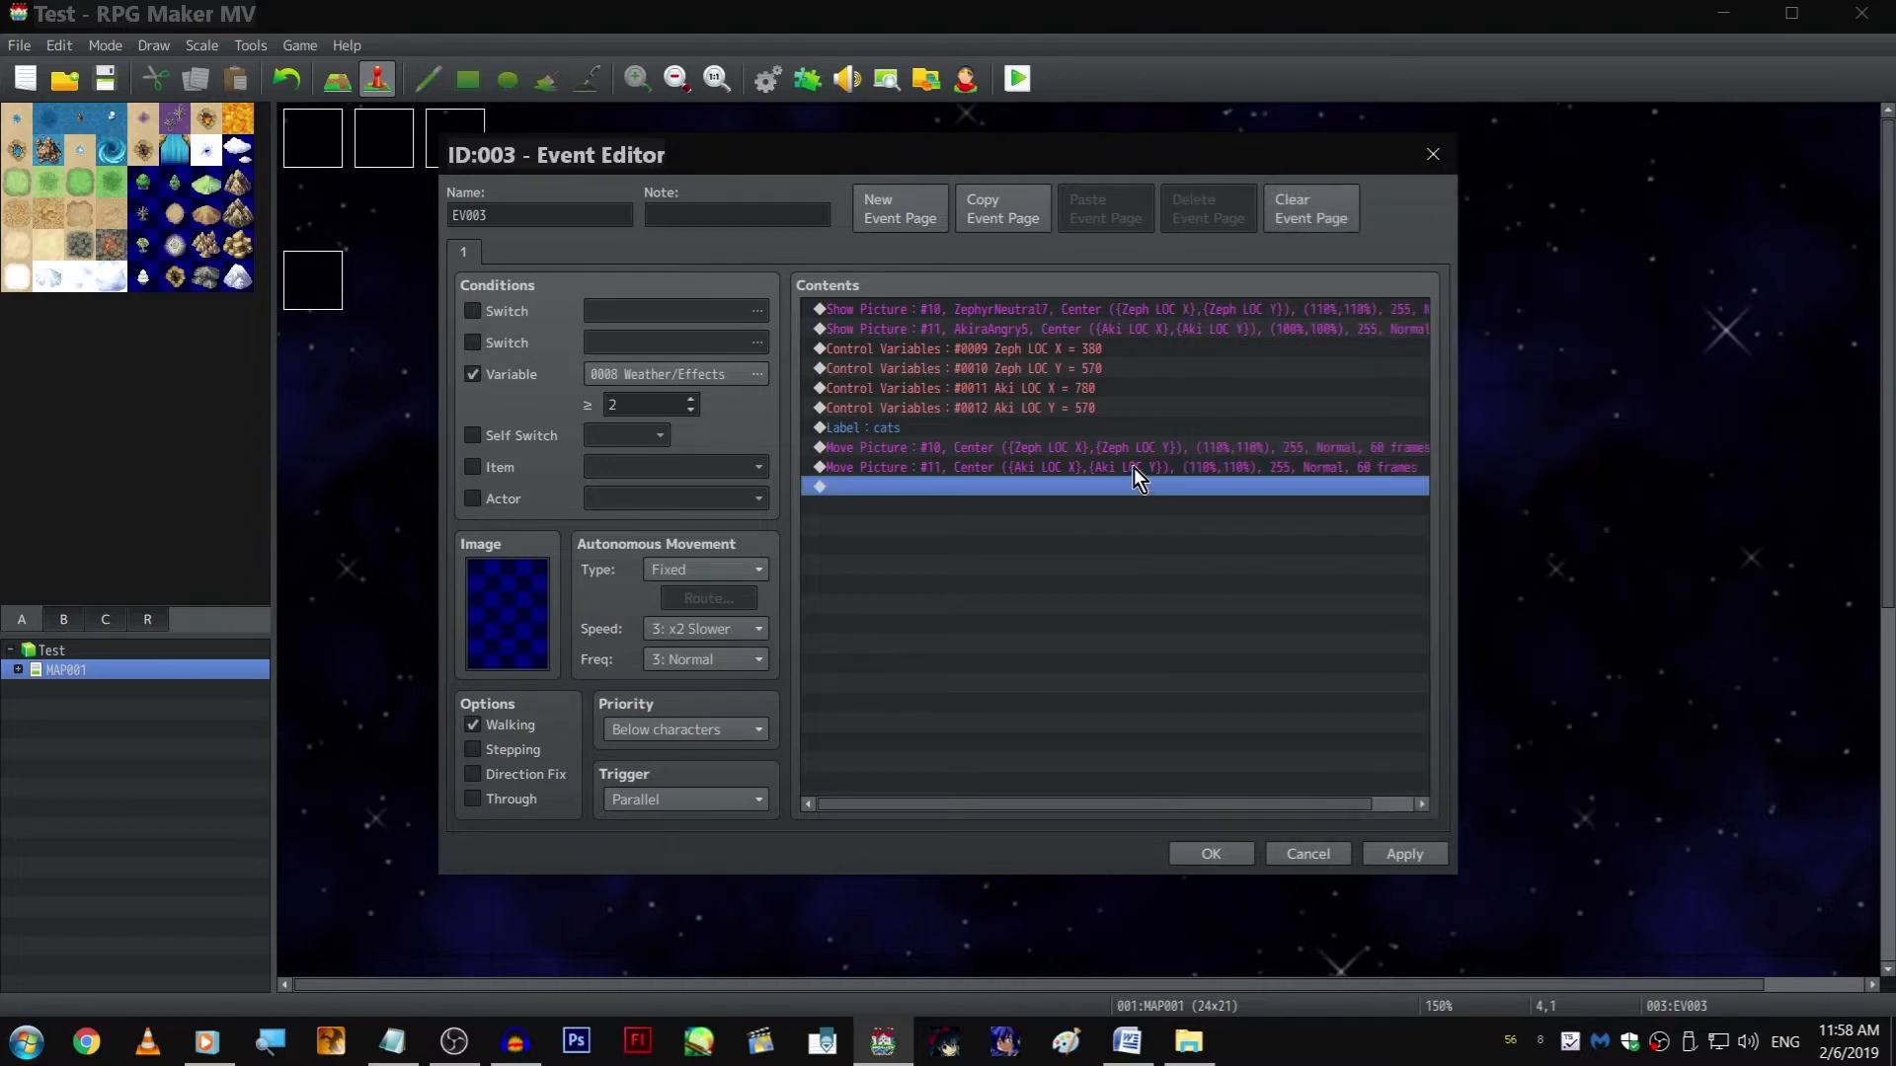
Turn on Wait for Completion for the picture 11 Move Picture command
left_click(1133, 466)
right_click(1134, 467)
left_click(1157, 479)
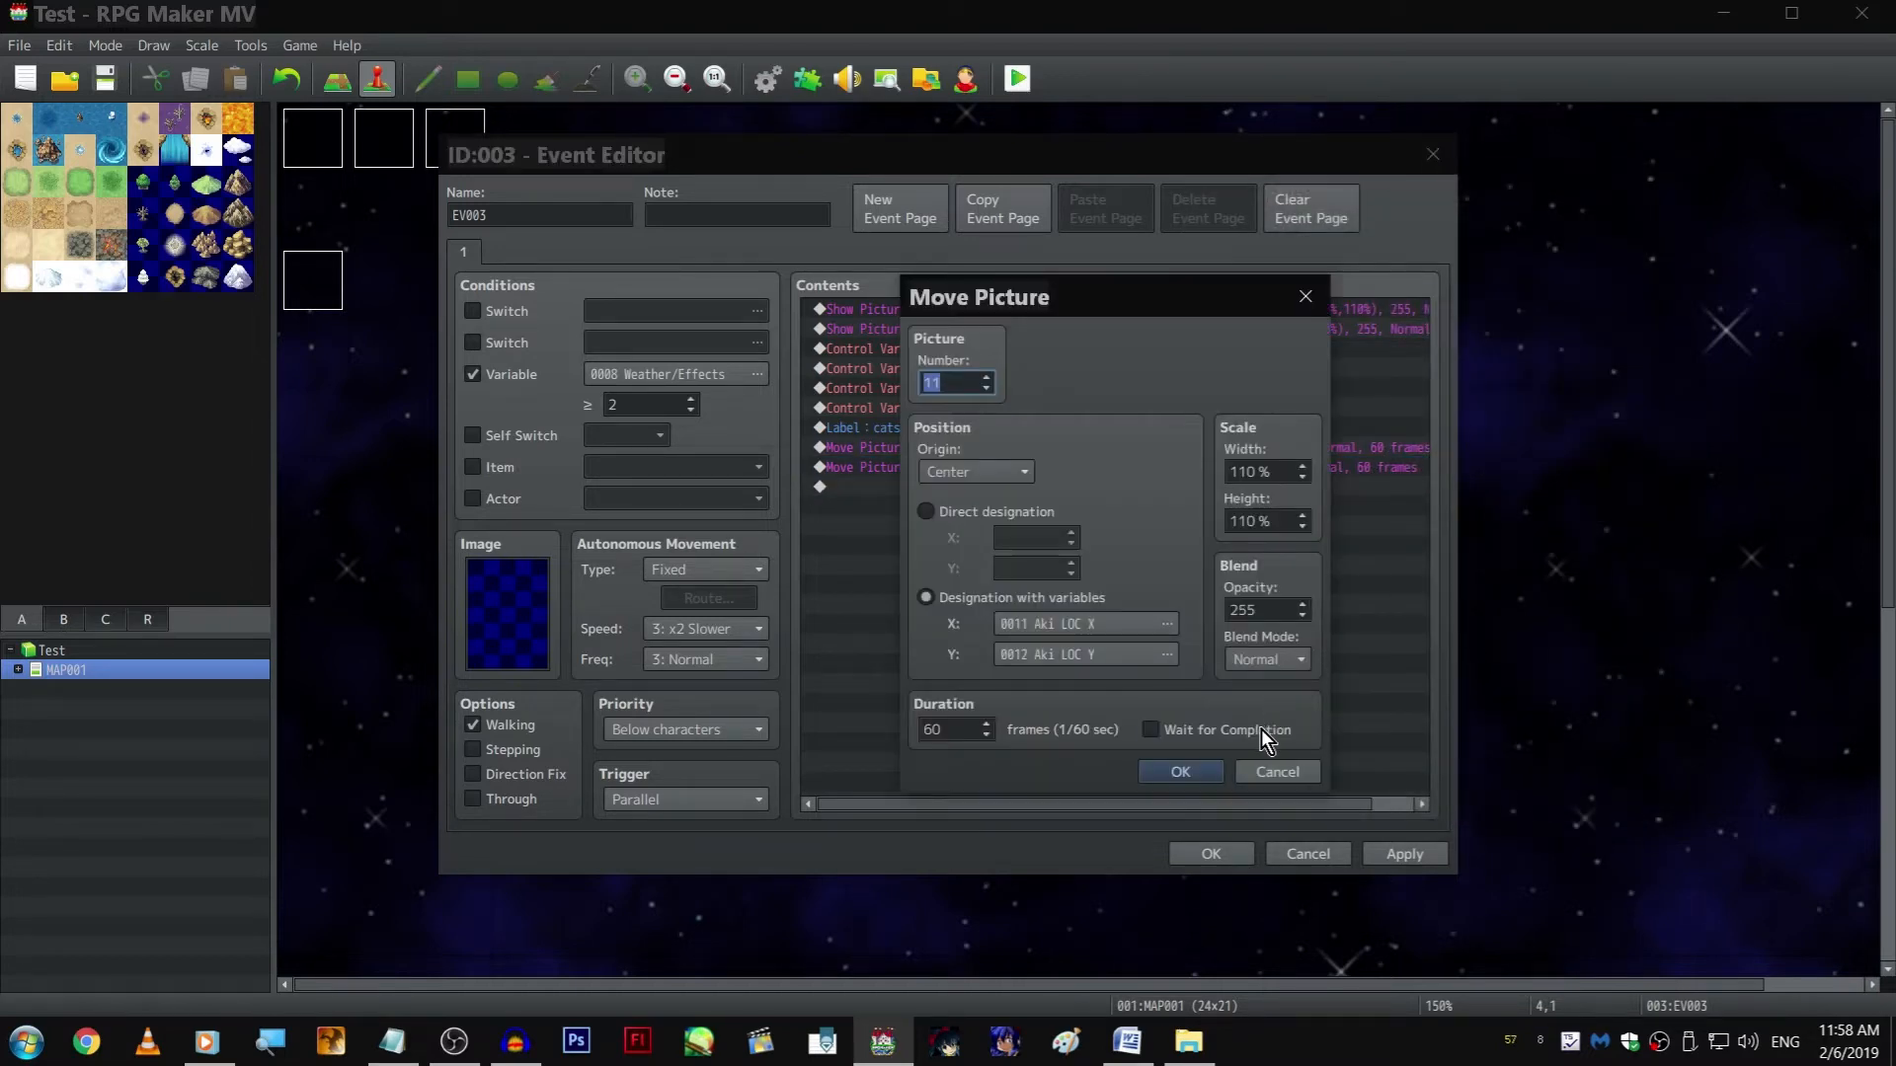
left_click(1174, 772)
key("Down")
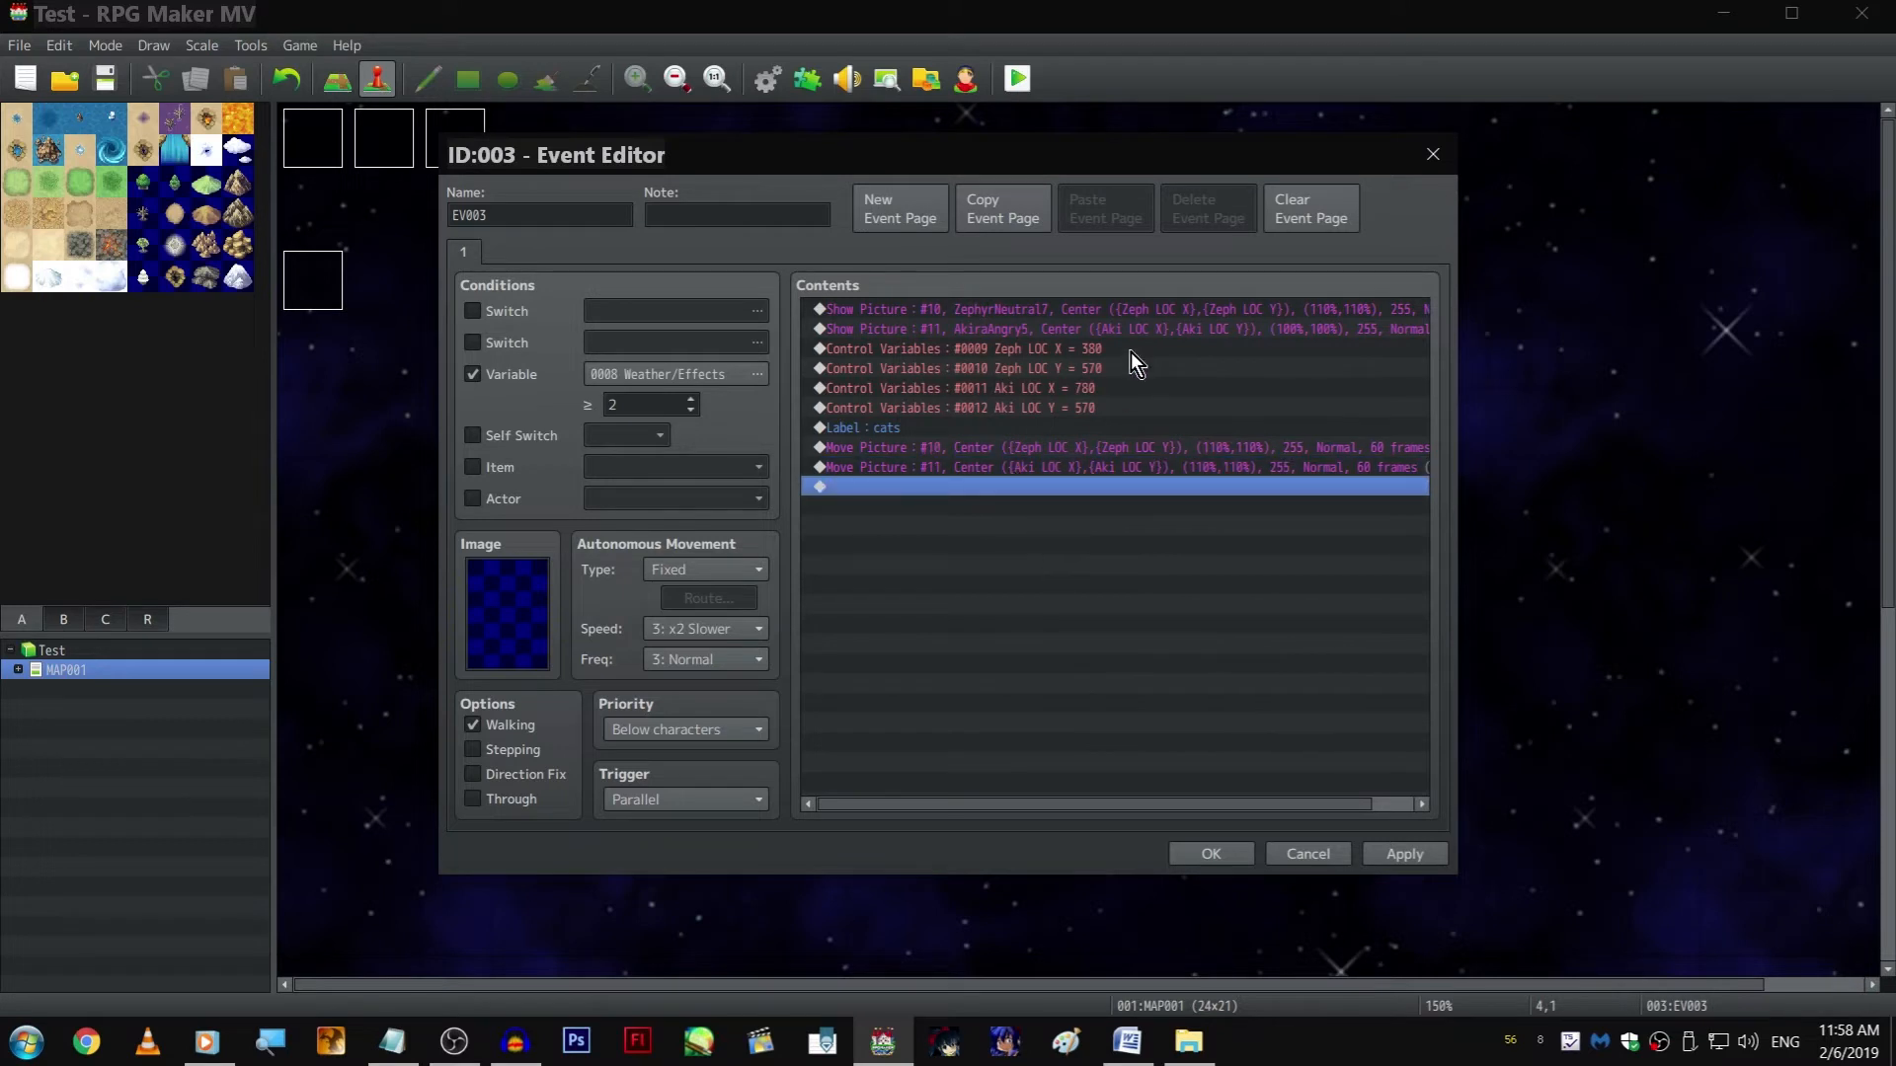
Duplicate the two Control Variables commands for Aki LOC X and Aki LOC Y at the end of the event's contents
left_click(1063, 389)
left_click(1088, 405, "shift")
key("ctrl+c")
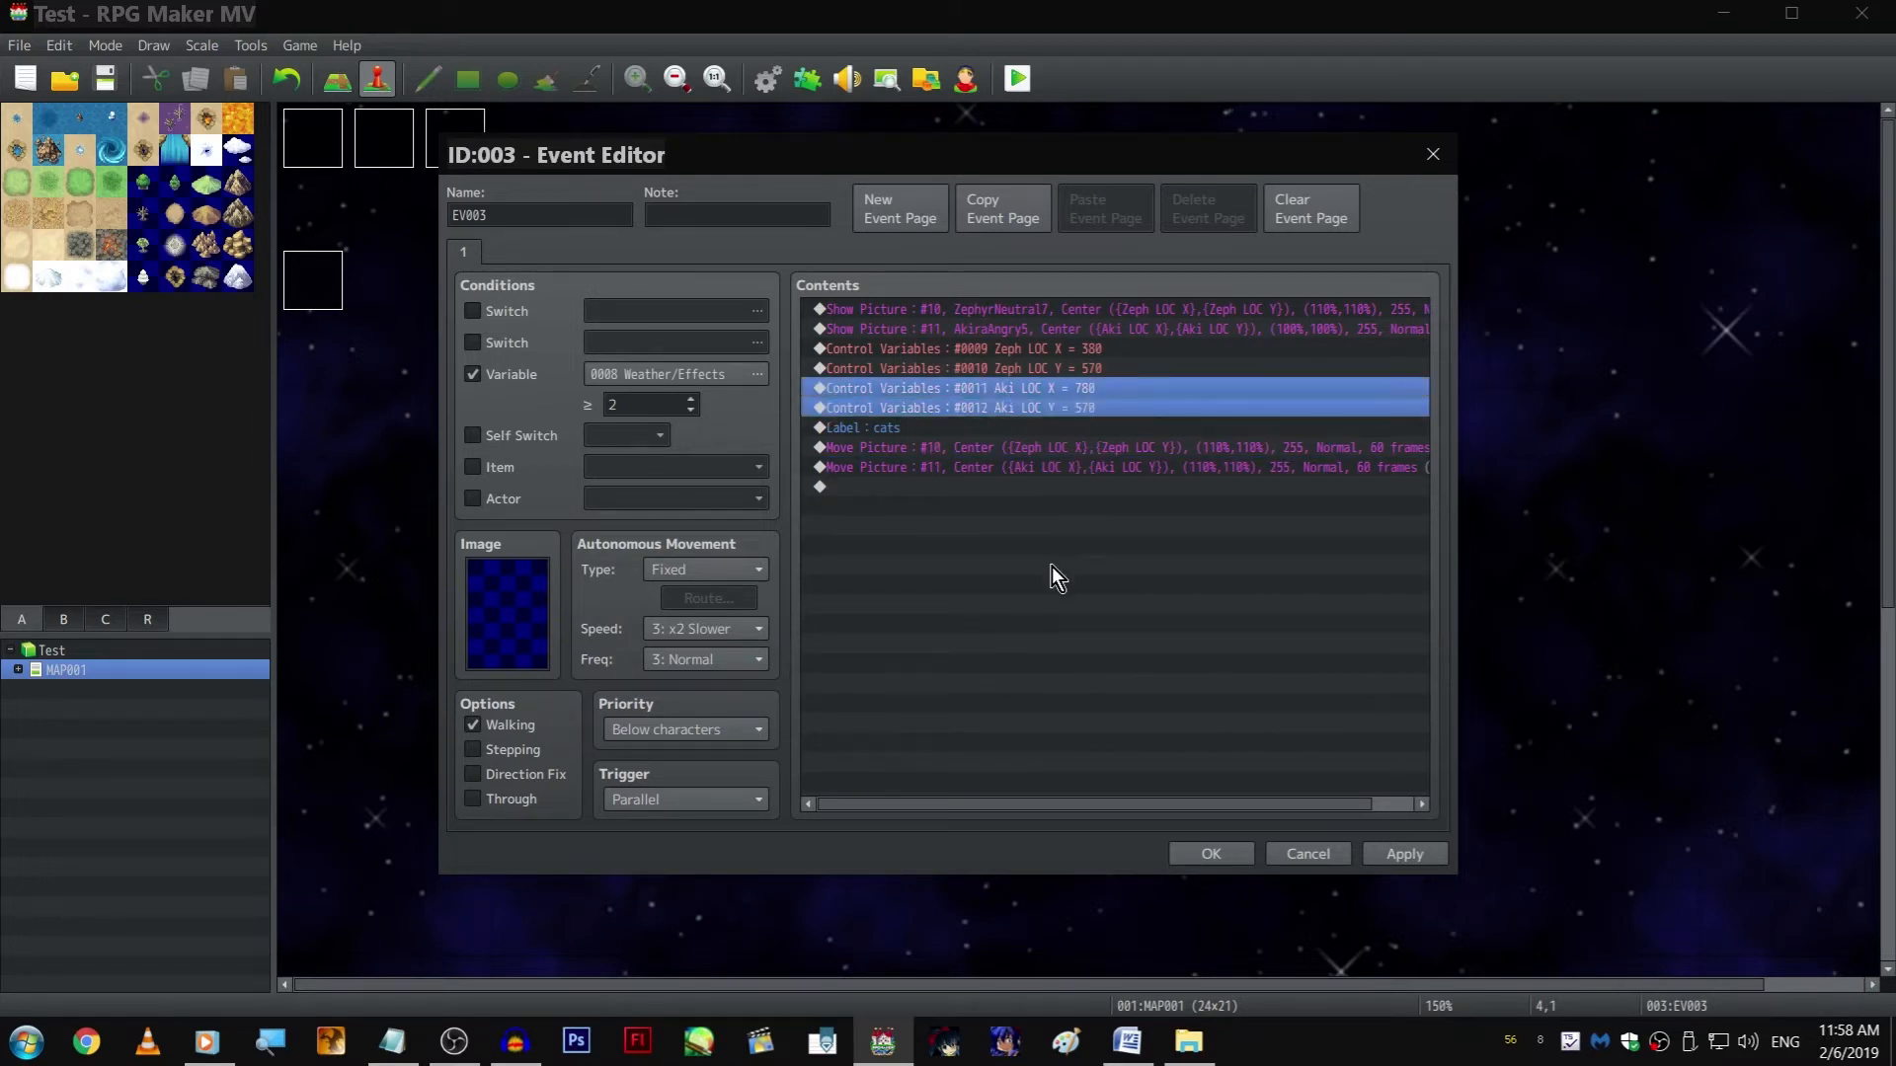
left_click(1052, 566)
key("ctrl+v")
Change the copied Aki LOC X command to an Add operation with a constant of 5
double_click(1068, 487)
double_click(1066, 565)
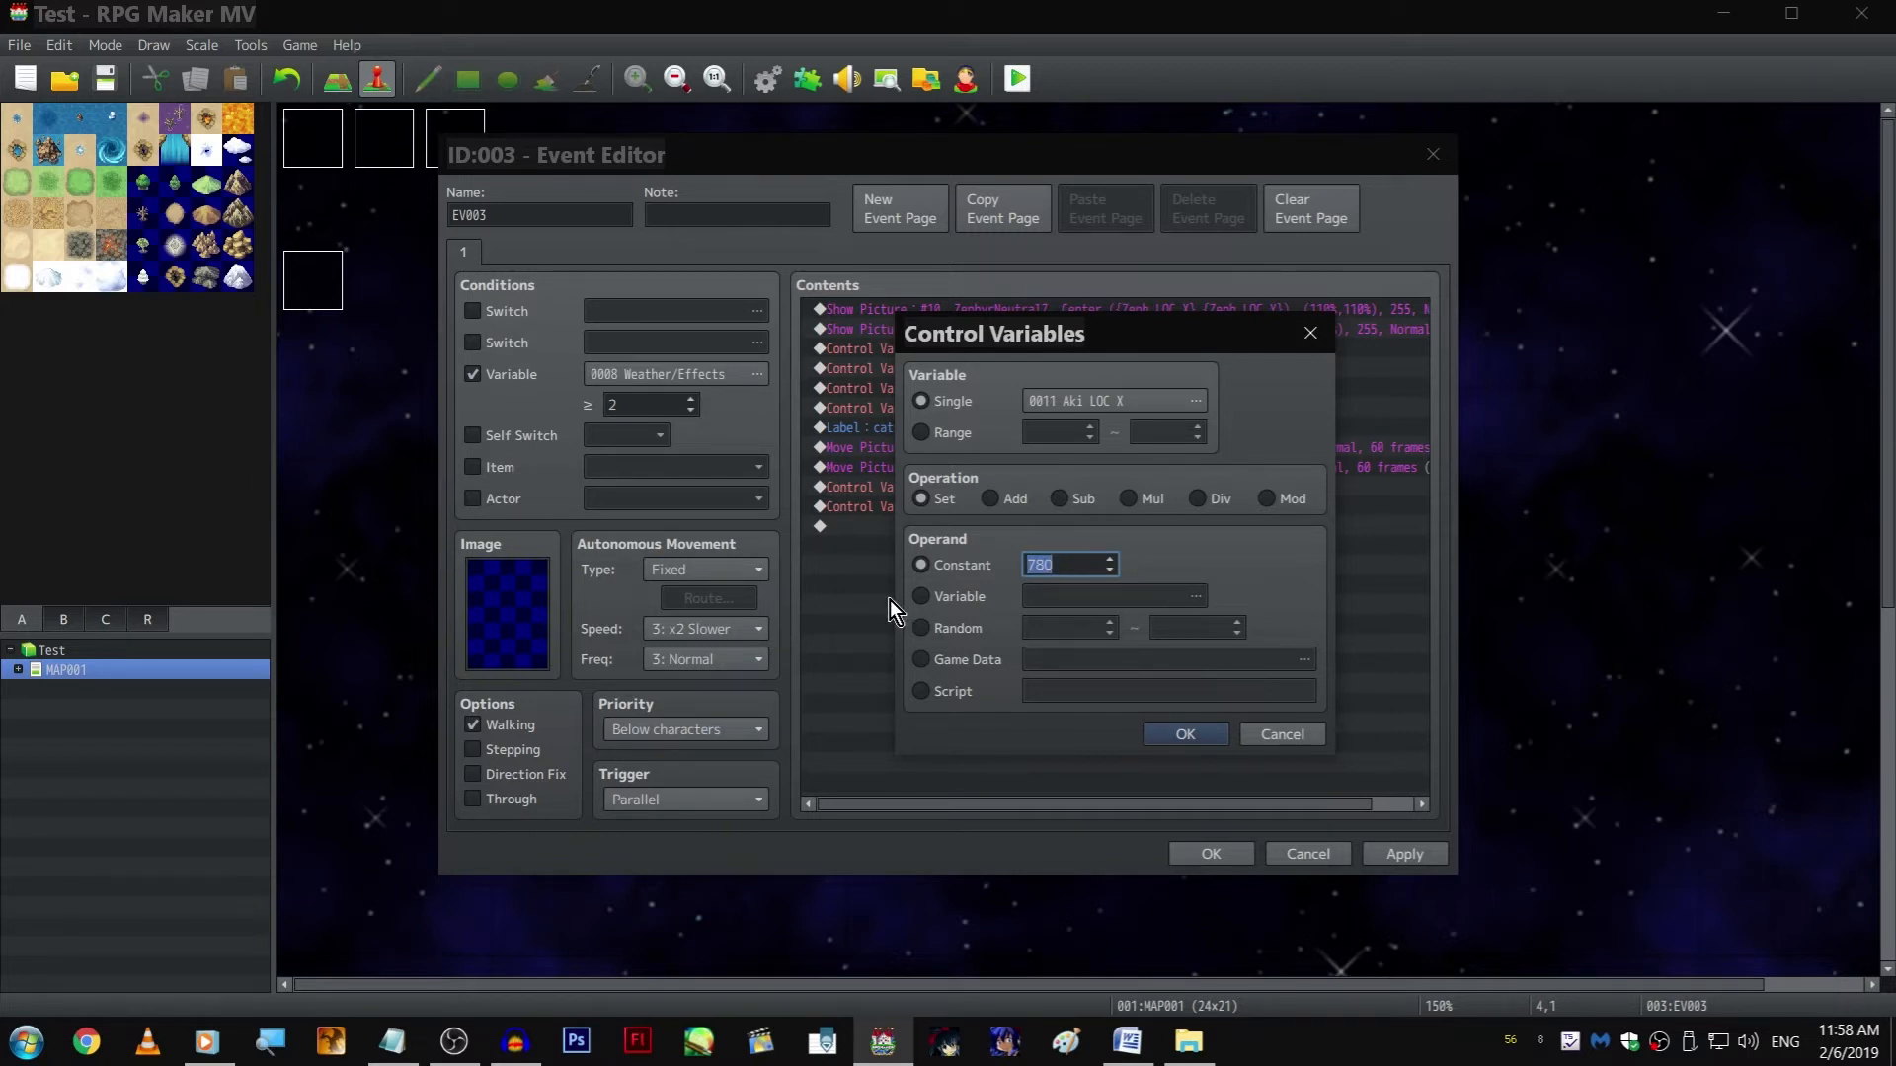
type("5")
left_click(1017, 497)
key("Return")
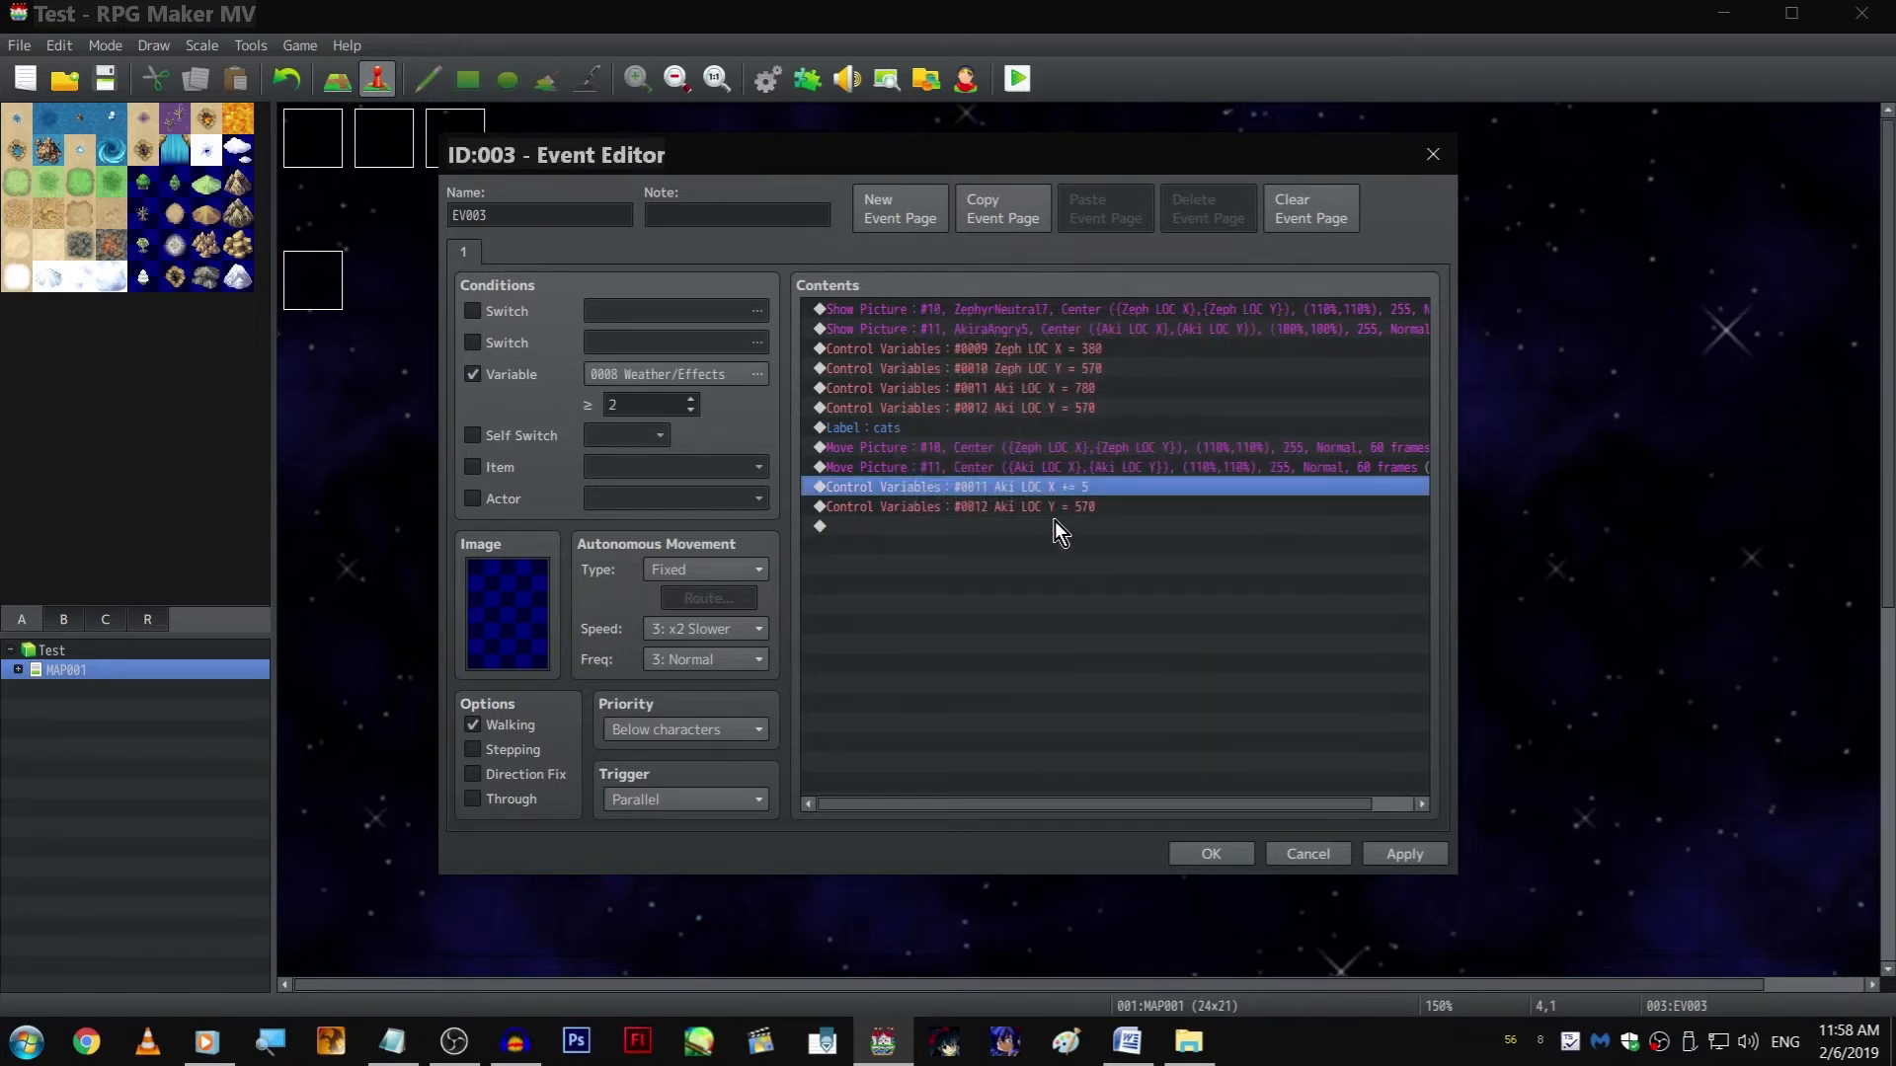
Change the copied Aki LOC Y command to an Add operation with a constant of 5
left_click(983, 506)
double_click(988, 509)
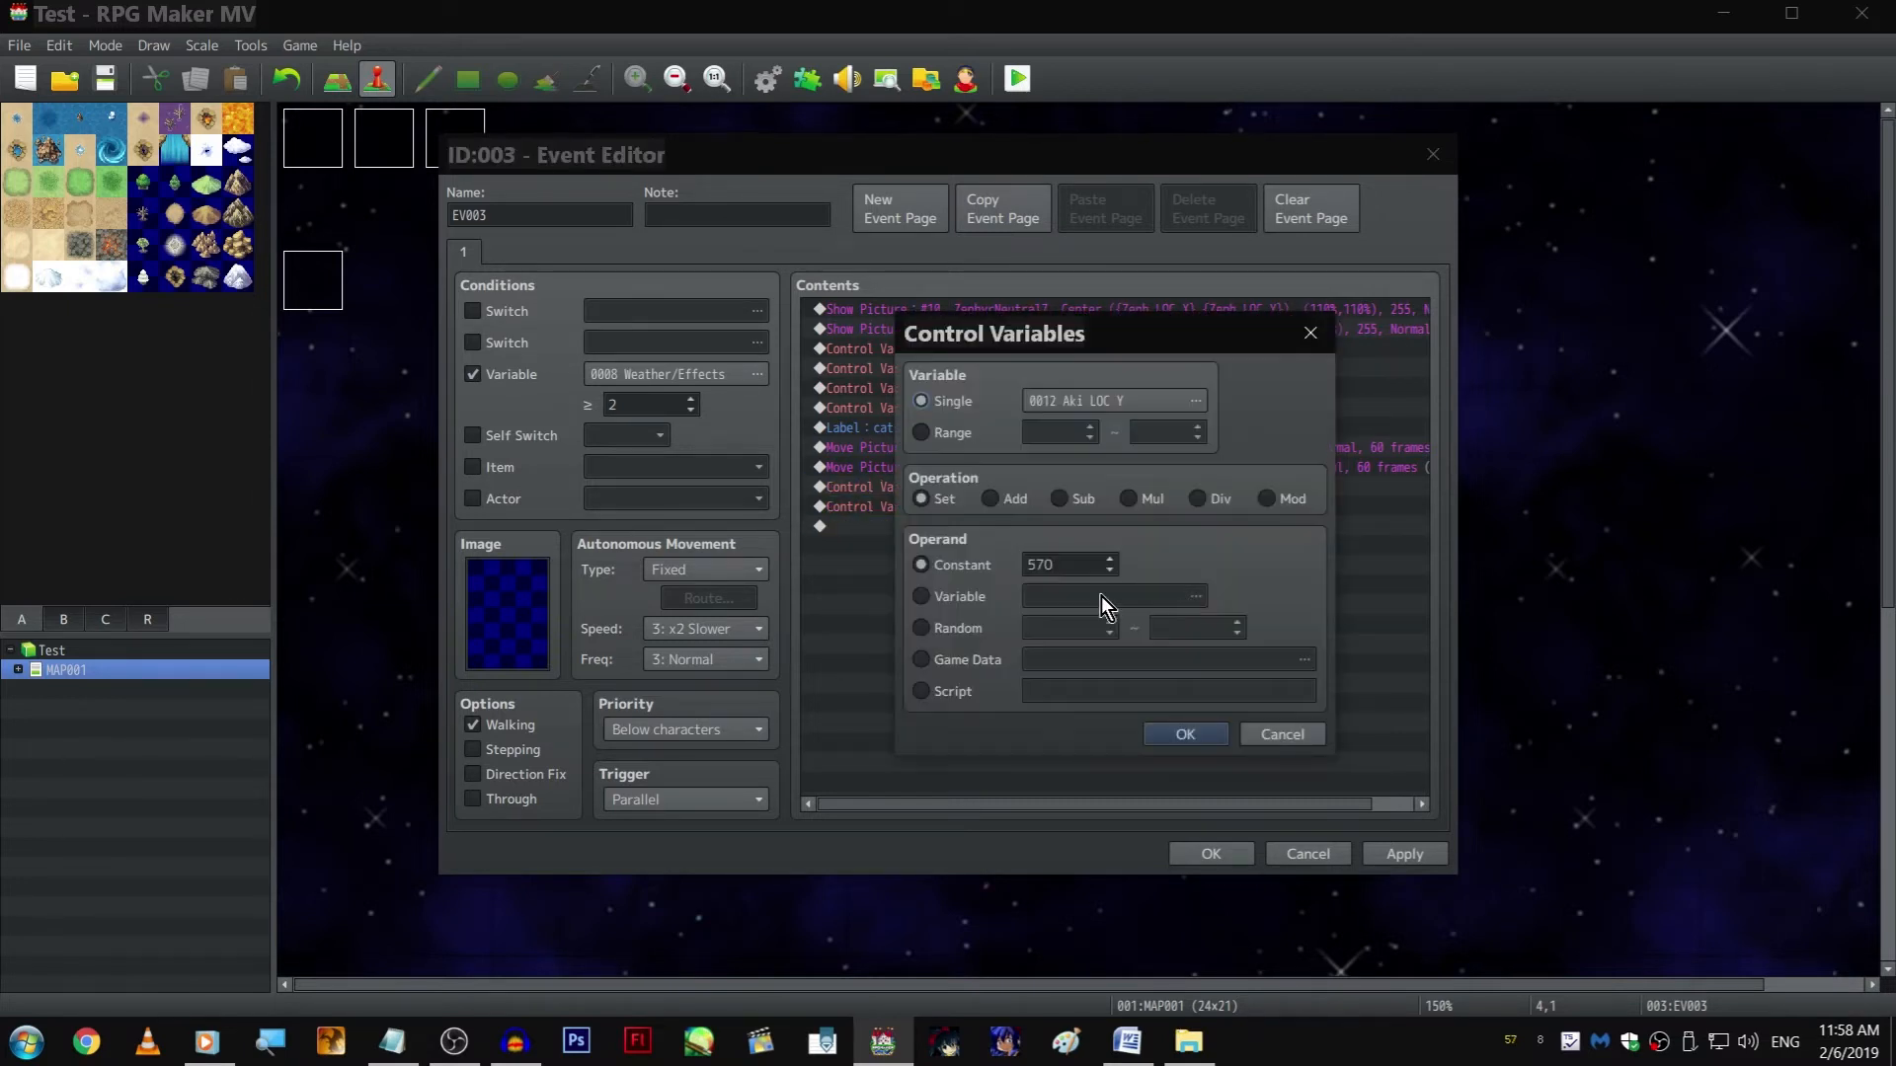
left_click(989, 498)
double_click(1046, 563)
type("5")
key("Return")
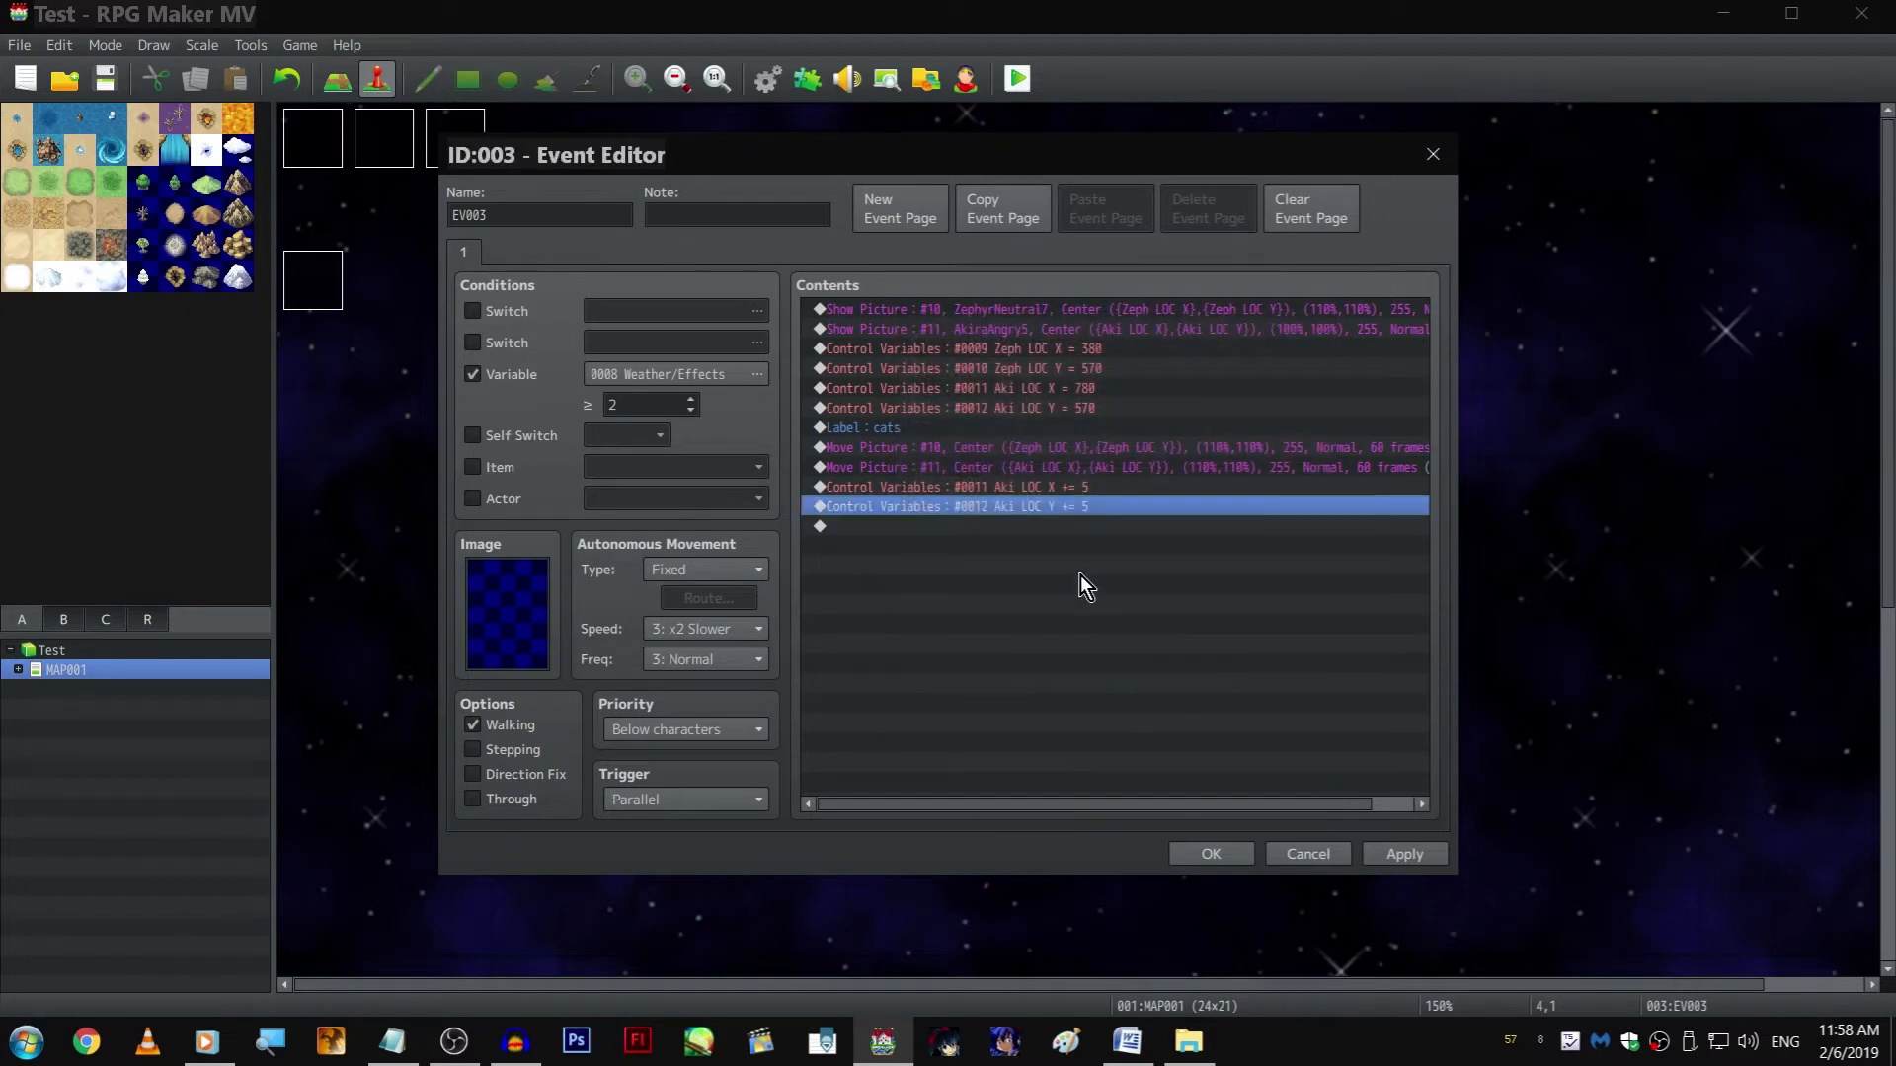
Duplicate the Zeph LOC X and Zeph LOC Y variable commands below the Aki additions at the end of the contents
key("Down")
left_click_drag(1087, 375, 1092, 352)
key("ctrl+c")
left_click(1076, 528)
key("ctrl+v")
Change the copied Zeph LOC X command to an Add operation with a constant of -5
double_click(1075, 531)
left_click(1033, 504)
double_click(1046, 563)
type("-5")
key("Return")
Change the copied Zeph LOC Y command to a Sub operation with a constant of 5
left_click(1035, 547)
double_click(1035, 547)
double_click(1047, 564)
type("-5")
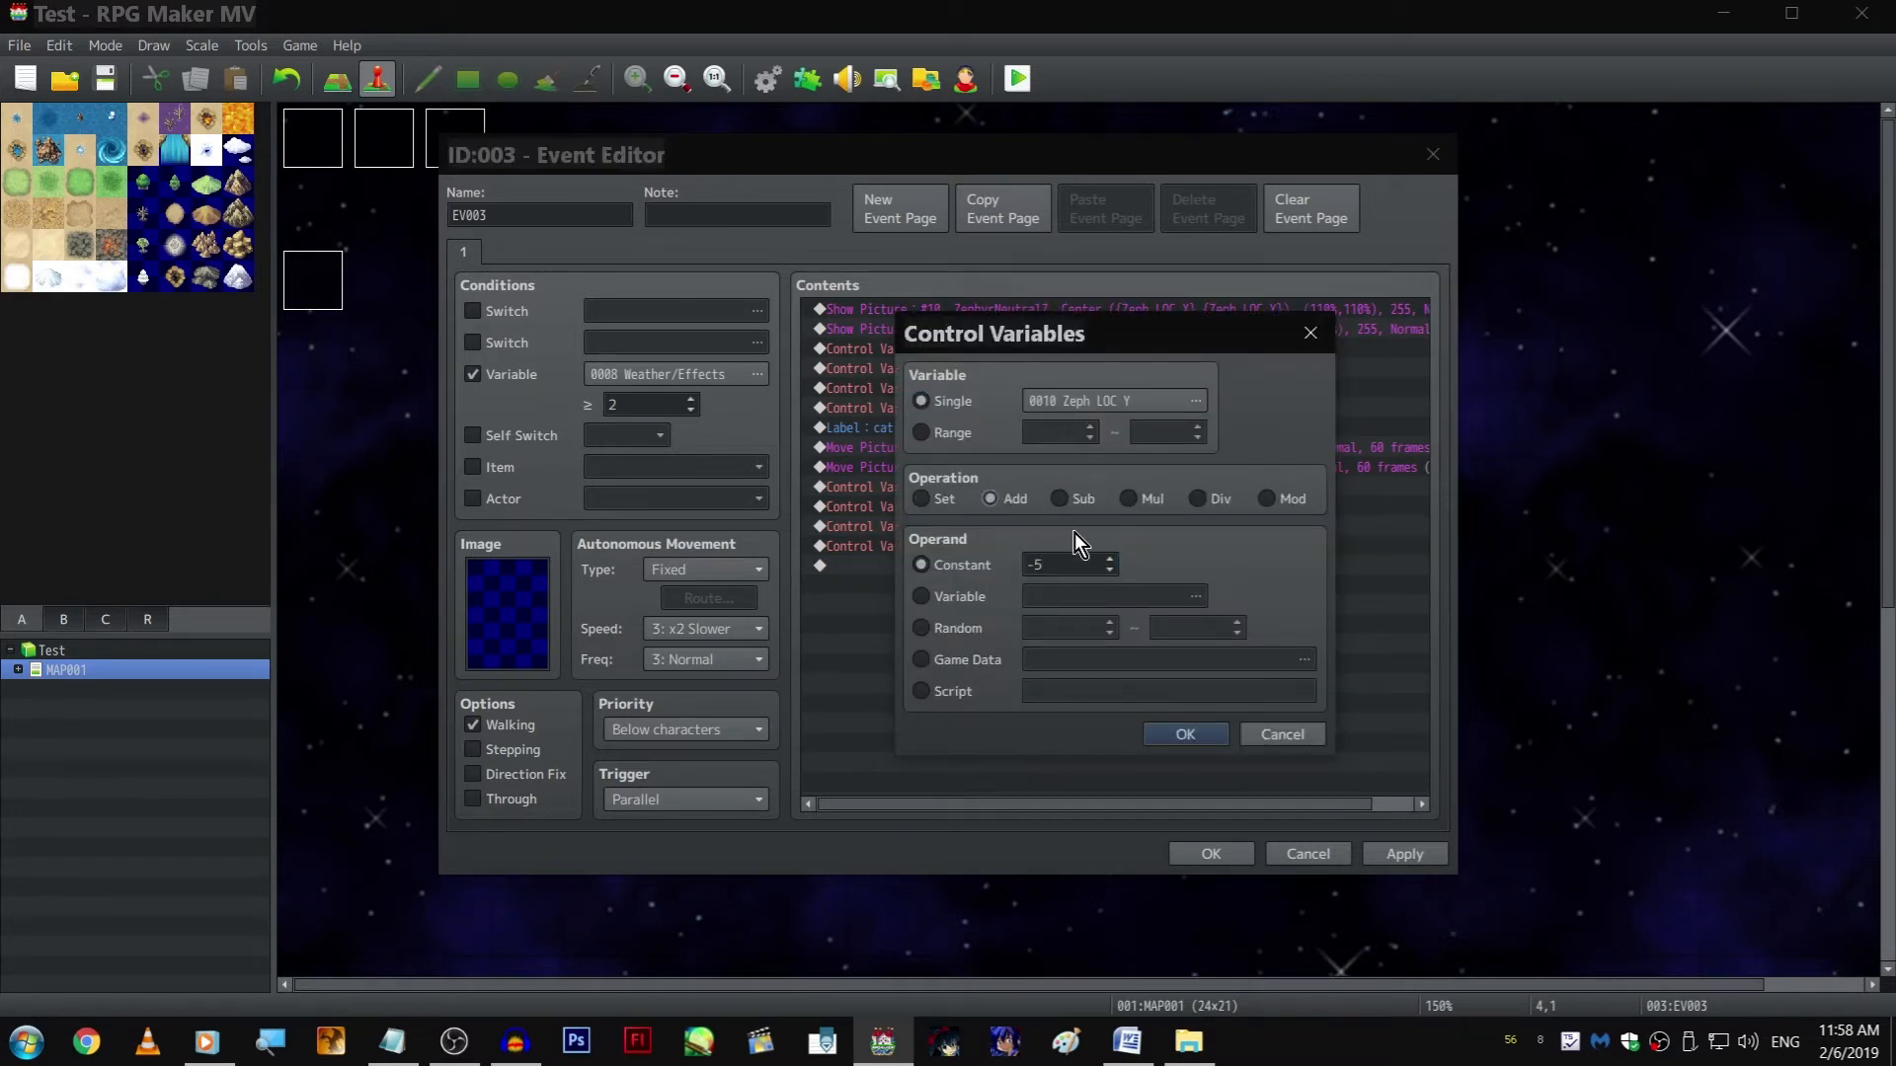
left_click(1060, 499)
double_click(1083, 562)
key("BackSpace")
type("5")
key("Return")
Change the copied Zeph LOC X command to a Sub operation with a constant of 5
double_click(1093, 530)
left_click(1060, 499)
double_click(1067, 563)
type("5")
key("Return")
key("Down")
key("Down")
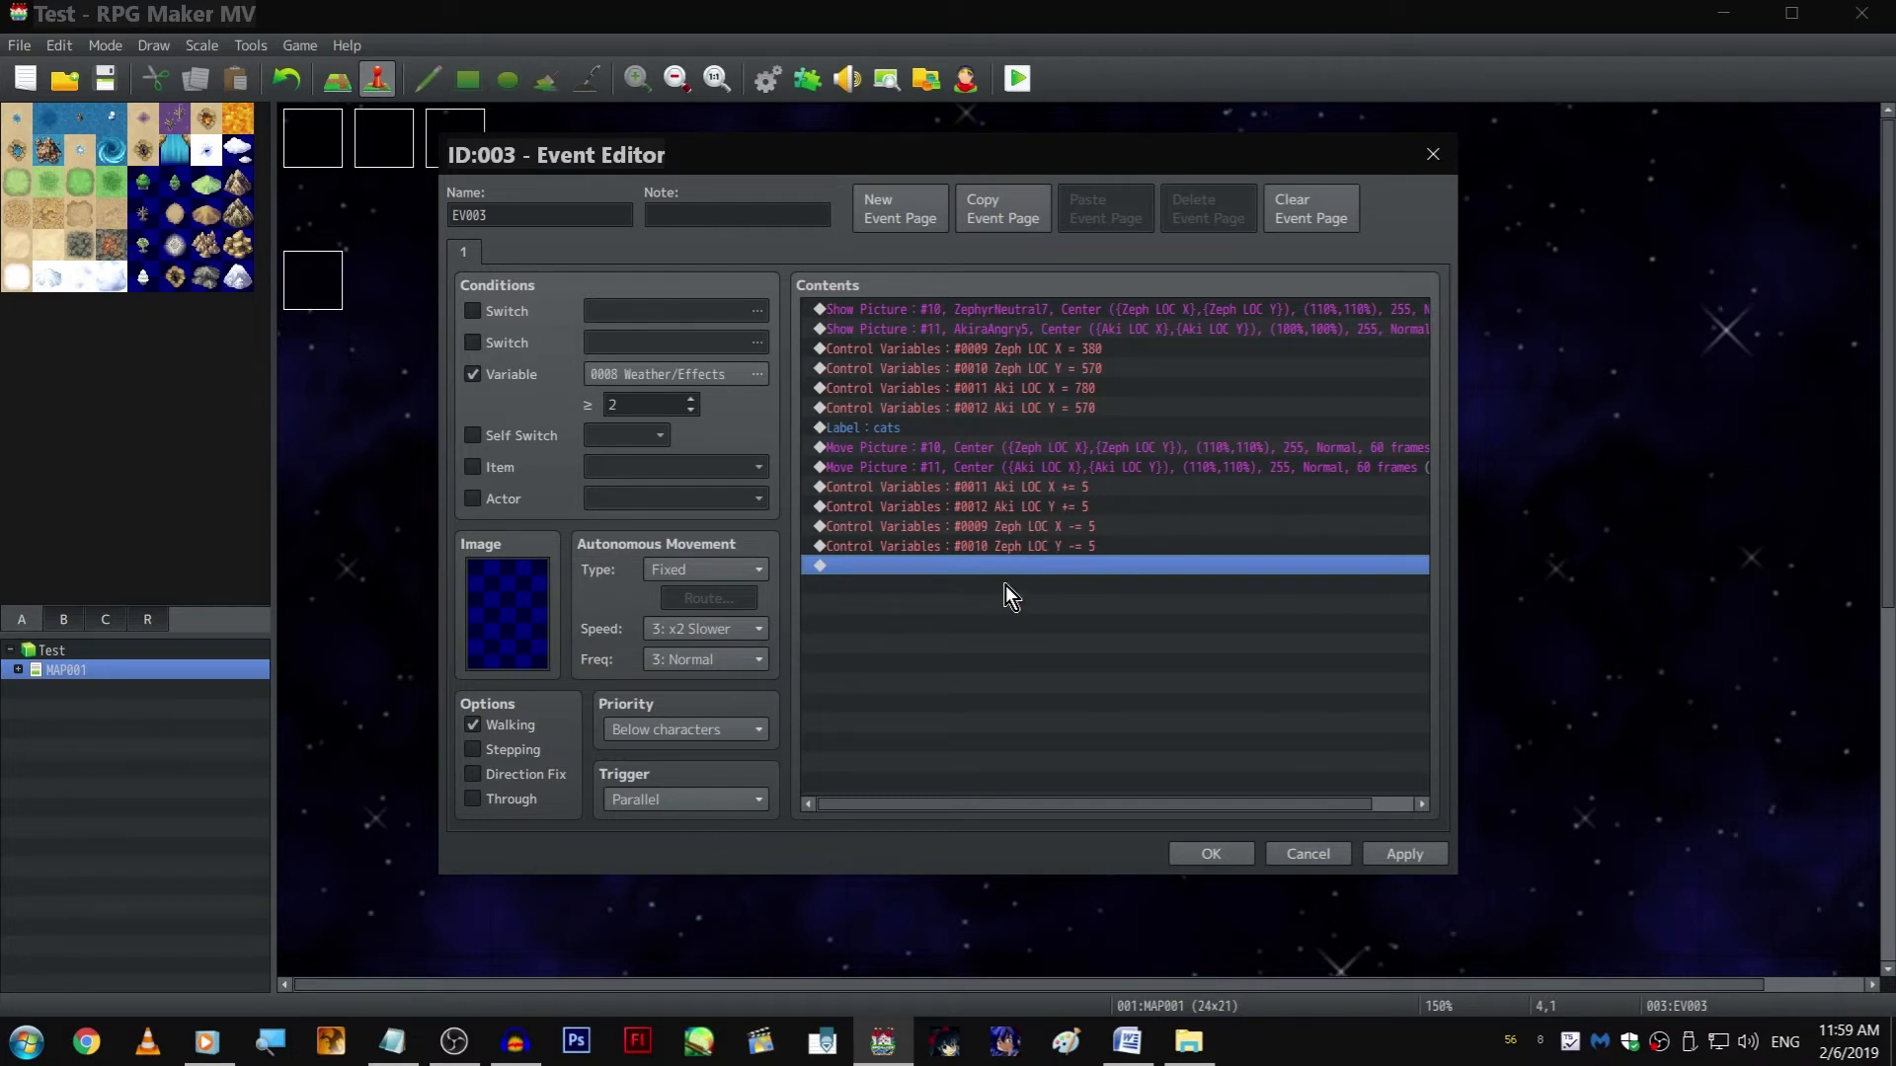
Duplicate the Move Picture commands for pictures 10 and 11 at the end of the contents, after the Zeph subtractions
left_click_drag(1098, 469, 1099, 450)
left_click(1076, 571)
double_click(1093, 468)
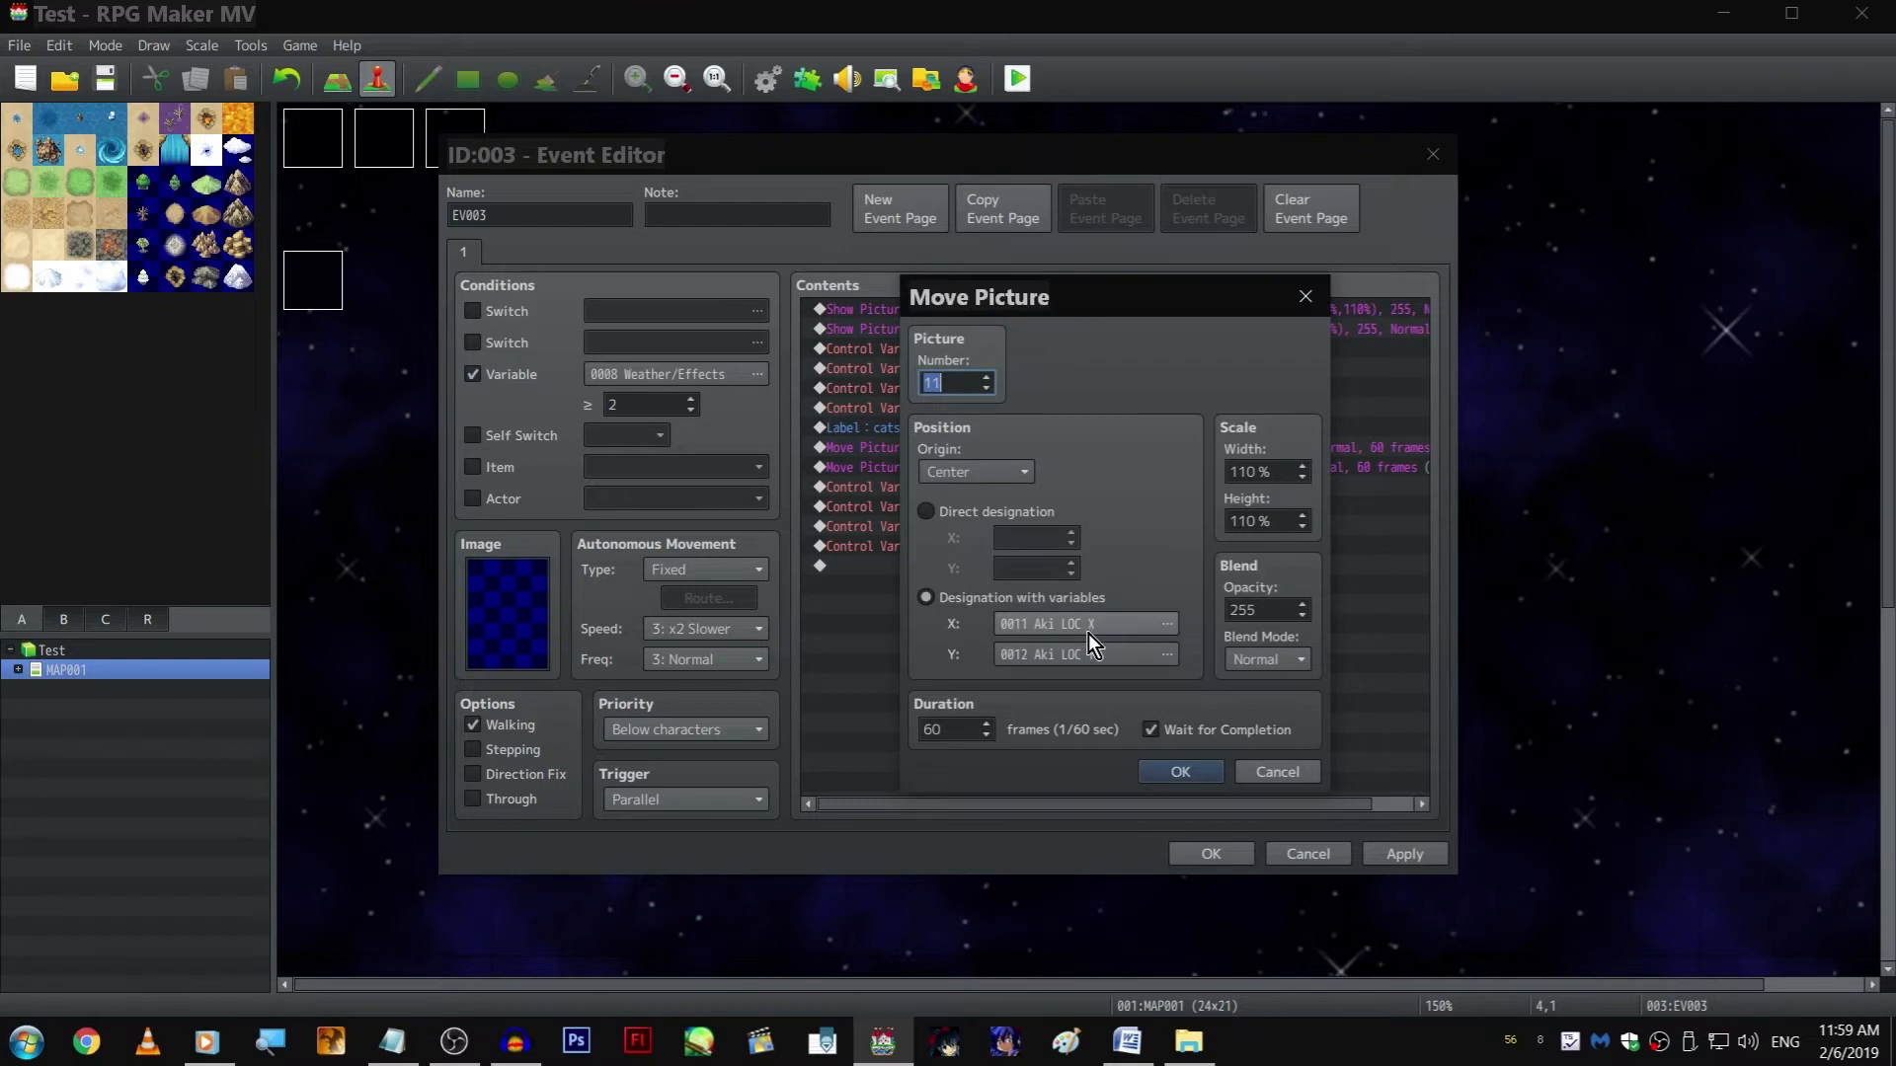
left_click(1177, 768)
left_click(1040, 668)
key("ctrl+v")
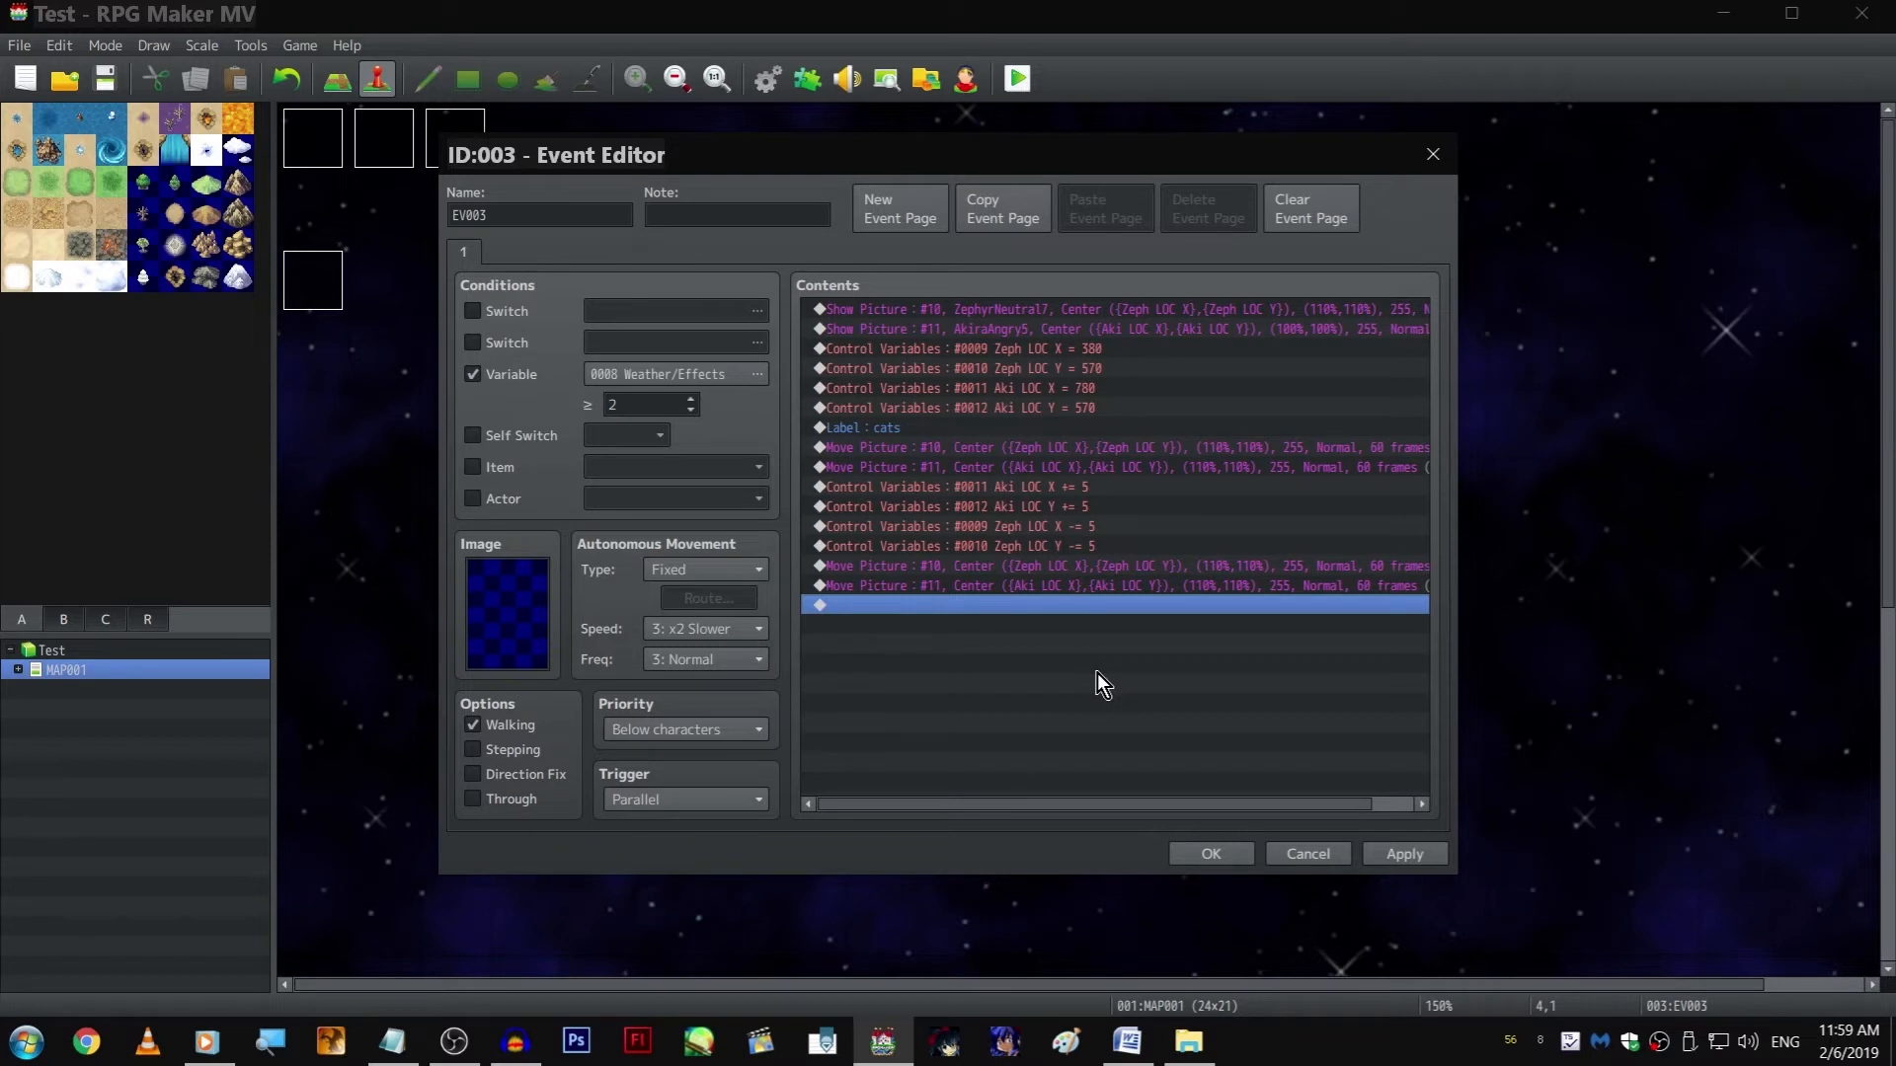
Duplicate the Aki and Zeph Control Variables commands at the end of the contents, after the second pair of Move Picture commands
left_click(1086, 546)
left_click(1092, 487, "shift")
key("ctrl+c")
left_click(1104, 605)
key("ctrl+v")
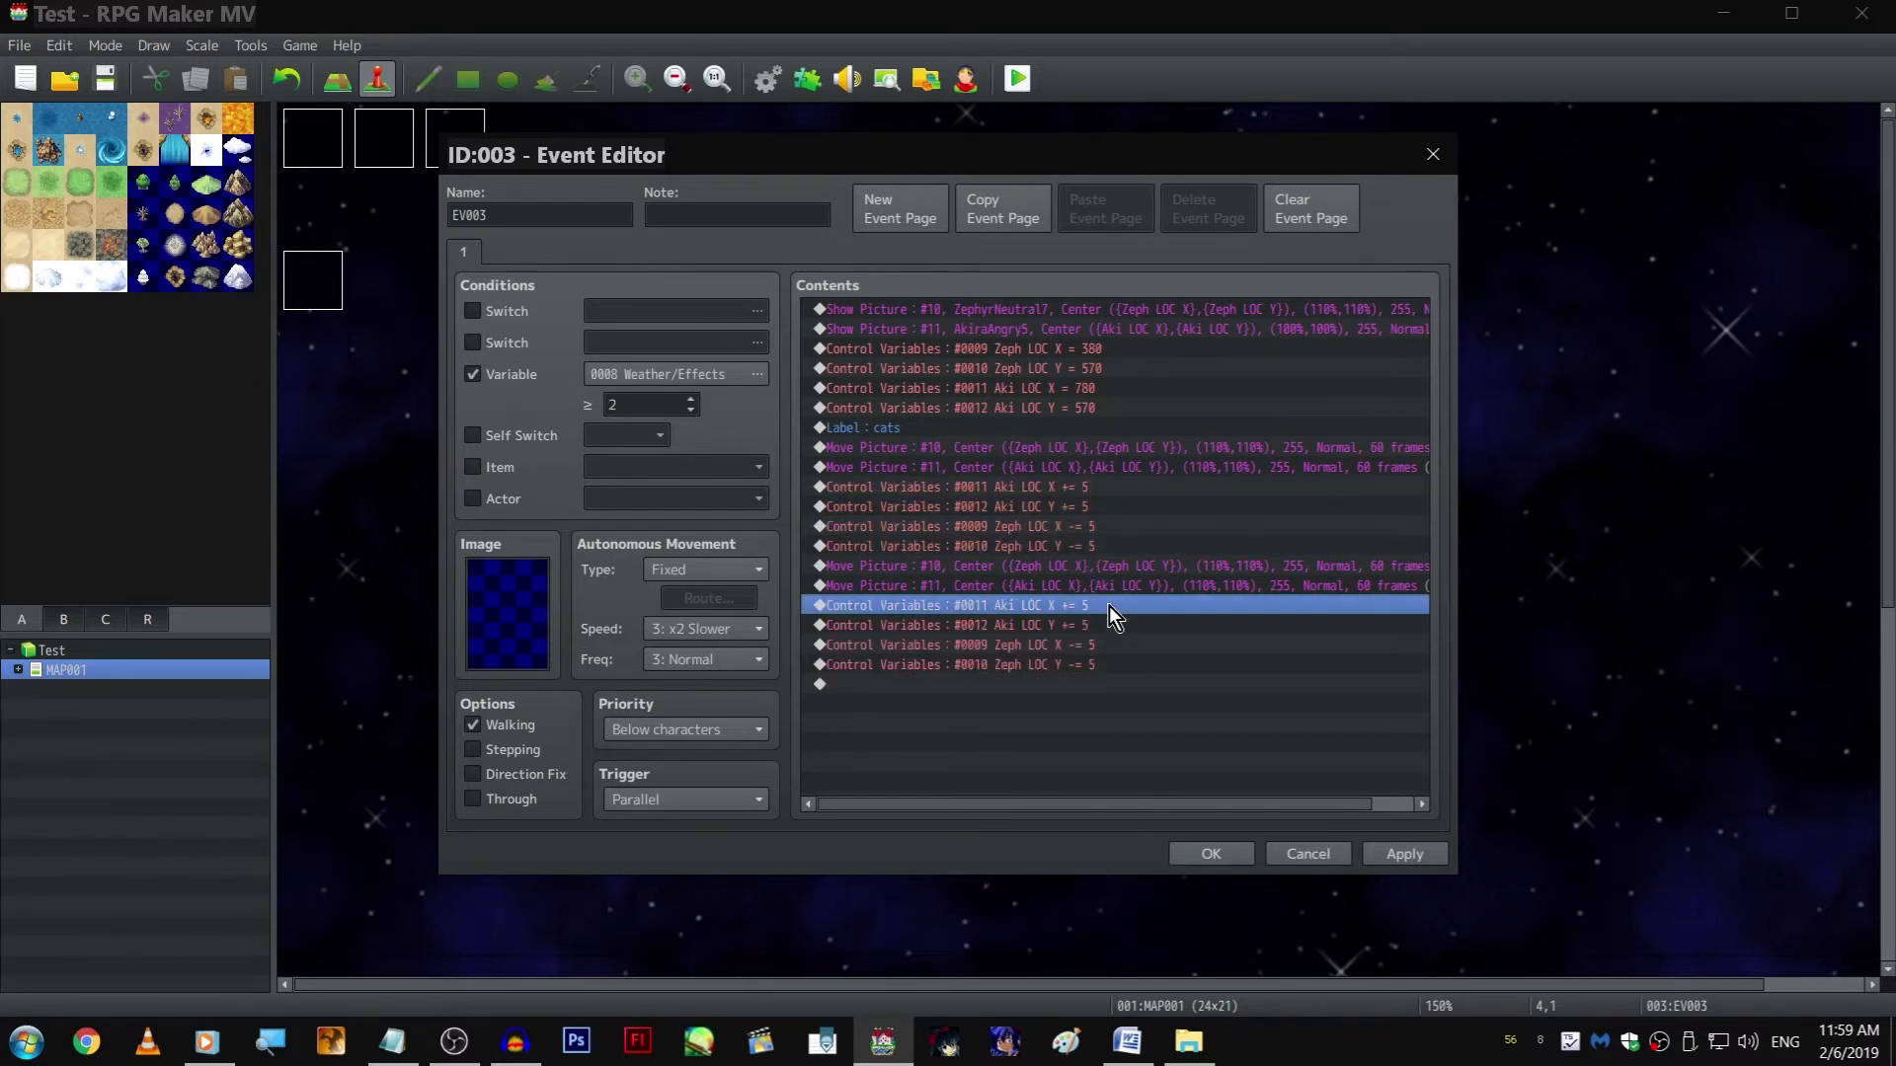
Change the copied Aki LOC X and Aki LOC Y commands to Sub operations with a constant of 5
double_click(1110, 606)
left_click(1073, 508)
key("Return")
key("Down")
key("Return")
left_click(1090, 493)
key("Return")
Change the copied Zeph LOC X and Zeph LOC Y commands to Add operations with a constant of 5
key("Down")
key("Return")
left_click(1001, 501)
key("Return")
key("Down")
key("Return")
left_click(1017, 500)
key("Return")
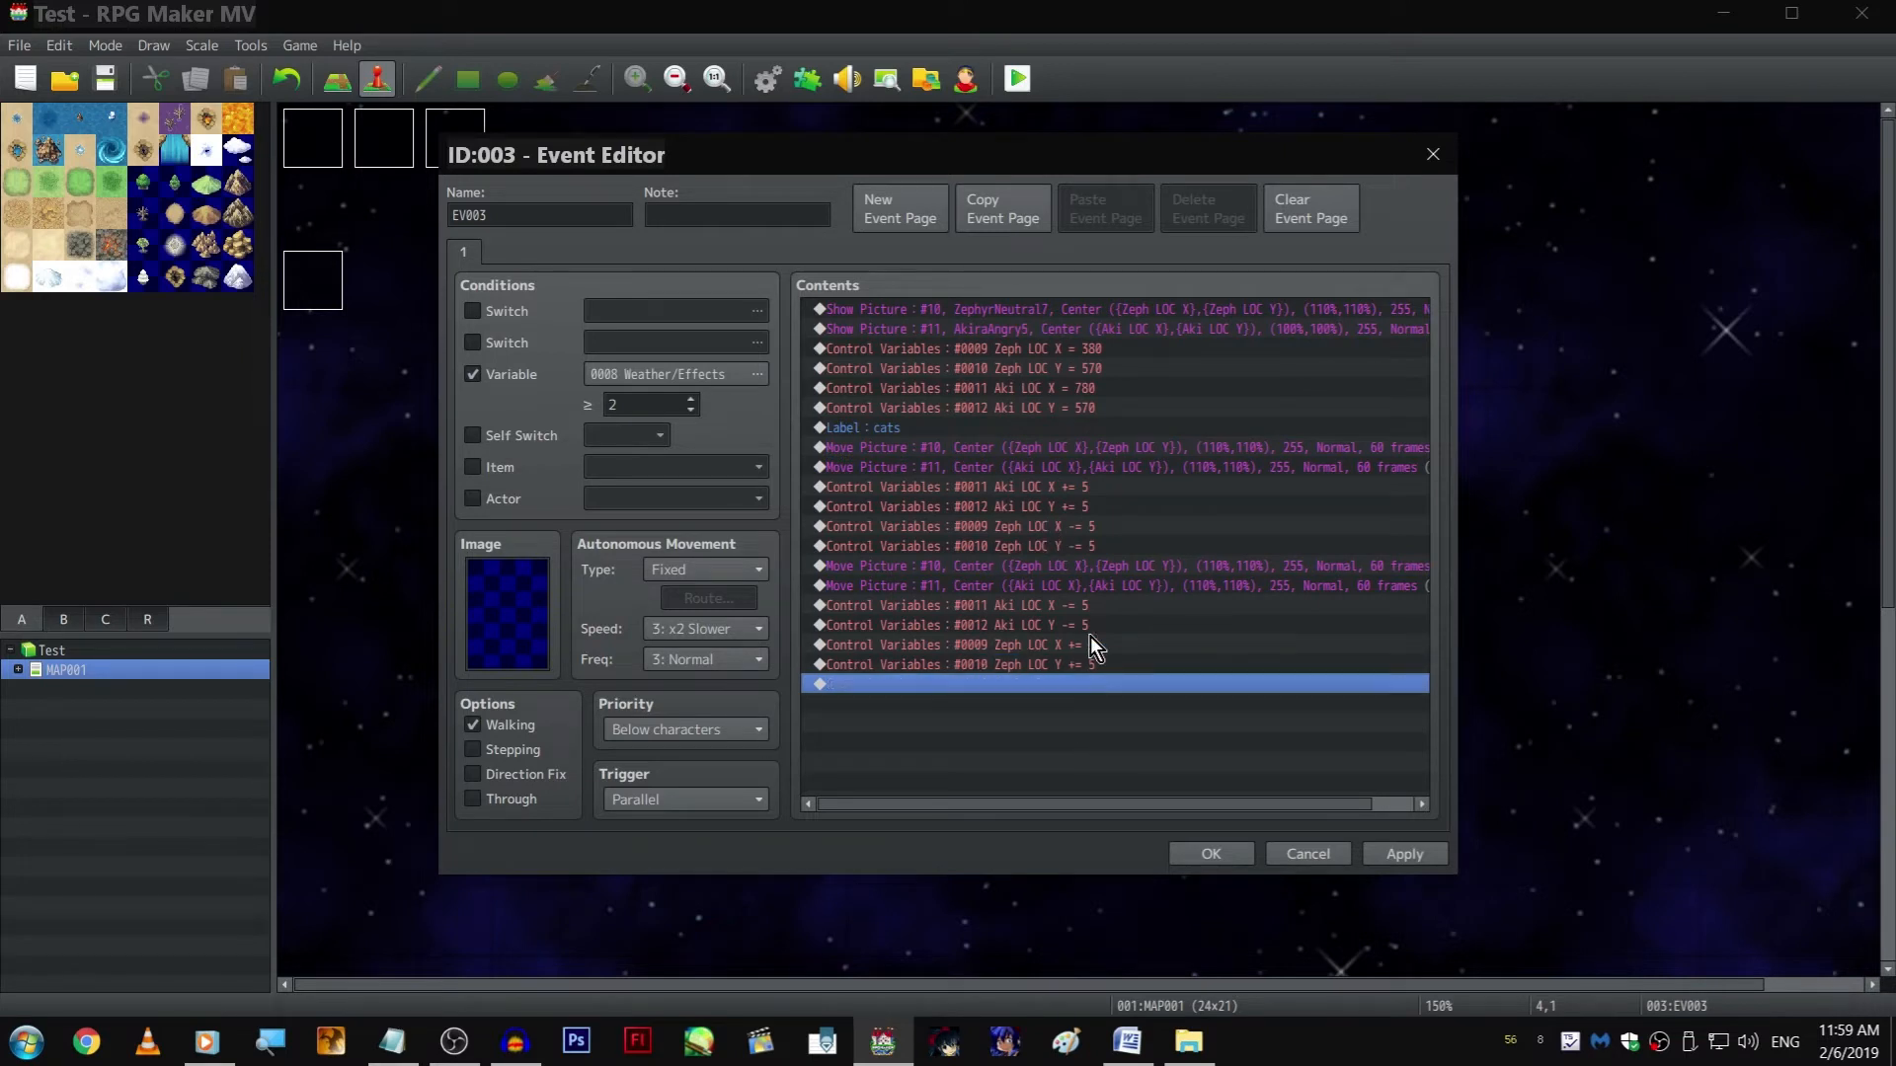
Duplicate the second block of Move Picture commands, Aki subtractions and Zeph additions at the end of the contents
left_click(1094, 604, "shift")
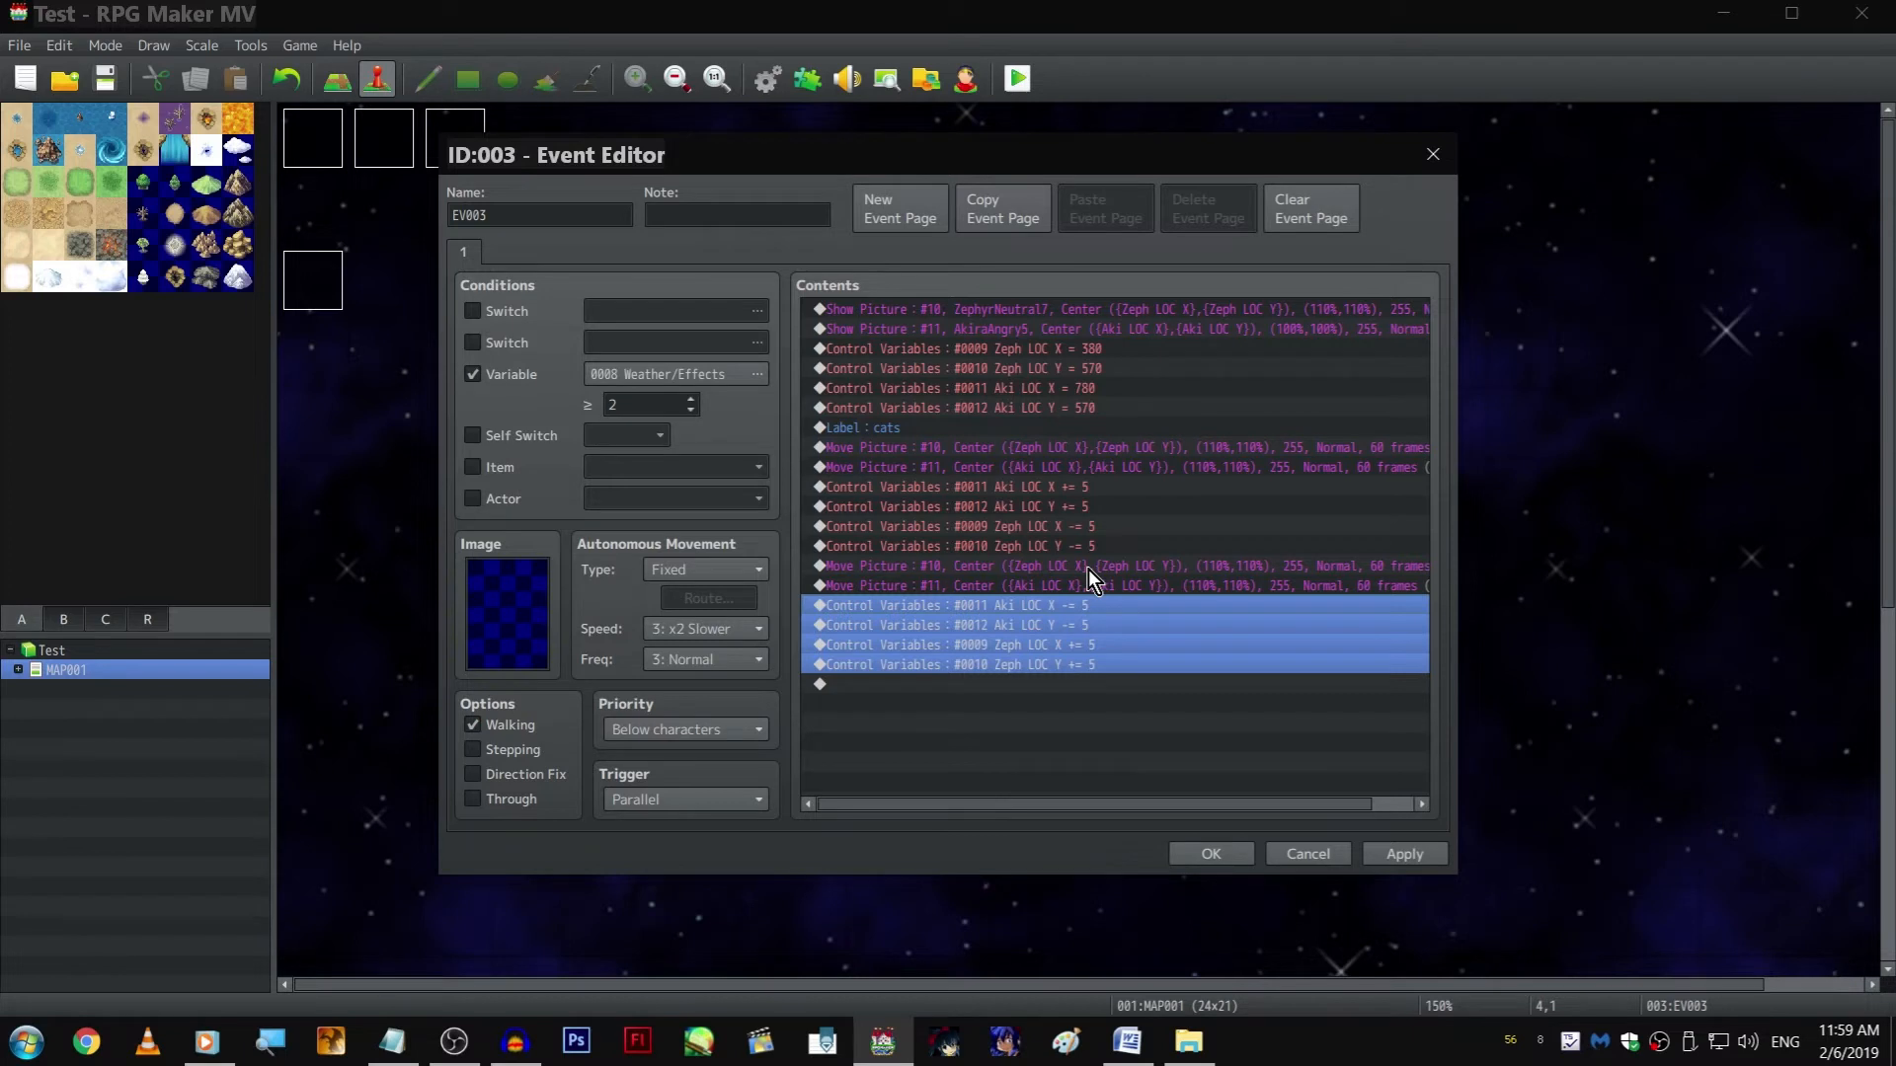
left_click(1088, 569, "shift")
key("ctrl+c")
left_click(1094, 780)
key("ctrl+v")
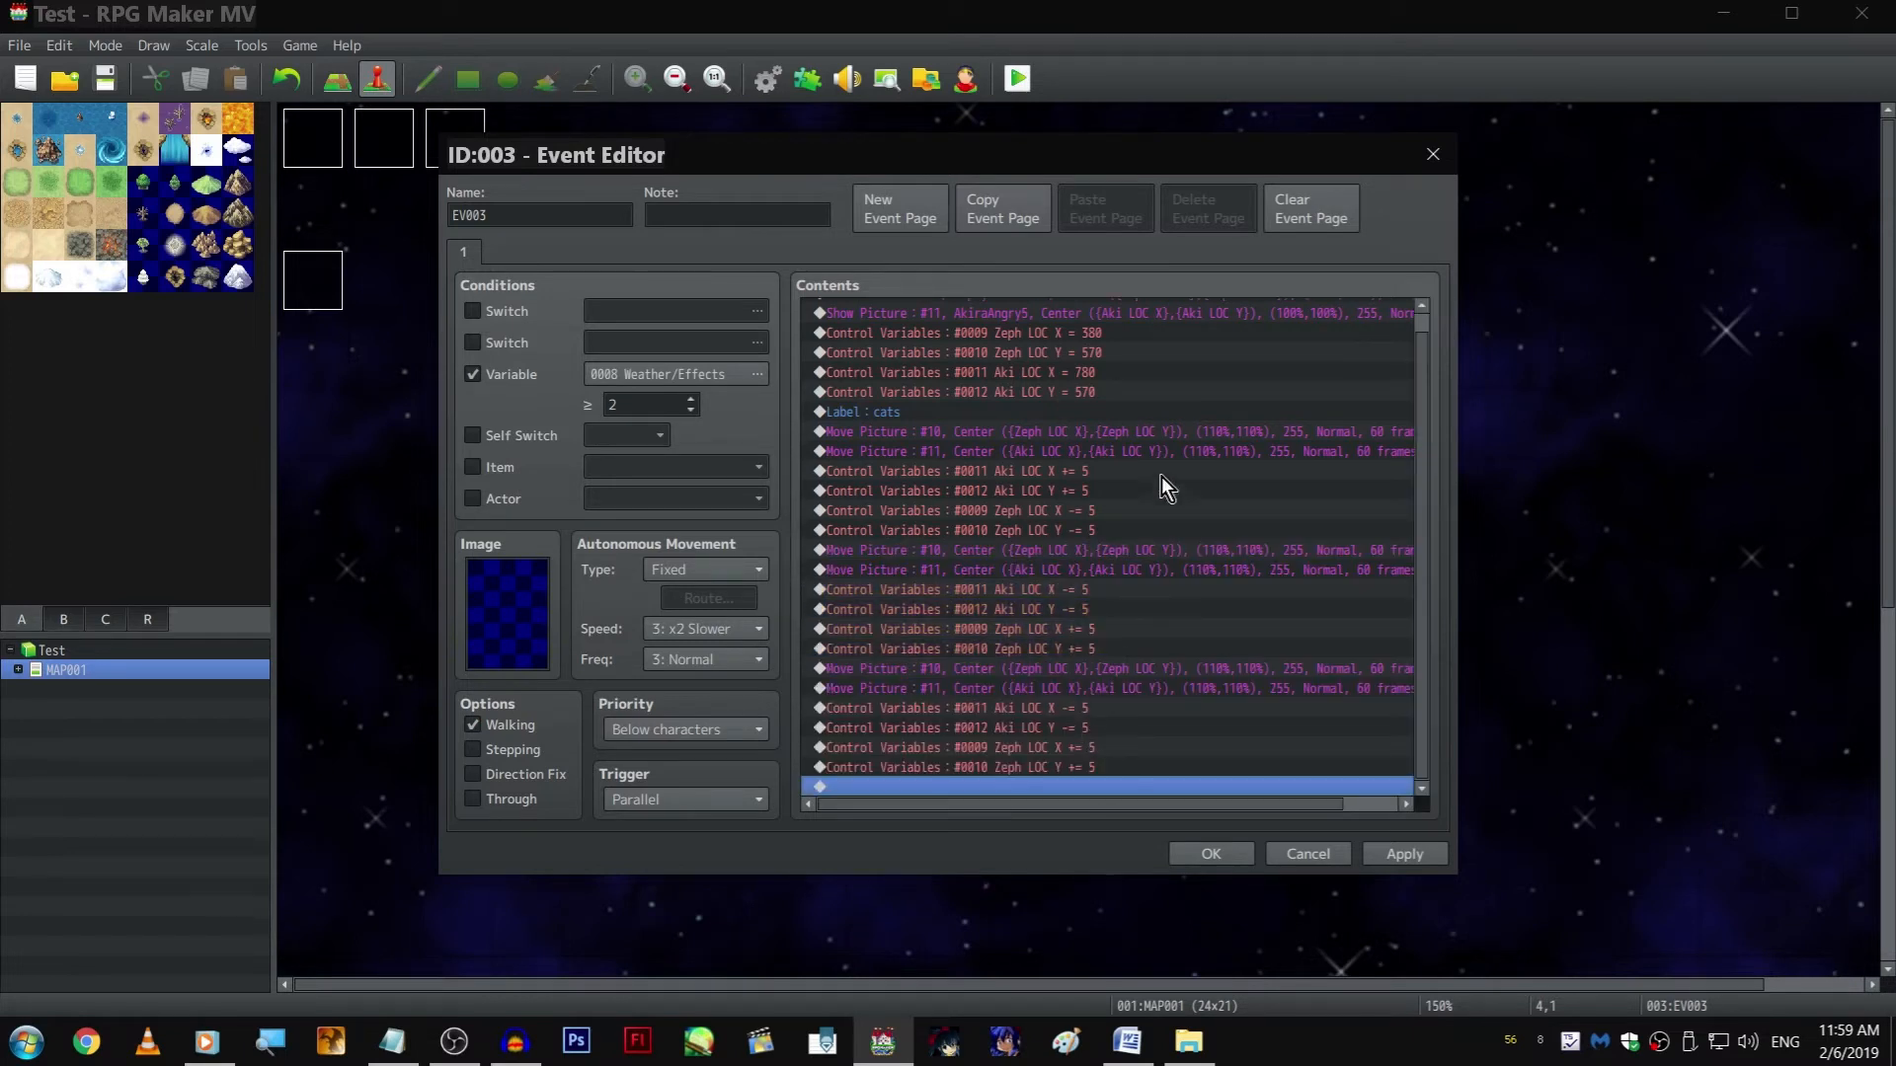
Copy the first block of Move Picture commands, Aki additions and Zeph subtractions to the end of the contents
left_click_drag(1110, 525, 1131, 440)
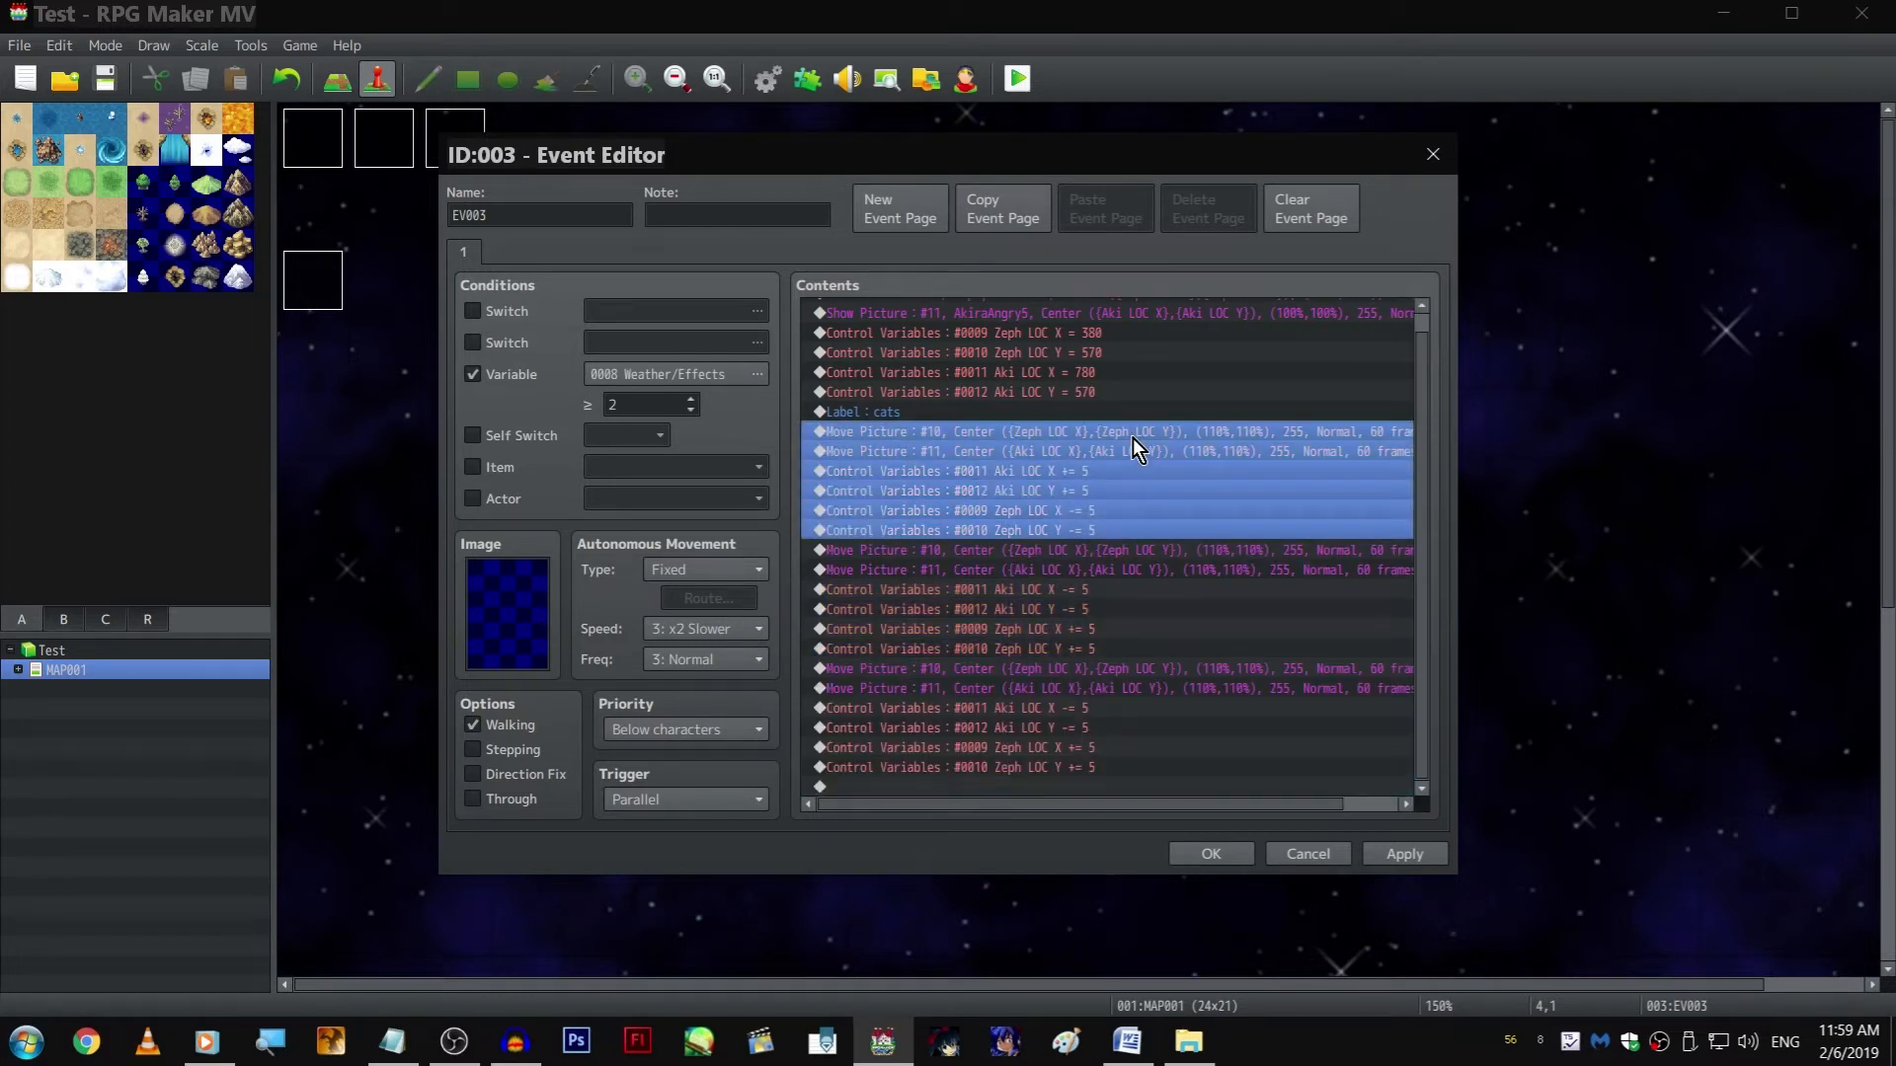
left_click(1128, 786)
key("ctrl+v")
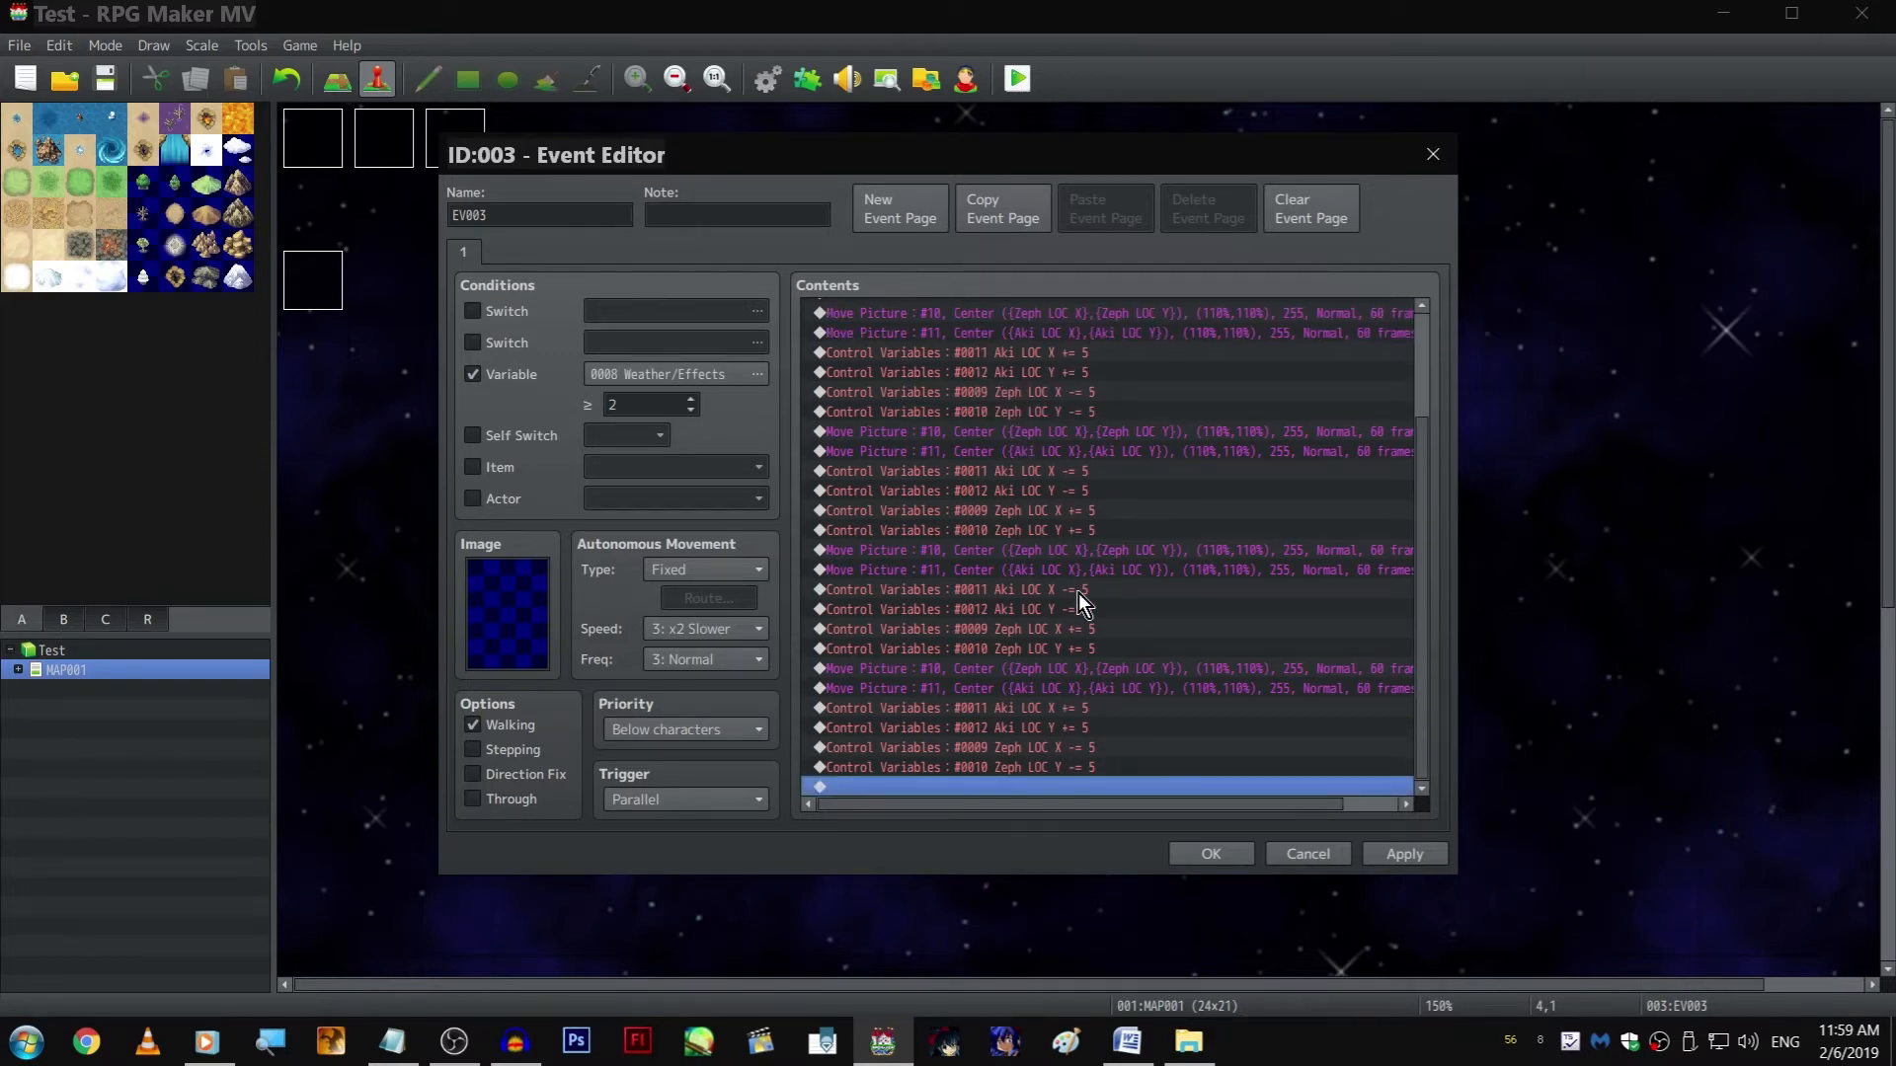
double_click(1003, 791)
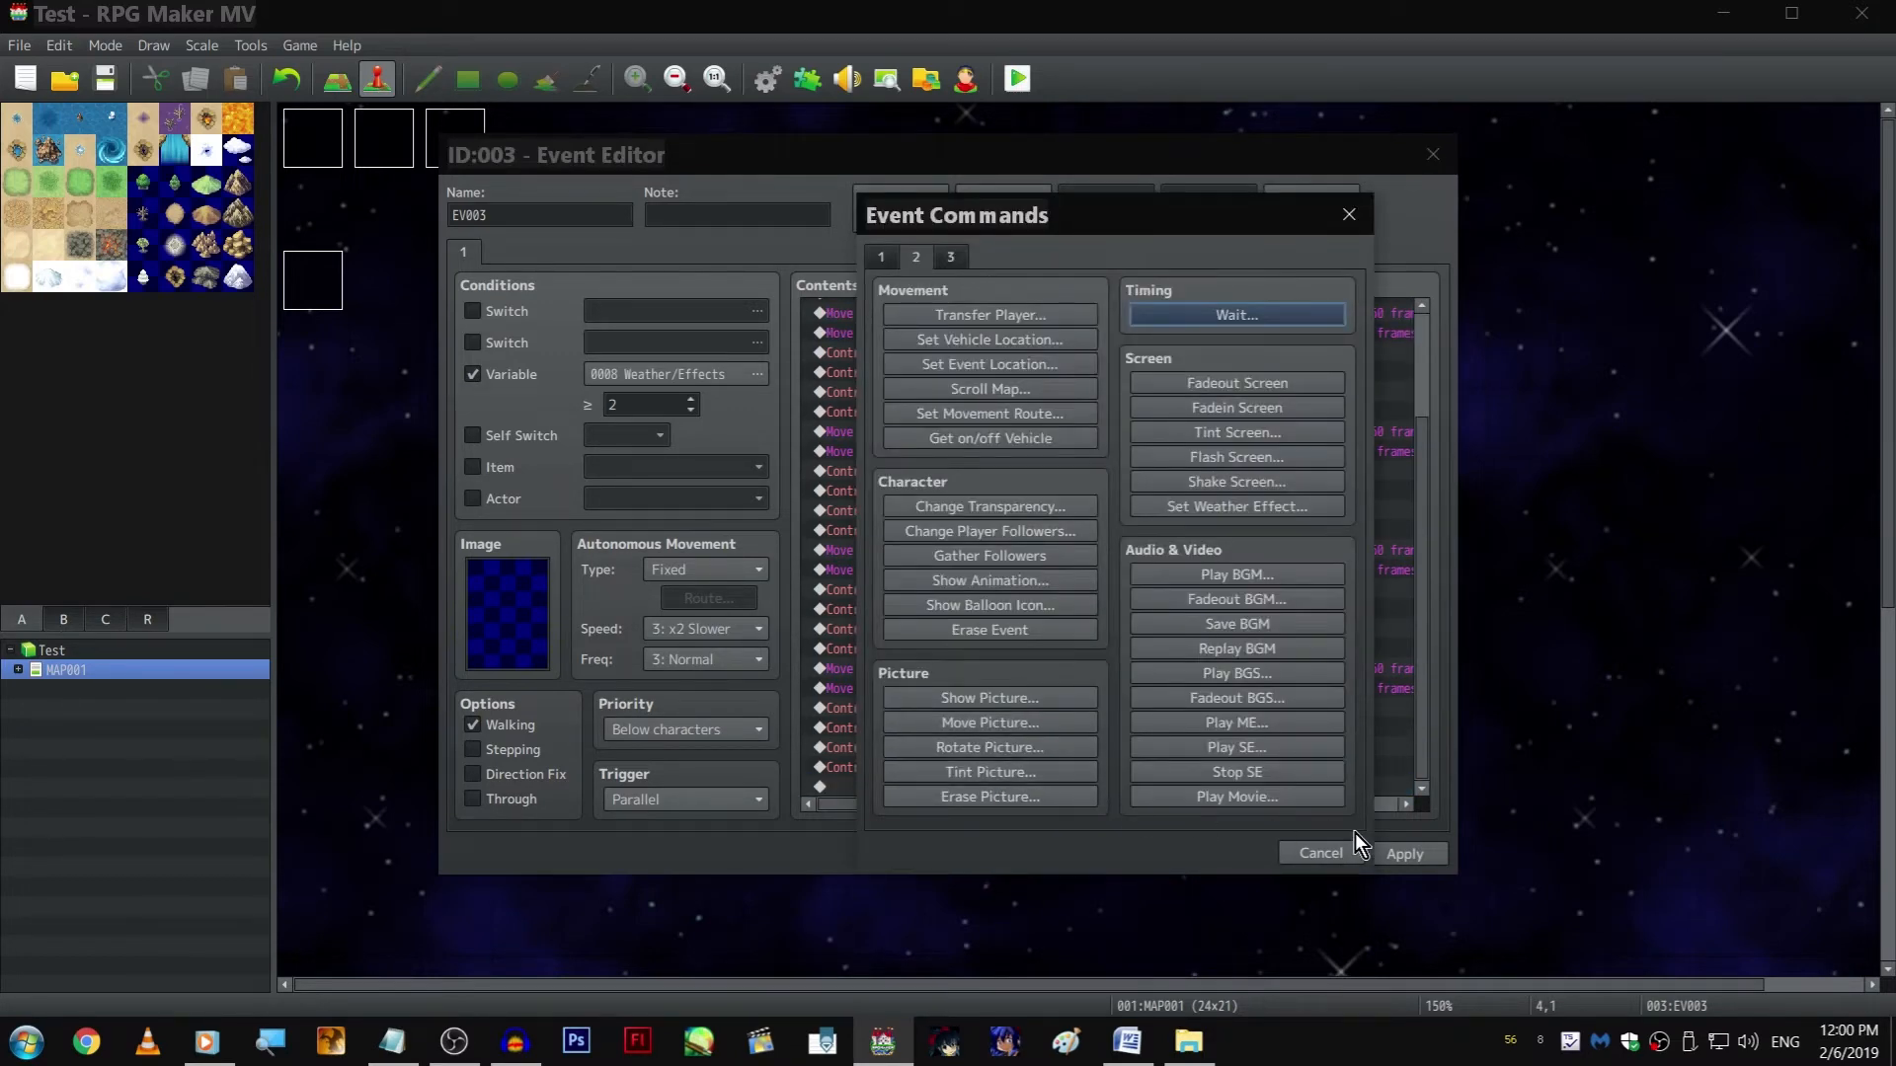
left_click(1309, 841)
left_click(1116, 684)
scroll(1119, 685, "up", 5)
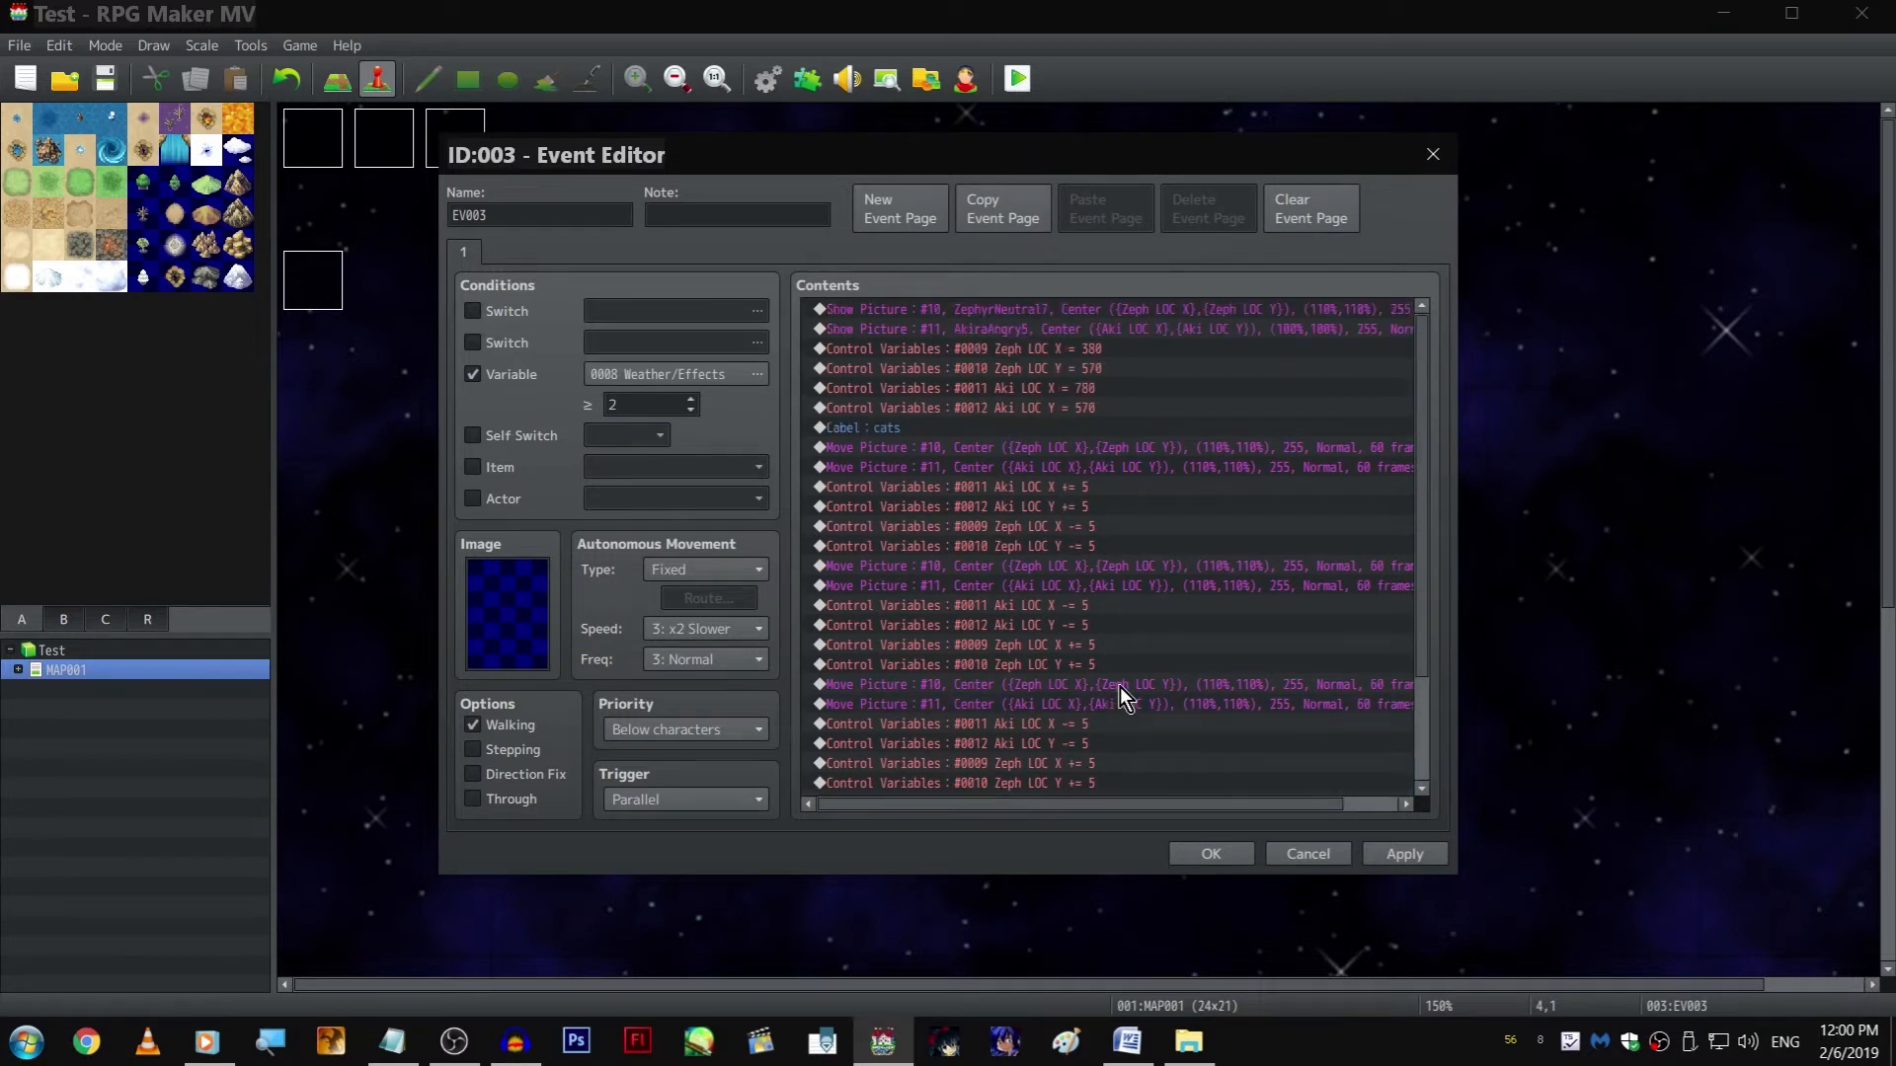
scroll(1125, 683, "down", 5)
Add a Jump to Label command targeting the label cats at the end of the contents
double_click(1027, 785)
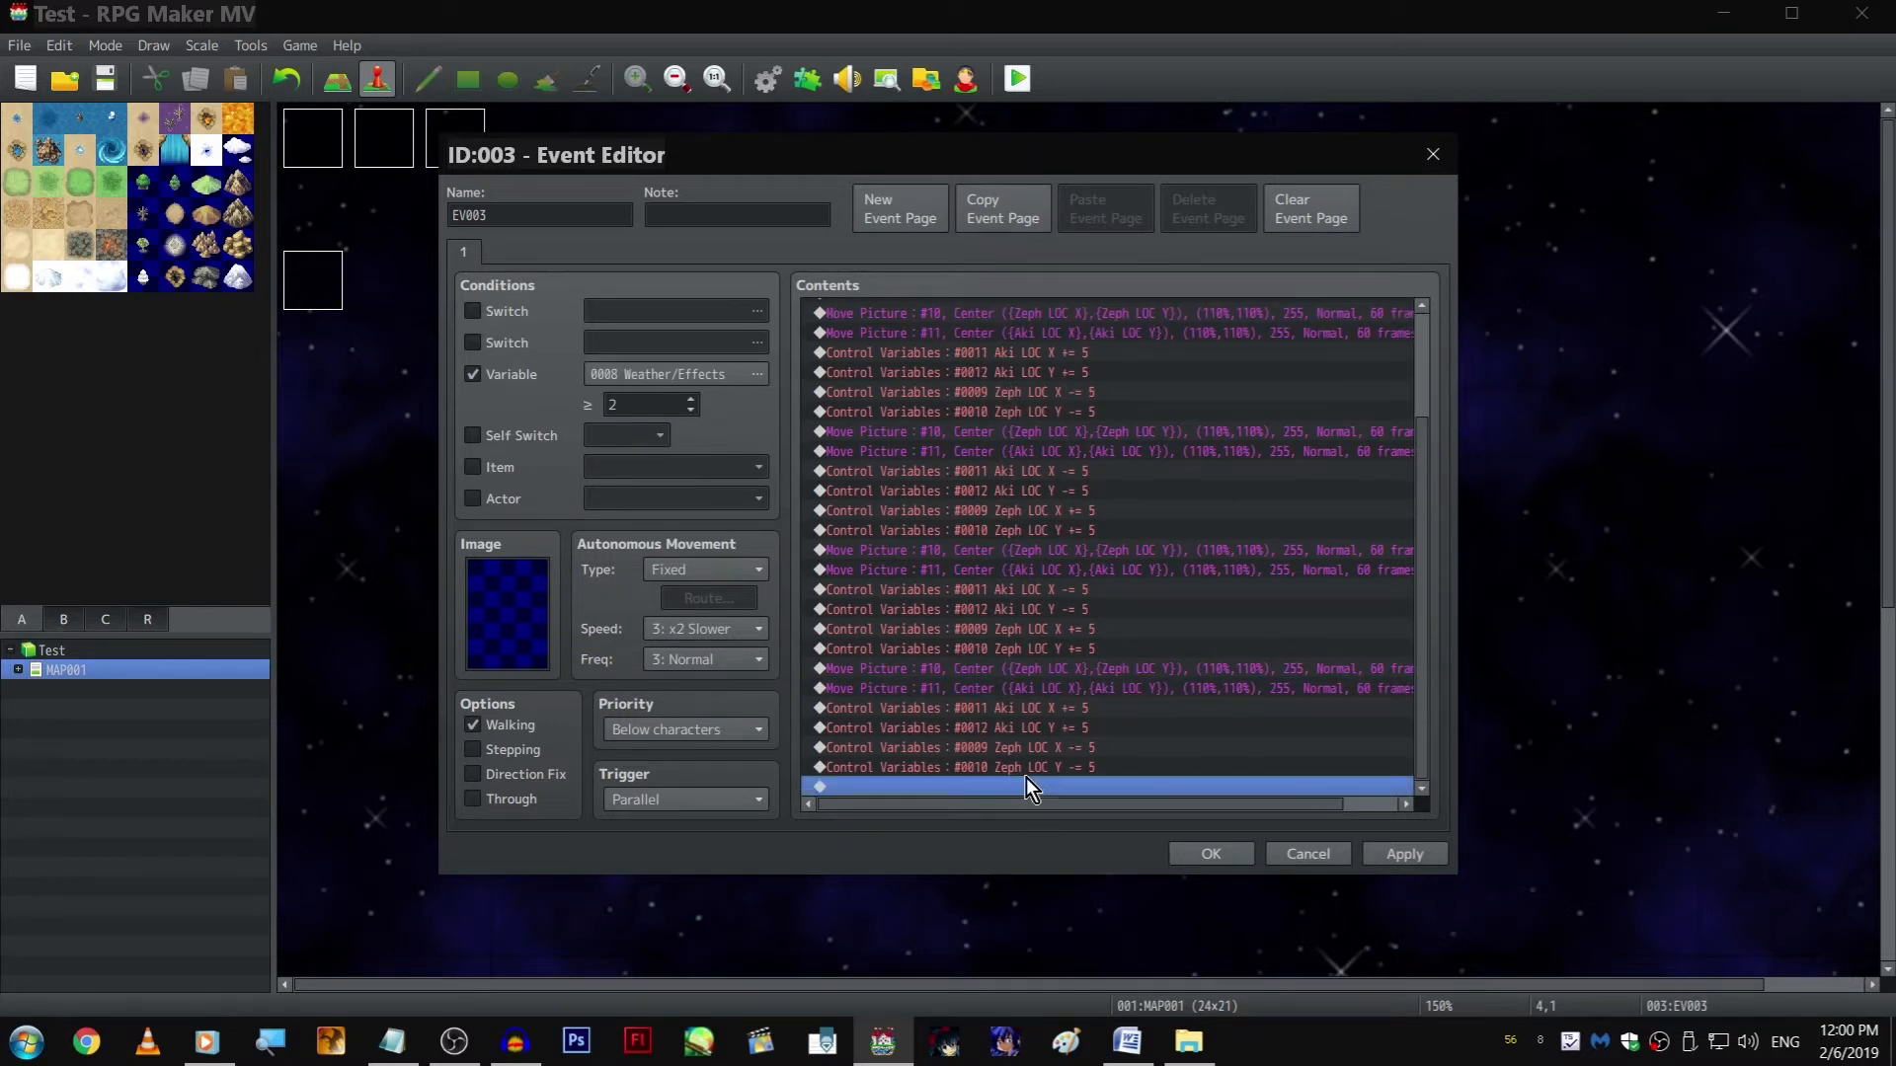
left_click(880, 256)
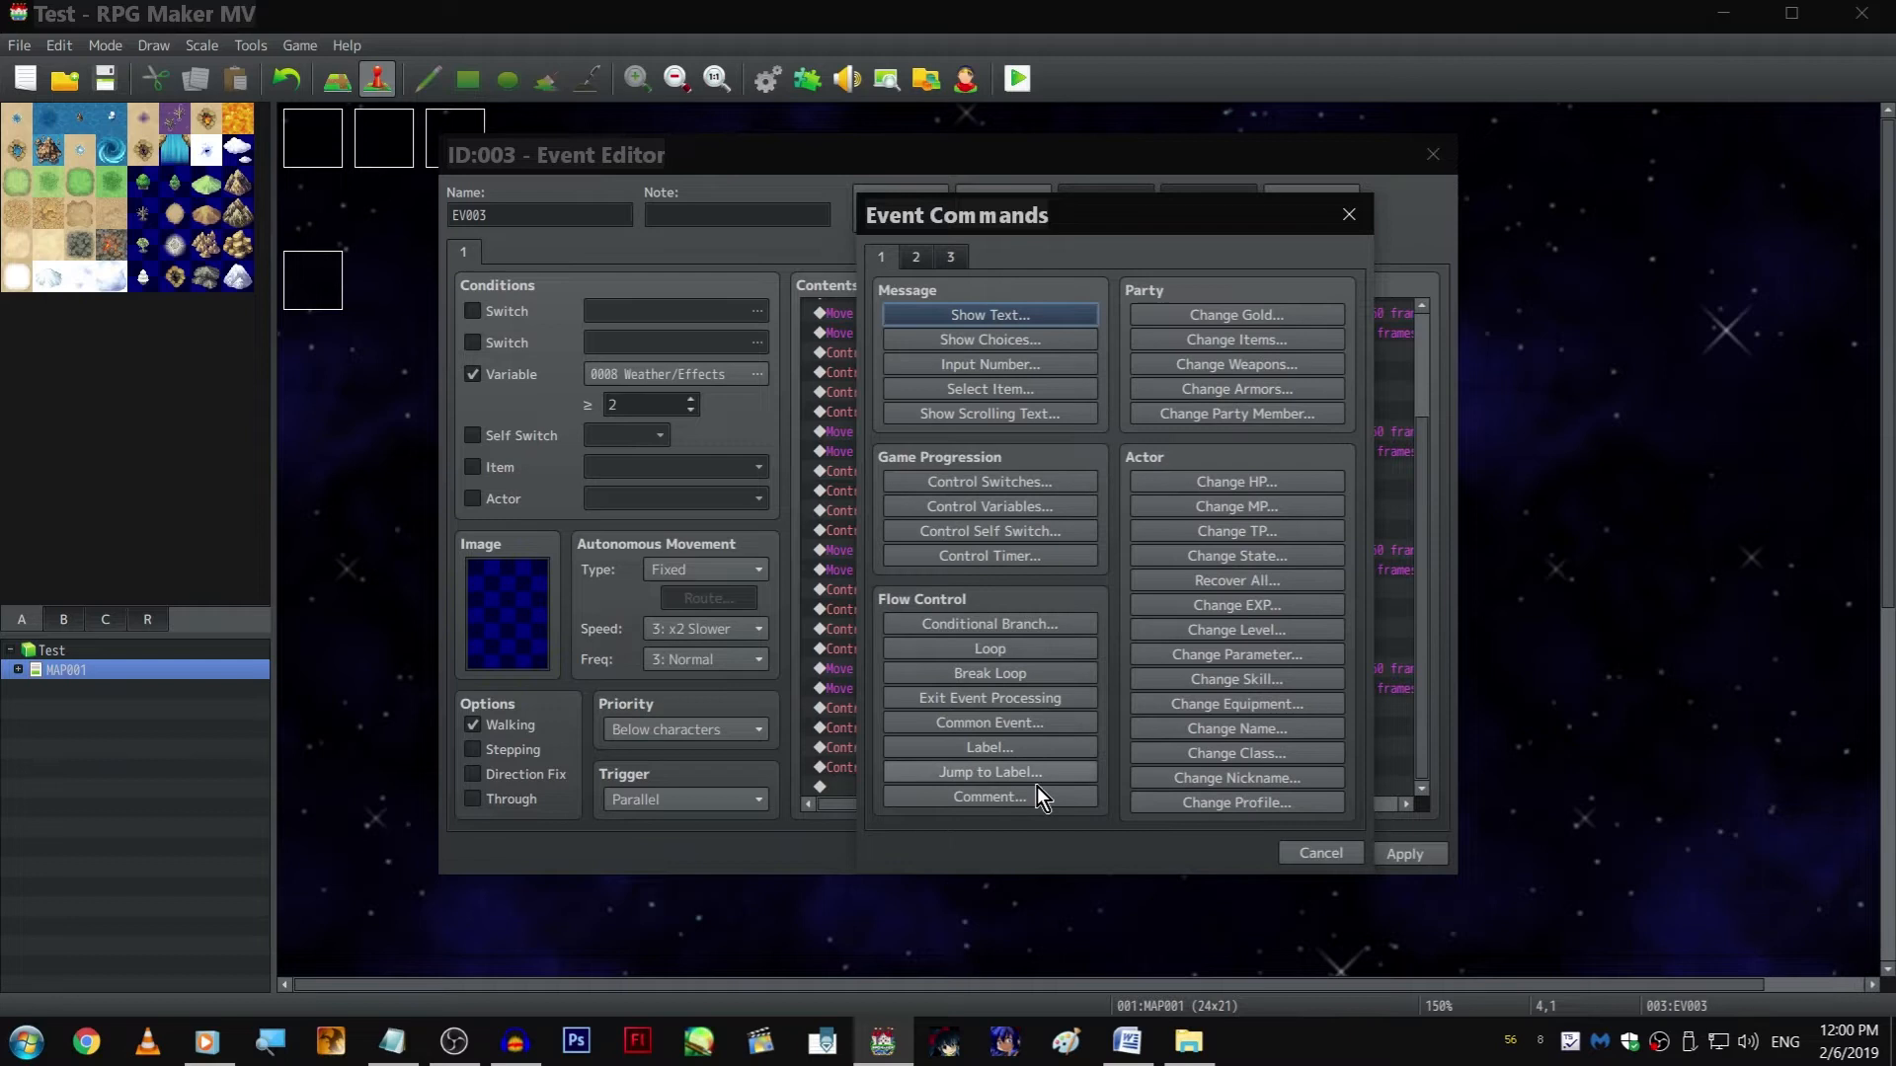
left_click(1037, 772)
type("jump to cas")
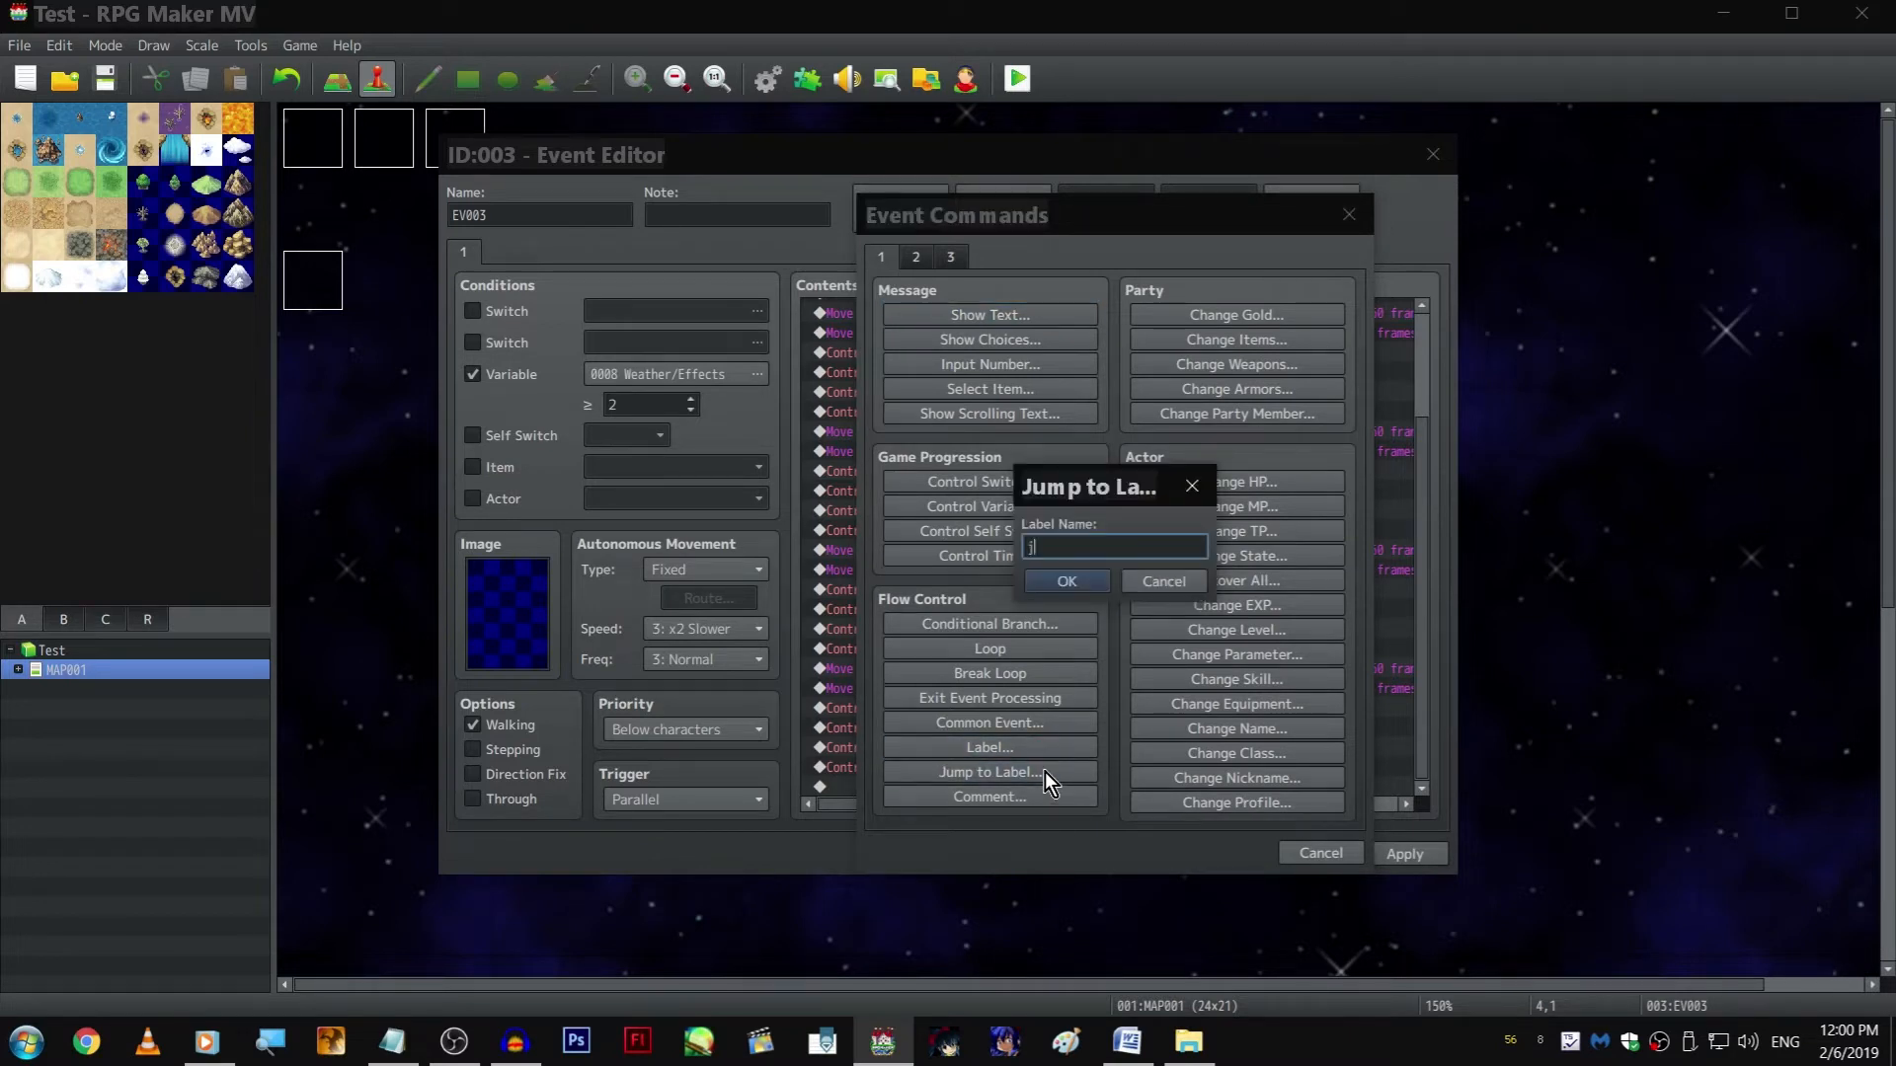
key("ctrl+a")
type("cats")
key("Return")
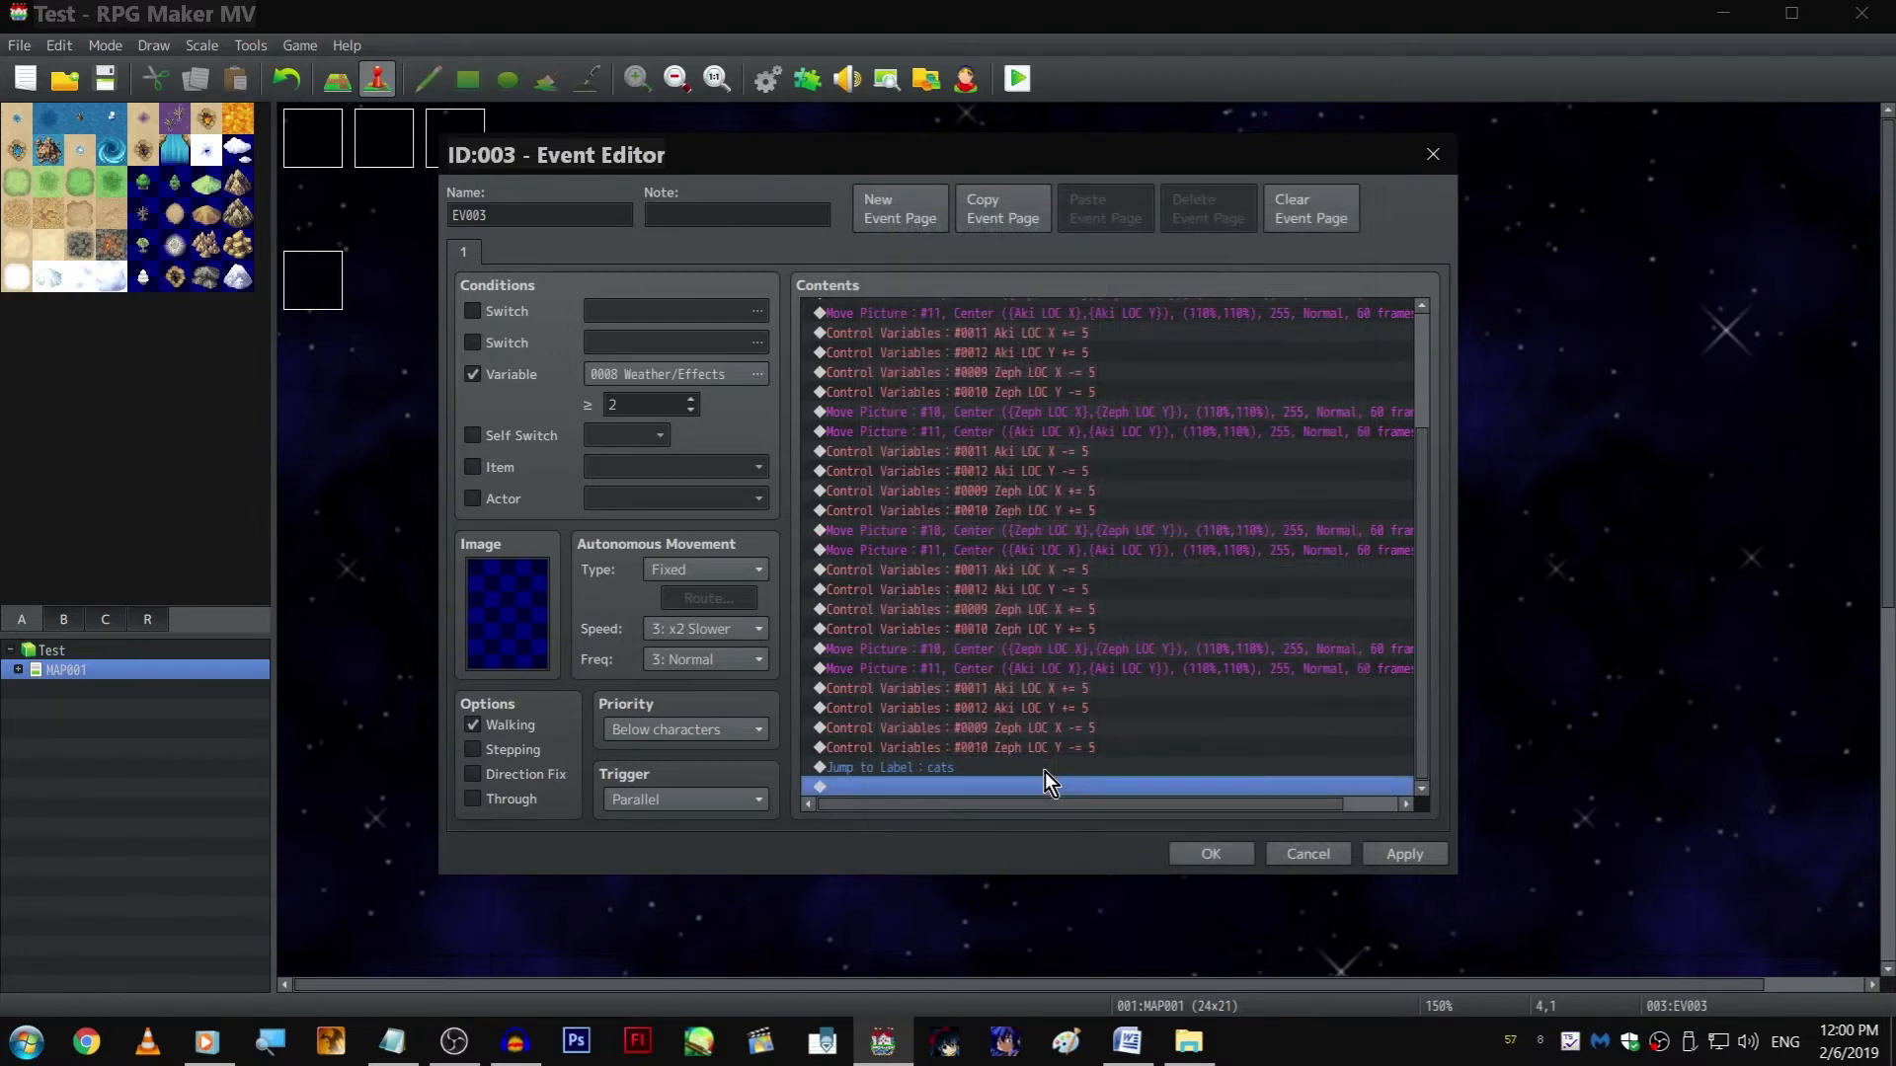
Review the event's command list from end to start and close the event, keeping the changes
scroll(1064, 642, "right", 1)
left_click_drag(979, 804, 938, 804)
left_click(1051, 683)
left_click(1123, 793)
key("Home")
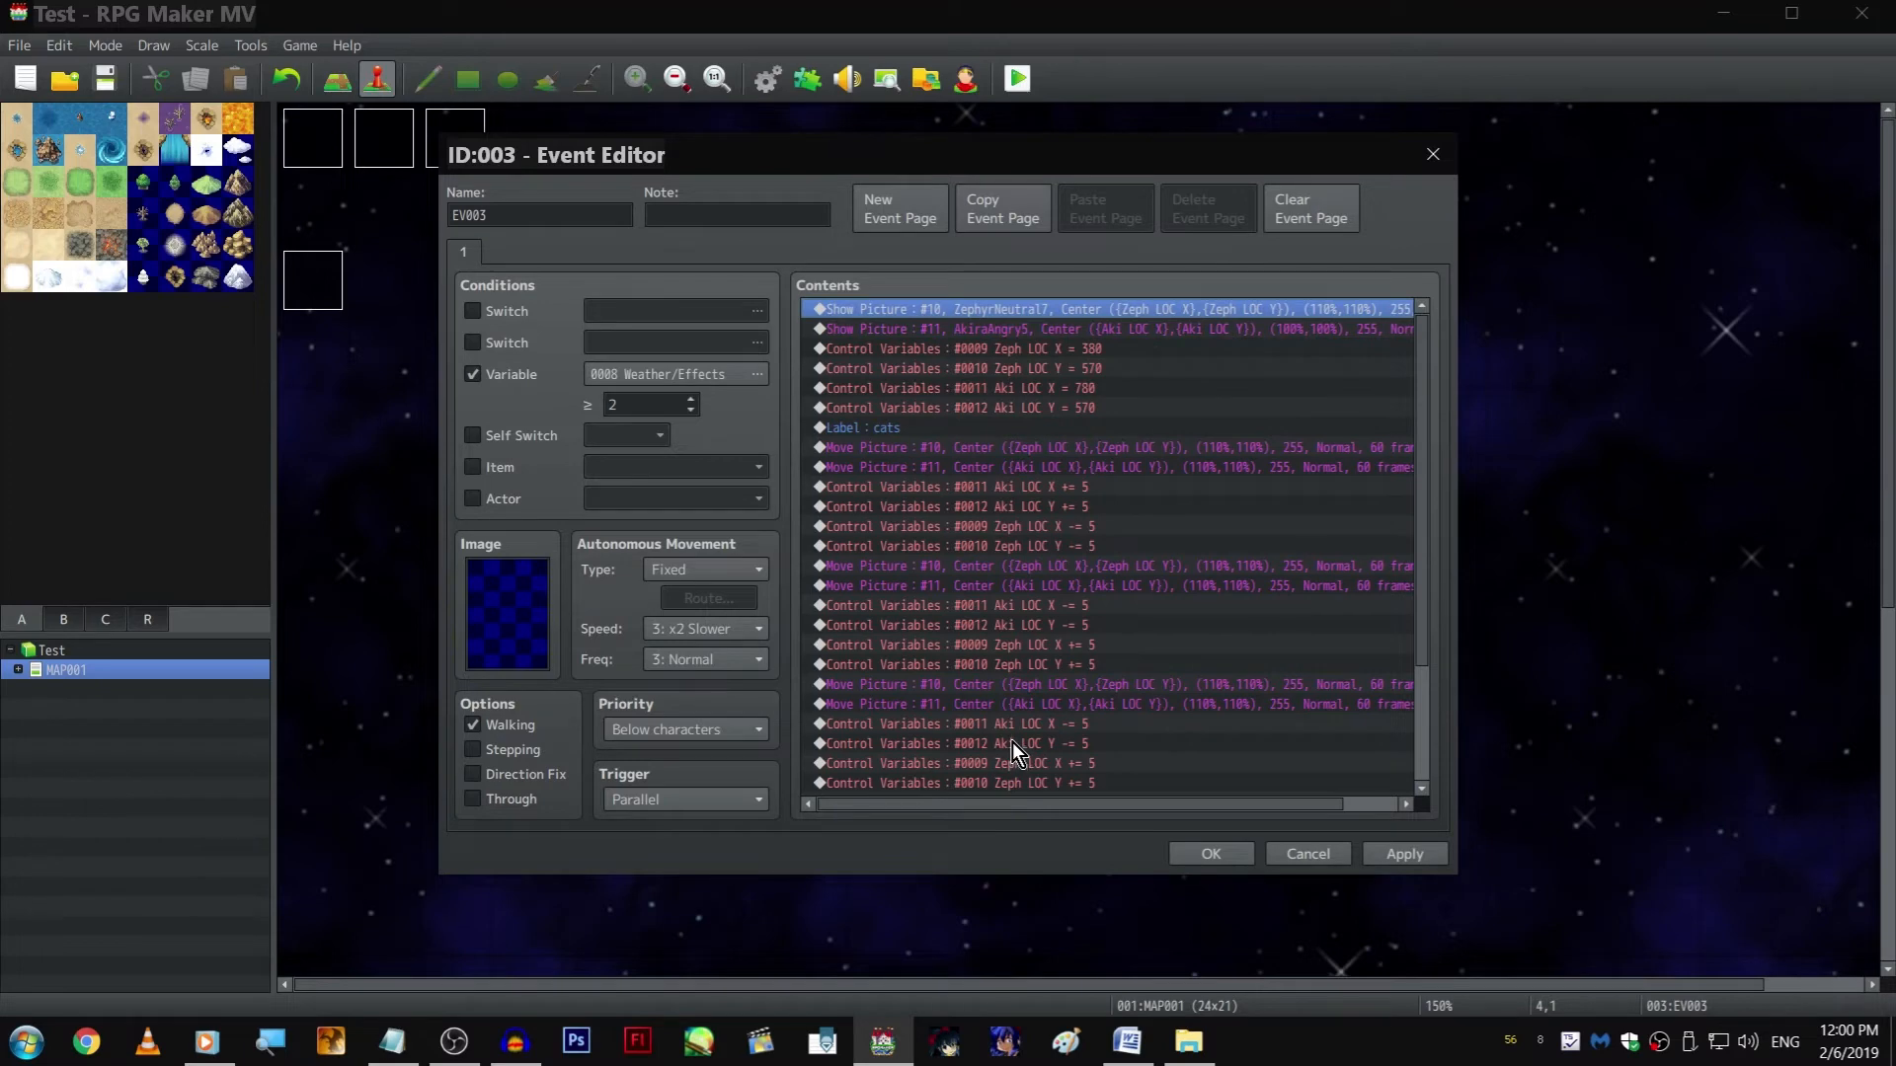
key("Escape")
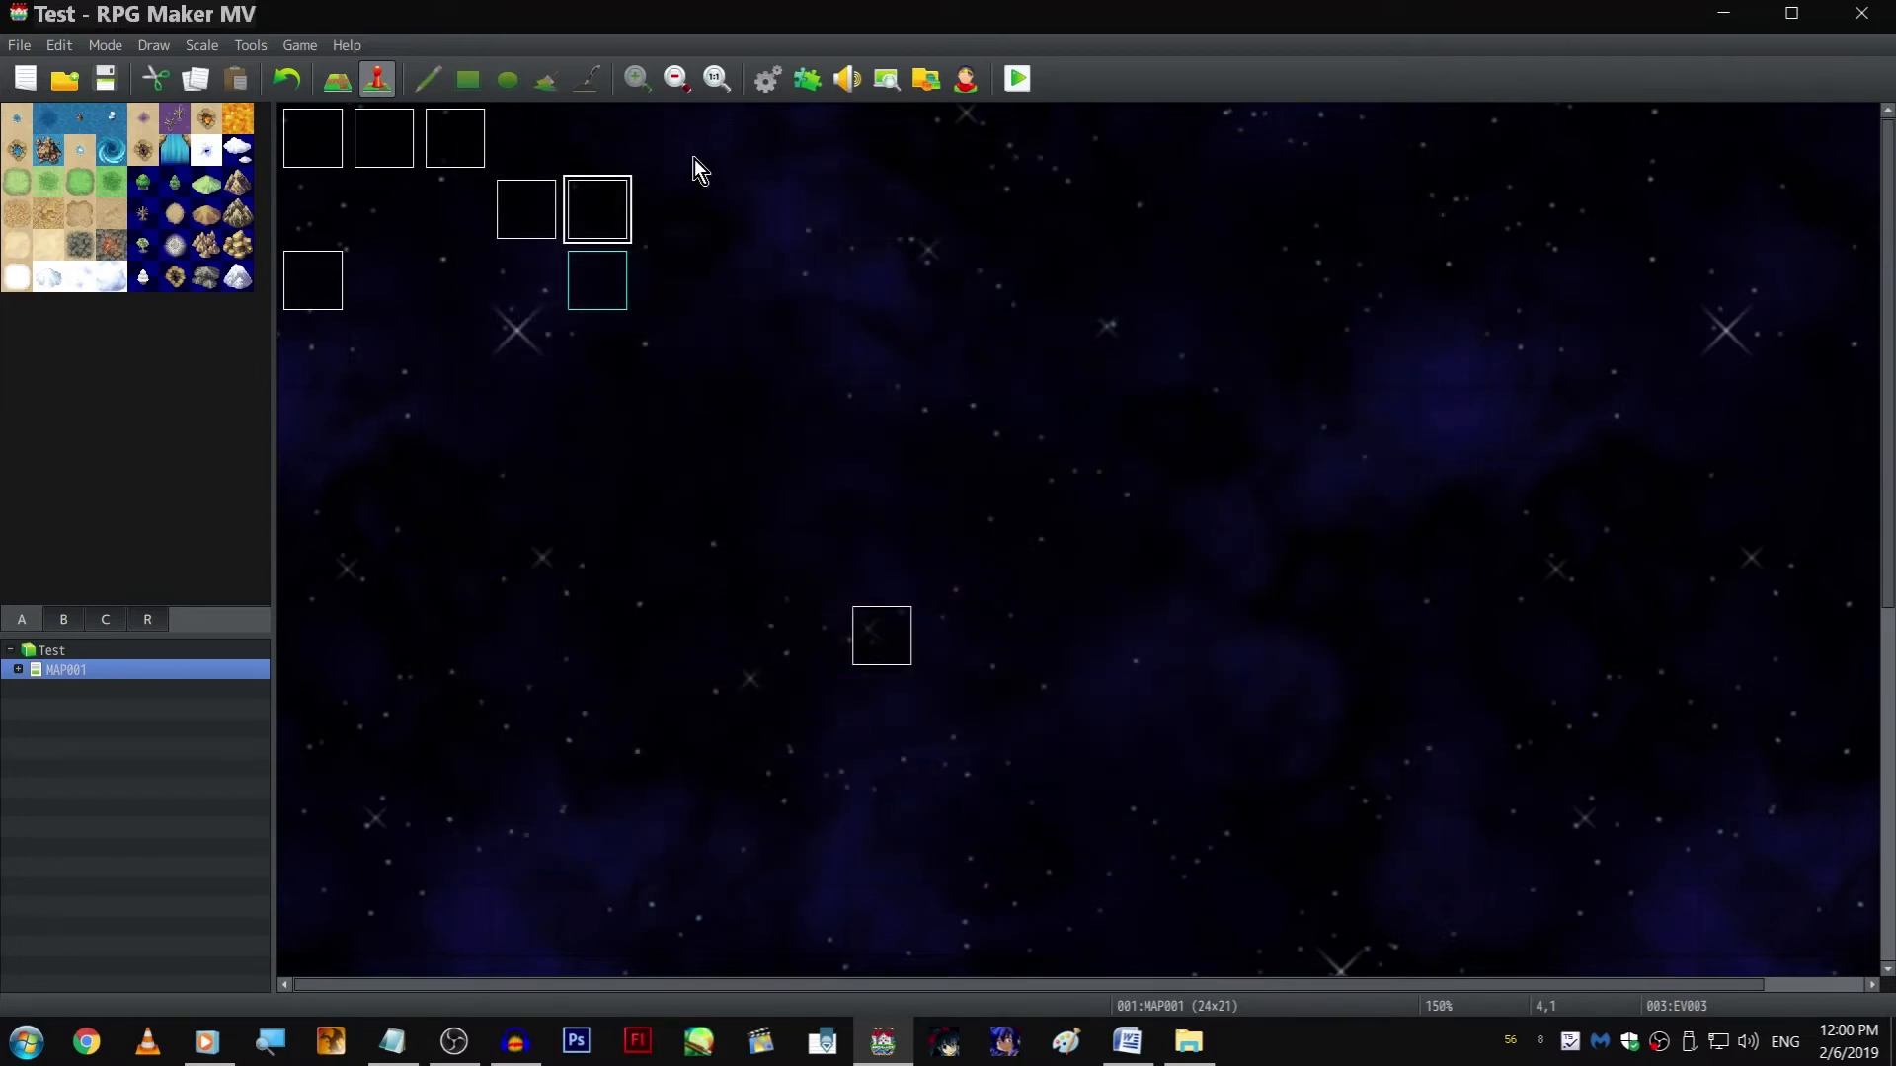
Check the end of page 5 in the Scene 1, 2, 3, 4, 5 event, then close it without changes
double_click(318, 286)
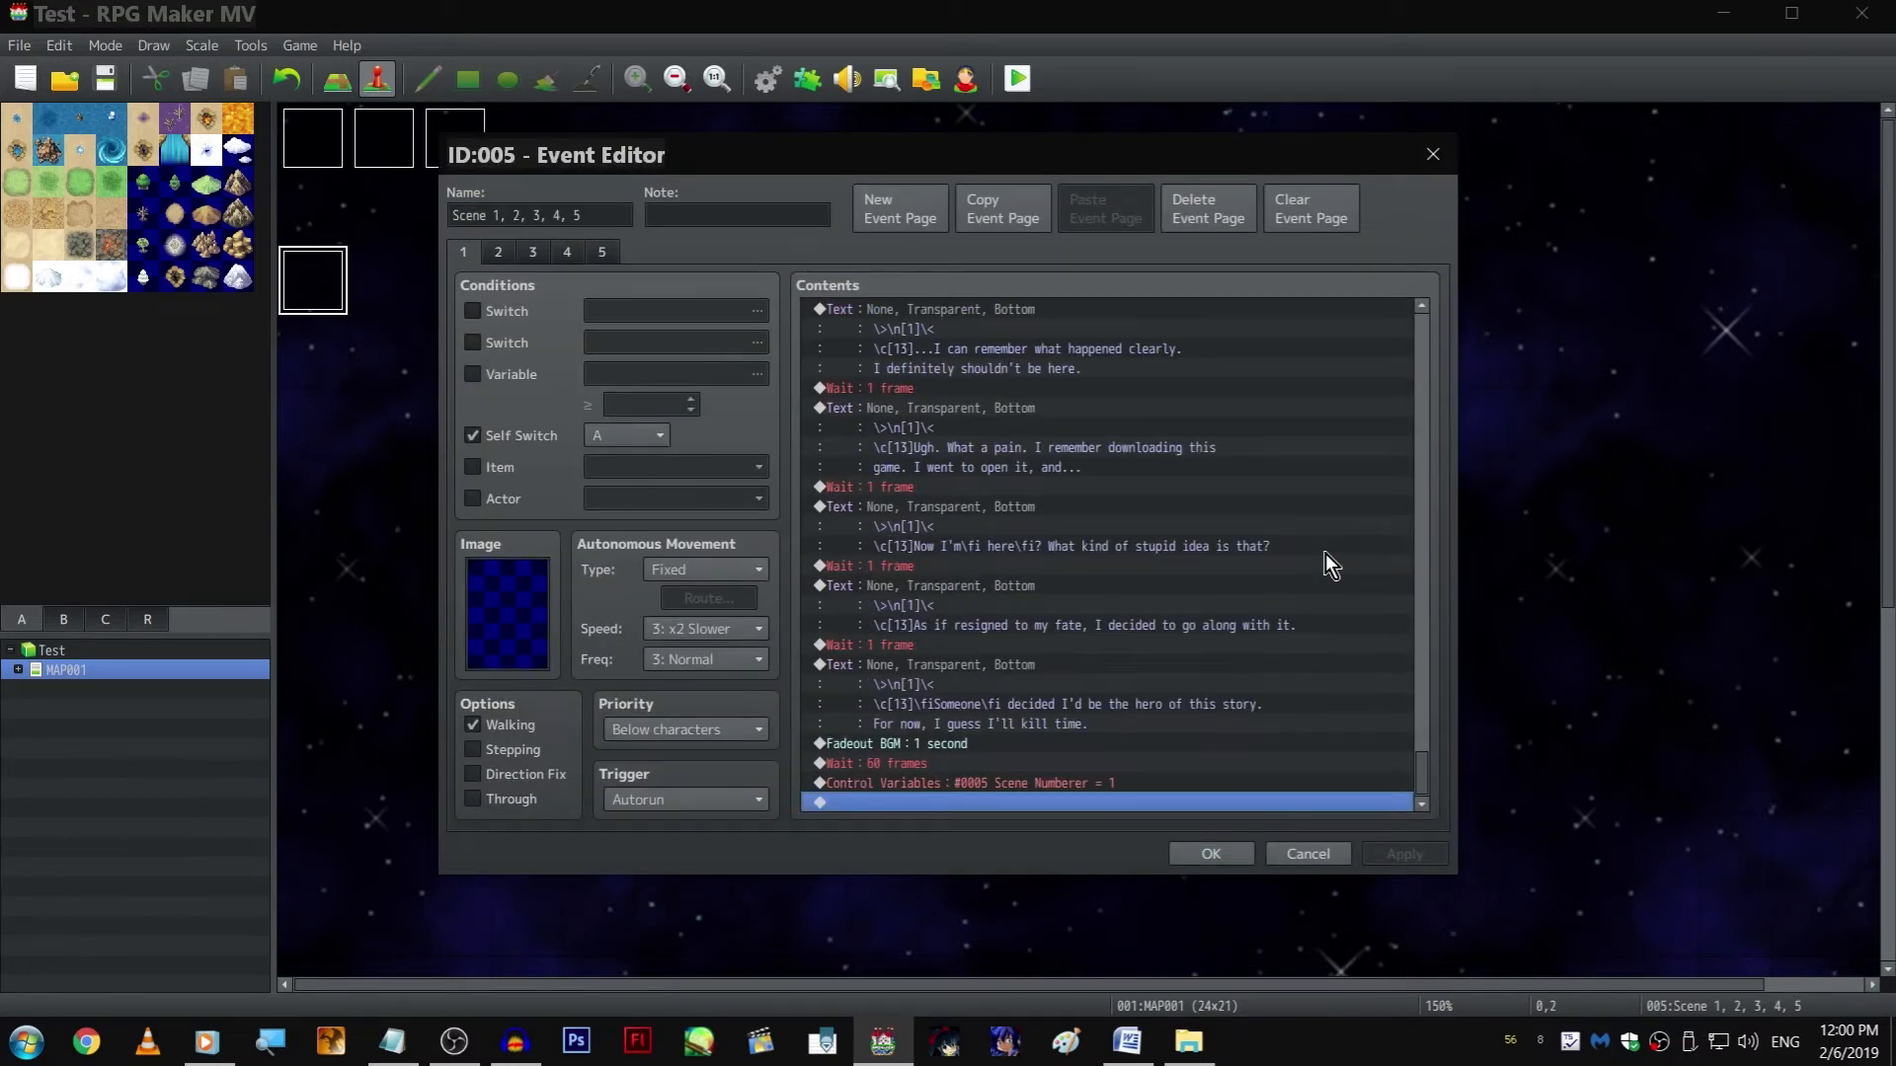
left_click(604, 253)
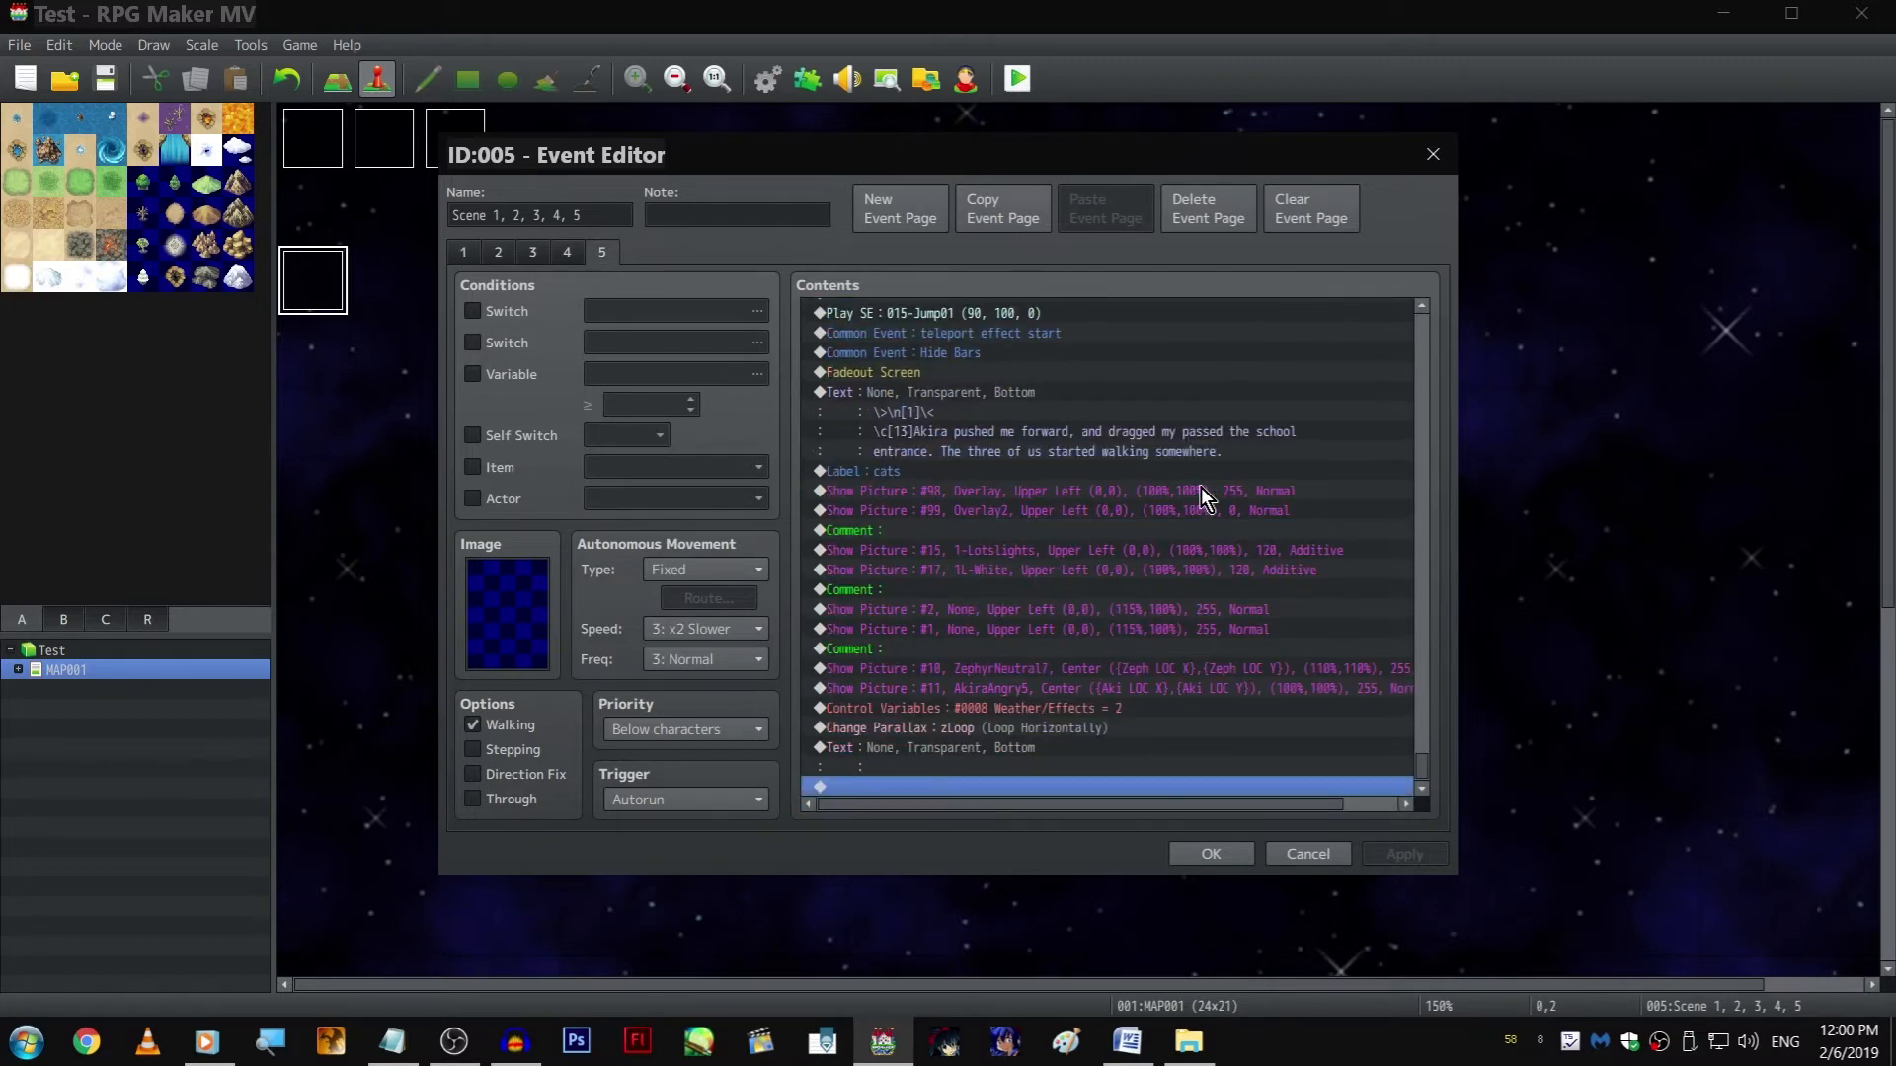
key("Escape")
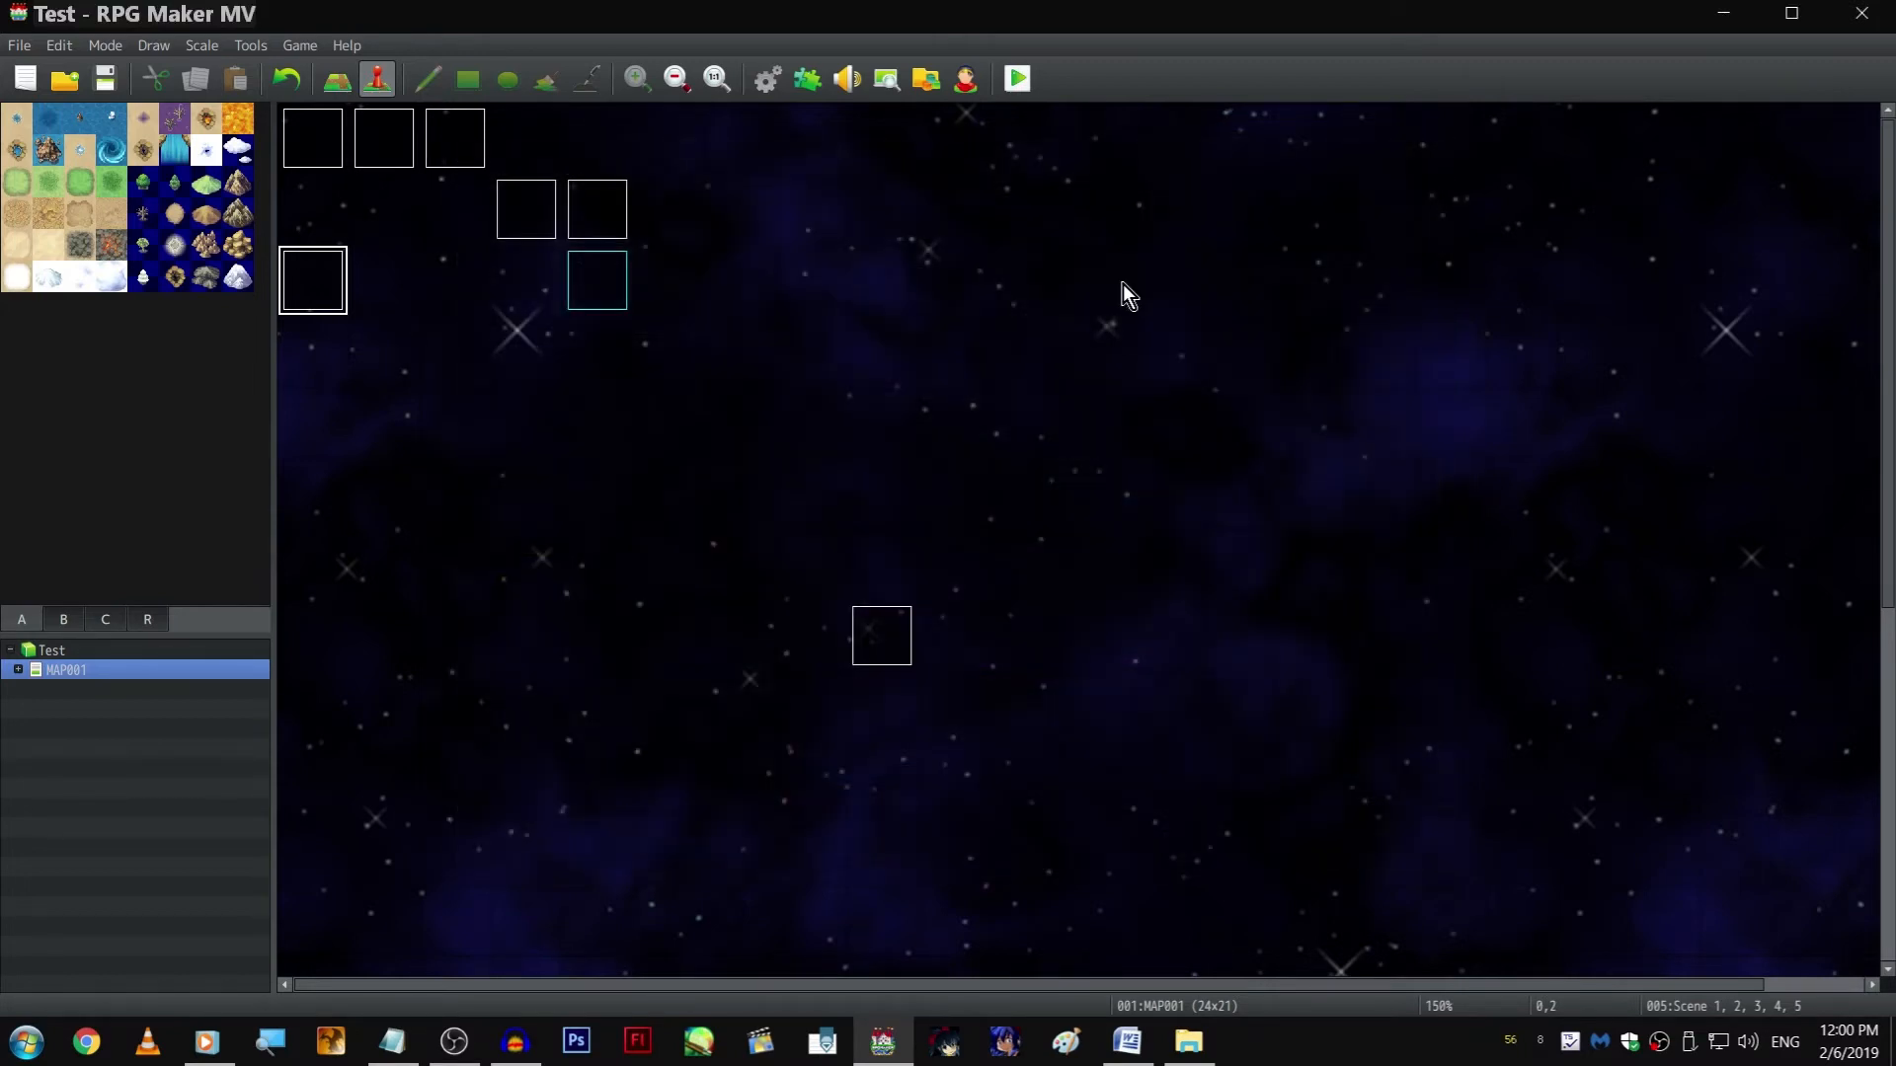
Playtest the game to check how the two character pictures move, then close the test window
left_click(1020, 86)
key("Return")
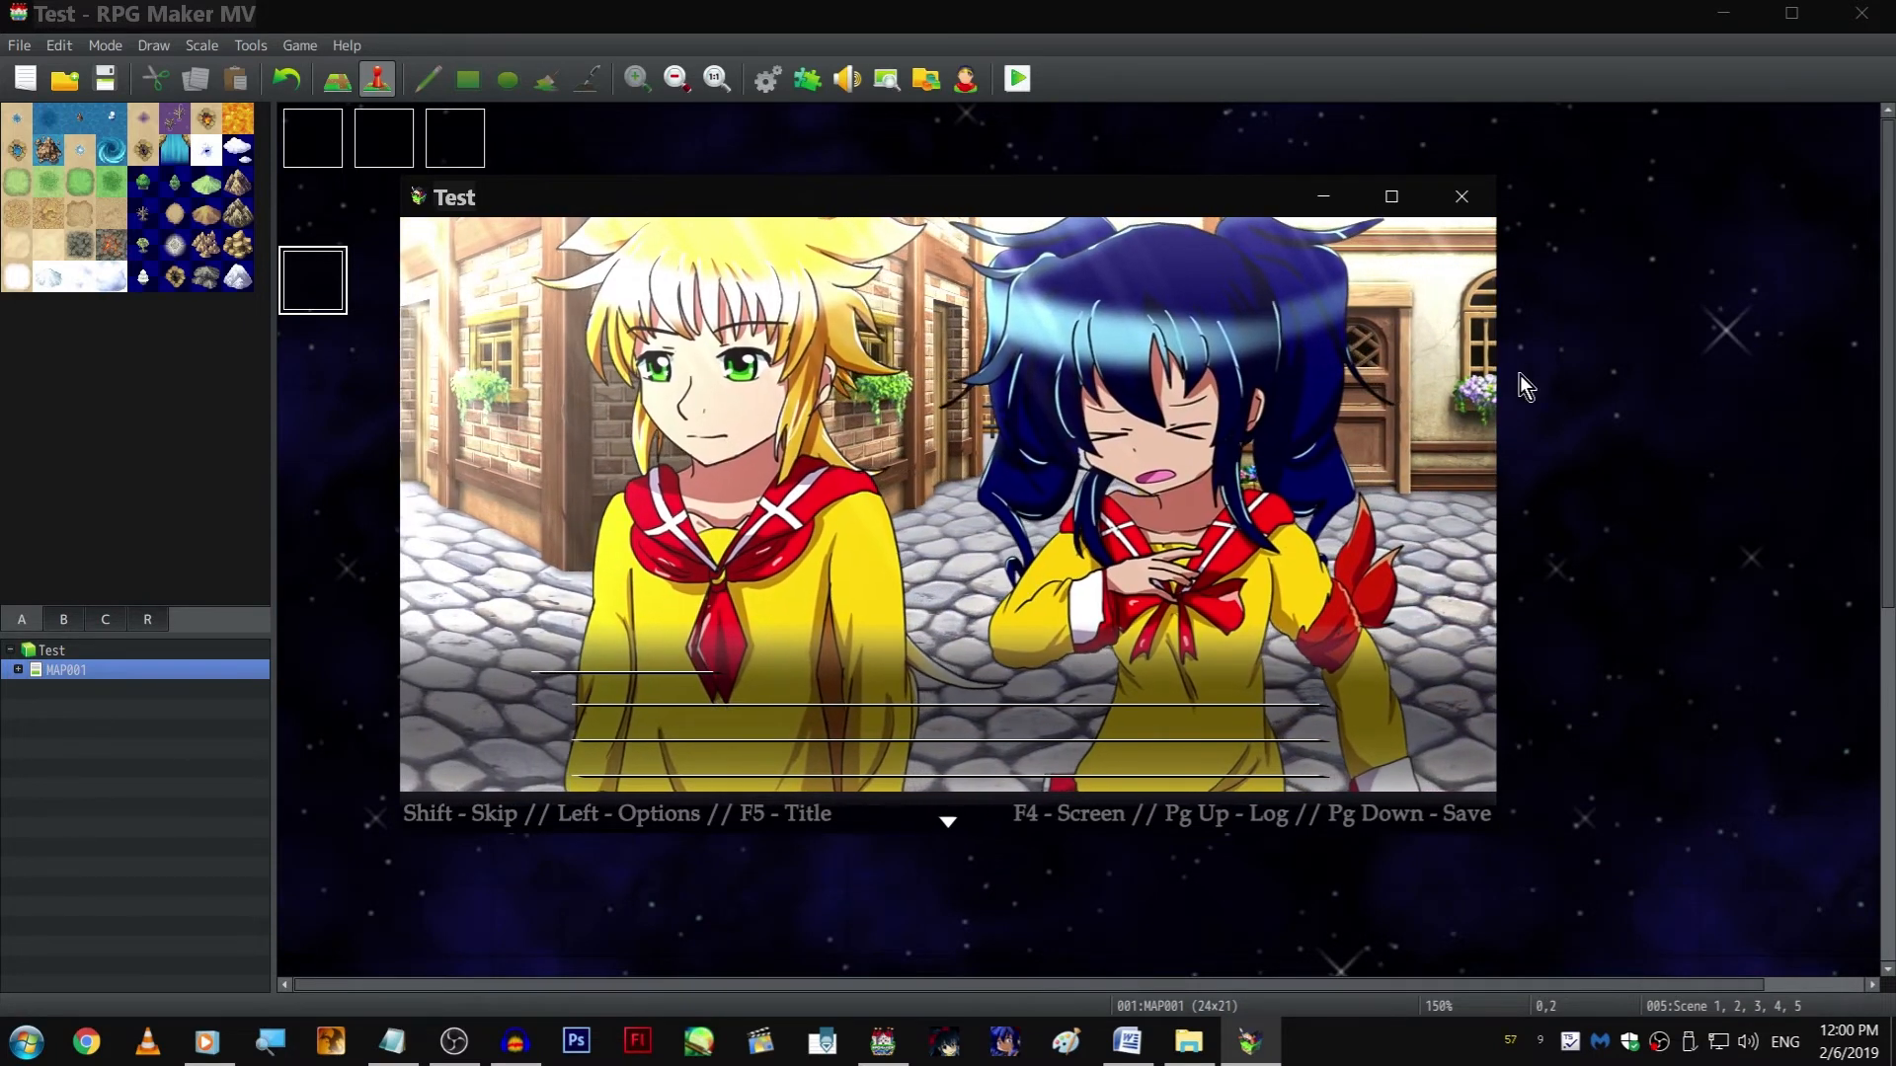
left_click(1485, 192)
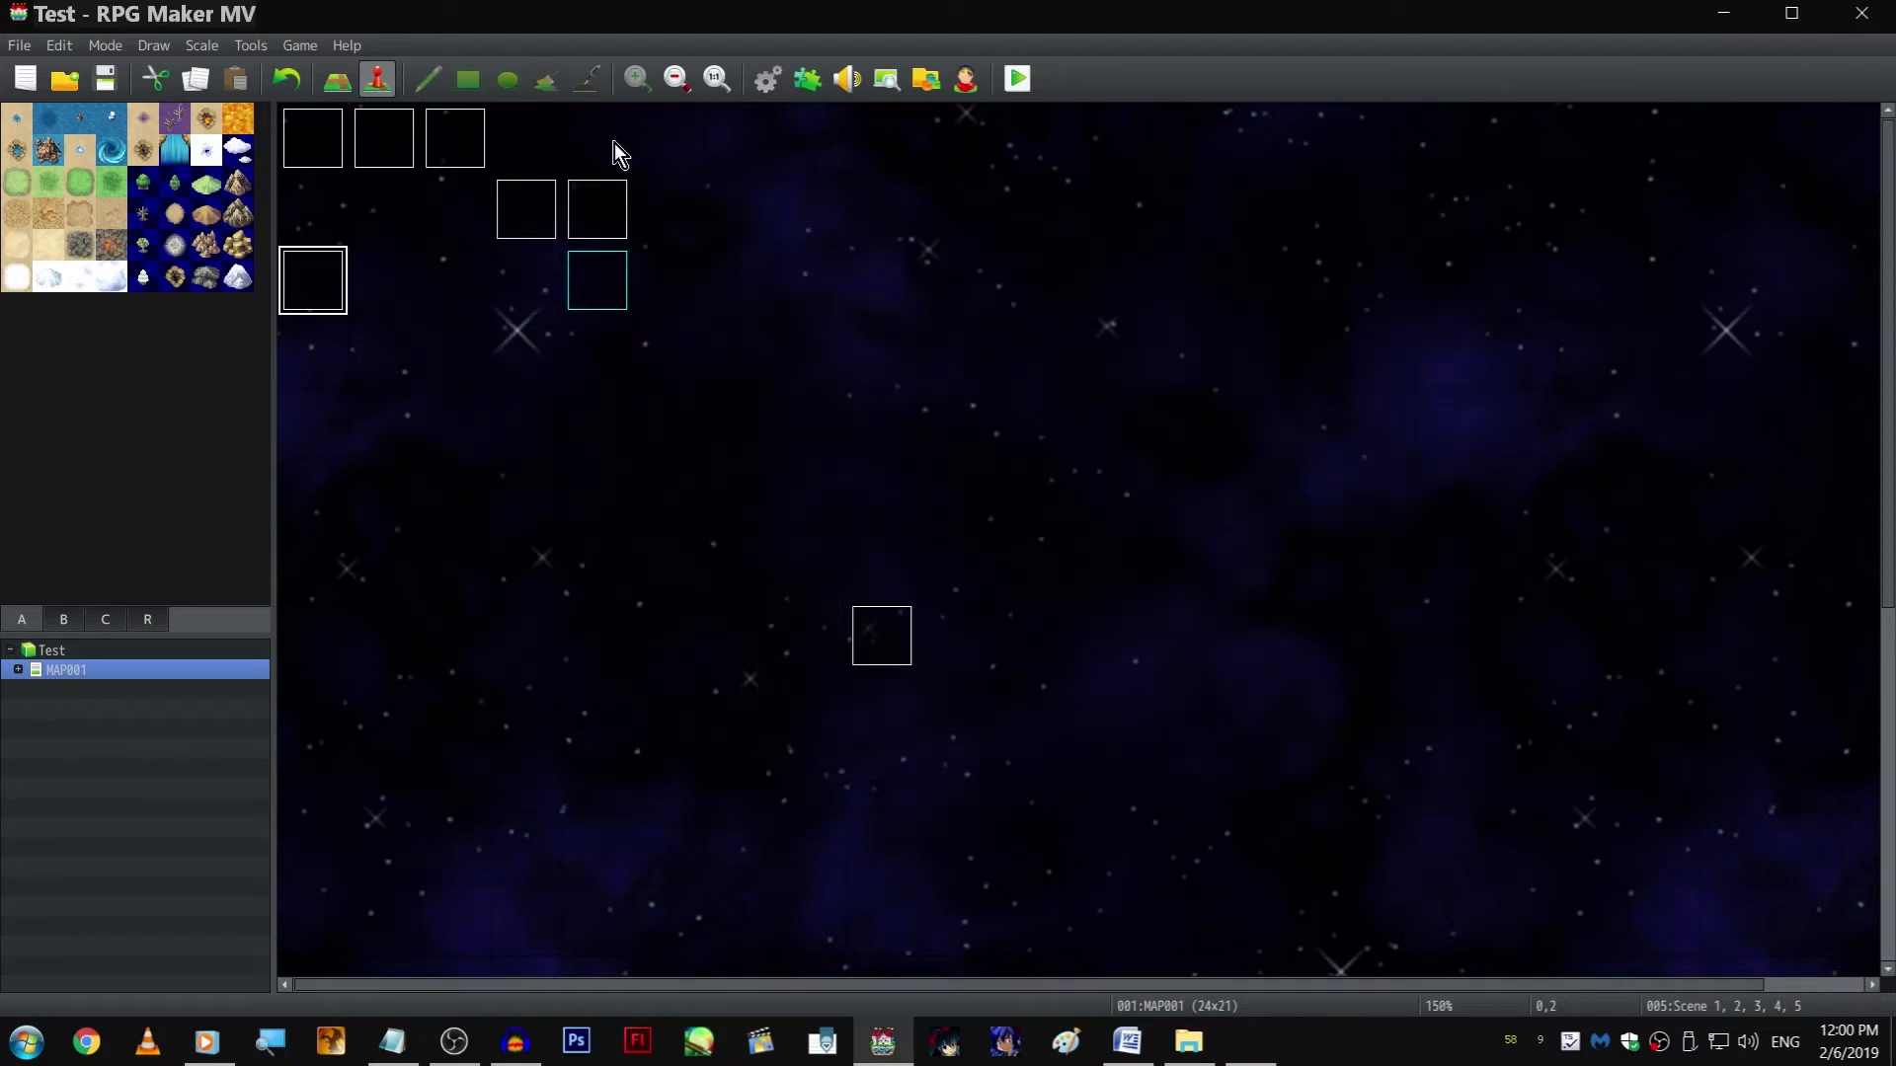
In event EV003, set the duration of the first pair of Move Picture commands (pictures 10 and 11) to 30 frames
double_click(625, 240)
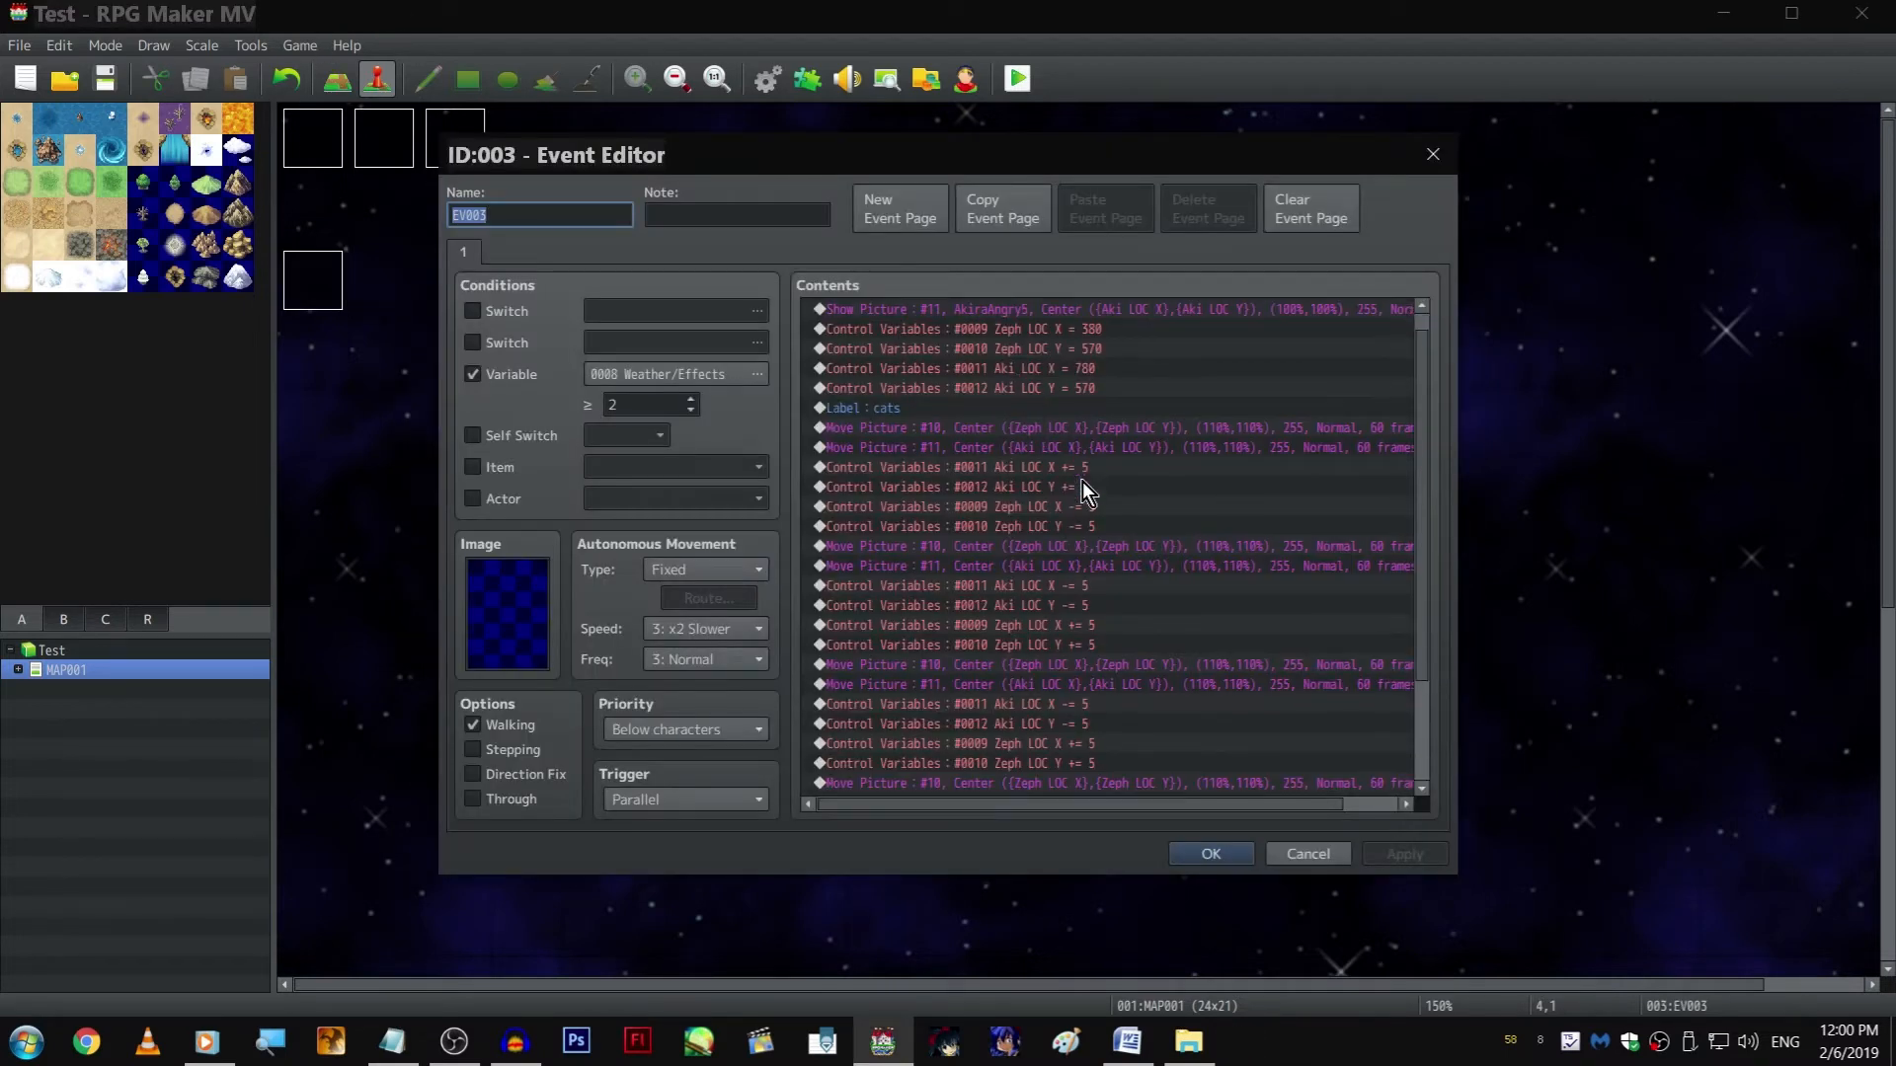
double_click(1081, 434)
double_click(952, 729)
type("30")
key("Return")
key("Down")
key("space")
double_click(962, 727)
type("30")
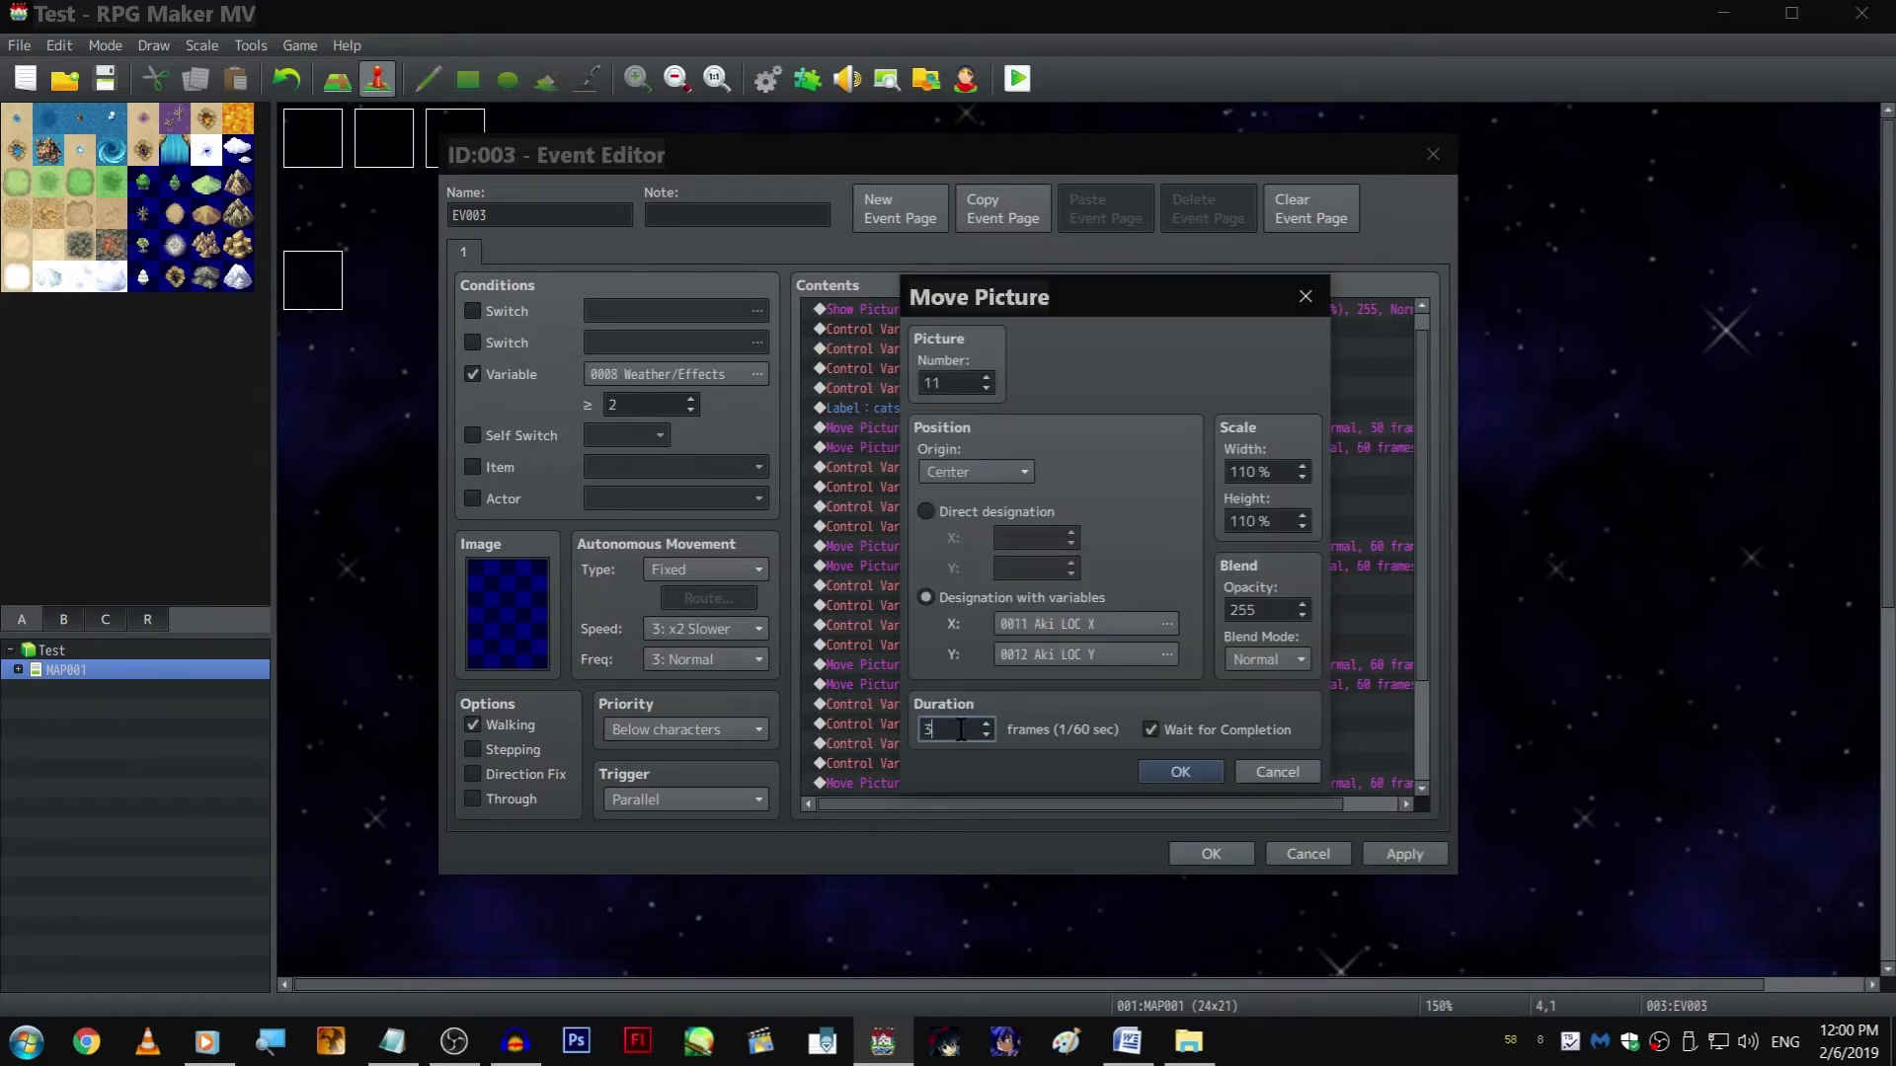
key("Return")
Set the duration of the second pair of Move Picture commands to 30 frames
scroll(1203, 511, "down", 3)
double_click(1109, 403)
double_click(966, 727)
type("30")
key("Return")
key("Down")
key("space")
double_click(963, 726)
type("30")
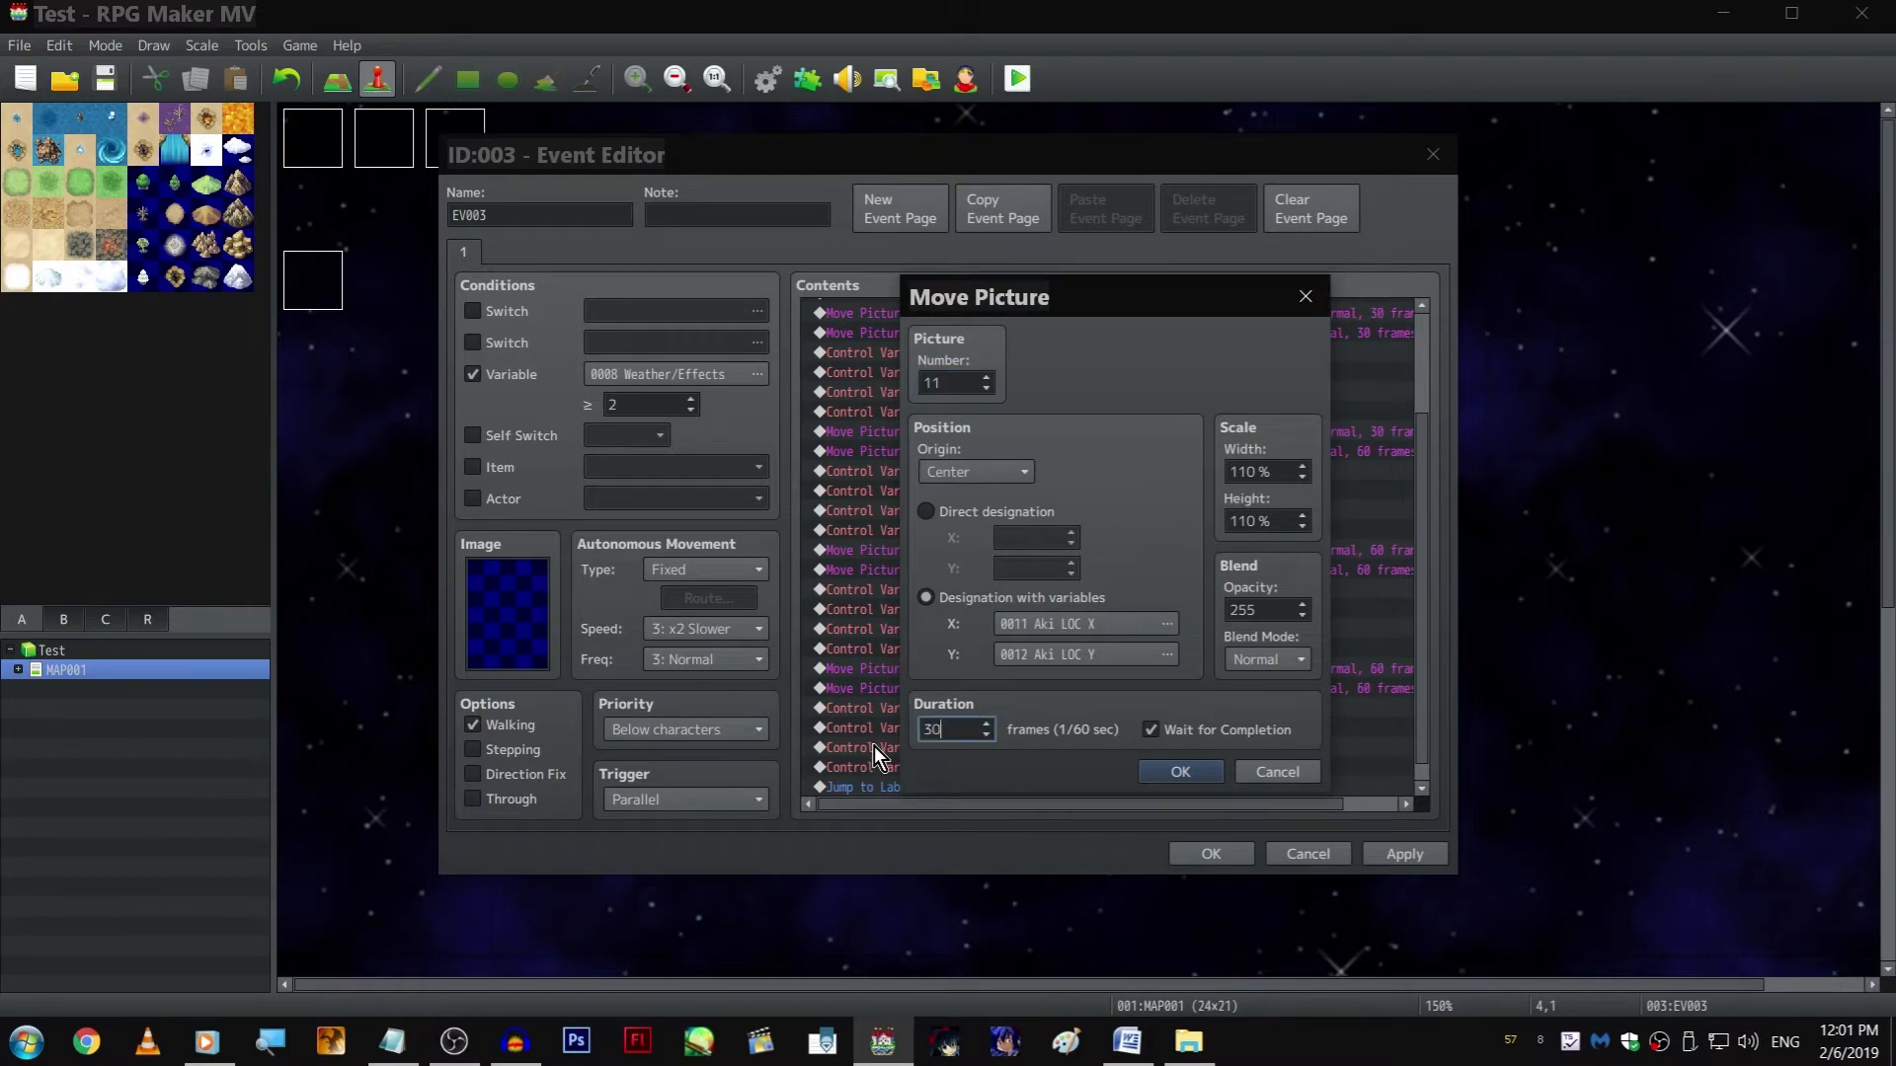
key("Return")
Set the duration of the third pair of Move Picture commands to 30 frames
scroll(1100, 571, "down", 1)
double_click(1099, 537)
double_click(963, 727)
type("30")
key("Return")
key("Down")
scroll(967, 711, "up", 1)
key("space")
double_click(963, 727)
type("30")
key("Return")
Set the duration of the last pair of Move Picture commands, before the jump to cats, to 30 frames
scroll(1021, 644, "down", 1)
left_click(1058, 668)
double_click(1058, 662)
double_click(953, 732)
type("30")
key("Return")
key("Up")
key("space")
left_click(953, 731)
double_click(952, 731)
type("30")
key("Return")
Save the event and playtest the faster picture movement in full screen, then close the game
left_click(1212, 854)
left_click(1026, 75)
key("Return")
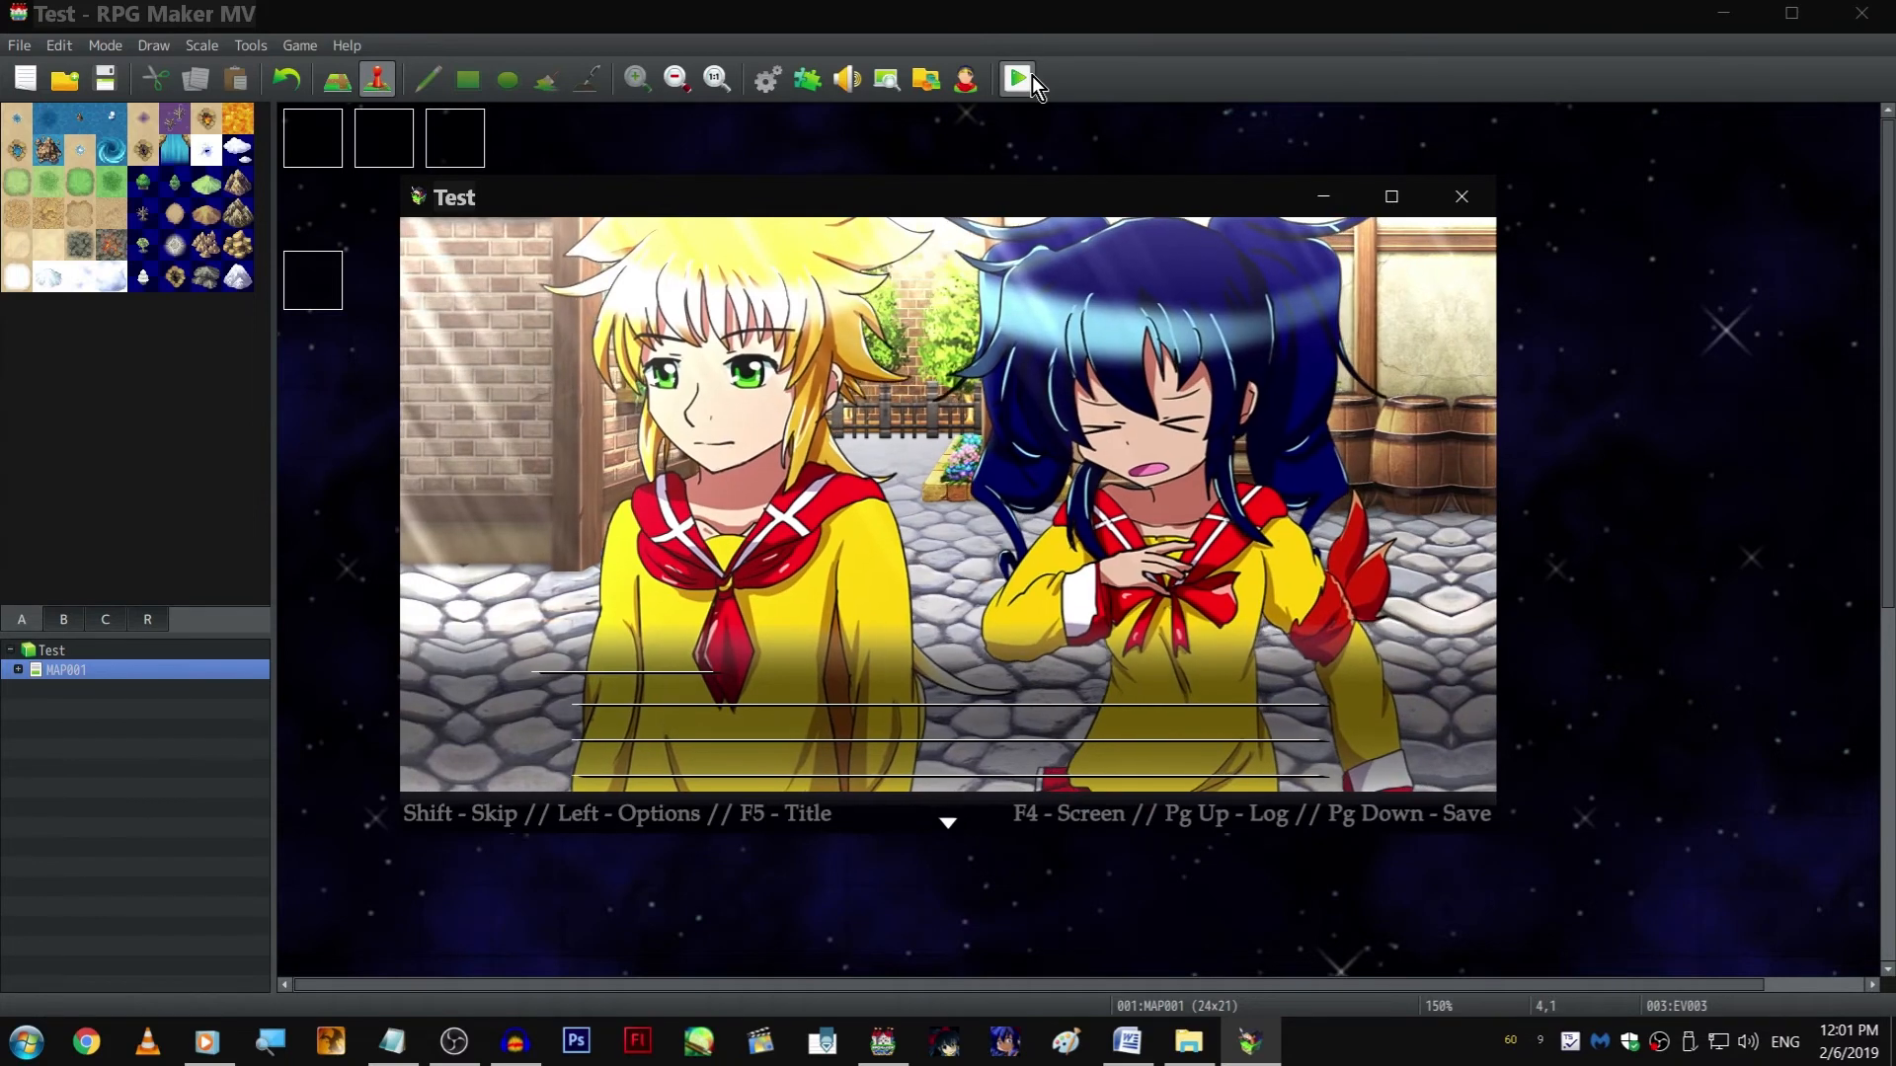
key("F4")
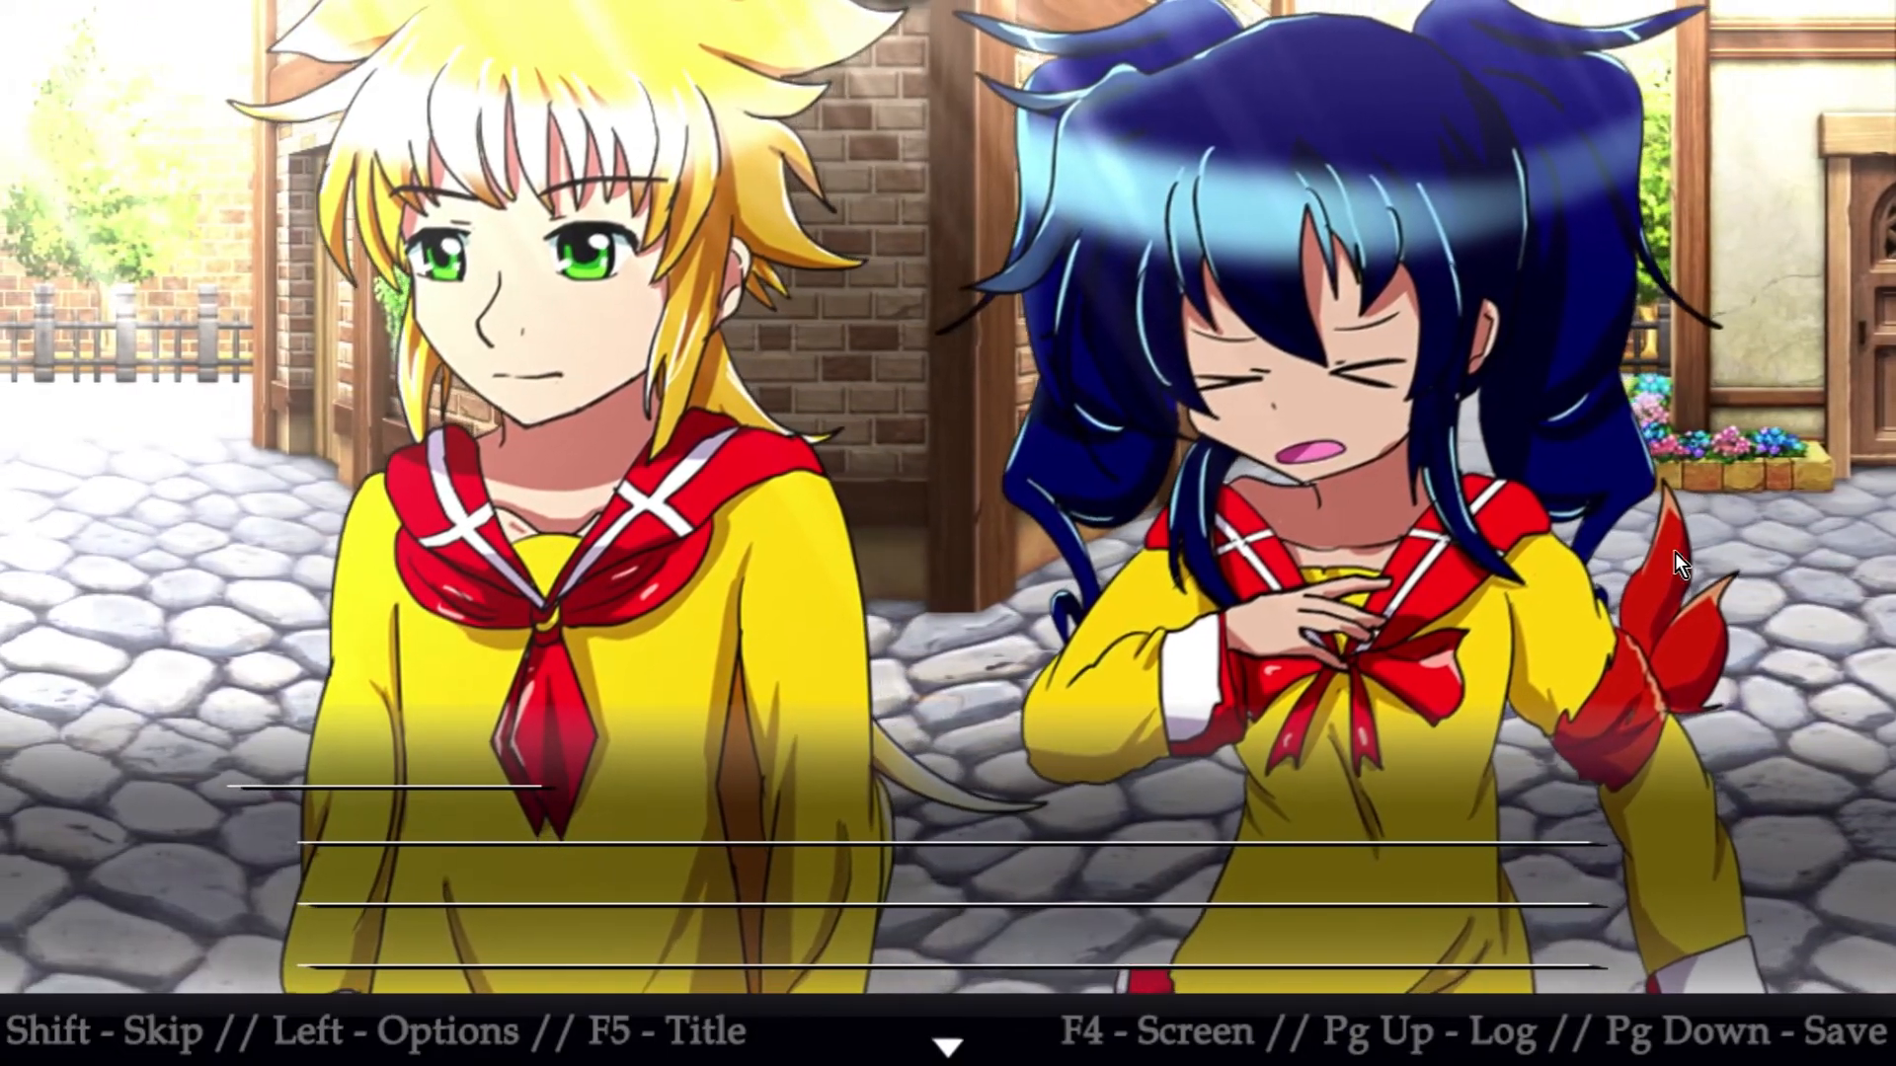
key("alt+F4")
On page 5 of the Scene 1, 2, 3, 4, 5 event, duplicate the Show Picture command for picture 15, 1-Lotslights
double_click(313, 287)
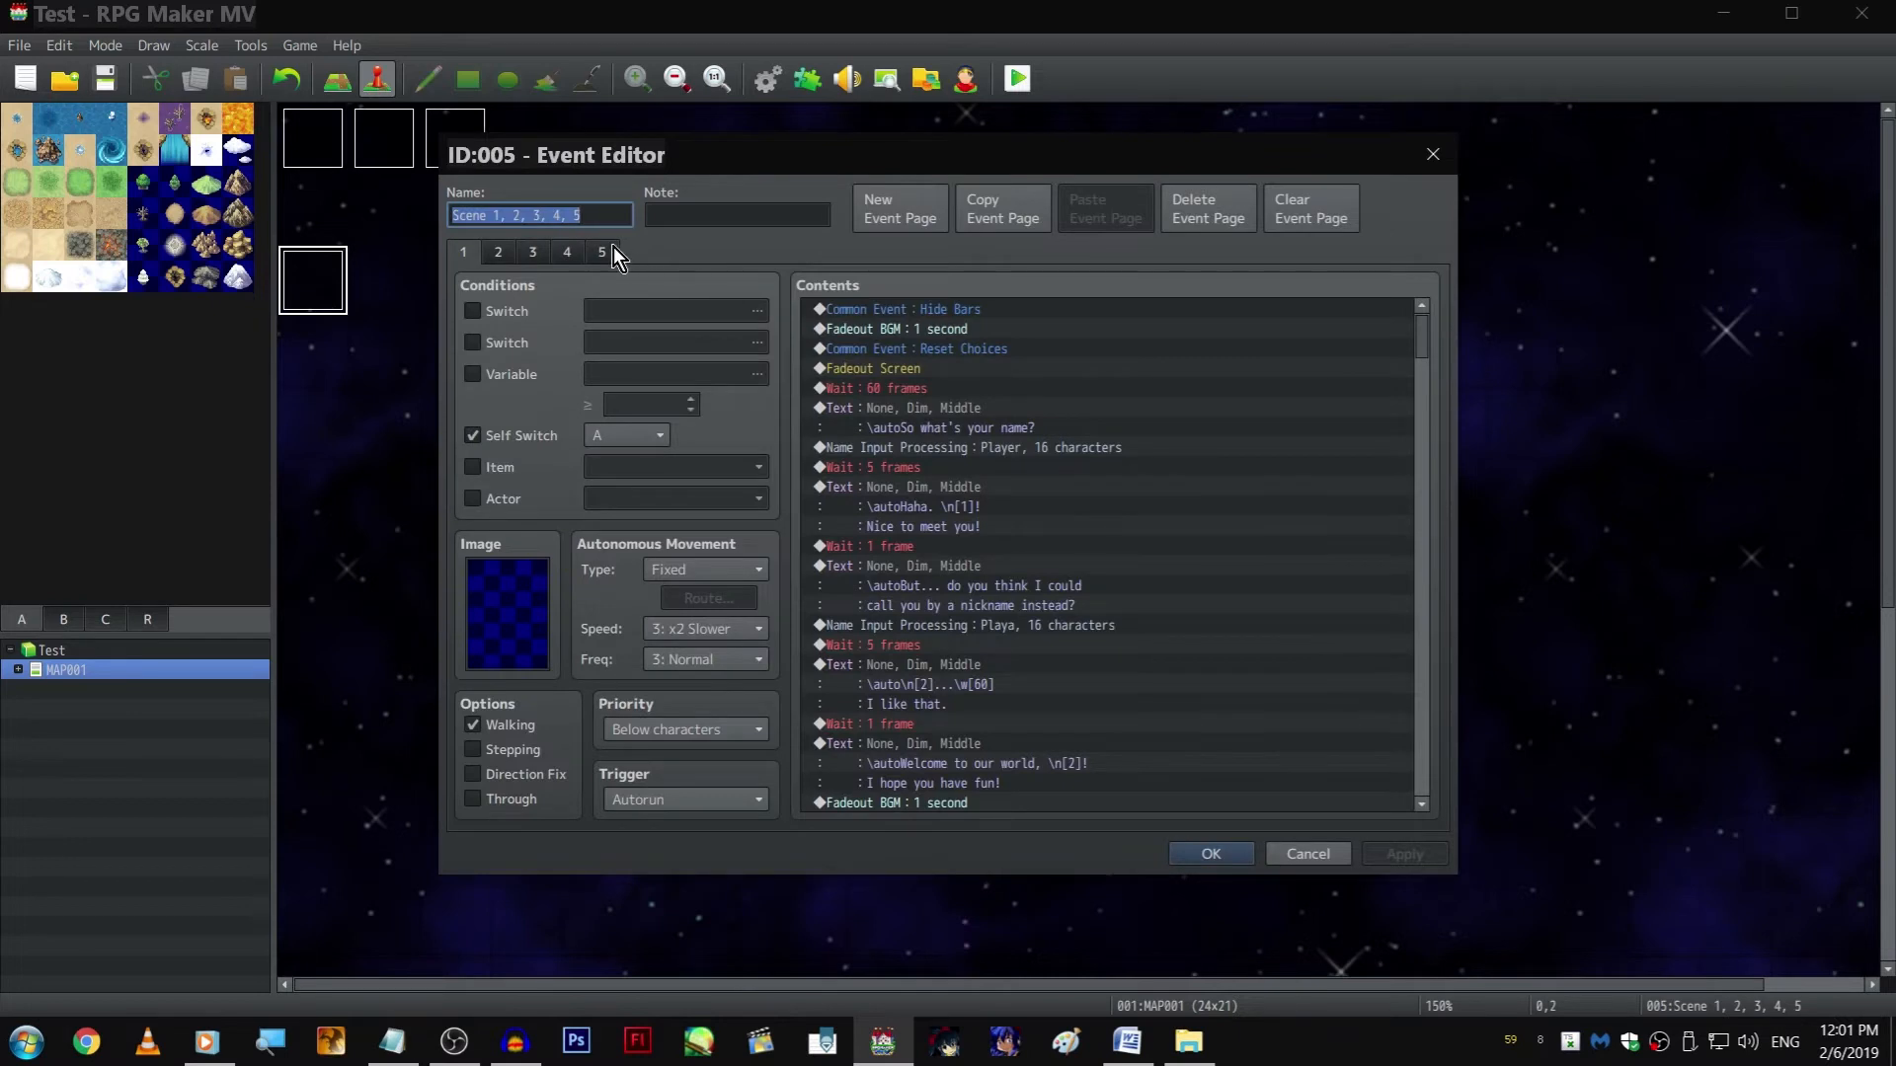
left_click(614, 249)
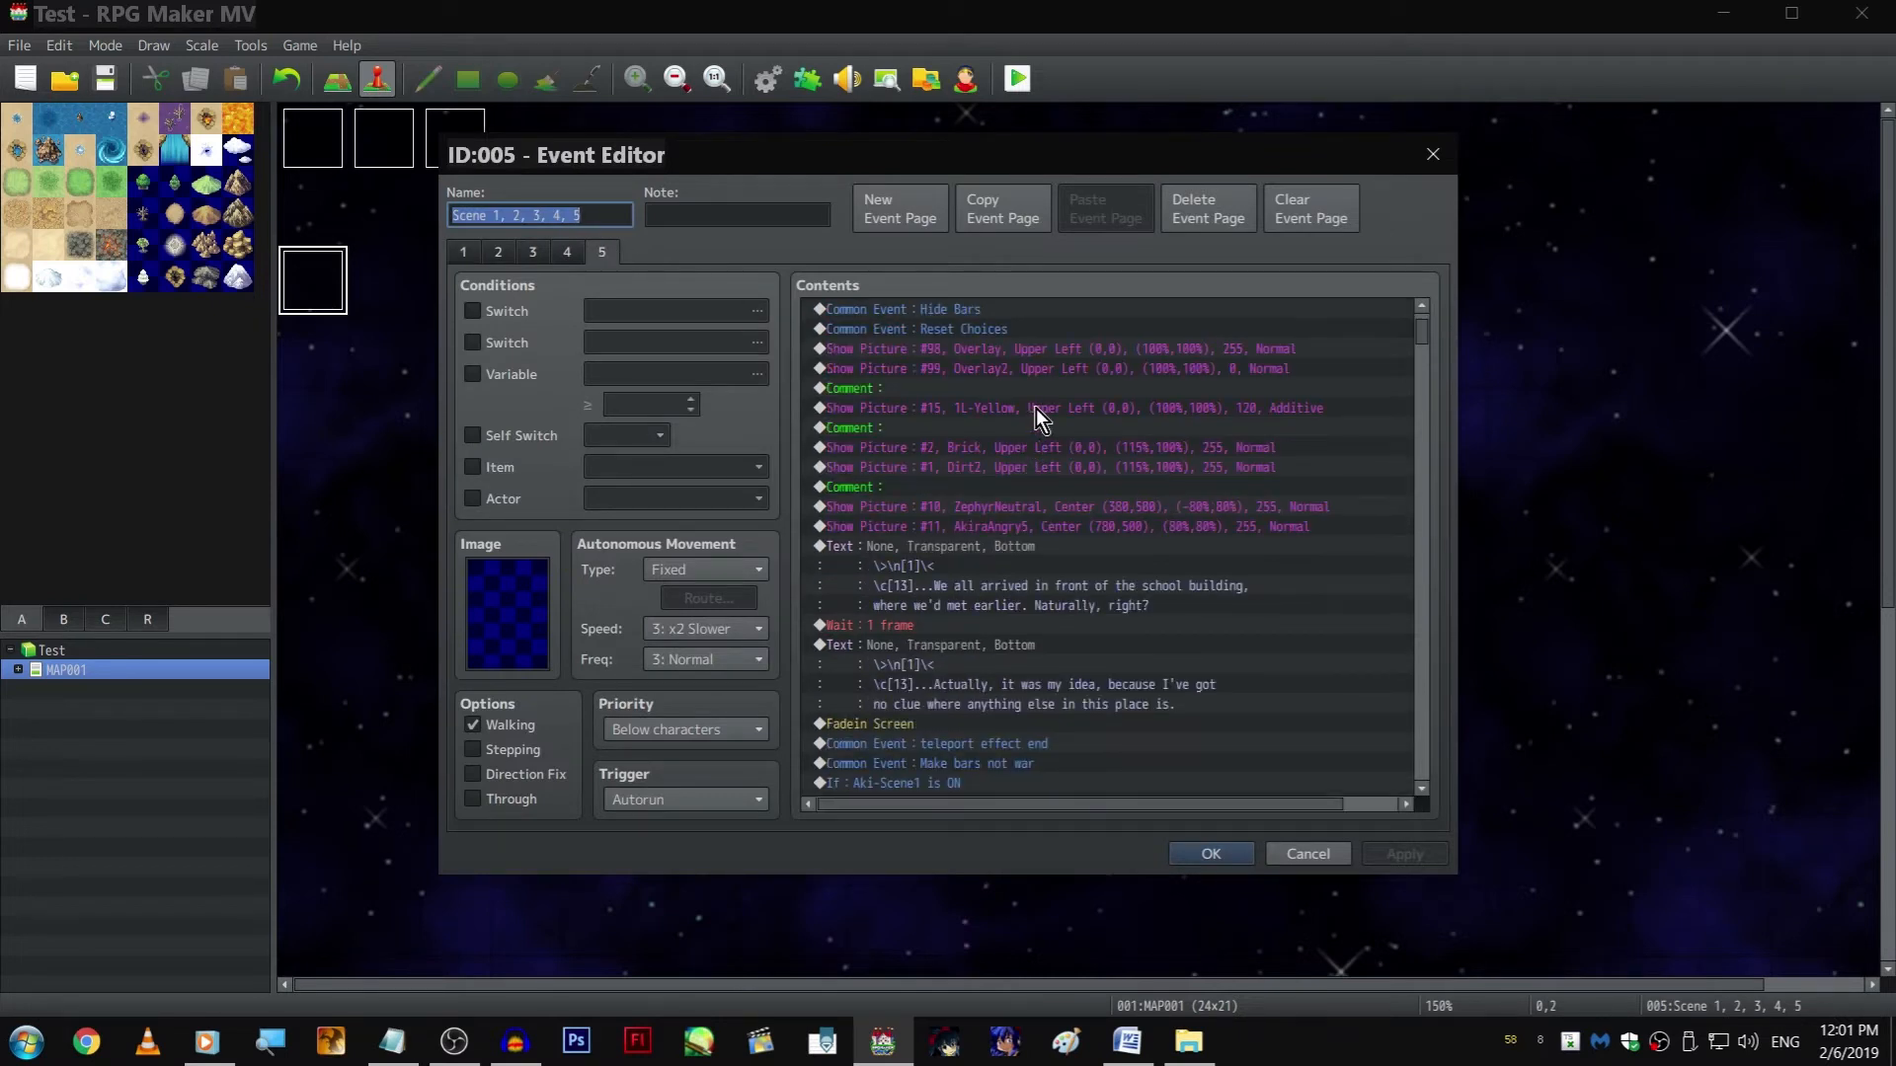
scroll(1017, 435, "up", 2)
left_click(1171, 512)
key("End")
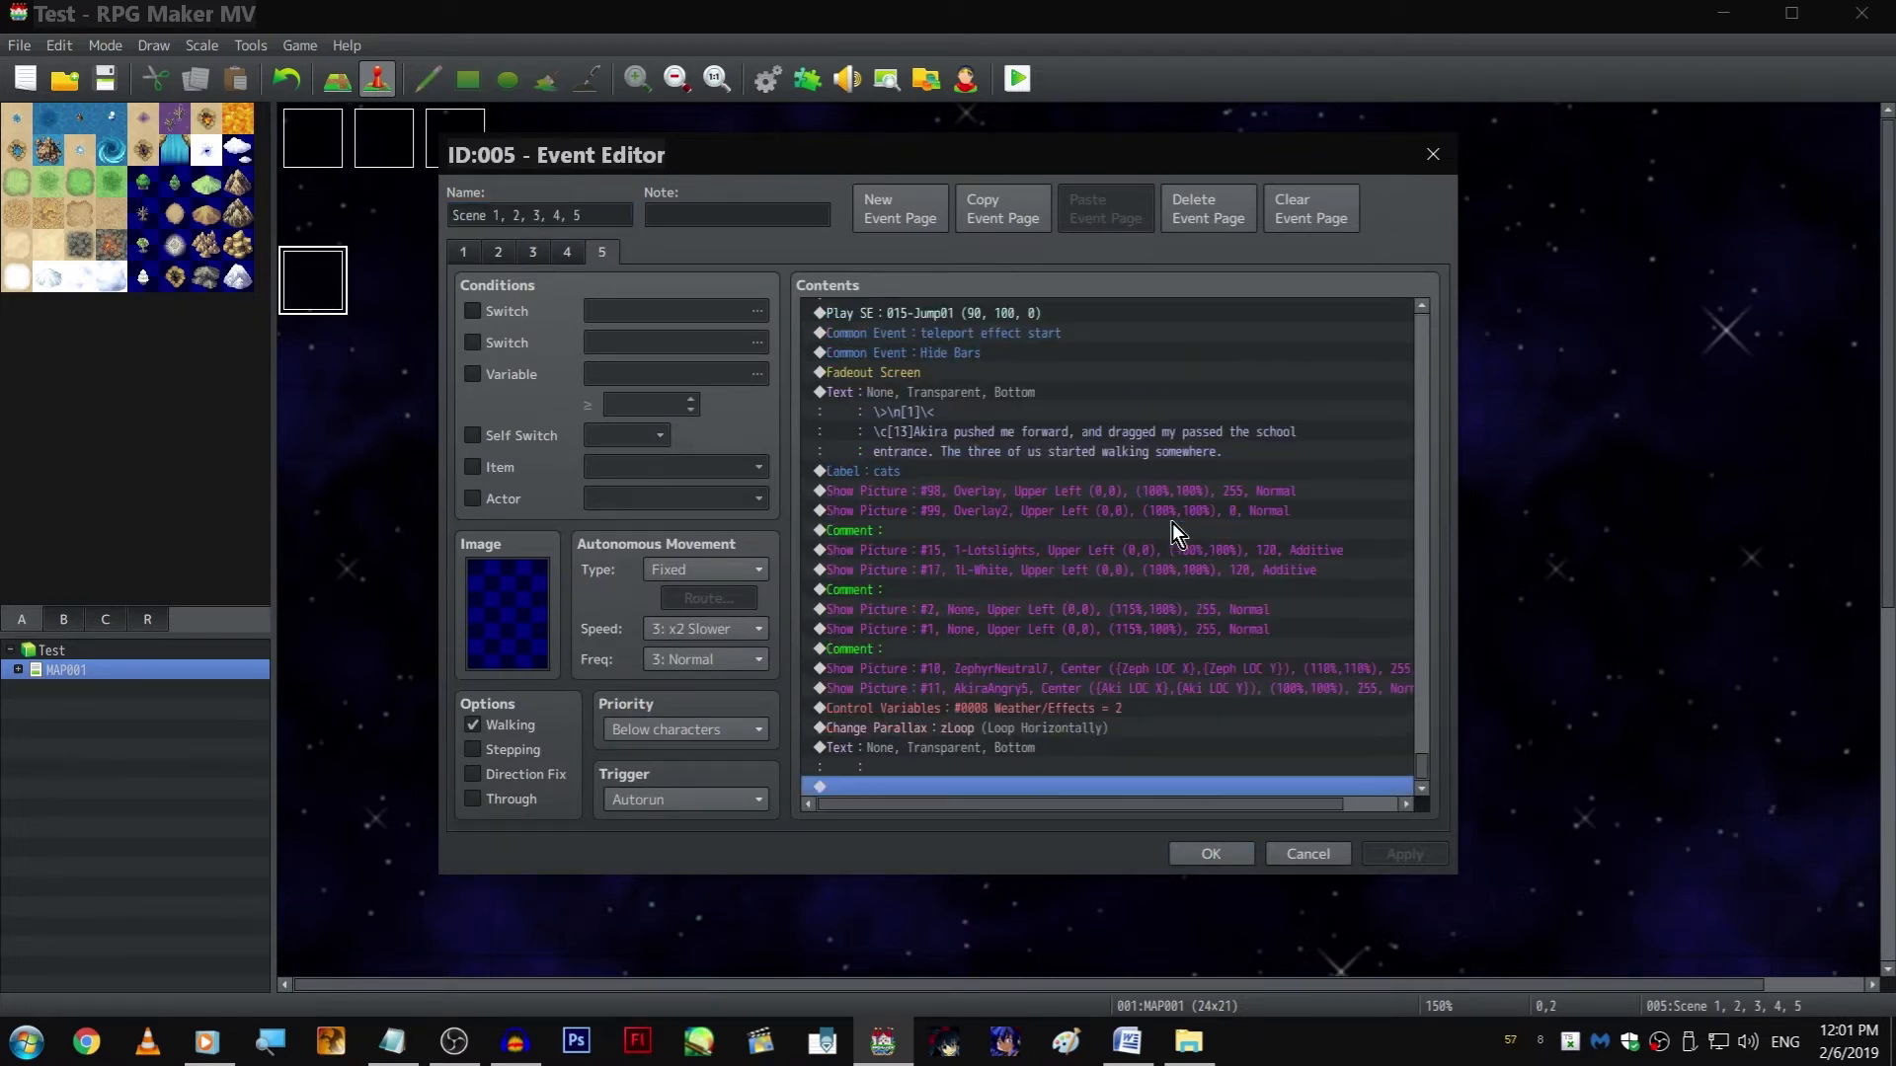
left_click(994, 550)
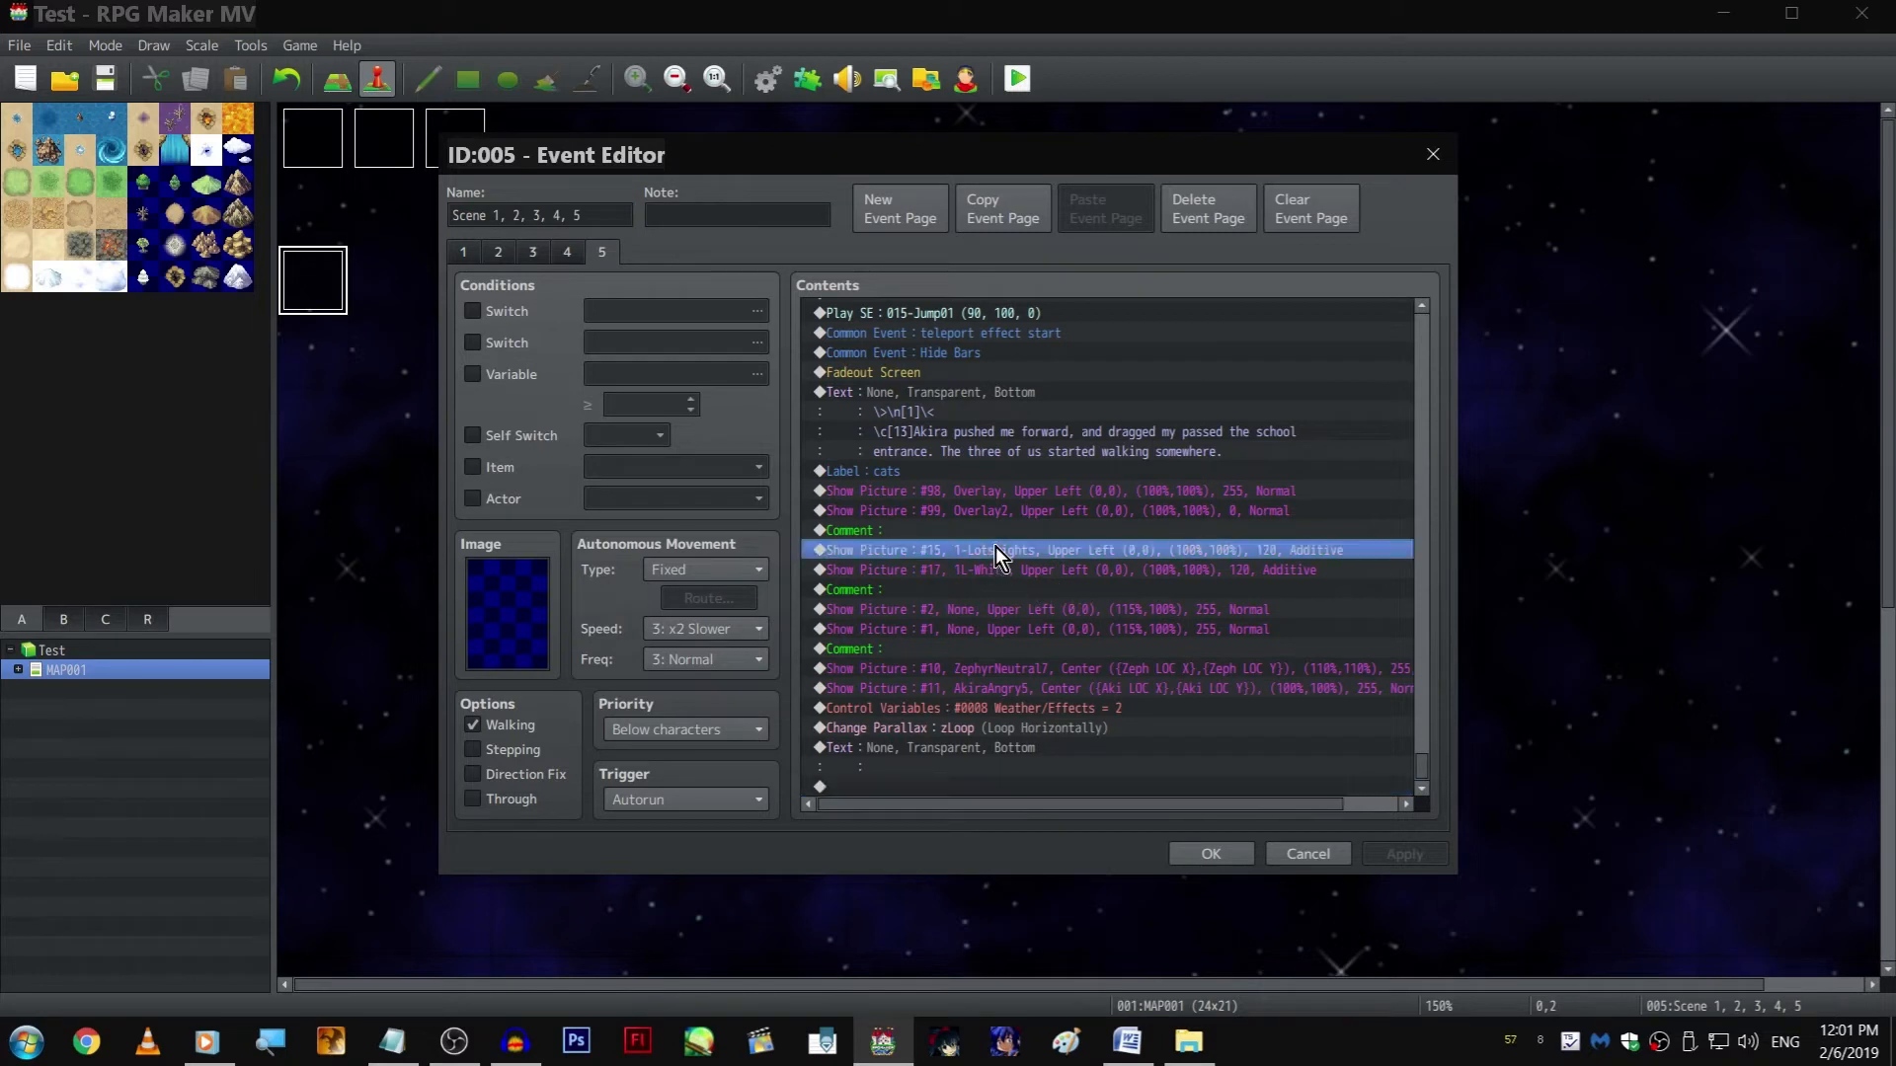
key("ctrl+v")
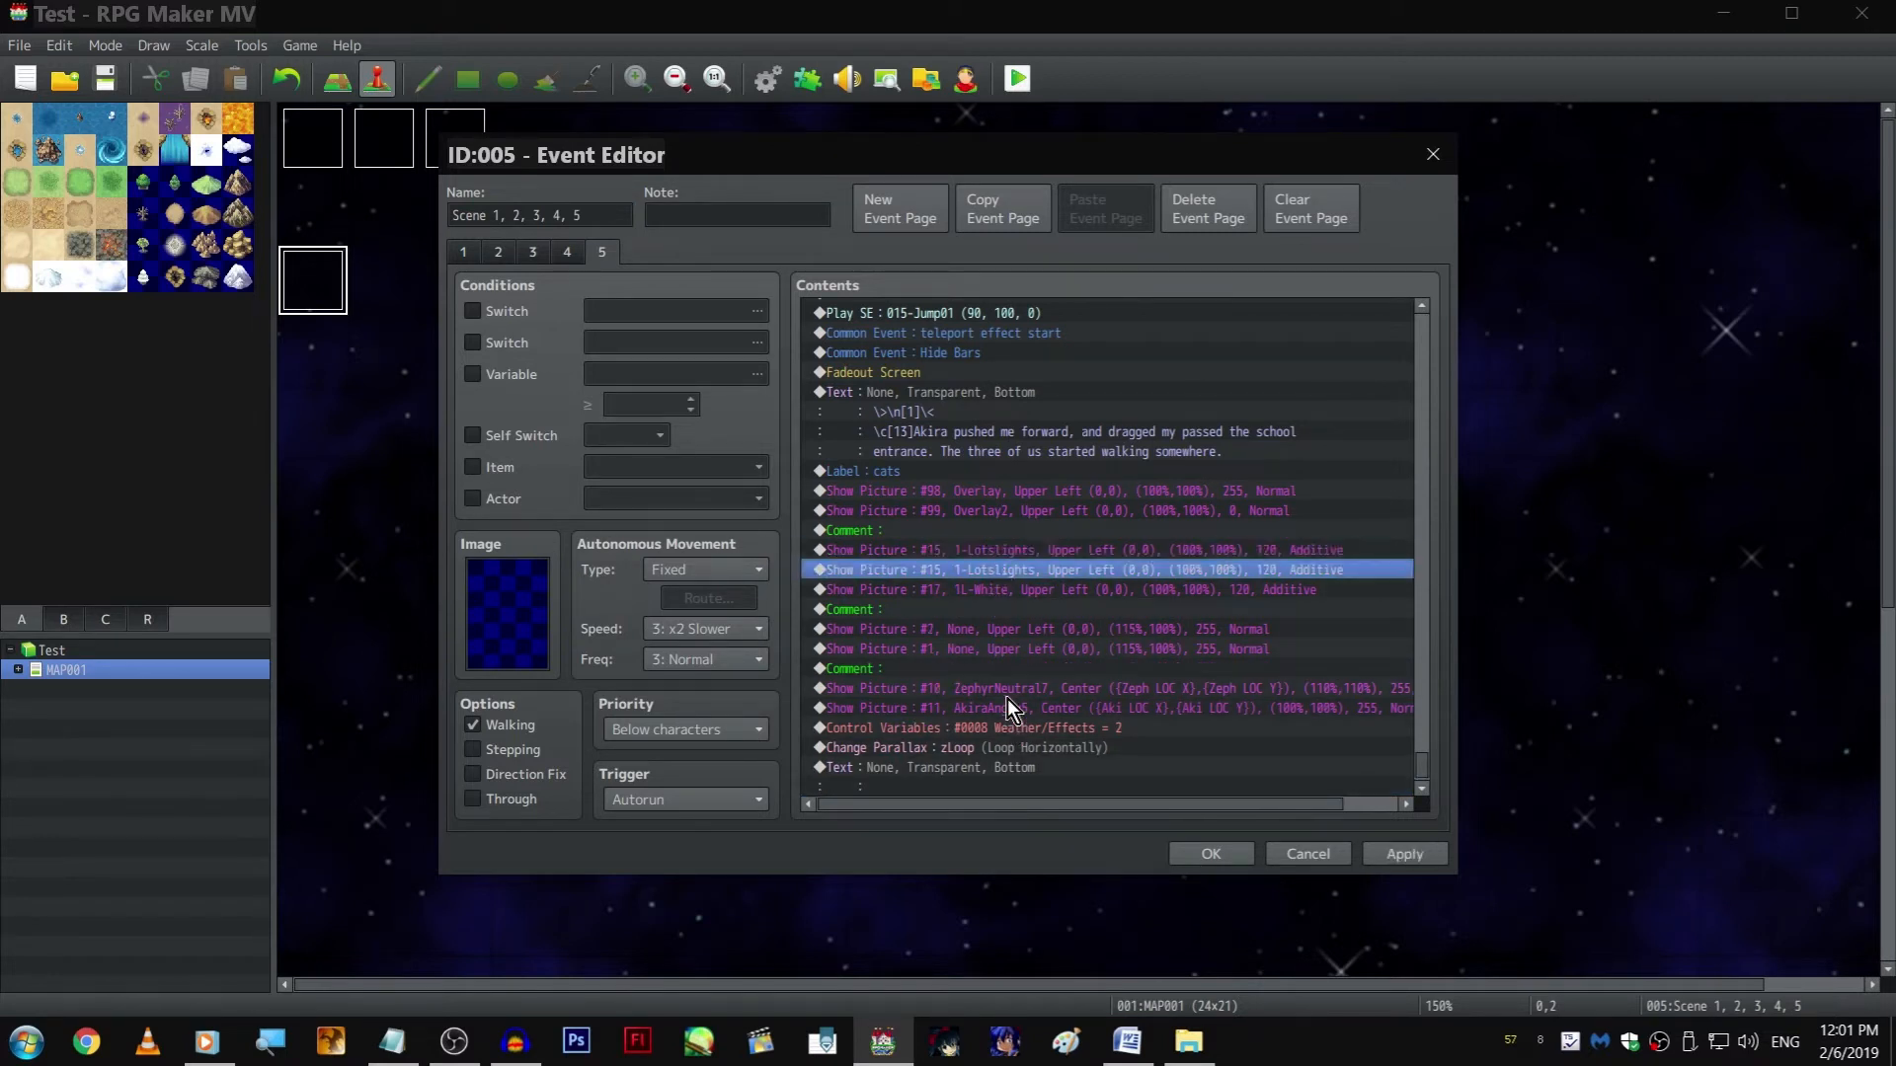
Change the duplicated Show Picture command to picture number 16 with the image 1L-Light2
key("space")
type("165")
key("BackSpace")
left_click(1076, 409)
left_click(849, 427)
key("Down")
key("Down")
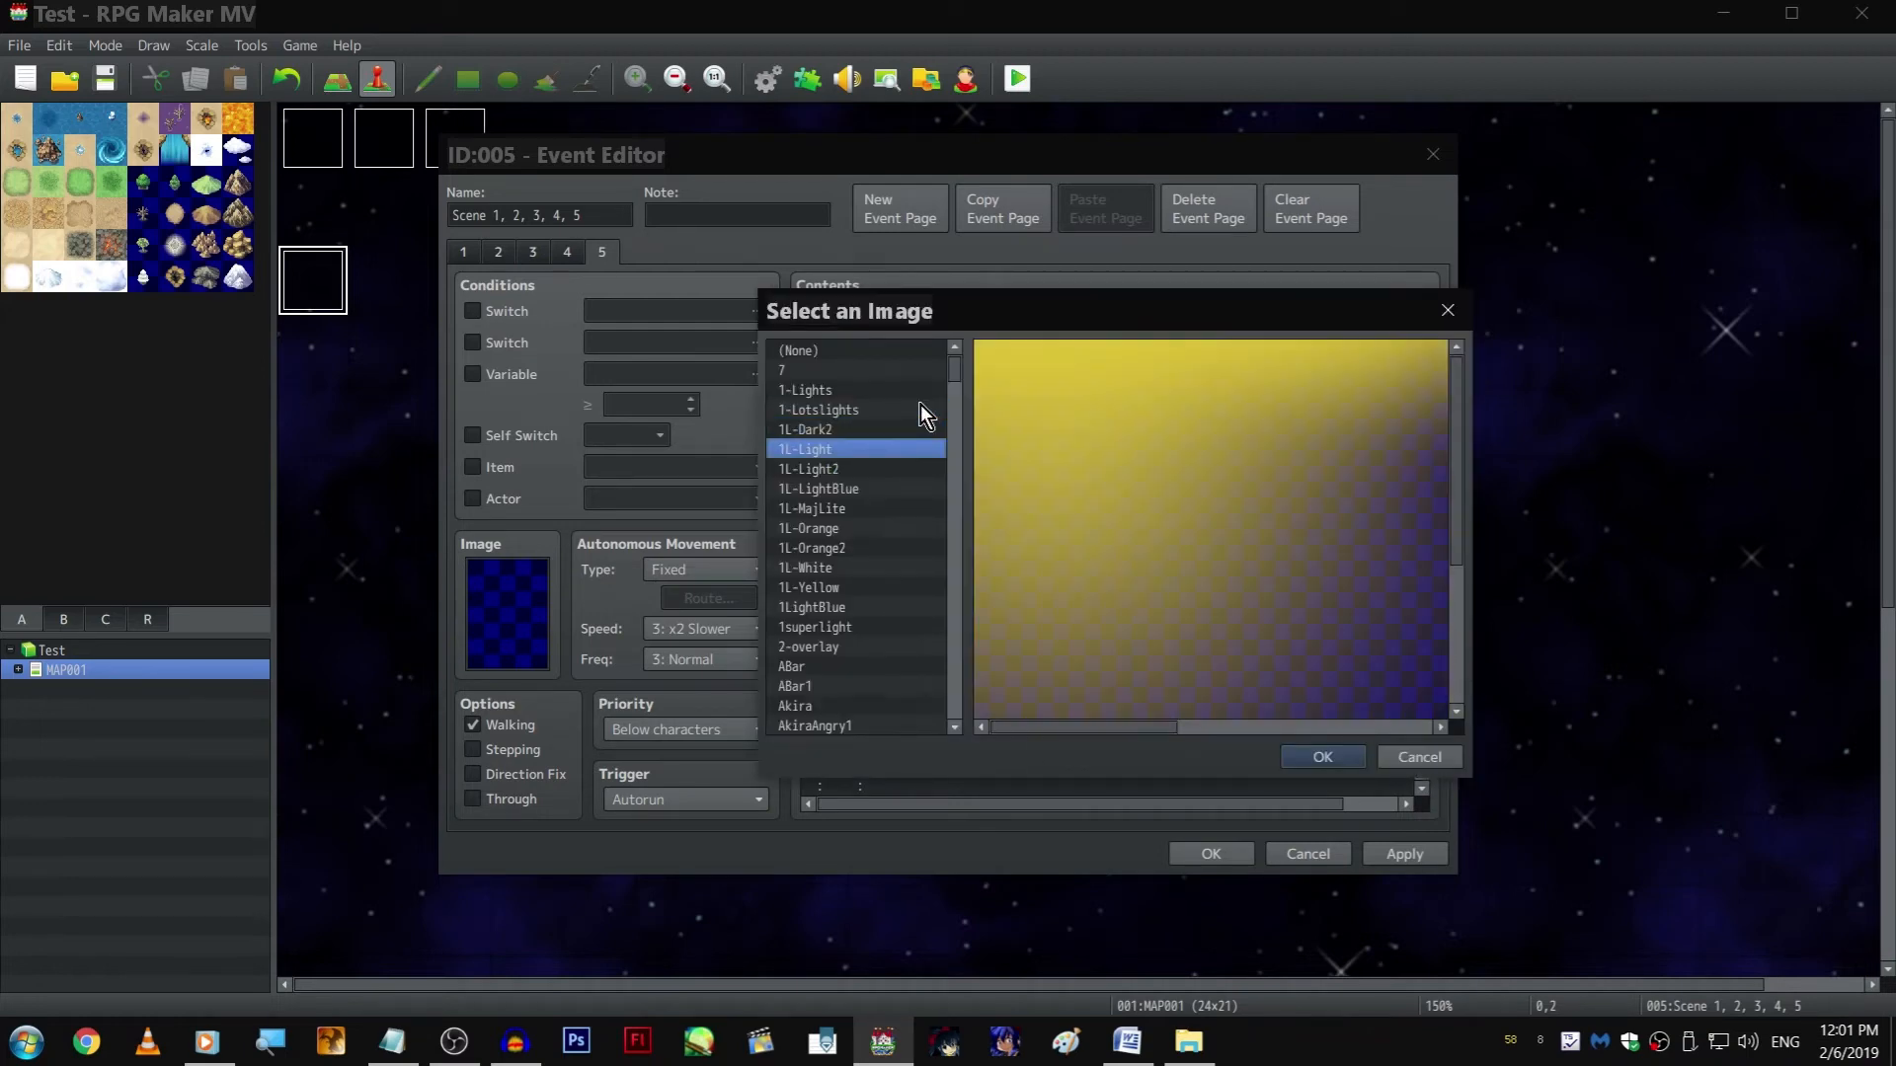
key("Up")
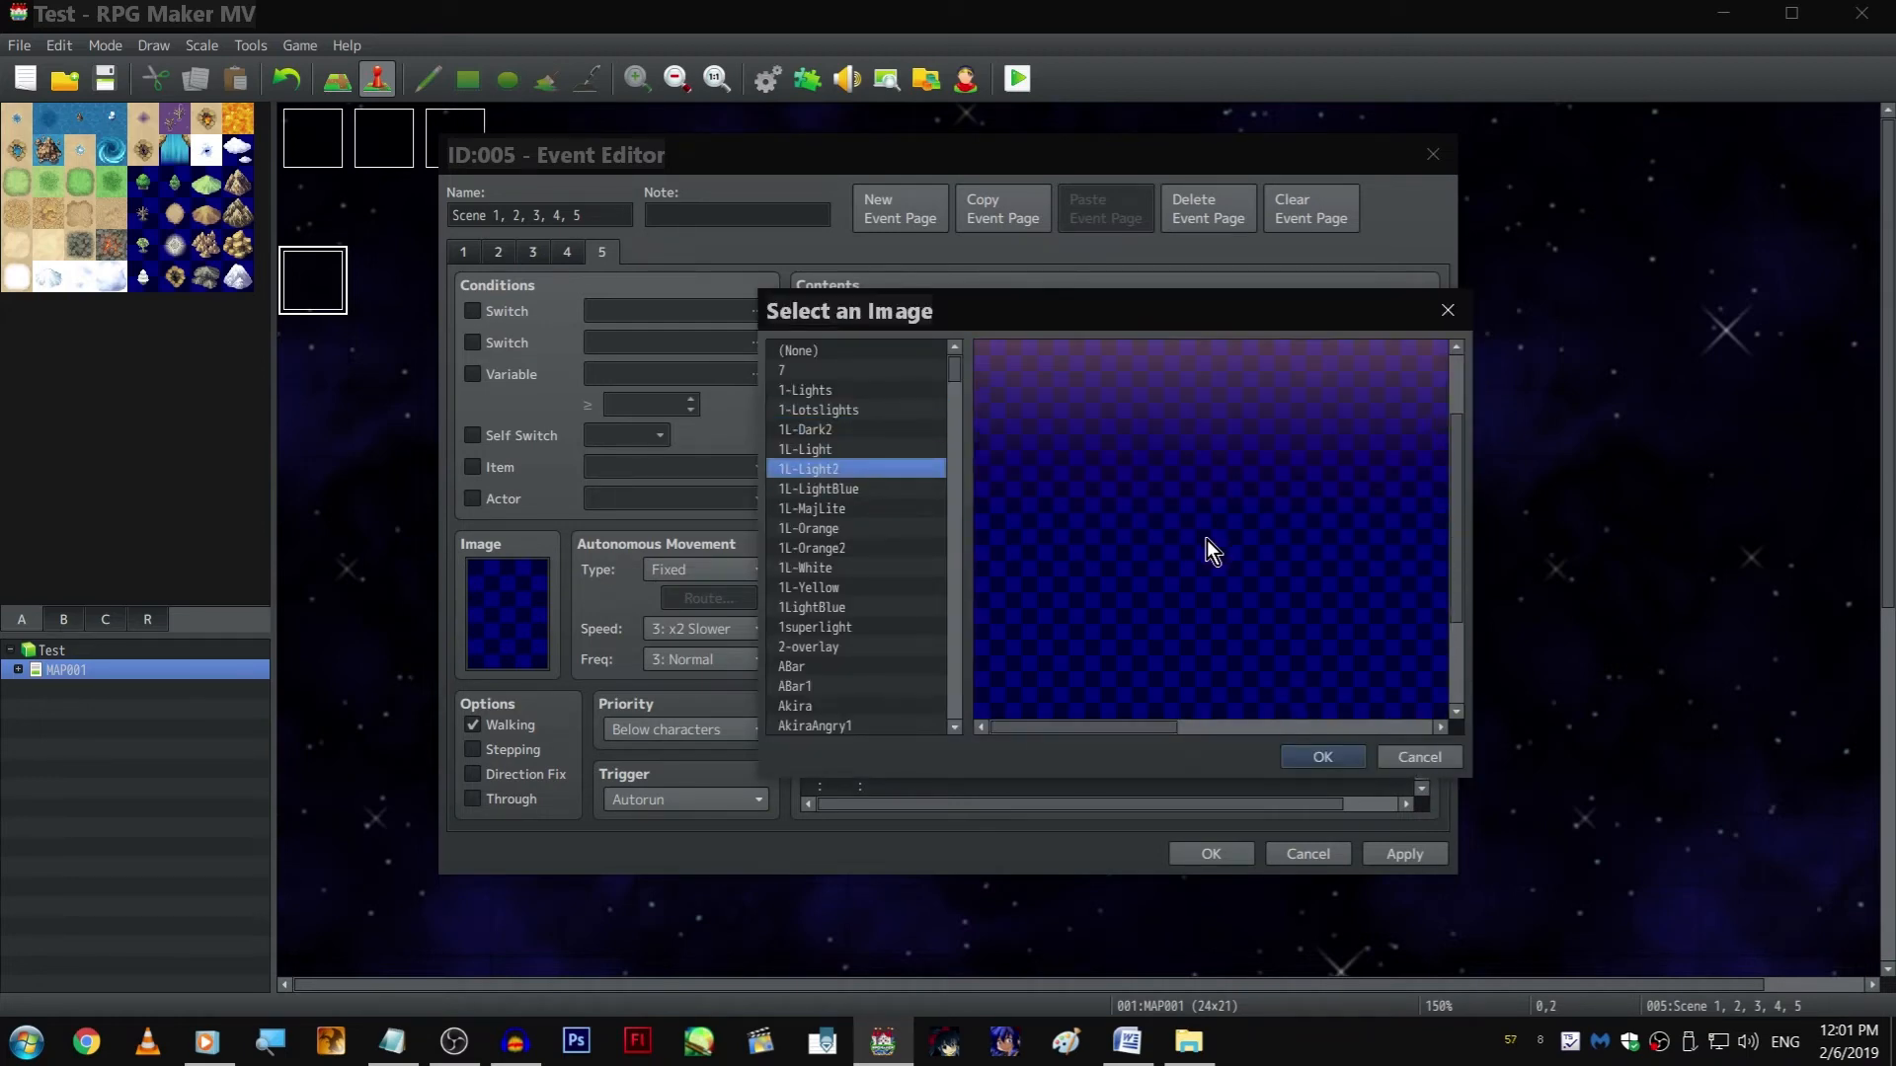
key("Return")
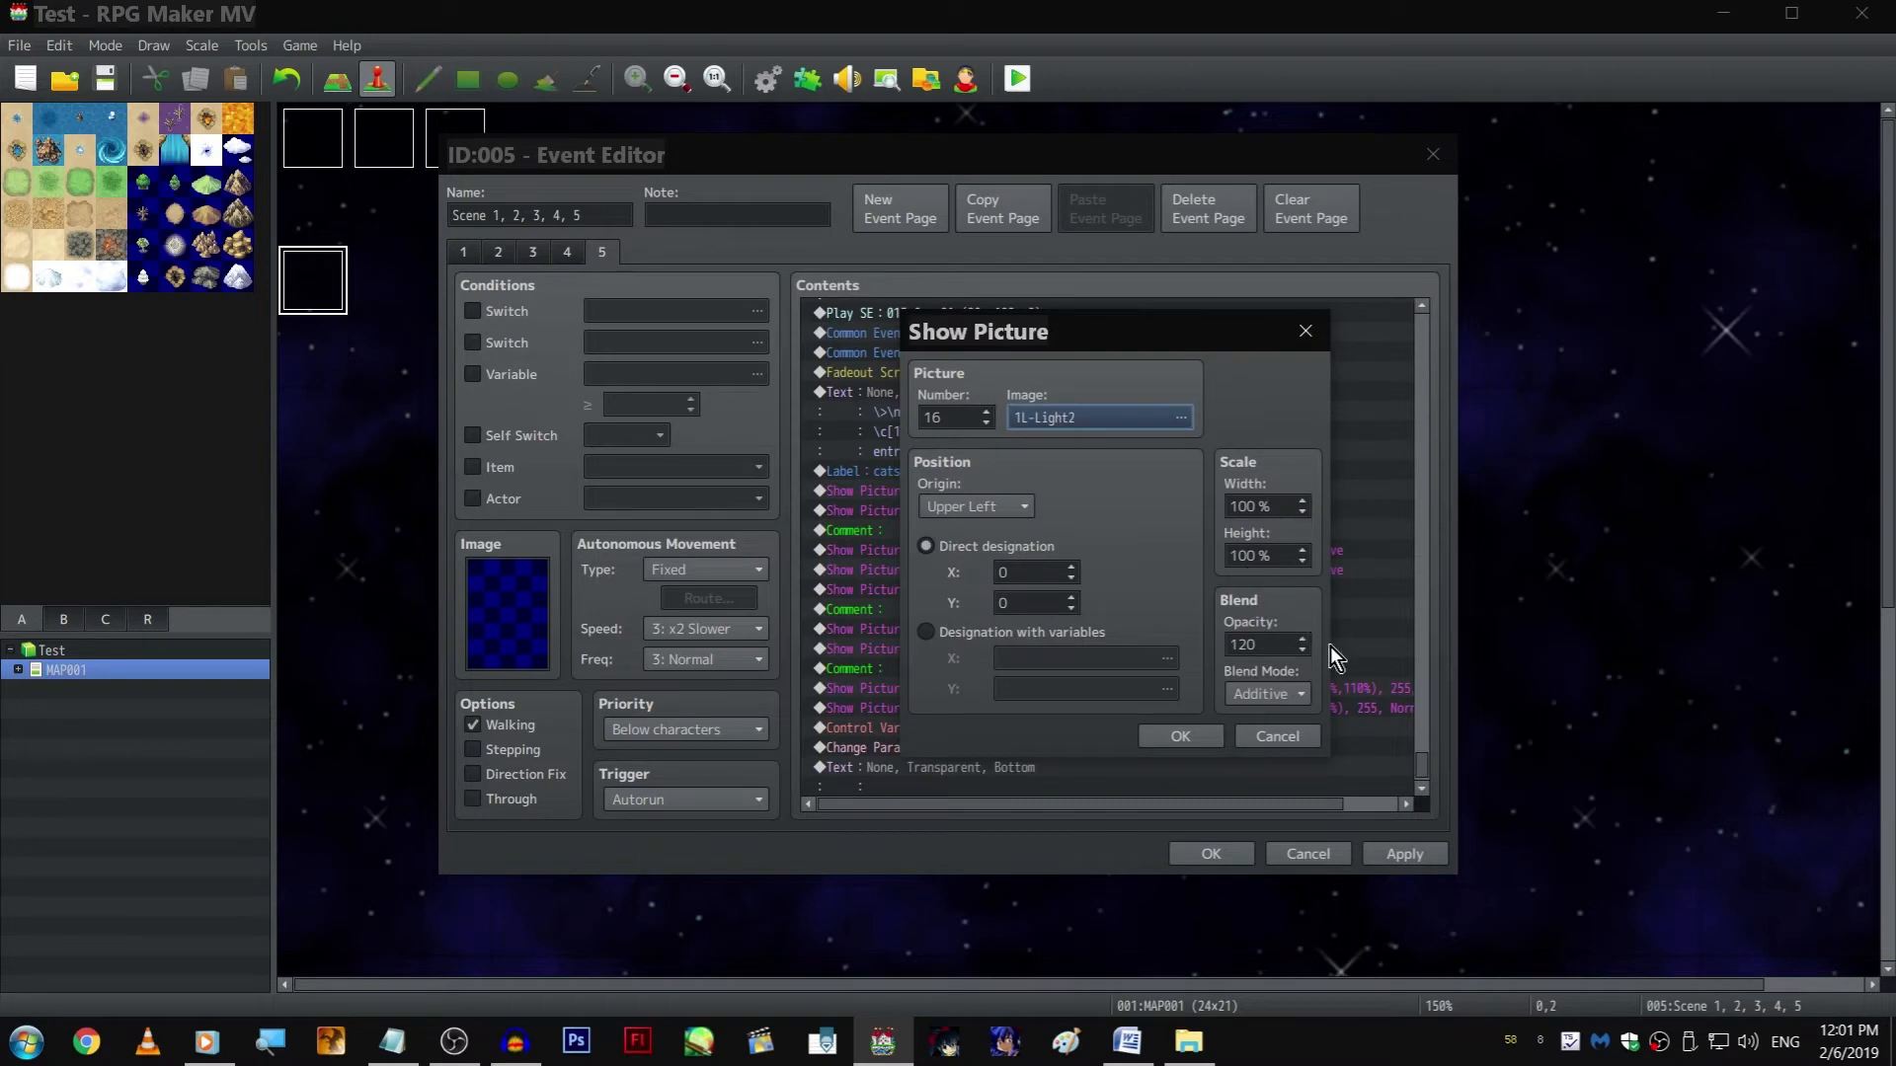
key("Return")
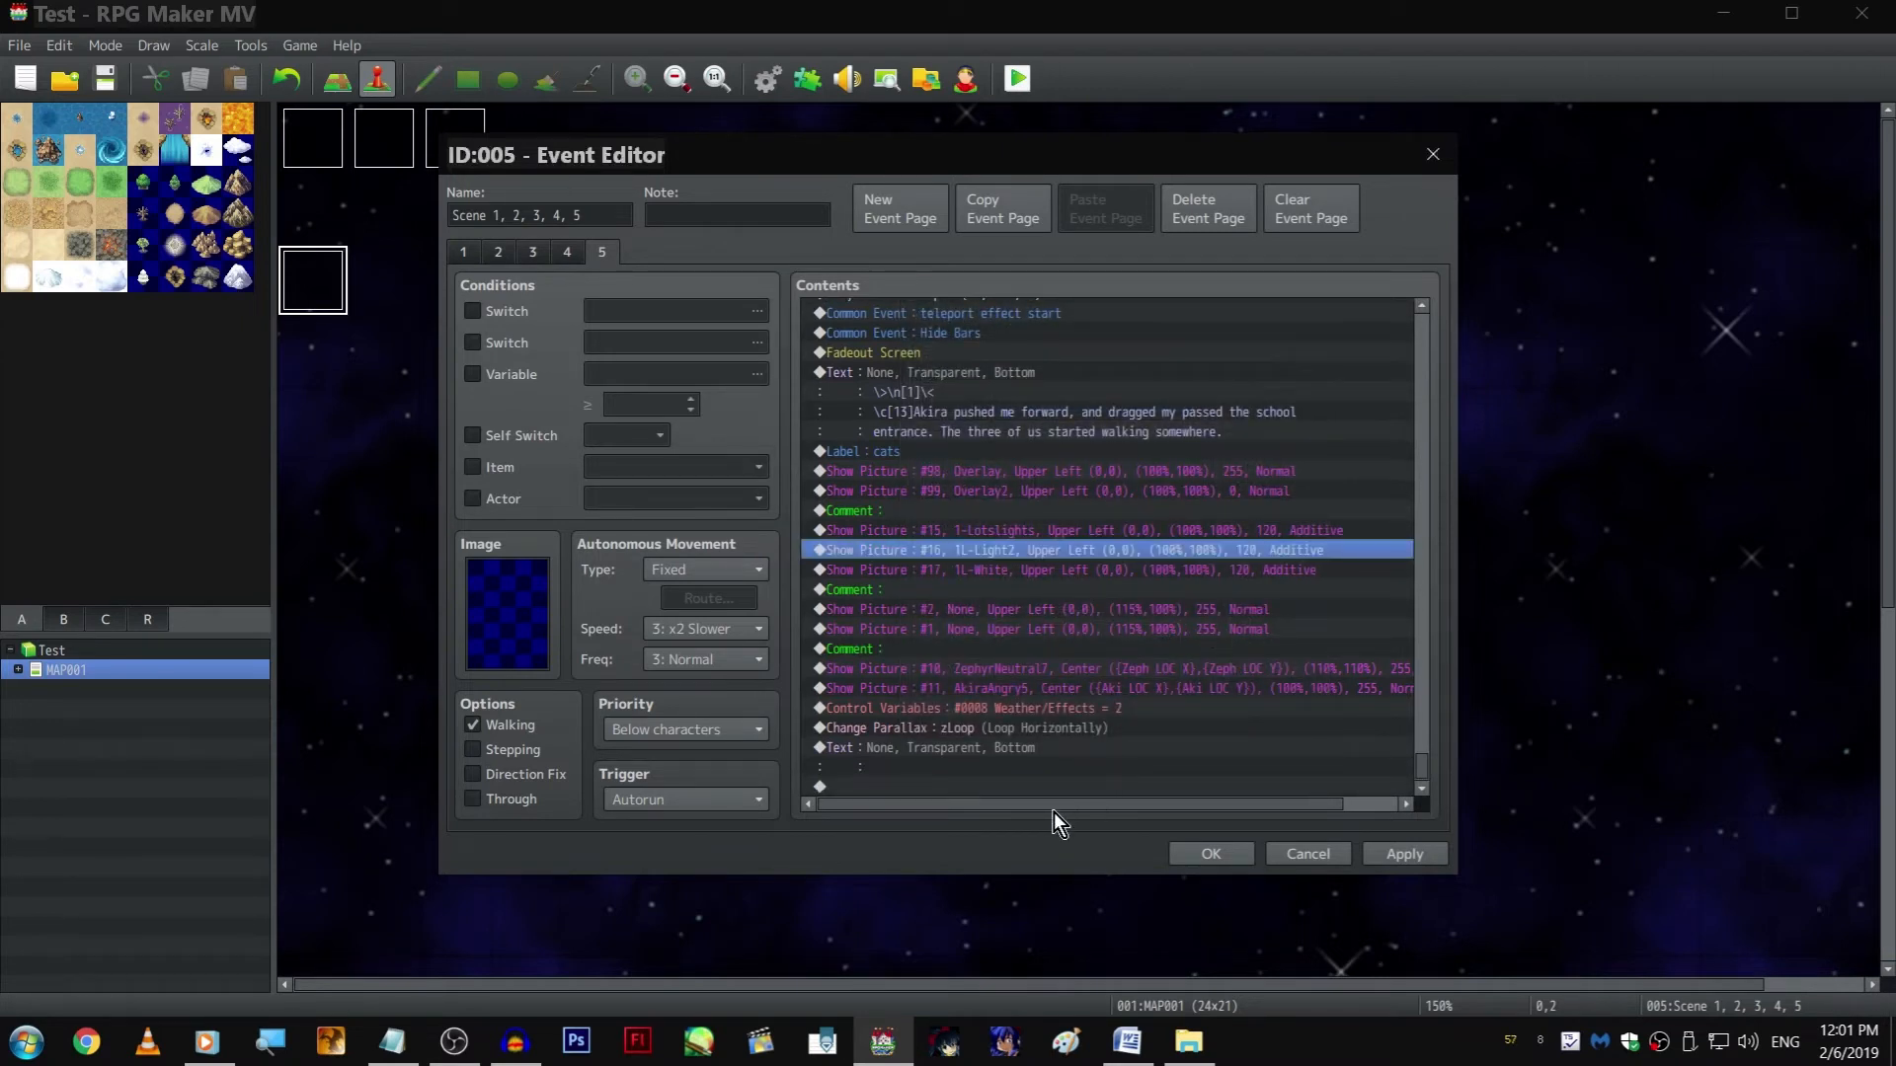
Set the opacity of picture 17, 1L-White, to 100
right_click(1028, 561)
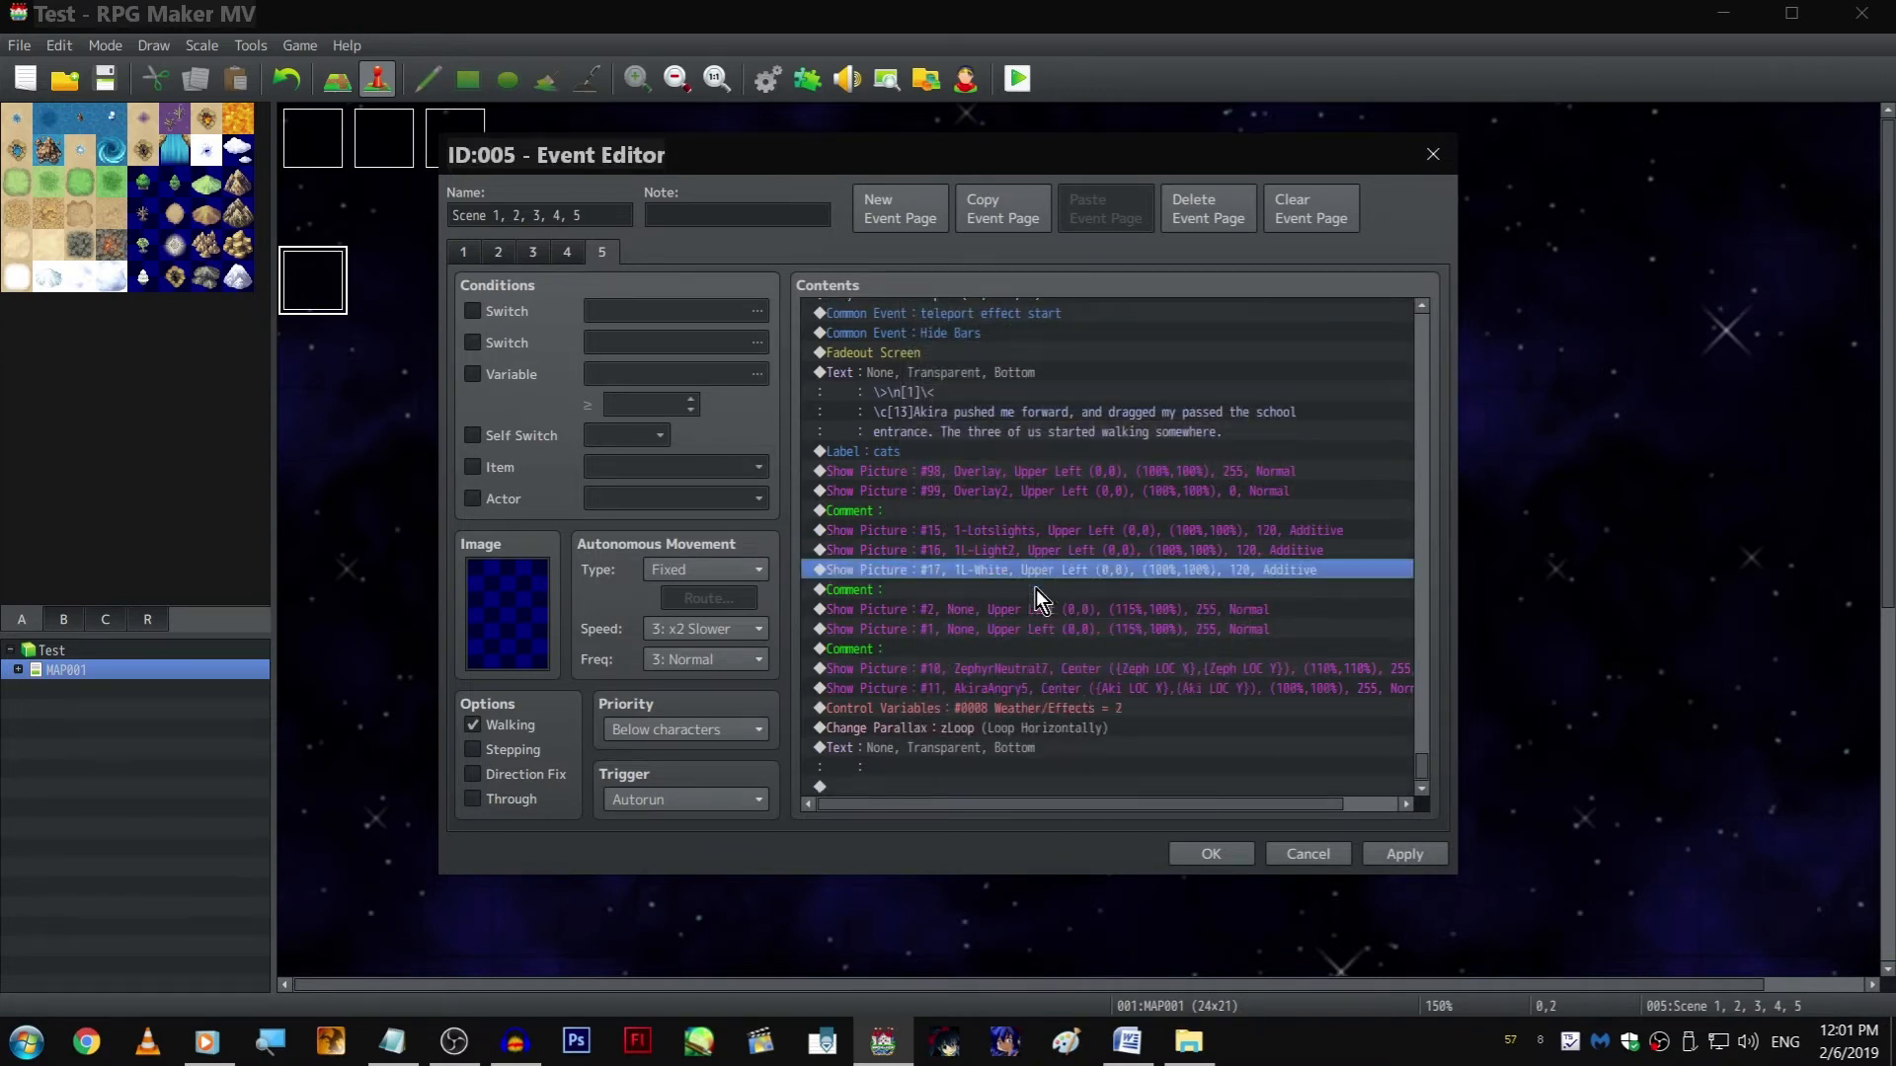
left_click(1035, 589)
left_click(1331, 859)
key("space")
double_click(1267, 643)
type("180")
key("Return")
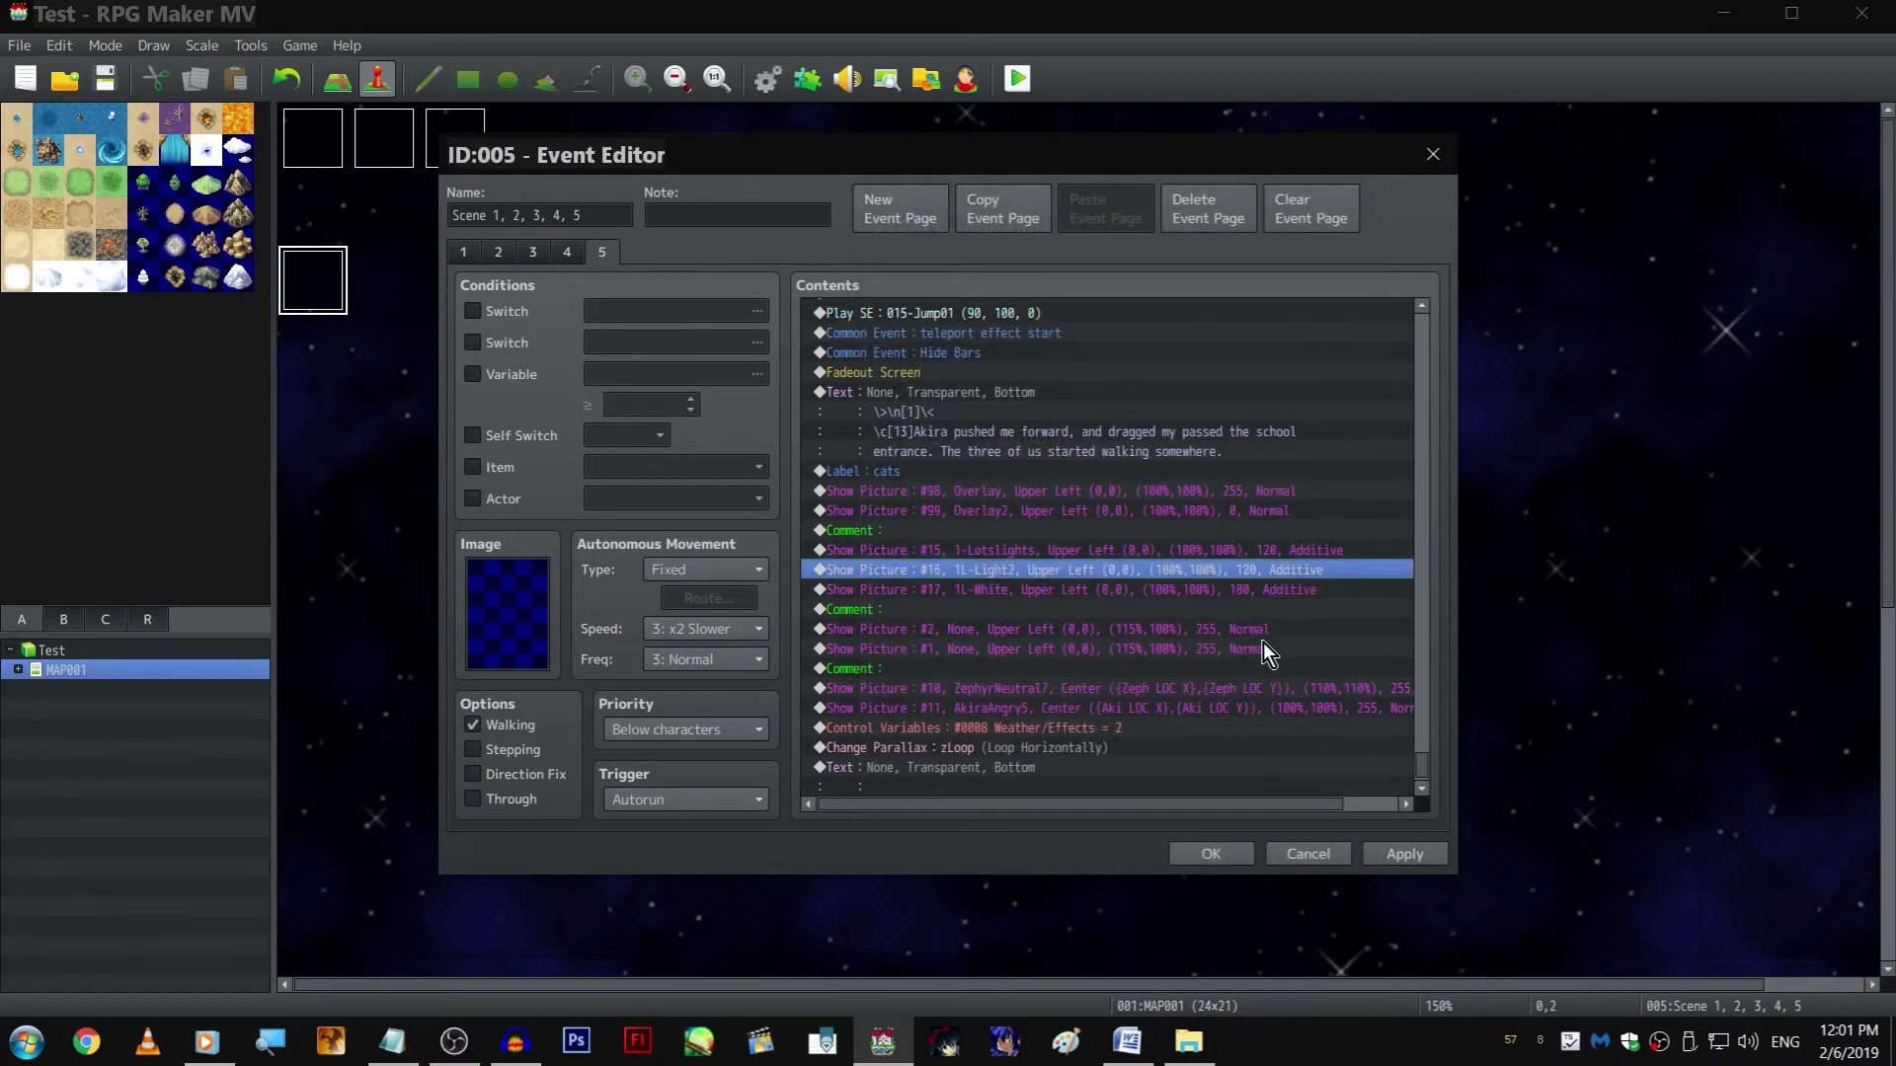
Set the opacity of pictures 15, 1-Lotslights, and 17, 1L-White, to 180 and save the event
key("space")
double_click(1264, 644)
type("150")
key("Return")
key("Up")
key("space")
double_click(1263, 649)
type("180")
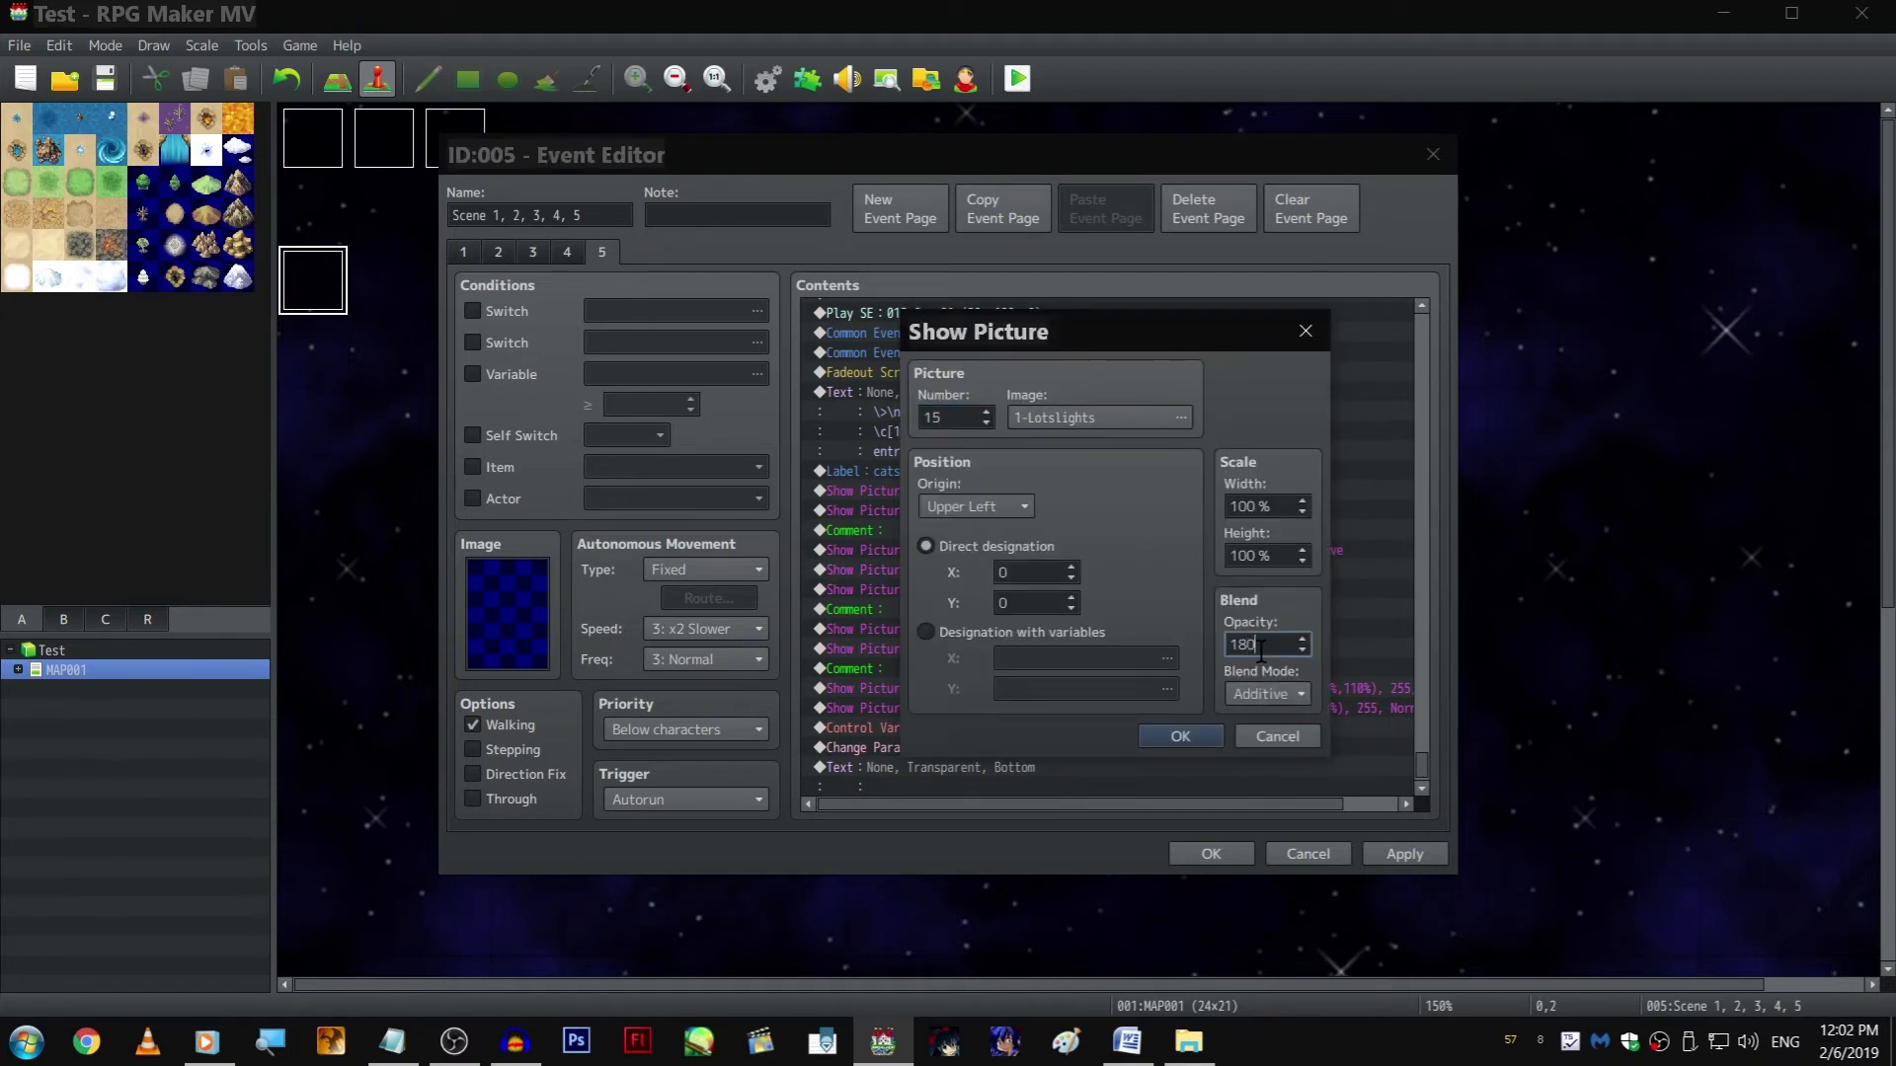
key("Return")
left_click(1212, 854)
Playtest the walking scene in full screen to check the stronger lighting overlays, then close the game
left_click(1015, 80)
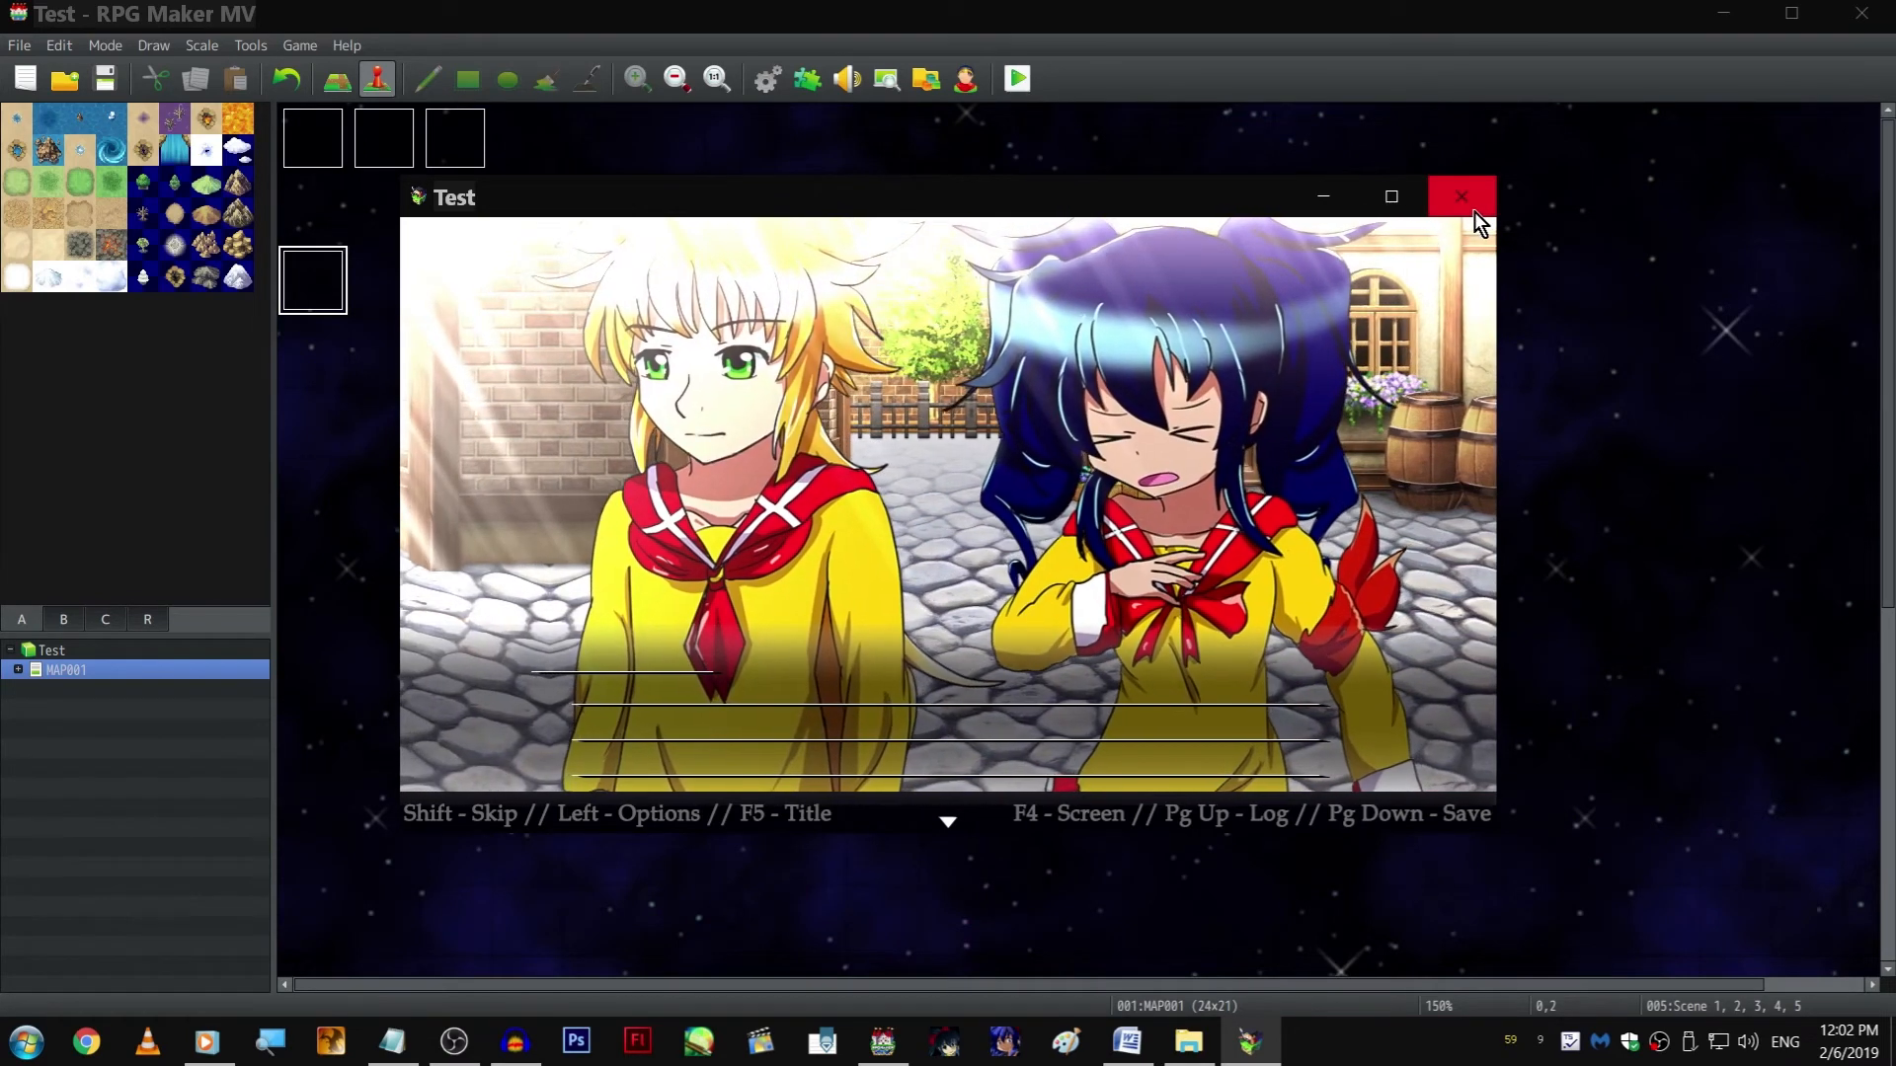
key("F4")
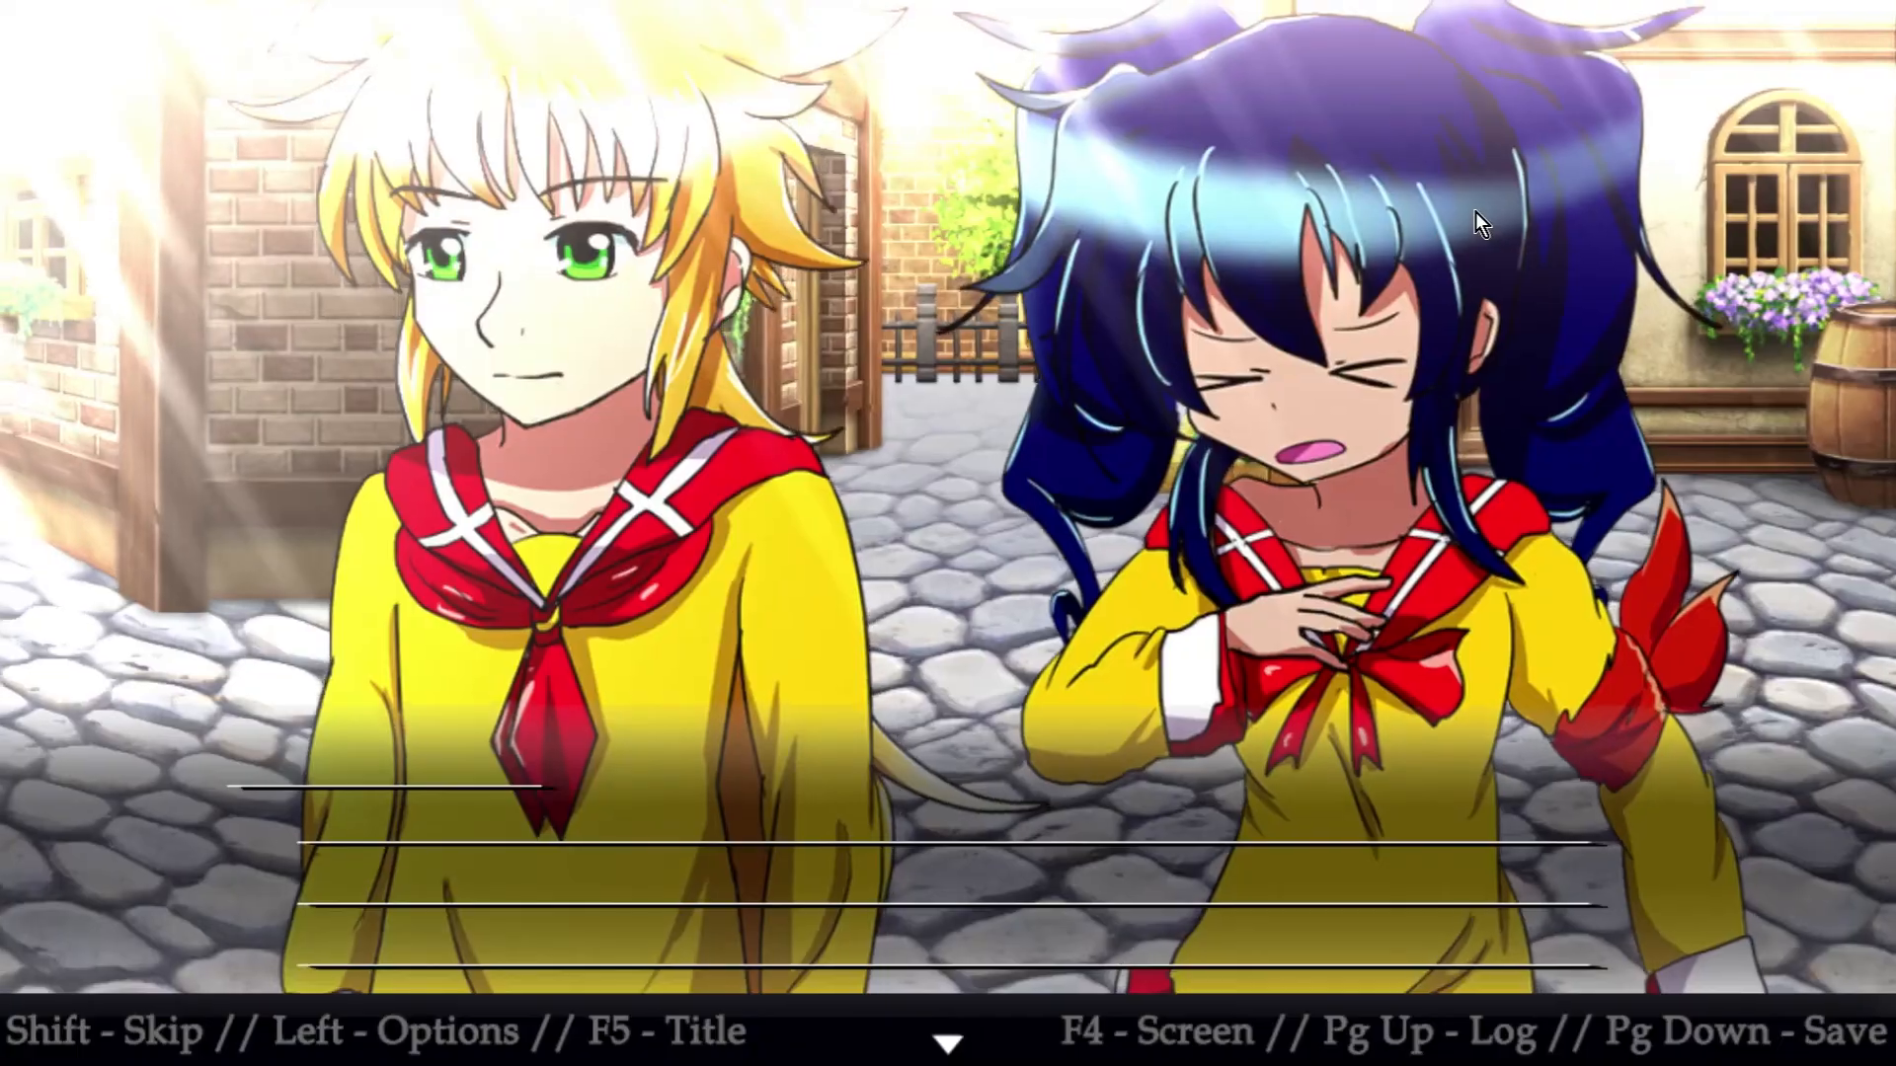
key("alt+F4")
In the EV003 parallel event, set the starting value of the Aki LOC Y variable to 580
key("Return")
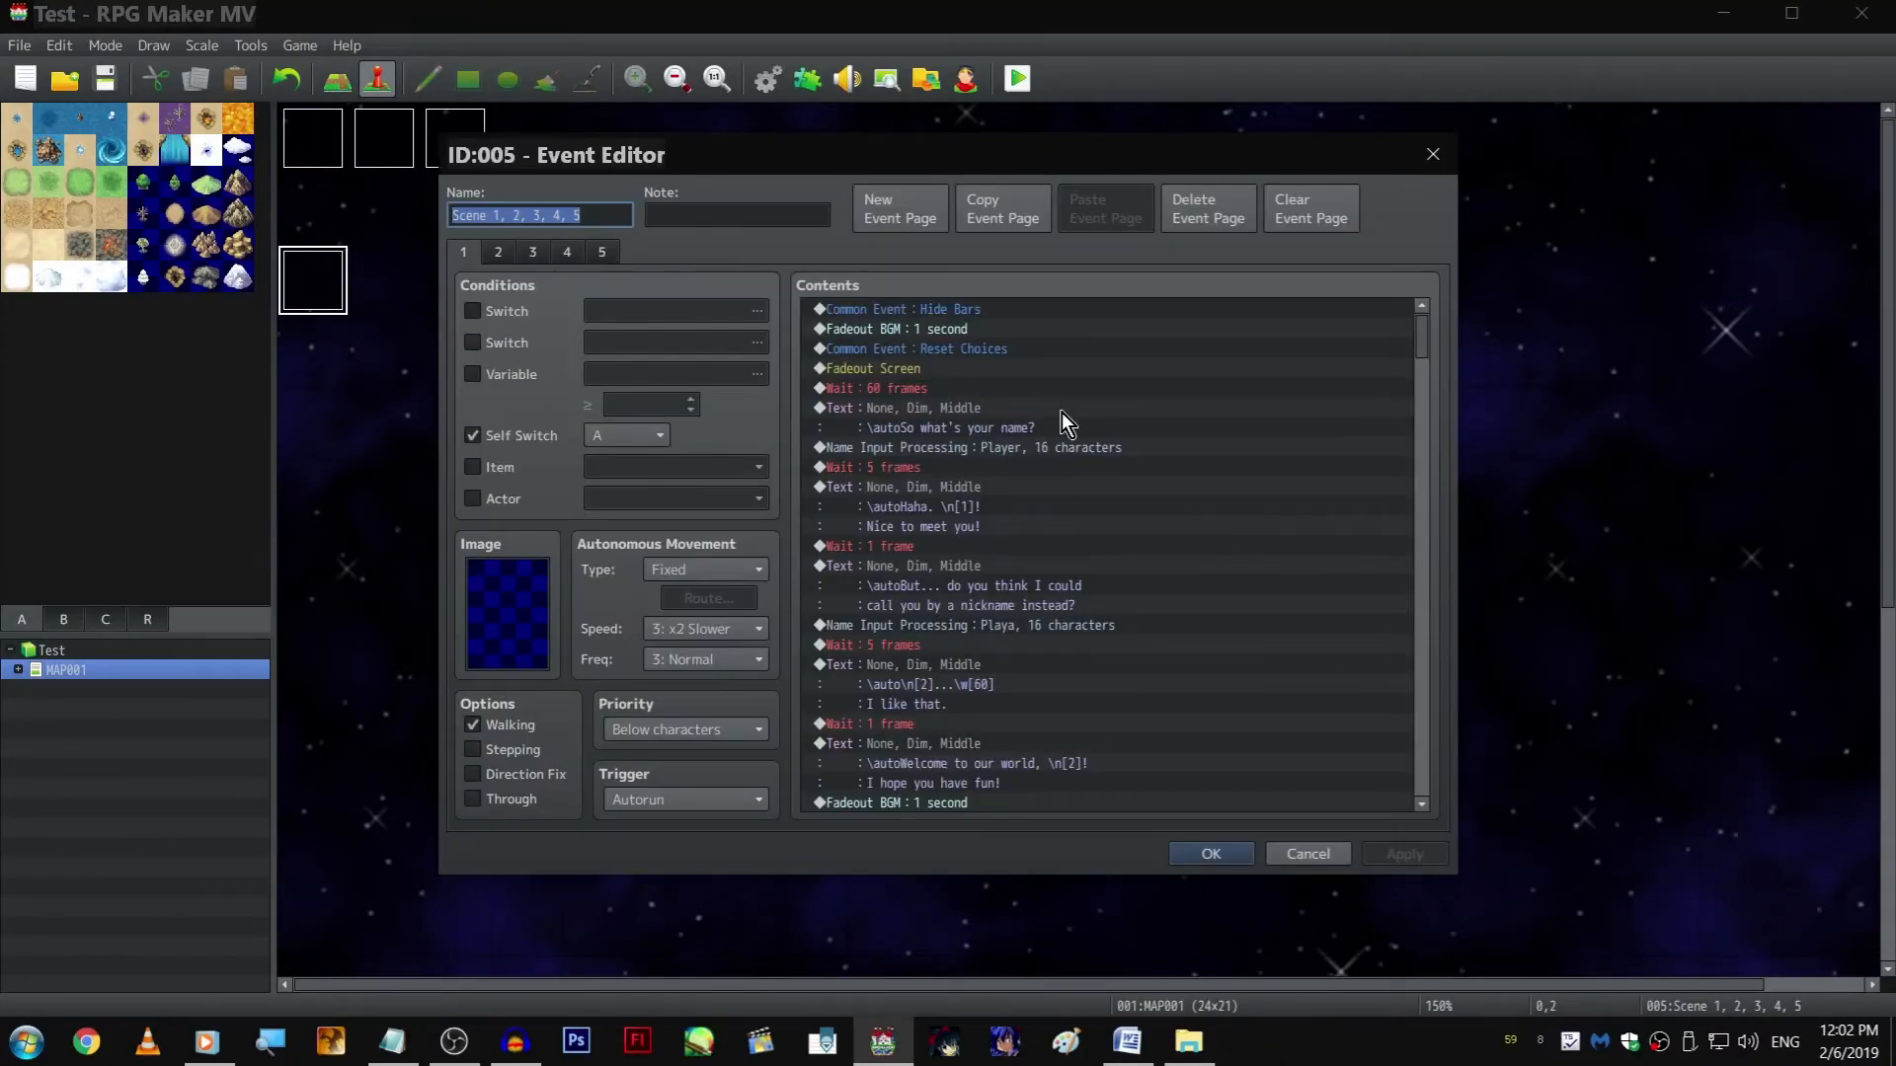
key("Escape")
left_click(596, 284)
double_click(596, 227)
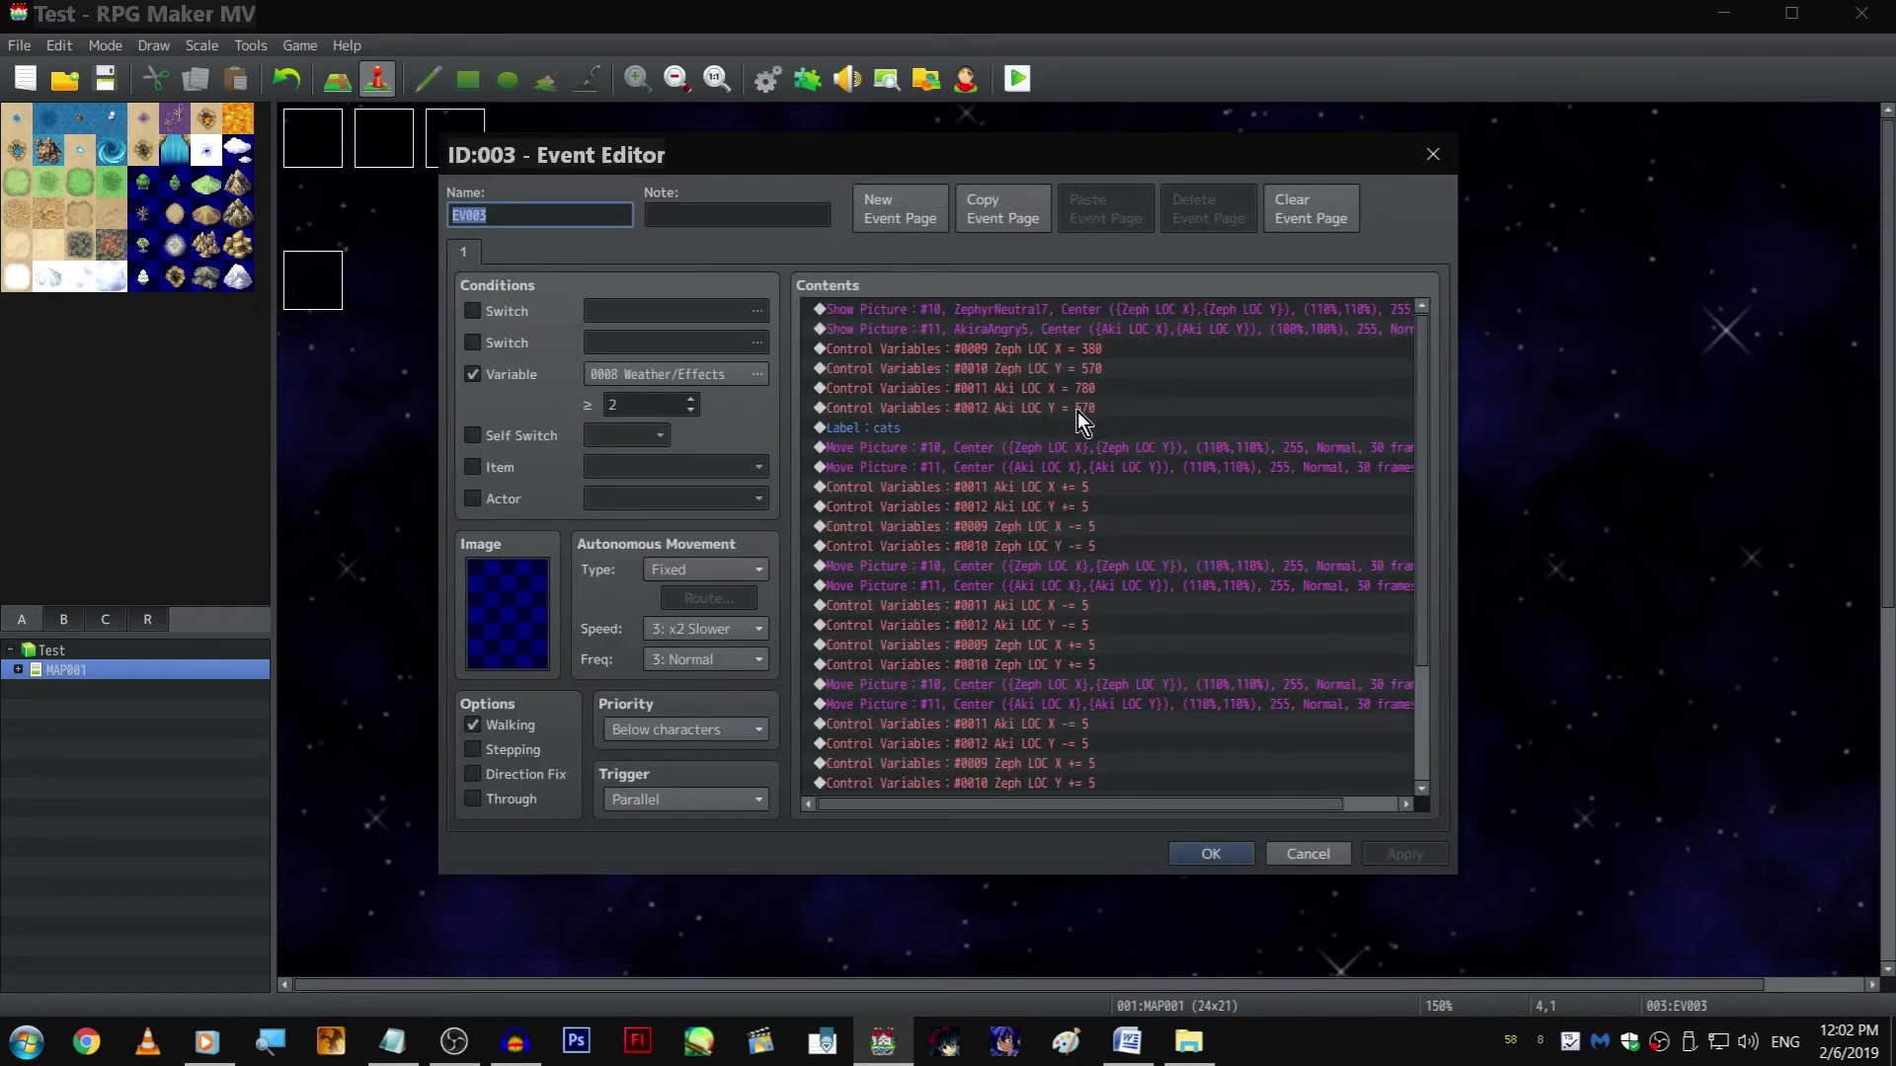
right_click(1074, 411)
left_click(1109, 450)
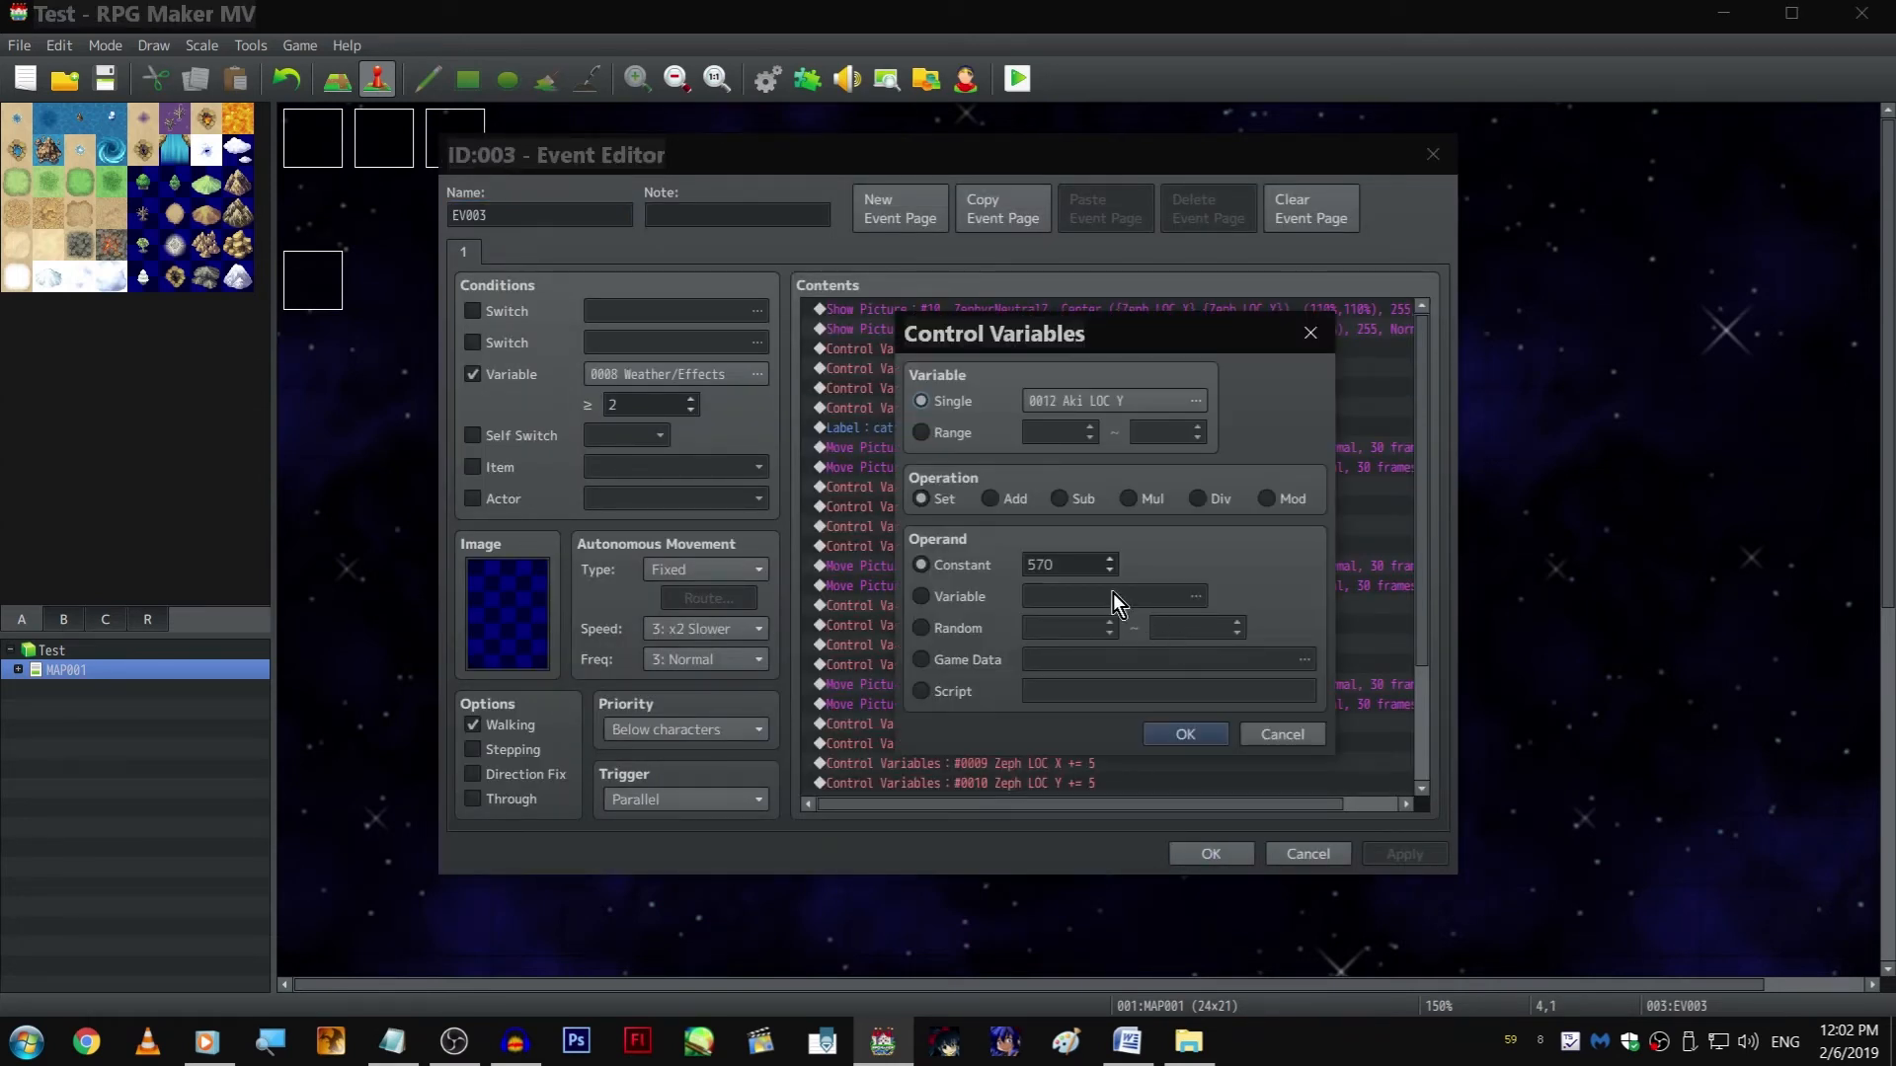
double_click(1074, 565)
type("580")
key("Return")
key("Escape")
On page 5 of the Scene 1, 2, 3, 4, 5 event, move the Weather/Effects = 2 command above the Show Picture command for ZephyrNeutral7
double_click(312, 286)
left_click(599, 253)
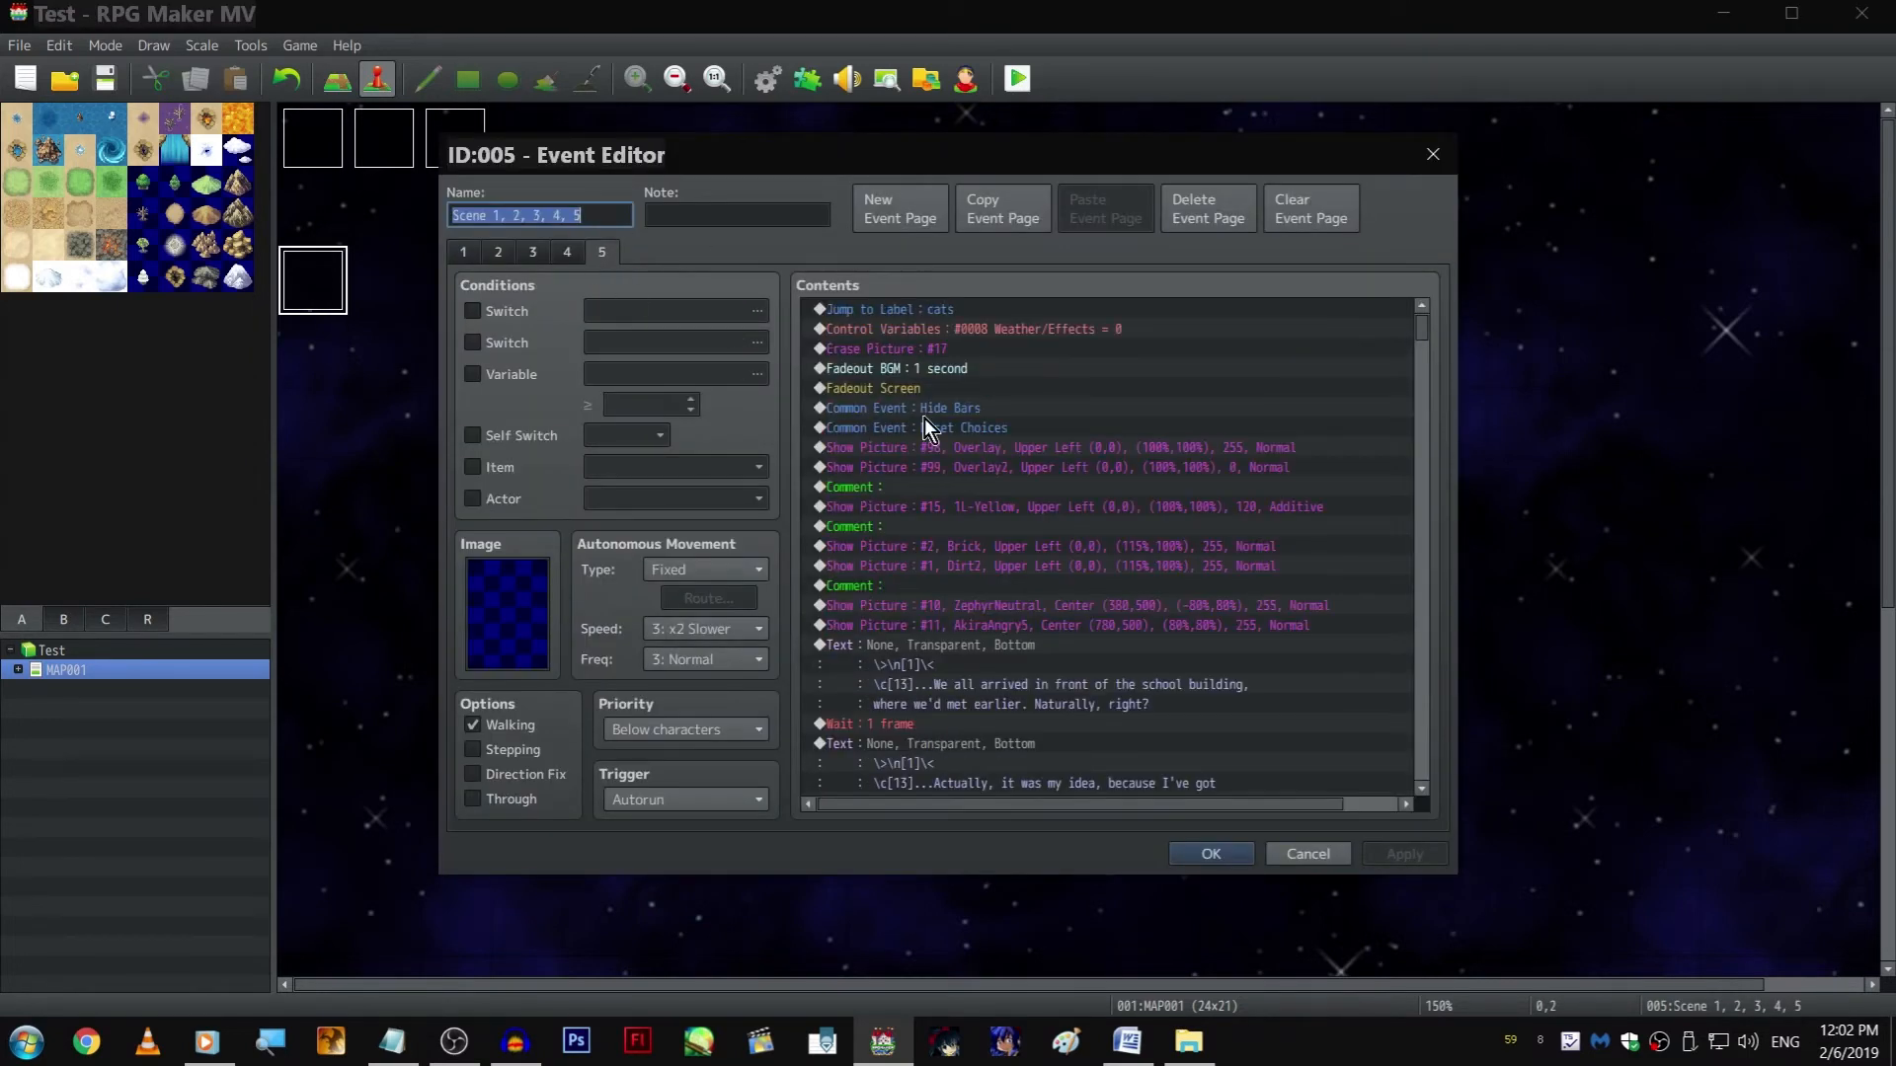
scroll(1086, 494, "down", 10)
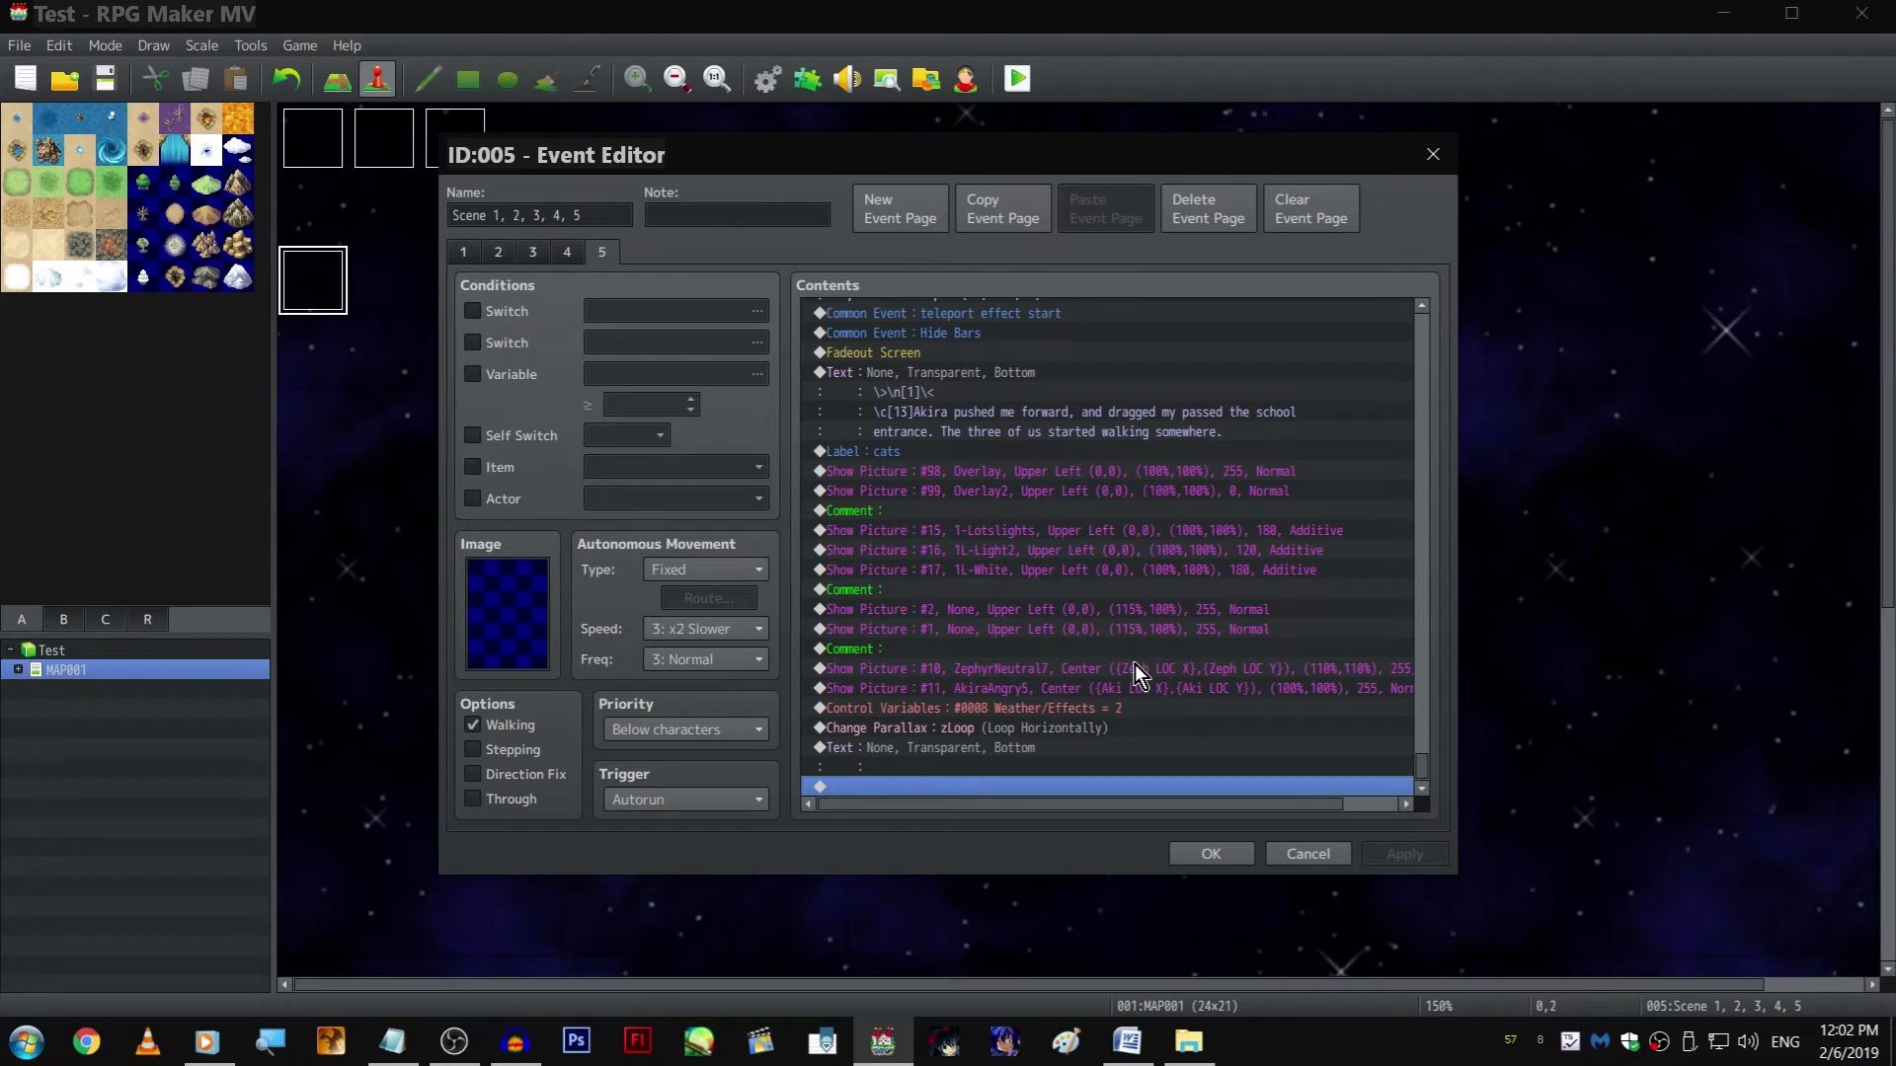
left_click(1096, 710)
key("ctrl+x")
left_click(1098, 689)
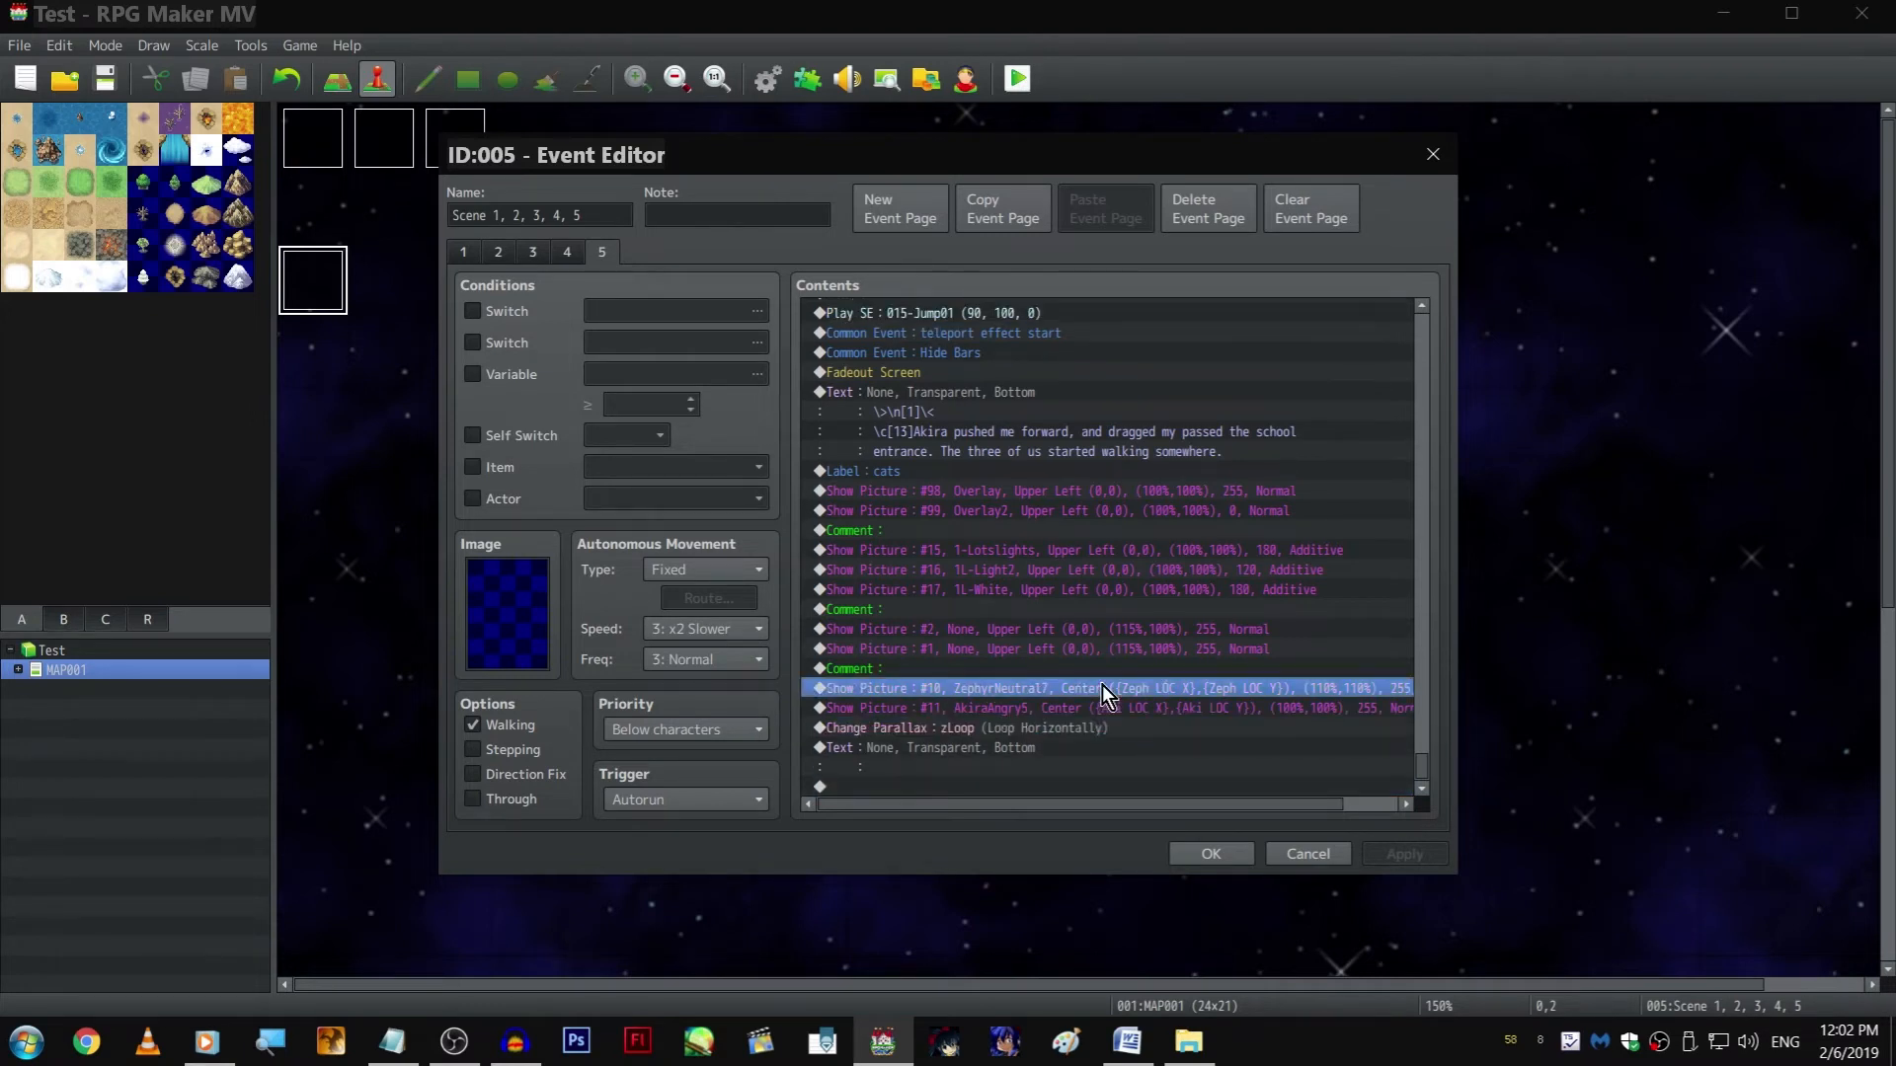
key("ctrl+v")
Delete the Show Picture command for picture 16, 1L-Light2, from page 5 and save the event
scroll(1158, 751, "down", 1)
left_click(1146, 786)
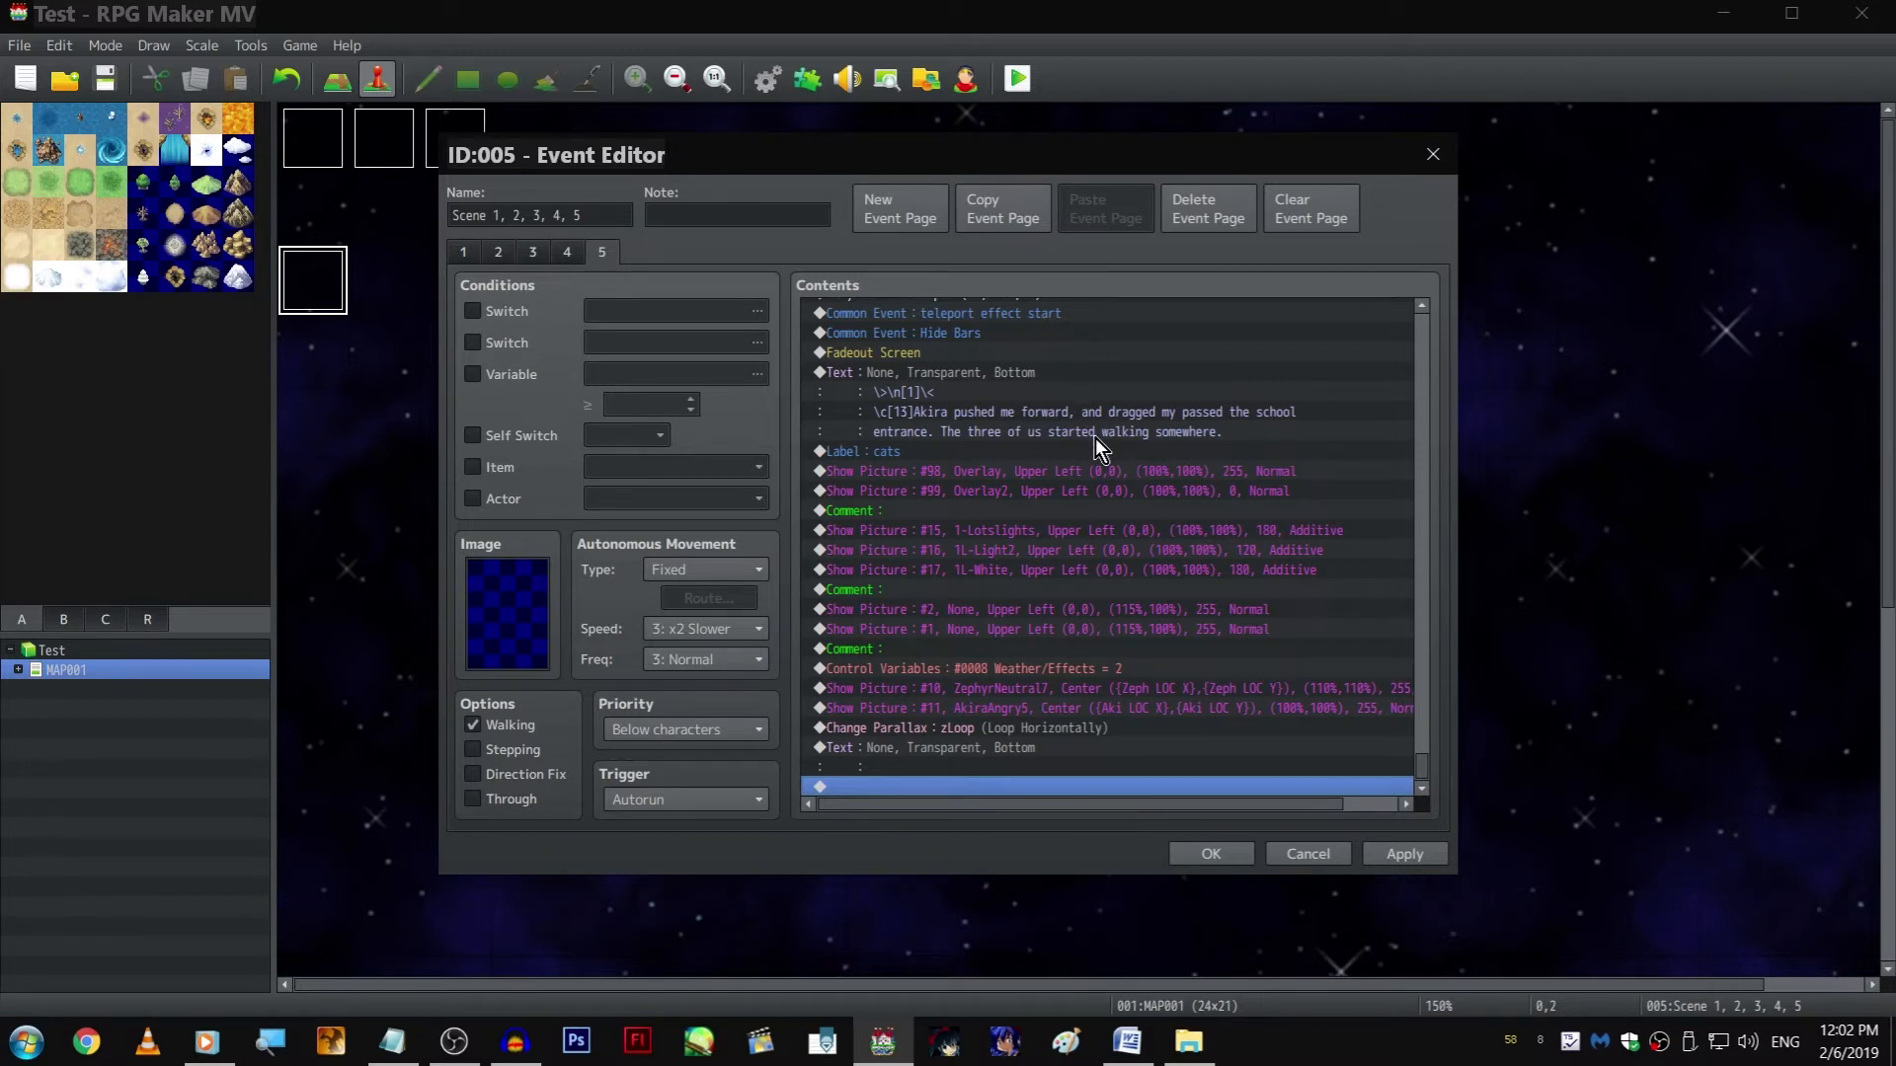
scroll(1096, 434, "up", 2)
scroll(1067, 493, "down", 2)
left_click(1148, 646)
key("Home")
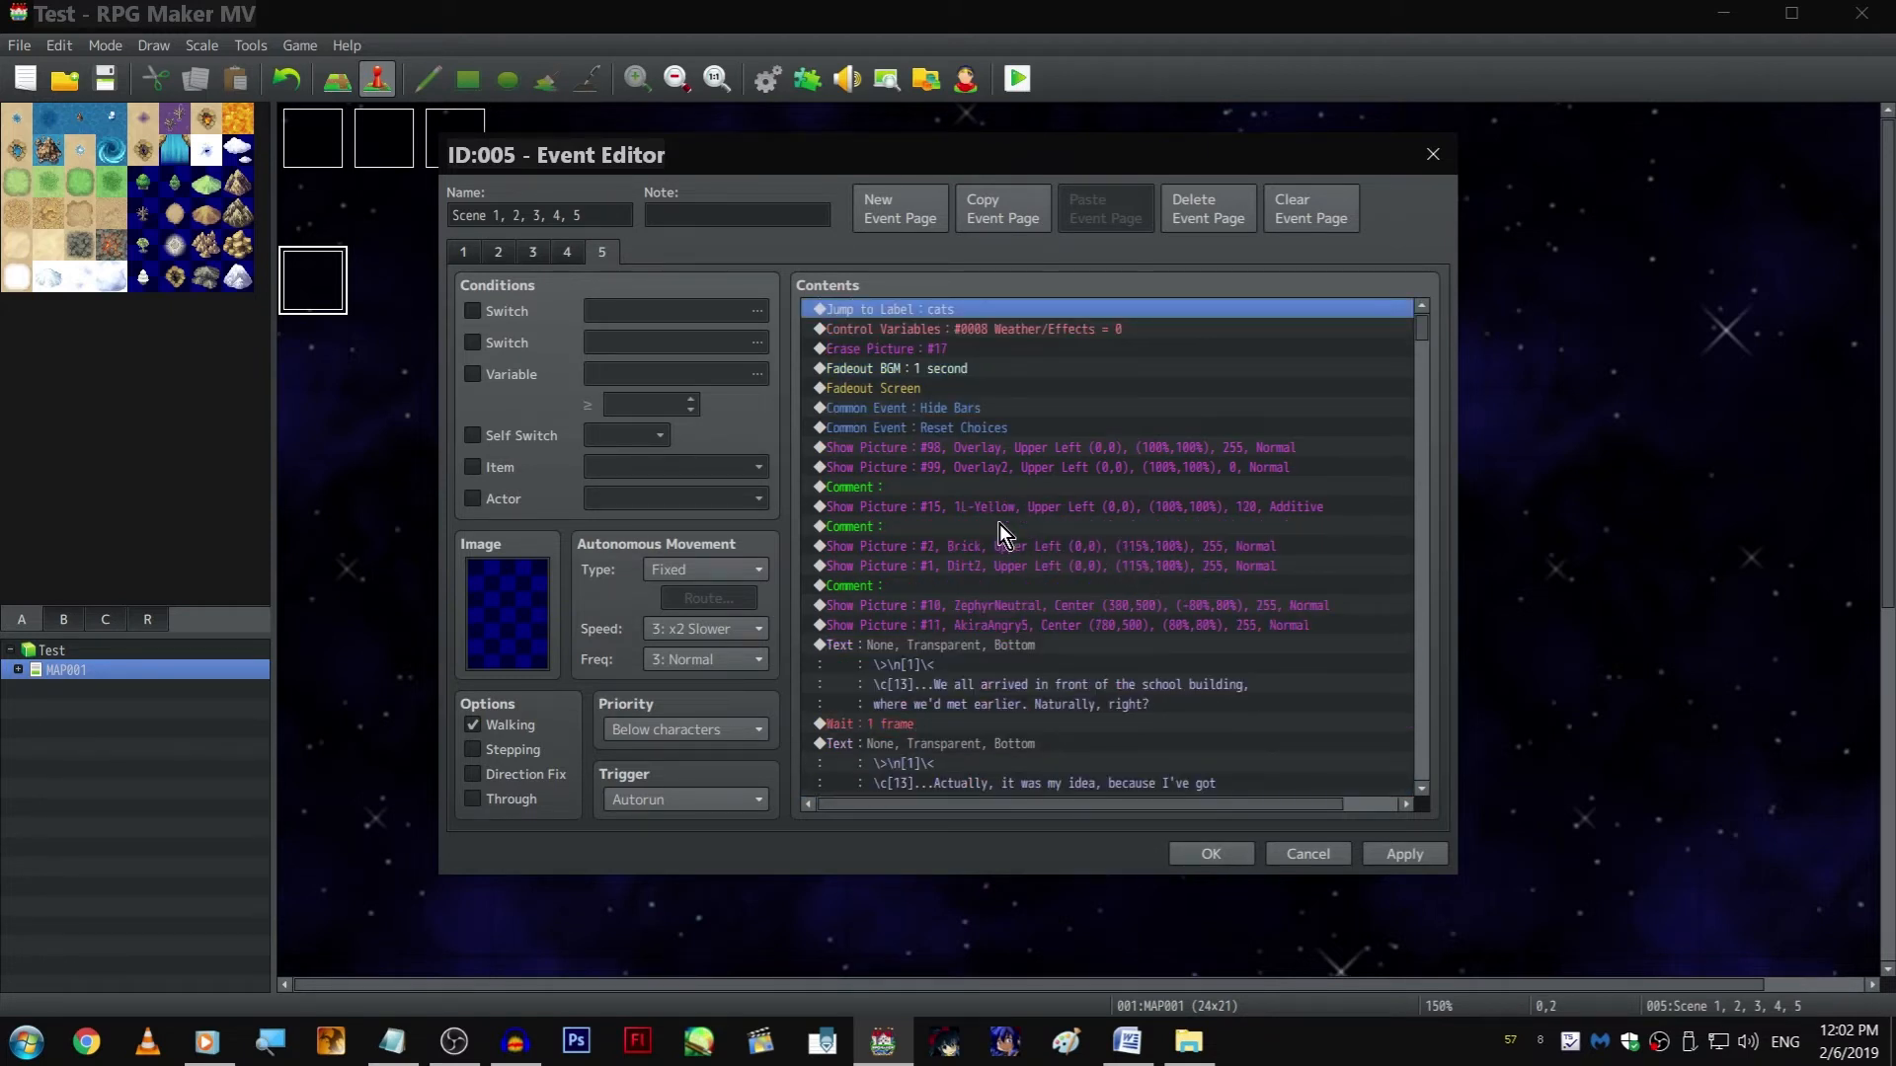
key("End")
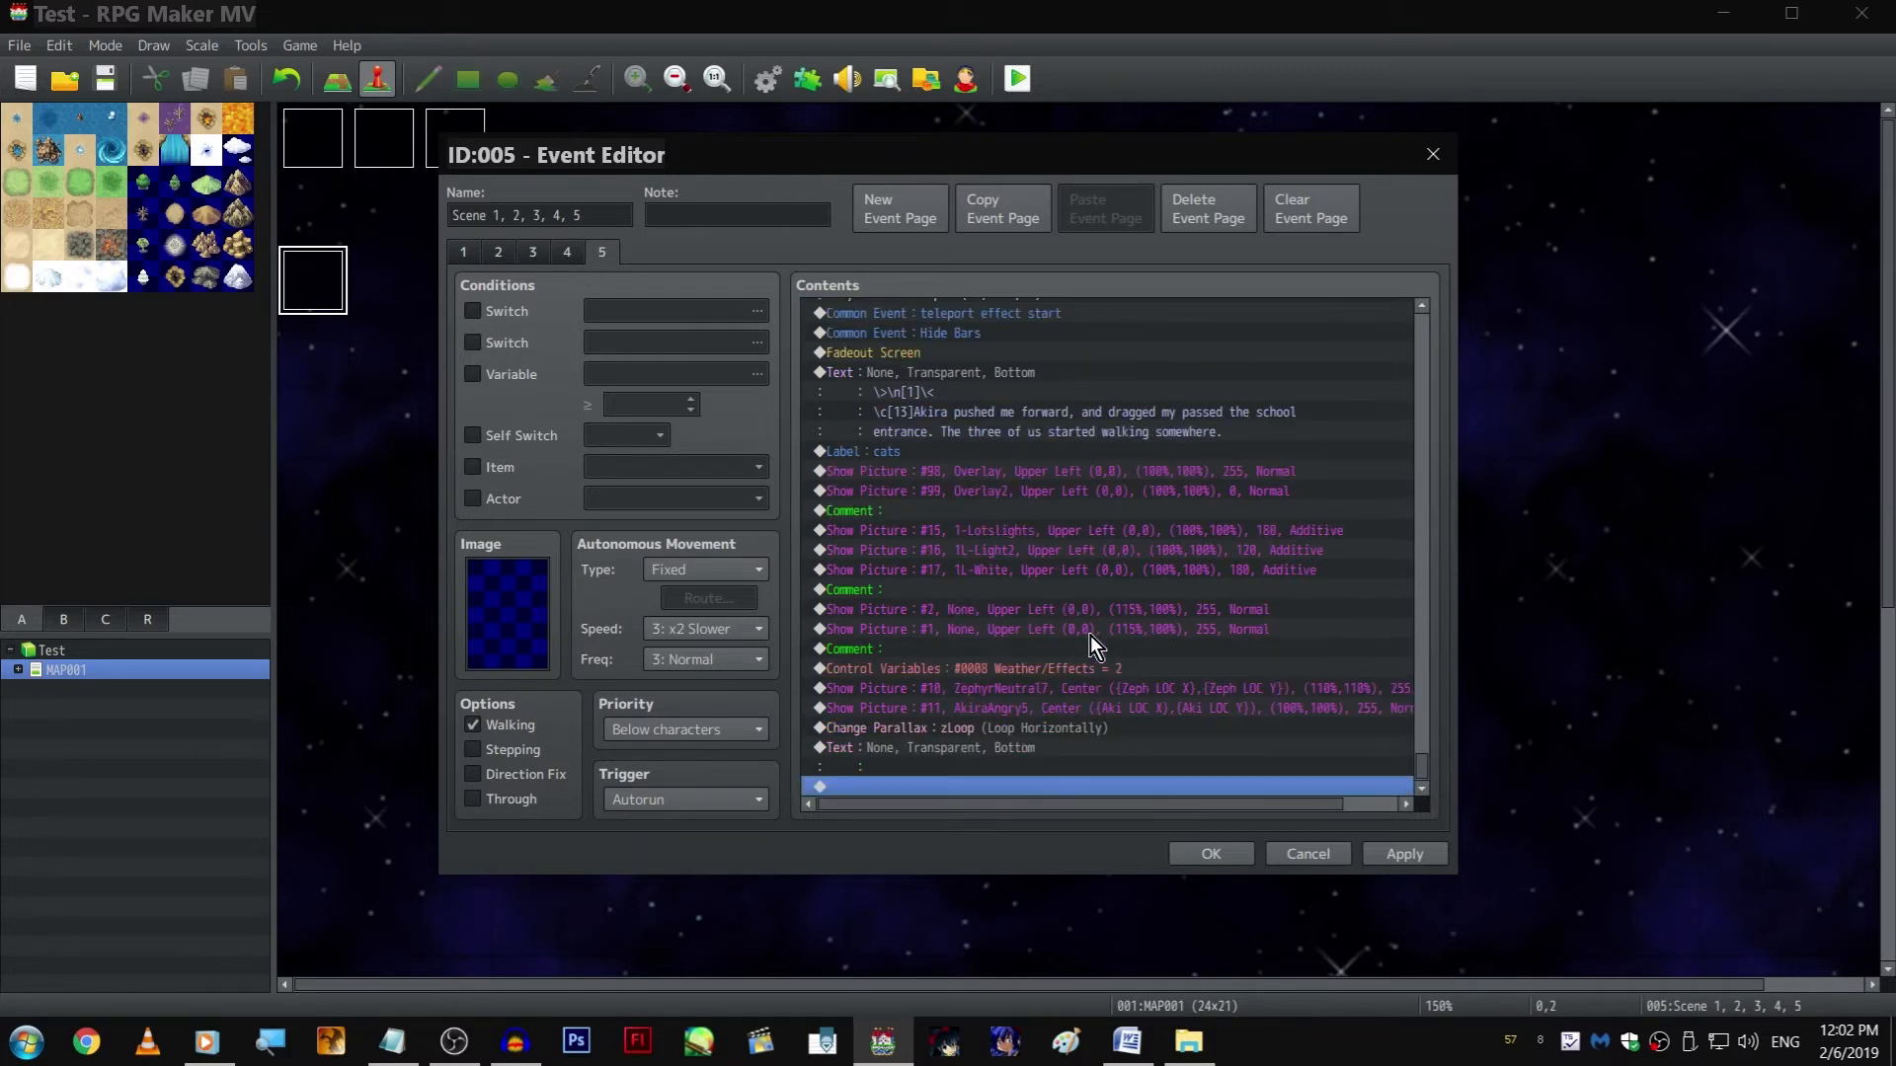
left_click(1046, 549)
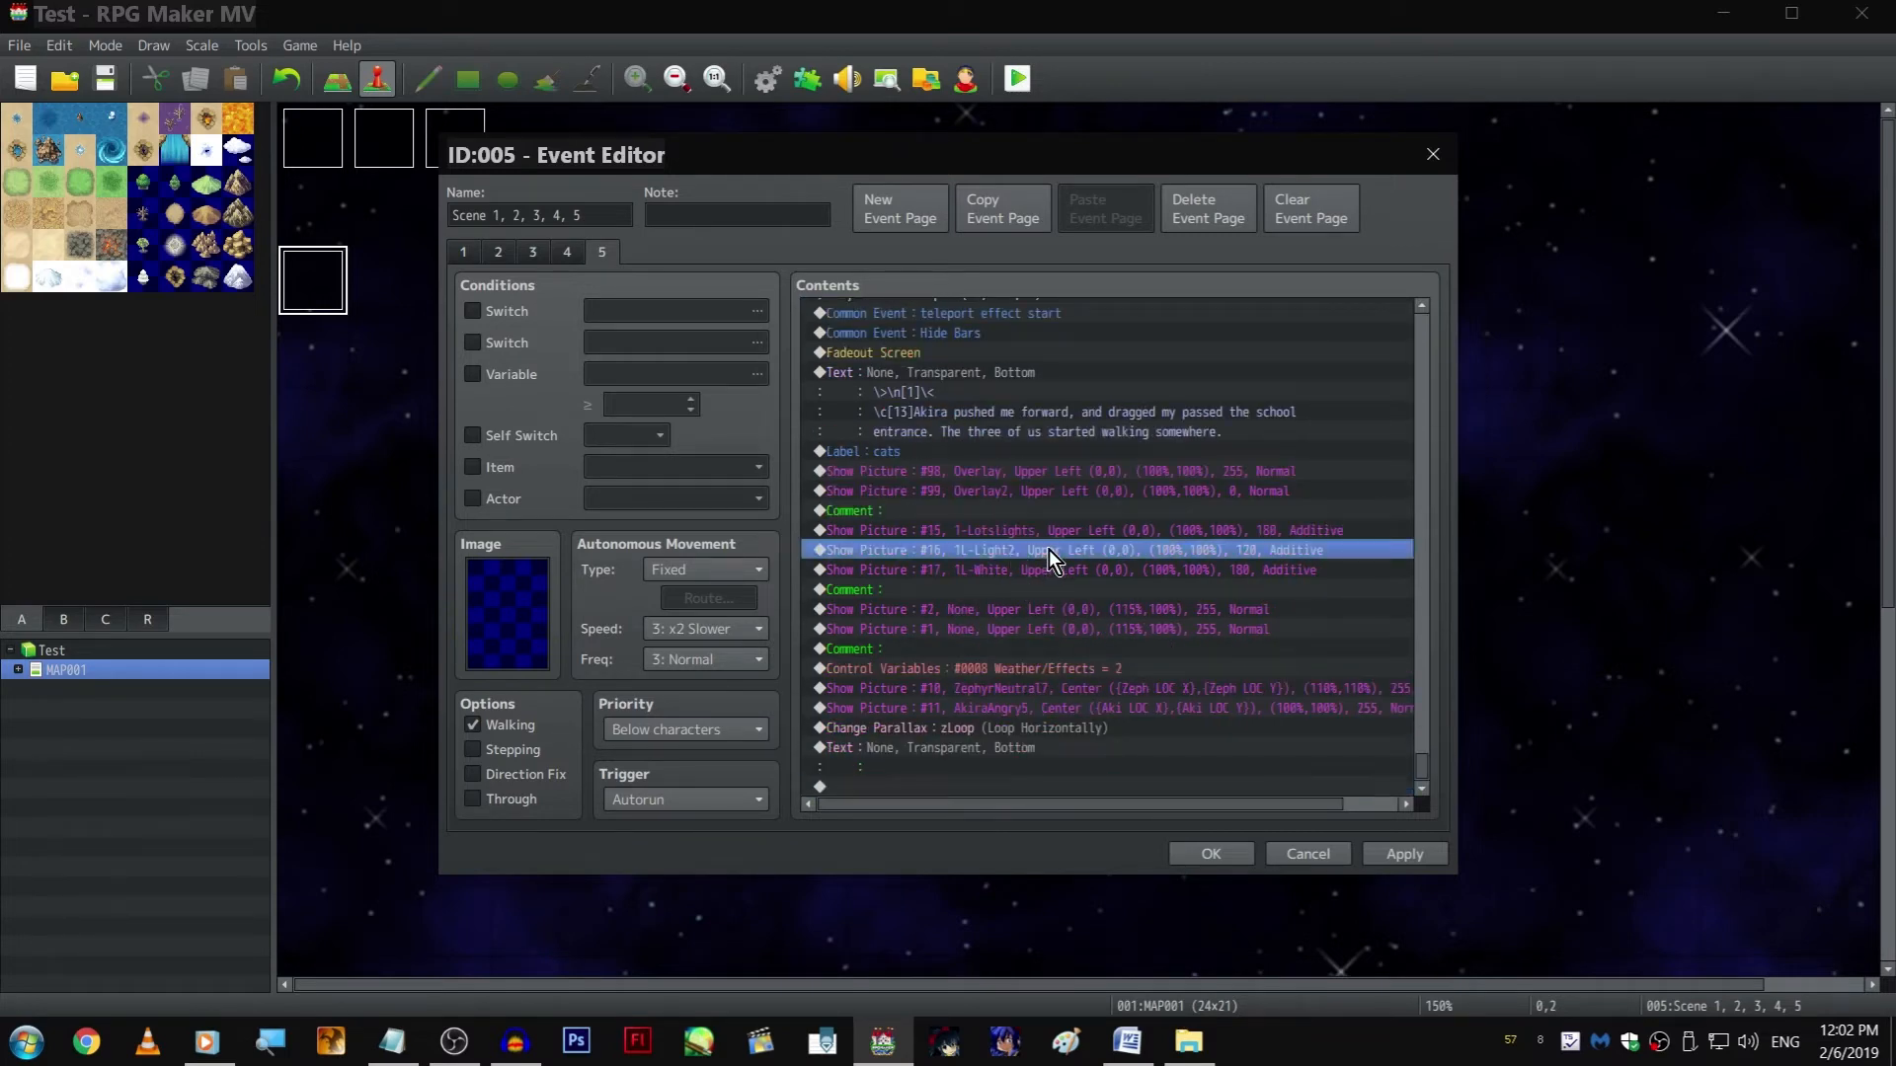
key("Delete")
left_click(1210, 854)
Save the project and playtest the scene in full screen without the 1L-Light2 overlay, then close the game
left_click(1028, 87)
key("Return")
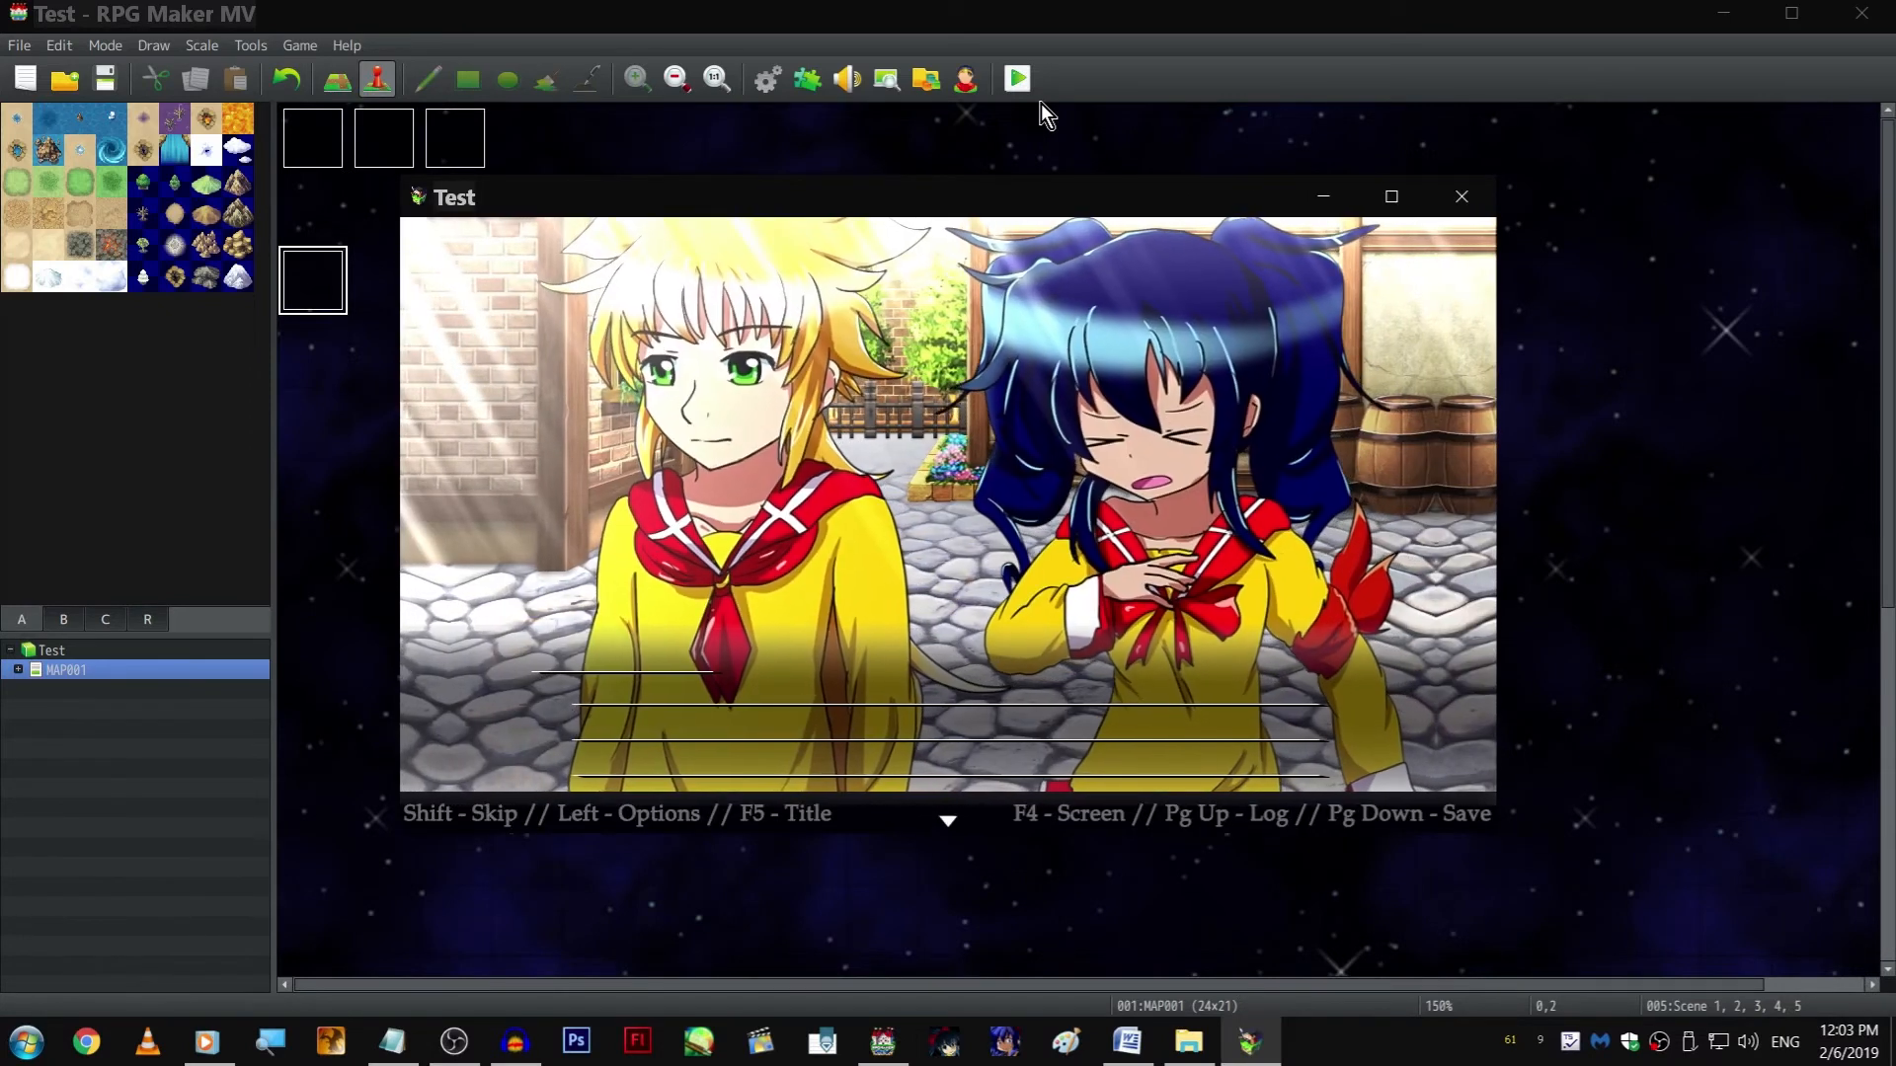
key("F4")
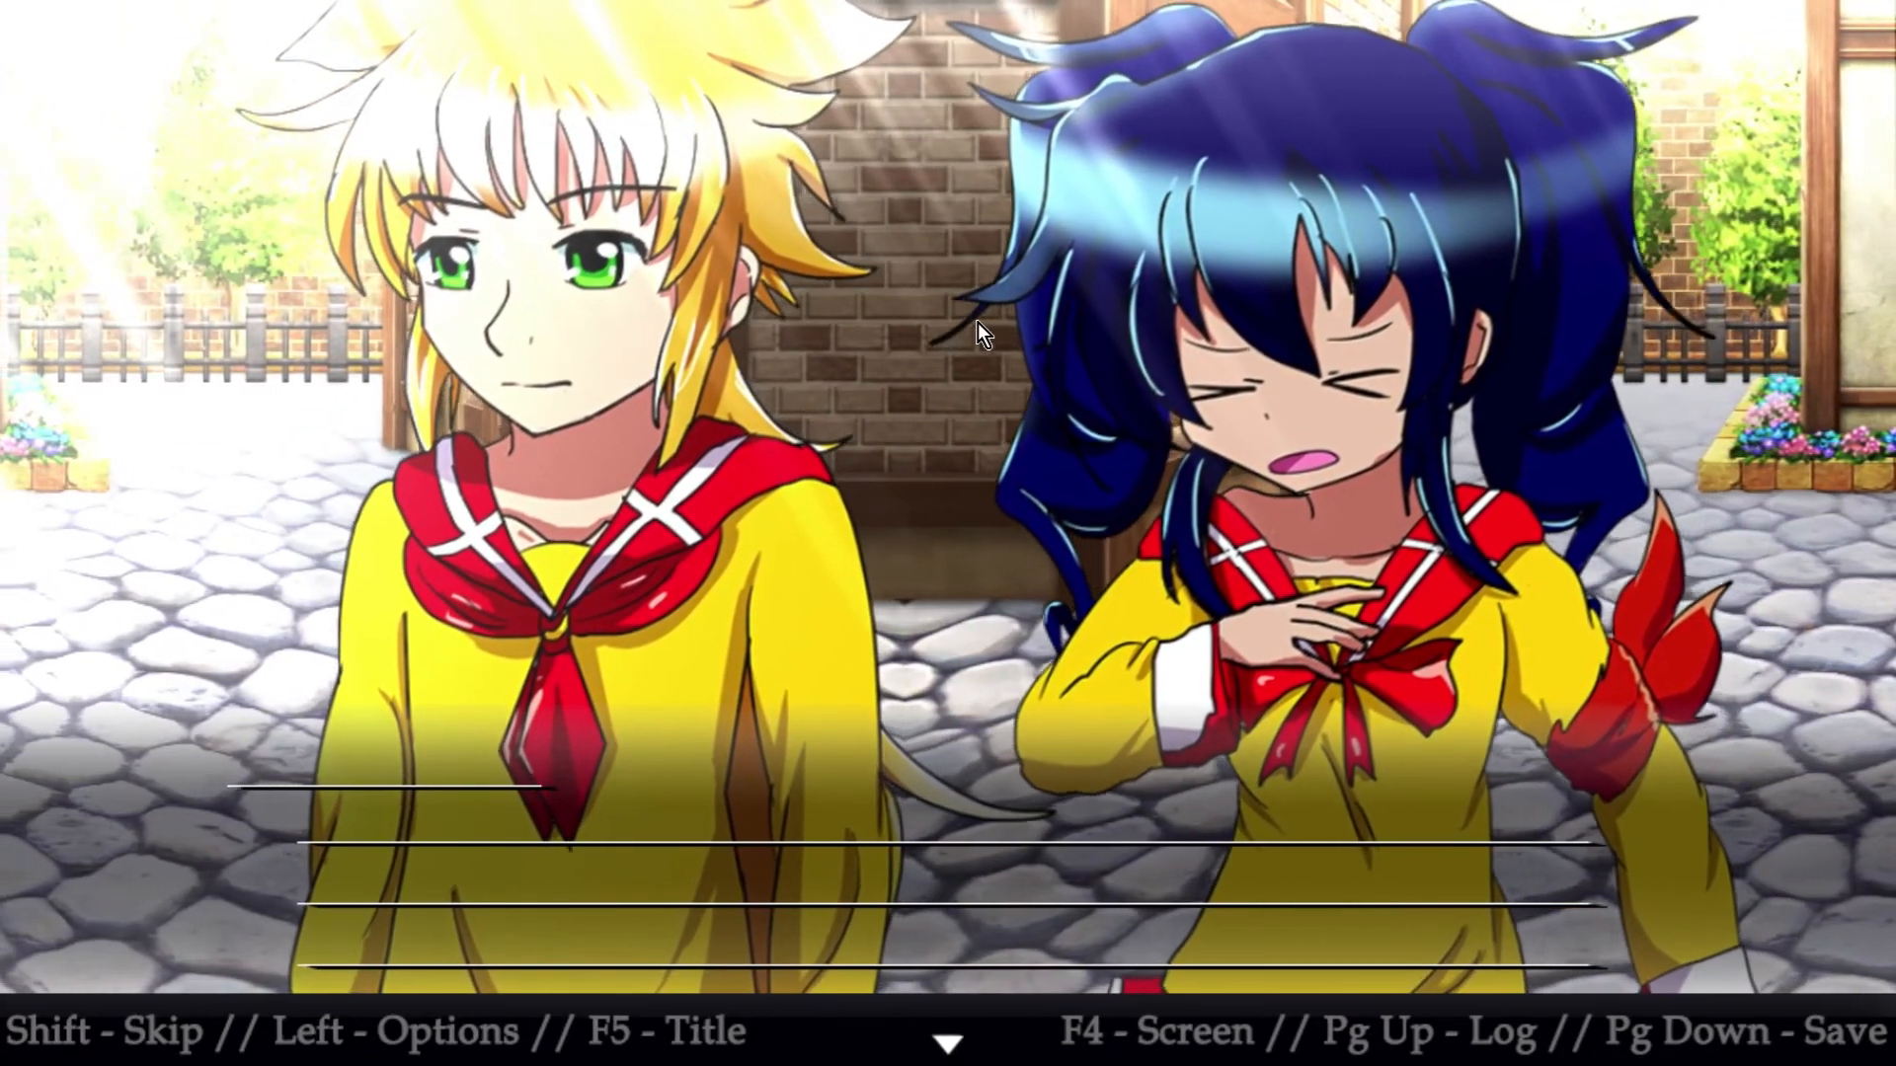
key("alt+F4")
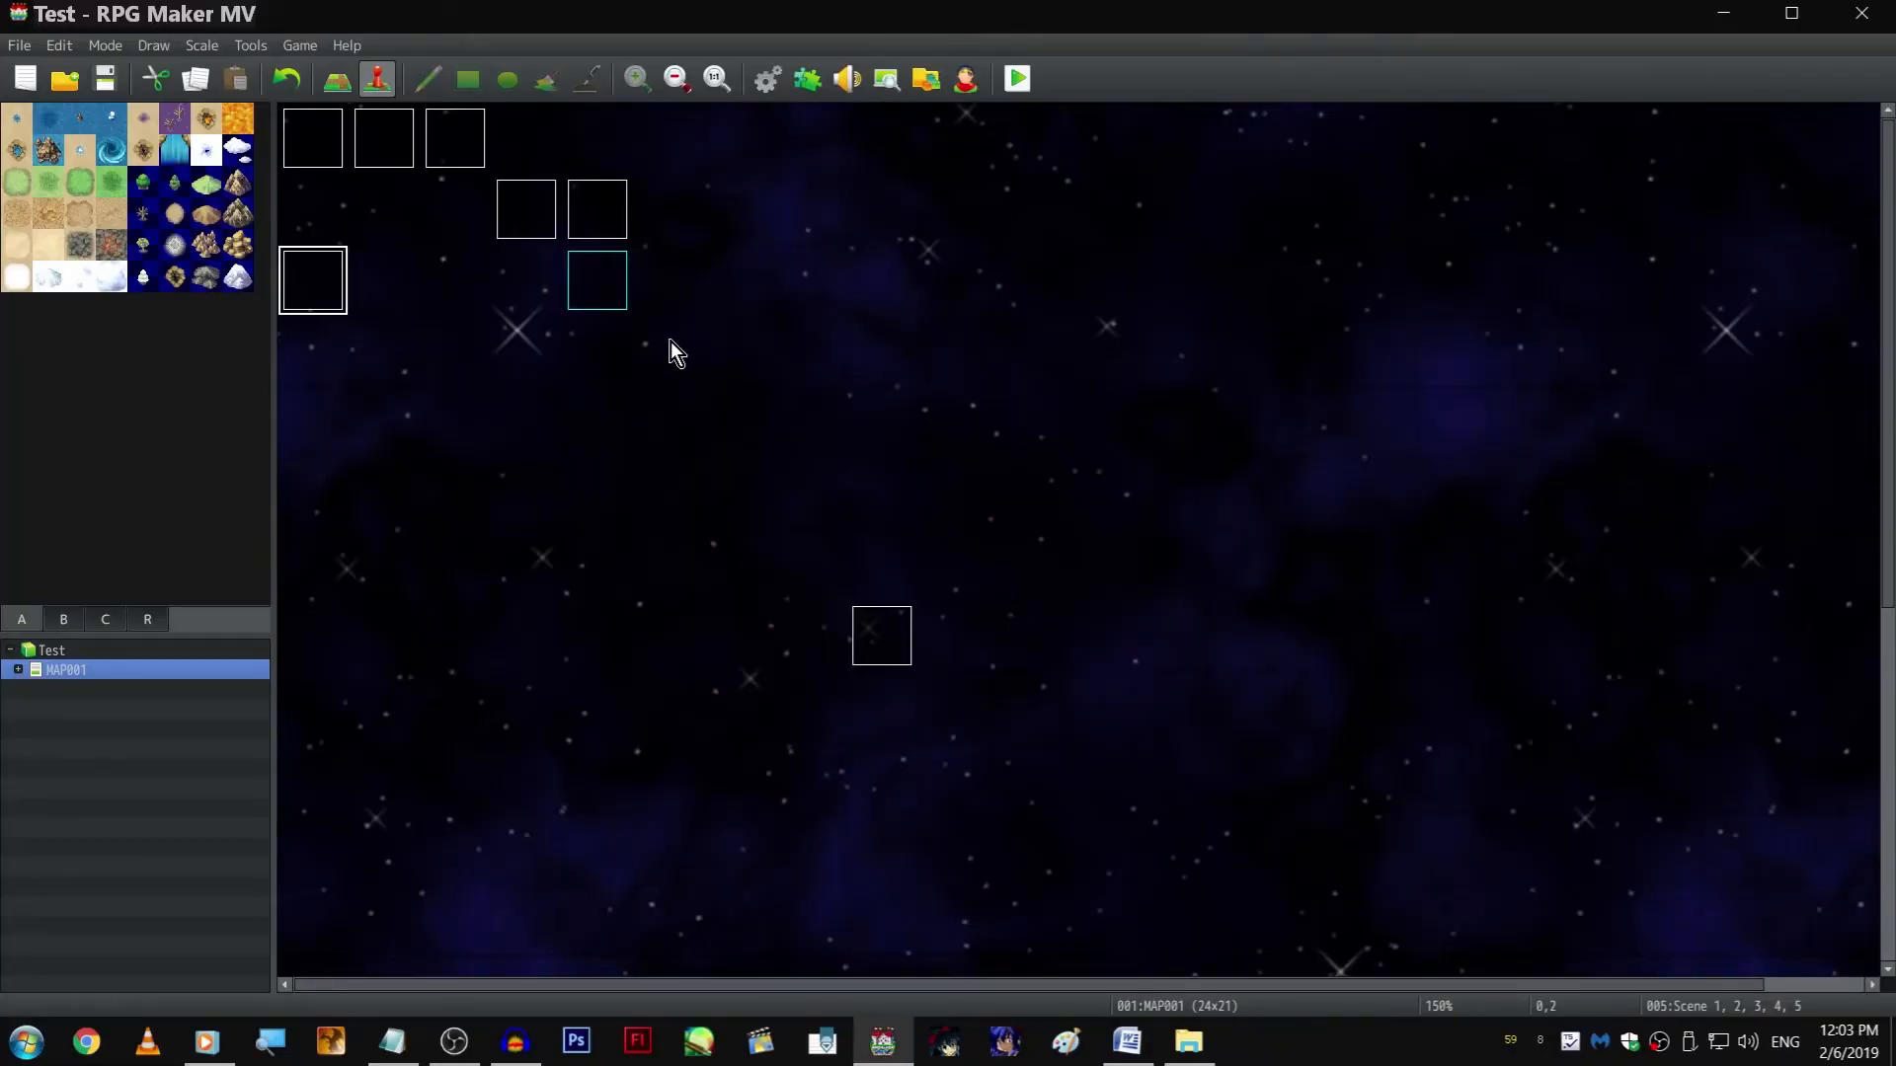
Reopen page 5 of the Scene 1, 2, 3, 4, 5 event and delete the empty Text command at its end
key("Return")
left_click(601, 253)
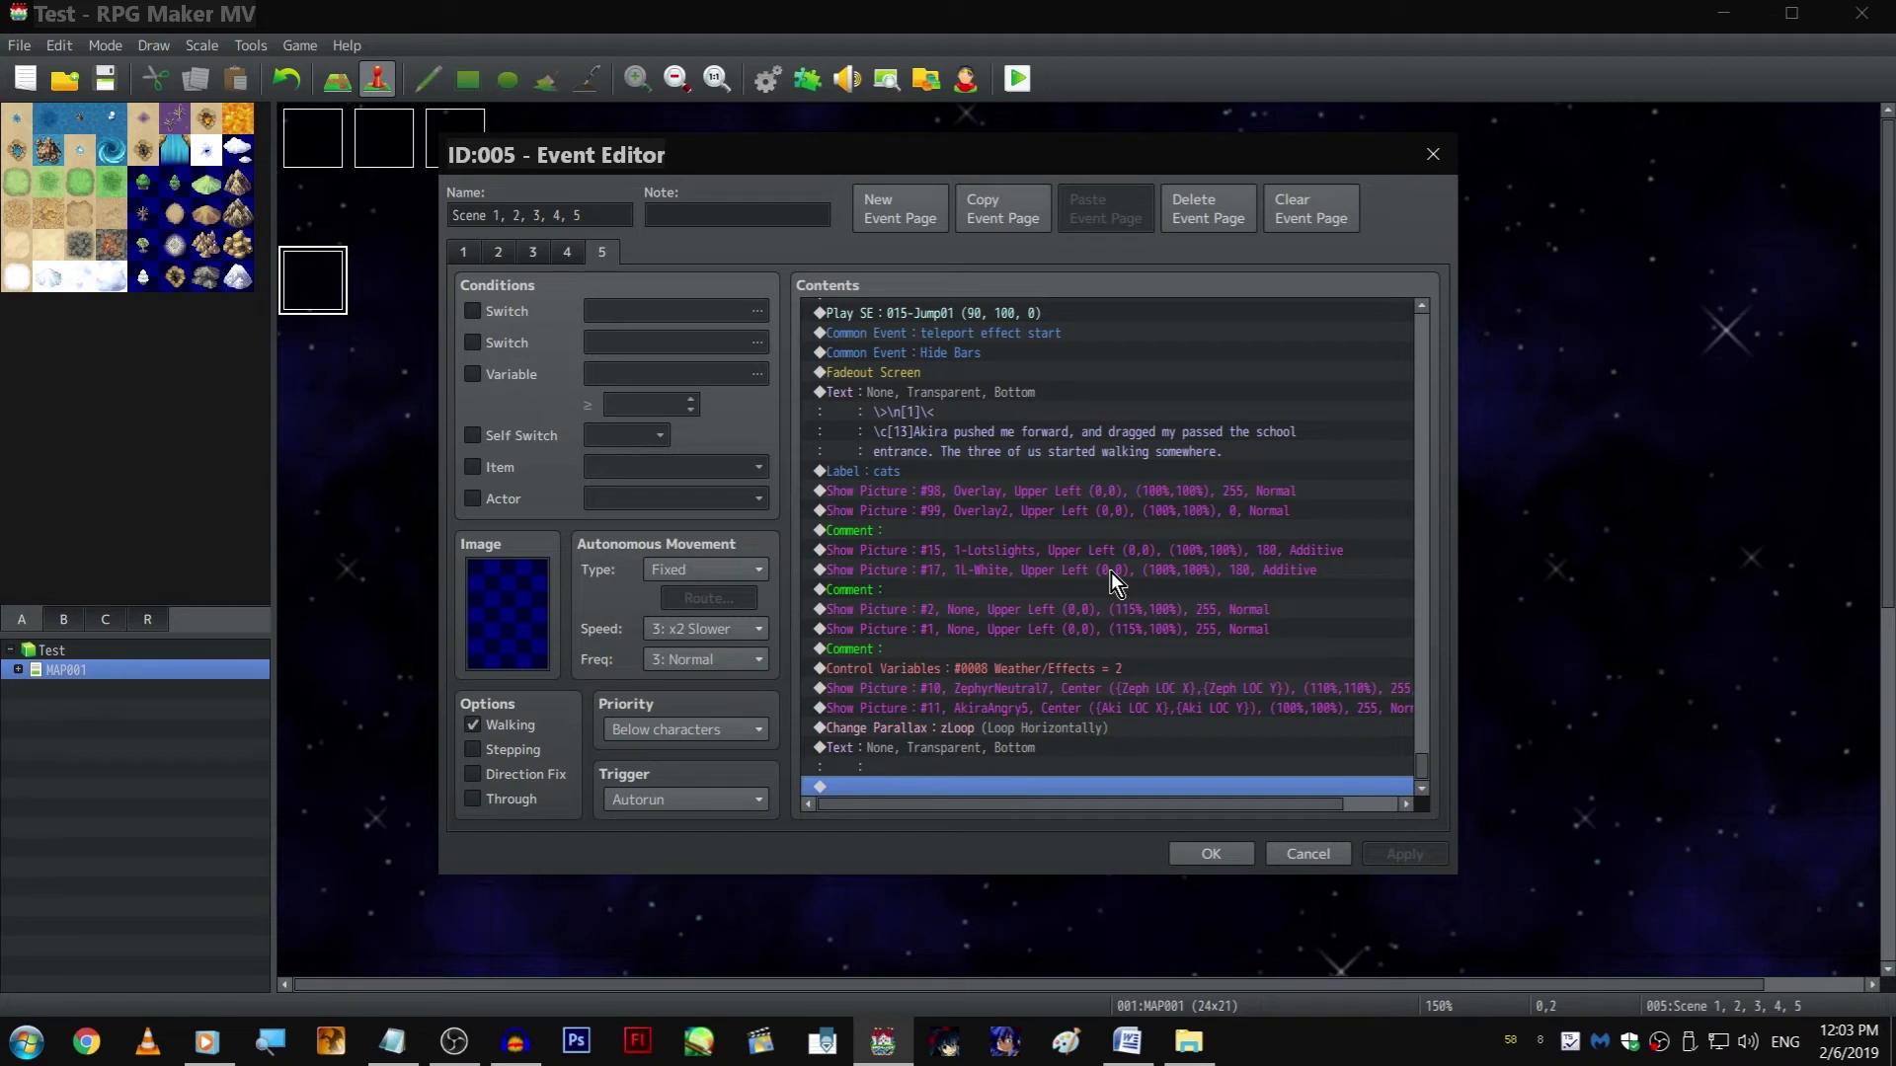
key("shift+Up")
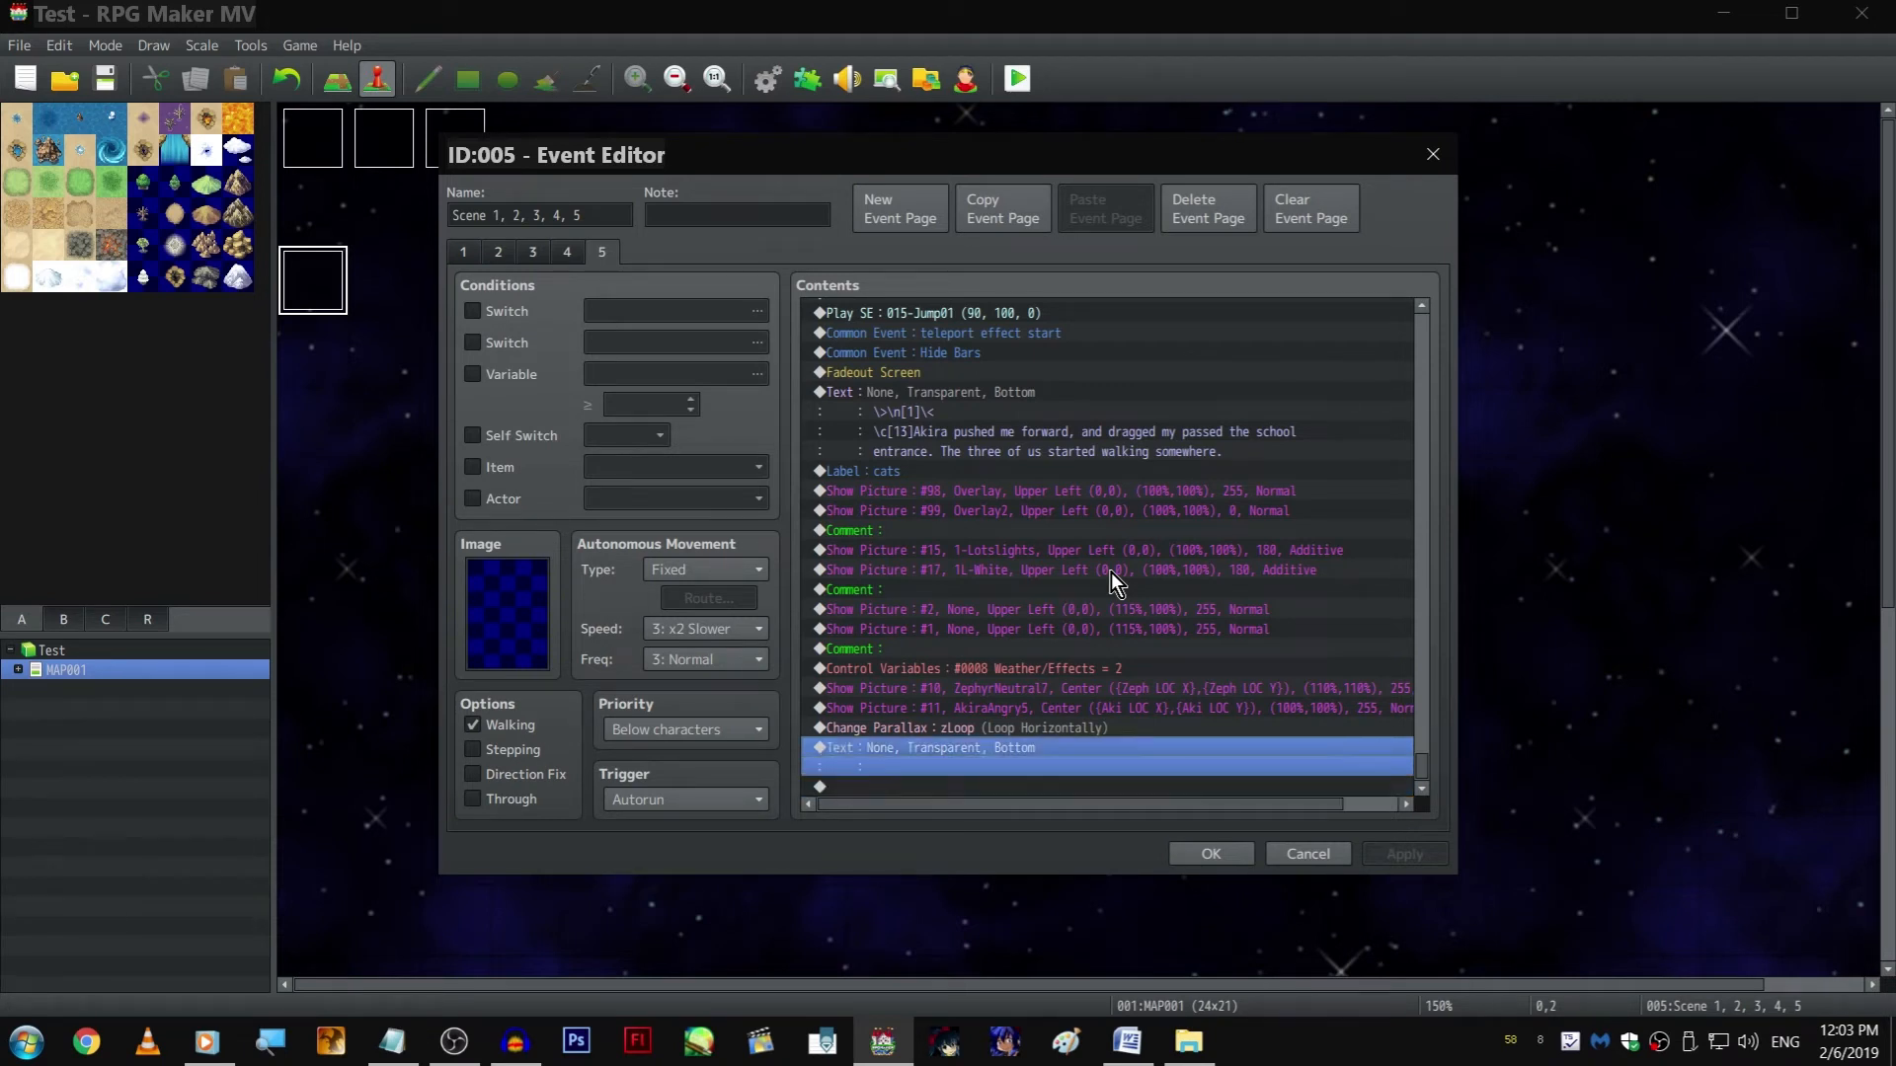
key("Delete")
key("Return")
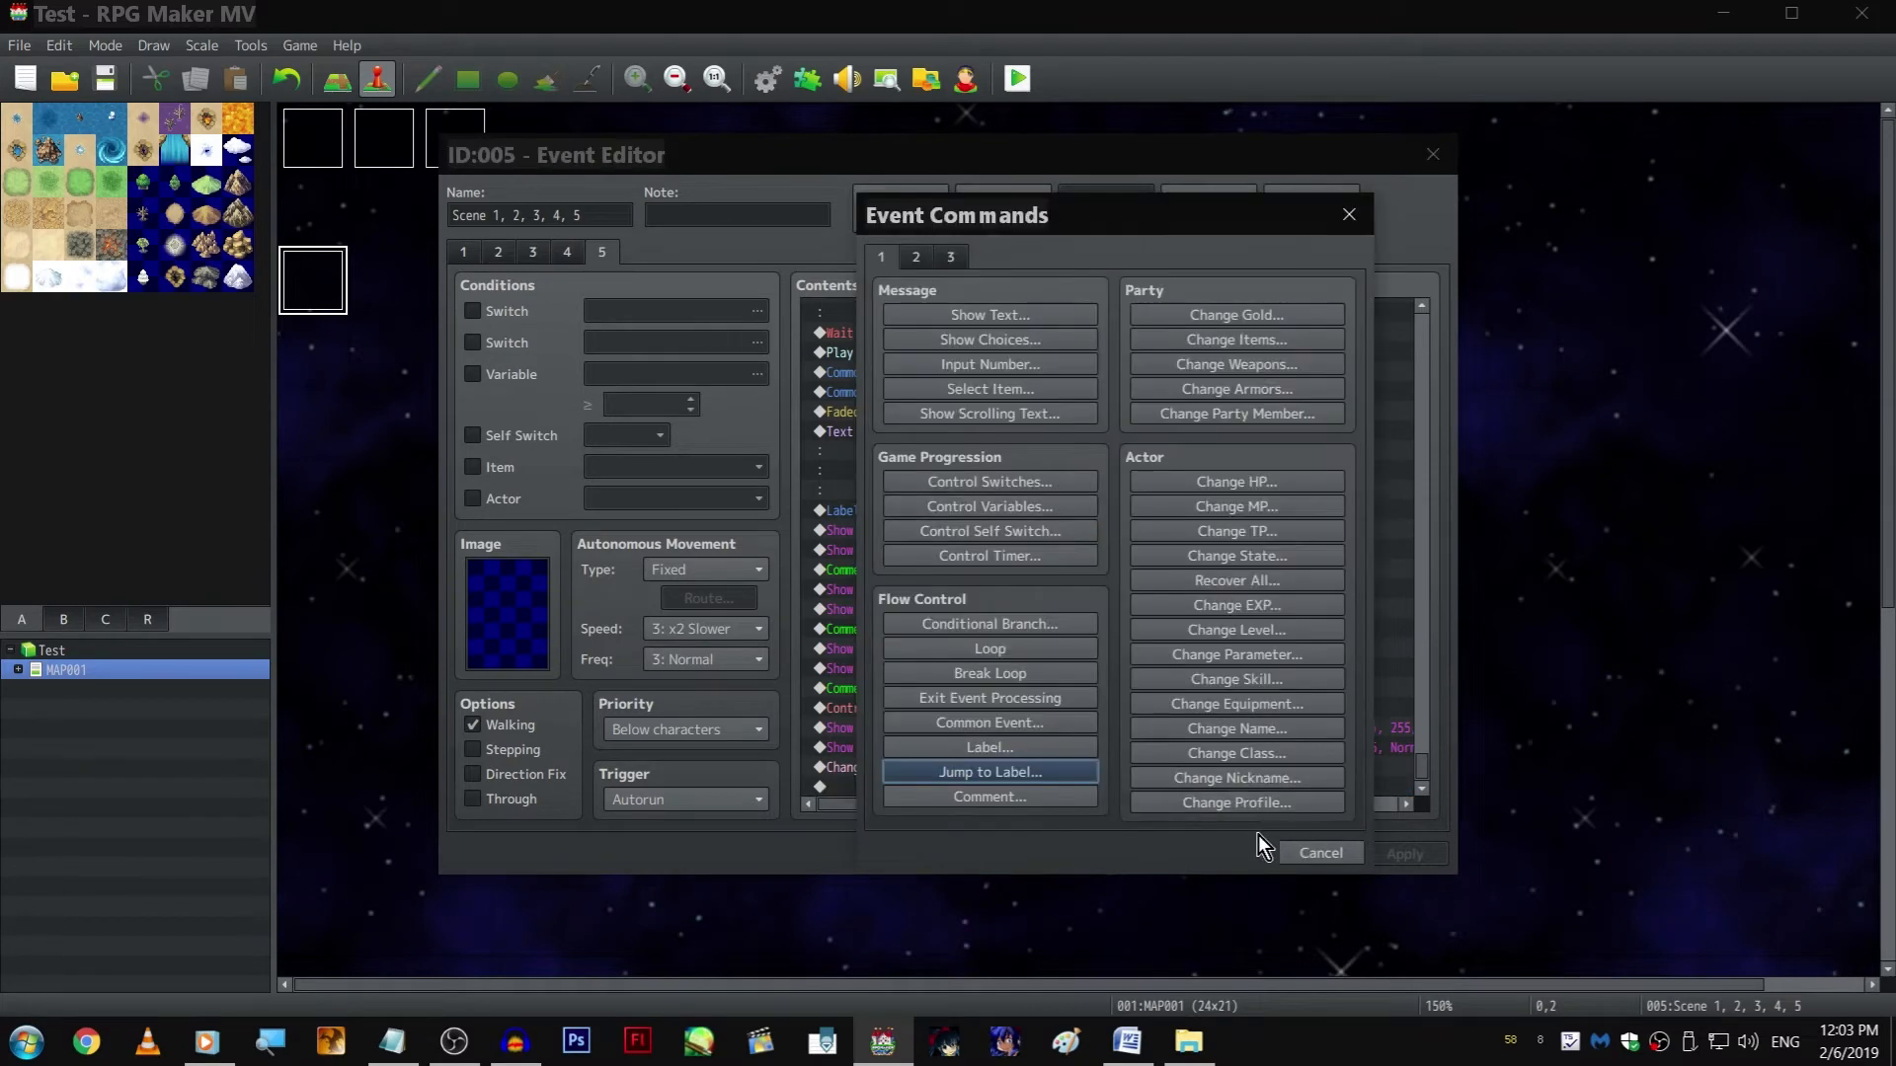
left_click(1305, 849)
Move the "Akira pushed me forward" Text command to the end of the list, after the zLoop Change Parallax command
left_click(1018, 450)
key("ctrl+x")
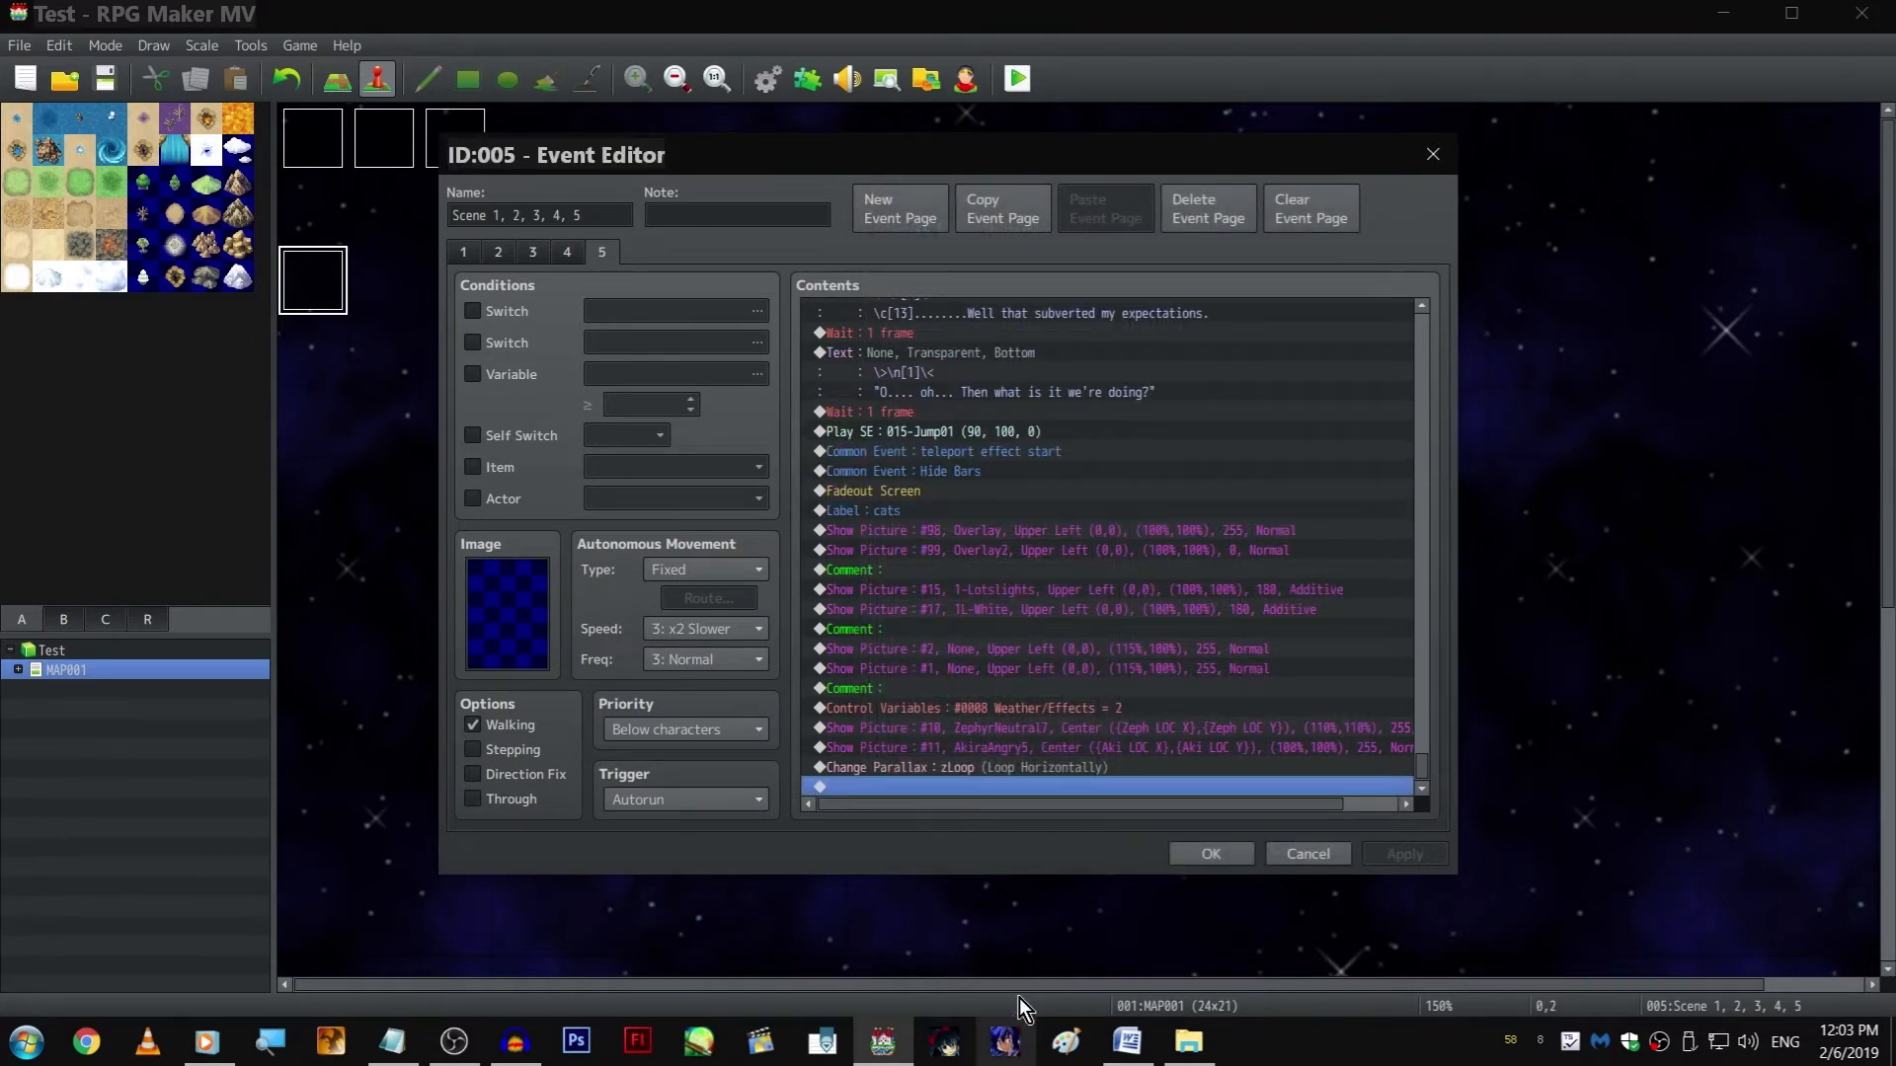
key("ctrl+v")
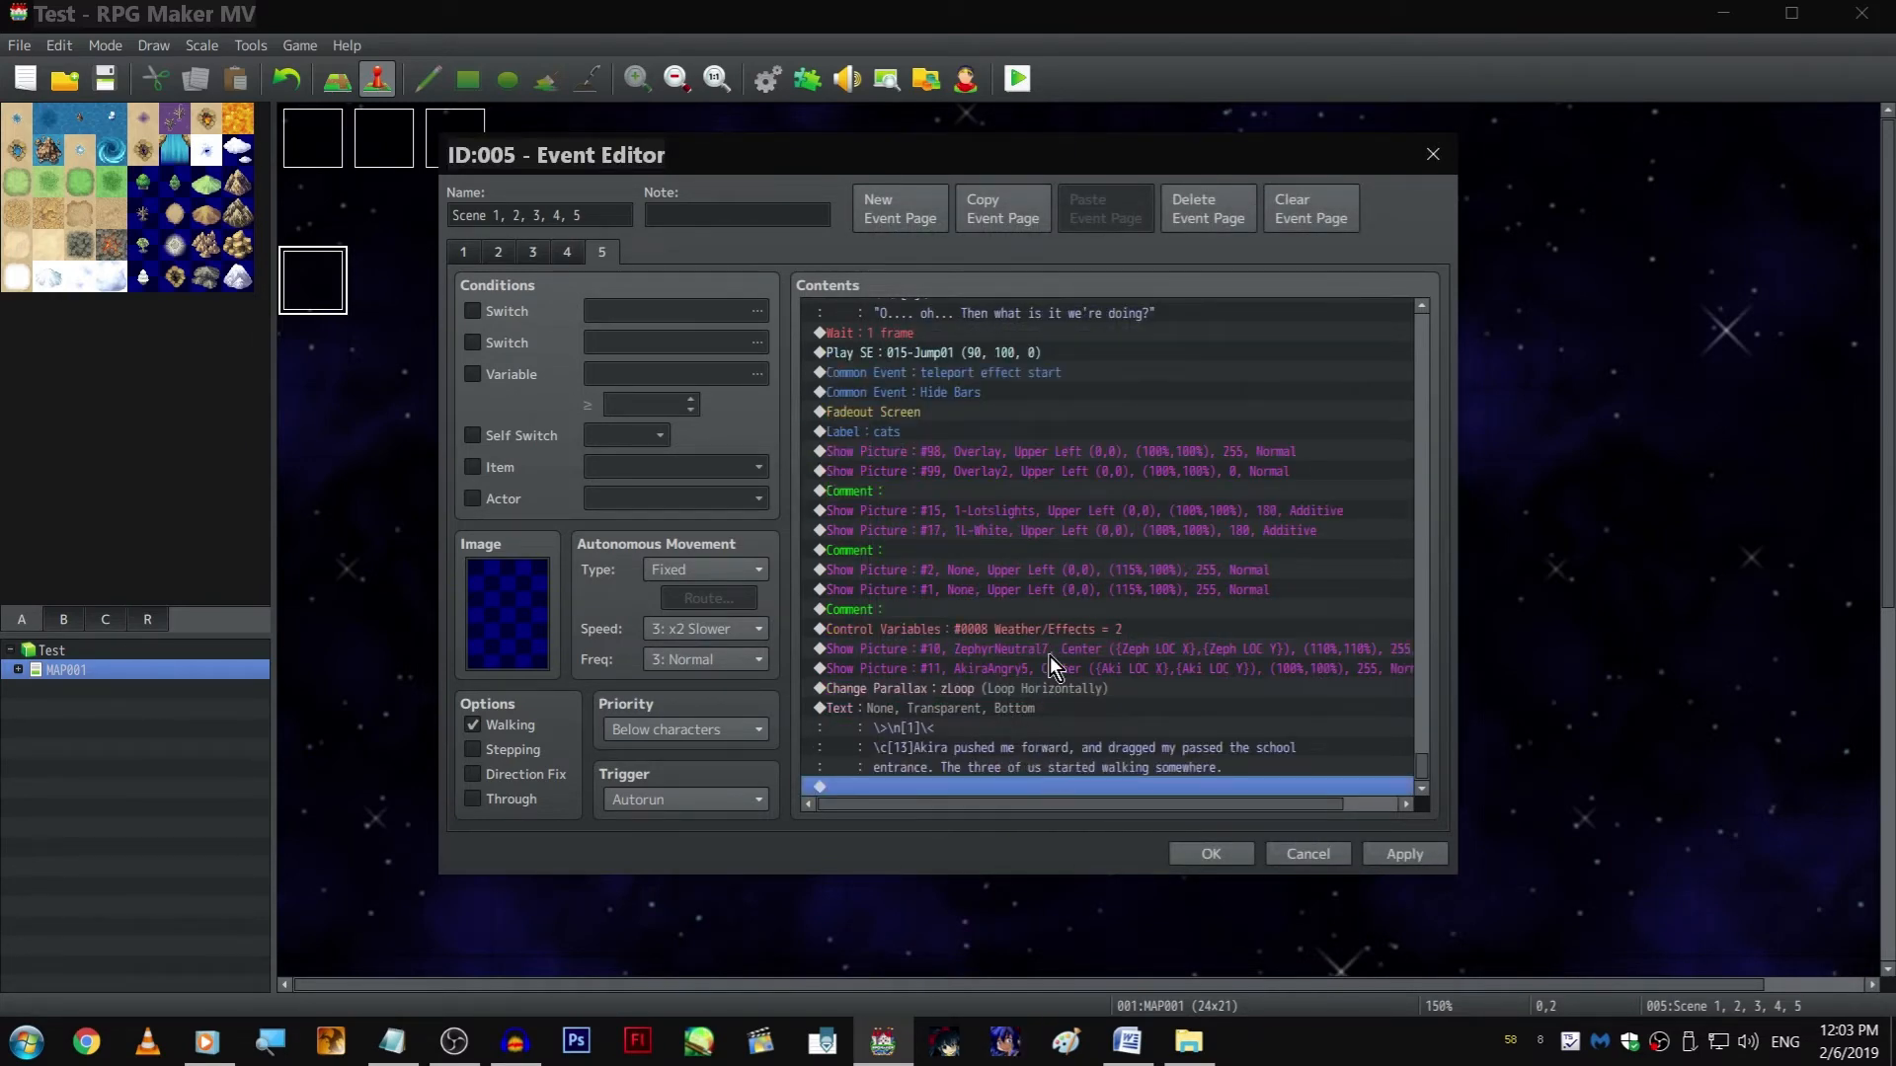
Add a Common Event command calling teleport effect end after the "Akira pushed me forward" text
key("Return")
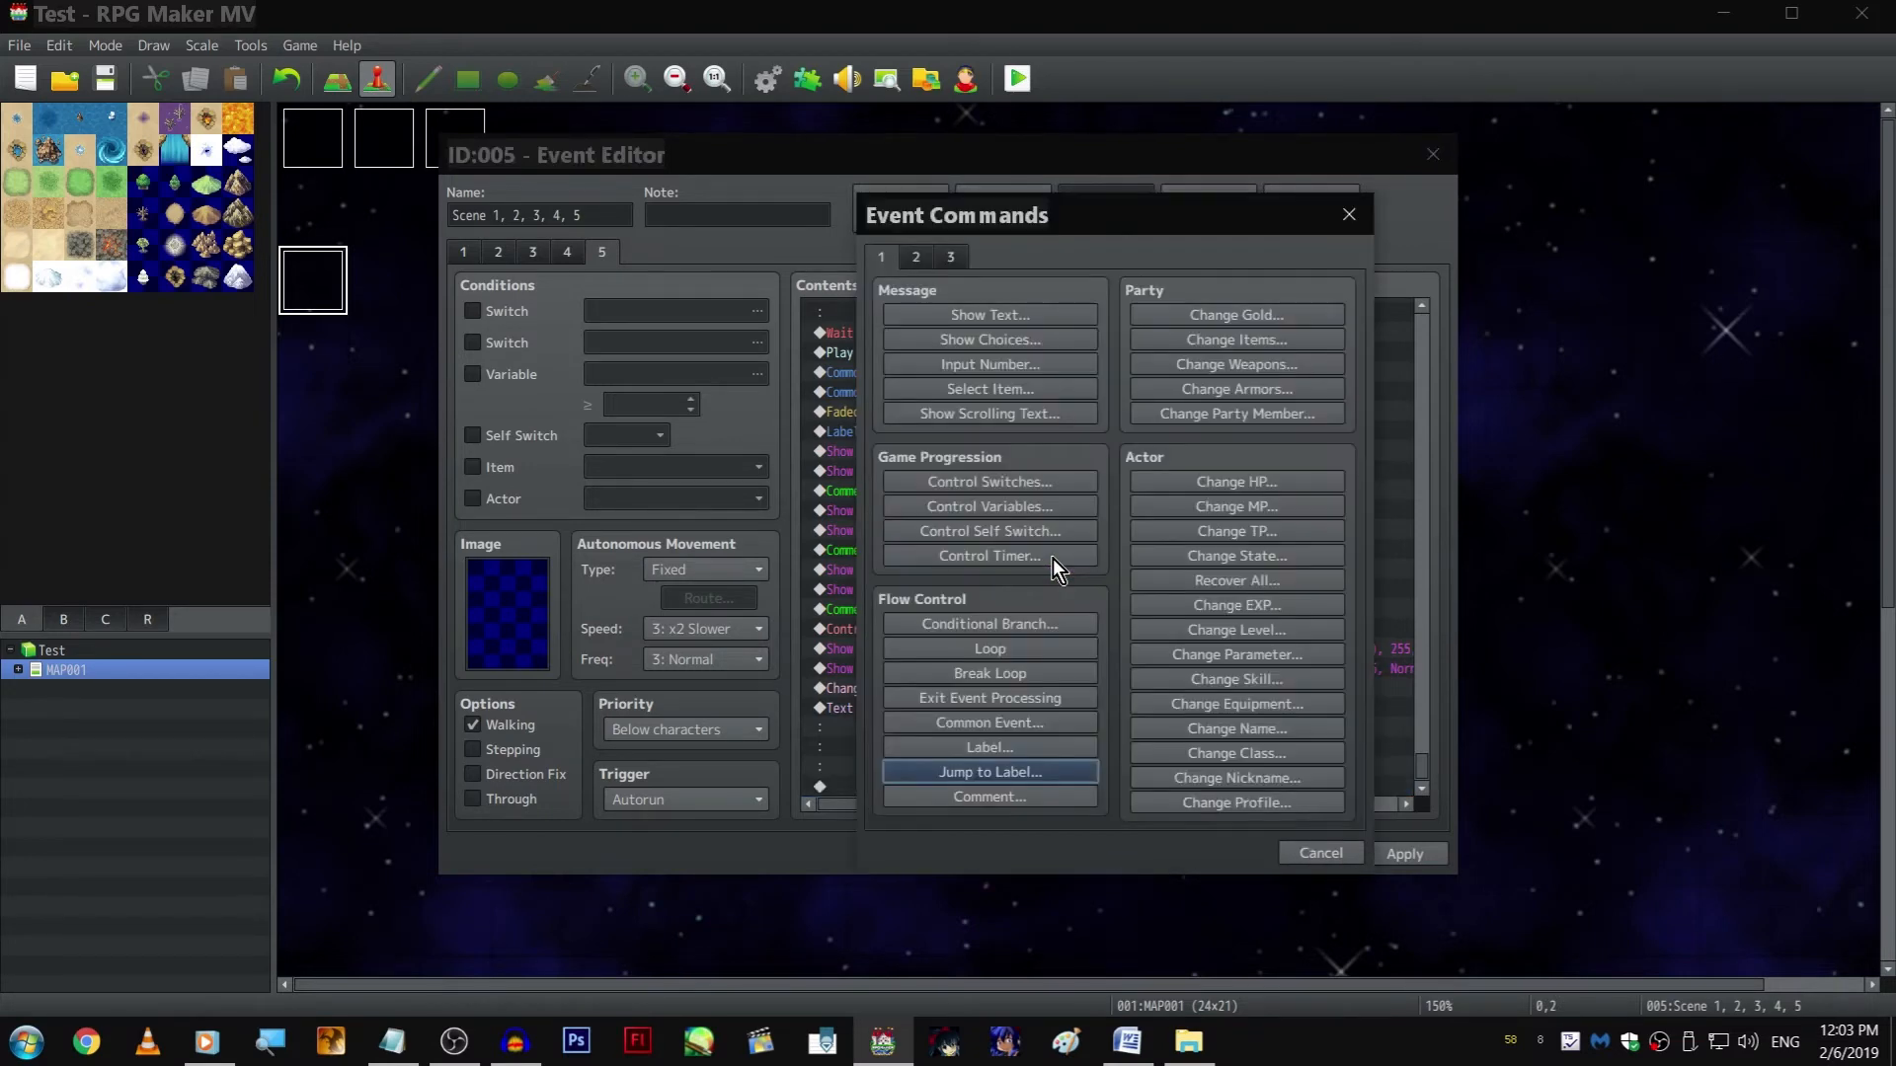
left_click(1061, 722)
left_click(1159, 546)
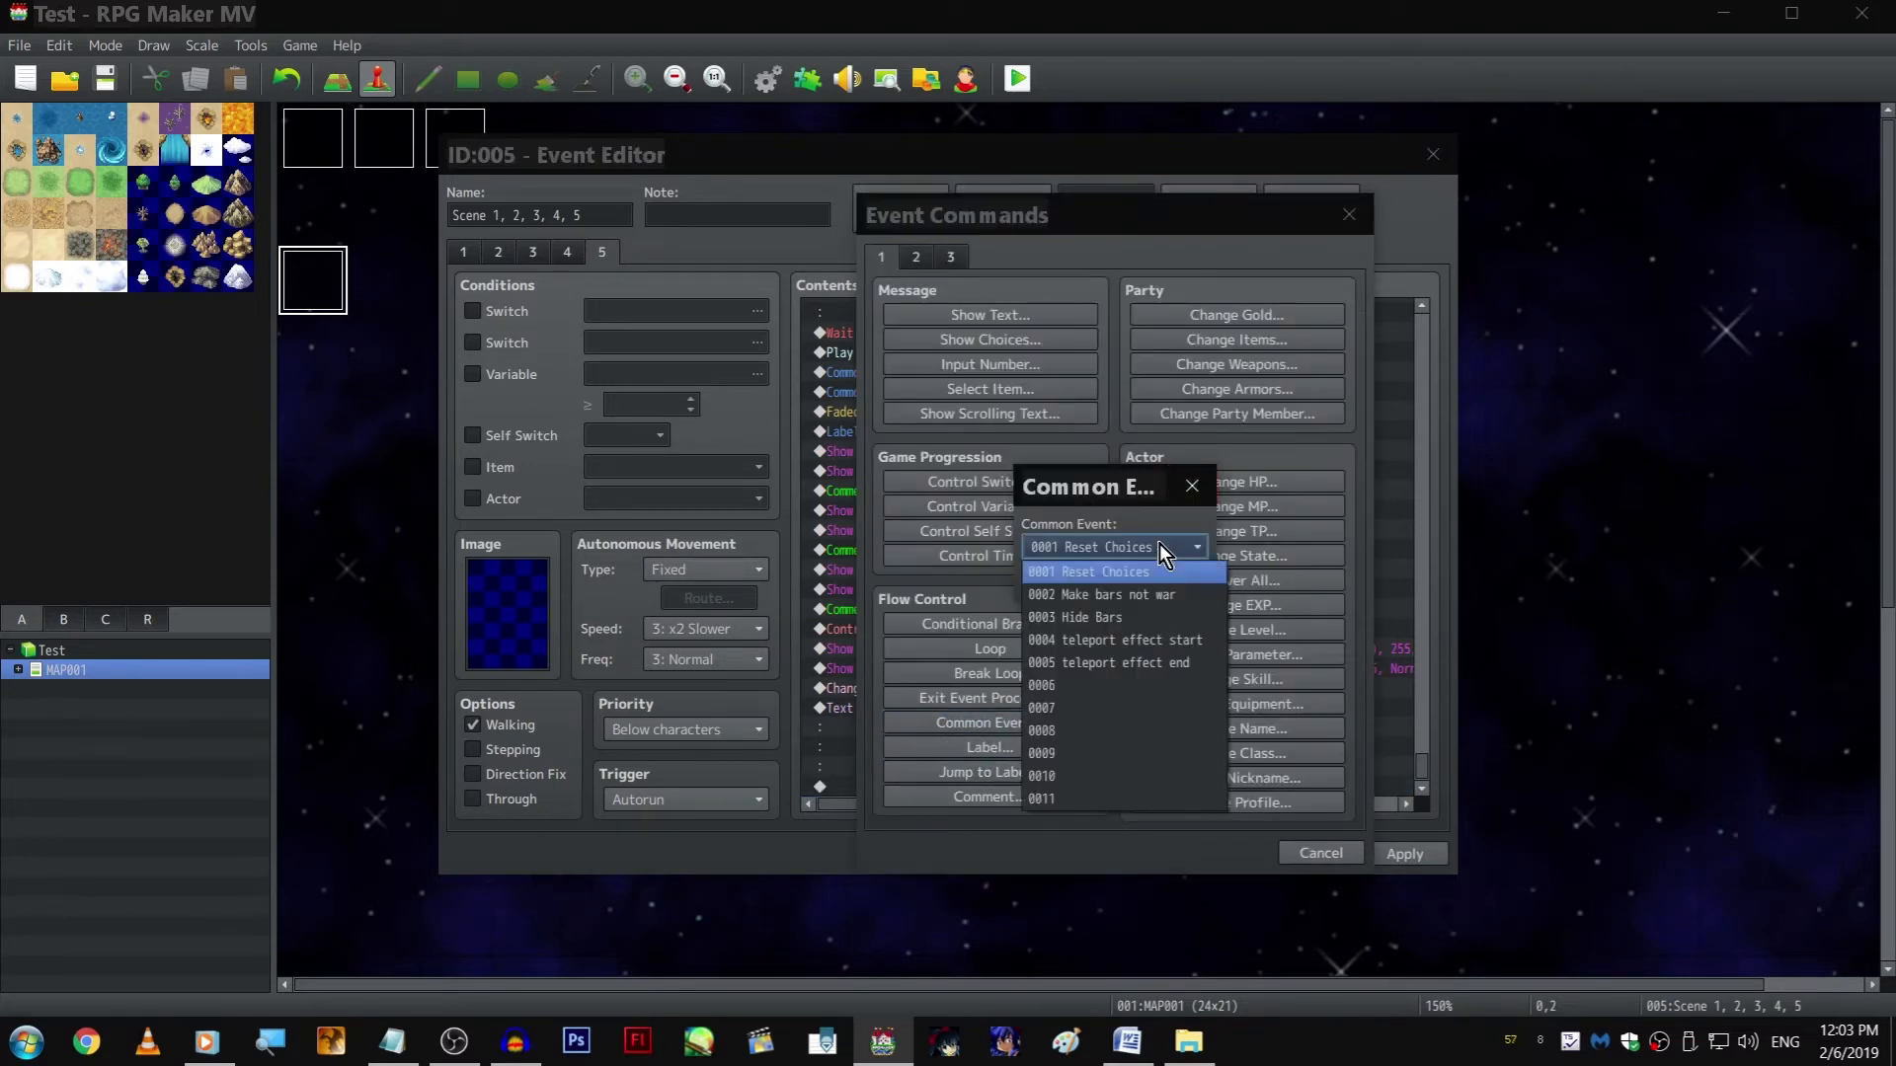
left_click(1169, 663)
key("Return")
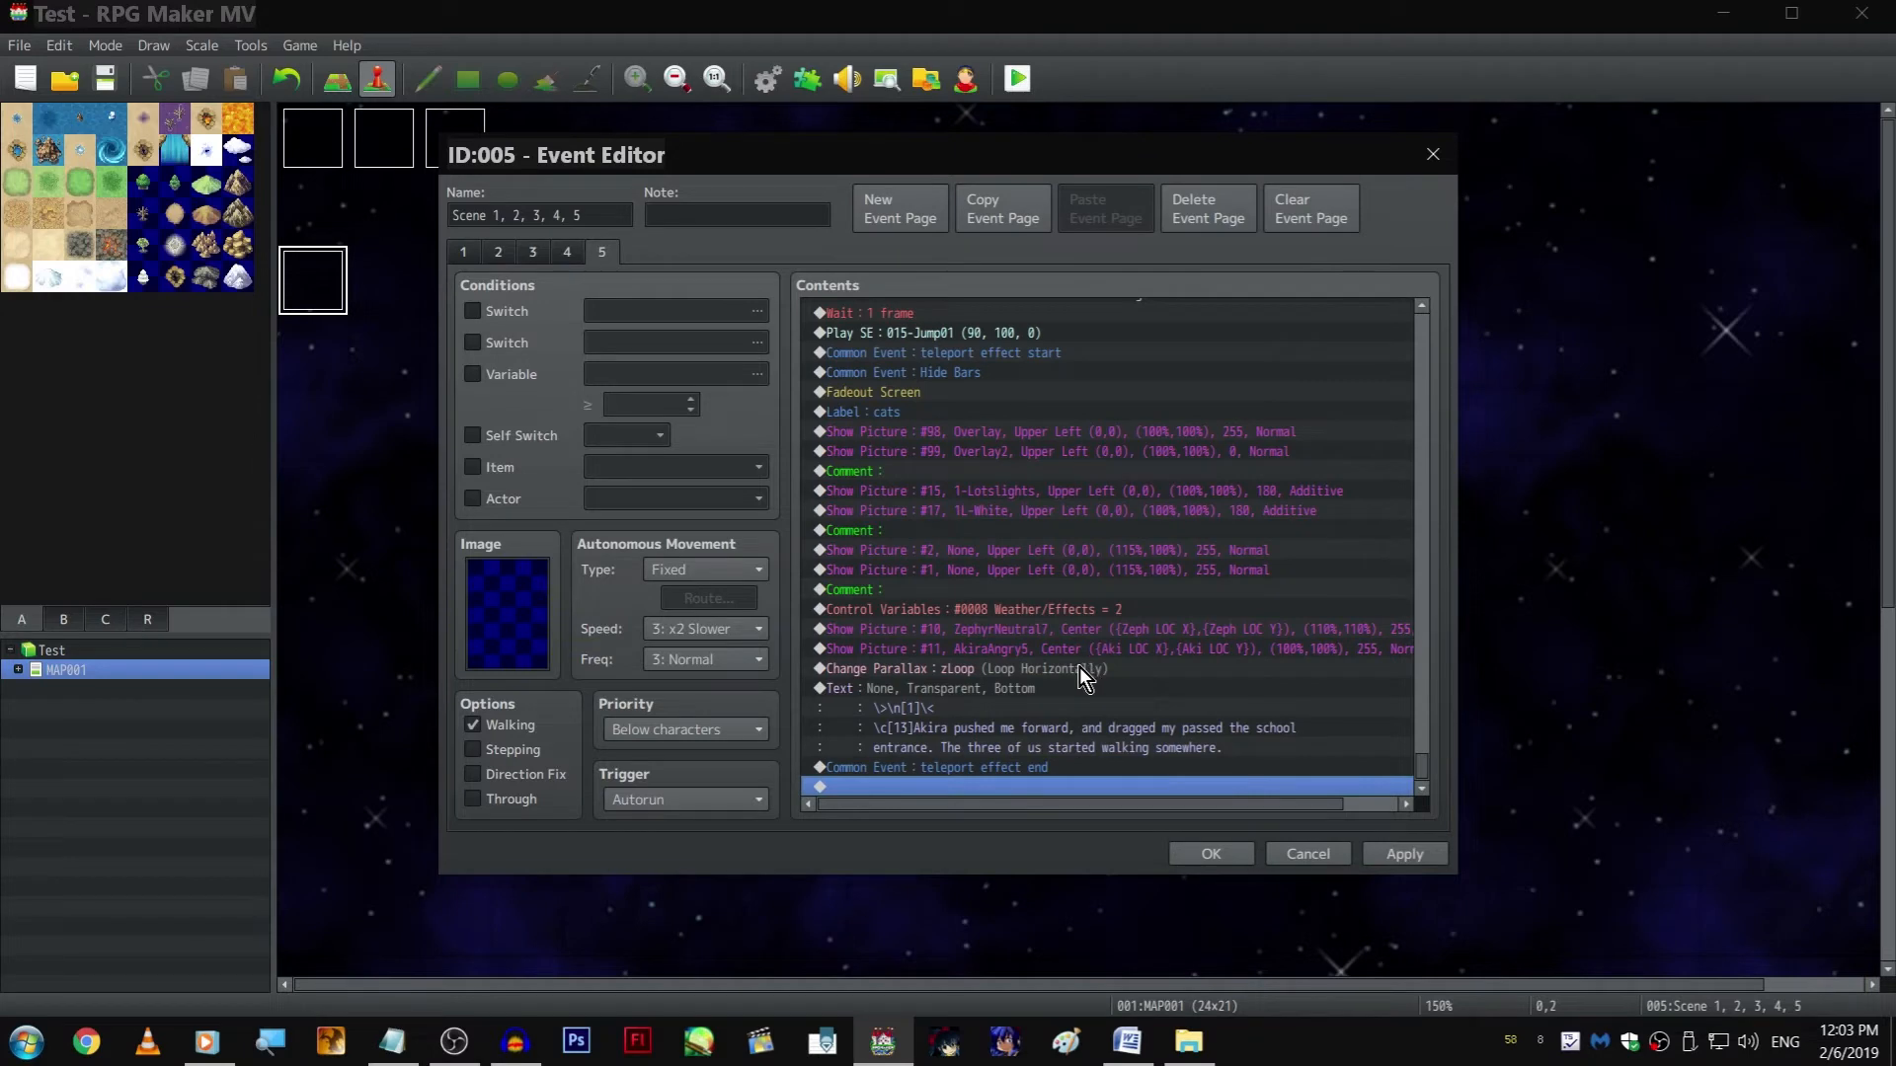
Add a Fadein Screen command before the teleport effect end common event and apply the event changes
key("Return")
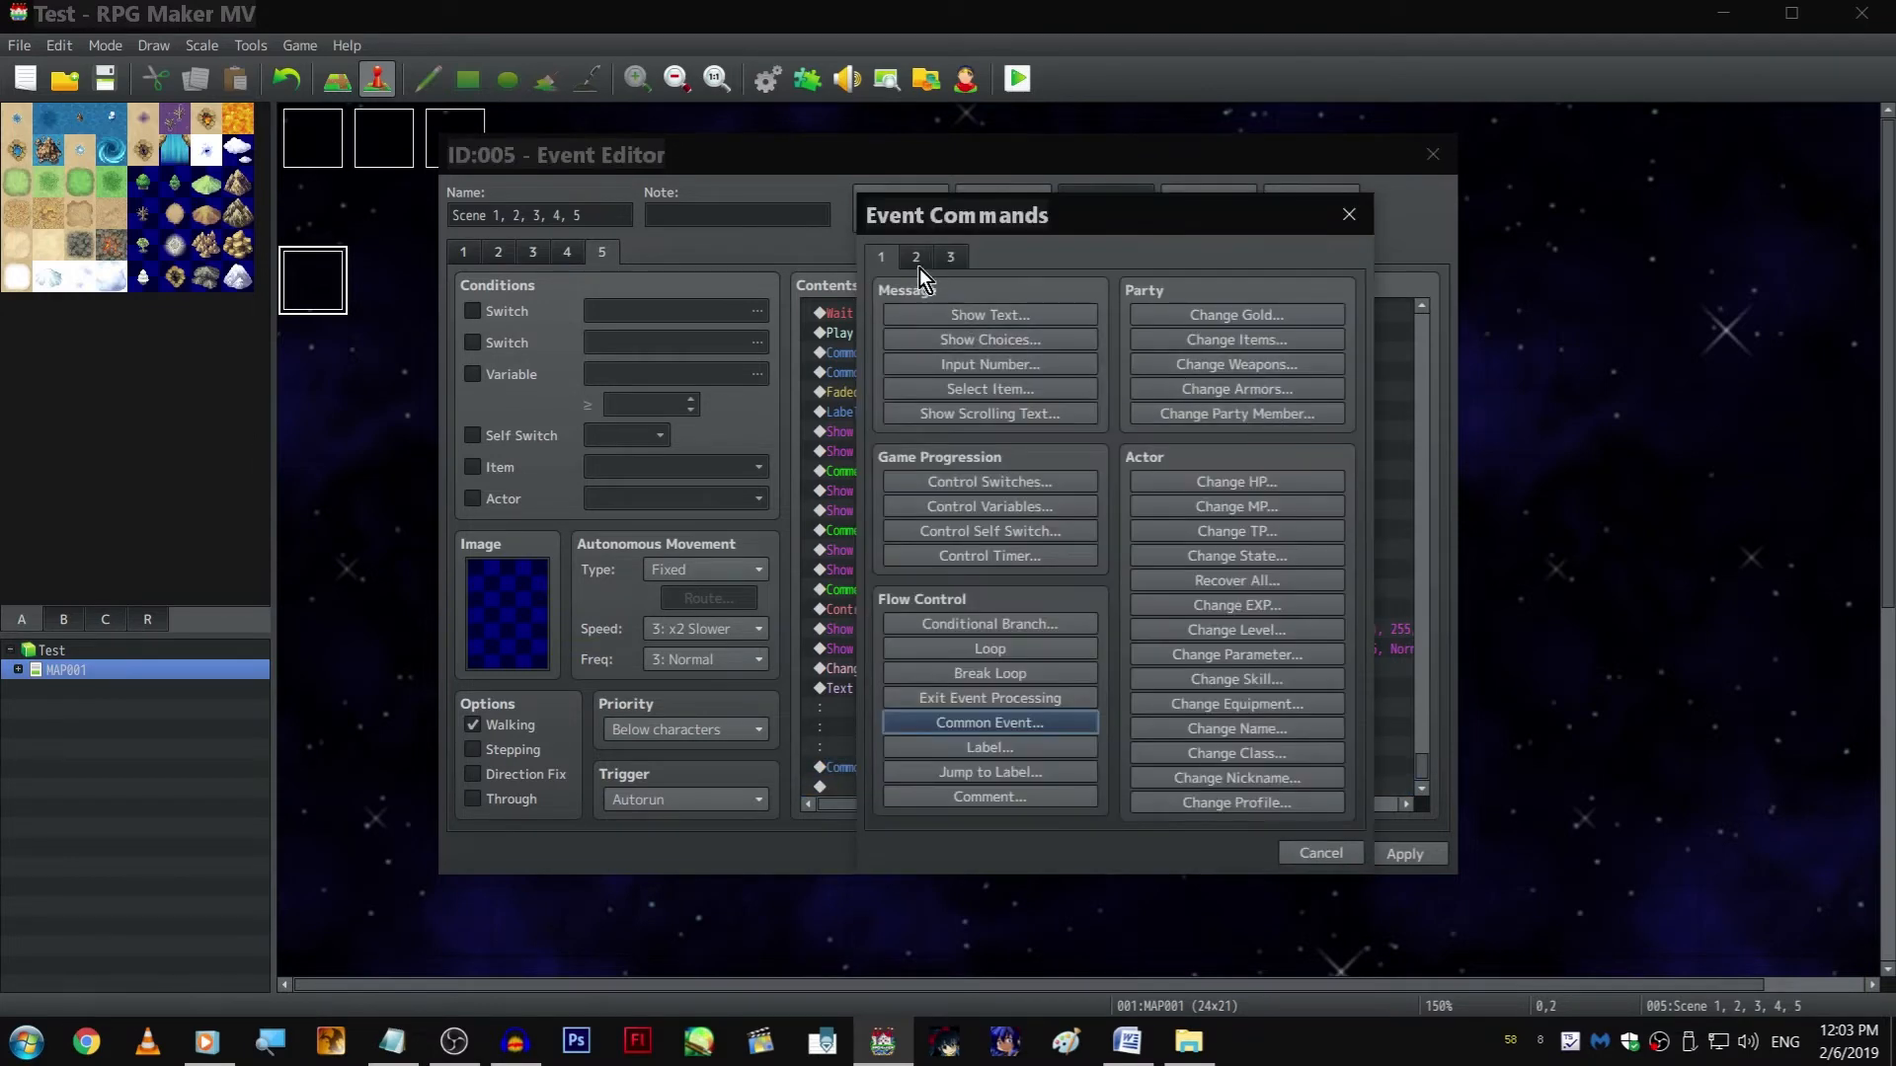
left_click(917, 263)
left_click(1241, 406)
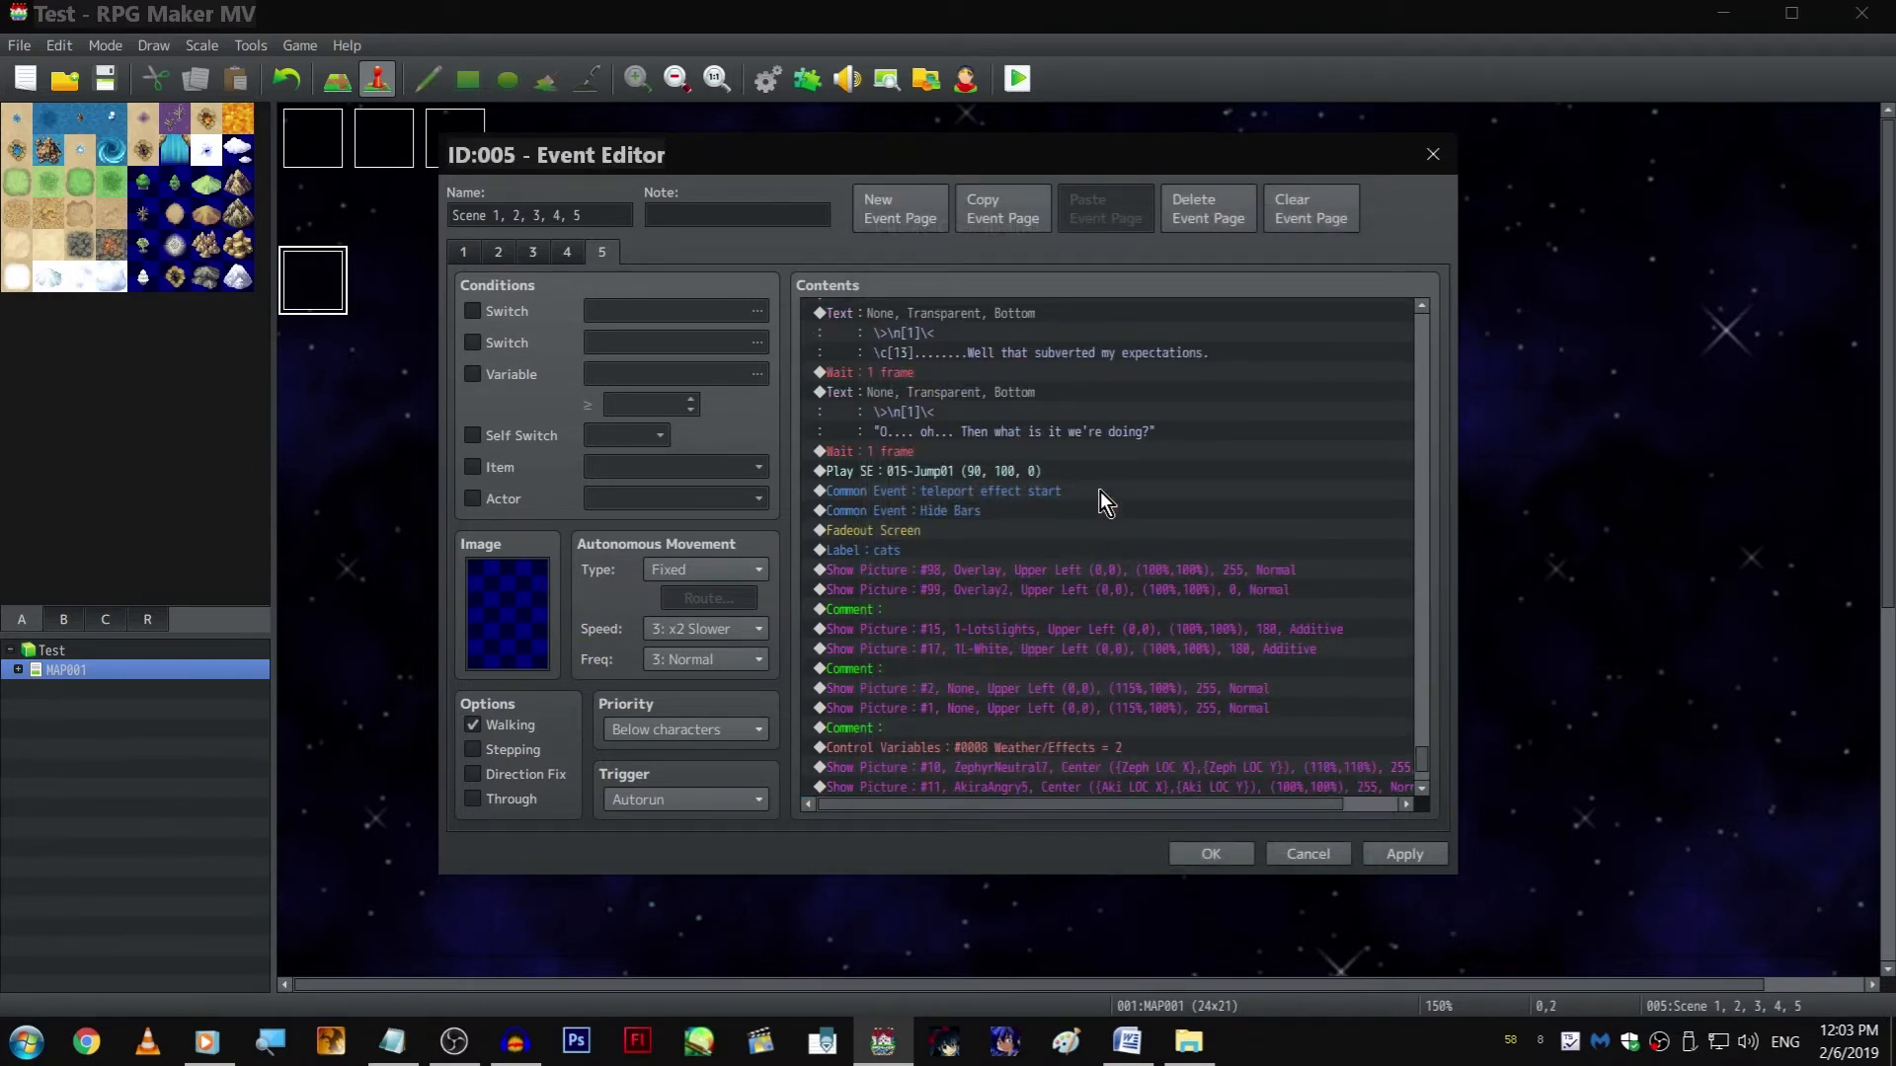
left_click(1021, 787)
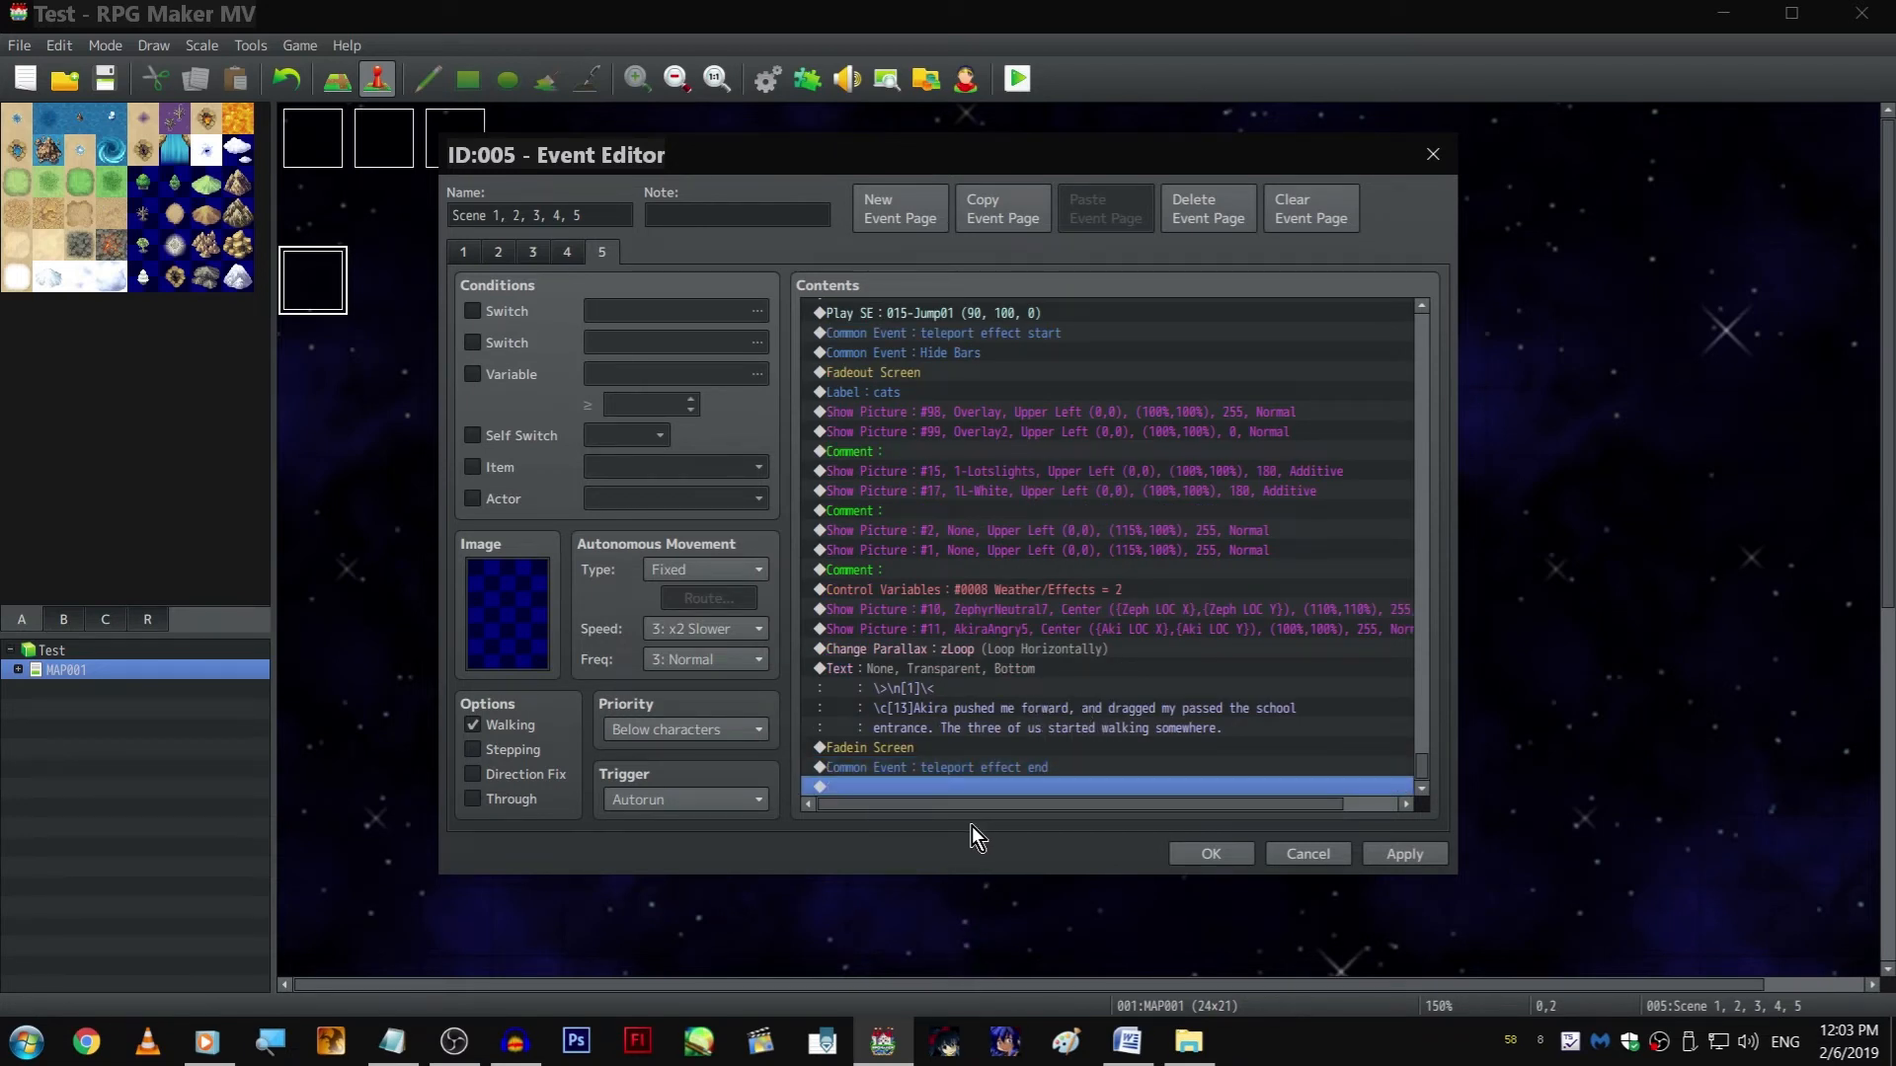
left_click(1402, 854)
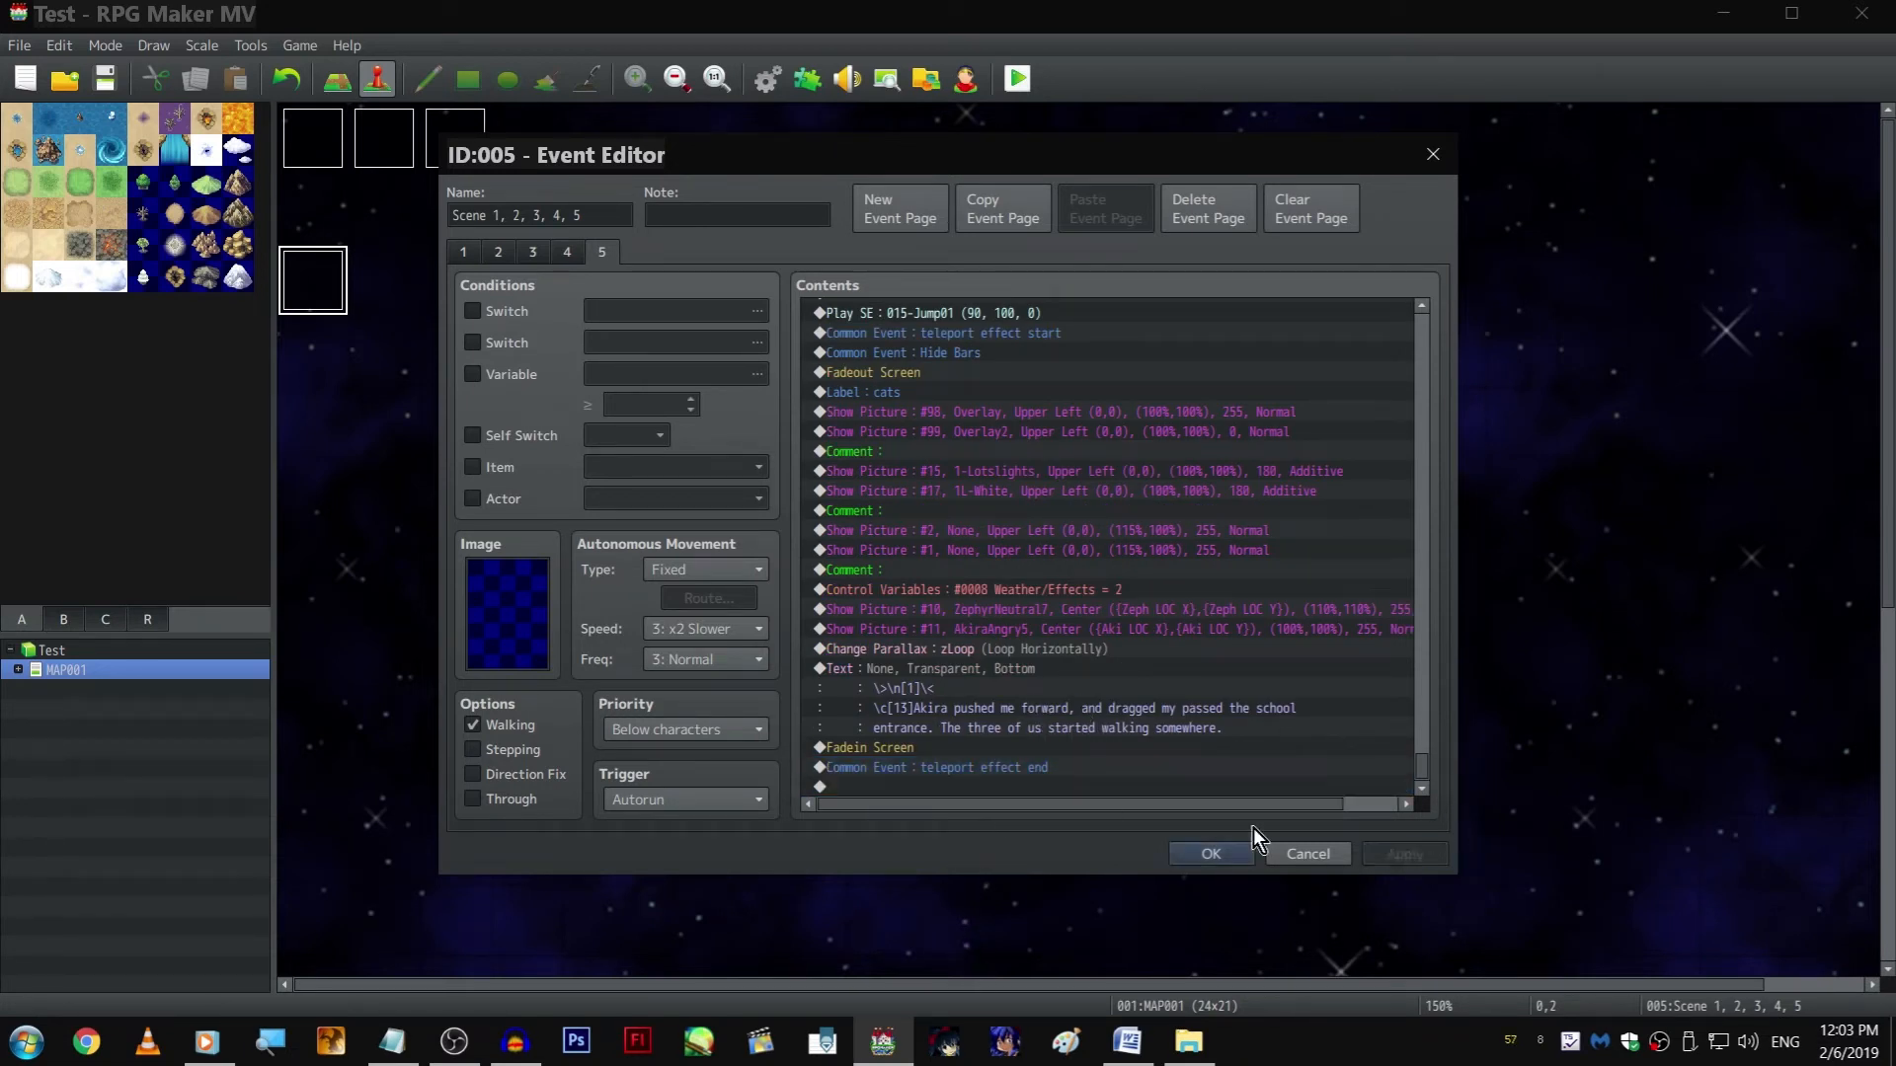
Copy the Show Picture command for picture 11, AkiraAngry5, to the end of the list after teleport effect end
left_click(1035, 787)
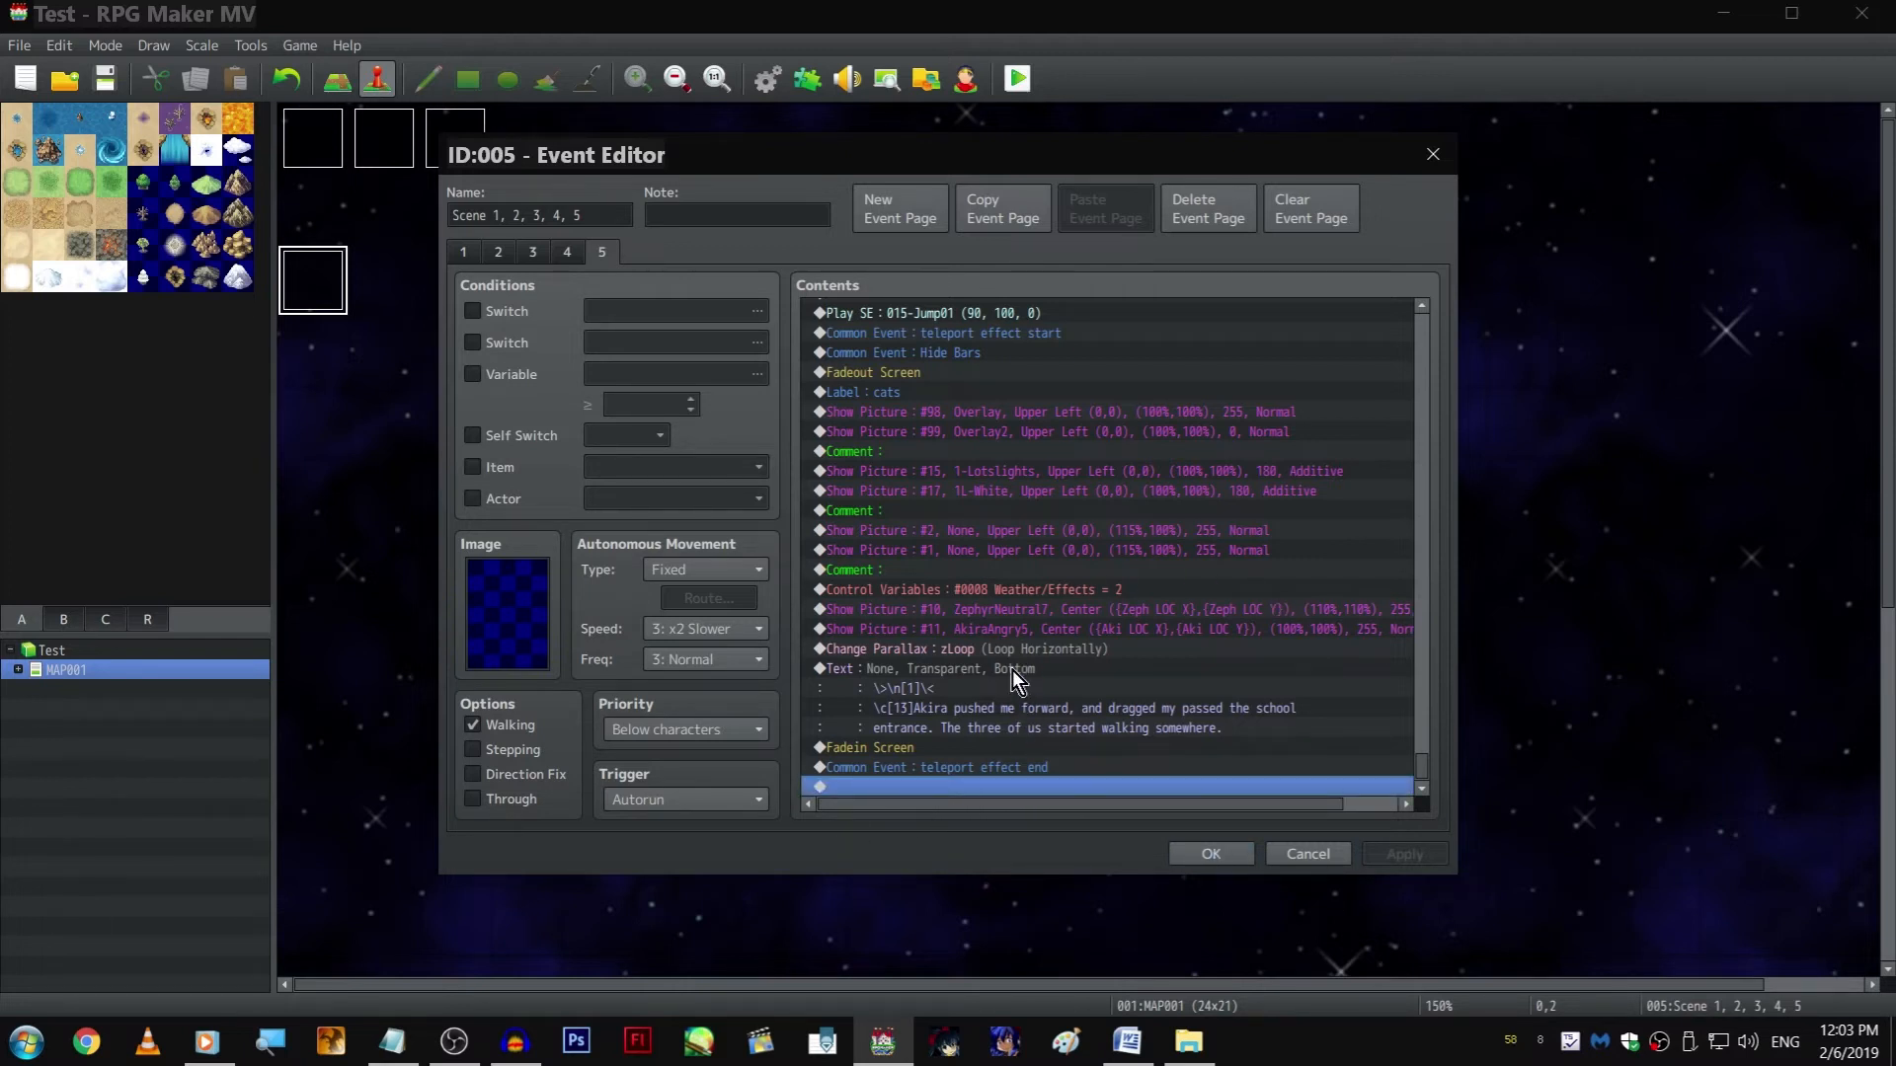
left_click(1017, 630)
key("ctrl+c")
left_click(1052, 780)
key("ctrl+v")
double_click(992, 768)
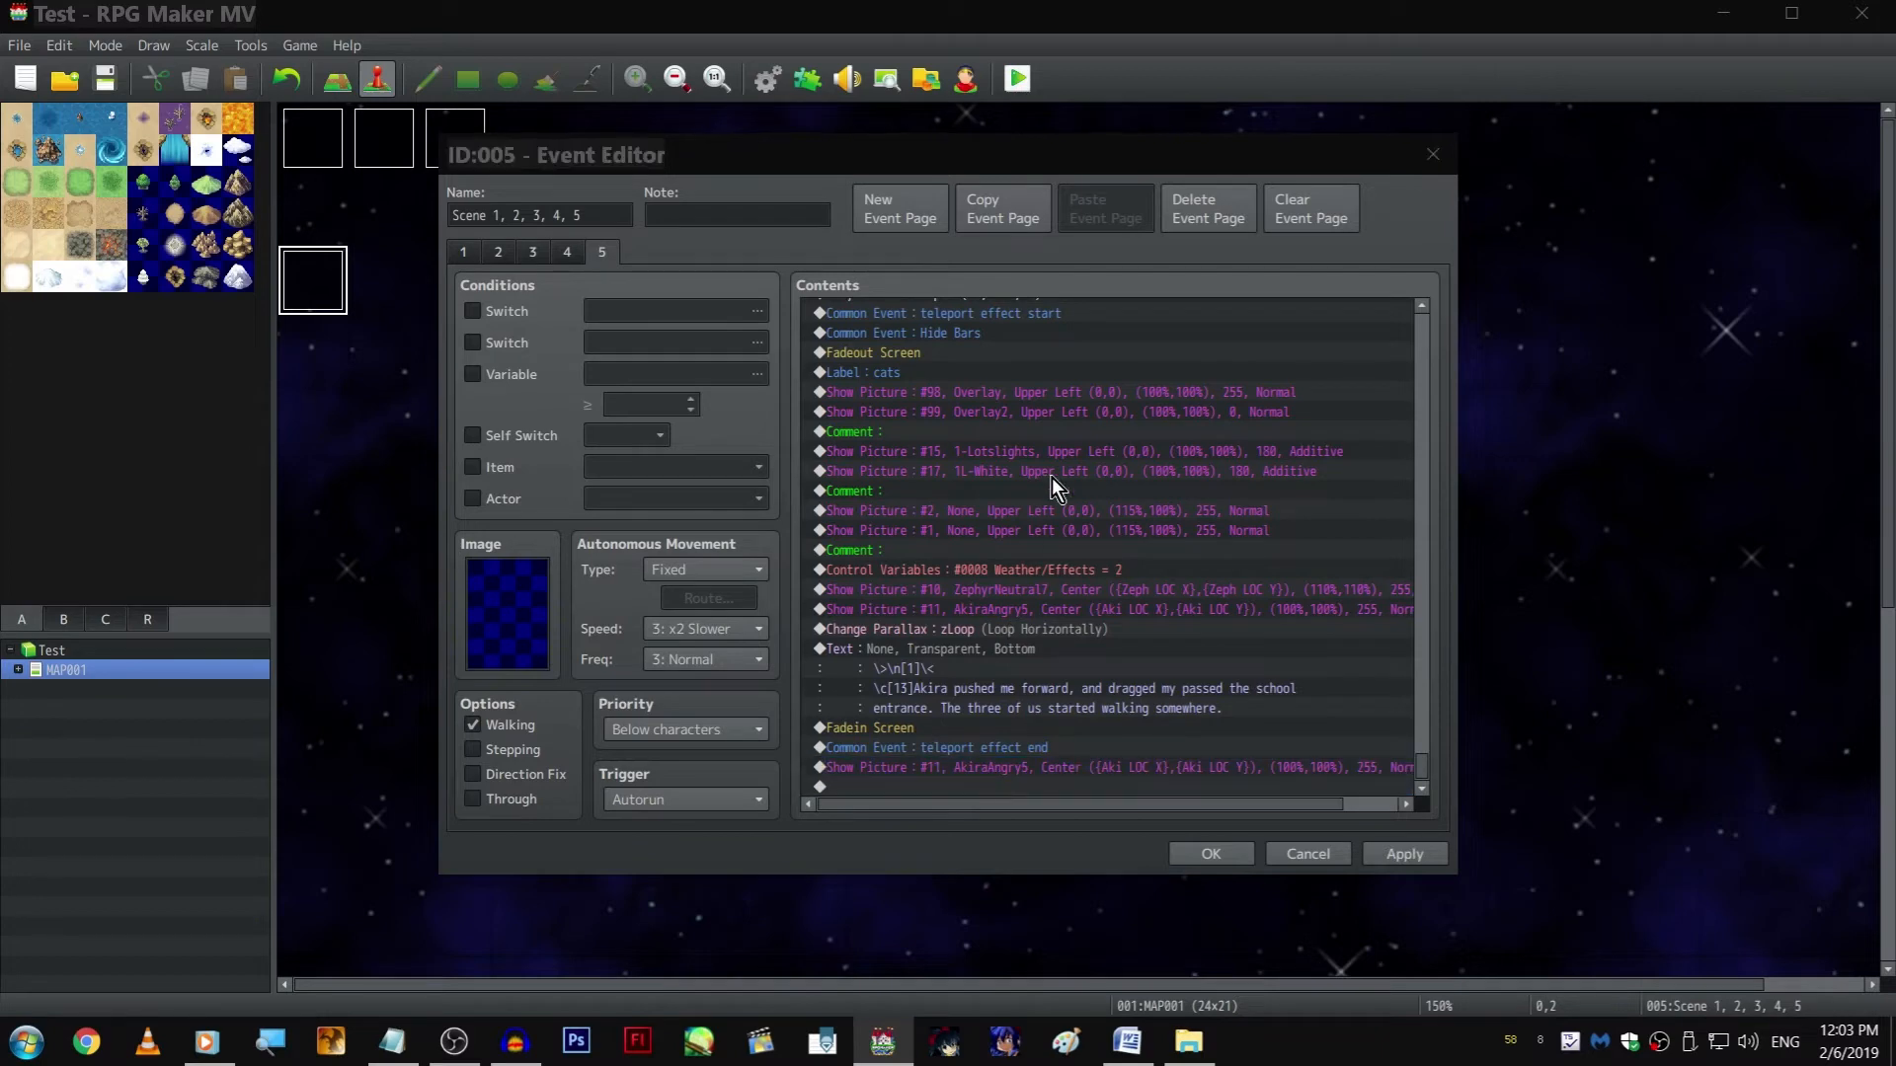
left_click(1070, 417)
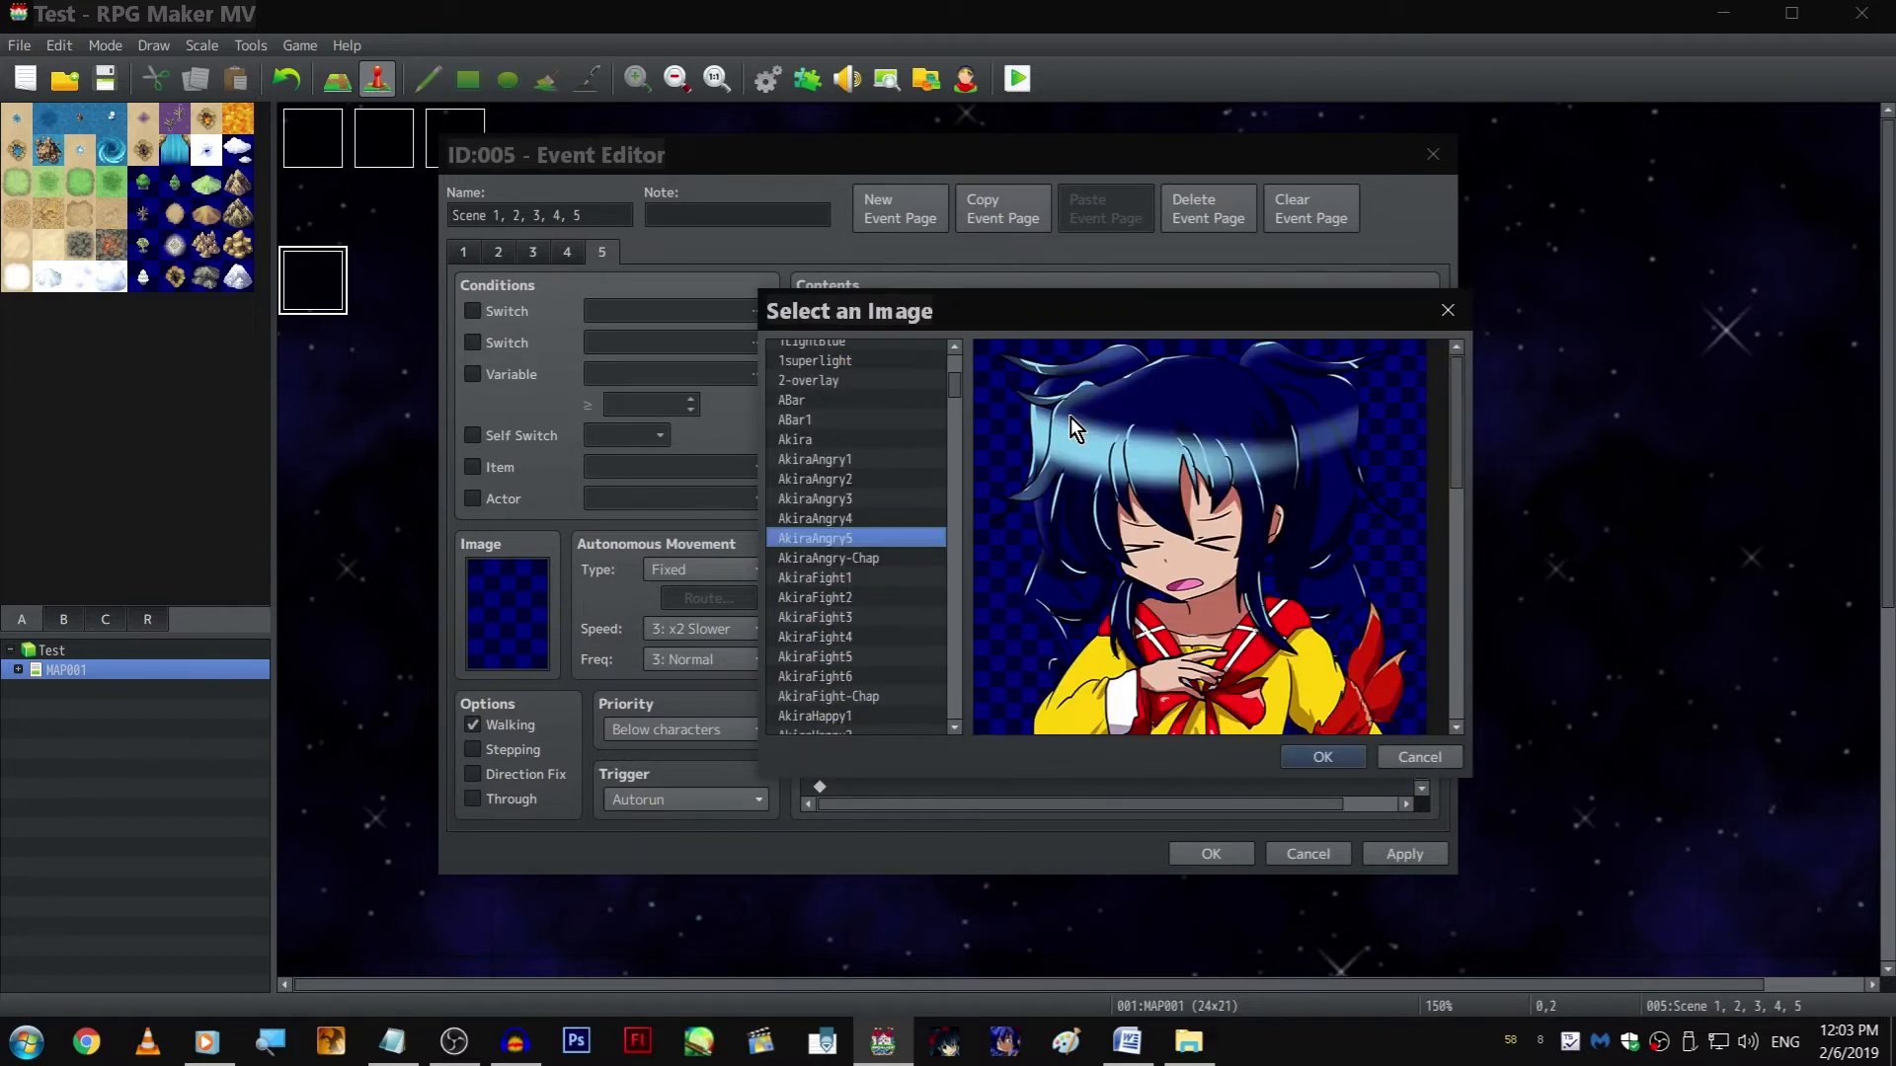
key("Escape")
key("Escape")
Change the image of the original Show Picture command for picture 11 to AkiraAngry4
key("Return")
left_click(1081, 417)
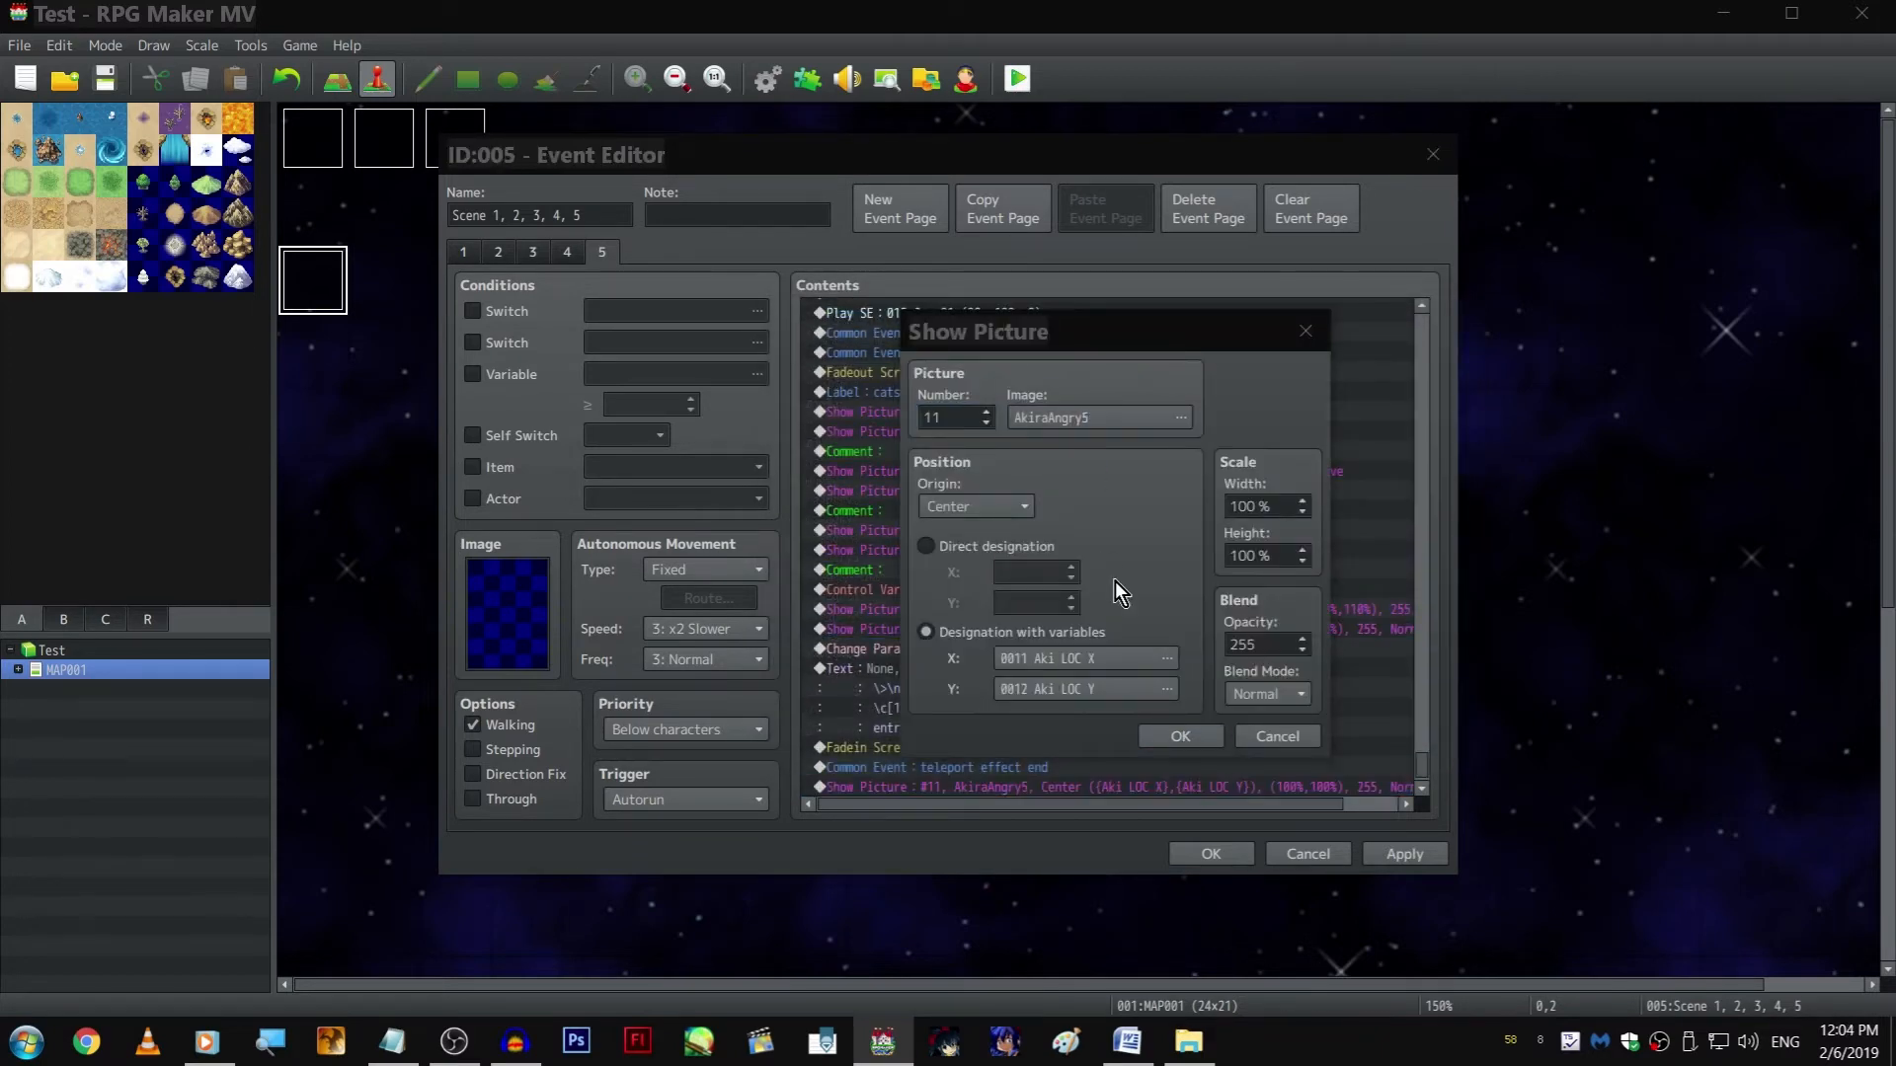
left_click(913, 509)
scroll(913, 509, "down", 2)
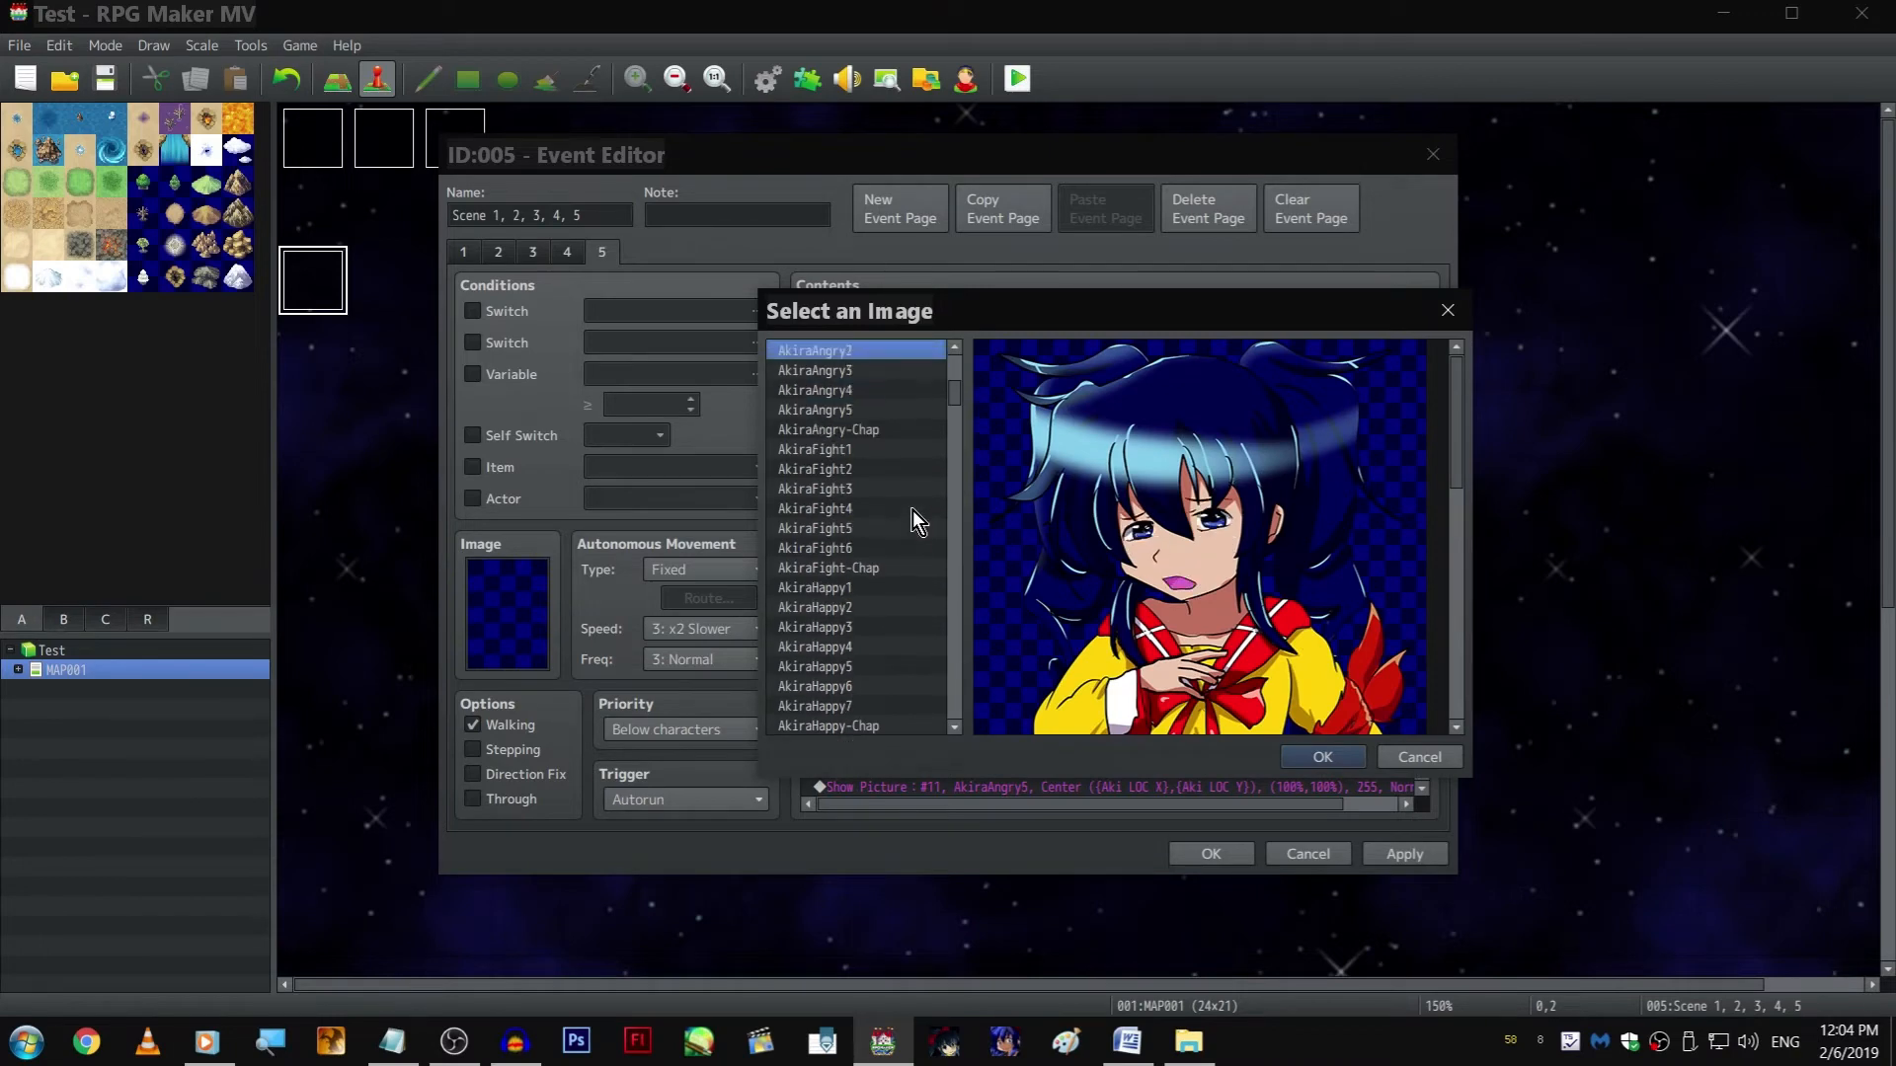
key("Escape")
key("Escape")
Change the image of the copied Show Picture command for picture 11 after teleport effect end to AkiraShy9
scroll(1031, 612, "down", 1)
right_click(1022, 766)
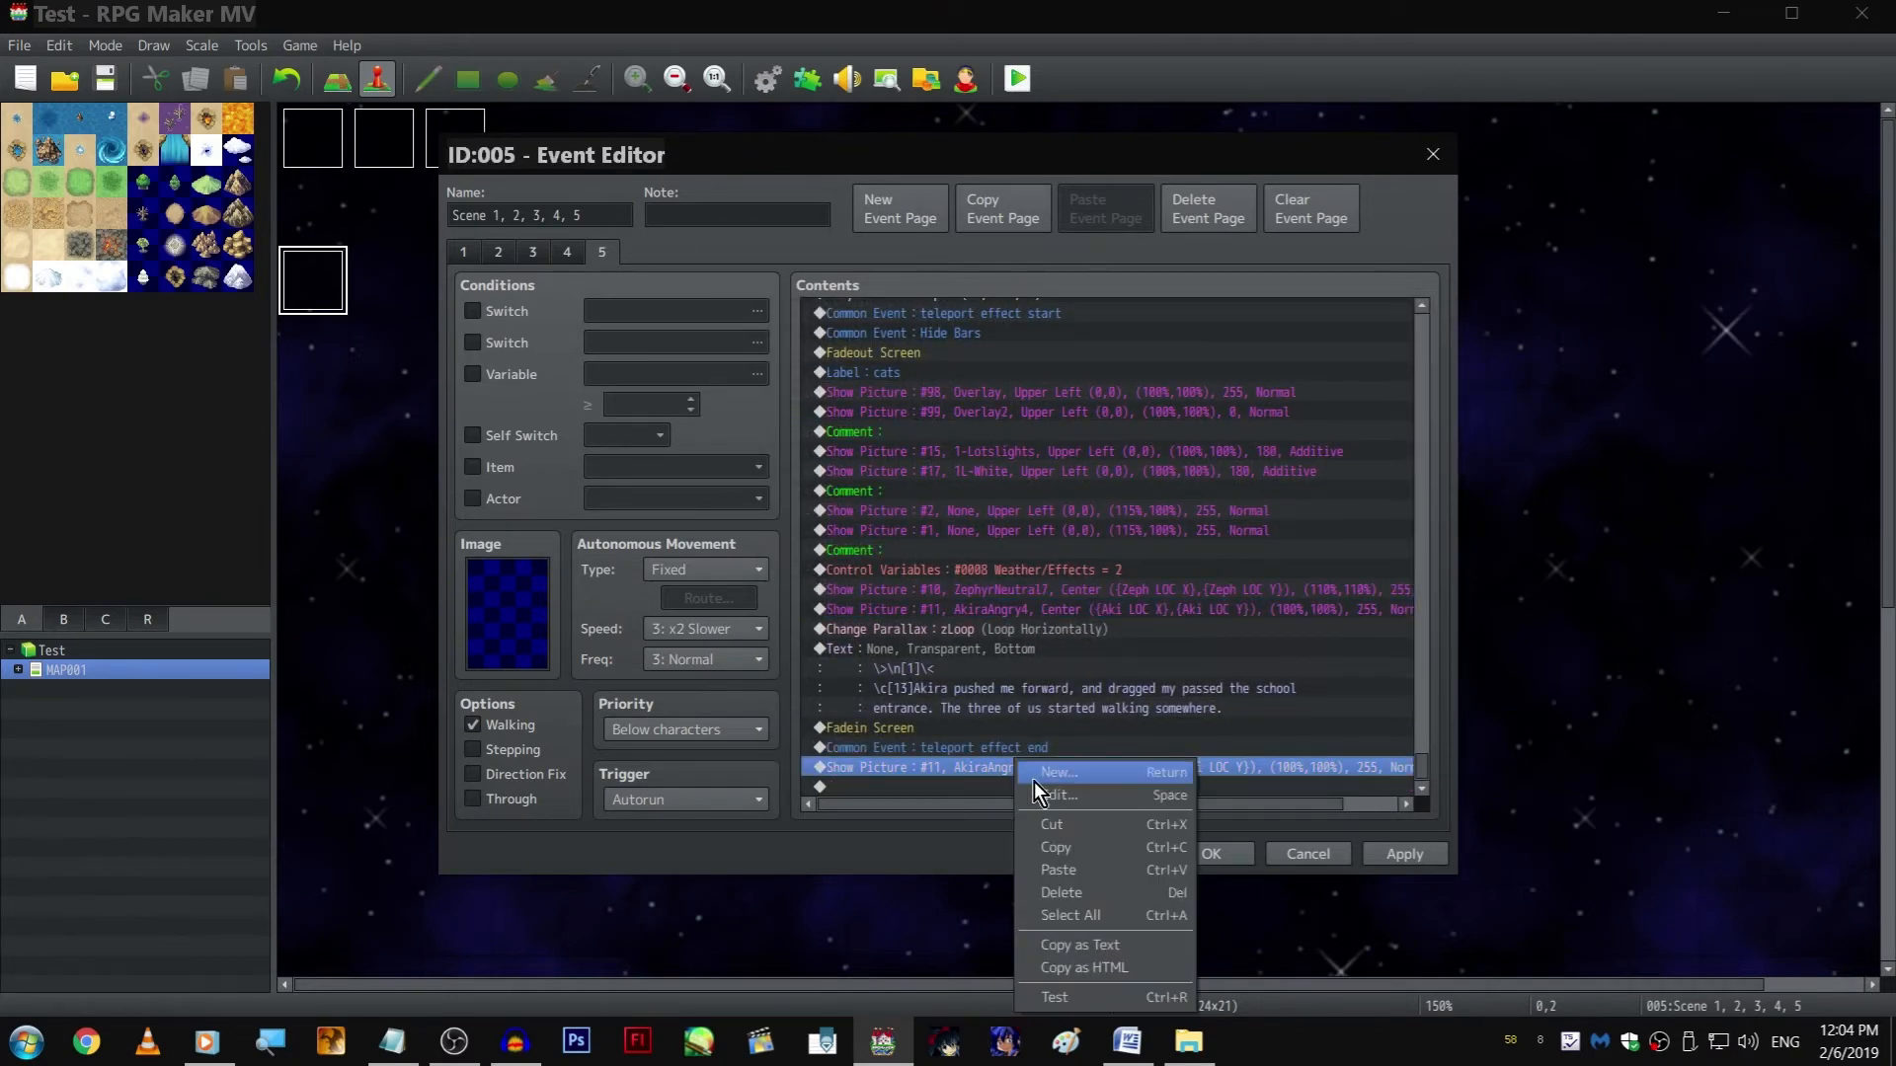
left_click(1033, 780)
left_click(1068, 416)
scroll(894, 535, "down", 5)
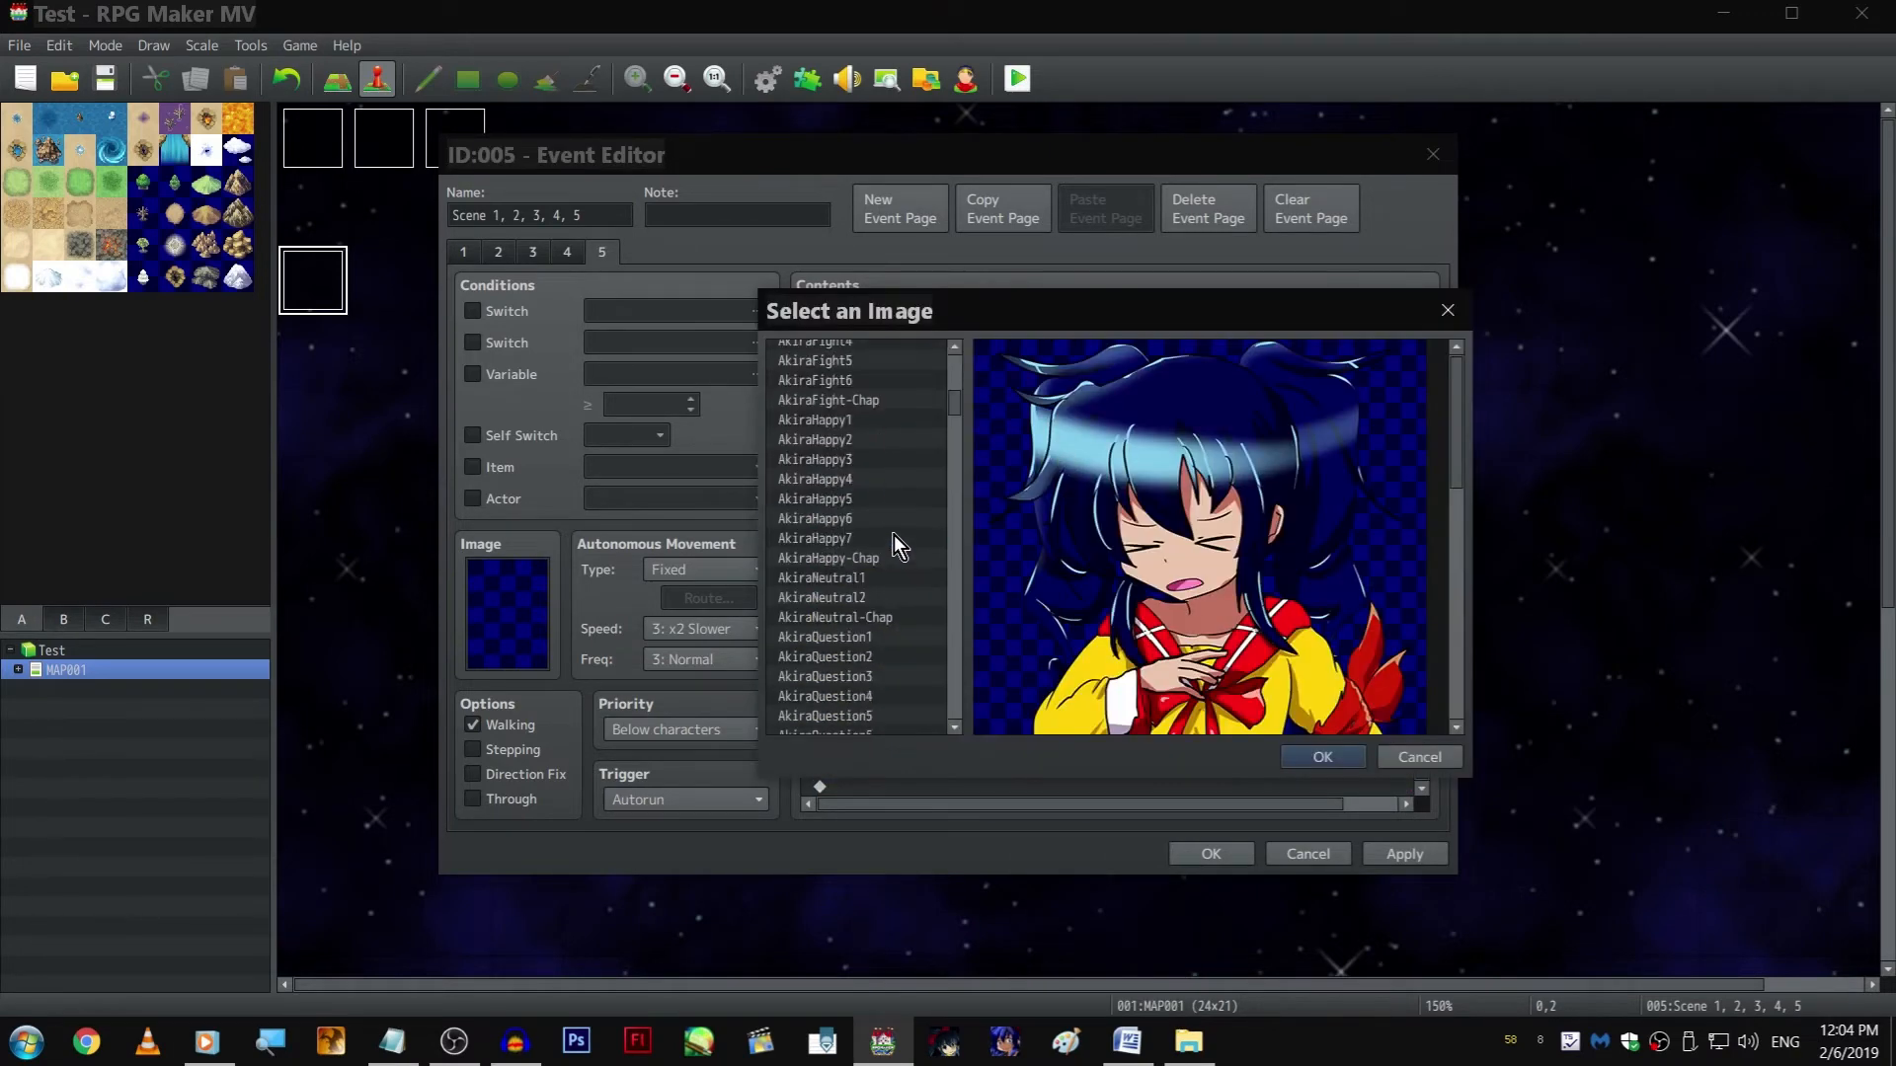
scroll(897, 533, "down", 1)
left_click(902, 577)
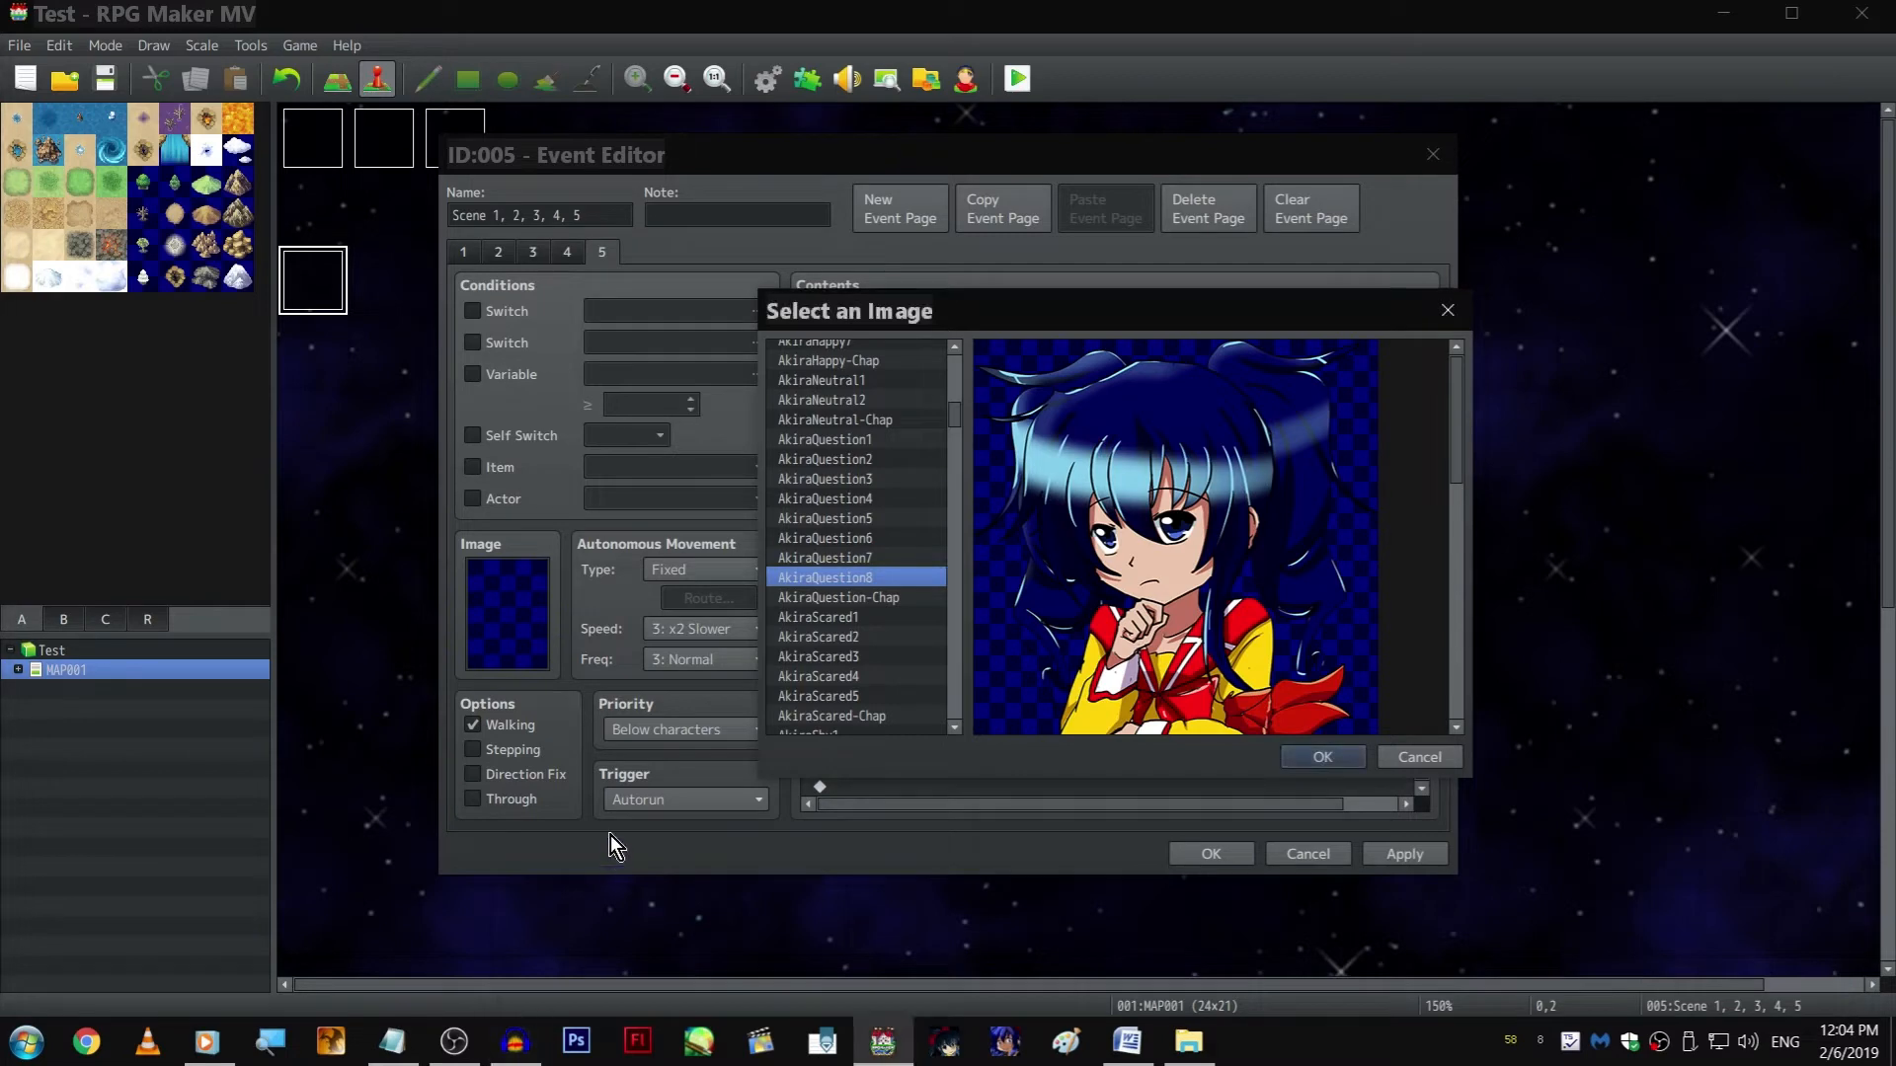
scroll(874, 689, "down", 2)
scroll(919, 558, "down", 5)
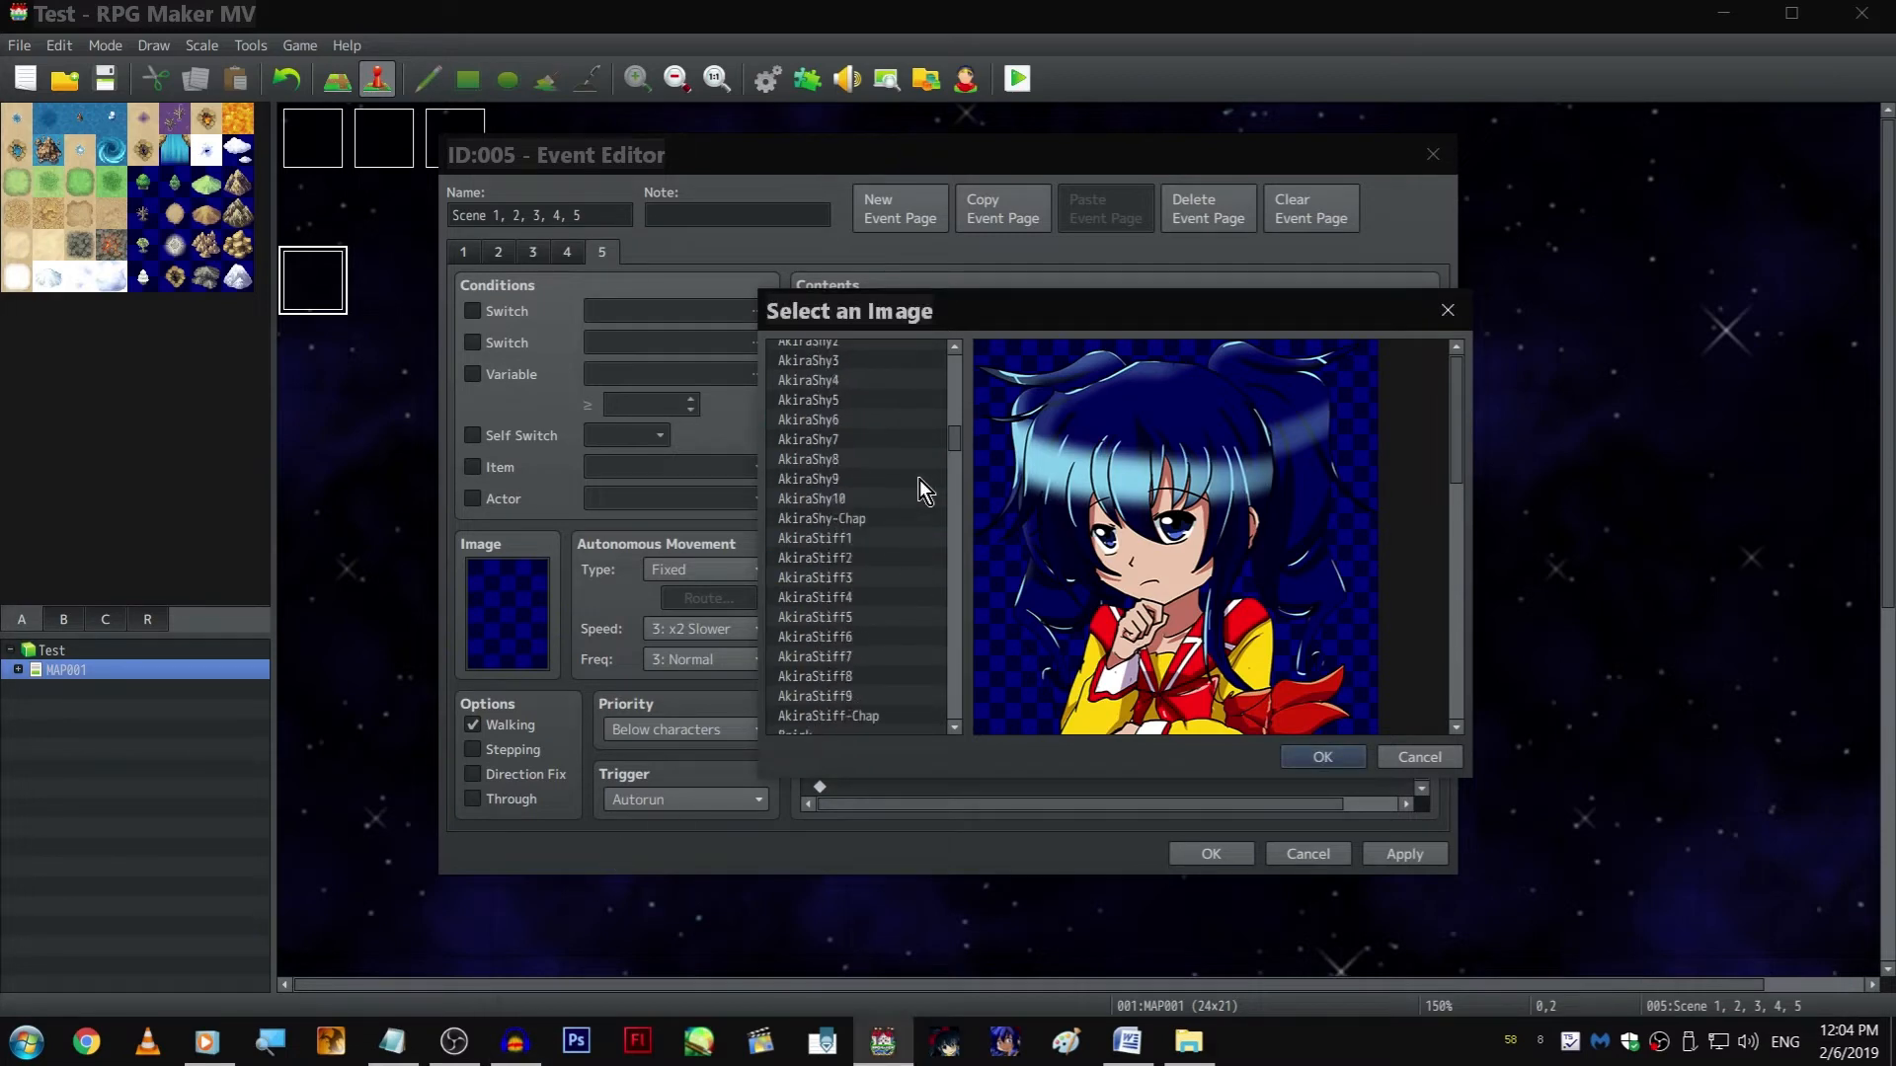
left_click(897, 501)
key("Up")
key("Up")
key("Down")
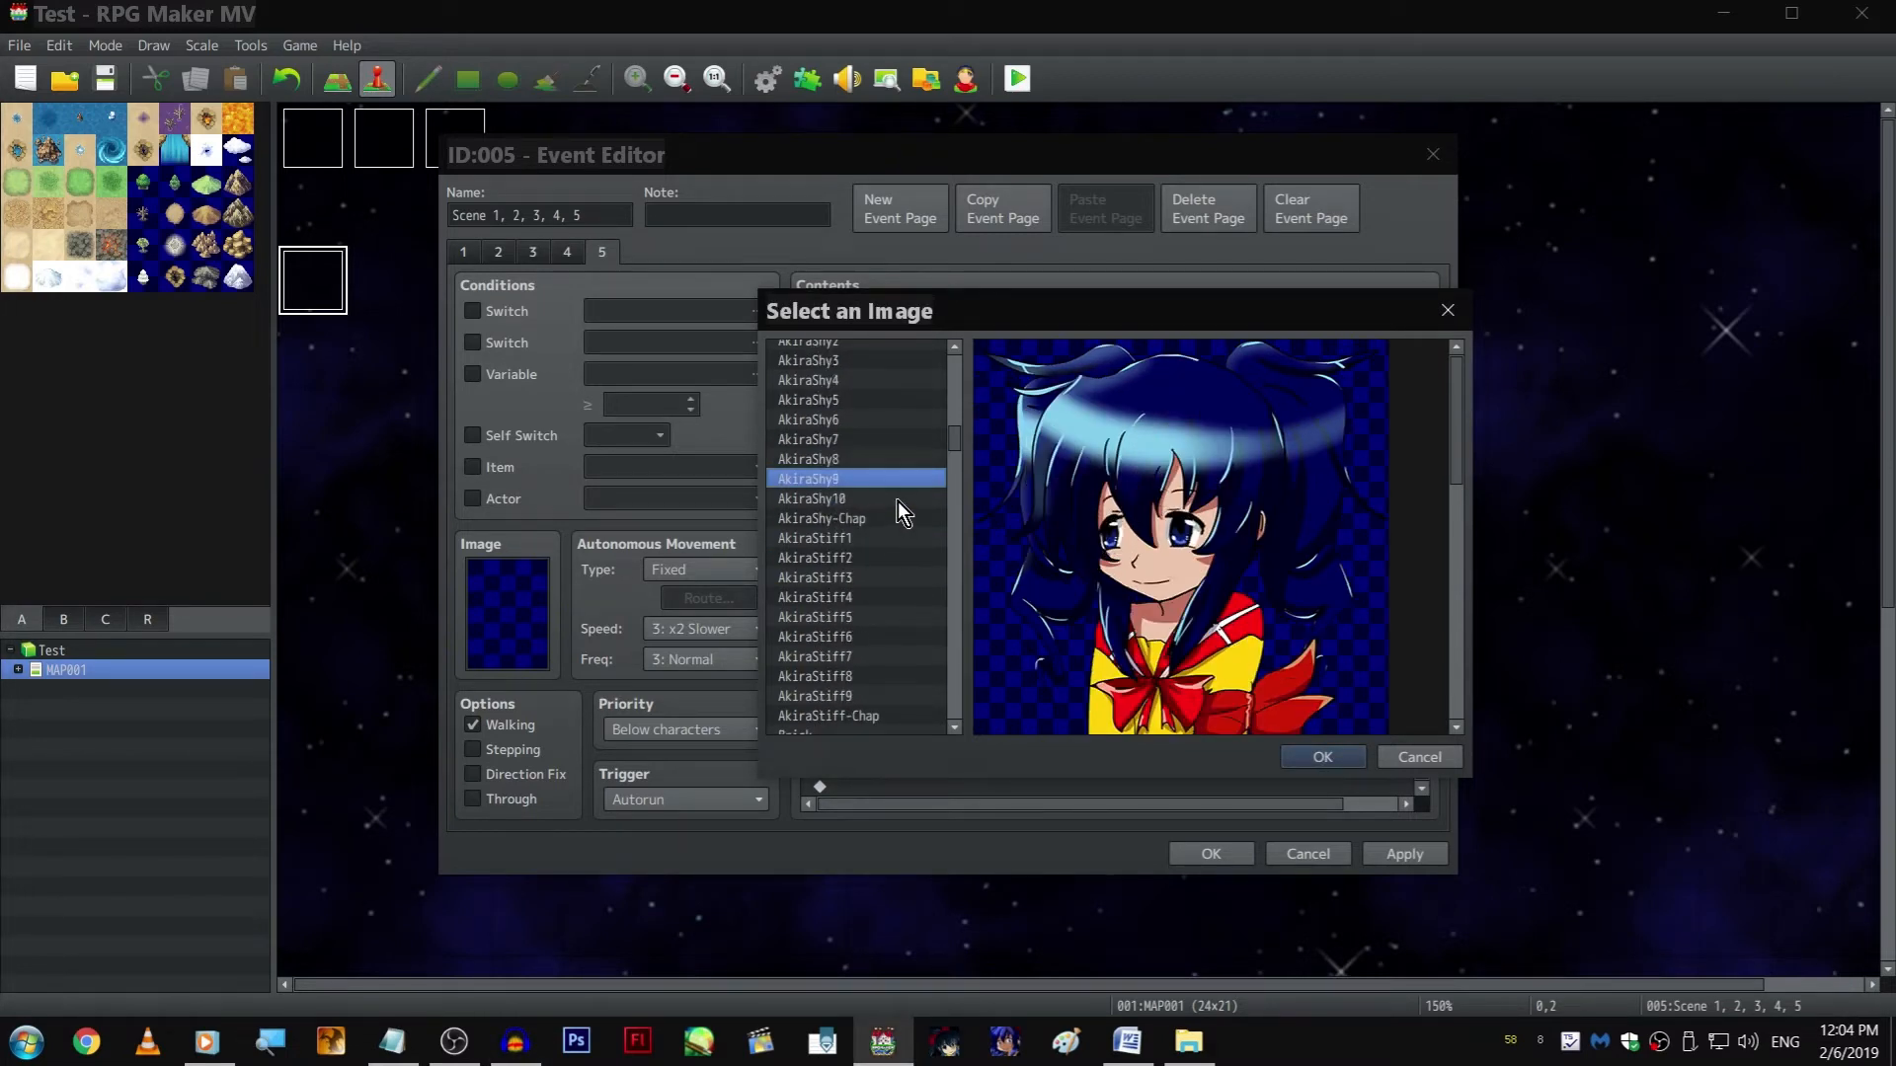
key("Return")
key("Return")
Copy Akira's "We don't have school festivals here." text command to the end of the event list
scroll(997, 641, "up", 6)
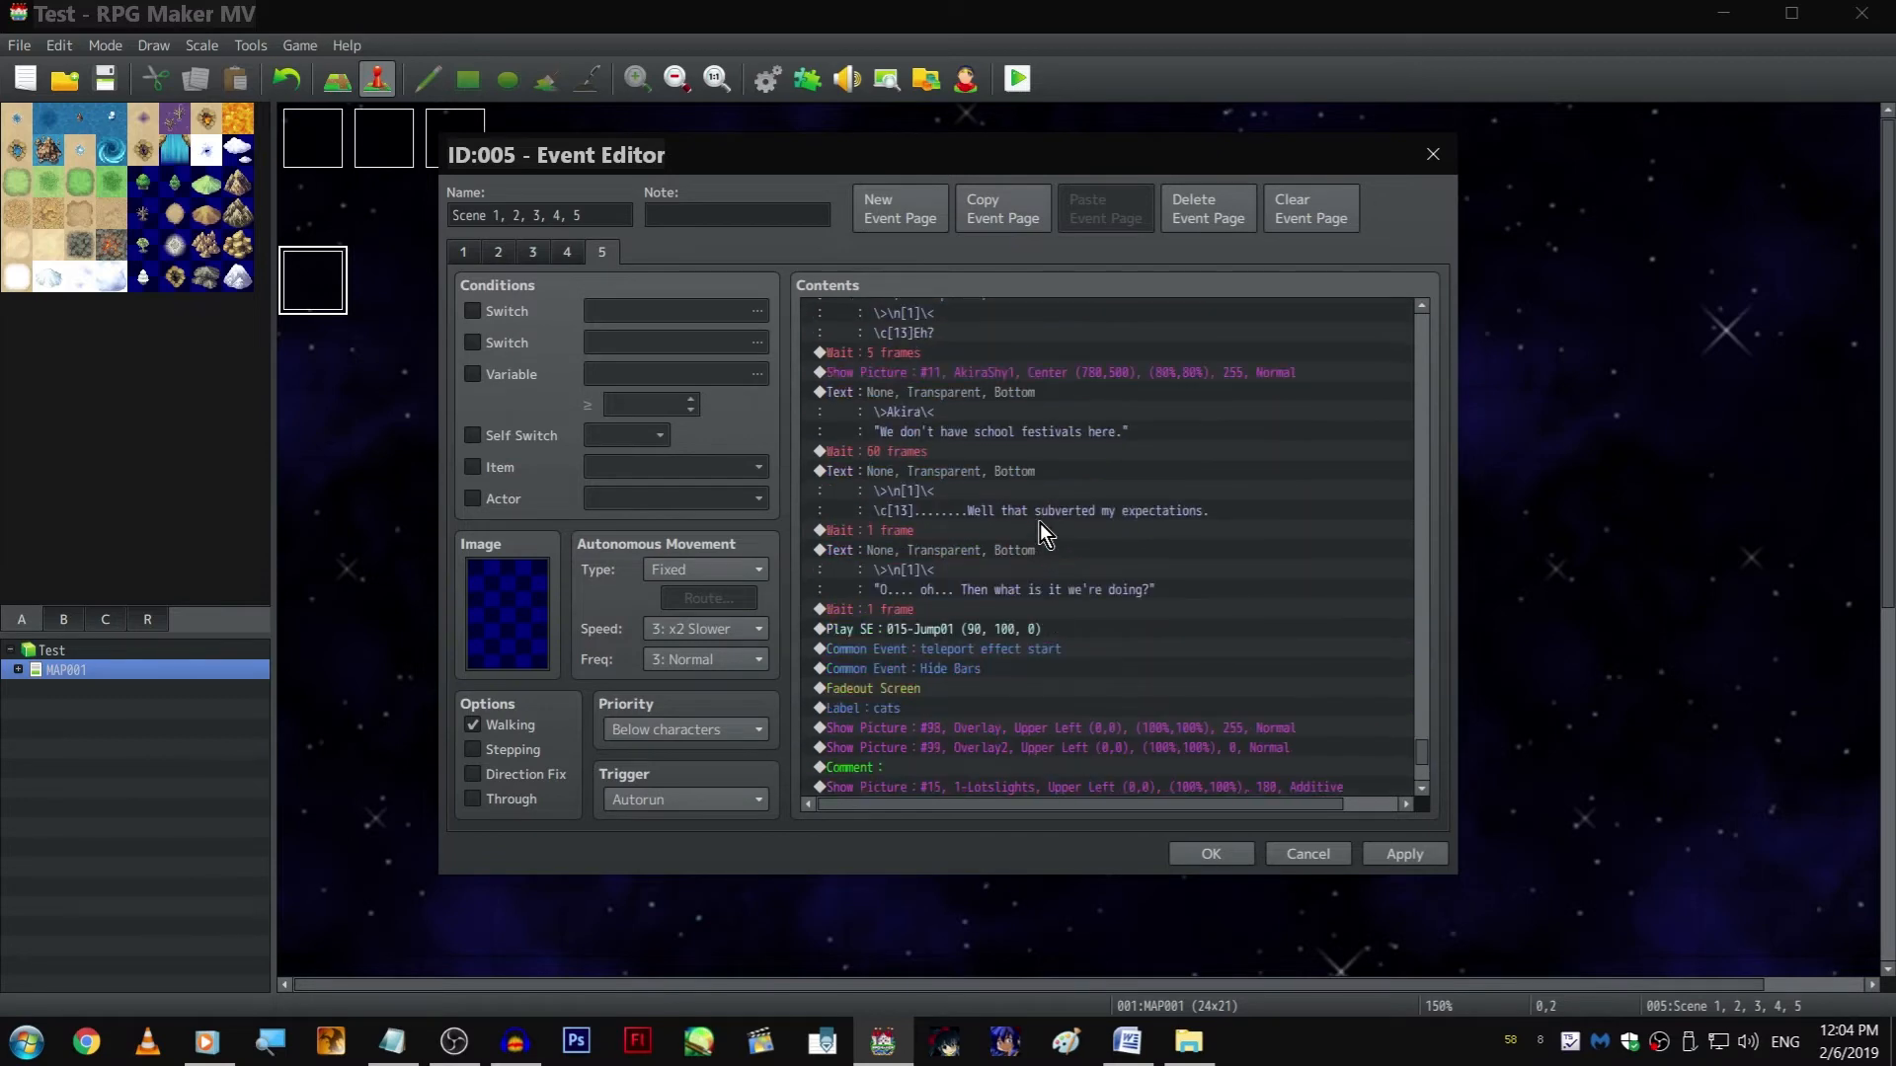
left_click(975, 397)
key("ctrl+c")
scroll(975, 404, "down", 6)
left_click(903, 789)
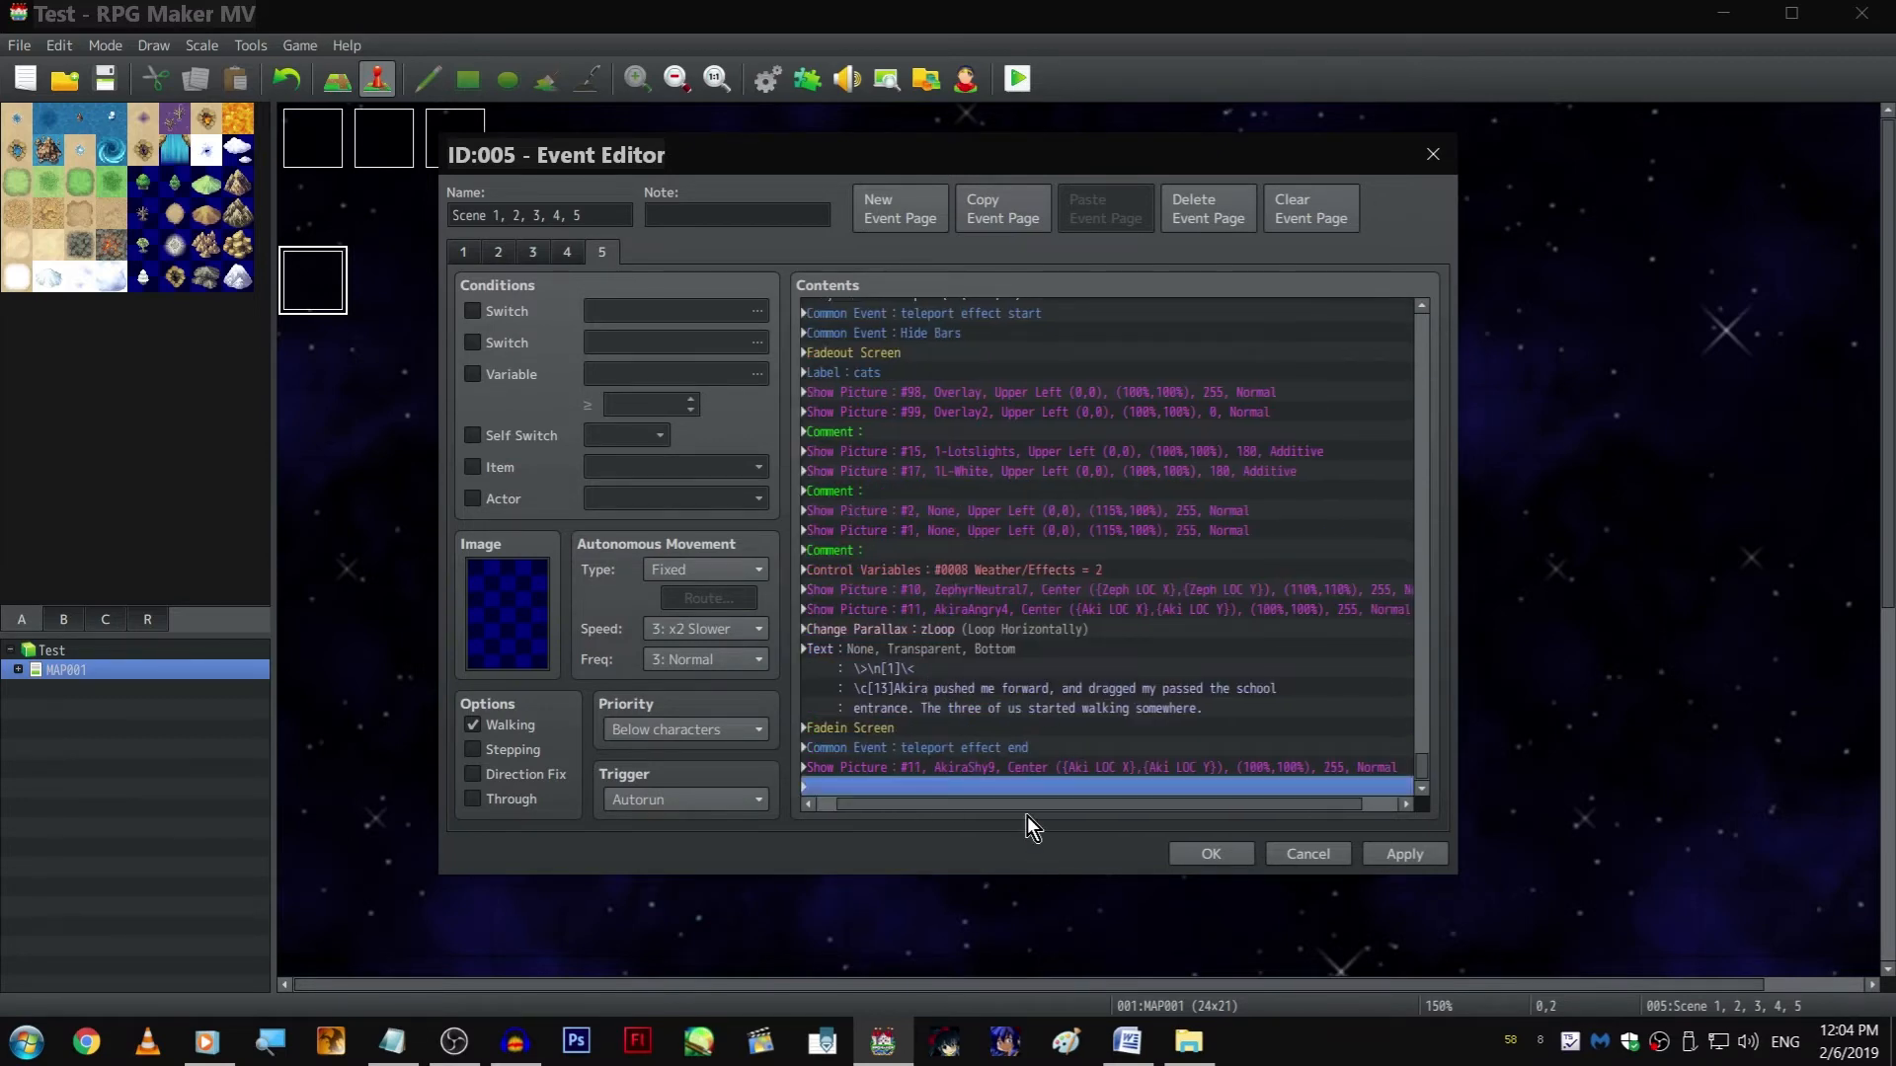
key("ctrl+v")
left_click(206, 1041)
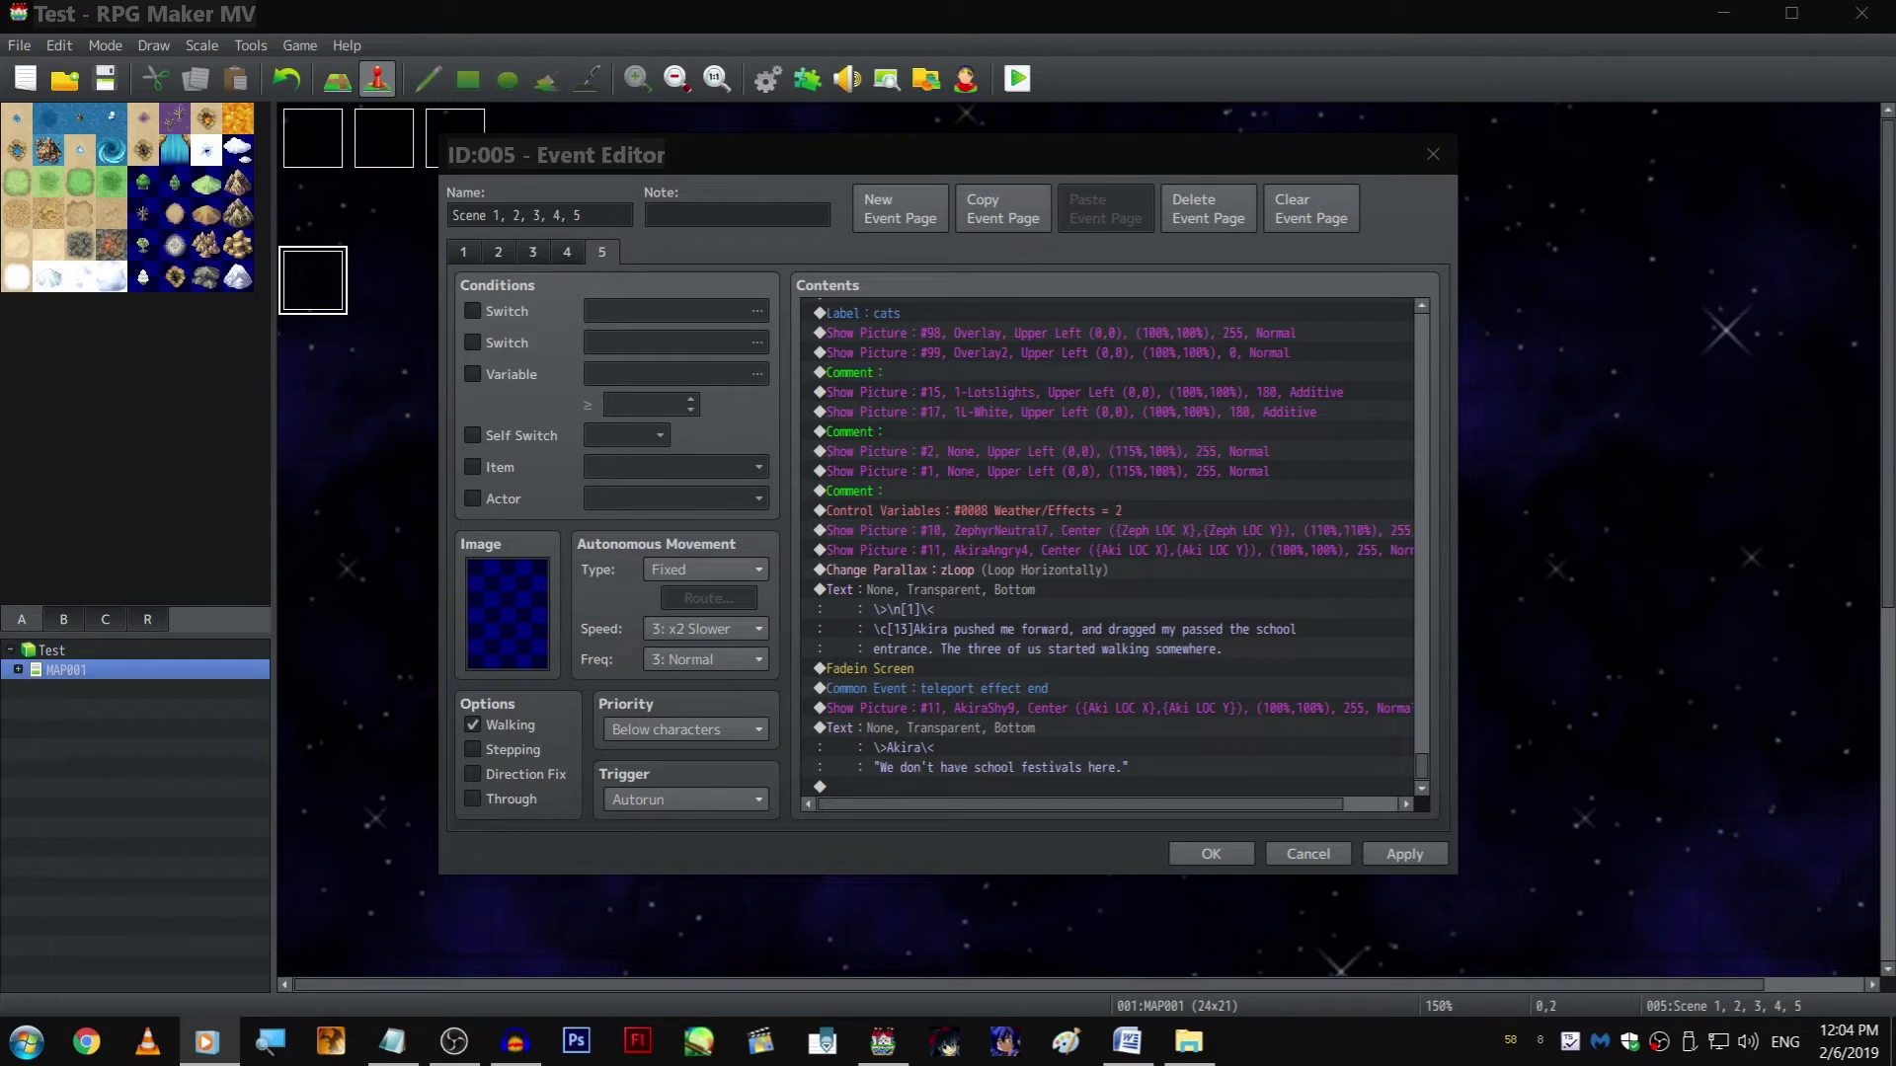
Replace the dialogue line in the copied Akira text with "It's, keeping the opening quotation mark
left_click(995, 721)
double_click(977, 728)
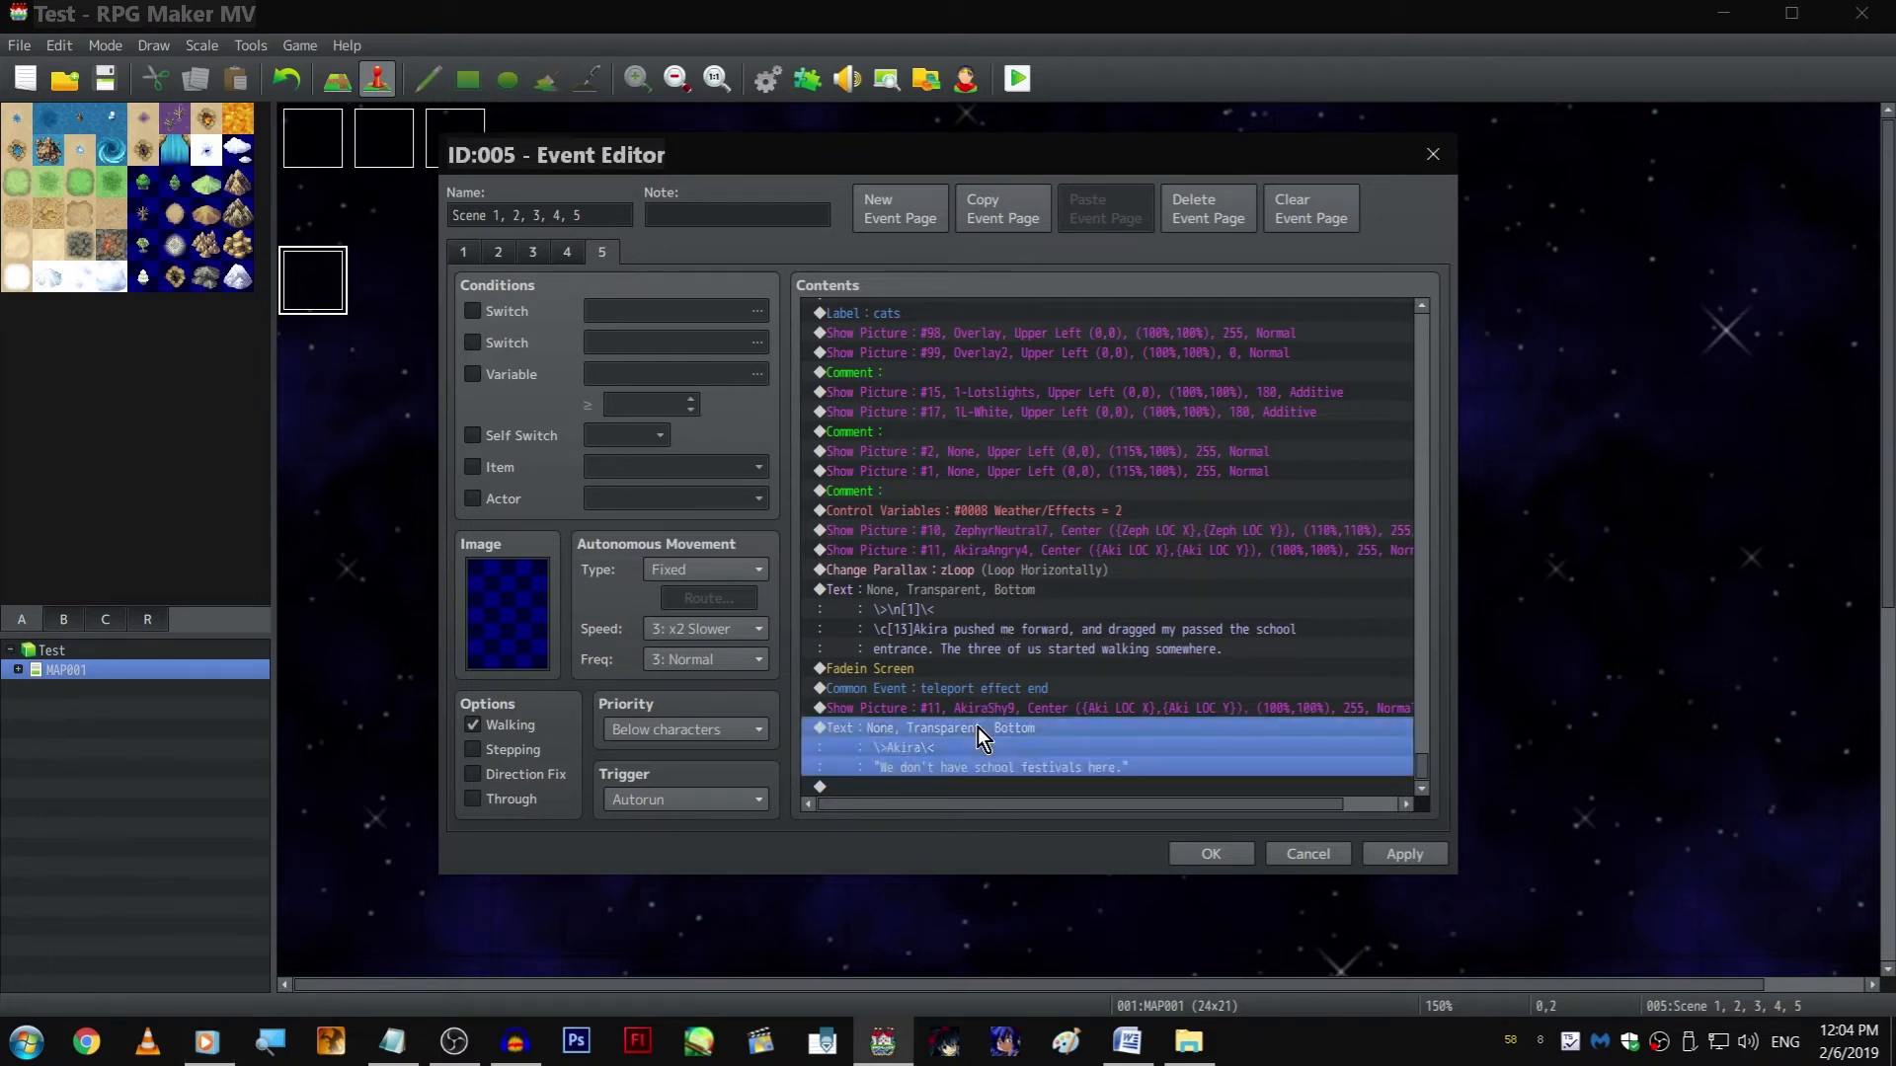
key("shift+Home")
key("shift+Right")
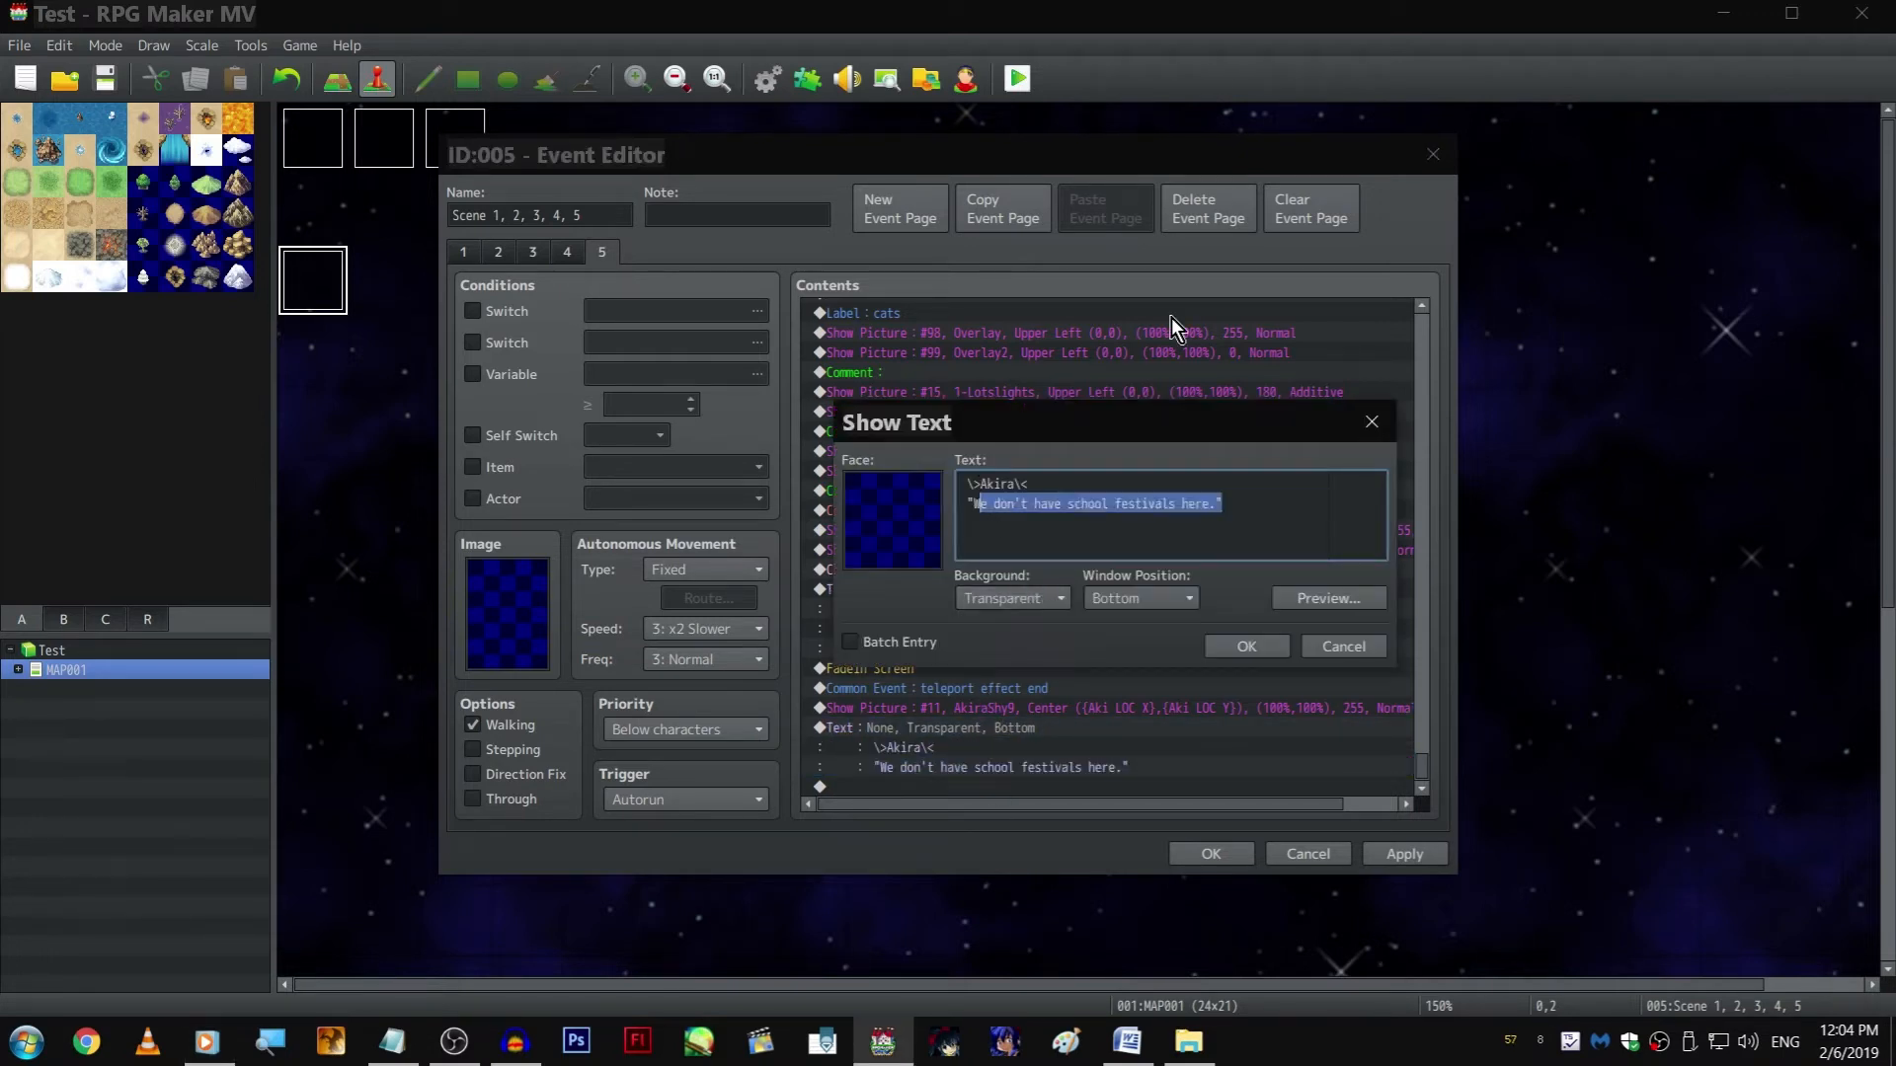
key("BackSpace")
type("It's")
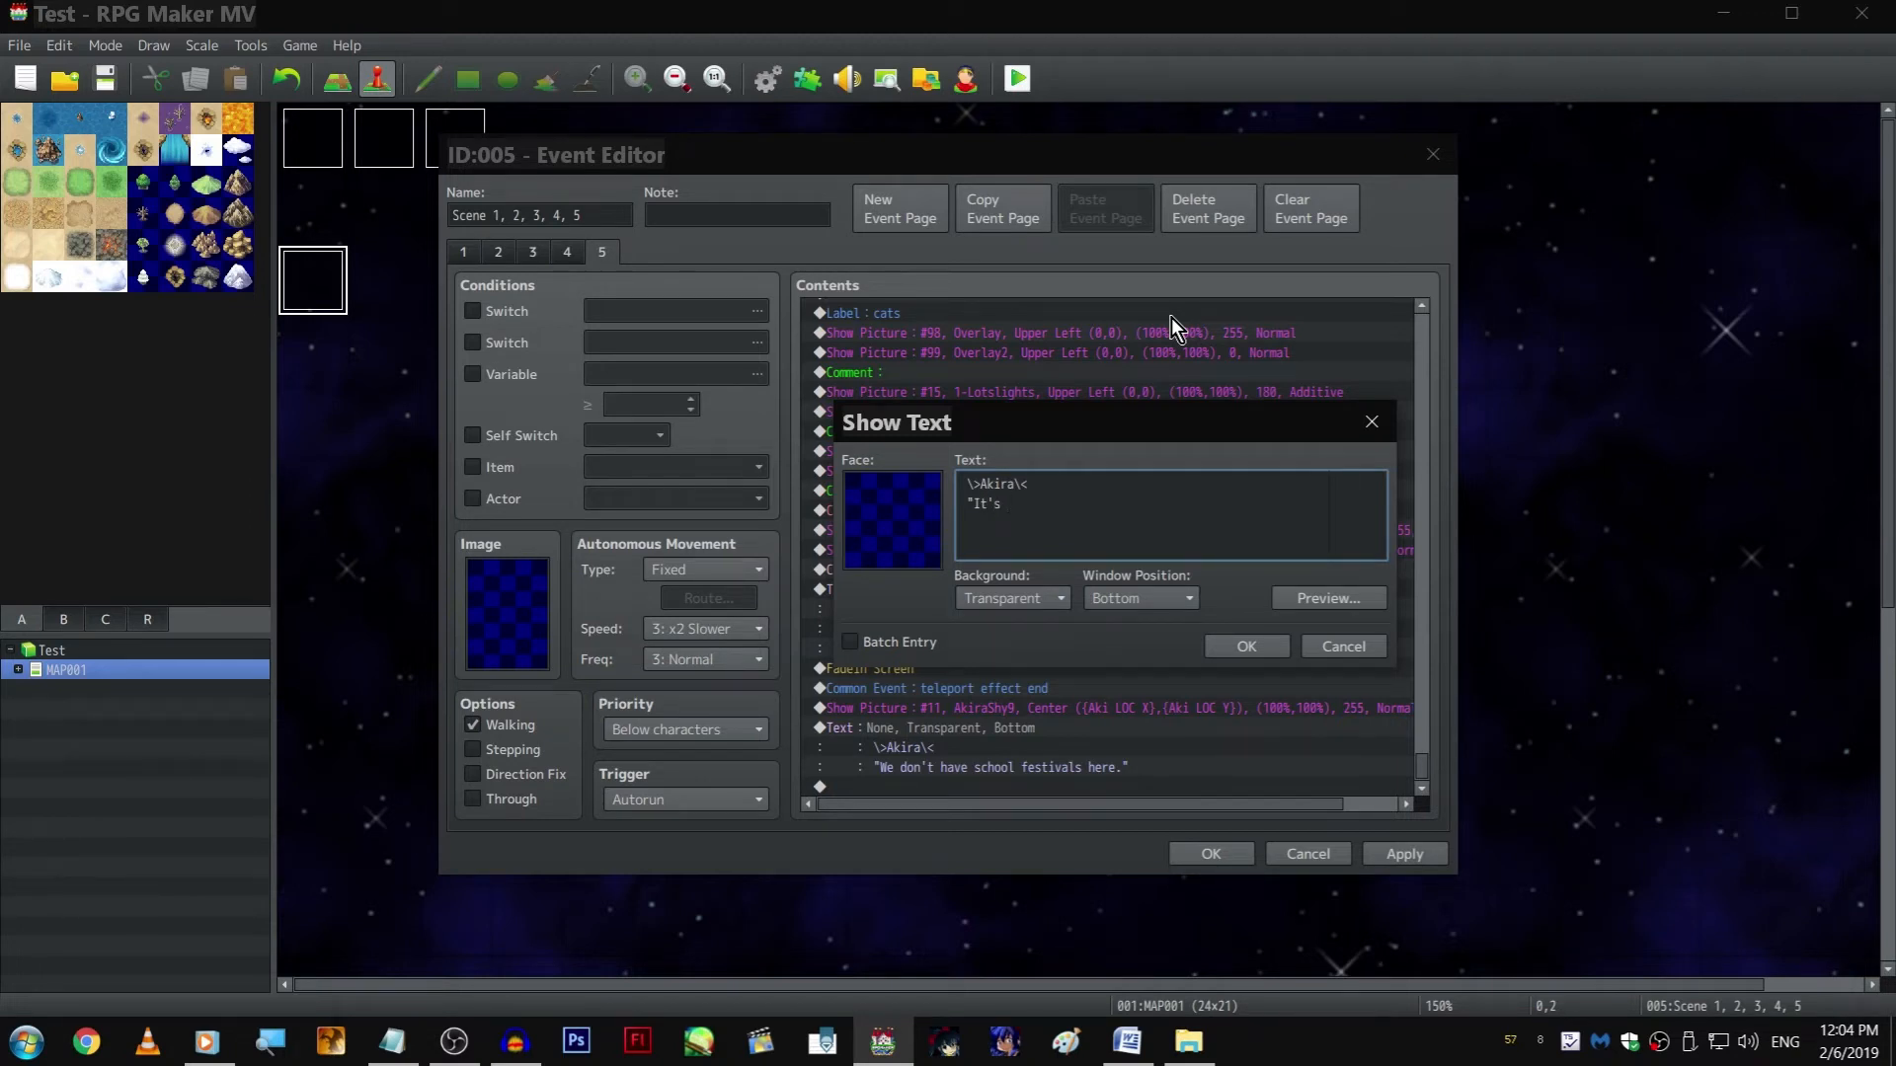
left_click(1246, 645)
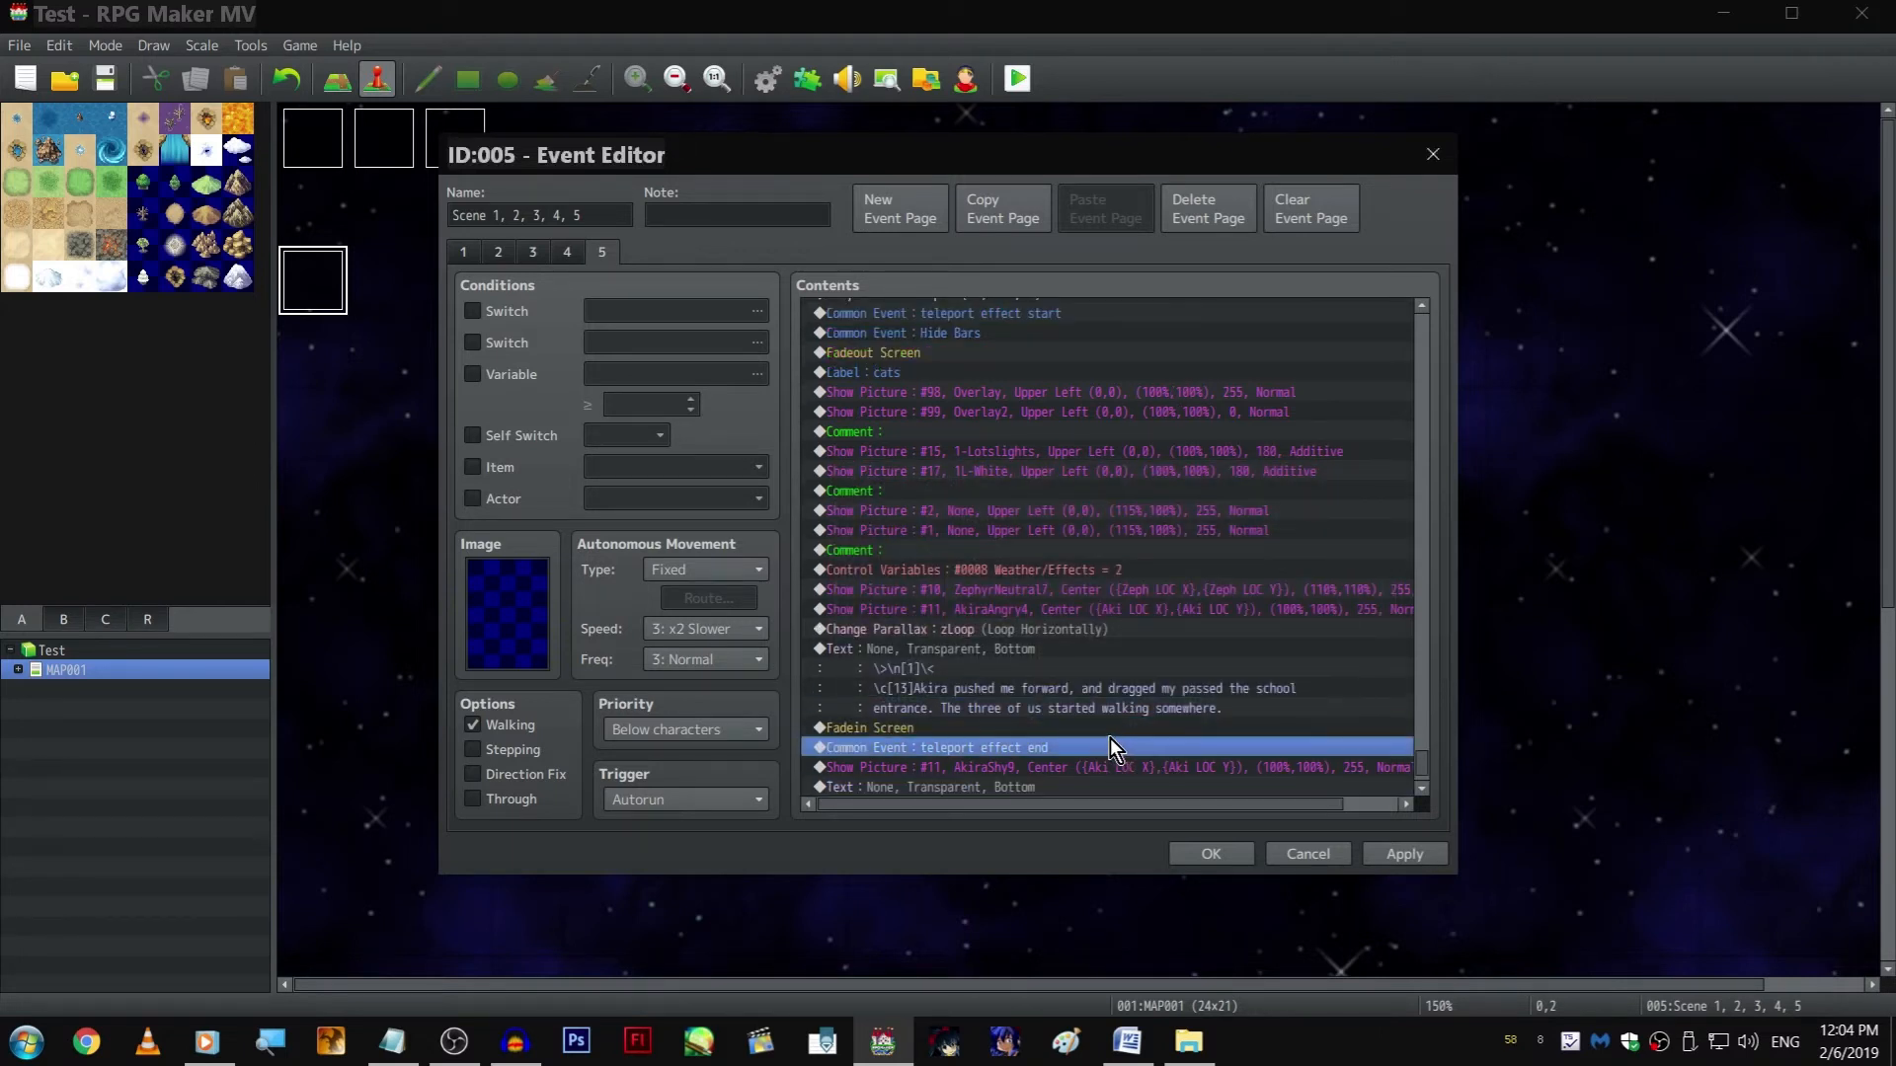
left_click(1074, 703)
left_click(1139, 416)
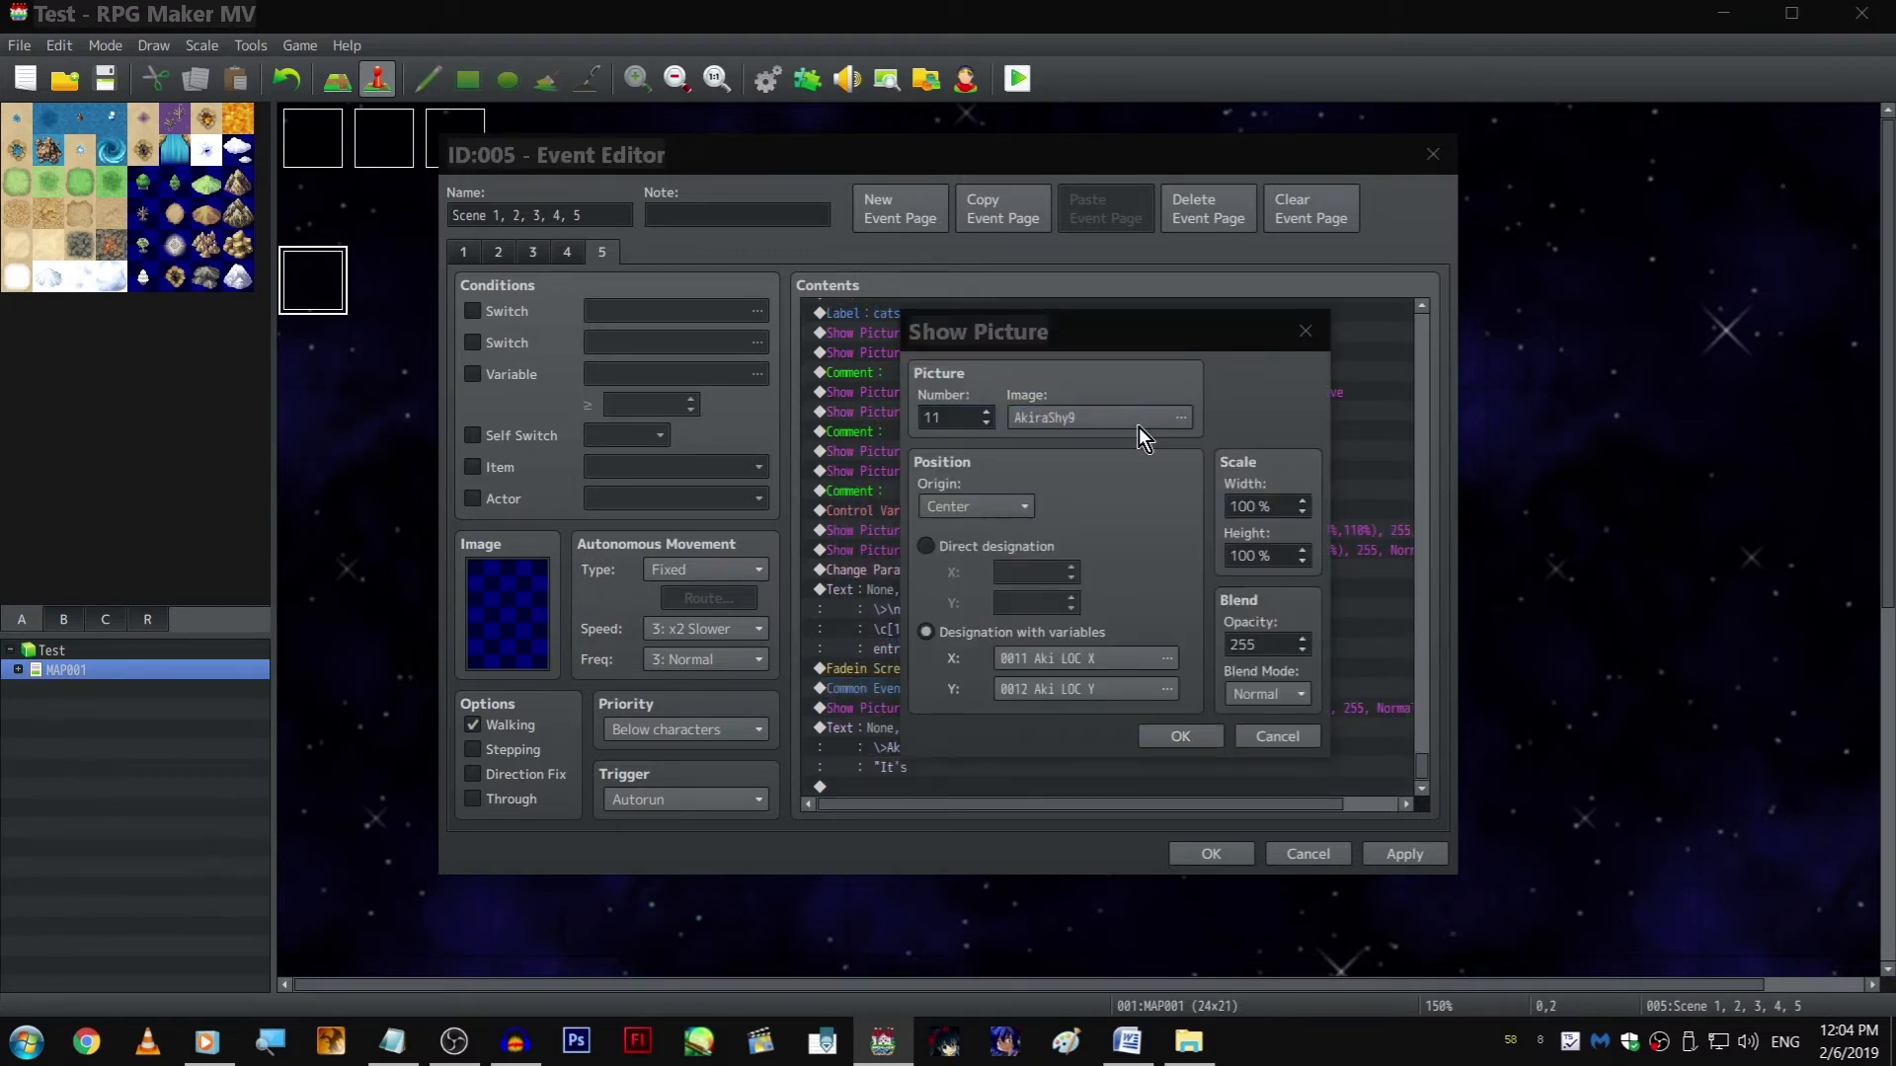
left_click(1322, 756)
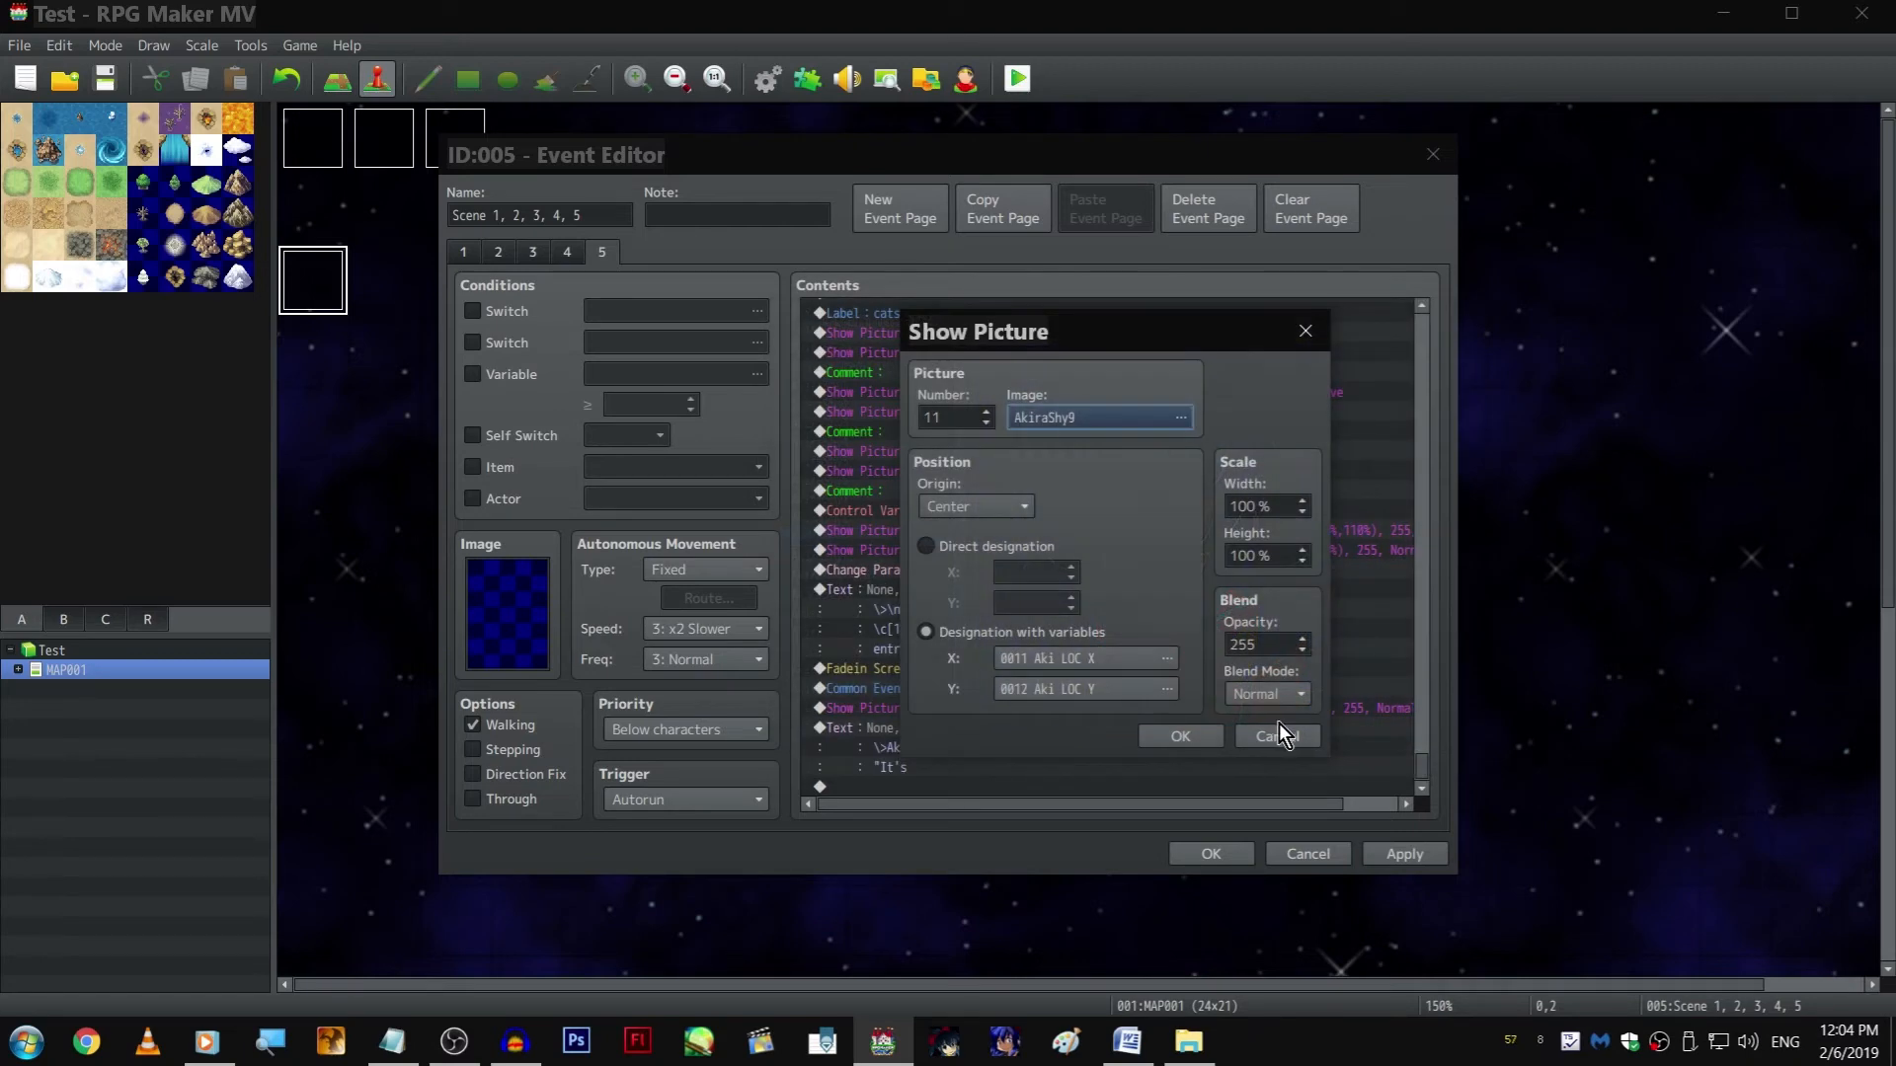
left_click(1270, 703)
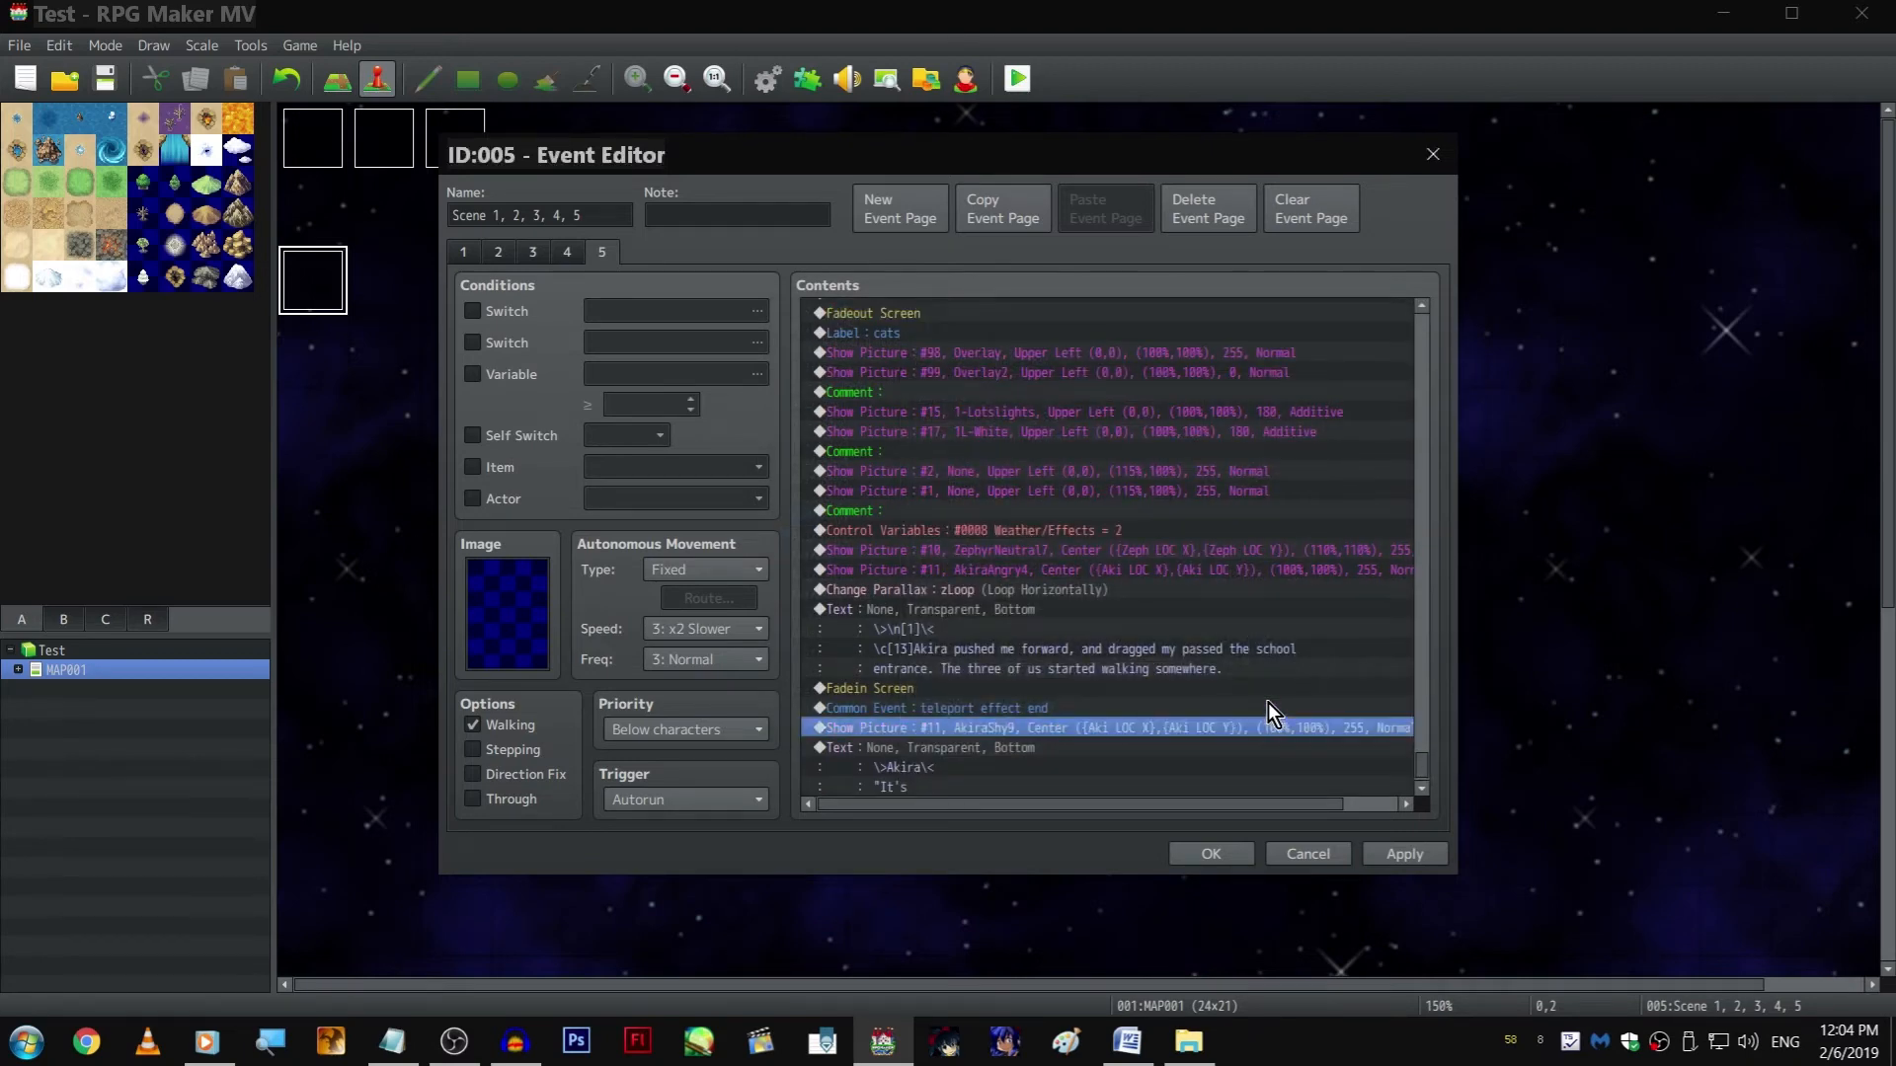
Copy the Show Picture command for picture 10, ZephyrNeutral7, to just after the teleport effect end common event
left_click(1082, 552)
scroll(1064, 707, "down", 1)
left_click(1030, 723)
key("ctrl+v")
key("space")
Preview the Zephyr neutral, facepalm and battle pose images for the copied picture 10, and leave the selection without changing it
left_click(1120, 416)
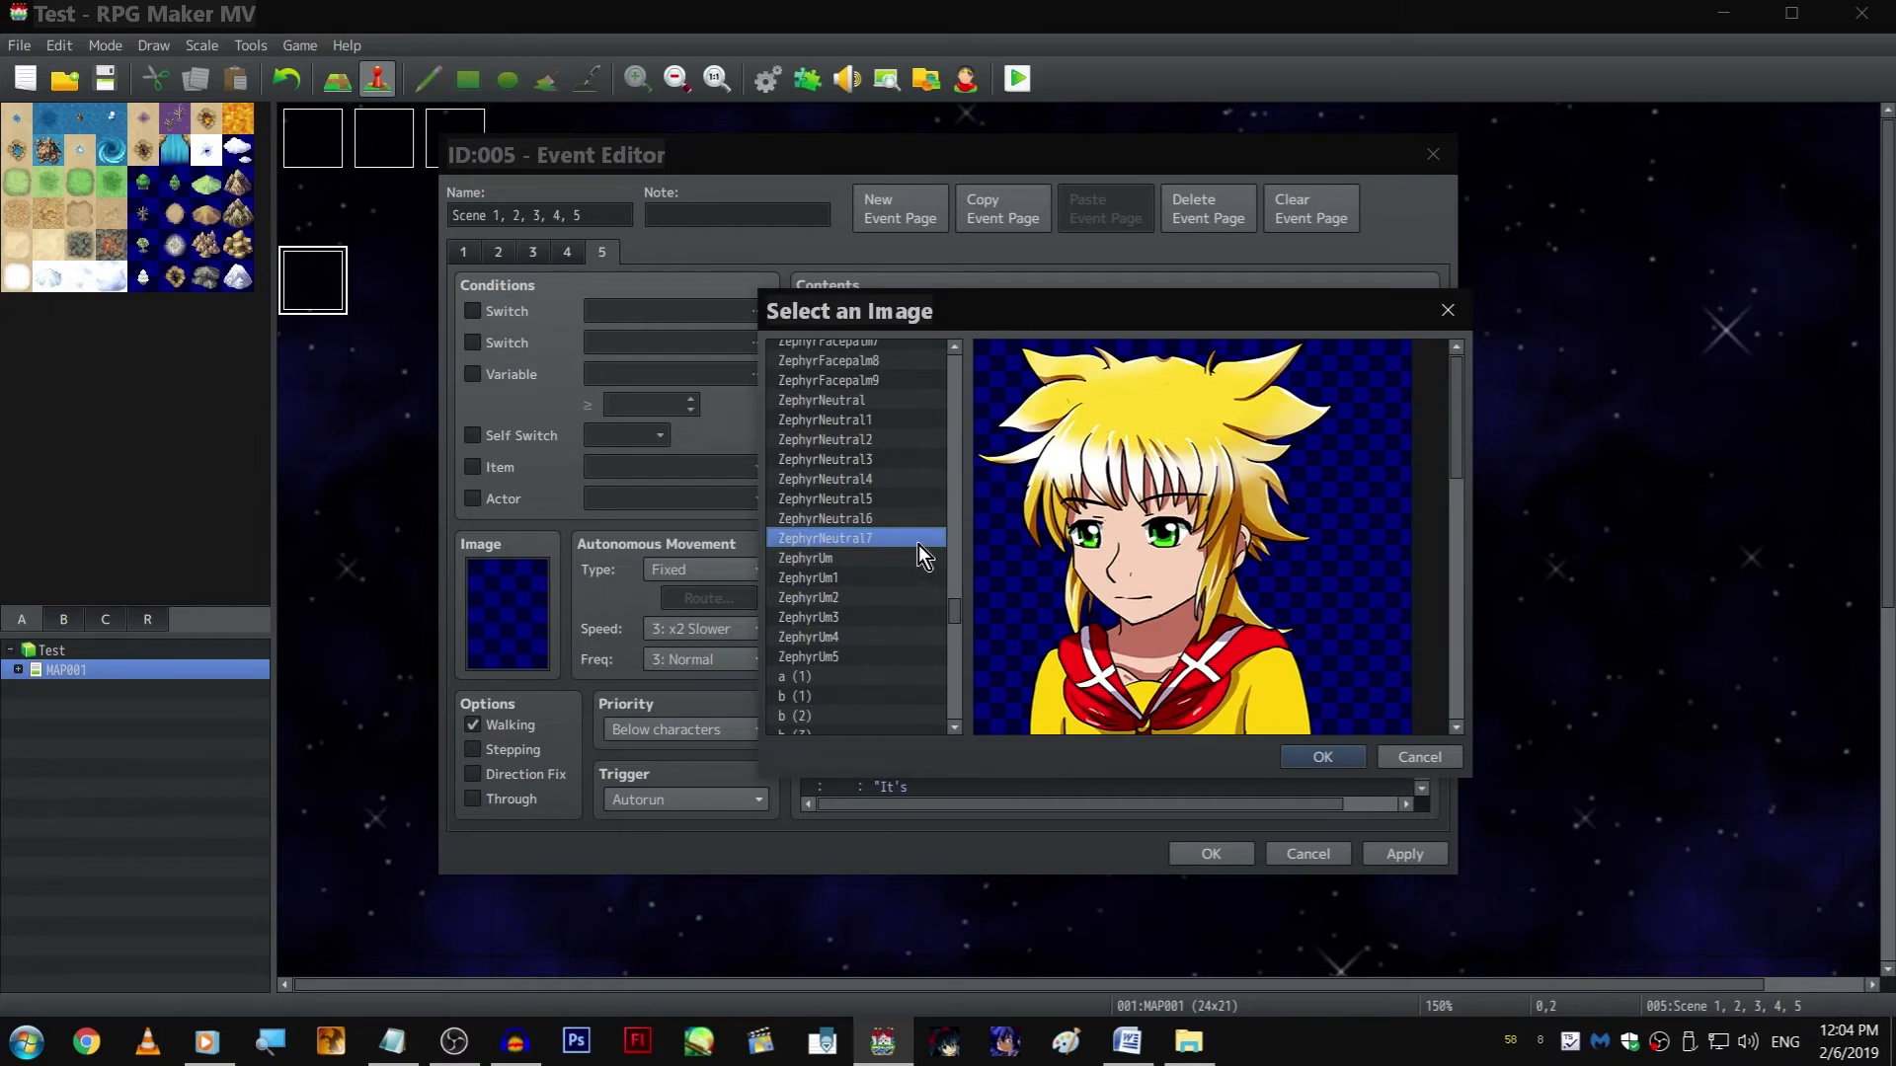
left_click(903, 519)
scroll(904, 545, "up", 3)
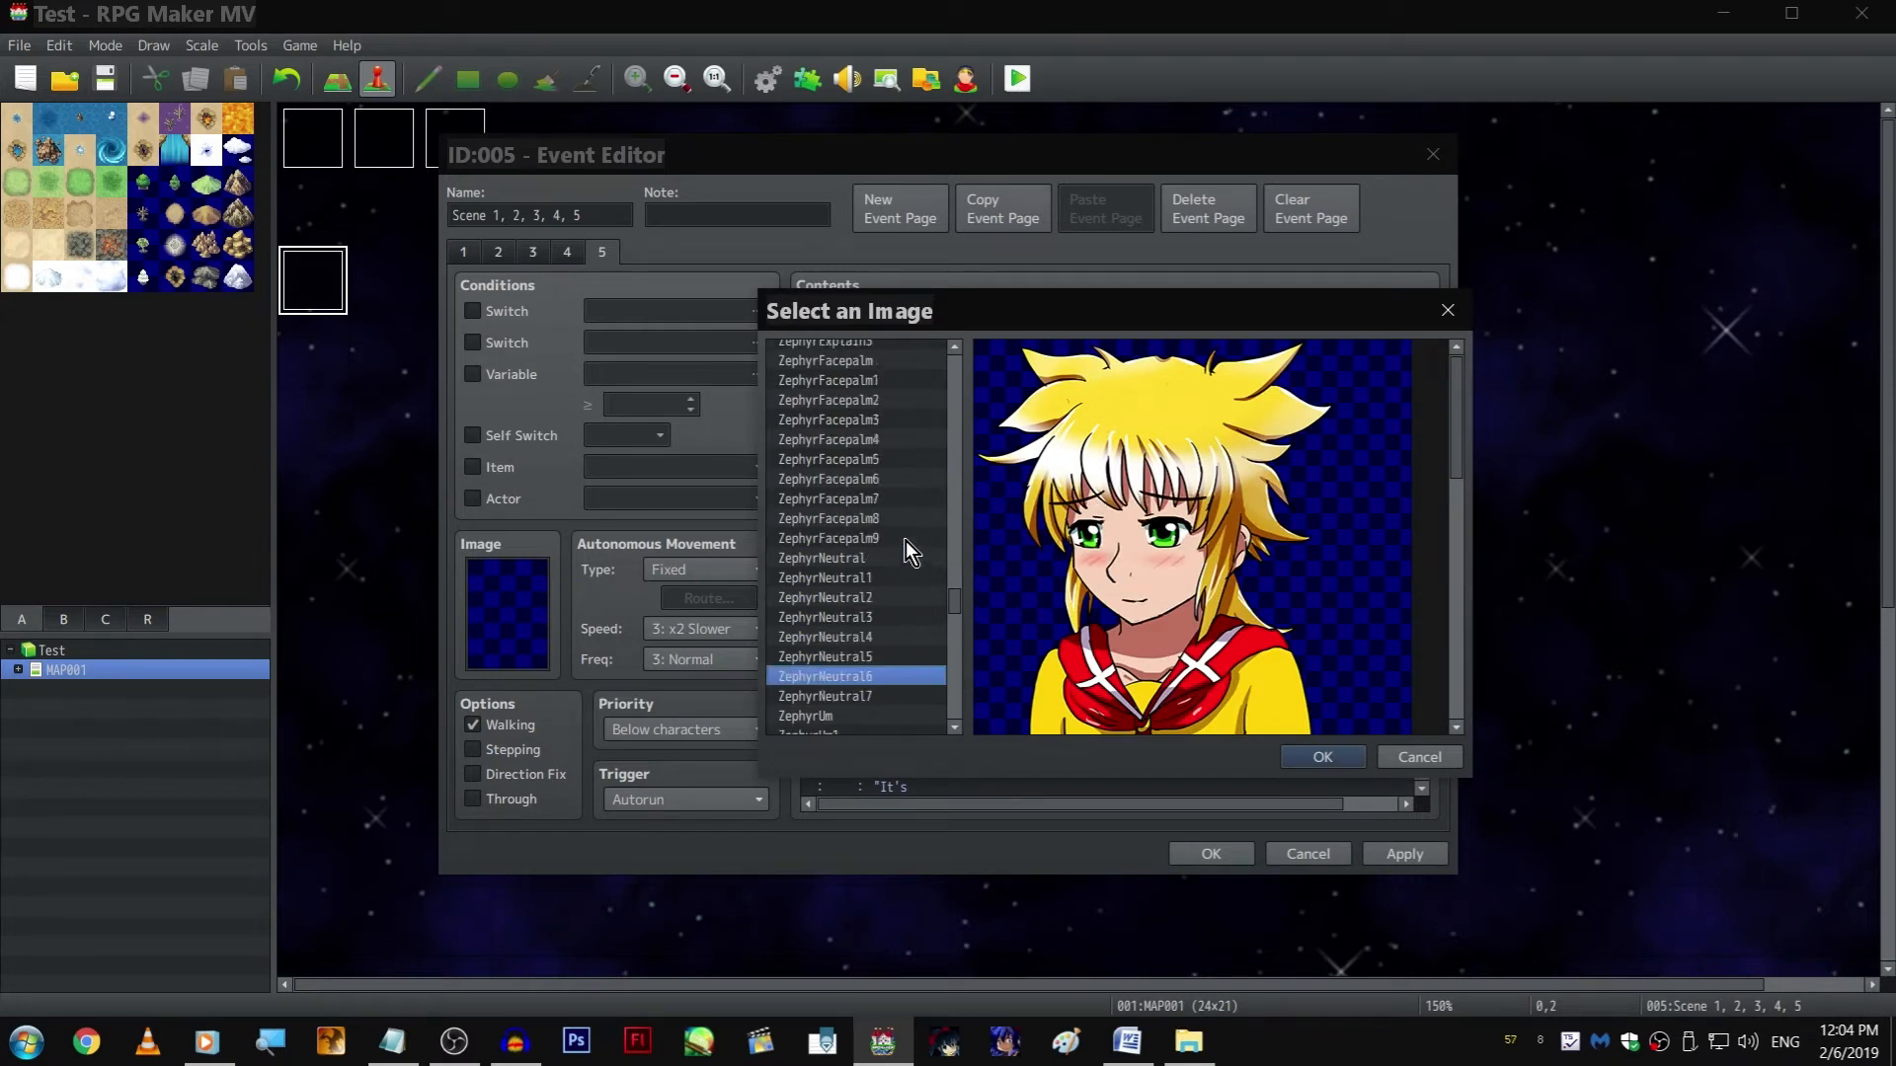
left_click(871, 533)
scroll(879, 518, "up", 3)
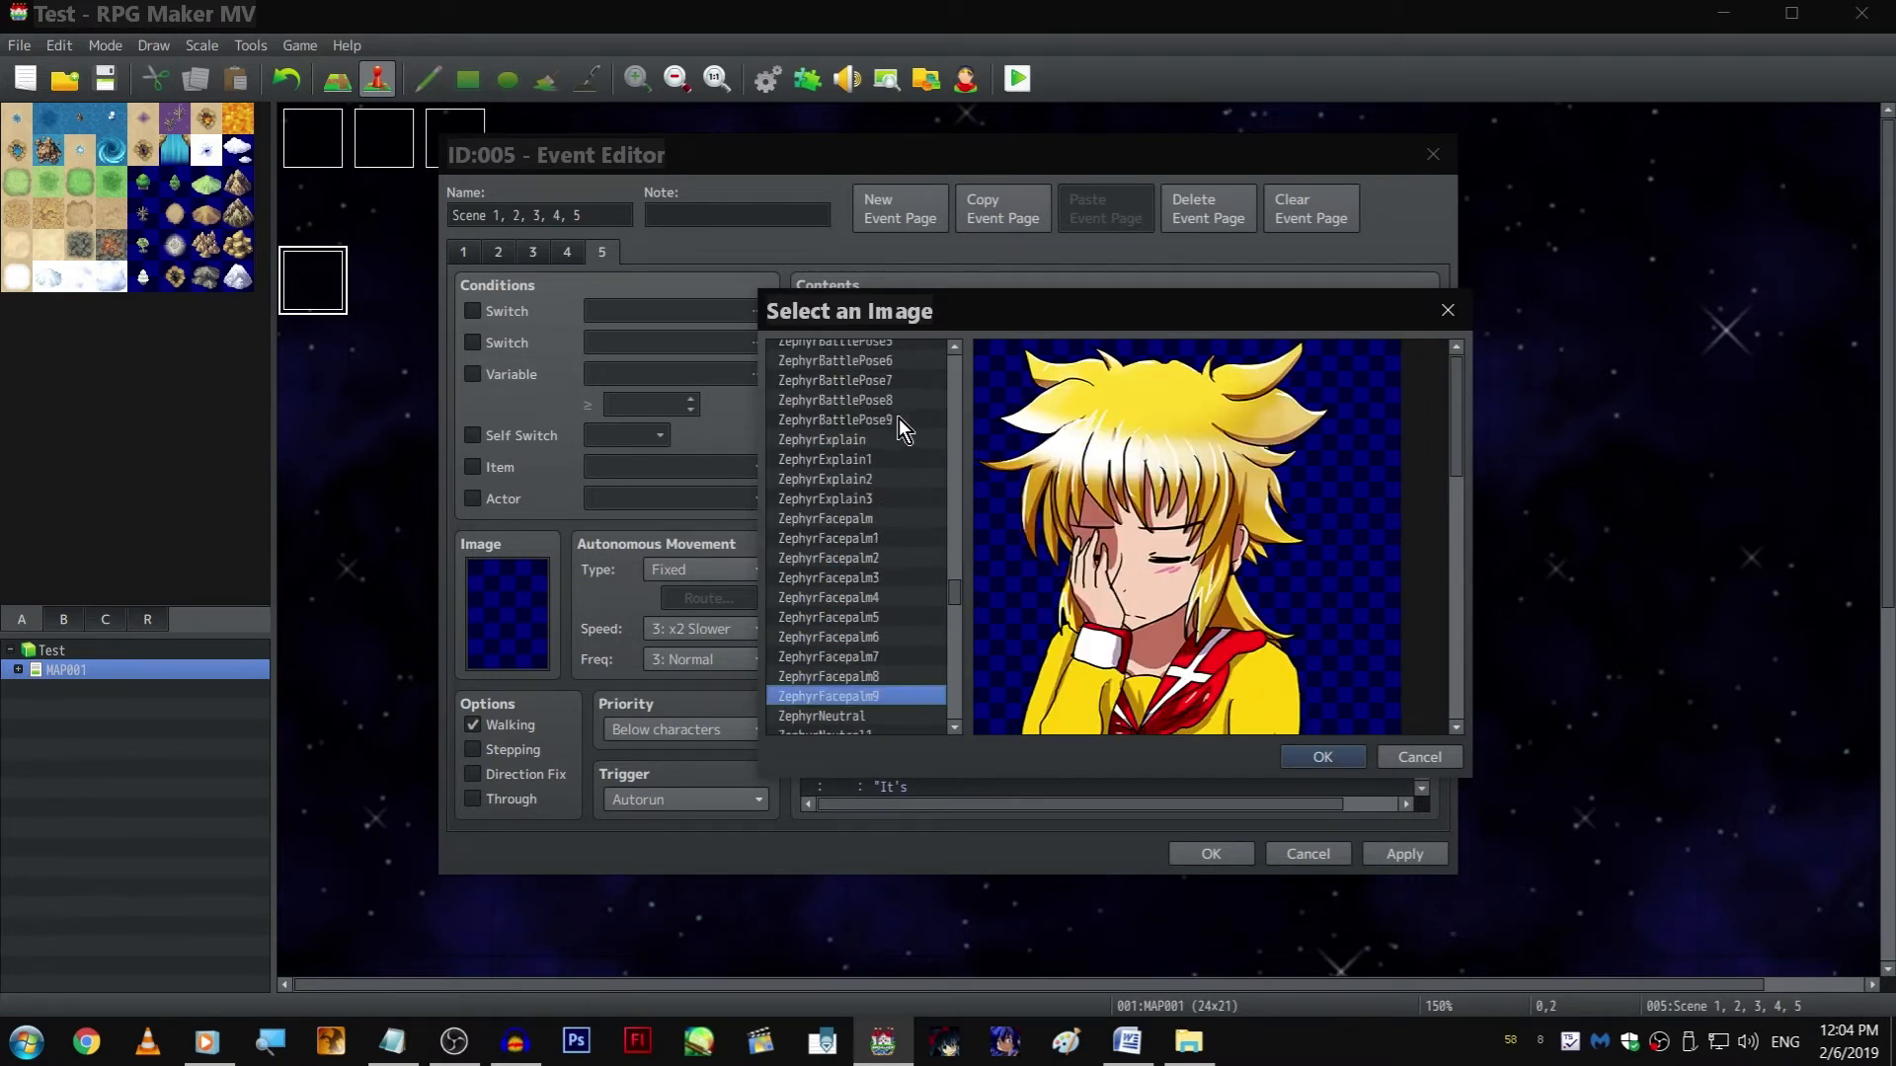
left_click(899, 419)
key("Up")
key("Up")
key("Up")
key("Up")
key("Up")
key("Up")
key("Up")
key("Up")
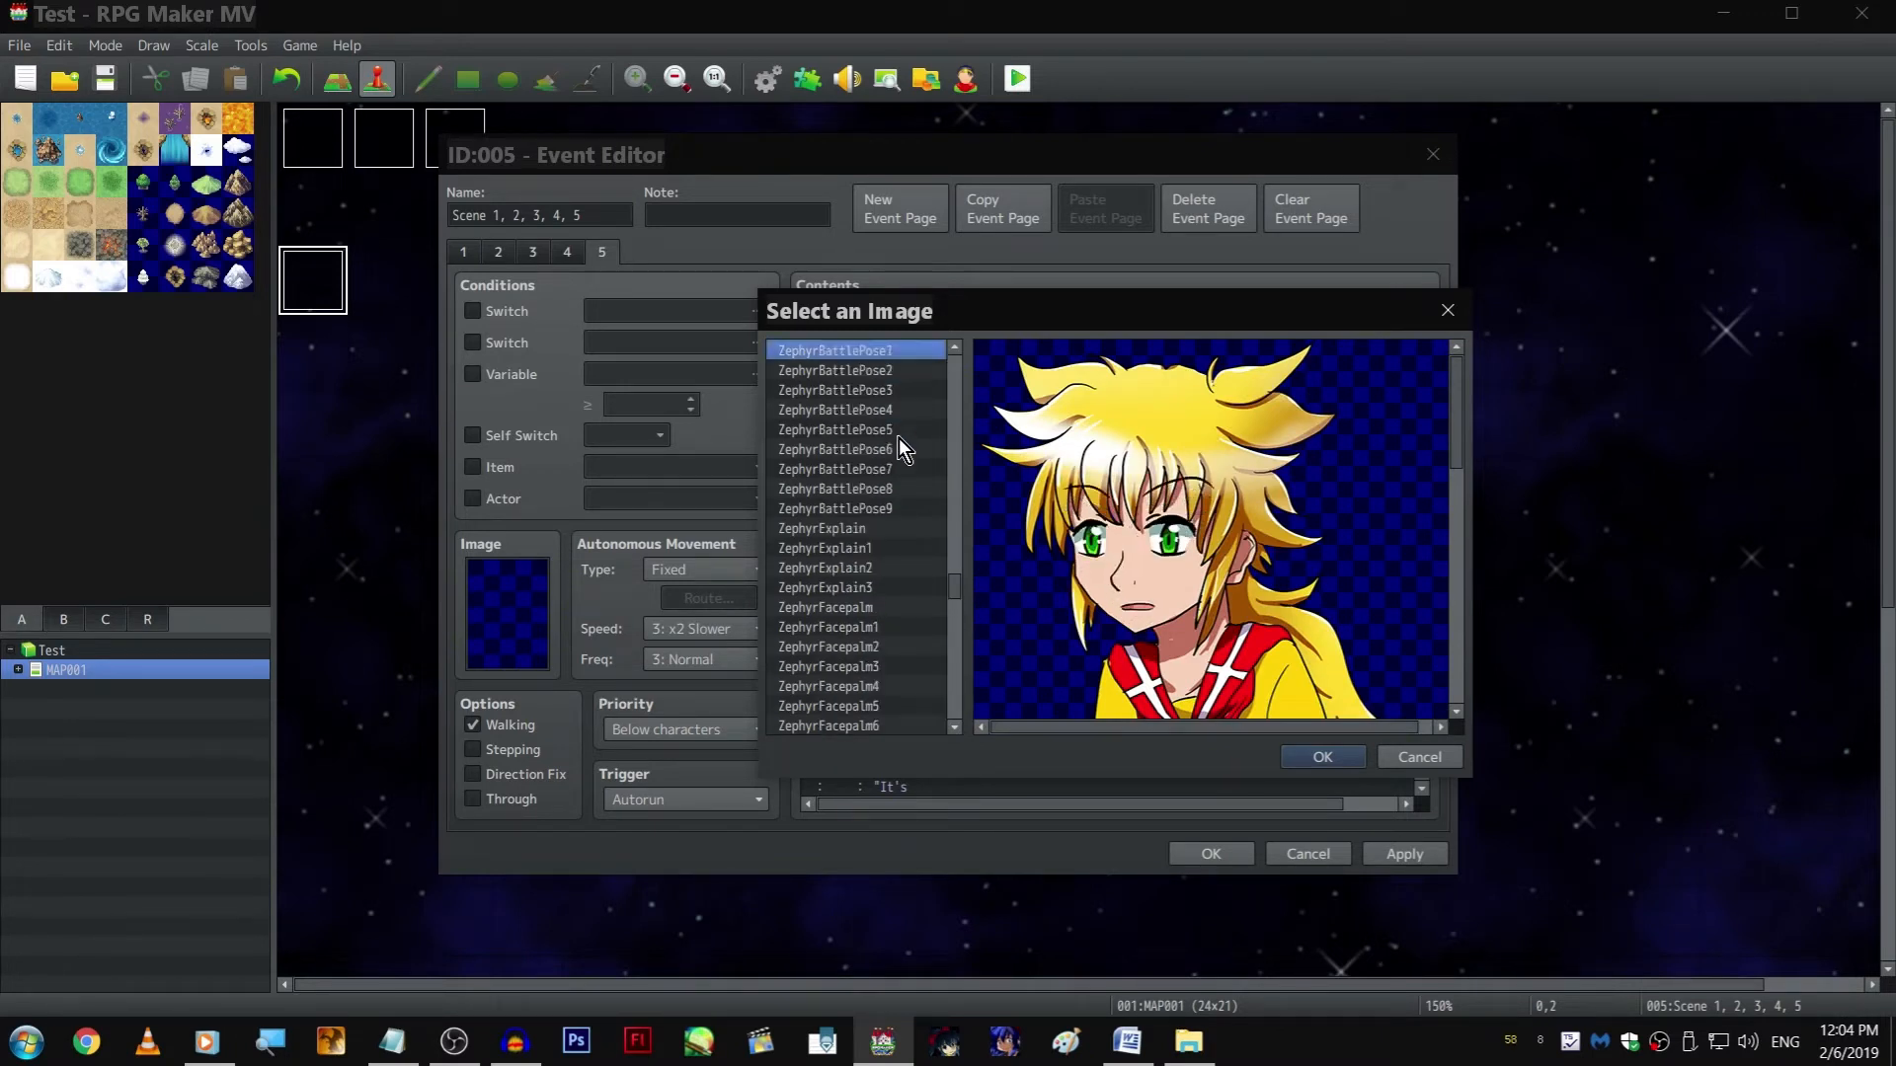
key("Down")
key("Up")
key("Up")
scroll(912, 472, "down", 4)
scroll(907, 513, "down", 3)
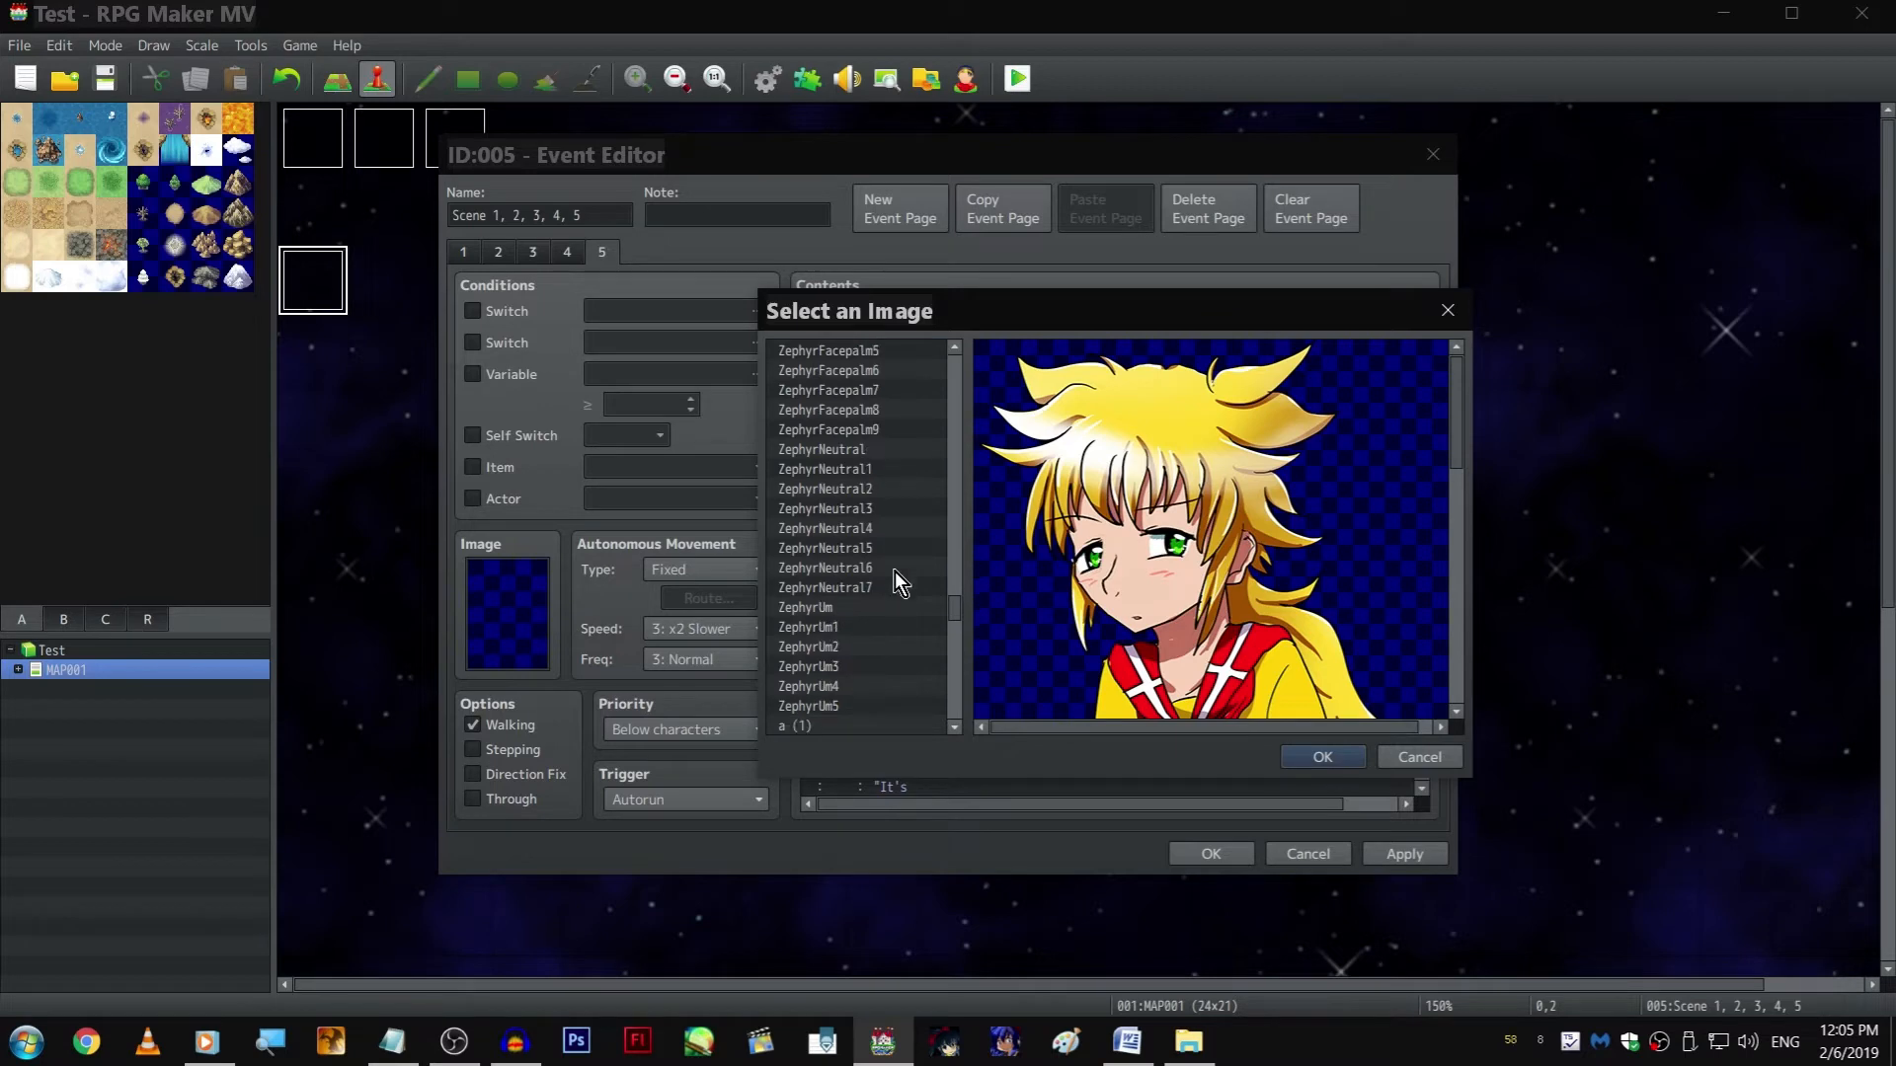
left_click(879, 589)
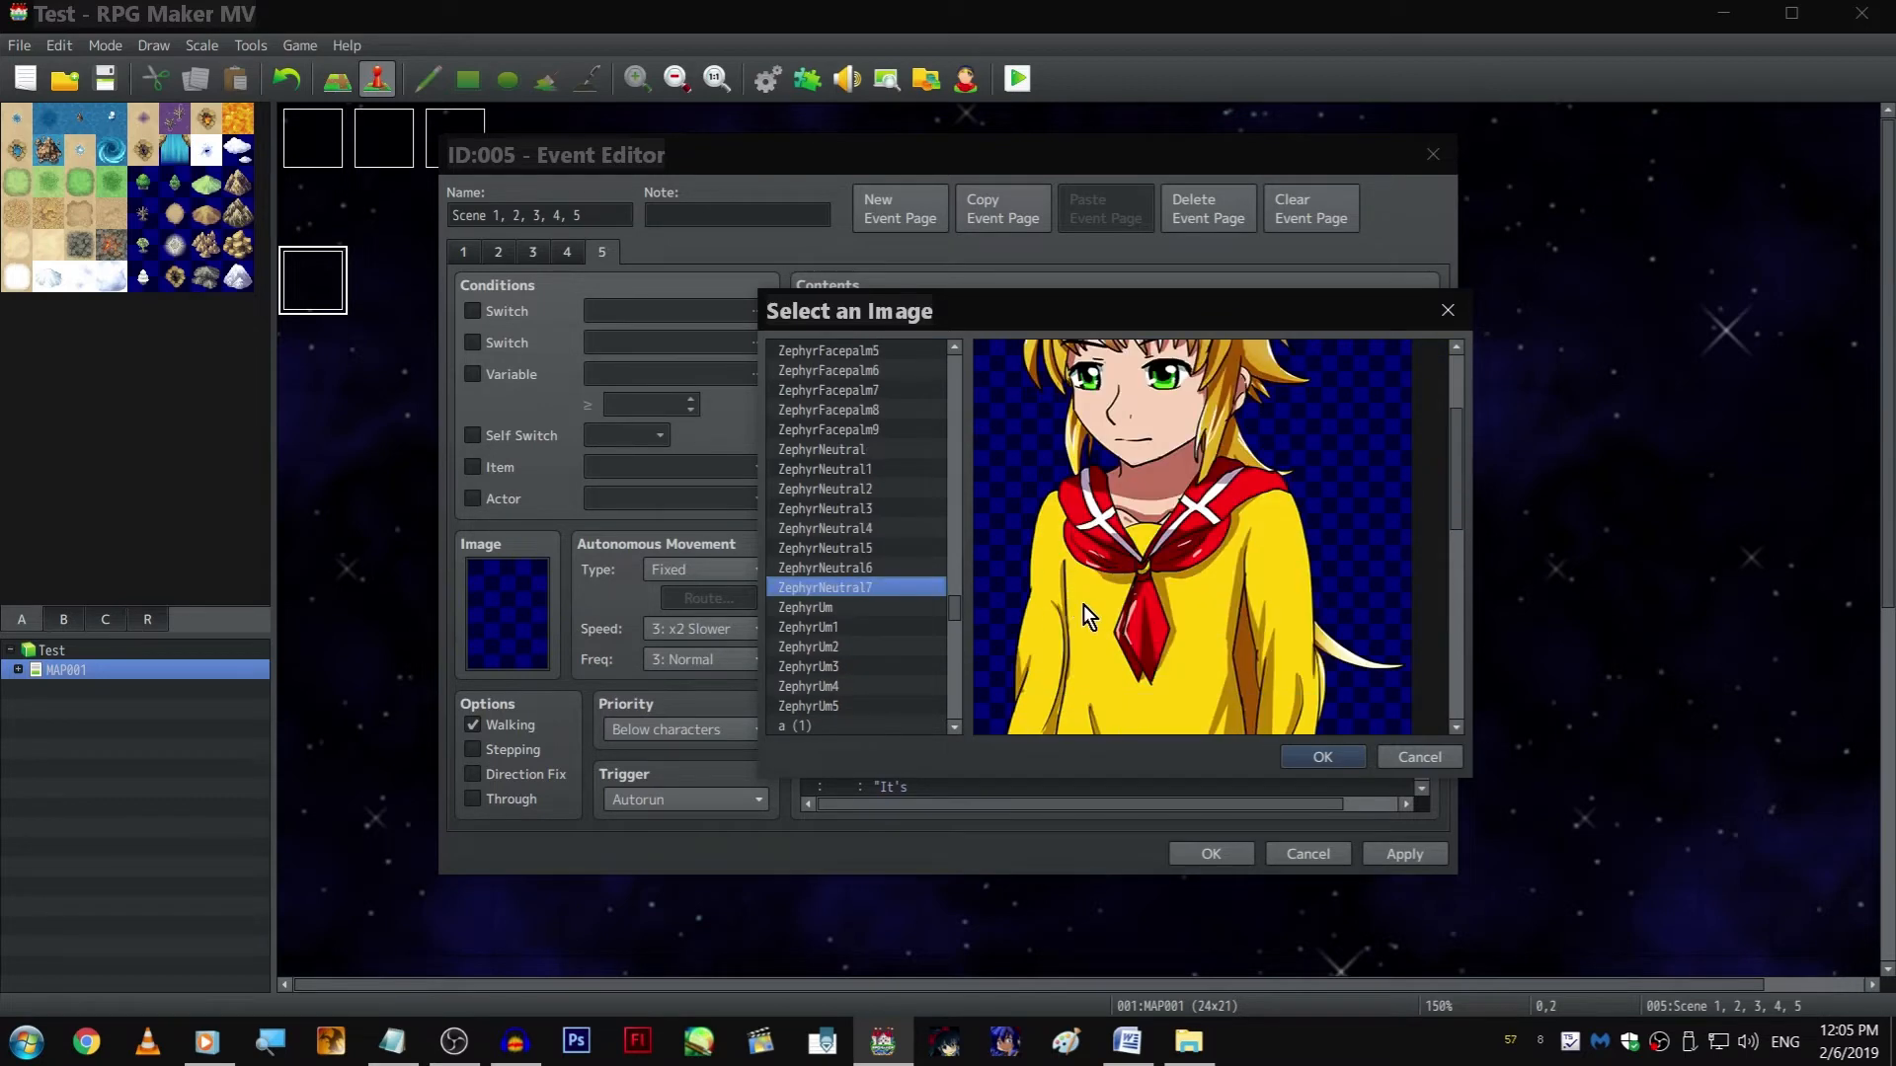
left_click(1362, 760)
left_click(1313, 737)
Delete the copied Show Picture command for picture 10 after teleport effect end
scroll(1284, 732, "down", 1)
left_click(1078, 730)
left_click(1070, 702)
key("Delete")
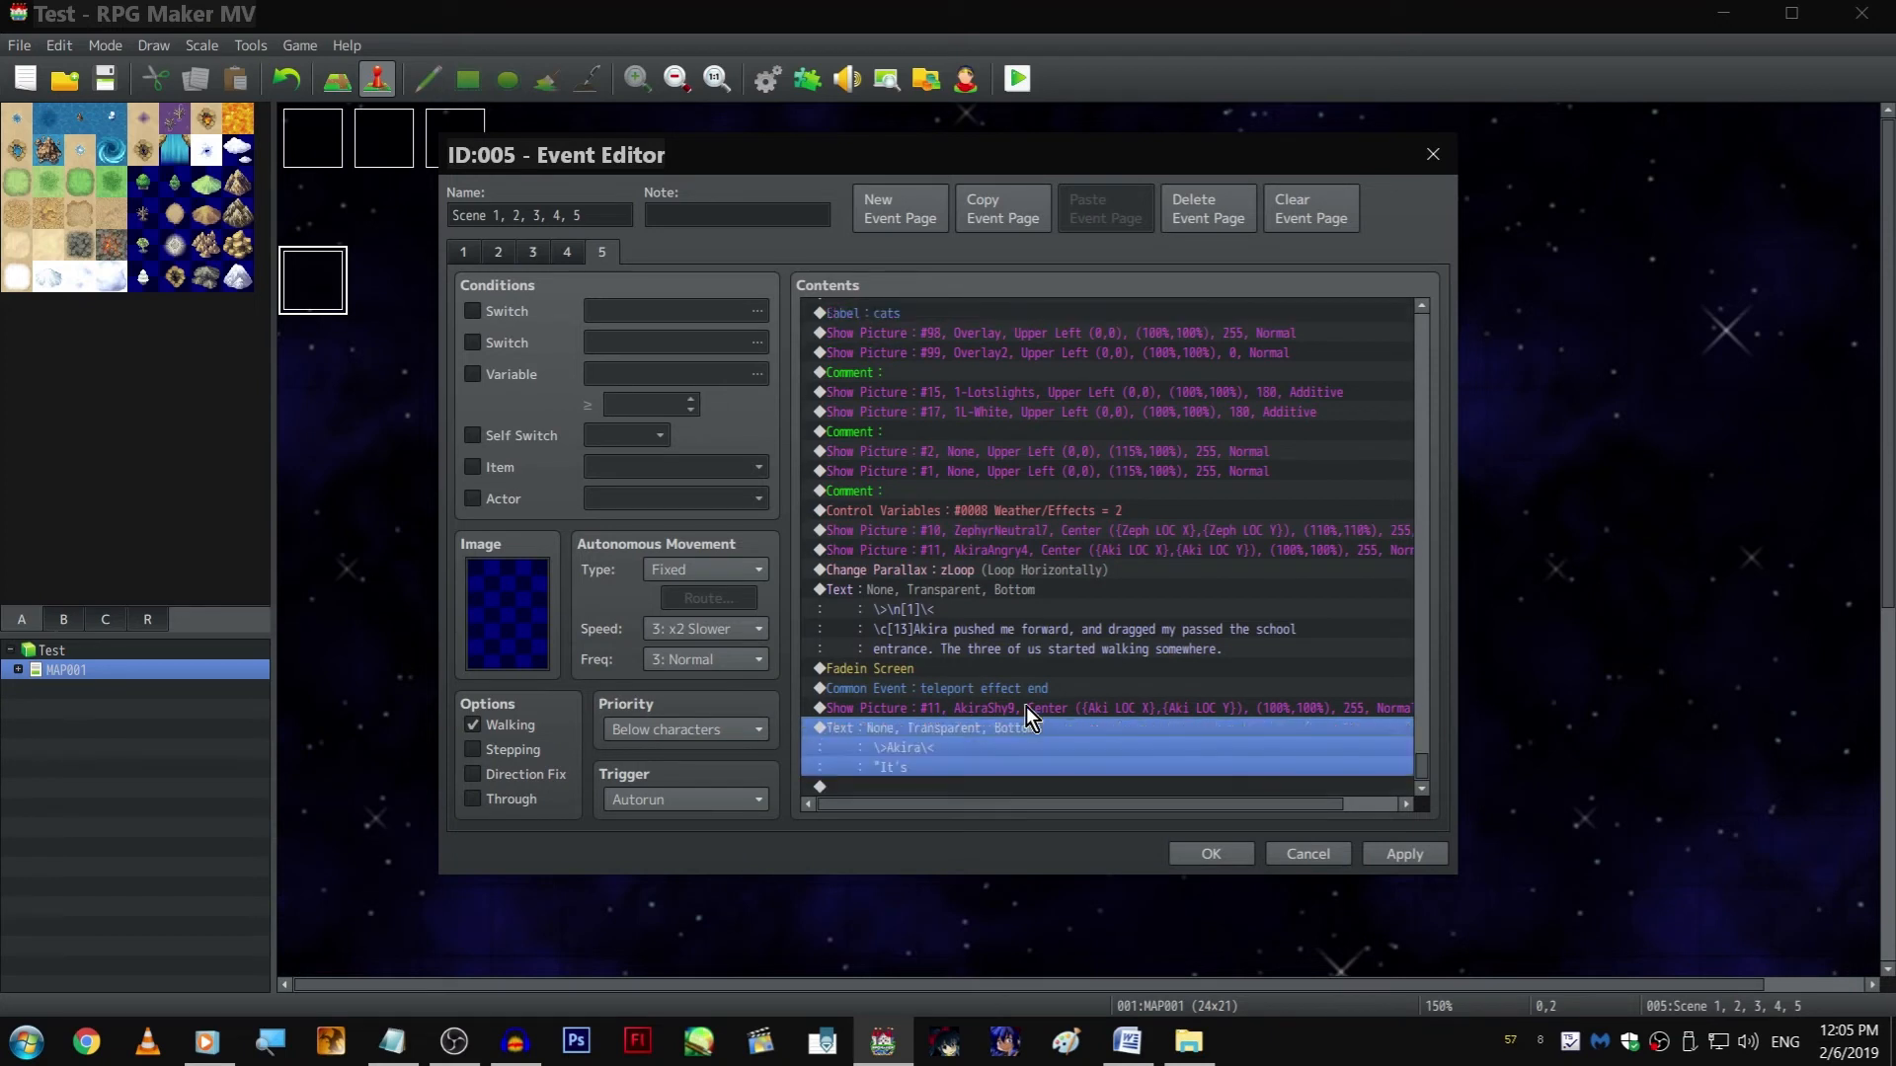
key("Return")
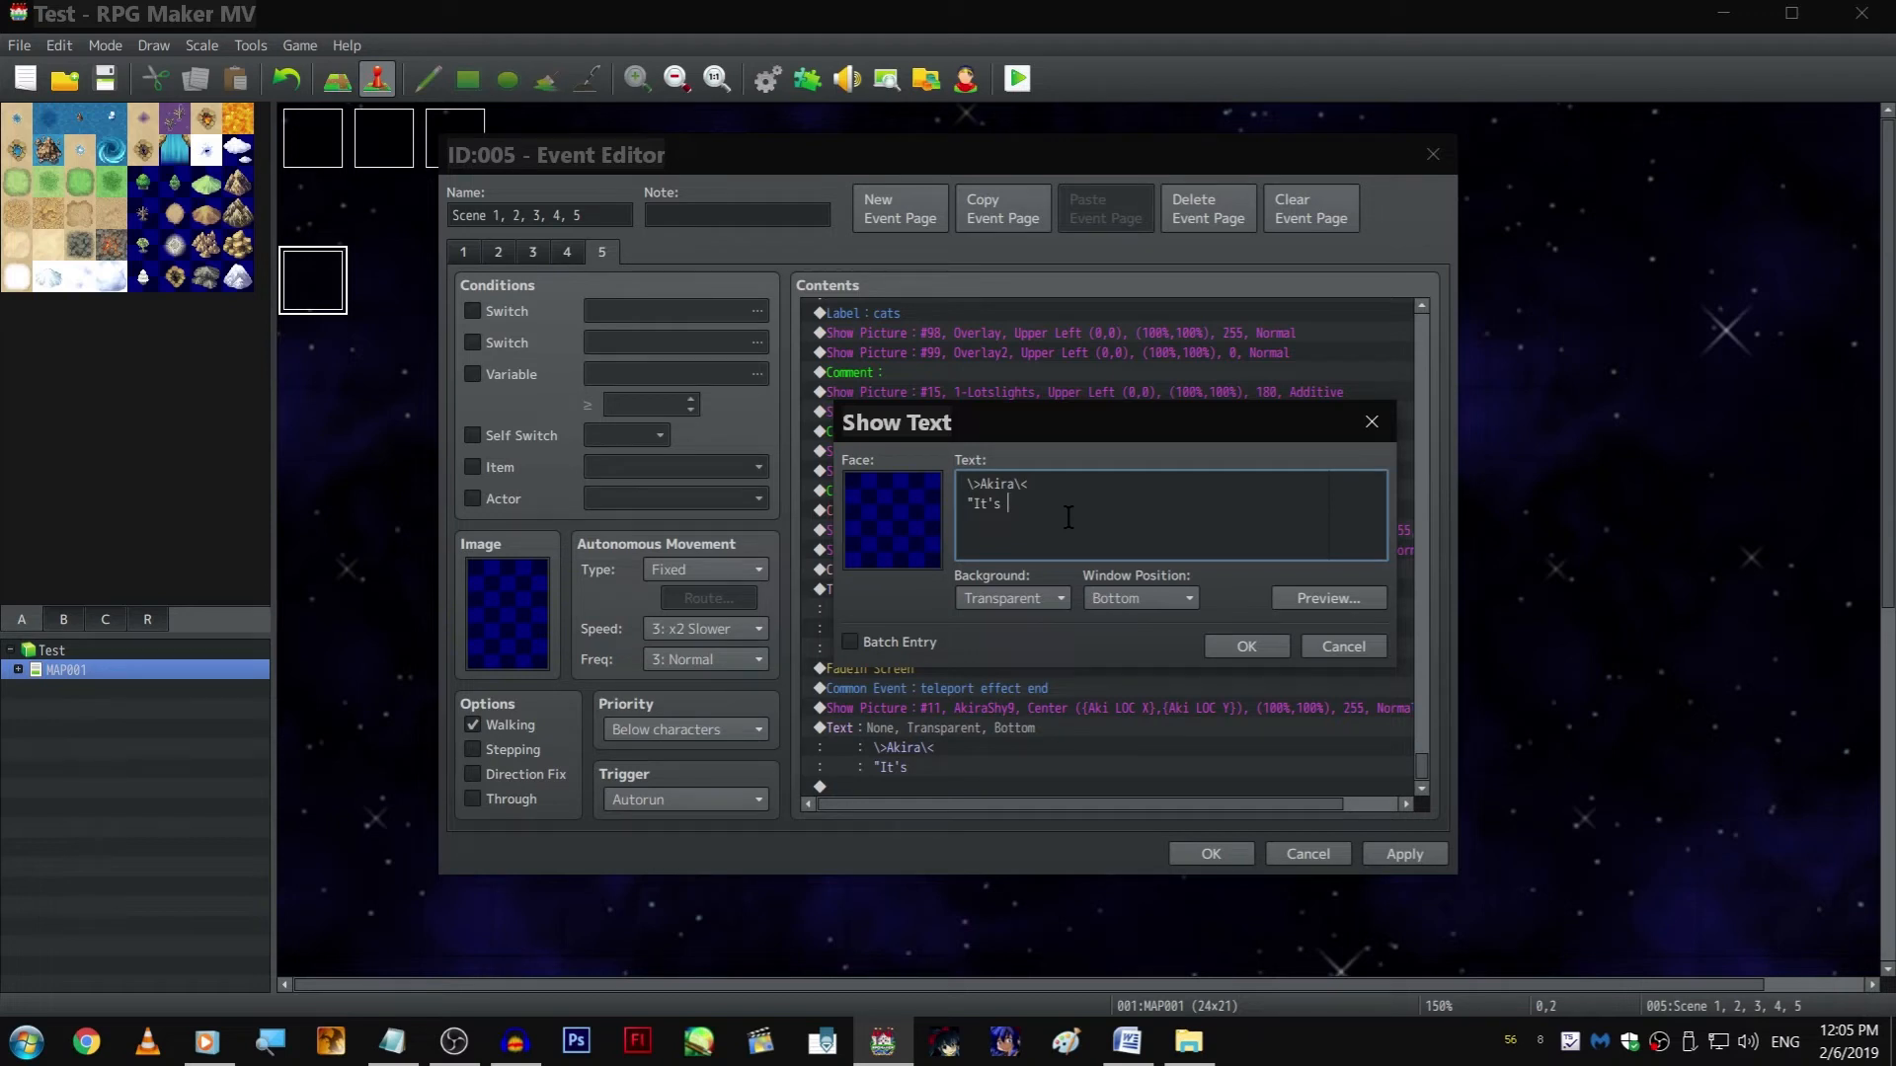
key("Escape")
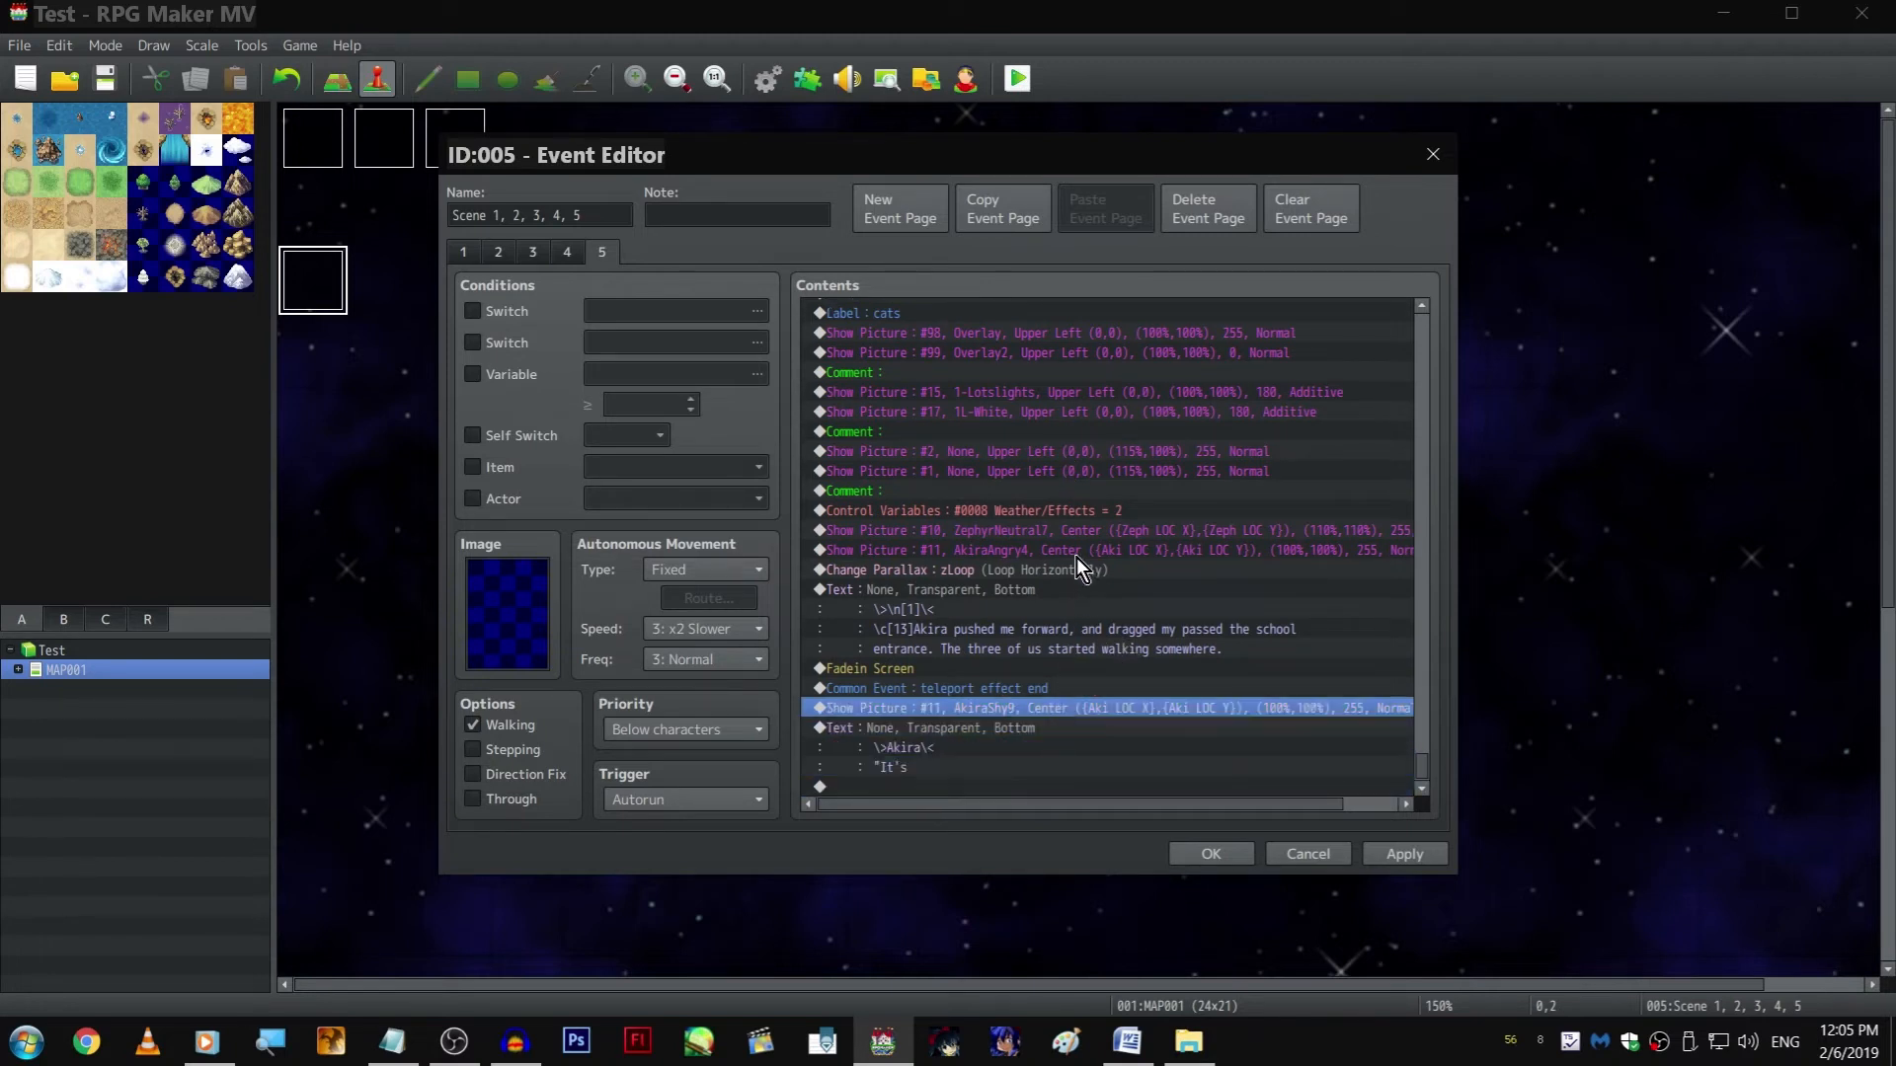
Set the original picture 11 command before Change Parallax to AkiraShy9 and remove its duplicate after teleport effect end
double_click(1062, 553)
left_click(1104, 423)
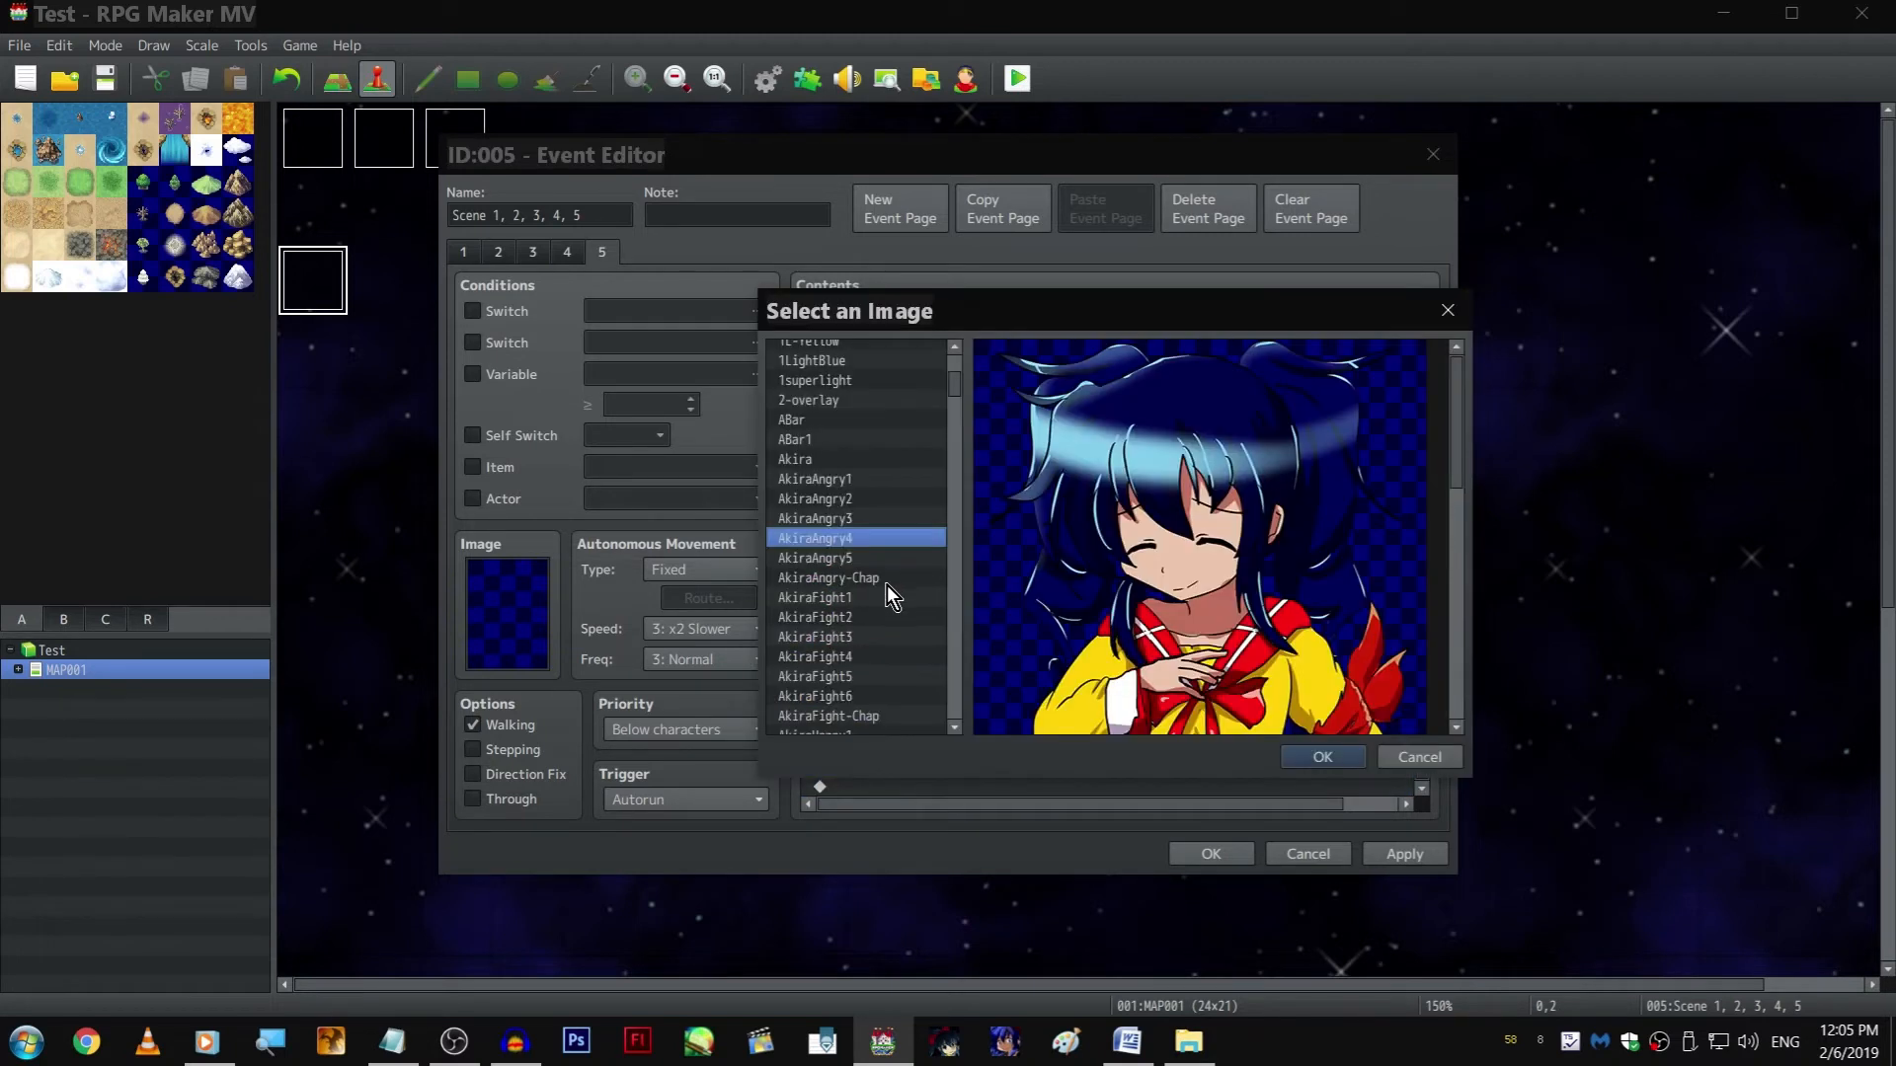
scroll(894, 568, "down", 5)
scroll(901, 541, "down", 10)
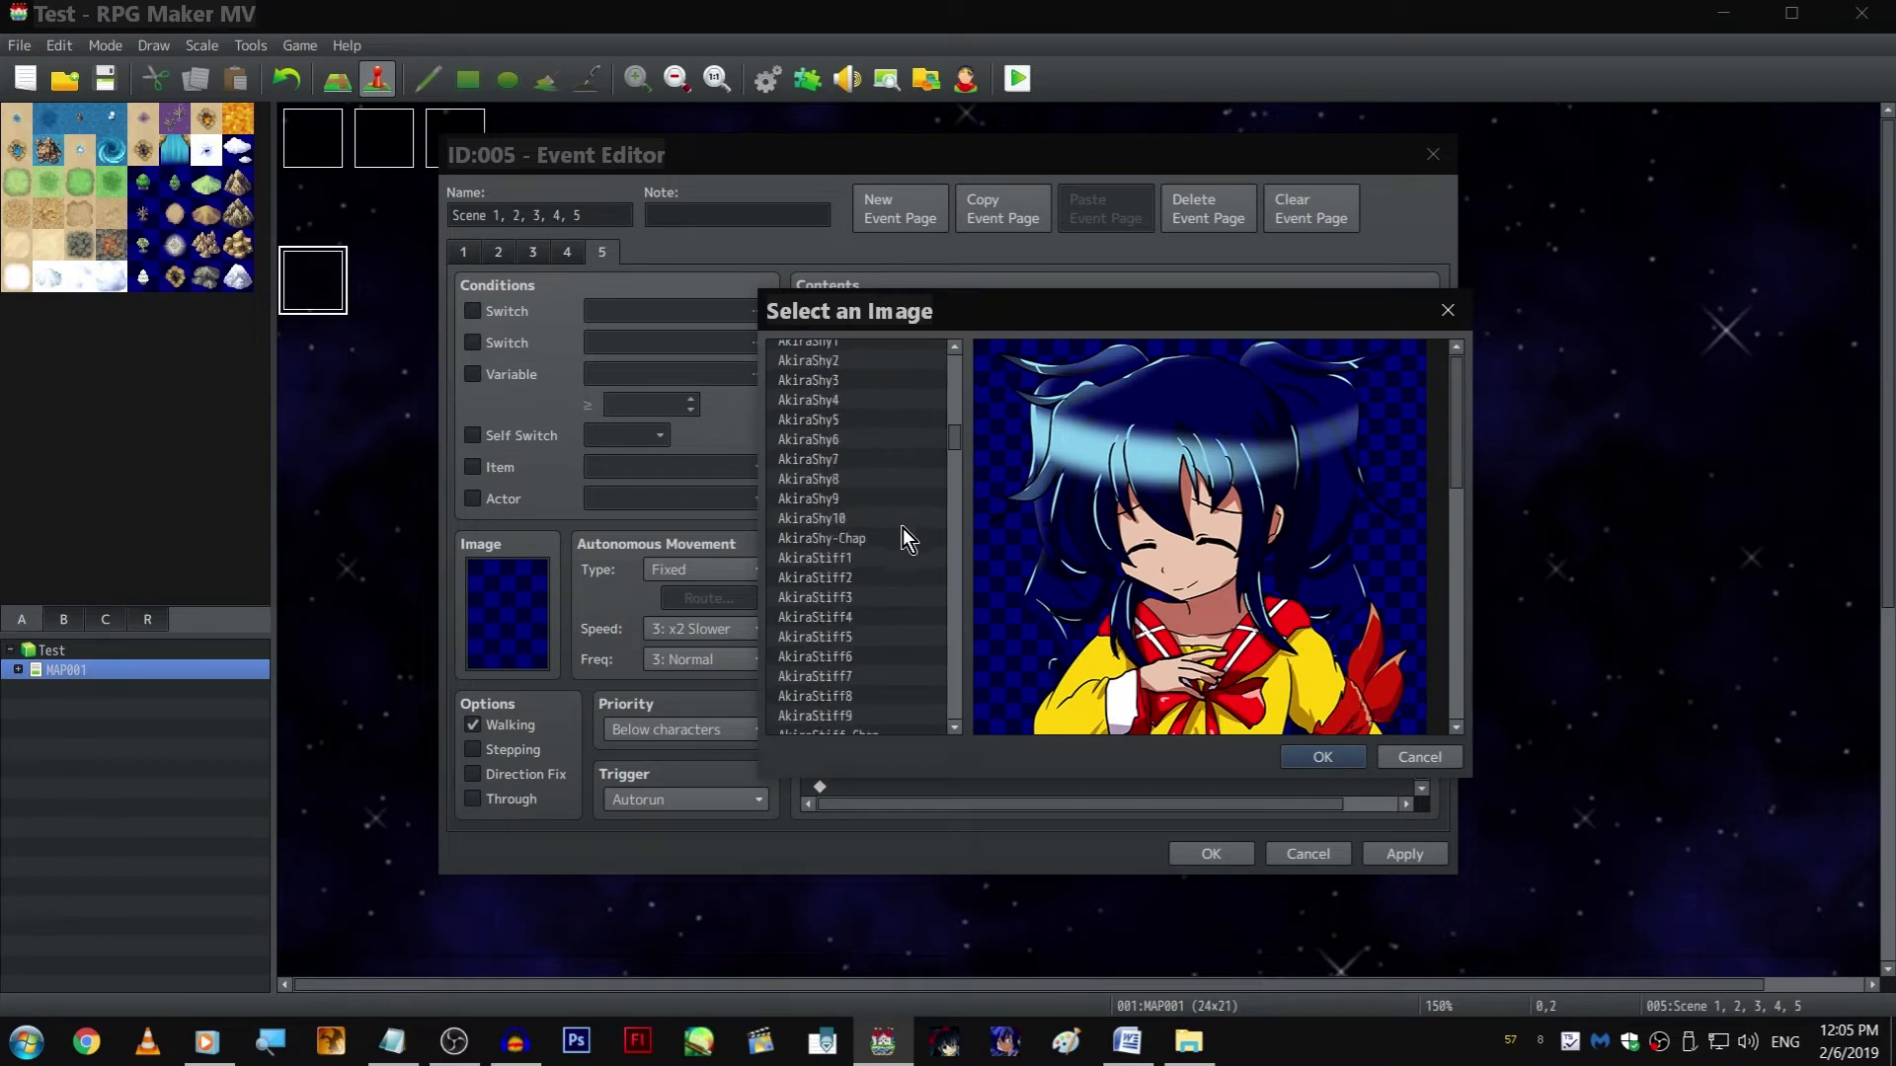
left_click(902, 399)
key("Down")
key("Down")
key("Down")
key("Down")
key("Down")
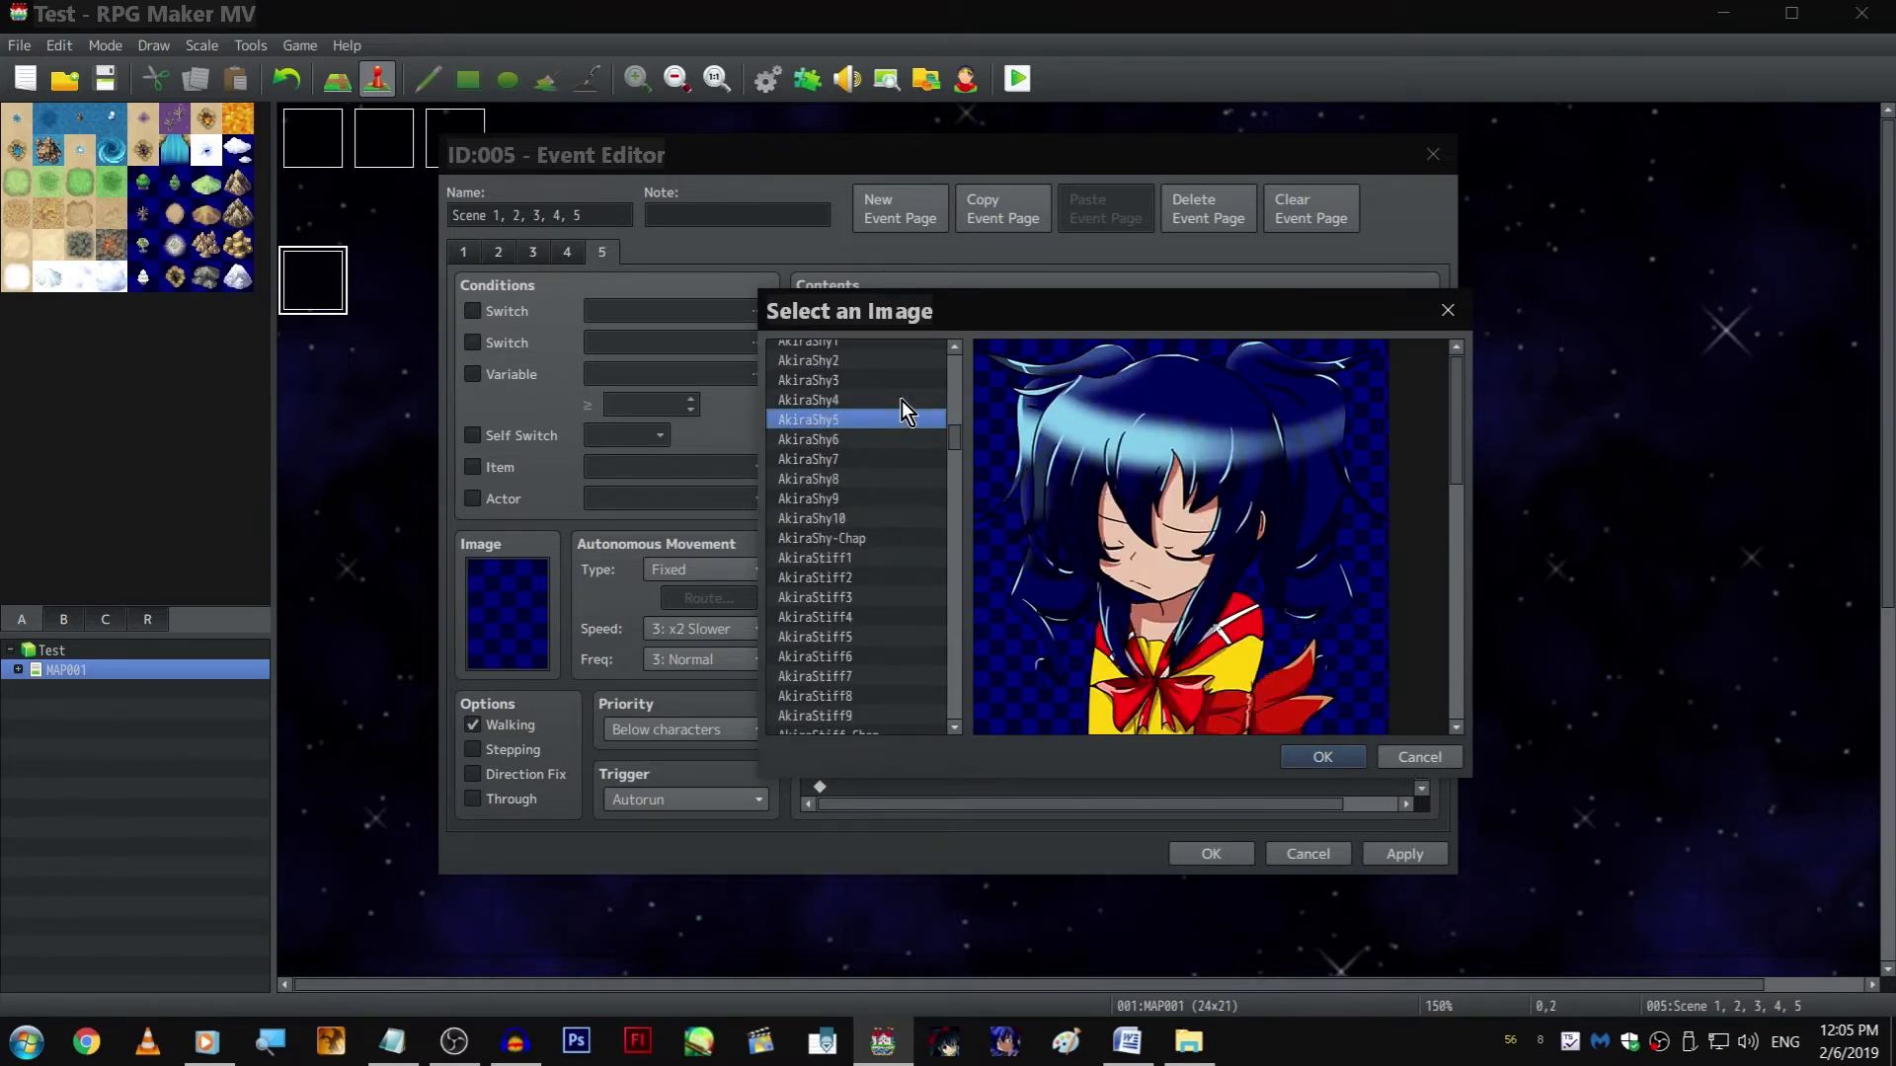
key("Down")
key("Up")
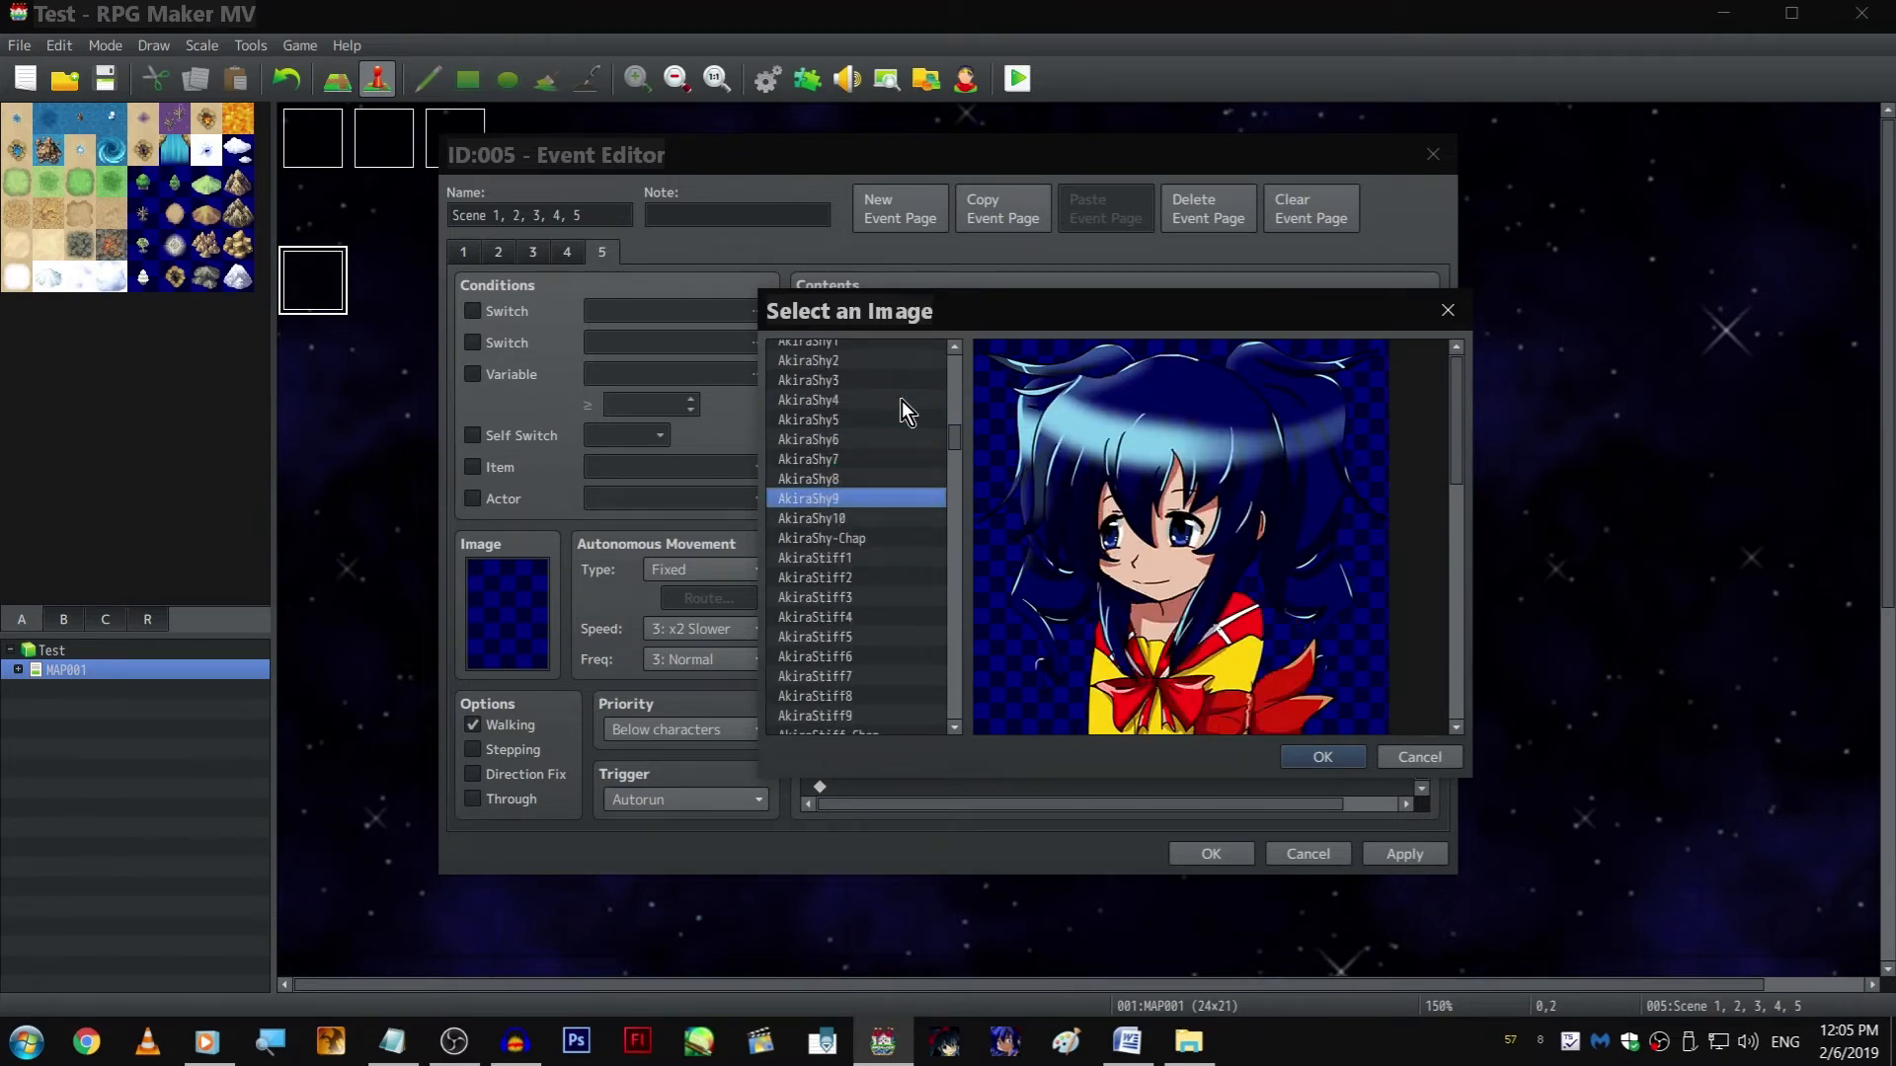
key("Return")
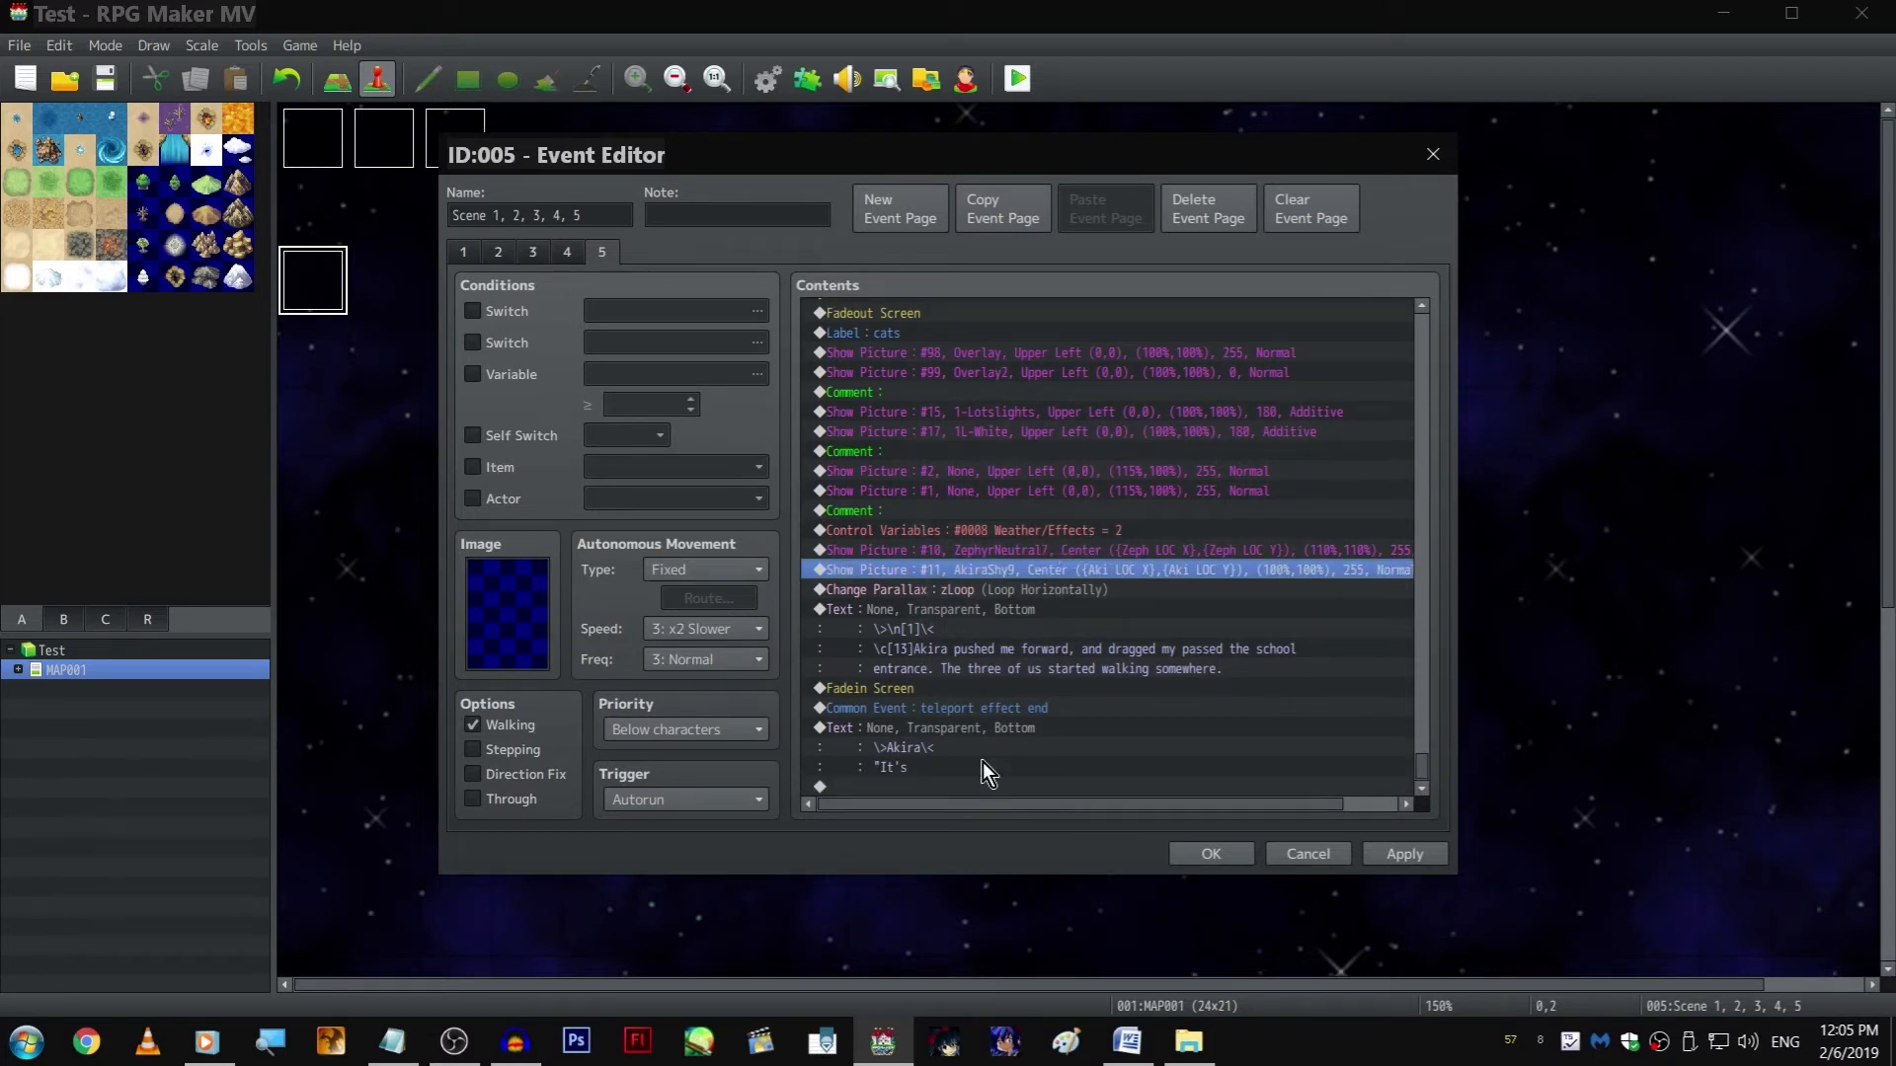
Change the last text command's speaker to Zephyr and its line to "It's a town-wide fair, actually."
double_click(977, 727)
double_click(997, 484)
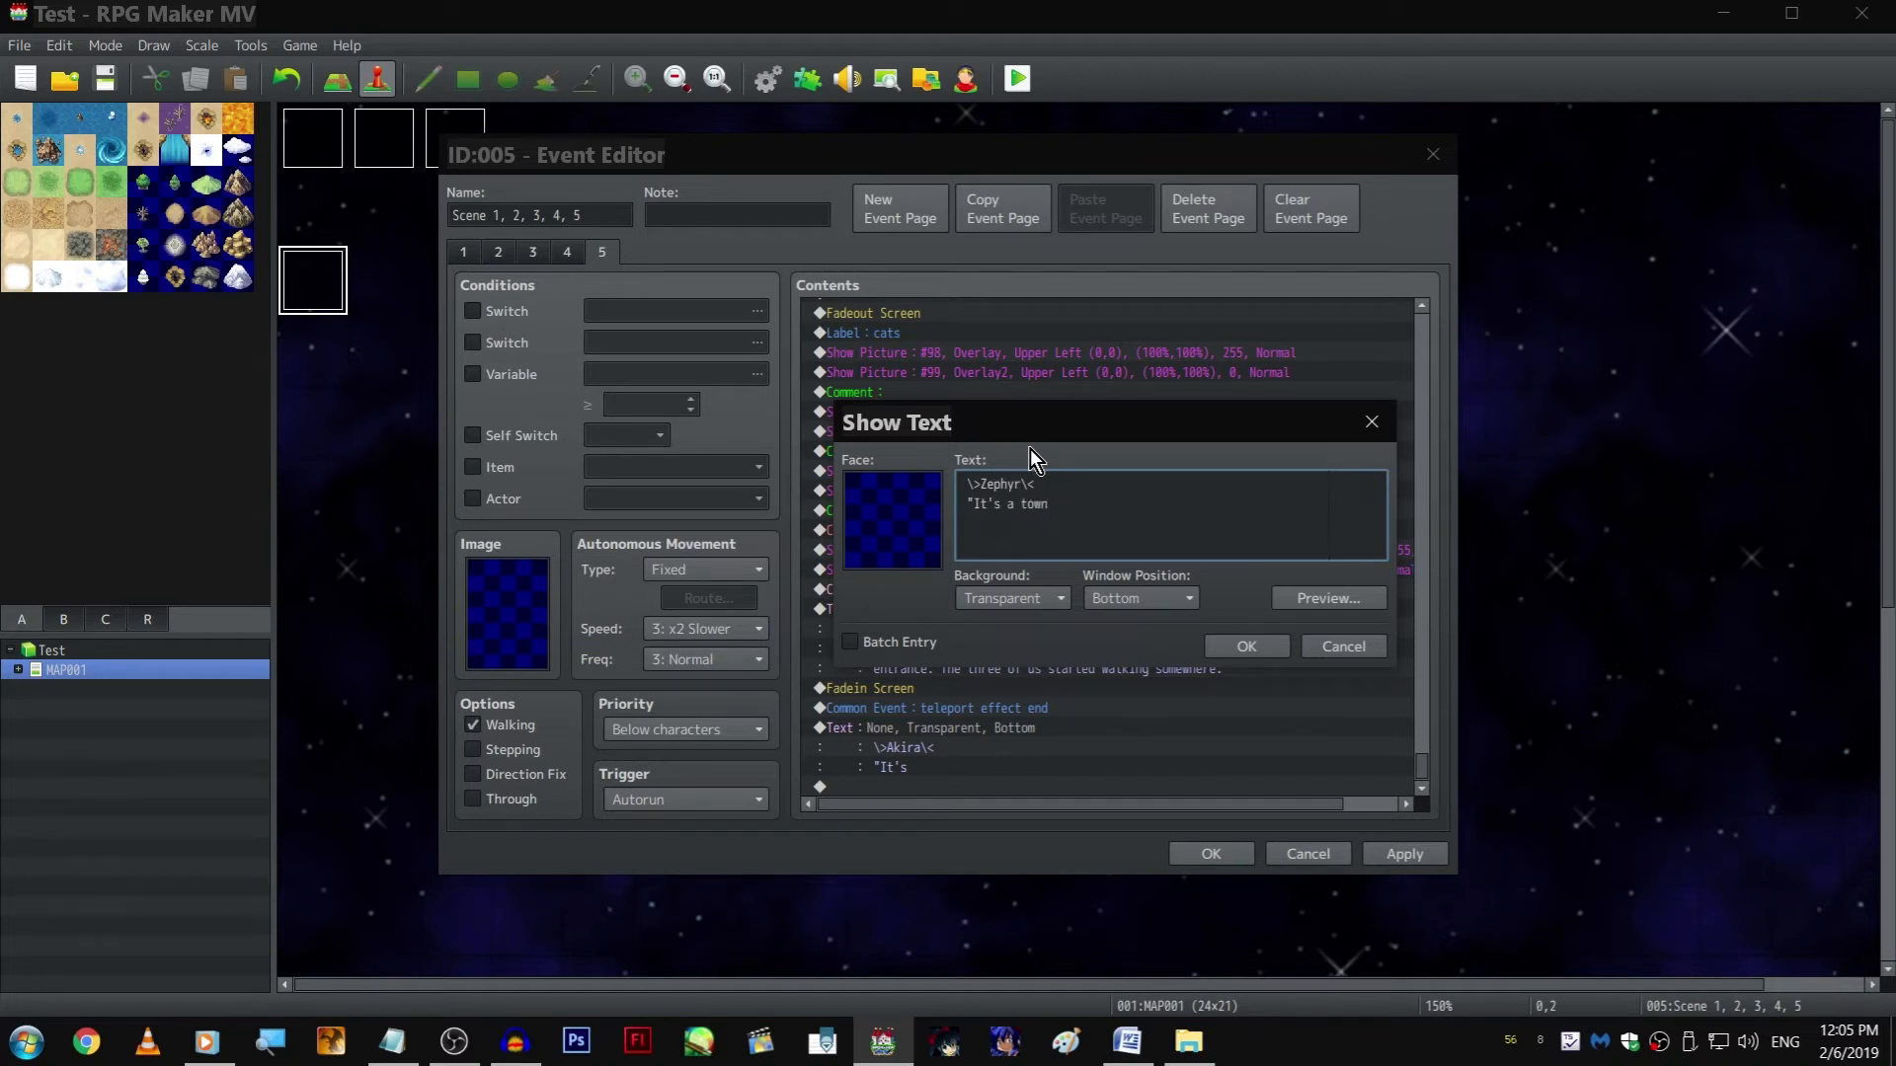
type("-wide fair, actually.\"")
key("ctrl+Return")
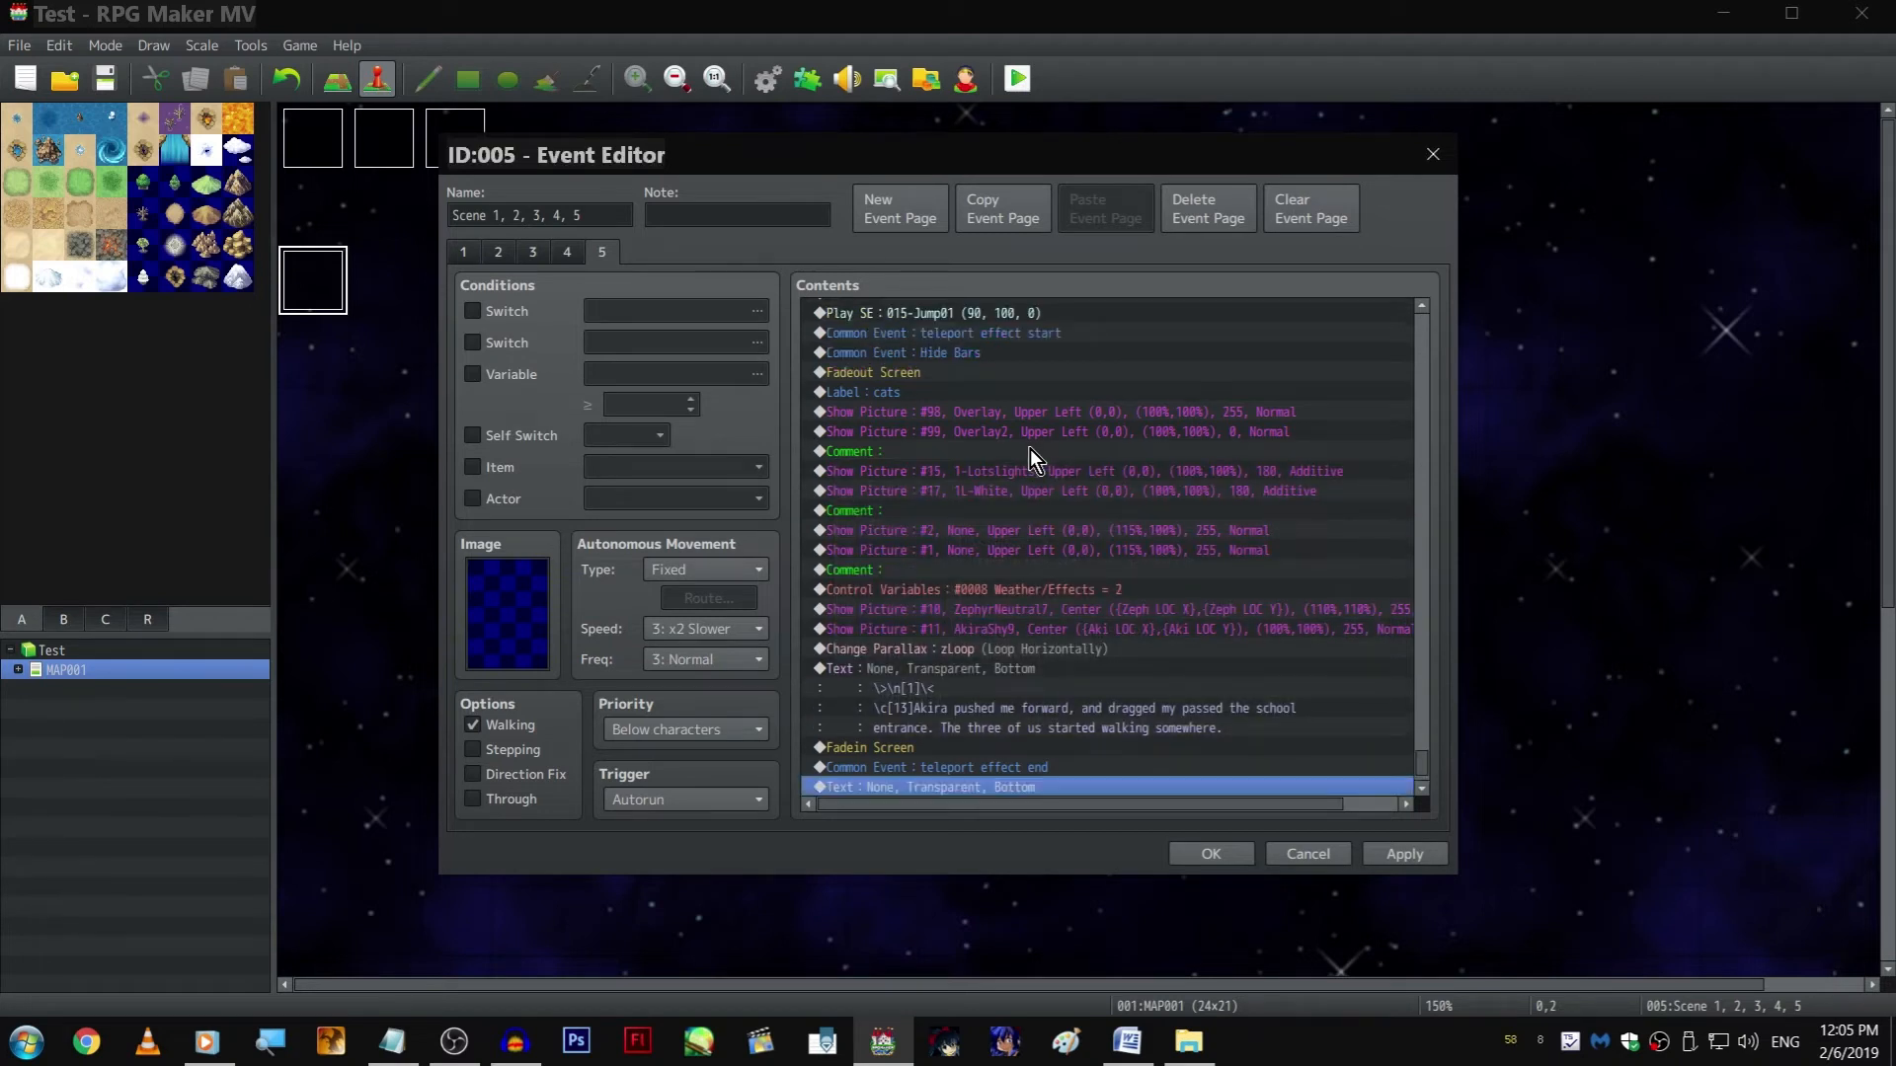
scroll(1029, 448, "down", 1)
key("Return")
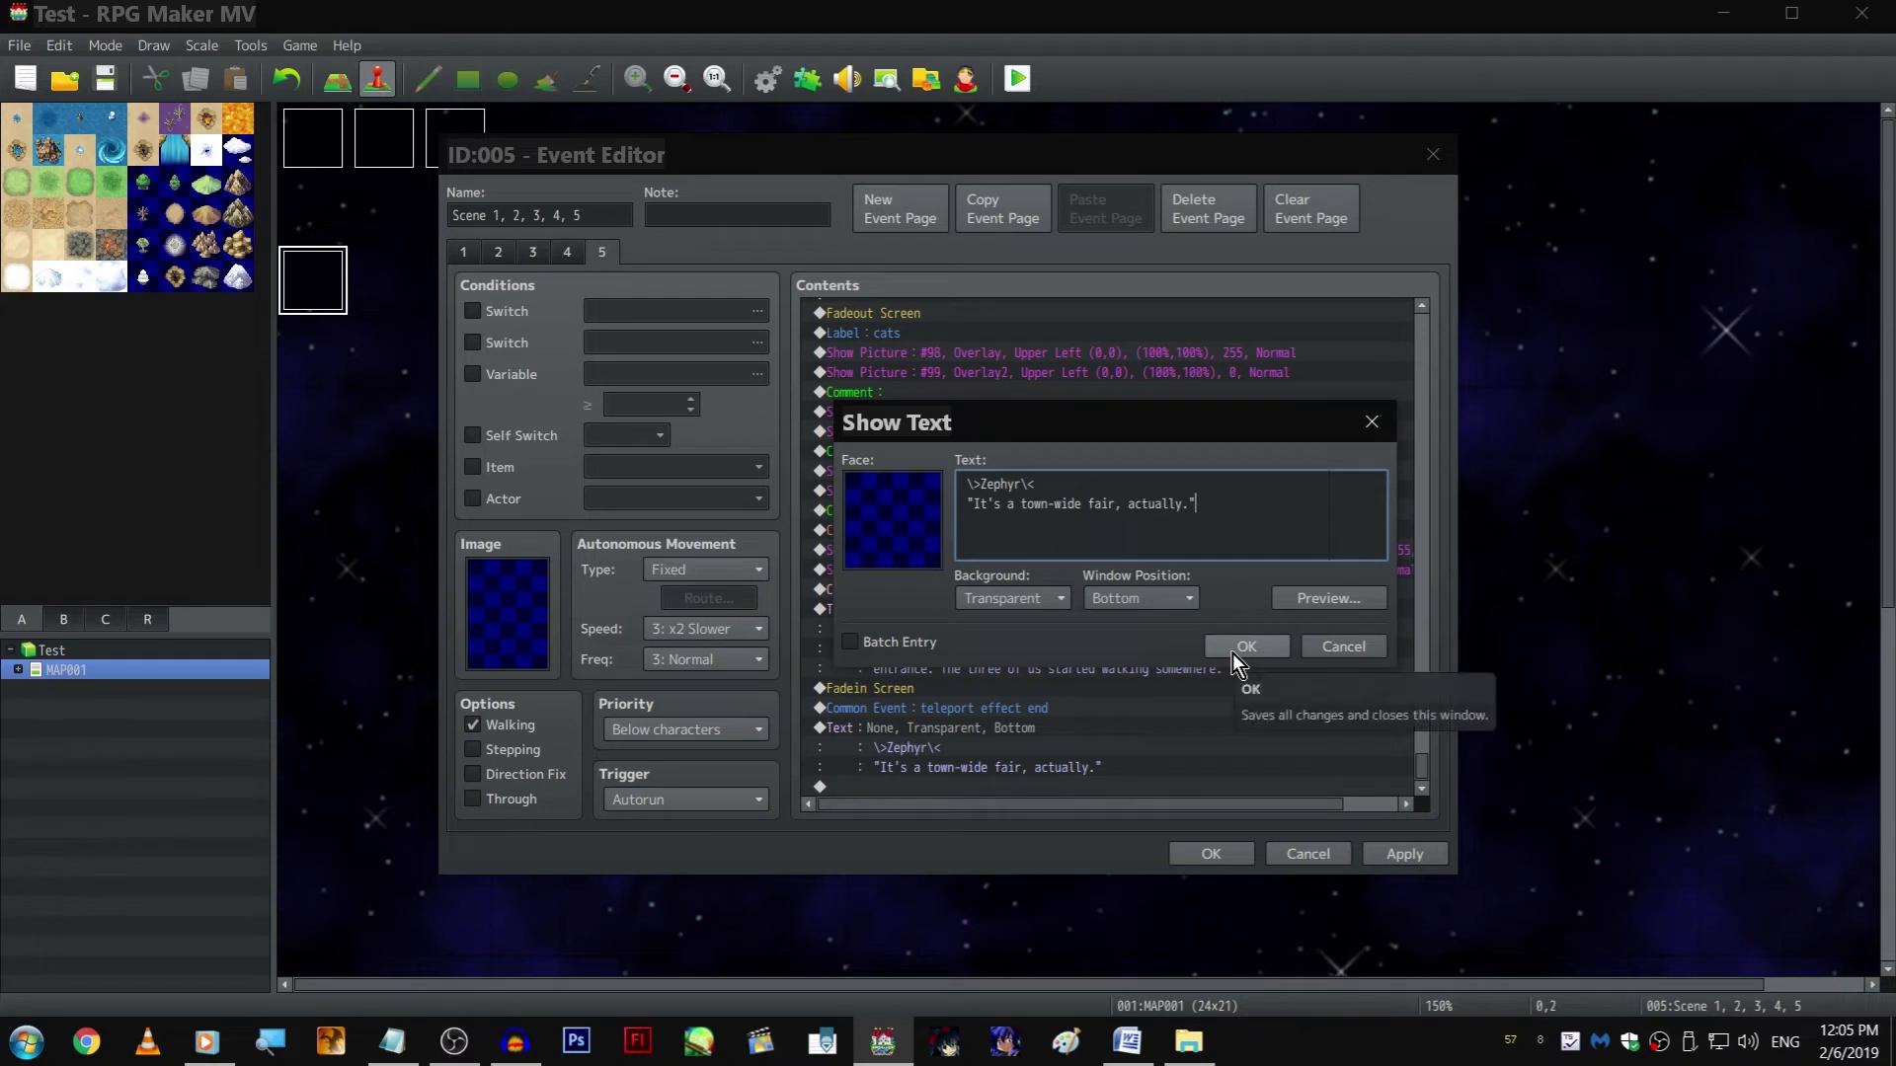
left_click(1229, 650)
Try adding a copy of the AkiraShy9 Show Picture command after the Zephyr dialogue, and remove it again
left_click(1023, 569)
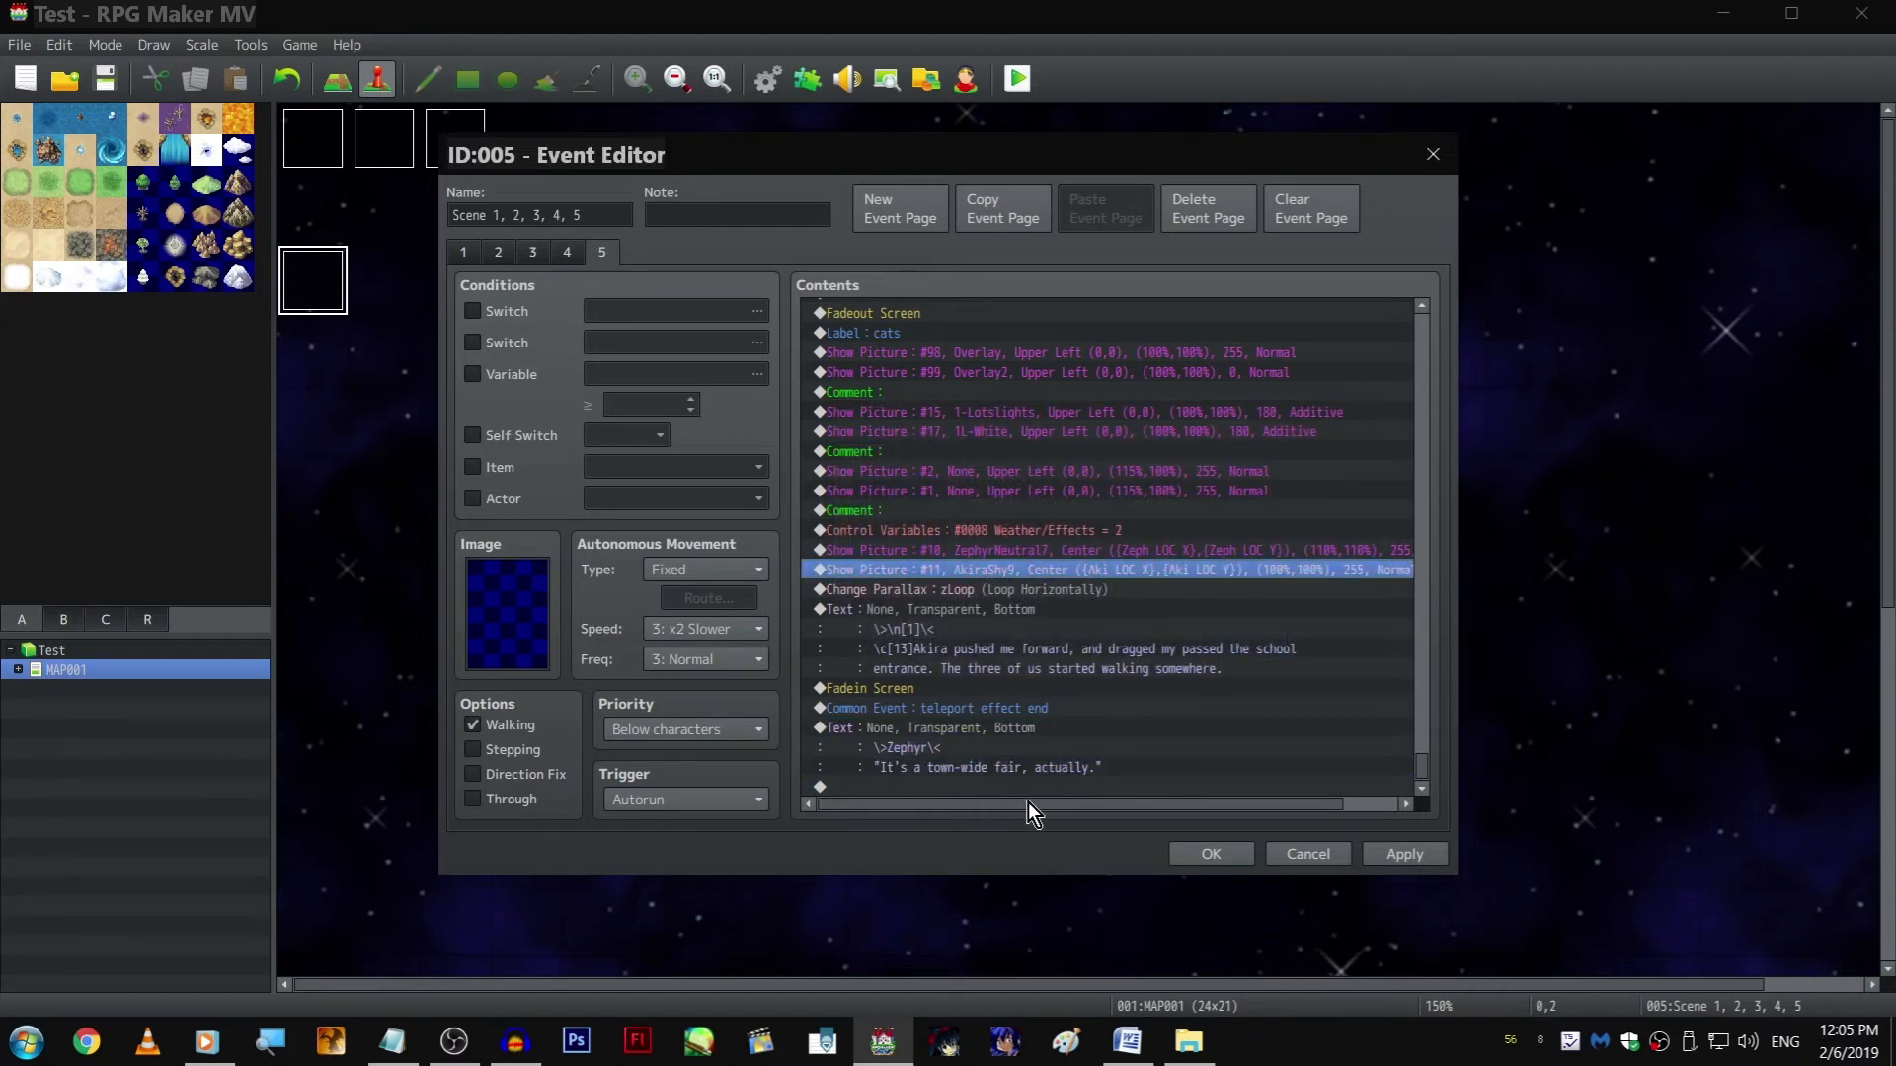
left_click(1025, 794)
left_click(1069, 571)
key("ctrl+x")
left_click(1089, 788)
key("ctrl+v")
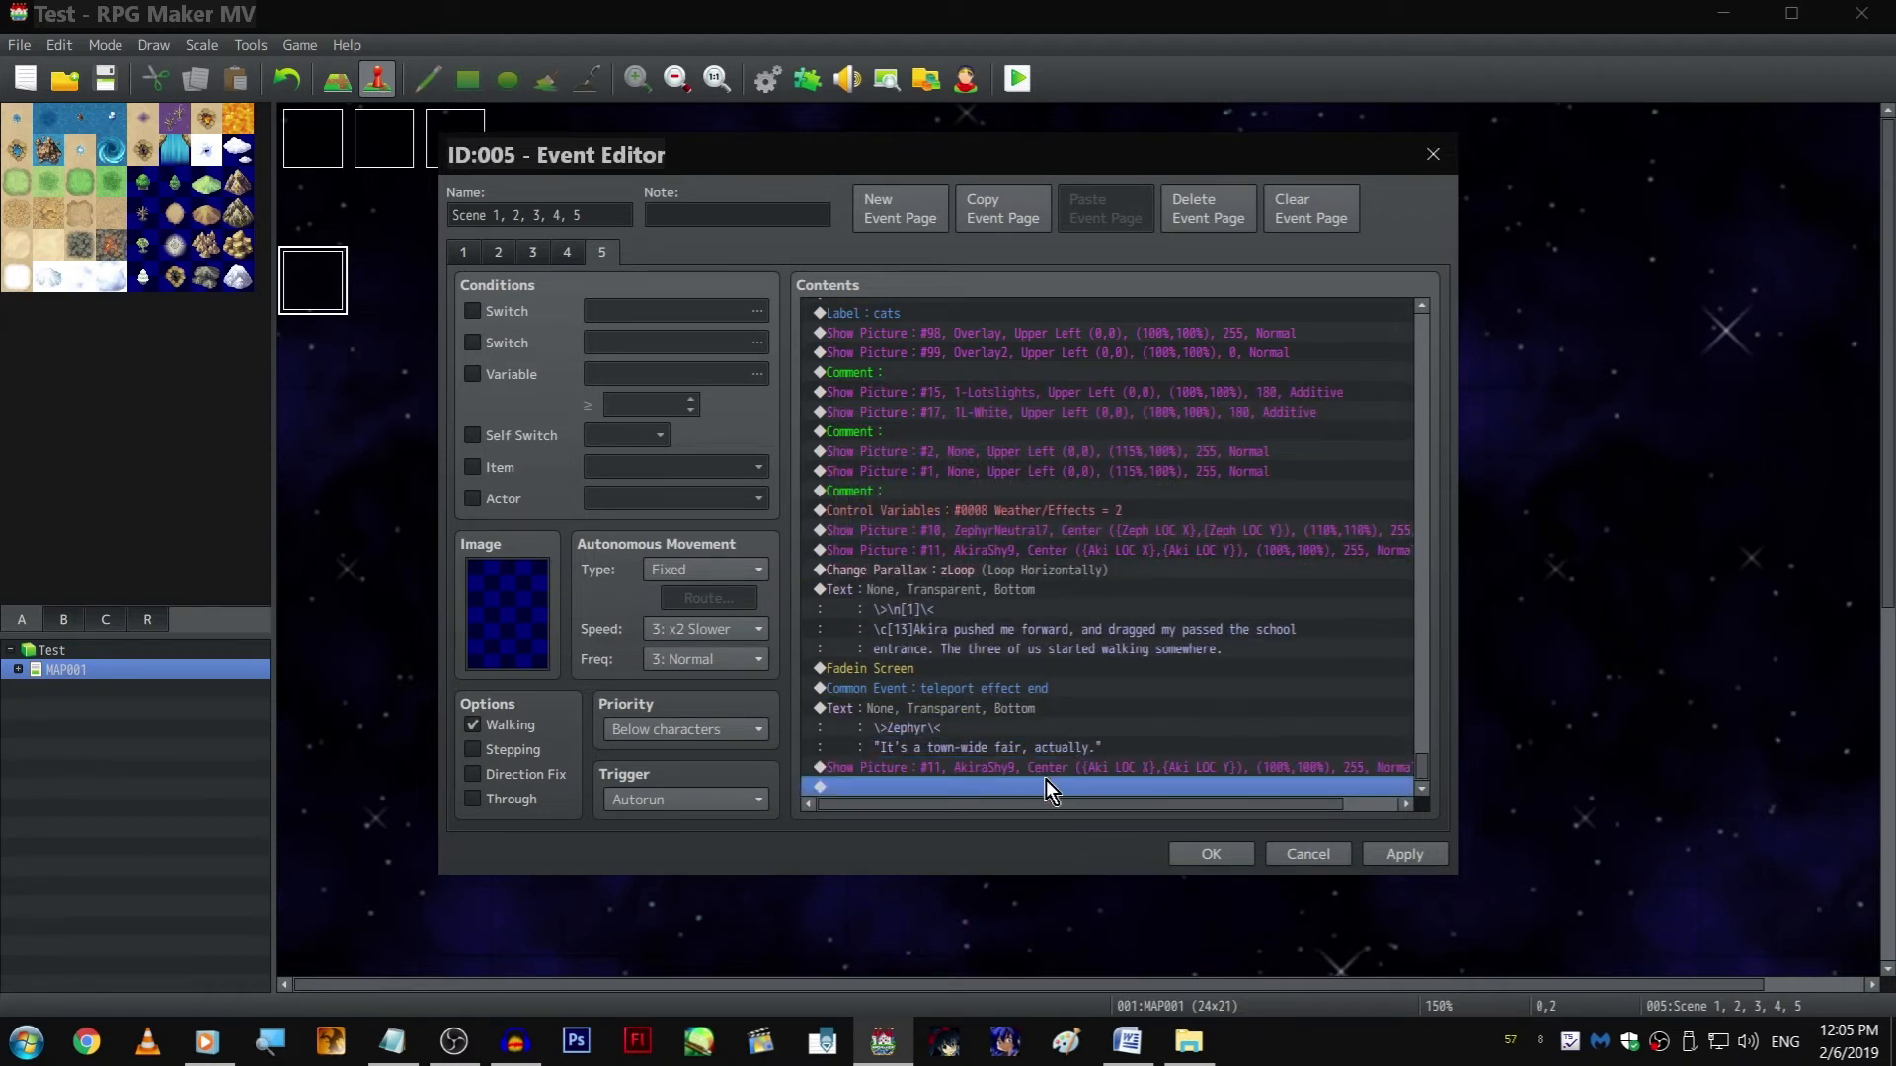
left_click(1045, 766)
key("Delete")
Extend Zephyr's town-wide fair line with "The school is sponsoring it, so the students were asked to help out."
double_click(1041, 731)
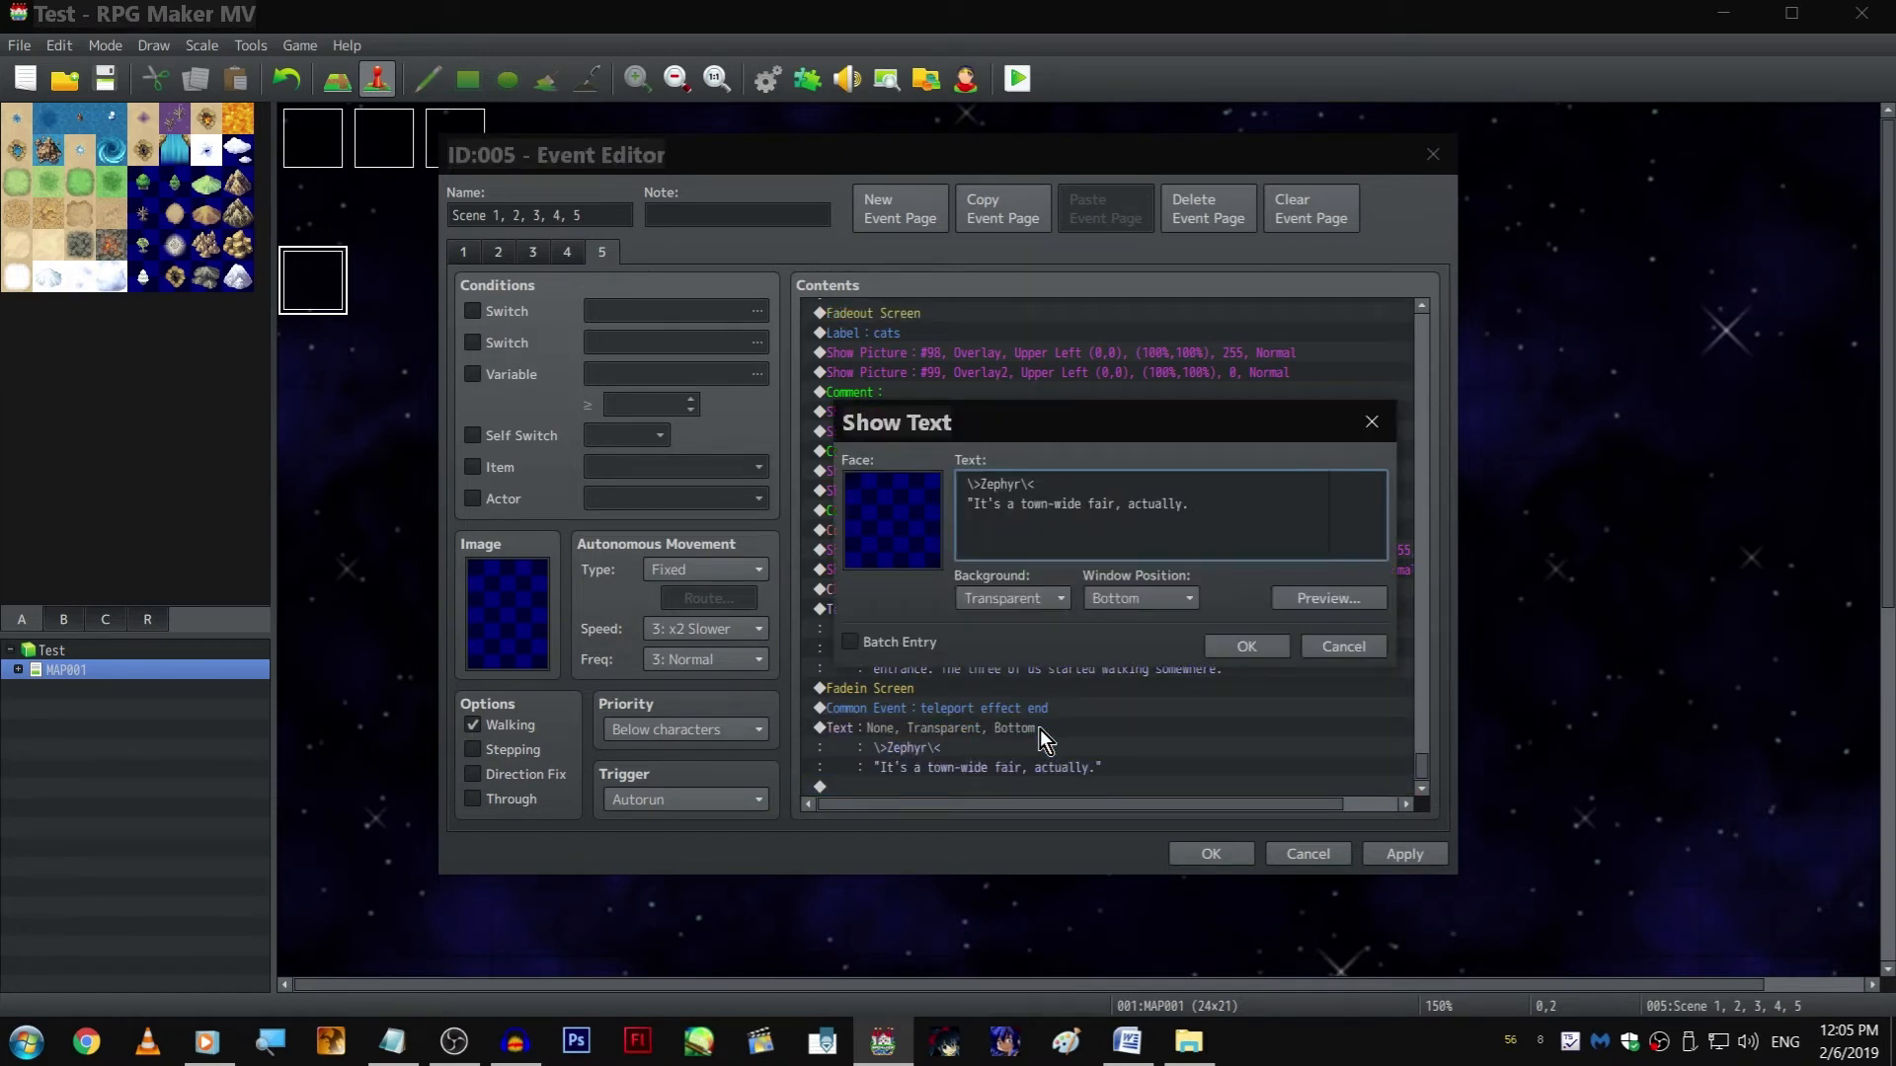
type("The school is sponsoring")
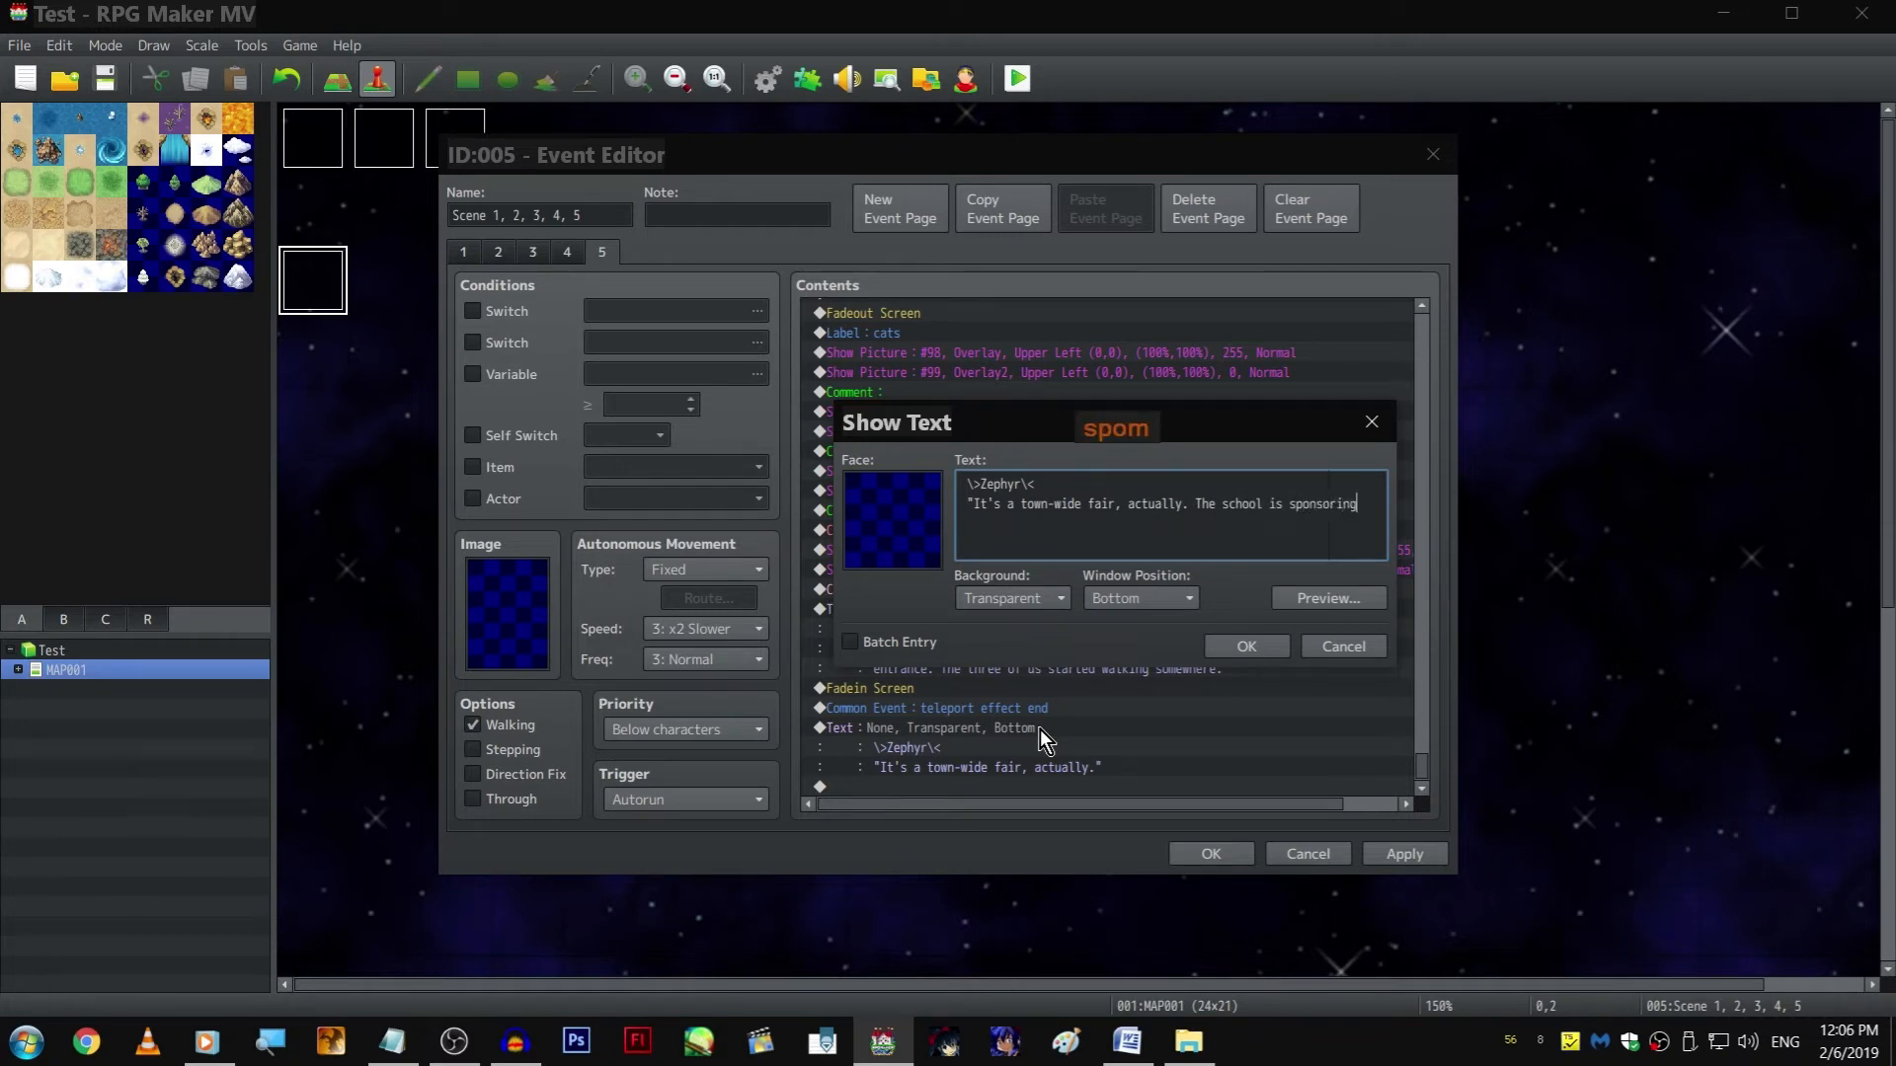
key("Return")
type("it, s")
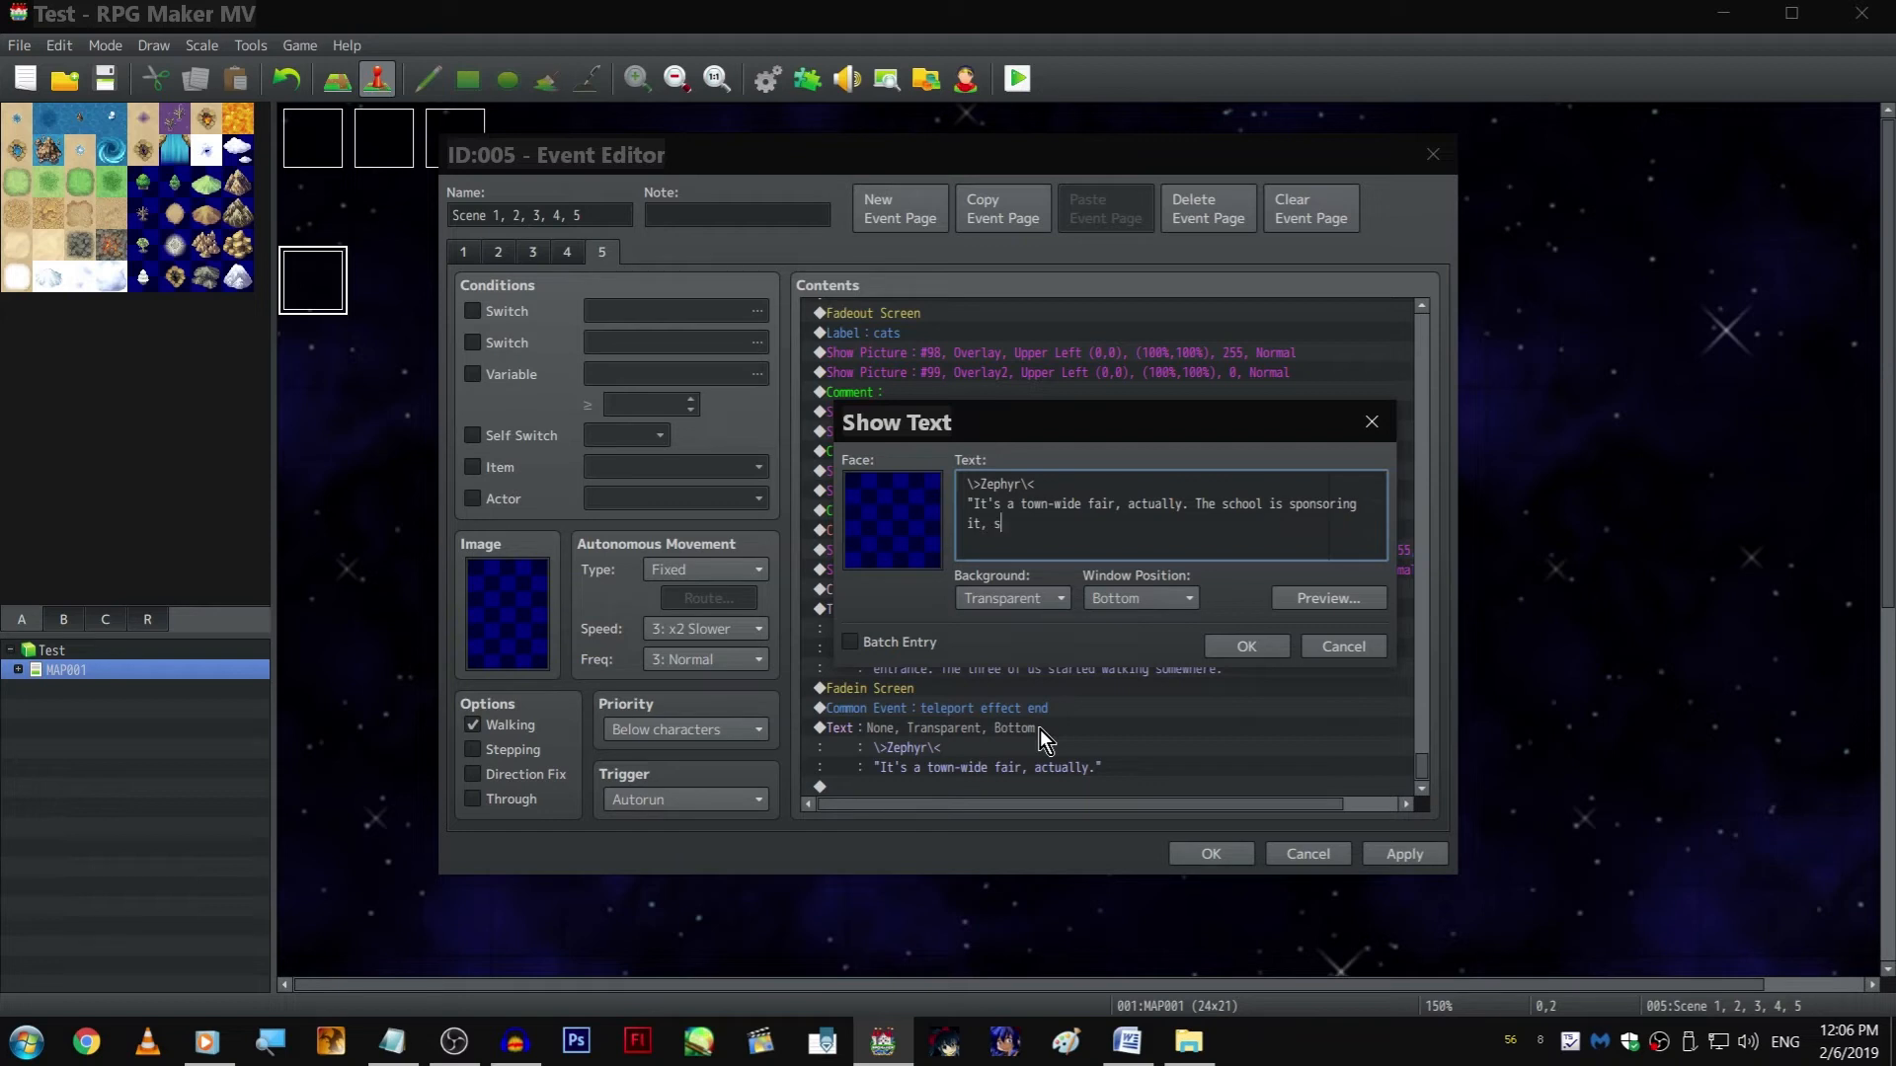
type("o the students were asked to help out")
key("ctrl+Return")
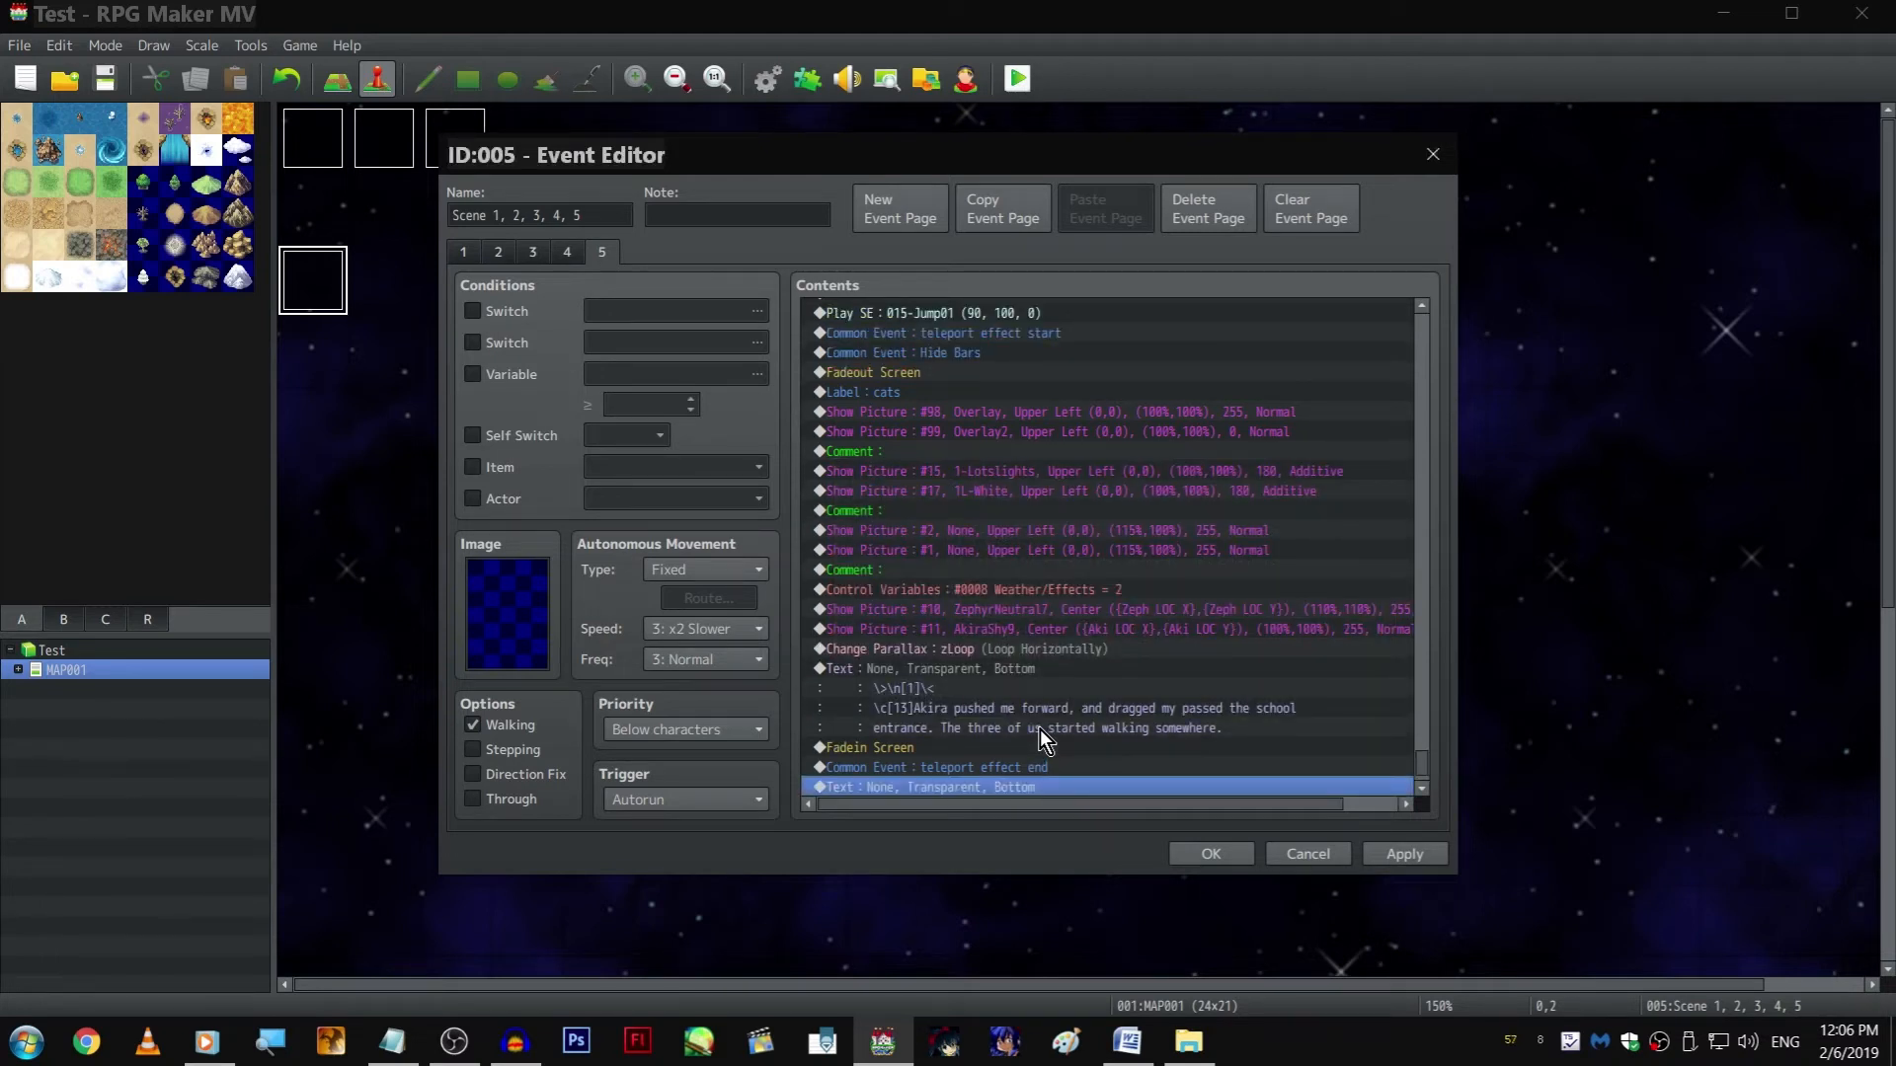
Insert a 5-frame Wait command directly before Fadein Screen
scroll(1039, 729, "down", 2)
left_click(1090, 721)
left_click(1039, 786)
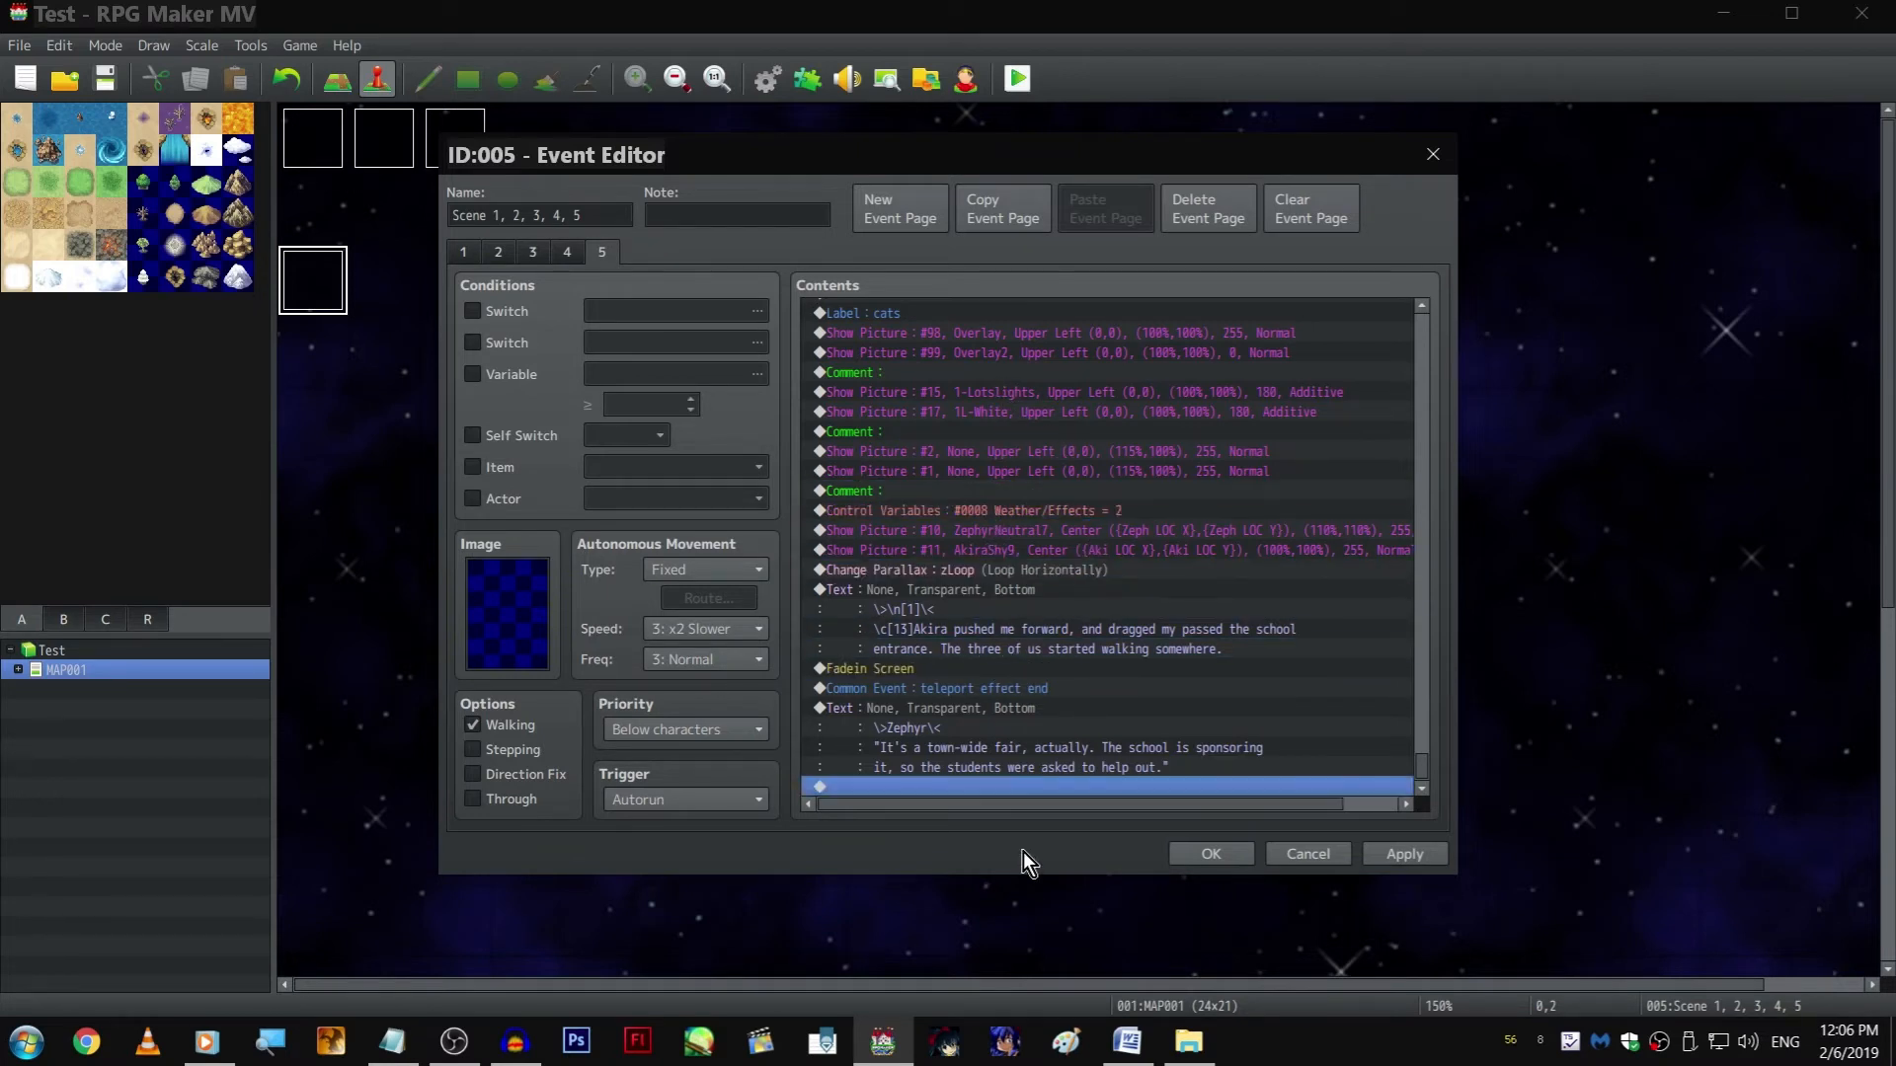
double_click(975, 674)
type("5")
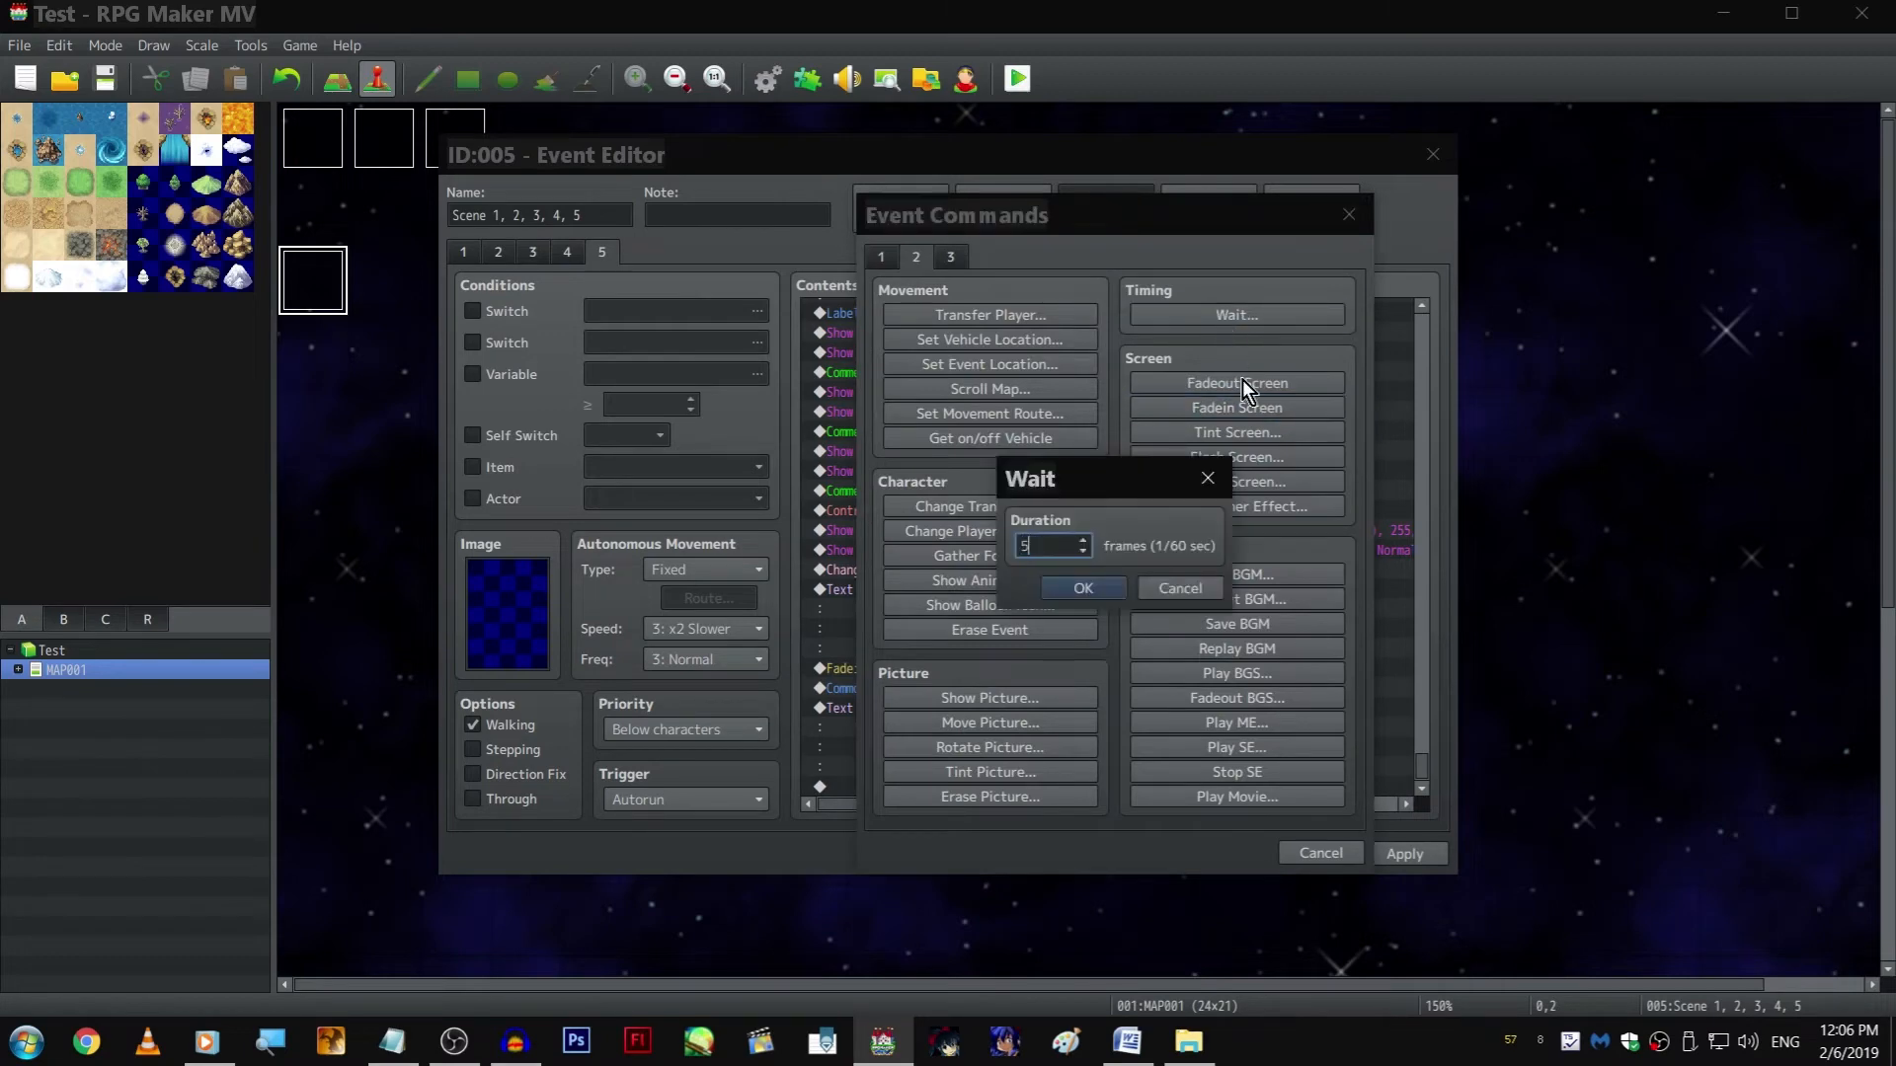
key("Return")
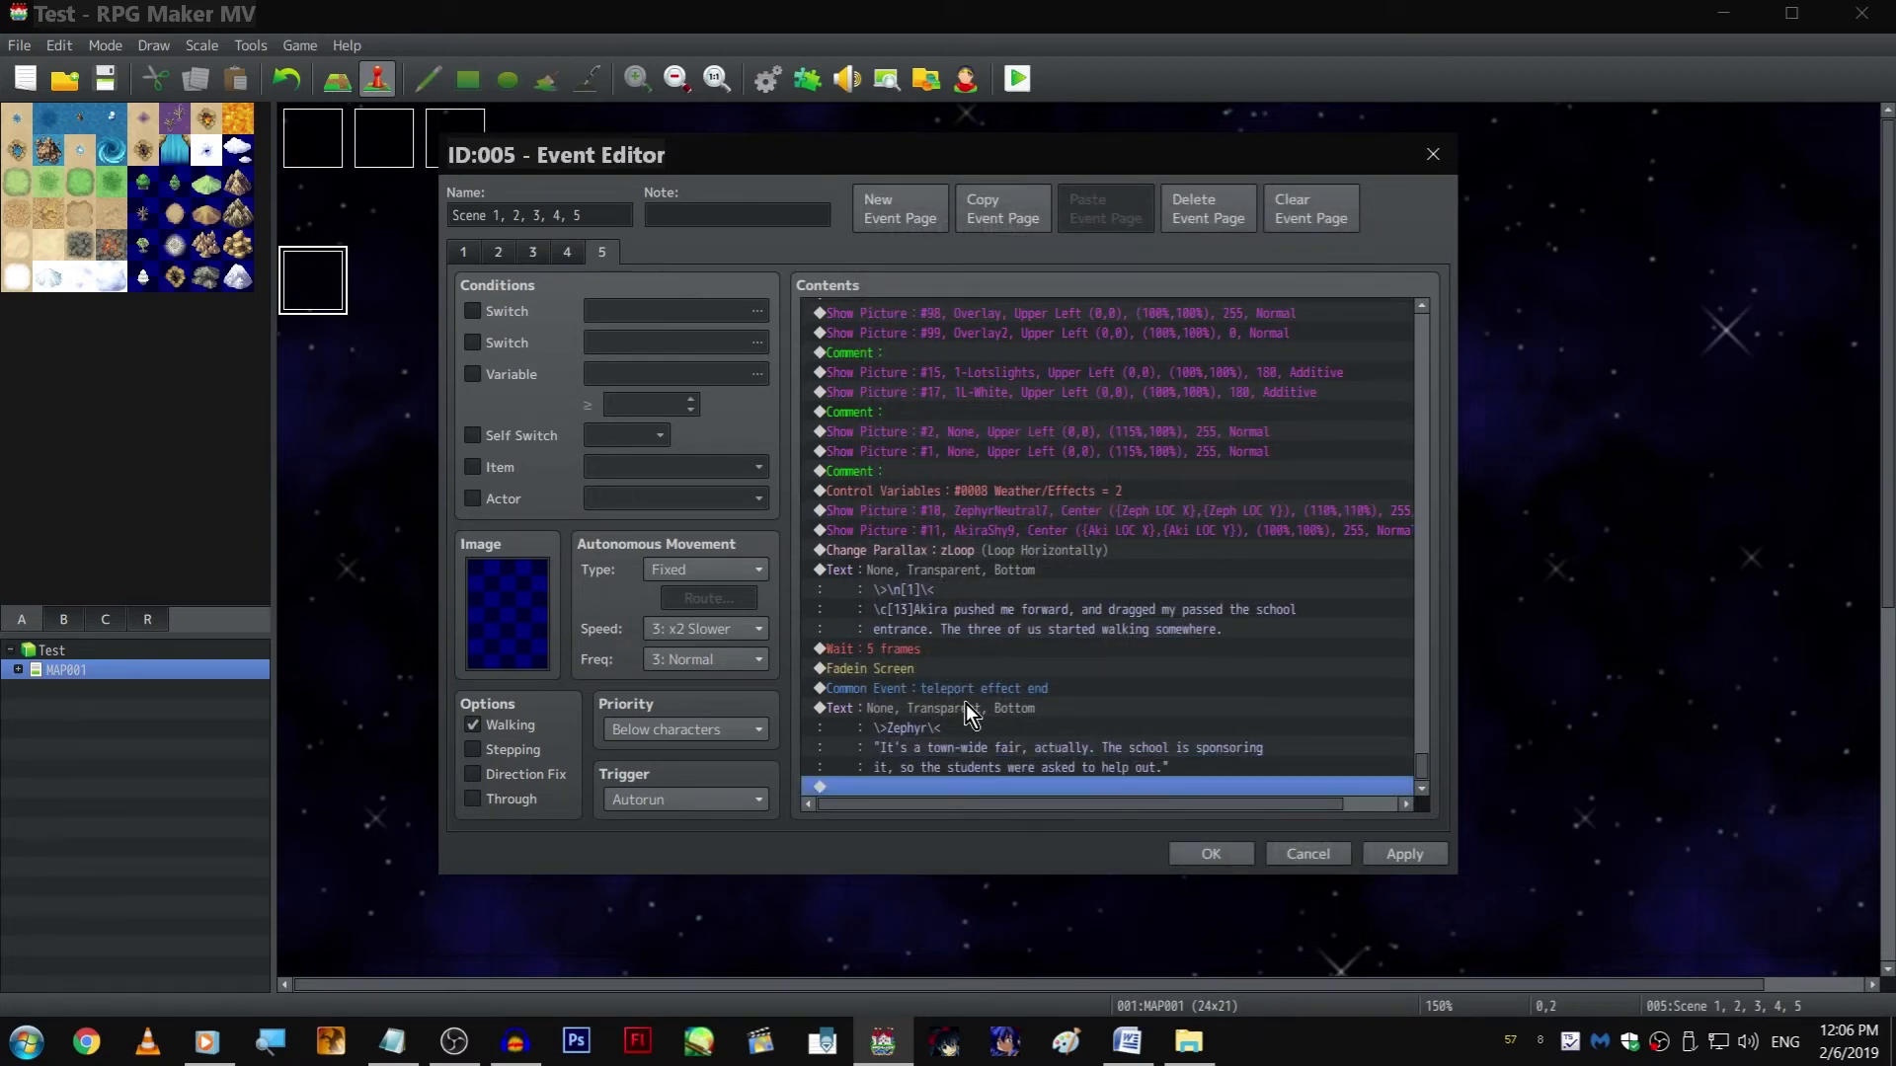
Add a Wait command after Zephyr's dialogue and set its duration to 30 frames
double_click(967, 790)
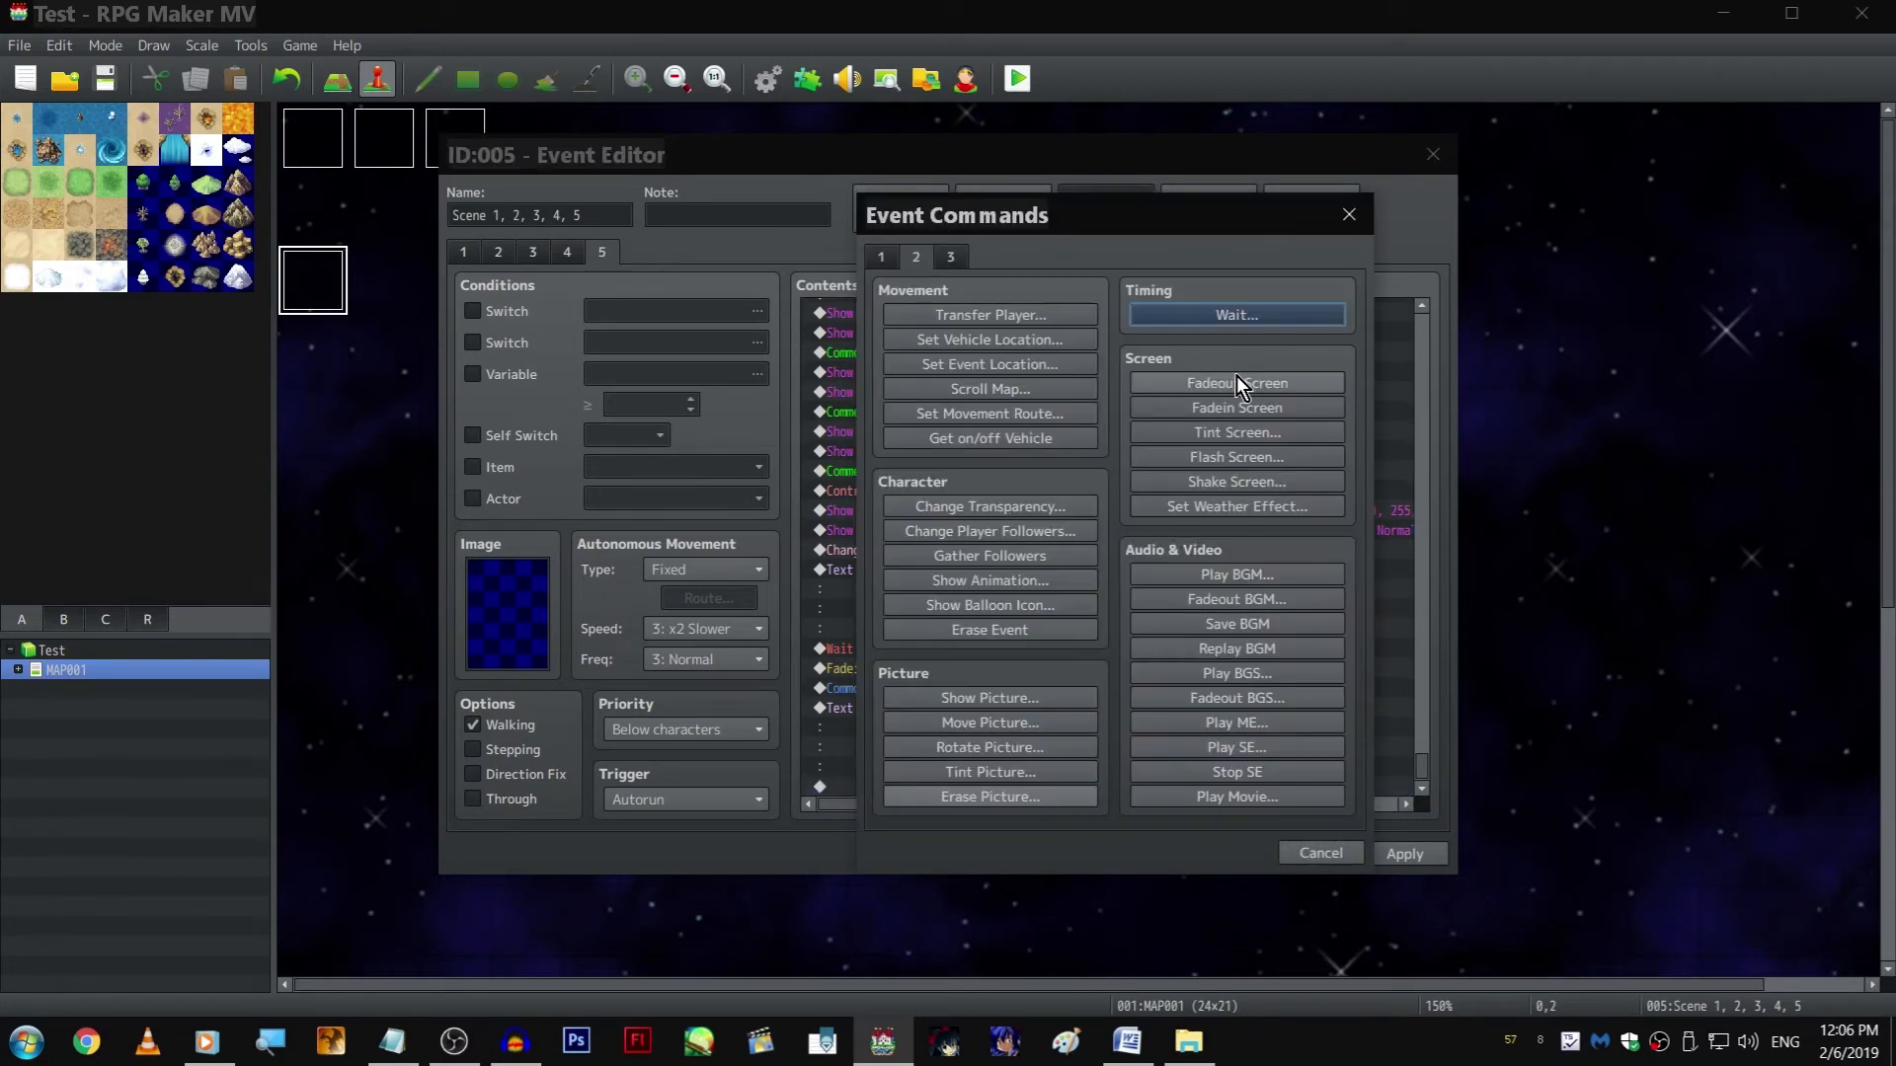
left_click(1251, 314)
key("Return")
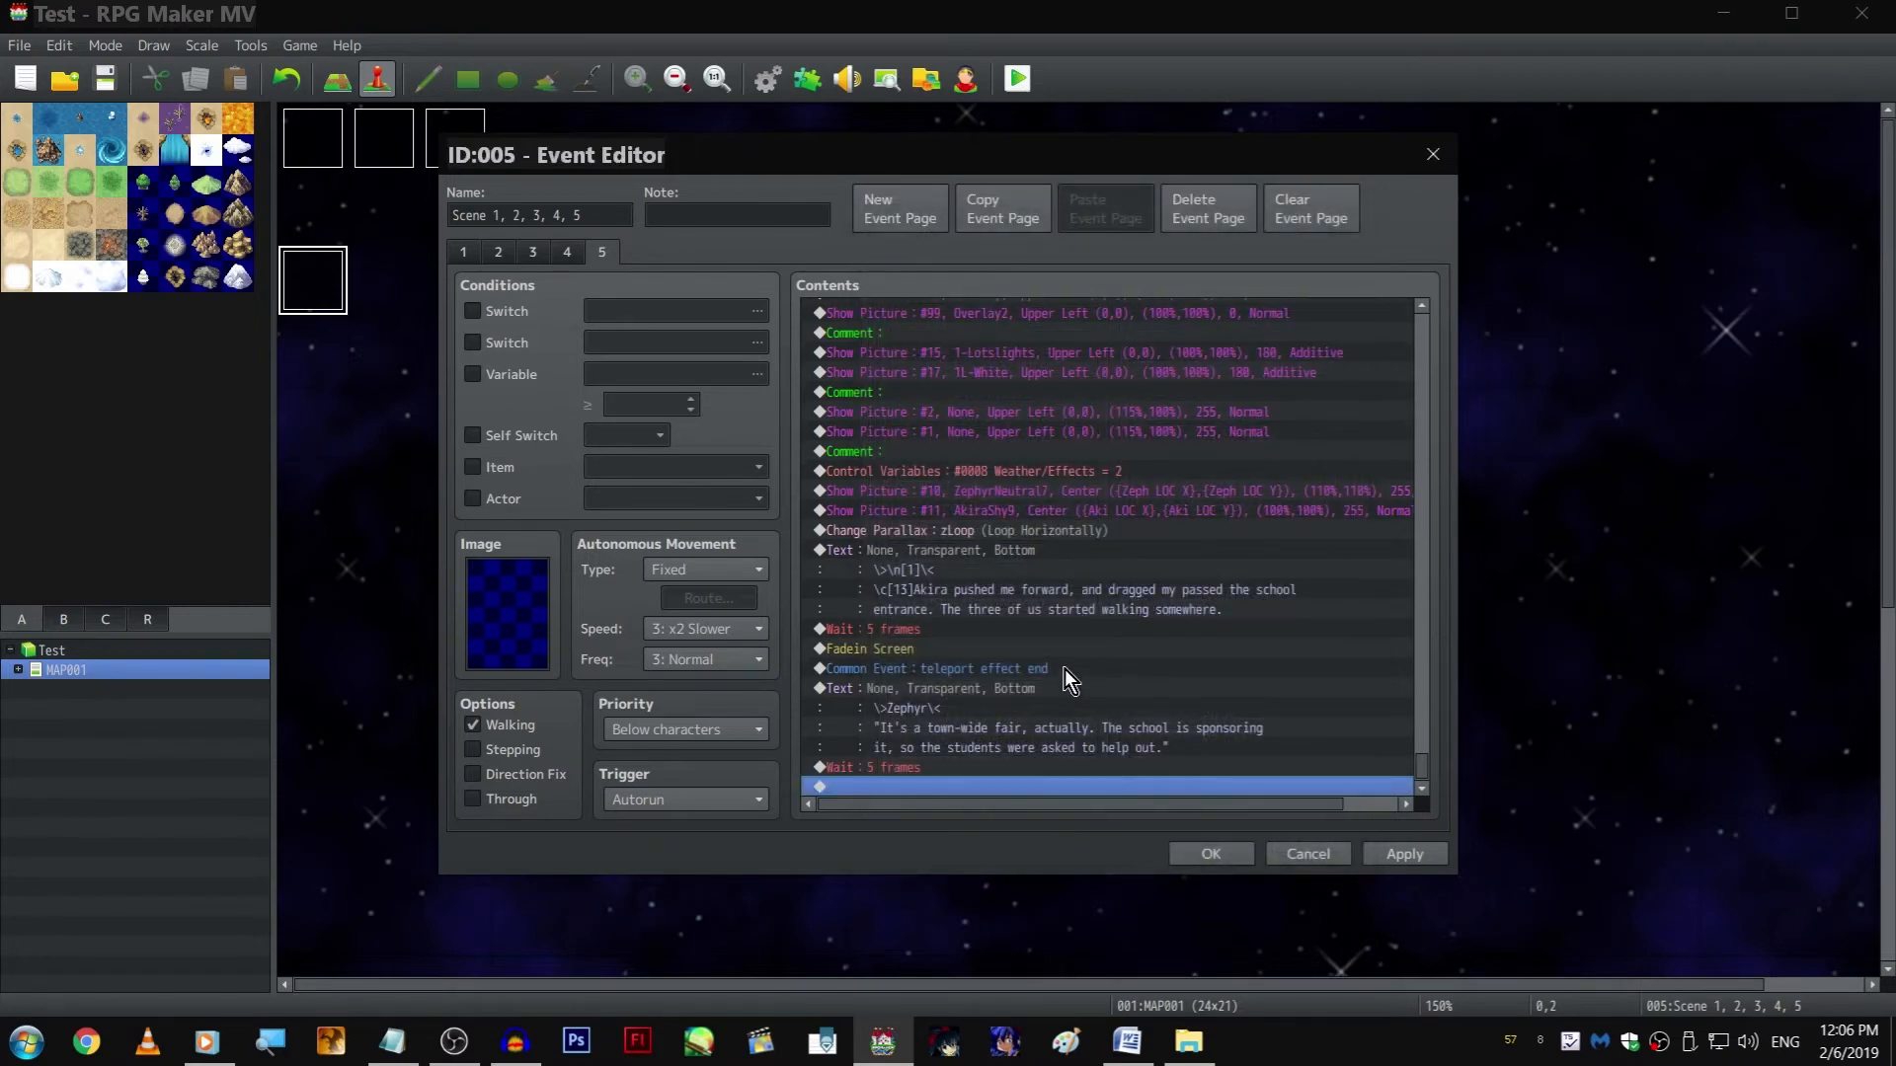
double_click(959, 769)
type("30")
key("Return")
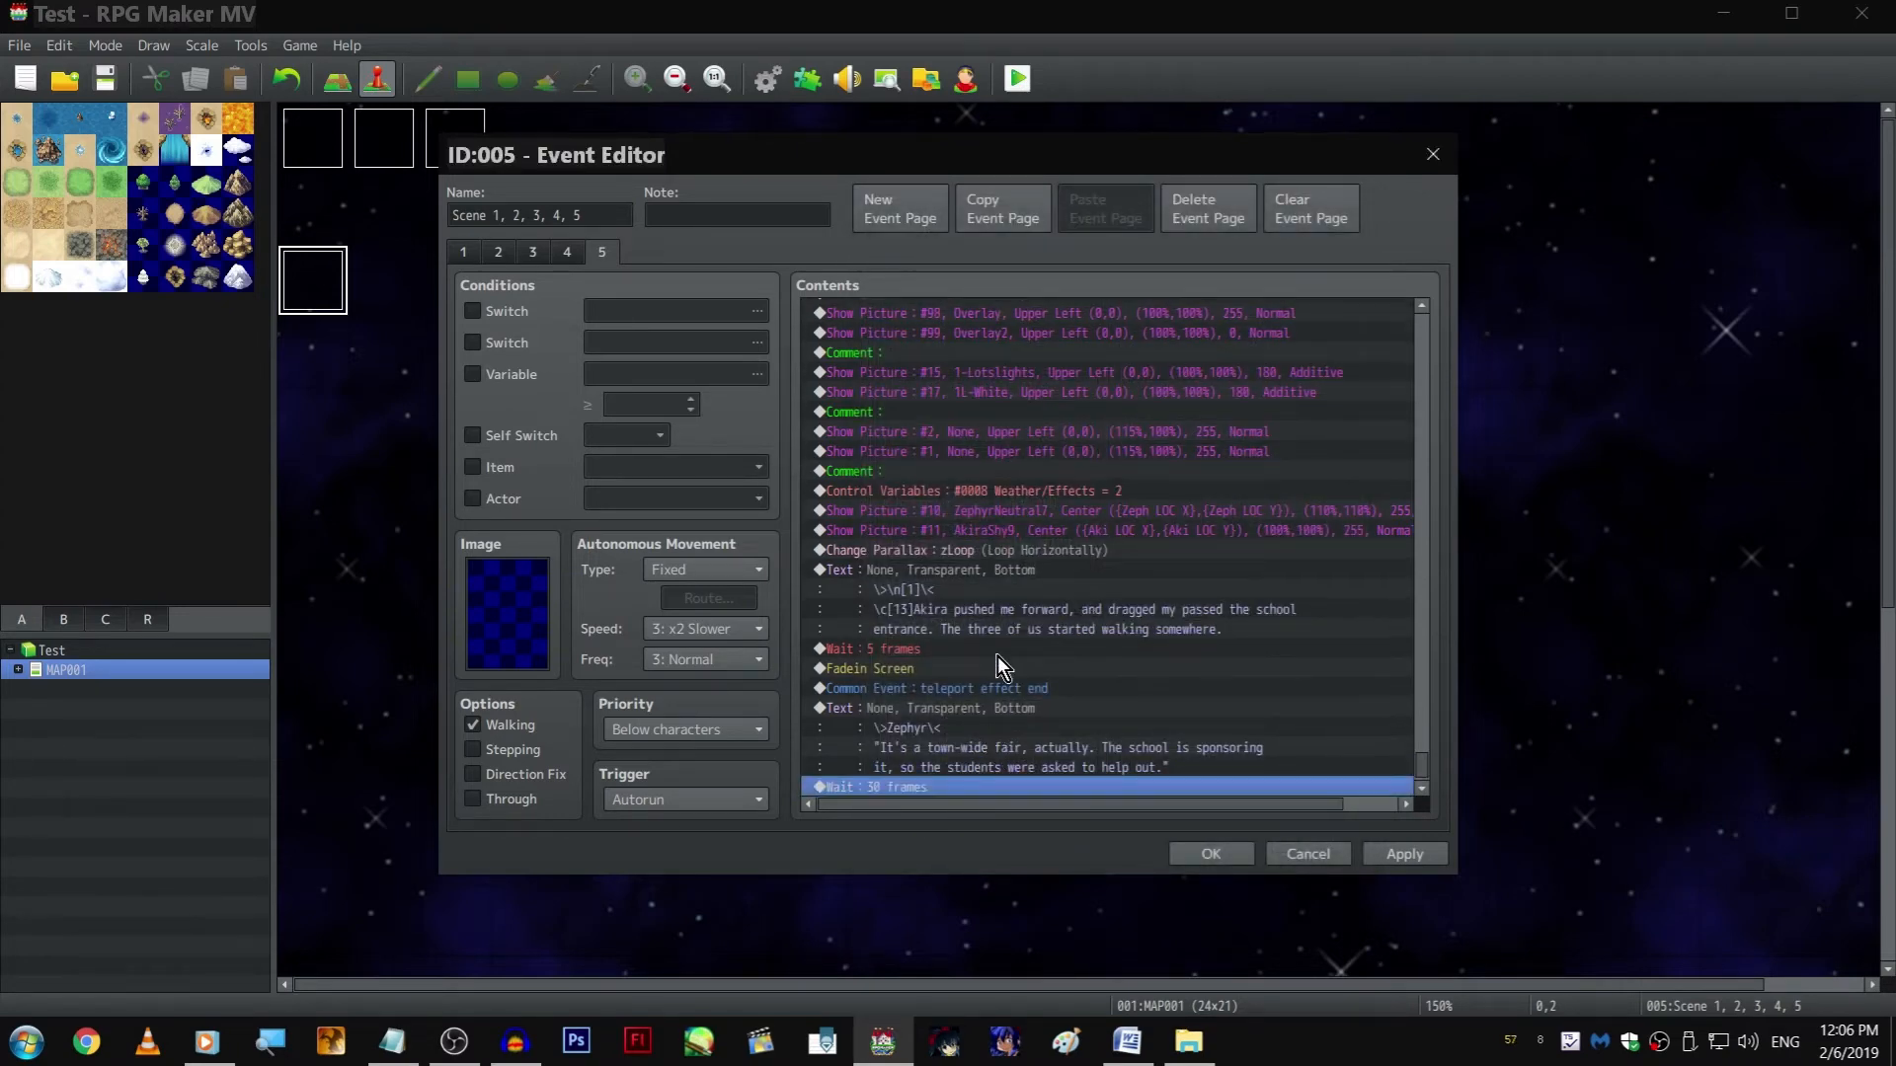
Copy the \n[1] narration text to the end of the event and change its line to "...Oh."
left_click(1001, 577)
key("ctrl+c")
scroll(993, 691, "down", 1)
left_click(983, 787)
key("ctrl+v")
double_click(963, 739)
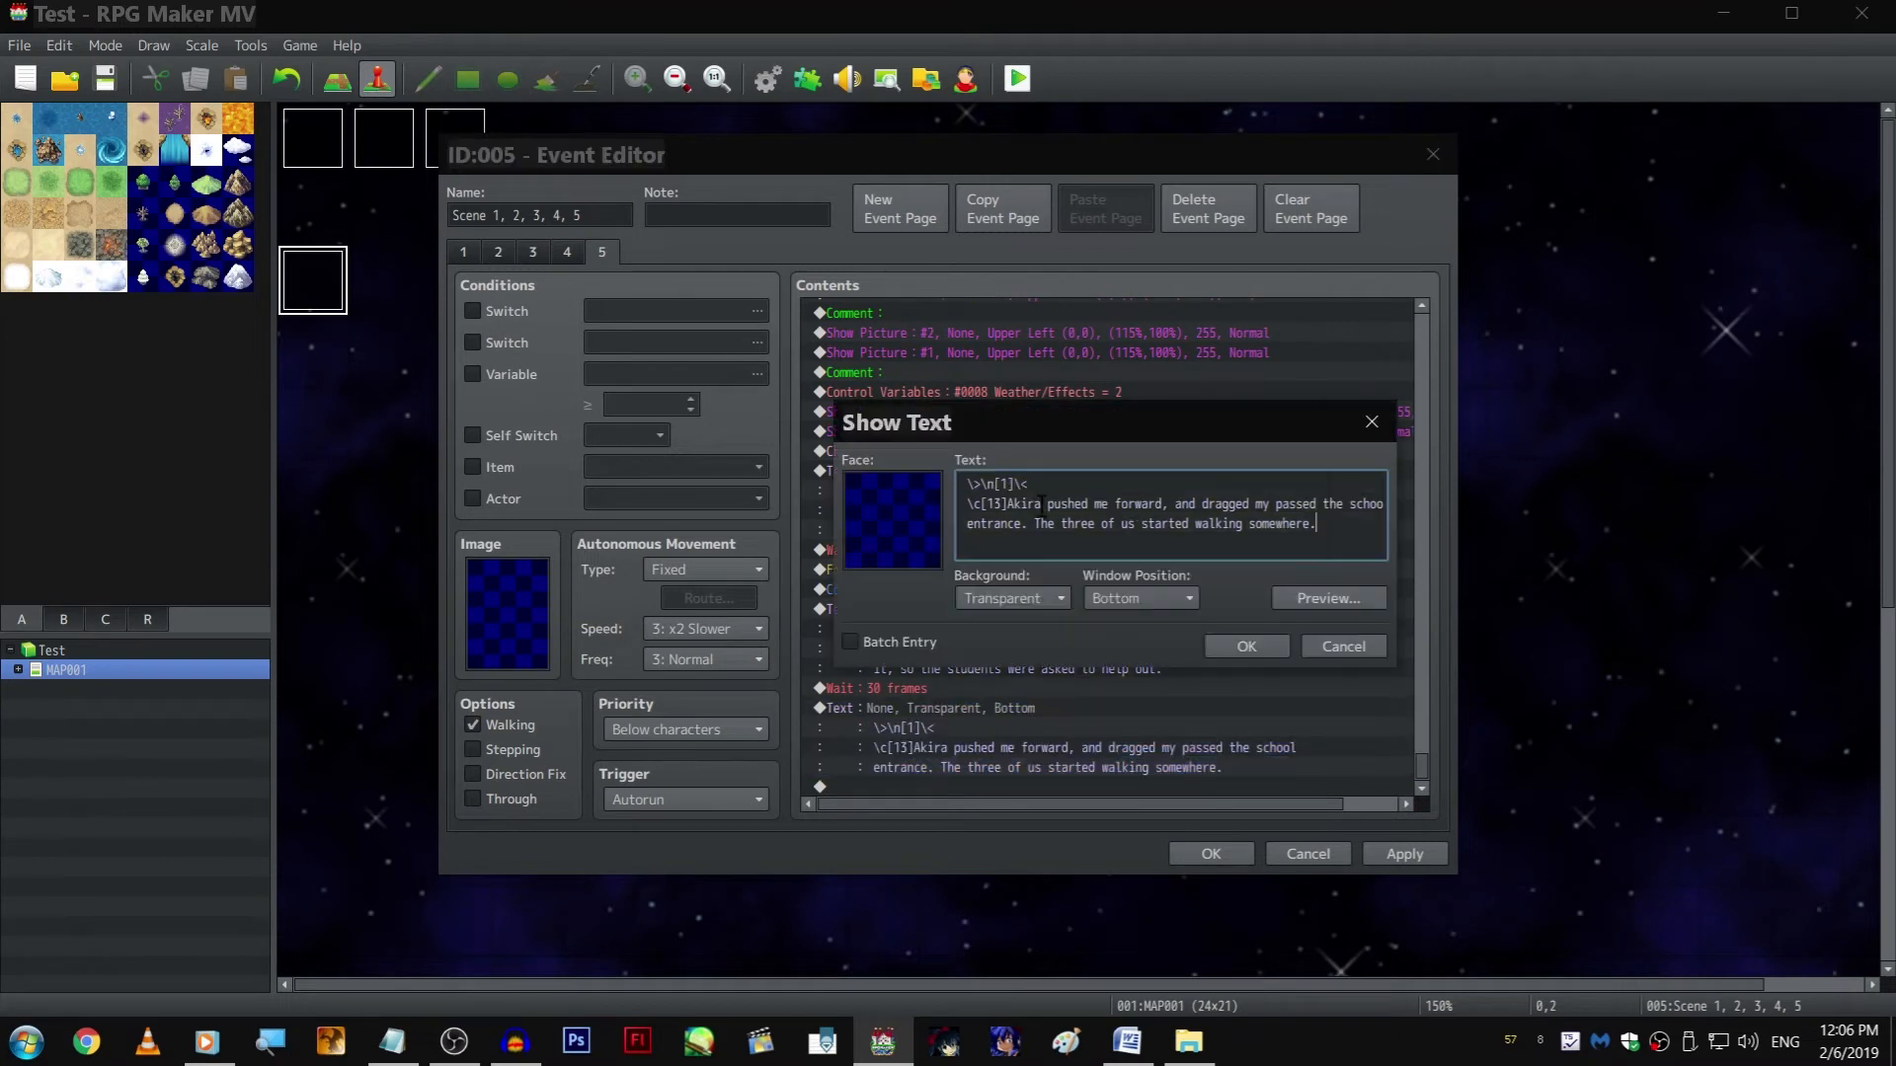
left_click(1007, 505, "shift")
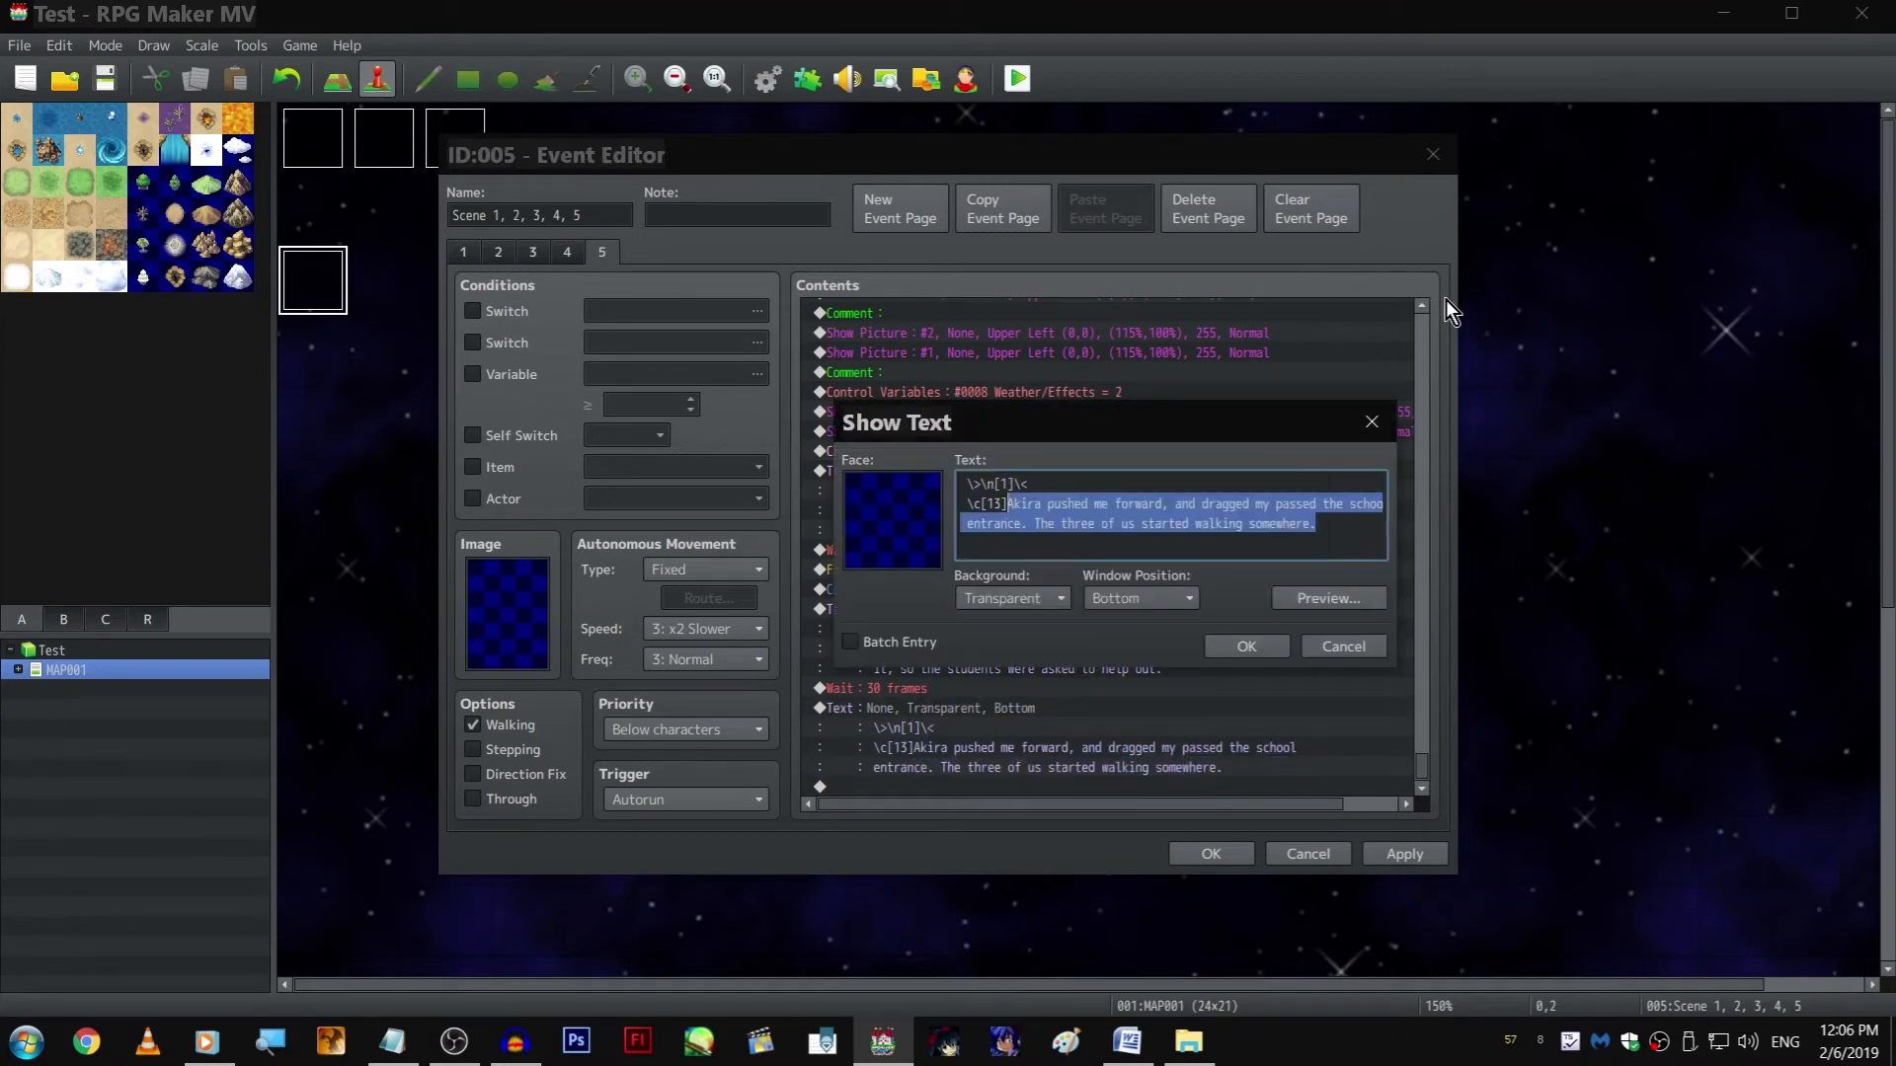
type("...Oh.")
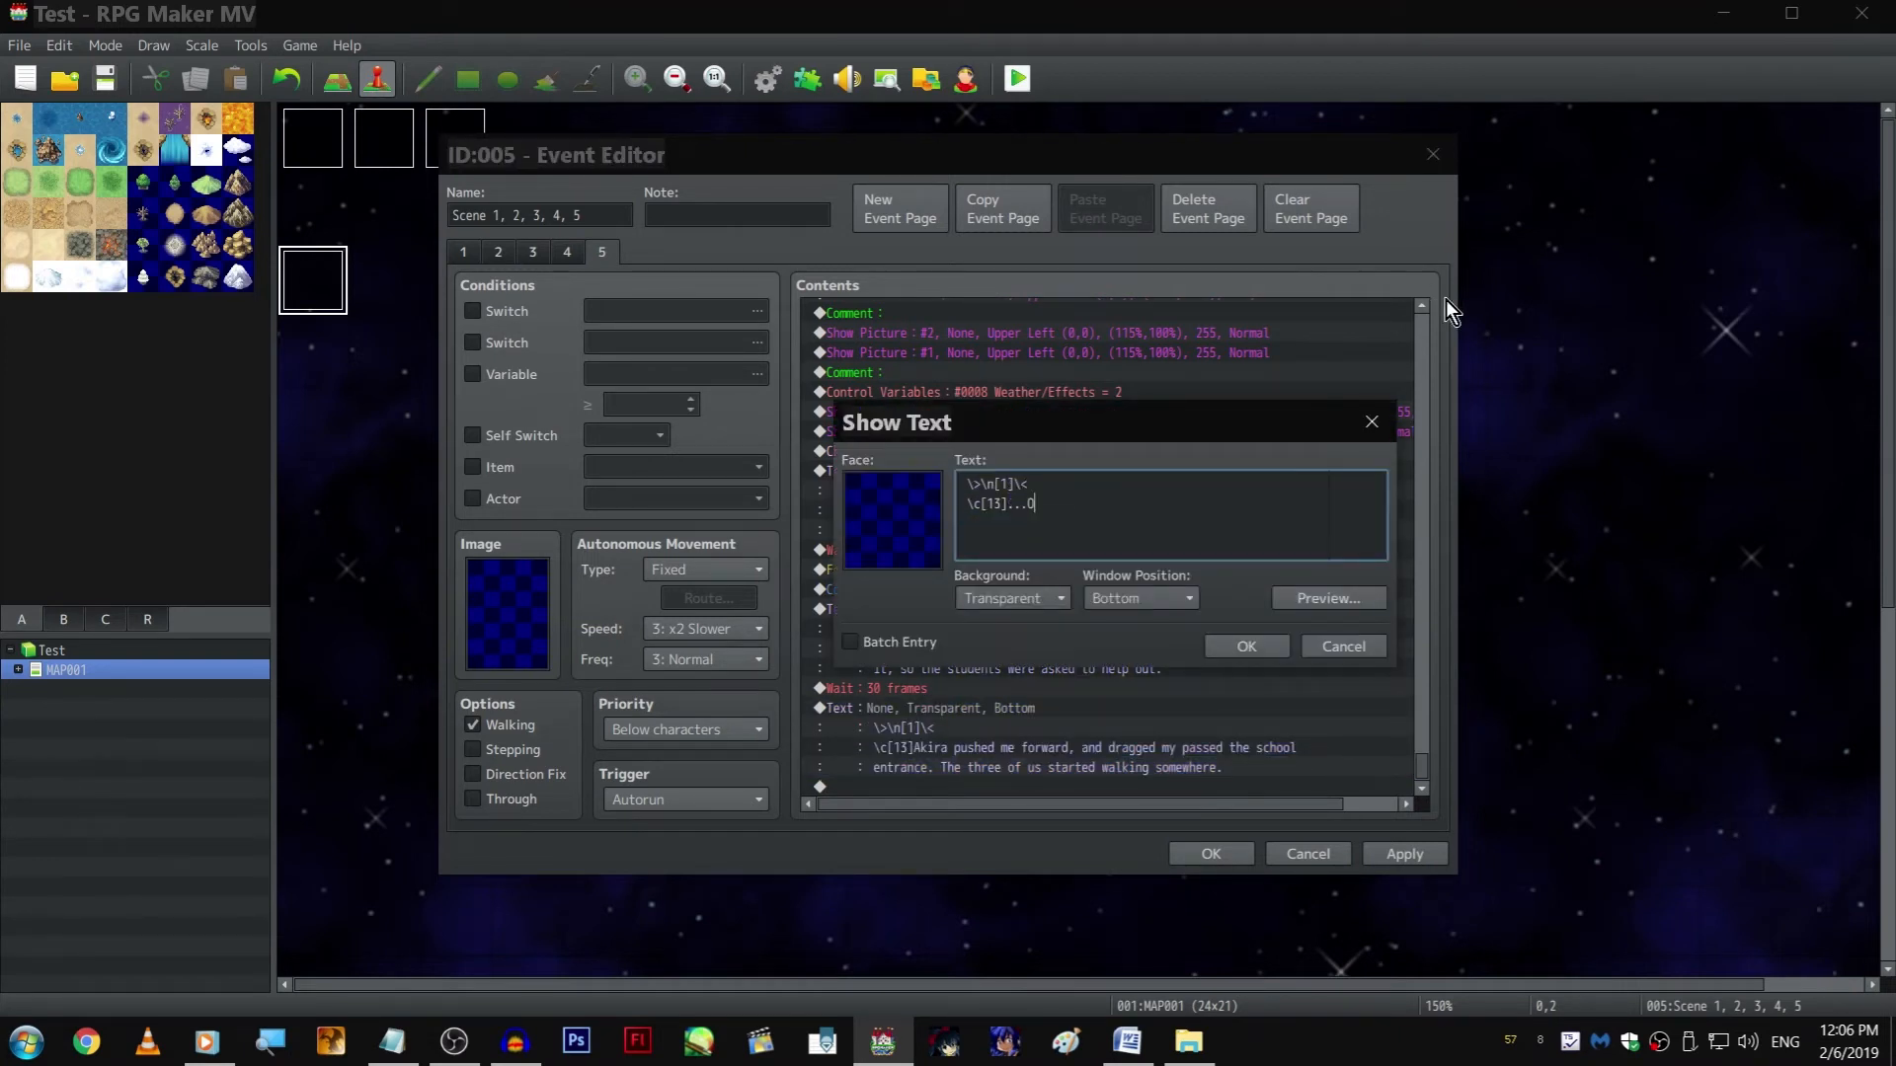
key("ctrl+Return")
Duplicate the "...Oh." text command and change the copy's line to "You want me to\fi work\fi. Good-freaking-y."
key("ctrl+c")
key("ctrl+v")
key("space")
key("shift+Left")
key("shift+Left")
key("shift+Left")
key("shift+Left")
key("shift+Left")
key("shift+Left")
key("shift+Left")
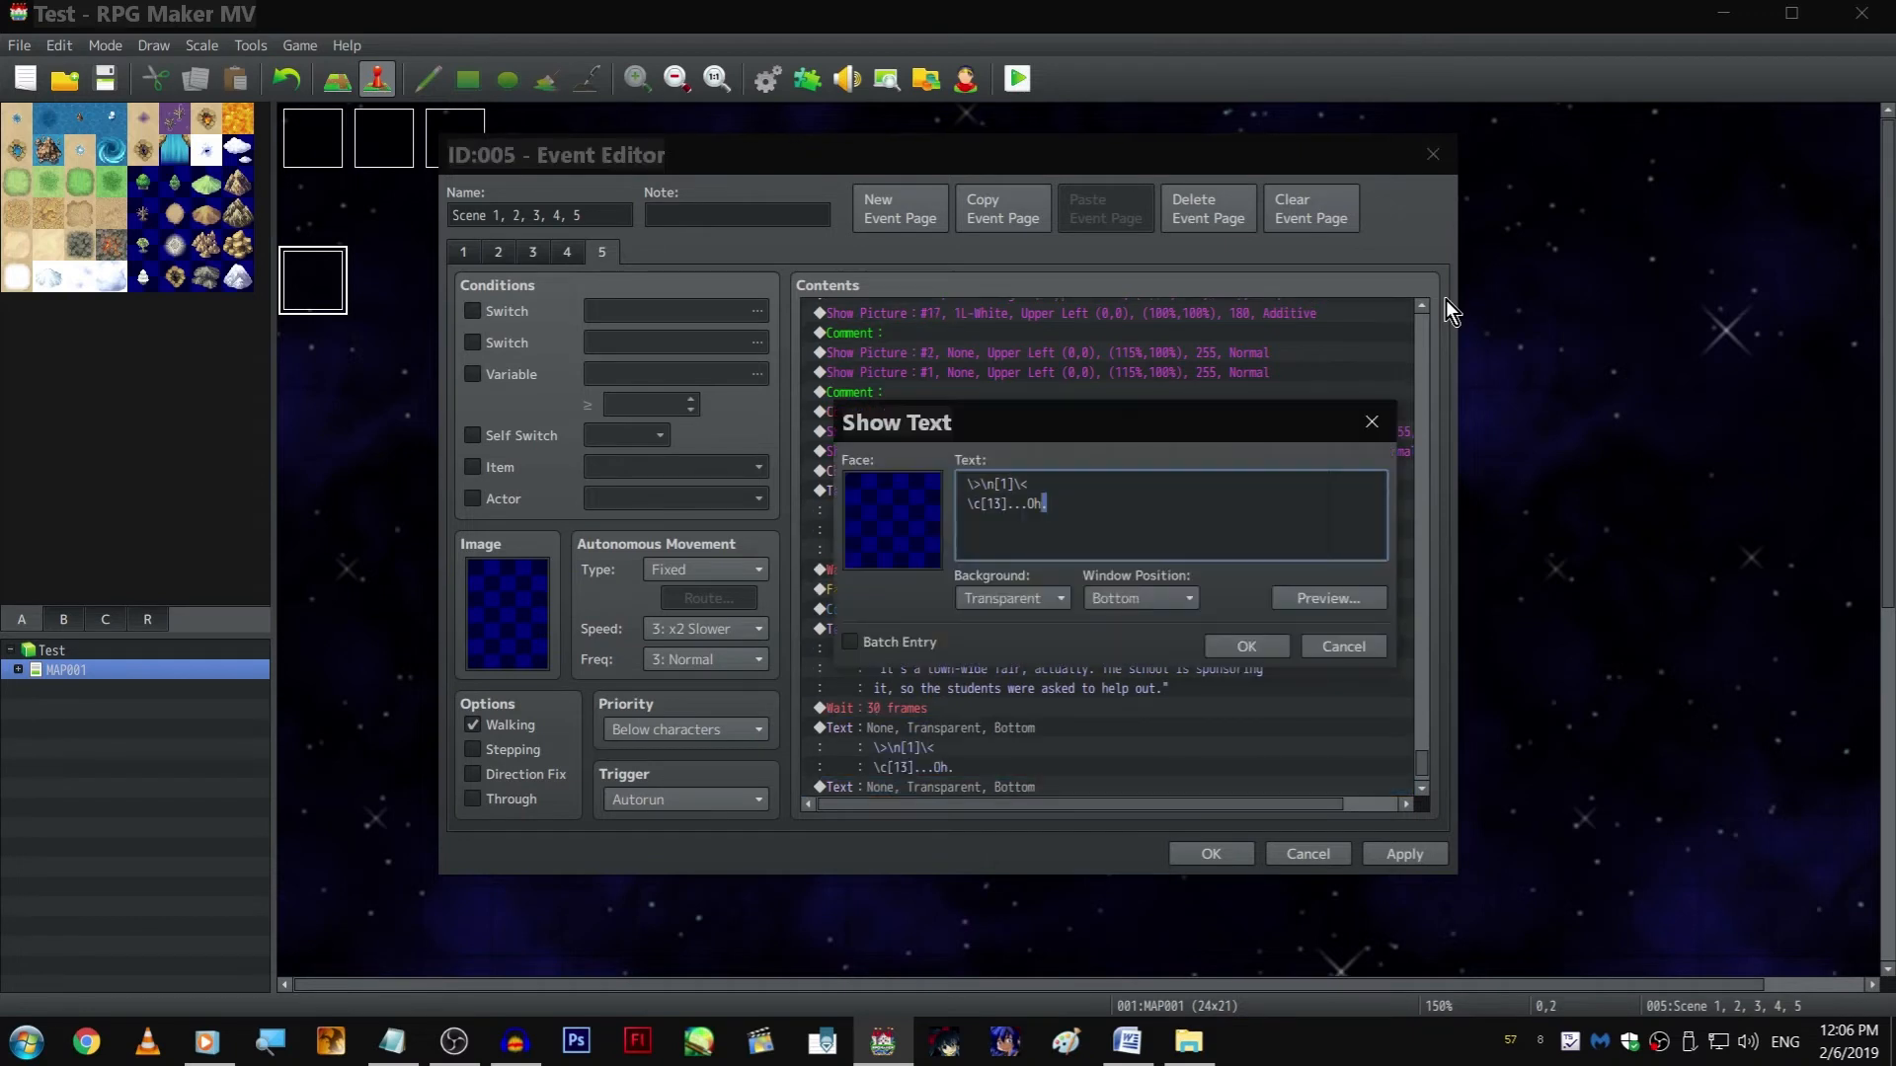
key("shift+Right")
type("You want me")
type(" to\\fi work\\")
type("fi.")
type(" Good-freaking")
type("...")
key("ctrl+Return")
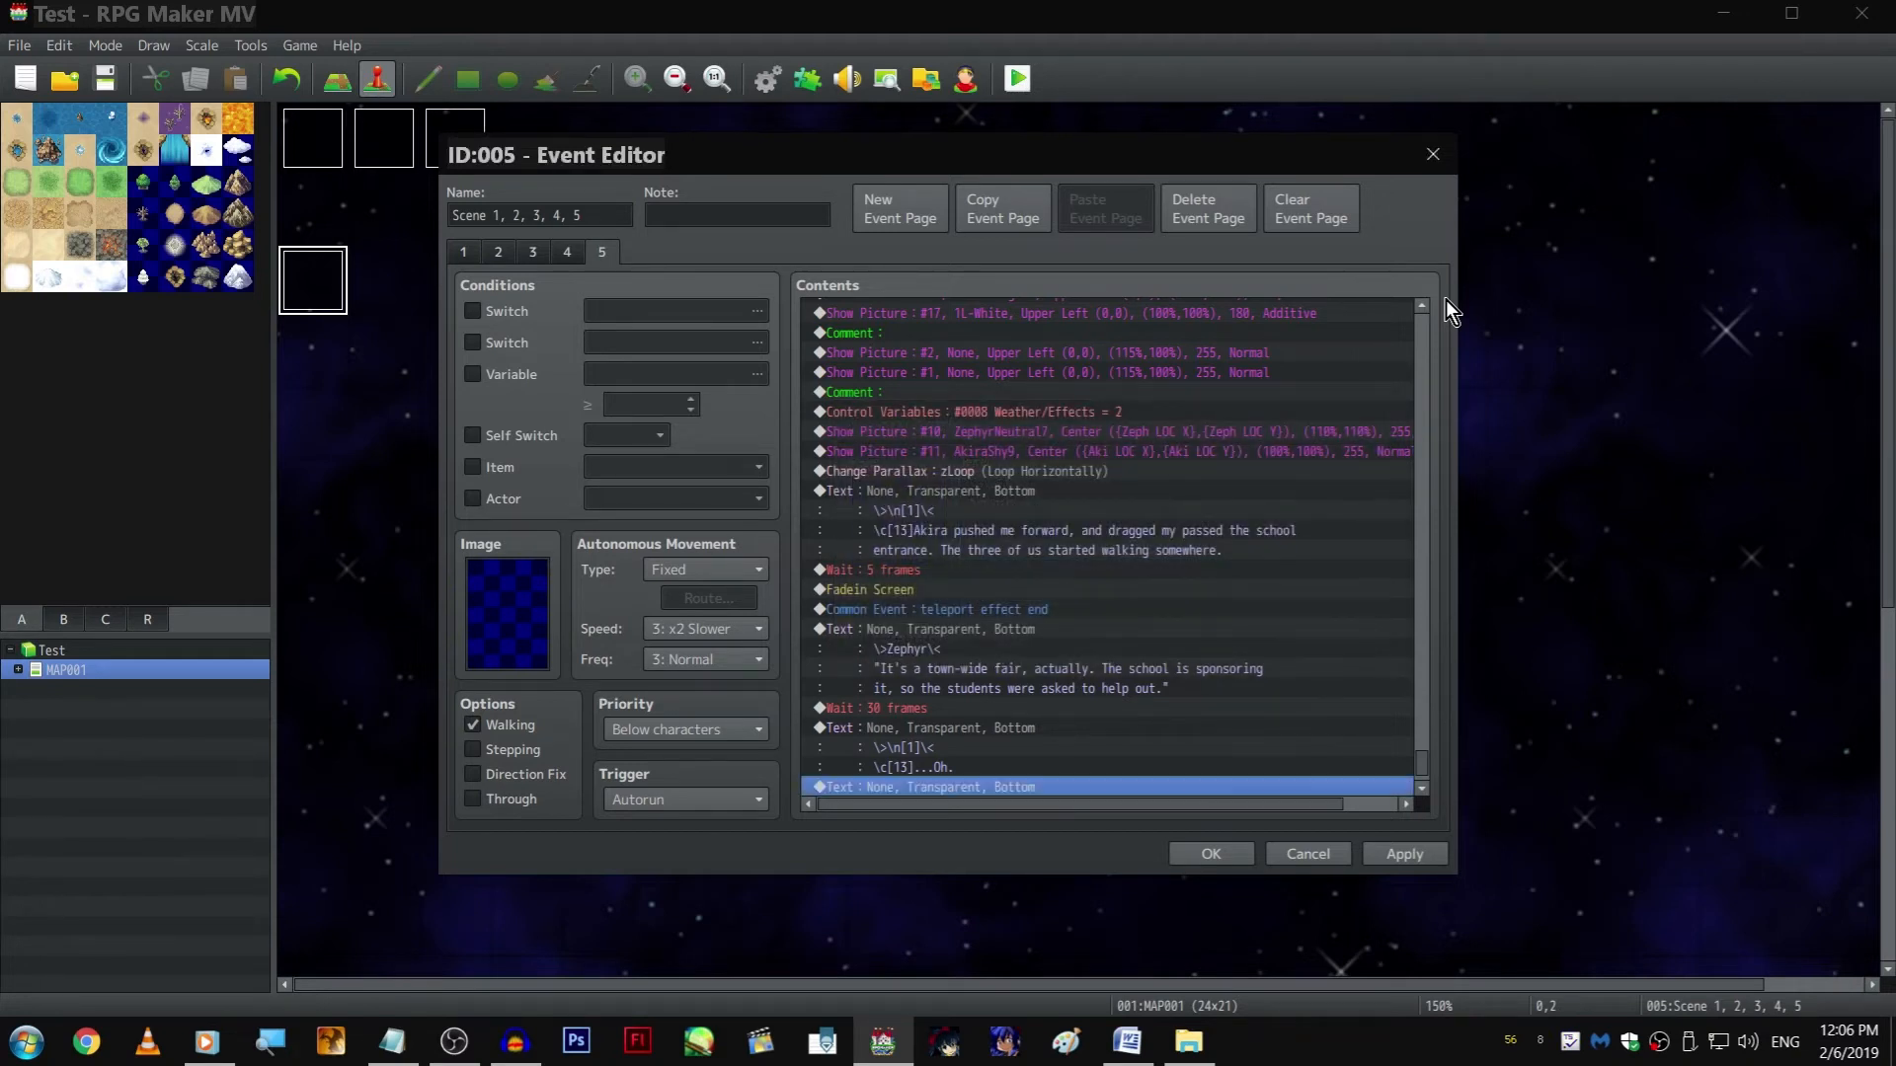
Insert a copied Wait command between the "...Oh." text and the text after it, setting it to 1 frame
left_click(206, 1049)
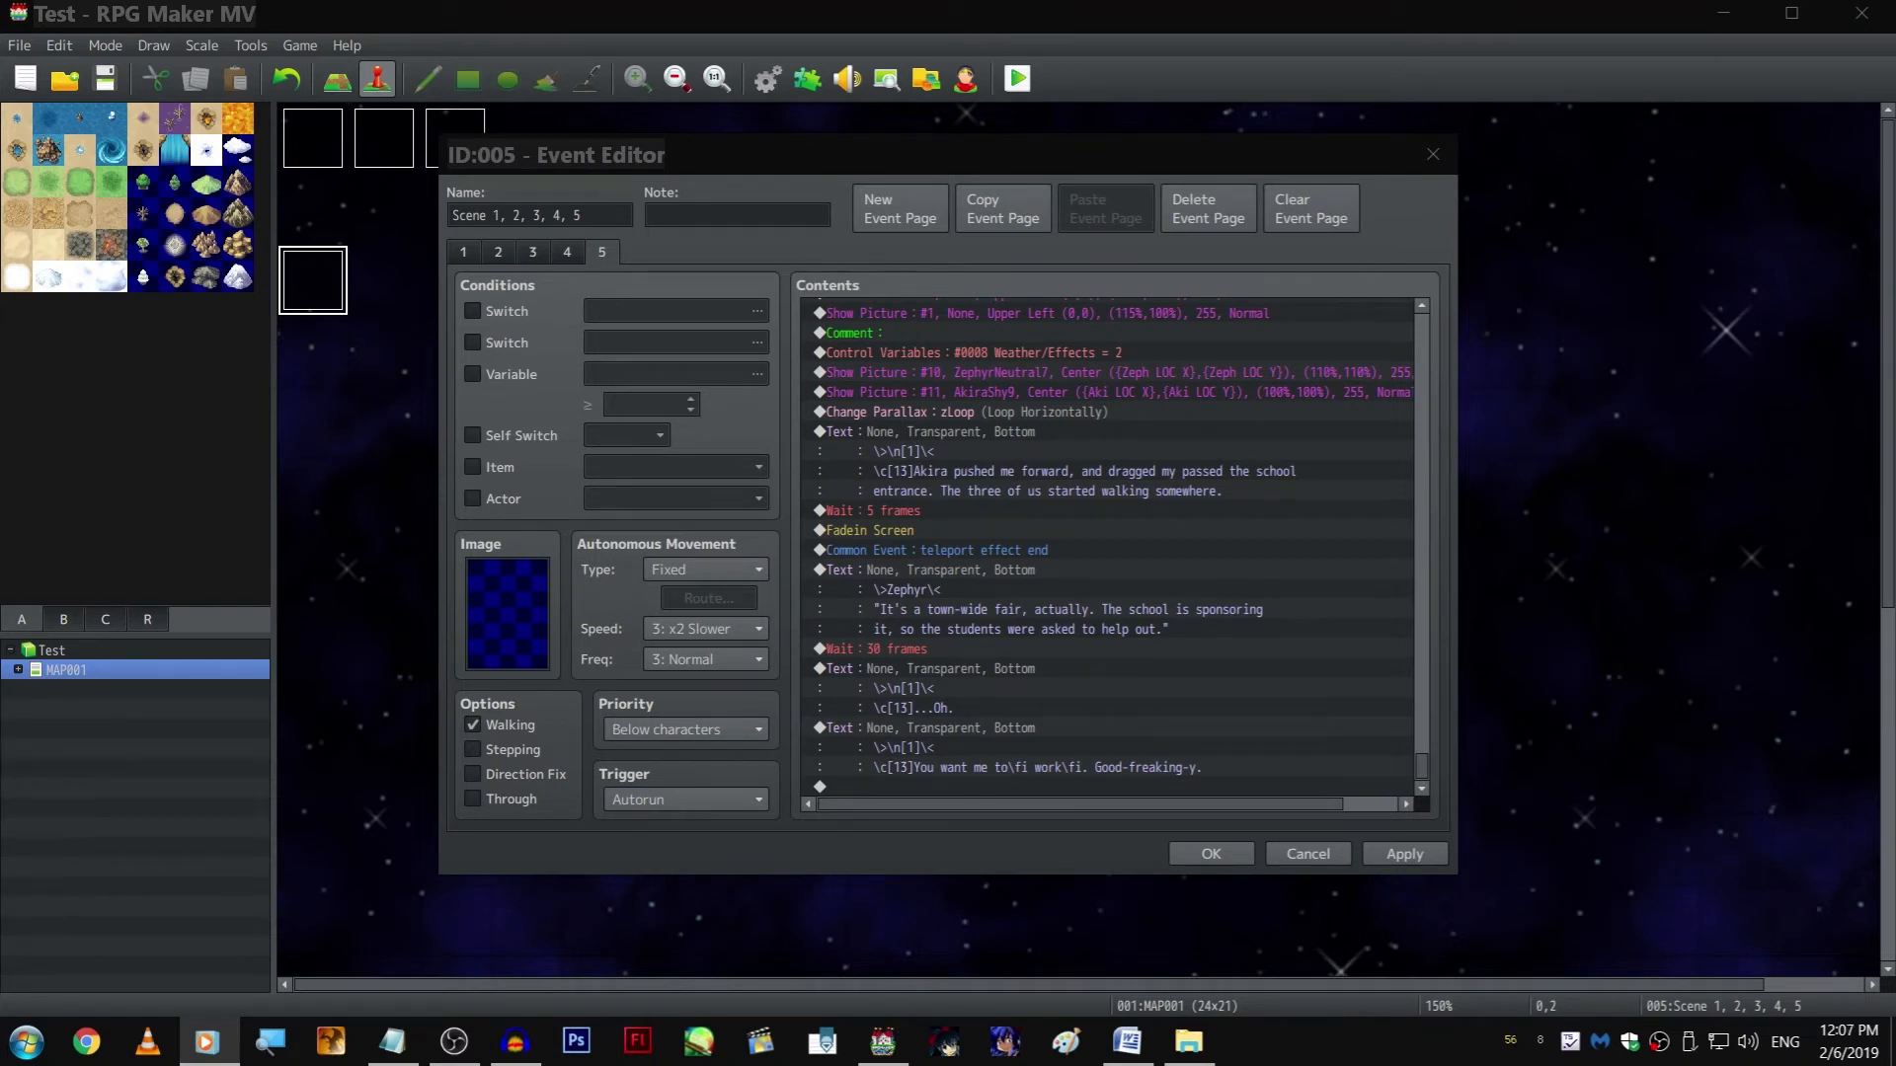
left_click(1100, 773)
left_click(993, 637)
left_click(984, 508)
left_click(981, 735)
key("ctrl+v")
double_click(981, 732)
type("1")
key("Return")
scroll(982, 730, "down", 1)
left_click(962, 787)
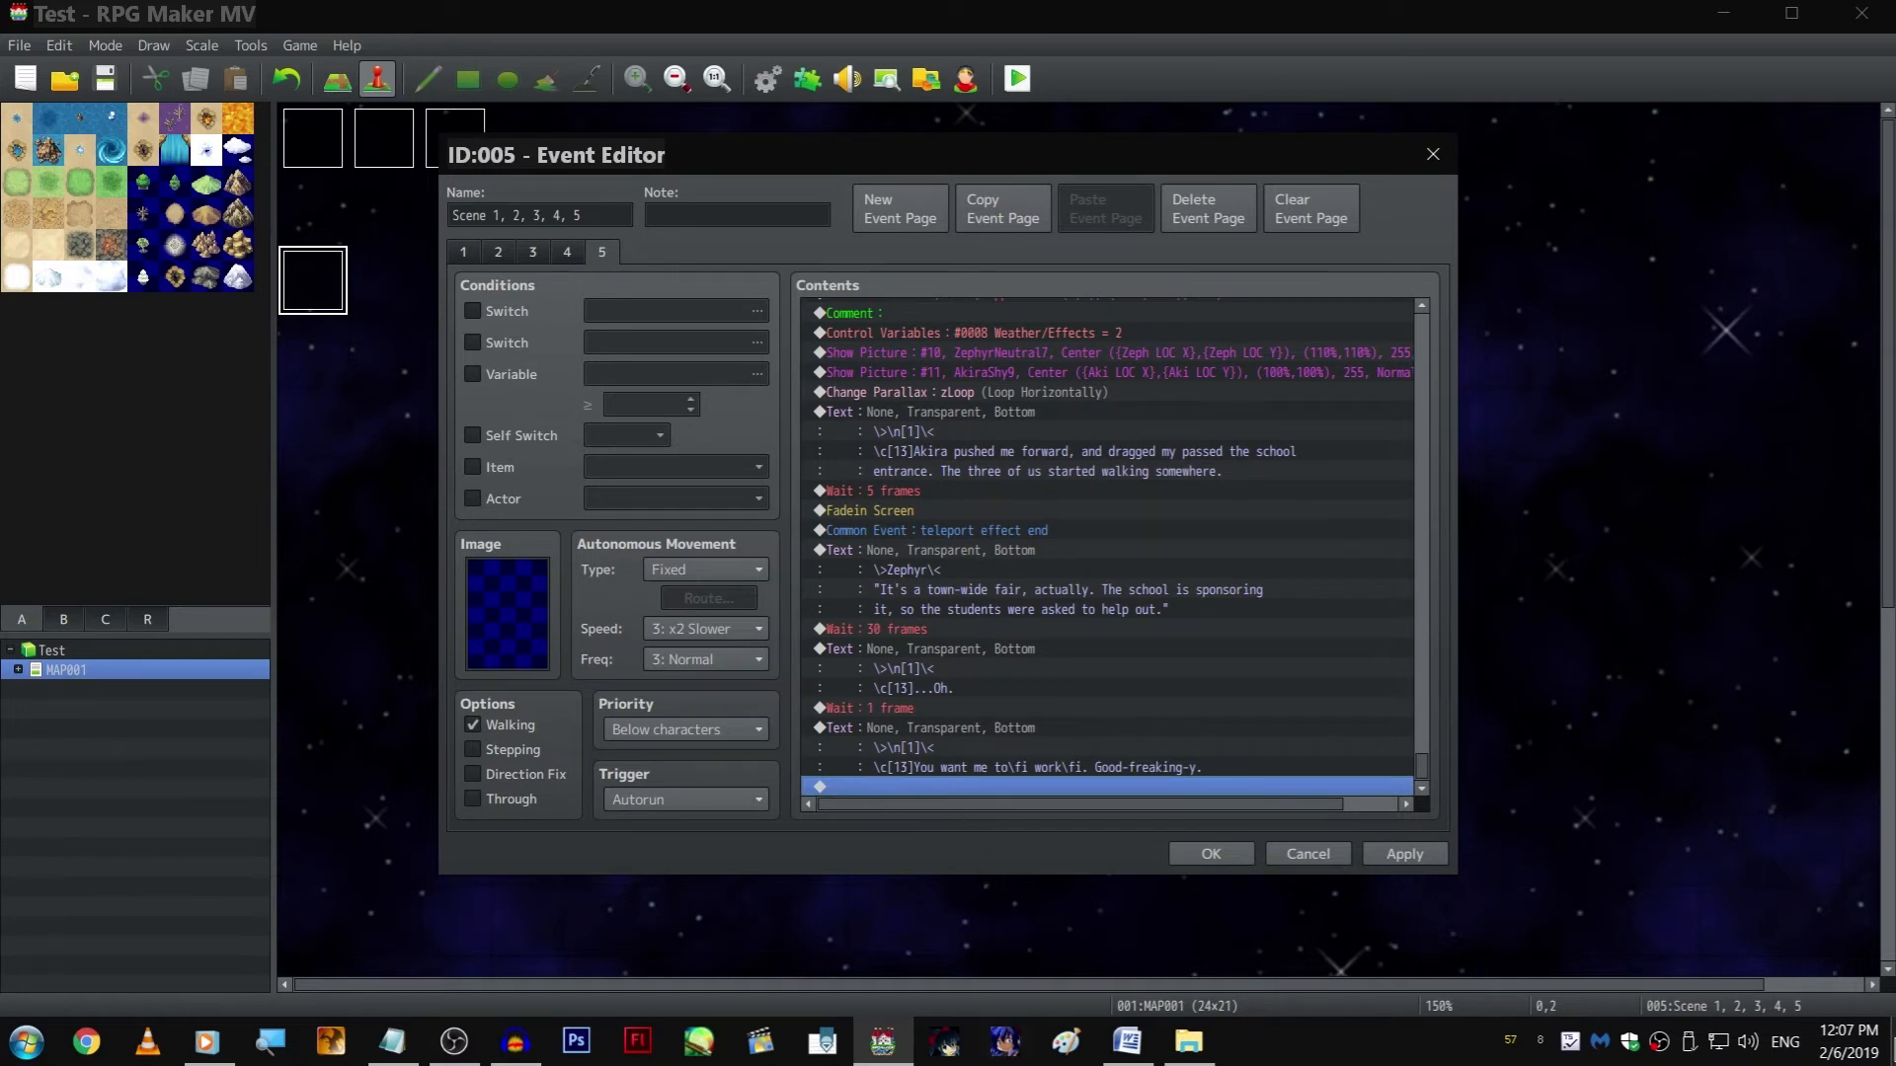
Add a second line reading "'School-event' my butt." to the last text command
double_click(1231, 727)
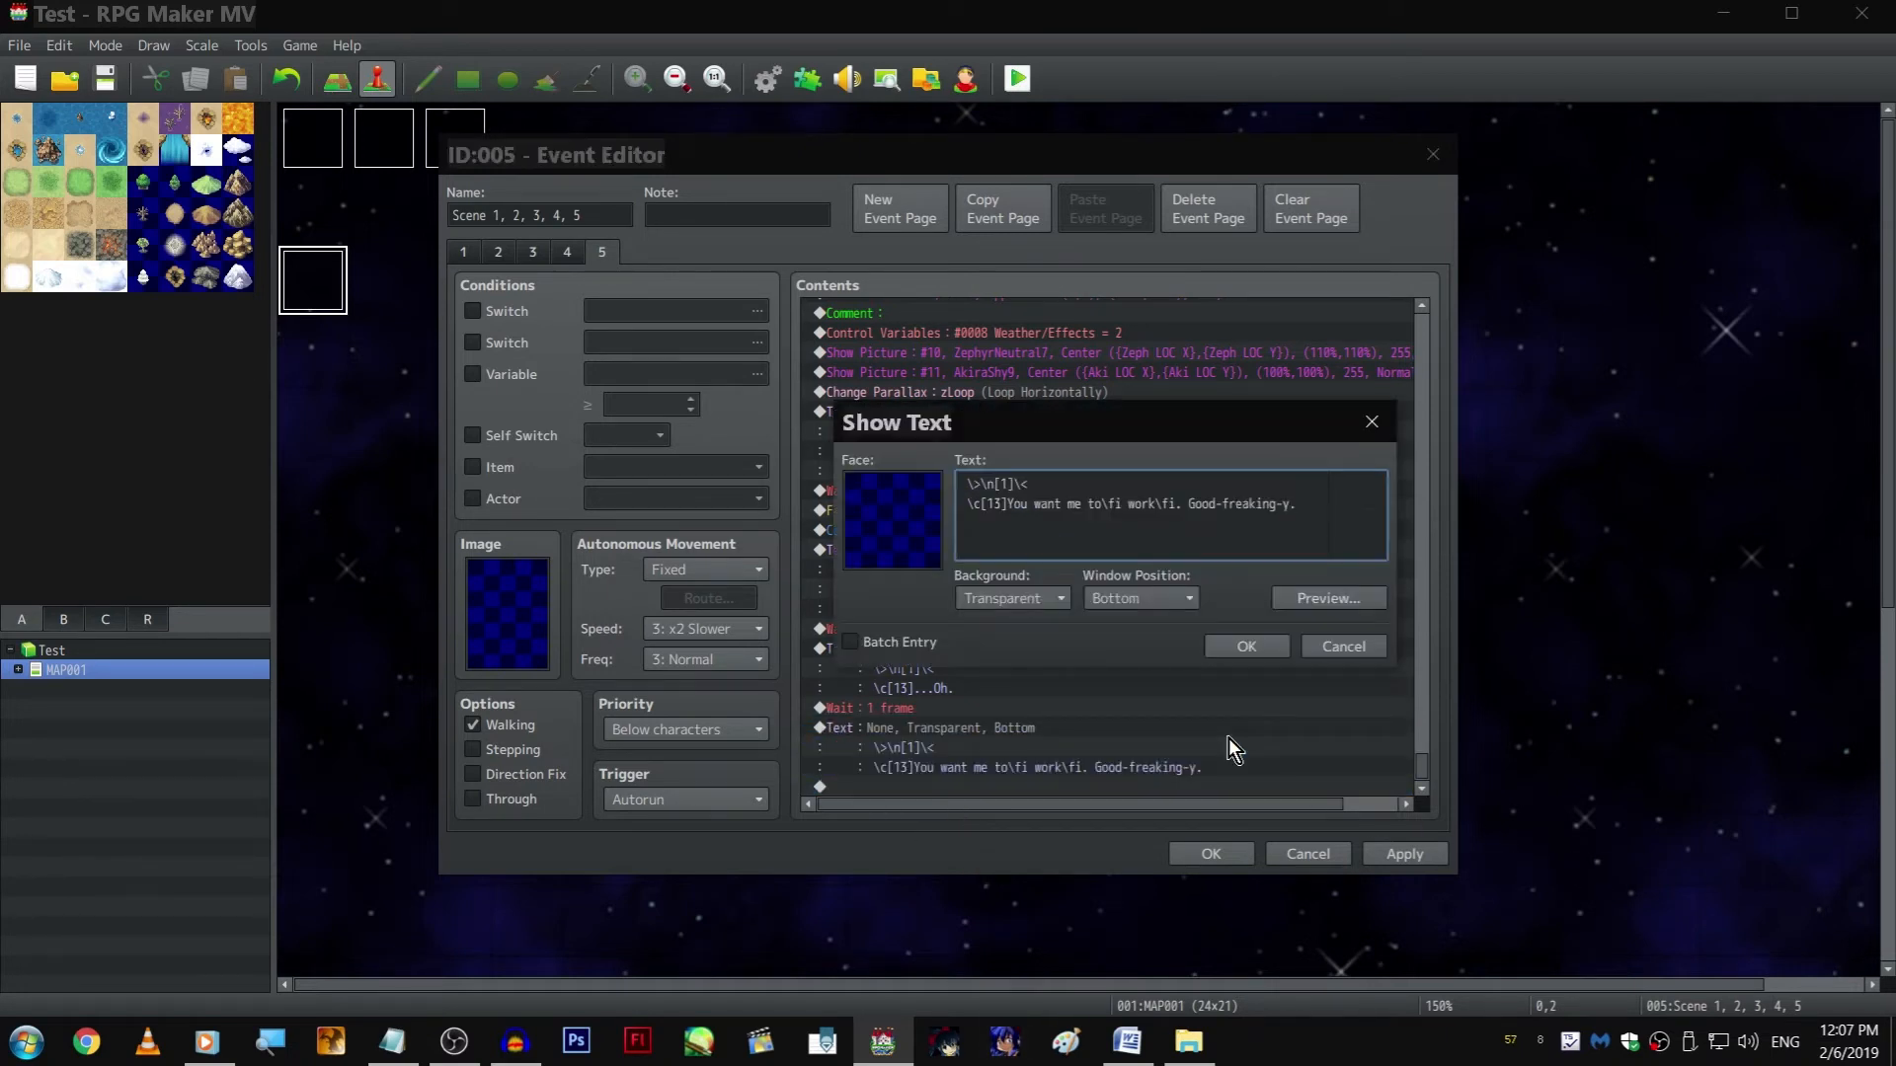
type("School-event'")
key("Home")
type("'")
key("ctrl+Right")
type("my butt.")
key("ctrl+Return")
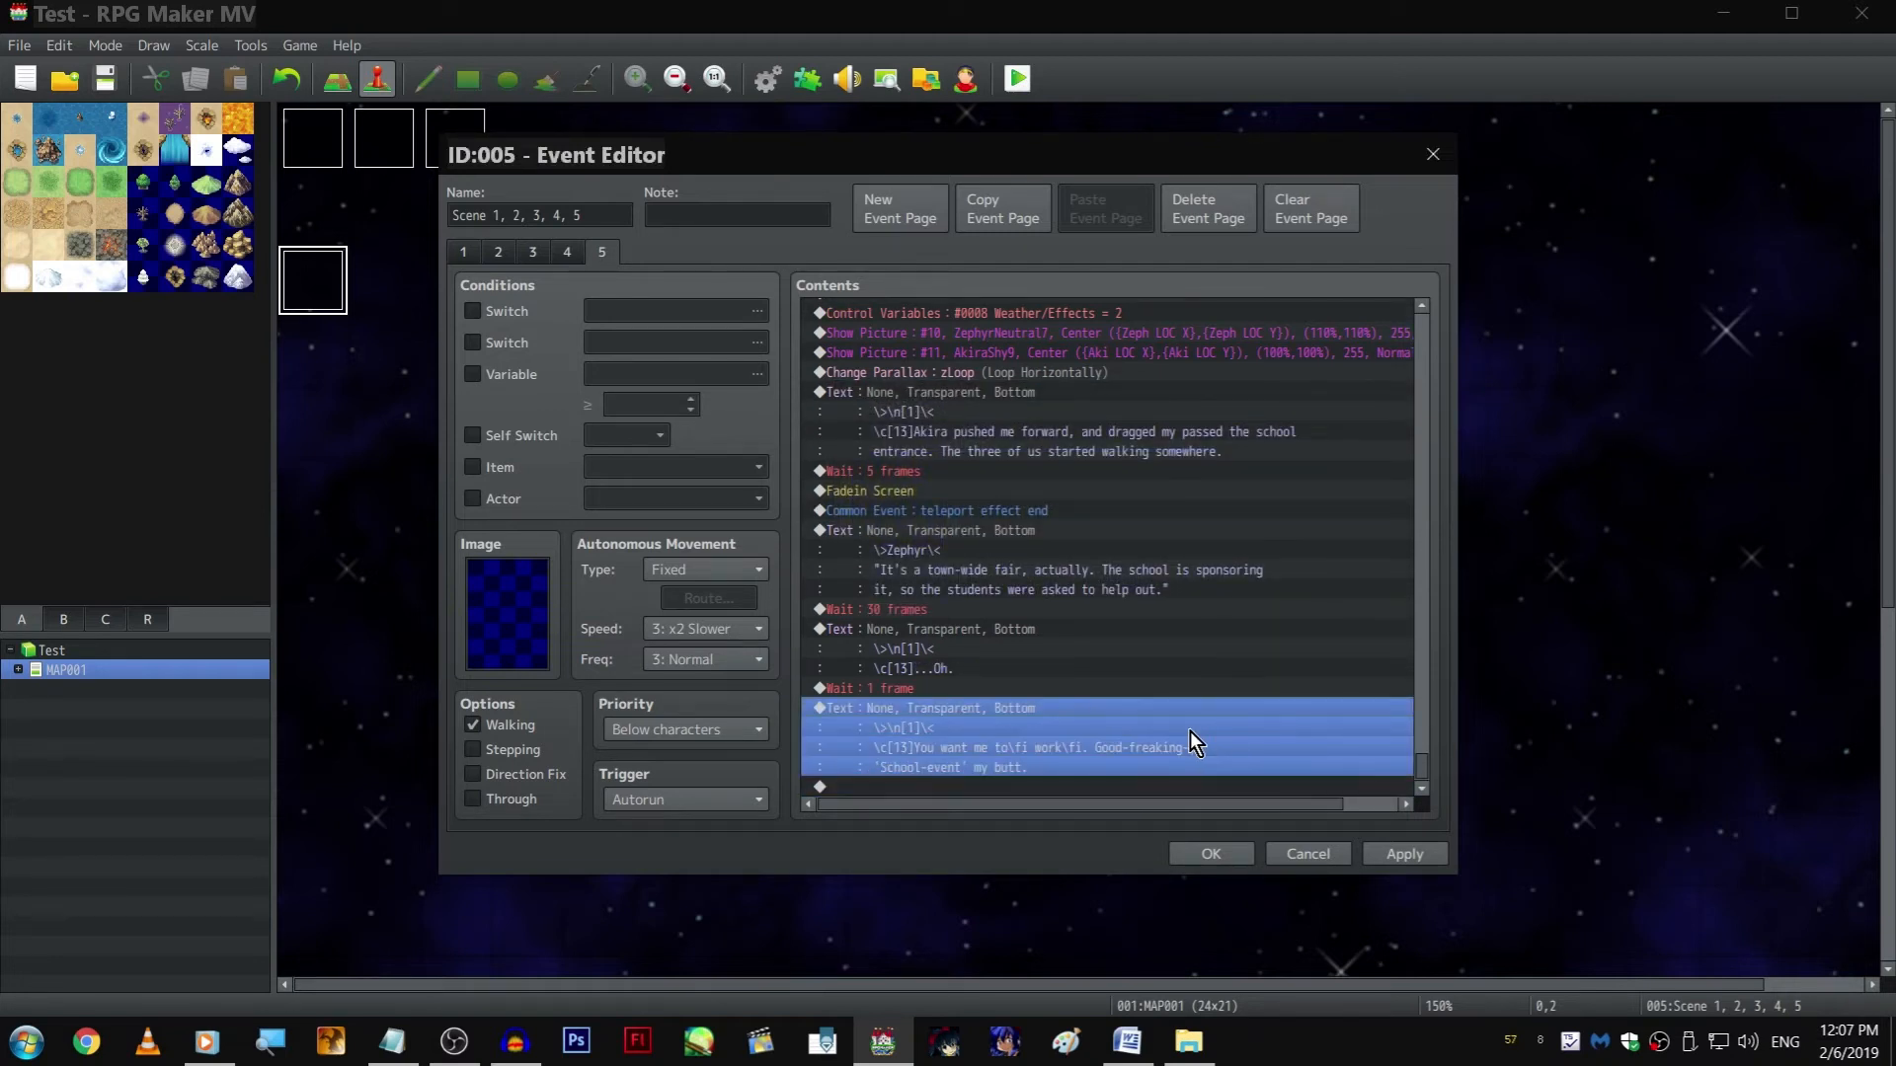
Append copies of the 1-frame Wait and the "You want me to work" text command to the end of the event
left_click(999, 683)
key("ctrl+c")
left_click(1019, 786)
key("ctrl+v")
left_click(1019, 705)
key("ctrl+c")
left_click(1090, 787)
key("ctrl+v")
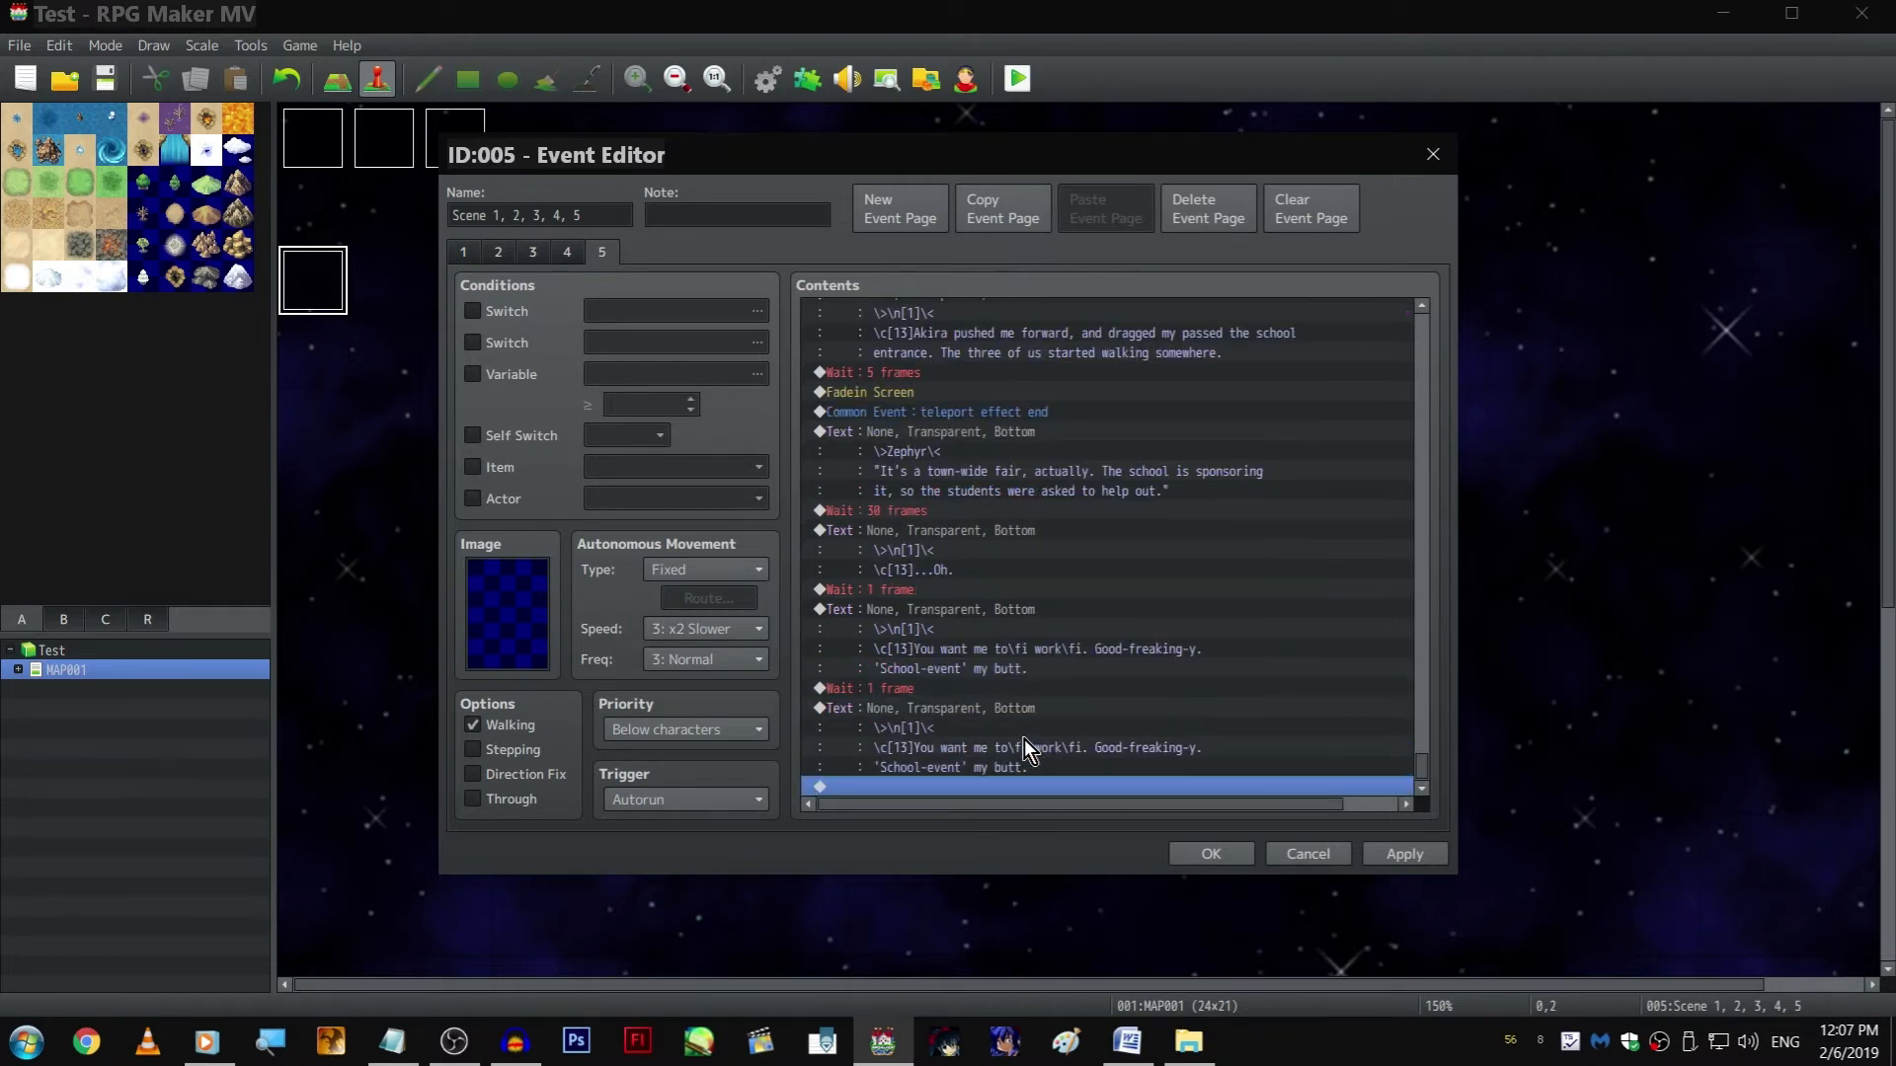
Insert a copy of the picture 11 Show Picture command before the last text and set its image to AkiraShy10
double_click(1005, 715)
left_click(1242, 632)
scroll(1088, 440, "up", 3)
scroll(1074, 442, "down", 3)
left_click(1001, 707)
key("ctrl+v")
double_click(1000, 708)
left_click(1080, 413)
key("Down")
key("Return")
key("Return")
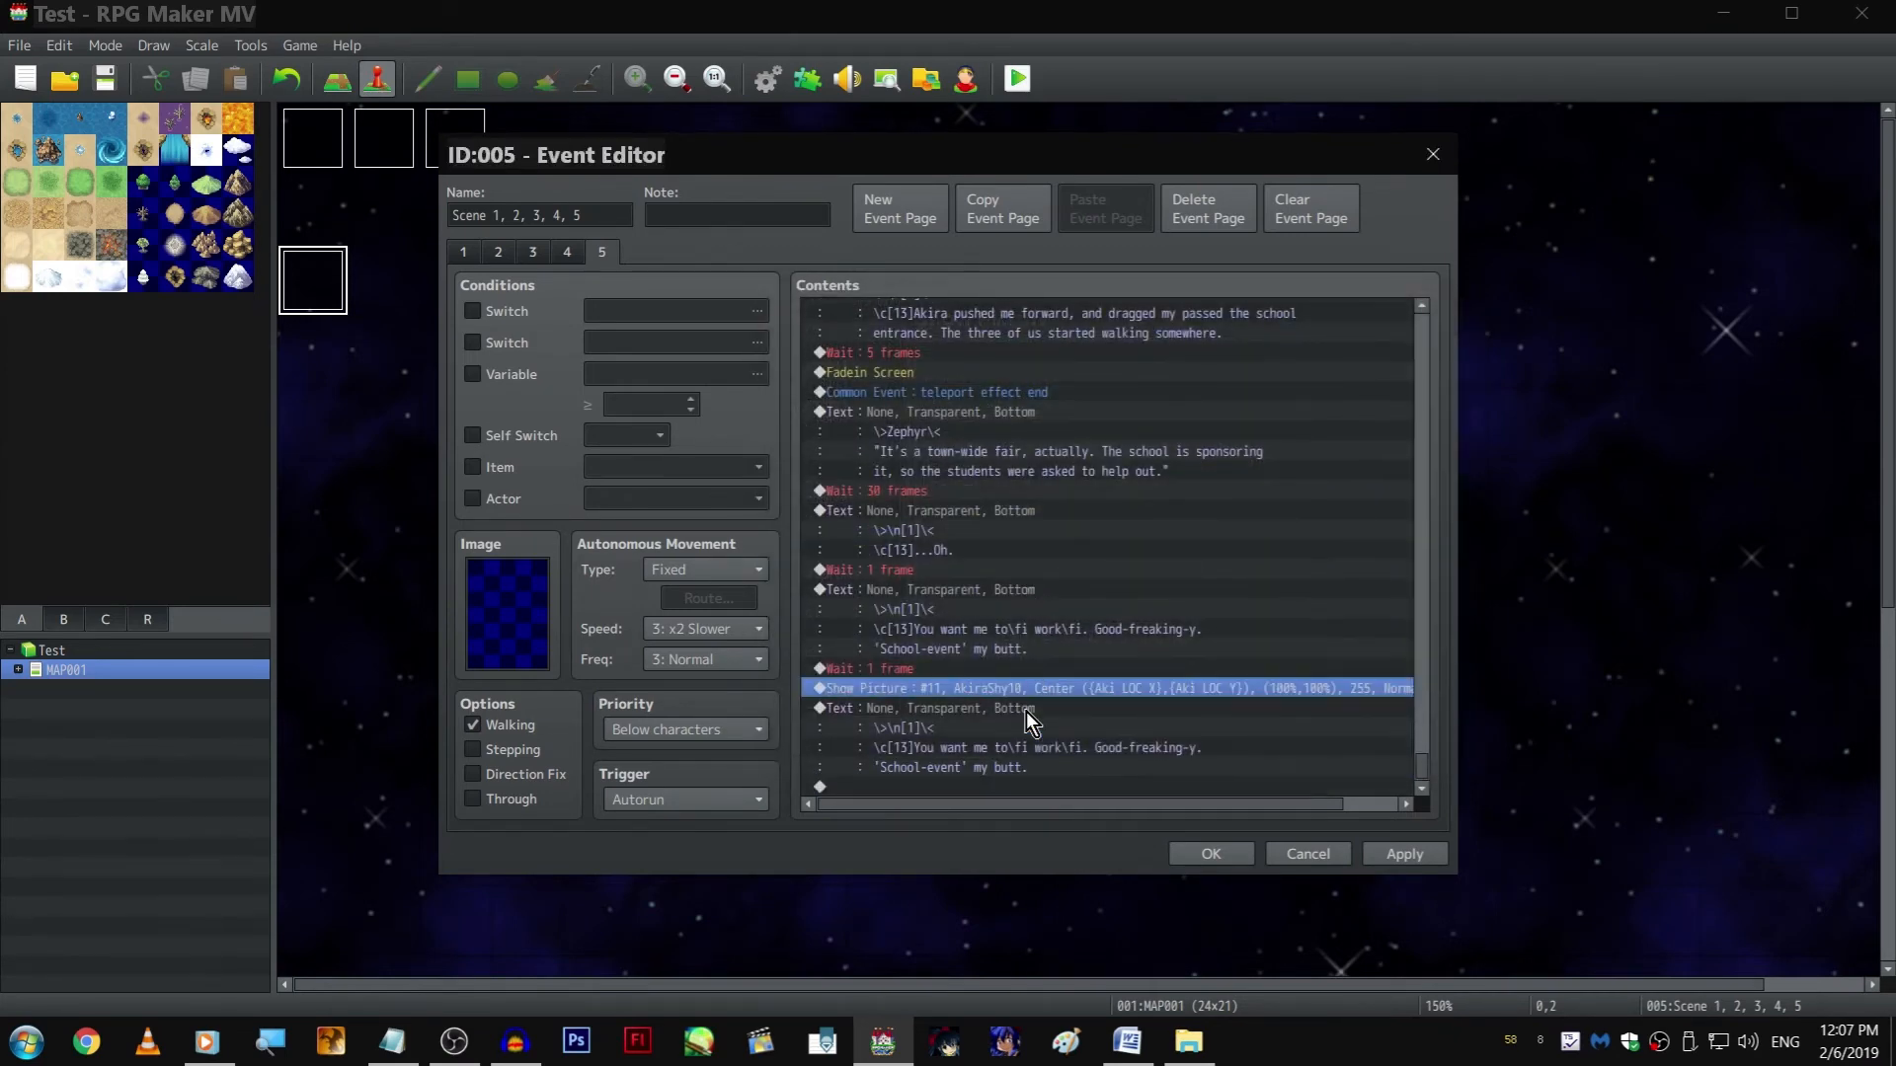
Replace the last text's line with "\n[3], as if completely understanding my hatred for effort, patted my shoulder."
double_click(1027, 710)
left_click(1008, 503, "shift")
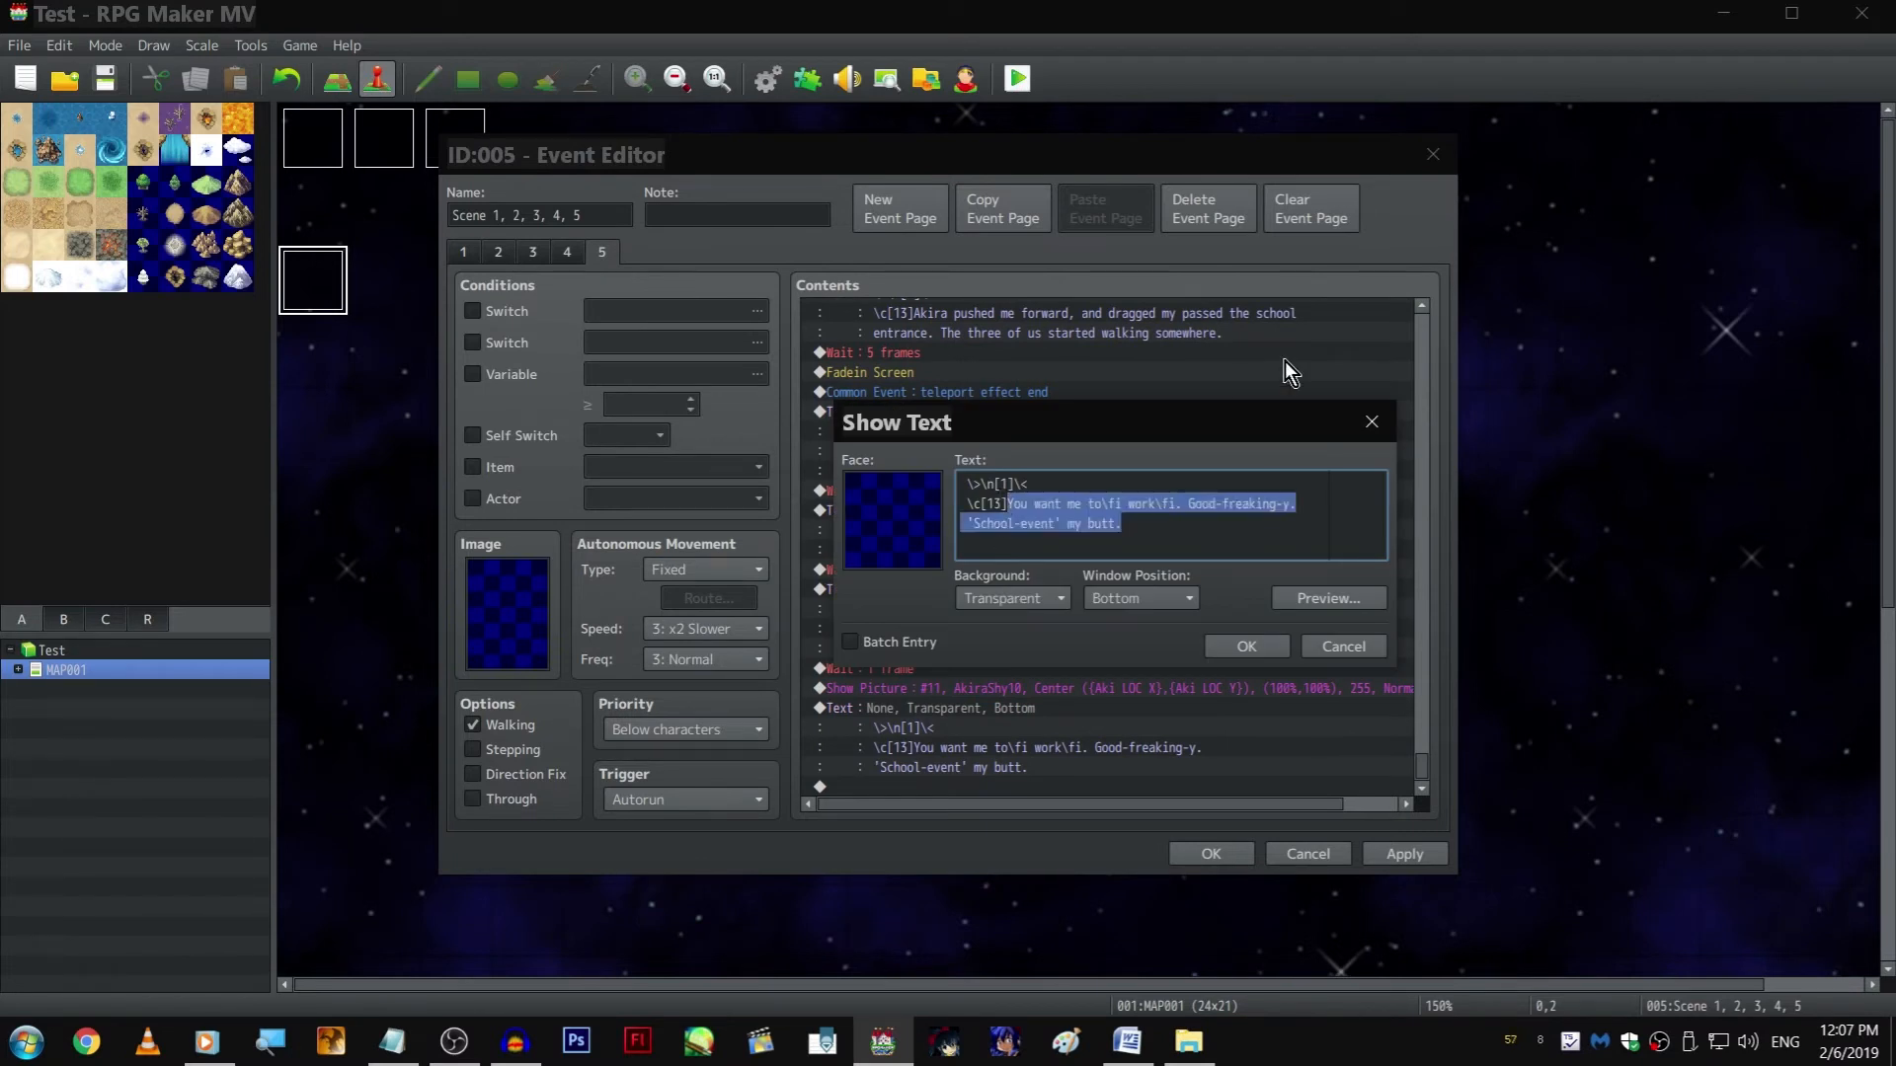
type("\\n[")
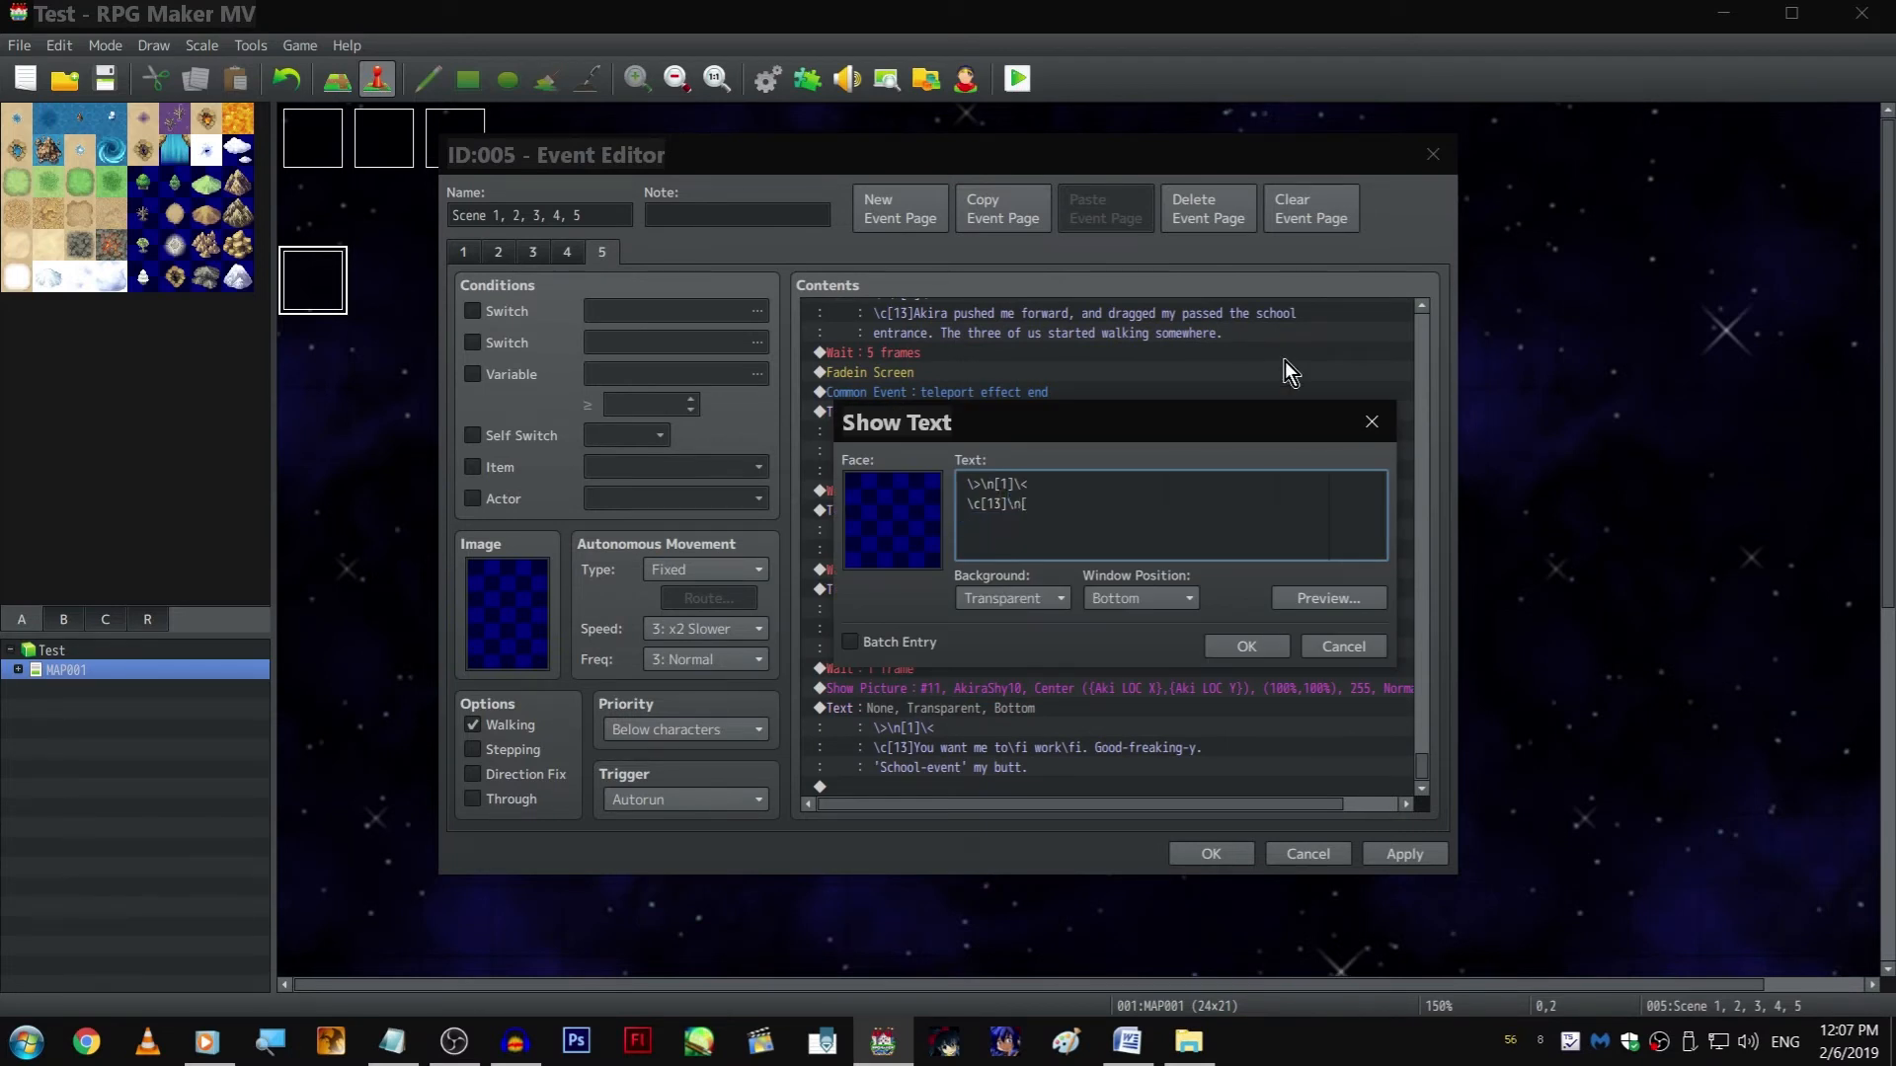
type("3],")
key("ctrl+p")
key("Escape")
type("as if completely understanding my hatred for effo")
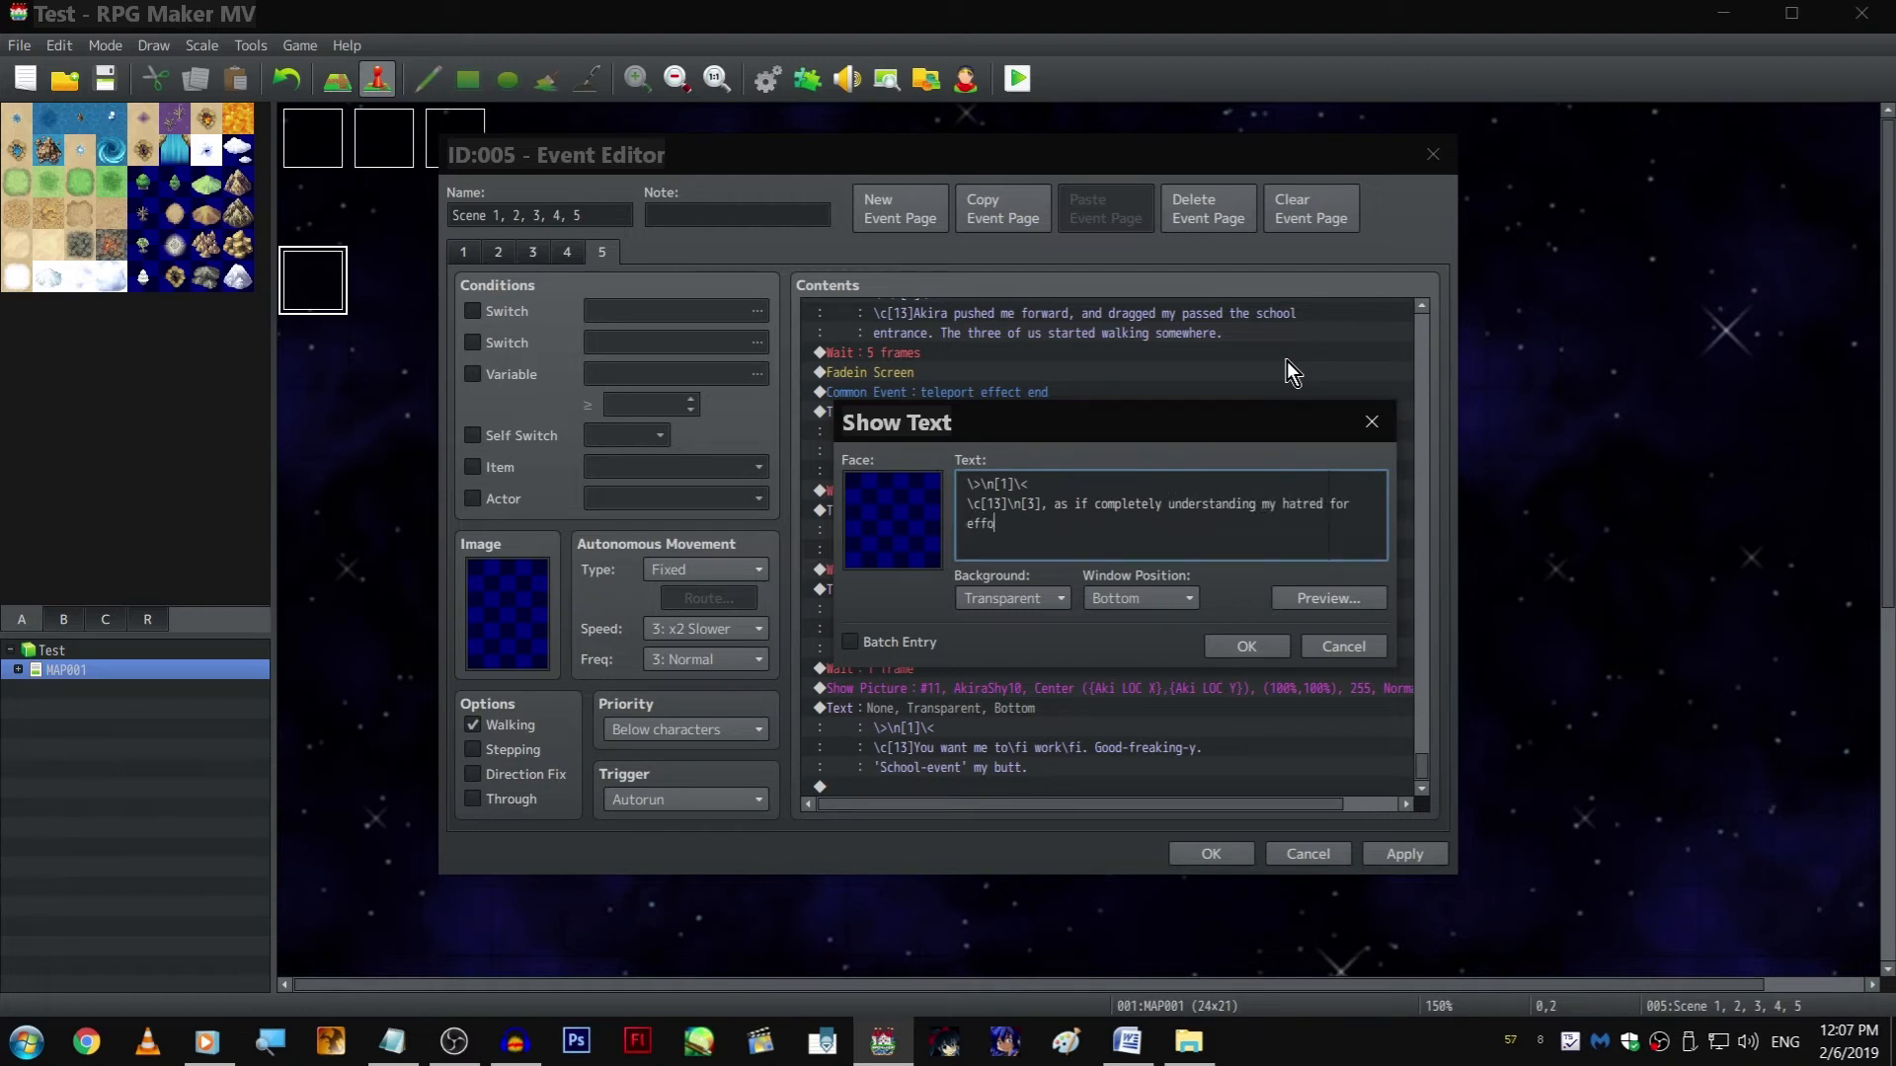
type("rt, patted my shoulder.")
key("ctrl+Return")
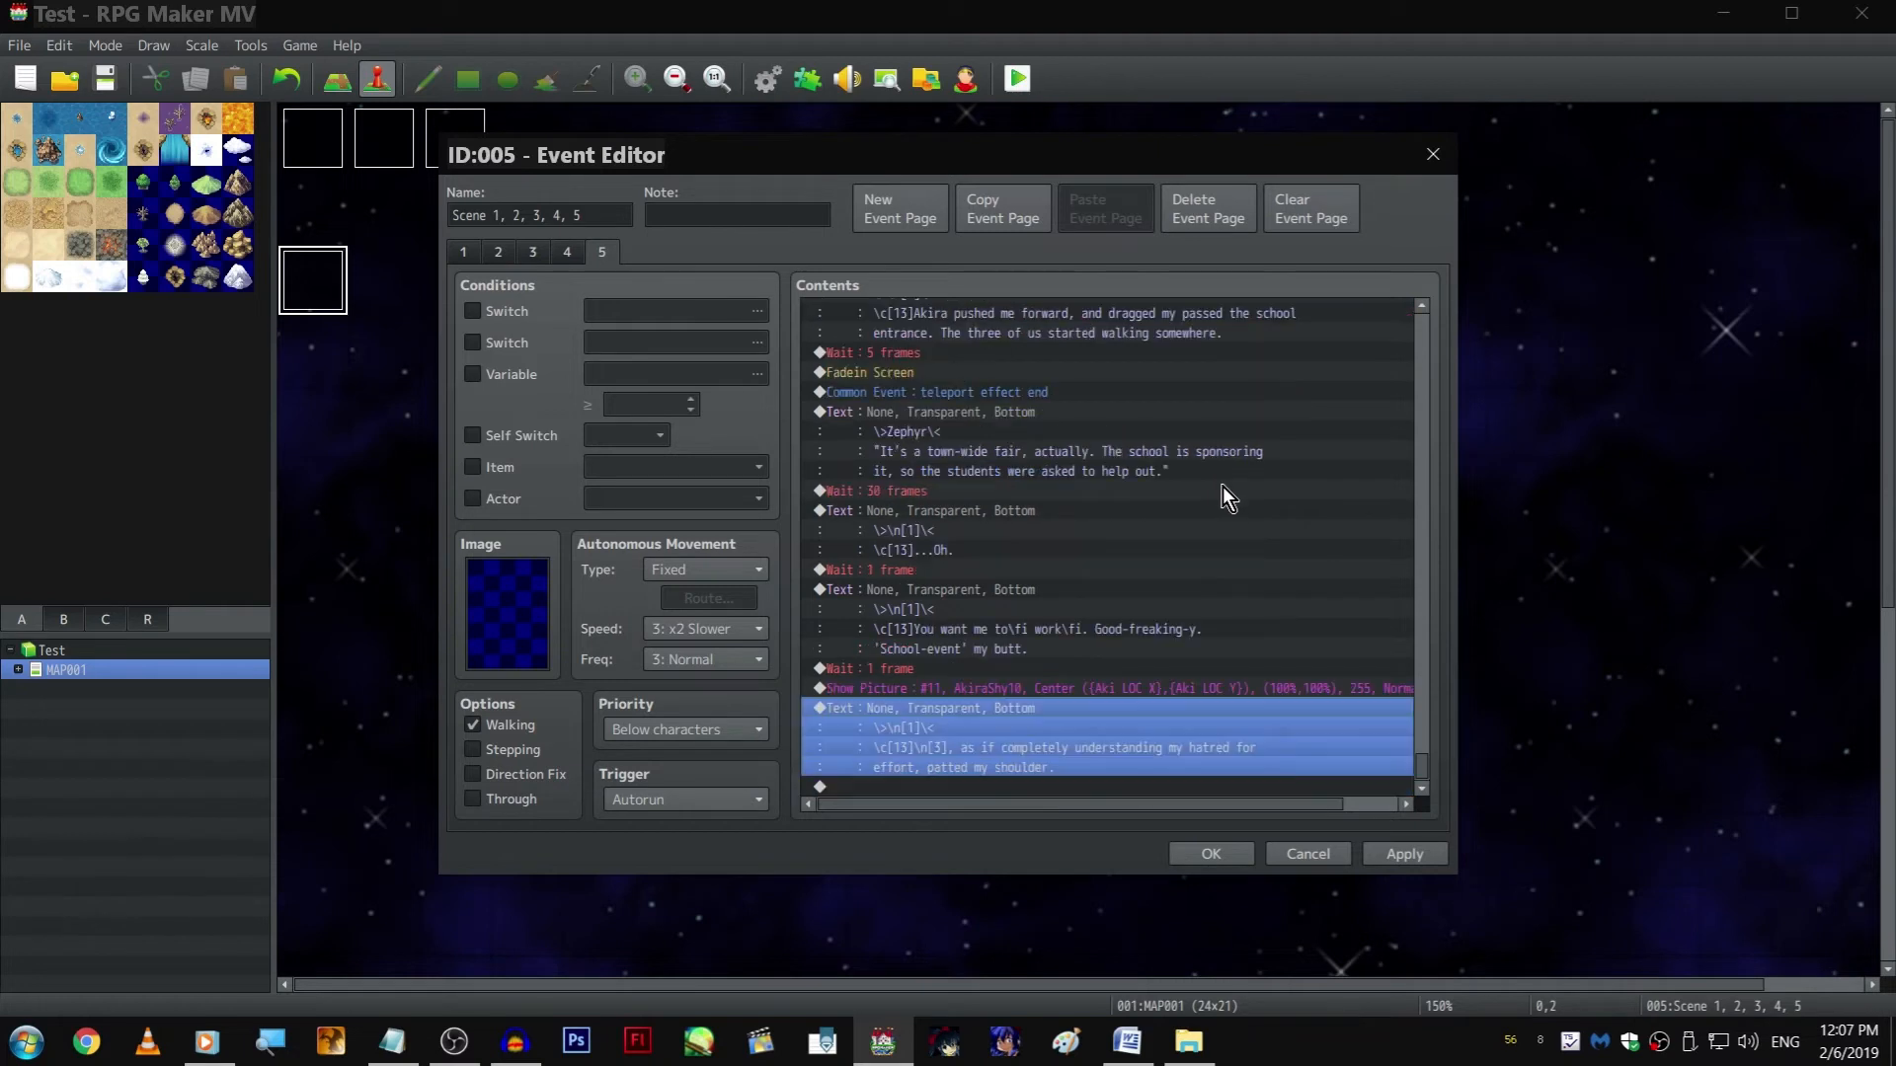
Append copies of the 1-frame Wait and the AkiraShy10 Show Picture command after the shoulder-patting text
left_click(1051, 675)
key("ctrl+c")
left_click(1027, 790)
key("ctrl+v")
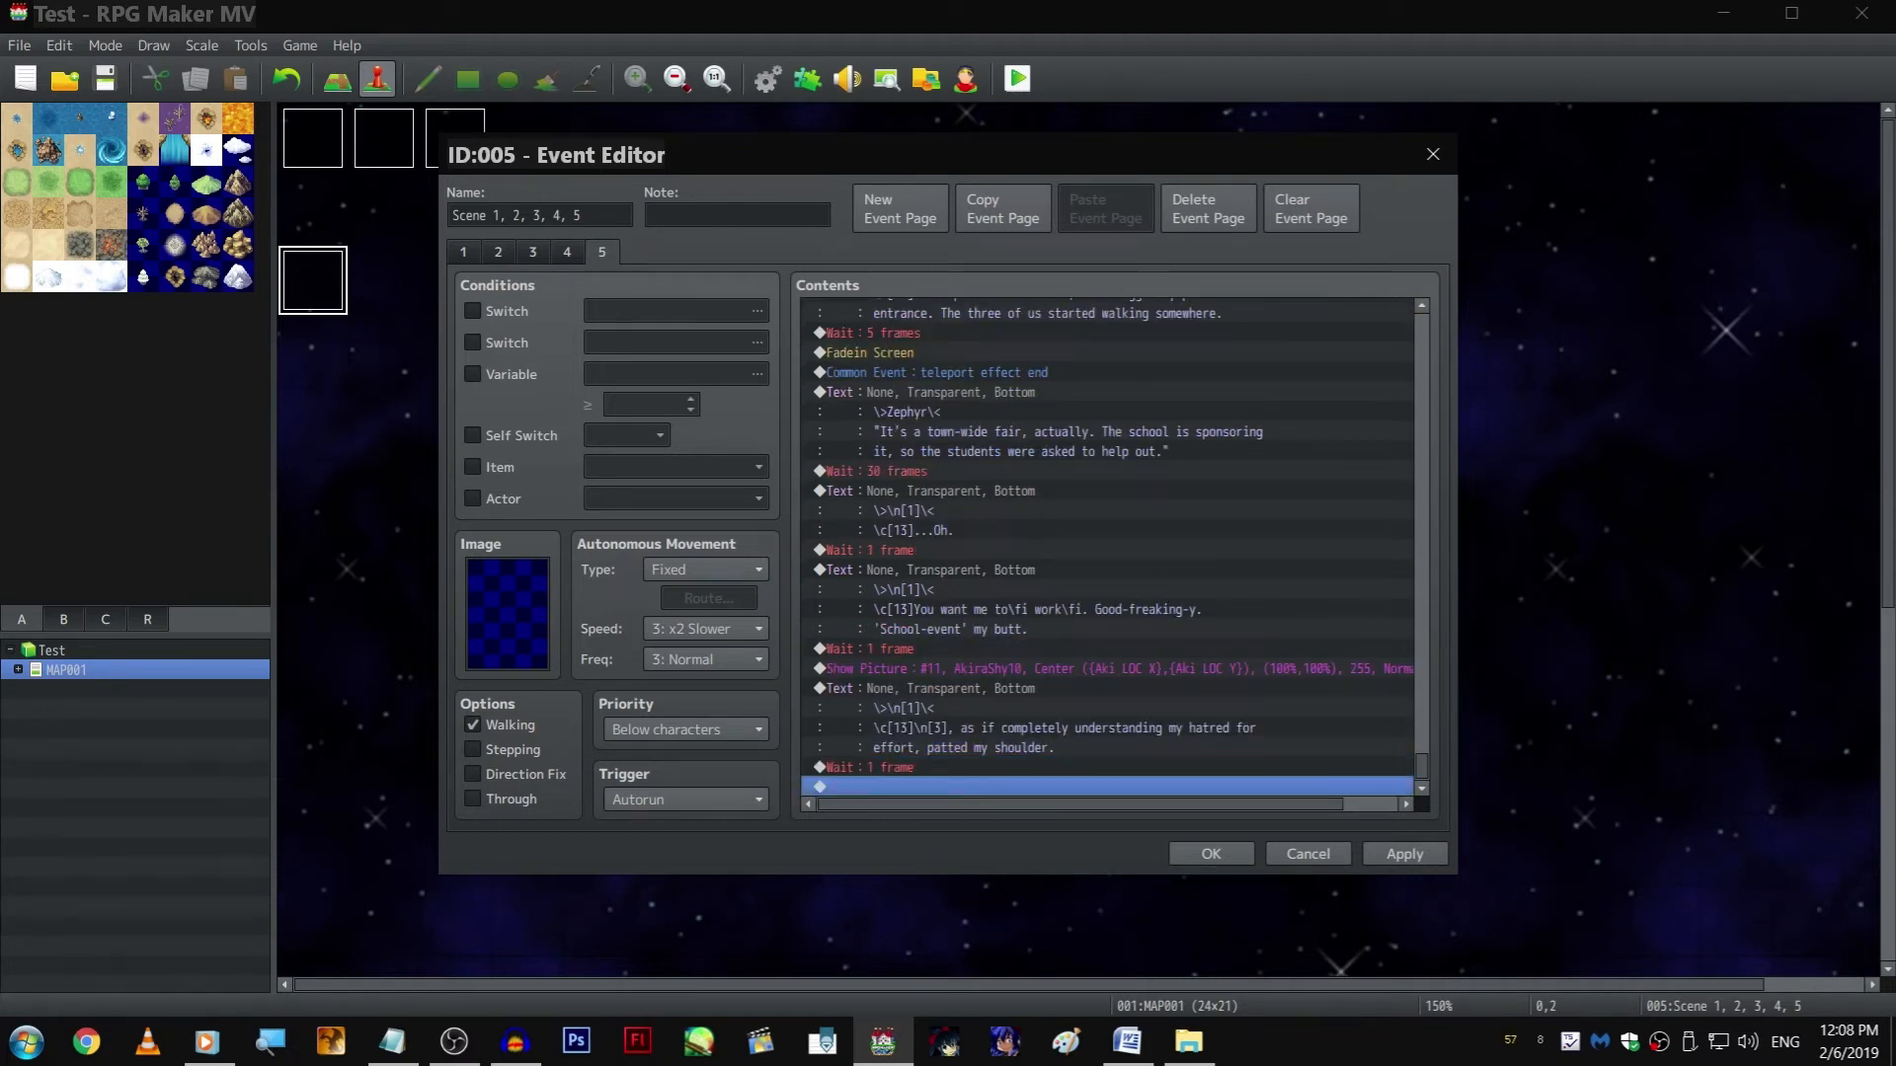
left_click(1023, 671)
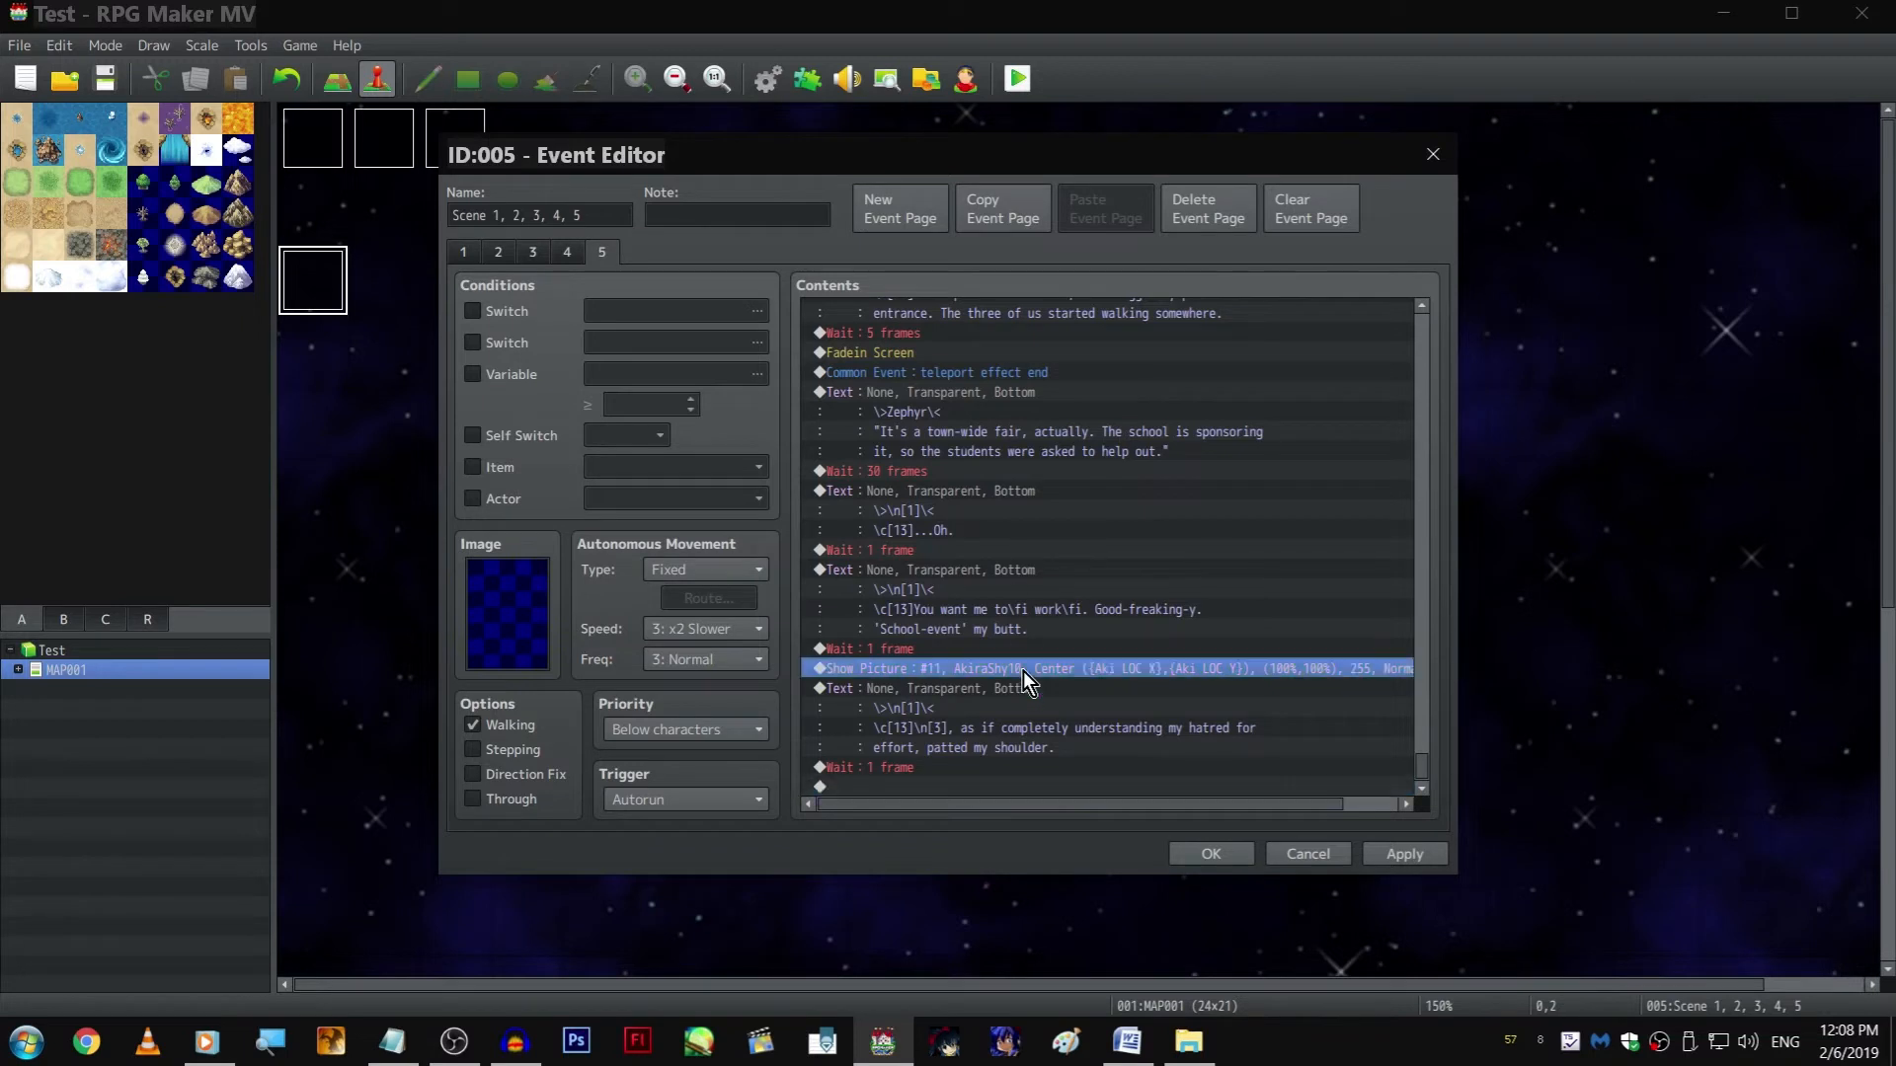
key("ctrl+c")
left_click(1027, 790)
key("ctrl+v")
Browse Akira's expressions for the last Show Picture command and set its image to AkiraAngry4
double_click(1013, 766)
left_click(1088, 427)
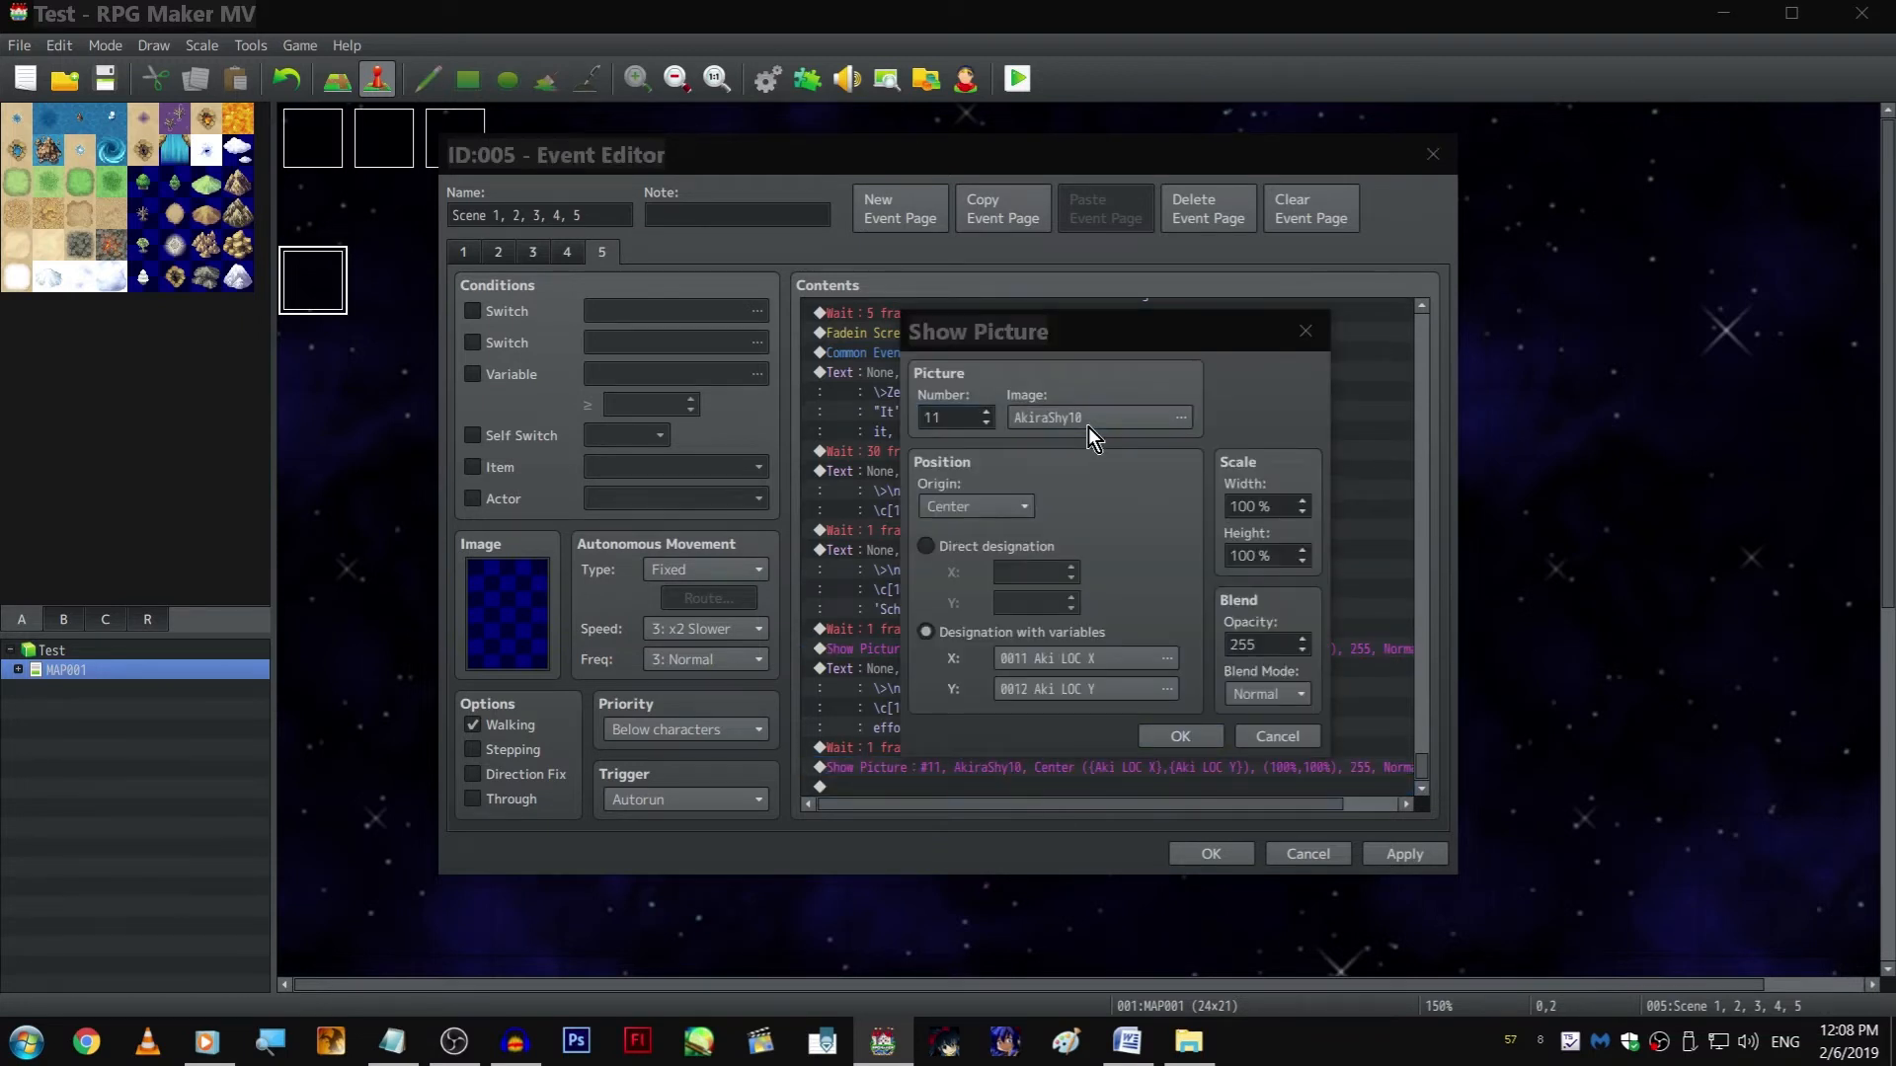
scroll(855, 451, "up", 8)
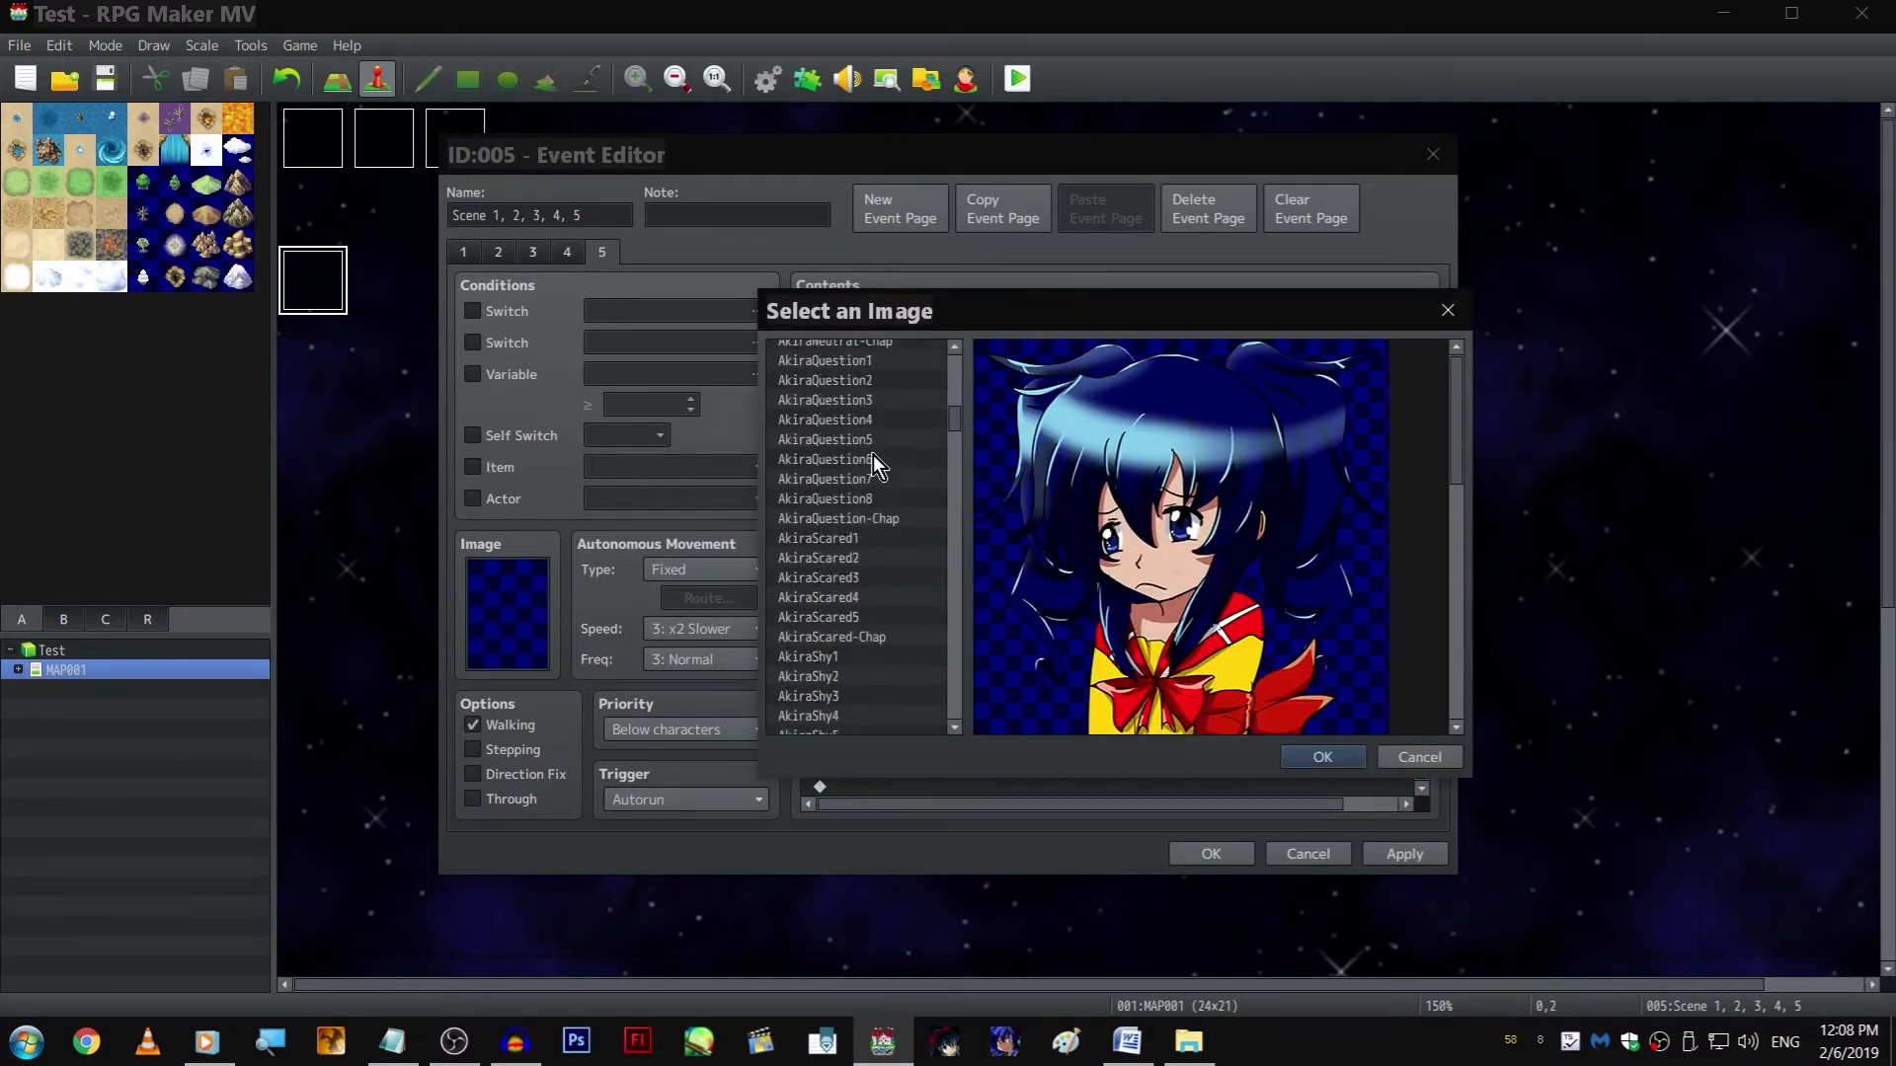
scroll(884, 484, "up", 3)
left_click(861, 548)
left_click(869, 493)
left_click(880, 439)
left_click(884, 463)
left_click(887, 423)
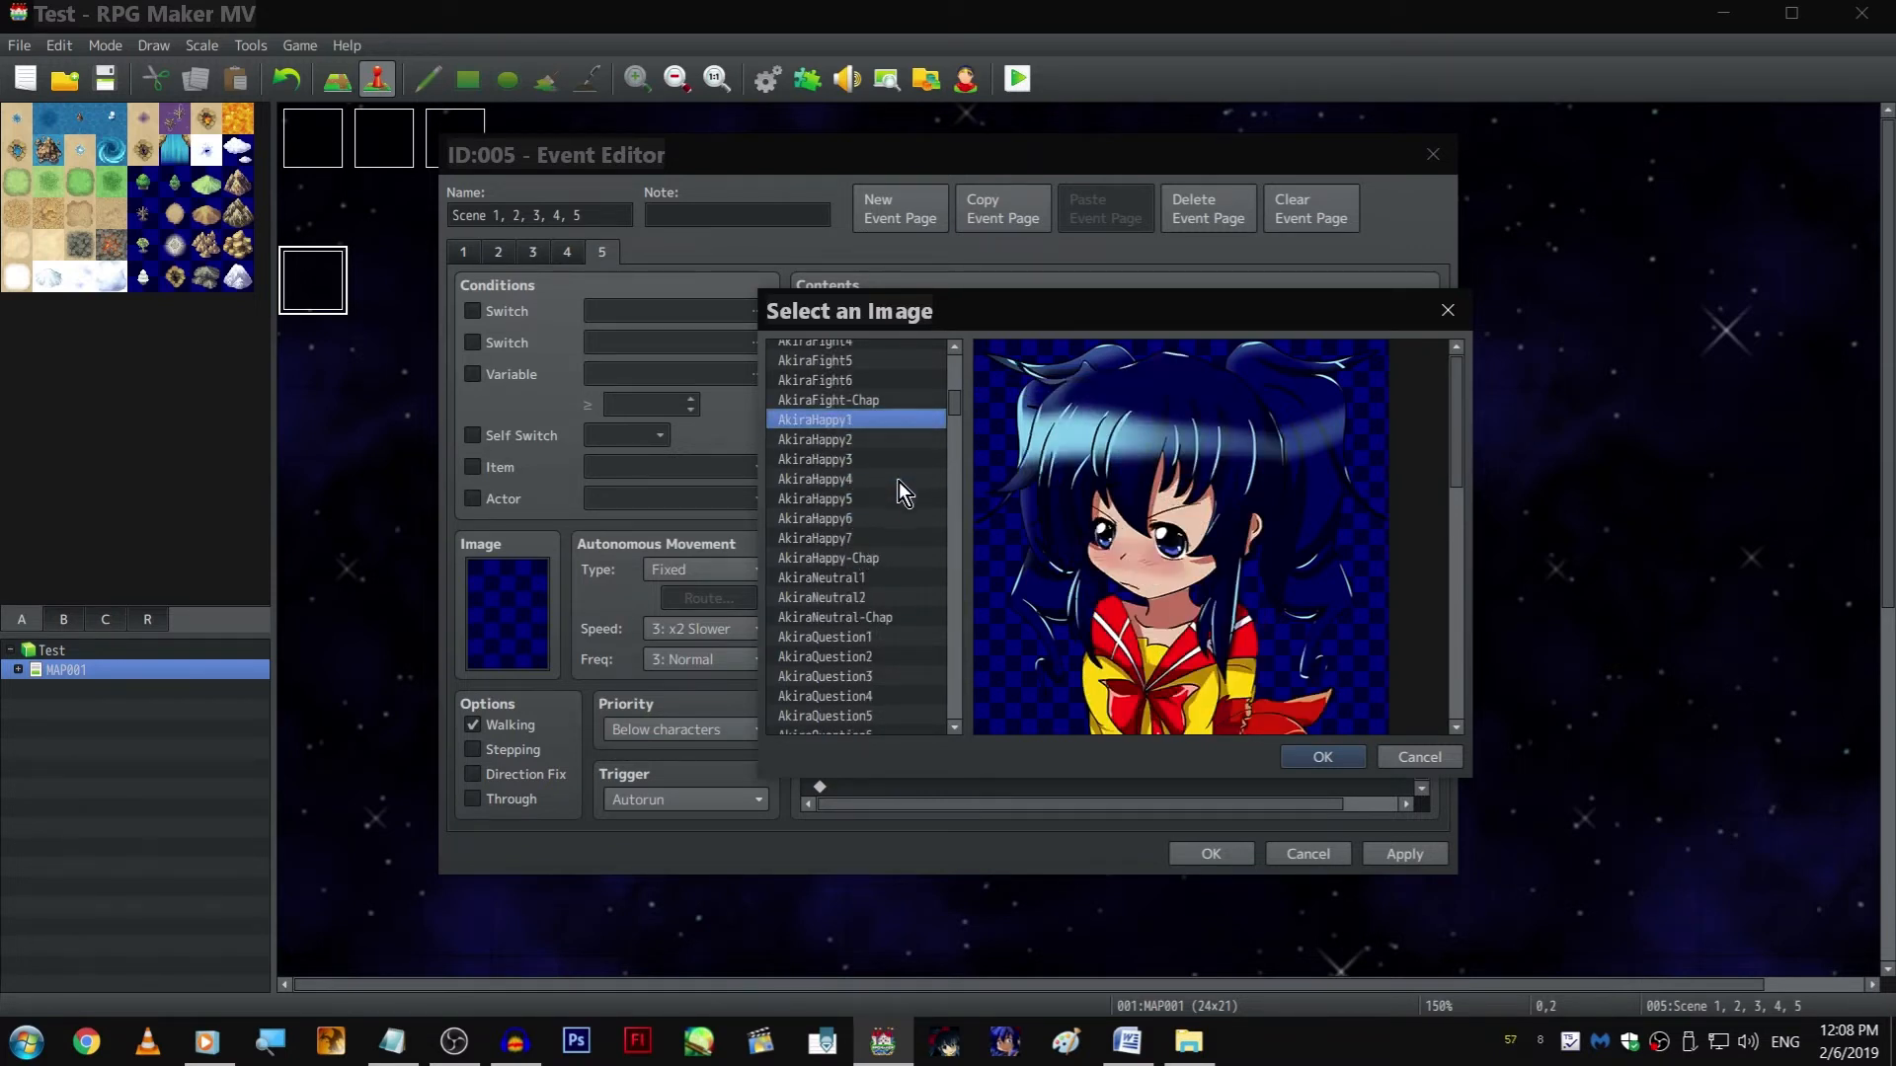
left_click(891, 516)
scroll(887, 511, "up", 5)
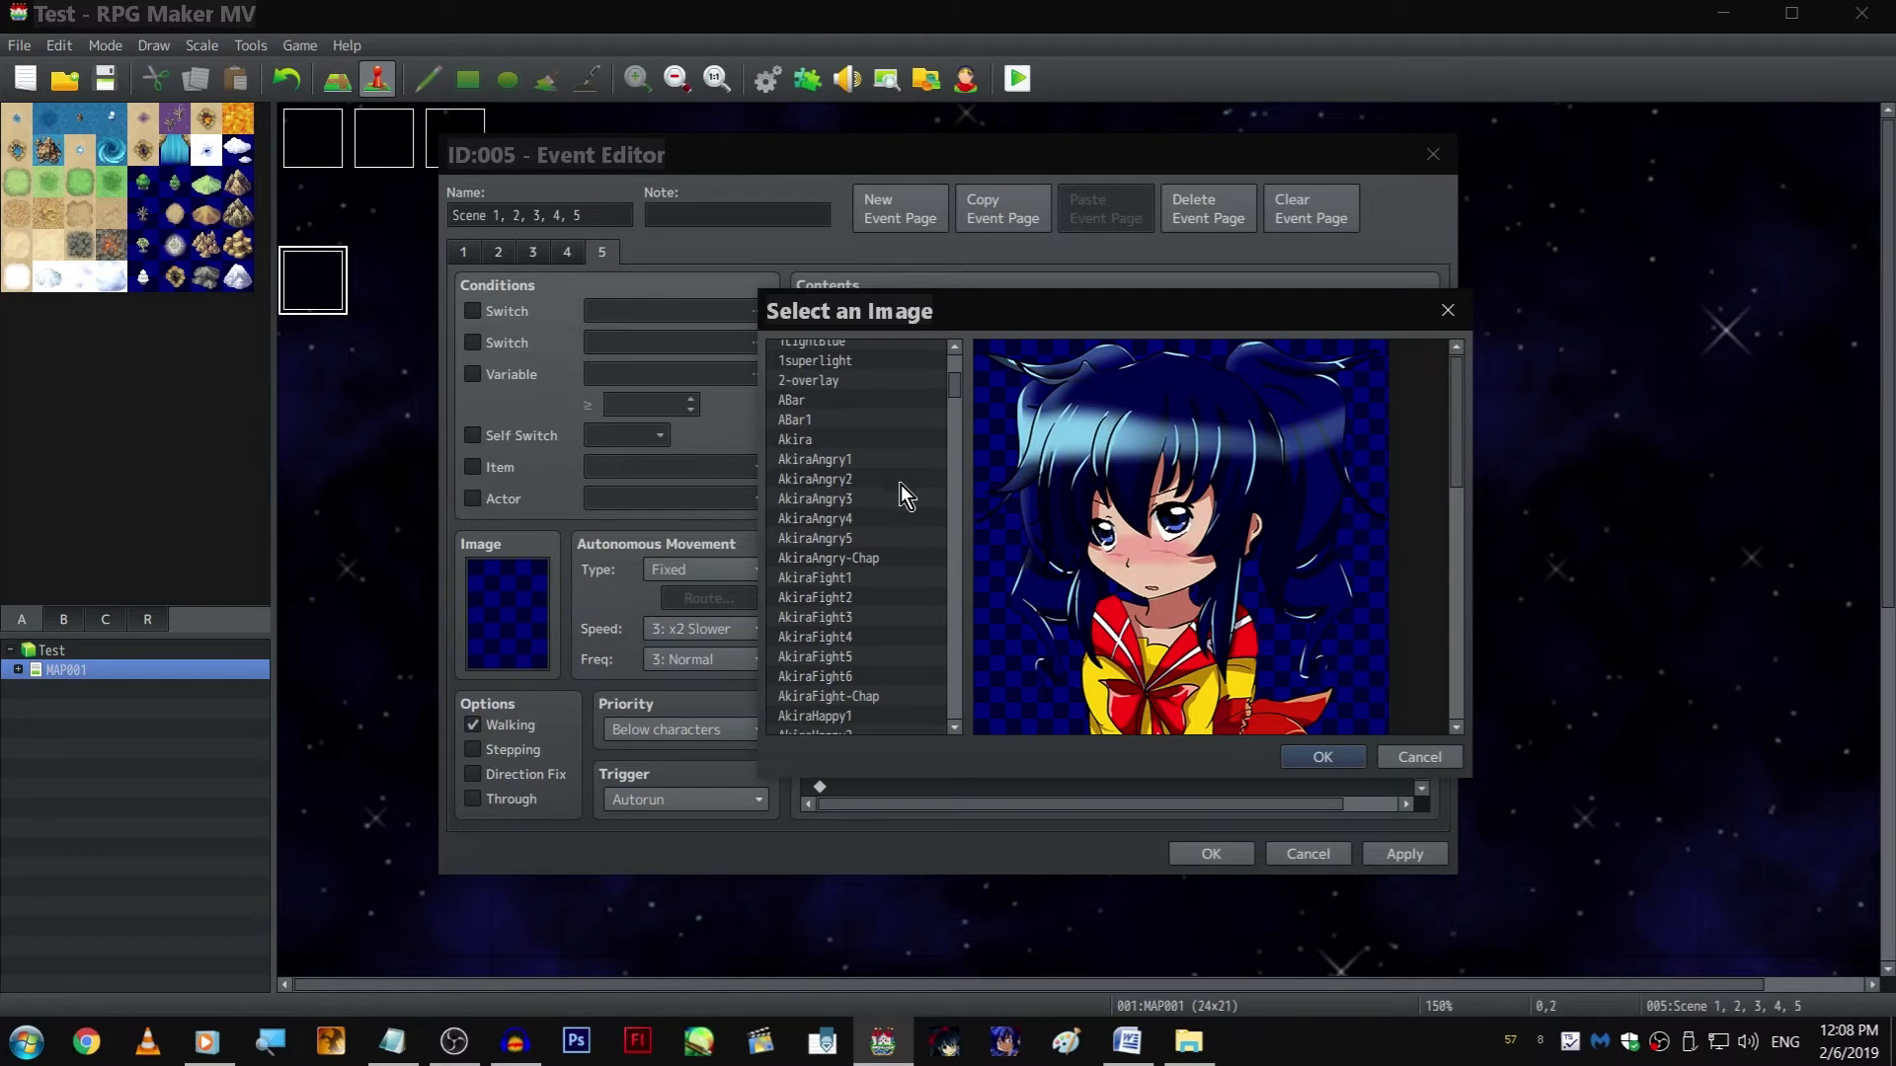
left_click(898, 498)
left_click(896, 512)
key("Return")
key("Return")
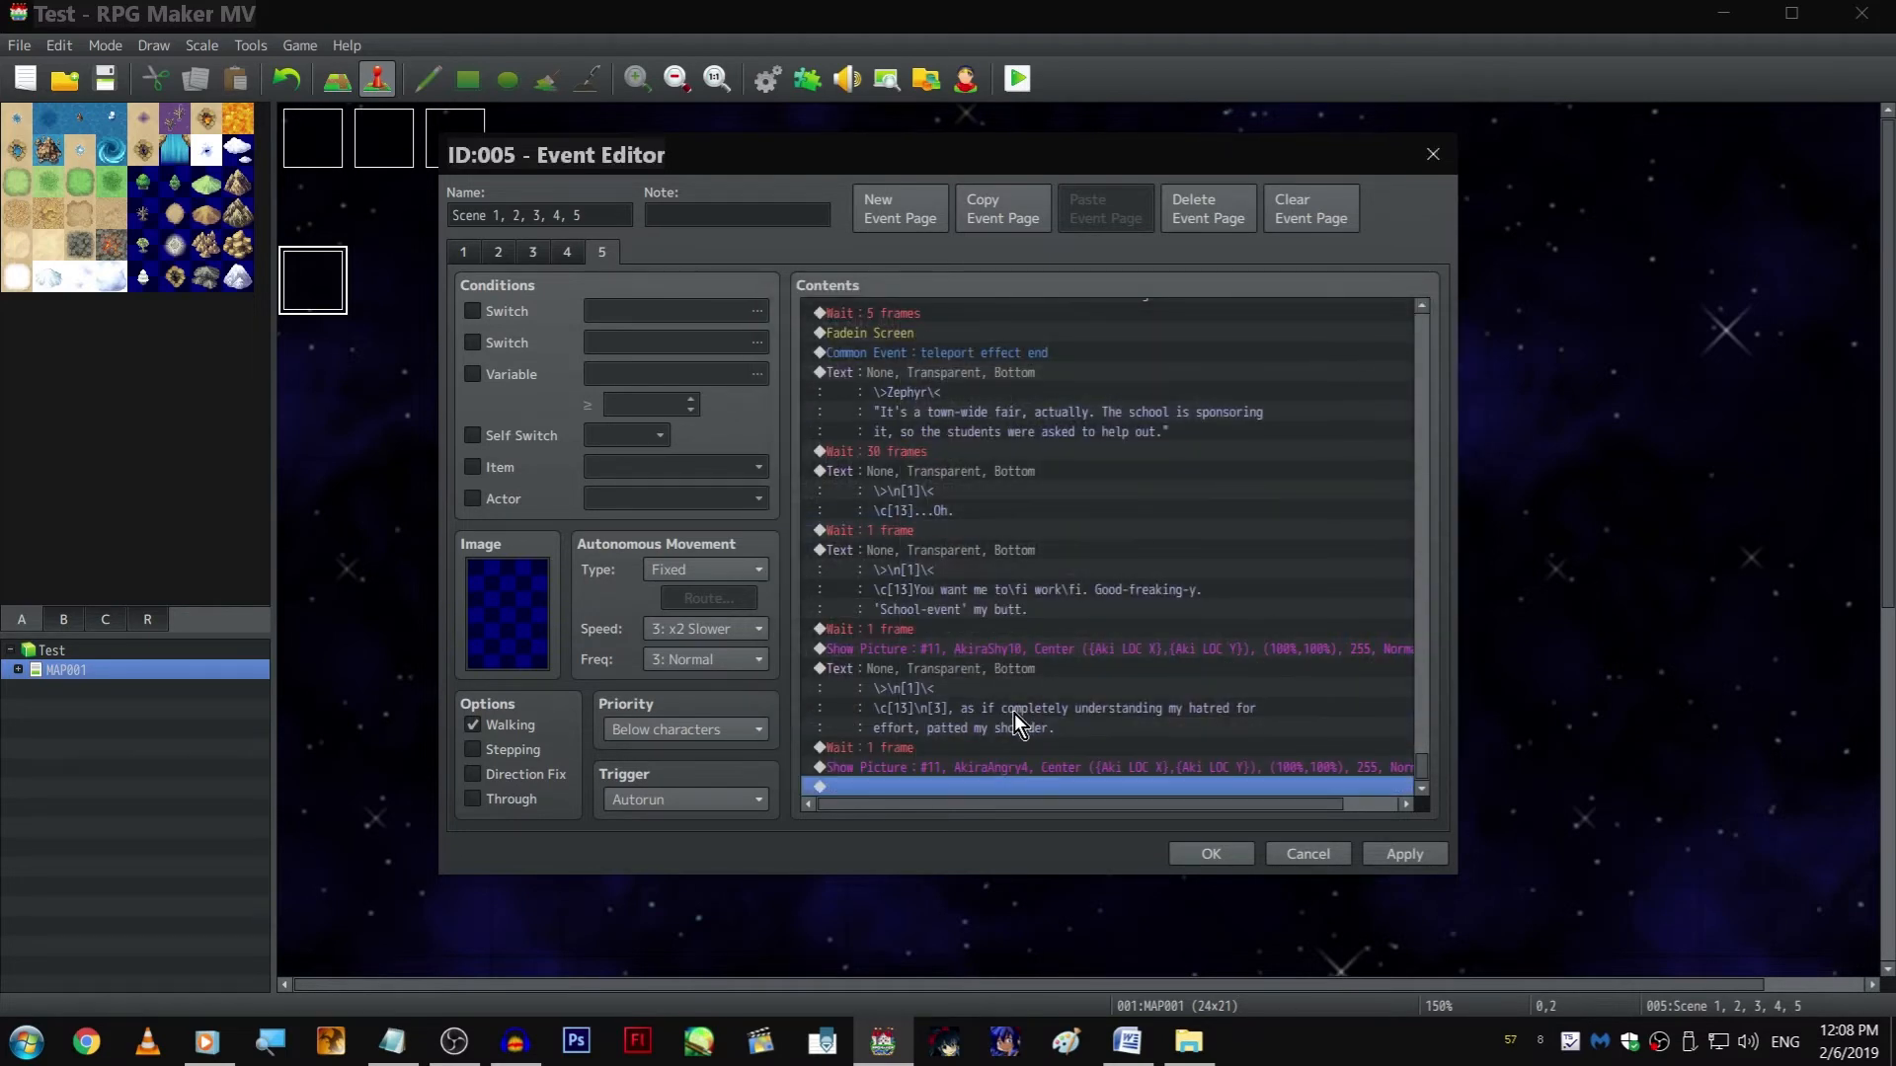
Append a copy of Zephyr's town-wide fair text to the end of the event and change its speaker to Akira
left_click(1000, 381)
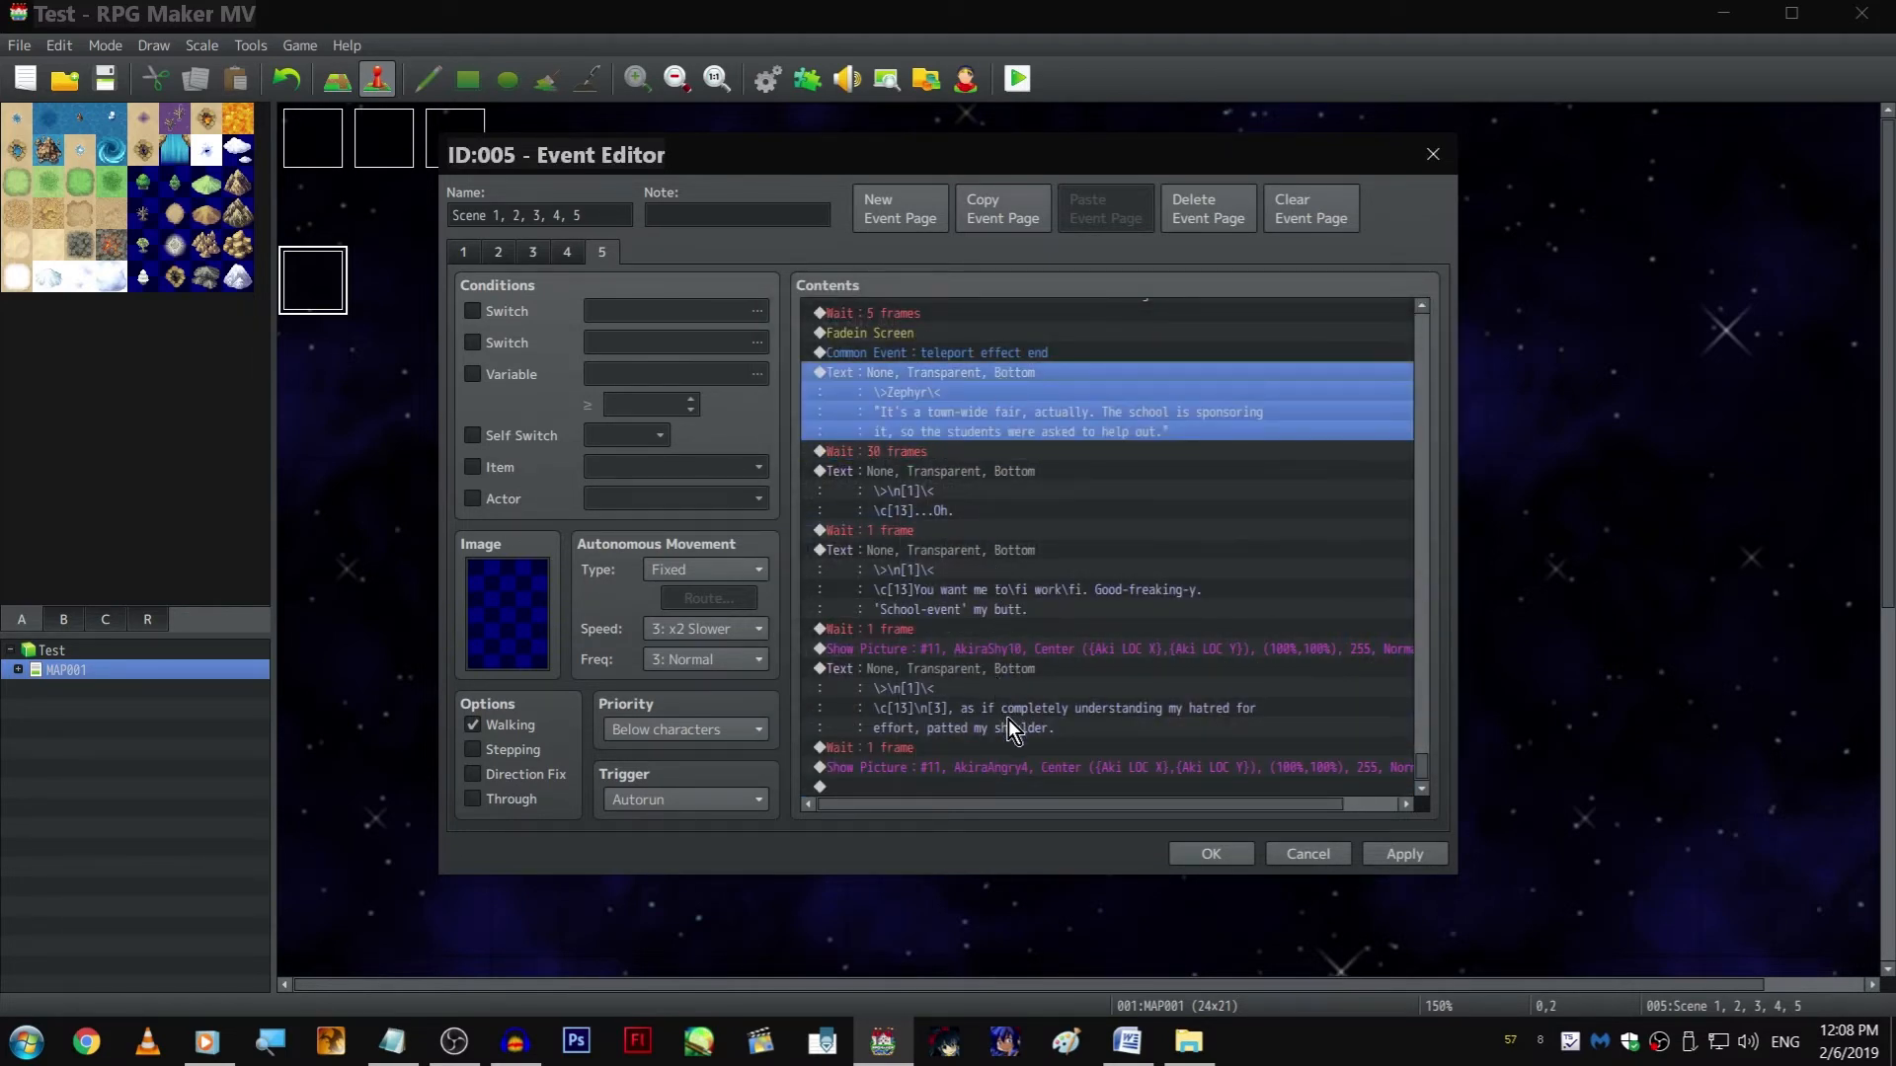
left_click(997, 787)
key("ctrl+v")
double_click(967, 705)
double_click(1005, 484)
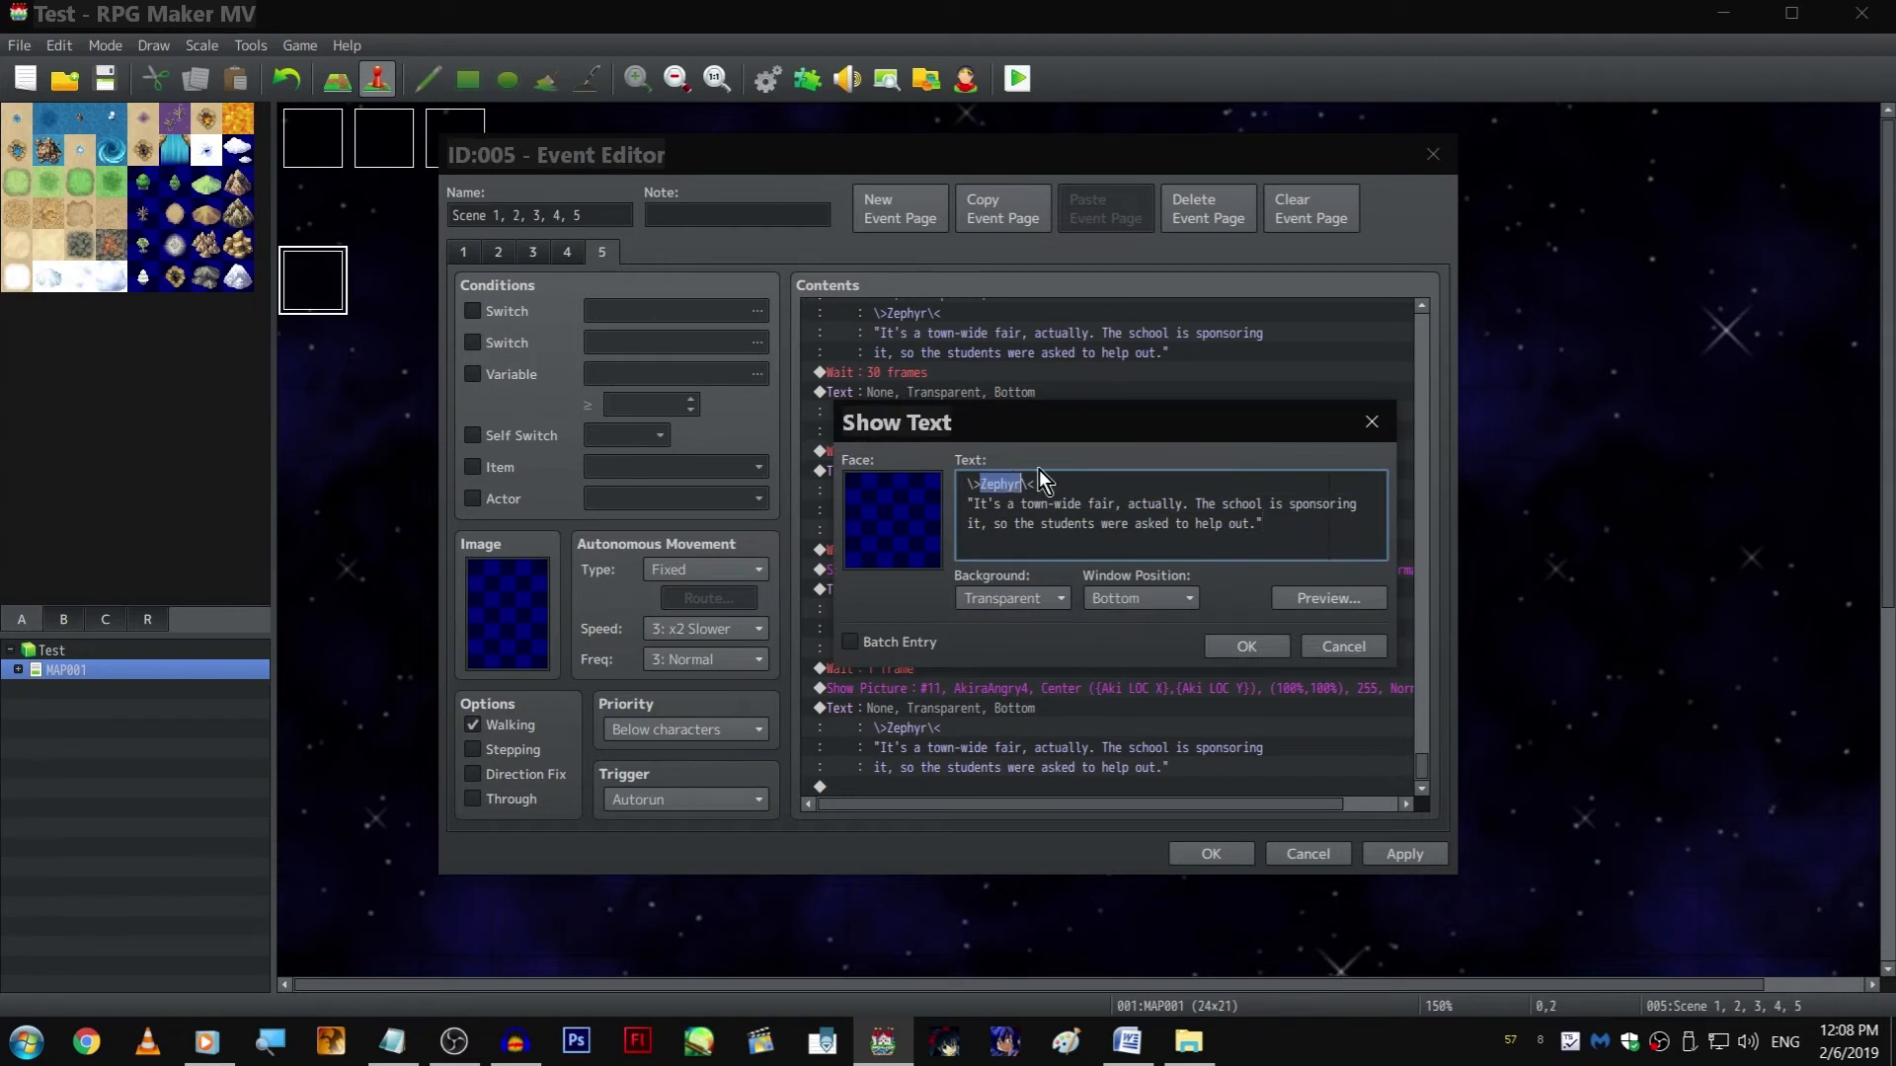
key("Left")
key("Left")
Replace the copied text's line with "Don't worry. It's your first day! What kind of host would I be if I made you work today?"
key("shift+Down")
key("shift+End")
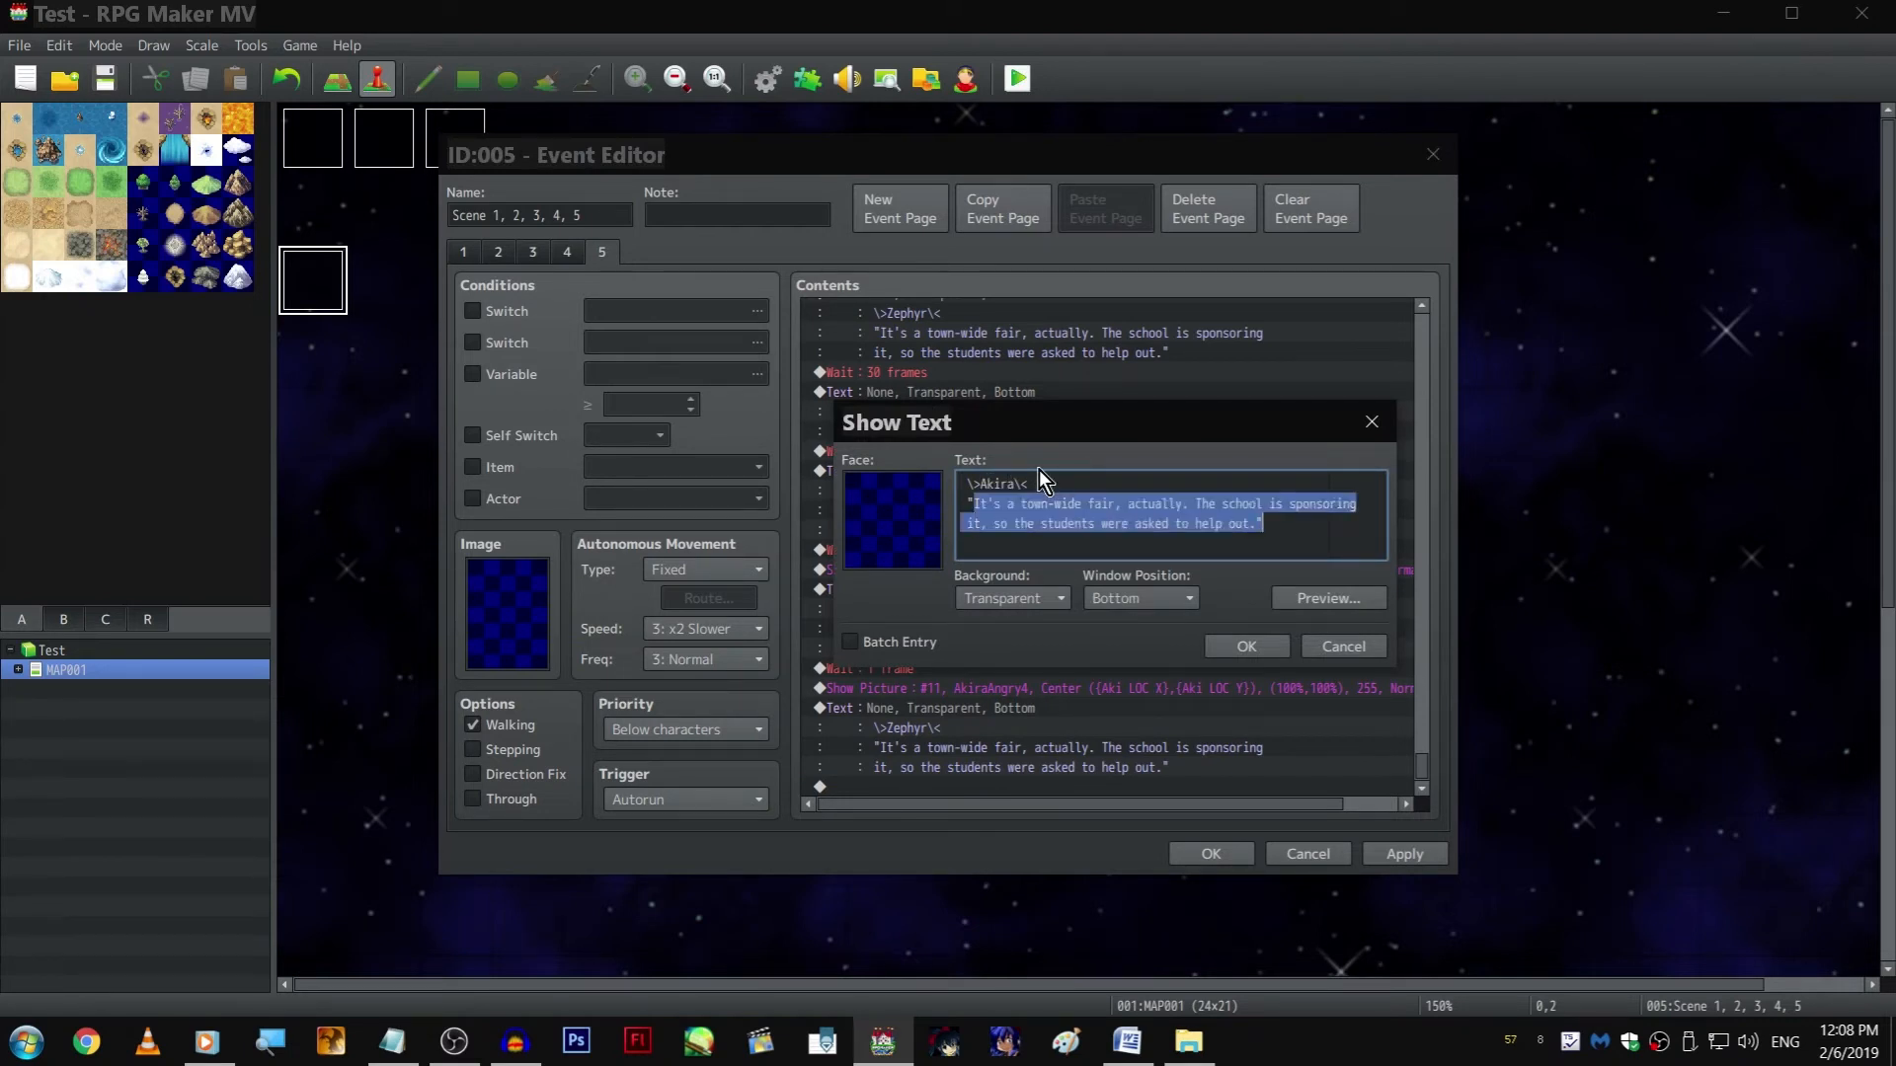
type("Don't worry")
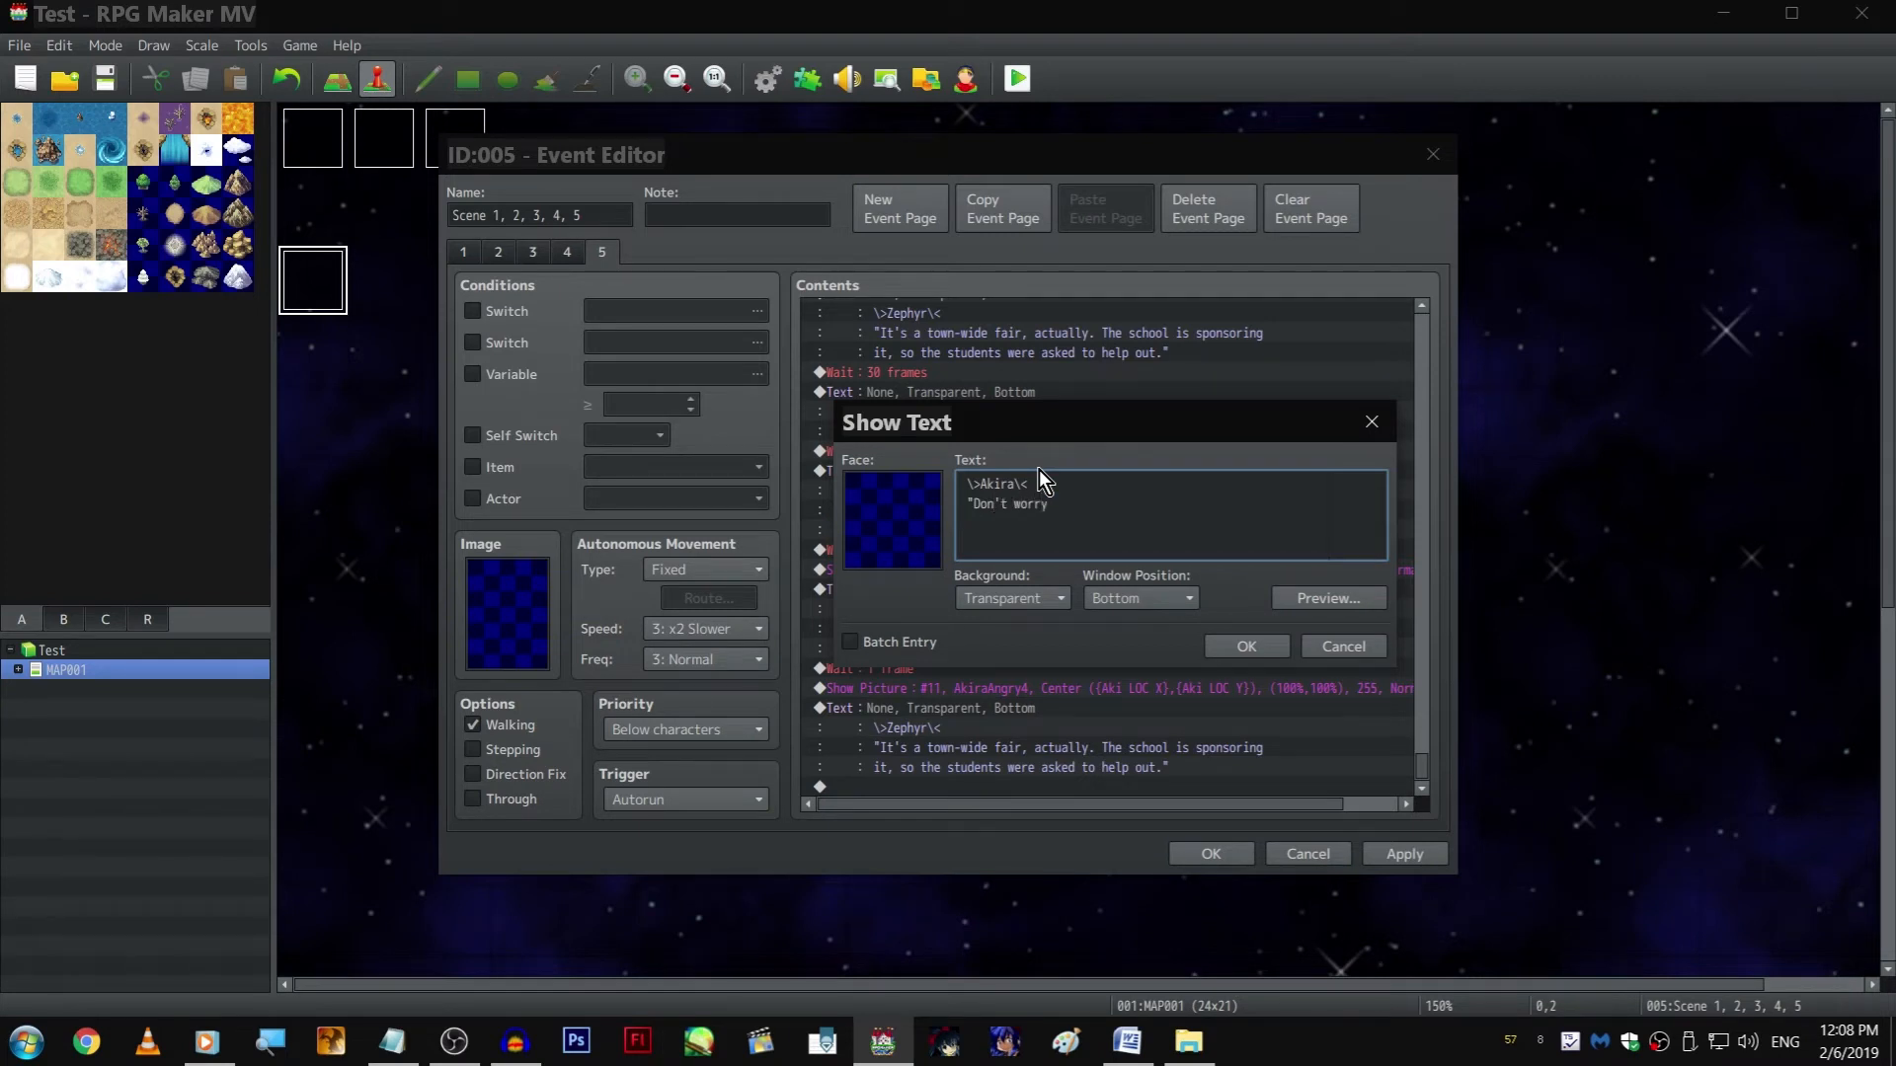
type(". It's your first day! Wh")
key("BackSpace")
key("BackSpace")
key("BackSpace")
key("BackSpace")
key("BackSpace")
key("BackSpace")
key("BackSpace")
type("What kind of host would I")
key("Return")
type("be if I")
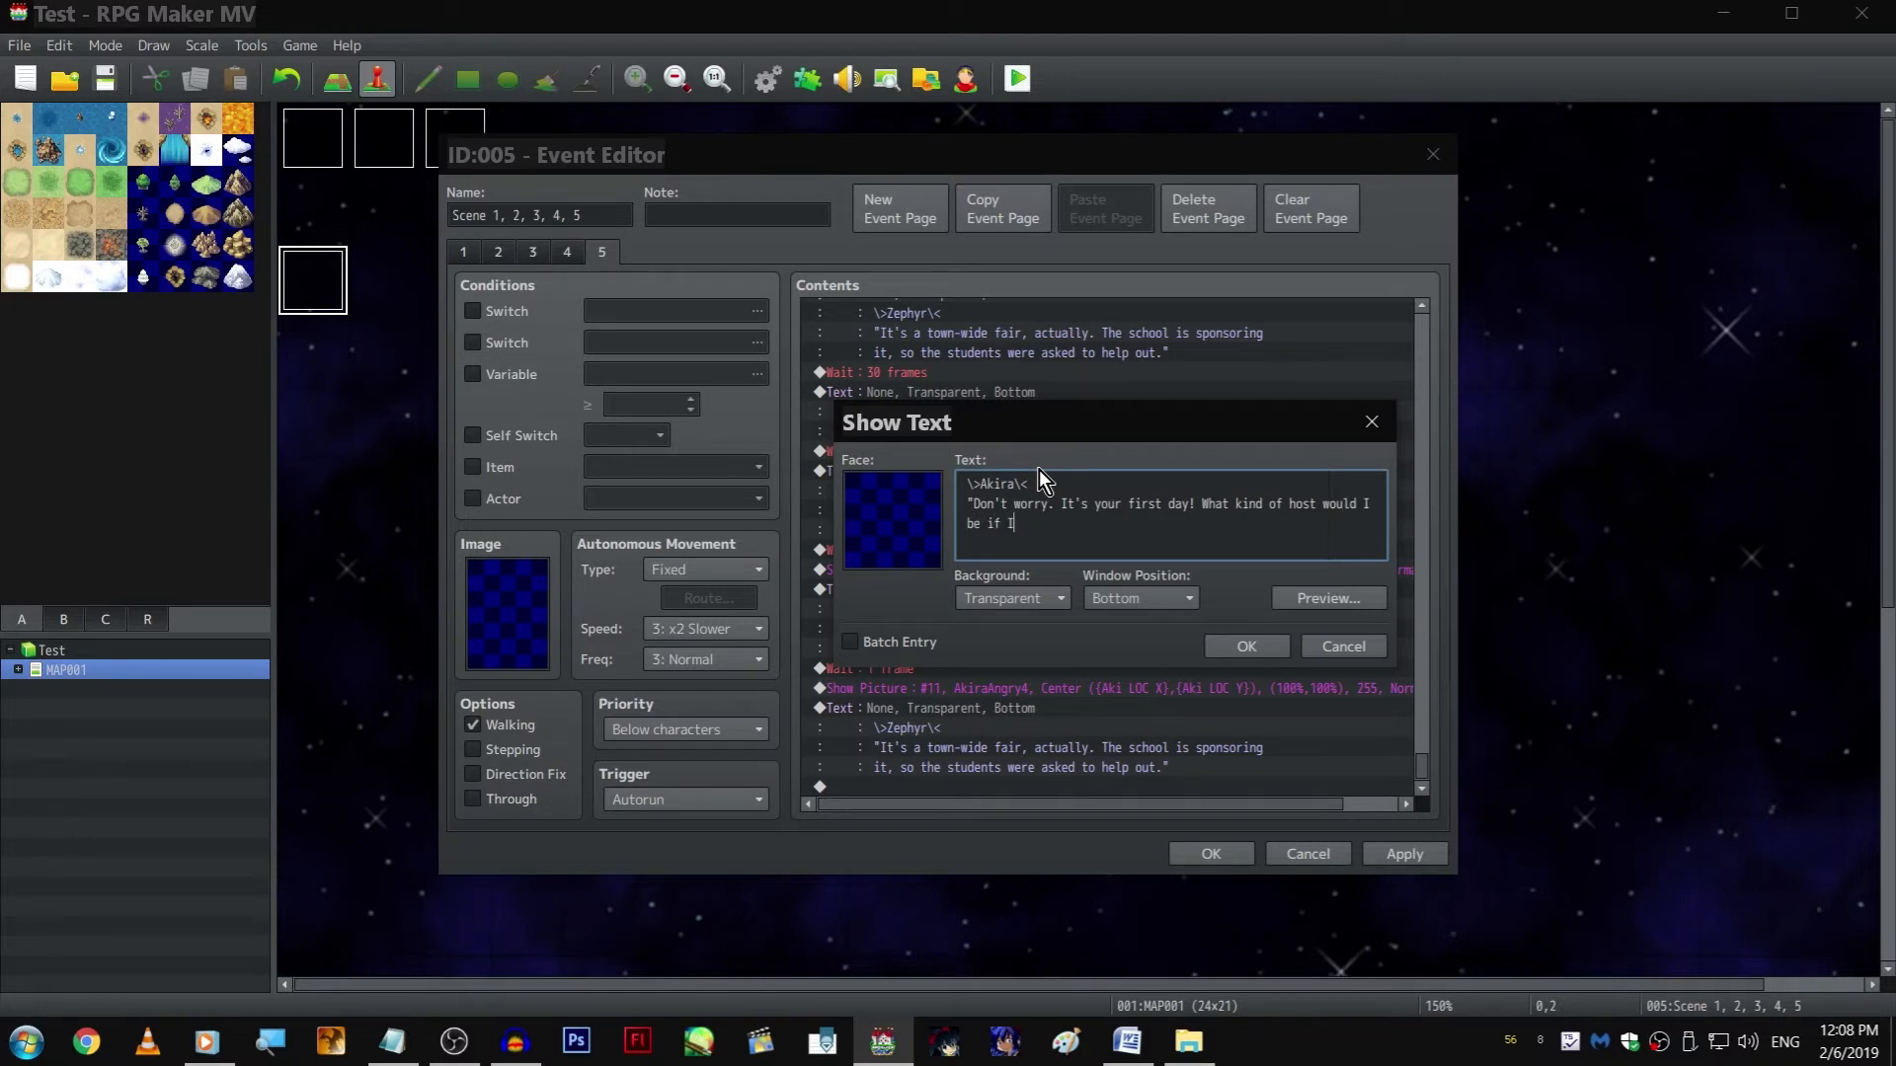
type(" made you work today?\"")
key("ctrl+Return")
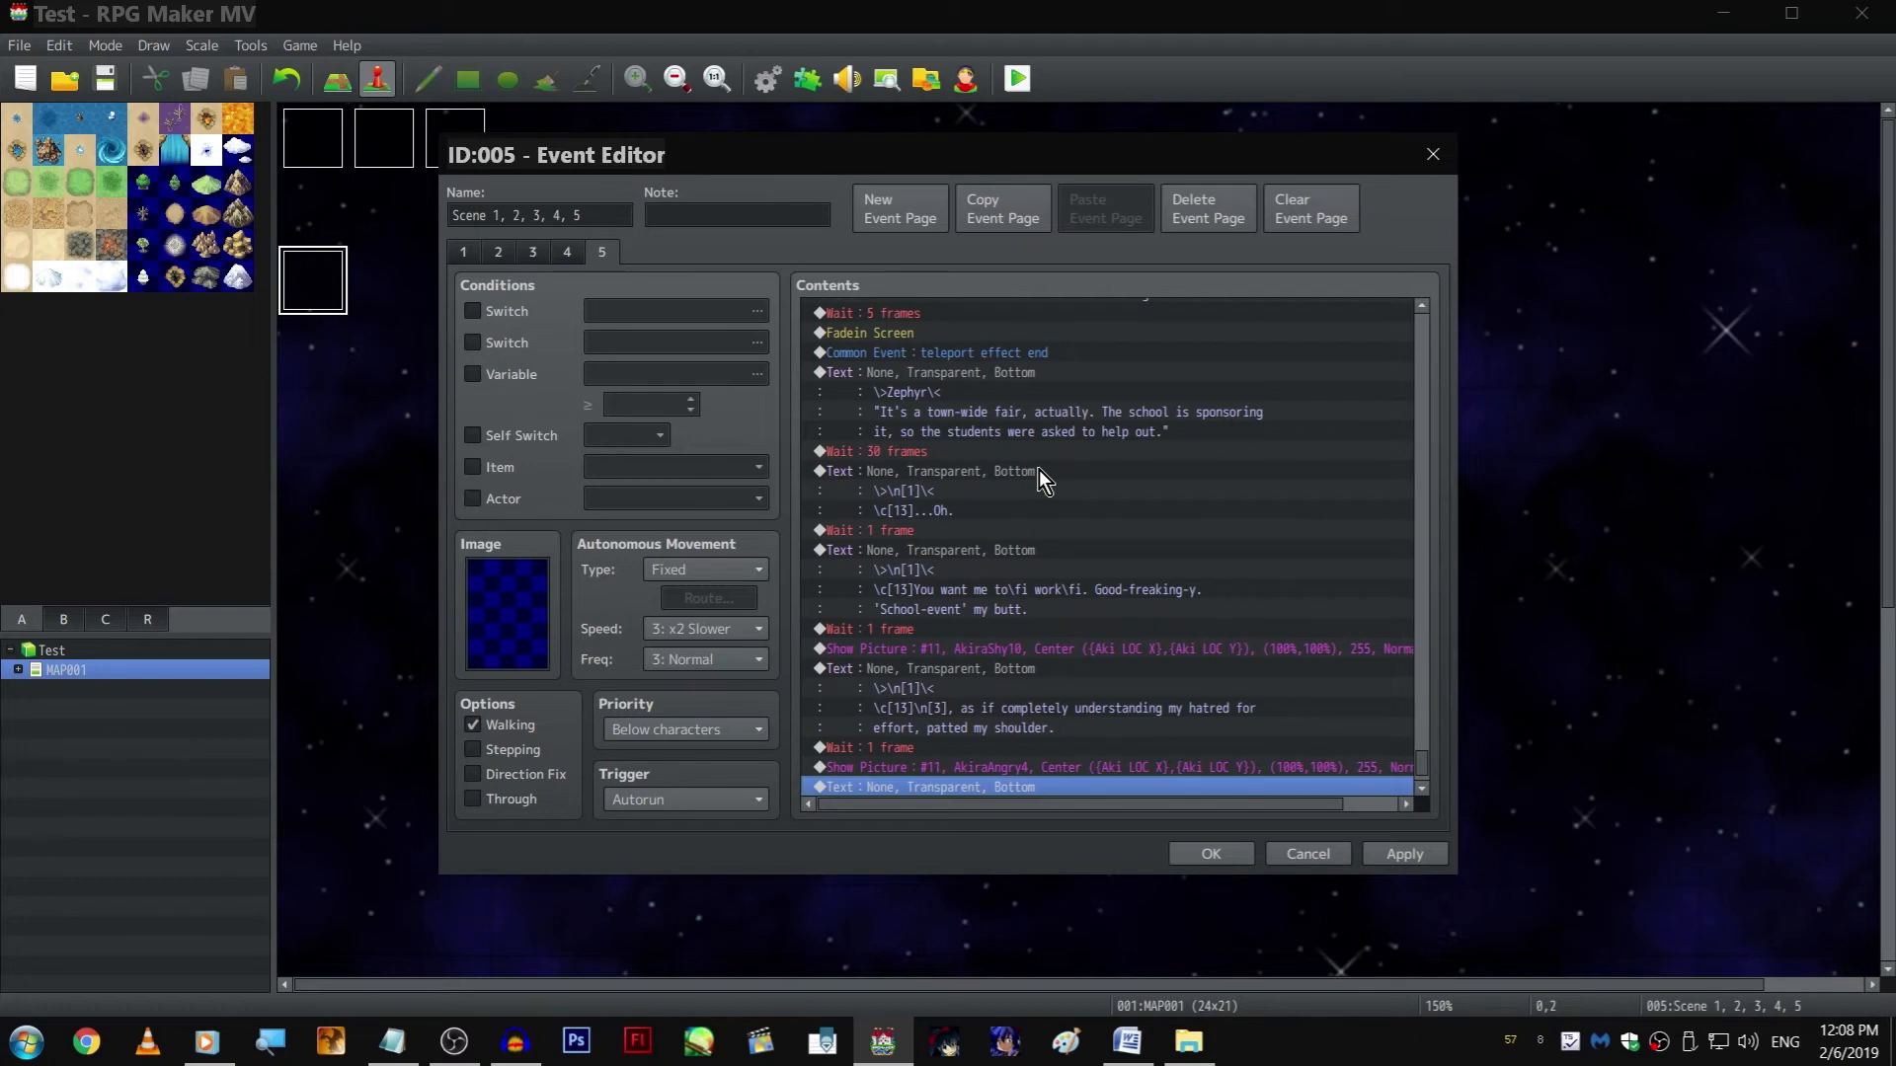
Append a copy of the 1-frame Wait command after Akira's first-day line
left_click(1016, 548)
key("ctrl+c")
left_click(1035, 787)
key("ctrl+v")
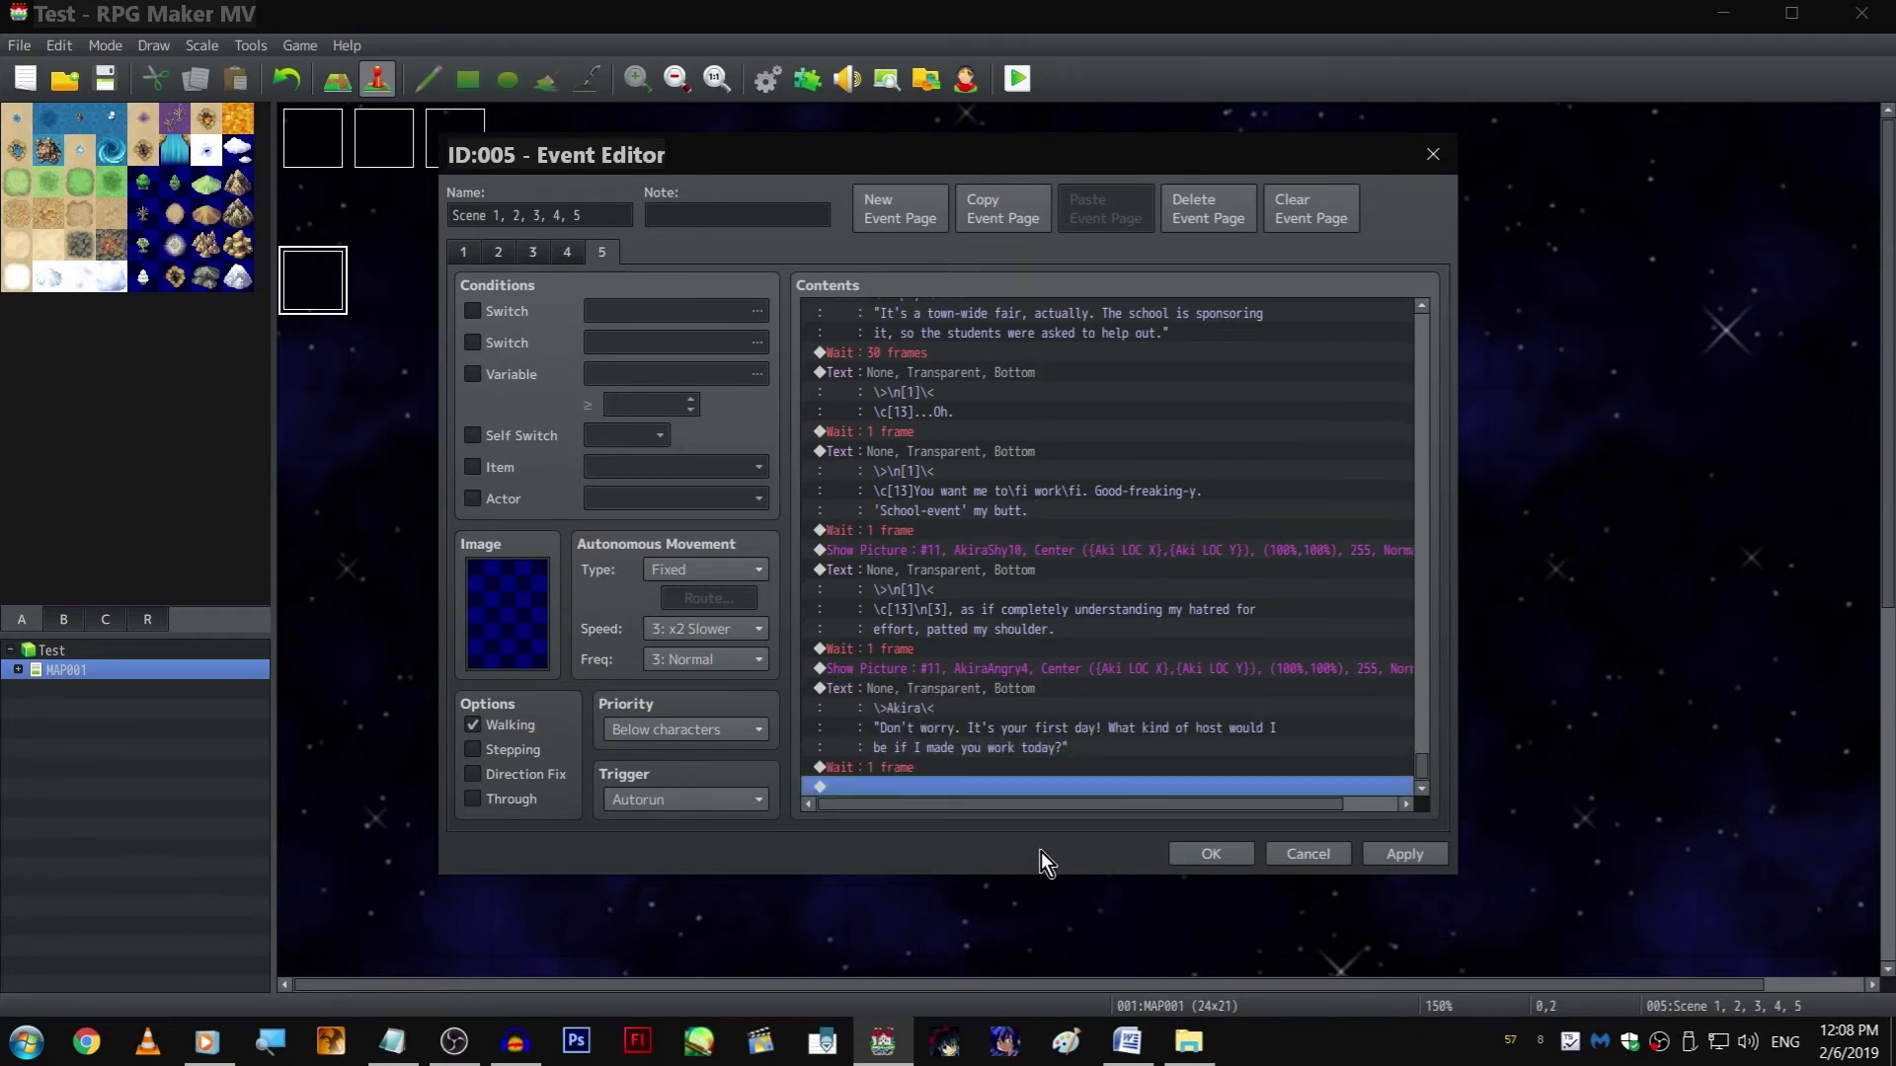
Accept the event changes, save the project and reopen the scene event at the end of page 5's commands
left_click(1213, 854)
left_click(105, 79)
double_click(344, 273)
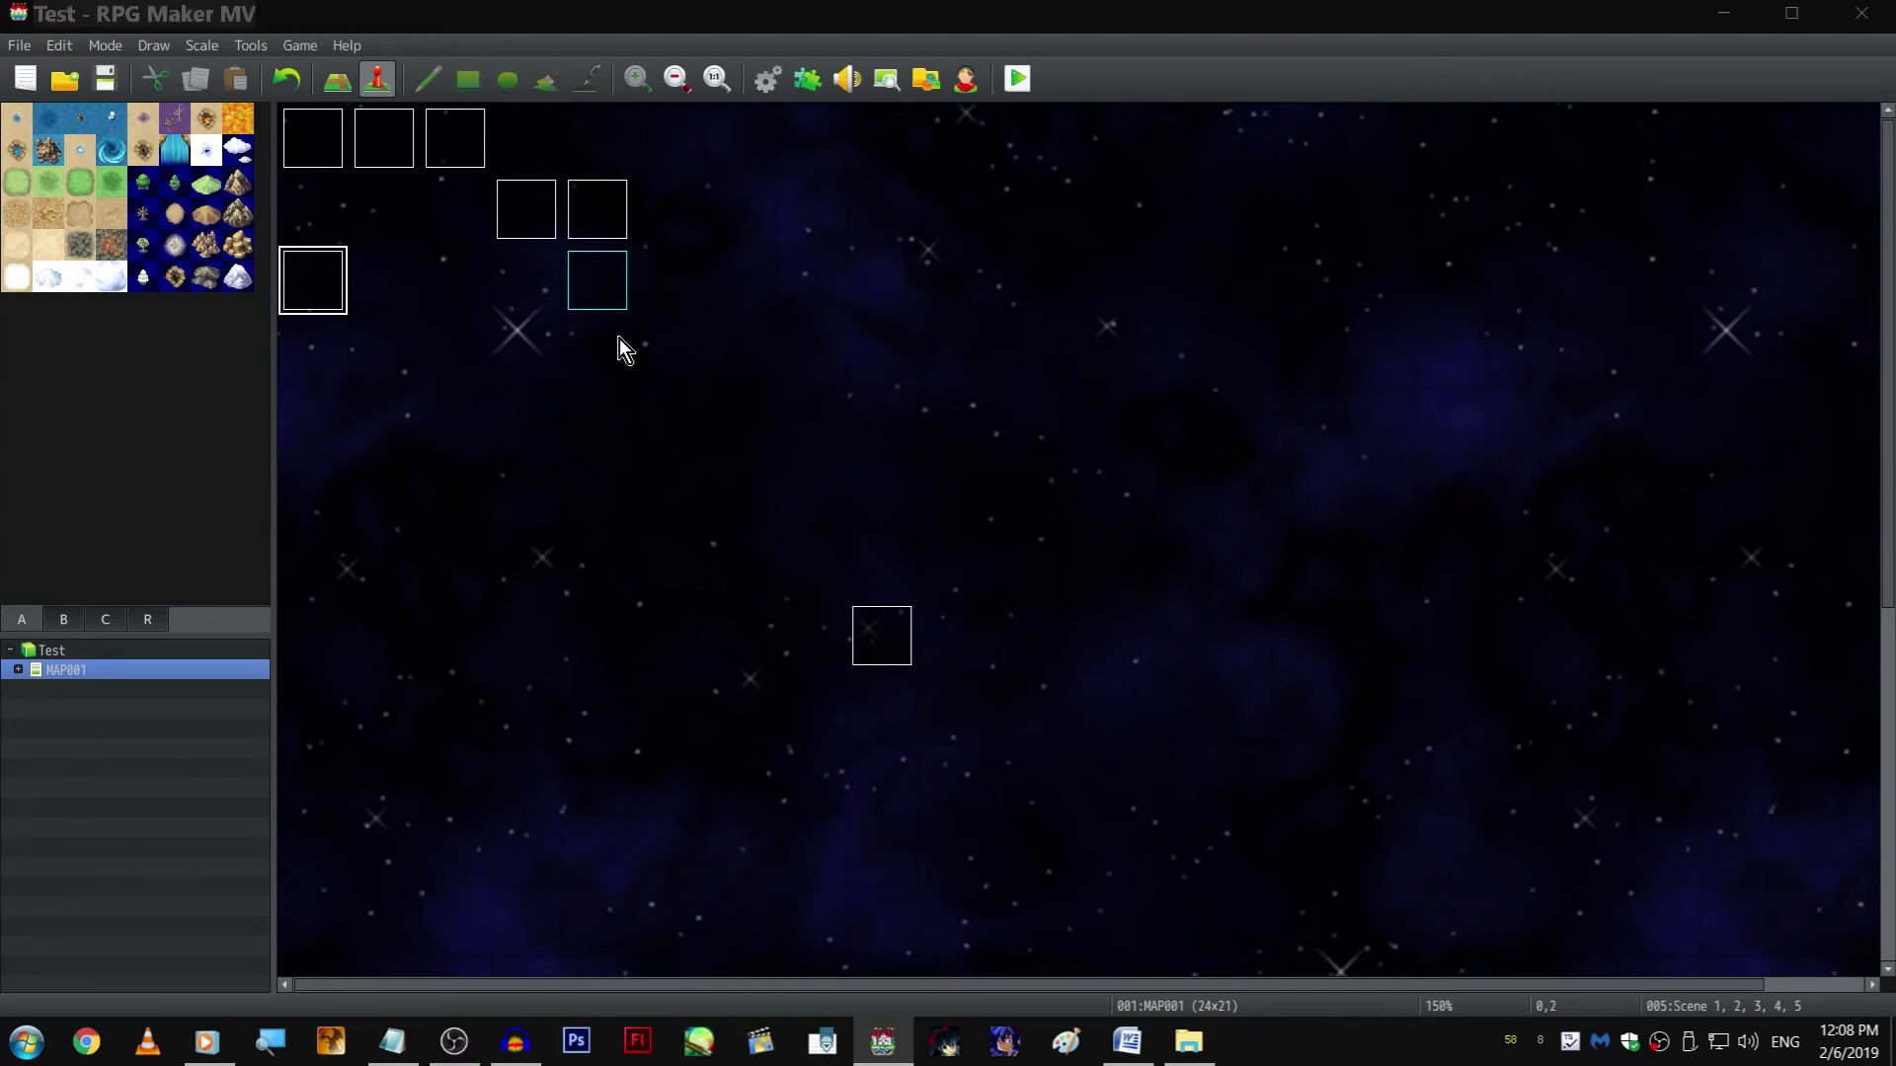
left_click_drag(1421, 329, 1427, 823)
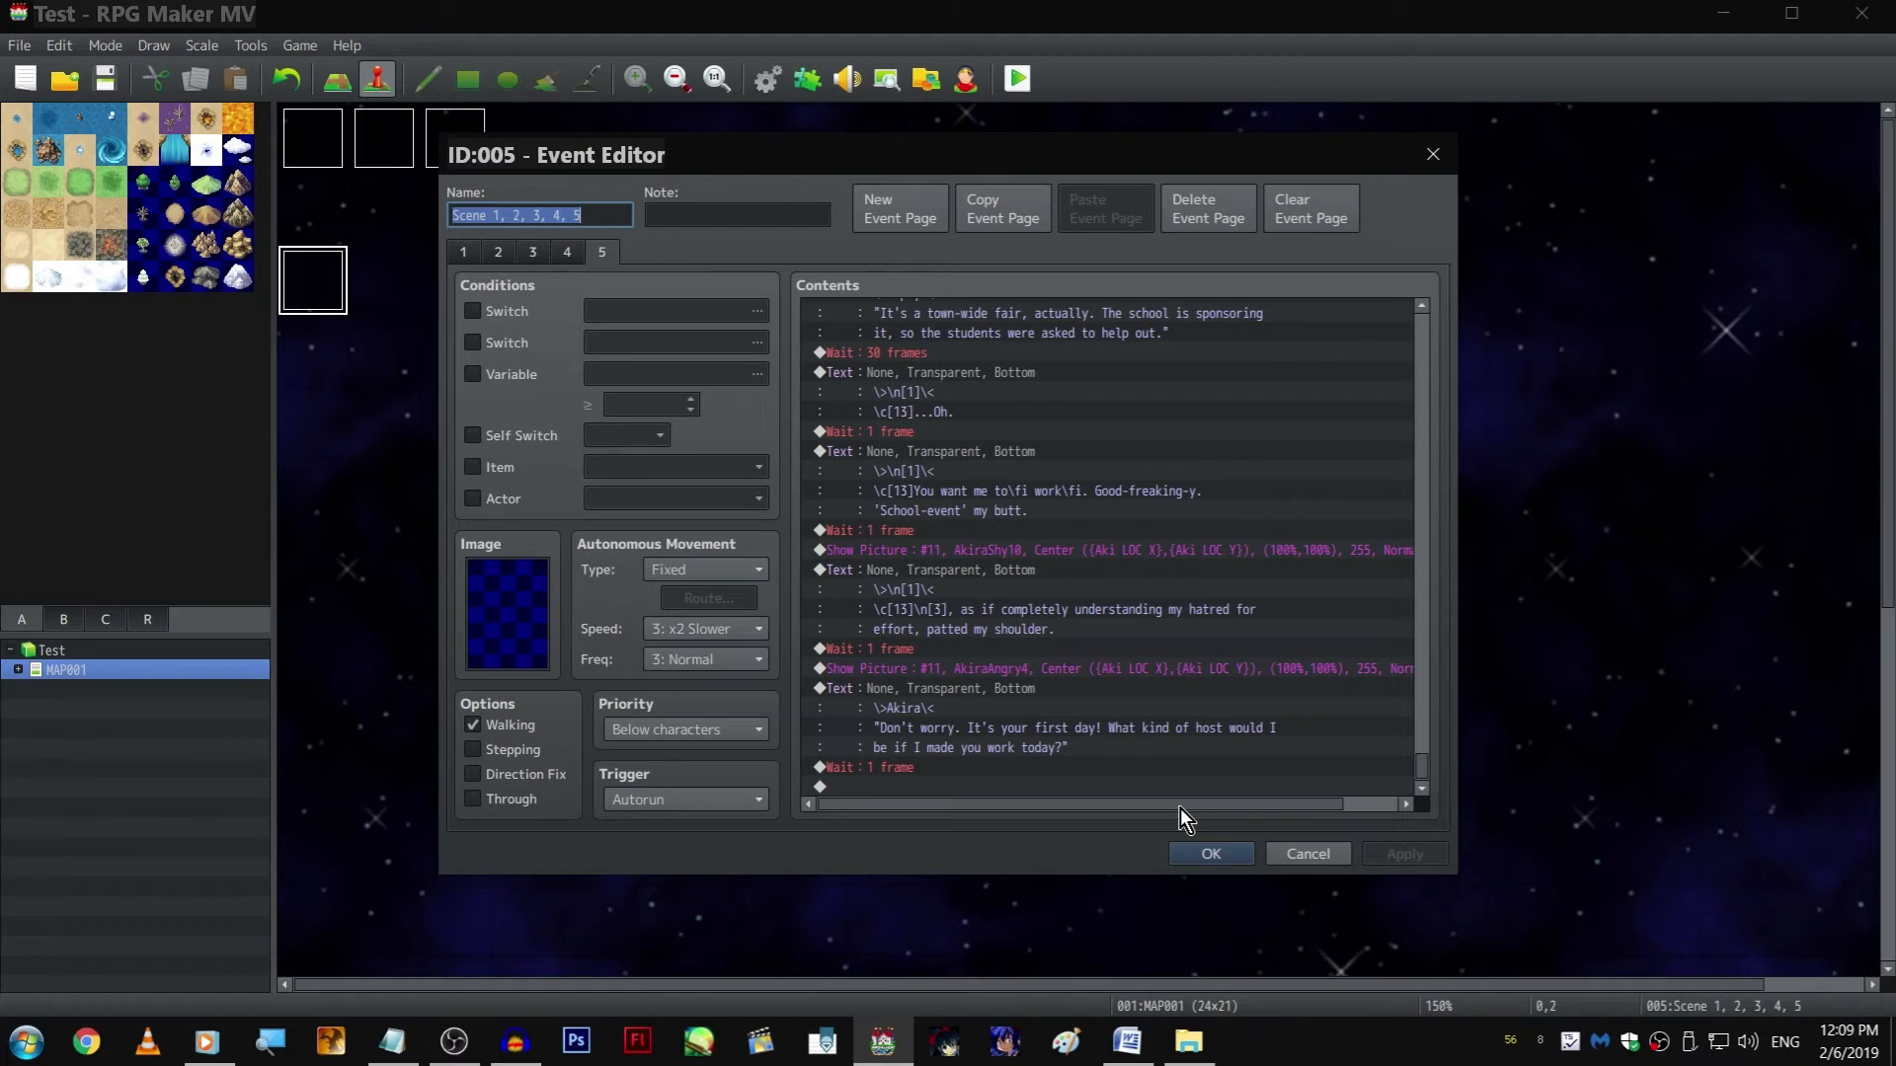
left_click(519, 1056)
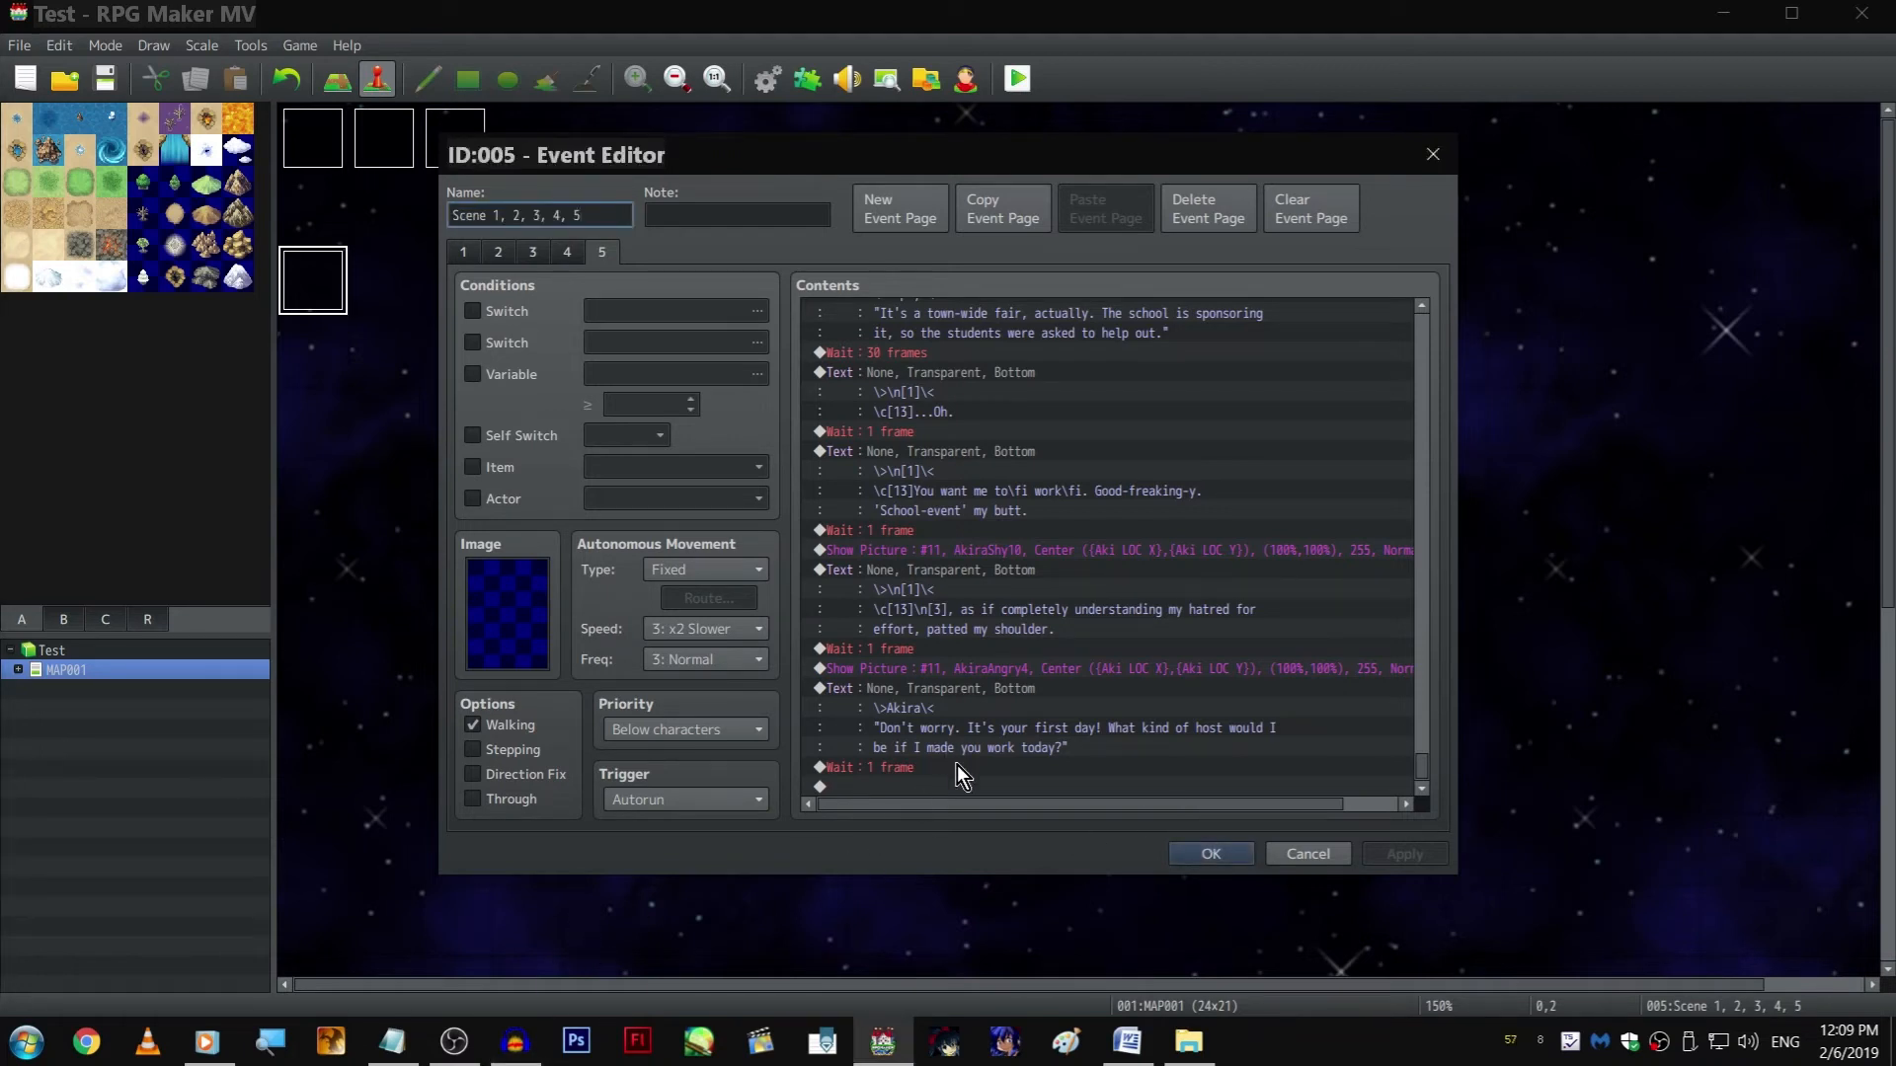
left_click(973, 787)
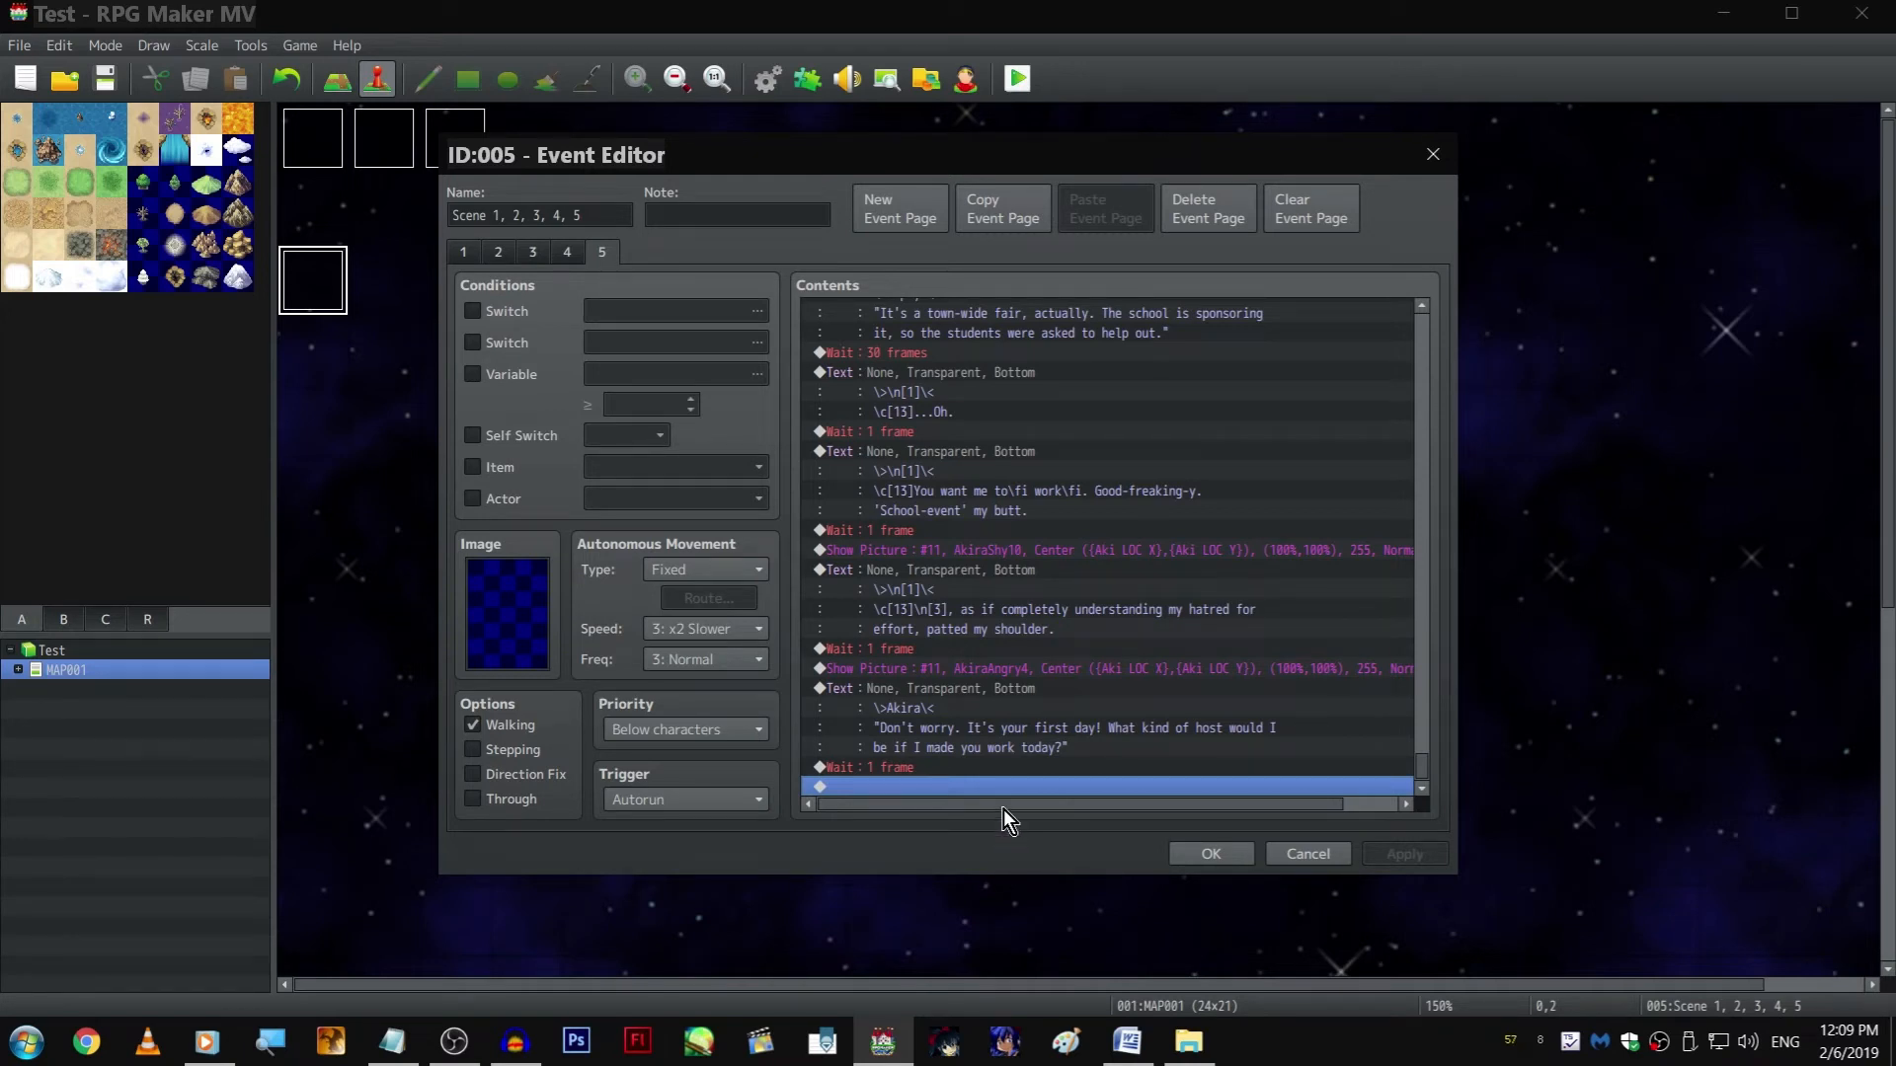
scroll(1007, 759, "up", 3)
scroll(987, 725, "down", 3)
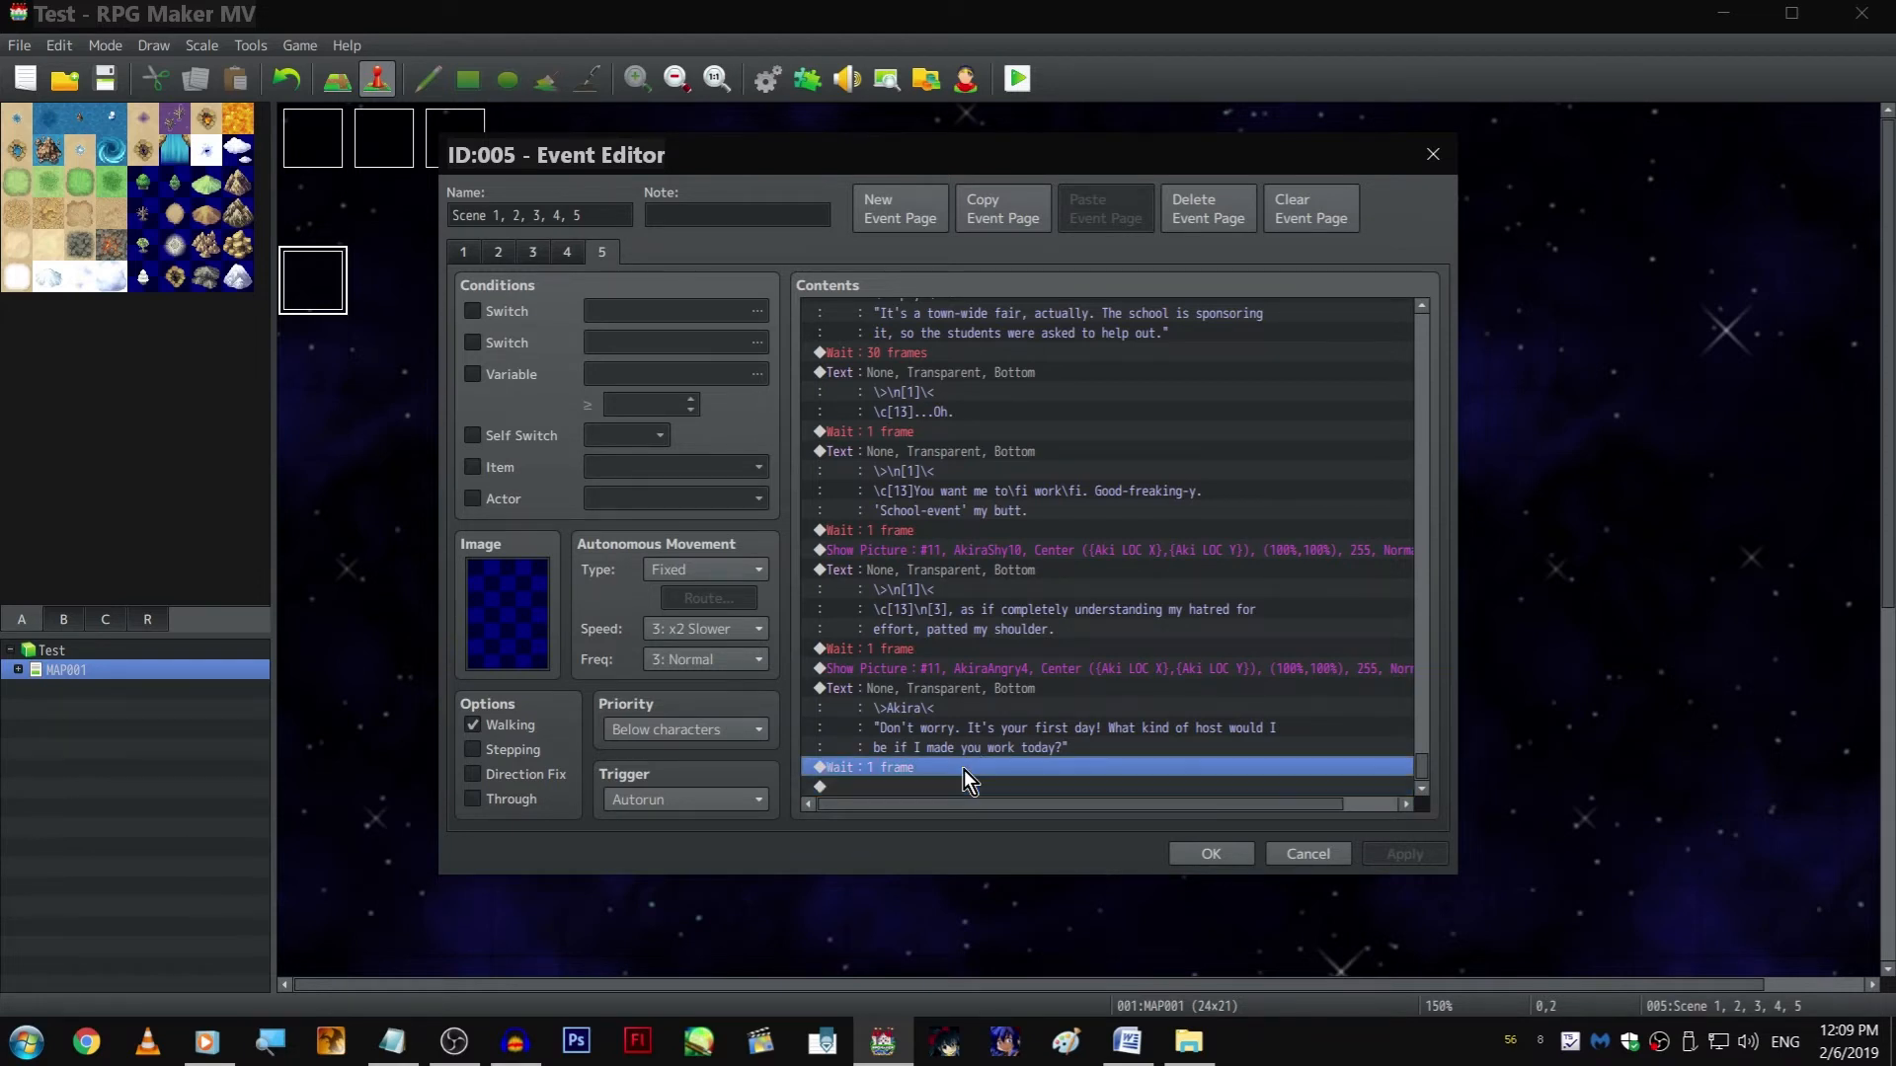
Append a copy of the shoulder-patting text to the end of the event
left_click(979, 572)
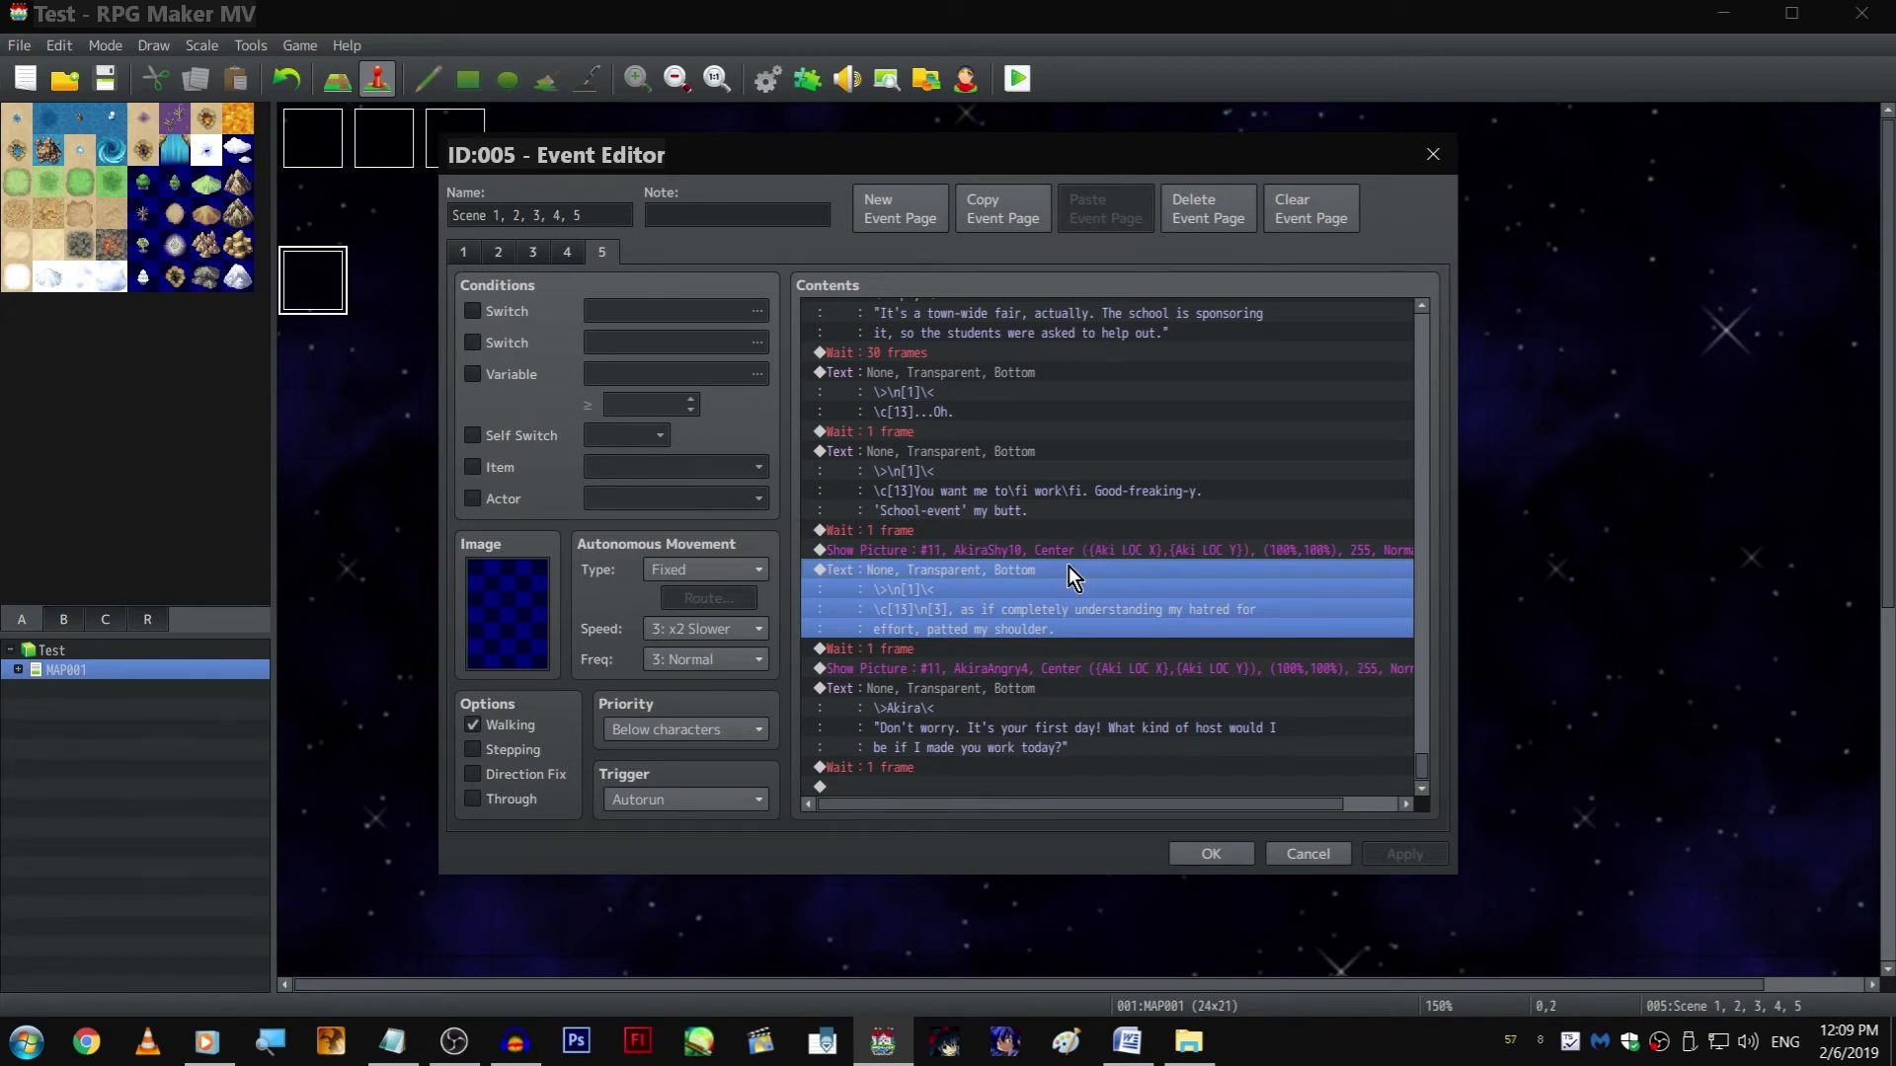
left_click(1031, 695)
left_click(999, 573)
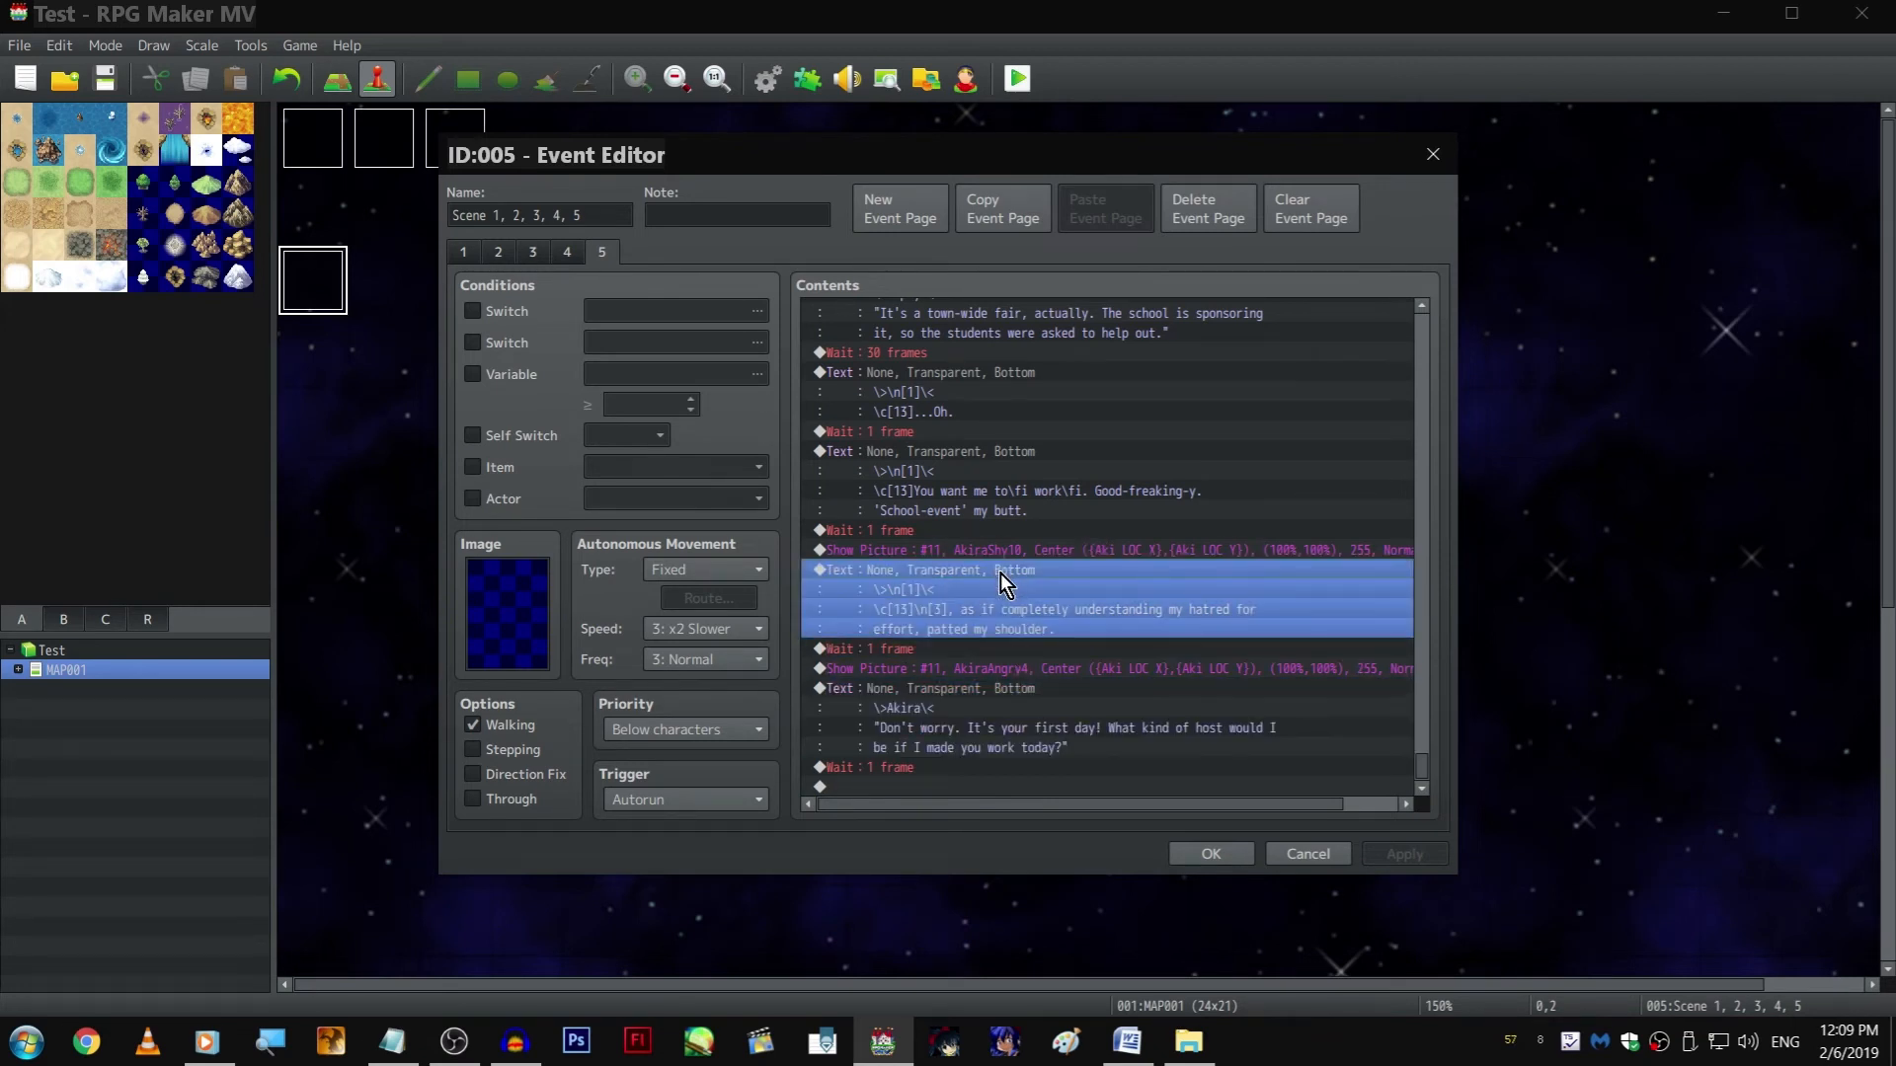
left_click(1026, 787)
key("ctrl+v")
double_click(988, 713)
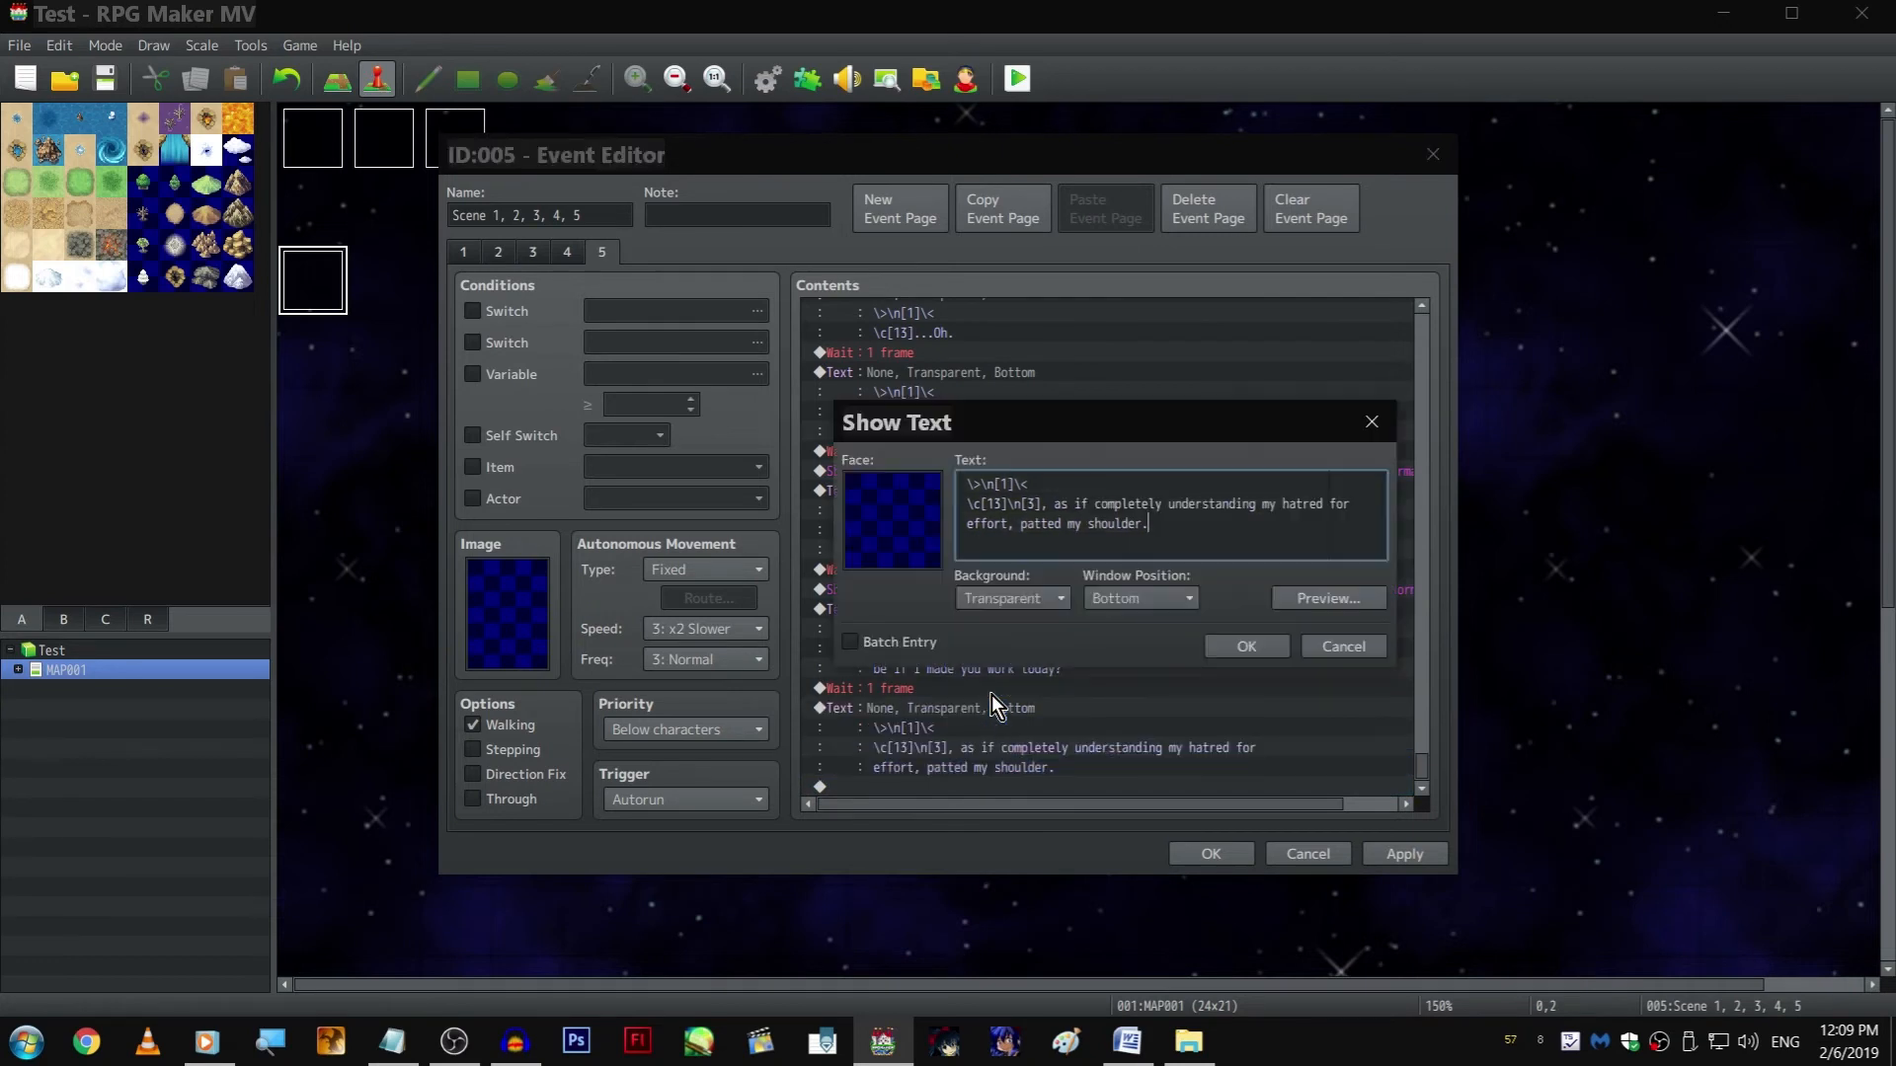
left_click(1198, 638)
Set the Wait command before the appended text to 5 frames
scroll(1199, 646, "up", 1)
double_click(1194, 652)
type("5")
key("Return")
Delete the shoulder-patting words from the appended text, keeping its speaker line and colour code
scroll(1157, 616, "down", 1)
double_click(1094, 708)
left_click(1050, 501, "shift")
key("shift+Left")
key("shift+Left")
key("shift+Left")
key("shift+Left")
key("shift+Left")
key("shift+Left")
key("shift+Left")
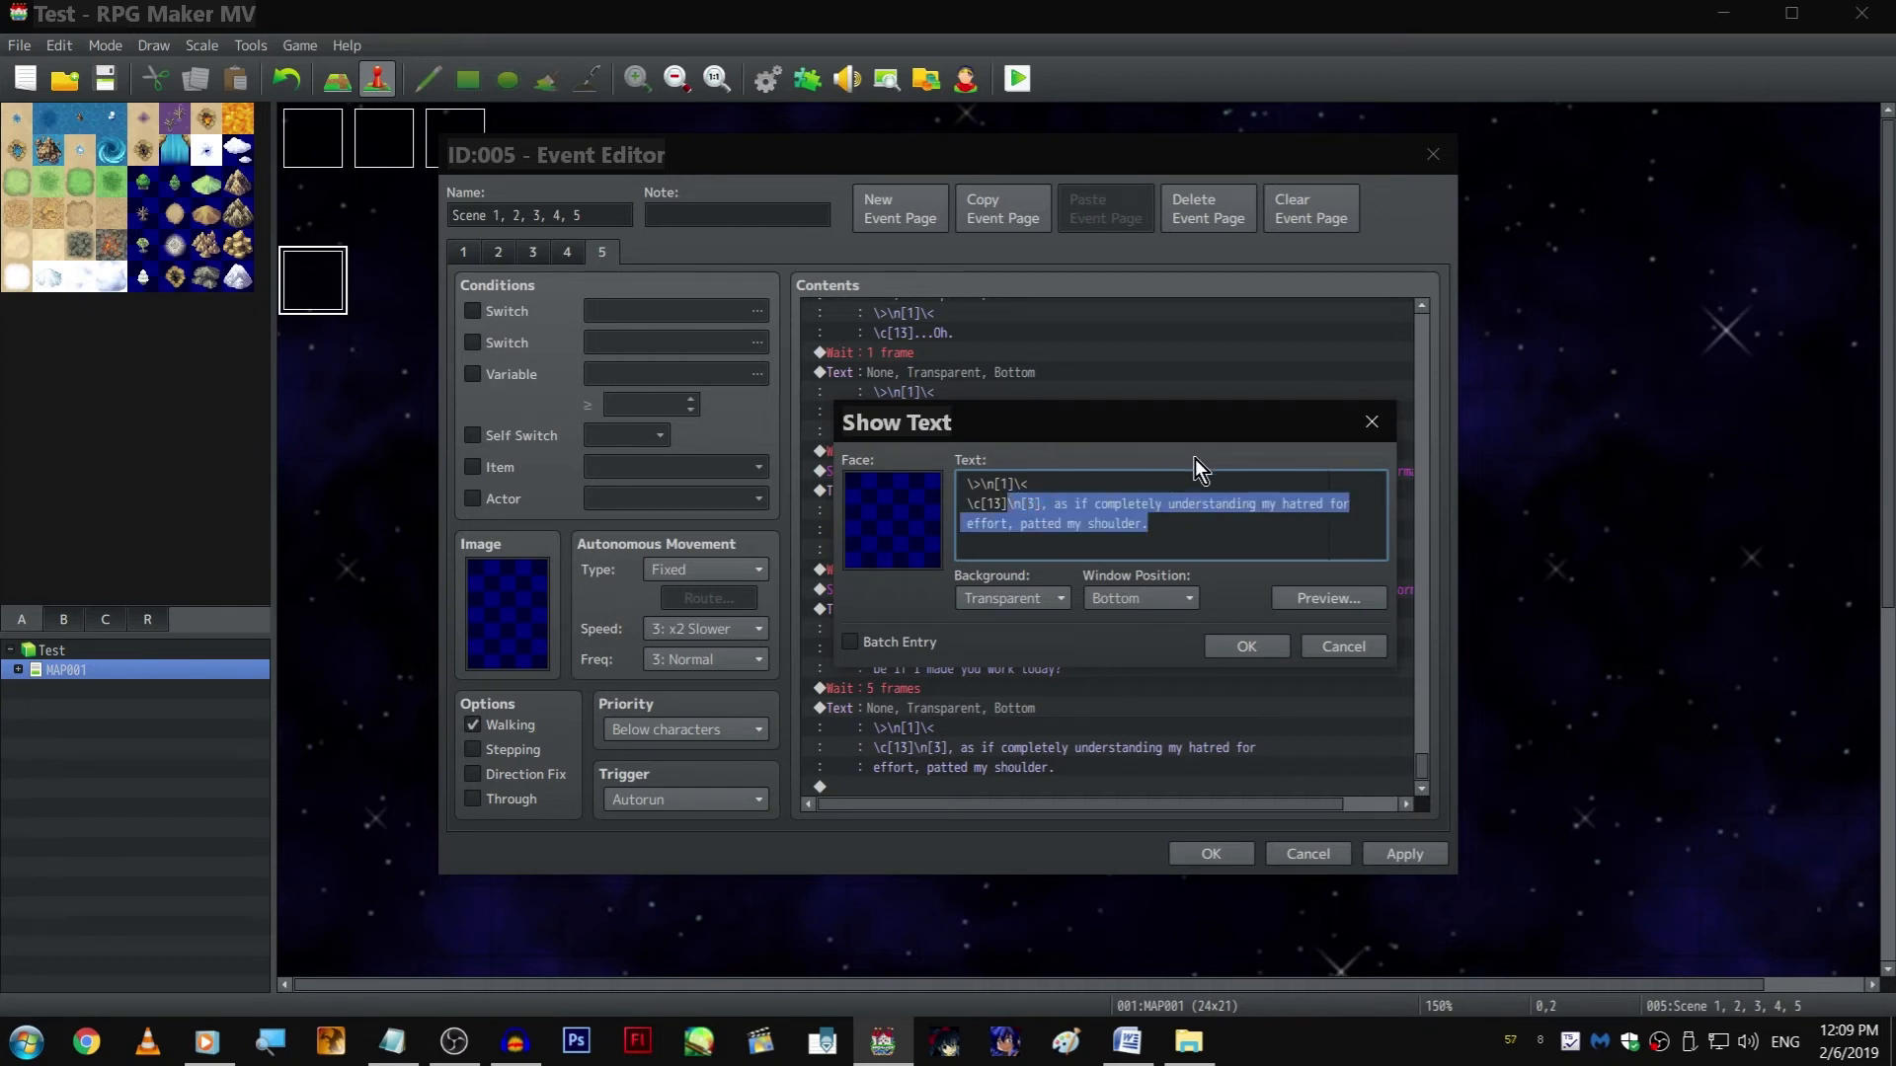
key("BackSpace")
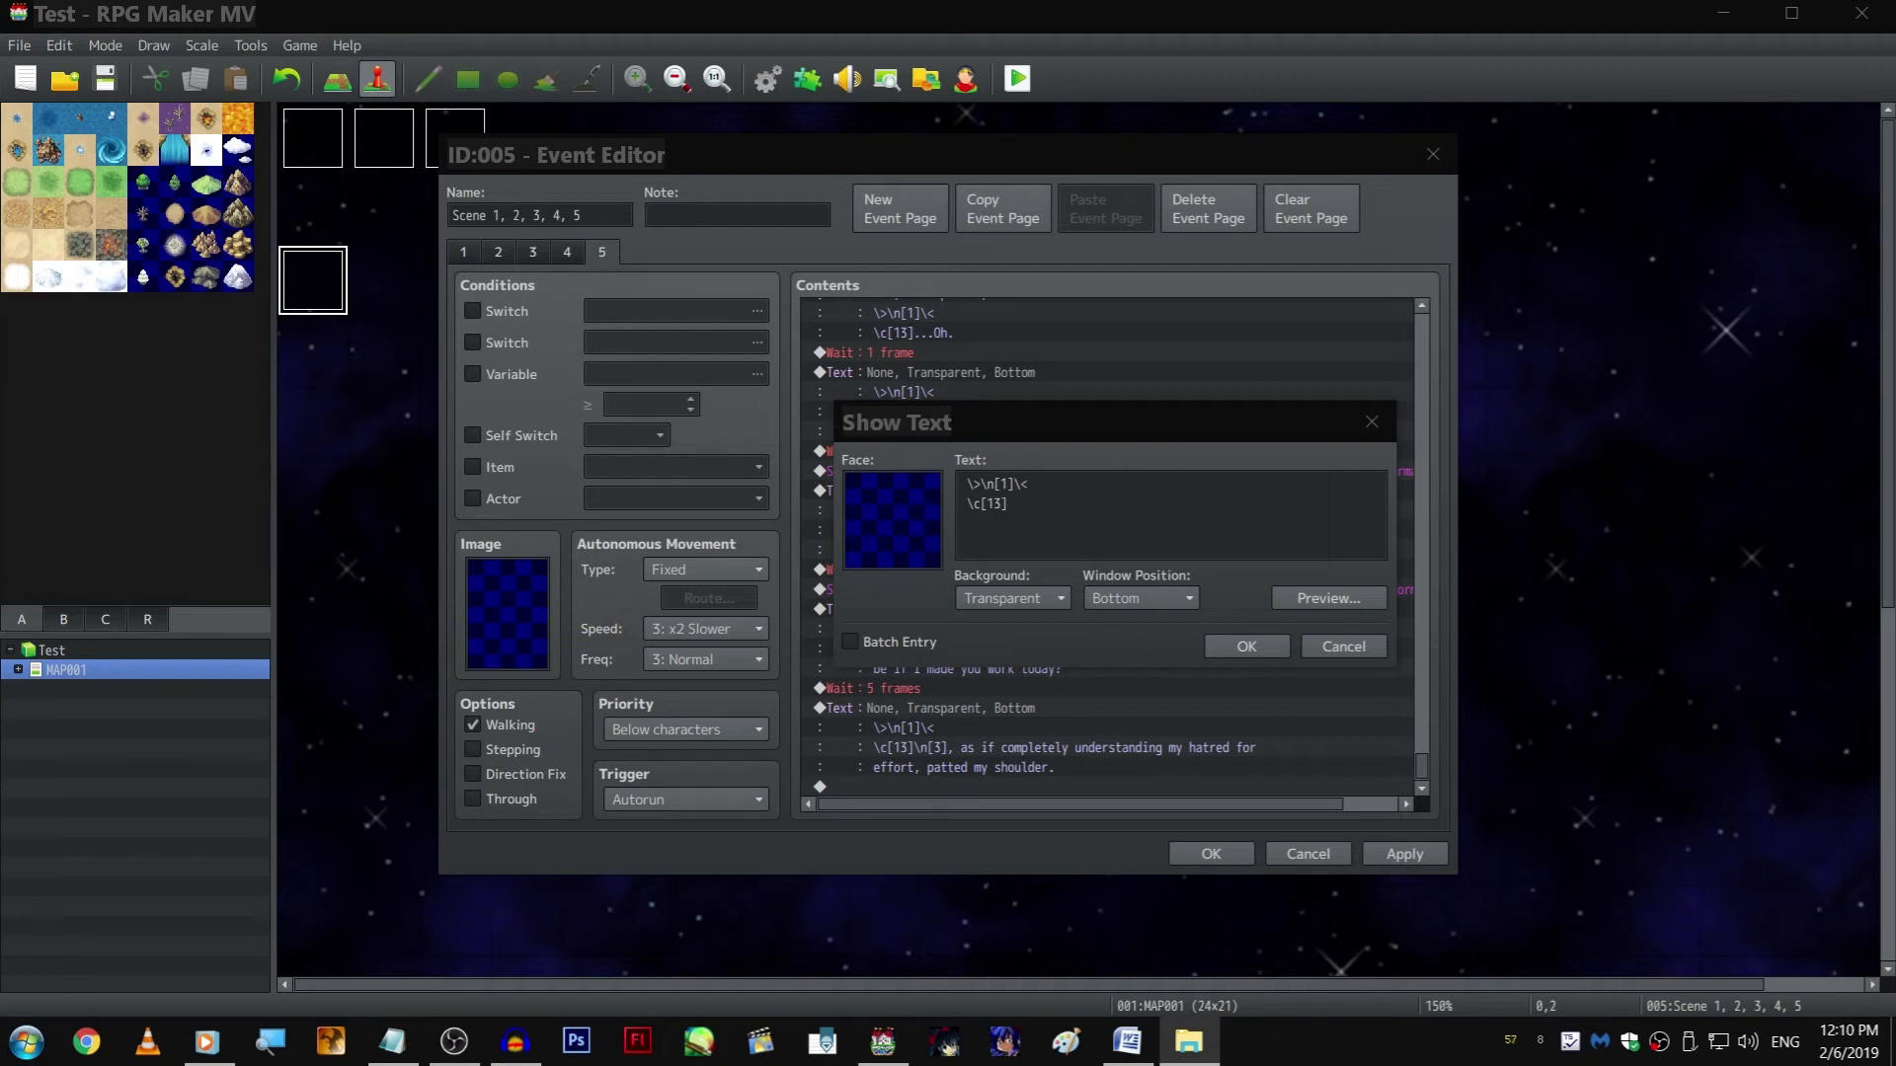
Replace the \c[13] colour code in the appended text with the quoted line "\n[3], you're a goddess. Marry me."
key("alt+Tab")
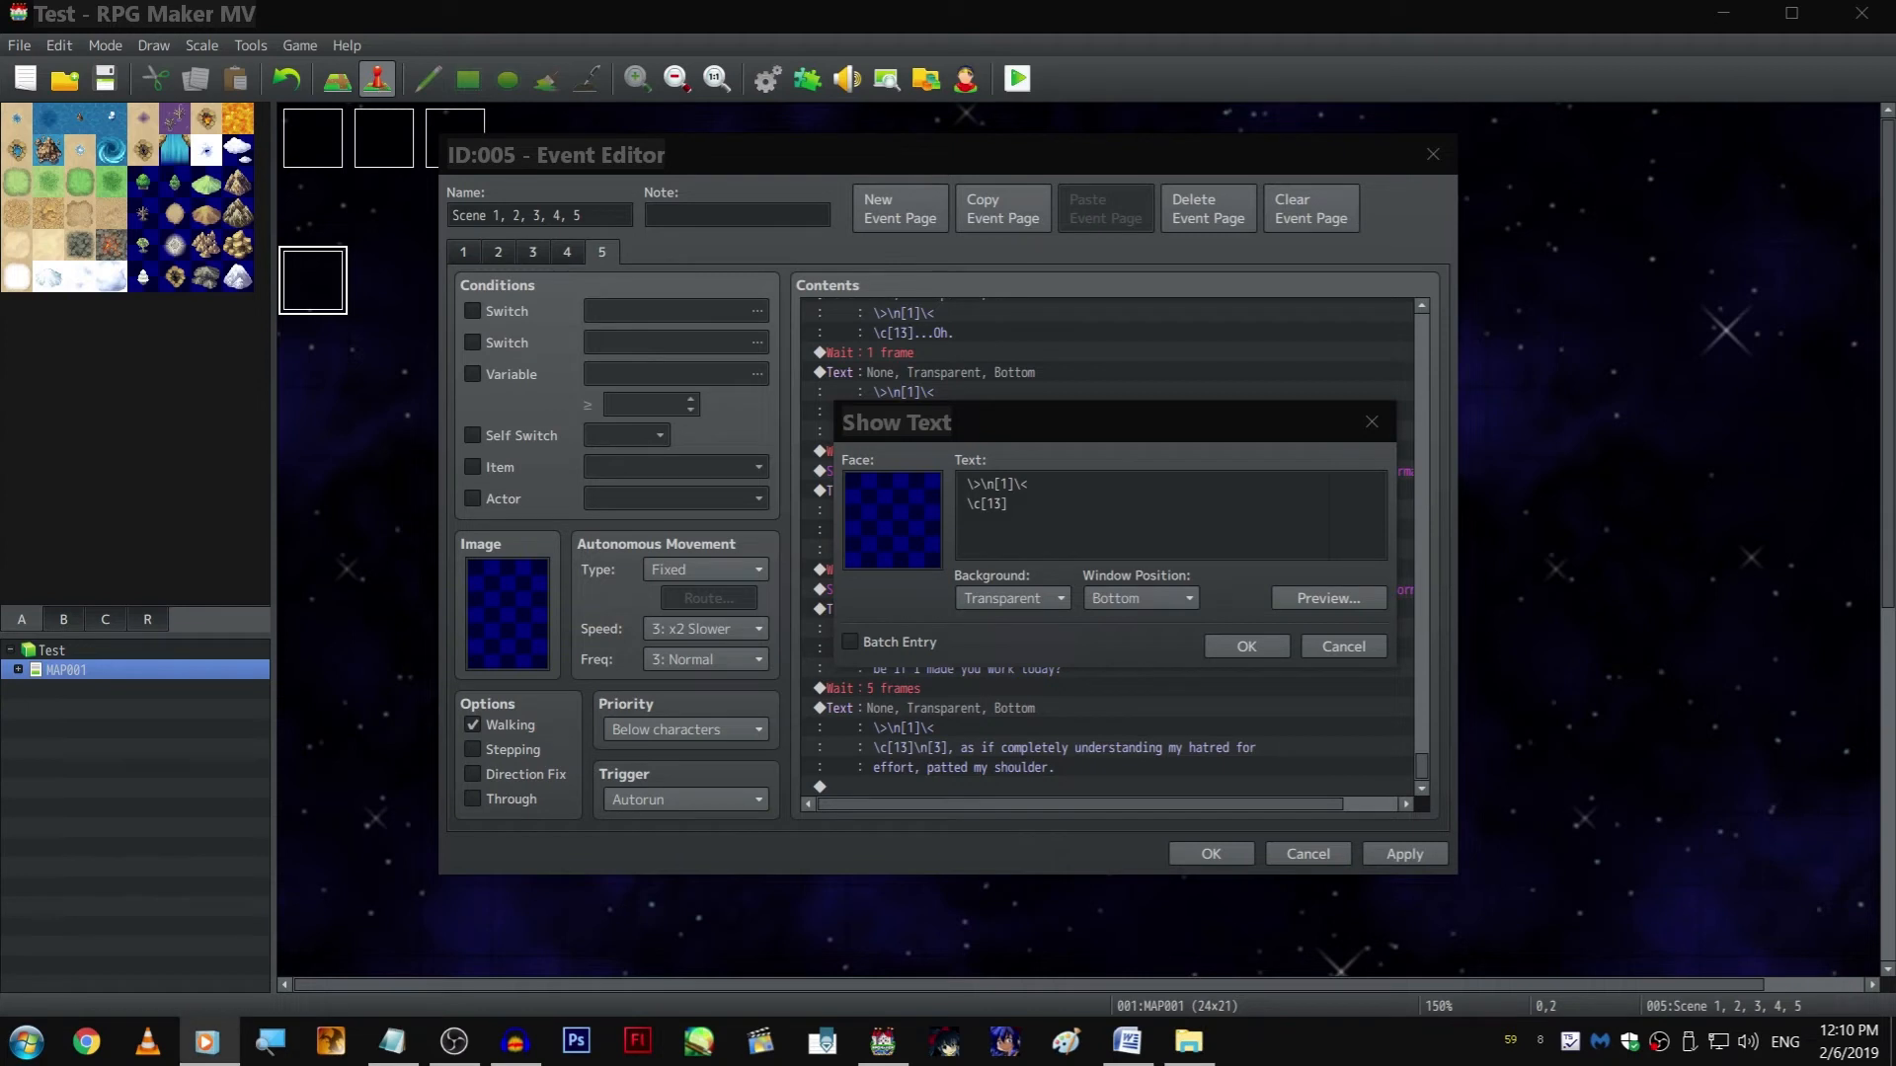
left_click(1153, 536)
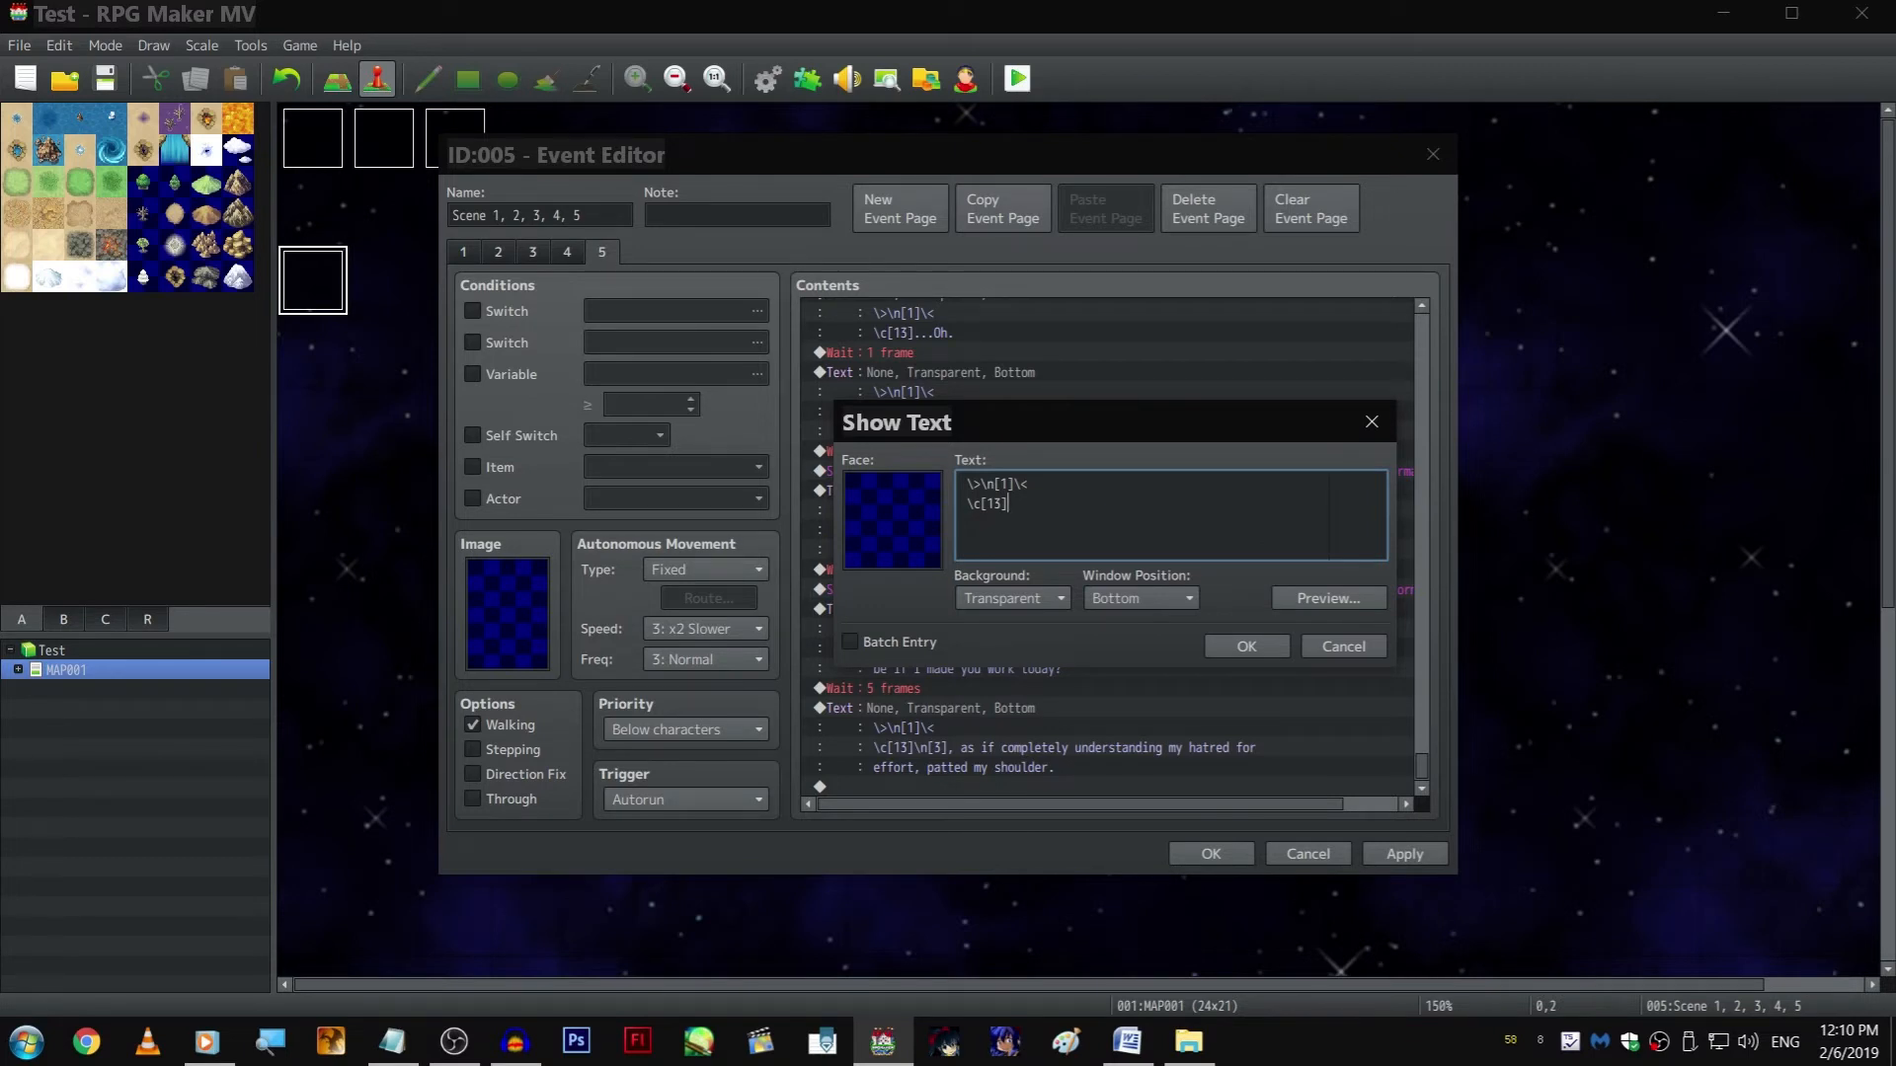
key("BackSpace")
key("BackSpace")
key("BackSpace")
key("BackSpace")
key("BackSpace")
key("BackSpace")
type("\"")
left_click(210, 1042)
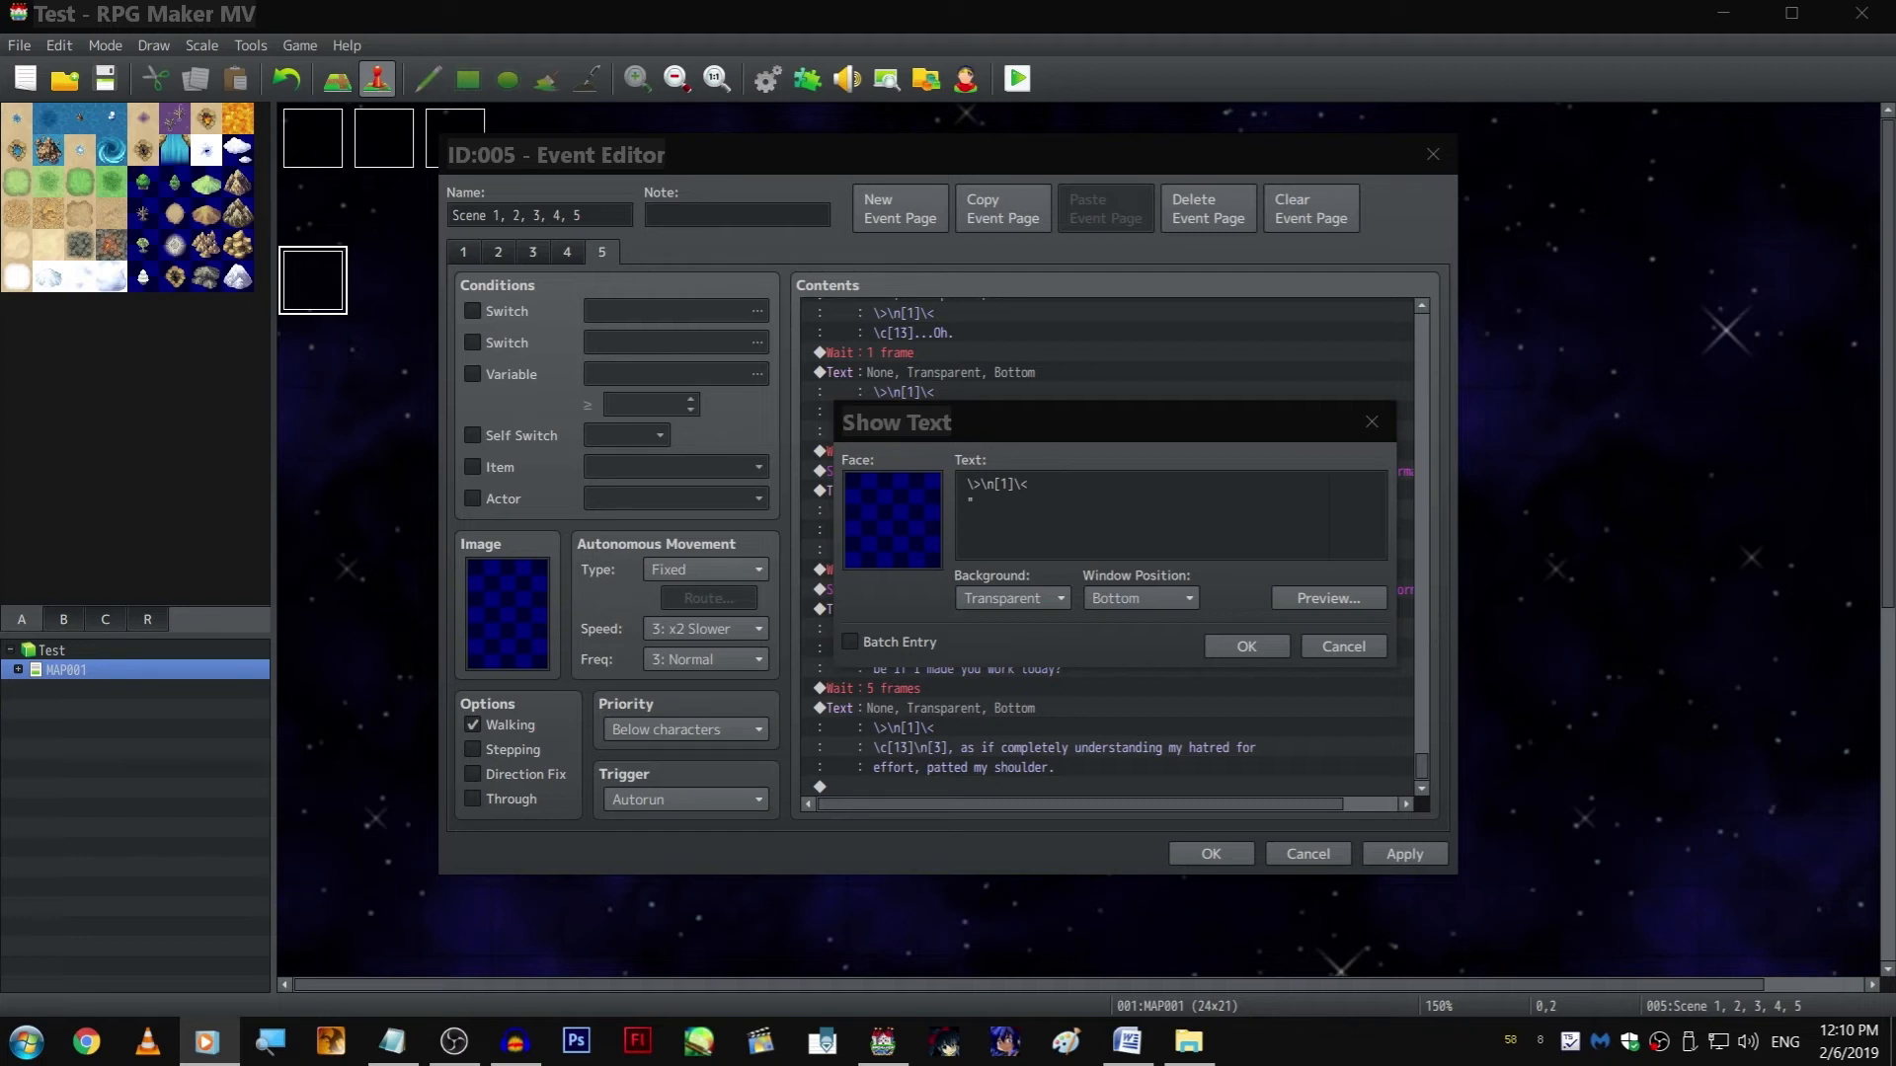
left_click(1035, 536)
type("[3]")
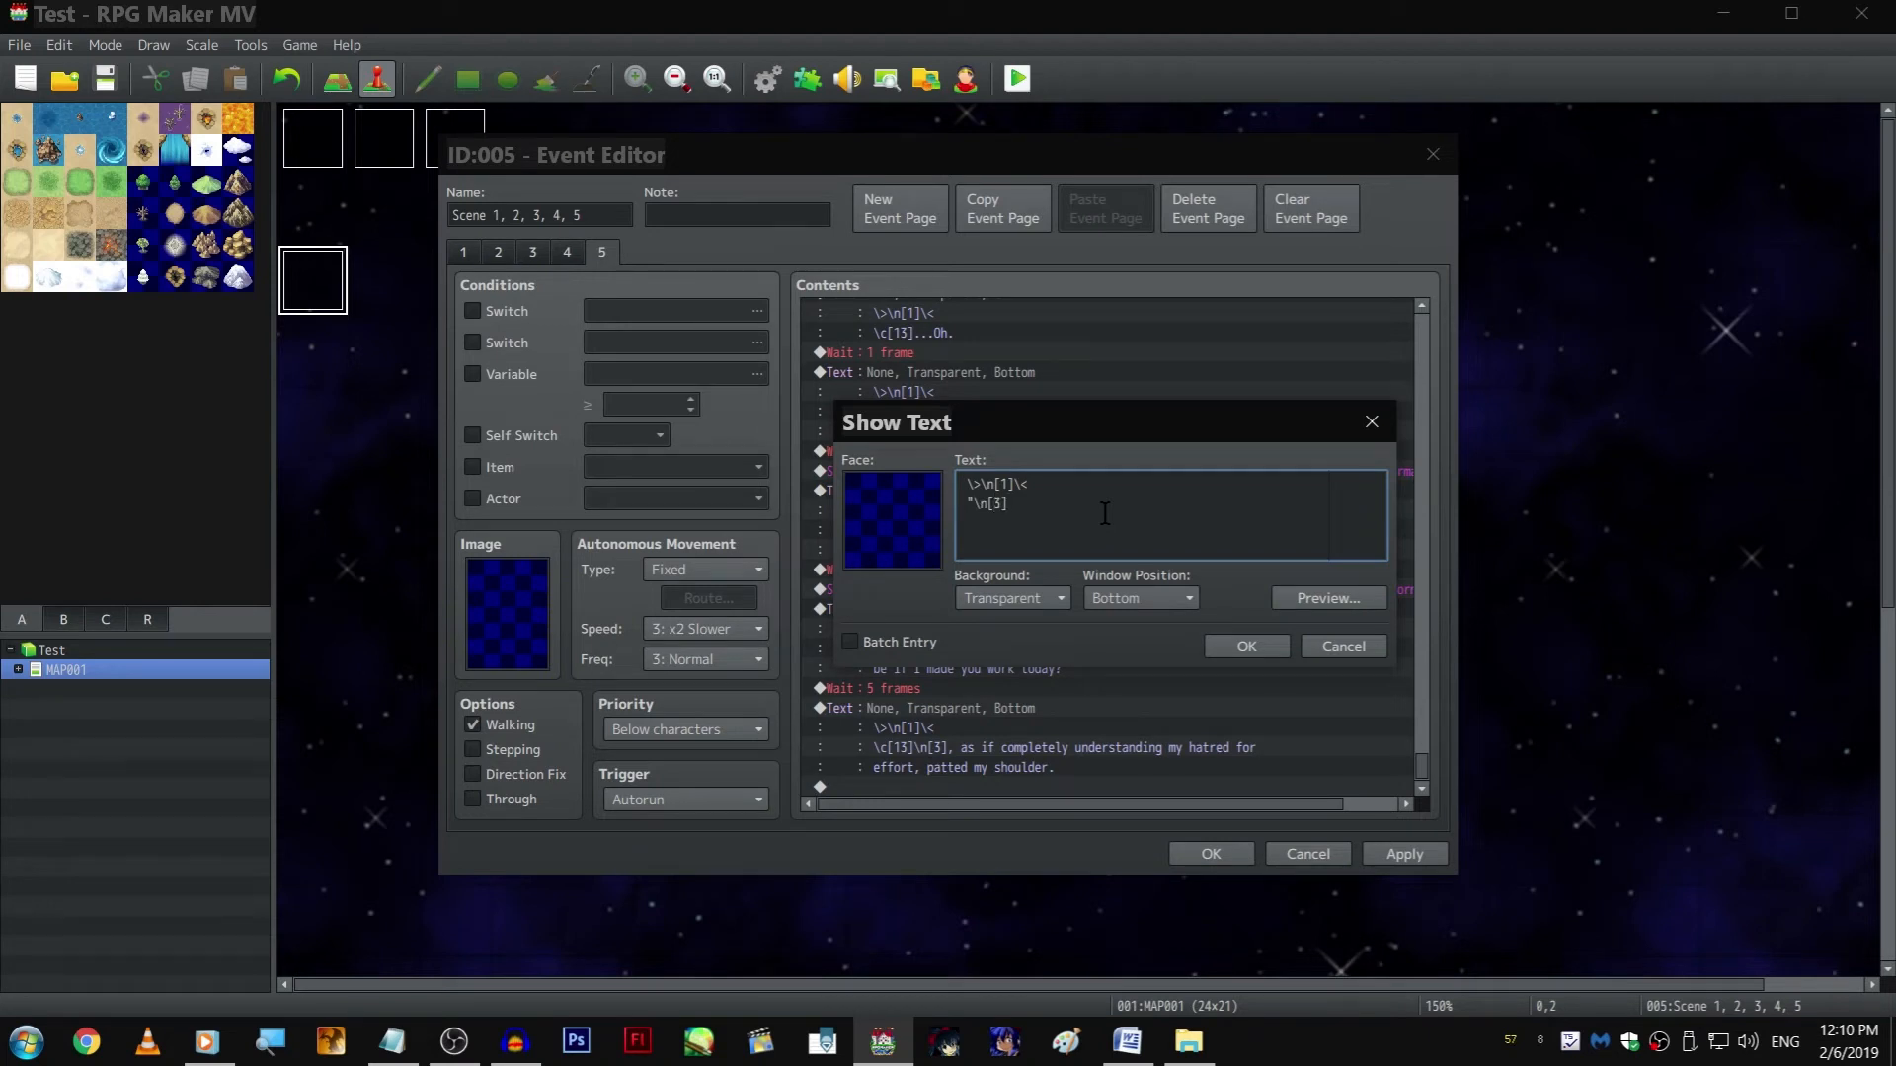
type(", you're a goddess. Marry me.\"")
key("ctrl+Return")
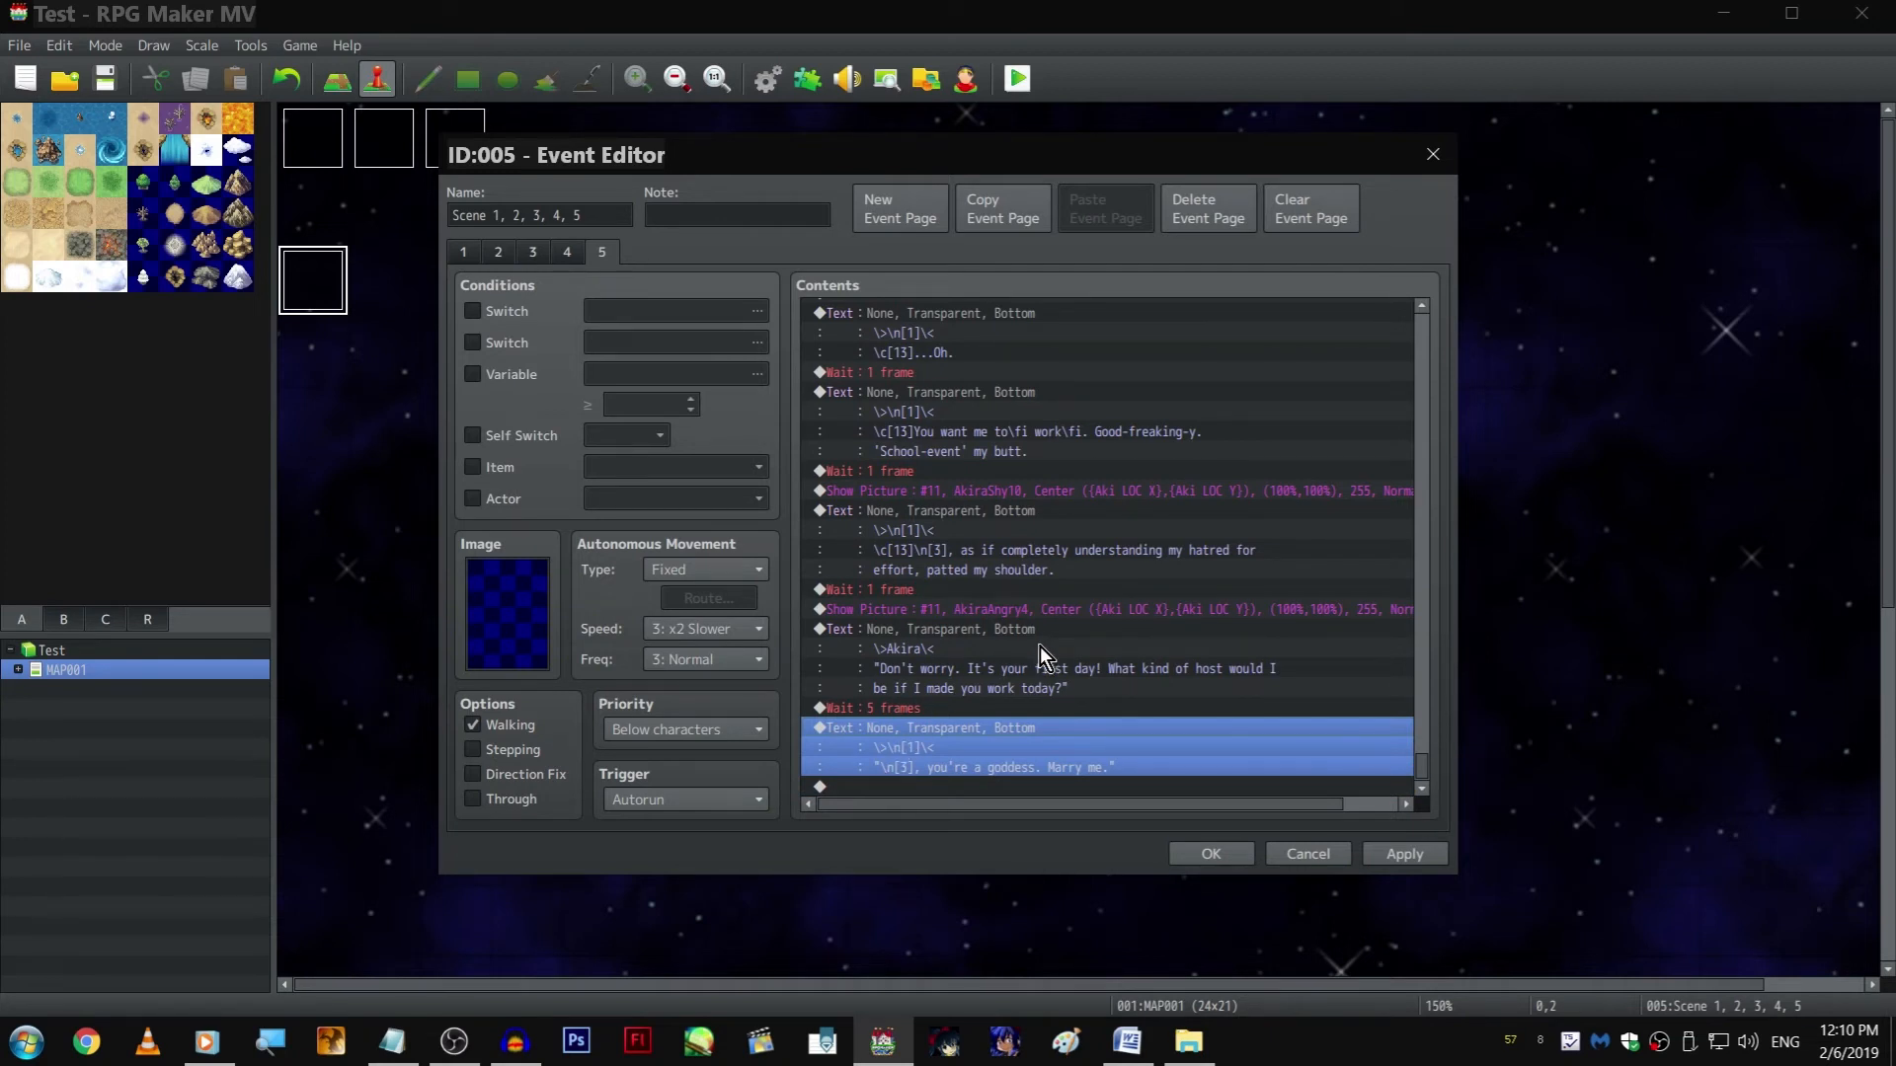
Insert a copy of the AkiraAngry4 Show Picture command before the goddess text
left_click(1039, 705)
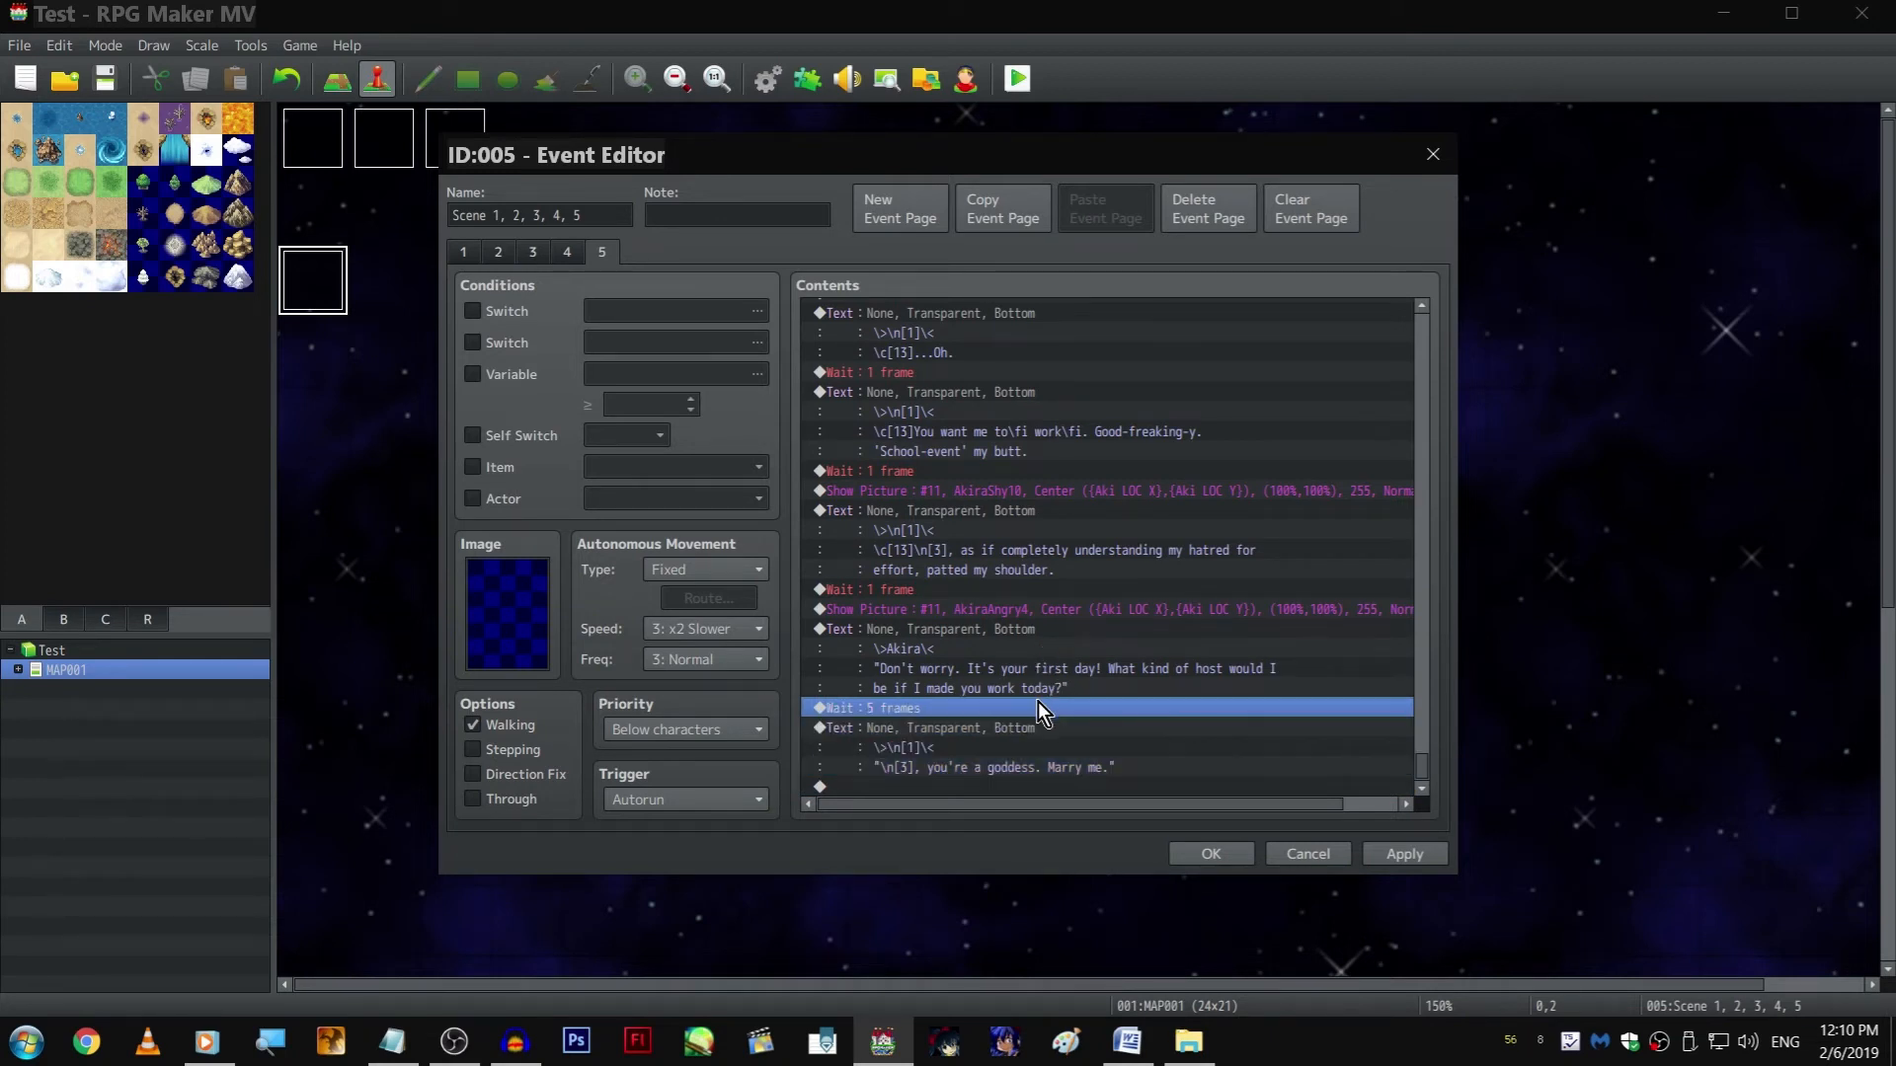
left_click(1015, 612)
key("ctrl+c")
left_click(1094, 728)
key("ctrl+v")
Browse Akira's expressions for the inserted Show Picture command and set its image to AkiraStiff4
double_click(1035, 728)
left_click(1118, 424)
key("Down")
key("Down")
key("Up")
key("Up")
key("Up")
key("Up")
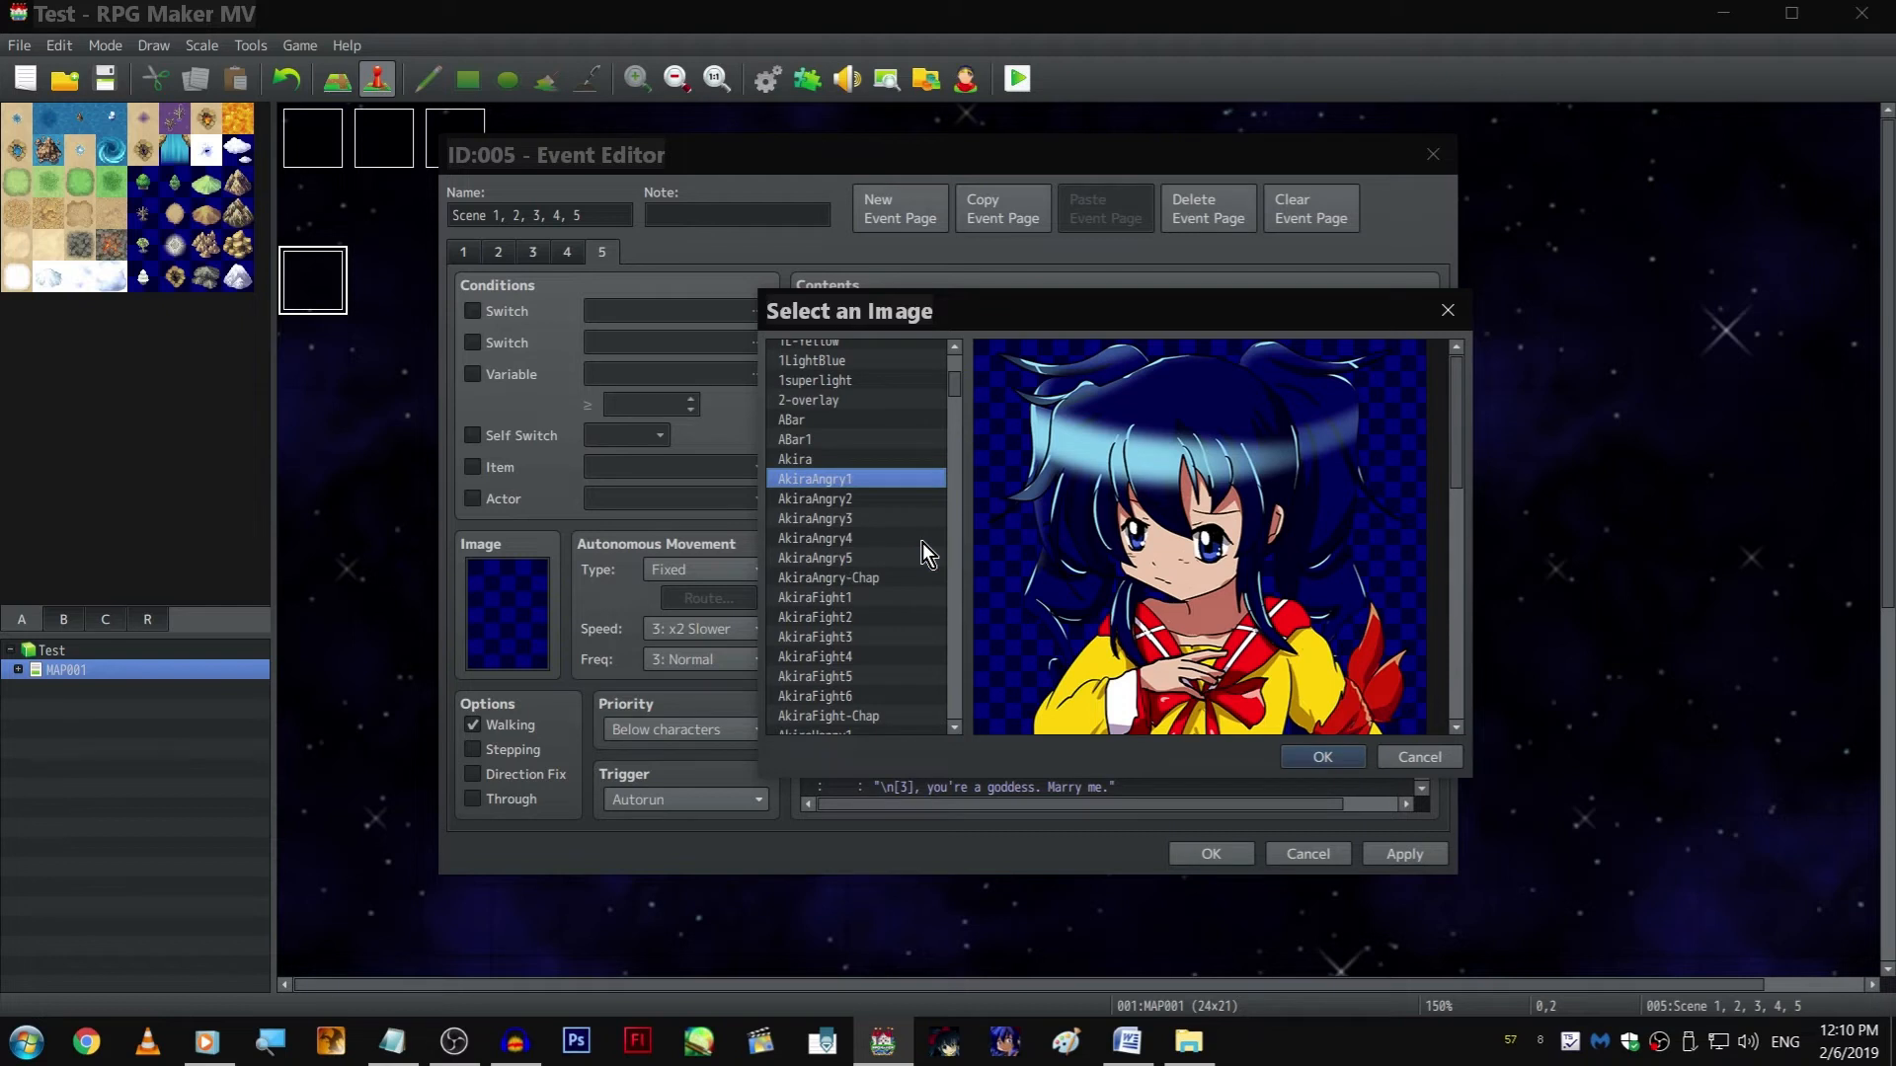
scroll(898, 577, "down", 1)
left_click(881, 538)
left_click(880, 597)
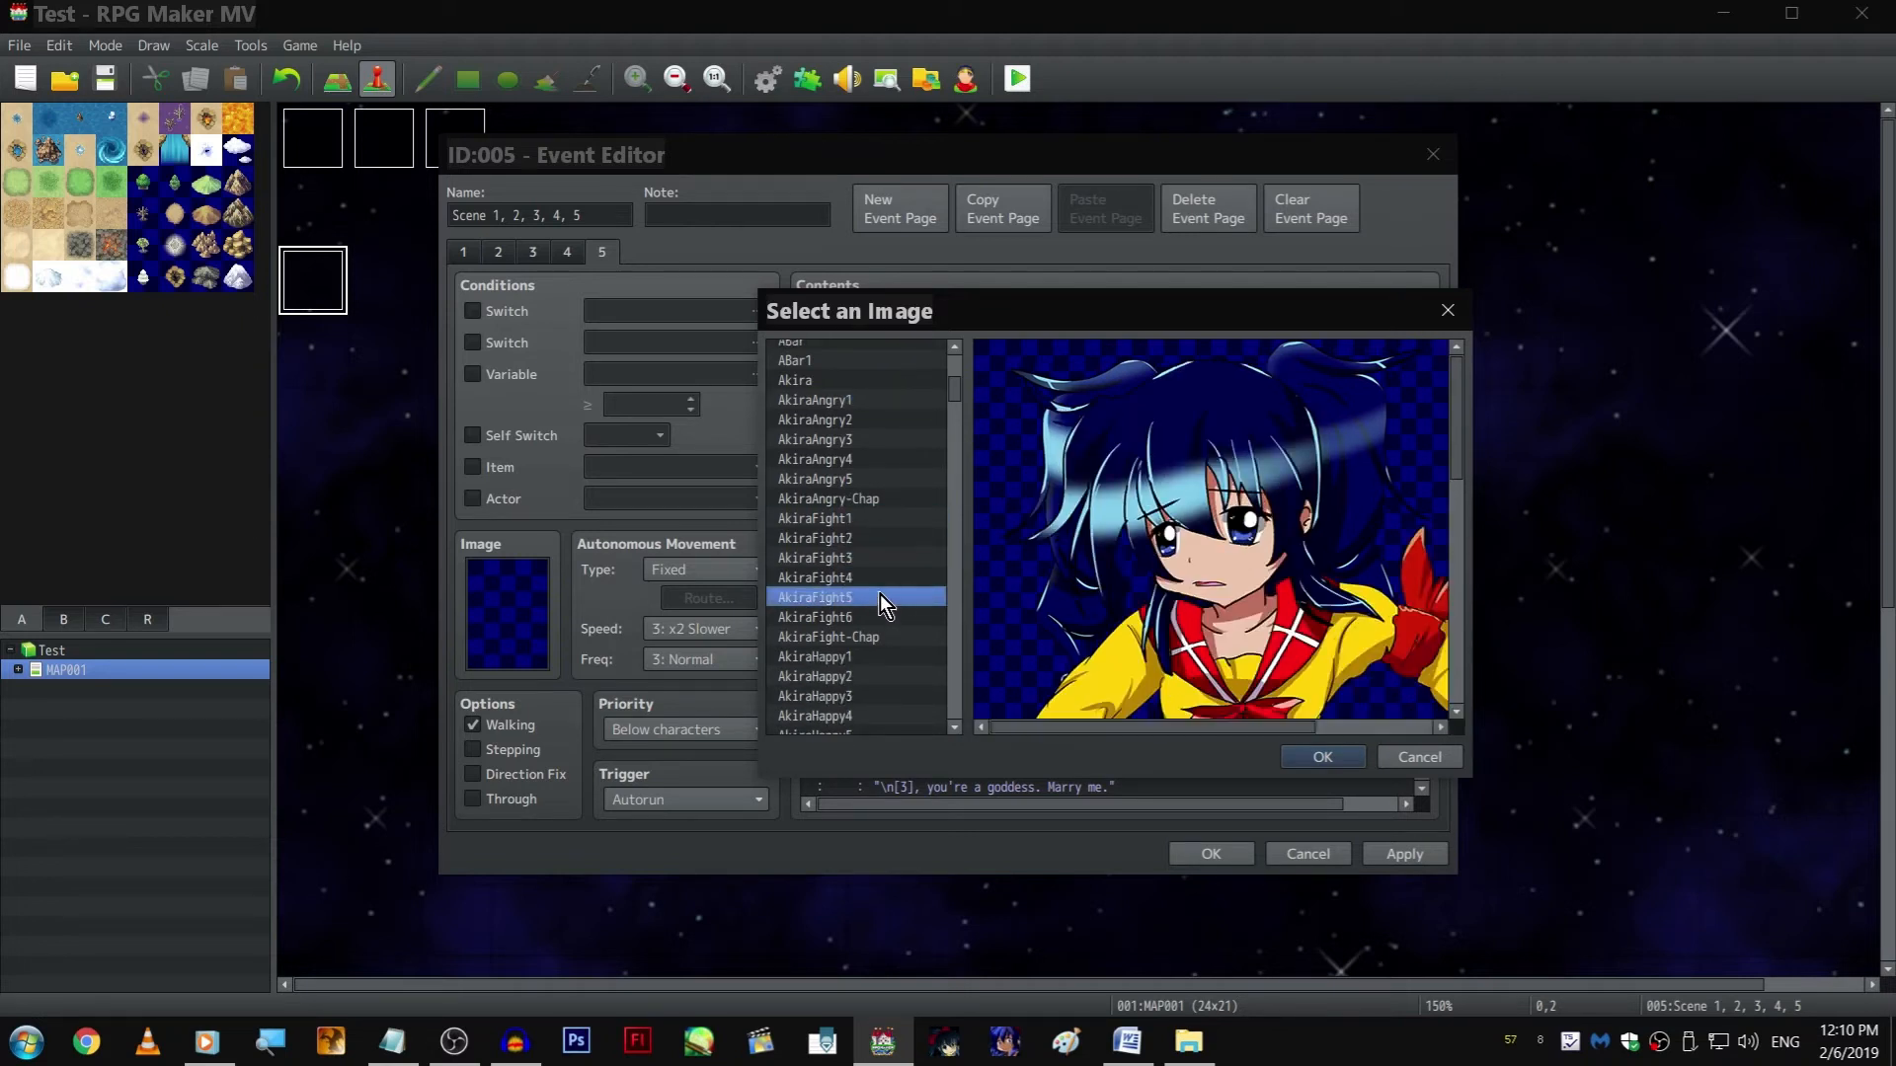
left_click(875, 628)
scroll(875, 622, "down", 1)
key("Down")
key("Down")
key("Down")
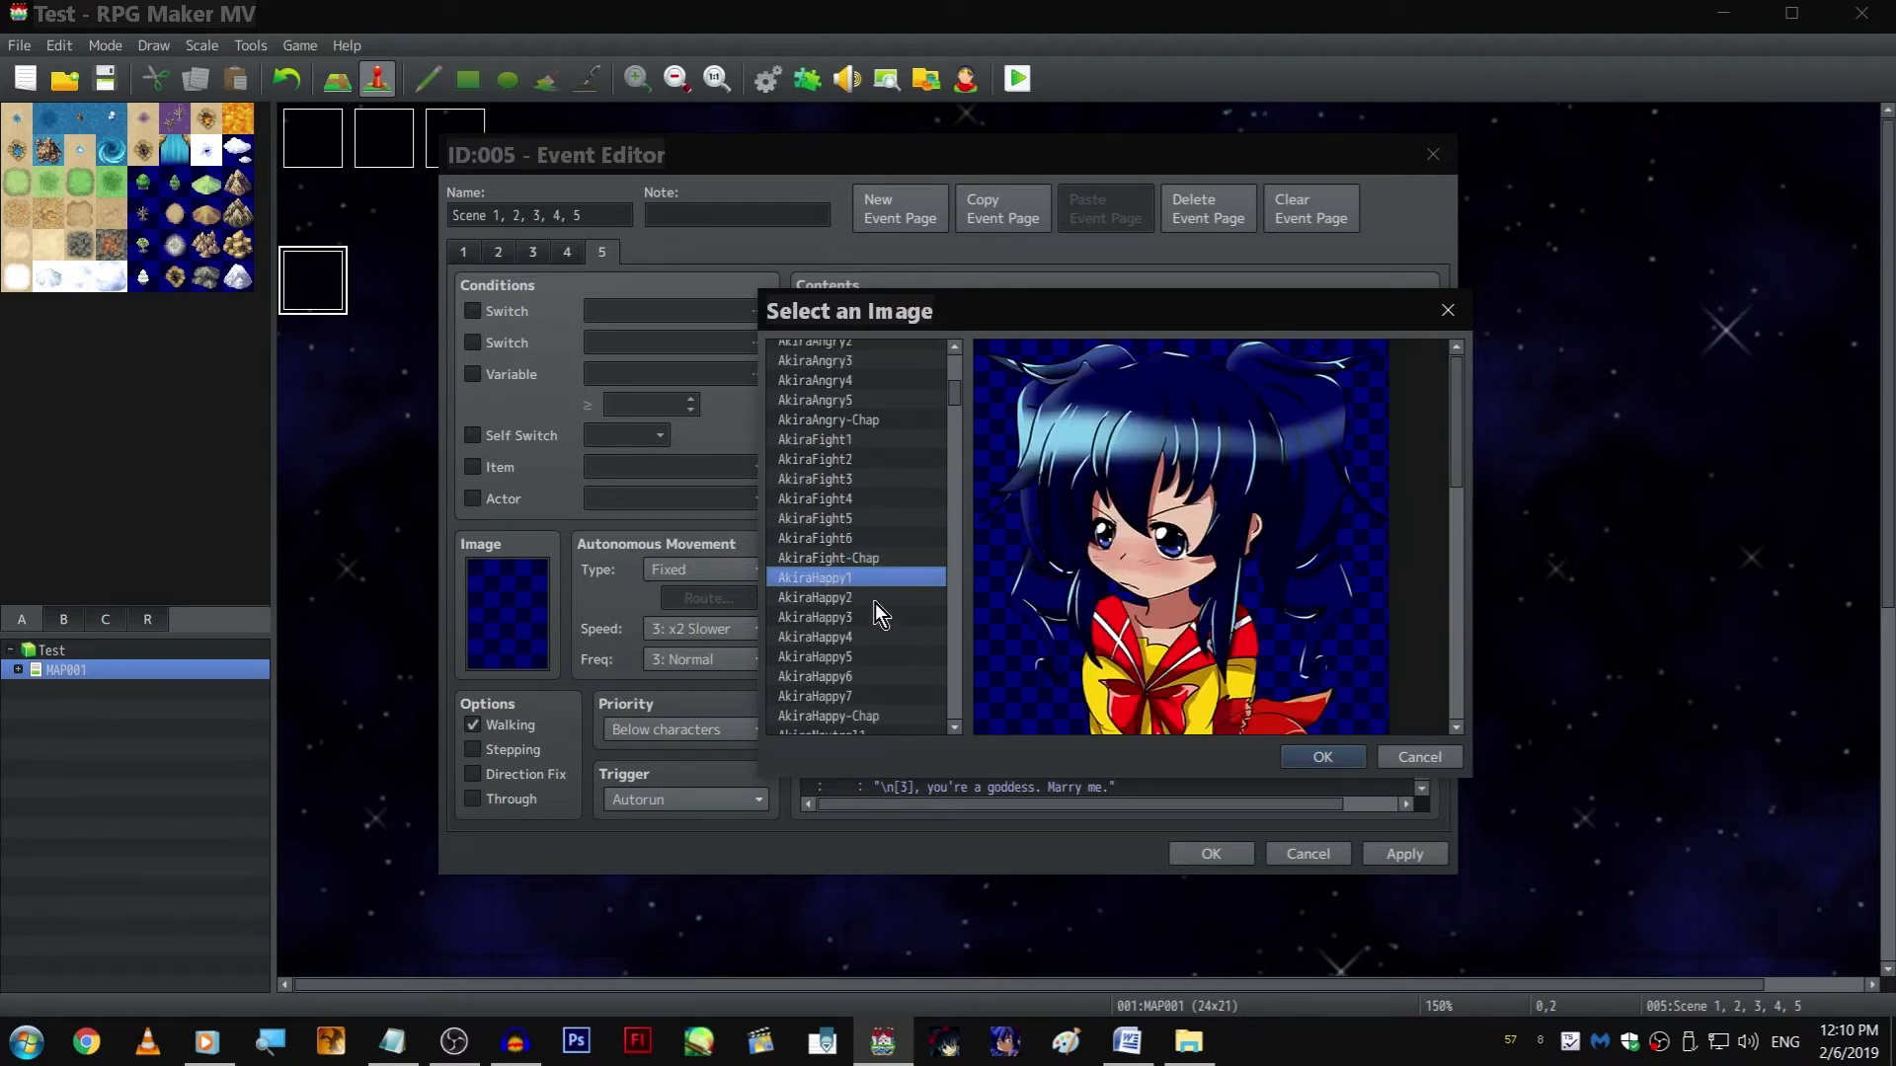
key("Up")
key("Down")
key("Down")
key("Down")
key("Up")
scroll(875, 601, "down", 2)
key("Down")
key("Down")
key("Down")
key("Down")
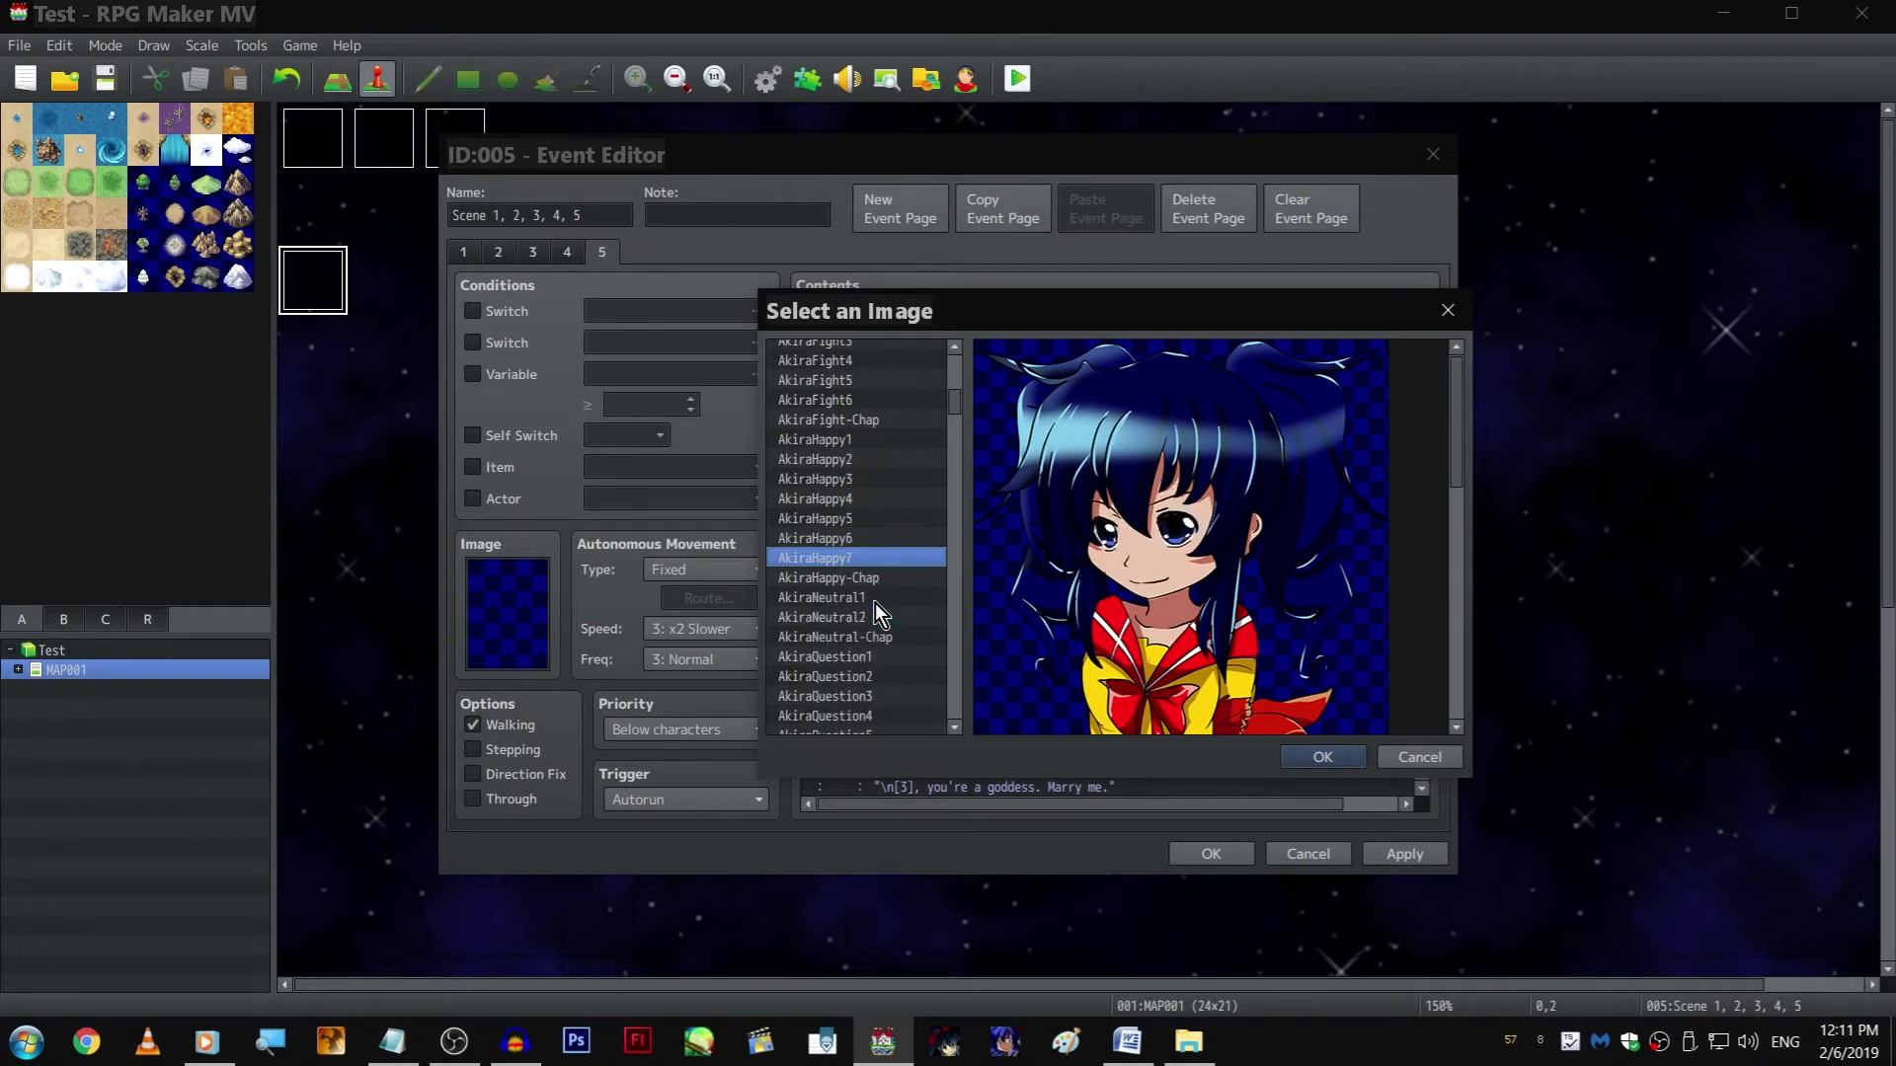
key("Down")
key("Down")
key("Down")
key("Down")
key("Down")
key("Down")
key("Down")
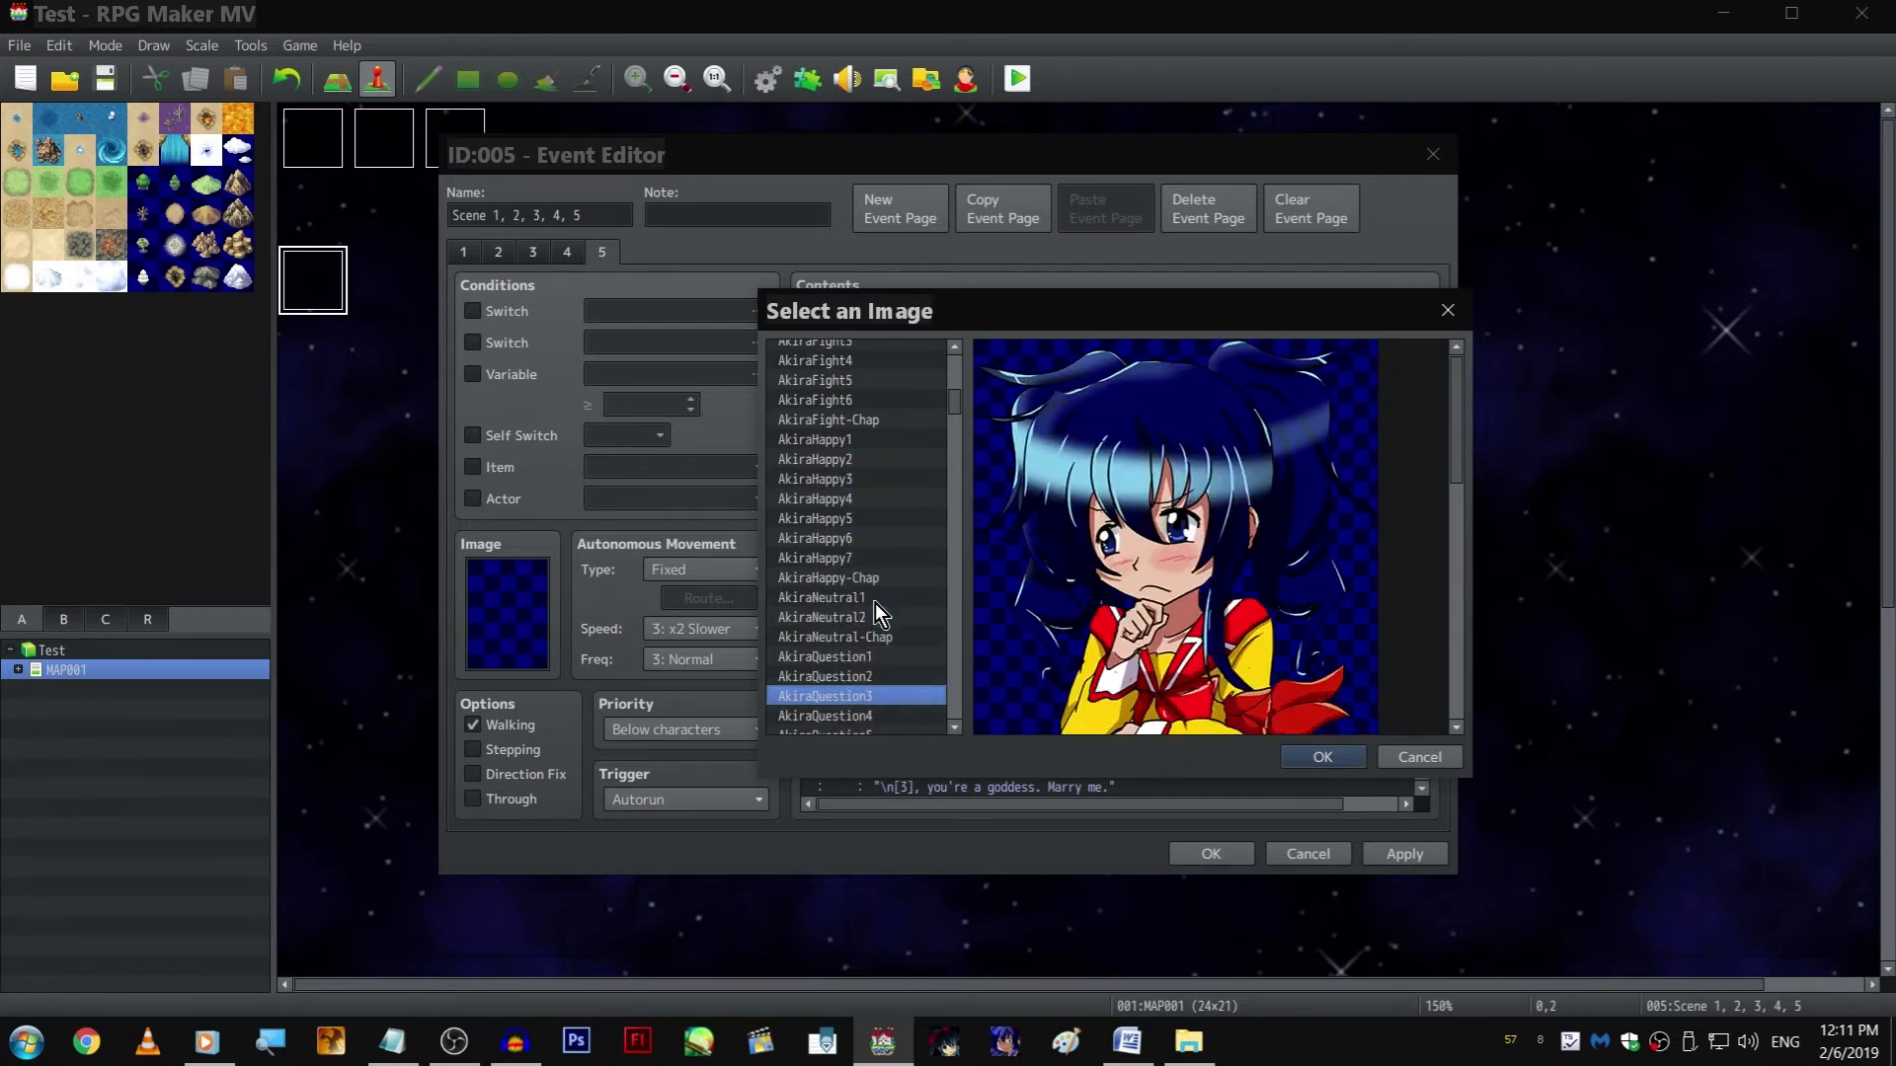
key("Down")
key("Down")
key("Down")
key("Down")
scroll(875, 602, "down", 3)
key("Down")
key("Down")
key("Down")
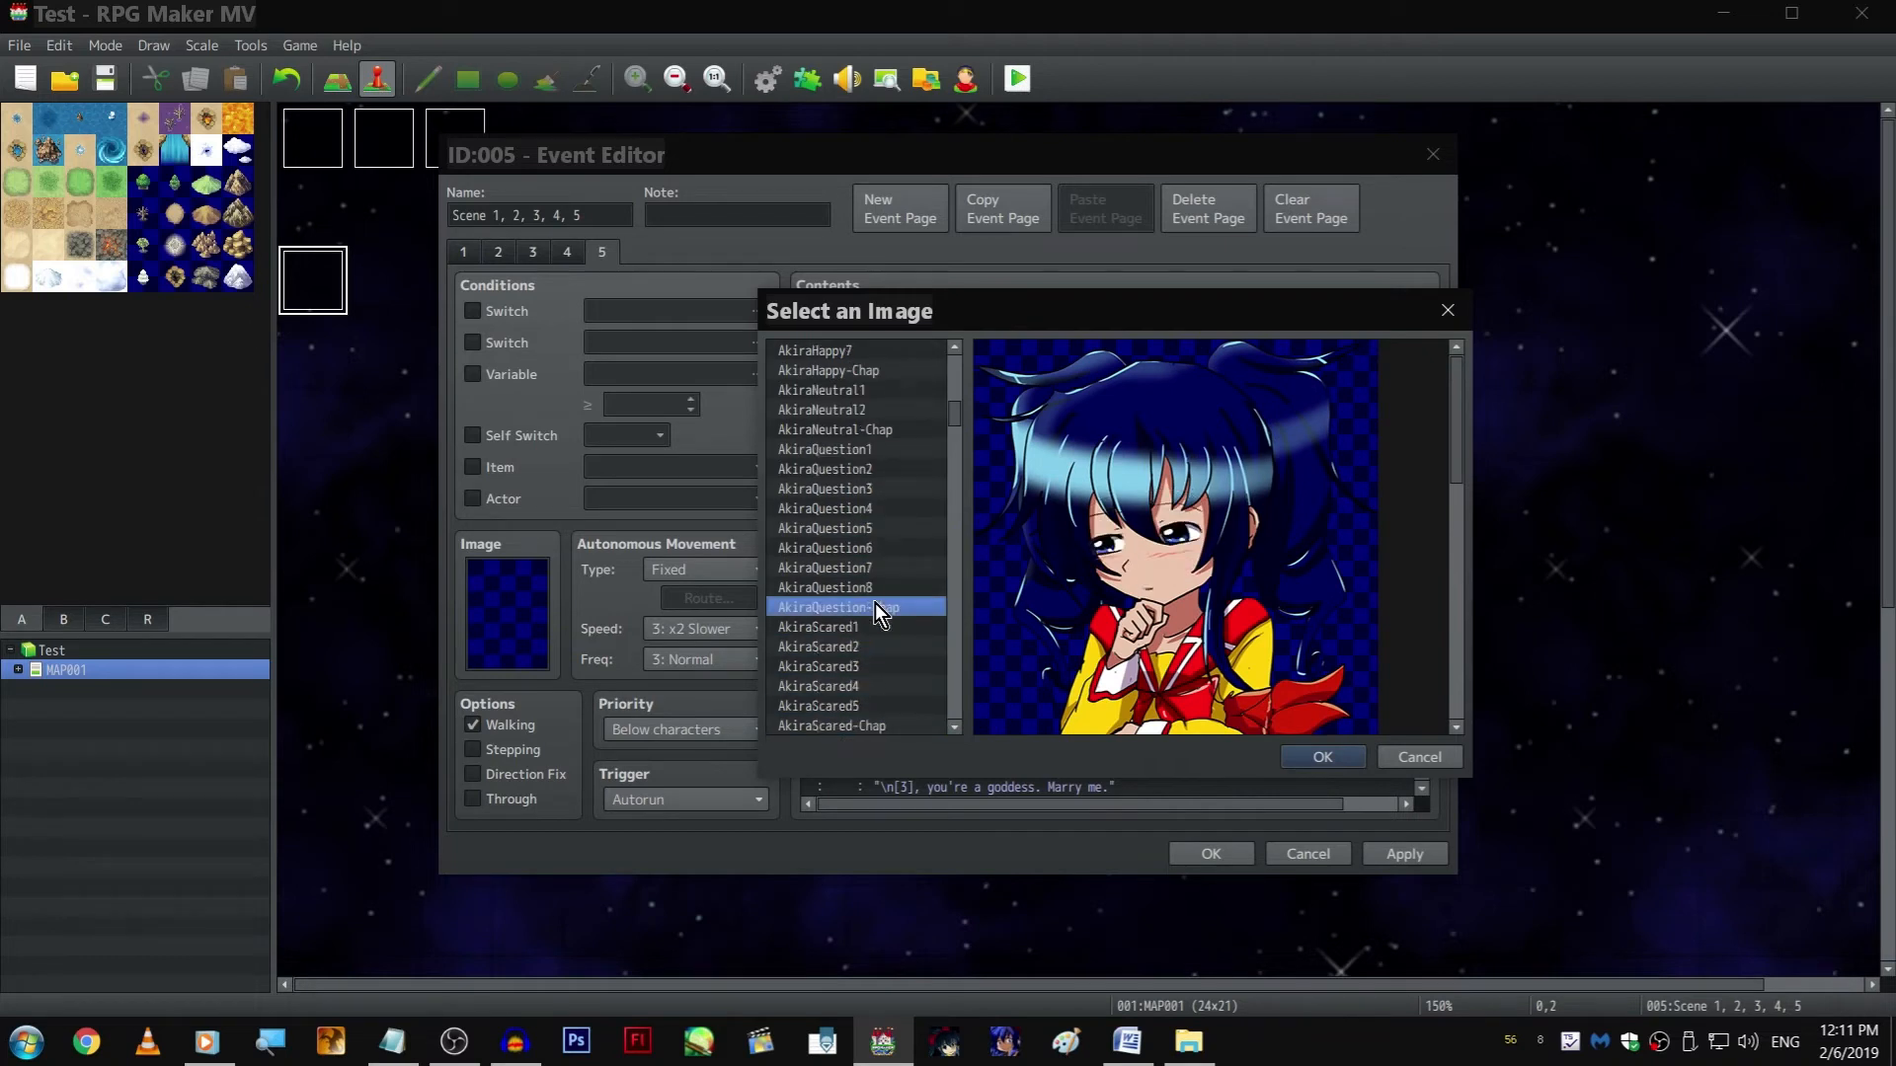
key("Down")
key("Down")
key("Down")
key("Down")
key("Down")
scroll(885, 583, "down", 3)
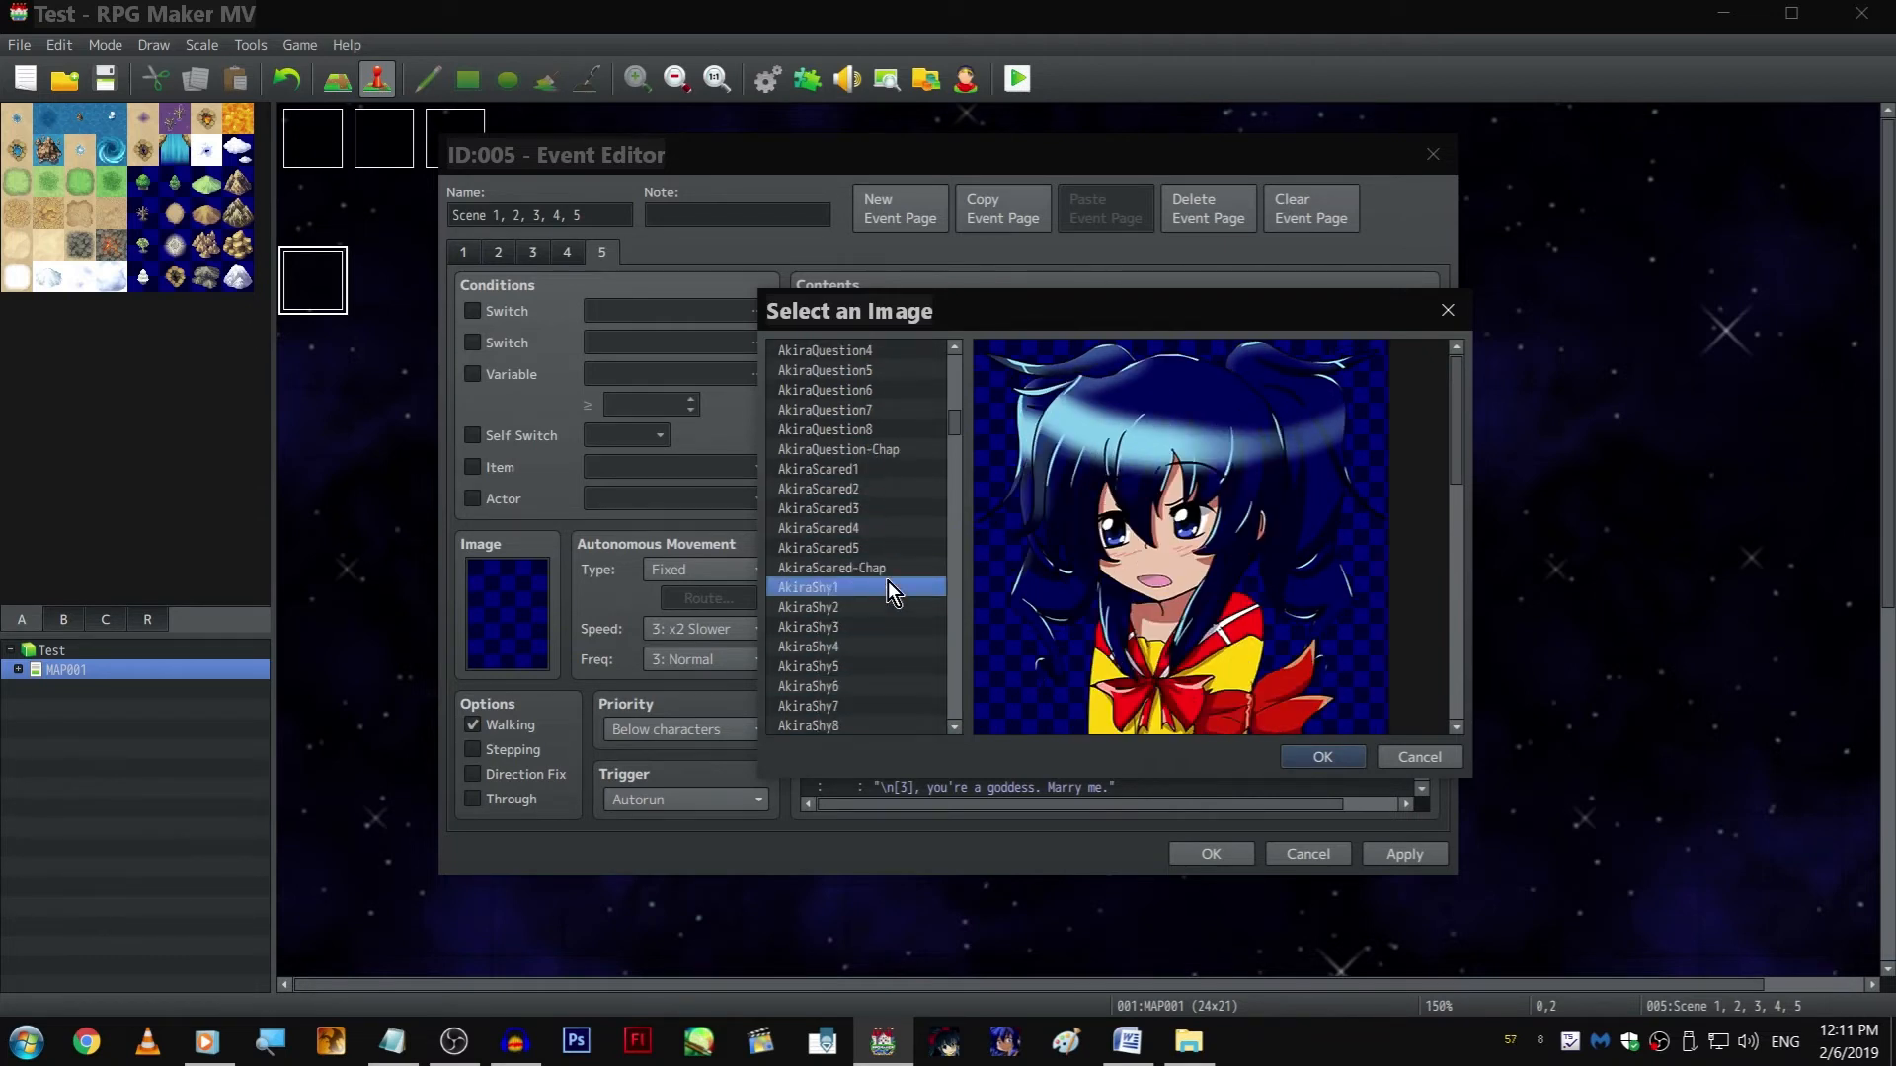
key("Down")
key("Down")
key("Down")
key("Down")
key("Down")
key("Down")
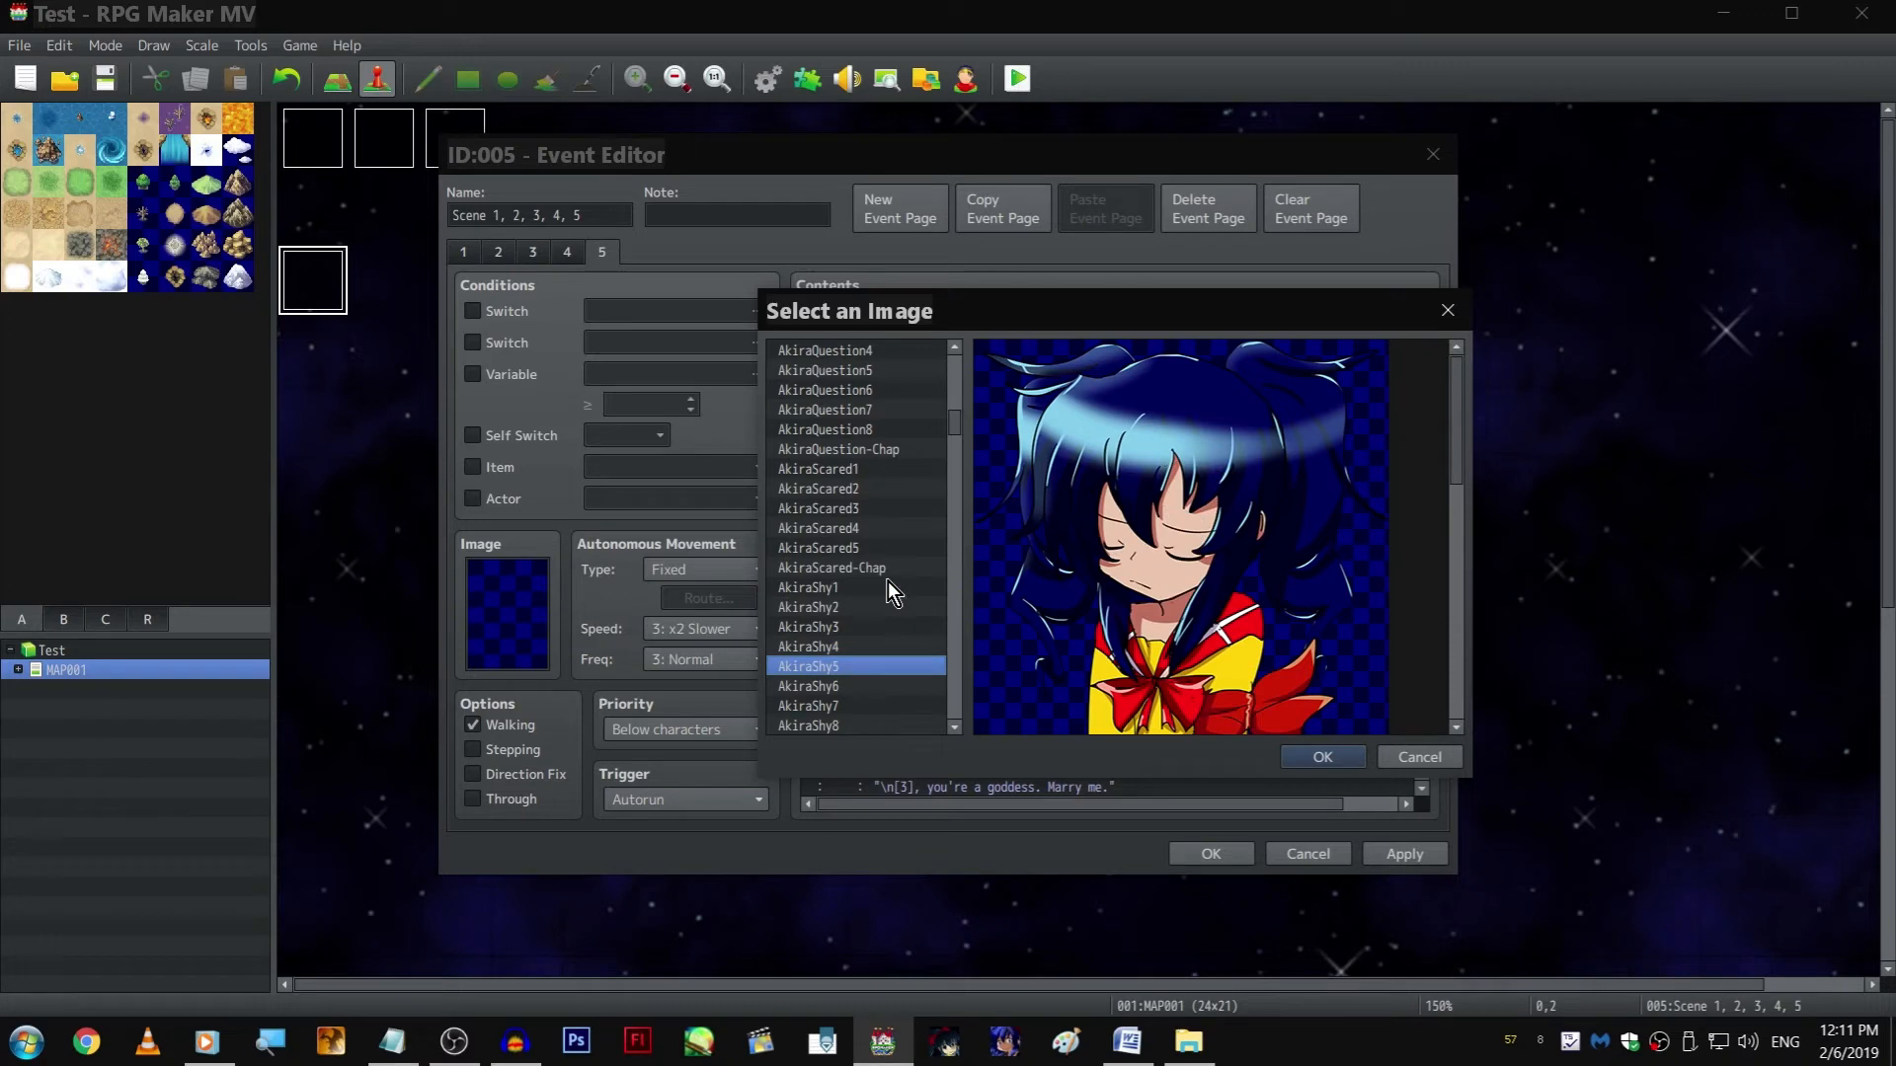
key("Down")
scroll(892, 590, "down", 3)
key("Down")
key("Down")
key("Down")
key("Down")
key("Down")
key("Down")
key("Down")
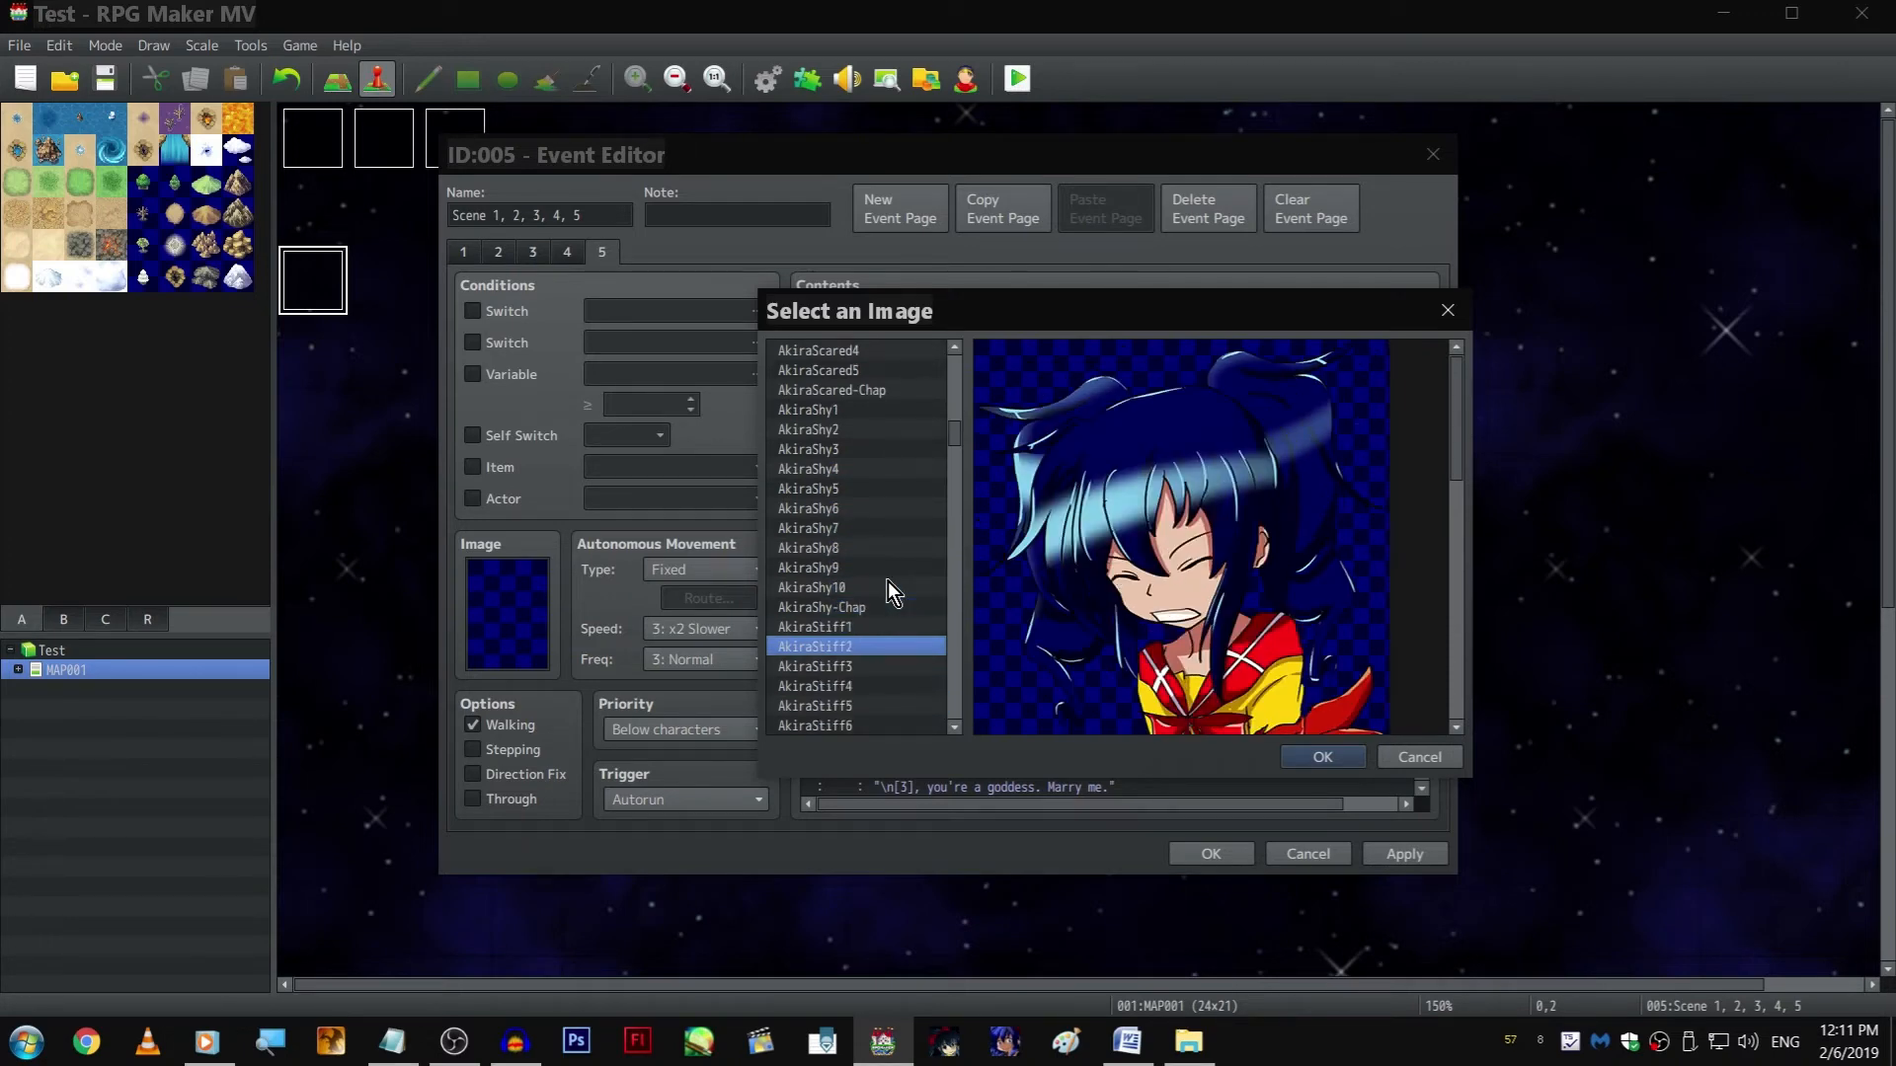
key("Down")
key("Down")
key("Up")
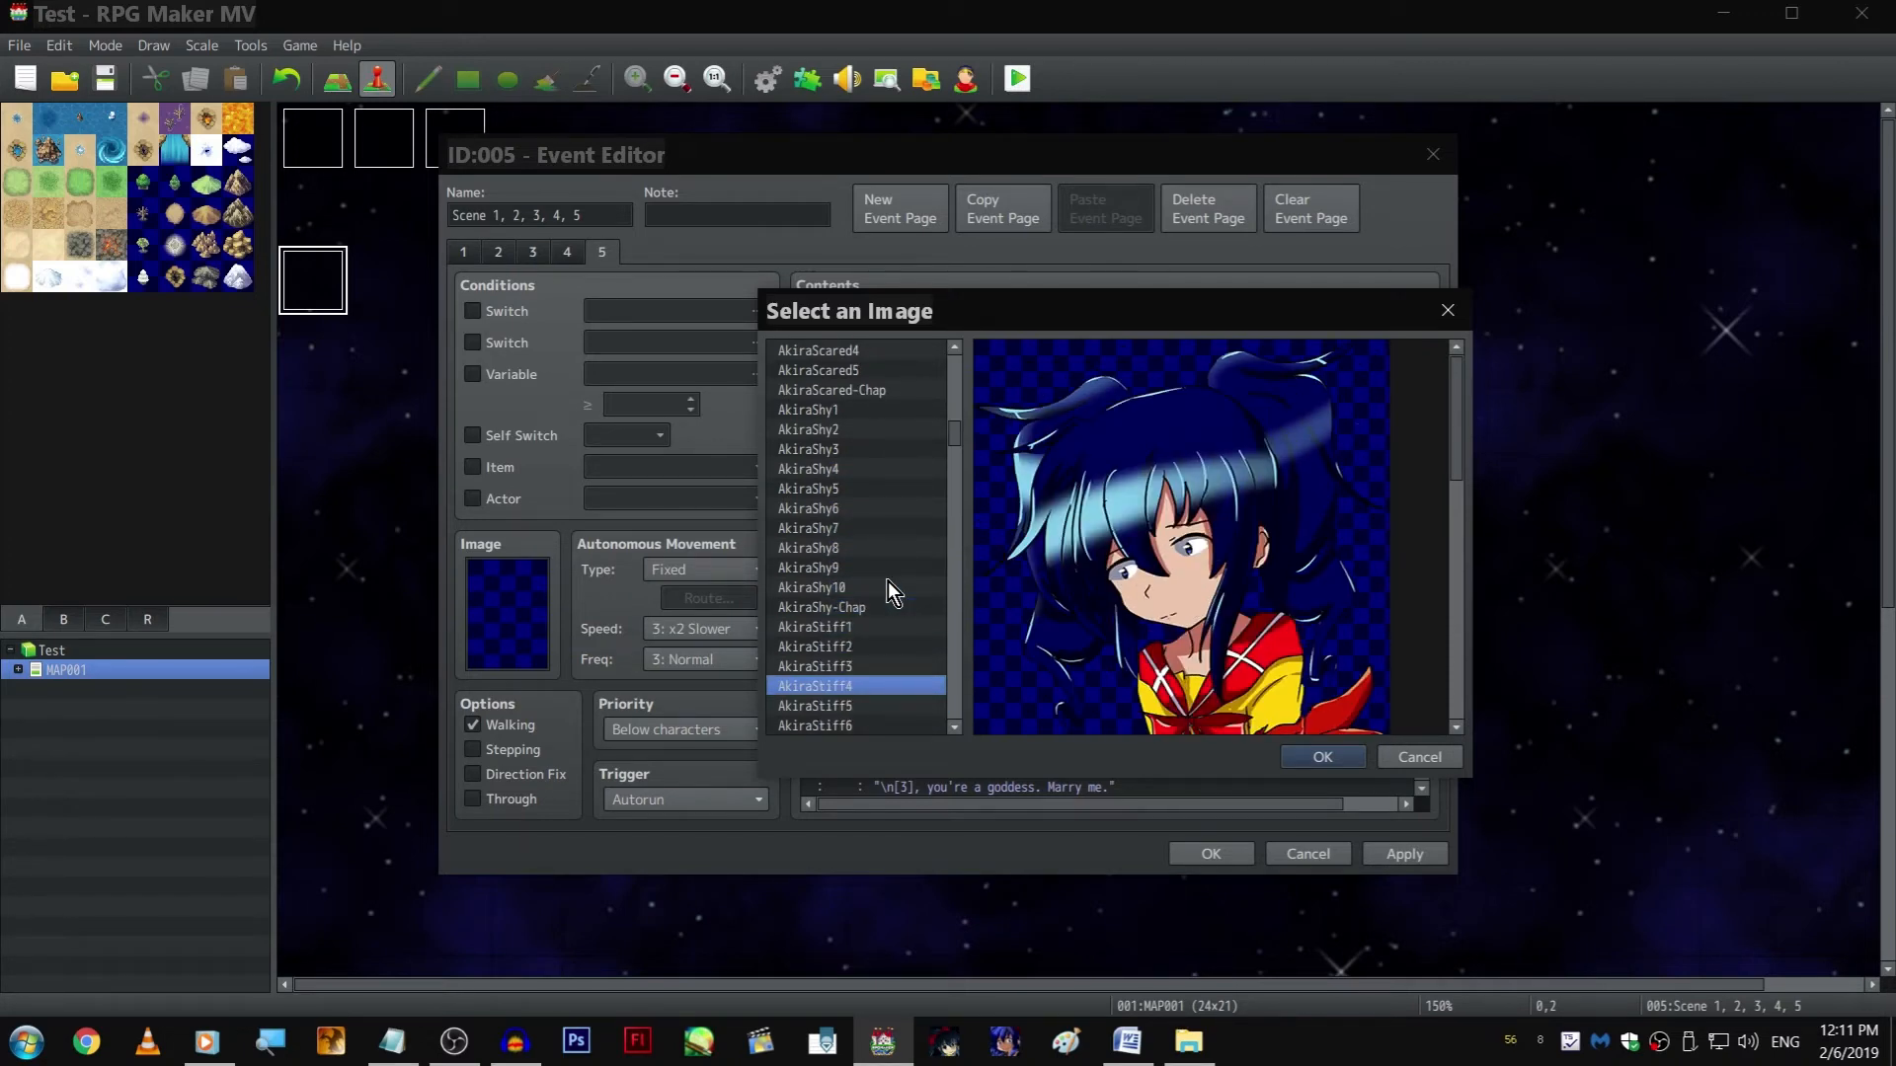
key("Return")
key("Return")
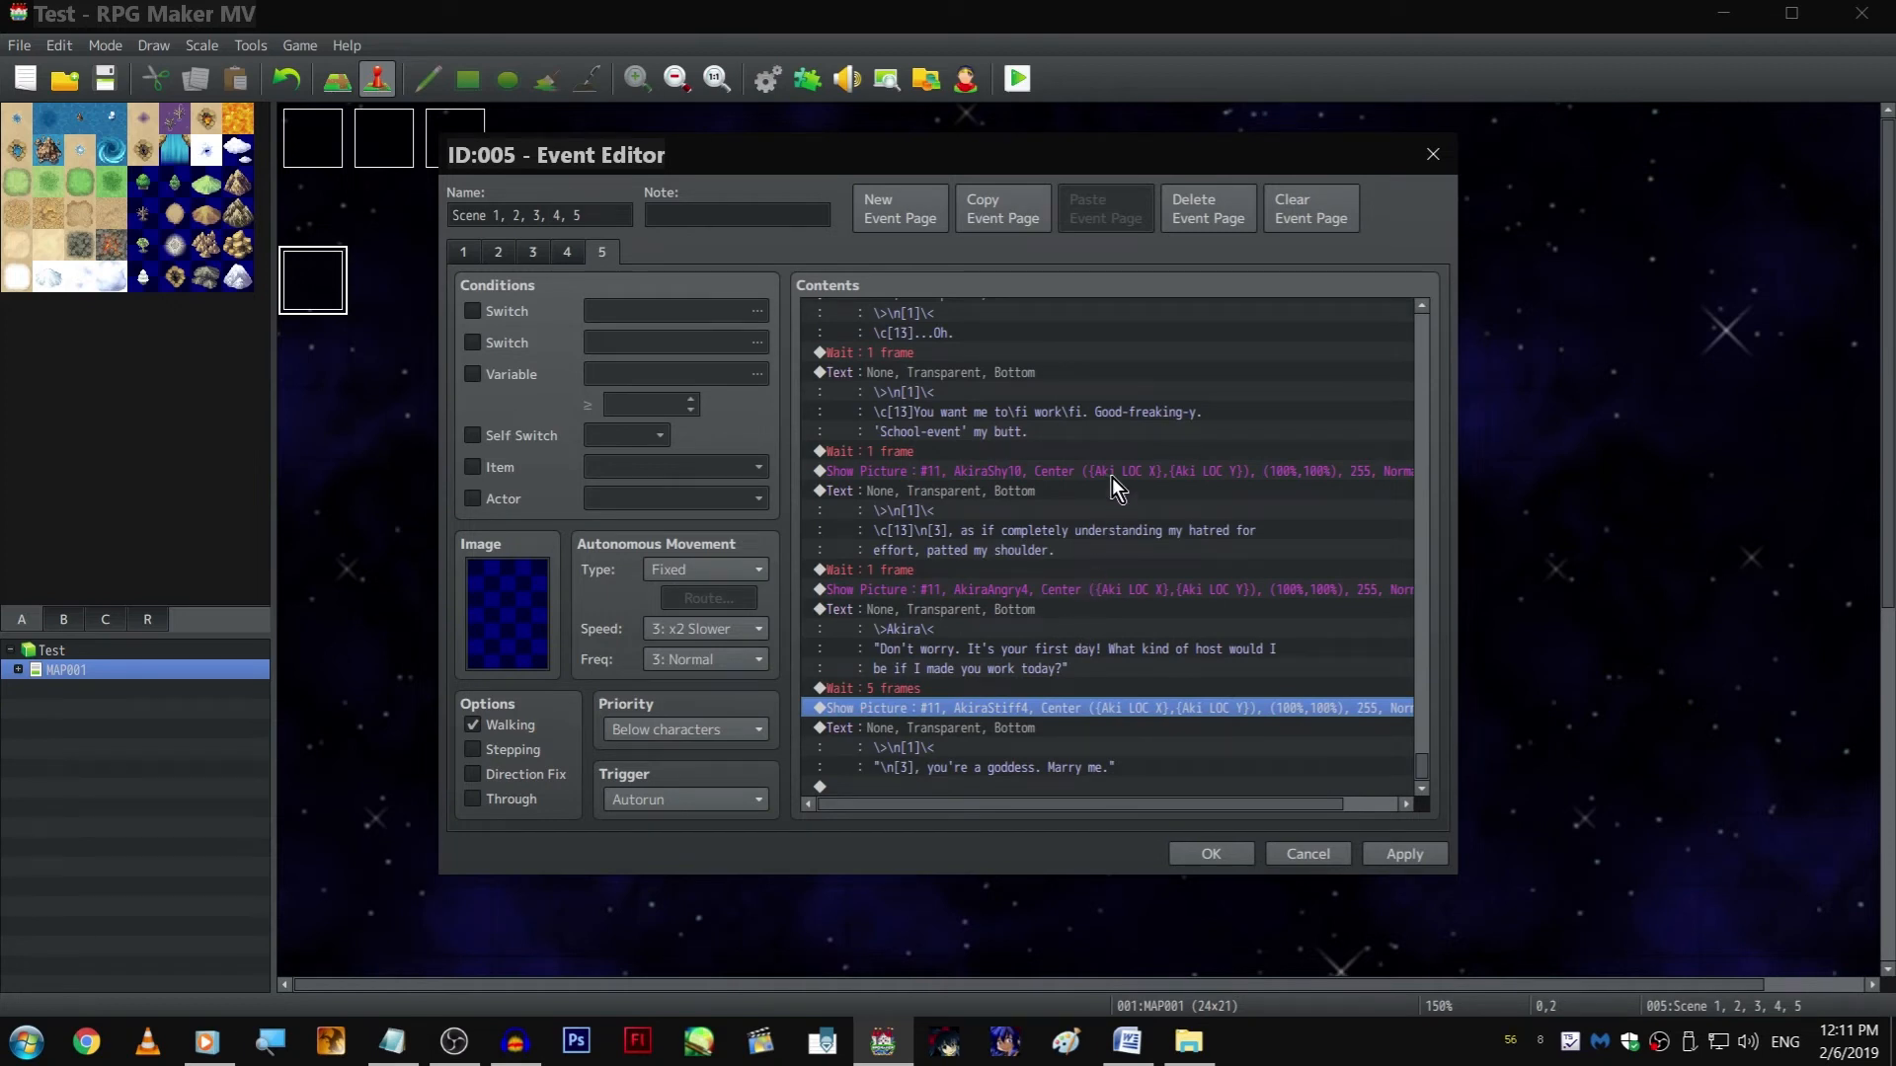
Review the AkiraStiff4 image chosen in the inserted Show Picture command
key("Return")
left_click(1064, 414)
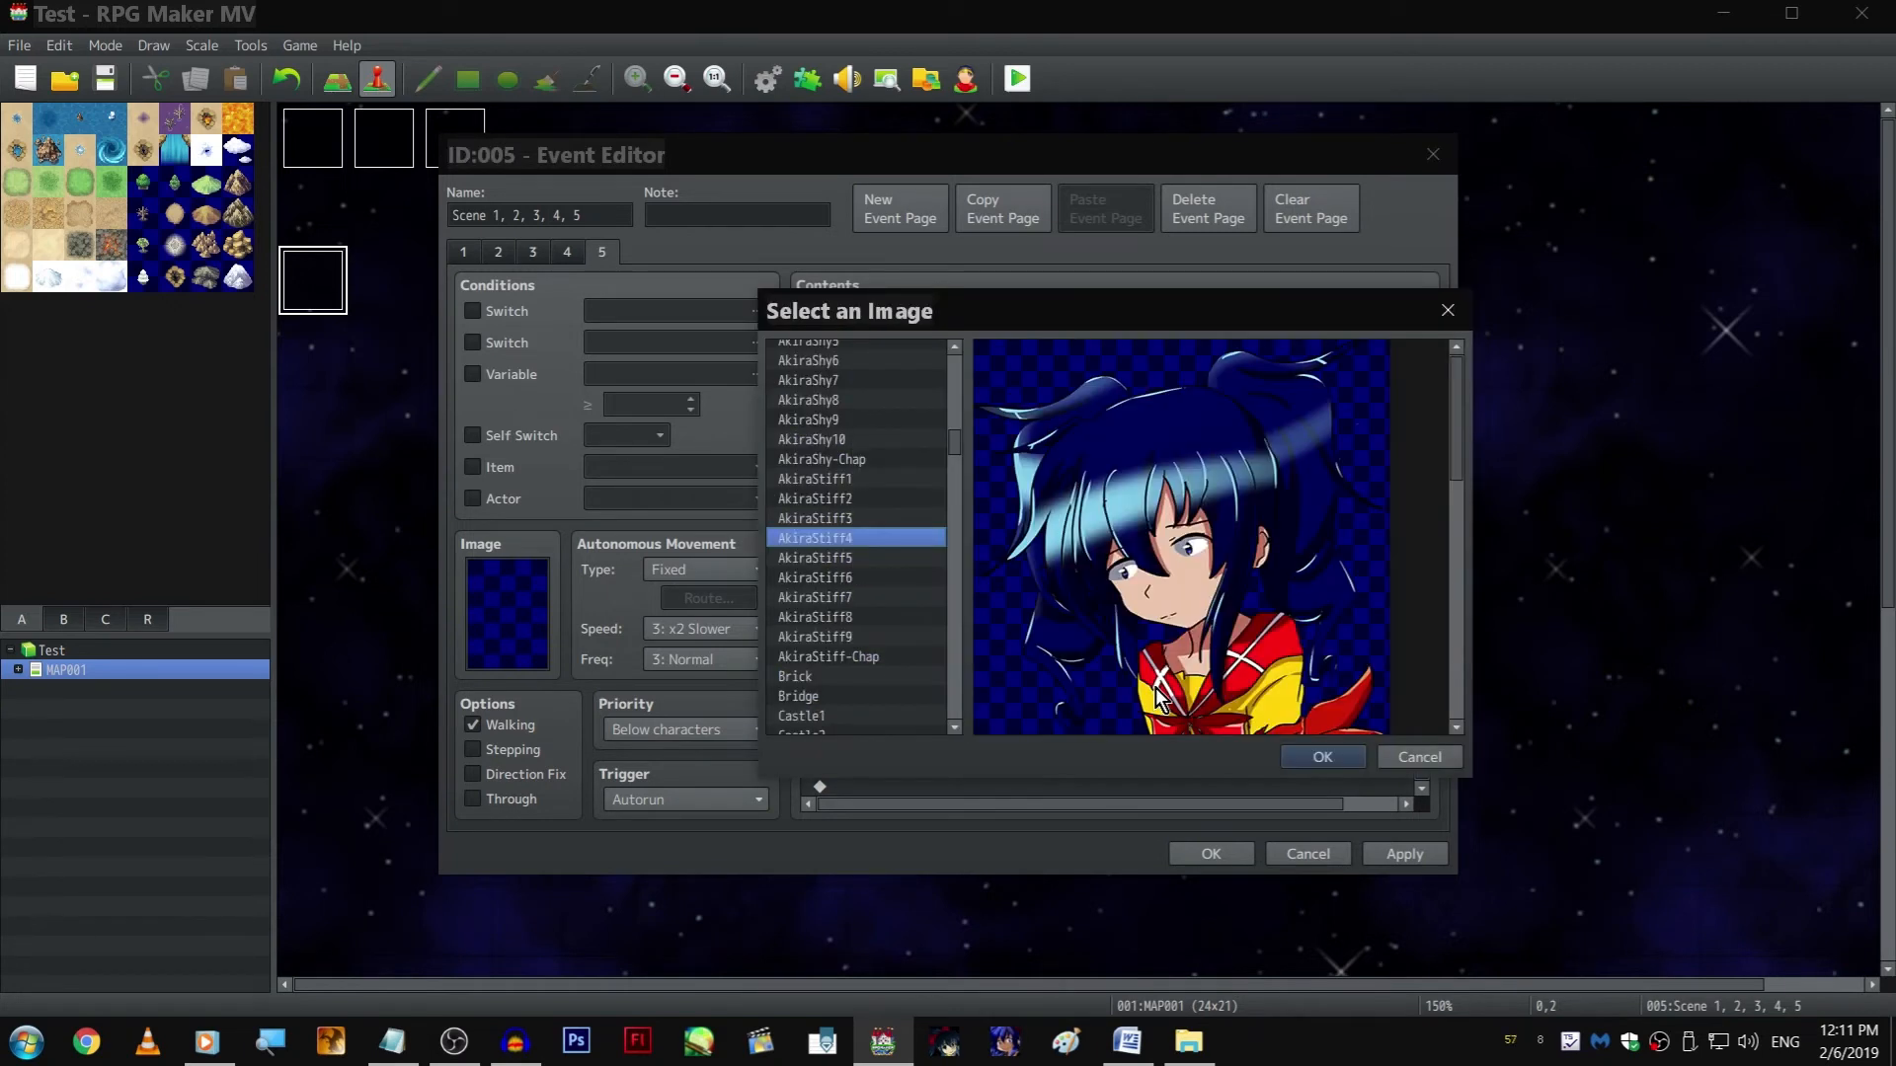
key("Return")
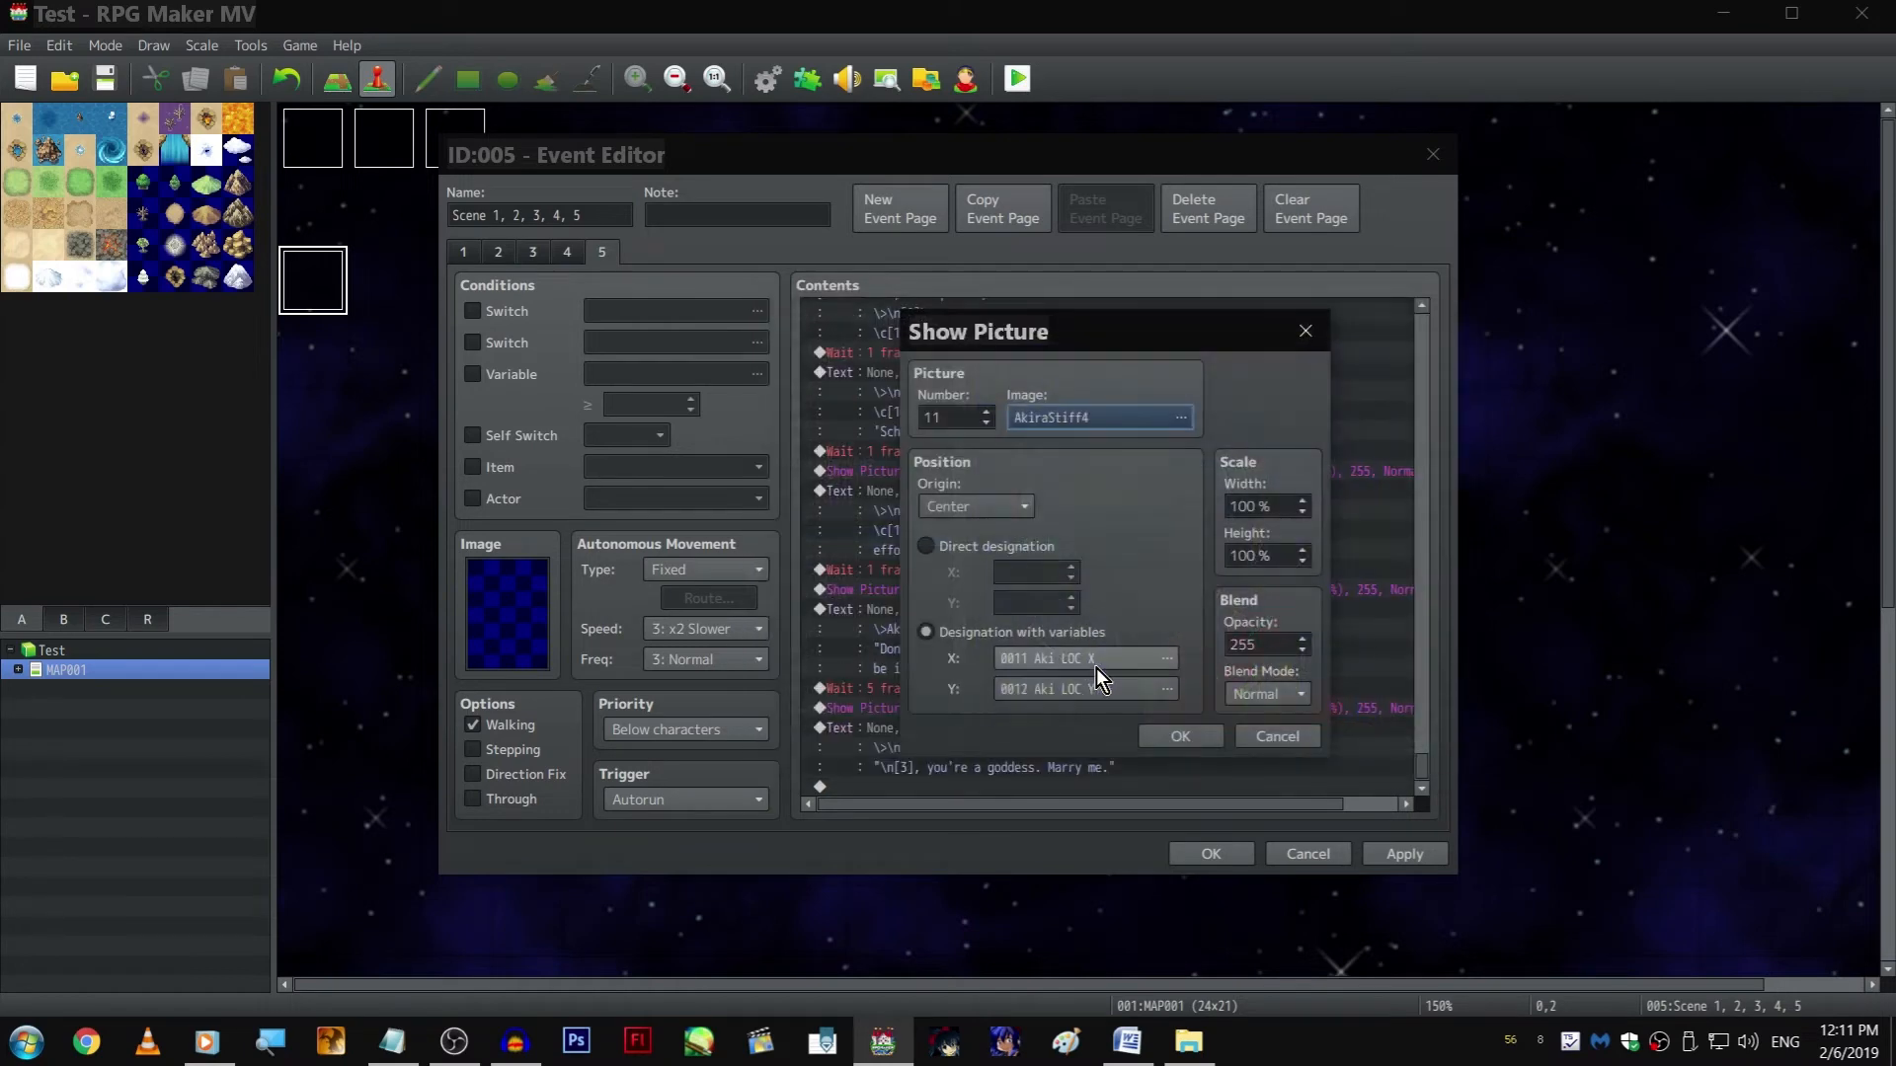
Apply the AkiraStiff4 image to the Show Picture command before the goddess text and check the commands around it
left_click(1160, 736)
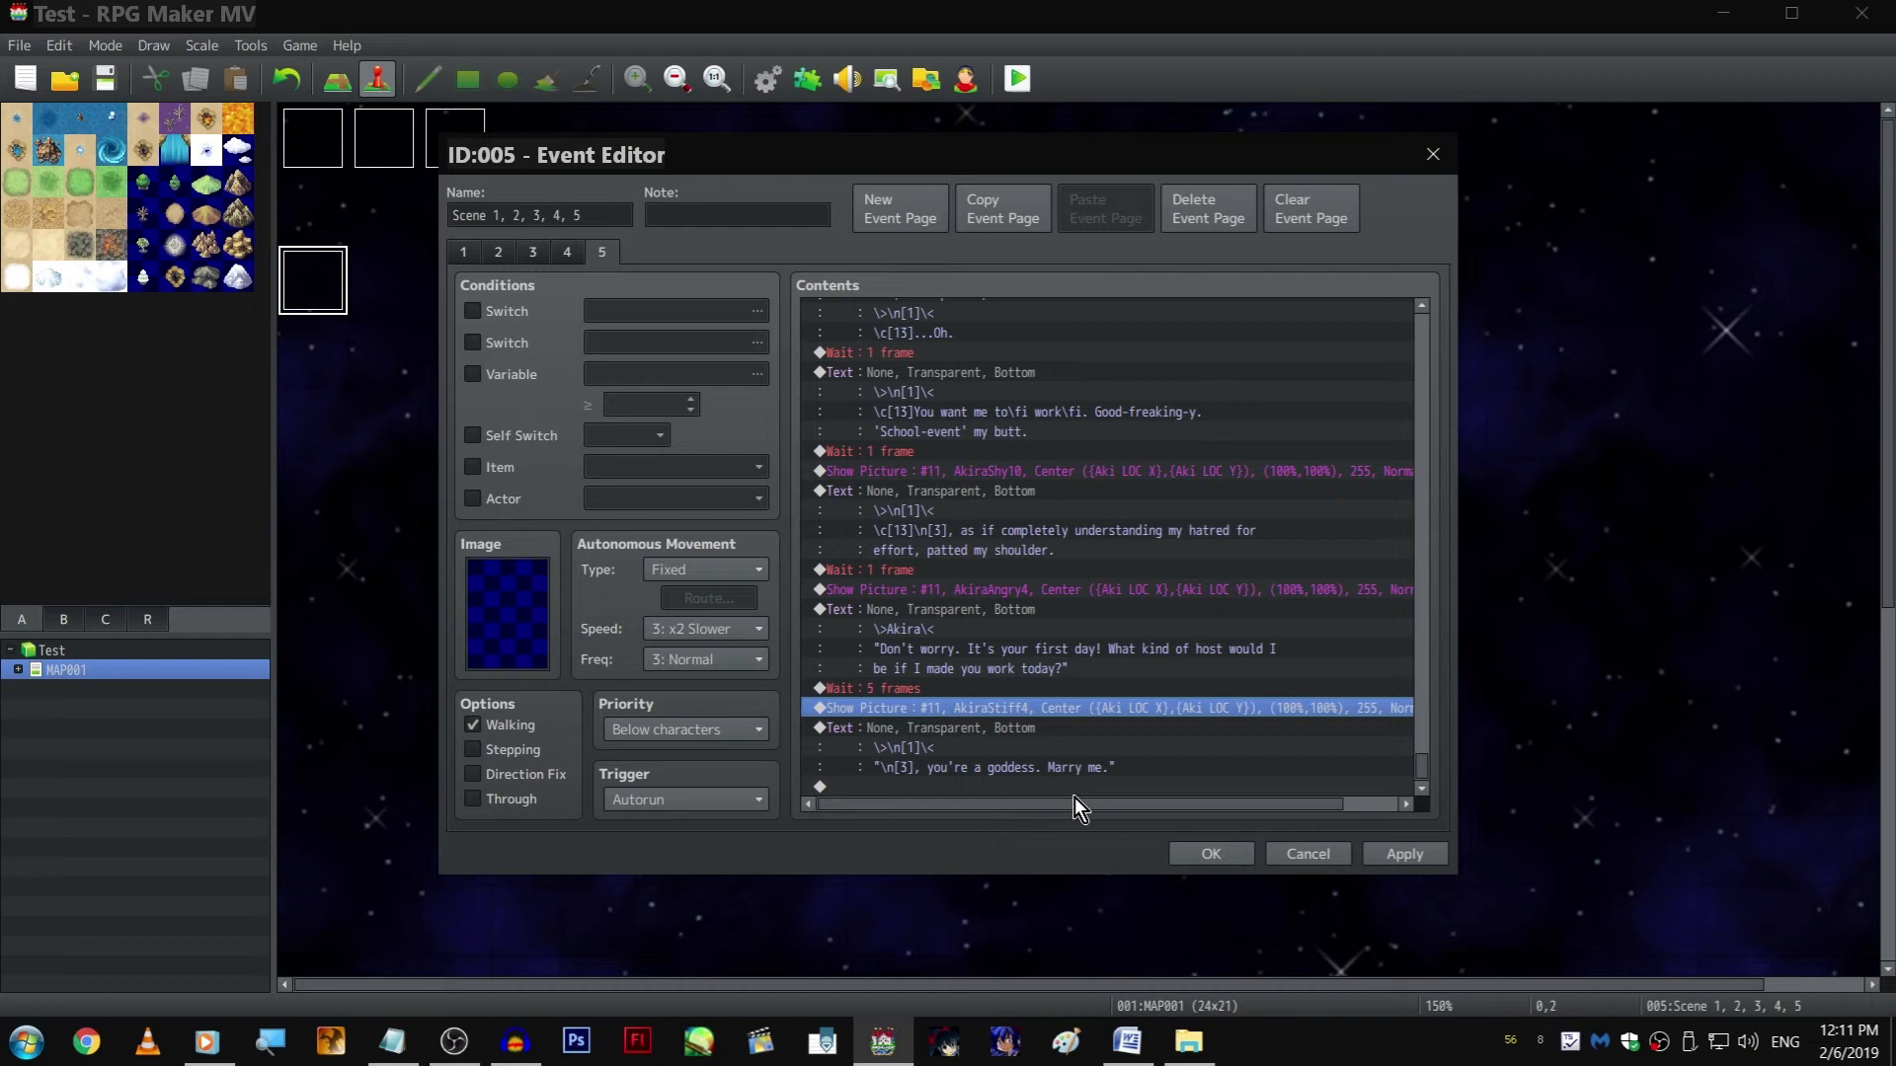
scroll(1074, 797, "right", 2)
left_click(975, 786)
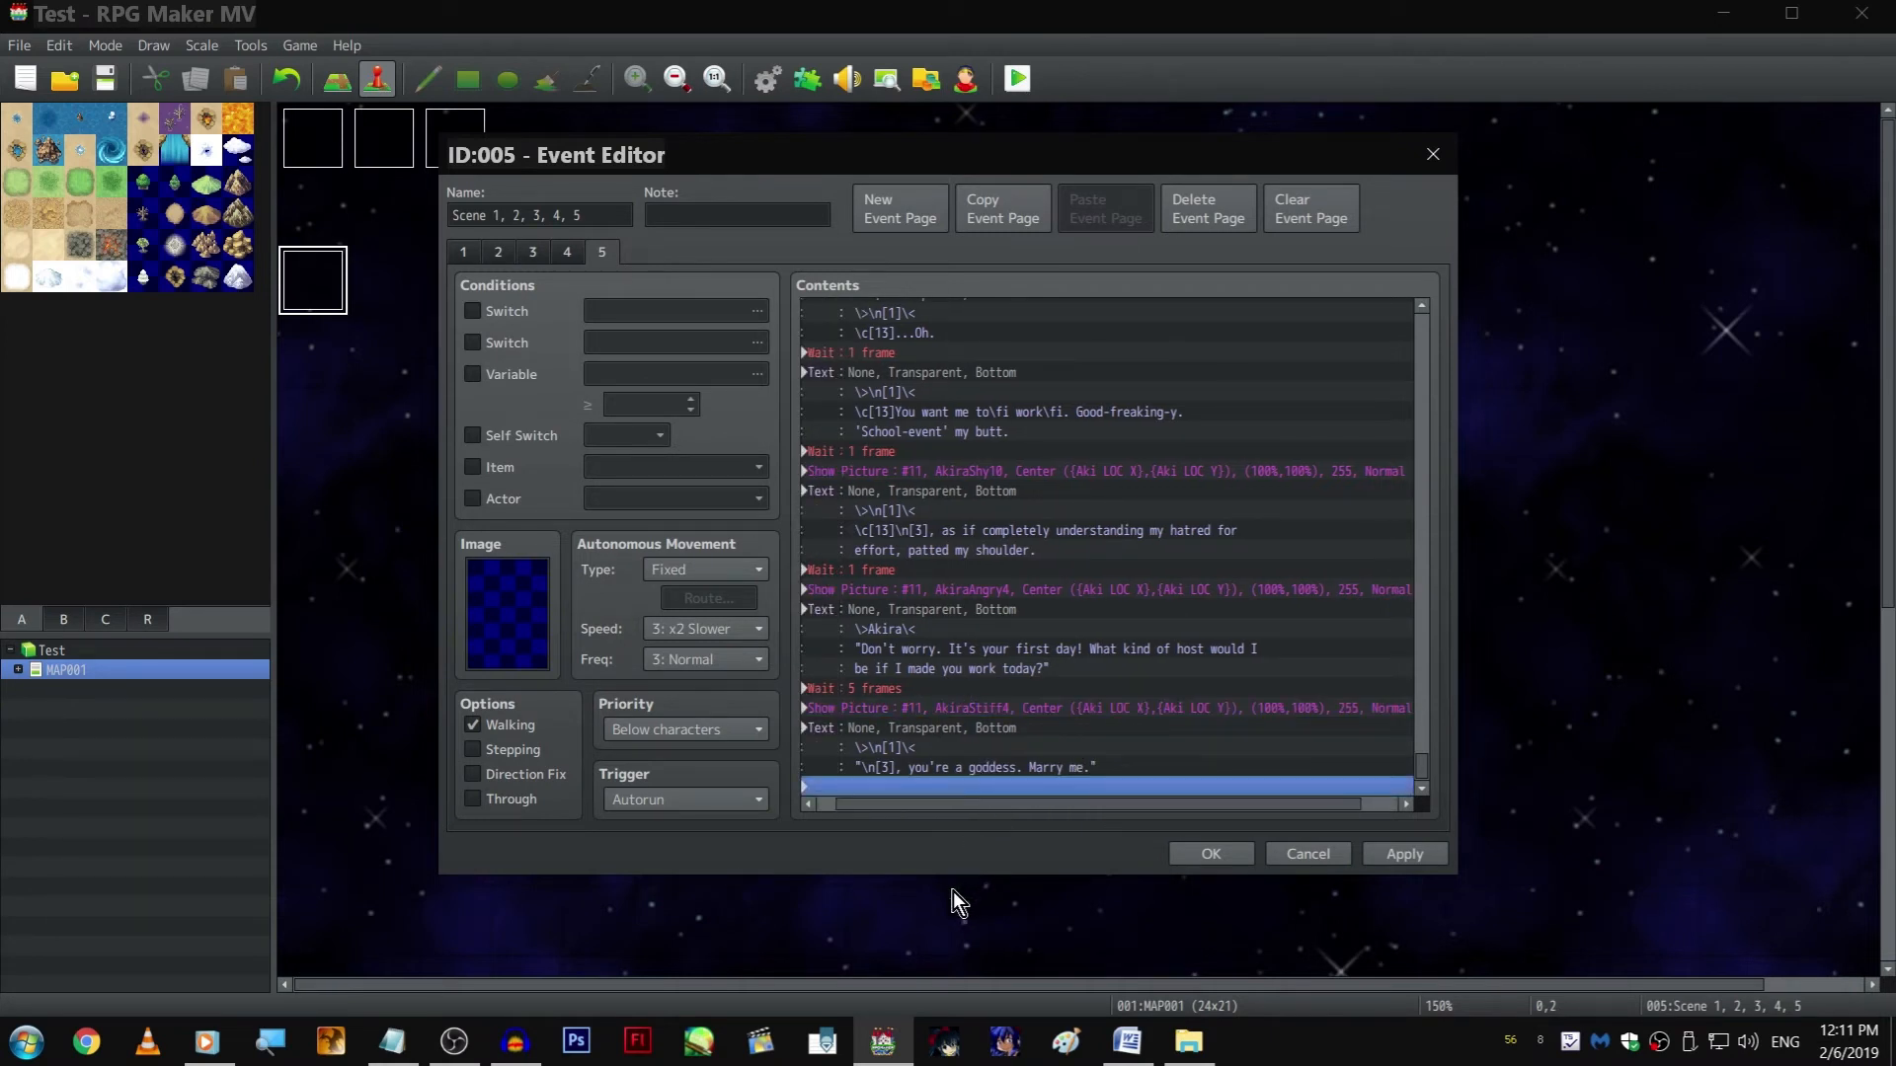
left_click(922, 649)
left_click(924, 570)
left_click(930, 673)
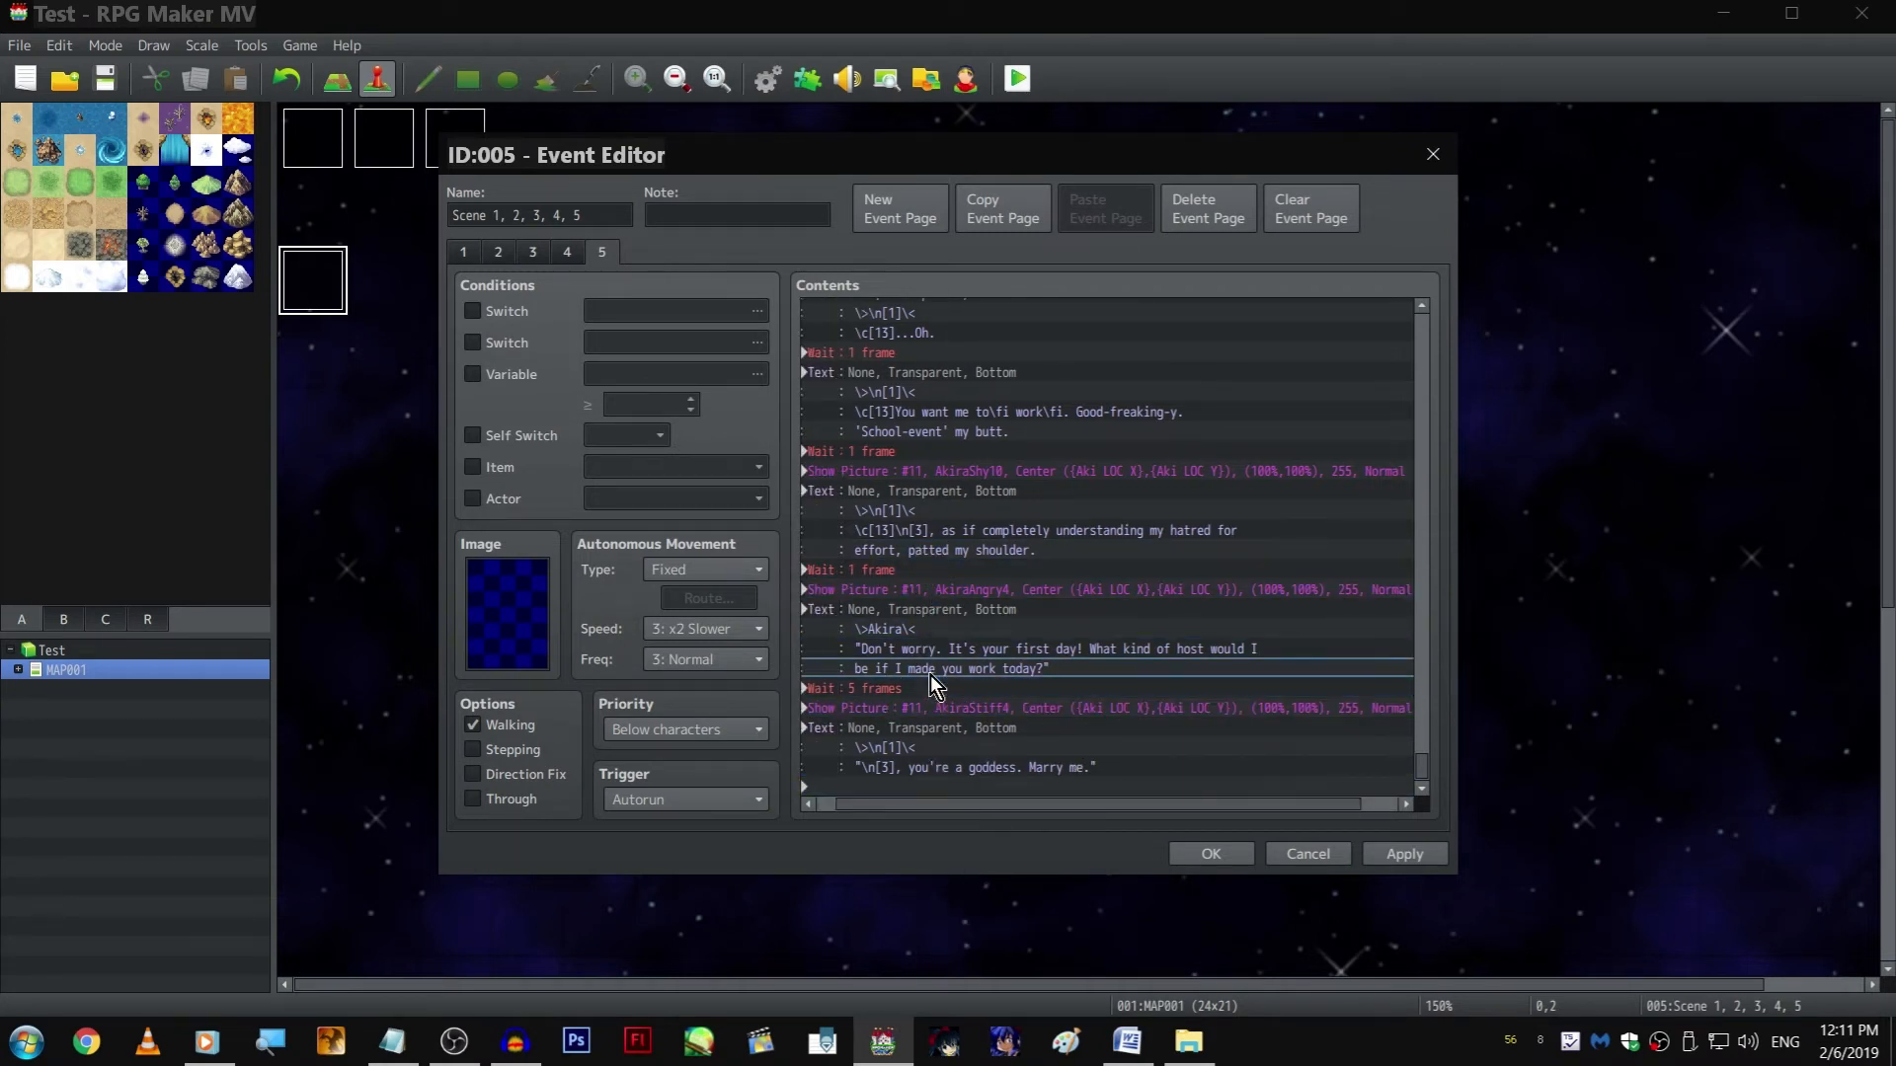
left_click(933, 688)
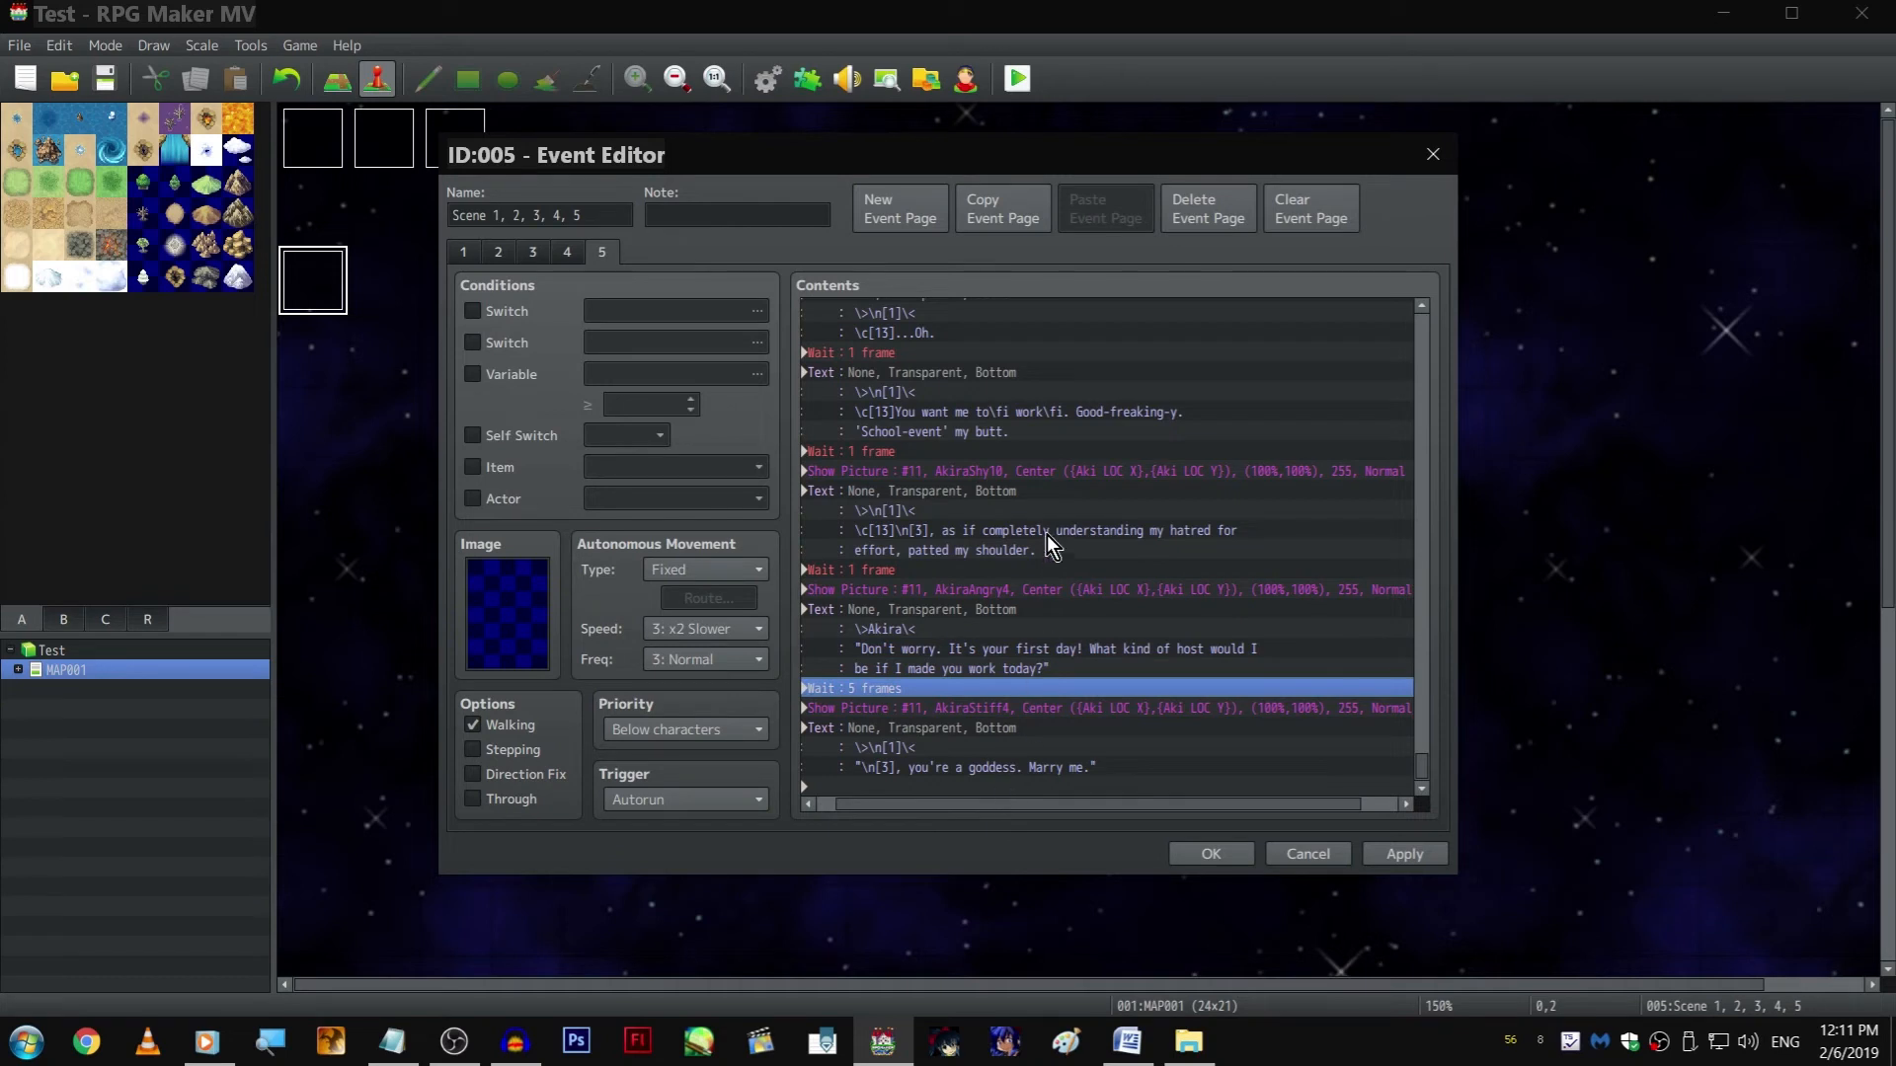
left_click(1007, 667)
left_click(1004, 682)
Insert a copy of the ZephyrNeutral7 Show Picture command after the 5-frame wait, before the AkiraStiff4 picture, and open it for editing
scroll(1017, 474, "up", 10)
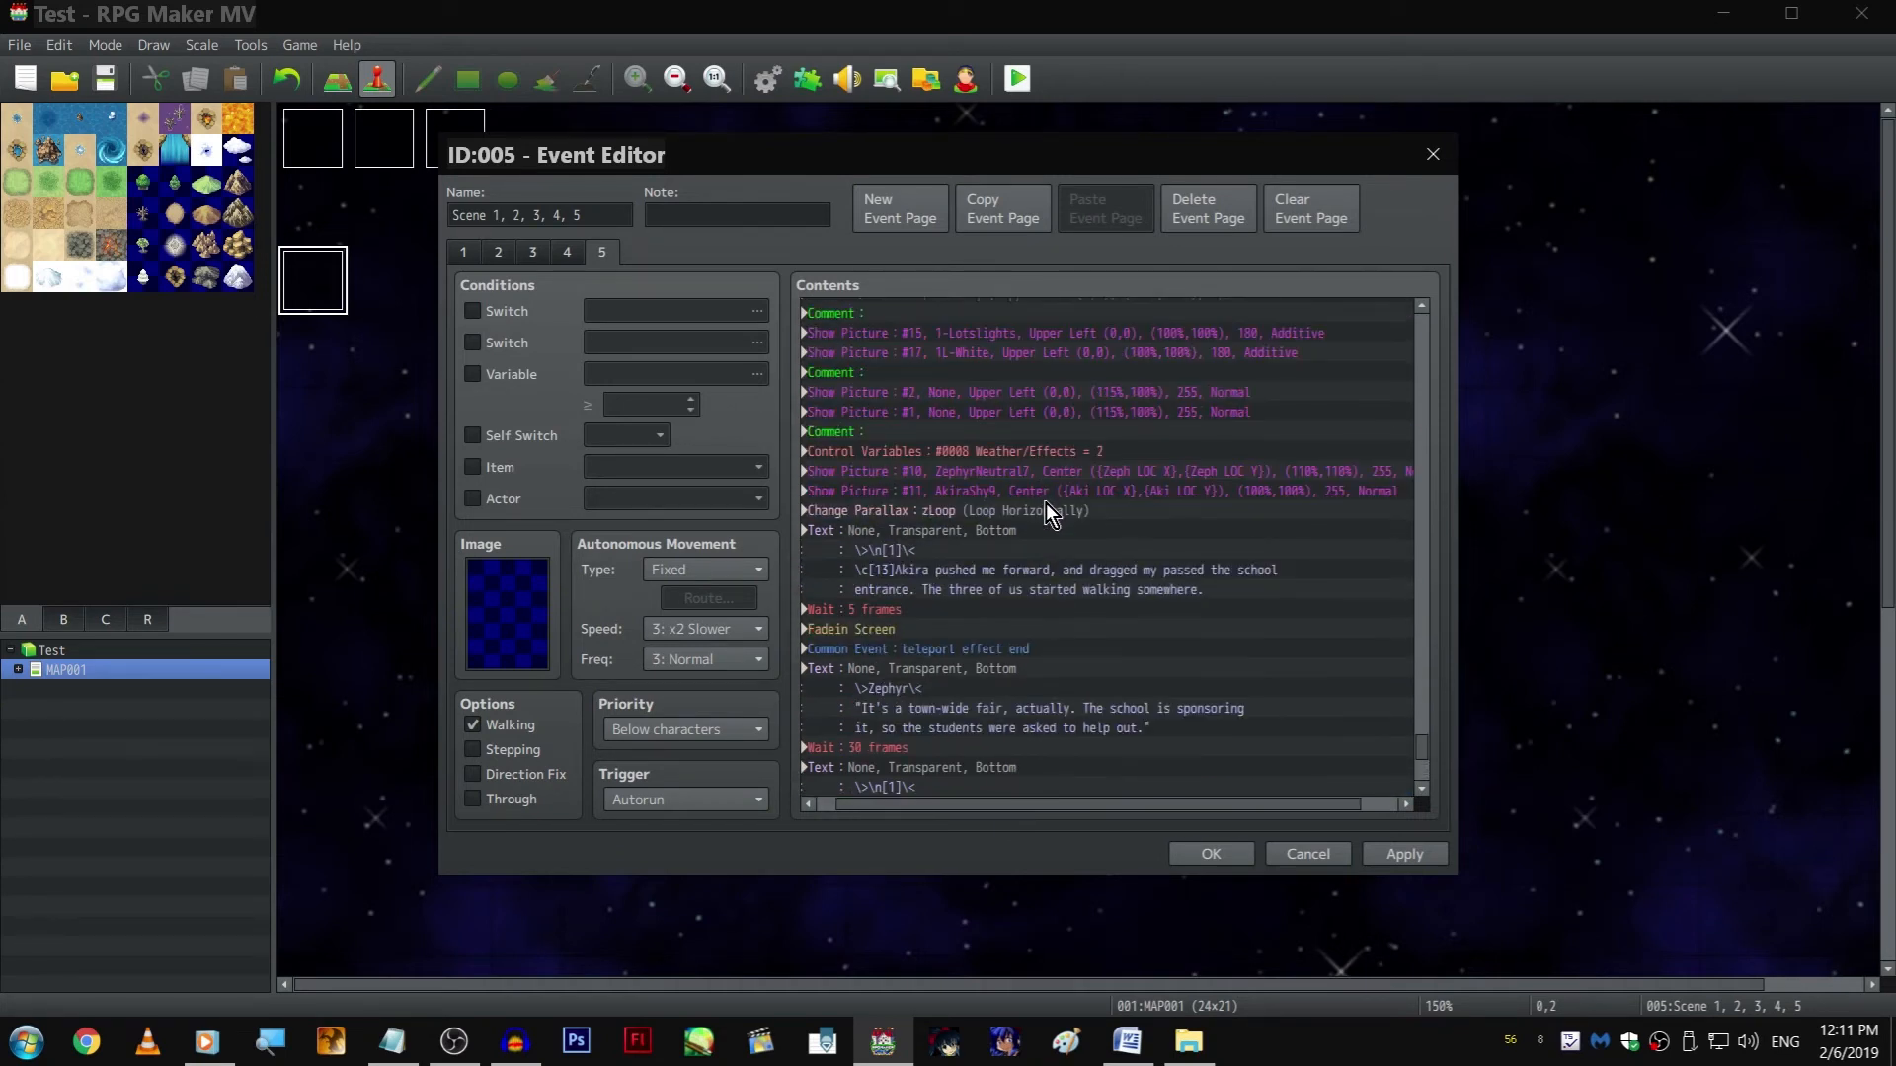
scroll(1047, 494, "down", 10)
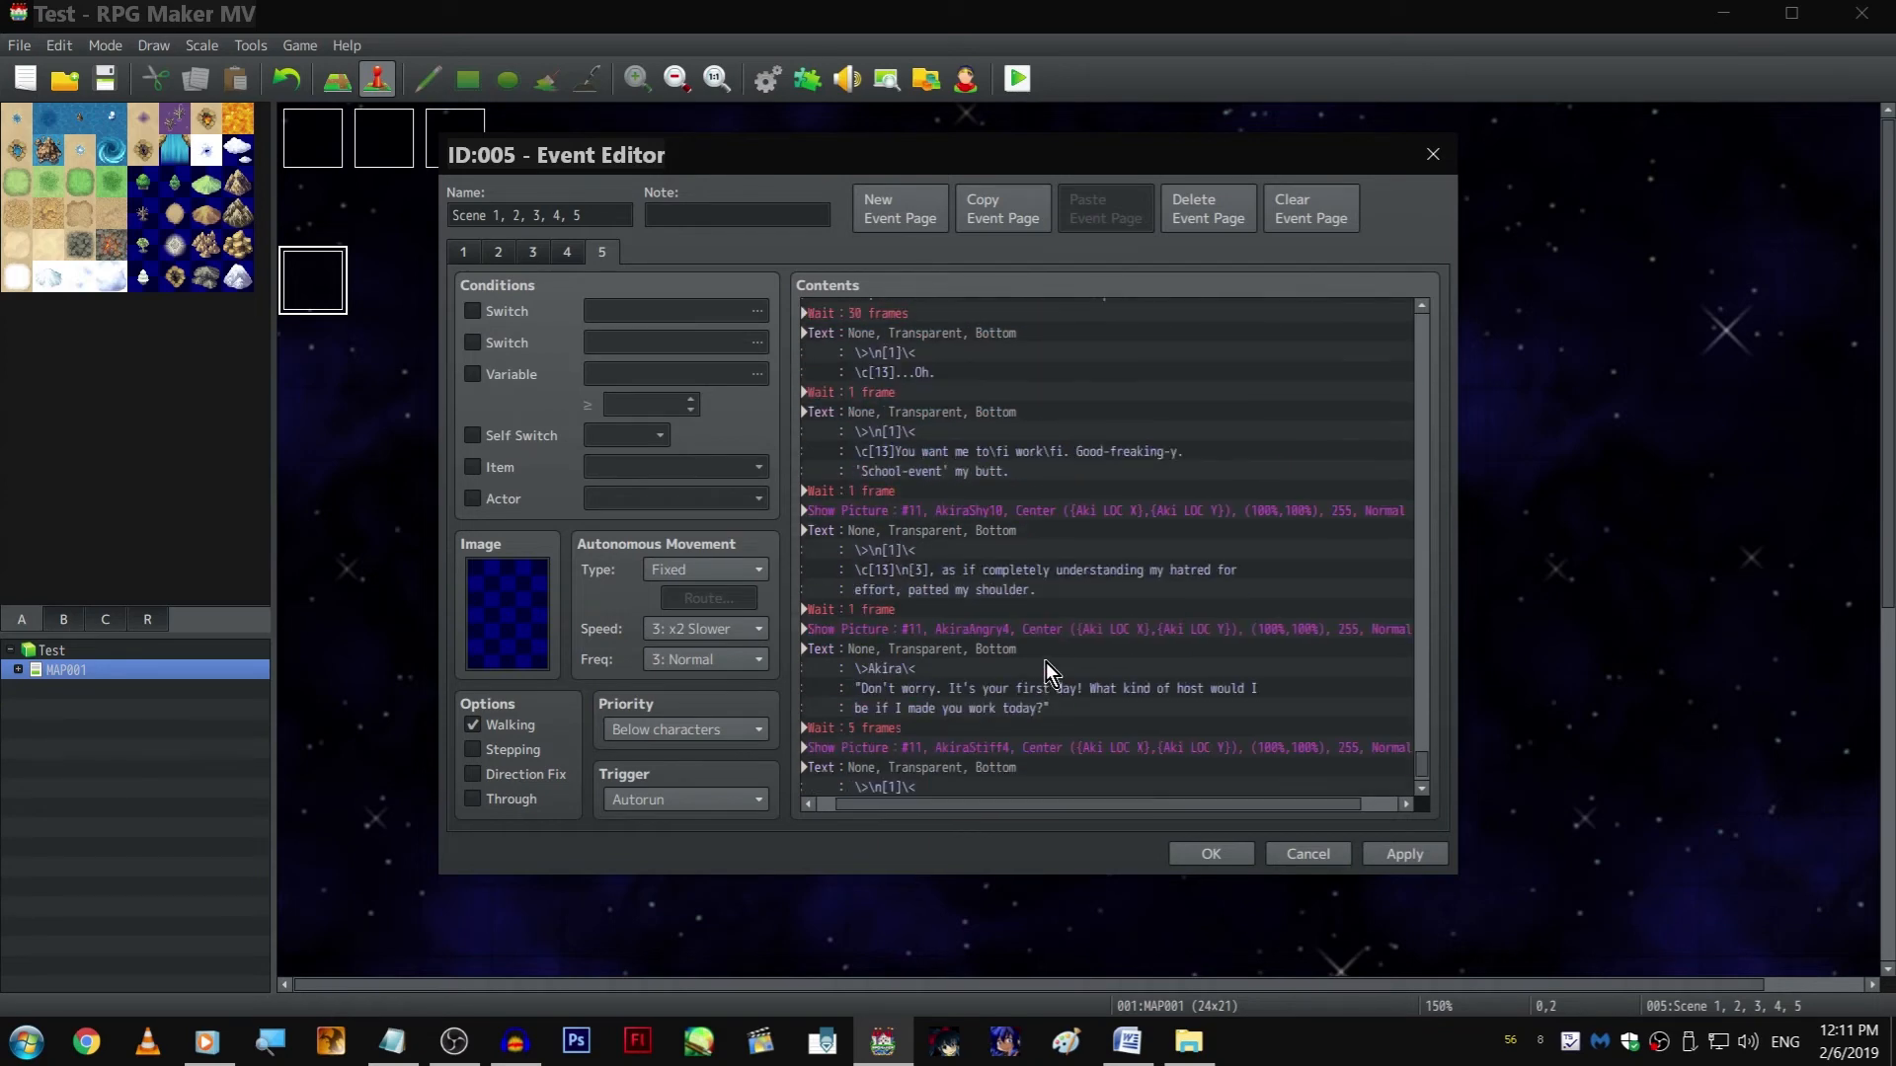
left_click(1040, 709)
key("ctrl+v")
double_click(1028, 706)
Browse Zephyr's neutral expressions as candidates for the inserted Show Picture command
left_click(1100, 409)
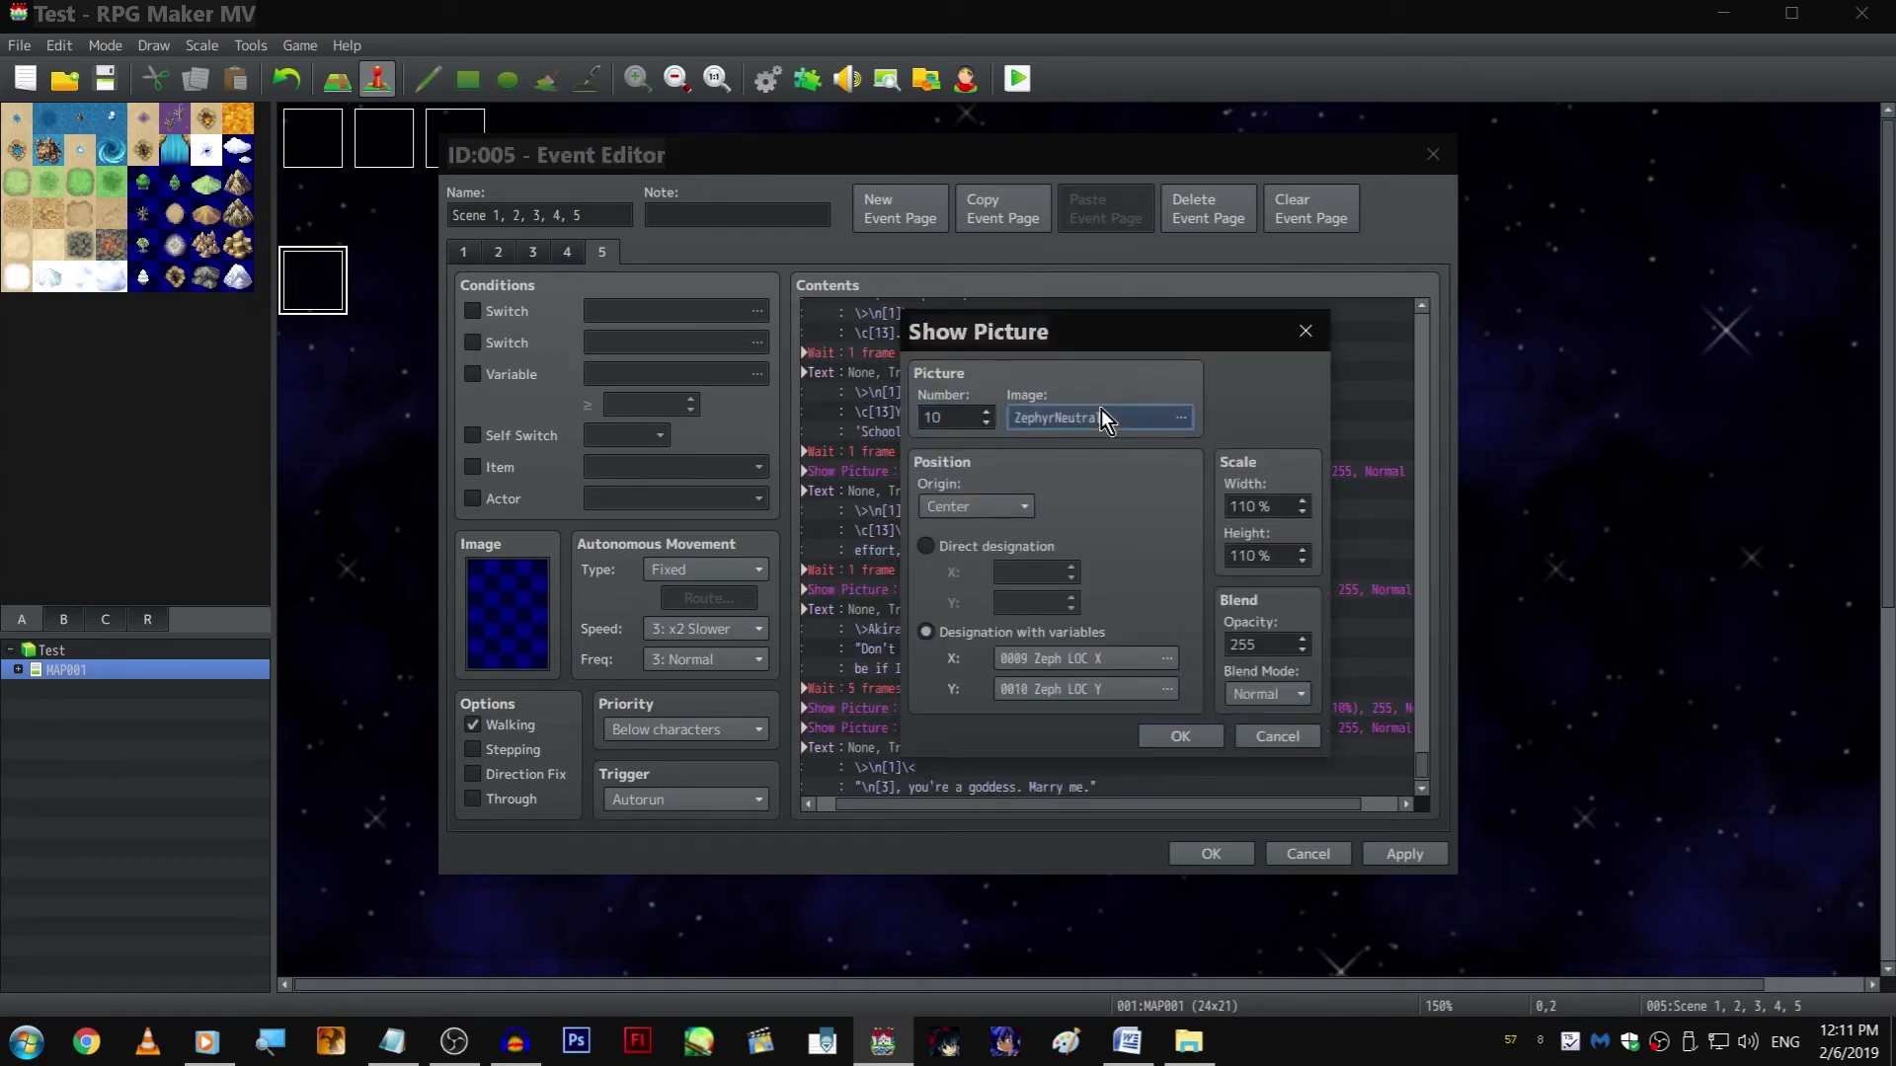
key("Up")
key("Up")
key("Down")
key("Down")
key("Down")
key("Down")
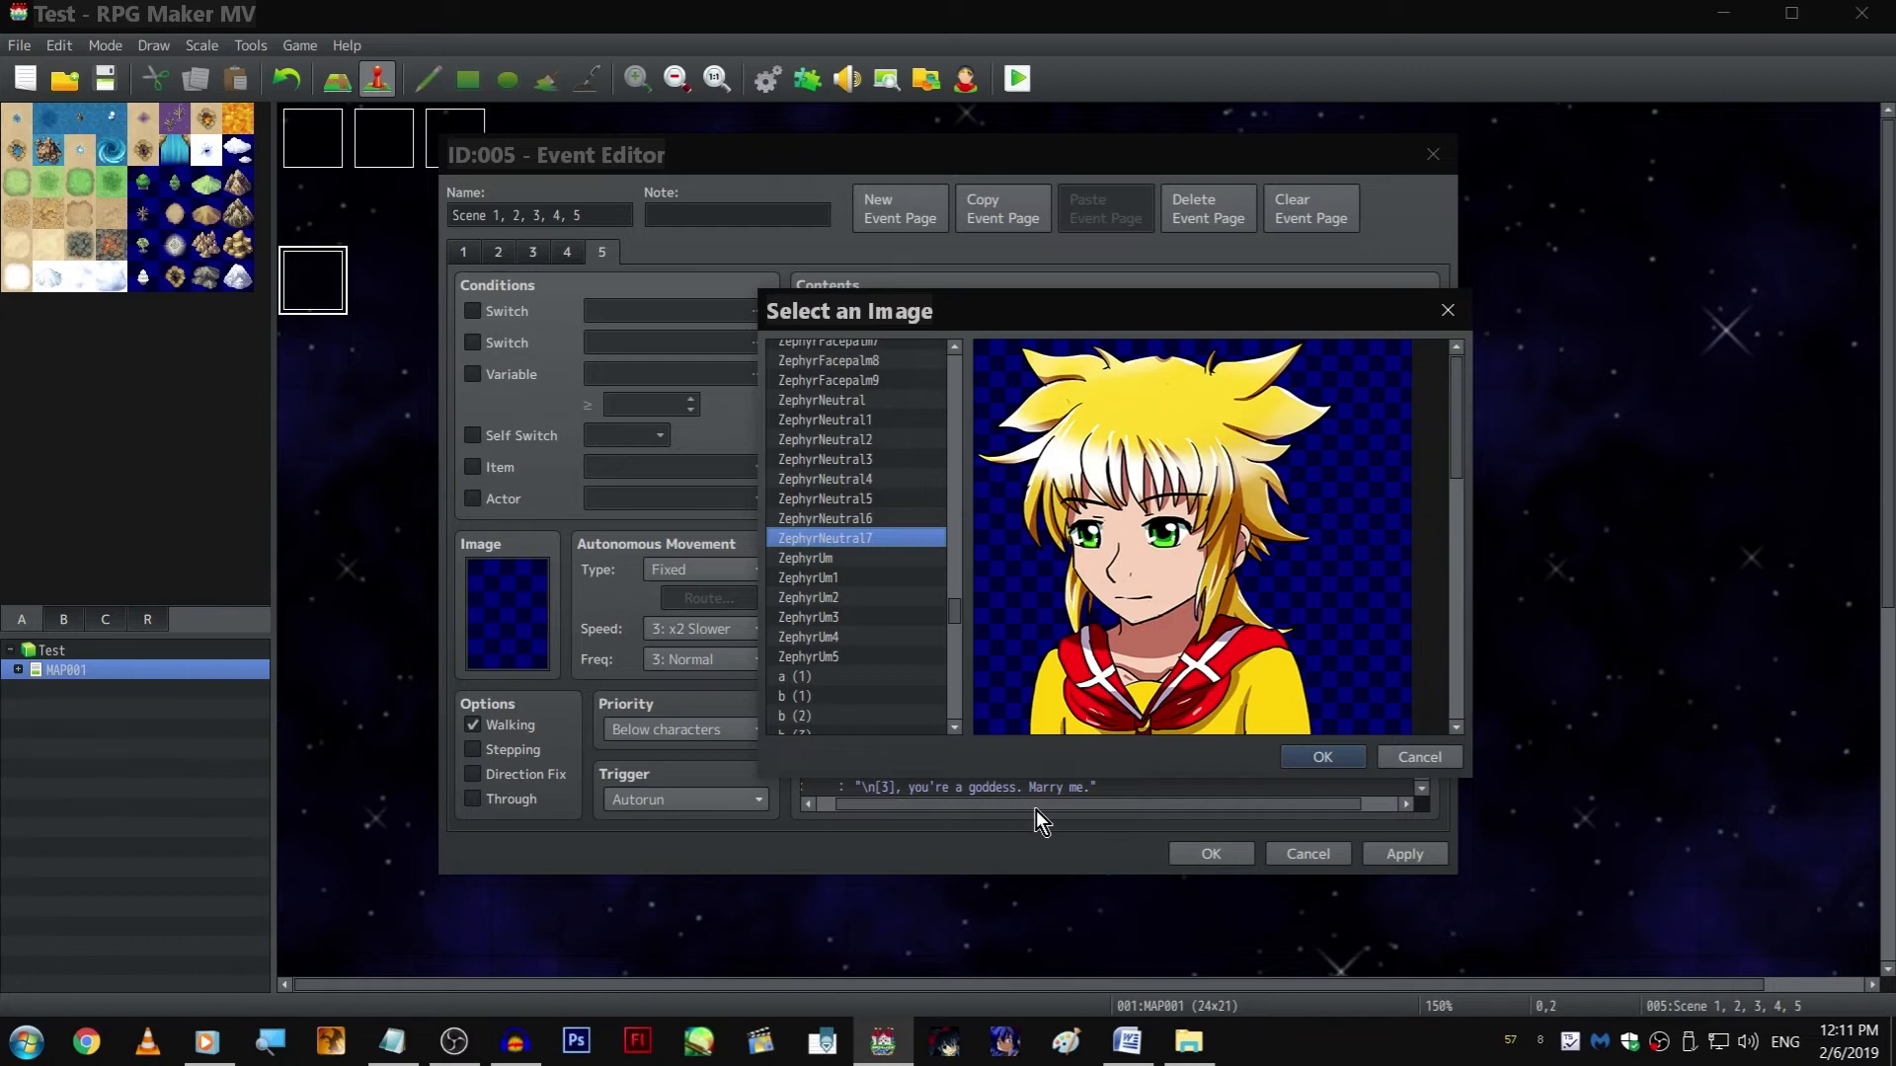
key("Up")
key("Up")
key("Up")
key("Up")
key("Up")
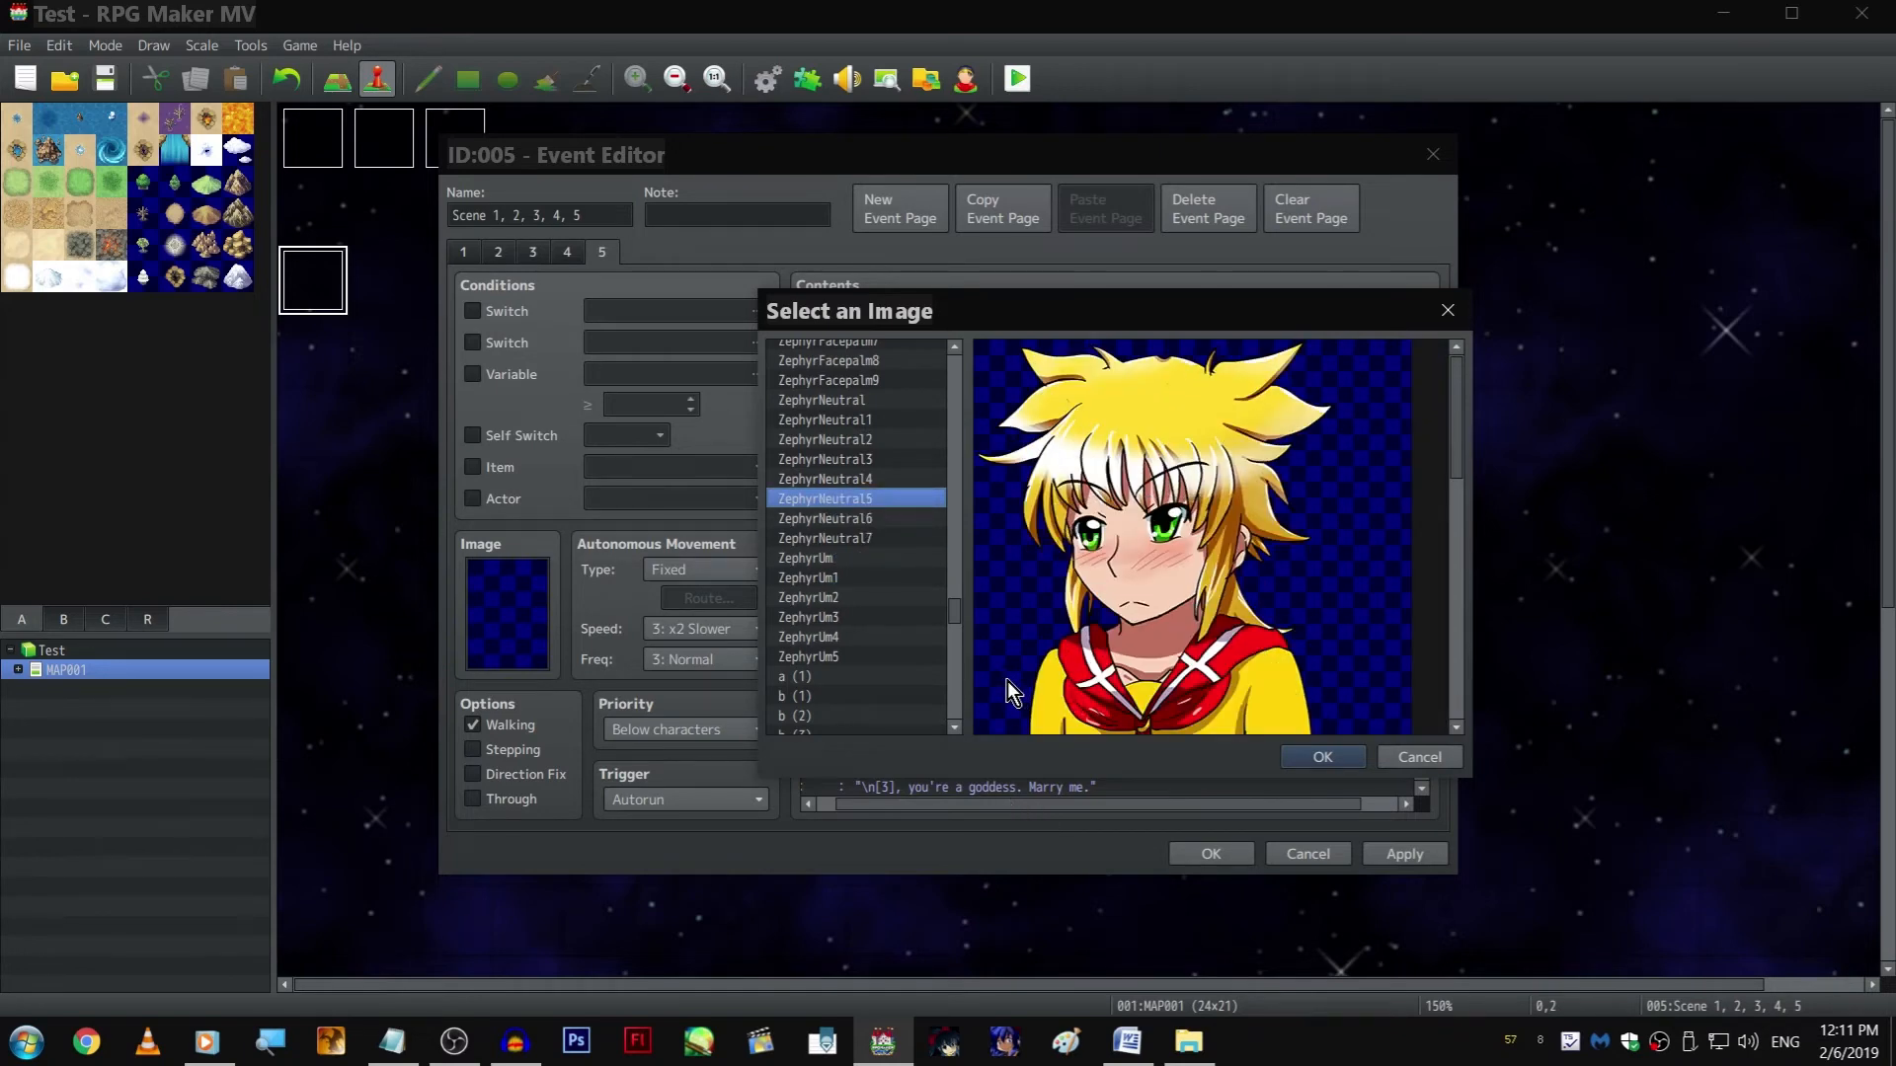
key("Up")
key("Up")
key("Up")
key("Up")
key("Up")
key("Down")
key("Down")
key("Down")
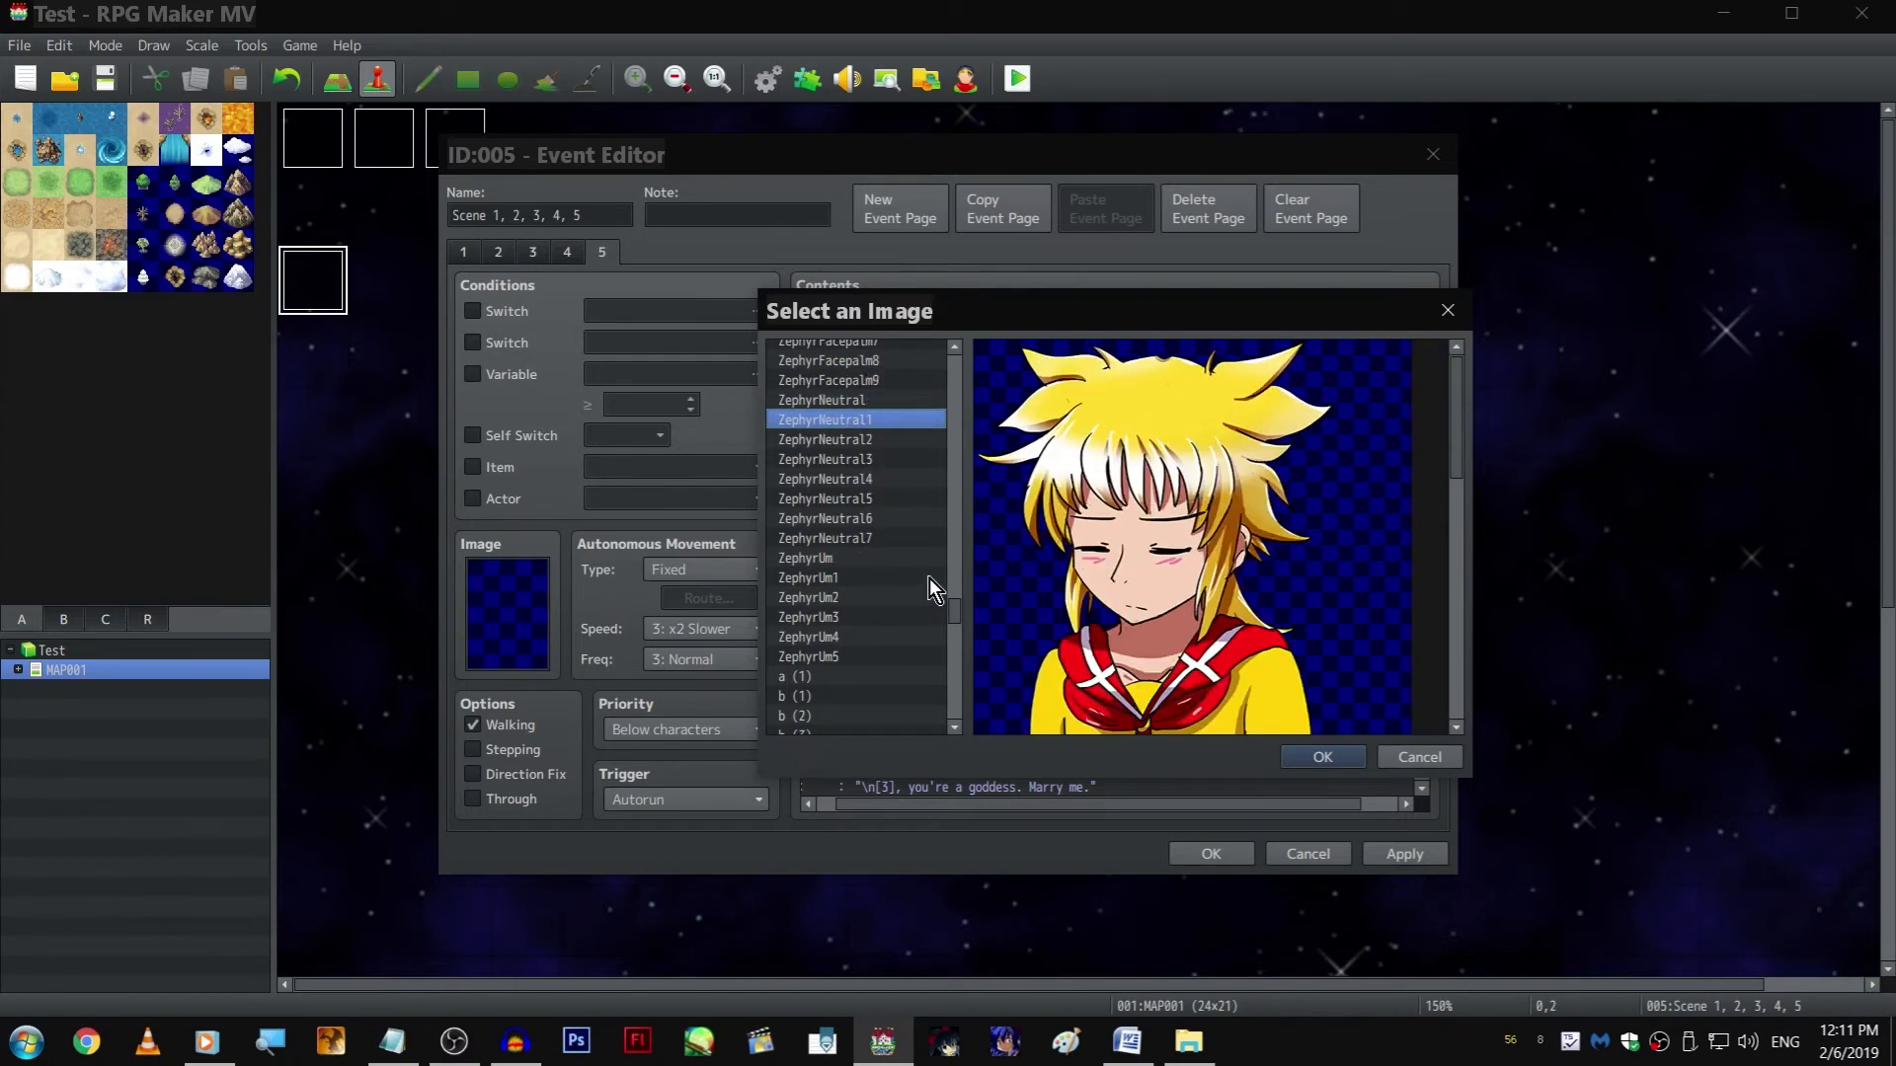
scroll(938, 555, "up", 8)
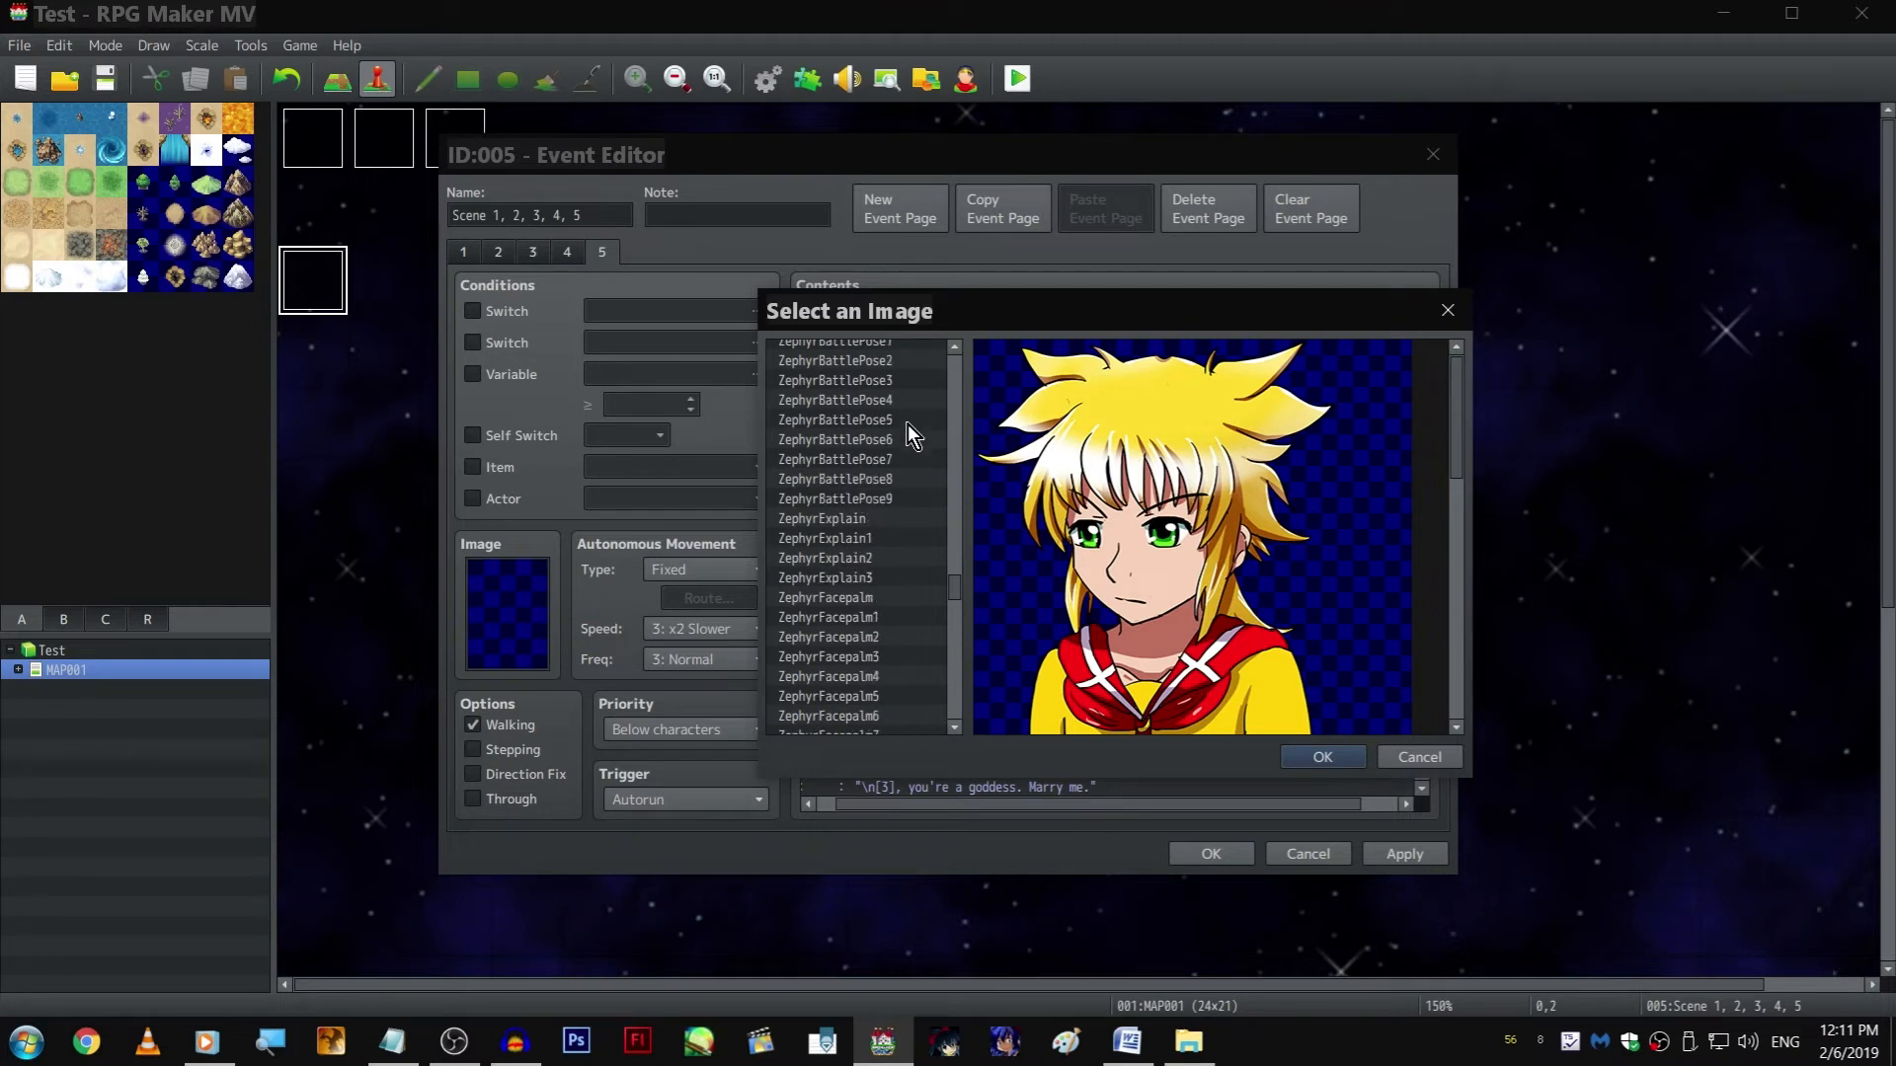
Compare Zephyr's battle poses and set the inserted Show Picture command's image to ZephyrBattlePose6
left_click(906, 420)
left_click(903, 459)
left_click(904, 478)
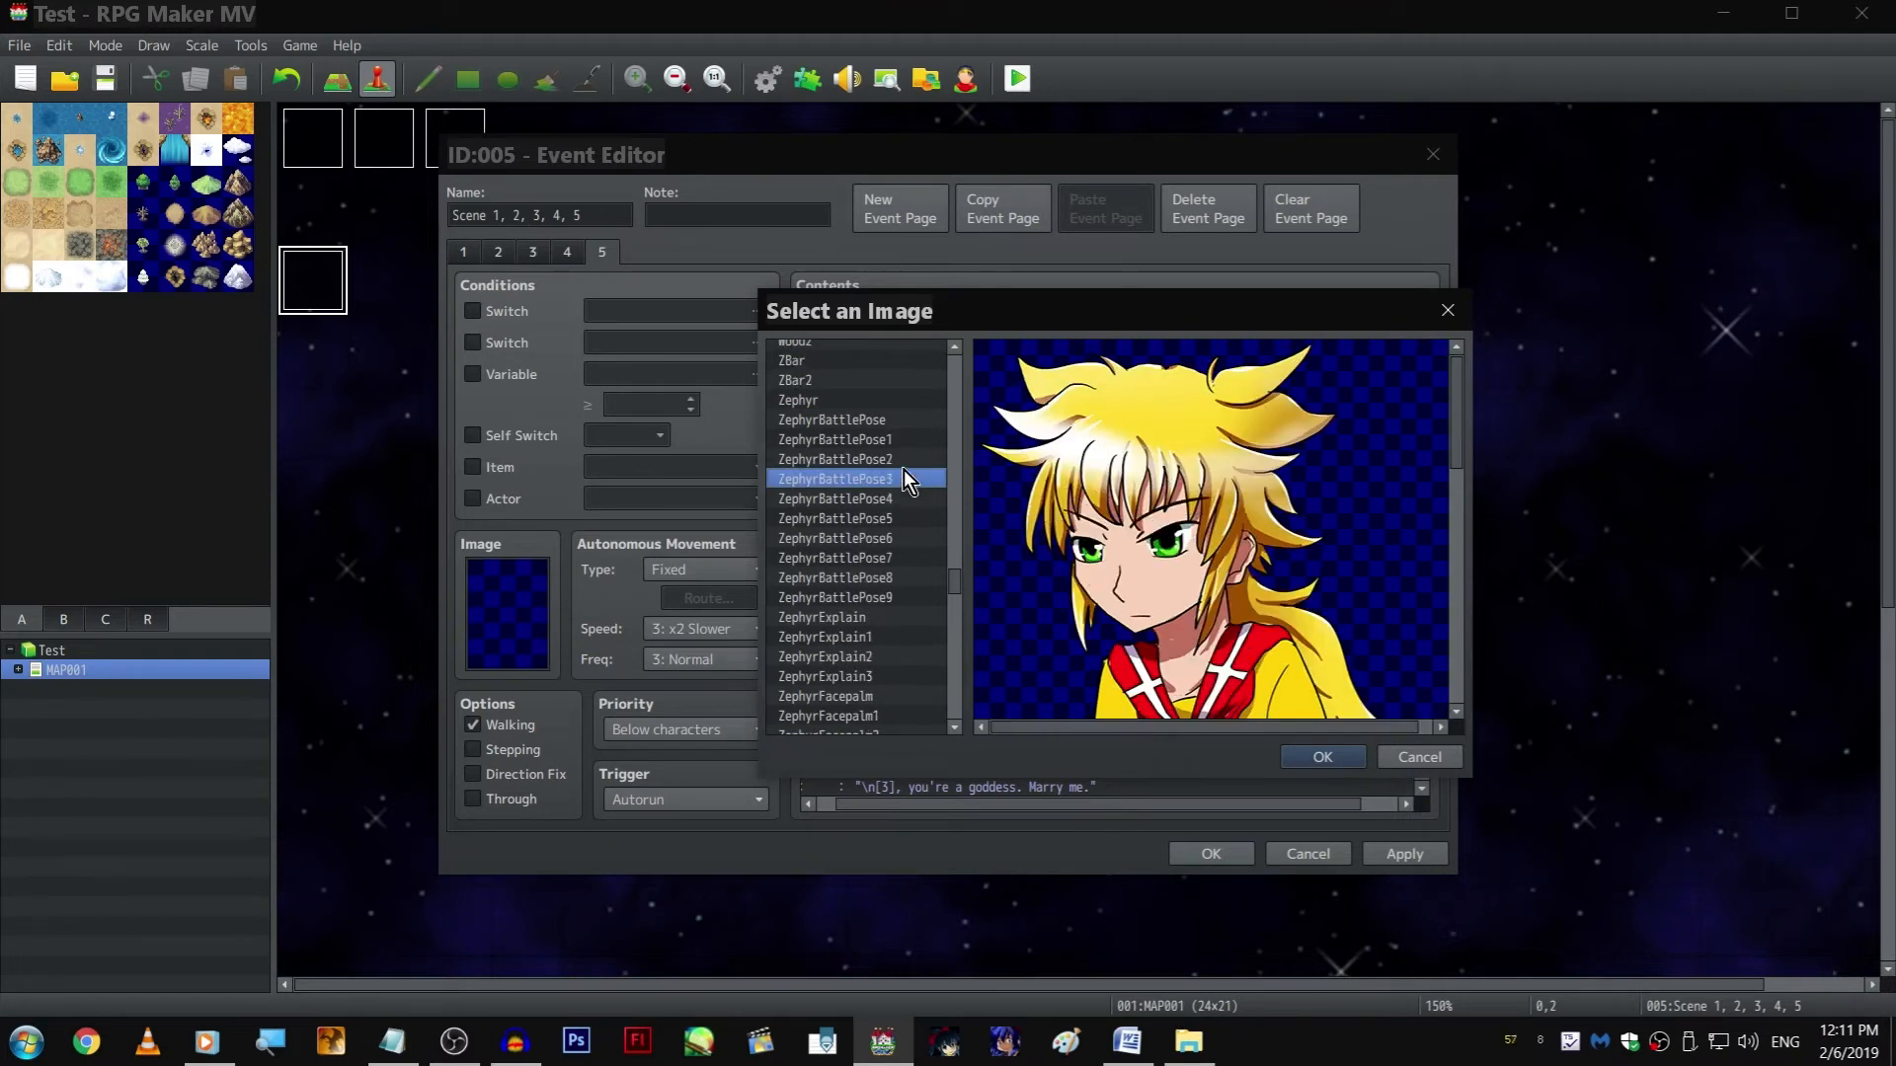
left_click(905, 439)
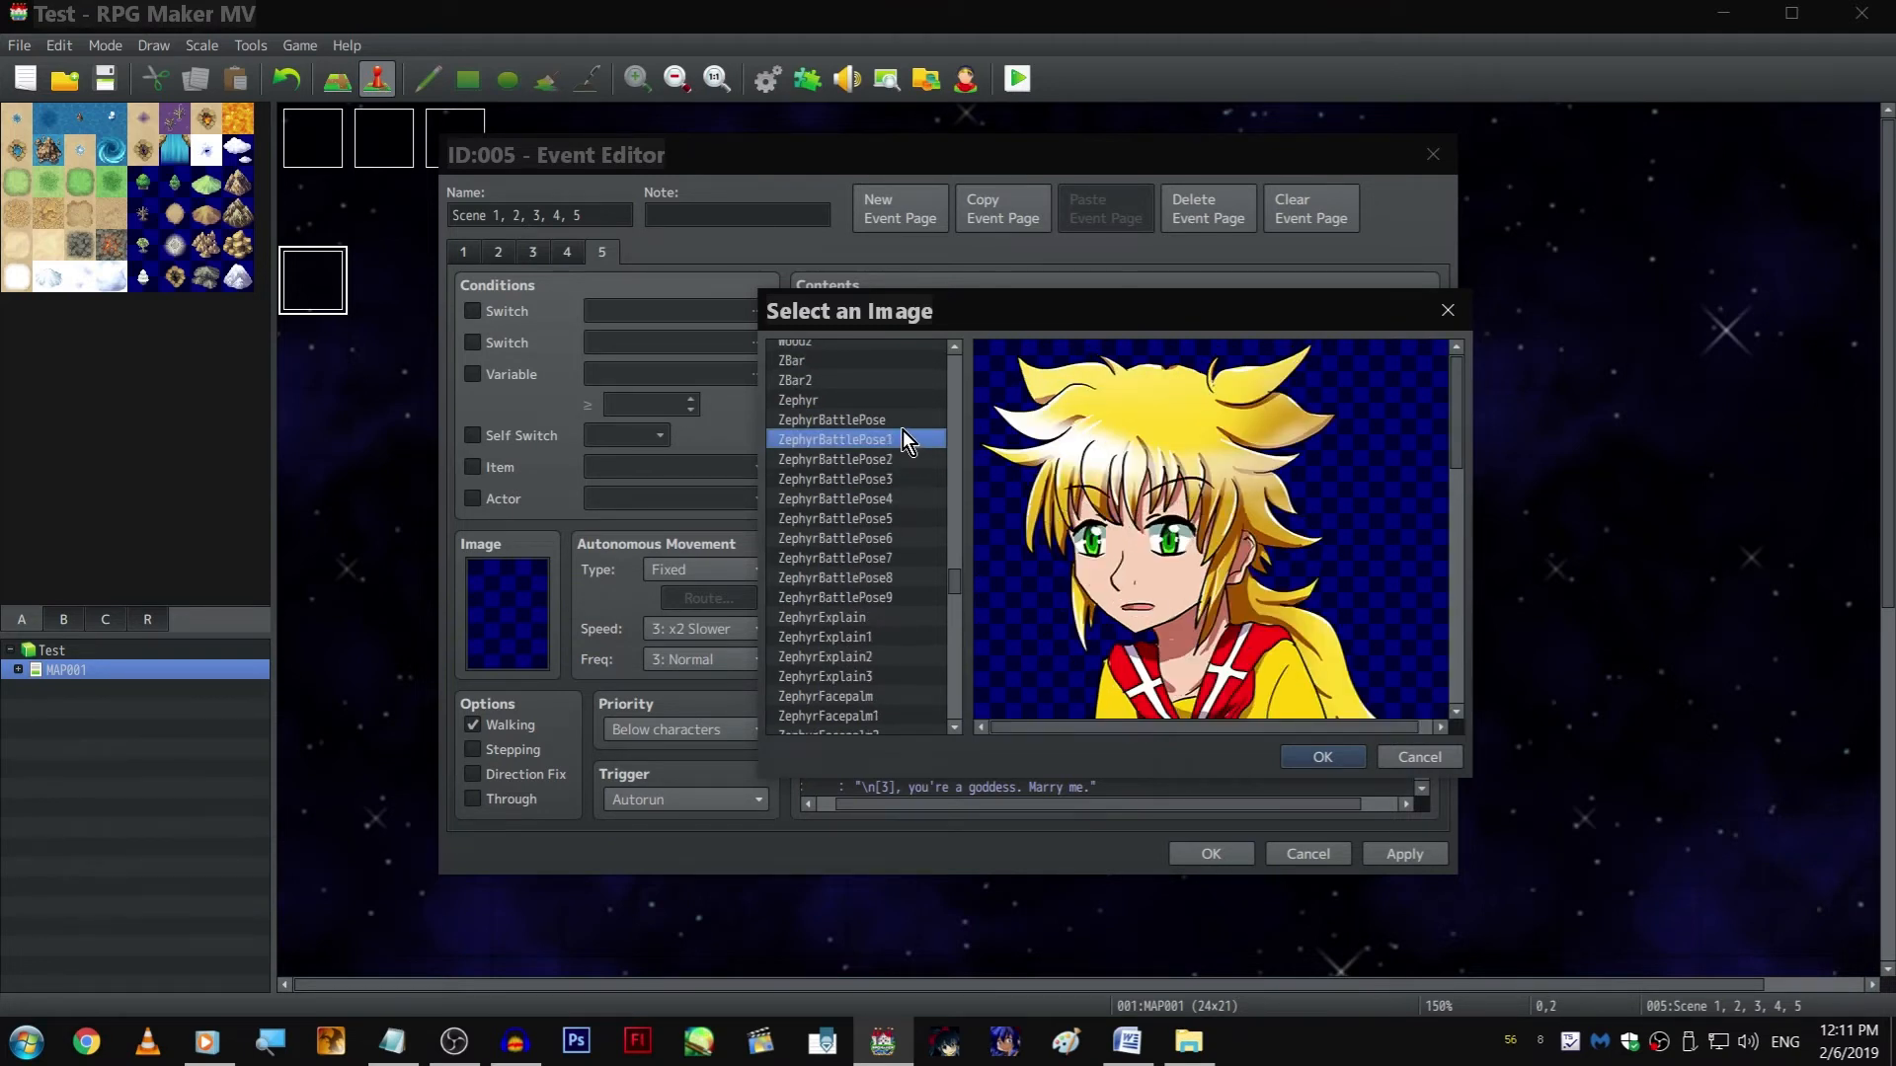
left_click(898, 453)
left_click(898, 442)
left_click(897, 459)
left_click(893, 478)
left_click(890, 500)
left_click(886, 519)
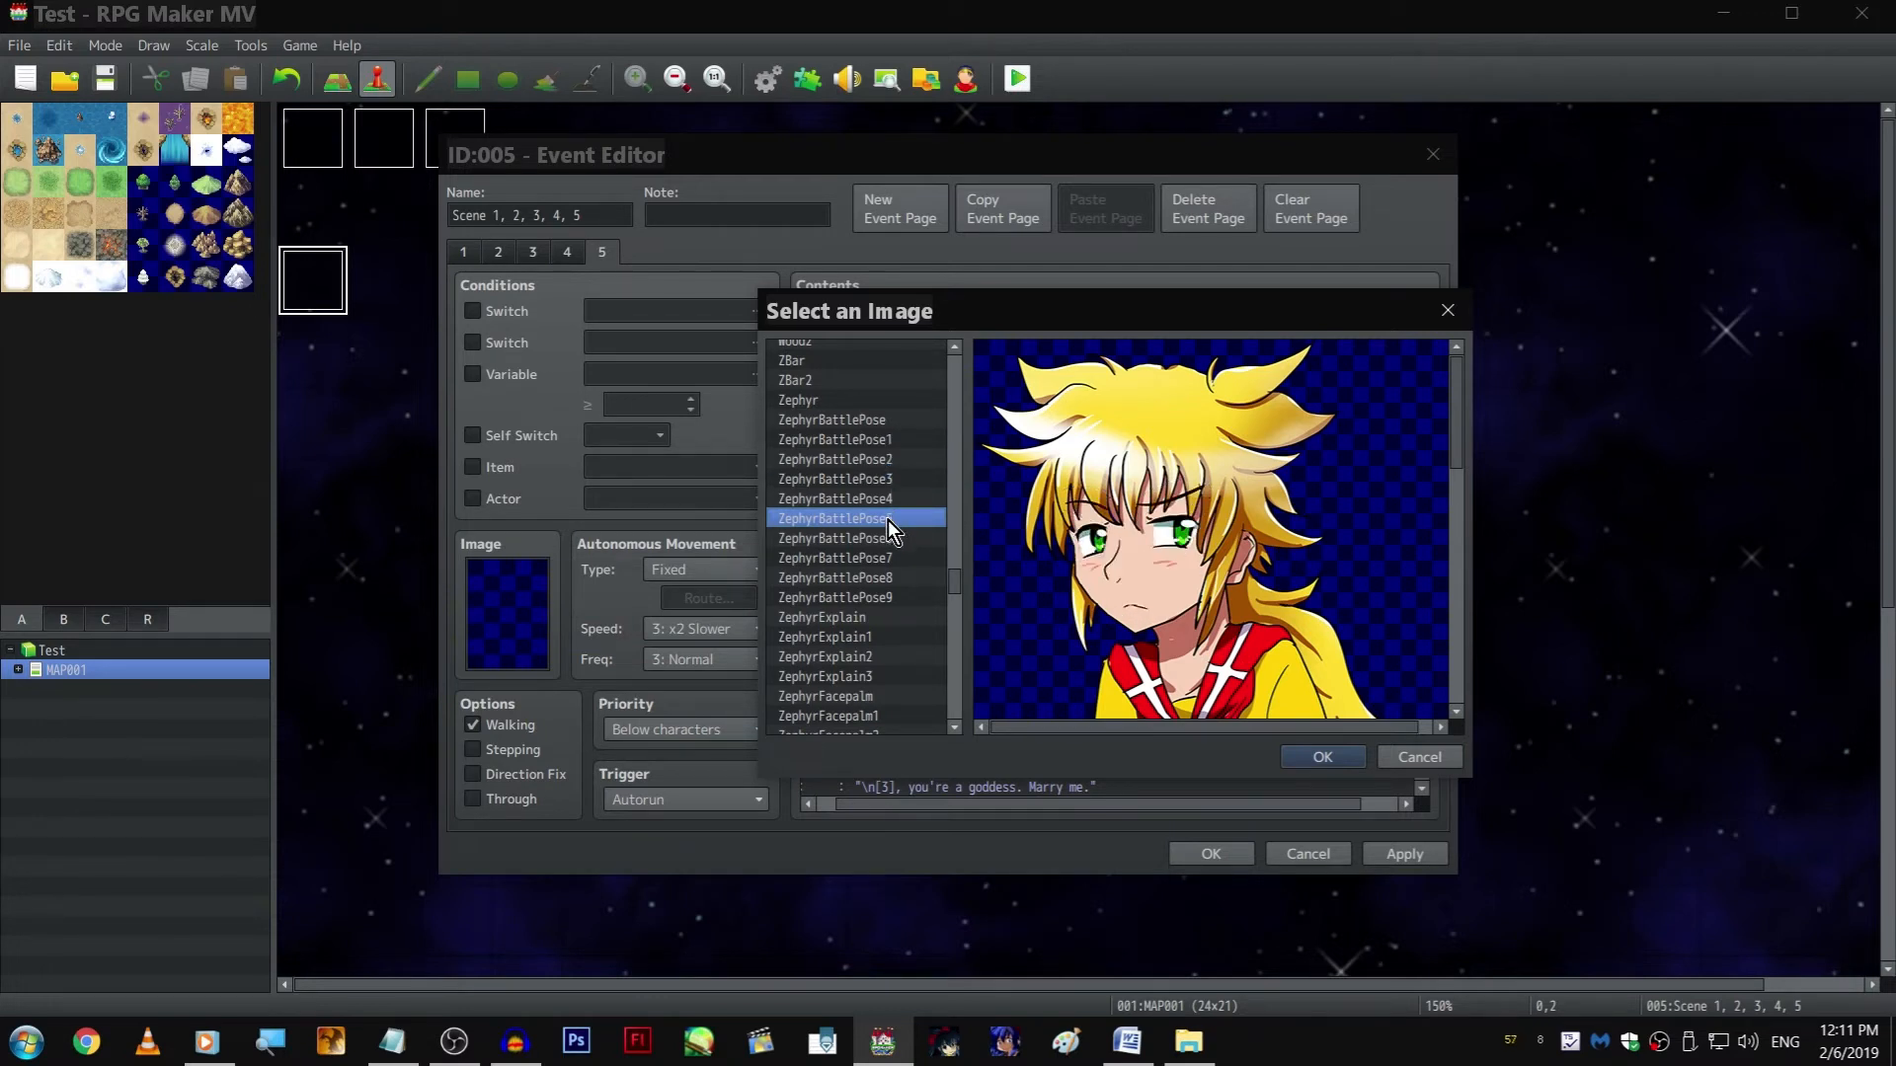
left_click(887, 499)
left_click(886, 483)
left_click(882, 539)
left_click(879, 560)
left_click(879, 573)
left_click(879, 558)
left_click(876, 540)
double_click(876, 537)
left_click(1175, 732)
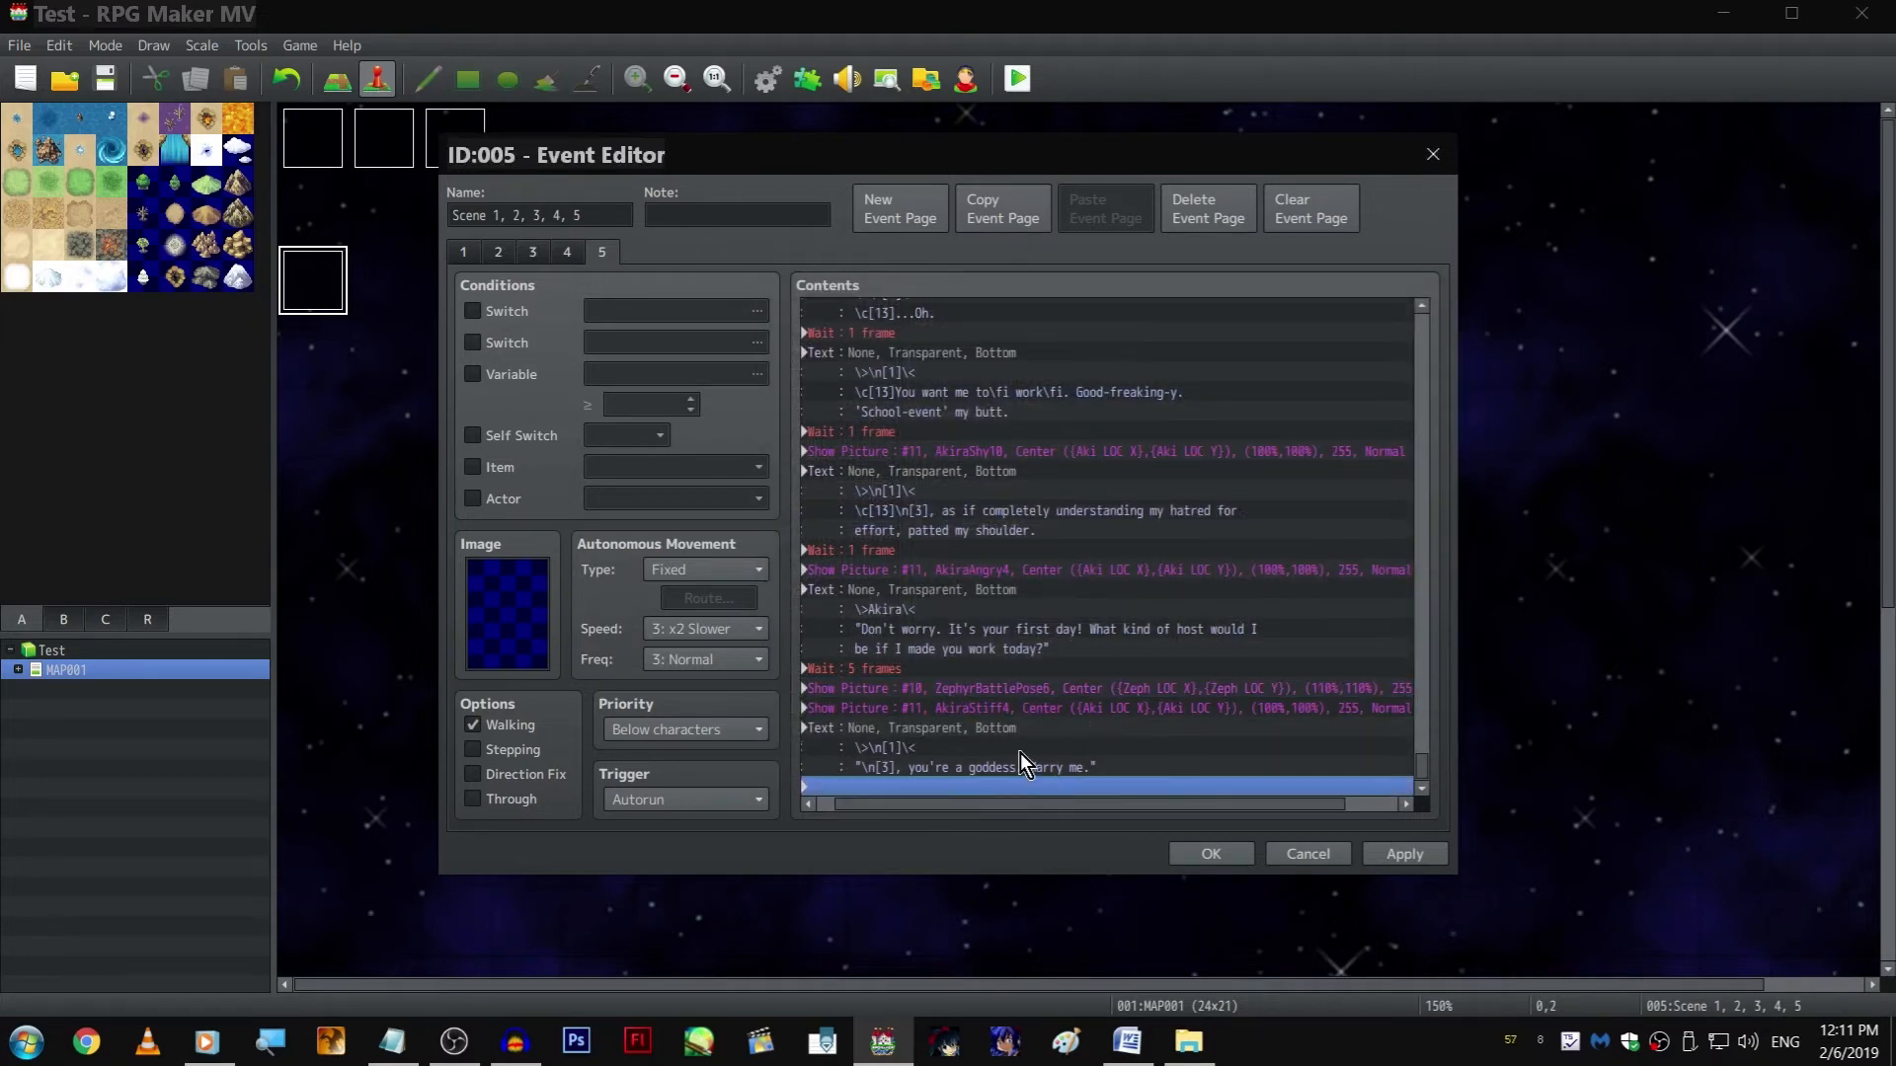
Add a 60-frame wait after the goddess text at the end of the event
double_click(871, 792)
left_click(1250, 314)
key("Return")
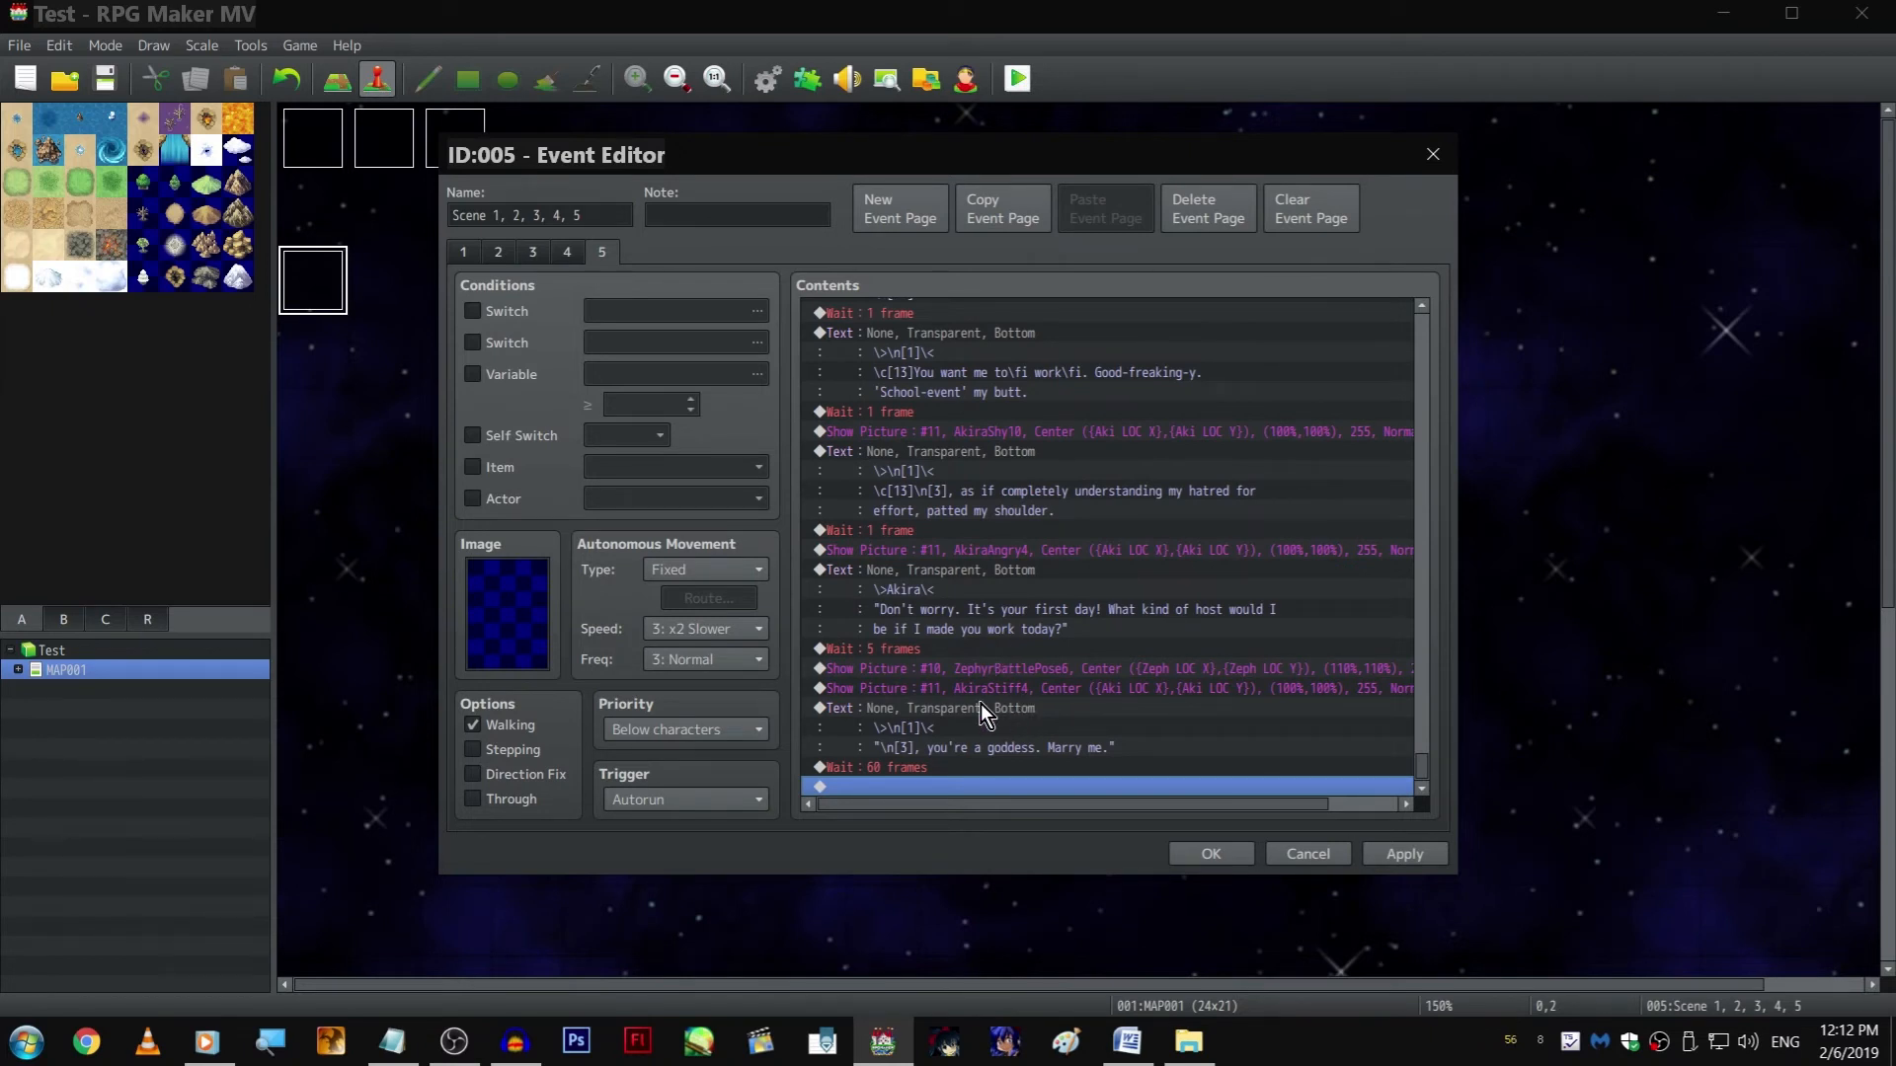
Append a copy of the shoulder-patting text command after the 60-frame wait
left_click(999, 464)
key("ctrl+c")
left_click(1002, 786)
key("ctrl+v")
Replace the copied text's wording after \c[13] with "...? Why are they look at\fiOhmygodIsaidthatoutloud."
double_click(999, 707)
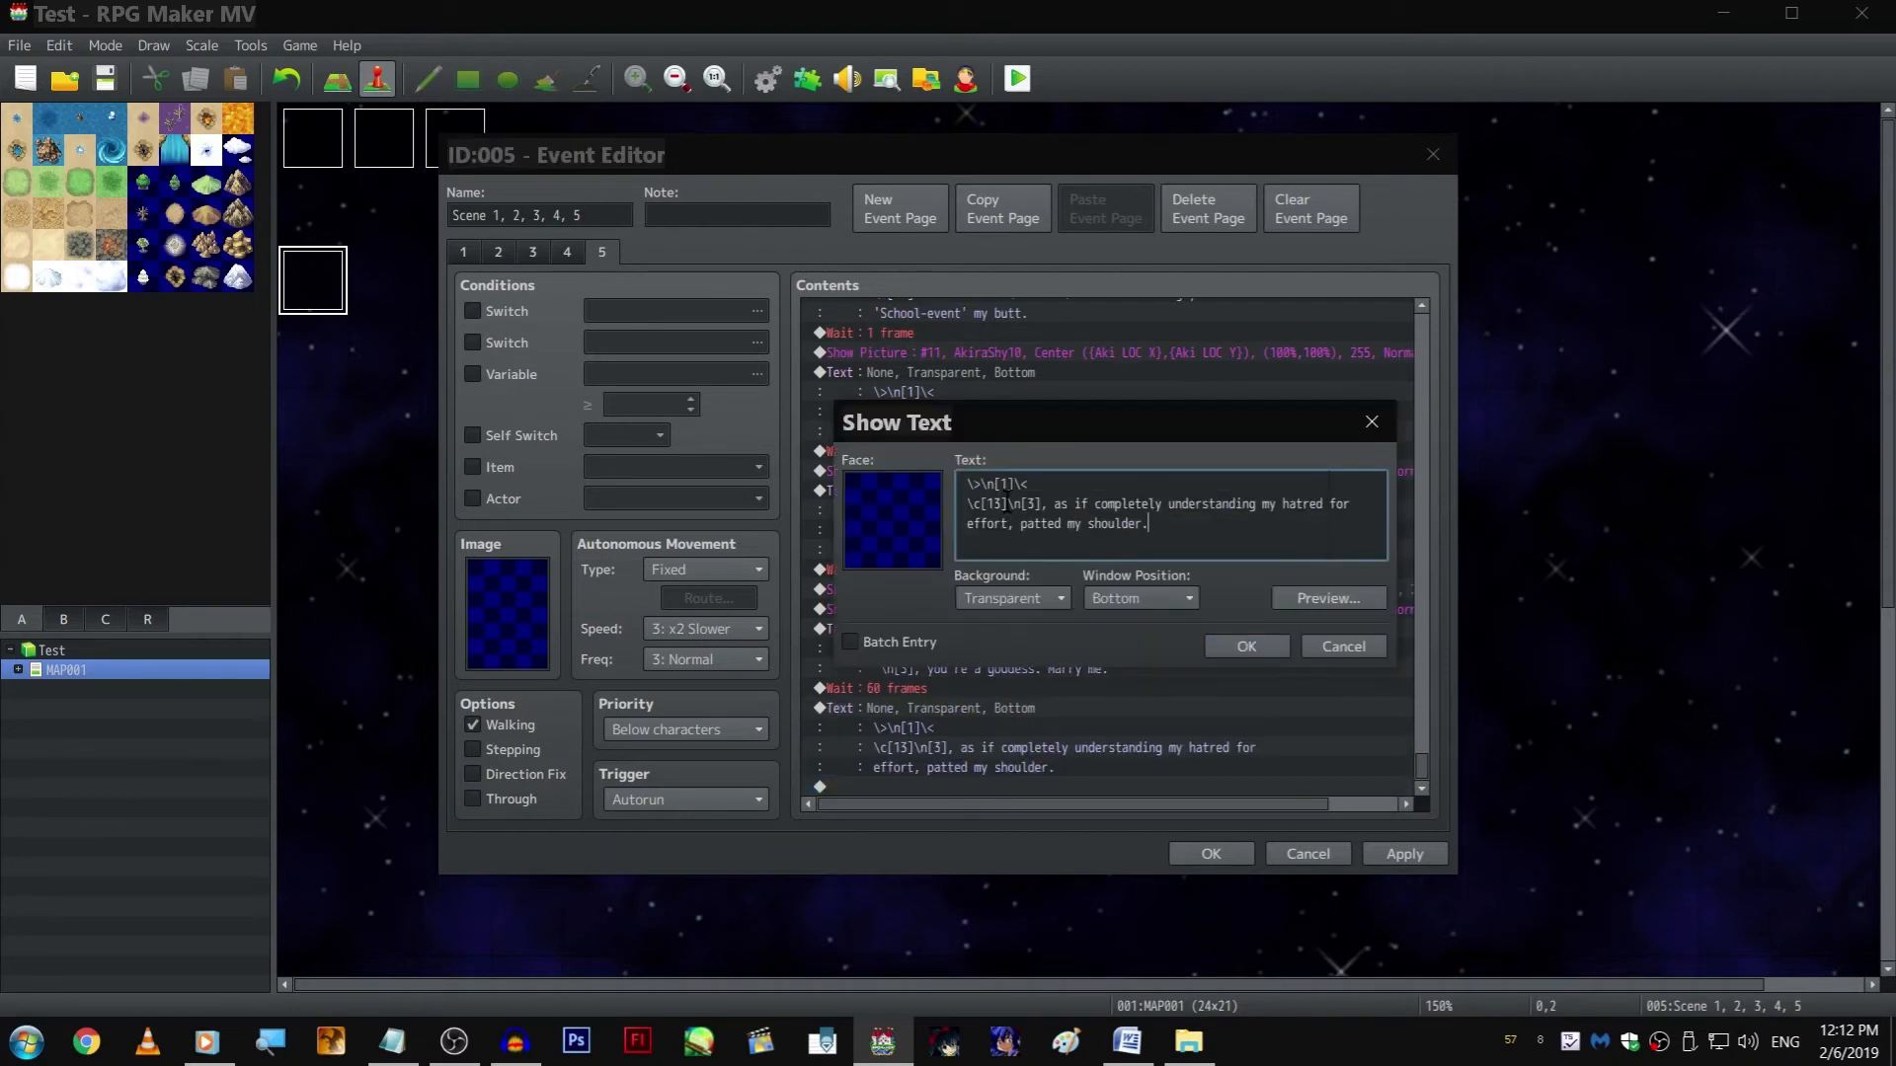
left_click(1008, 503, "shift")
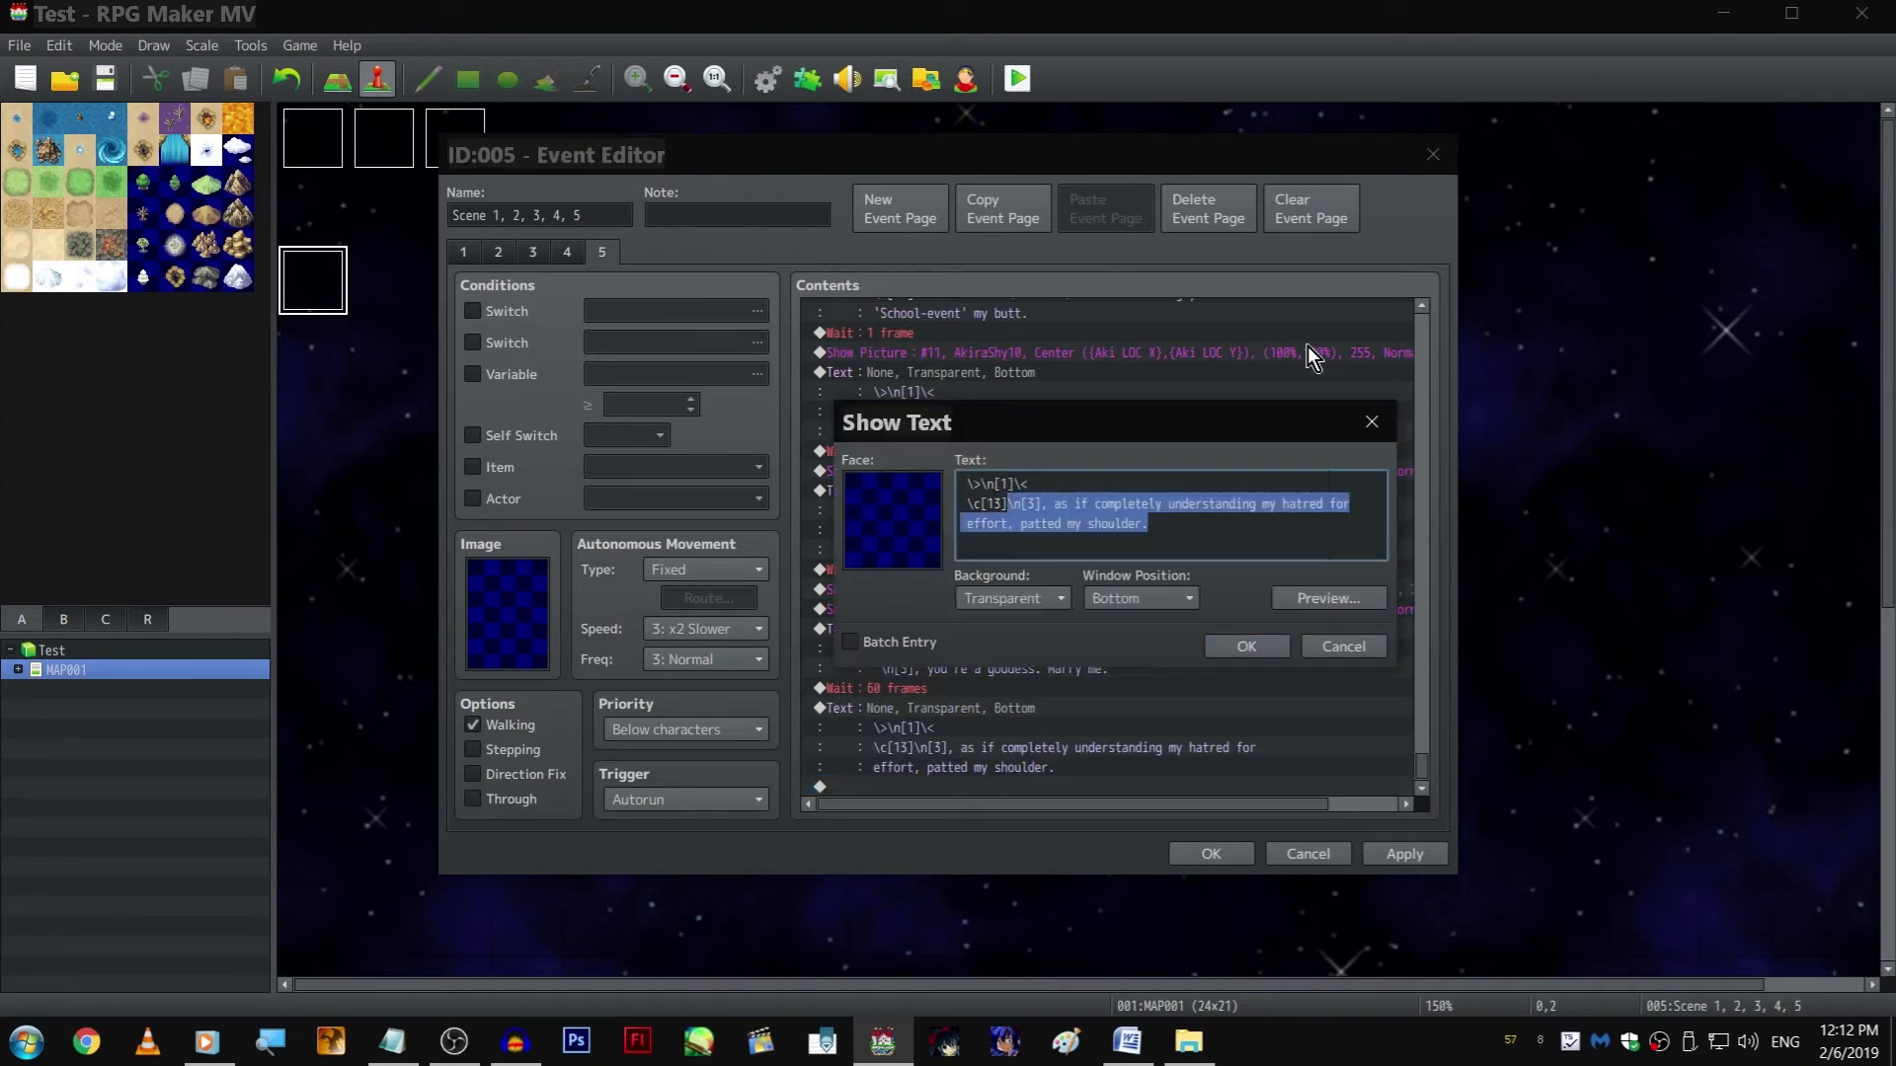
type("...?")
type(" Why are they lo")
type("ok a")
type("t\fi")
type("Ohmygod")
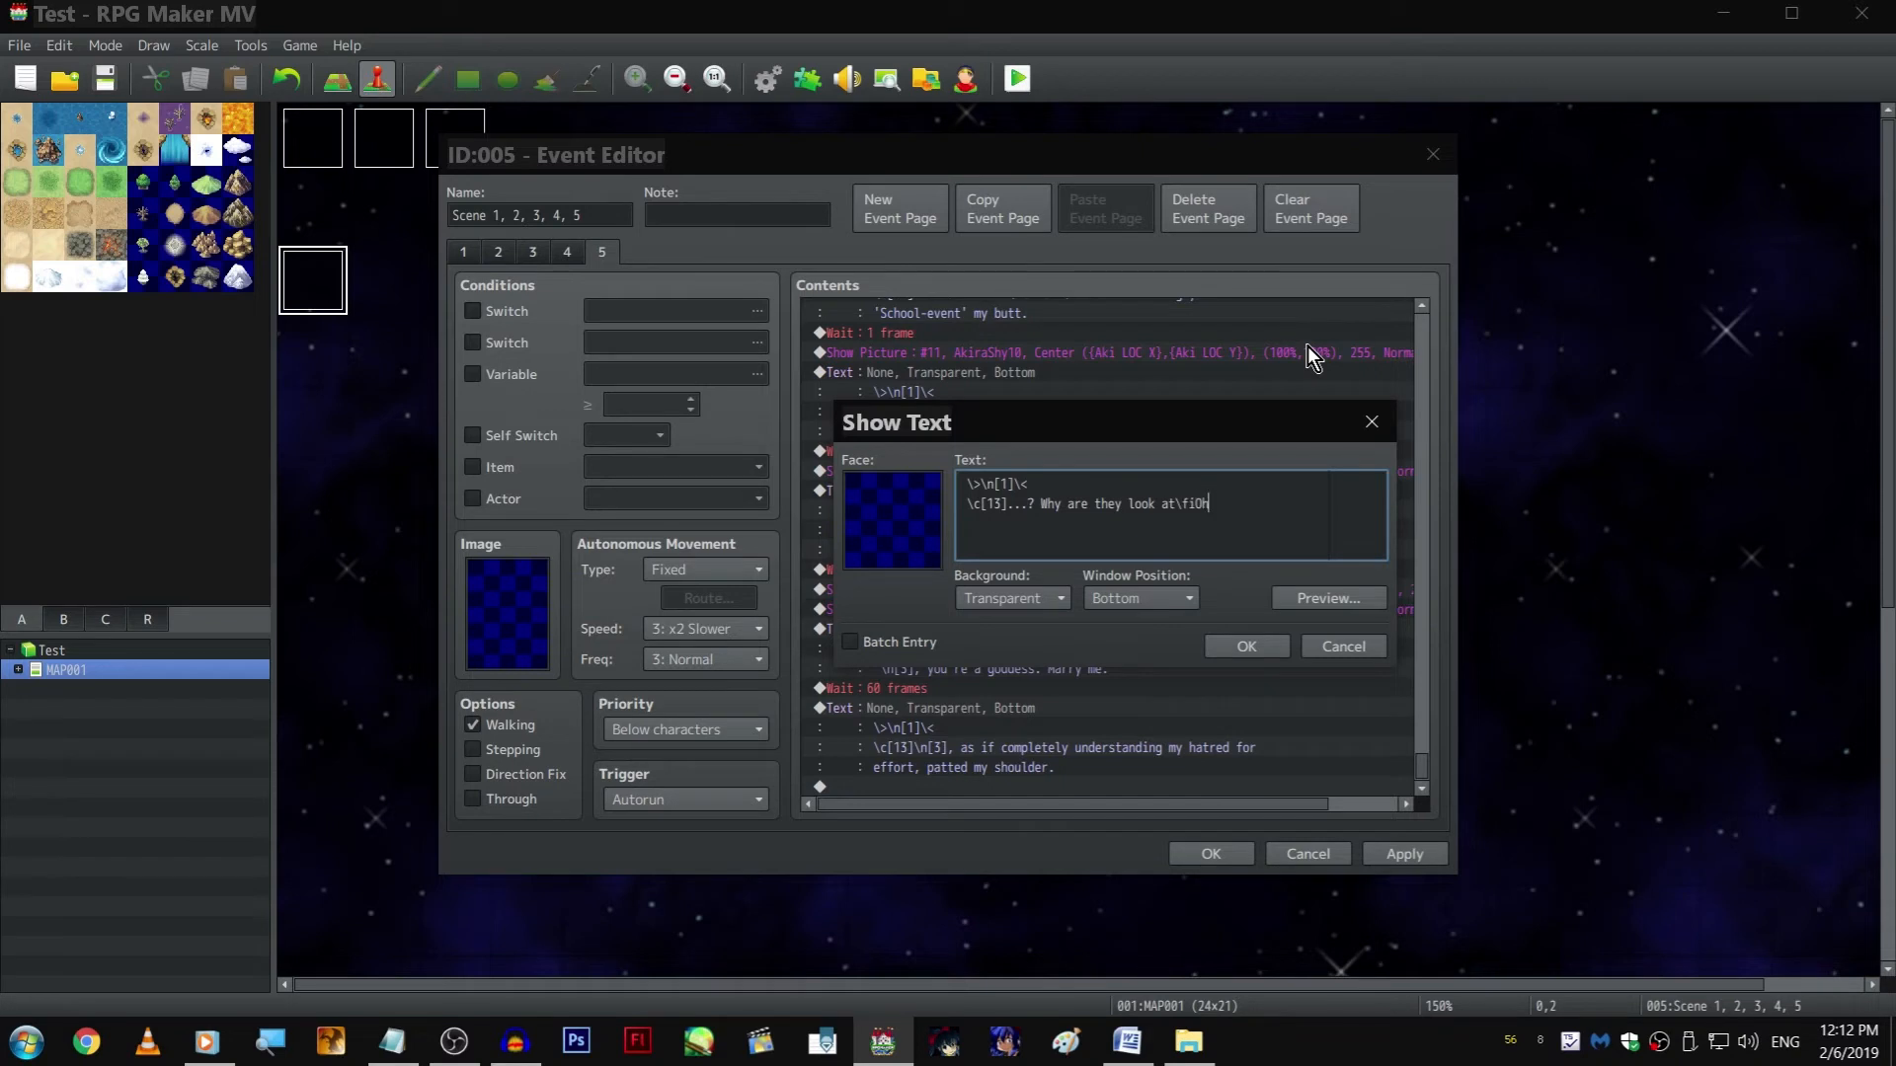
type("Isaidthatwoud")
key("BackSpace")
key("BackSpace")
key("BackSpace")
key("BackSpace")
type("outloud.")
key("ctrl+Return")
Duplicate that text command below and replace its wording after \c[13] with "Oh heck. I was surely visibly disturbed. Probably as much as them."
key("ctrl+c")
key("ctrl+v")
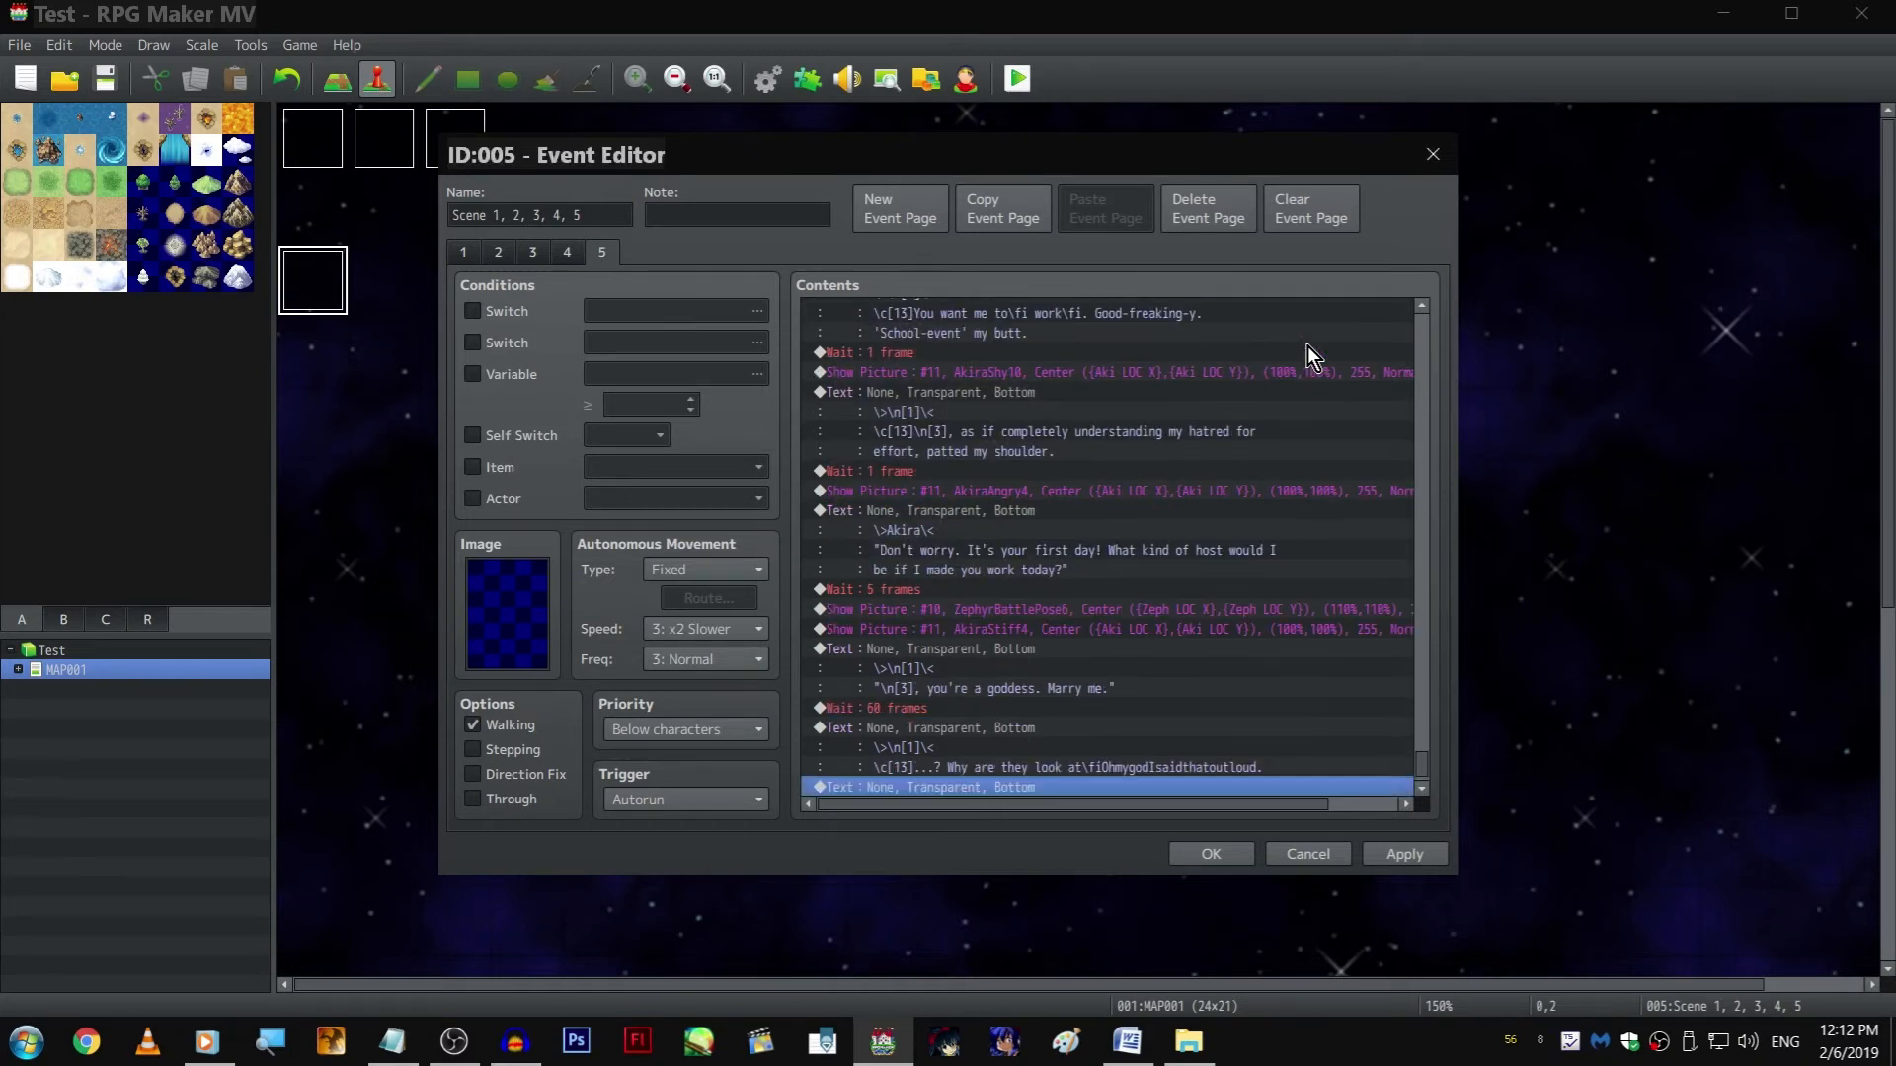
key("Return")
key("shift+Home")
key("shift+Right")
key("shift+Right")
key("shift+Right")
key("shift+Right")
key("shift+Right")
key("shift+Right")
key("shift+Right")
key("shift+Right")
key("shift+Right")
key("shift+Right")
key("shift+Right")
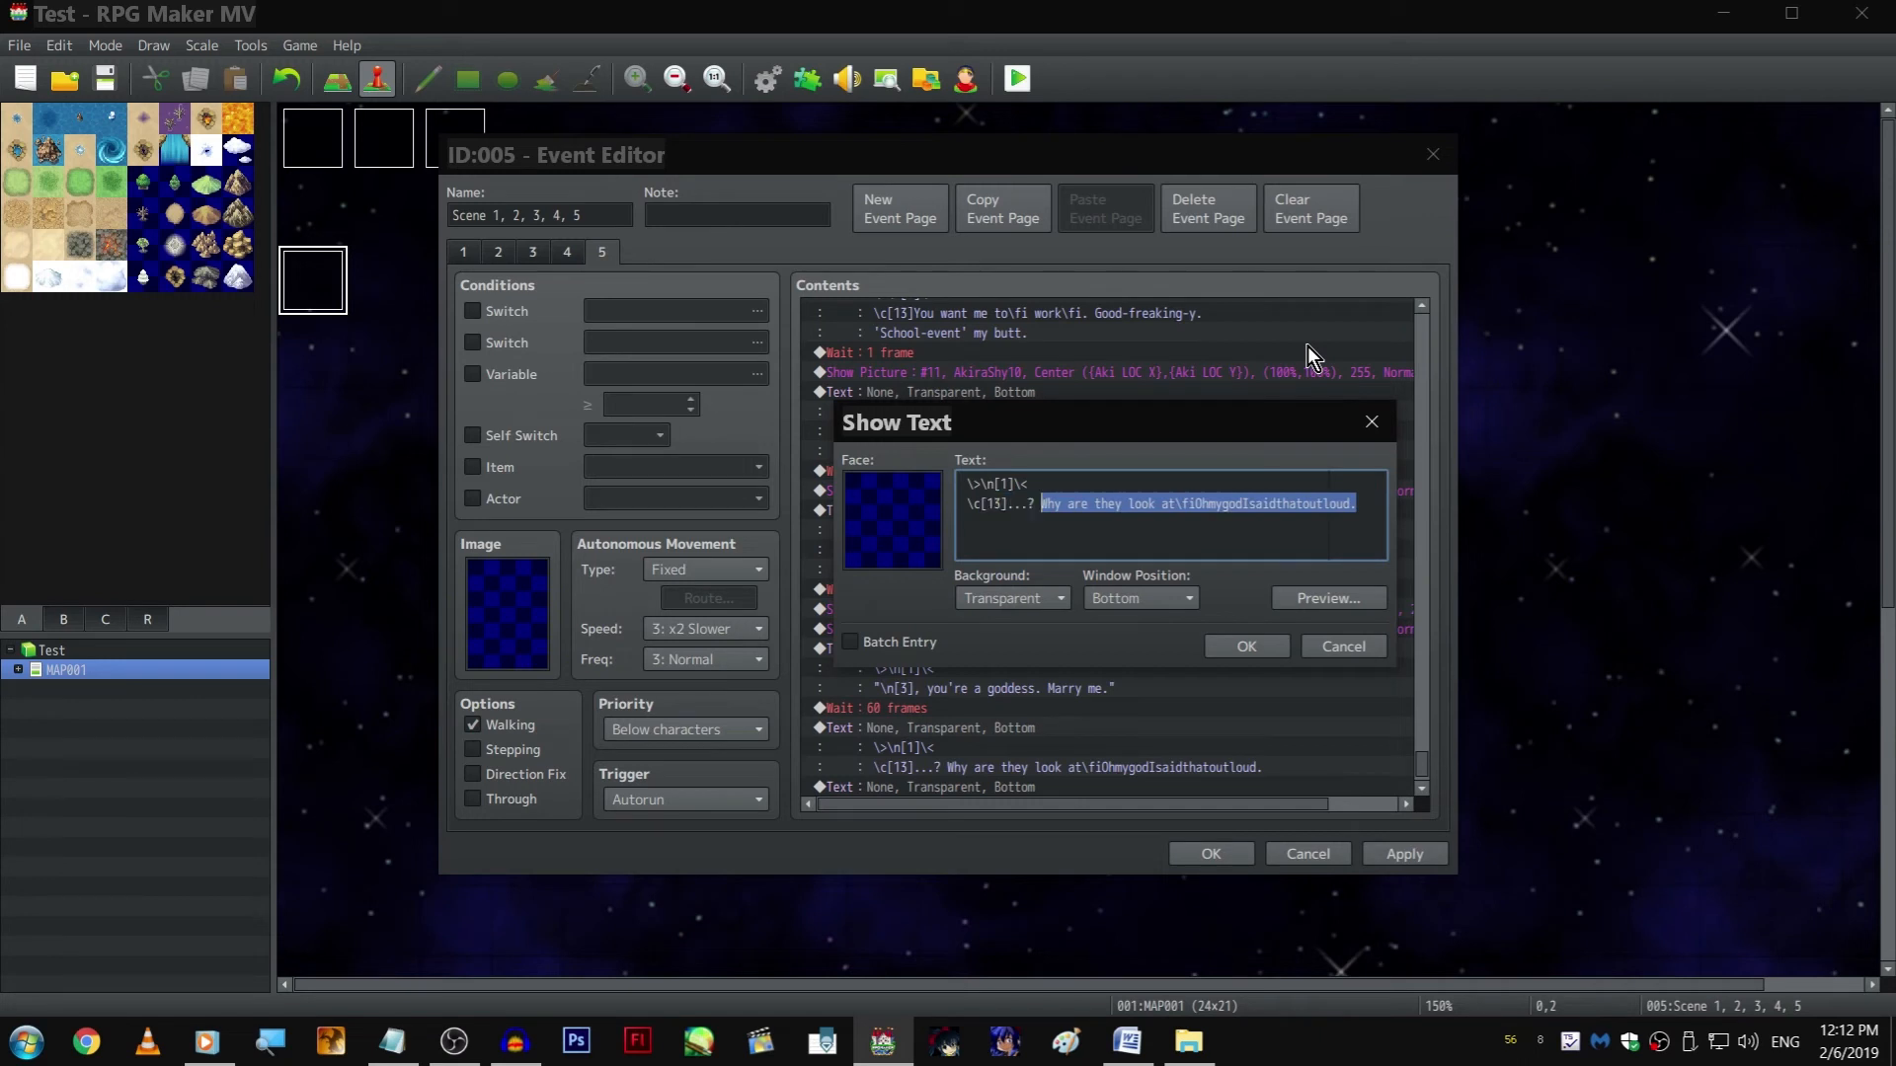
key("shift+Left")
key("shift+Left")
key("shift+Left")
key("shift+Left")
key("shift+Left")
key("shift+Left")
key("shift+Right")
key("shift+Right")
key("shift+Left")
type("Oh heck.")
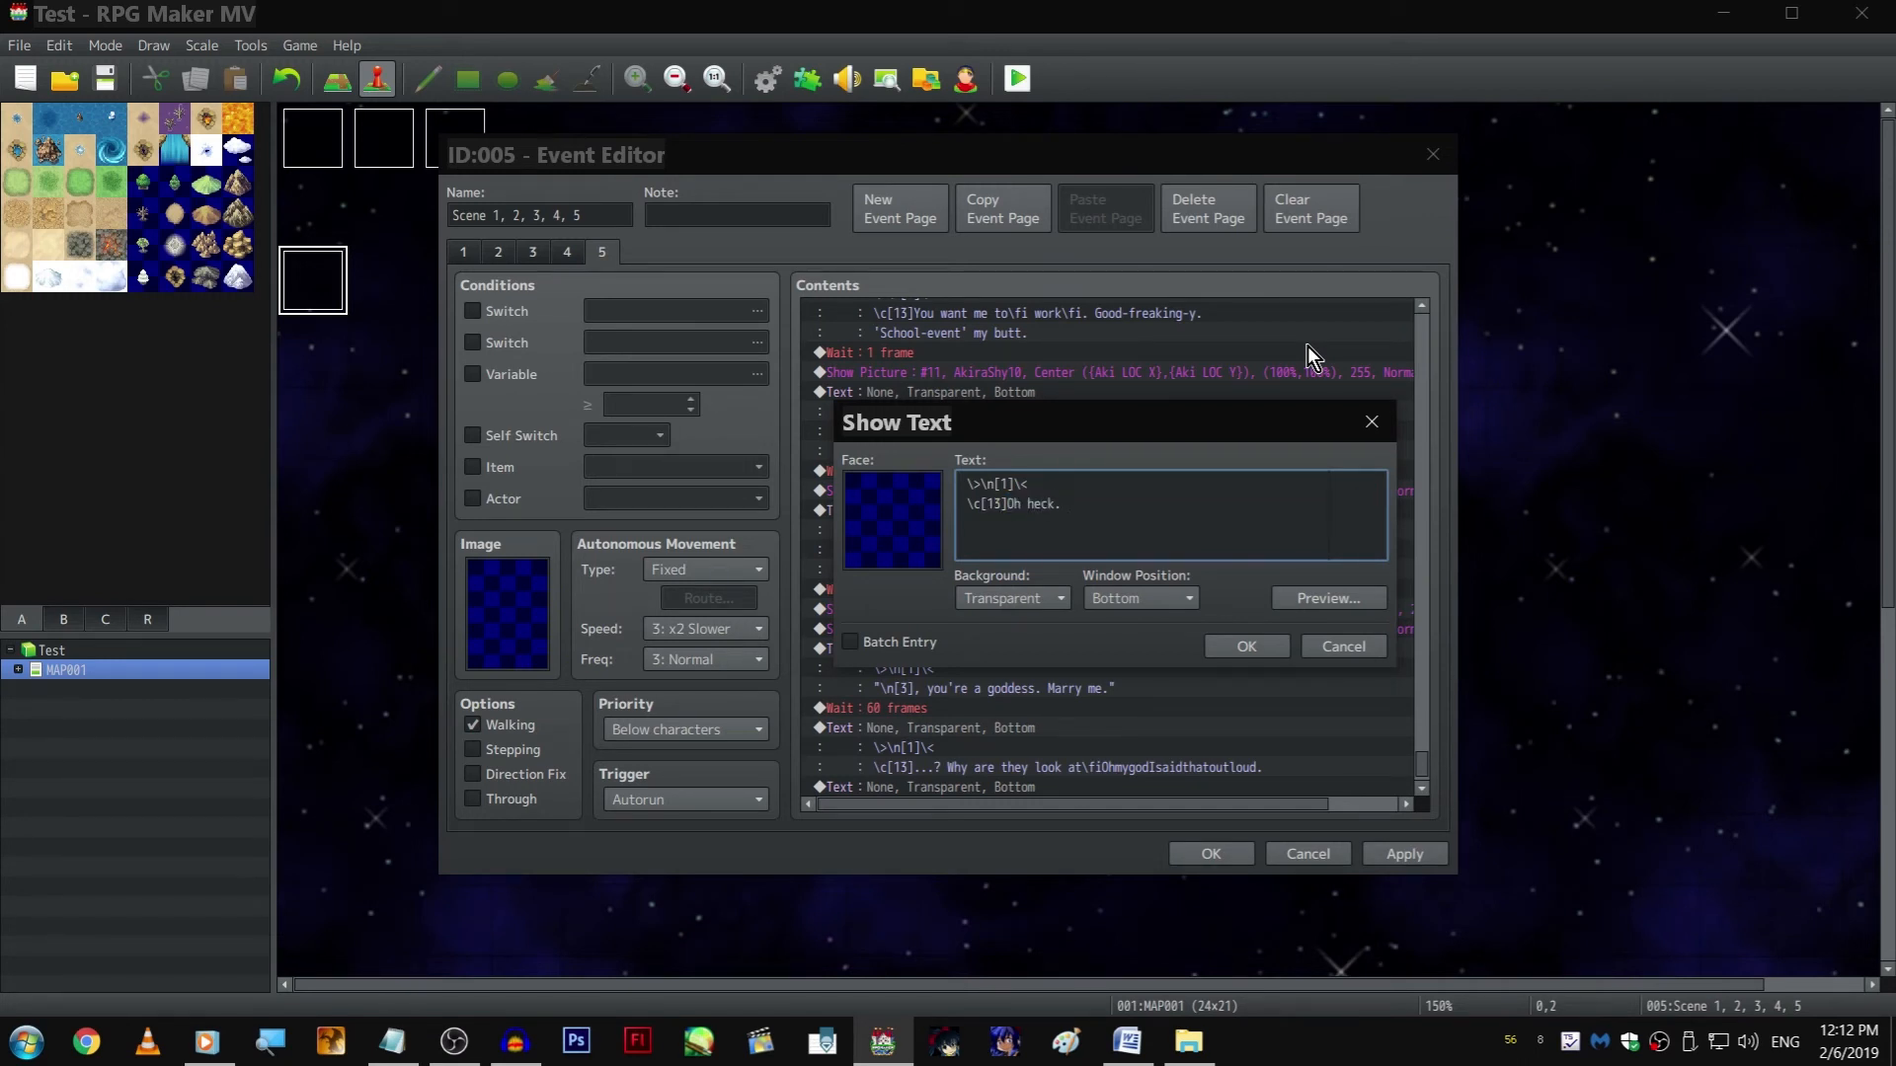
type(" I wa")
type("s surely visibly")
type(" distu")
type("rbed. Pr")
type("obabl")
type("as  m")
type("much as them.")
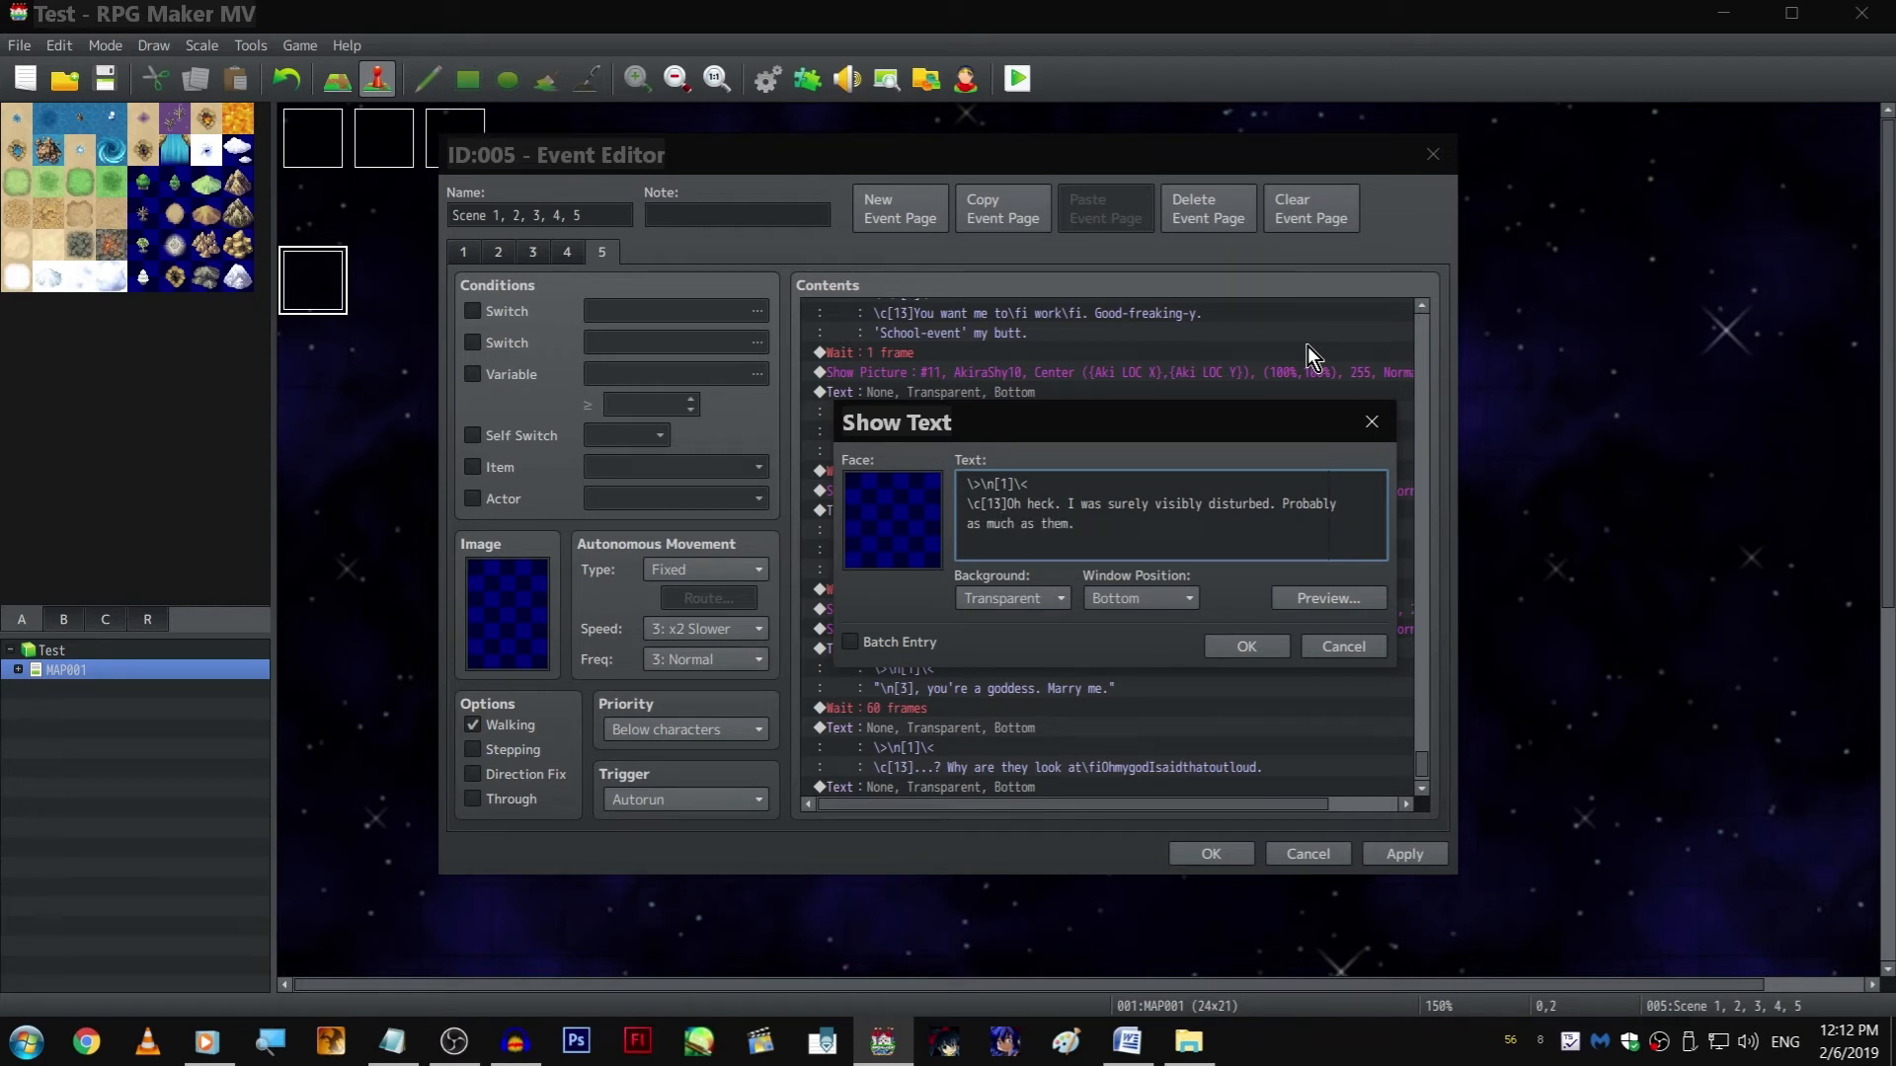
key("ctrl+Return")
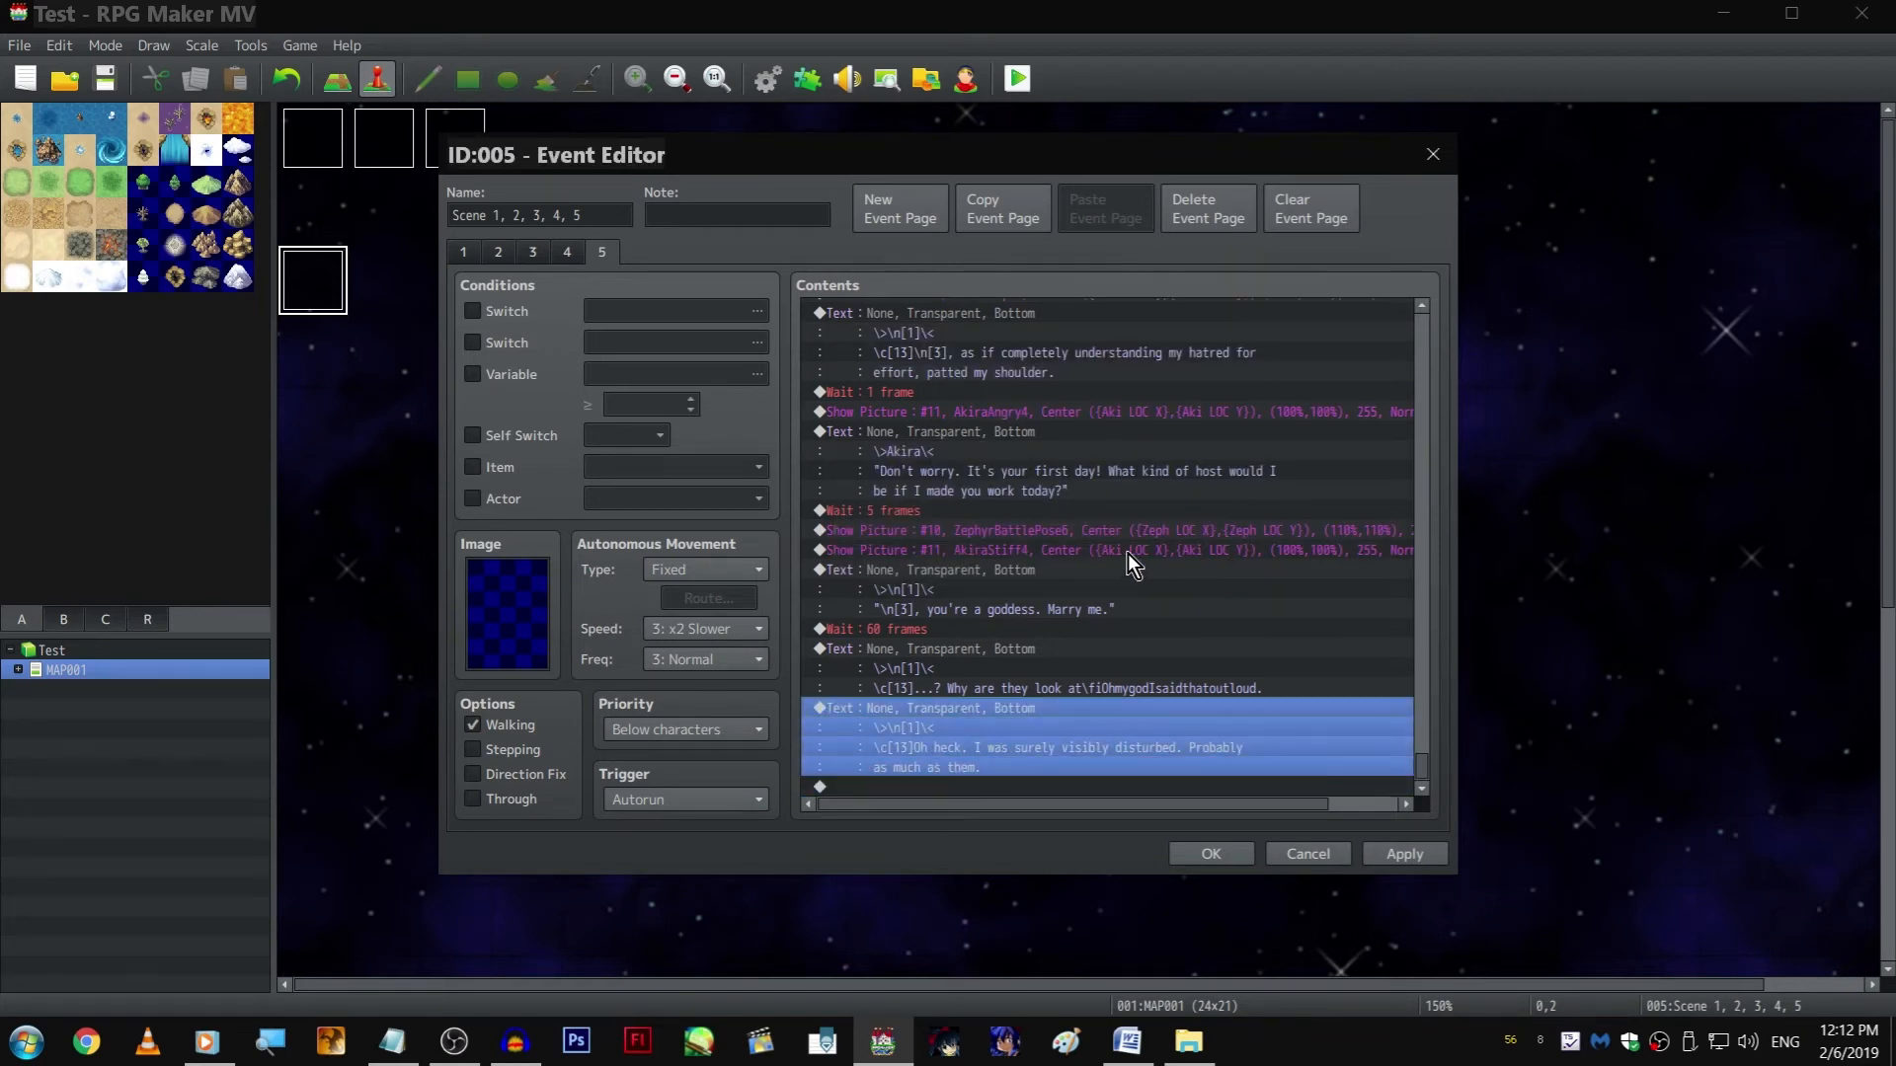
Append a copy of the 60-frame wait after the "Oh heck" text
left_click(963, 624)
key("ctrl+c")
left_click(997, 787)
key("ctrl+v")
Append a copy of the AkiraStiff4 Show Picture command after the last wait, keeping AkiraStiff4 as its image
left_click(1093, 528)
key("ctrl+c")
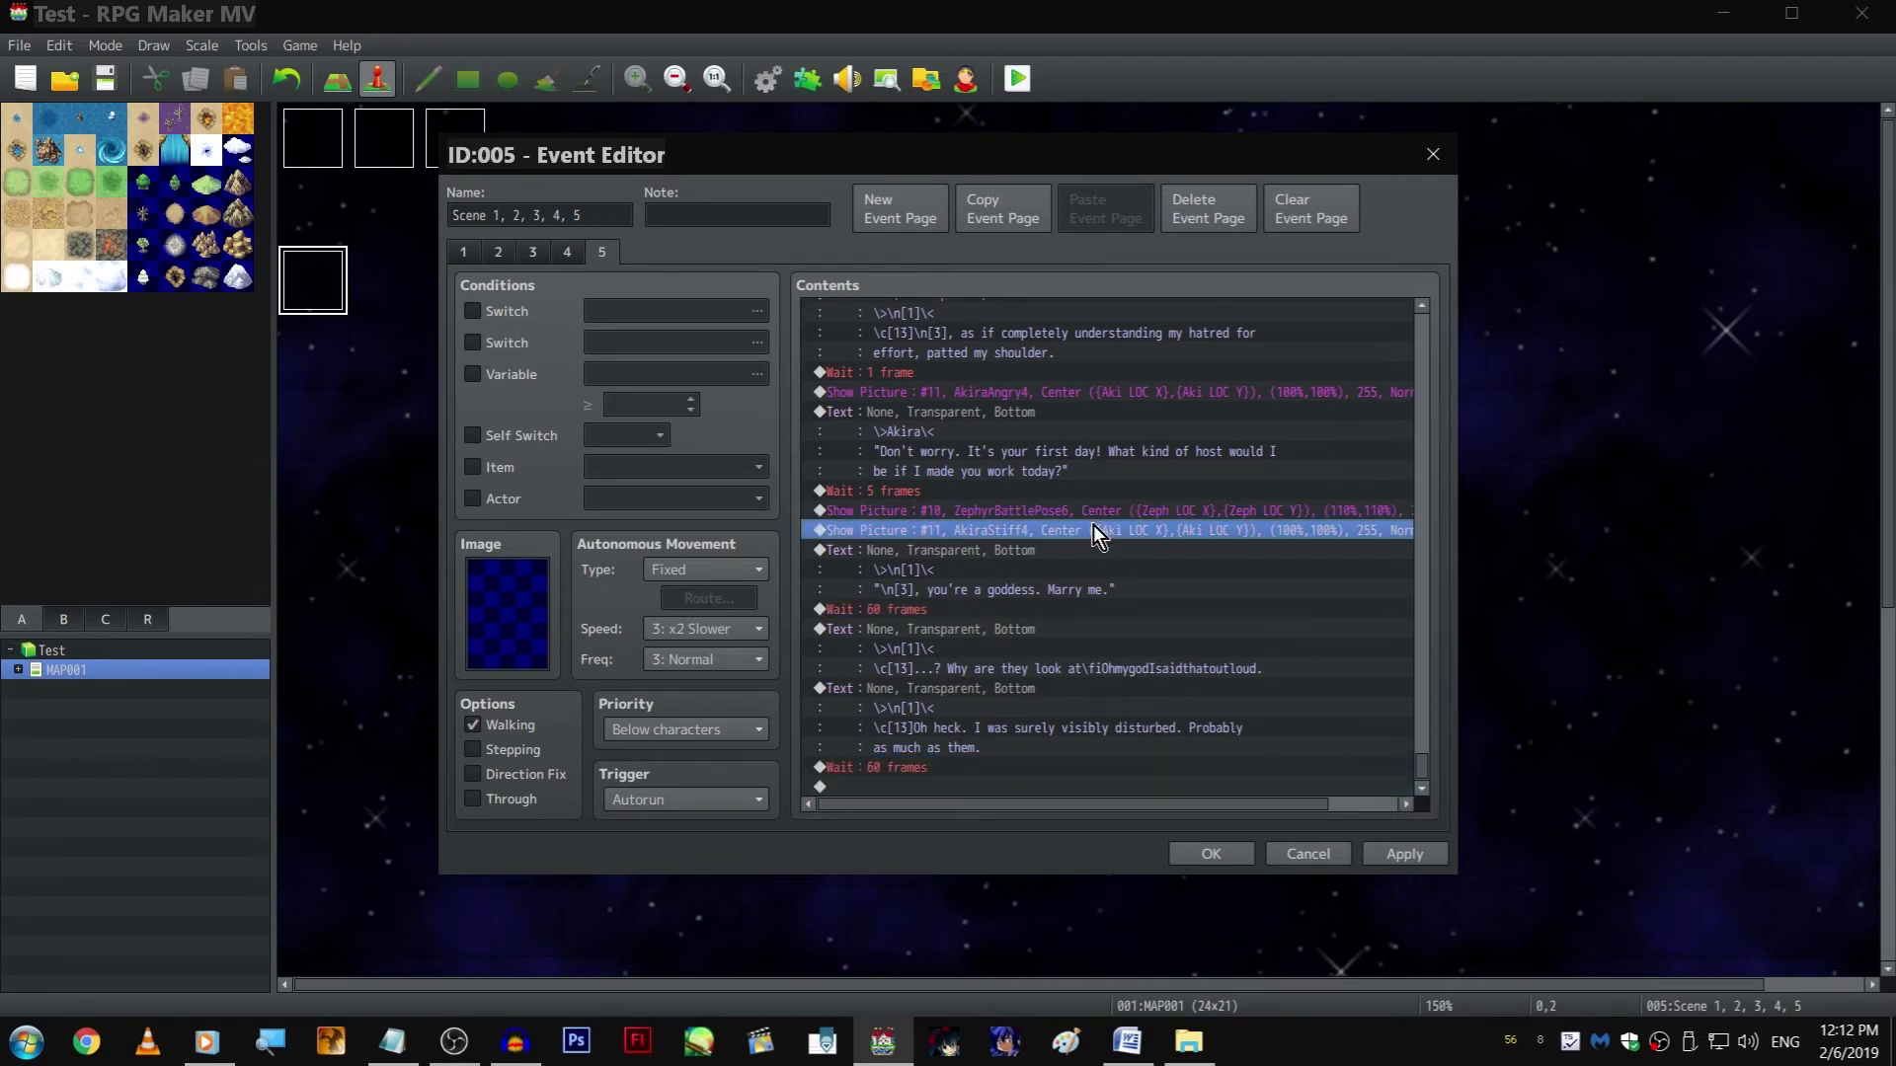
left_click(1056, 784)
key("ctrl+v")
double_click(1028, 766)
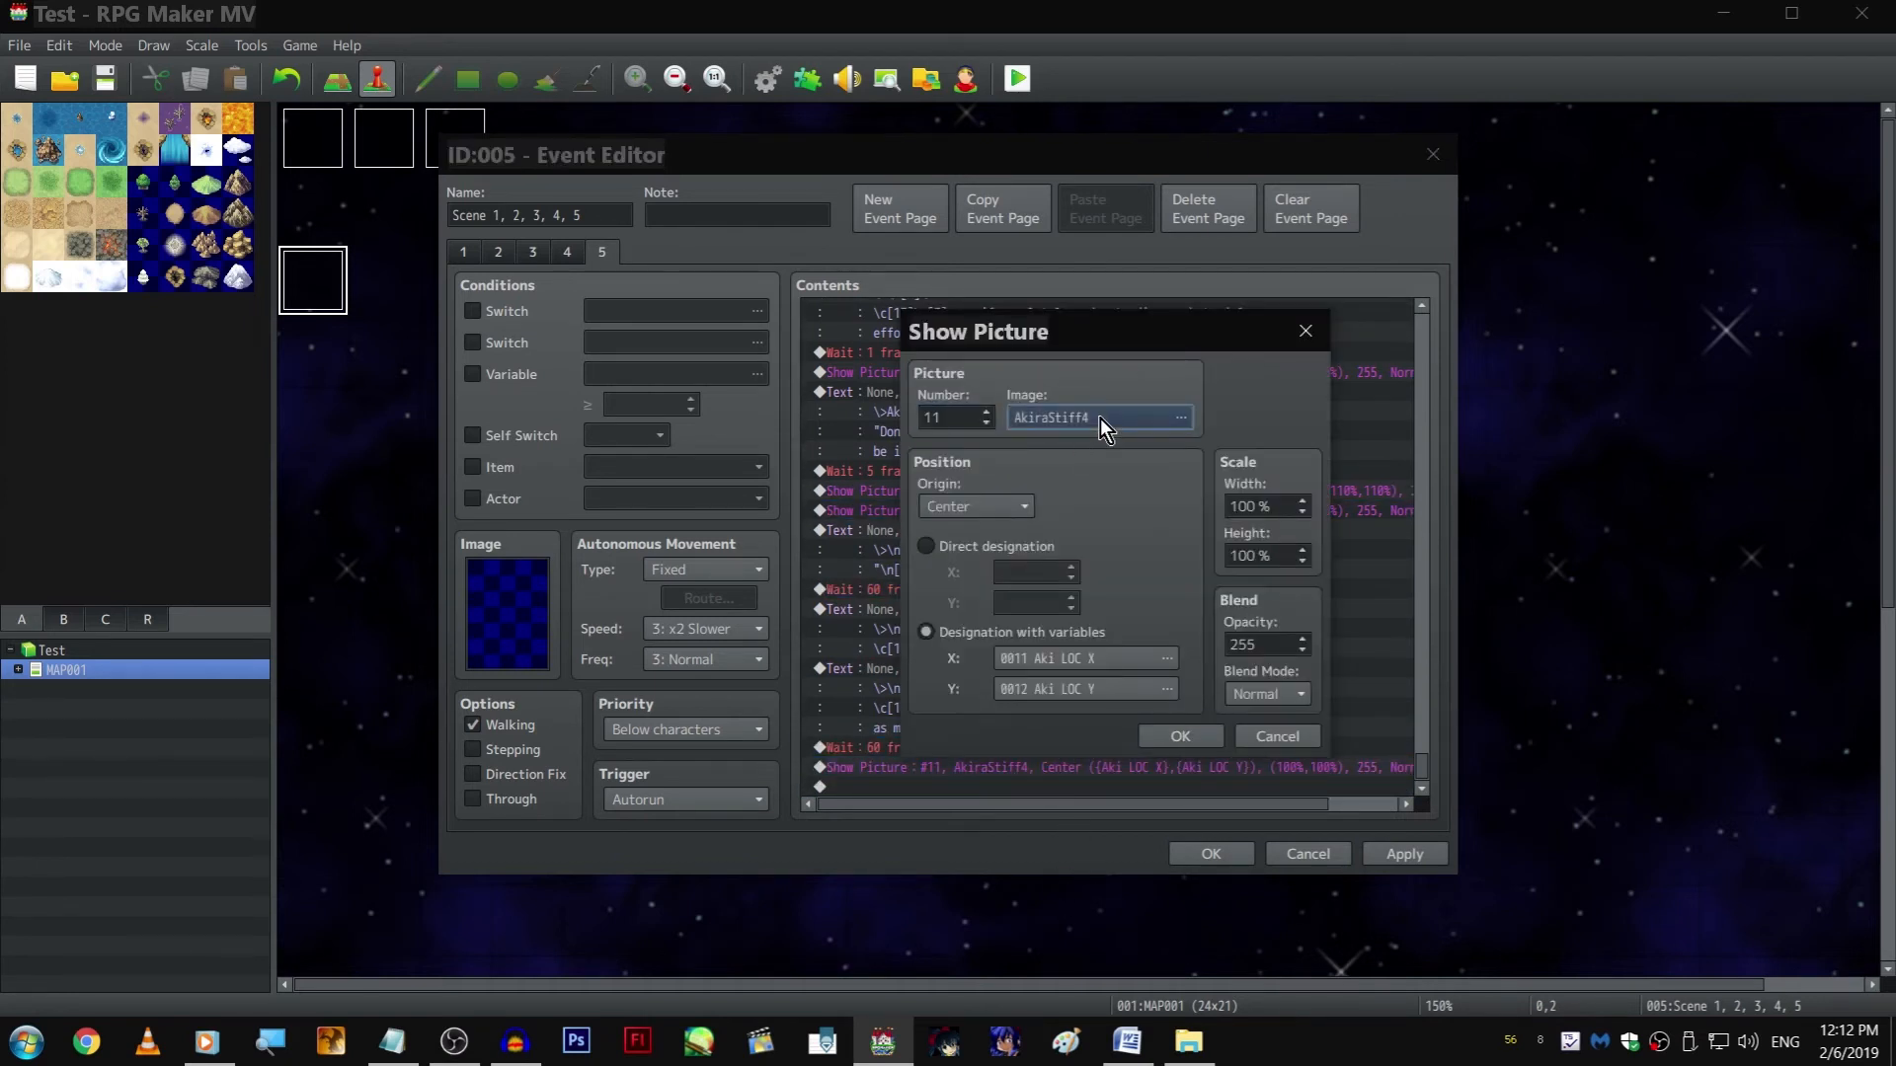
double_click(1100, 419)
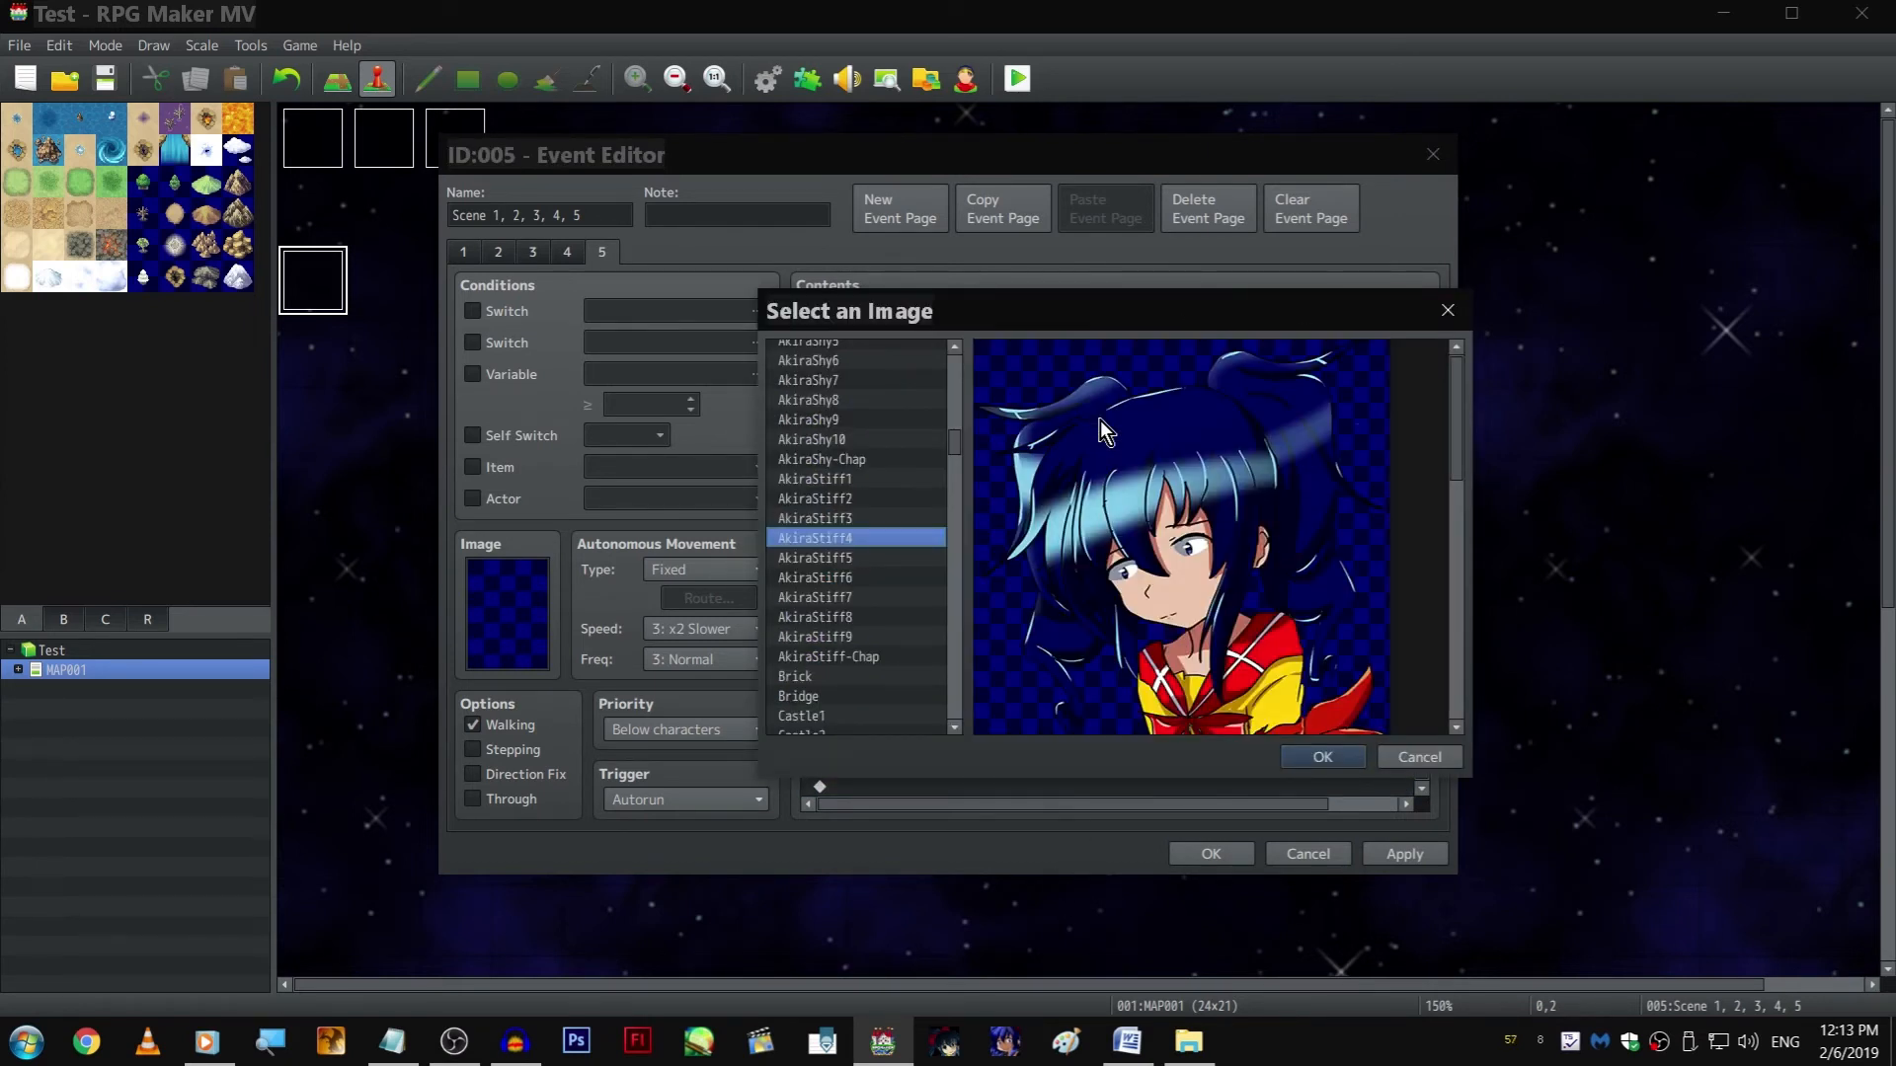
key("Return")
key("Return")
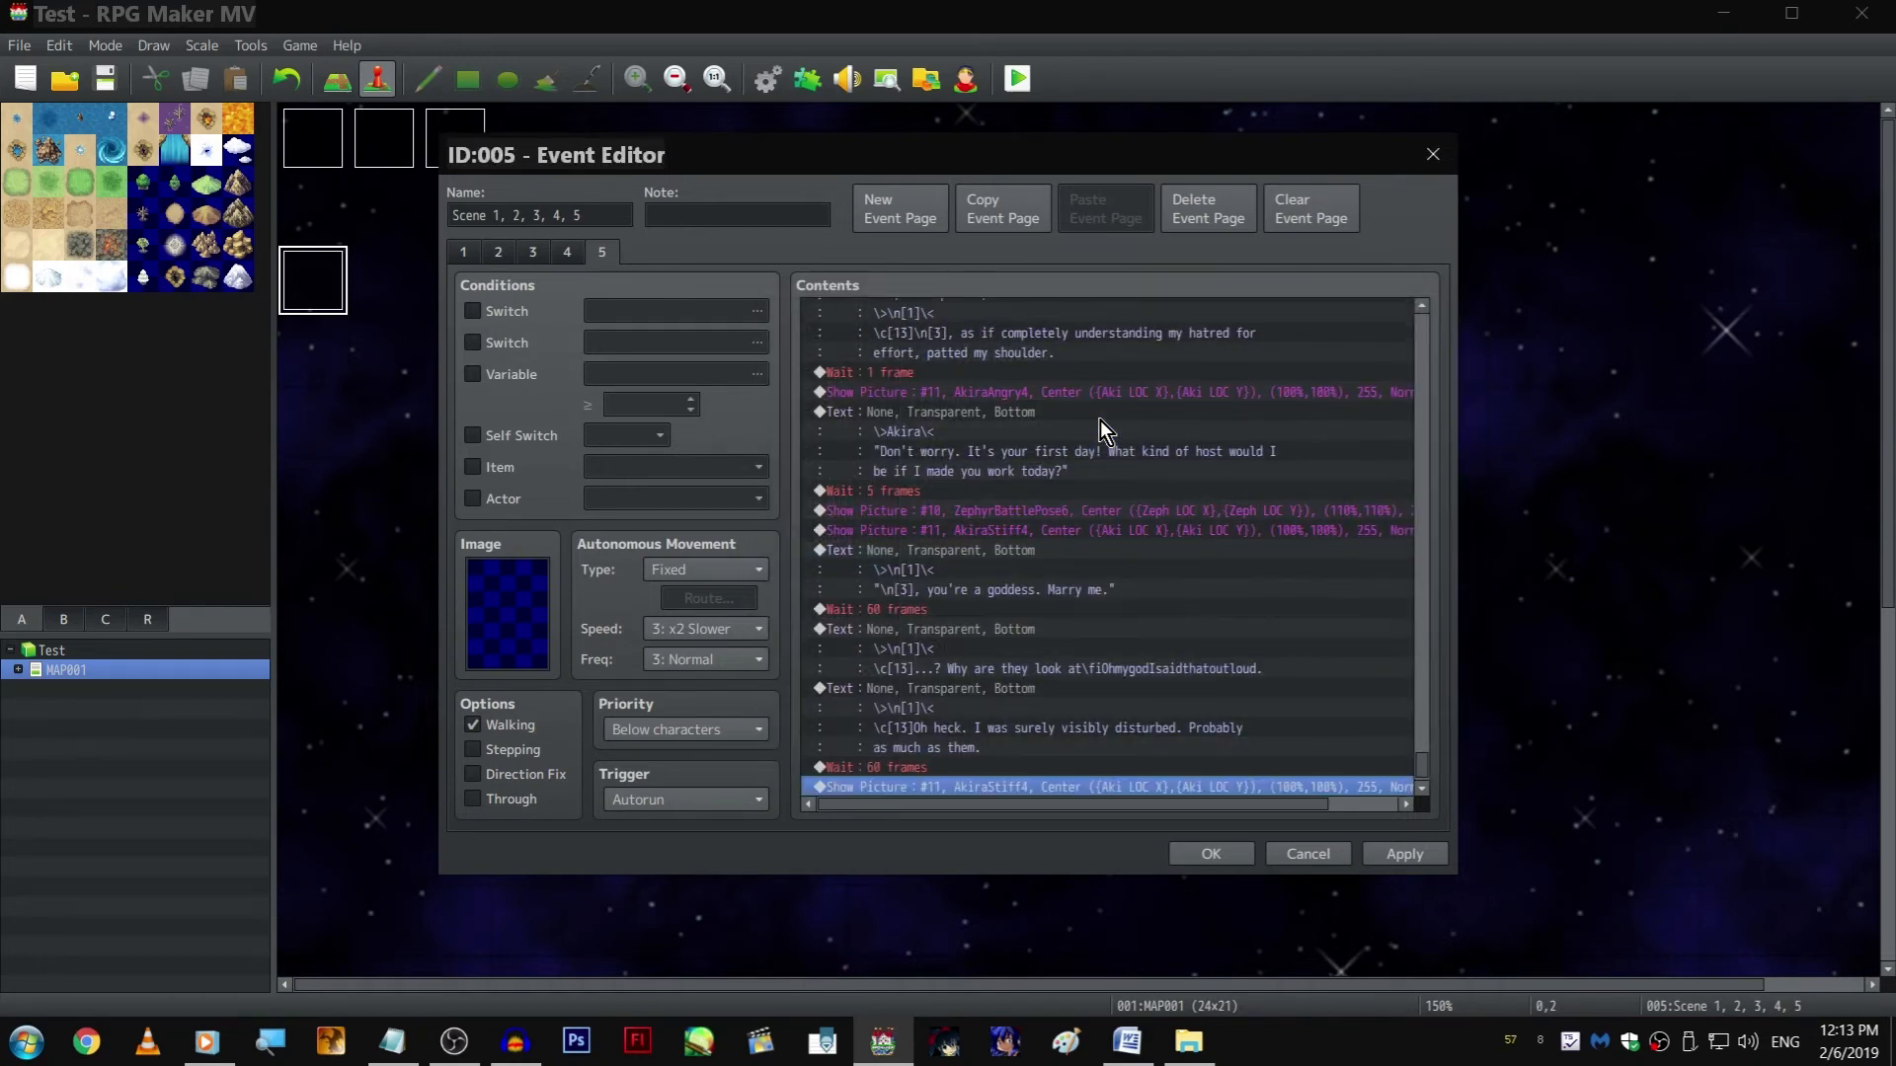
Insert a Control Variables command setting 0008 Weather/Effects to 0 before the ZephyrBattlePose6 picture
scroll(1077, 479, "down", 1)
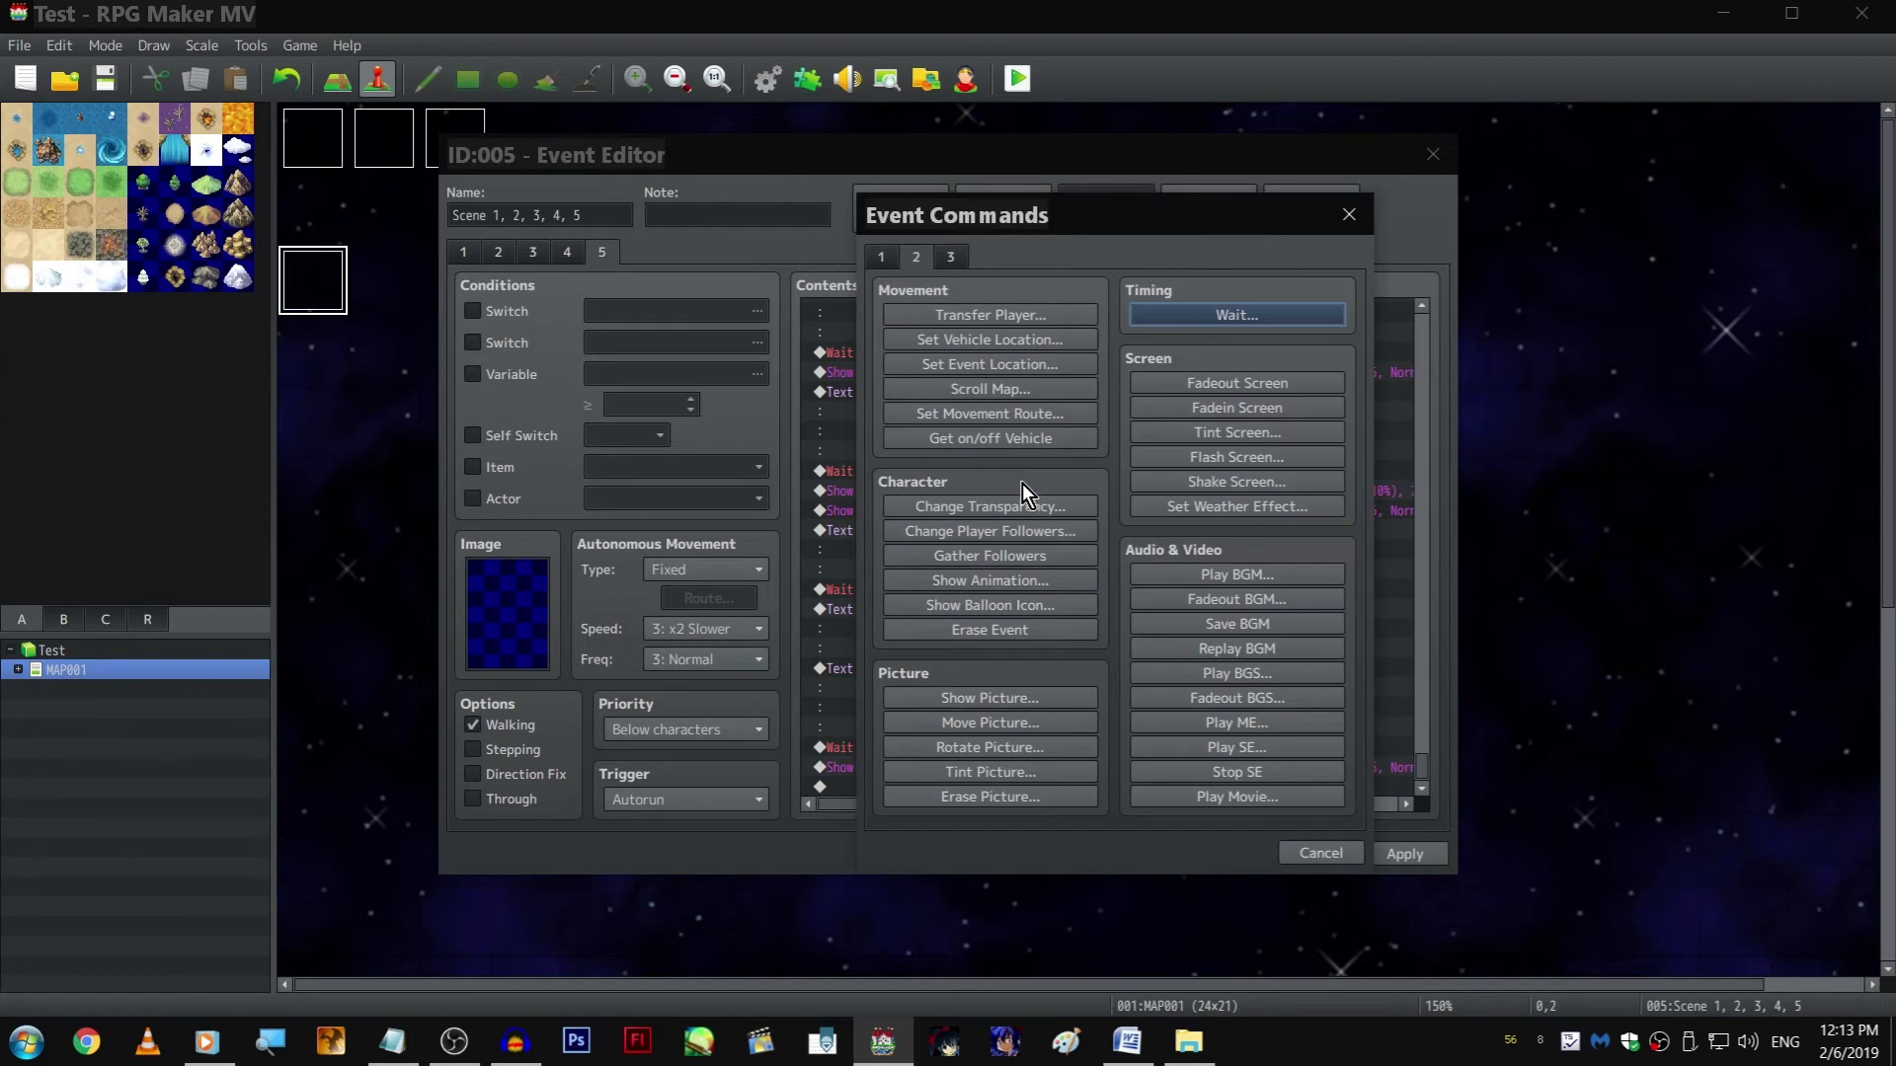
left_click(881, 257)
left_click(1074, 508)
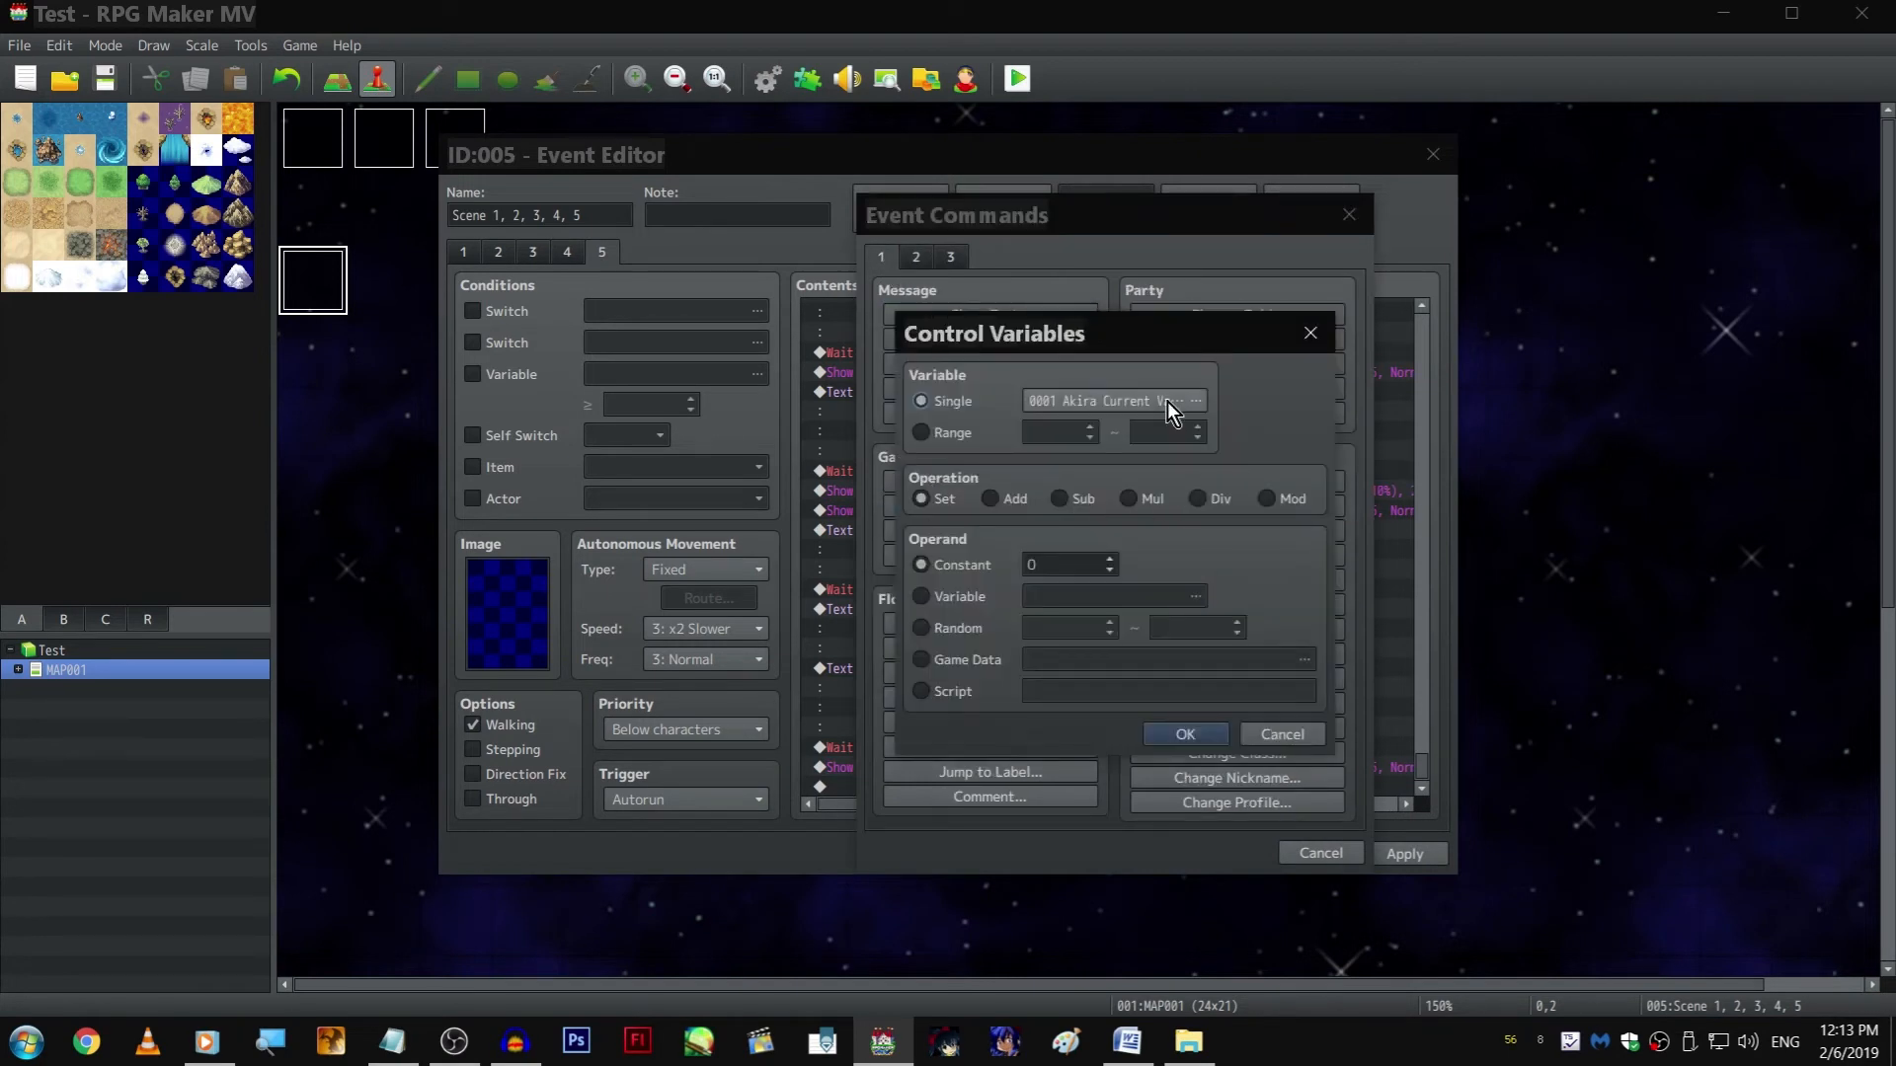
left_click(1142, 399)
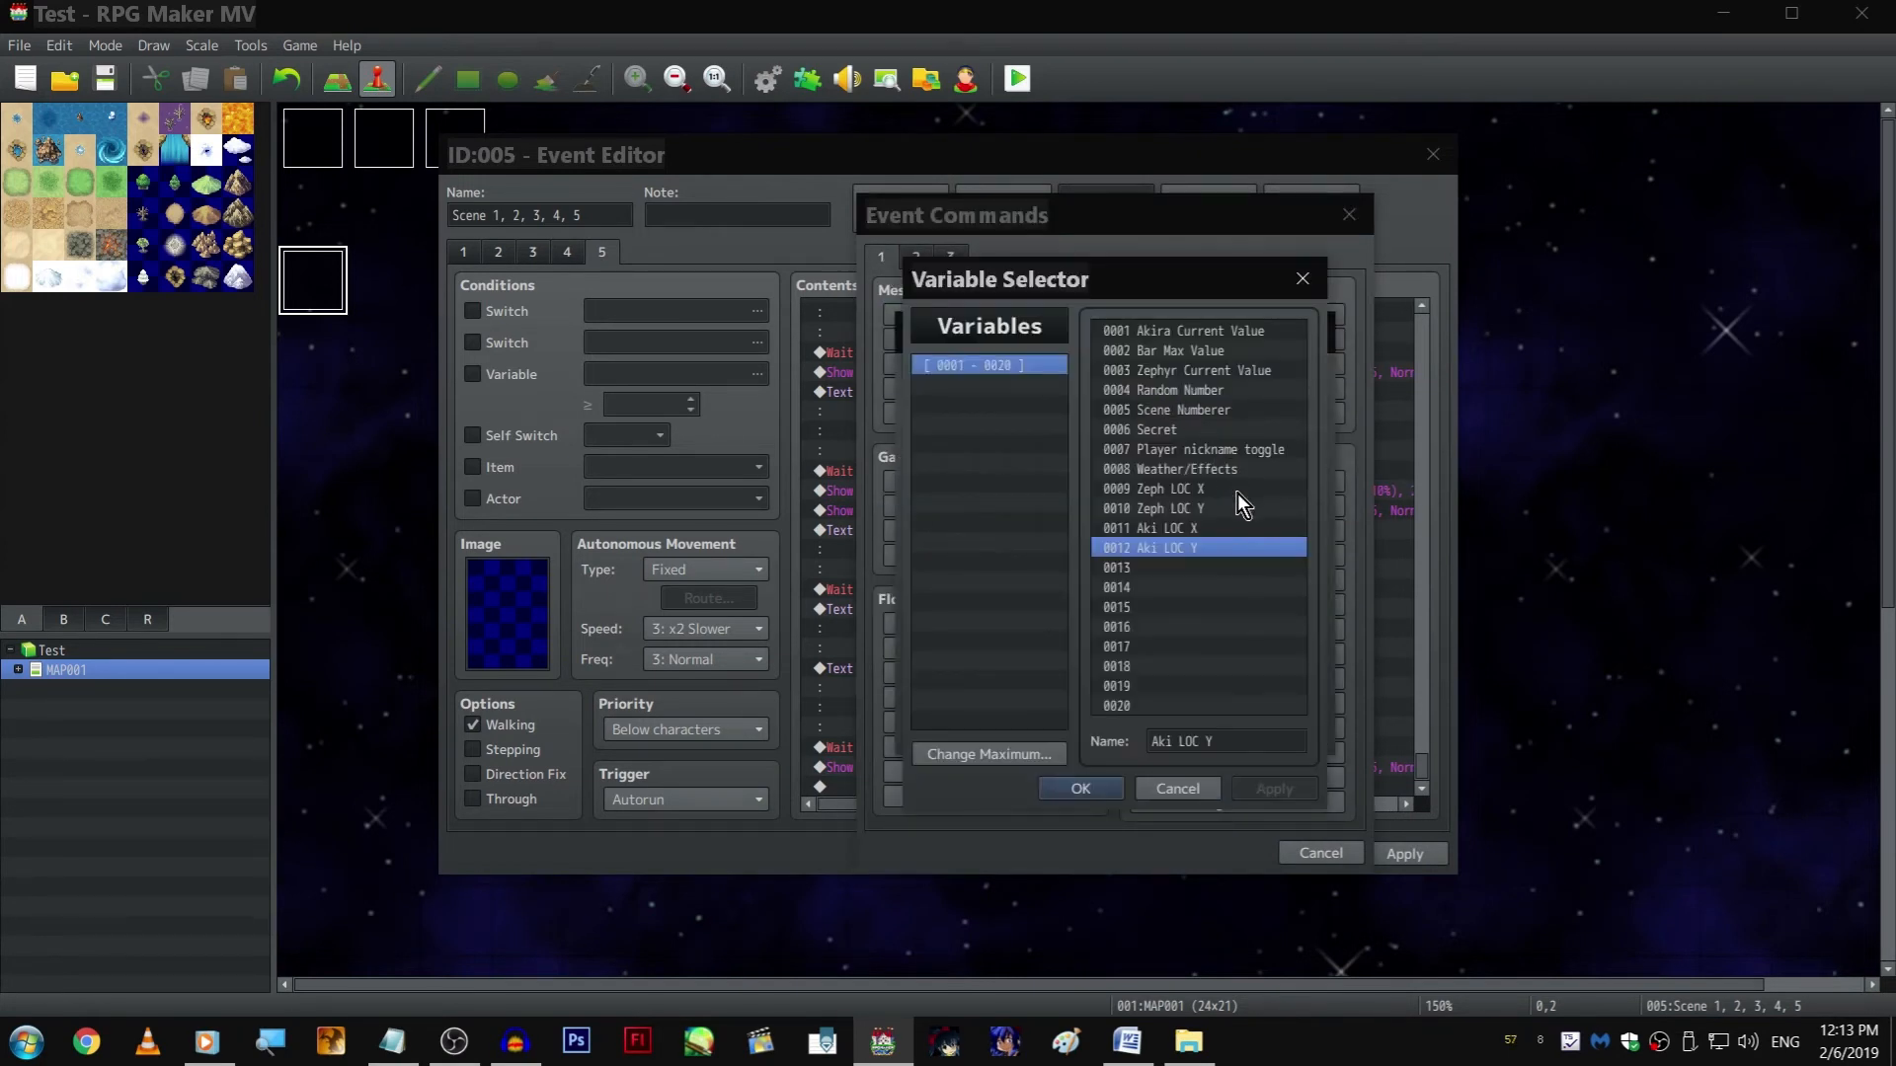
key("Return")
key("Return")
key("Down")
key("Up")
key("Return")
Insert a Change Parallax command using the zLoop image without looping before the ZephyrBattlePose6 picture
left_click(952, 258)
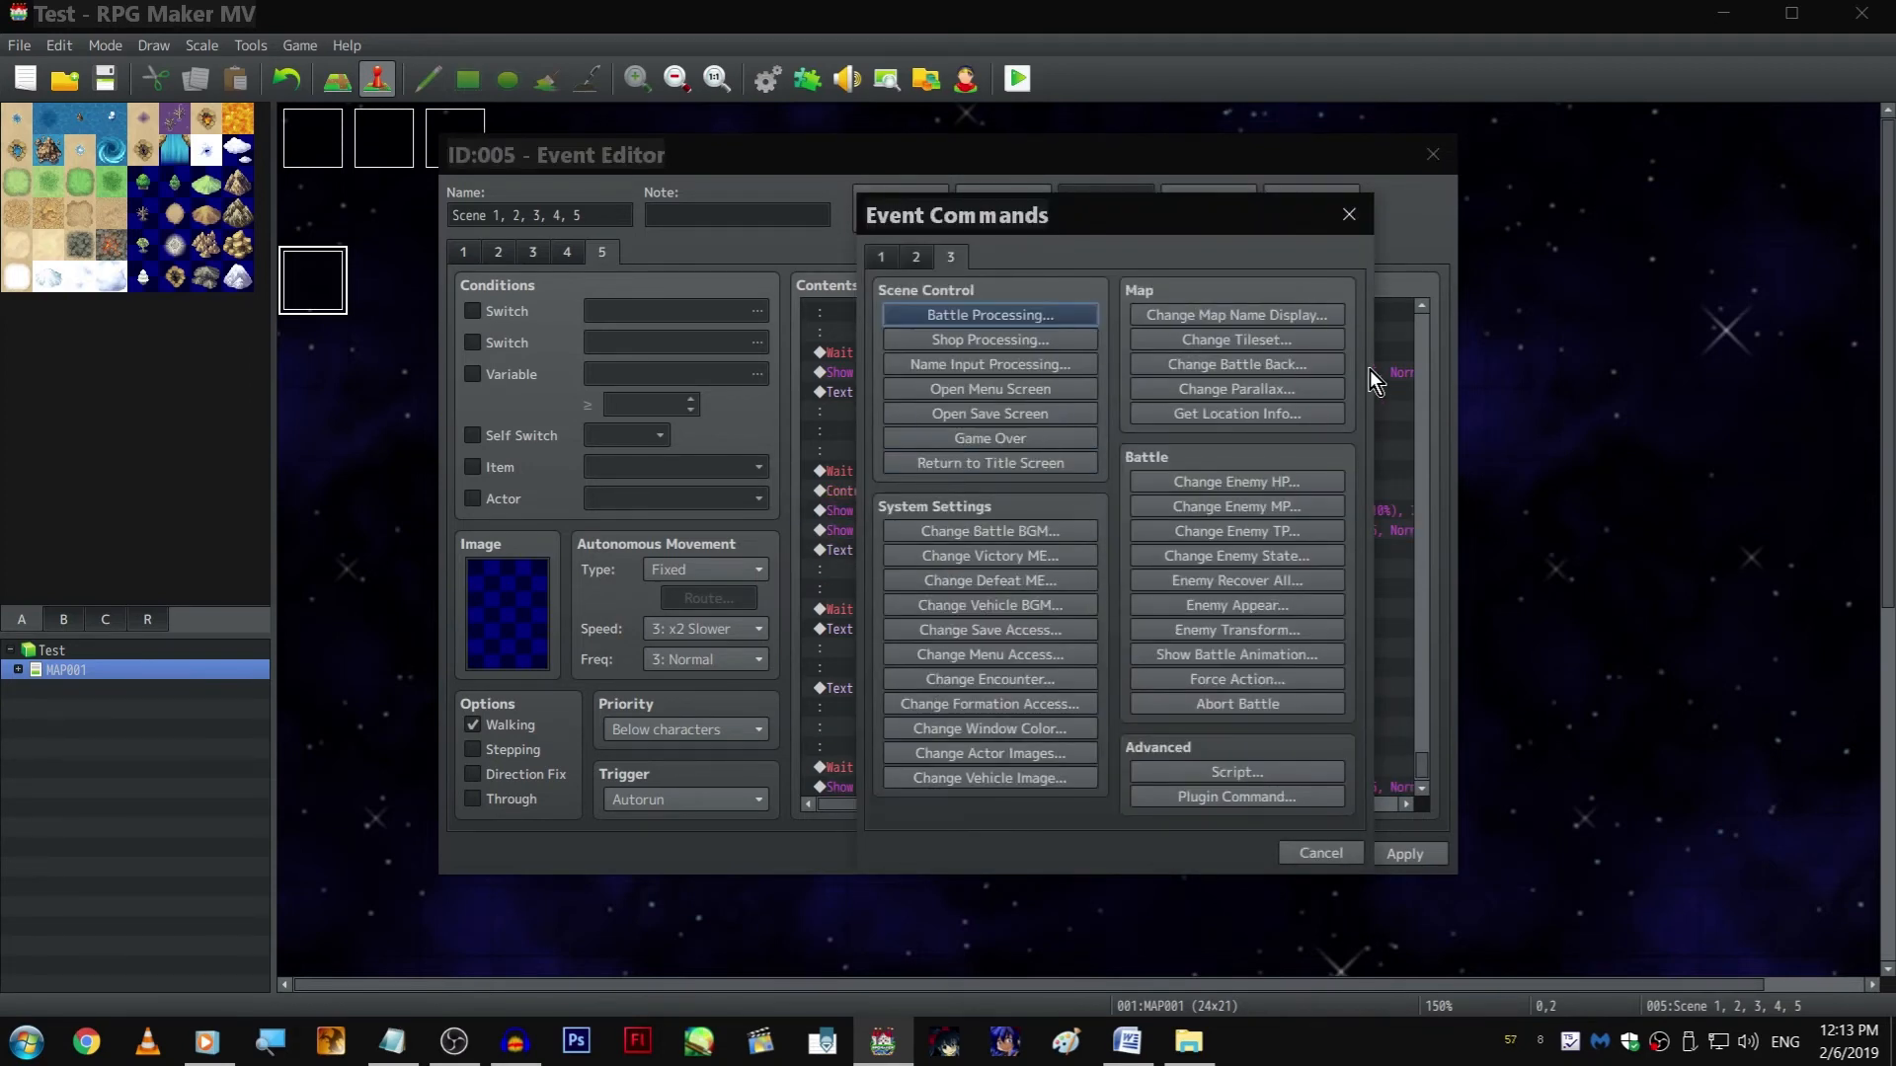
left_click(1278, 413)
key("Escape")
left_click(1254, 391)
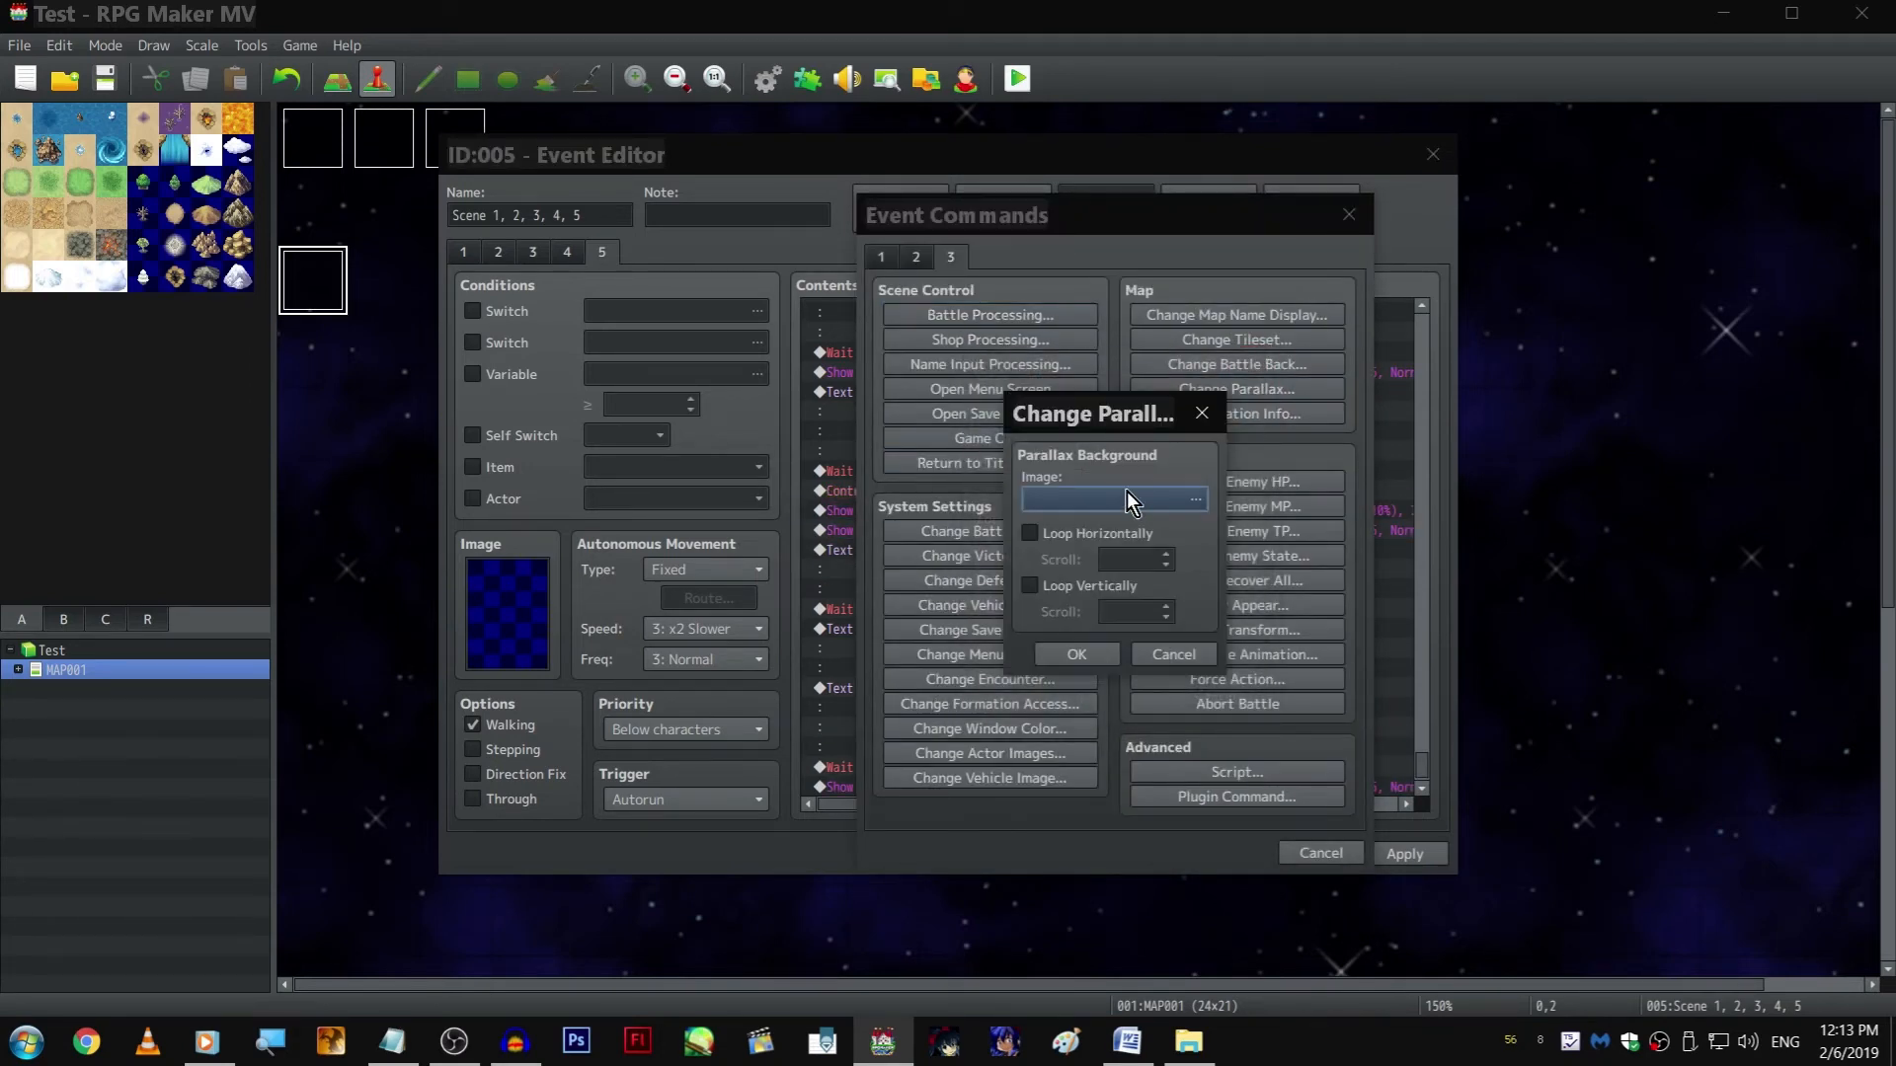
double_click(1116, 500)
key("Return")
key("Return")
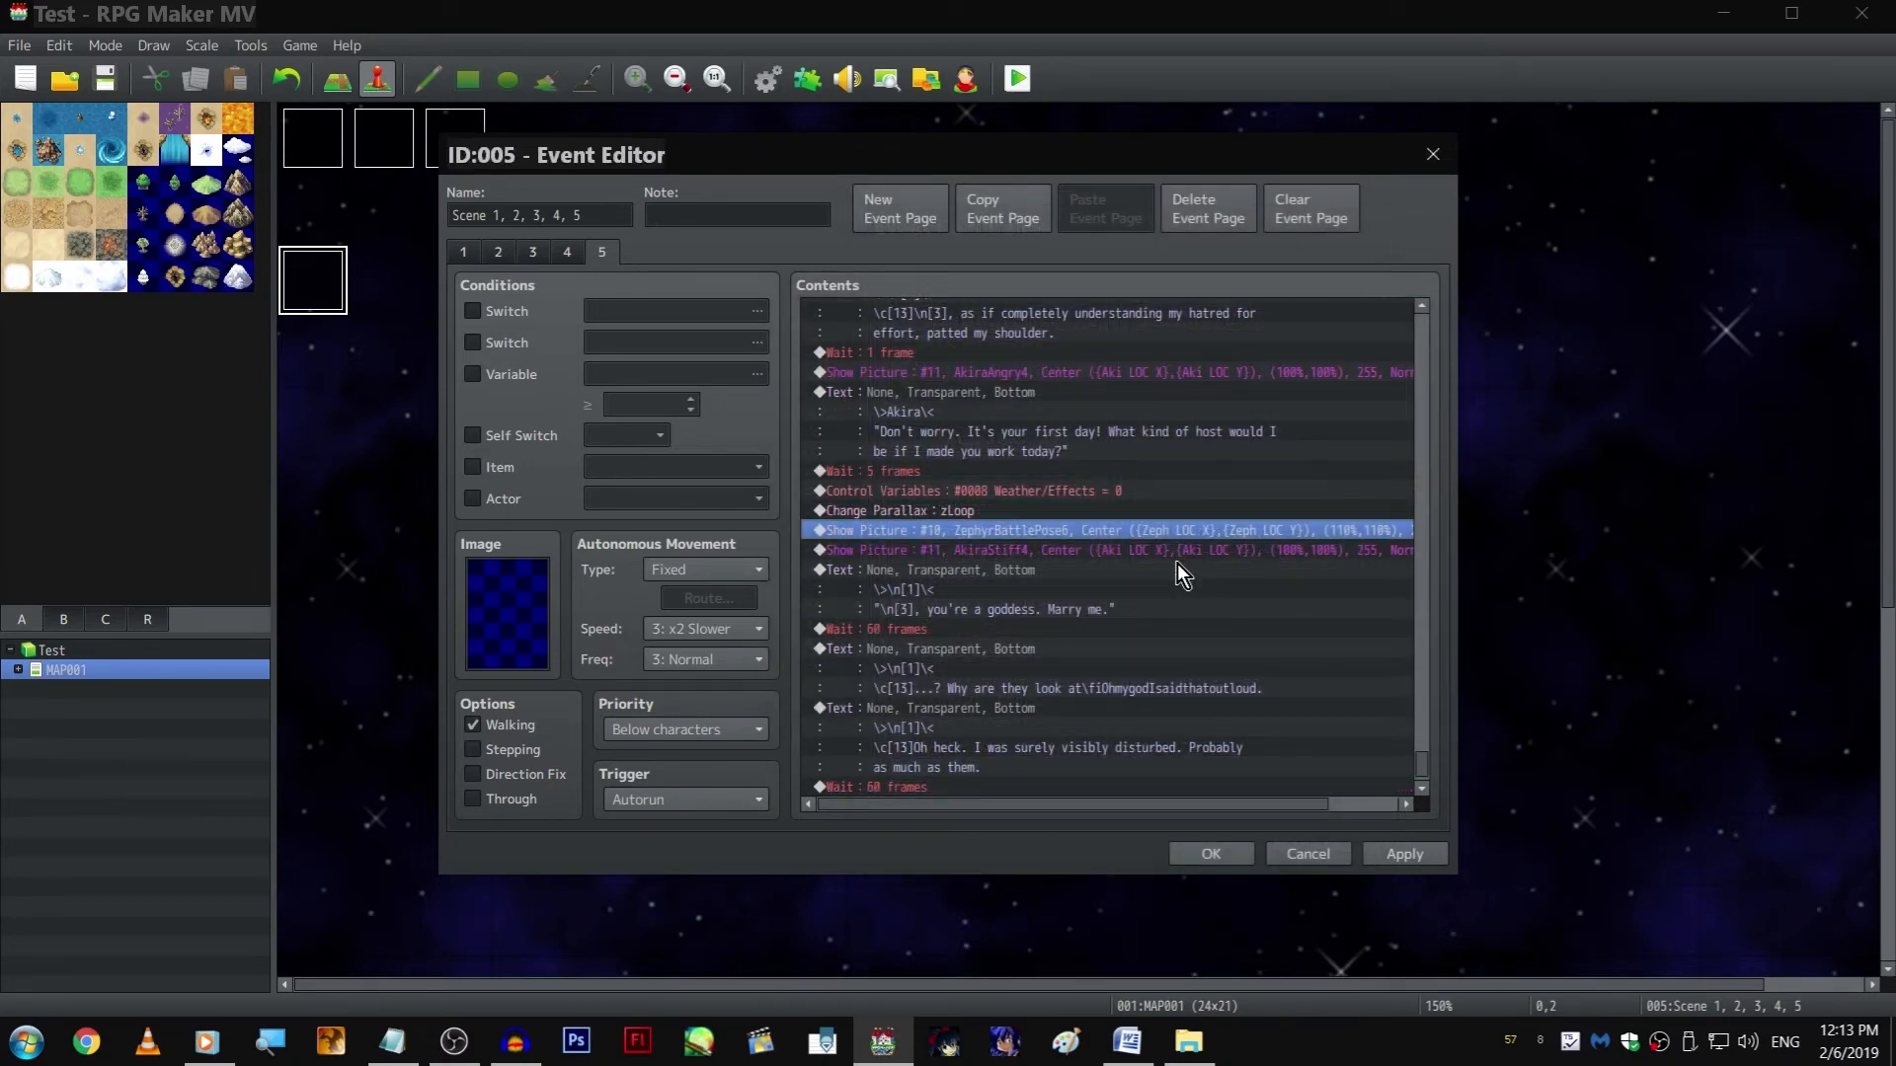
scroll(1177, 563, "down", 1)
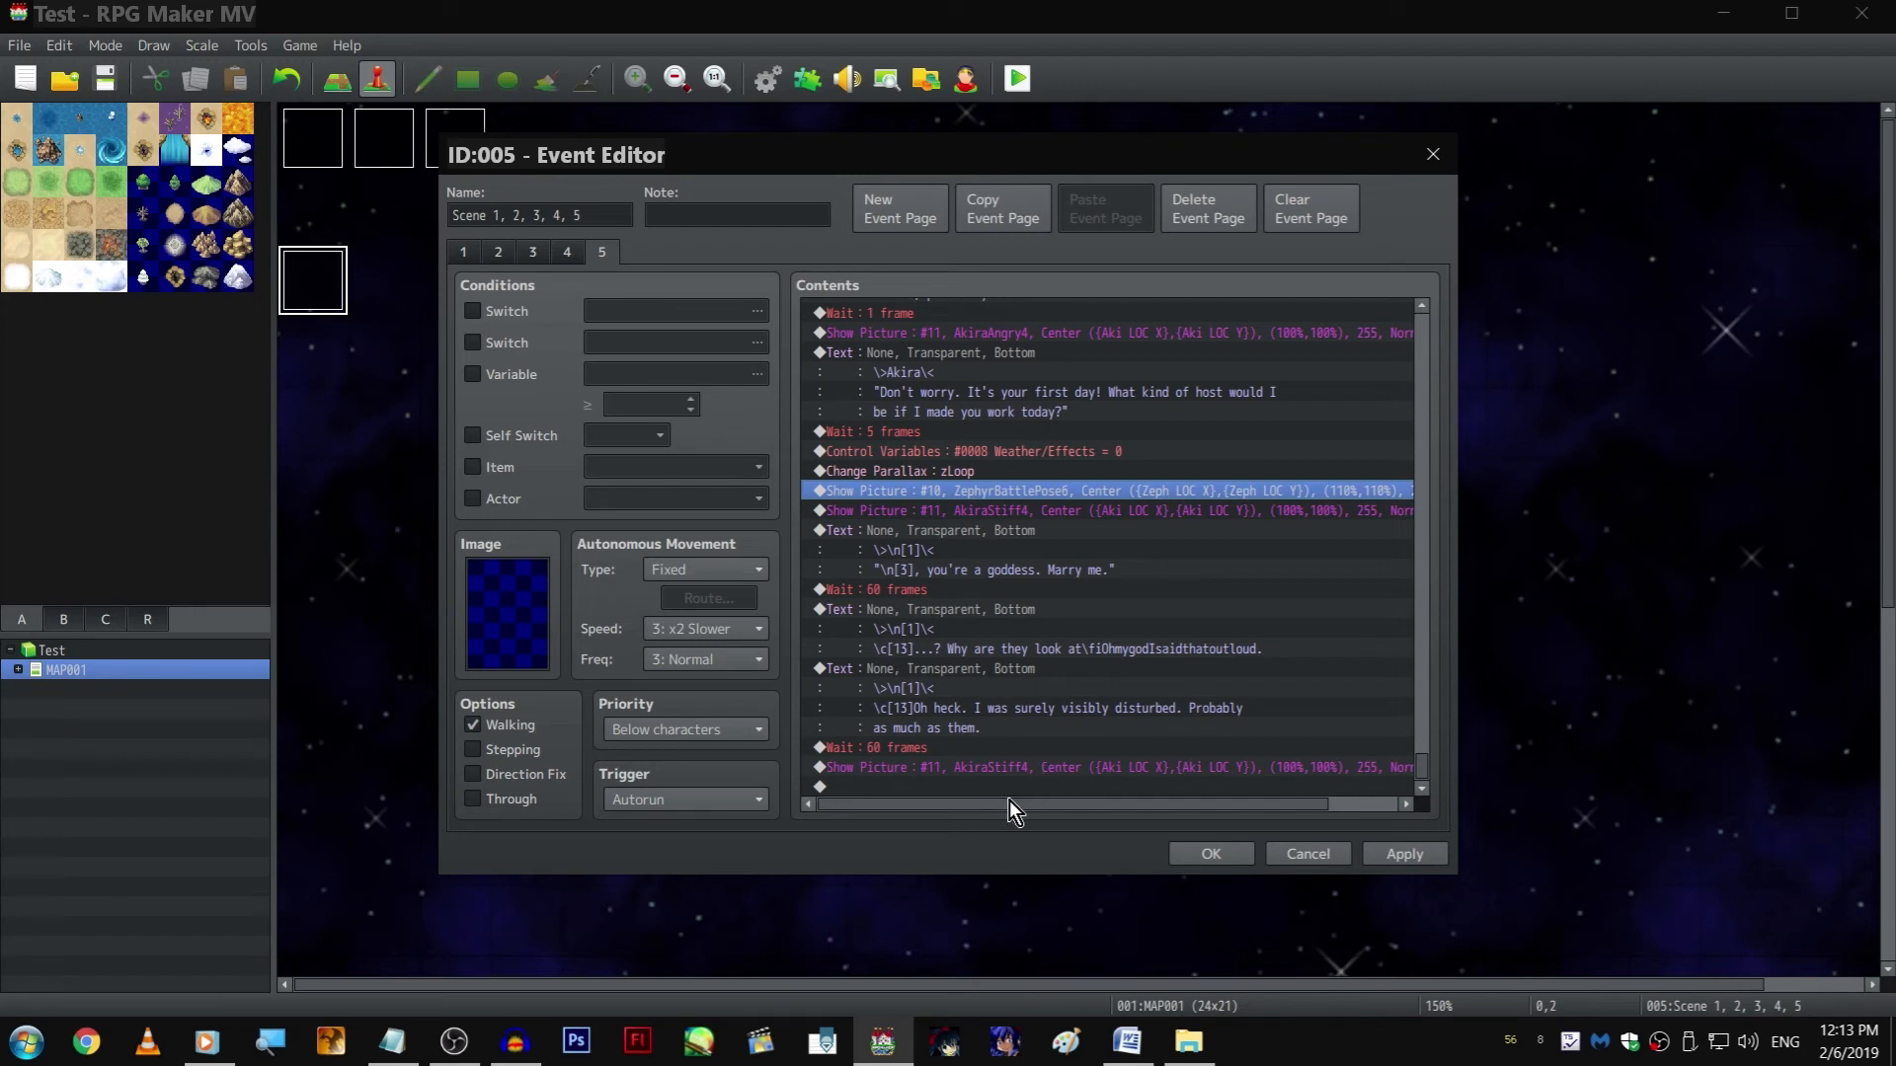
Change the image of the last Show Picture command, picture #11, to AkiraHappy3
double_click(922, 768)
left_click(1122, 430)
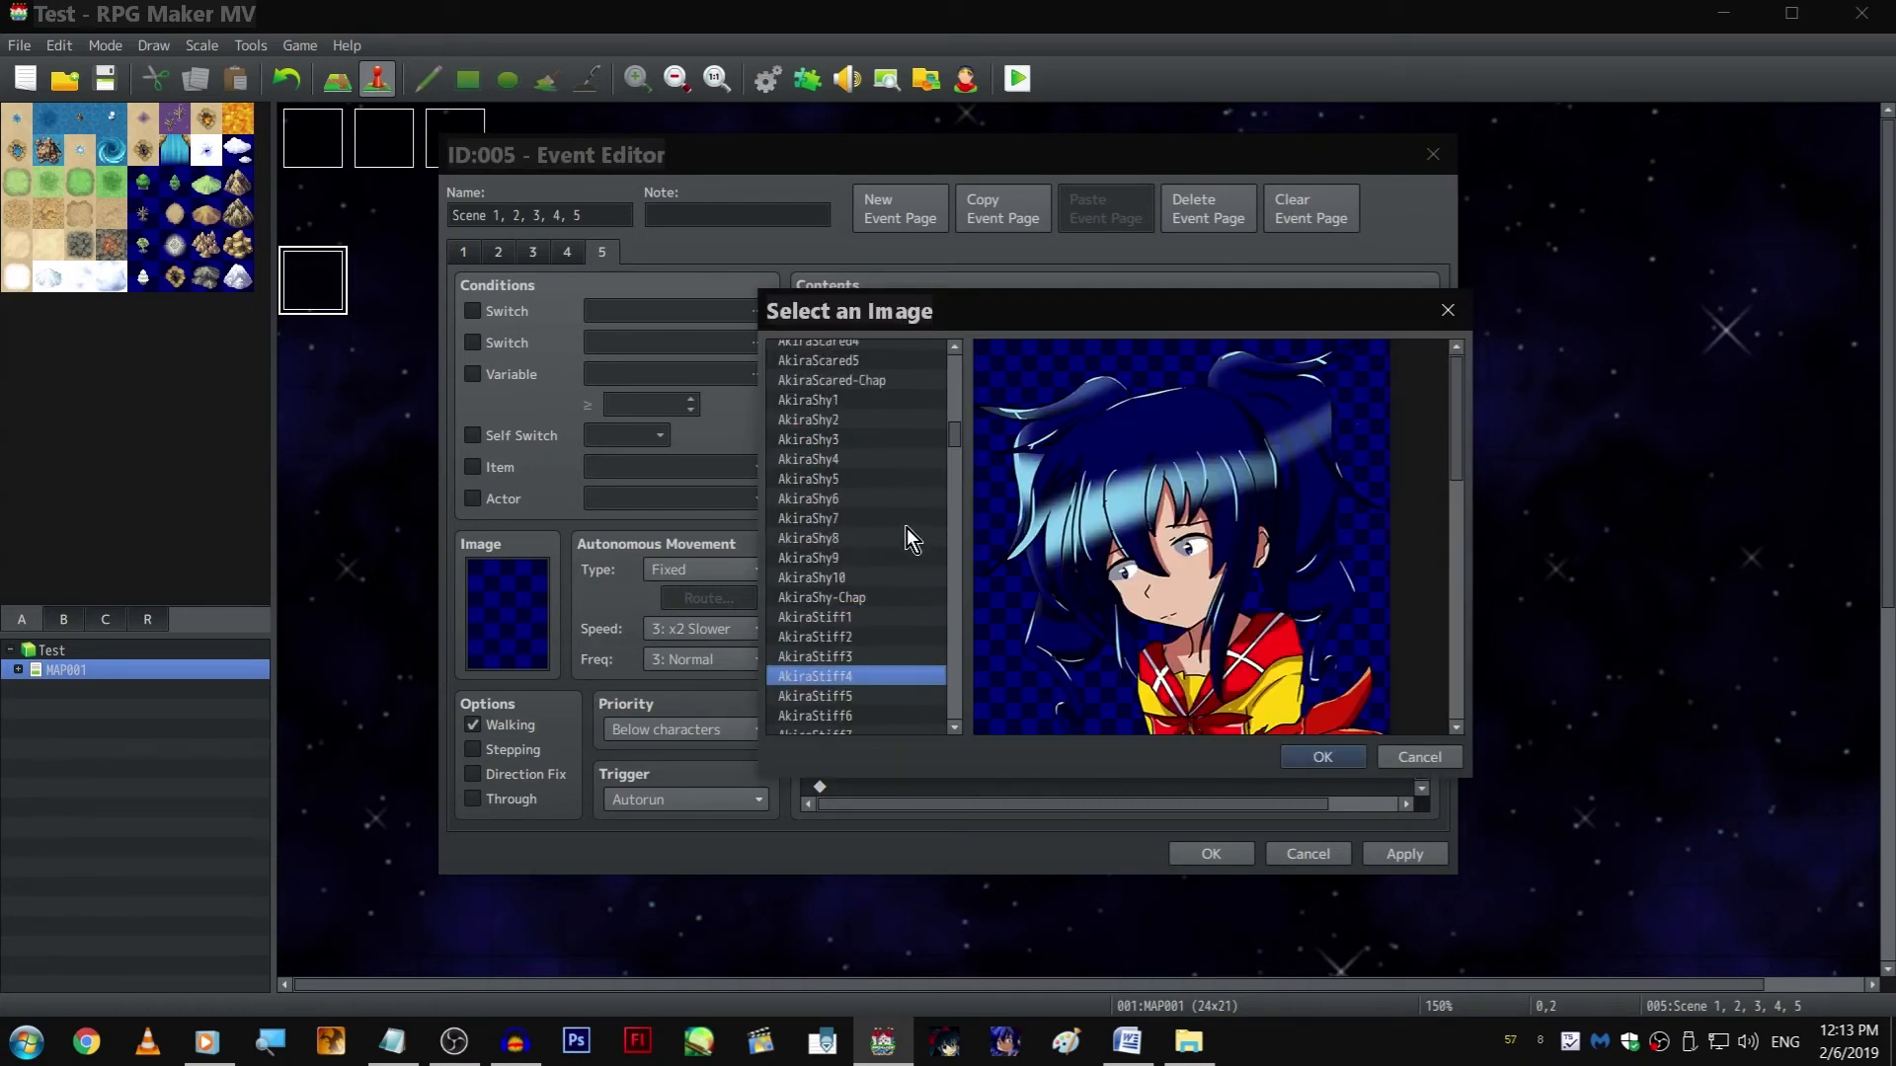
mouse_move(888, 531)
left_mouse_down()
mouse_move(895, 399)
mouse_move(880, 566)
left_mouse_up()
scroll(877, 574, "up", 5)
scroll(886, 514, "up", 4)
left_click_drag(861, 533, 871, 457)
double_click(870, 457)
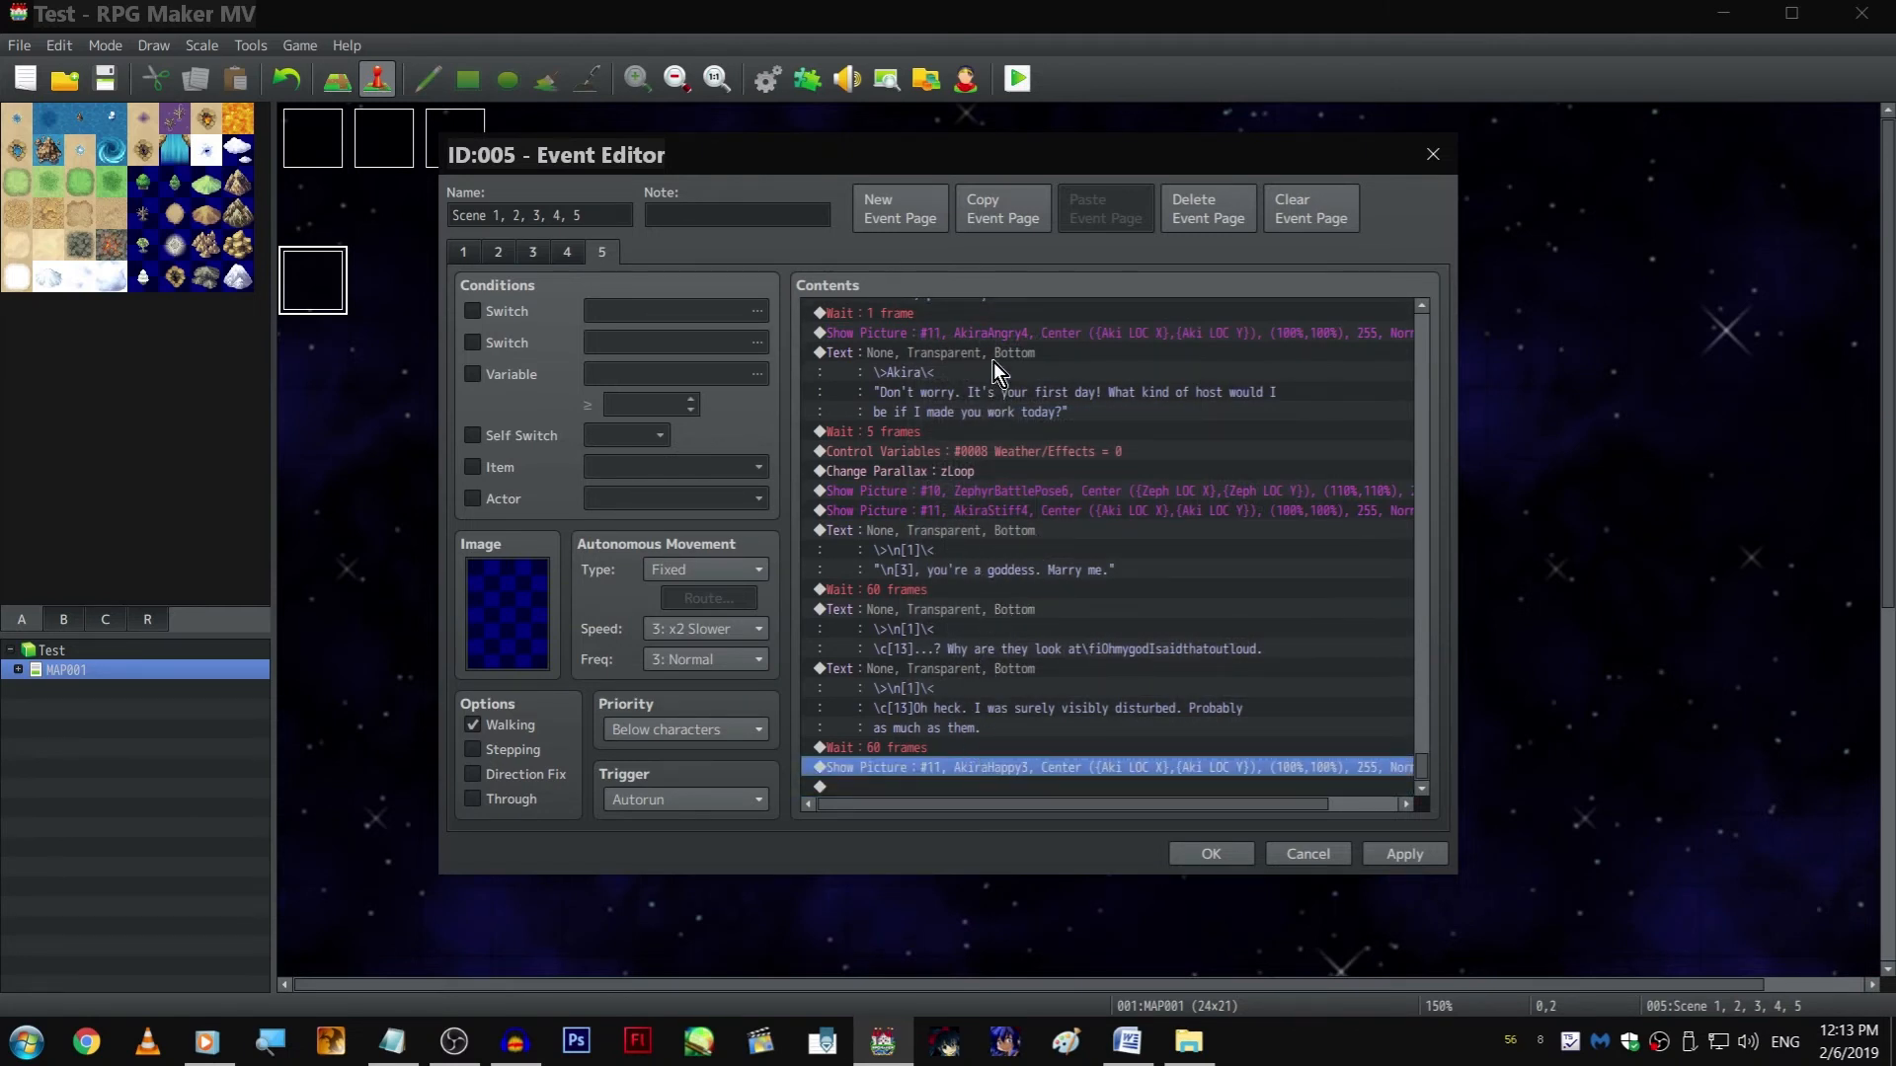
Append a copy of Akira's "Don't worry" text at the end of the event and replace its dialogue with "...We'll see!"
left_click(991, 375)
key("ctrl+c")
left_click(1016, 787)
key("ctrl+v")
double_click(987, 691)
left_click(1234, 732)
double_click(1063, 727)
left_click(977, 502, "shift")
type("...We'll s")
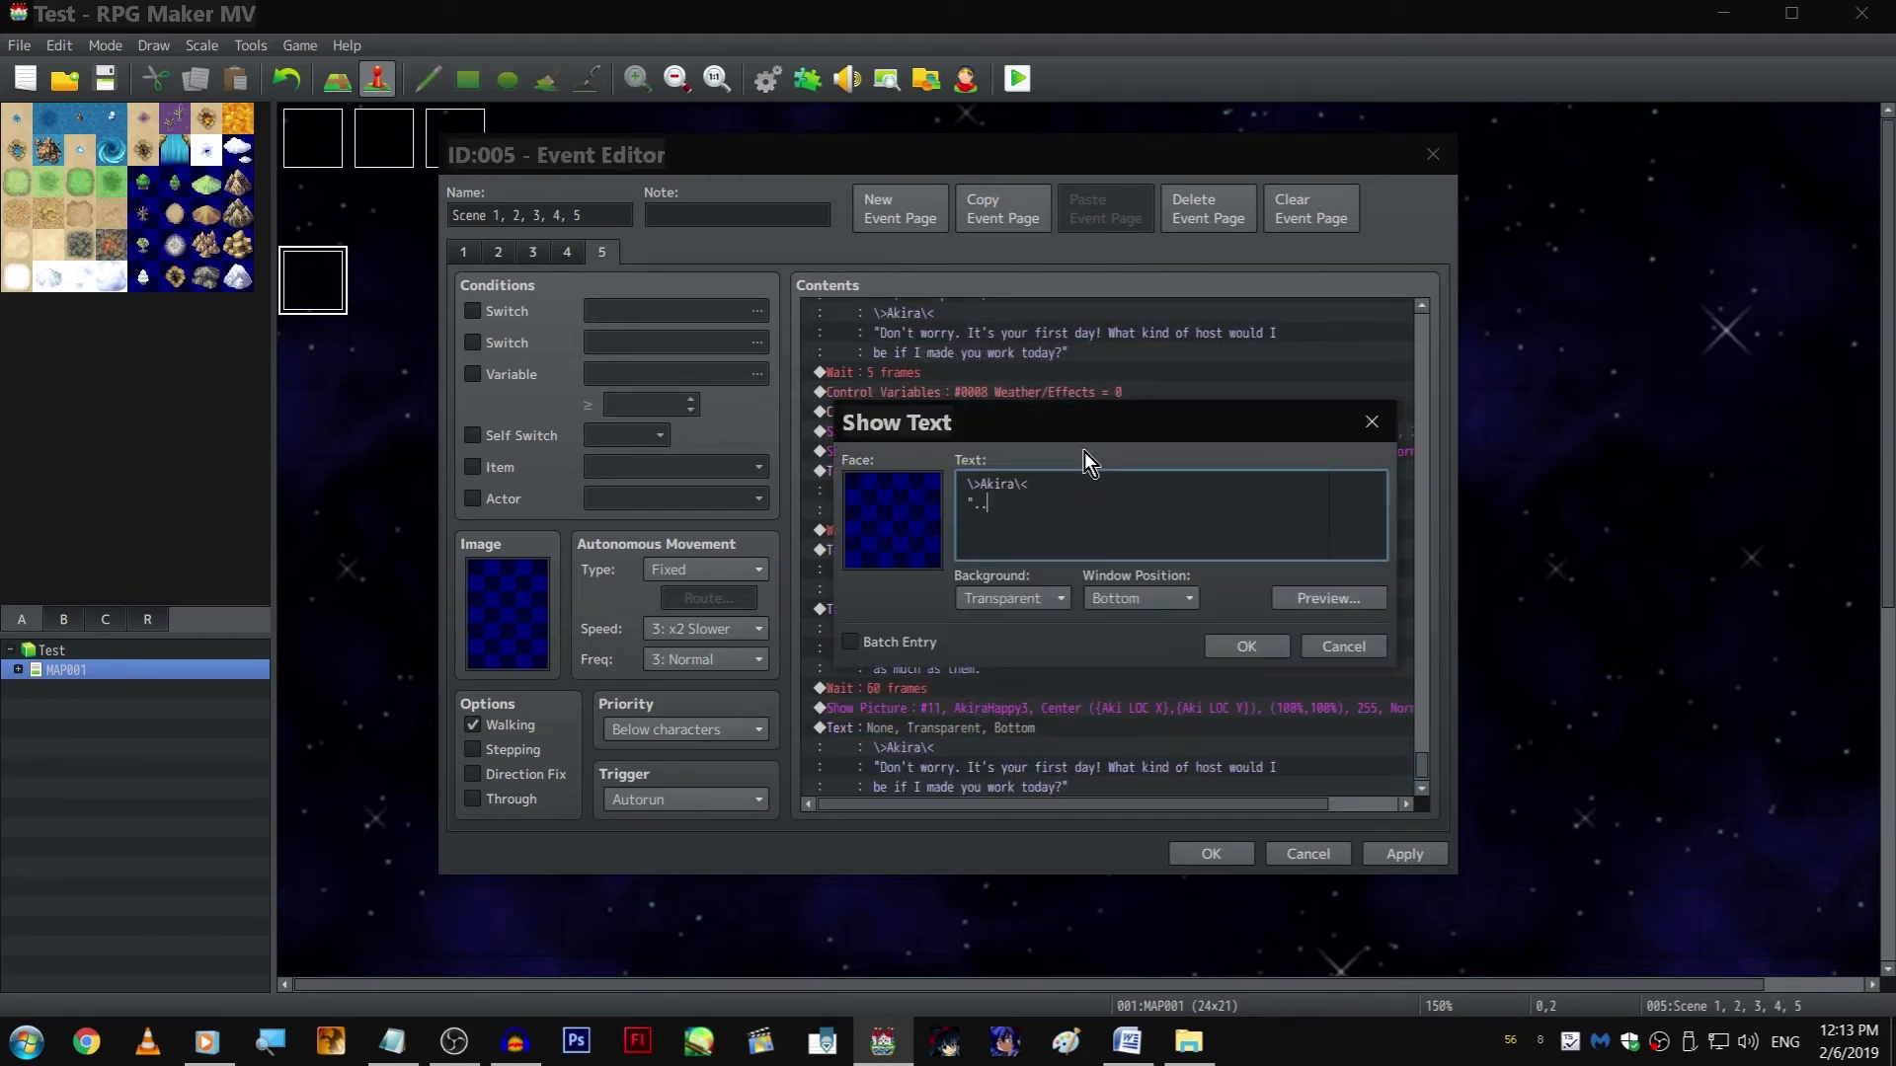
type("ee!\"")
key("ctrl+Return")
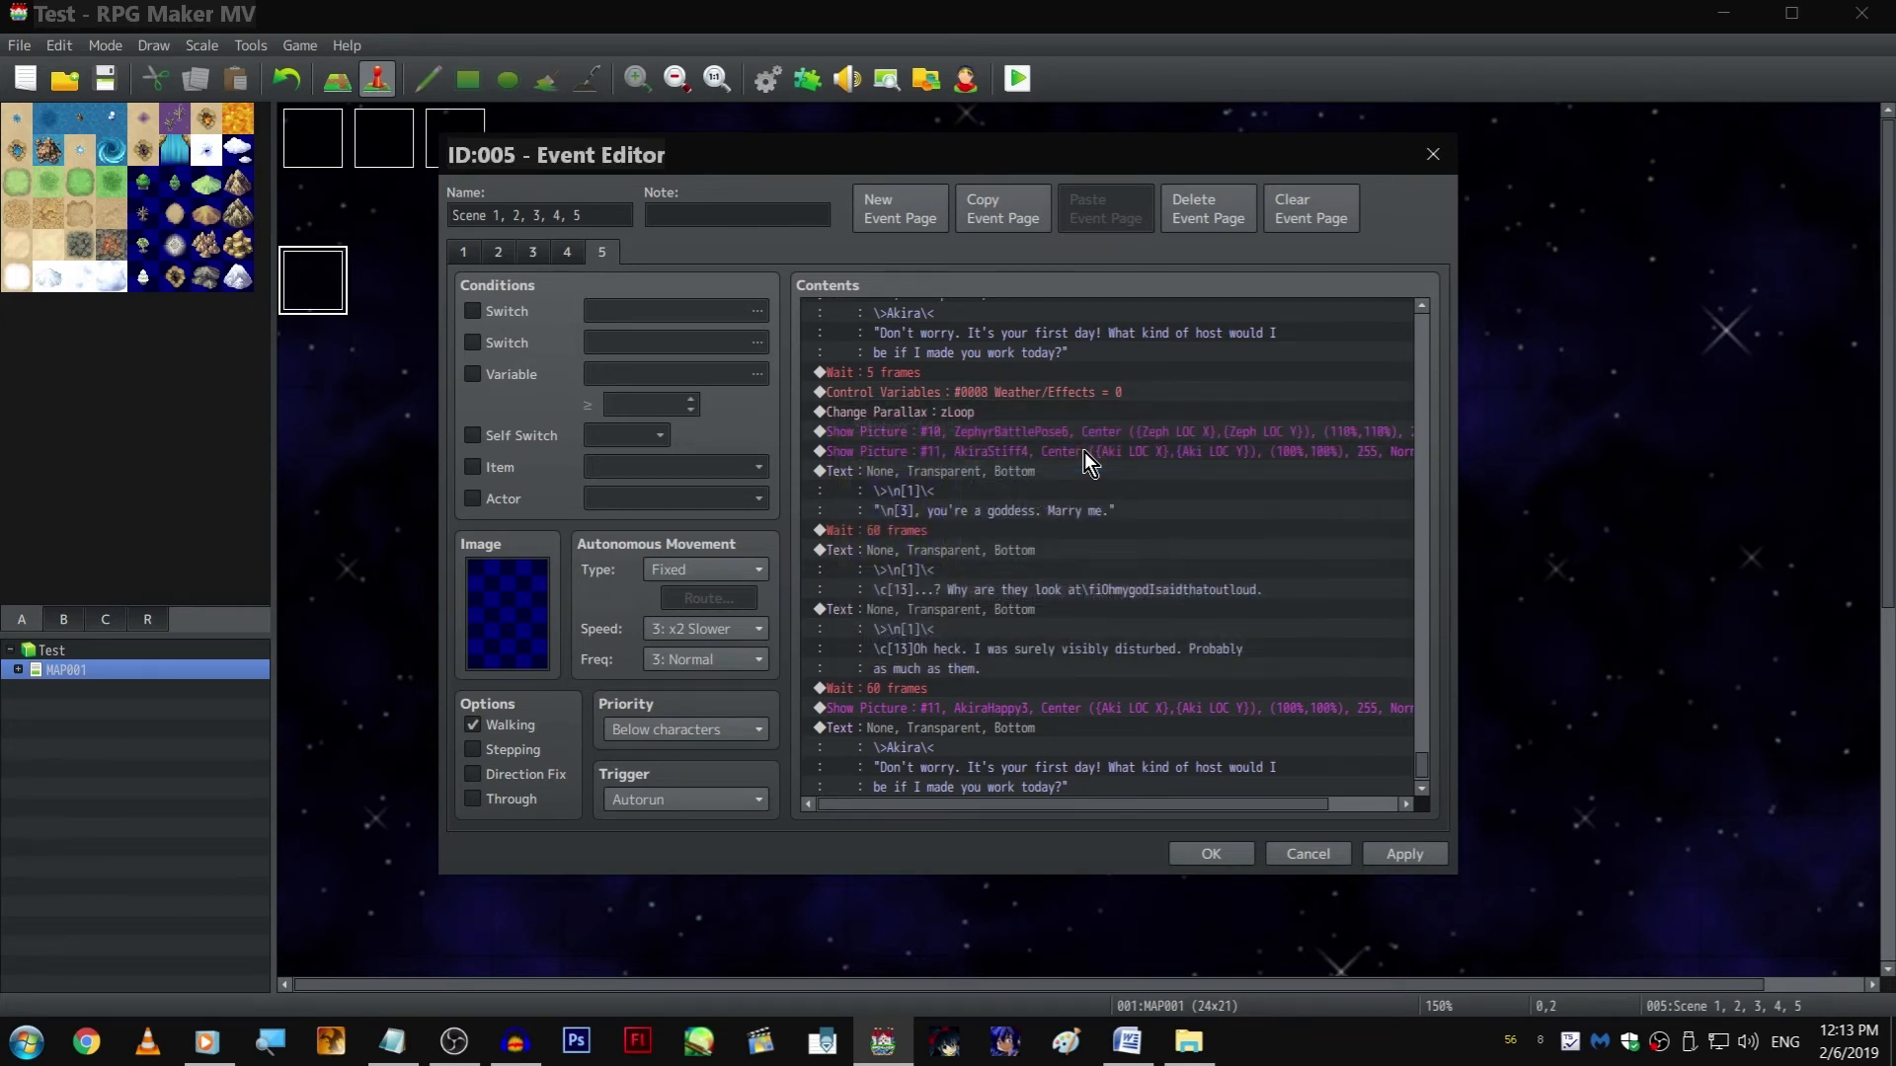
Append a copy of the ZephyrBattlePose6 Show Picture command after the "...We'll see!" text and set its width scale to -110%
left_click(1083, 453)
key("ctrl+c")
scroll(1082, 452, "down", 1)
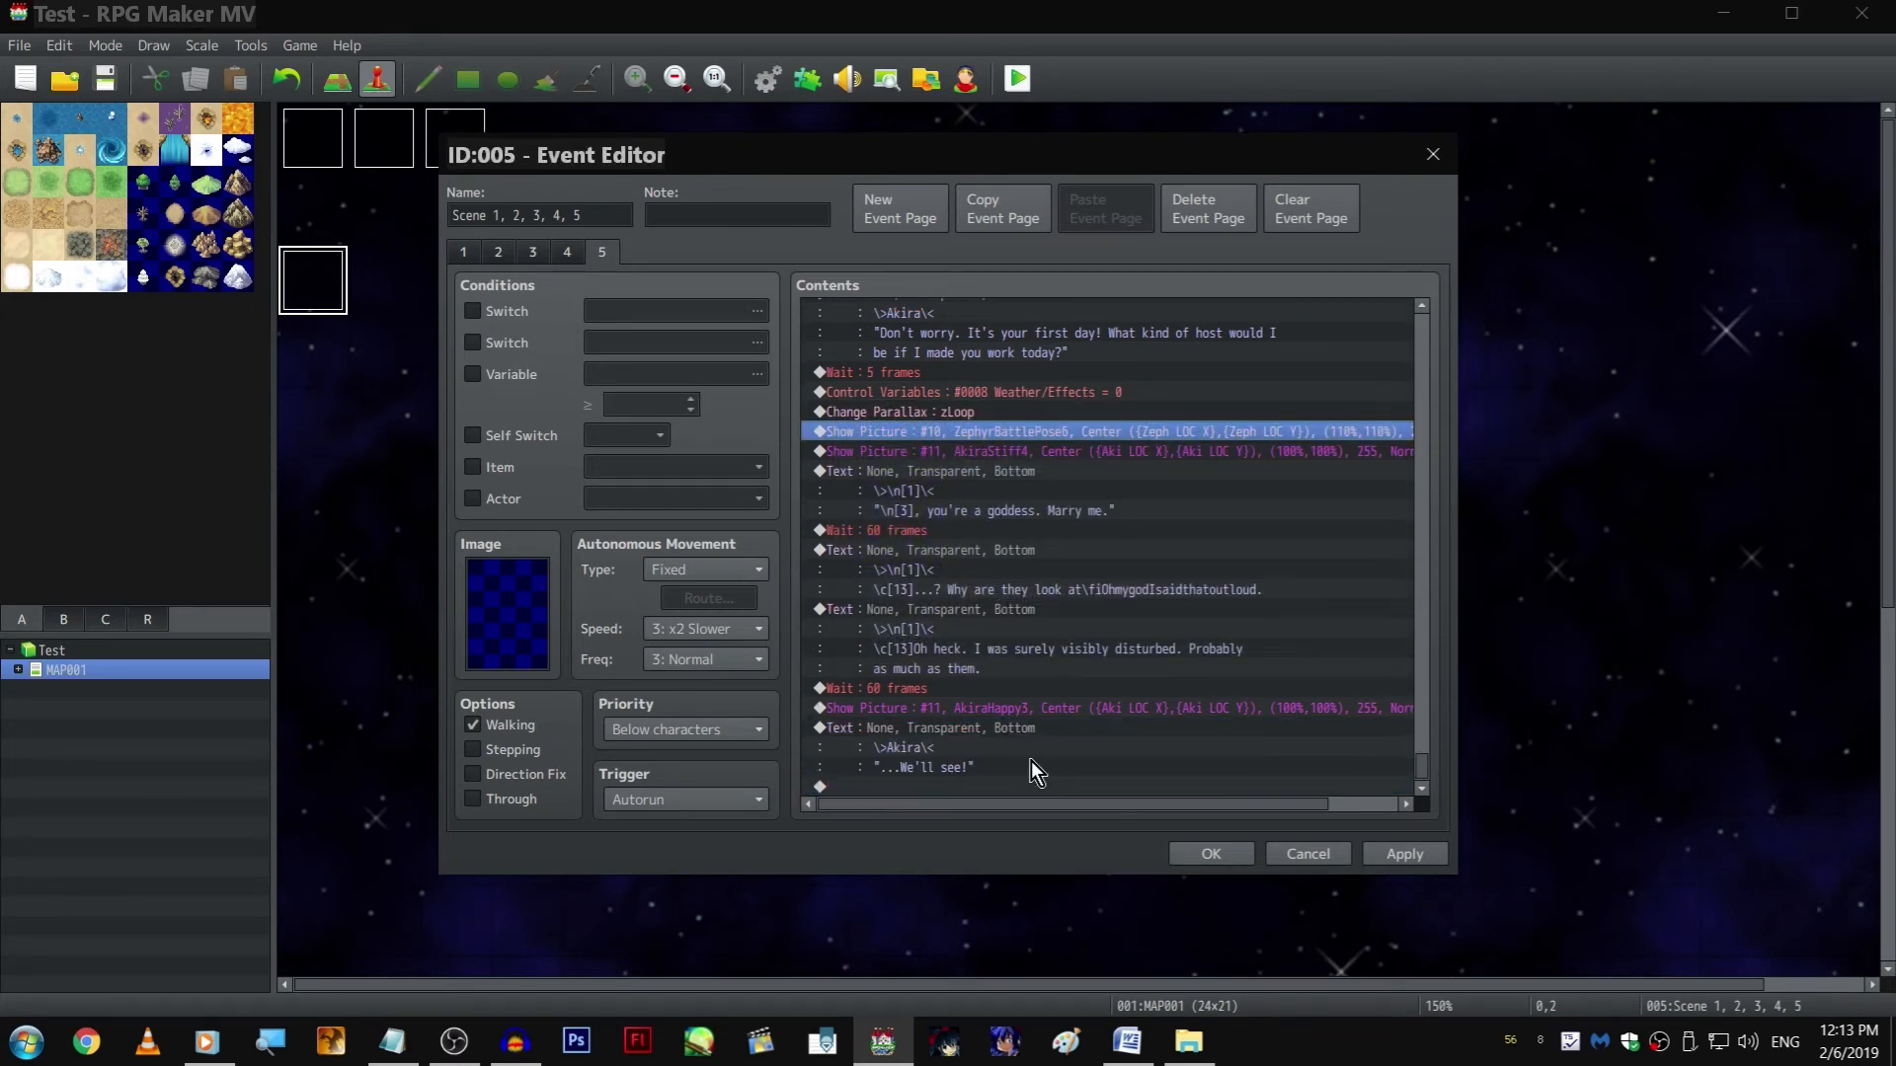
left_click(1028, 784)
key("ctrl+v")
double_click(1003, 764)
left_click(1233, 506)
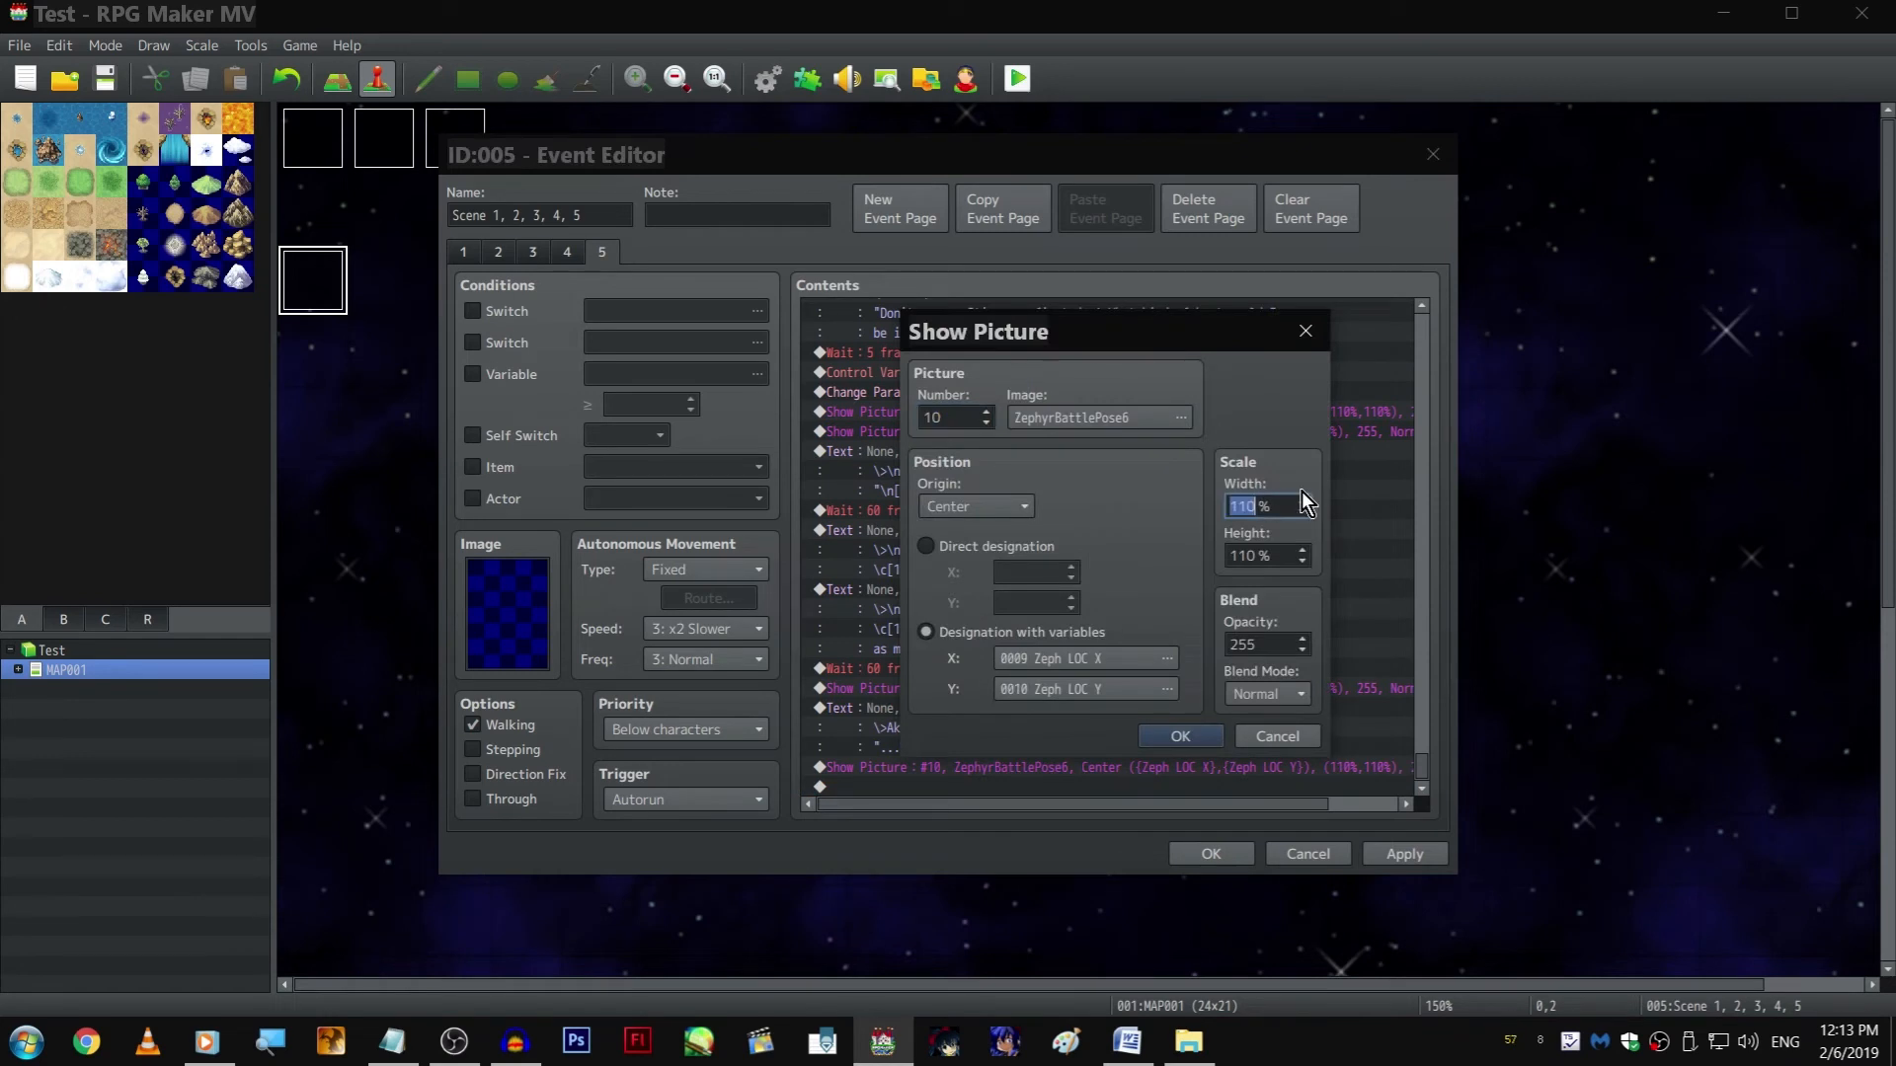
type("-")
Change the image of the mirrored Zephyr picture at the end to ZephyrBattlePose1
left_click(1090, 423)
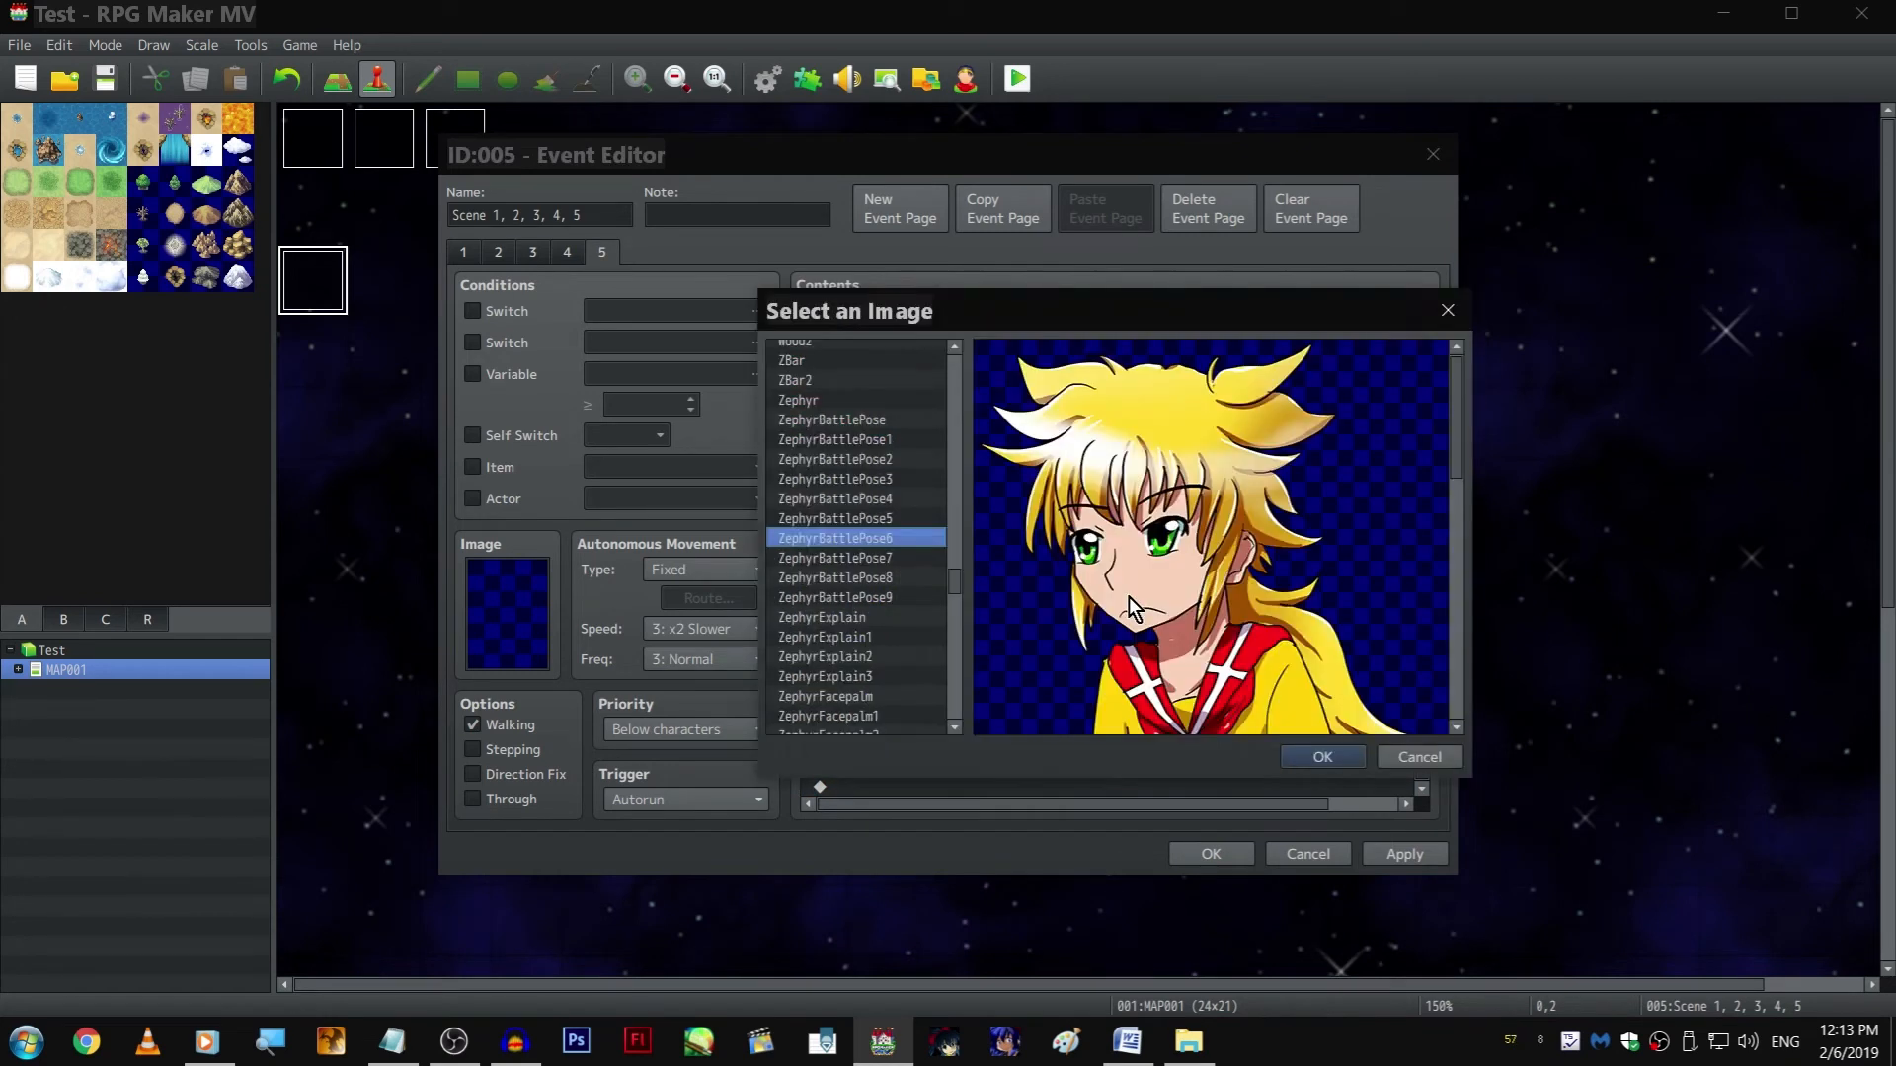
left_click(903, 525)
key("Up")
key("Down")
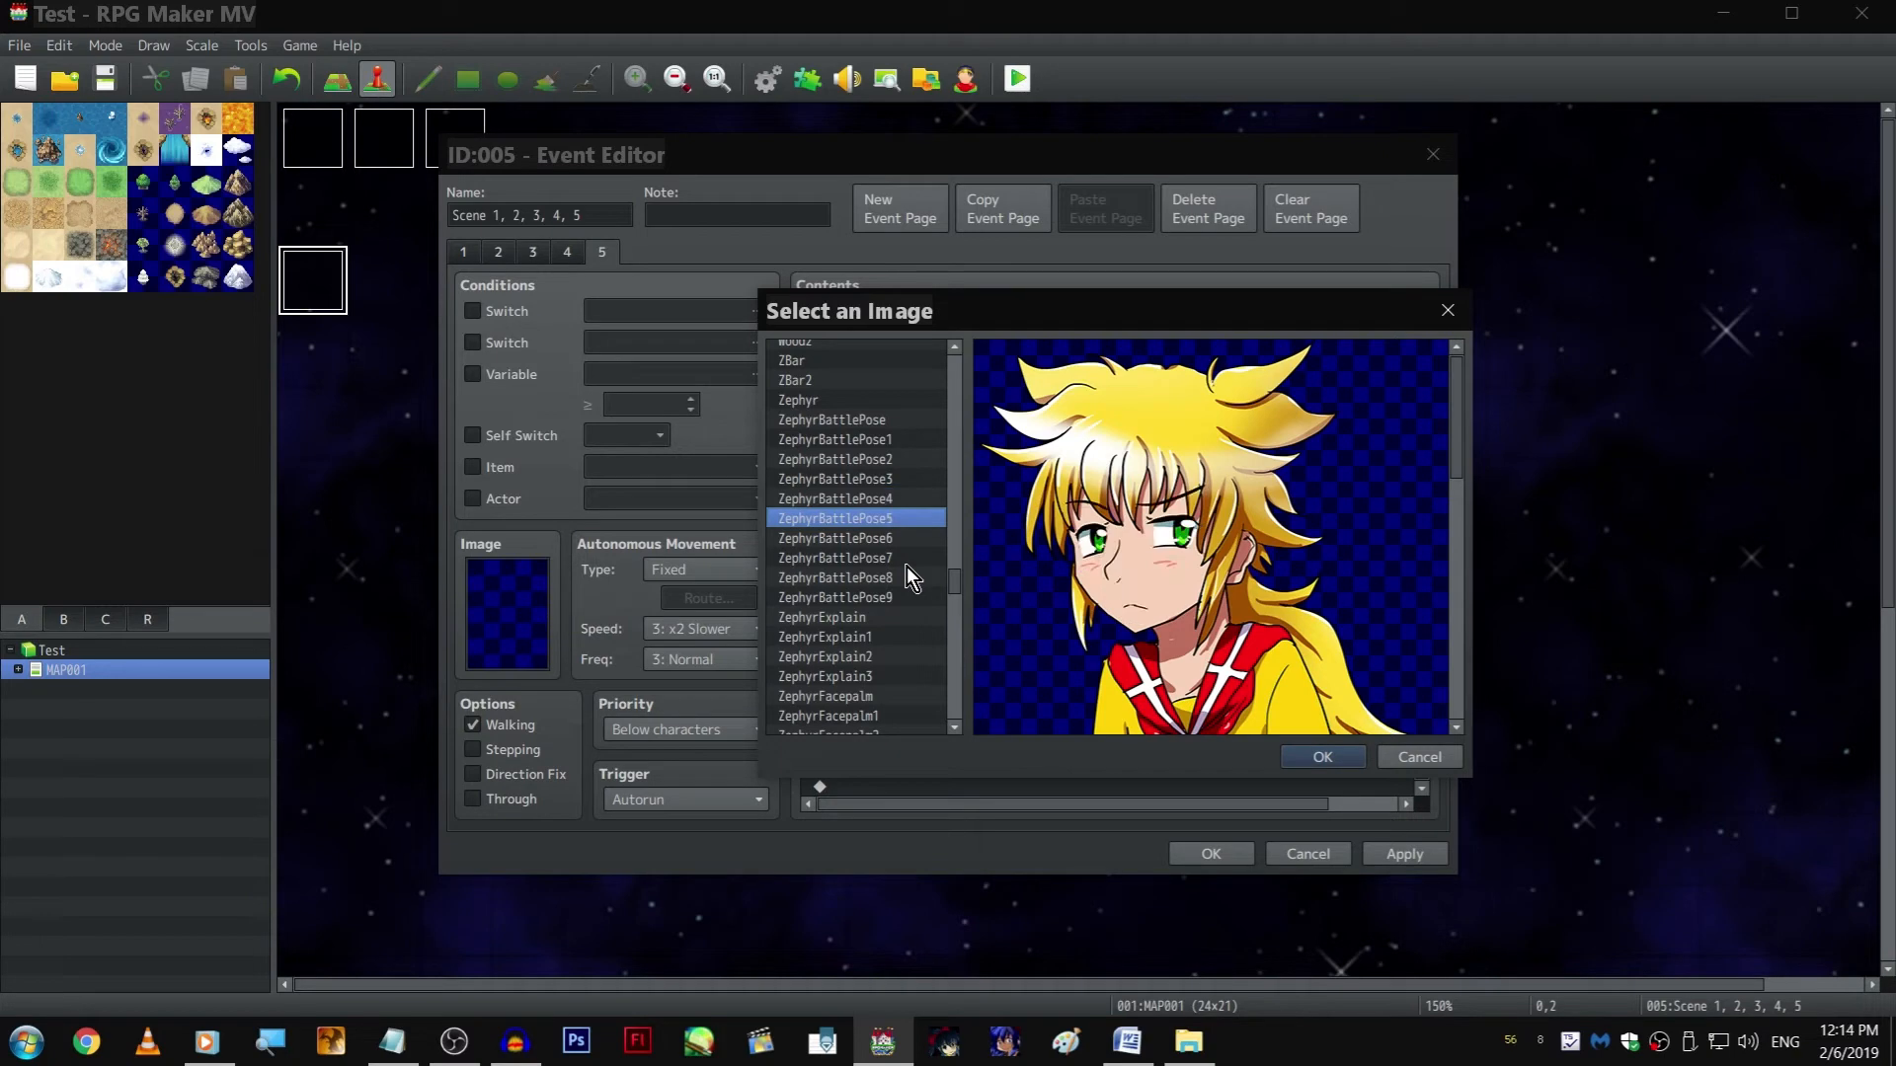
key("Up")
key("Up")
key("Up")
key("Up")
key("Return")
key("Return")
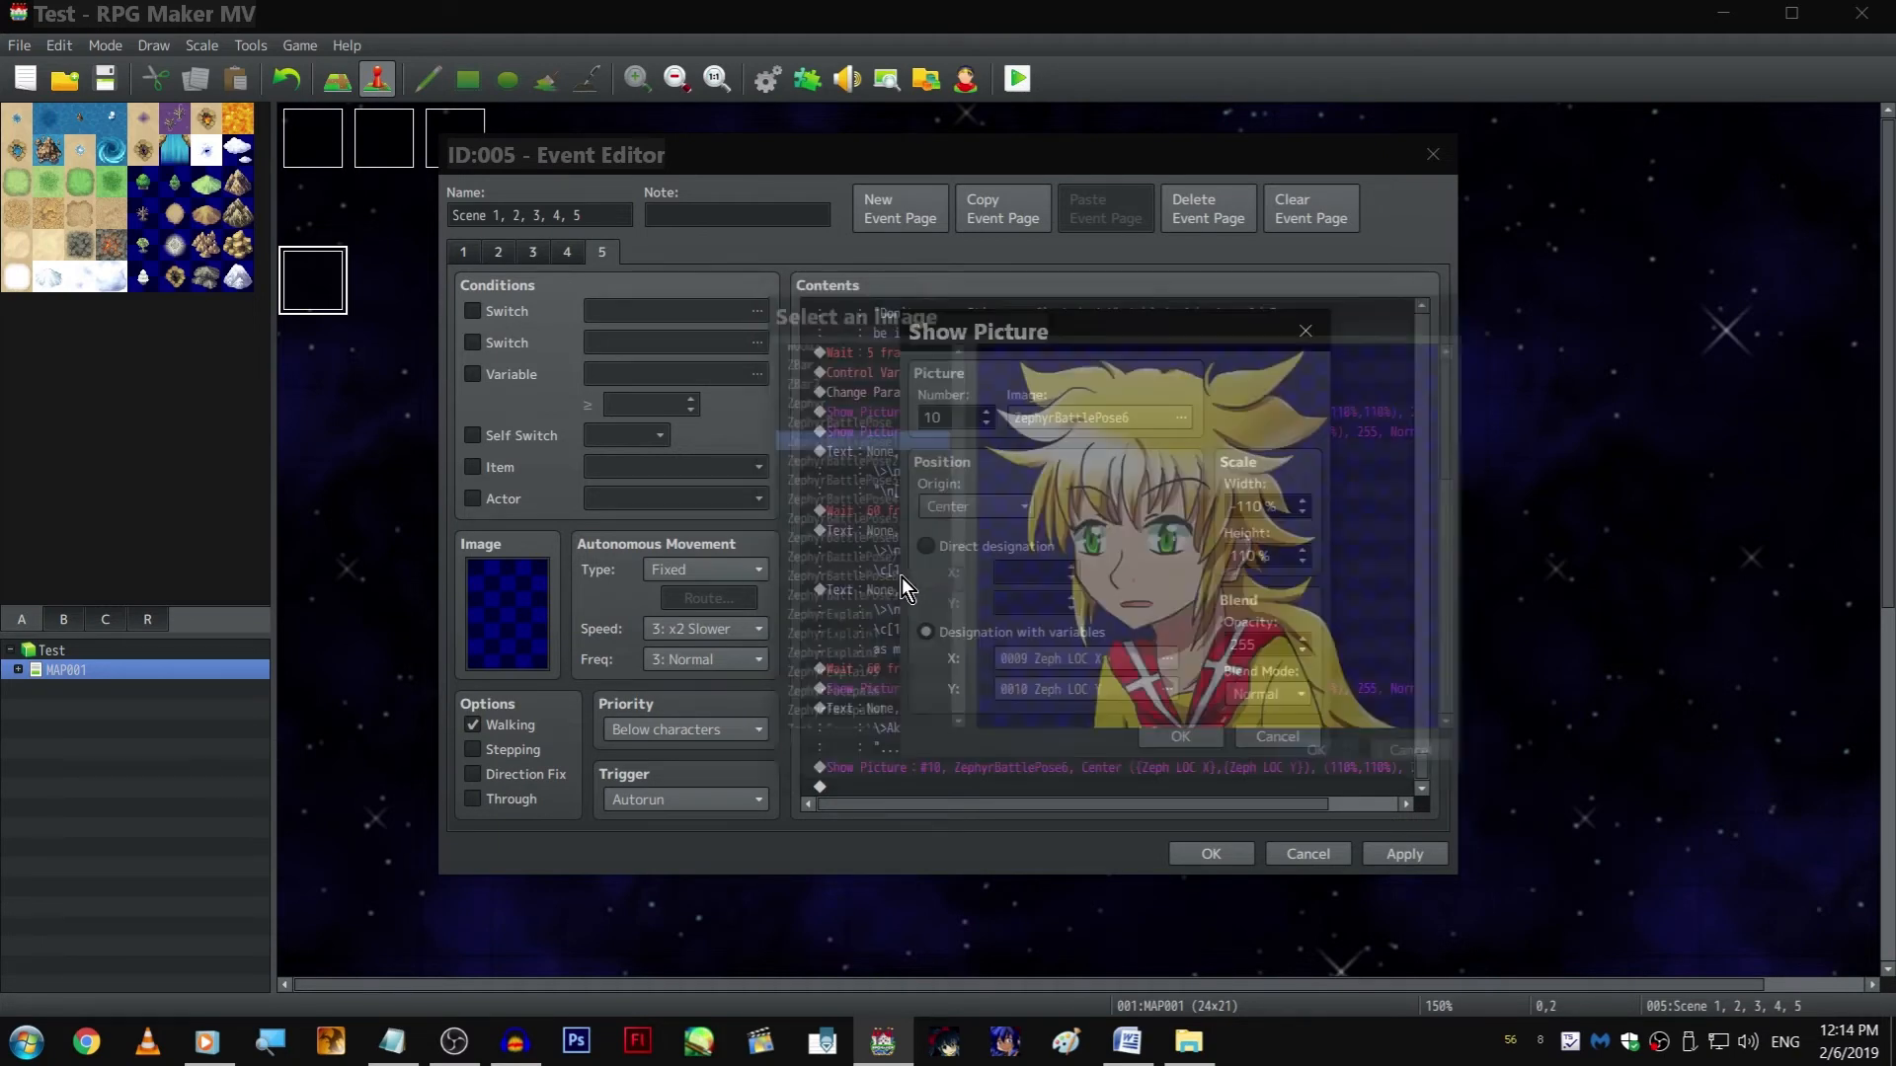
Place the mirrored ZephyrBattlePose1 picture before the "...We'll see!" text, keeping a second copy after that text
left_click(1009, 790)
key("ctrl+v")
left_click(1003, 753)
key("ctrl+x")
left_click(1007, 703)
key("ctrl+v")
Change the image of the Zephyr picture after the "...We'll see!" text to ZephyrBattlePose4
double_click(1027, 787)
left_click(1111, 416)
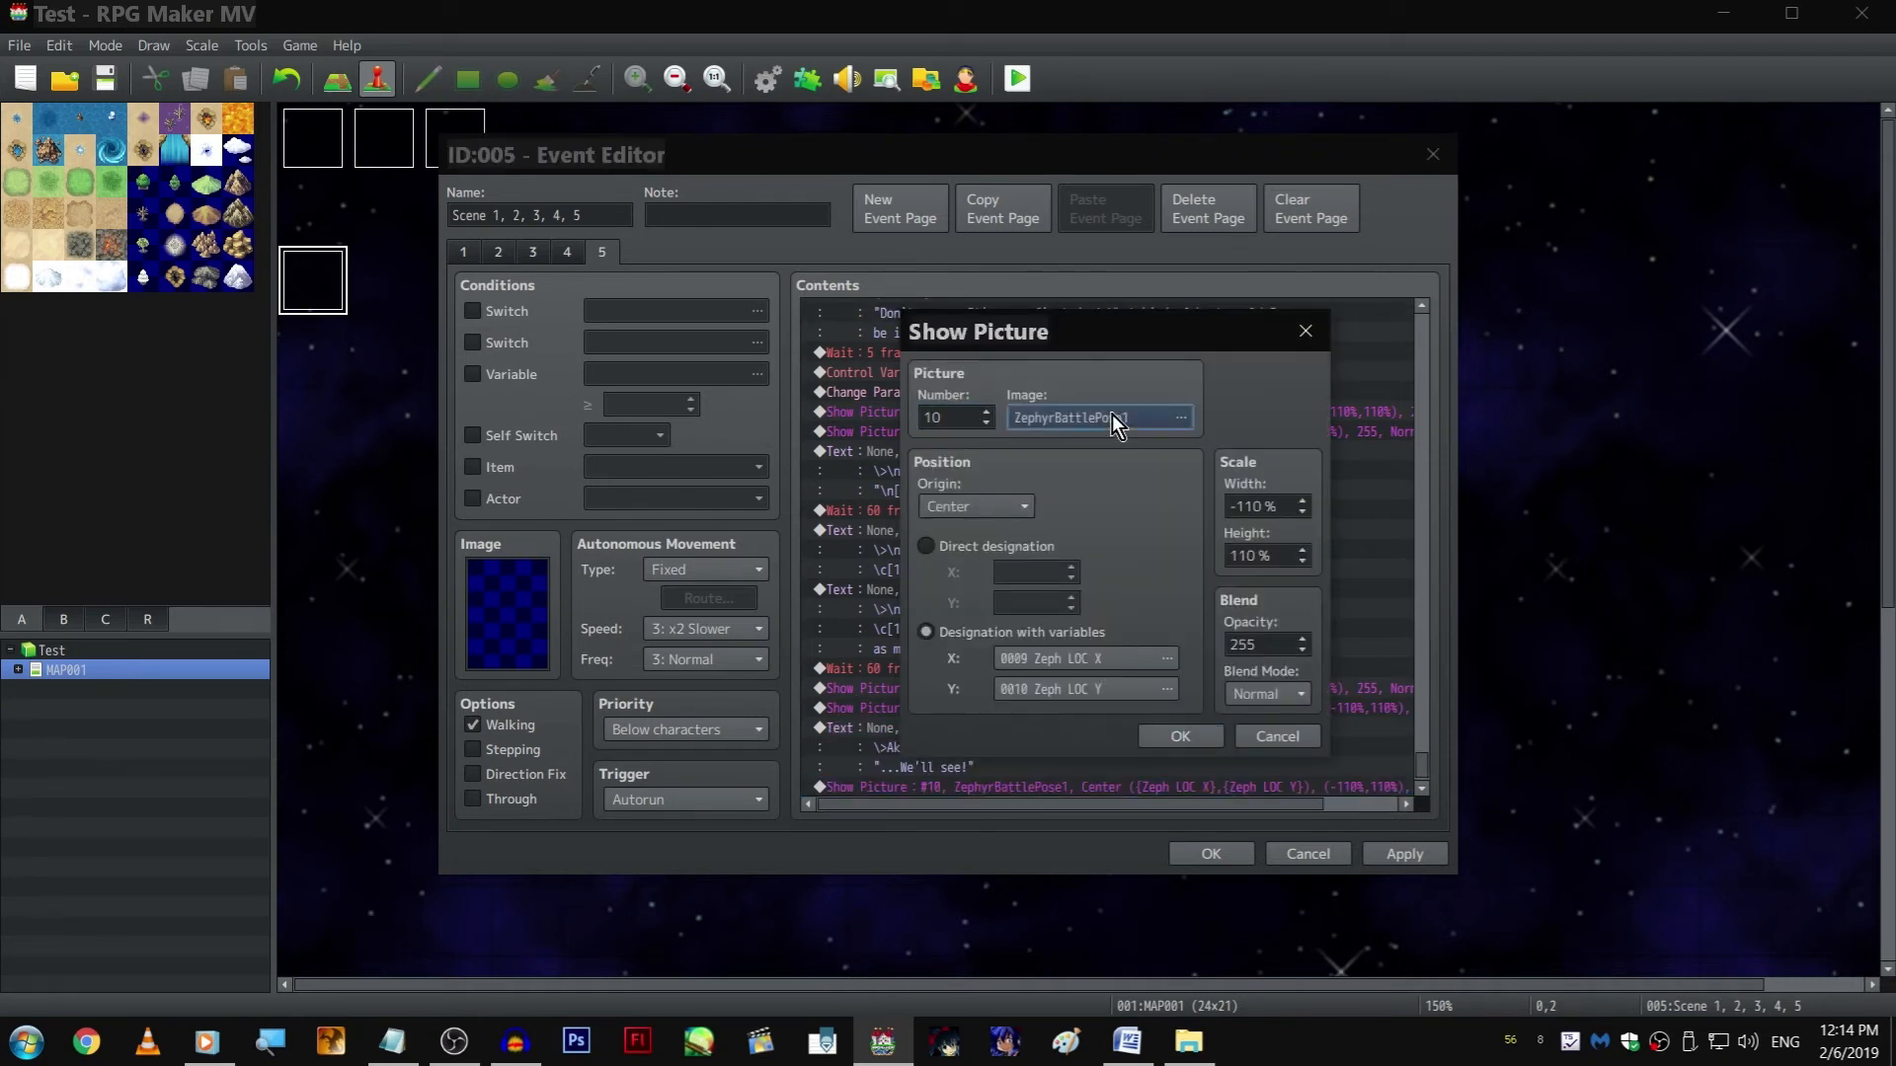
key("Down")
key("Down")
key("Down")
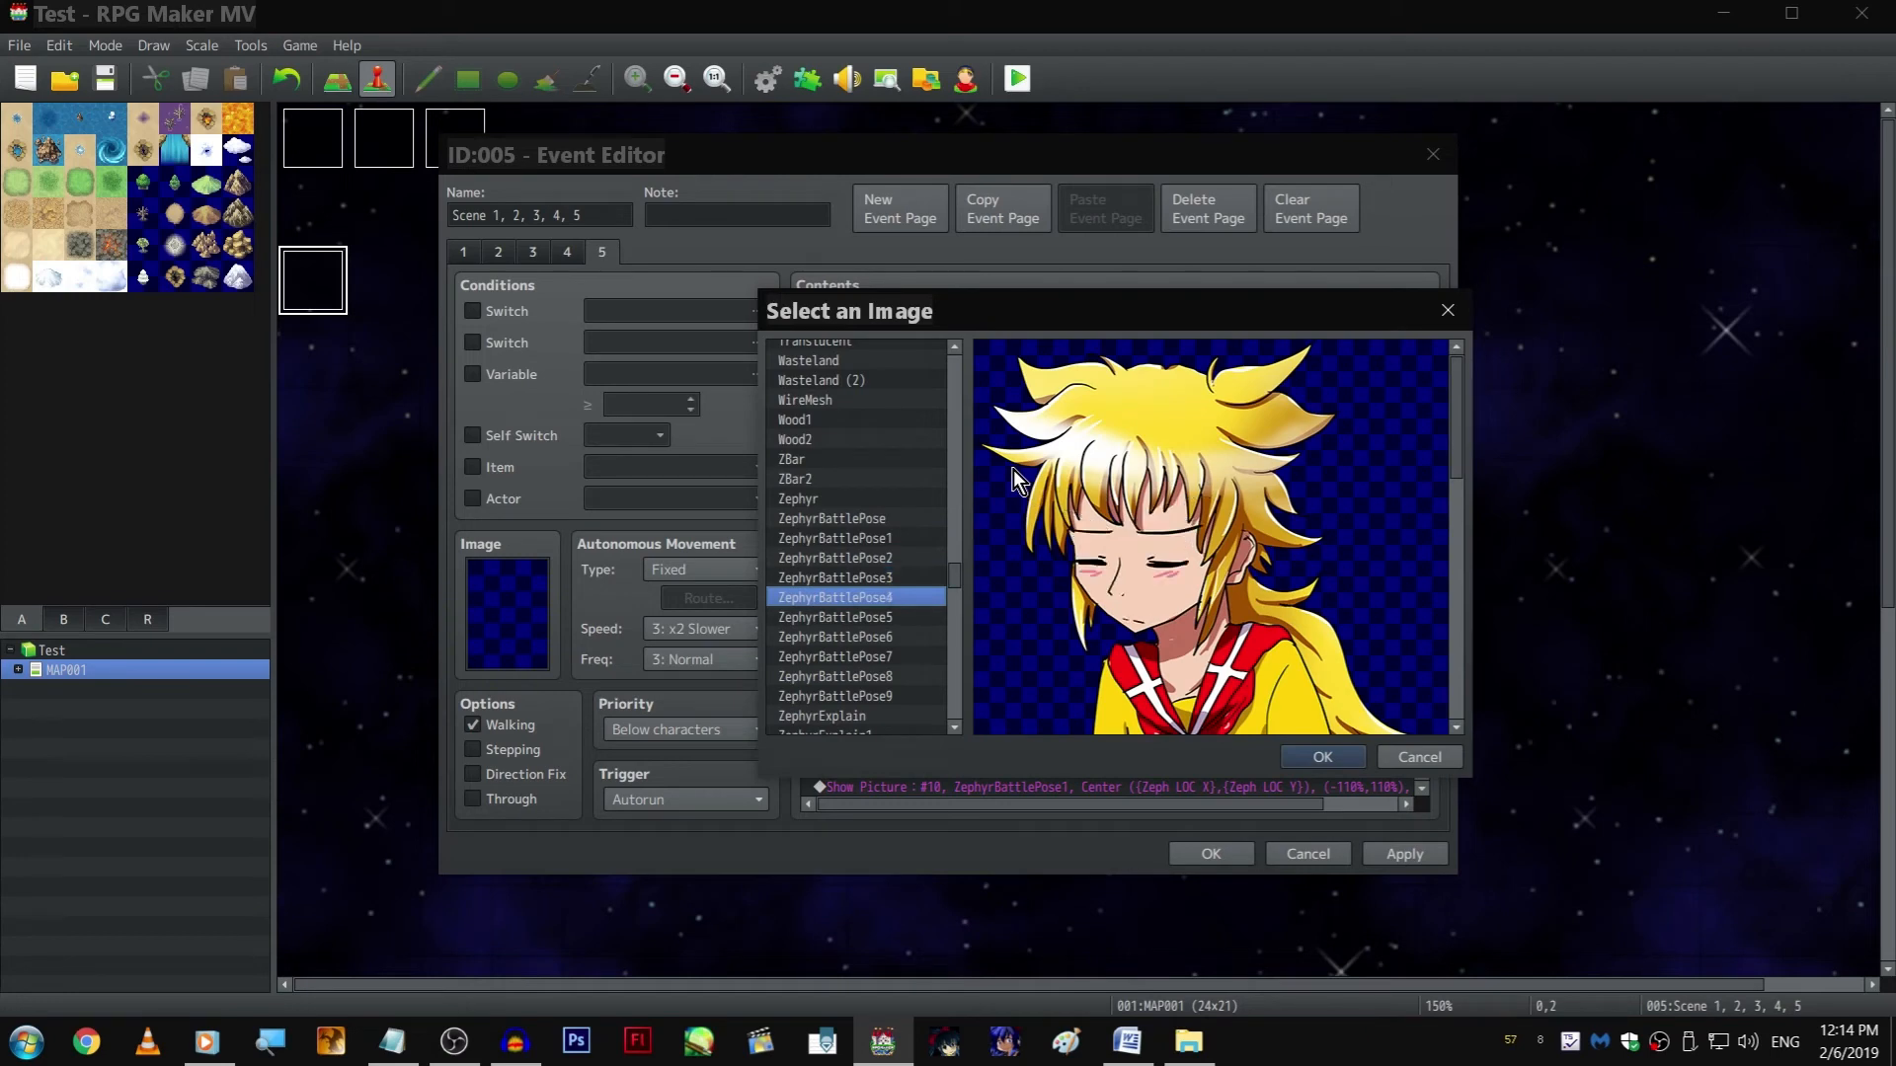
key("Return")
key("Return")
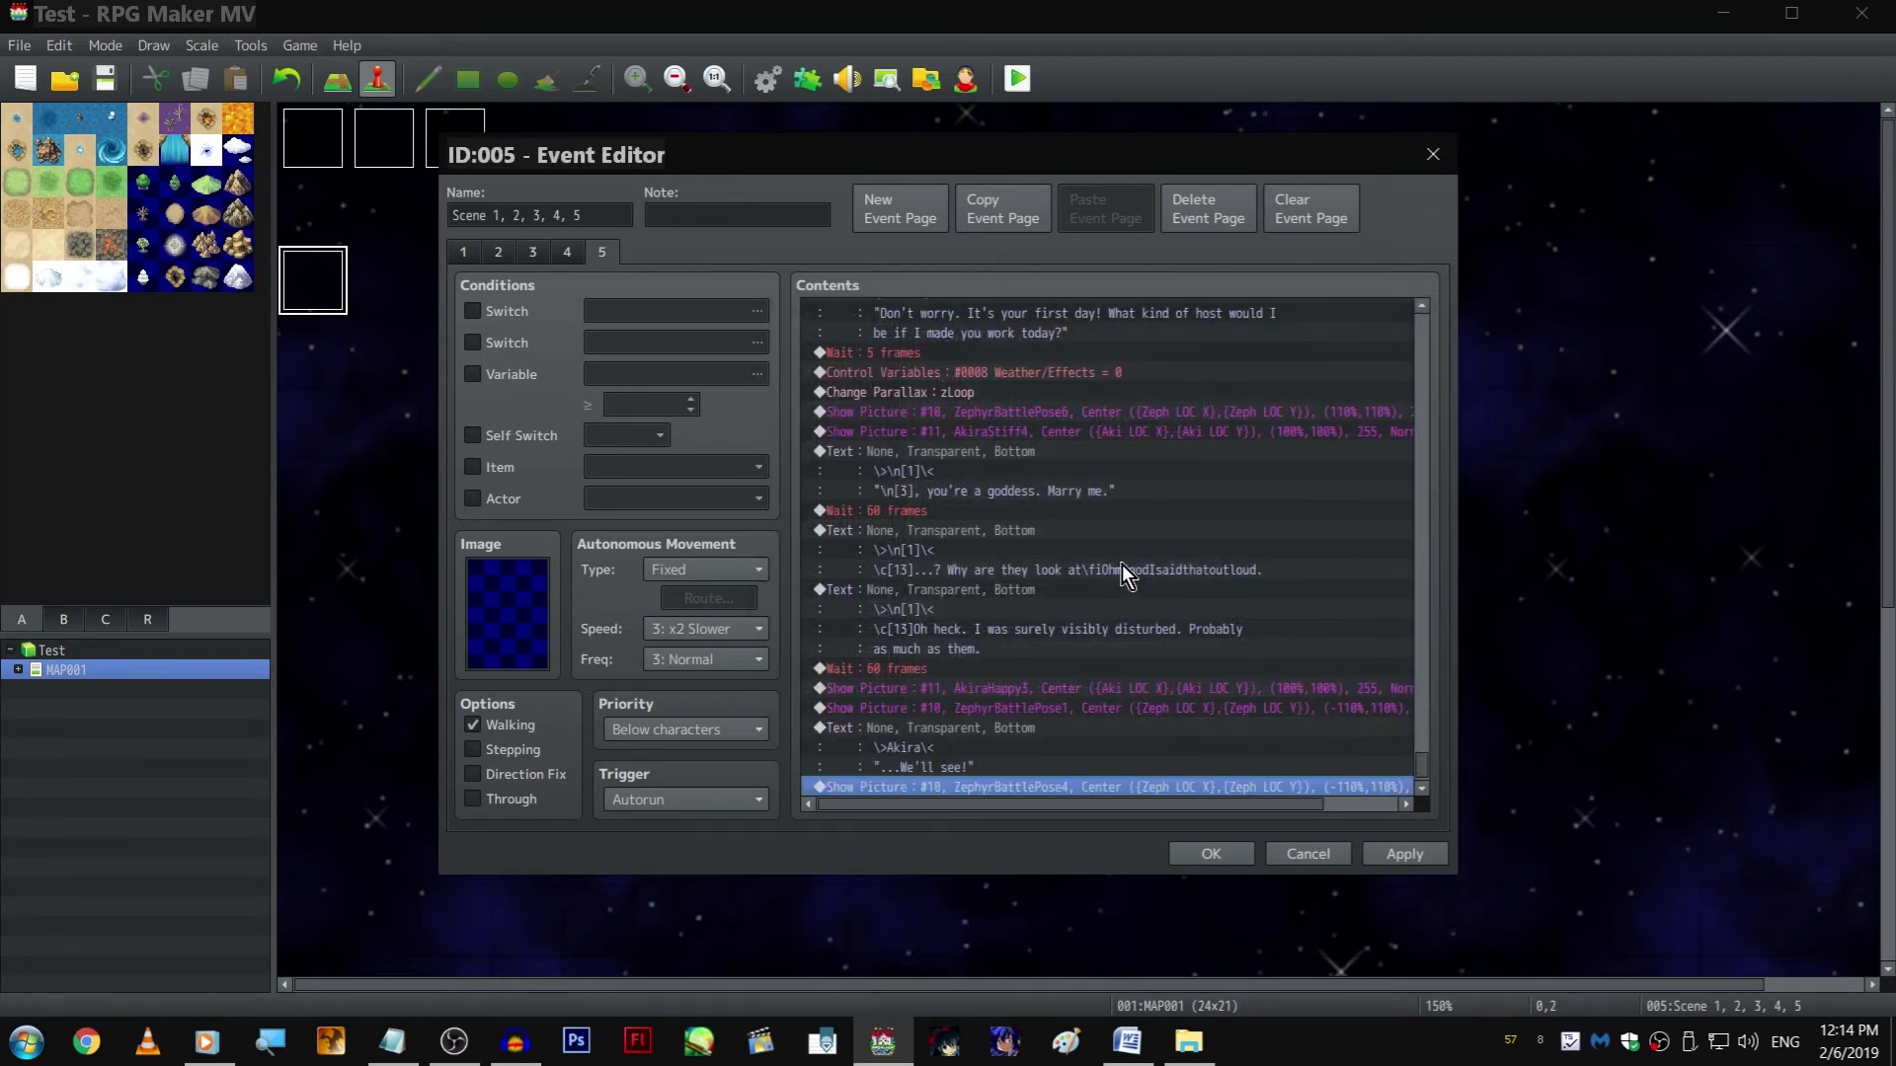
Append a copy of the "Oh heck" text after the ZephyrBattlePose4 picture
scroll(1117, 537, "down", 1)
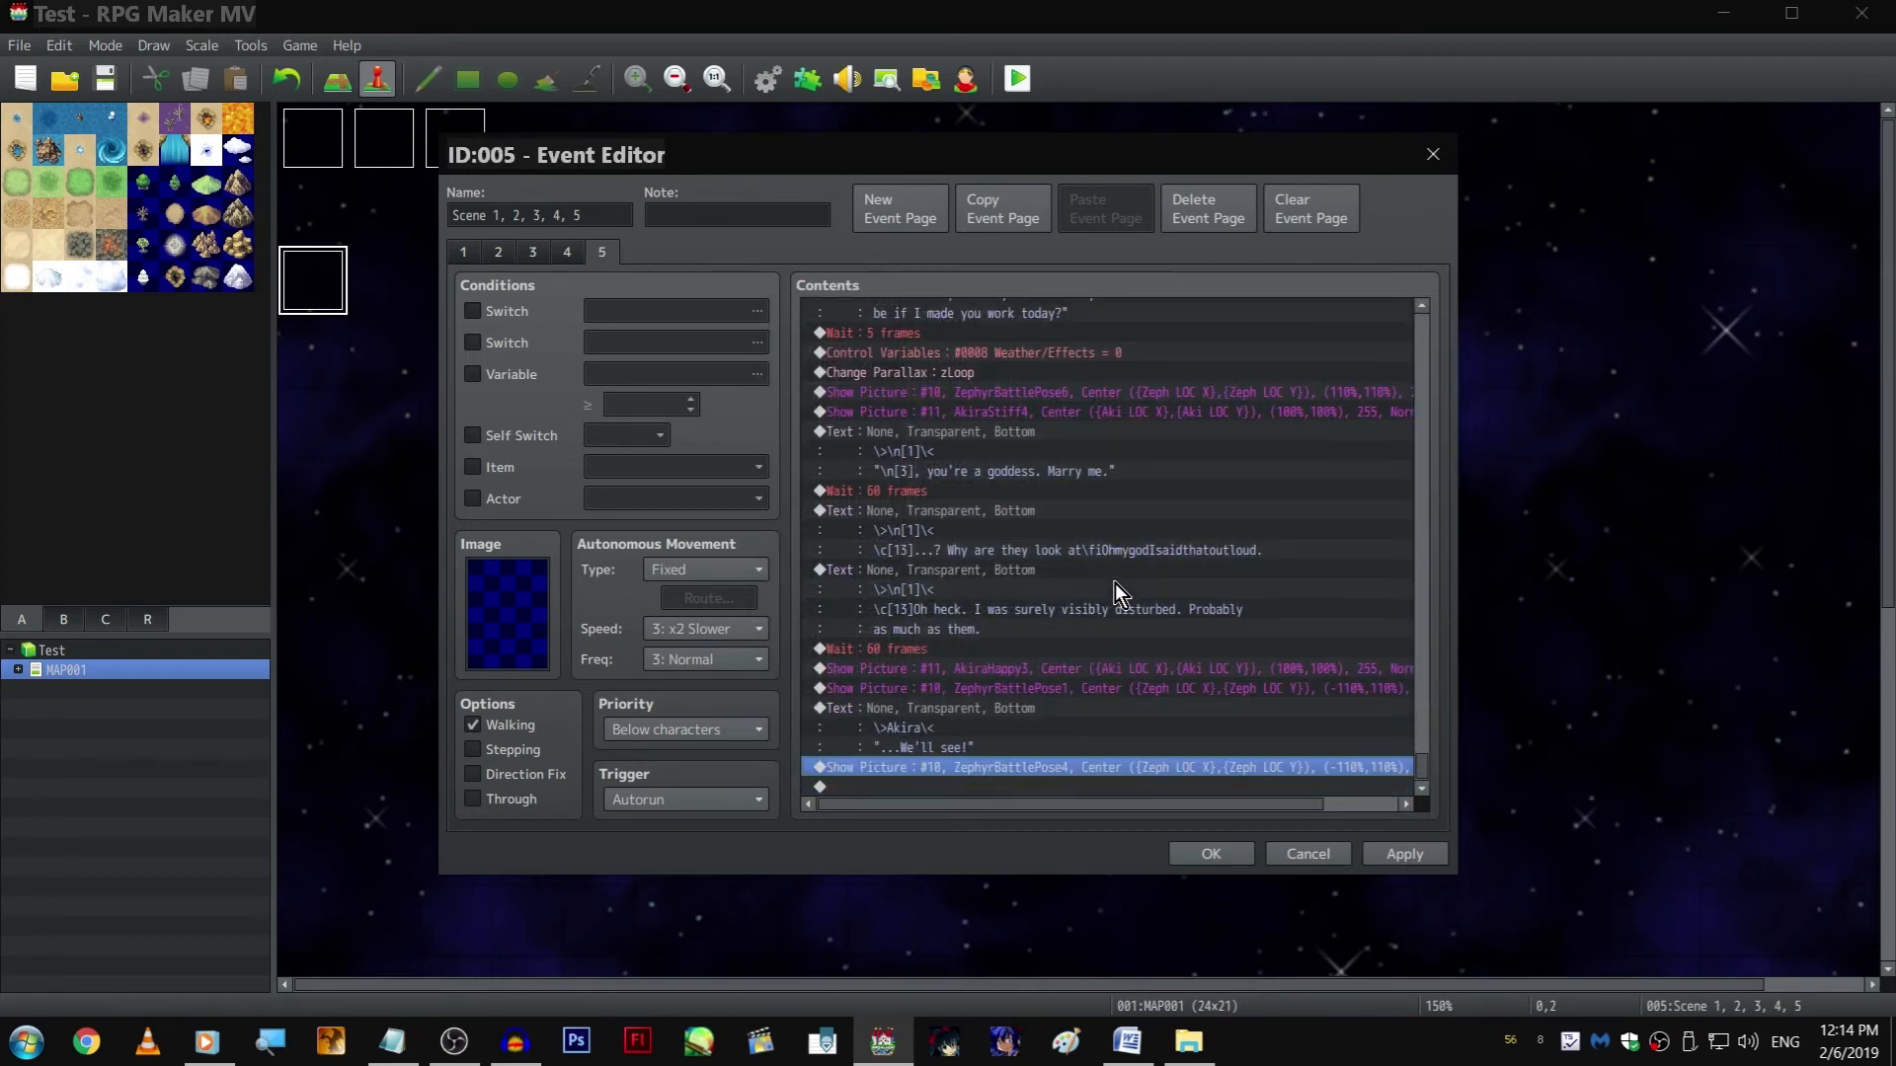
left_click(1005, 570)
key("ctrl+c")
left_click(1045, 787)
key("ctrl+v")
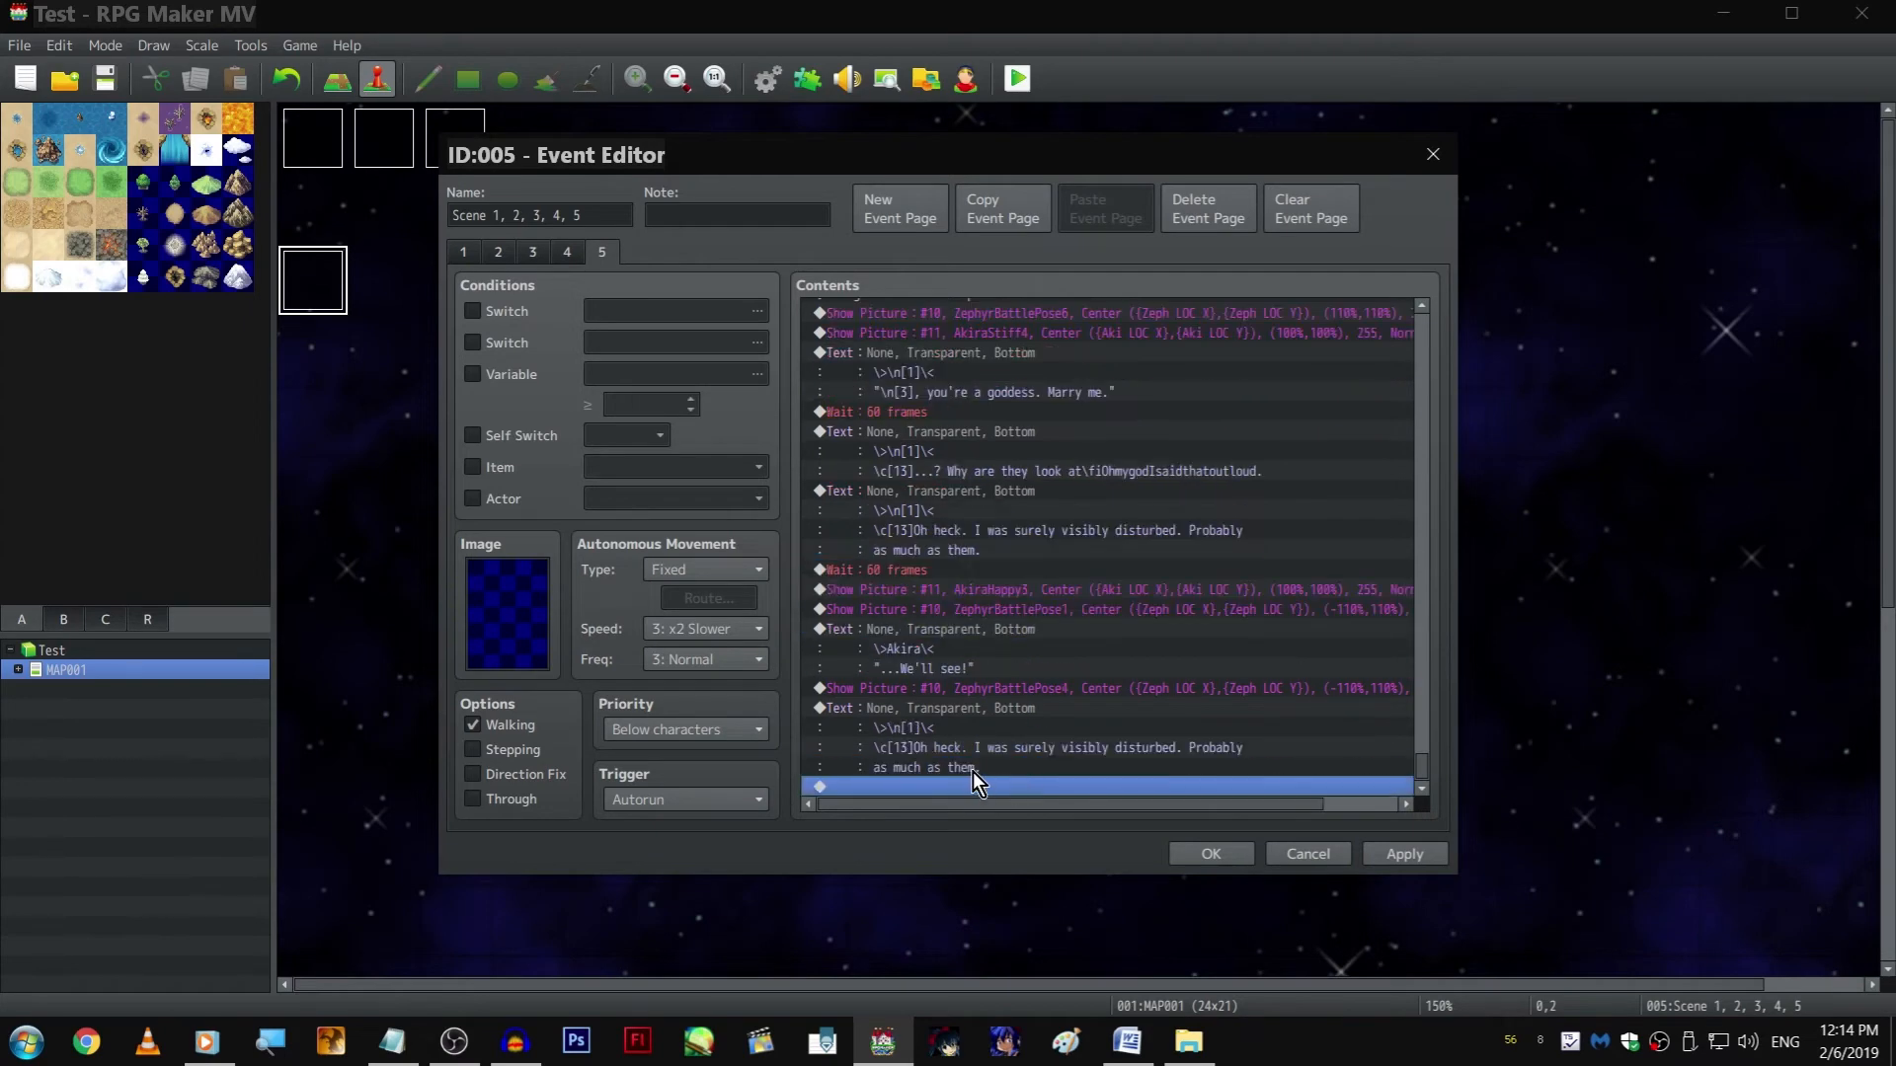
Insert a Wait command before the ZephyrBattlePose4 picture and set its duration to 5 frames
left_click(956, 689)
key("Insert")
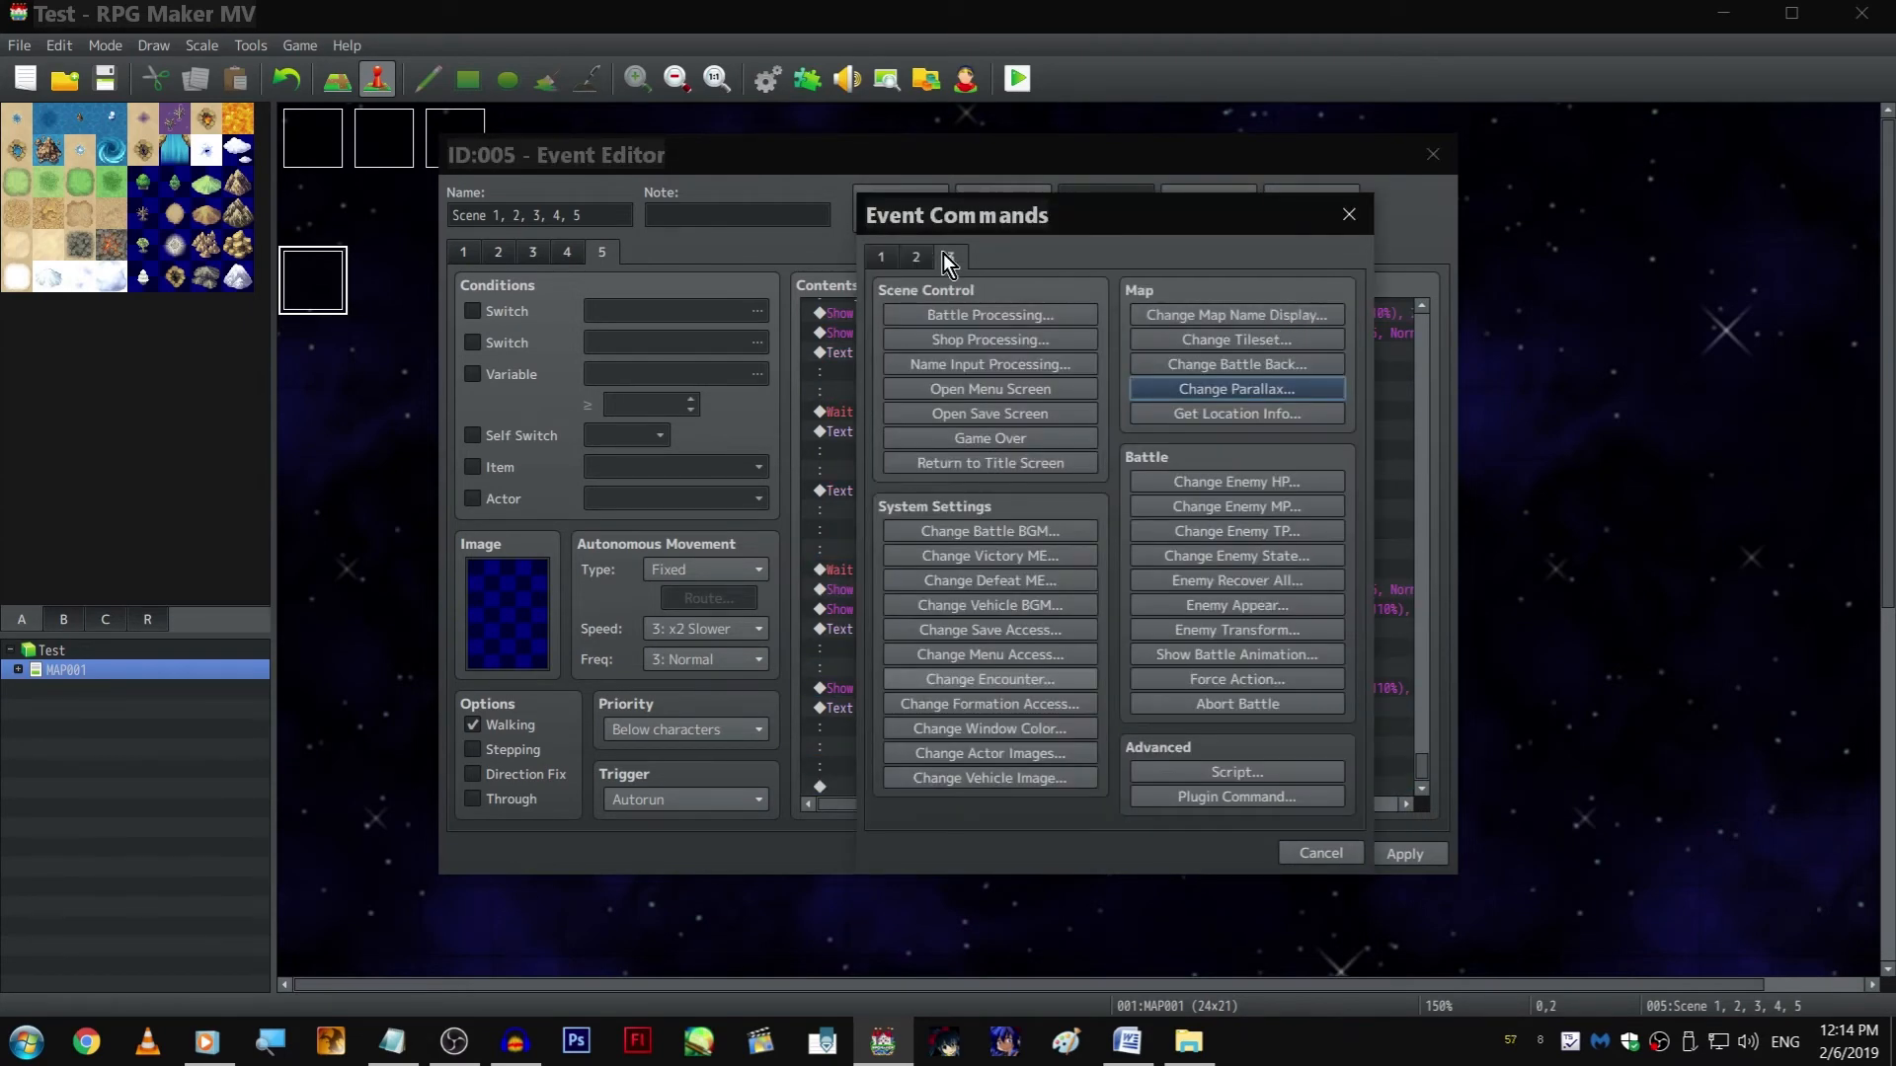
left_click(932, 260)
left_click(1297, 321)
type("1")
key("Return")
left_click(1041, 707)
left_click(1038, 691)
double_click(1035, 670)
type("5")
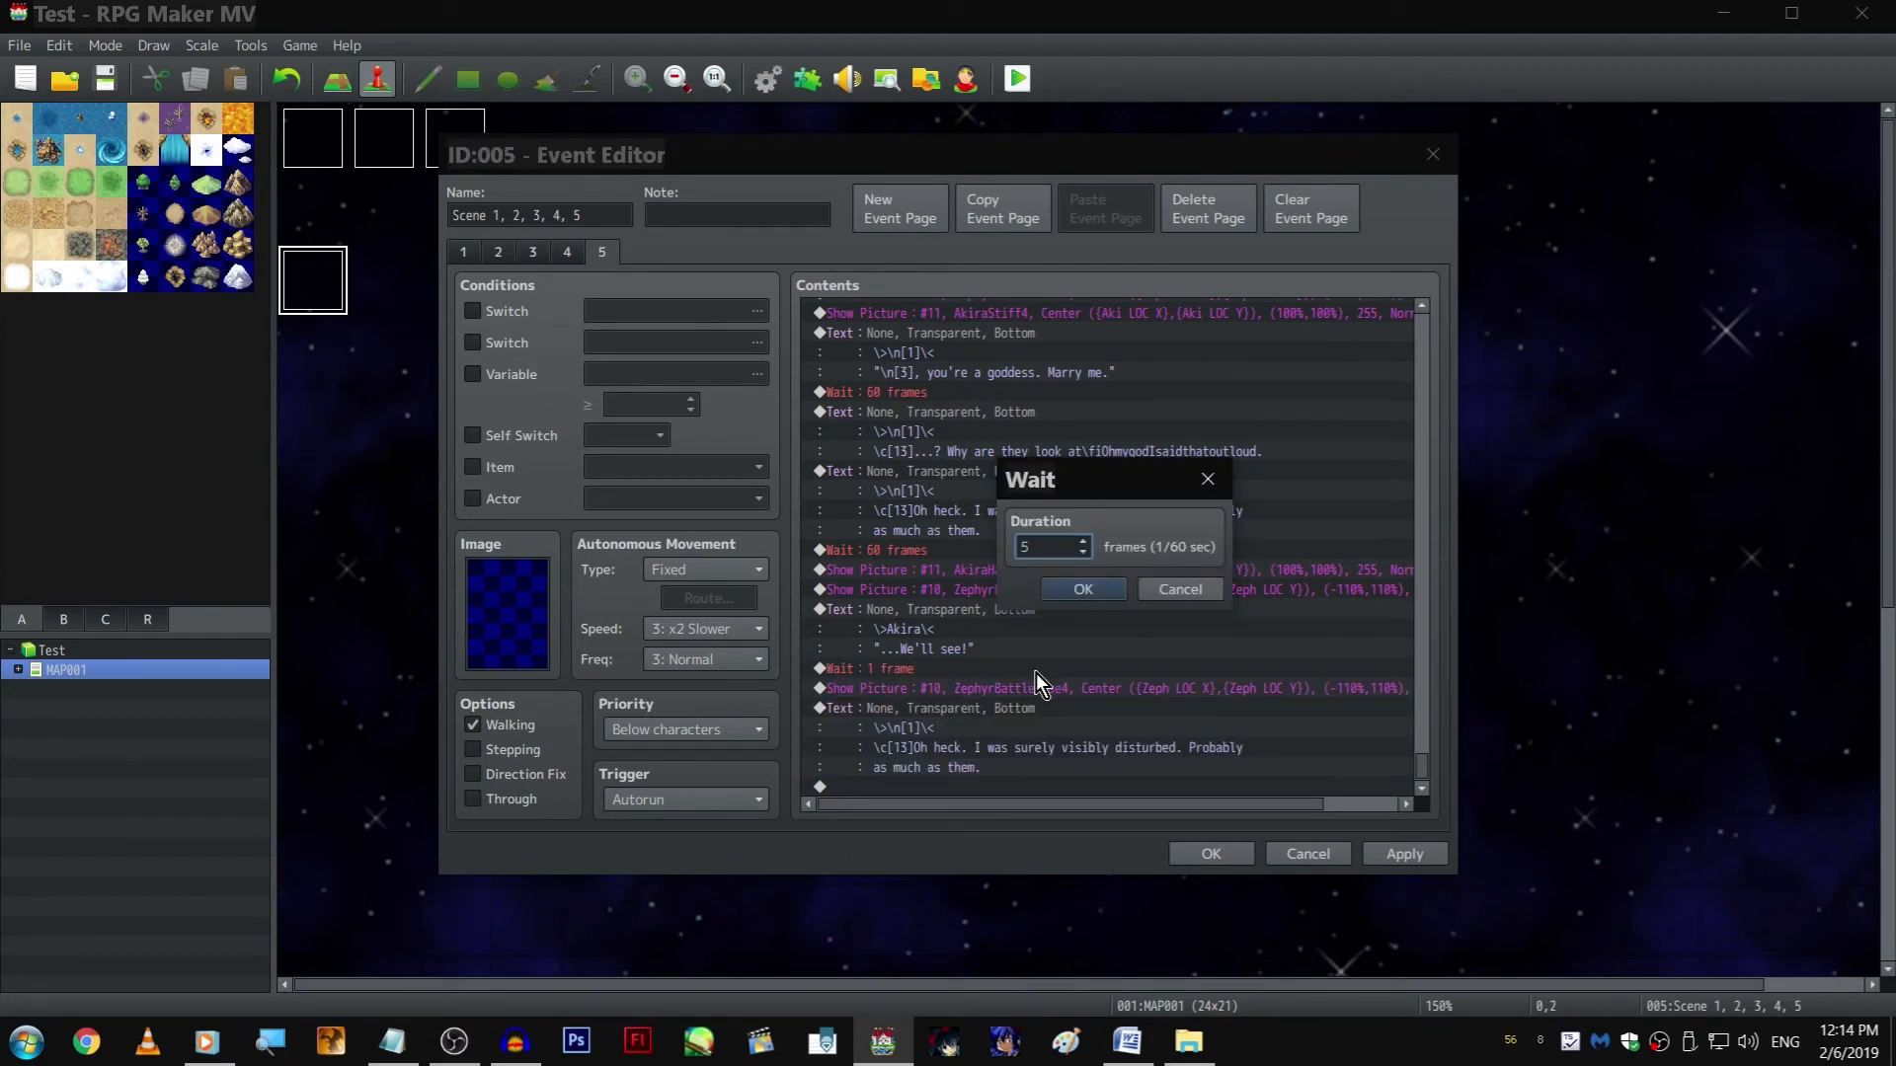
key("Return")
Replace the copied "Oh heck" dialogue with "\n[3] played along as if I meant it as a joke", keeping the \c[13] code
left_click(1027, 713)
double_click(1023, 703)
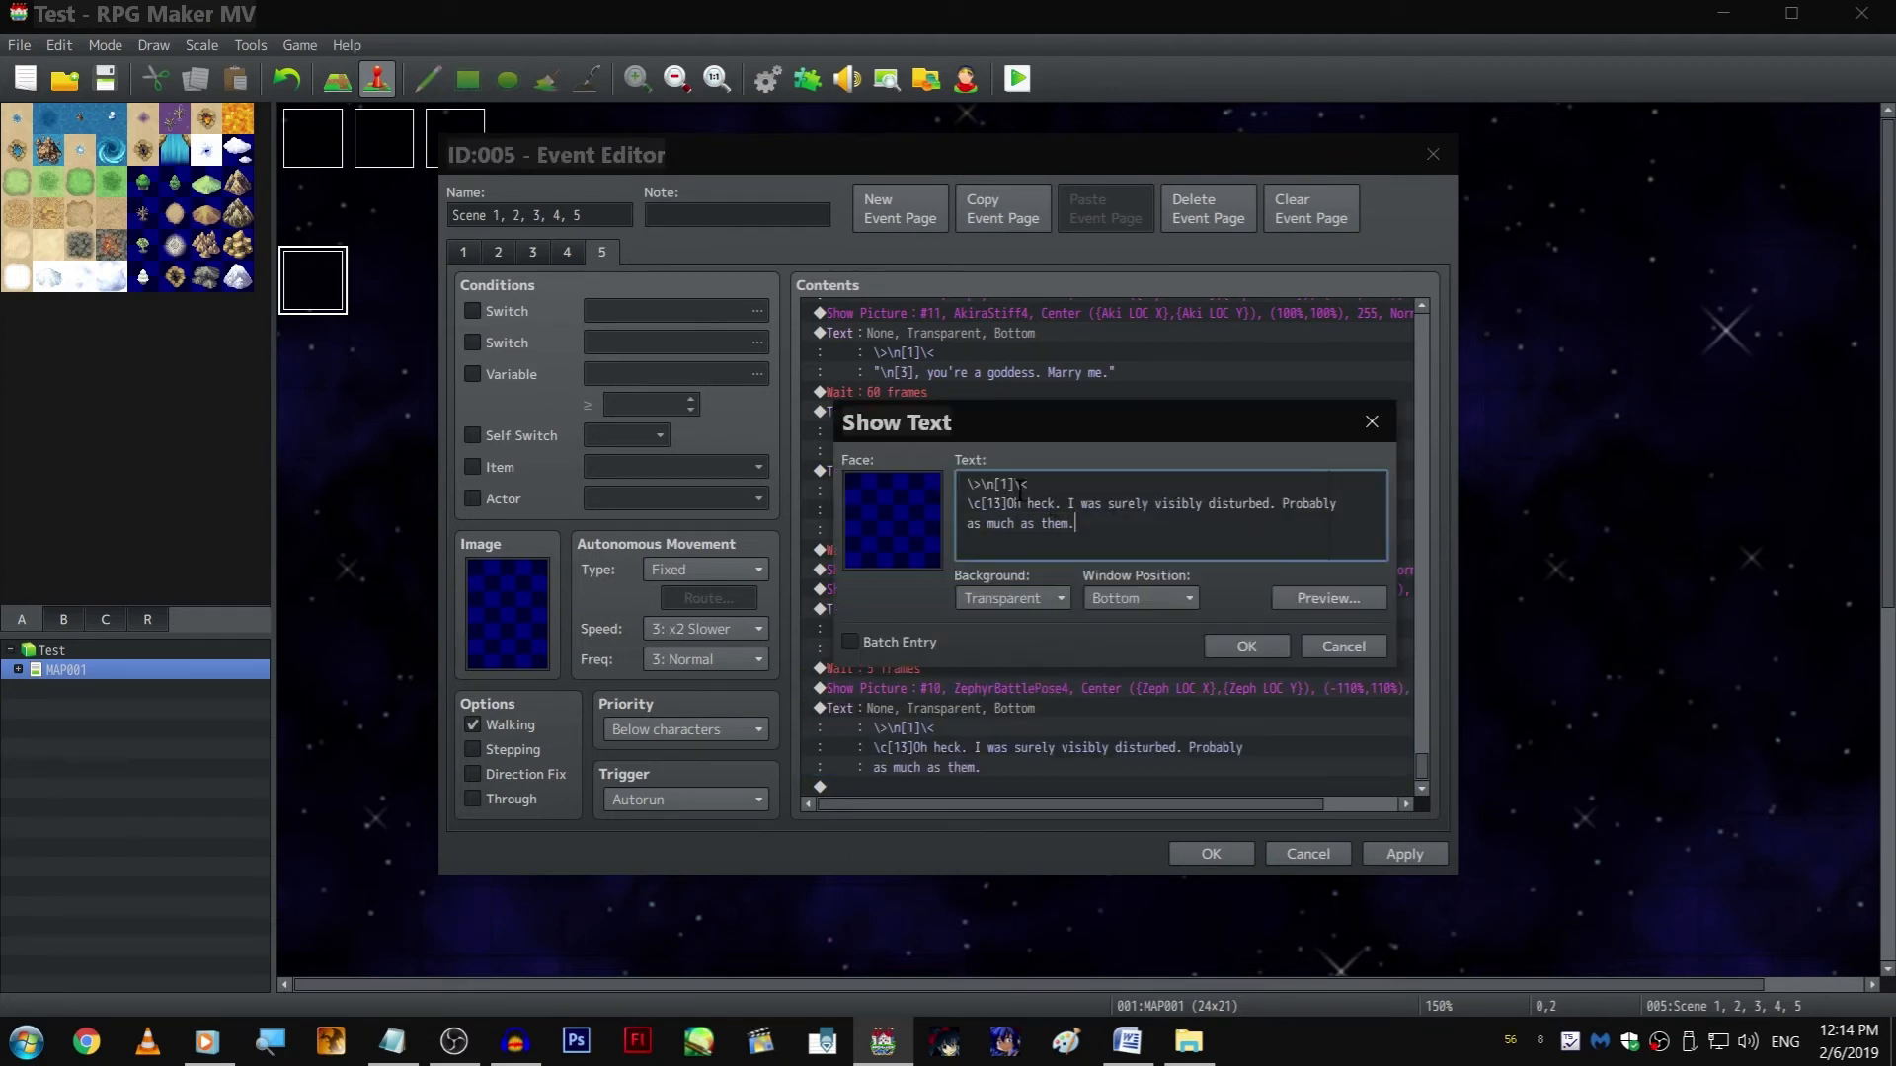
left_click_drag(1007, 503, 1076, 526)
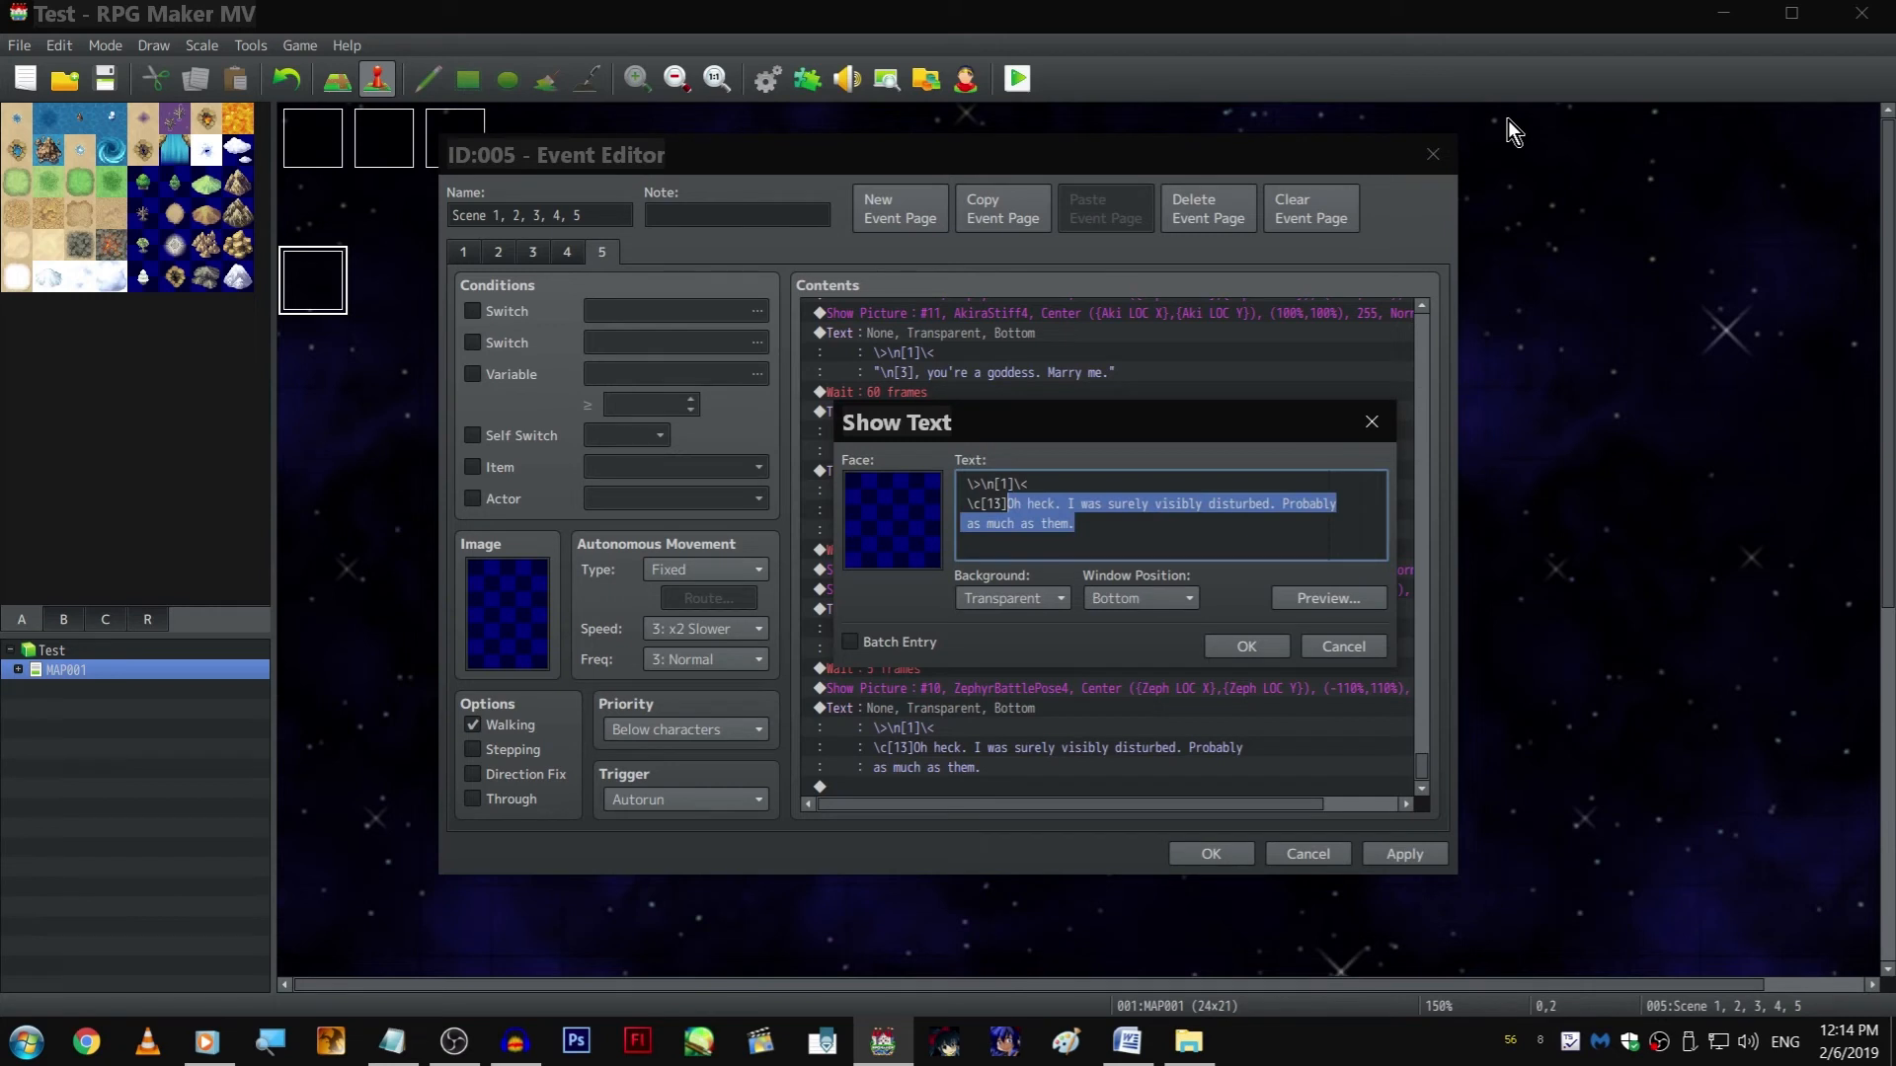
type("[3")
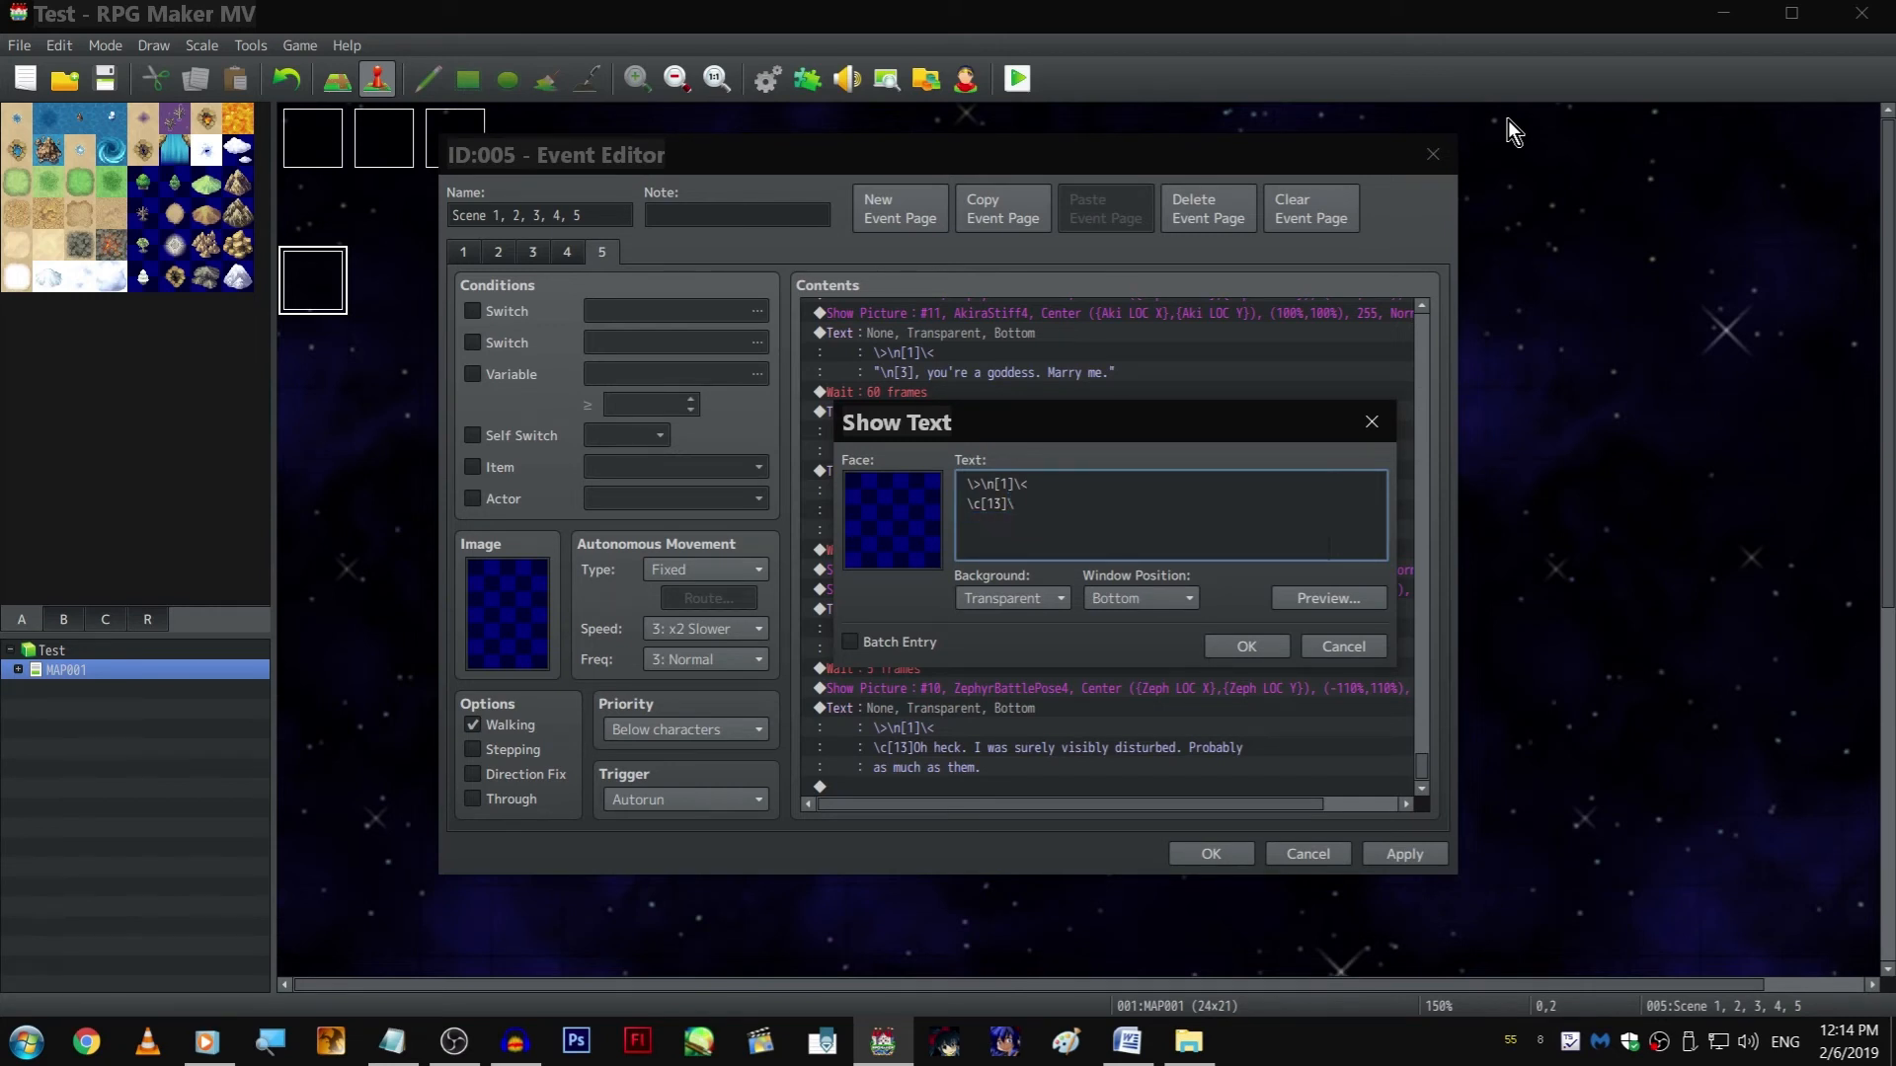
type("] playr")
type("d along as if I meant it as a jo")
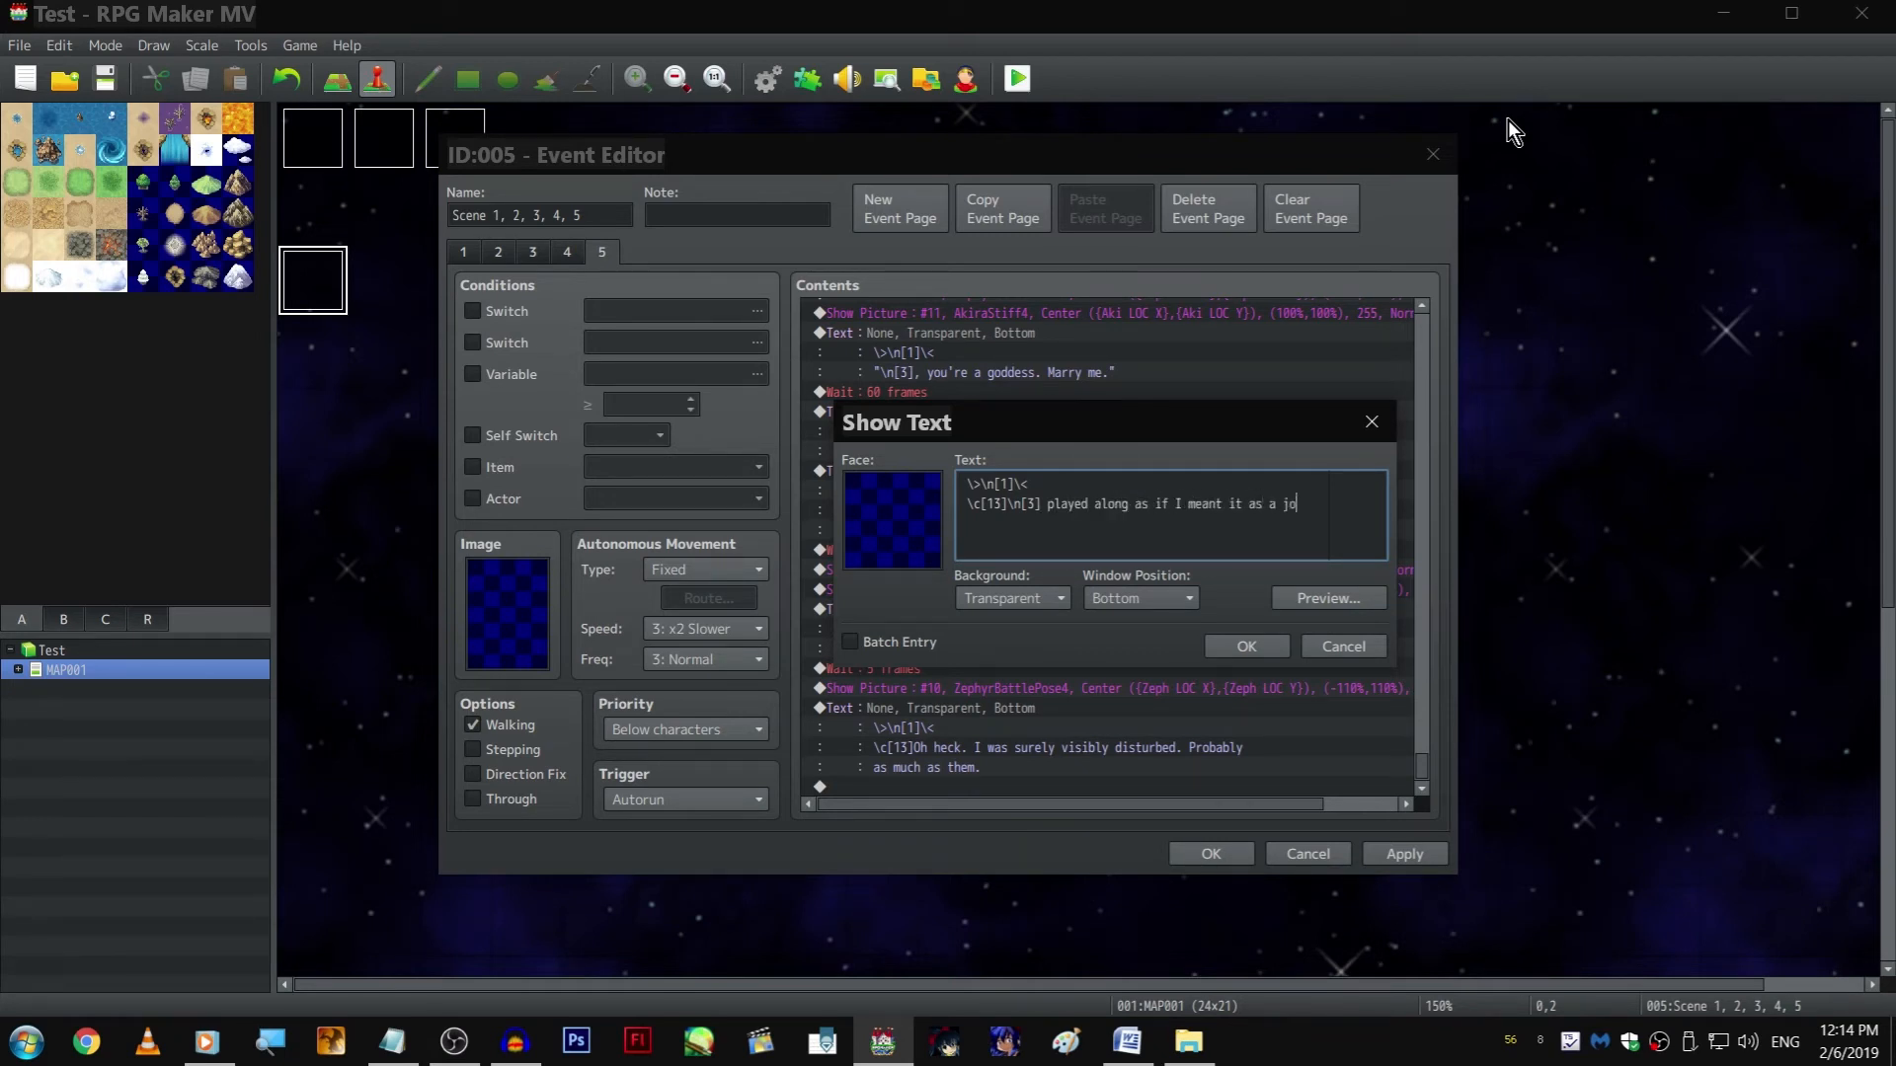
type("ke.I-")
type("I mean, as the ")
type("hoke")
Finish the sentence and add the lines "I-I mean, as the joke it was absolutely intended to be." and "Yeah." to the text
key("BackSpace")
key("BackSpace")
key("BackSpace")
key("BackSpace")
type("joke it was absolutely ")
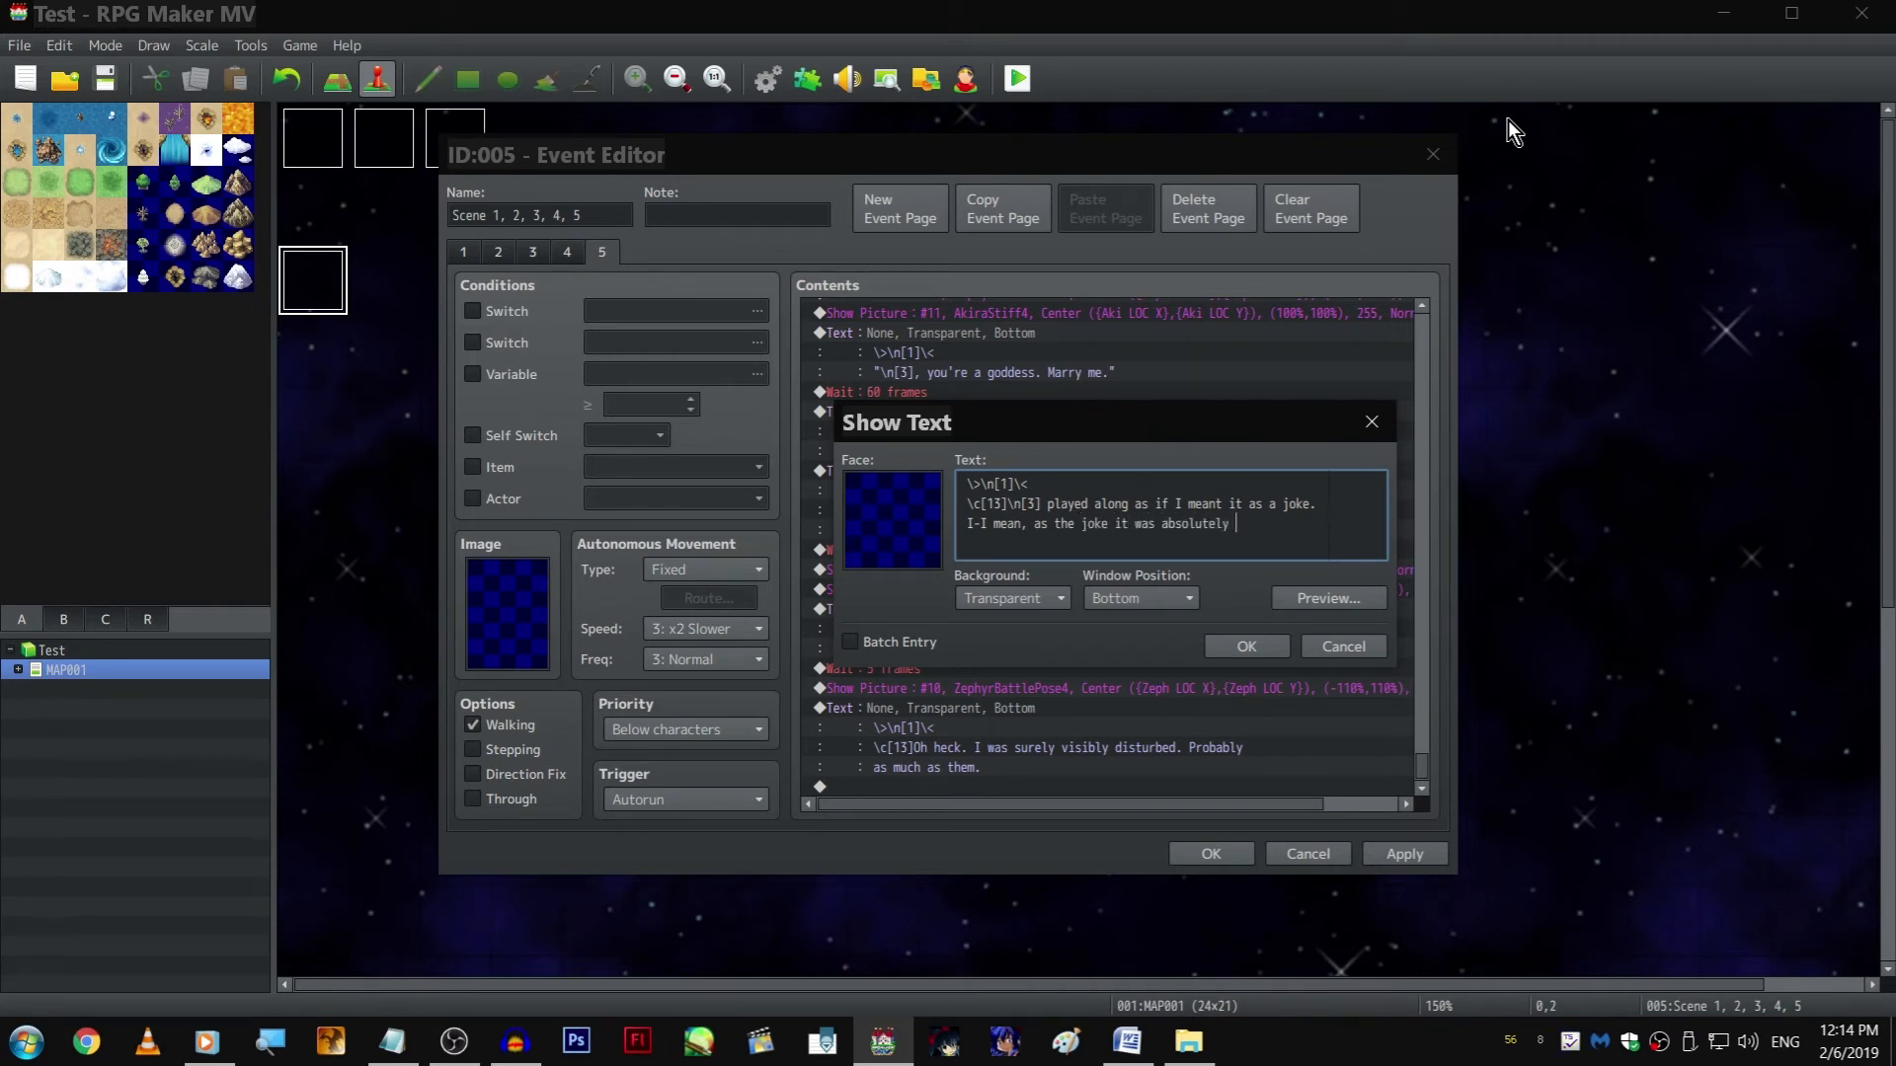
type("intended to be.")
key("Return")
type("Yeah.")
key("ctrl+Return")
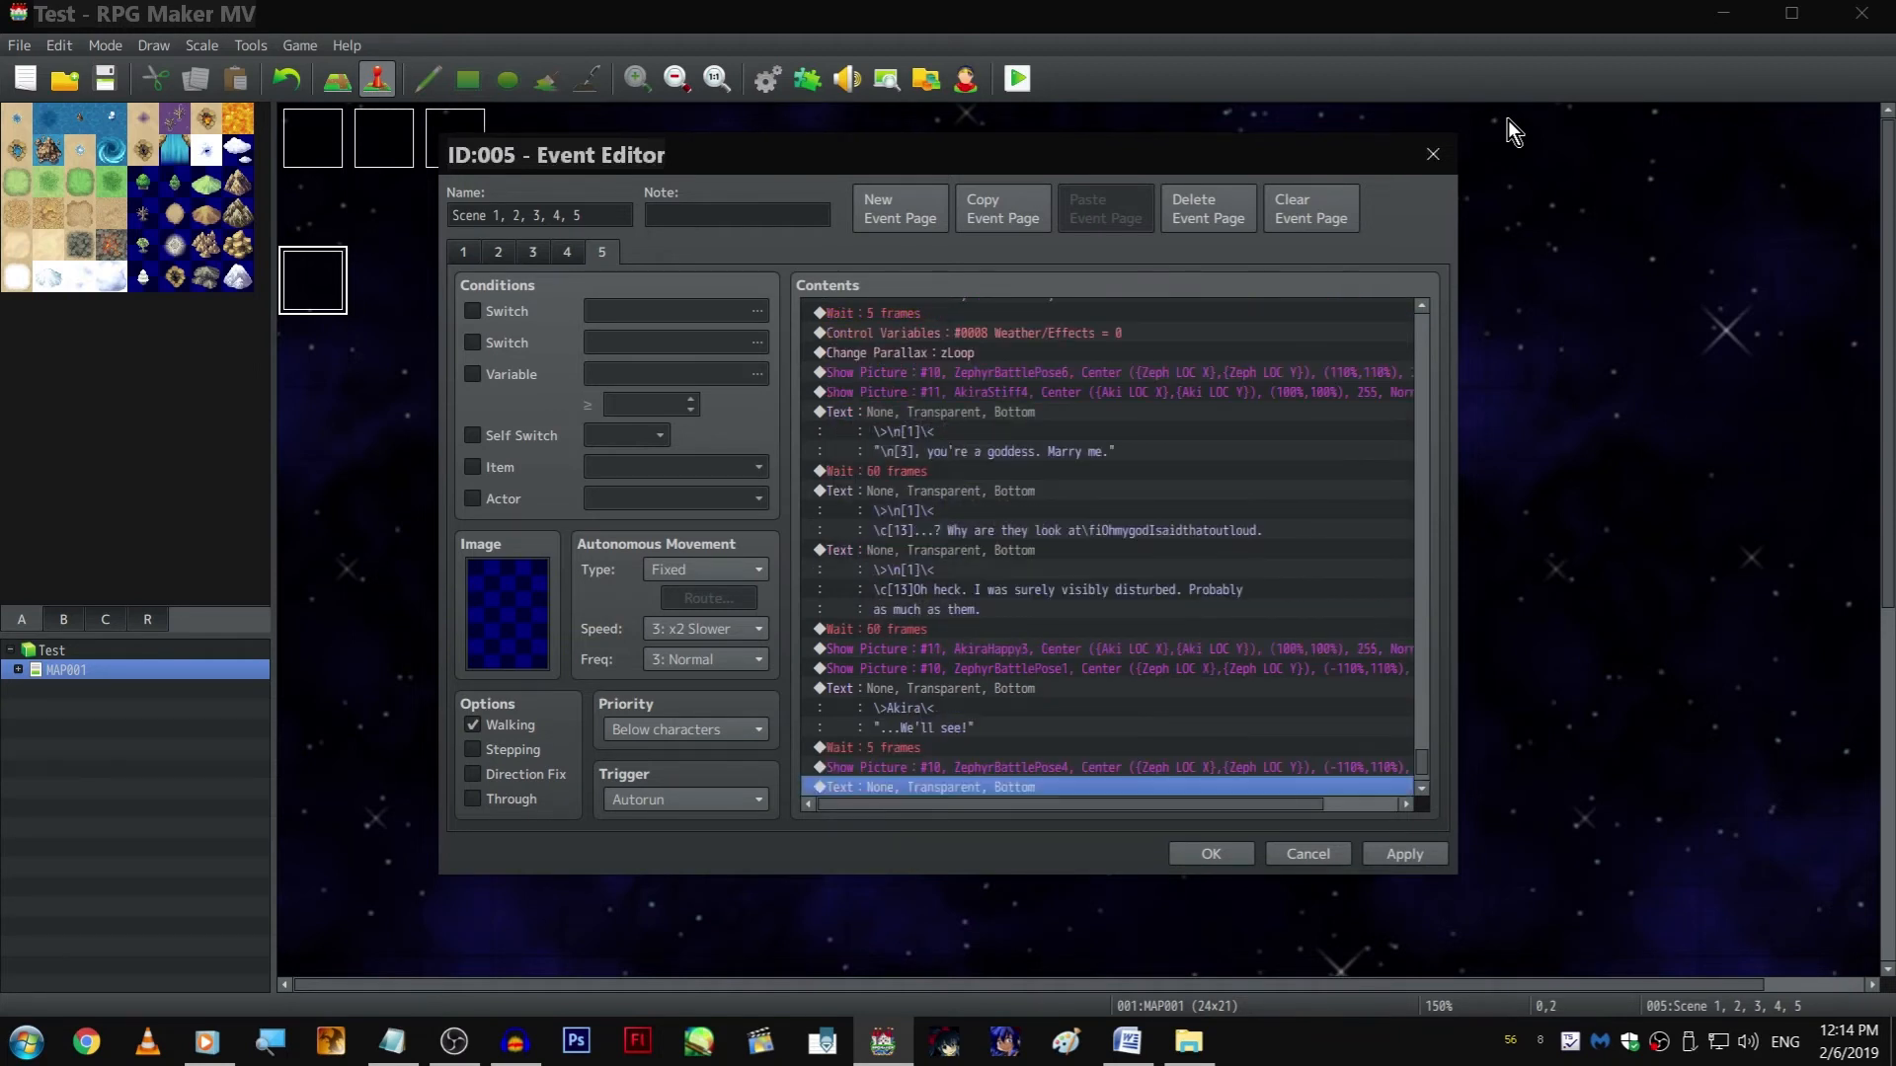
Append a copy of the ZephyrBattlePose4 Show Picture command after the "played along" text and open it for editing
scroll(1080, 690, "down", 2)
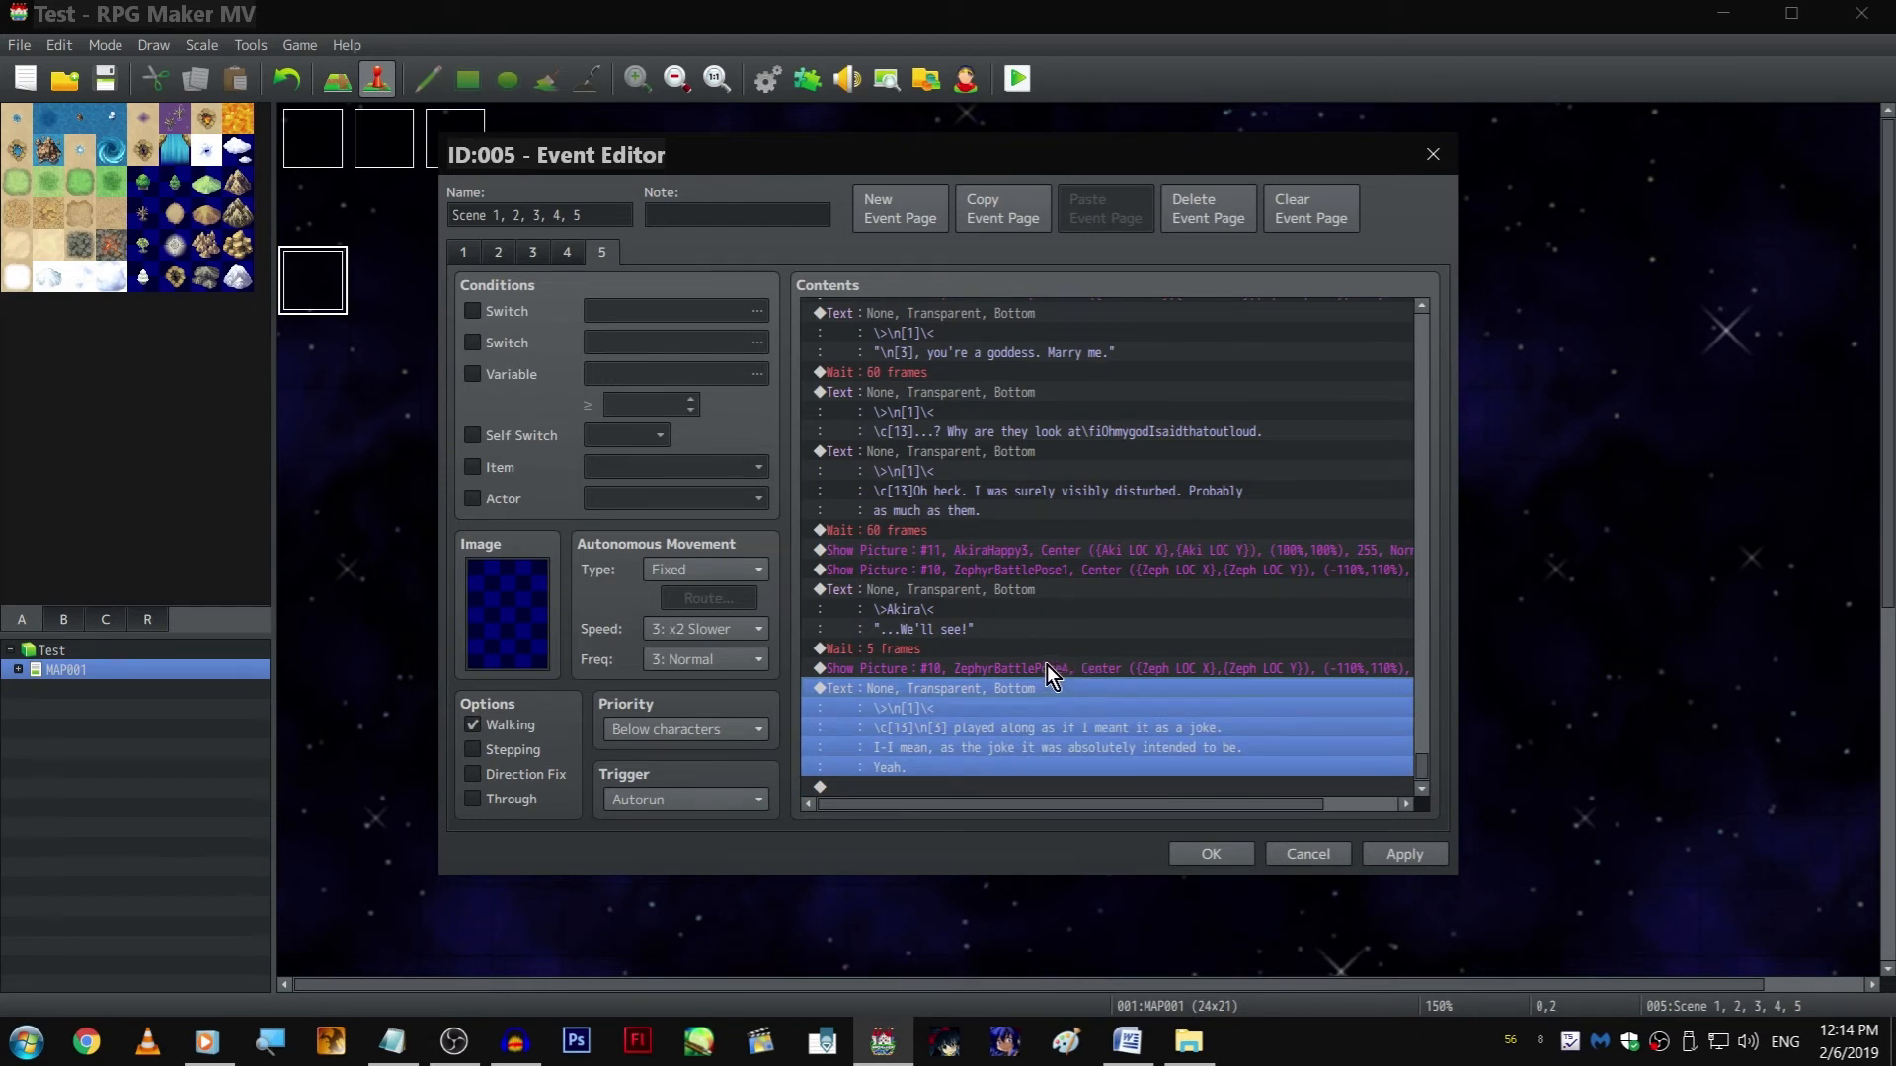
left_click(1041, 668)
key("ctrl+c")
left_click(1082, 793)
key("ctrl+v")
double_click(1052, 770)
Set the last Zephyr picture's image to ZephyrUm3 and its width scale to 110%
left_click(1114, 416)
scroll(891, 553, "down", 3)
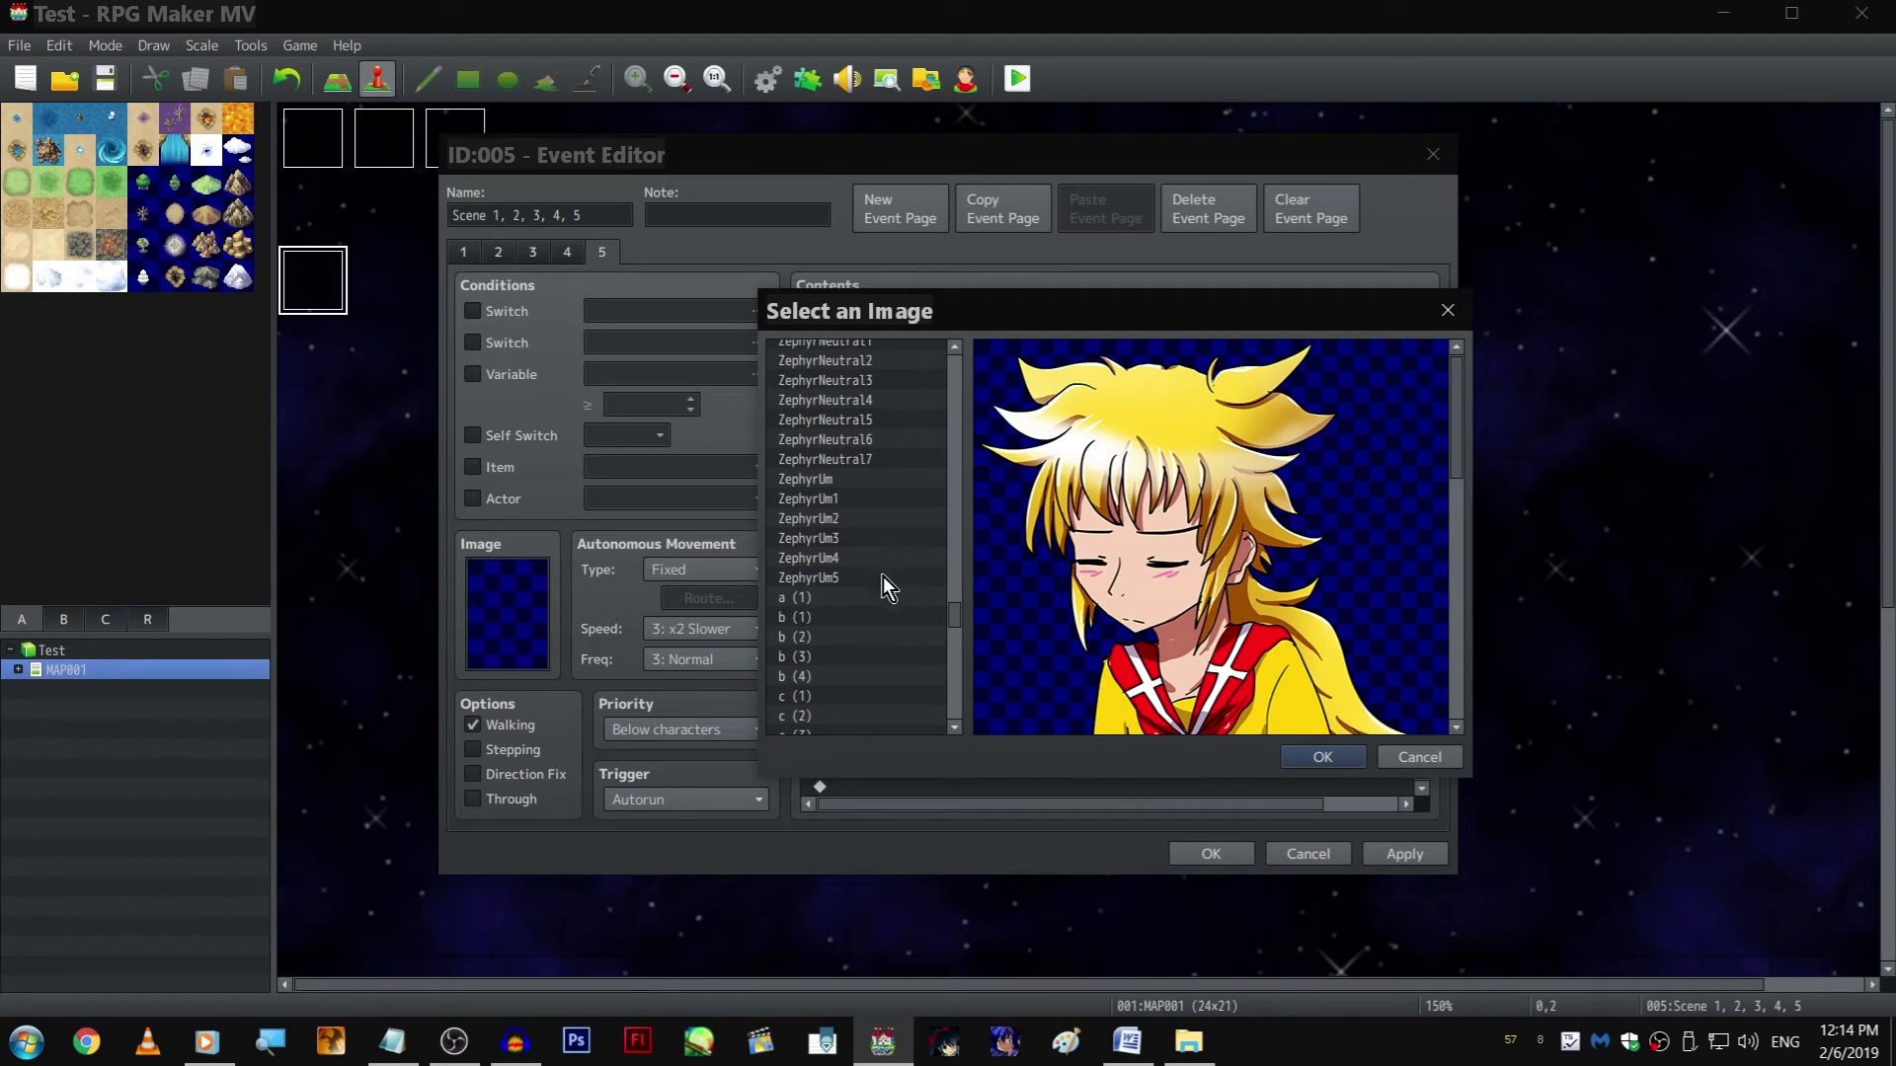
left_click(882, 578)
key("Up")
key("Up")
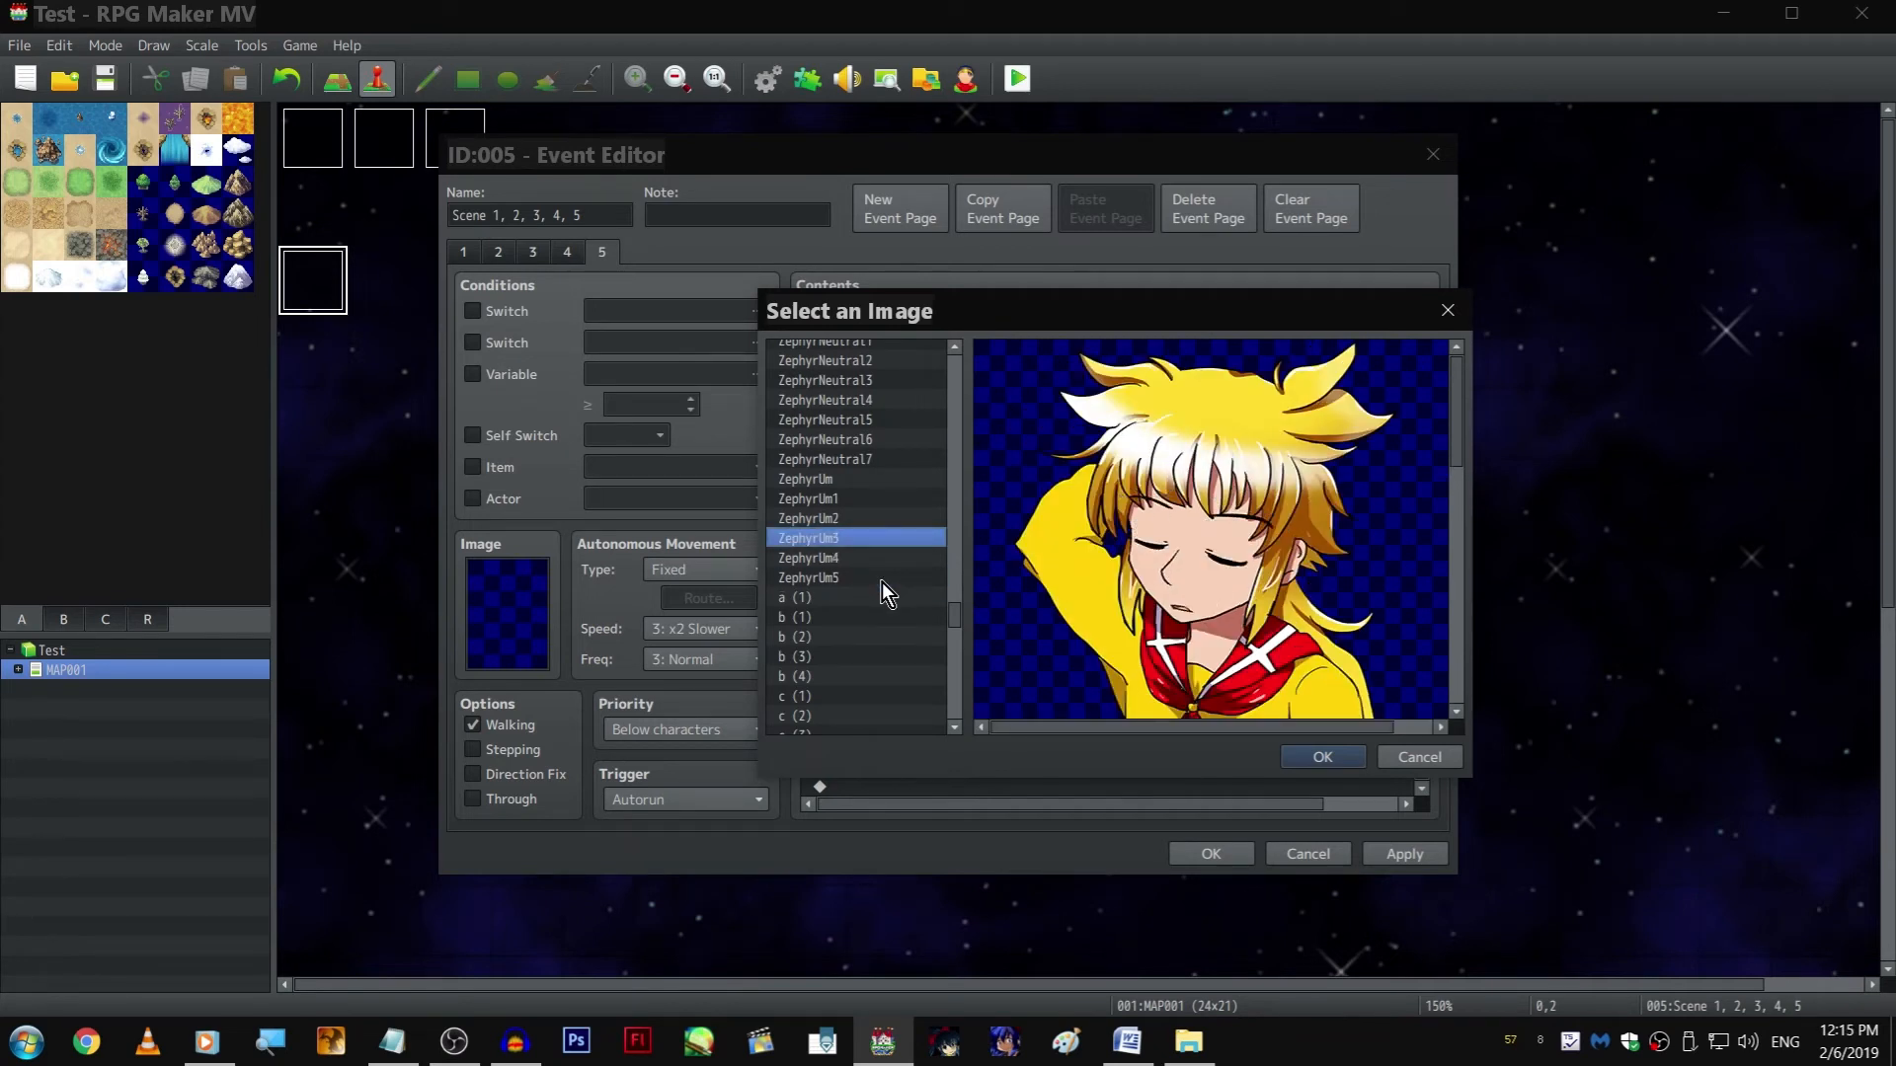
key("Up")
key("Up")
key("Up")
key("Down")
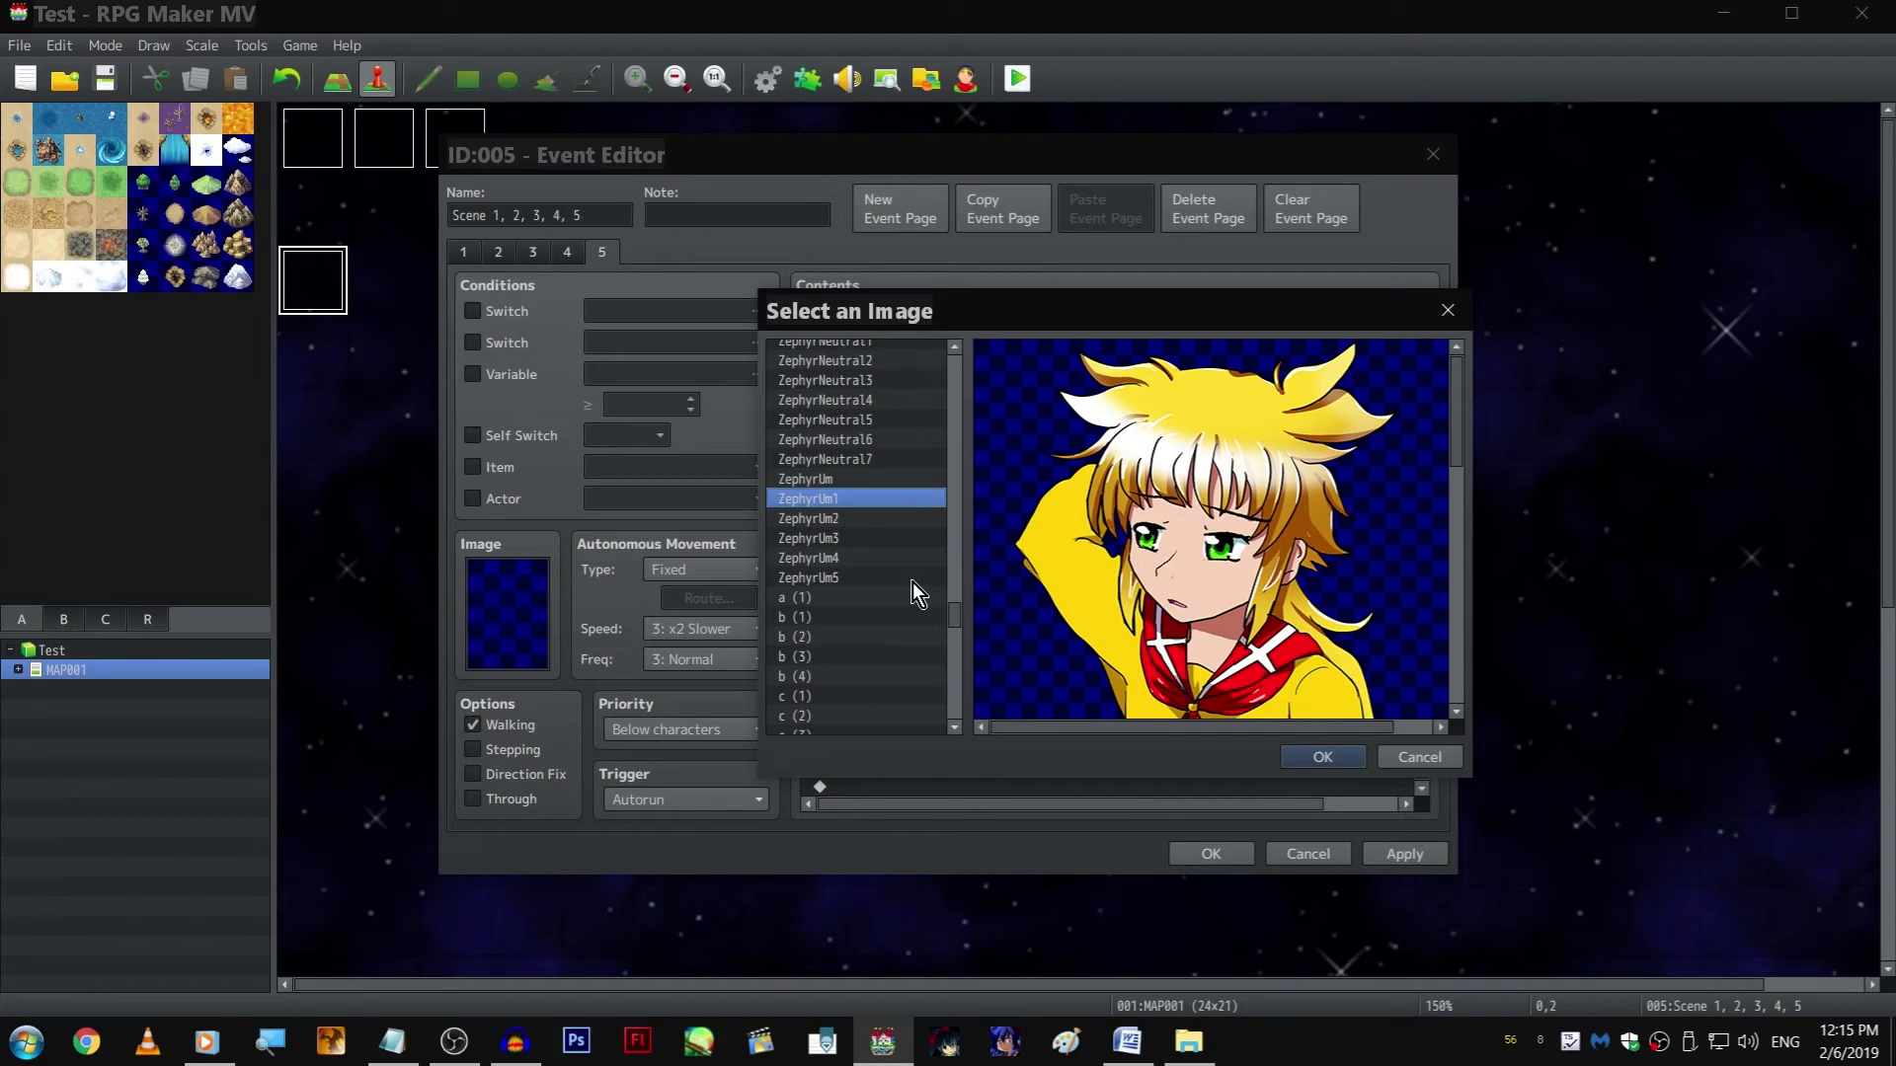
key("Down")
key("Down")
key("Return")
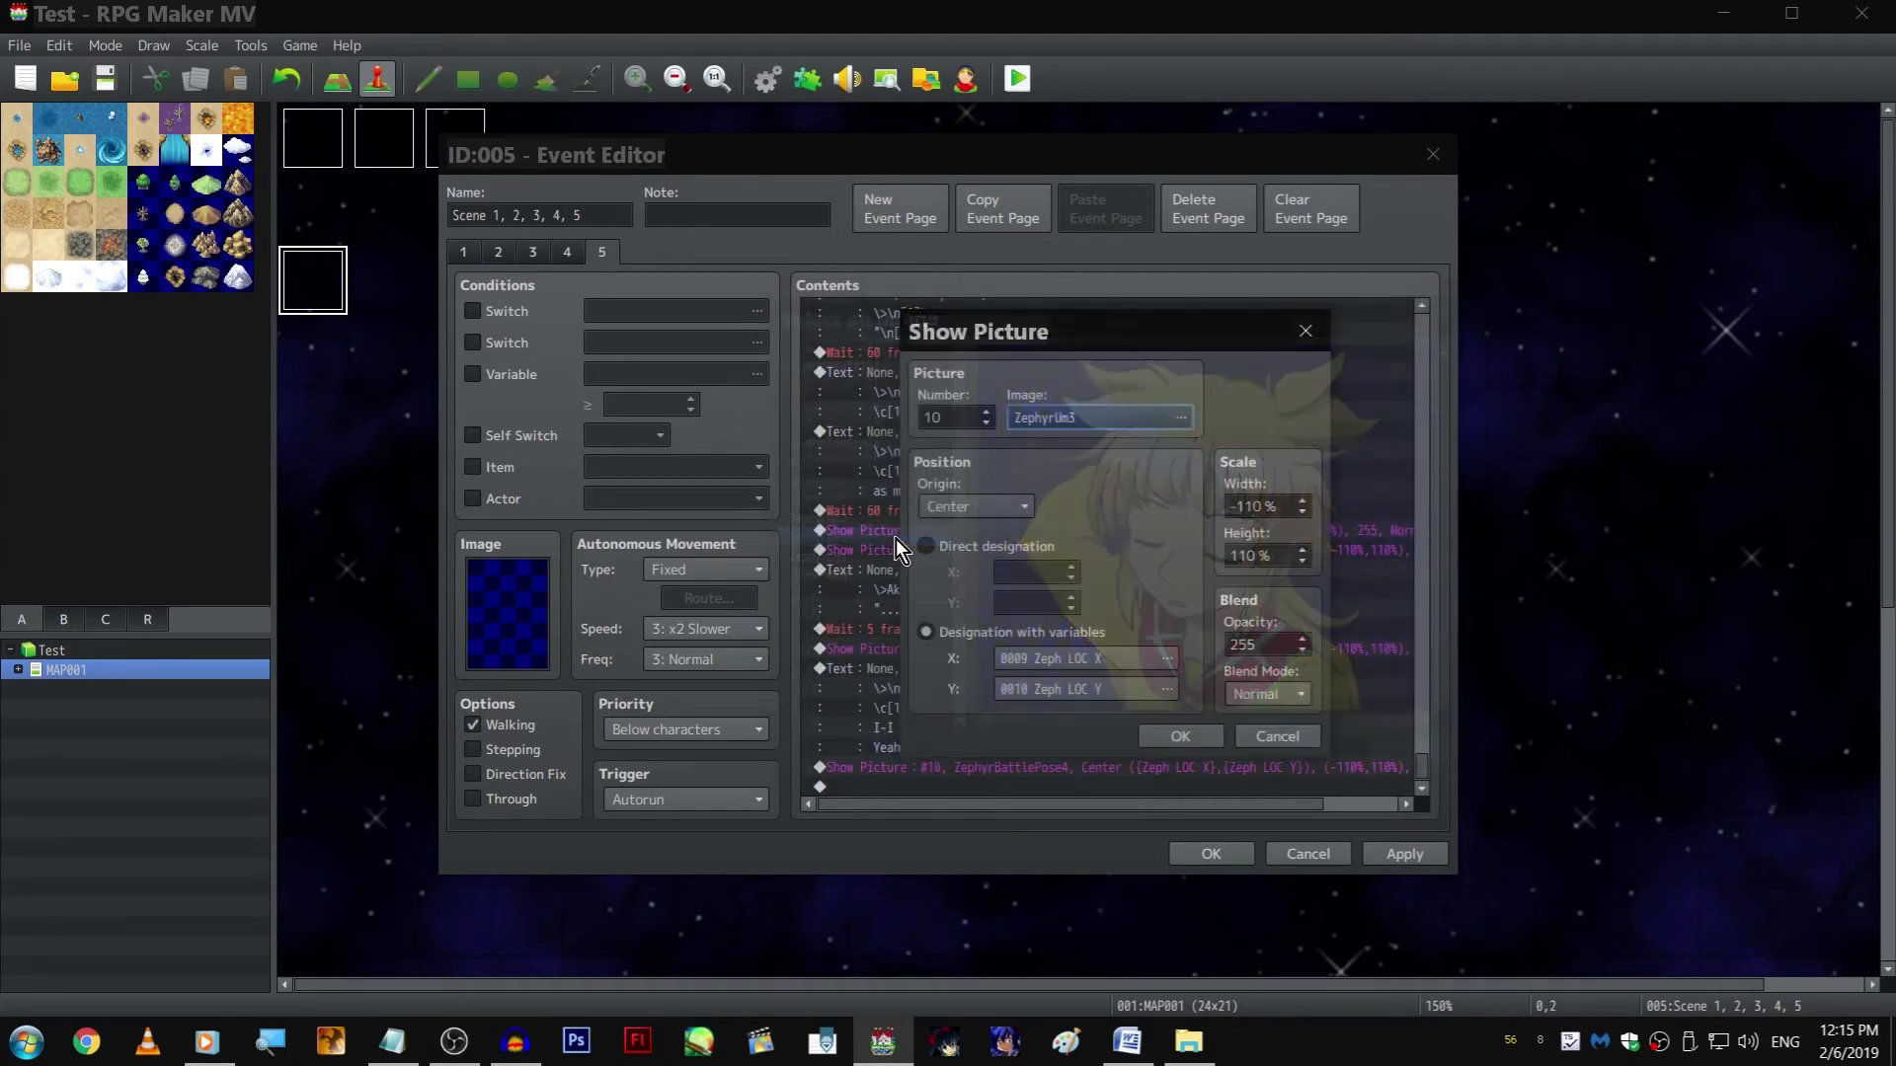
left_click(1260, 506)
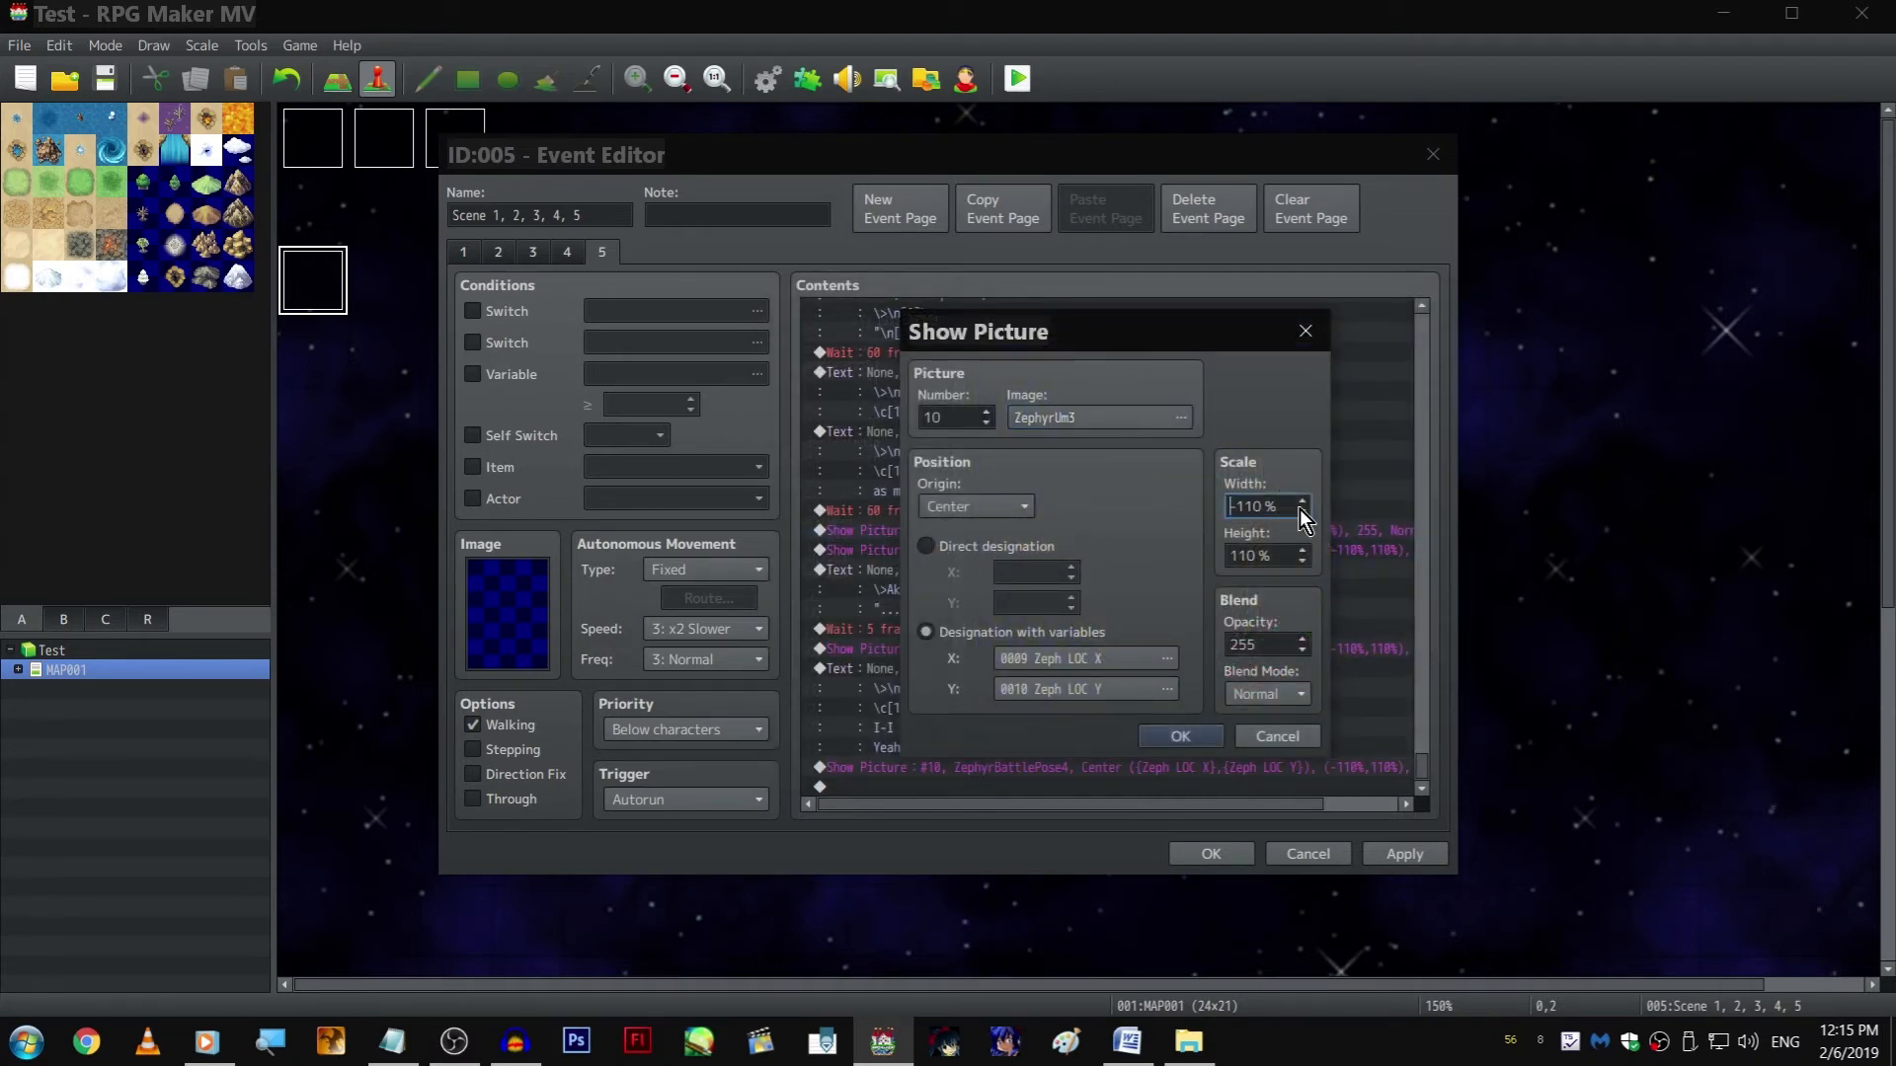
key("BackSpace")
key("Return")
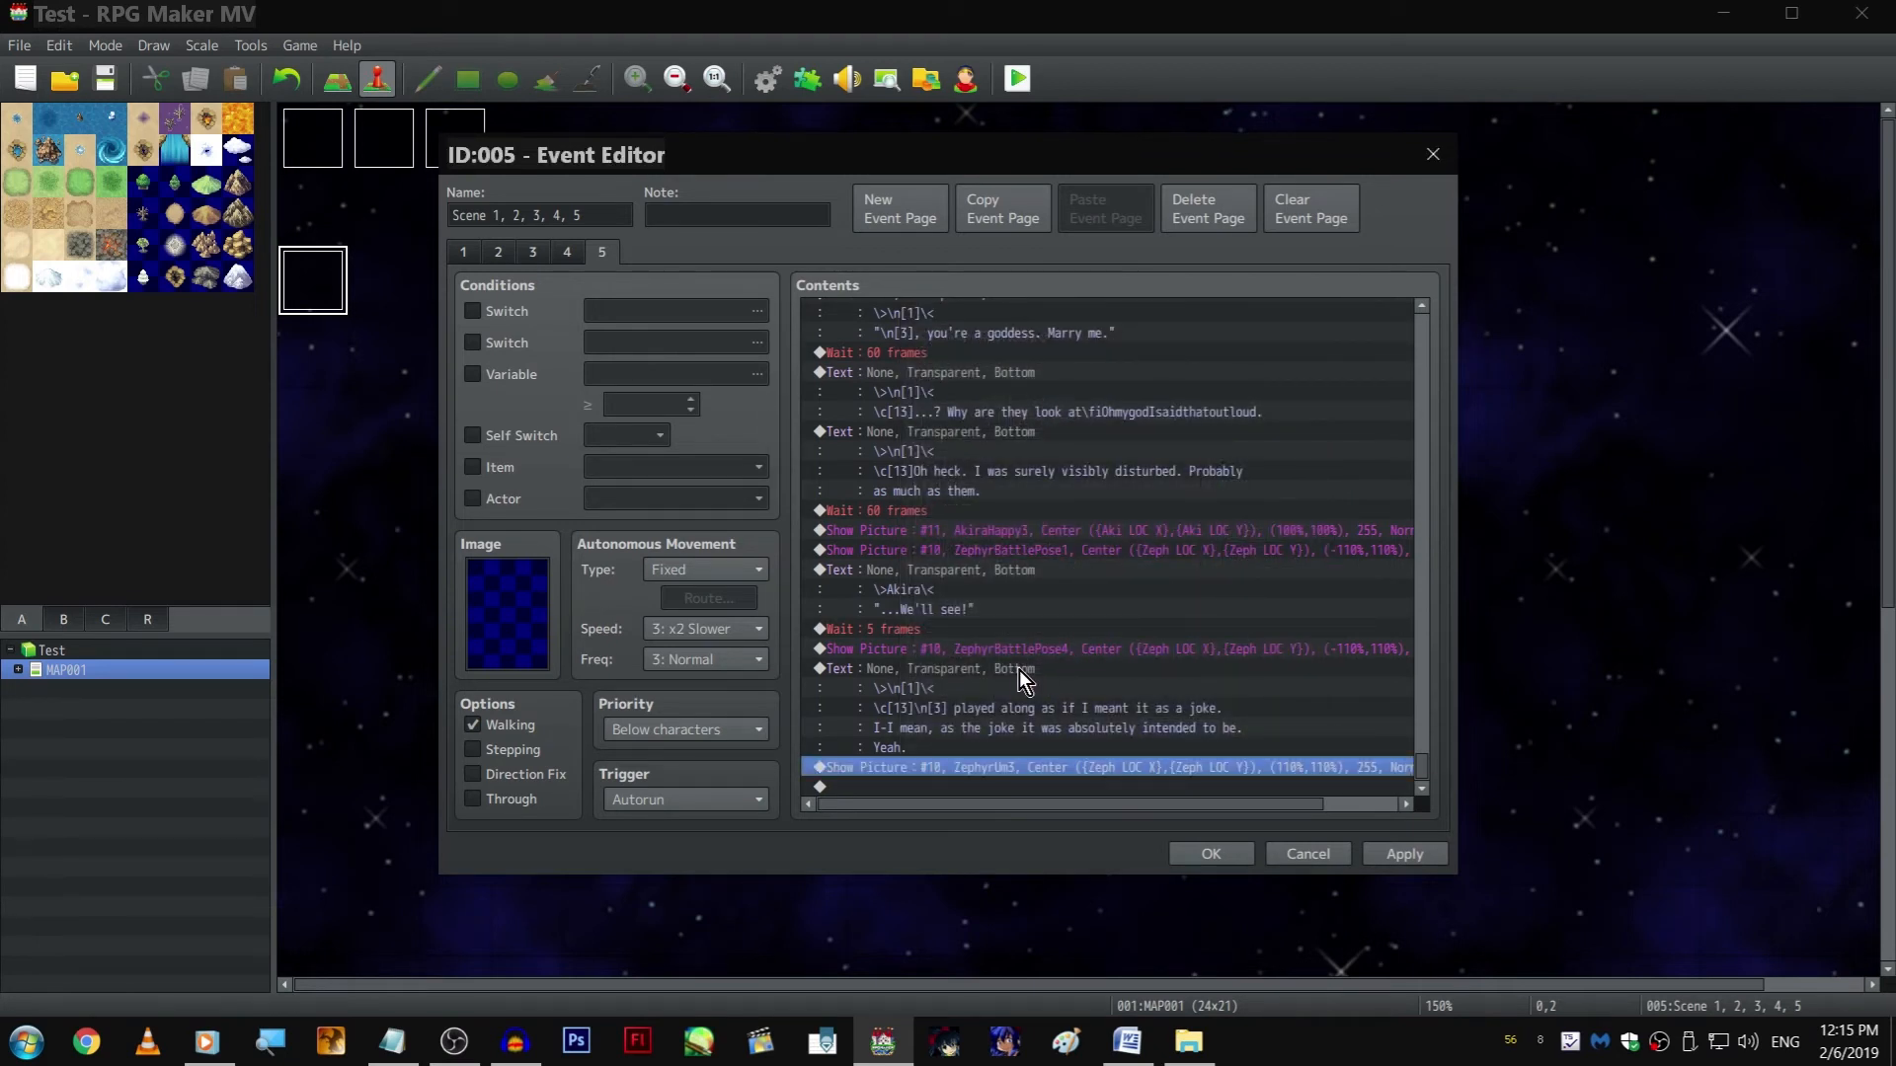
Append a copy of the "...We'll see!" text and insert a copy of the 5-frame wait before the ZephyrUm3 picture
left_click(986, 570)
key("ctrl+c")
left_click(1064, 787)
key("ctrl+v")
left_click(962, 569)
left_click(1041, 707)
key("ctrl+v")
Replace the last text's dialogue with "You should be careful what you say, Akira. Gullible people might take you seriously." on two lines
double_click(1039, 746)
left_click_drag(984, 523, 975, 507)
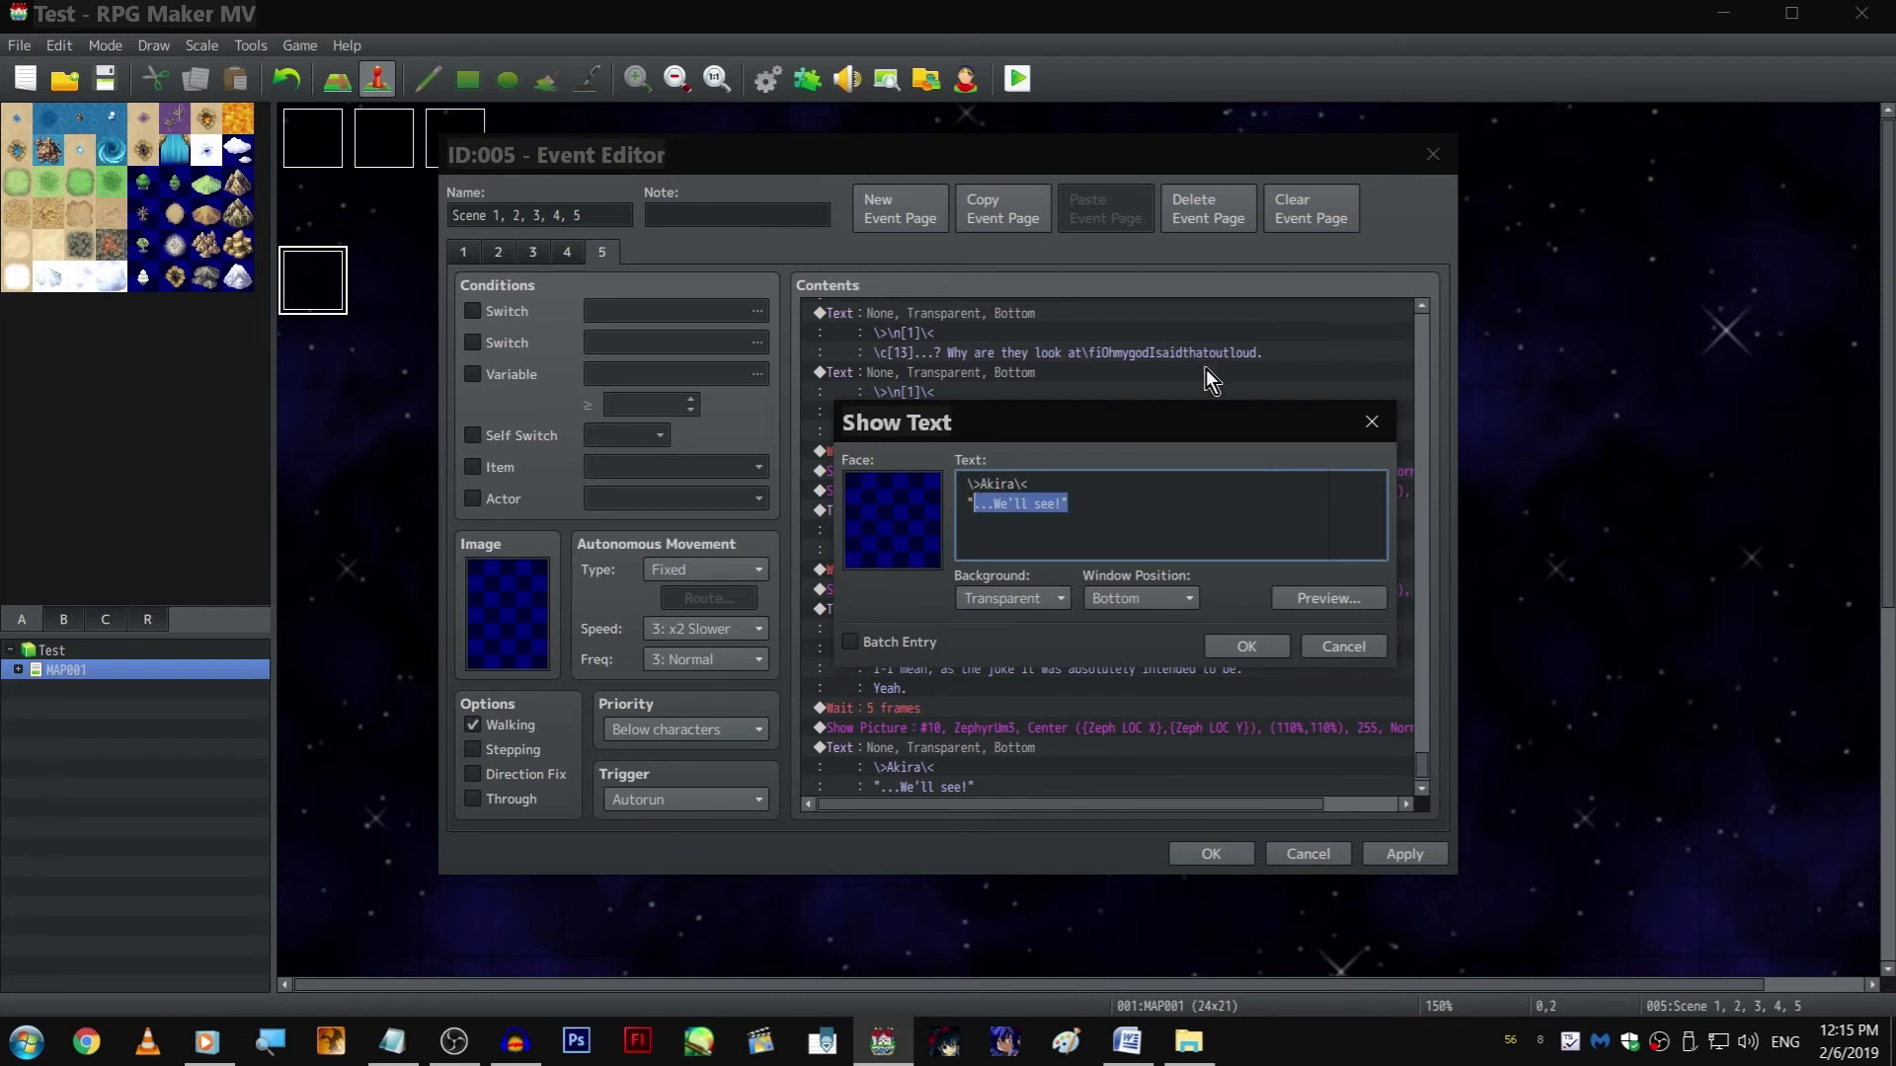
type("You should be careful what you say, Akira.")
key("Return")
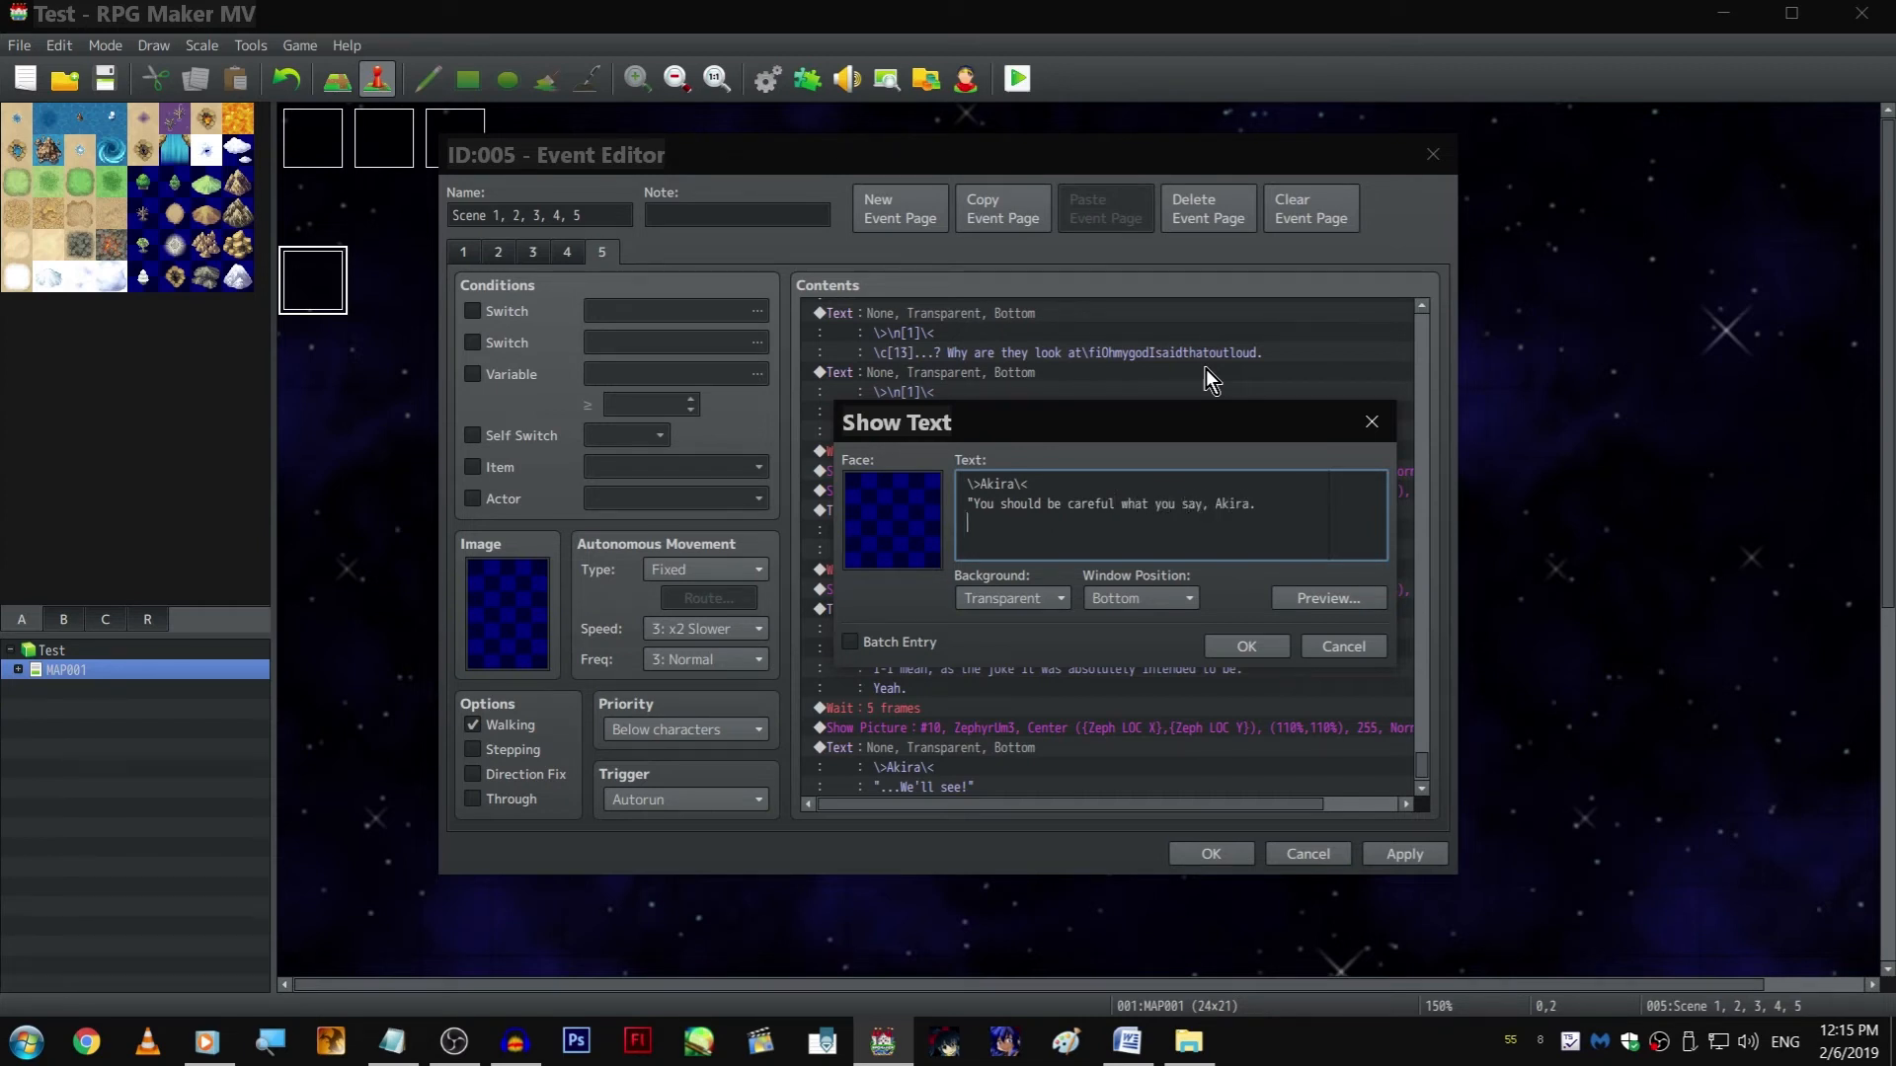
type("Gullible people might take you serio")
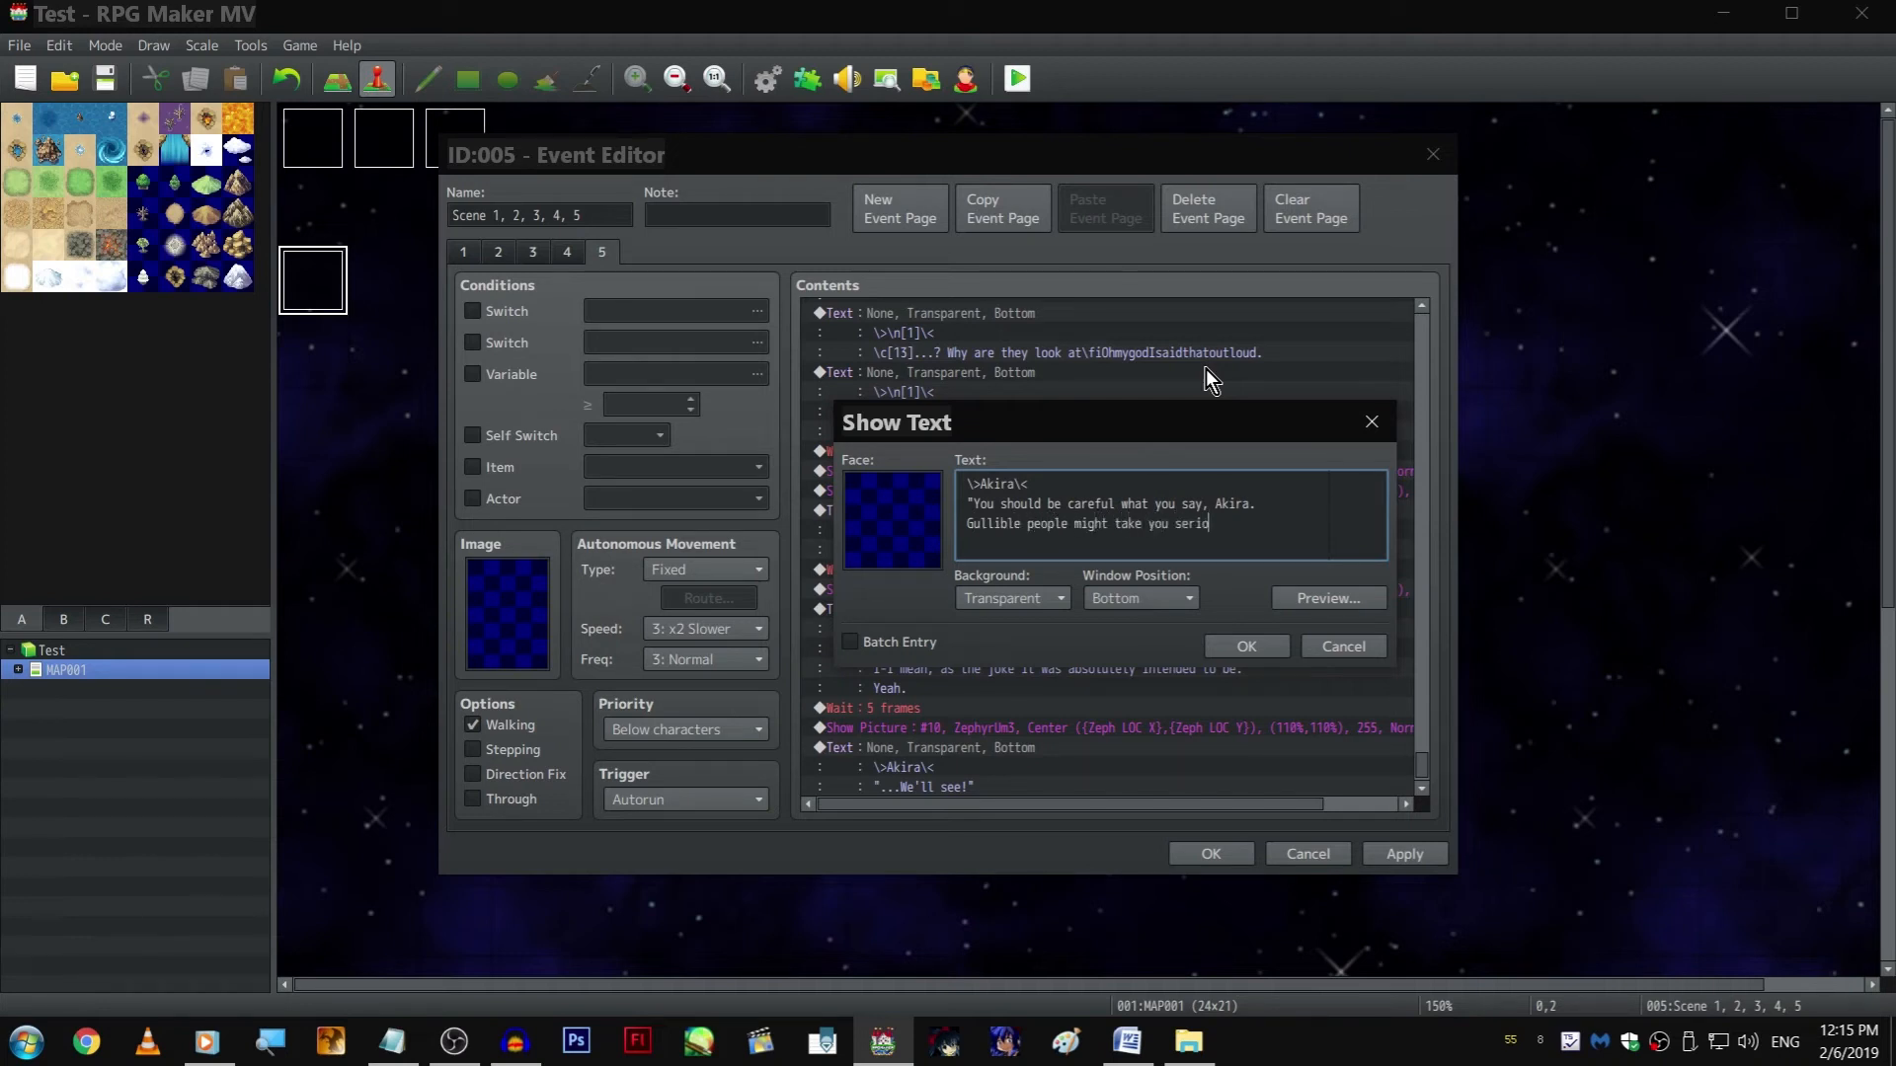
type("usly.")
key("ctrl+Return")
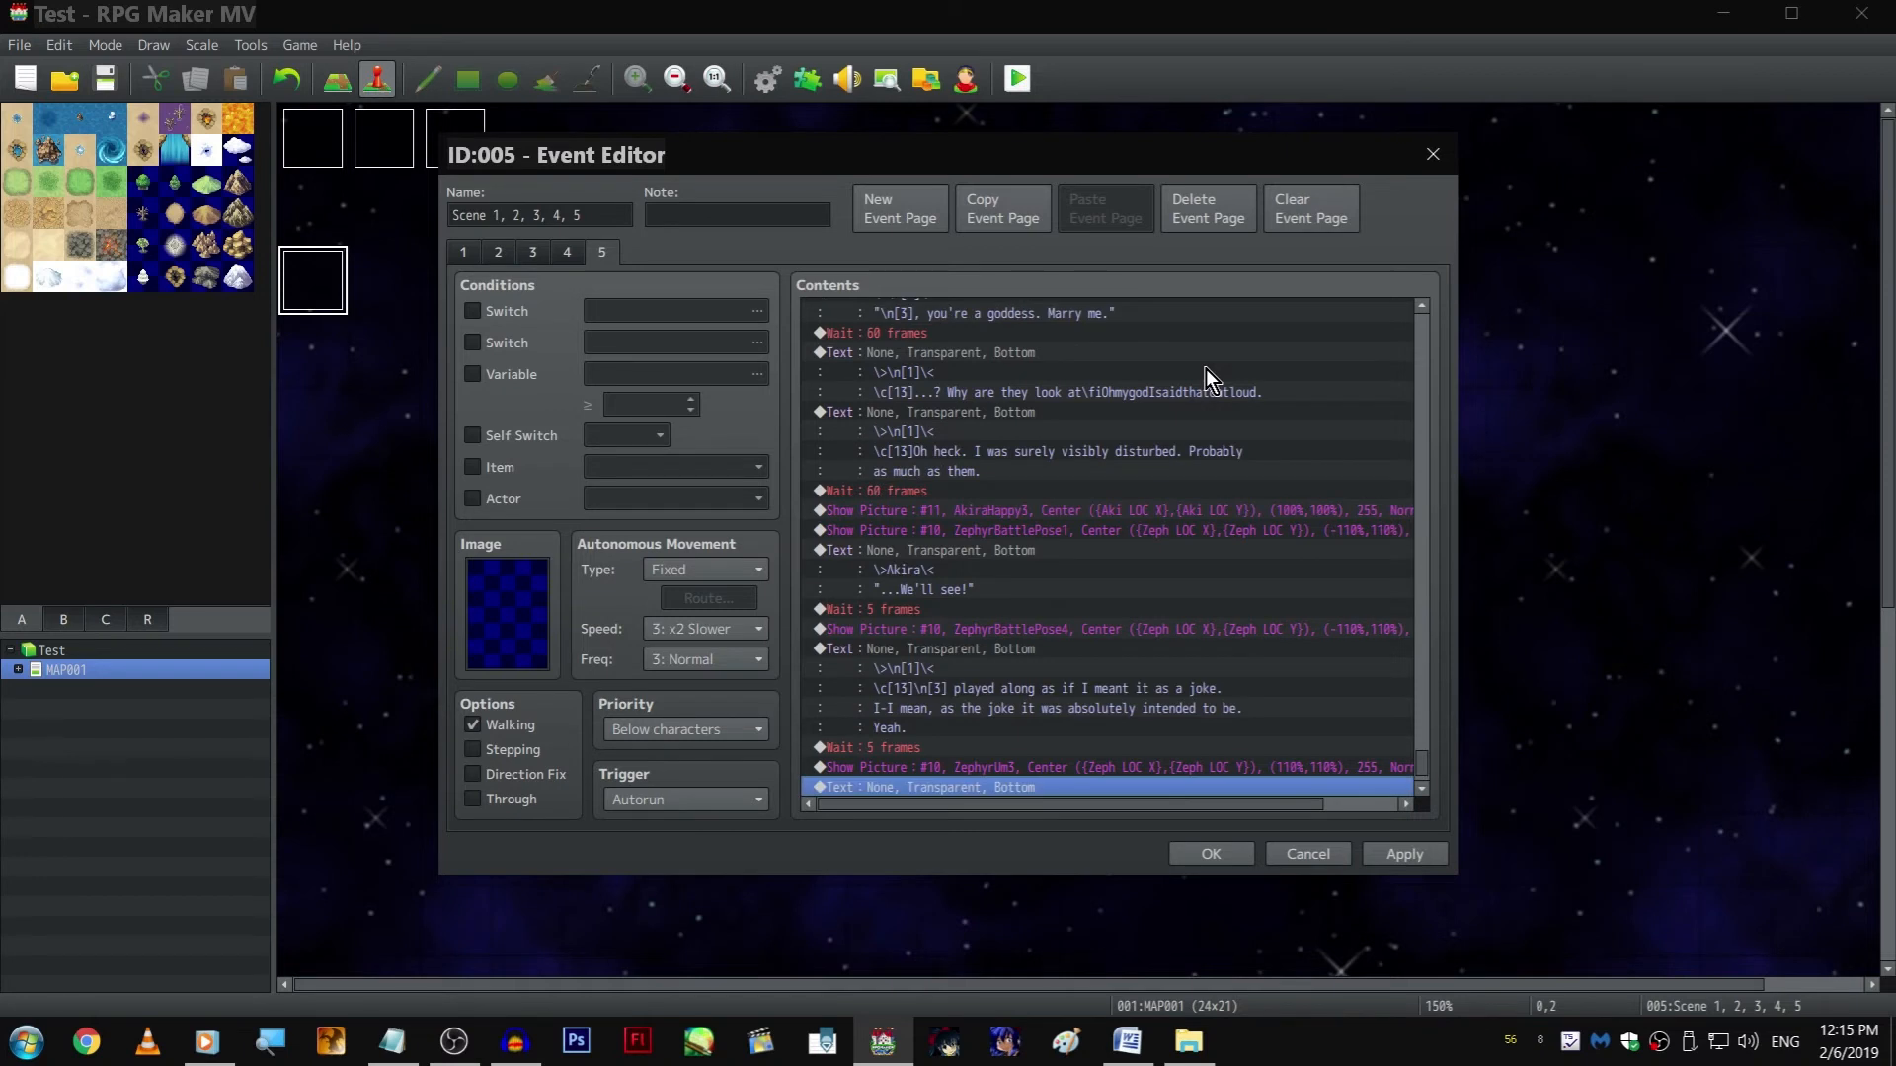
left_click(520, 1047)
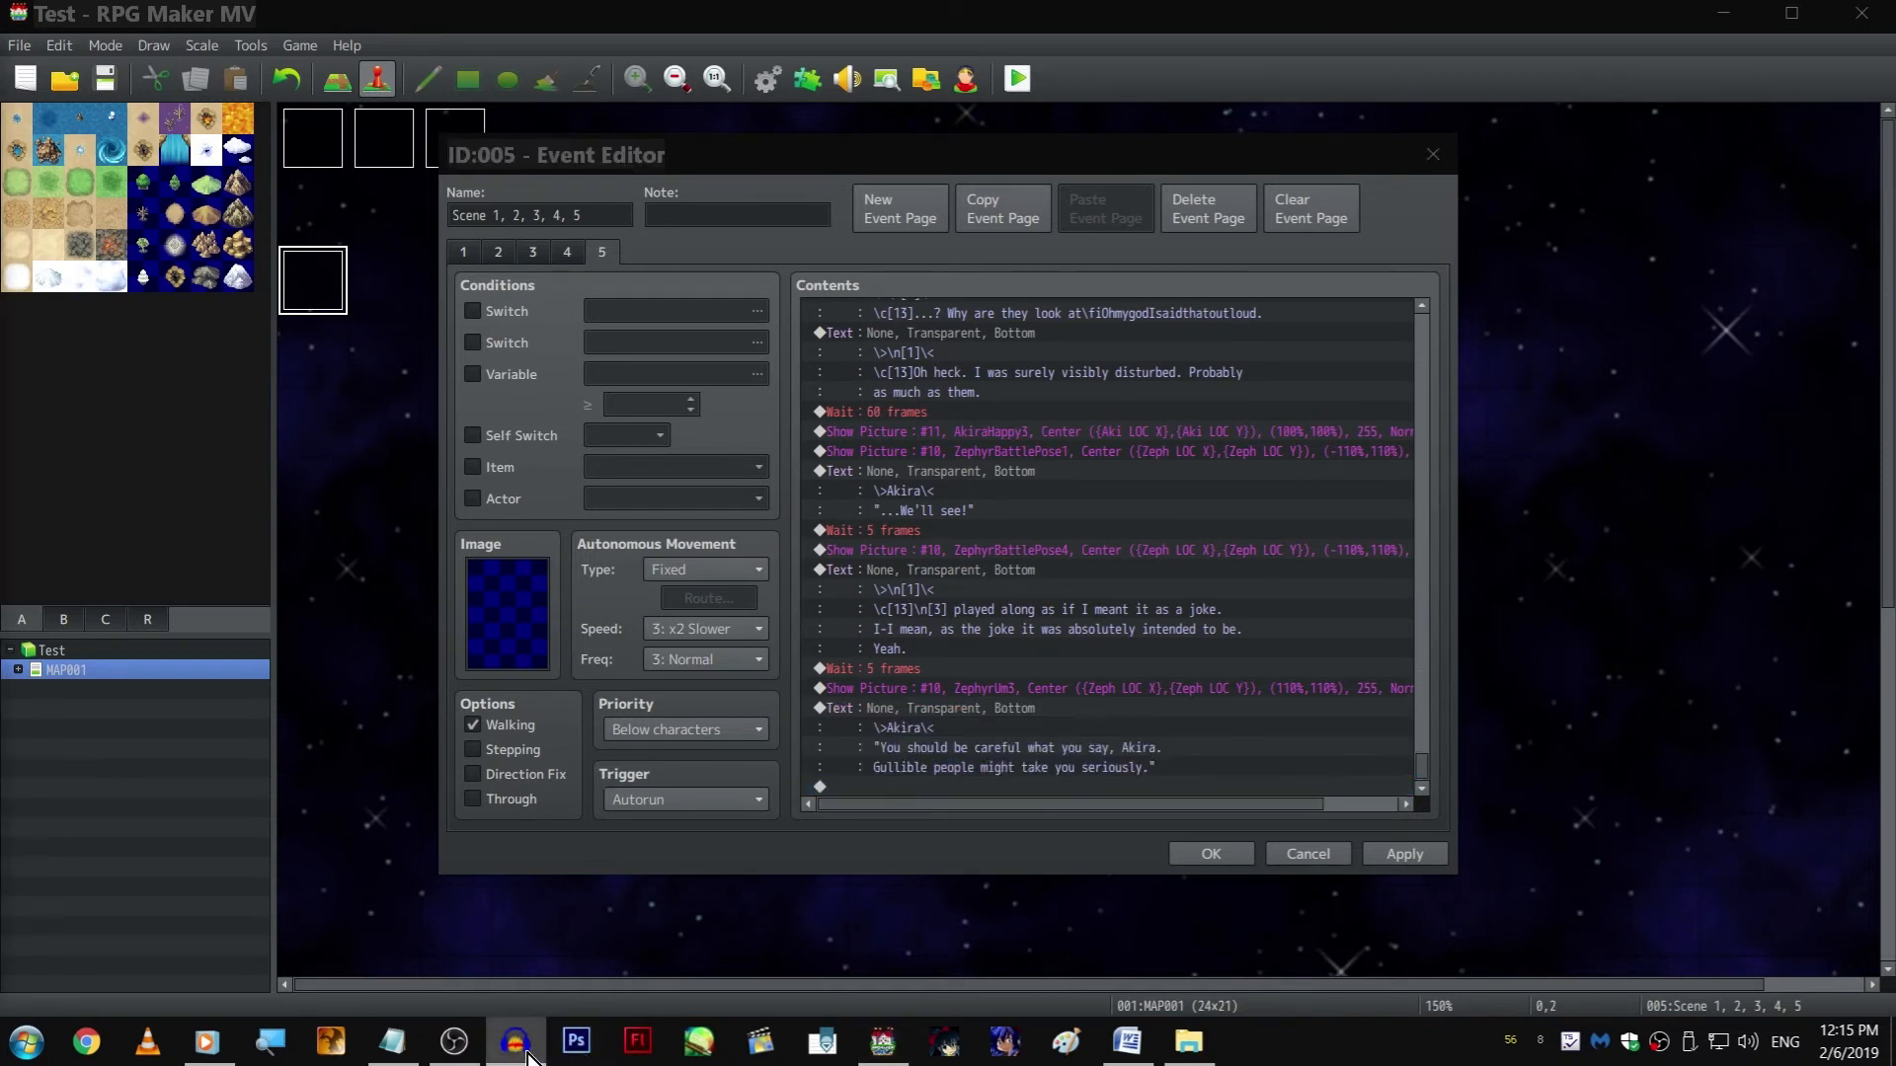
left_click(1021, 762)
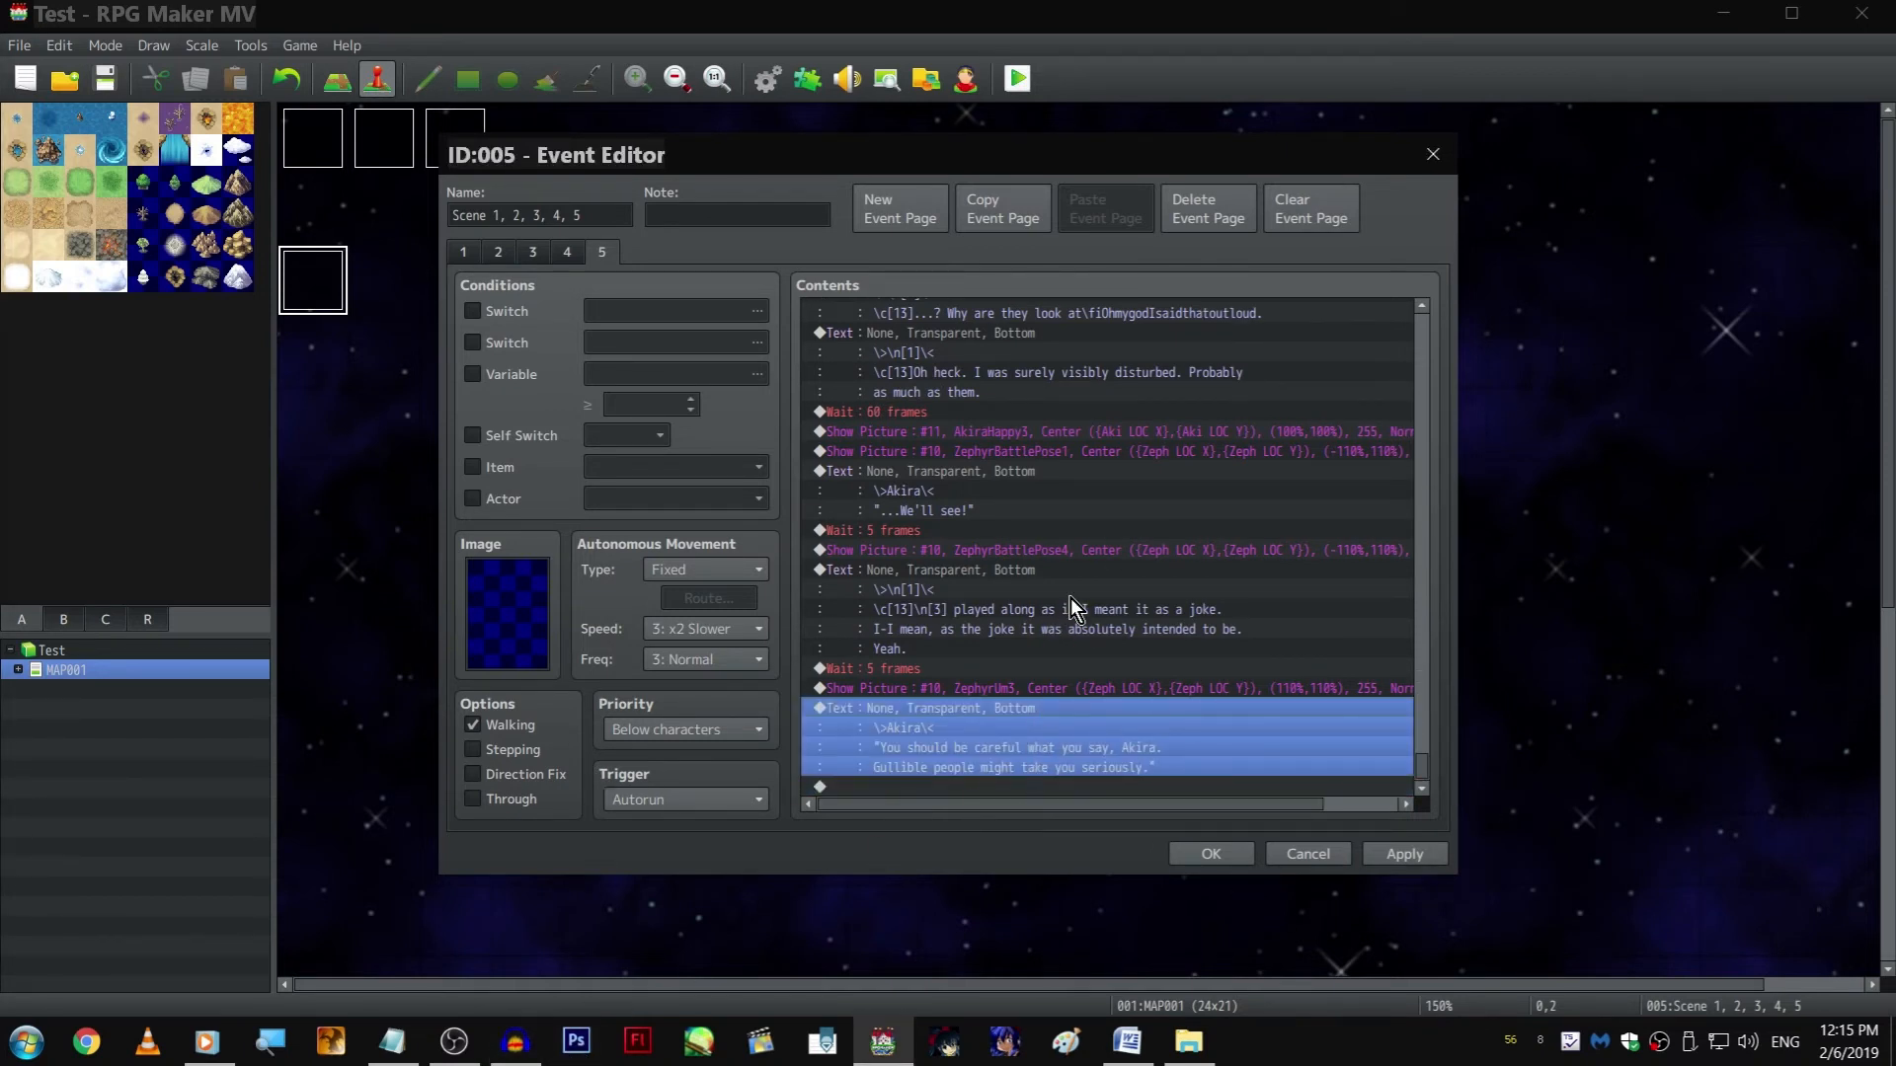
left_click(1049, 577)
left_click(987, 725)
left_click(985, 695)
left_click(928, 786)
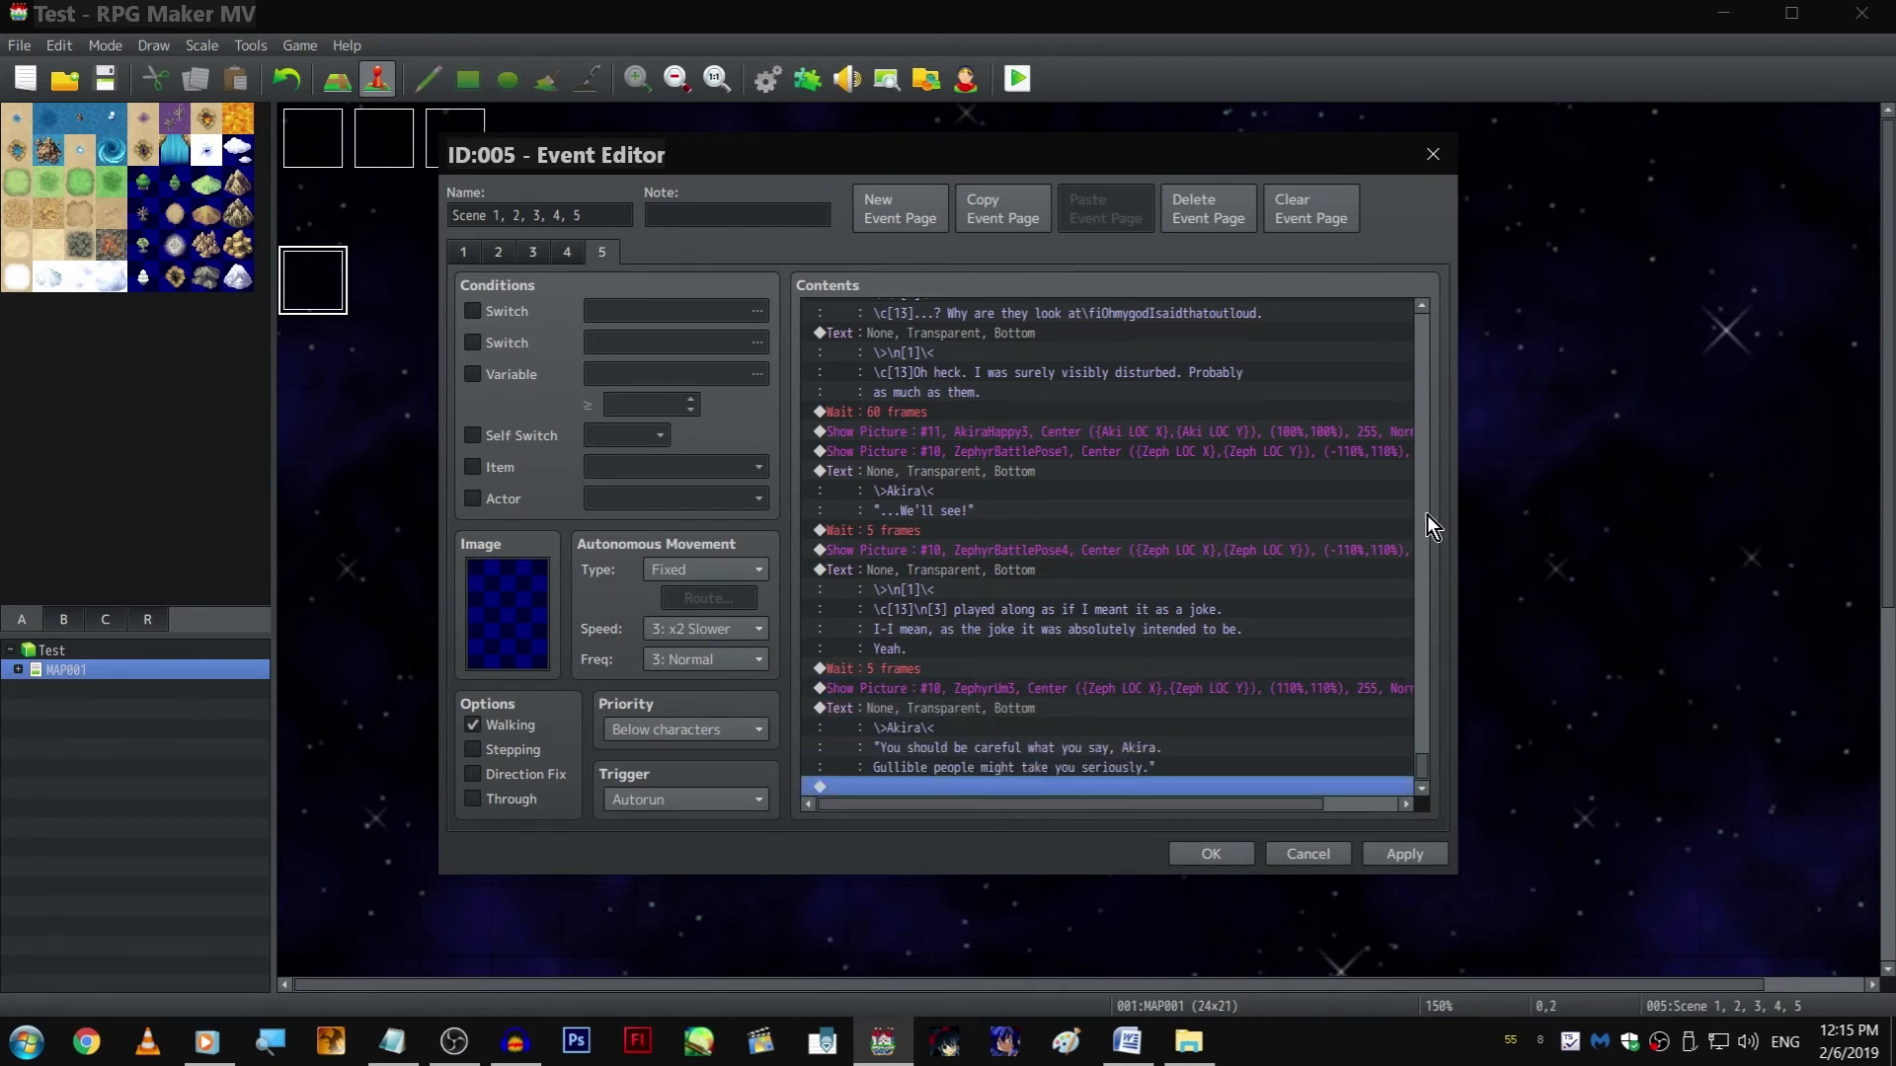
left_click(990, 669)
Append a Control Variables command setting 0008 Weather/Effects to 2 after the "You should be careful" text and confirm the event
left_click(1046, 782)
double_click(1010, 787)
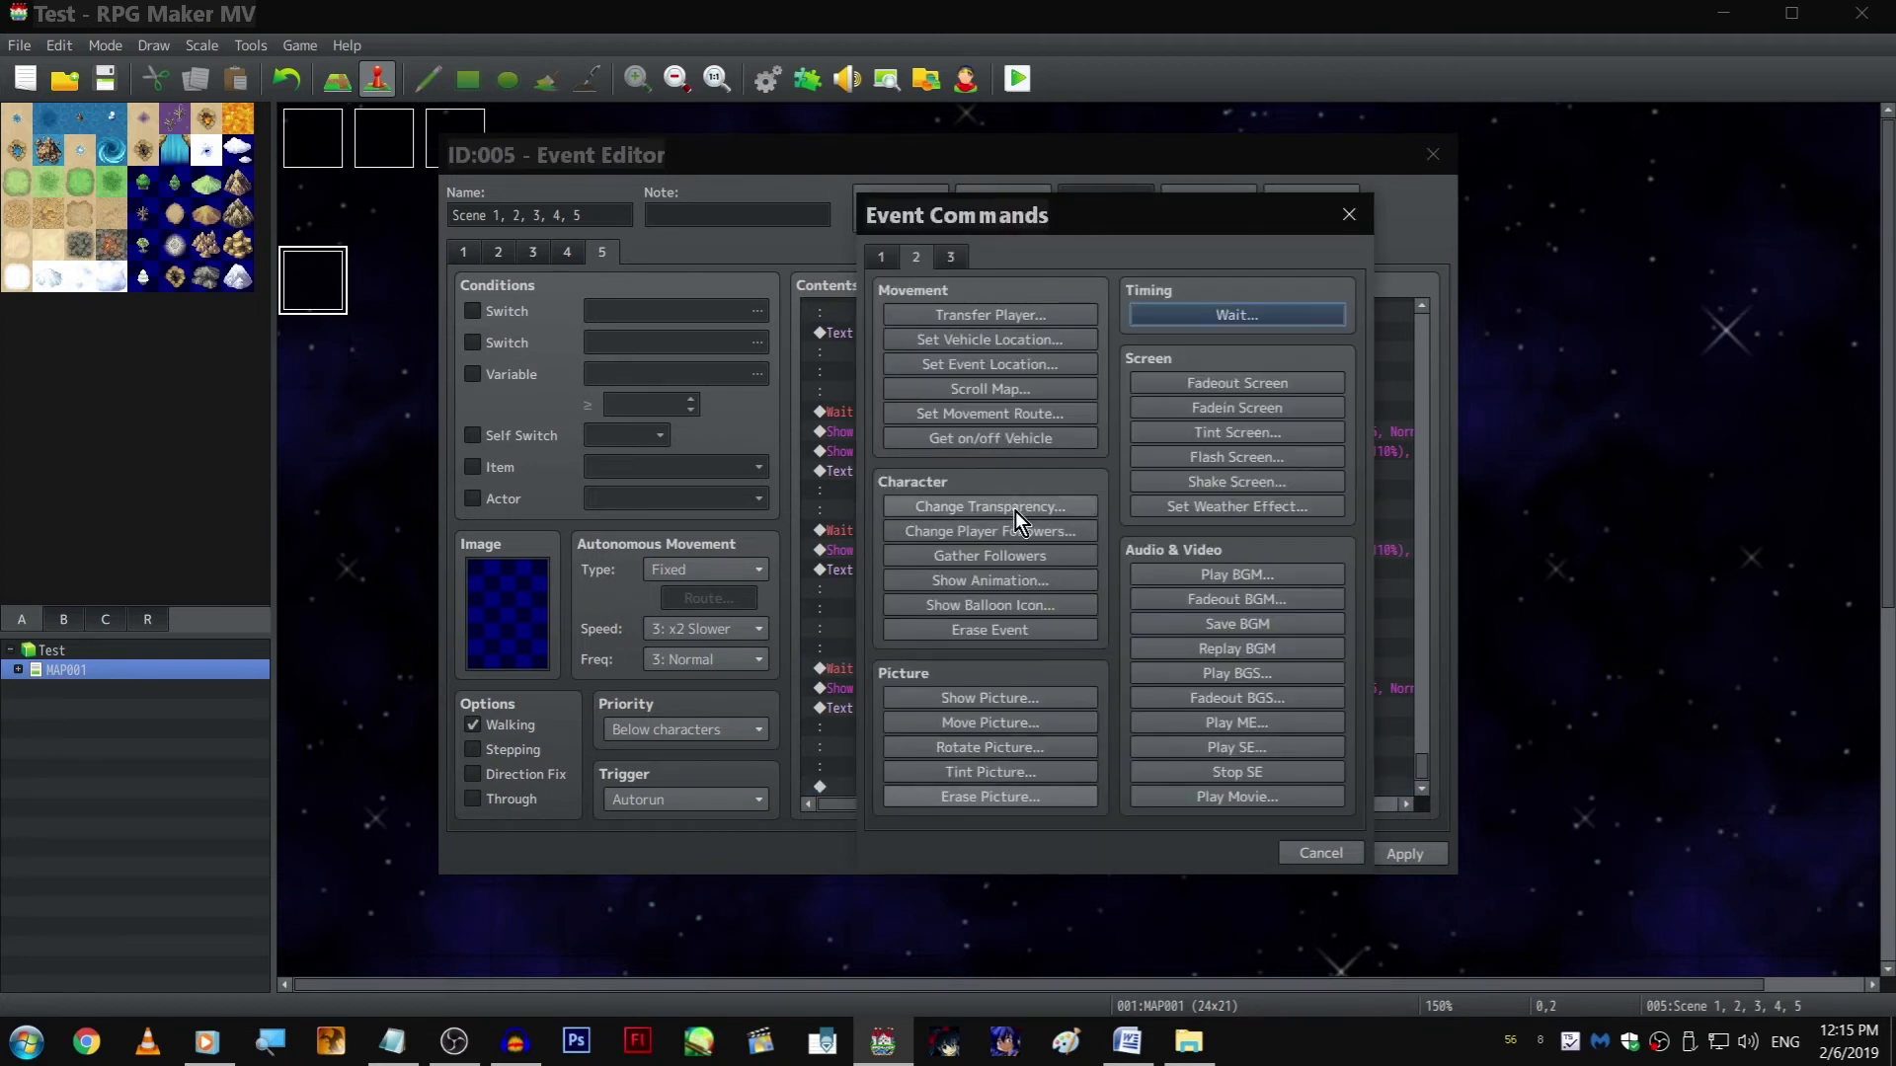
left_click(881, 257)
left_click(1049, 505)
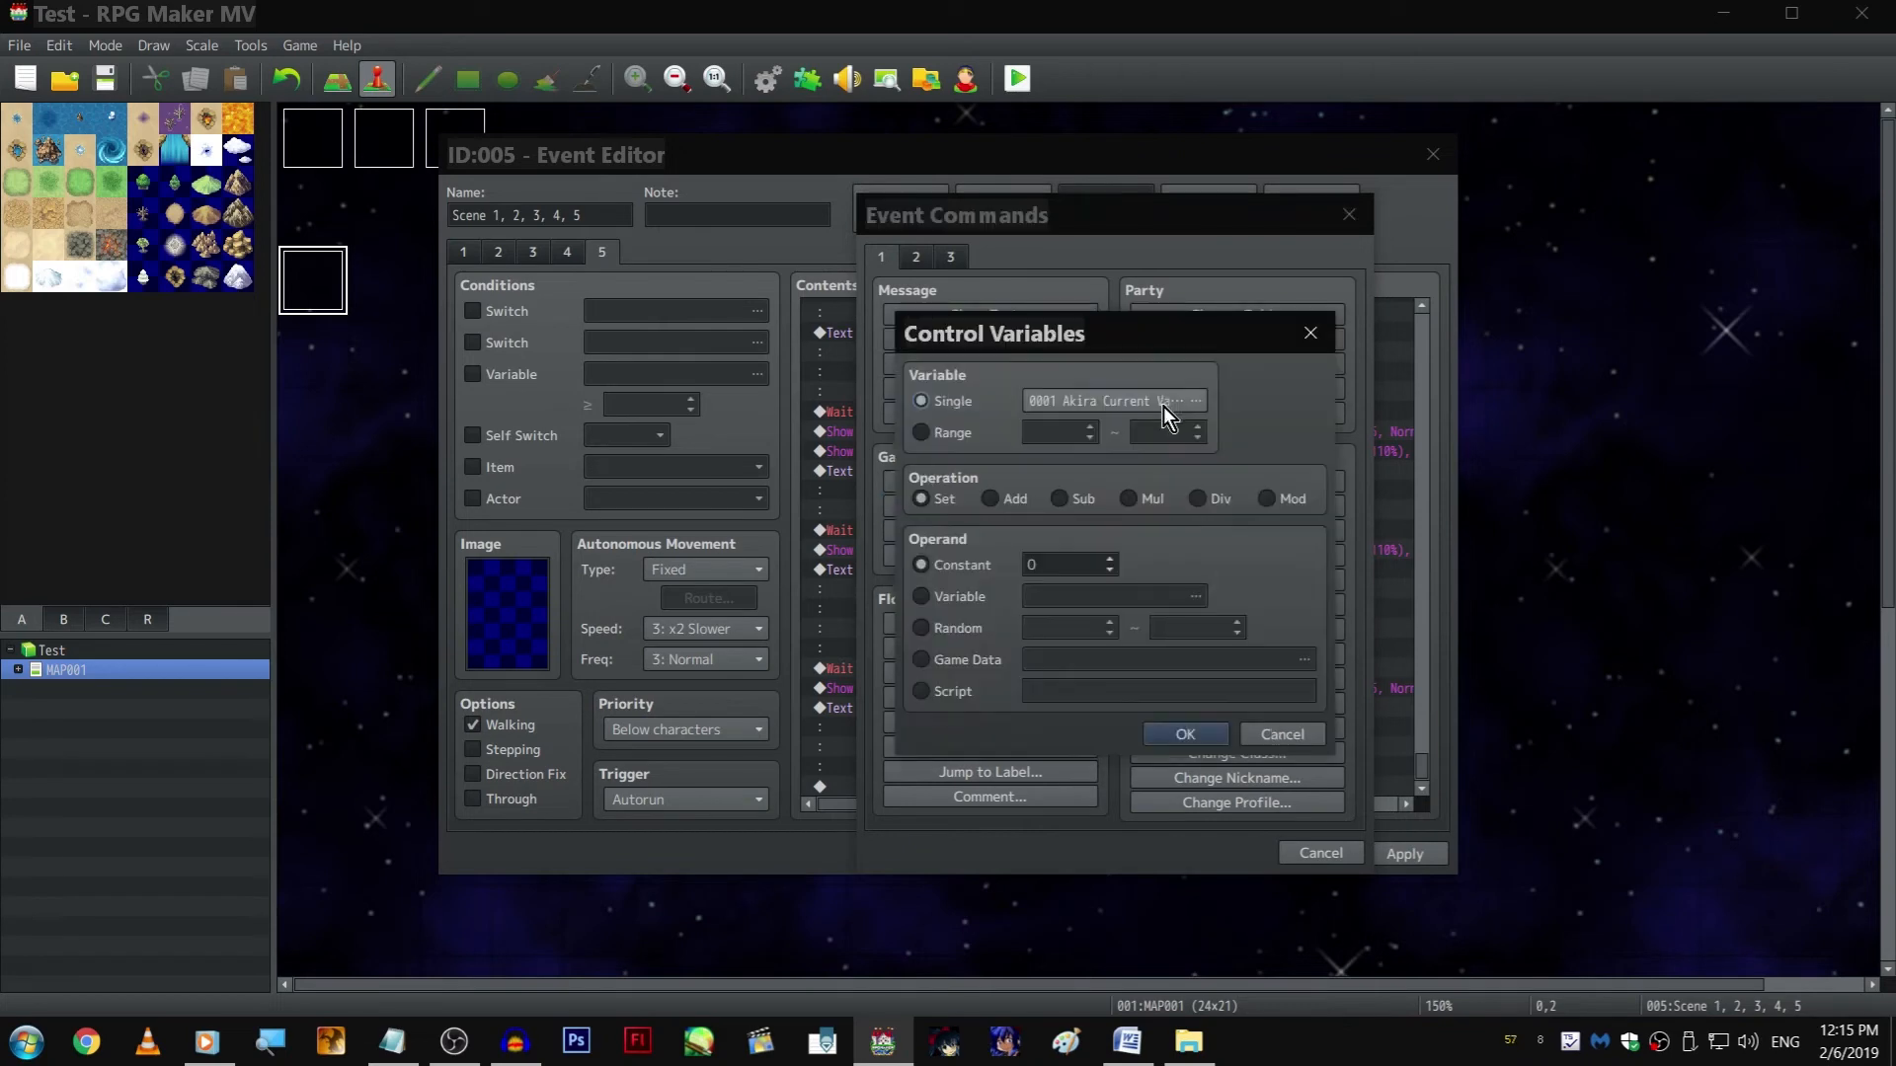
left_click(1141, 410)
double_click(1270, 475)
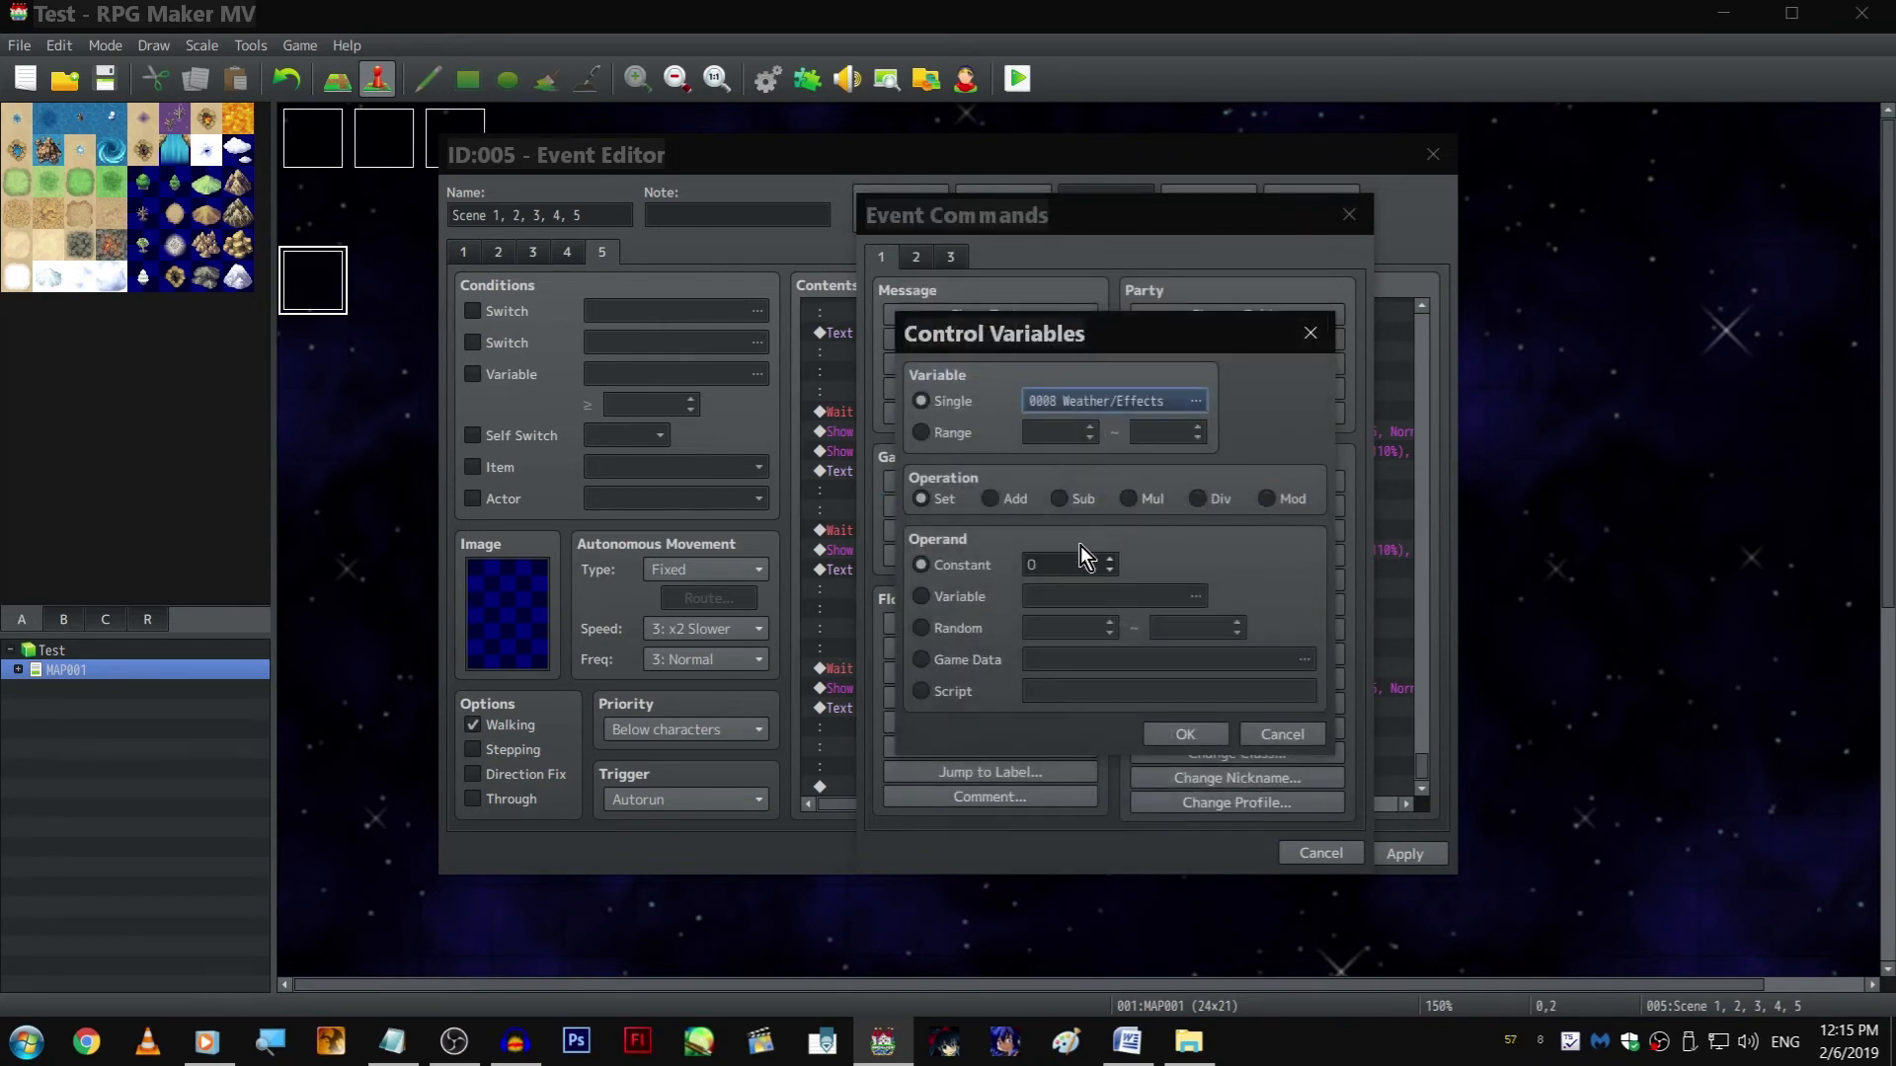
scroll(1072, 566, "up", 2)
key("Return")
key("Return")
Delete the opening ZephyrNeutral7 and AkiraAngry5 Show Picture commands in event EV003 and close its editor
left_click(597, 285)
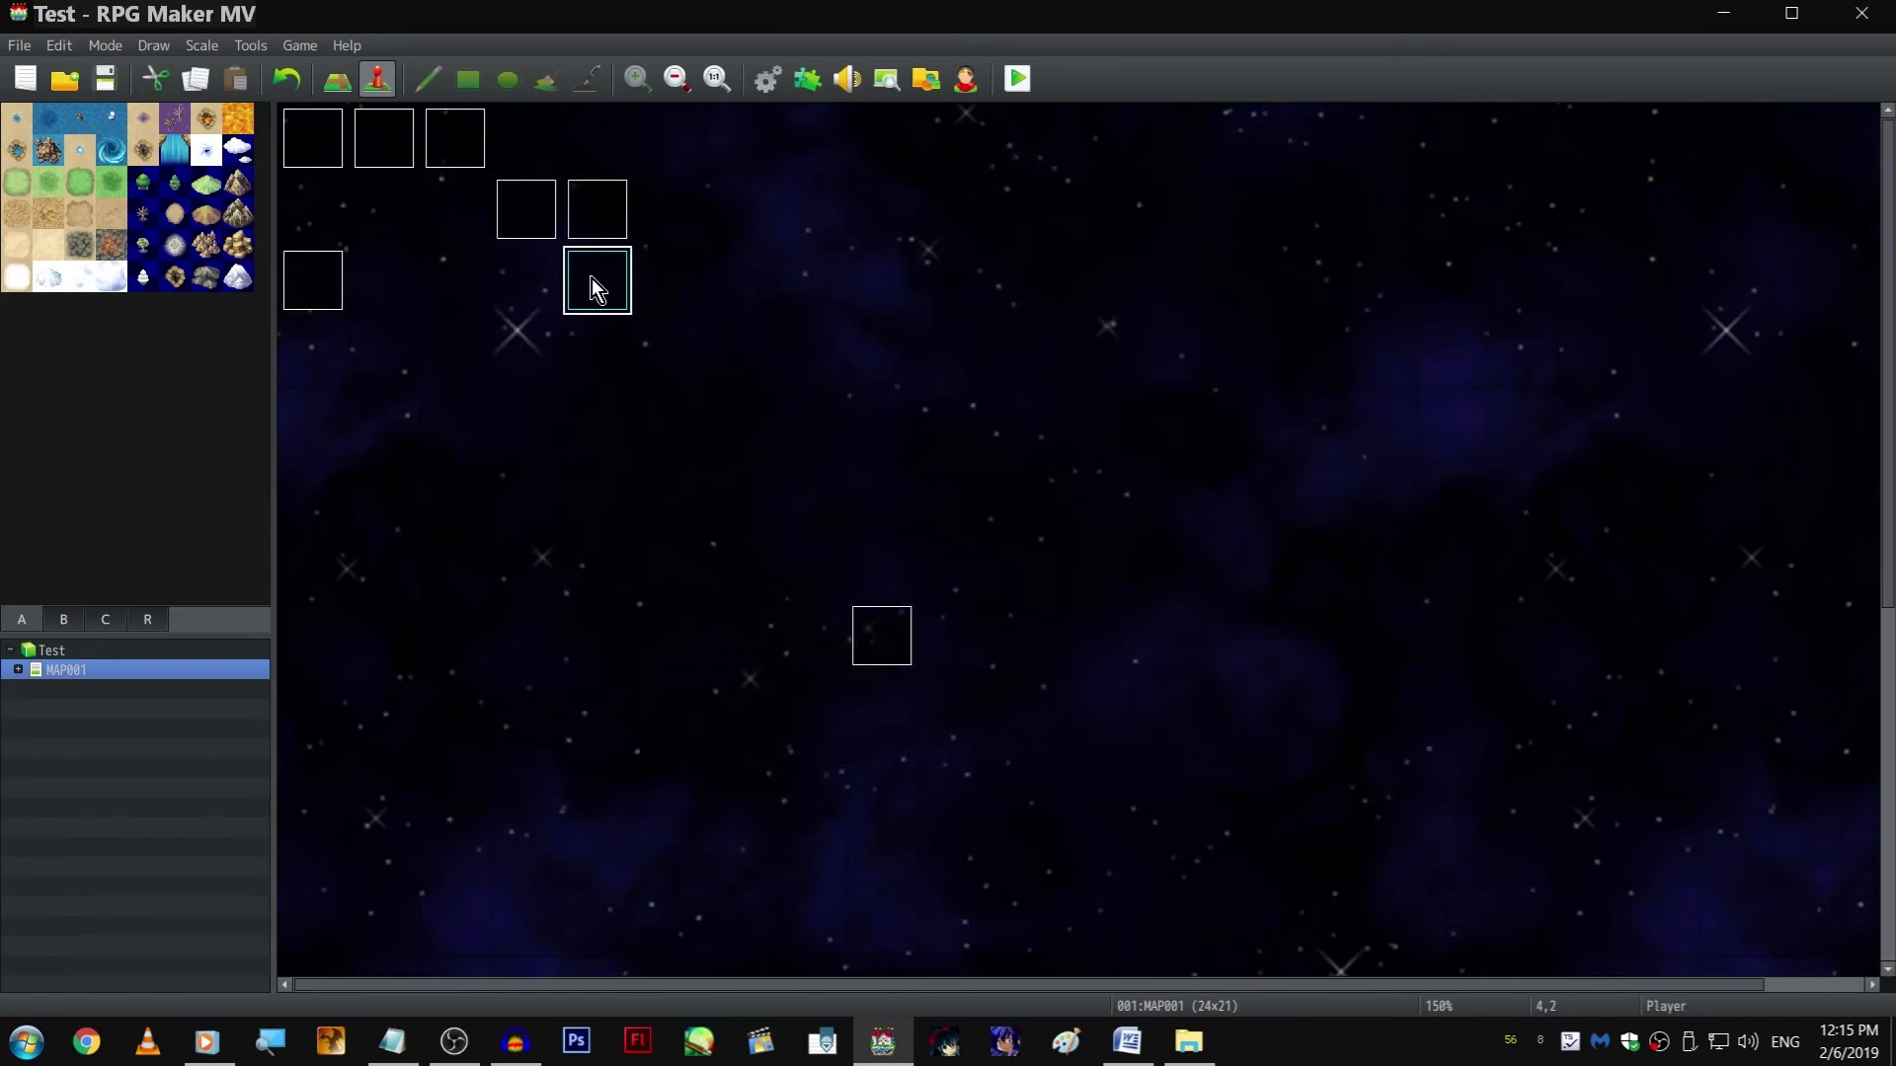
key("Up")
key("Return")
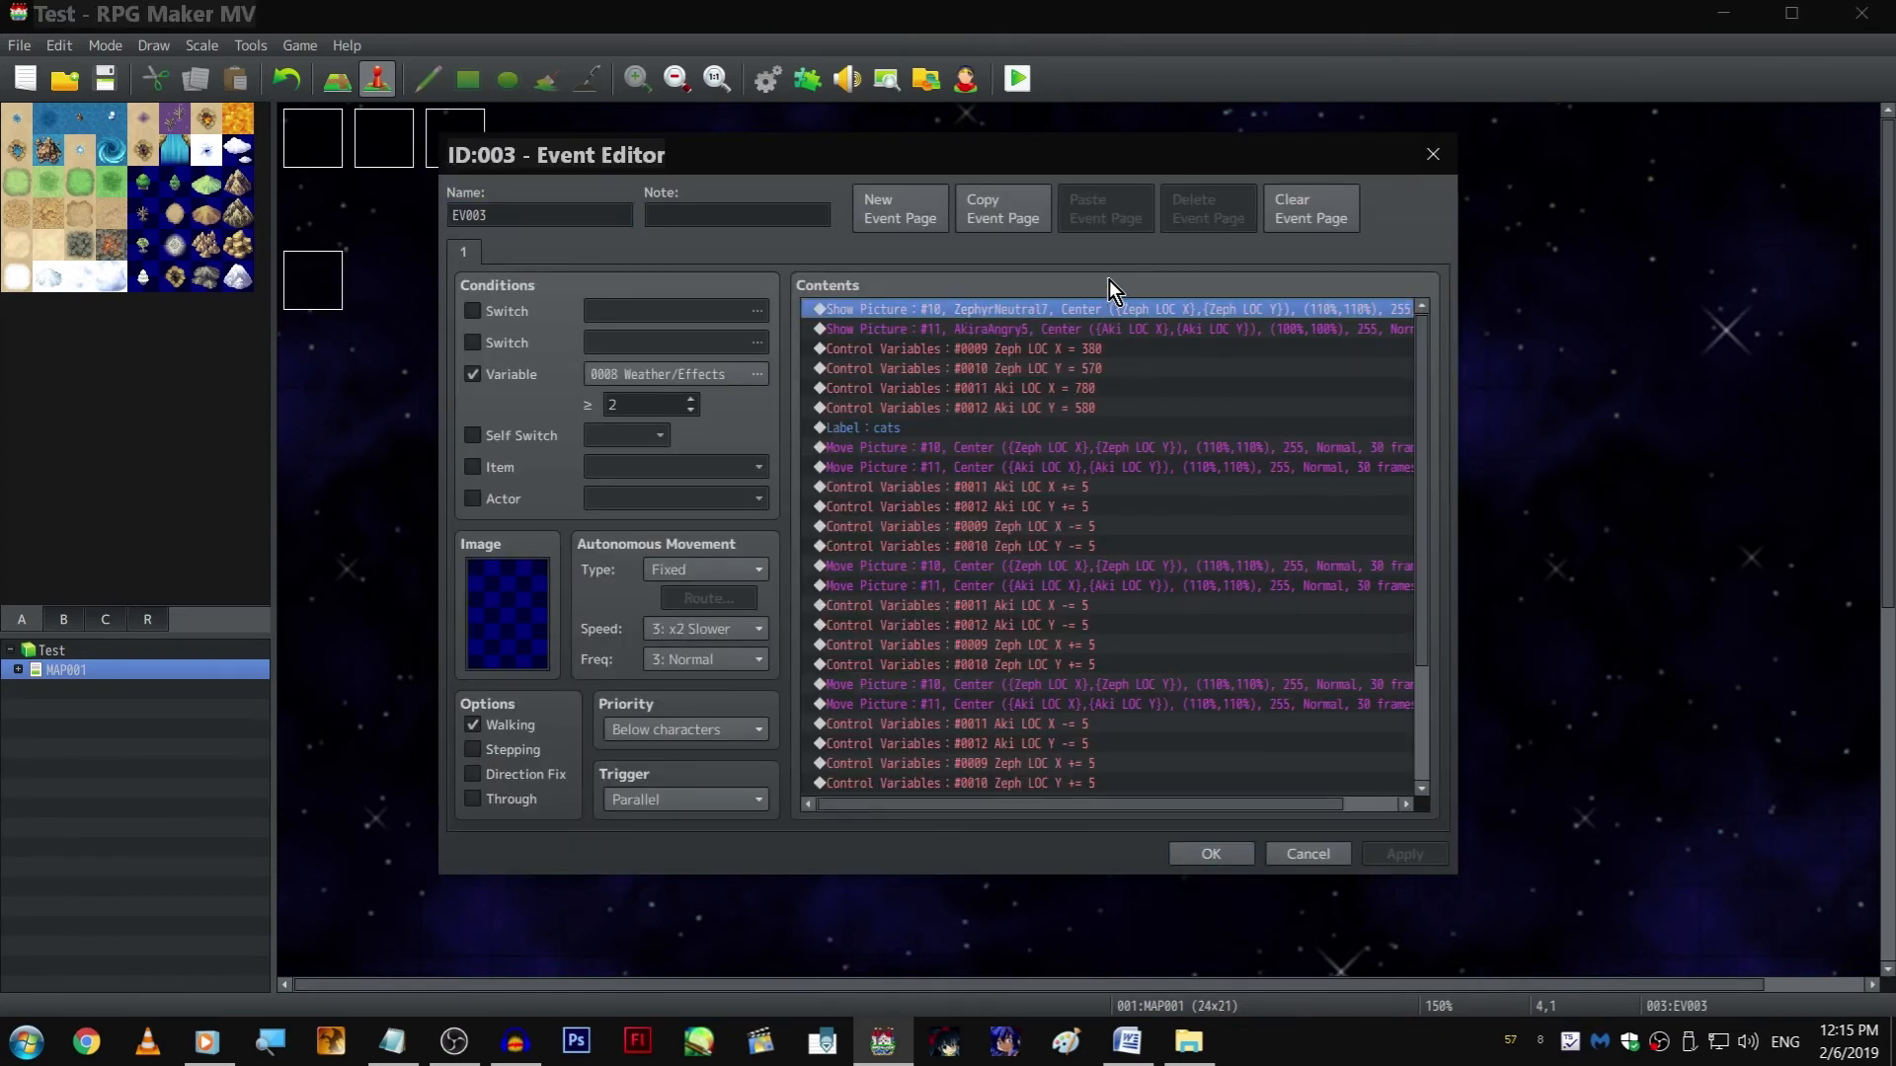
key("shift+Down")
key("Delete")
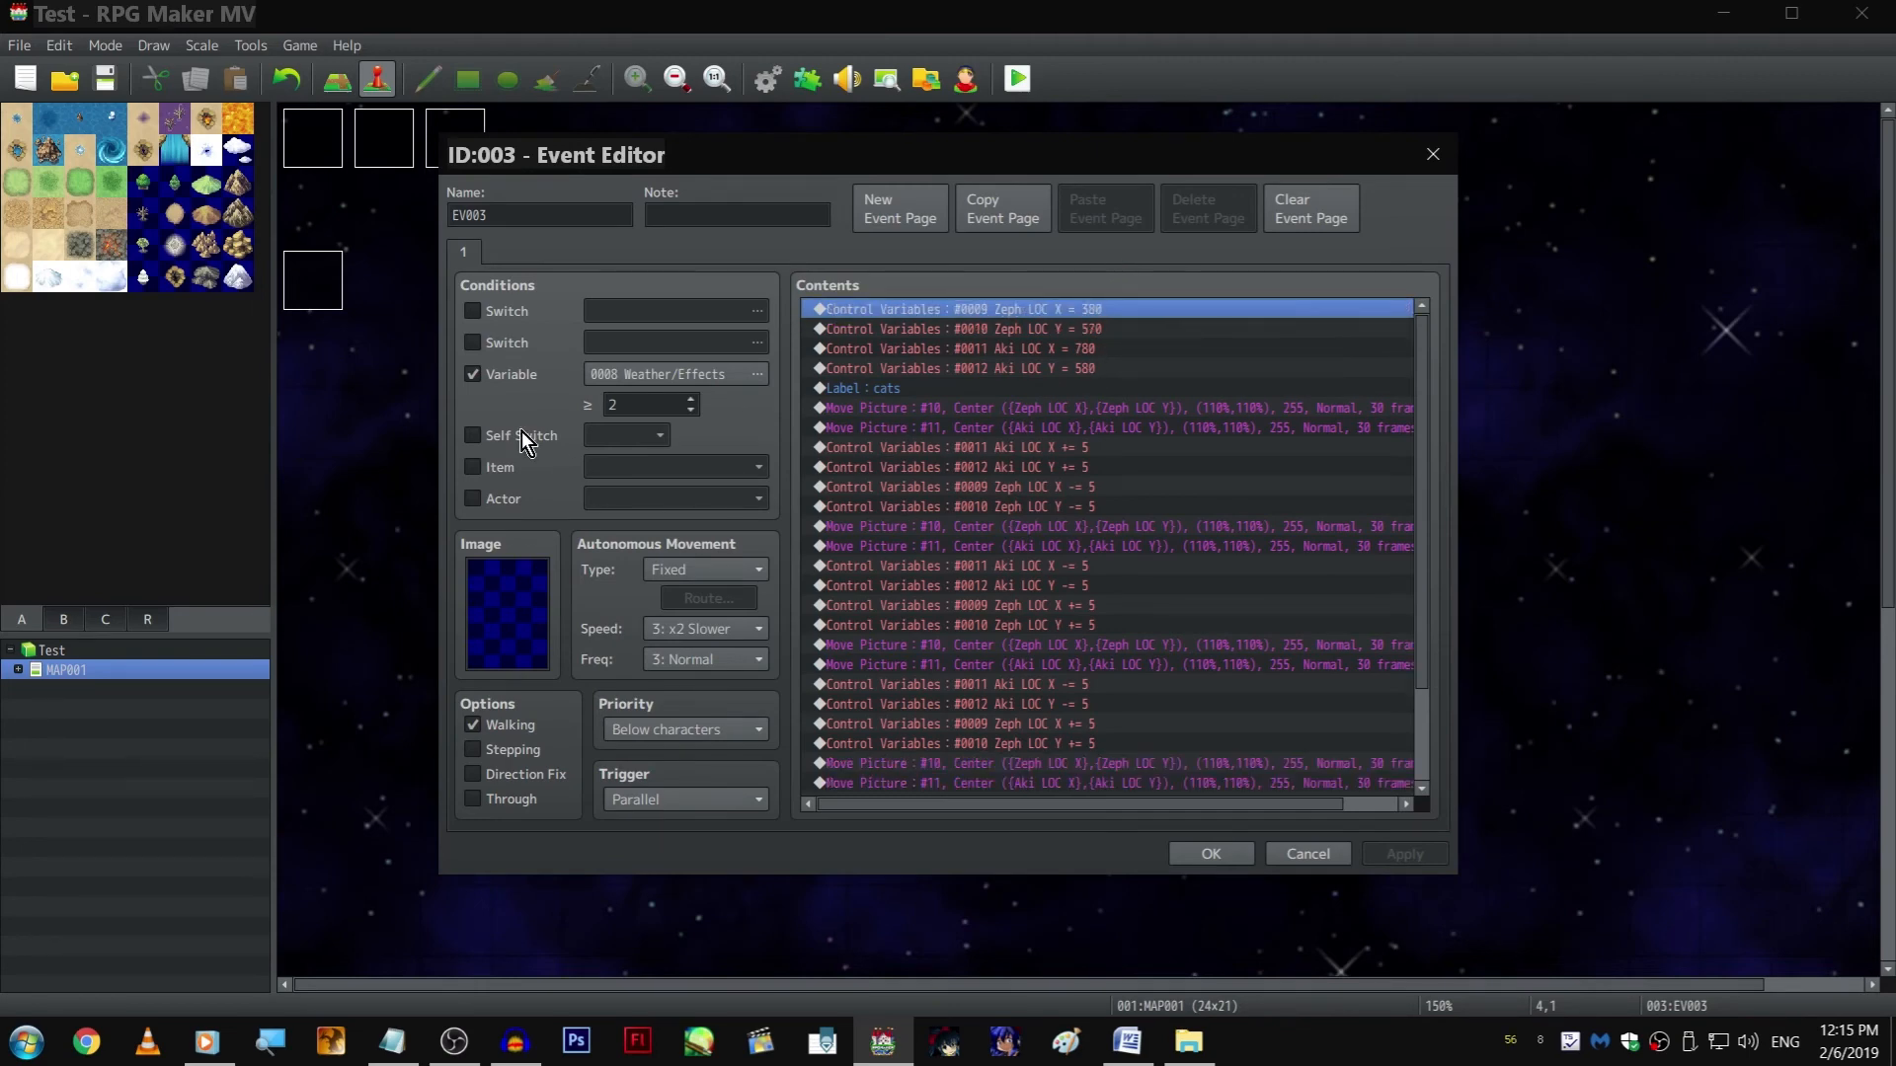
key("Escape")
Reopen page 5 of the event "Scene 1, 2, 3, 4, 5" and select the empty line ending its command list
left_click(312, 288)
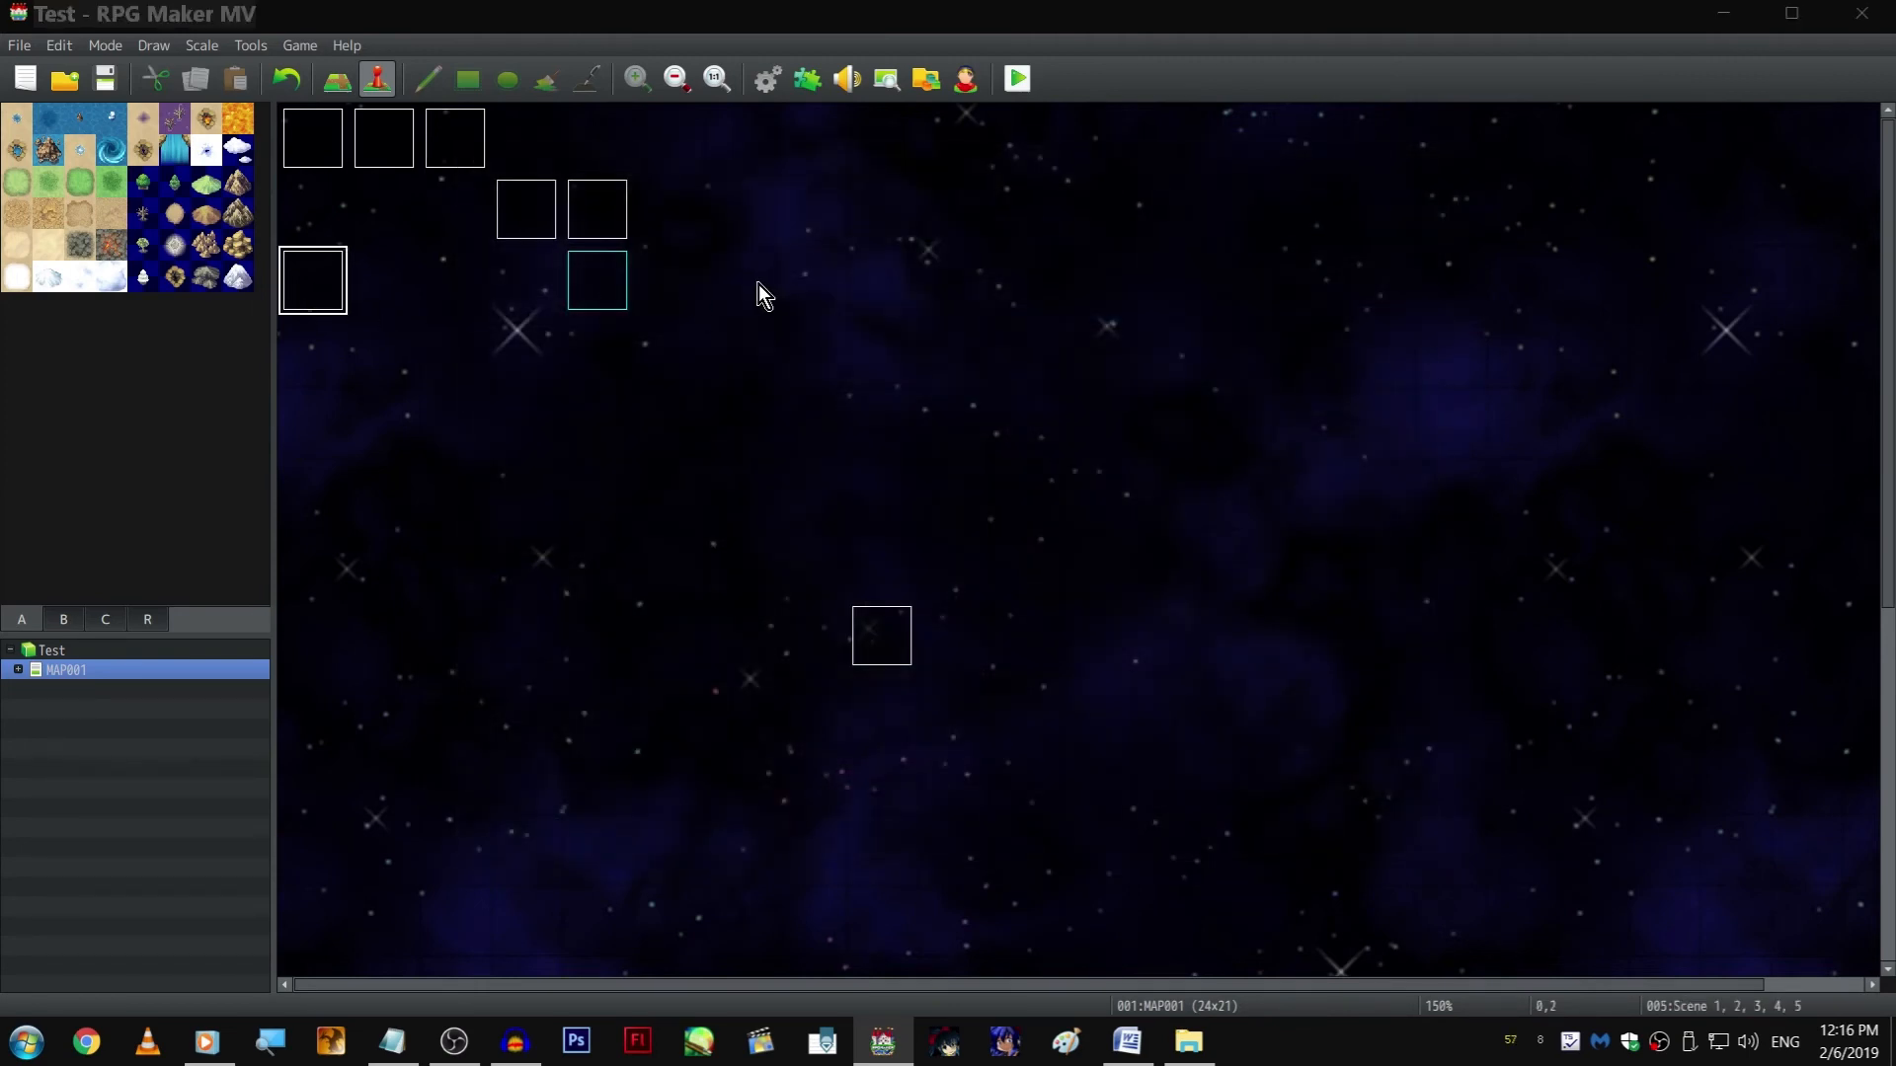
key("Return")
left_click(606, 261)
left_click(986, 584)
key("End")
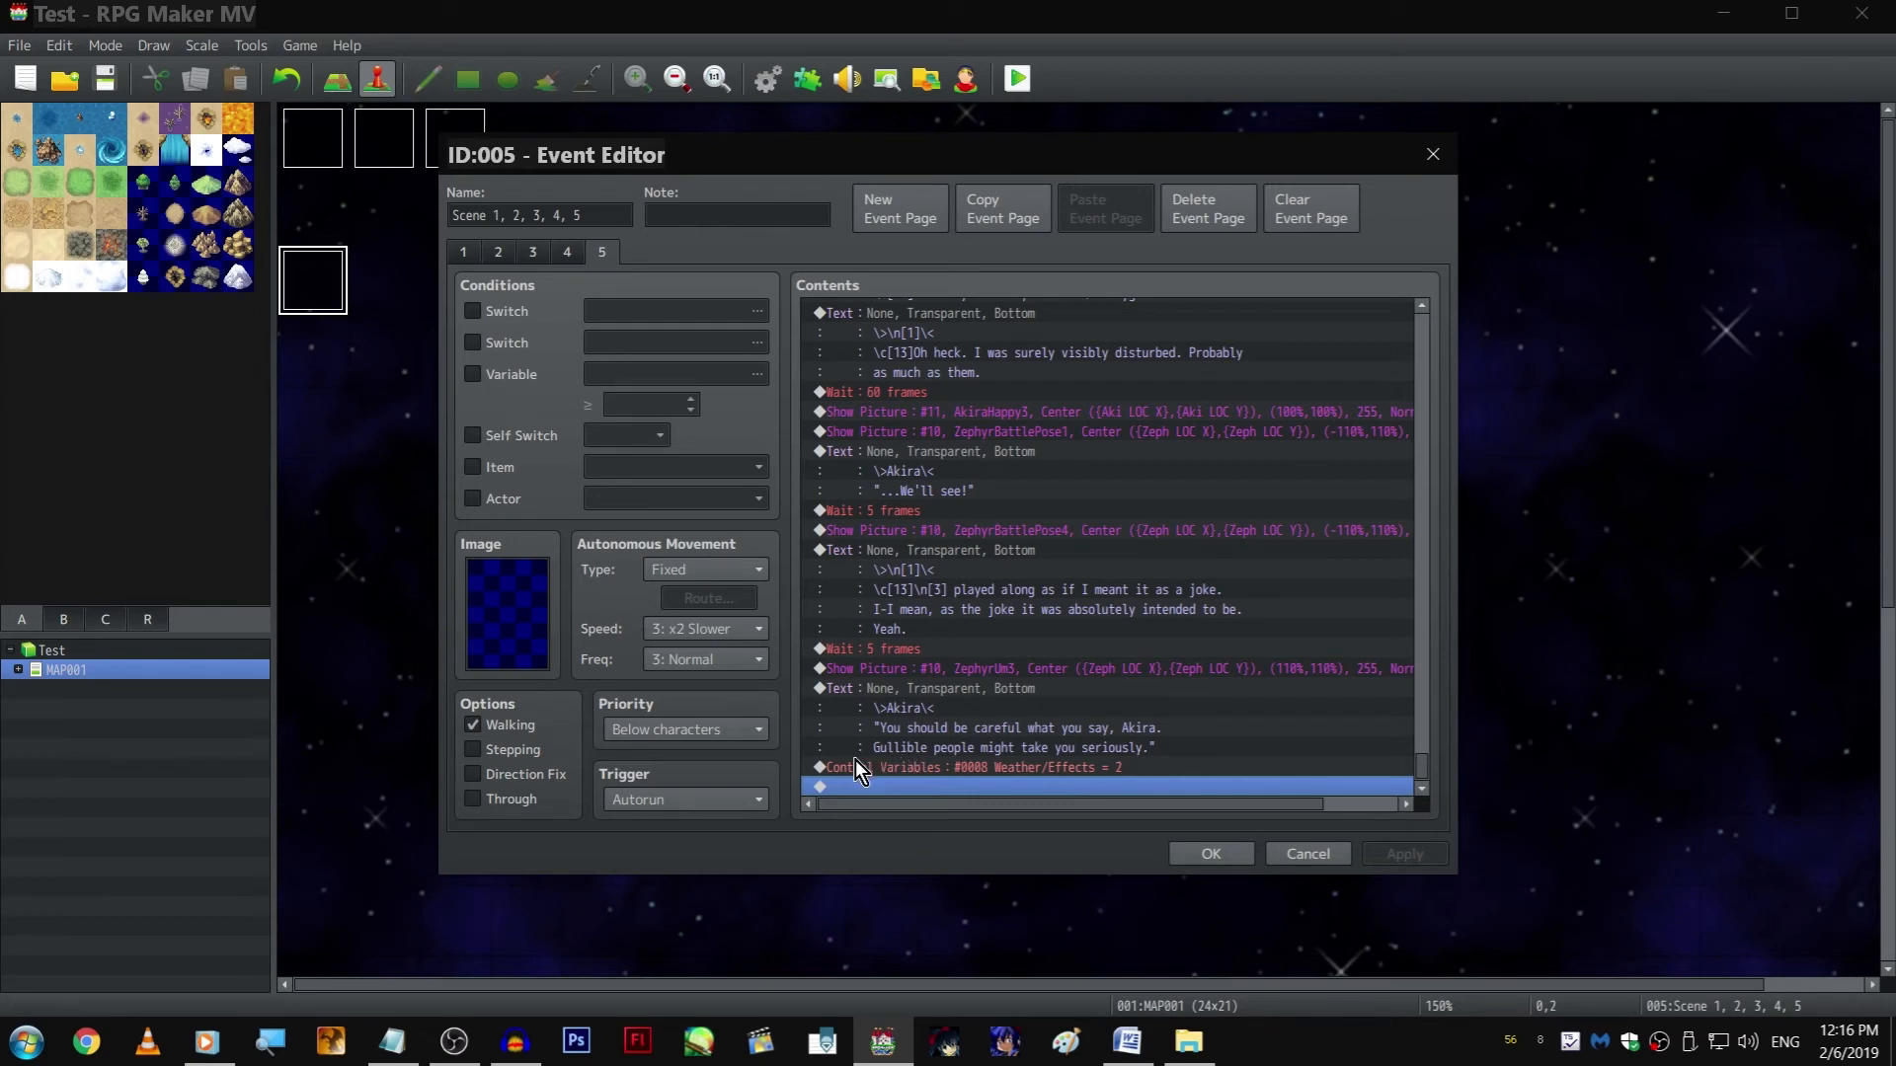
Copy the Change Parallax zLoop (Loop Horizontally) command and paste it after the final Weather/Effects = 2 command on page 5
scroll(1034, 676, "up", 12)
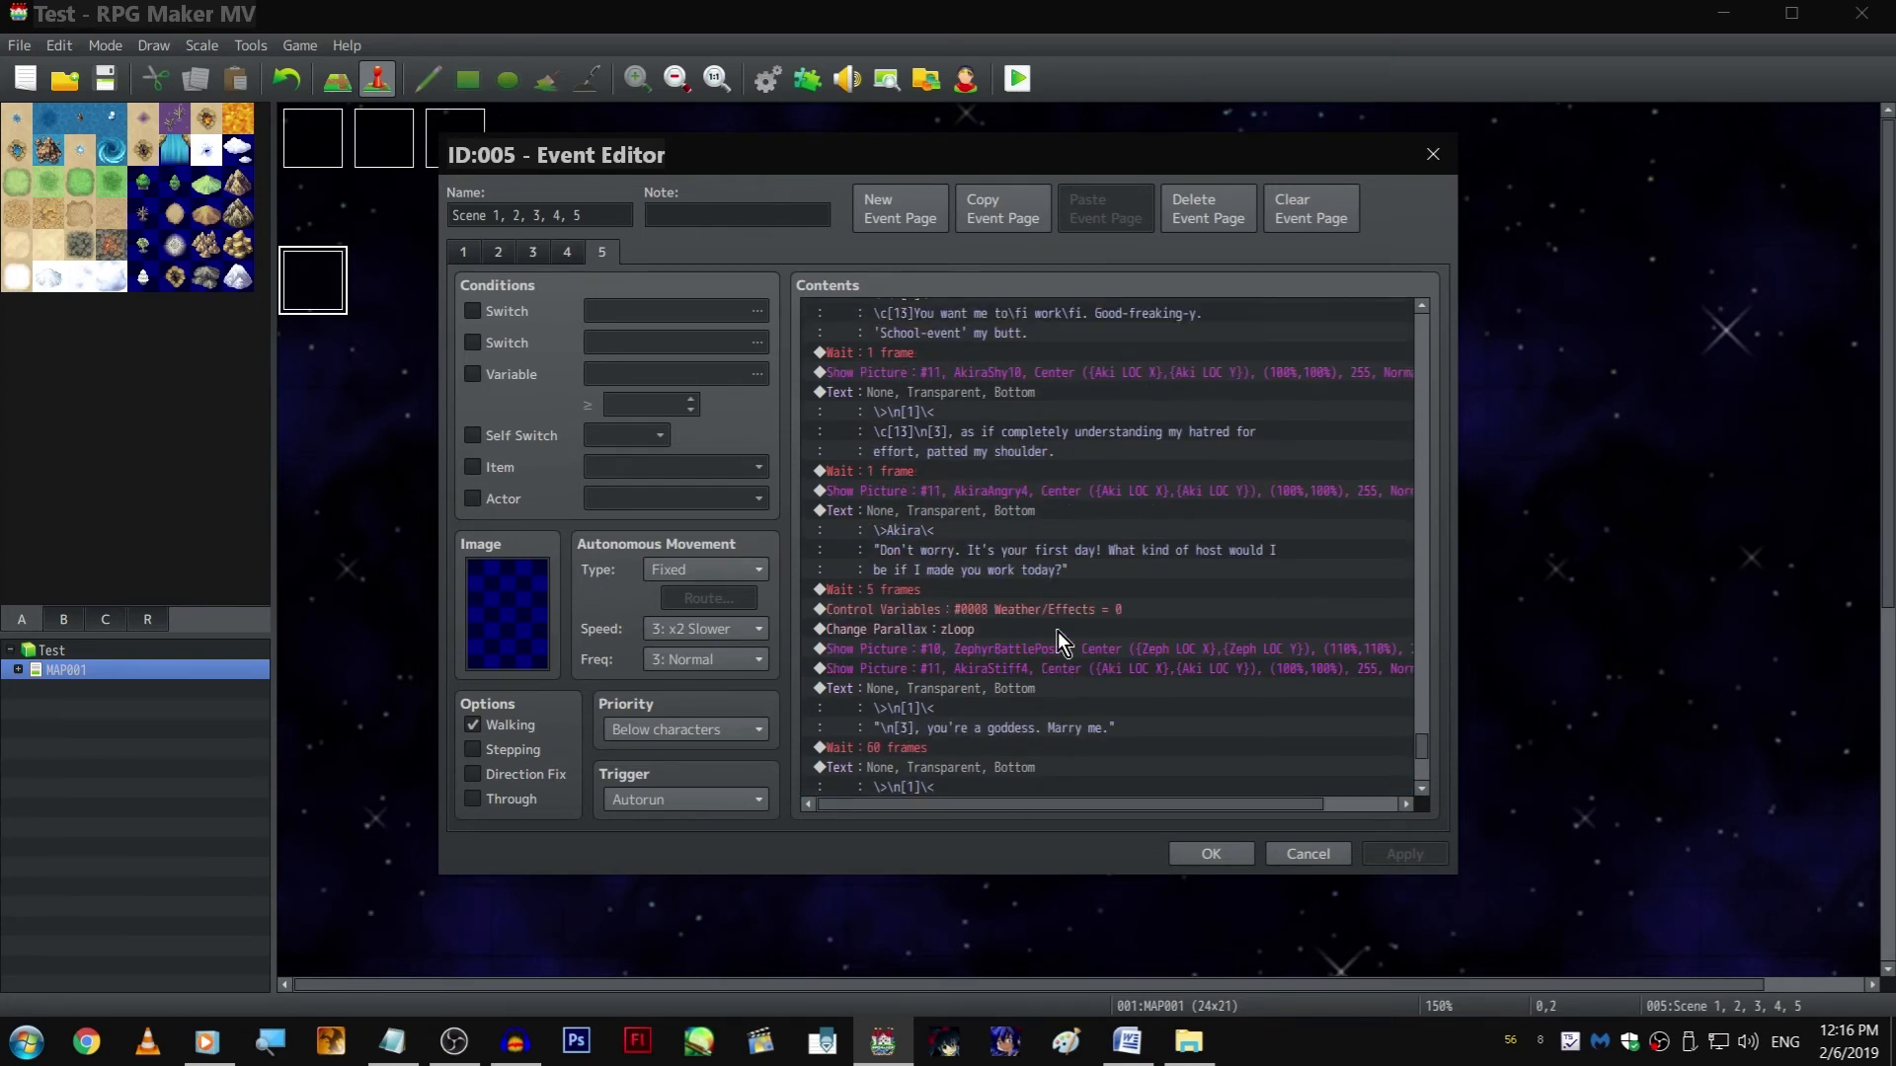
scroll(1080, 598, "up", 3)
left_click(1086, 446)
scroll(1054, 681, "down", 11)
scroll(1053, 685, "down", 4)
left_click(1005, 787)
key("ctrl+v")
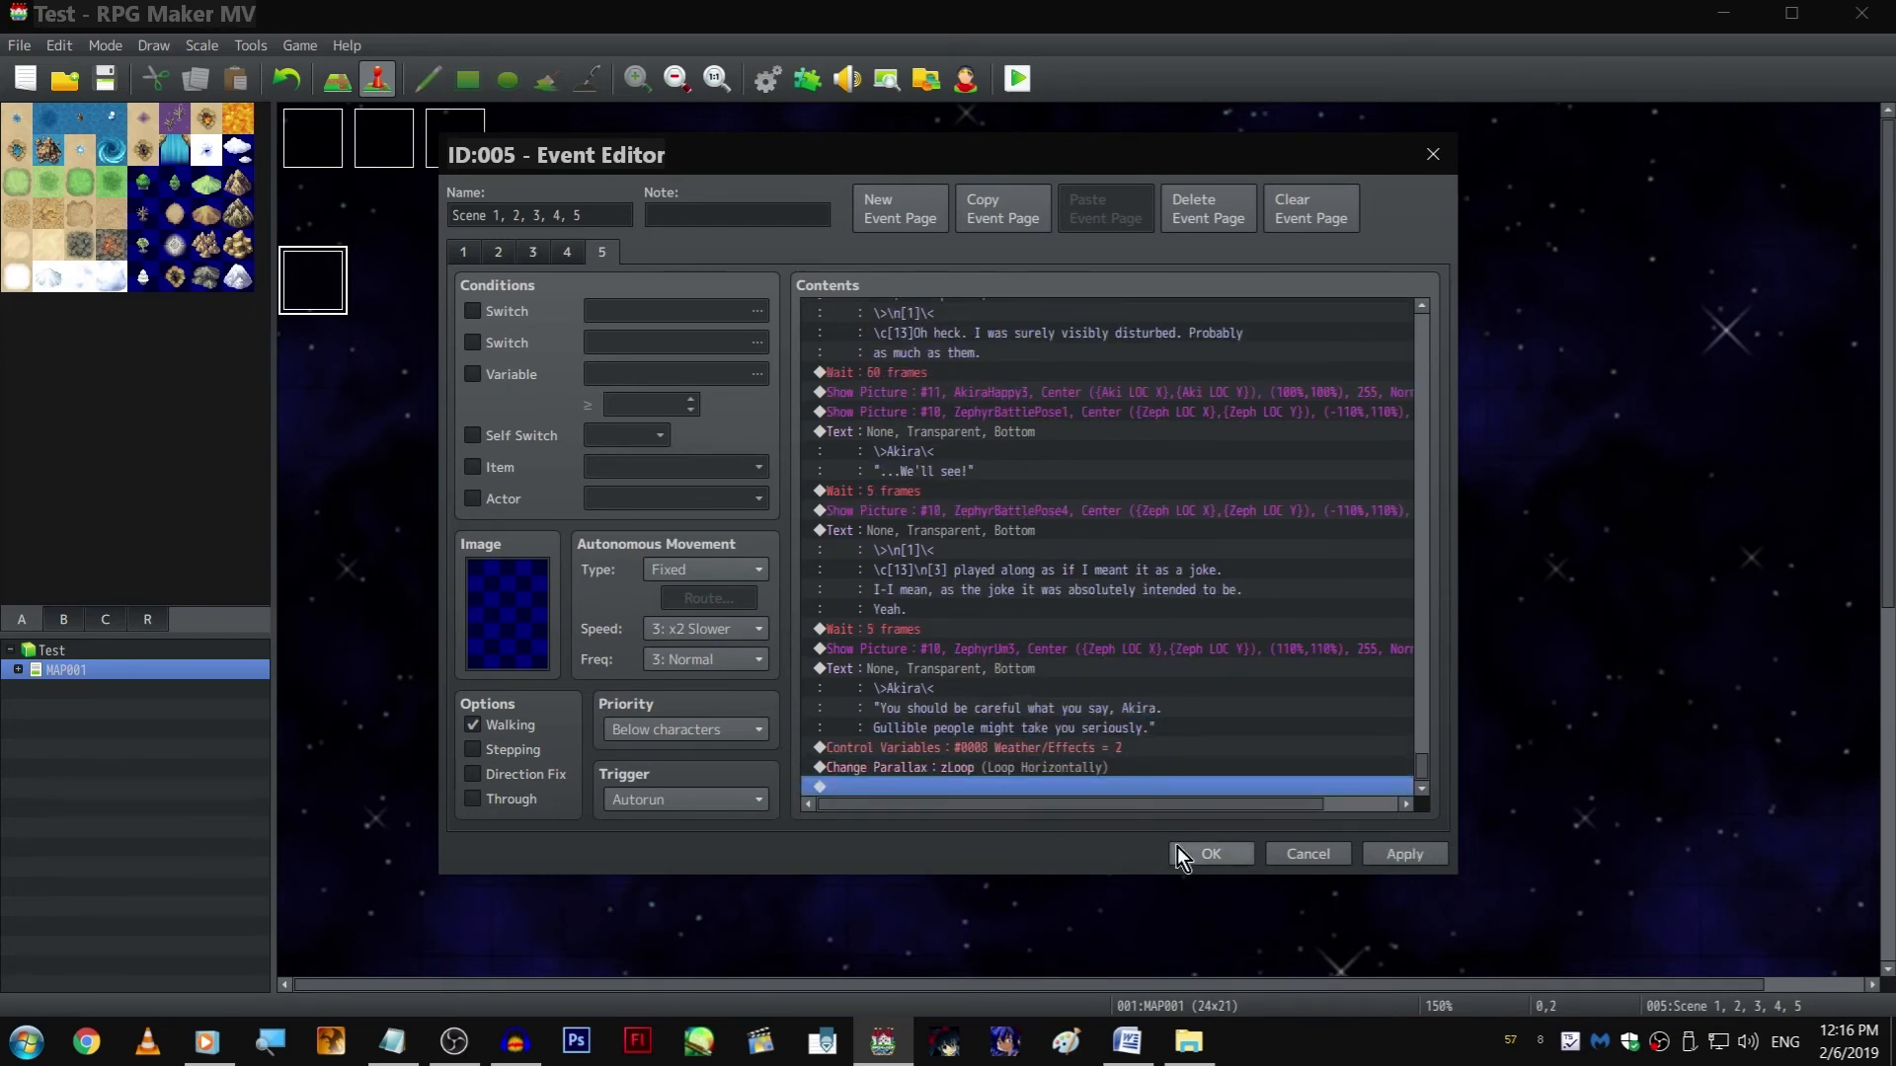
Append an empty Show Text command after the pasted Change Parallax command and confirm the event
double_click(1086, 786)
left_click(904, 314)
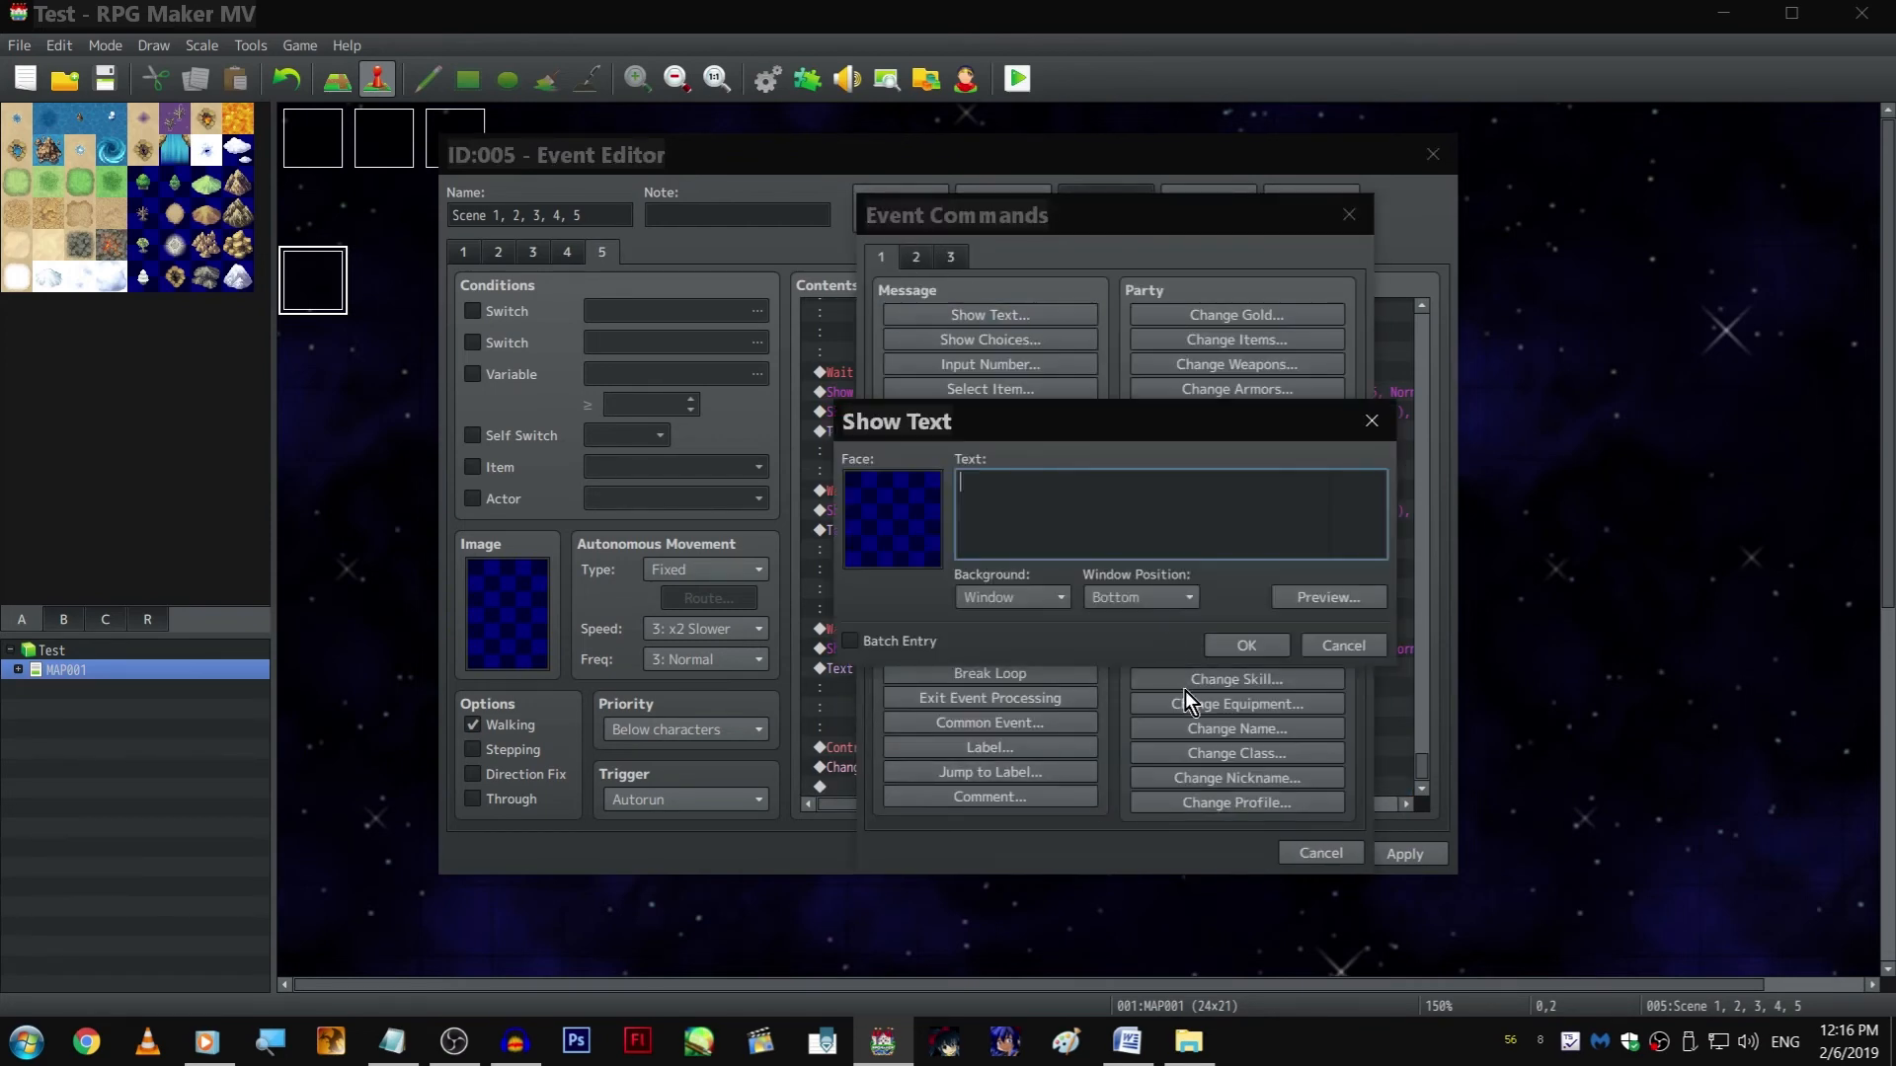
left_click(1228, 640)
left_click(1210, 853)
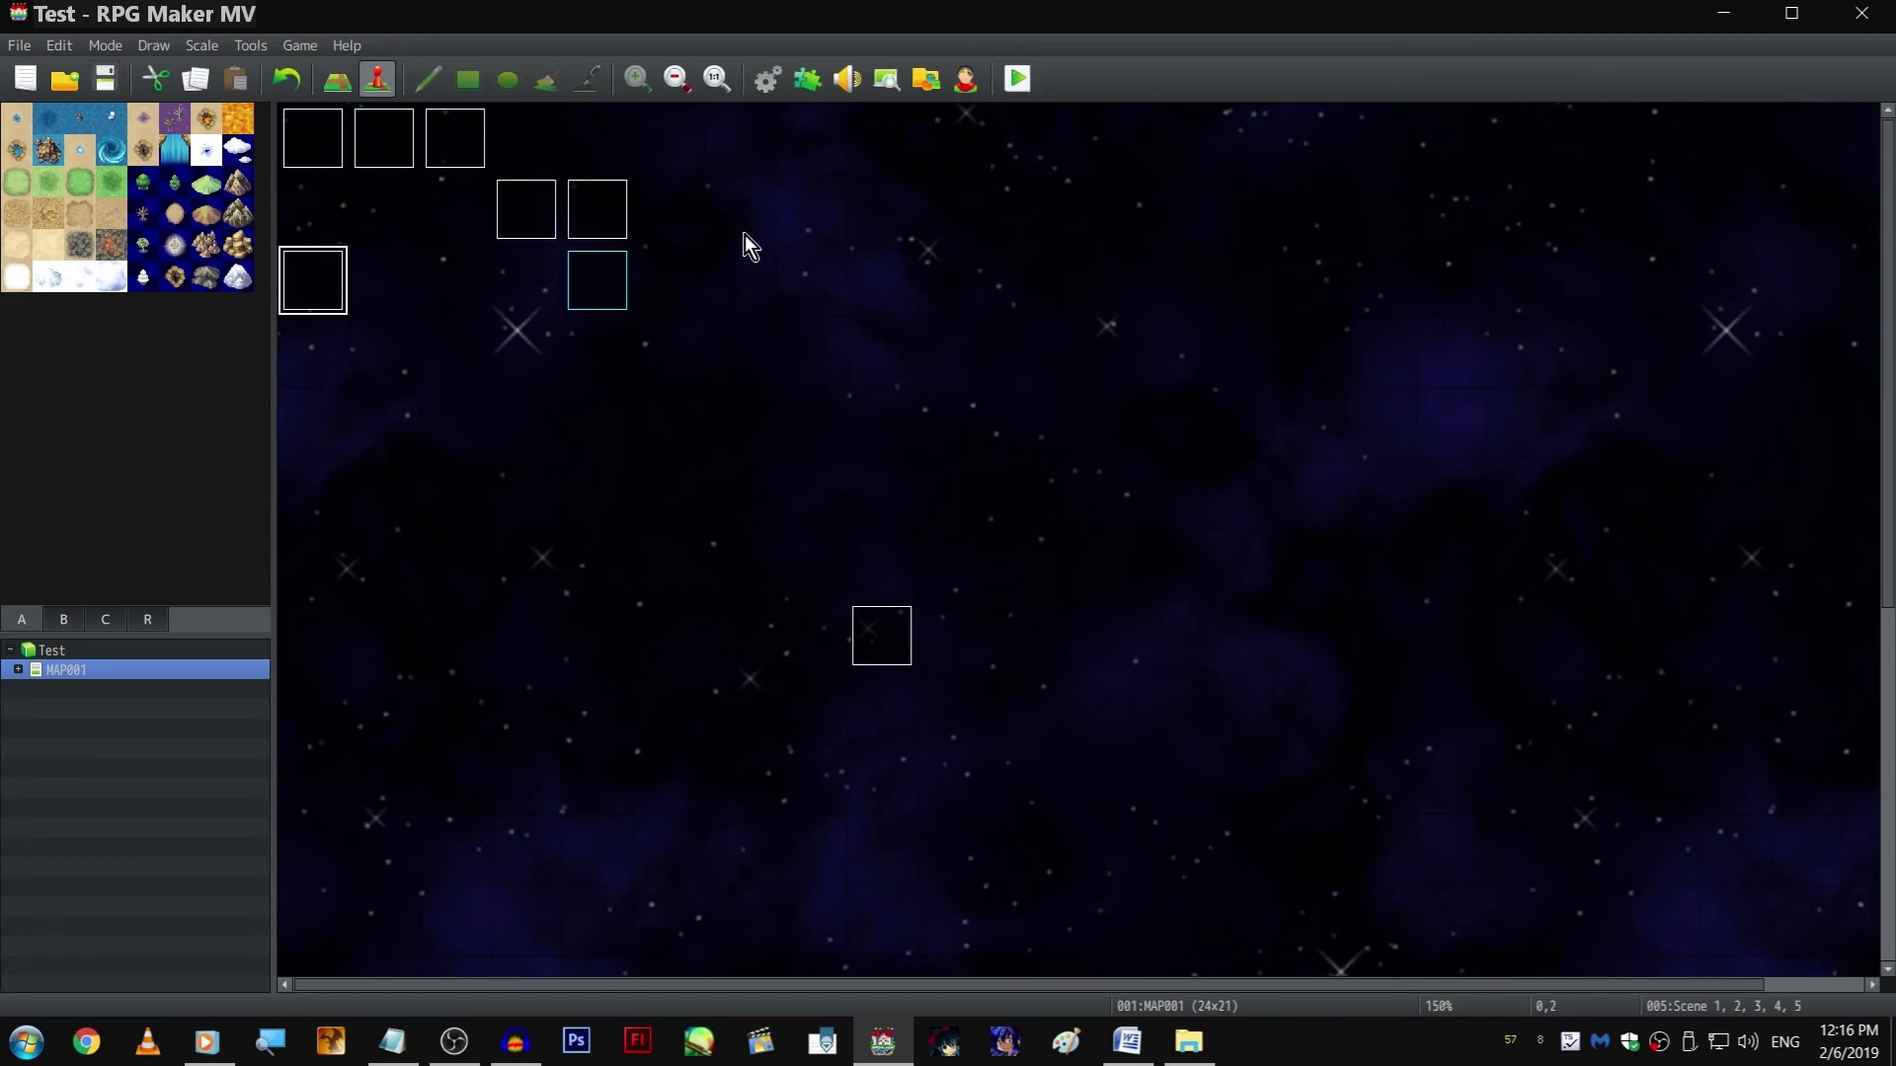
Reopen page 5 of the event "Scene 1, 2, 3, 4, 5" and examine the commands around the start of the walking scene
key("Return")
left_click(605, 252)
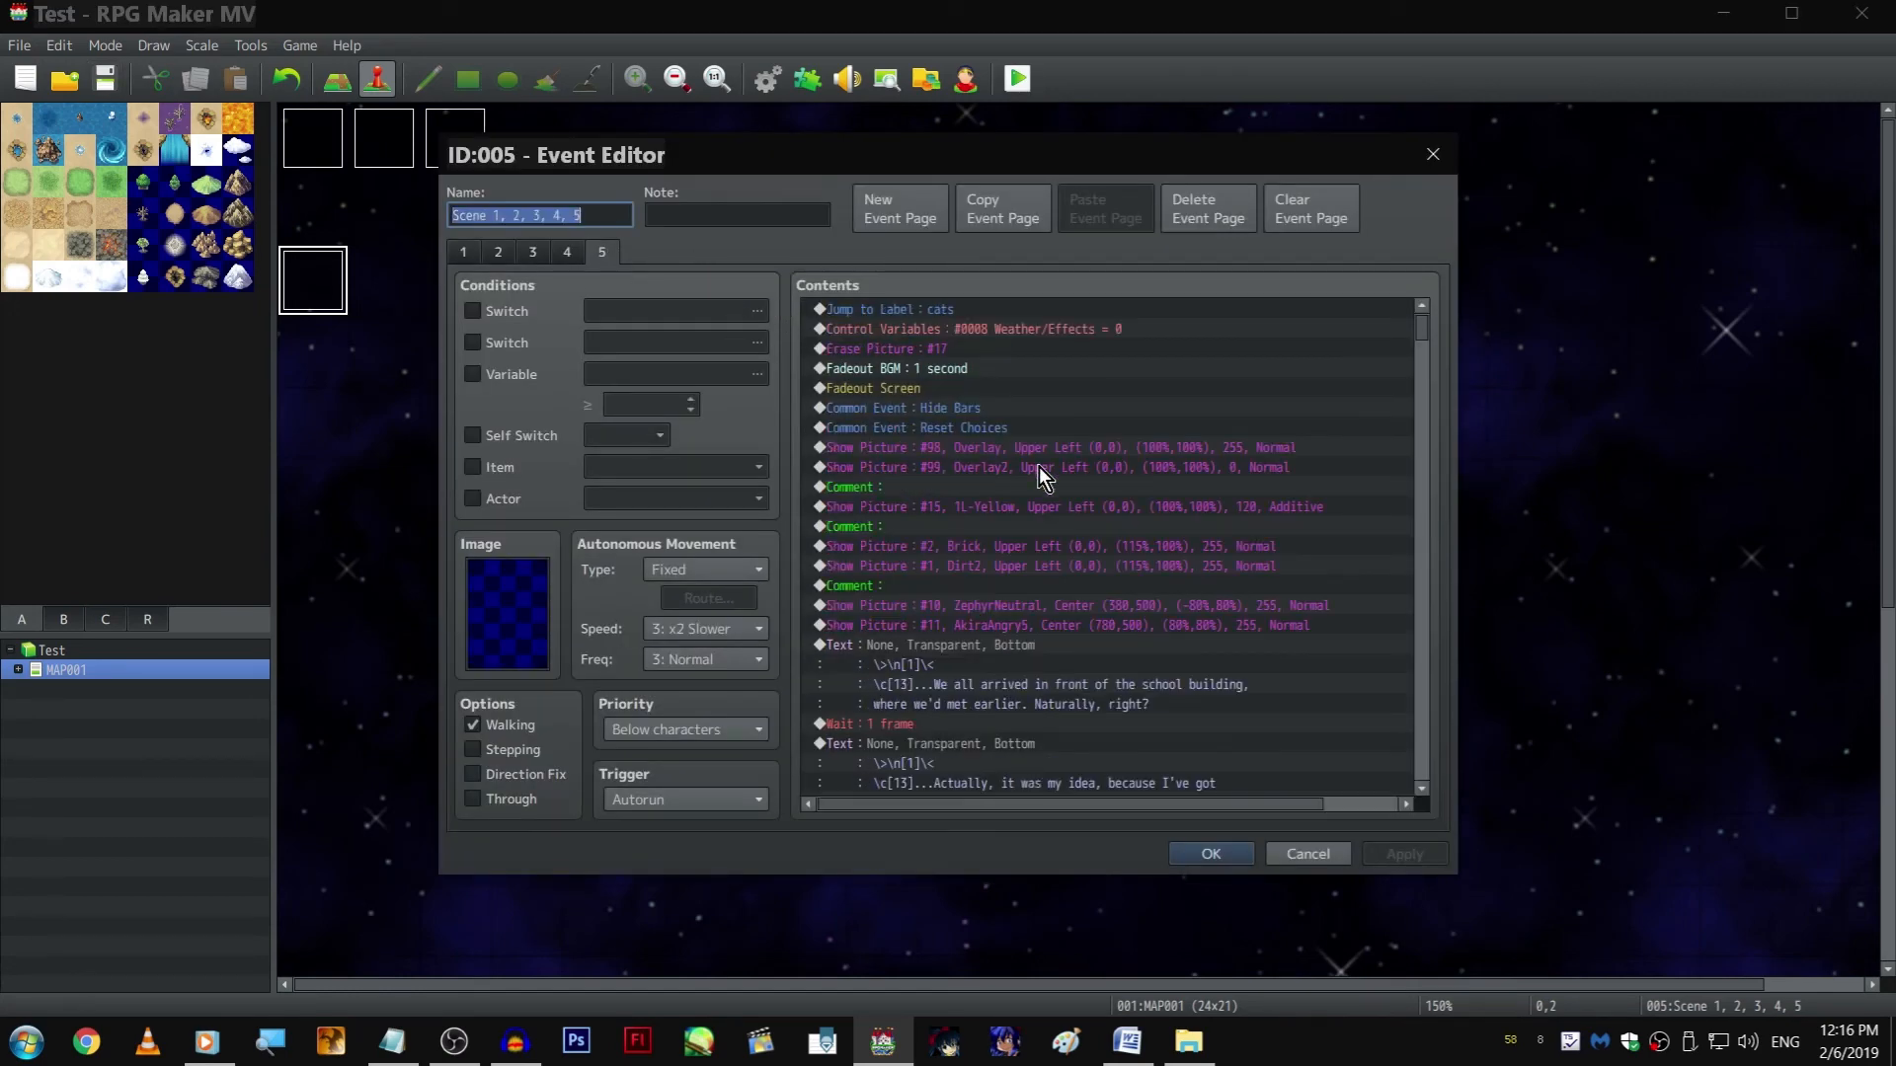
scroll(1039, 466, "down", 10)
scroll(1062, 525, "up", 3)
scroll(1041, 489, "up", 8)
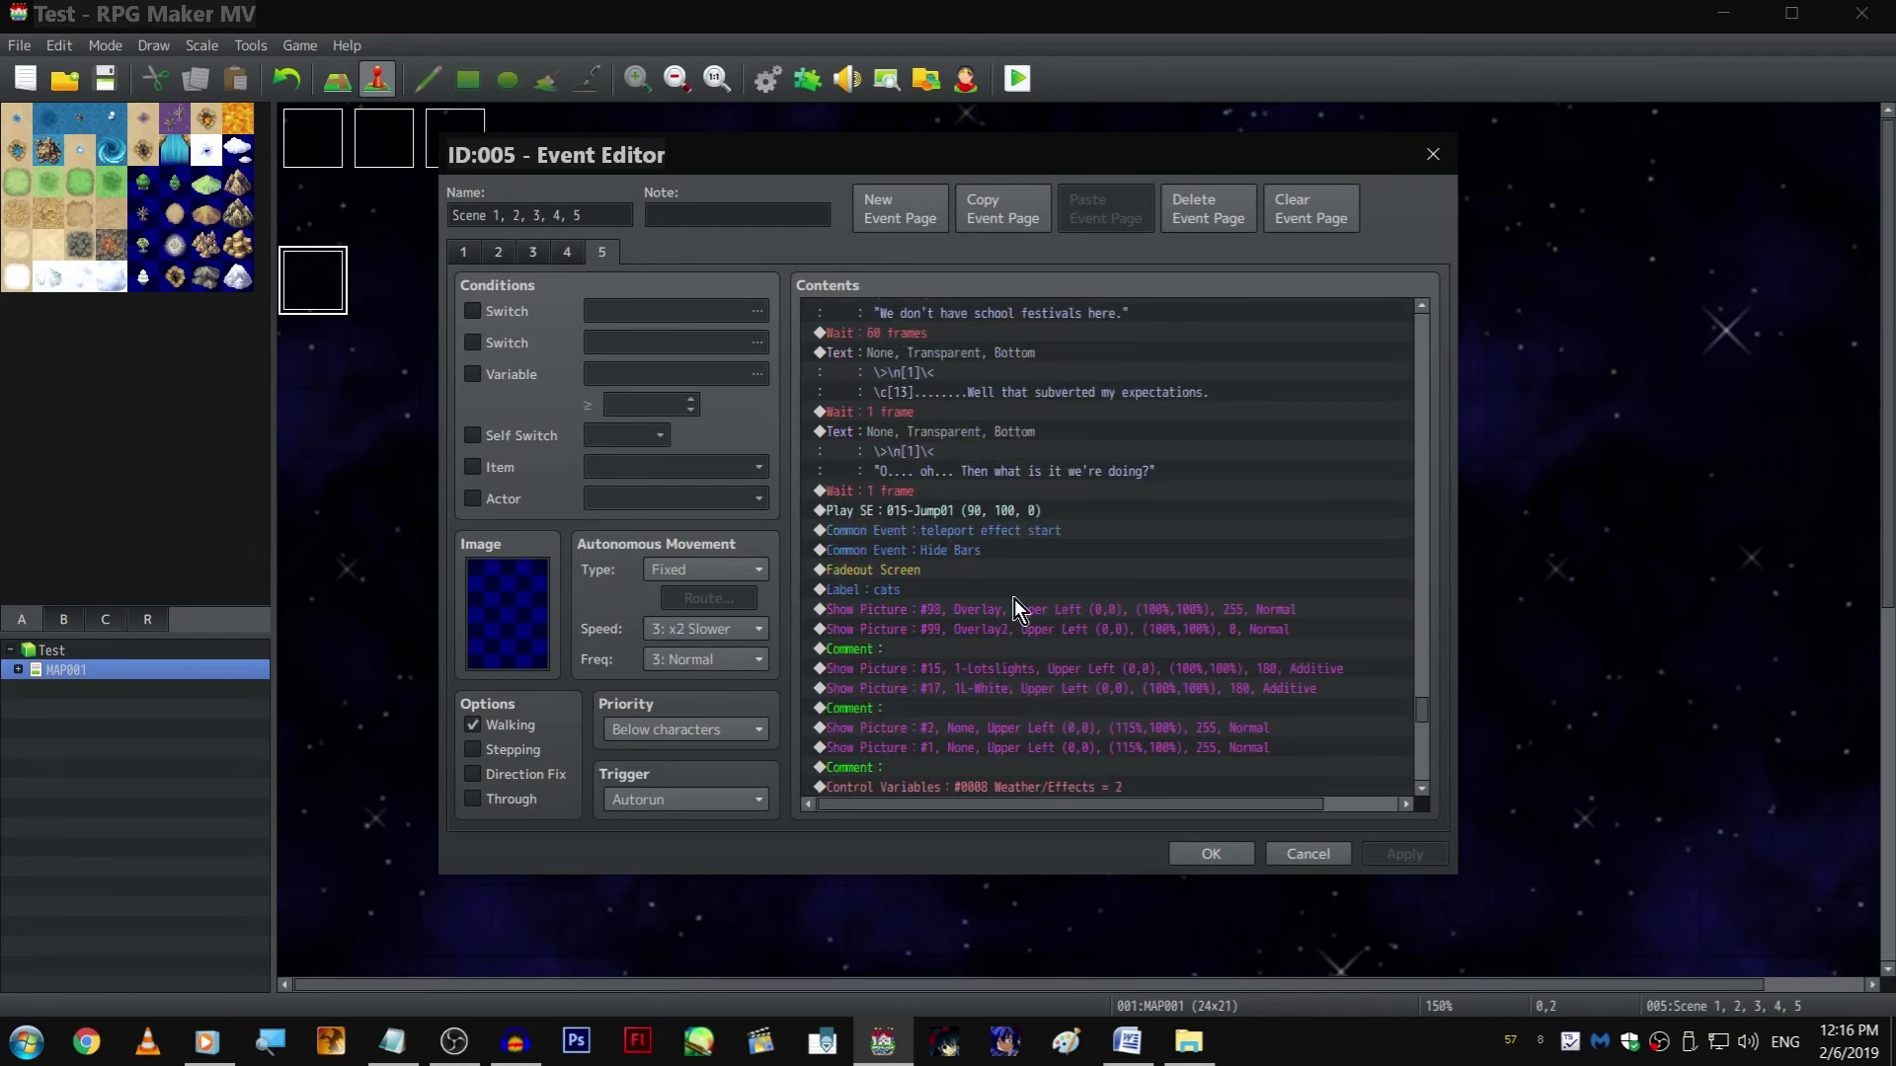
scroll(1029, 538, "up", 8)
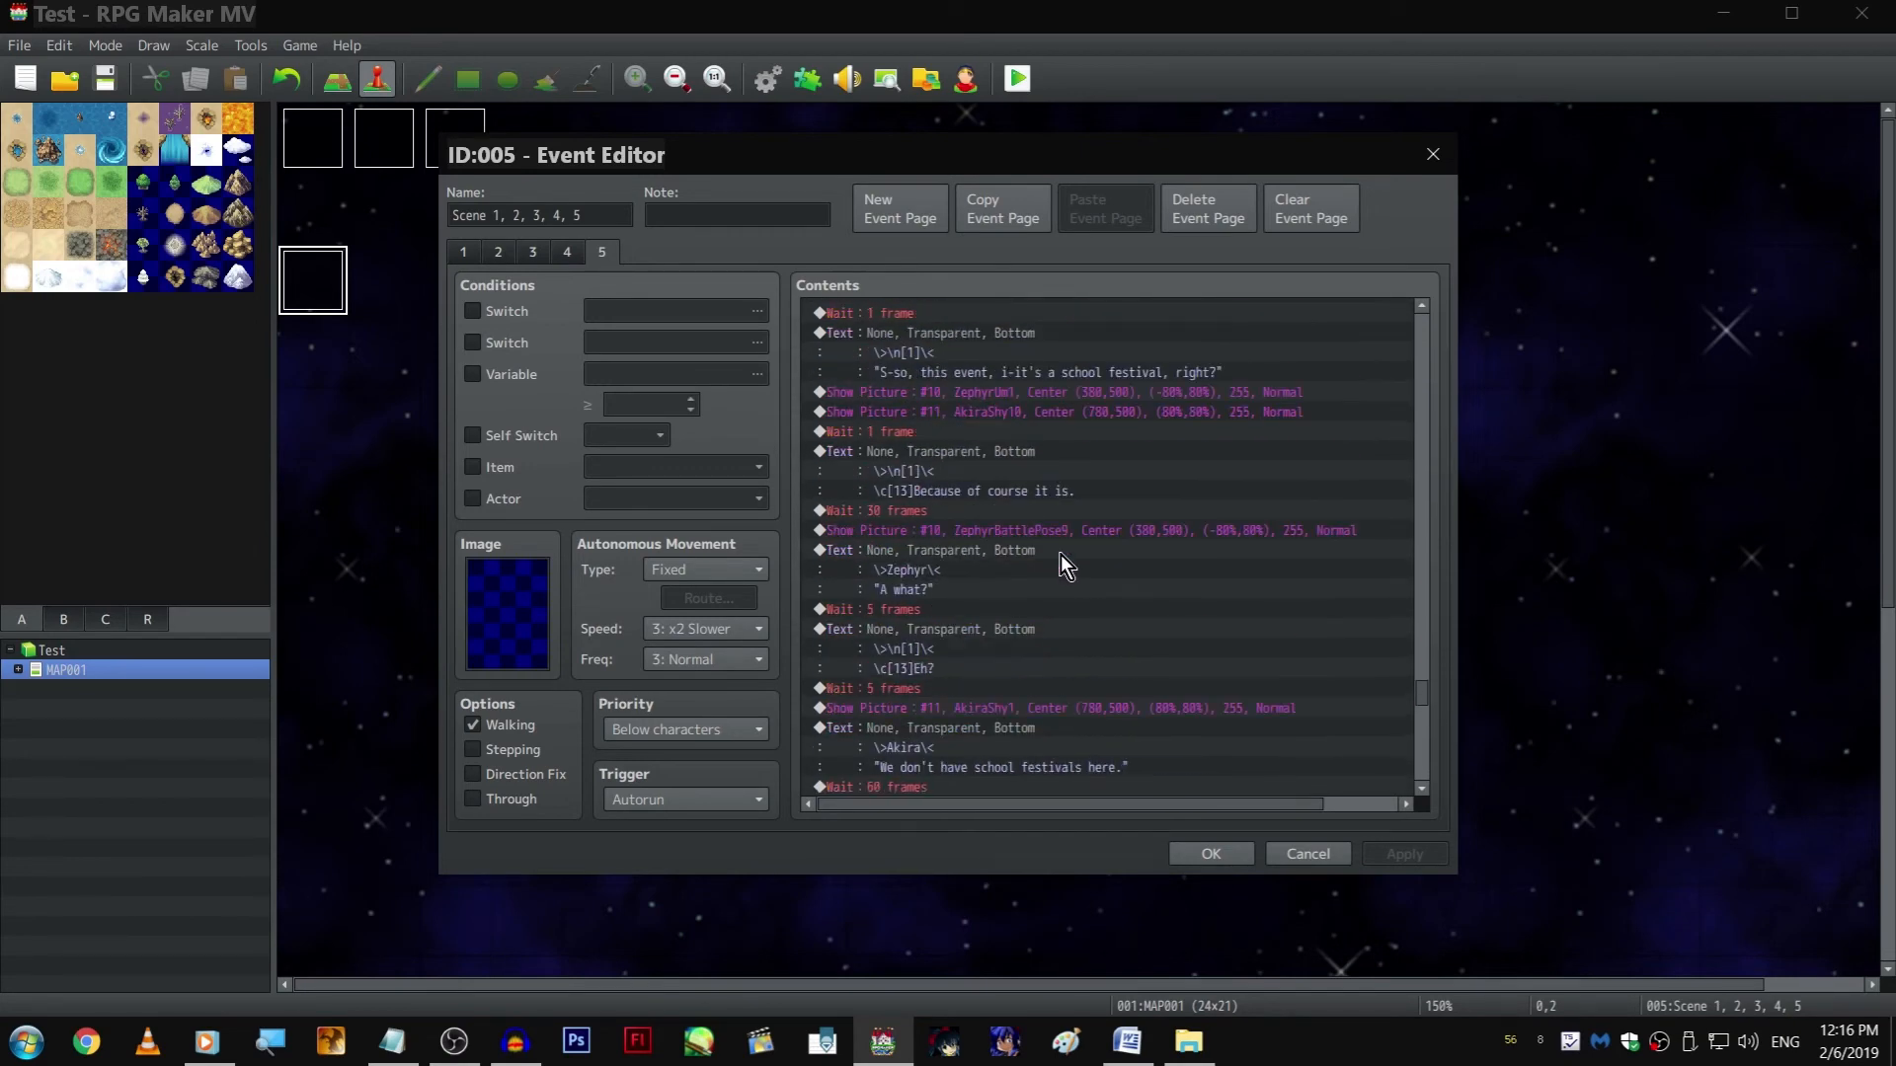
scroll(1060, 554, "down", 10)
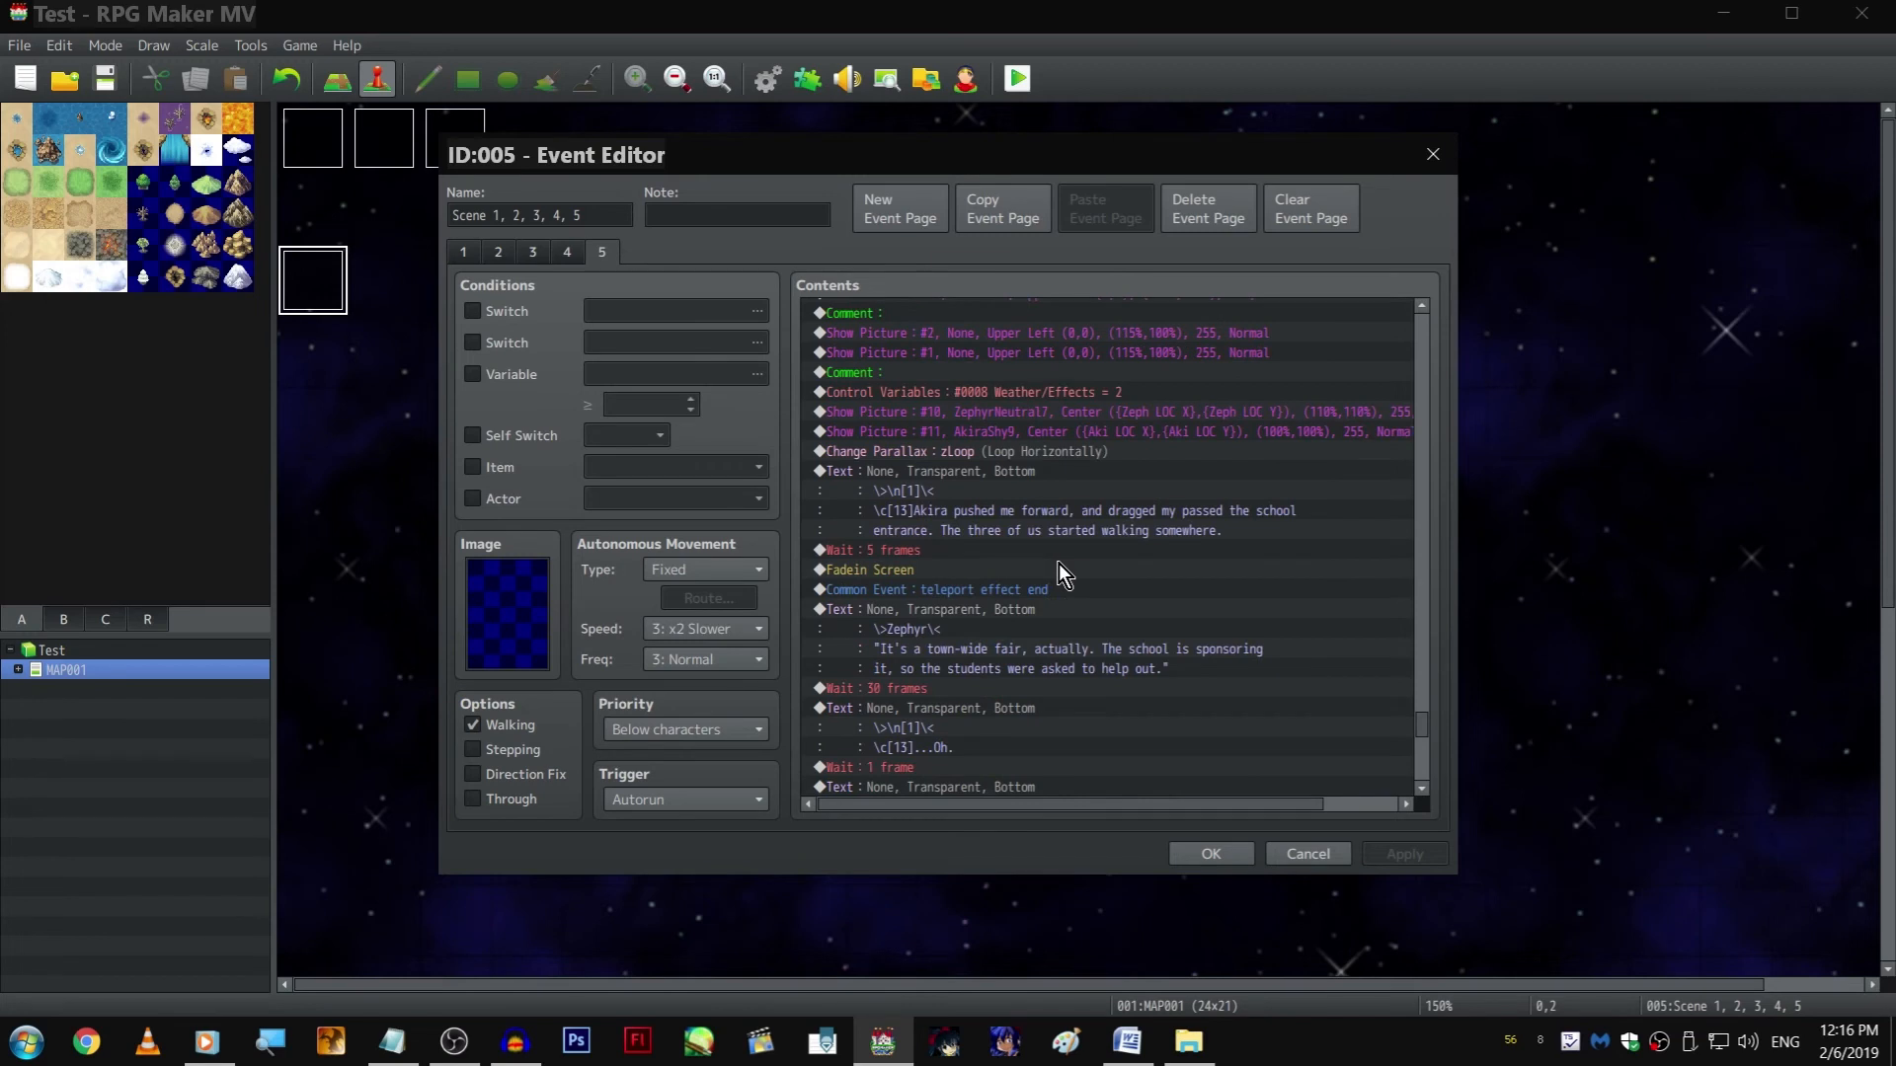
scroll(1058, 561, "up", 3)
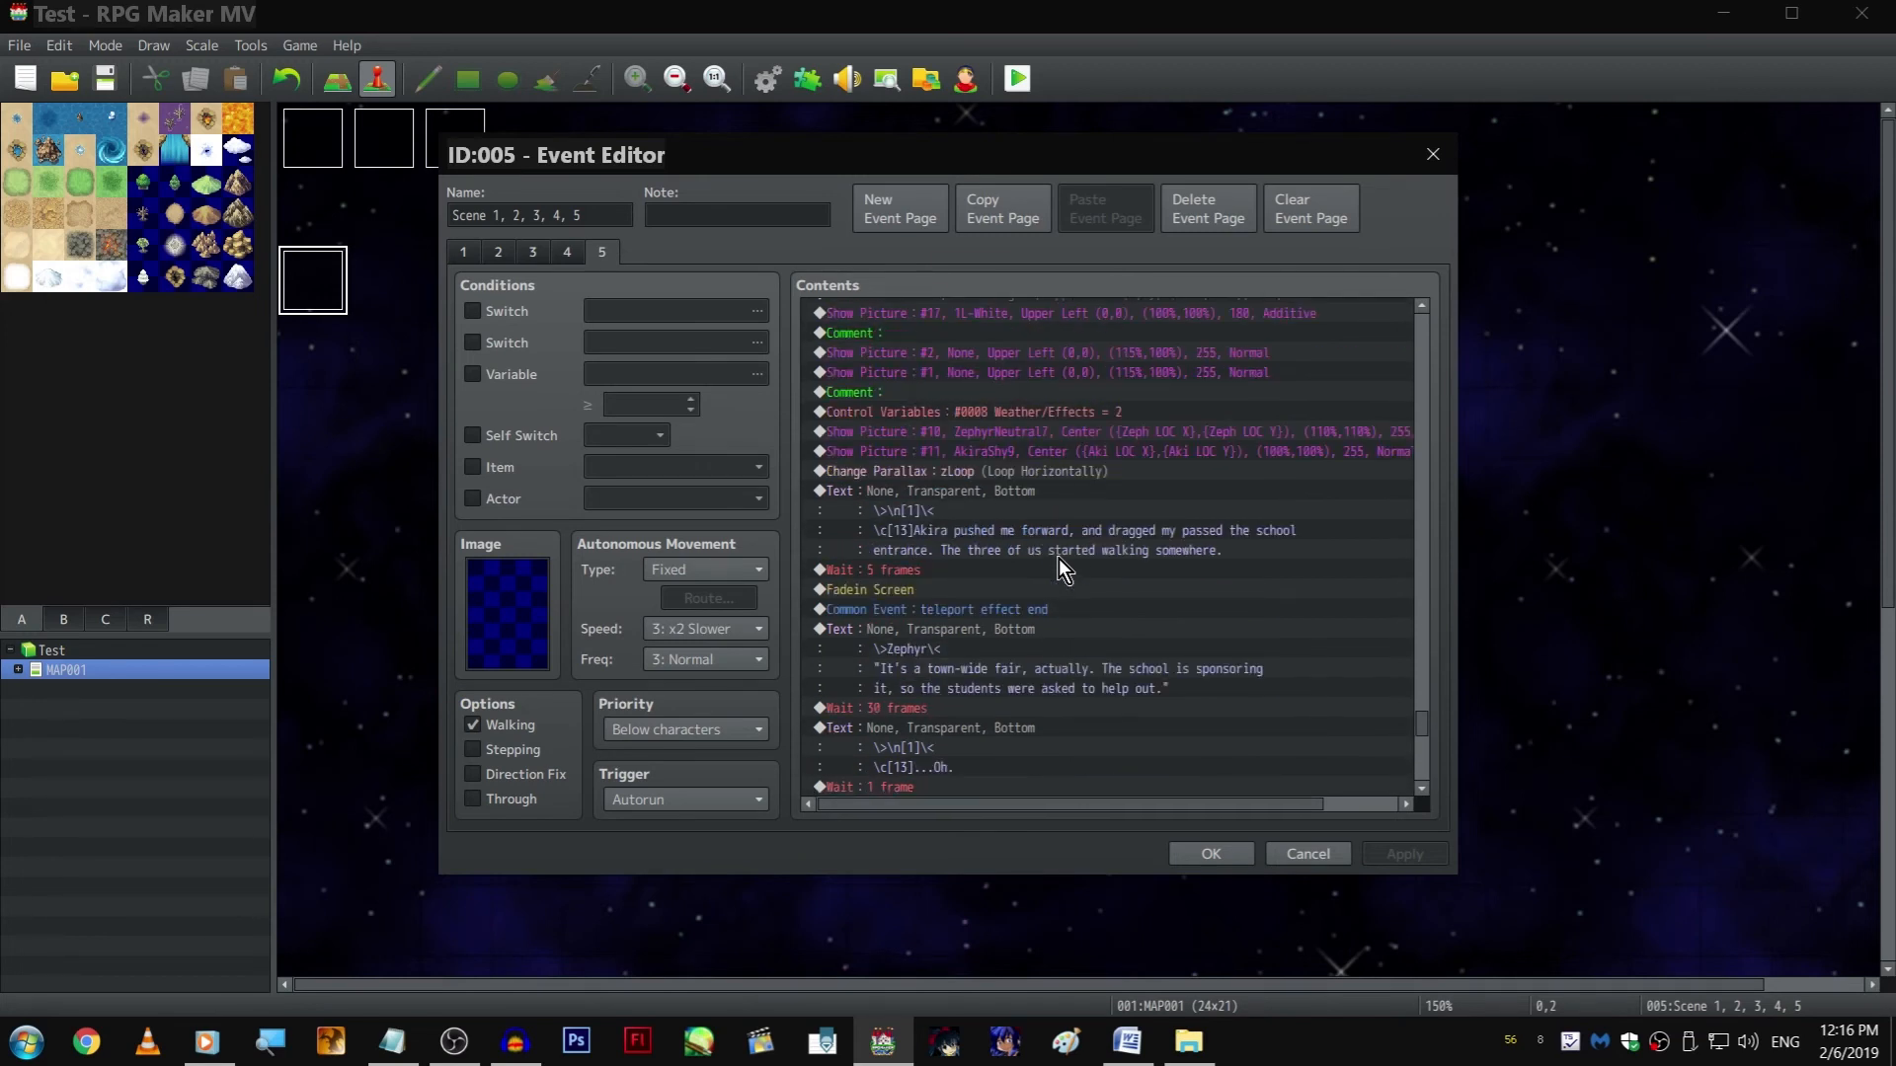
scroll(1058, 559, "down", 8)
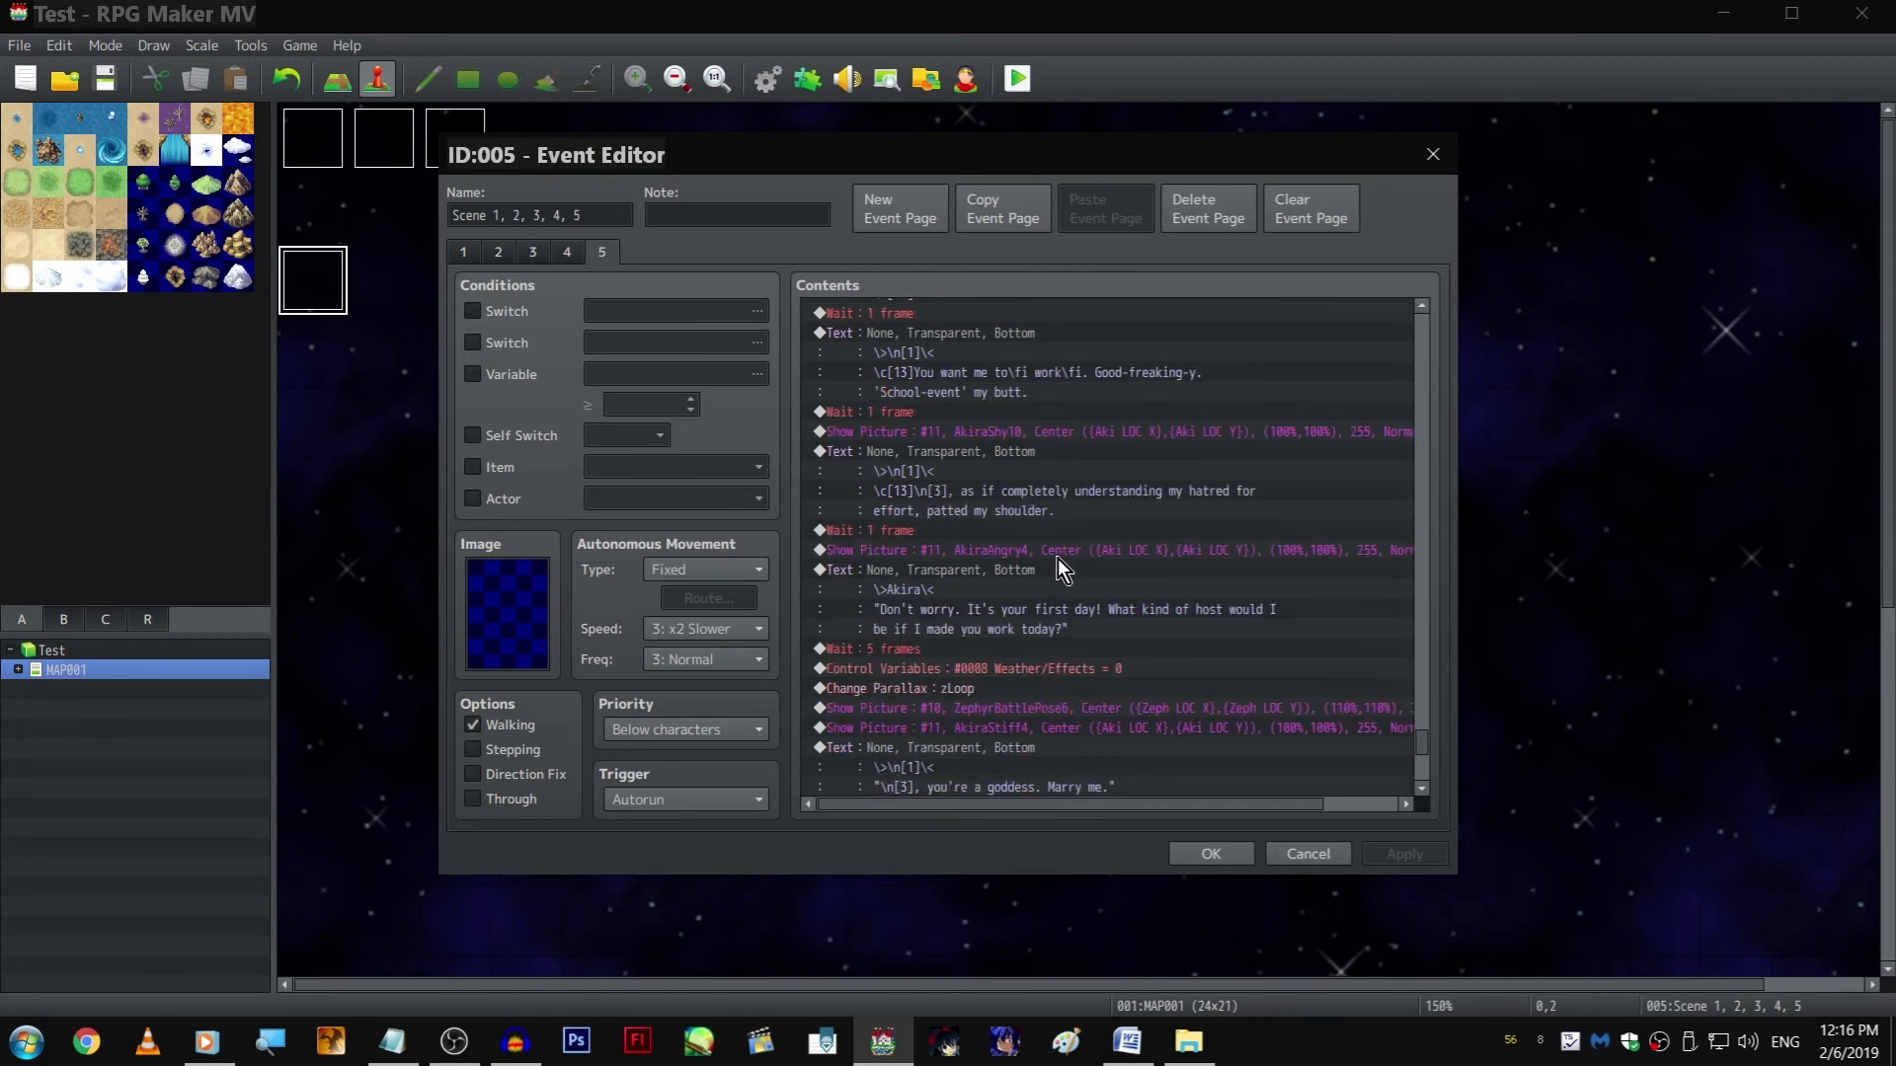
scroll(1057, 559, "down", 2)
scroll(1057, 559, "up", 10)
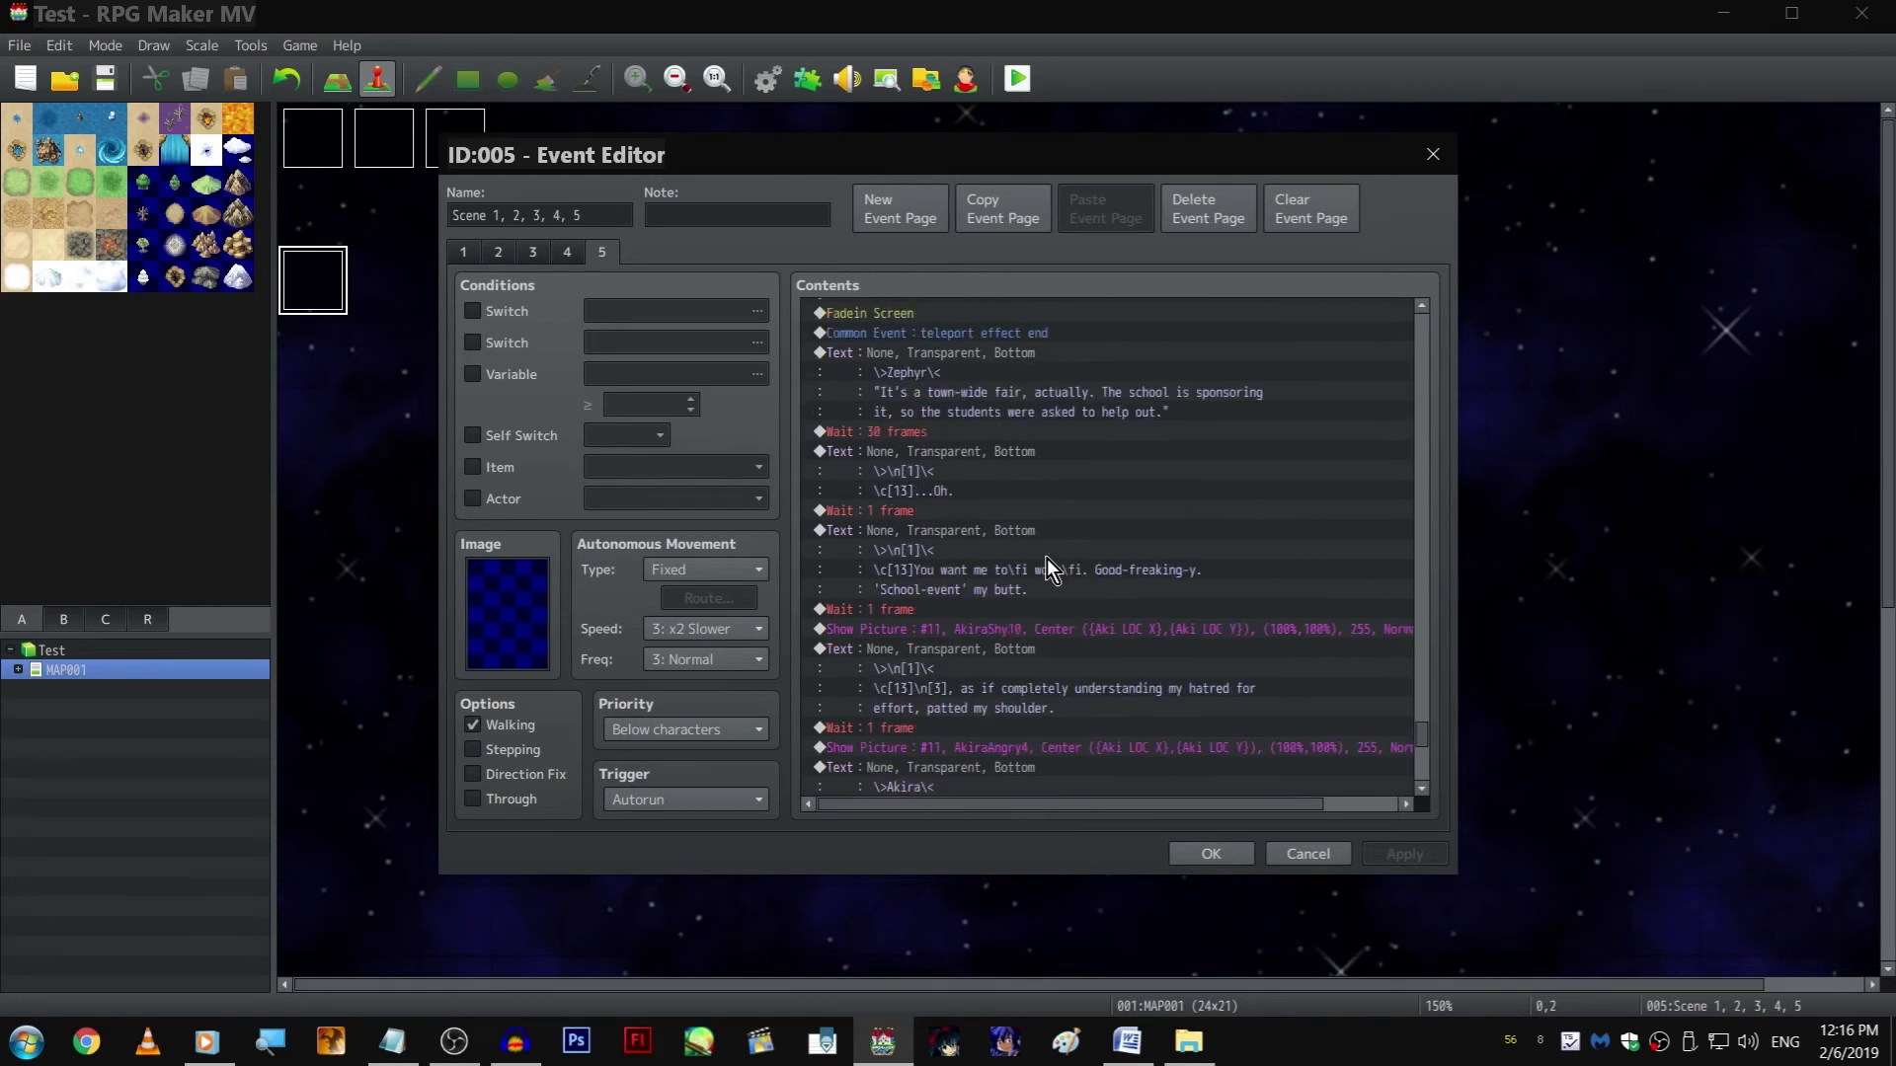
scroll(1046, 586, "up", 1)
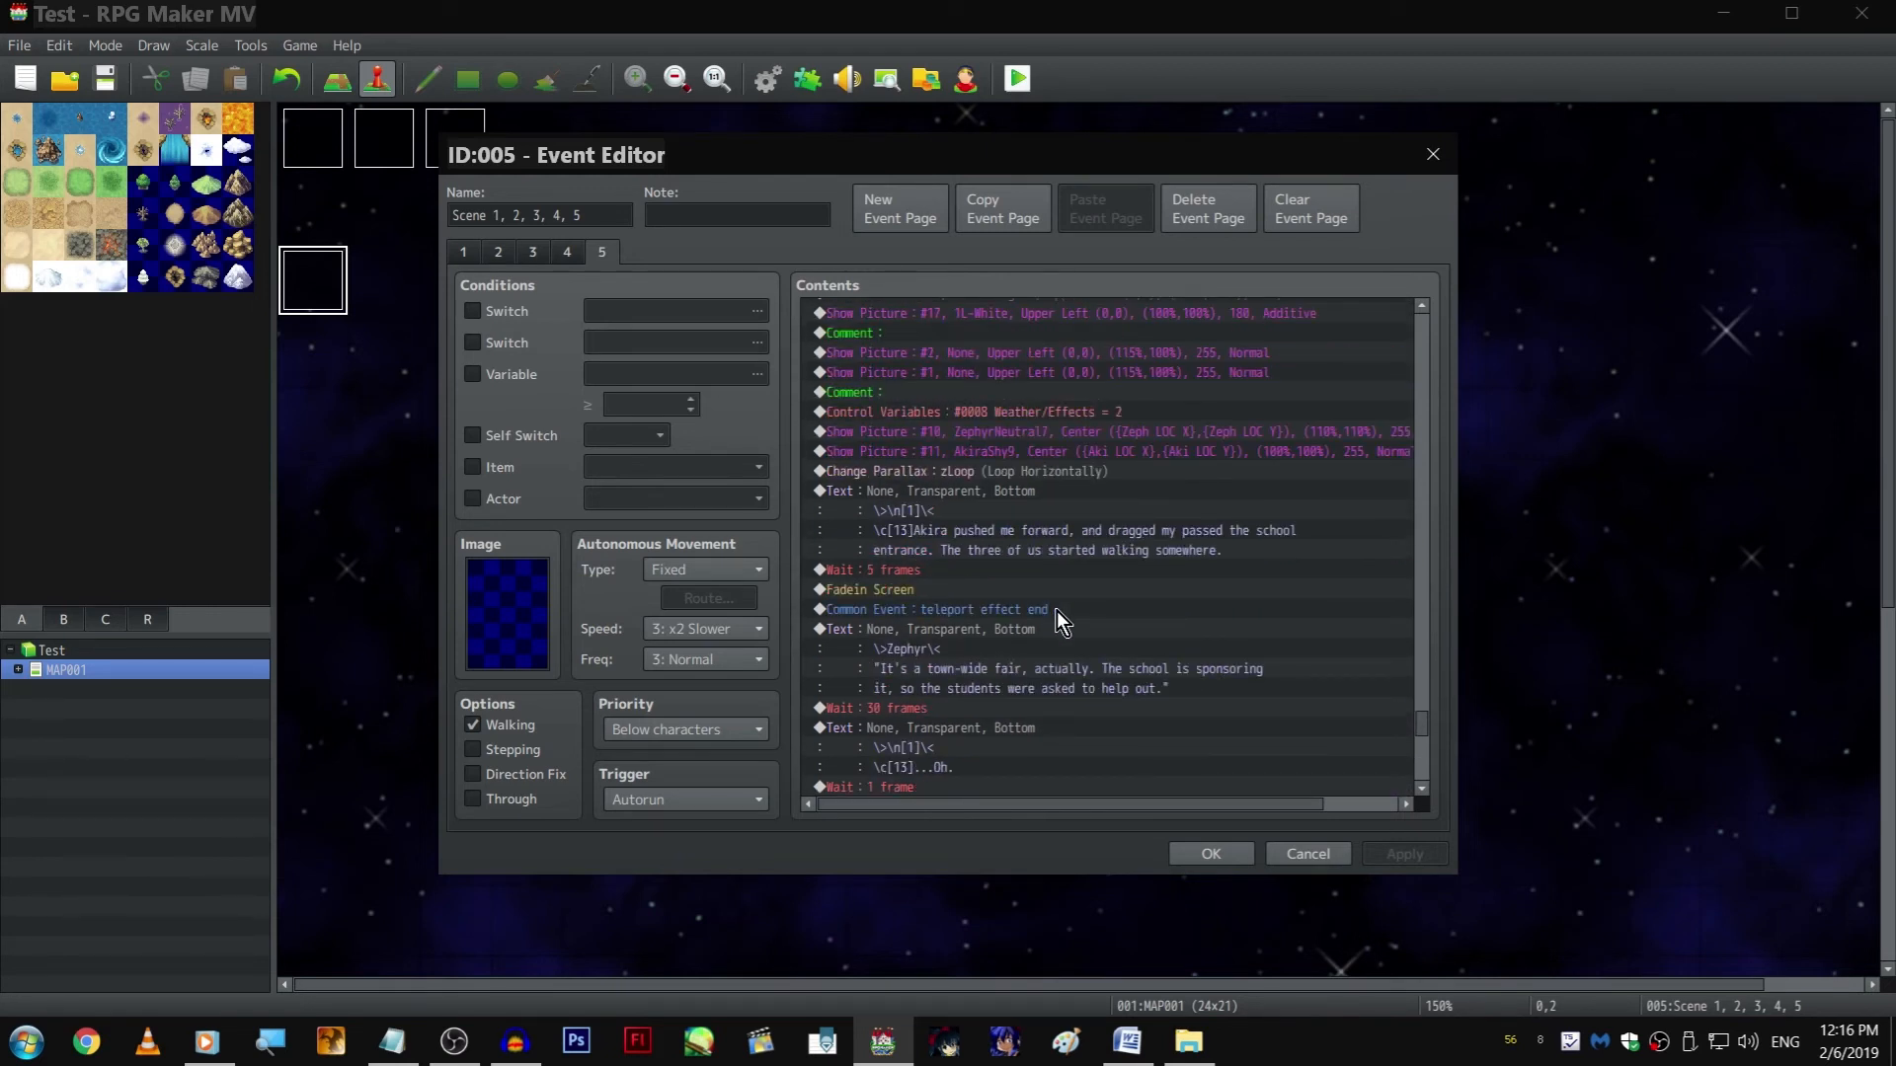
scroll(1056, 610, "up", 4)
scroll(1054, 610, "up", 3)
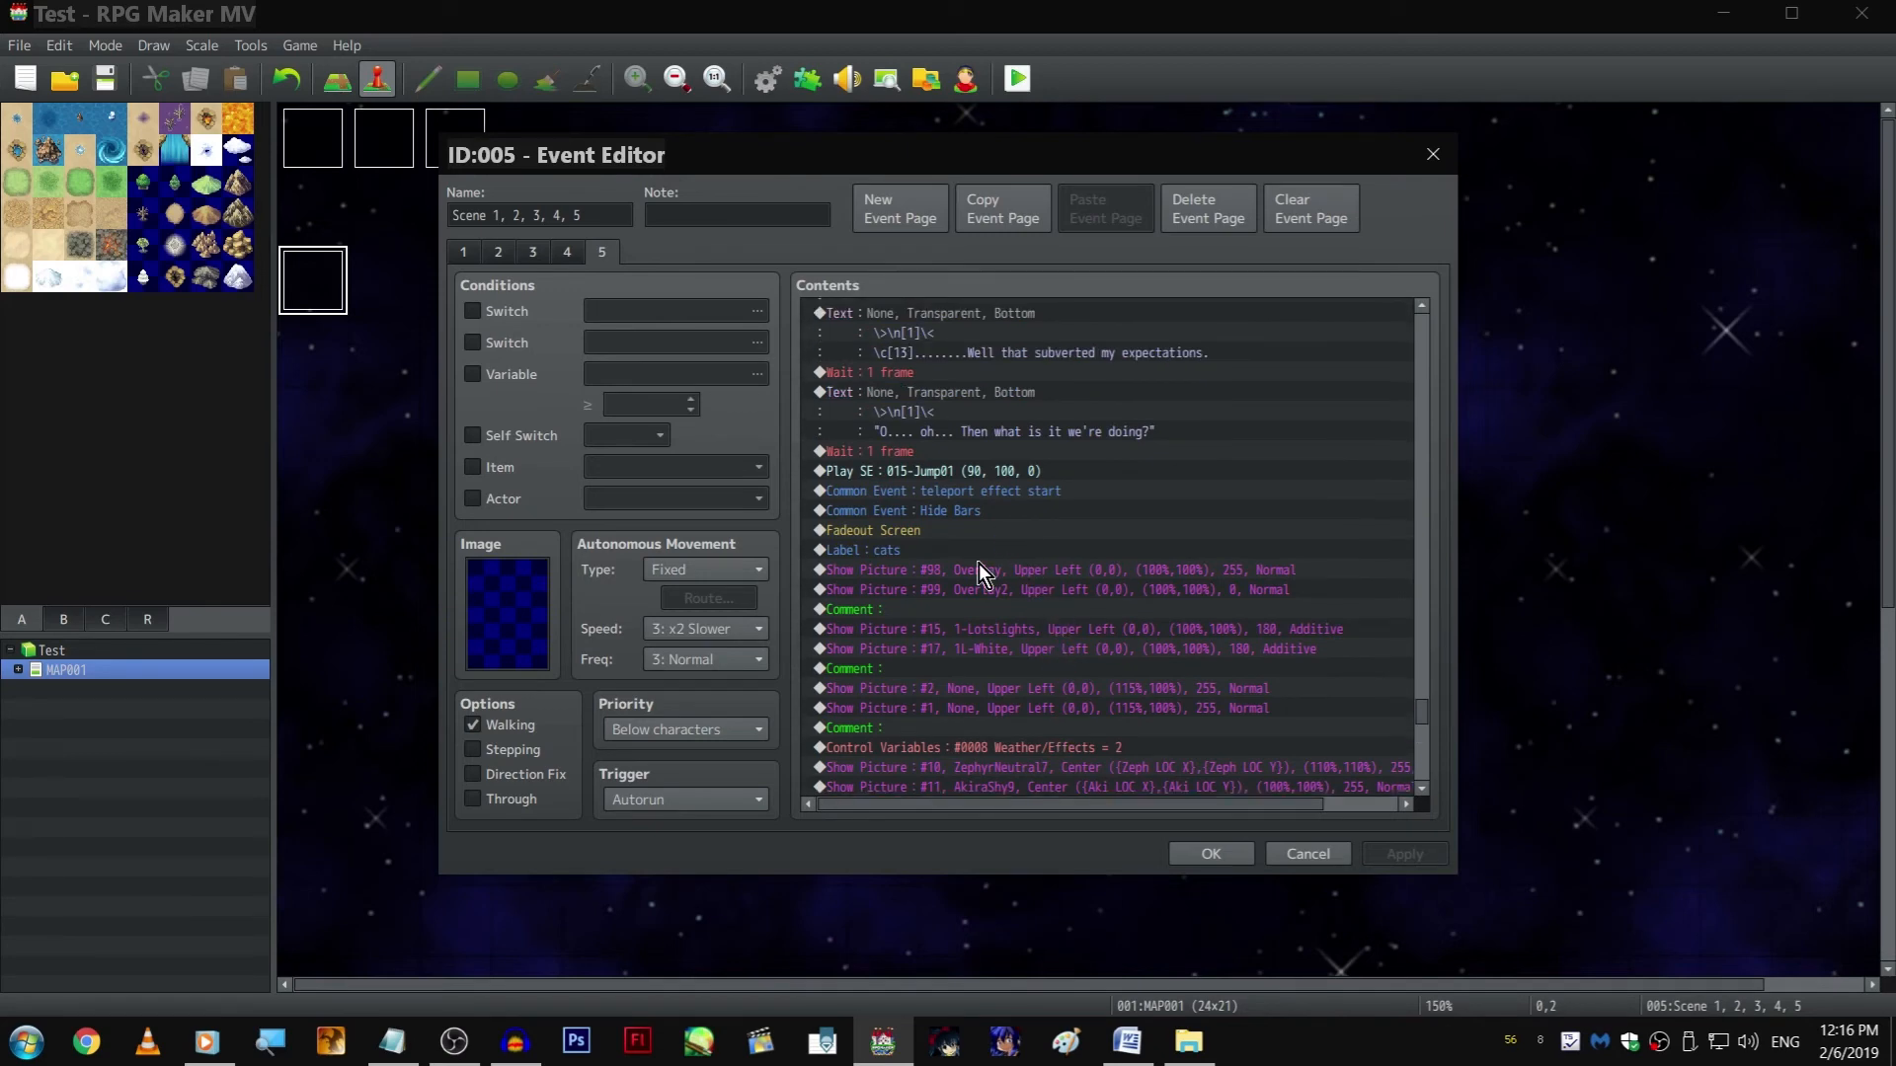
Move the "cats" label to just before the 1-frame wait following "O.... oh... Then what is it we're doing?" and confirm the event
left_click(980, 553)
key("ctrl+x")
left_click(983, 449)
key("ctrl+v")
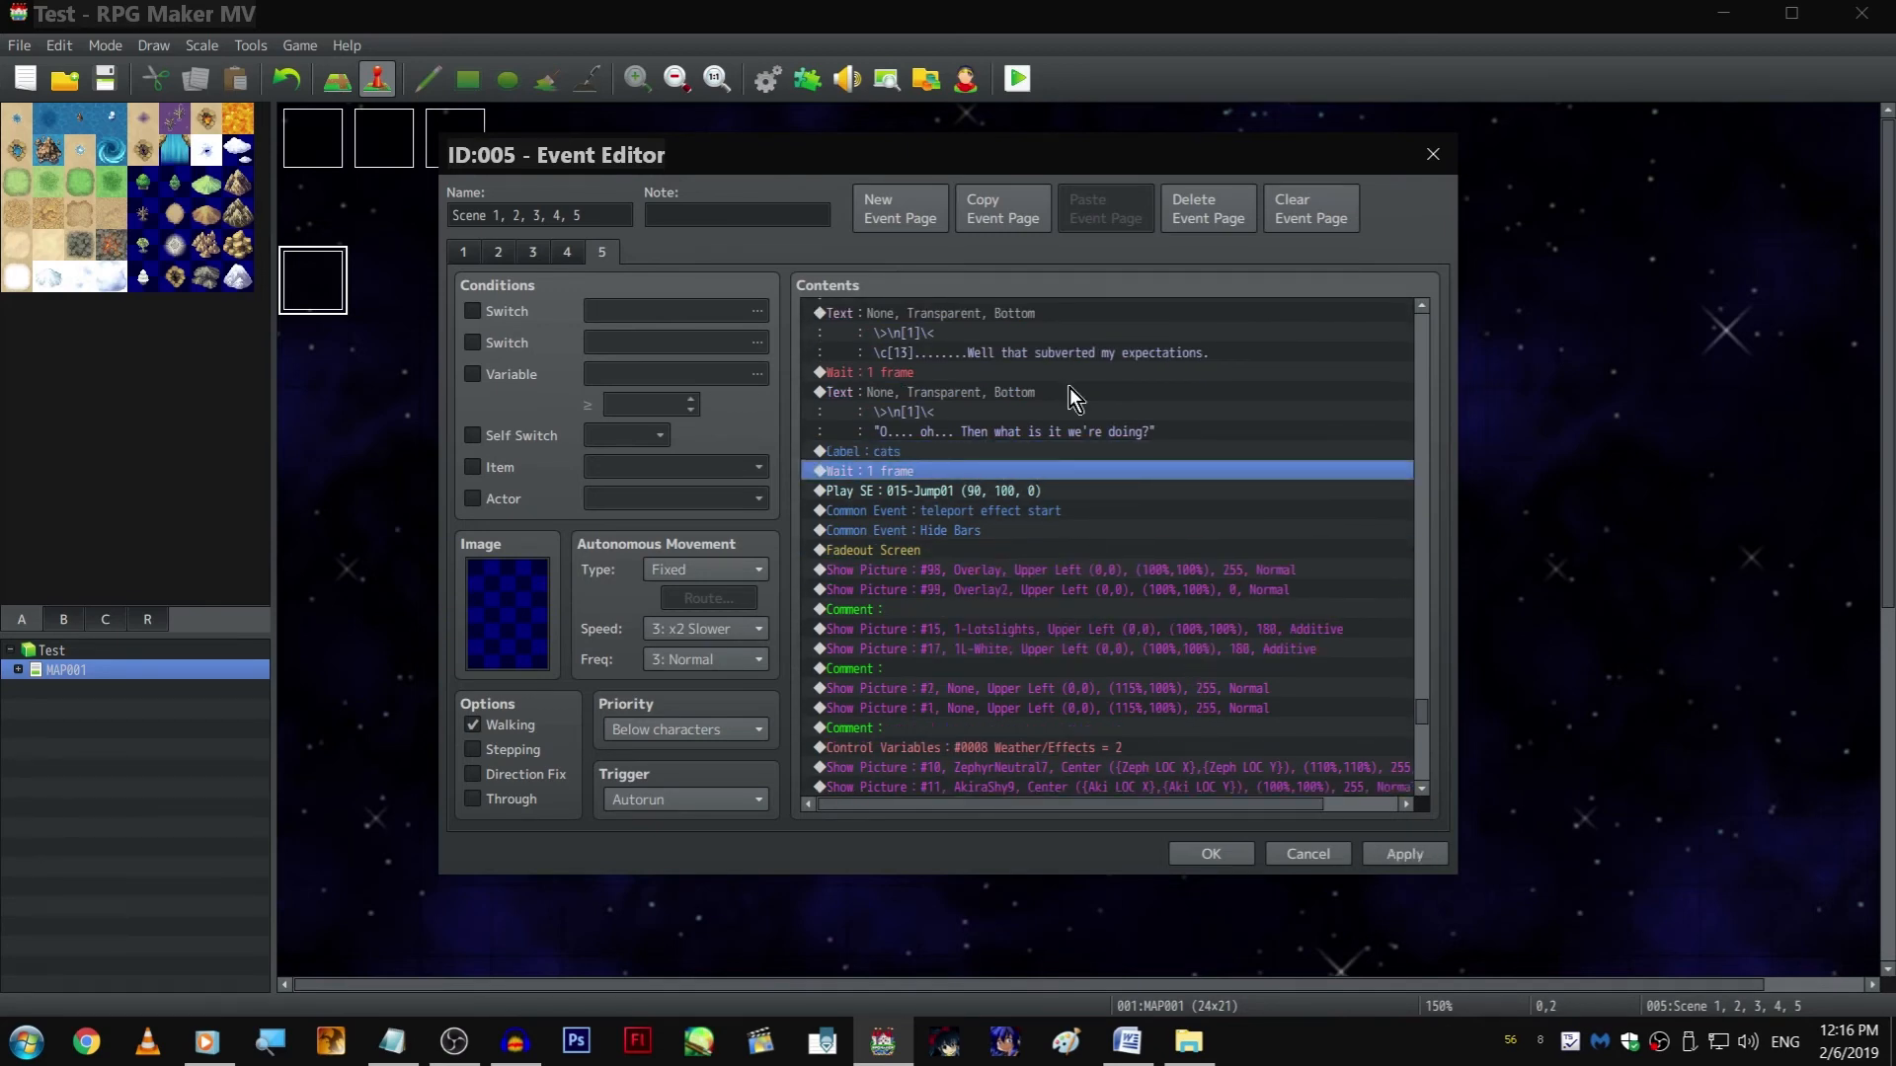
key("Return")
Playtest the walking scene up to Zephyr's town-wide fair line and close the test game
left_click(1018, 79)
key("Return")
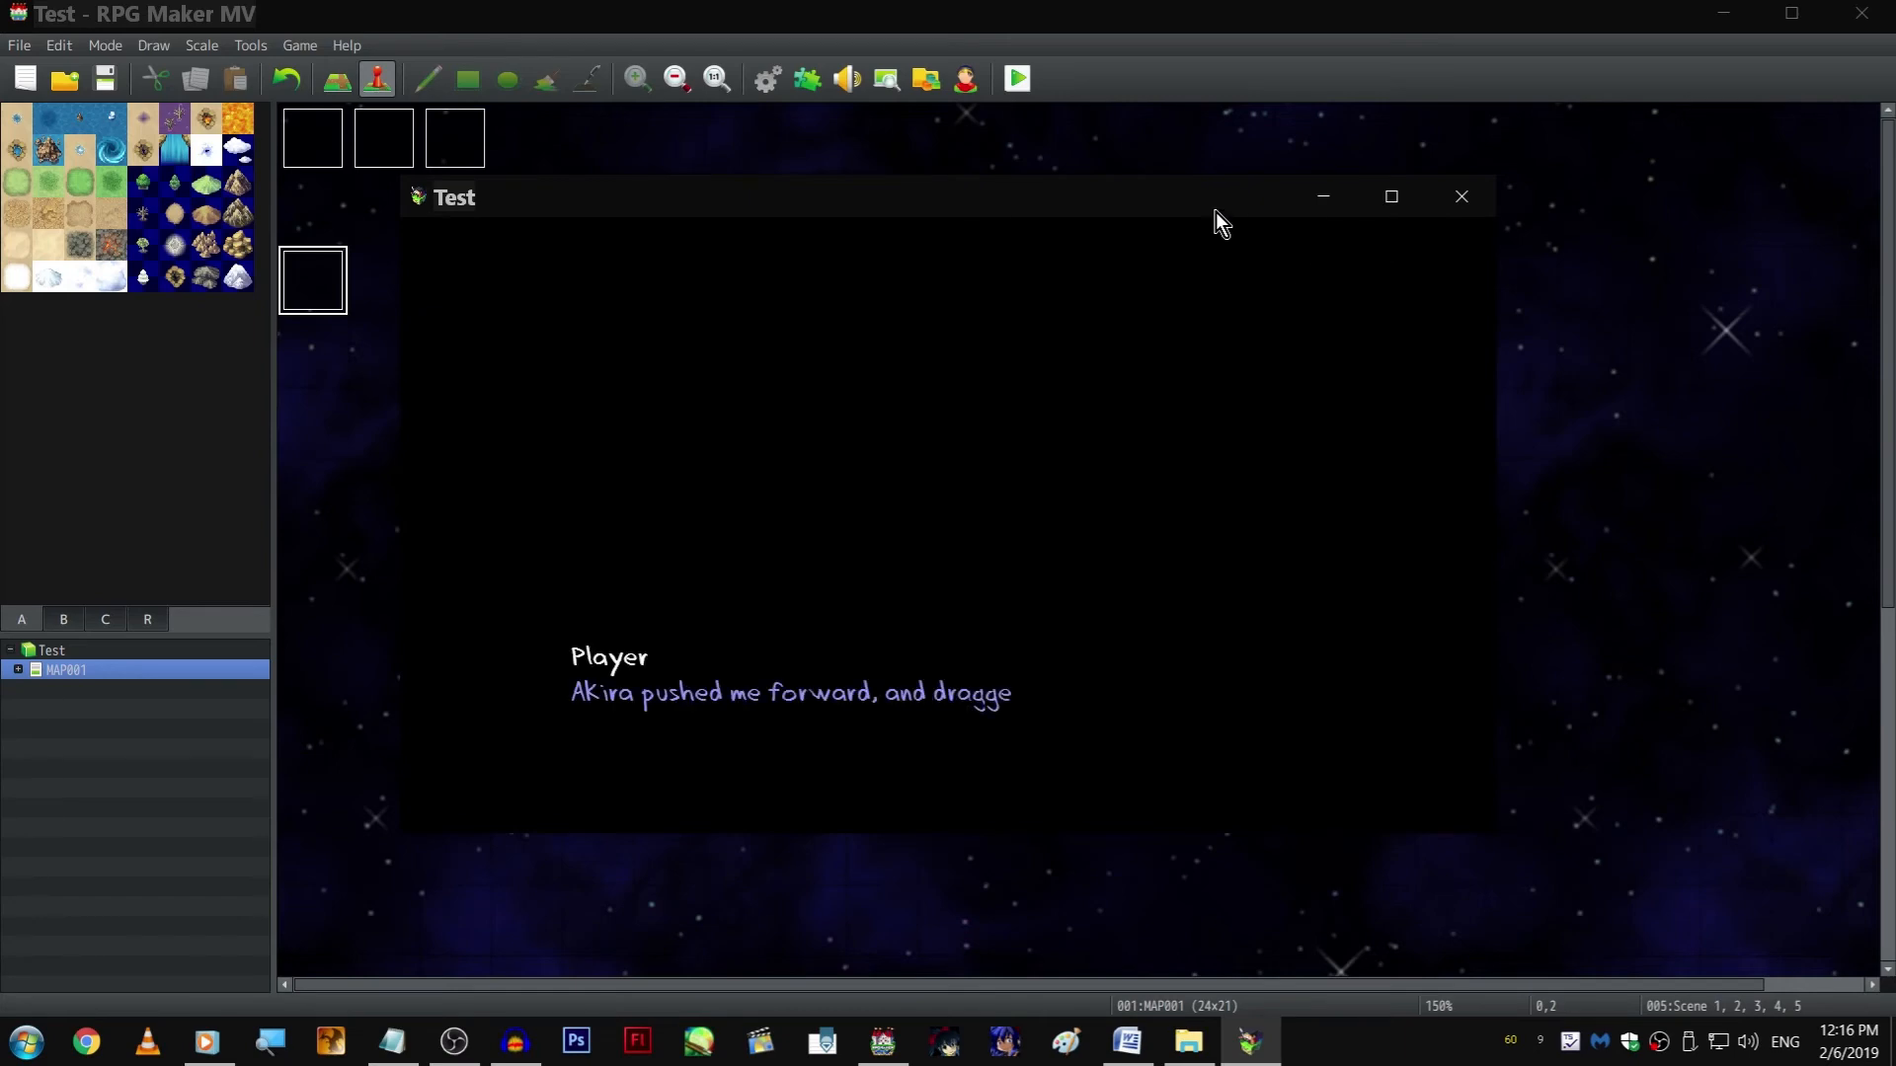
key("Return")
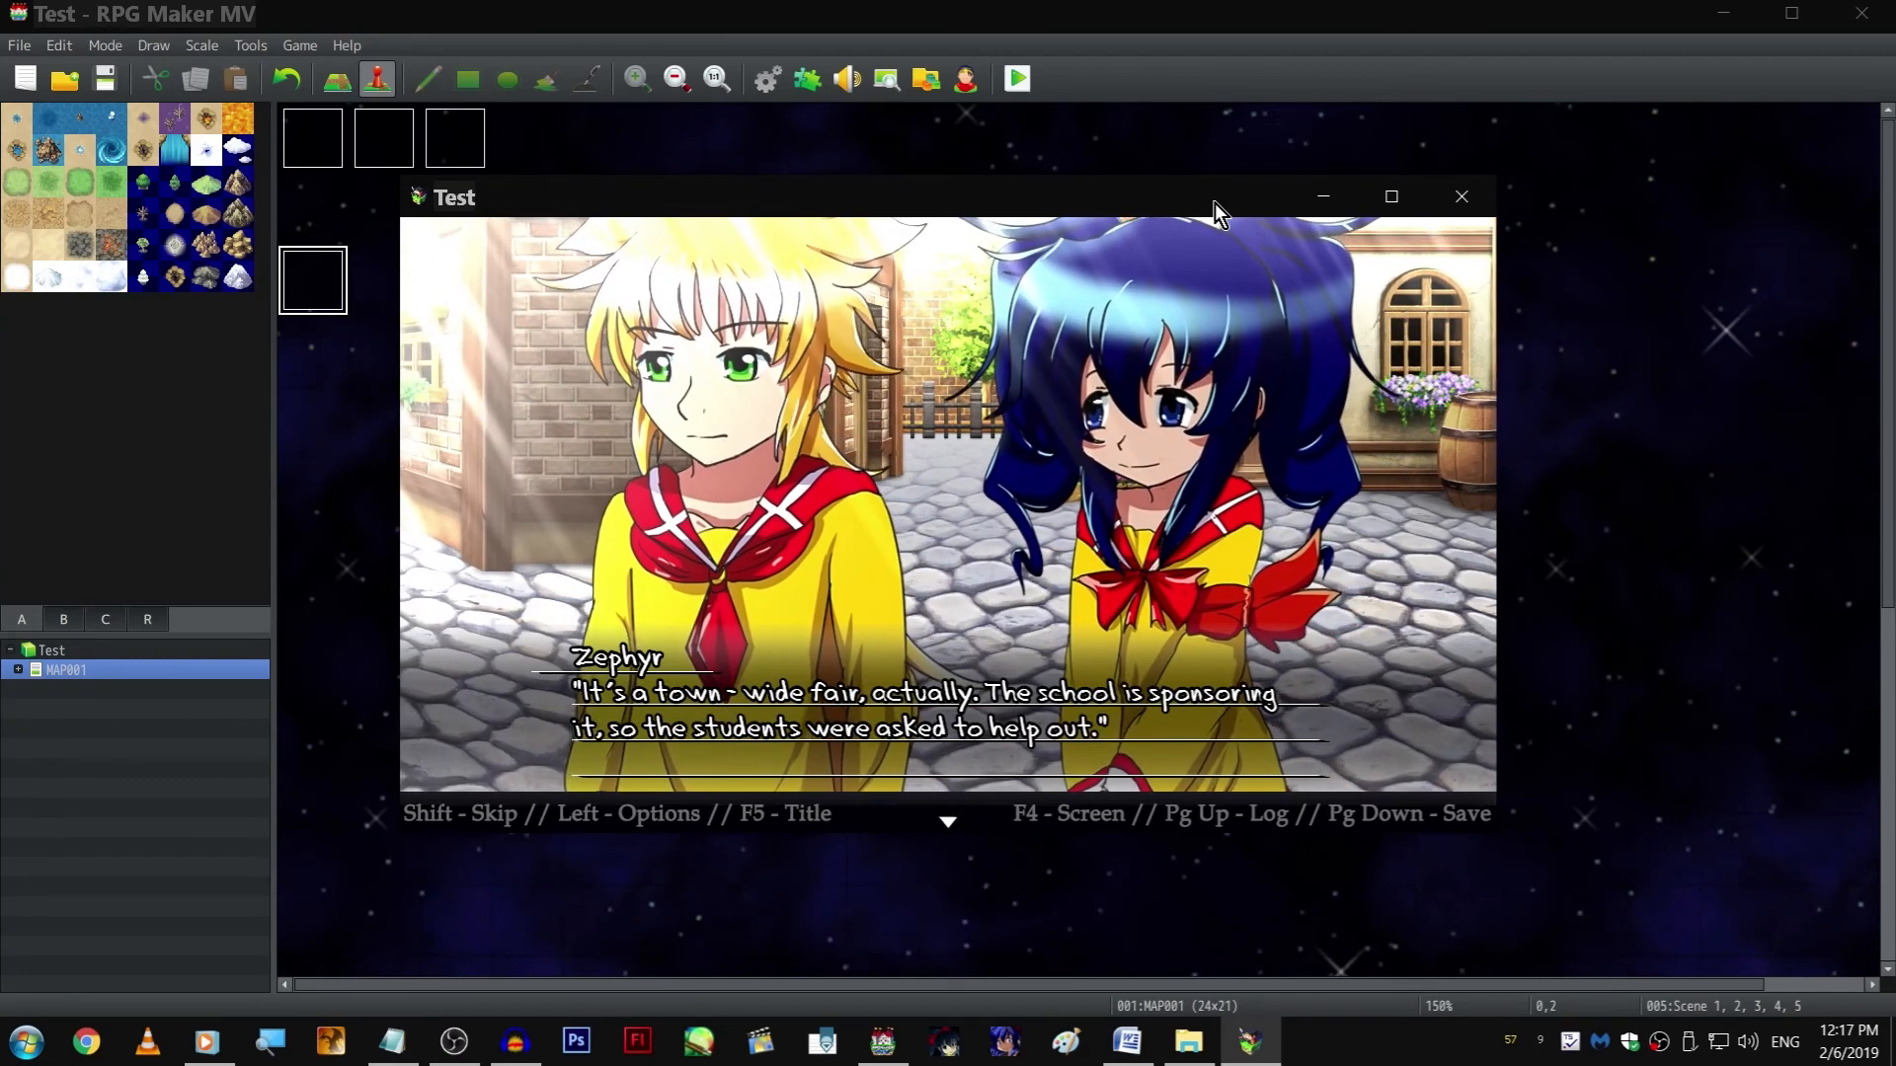
left_click(1461, 197)
Open event EV003 and set its initial 0010 Zeph LOC Y variable to 600
left_click(604, 281)
double_click(602, 212)
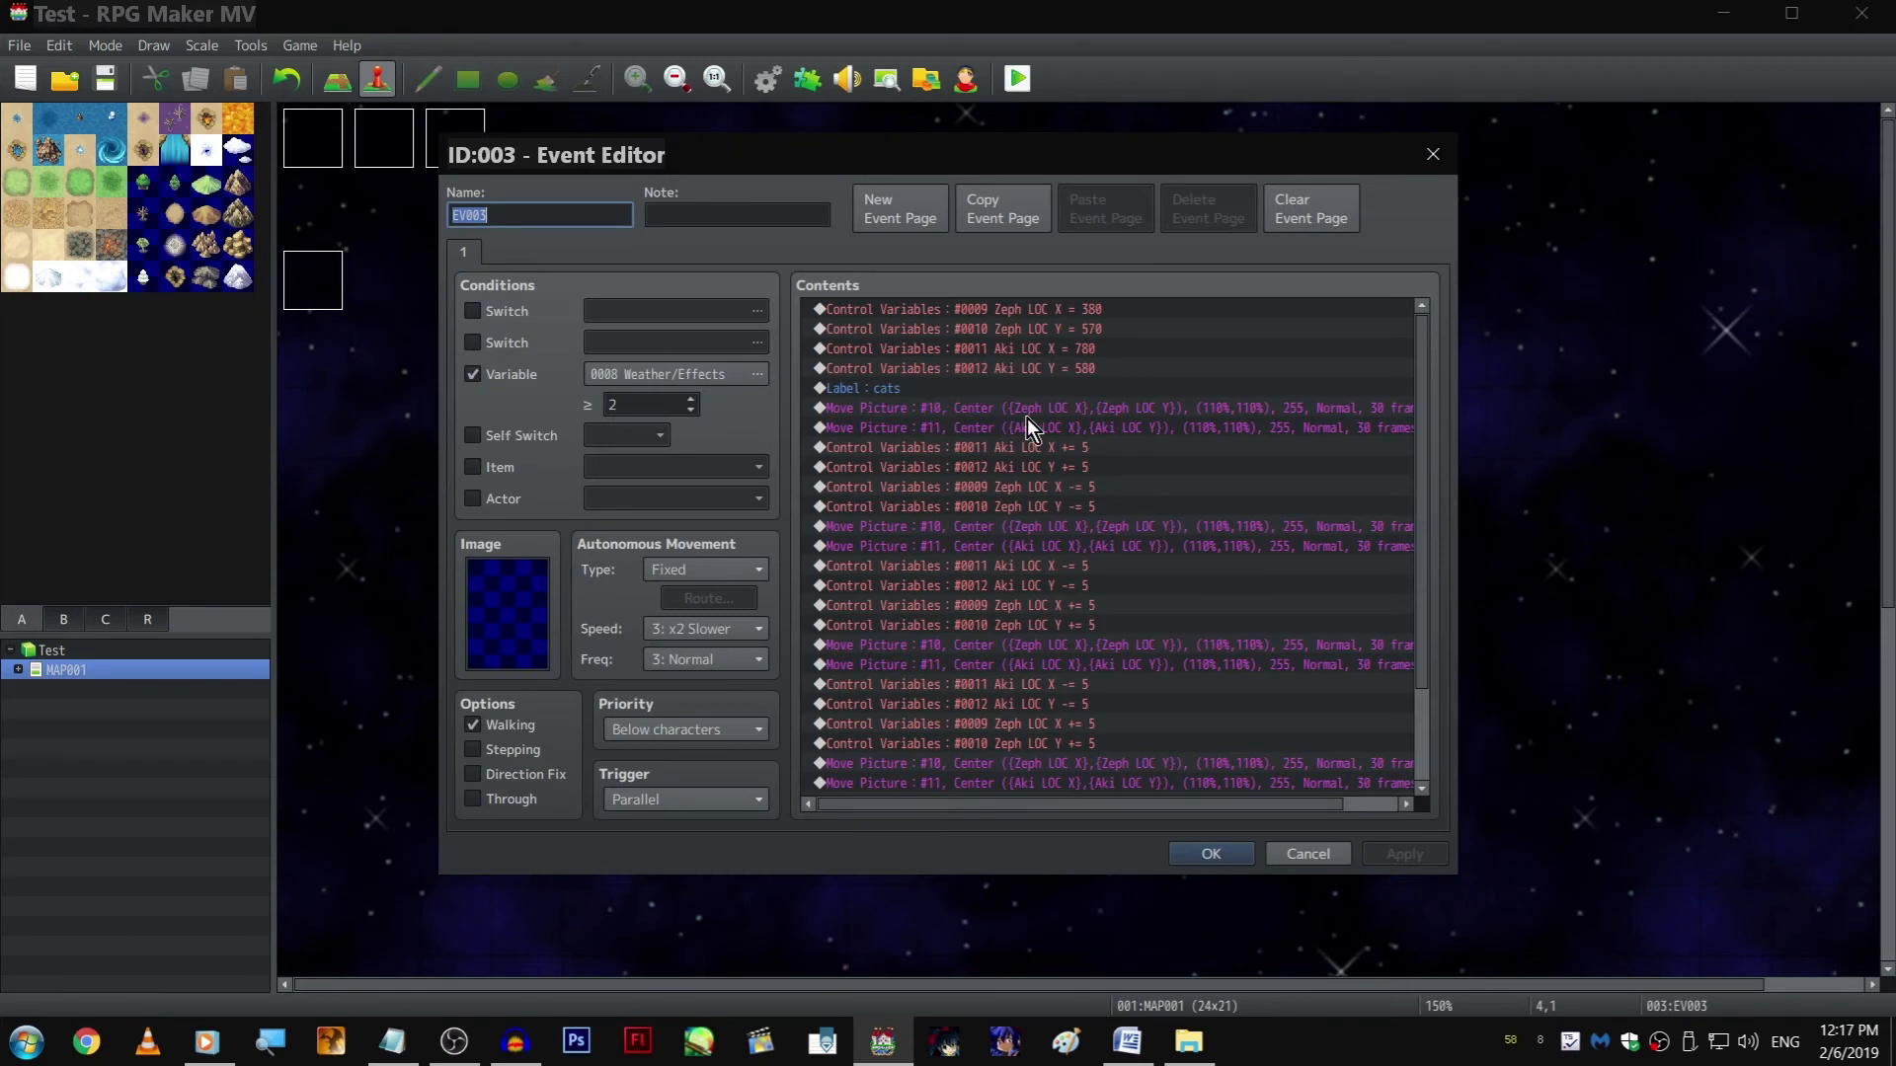
right_click(1129, 306)
left_click(1153, 336)
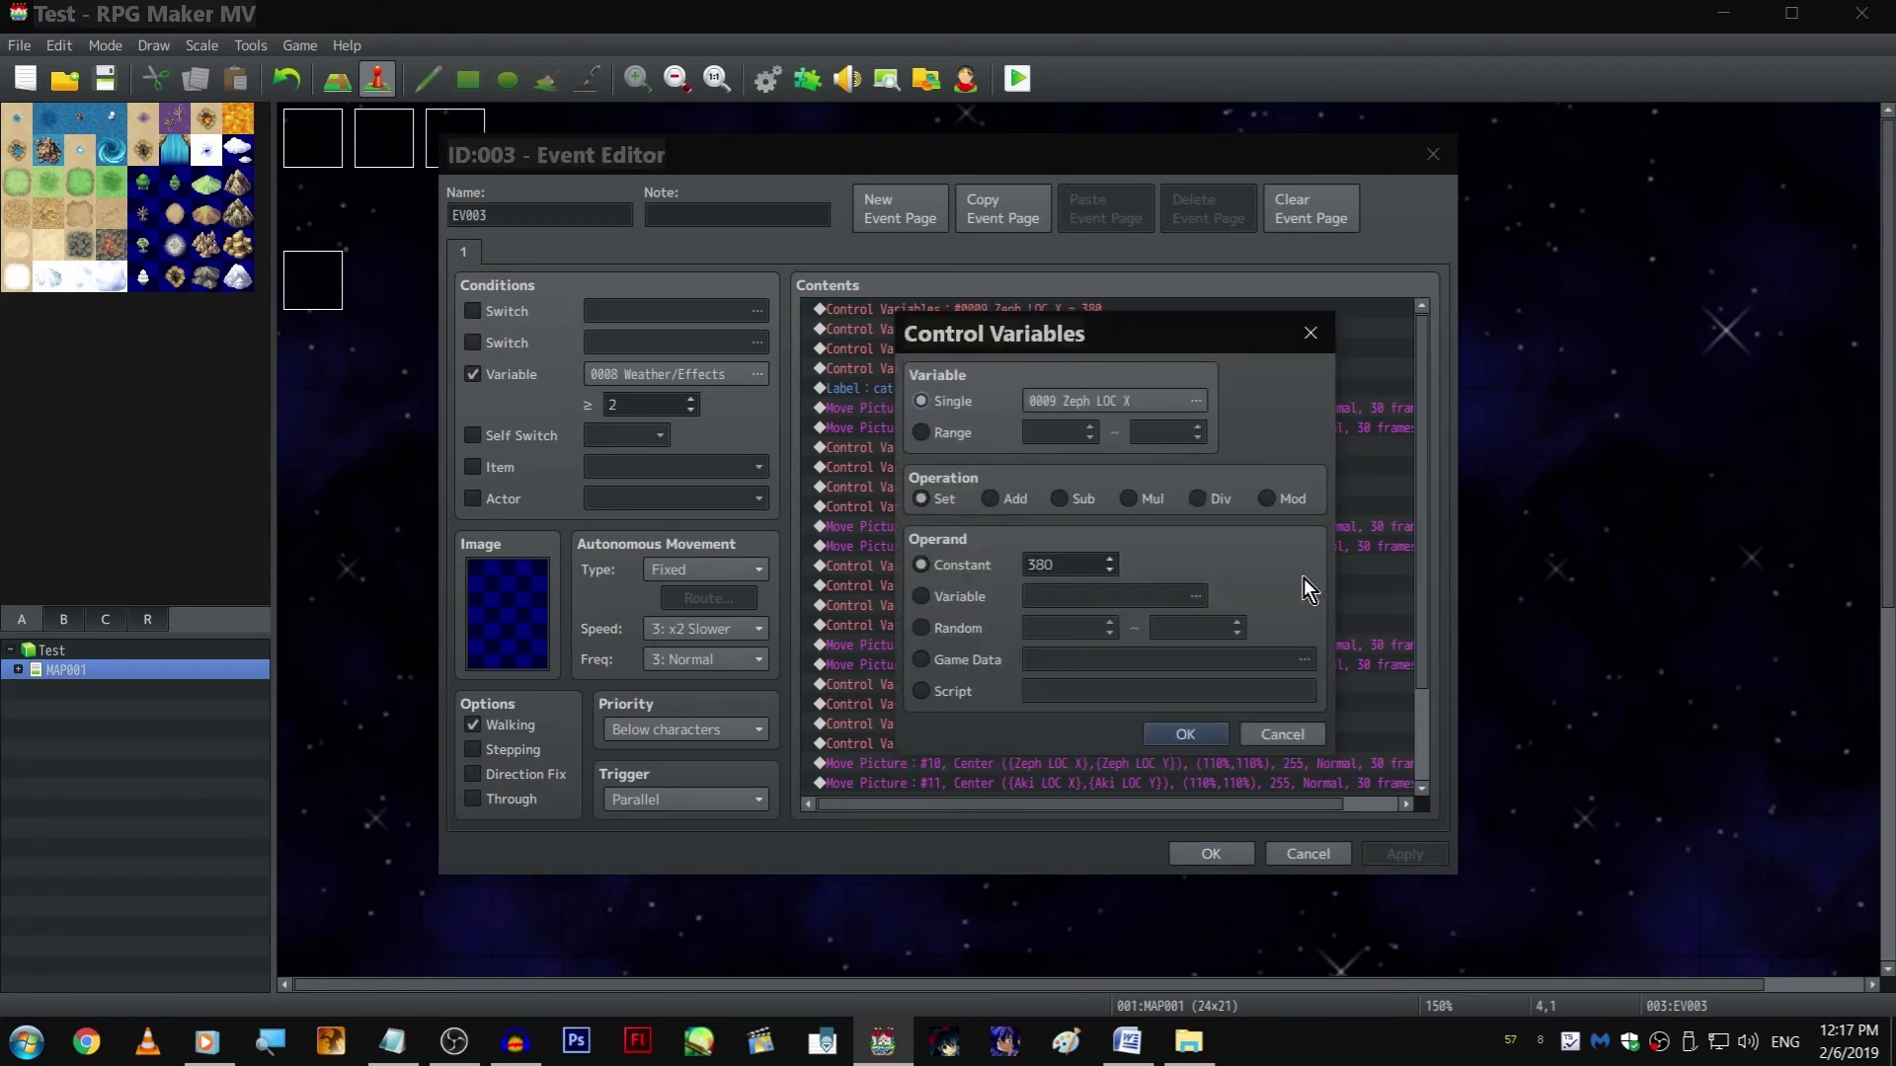
key("Return")
key("Down")
key("Return")
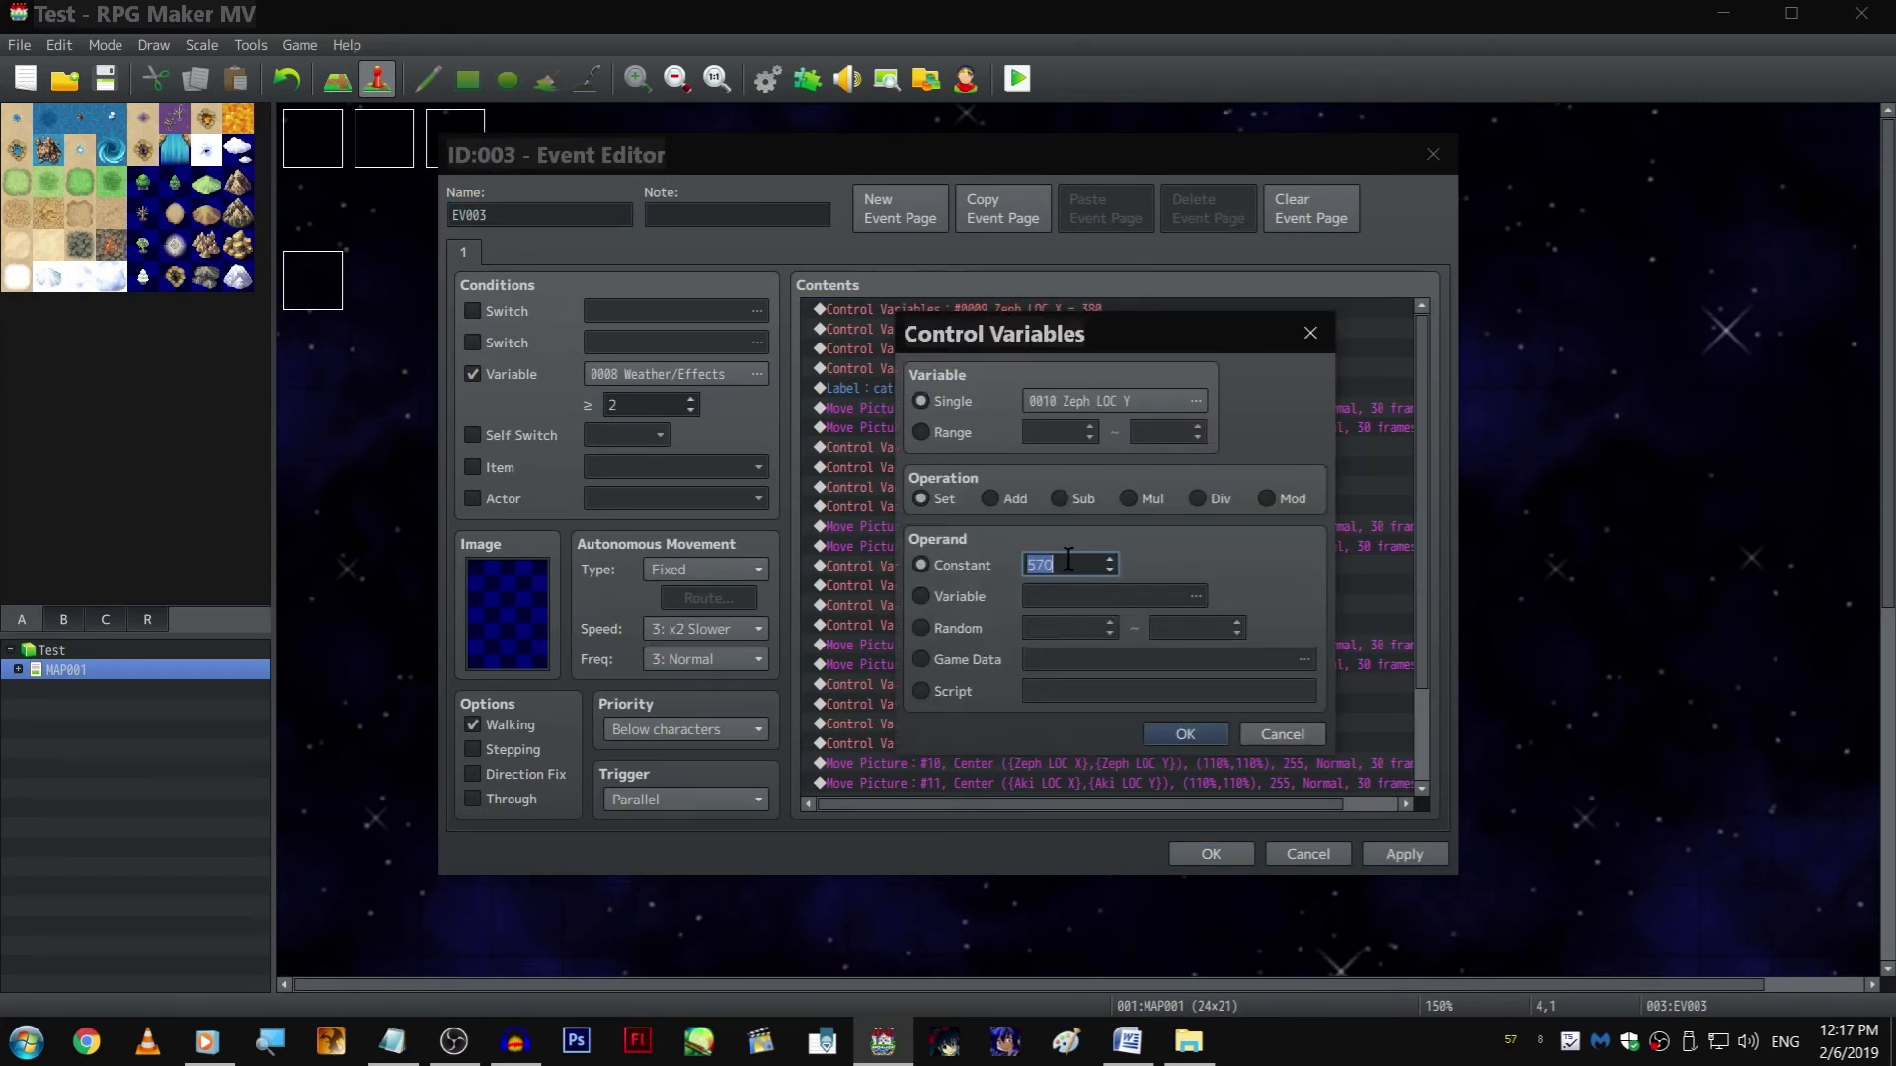
type("680")
key("Return")
Set the initial 0012 Aki LOC Y variable to 610 and confirm event EV003
key("Down")
key("Down")
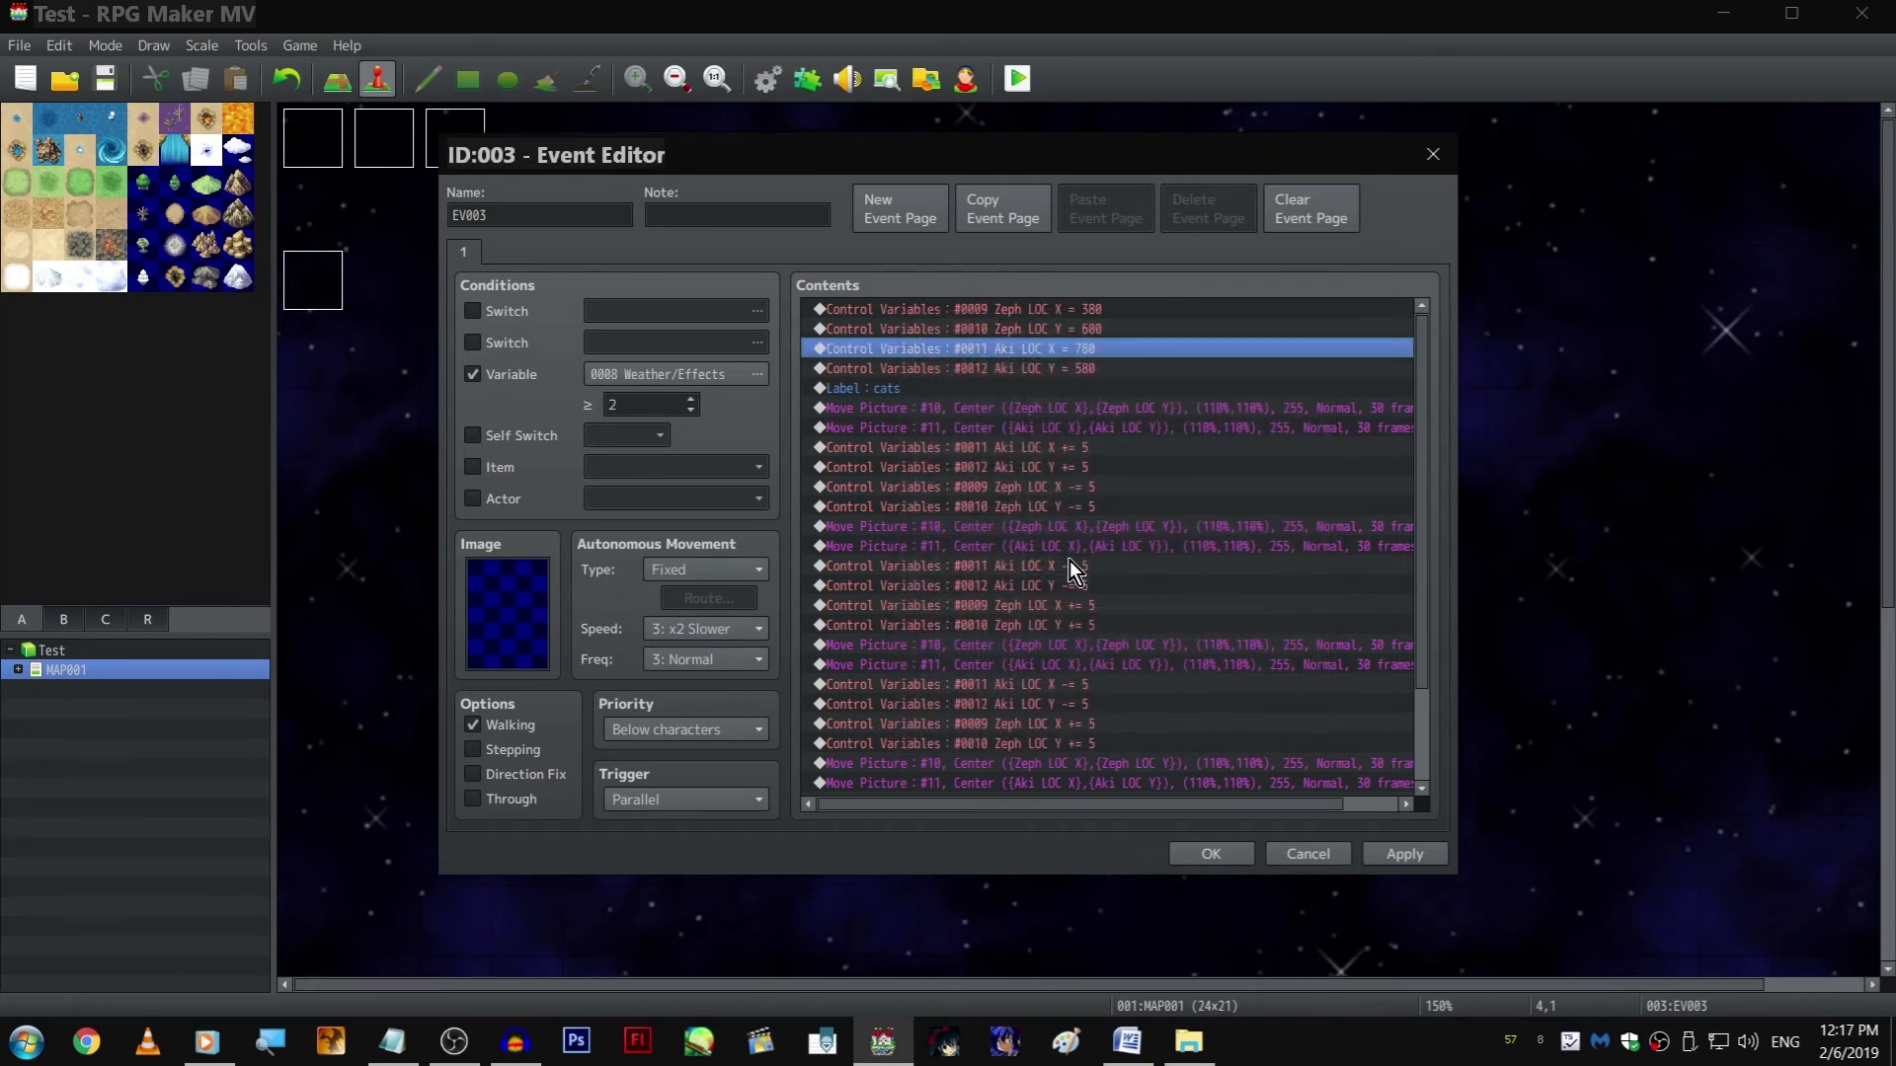
key("Return")
type("610")
key("Return")
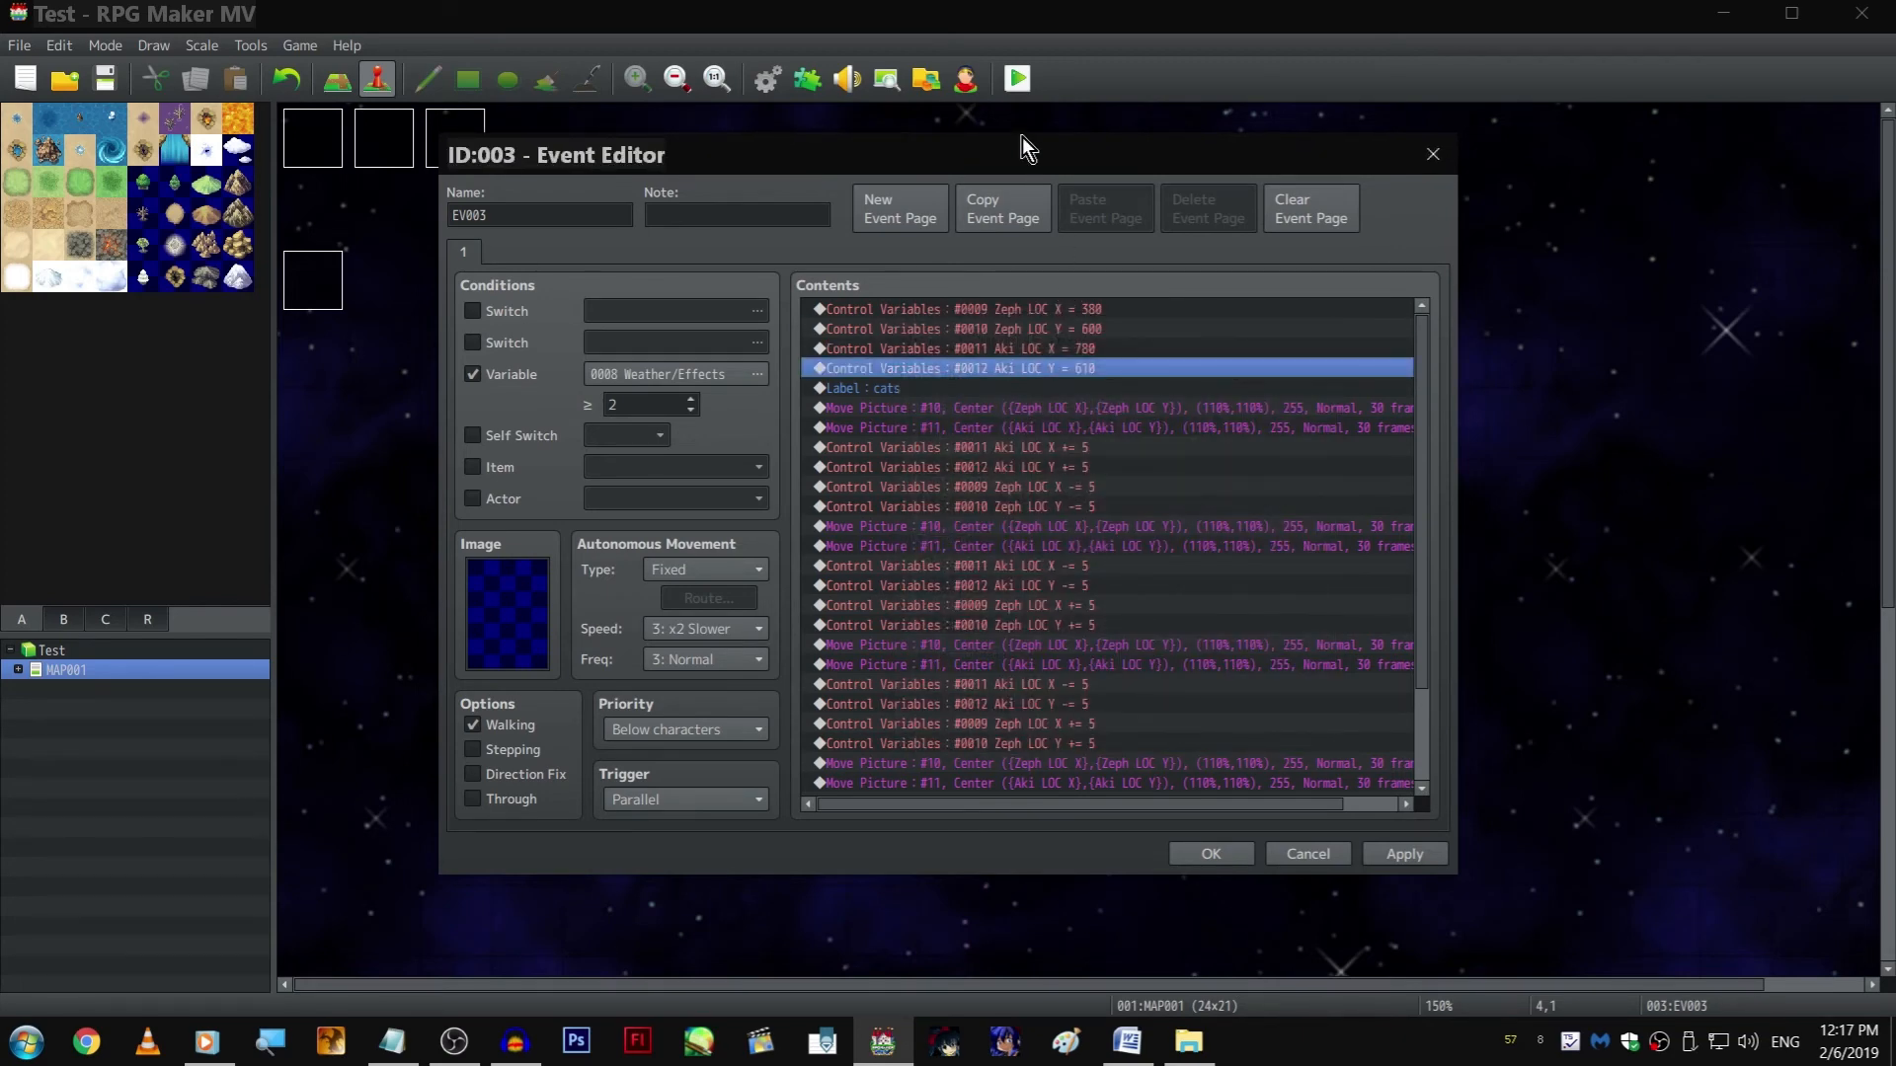
key("Return")
Playtest the walking scene in full screen, advancing the dialogue until Akira's picture changes expression
left_click(1017, 81)
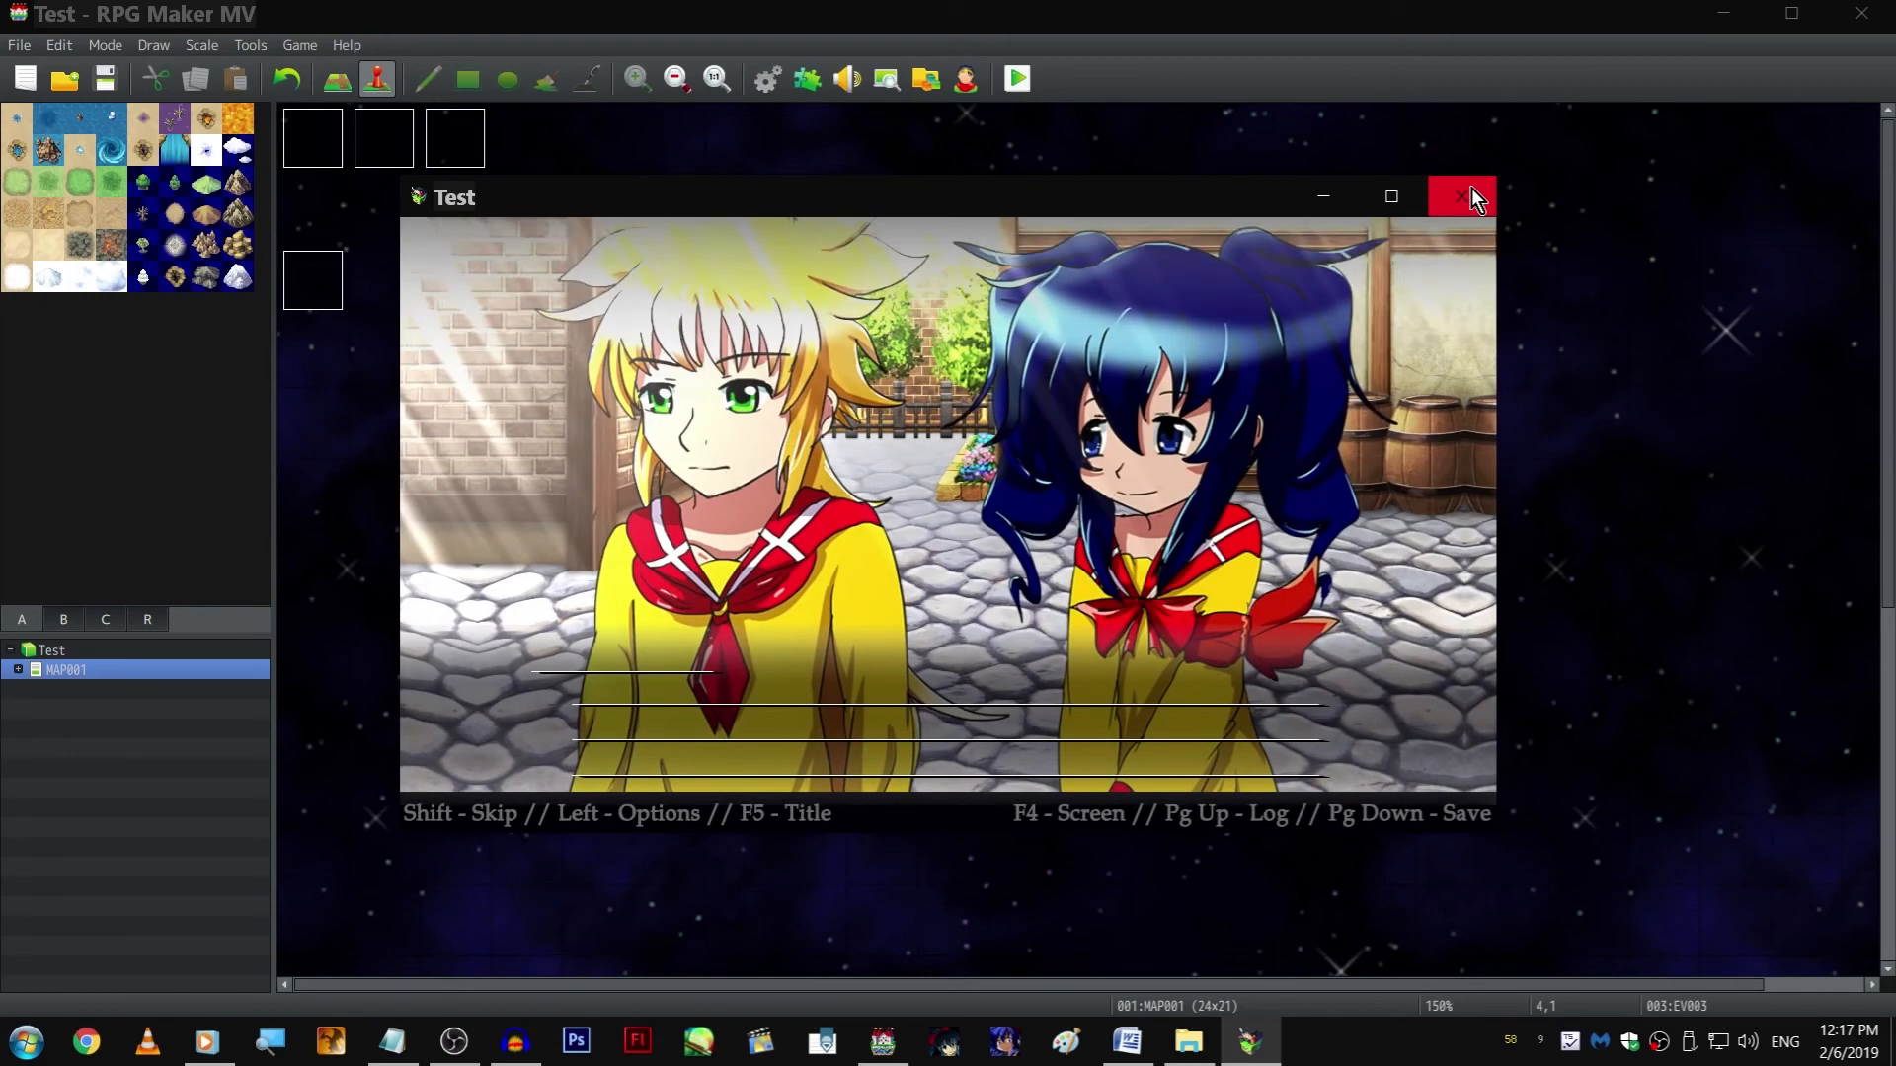
key("F4")
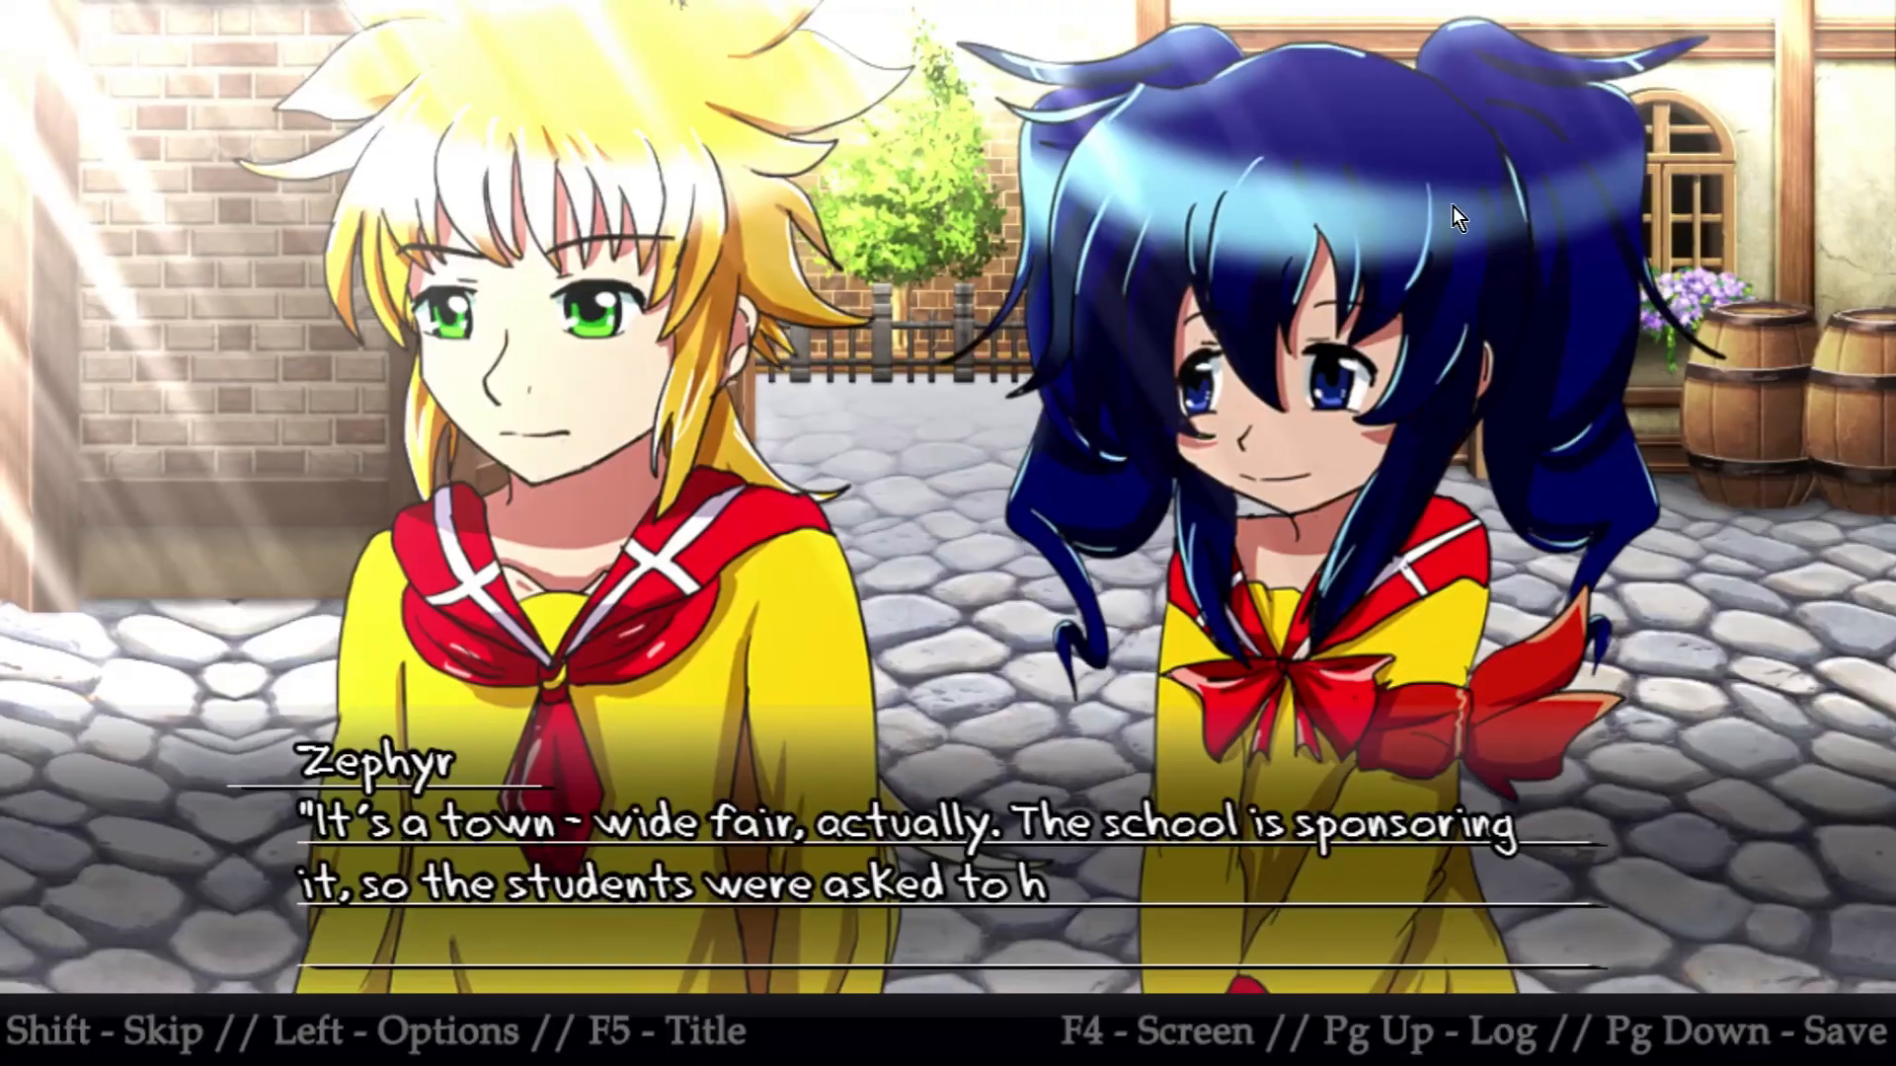
key("Return")
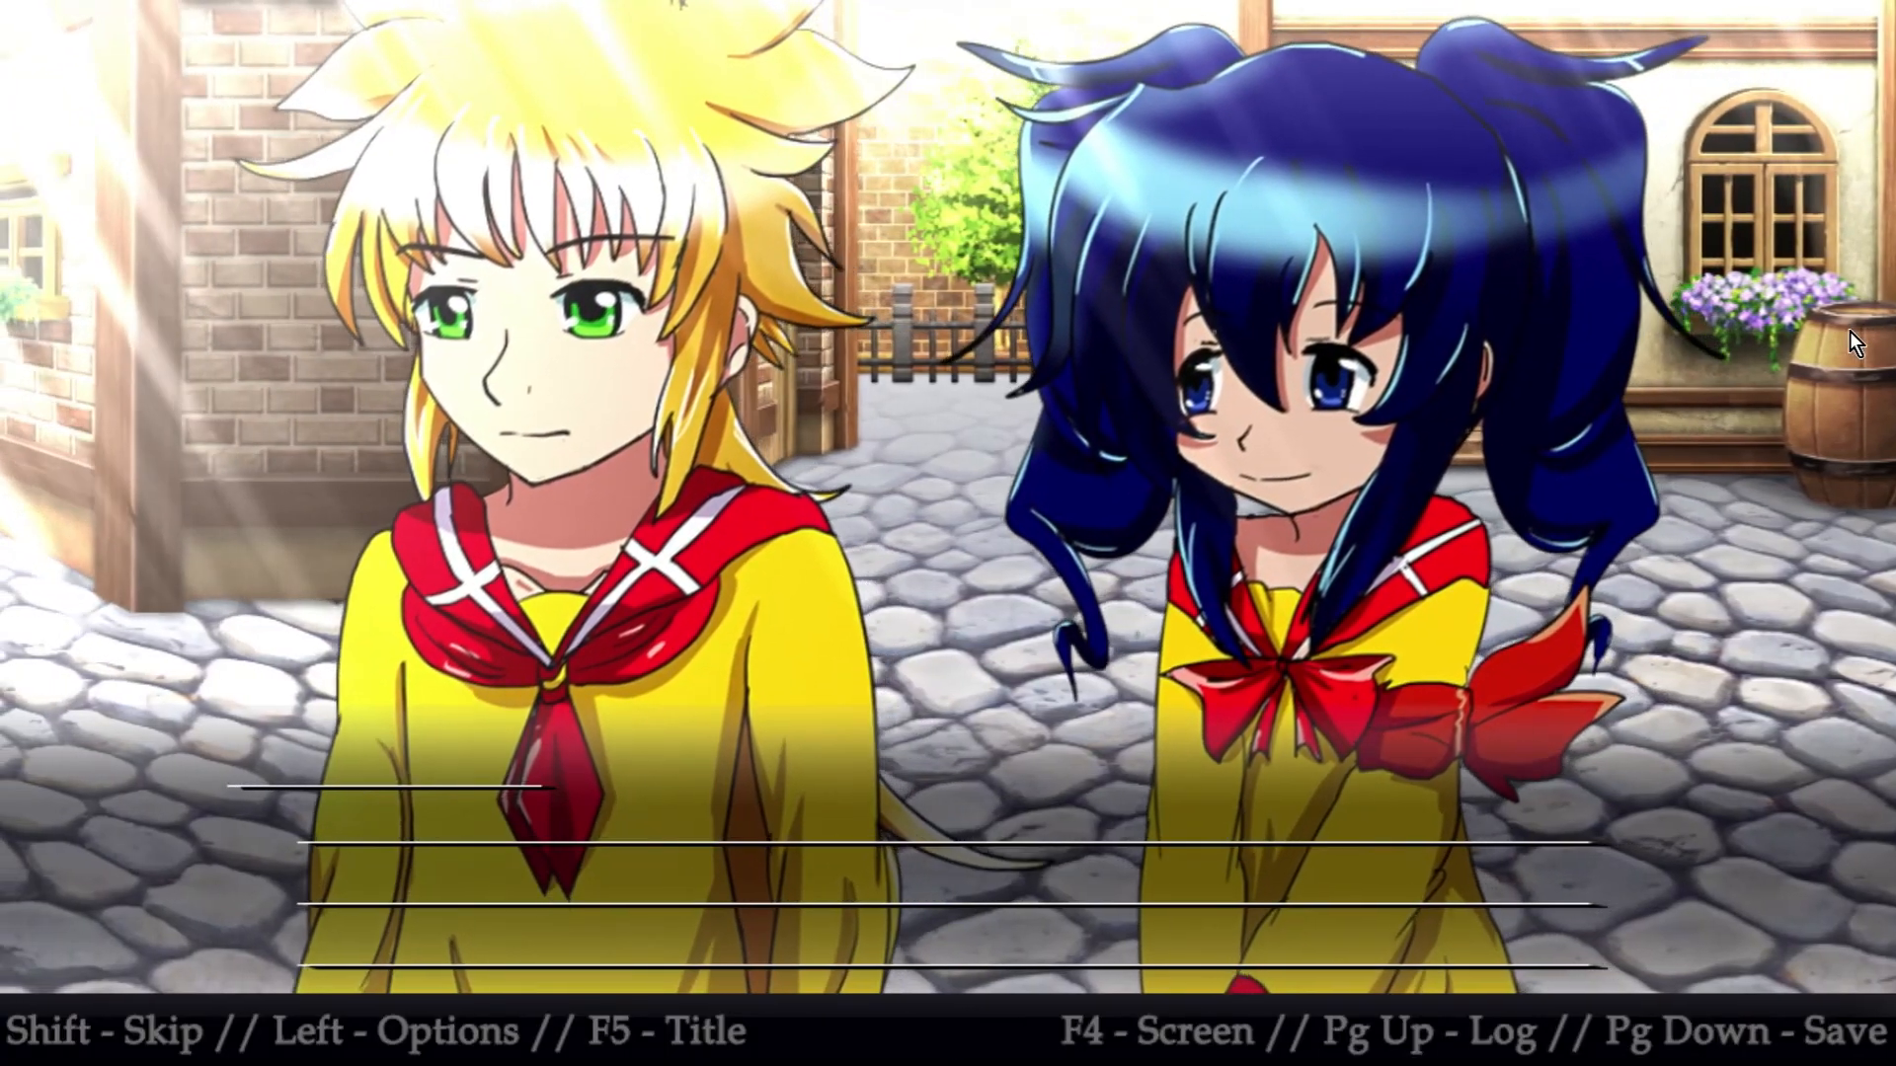
key("Return")
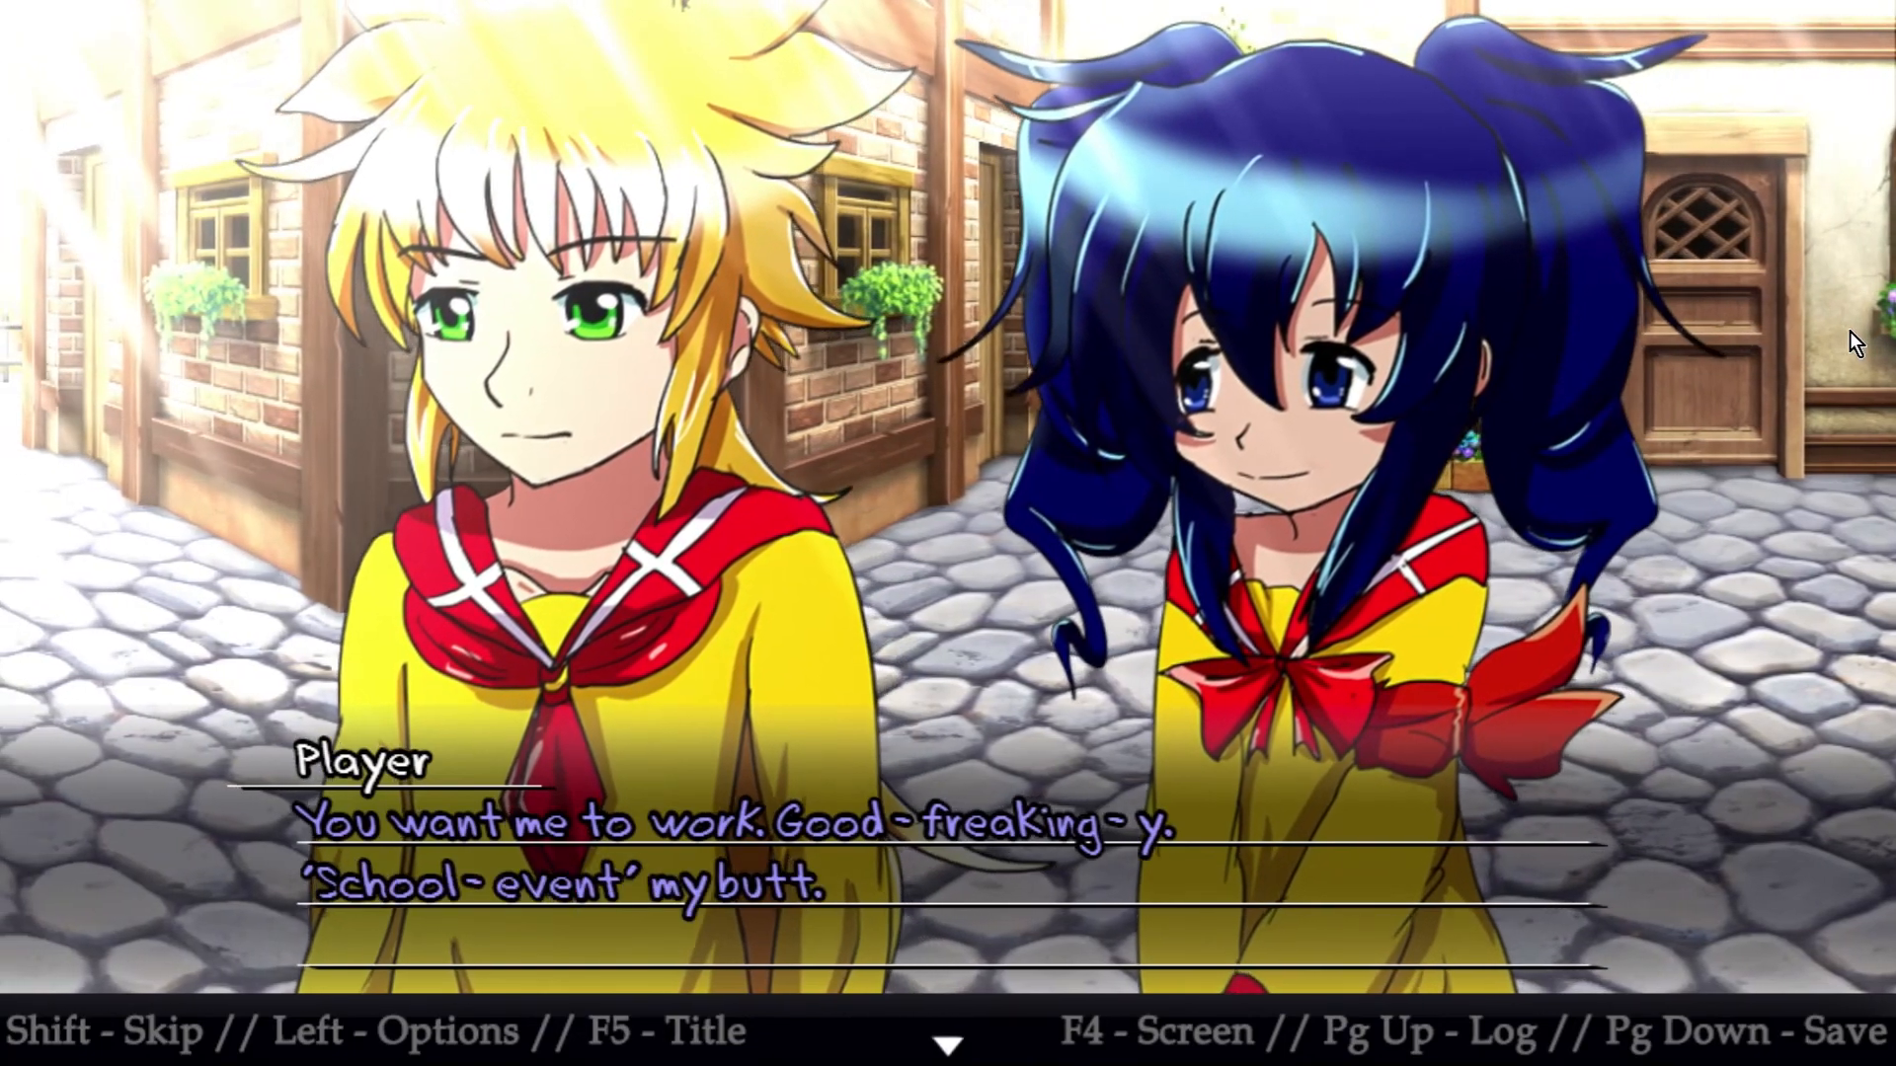
key("Return")
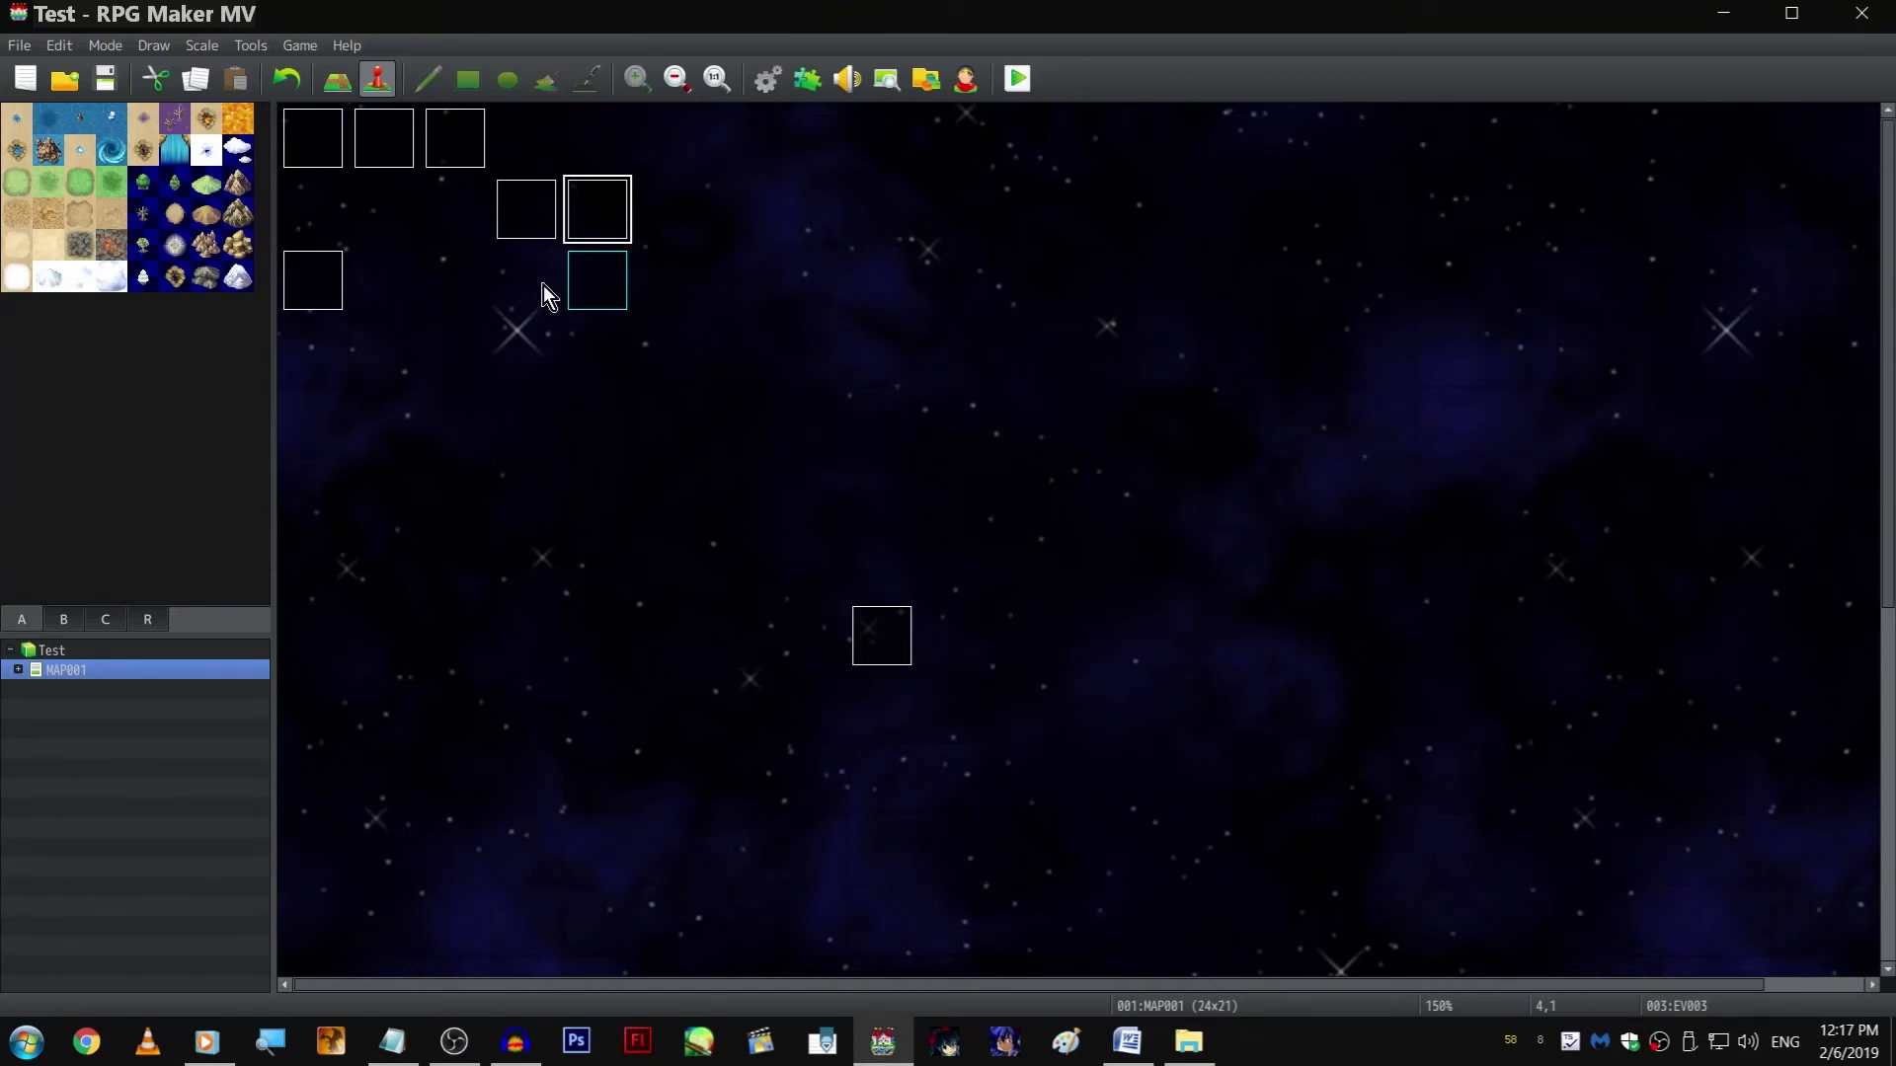
Reopen page 5 of the event "Scene 1, 2, 3, 4, 5" and set the AkiraHappy3 picture's width and height scale to 110%
left_click(298, 288)
double_click(299, 288)
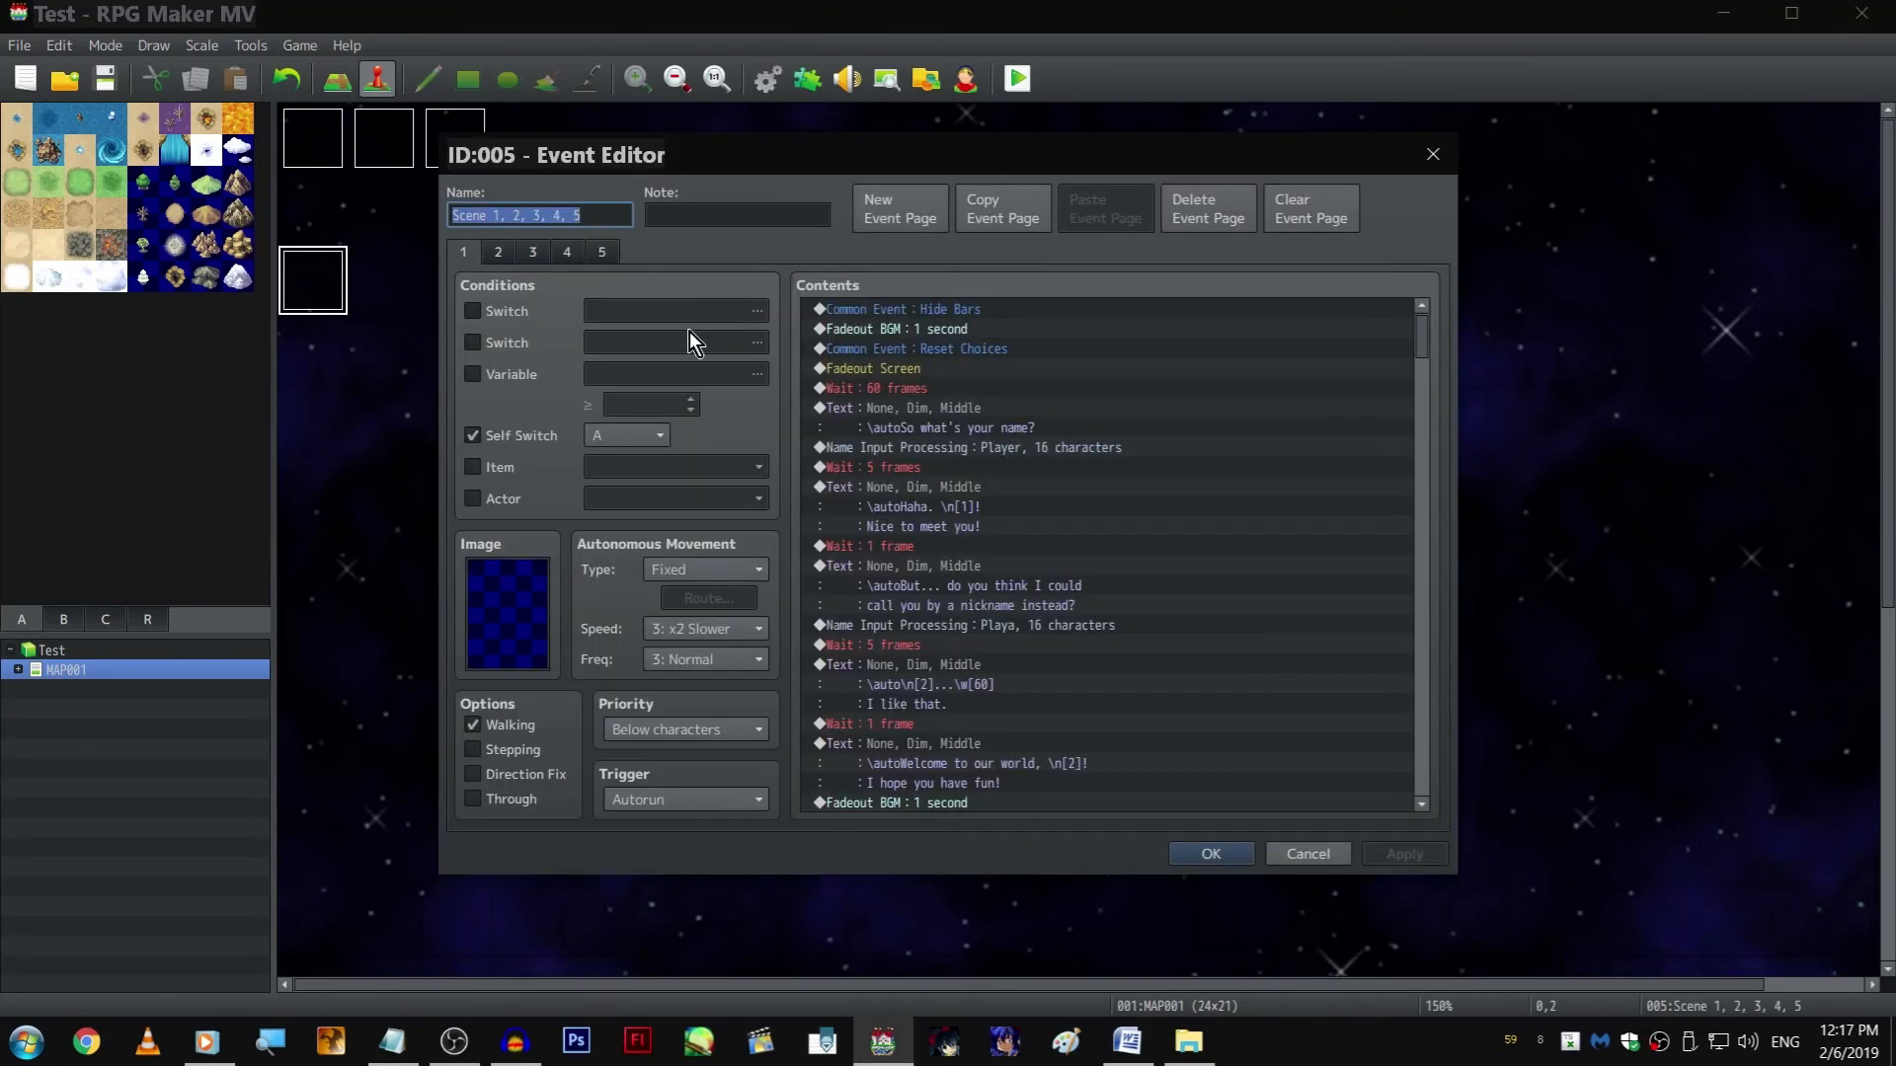
left_click(609, 257)
left_click(1041, 541)
key("End")
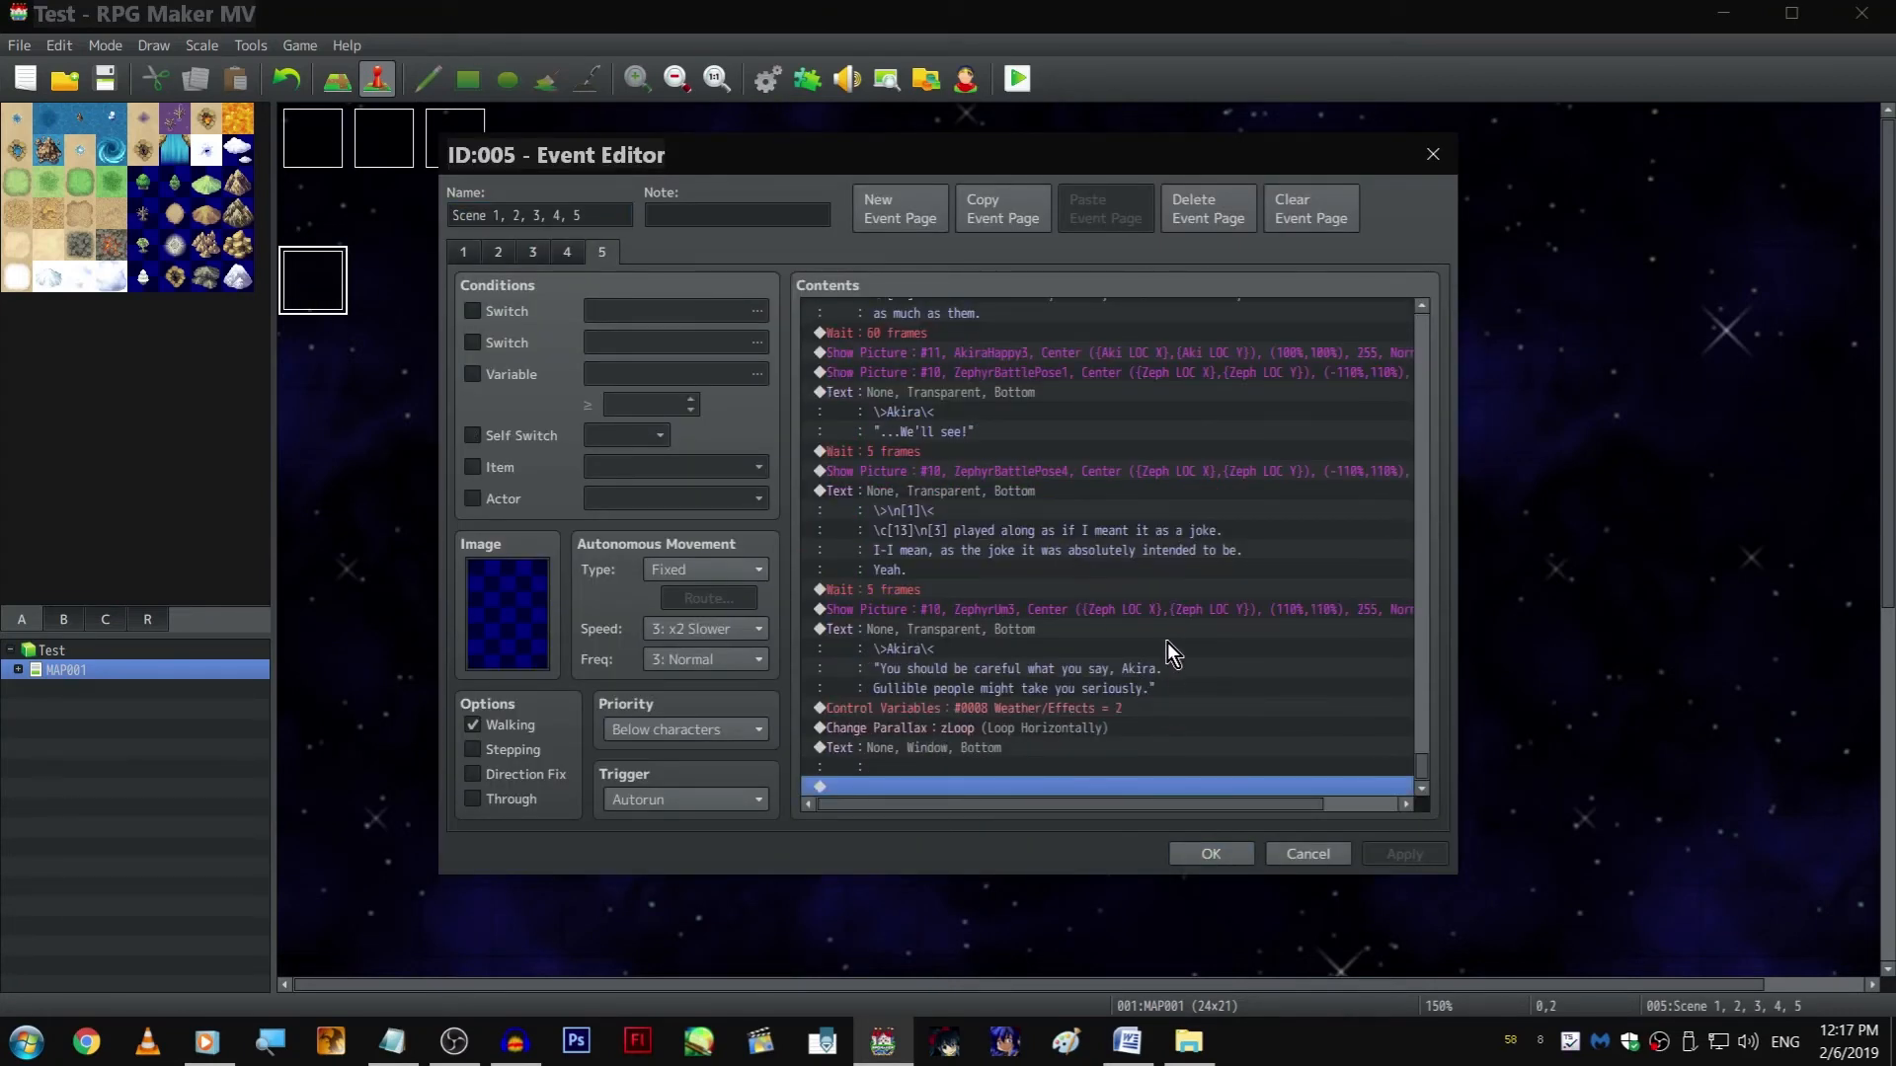
scroll(1164, 612, "up", 2)
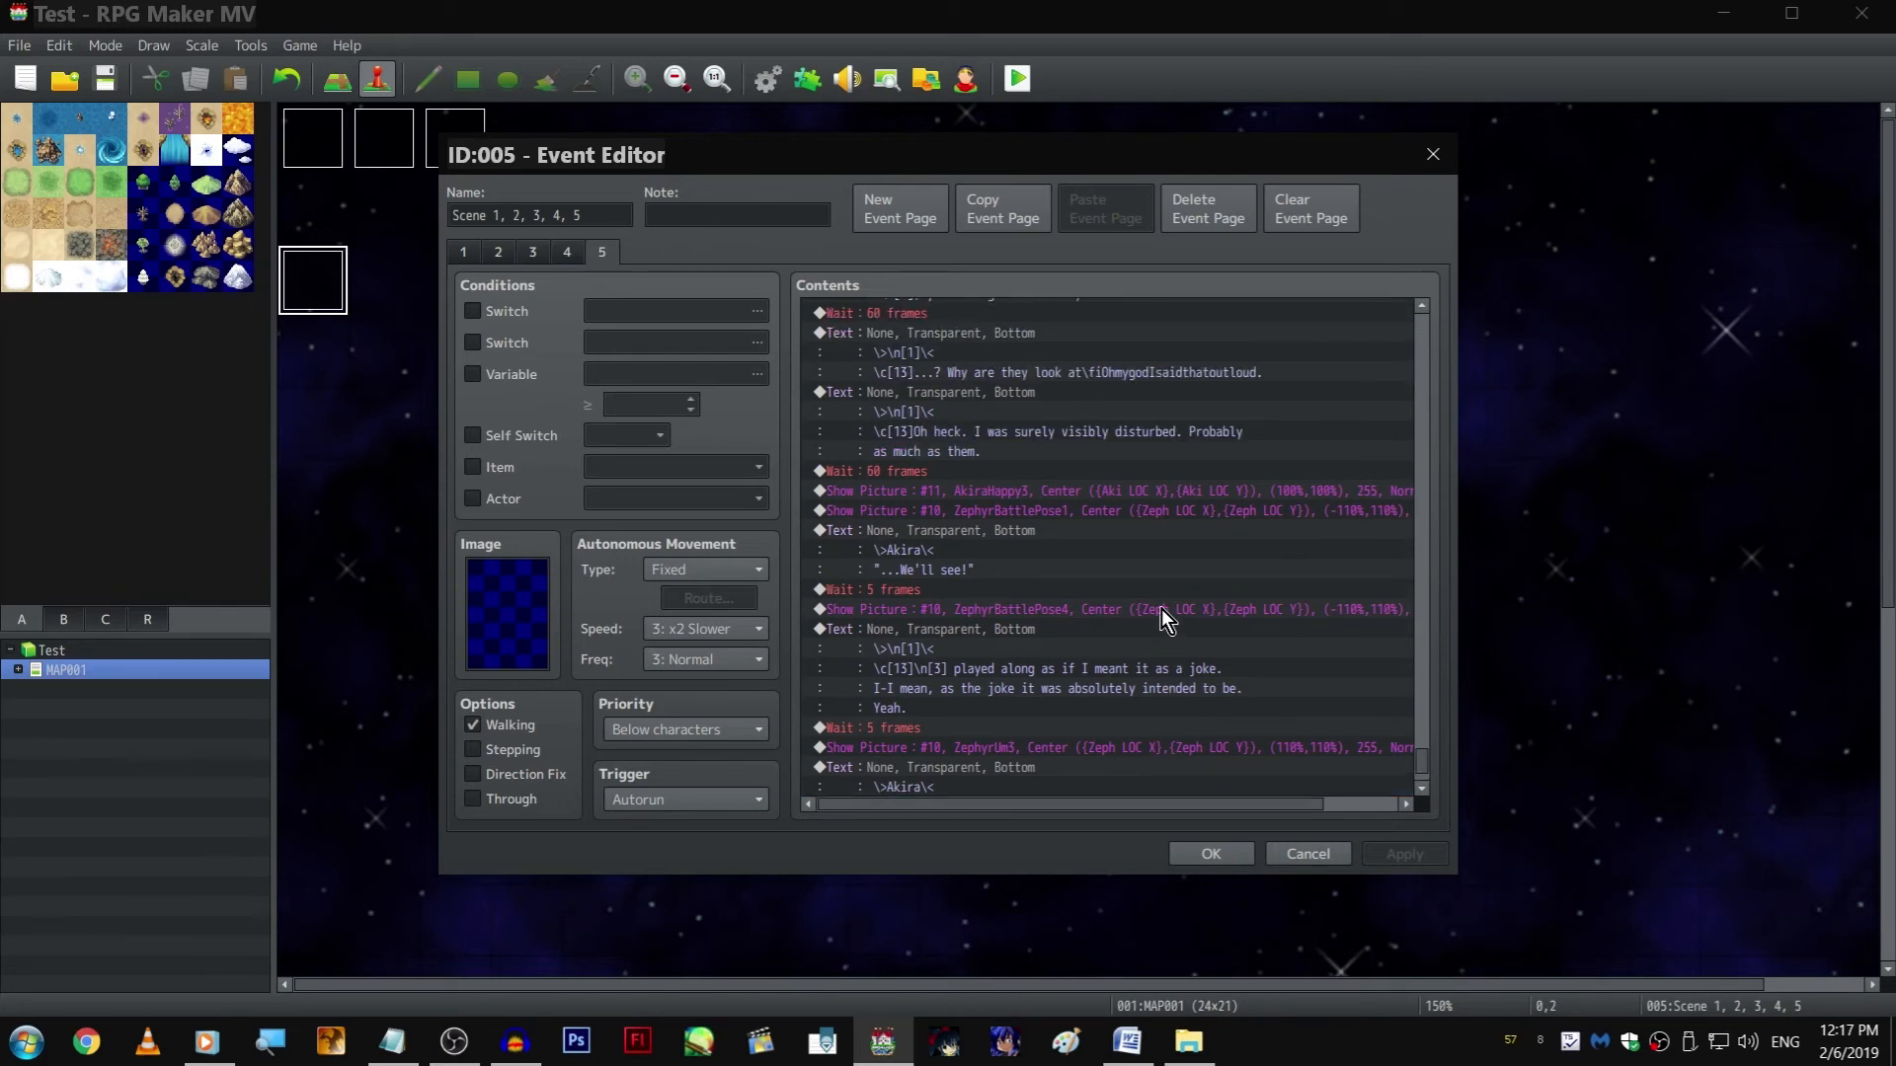
double_click(1171, 492)
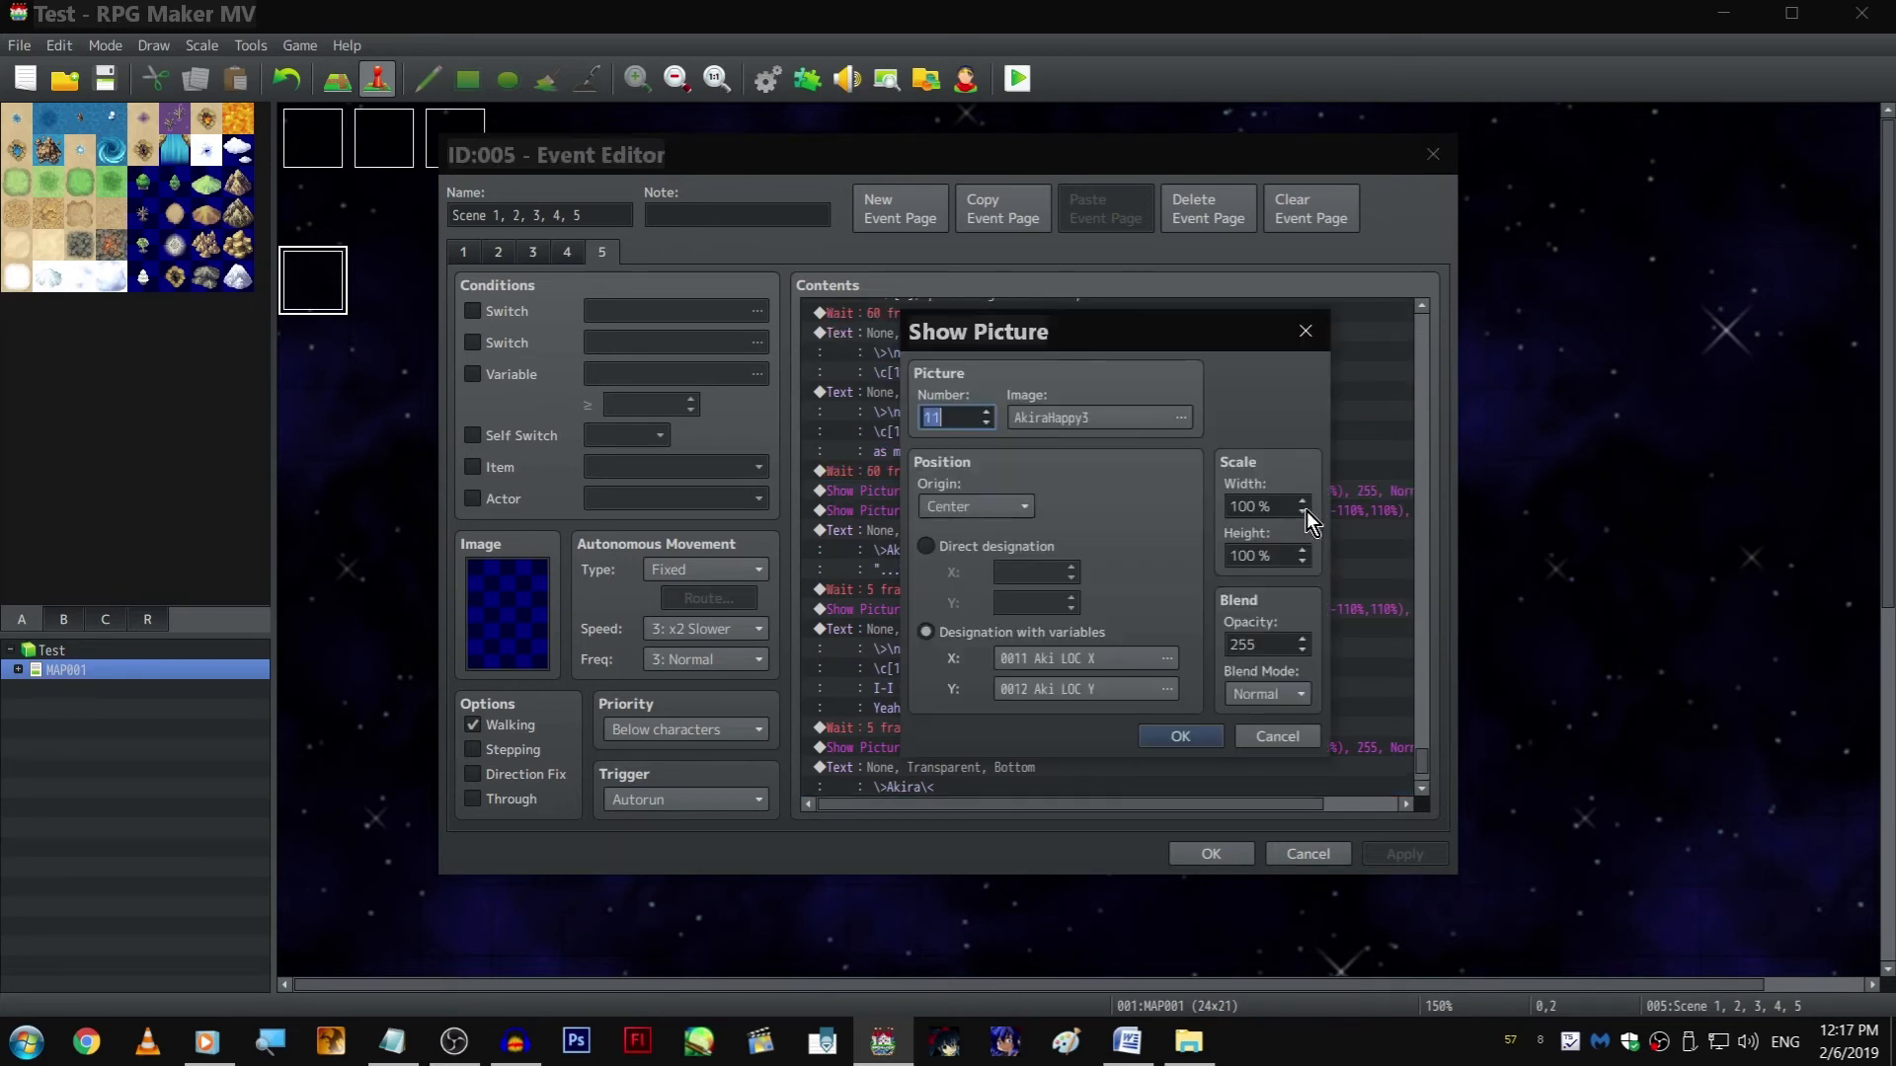
double_click(1272, 562)
type("110")
key("Return")
Set the AkiraStiff4 picture's width and height scale to 110%
scroll(1278, 566, "down", 2)
scroll(1175, 632, "up", 2)
scroll(1159, 543, "up", 5)
double_click(1194, 530)
double_click(1254, 507)
type("110")
double_click(1272, 556)
type("110")
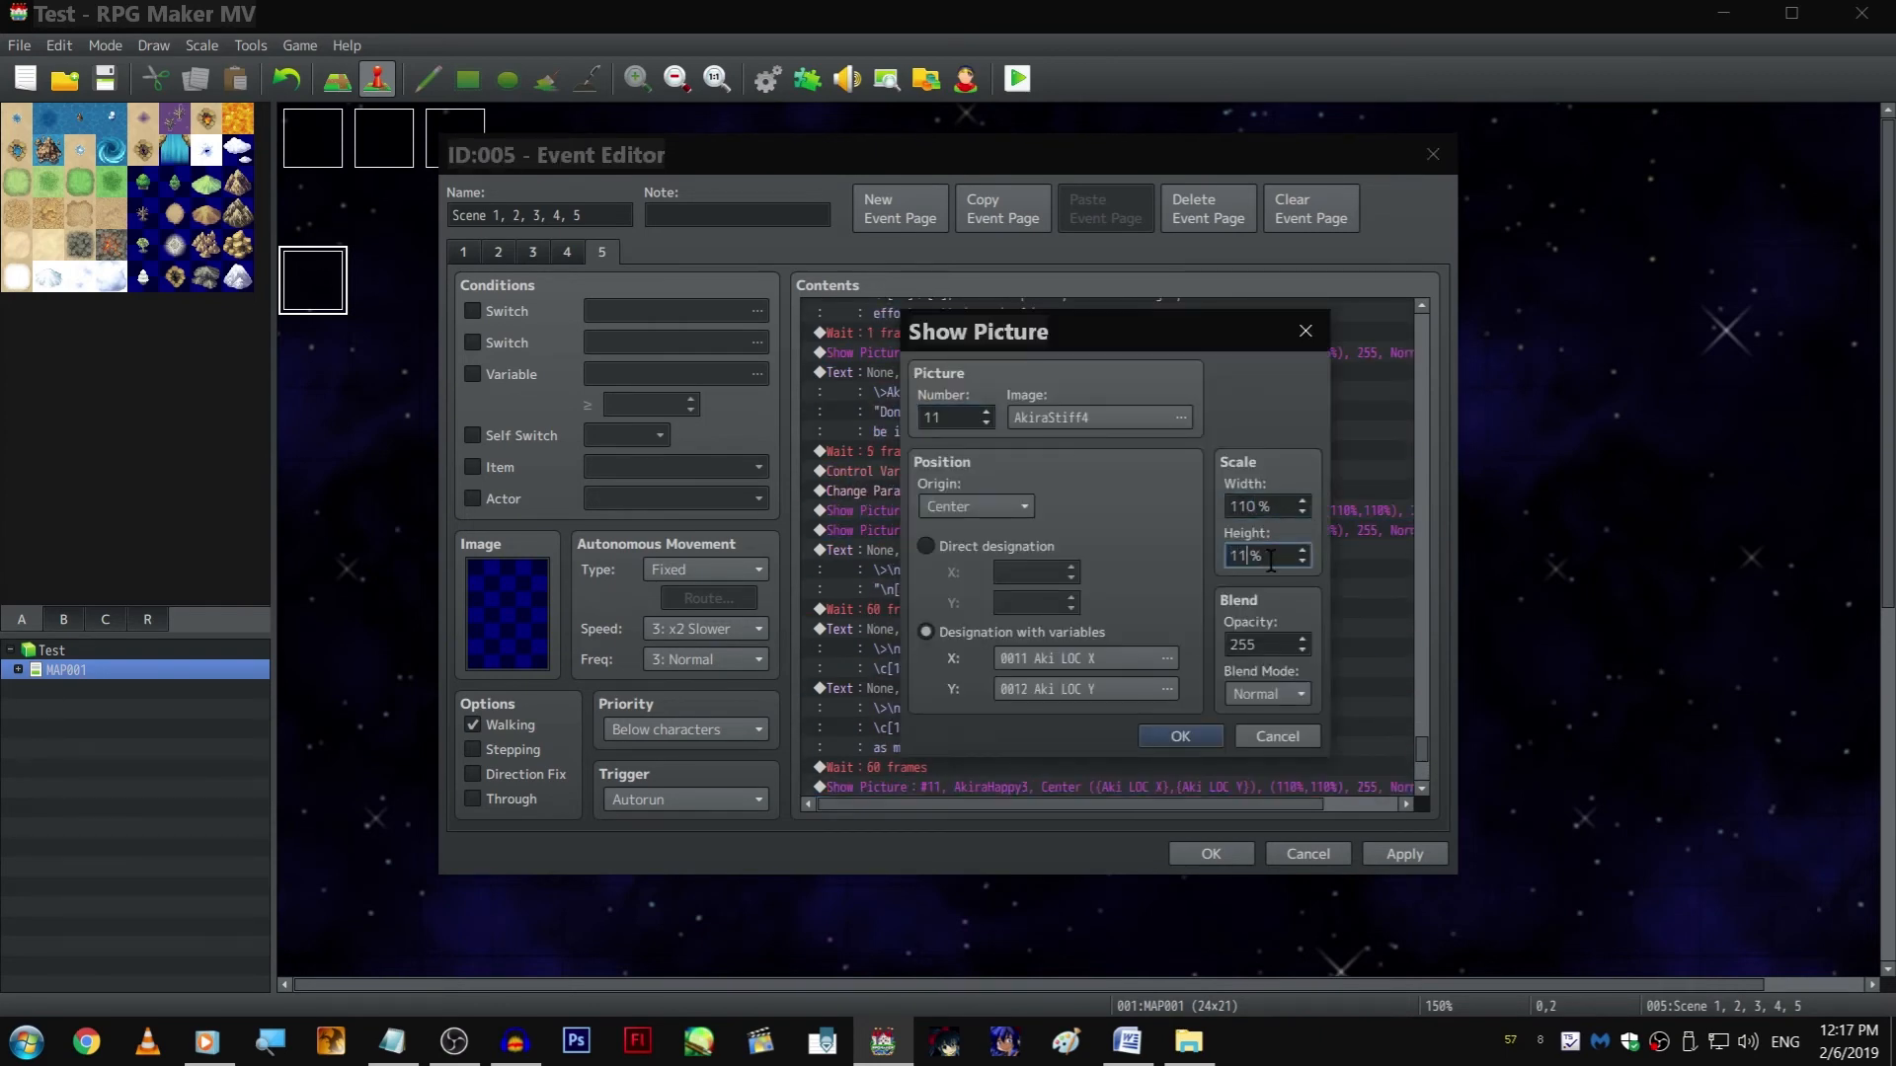
key("Return")
Set the AkiraAngry4 picture's width and height scale to 110%
double_click(1100, 513)
type("110")
double_click(1272, 556)
type("110")
key("Return")
Set the AkiraShy10 picture's width and height scale to 110%
scroll(1165, 414, "up", 3)
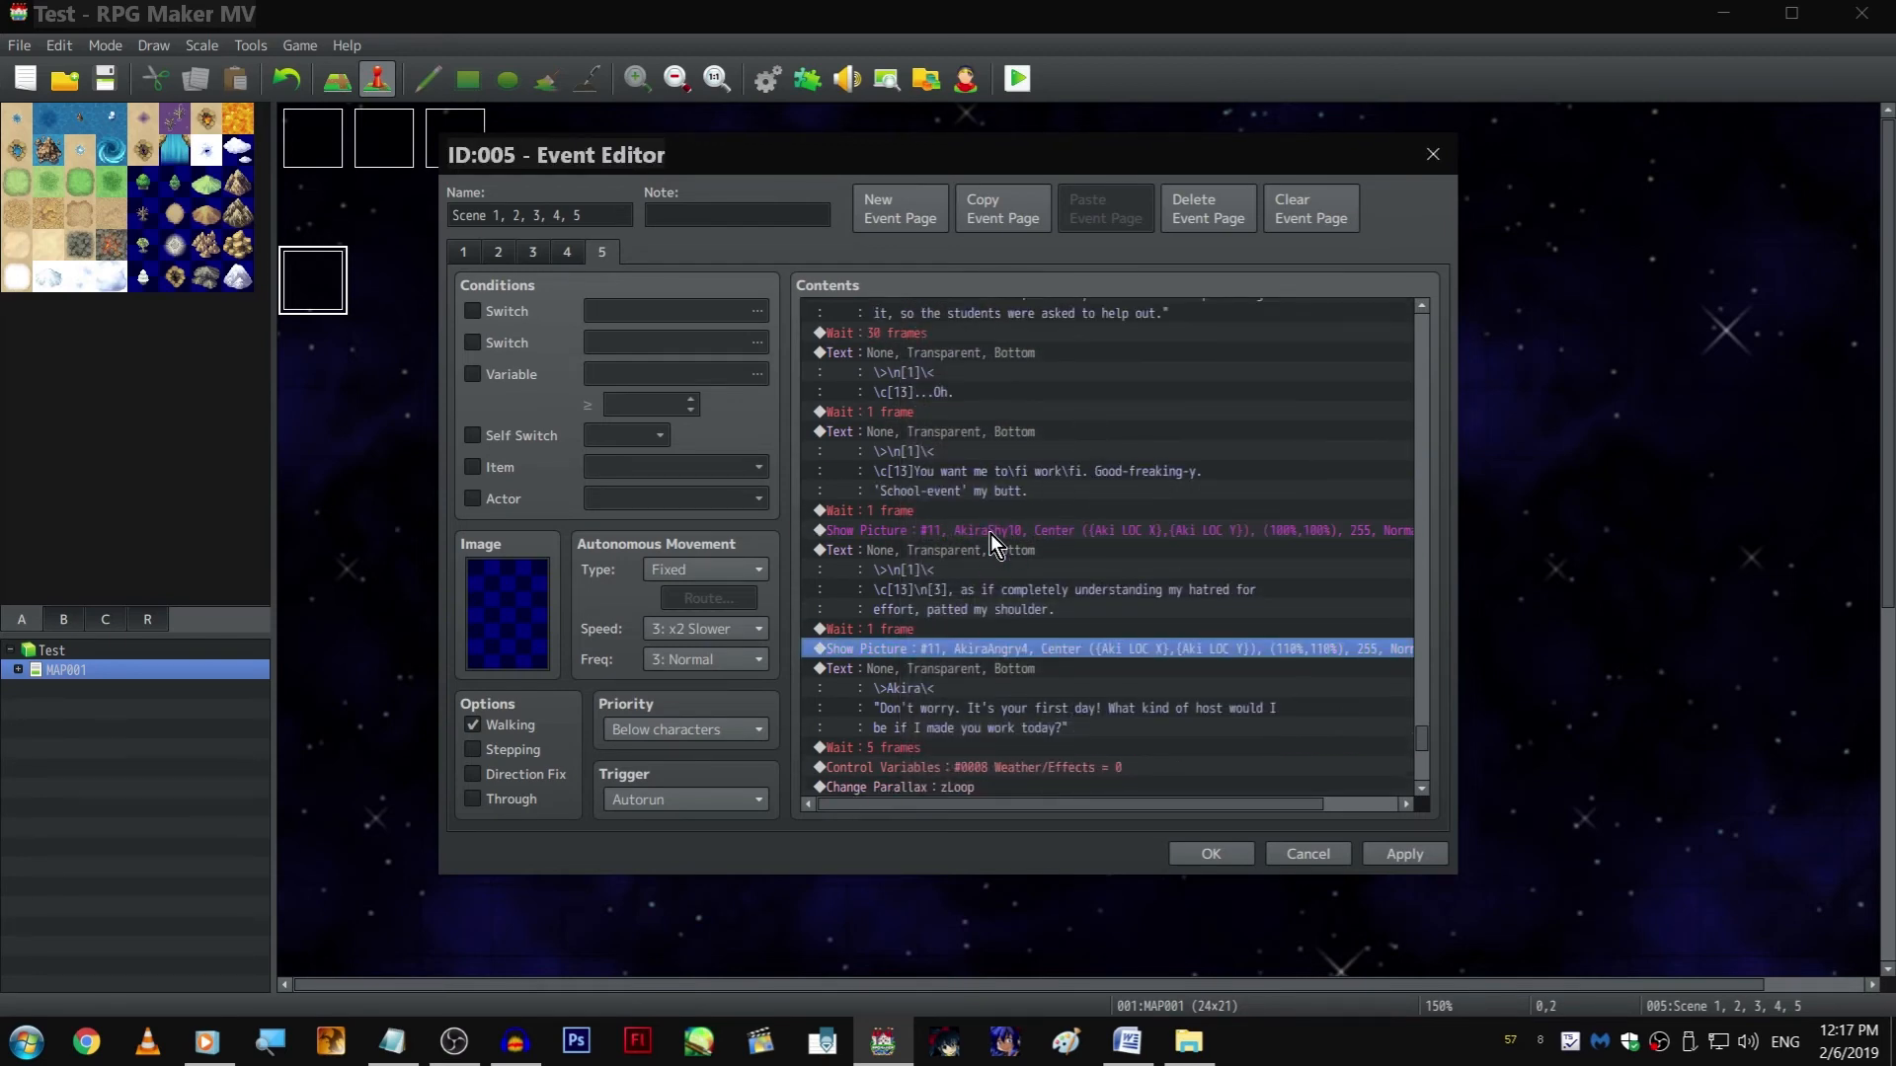
double_click(991, 533)
type("110")
double_click(1269, 555)
type("110")
key("Return")
Set the scale of the walking scene's opening AkiraShy9 picture to 110% and confirm the event
scroll(1171, 587, "up", 6)
scroll(1177, 582, "up", 2)
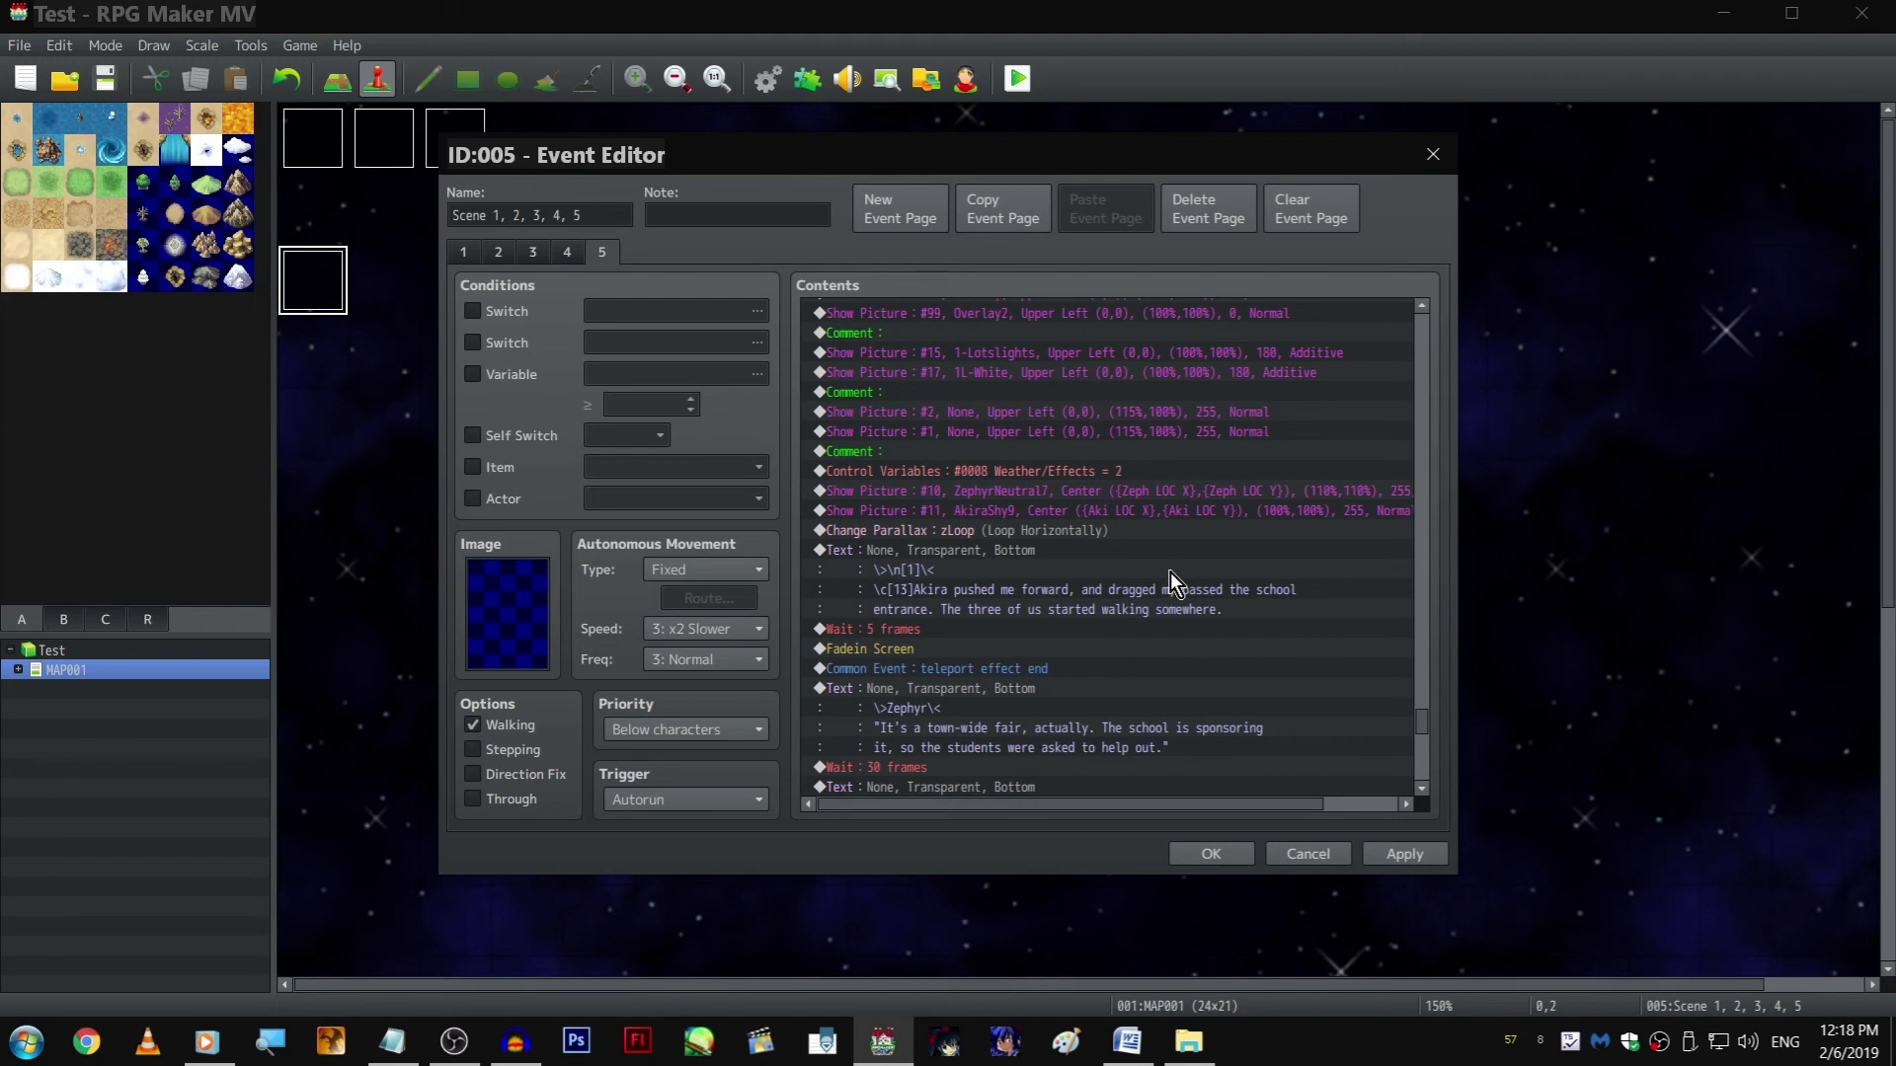
double_click(1081, 510)
double_click(1268, 506)
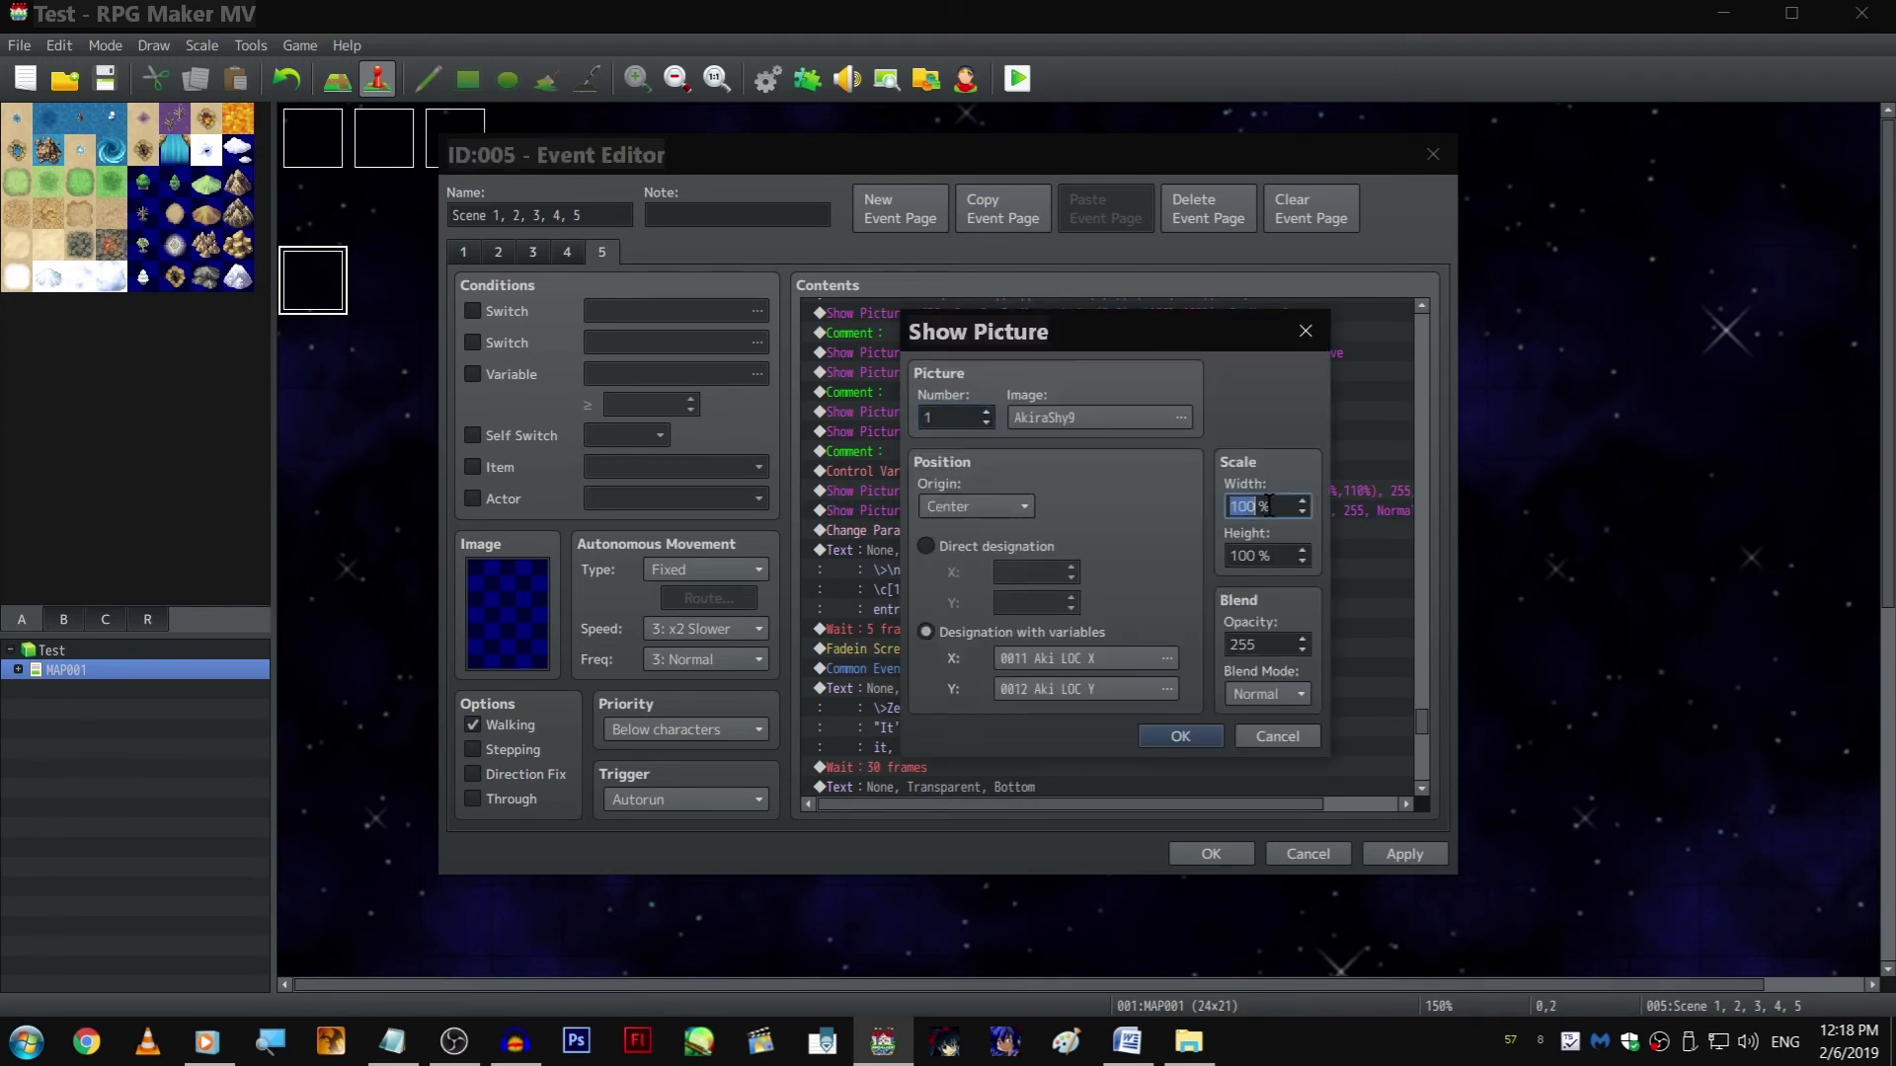
left_click(1305, 731)
key("space")
double_click(1273, 565)
type("110")
key("Return")
left_click(1211, 854)
Save and playtest the walking scene in full screen, advancing the dialogue to the "Oh heck" line, and close the game
left_click(1017, 90)
key("Return")
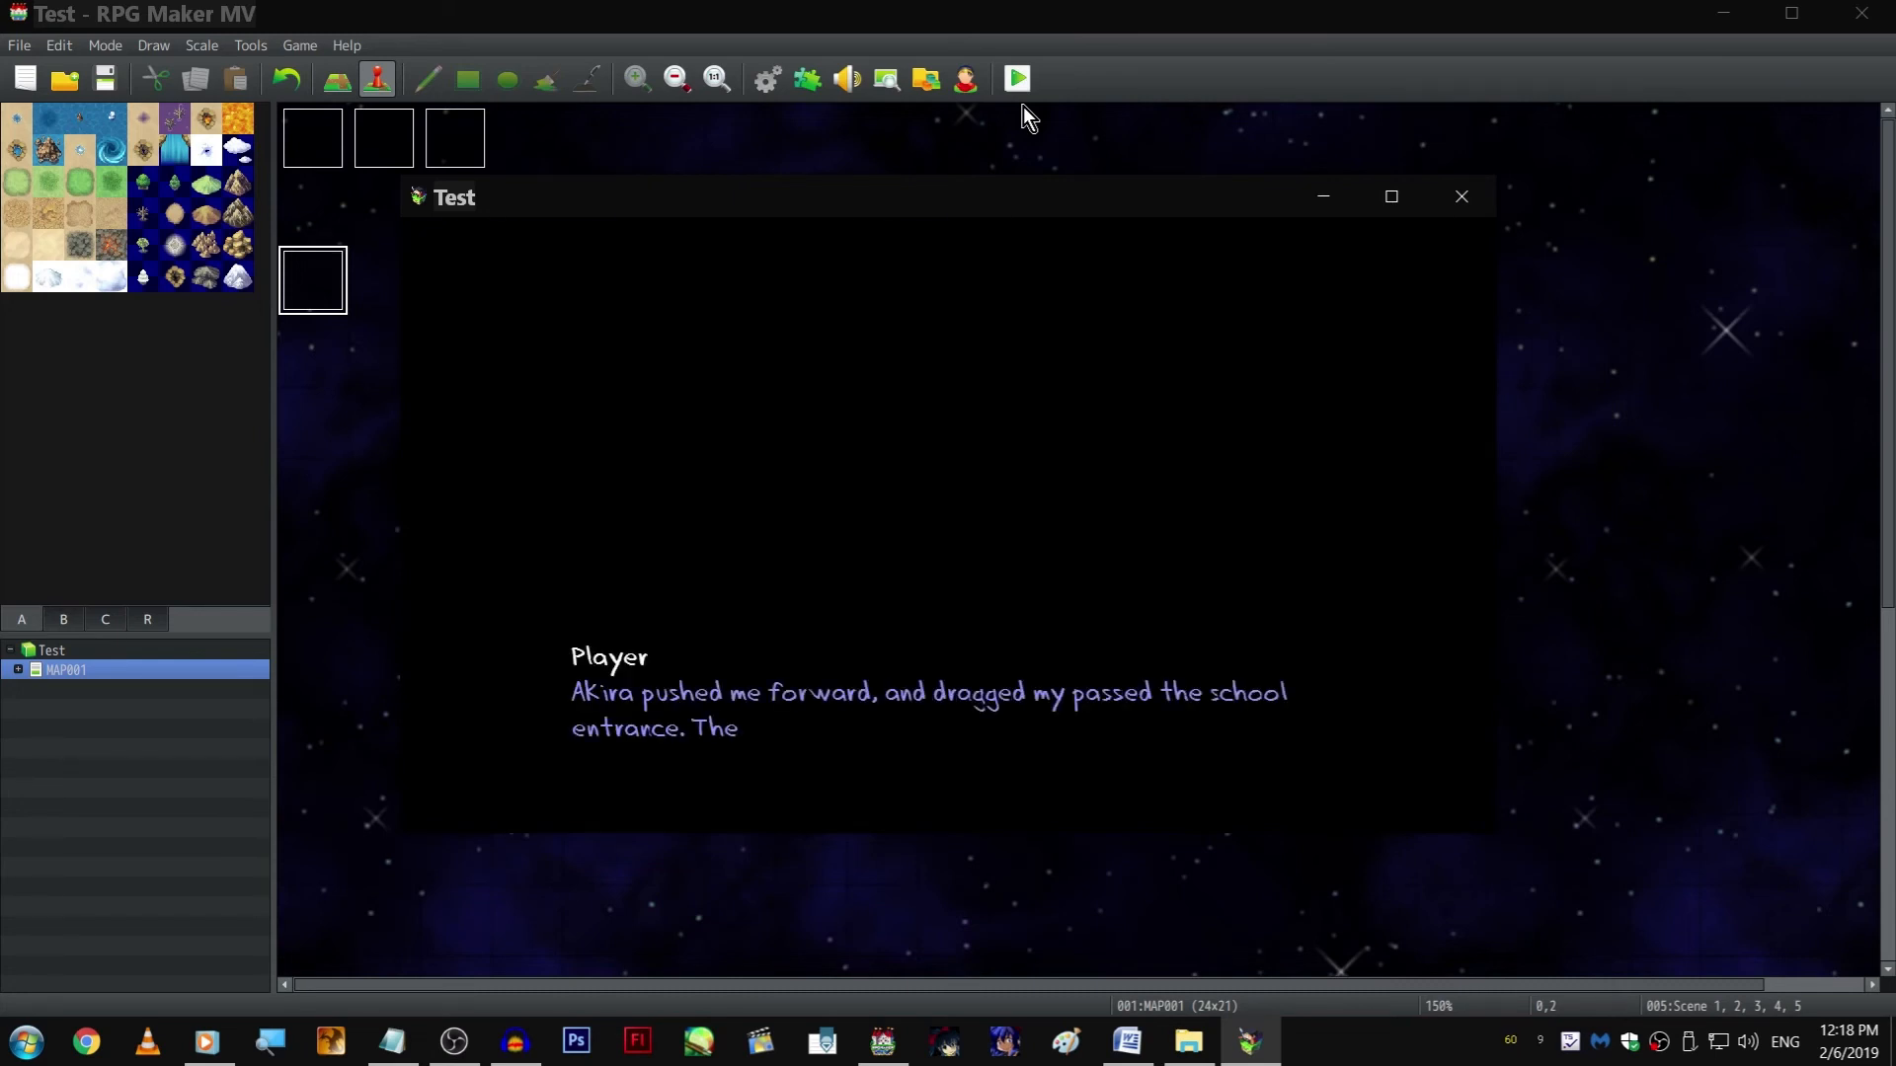
key("F4")
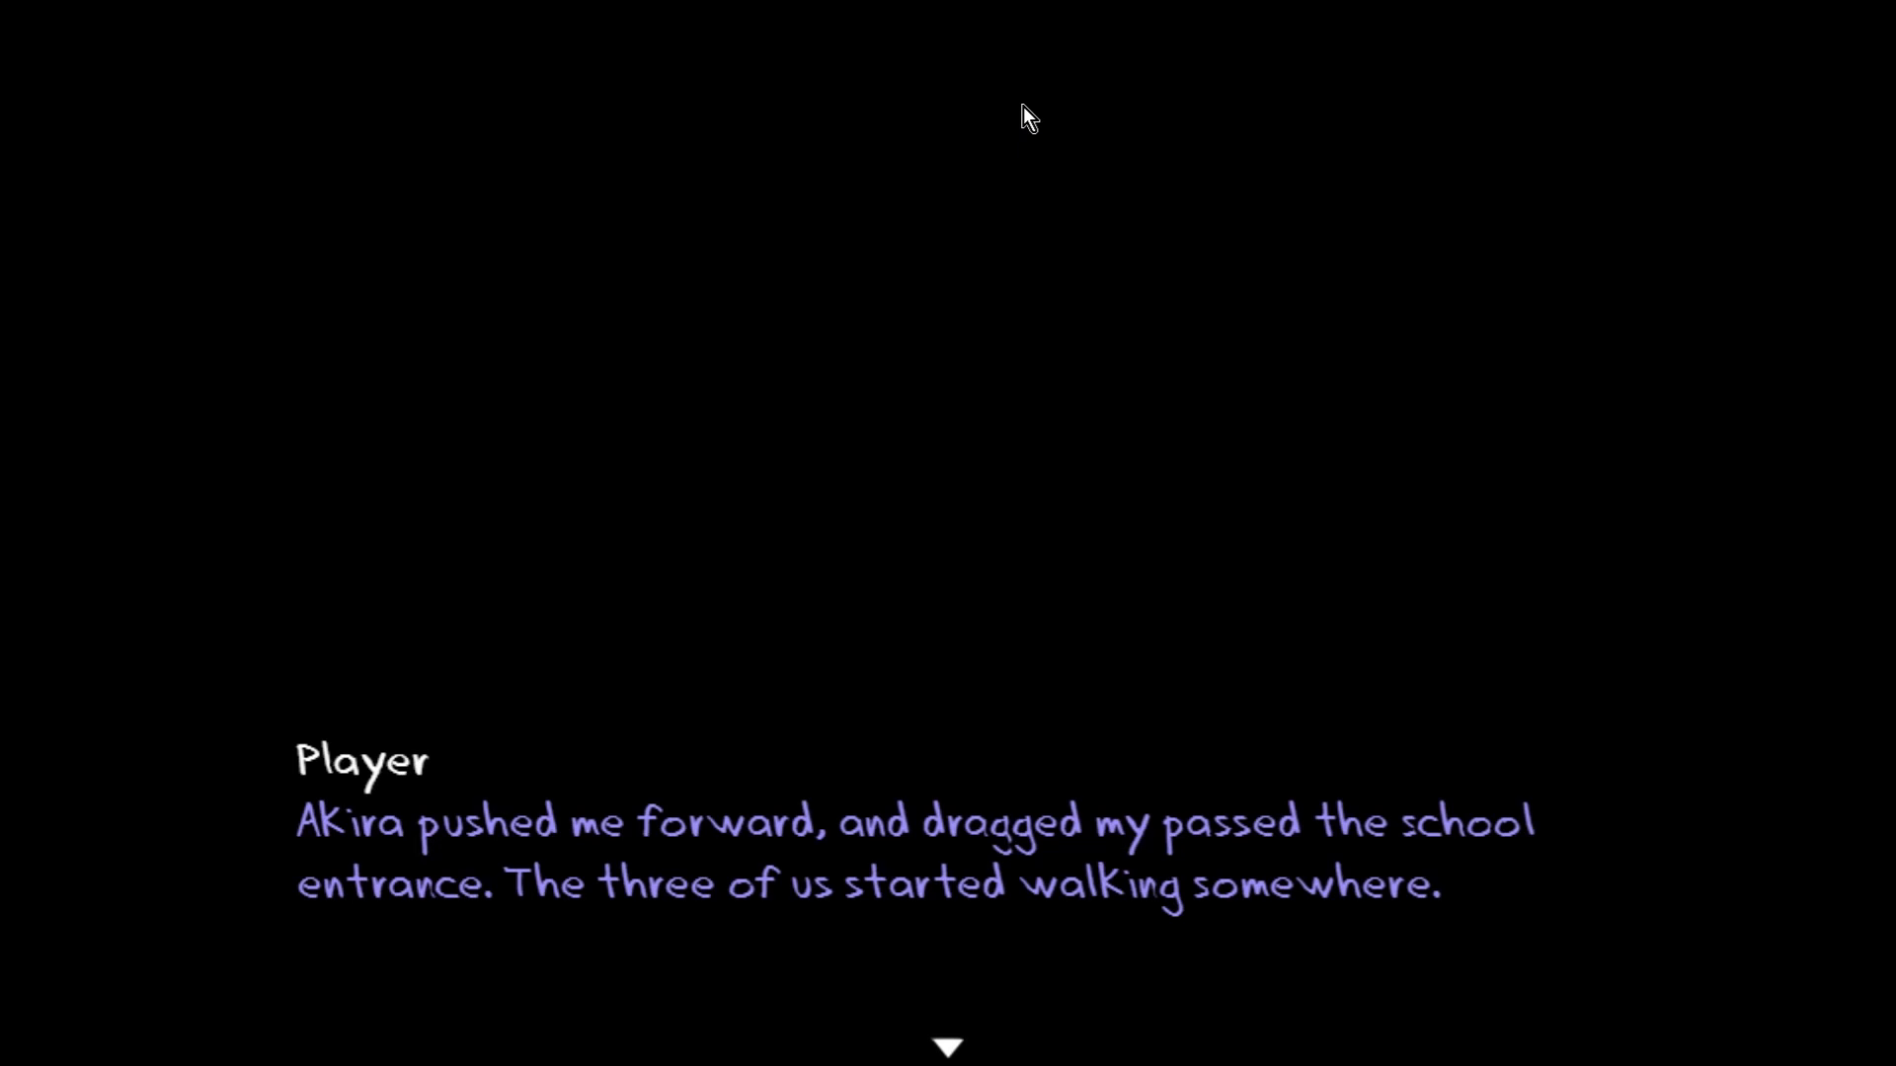
key("Return")
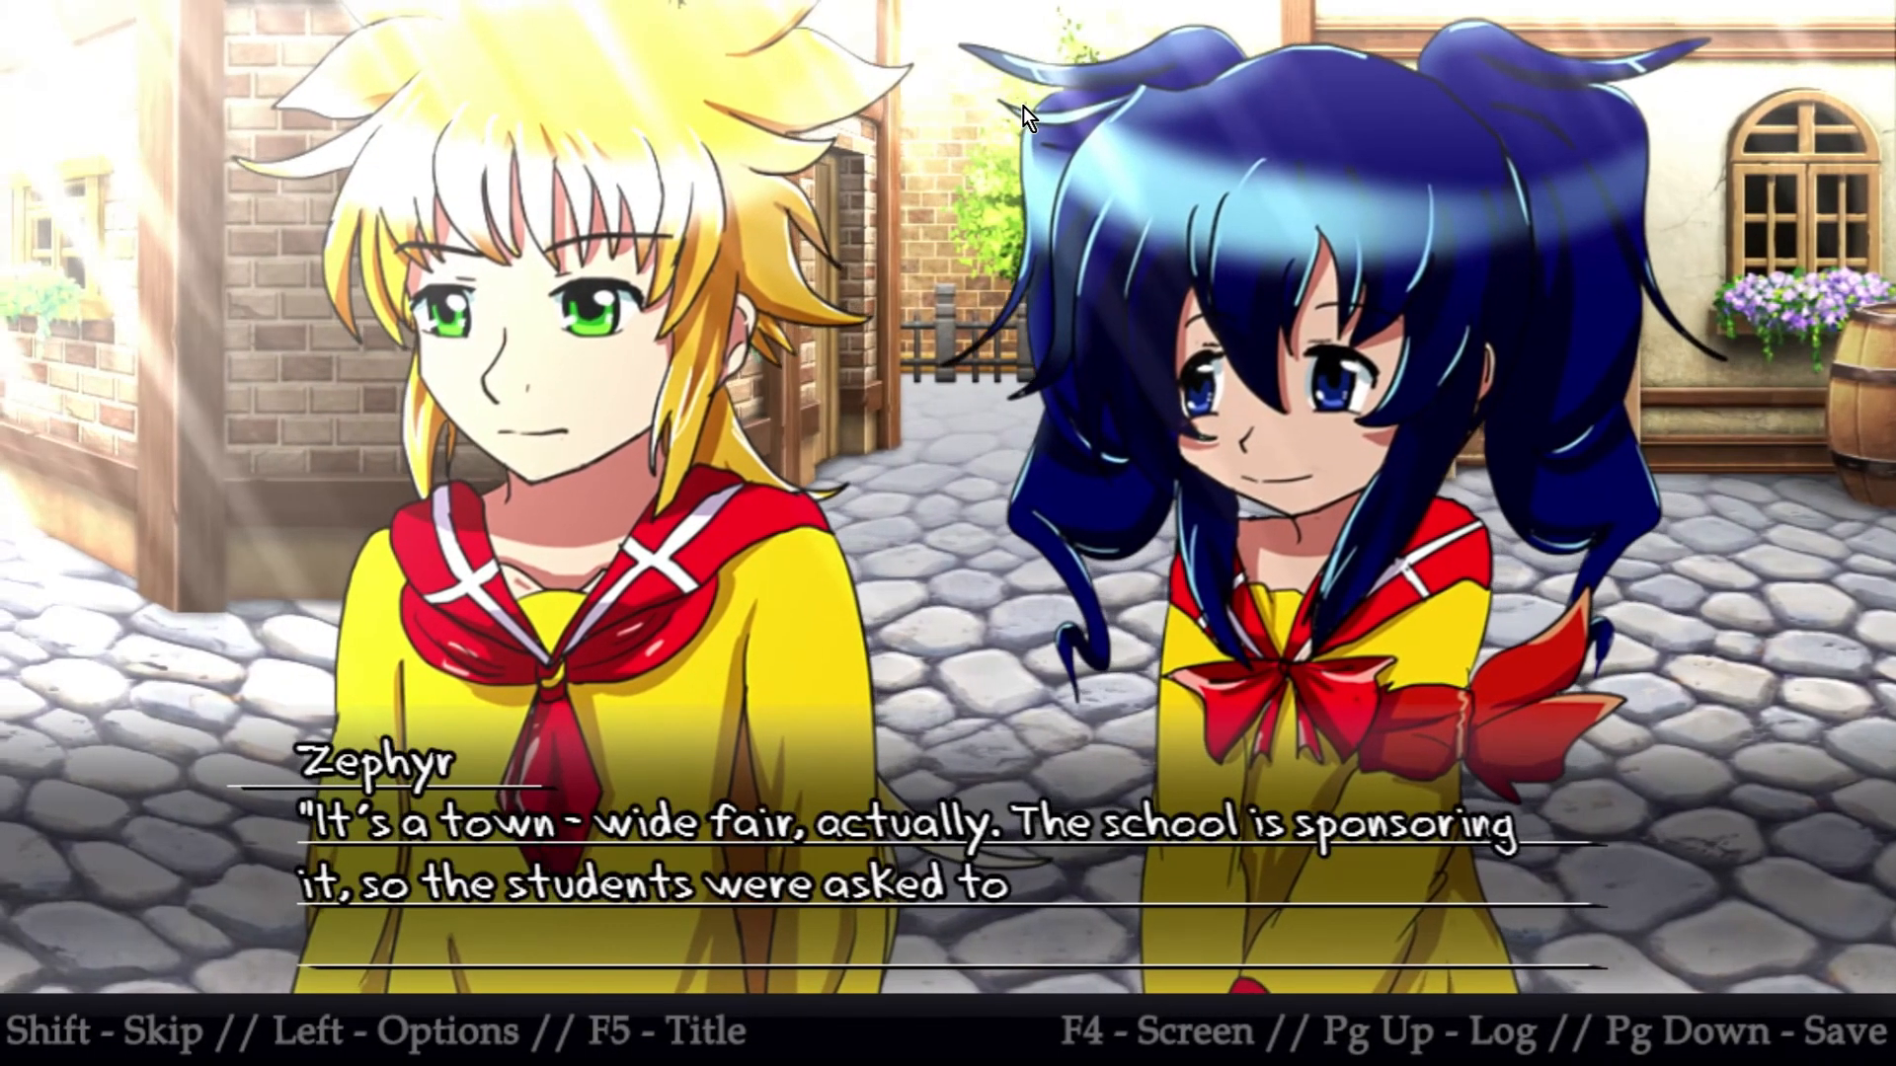
key("Return")
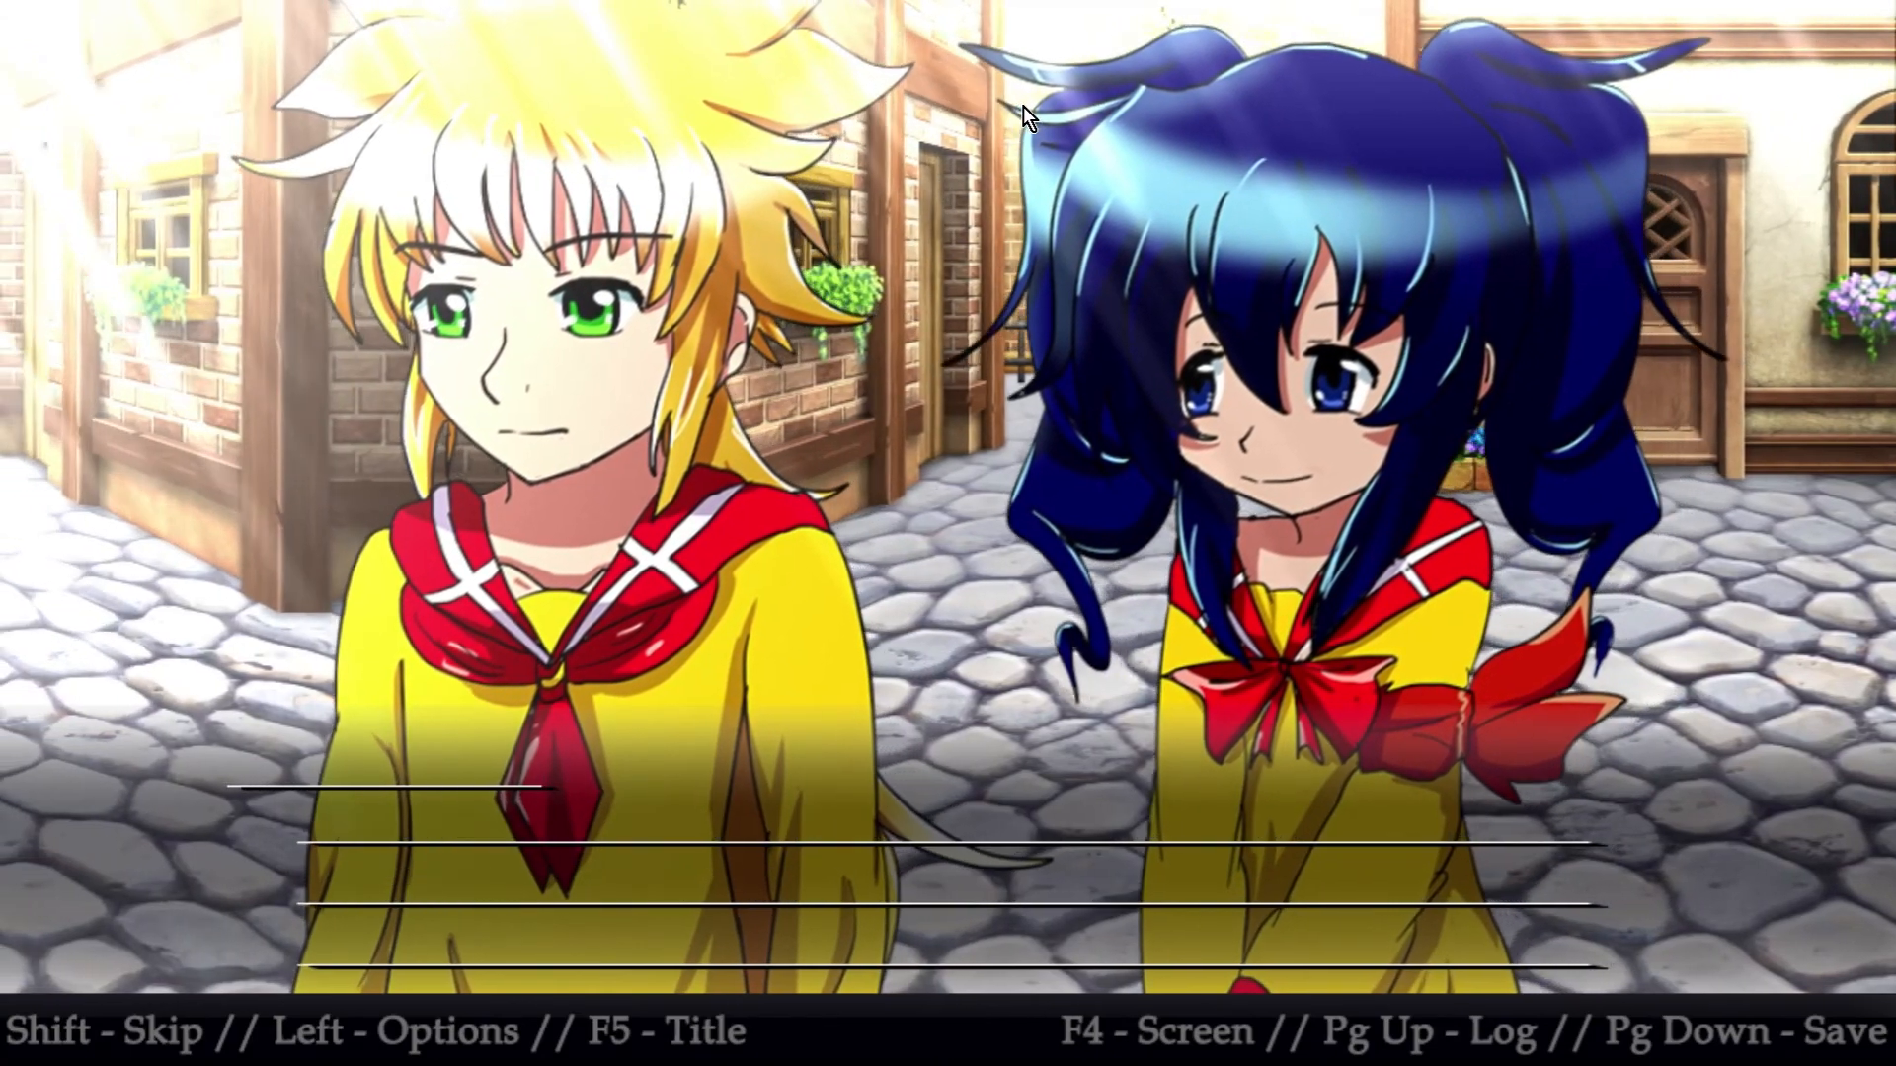
key("Return")
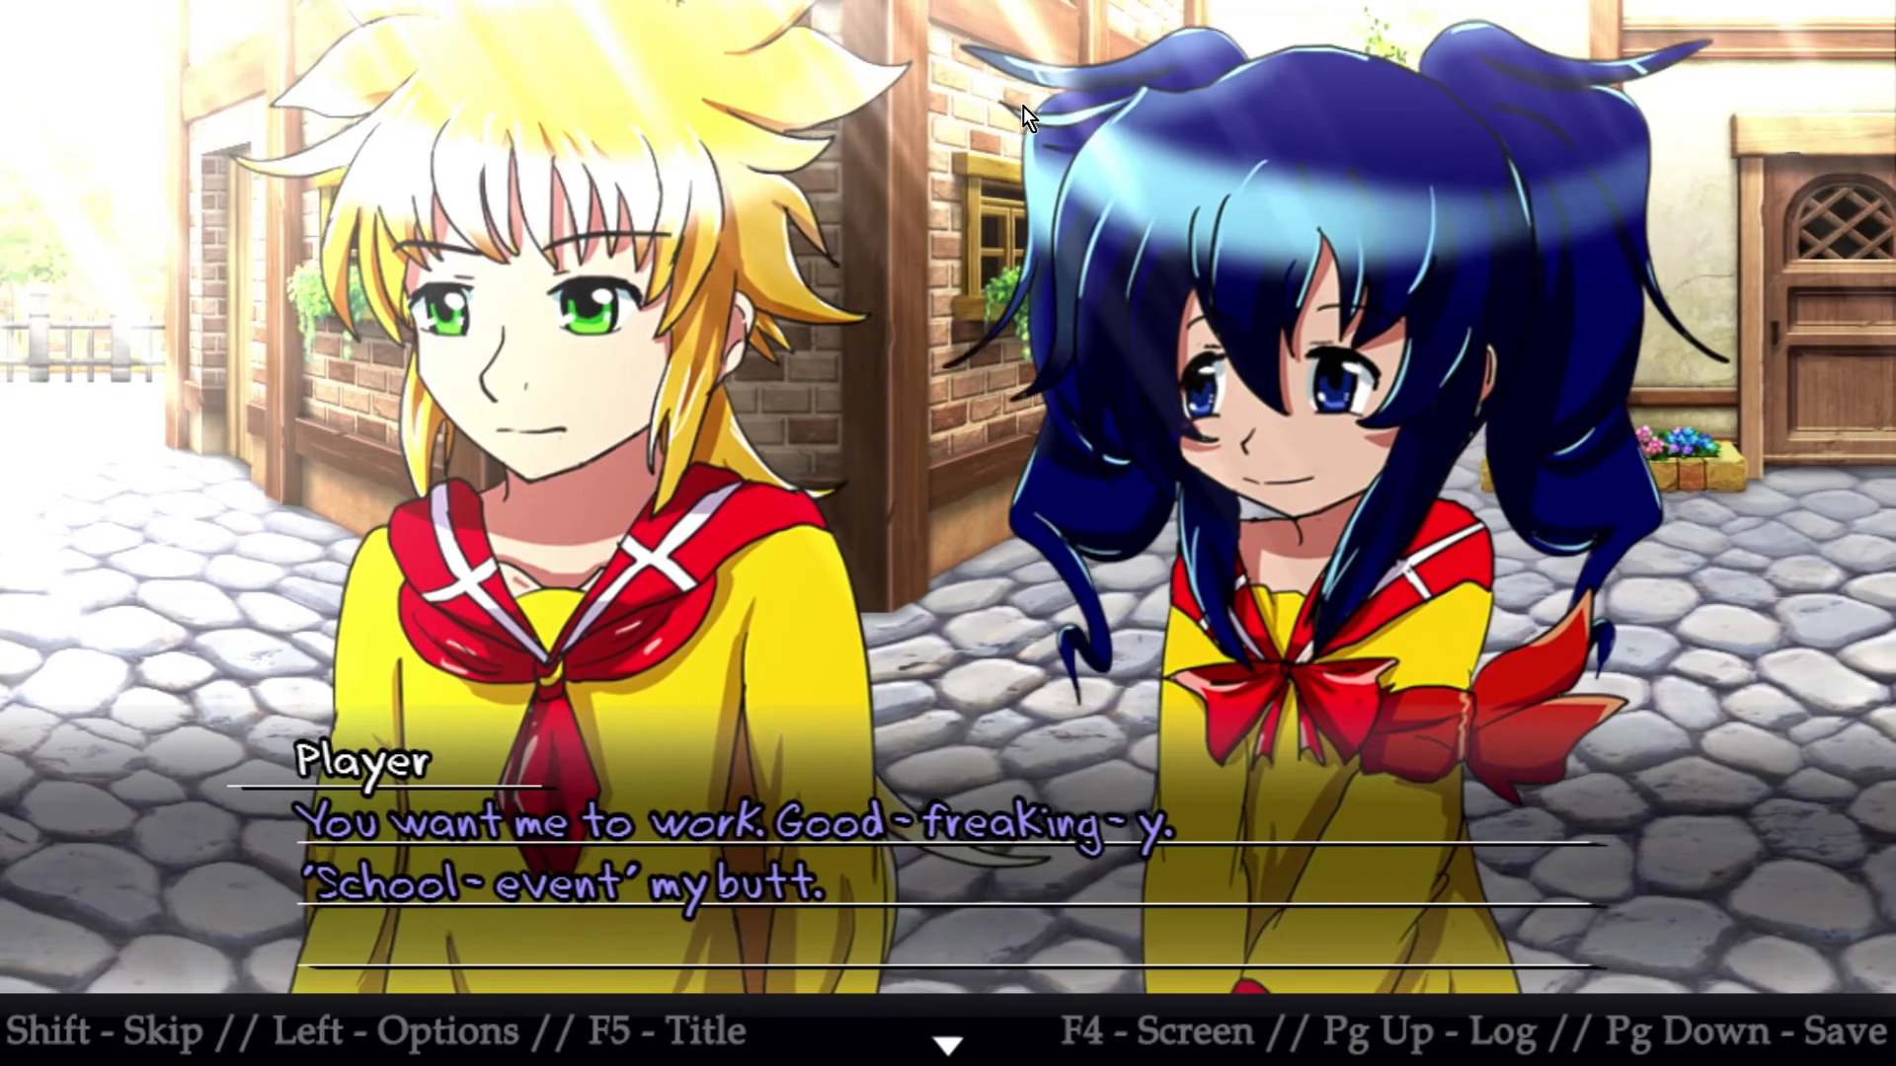
key("Return")
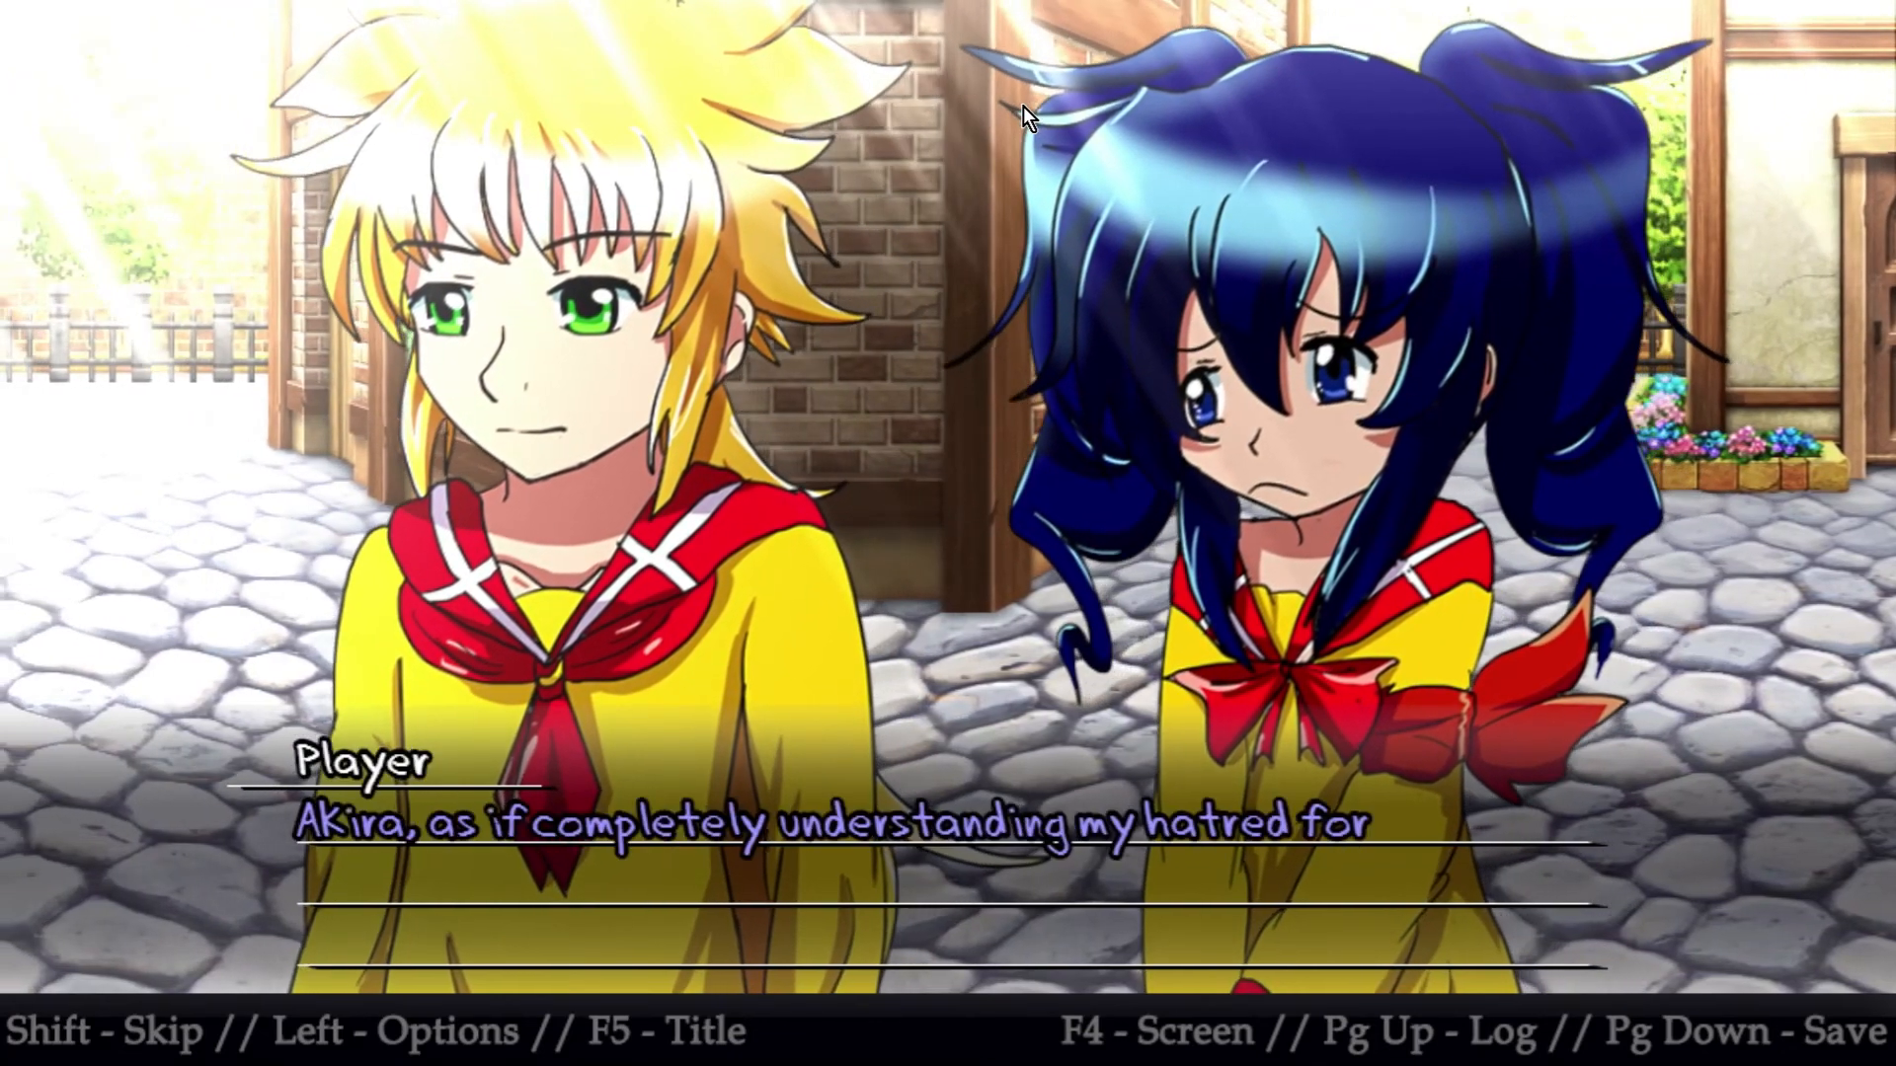
key("Return")
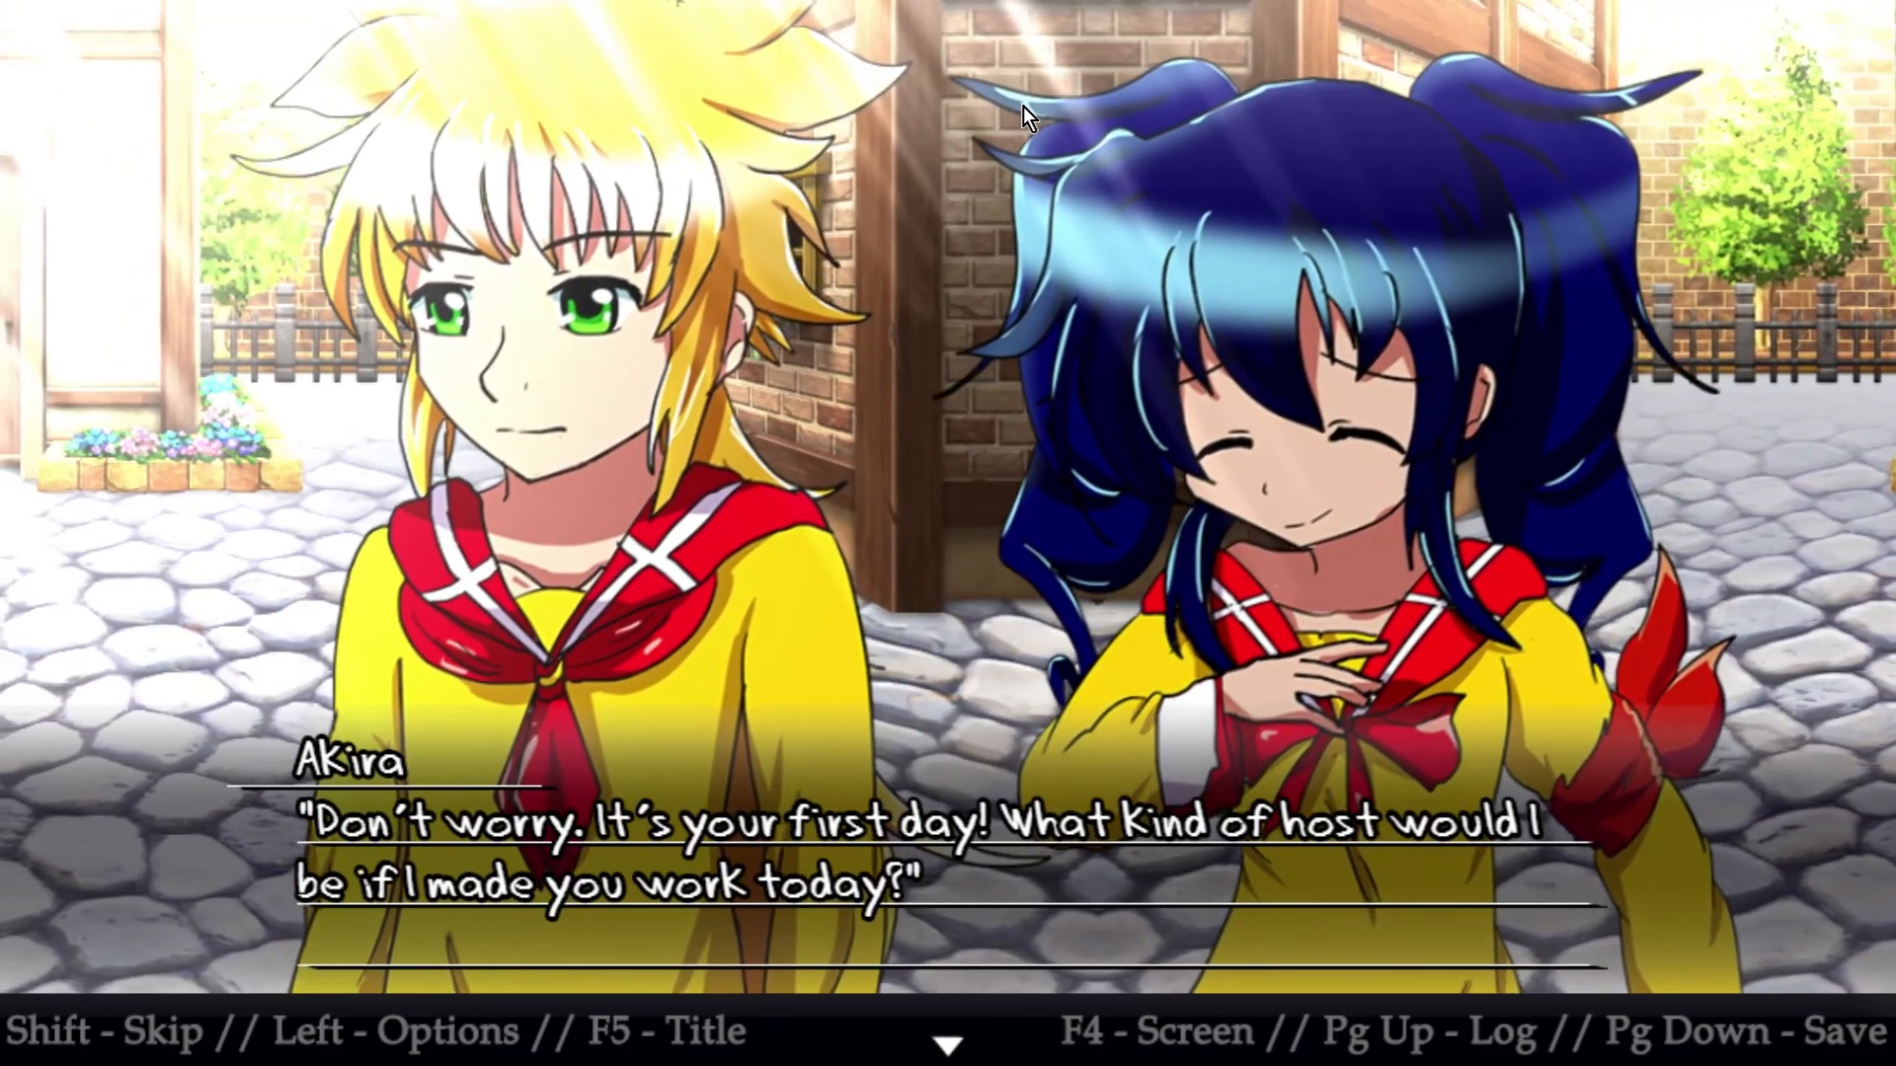
key("Return")
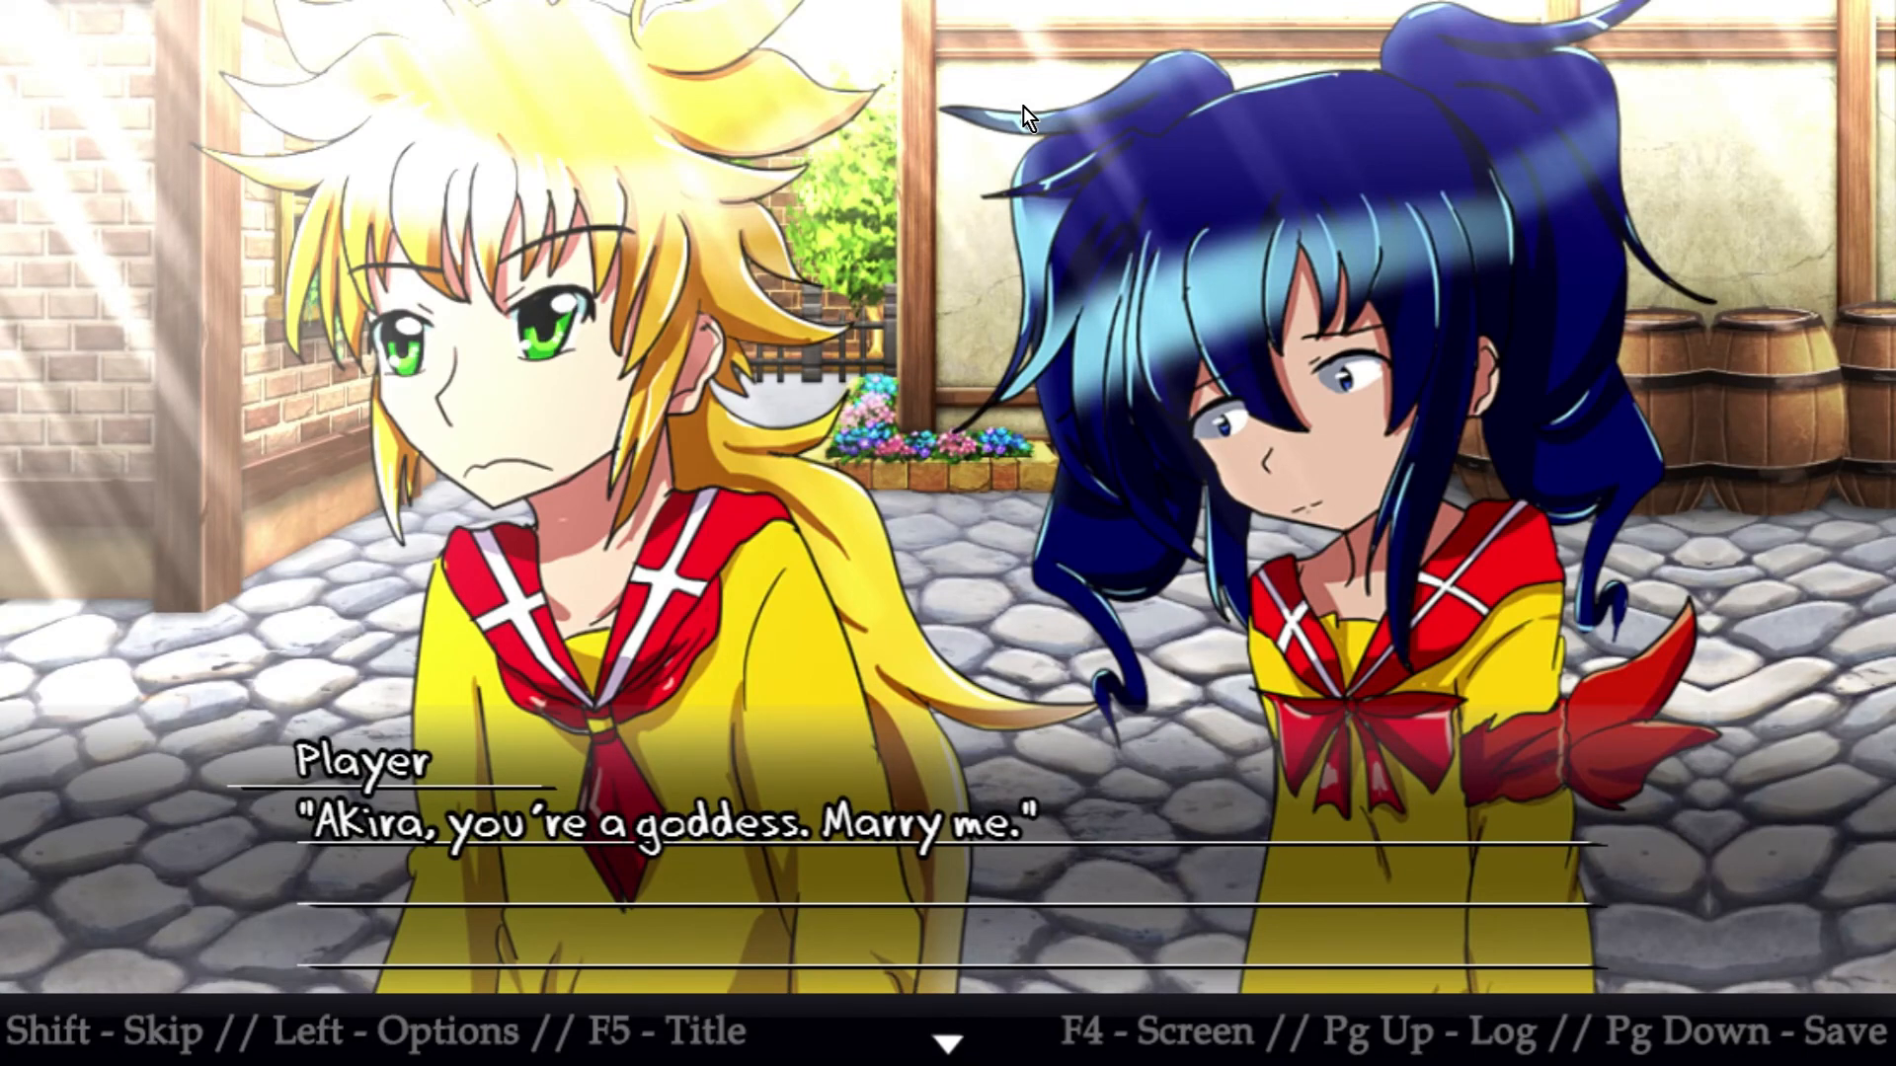
key("Return")
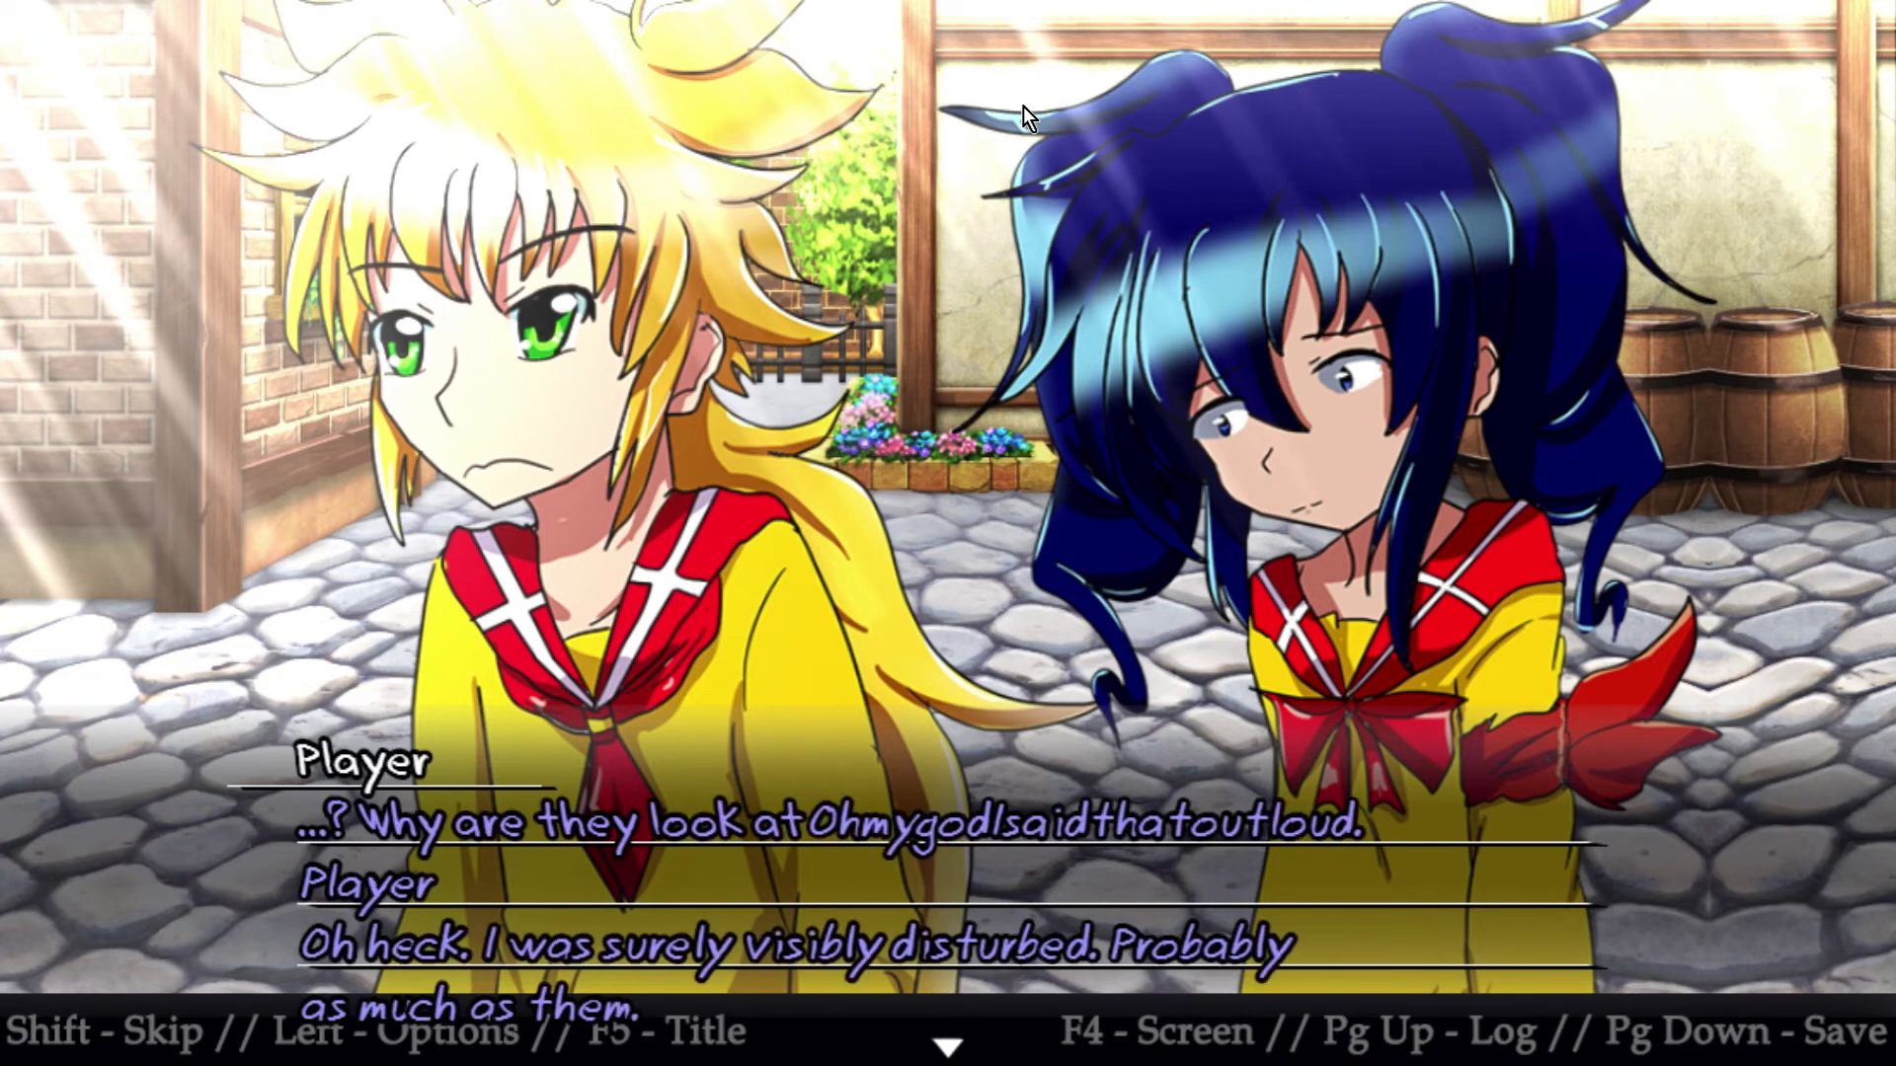
key("alt+F4")
Reopen page 5 of the scene event and check the settings of the last zLoop parallax change
key("Return")
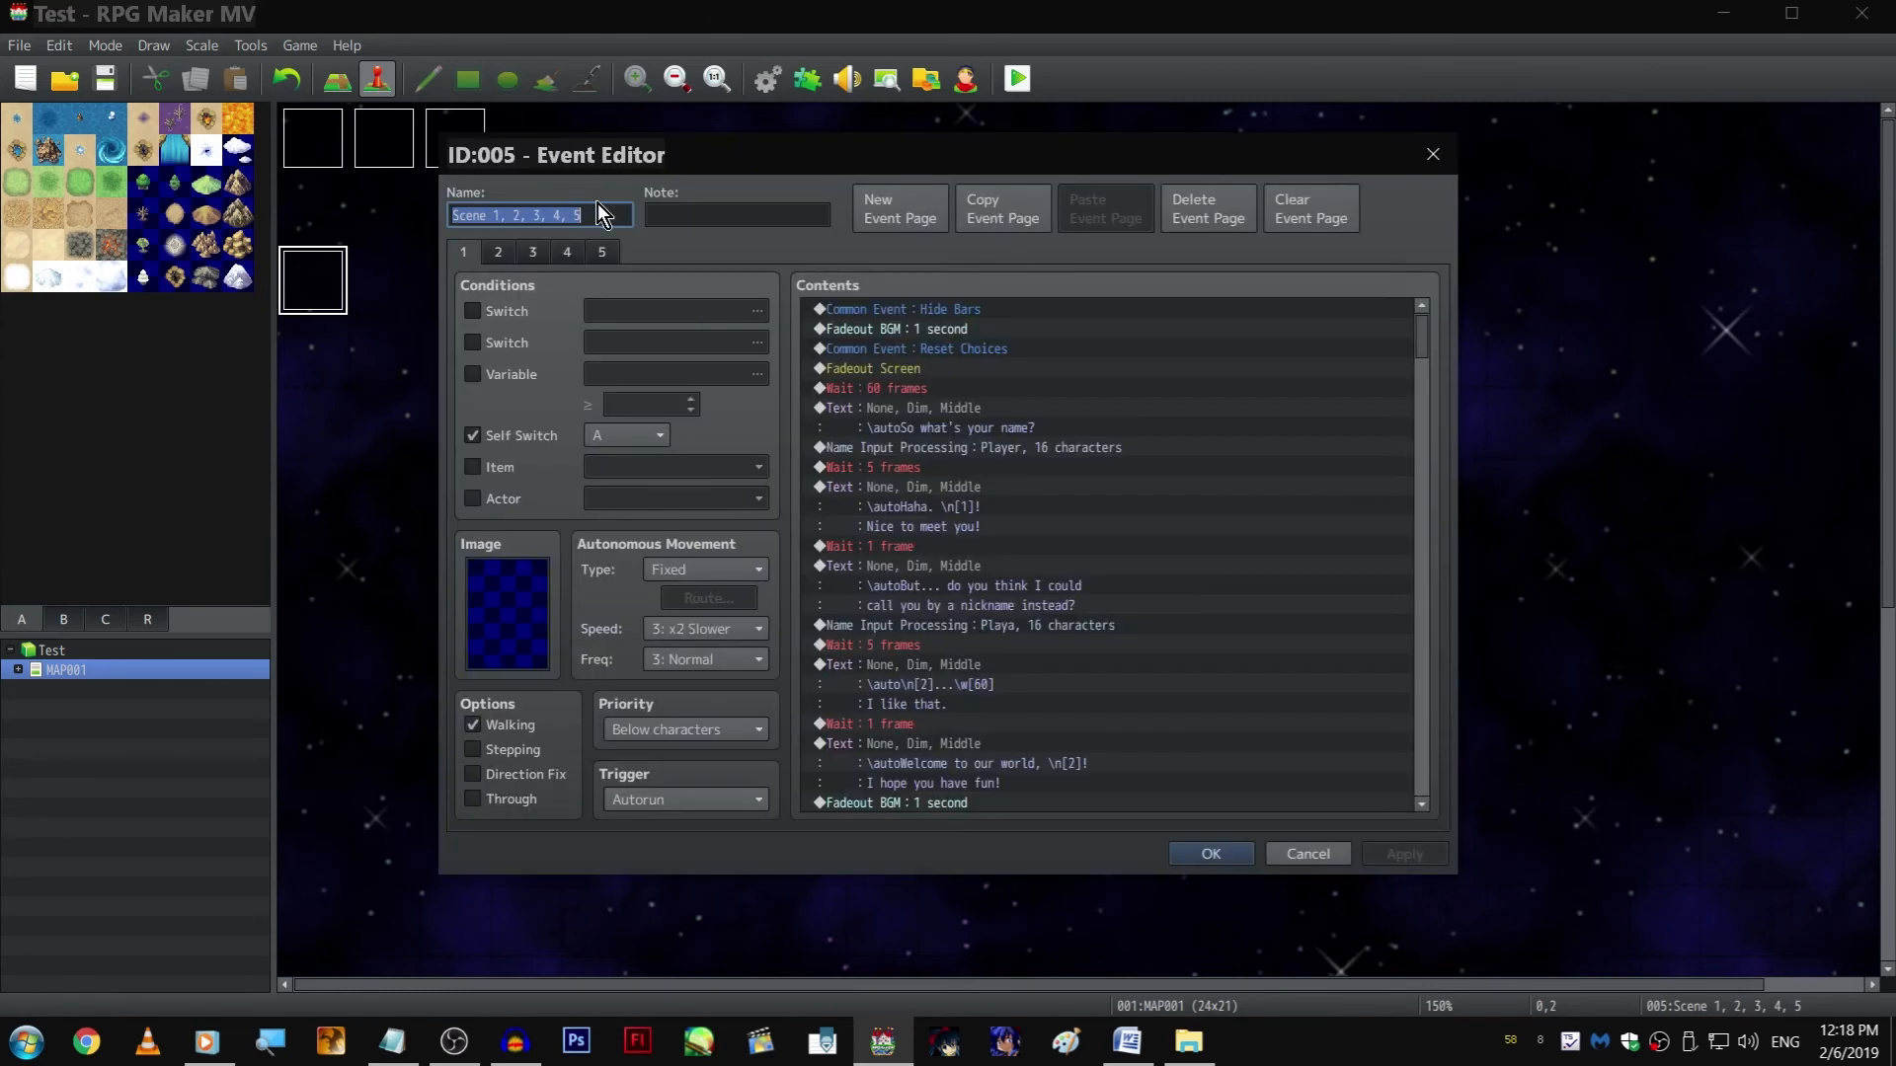
left_click(612, 257)
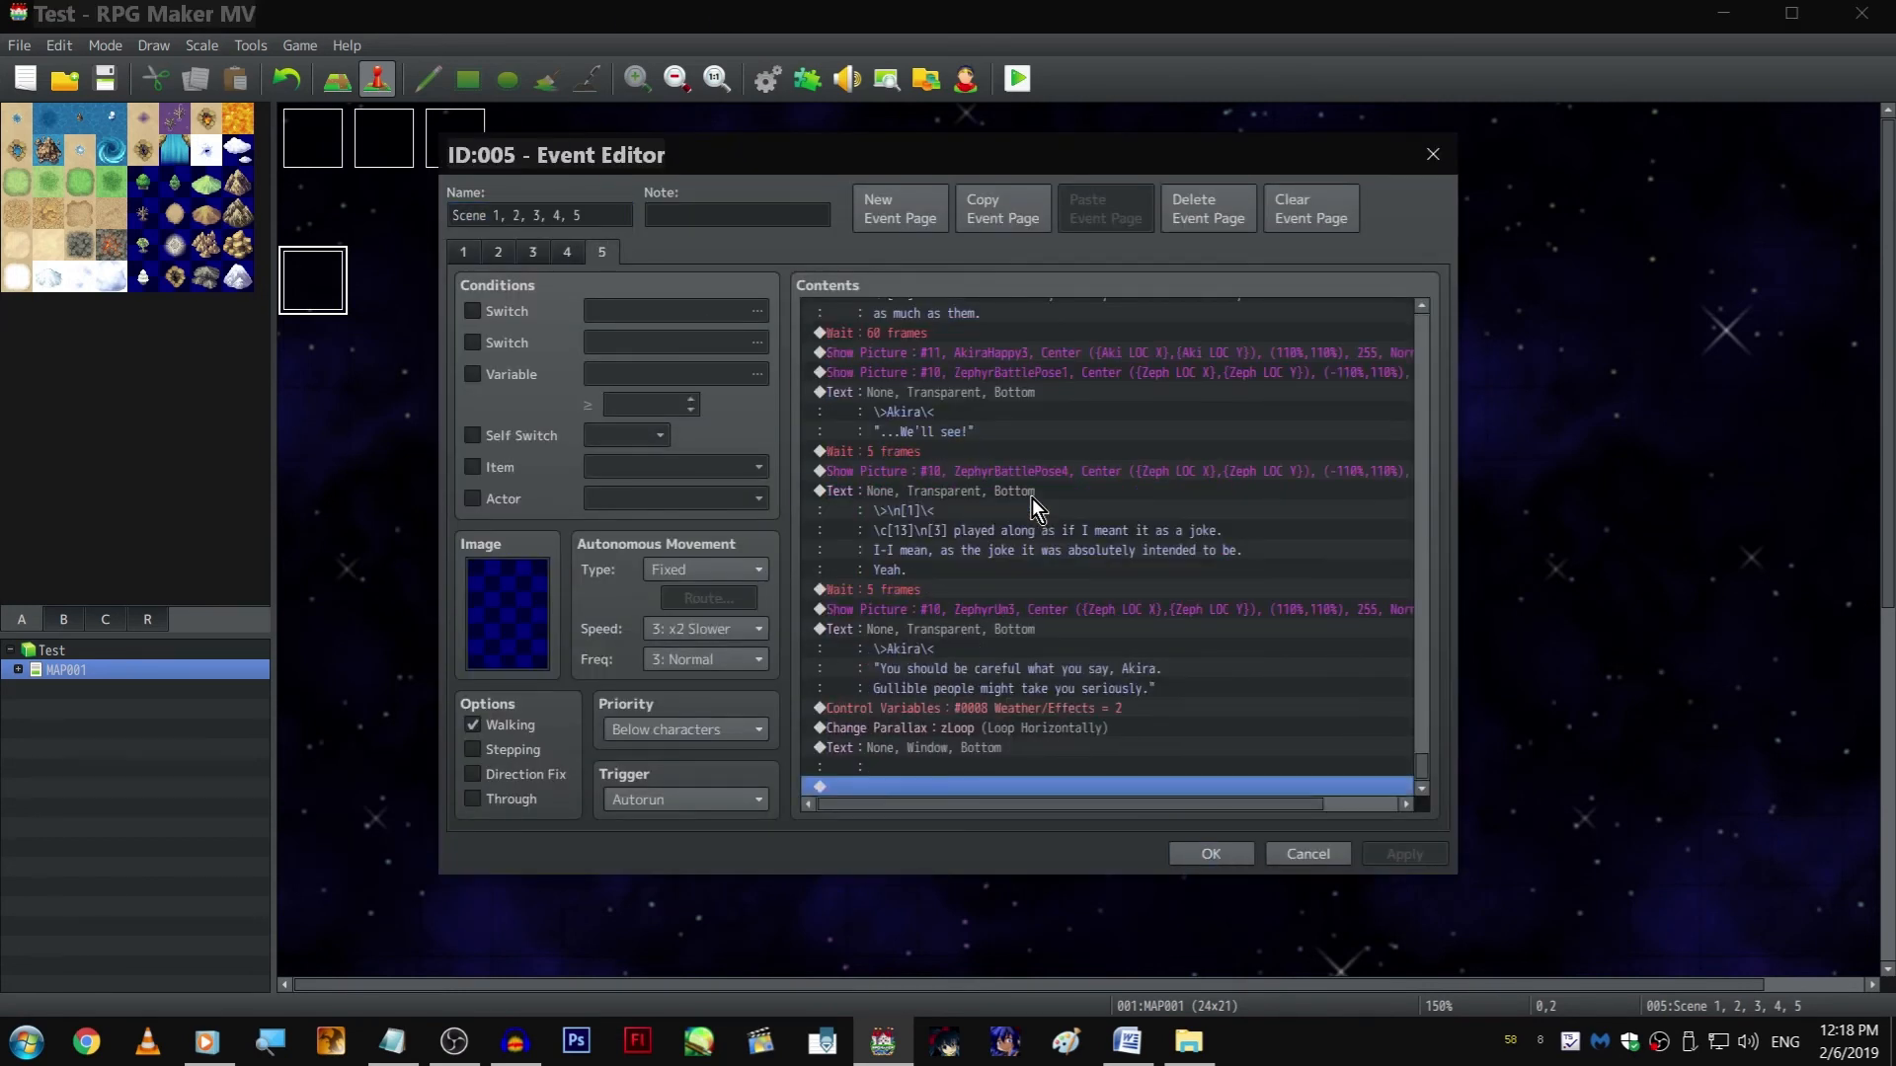
double_click(1133, 727)
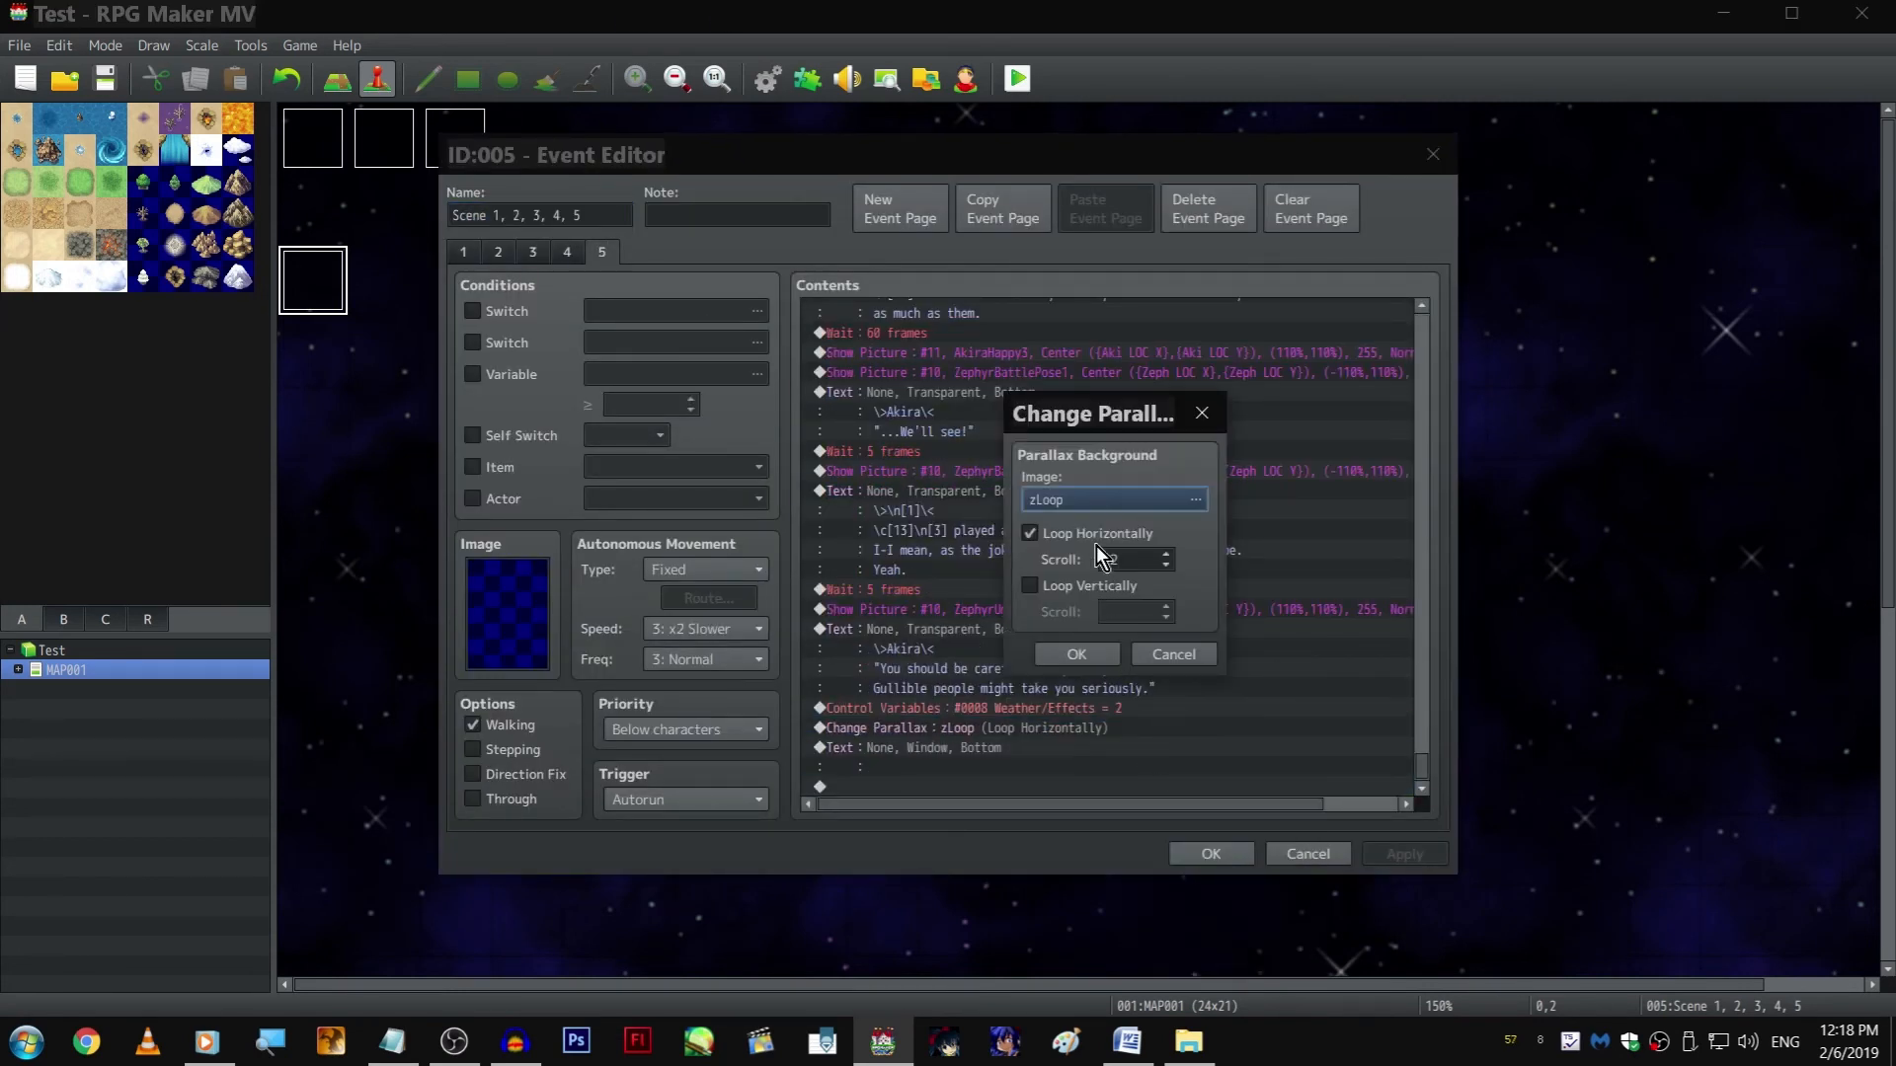
left_click(1157, 651)
Insert a 1-frame wait between the Player's "Why are they look at" text and the "Oh heck" text on page 5
scroll(1088, 630, "up", 8)
right_click(990, 510)
left_click(995, 541)
left_click(1066, 653)
scroll(1129, 768, "down", 4)
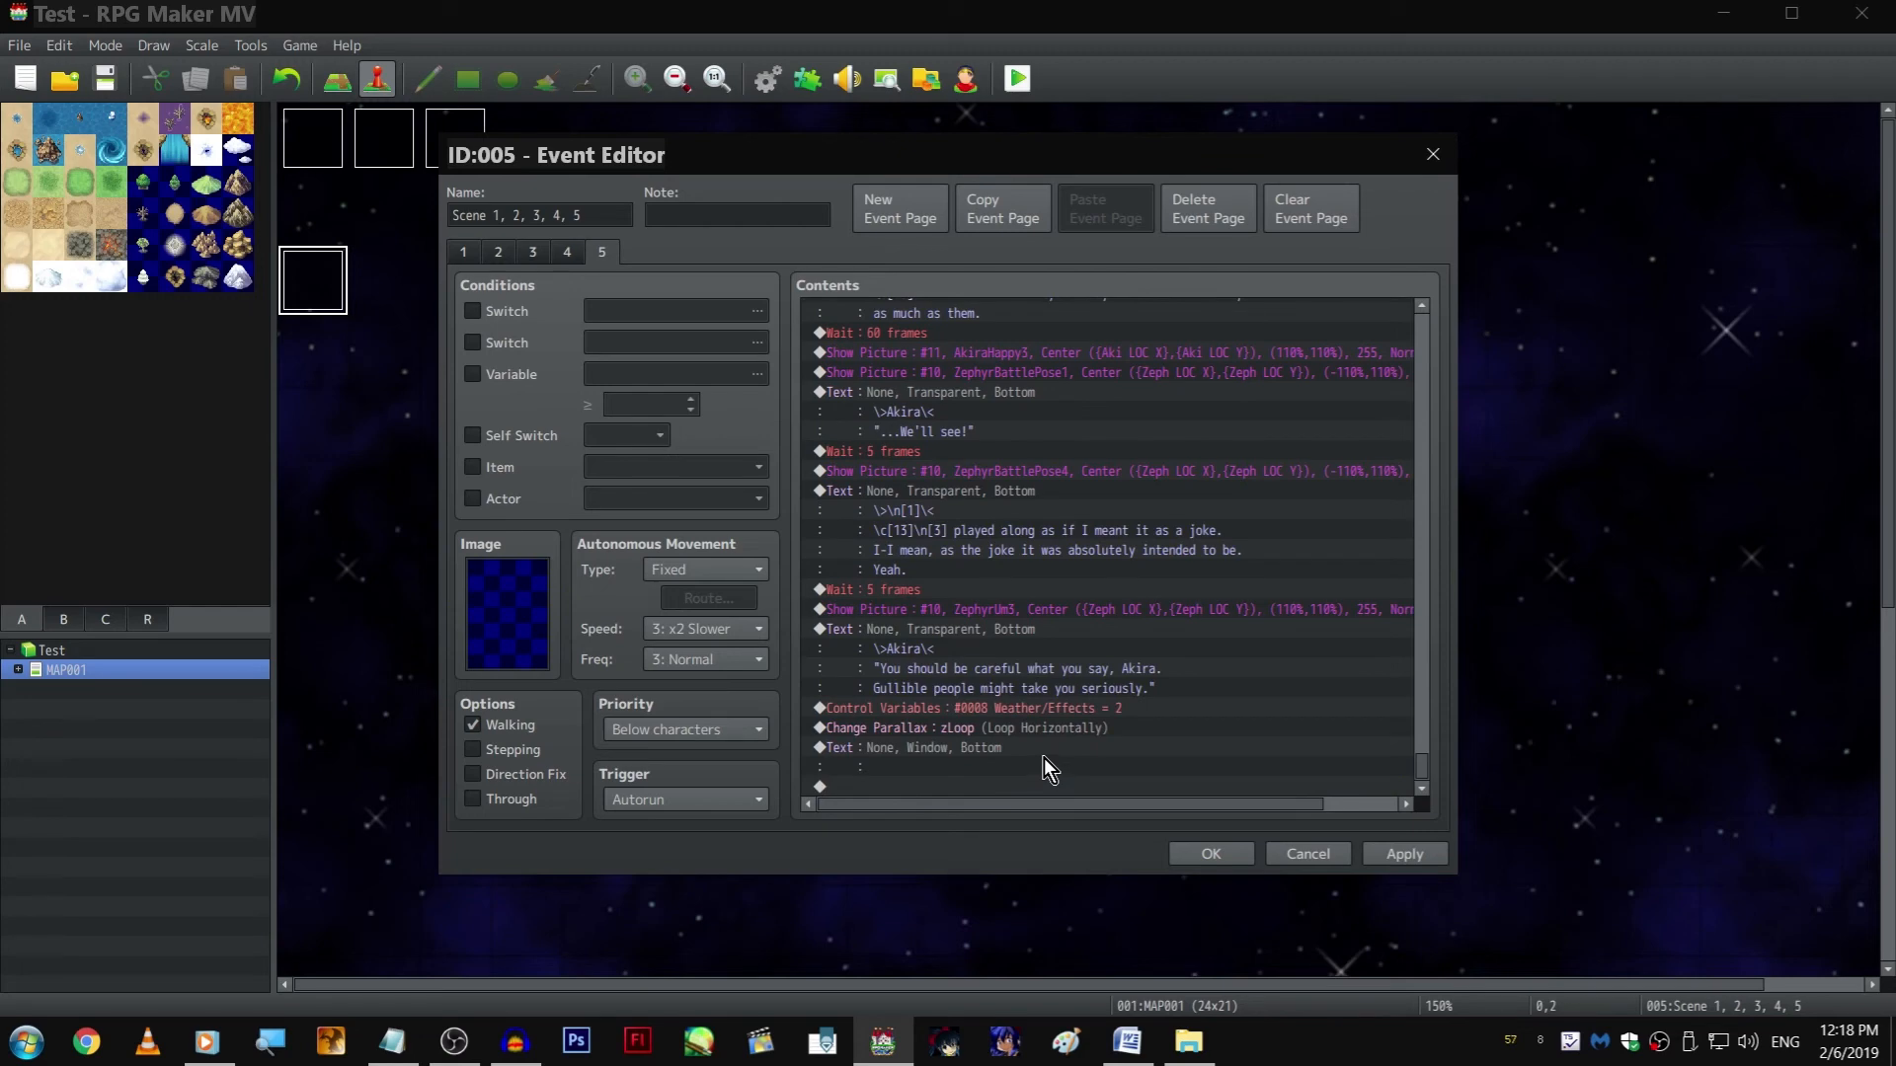
left_click(975, 451)
scroll(987, 474, "up", 5)
left_click(1003, 531)
double_click(1004, 531)
left_click(1051, 586)
scroll(1062, 577, "up", 8)
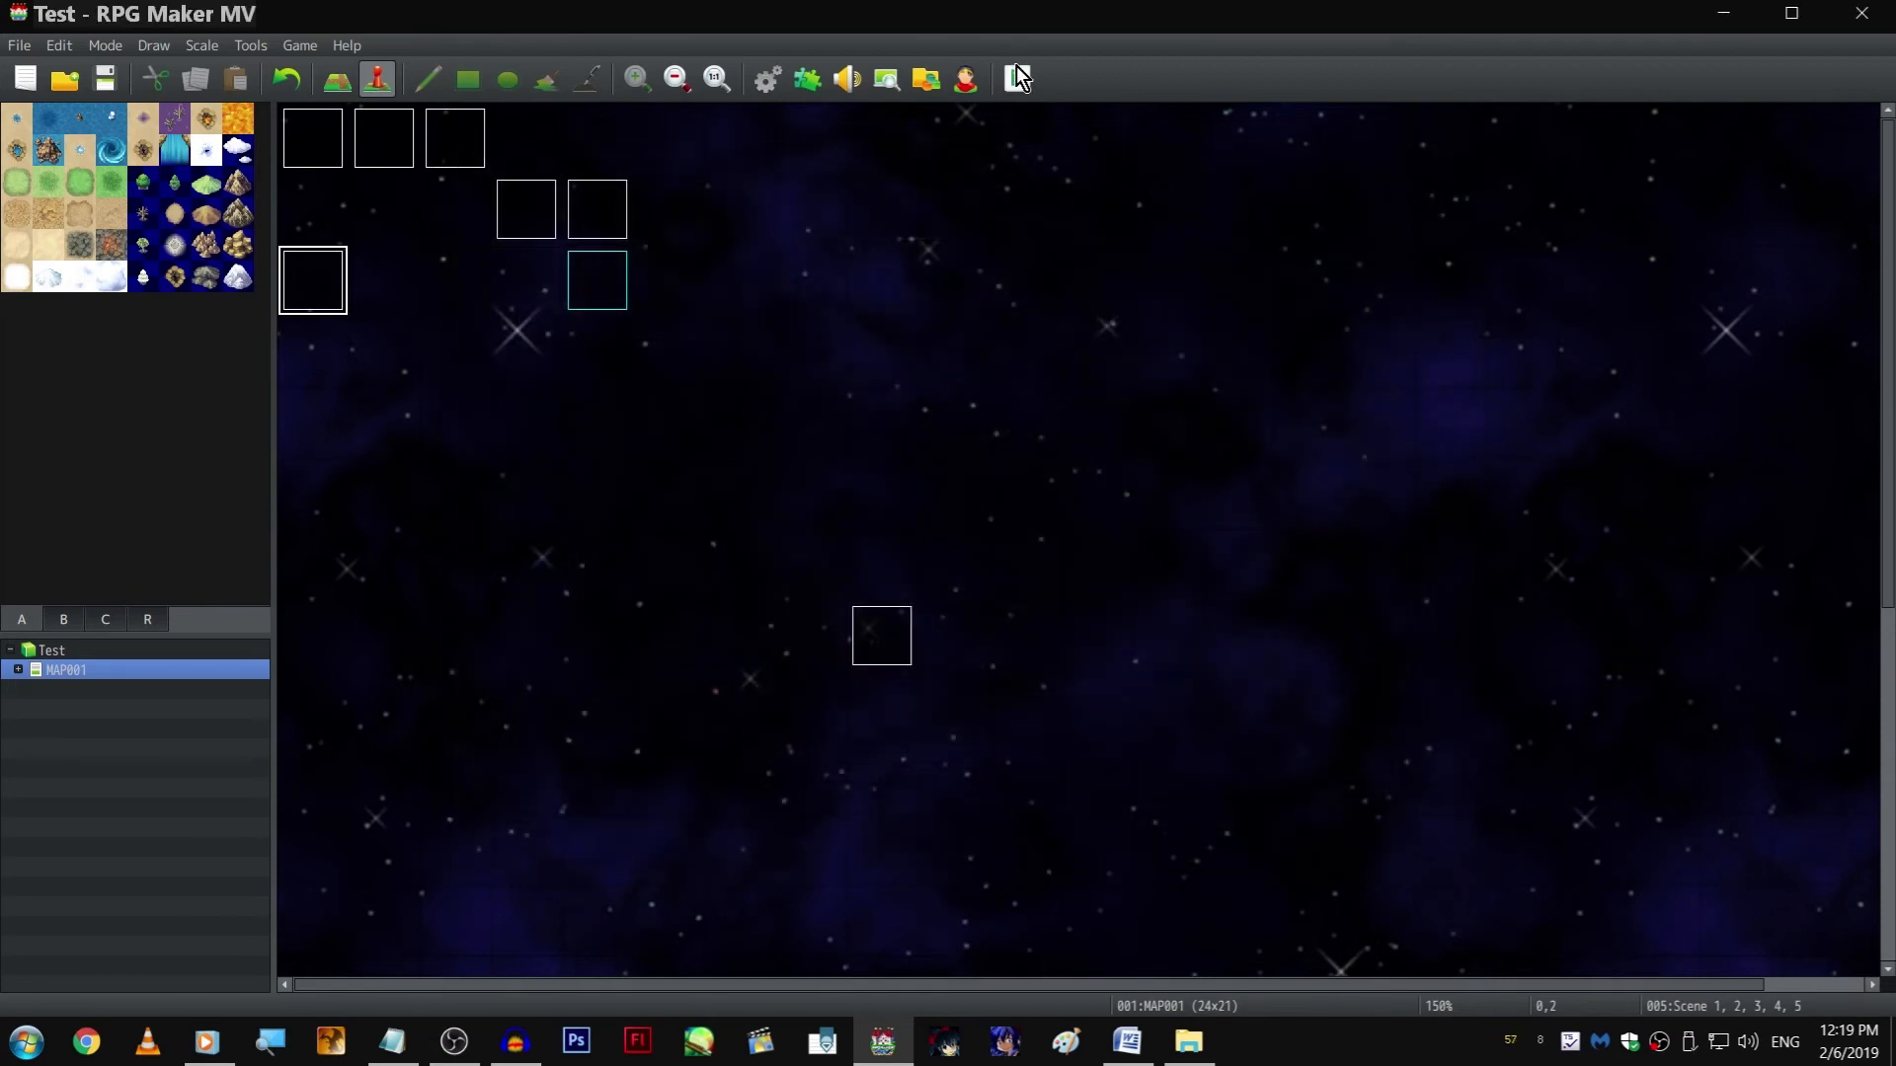
Save and rerun the playtest, advancing the walking scene's dialogue to the Player's "Why are they look at" line
left_click(1016, 69)
key("Return")
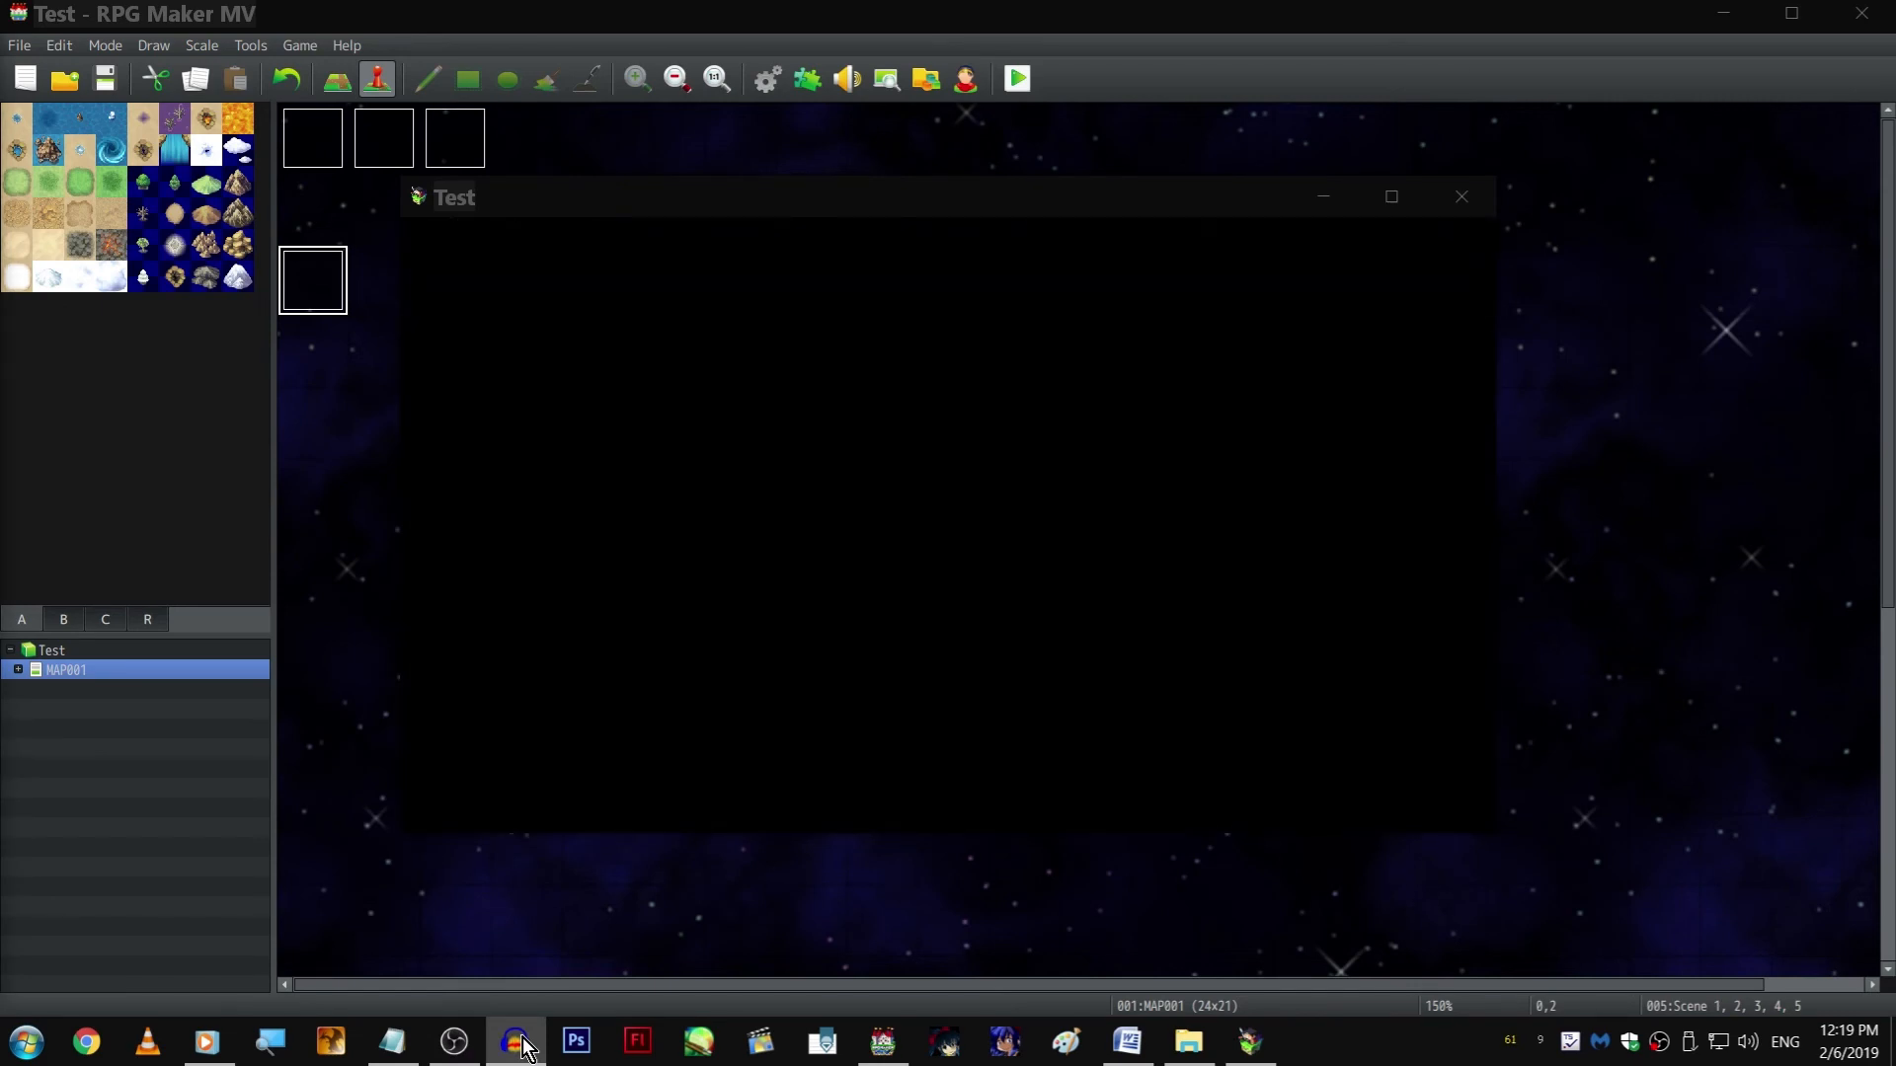
left_click(693, 221)
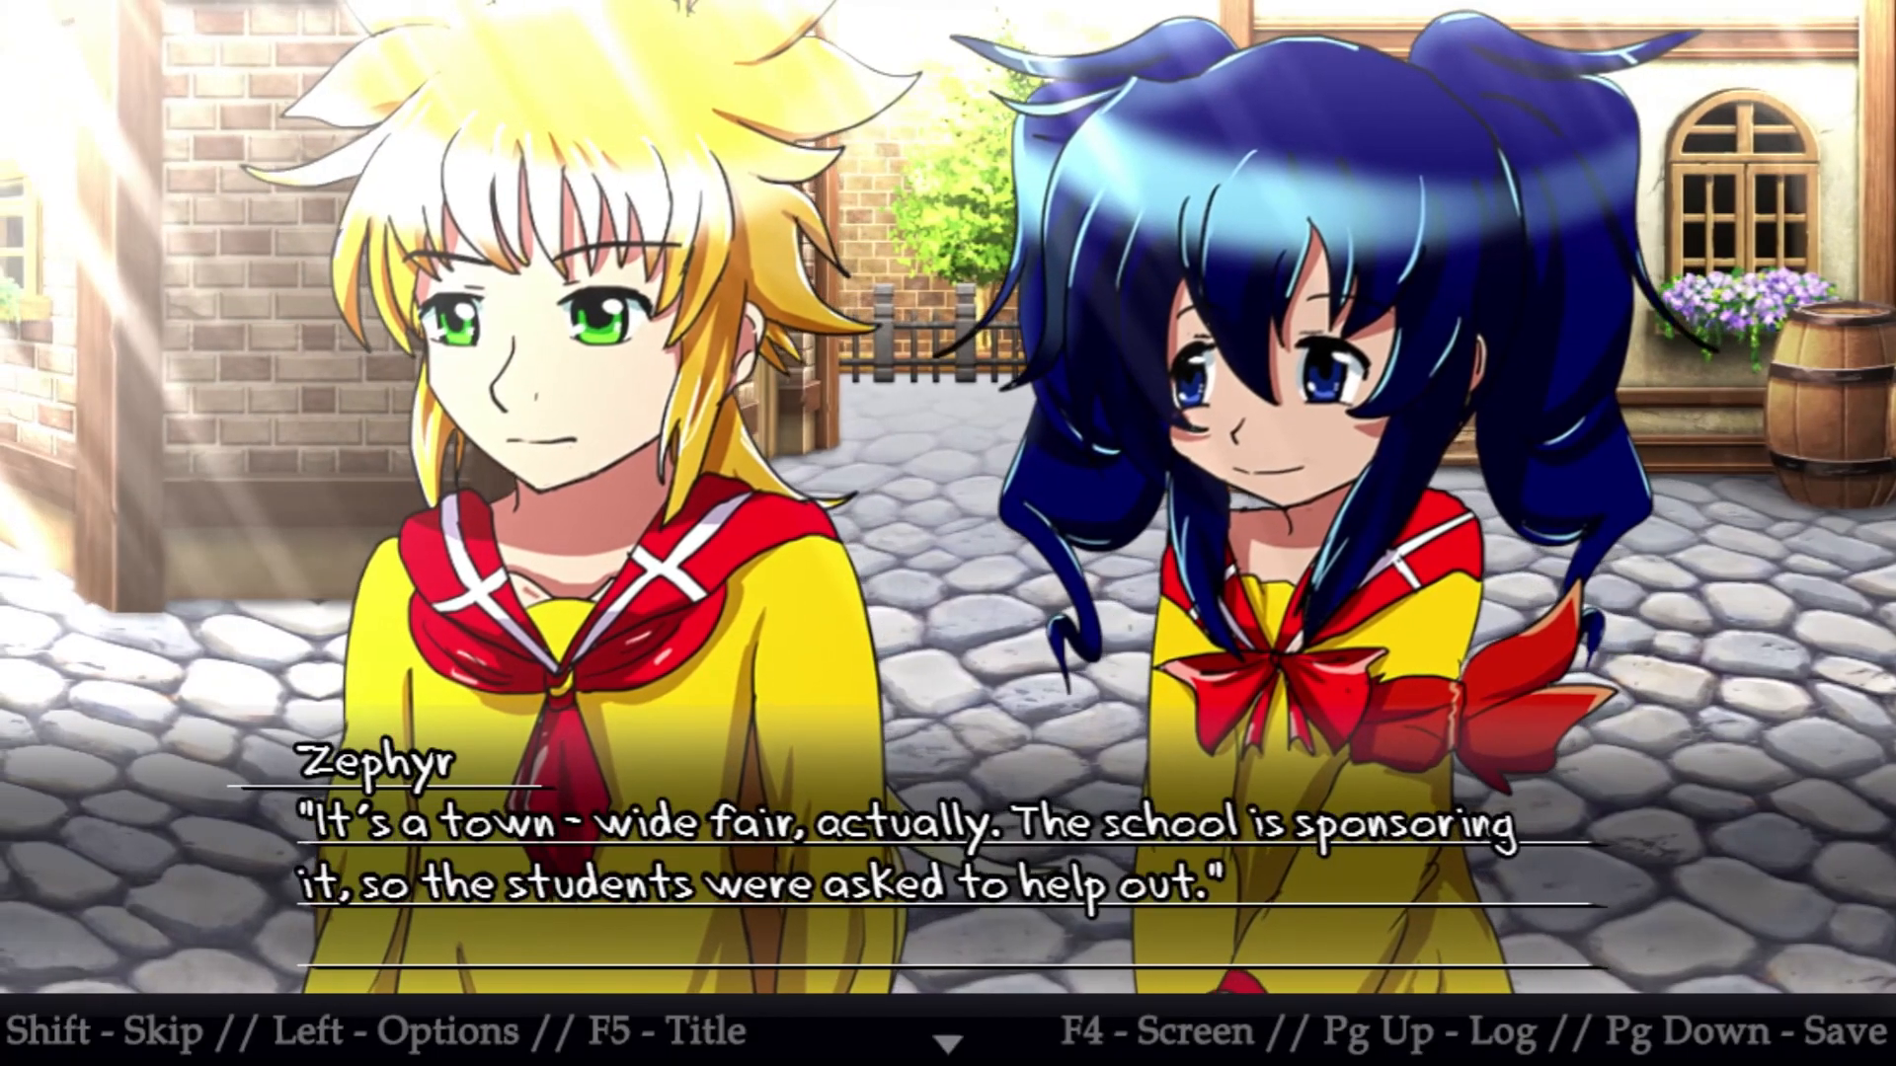
key("Return")
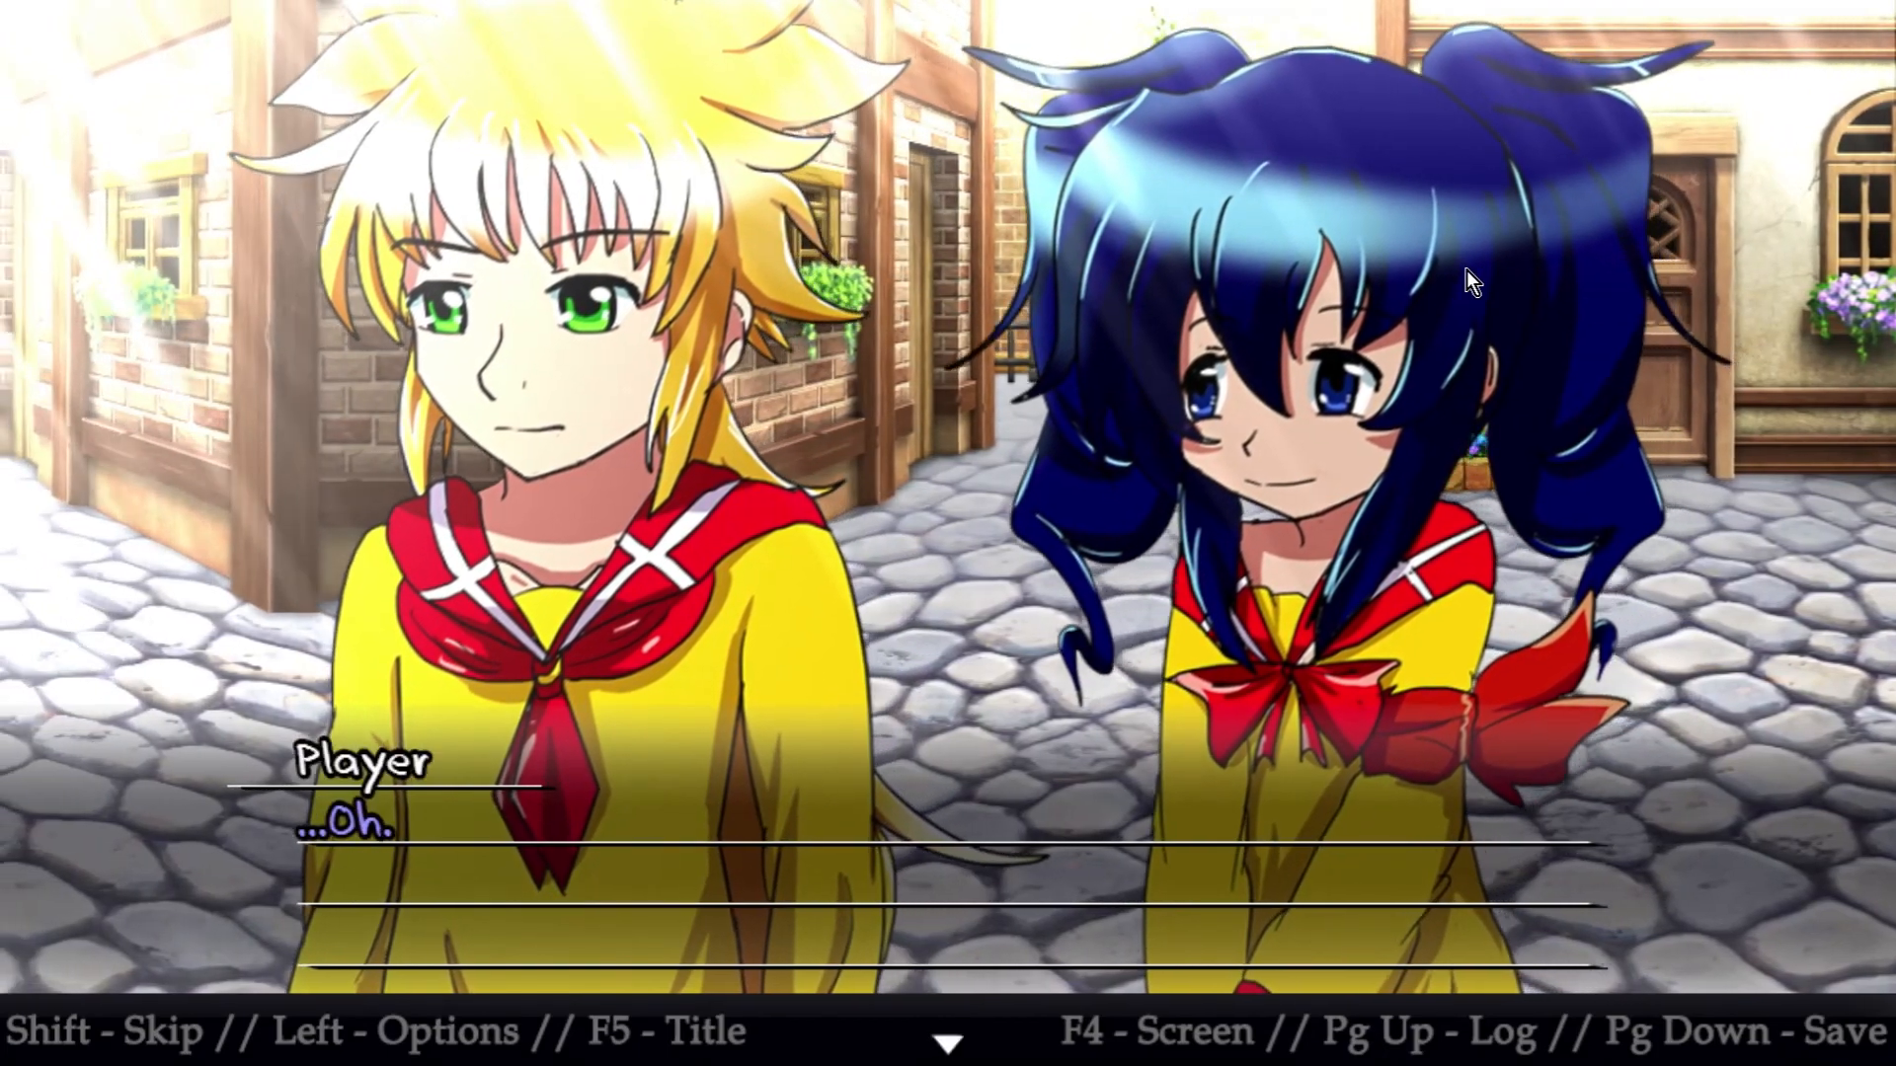
left_click(1467, 269)
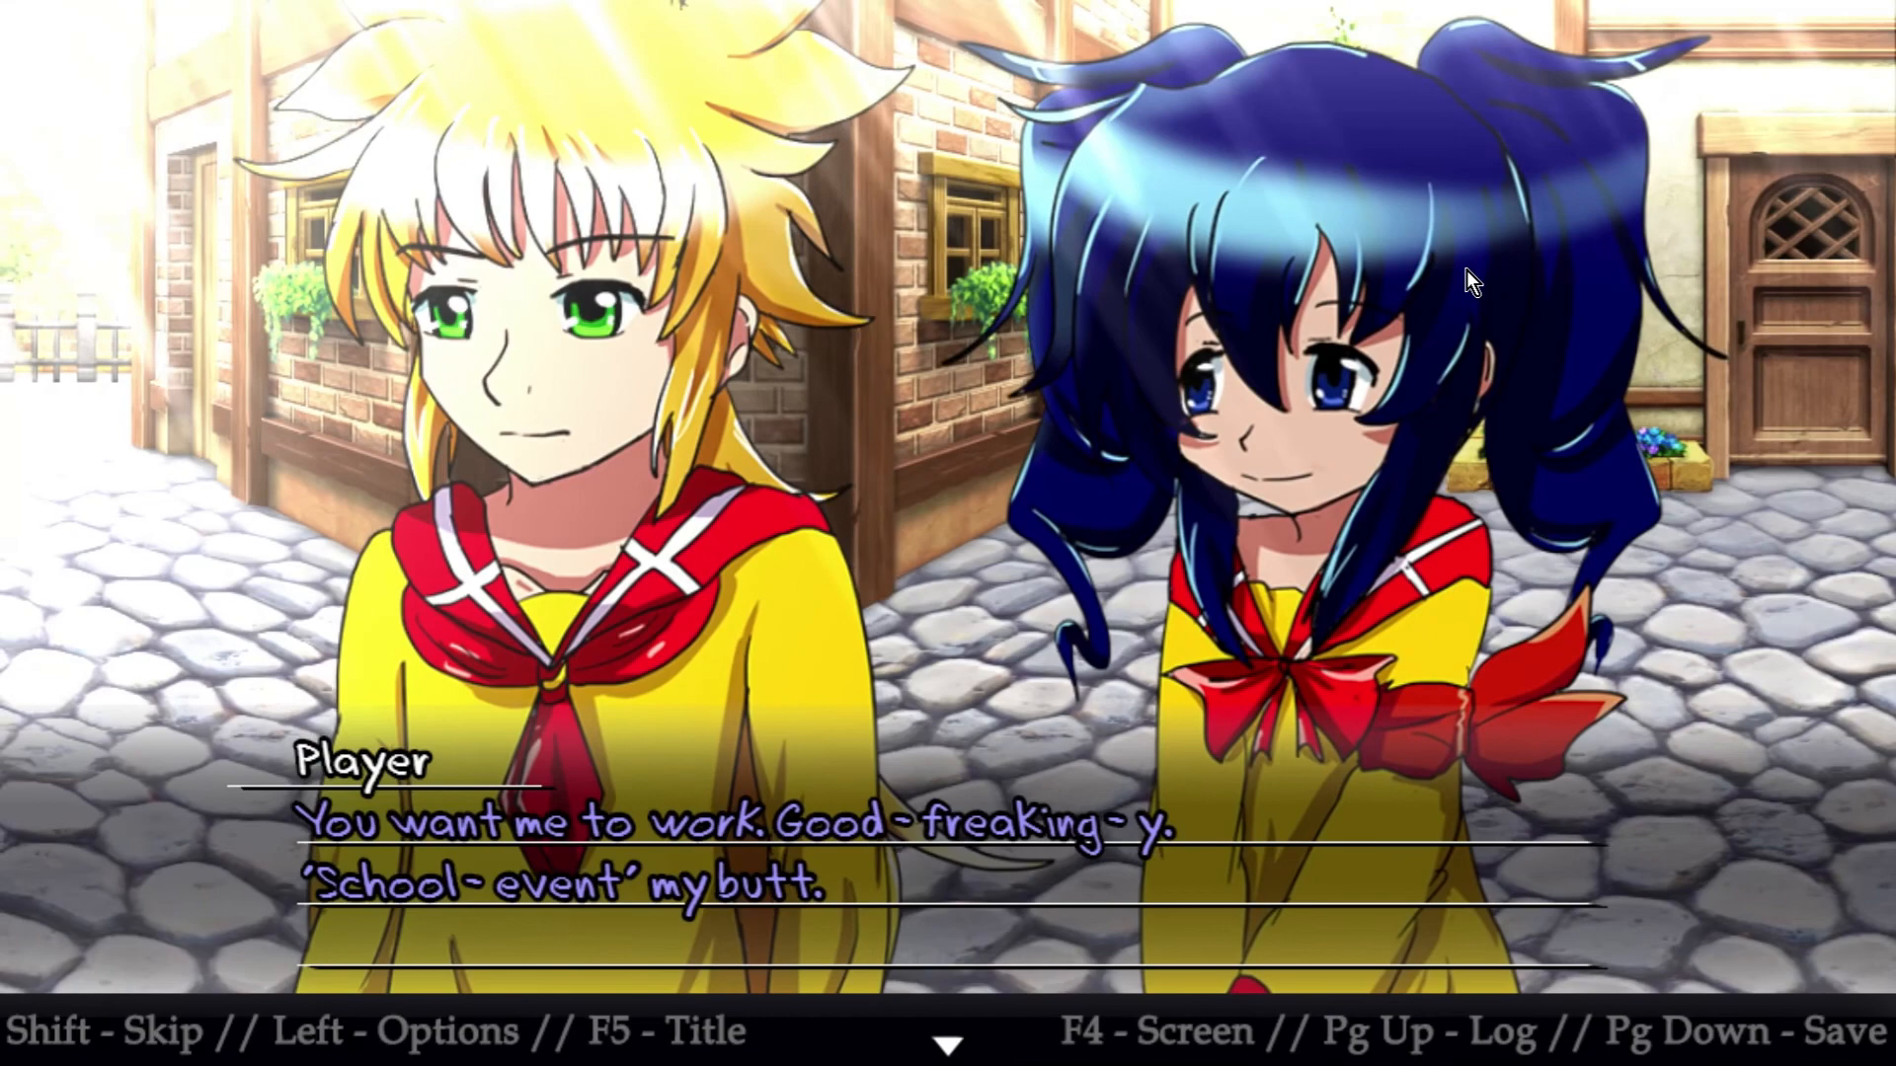
left_click(1466, 270)
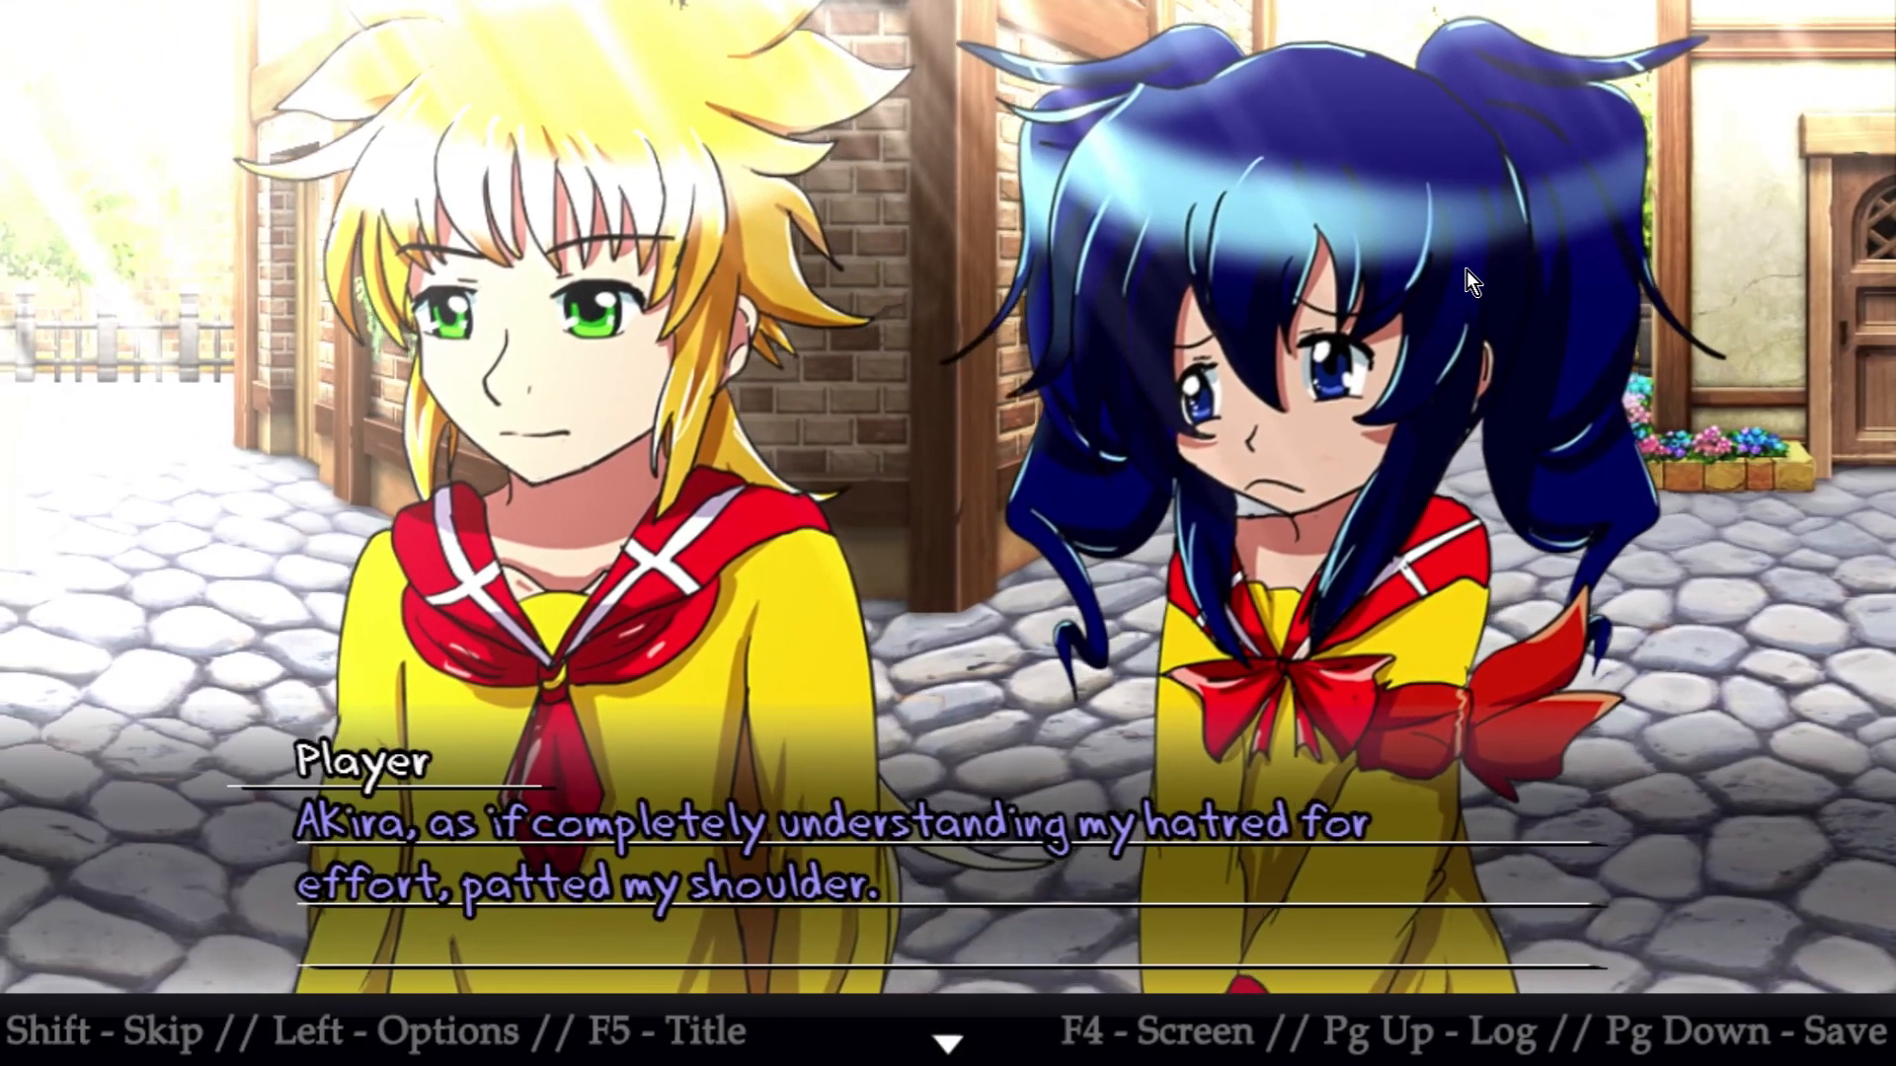
left_click(1466, 270)
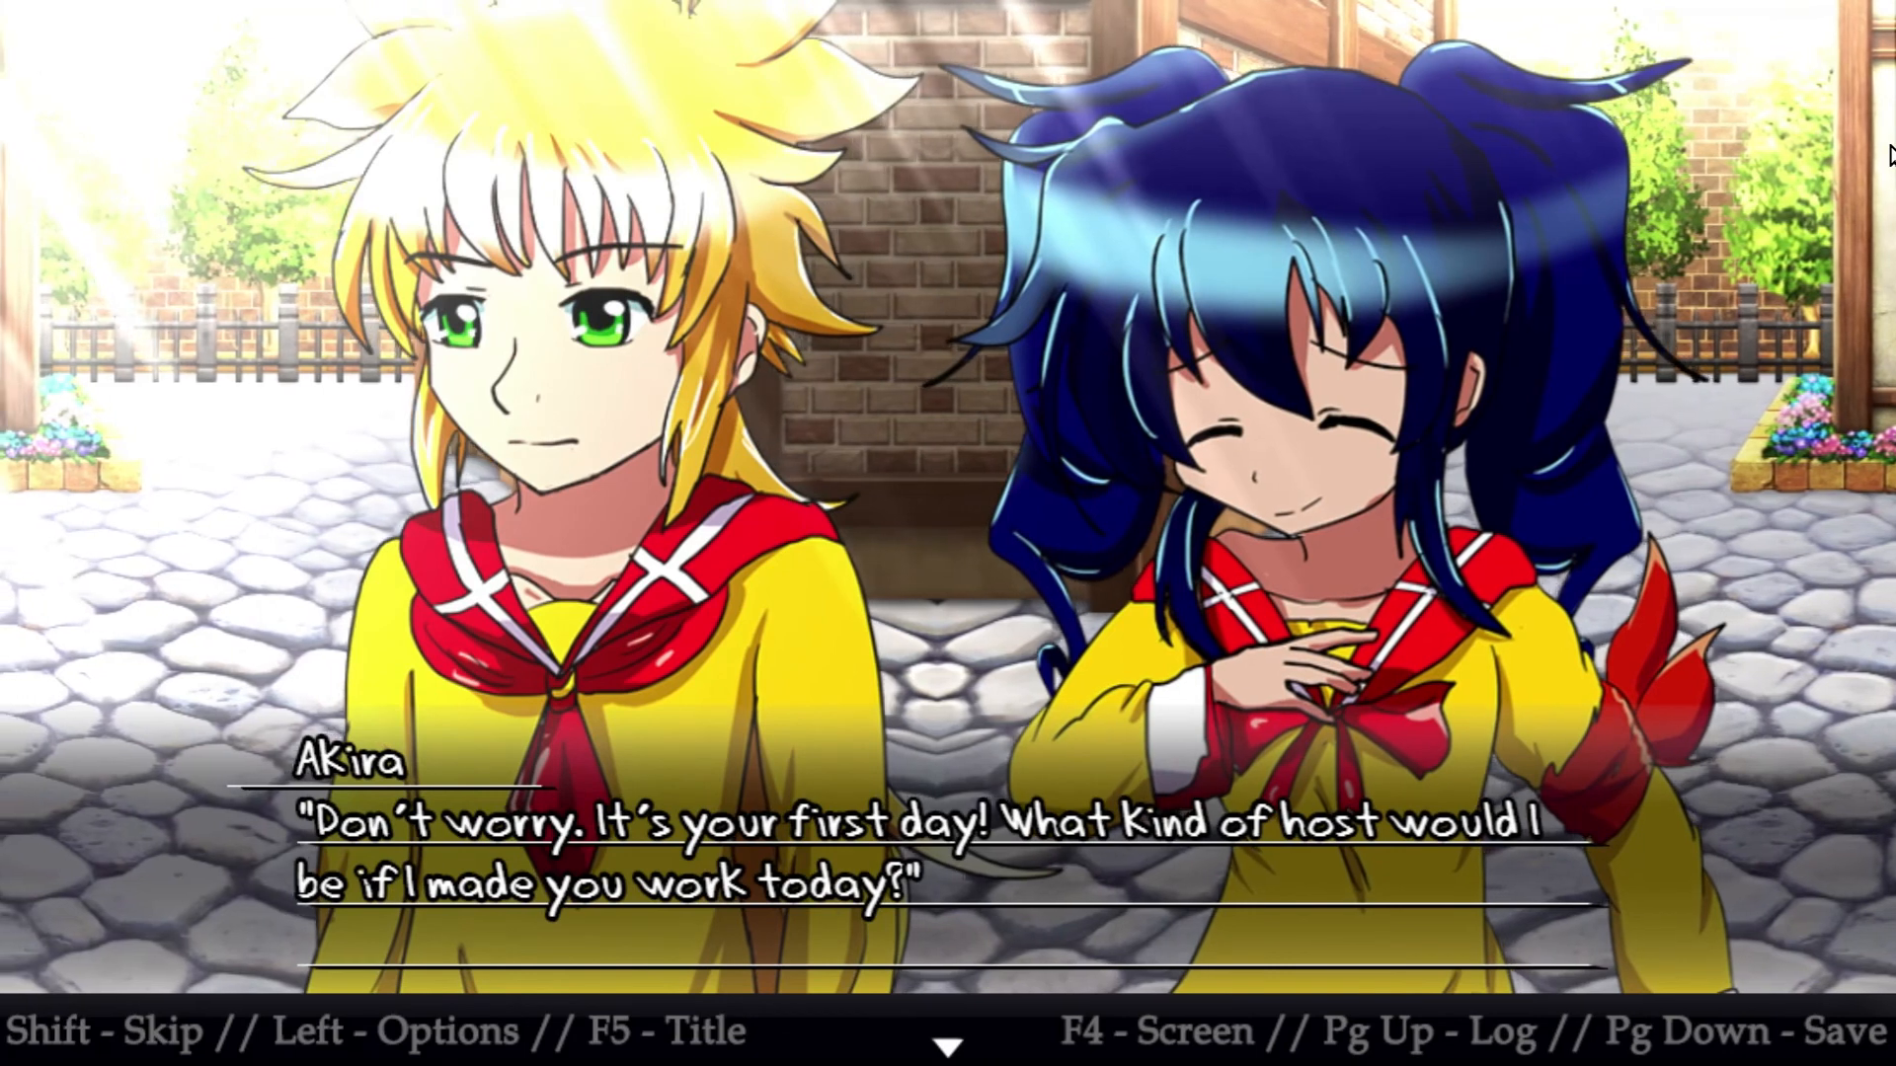
key("Return")
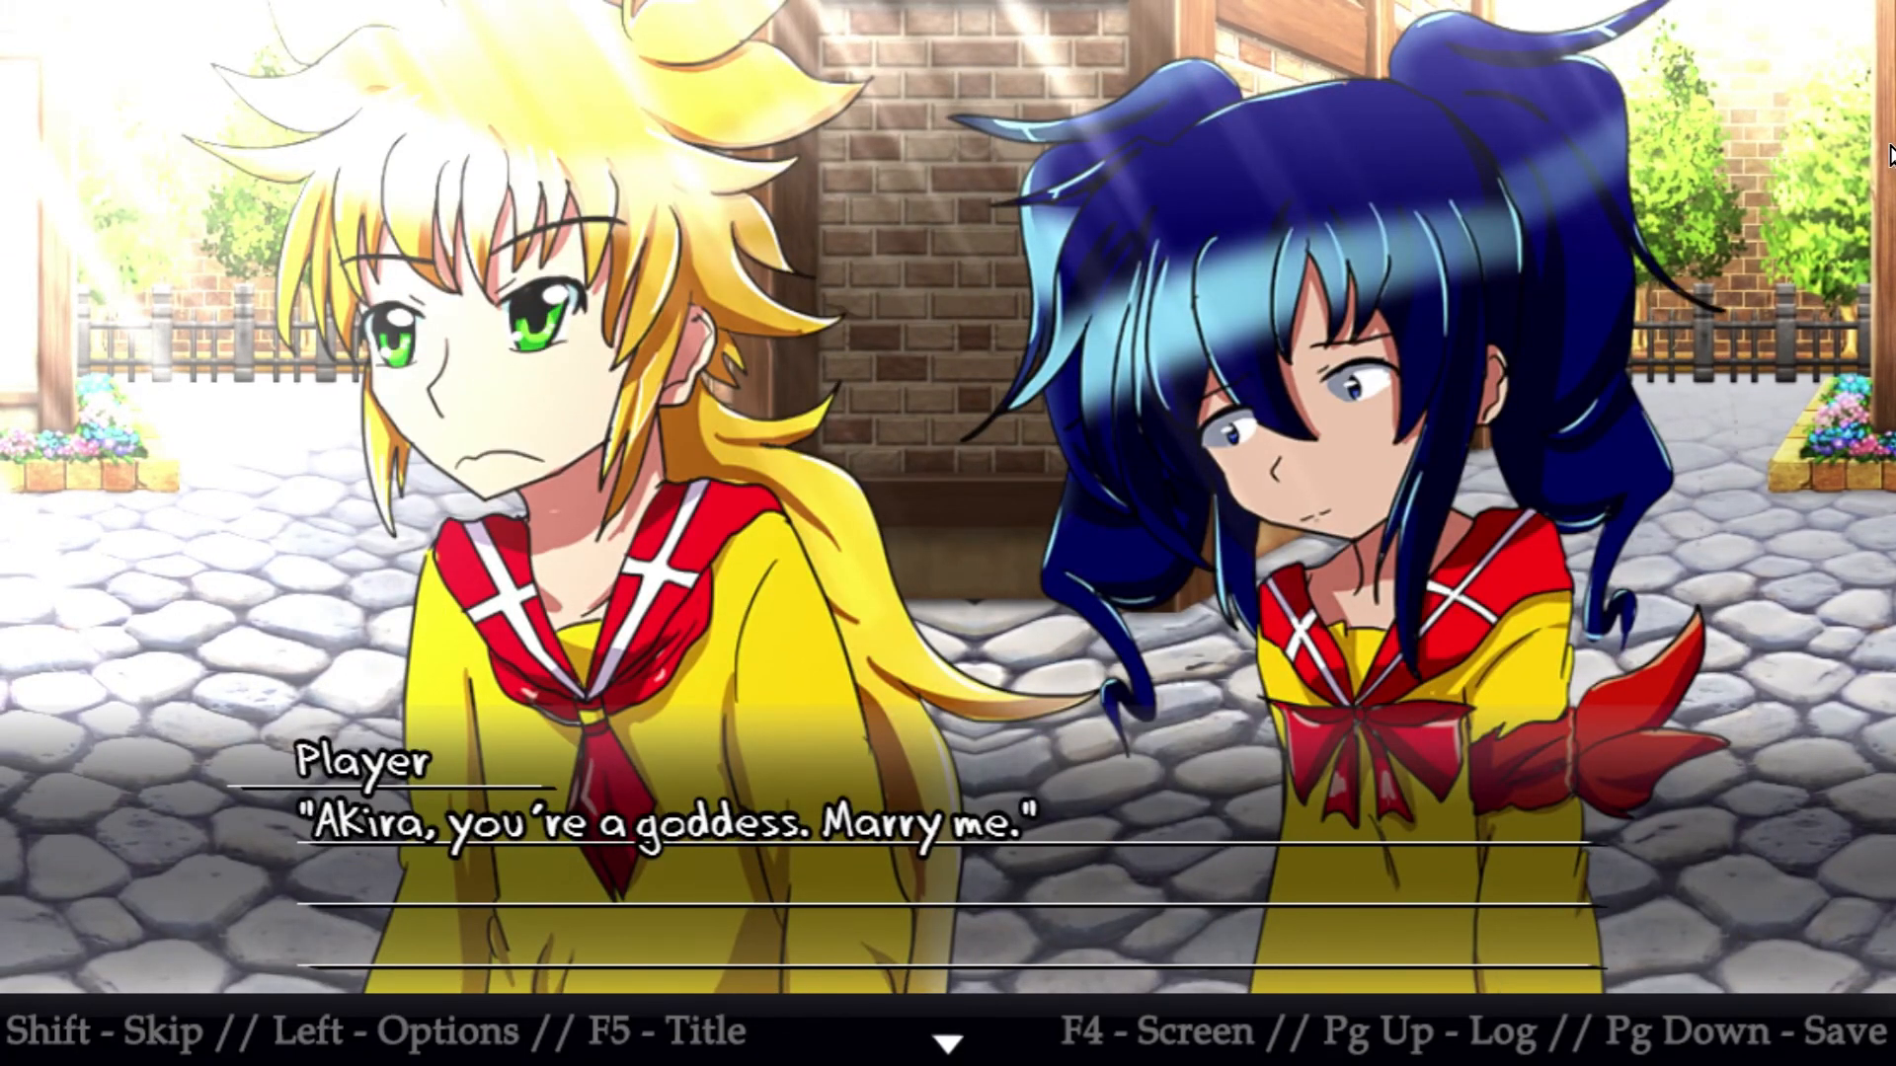
key("Return")
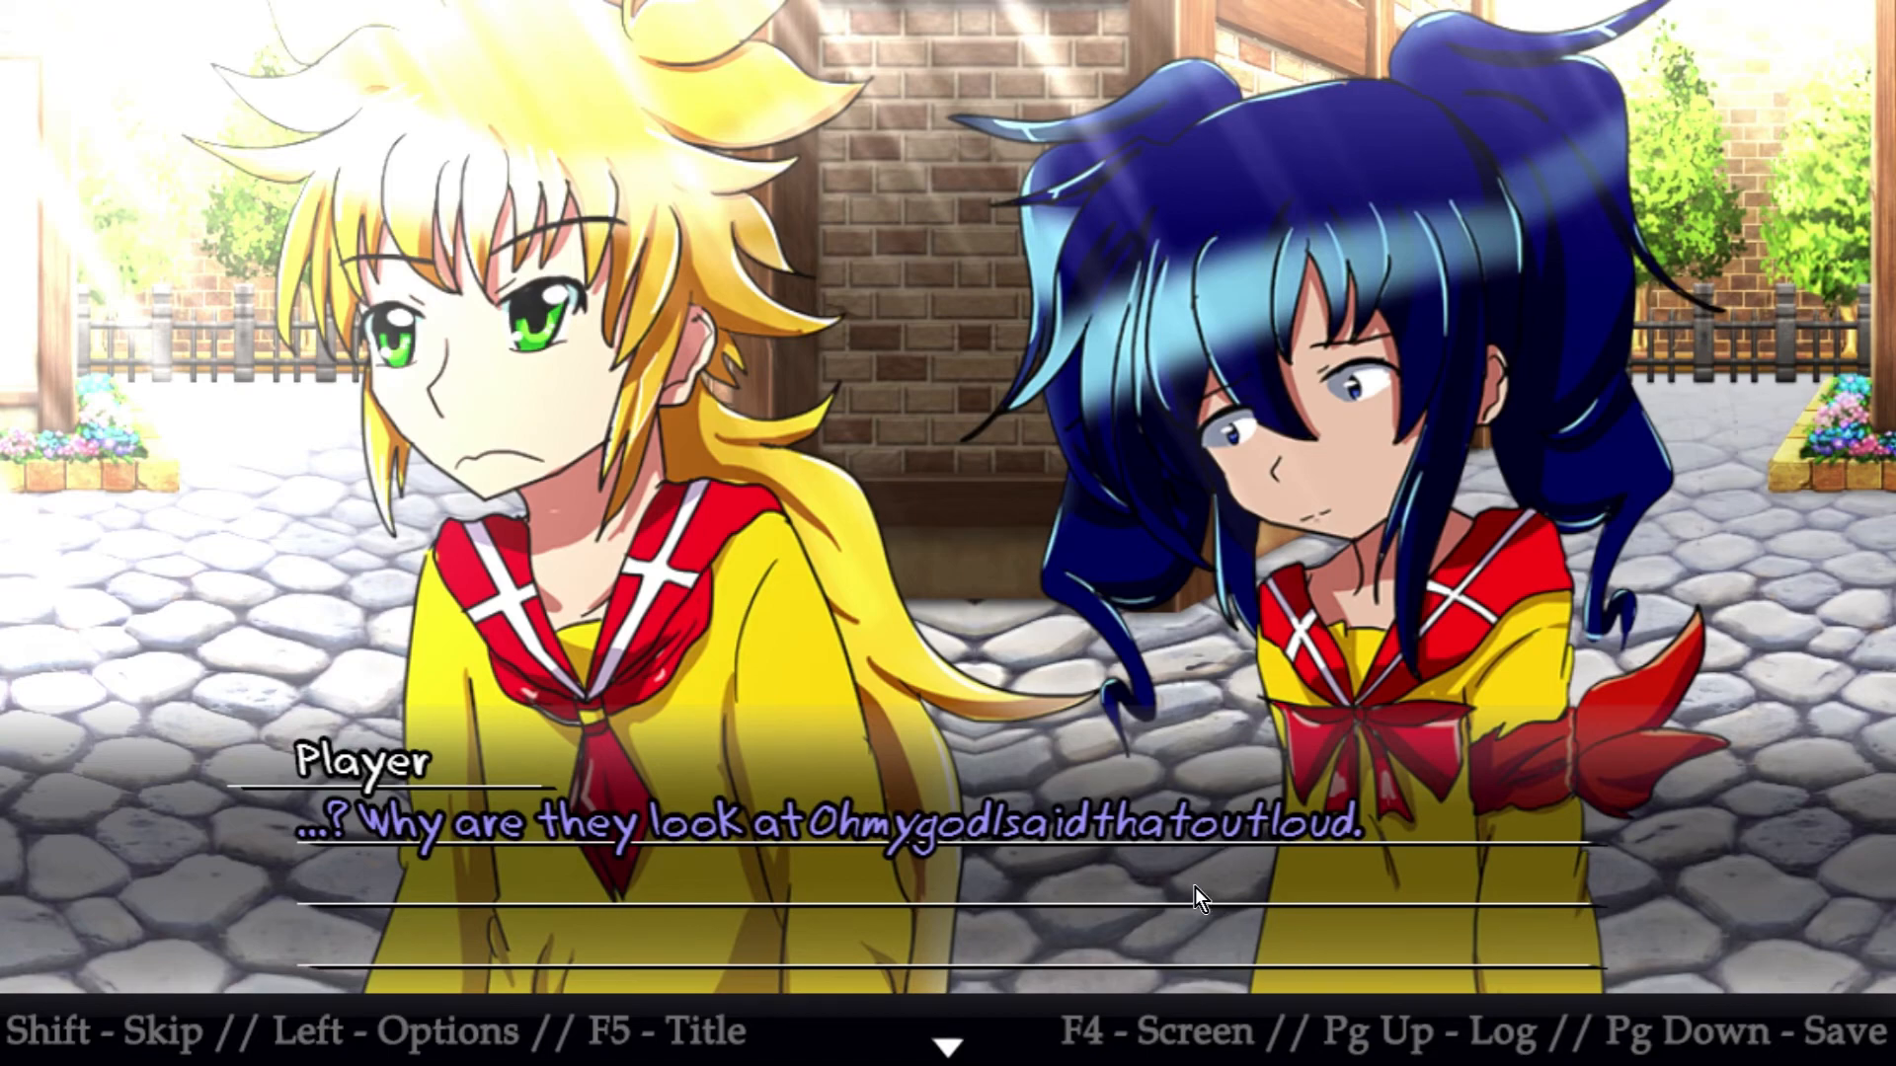
On page 5 of the scene event, set the ZephyrBattlePose6 picture's width scale to -110% to mirror it
key("super")
left_click(885, 1049)
double_click(334, 292)
left_click(604, 252)
left_click(1133, 640)
scroll(1217, 691, "up", 10)
scroll(1195, 632, "down", 1)
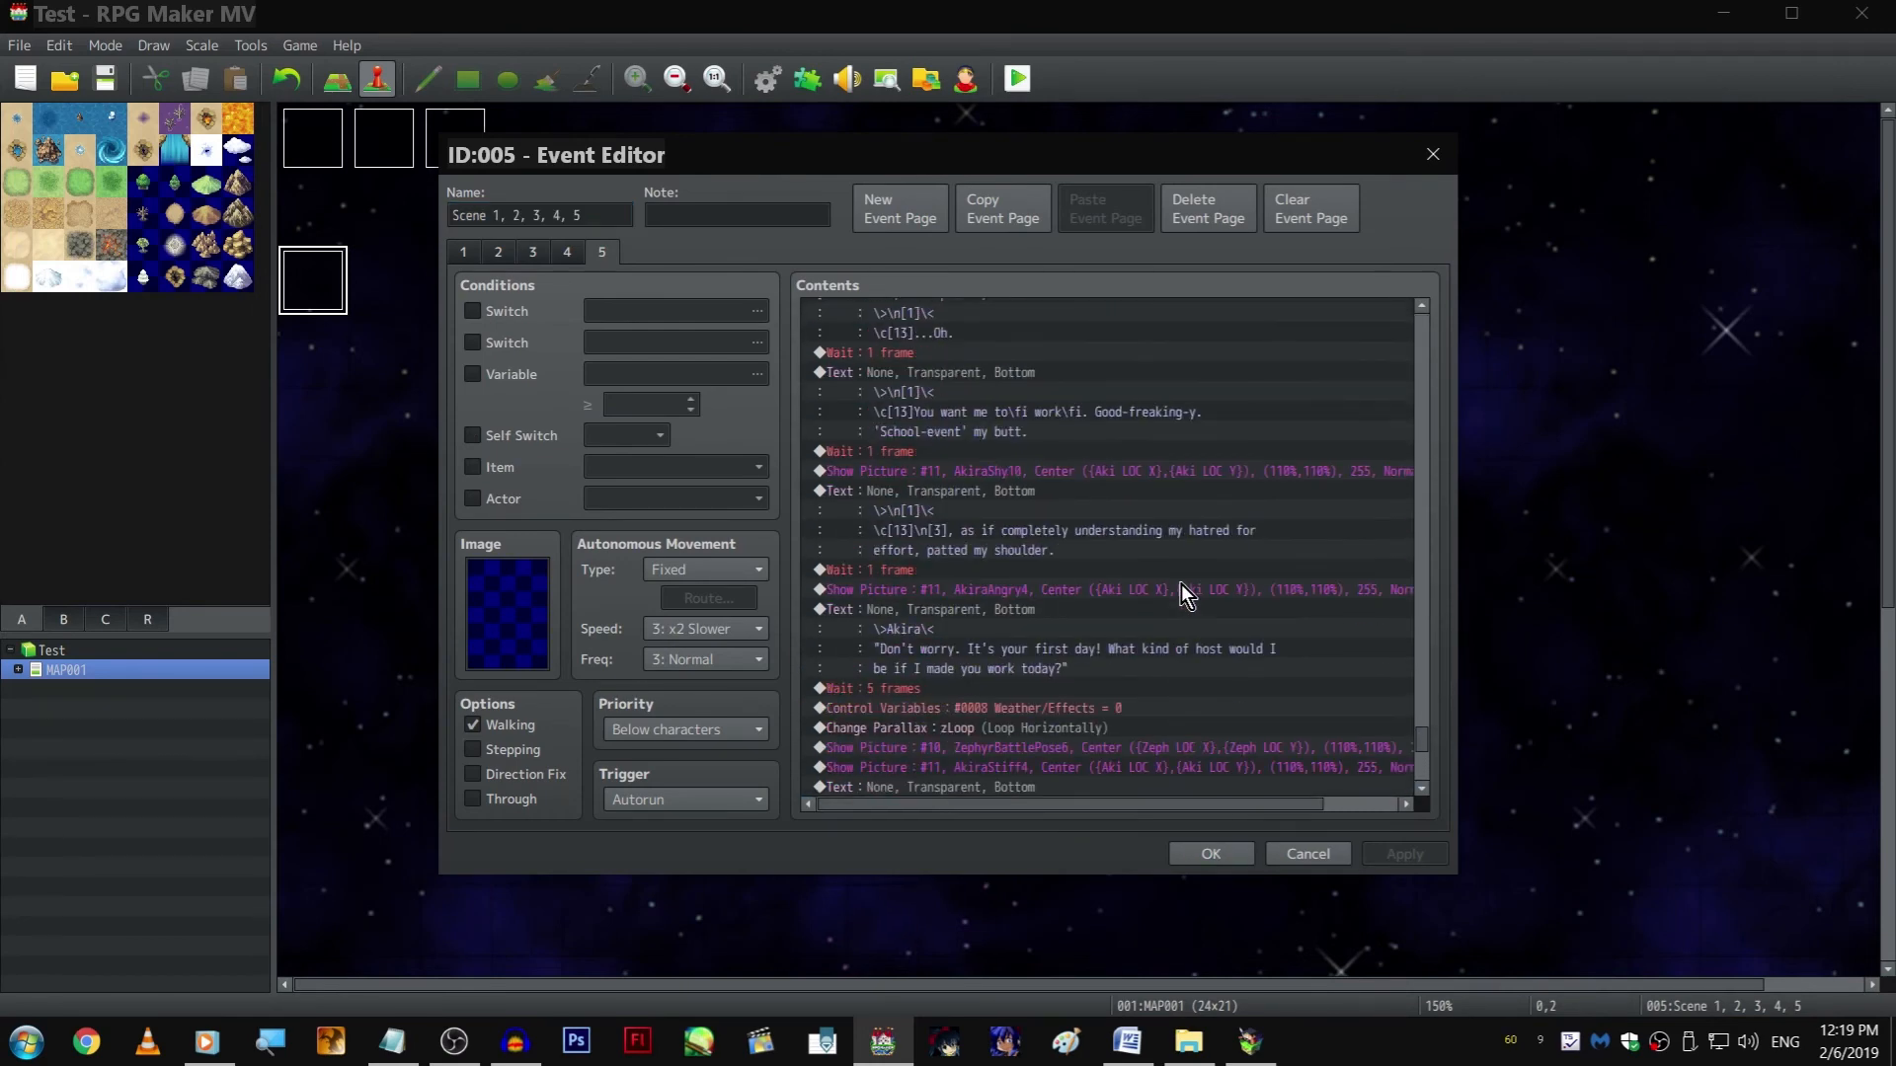
scroll(1170, 583, "down", 1)
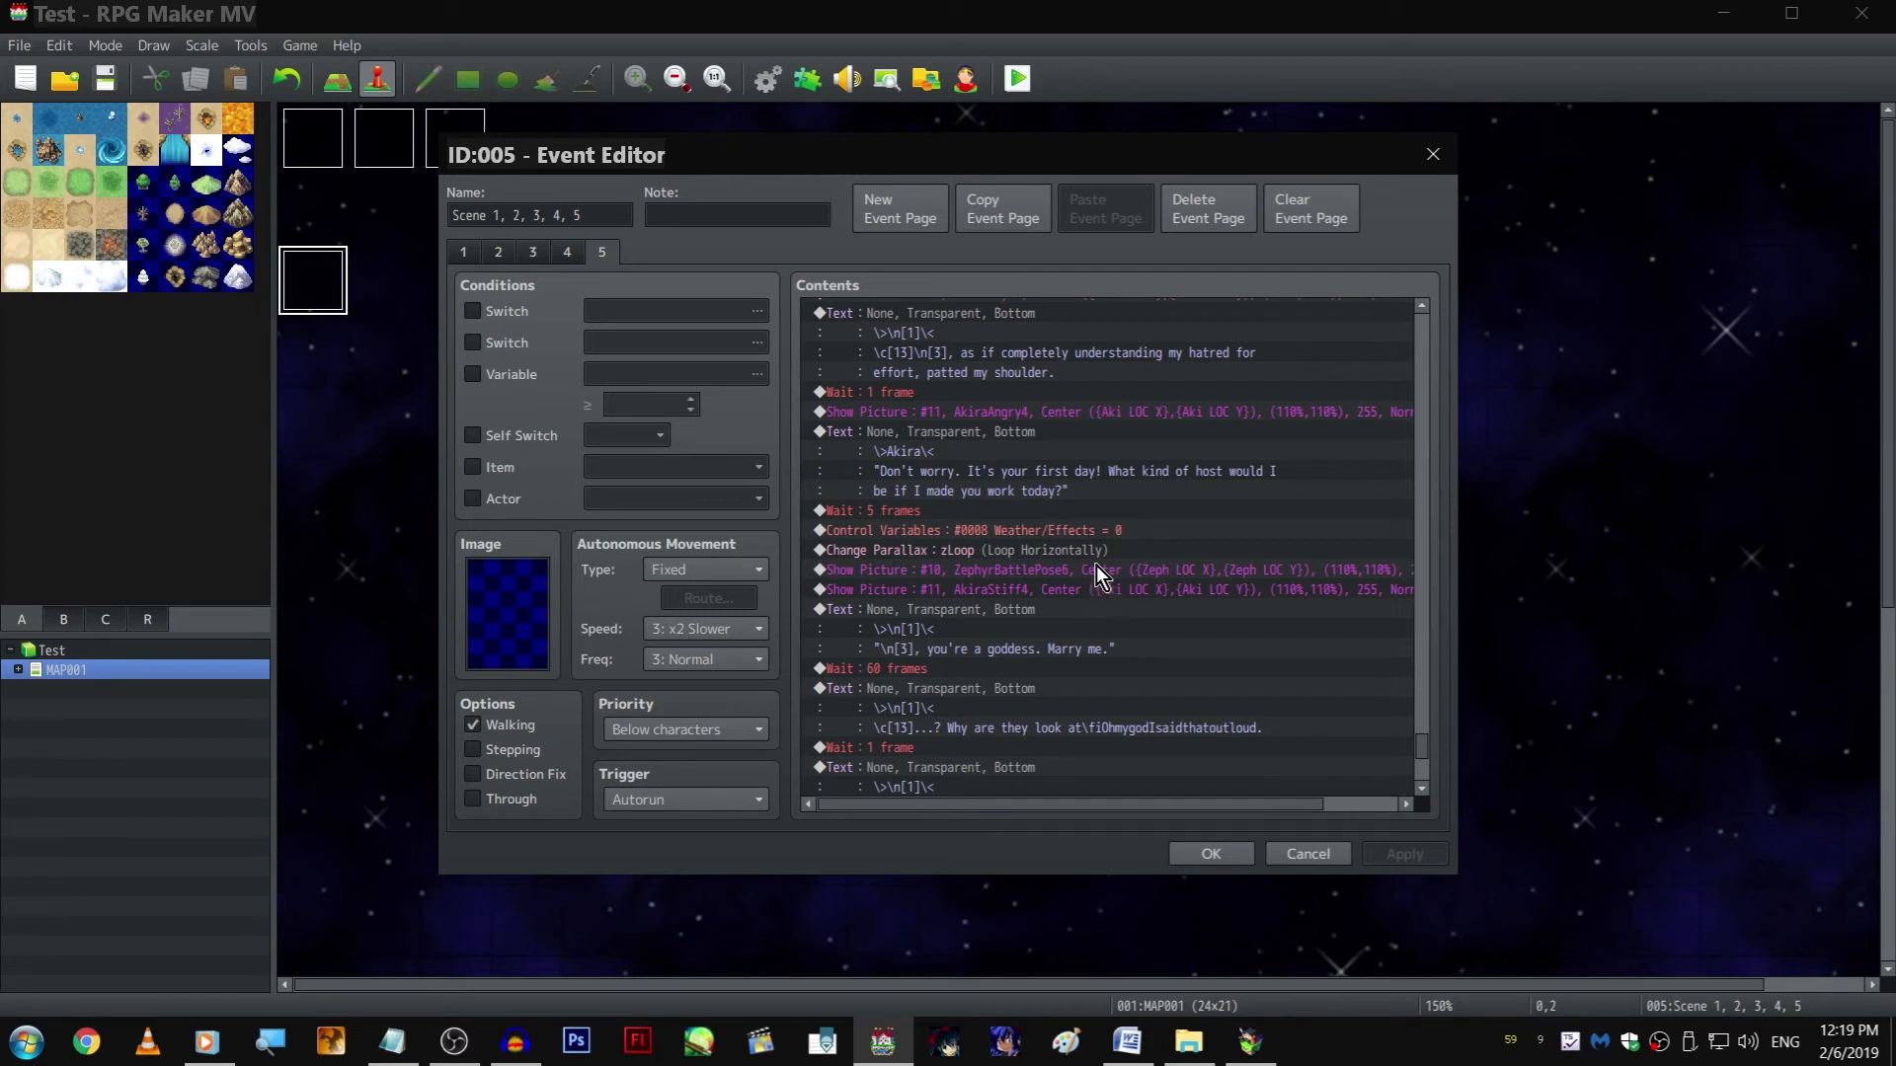
double_click(1146, 570)
scroll(1262, 509, "down", 1)
type("-110")
key("Return")
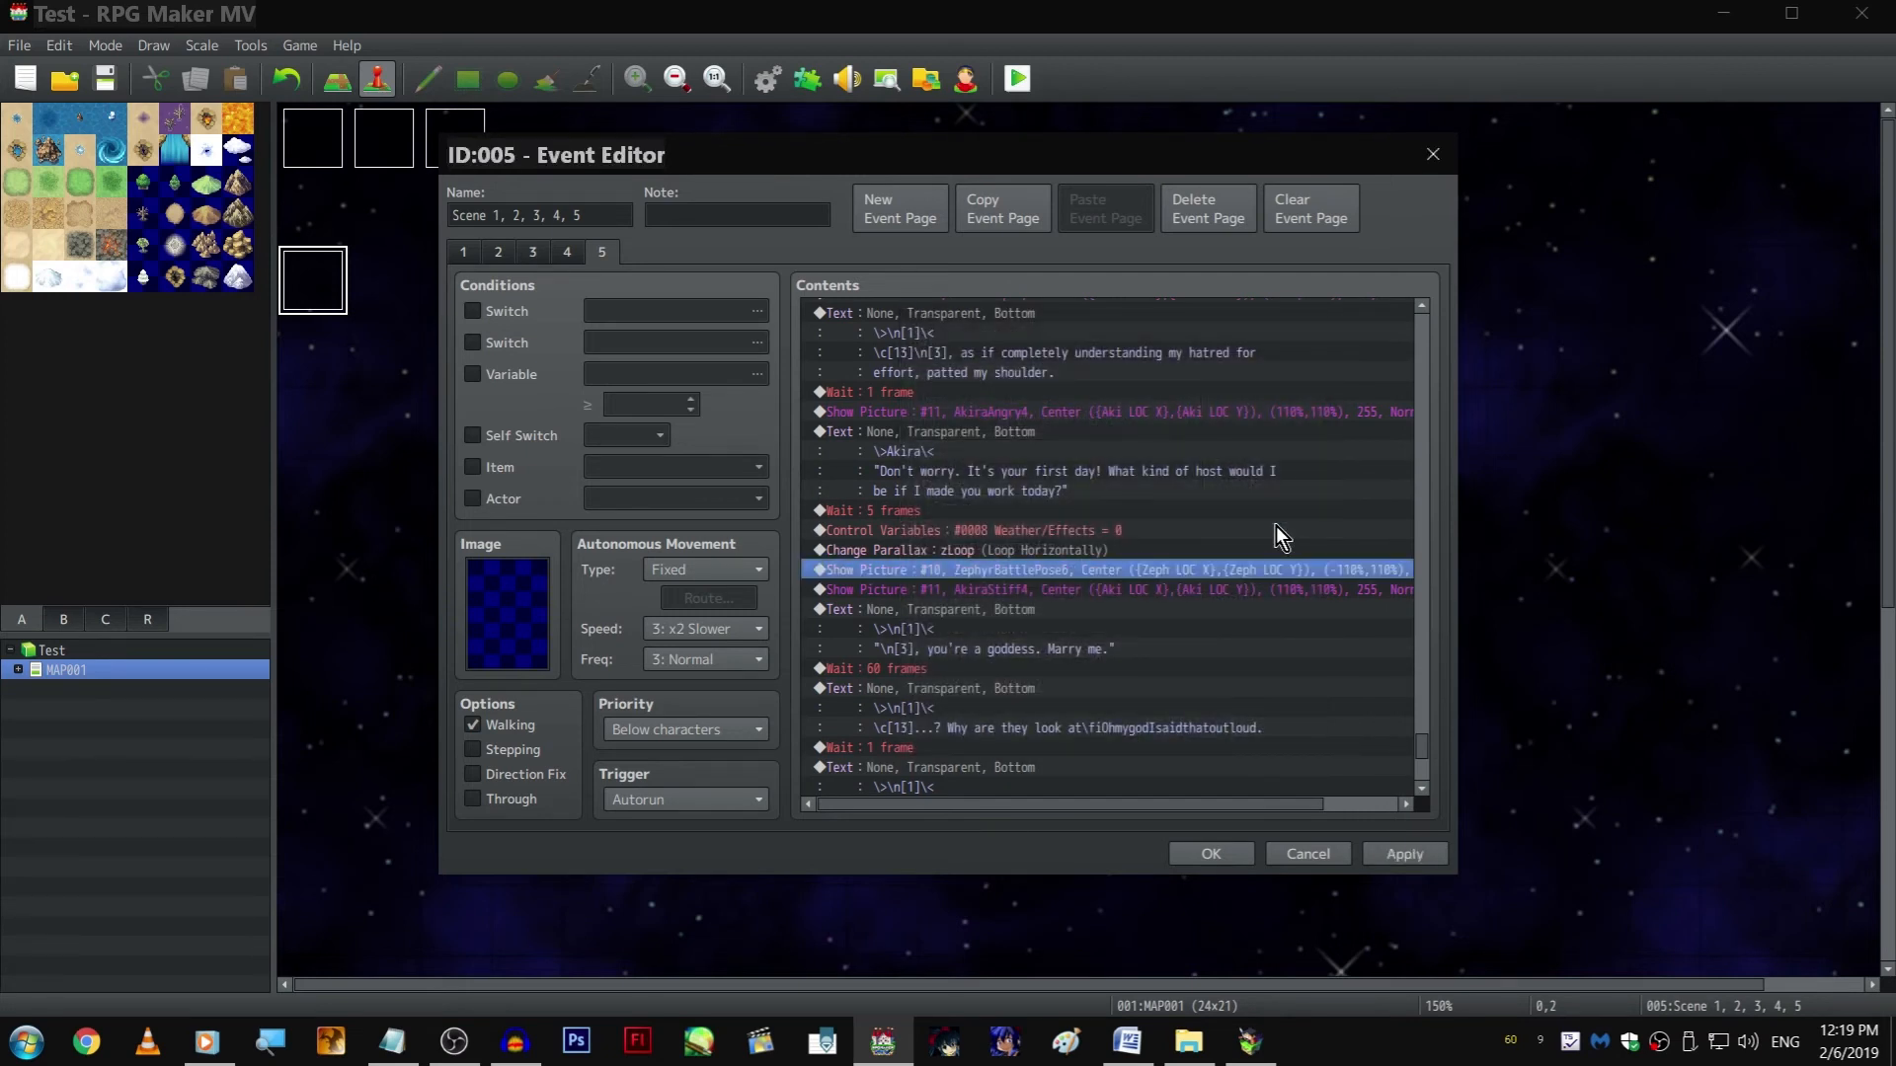
Check the "Oh heck" line in the running game and rewrap its text so the line break falls after "as much"
left_click(1249, 1041)
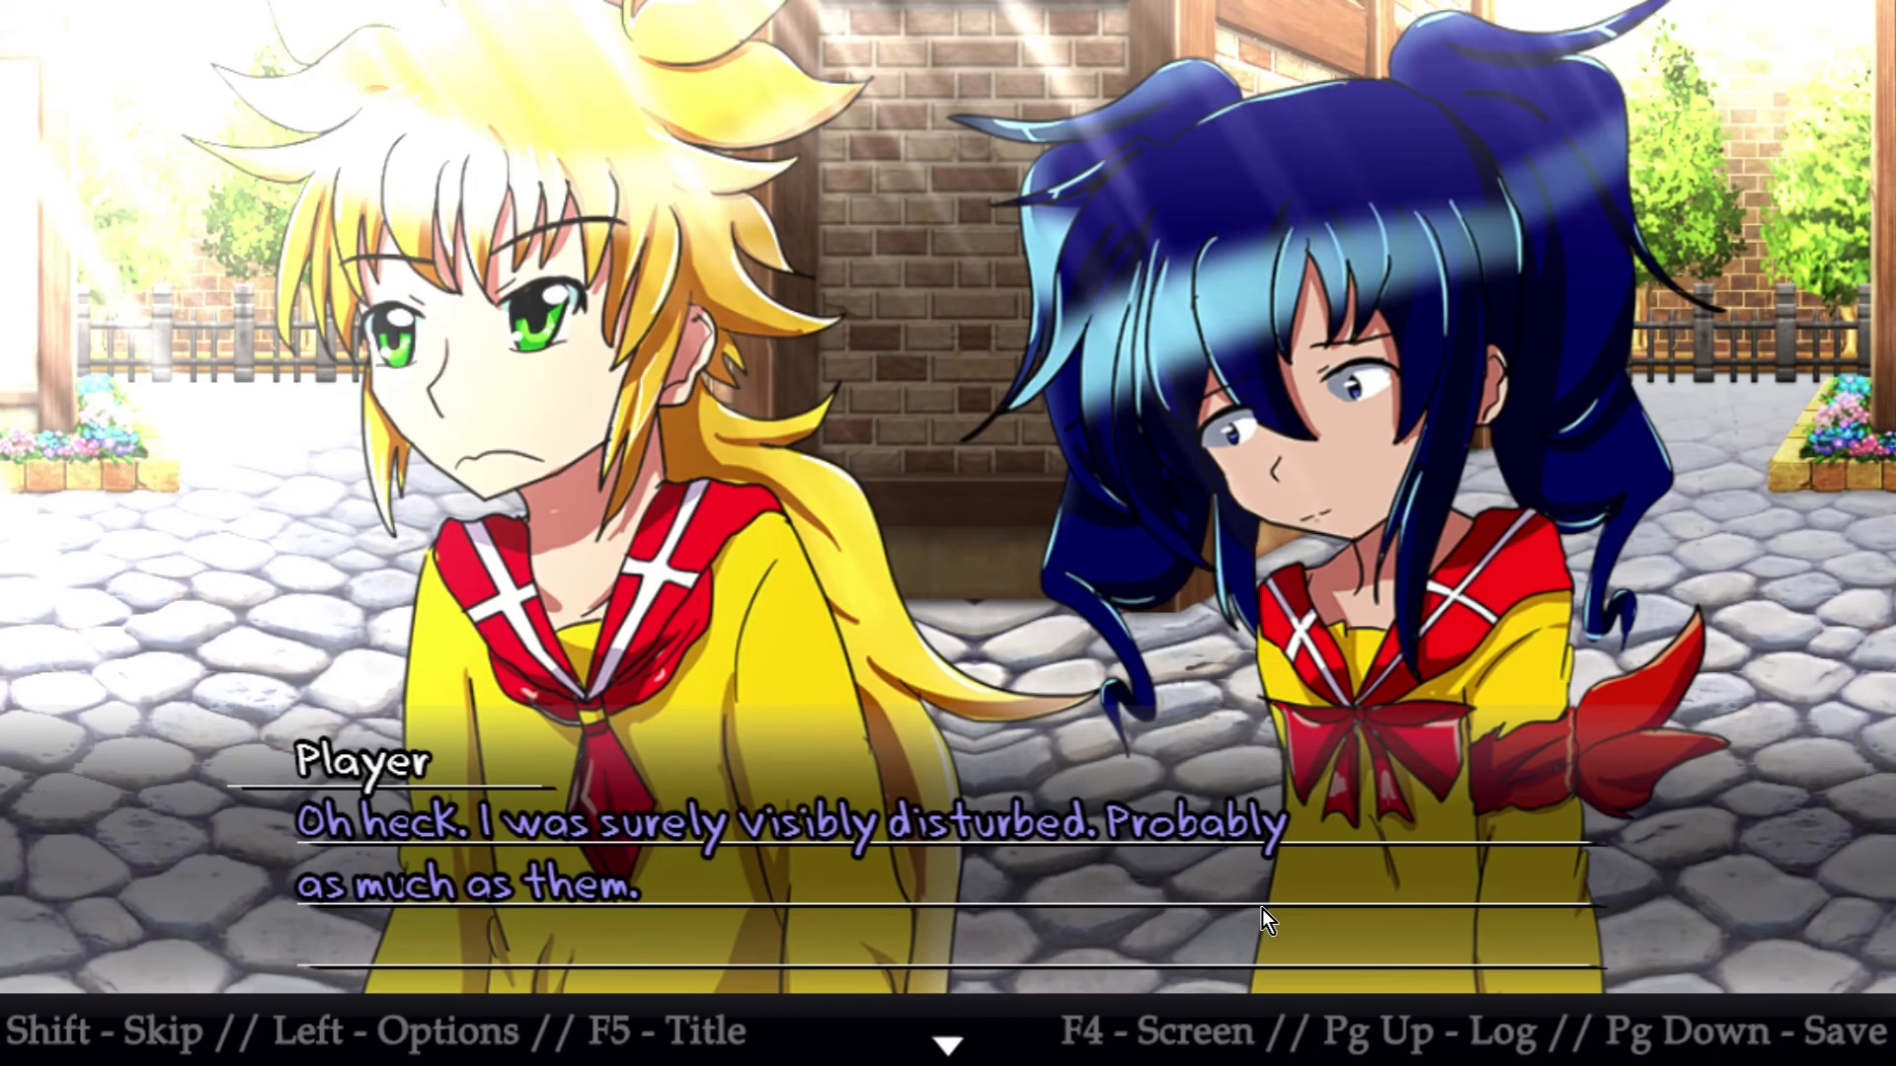
key("alt+Tab")
scroll(1247, 553, "down", 3)
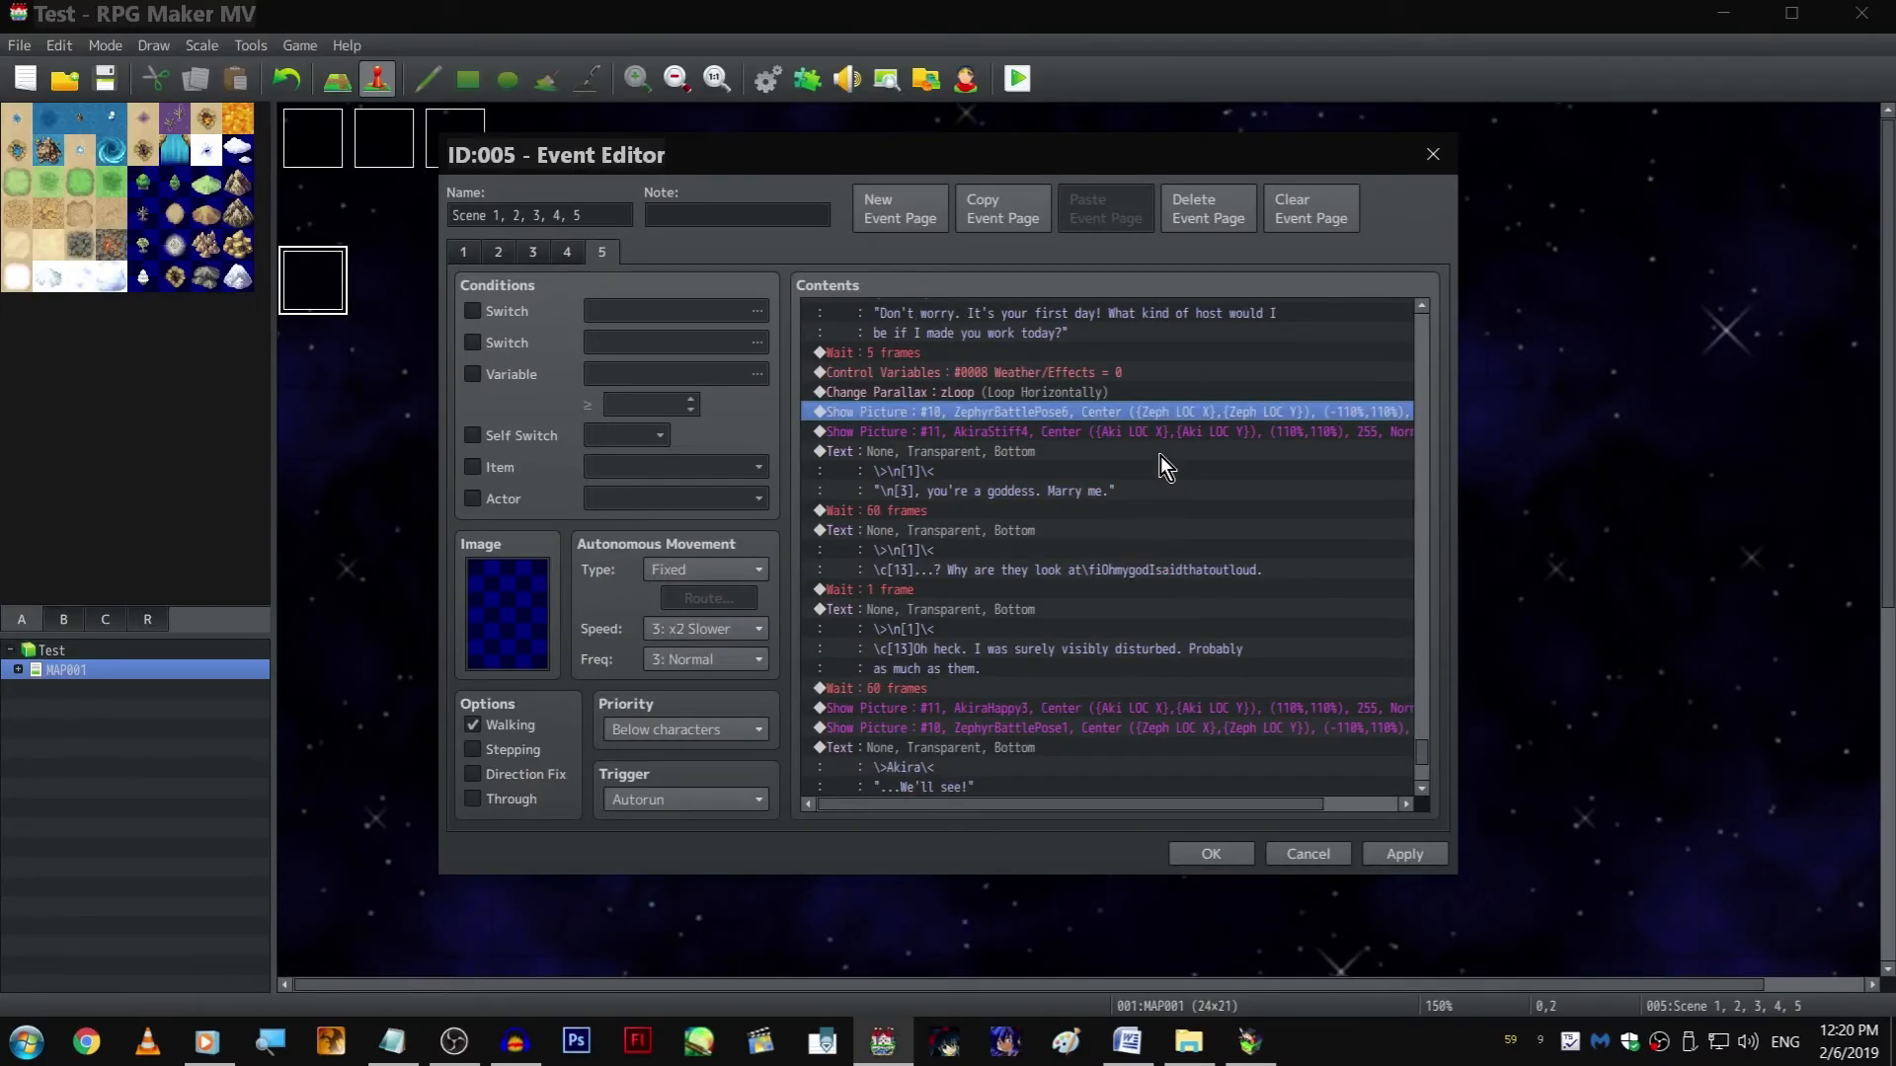
left_click(1174, 588)
left_click(1165, 620)
key("alt+Tab")
key("alt+Tab")
double_click(1165, 619)
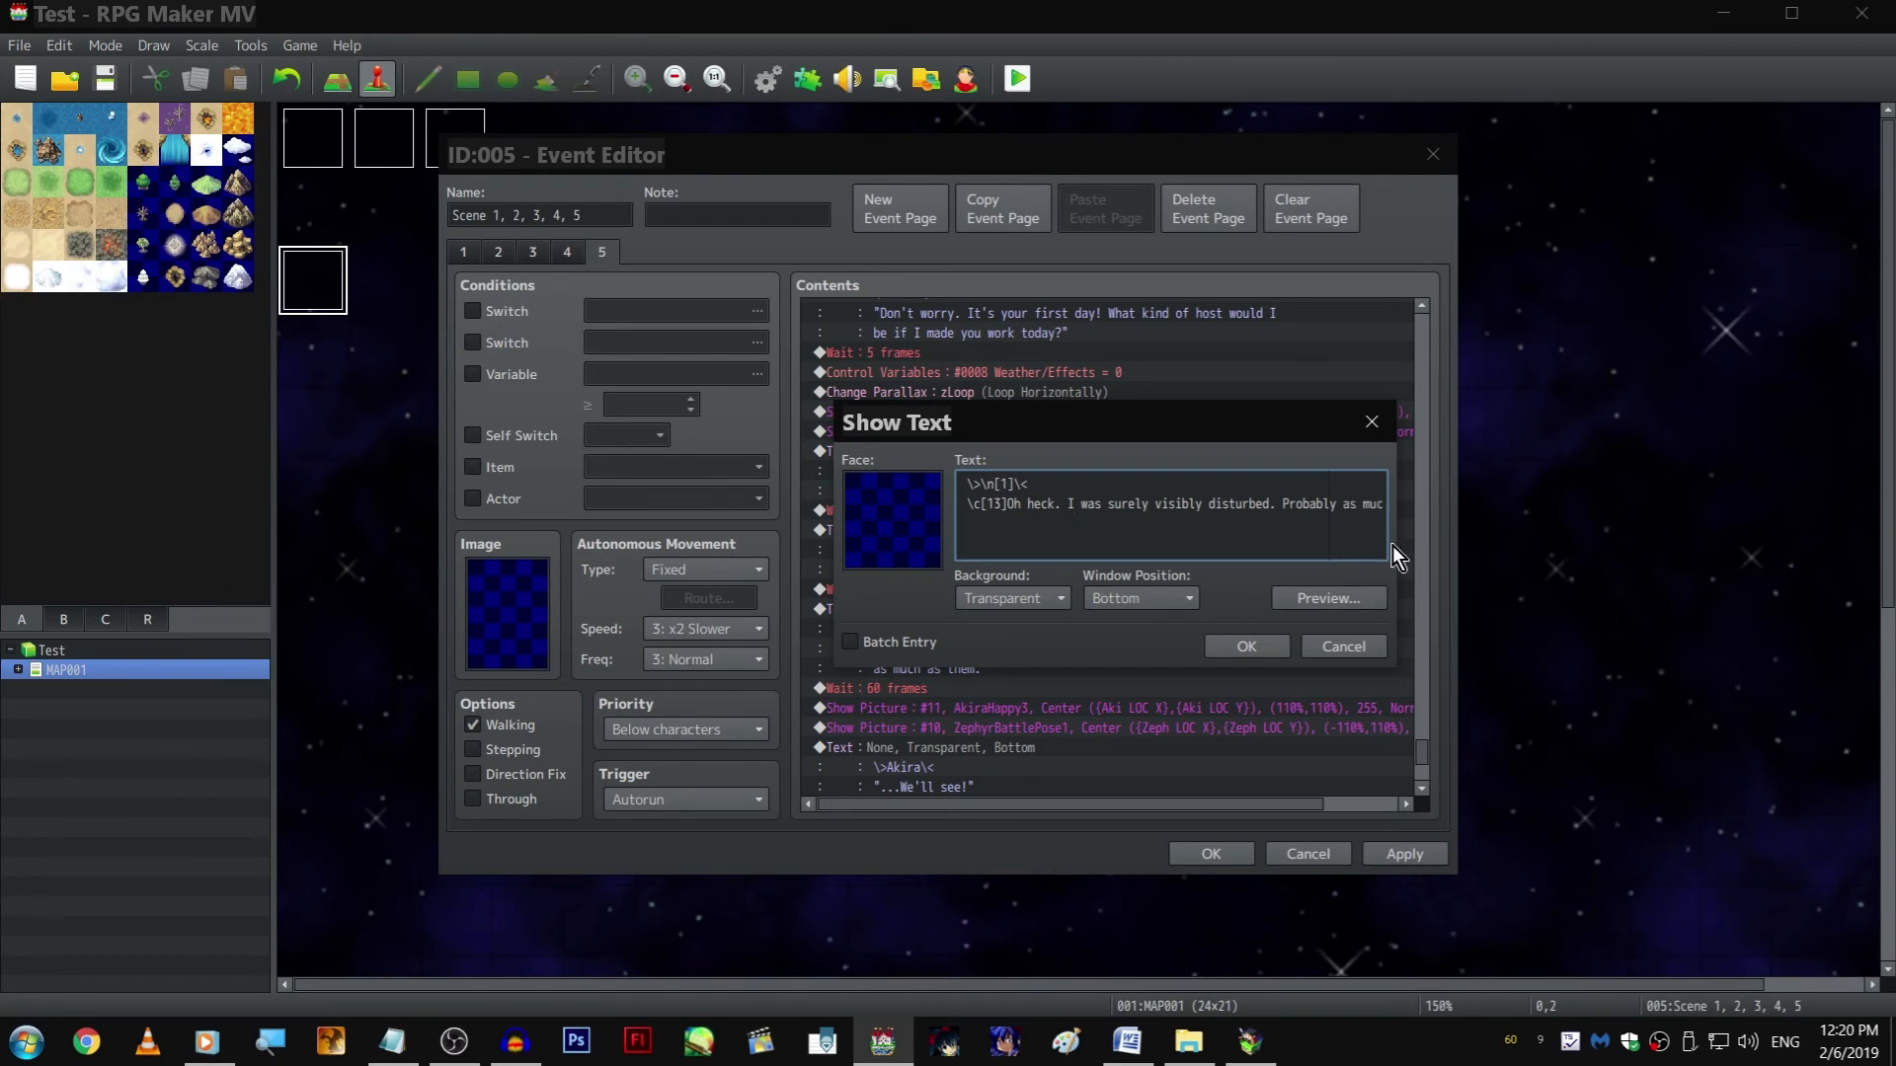
key("Right")
key("Right")
key("Right")
key("Right")
key("Right")
key("Right")
key("Right")
key("Right")
key("Right")
key("Return")
left_click(1344, 647)
Resume the running playtest and advance the dialogue from "...We'll see!" to "You should be careful what you say, Akira."
left_click(1250, 1042)
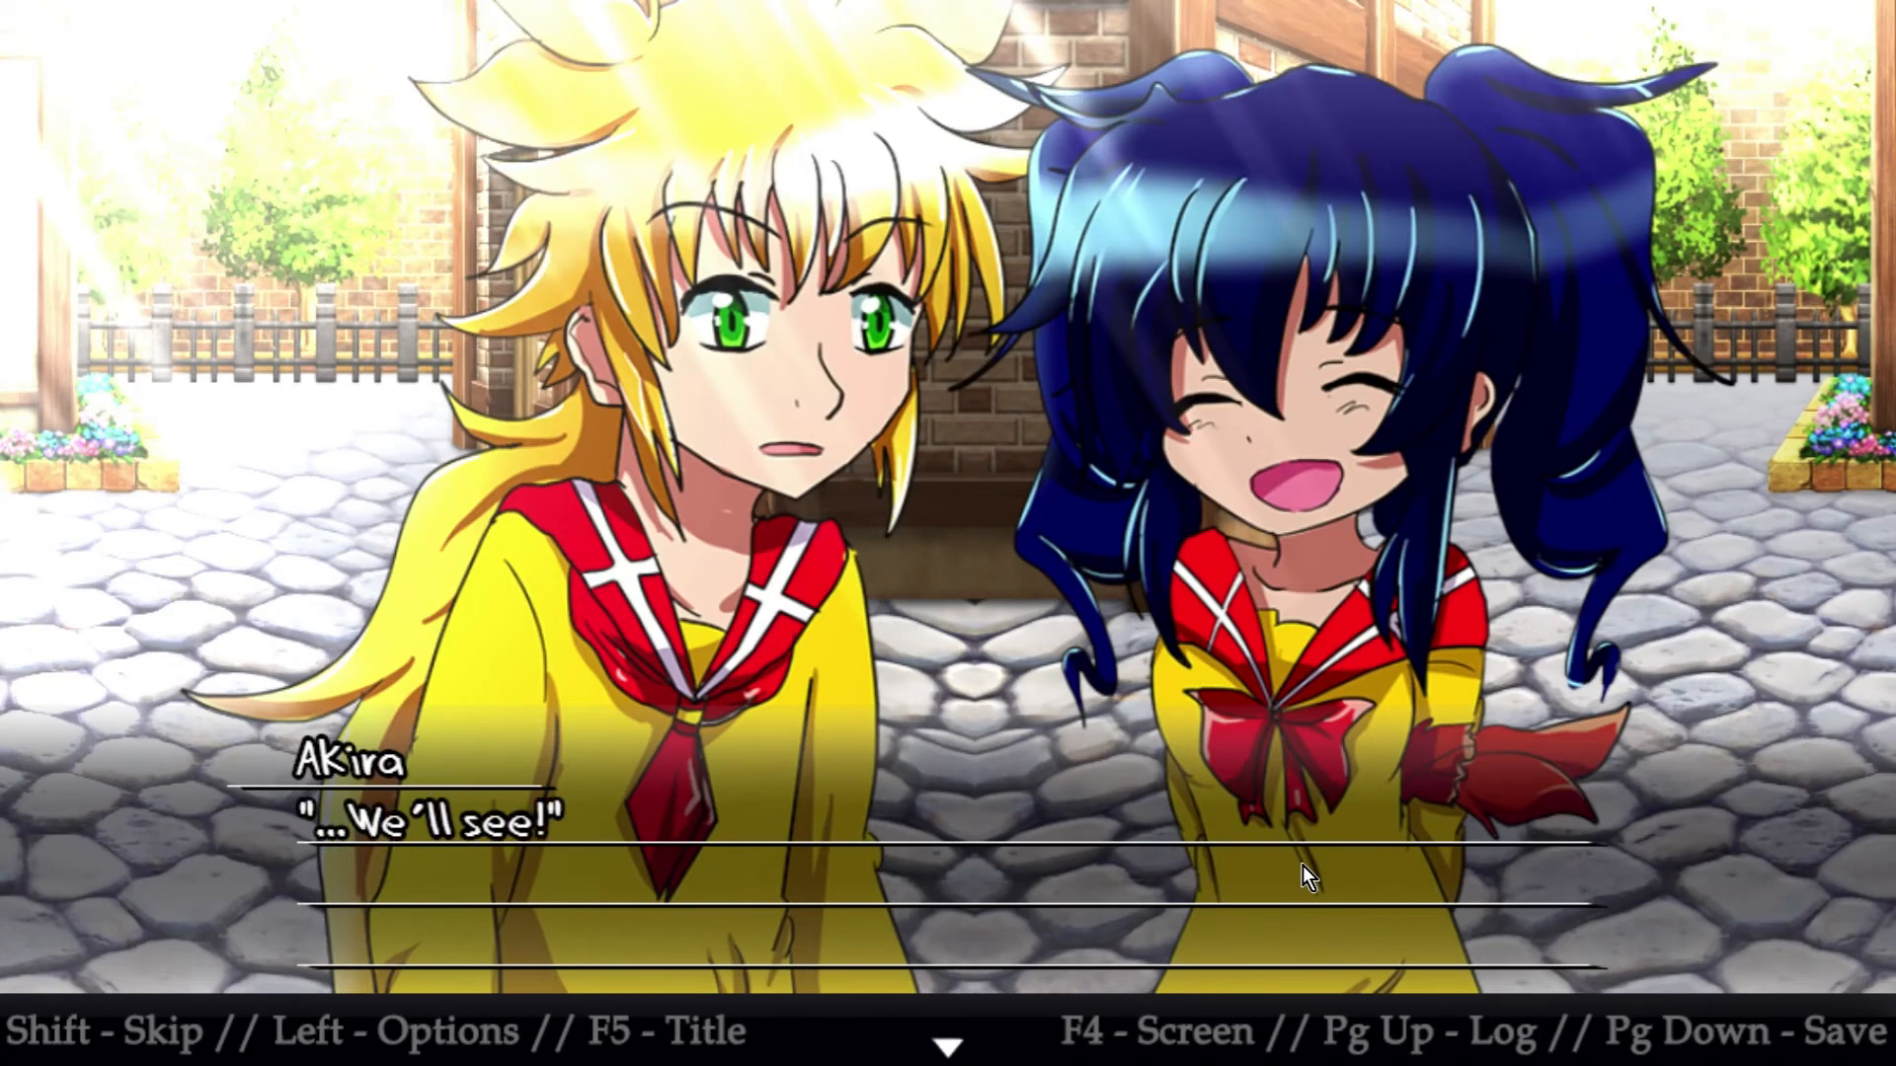
left_click(1301, 865)
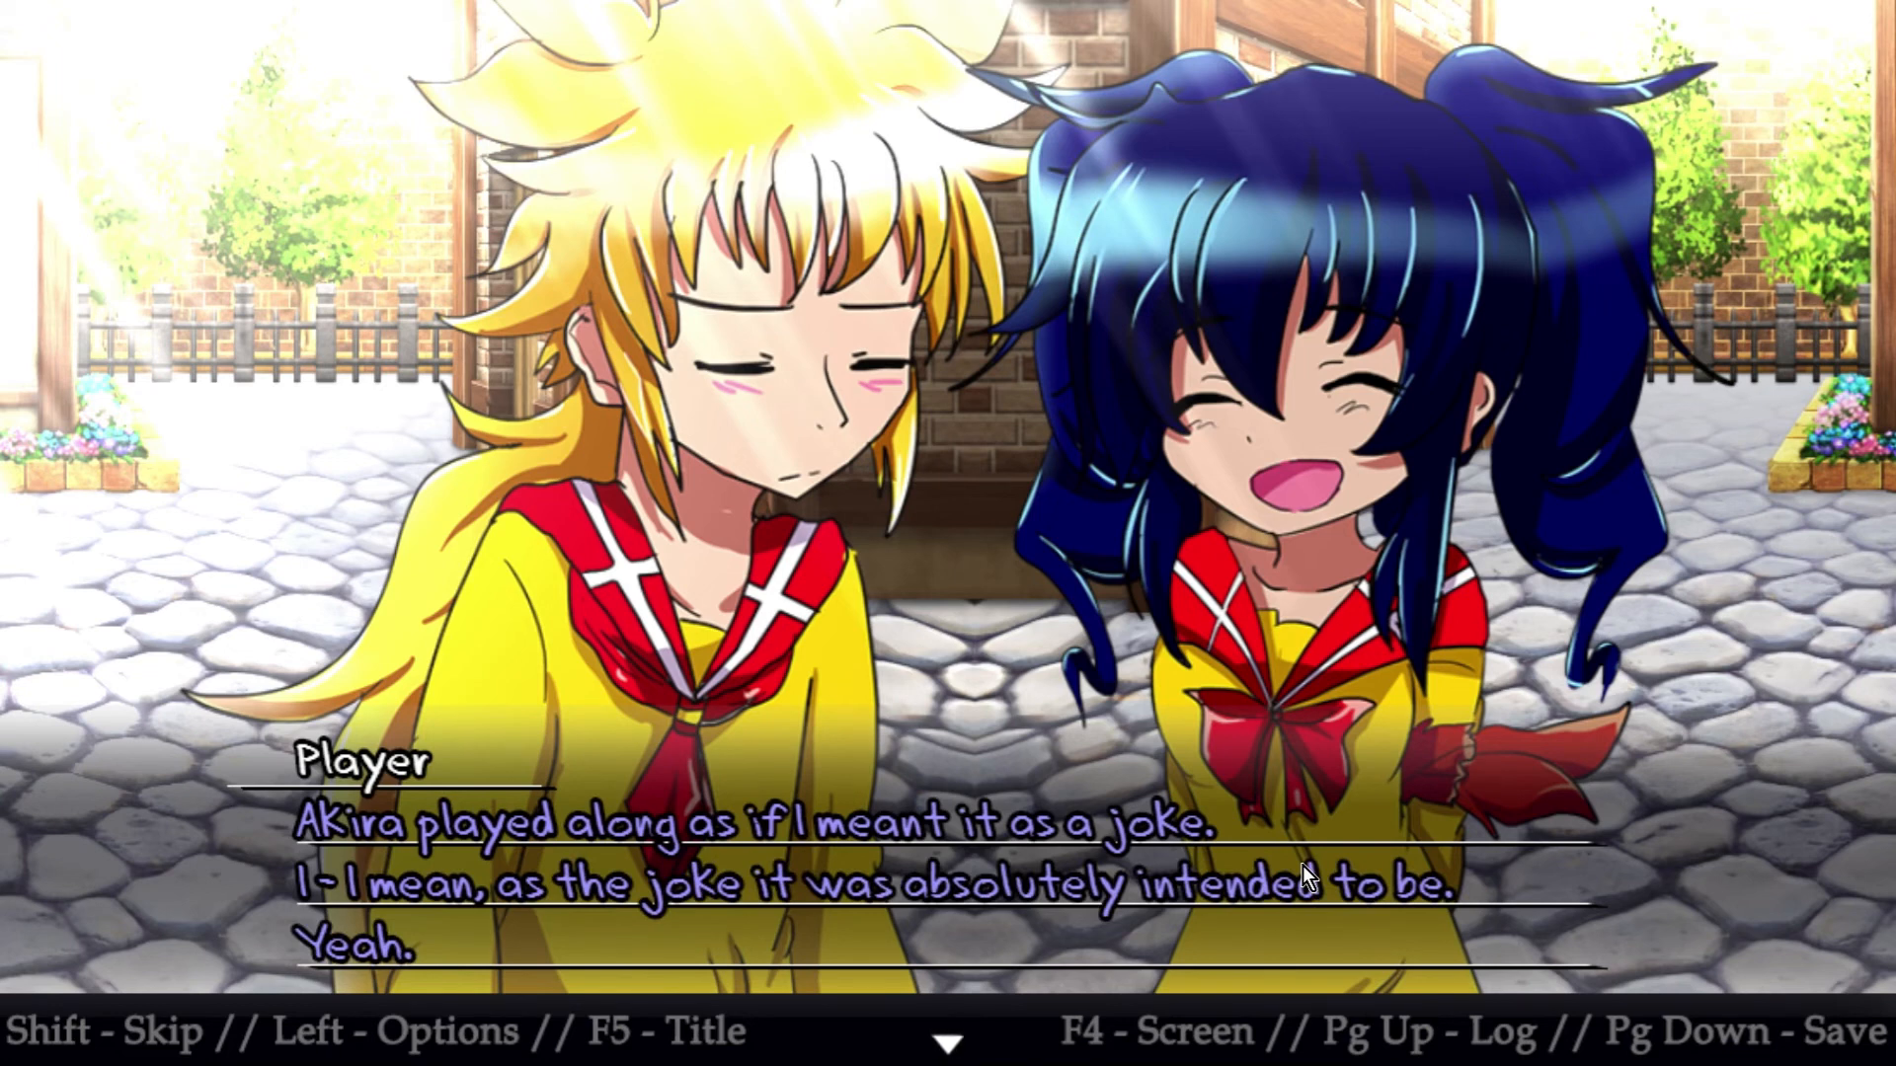
left_click(1301, 865)
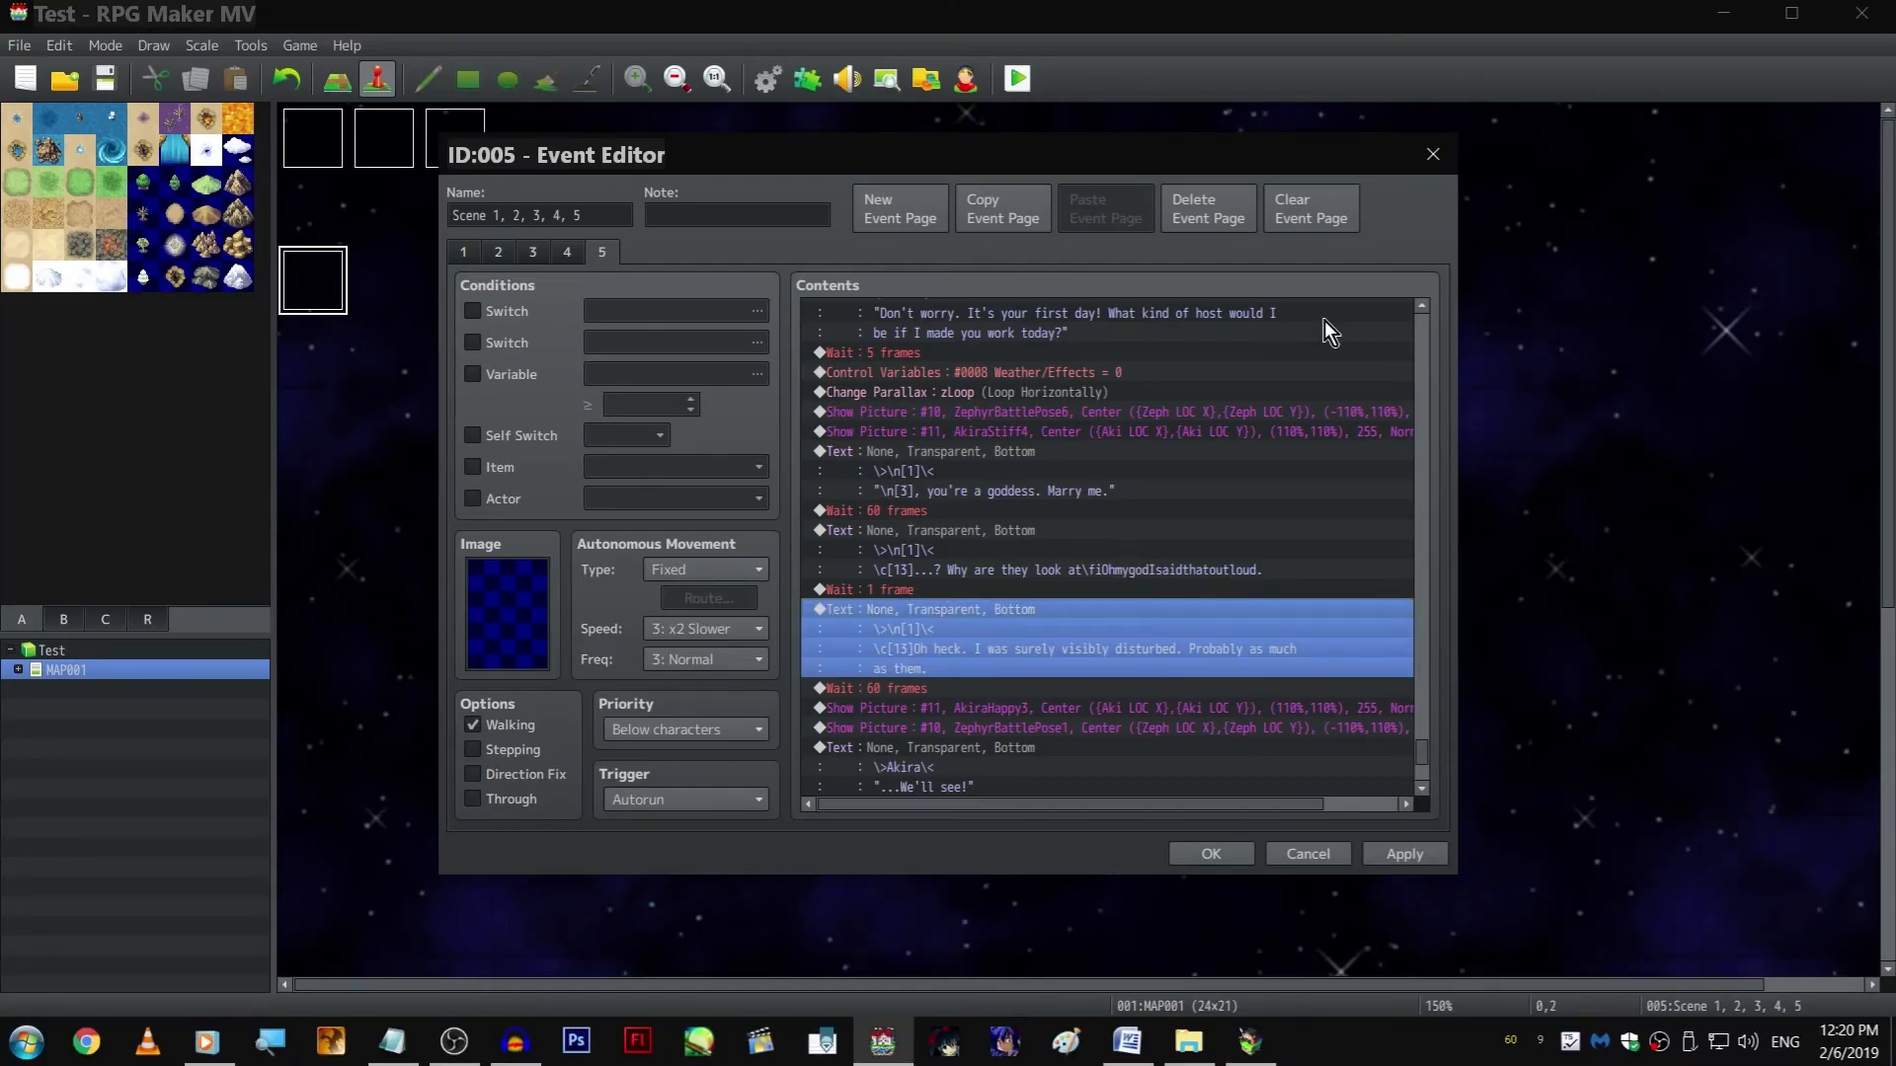
Change the speaker name of the "You should be careful what you say, Akira." text to Zephyr
scroll(1117, 566, "down", 6)
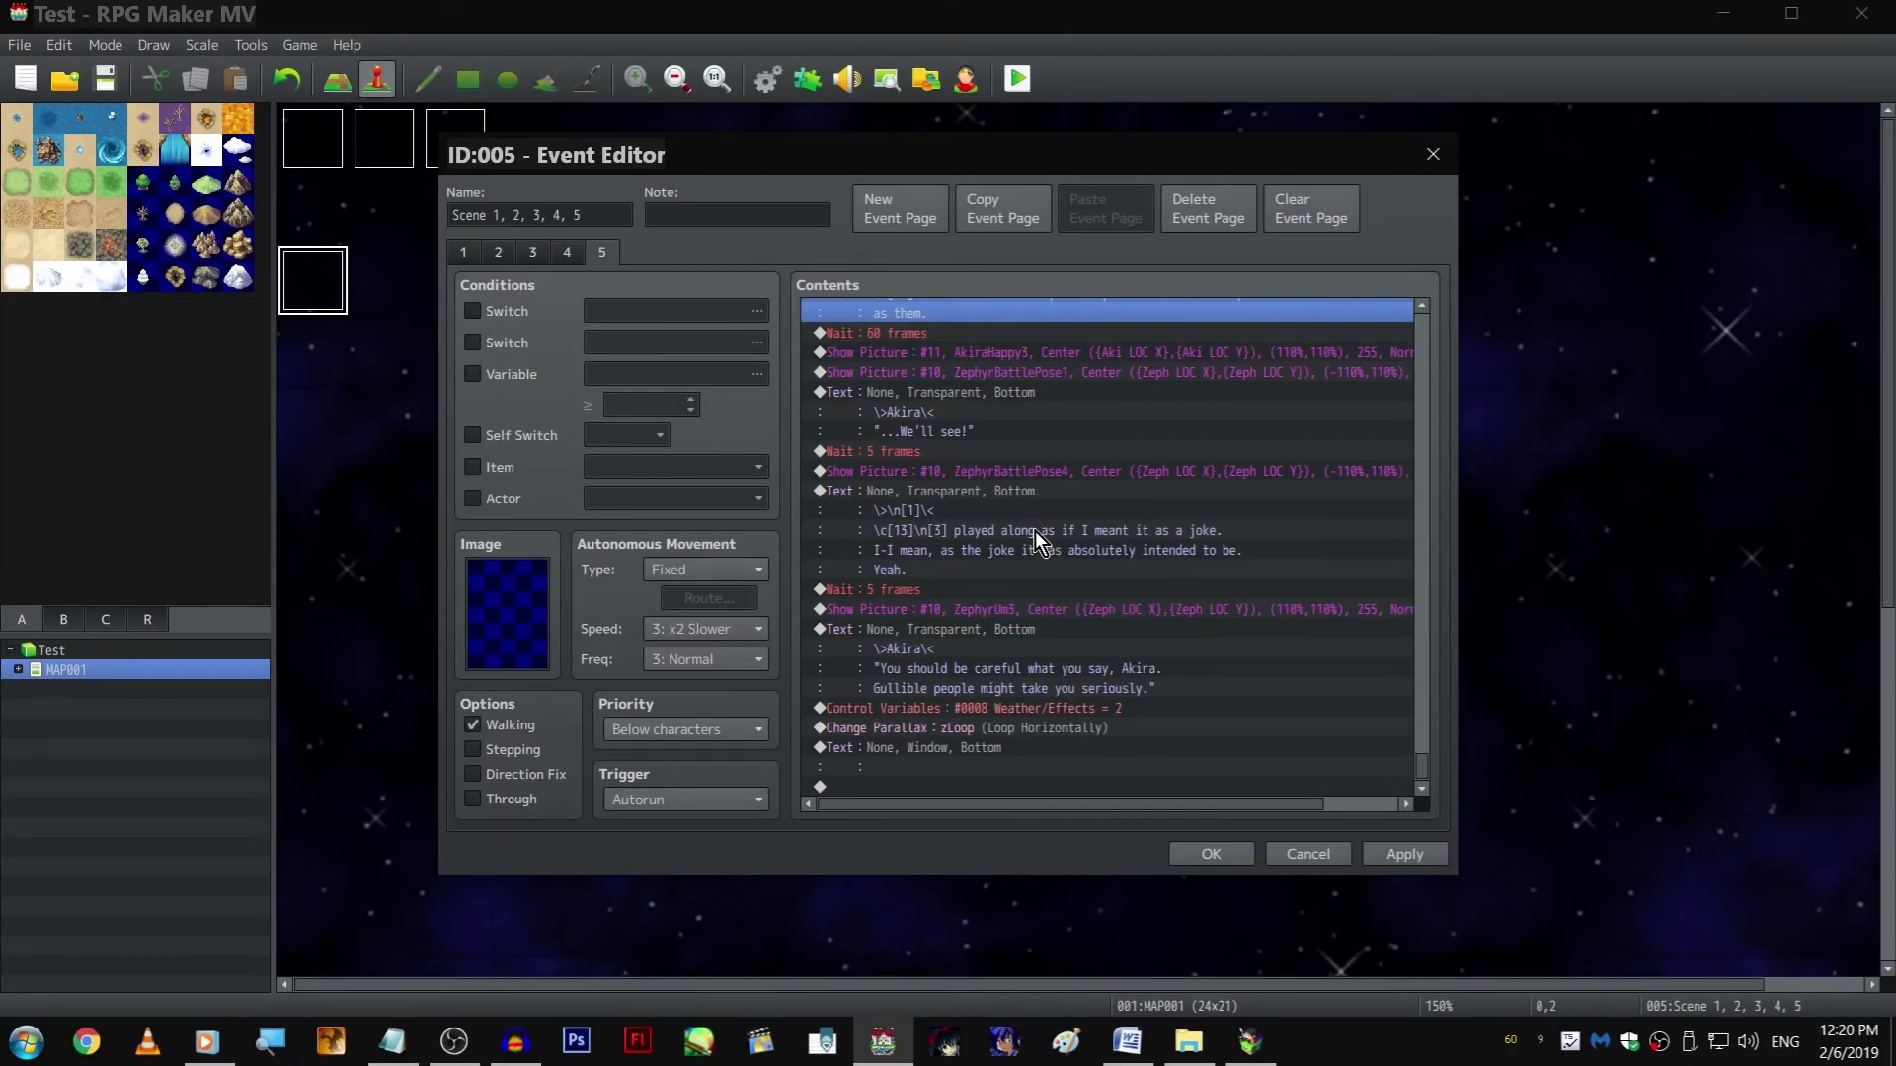
double_click(977, 630)
double_click(997, 484)
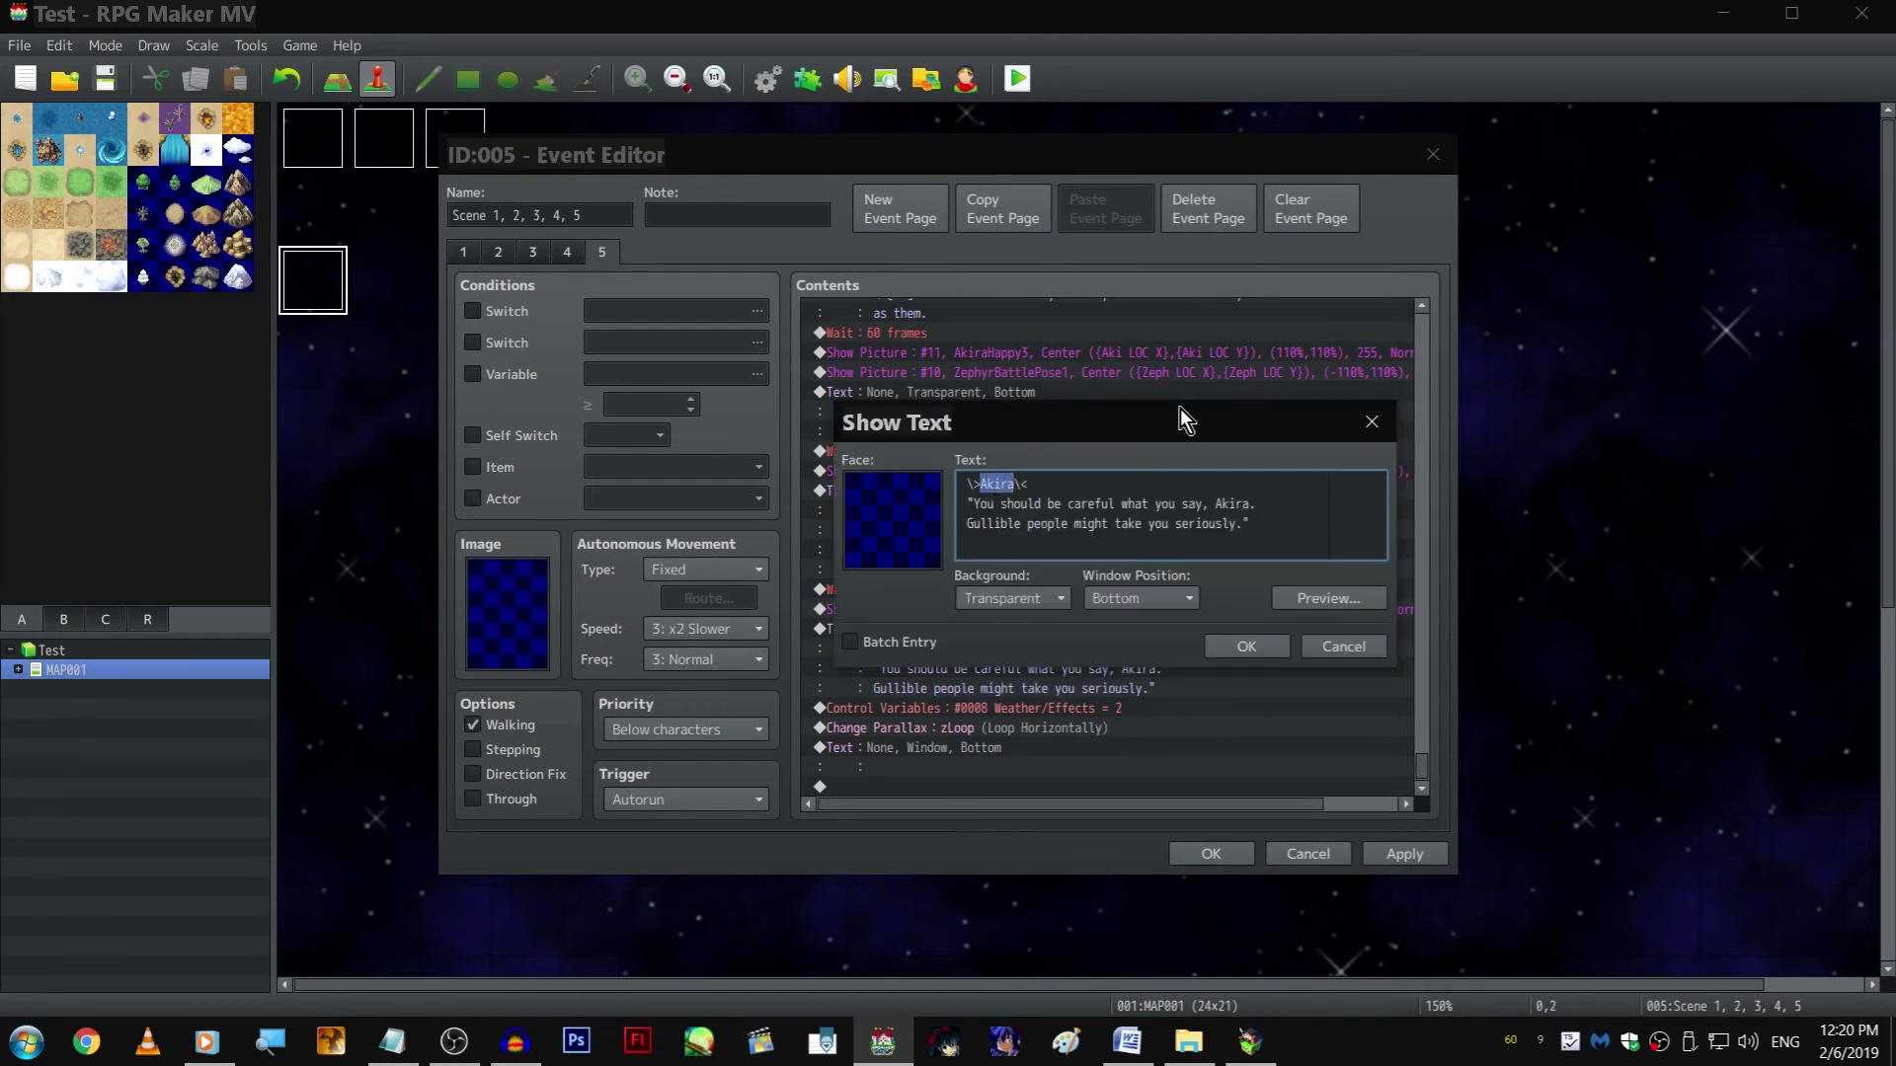
type("Zephyr")
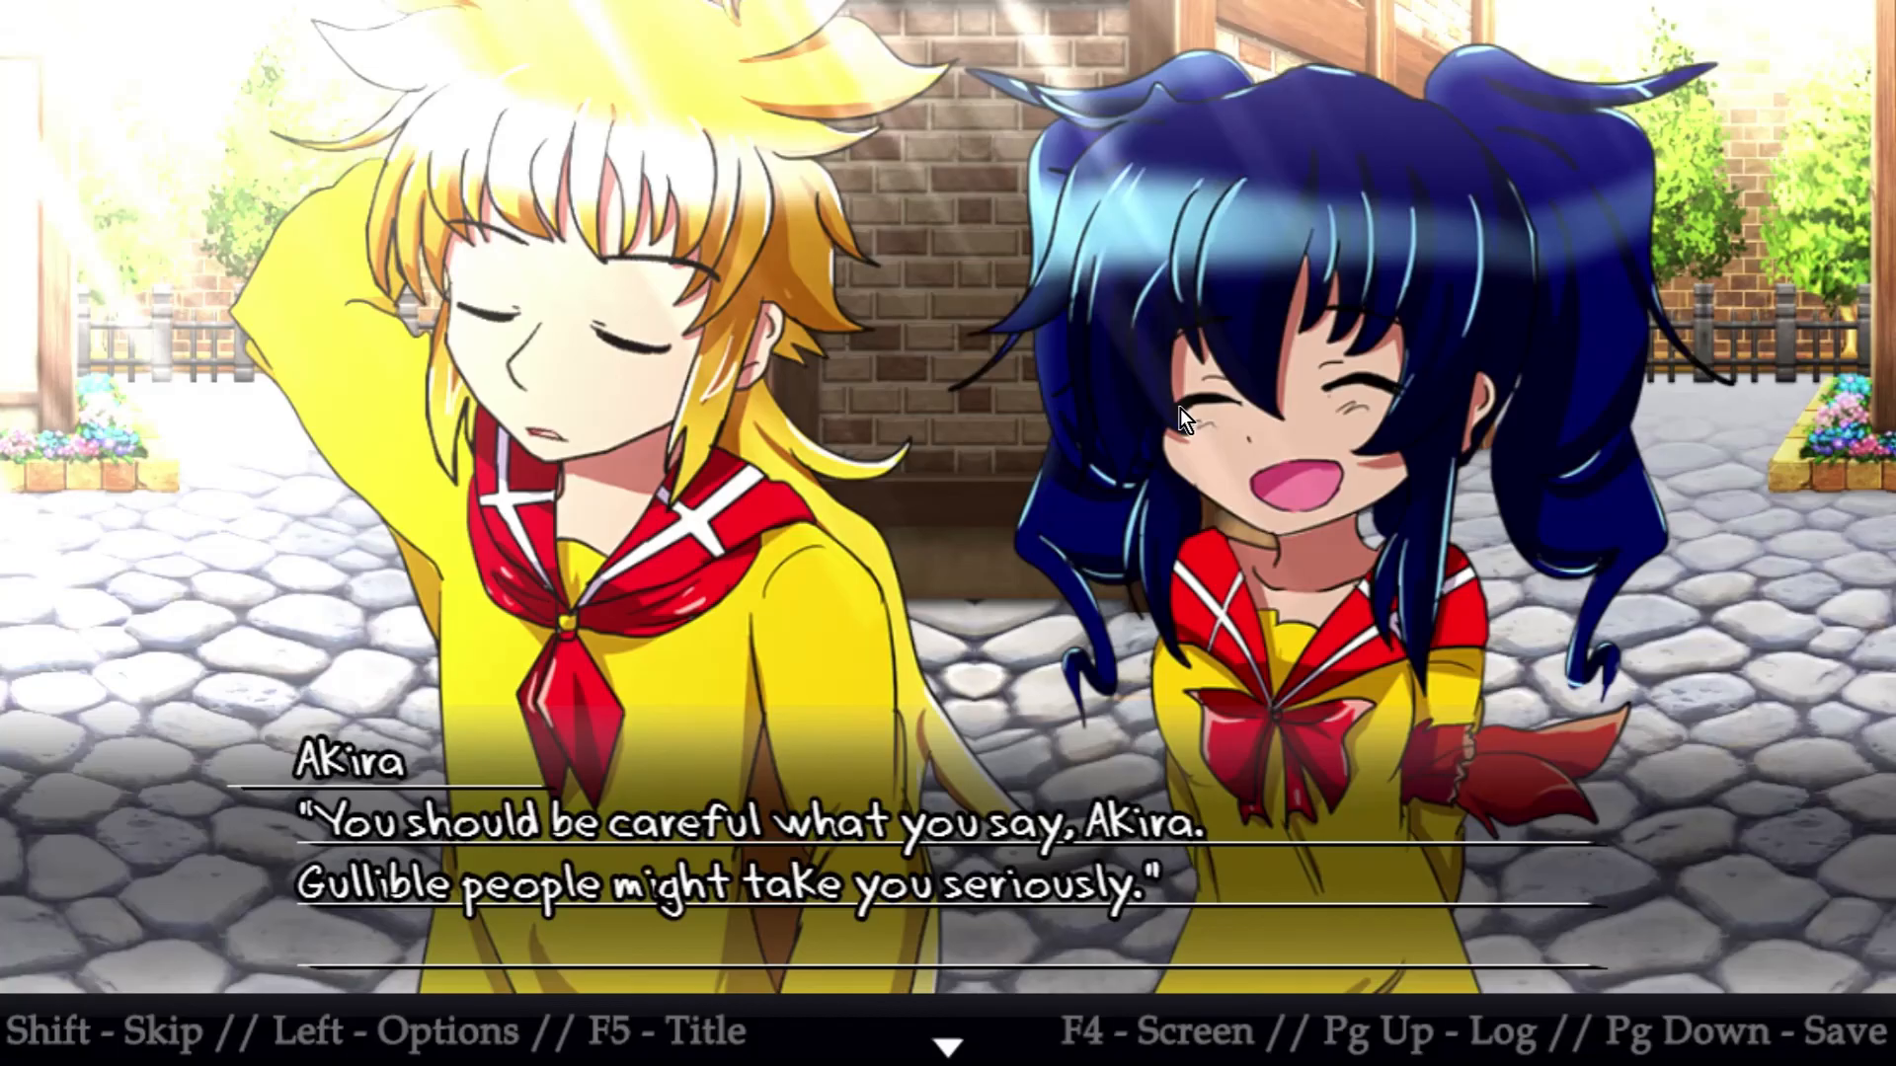
key("Return")
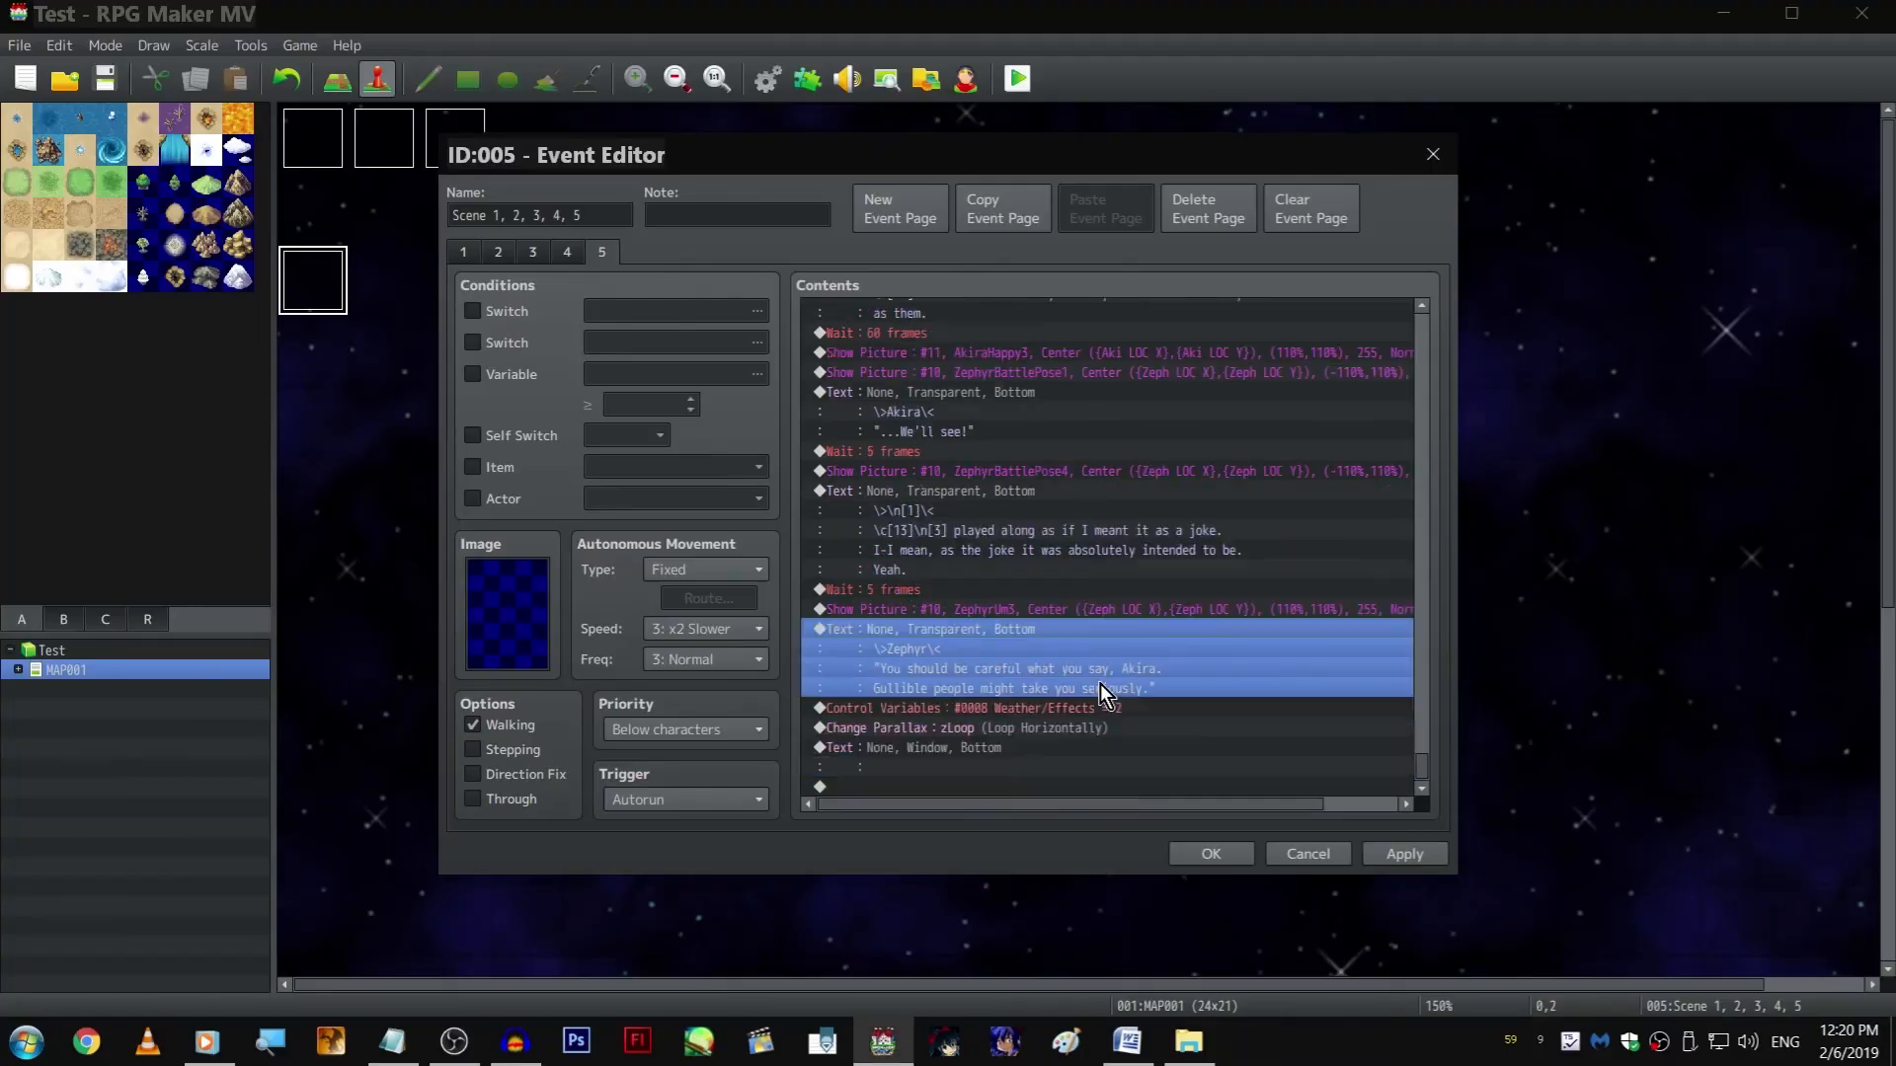
Delete the empty text command after the zLoop parallax change at the end of page 5 and confirm the event
left_click(1046, 787)
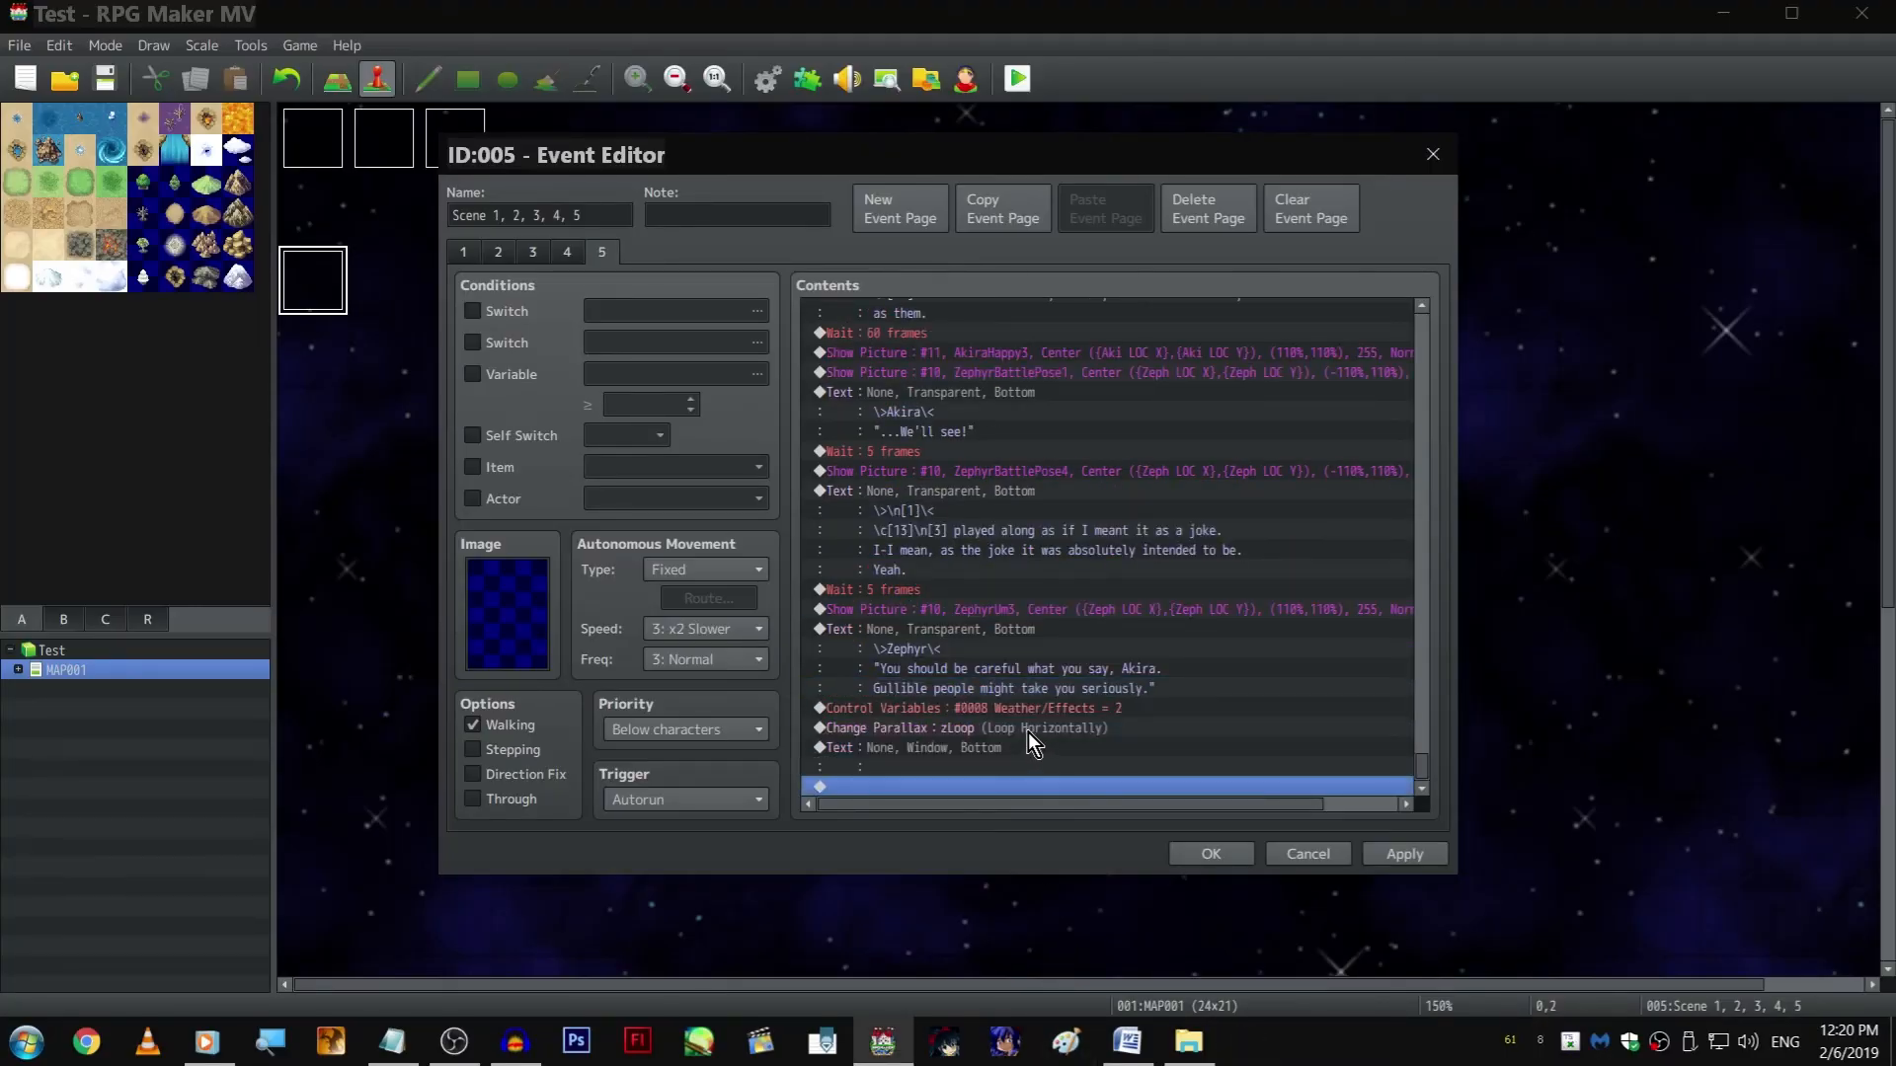
left_click(1434, 853)
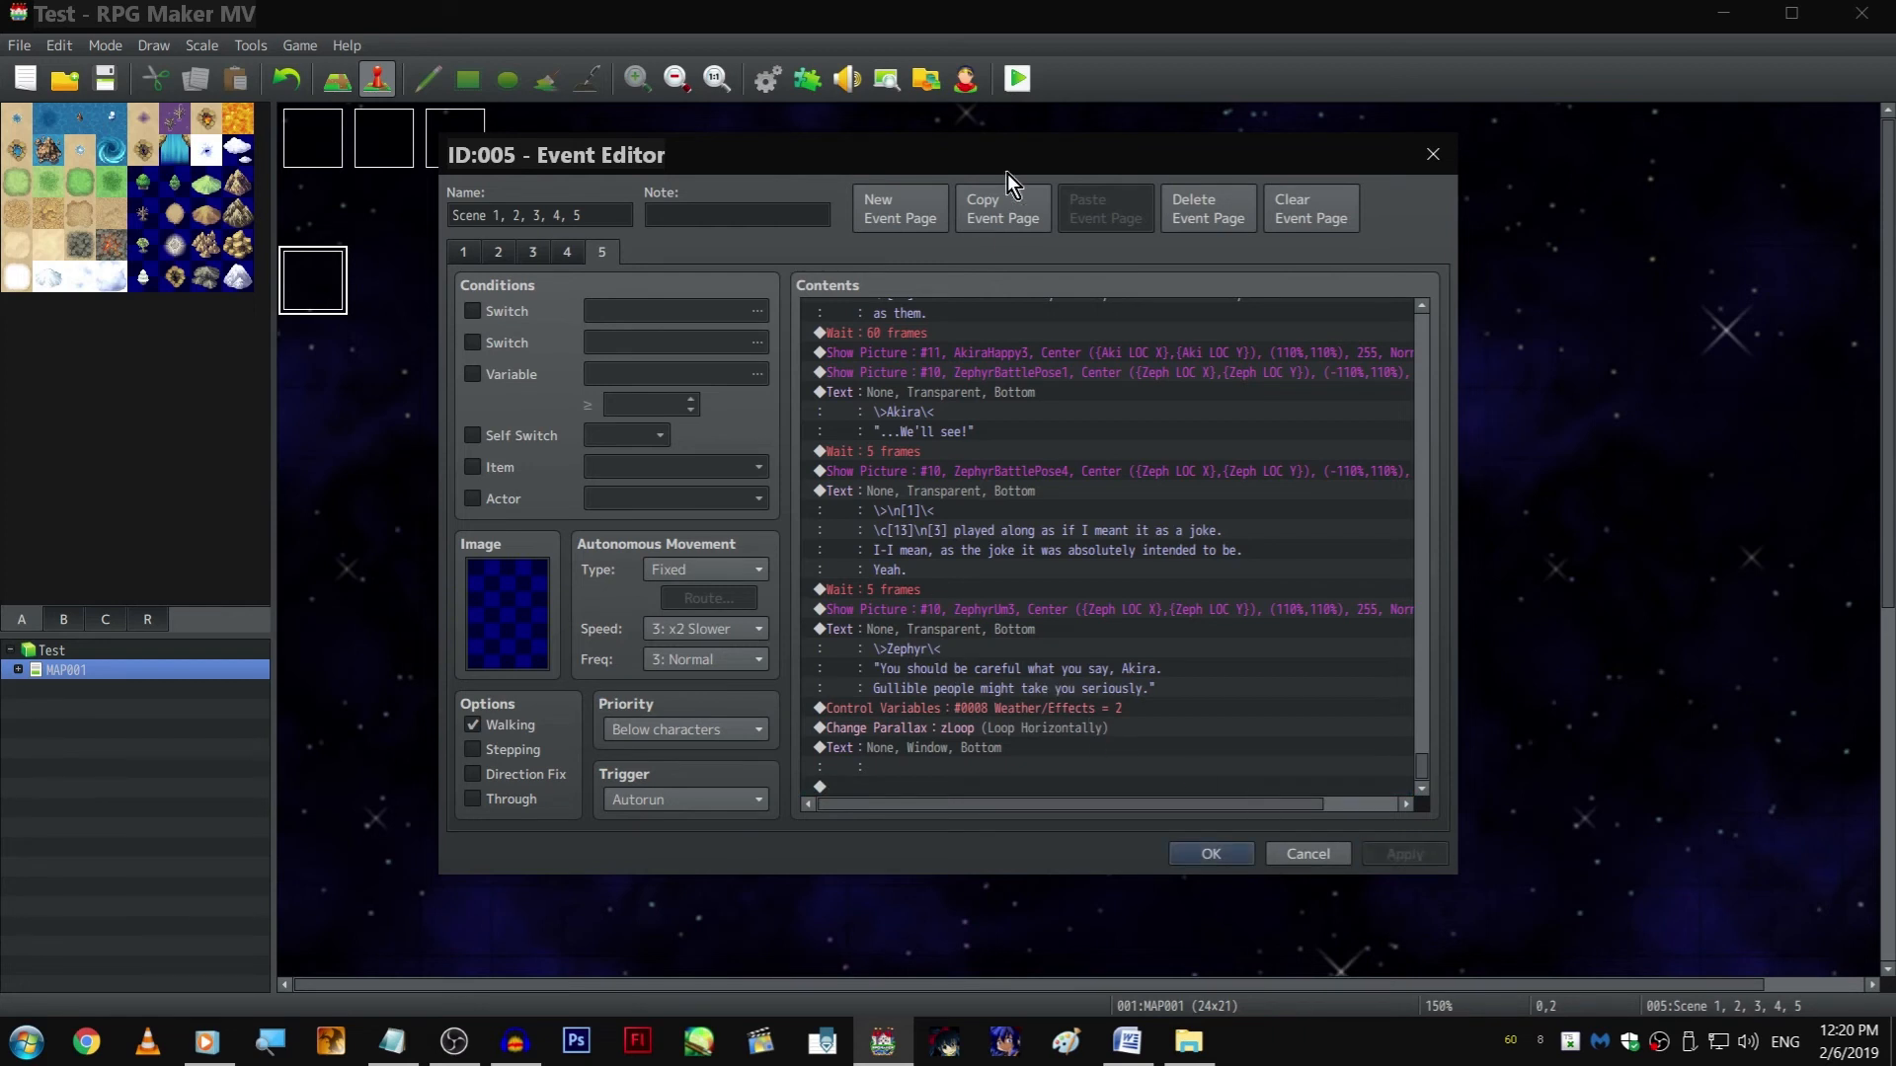
left_click(993, 744)
right_click(993, 745)
left_click(1024, 780)
left_click(1344, 649)
key("Delete")
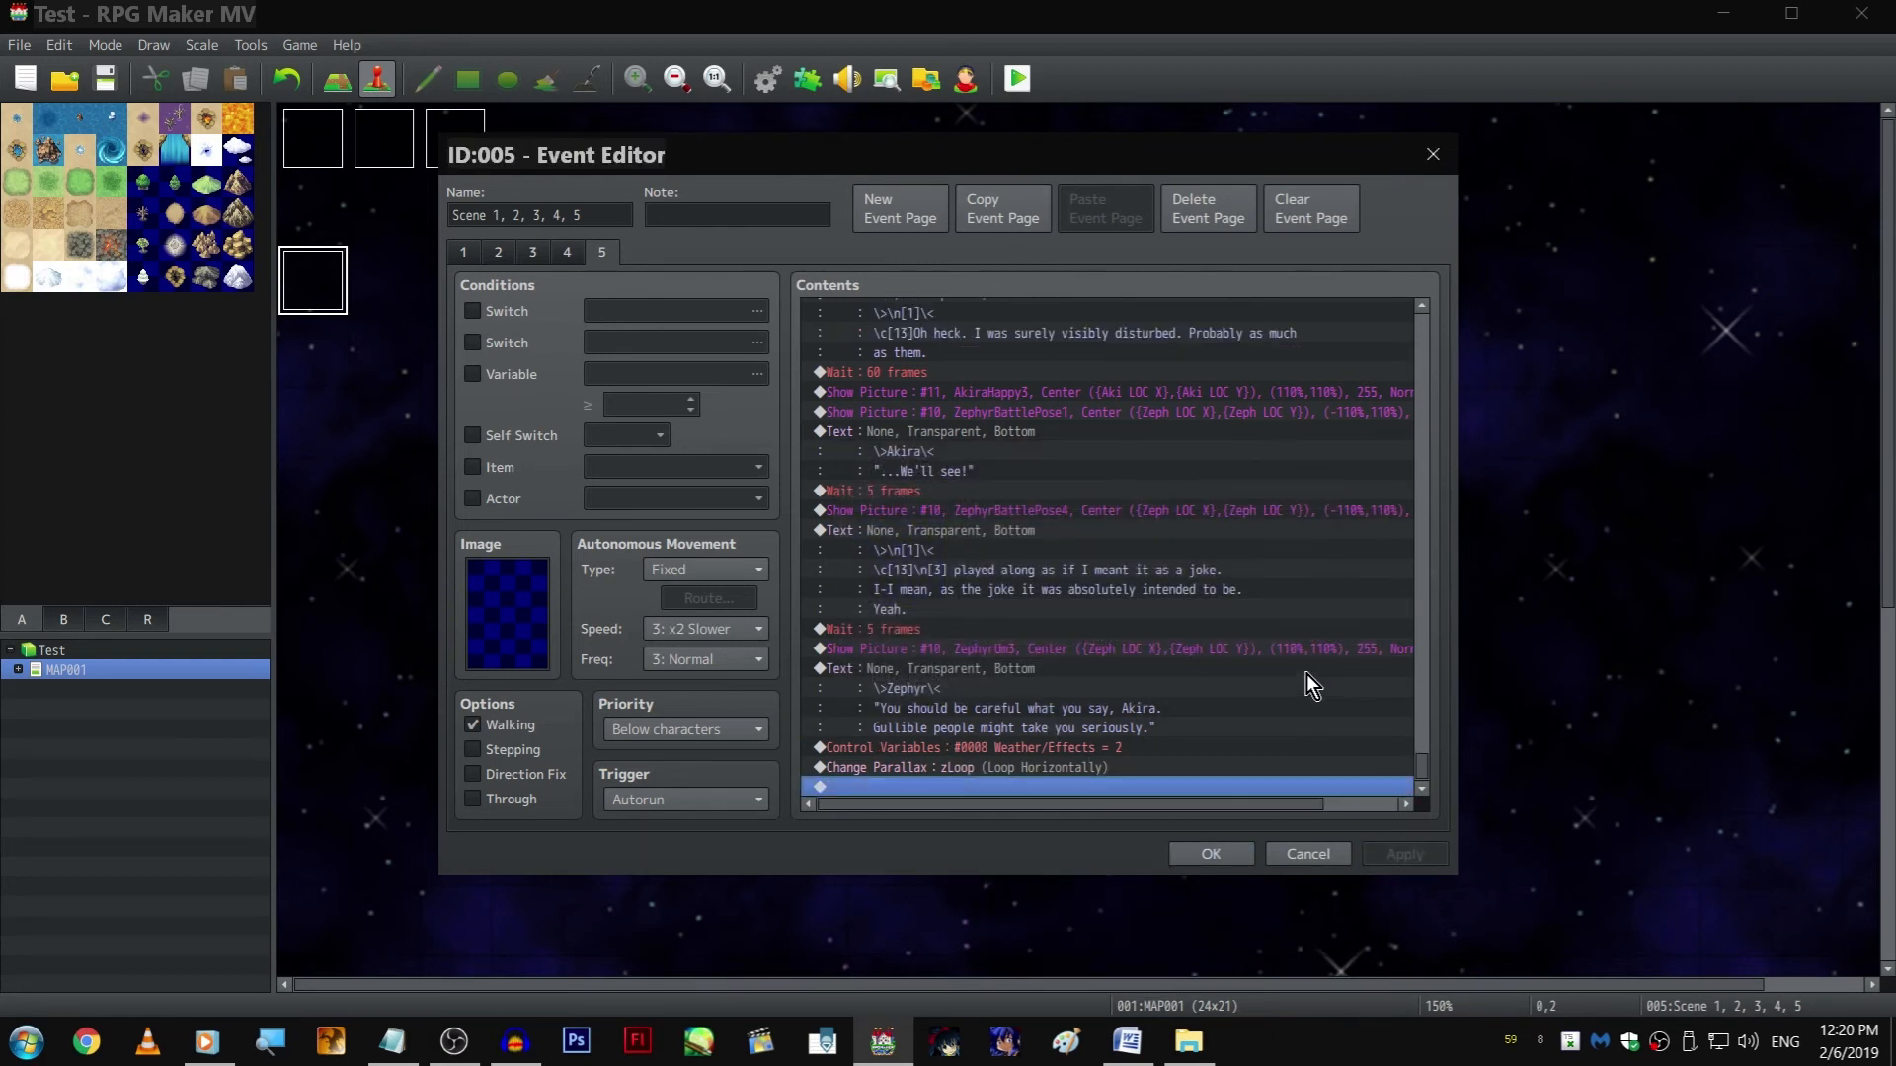
left_click(1213, 853)
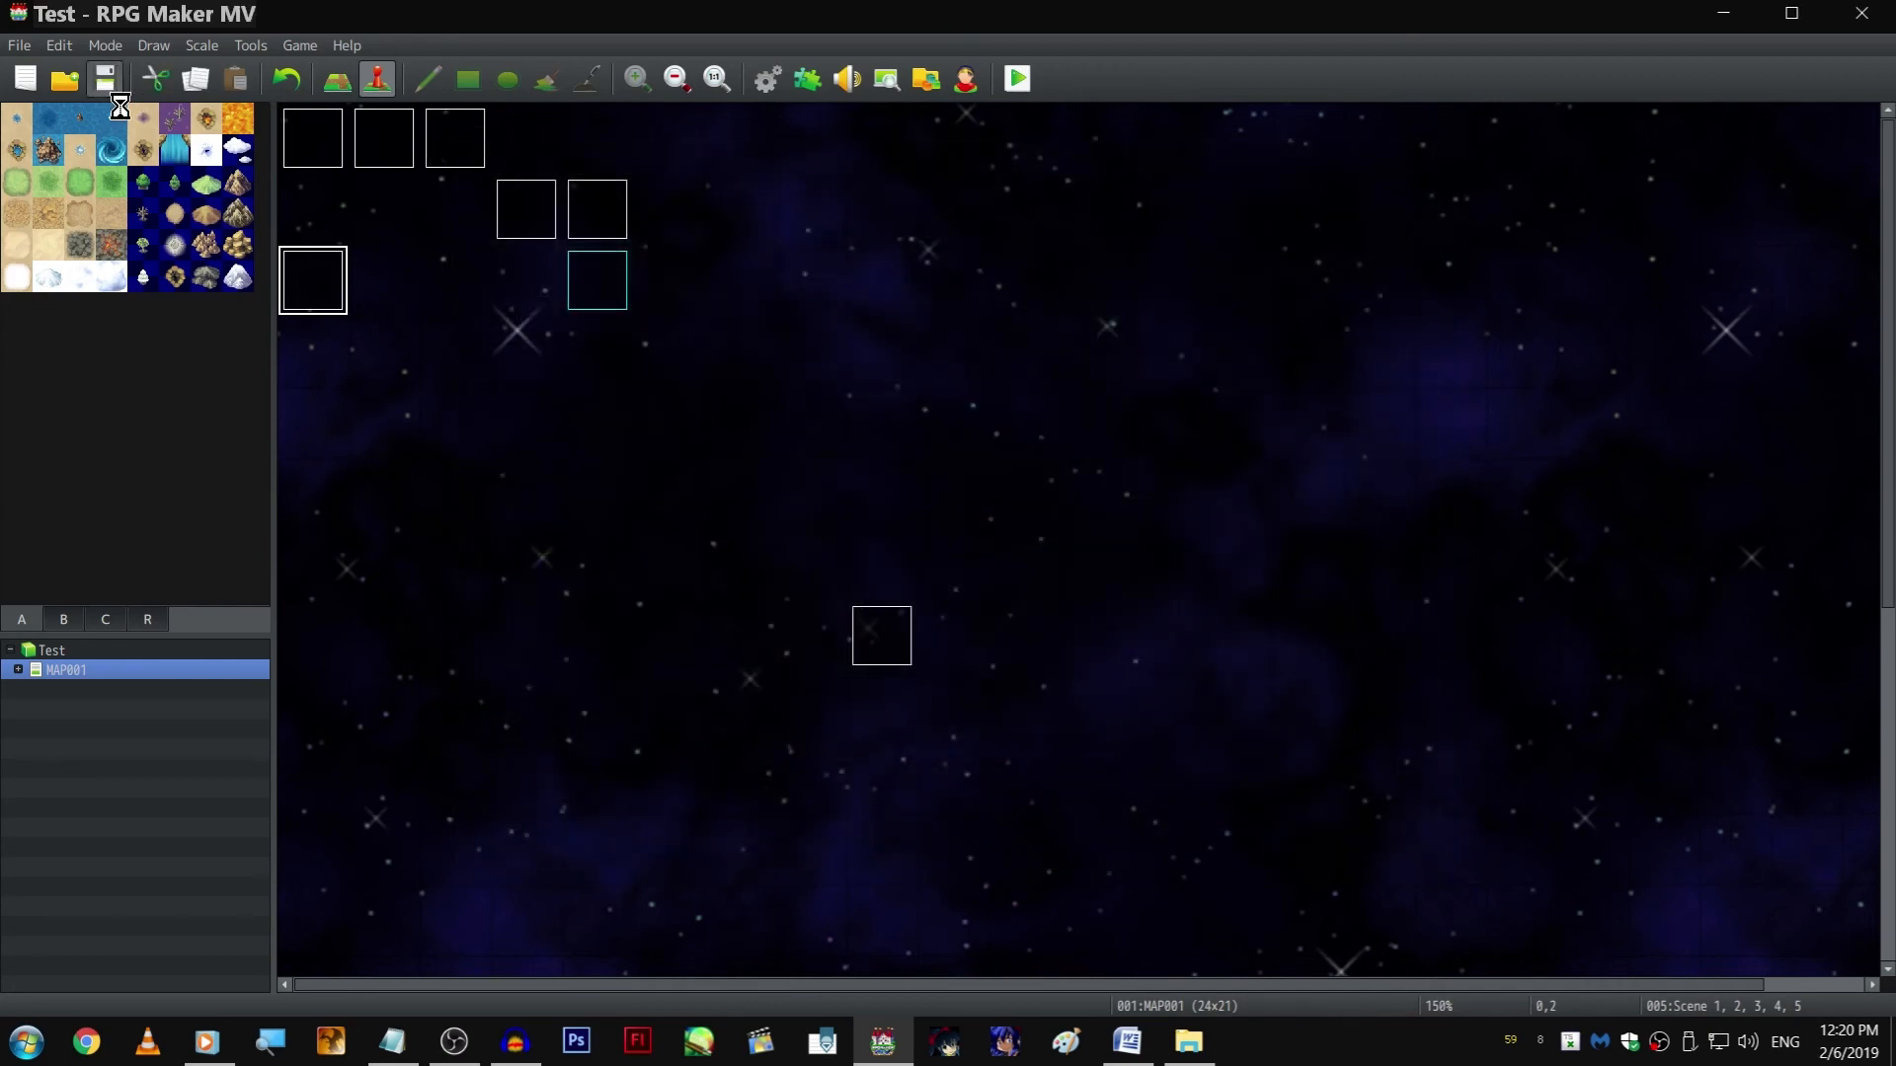
Reopen the Scene 1, 2, 3, 4, 5 event at the end of page 5's contents
double_click(322, 294)
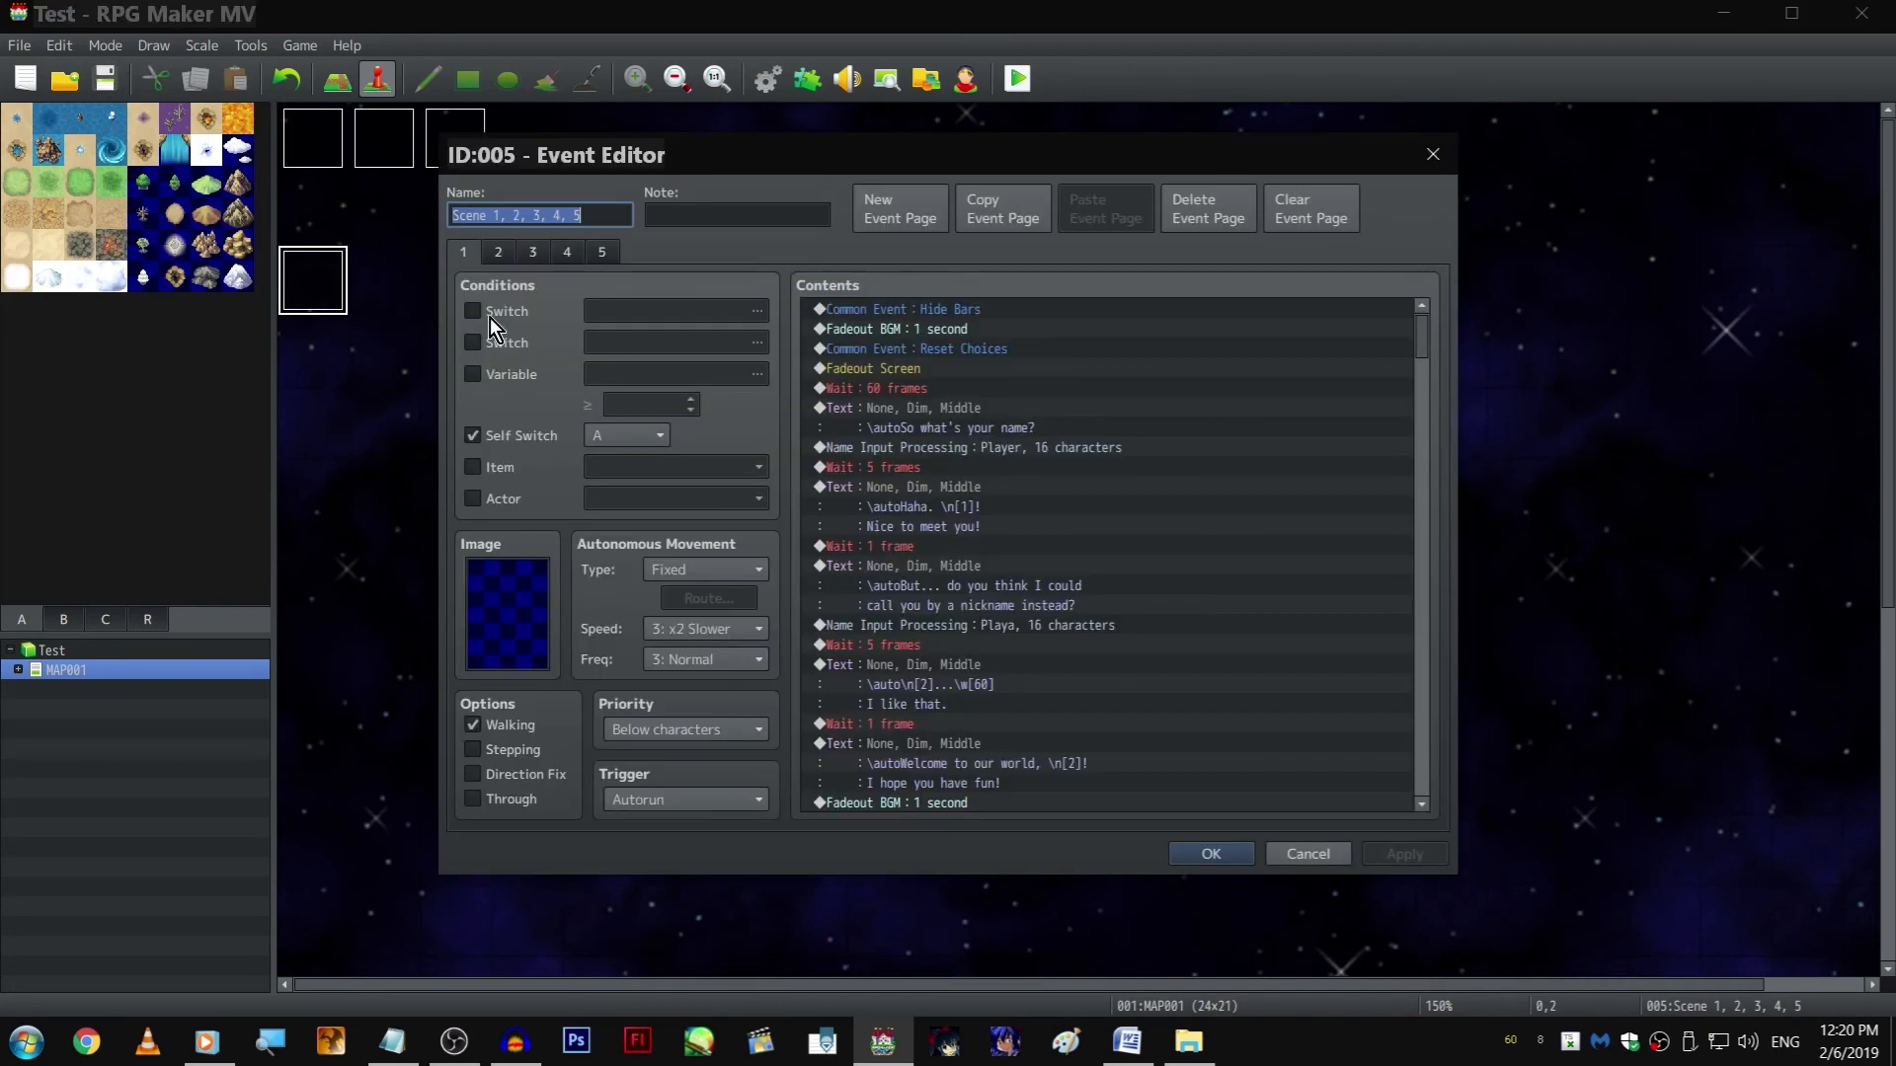
left_click(601, 253)
left_click(1307, 511)
key("End")
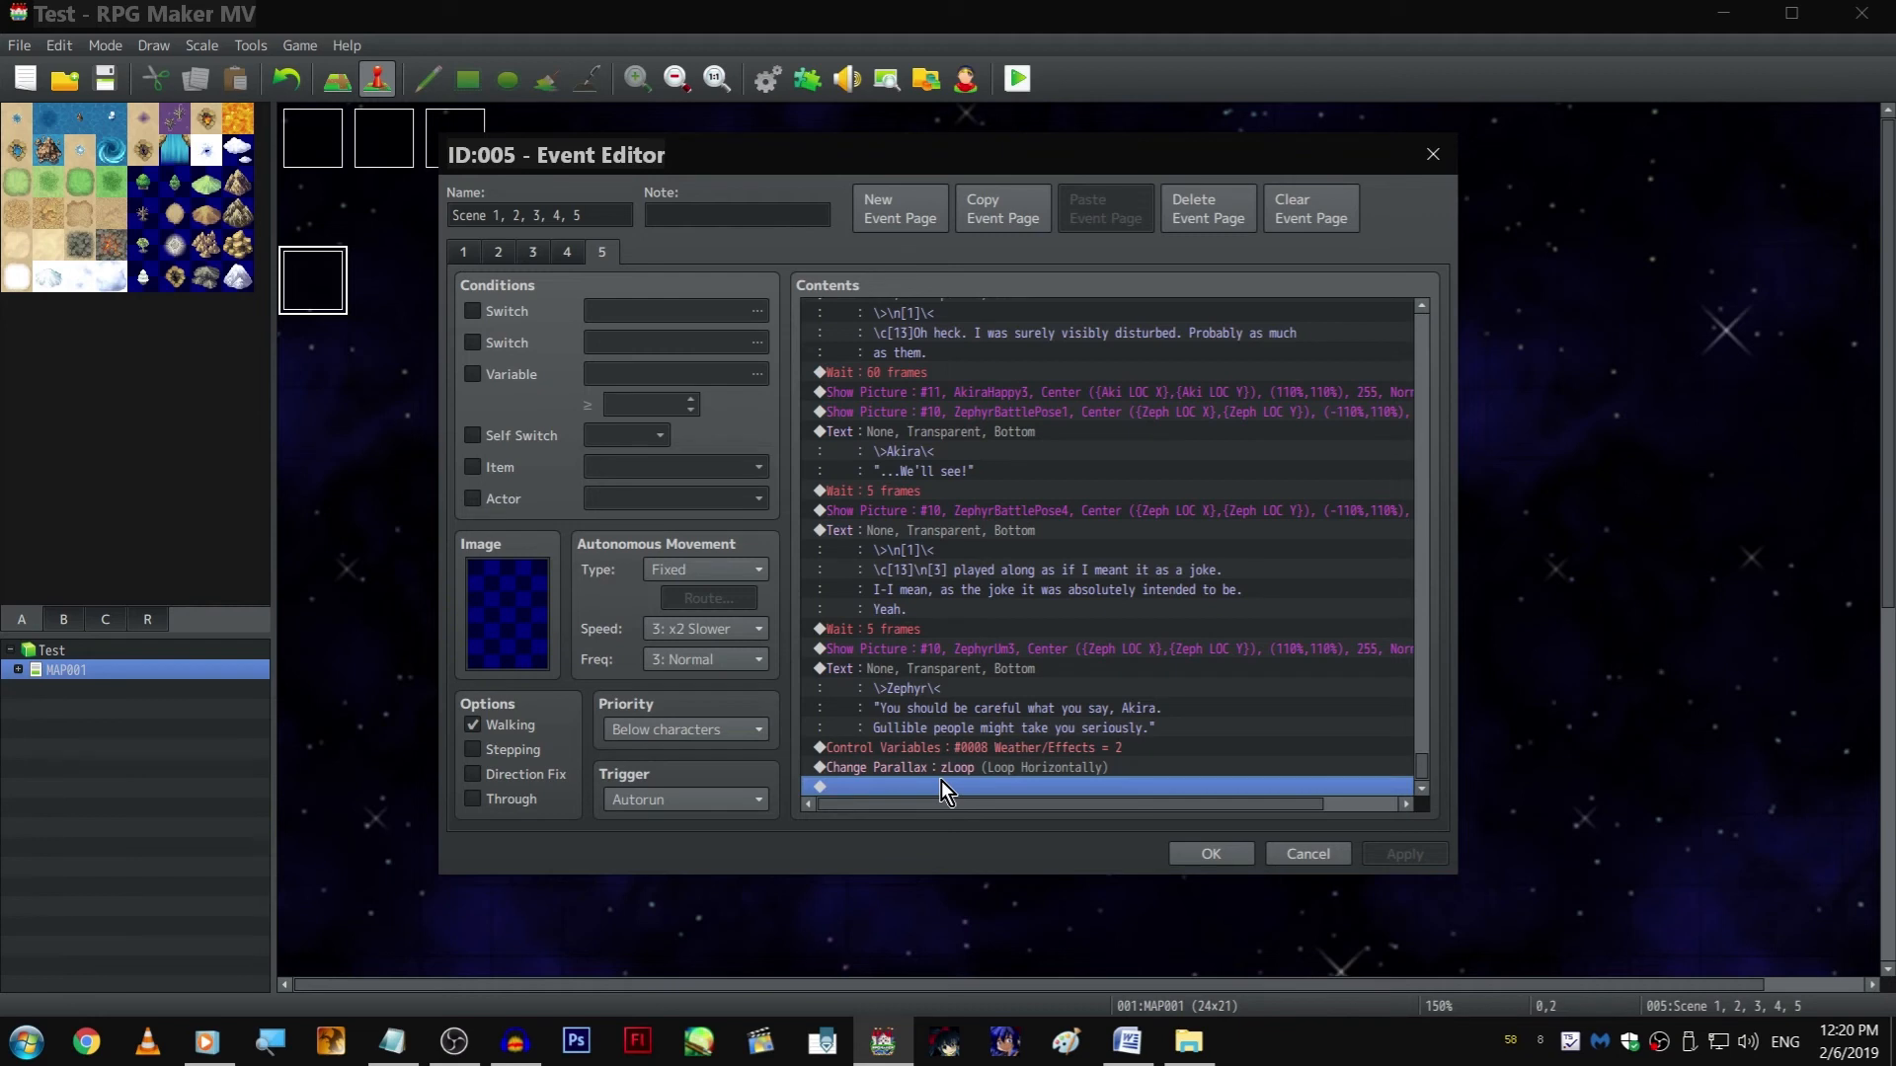
left_click(906, 691)
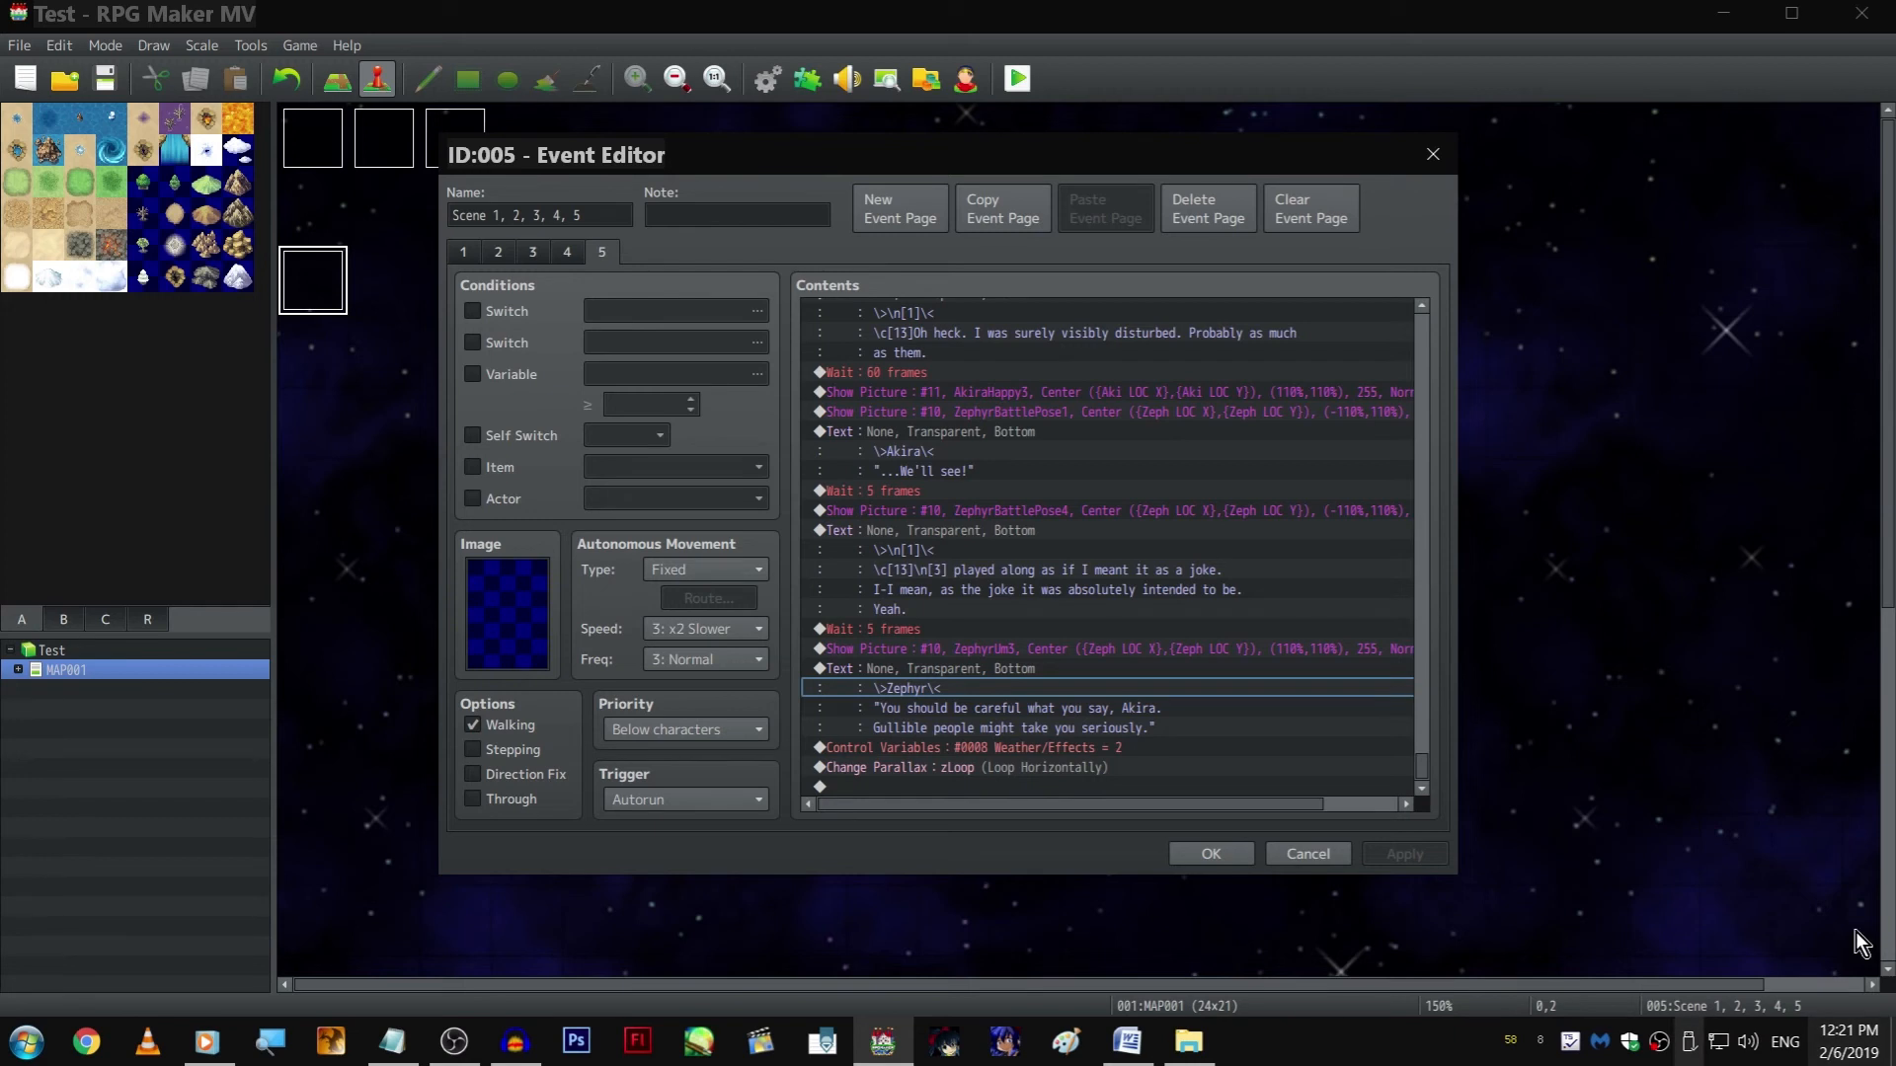
Copy the 5-frame wait and the "played along as if I meant it as a joke" text to the end of page 5
left_click(958, 628)
key("ctrl+c")
left_click(1037, 787)
key("ctrl+v")
left_click(1047, 509)
key("ctrl+c")
left_click(1061, 788)
key("ctrl+v")
Rewrite the copied text as "...Dang, he got me. Ok. I'll admit it. For a split second I seriously thought she meant that."
double_click(1023, 691)
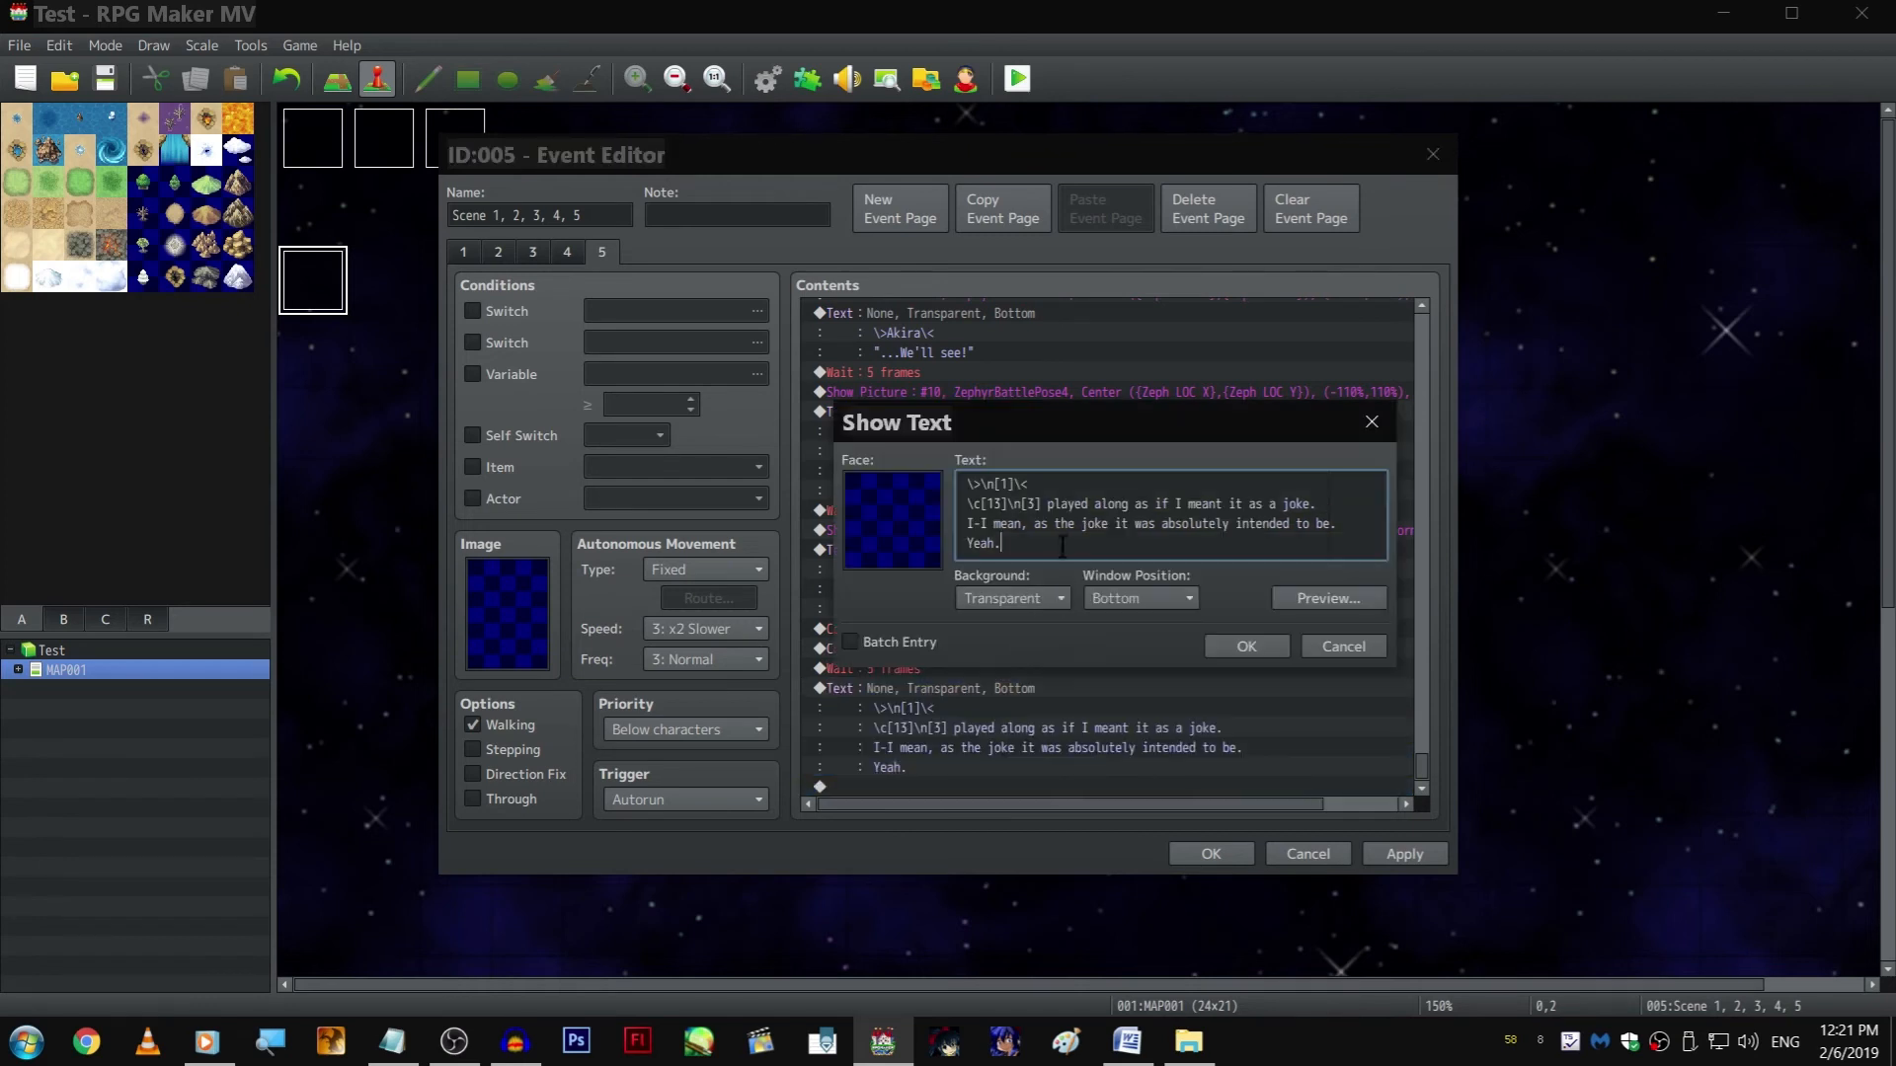
left_click(1008, 503, "shift")
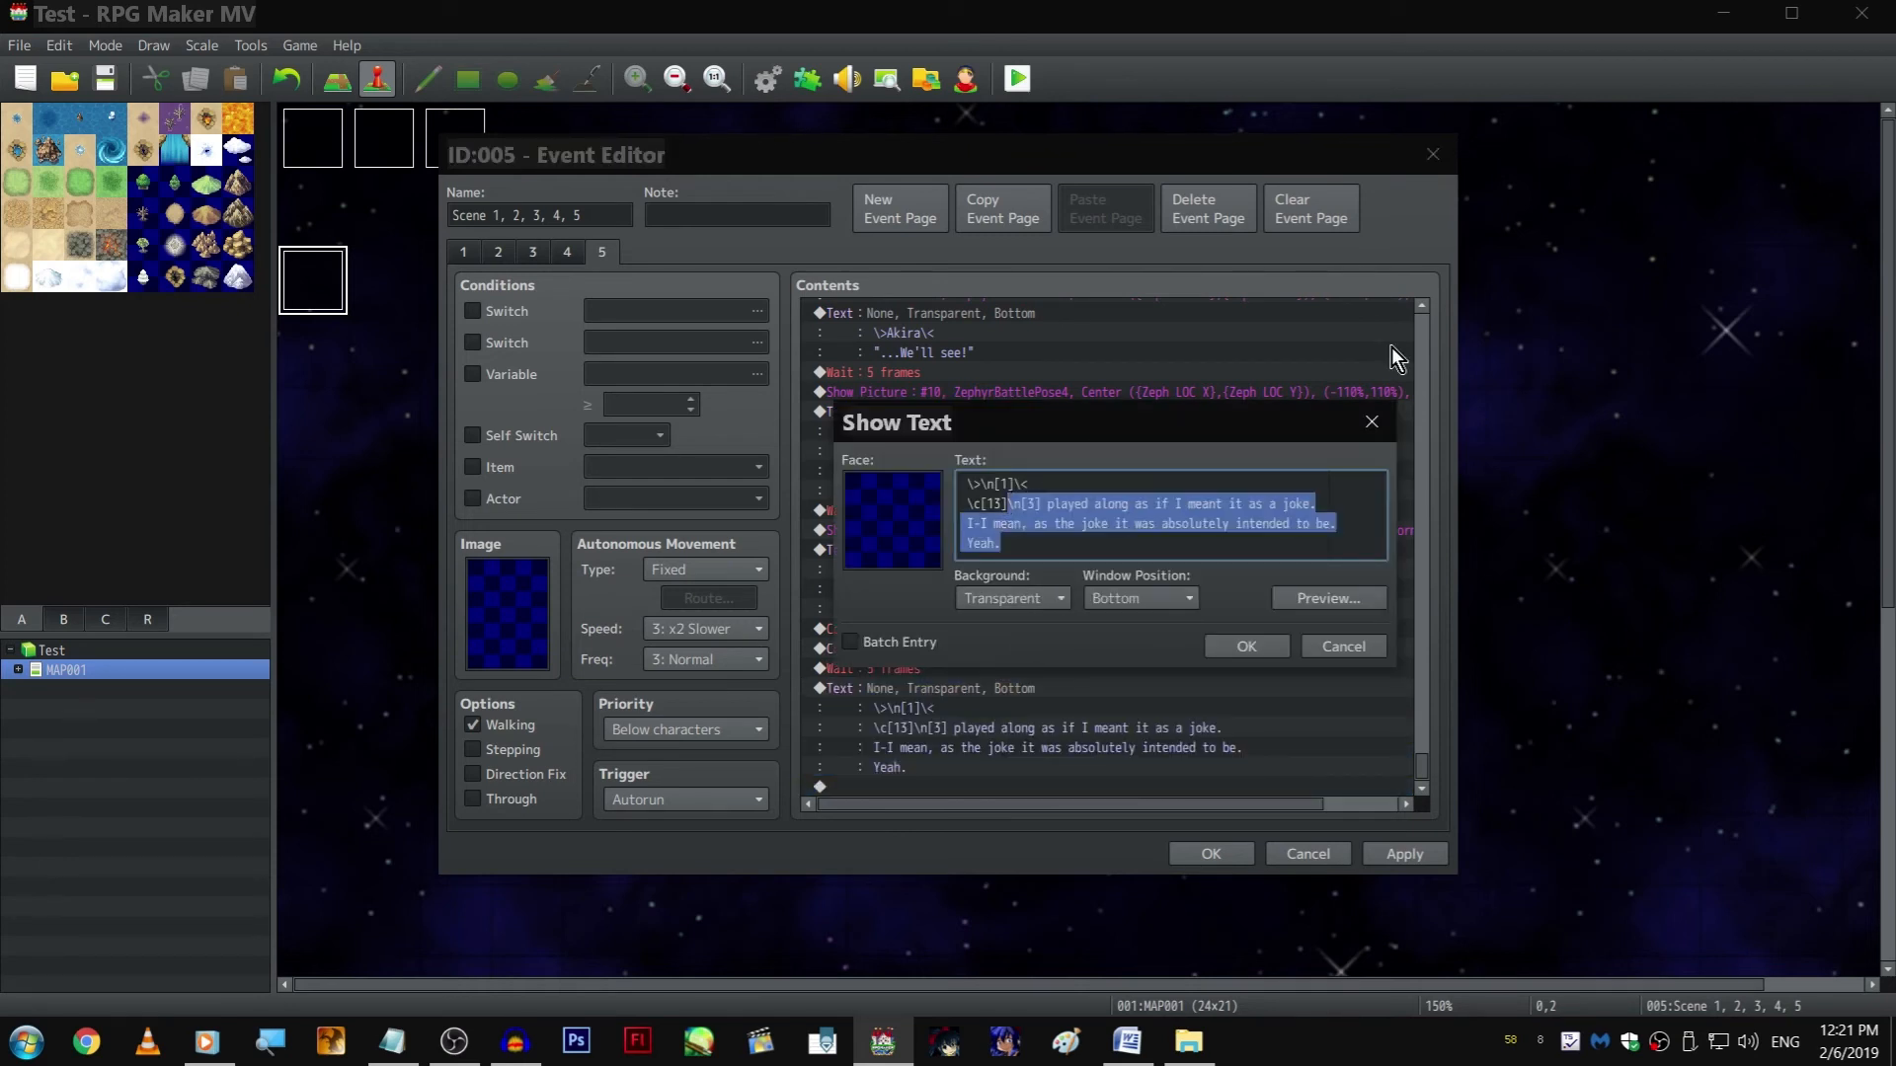
type("...Dang, he got me. Ok. I'll admit it. For a split")
key("Return")
type("second")
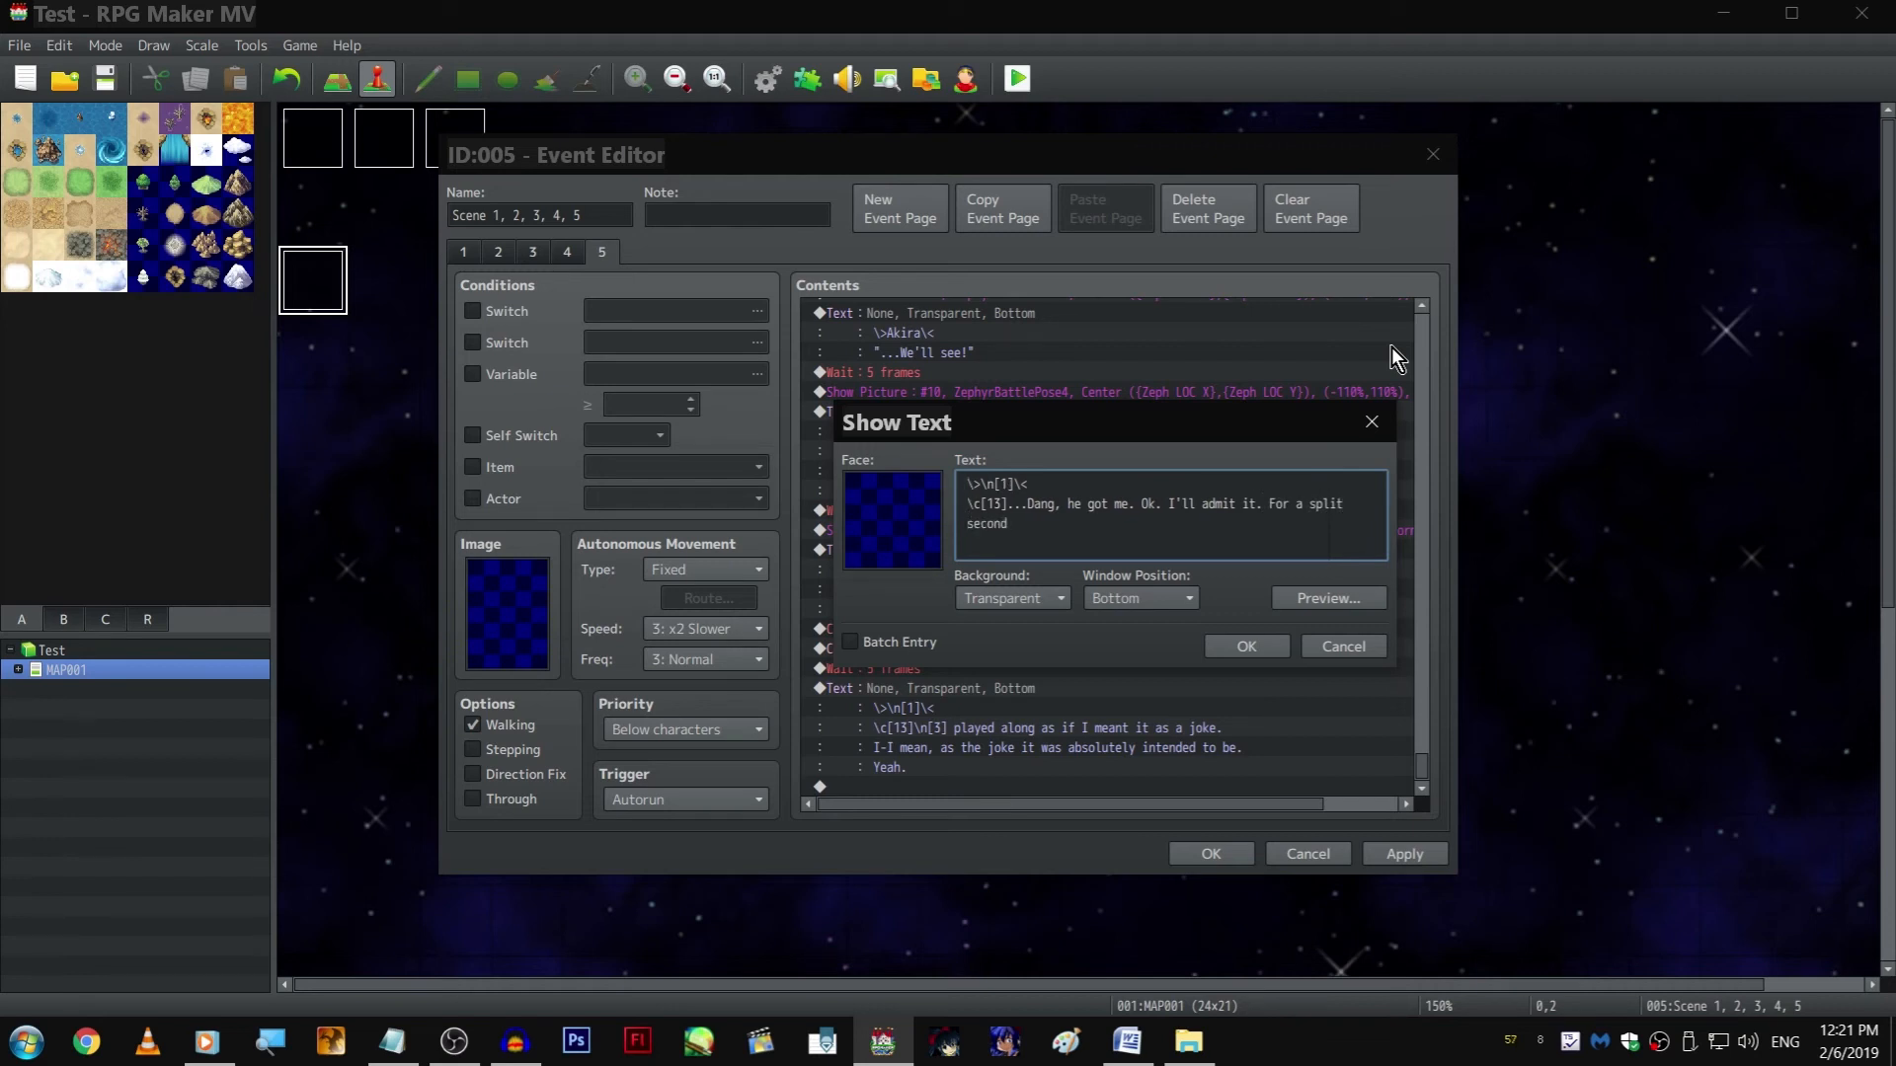
type(" I ")
type("seriously thought ")
type("she meant that. ")
type("Then I came ")
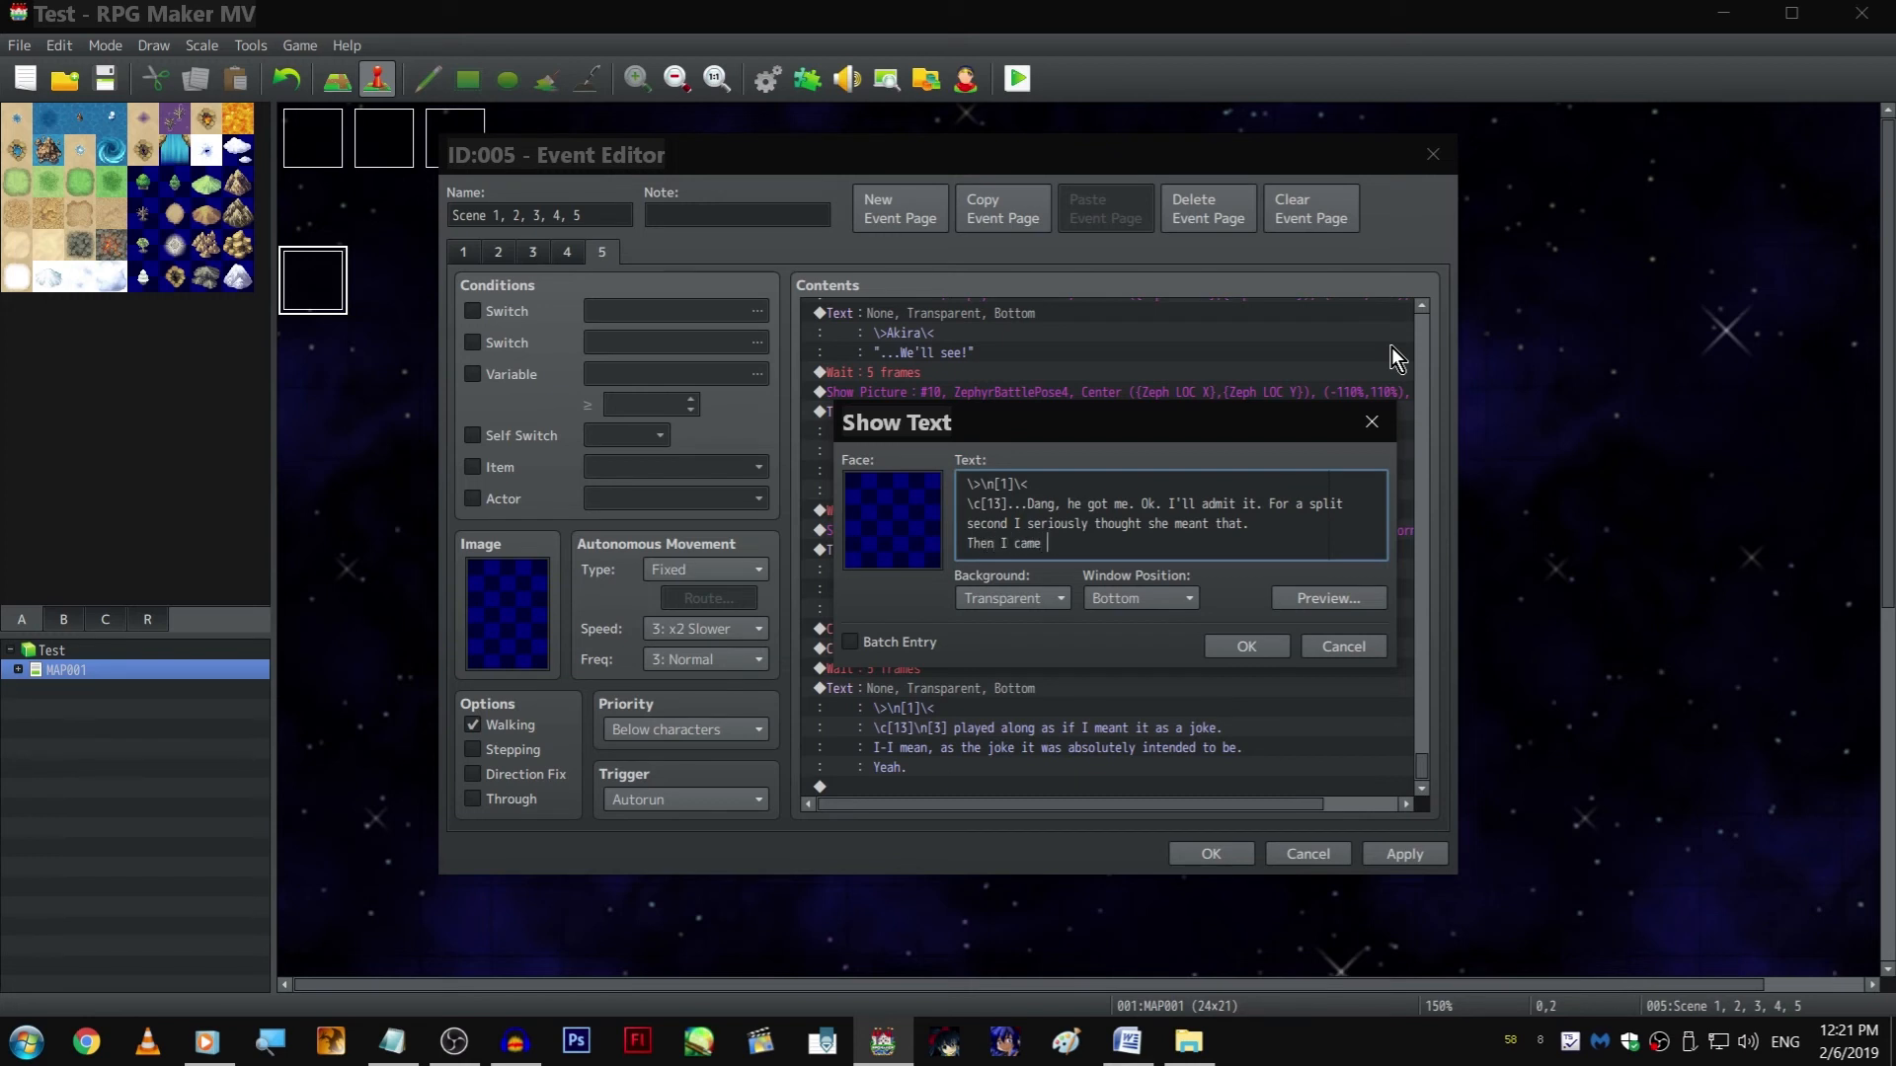
type("to my senses and realized I'm an idiot.")
Finish that text with the line "Then I came to my senses and realized I'm an idiot."
key("ctrl+Return")
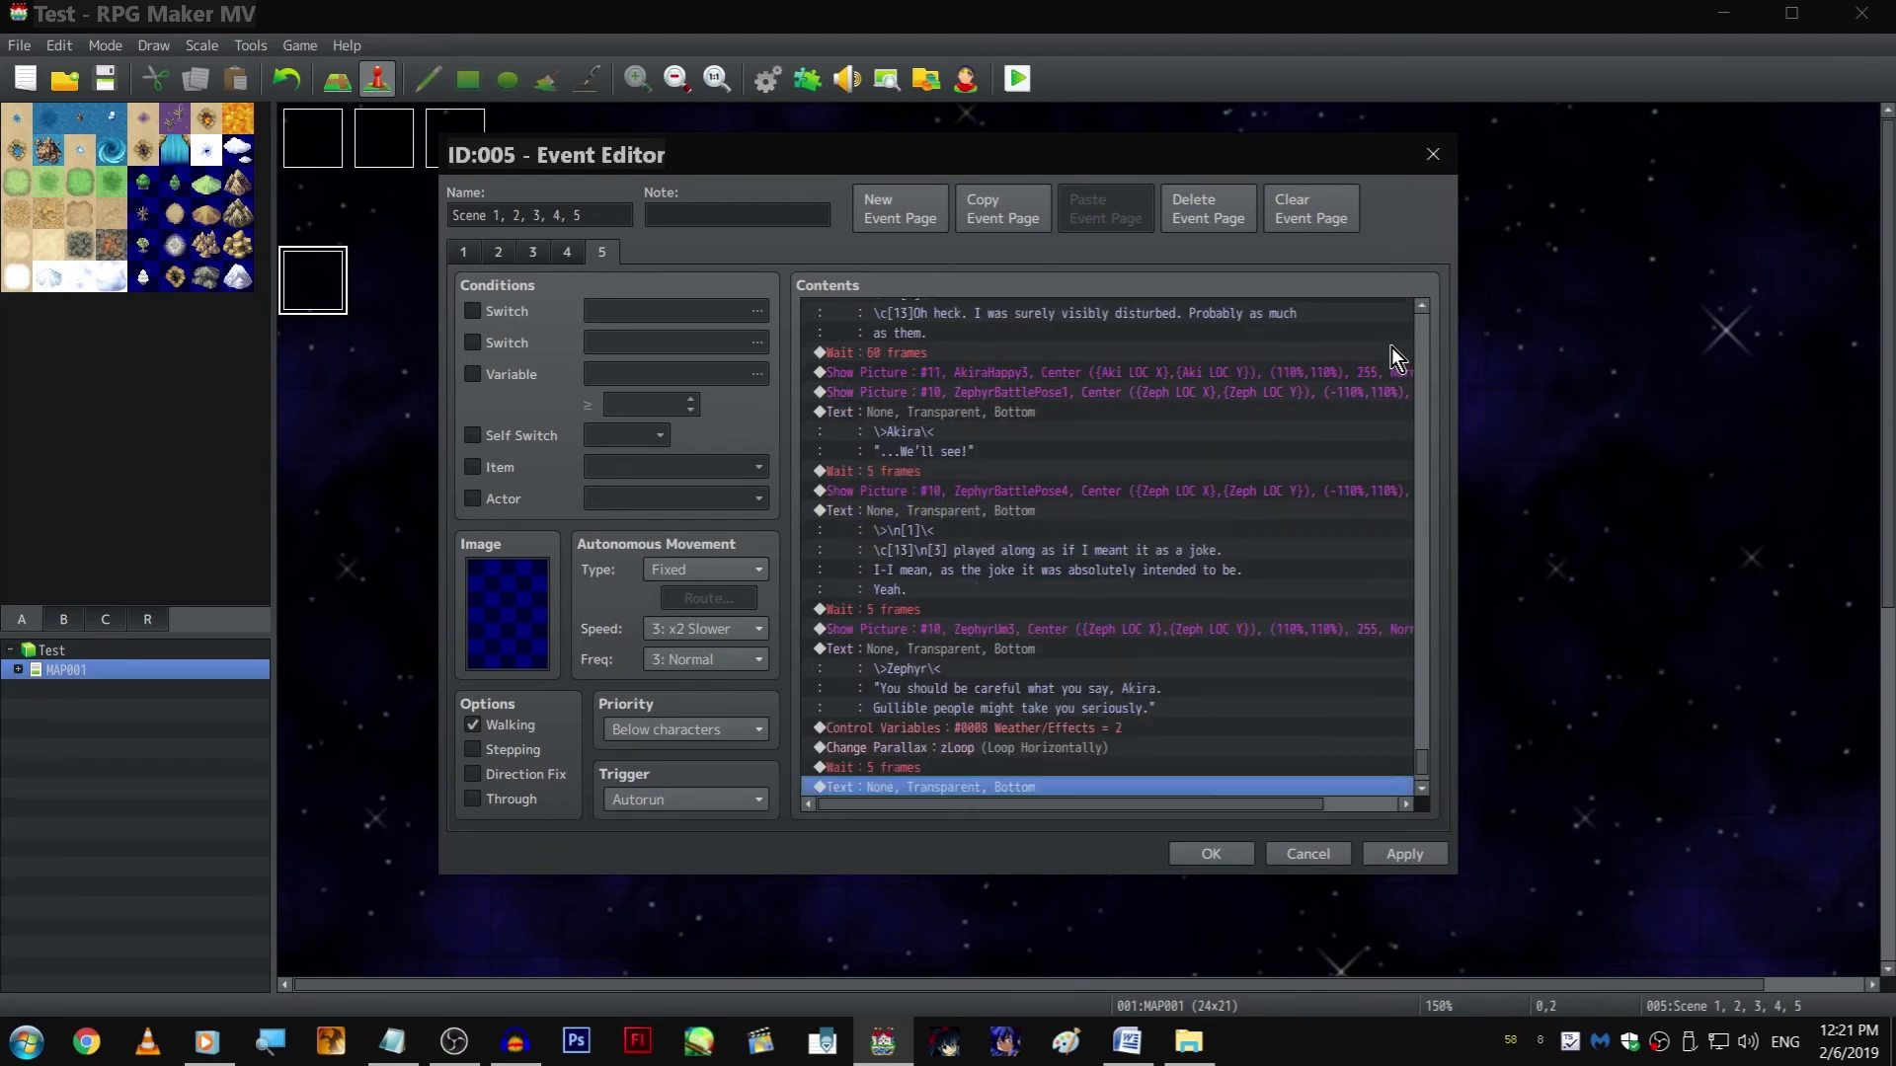
Confirm the event, save the project, and reopen the scene event at the end of page 5 with the last 5-frame wait selected
left_click(1199, 855)
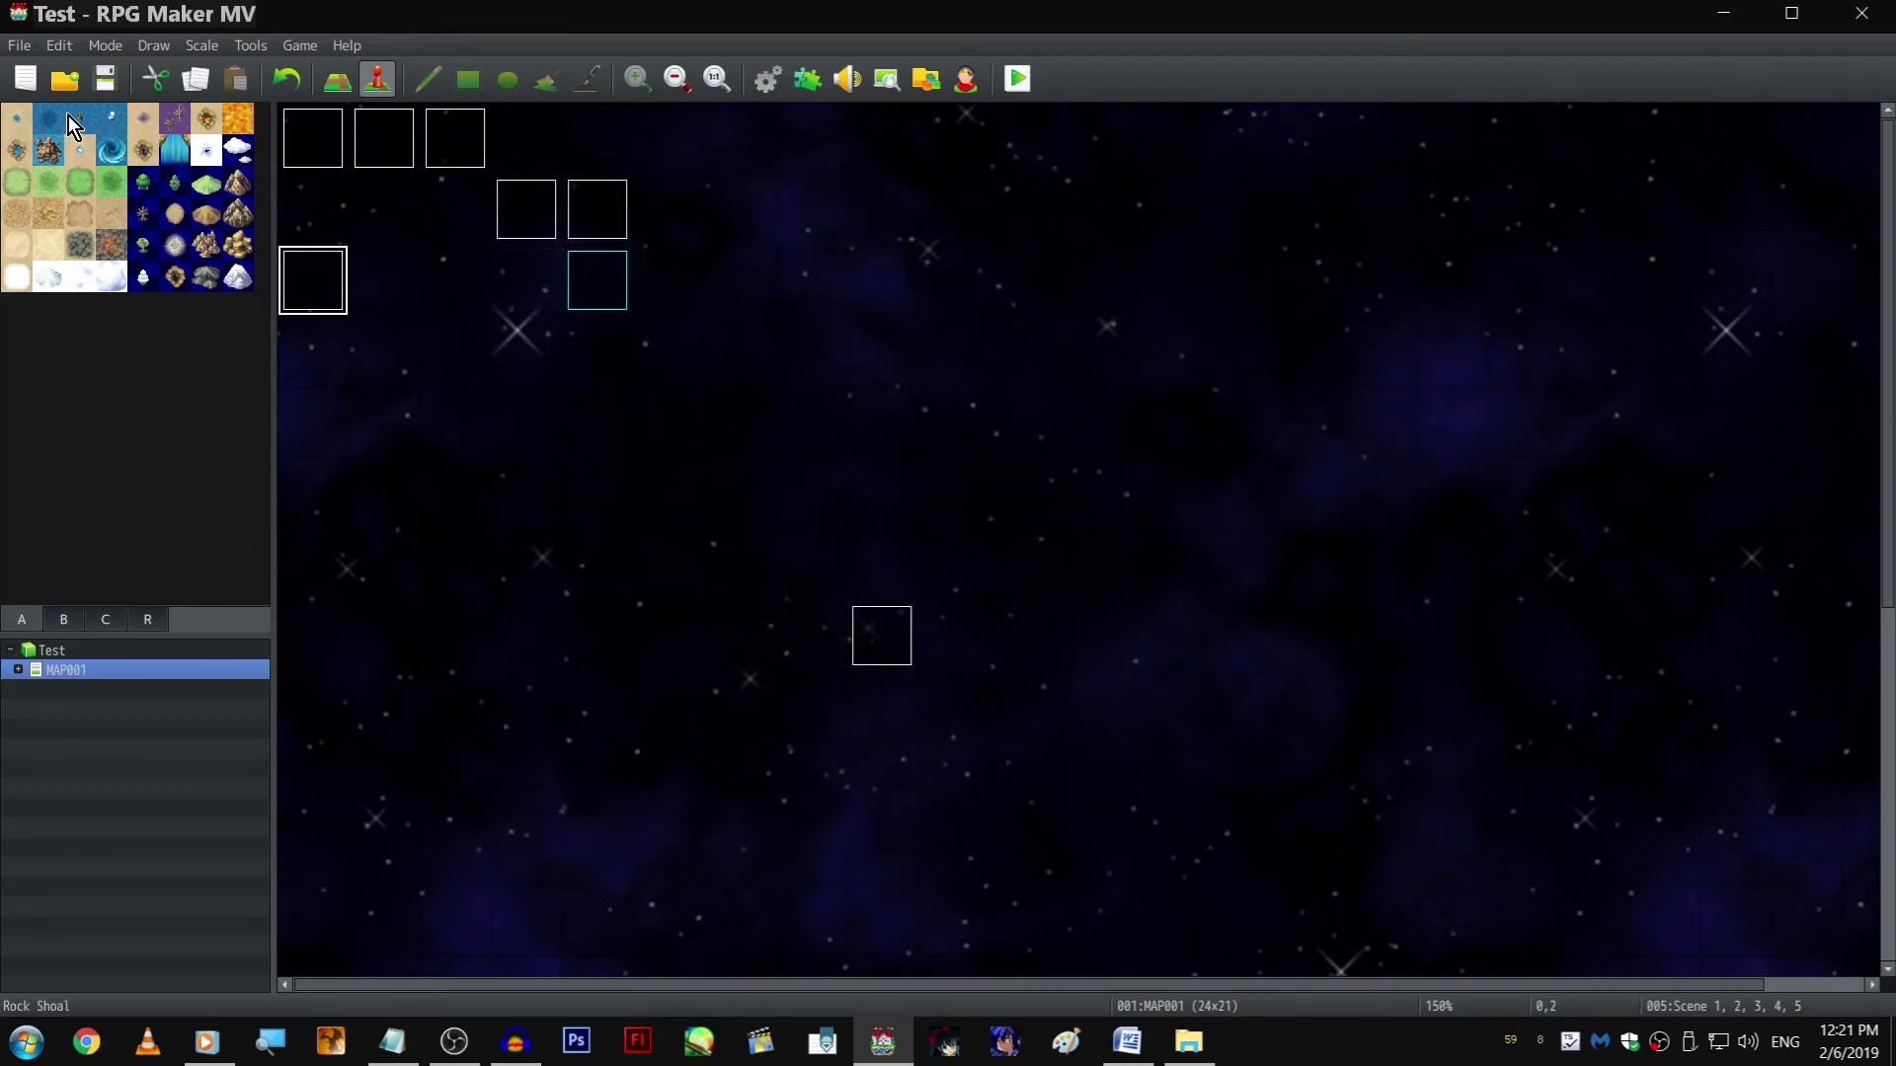
left_click(103, 83)
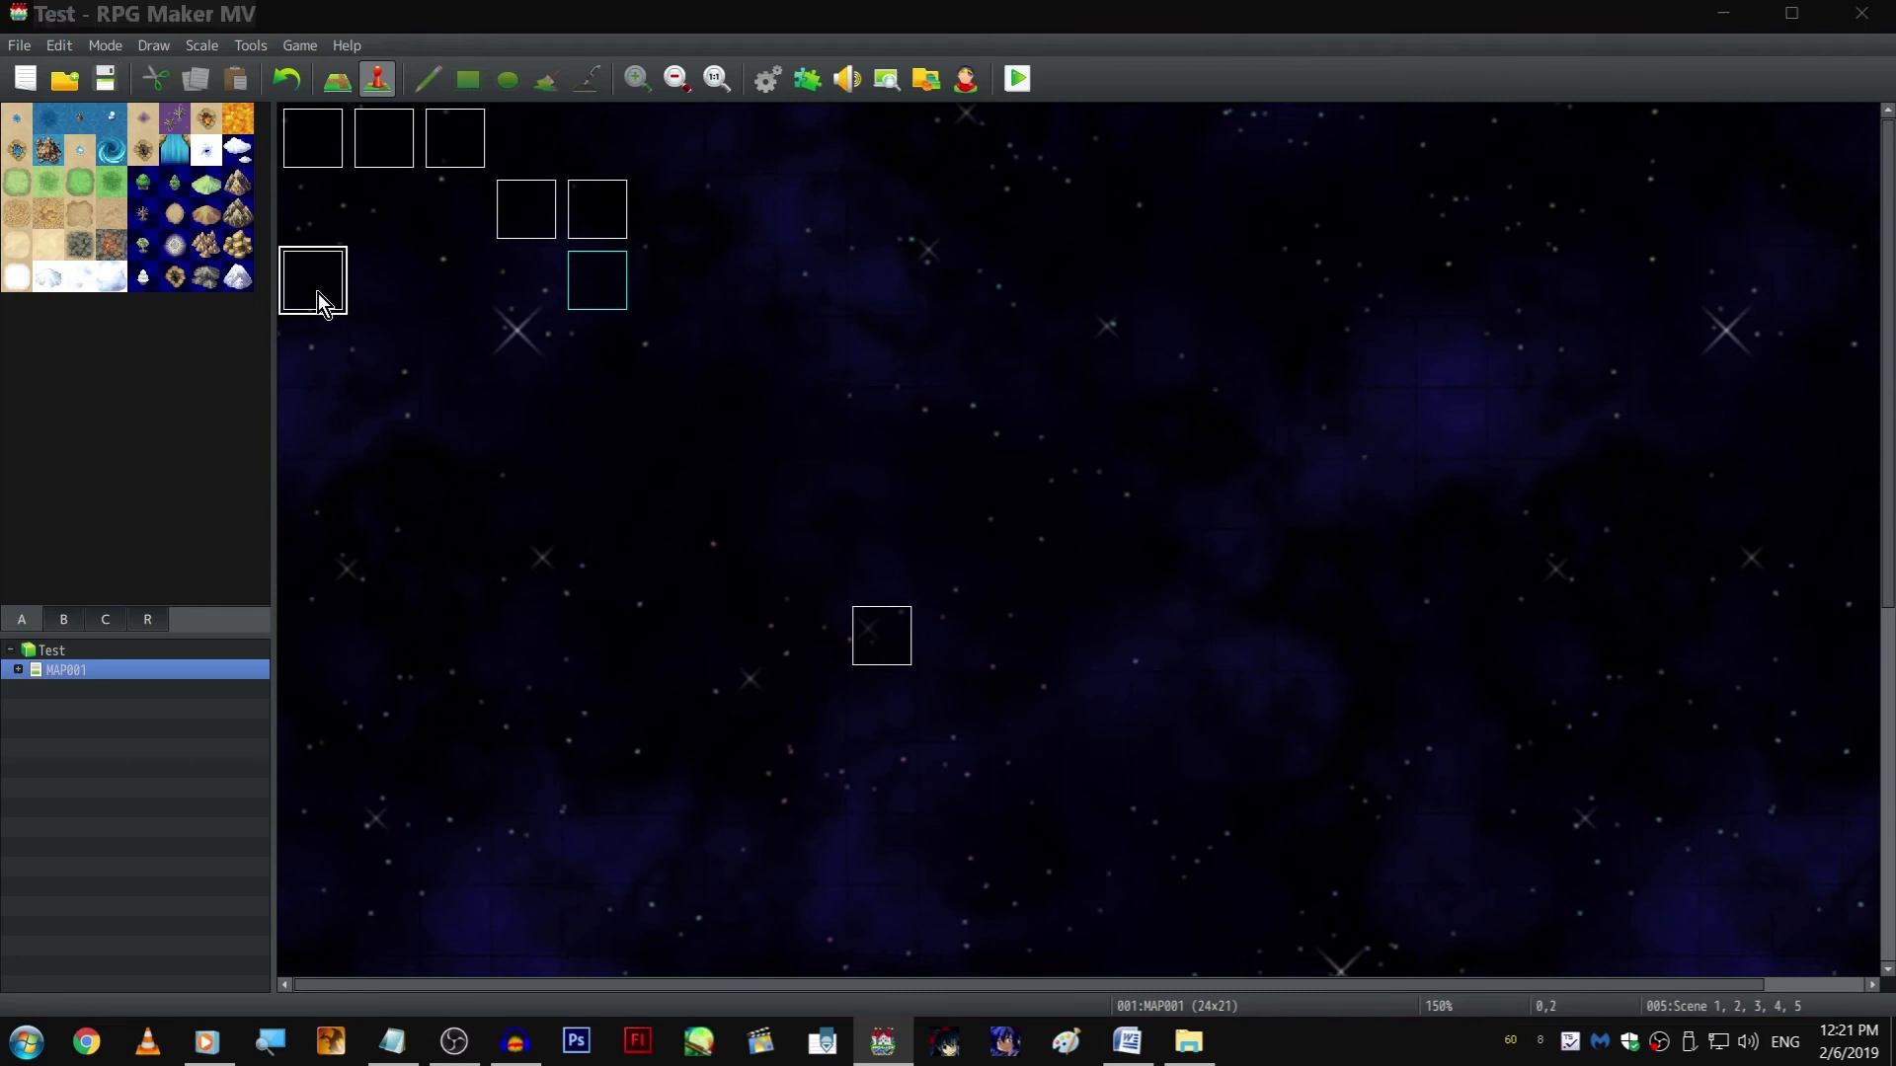
double_click(318, 293)
left_click(1129, 483)
key("End")
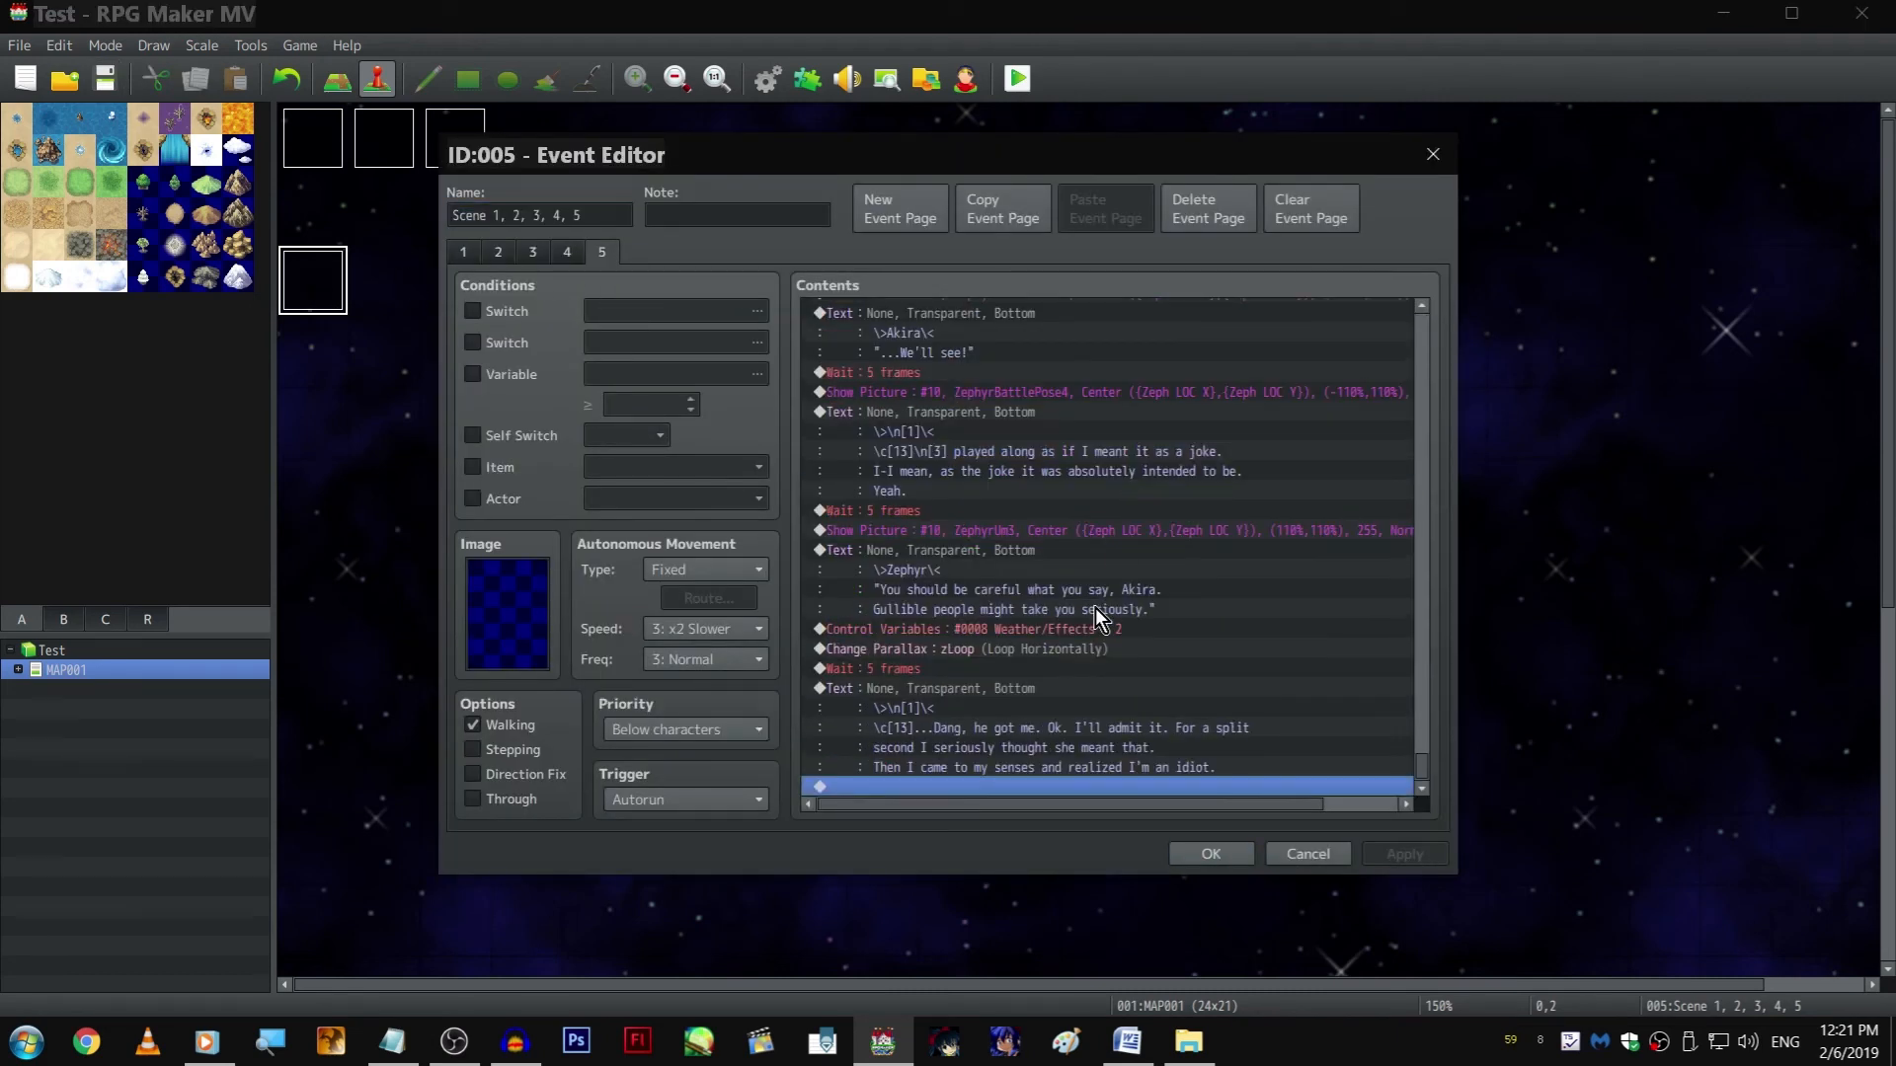
left_click(994, 670)
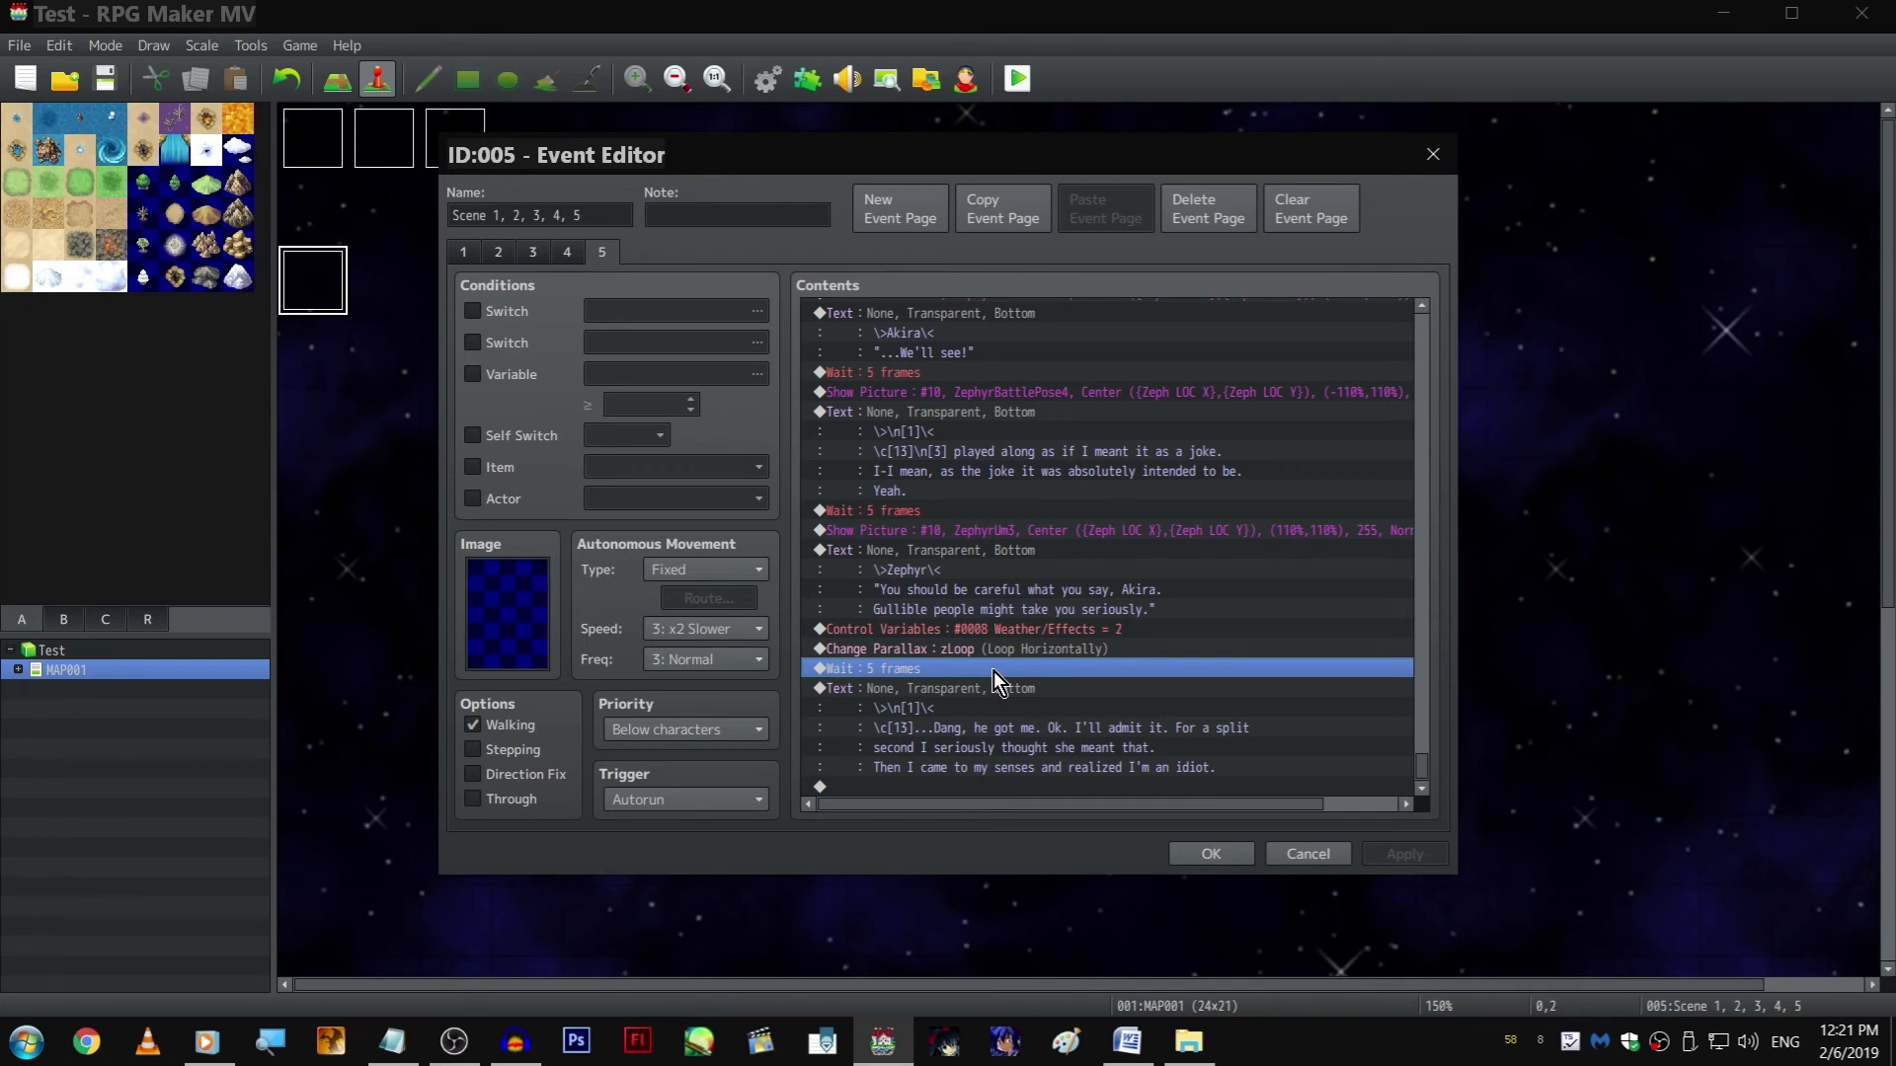
left_click(512, 1044)
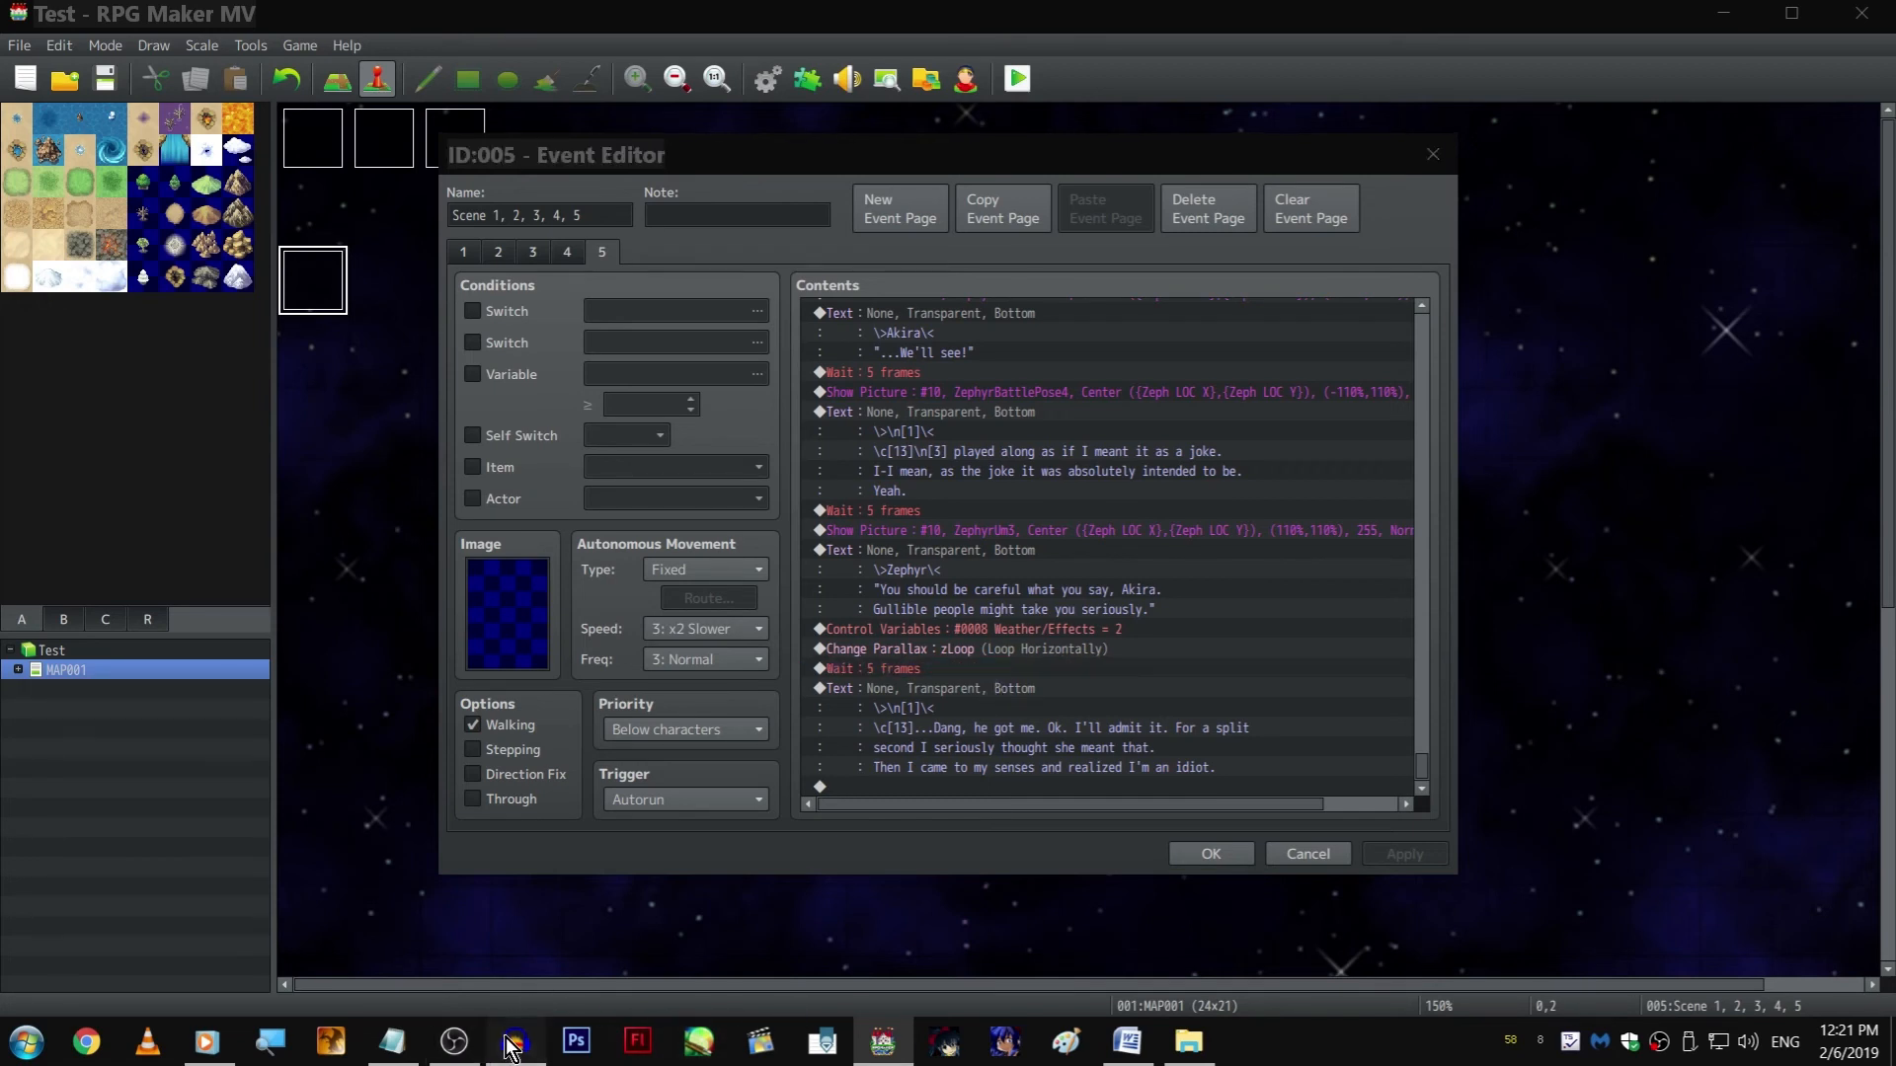
left_click(512, 1047)
left_click(447, 1054)
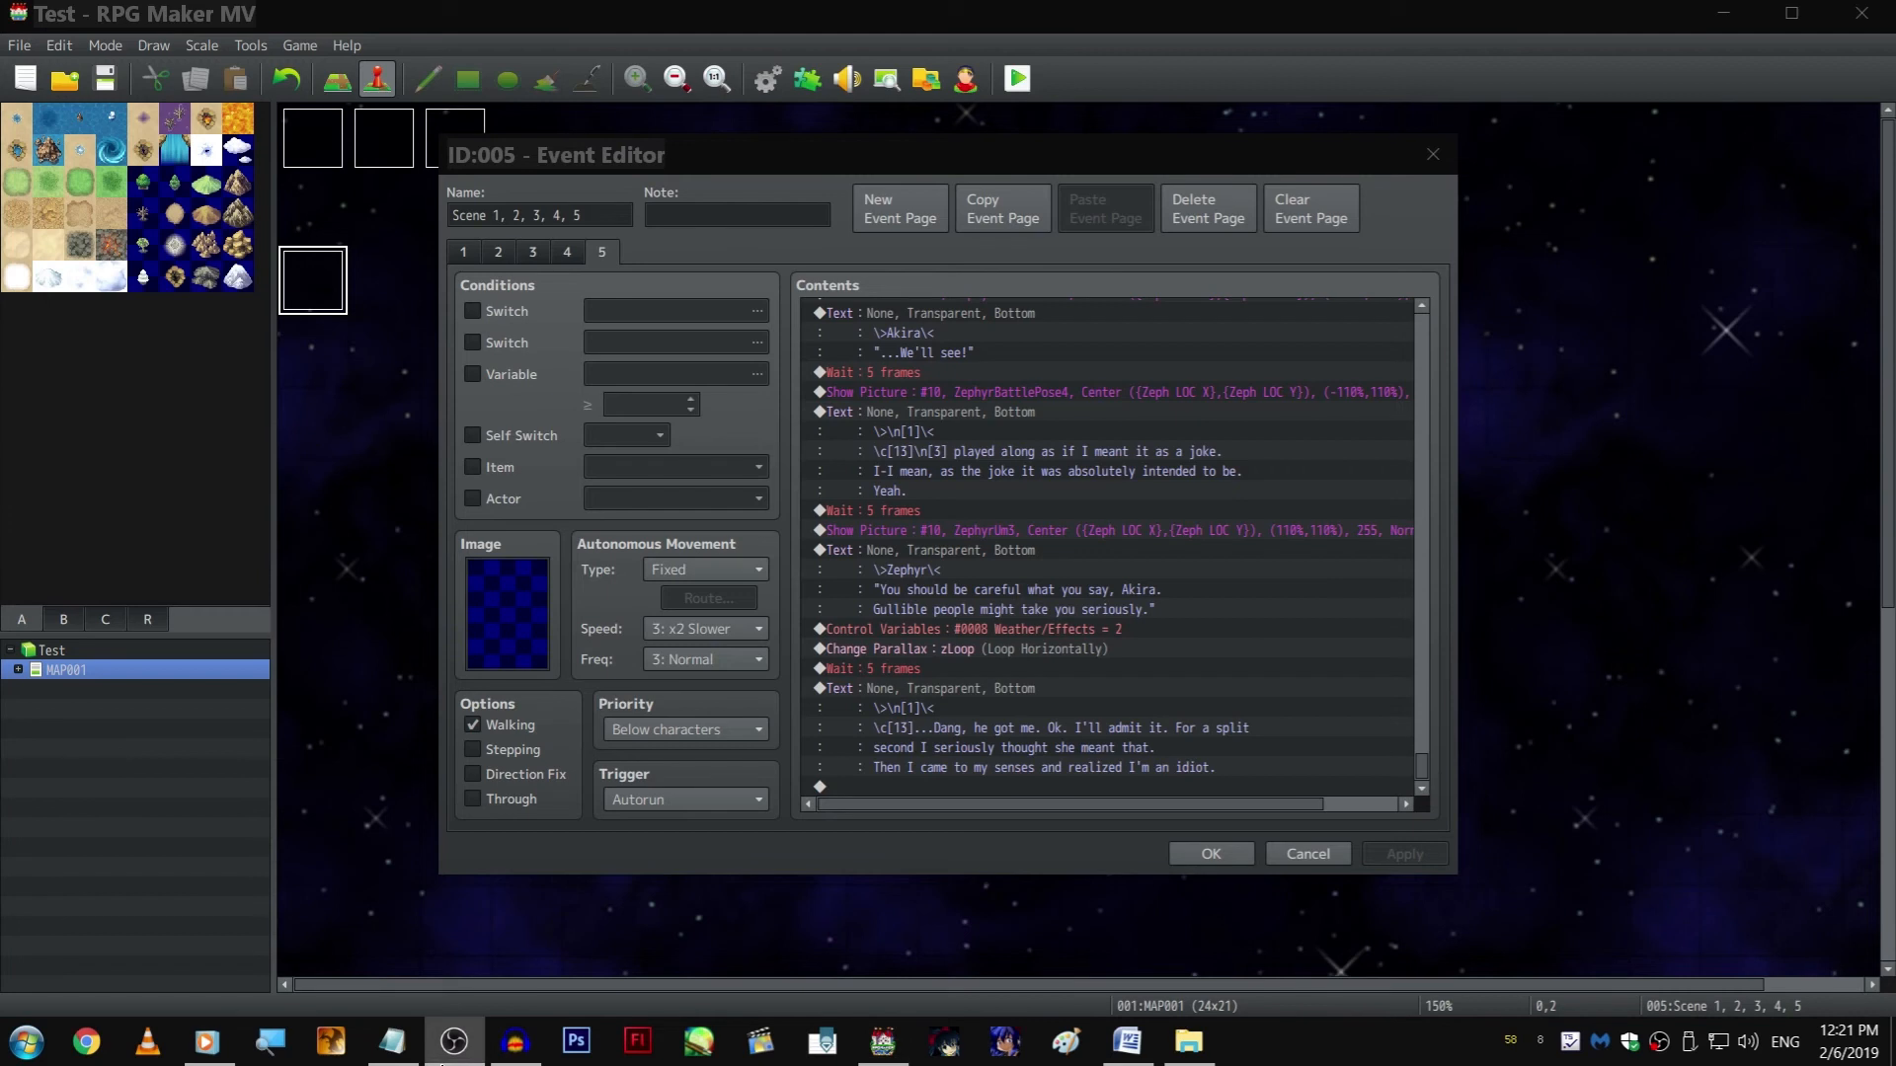
left_click(441, 1064)
left_click_drag(1122, 790, 1074, 825)
Add a 1-frame wait at the end of page 5, followed by a copy of the "...Dang, he got me" text
left_click(1011, 788)
key("ctrl+v")
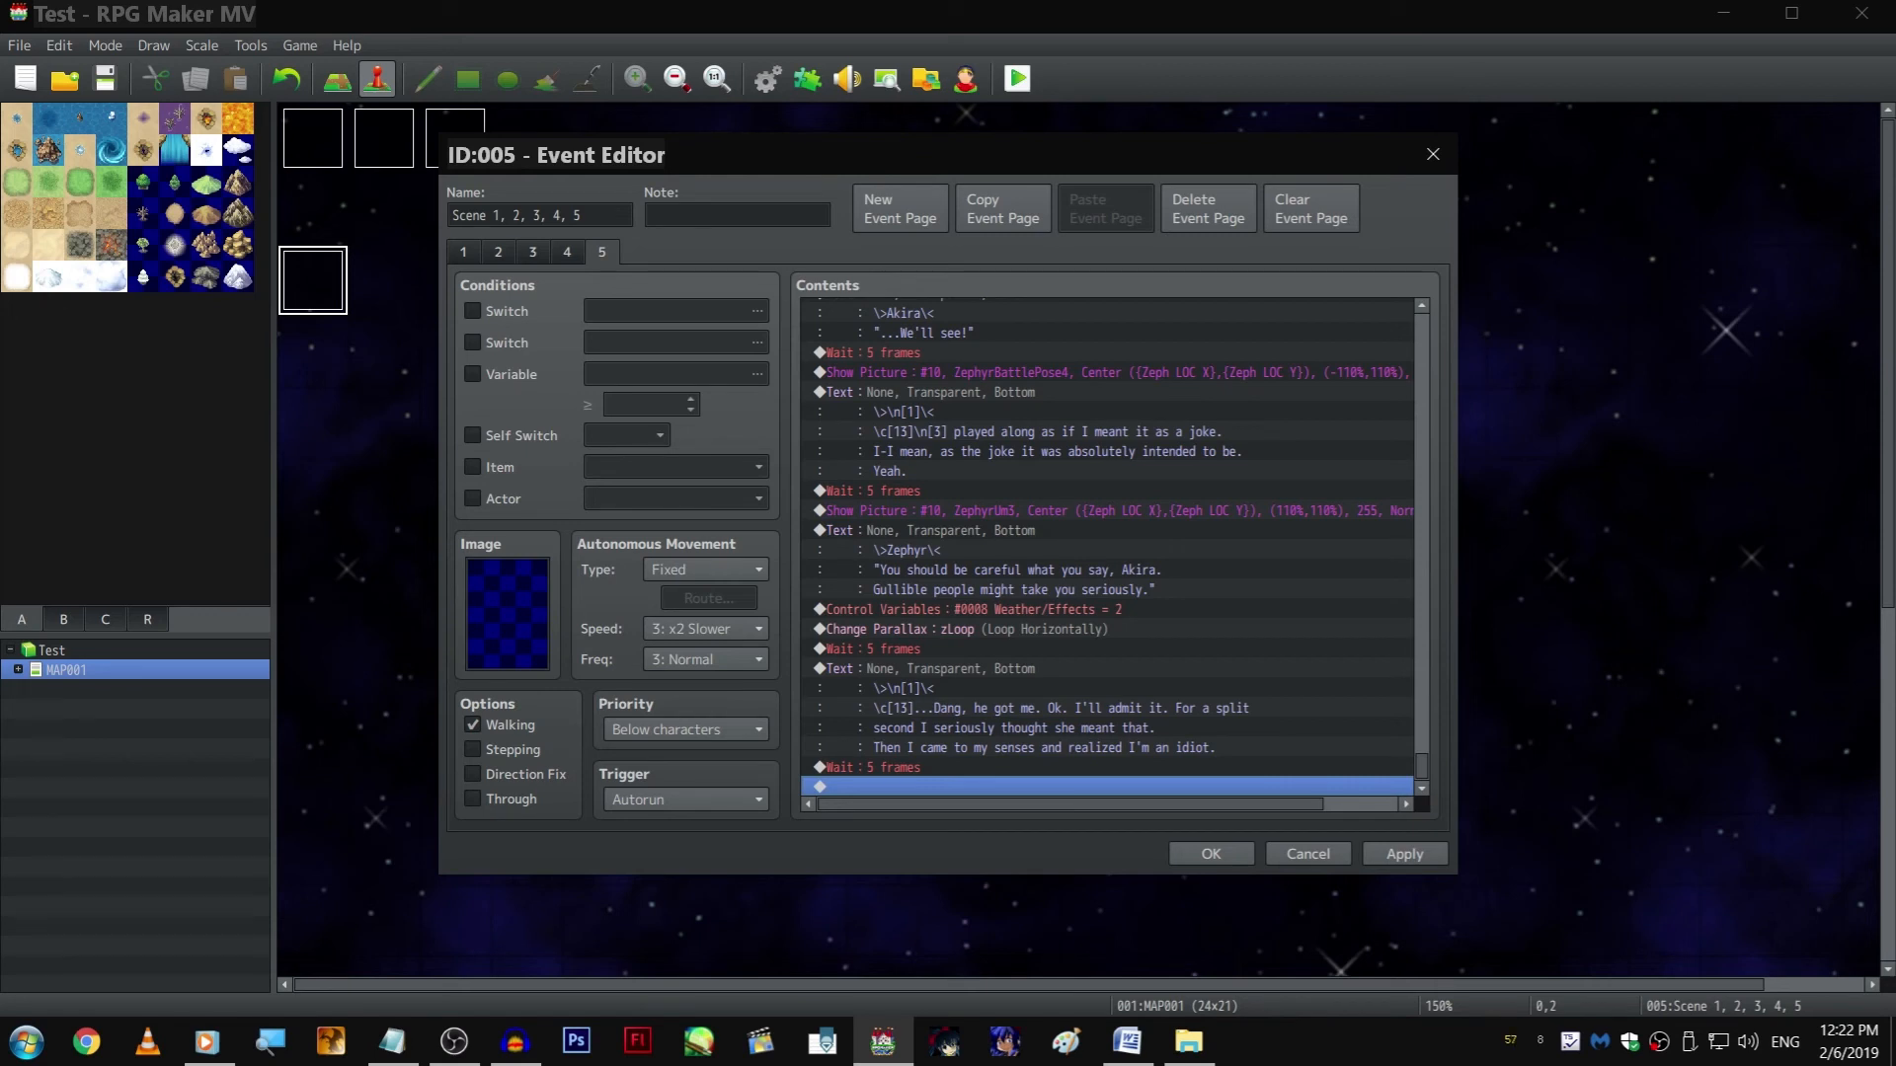
double_click(1002, 766)
type("1")
key("Return")
left_click(980, 708)
key("ctrl+c")
left_click(971, 785)
key("ctrl+v")
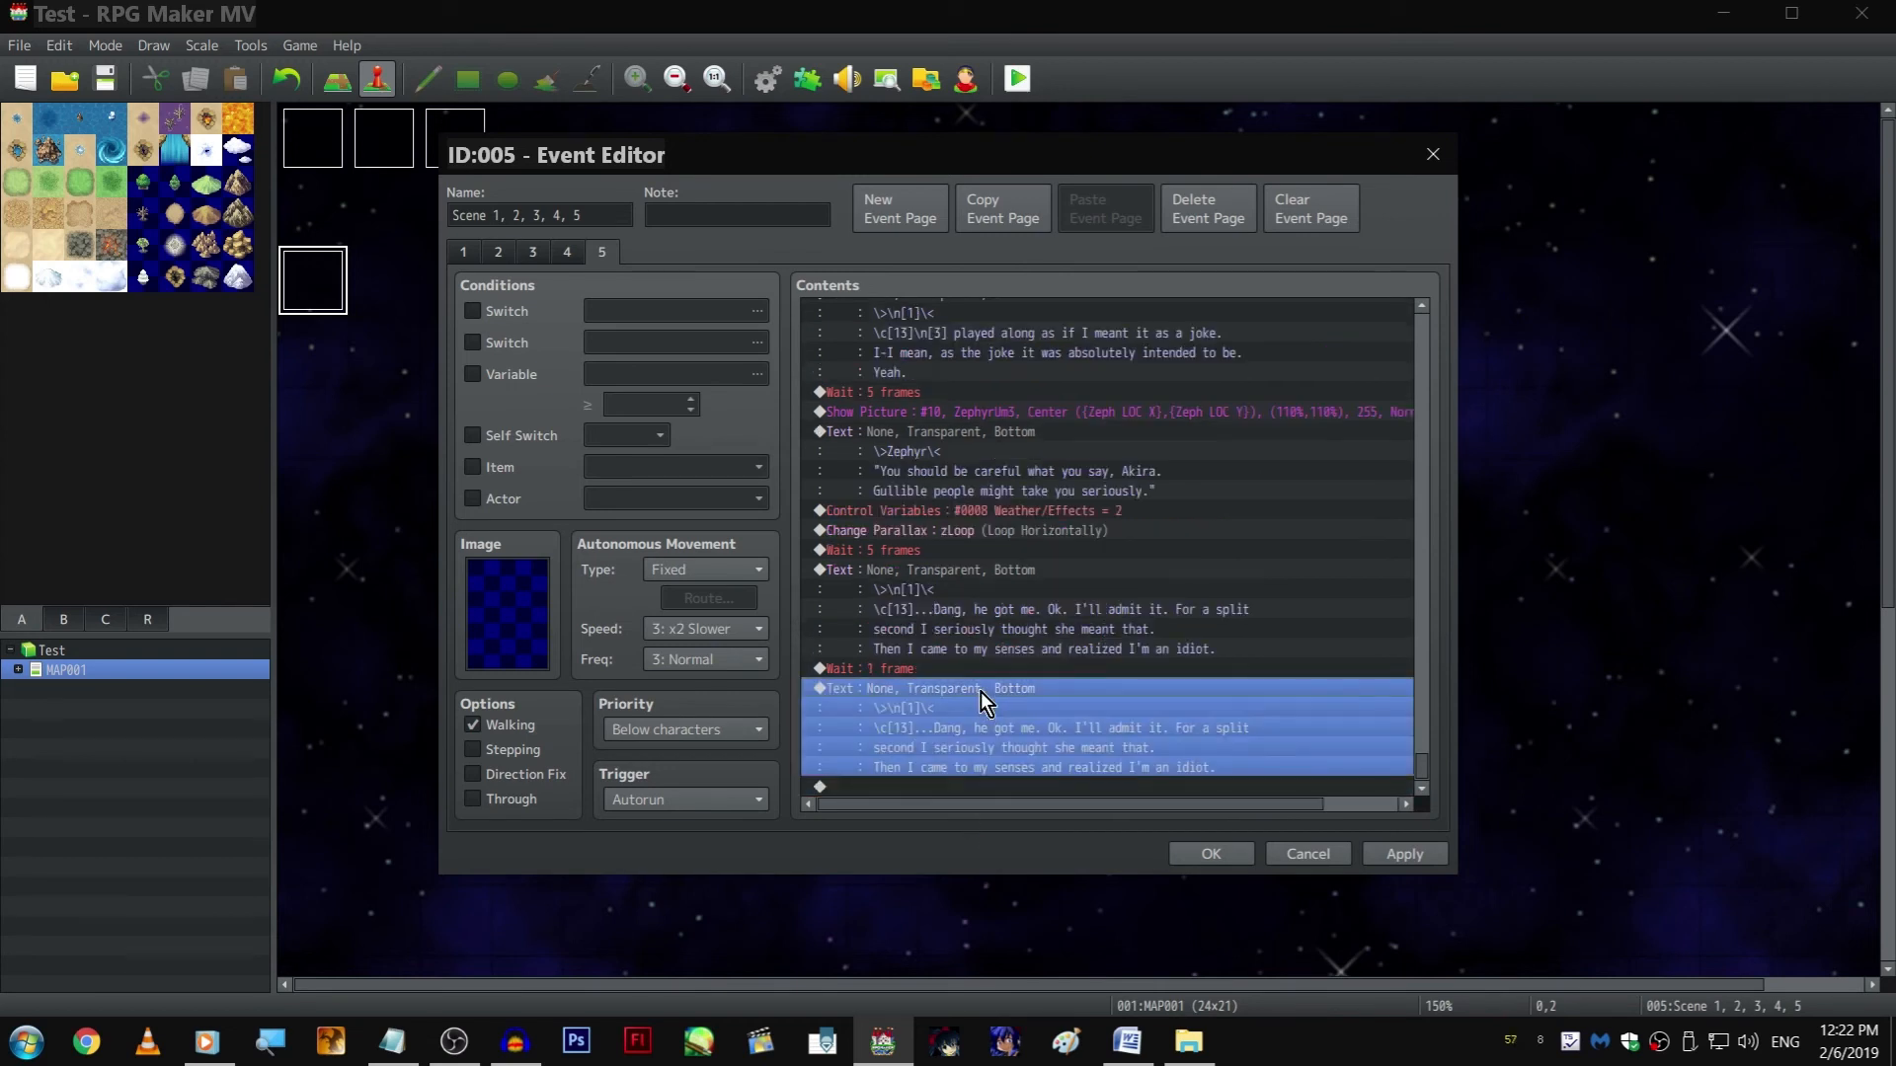
Rewrite the copied text to begin "I... I have to change. Looking down at that ungly old-timey watch from earlier"
double_click(981, 695)
left_click(1008, 505, "shift")
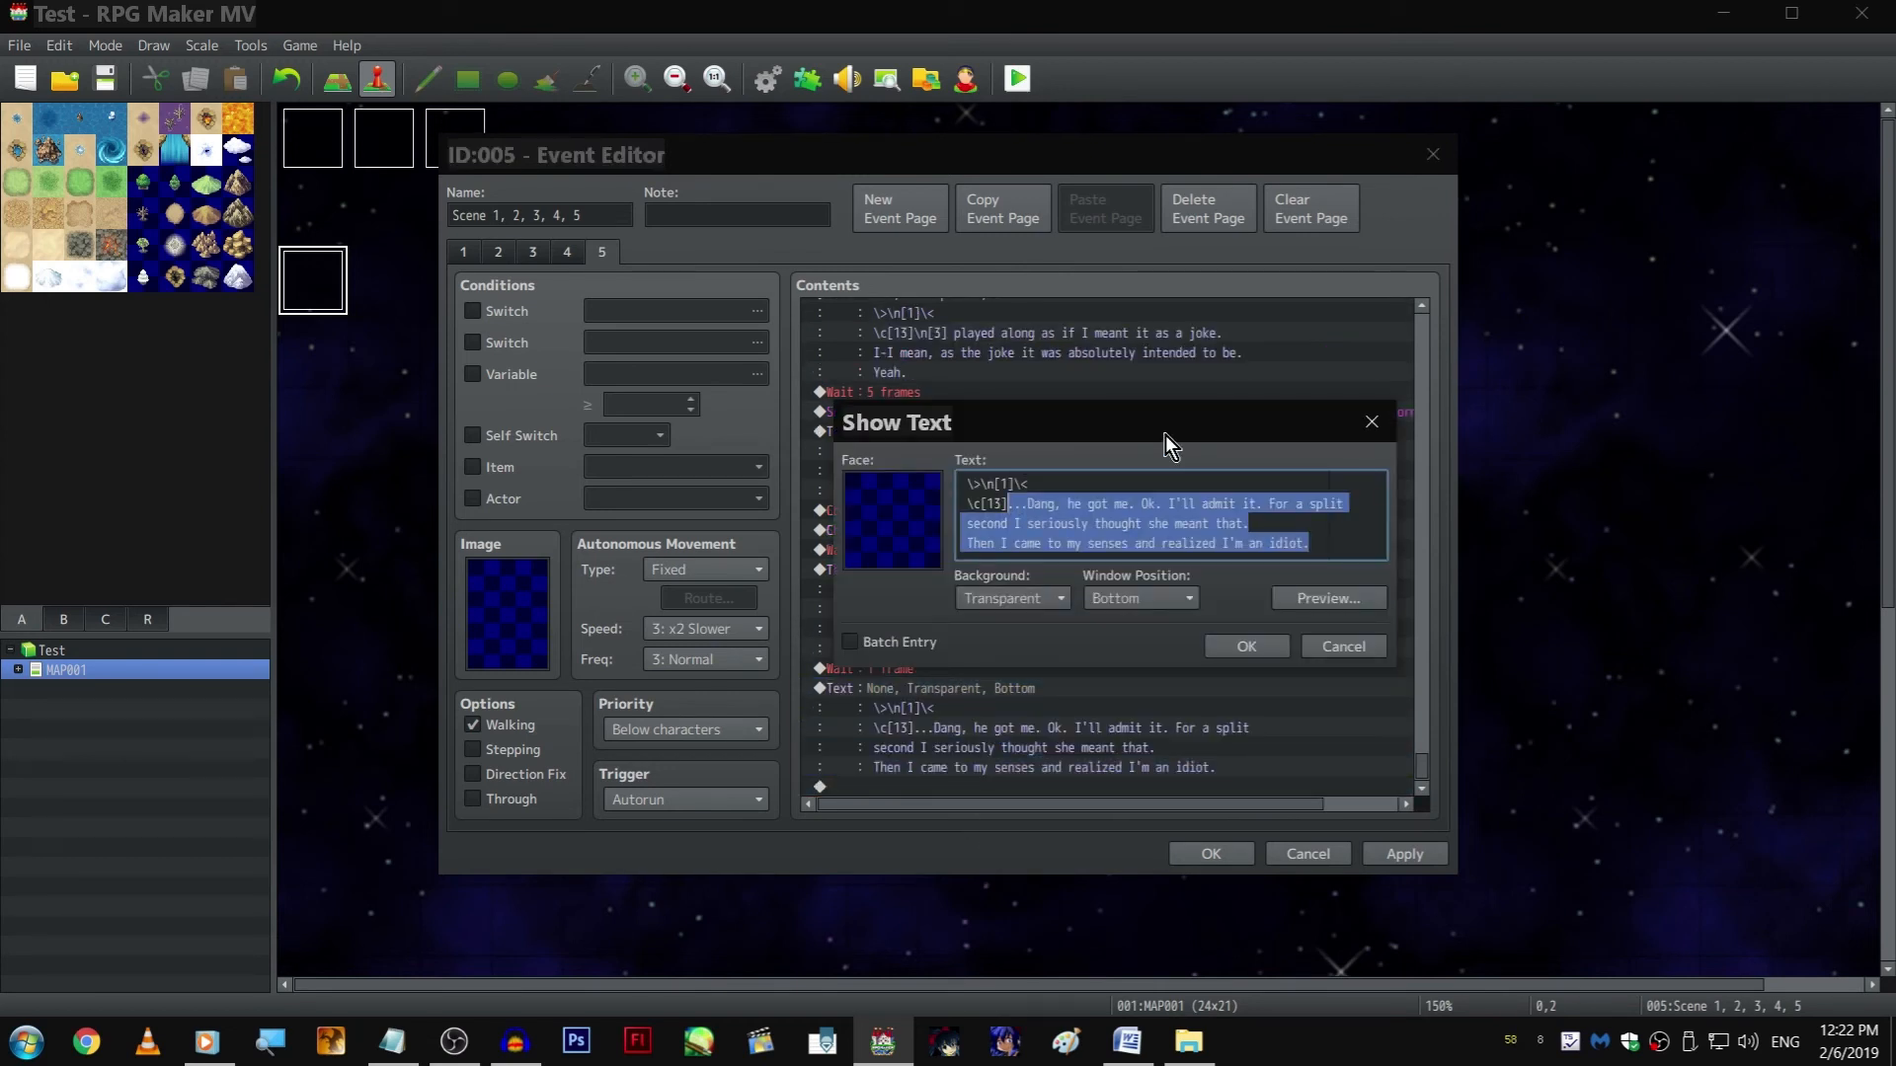
type("0")
key("BackSpace")
key("BackSpace")
type("I..")
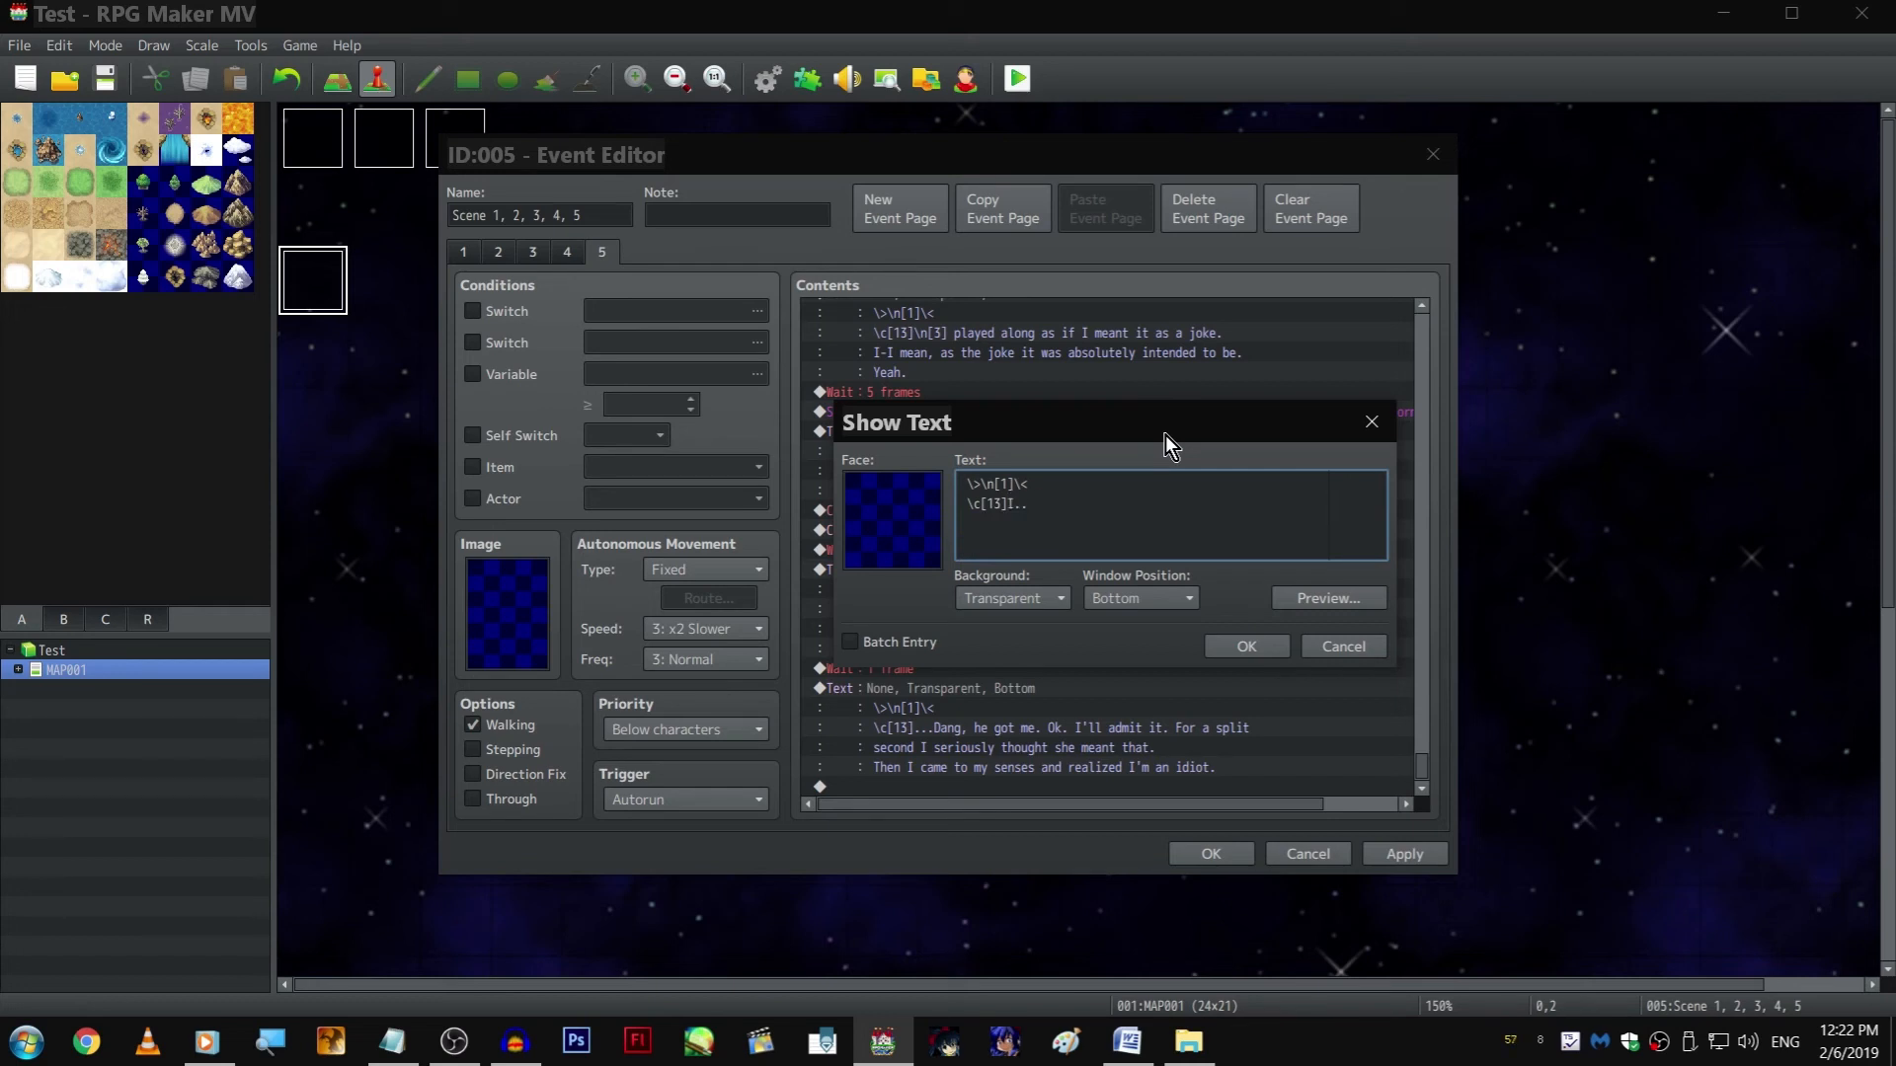
type(". I have to change. Looking down at that watch from")
key("Return")
type("earlier")
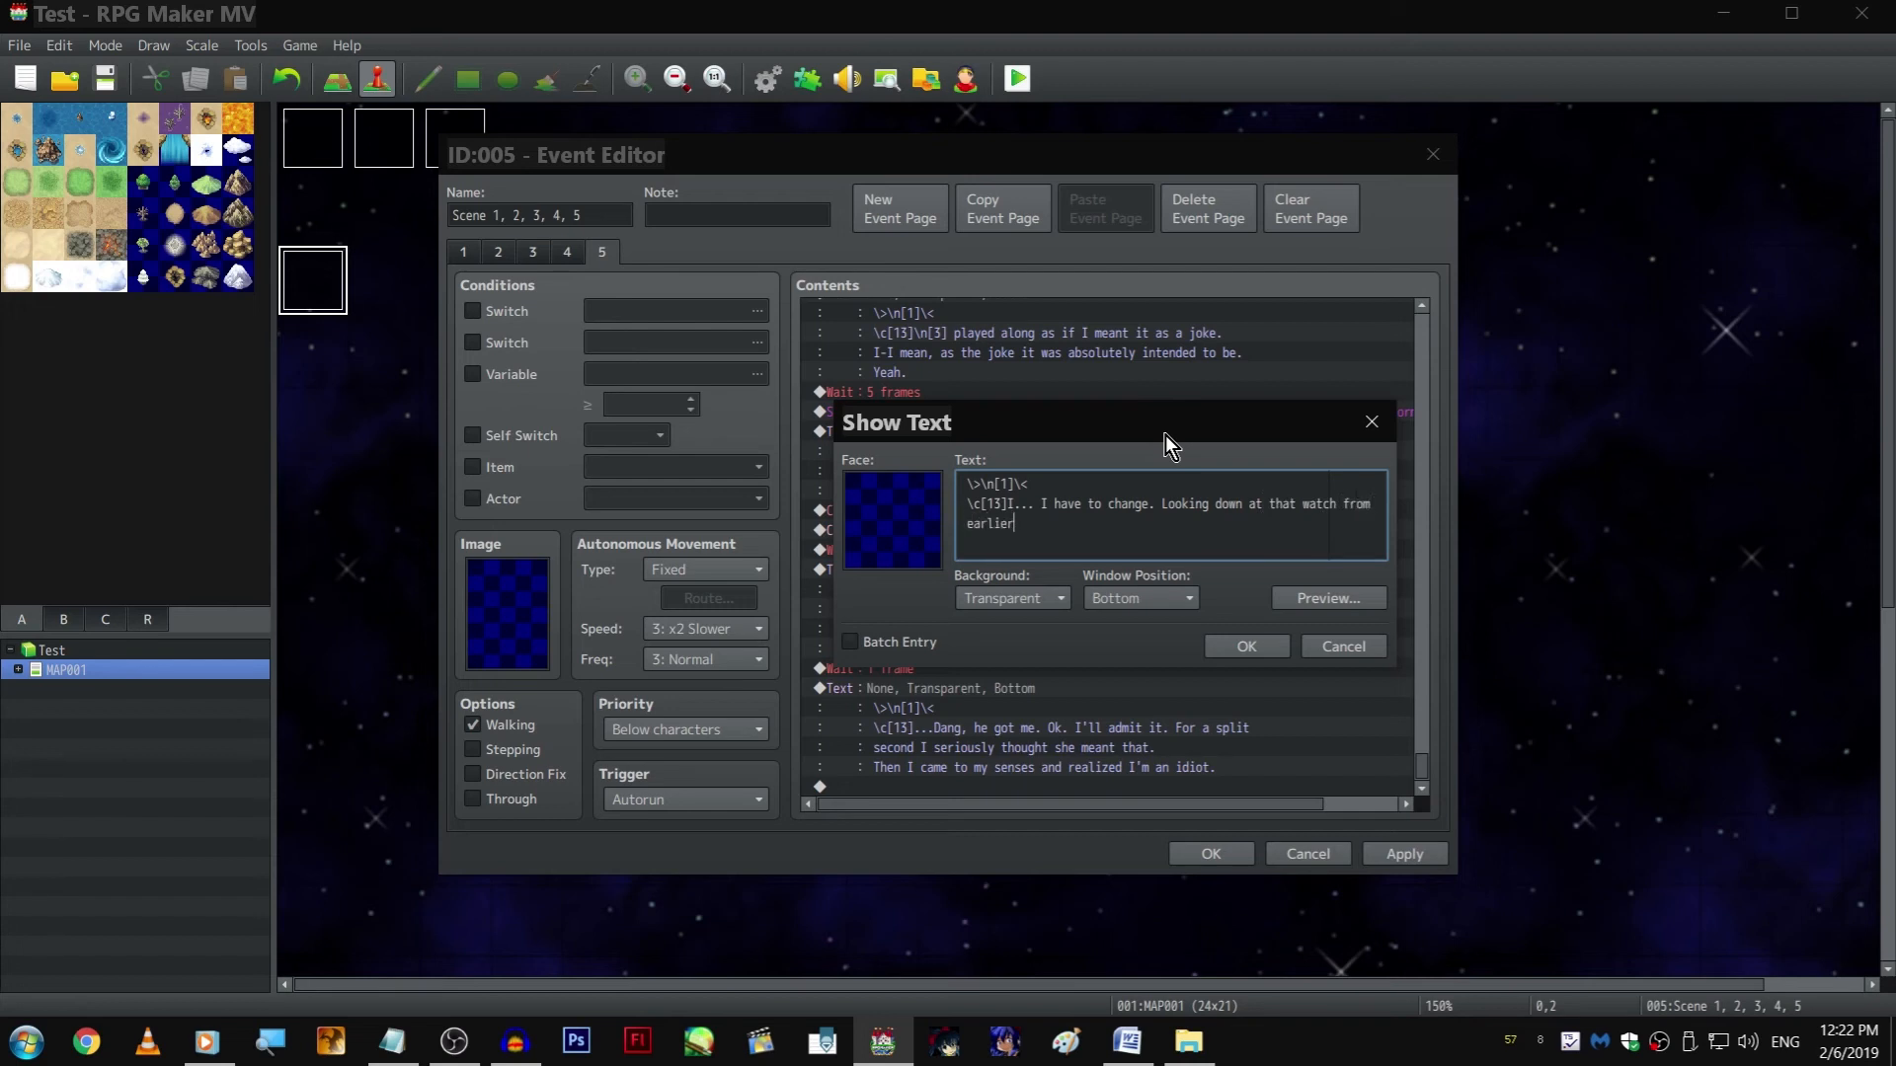
type("ungly ")
type("old-timey watch from")
key("End")
key("Delete")
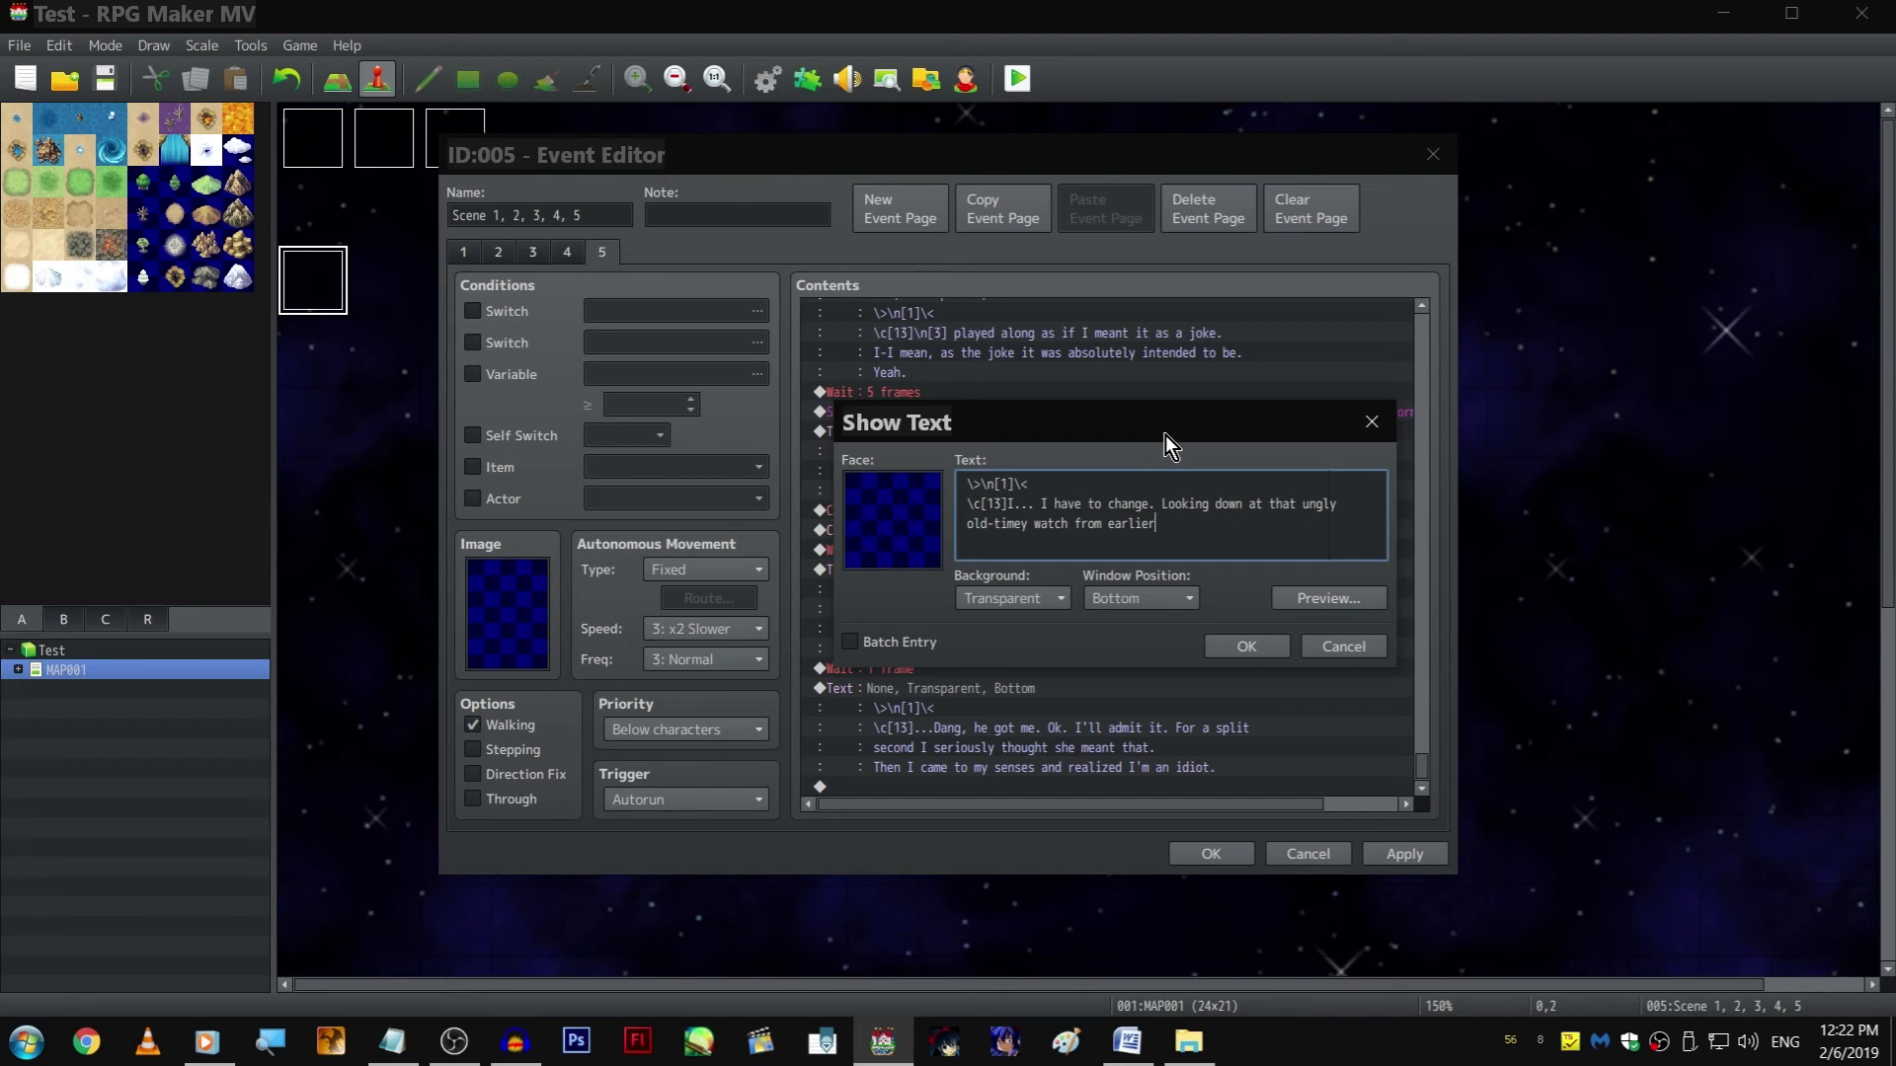
Complete the text with ", quietly ticking away at my time here, I know I know what I have to do."
key("End")
type(", quietly ticking away")
type(" m")
key("BackSpace")
key("BackSpace")
key("BackSpace")
type("at my")
key("Return")
type("time here")
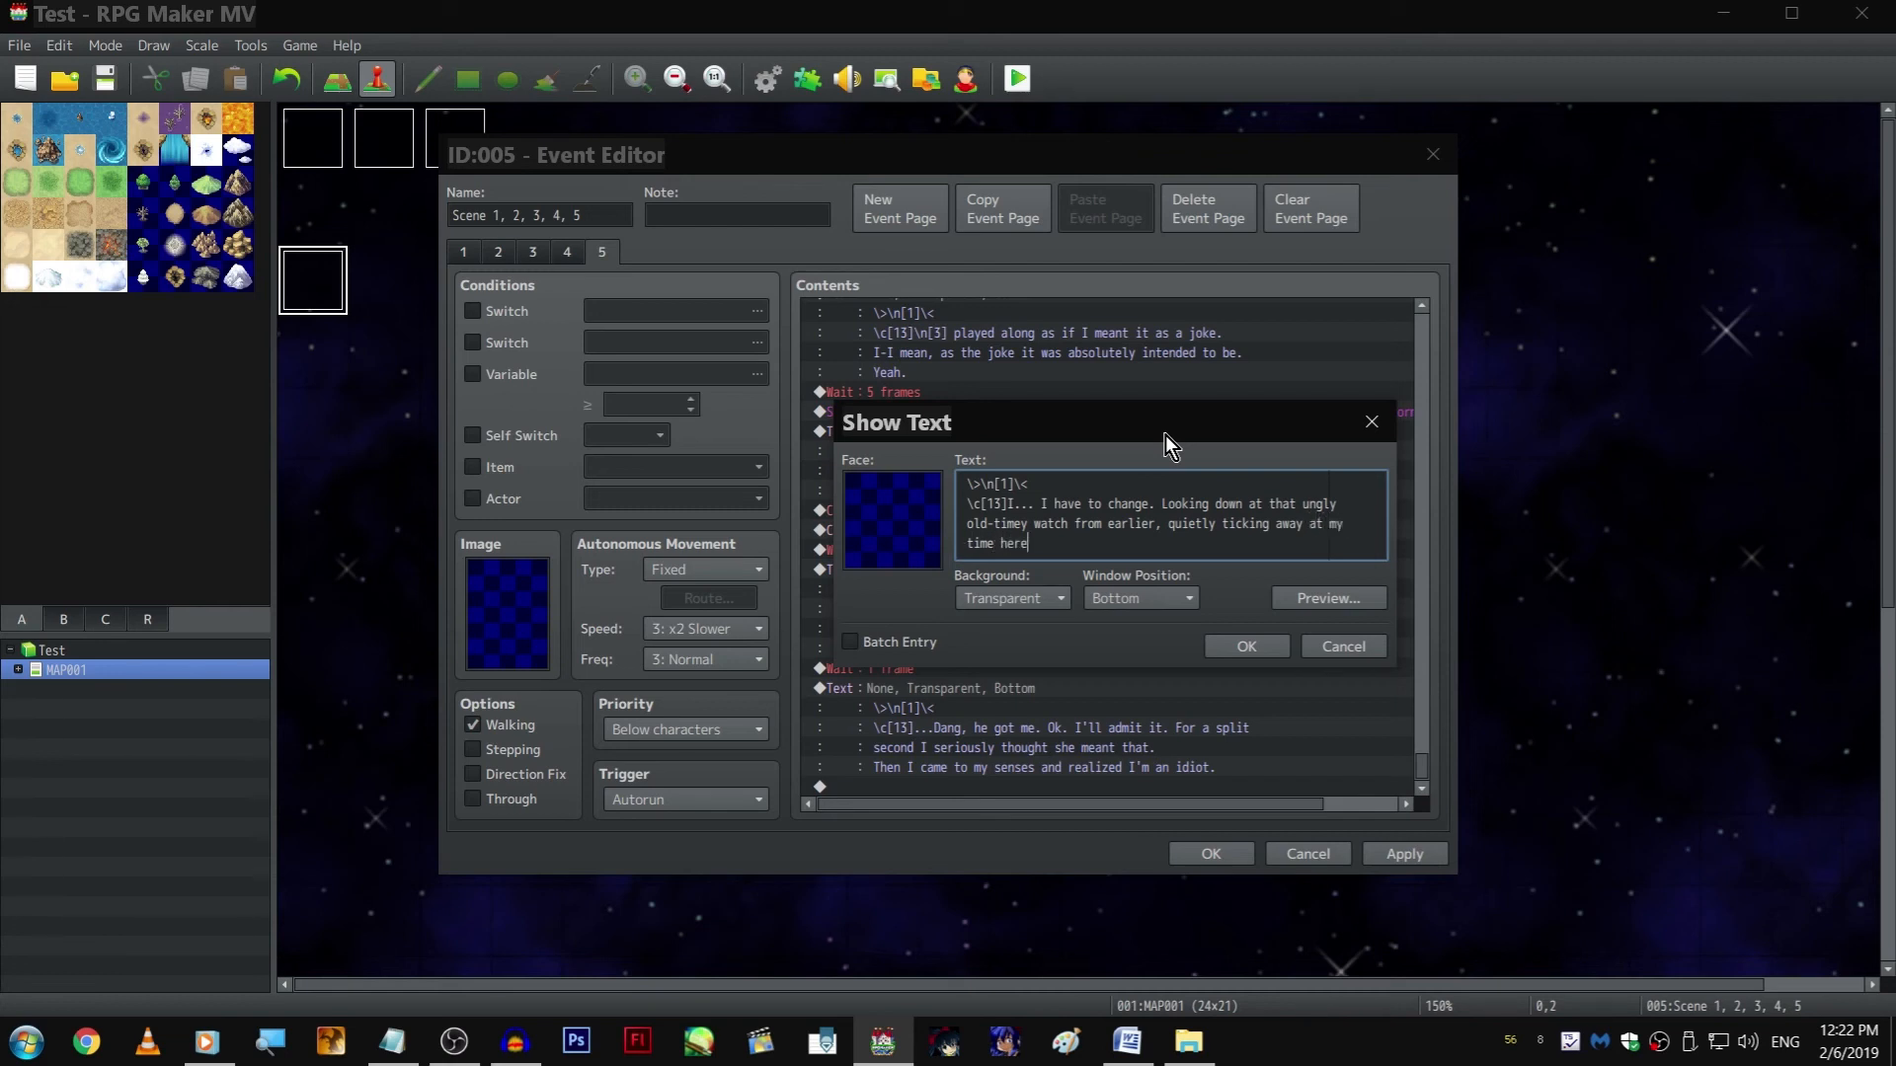
type(", I know I know what I have to do .")
key("ctrl+Return")
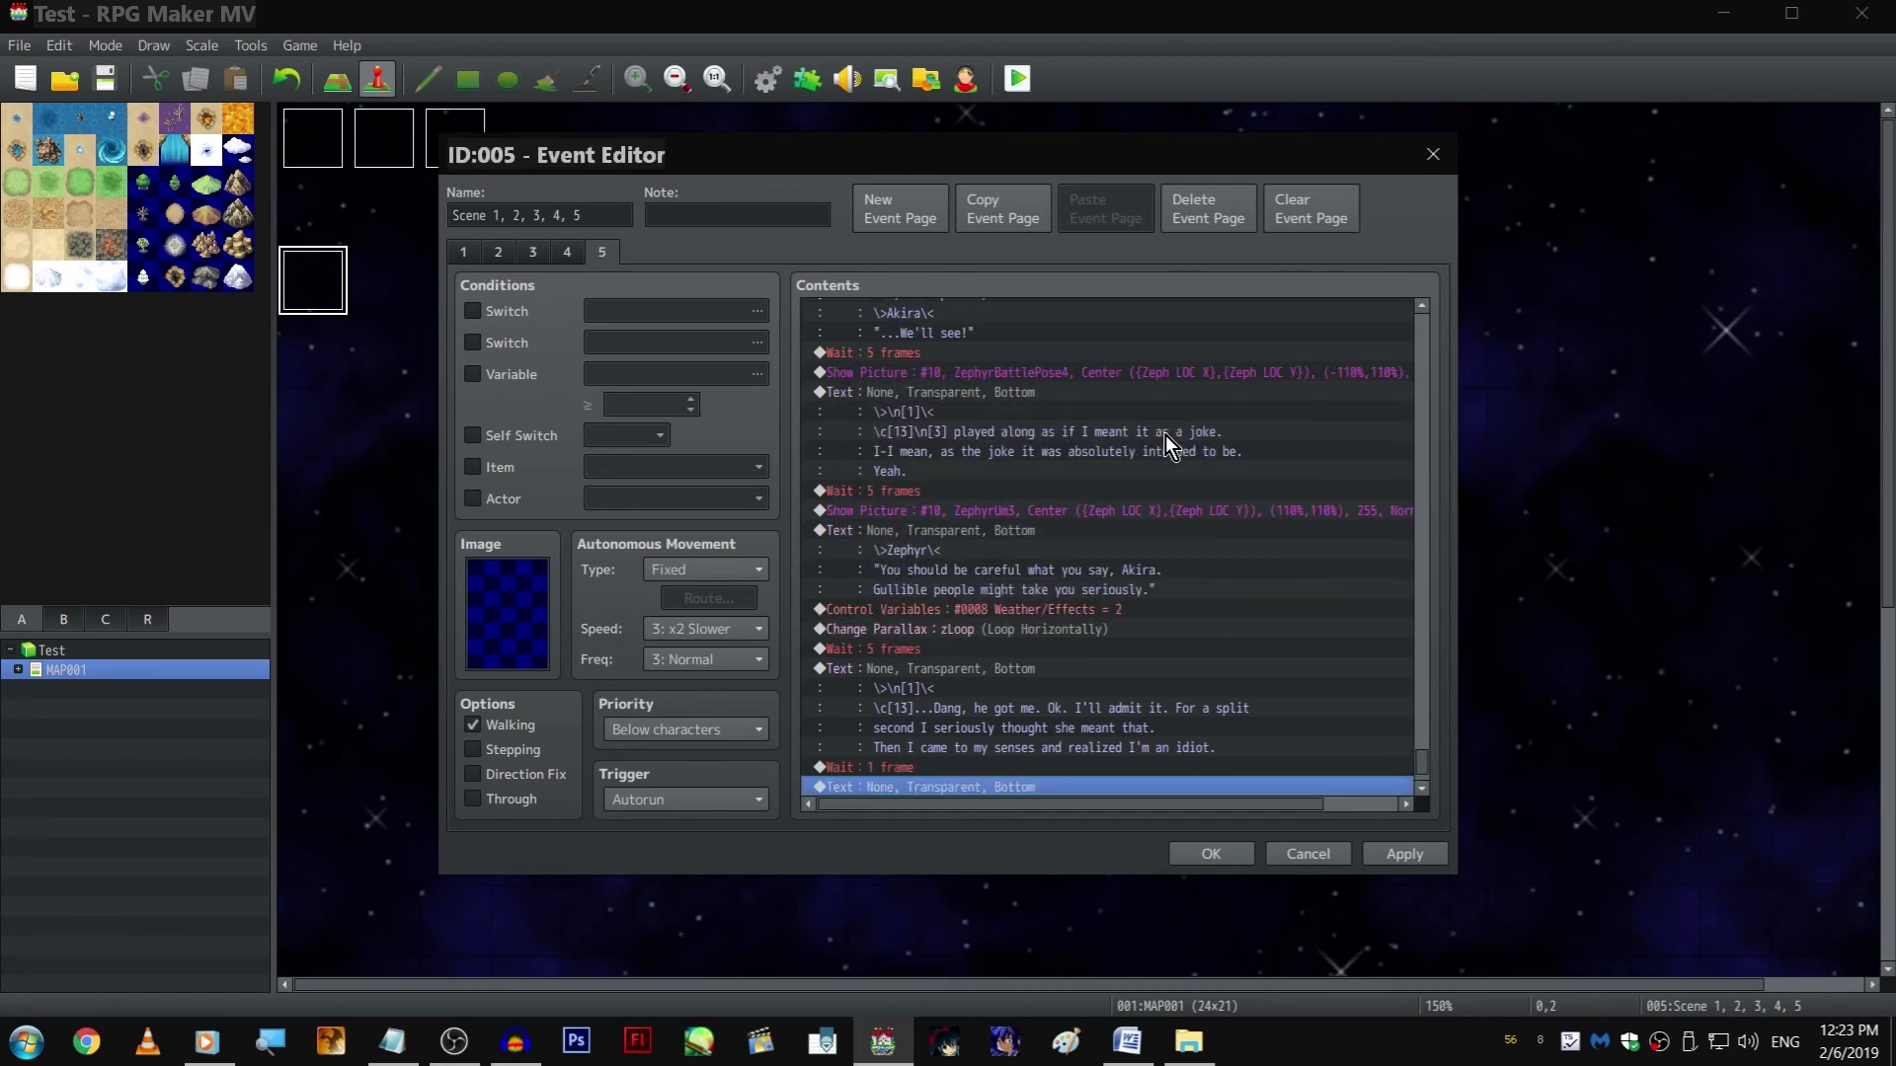
Duplicate the 1-frame wait and the "I... I have to change" text at the end of page 5
key("Down")
key("Up")
key("Up")
key("ctrl+c")
key("Down")
key("Down")
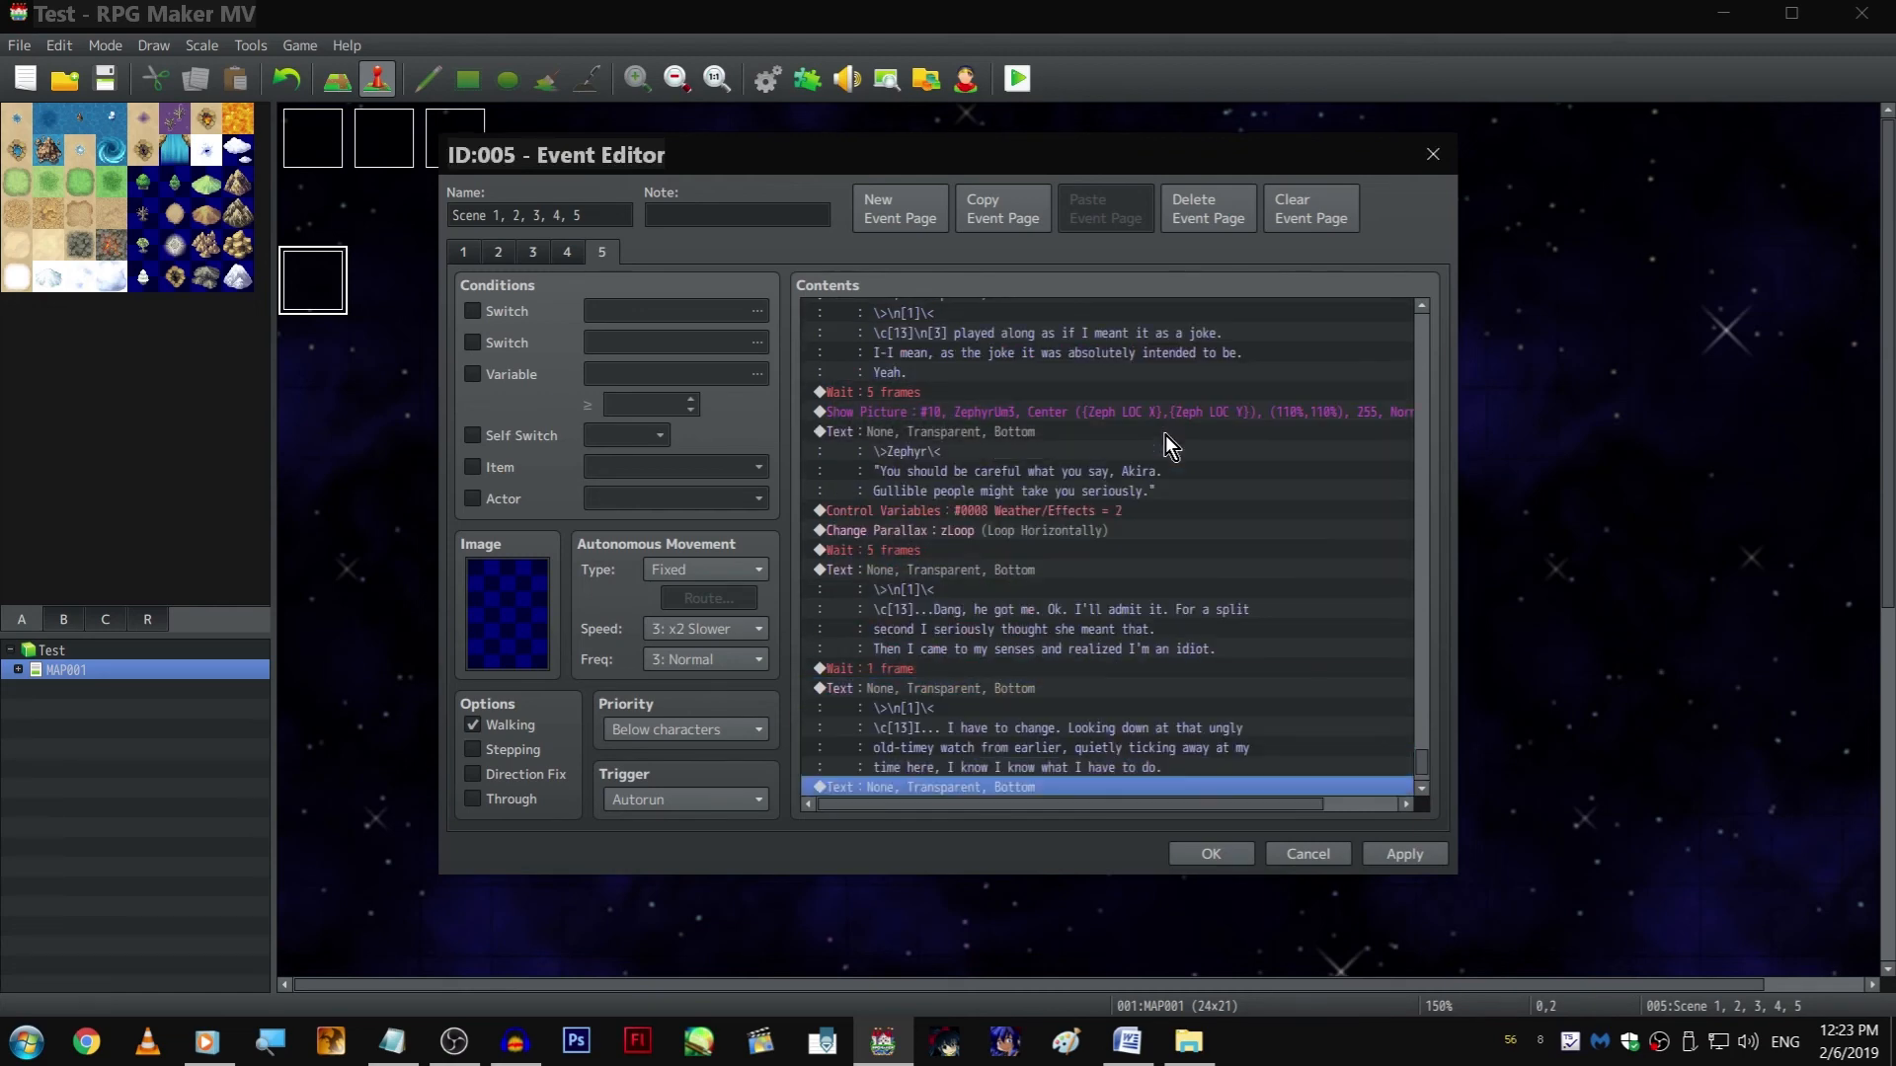
key("ctrl+v")
key("Down")
Replace the duplicated text's dialogue after the \c[13] colour code with "I know I know. I can't keep being scared of these two..."
key("Return")
key("shift+Up")
key("shift+Up")
key("ctrl+shift+Left")
key("ctrl+shift+Left")
key("ctrl+shift+Left")
key("ctrl+shift+Left")
key("ctrl+shift+Left")
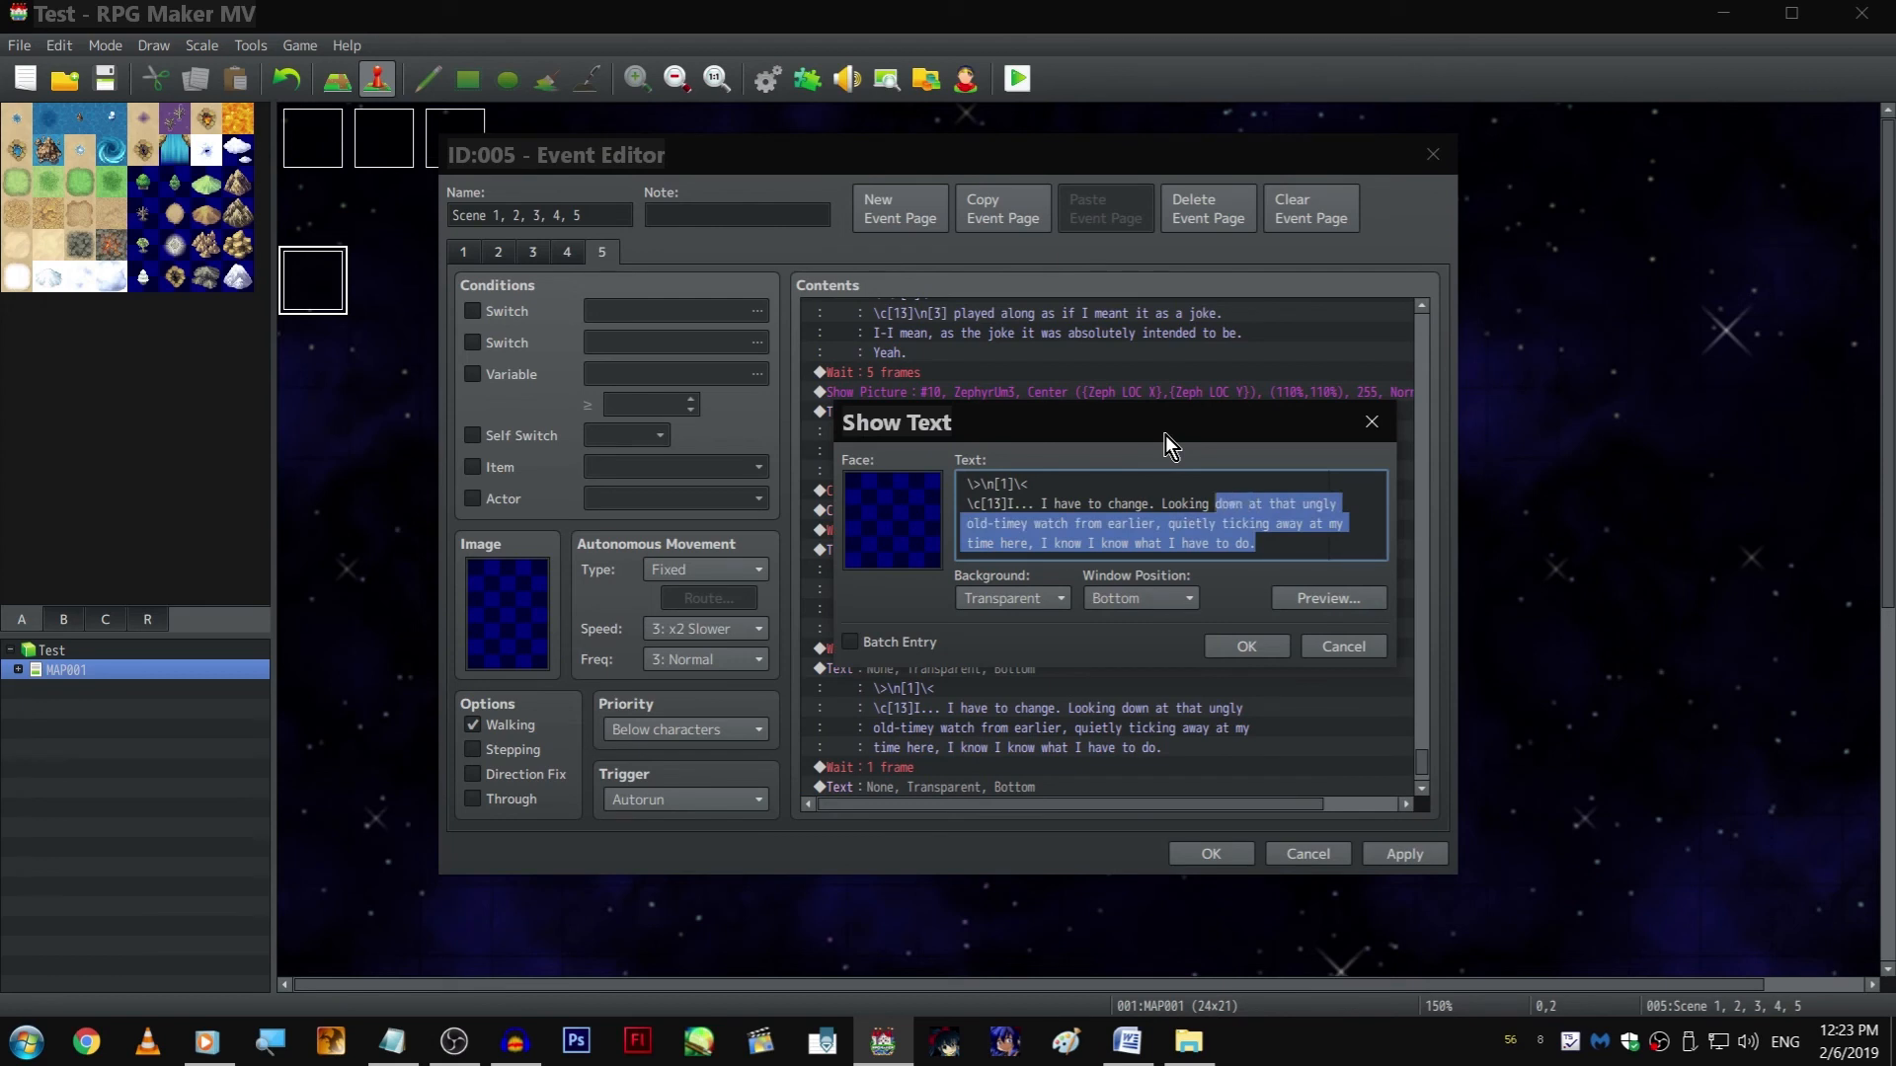
key("ctrl+shift+Left")
key("ctrl+shift+Left")
key("ctrl+shift+Left")
key("ctrl+shift+Left")
key("Delete")
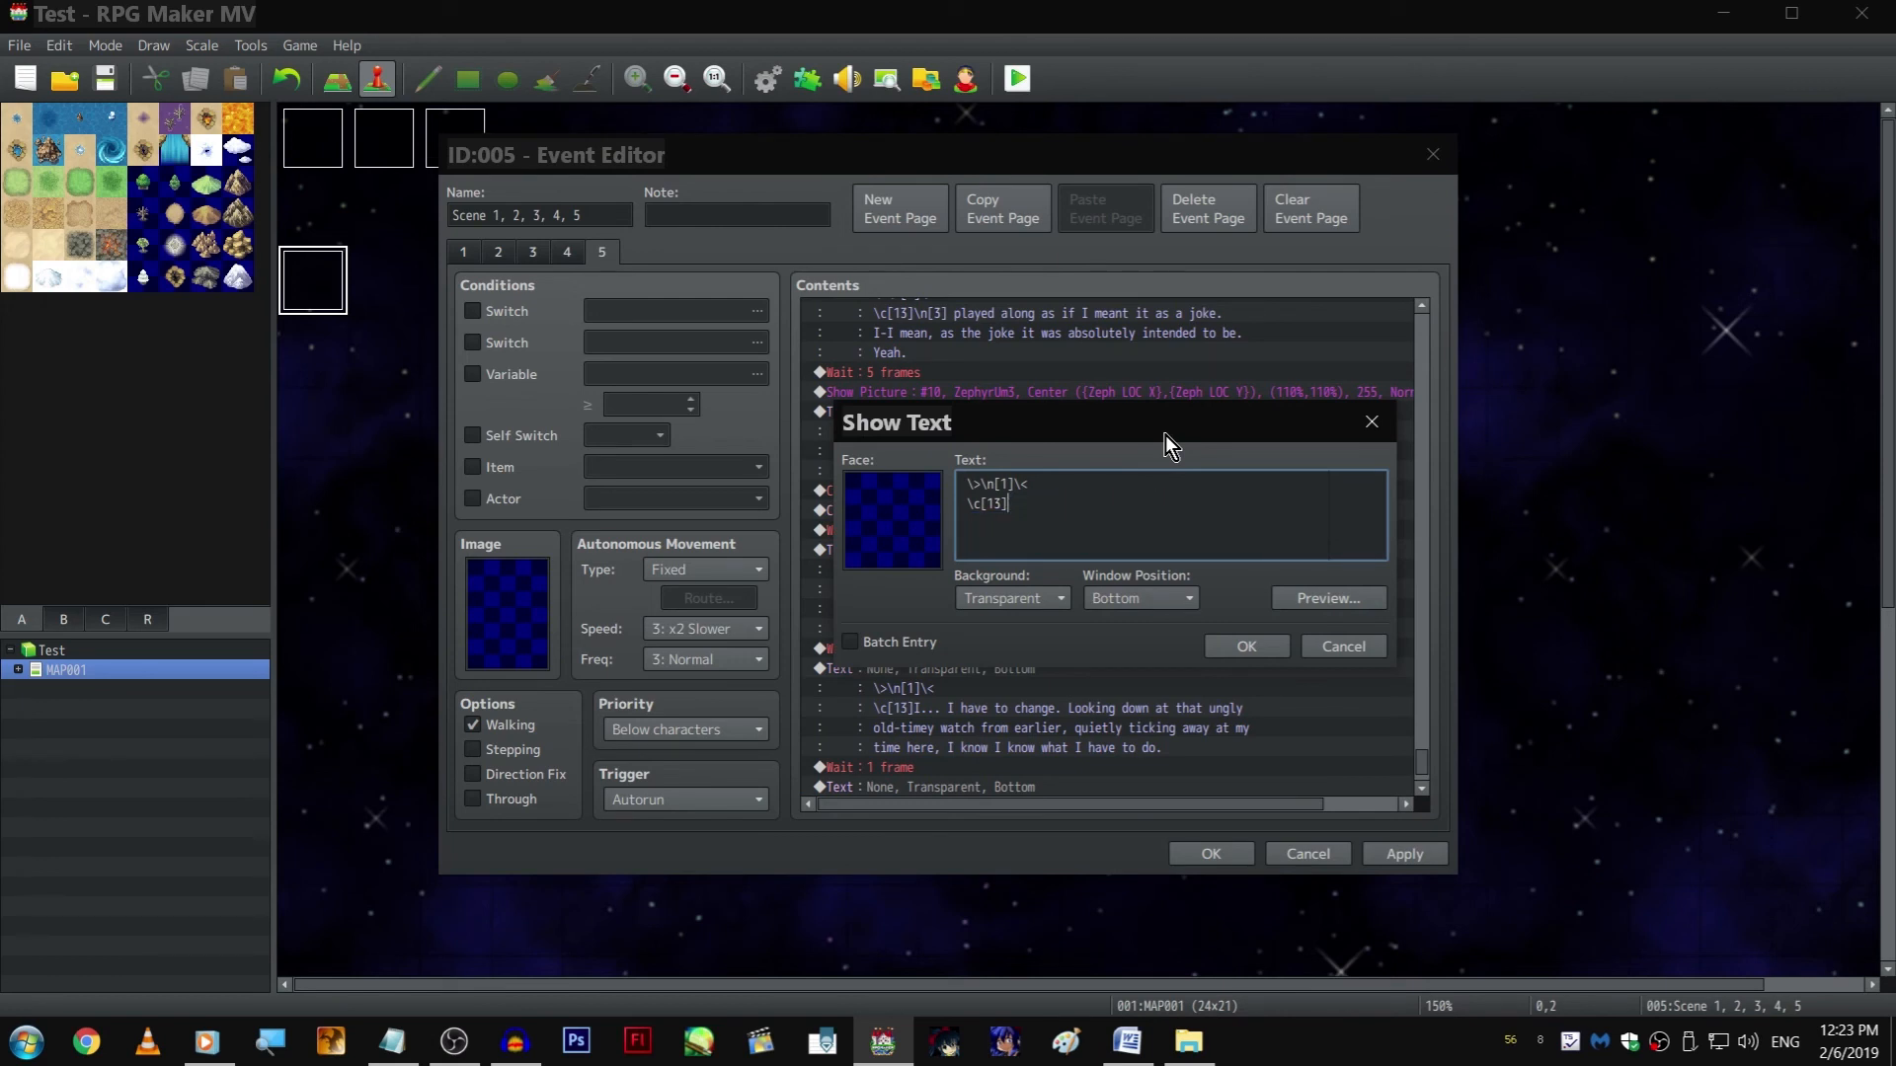
type("I know I know. I can't keep being scared of thes")
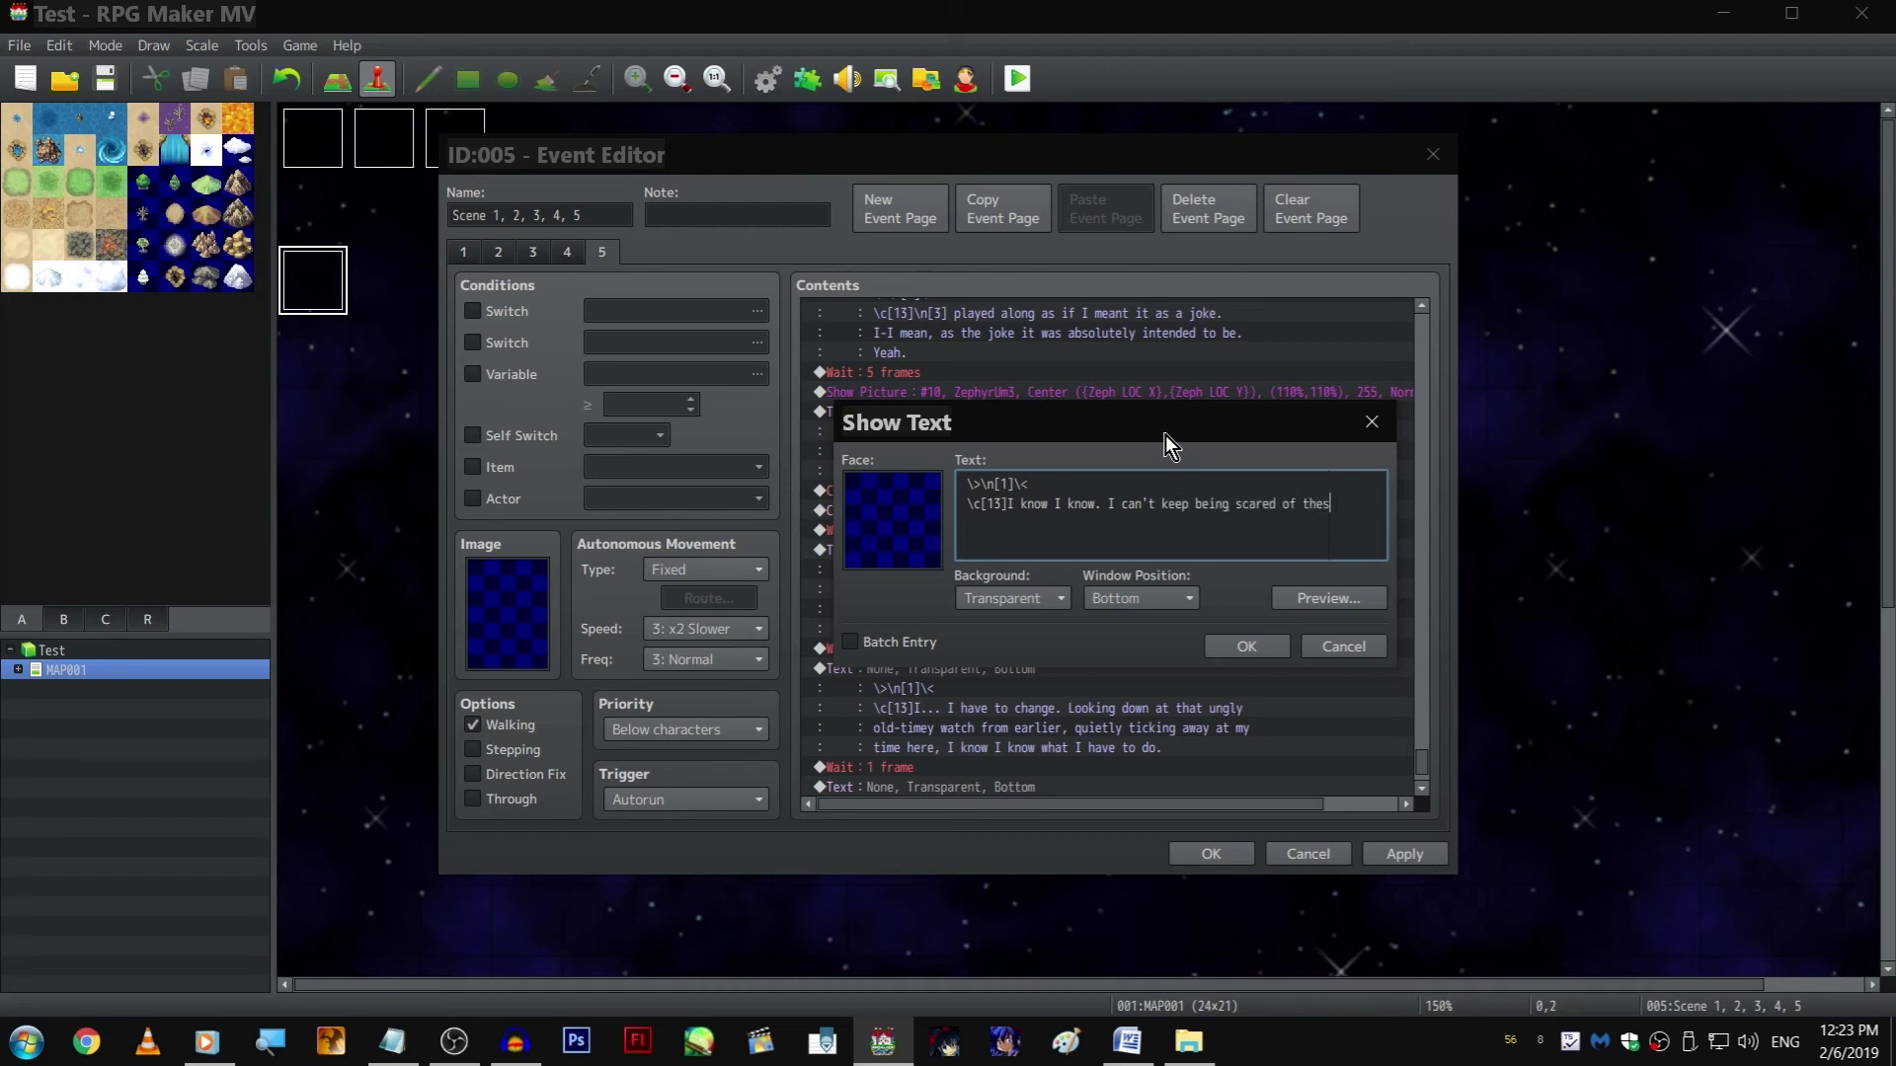
type("e two...")
Add the second dialogue line "I need to get close. Closer. As close as I can." and confirm the text
key("Return")
type("I need to get close. Clowser.")
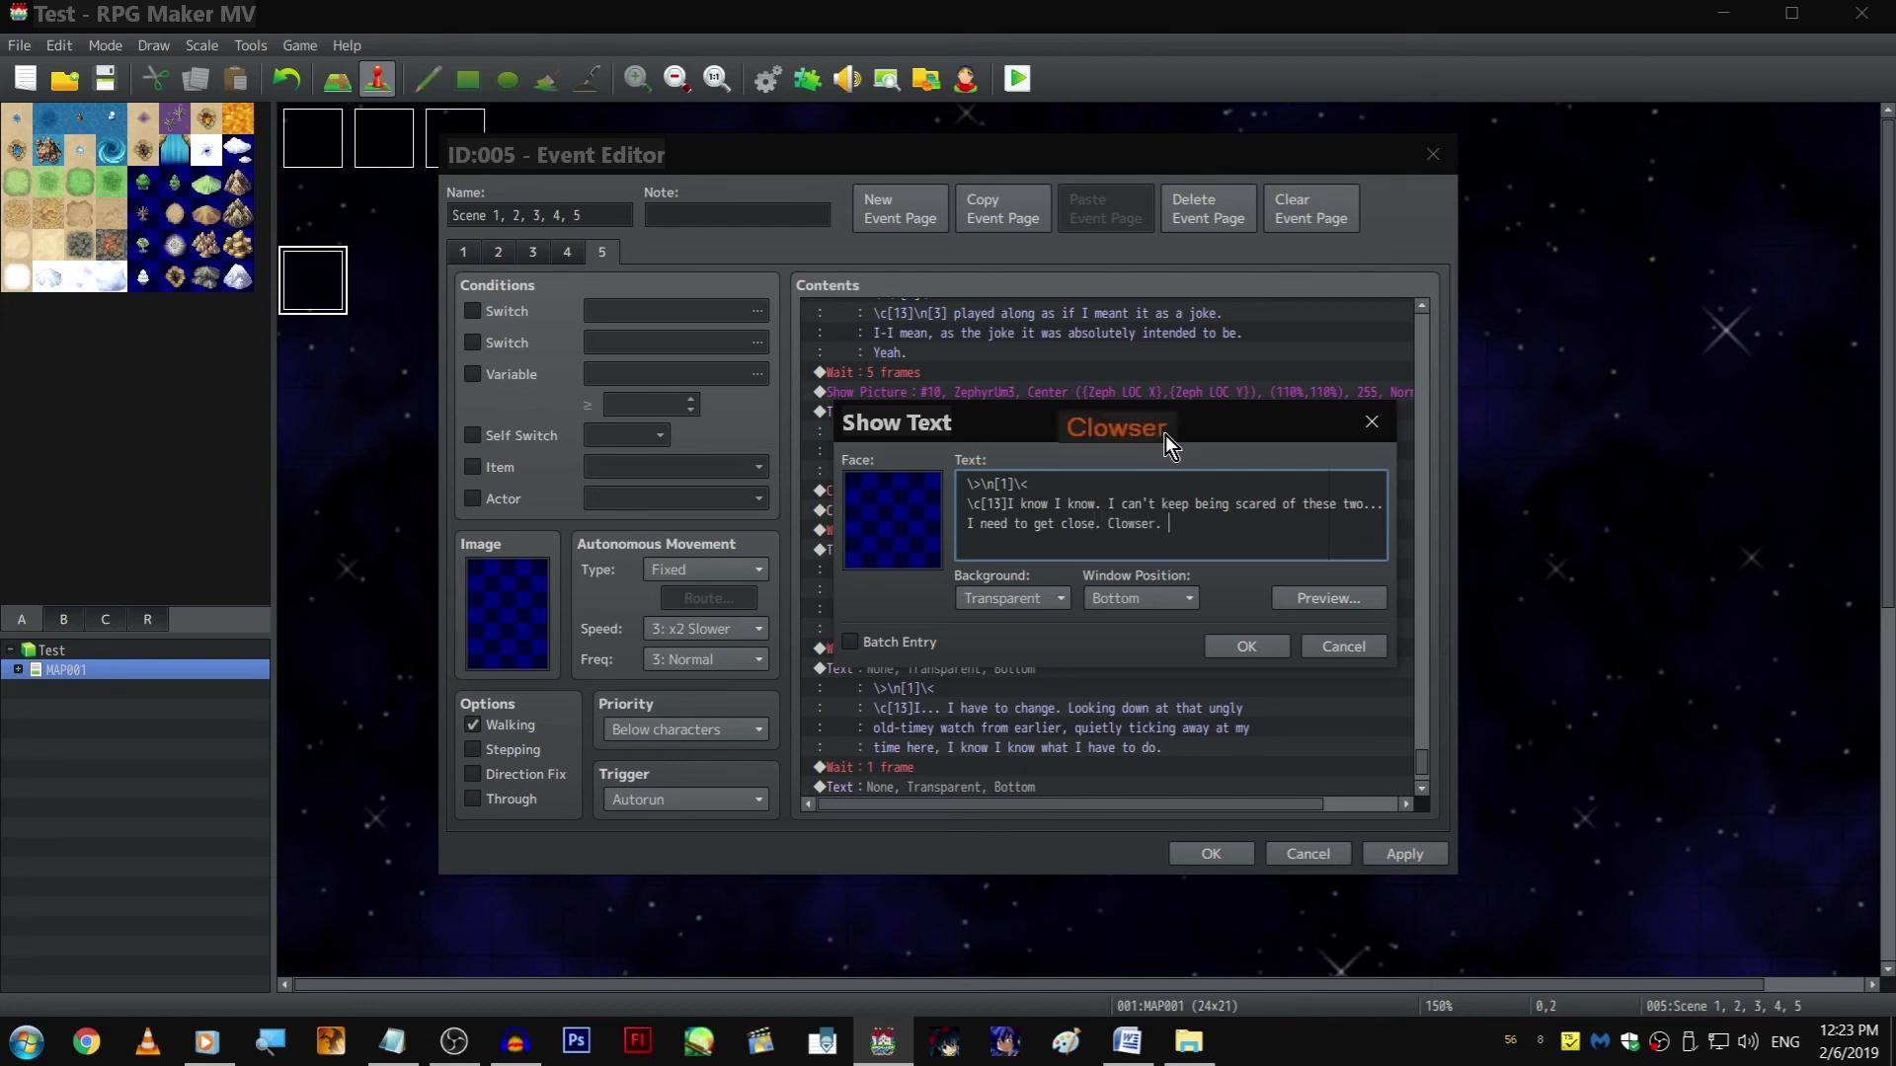
key("BackSpace")
key("BackSpace")
key("BackSpace")
key("BackSpace")
key("BackSpace")
key("BackSpace")
type("ser. ")
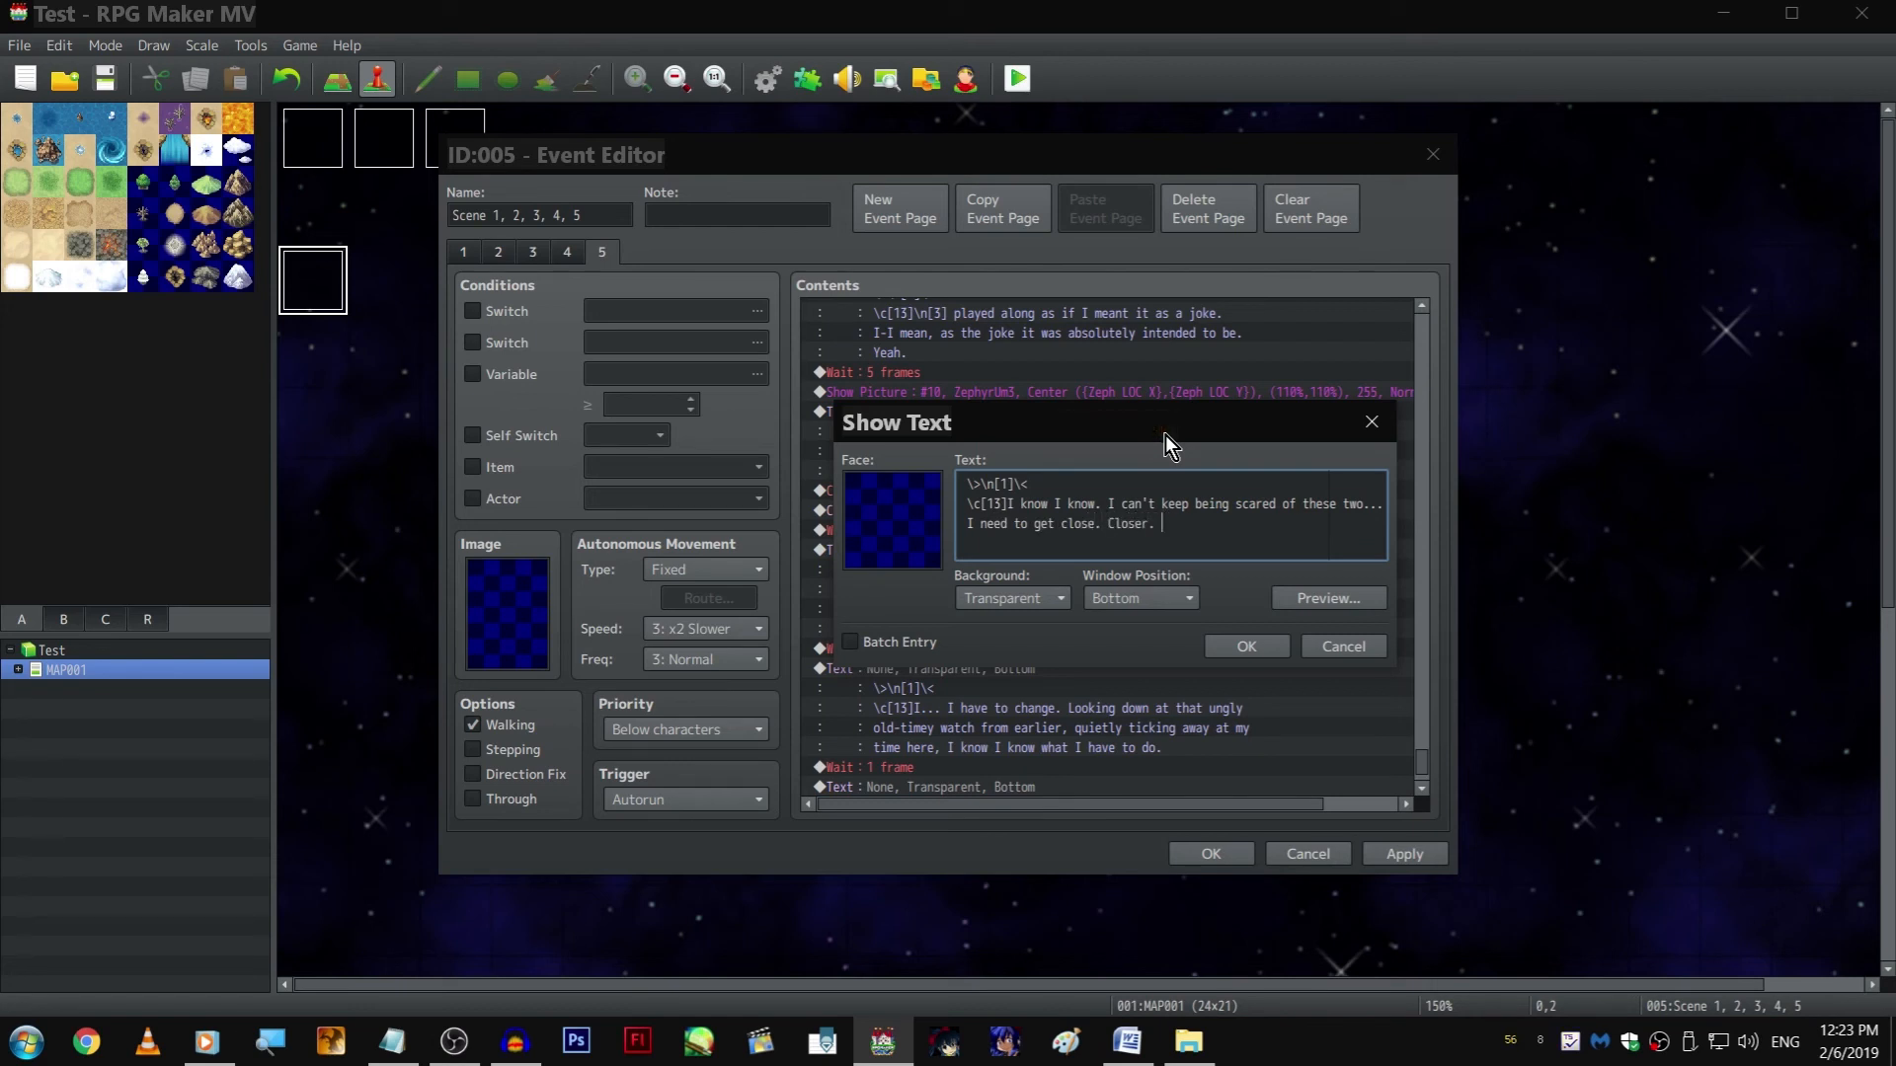
type("As closer as I can.")
key("ctrl+Return")
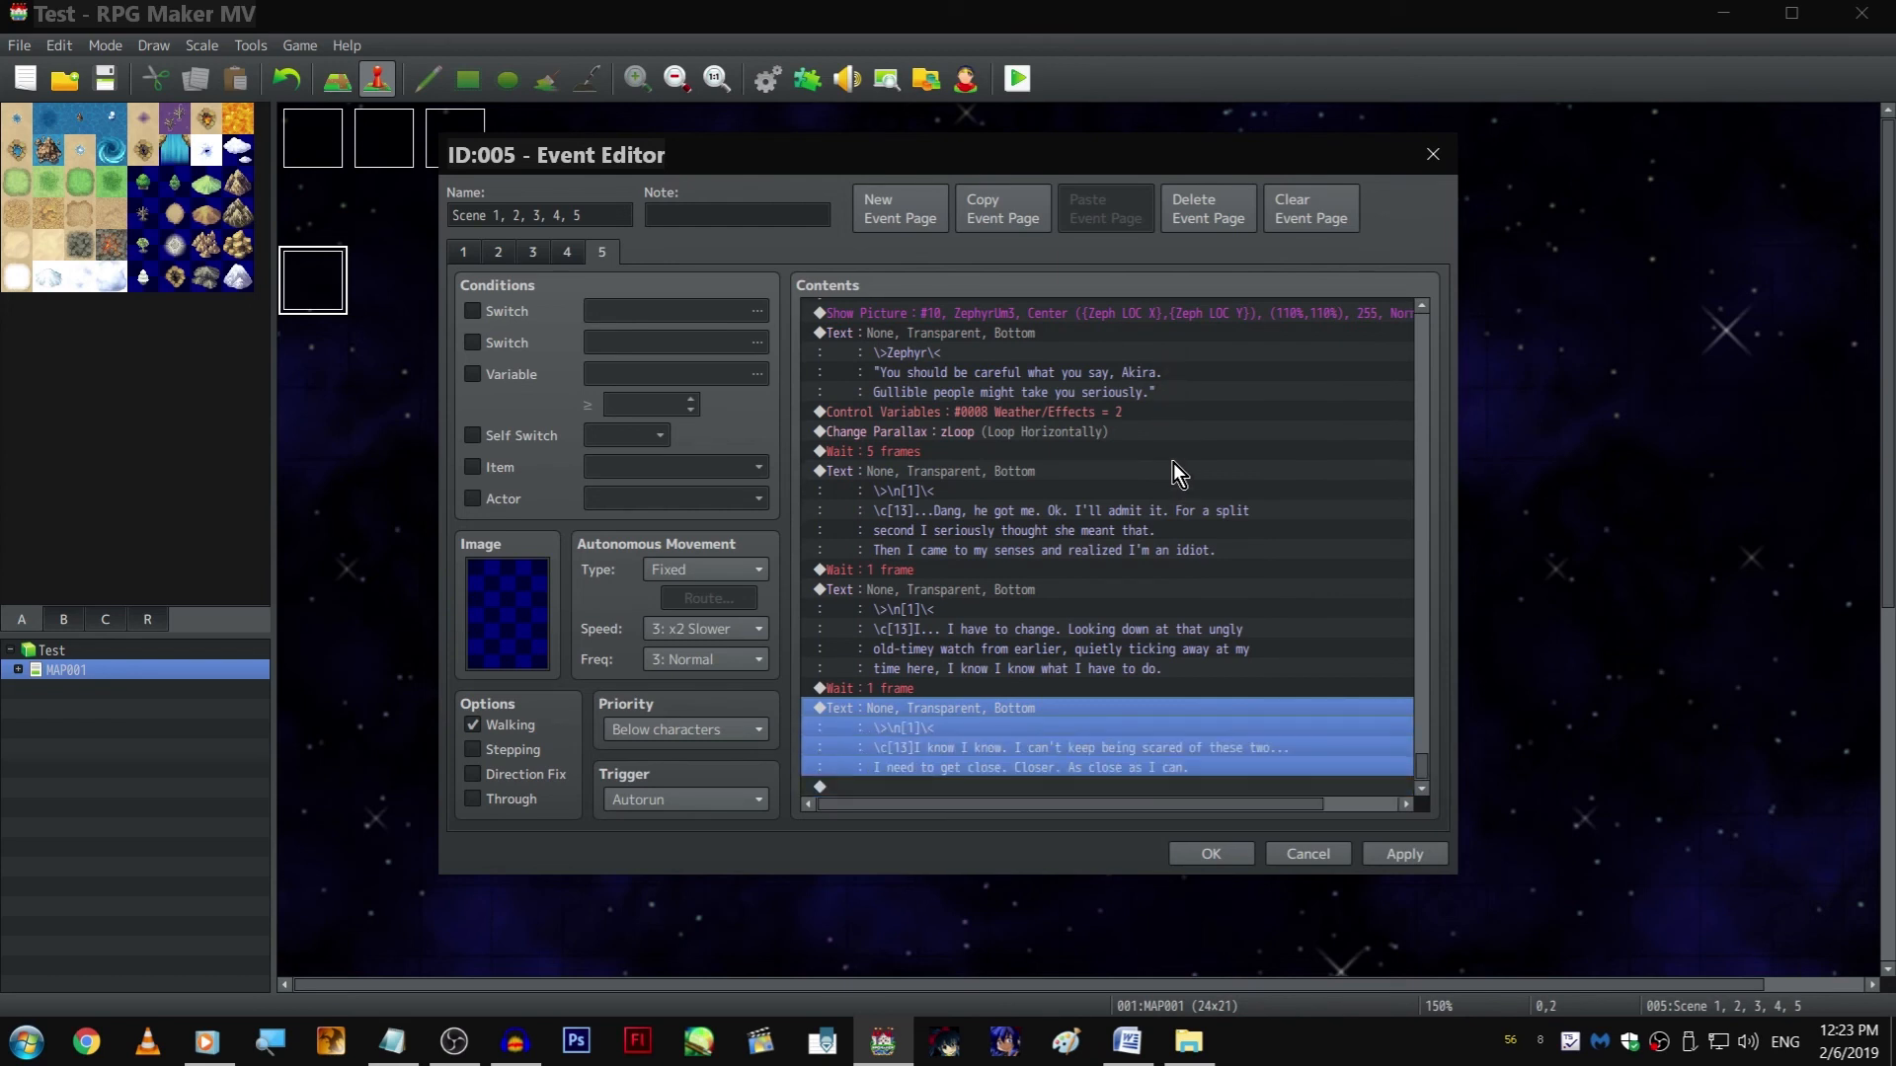
Append a 60-frame wait to the end of page 5 and duplicate the "I know I know" text after it
double_click(1082, 786)
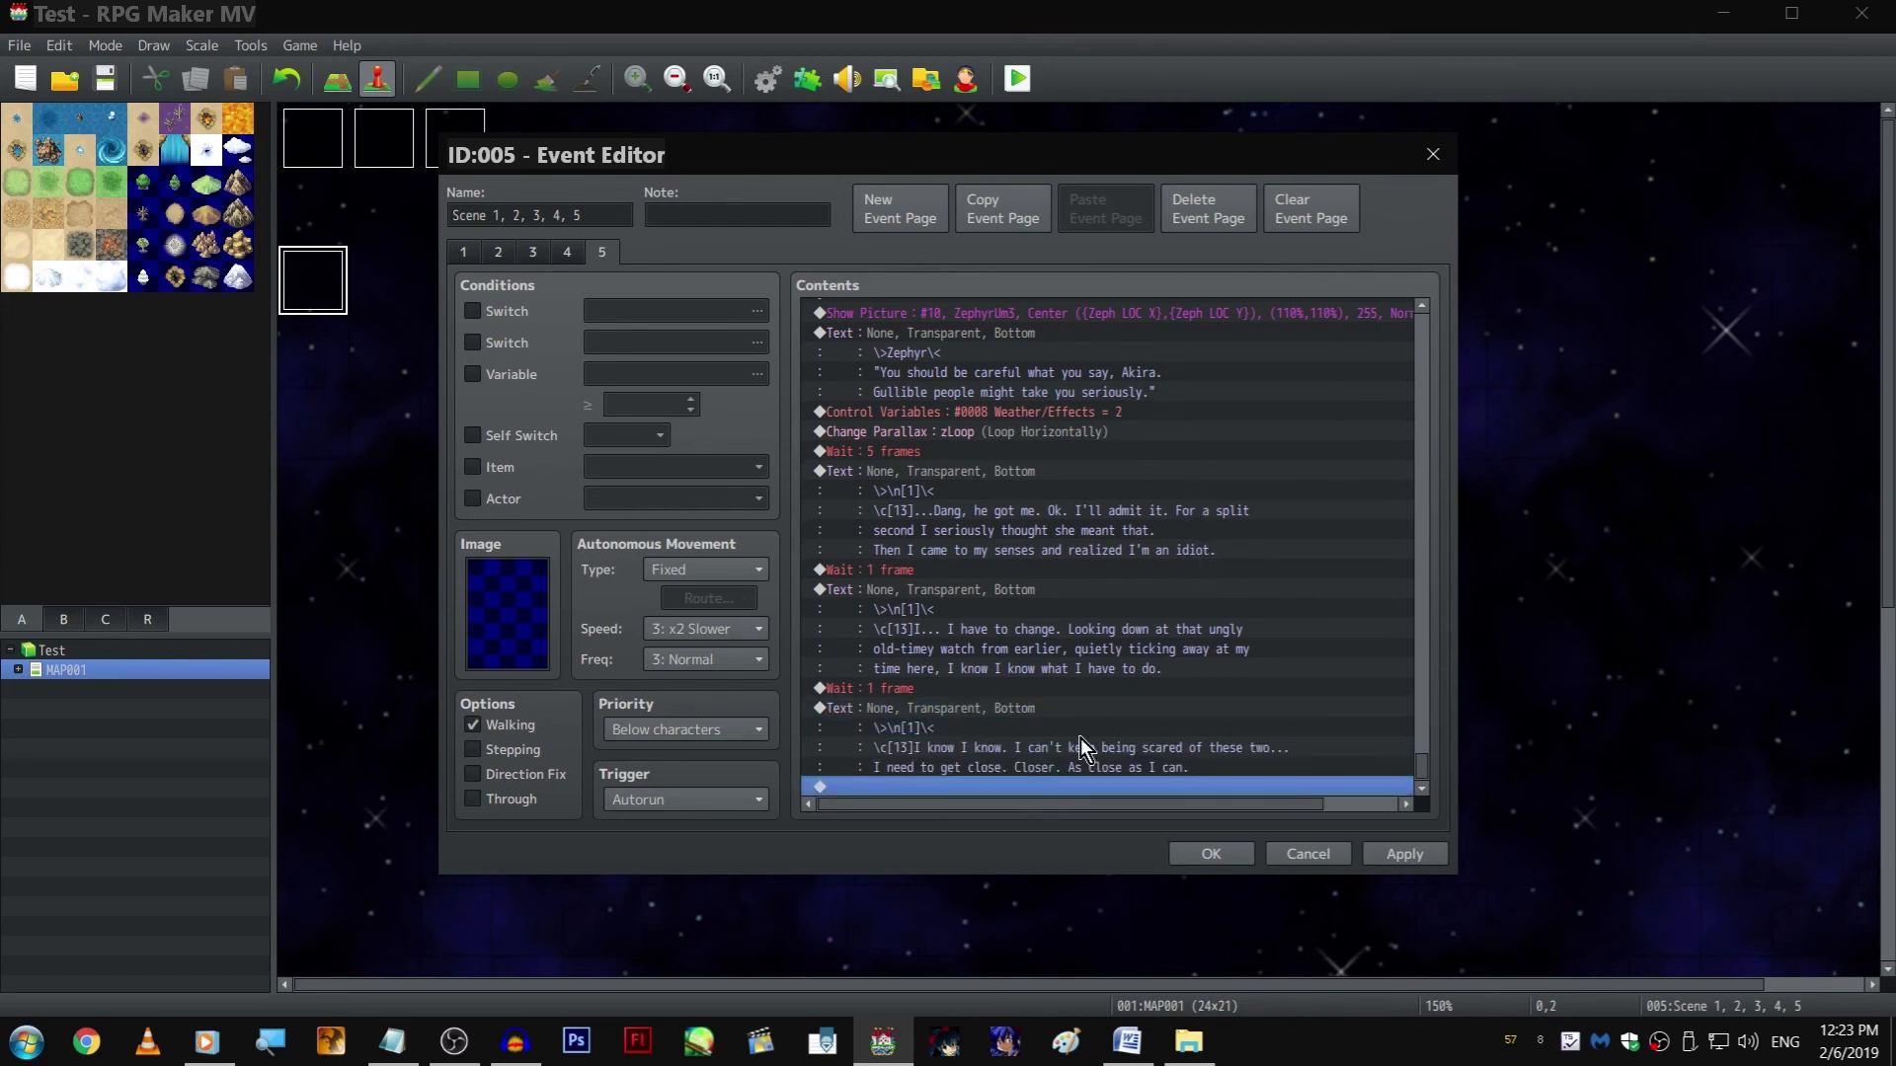
left_click(918, 257)
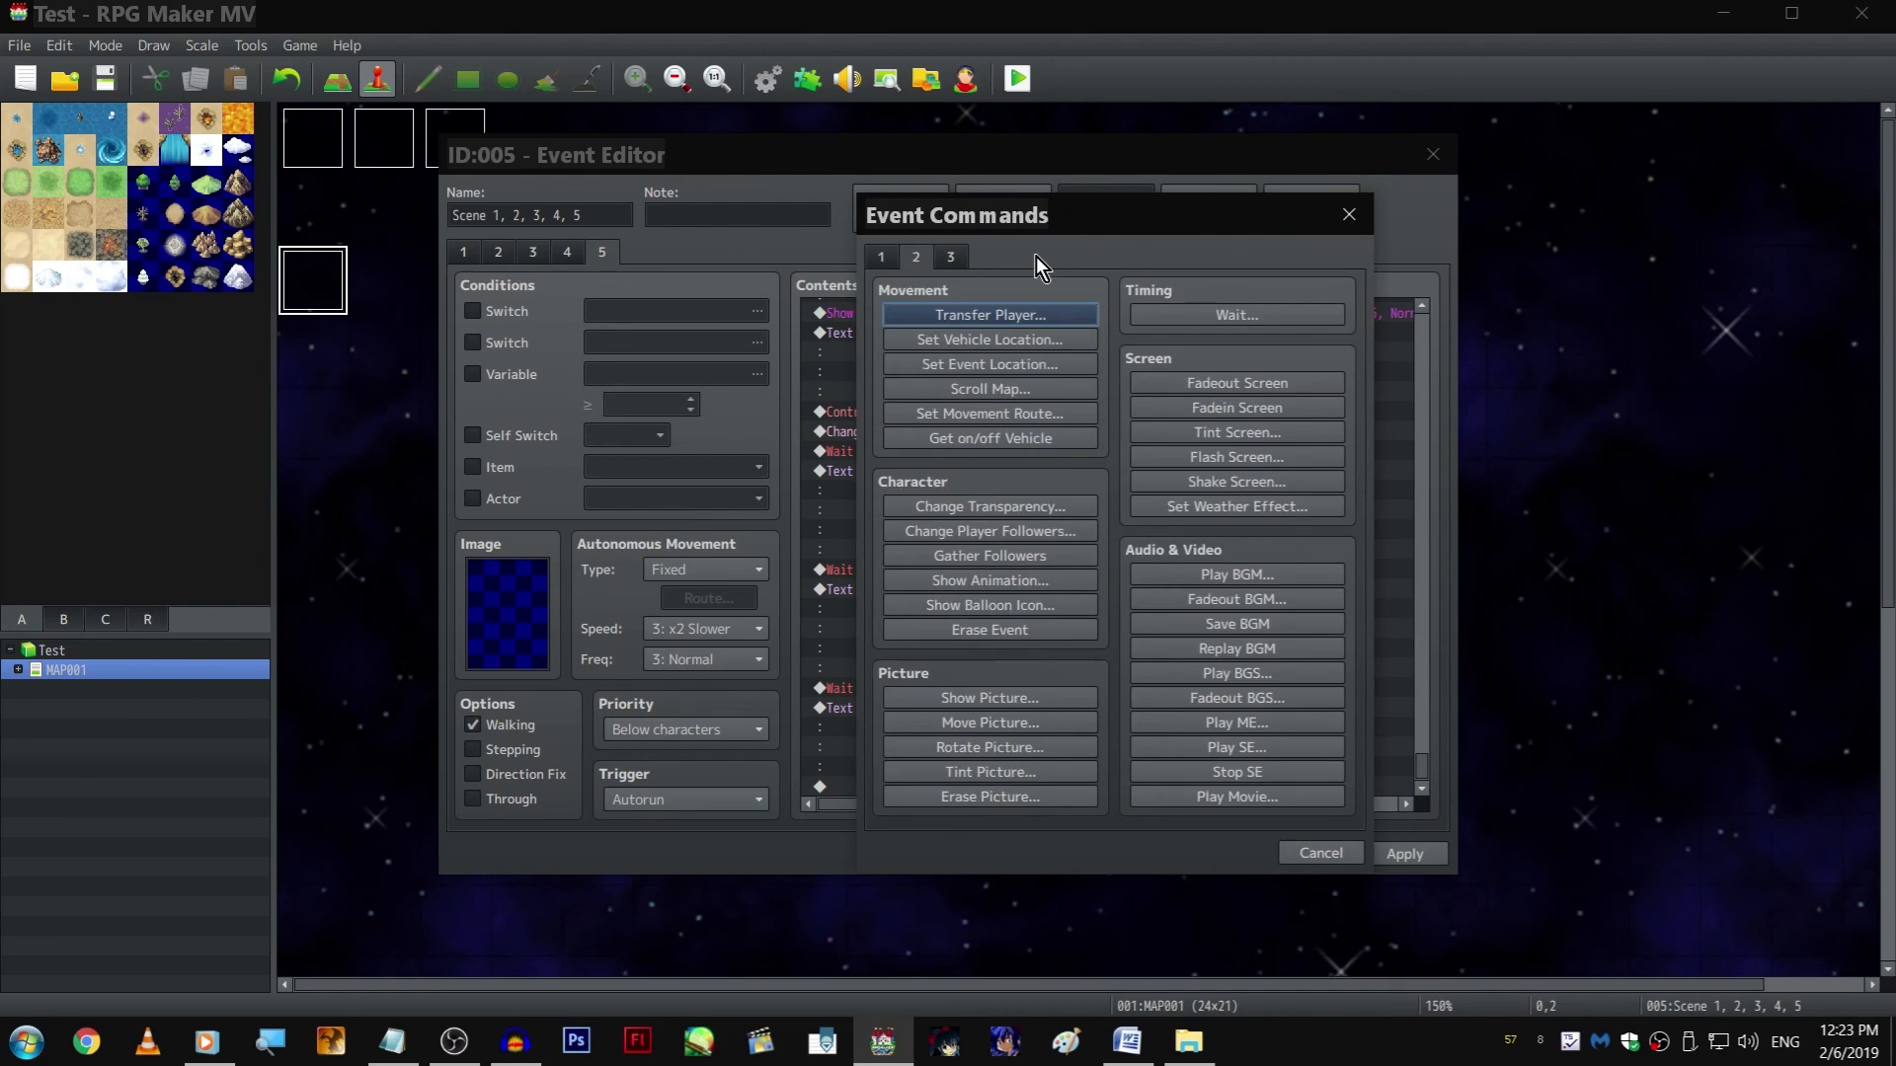
left_click(1324, 313)
key("Return")
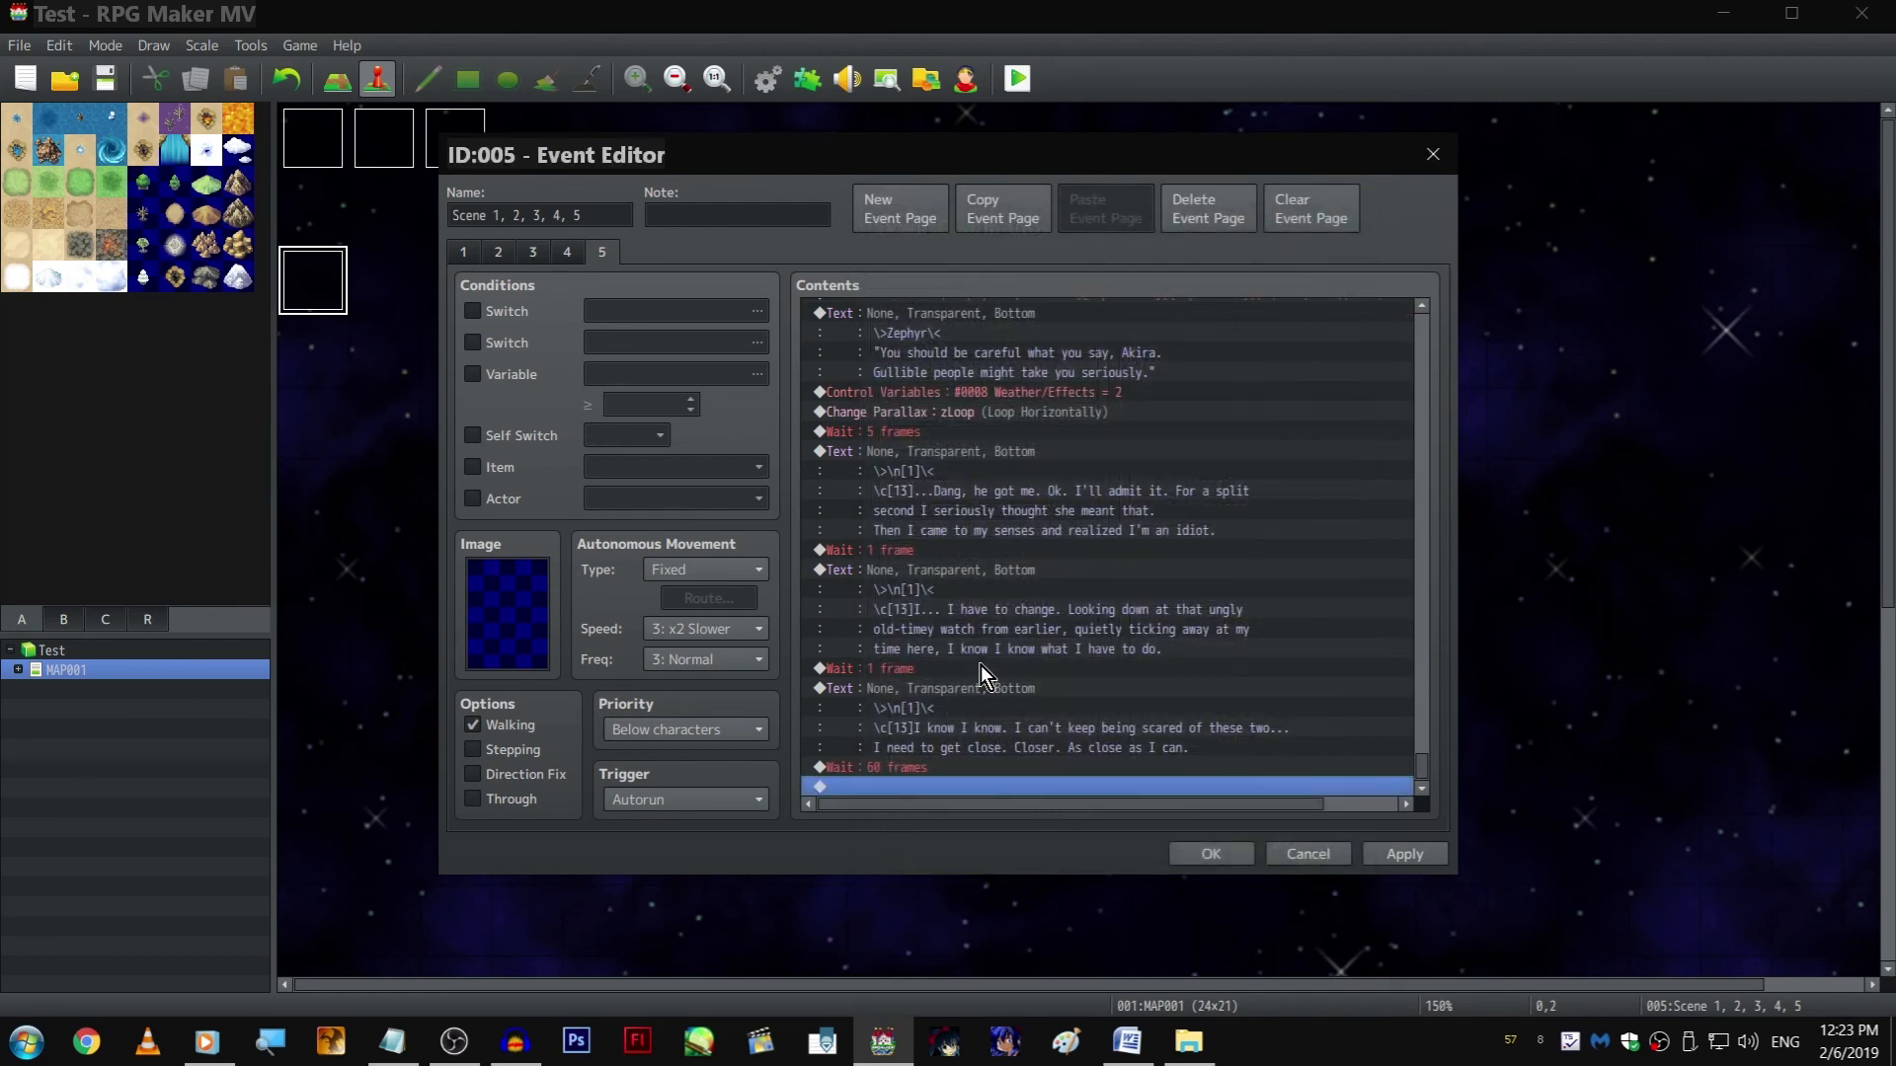
left_click(990, 693)
key("ctrl+c")
left_click(980, 786)
key("ctrl+v")
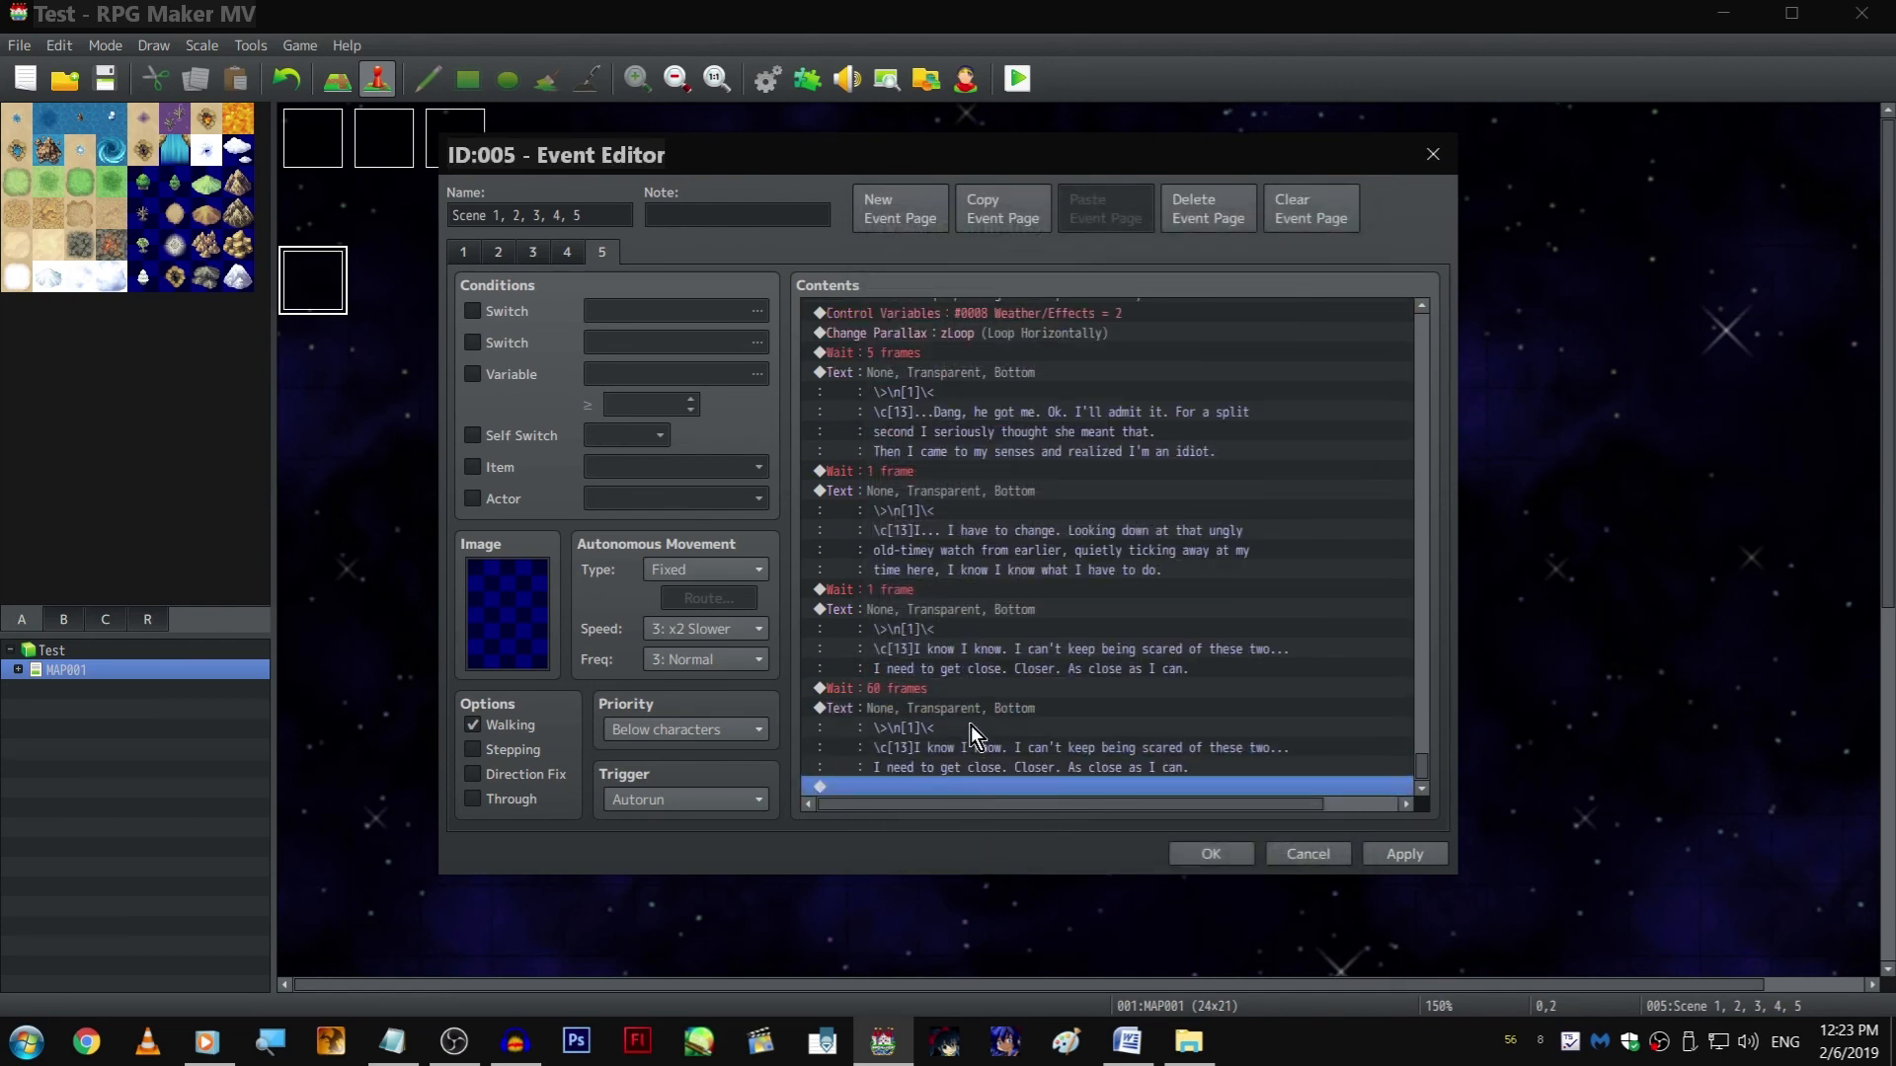
Replace the duplicated text's dialogue after \c[13] with "Before I knew it, we'd arrived at this town fair event.", putting "event." on its own line
double_click(969, 725)
left_click(1010, 496, "shift")
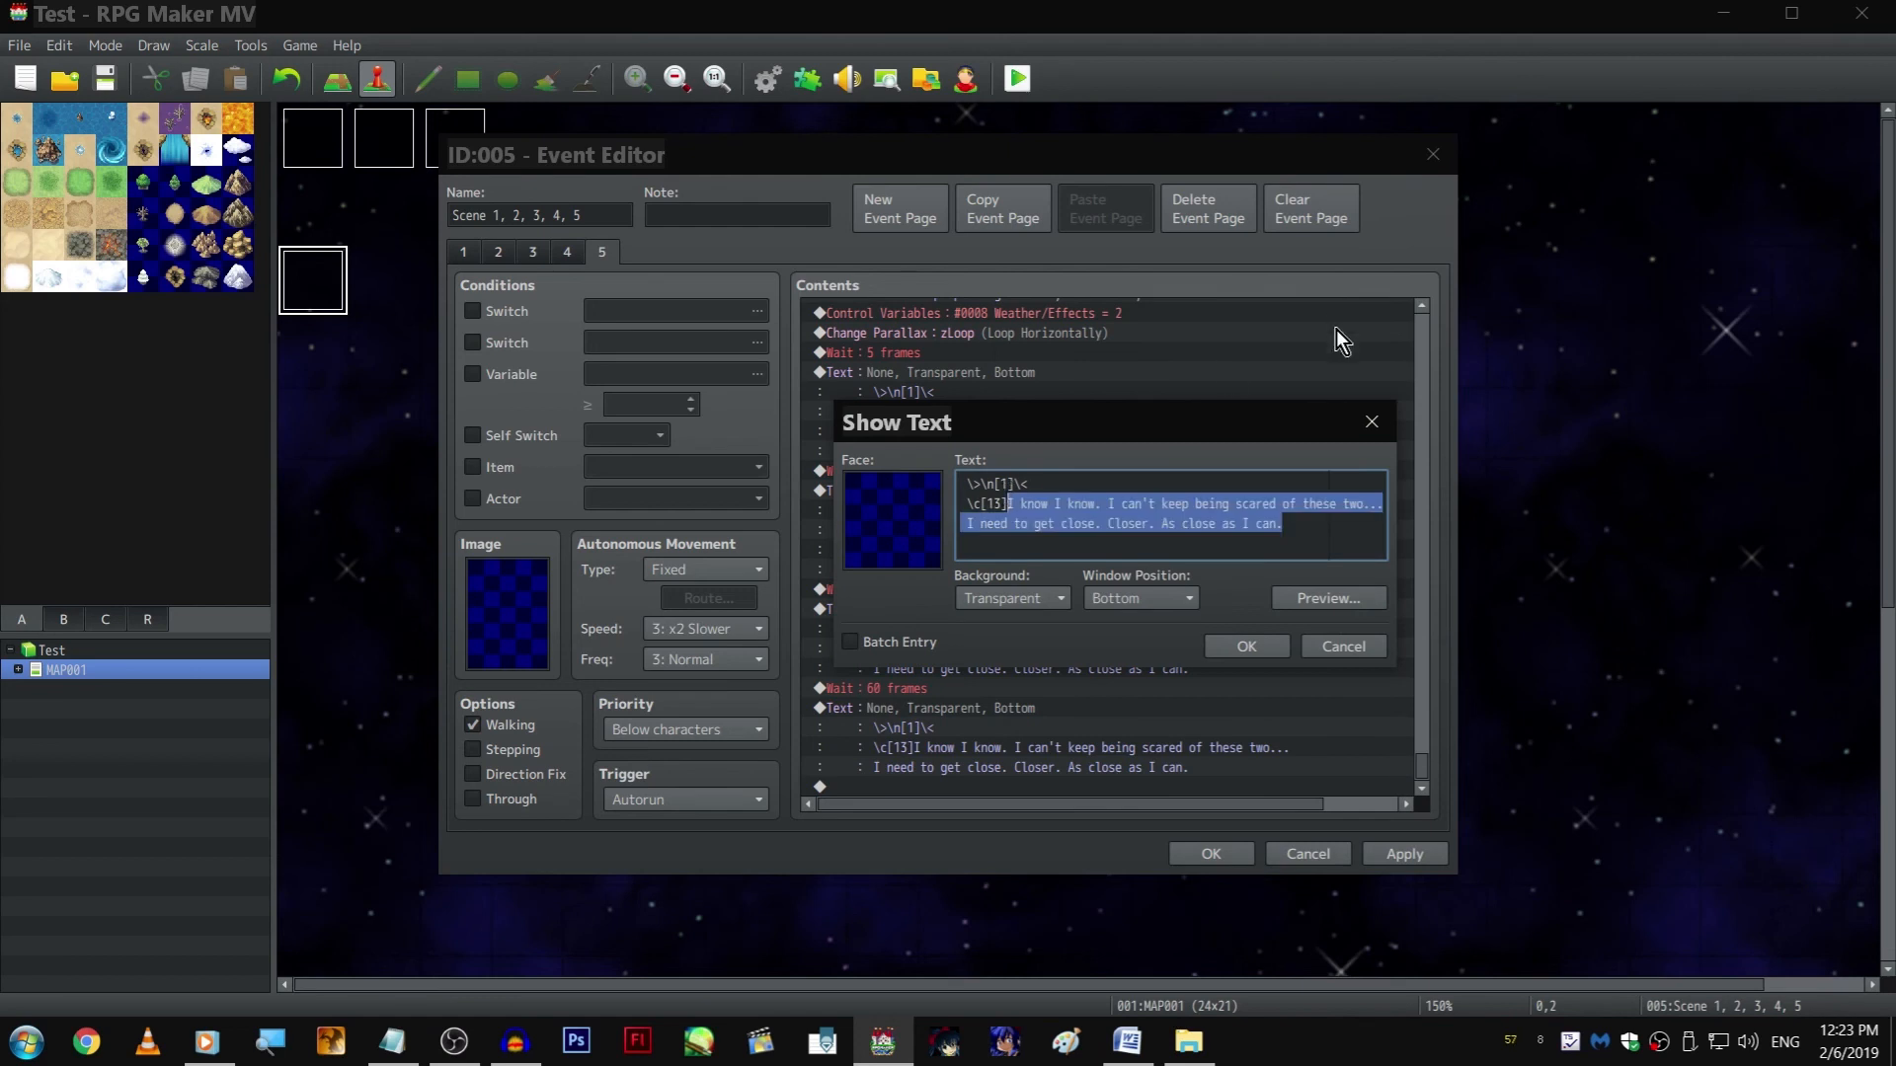
type("Before I knew it")
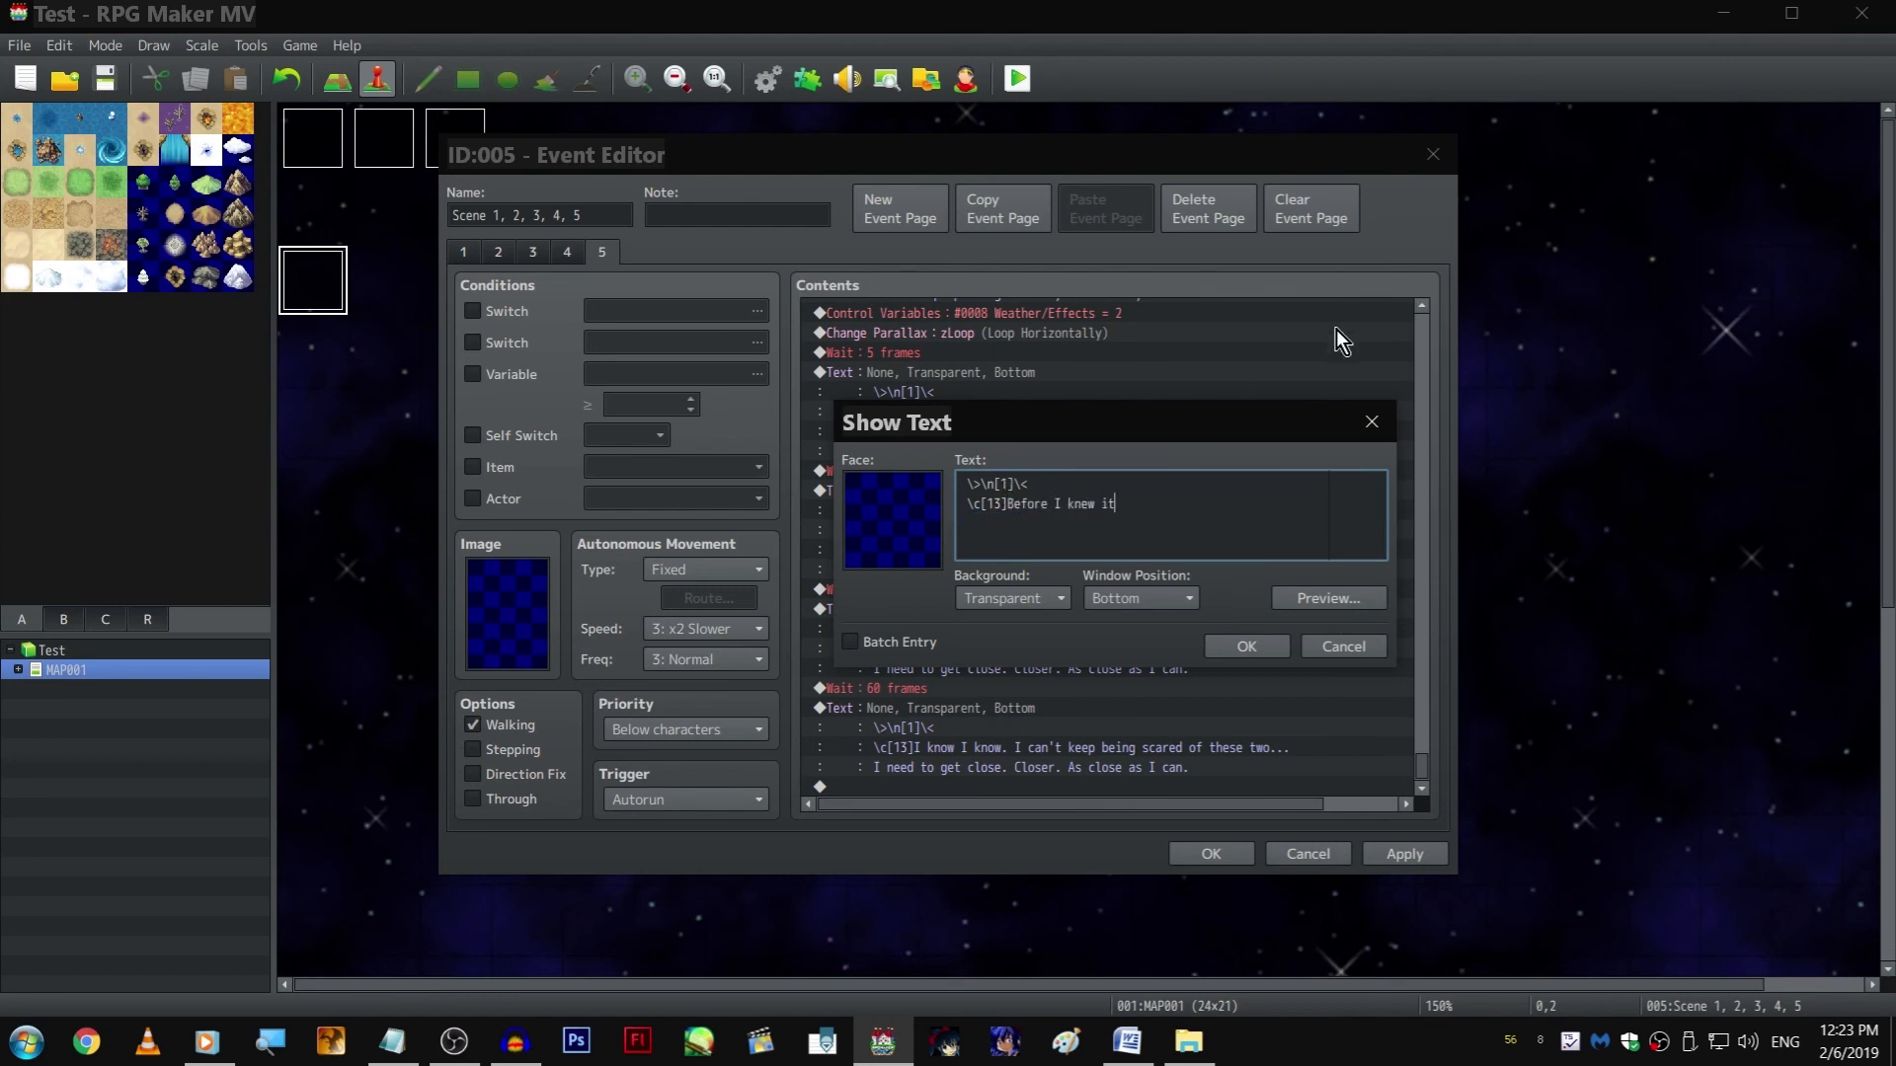
type(", we'd arrived at this town fair")
key("Return")
type("event.")
key("ctrl+Return")
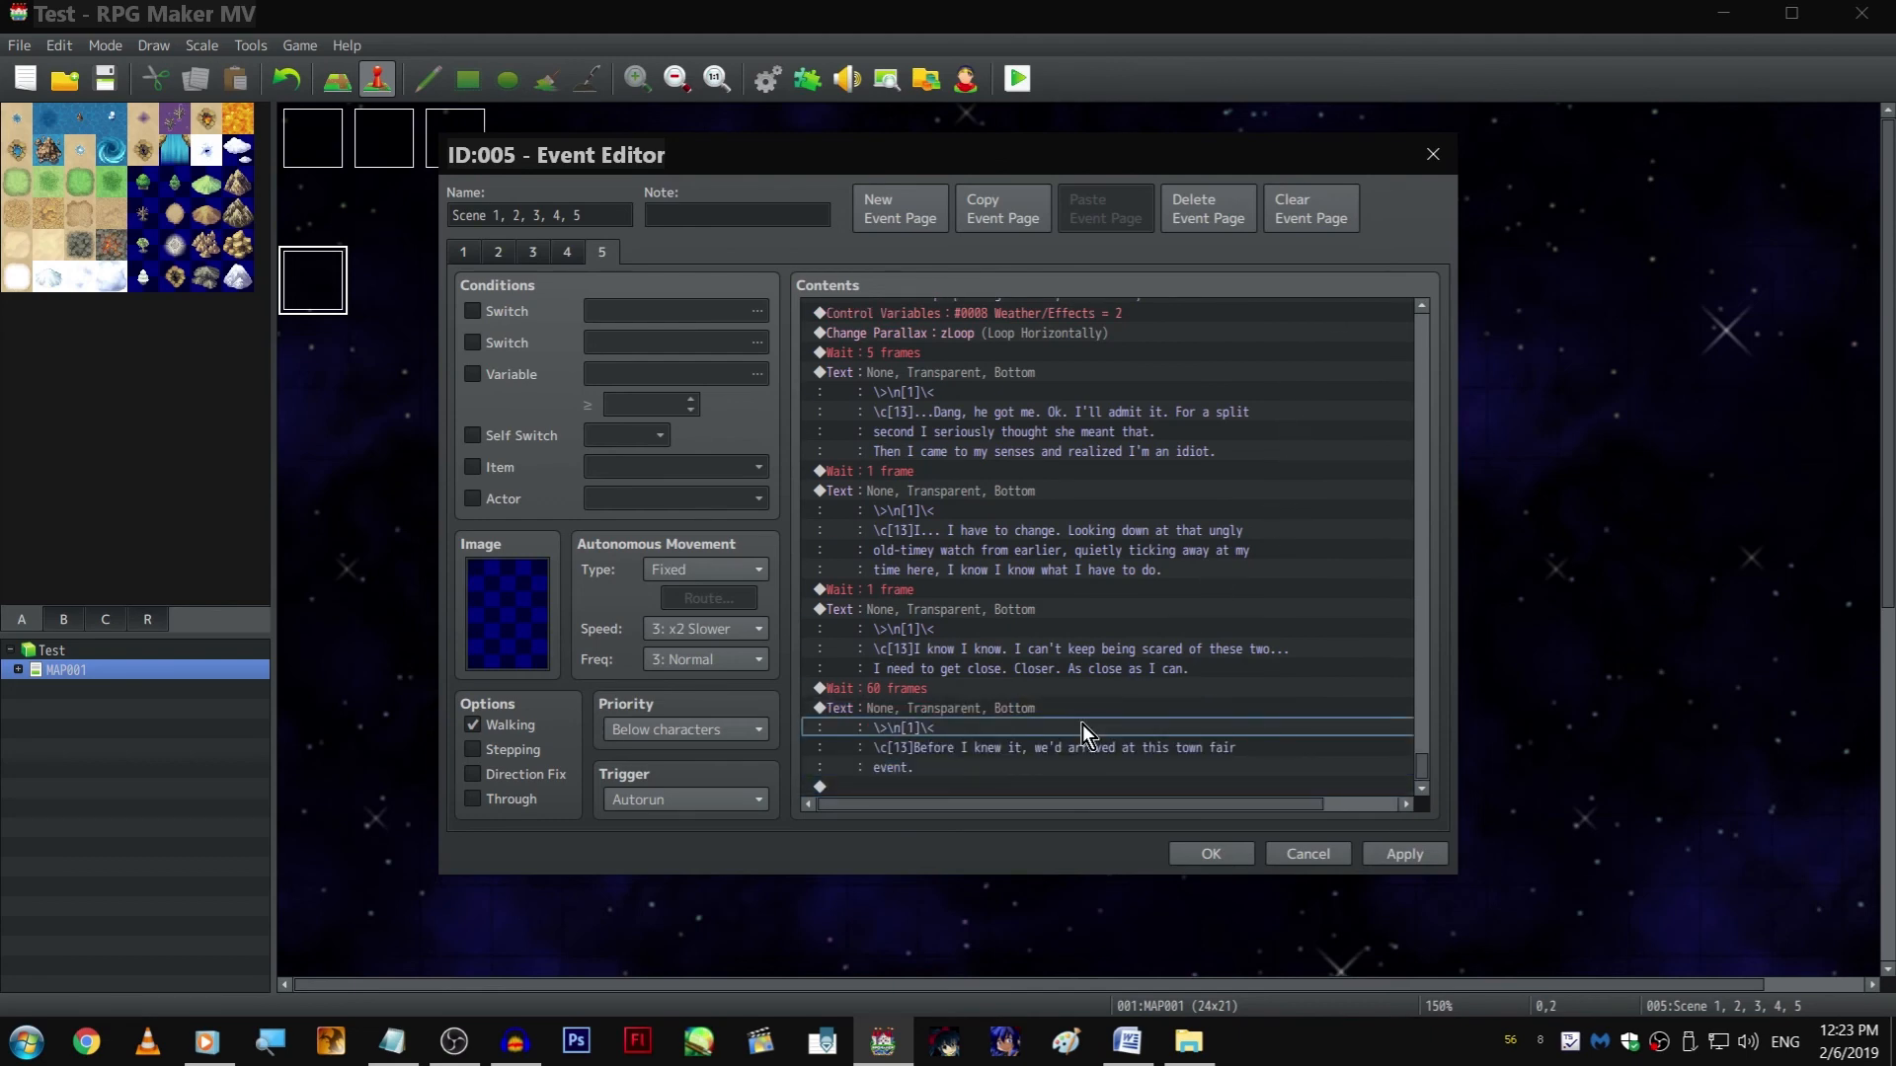
Insert the common event "teleport effect start" just before the "Before I knew it" text
double_click(997, 786)
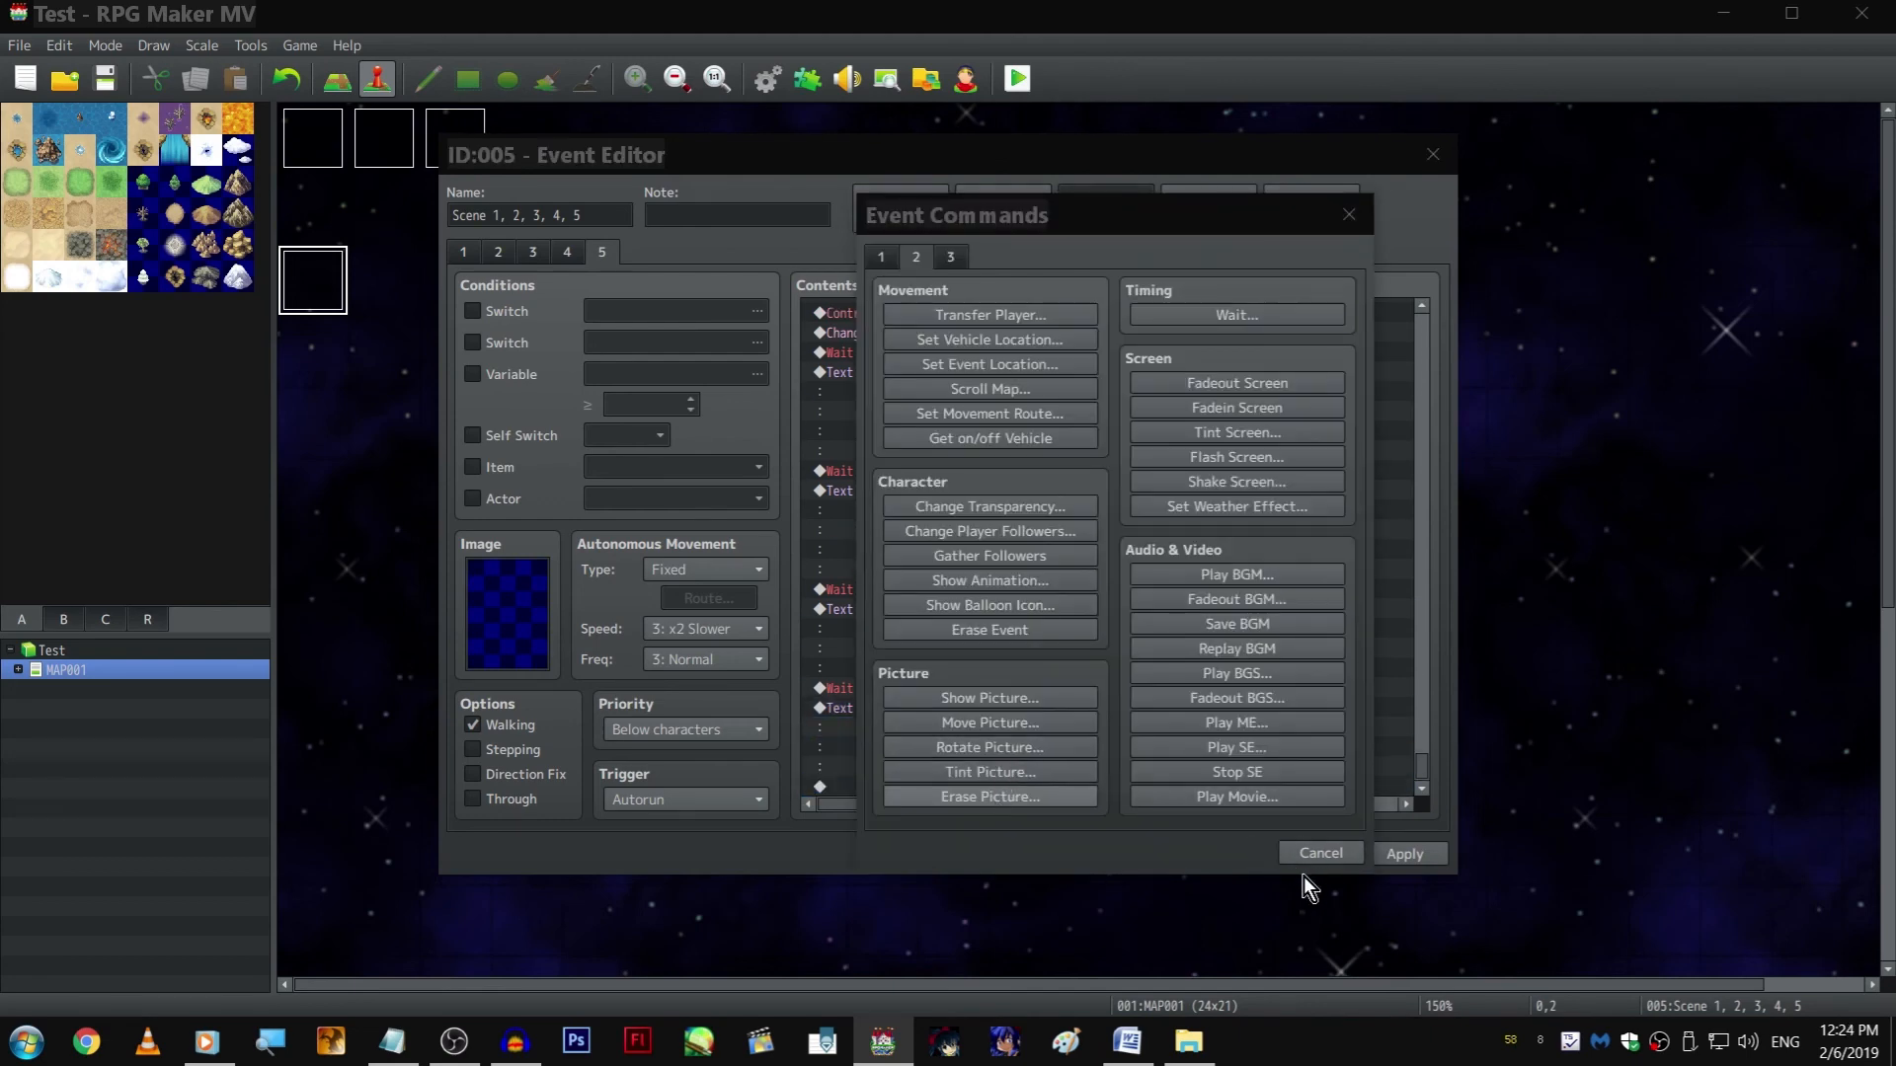
left_click(1305, 859)
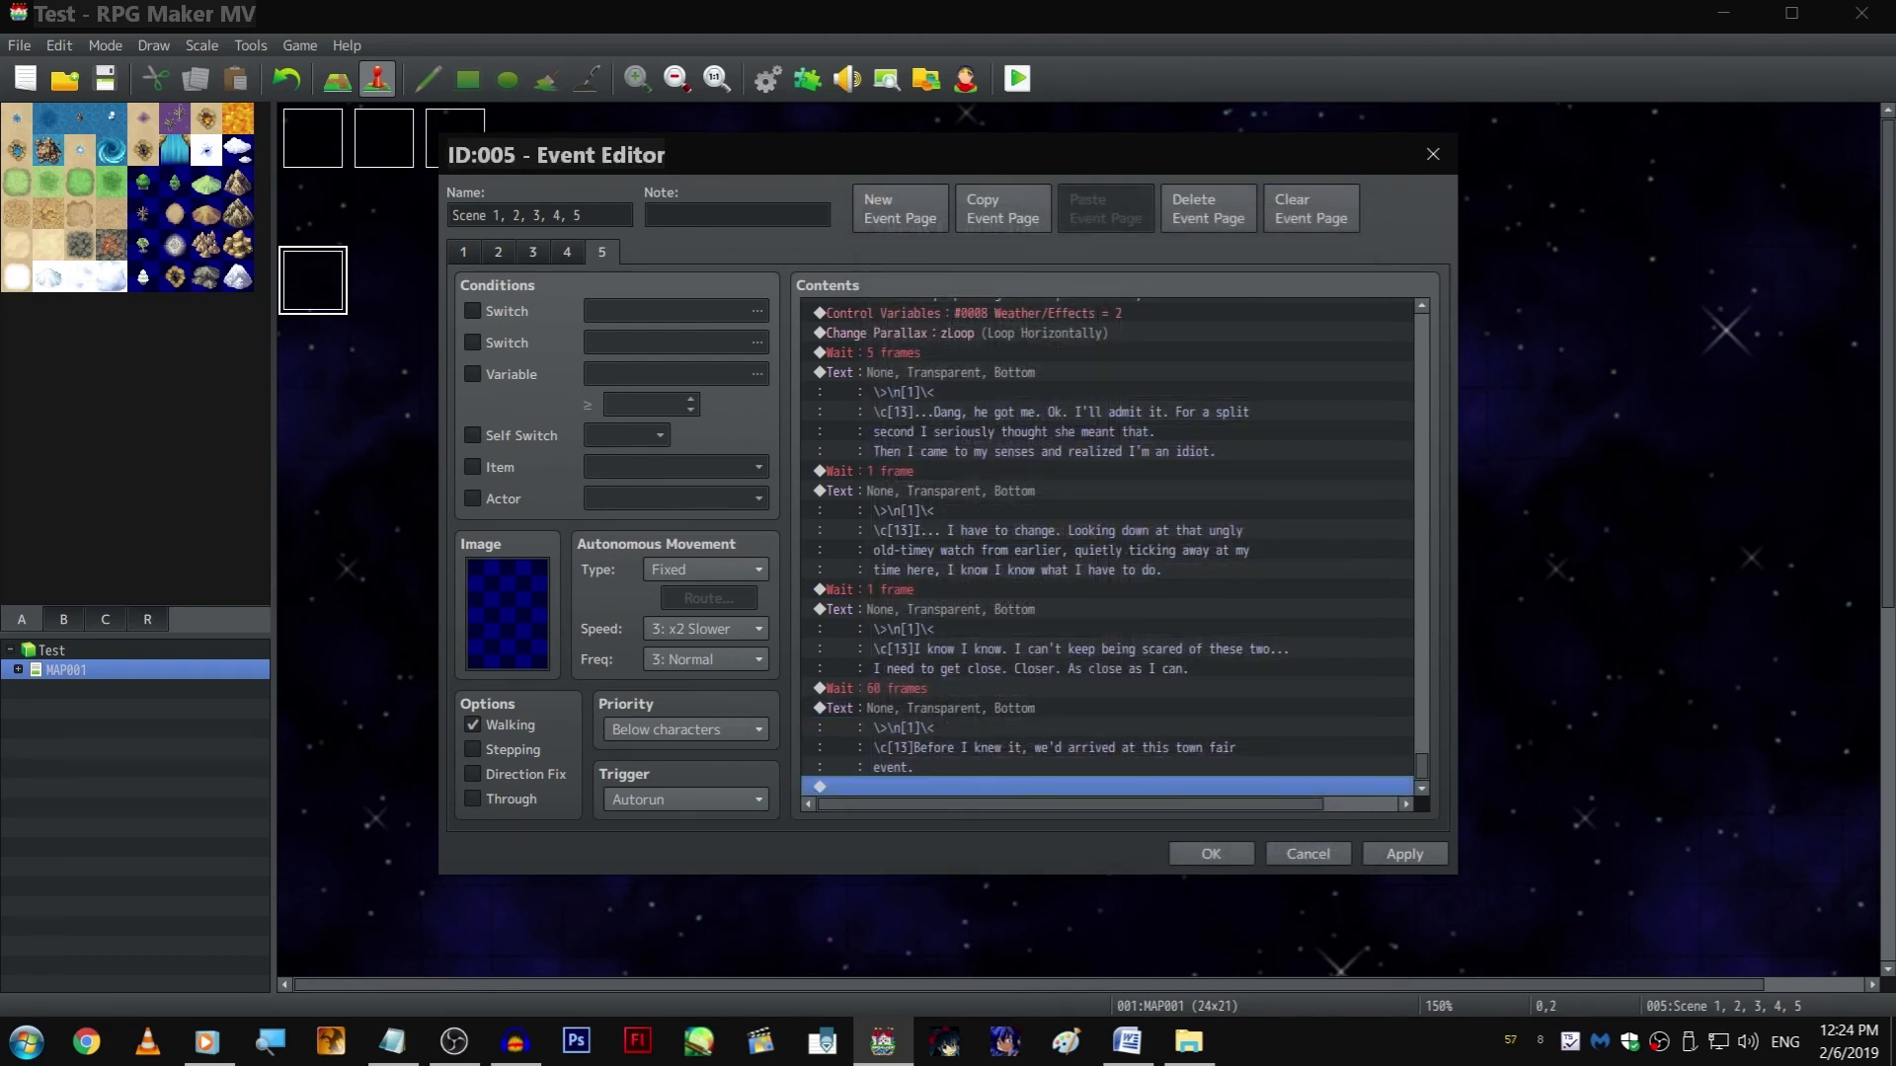
double_click(993, 708)
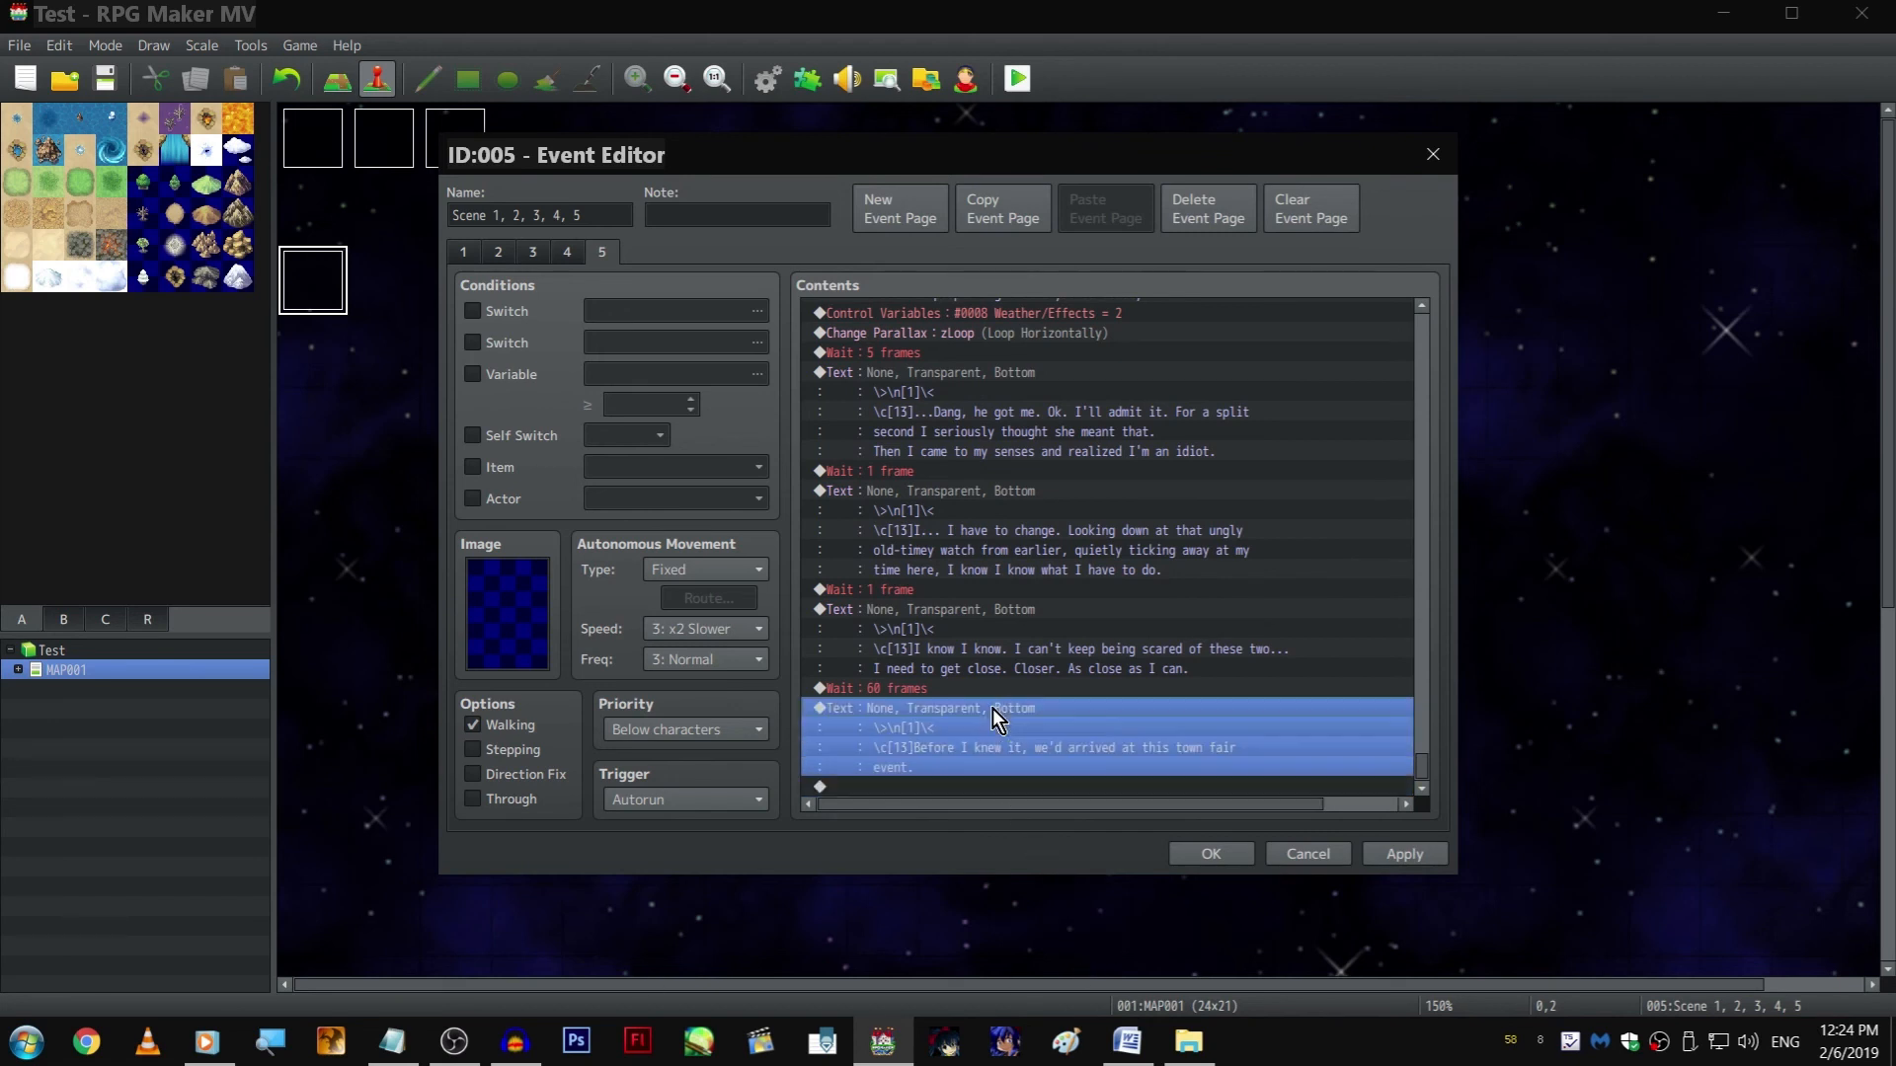
left_click(870, 256)
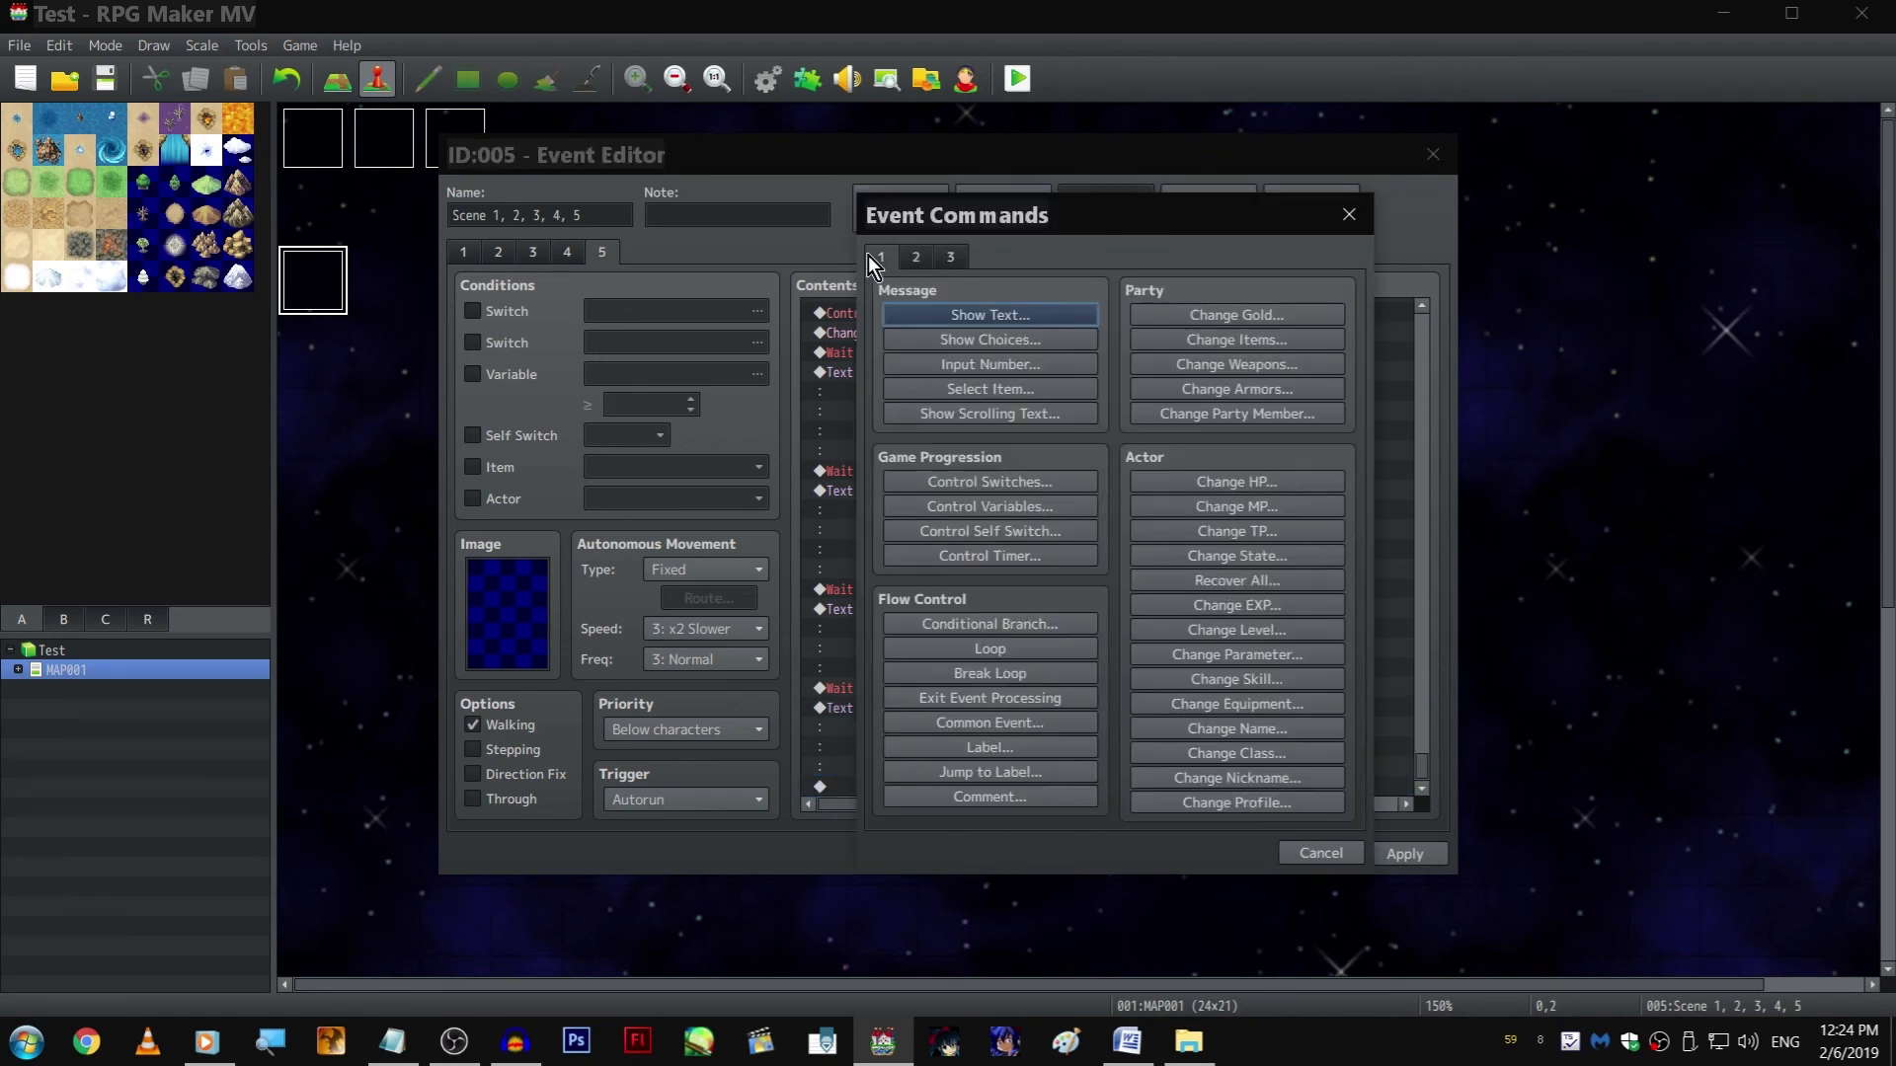
left_click(1056, 724)
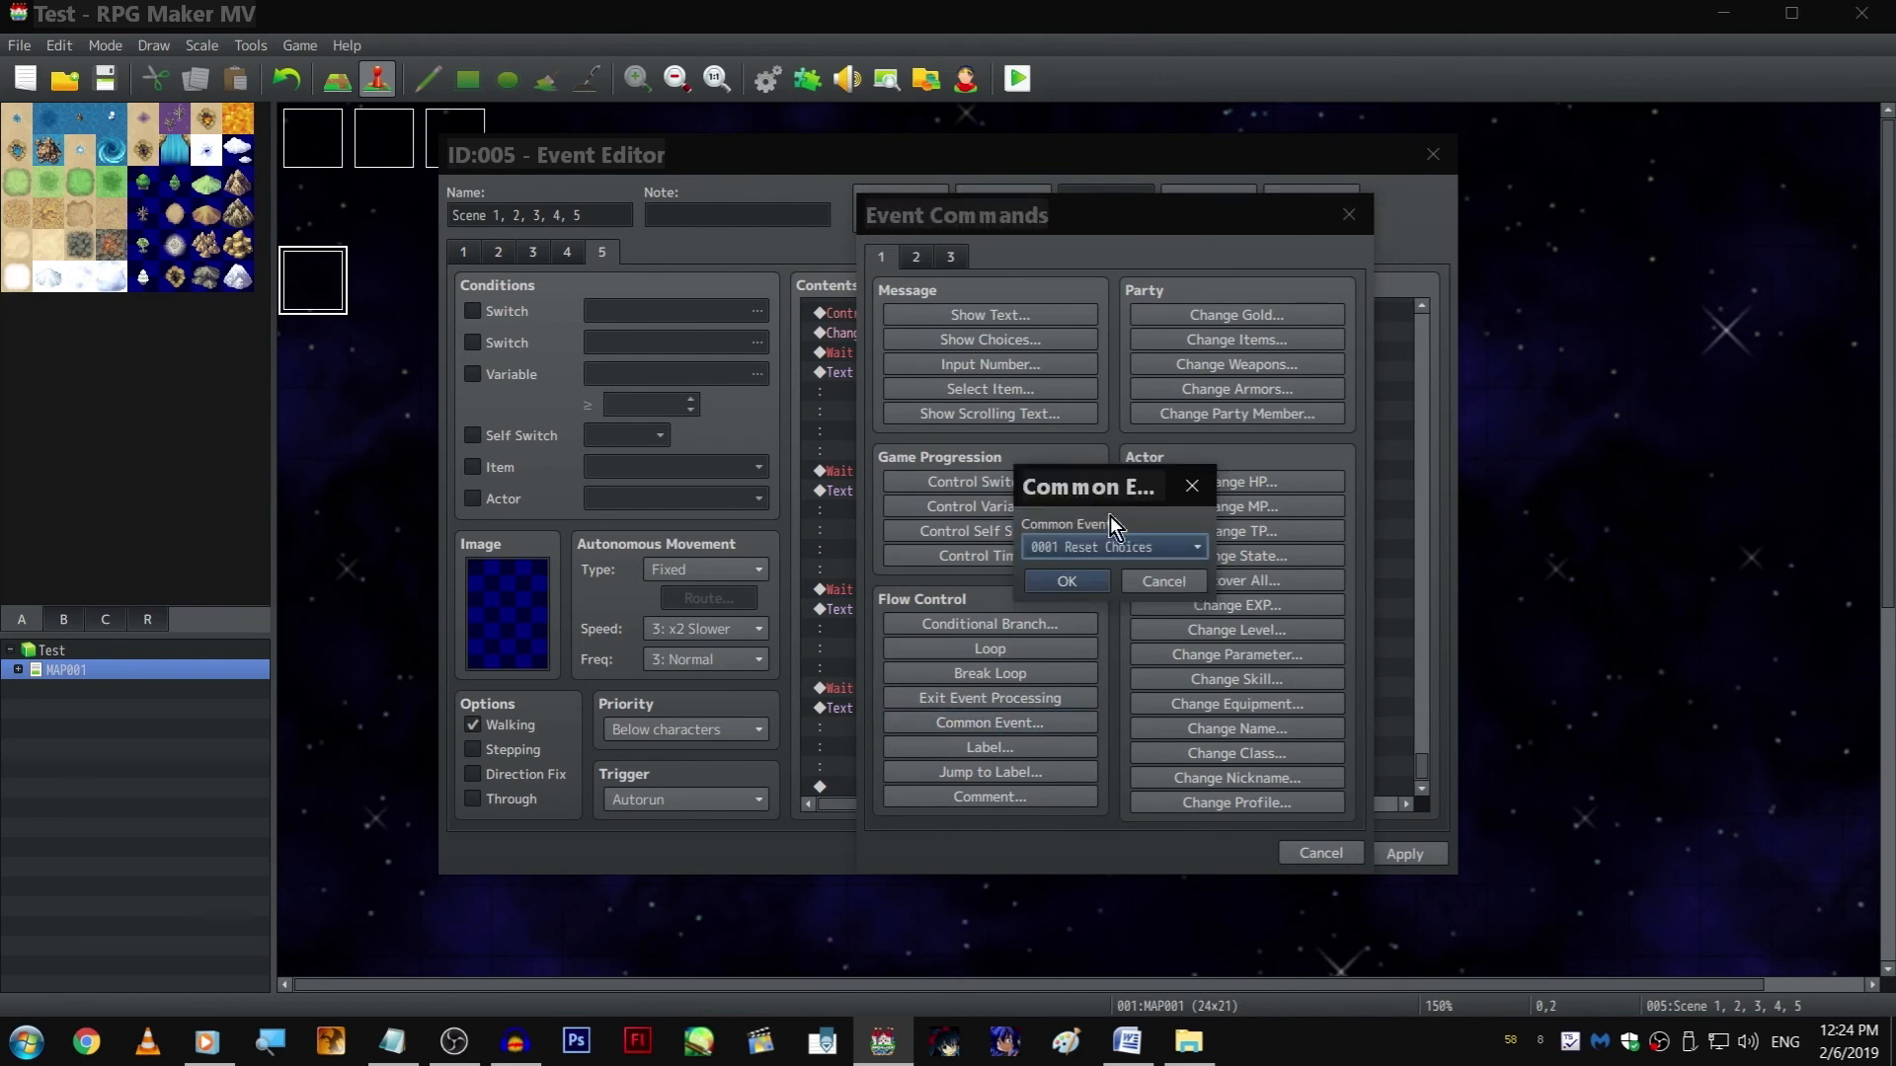
left_click(1117, 547)
left_click(1165, 640)
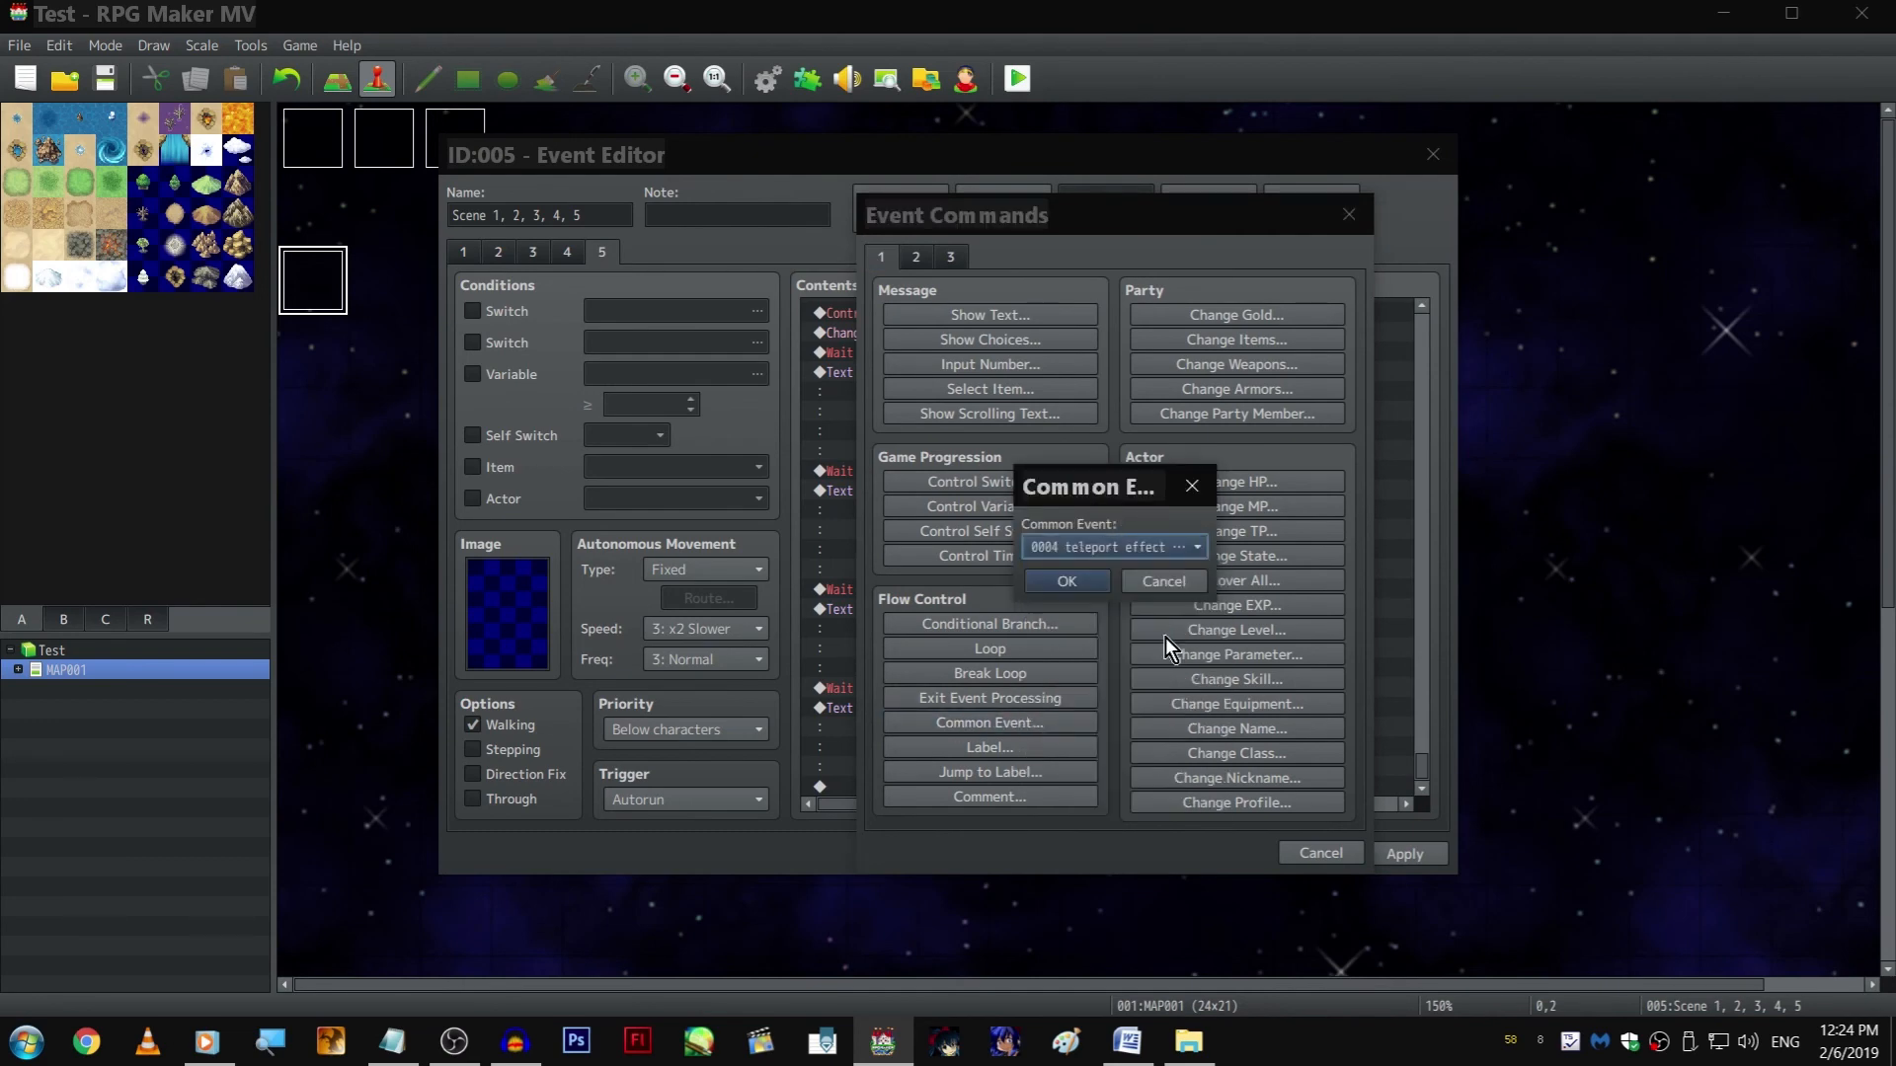
left_click(1076, 580)
scroll(1098, 805, "down", 1)
scroll(1046, 726, "down", 1)
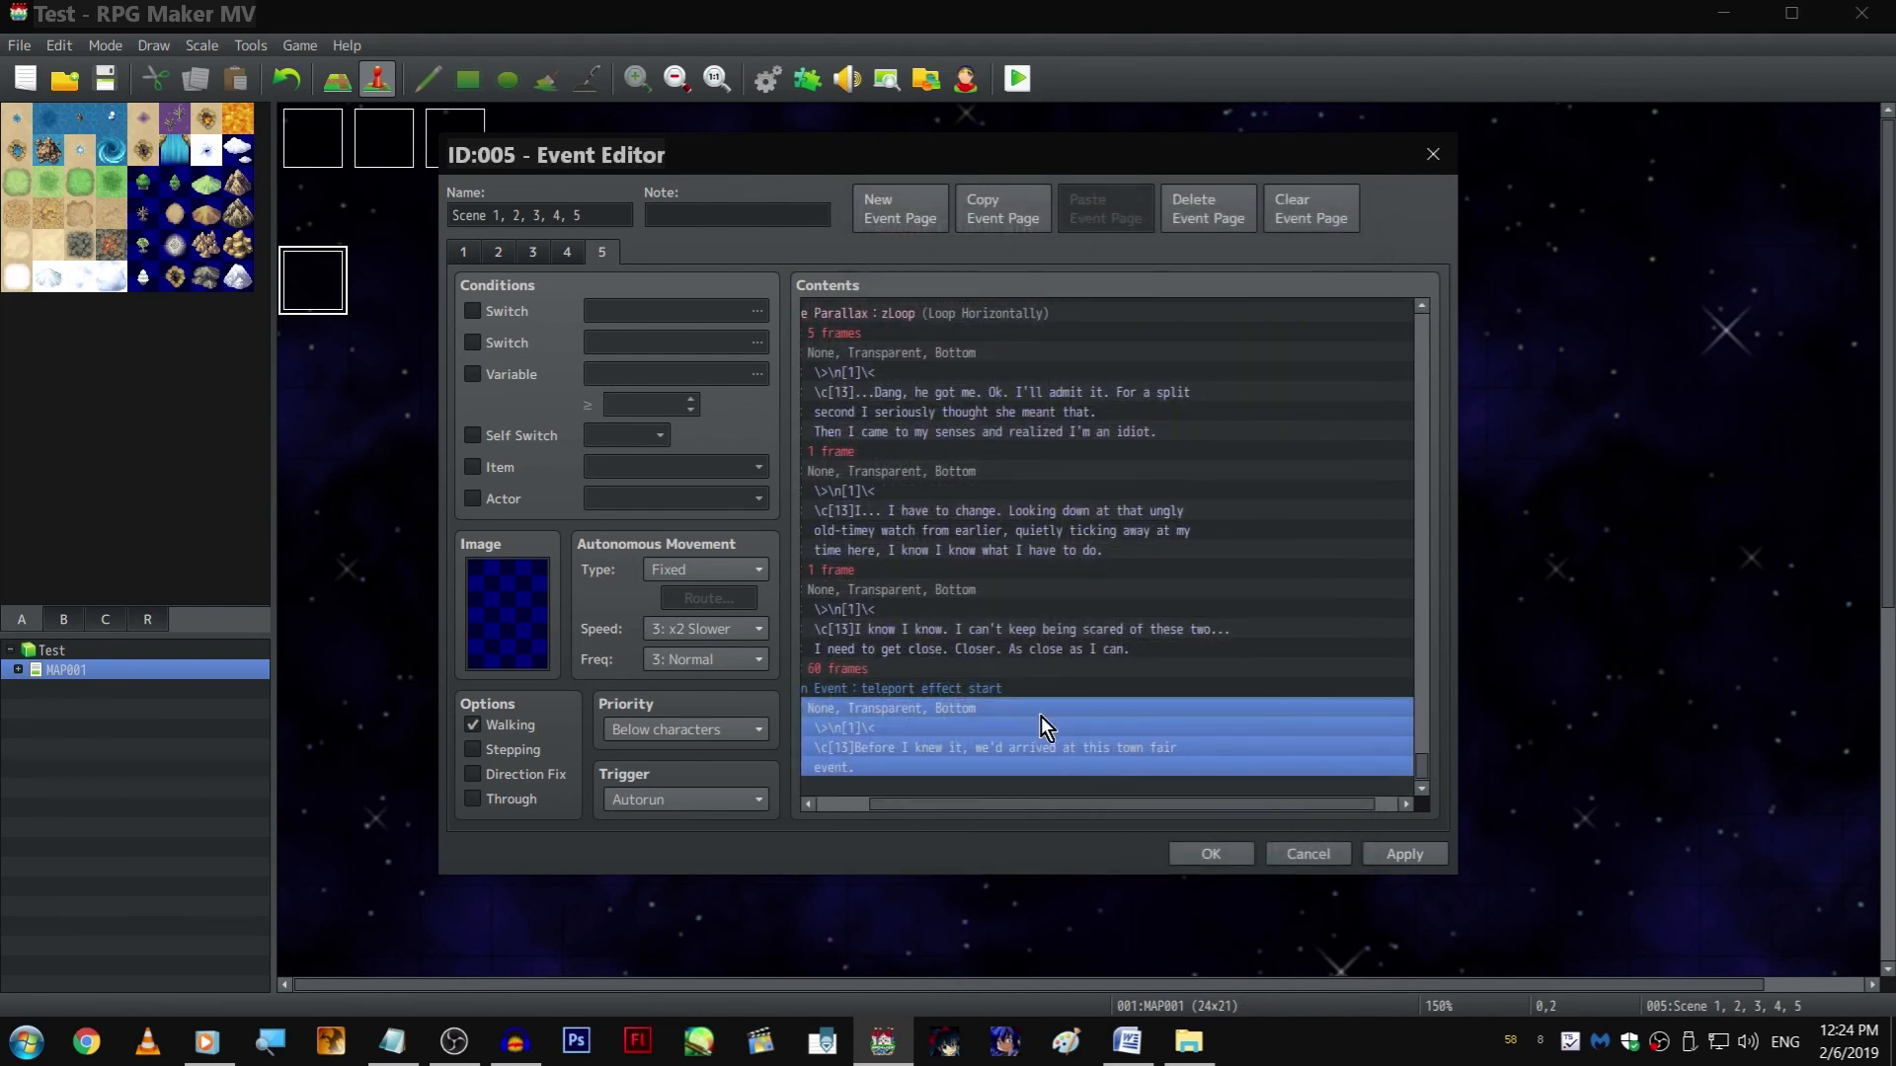
scroll(1001, 806, "up", 1)
left_click(888, 786)
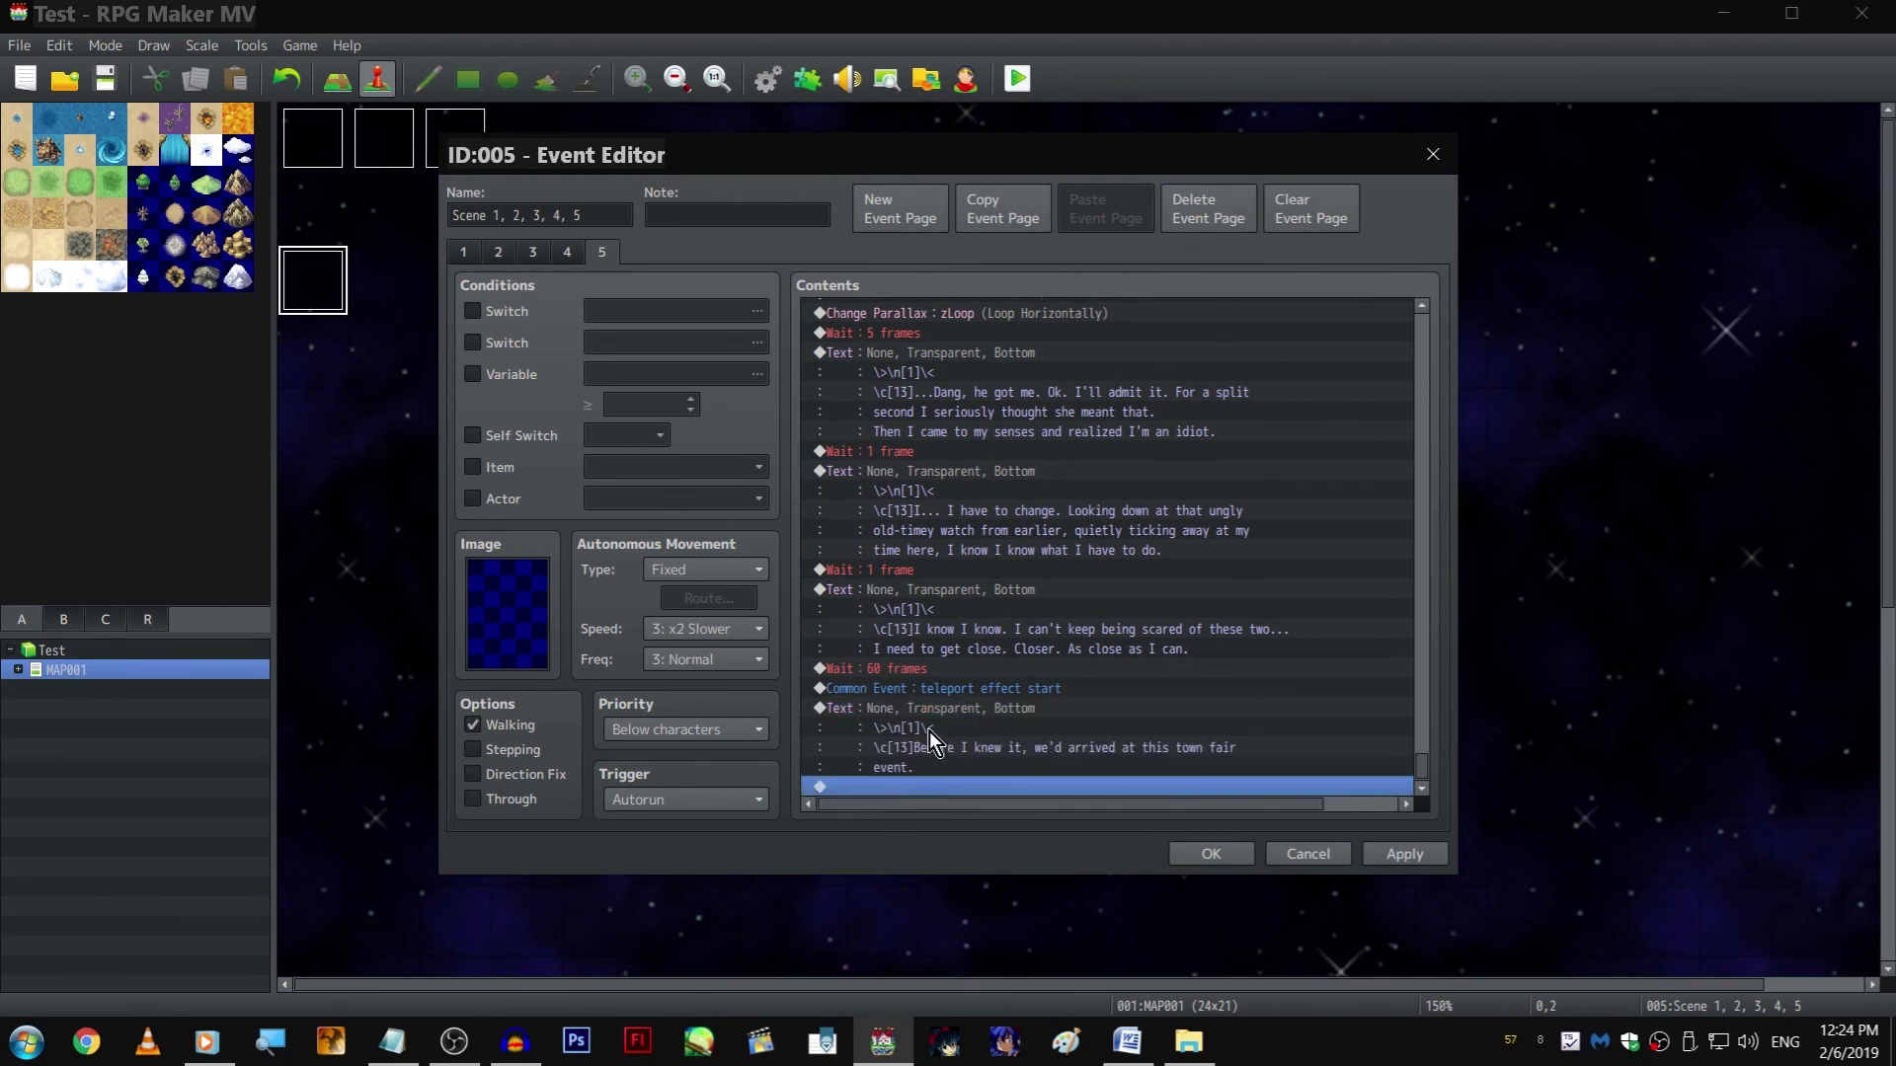
double_click(1021, 786)
left_click(1044, 509)
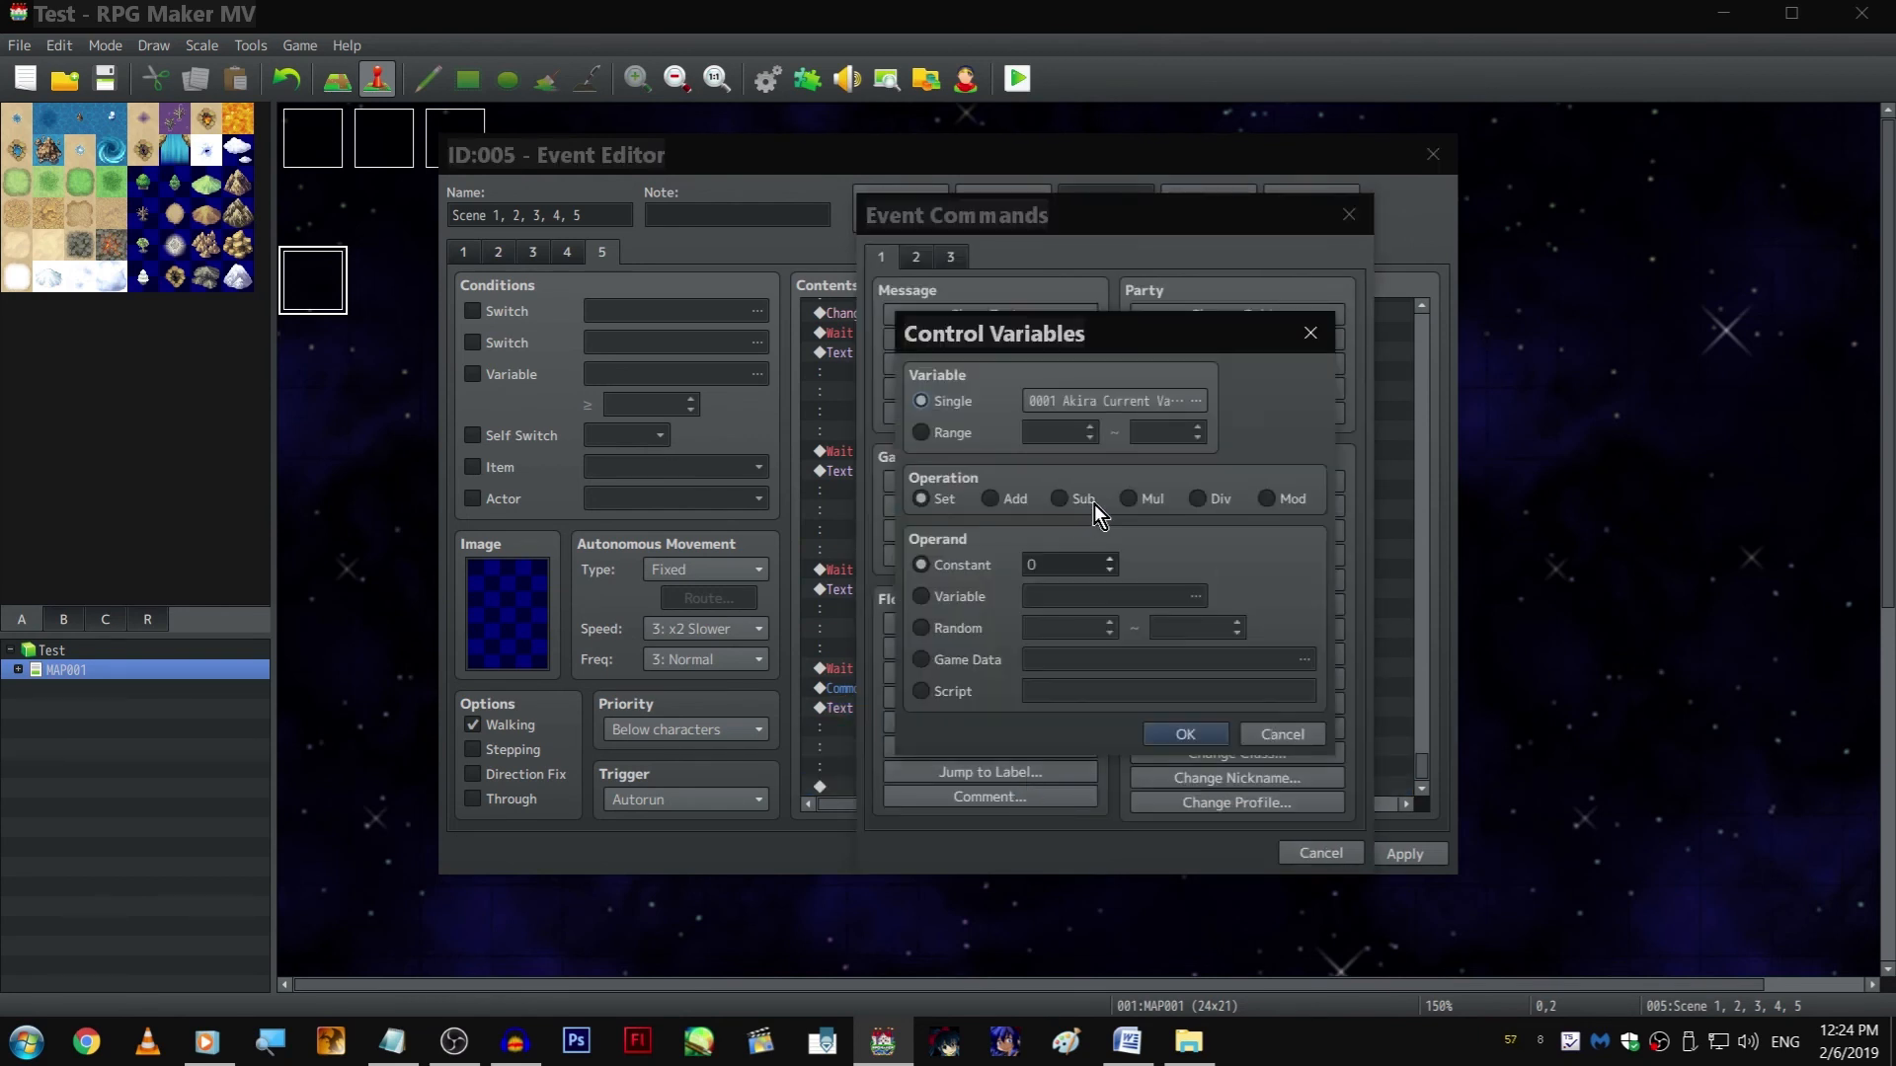
left_click(1169, 402)
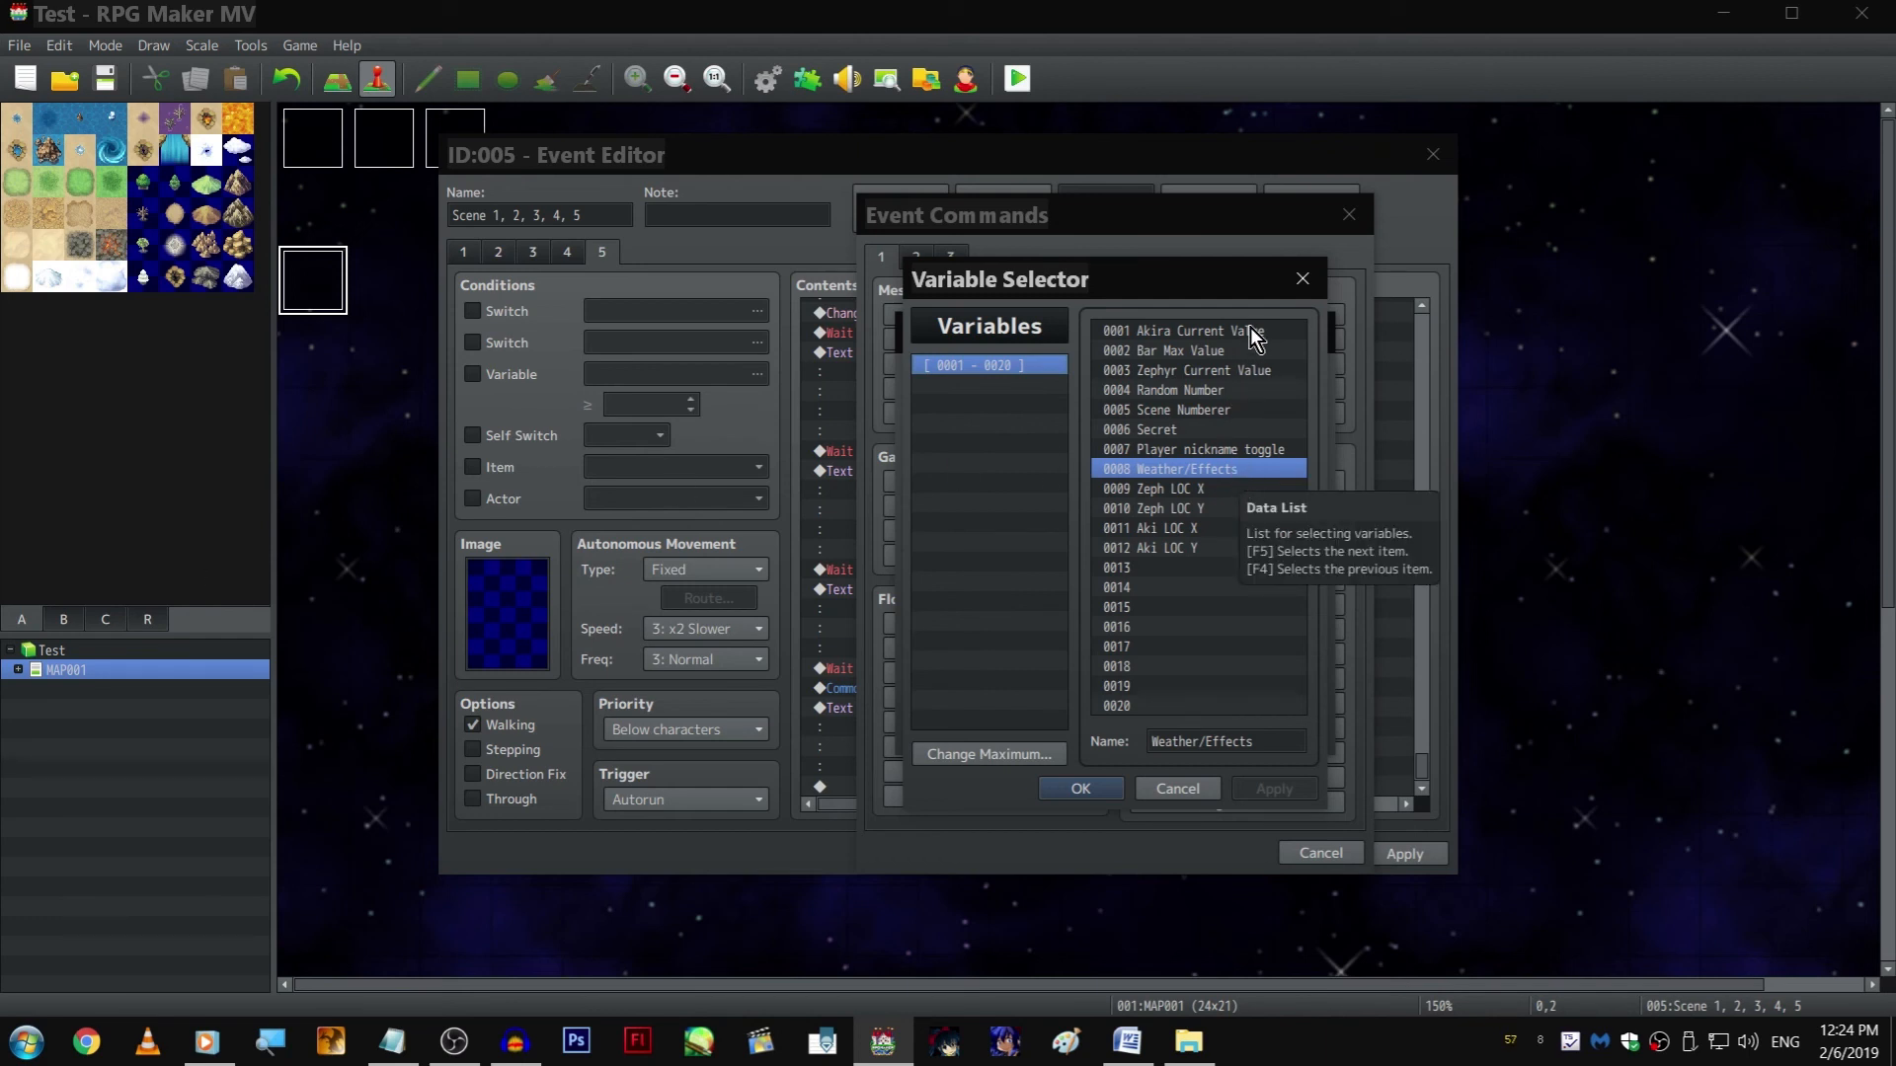
left_click(1302, 280)
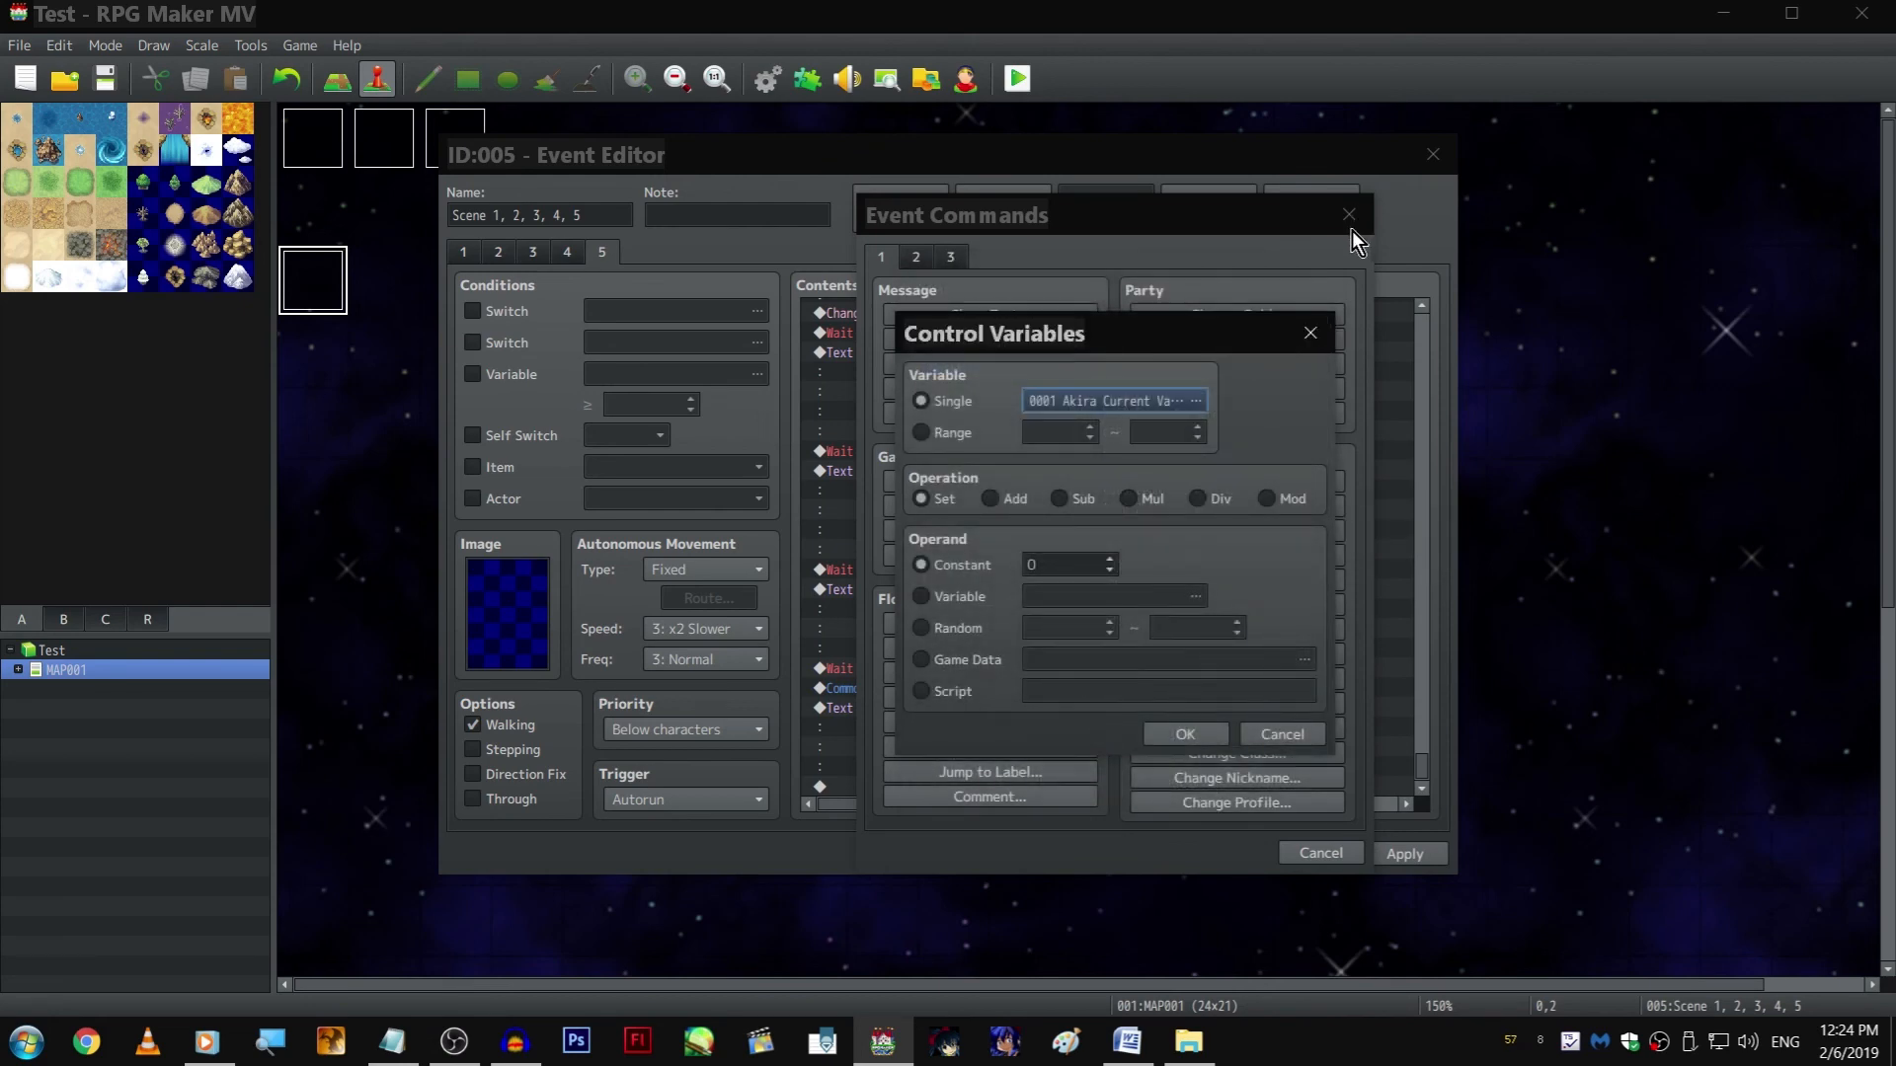
left_click(1318, 330)
left_click(1349, 215)
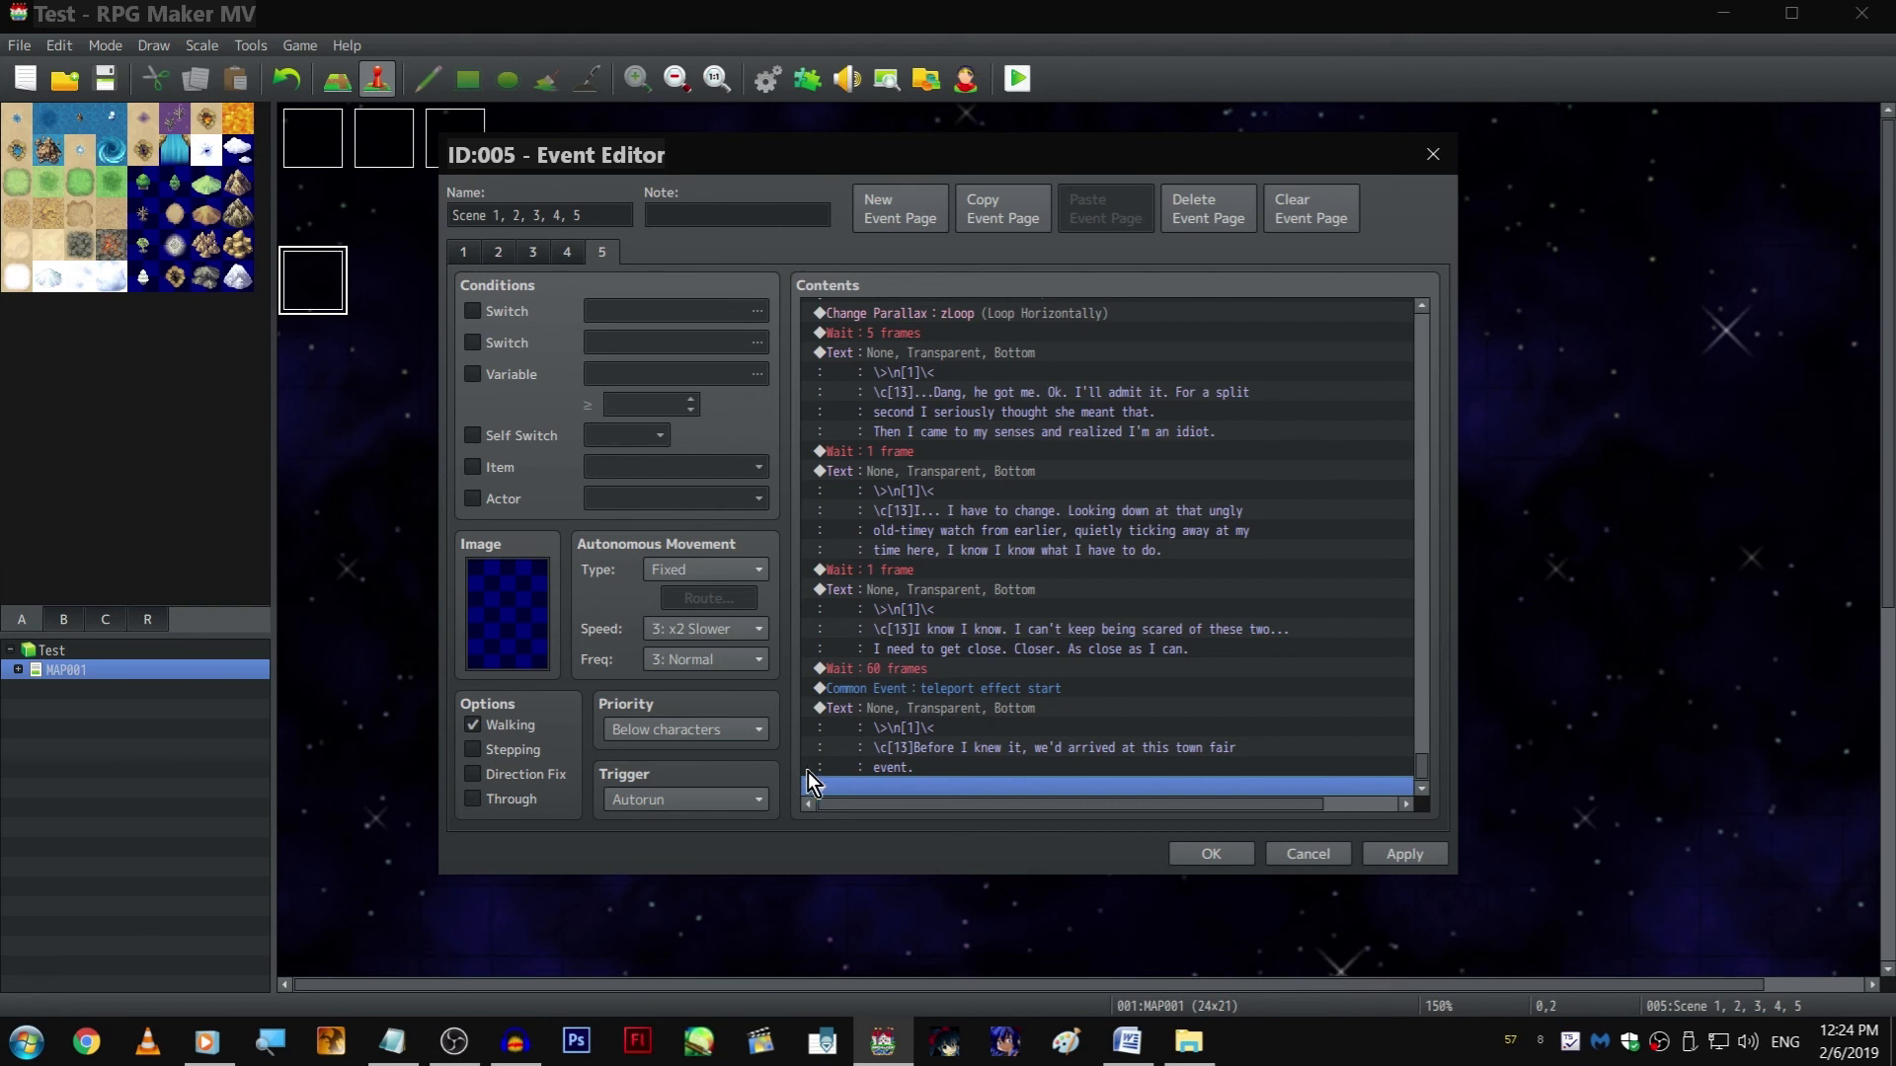
Append an empty text with Window background and Bottom position to page 5, and confirm the event
double_click(1041, 784)
left_click(990, 313)
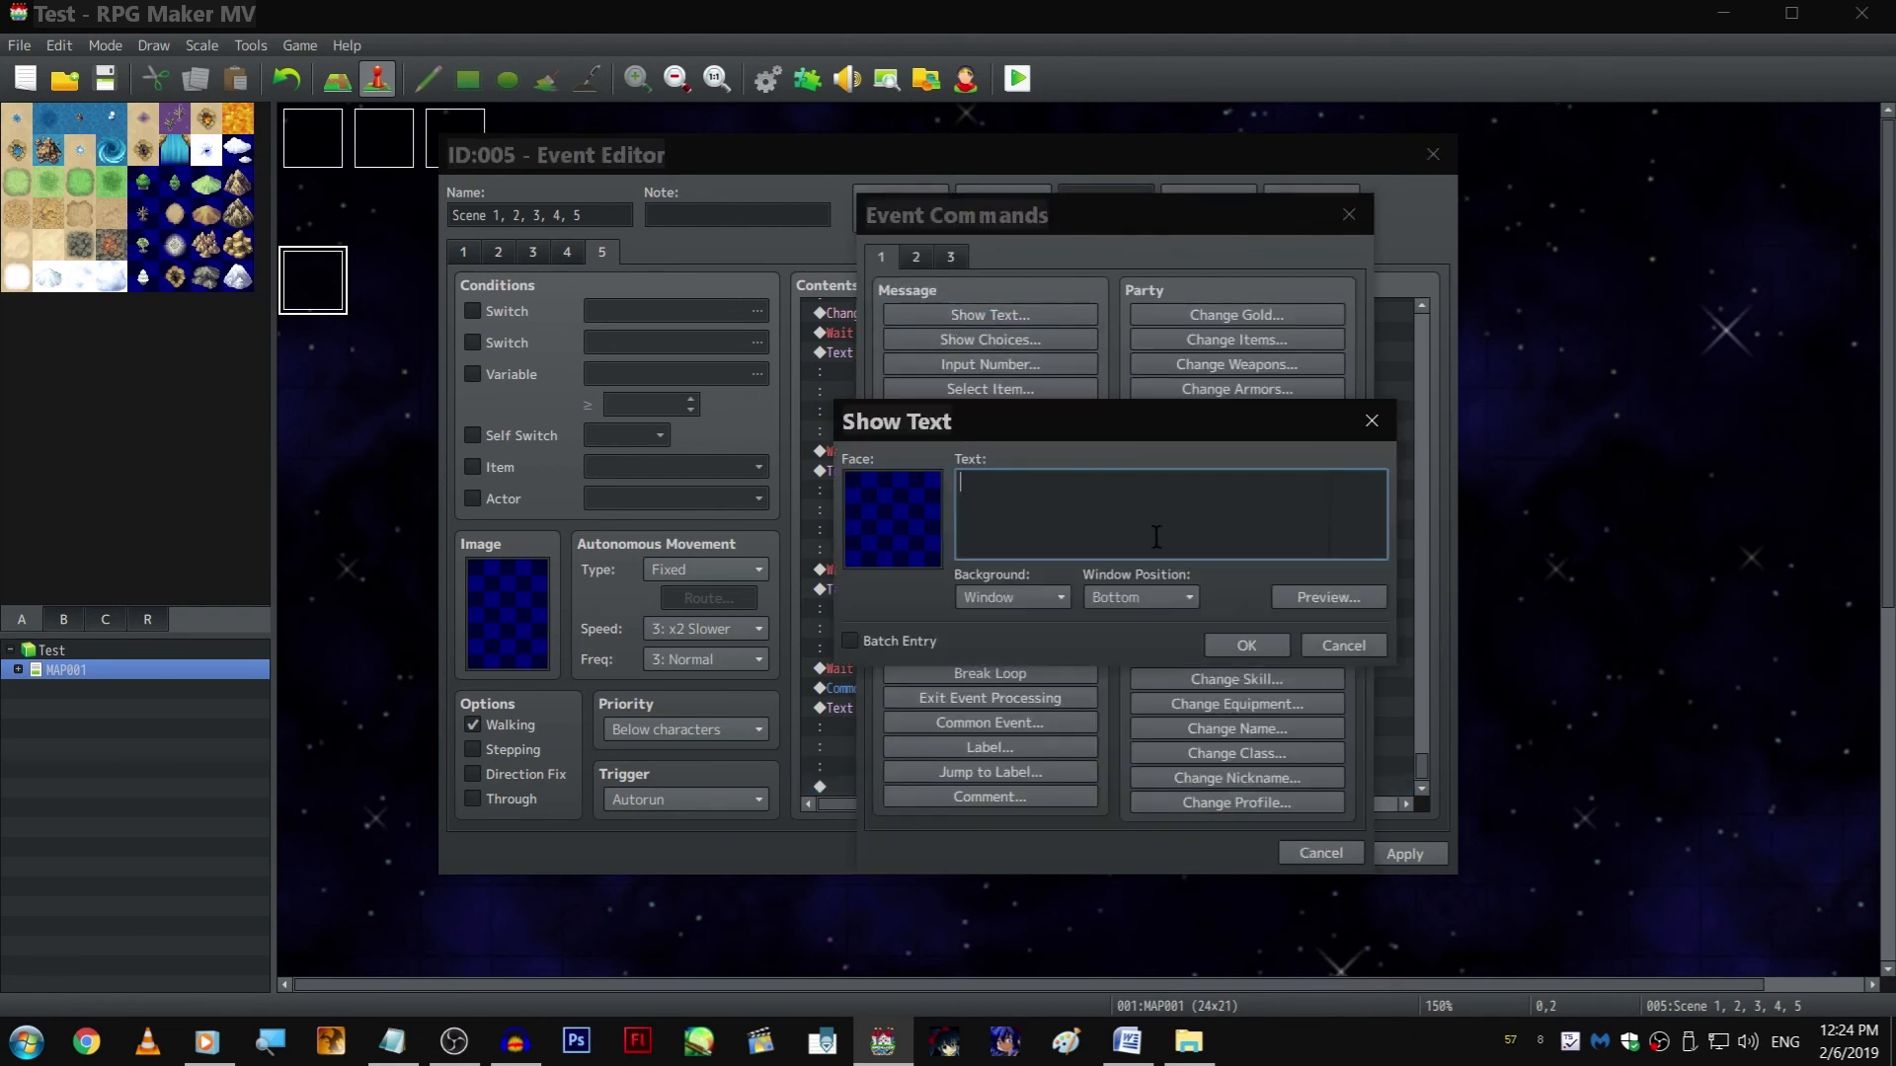
left_click(1242, 646)
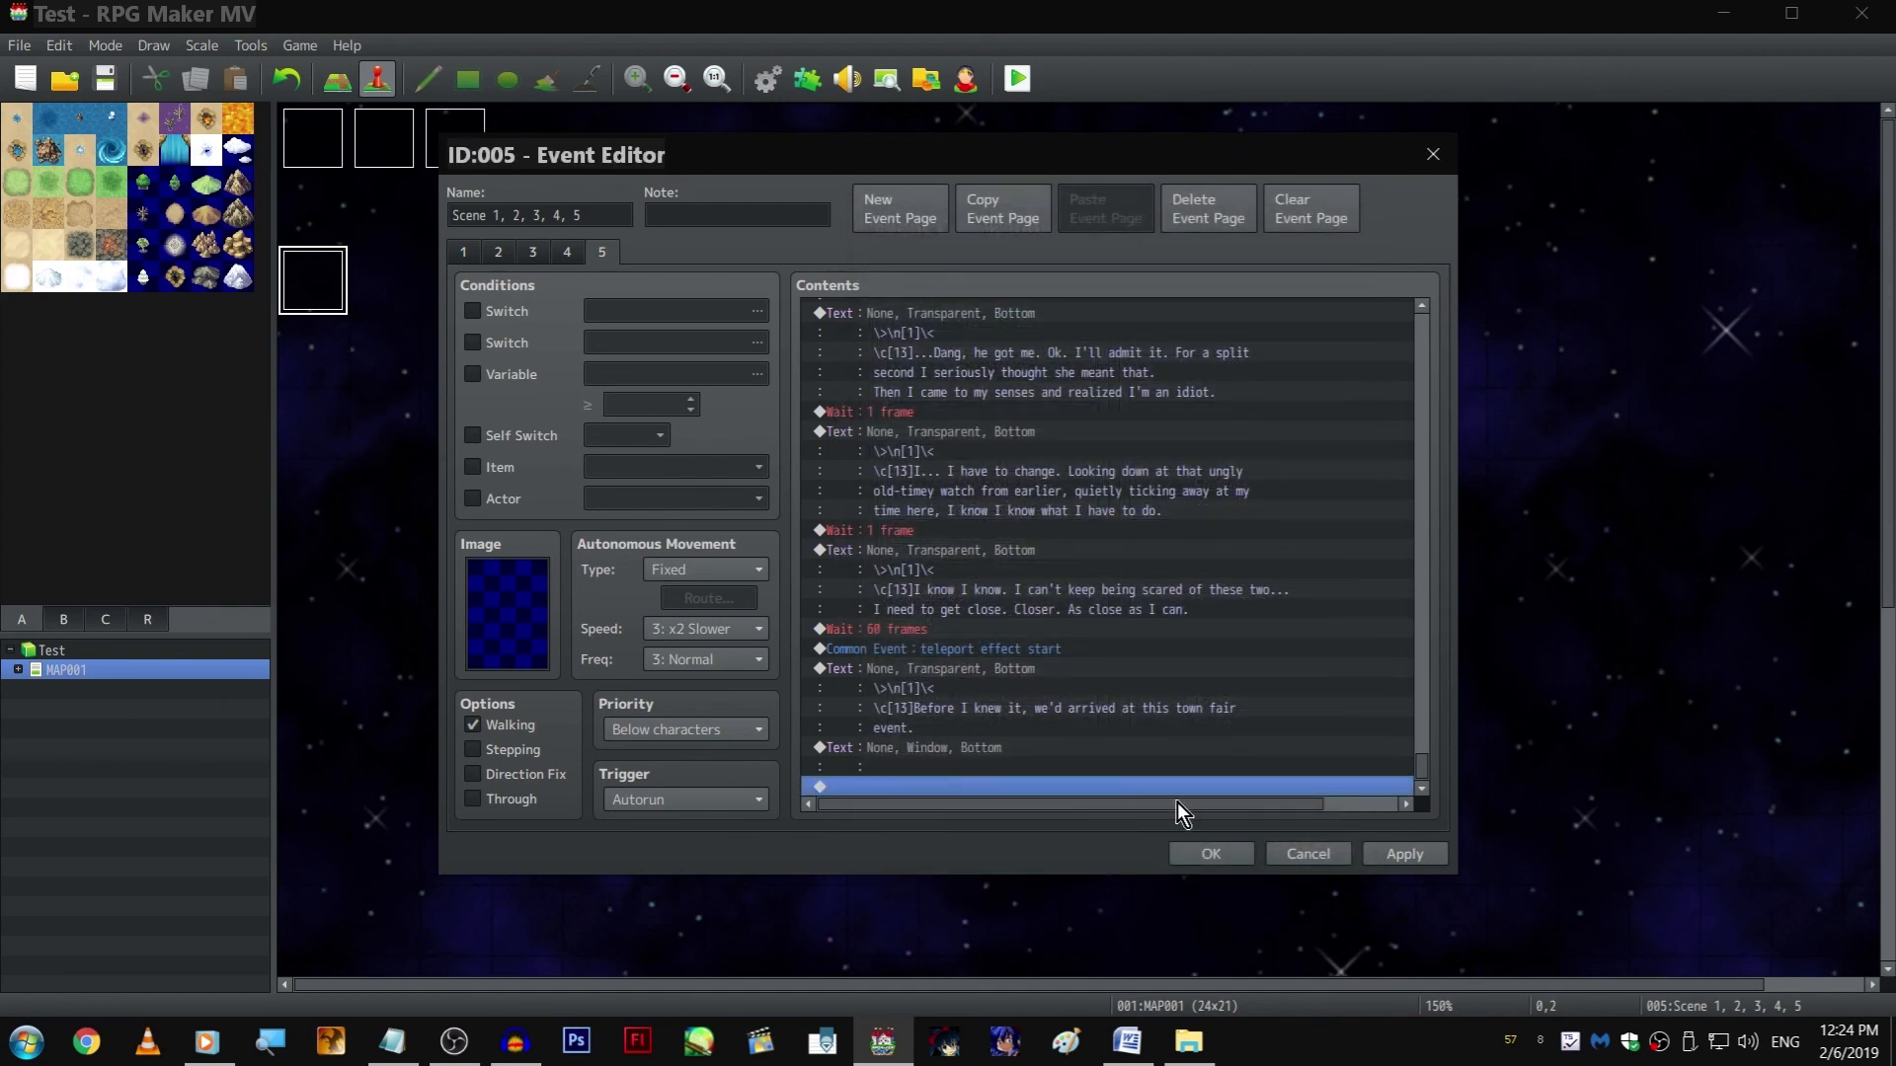
left_click(1211, 855)
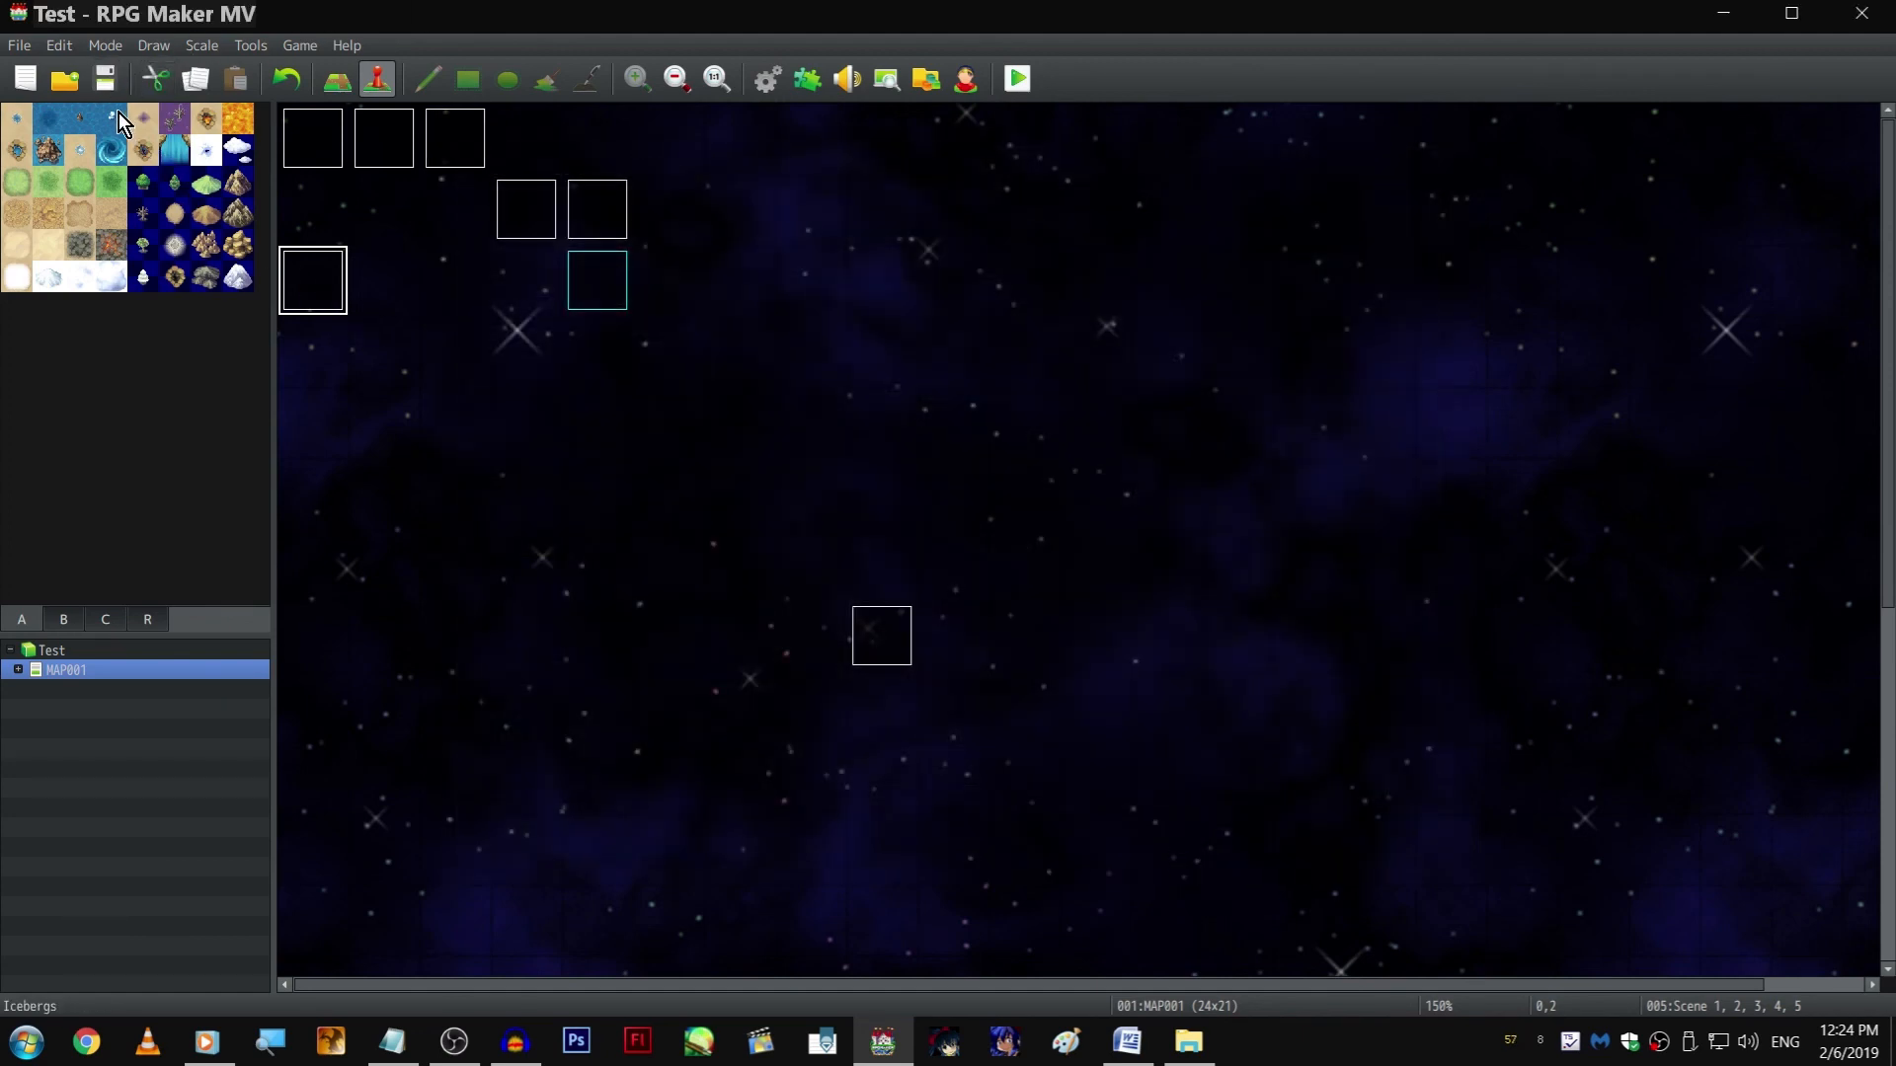
Save the project and start a fullscreen playtest of the scene
left_click(102, 79)
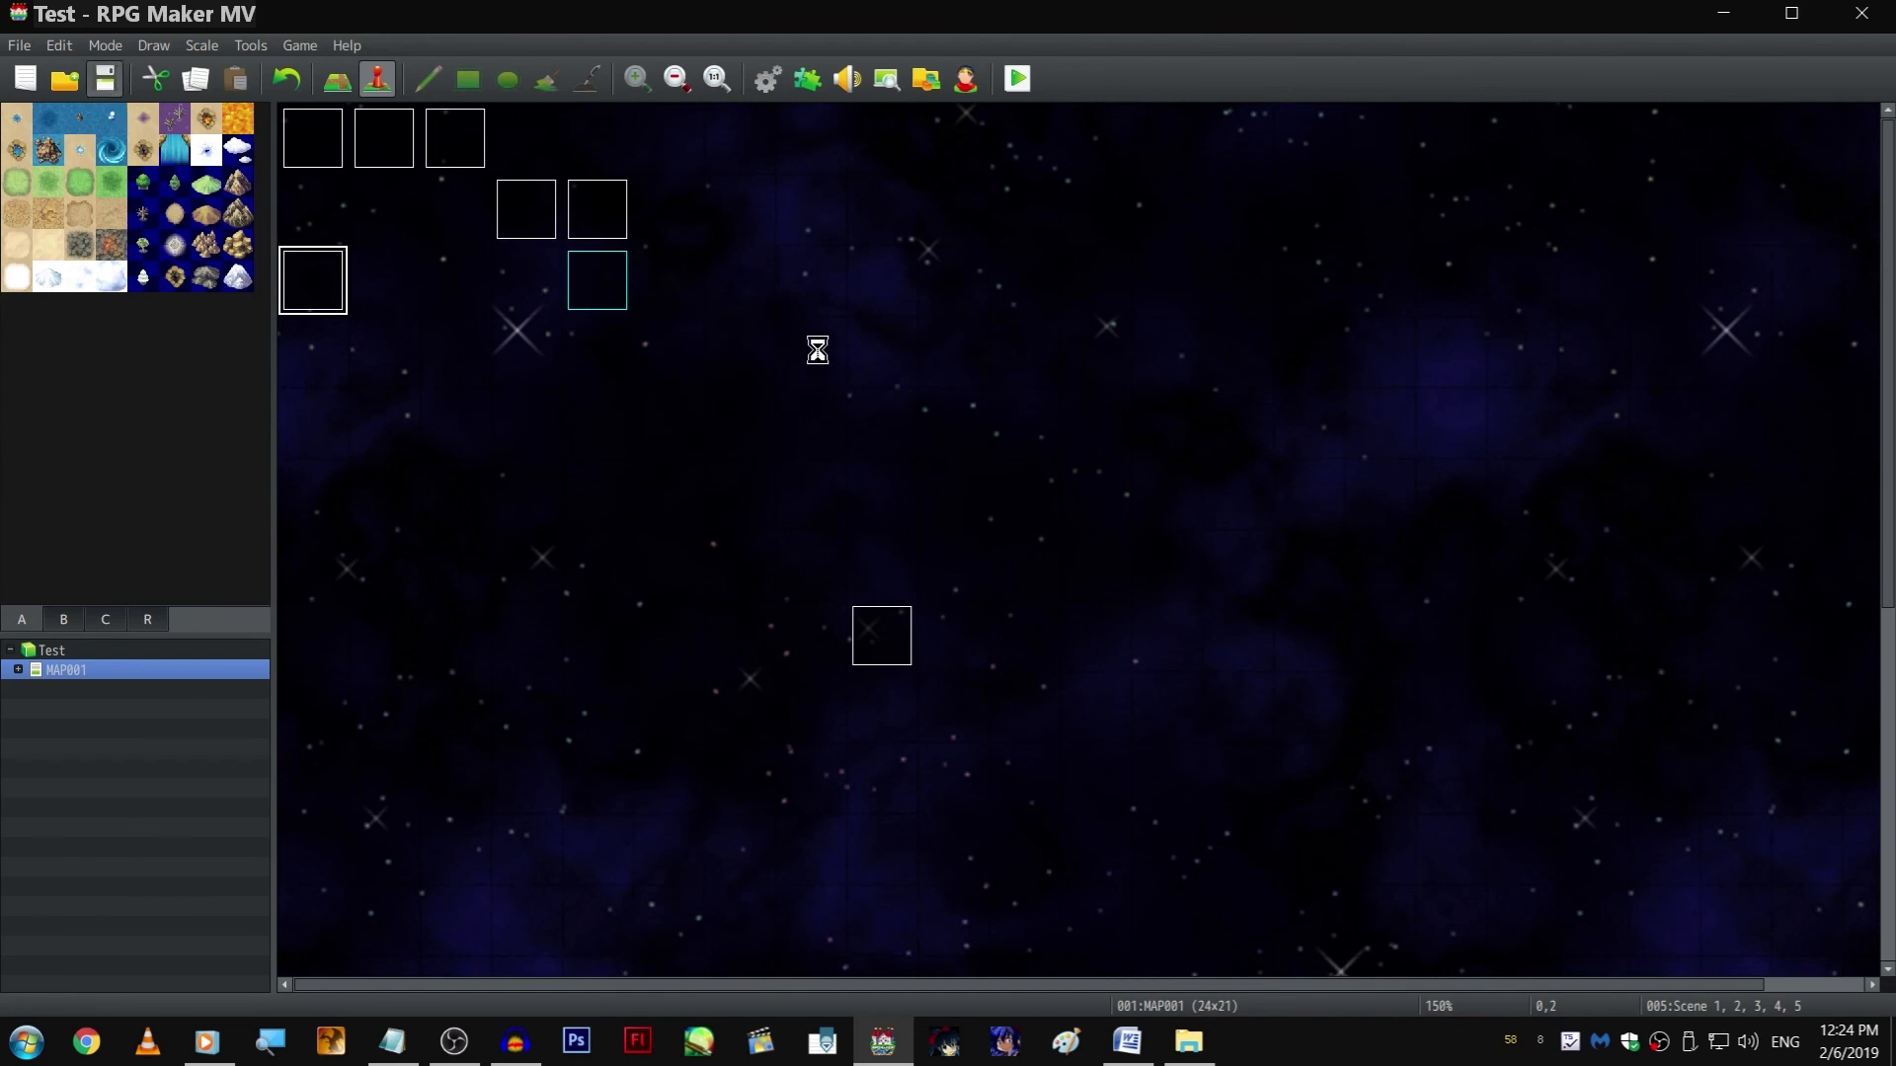
left_click(1020, 66)
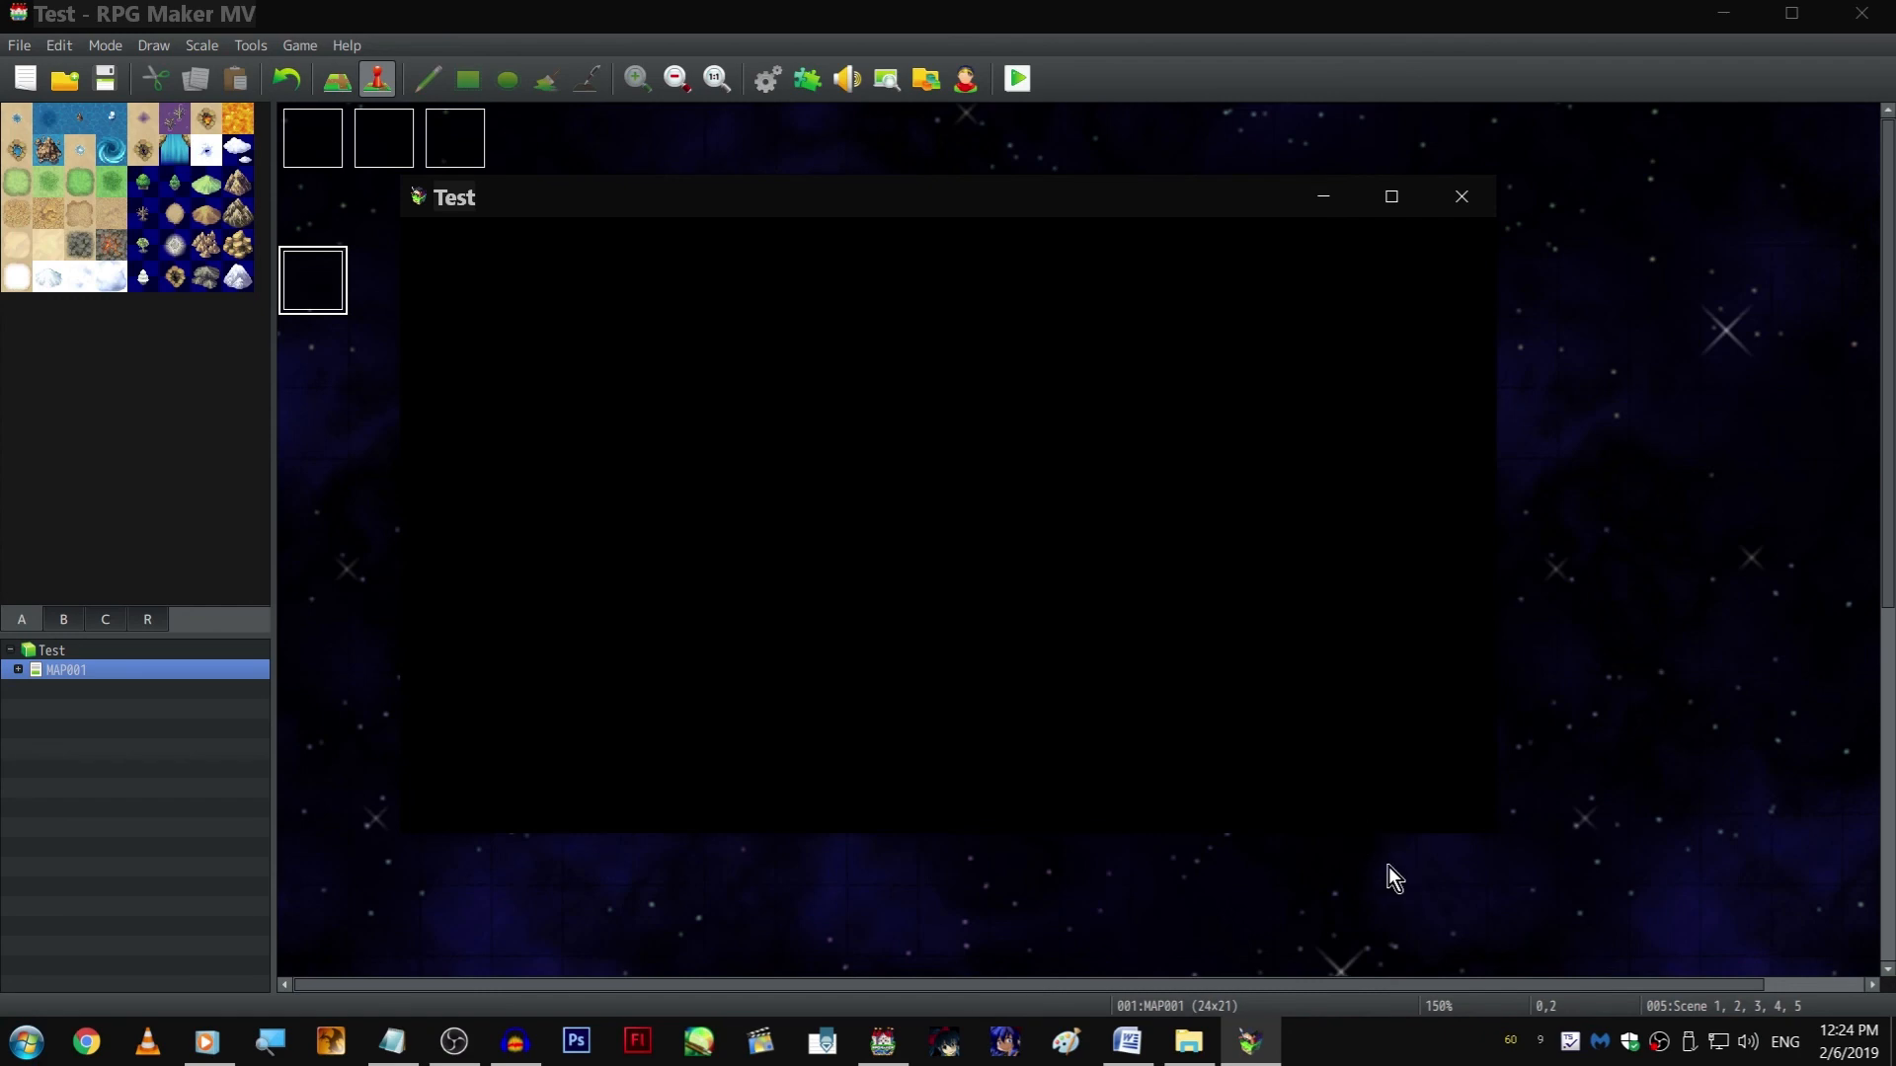
key("F4")
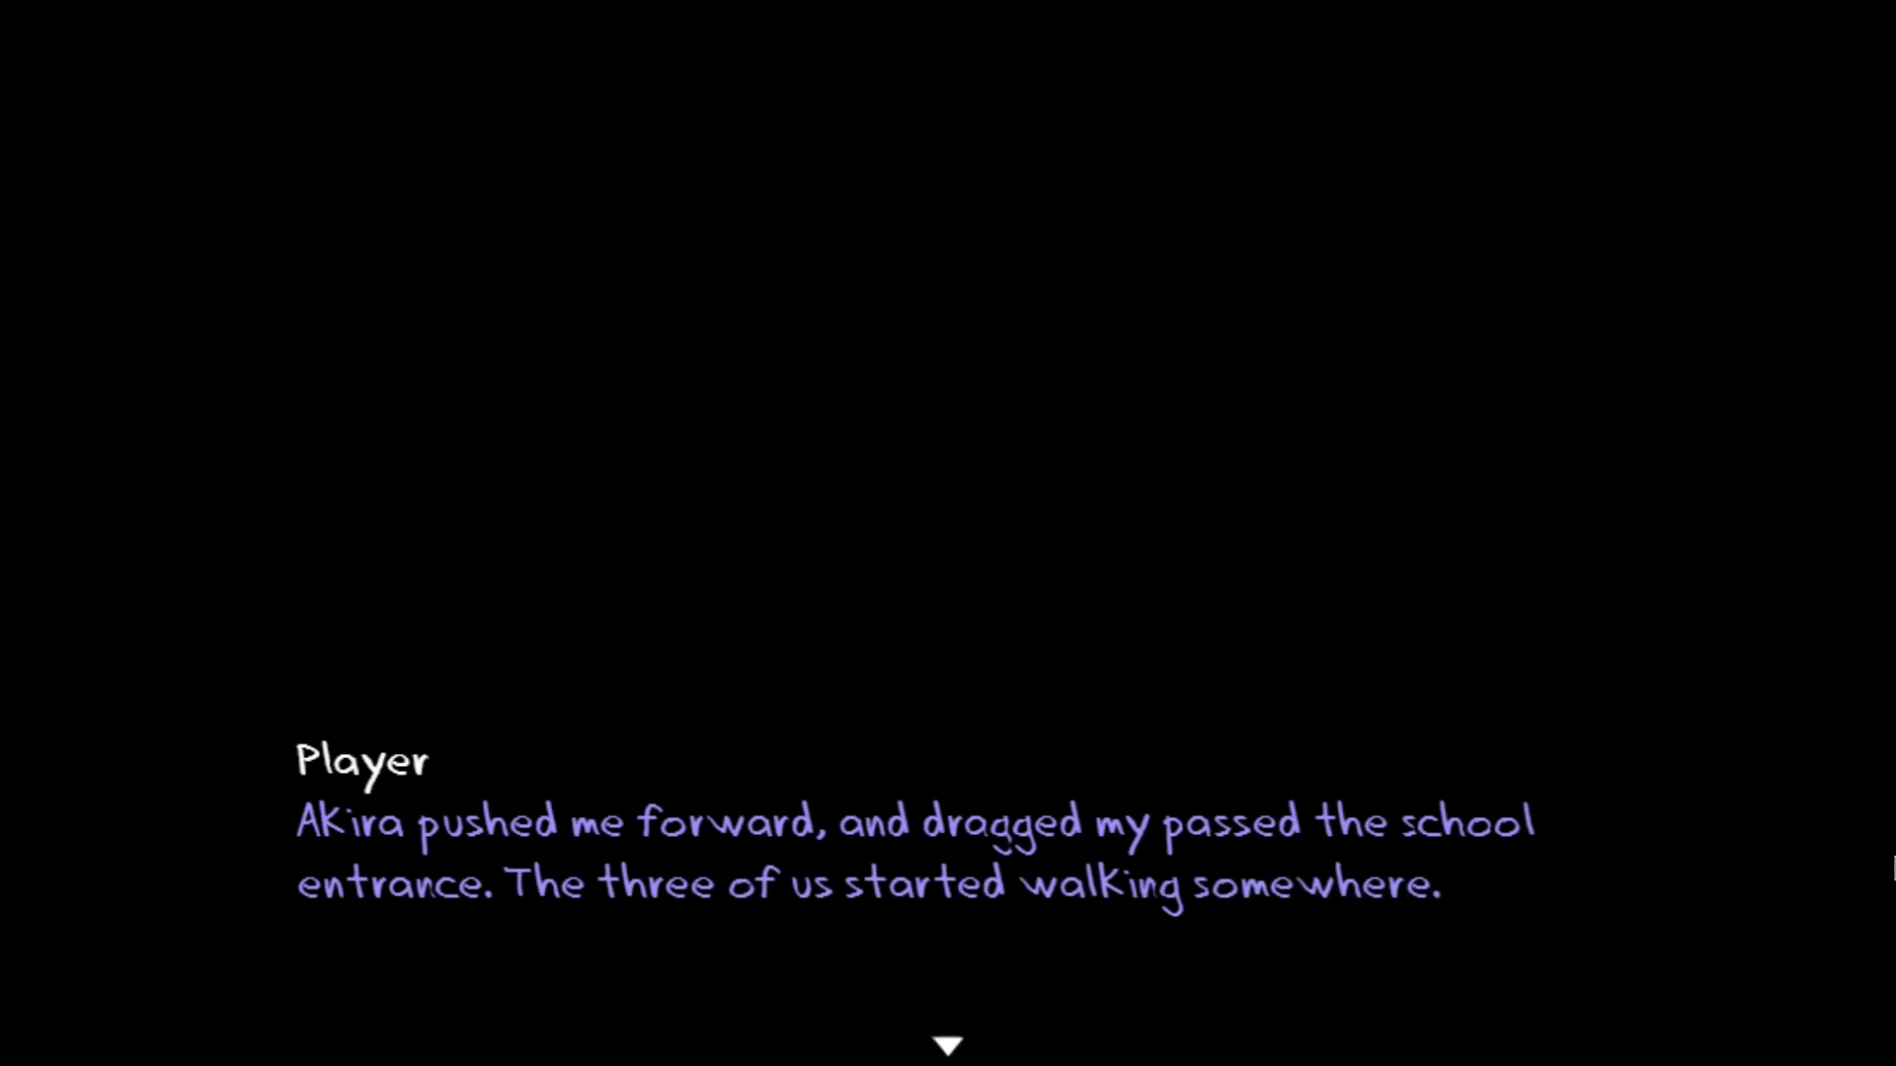
Return to page 5 of the "Scene 1, 2, 3, 4, 5" event and correct the "Akira pushed me forward" text to read "dragged me passed"
key("alt+F4")
double_click(306, 301)
left_click(604, 252)
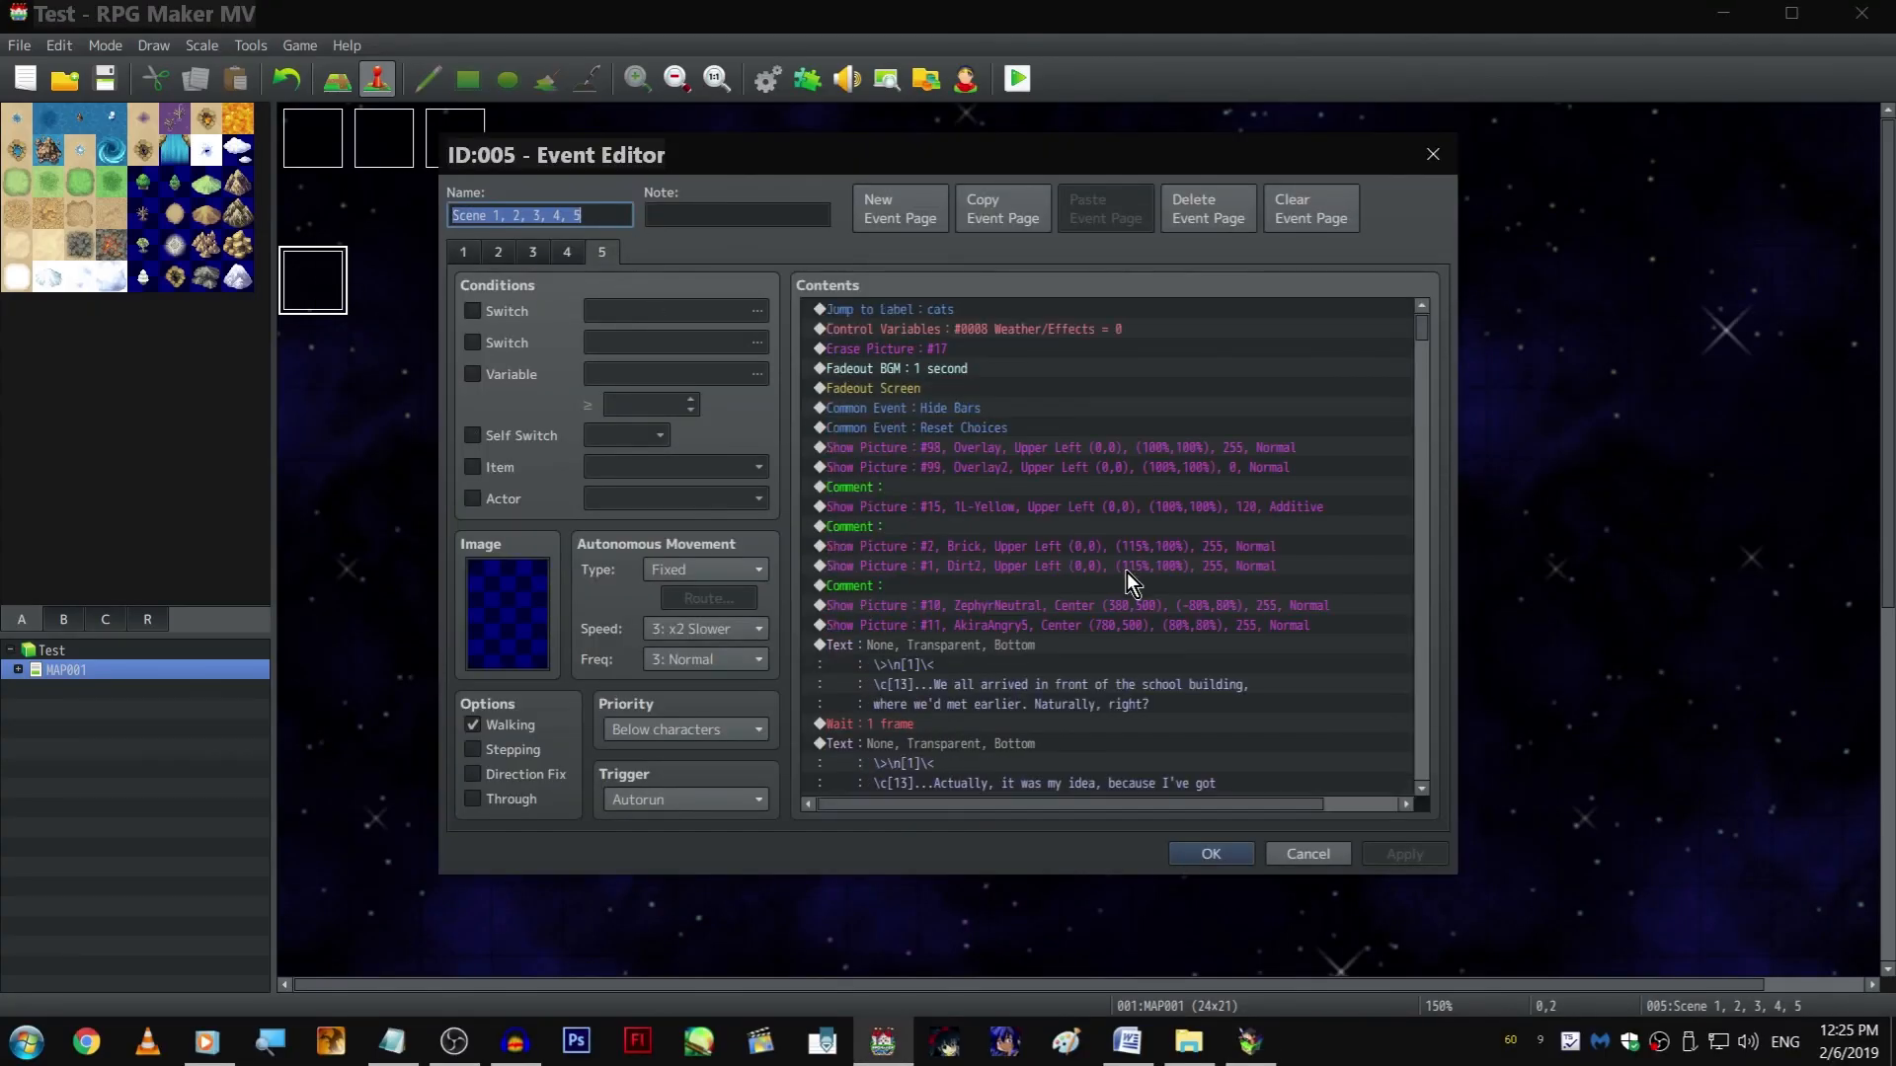
scroll(1135, 577, "down", 10)
scroll(1235, 518, "up", 10)
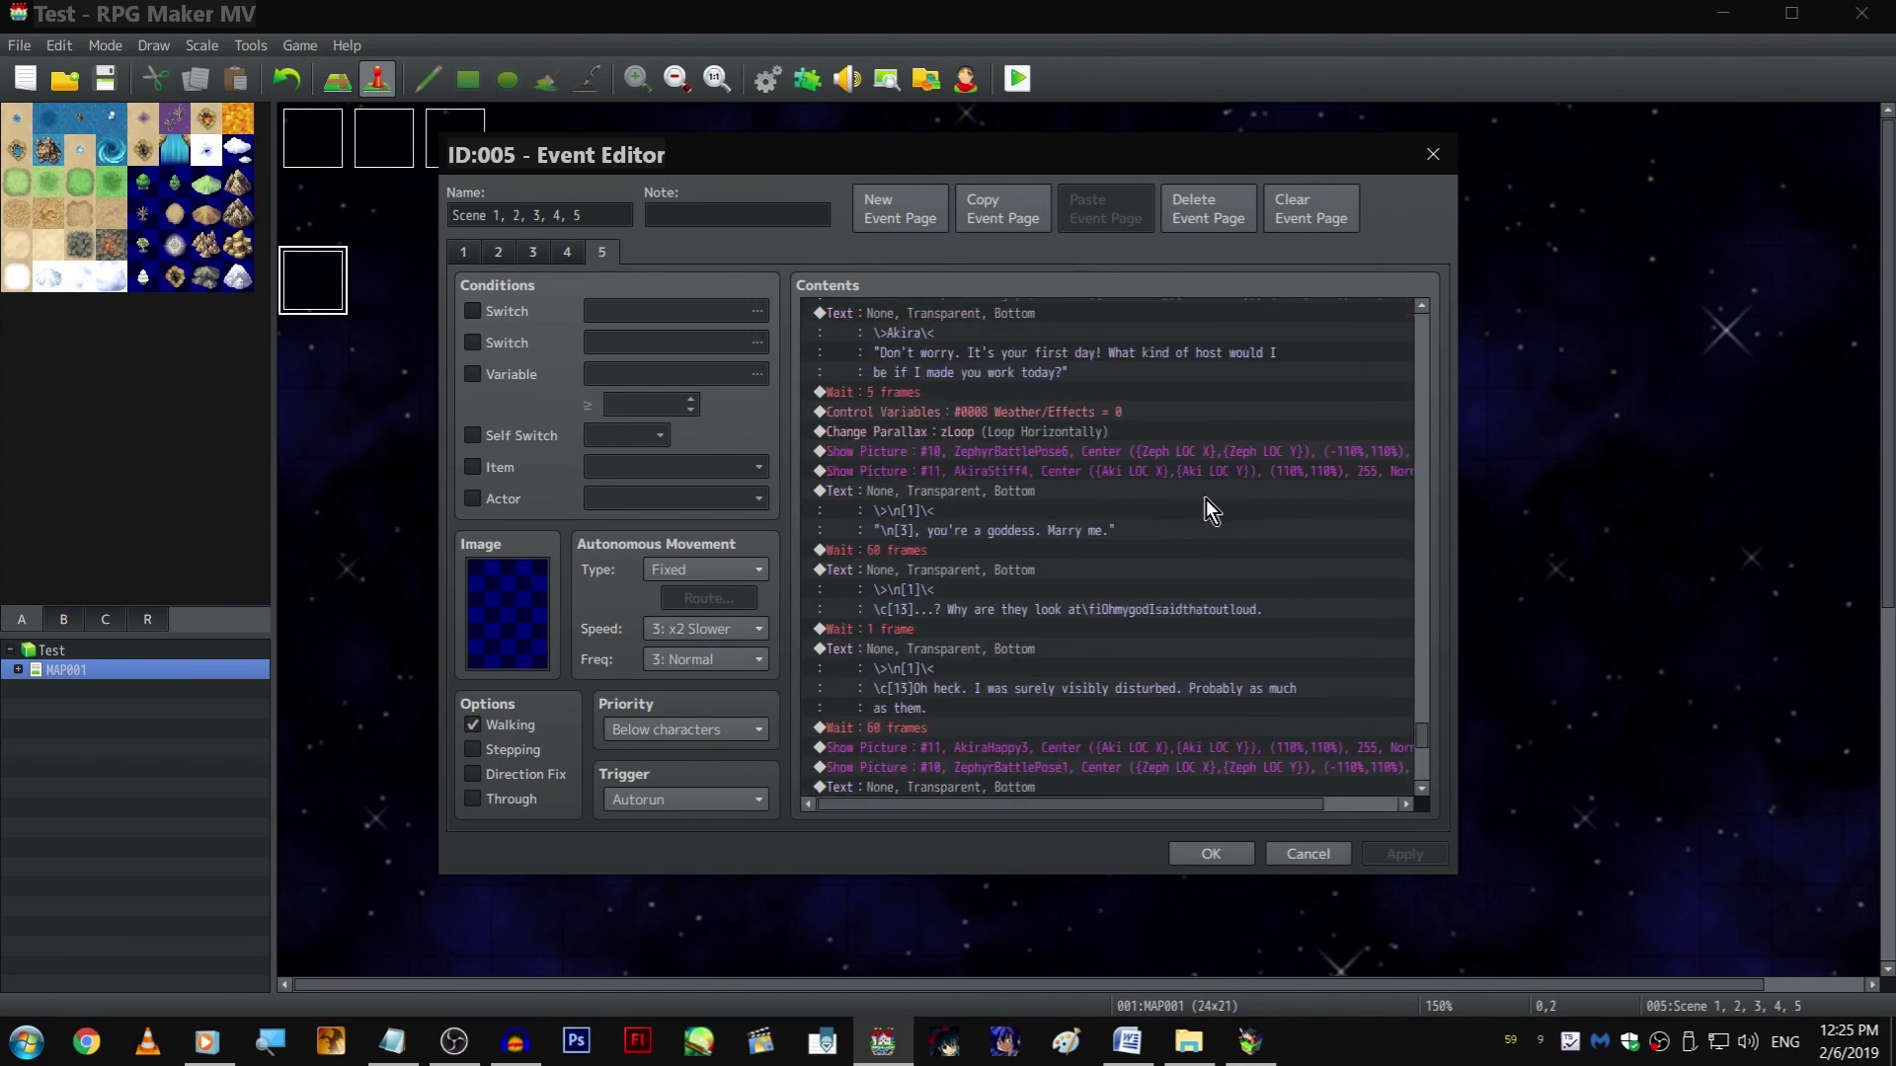
scroll(1165, 519, "up", 3)
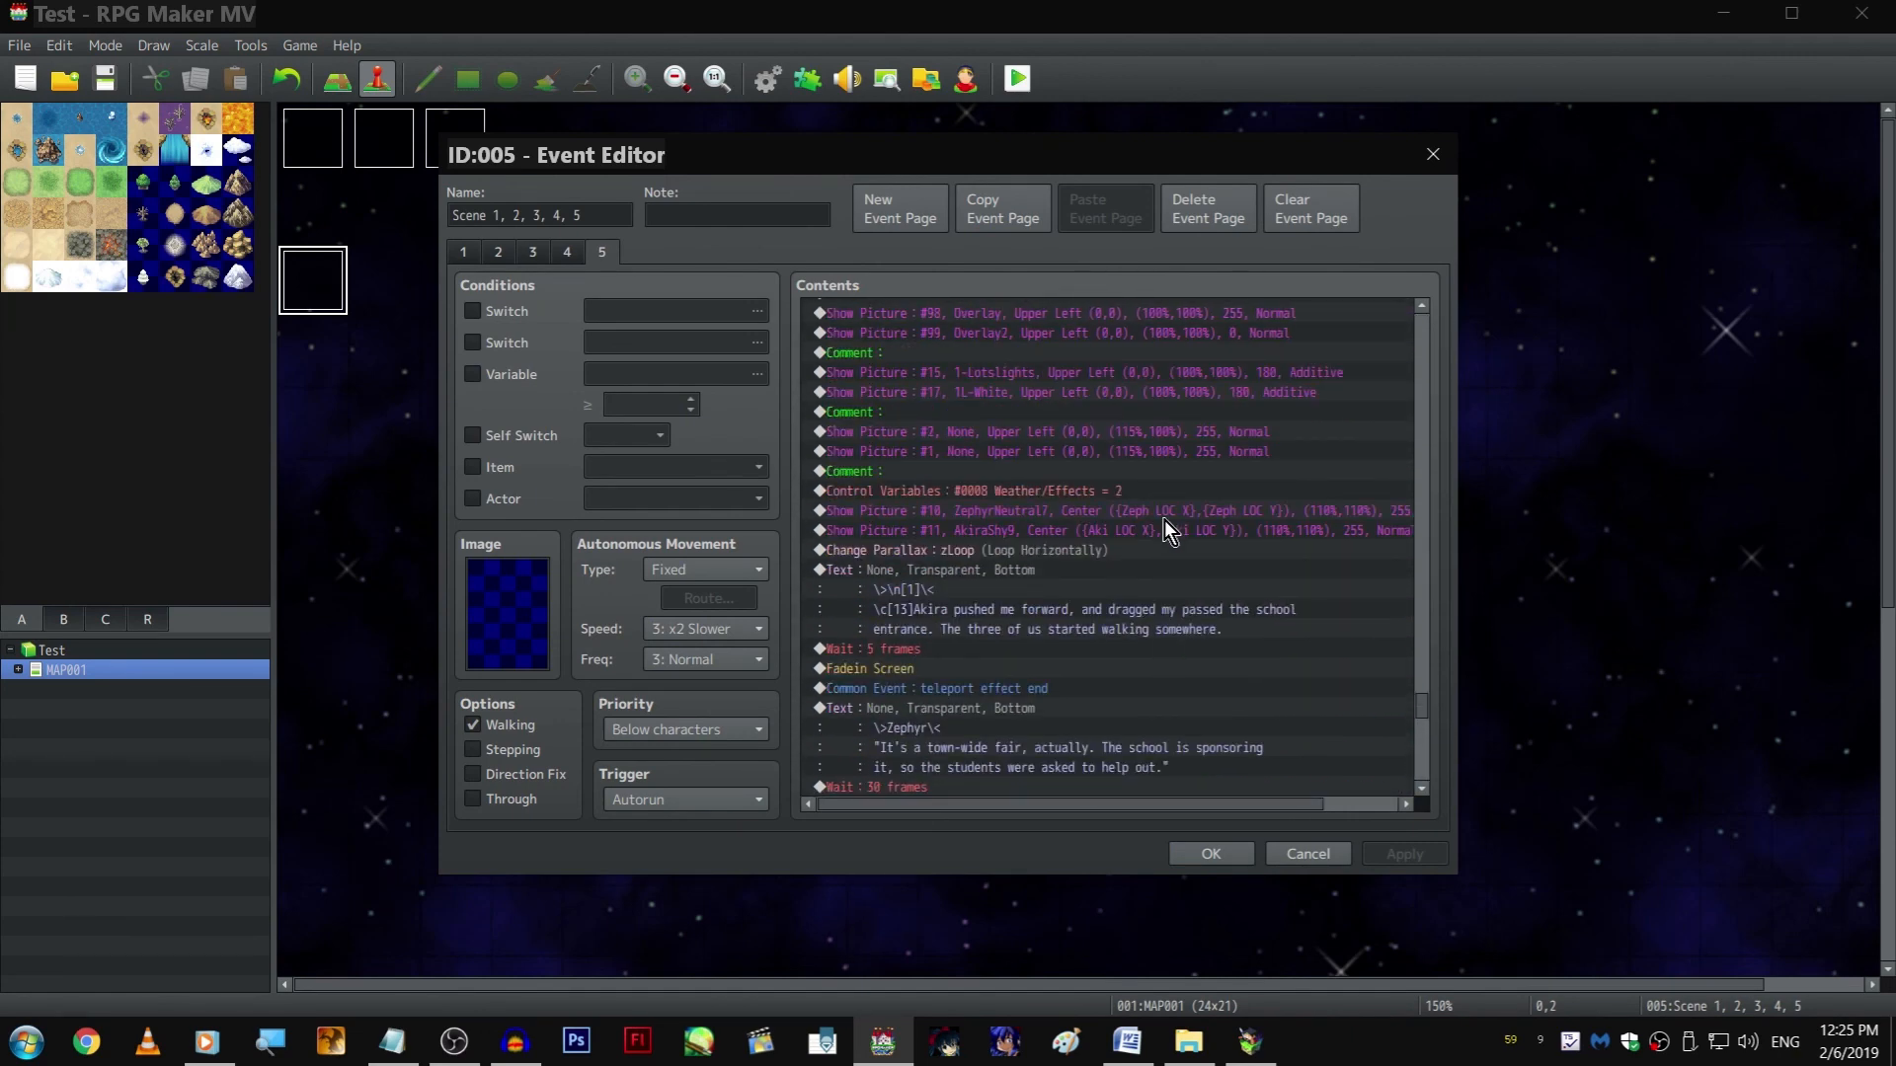
double_click(1041, 579)
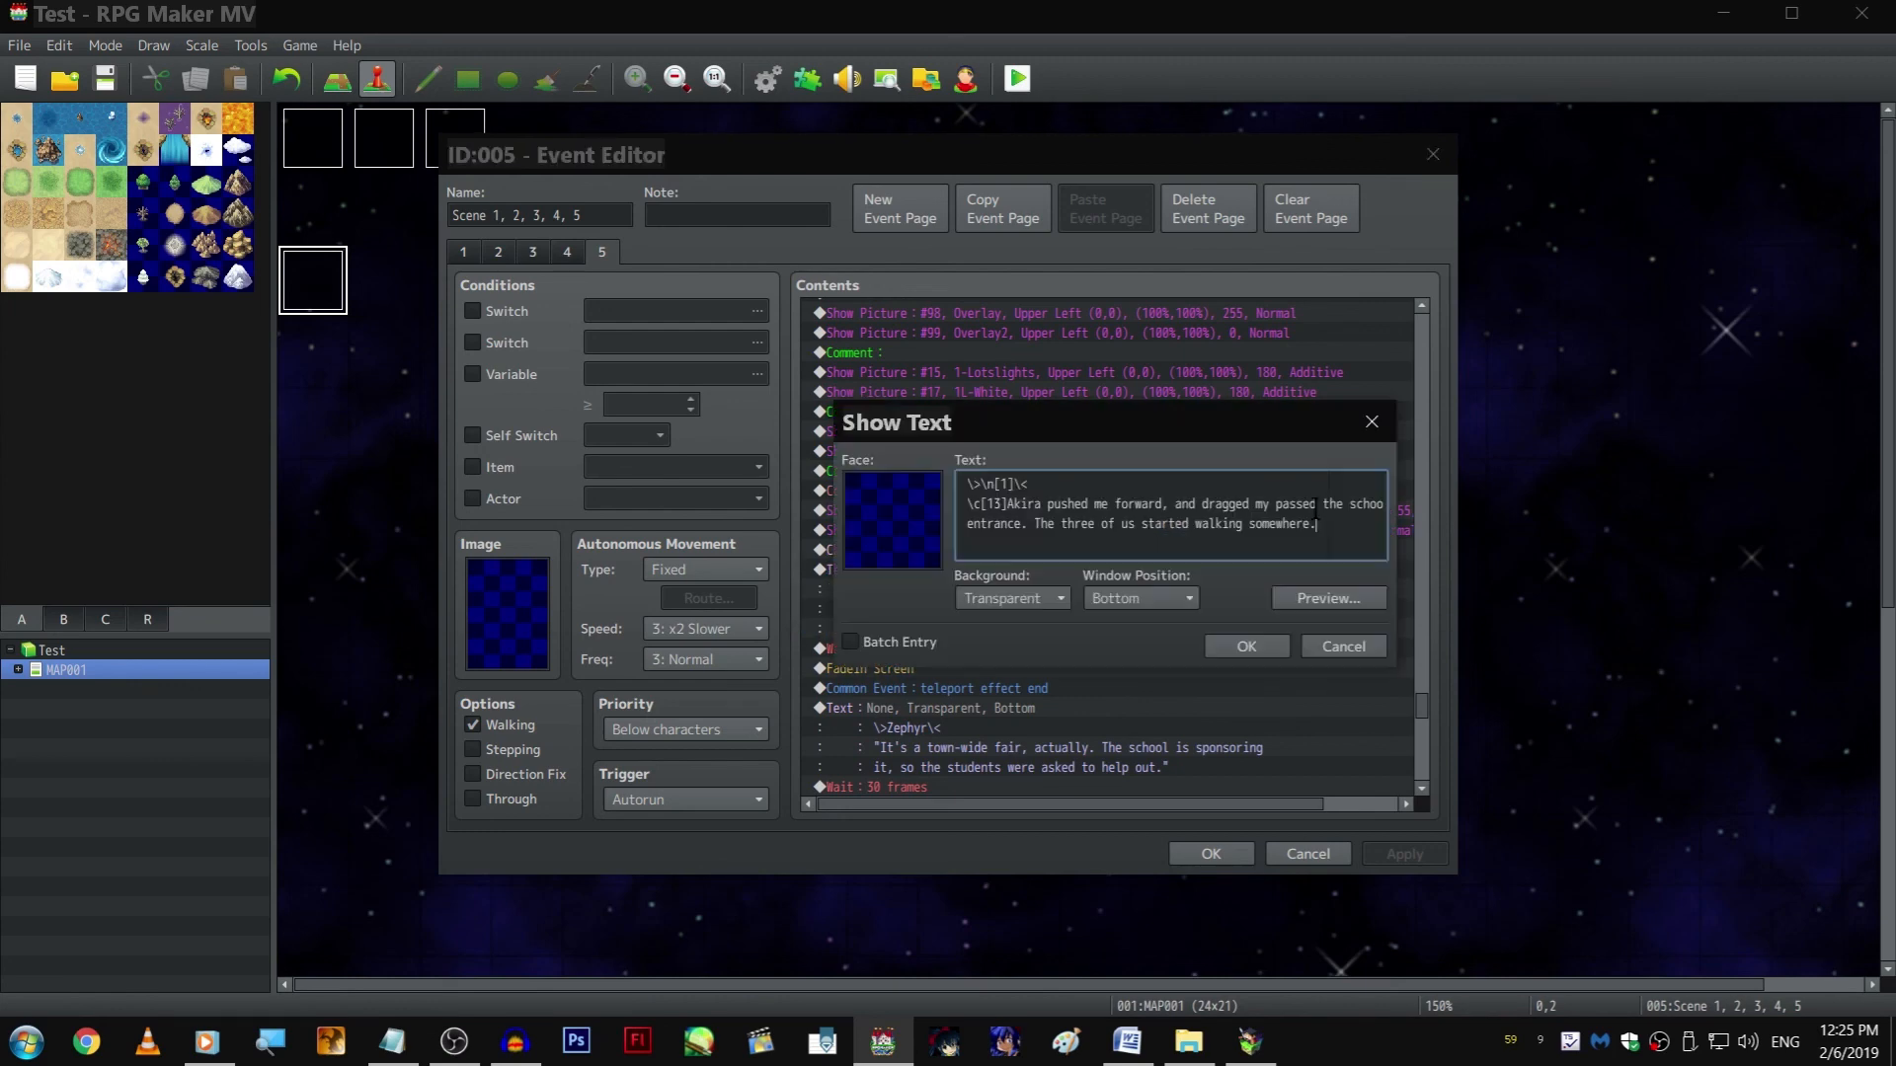
left_click(1240, 643)
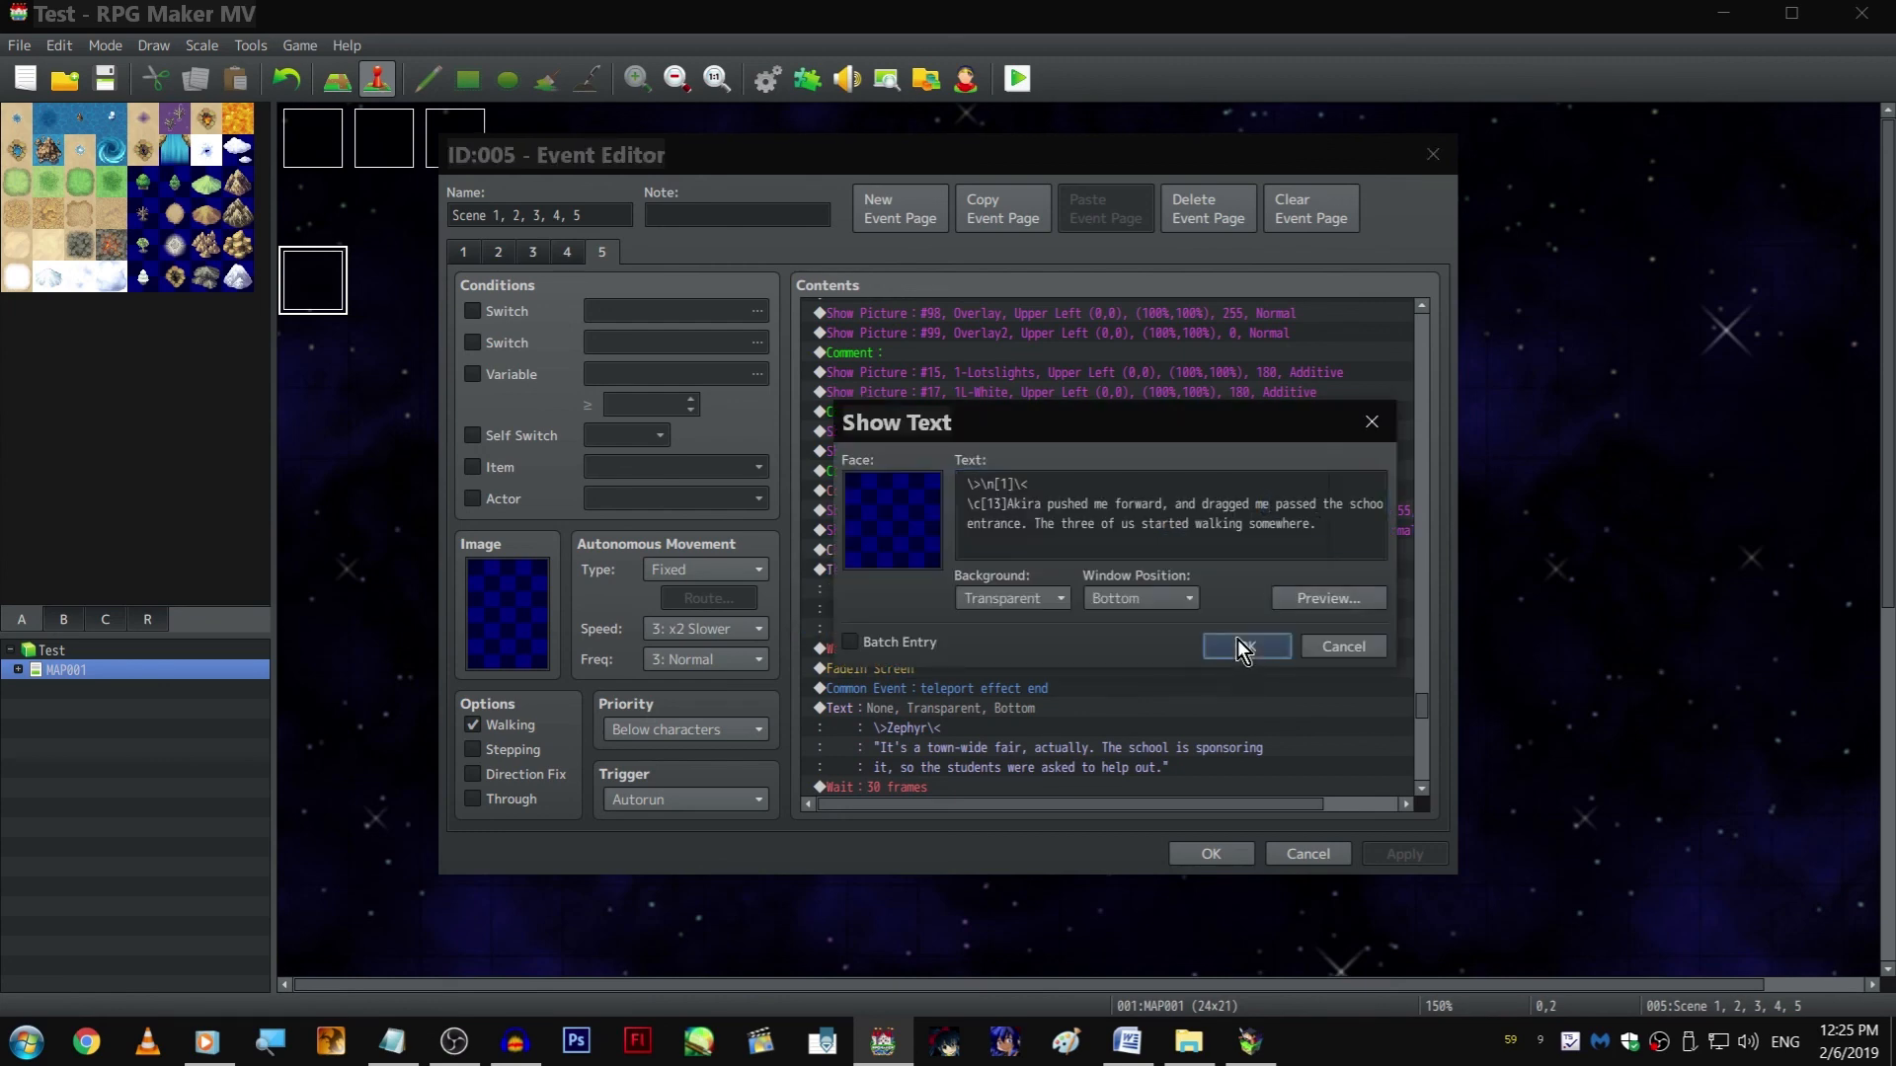
Switch to the running playtest and advance to Zephyr's first line to check the walking scene's opening
key("alt+Tab")
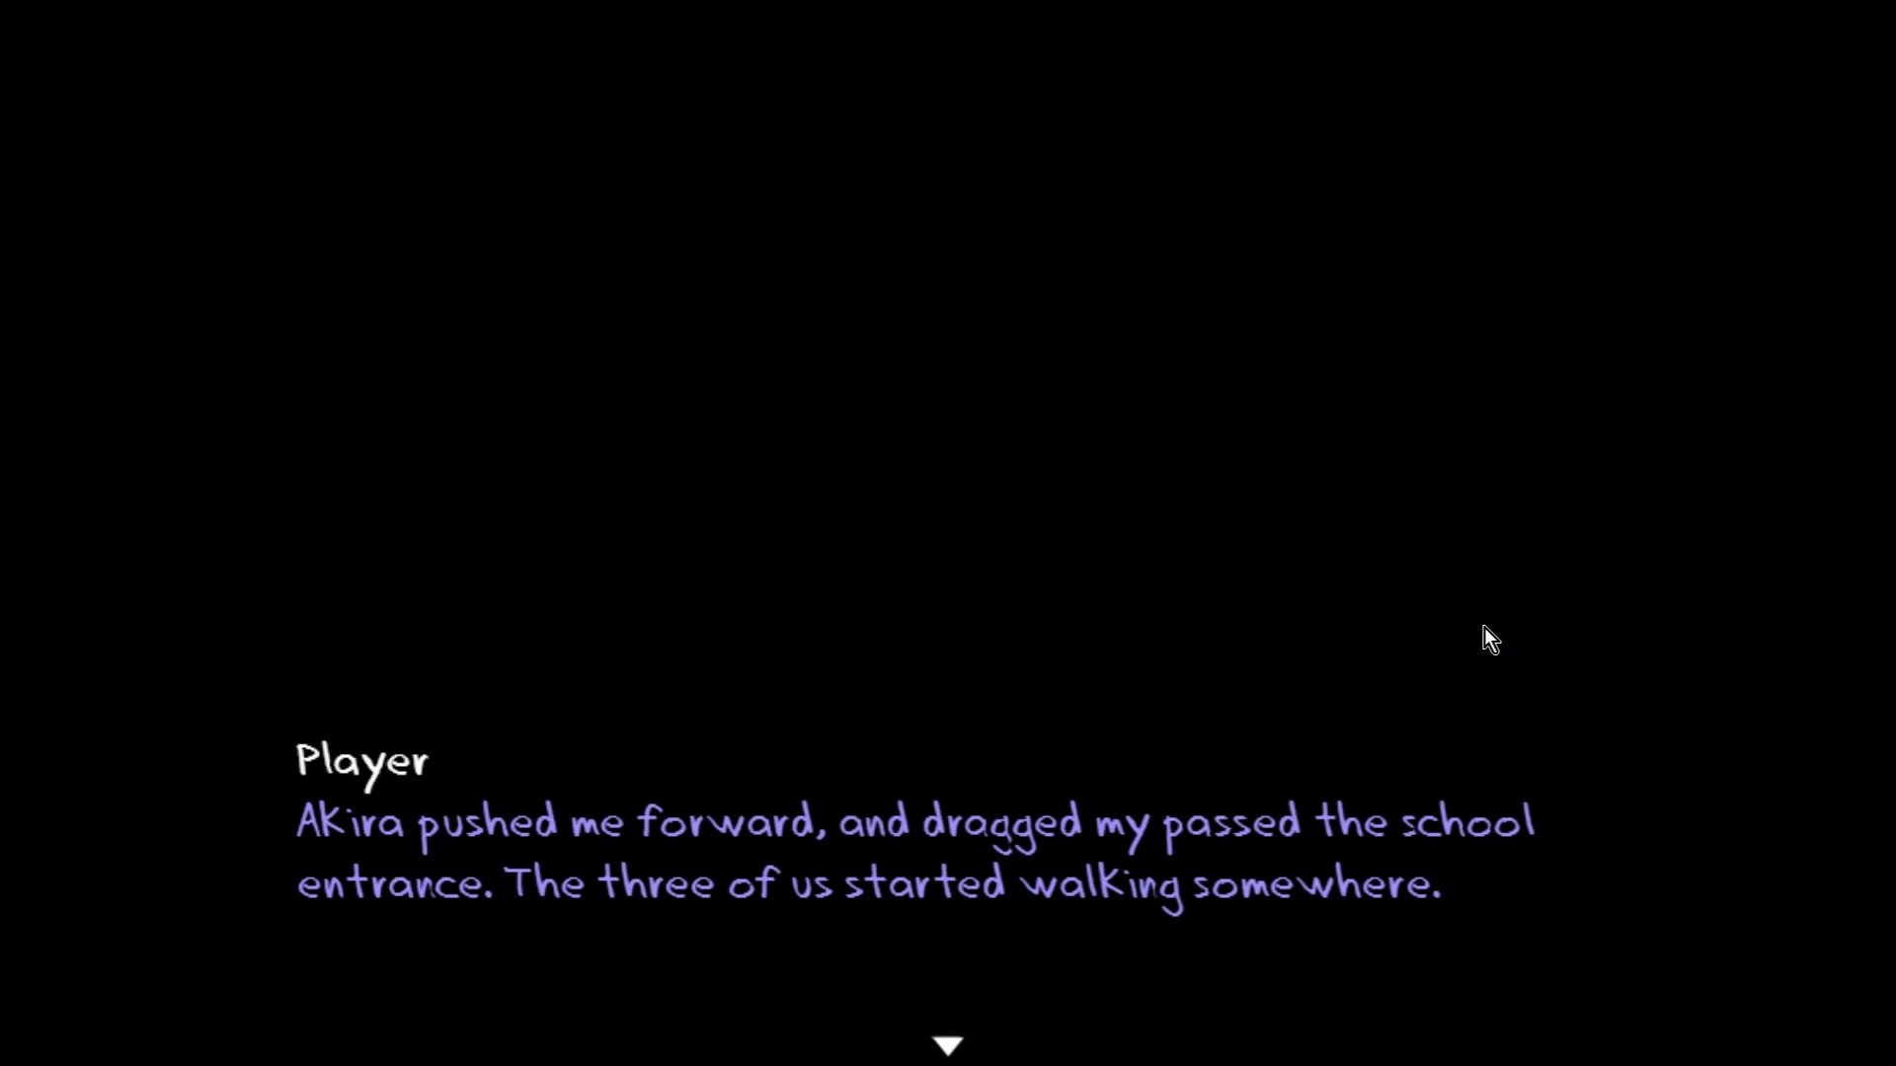
key("Return")
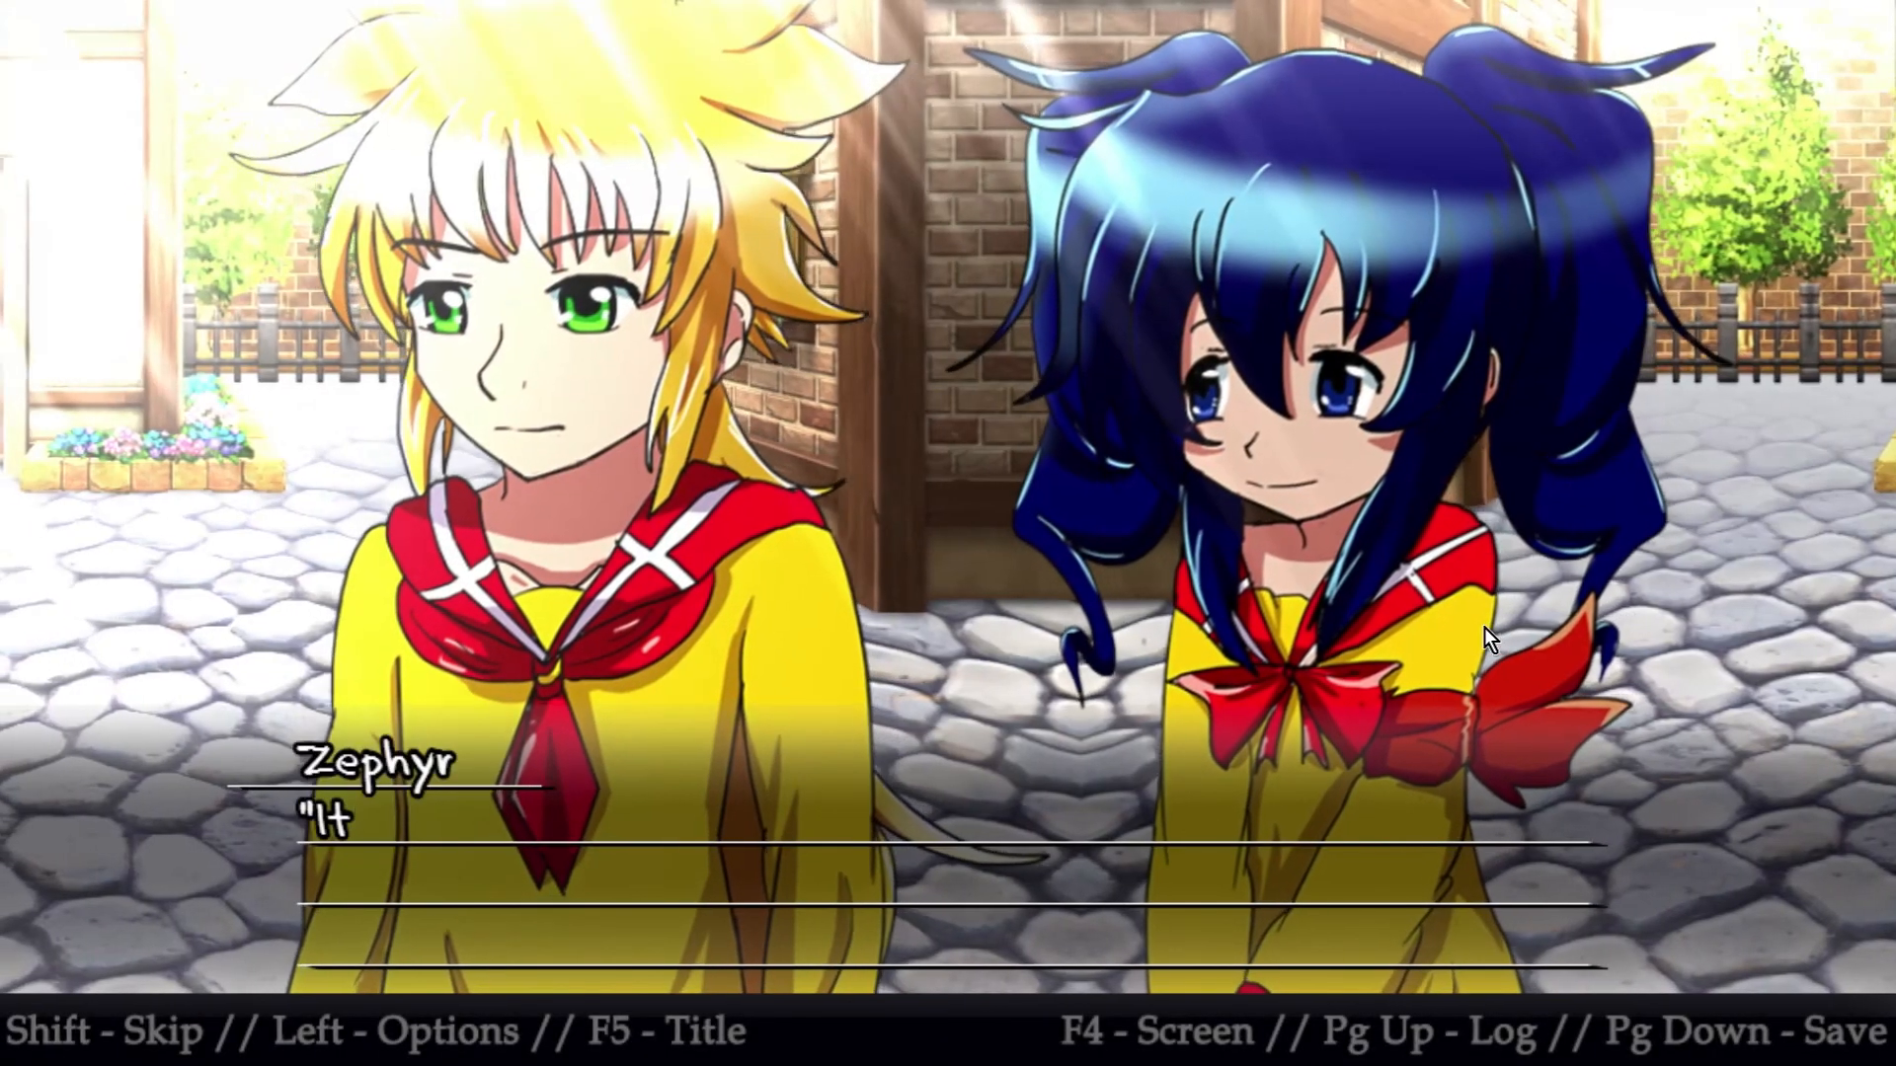
key("alt+Tab")
Insert a Player movement route with Turn Right on page 5, before the 1-frame wait following the "cats" label
left_click(1035, 553)
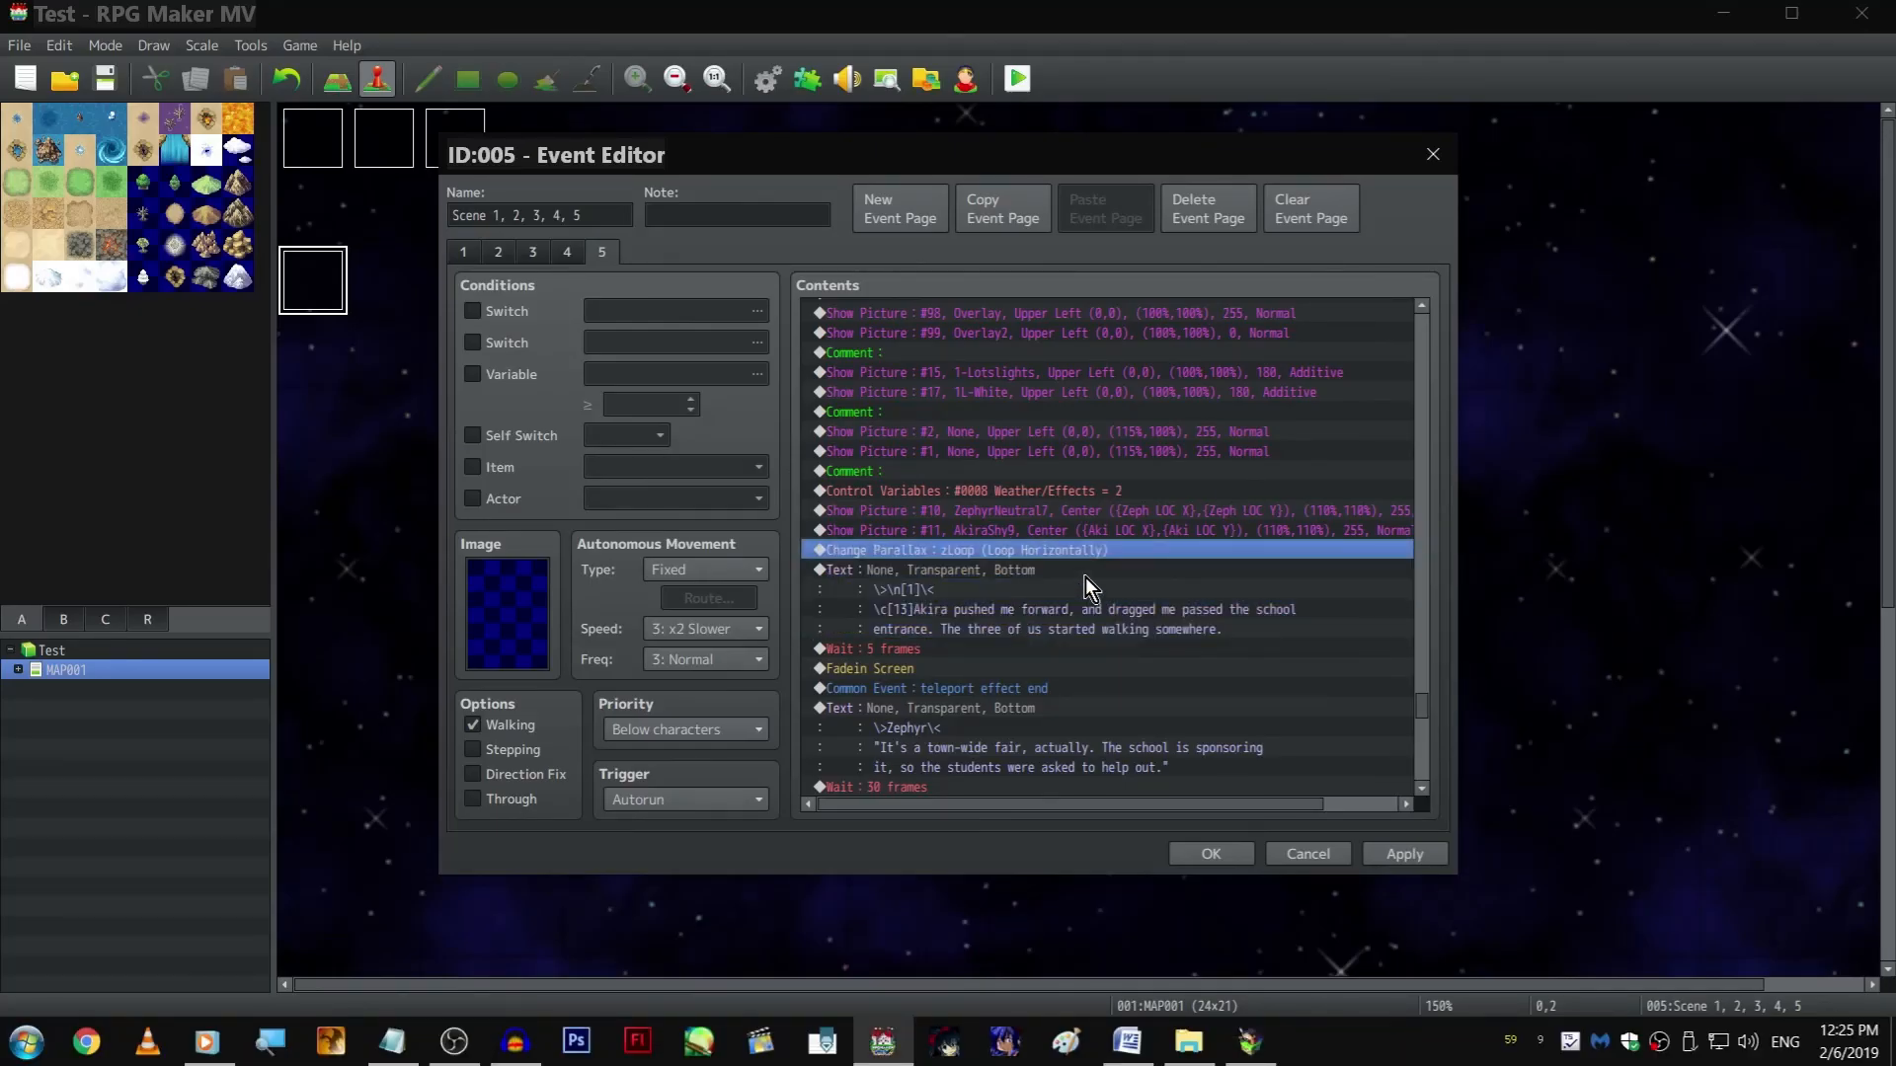
scroll(1100, 565, "up", 4)
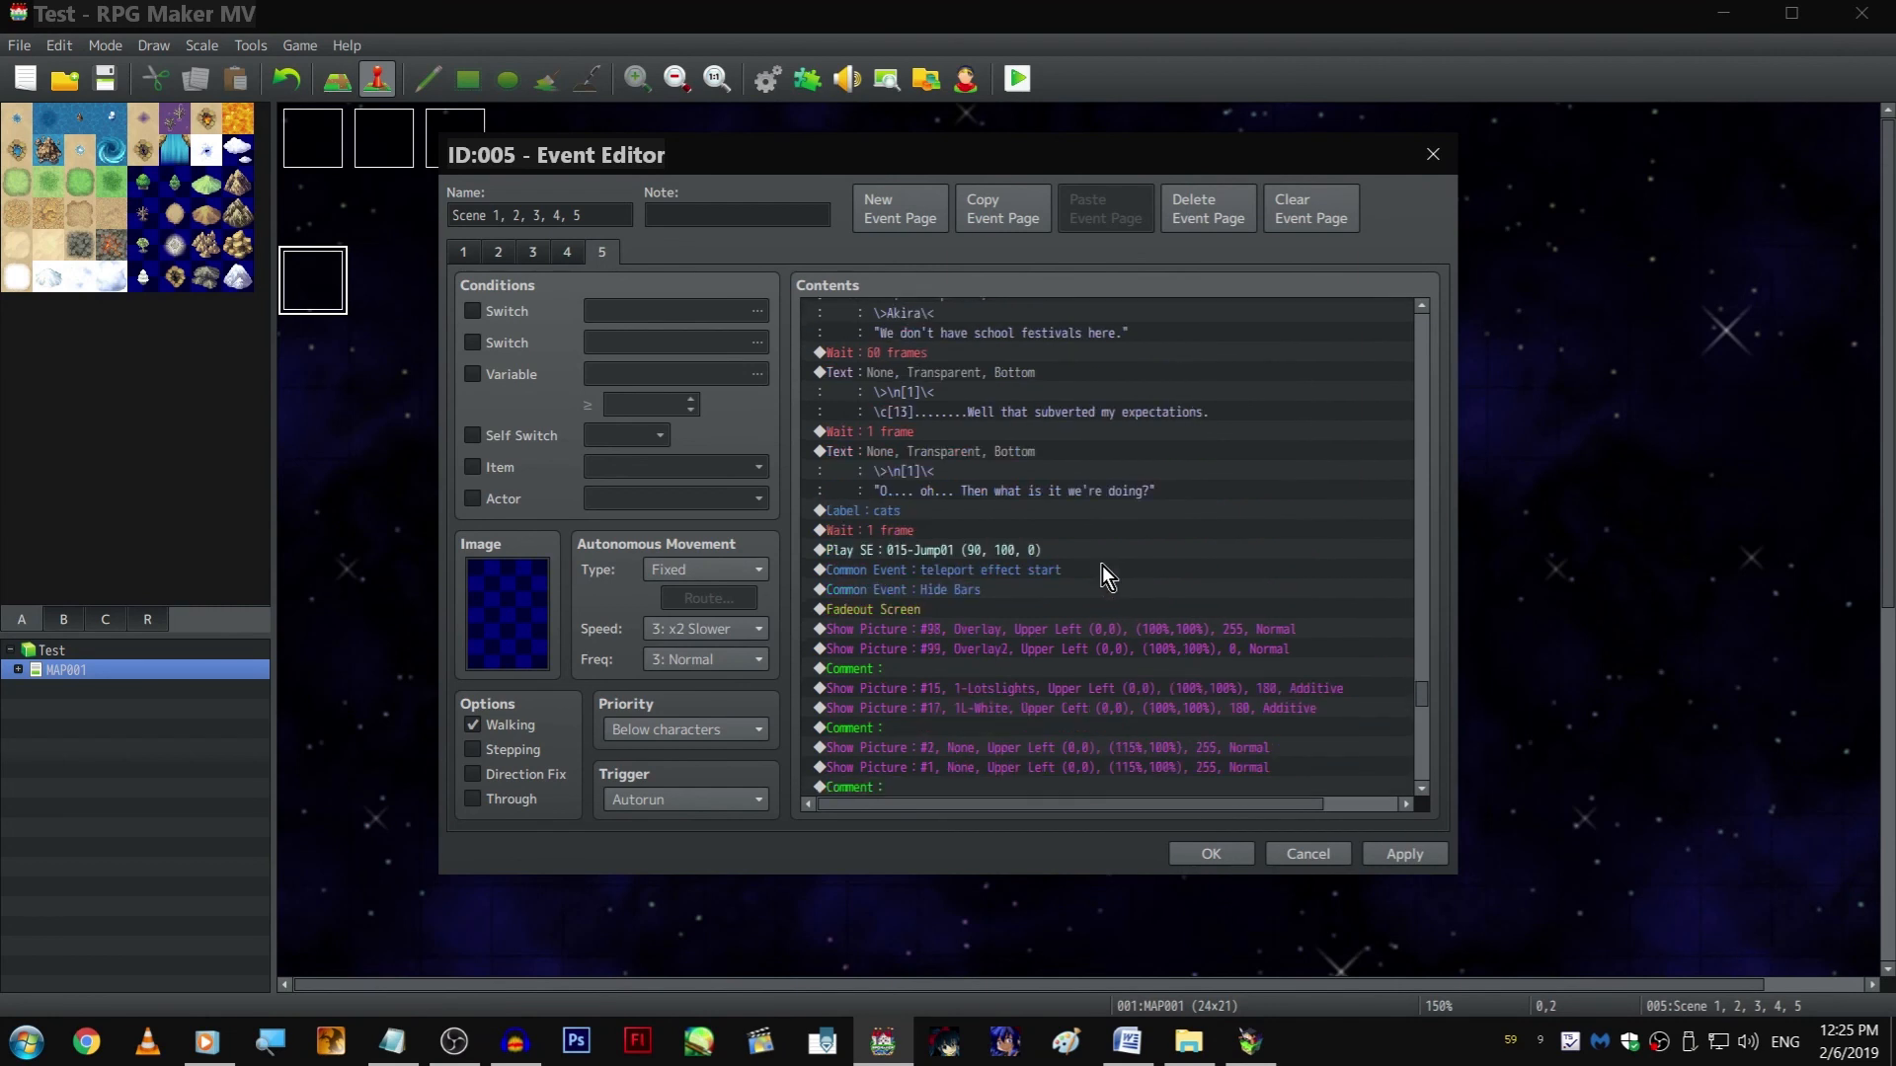
double_click(1051, 533)
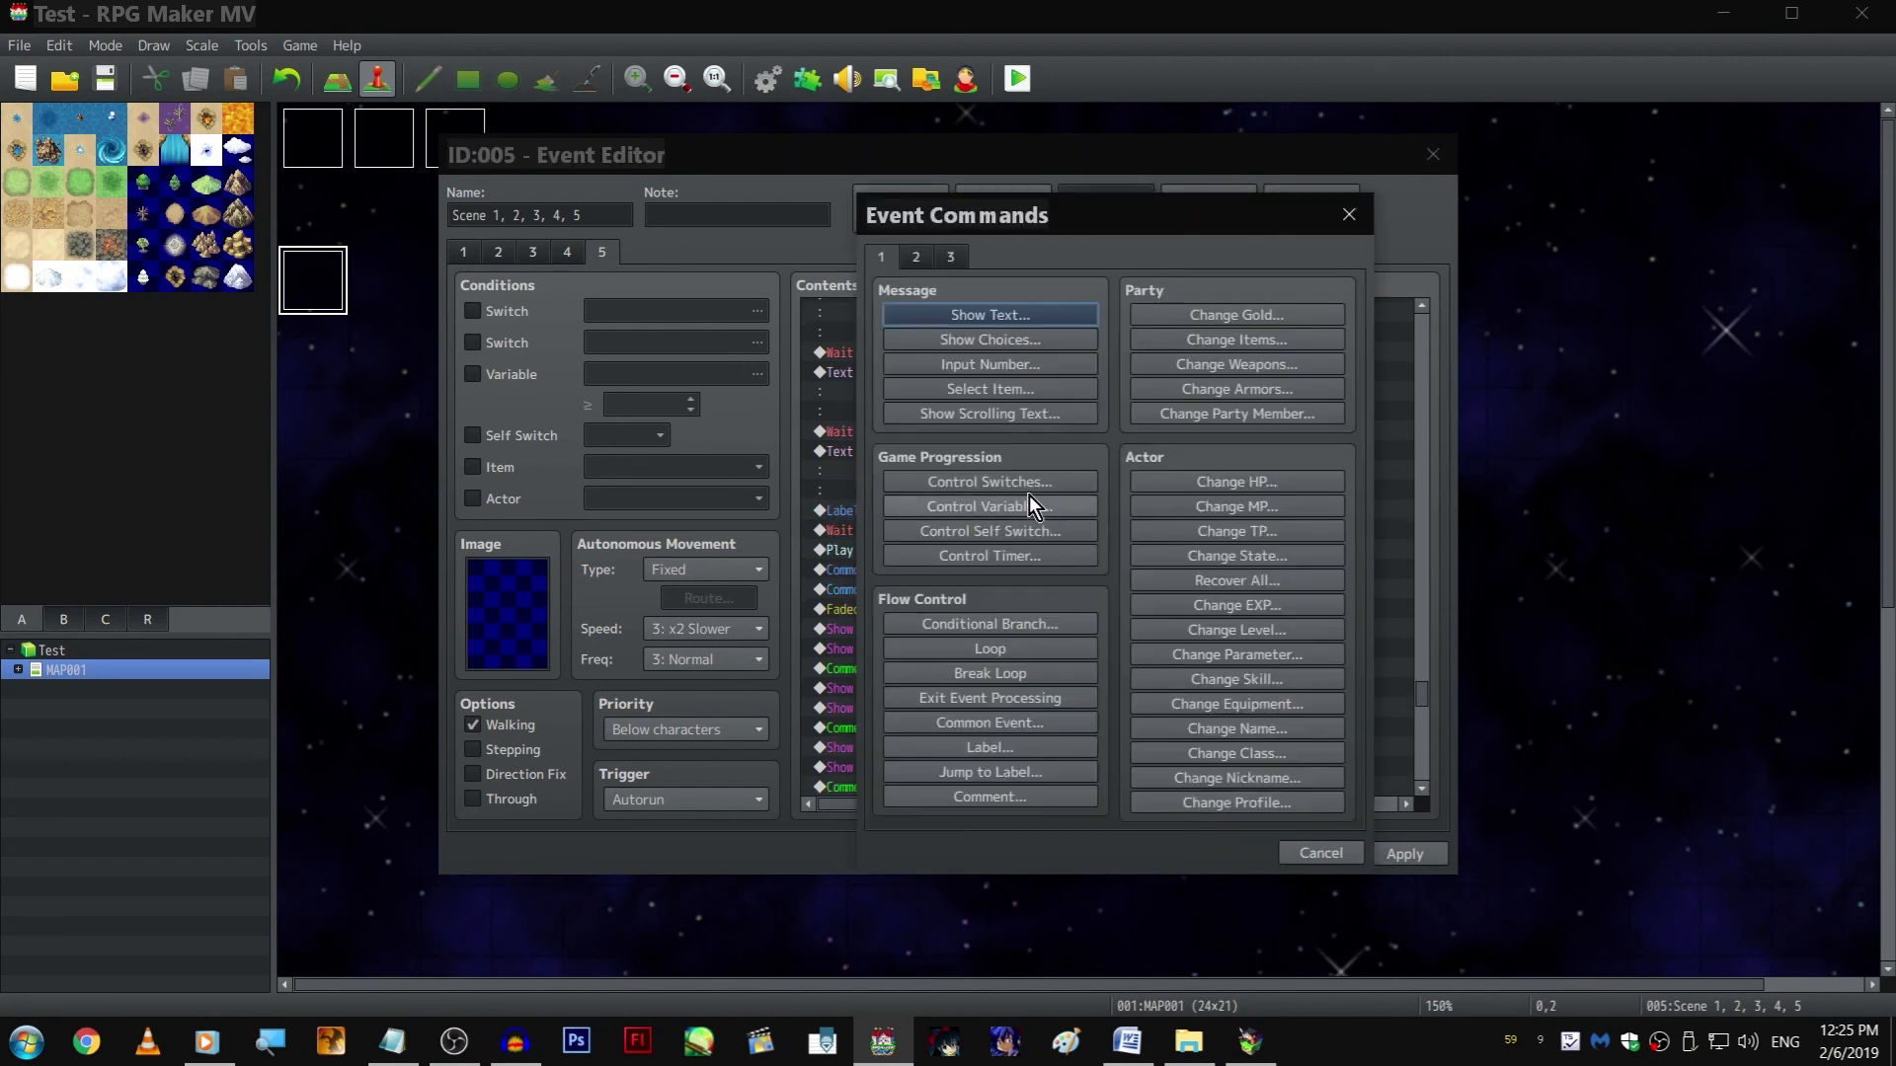
left_click(916, 257)
left_click(1054, 416)
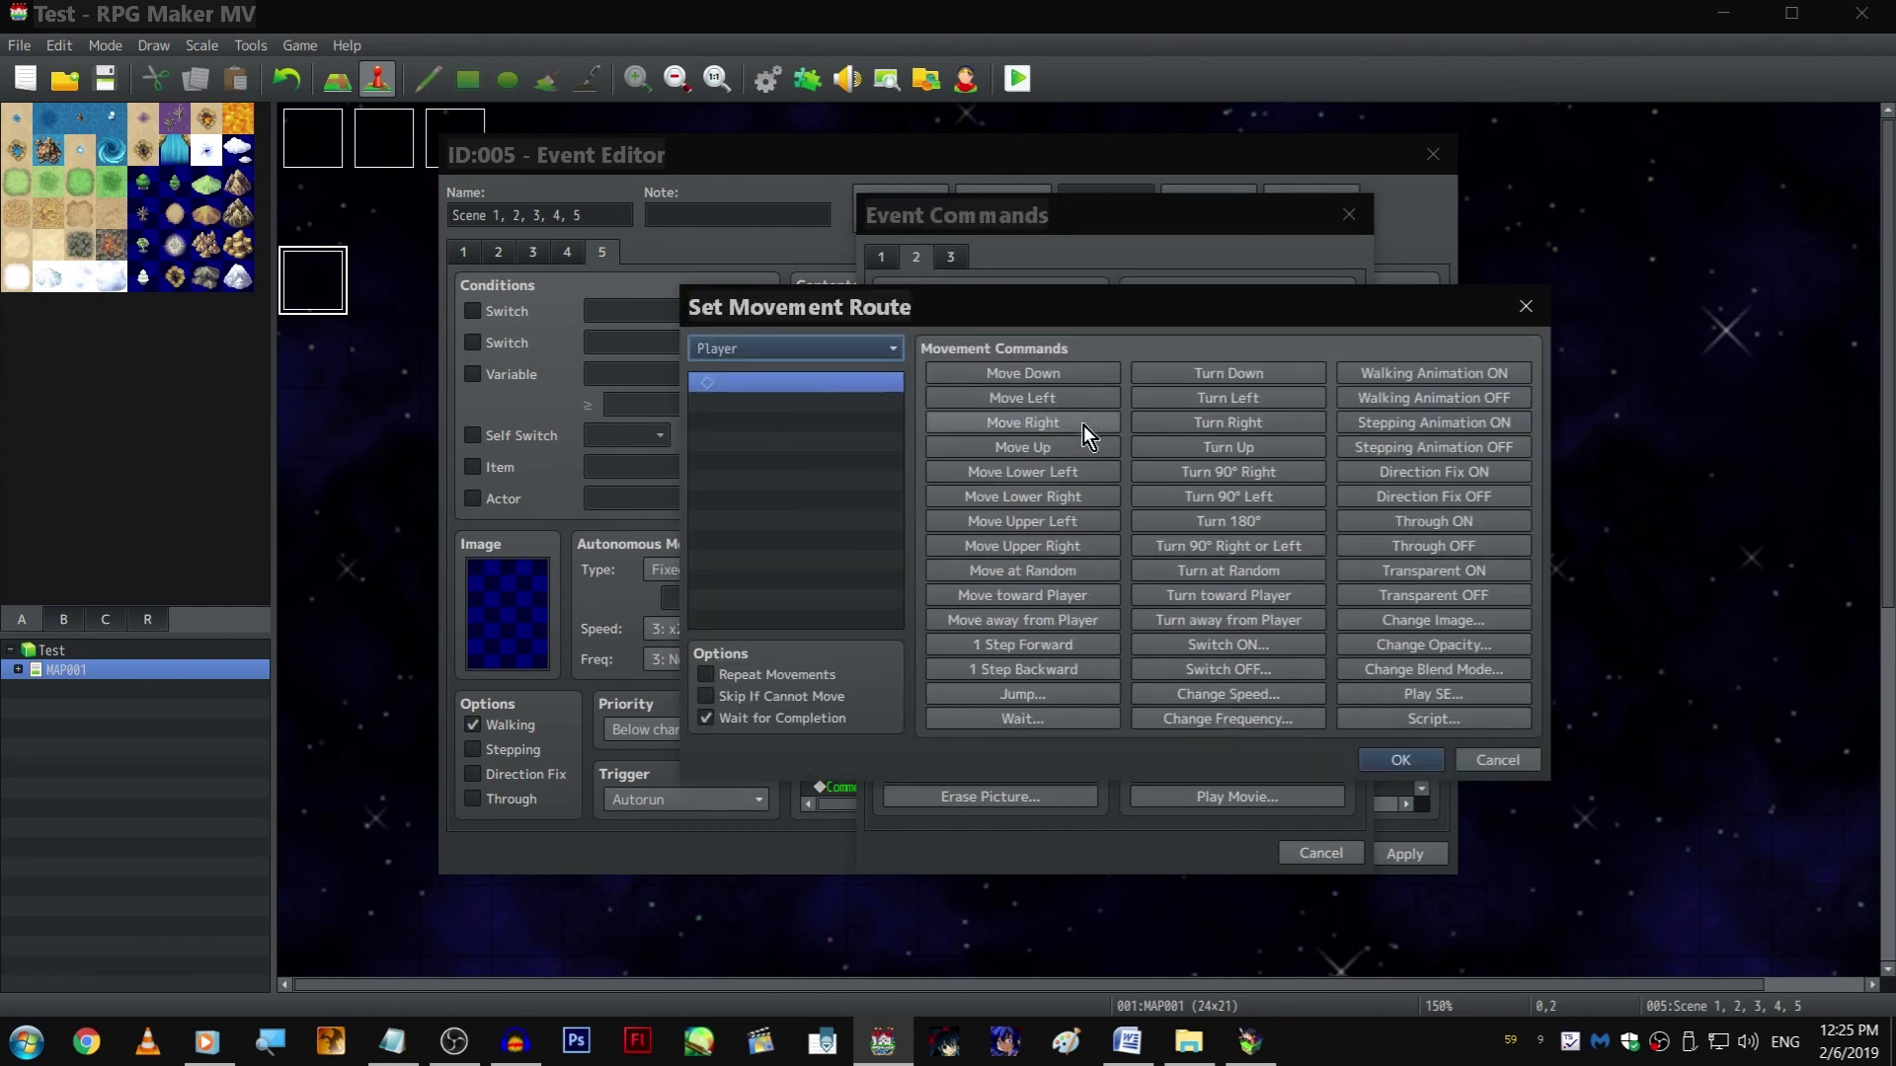
left_click(1276, 423)
key("Return")
scroll(1035, 636, "down", 3)
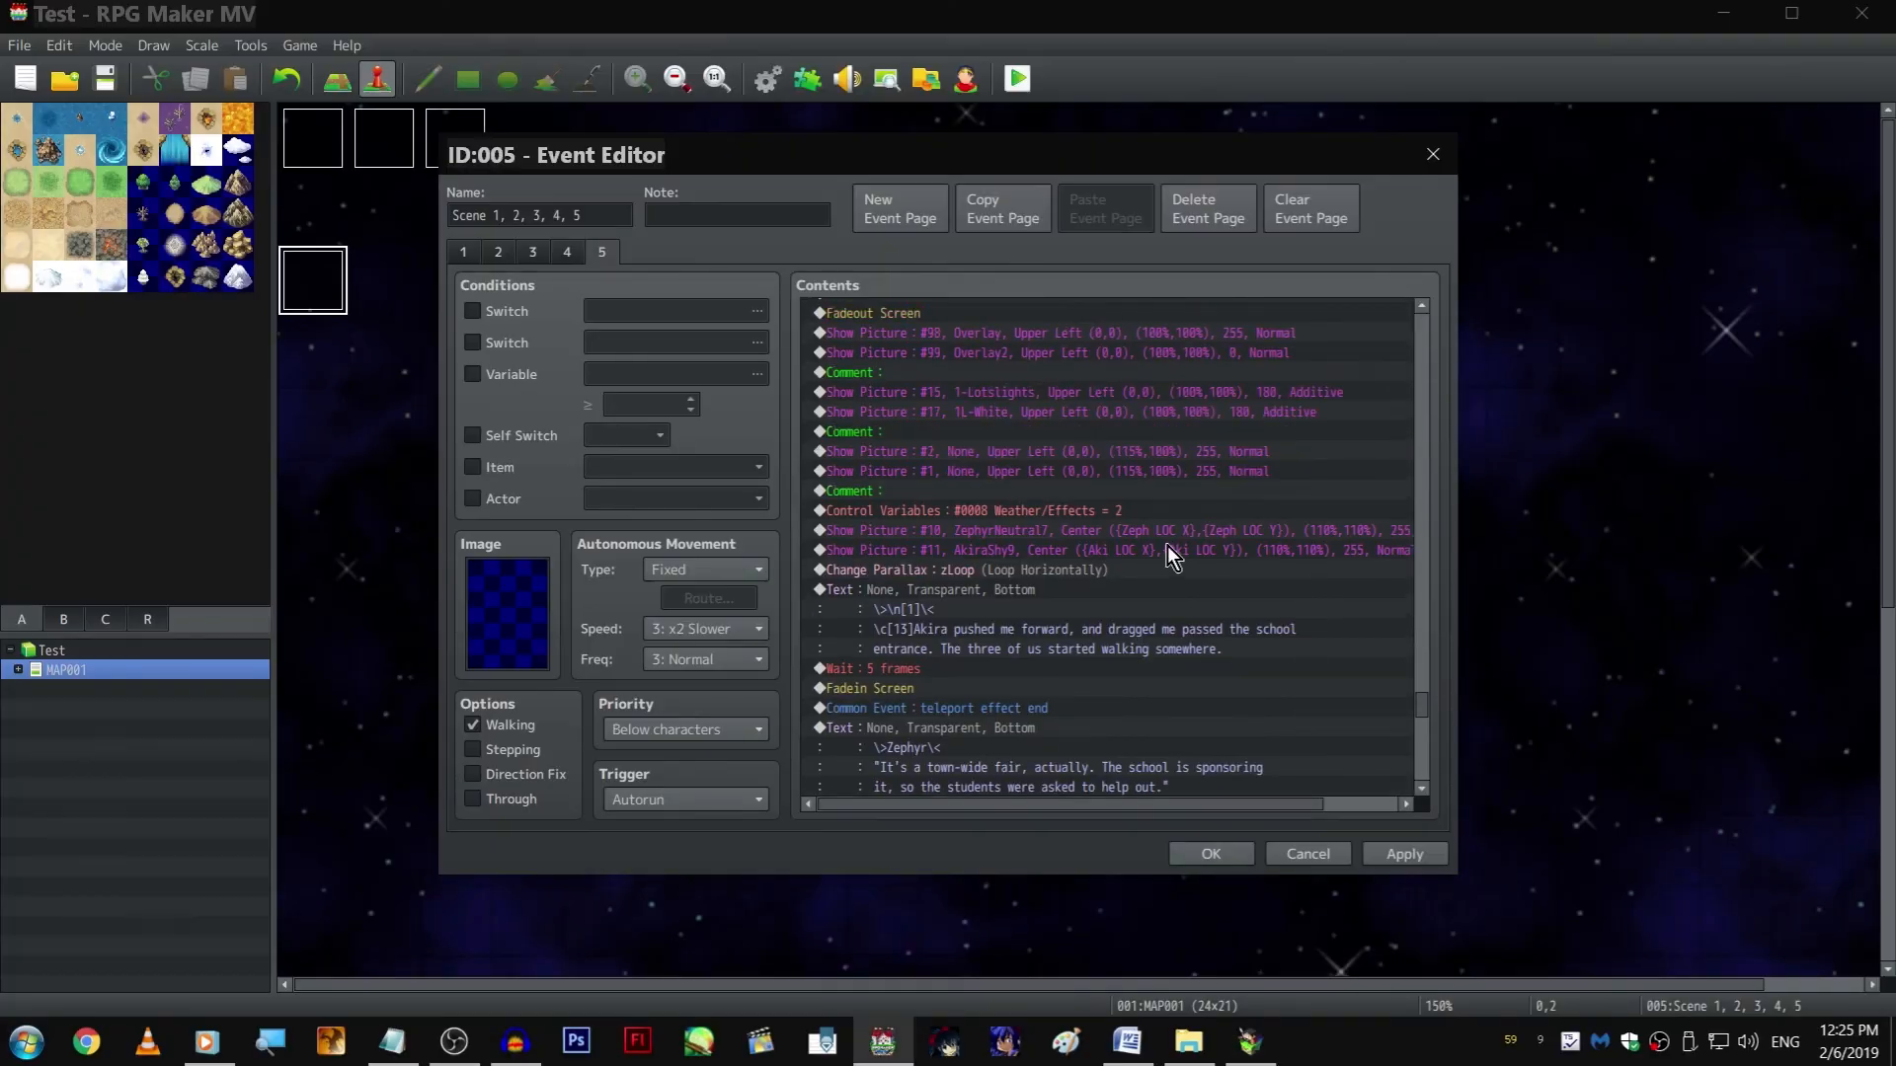
Play through the walking scene from Zephyr's town fair line to the player's "Dang, he got me" thought, checking dialogue and poses
scroll(1156, 543, "up", 5)
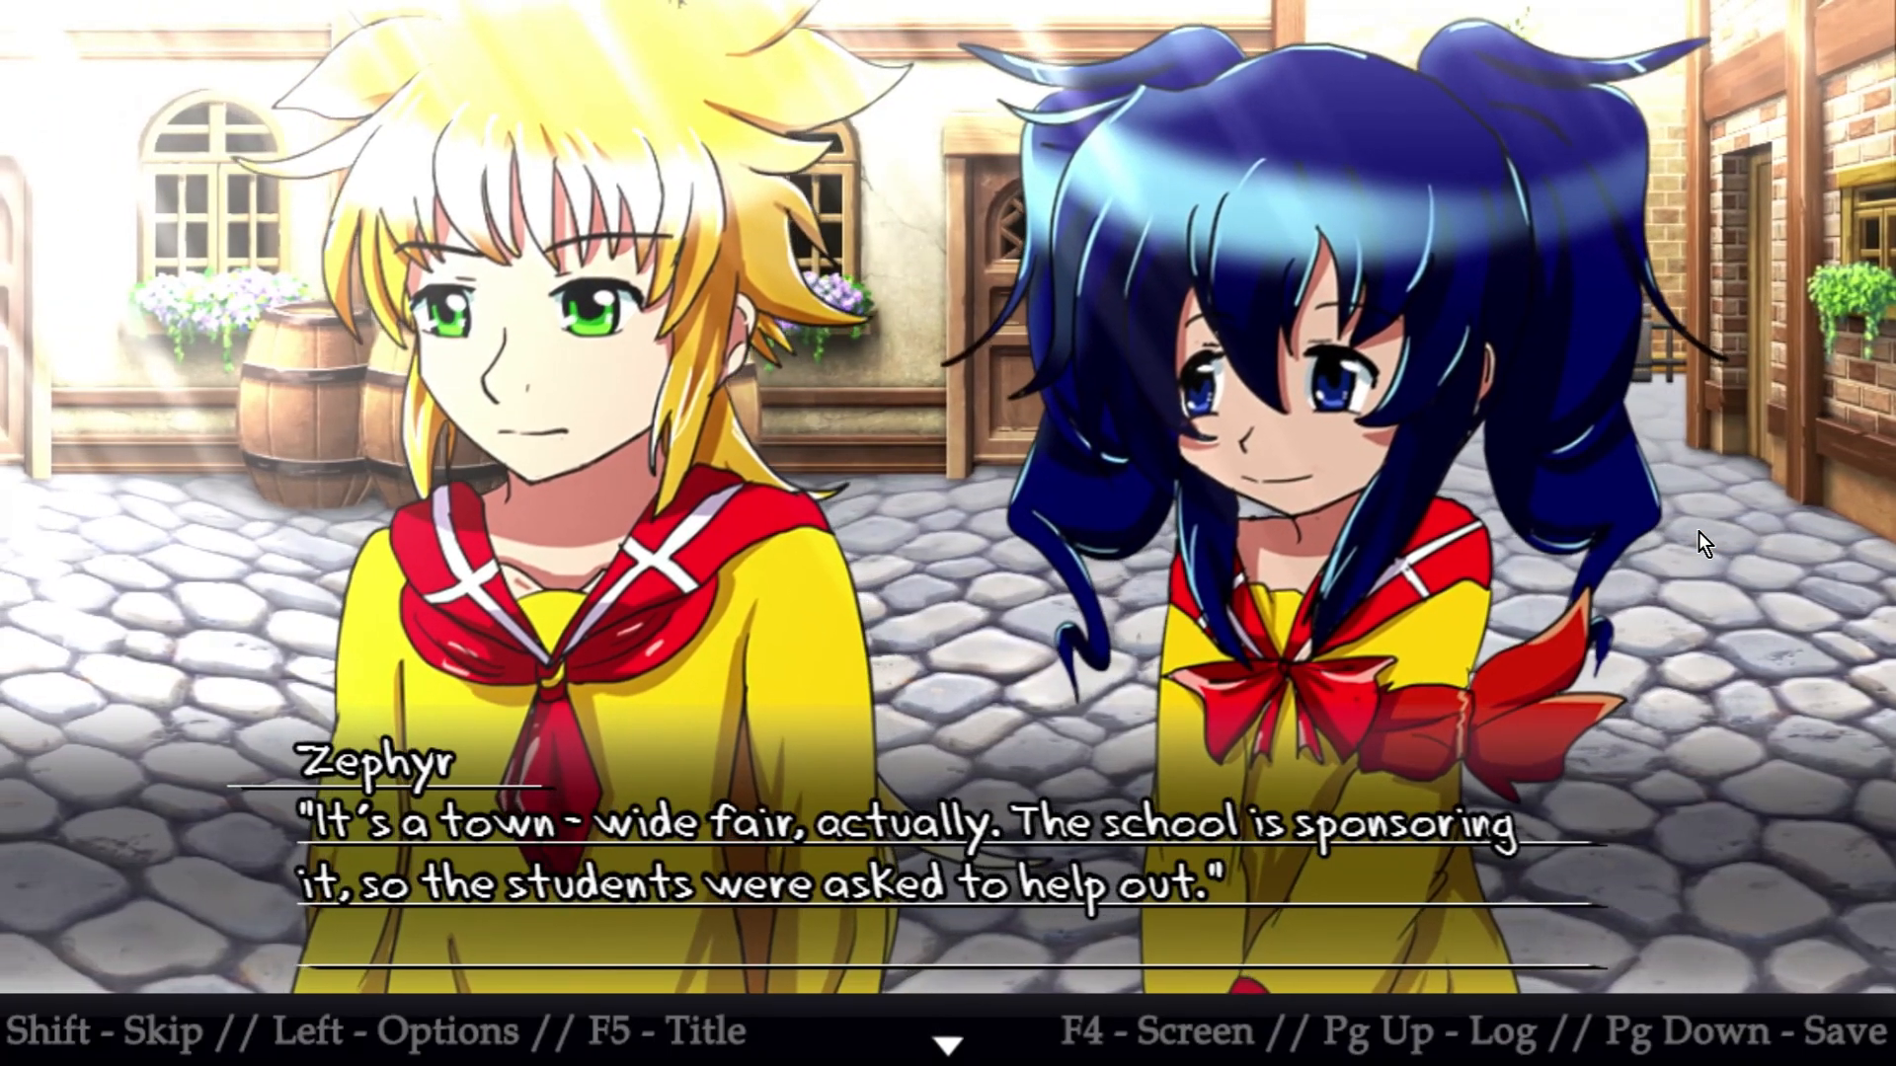
key("Return")
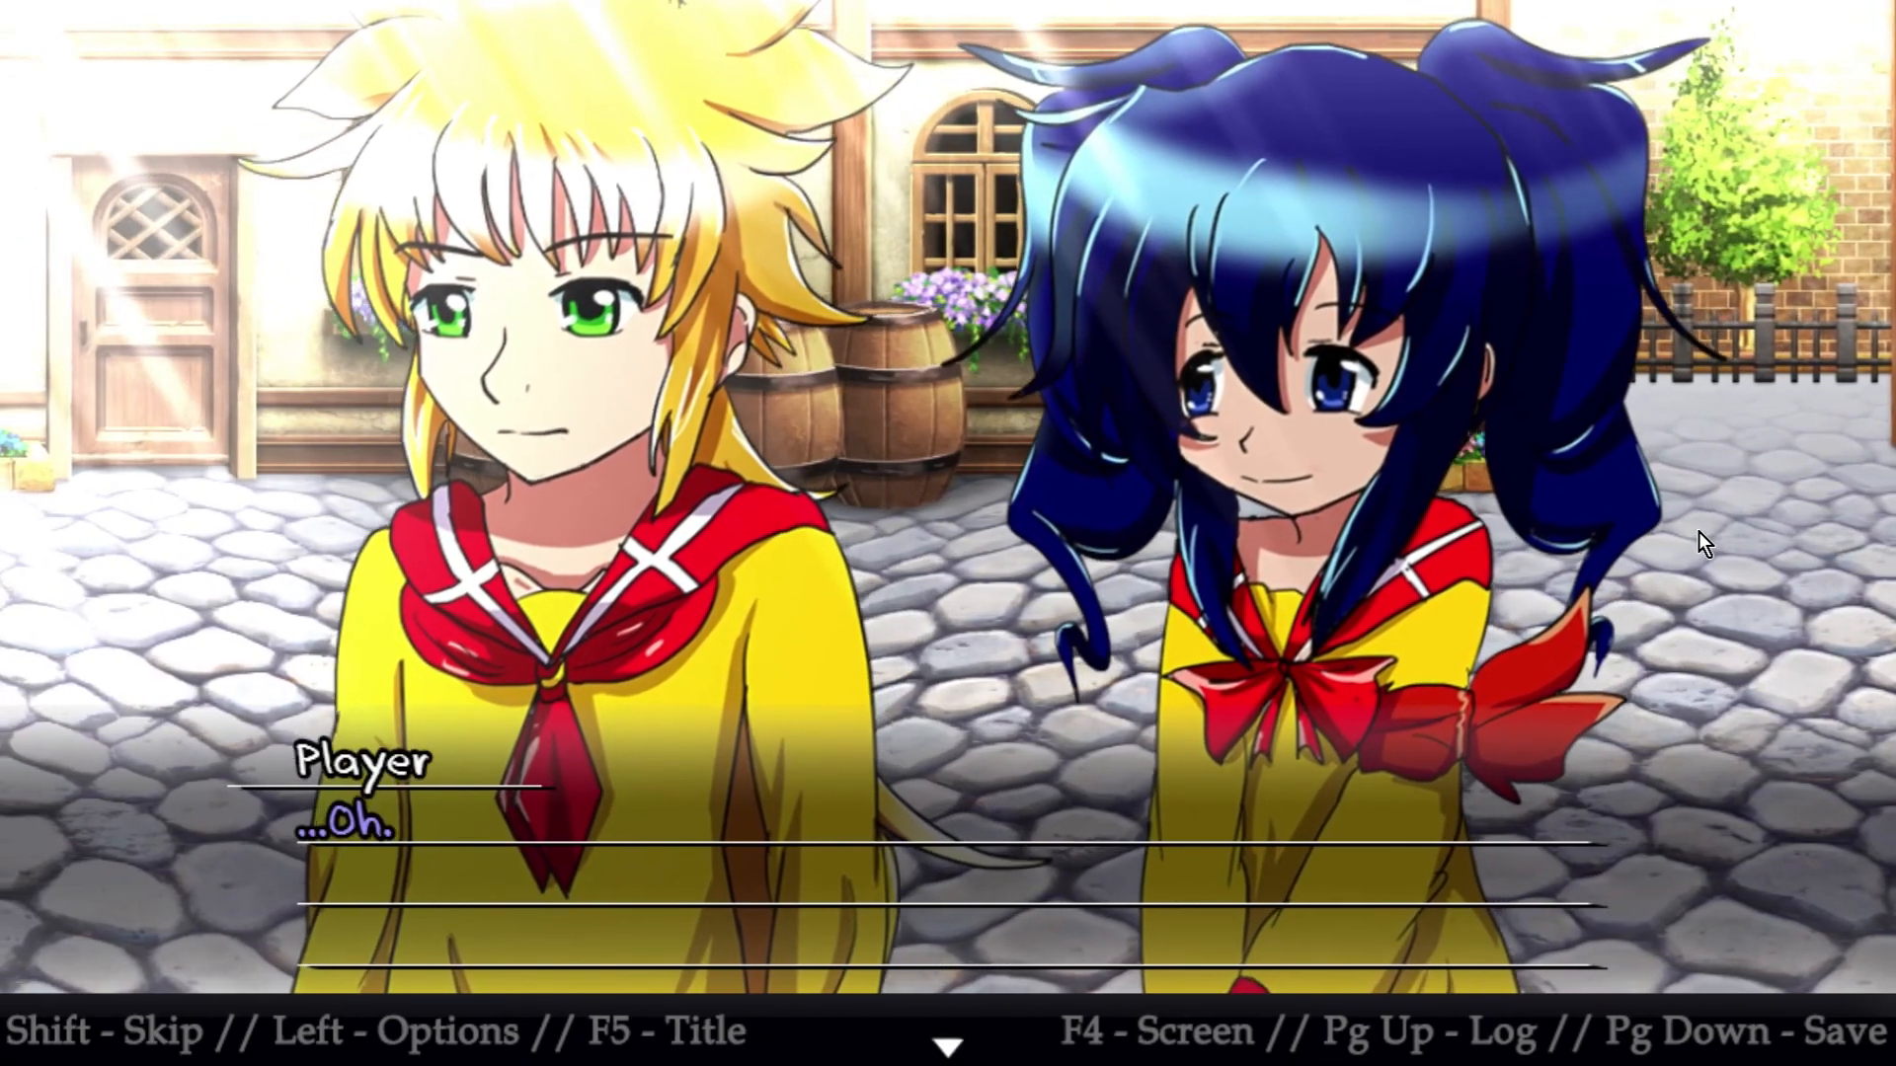
key("Return")
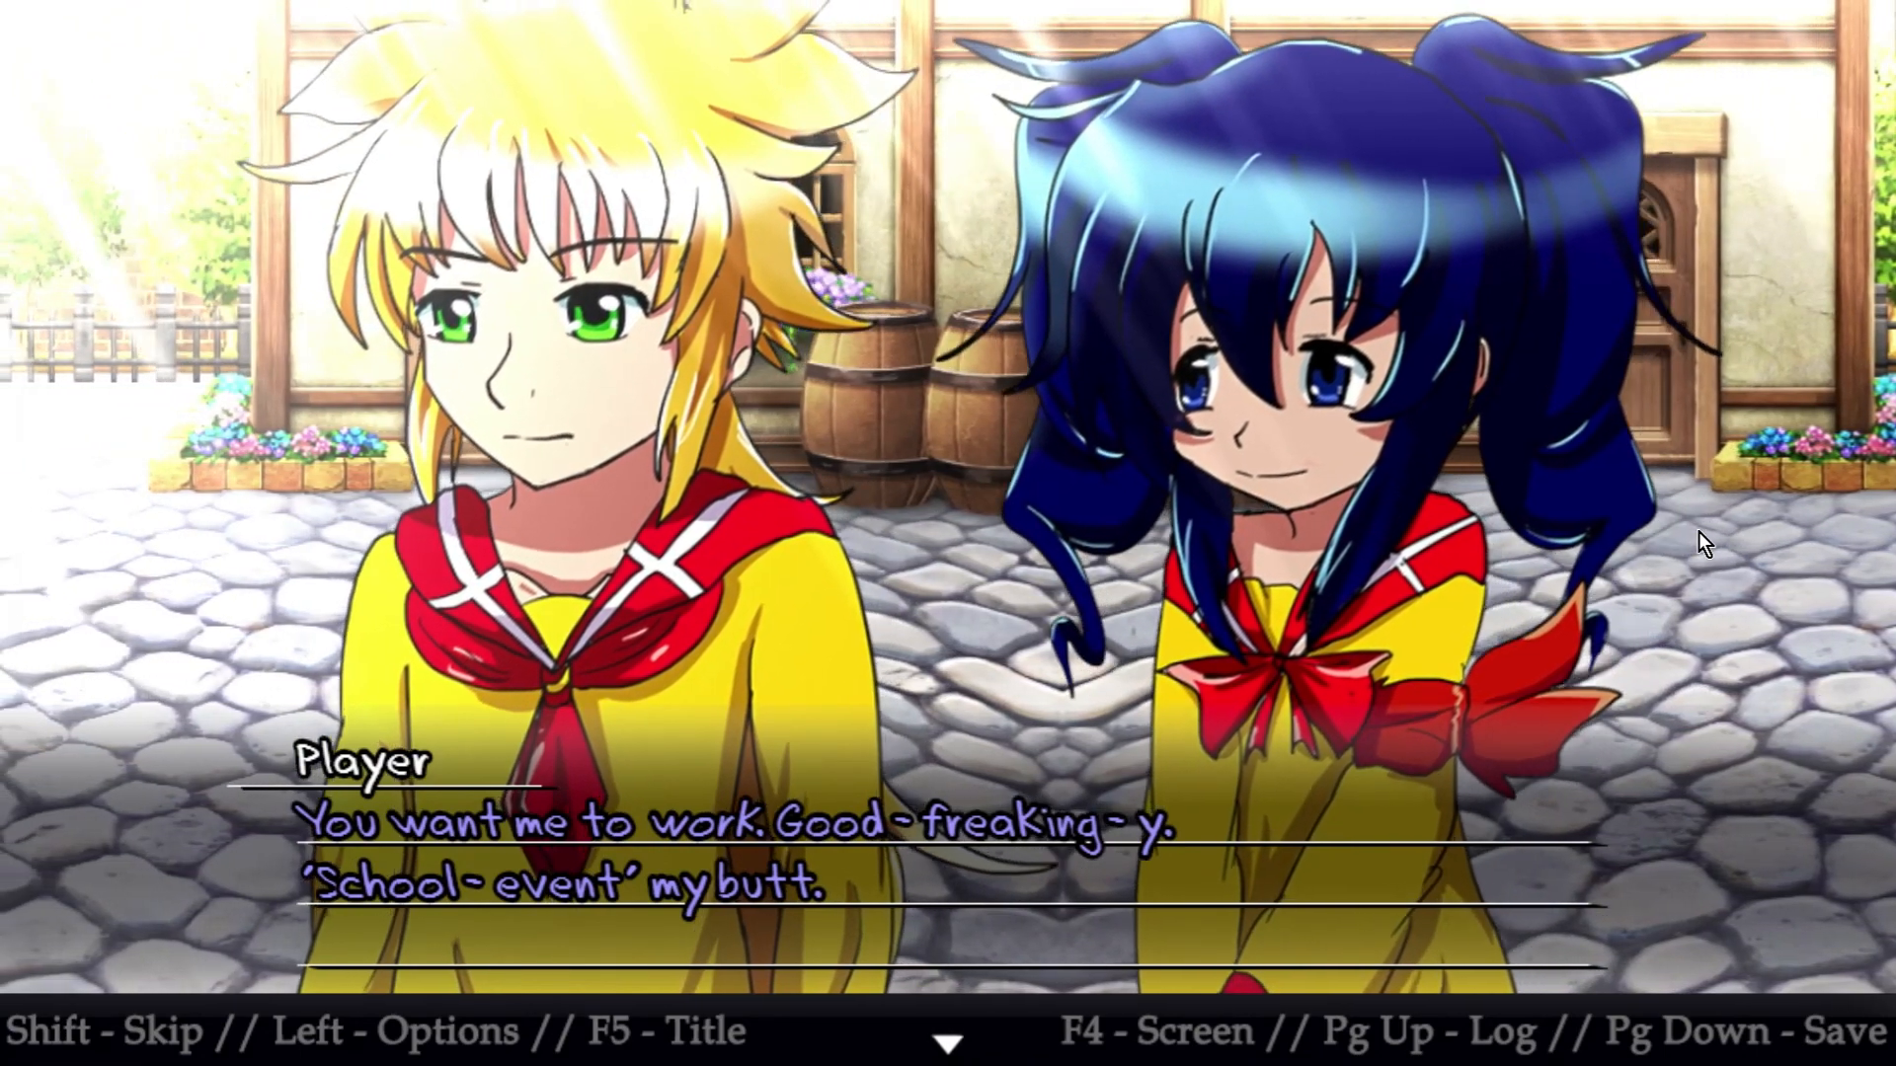
left_click(1698, 531)
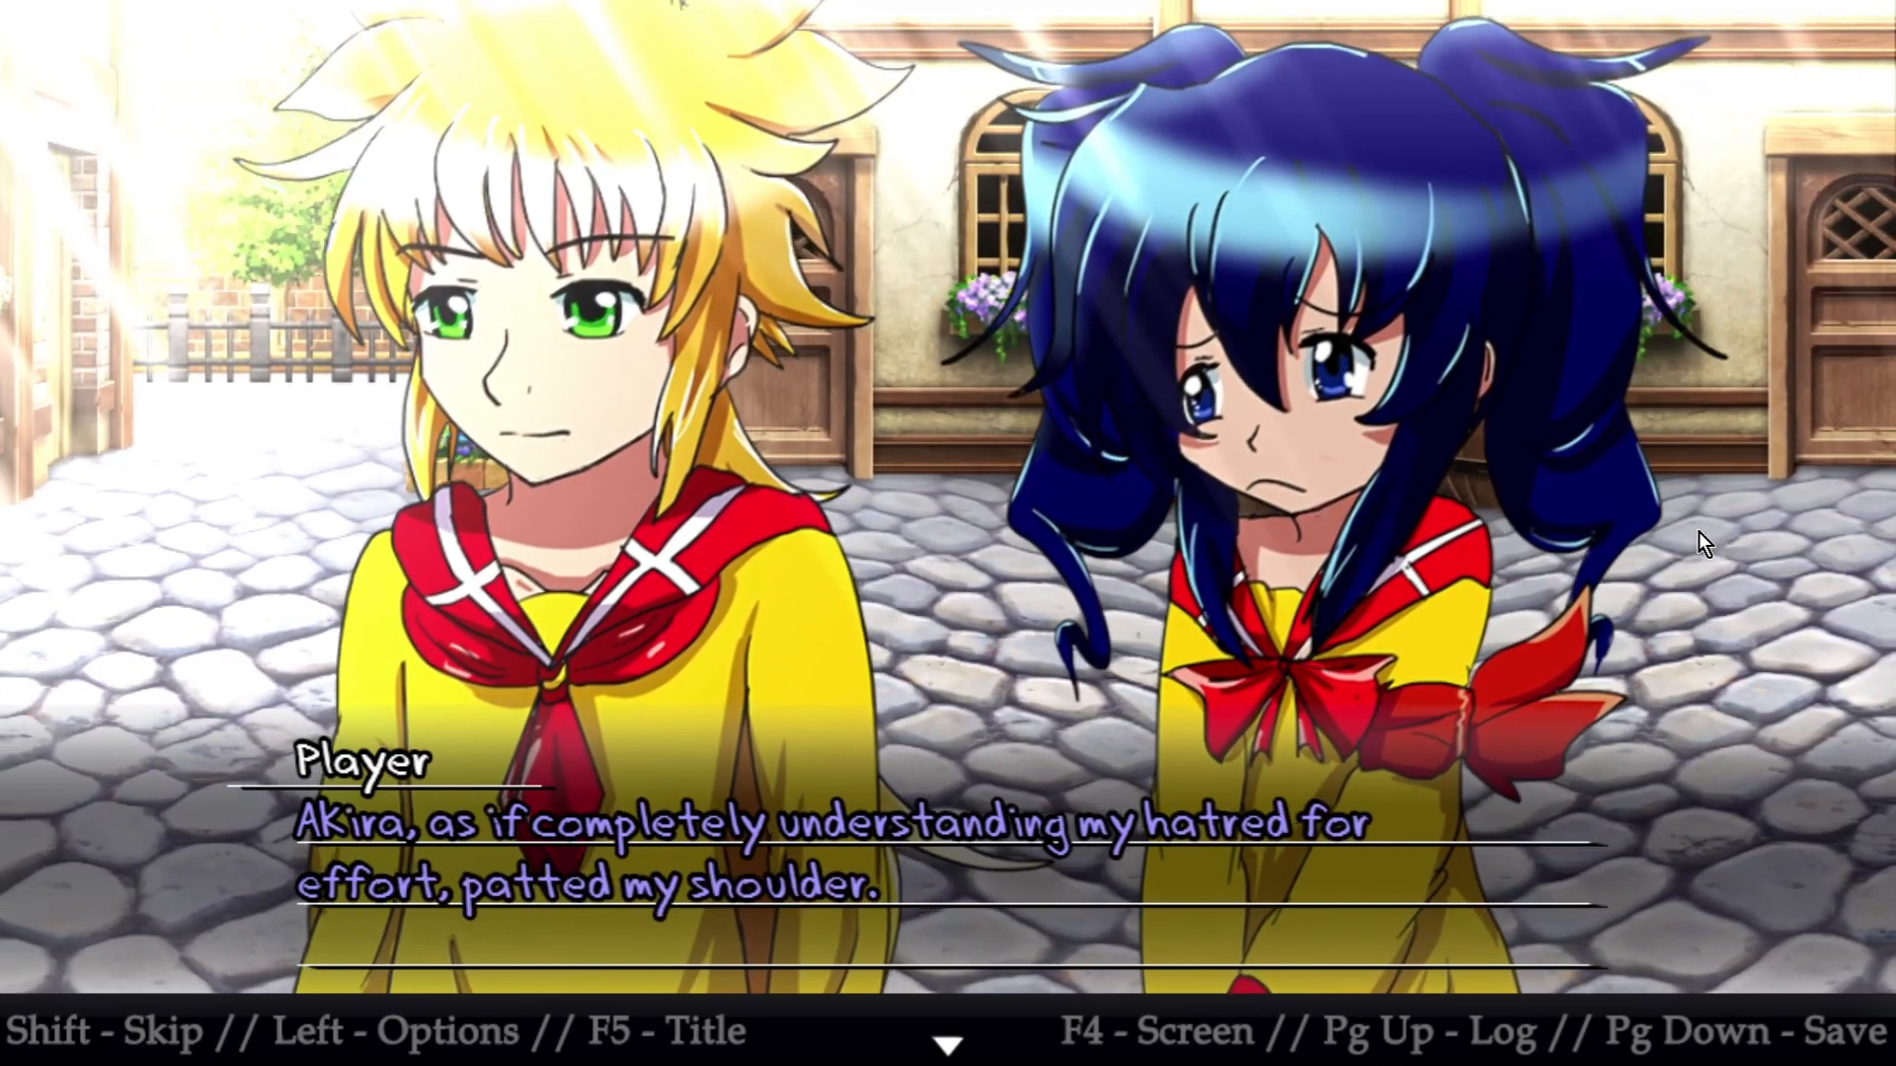
left_click(1698, 531)
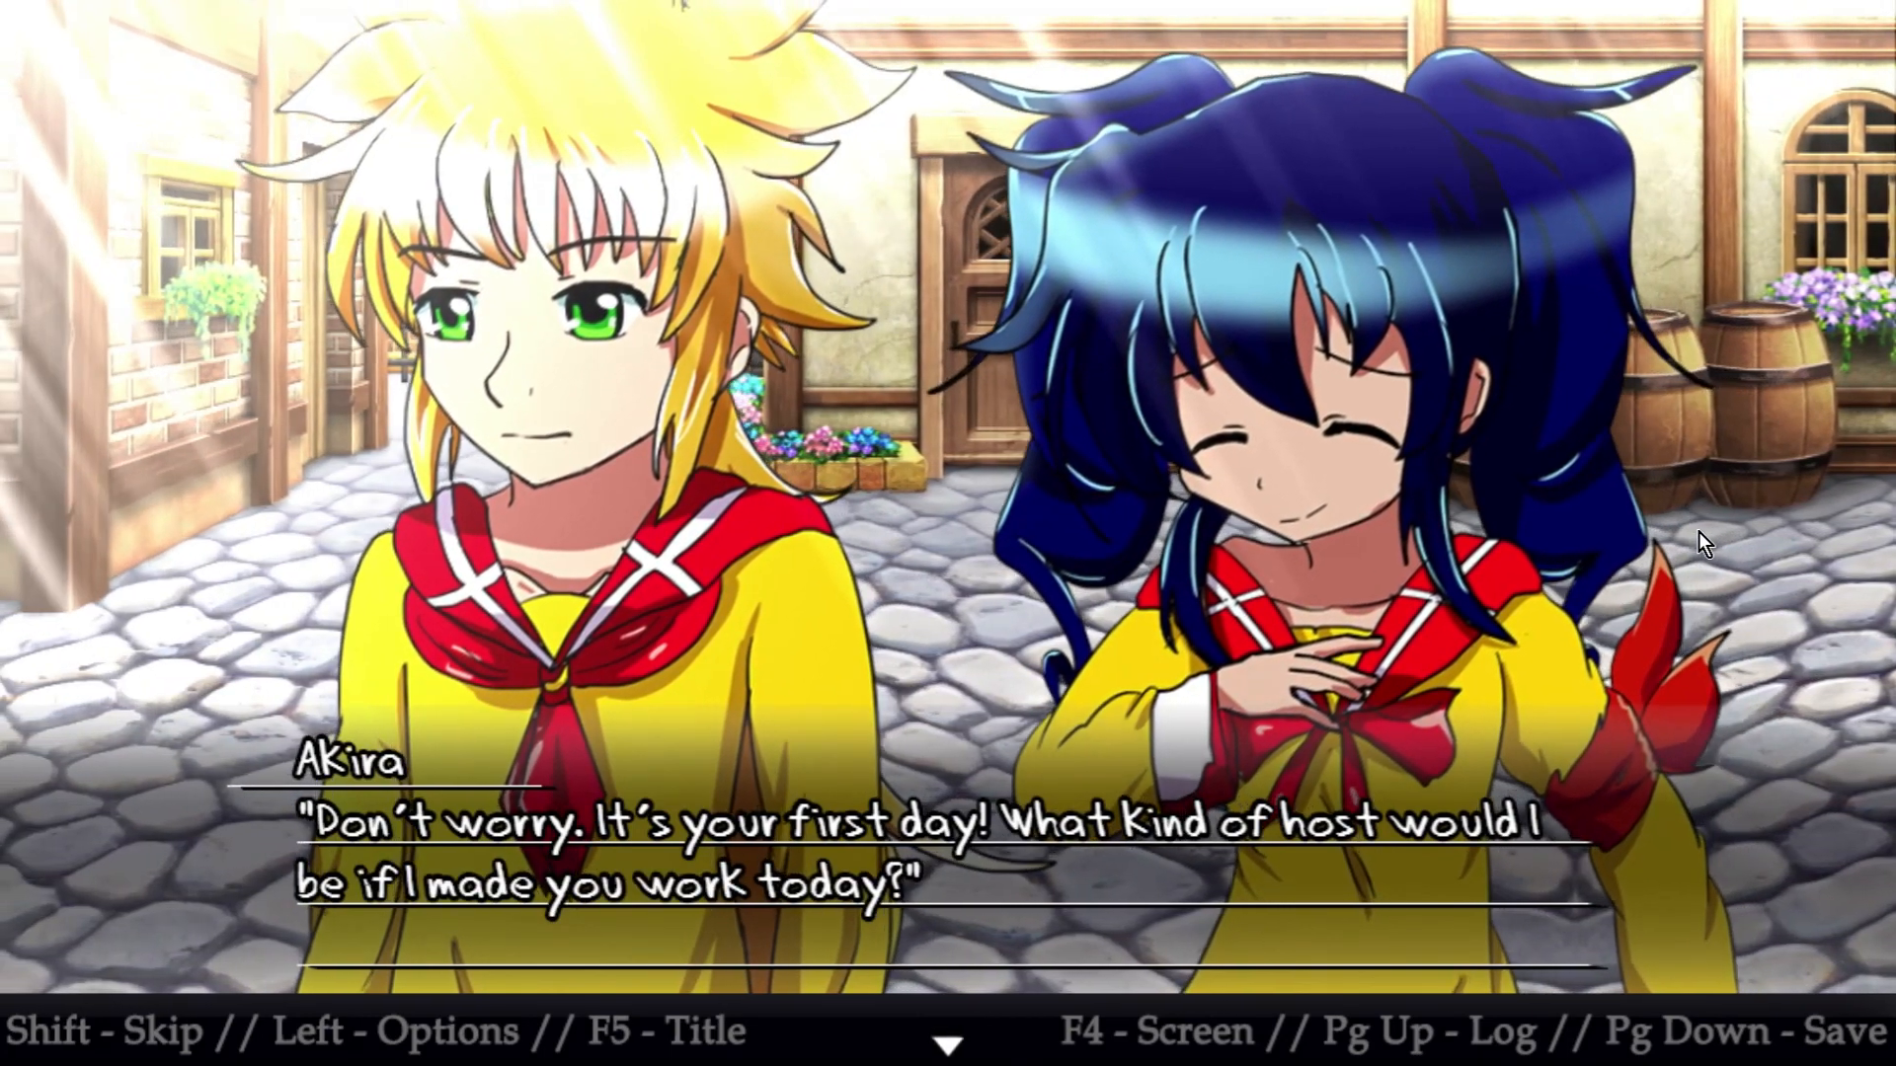
left_click(1698, 531)
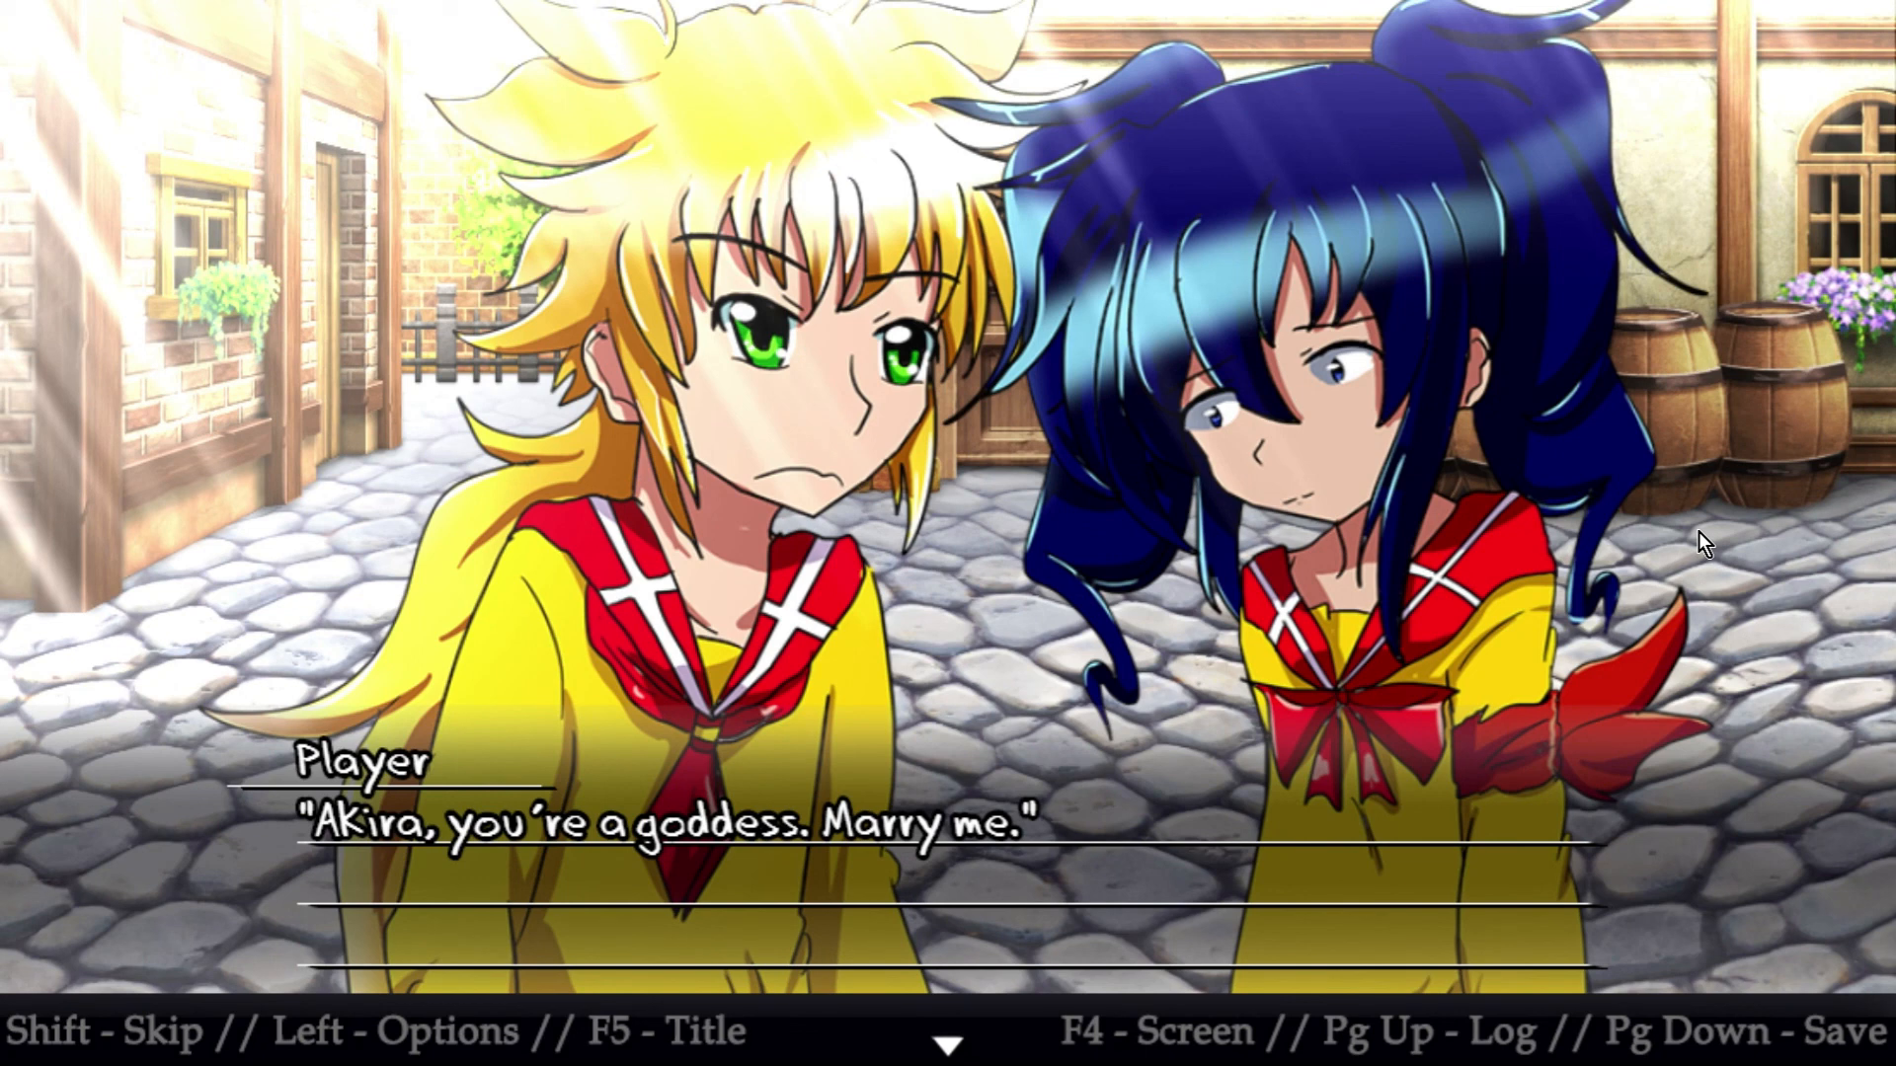
left_click(1698, 531)
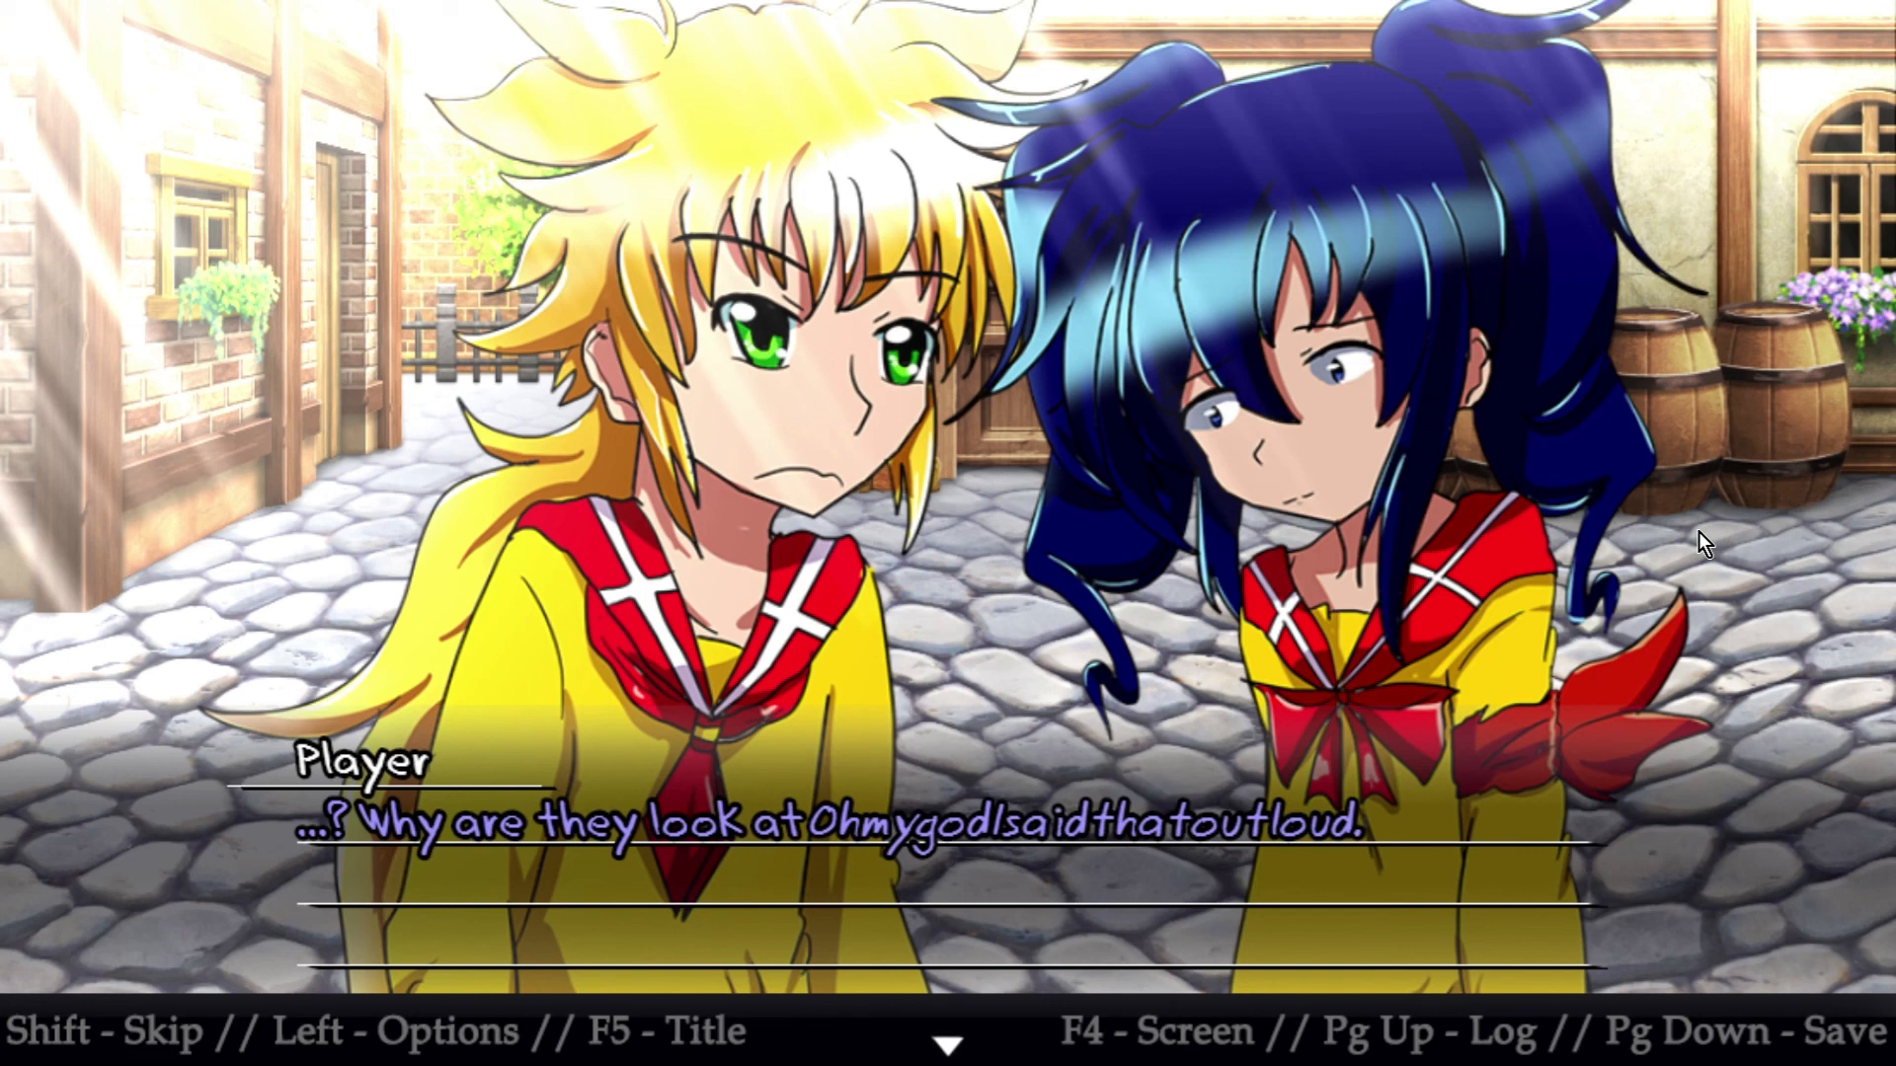
left_click(1698, 531)
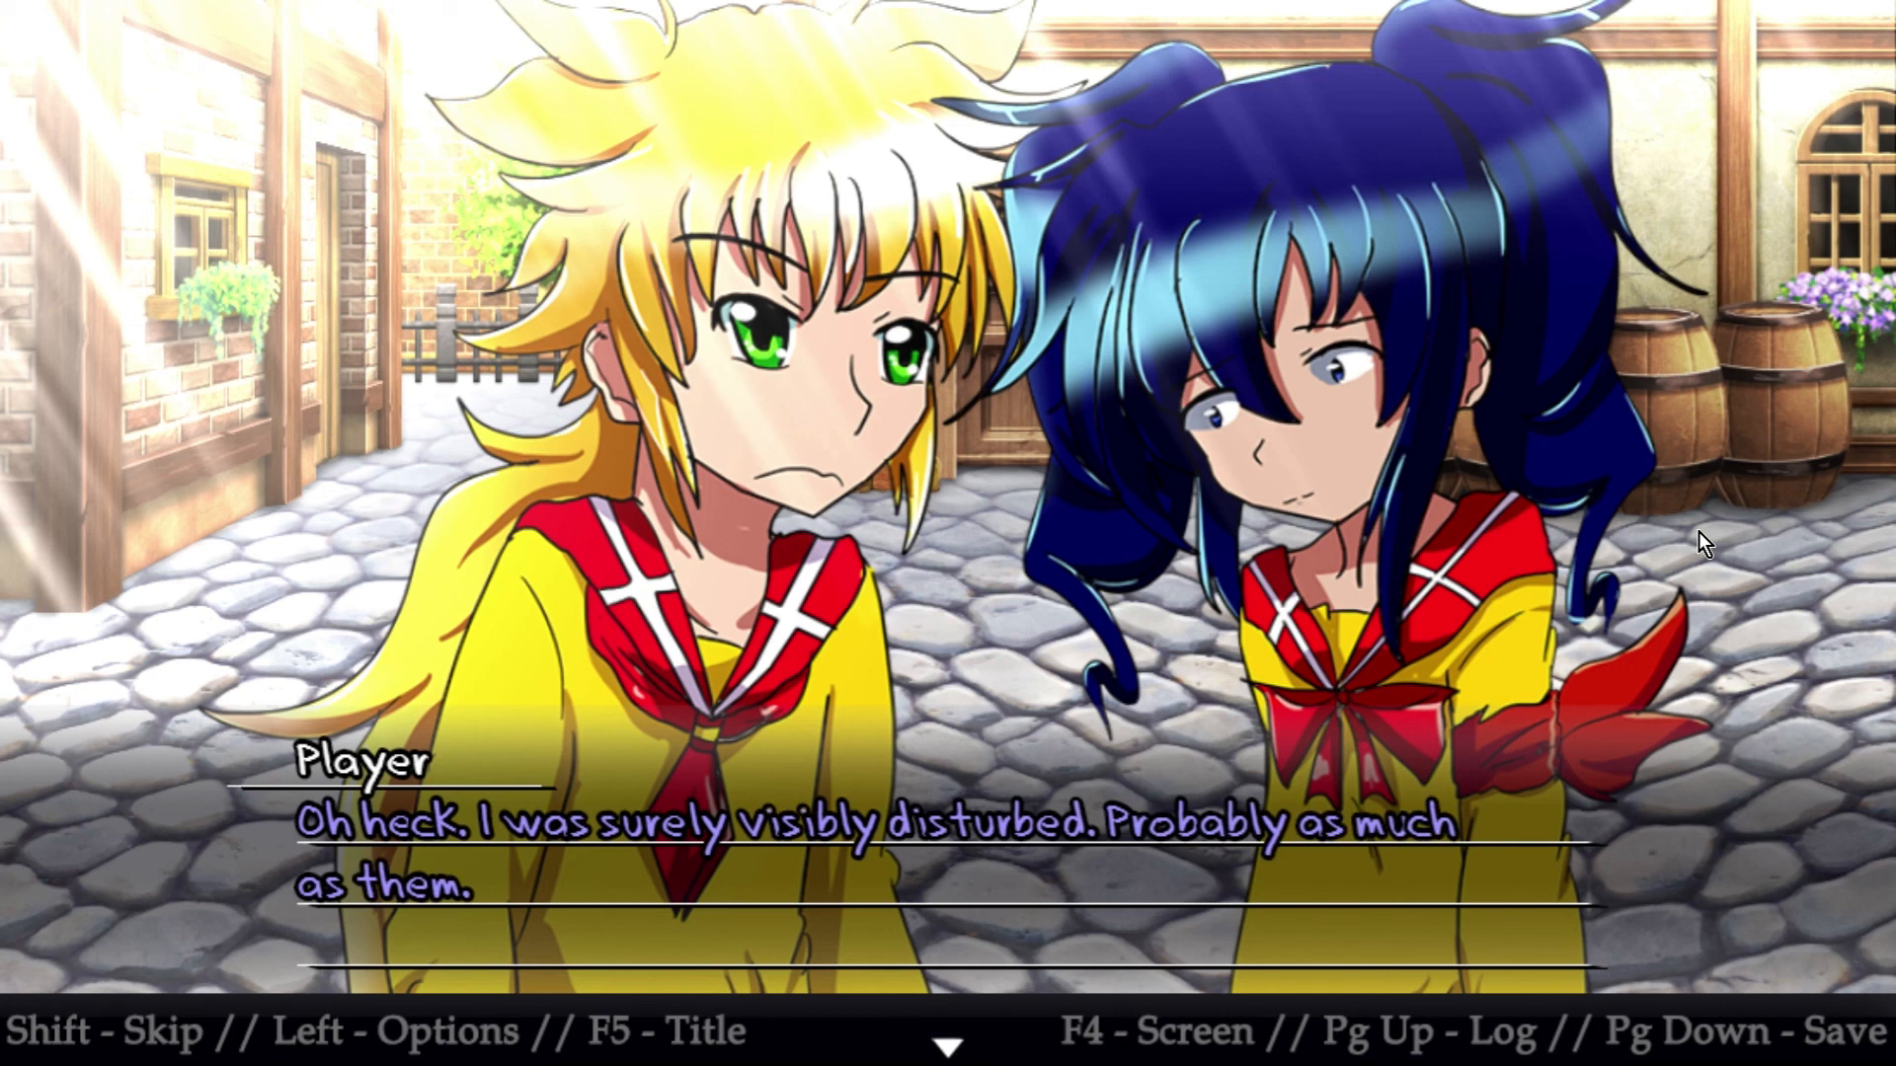
left_click(1698, 531)
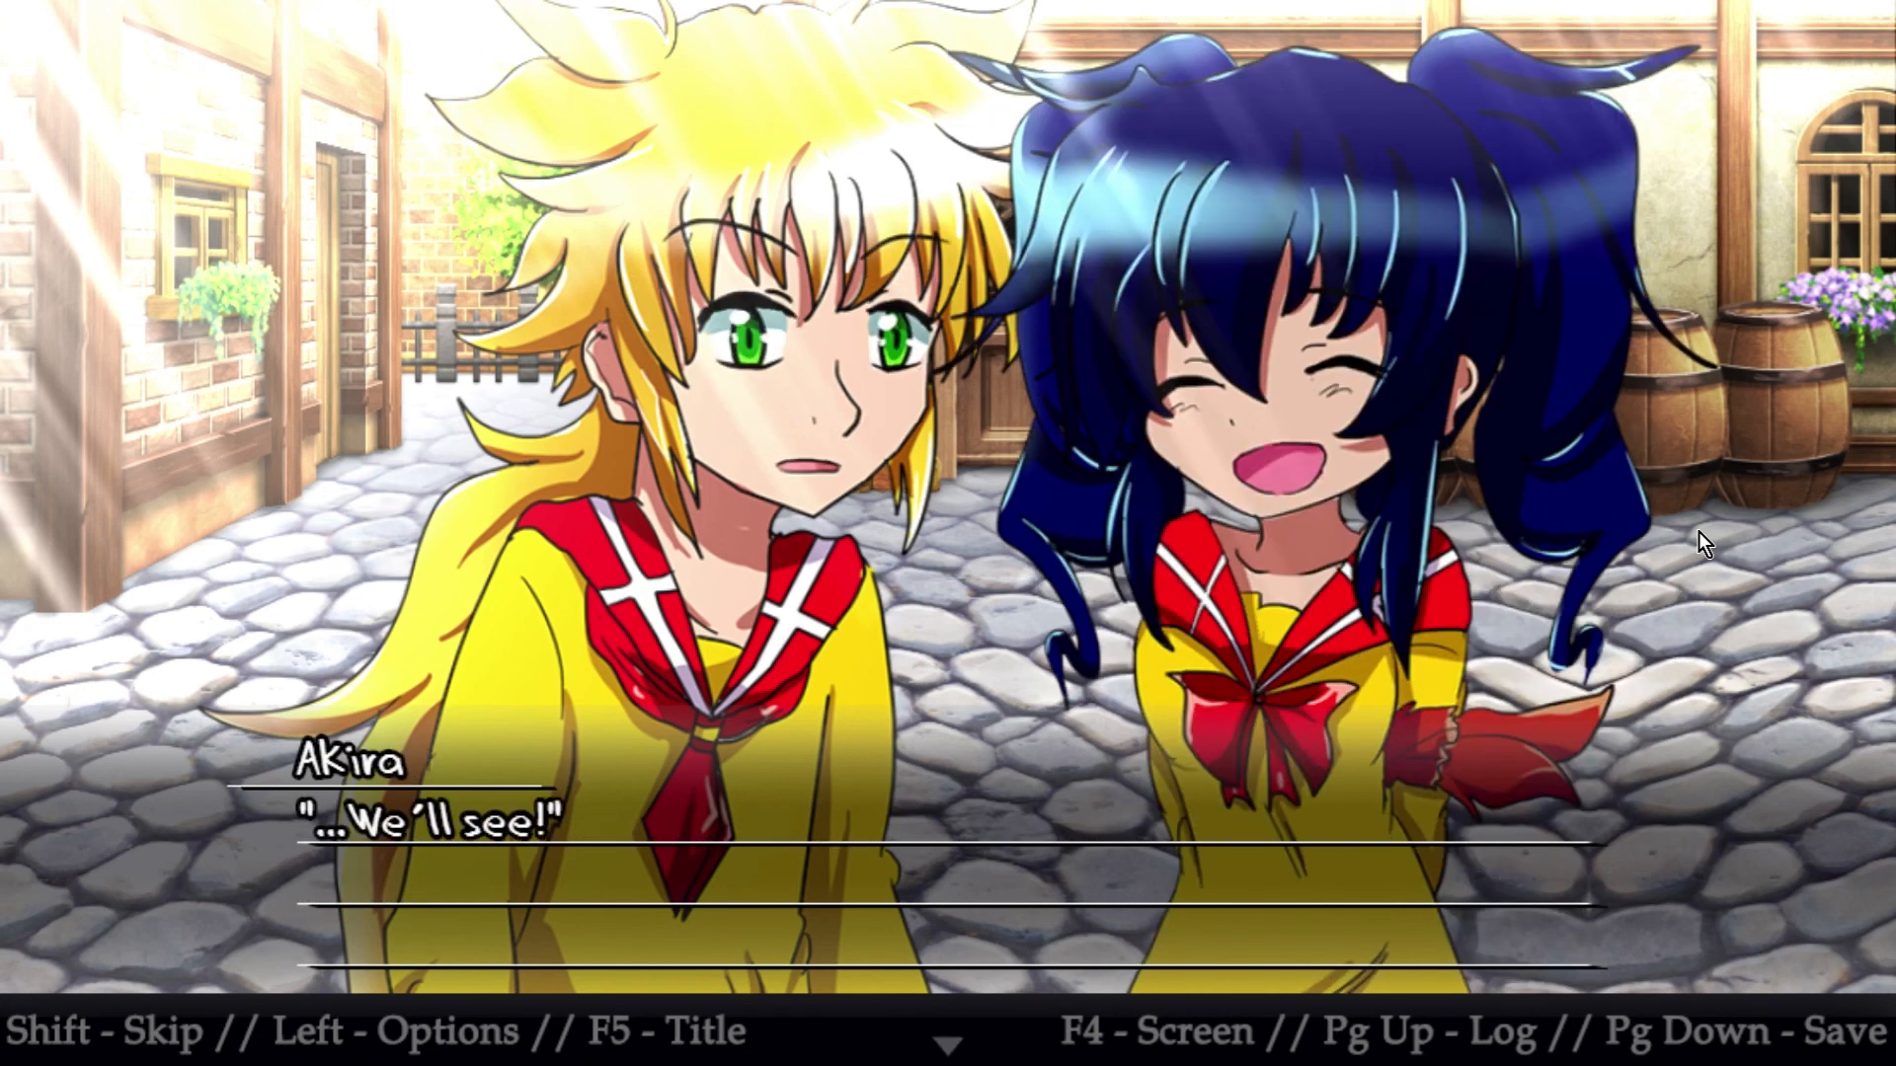
left_click(1698, 531)
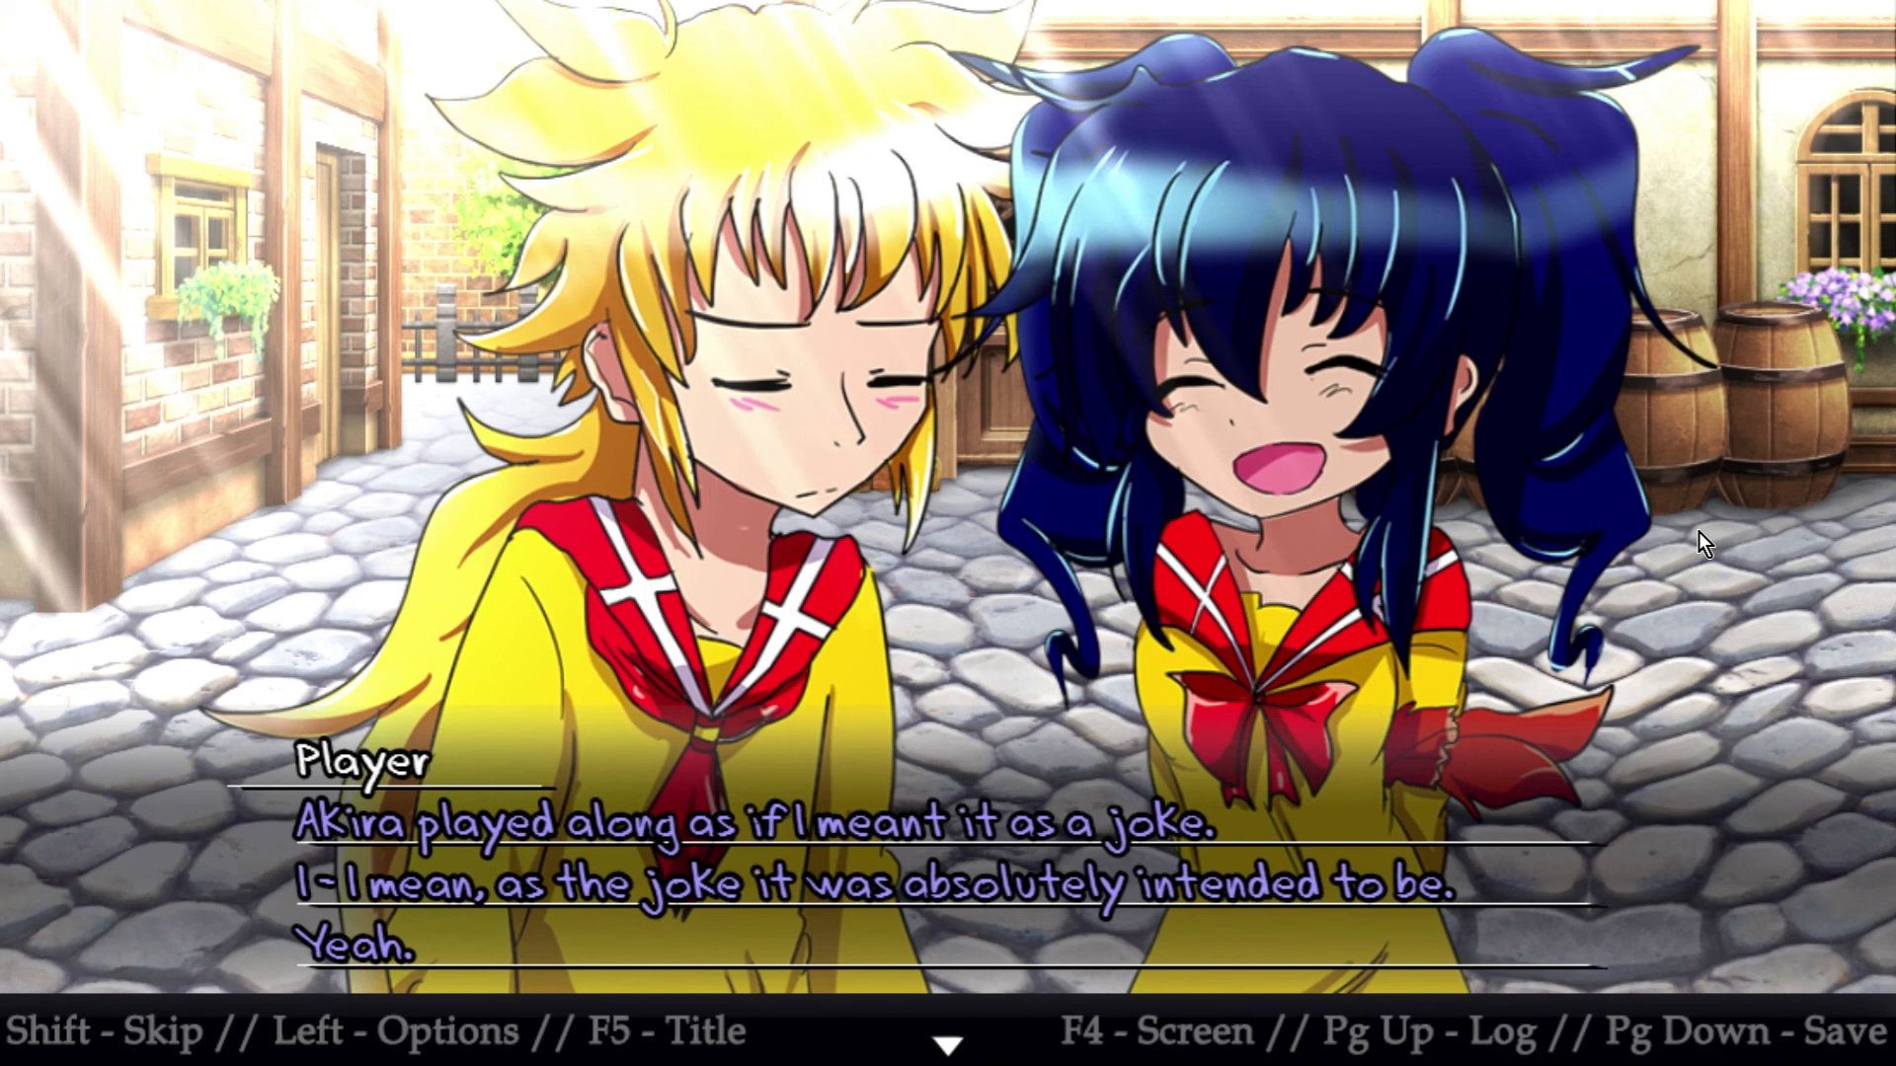
left_click(1699, 531)
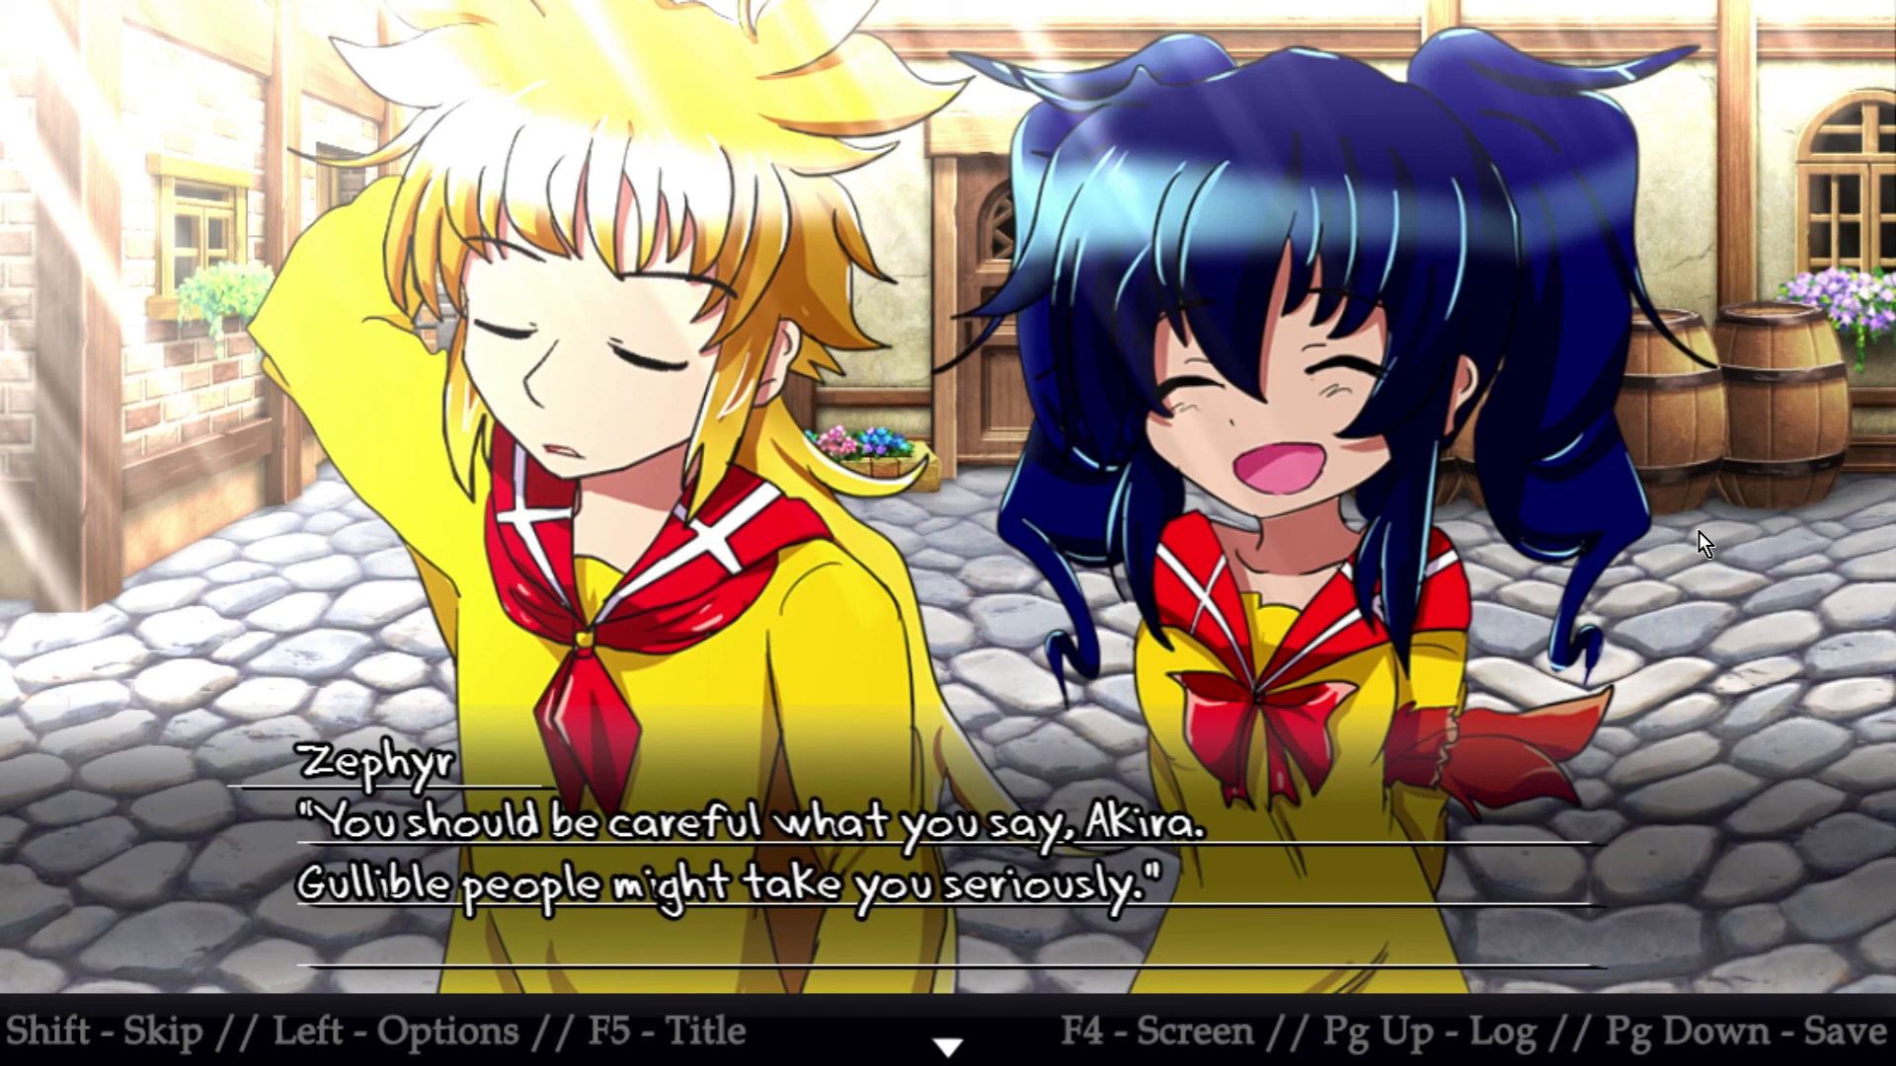
left_click(1698, 531)
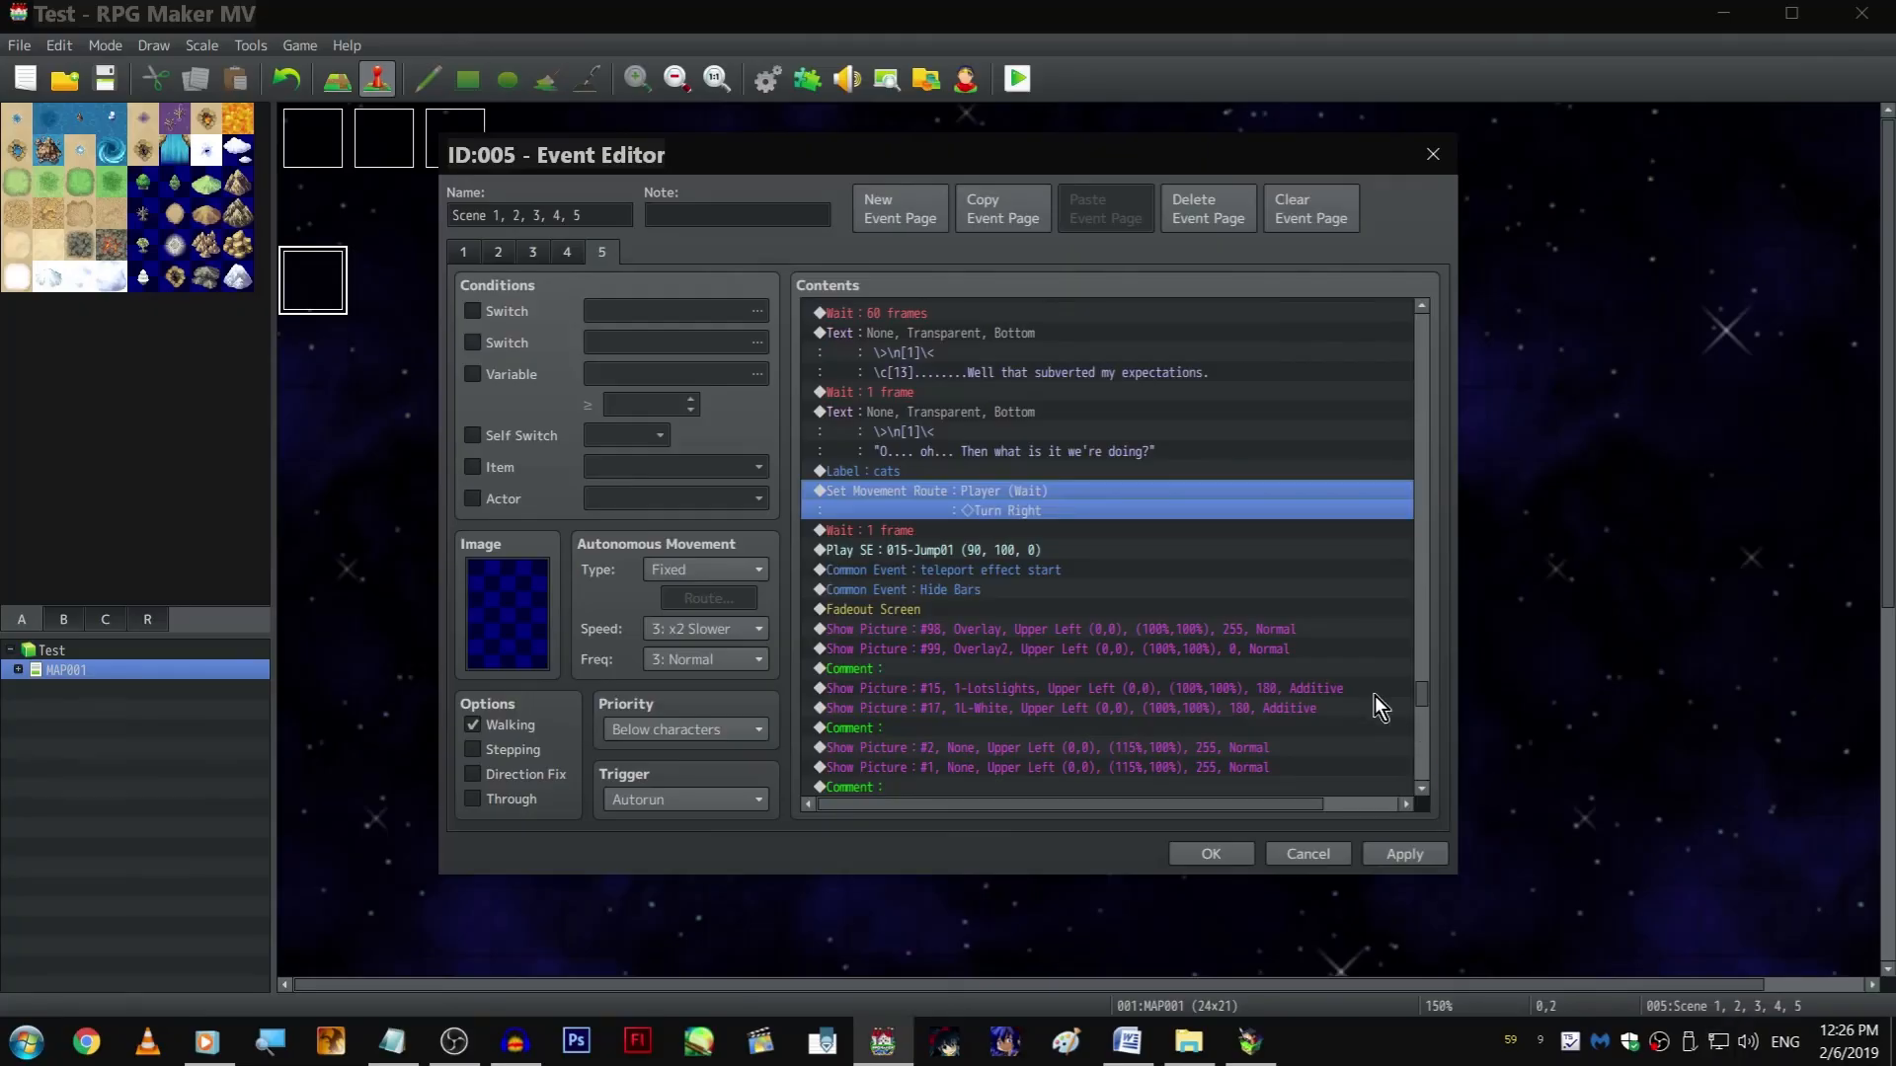
In page 5's "Dang, he got me" text, move "second" up to the end of the first dialogue line
scroll(1033, 628, "down", 5)
scroll(1046, 564, "down", 12)
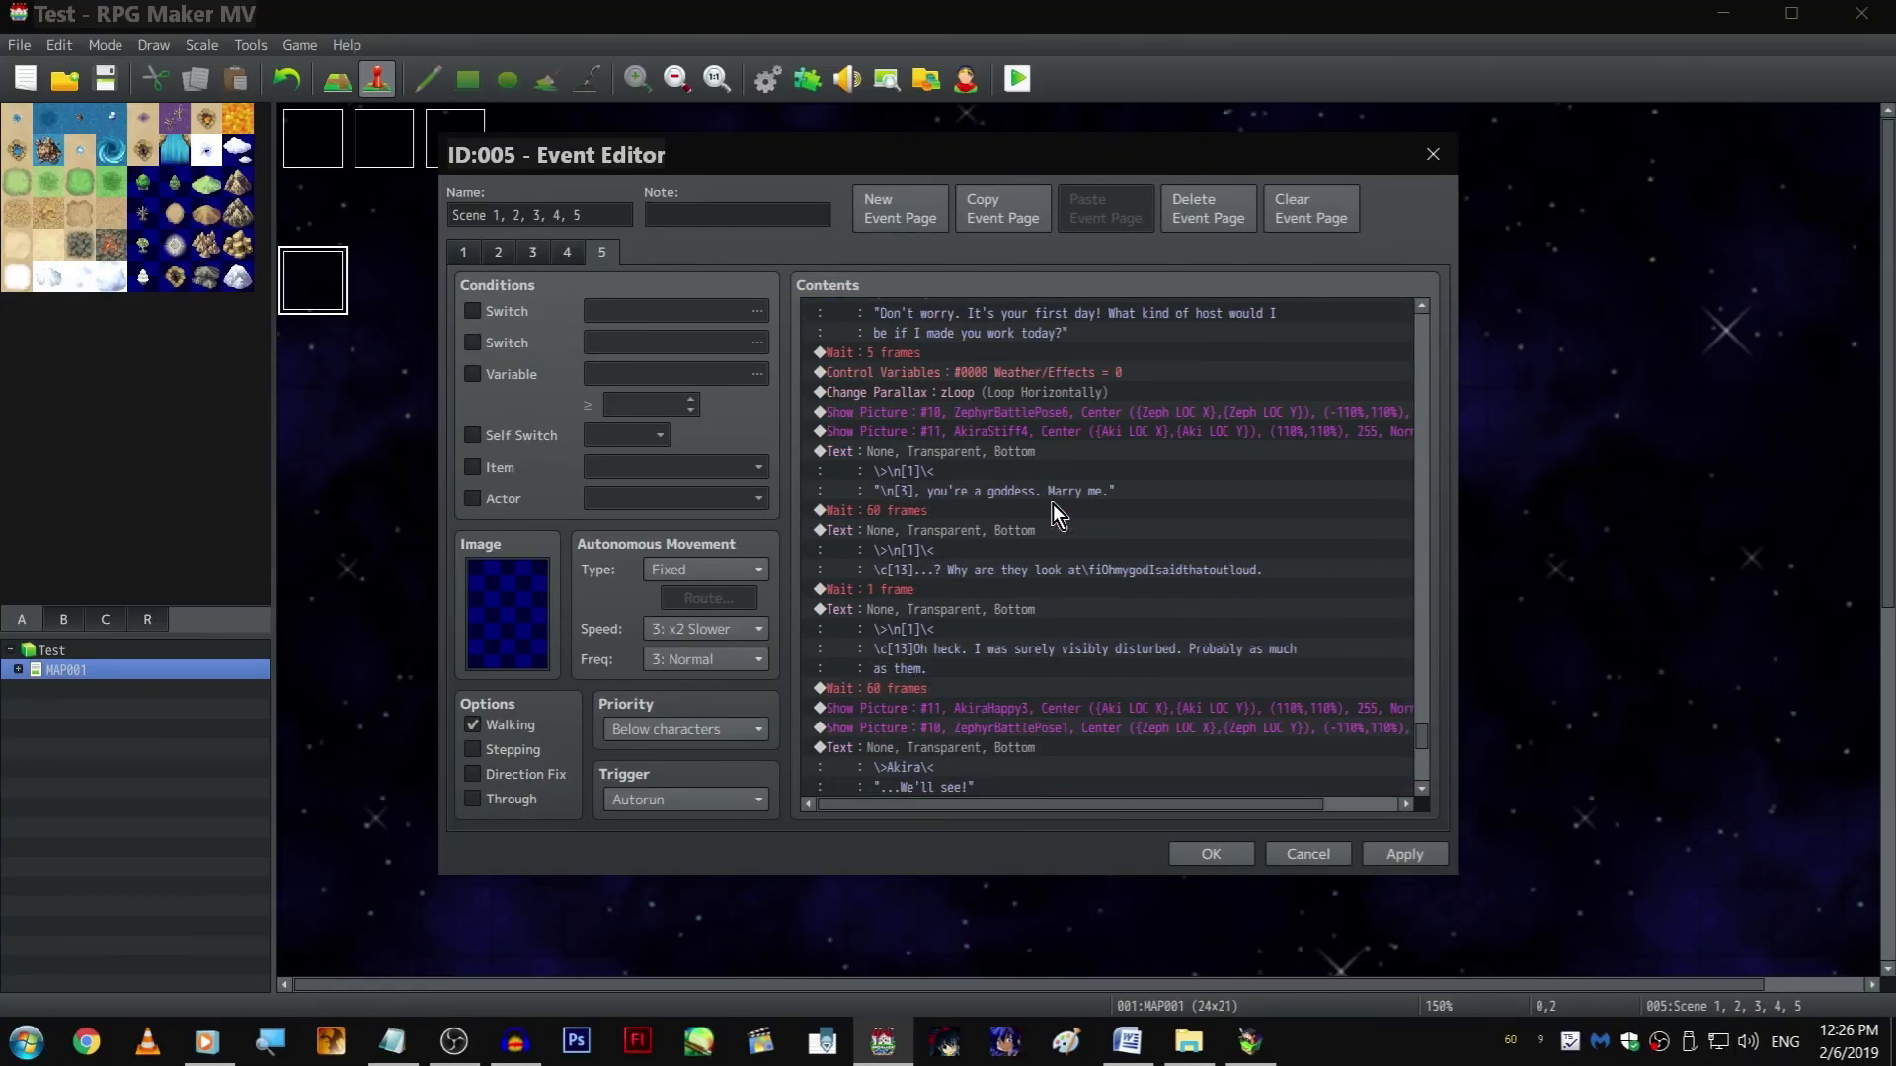
scroll(940, 484, "down", 4)
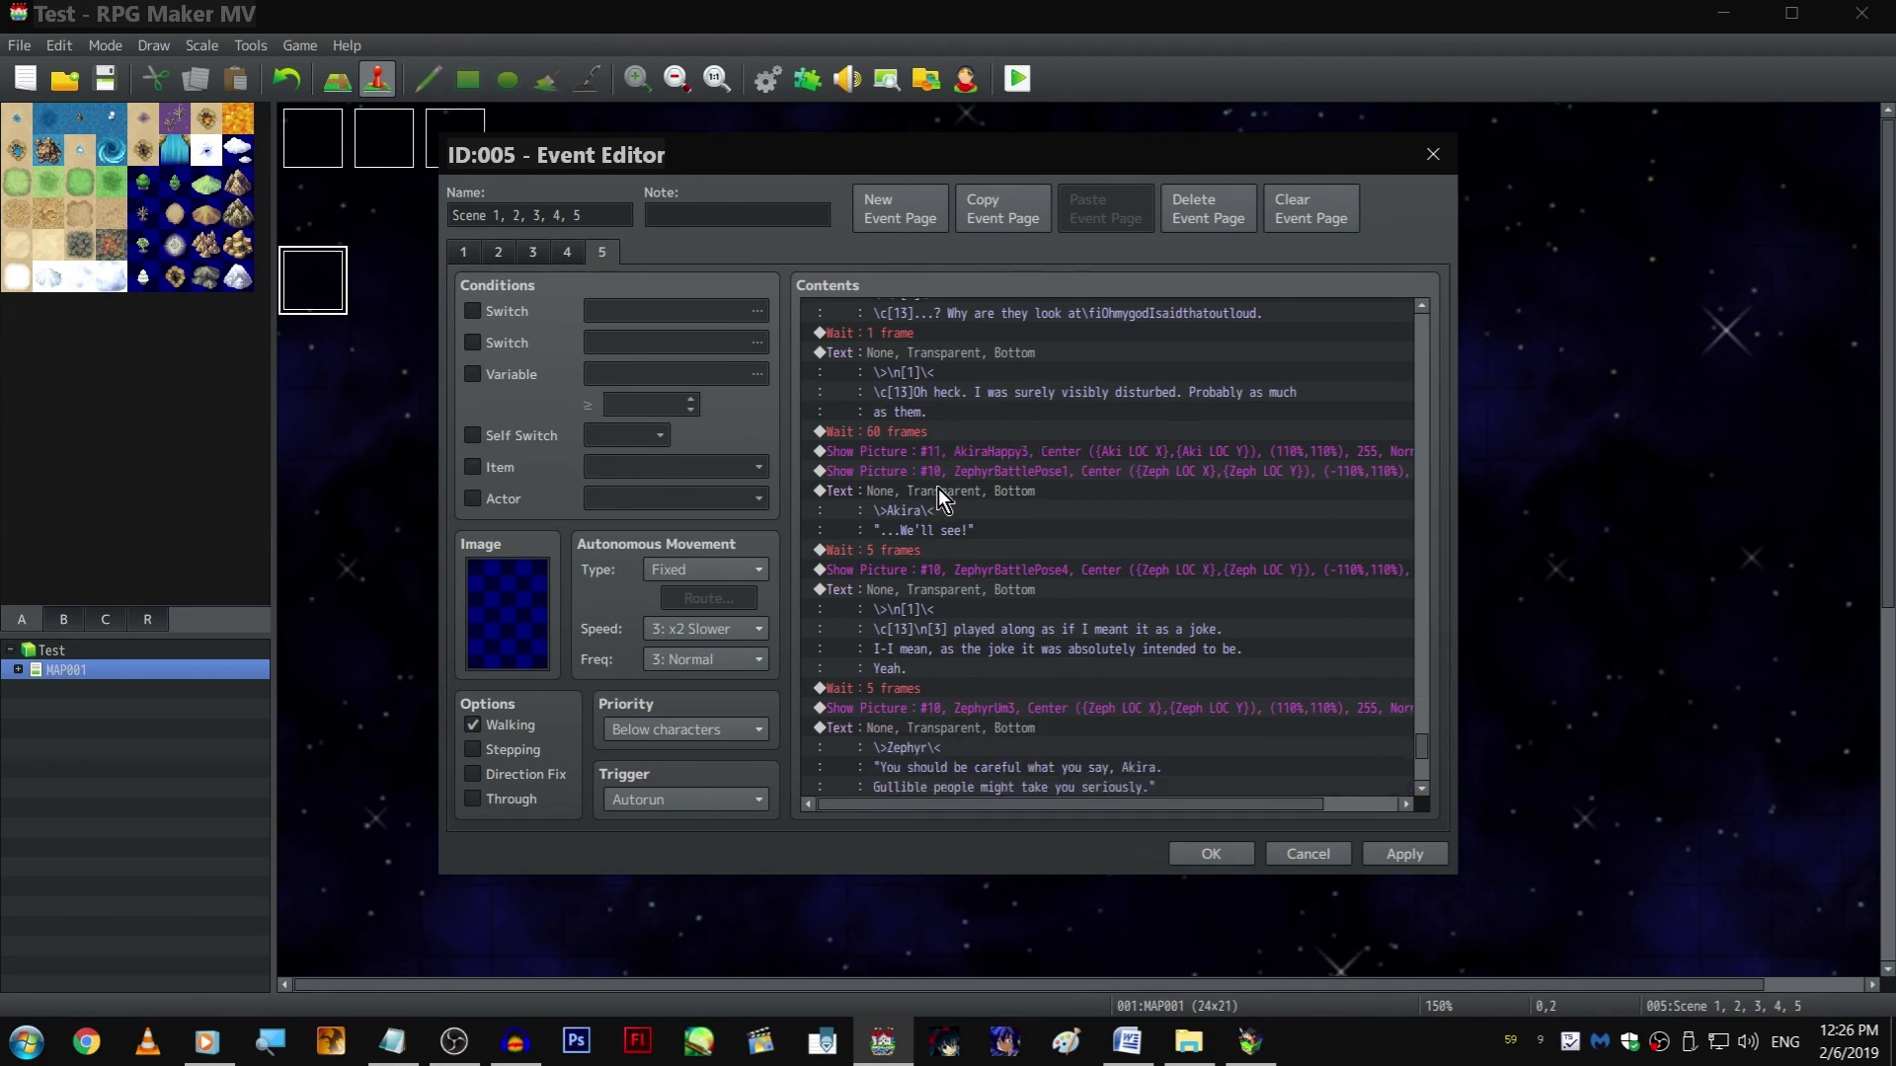
scroll(896, 495, "down", 6)
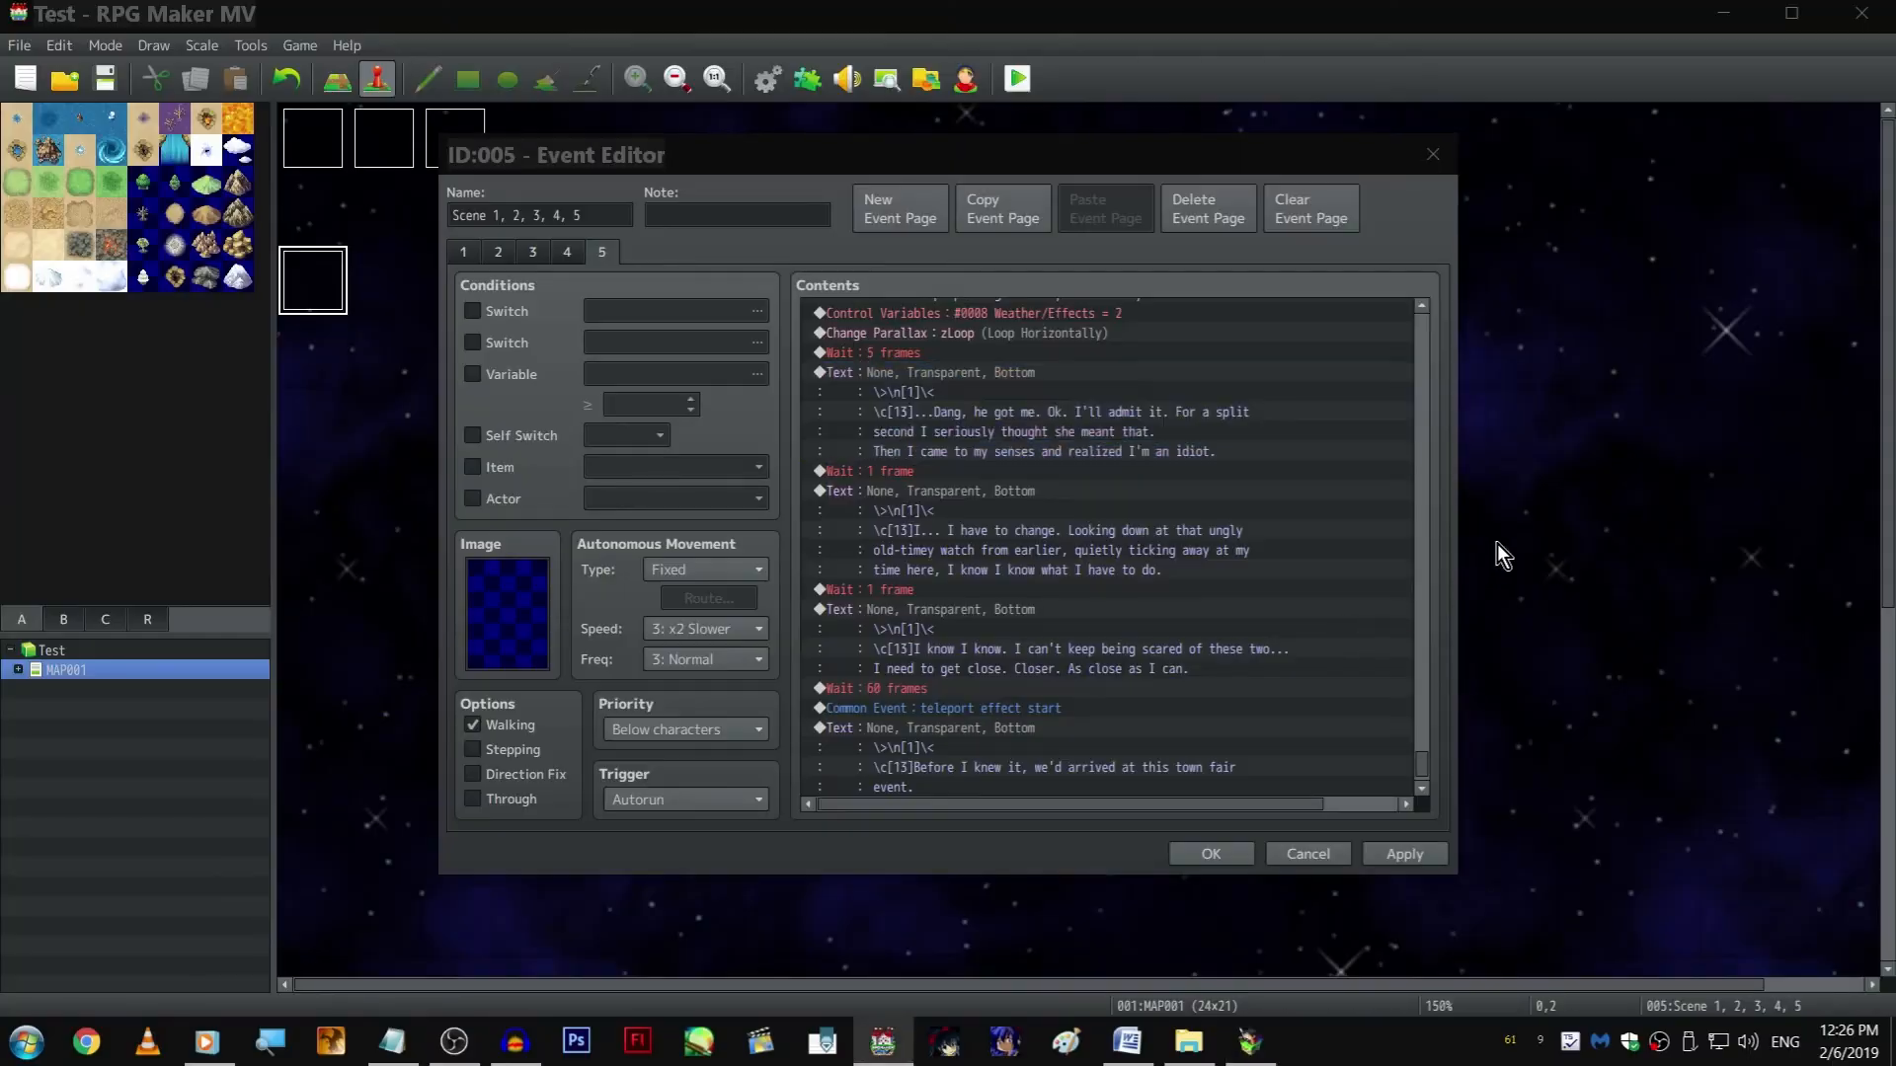
double_click(1382, 441)
left_click(1352, 506)
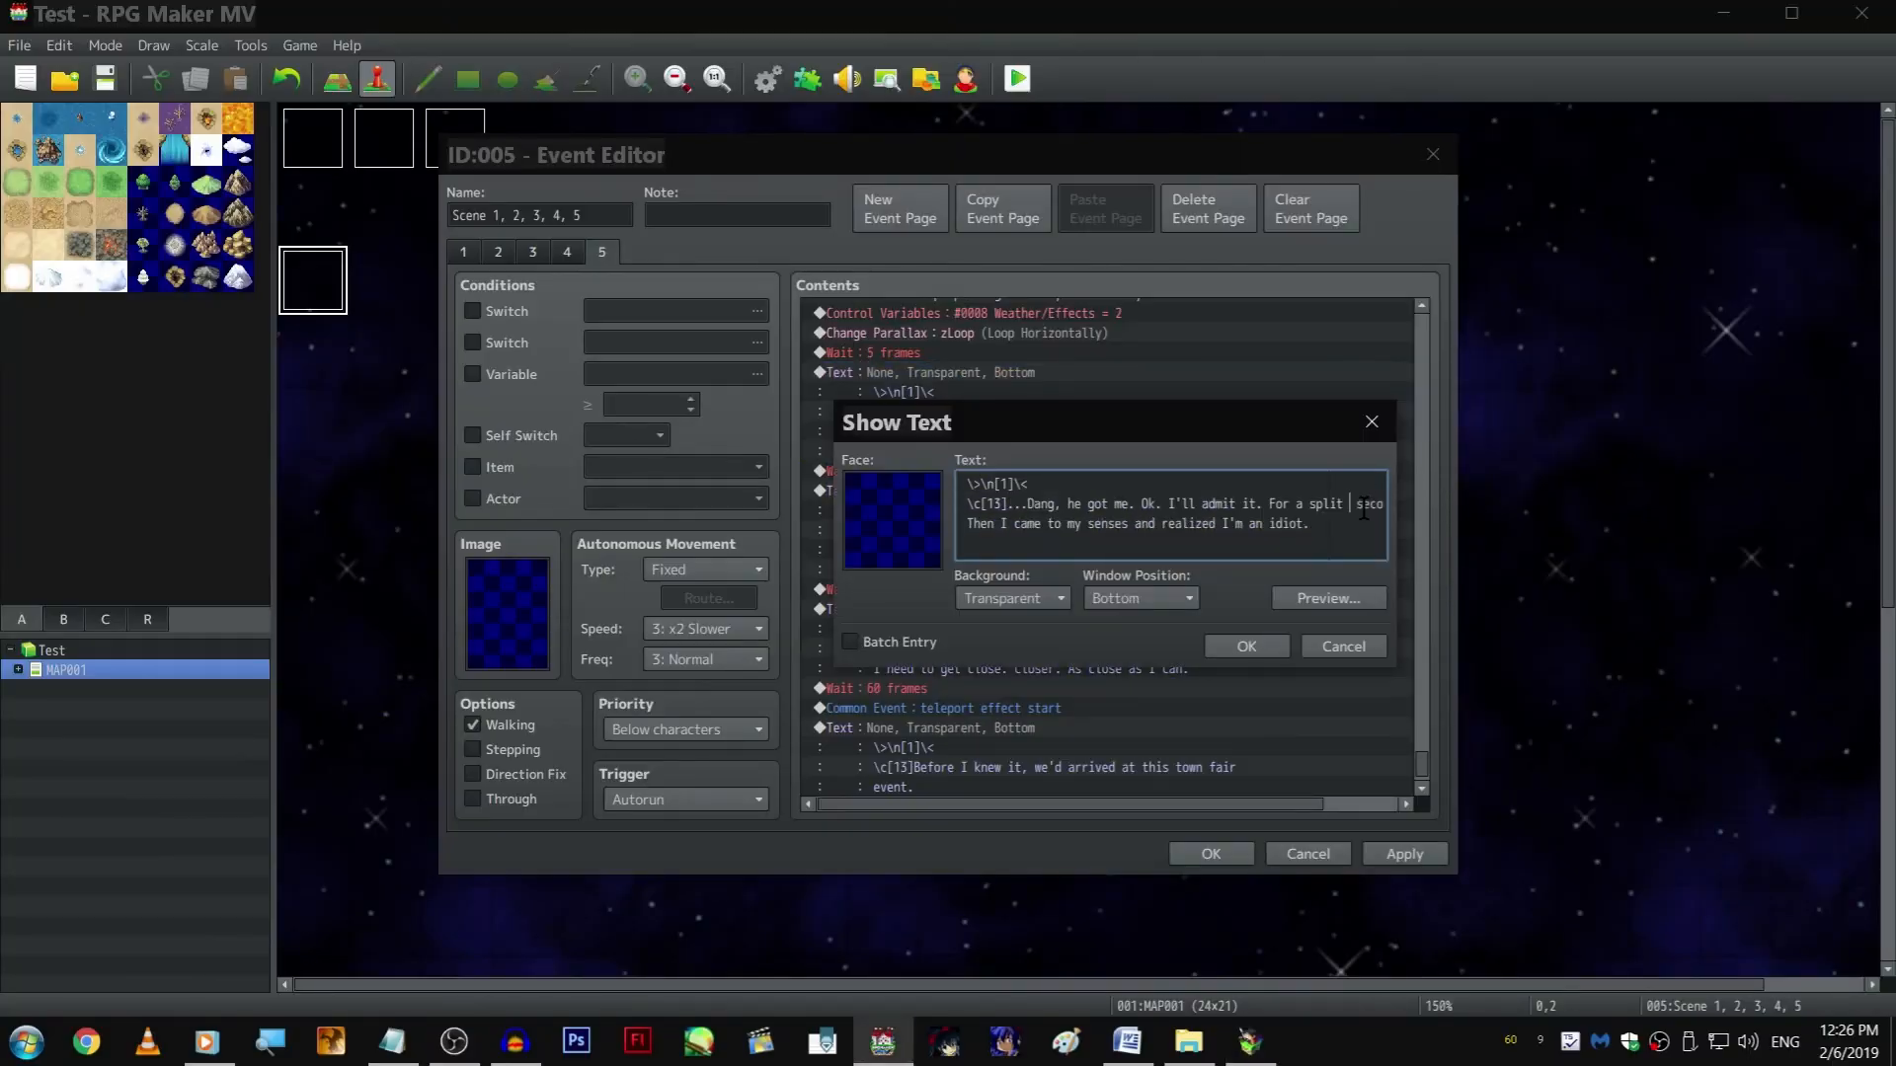
key("Right")
key("Right")
key("Right")
key("Right")
key("Right")
key("Right")
key("Right")
key("Return")
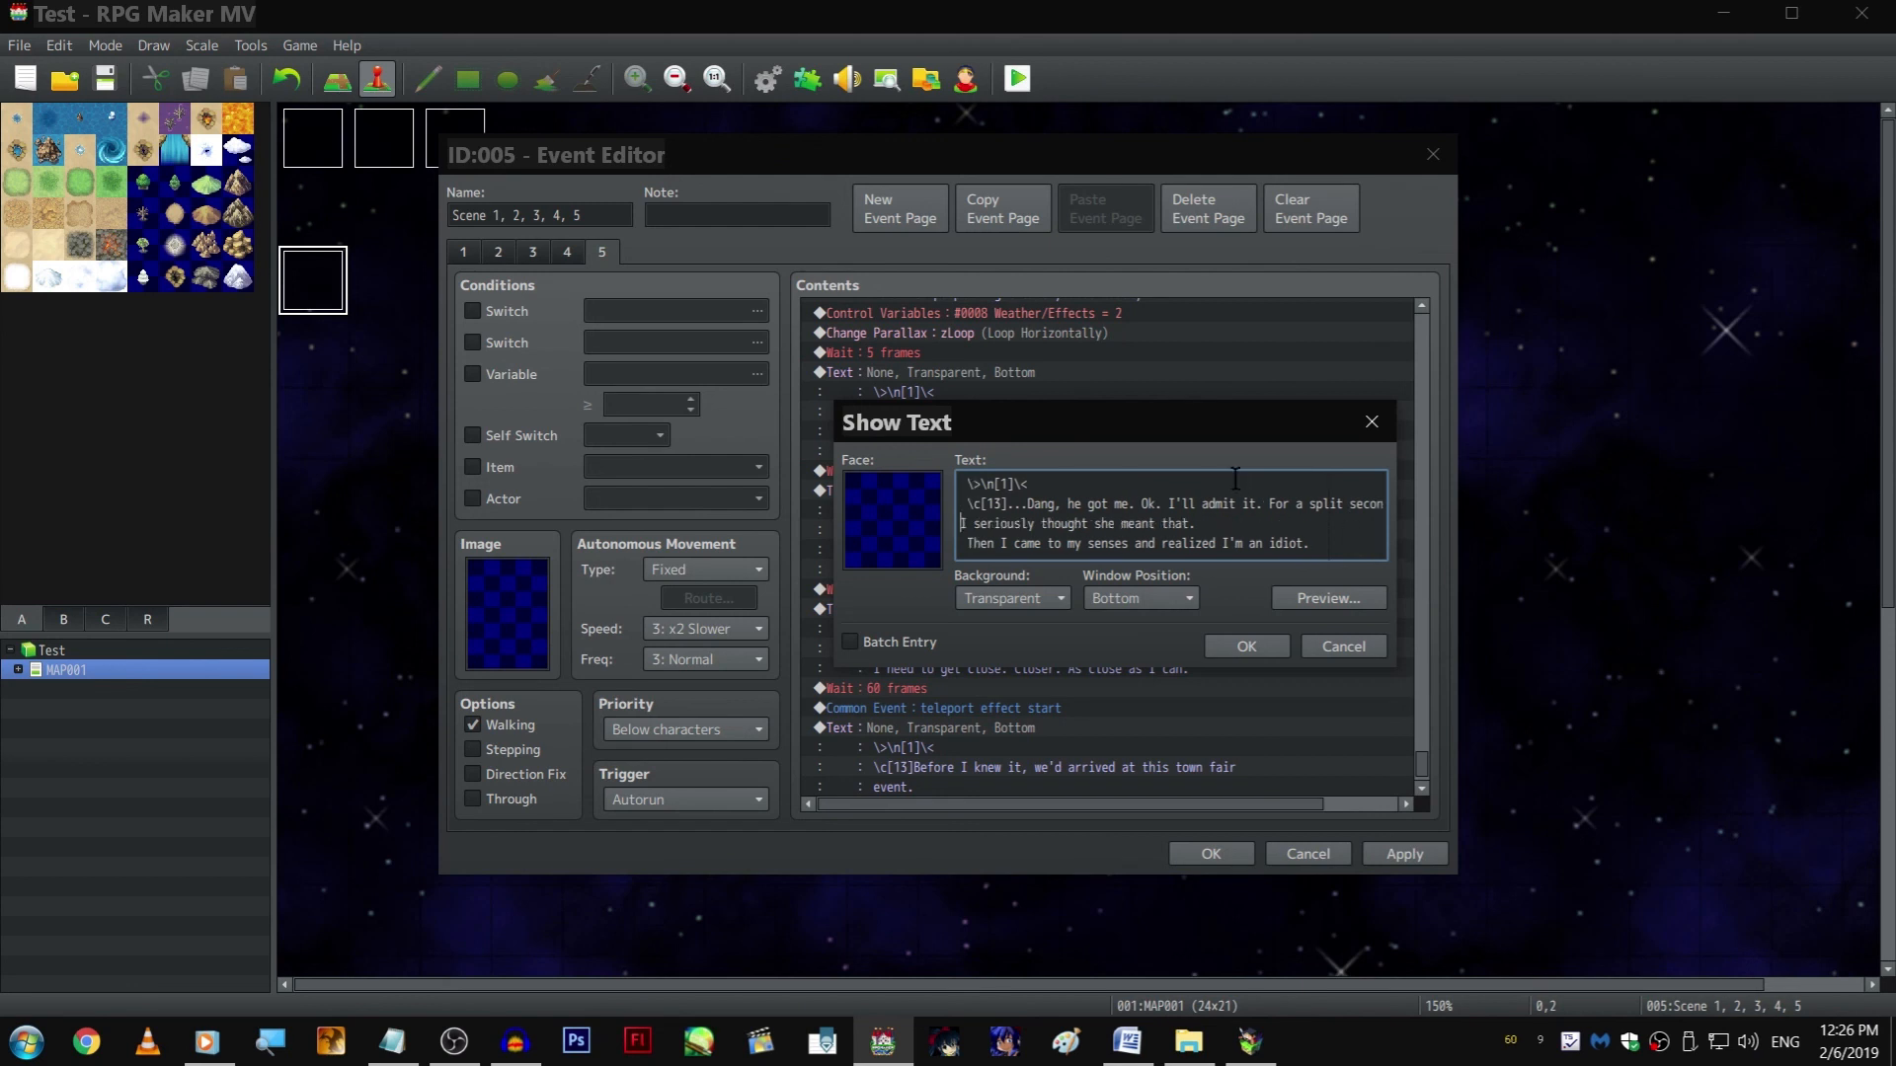
Rewrap the rest of that text so "Then I came to my senses" ends the second line and "and realized I'm an idiot." forms the third
key("Delete")
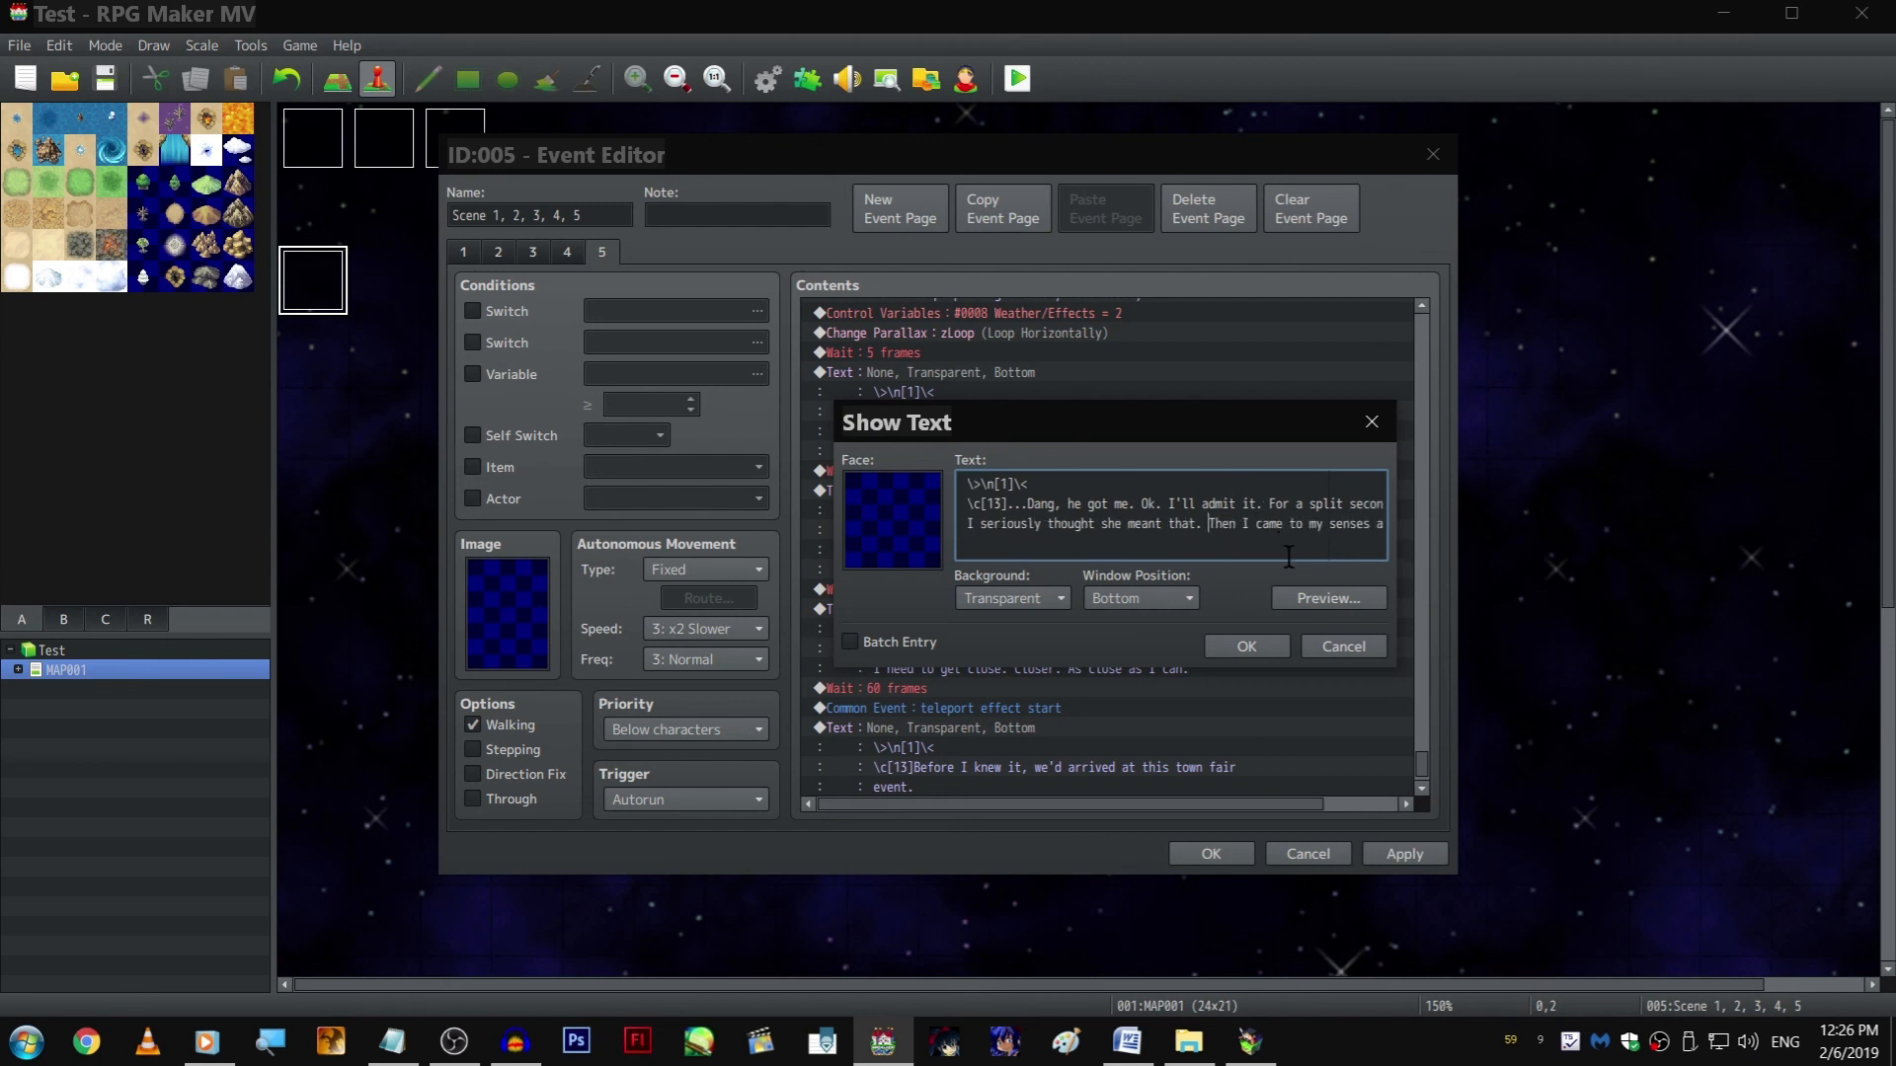
left_click(1372, 518)
key("Return")
key("Delete")
left_click(1246, 647)
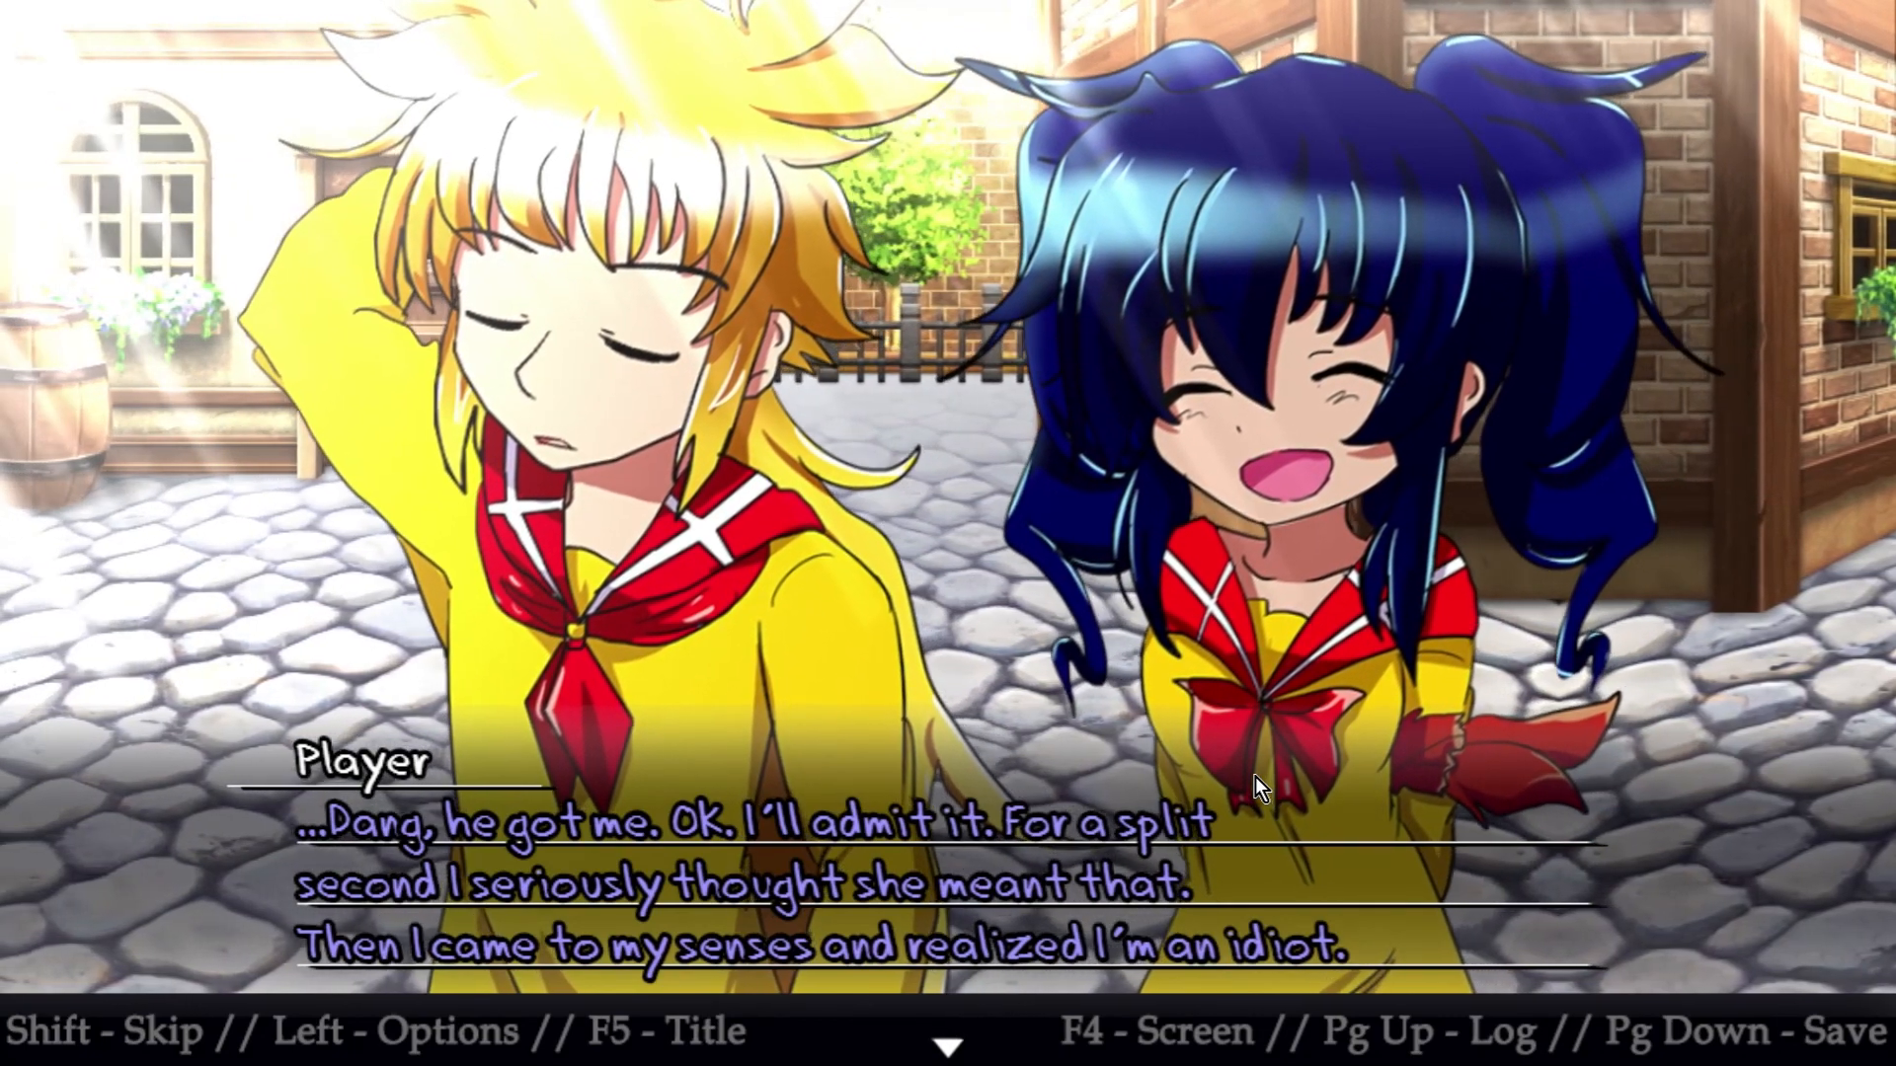
Advance the playtest to the "I have to change" thought and correct "ungly" to "fugly" in its event text
key("Return")
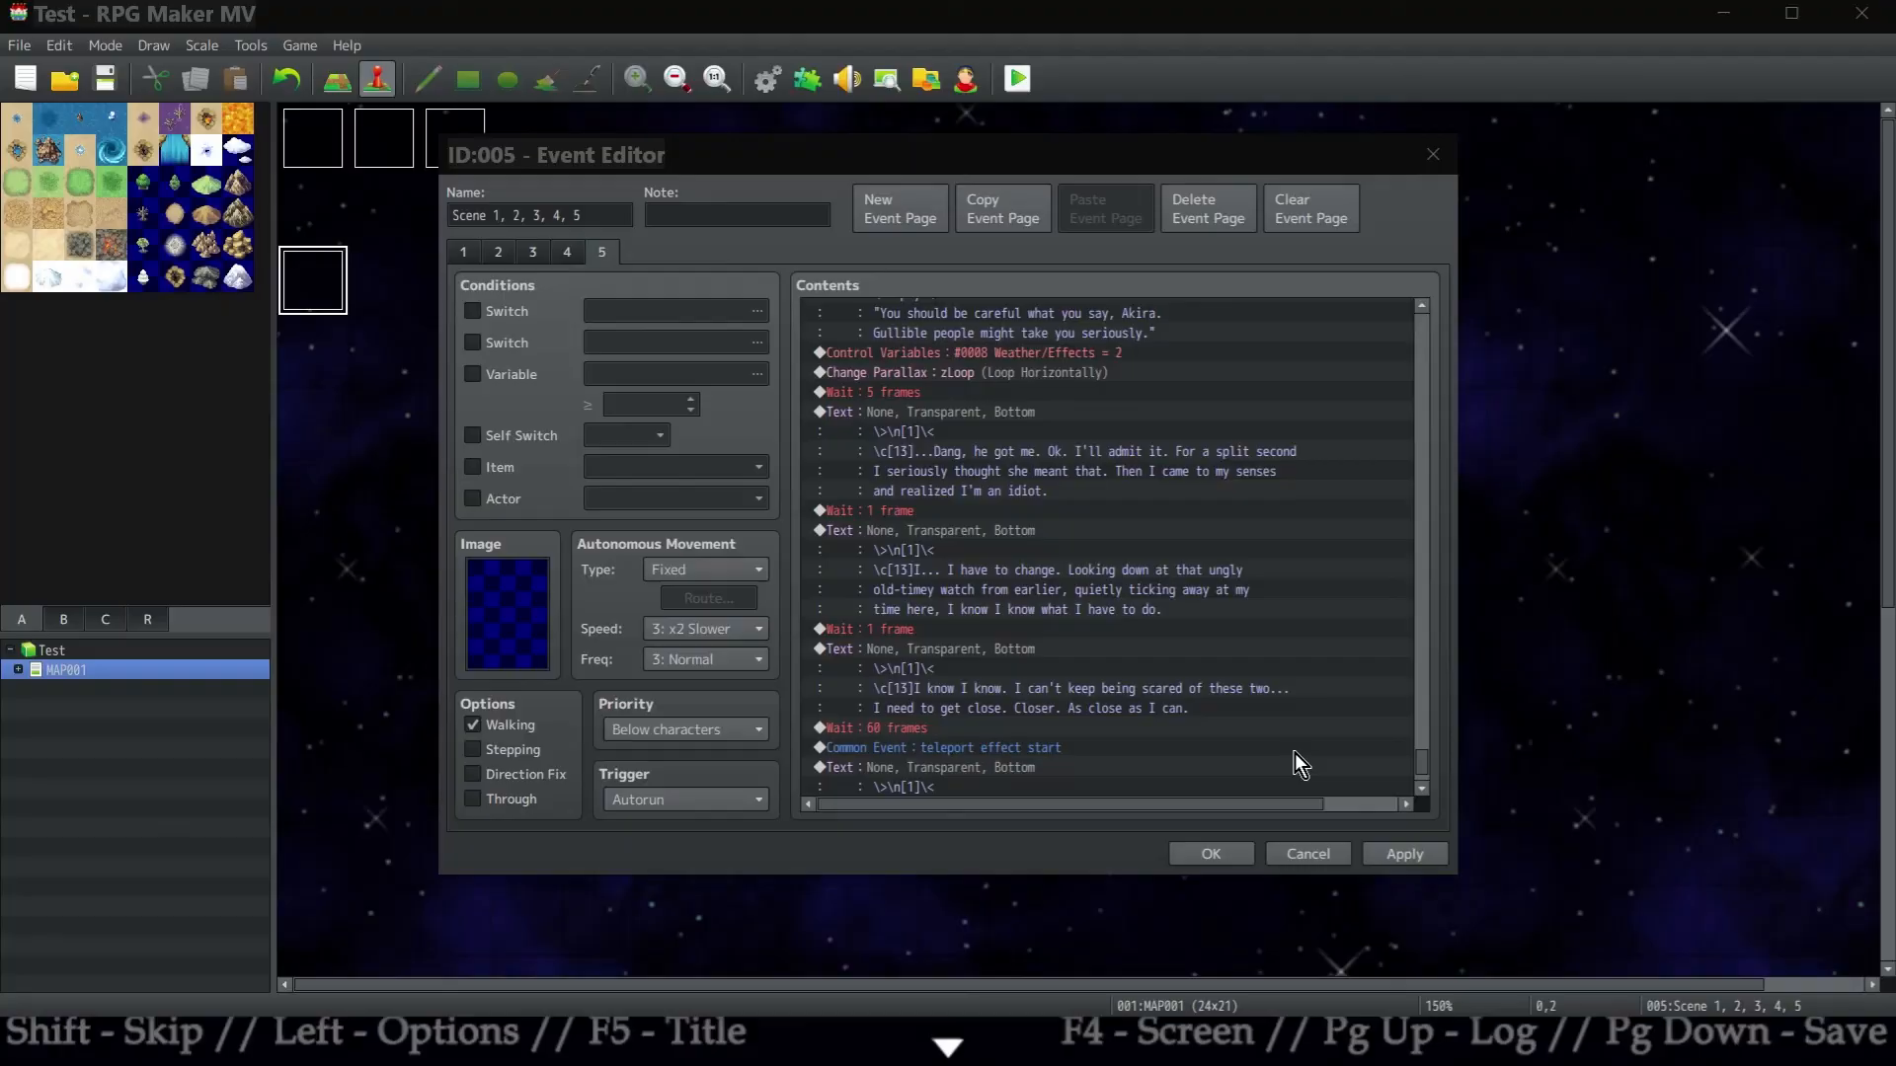
scroll(1209, 503, "down", 1)
left_click(1193, 497)
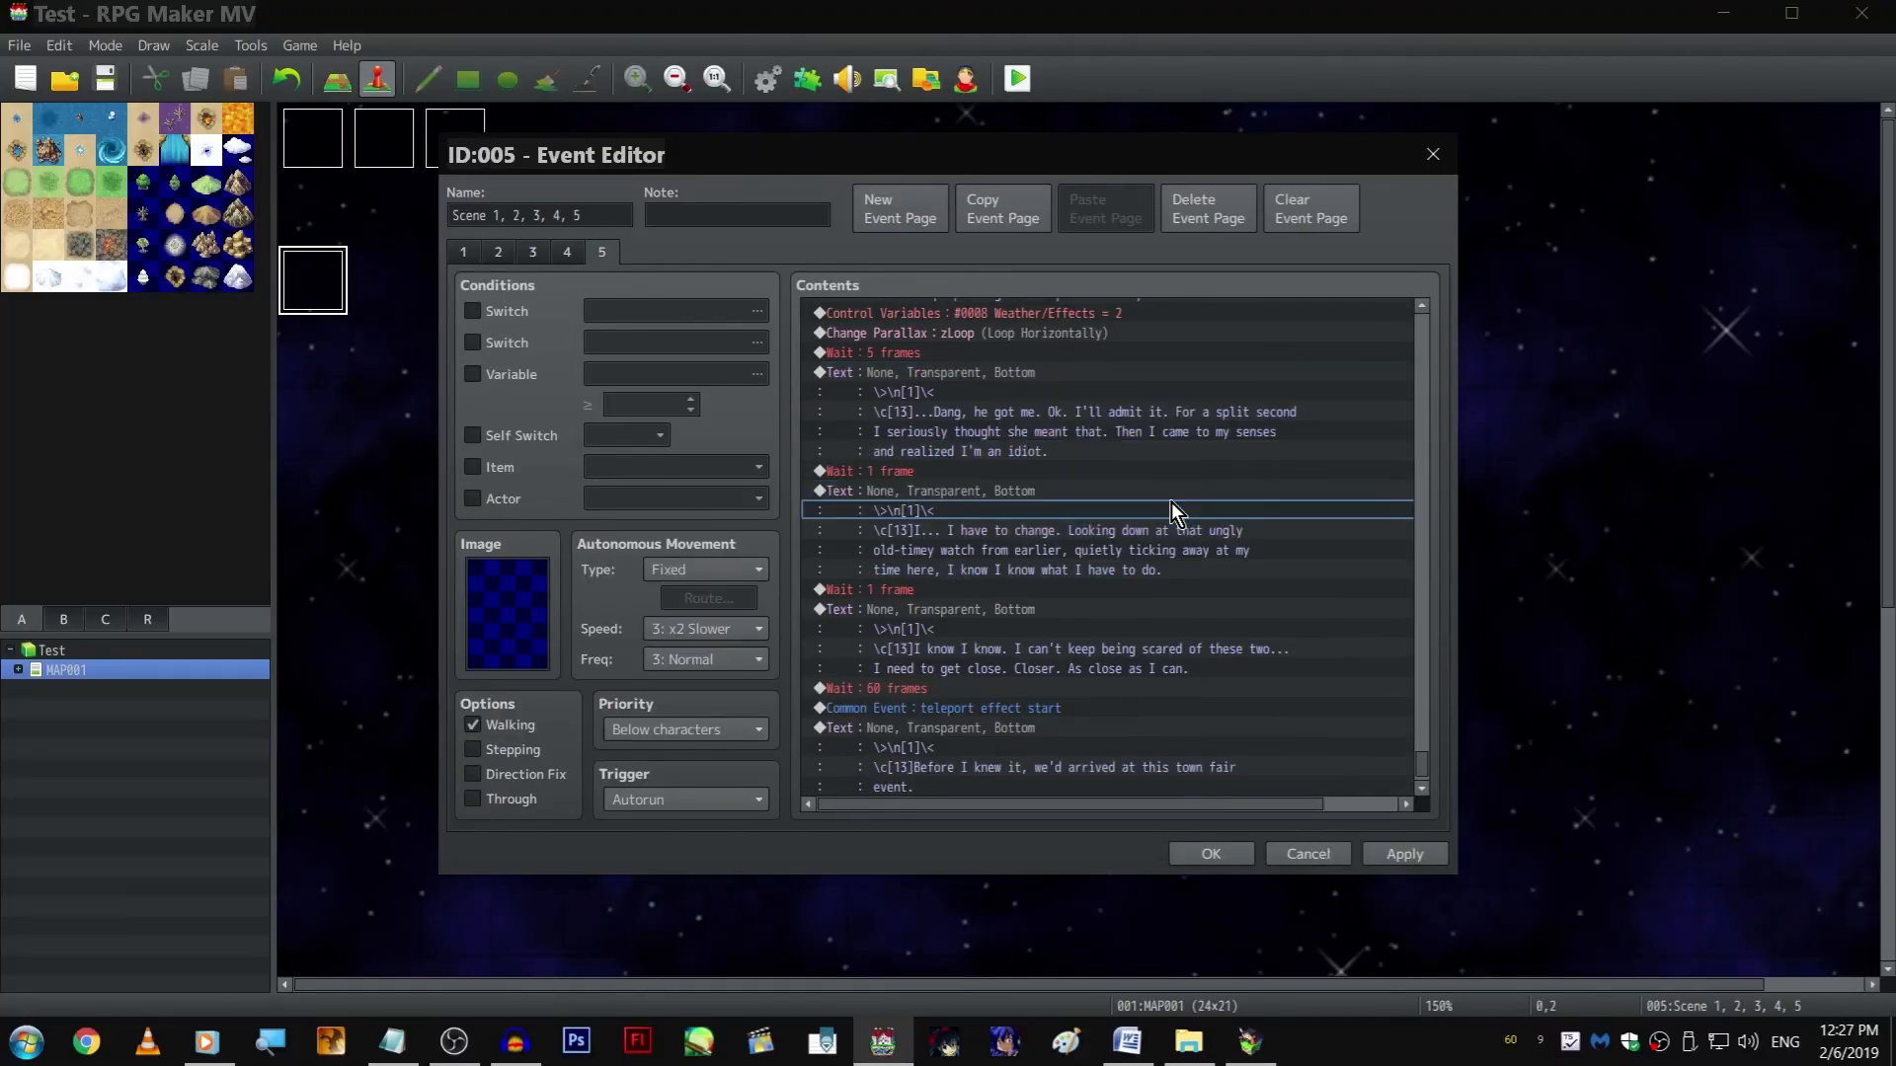
double_click(1252, 497)
left_click(1339, 504)
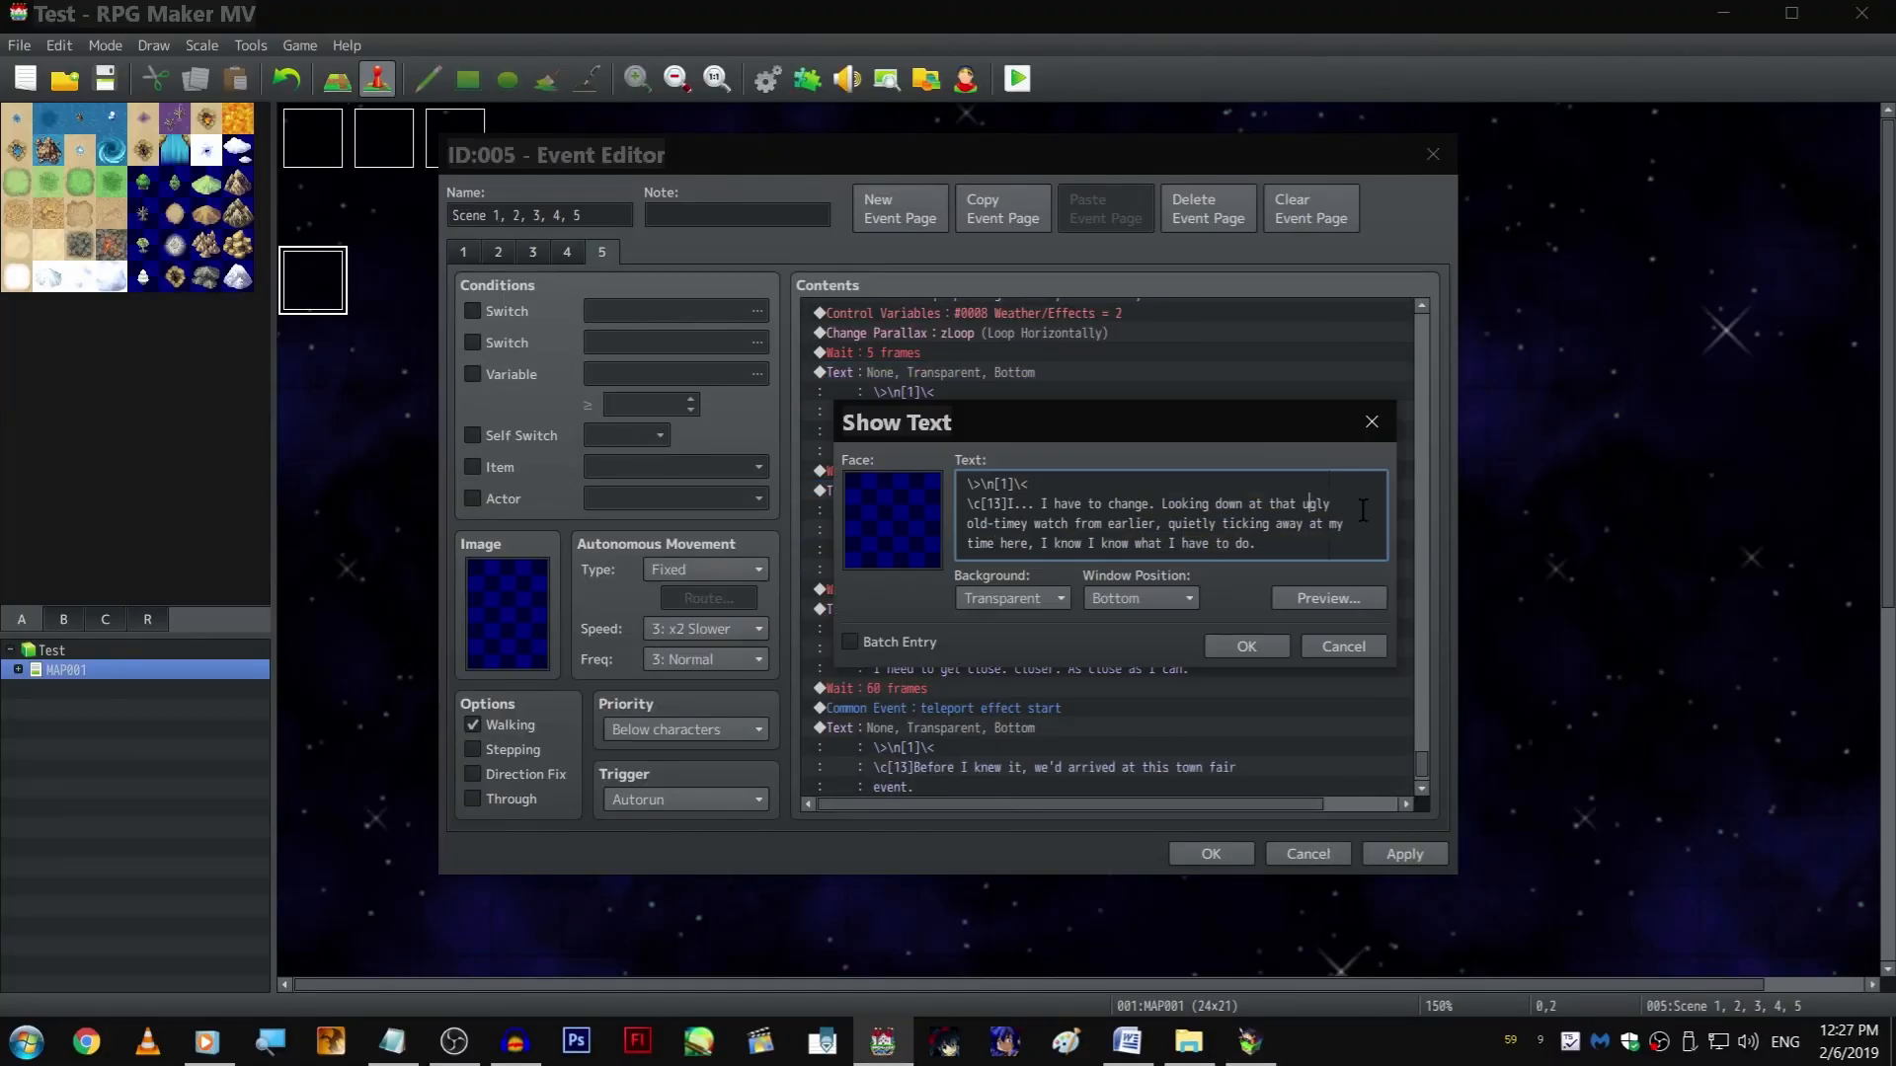
key("Delete")
type("f")
Move "old-timey" up to the first dialogue line, starting the second line with "watch from earlier"
key("Delete")
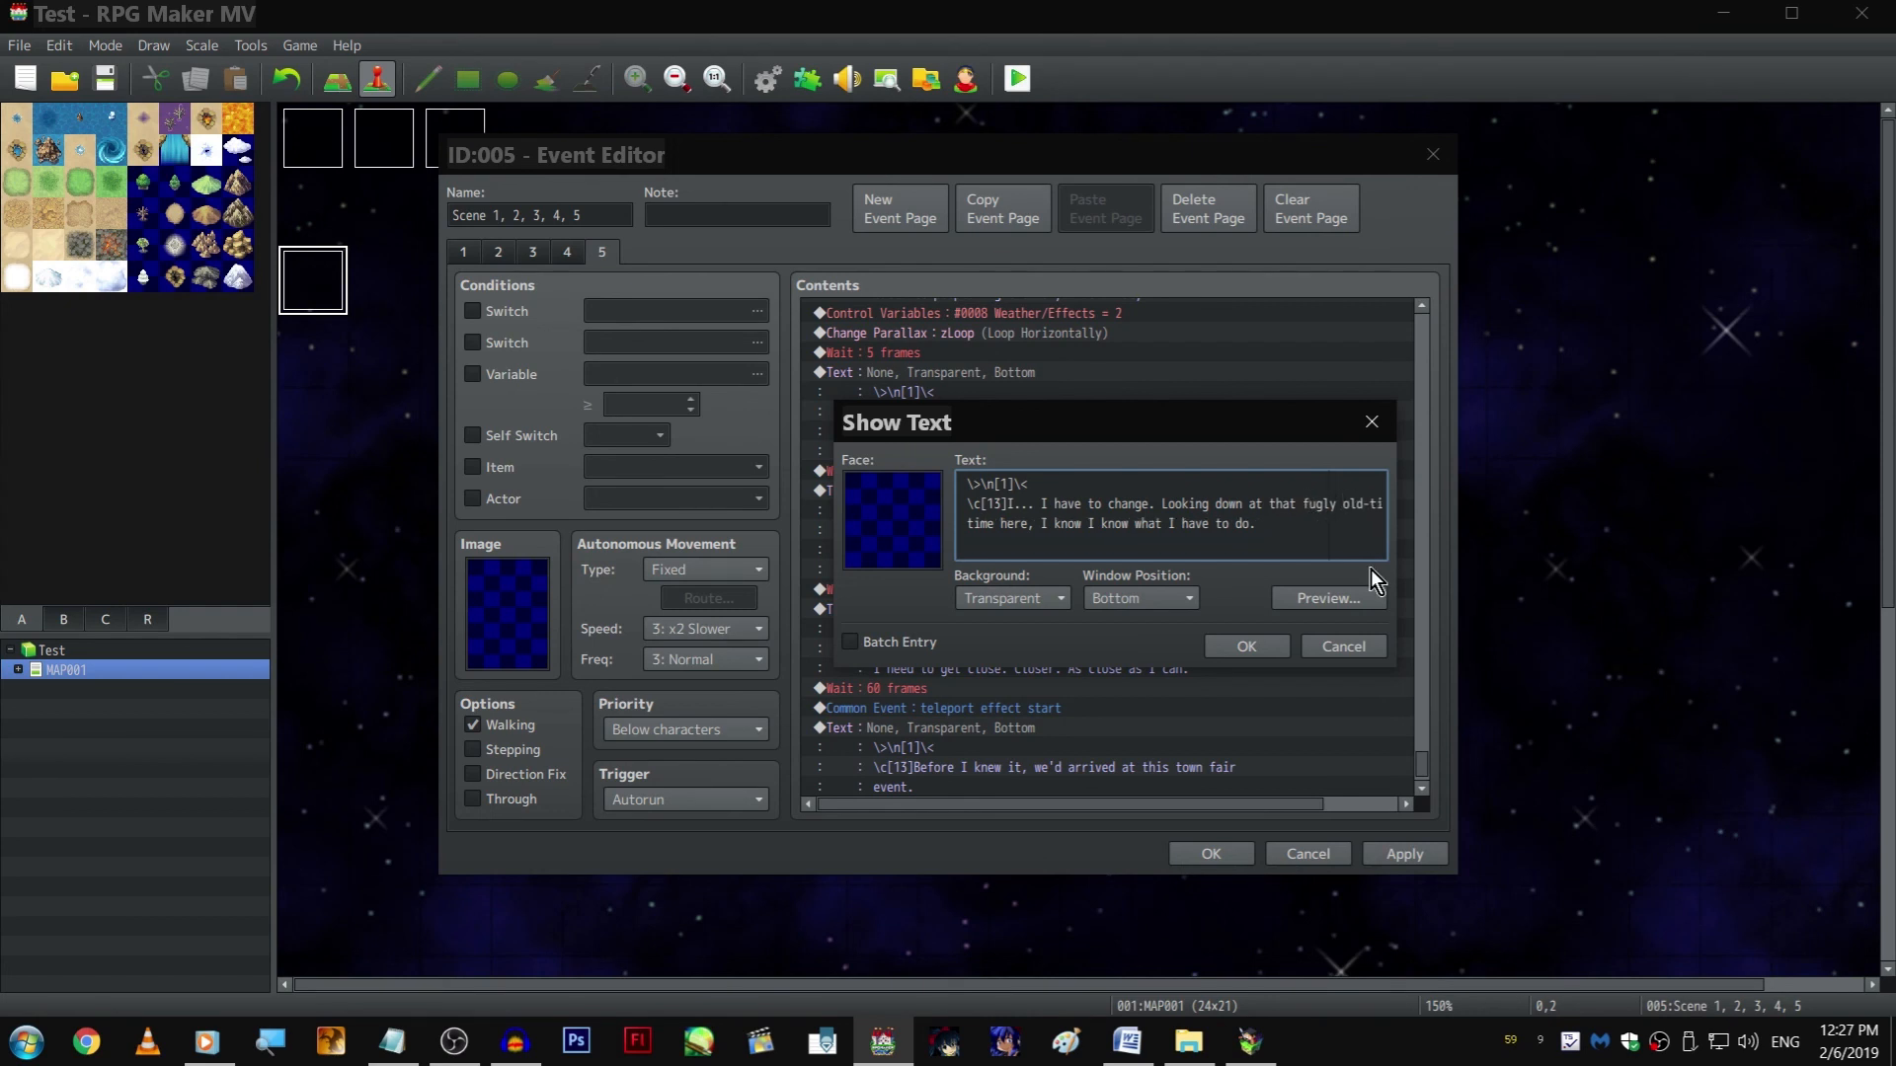
key("Right")
key("Right")
key("Right")
key("Right")
key("Right")
key("Right")
key("Right")
key("Right")
key("Right")
key("Right")
key("Return")
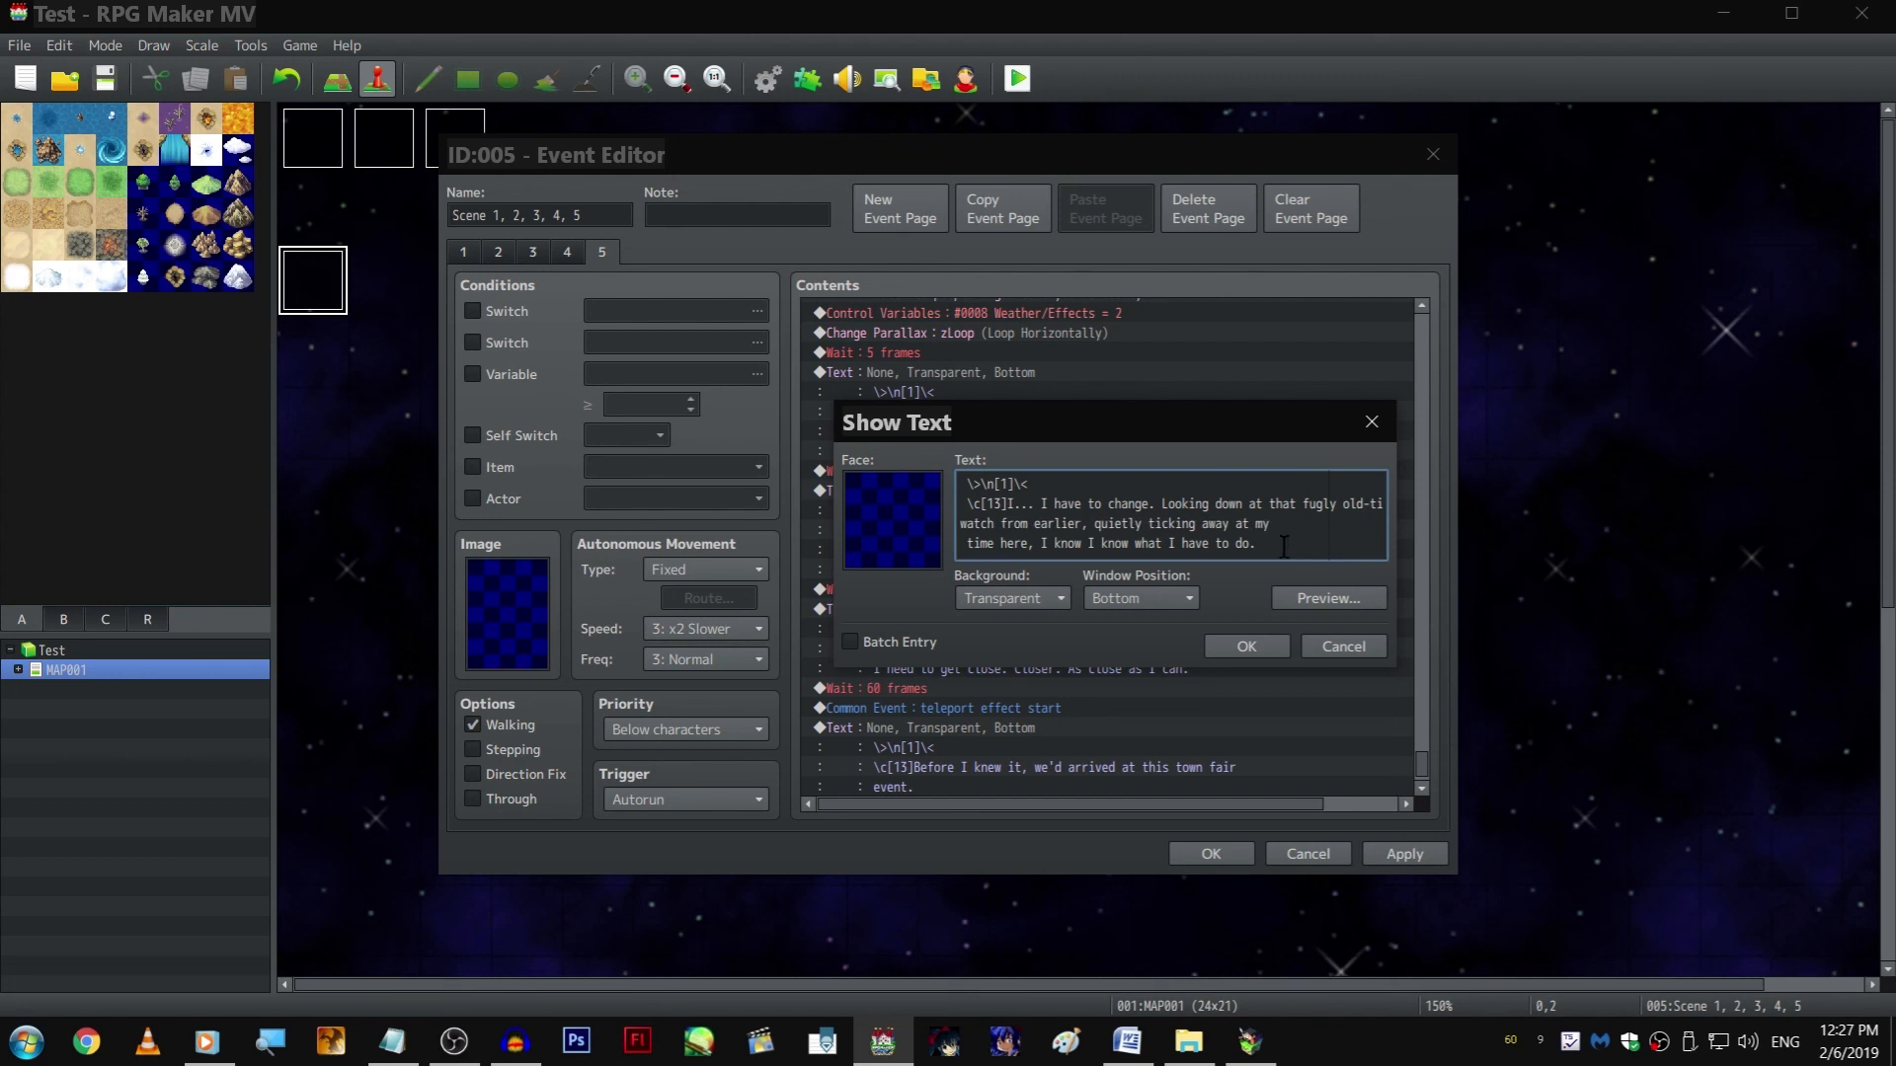
End the second line with "at my time here,", put "I know I know what I have to do." on the third, and confirm the text
left_click(1320, 528)
key("Delete")
key("Delete")
key("Right")
key("Right")
key("Right")
key("Right")
key("Right")
key("Right")
key("Right")
key("Right")
key("Right")
key("Right")
key("Right")
key("Return")
key("Delete")
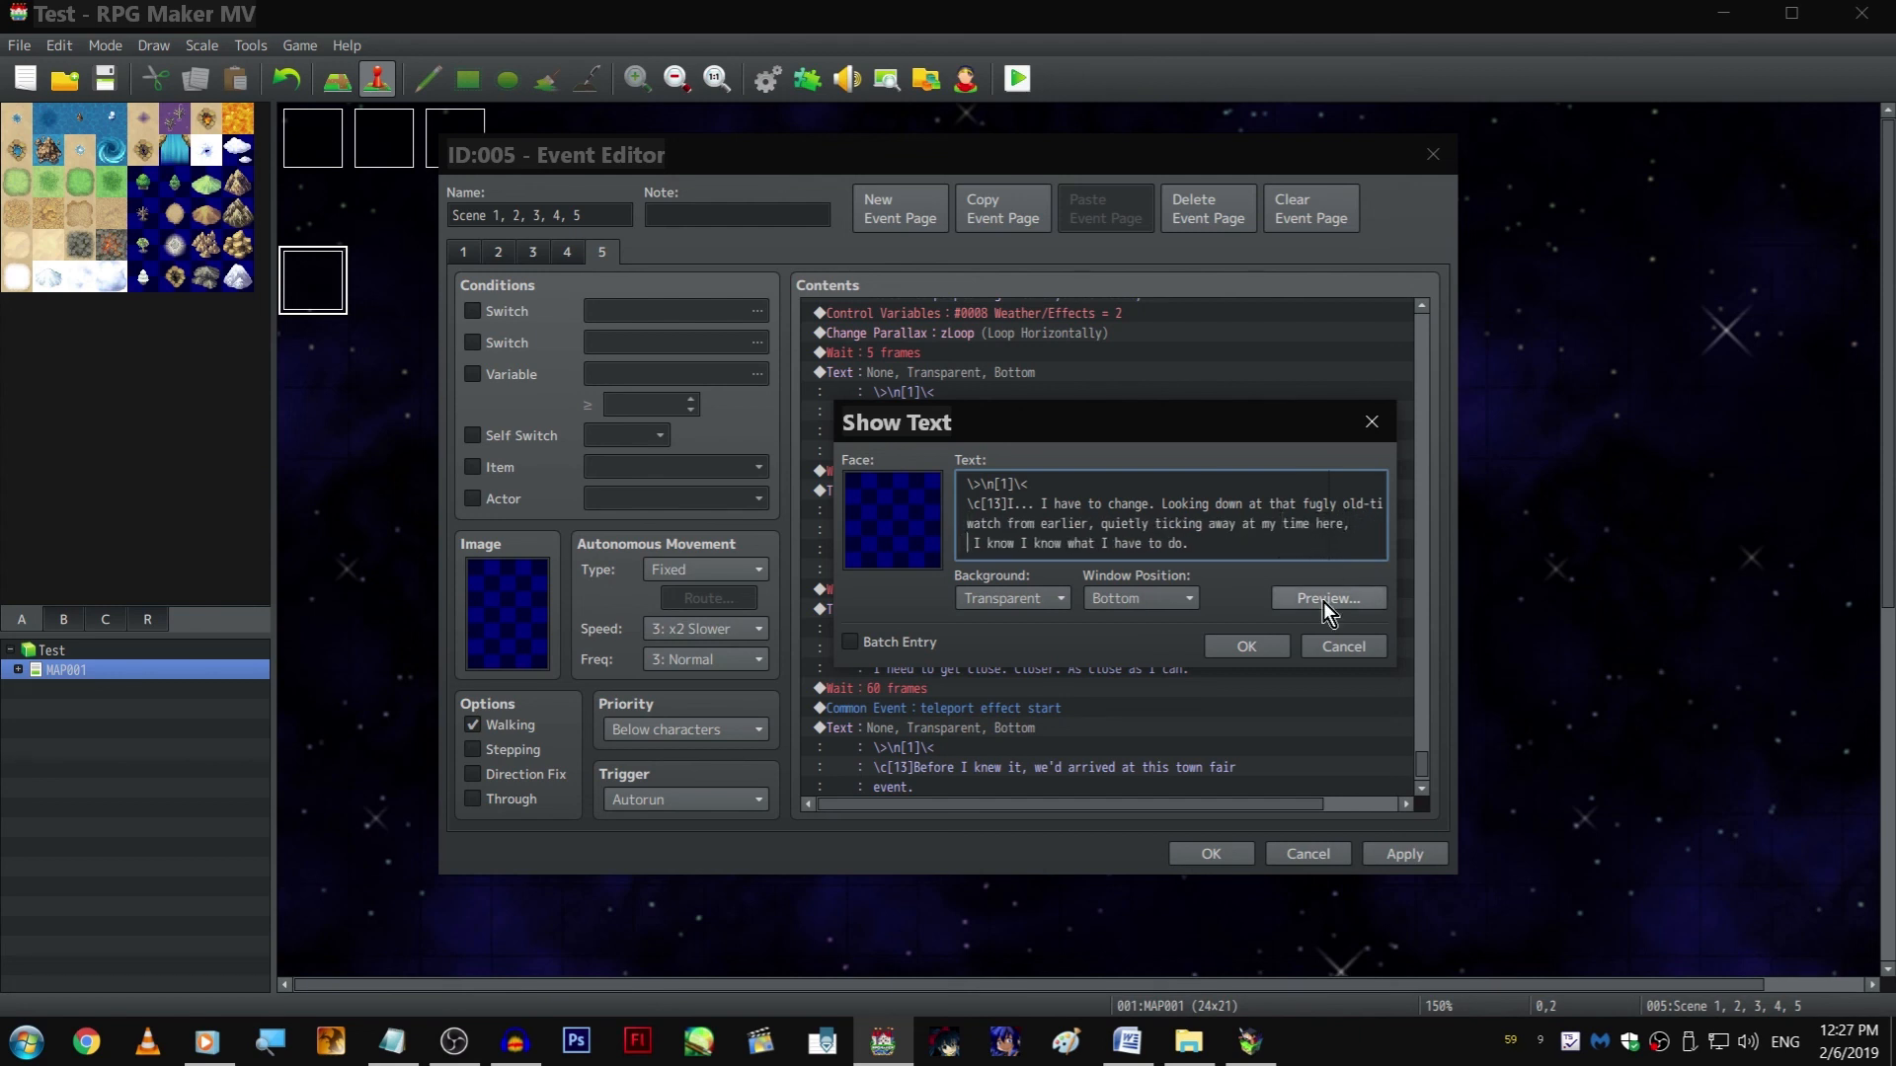
left_click(1282, 647)
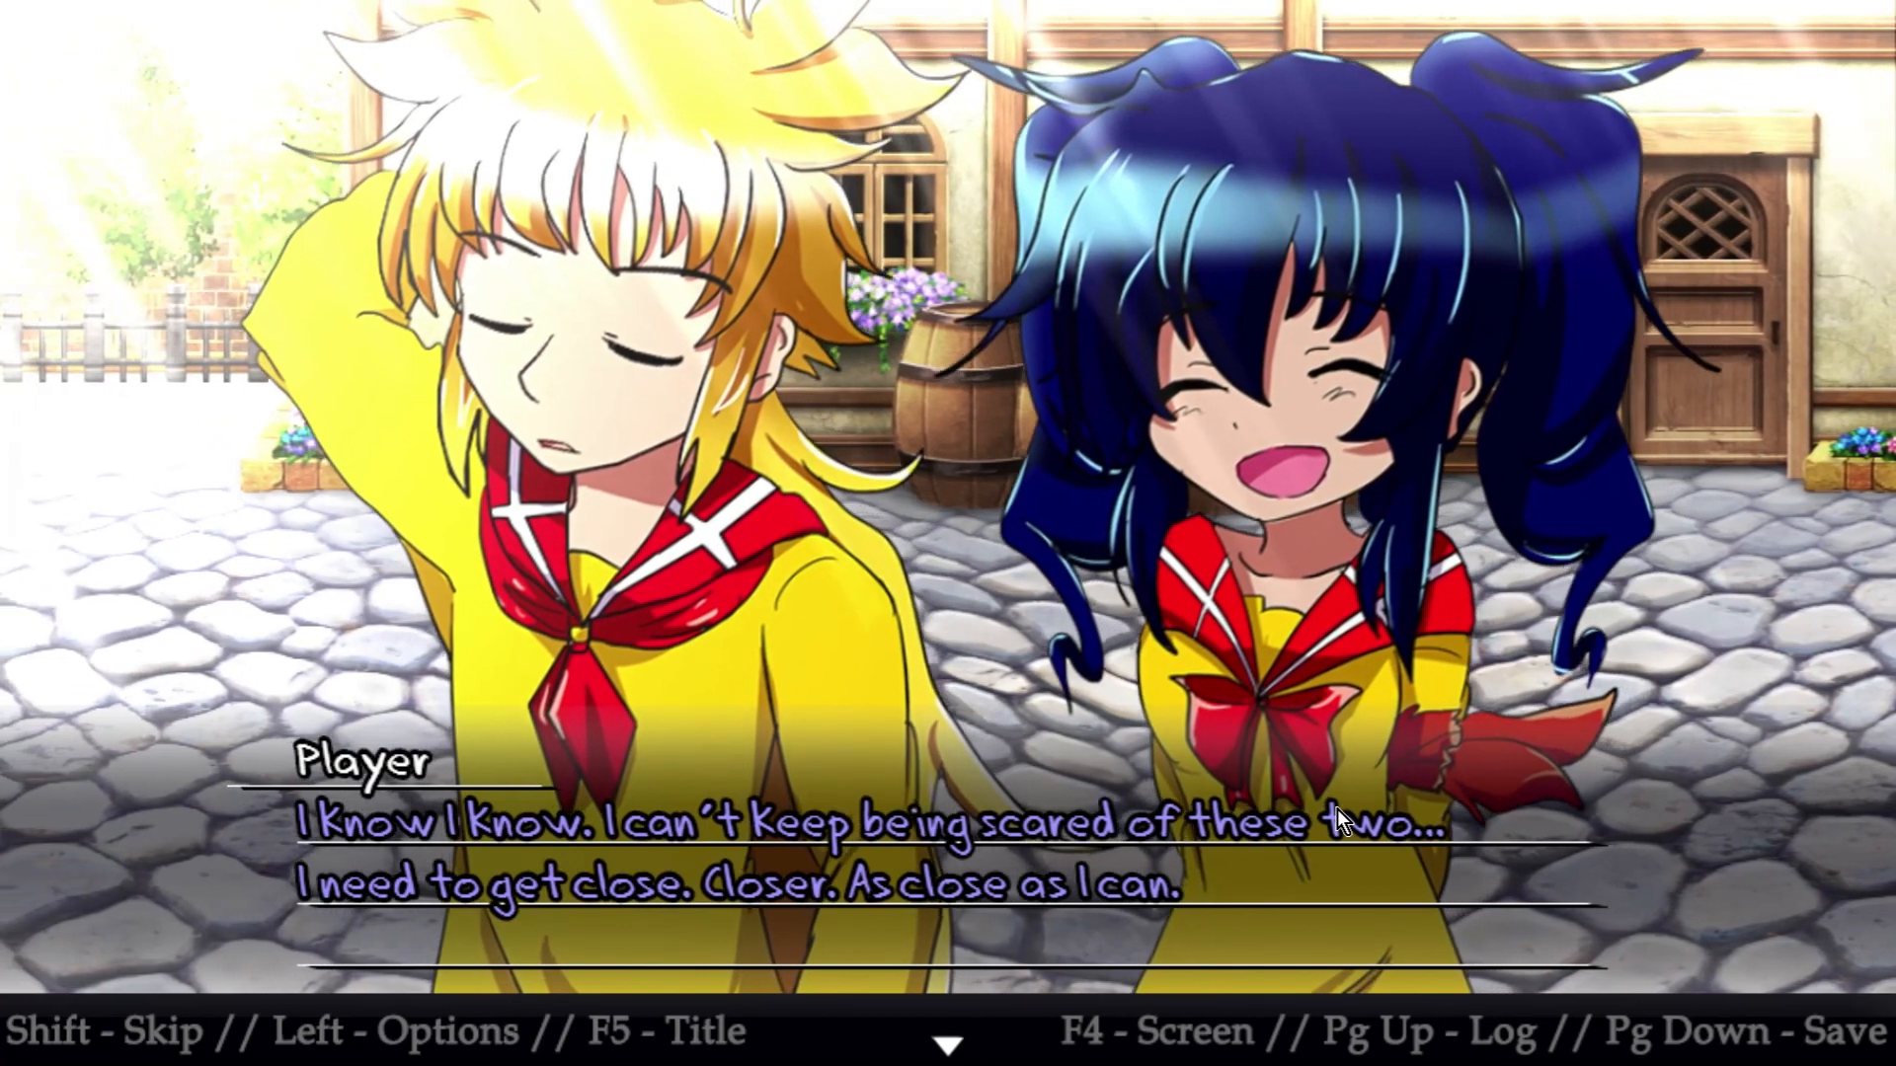
Advance the playtest to the town fair arrival line, delete the empty Window text ending page 5, and apply the event changes
left_click(1337, 809)
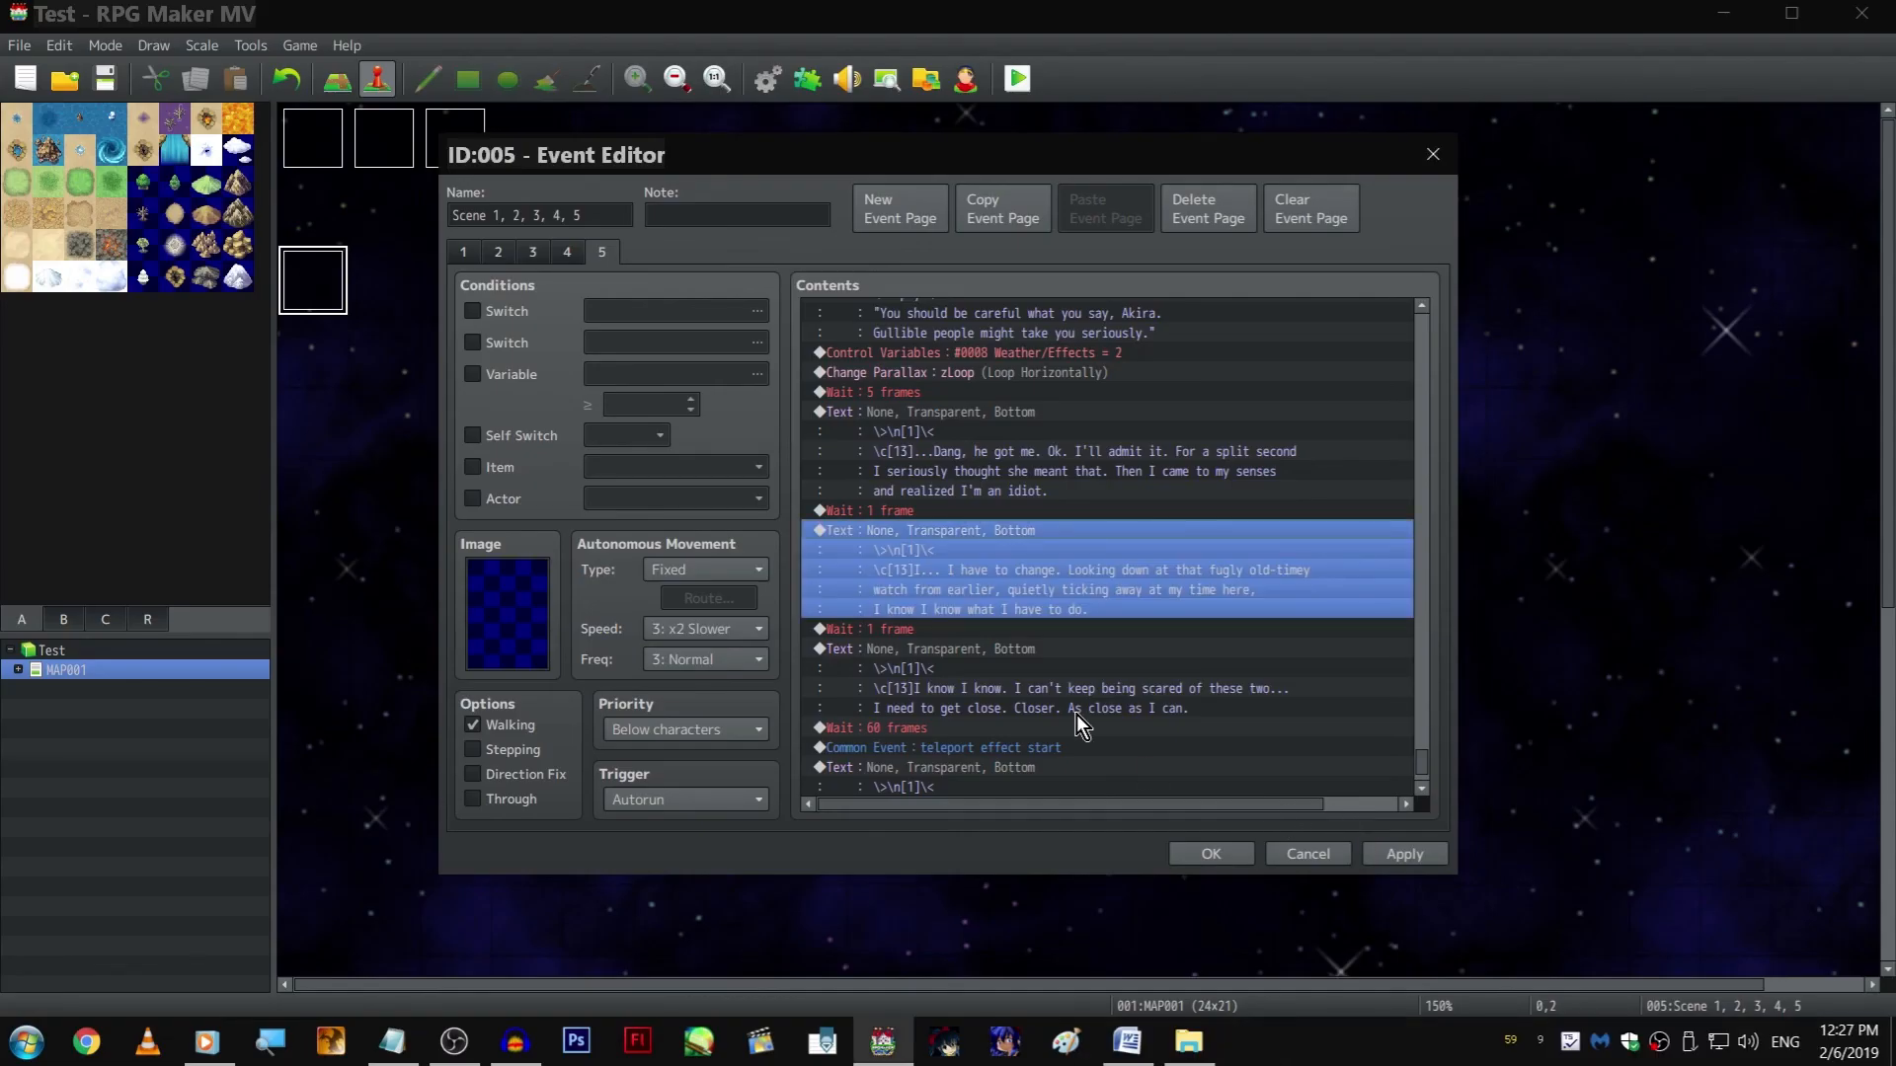
scroll(1081, 691, "down", 2)
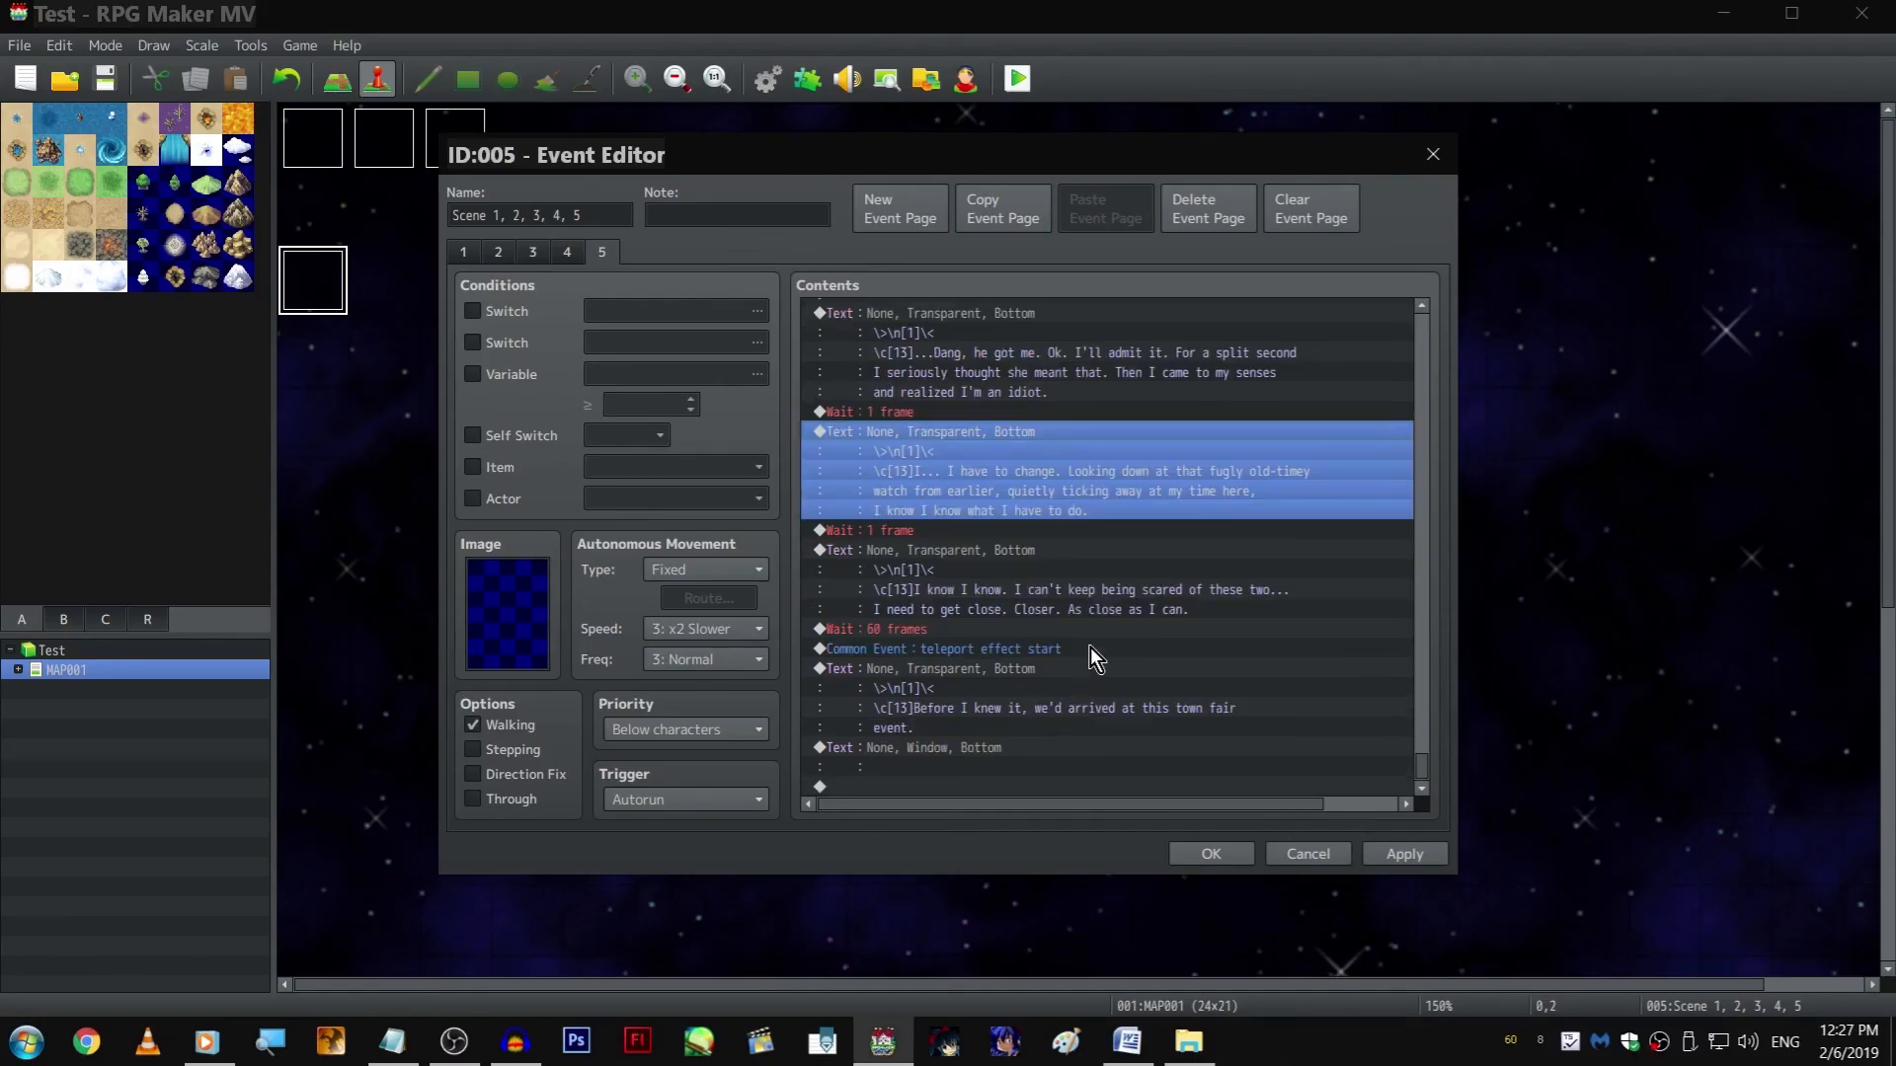
left_click(1029, 747)
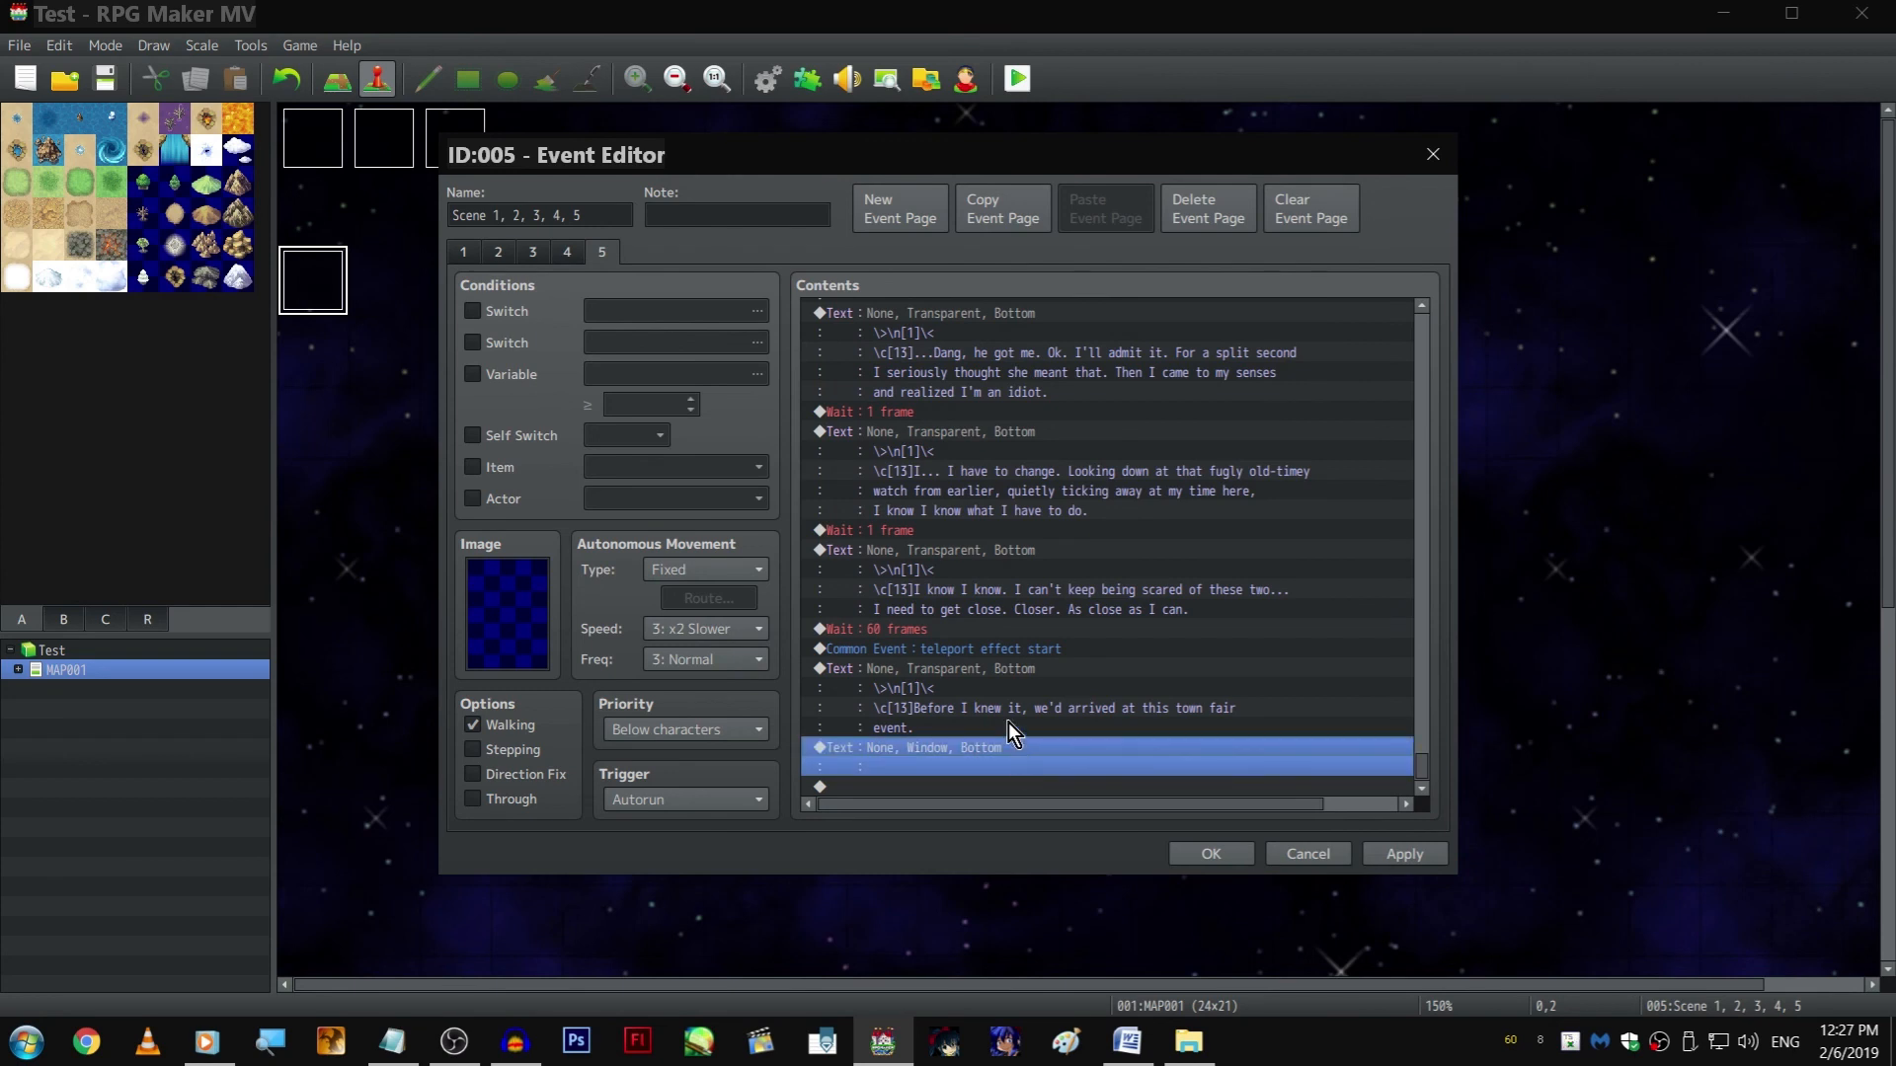
key("Delete")
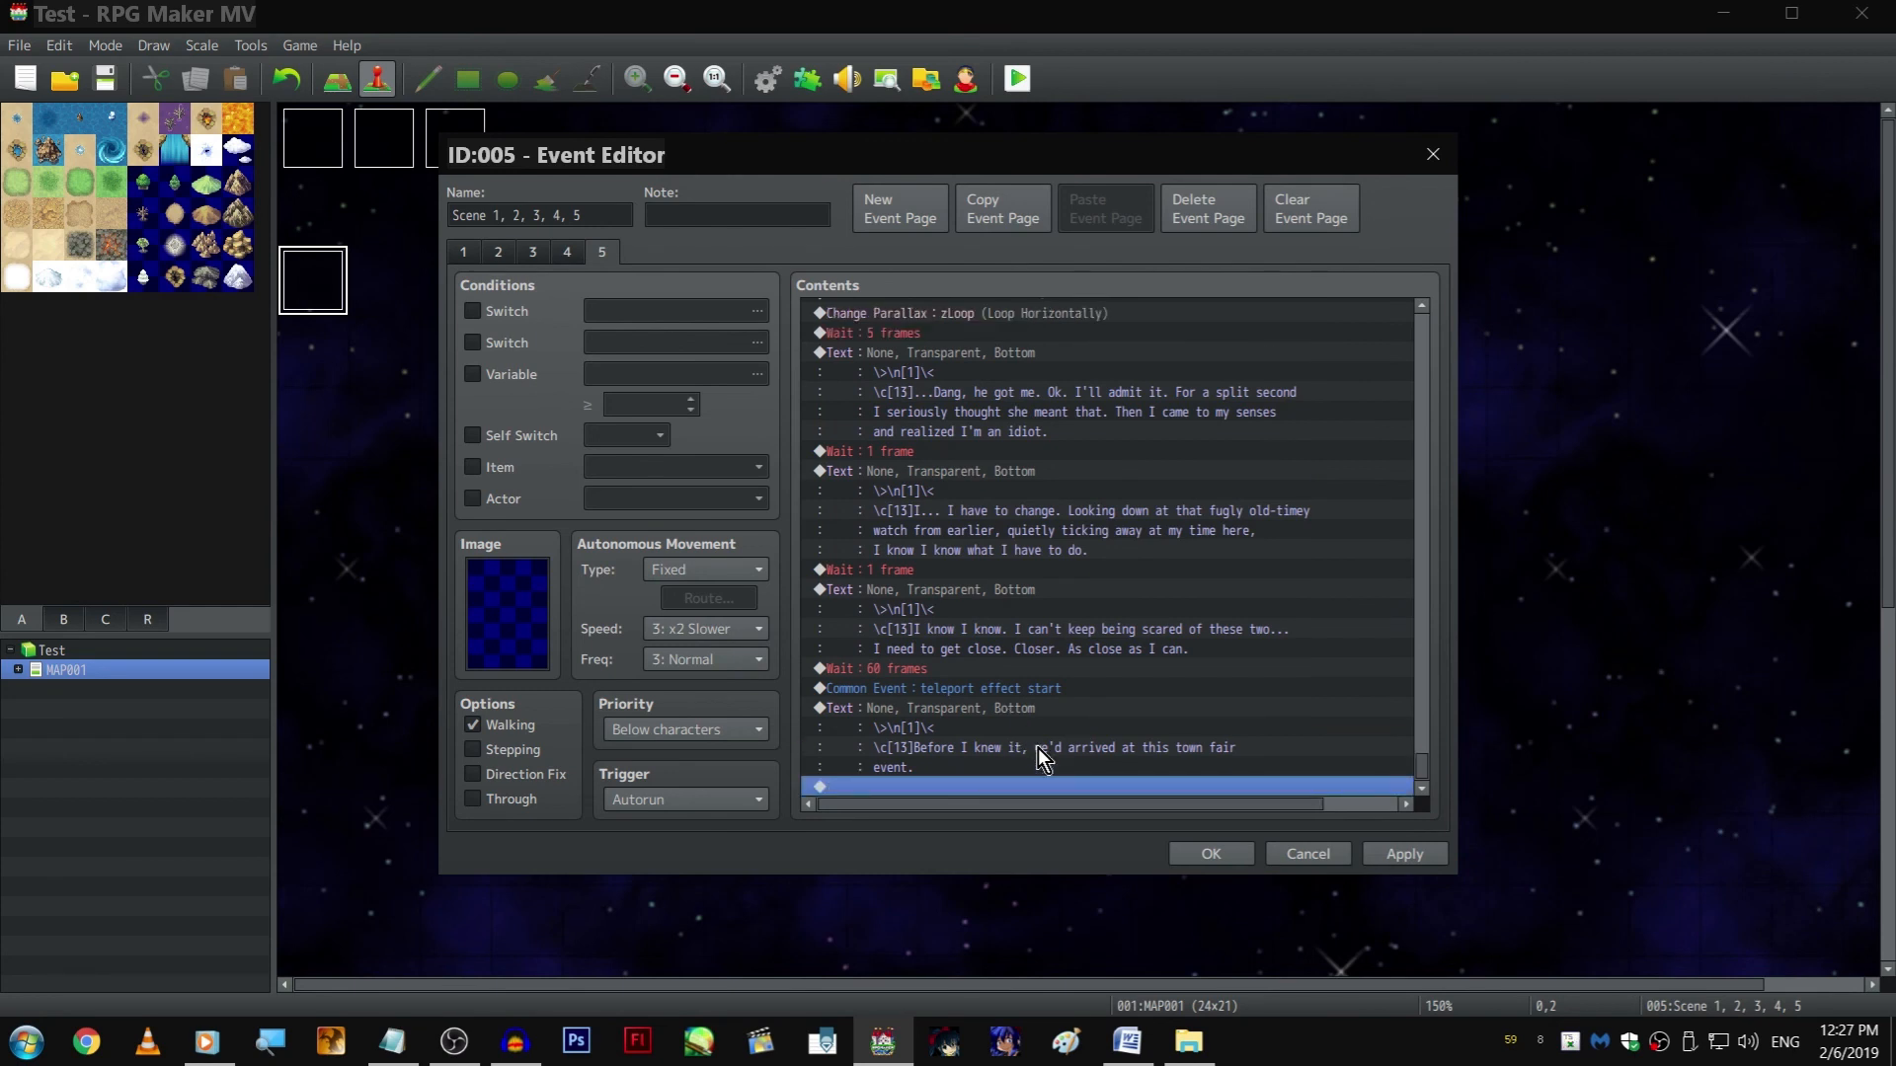
left_click(1423, 855)
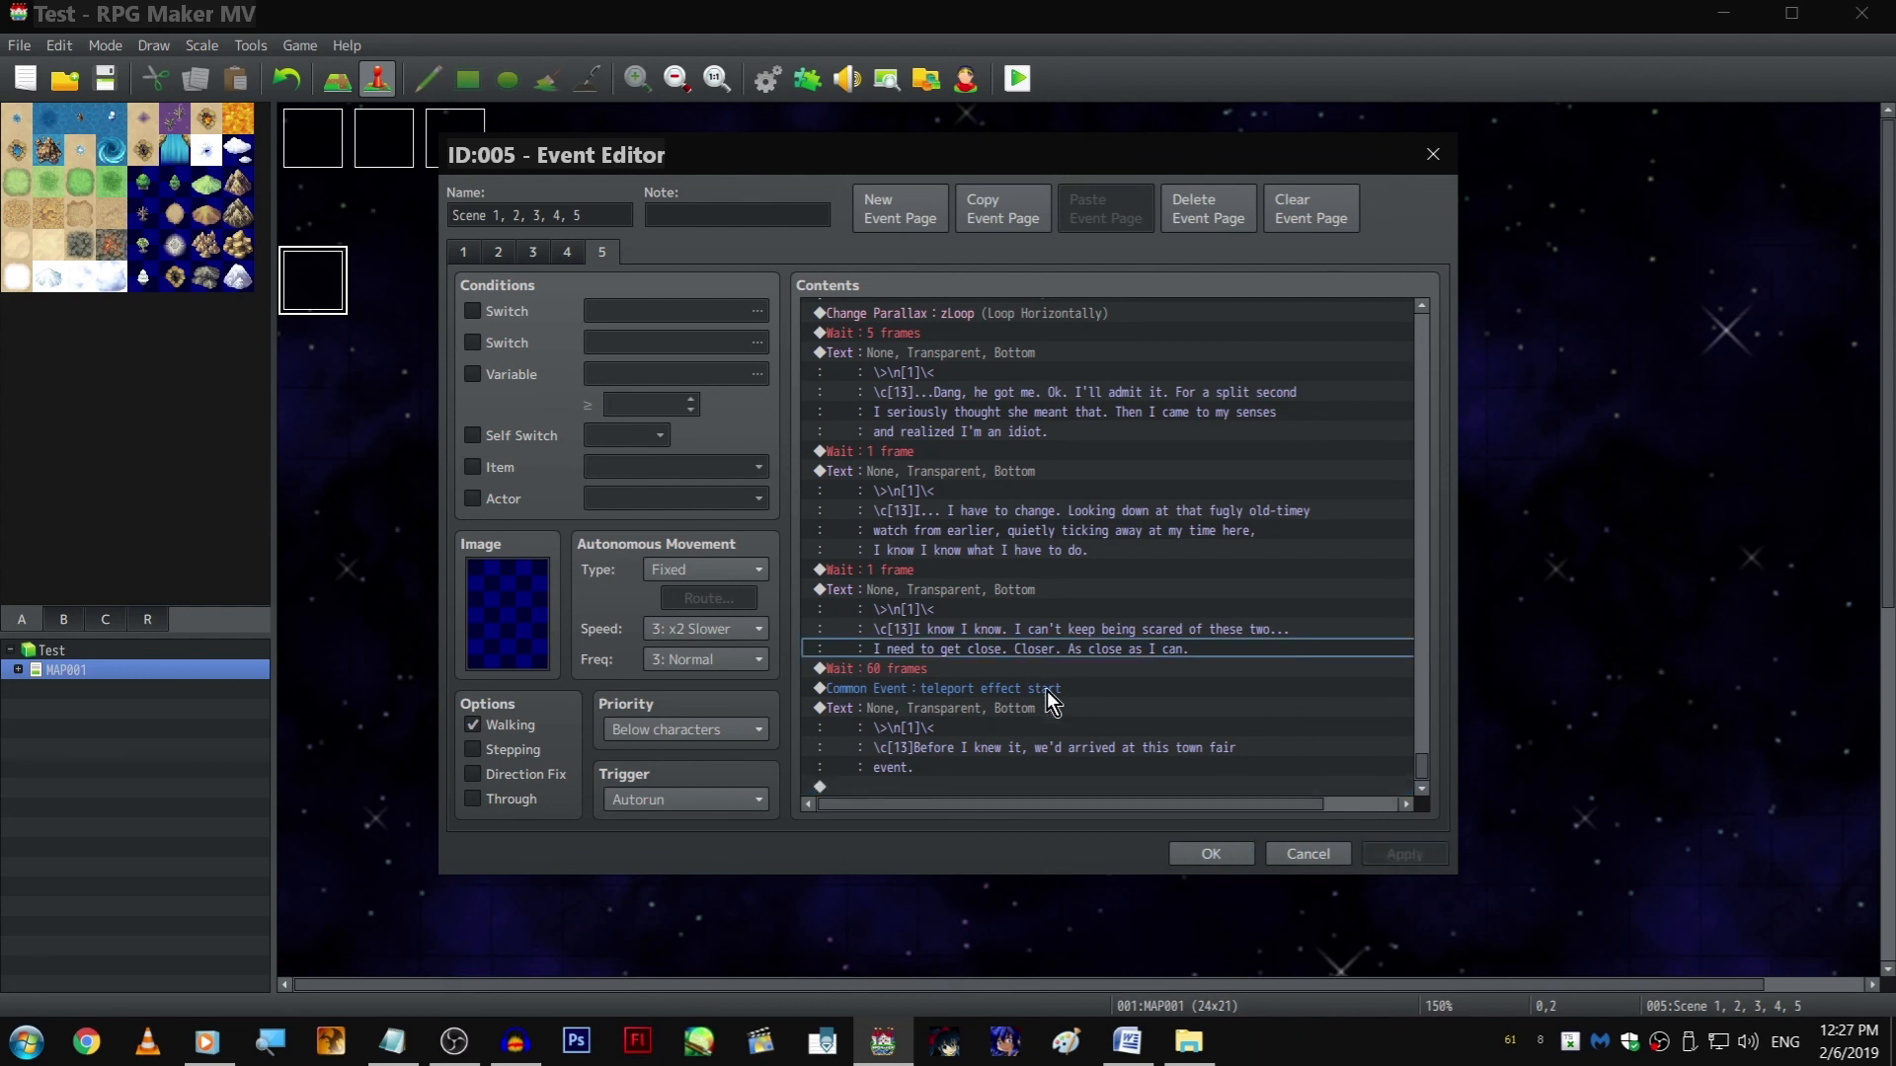
Insert a Player movement route with Turn Left before the final "teleport effect start" common event on page 5
left_click(963, 689)
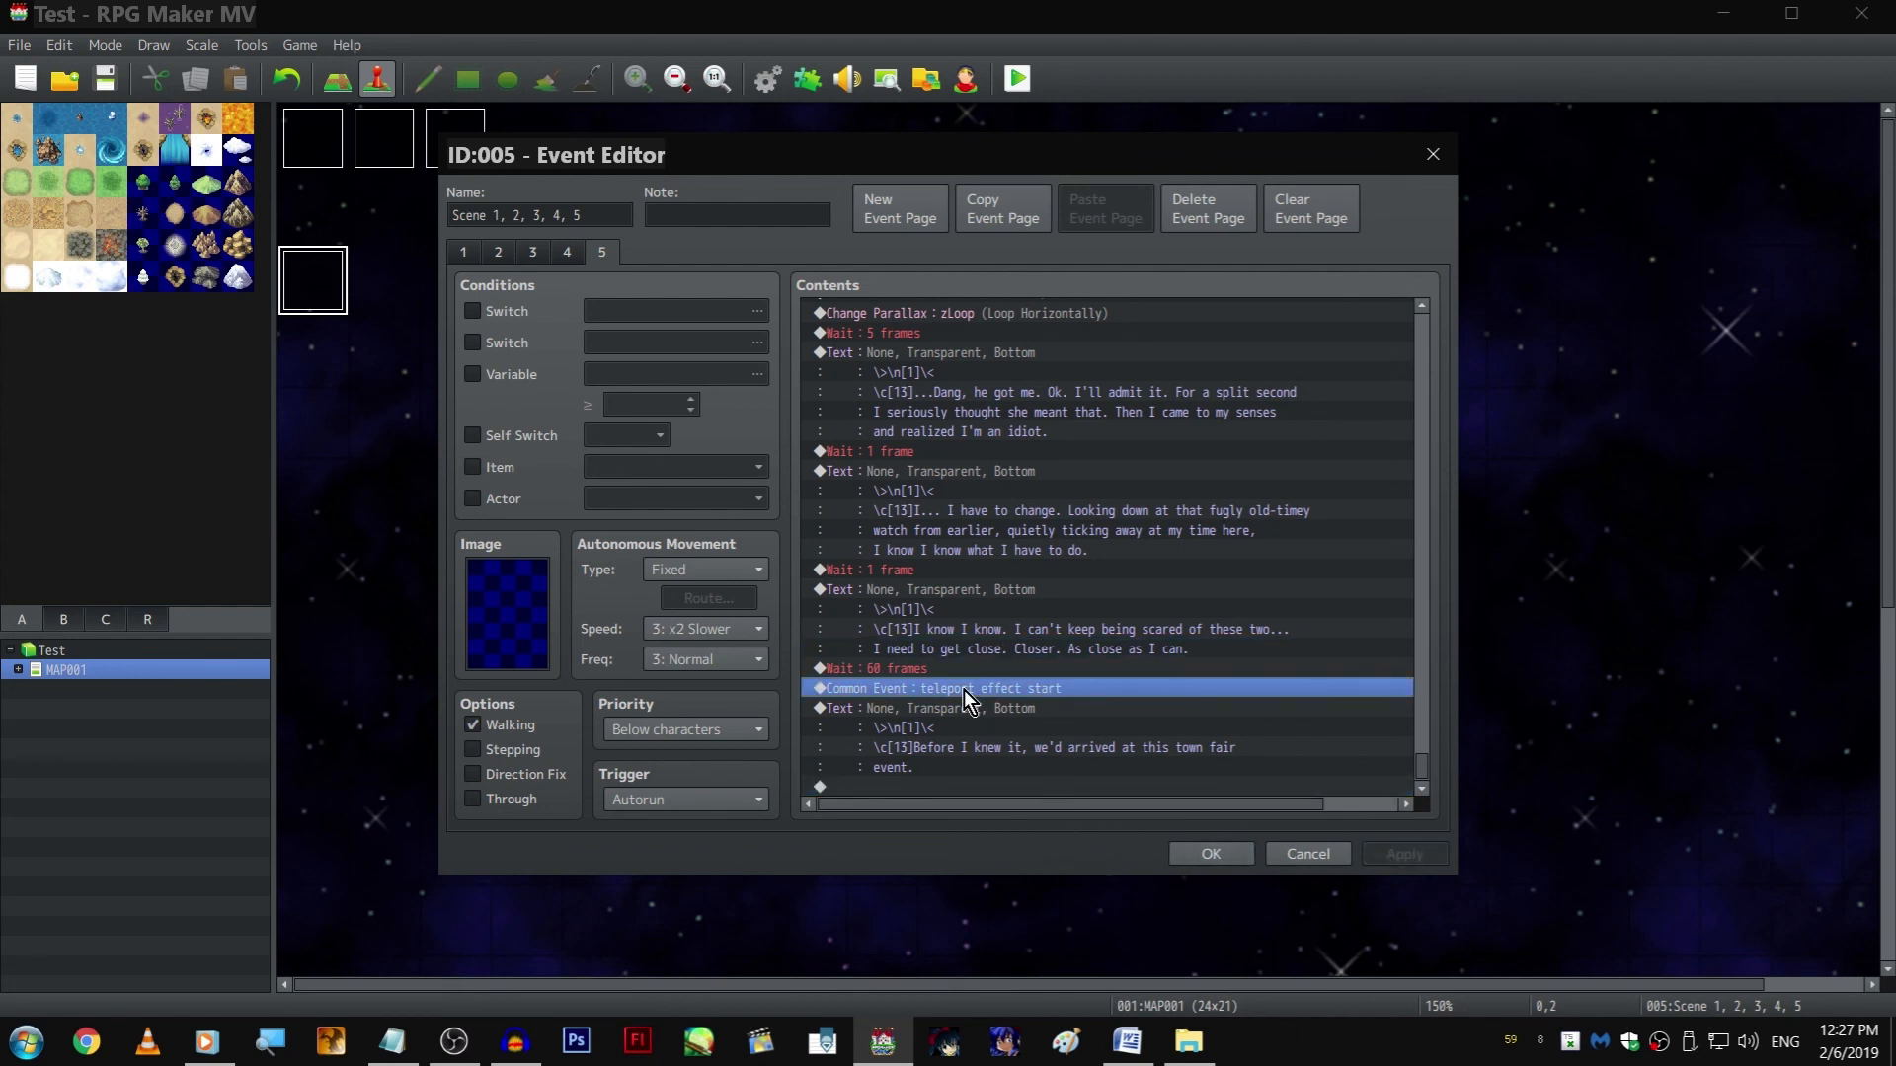
key("Insert")
left_click(1064, 415)
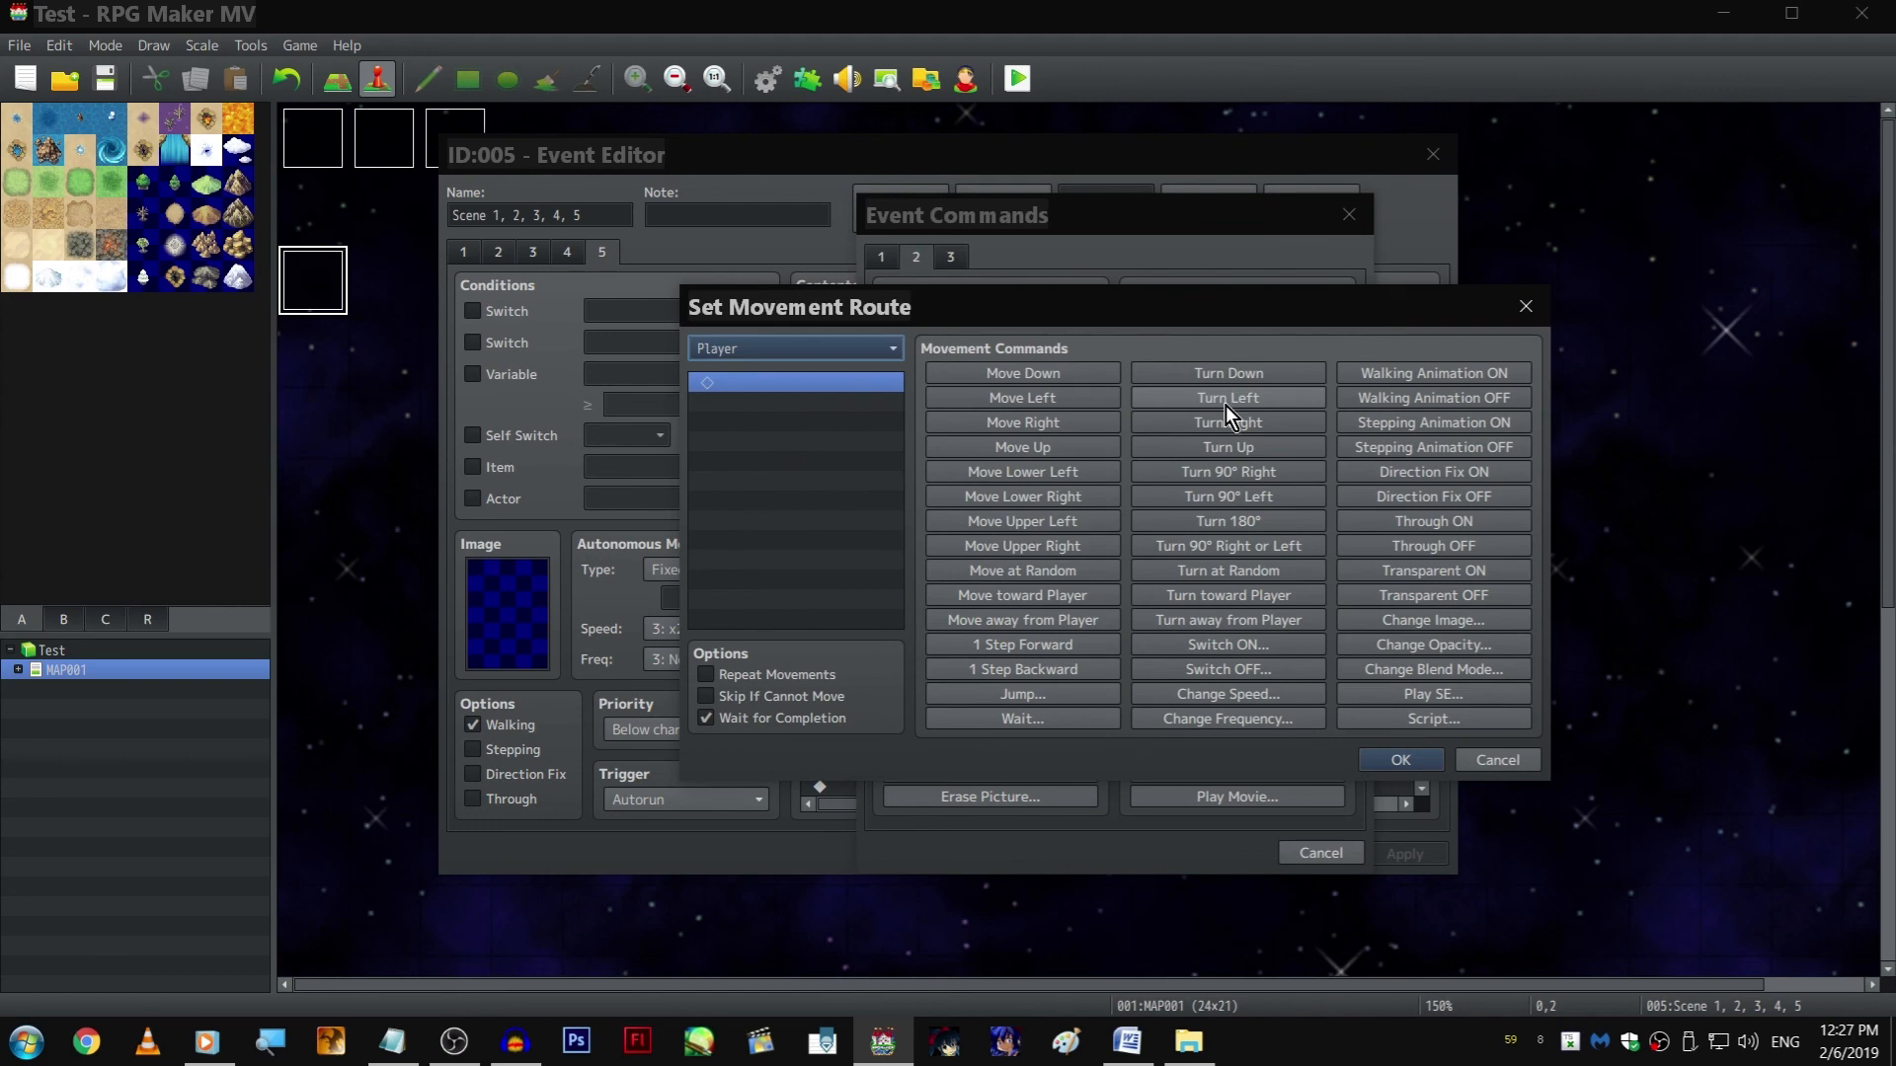
left_click(1224, 400)
left_click(1400, 760)
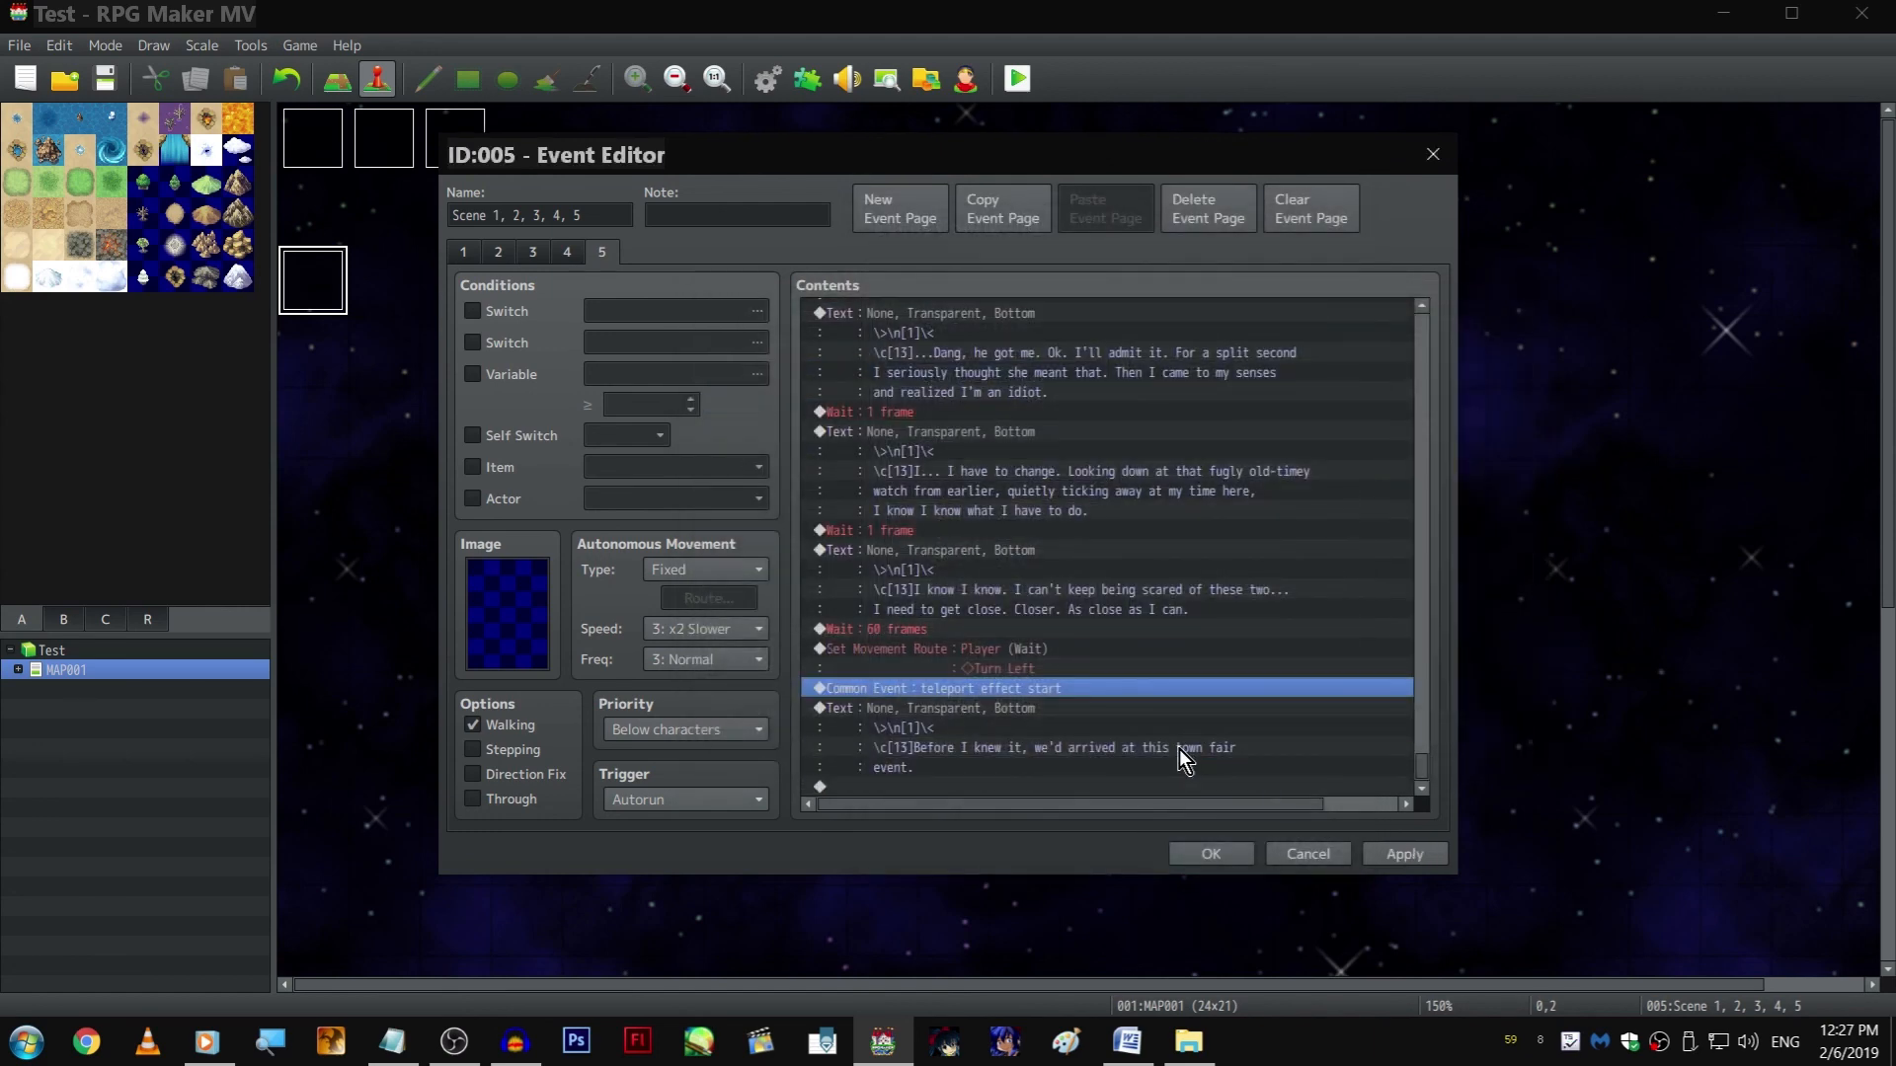
Open the Player's Turn Left movement route on page 5 for editing
right_click(1087, 649)
left_click(1108, 691)
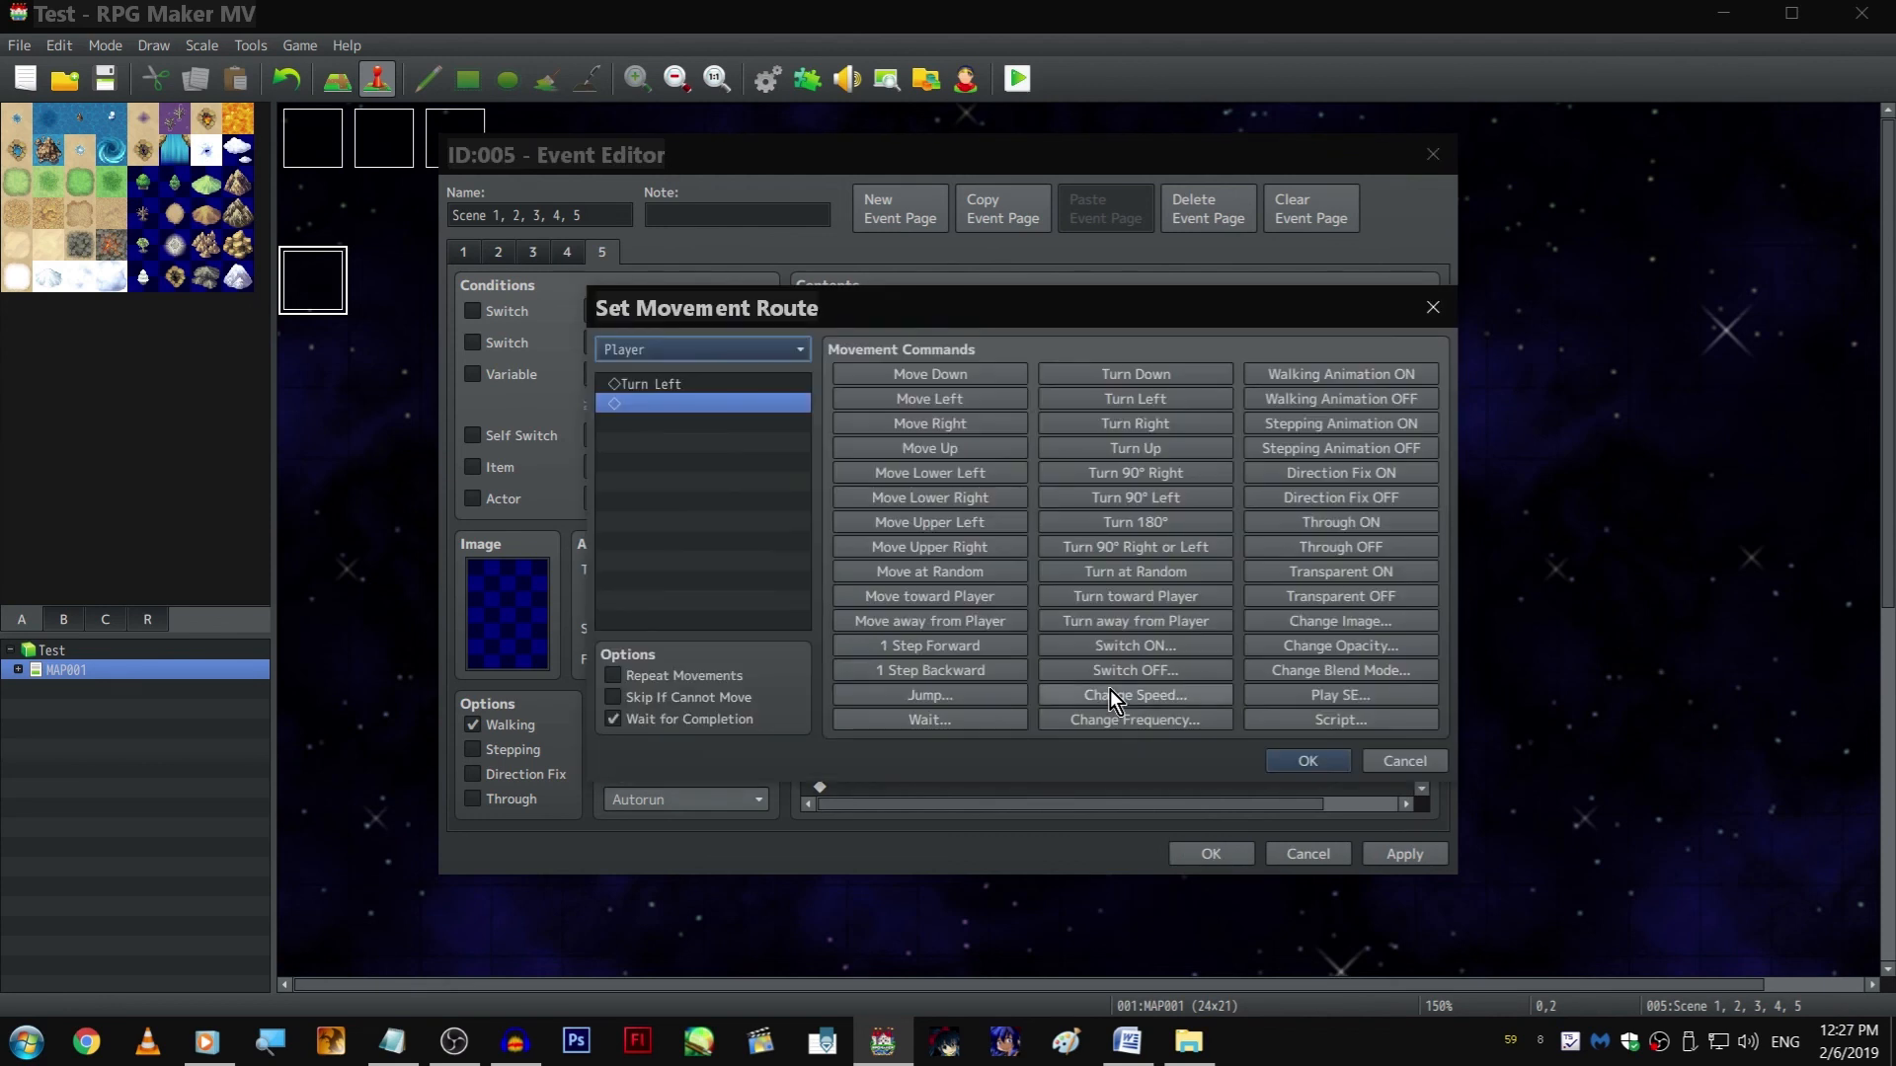